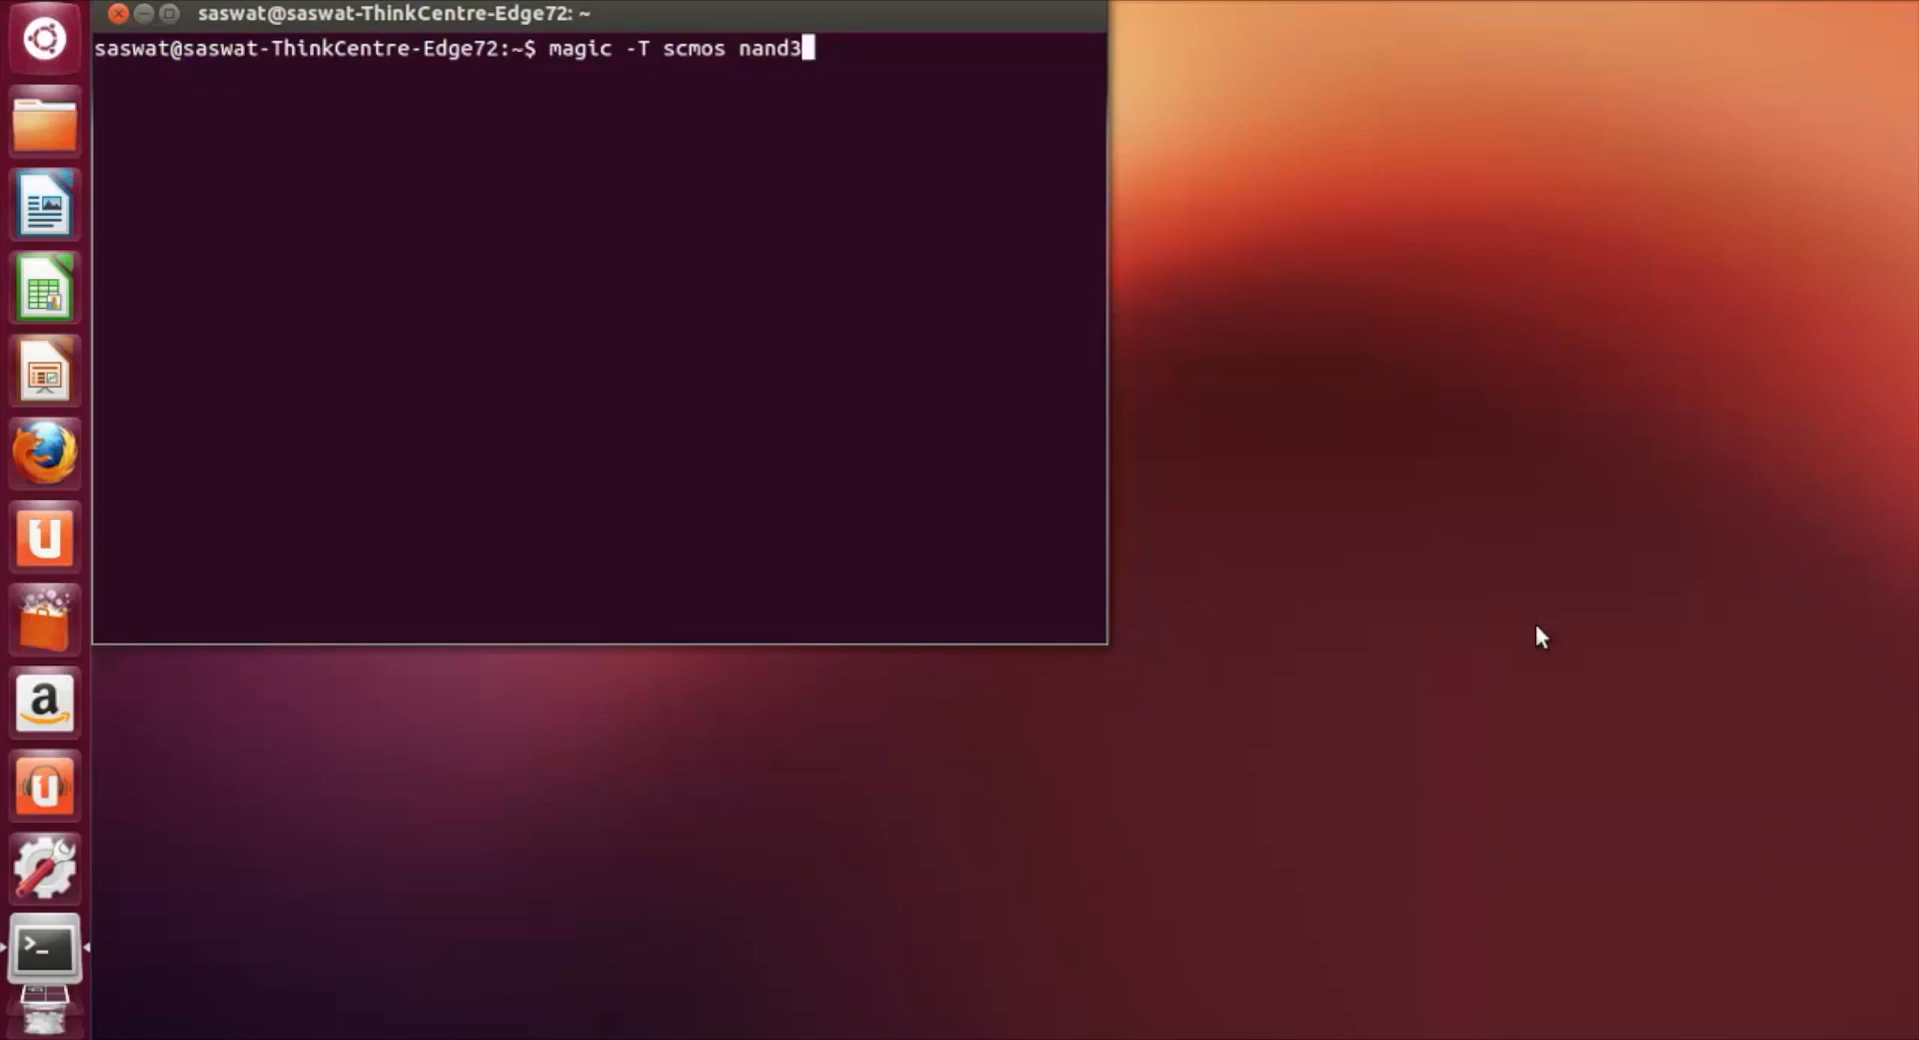
Launch Magic with the scmos technology for the cell nand3 and turn on the layout grid.
key(Return)
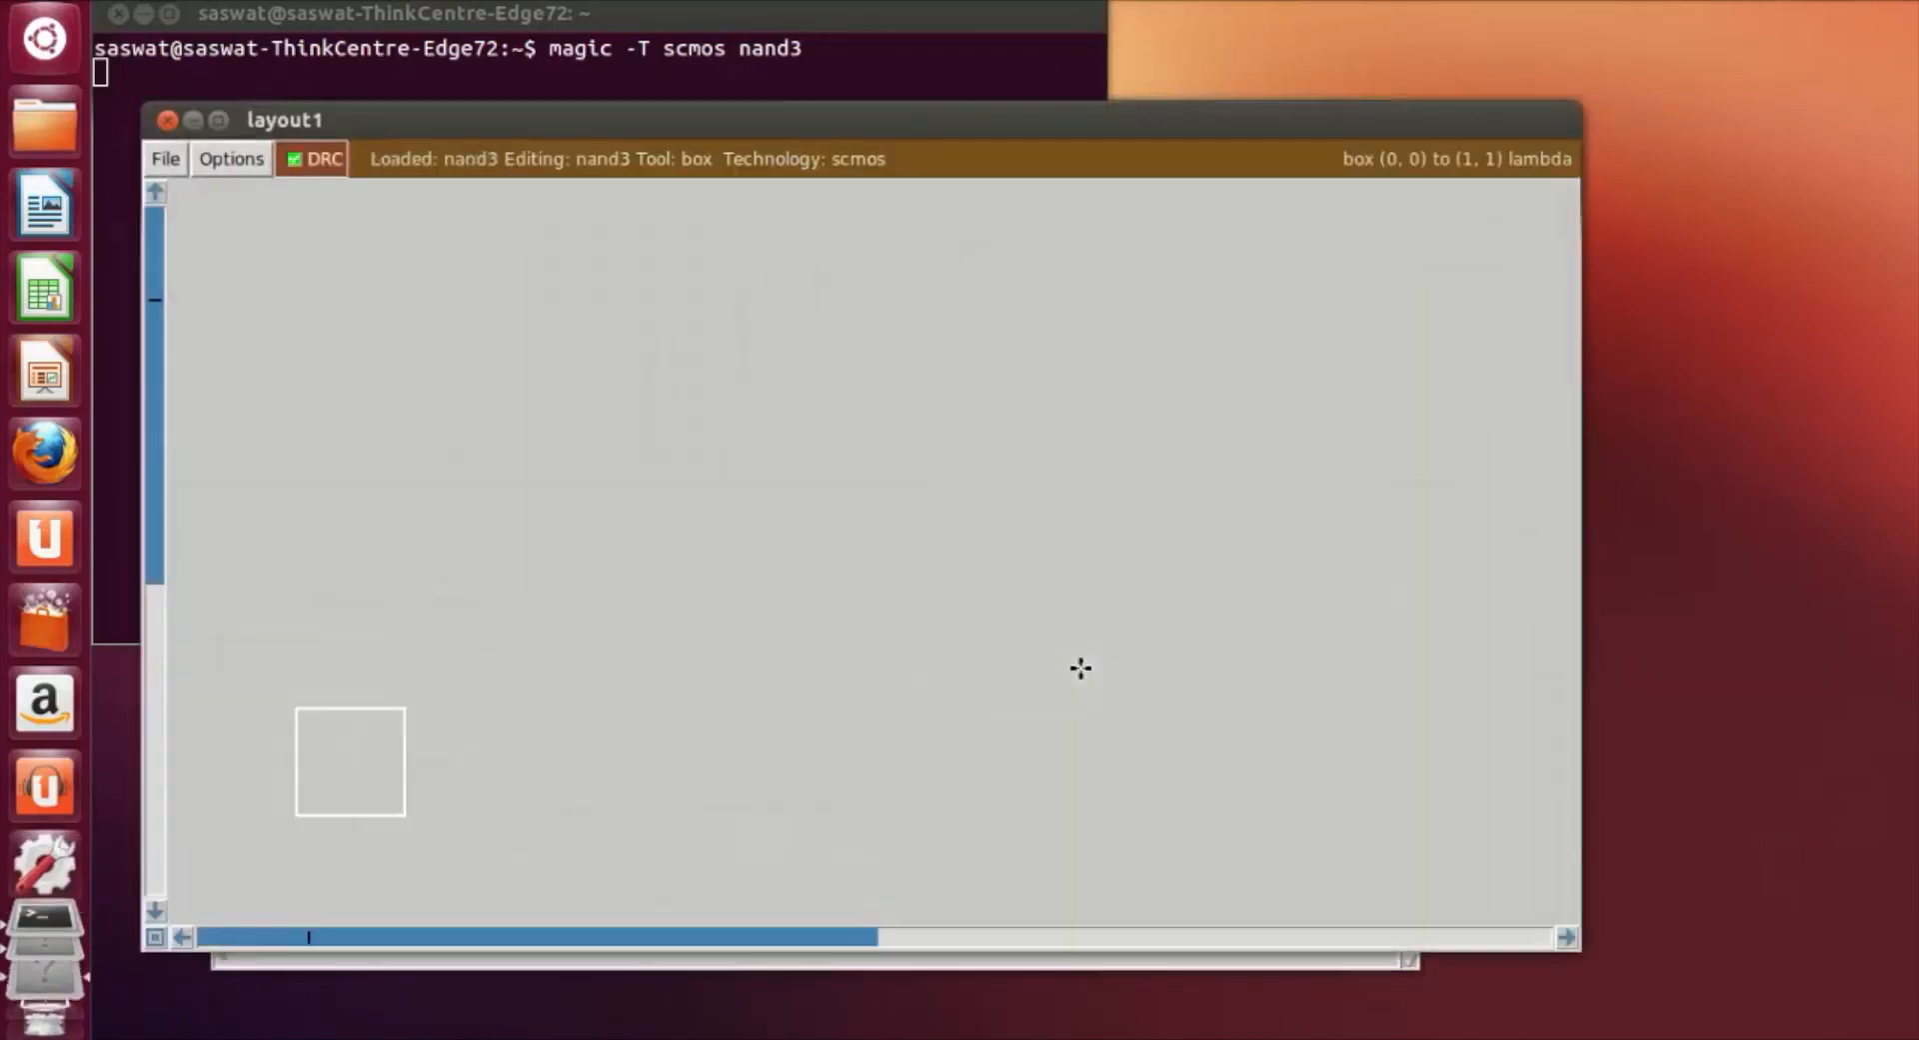
drag(684, 140, 700, 64)
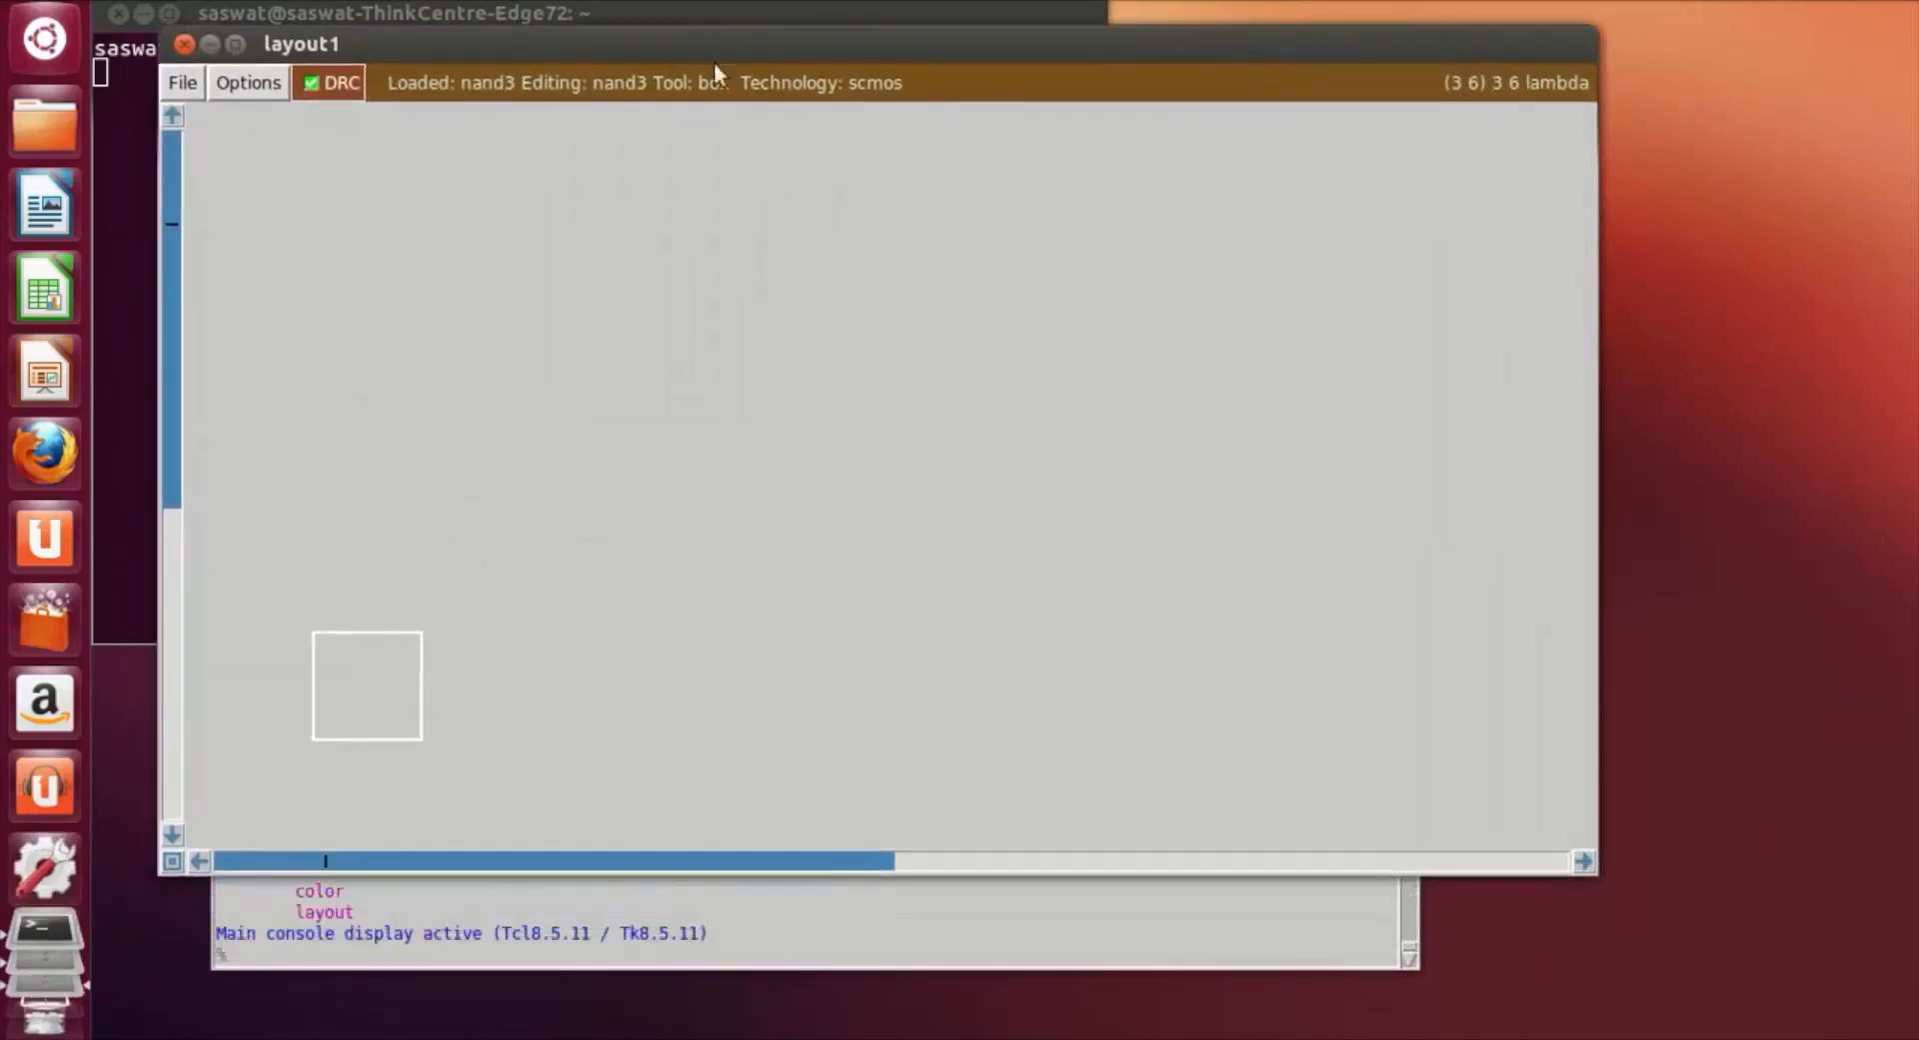
click(850, 954)
drag(619, 551, 718, 579)
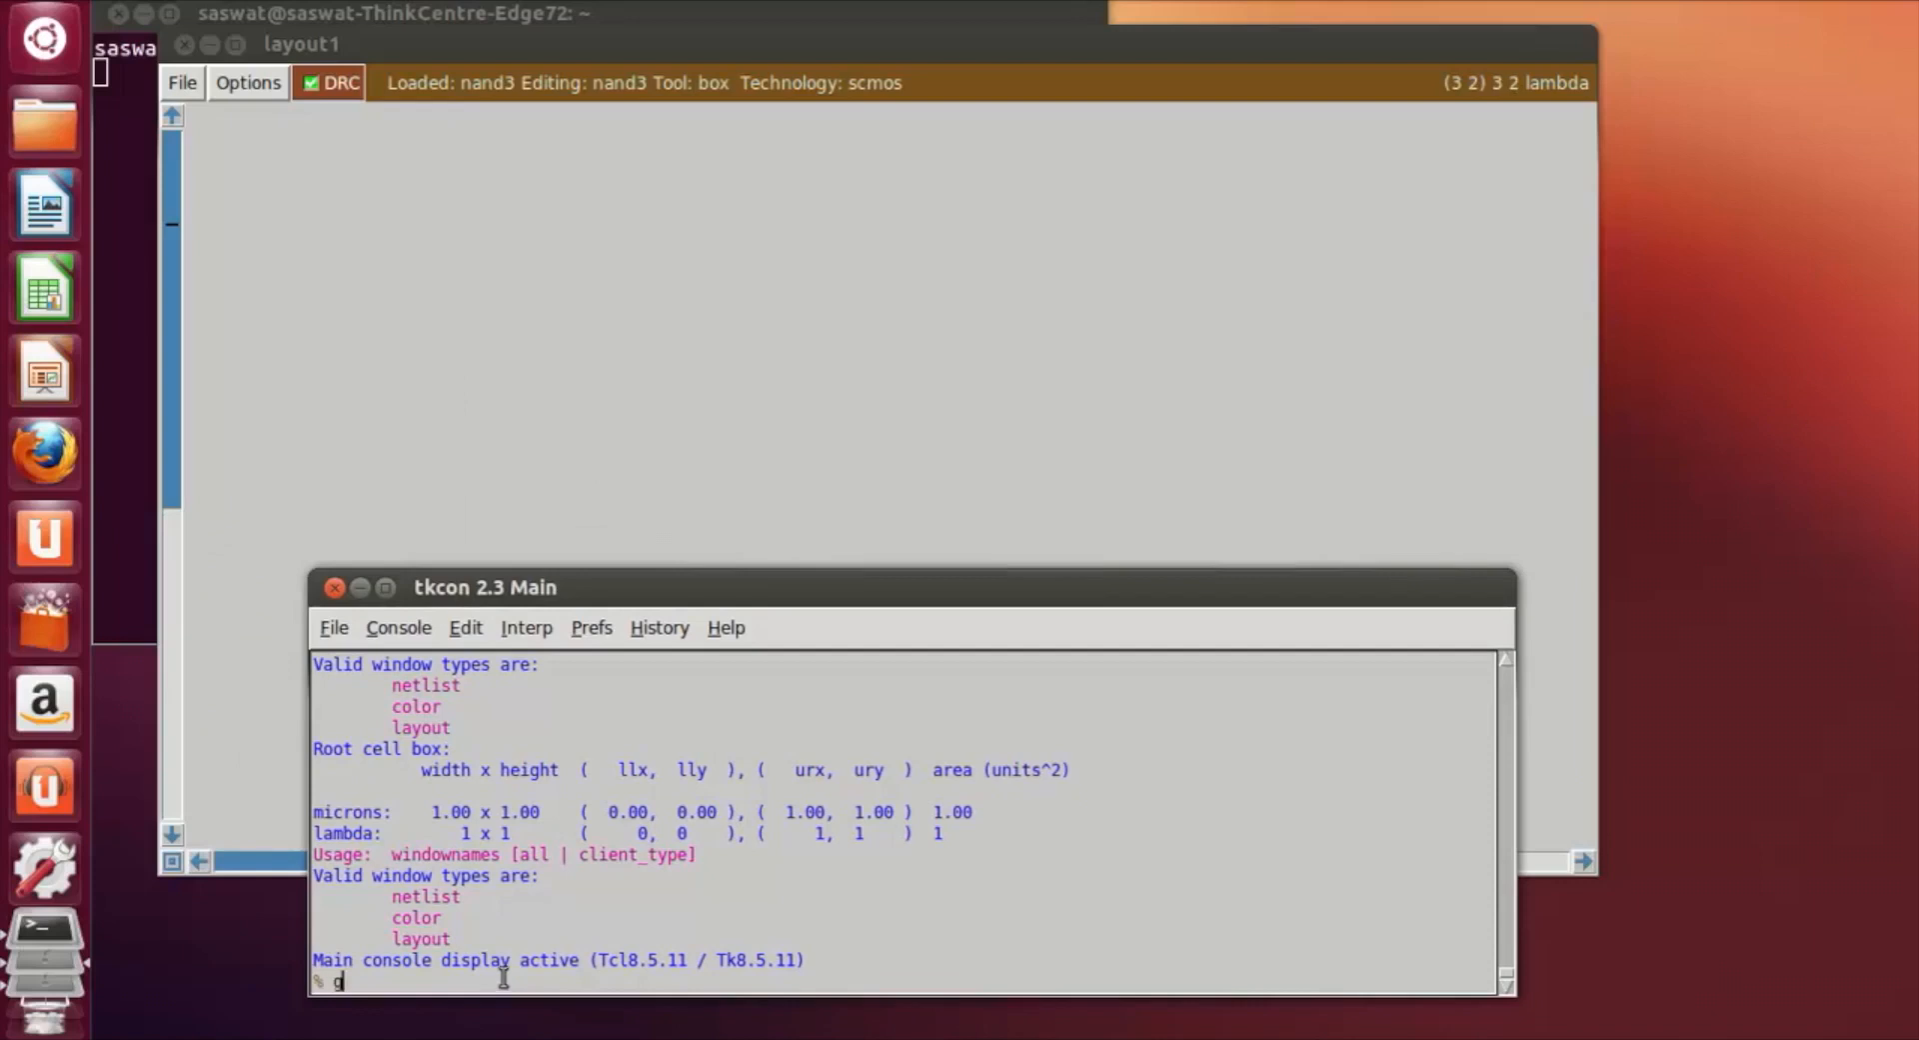
key(Return)
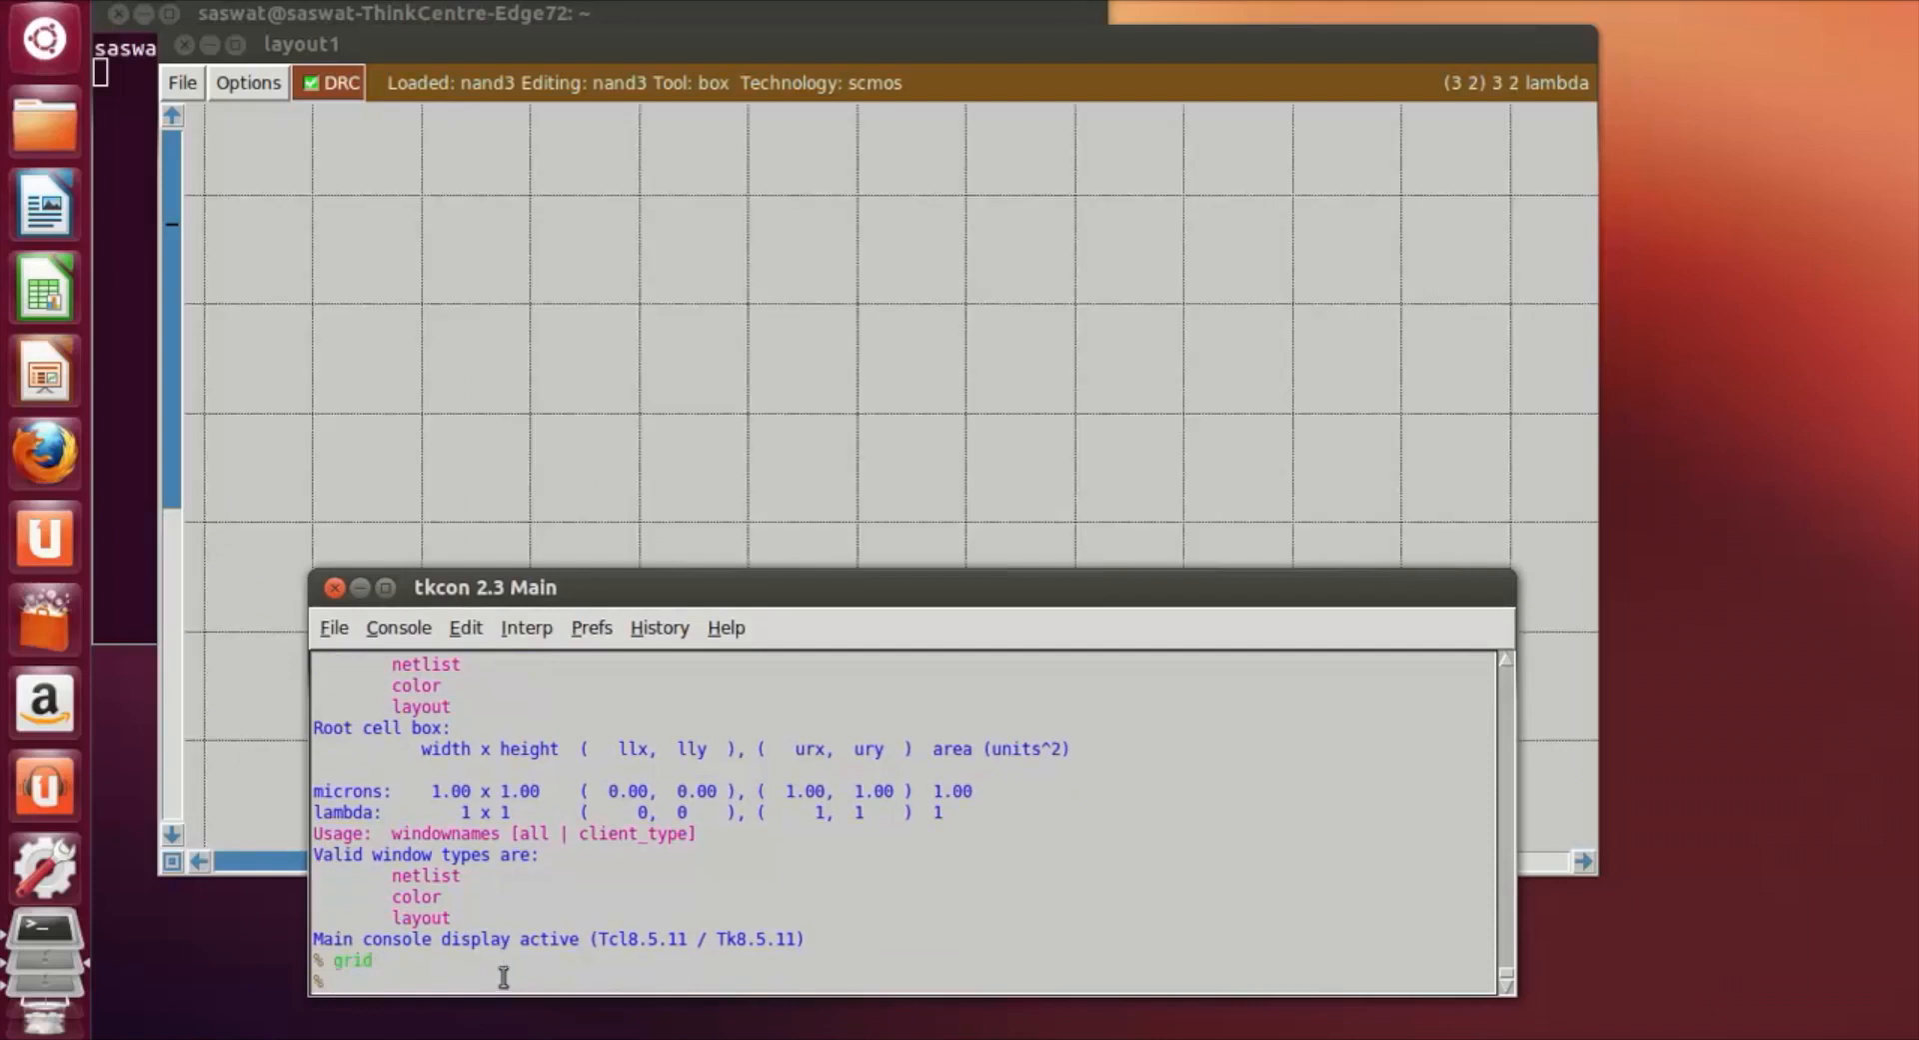
Paint an nwell rectangle about 47 by 12 lambda in the upper half of the layout.
click(713, 378)
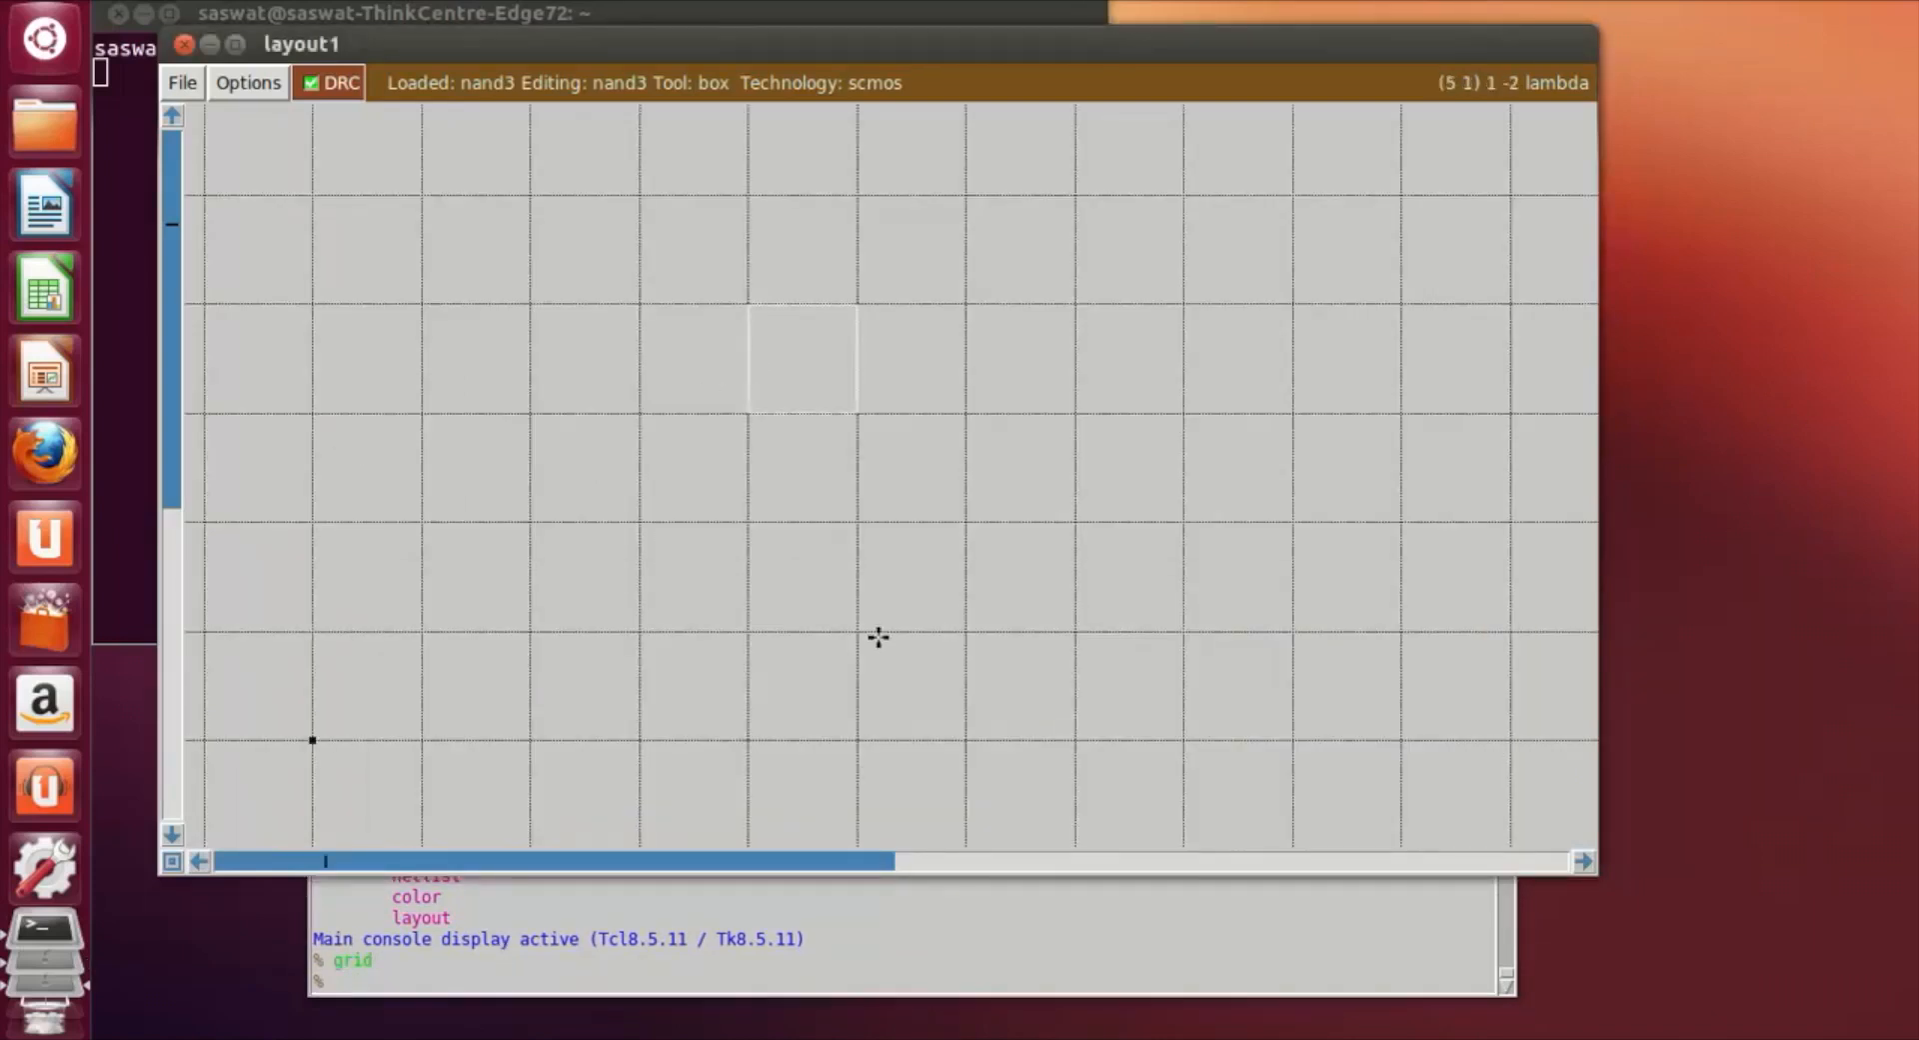
key(shift+z)
key(shift+z)
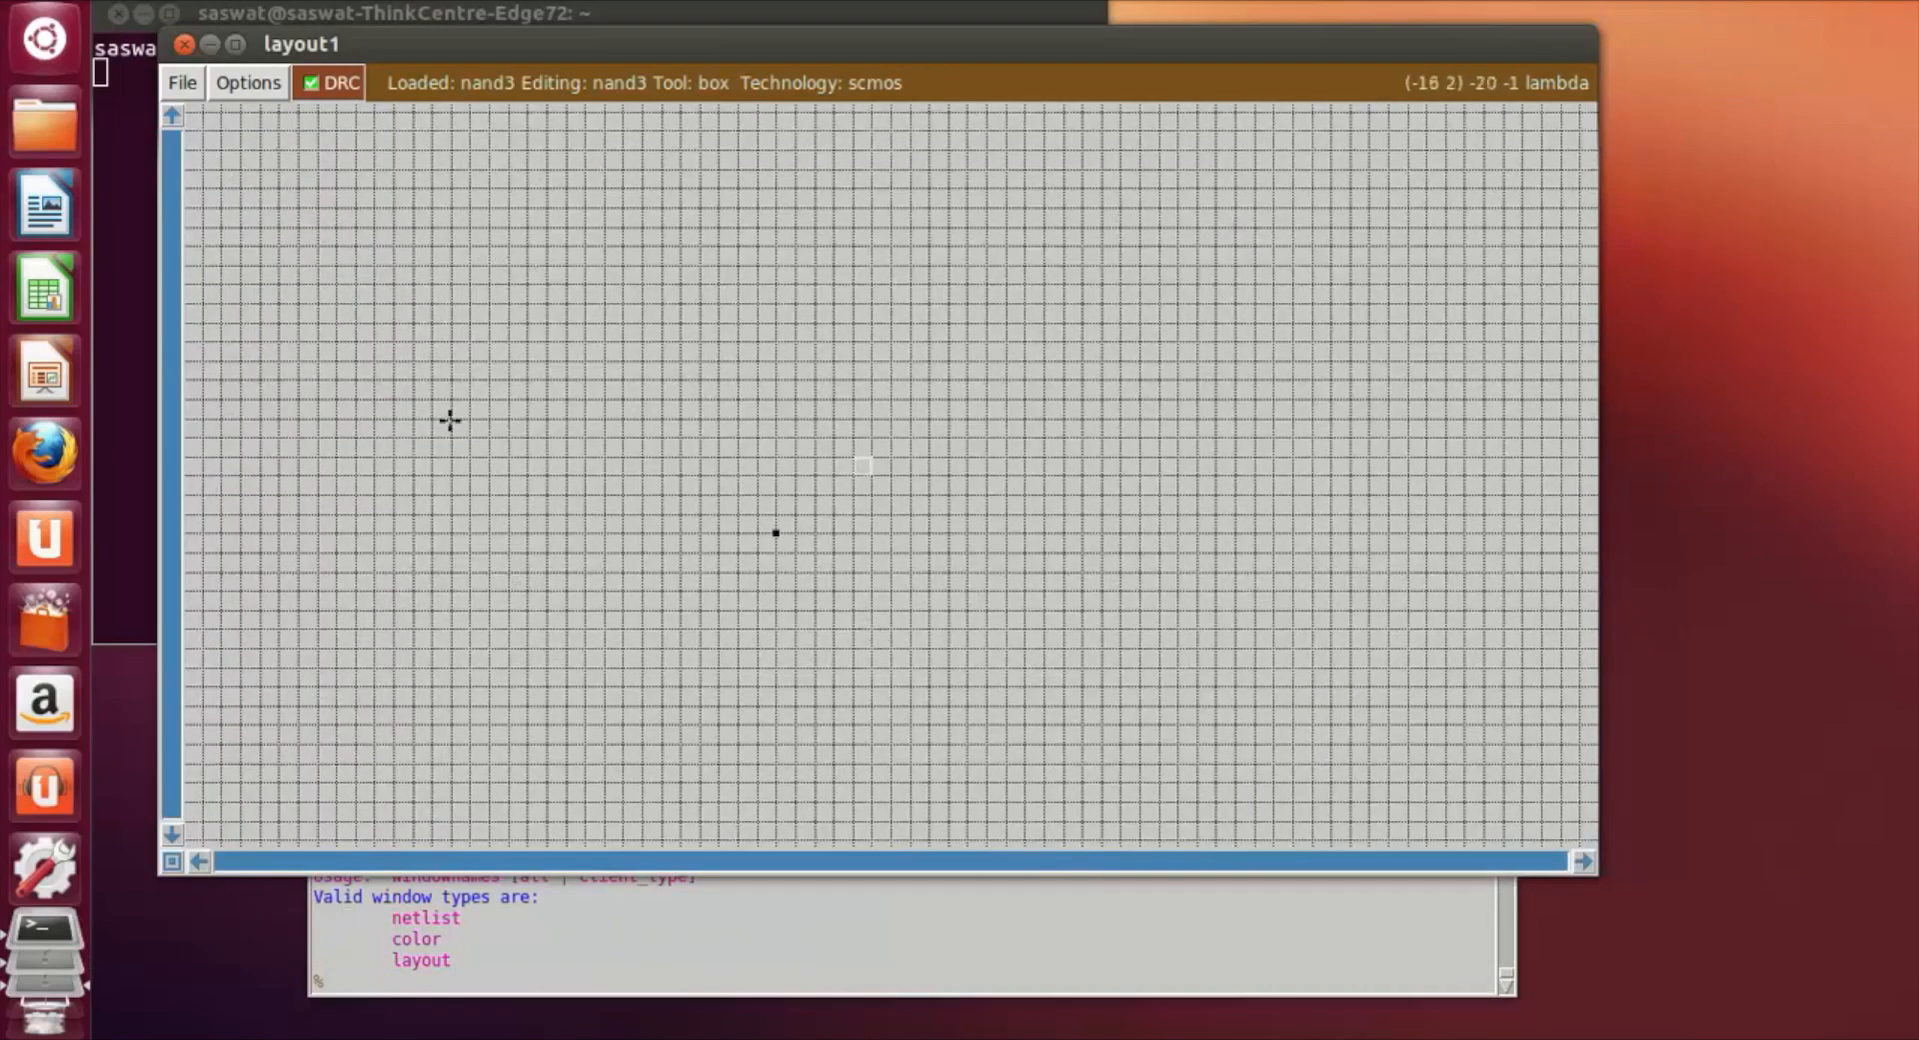
click(416, 205)
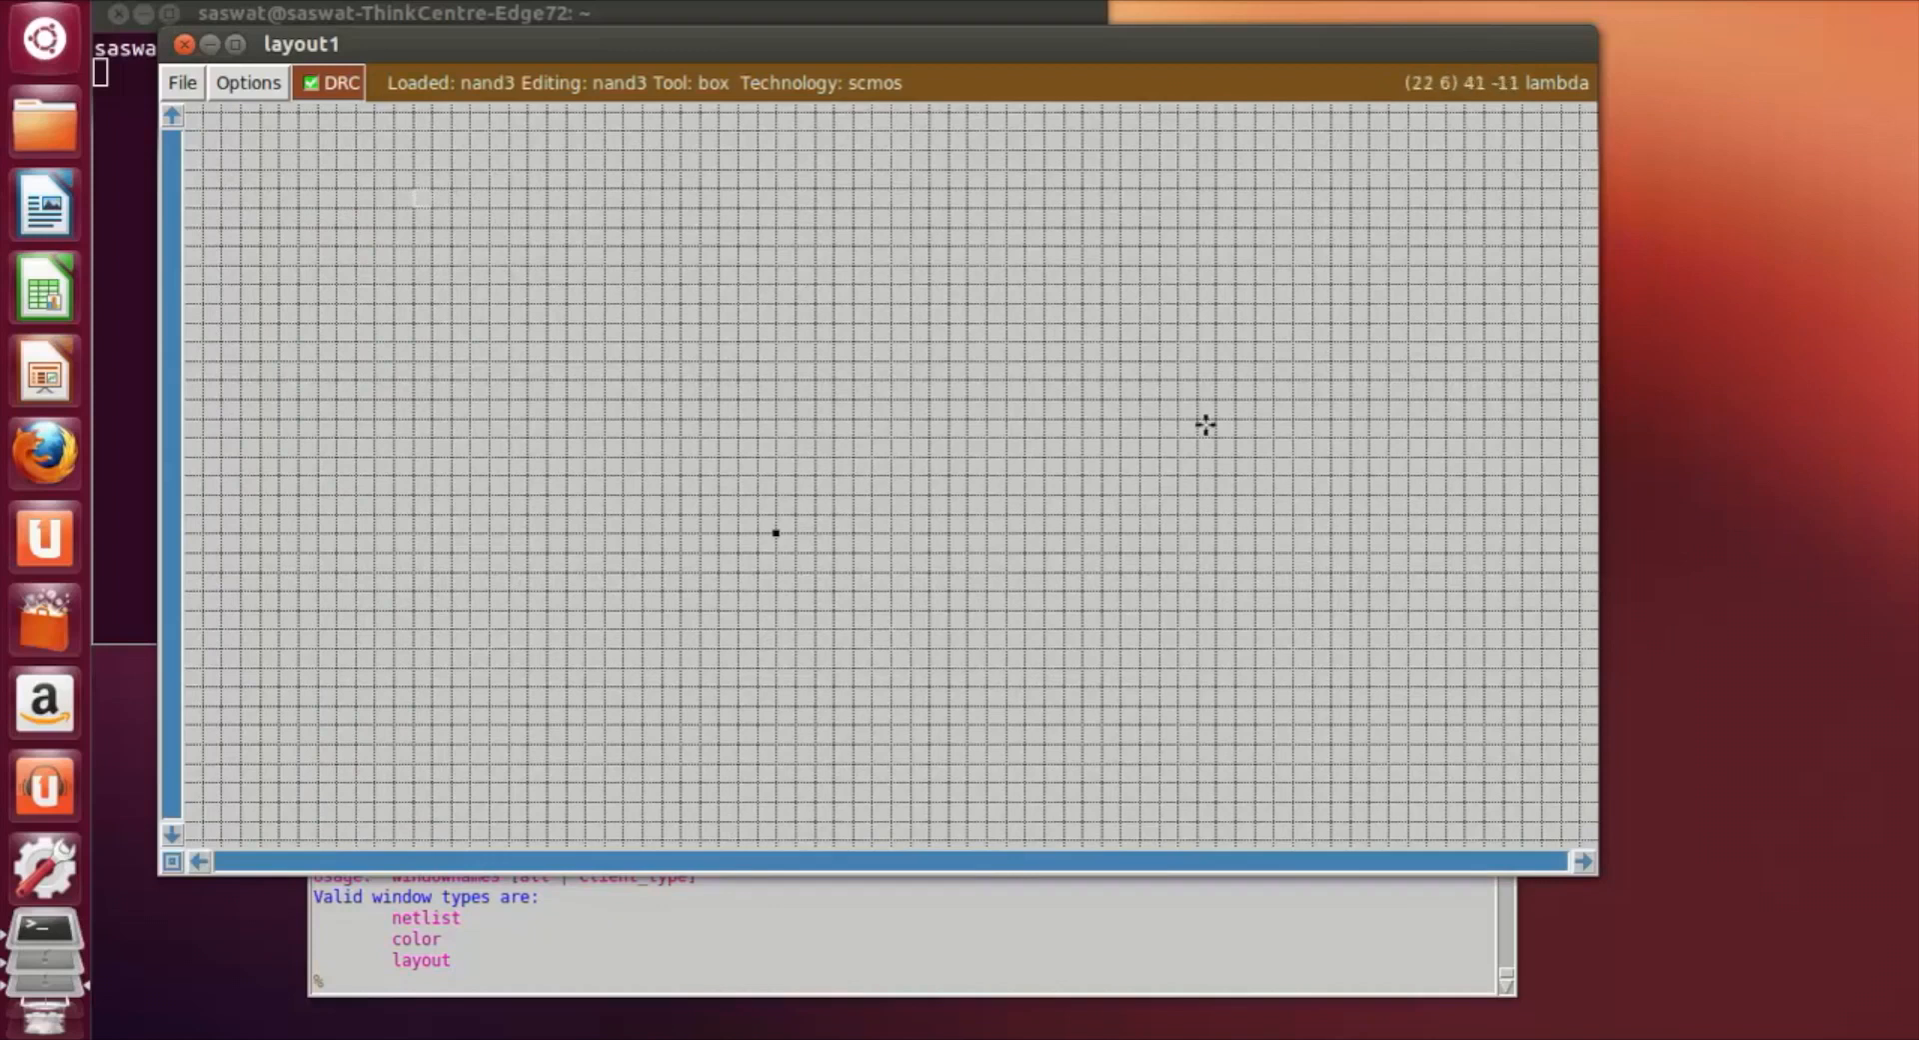
right_click(1314, 434)
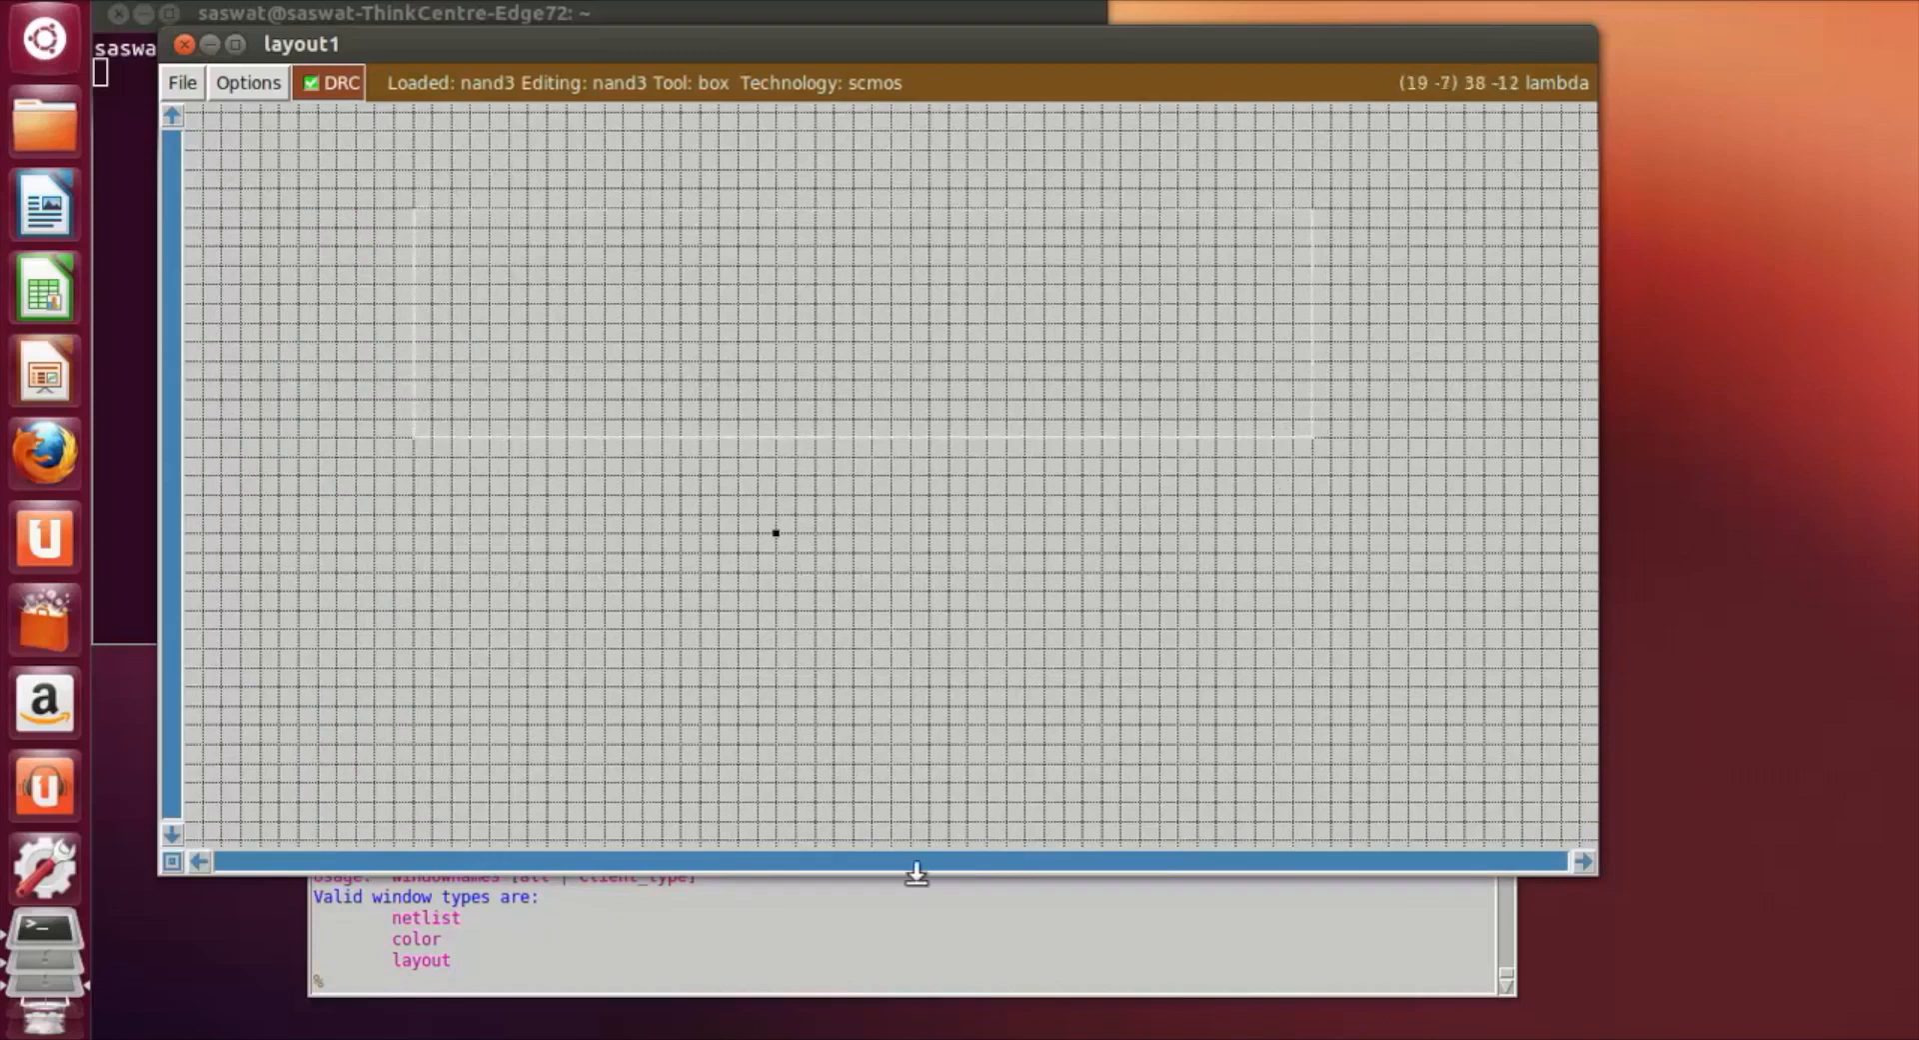
click(538, 974)
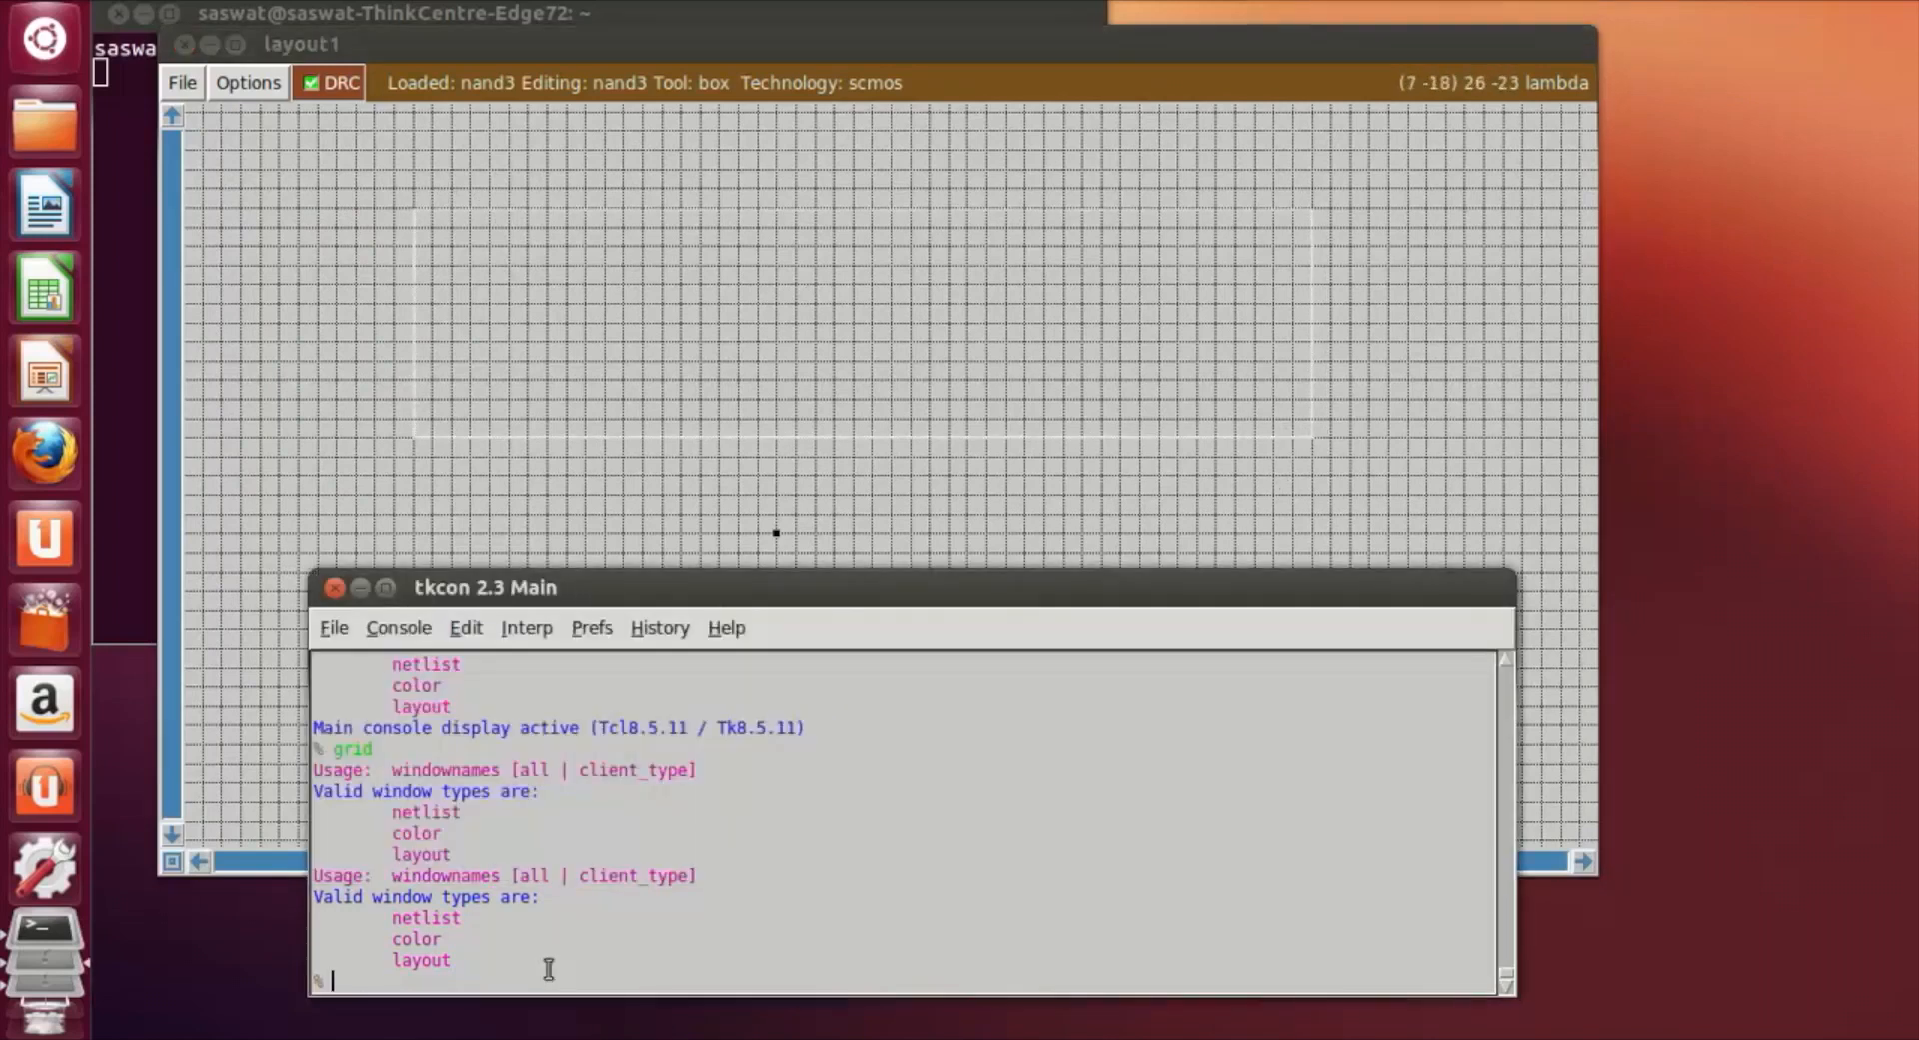
text(paint nwell)
key(Return)
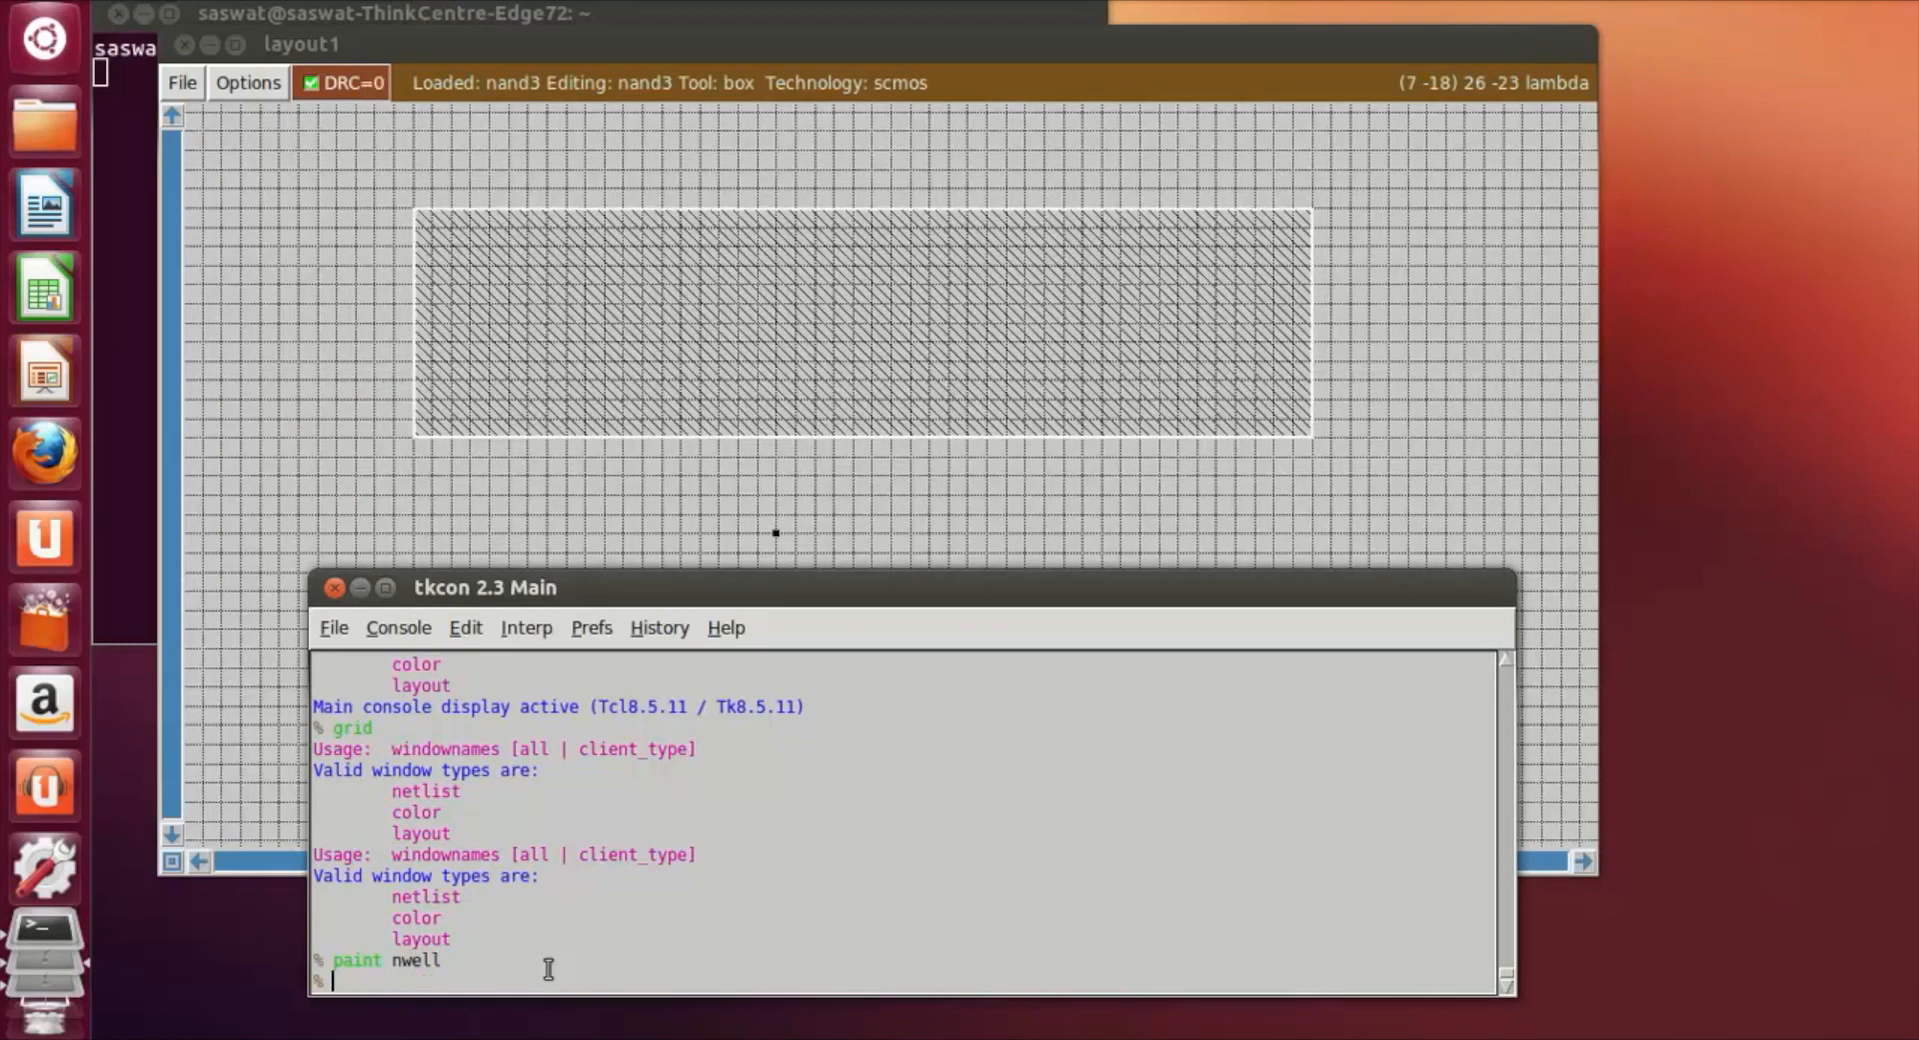
Paint a pdiff rectangle about 42 by 8 lambda inside the n-well.
click(1520, 475)
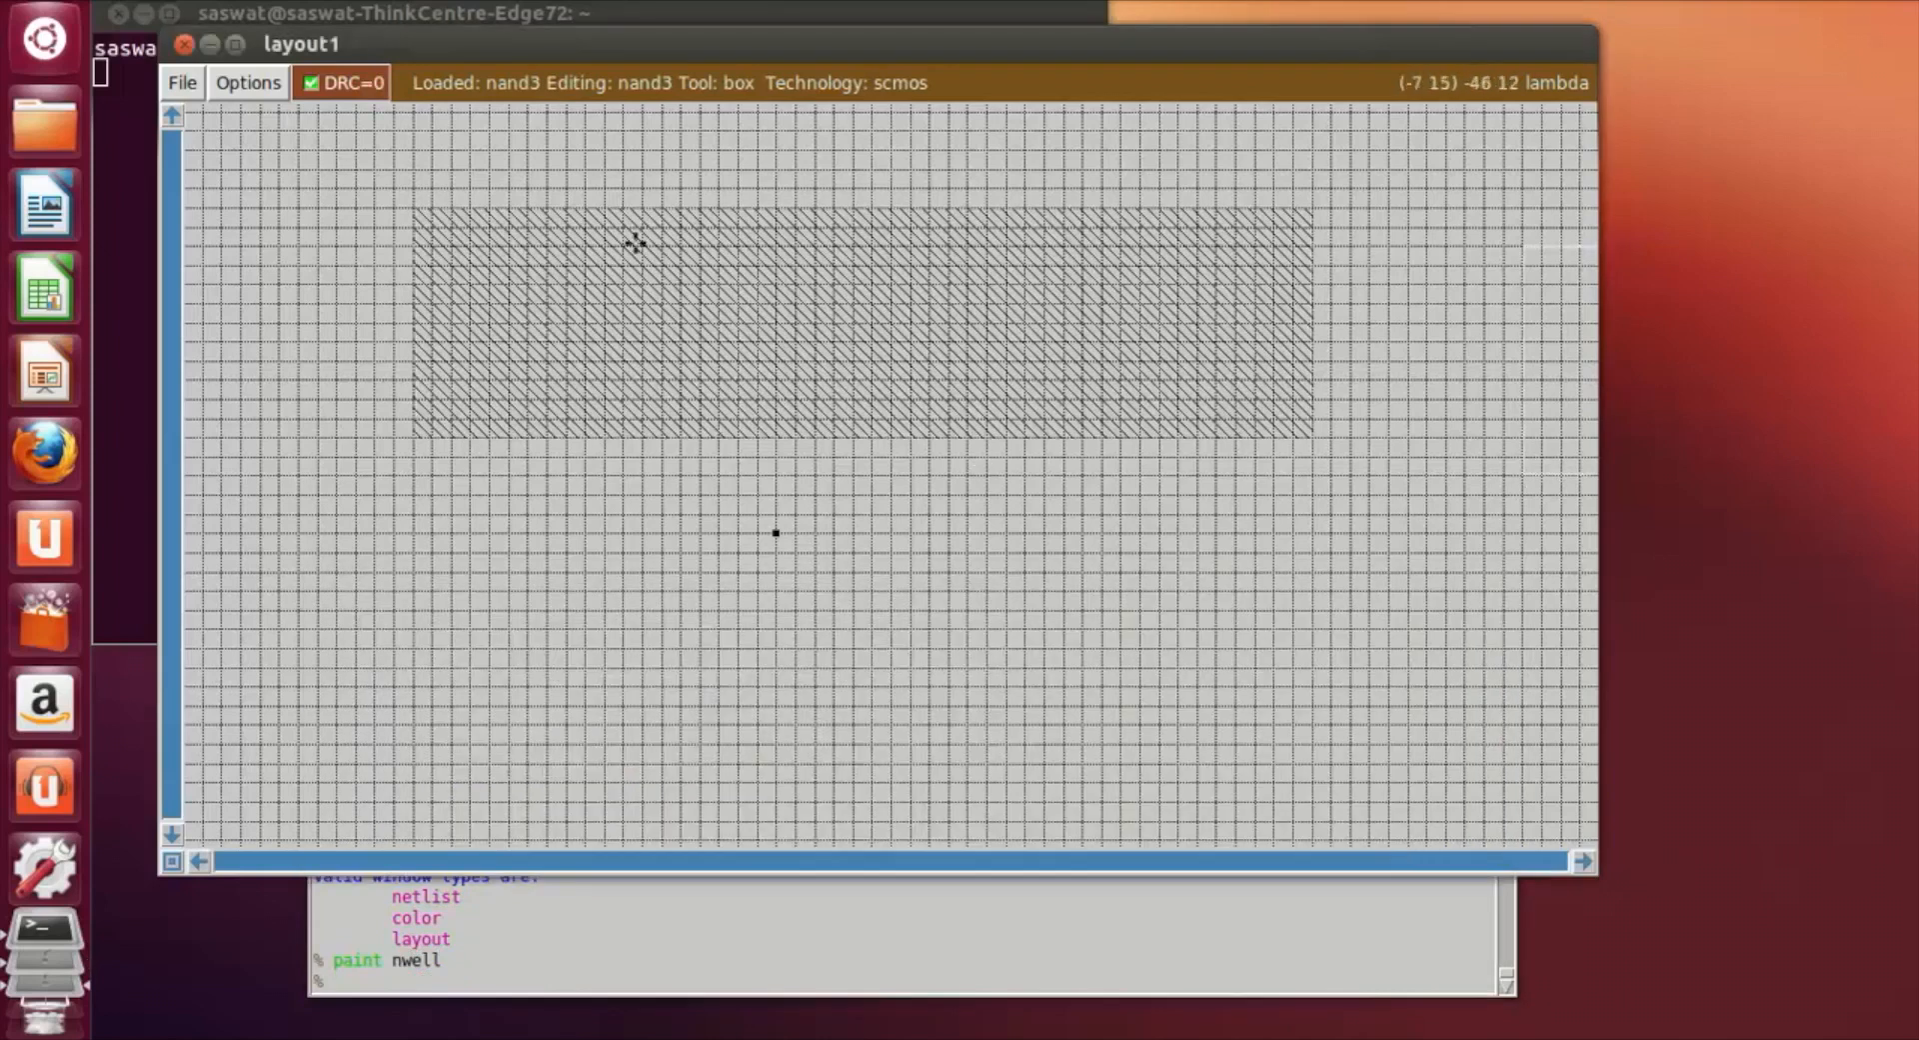
click(467, 246)
right_click(1269, 401)
click(465, 985)
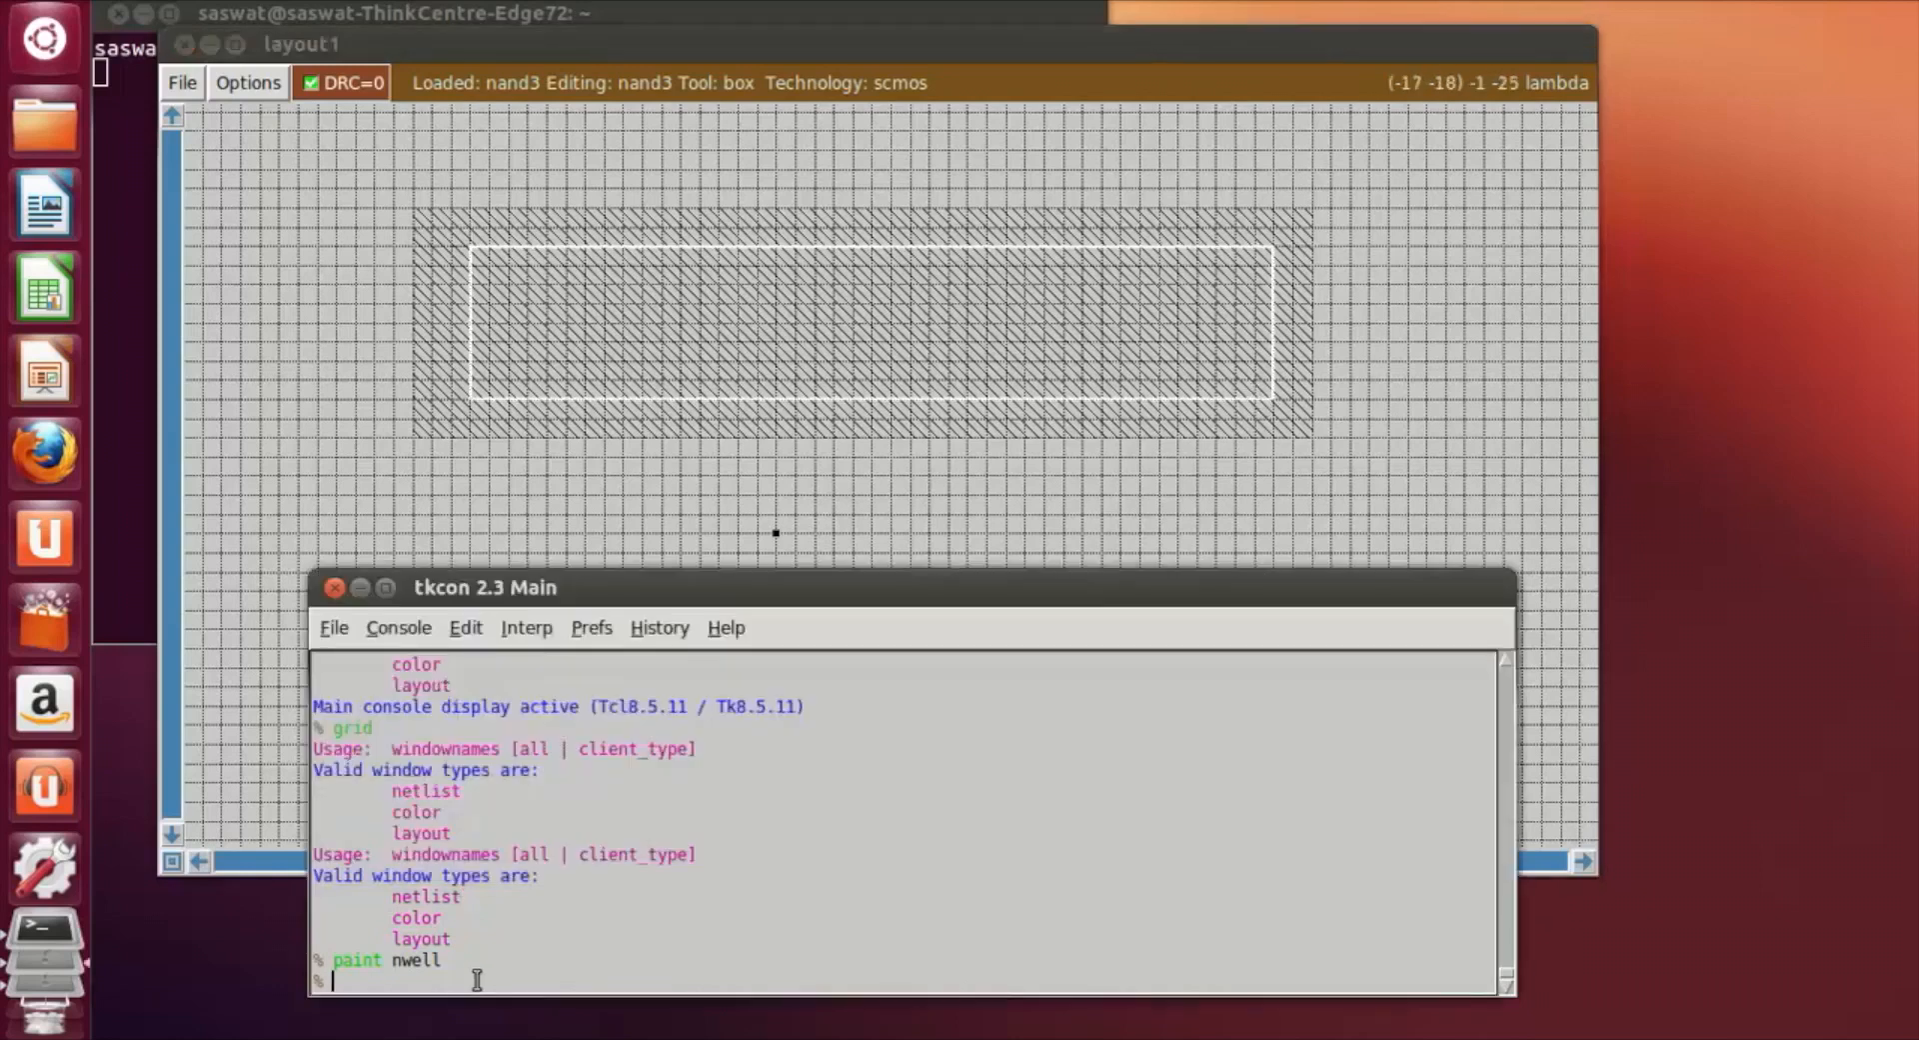
text(paint pdiff)
key(Return)
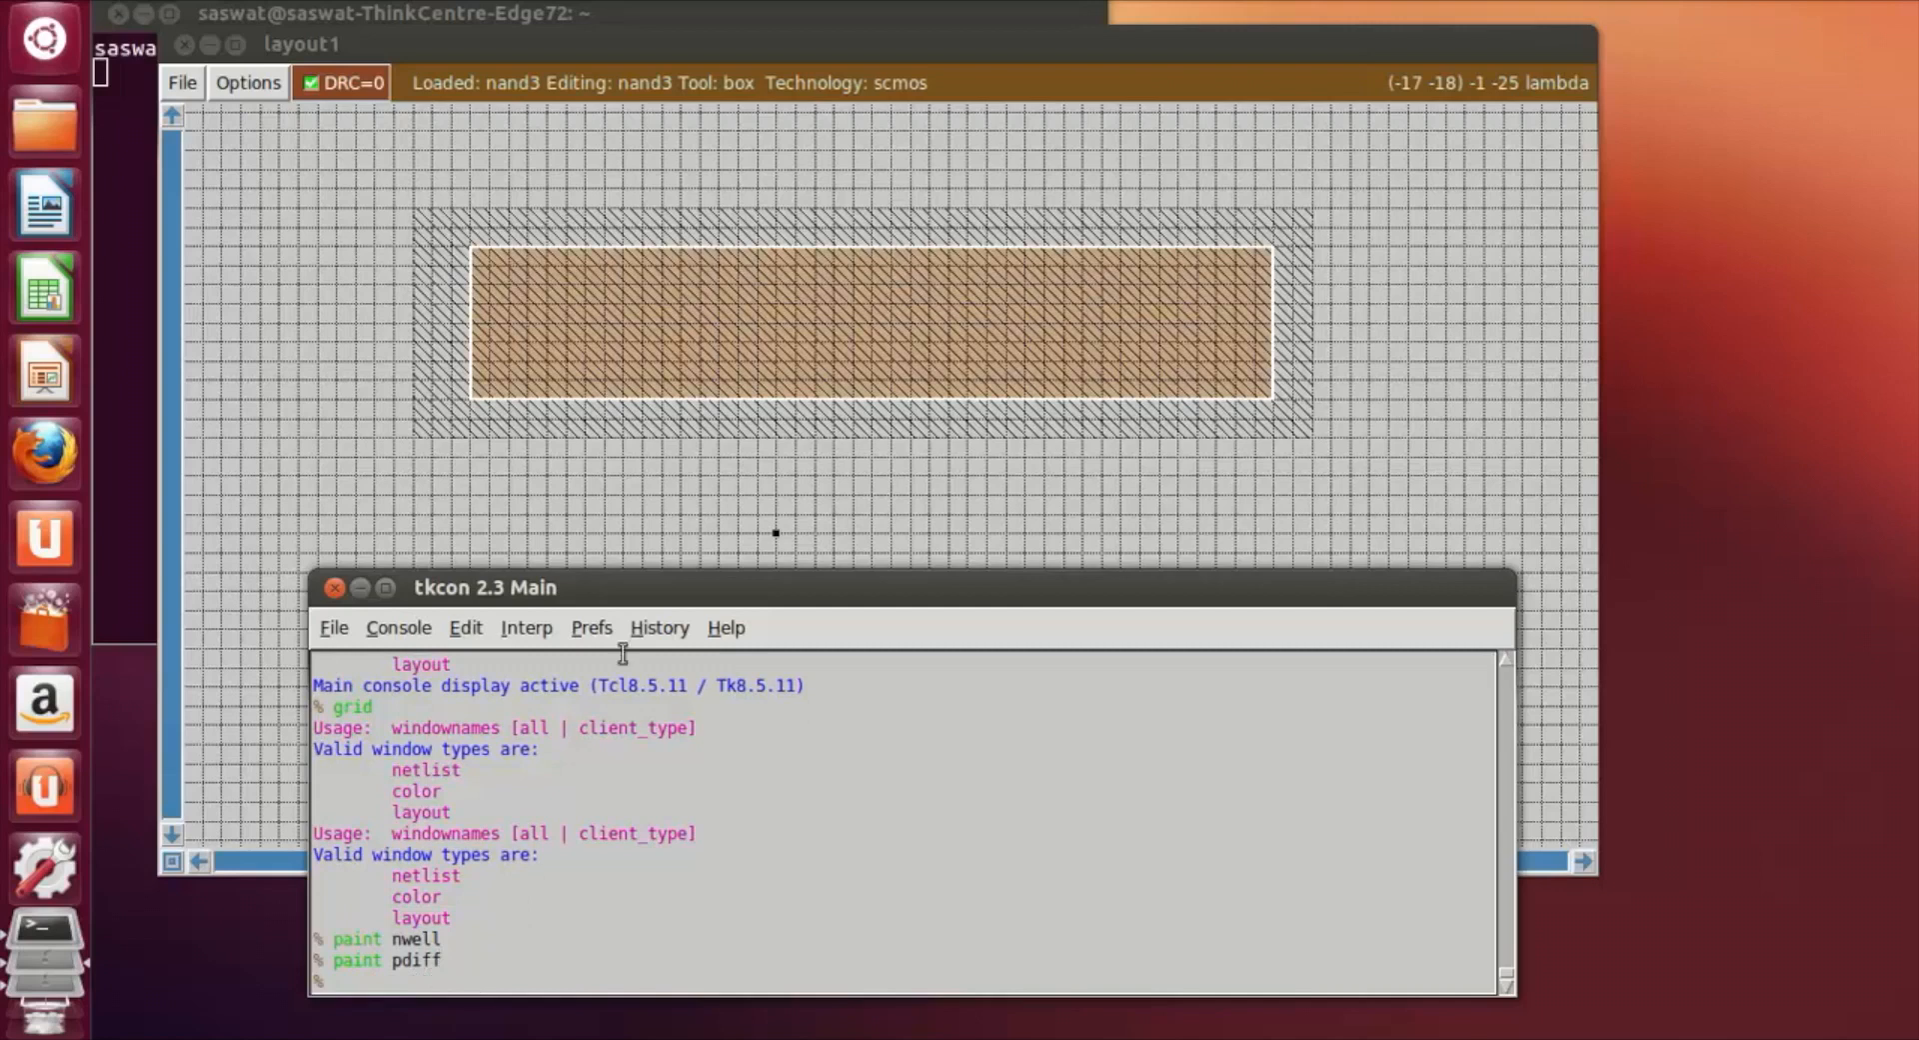
click(1454, 487)
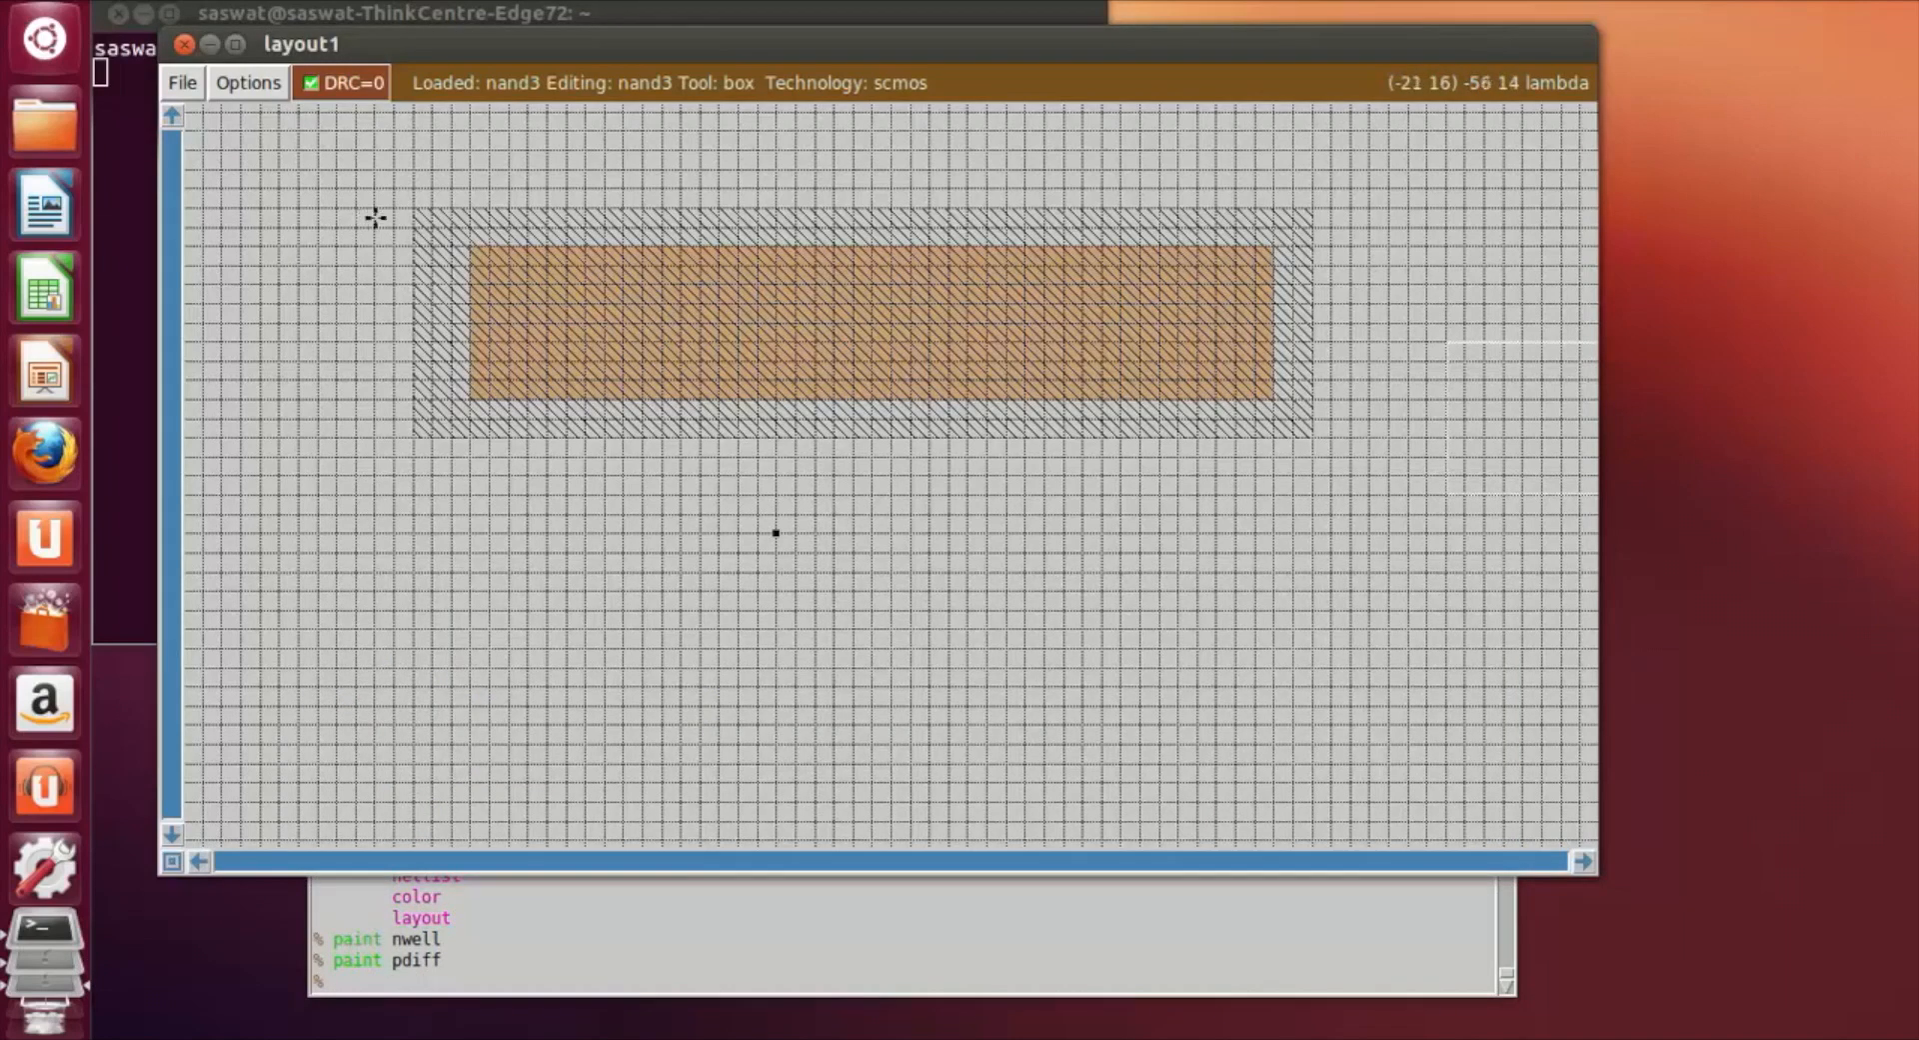
click(521, 290)
right_click(618, 380)
right_click(802, 366)
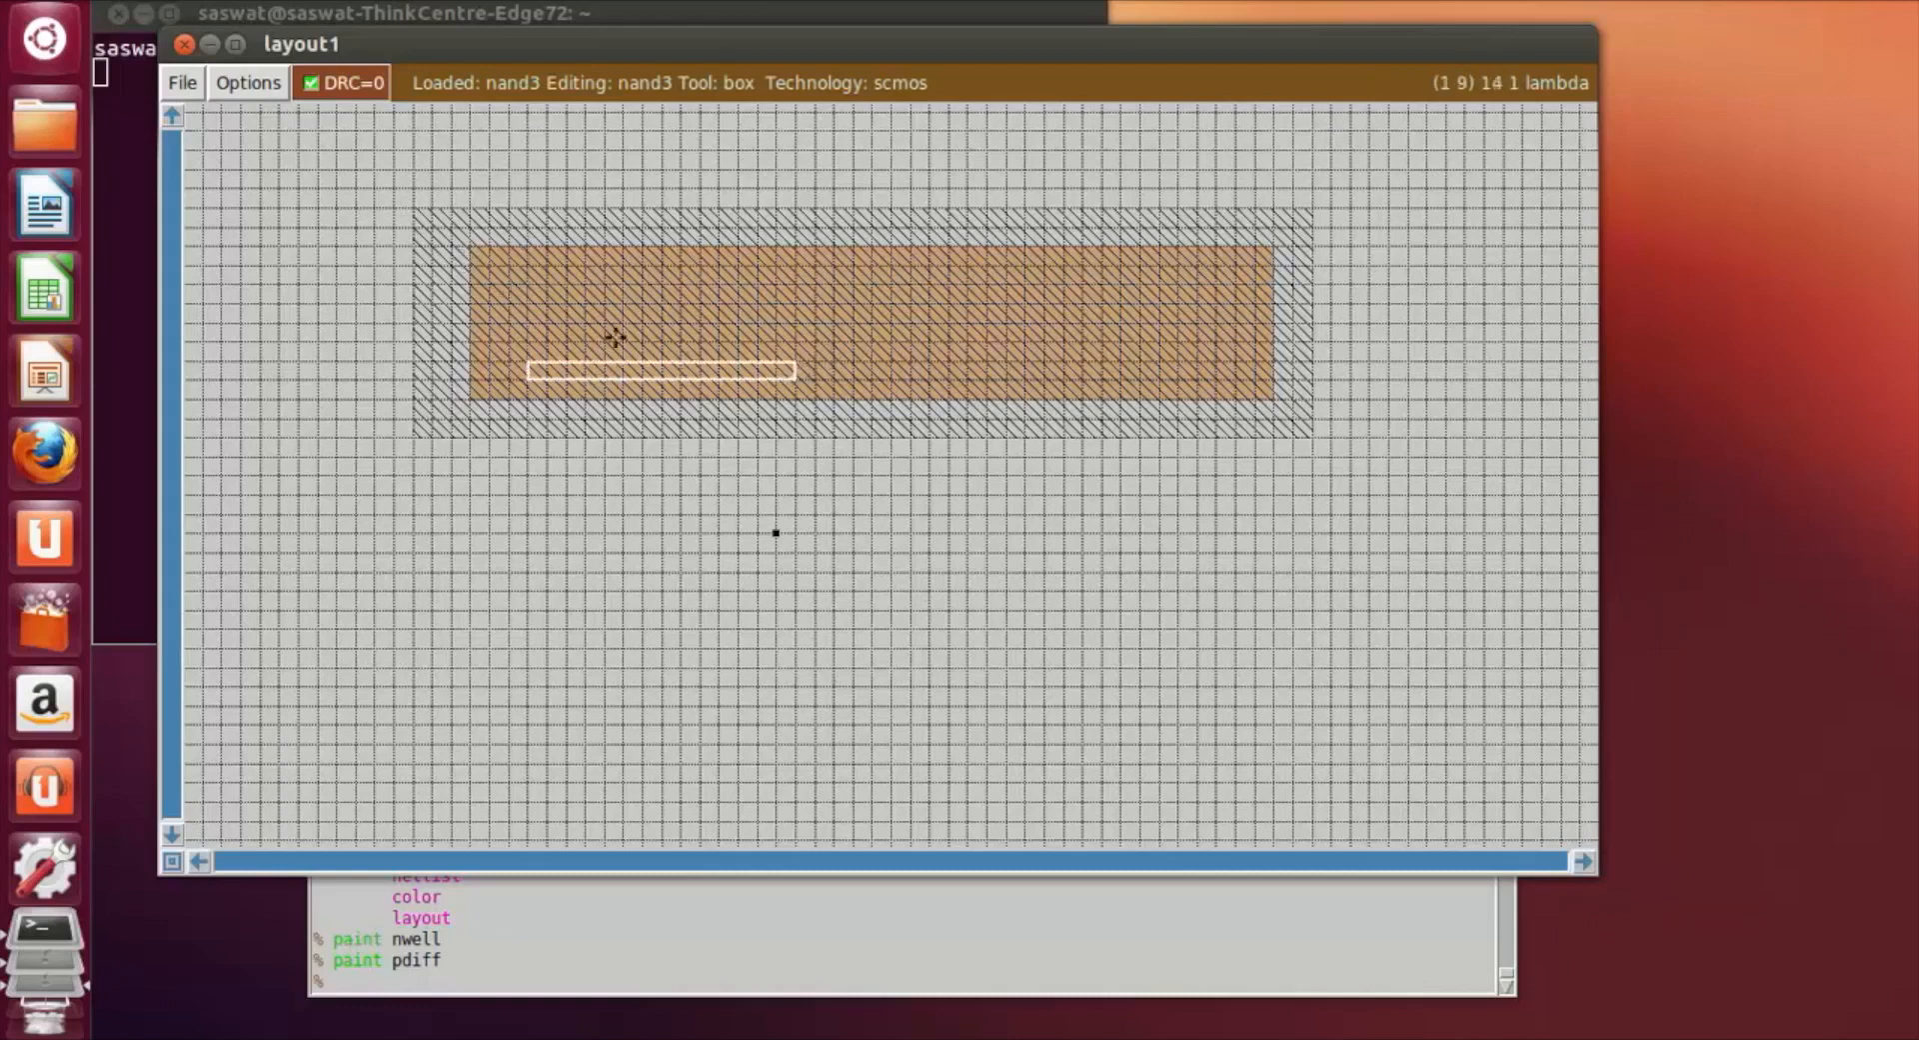
click(509, 287)
right_click(603, 361)
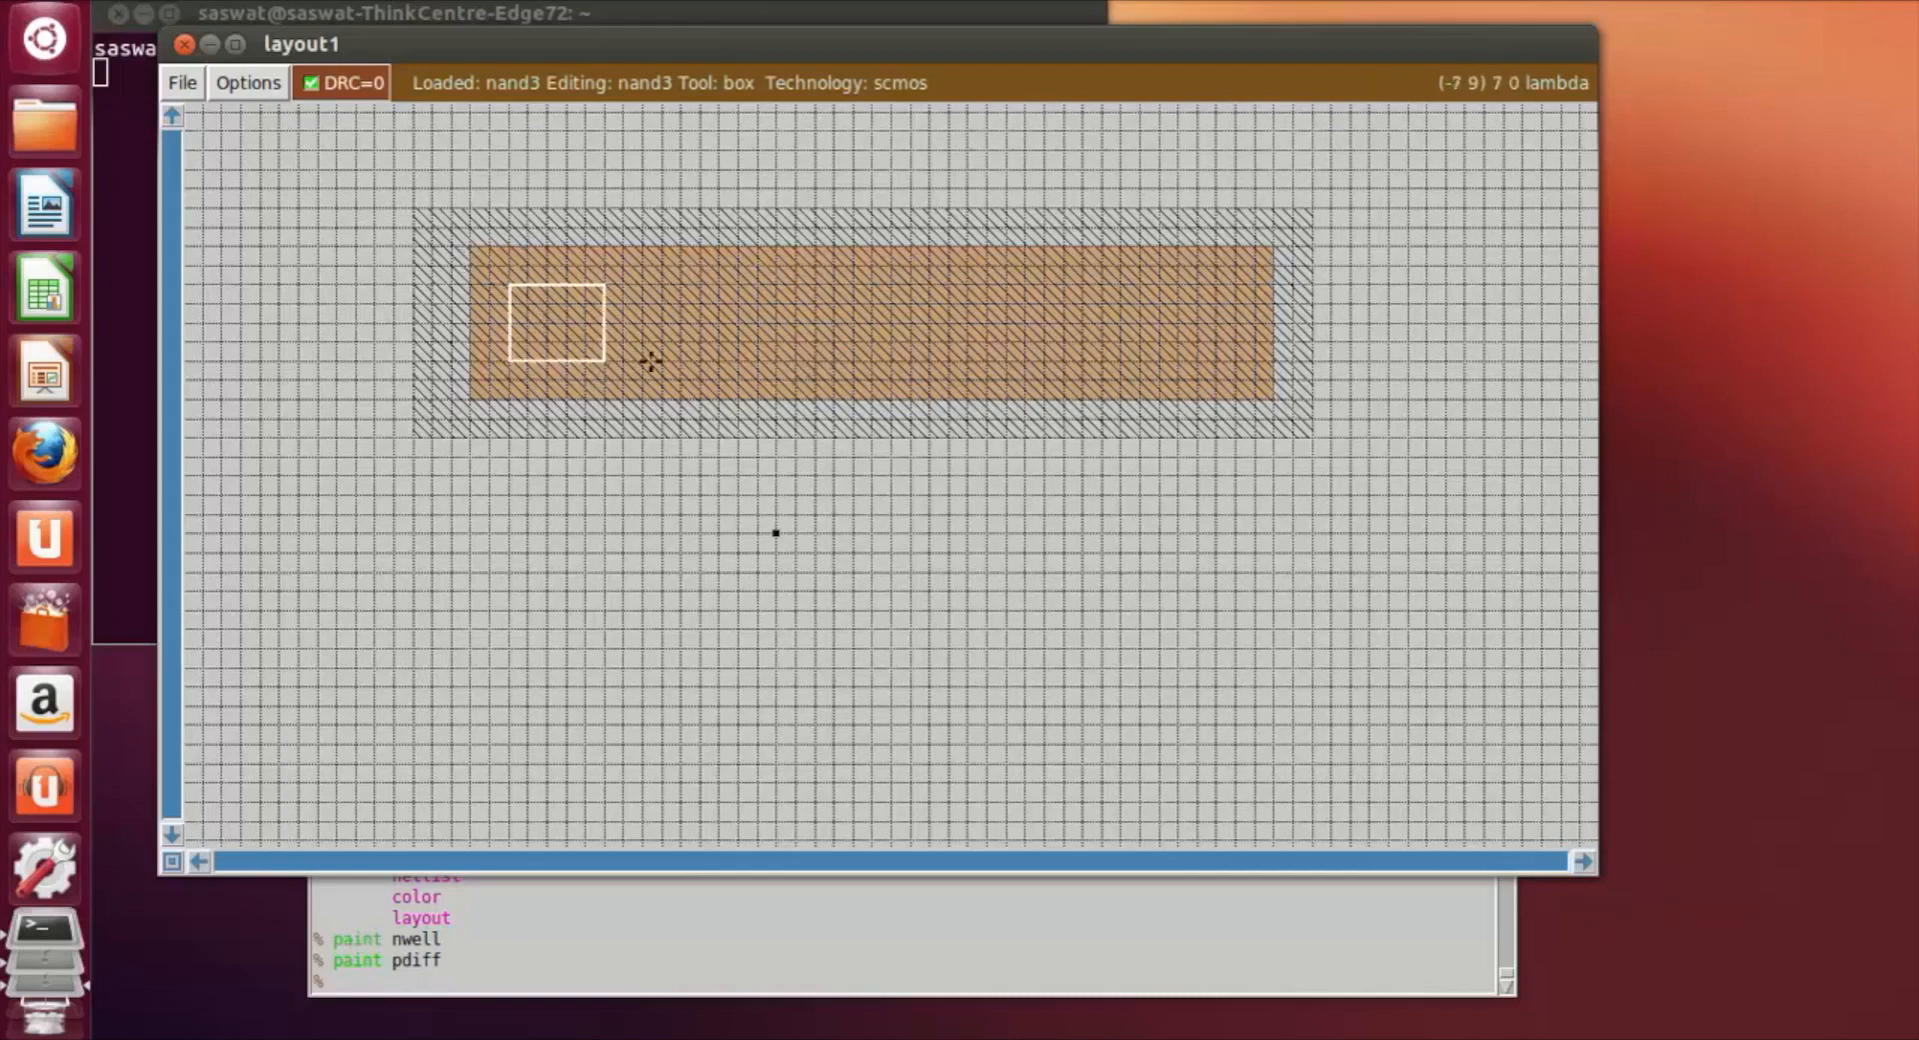
click(775, 284)
click(1101, 342)
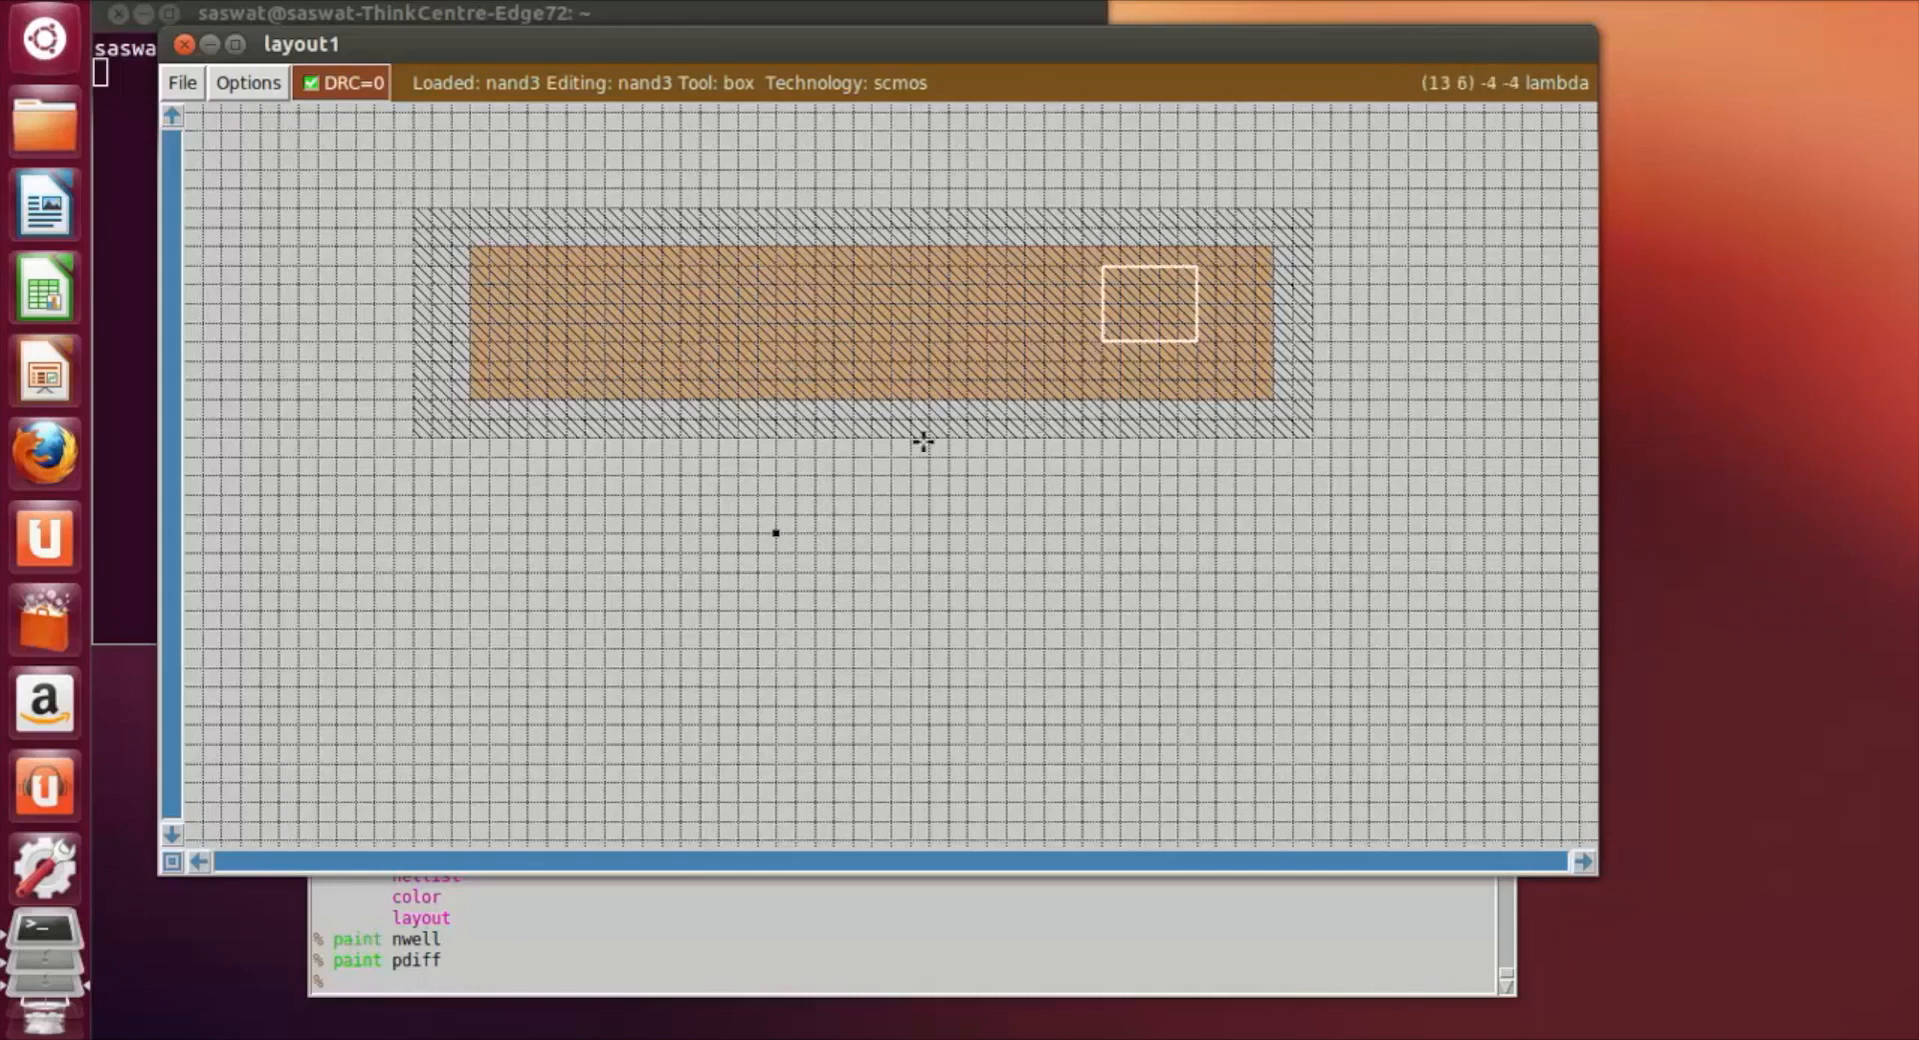
click(795, 924)
click(662, 476)
Paint an ndiff rectangle about 38 by 8 lambda, about 19 lambda below the n-well and ending in line with the pdiff's right edge.
scroll(577, 762, down, 2)
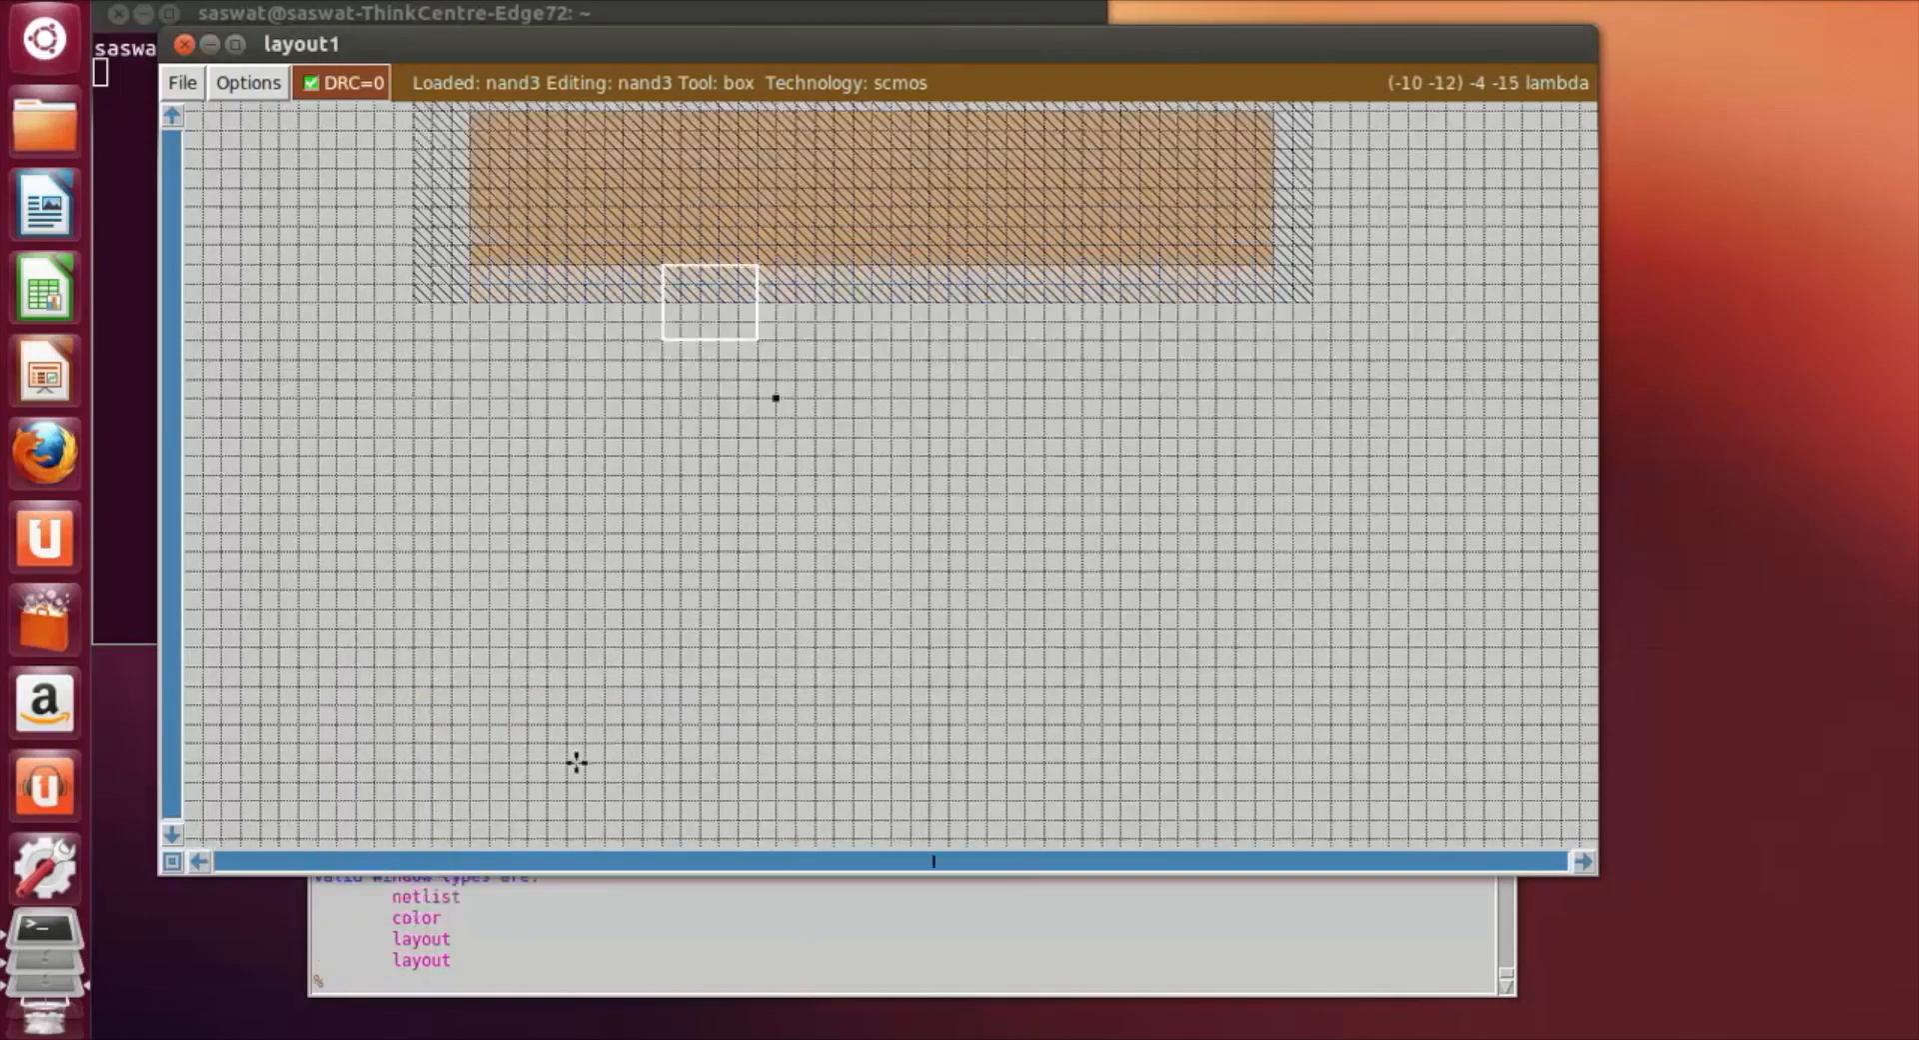
scroll(577, 762, down, 2)
scroll(574, 749, up, 2)
scroll(579, 739, down, 4)
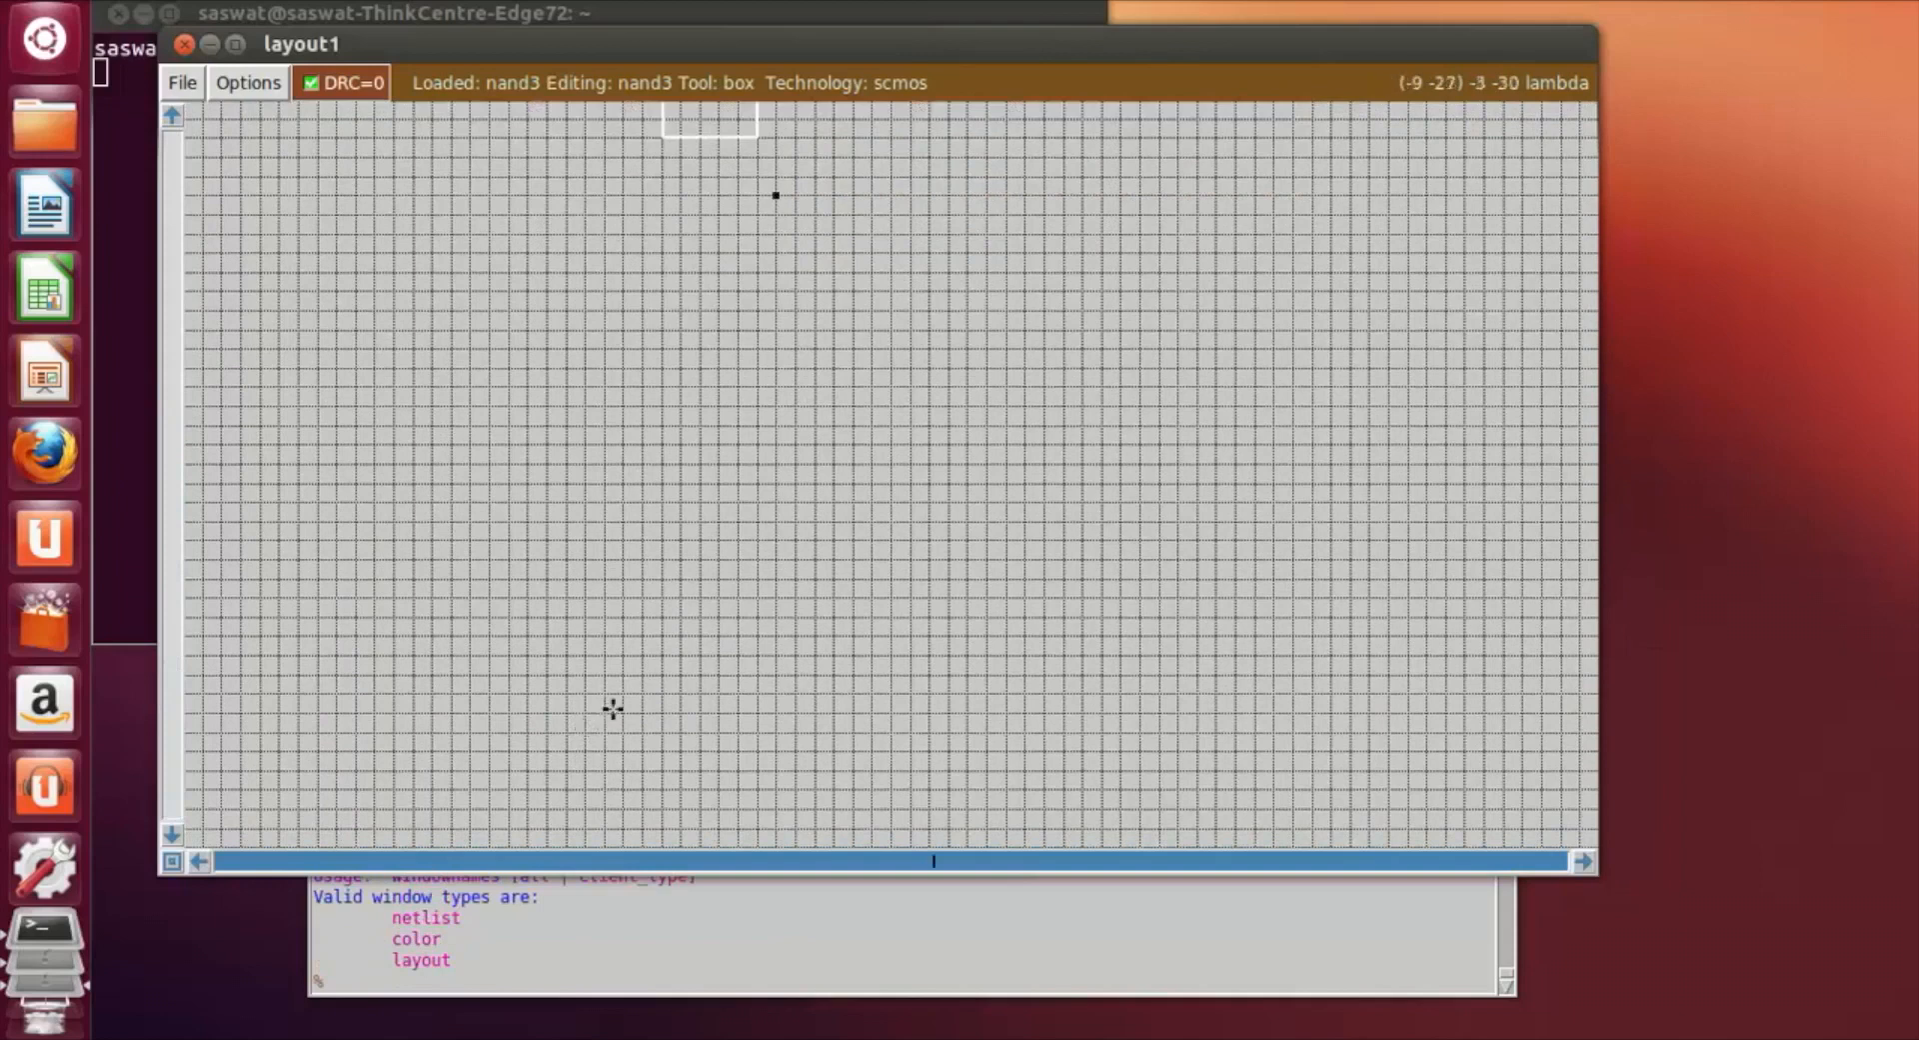
scroll(596, 707, up, 2)
scroll(594, 709, down, 2)
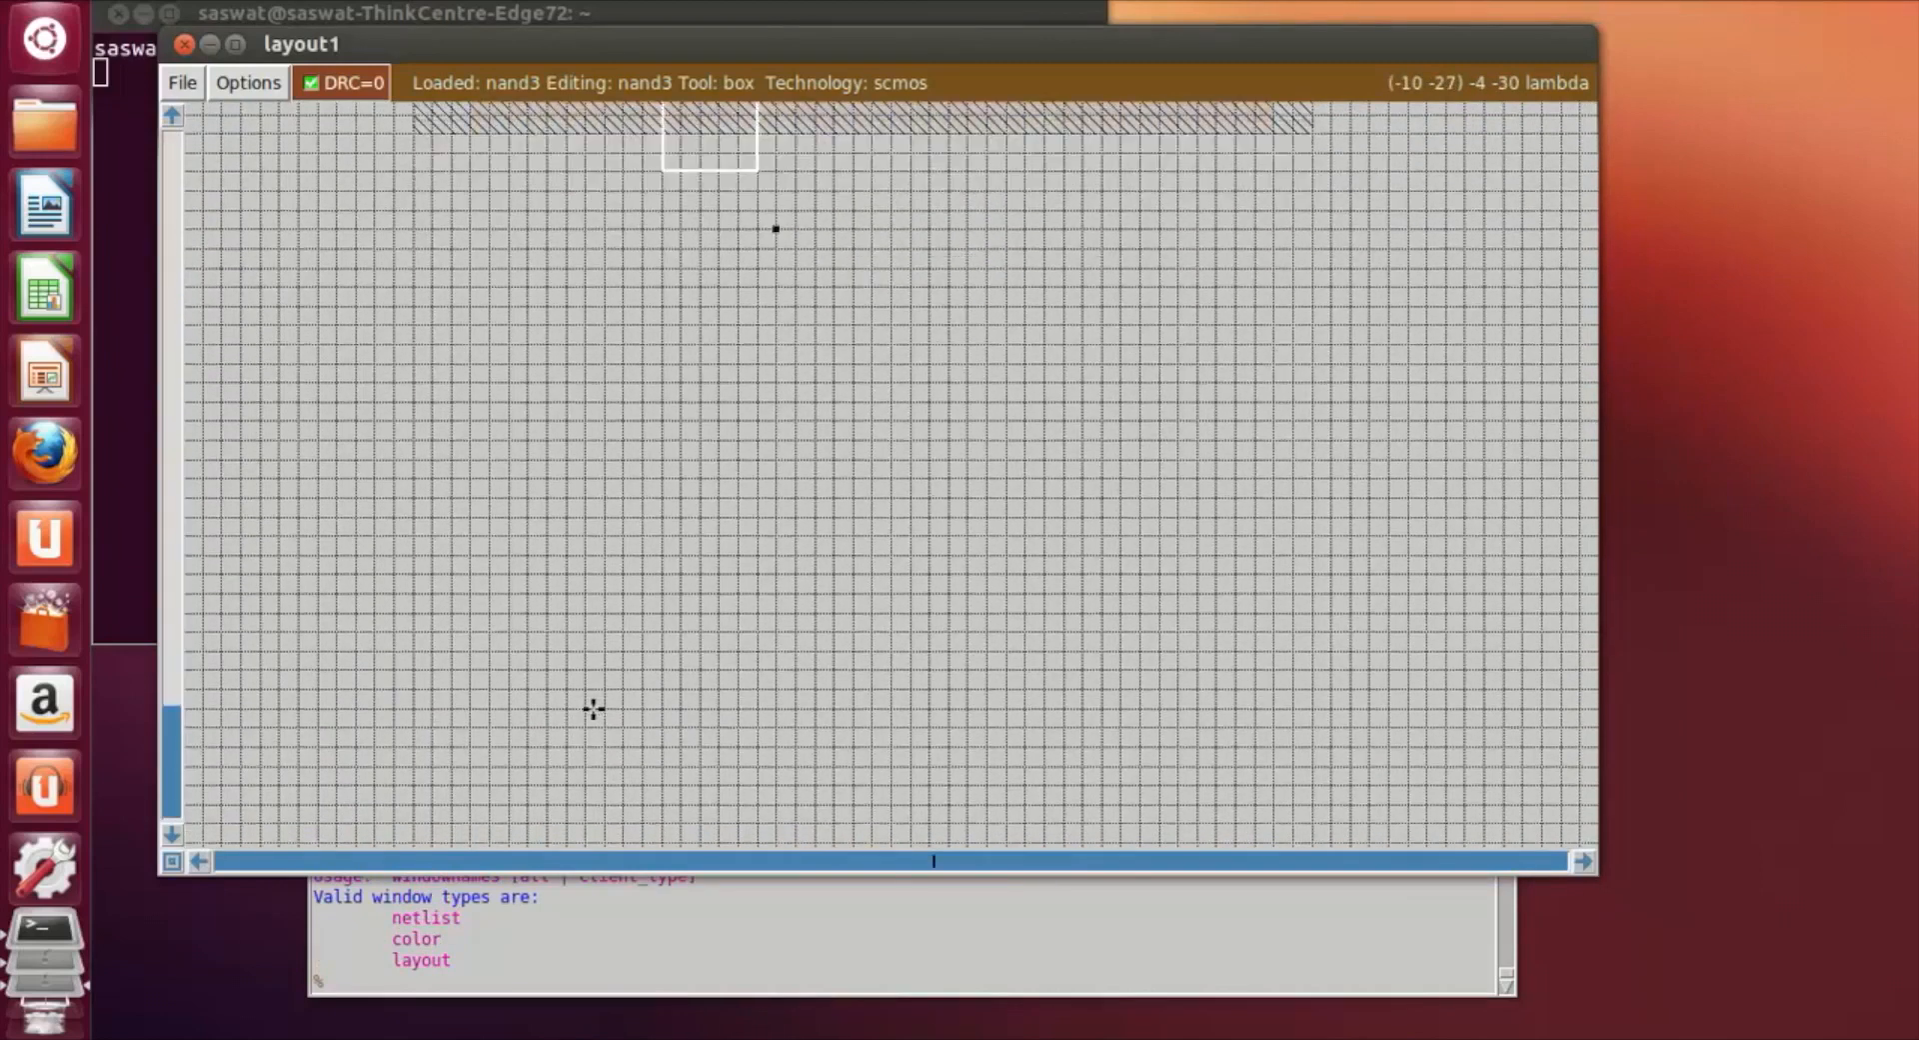
click(537, 557)
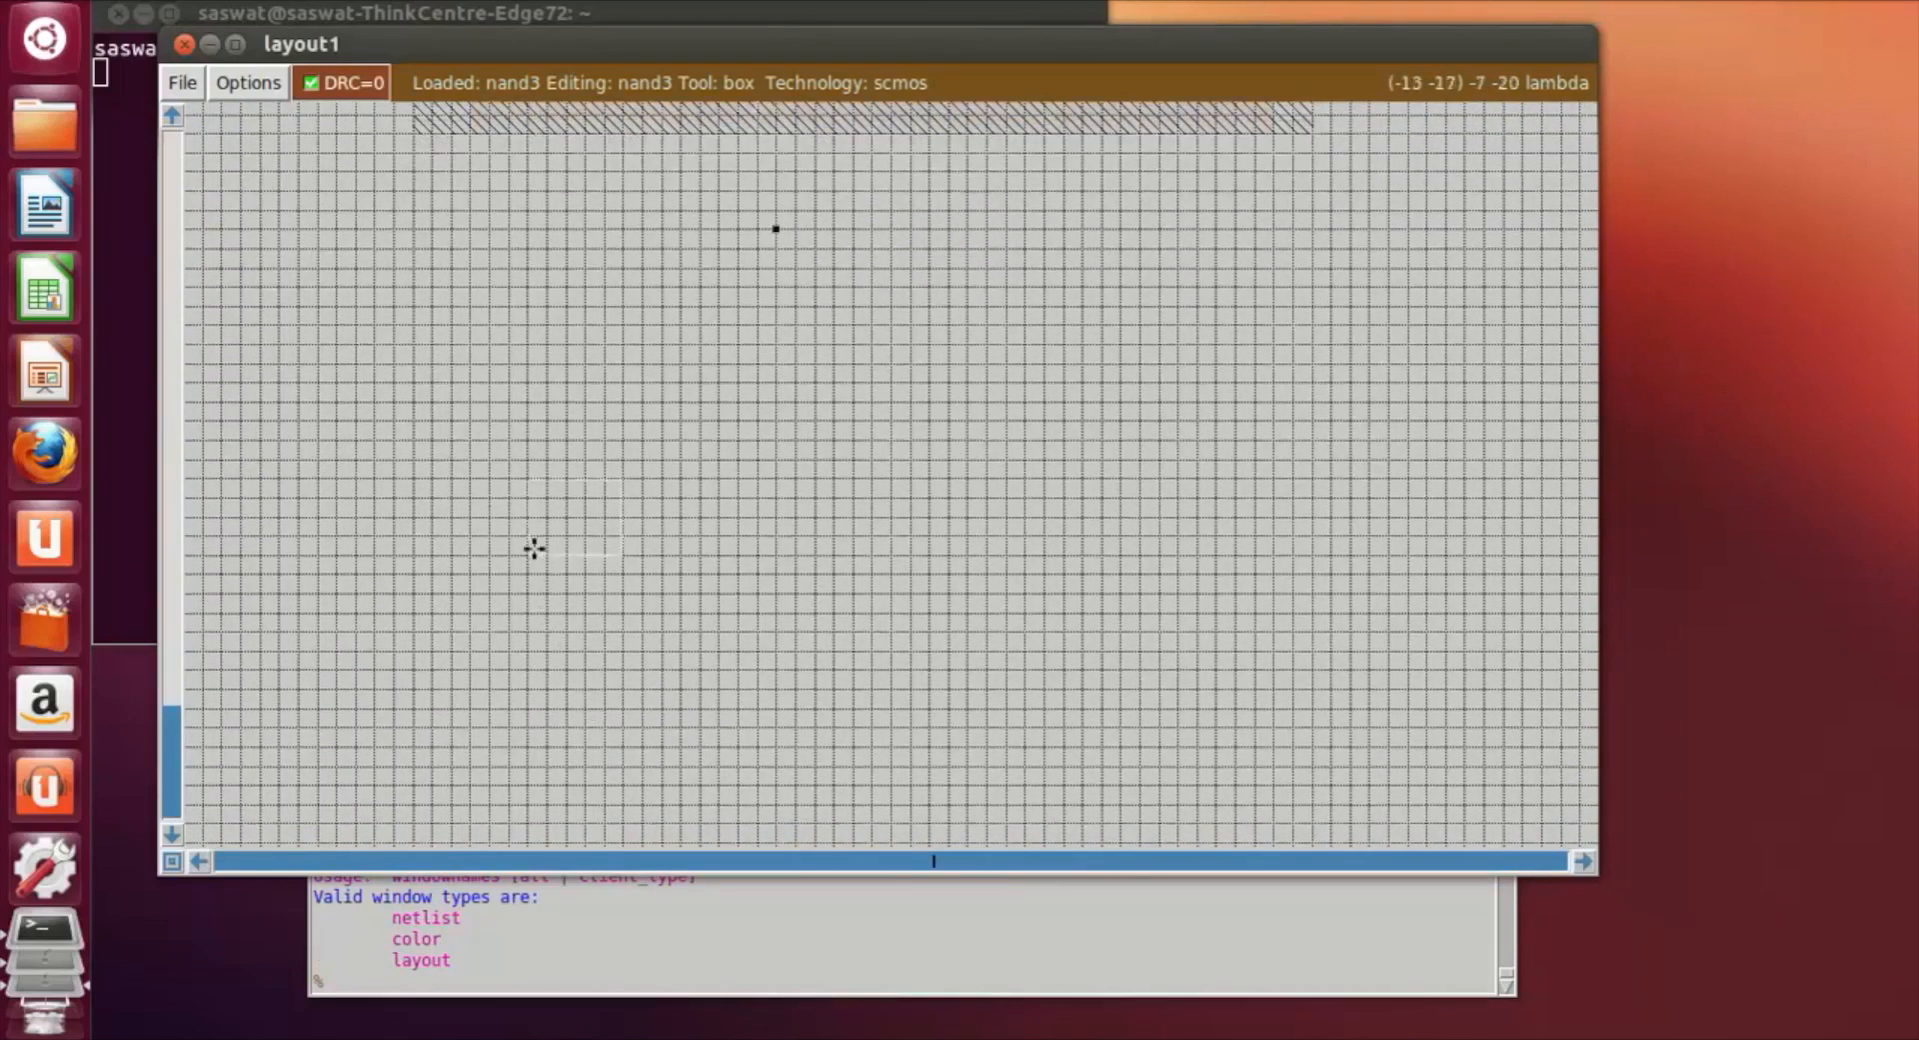
right_click(1335, 667)
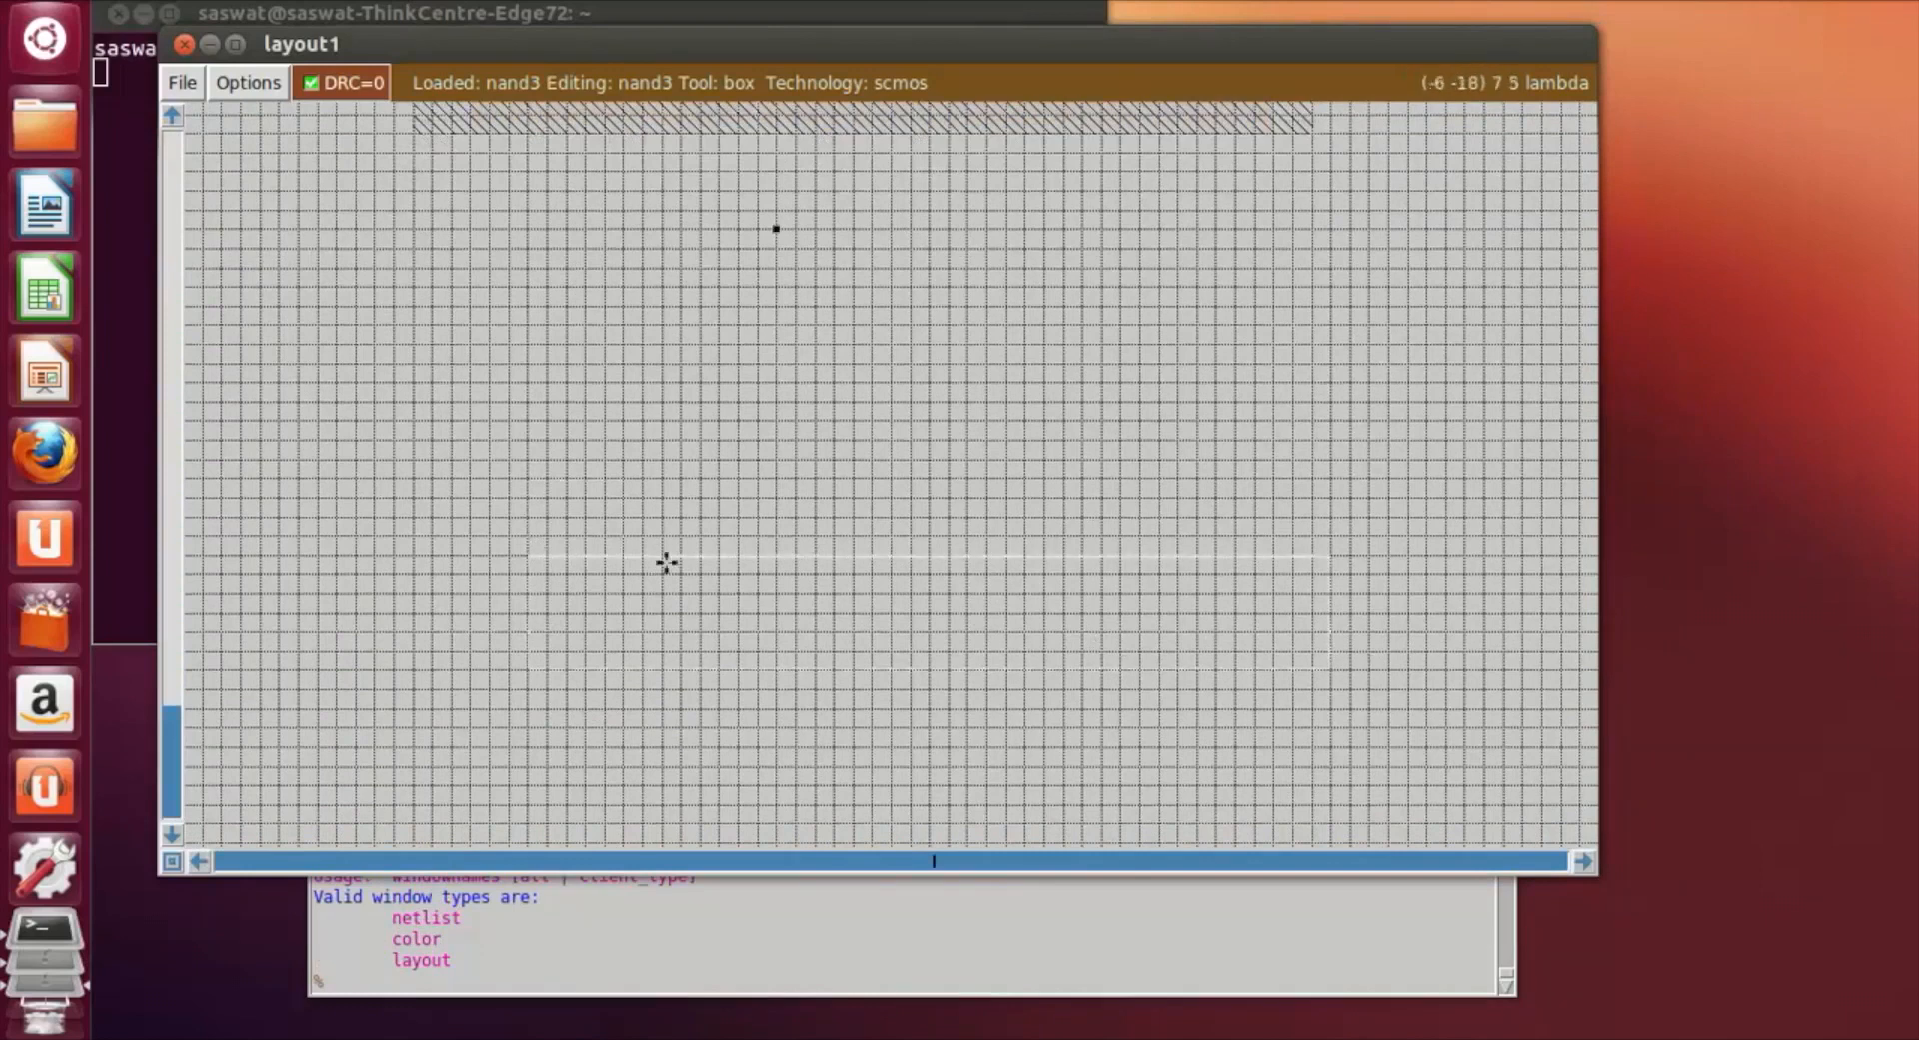
click(533, 497)
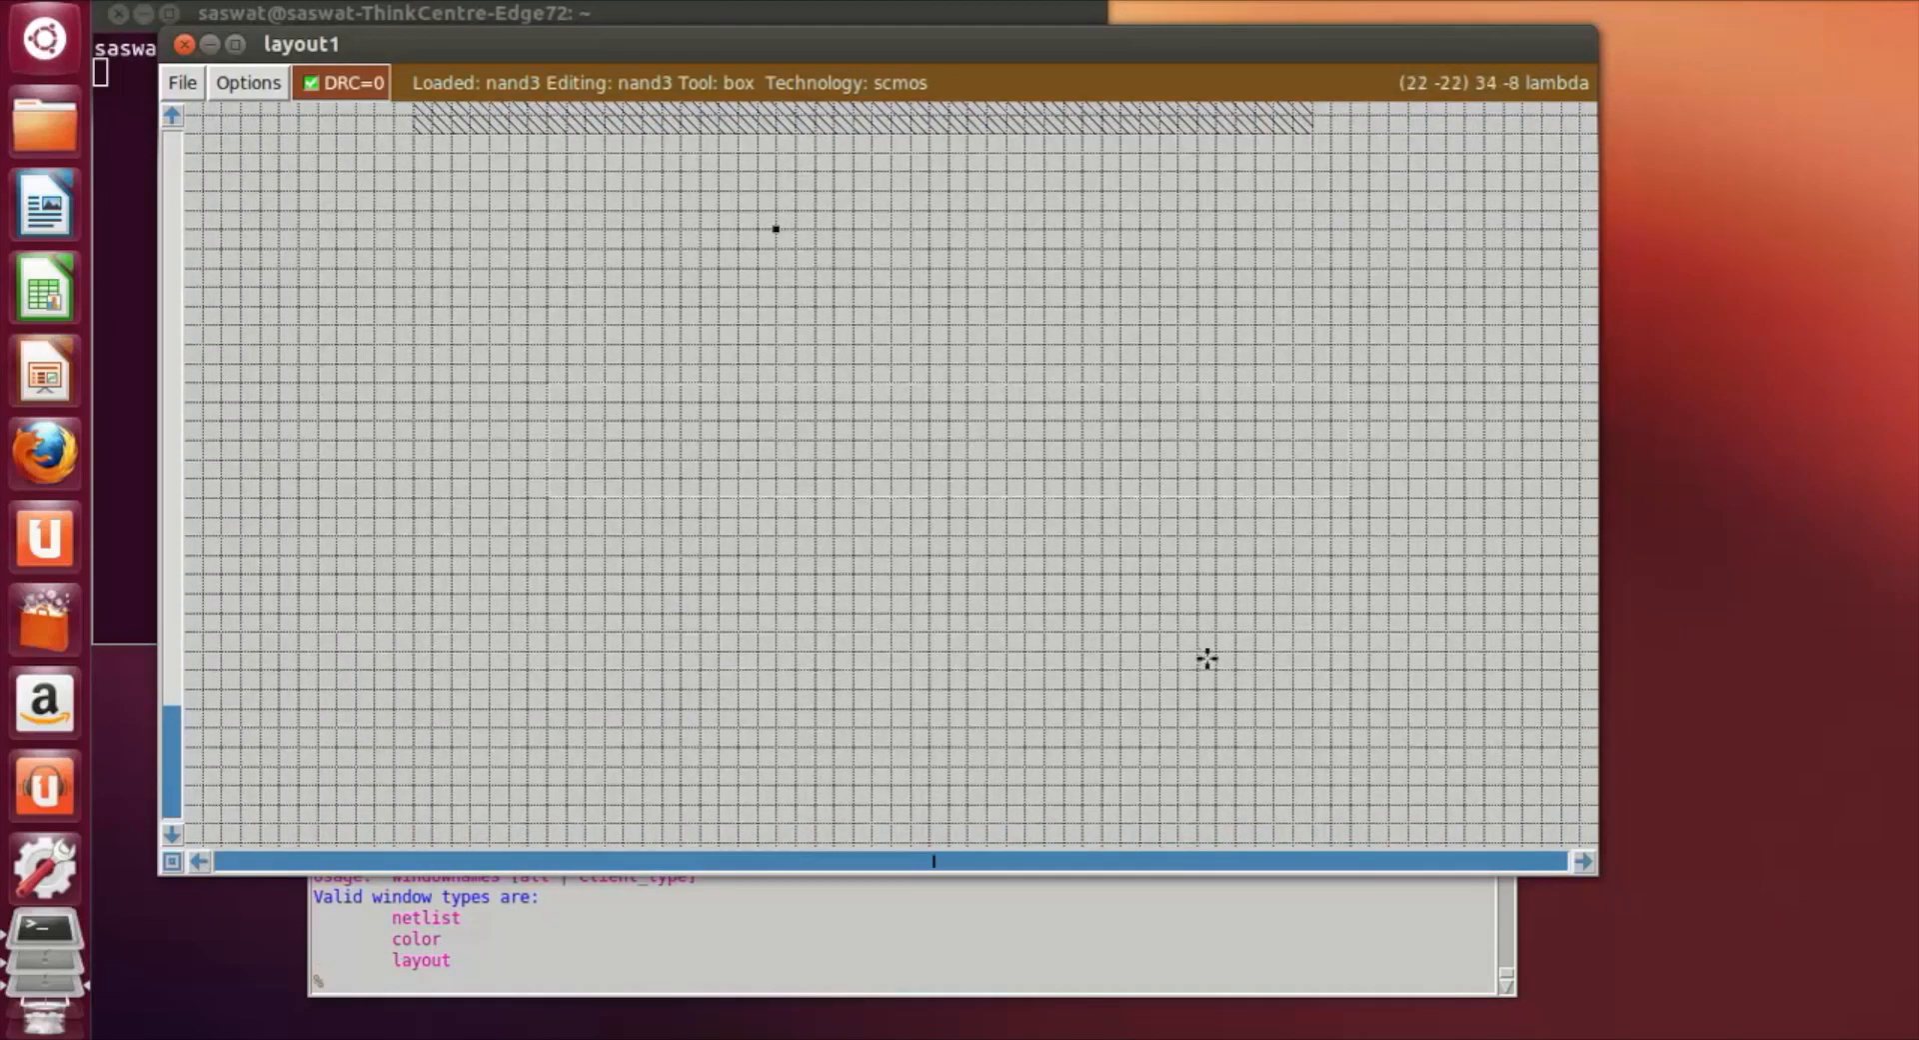
right_click(1268, 654)
scroll(1268, 655, up, 1)
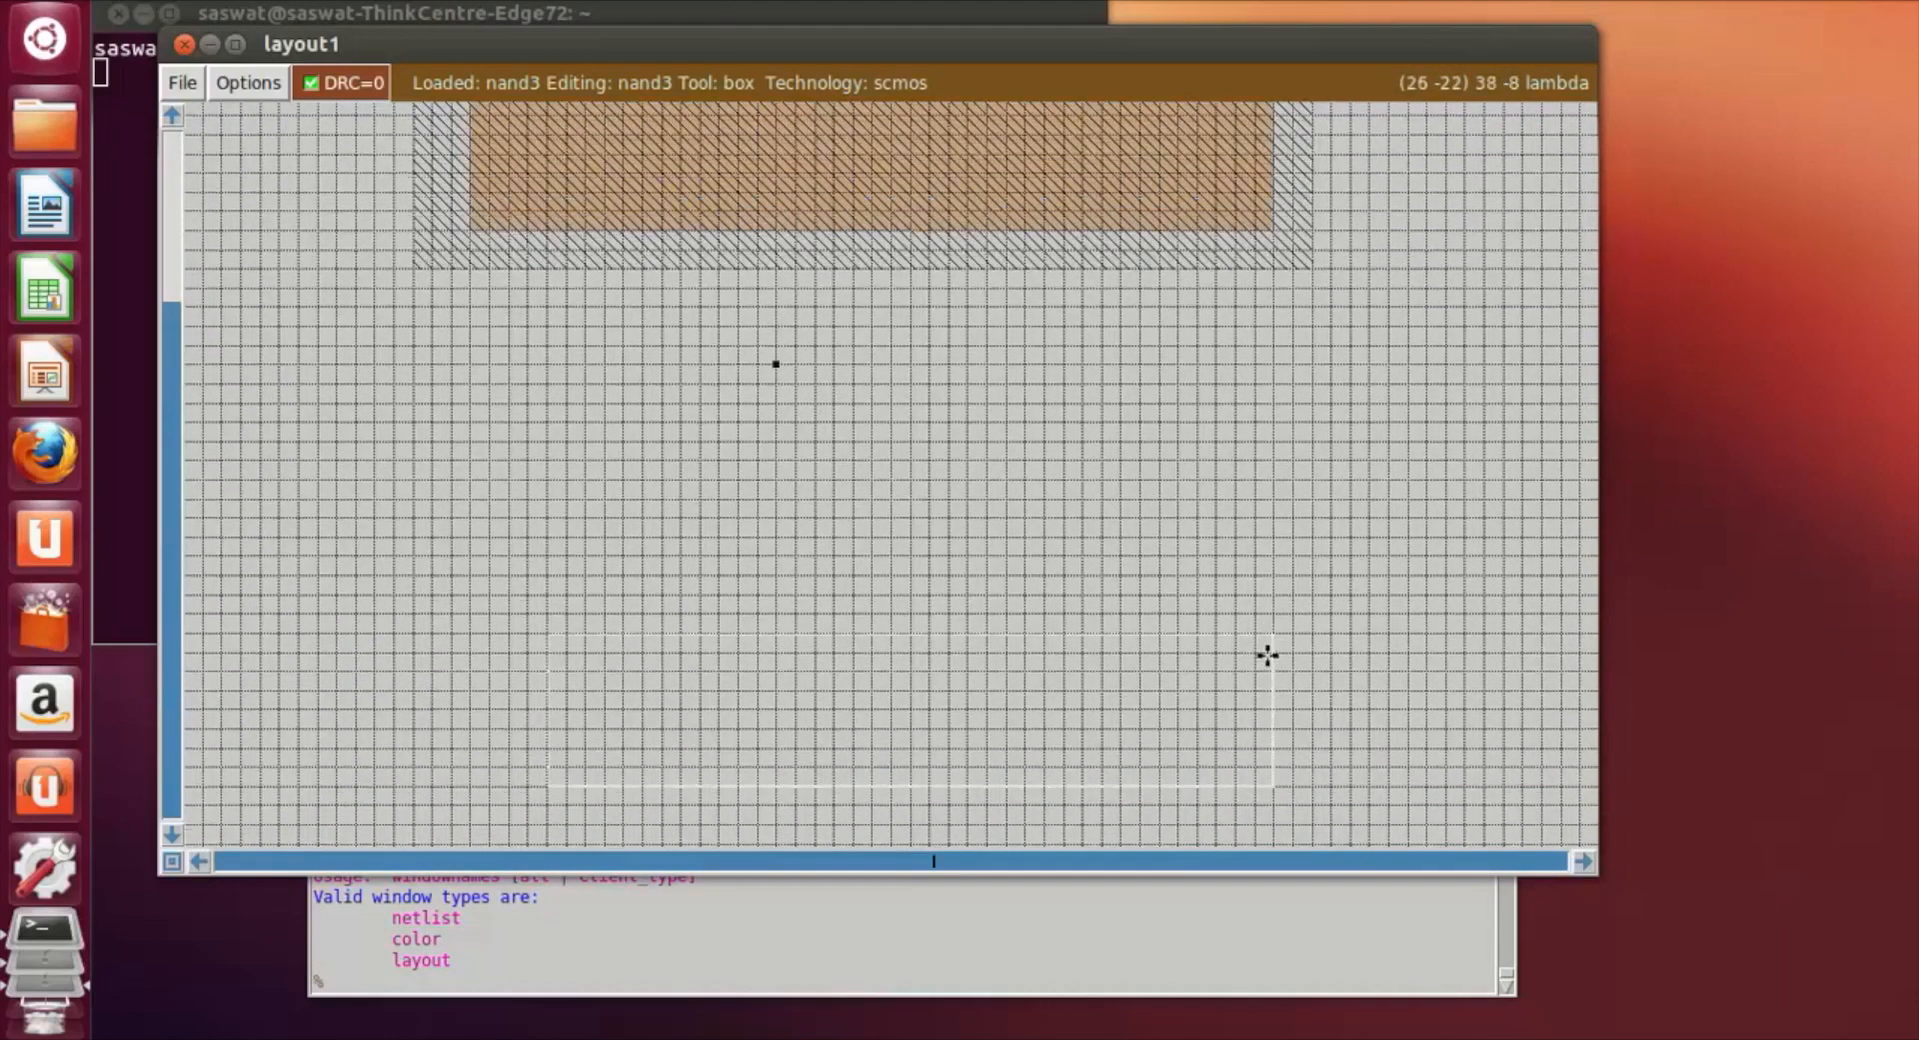
click(409, 985)
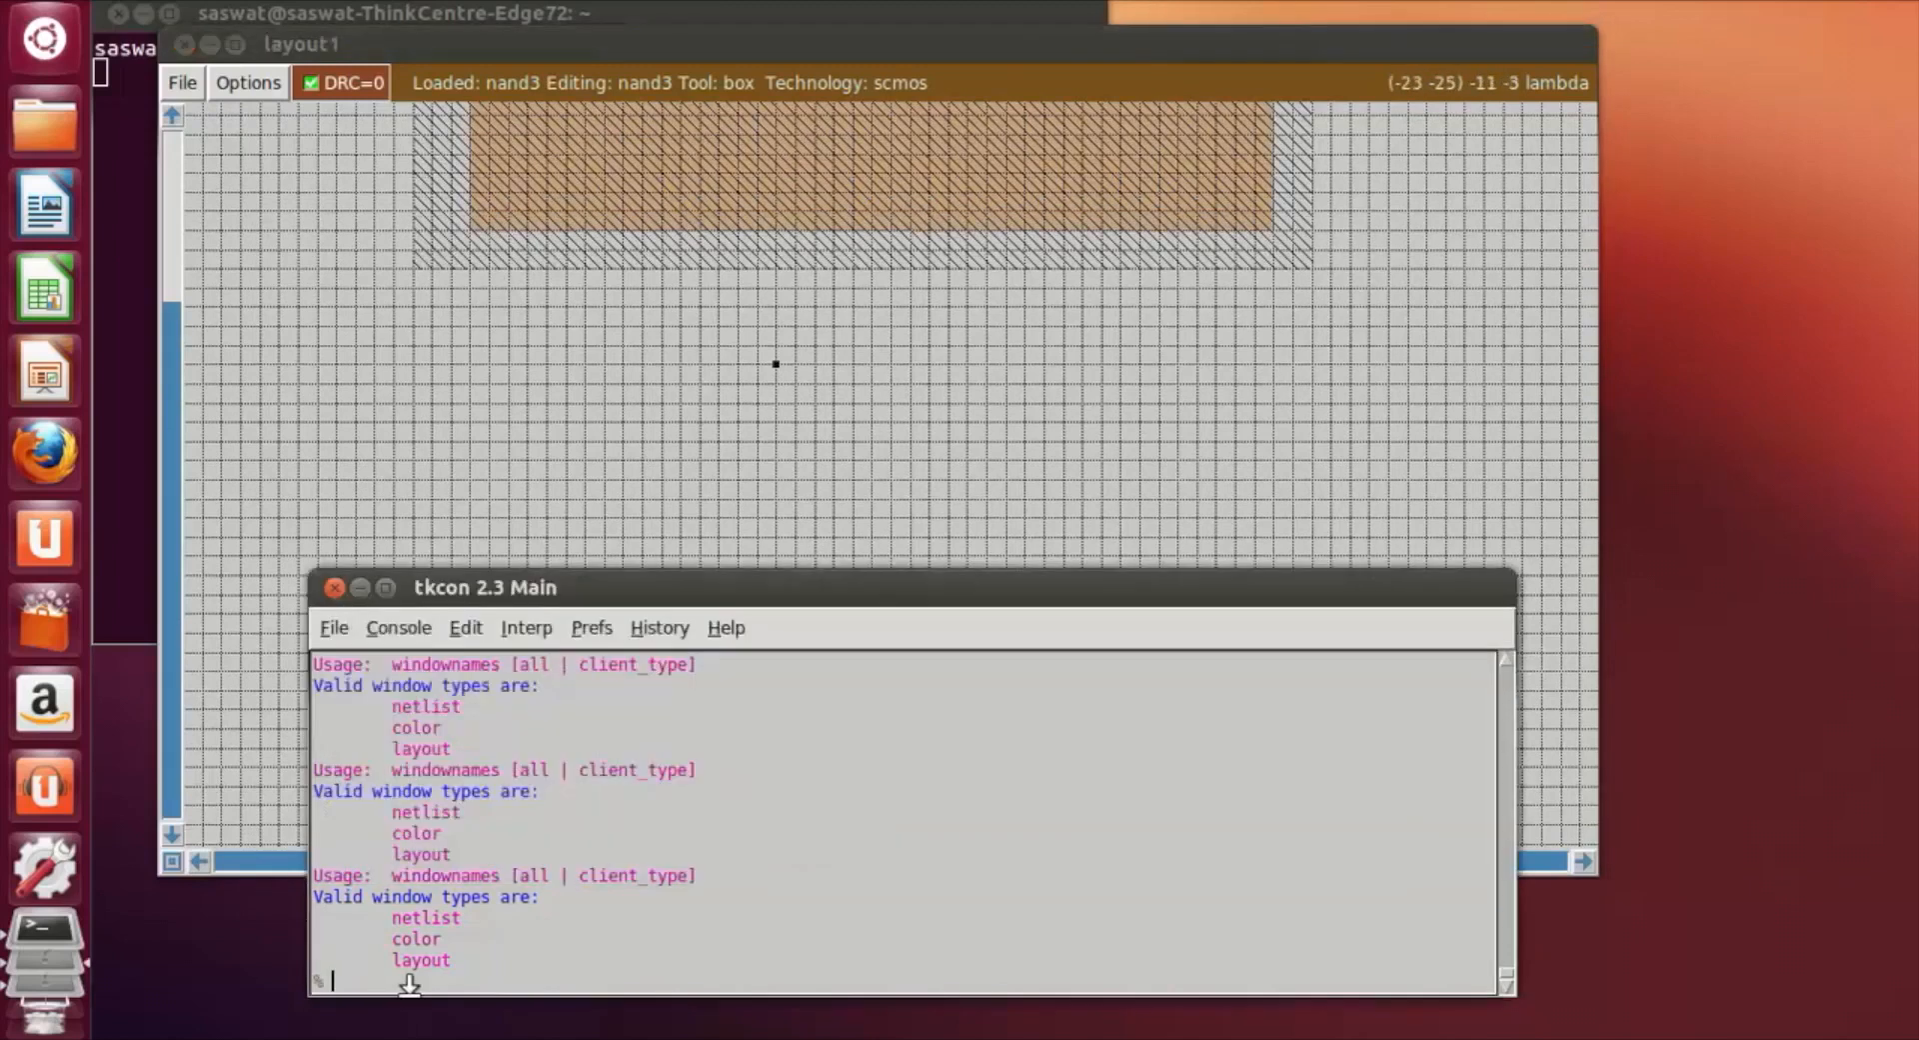
text(paint ndiff)
key(Return)
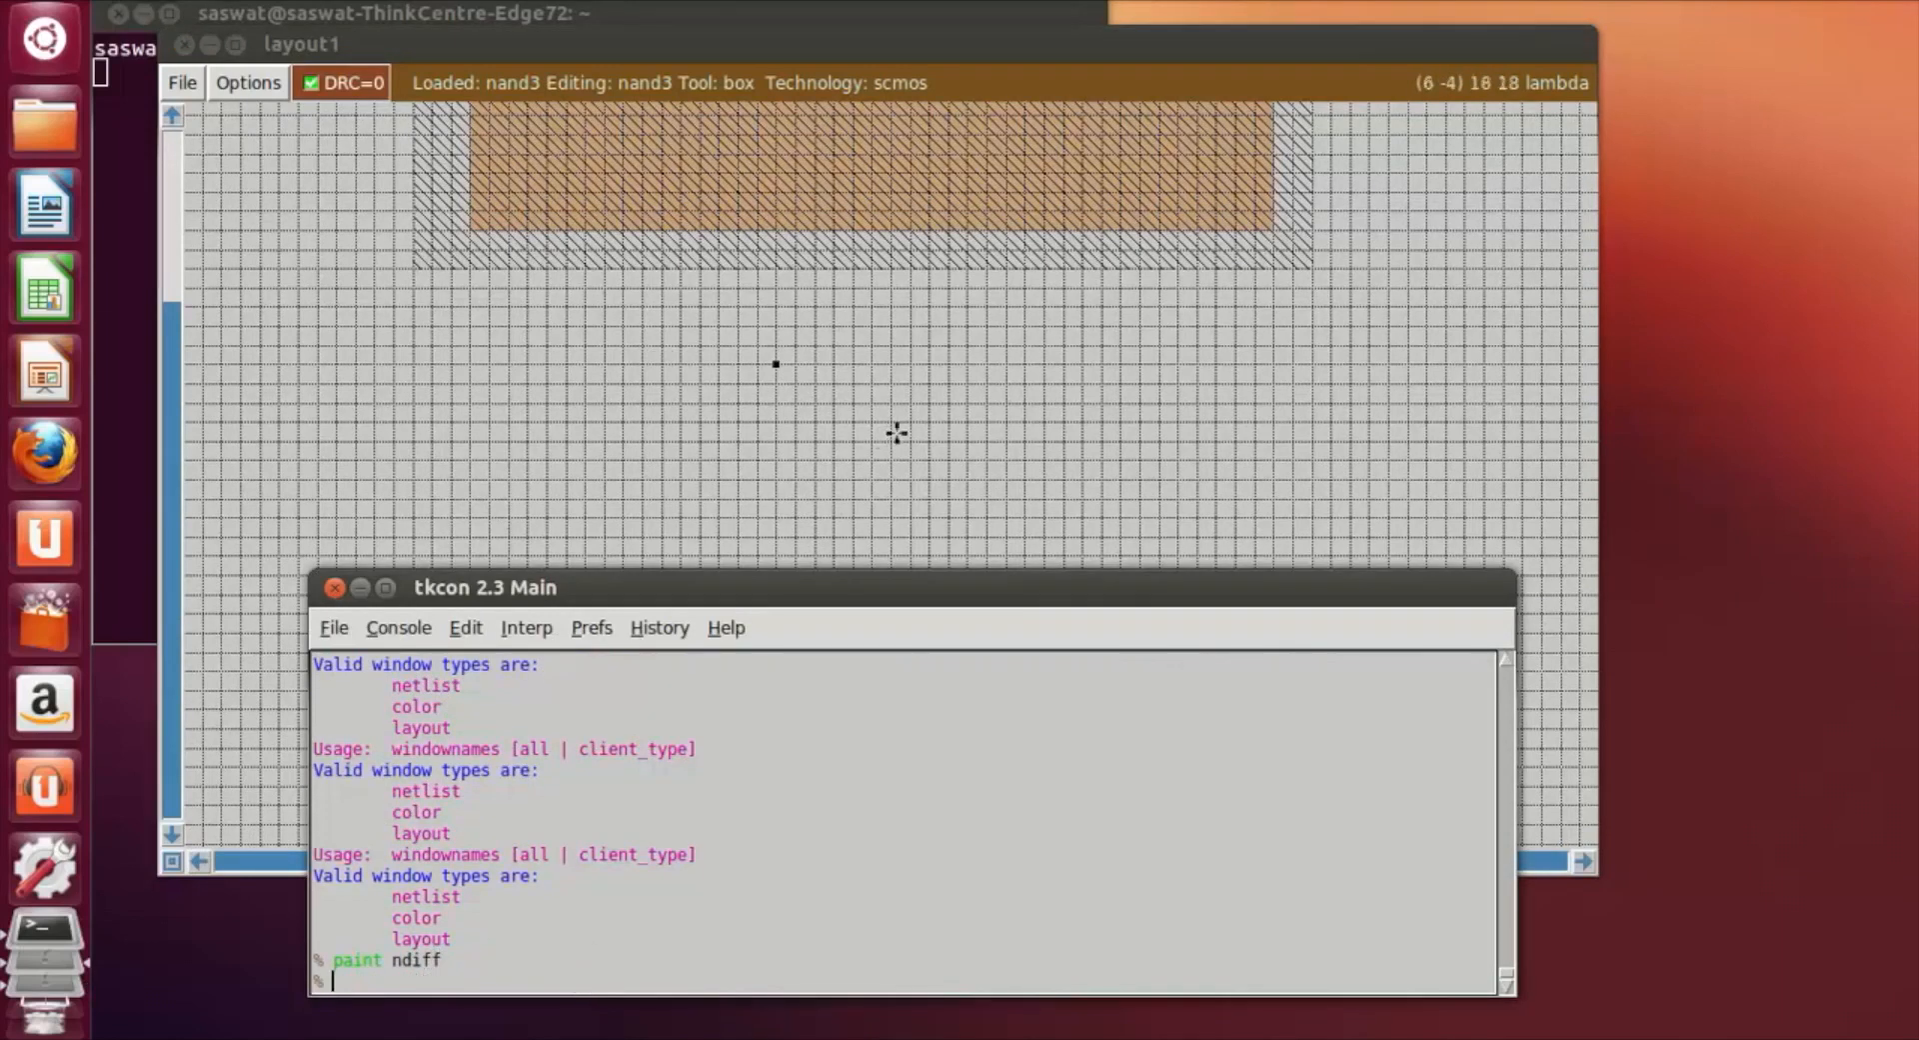
click(888, 440)
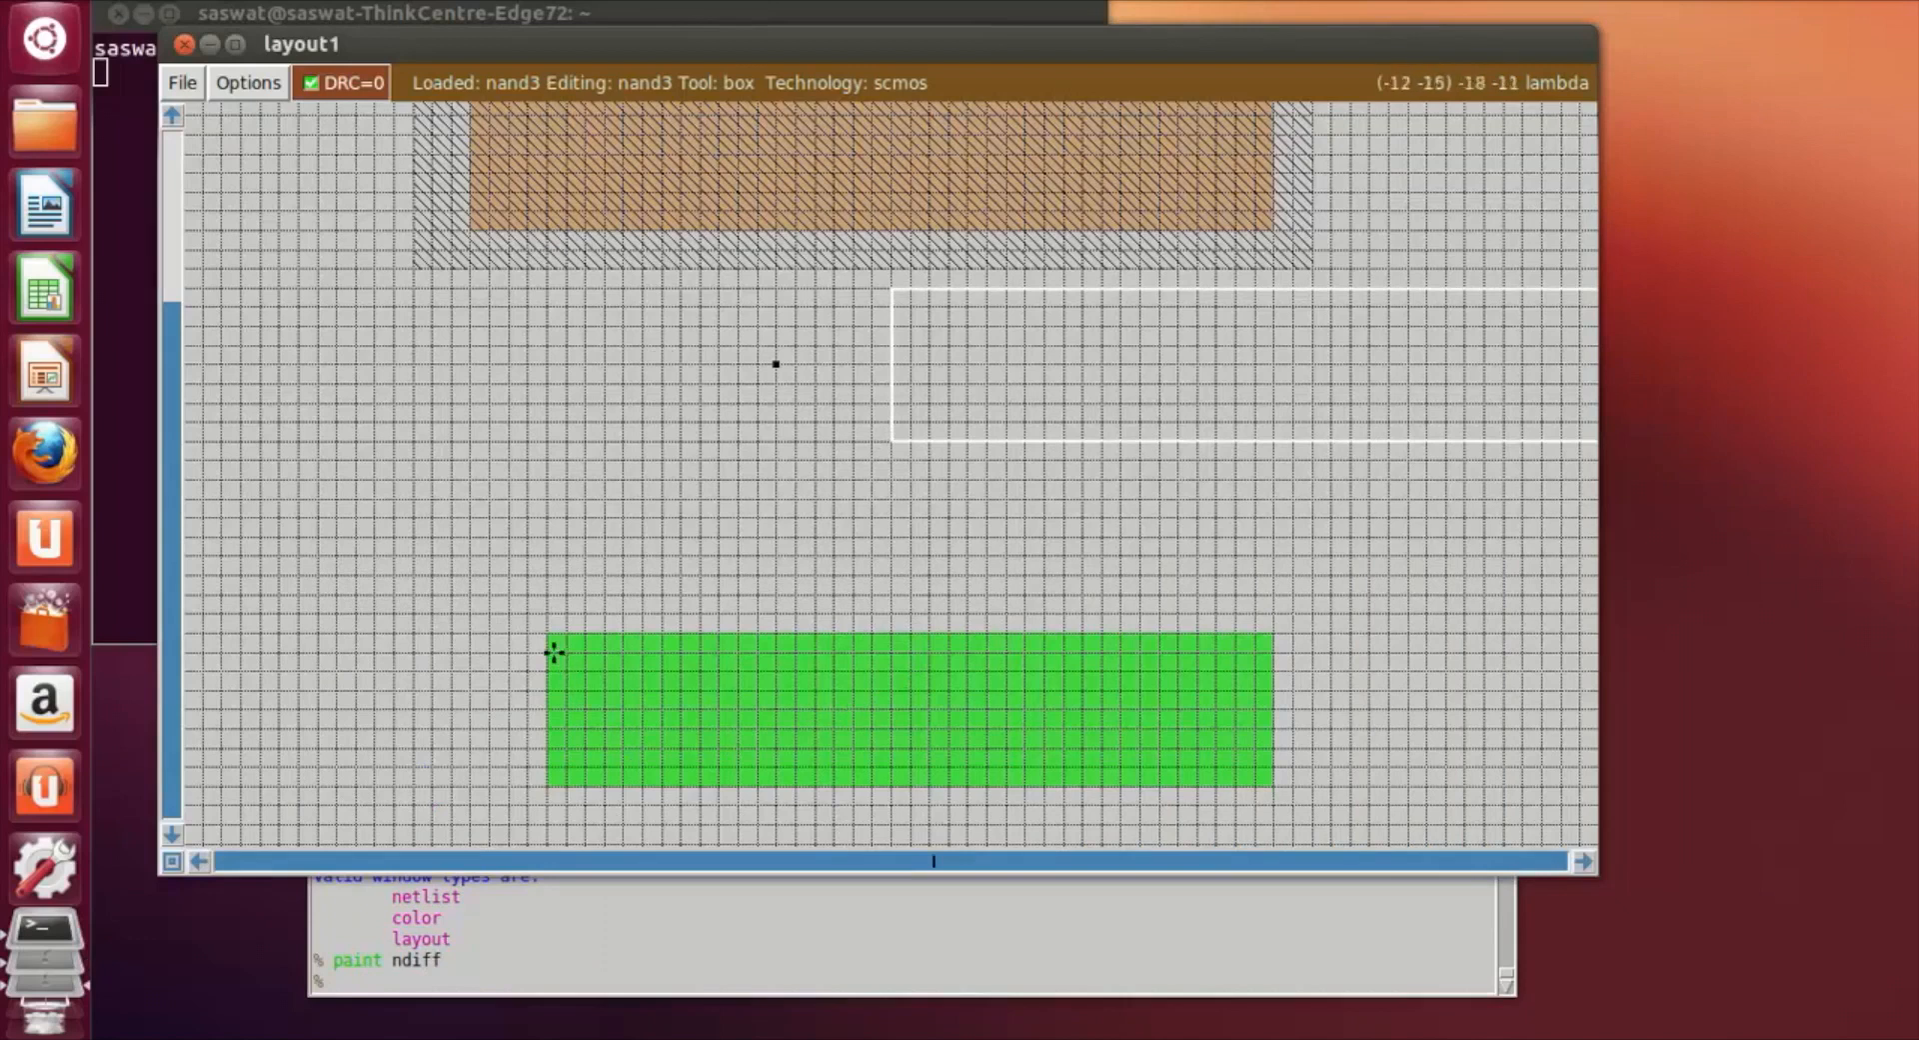
scroll(556, 584, up, 2)
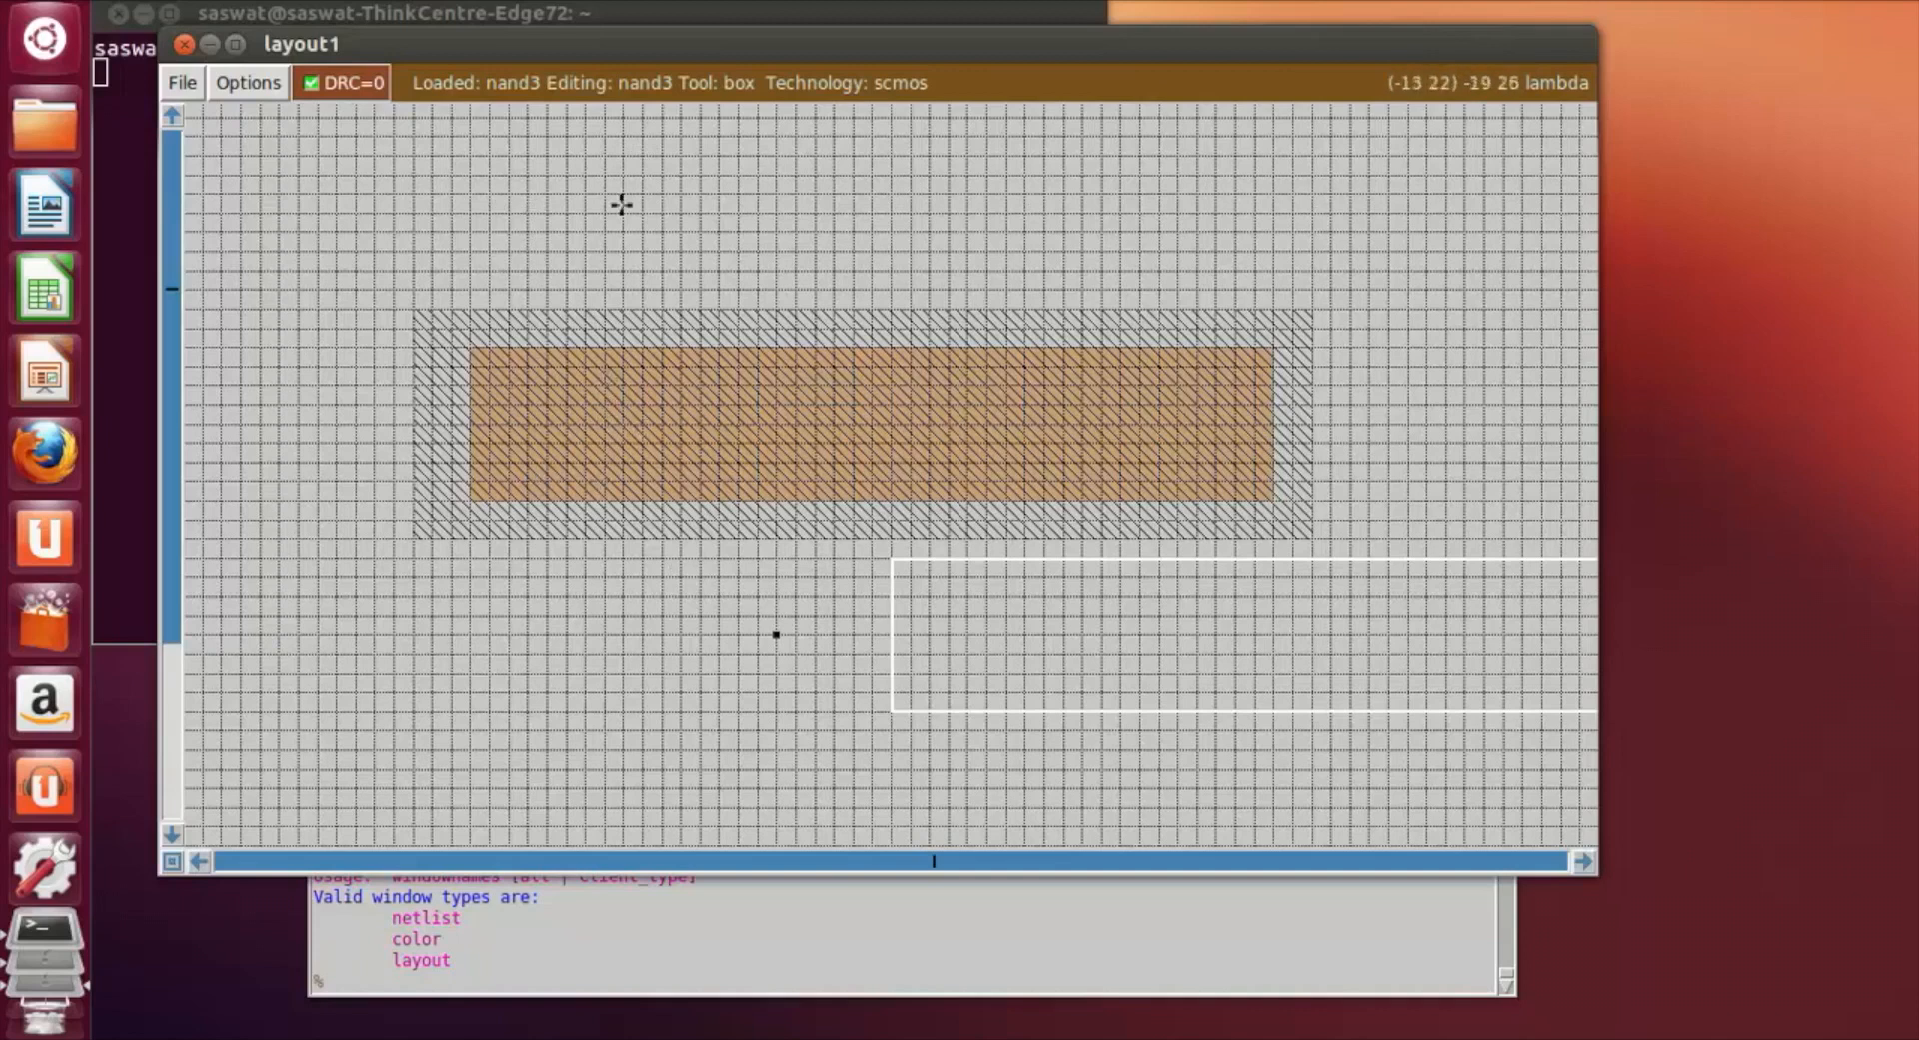
scroll(1195, 477, down, 3)
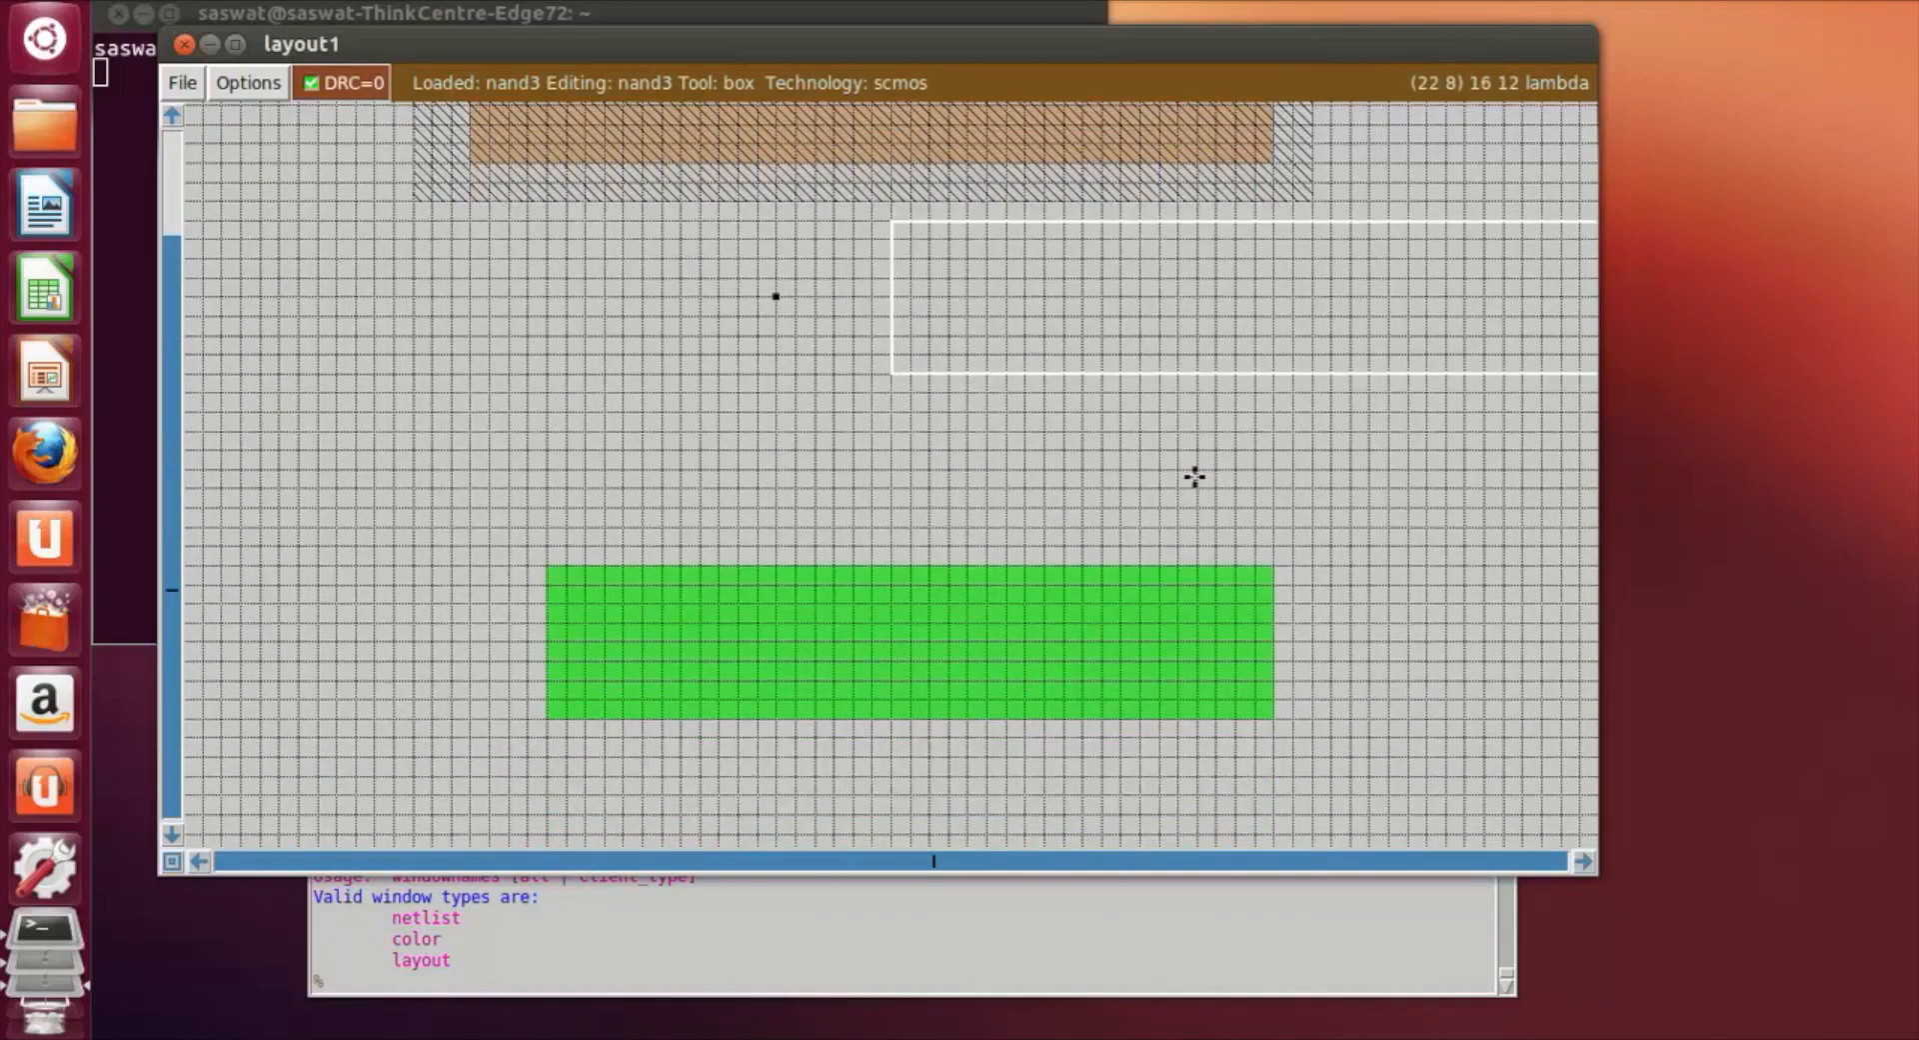
scroll(1195, 477, down, 1)
click(607, 603)
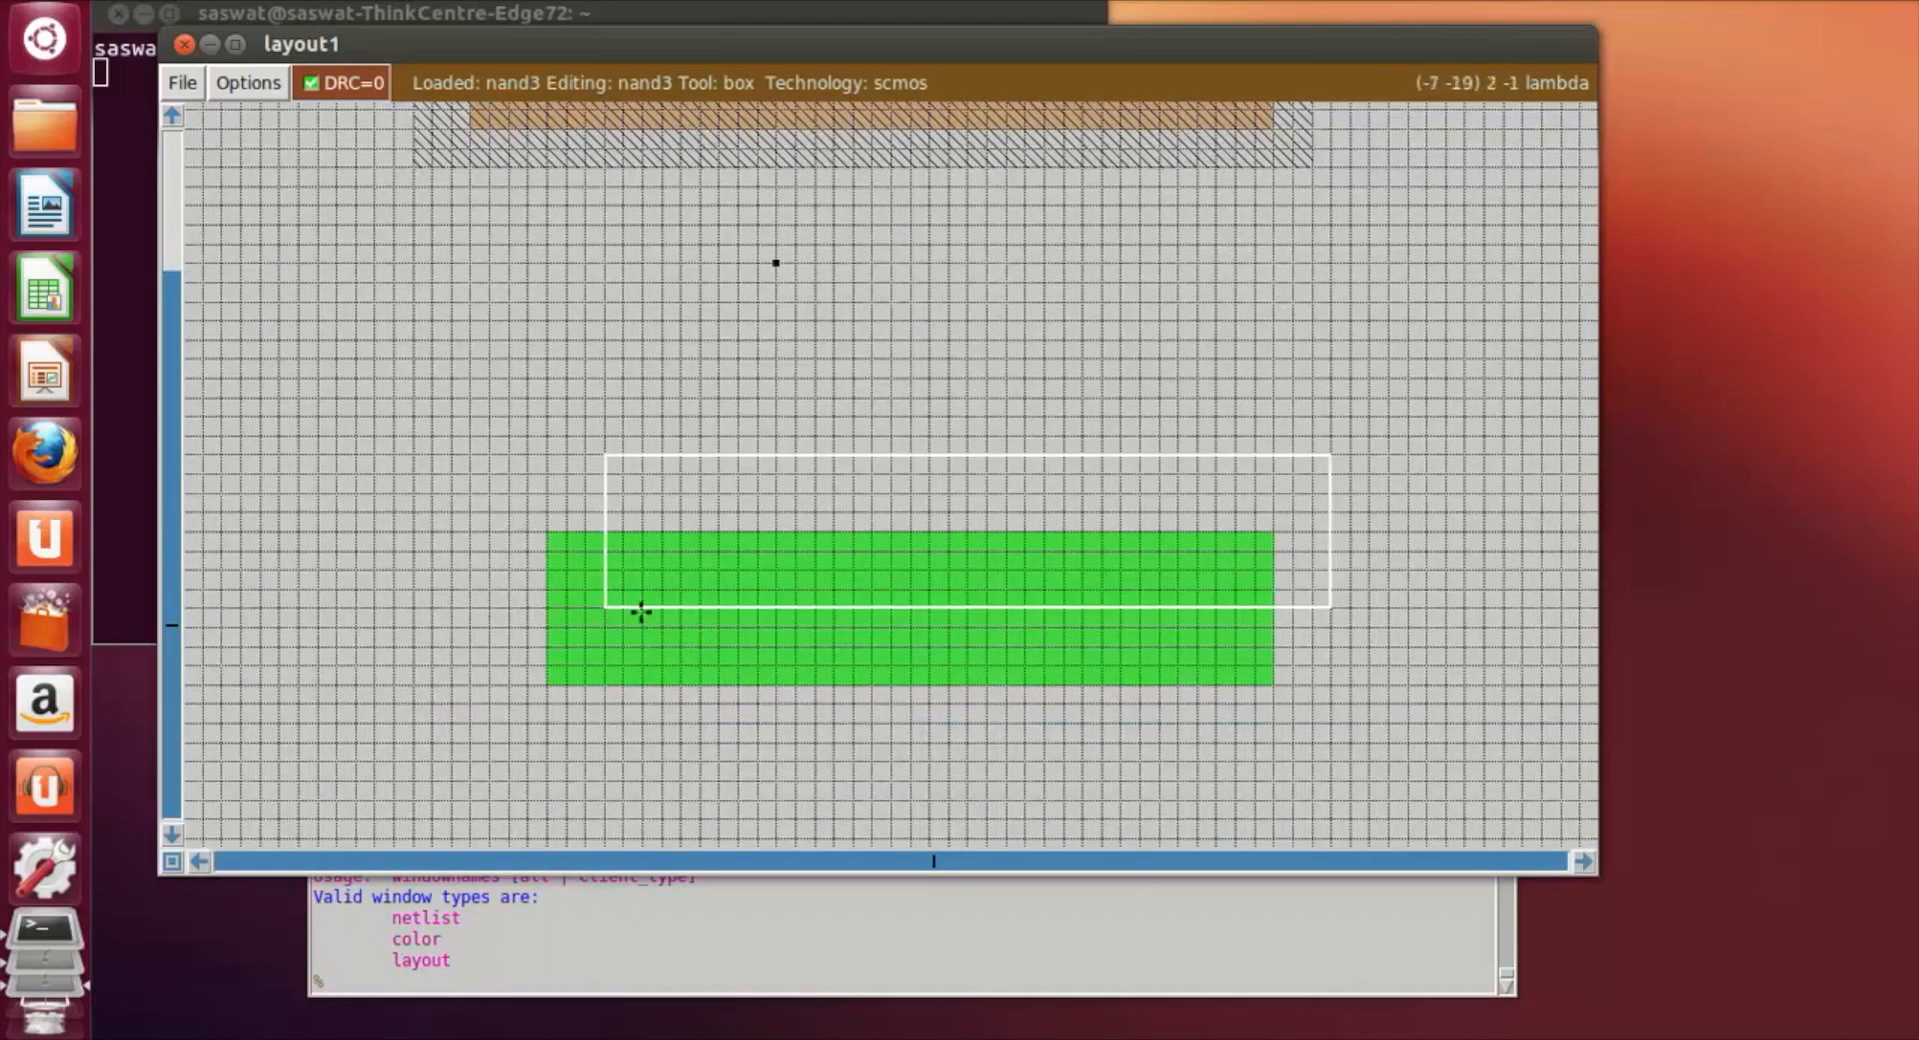
Paint a vertical m1 strip about 6 by 23 lambda from the left end of the pdiff up past the n-well's upper edge.
scroll(784, 497, up, 10)
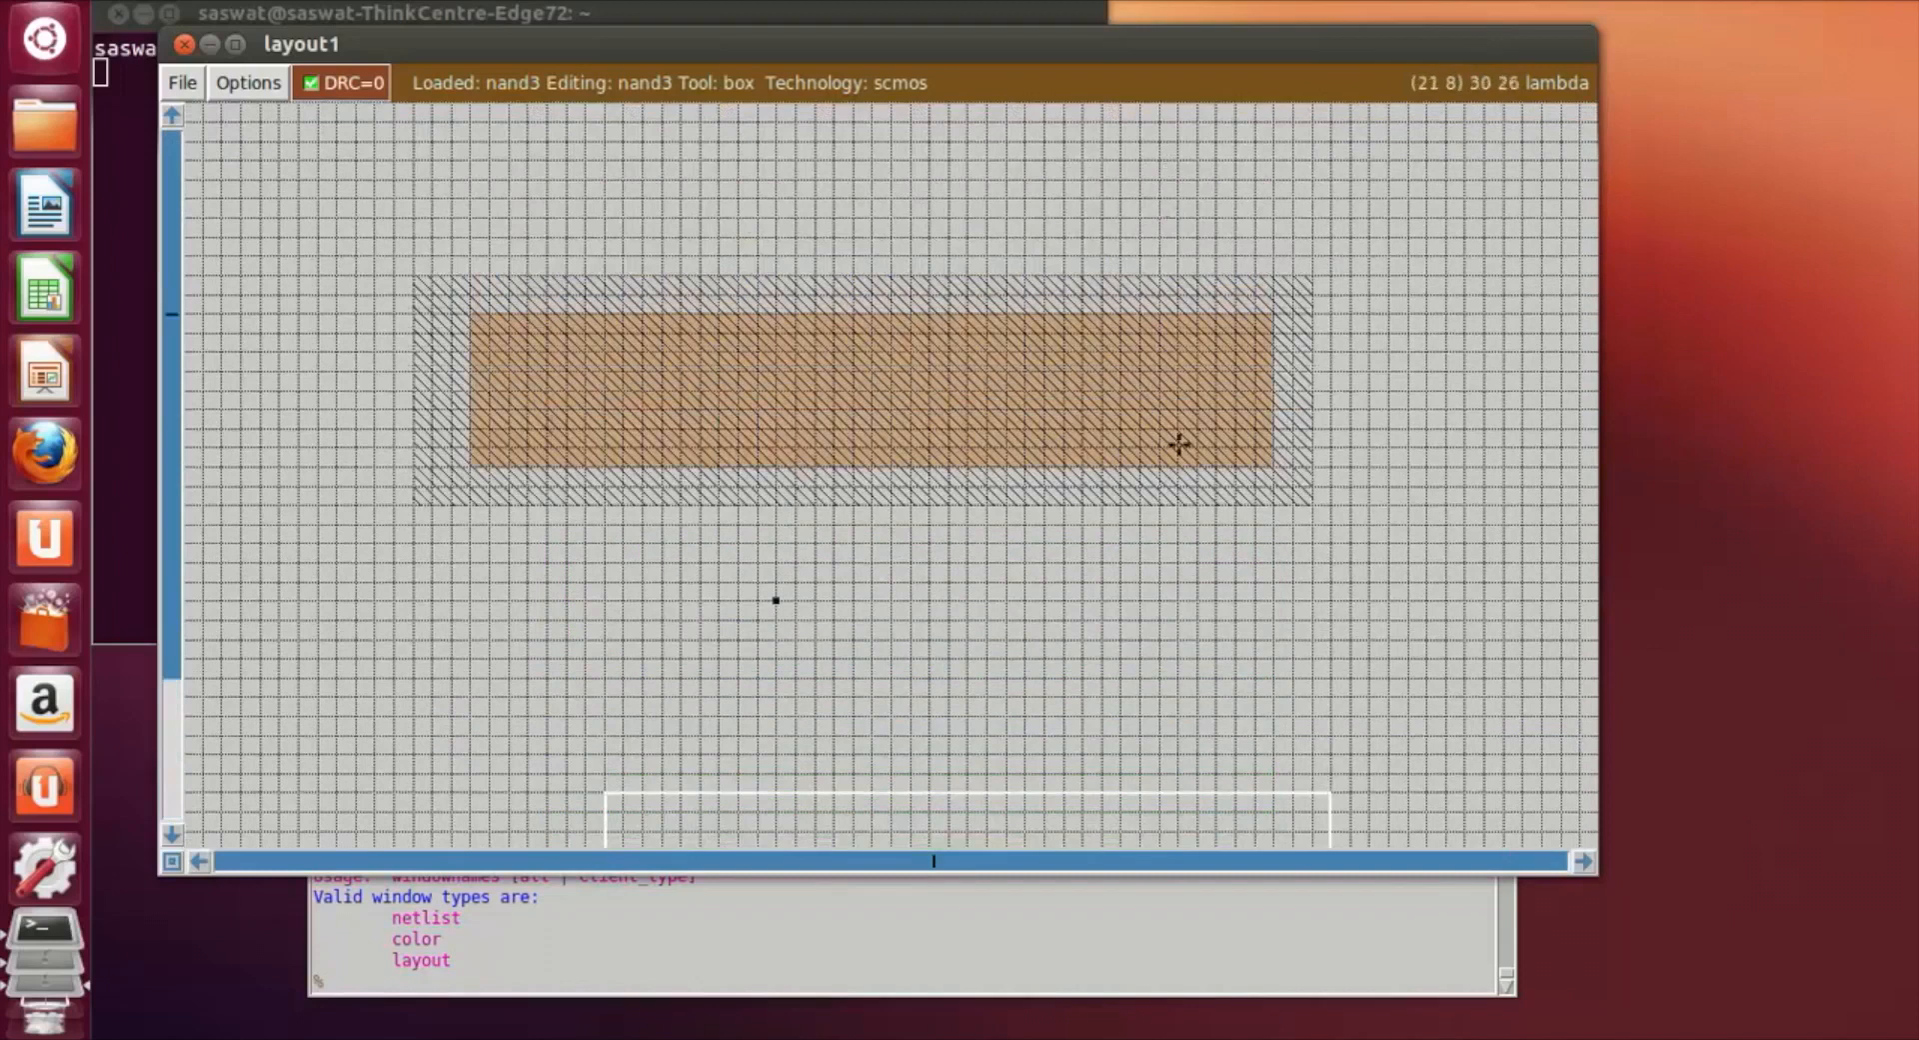
click(488, 446)
right_click(598, 441)
right_click(603, 334)
right_click(603, 256)
right_click(612, 156)
right_click(611, 141)
scroll(612, 140, up, 1)
right_click(612, 140)
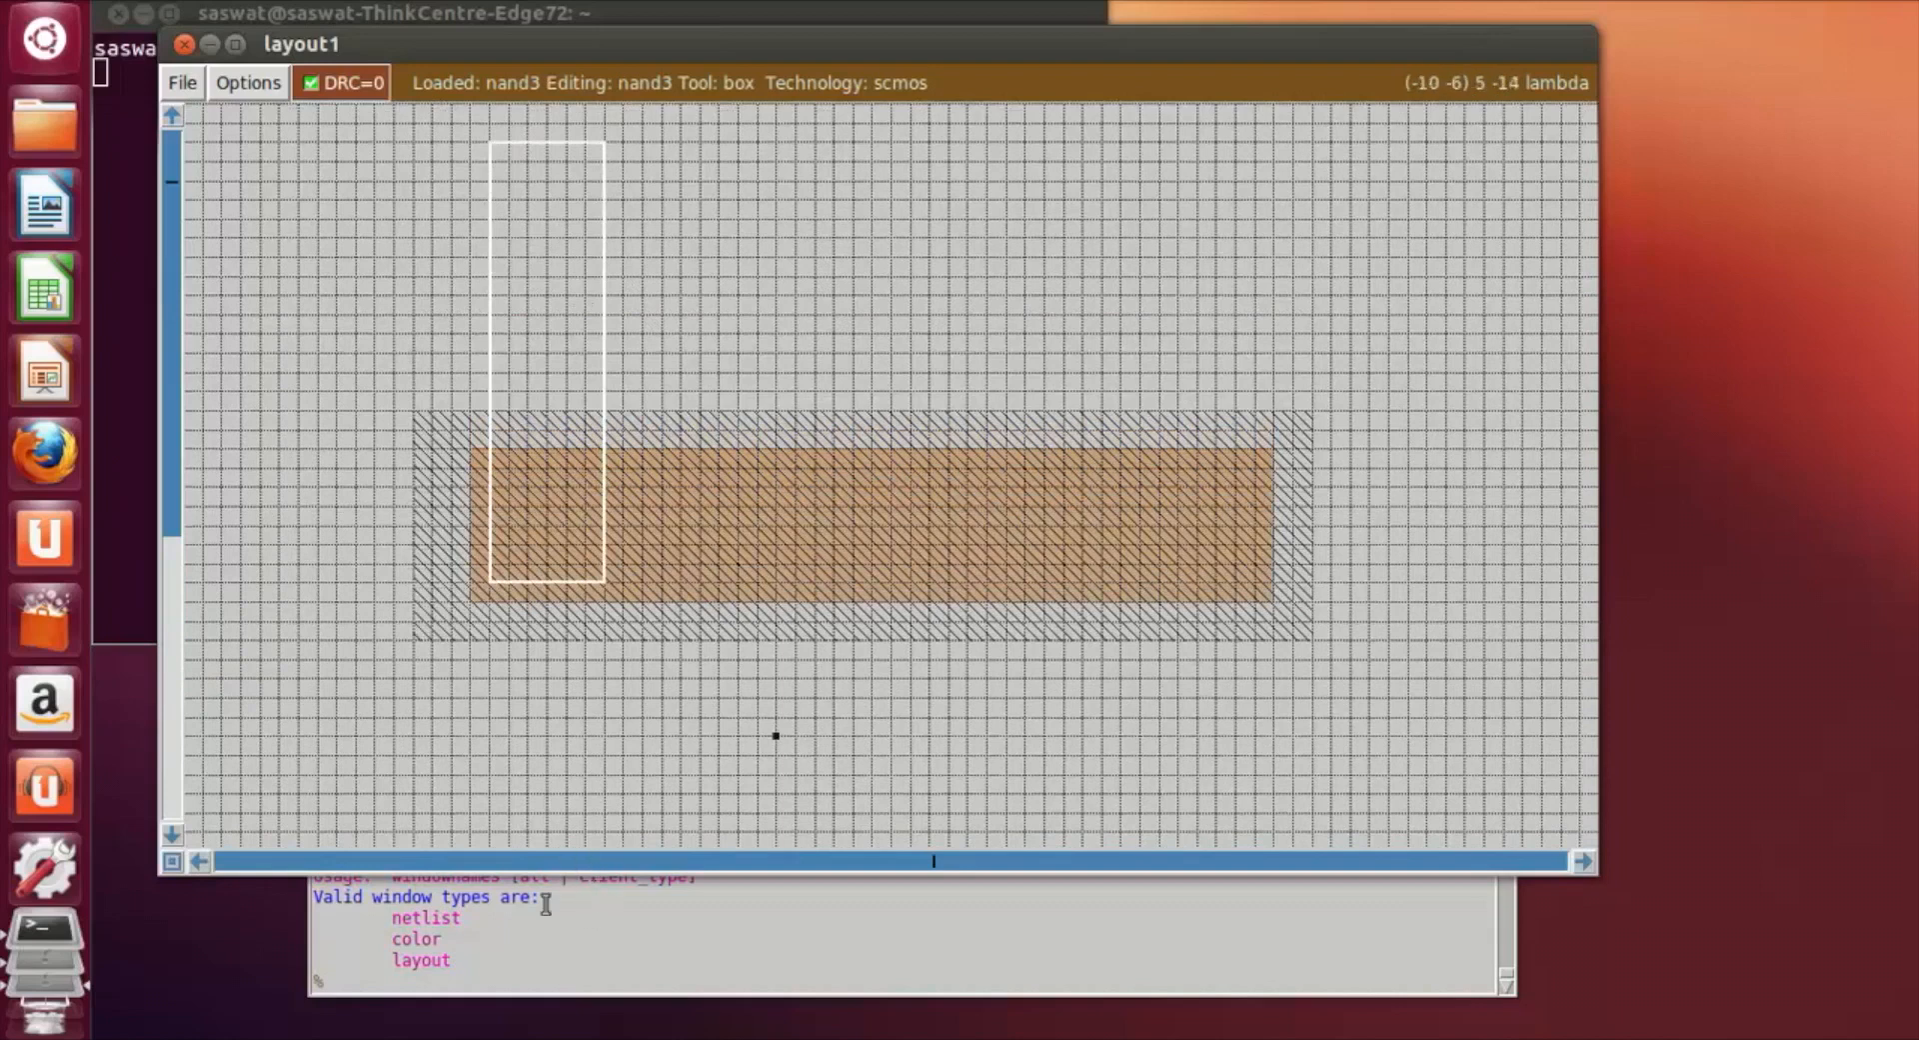
click(515, 978)
text(paint)
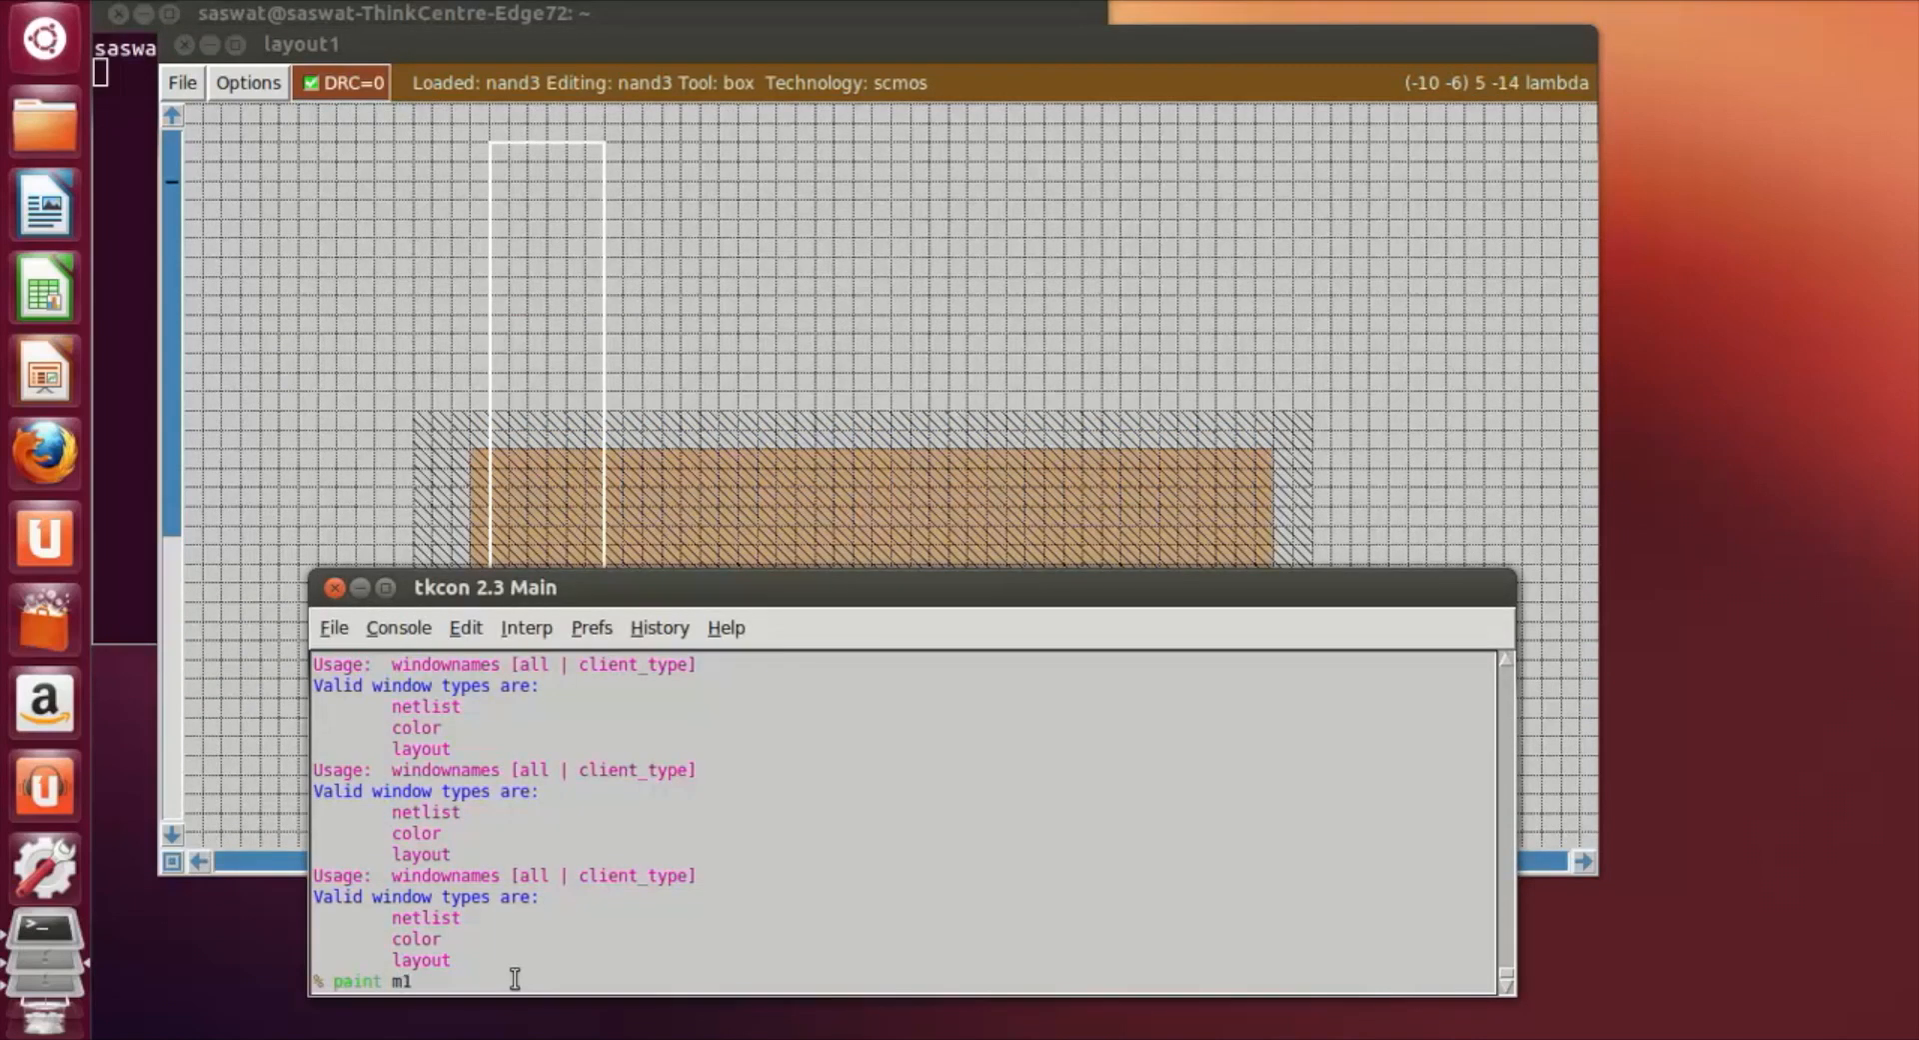
text( m1)
key(Return)
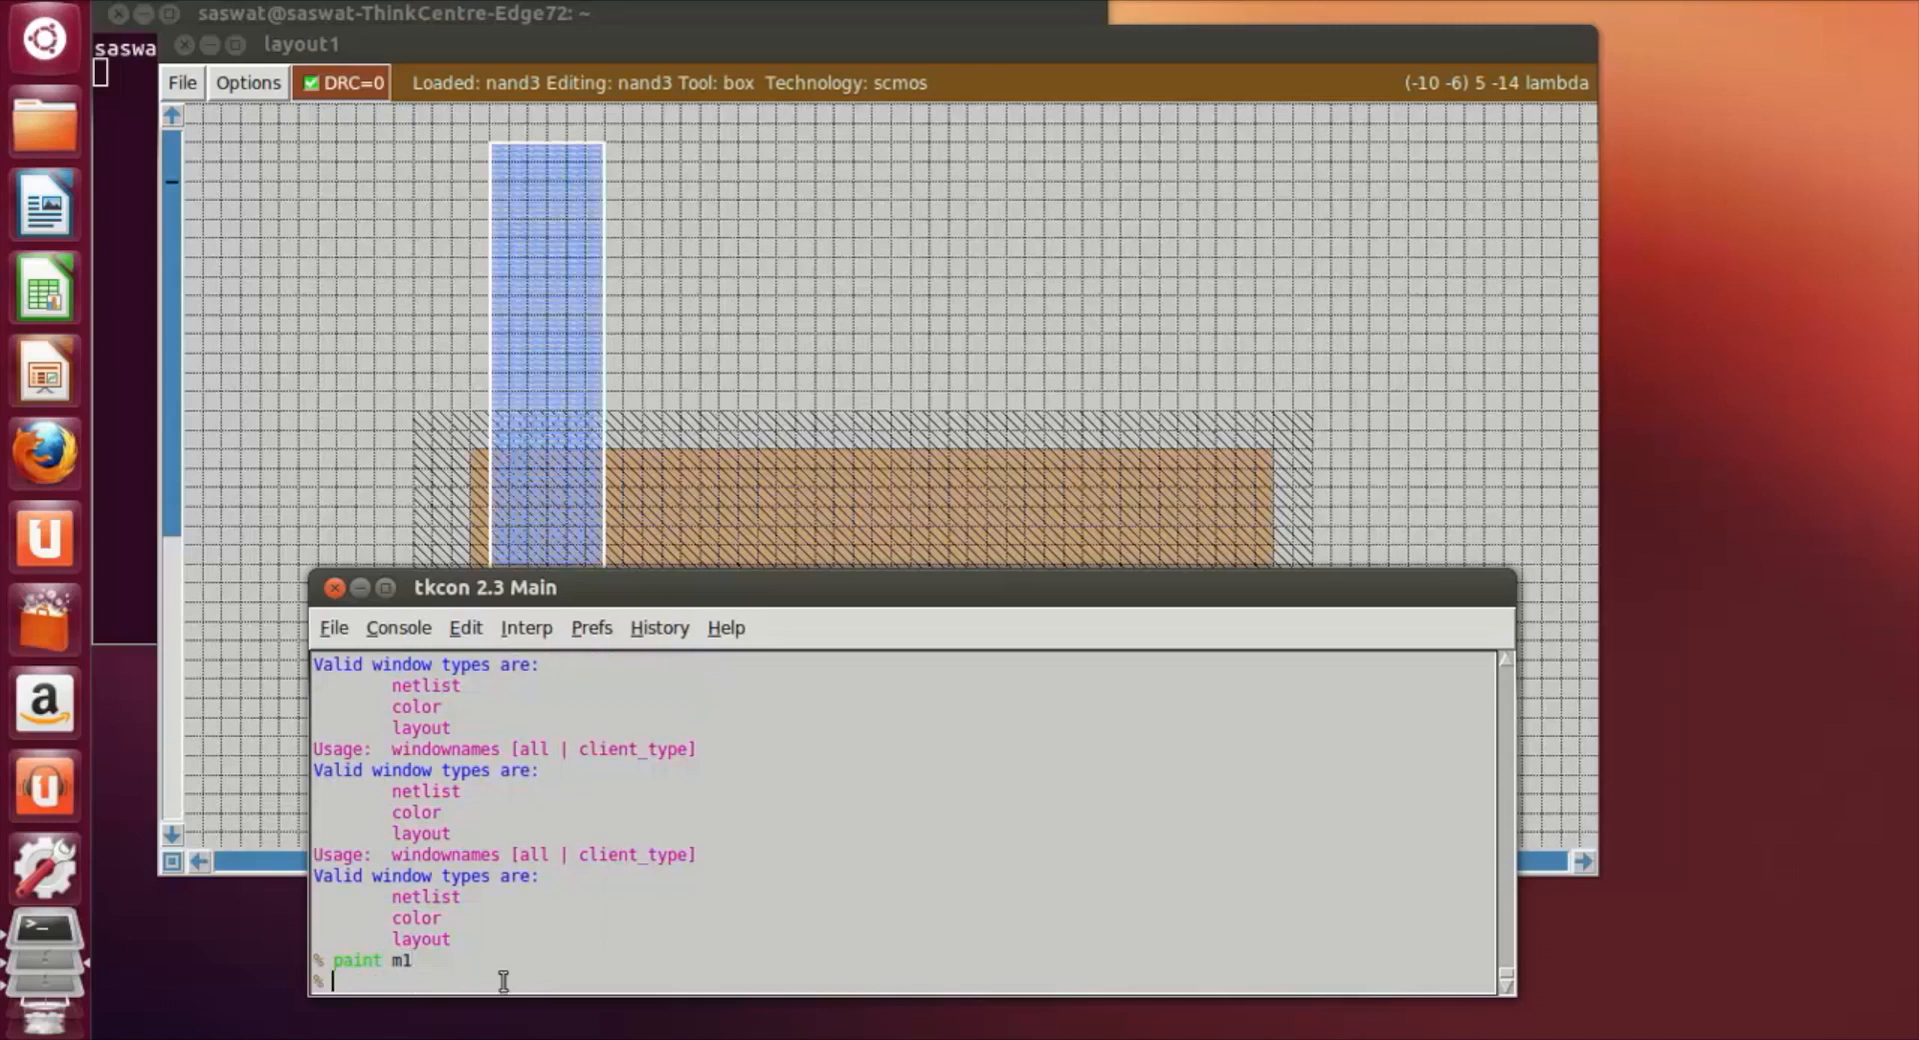
Move the box off the vertical m1 strip and rotate it clockwise by 90 degrees.
click(743, 260)
scroll(788, 513, up, 3)
scroll(789, 513, up, 3)
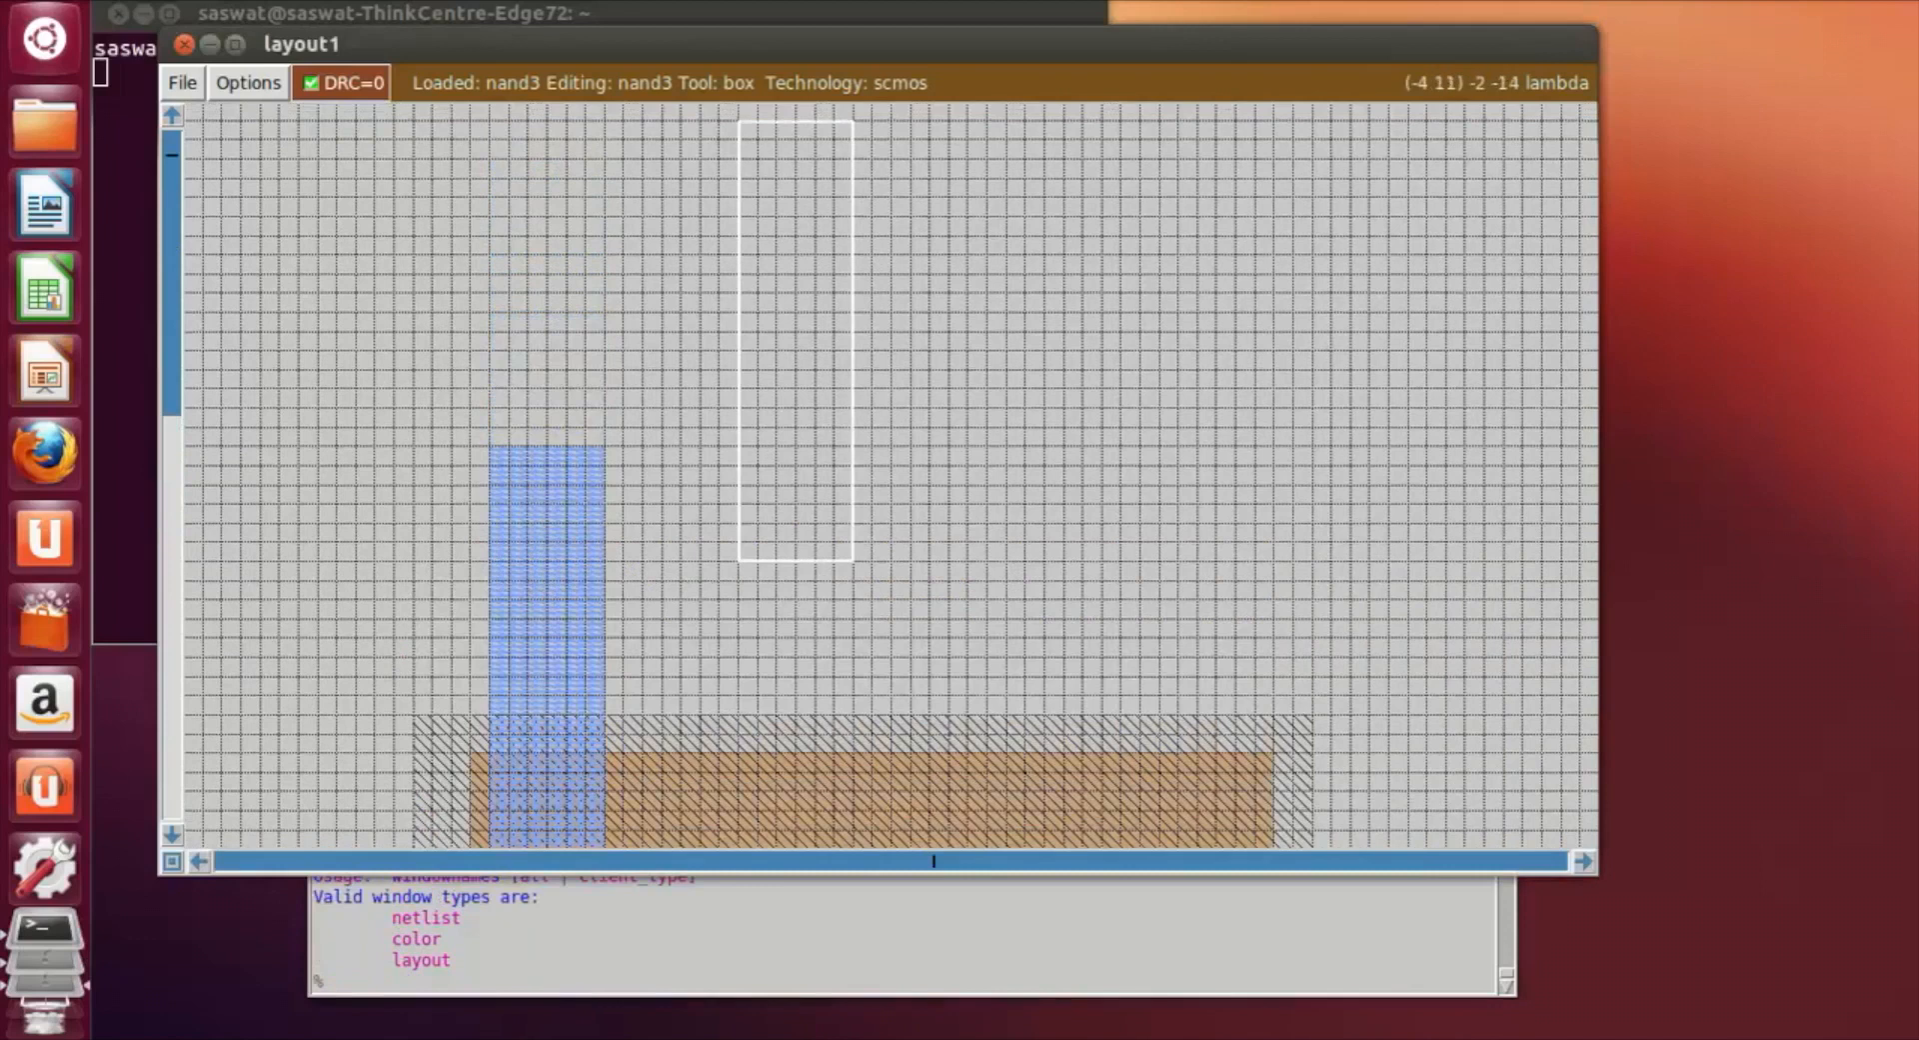
click(395, 982)
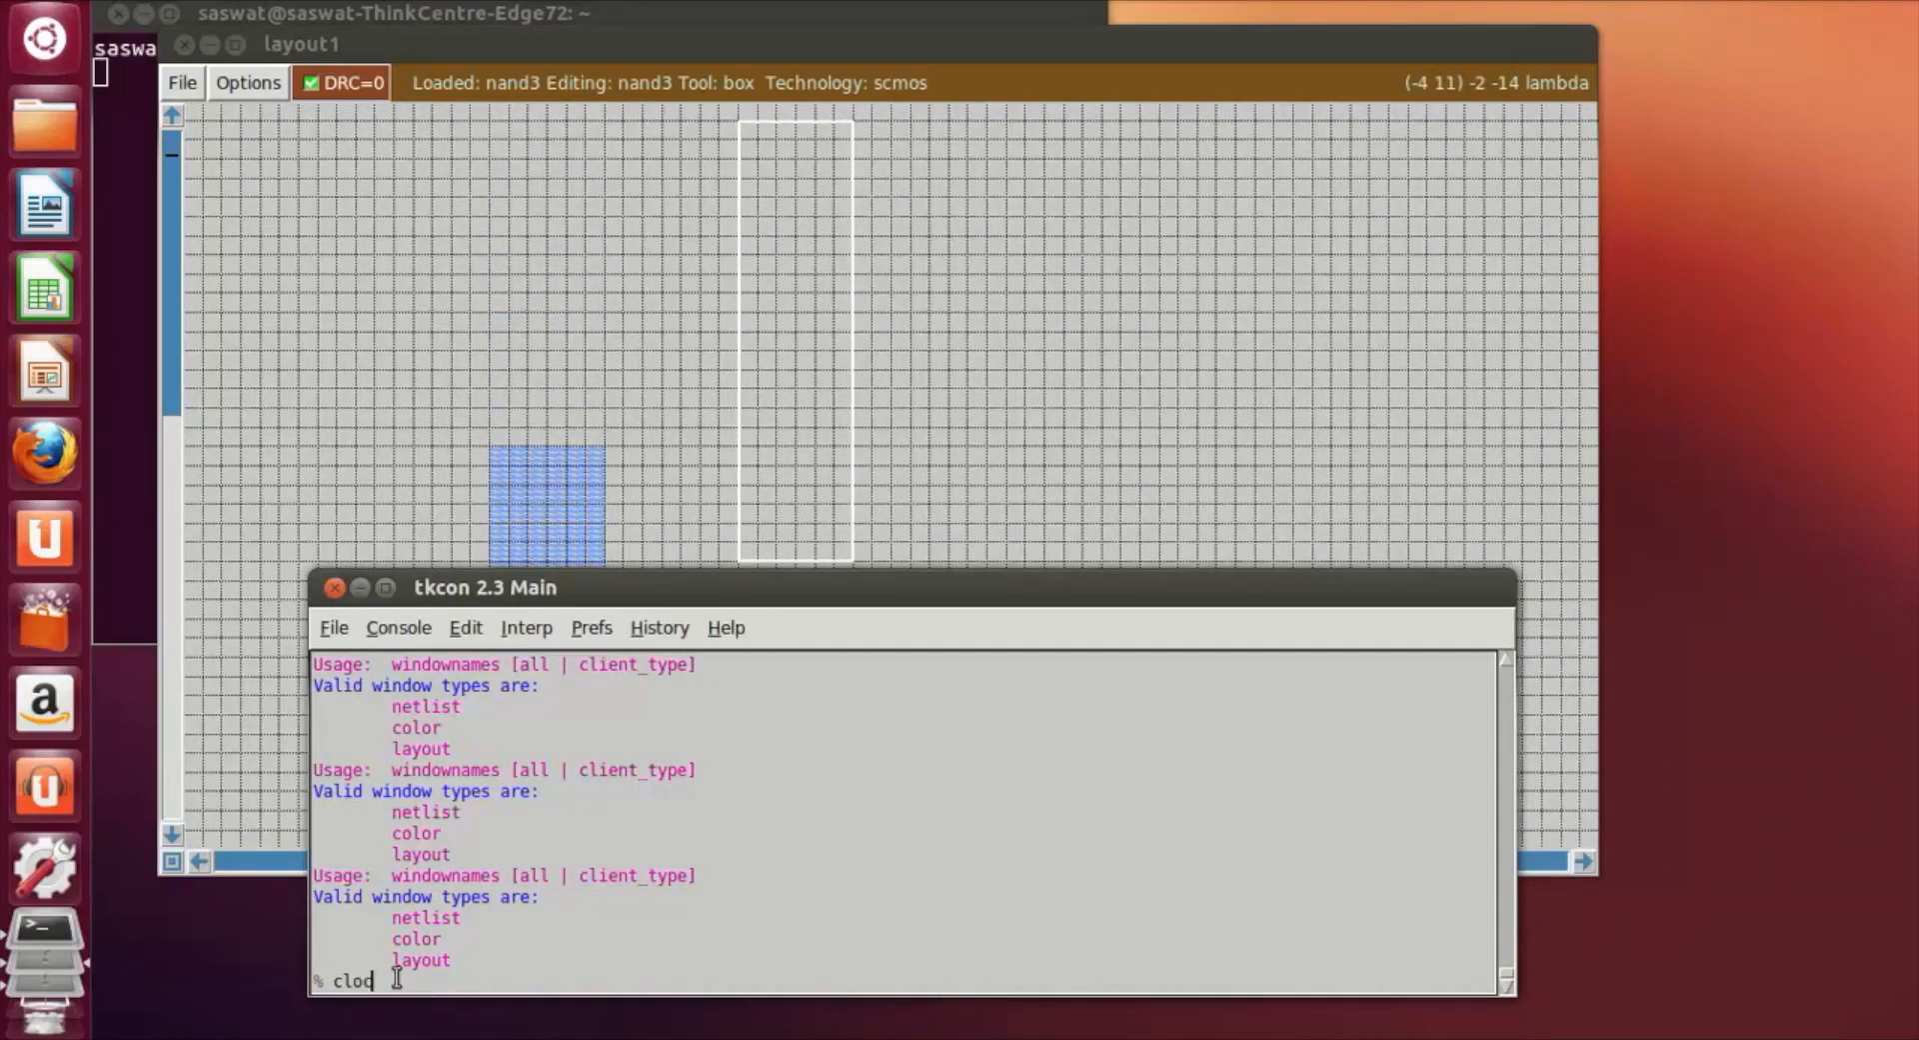
text(clockwise 90)
key(Return)
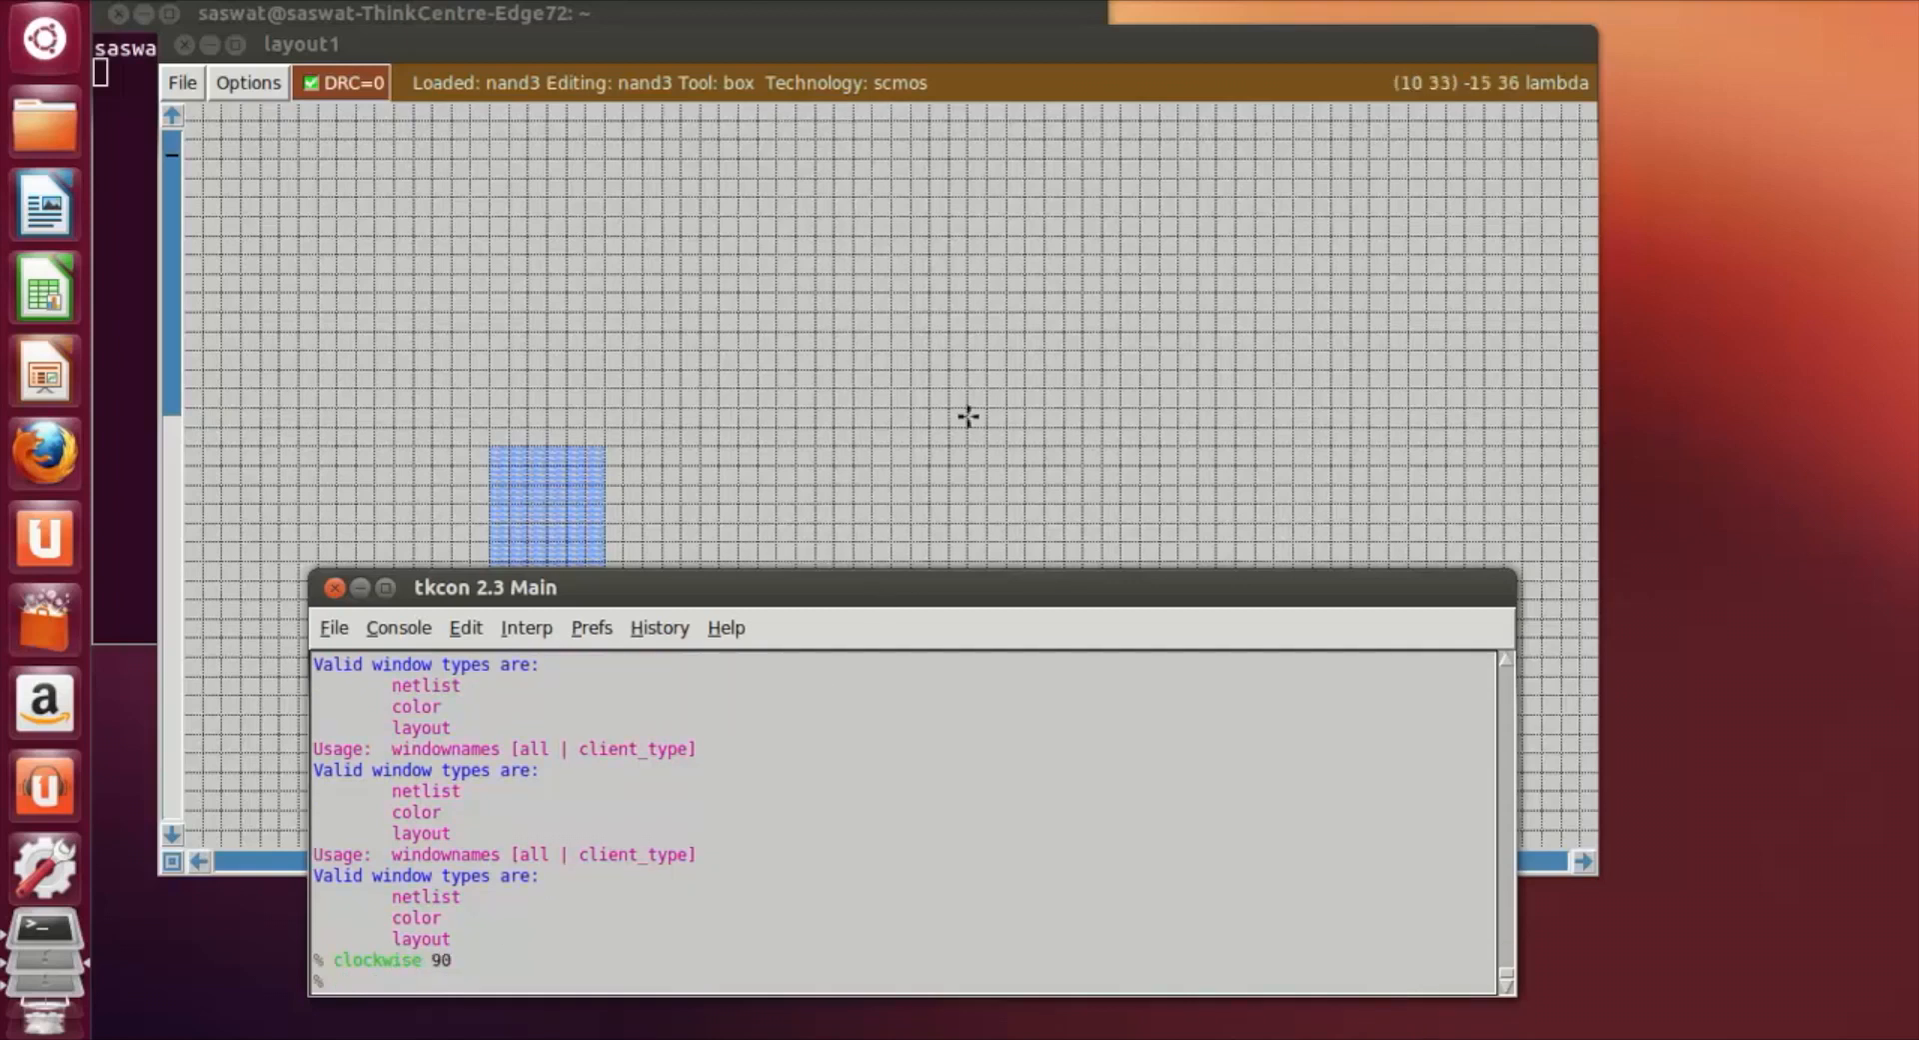
Paint a horizontal m1 strip about 23 by 6 lambda extending right from the top of the vertical m1 strip.
click(969, 412)
click(604, 430)
click(623, 543)
click(622, 599)
click(609, 514)
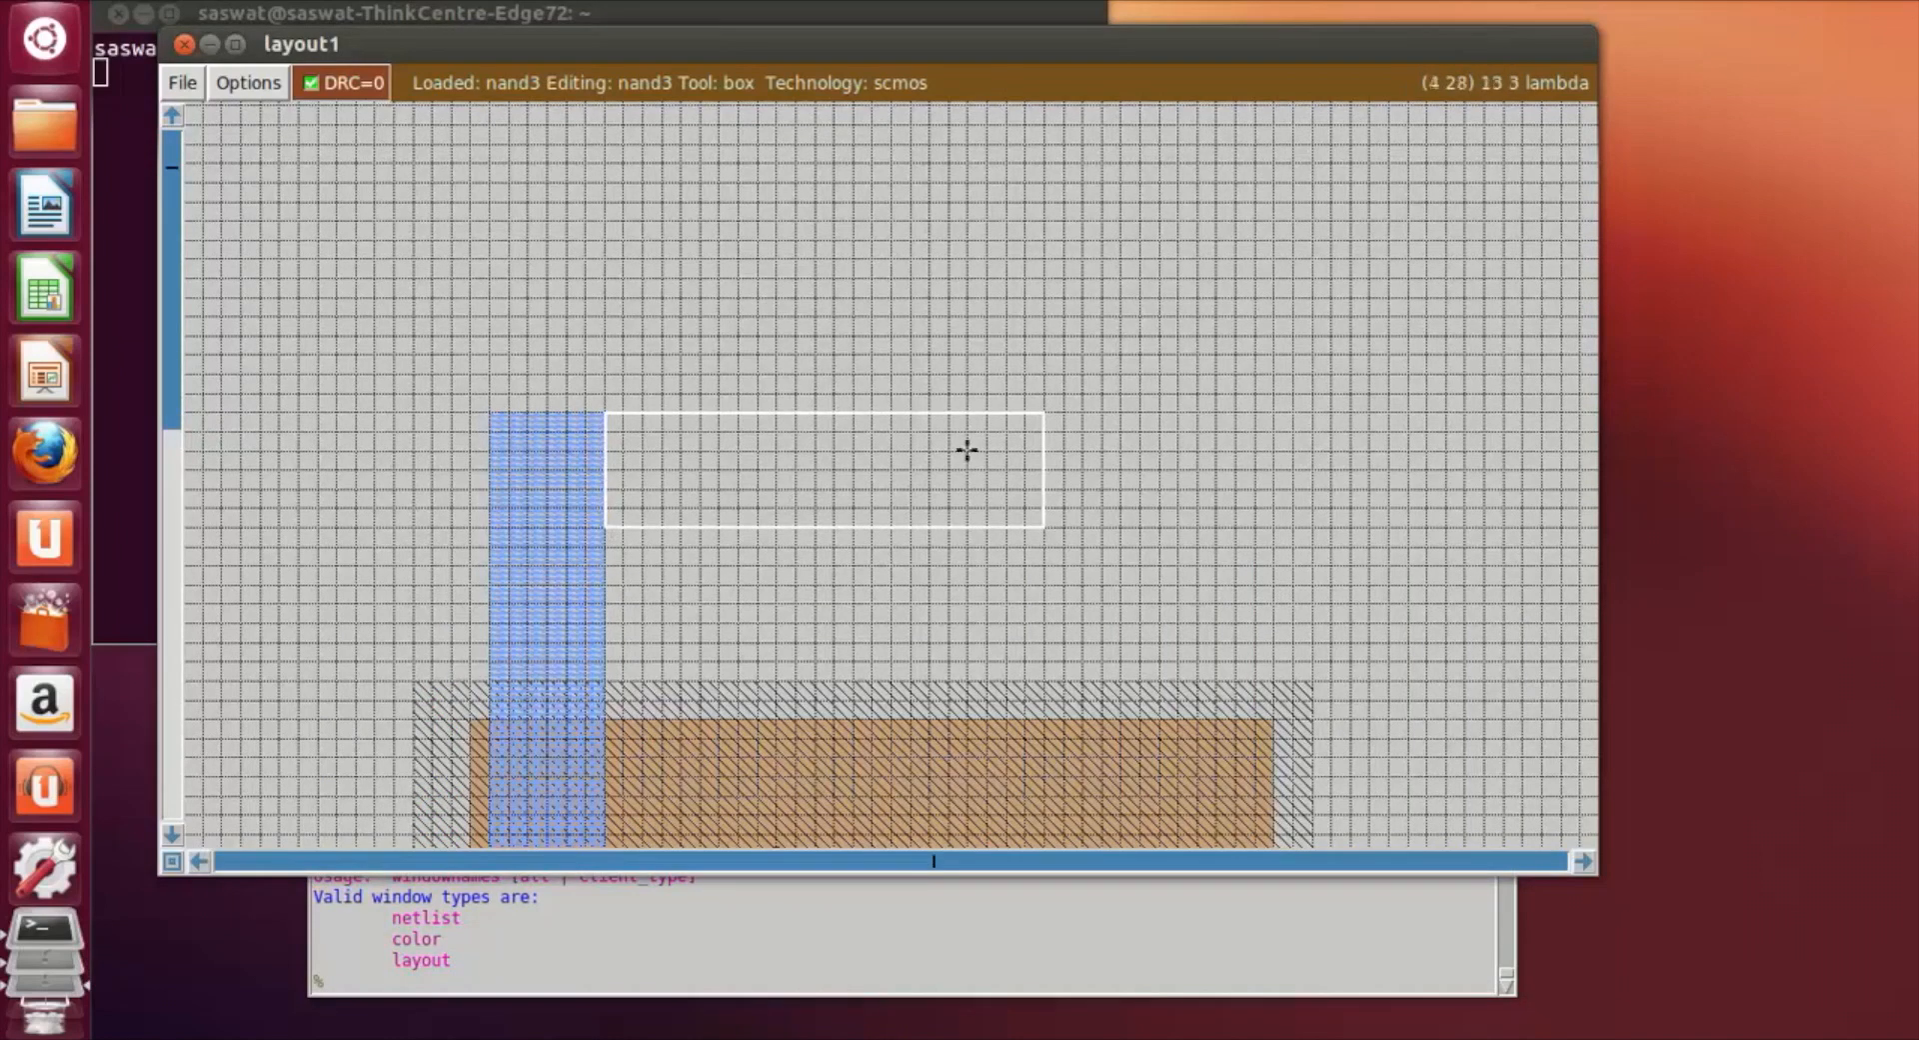
scroll(1136, 458, down, 2)
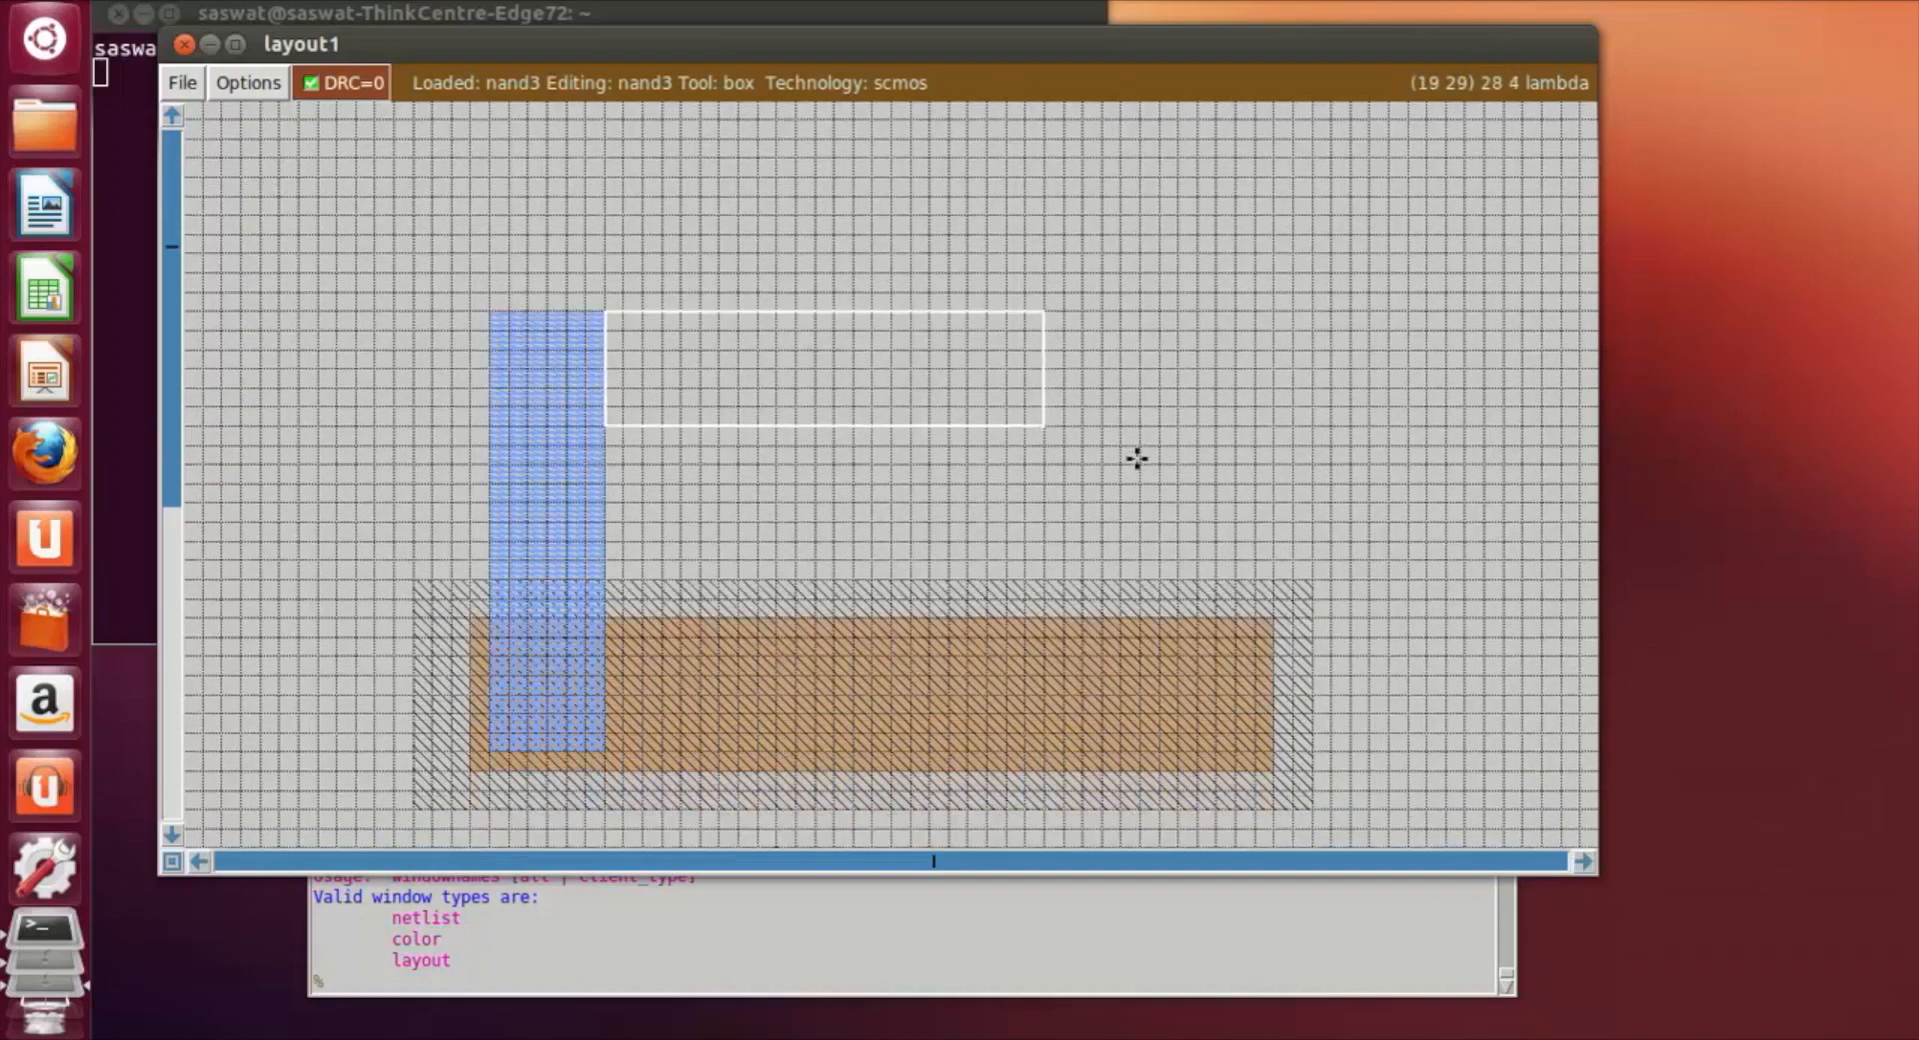
click(494, 986)
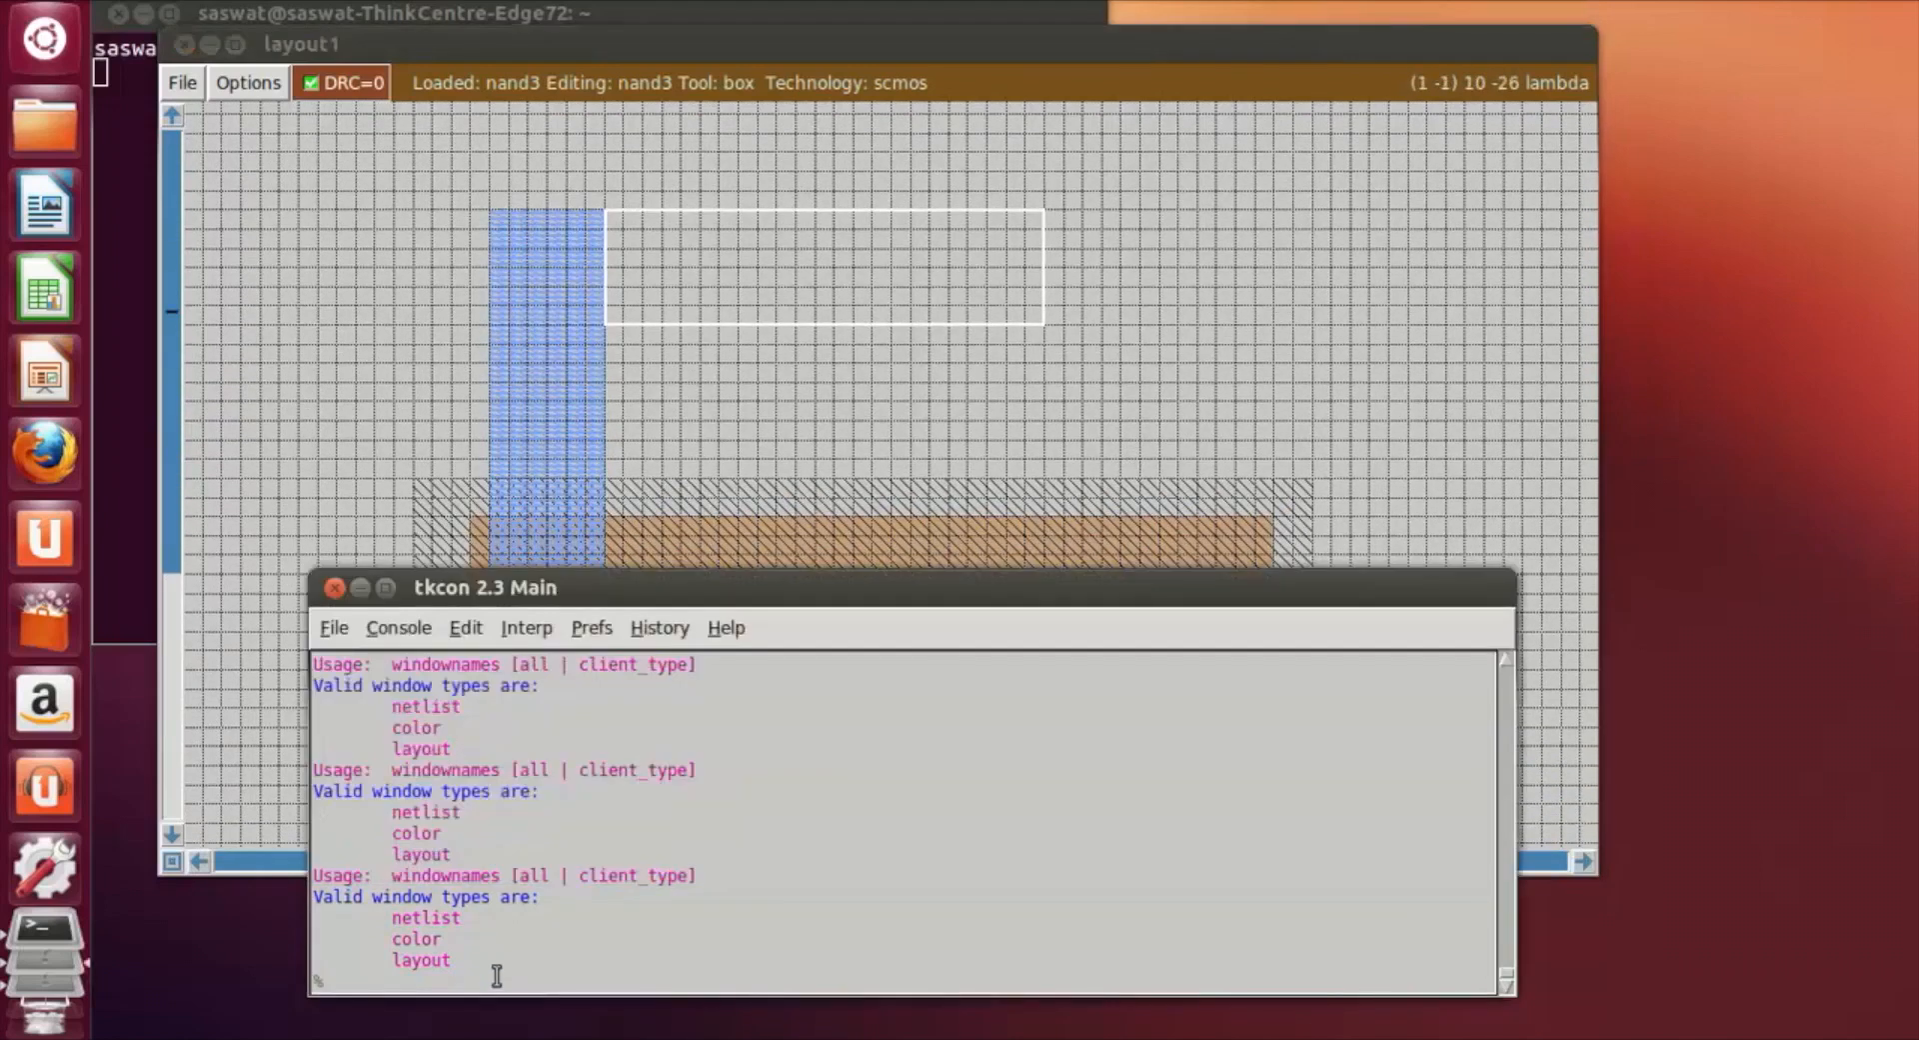
text(paint m1)
key(Return)
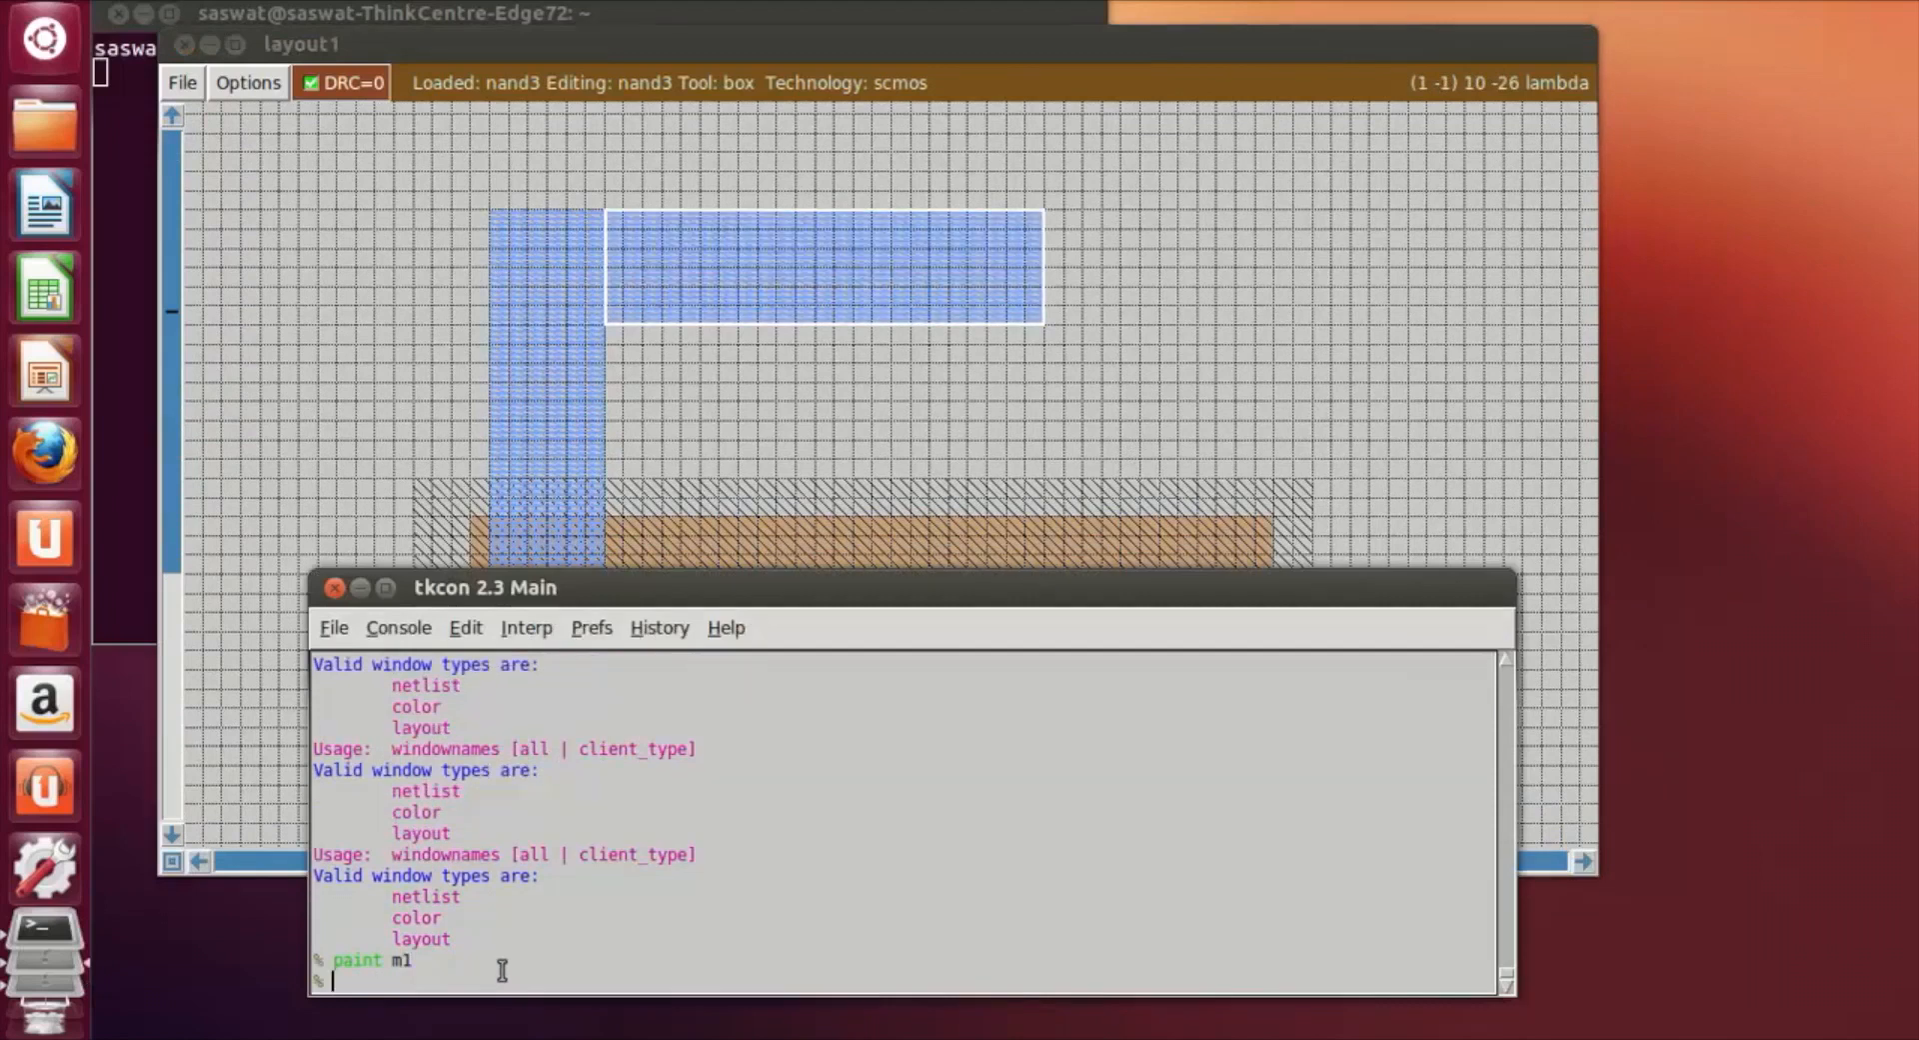
Extend the horizontal m1 strip to the right by painting an m1 block about 8 by 6 lambda at its end.
click(1167, 278)
click(1045, 226)
right_click(1193, 343)
click(1173, 214)
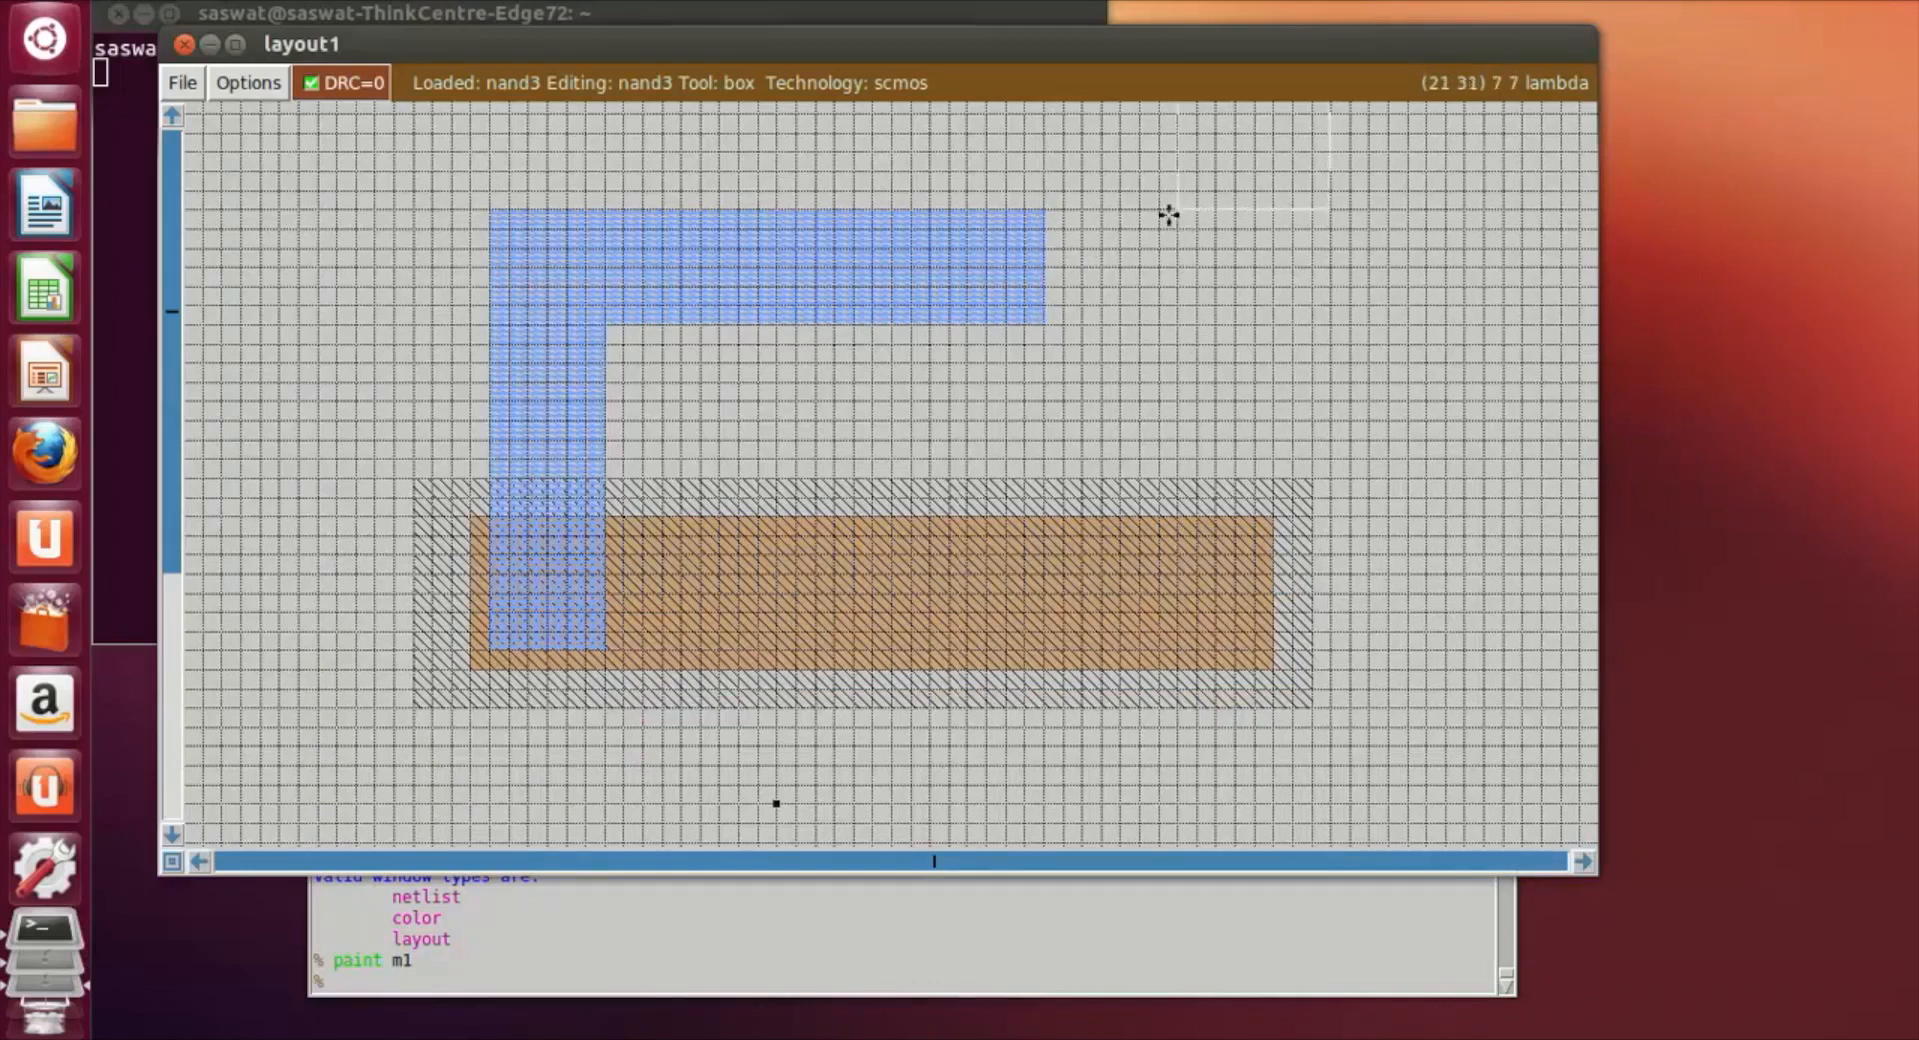
click(1081, 288)
click(1046, 324)
click(1035, 345)
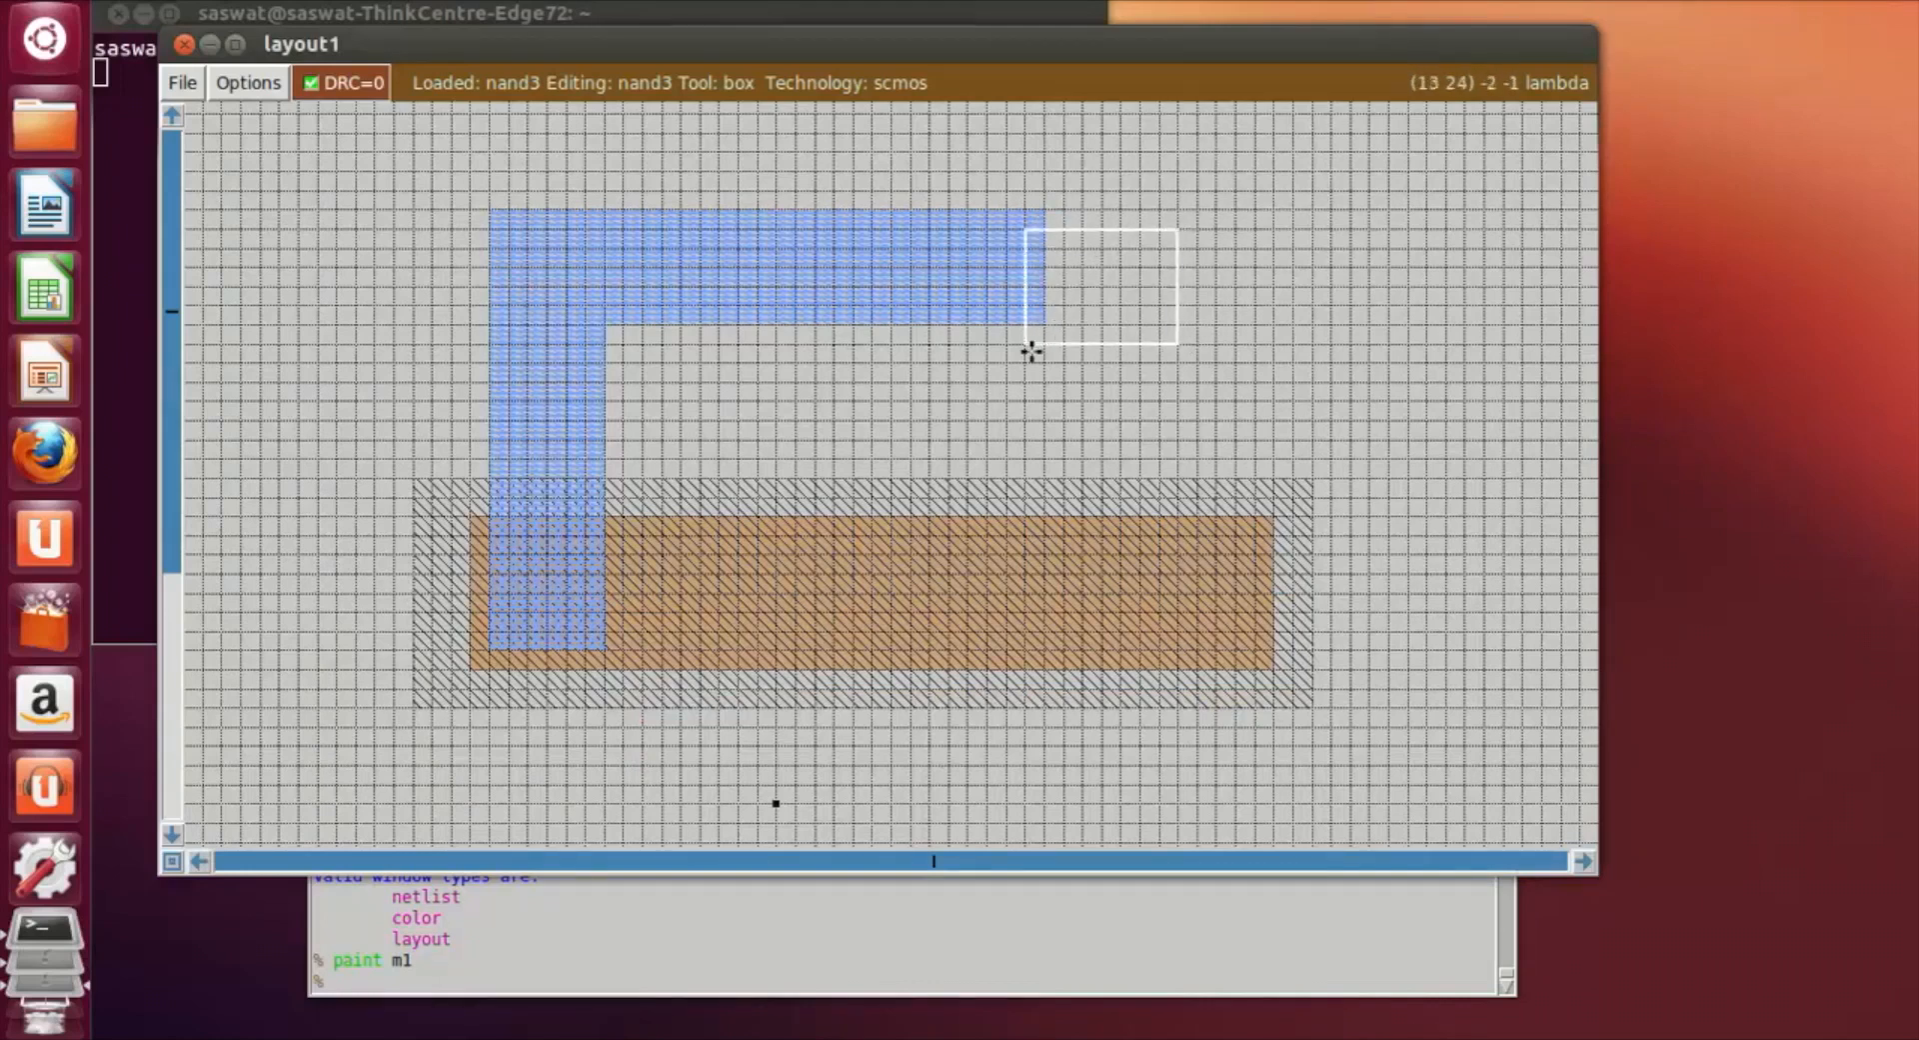
click(1050, 318)
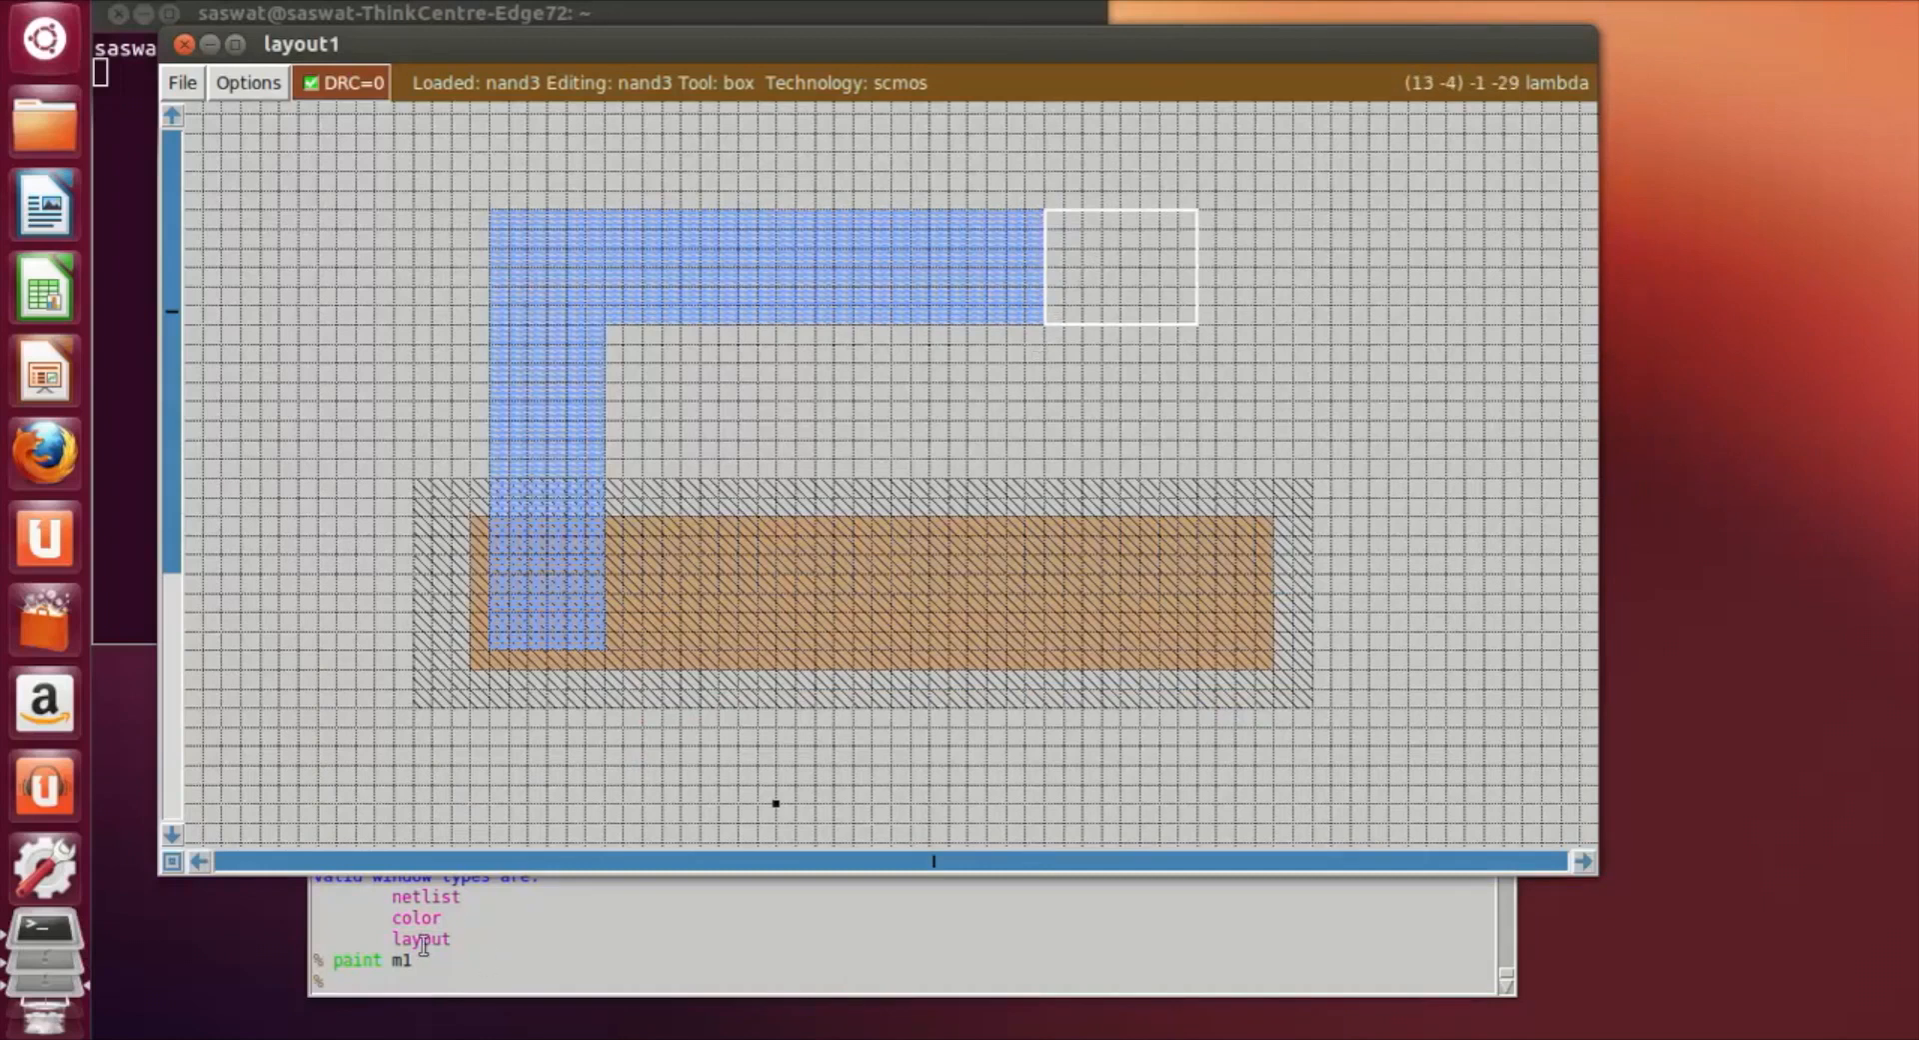
click(342, 978)
text(paint m1)
key(Return)
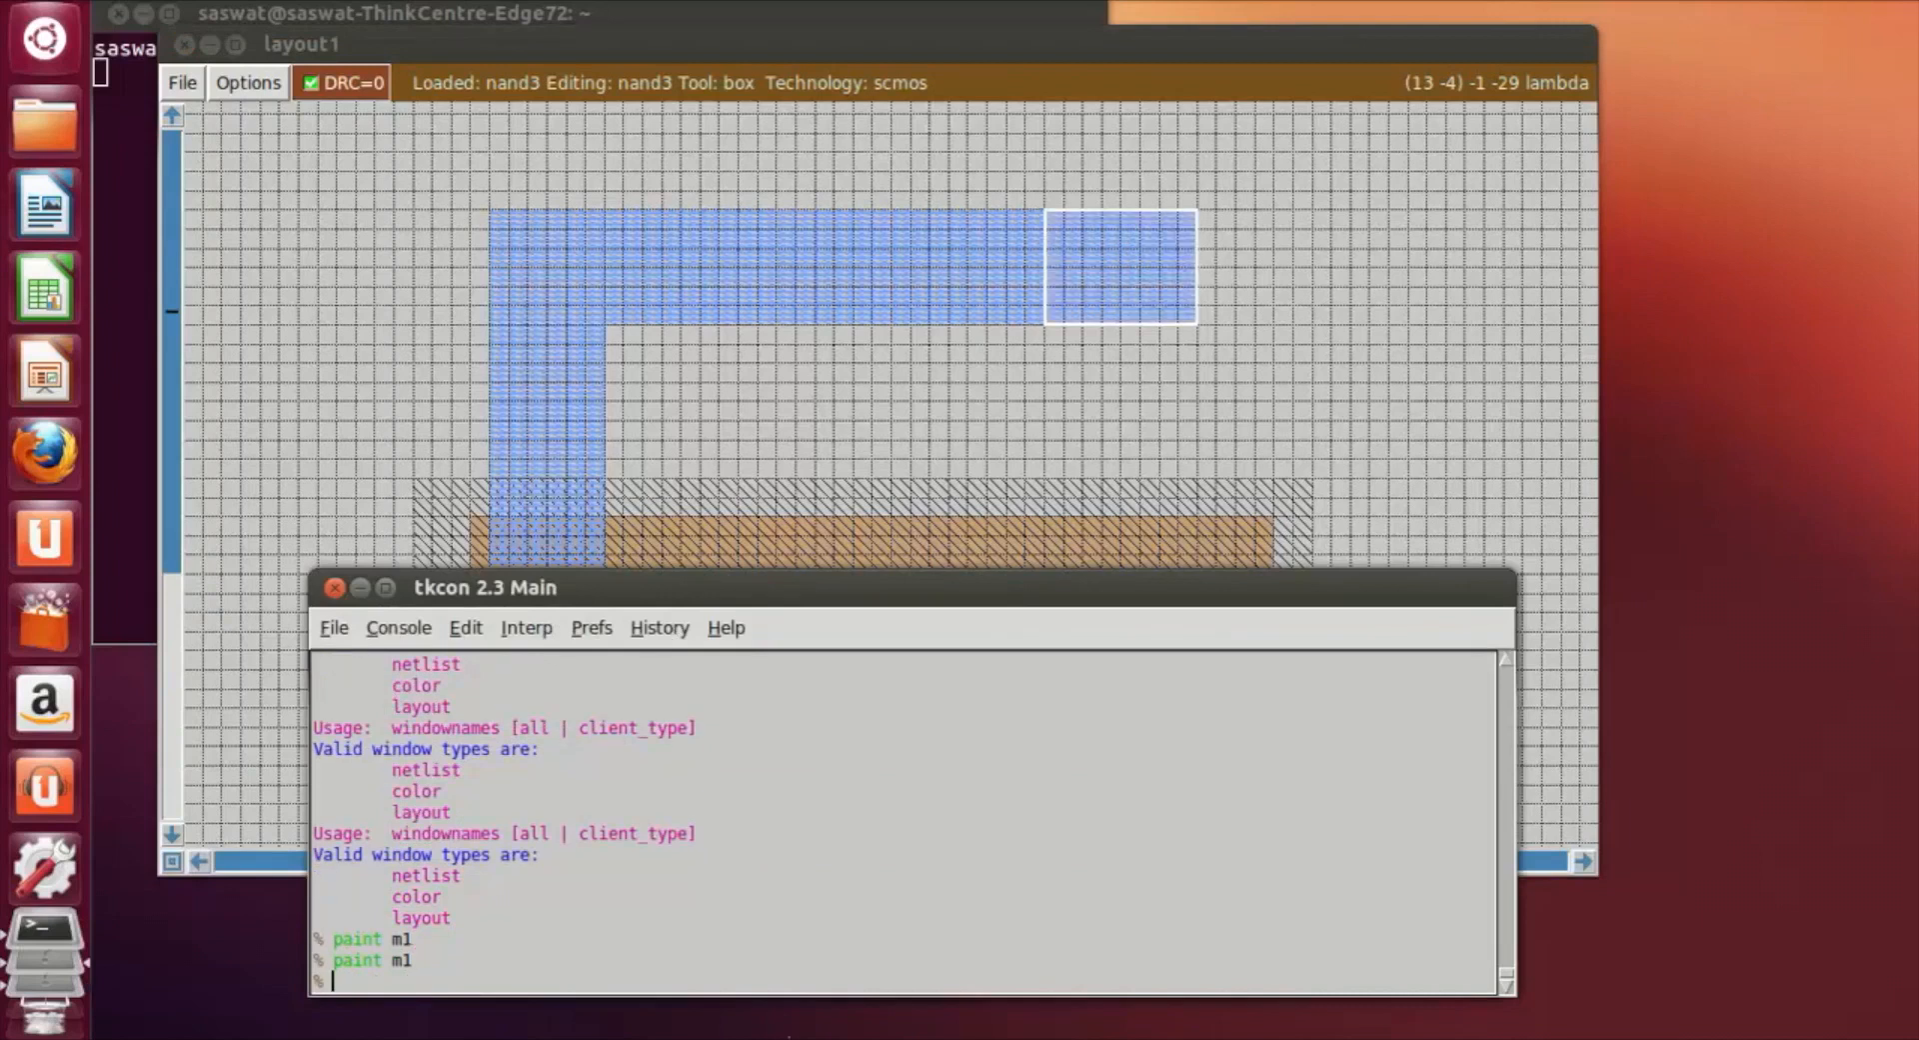
click(1463, 337)
click(1105, 323)
right_click(1229, 650)
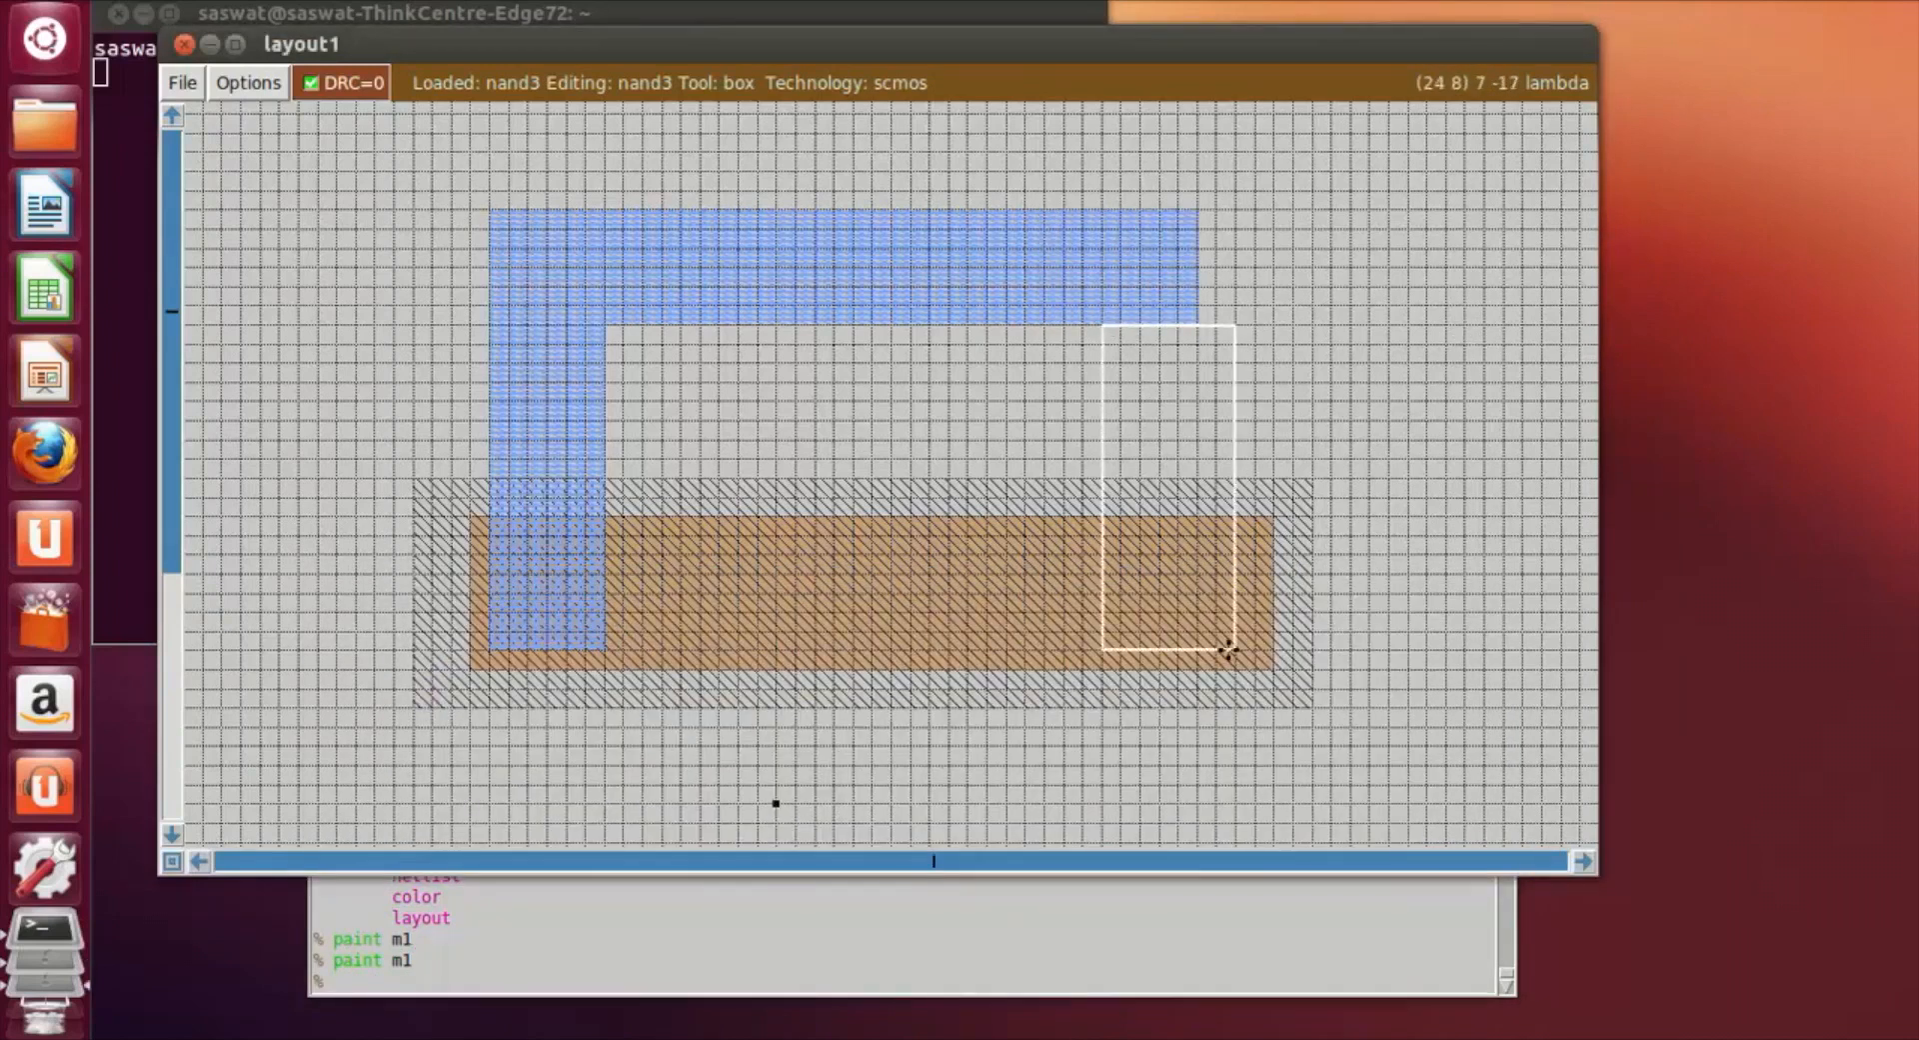
right_click(1214, 649)
right_click(1200, 551)
right_click(1198, 498)
right_click(1199, 456)
right_click(1201, 420)
right_click(1206, 398)
right_click(1207, 383)
right_click(1205, 364)
right_click(1203, 343)
right_click(1203, 325)
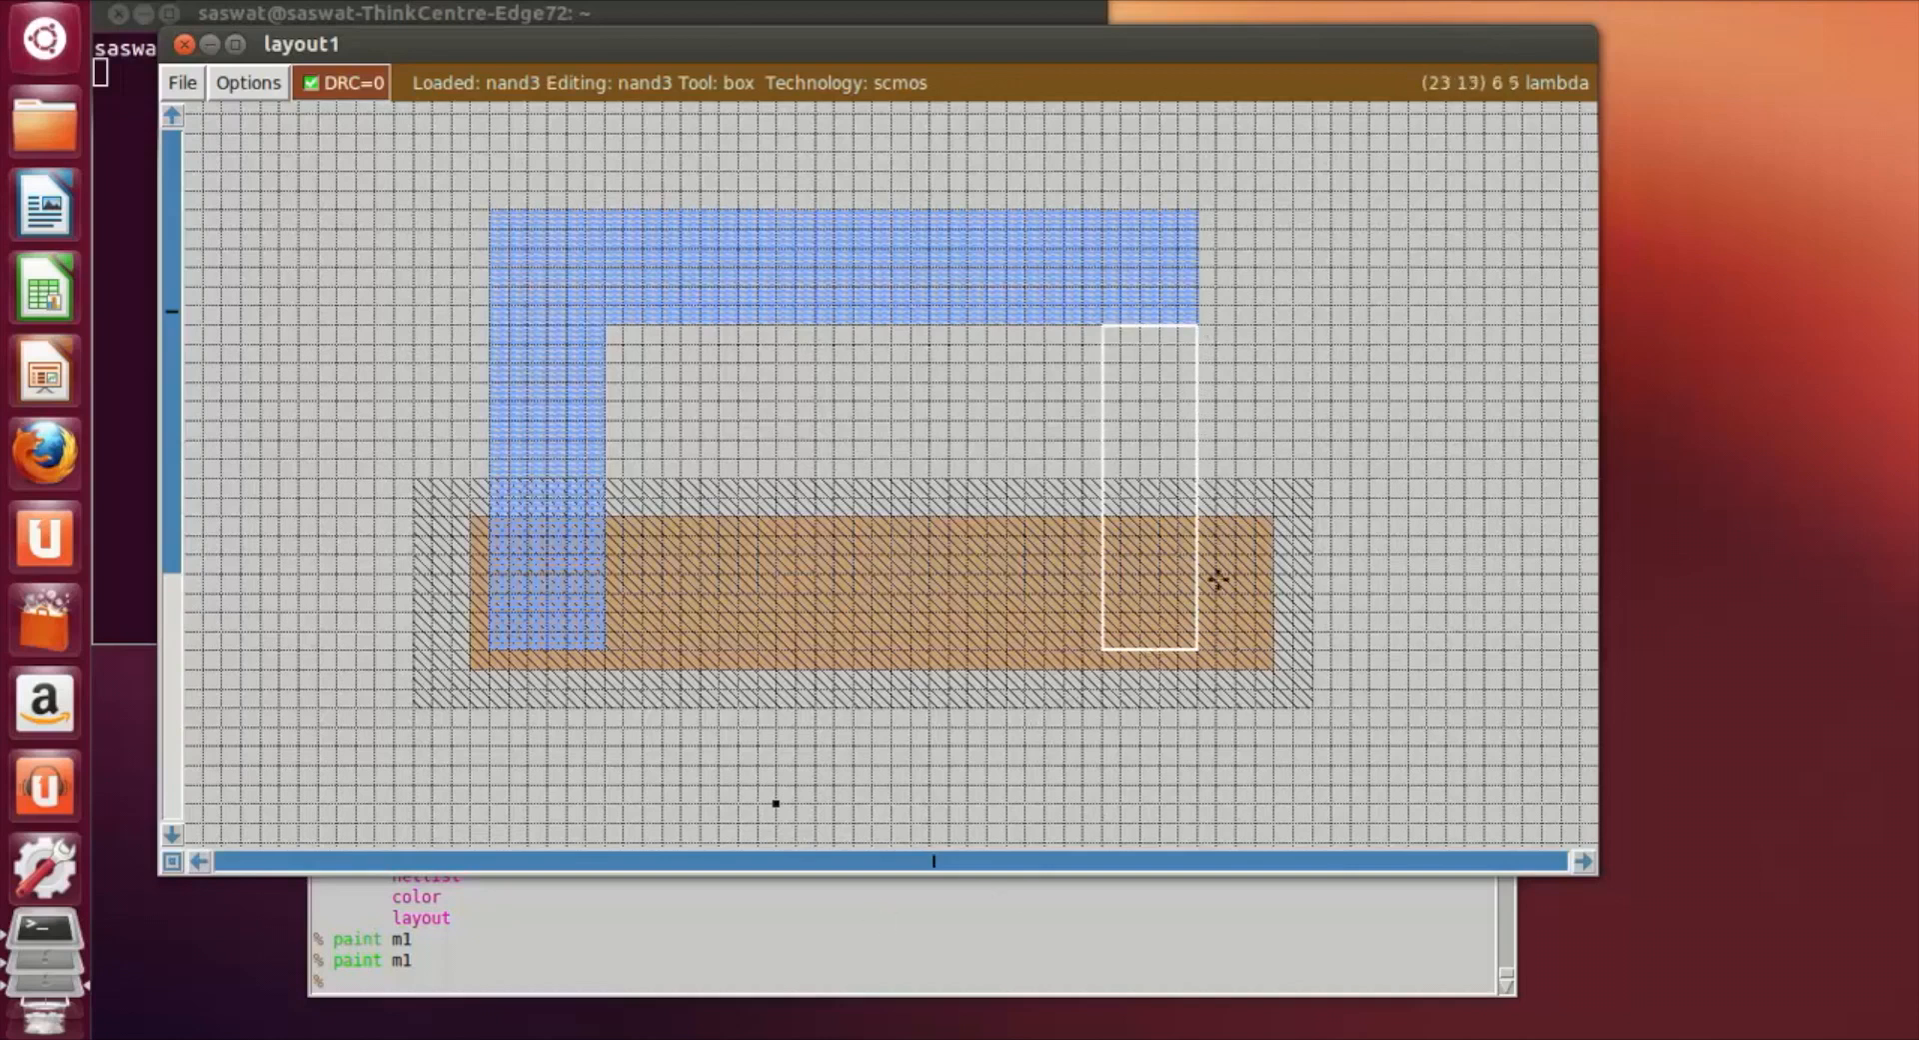
right_click(1212, 638)
right_click(1208, 547)
right_click(1199, 480)
right_click(1202, 438)
right_click(1200, 420)
Paint a second vertical m1 strip, about 6 by 23 lambda like the first, from the horizontal strip's right end down over the pdiff.
click(545, 405)
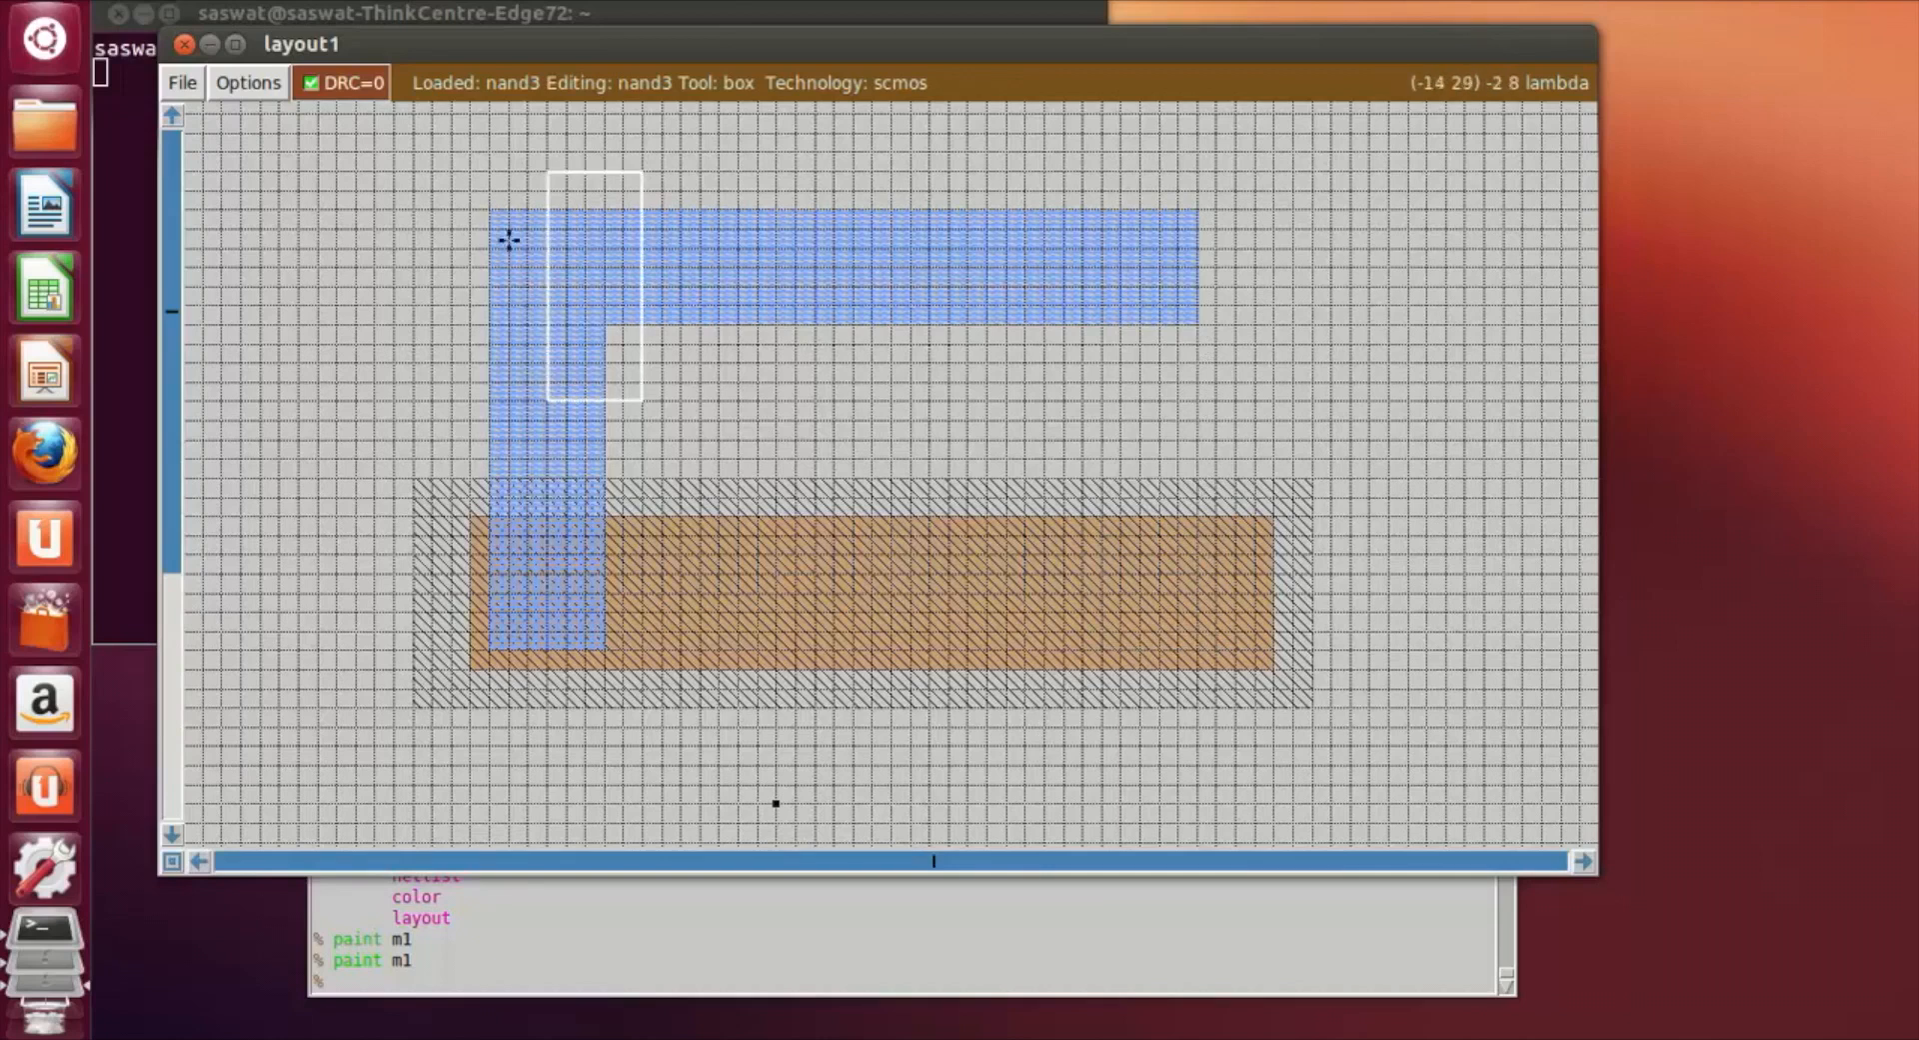
click(491, 209)
right_click(604, 649)
click(1144, 438)
click(1080, 576)
click(1098, 671)
click(1086, 633)
click(1100, 671)
click(1104, 648)
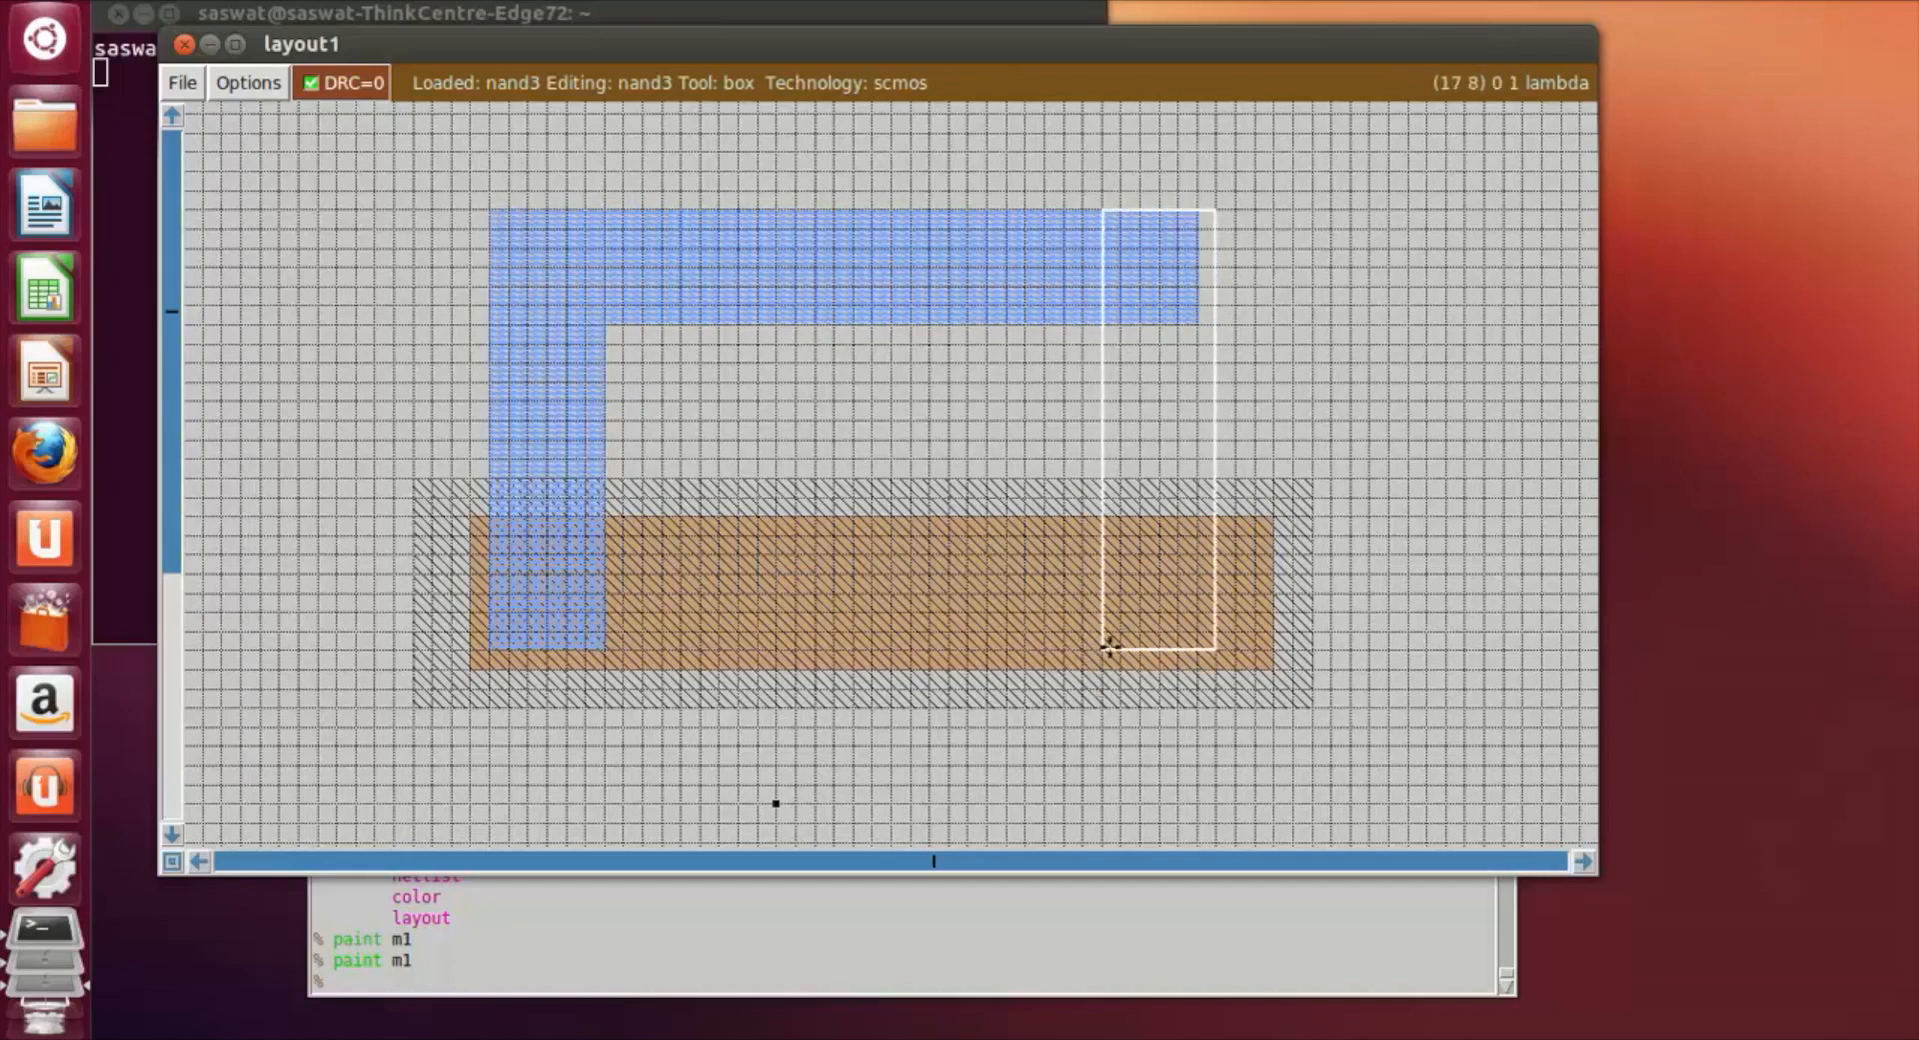
click(1141, 648)
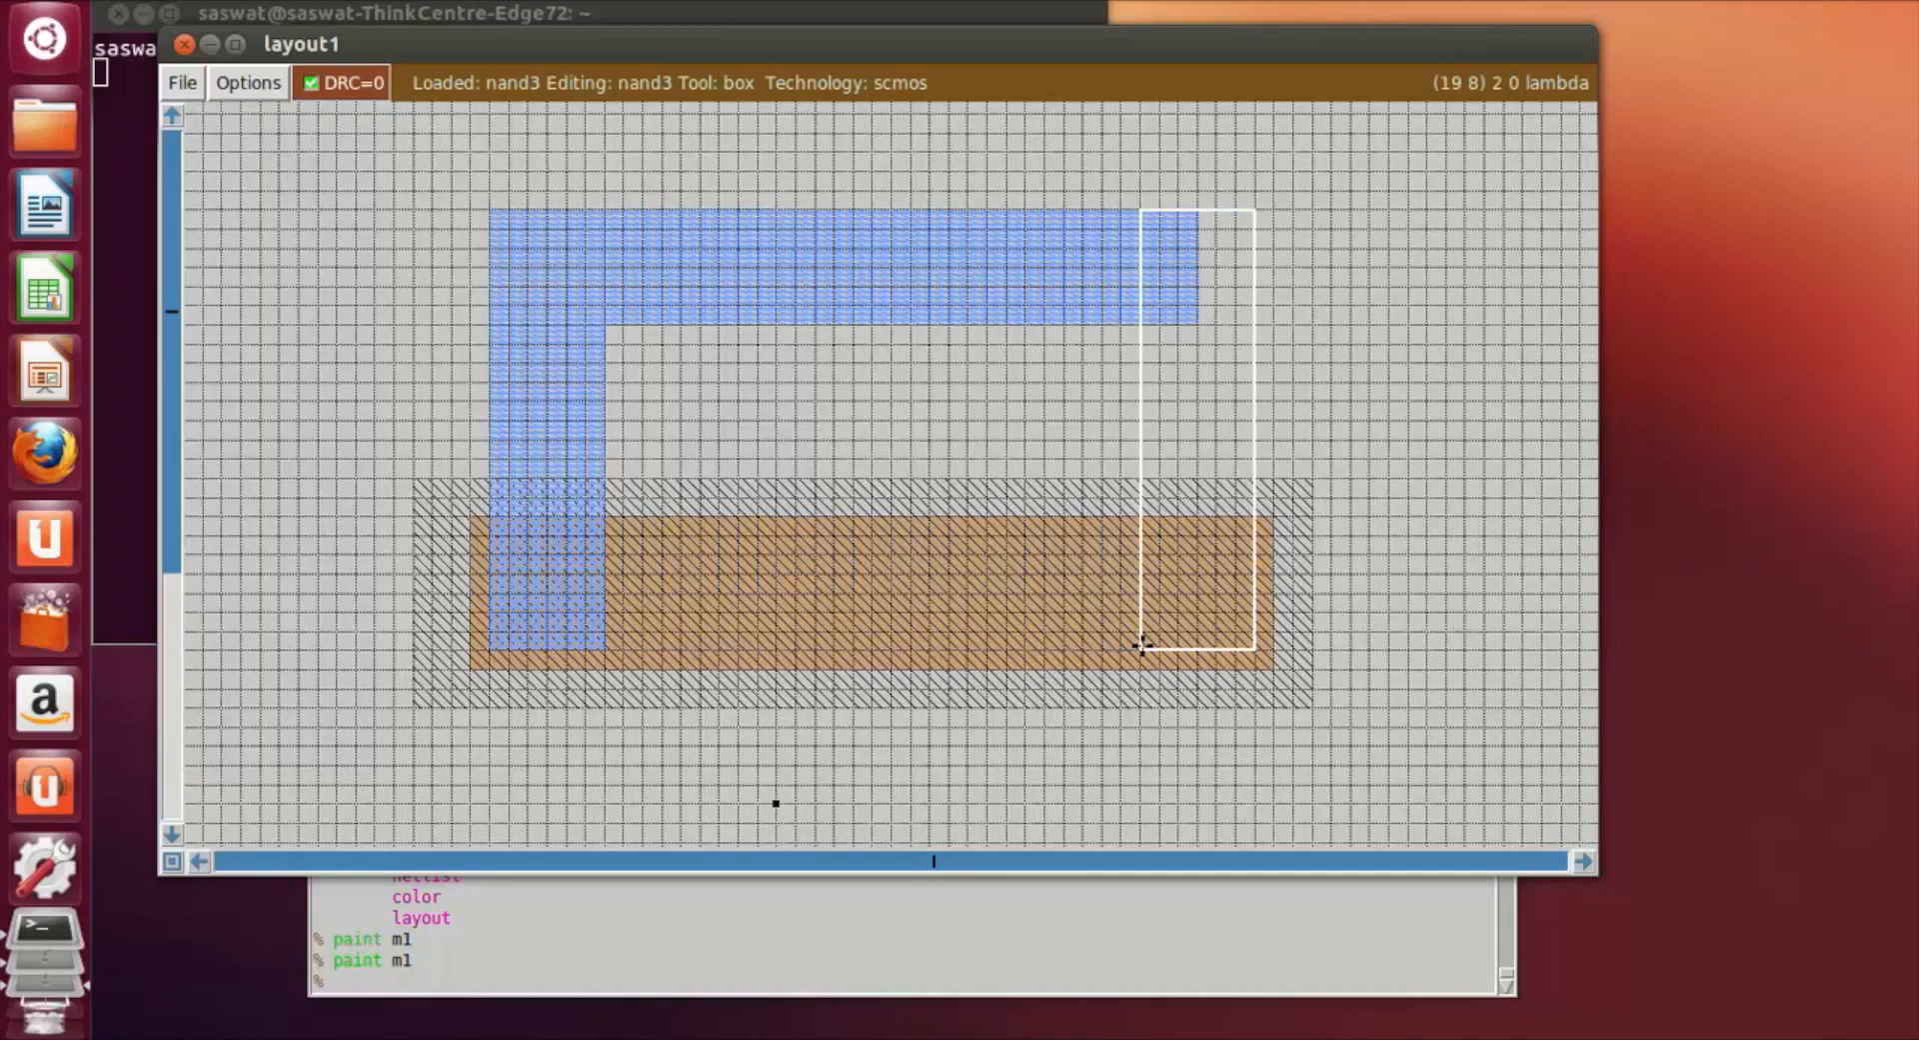
click(395, 980)
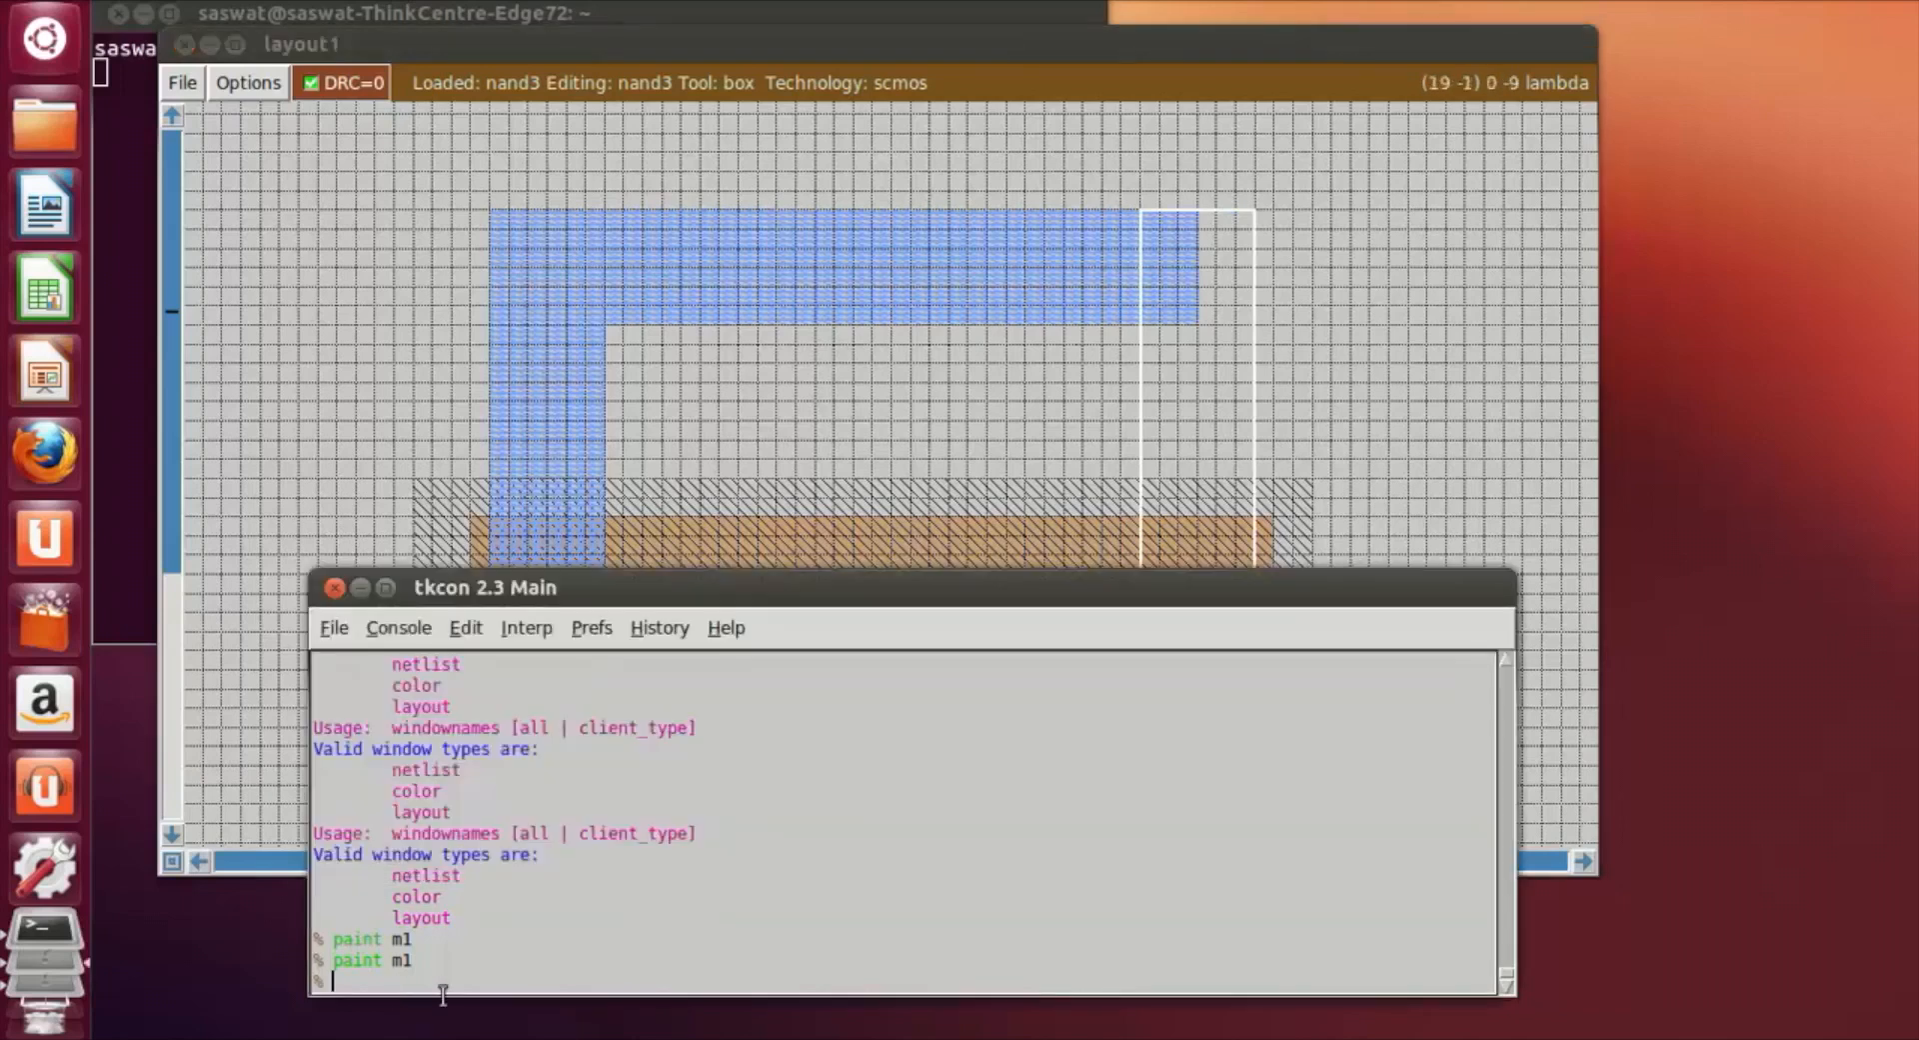
text(paid)
text(nt)
text( m1)
key(Return)
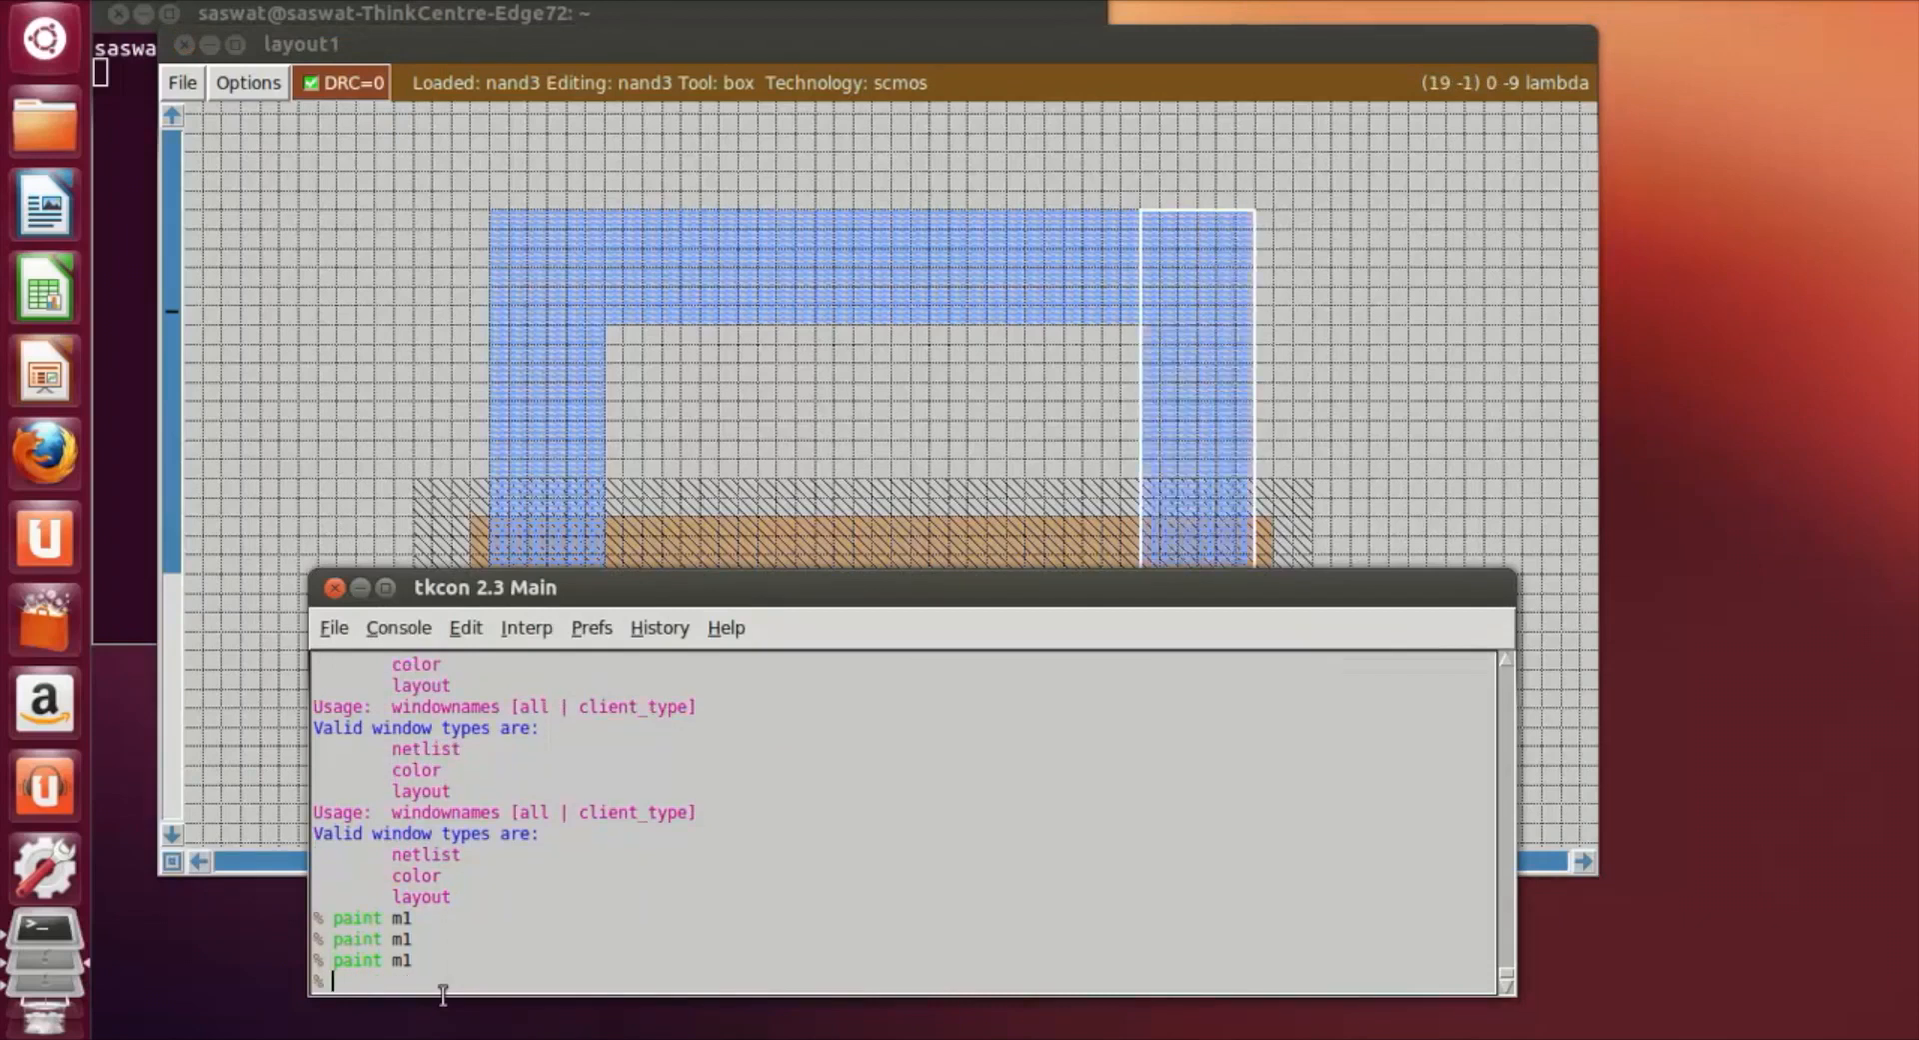
click(1425, 230)
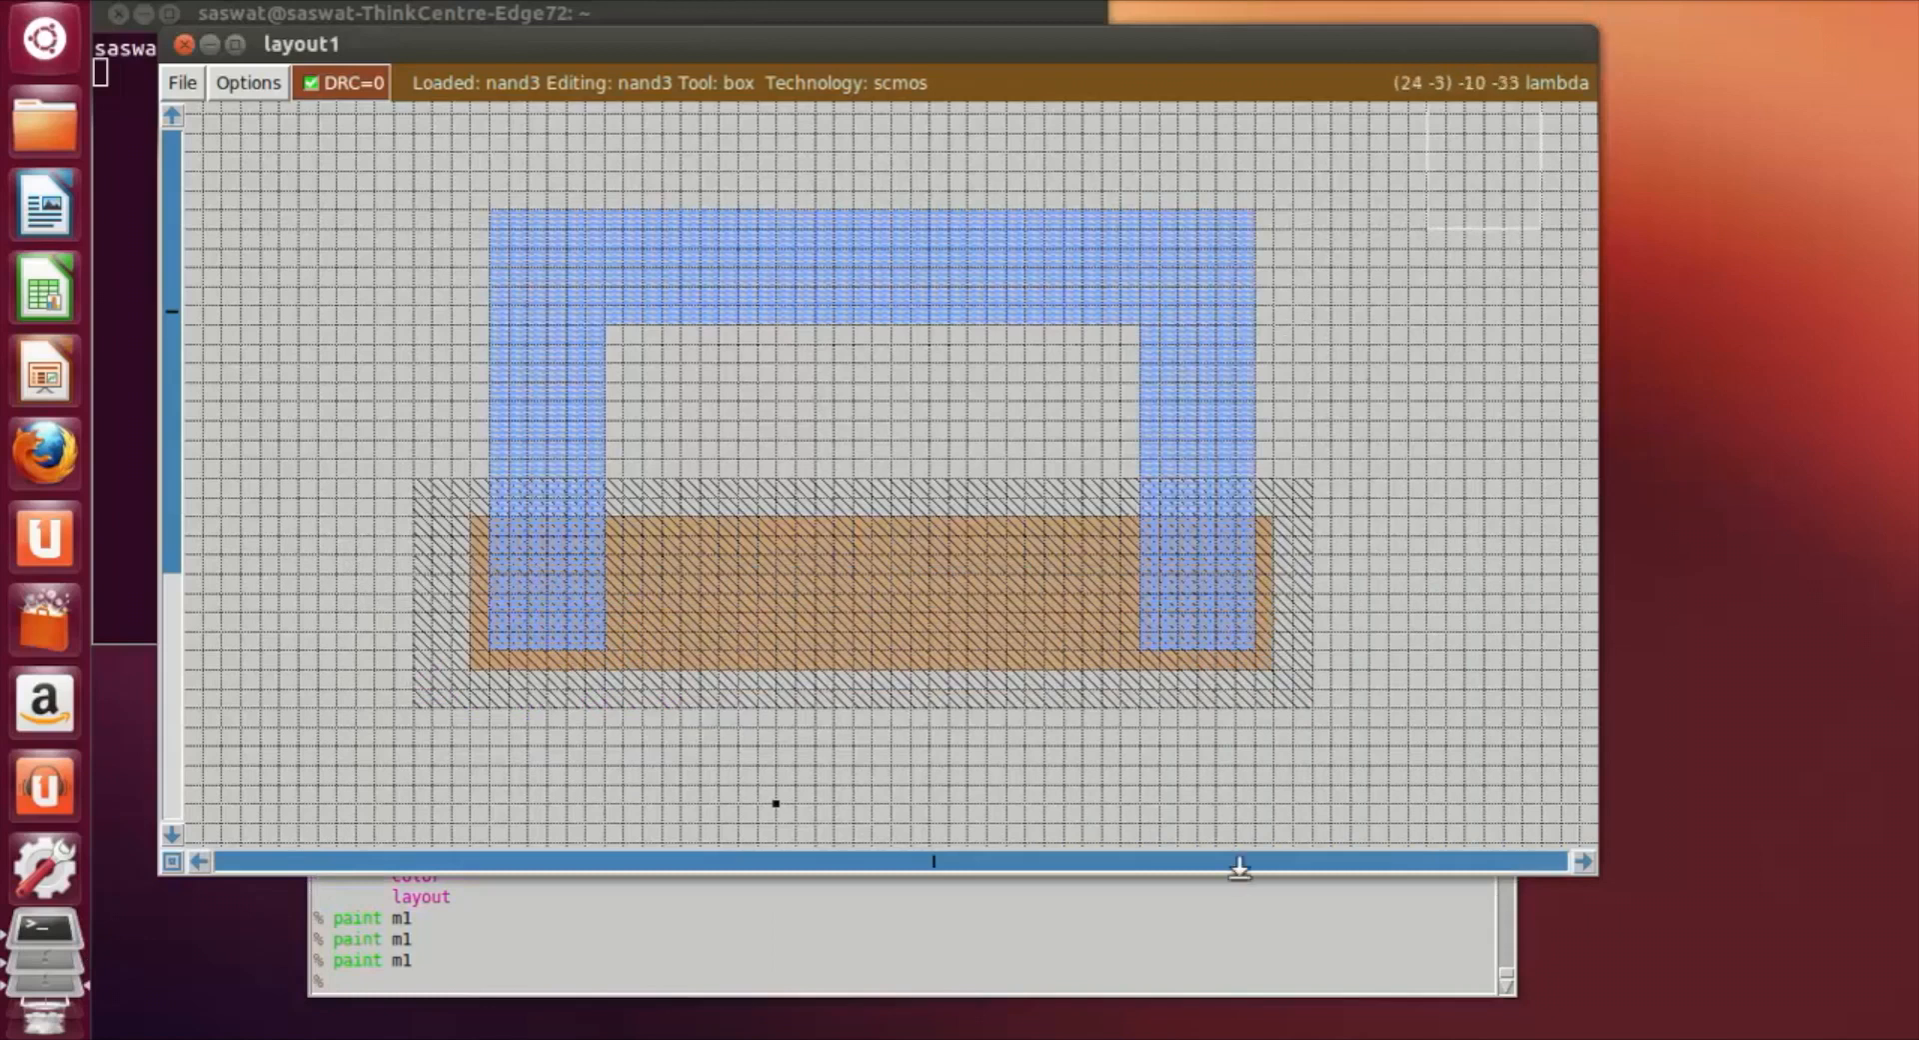
Paint a 6 by 6 lambda pdc contact at the lower end of the left m1 strip over the pdiff.
click(497, 545)
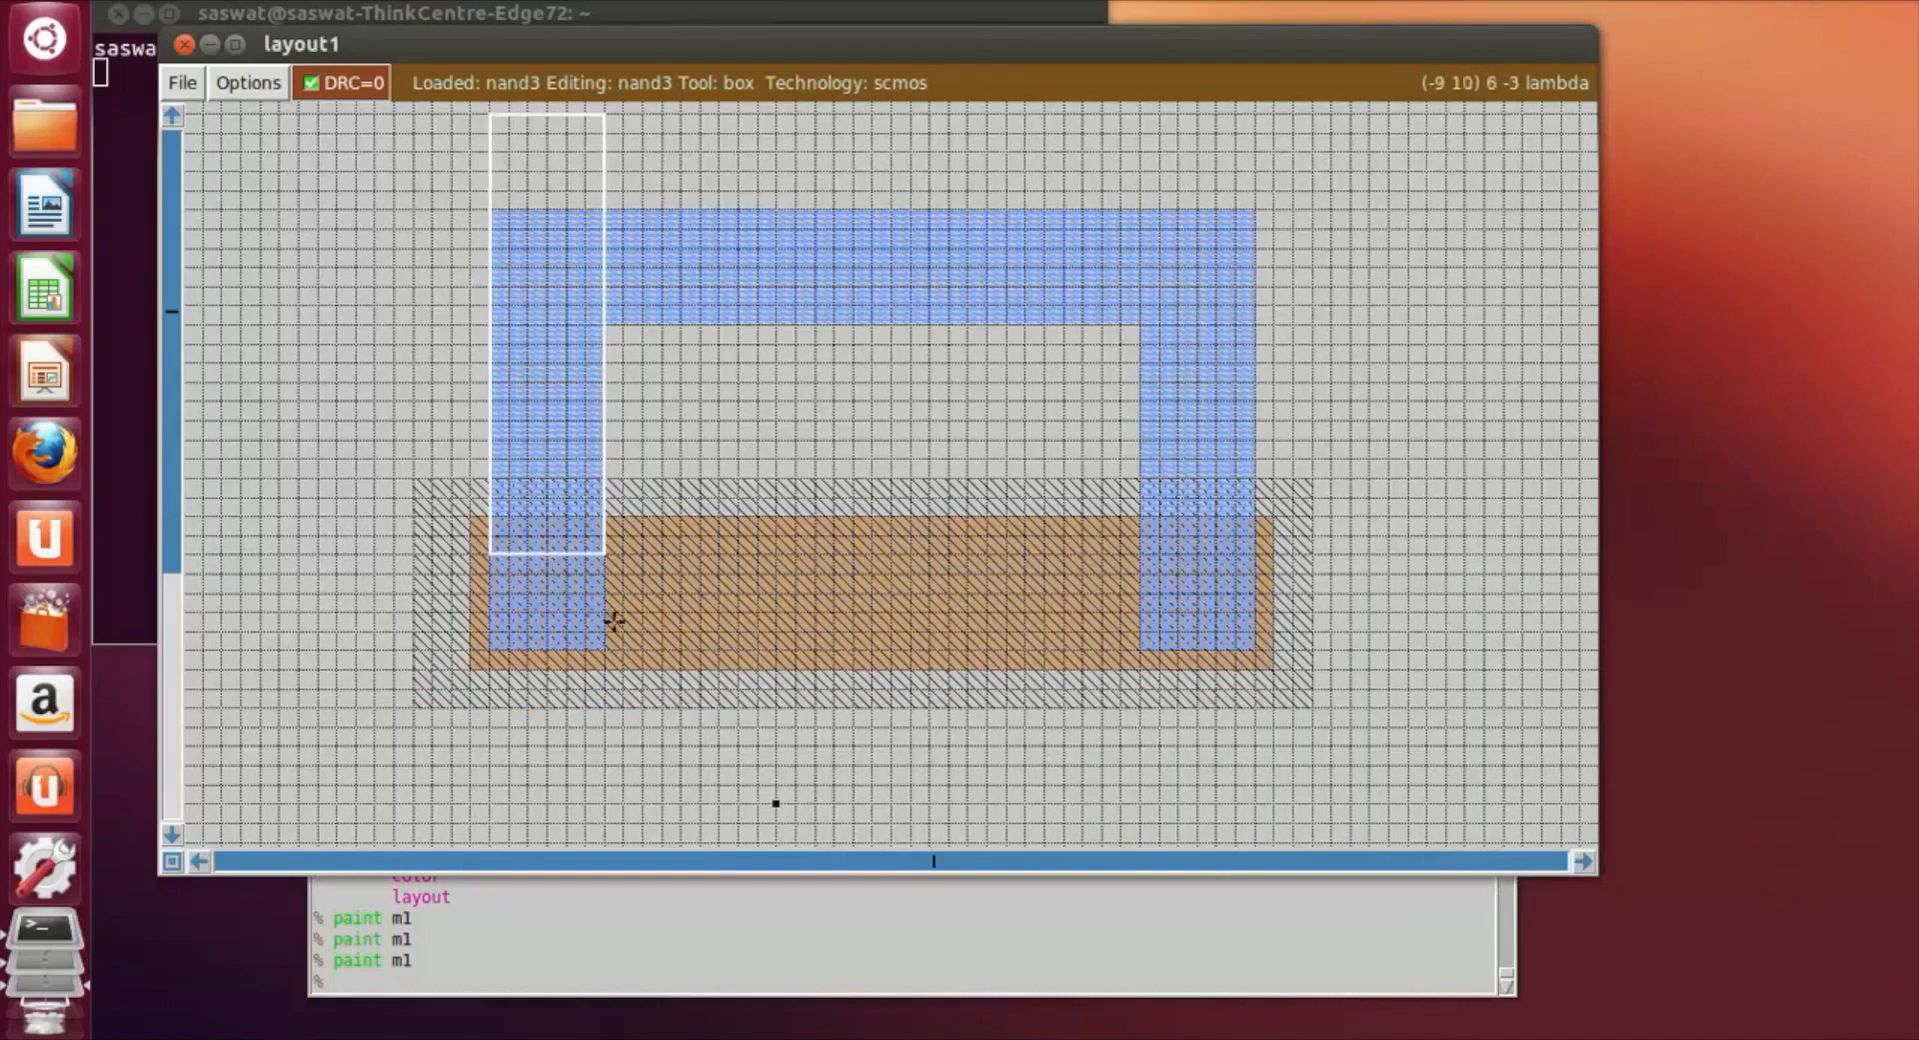
right_click(600, 650)
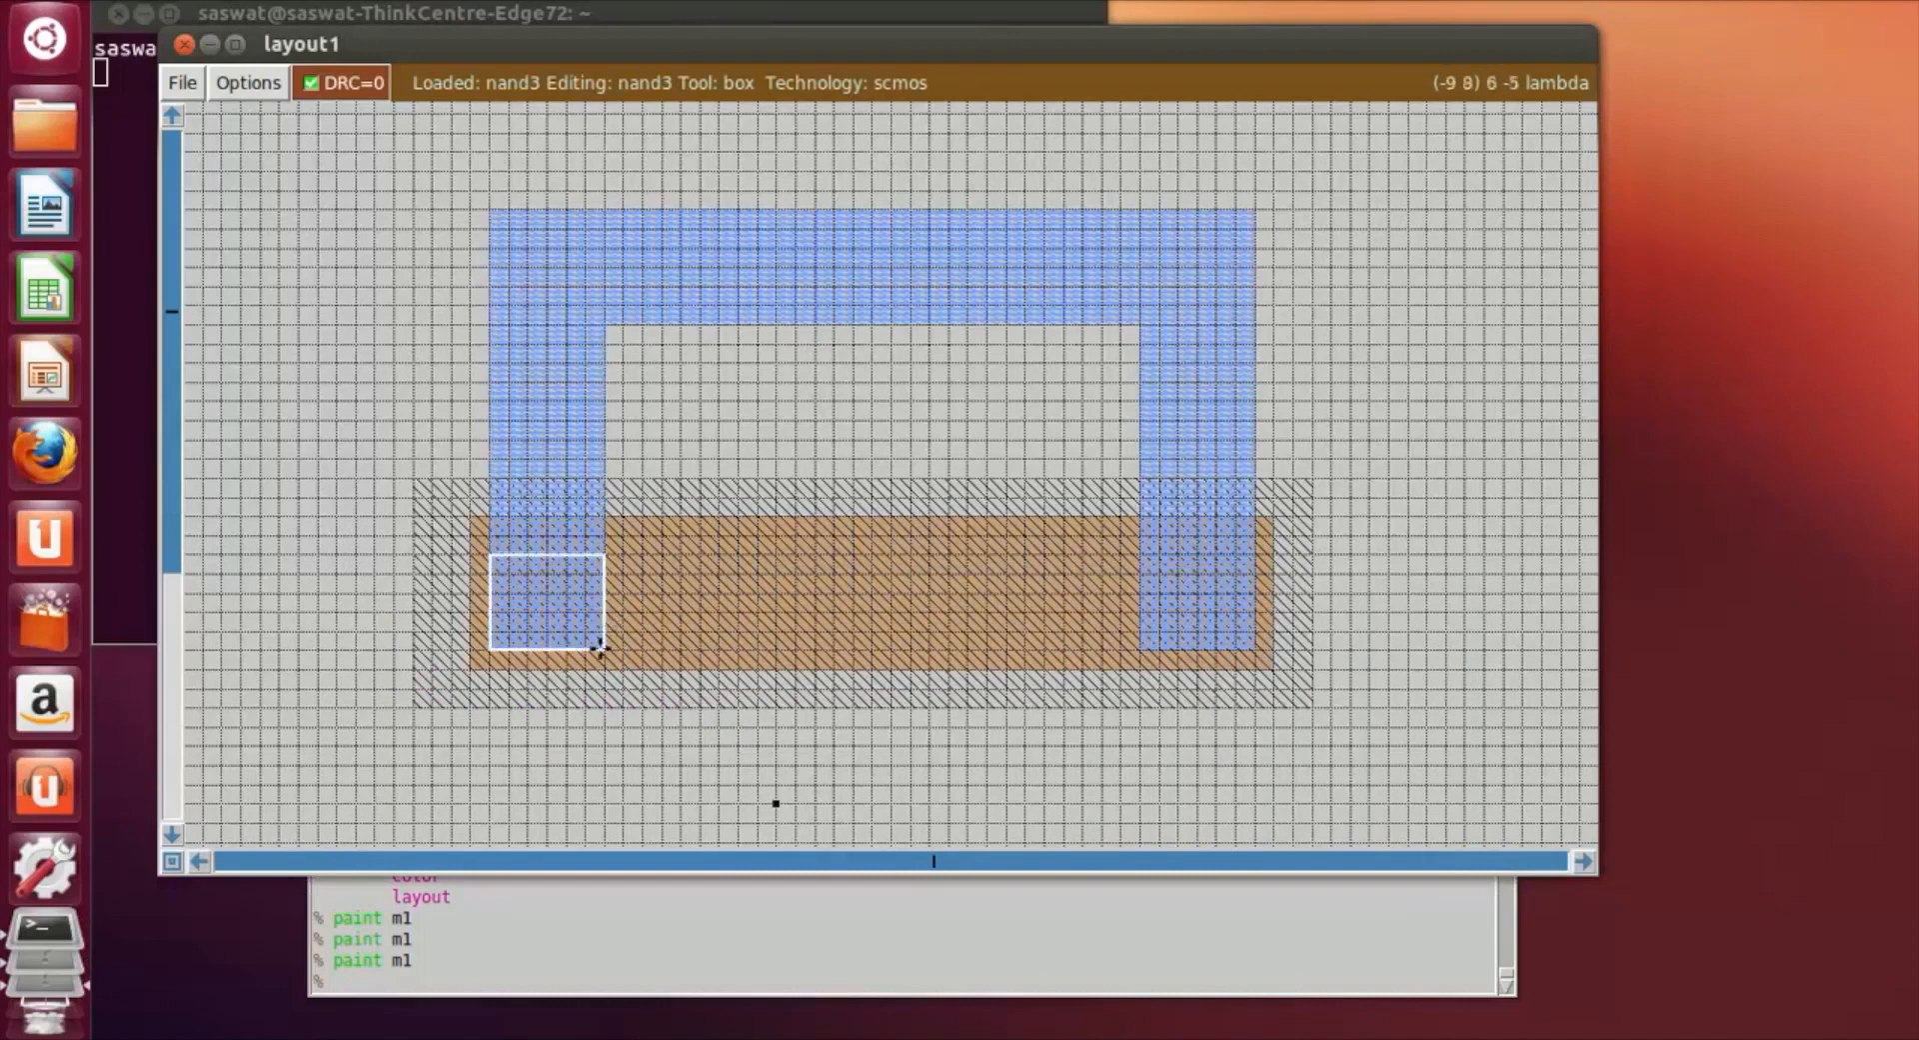
click(497, 538)
right_click(598, 647)
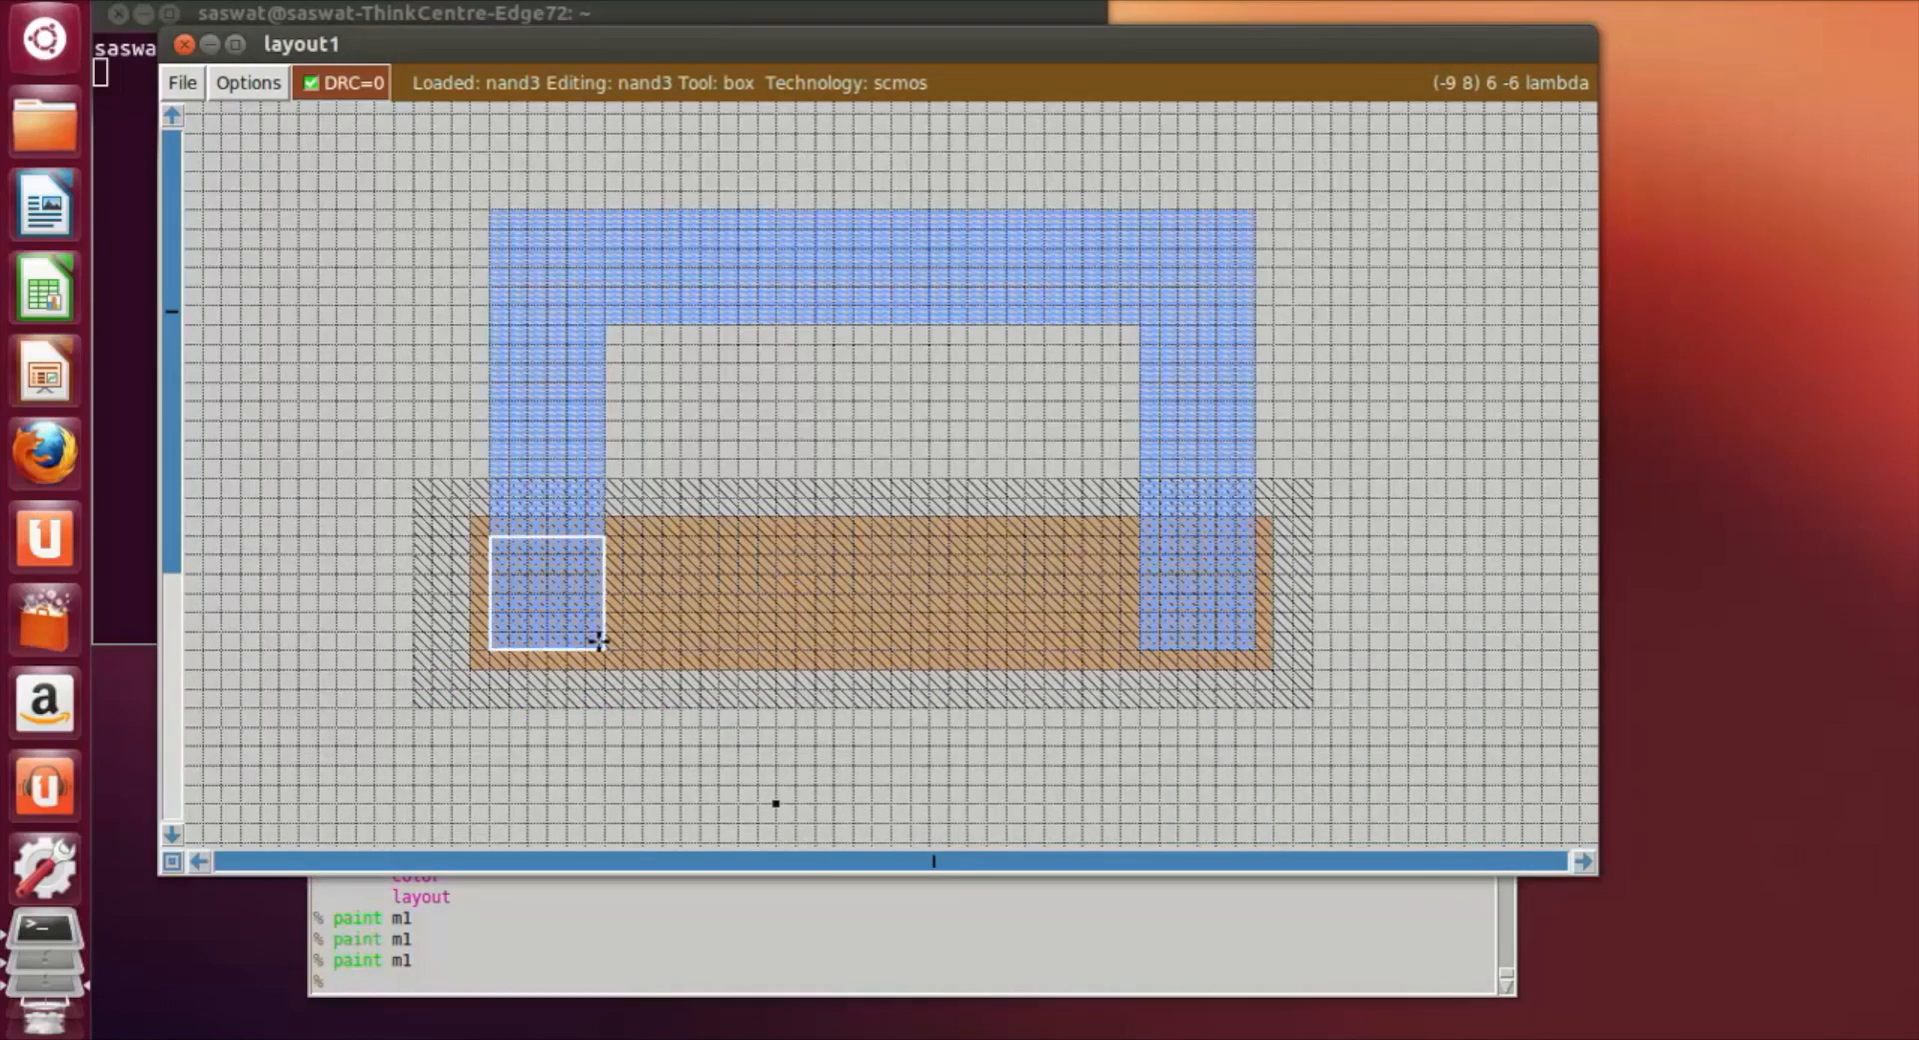
click(374, 985)
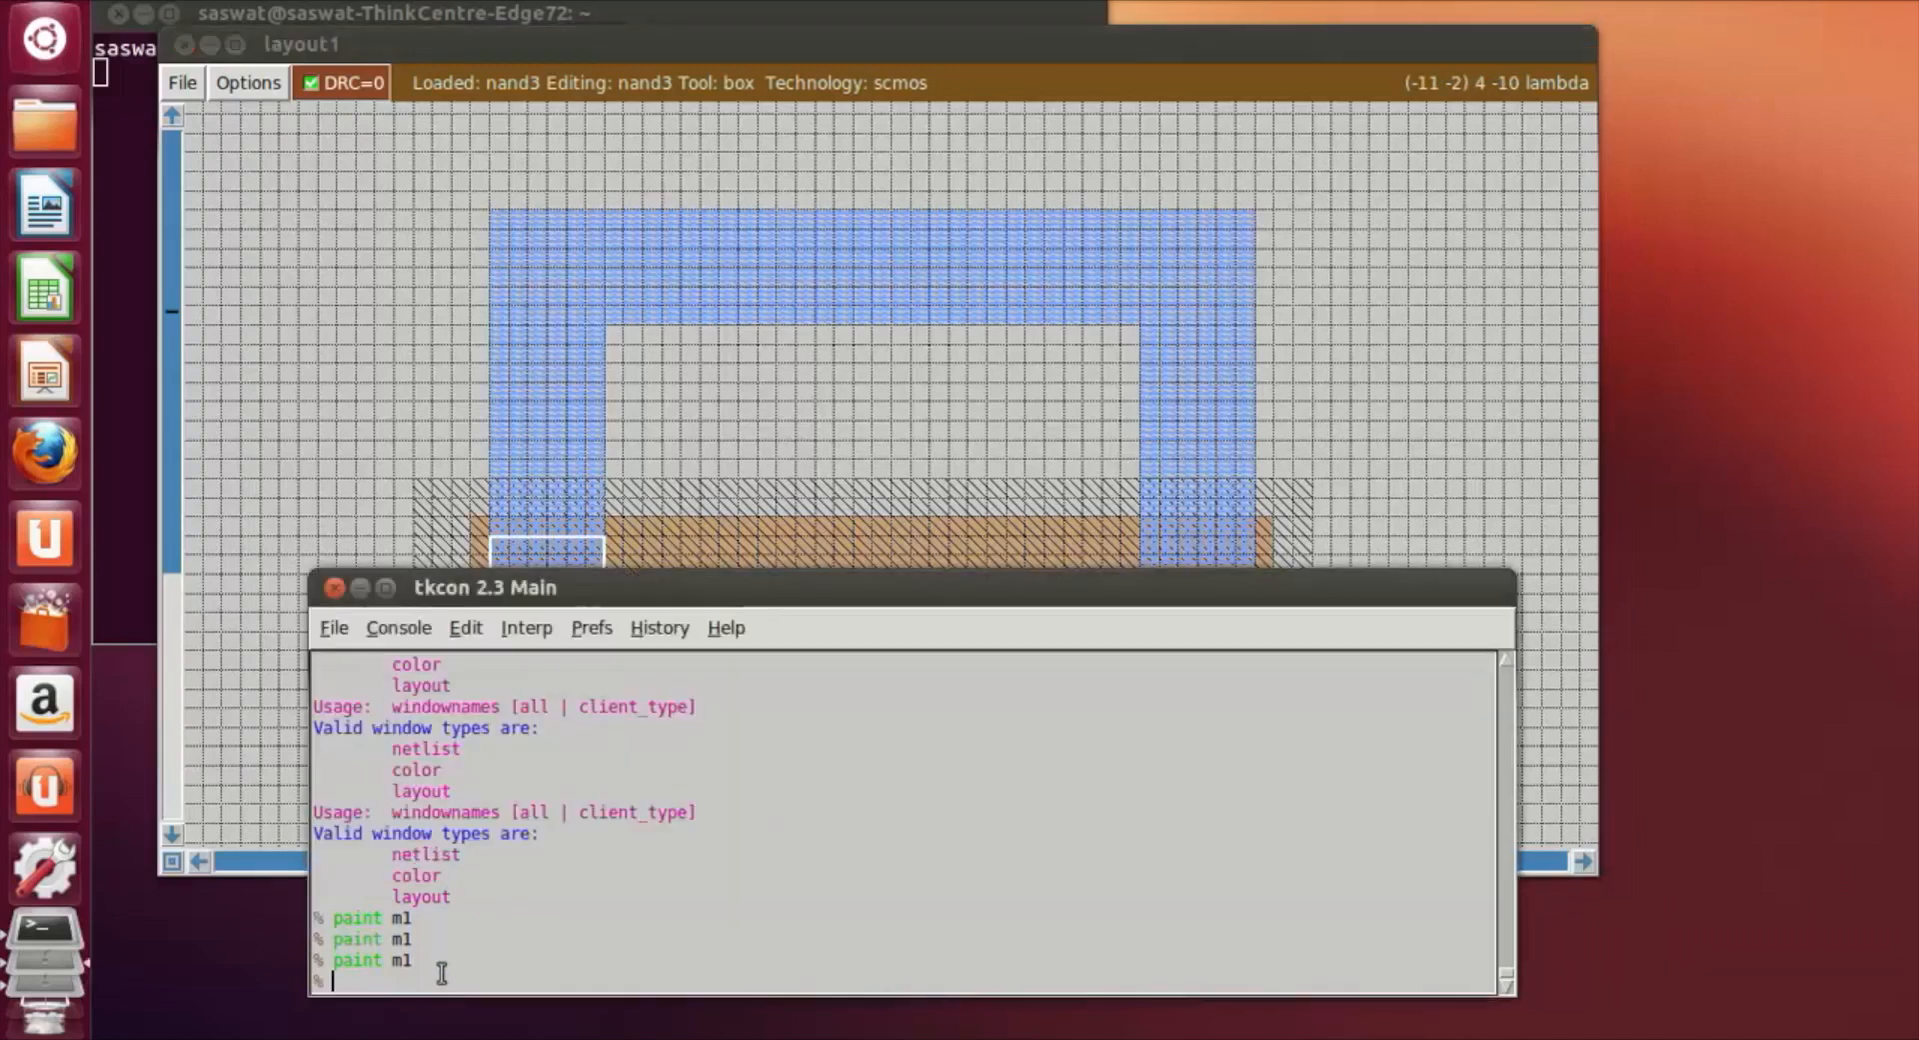
text(paint pdc)
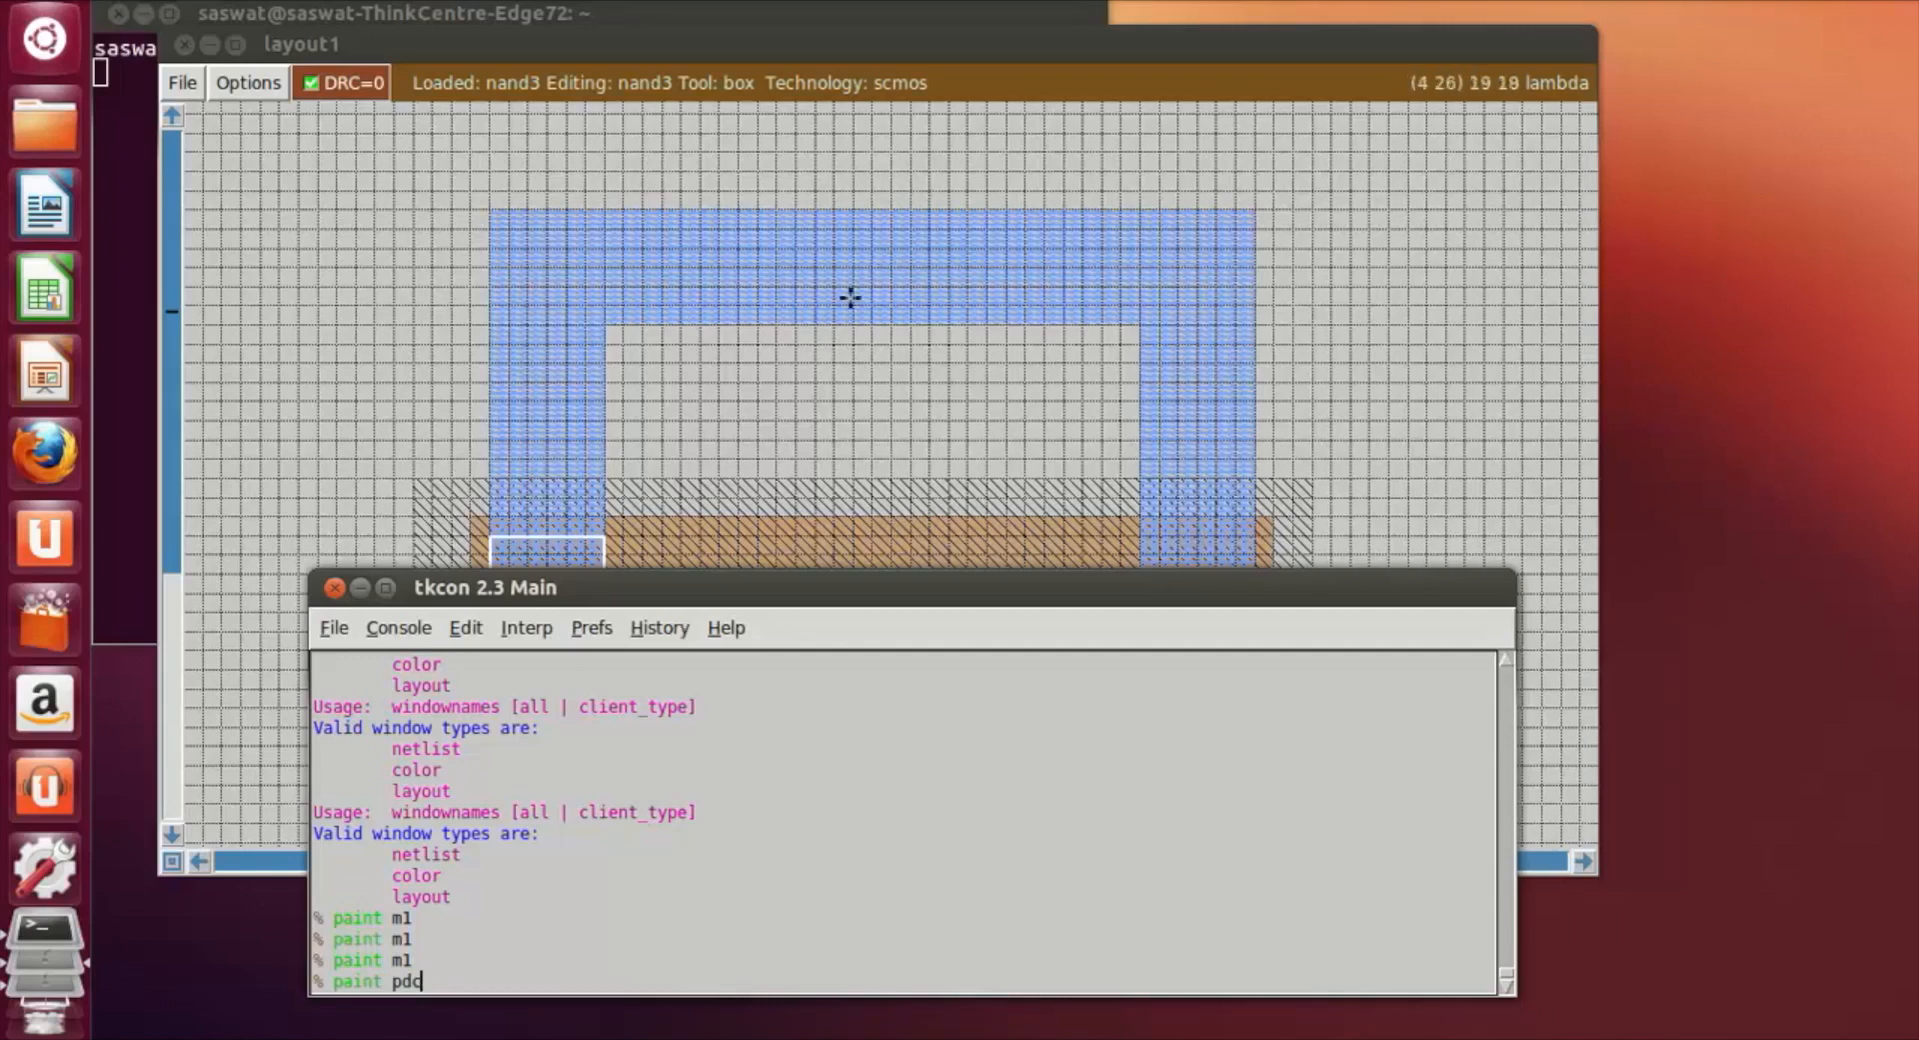
key(Return)
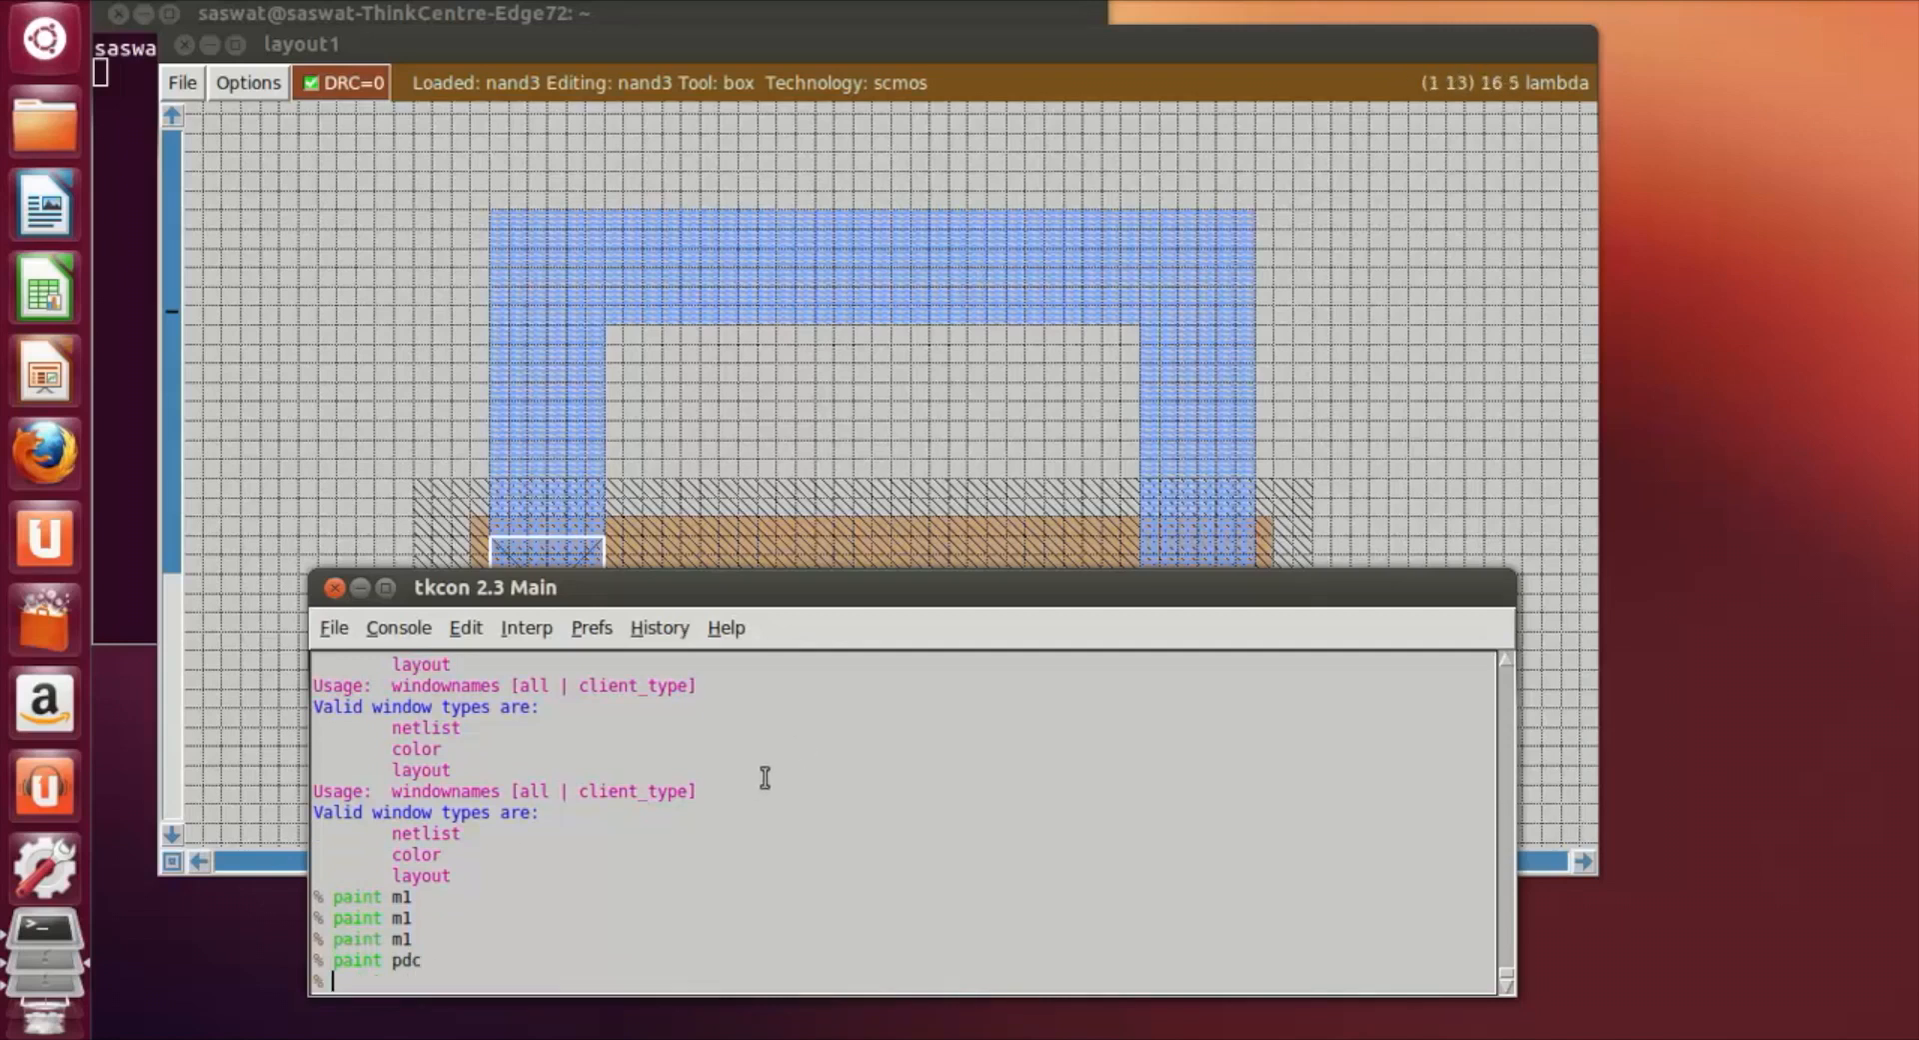
click(1541, 430)
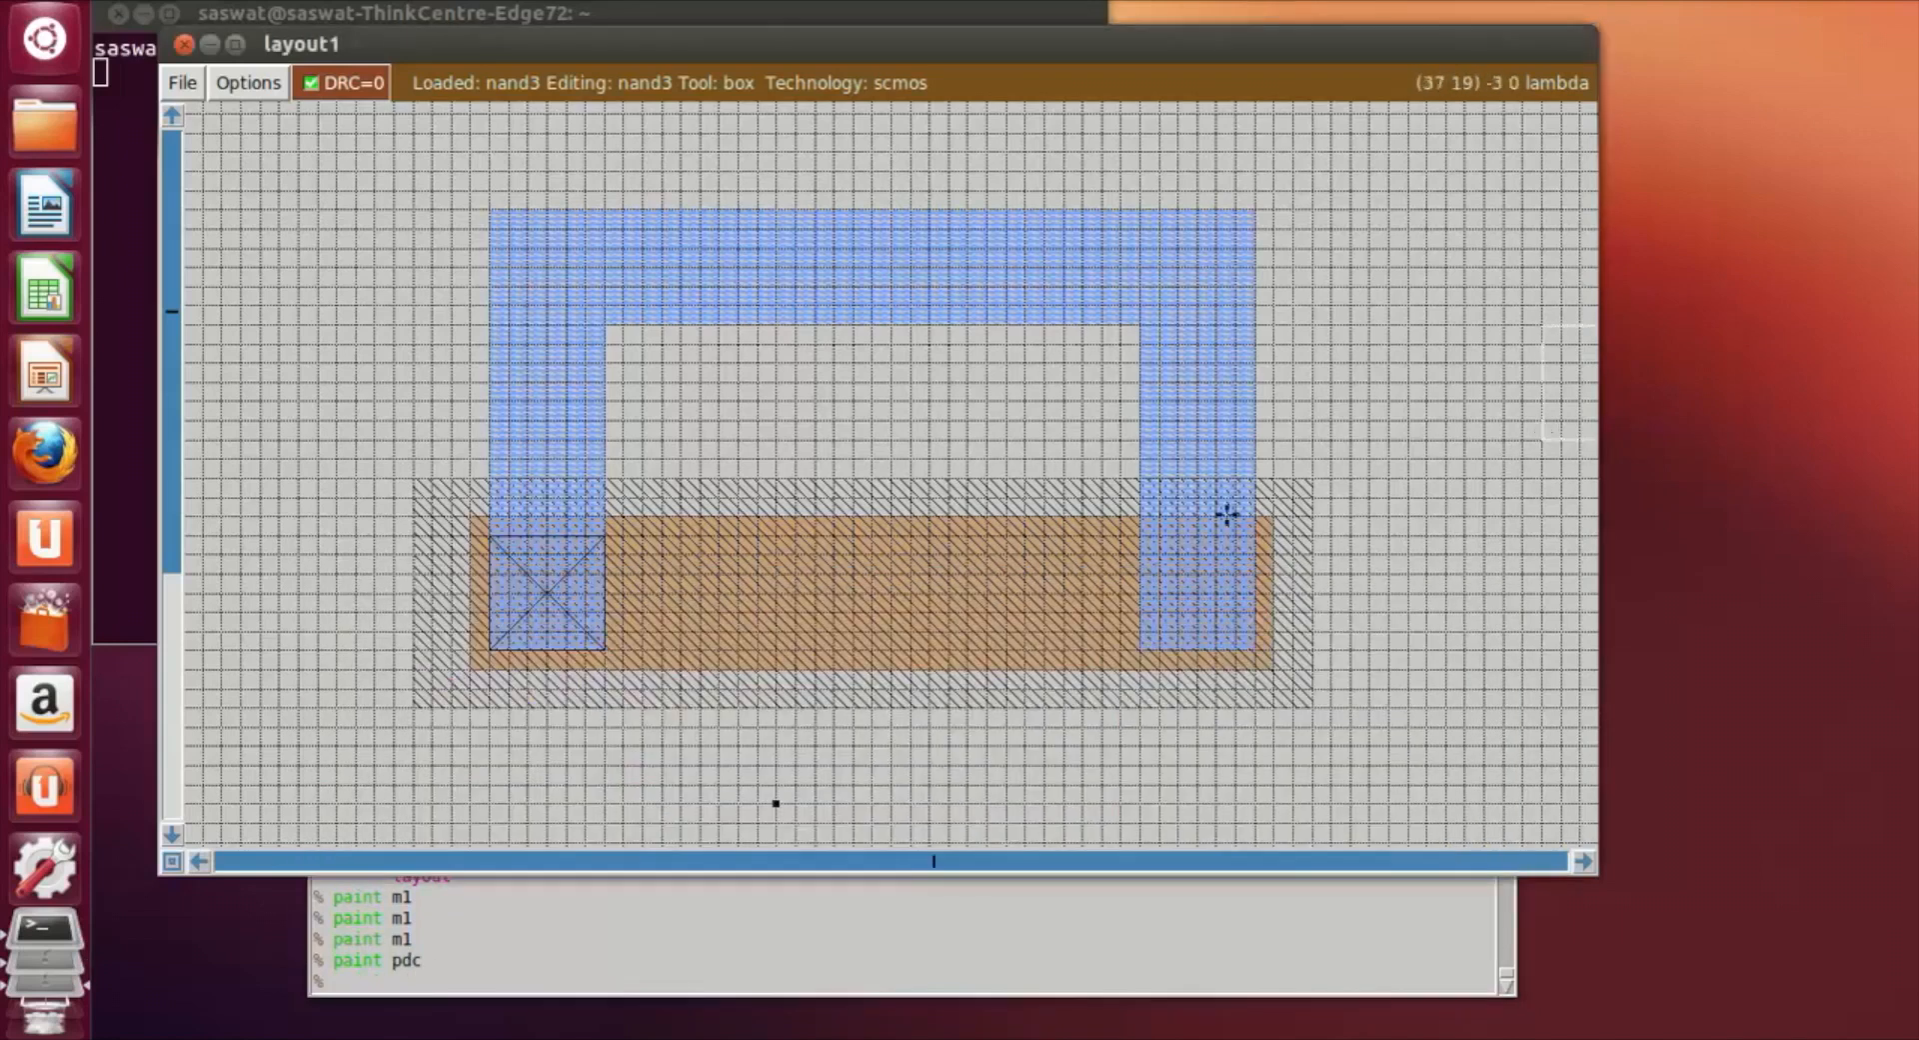
Paint a matching 6 by 6 lambda pdc contact at the lower end of the right m1 strip.
click(495, 543)
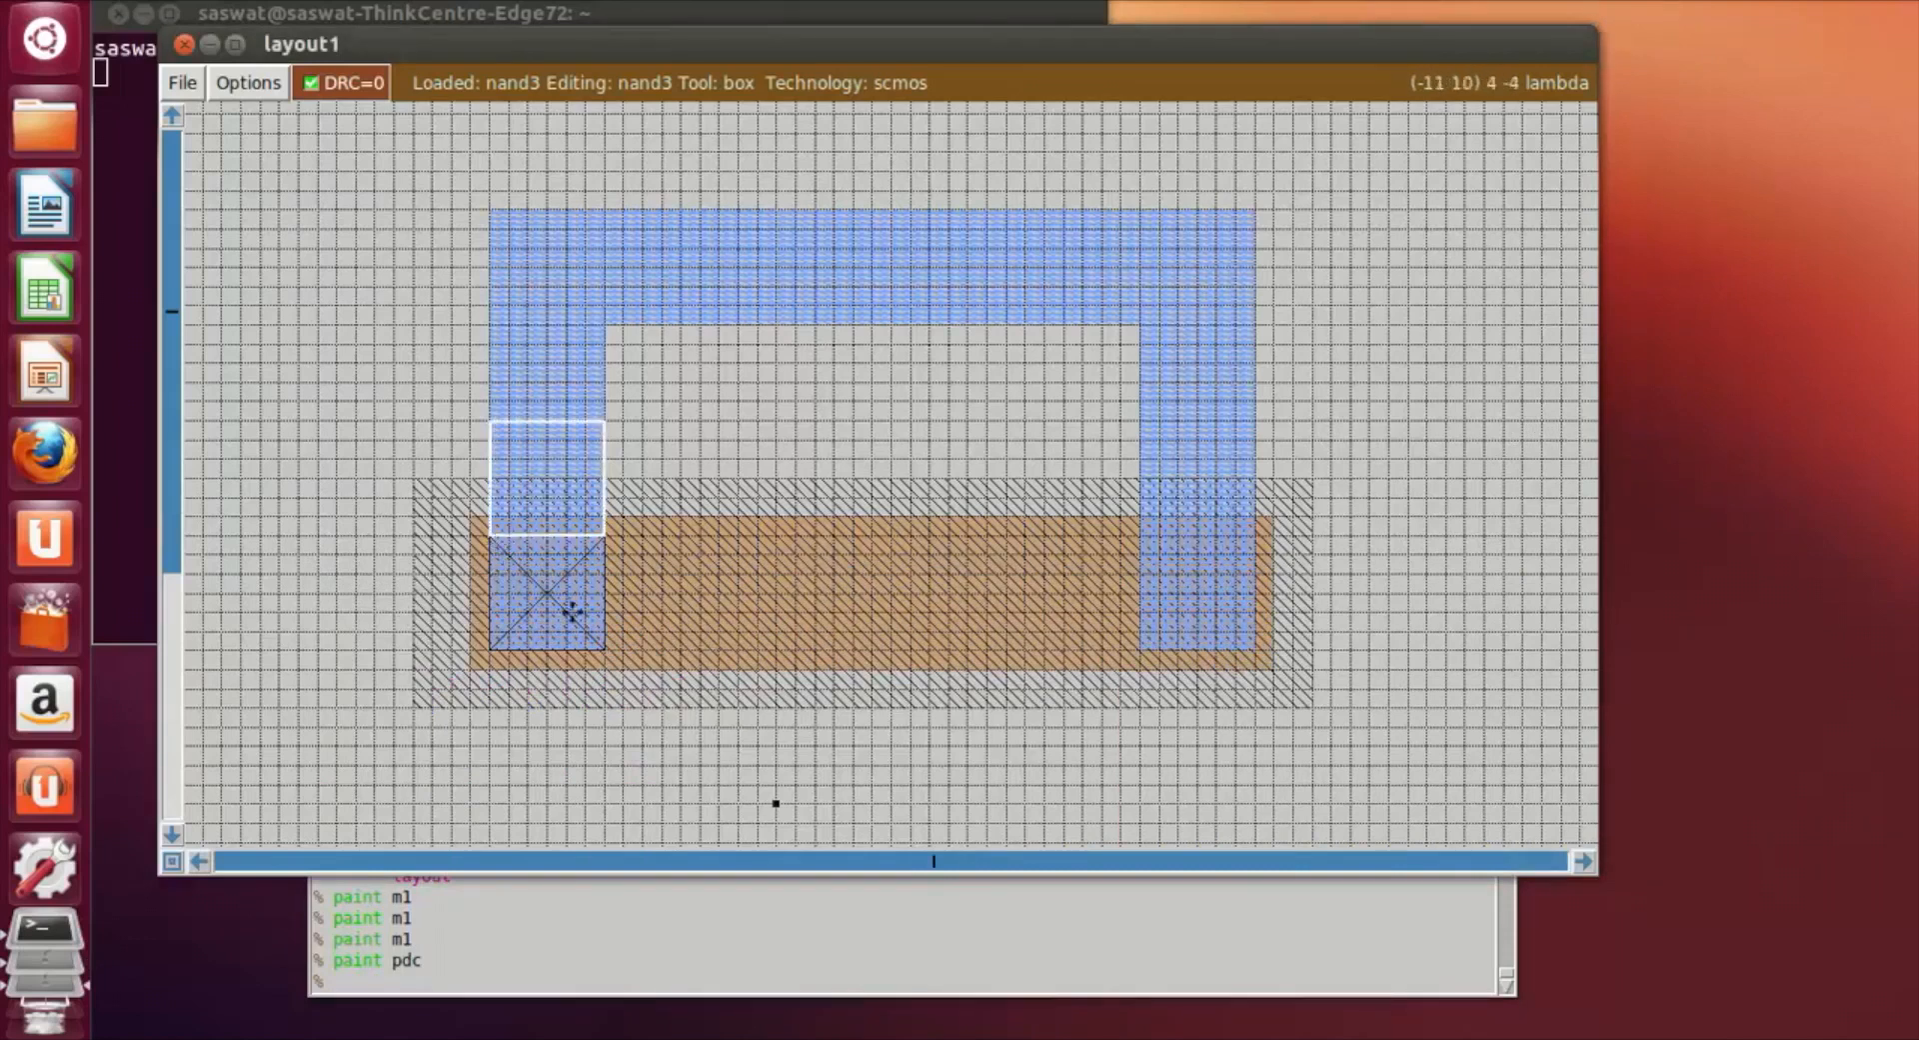
click(1212, 589)
click(1182, 625)
click(1145, 646)
click(426, 990)
text(paint pdc)
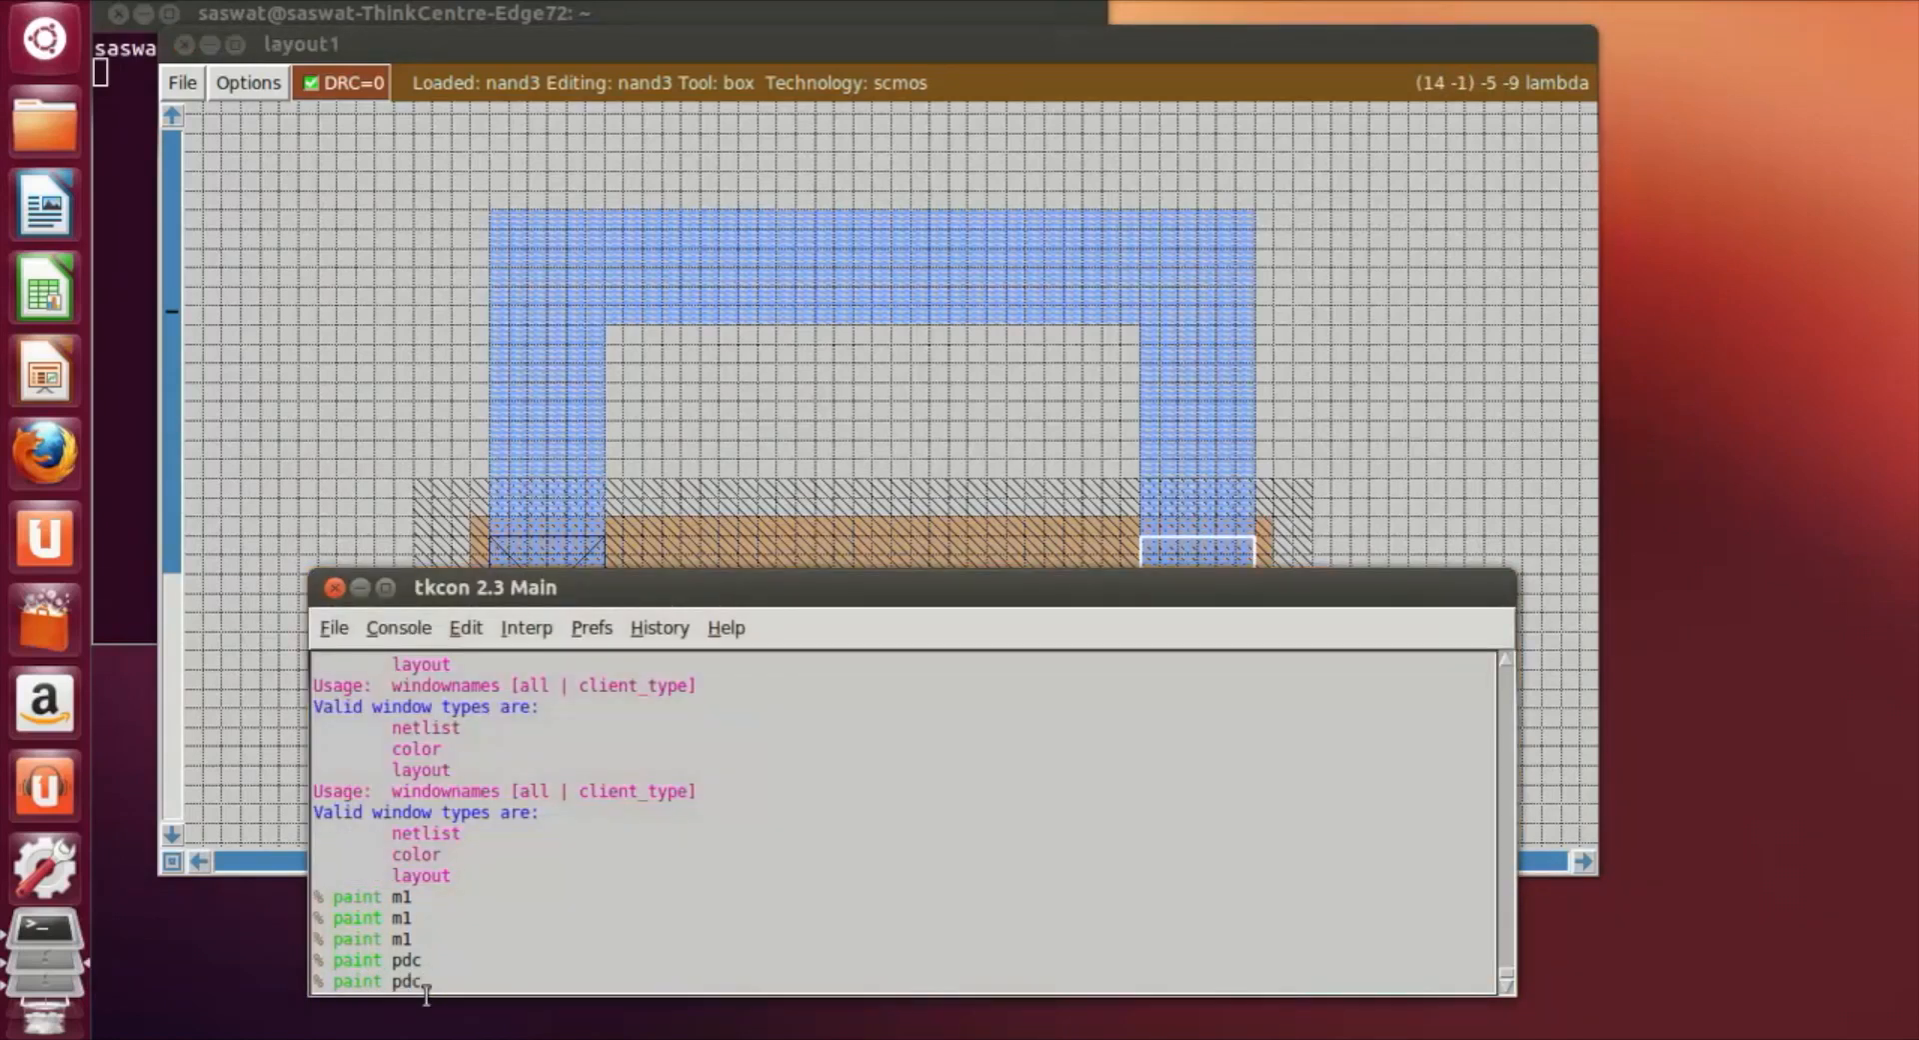
key(Return)
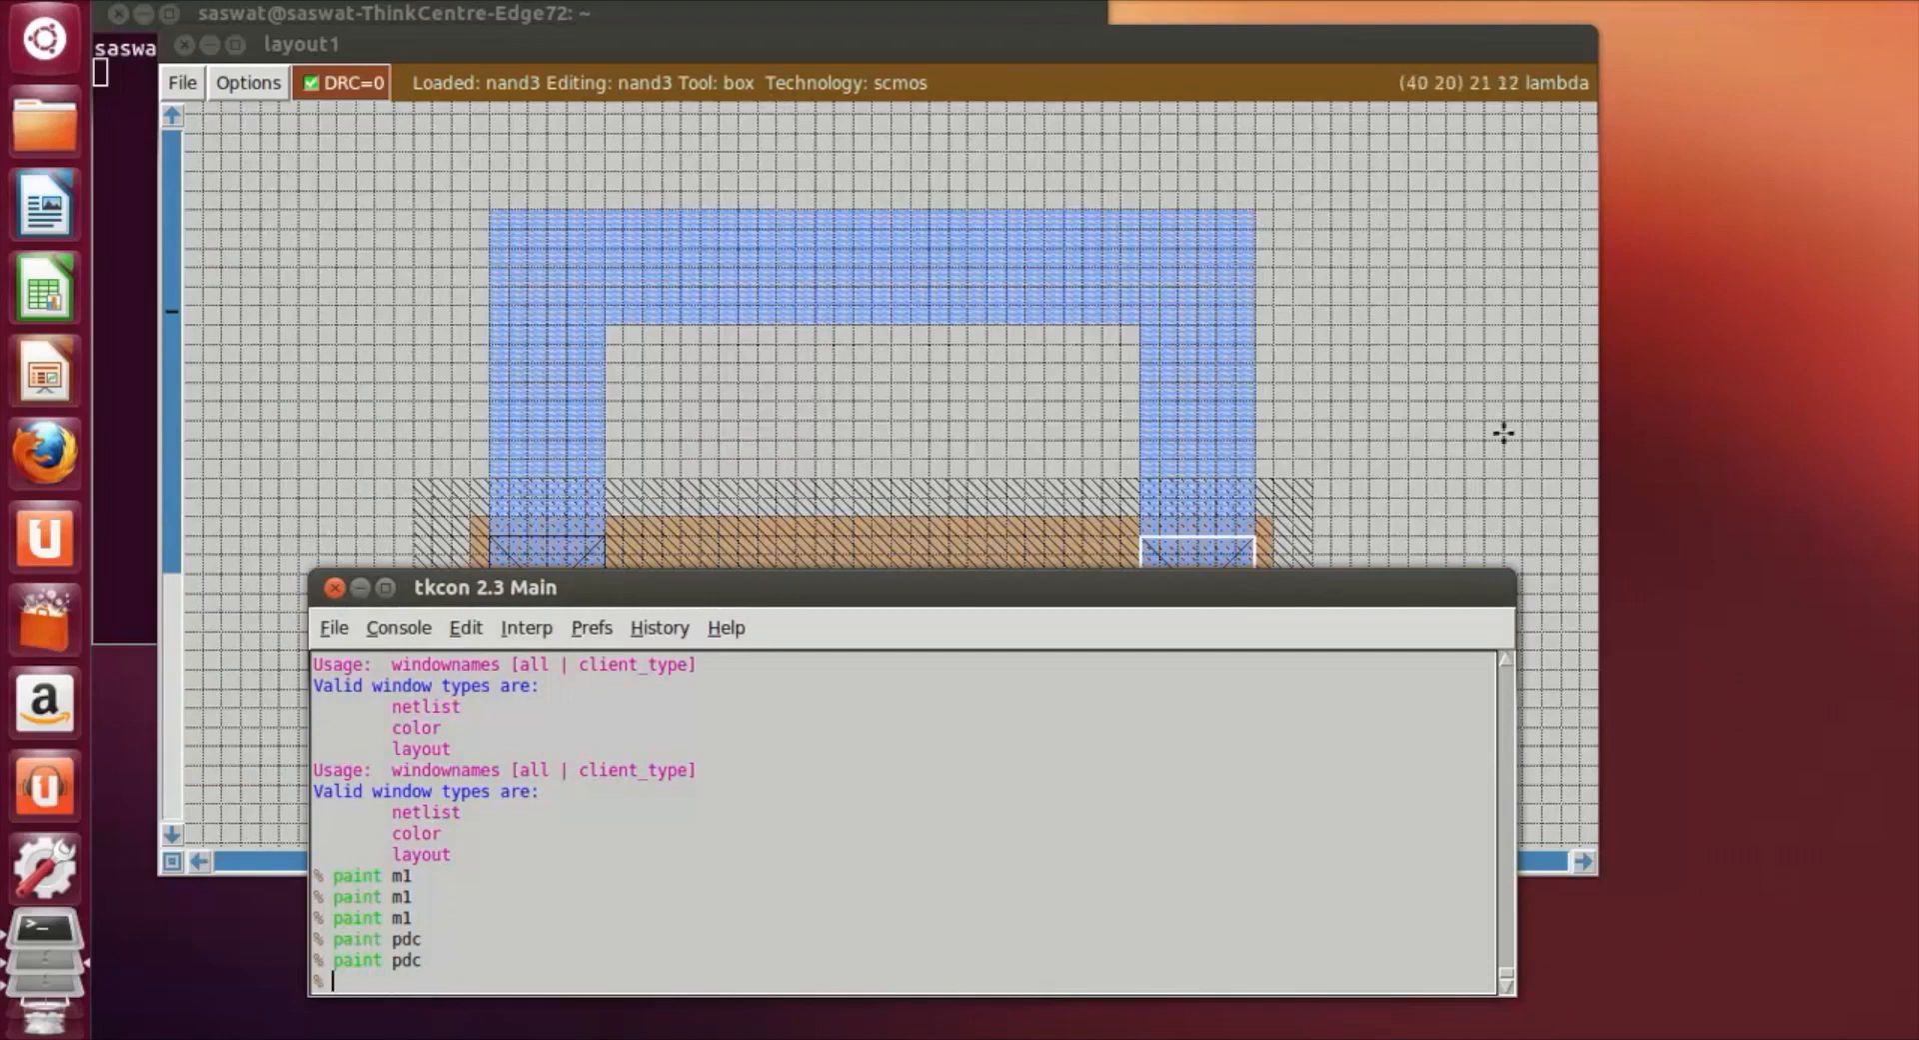
click(1417, 411)
Paint a pdiff rectangle about 5 by 8 lambda directly against the left edge of the ndiff.
scroll(1419, 404, down, 5)
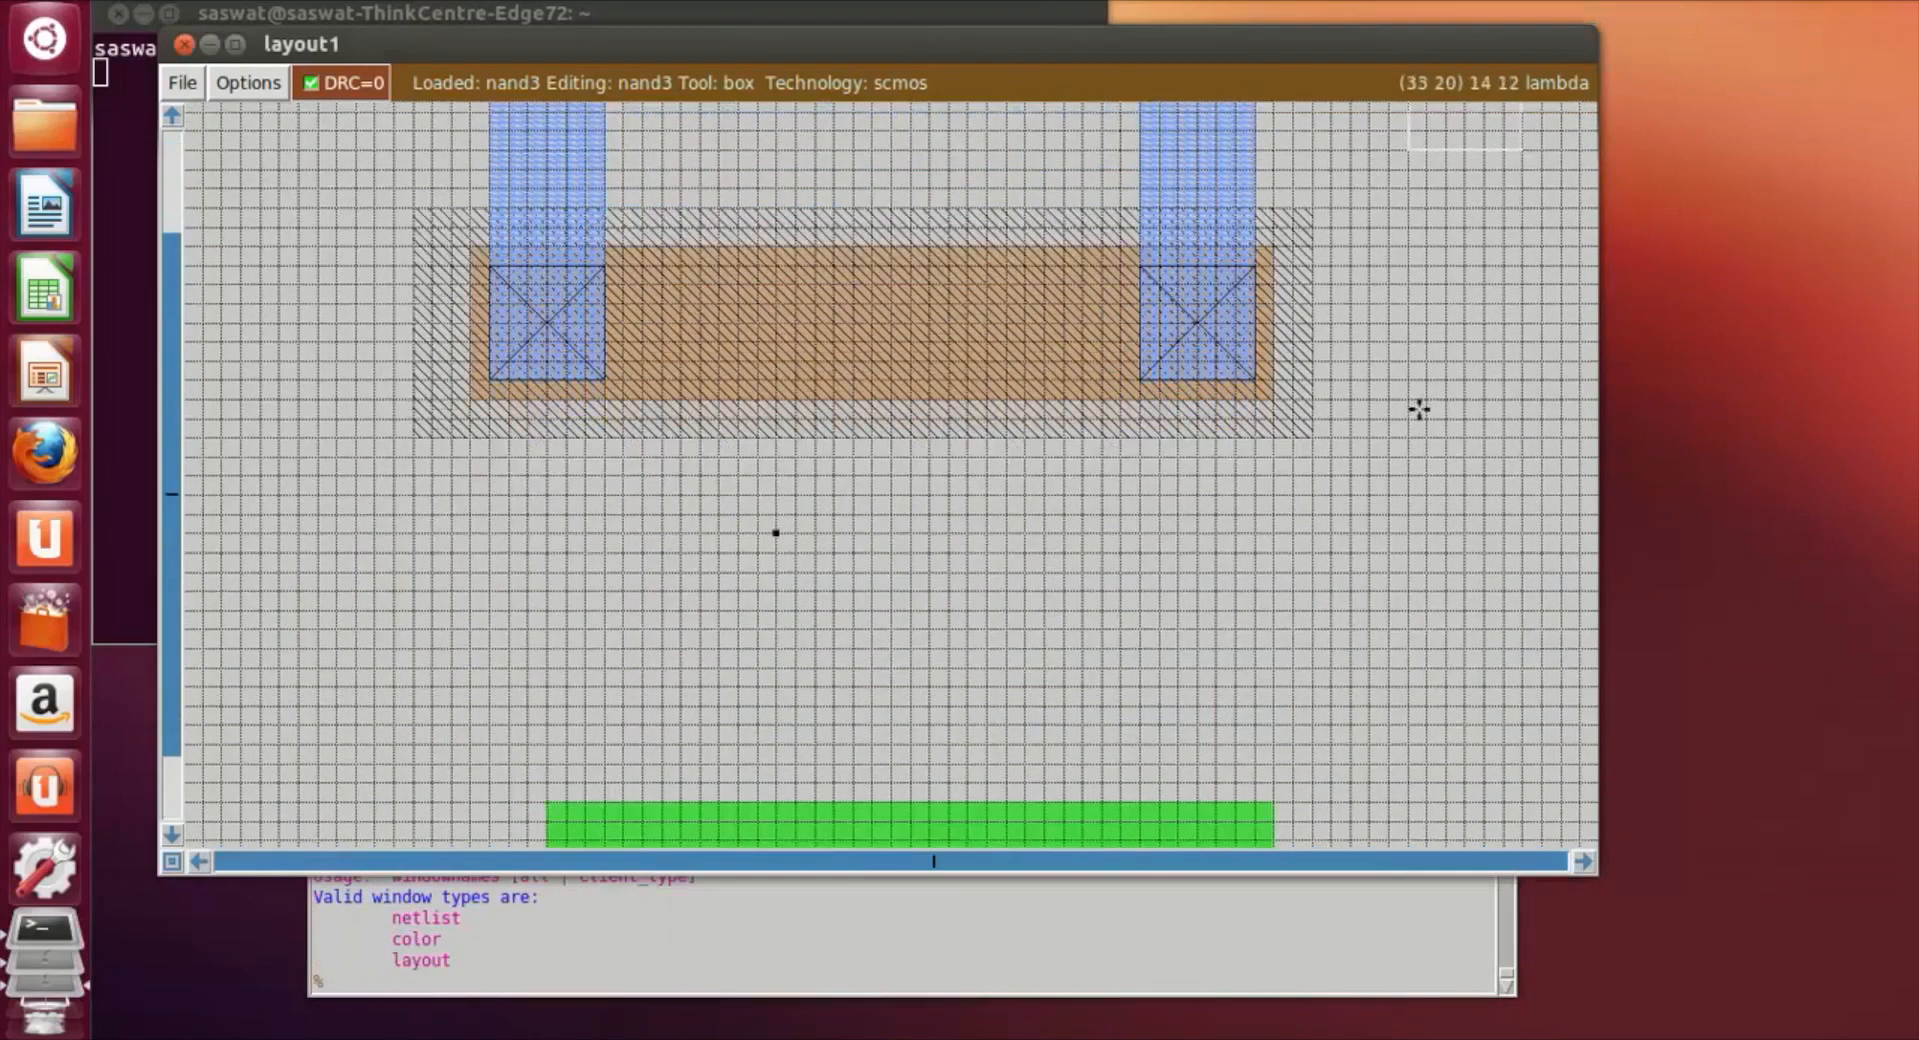
click(455, 667)
right_click(548, 822)
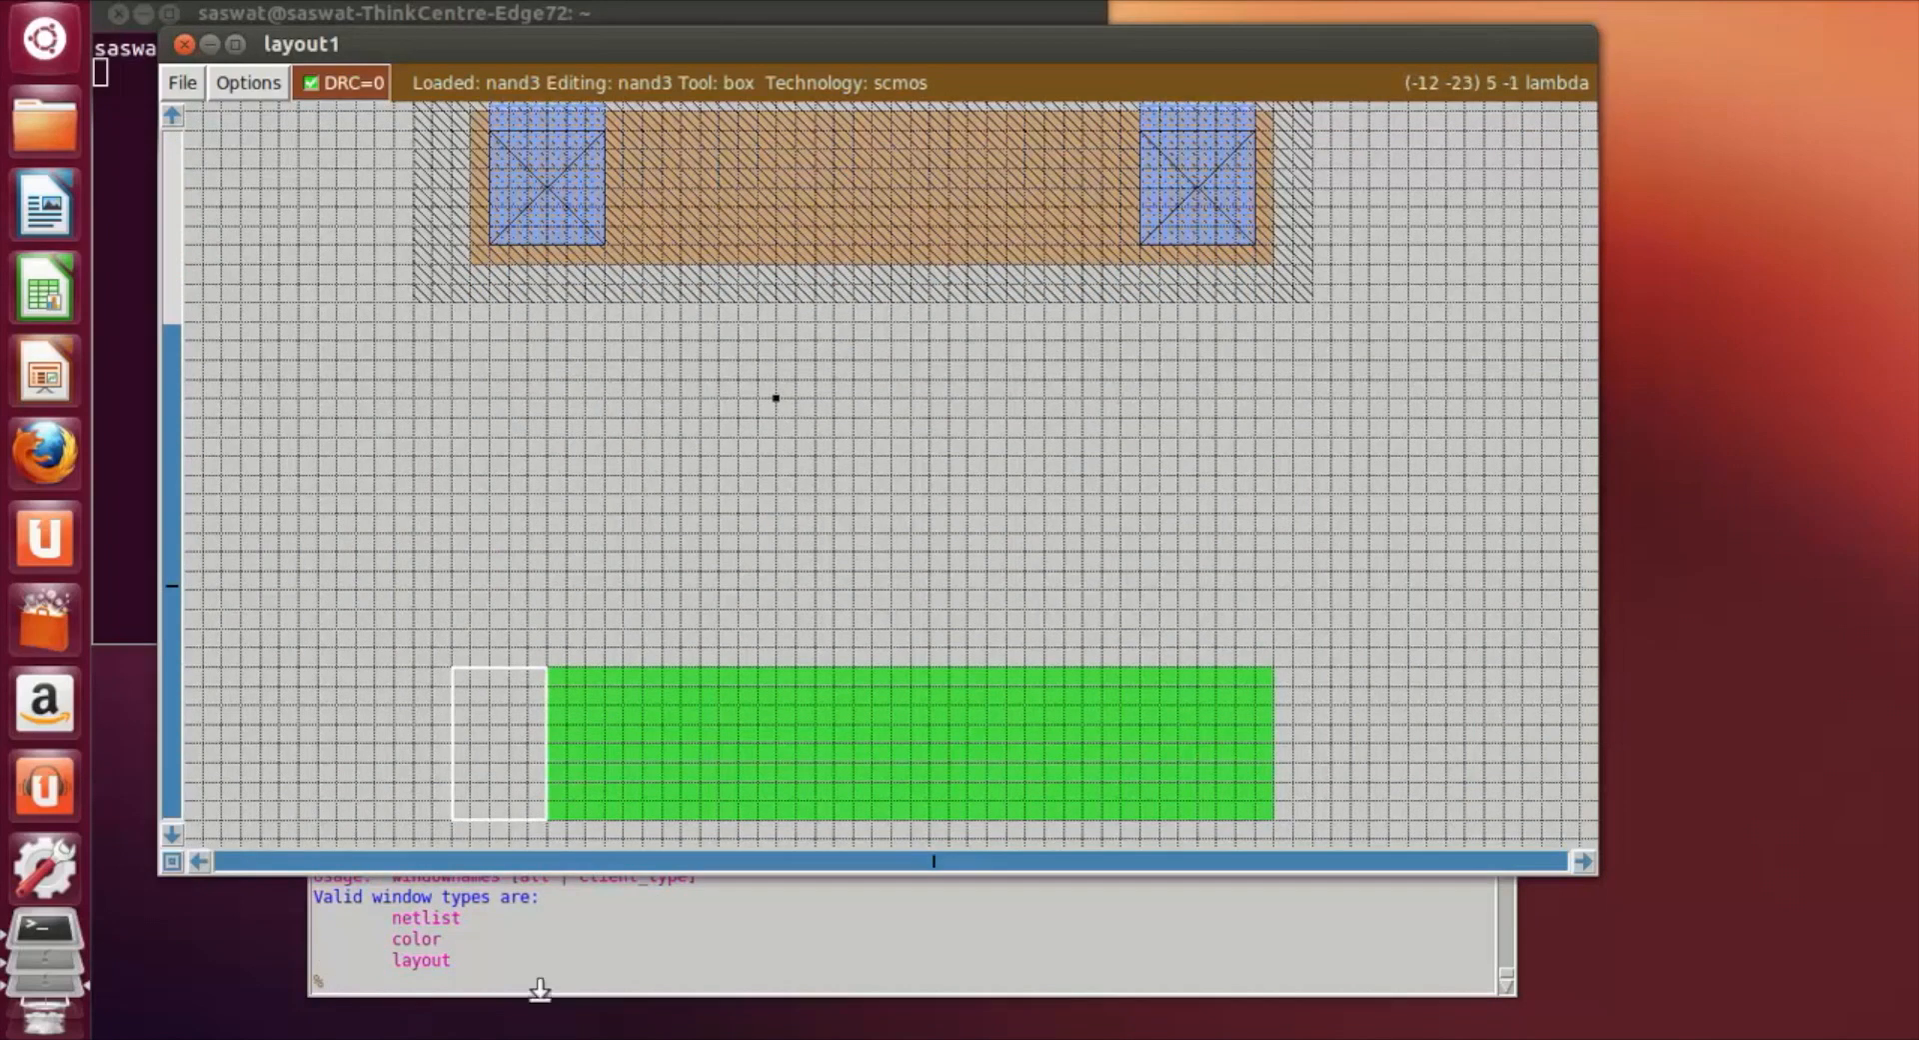
click(522, 989)
text(paint pdiff)
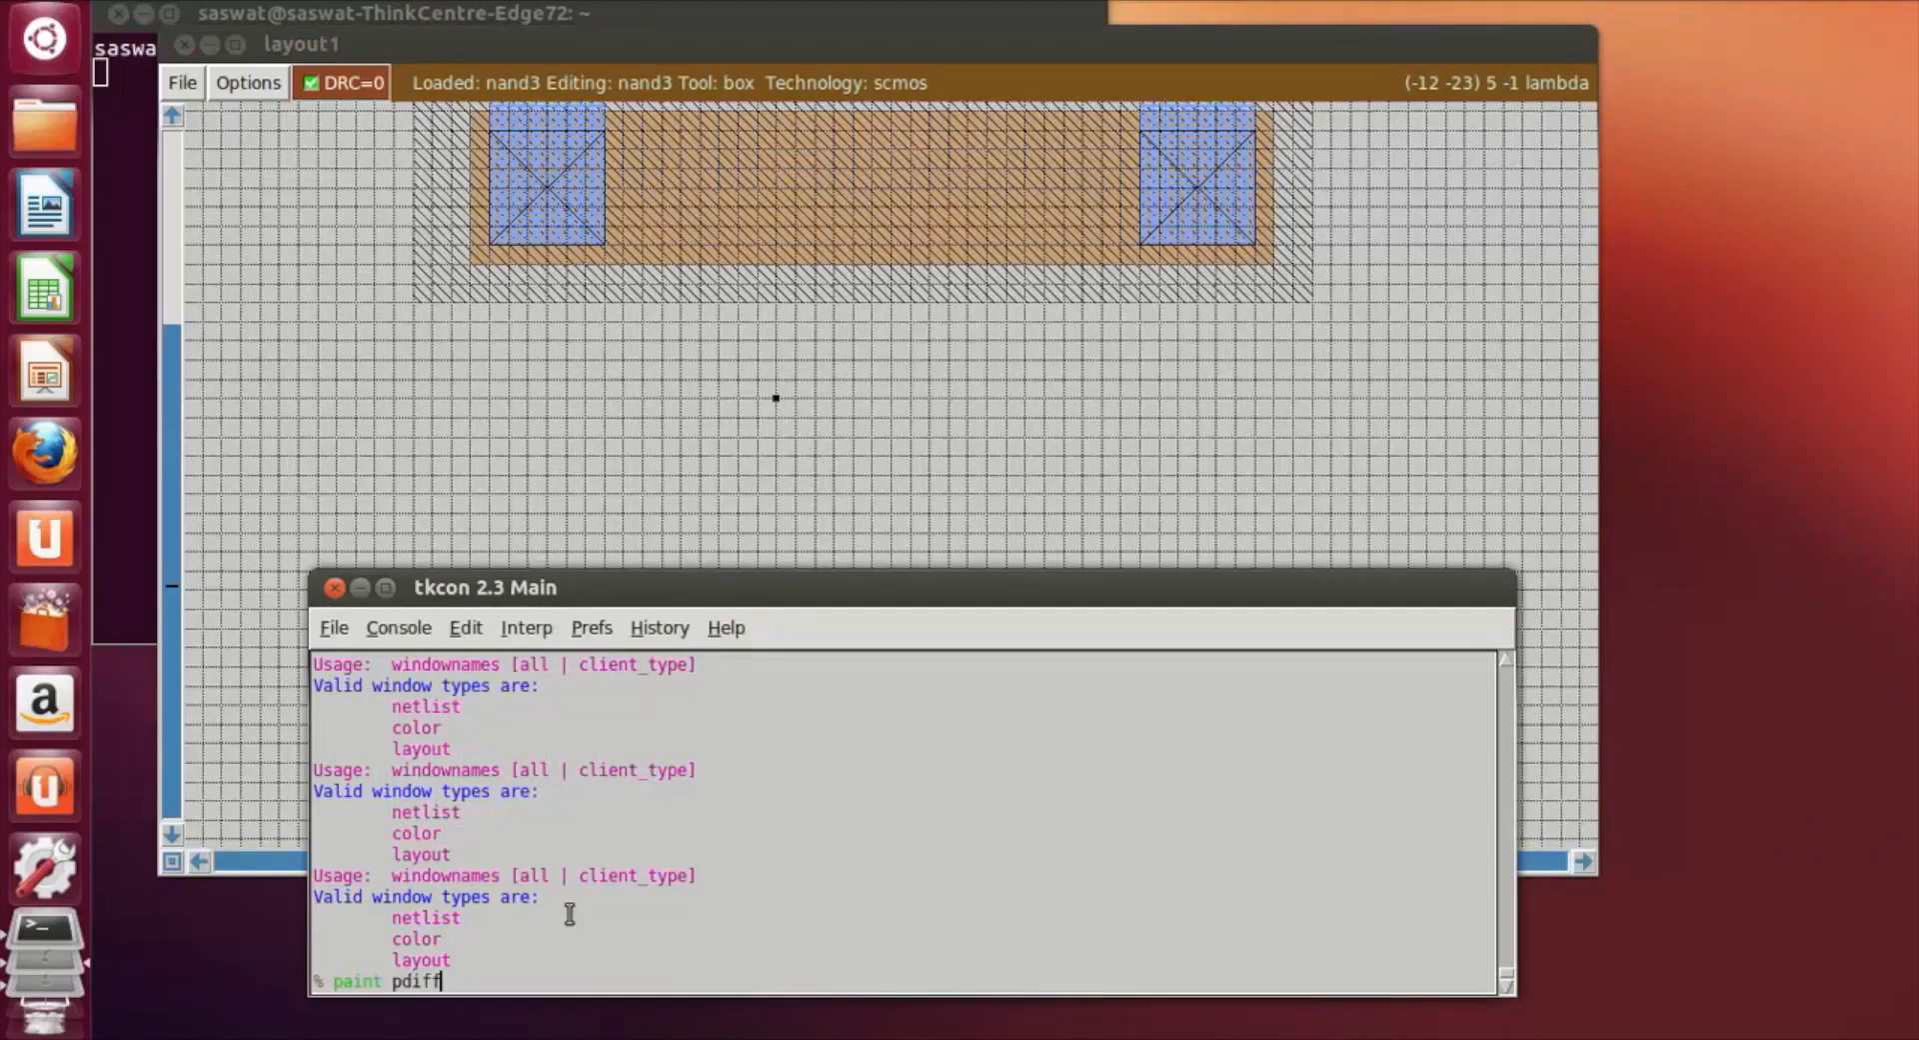
key(Return)
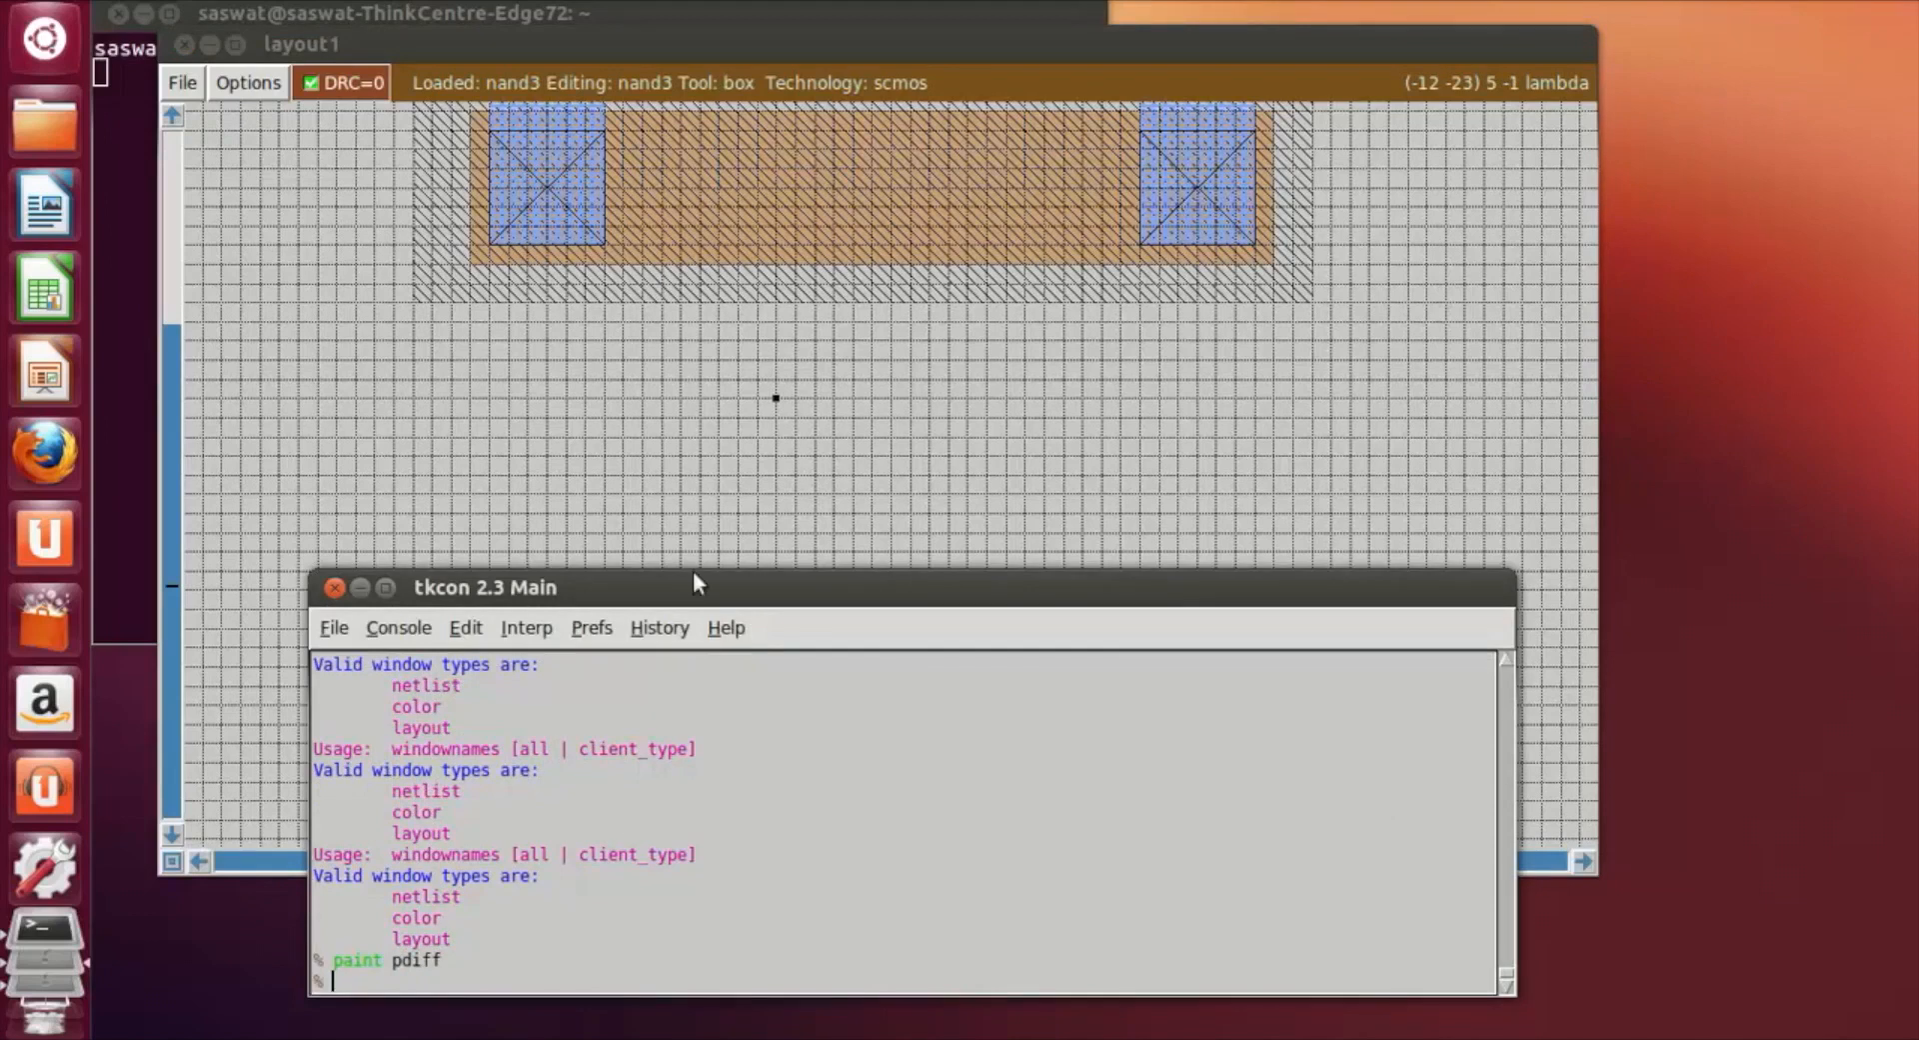
click(729, 431)
scroll(729, 432, down, 2)
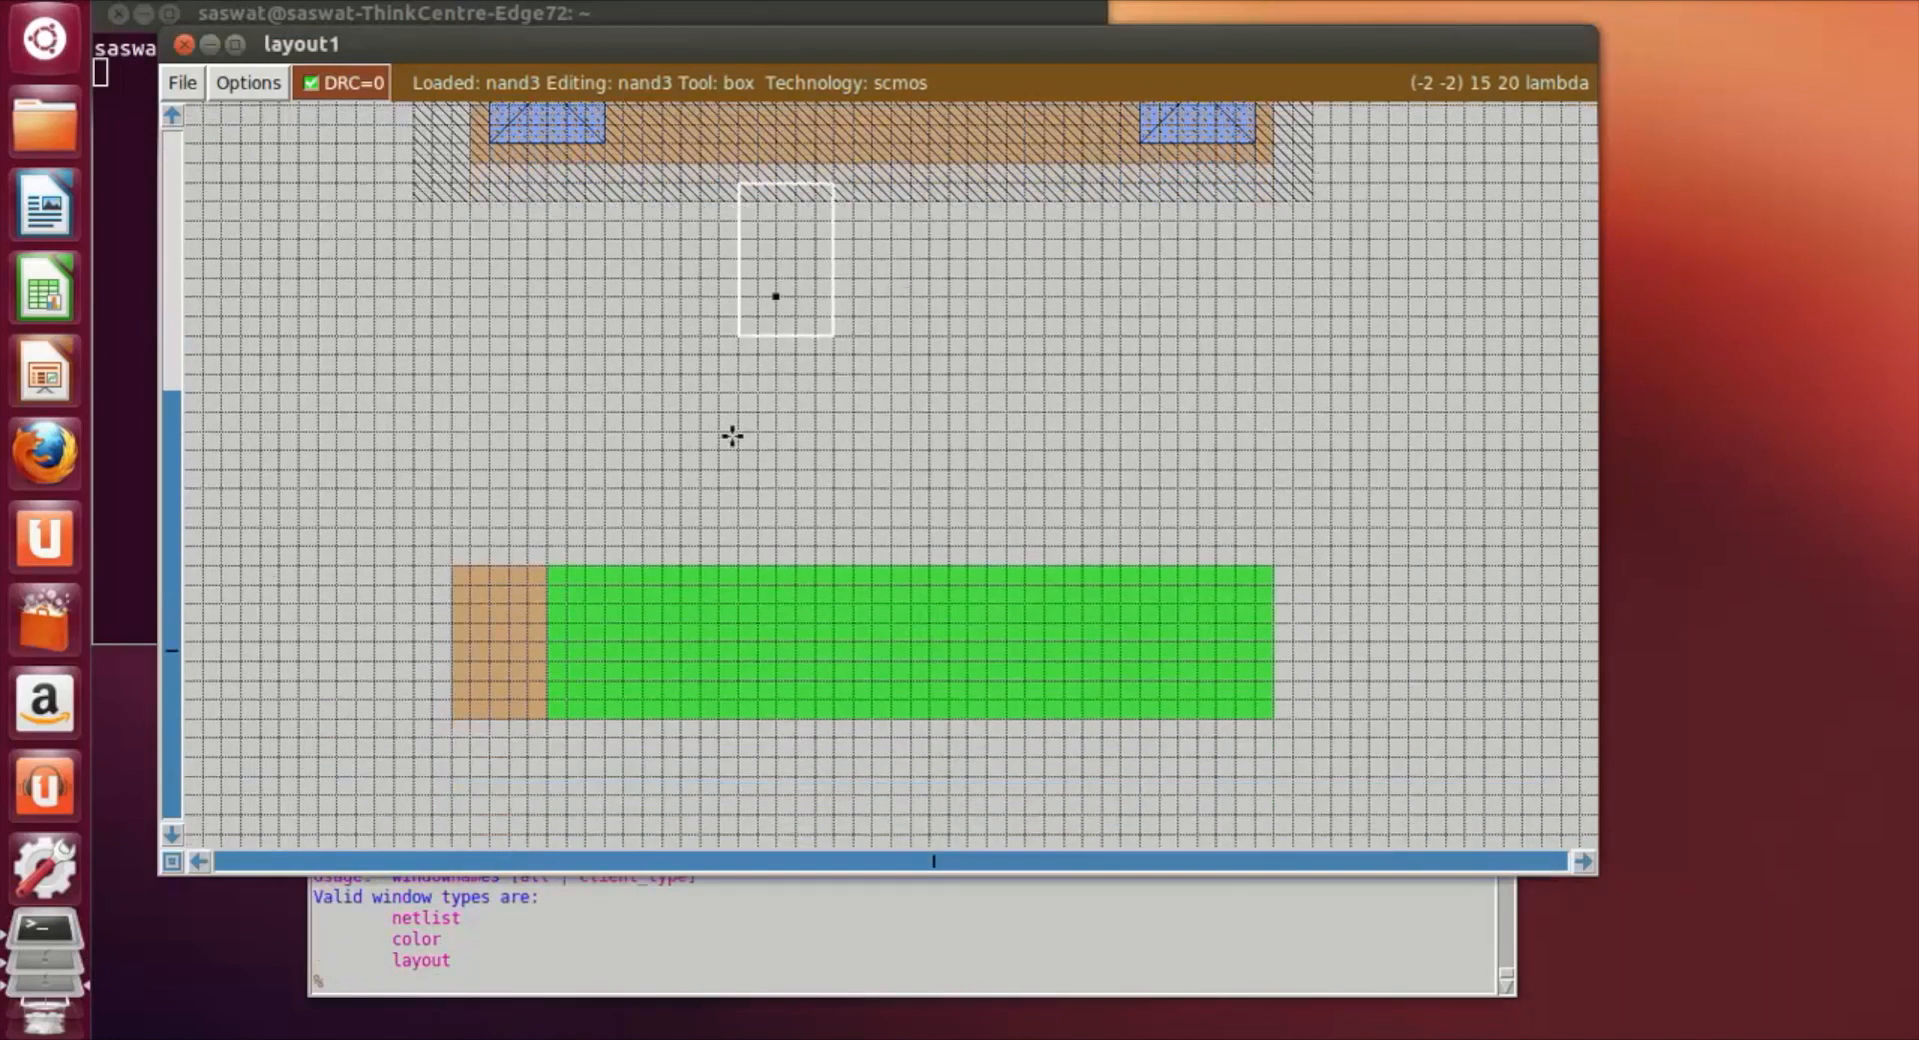
Undo the pdiff rectangle painted against the ndiff's left edge and paint the same 5 by 8 lambda area as ndiff.
click(420, 986)
text(un)
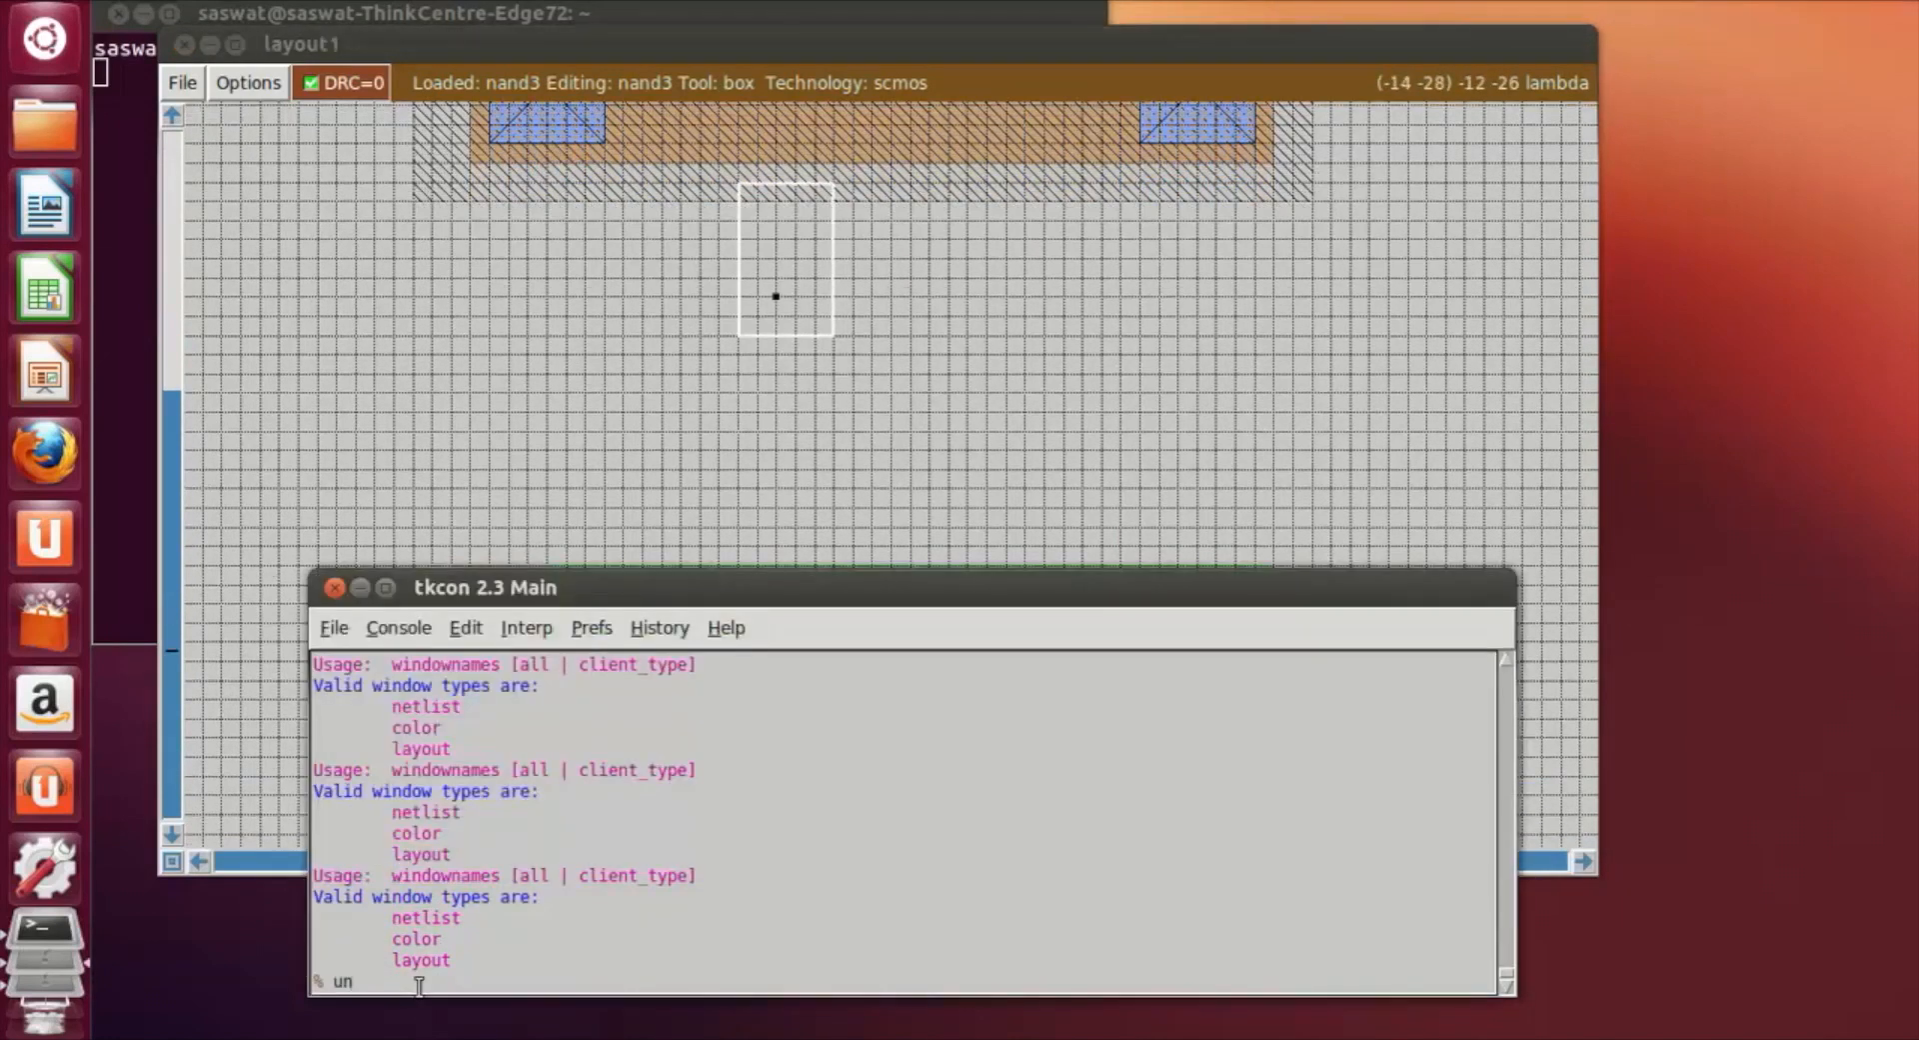
text(do)
key(Return)
scroll(592, 472, down, 2)
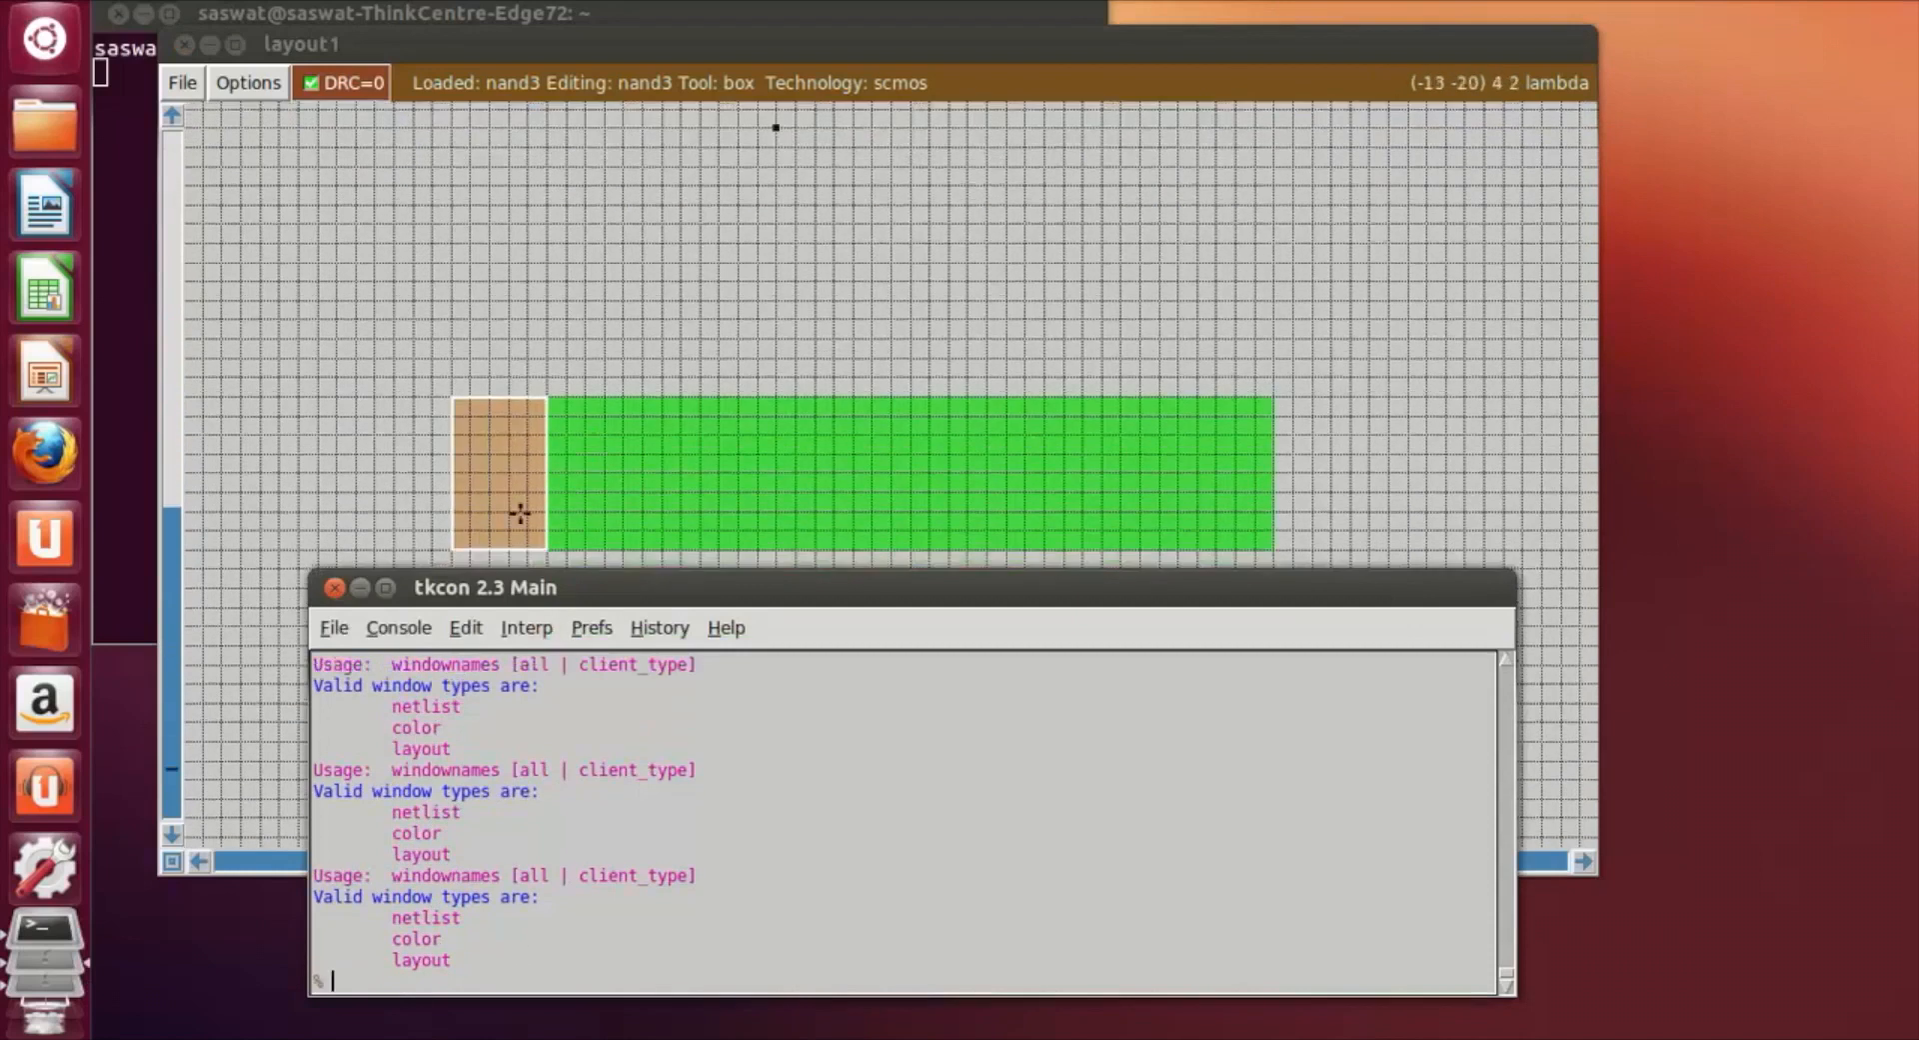
text(undo)
key(Return)
text(paint)
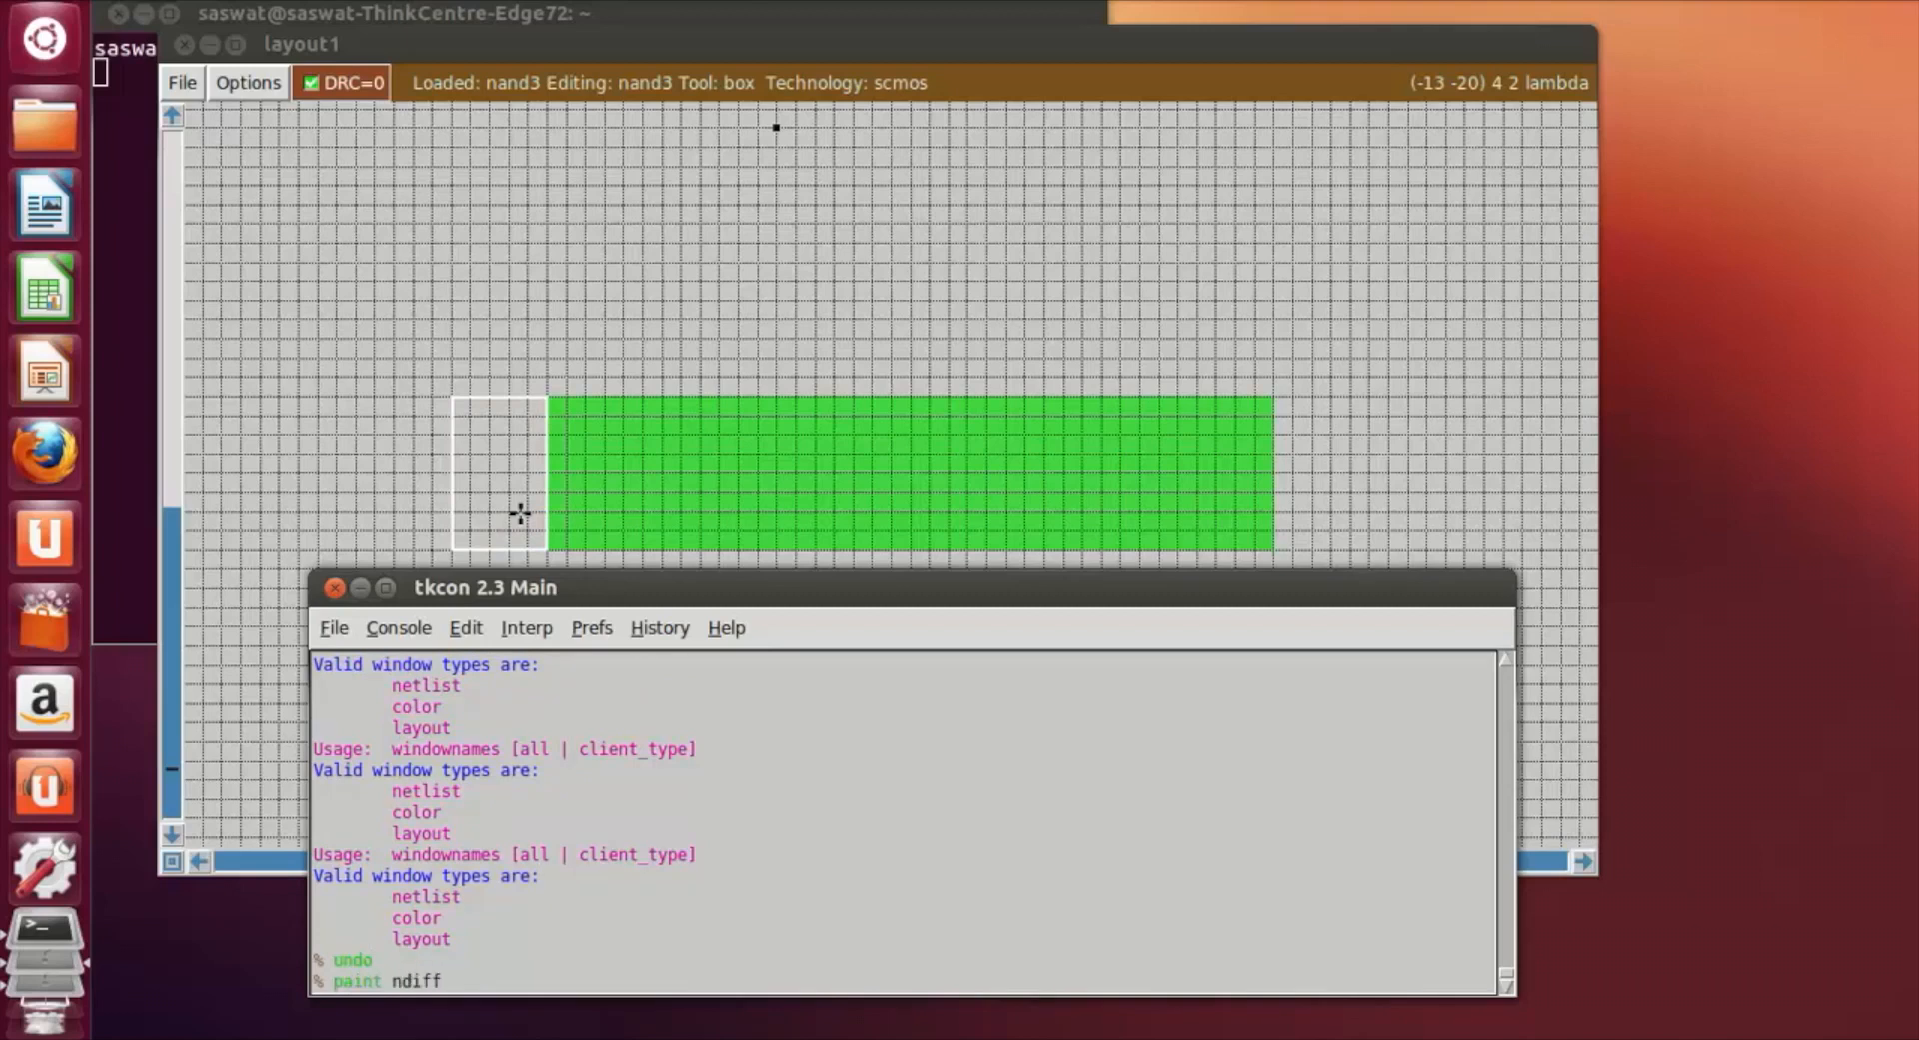
text( ndiff)
key(Return)
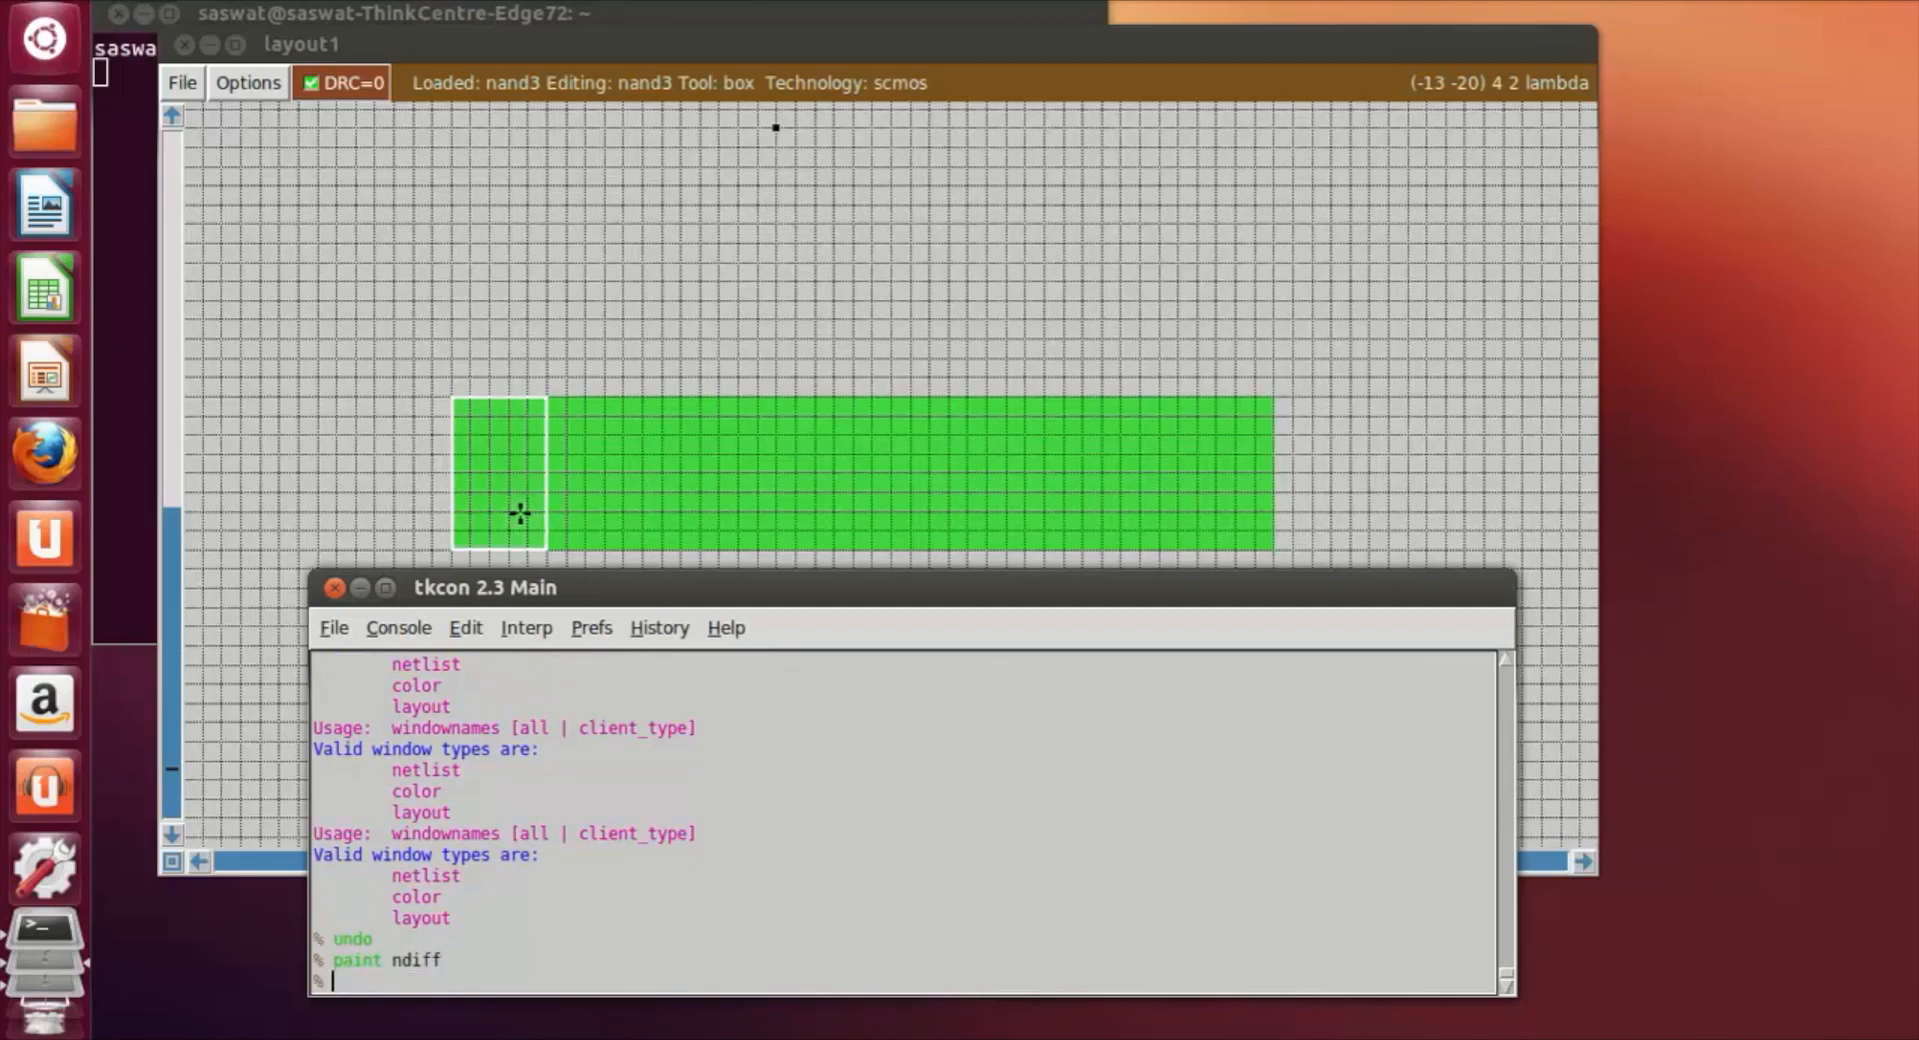
Paint a vertical m1 strip about 6 by 17 lambda from near the left end of the ndiff down past its lower edge.
click(530, 328)
scroll(531, 338, up, 4)
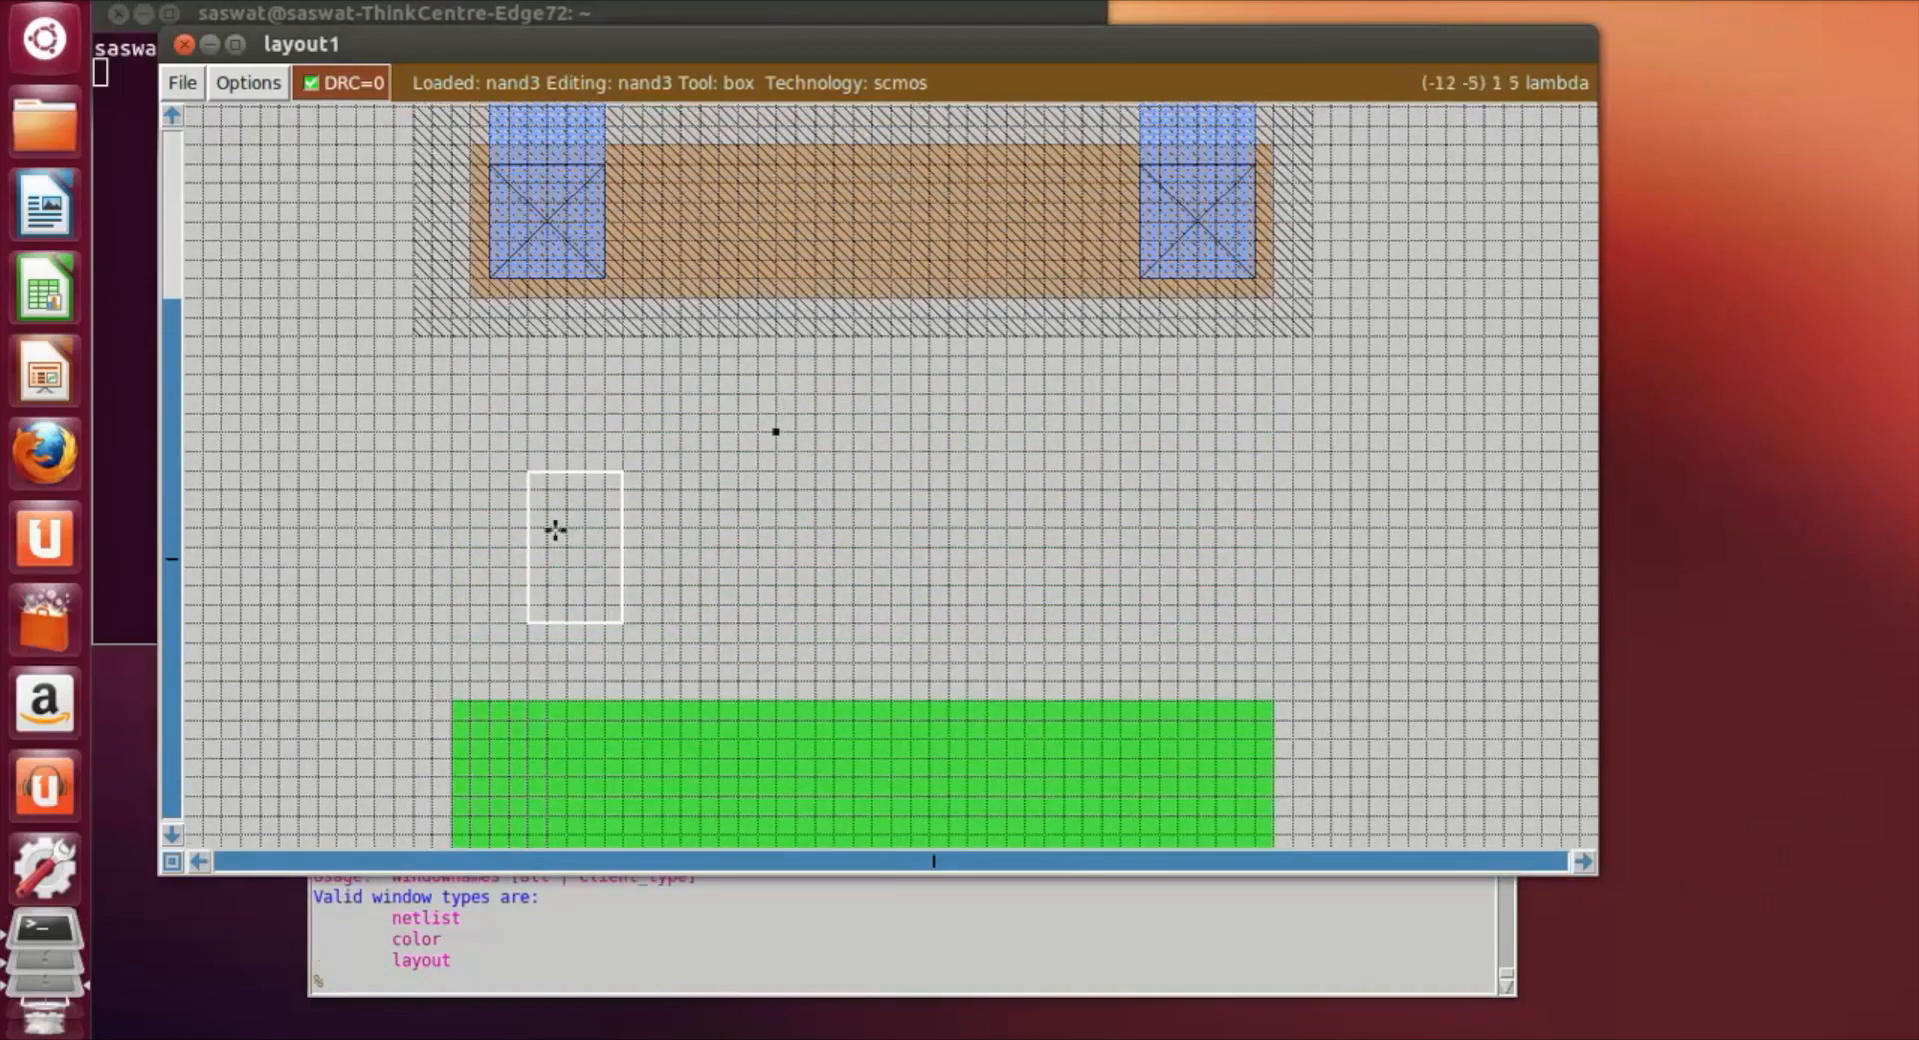
scroll(555, 530, down, 1)
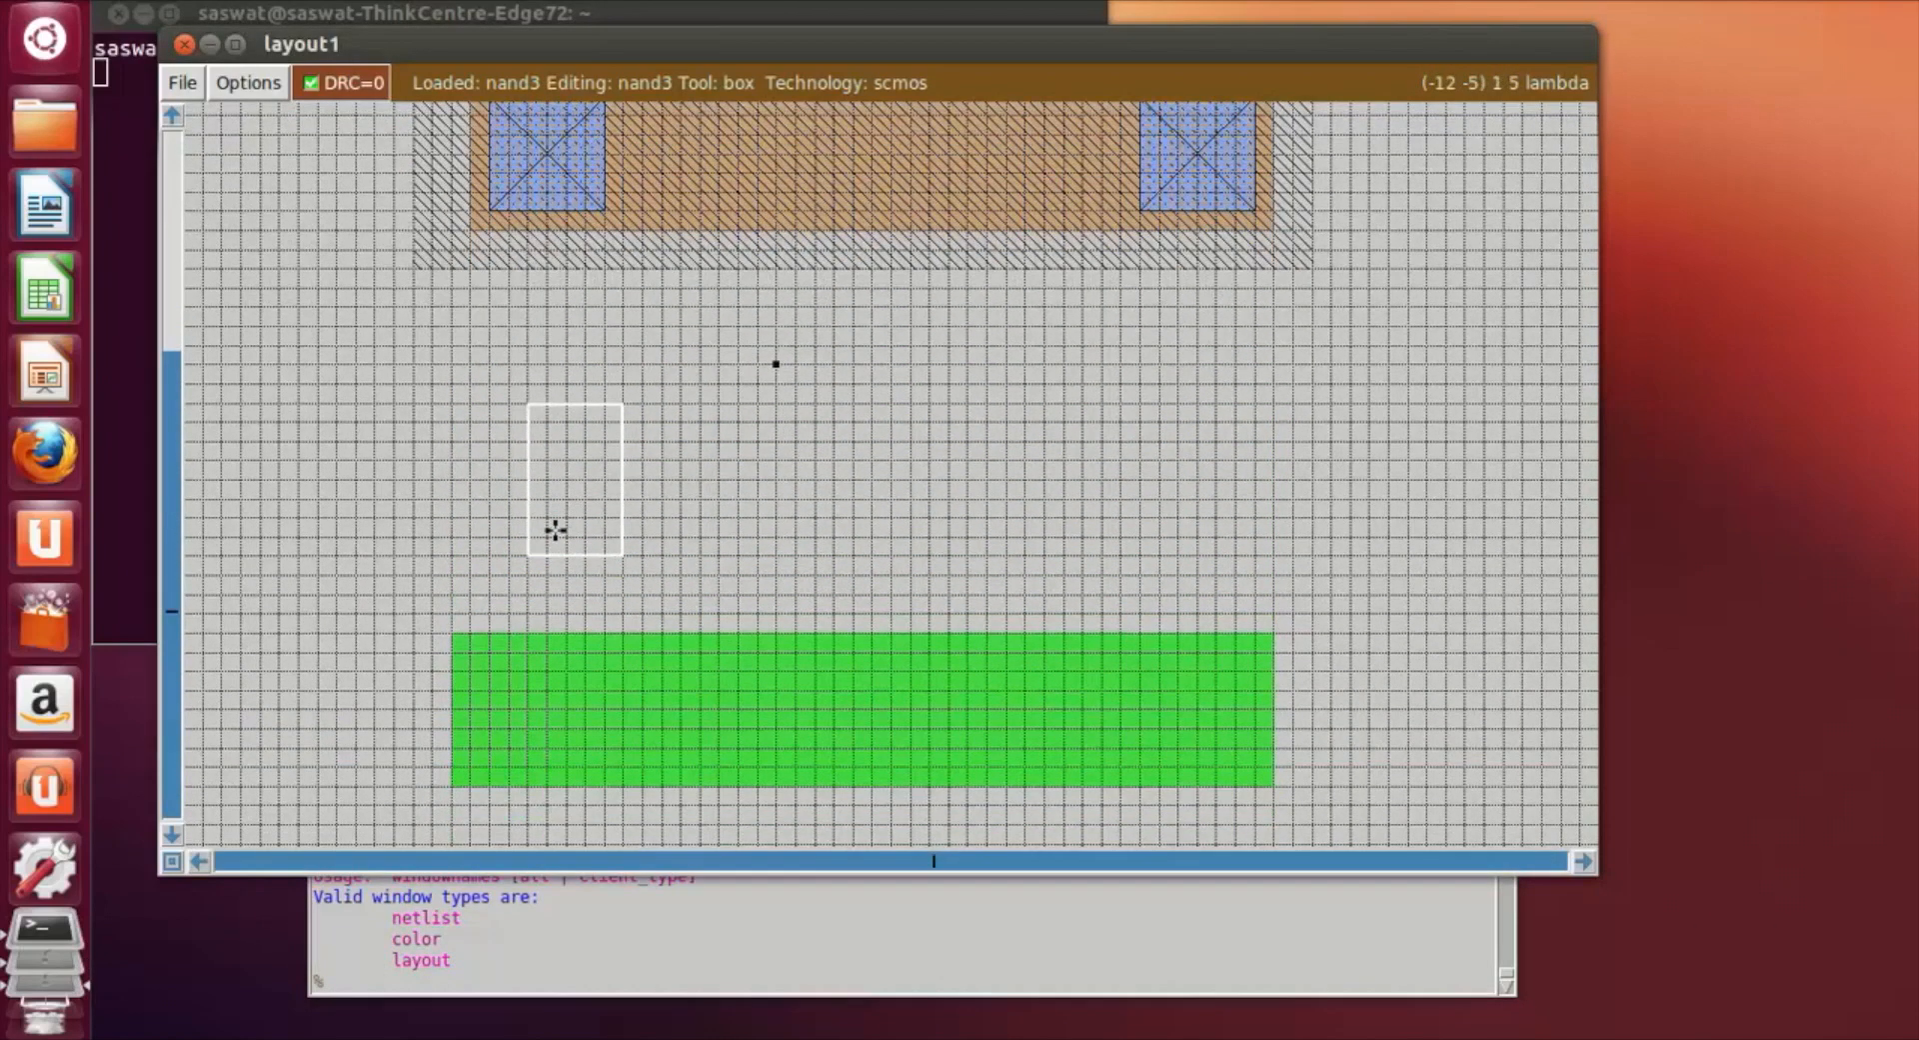
scroll(540, 709, down, 2)
scroll(540, 708, down, 1)
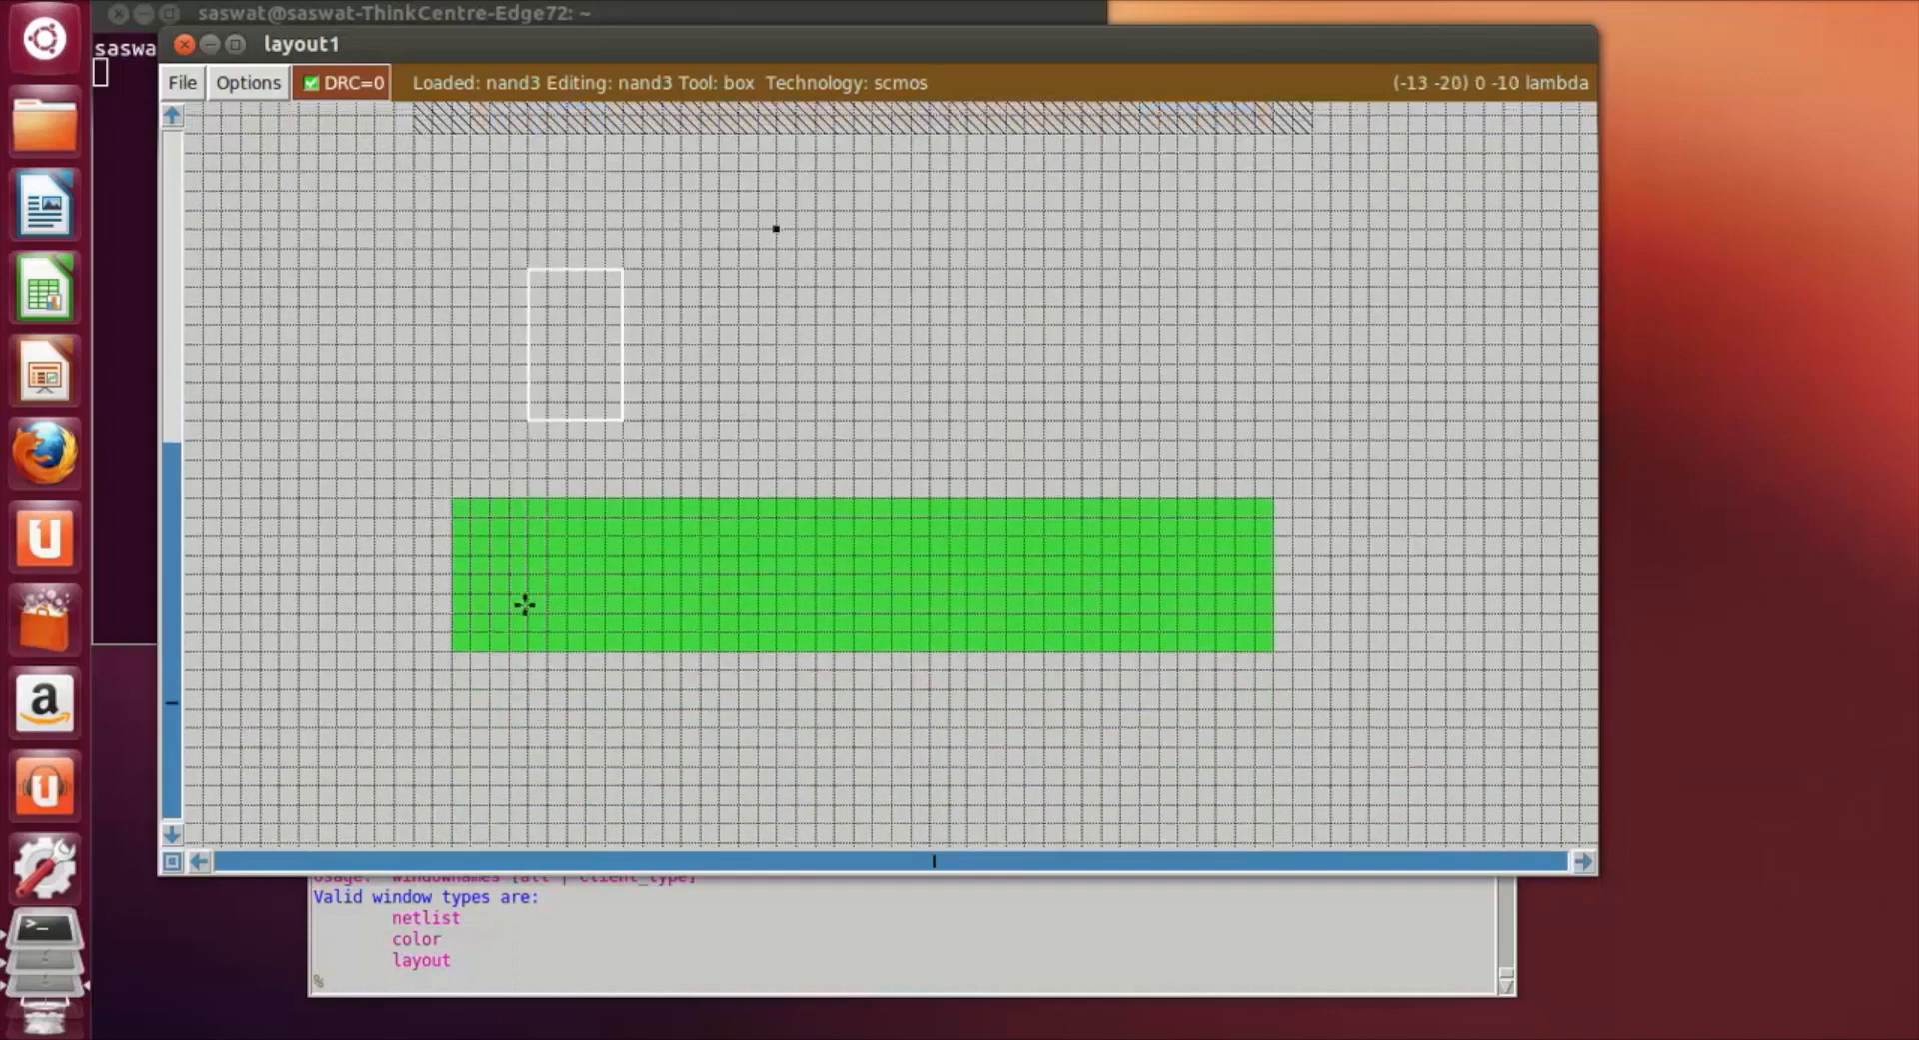
click(485, 518)
right_click(607, 805)
right_click(594, 840)
right_click(591, 791)
right_drag(591, 791, 600, 526)
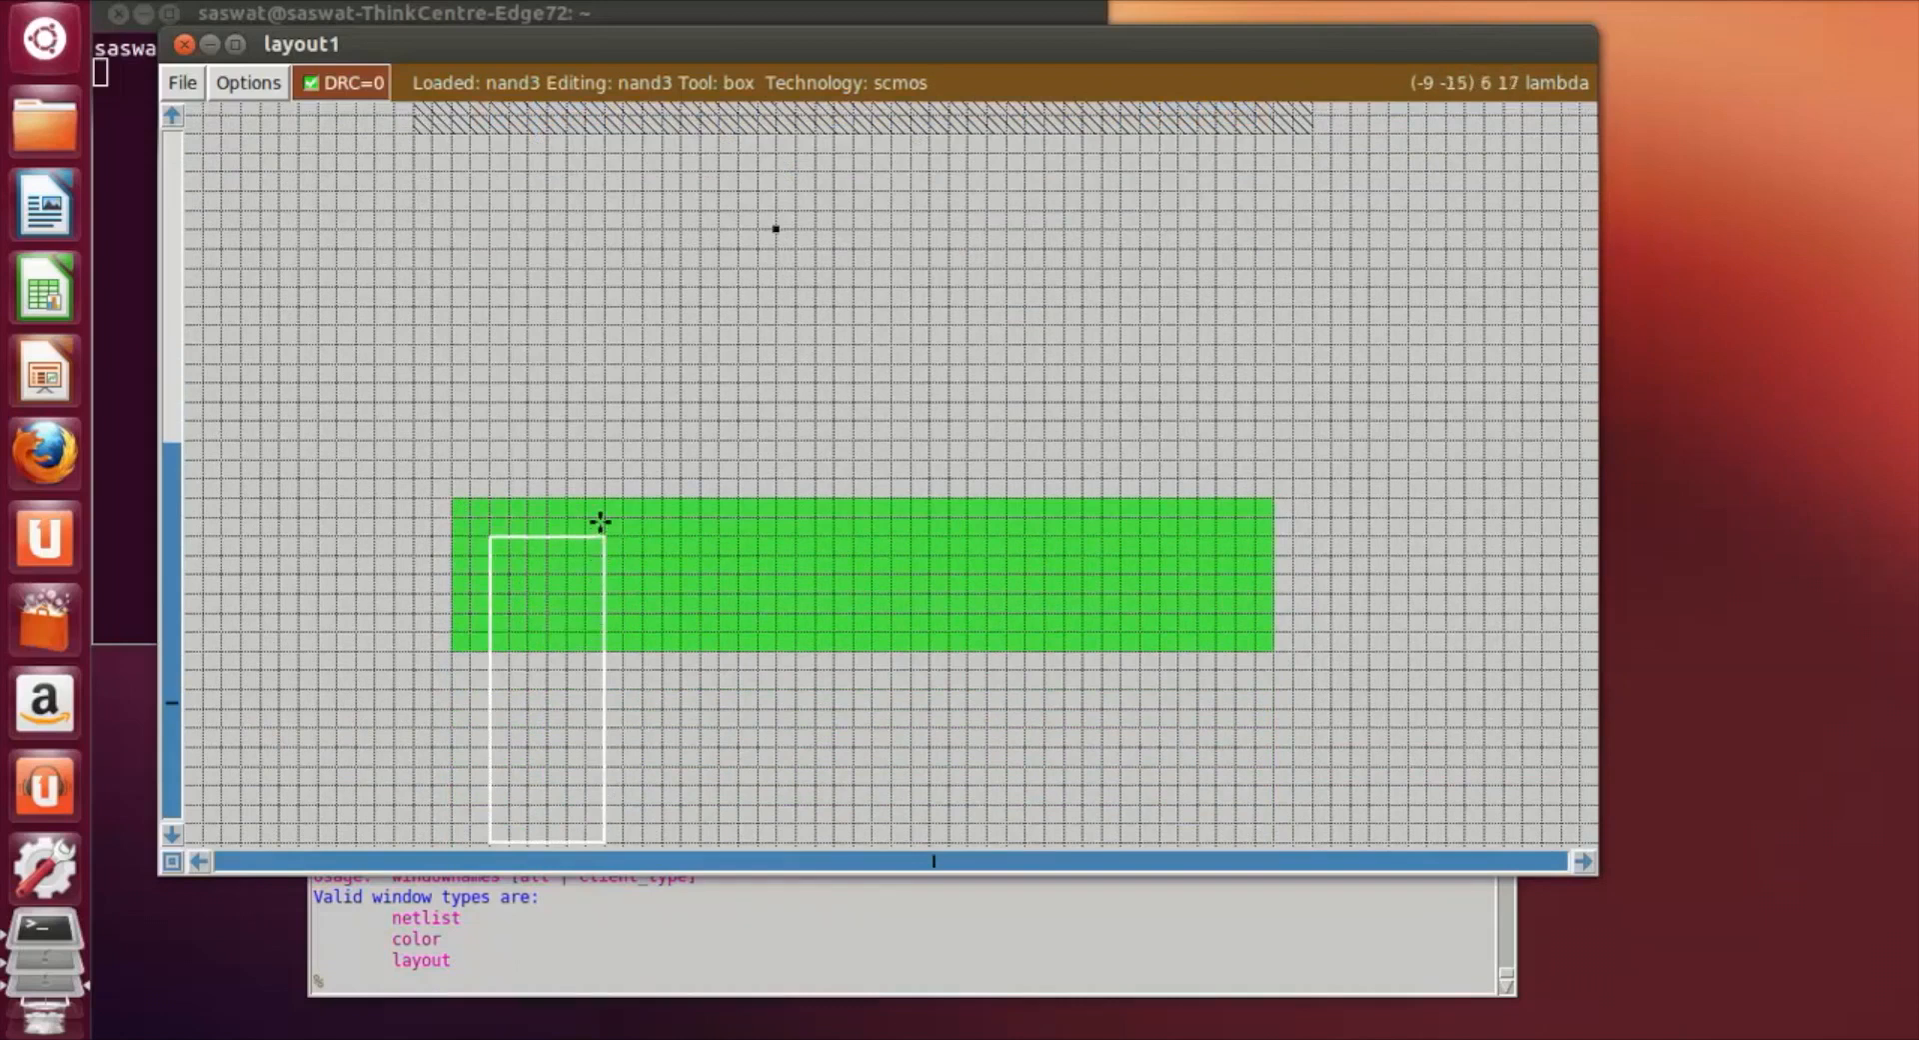
scroll(549, 729, down, 3)
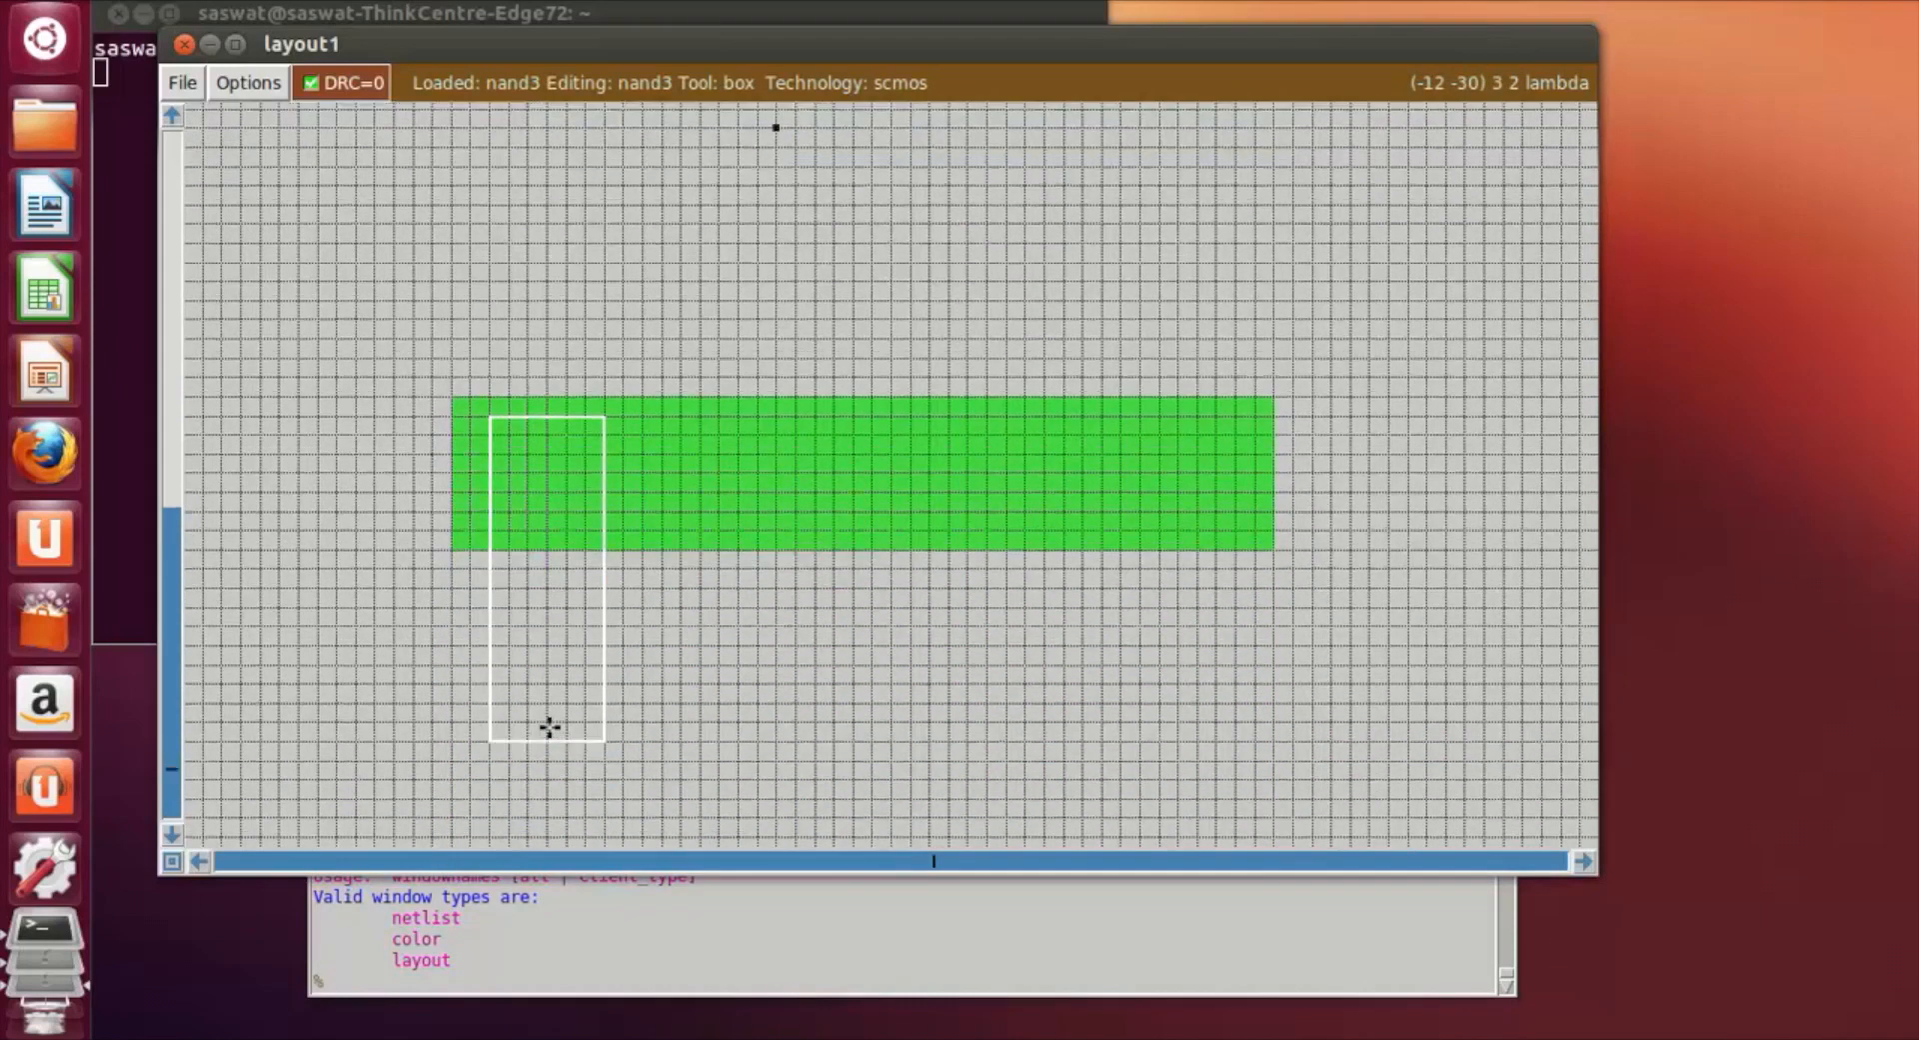
click(424, 987)
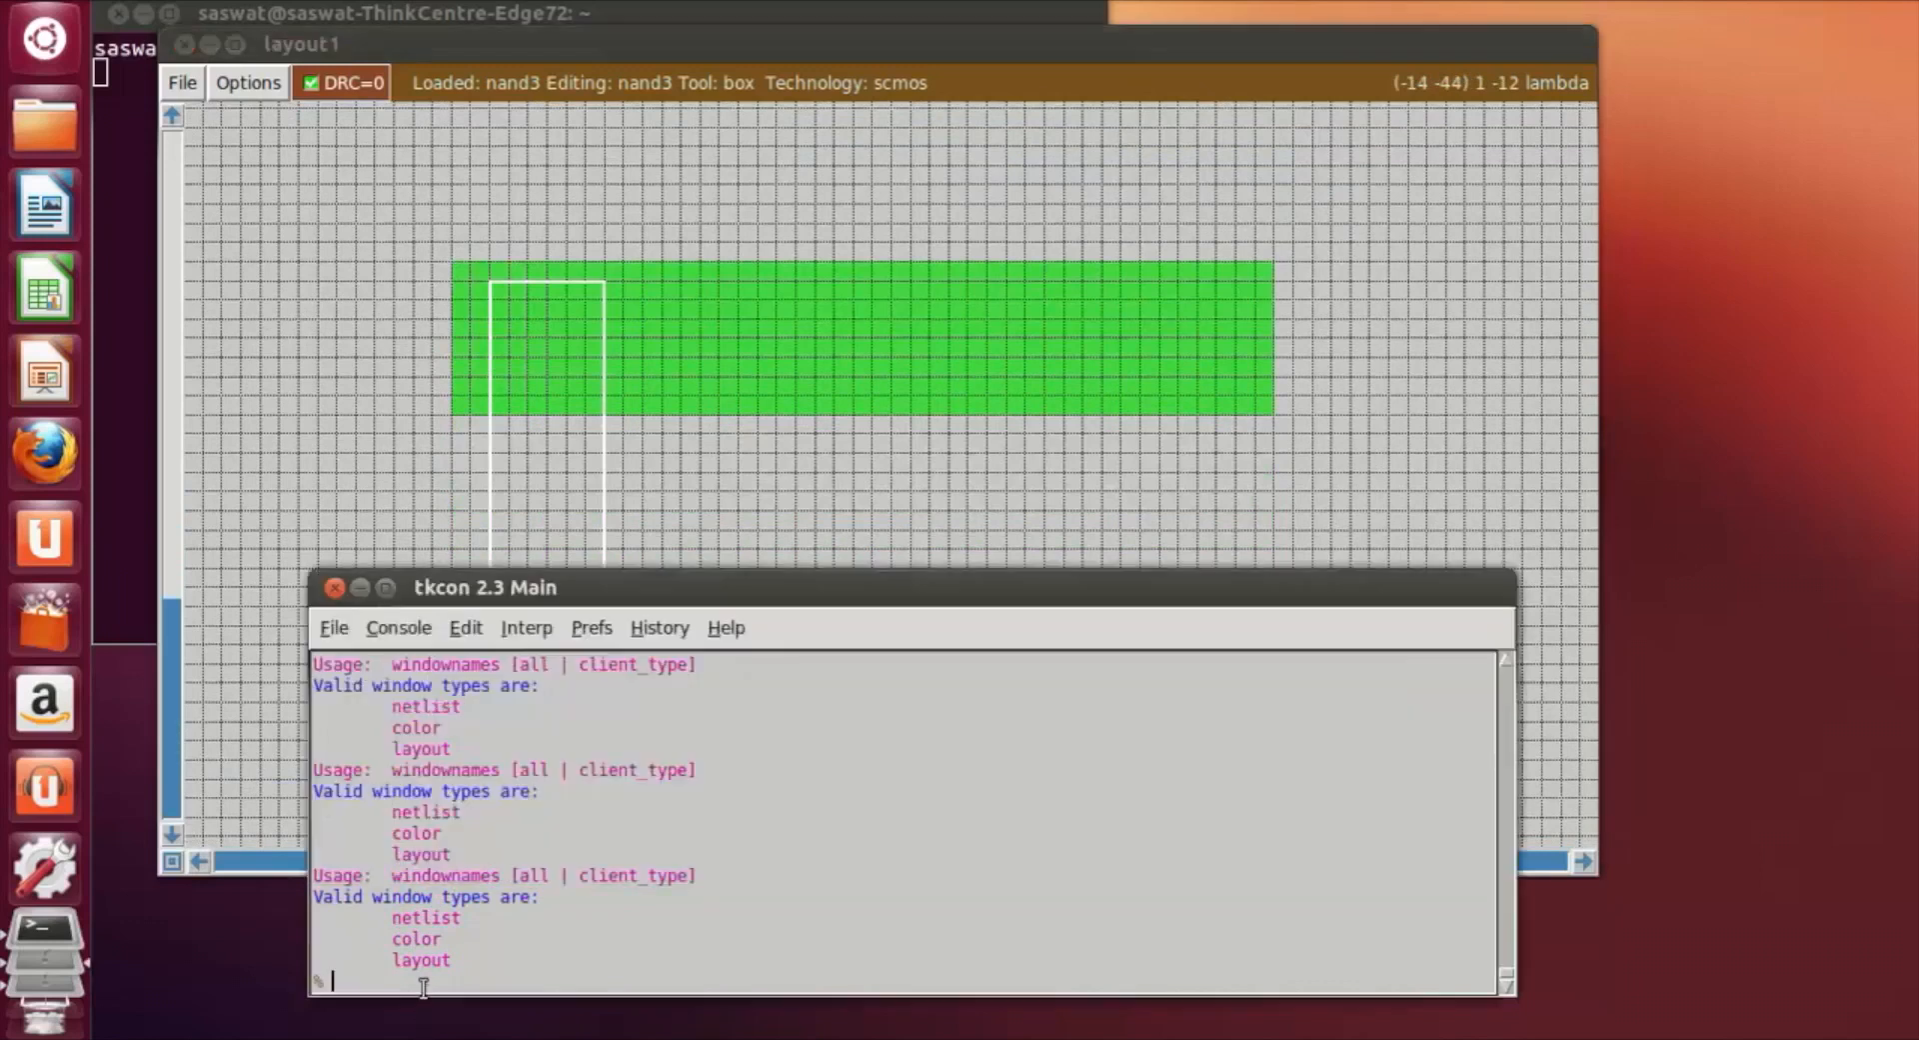
text(paint m1)
key(Return)
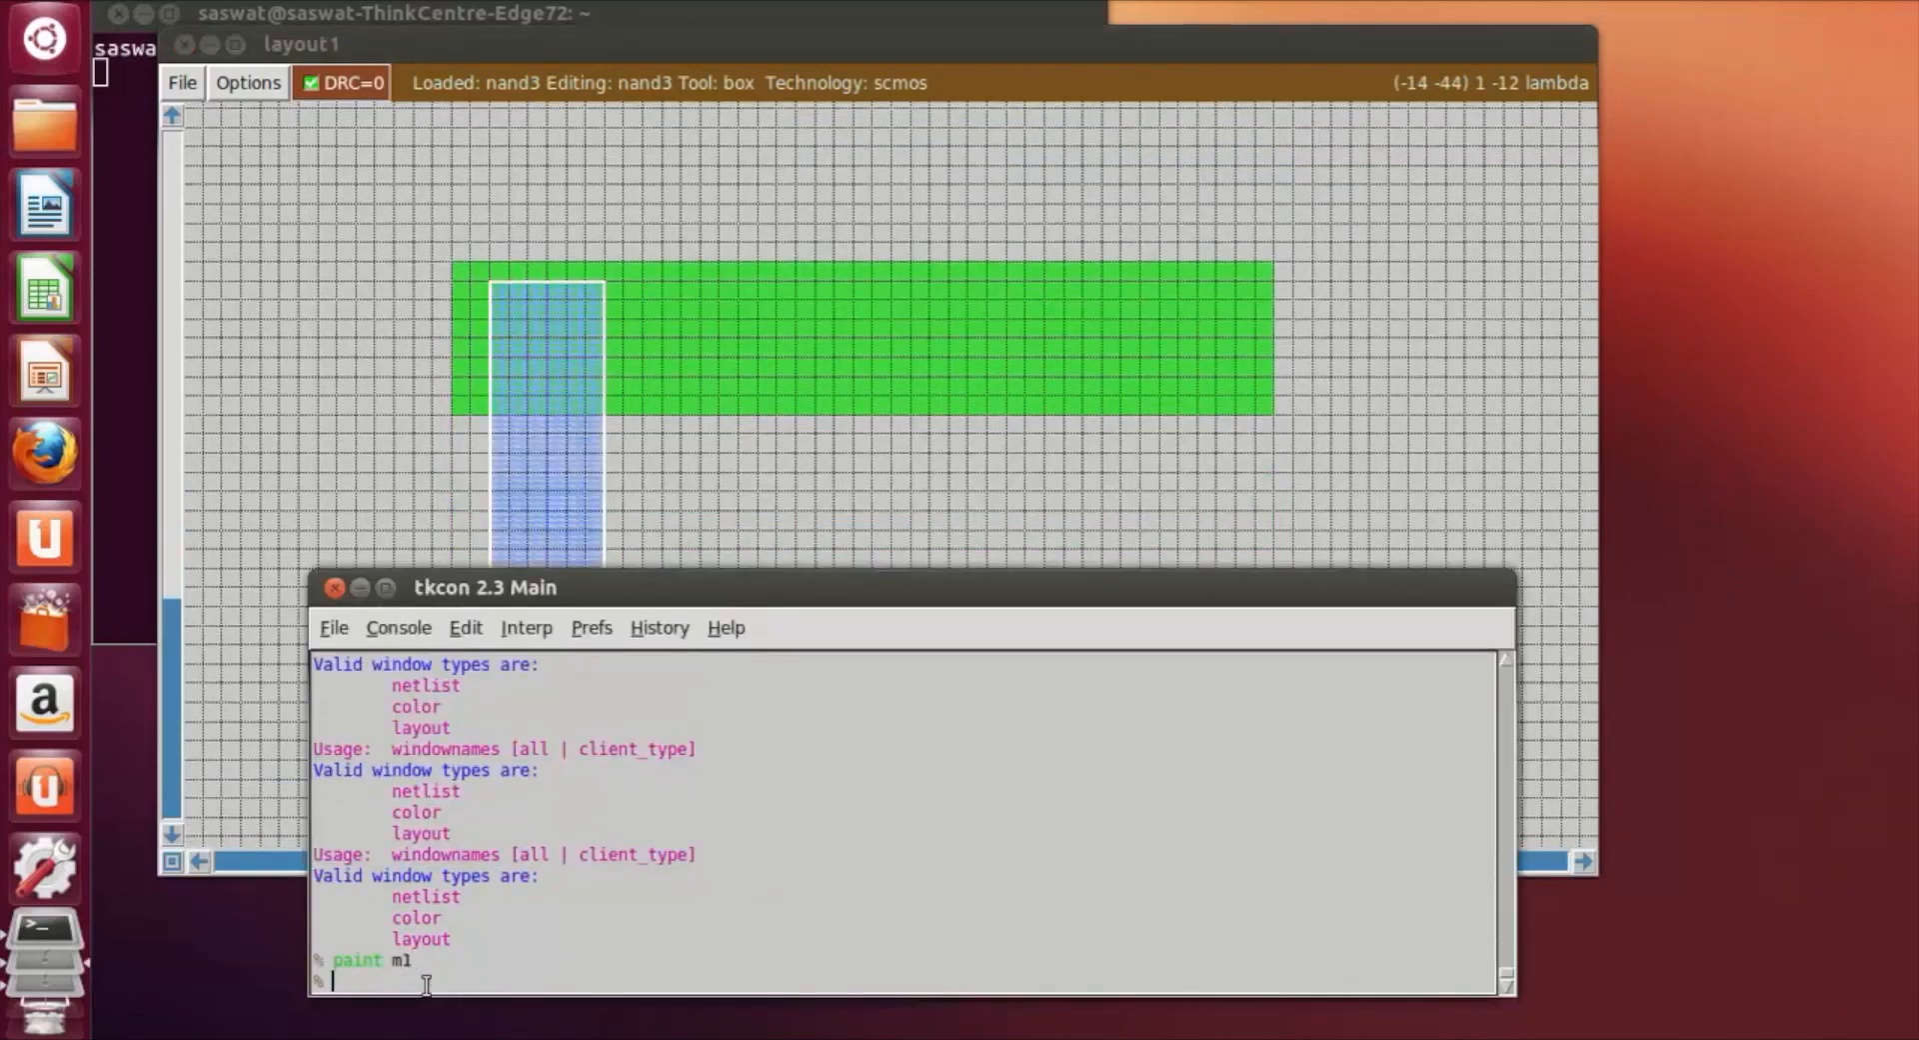
Extend the vertical m1 strip below the ndiff downward by a block about 6 by 7 lambda.
click(835, 454)
scroll(591, 530, down, 2)
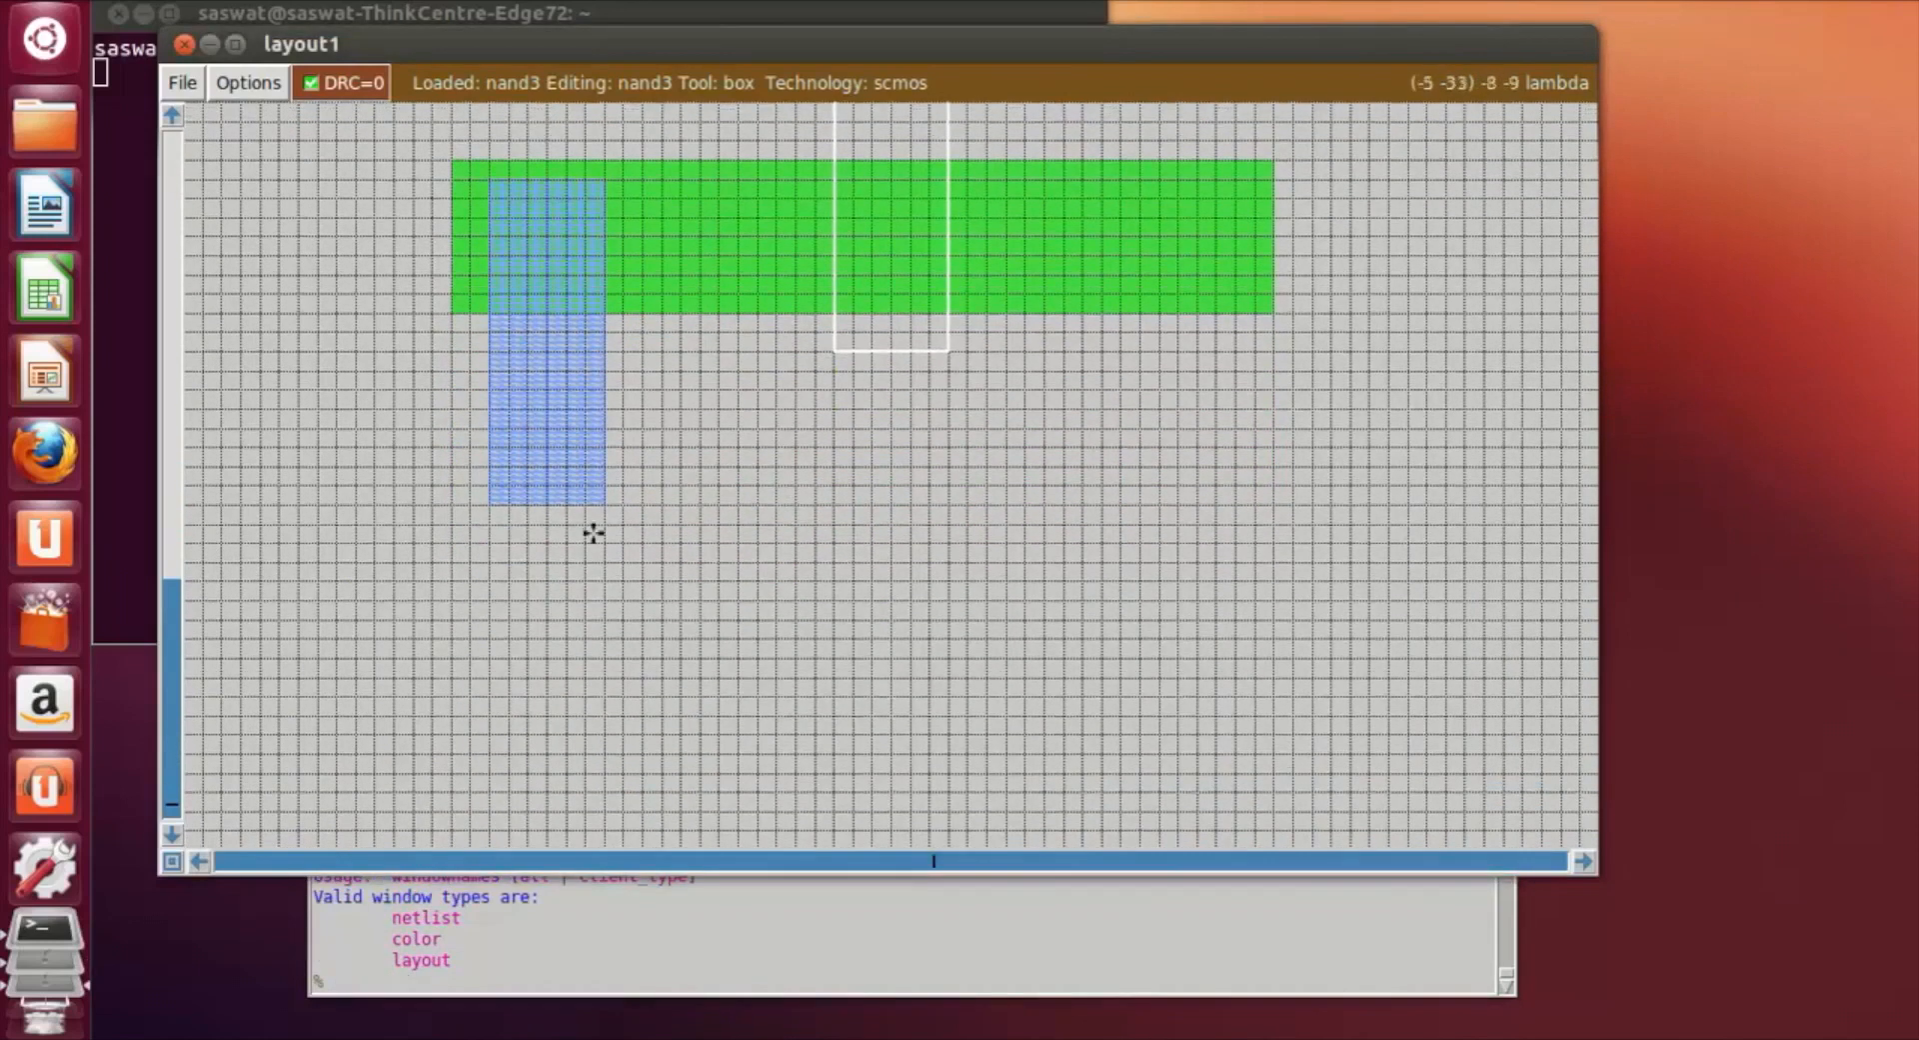
click(490, 505)
right_click(593, 629)
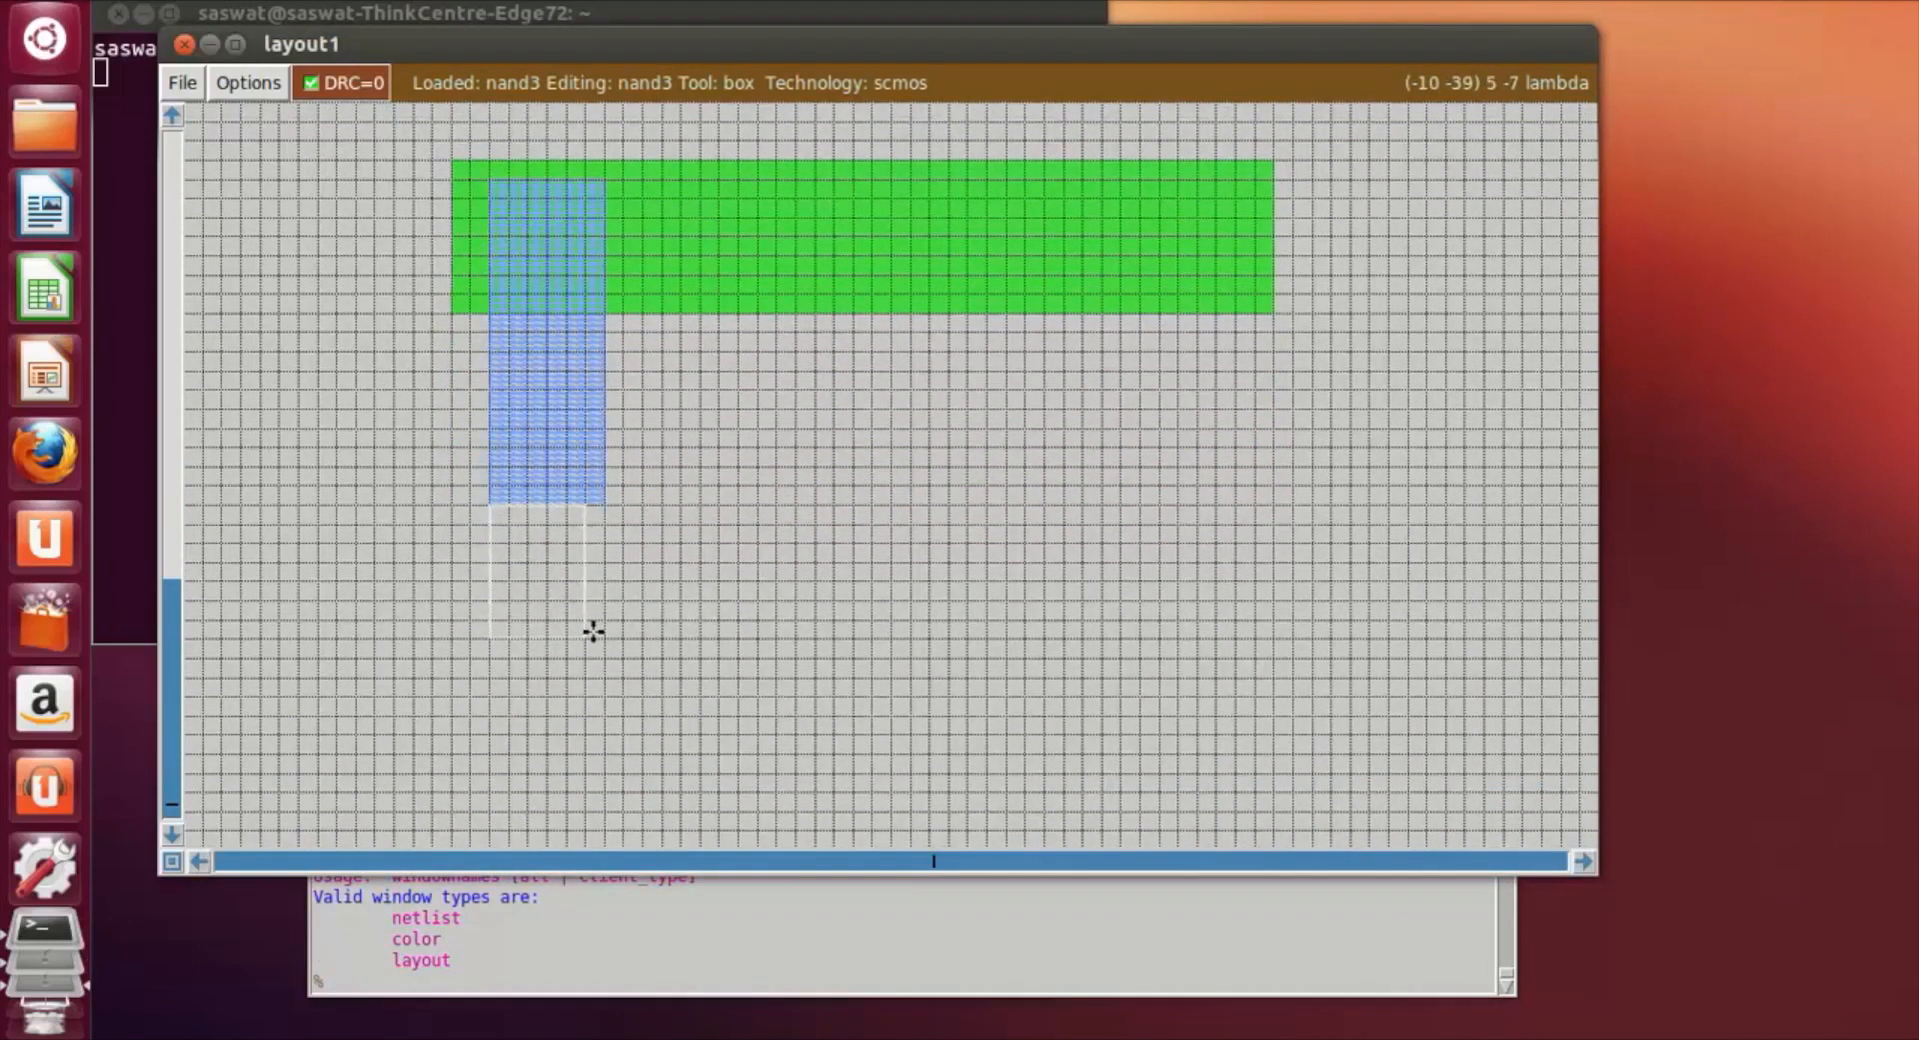
right_drag(592, 630, 610, 503)
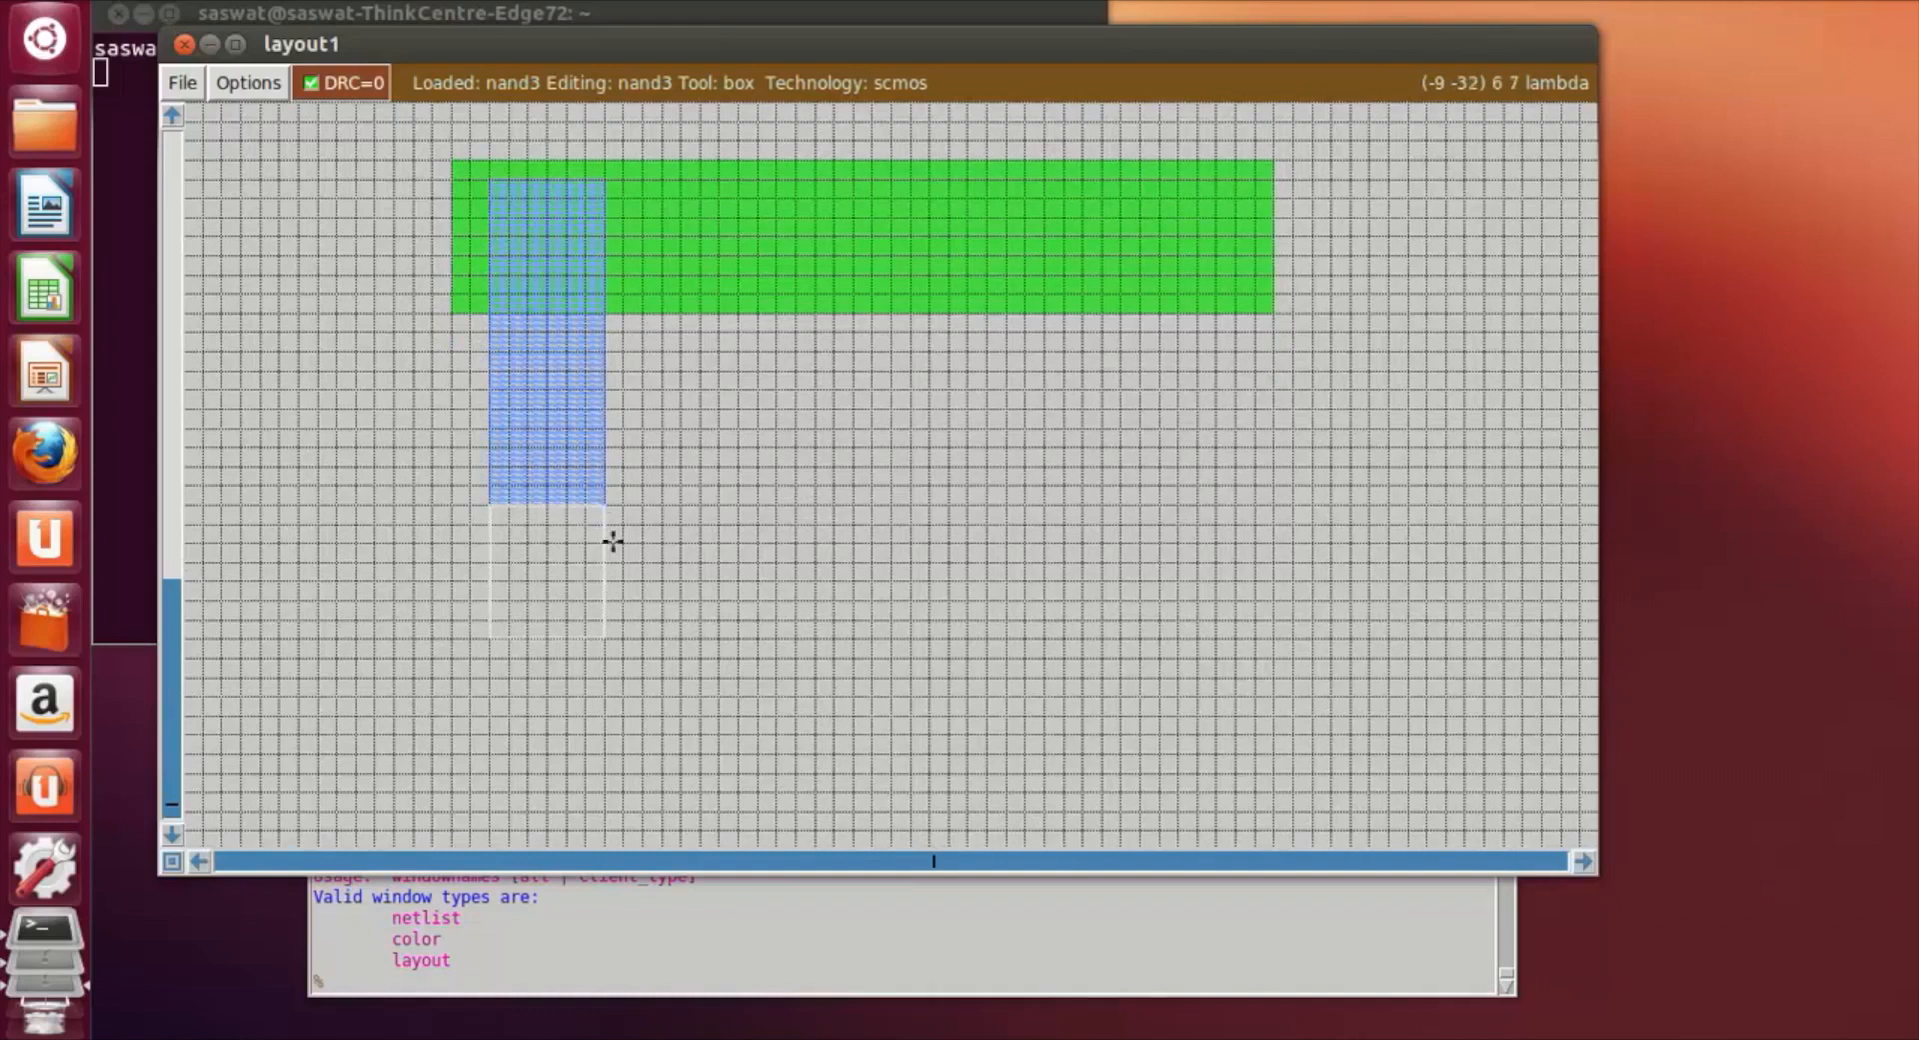
click(453, 977)
text(paint m1)
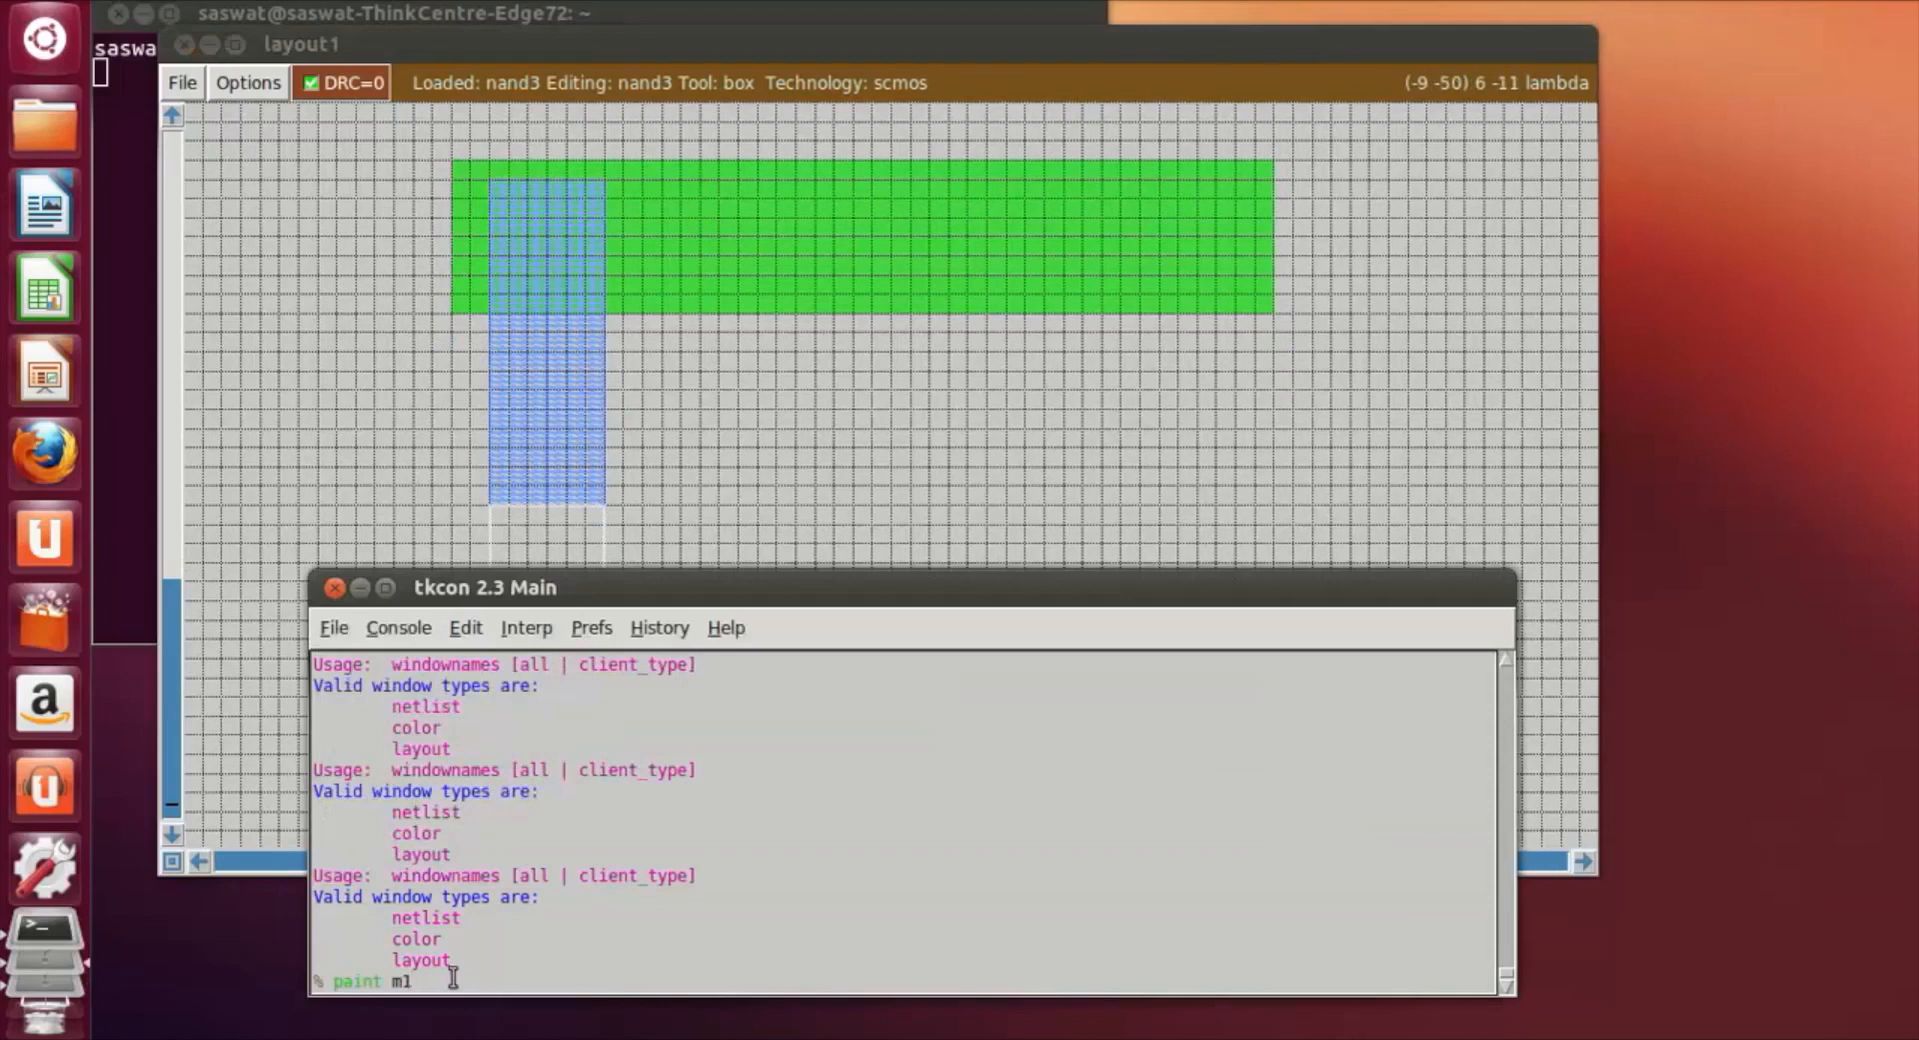
key(Return)
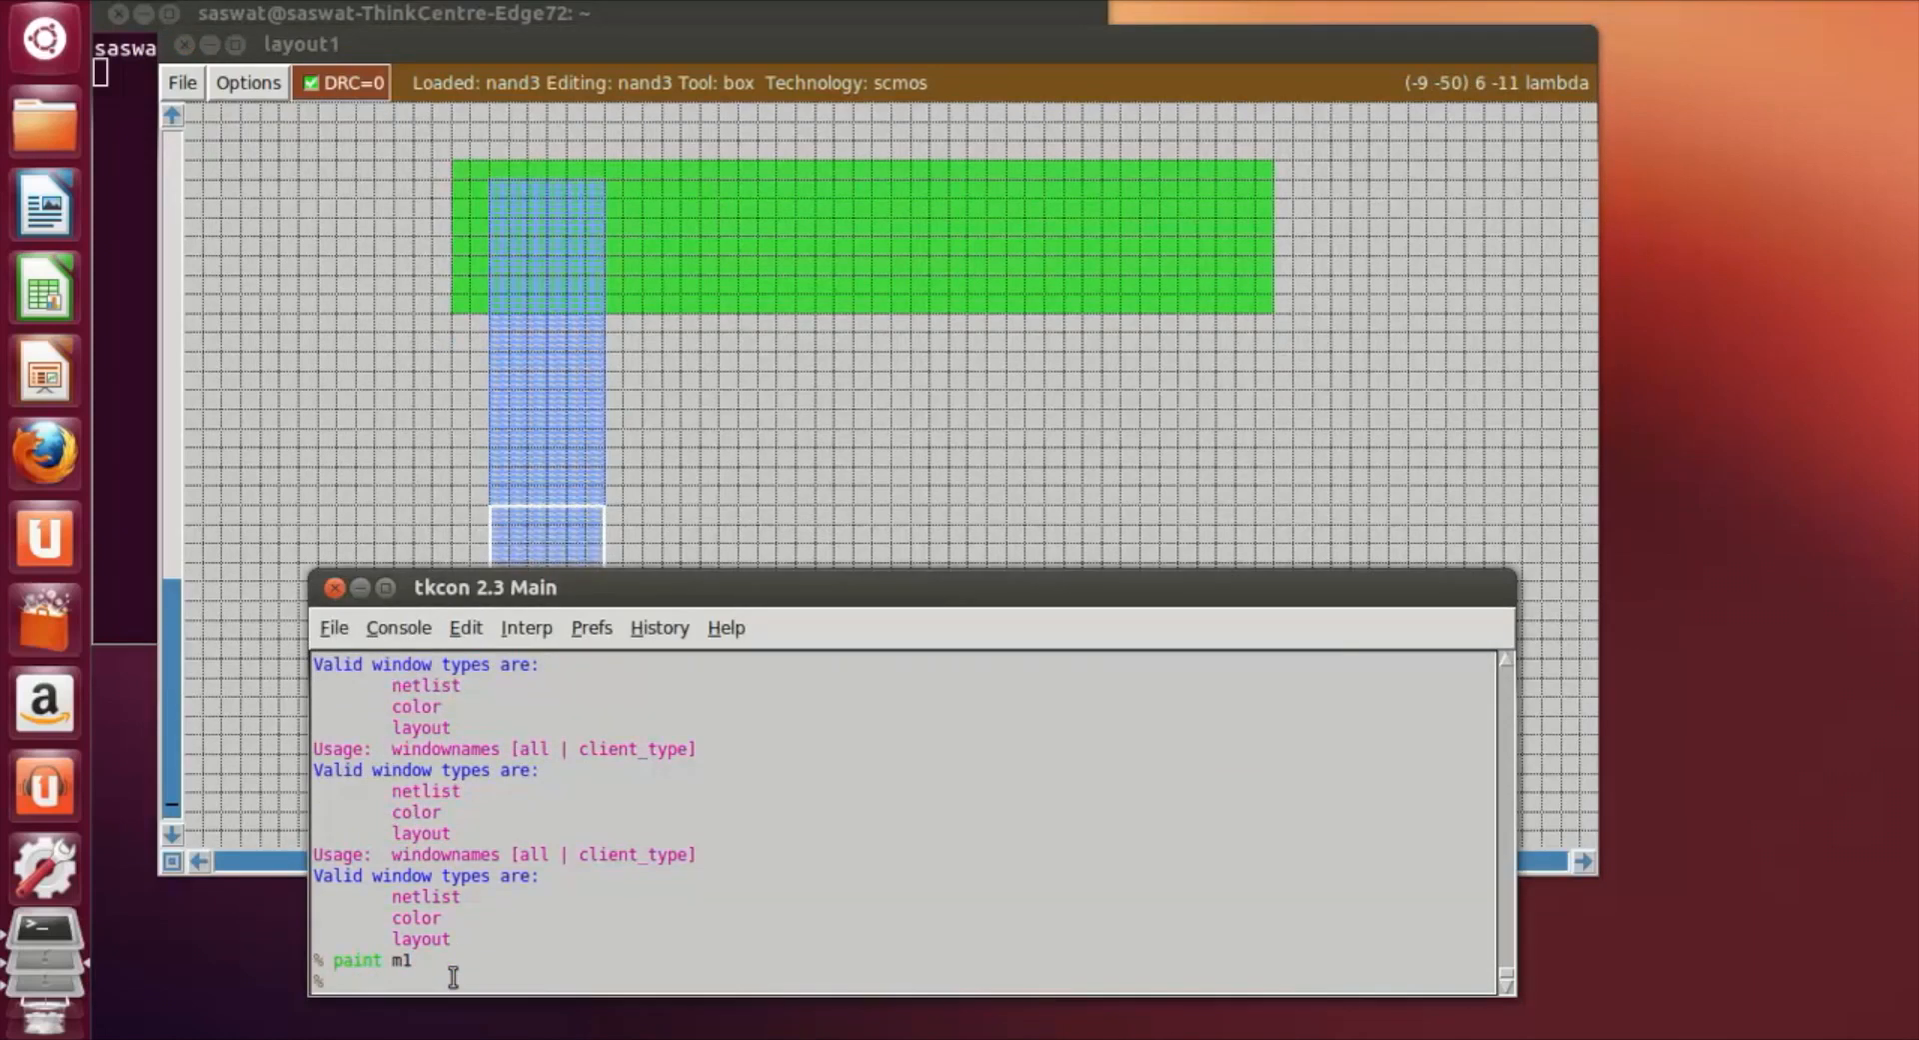
Paint a horizontal m1 strip about 29 by 6 lambda to the right from the lower end of the vertical m1 strip.
click(816, 445)
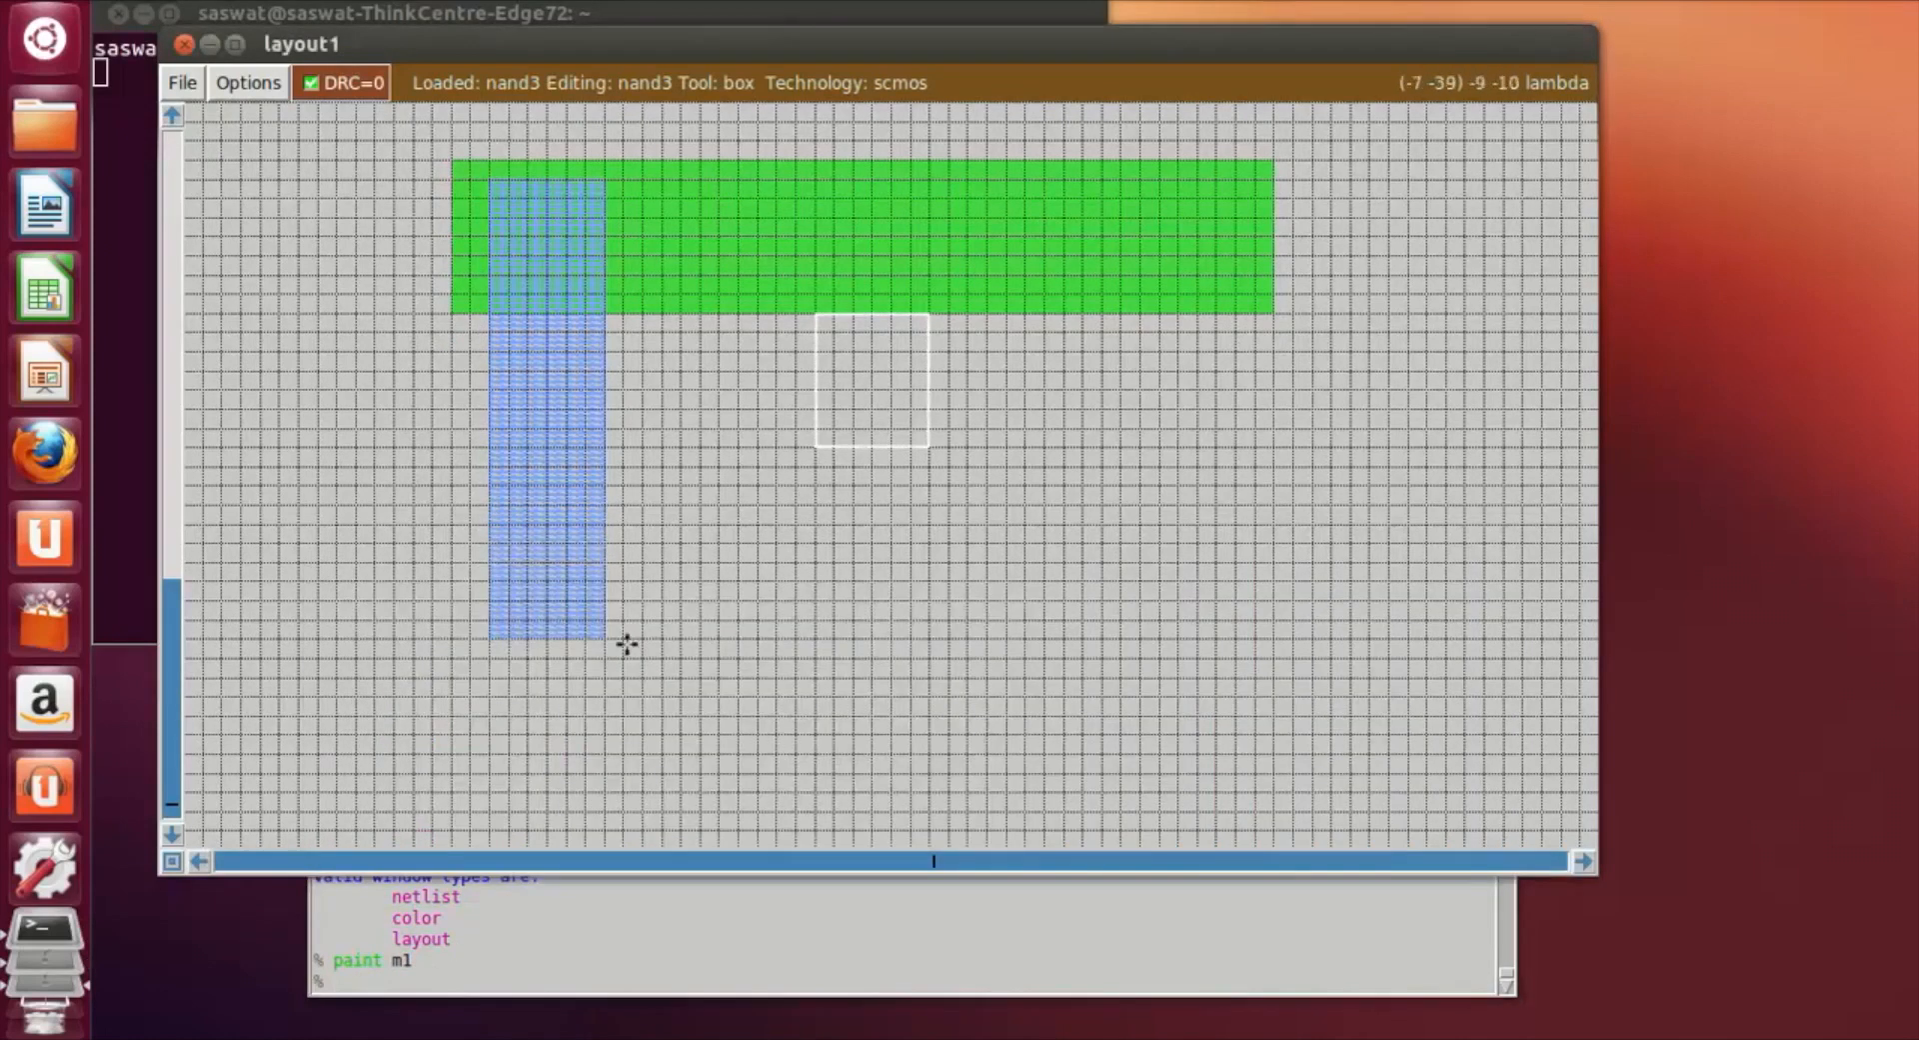
click(603, 523)
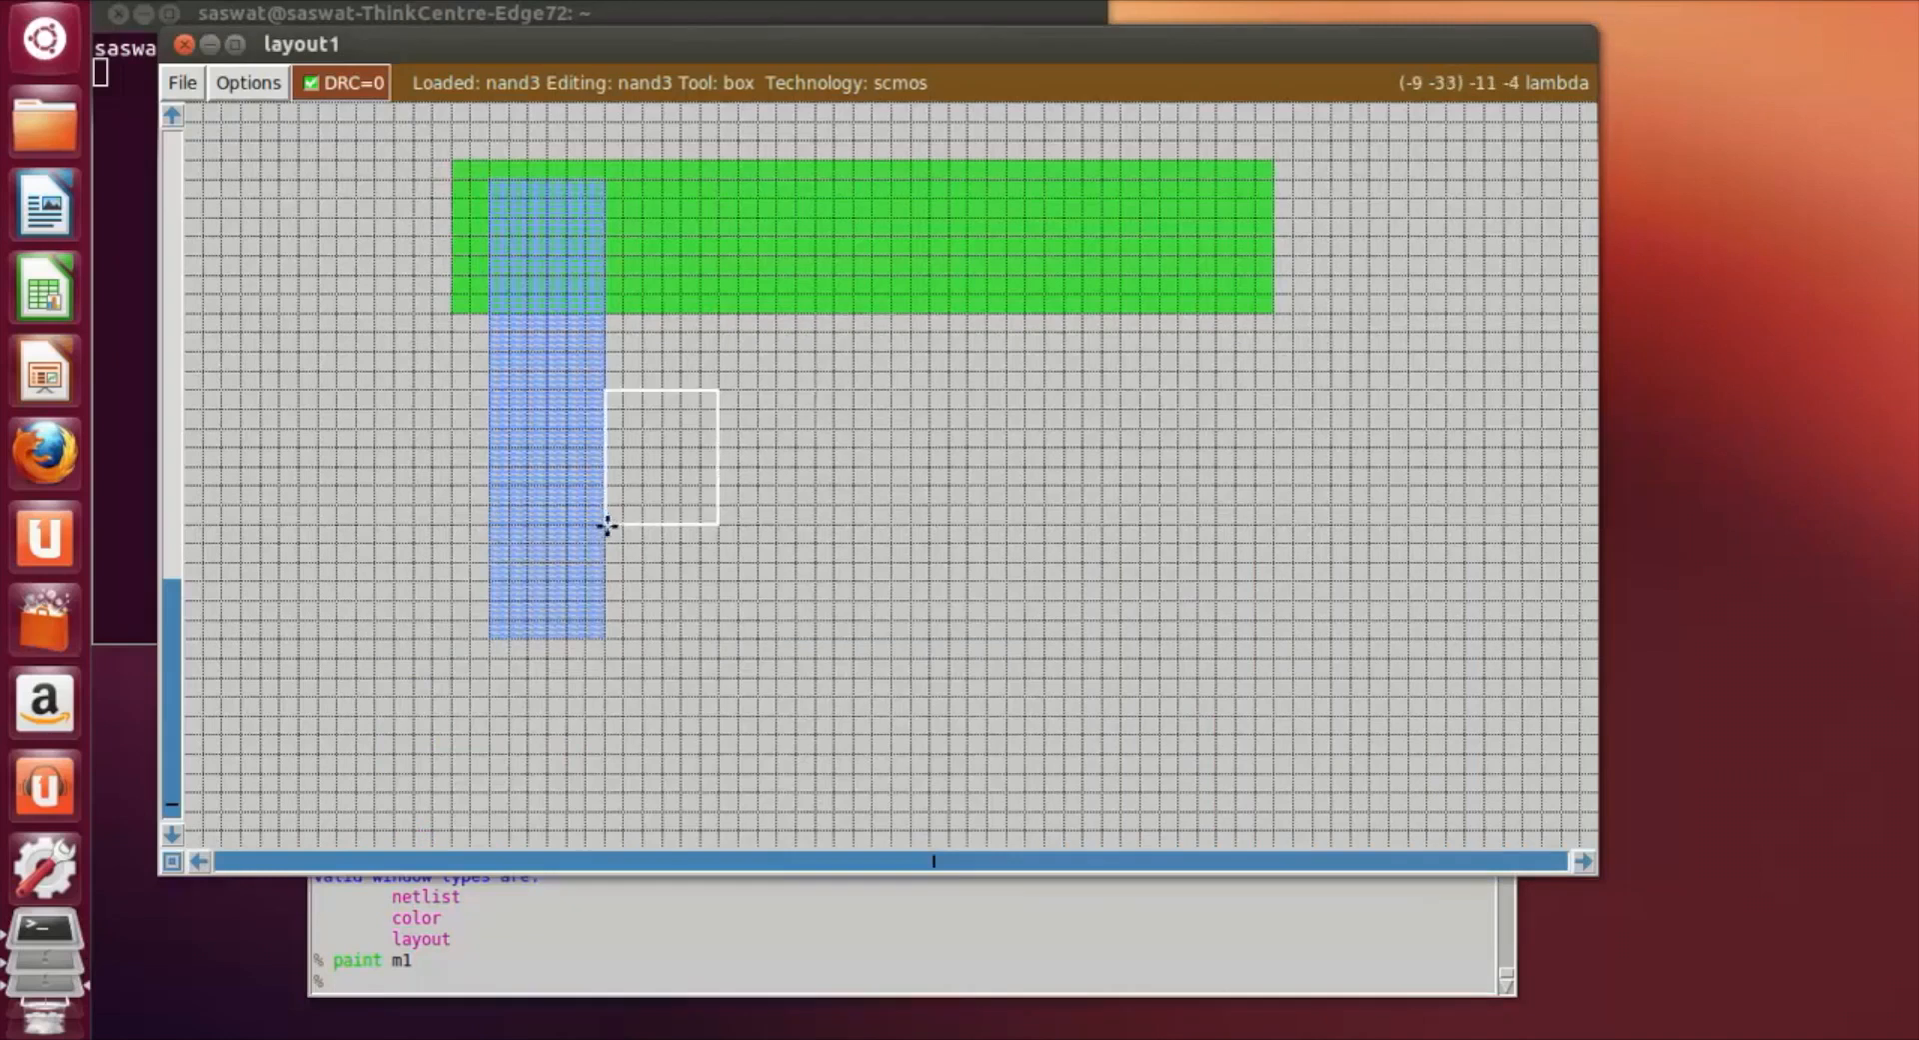
right_click(1178, 653)
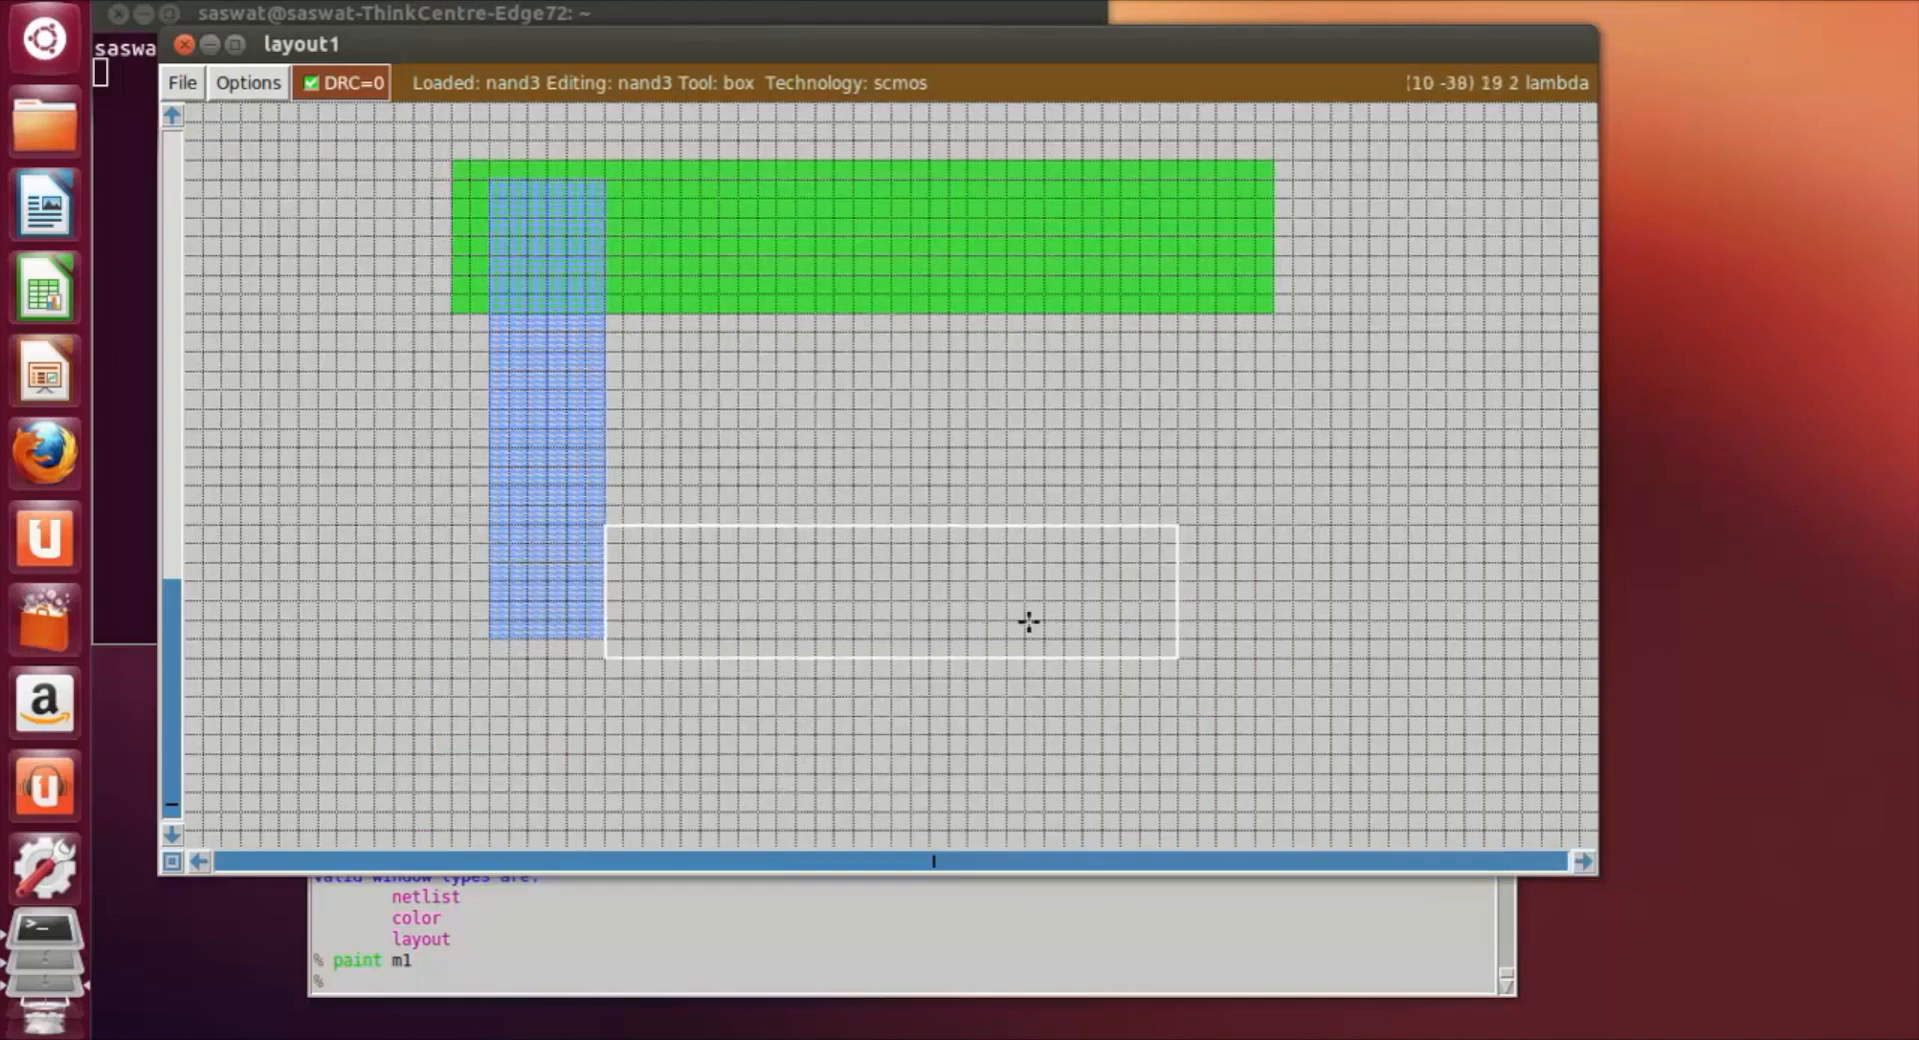
right_click(1181, 626)
right_click(1157, 542)
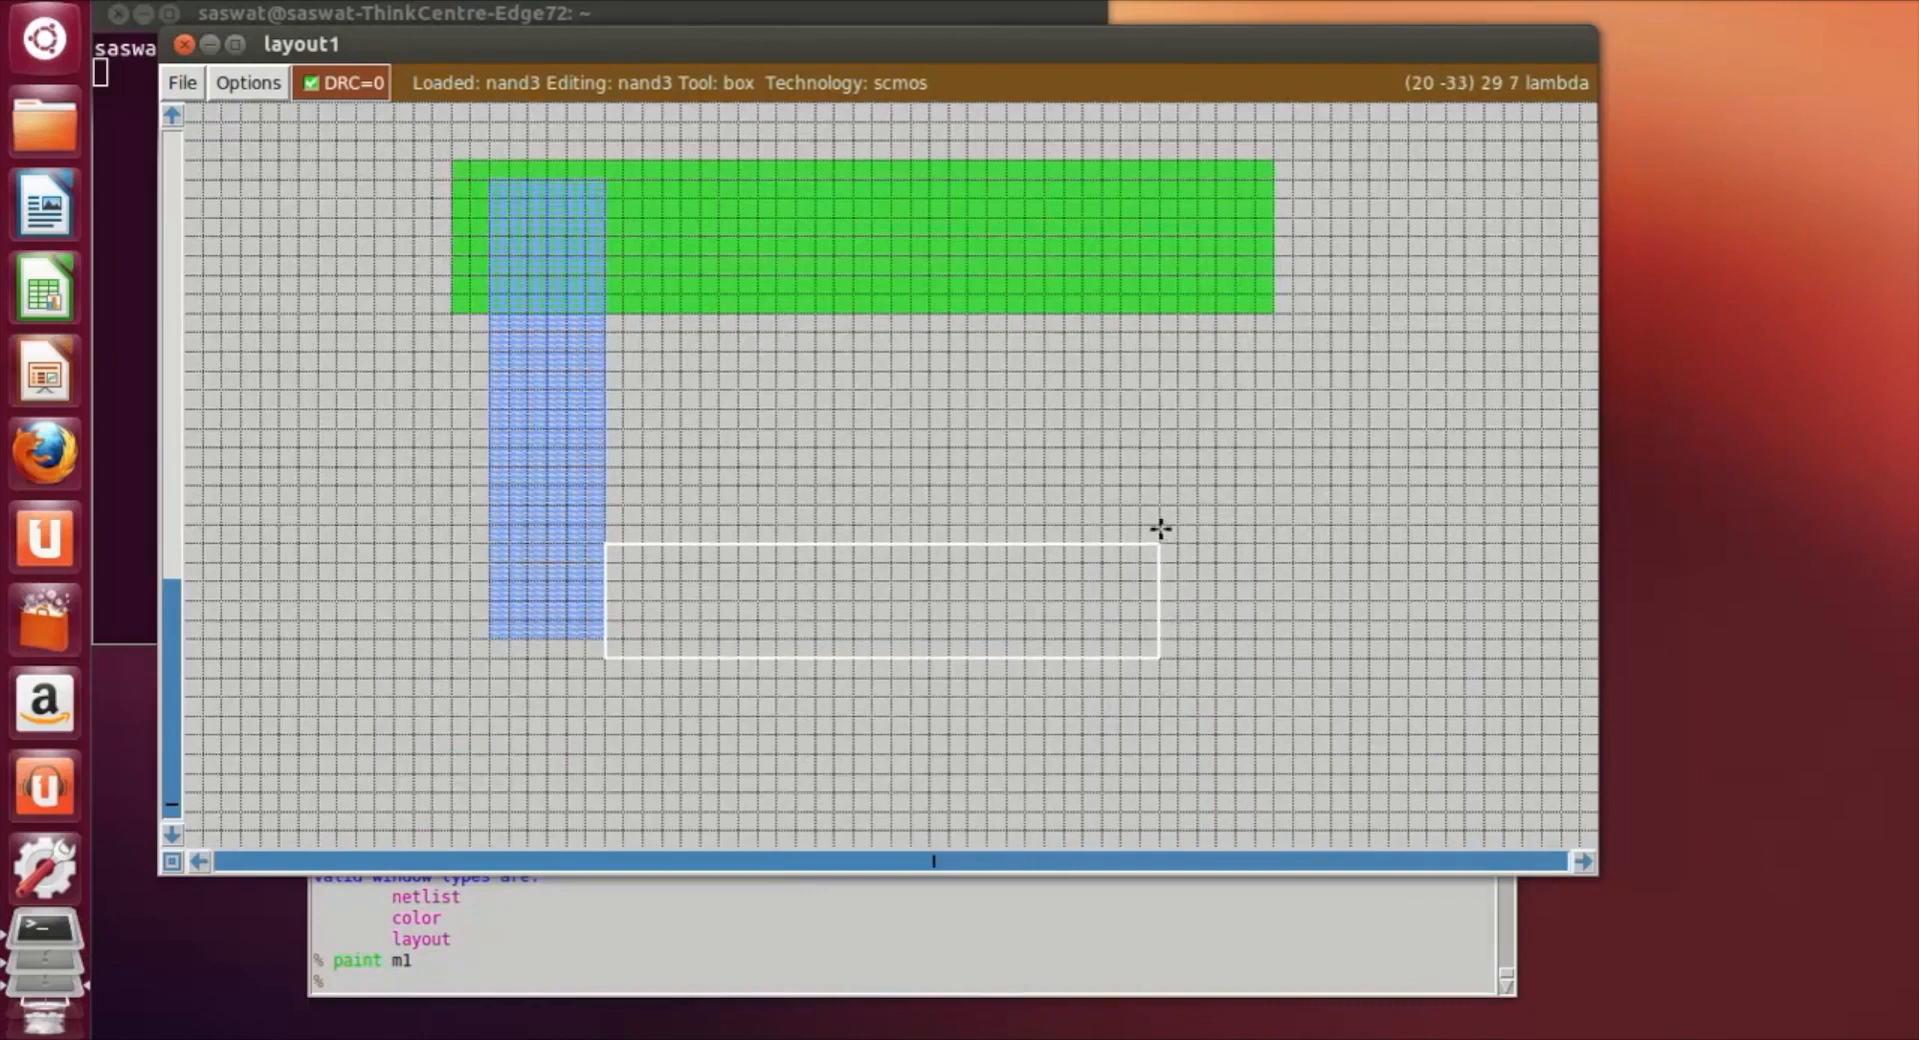
click(1104, 522)
click(893, 543)
click(657, 599)
click(624, 636)
click(603, 640)
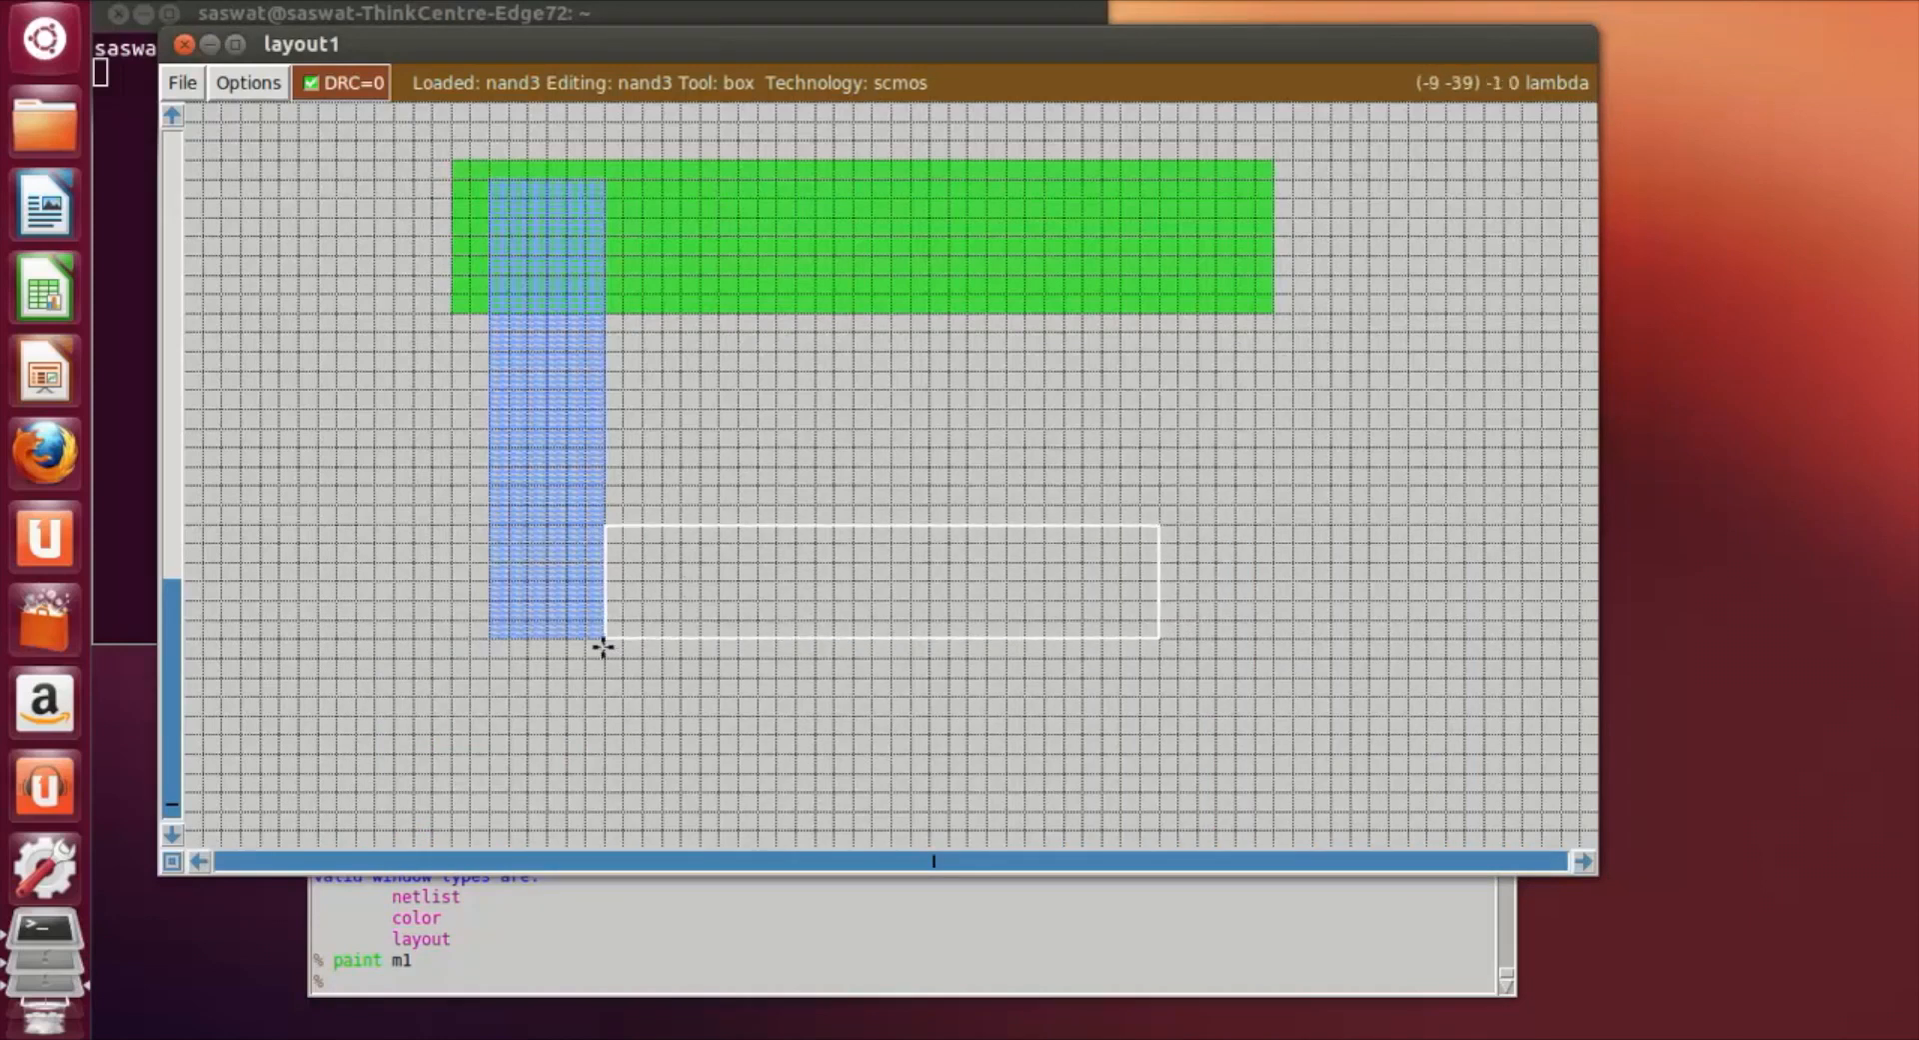
click(438, 977)
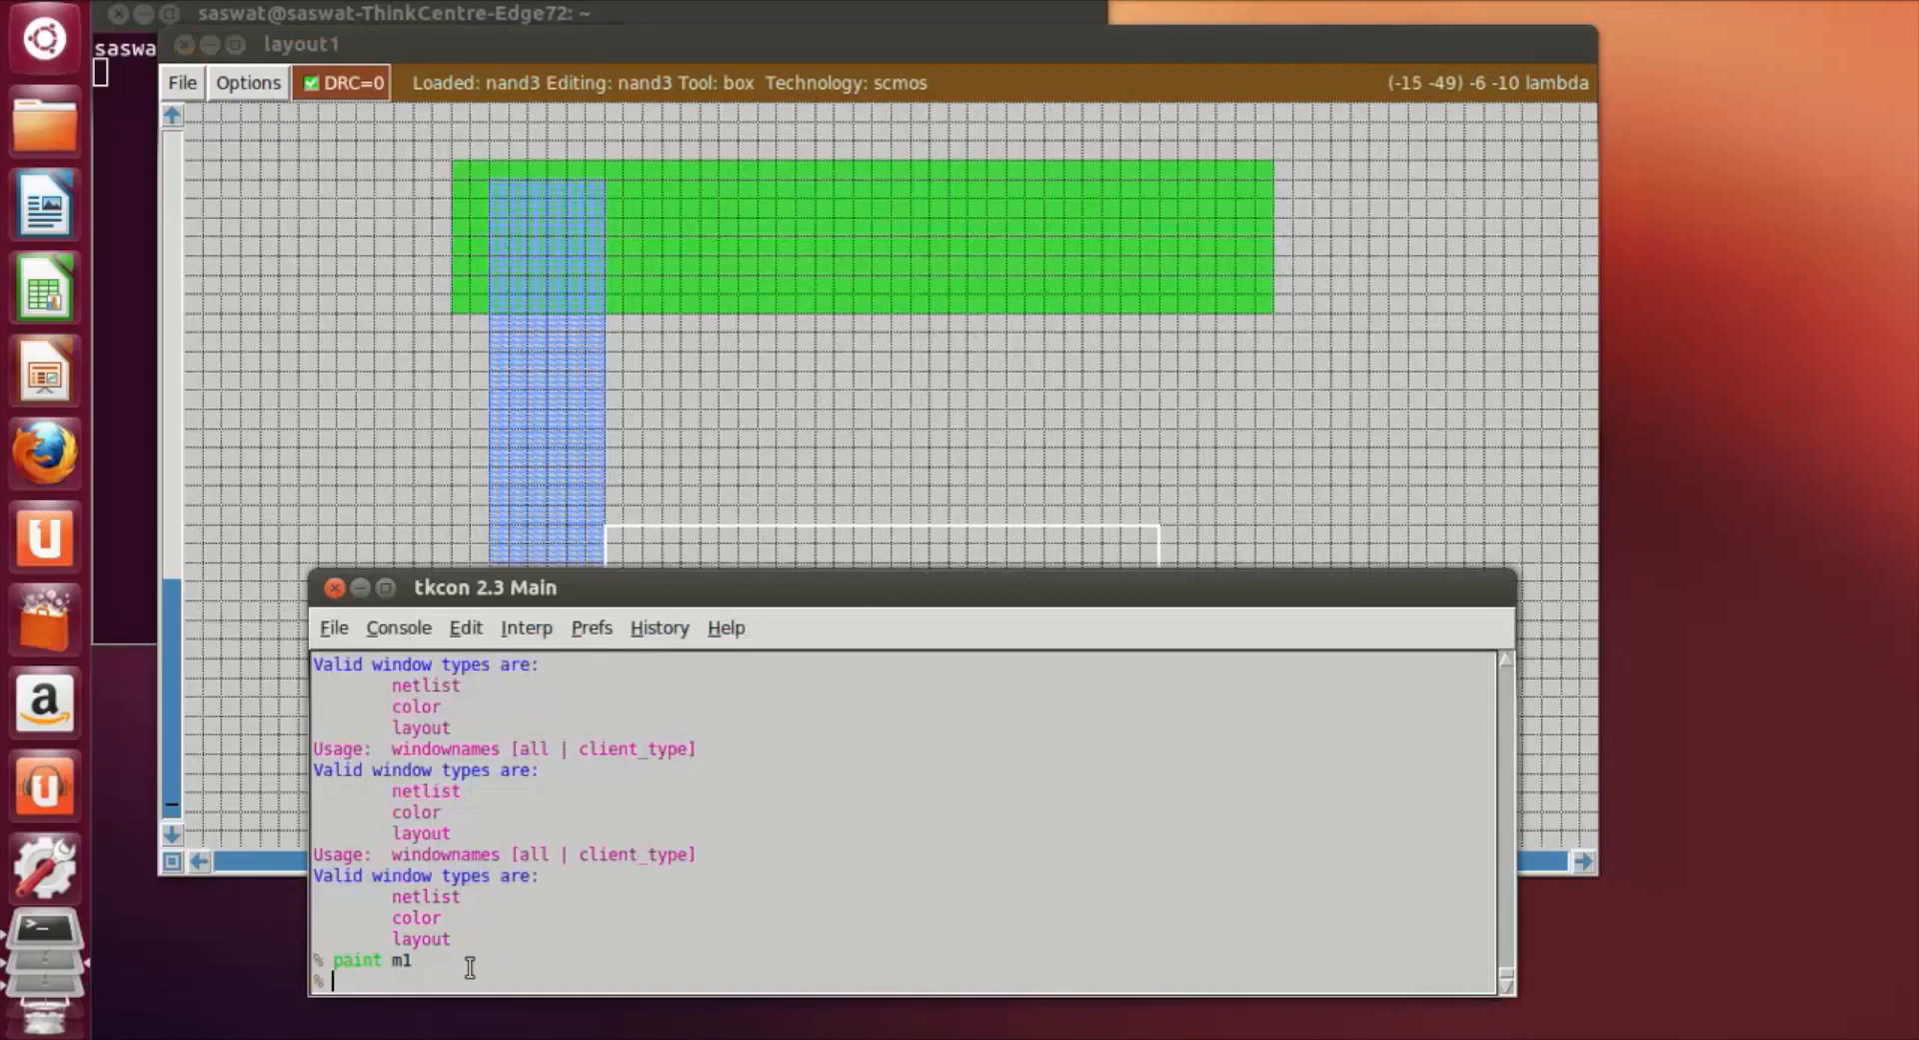
text(paint m1)
key(Return)
Review the layout from the m1 strips below the ndiff up to the supply connection over the pdiff.
click(1439, 432)
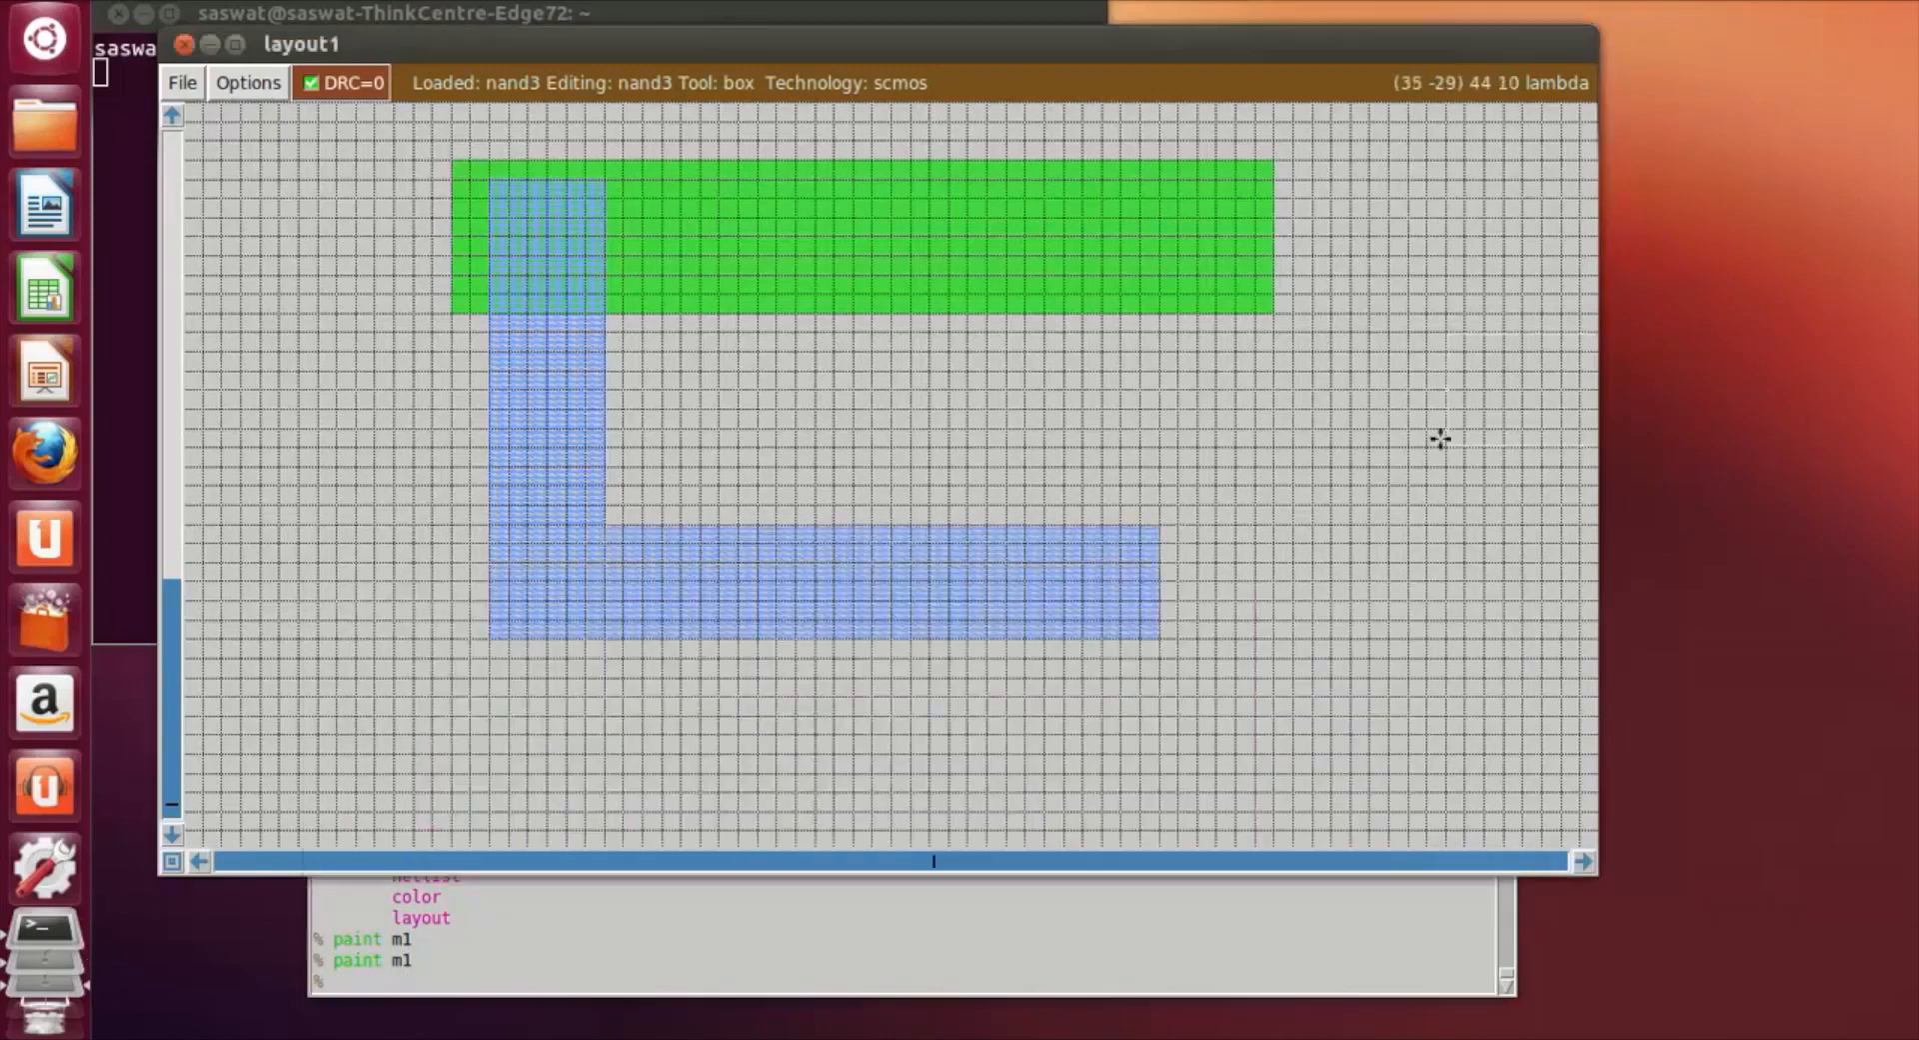
scroll(907, 466, up, 10)
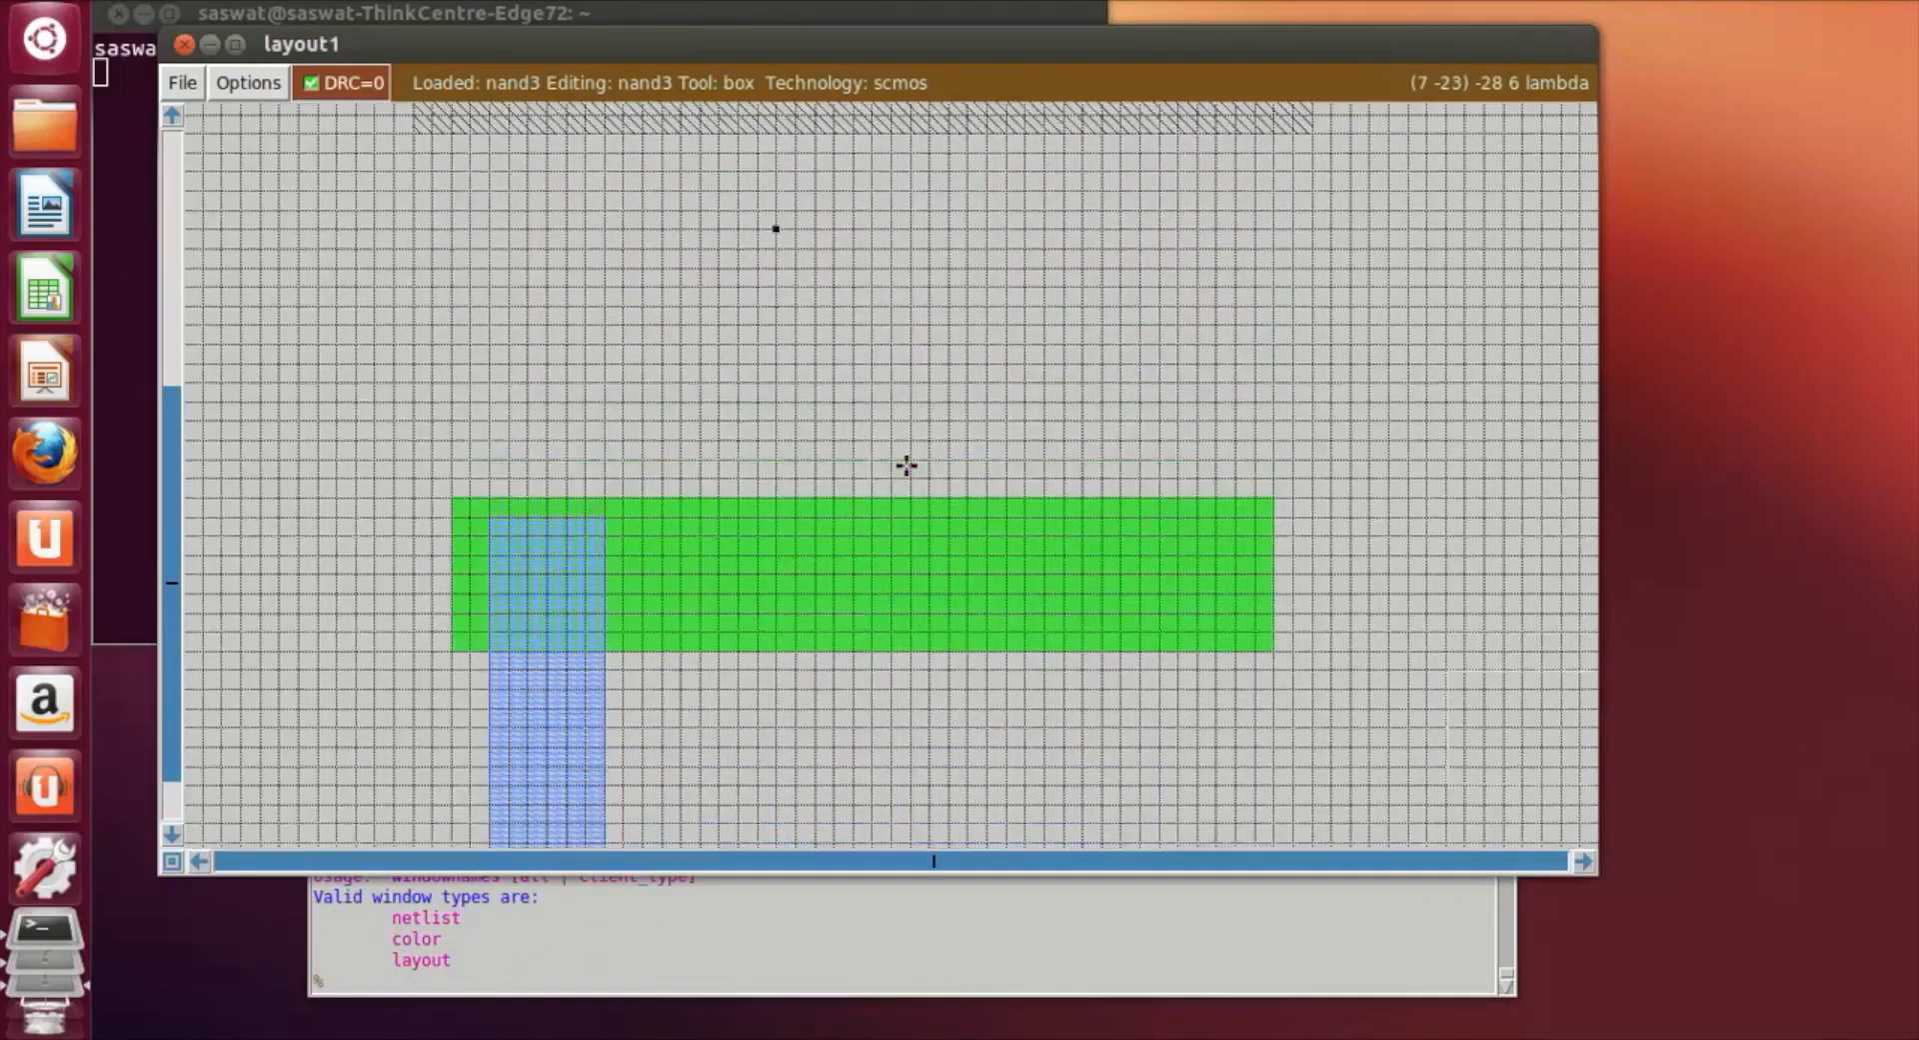
scroll(910, 460, up, 4)
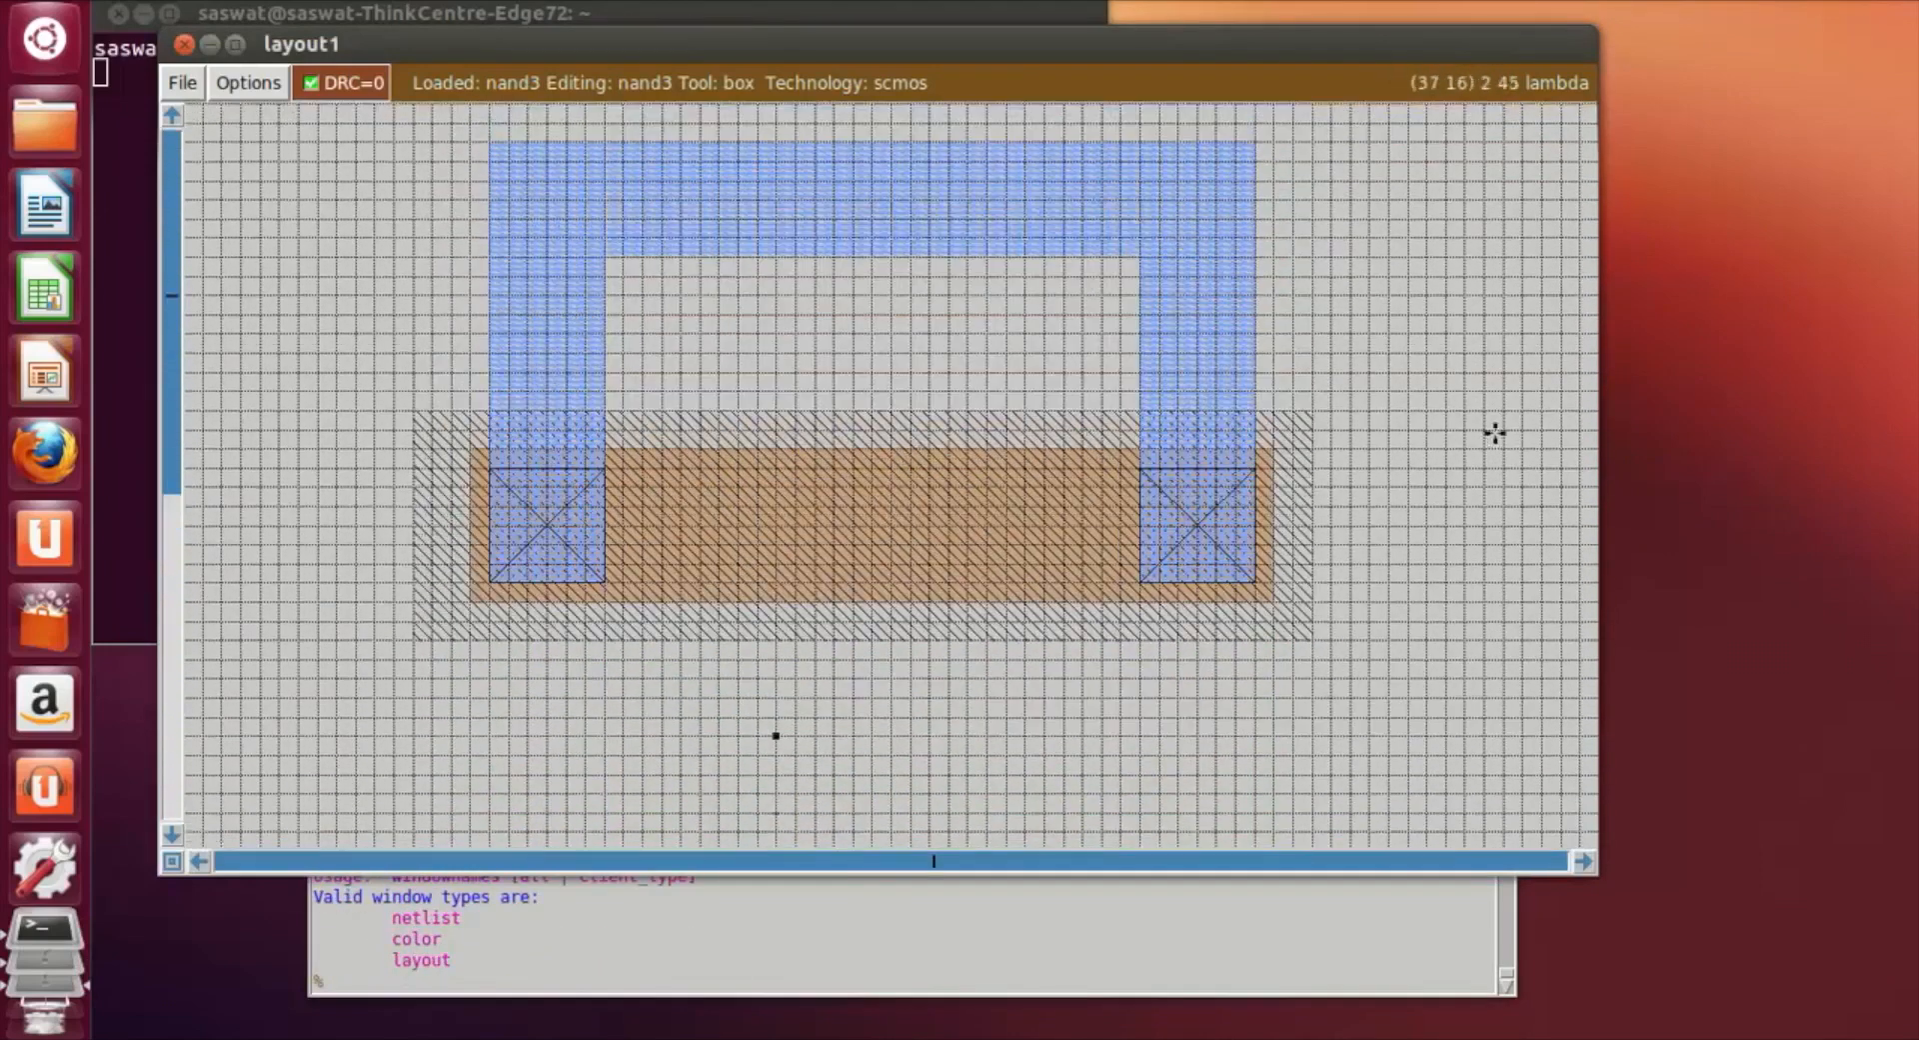
scroll(1169, 513, down, 7)
scroll(1176, 516, down, 4)
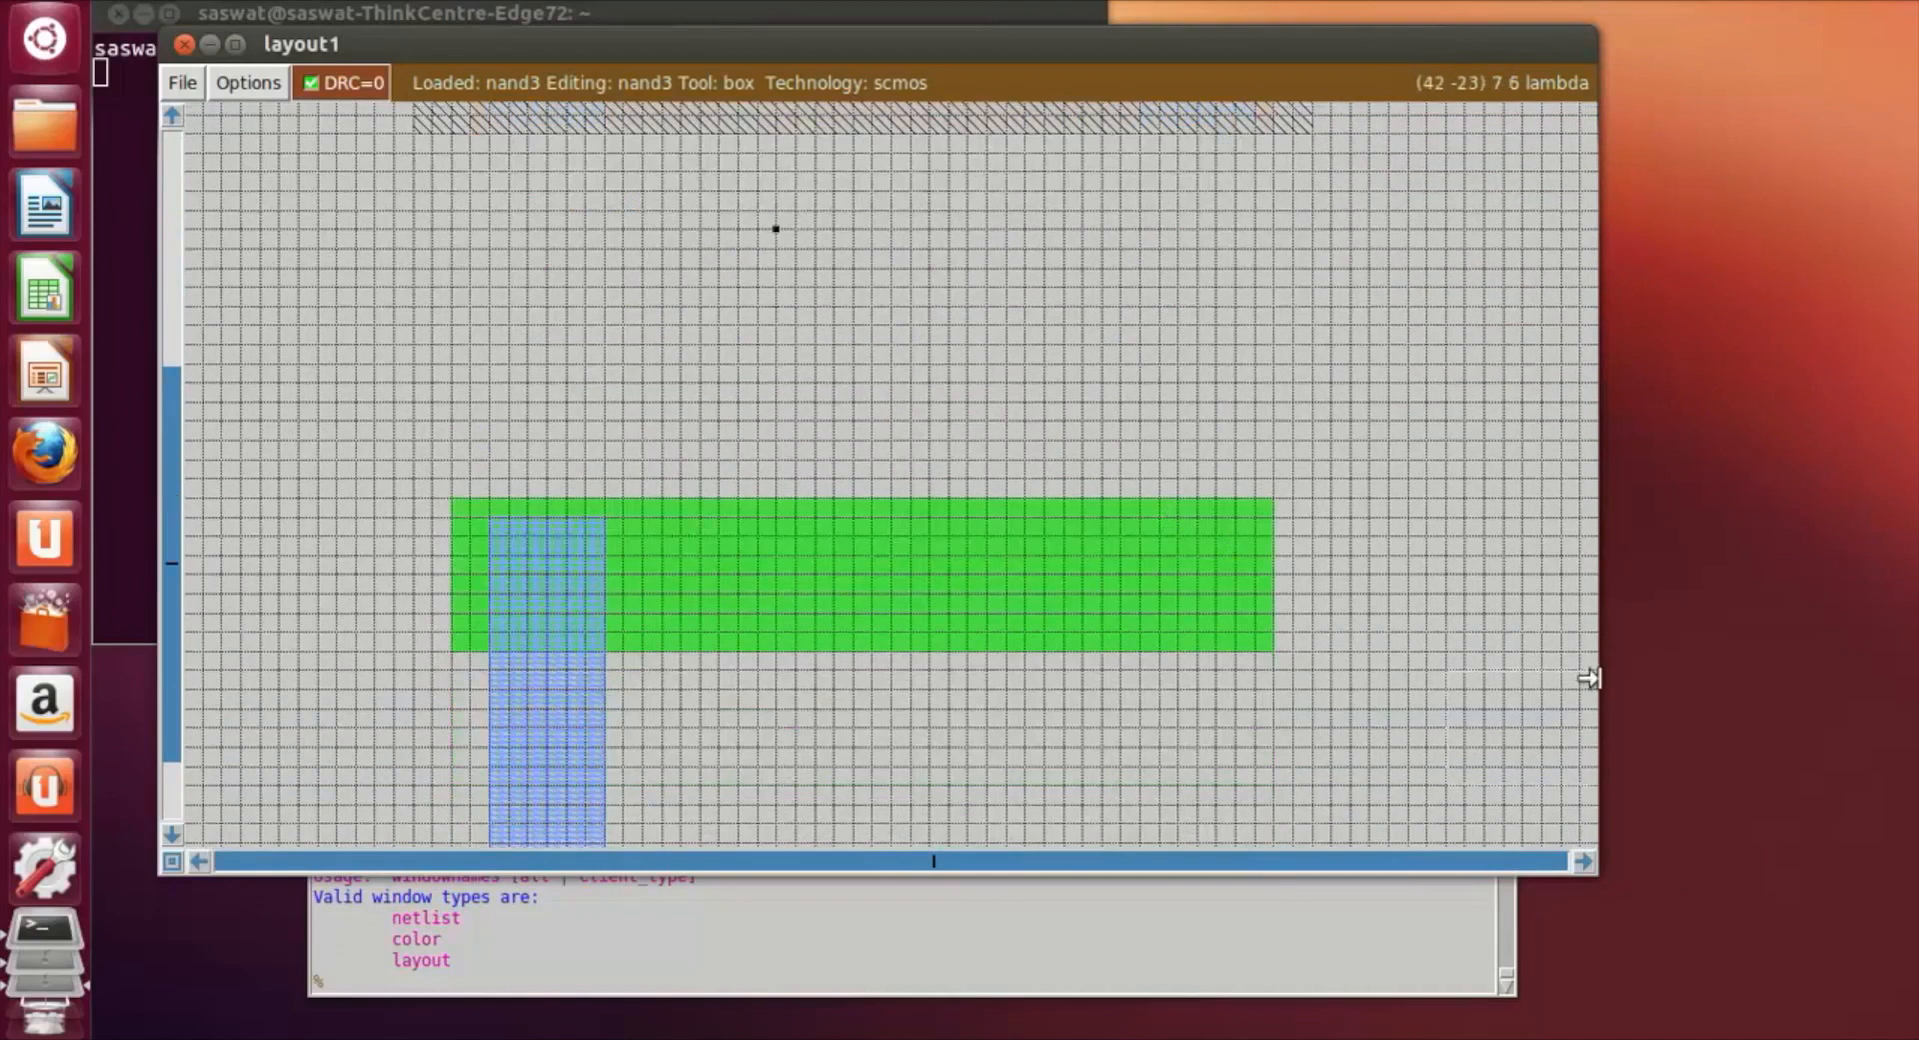
scroll(563, 521, down, 2)
scroll(562, 521, down, 1)
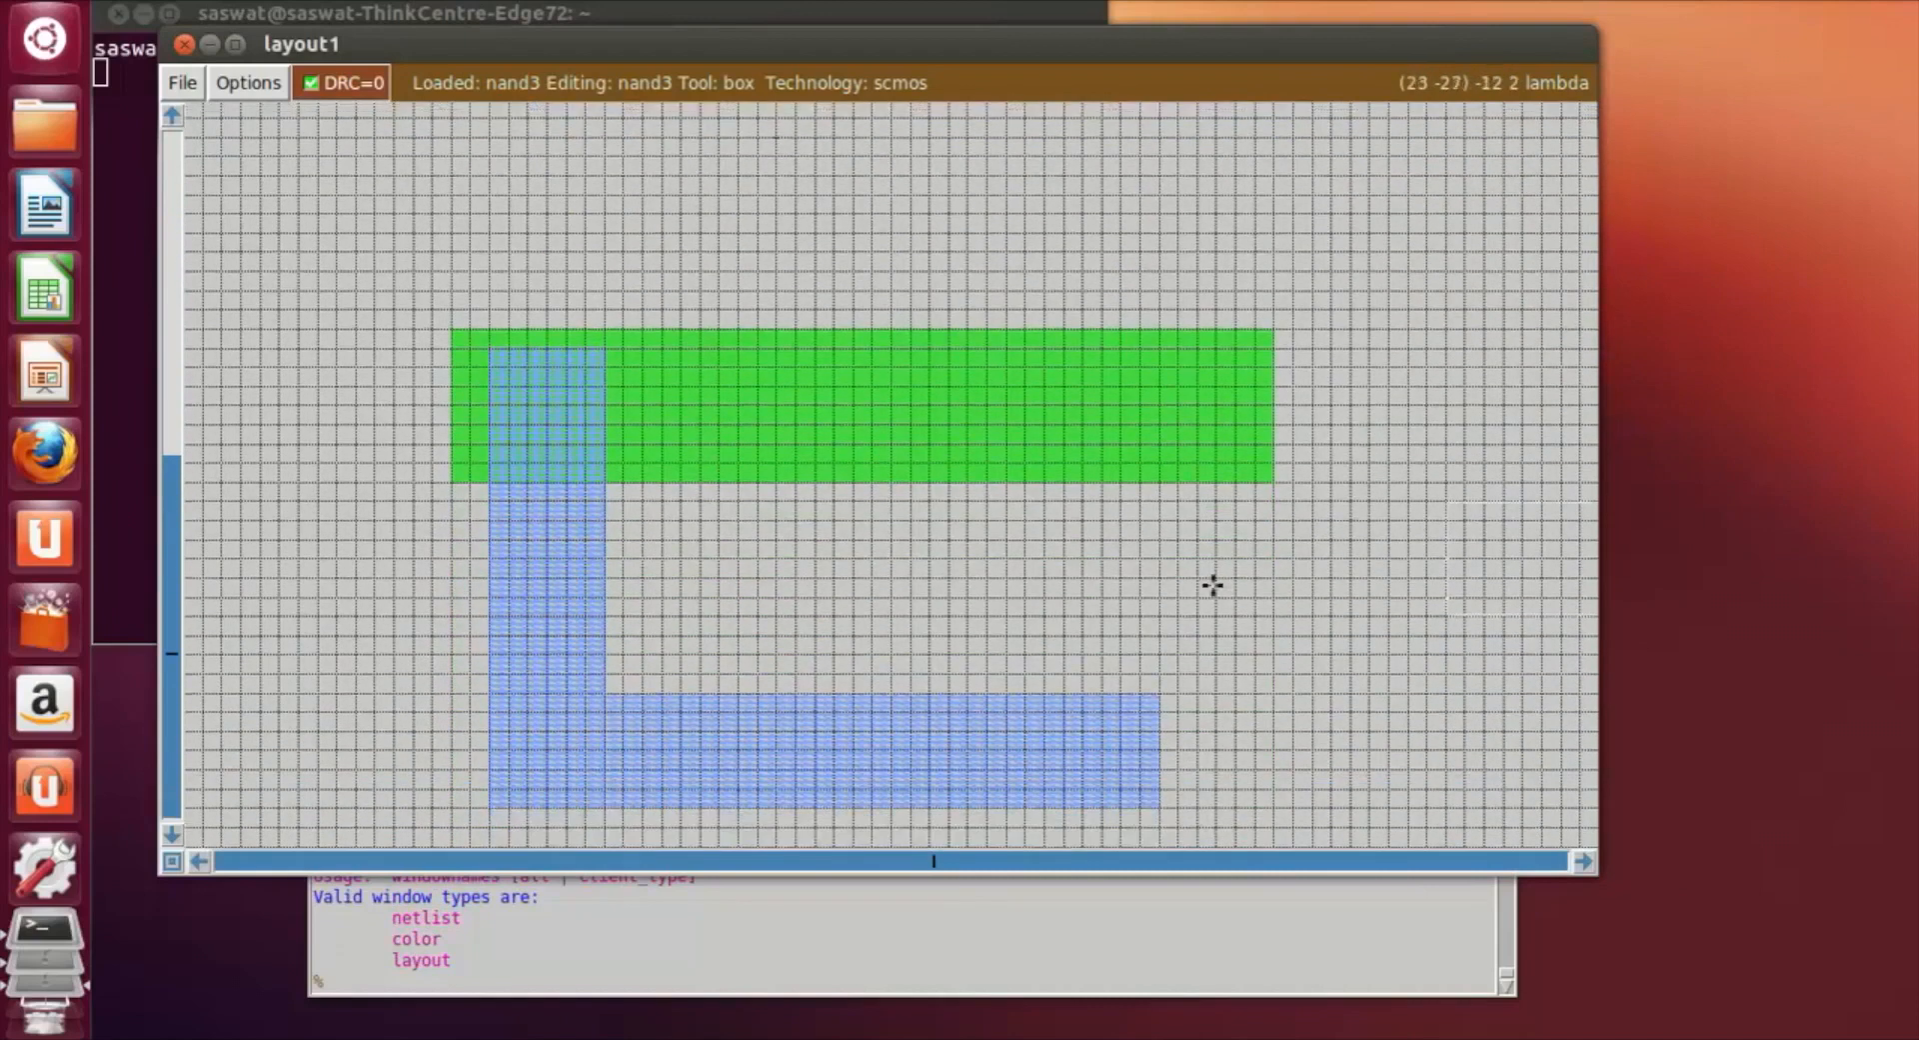
scroll(746, 492, up, 5)
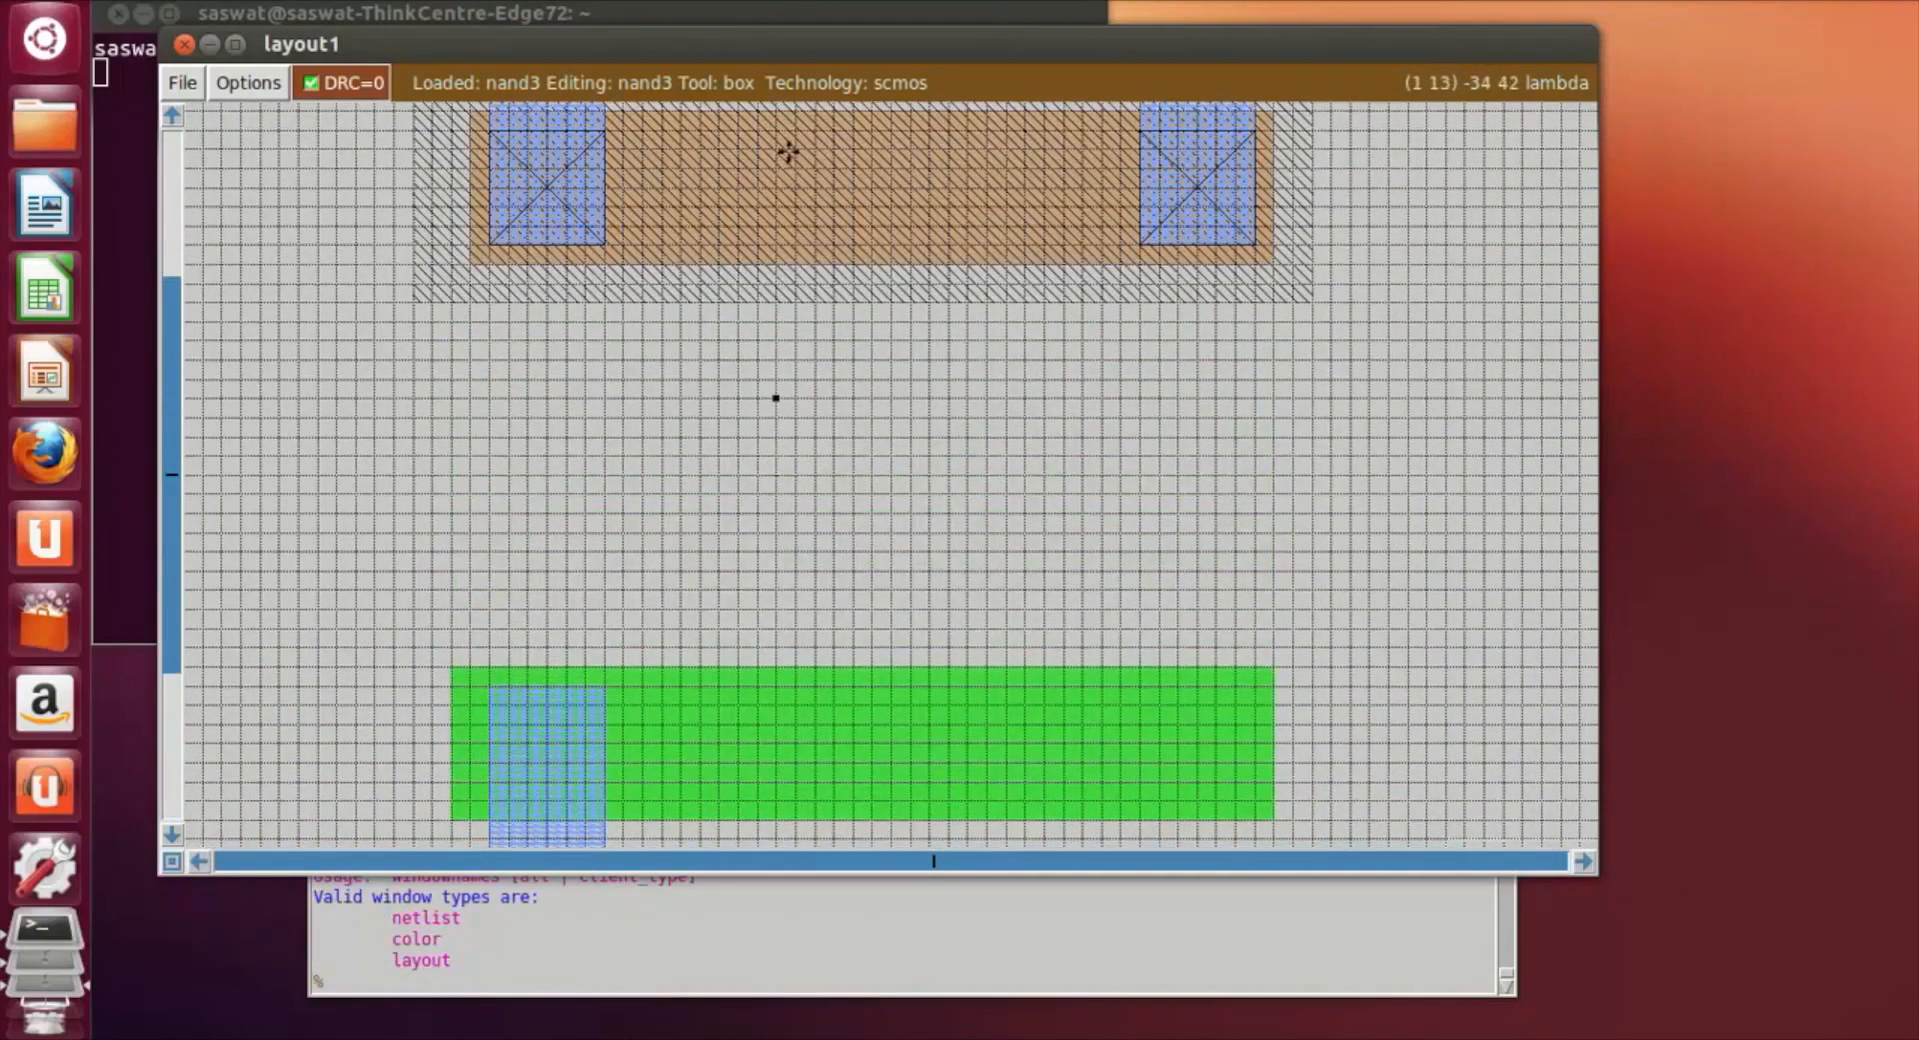
Paint an m1 patch about 7 by 6 lambda over the middle of the pdiff, between the two pdc contacts.
click(797, 148)
click(778, 150)
right_click(870, 240)
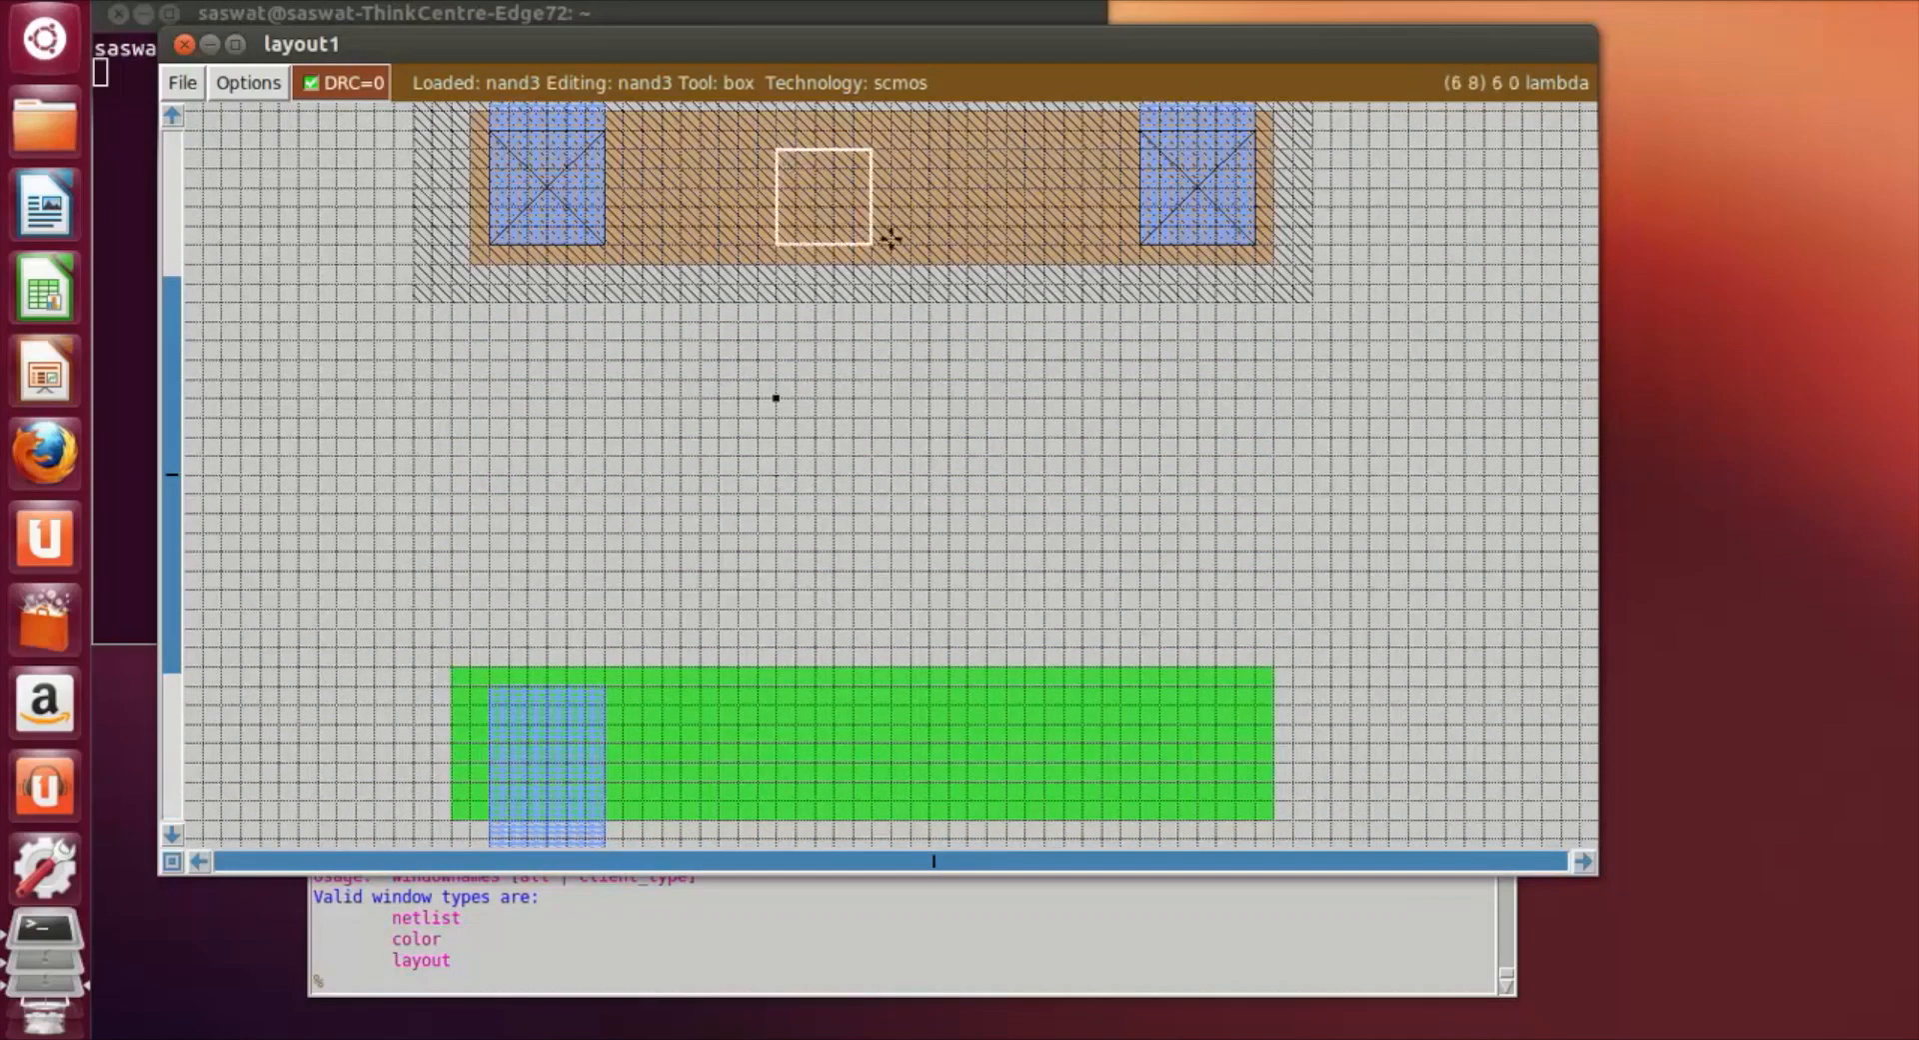
click(802, 134)
click(891, 226)
right_click(928, 244)
right_click(917, 184)
right_click(910, 149)
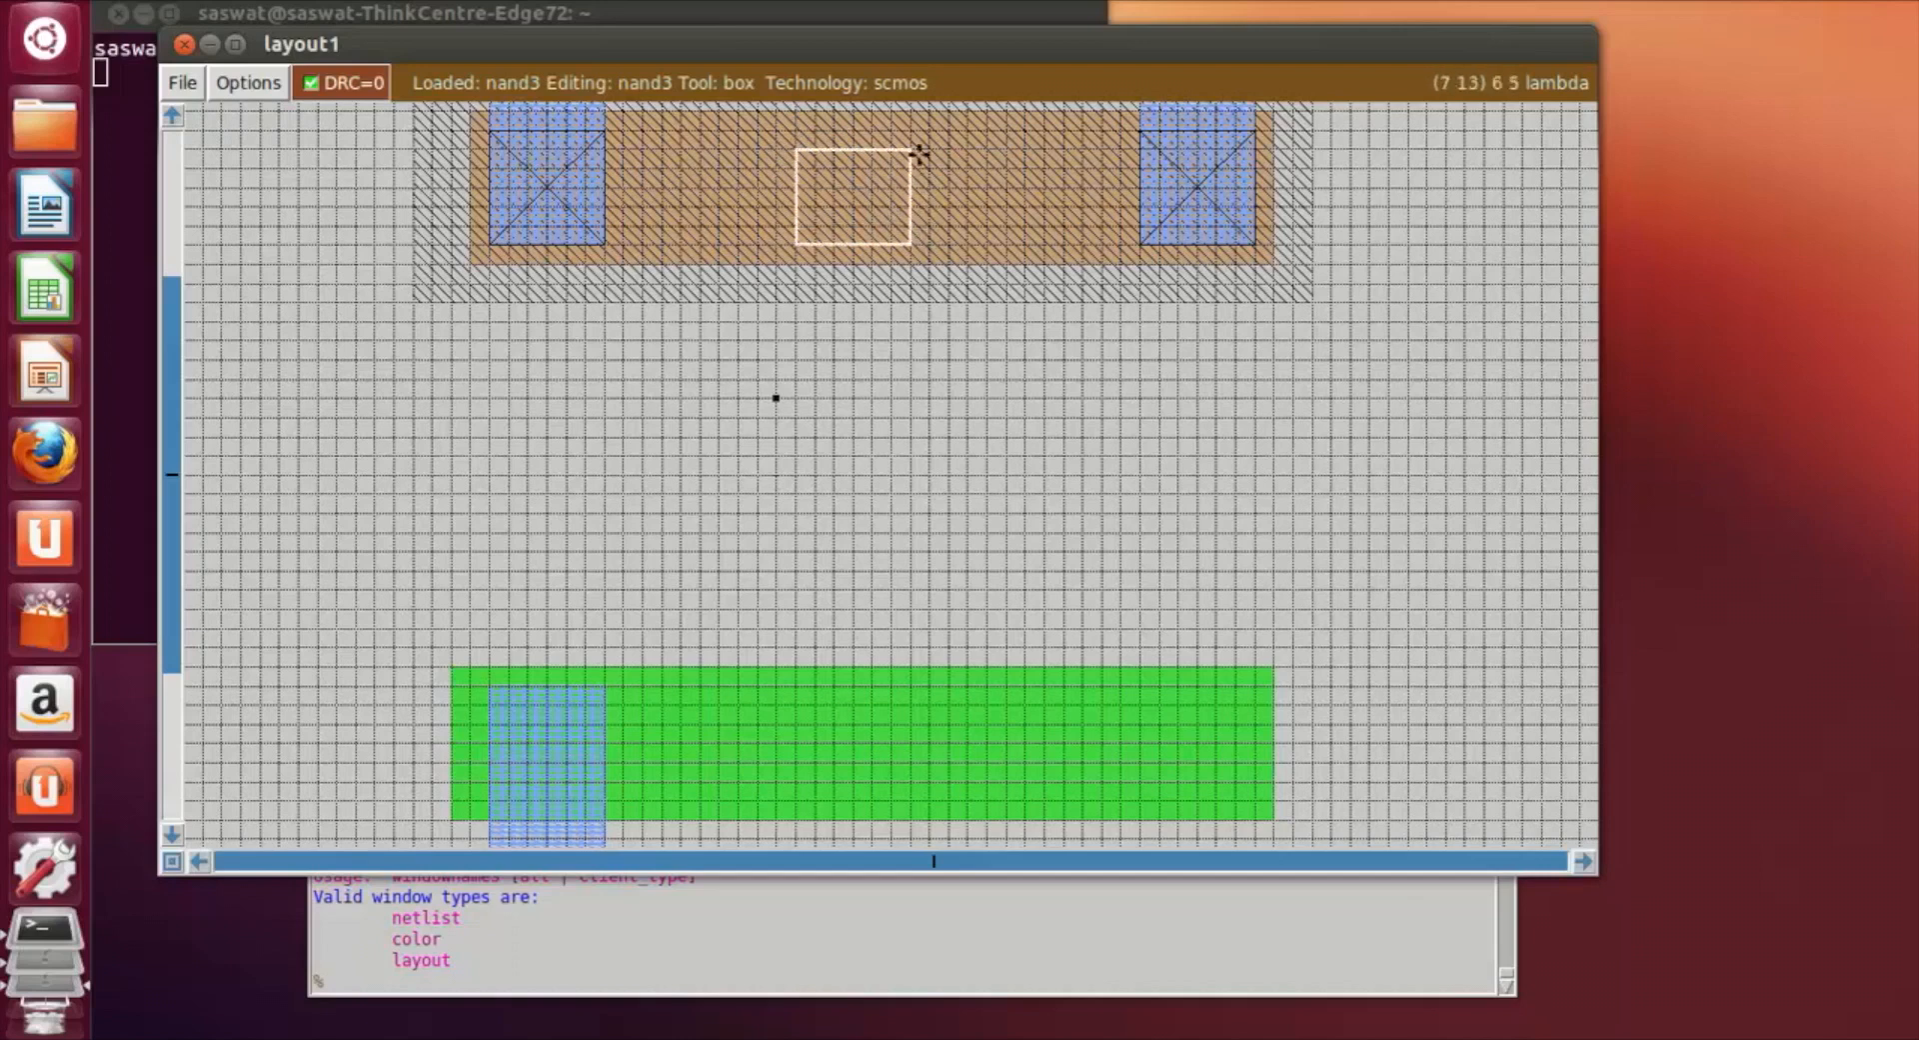
right_click(949, 147)
right_click(929, 131)
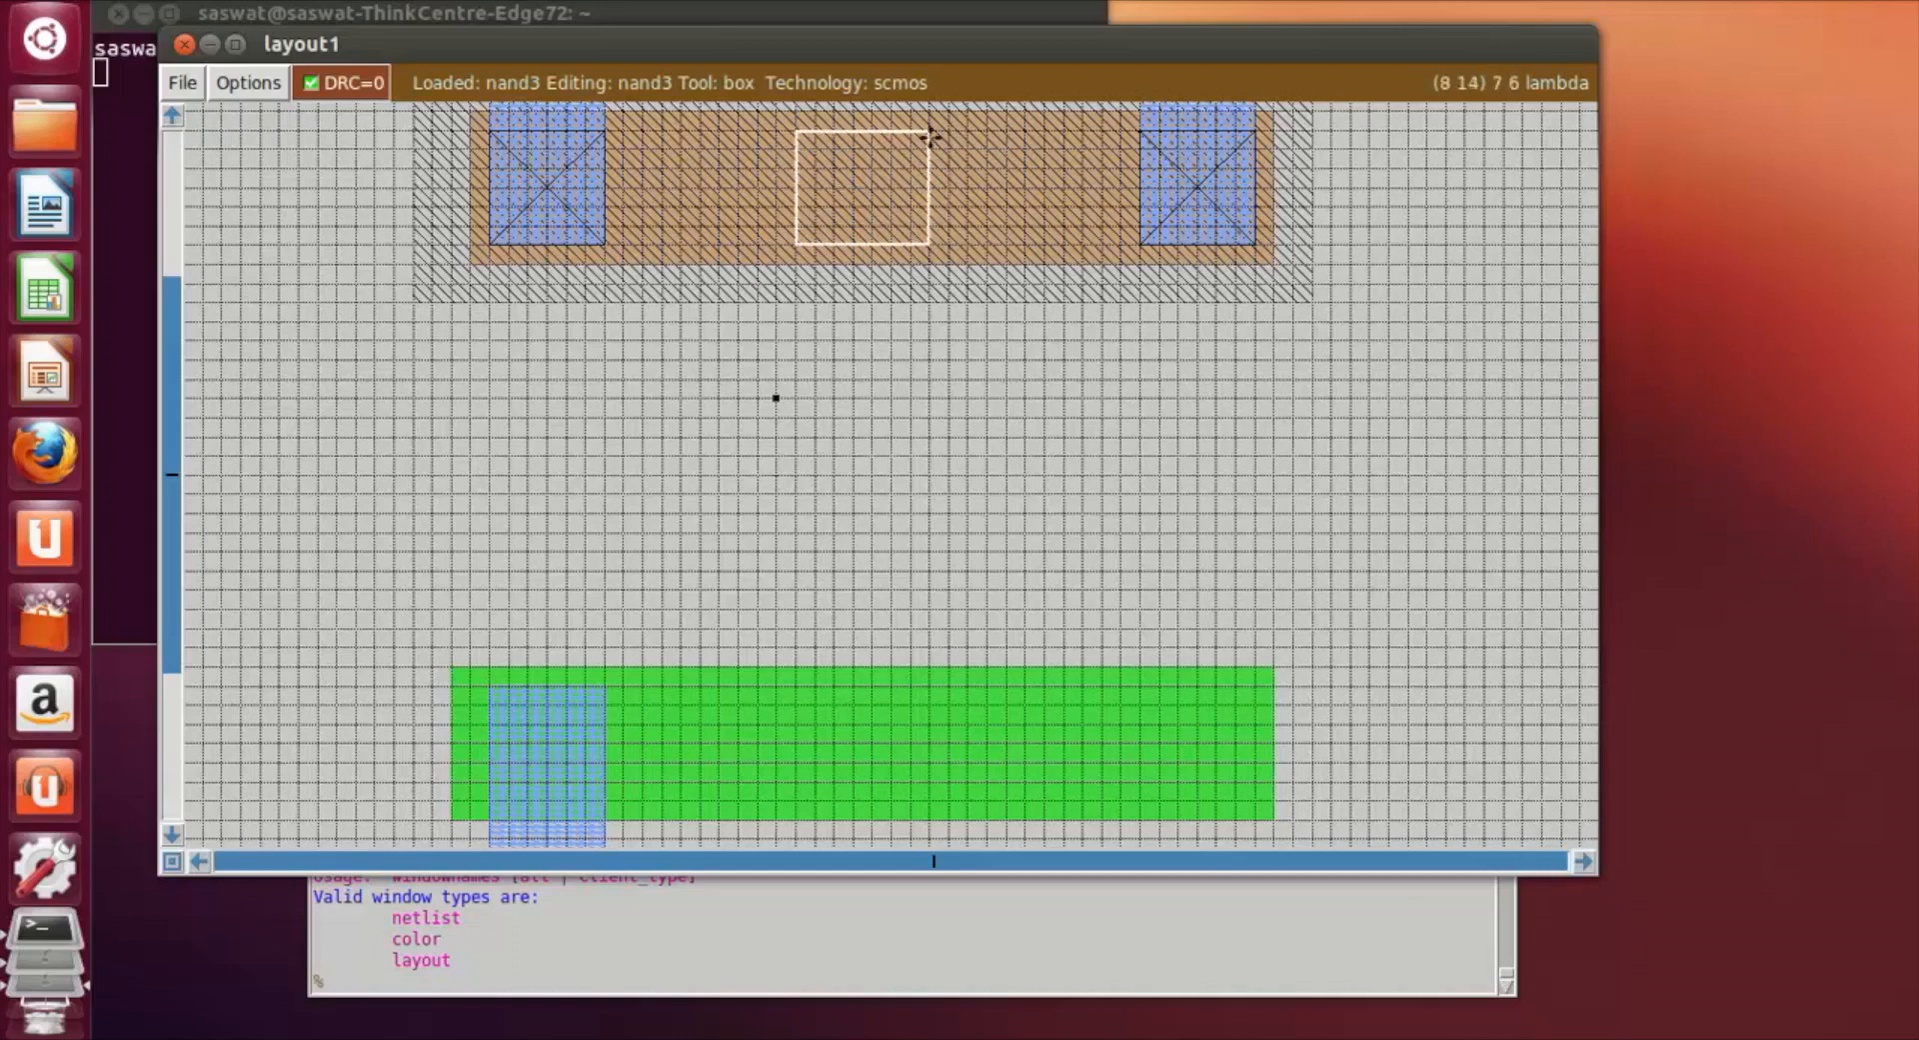
click(551, 972)
text(paint m2)
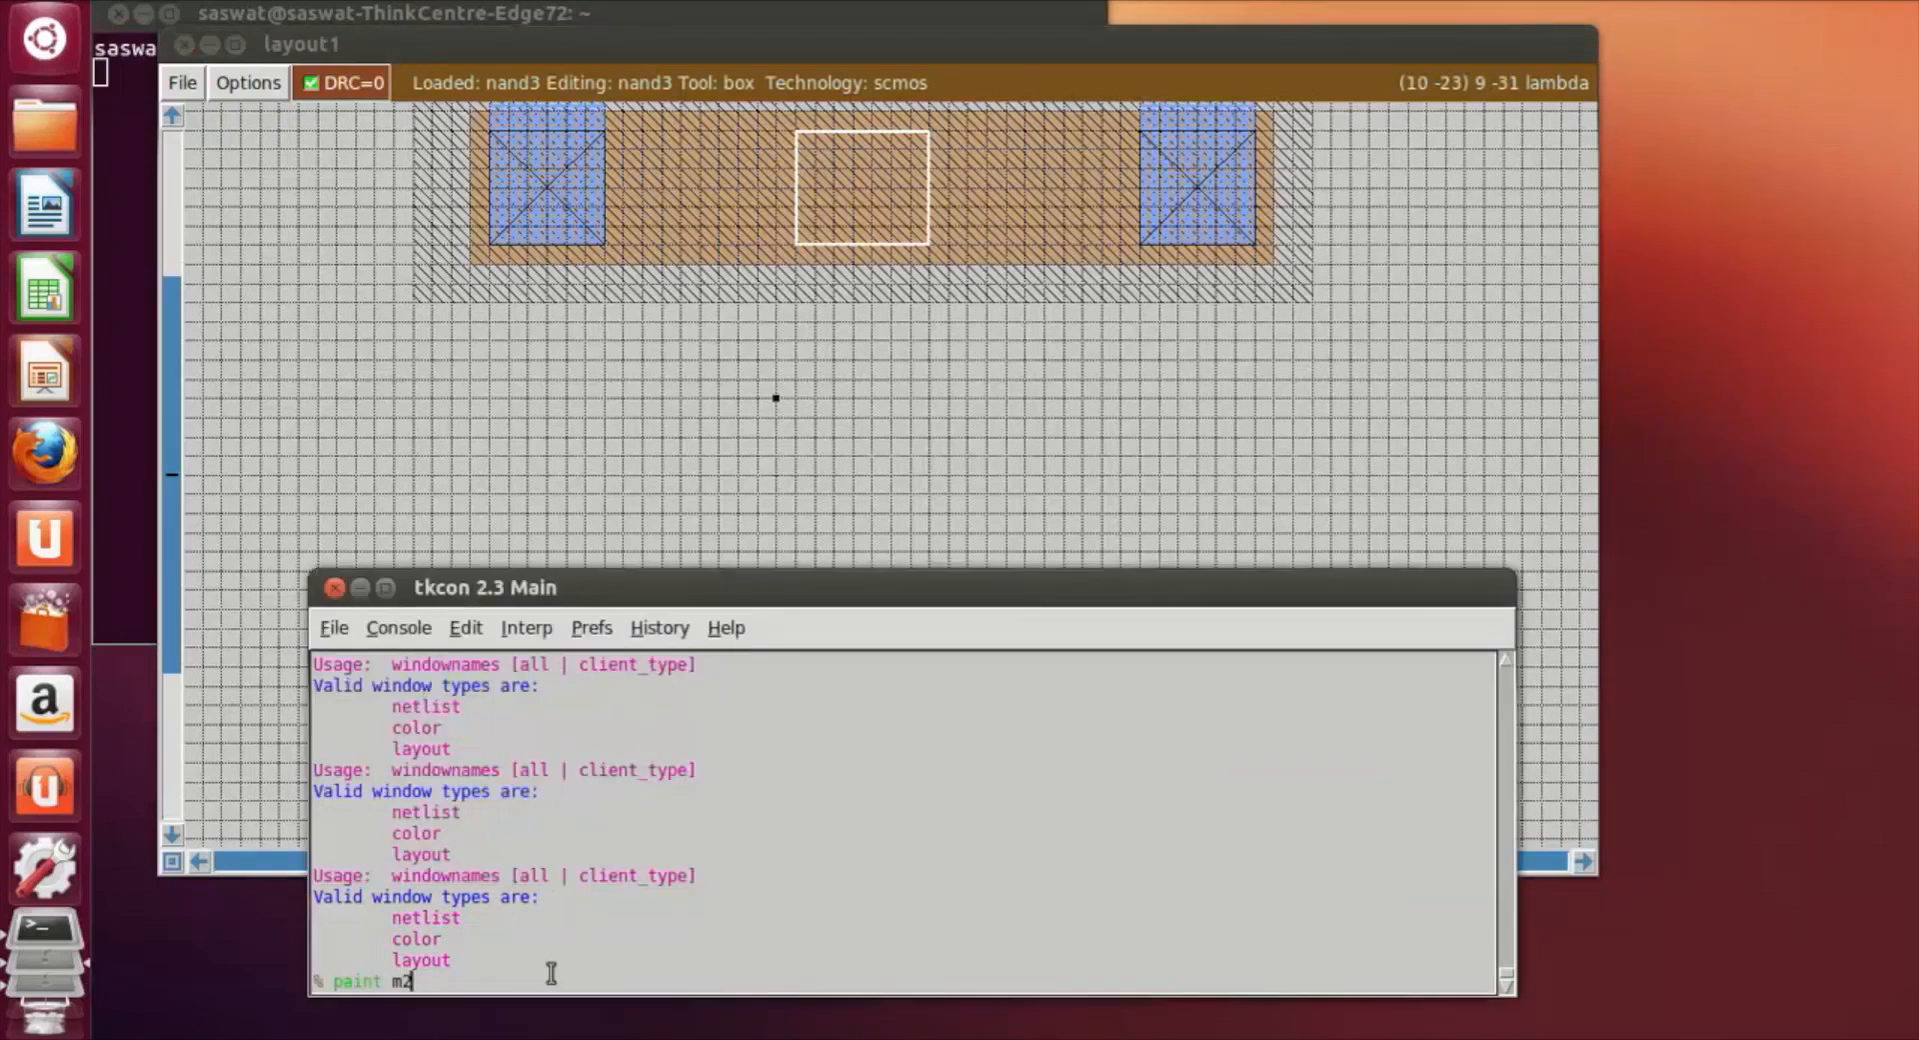
key(BackSpace)
text(1)
key(Return)
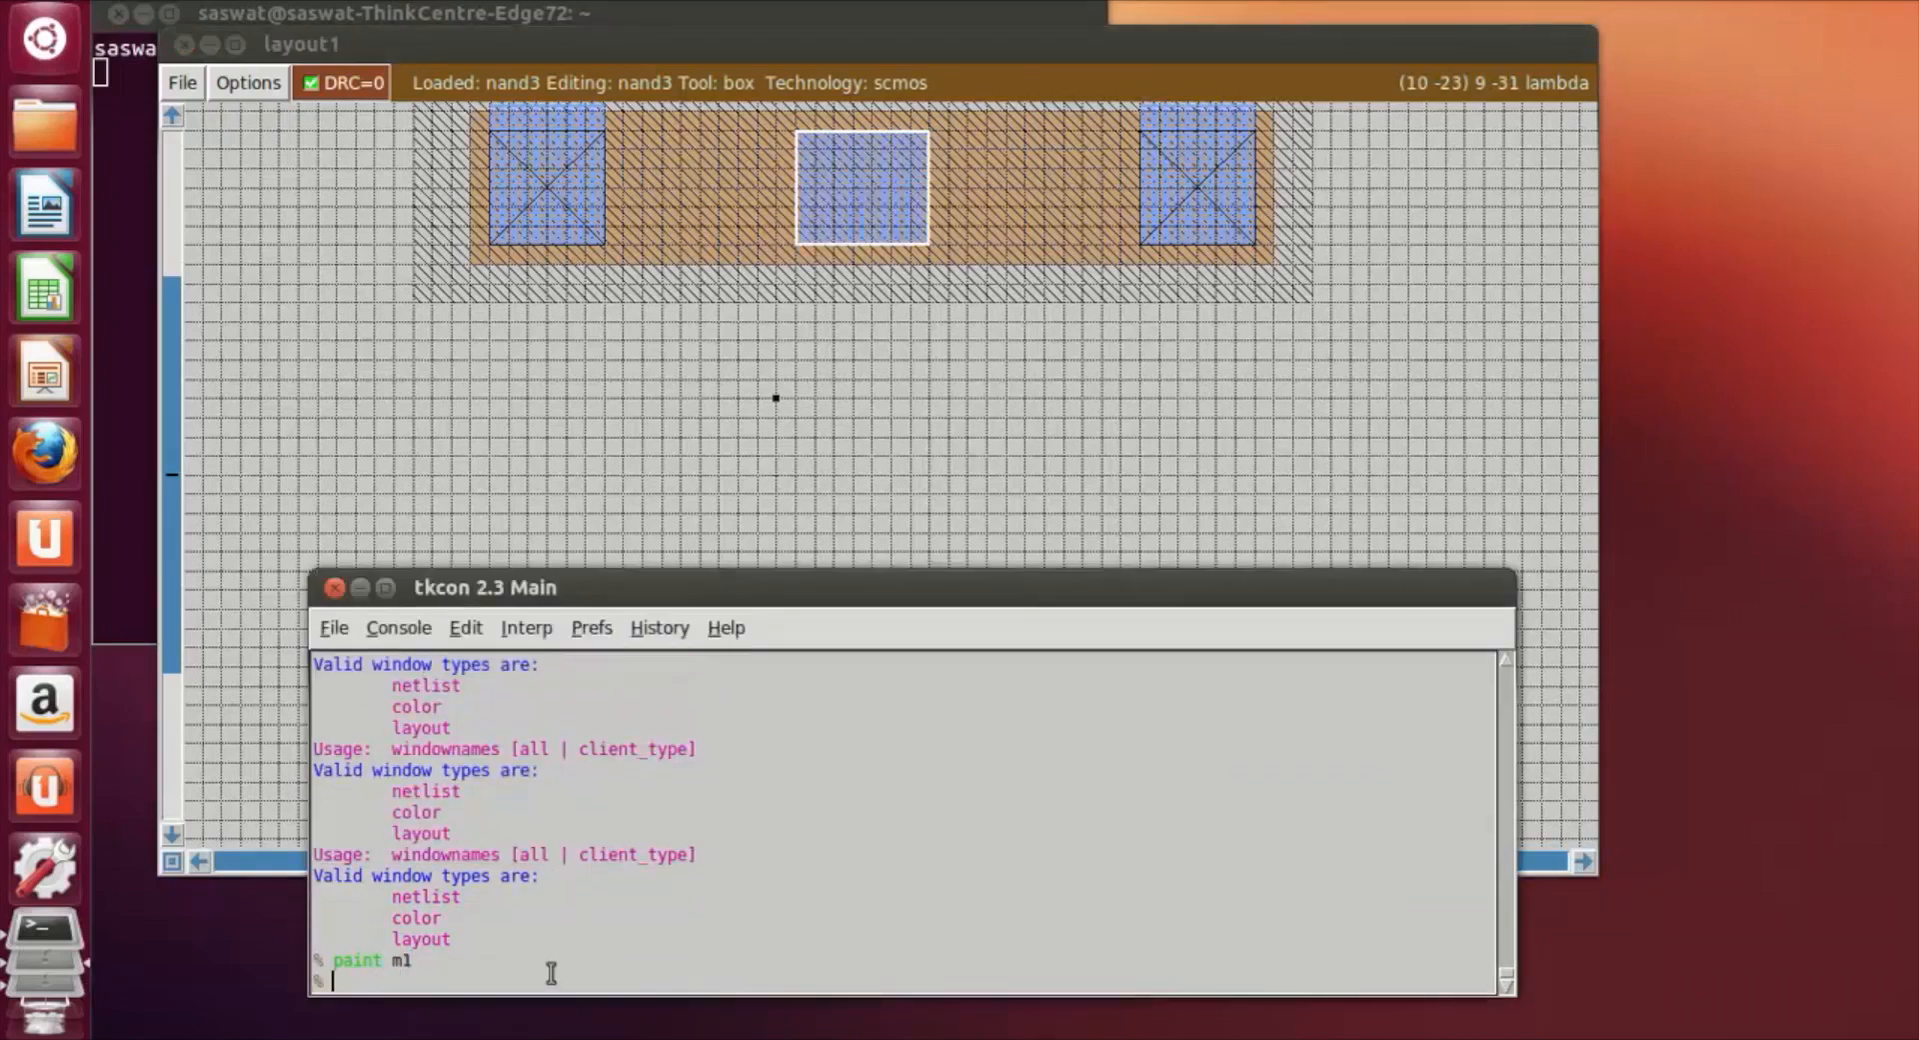
Extend the m1 patch over the middle of the pdiff downward with an m1 strip about 7 by 14 lambda.
click(894, 362)
click(802, 244)
right_click(942, 495)
right_click(928, 570)
click(815, 244)
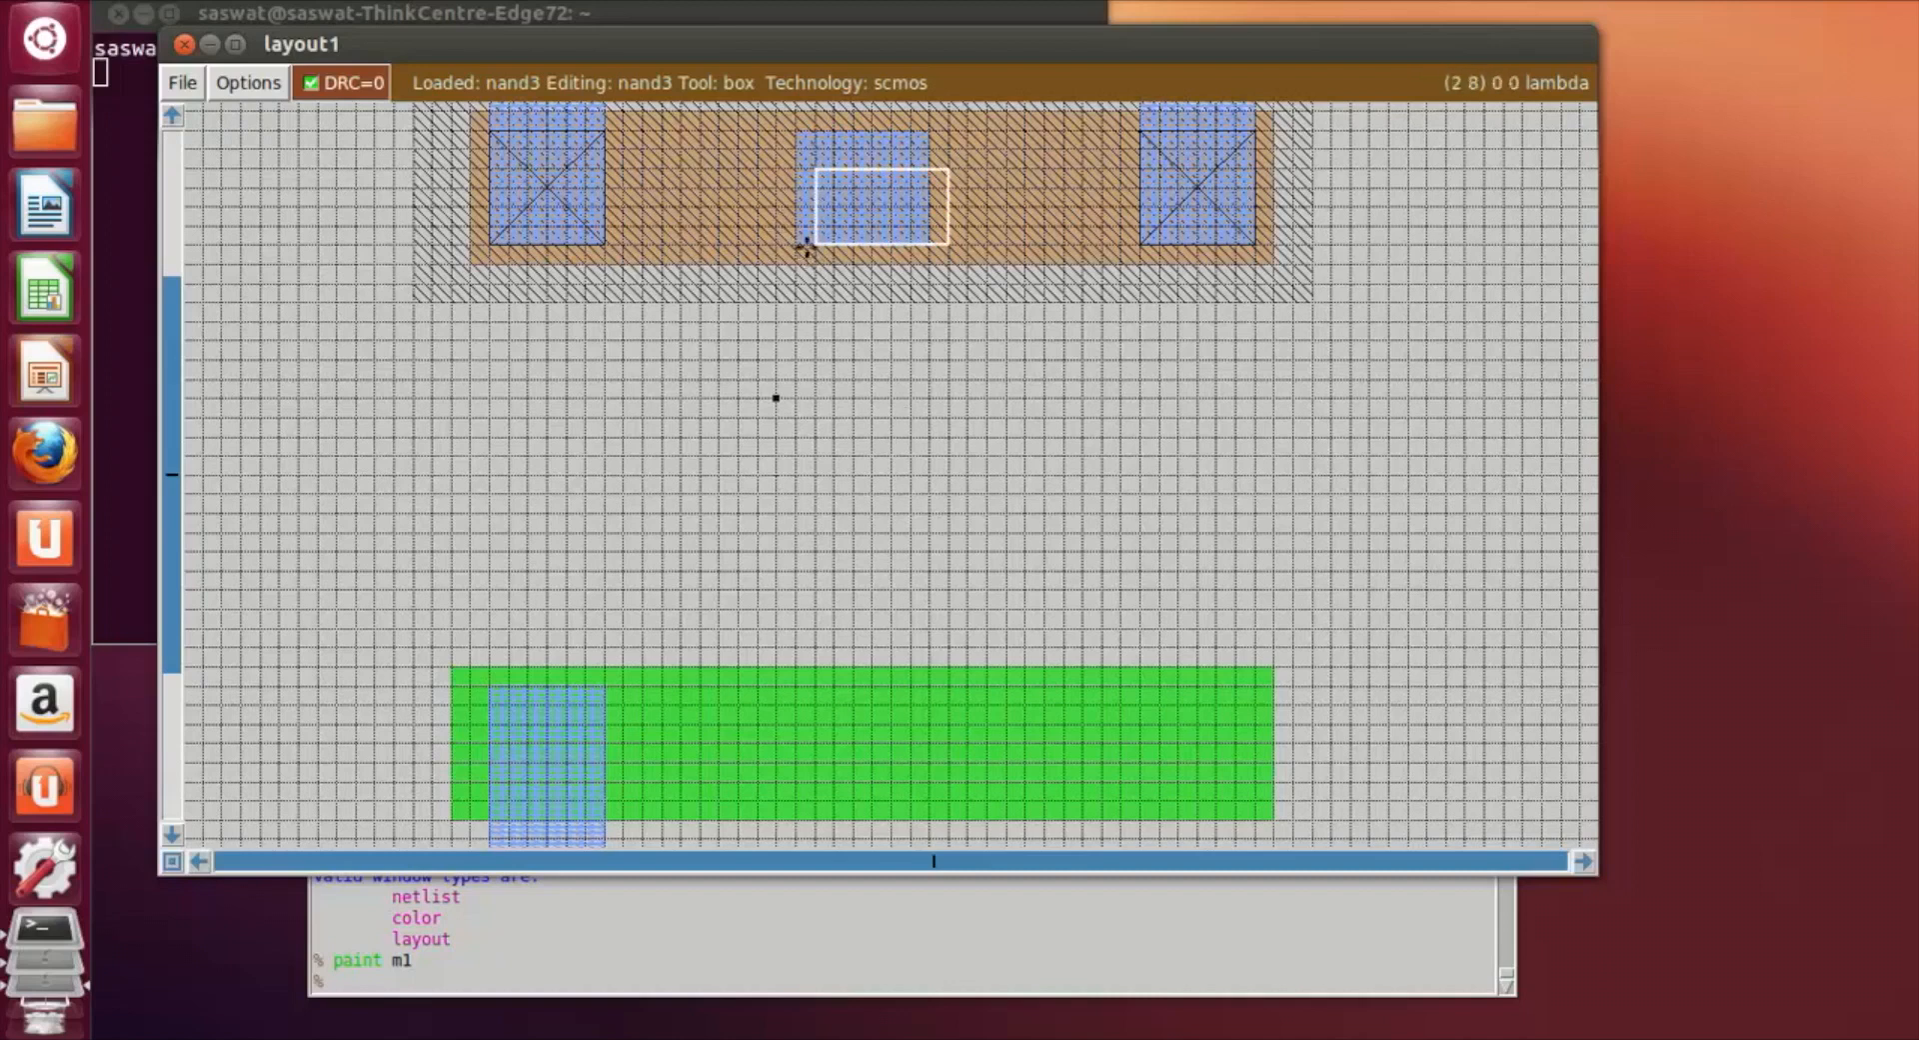
click(799, 244)
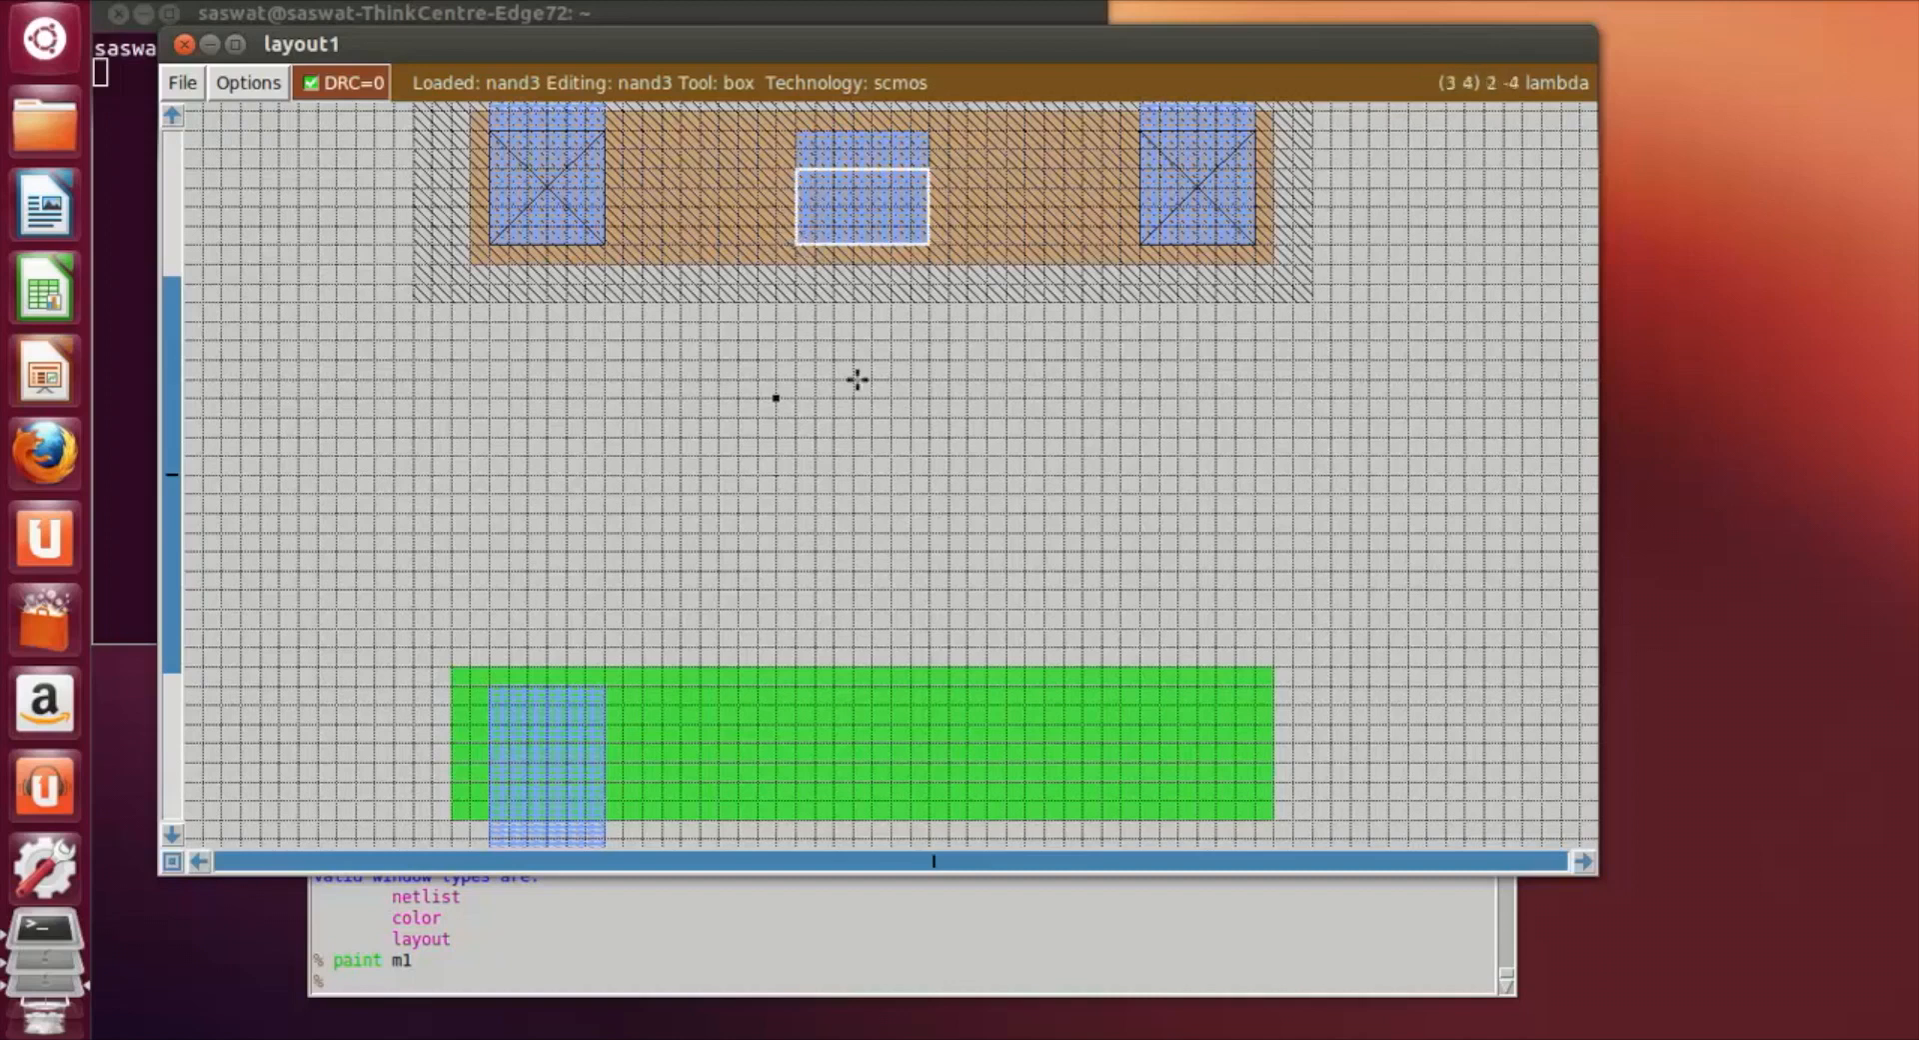
right_click(894, 477)
click(939, 487)
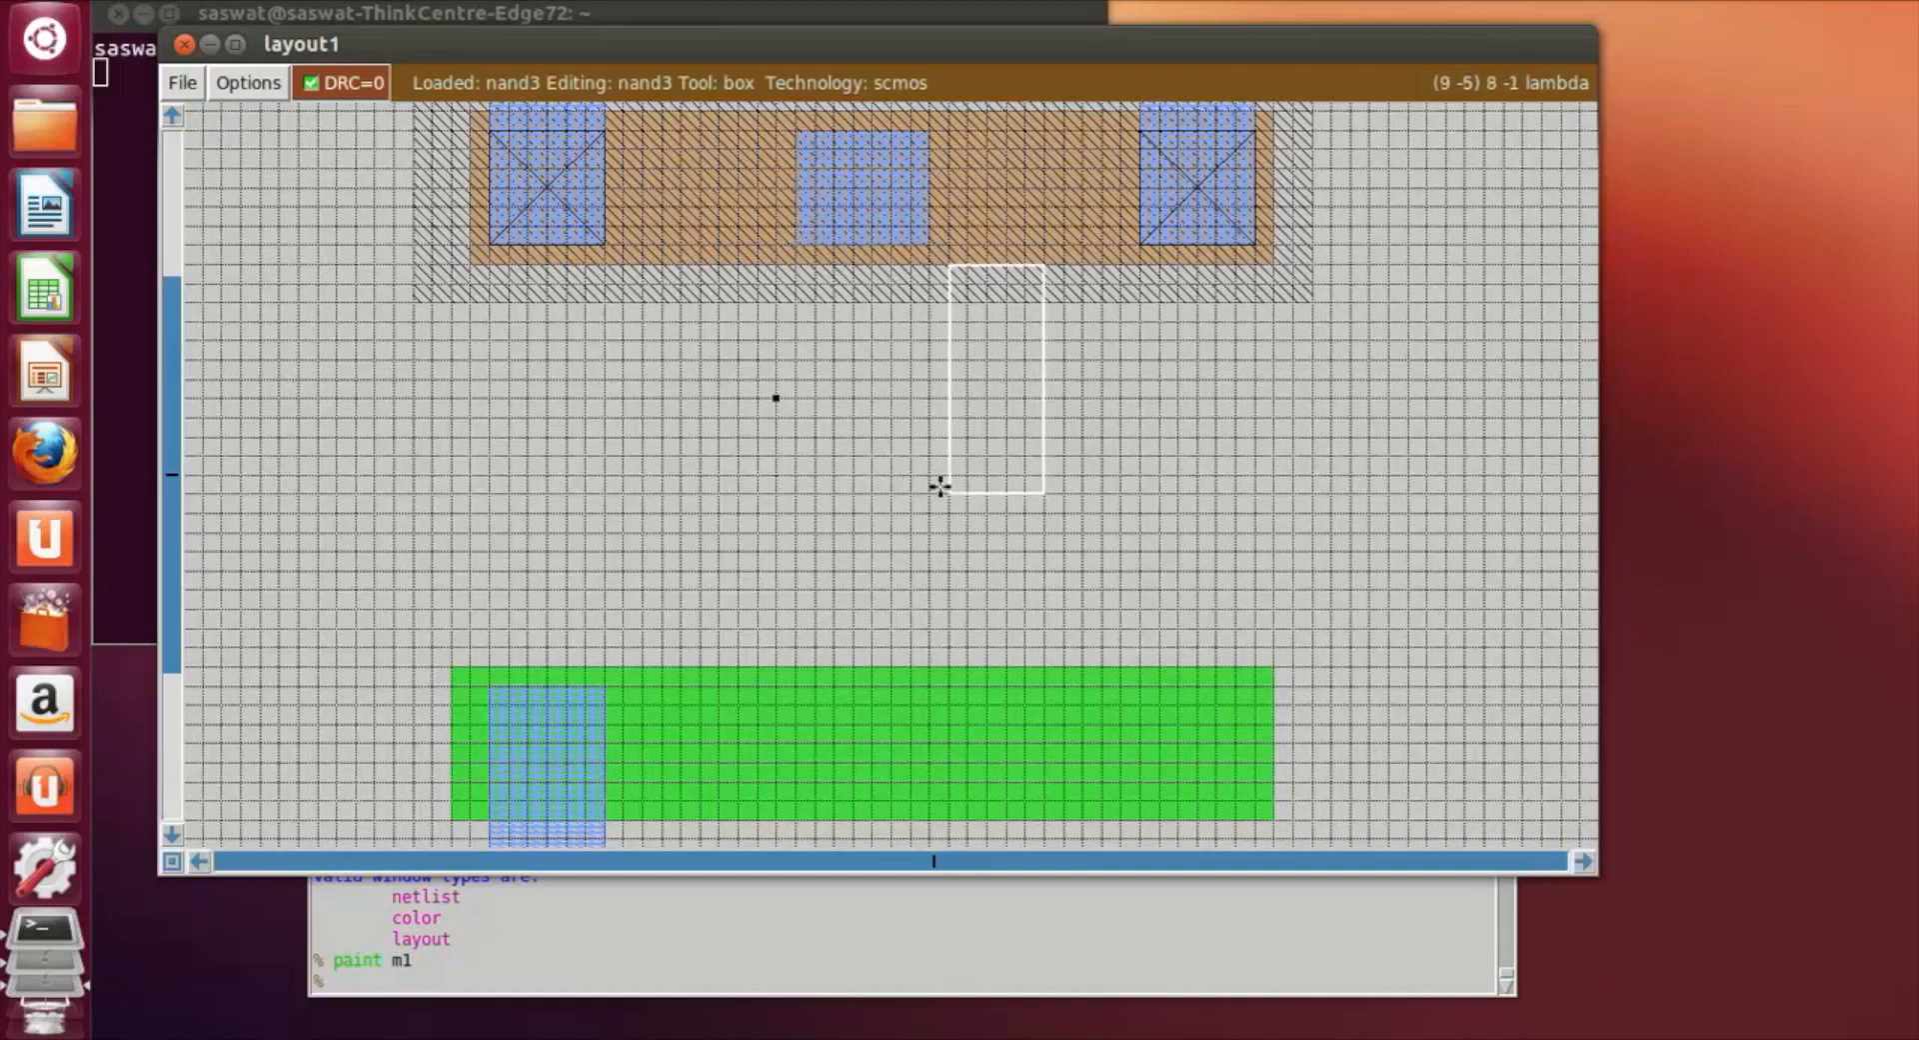
click(905, 468)
click(800, 246)
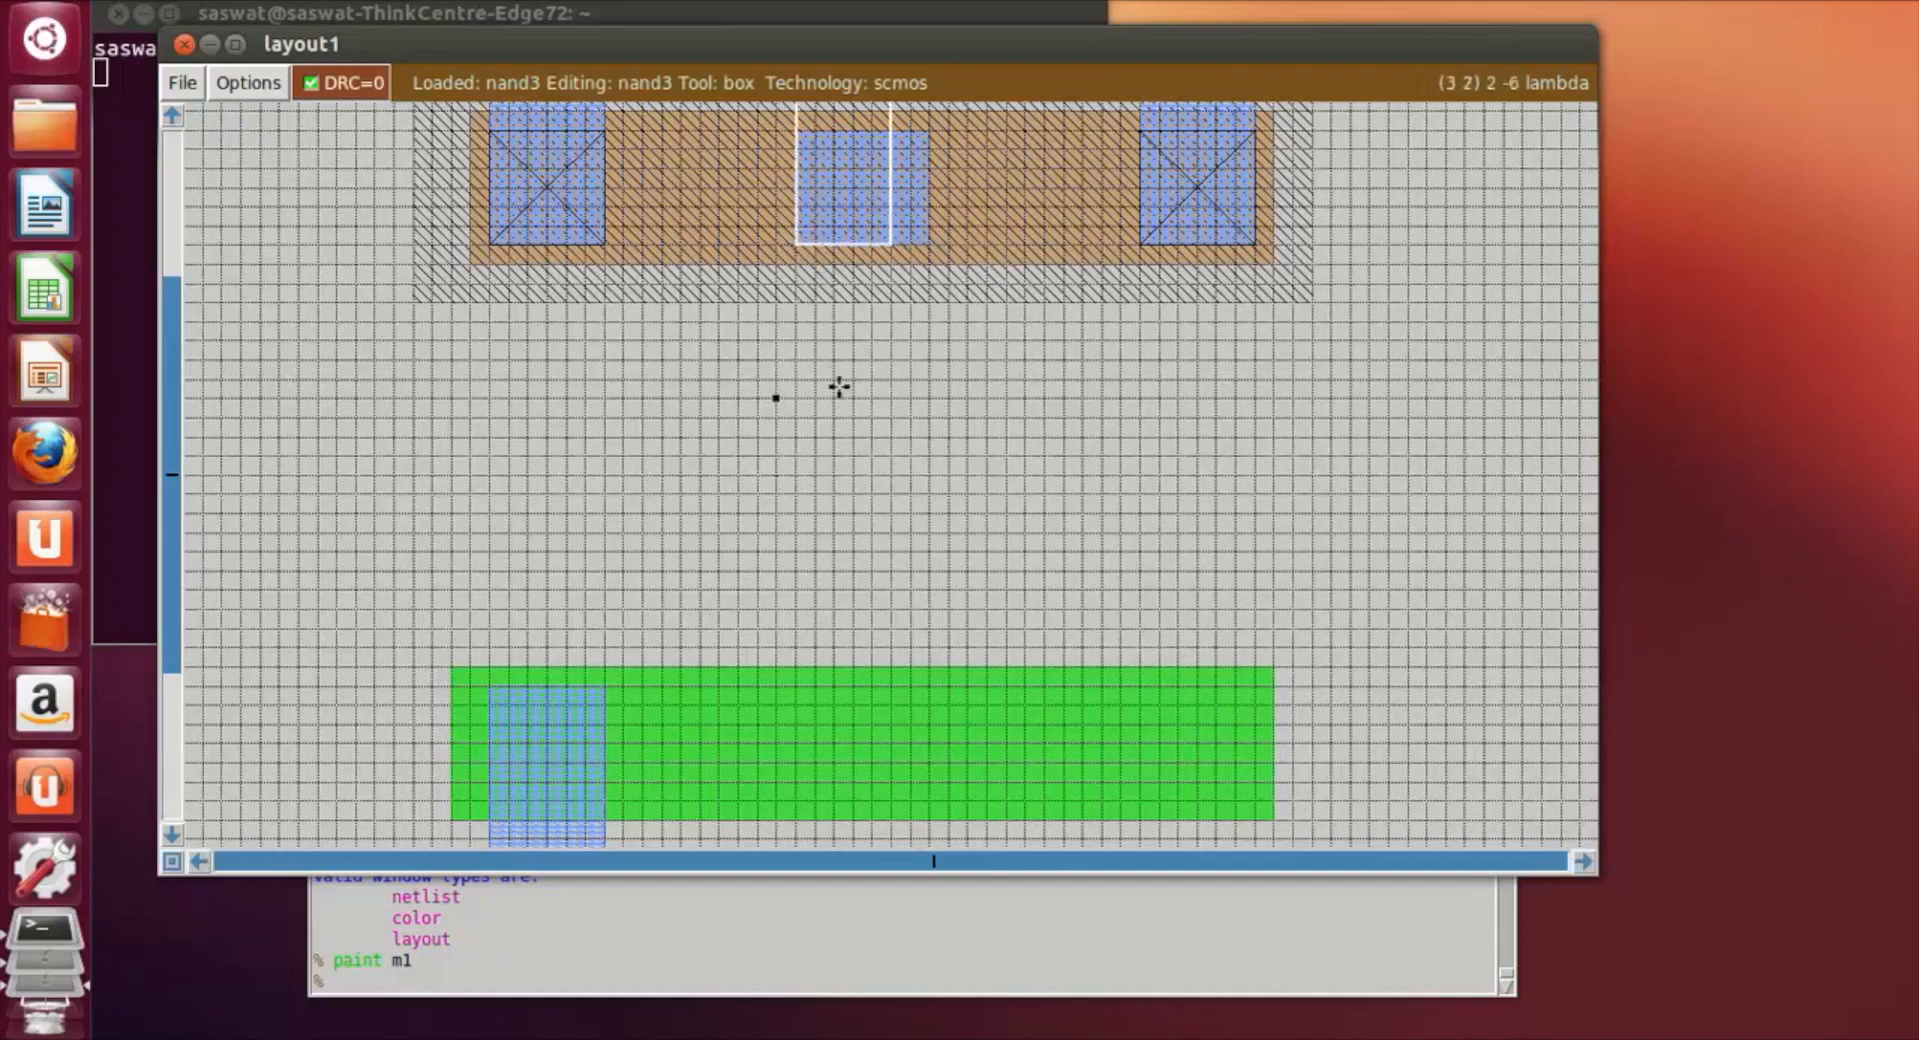
right_click(927, 514)
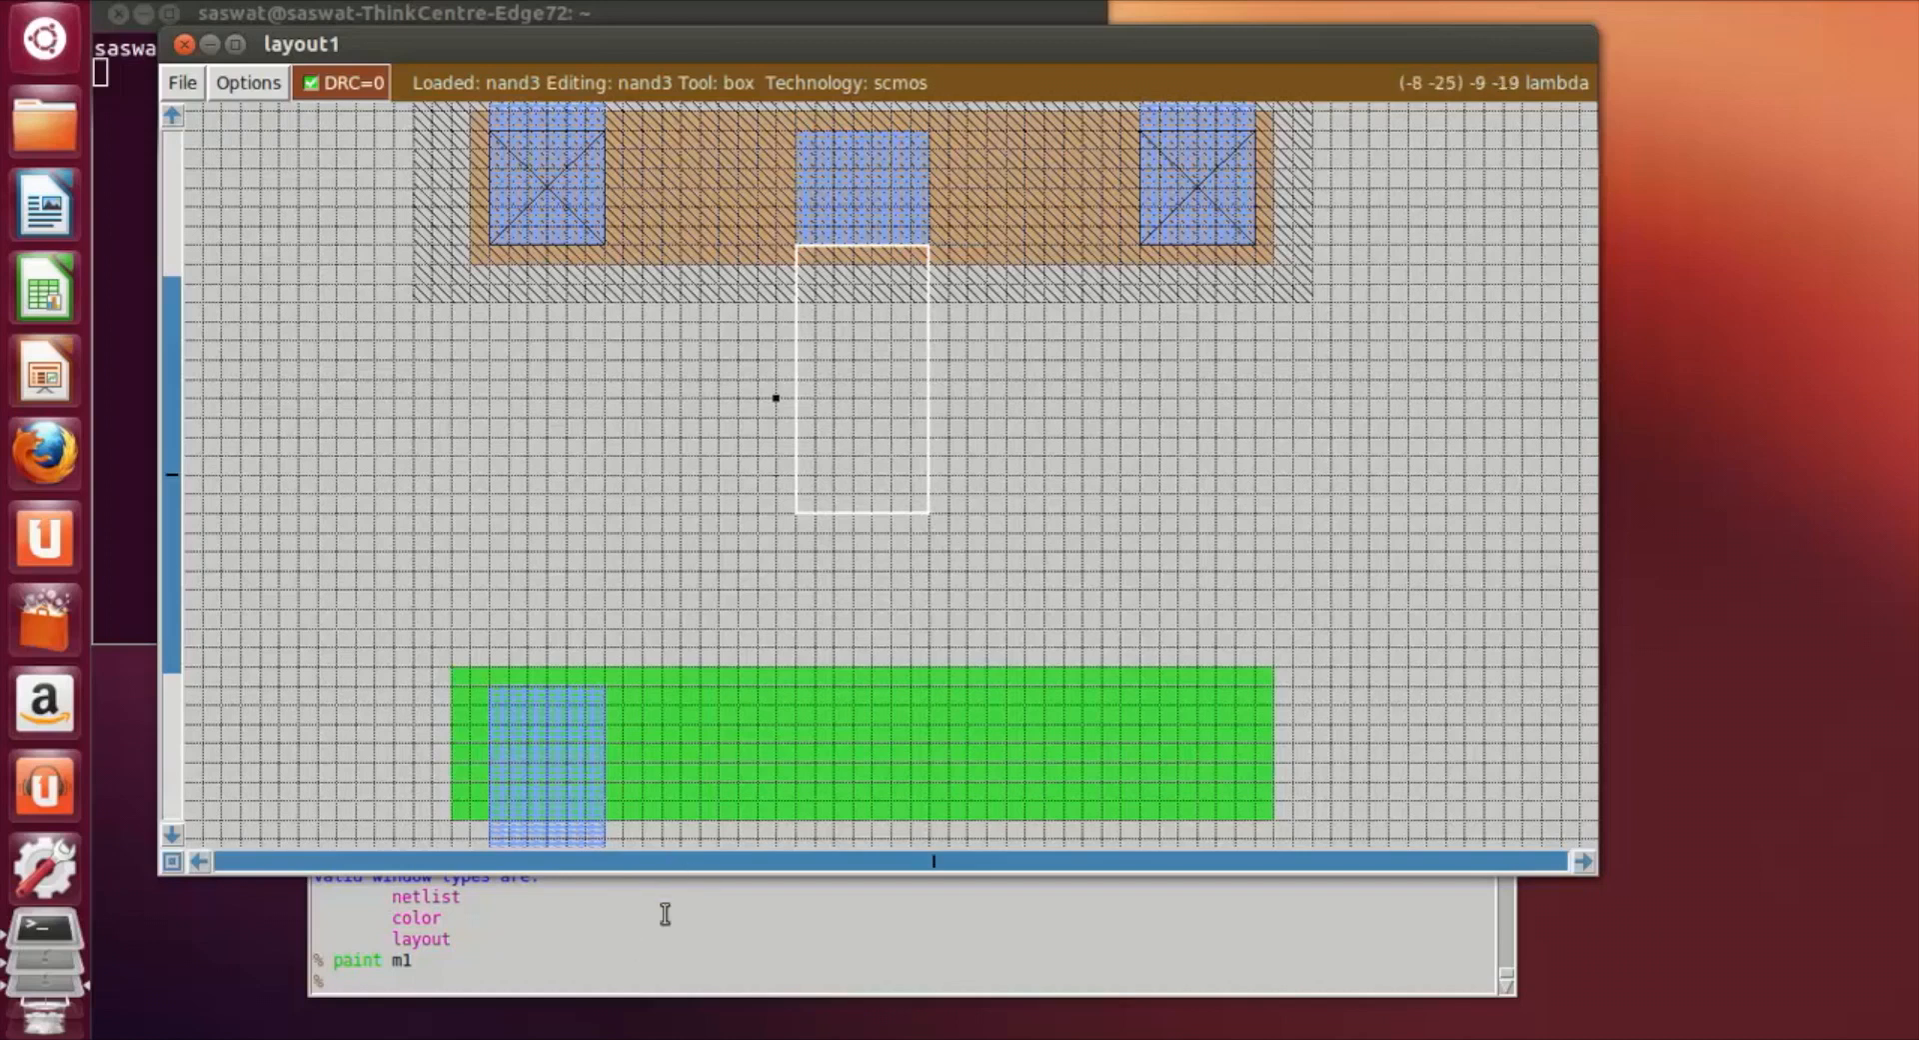
click(560, 959)
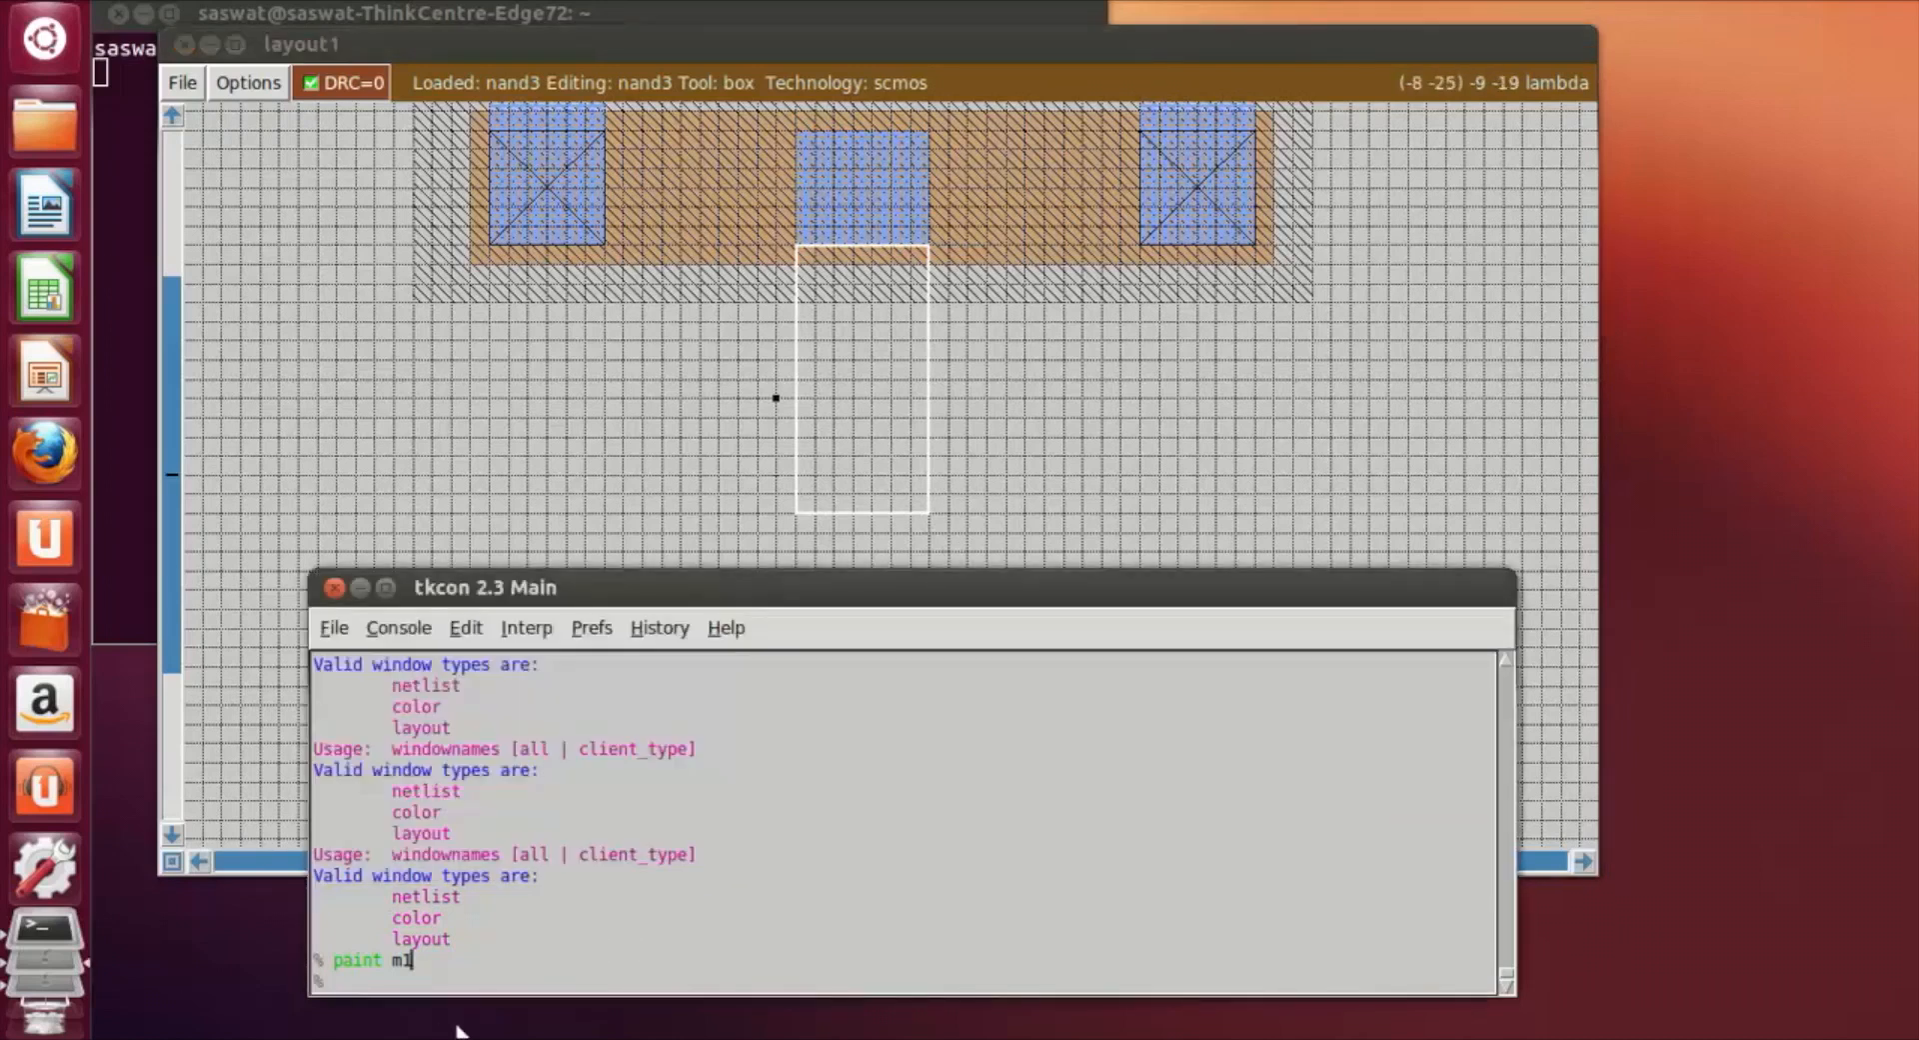
text(paint m1)
key(Return)
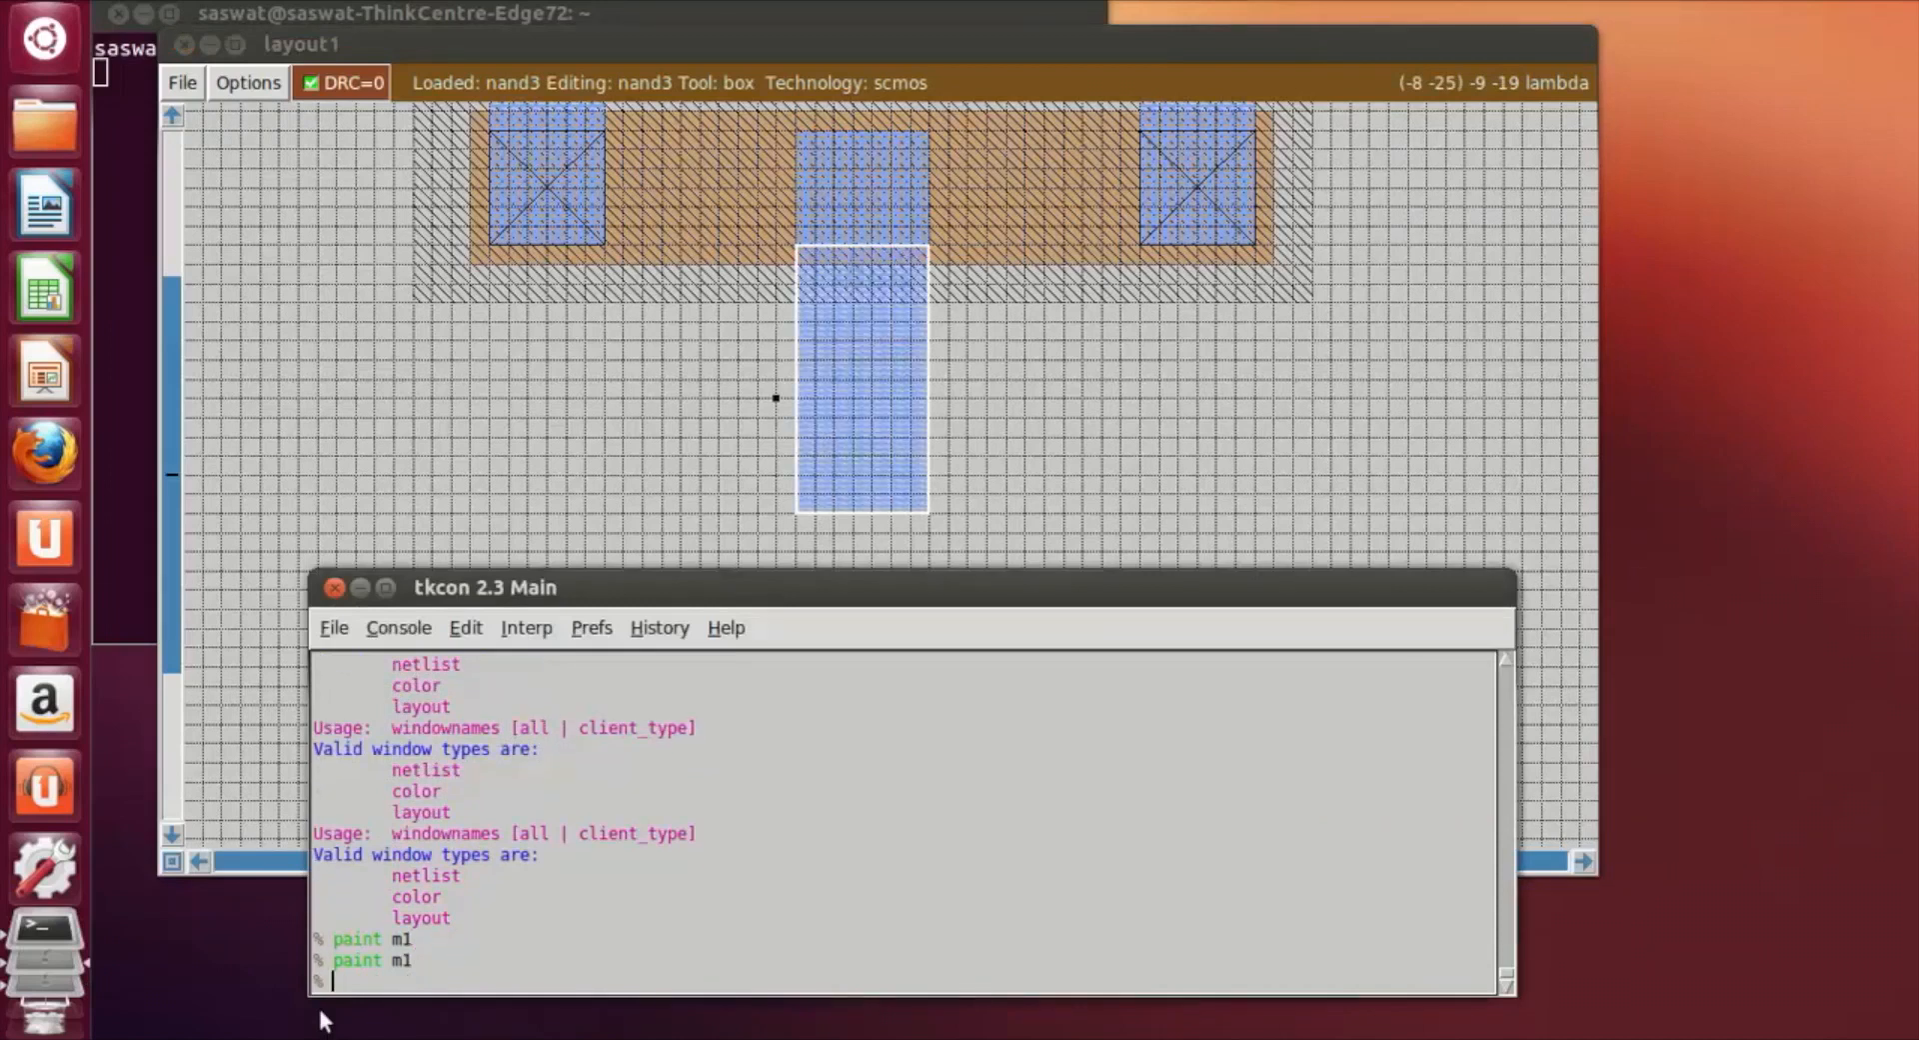
Move the cursor box beside the new vertical m1 strip and rotate it clockwise by 90 degrees.
click(1236, 432)
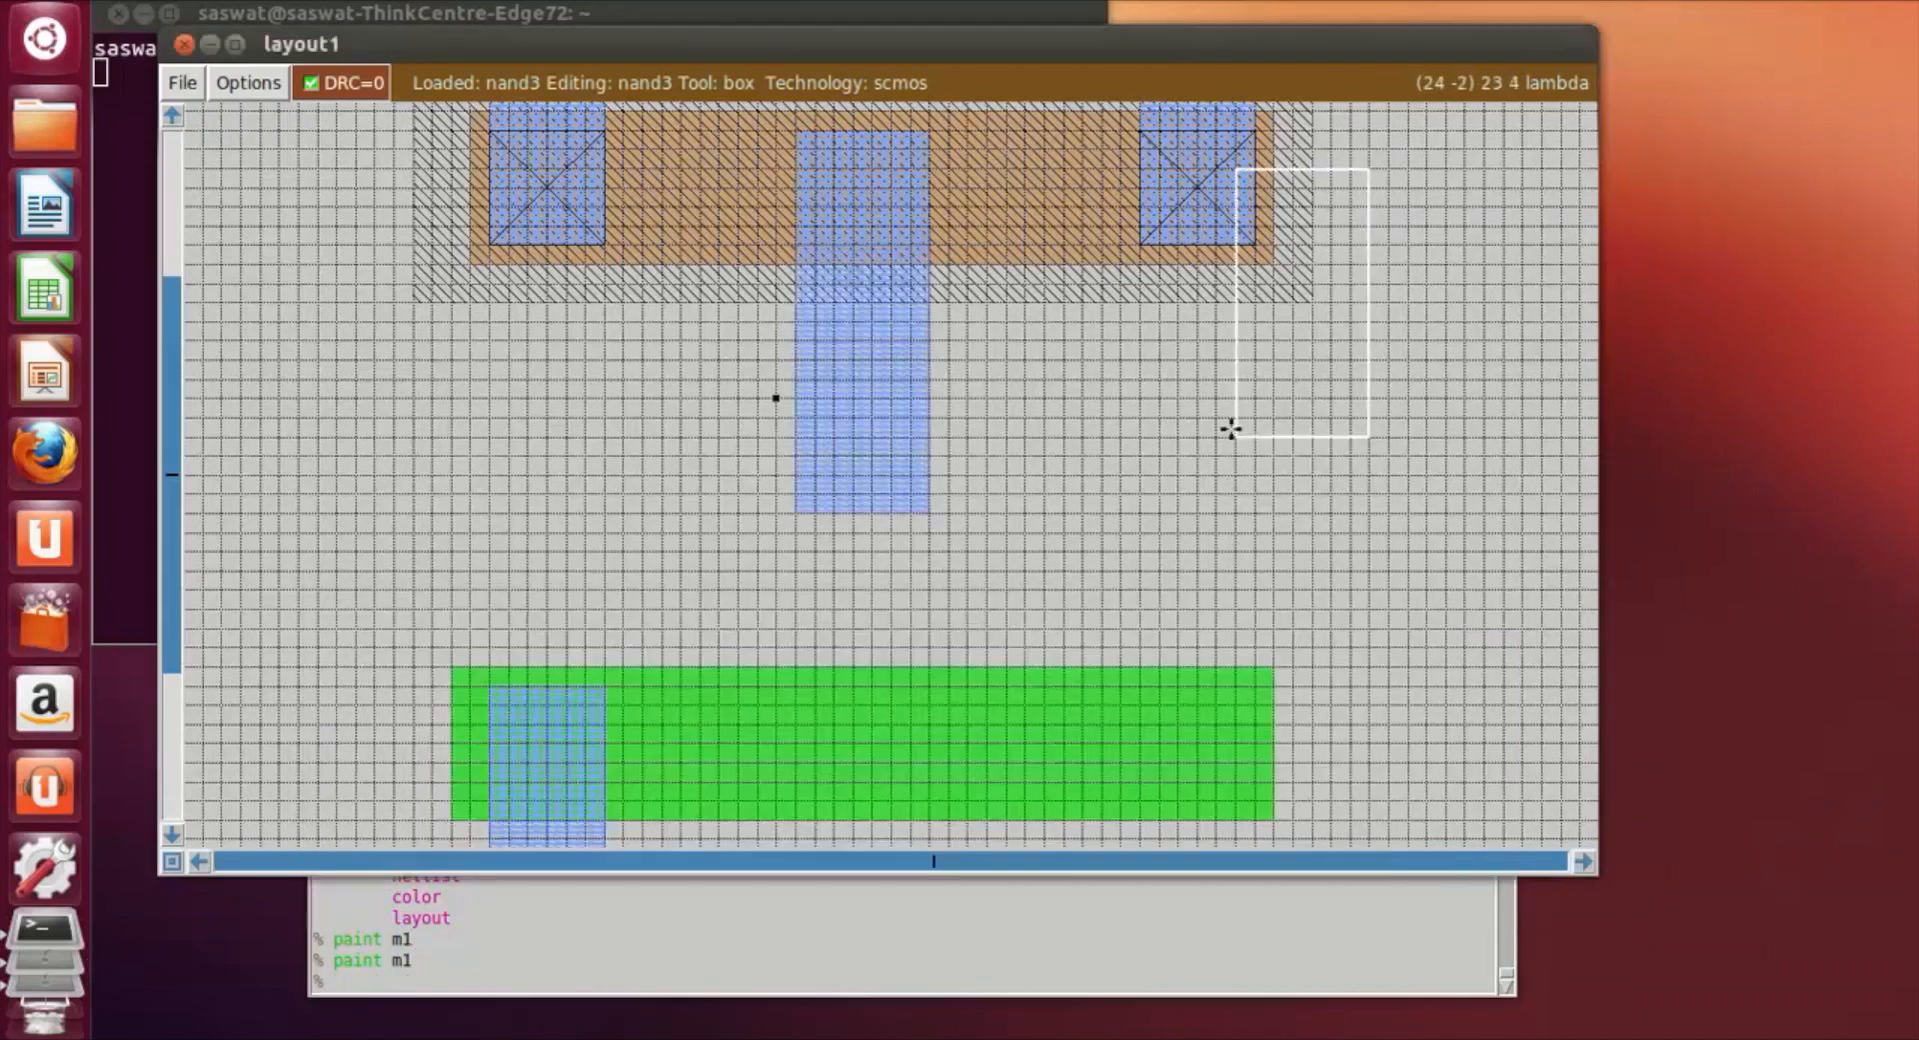
click(932, 412)
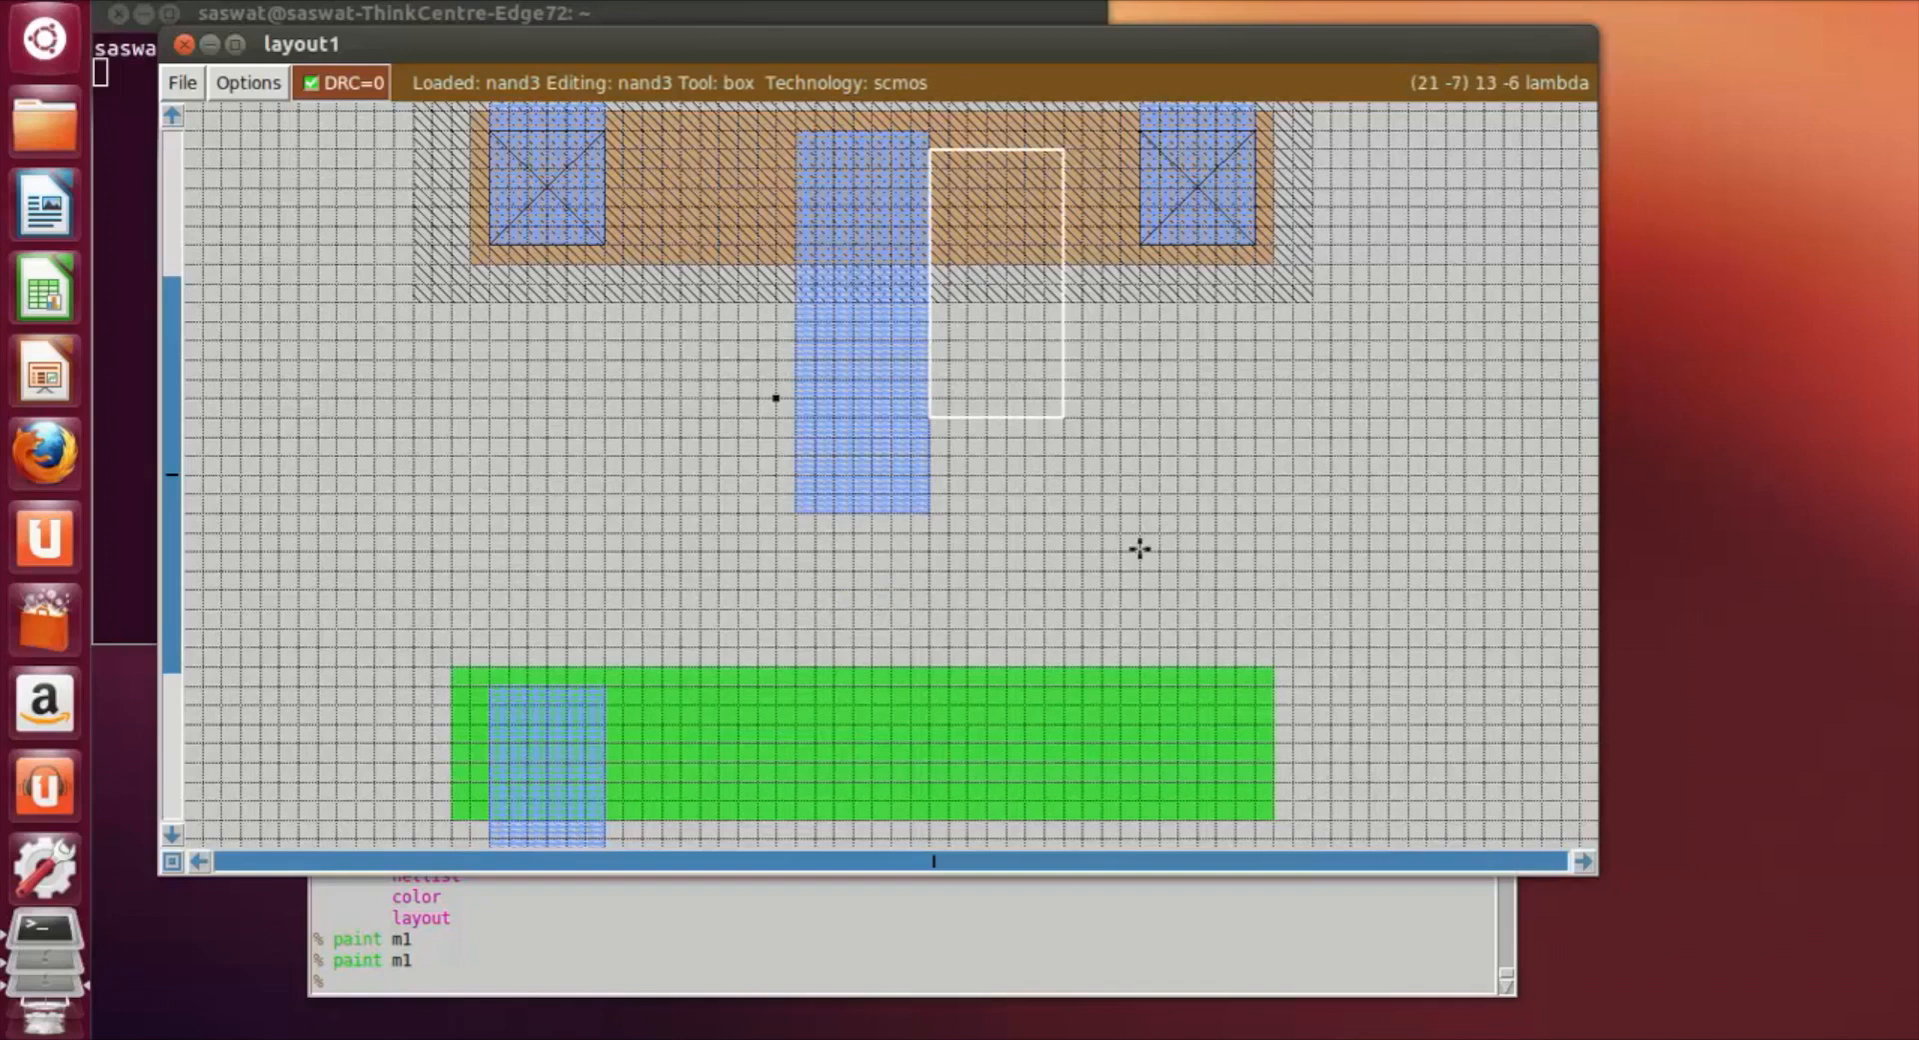
click(543, 985)
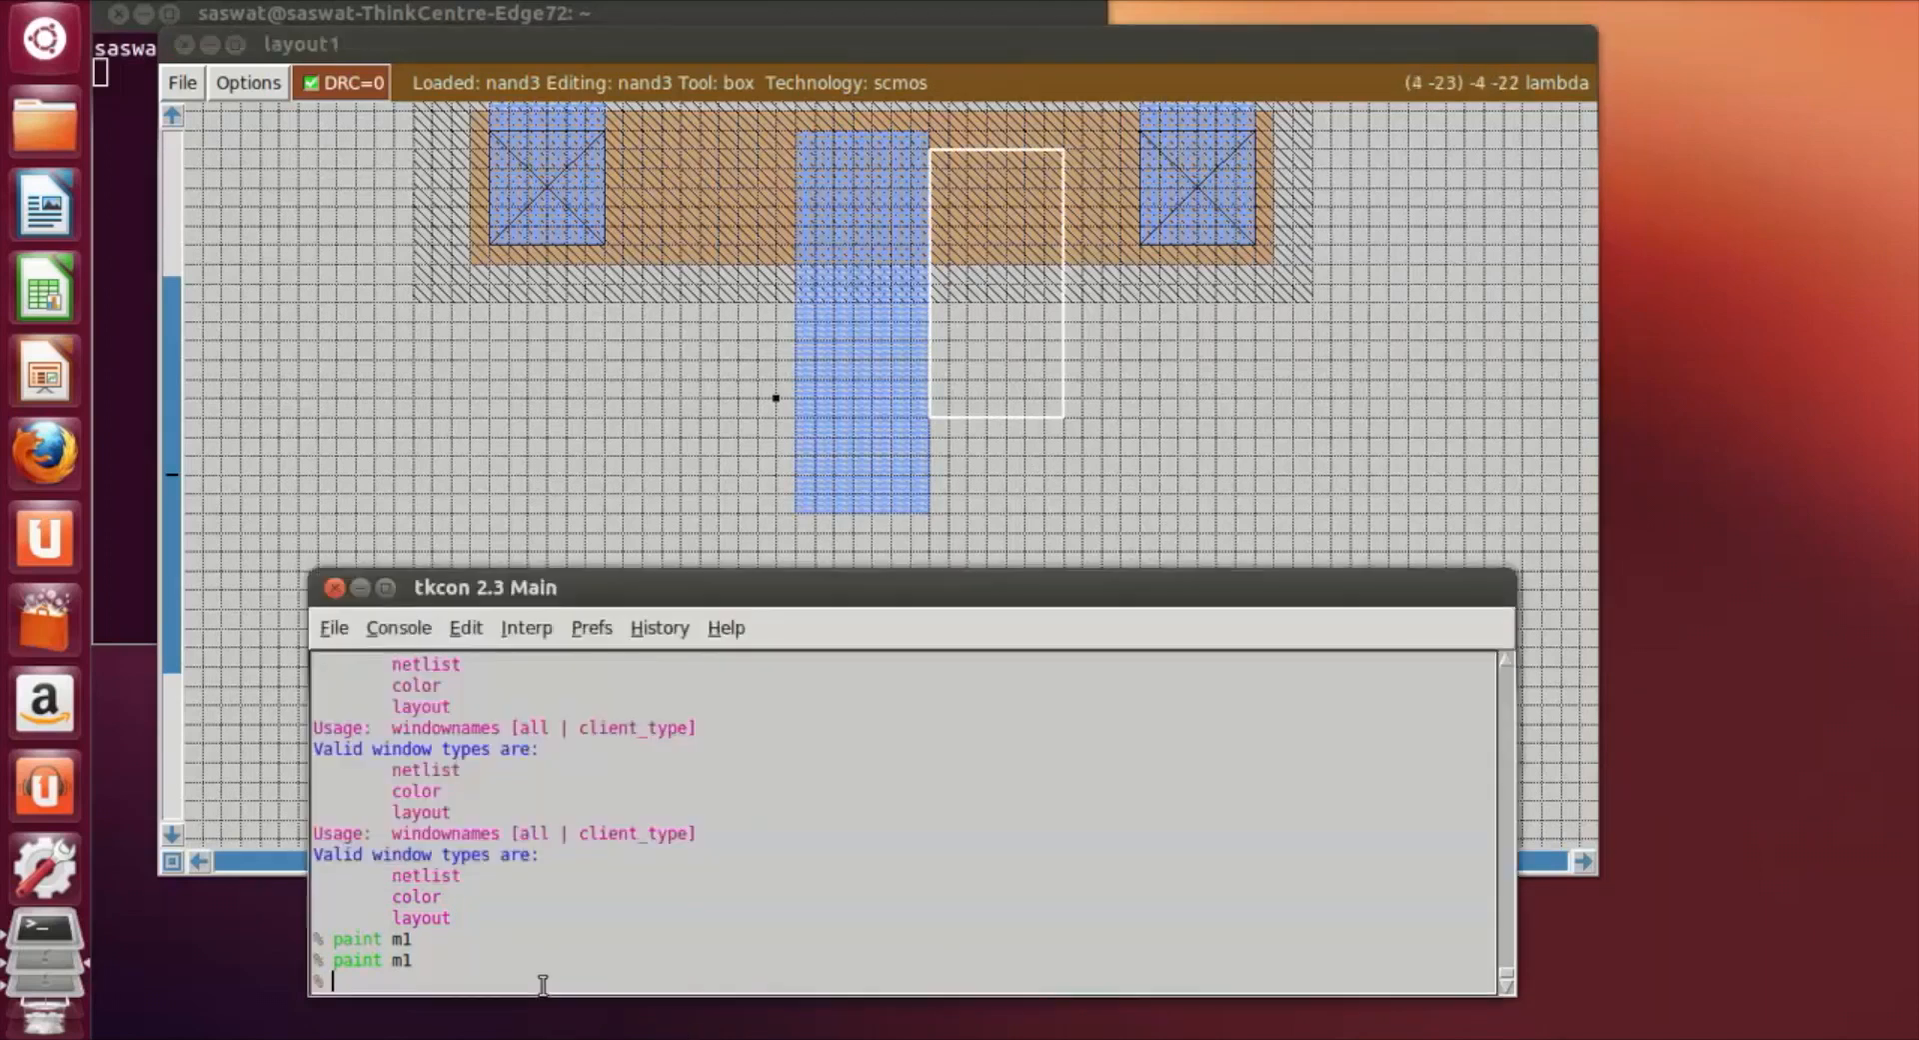
scroll(1445, 550, down, 2)
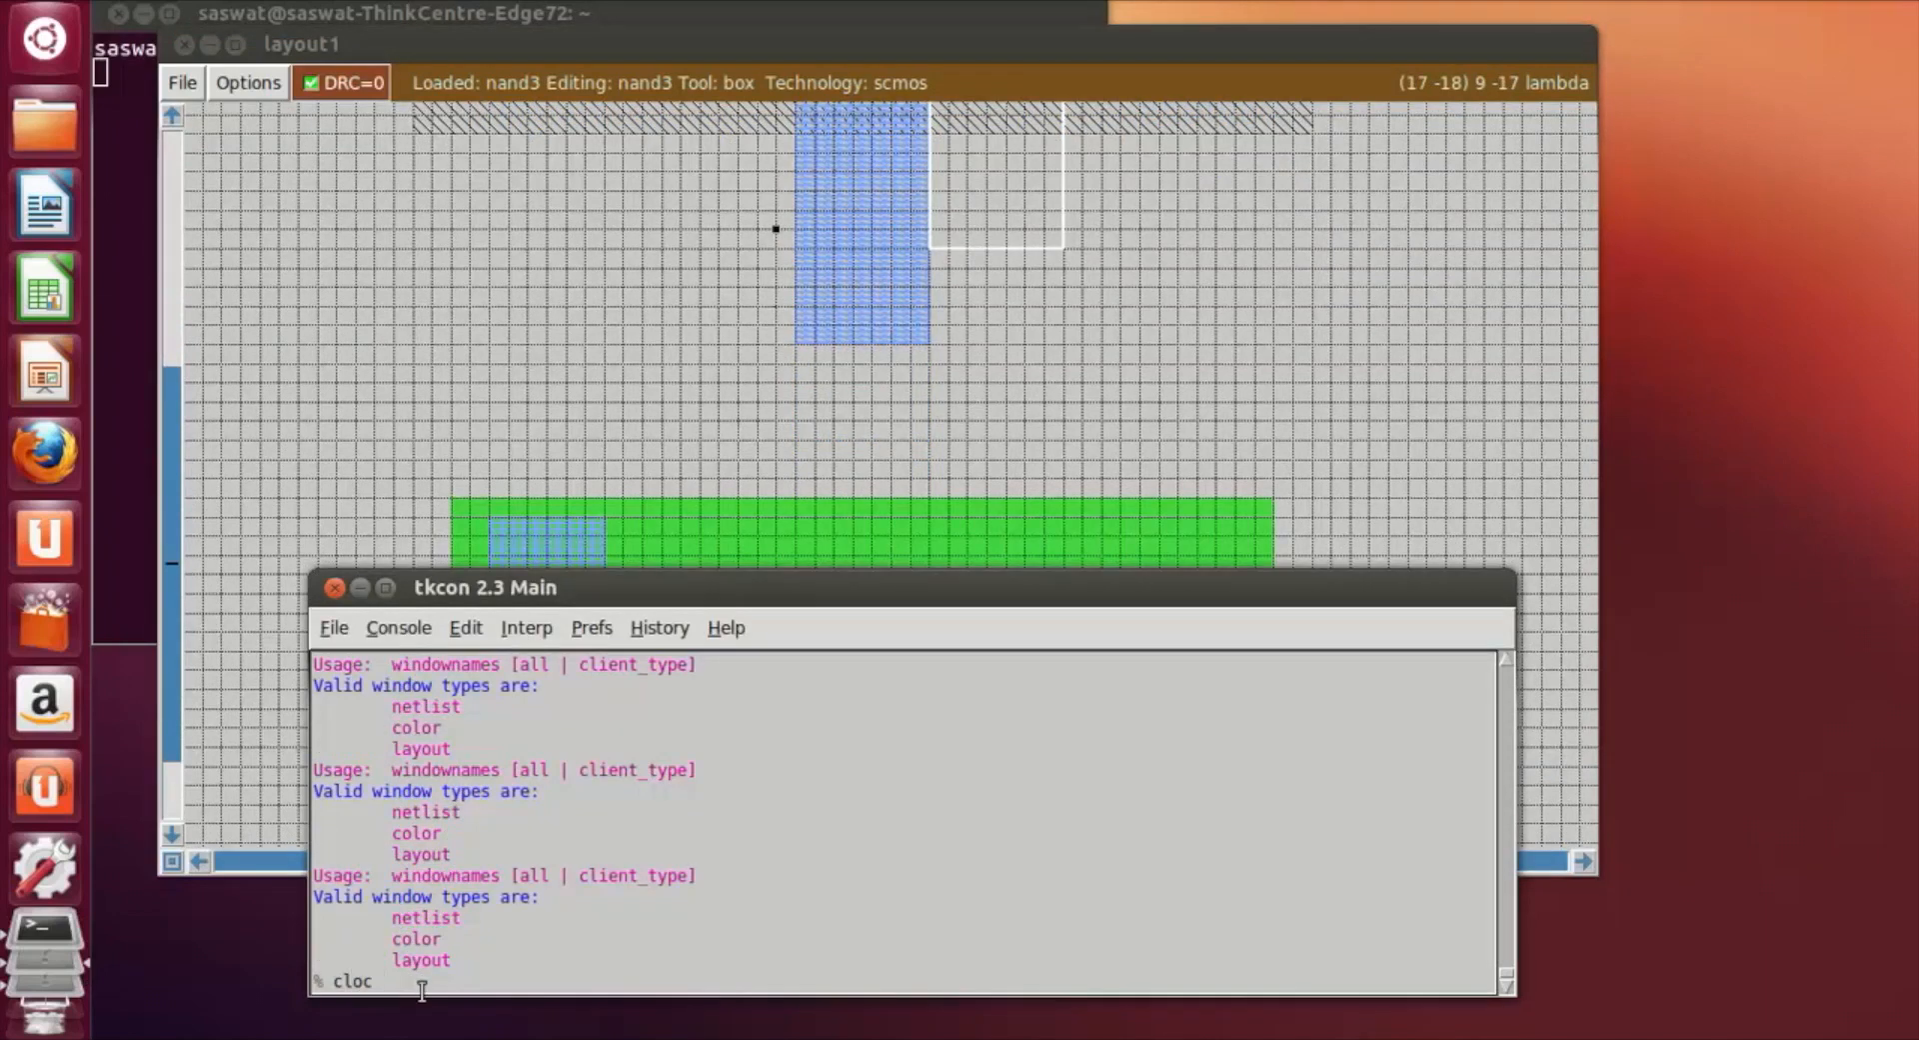
text(clockwise 90)
key(Return)
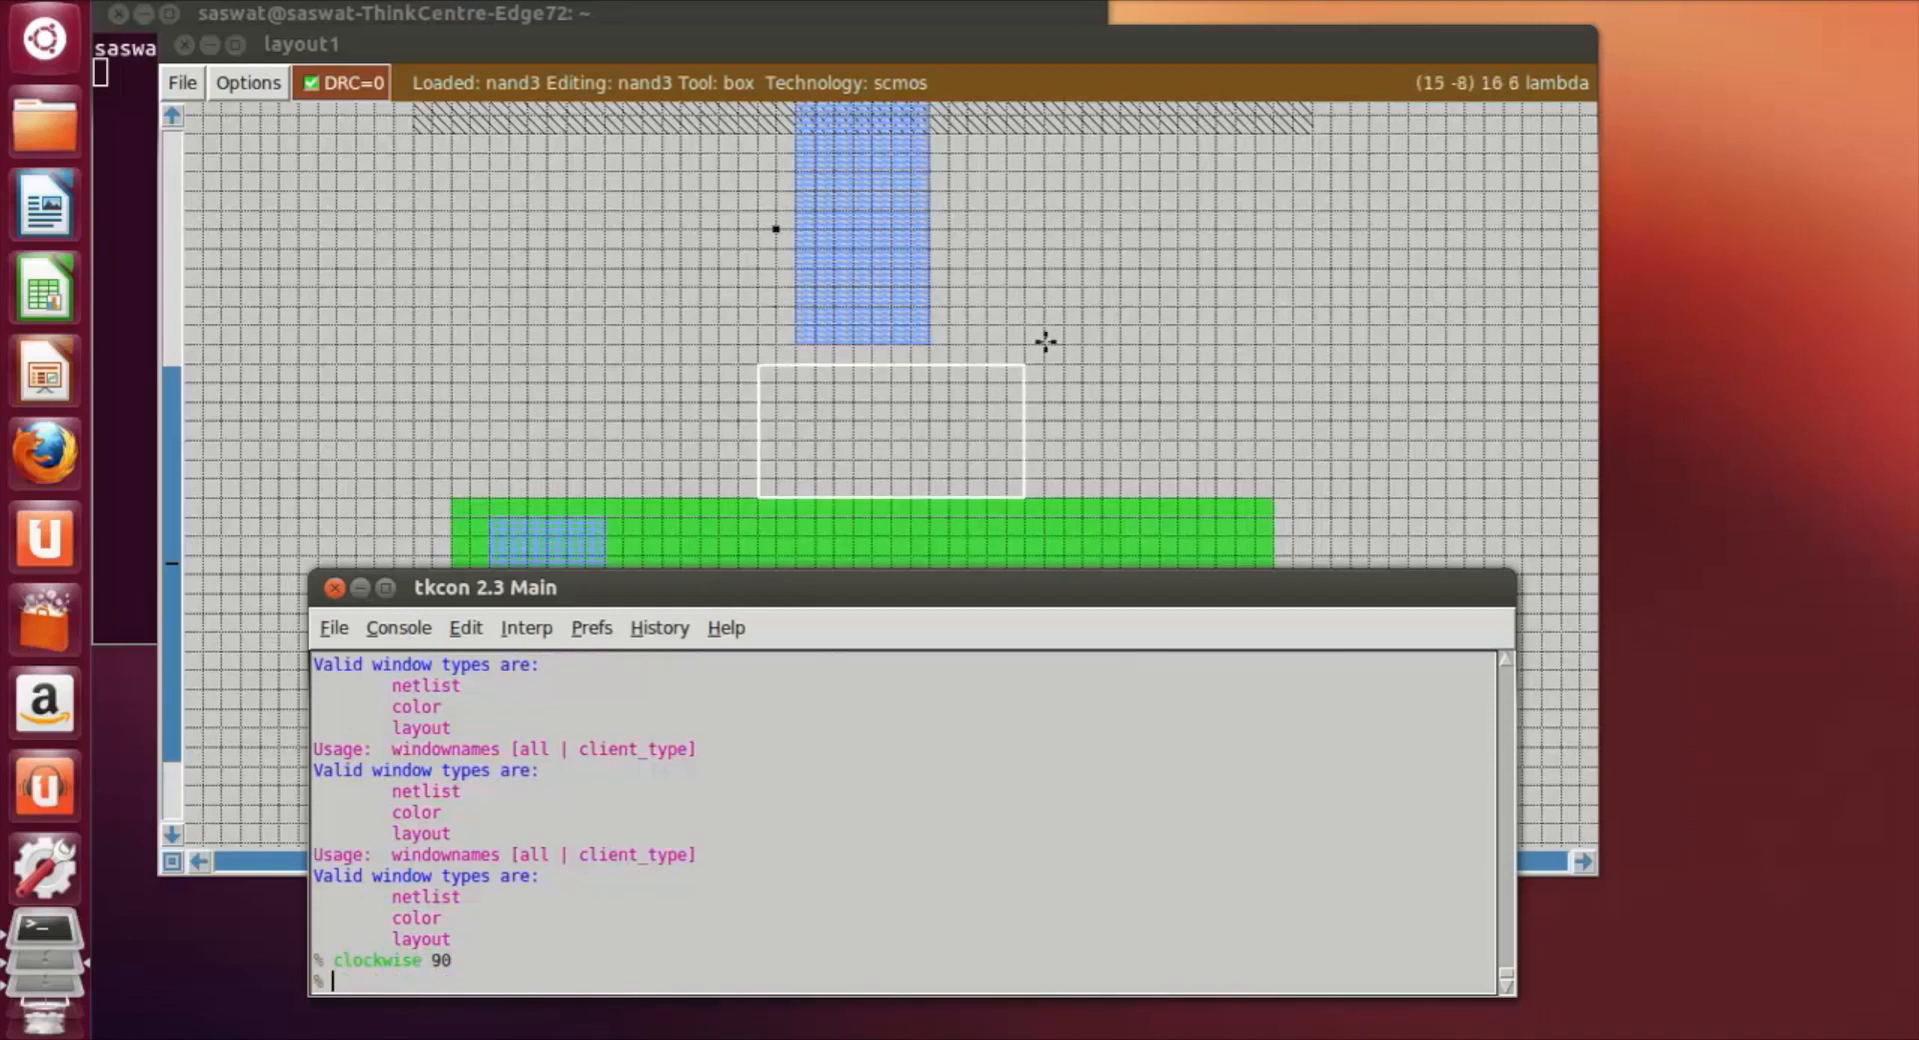
Paint a horizontal m1 strip about 14 by 7 lambda to the right from the lower end of the middle vertical m1 strip.
click(945, 224)
click(948, 286)
click(930, 320)
click(912, 360)
click(948, 343)
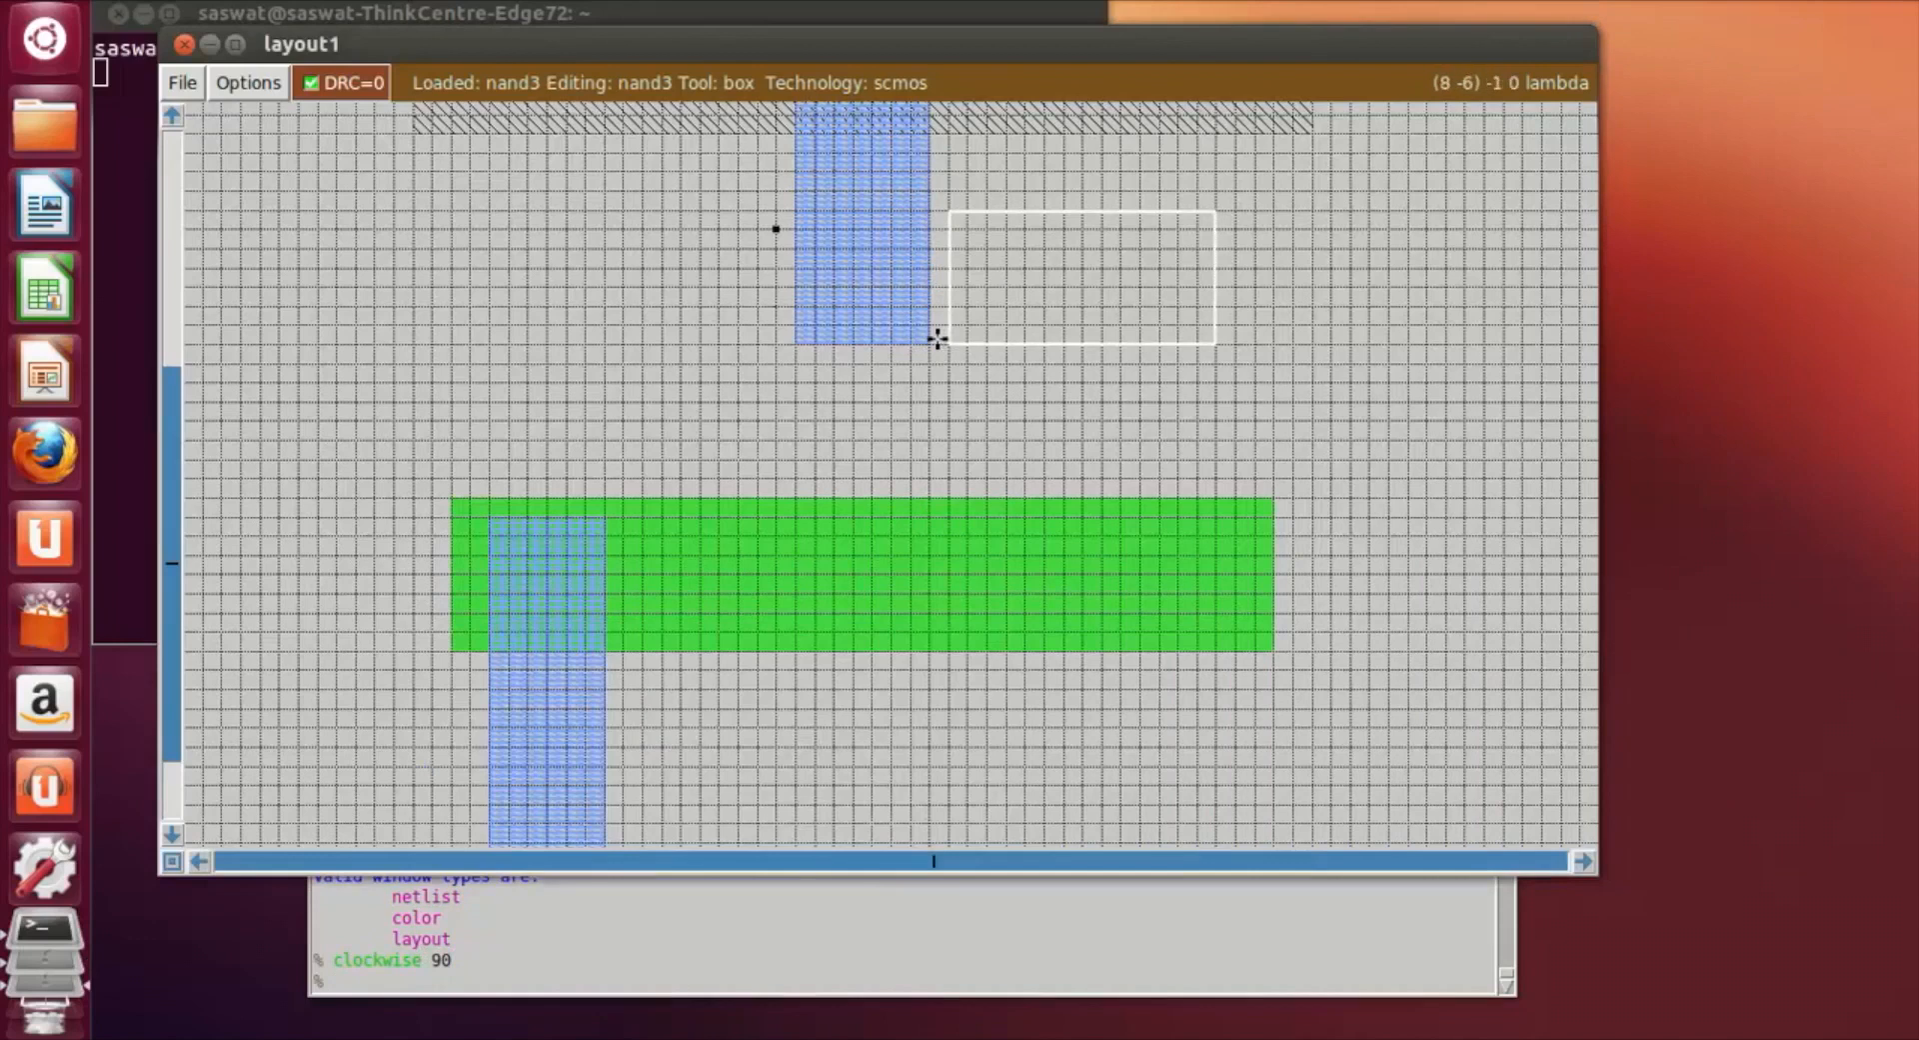
click(932, 341)
click(588, 985)
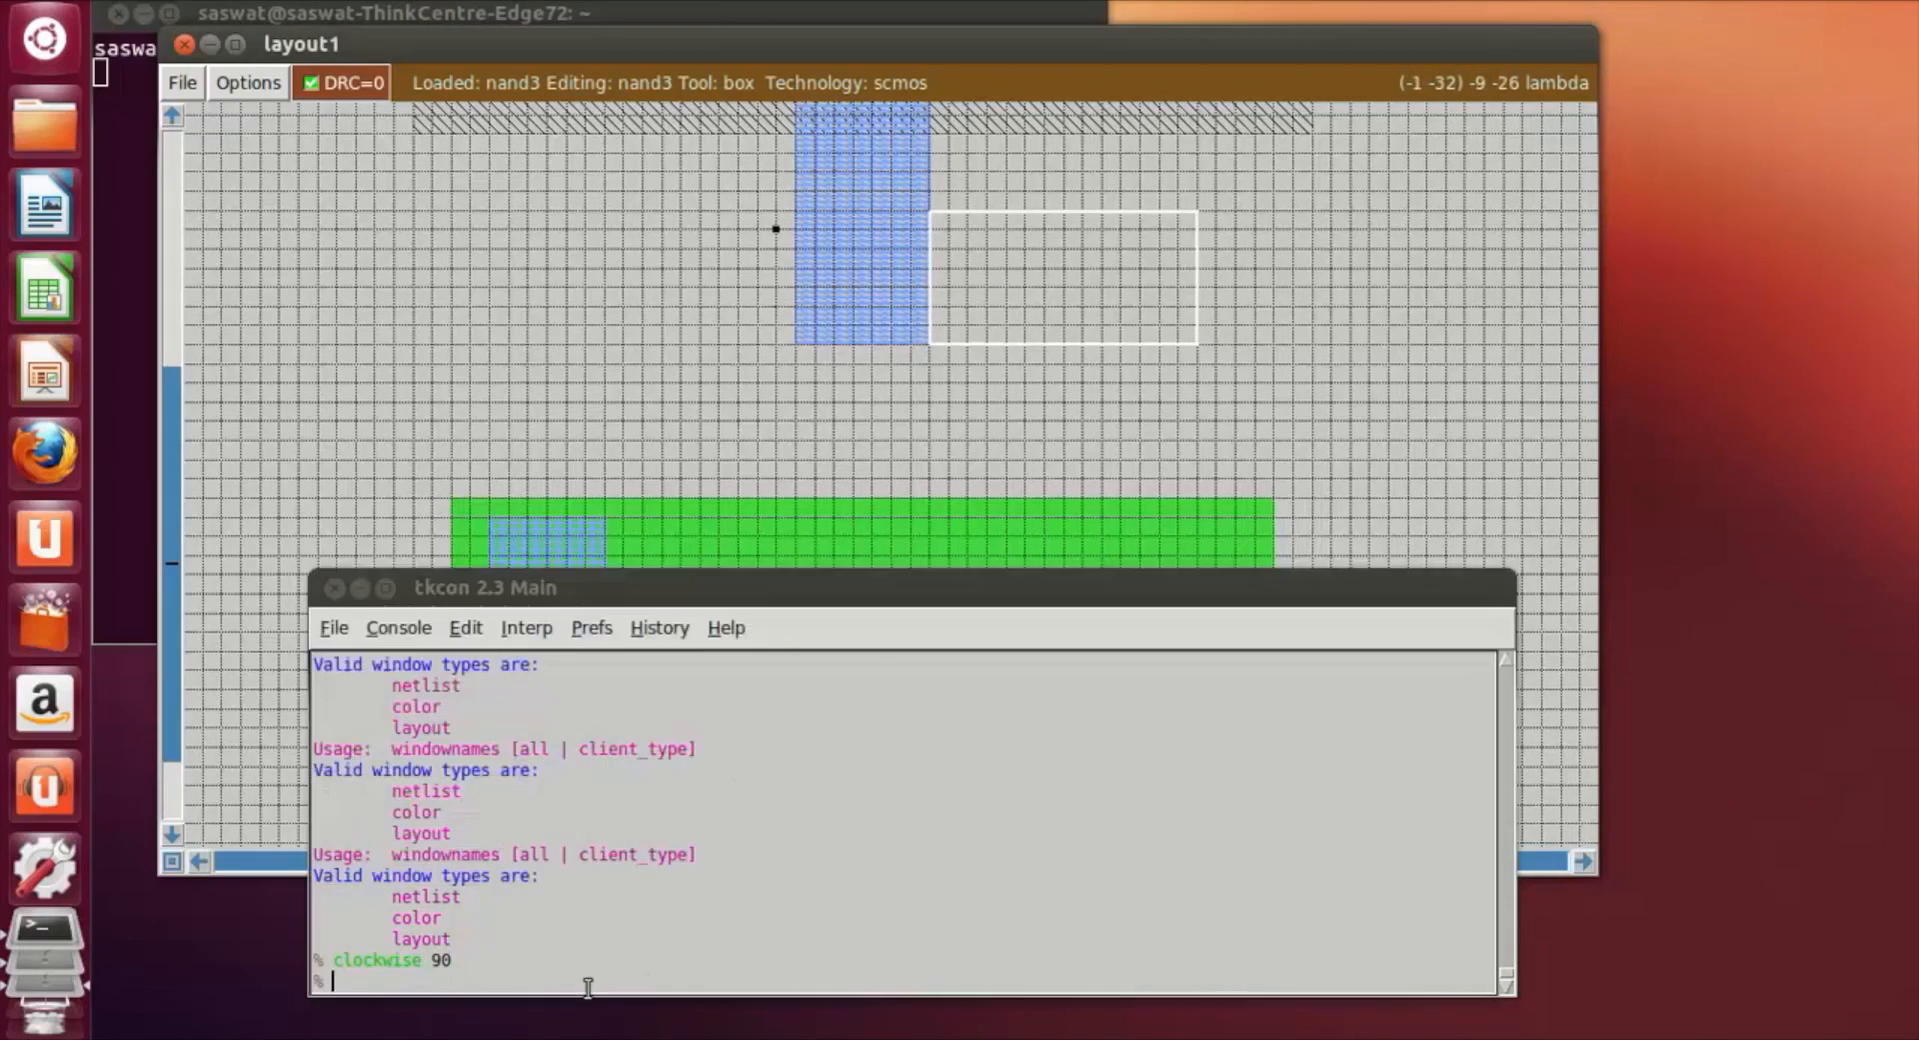
text(paint )
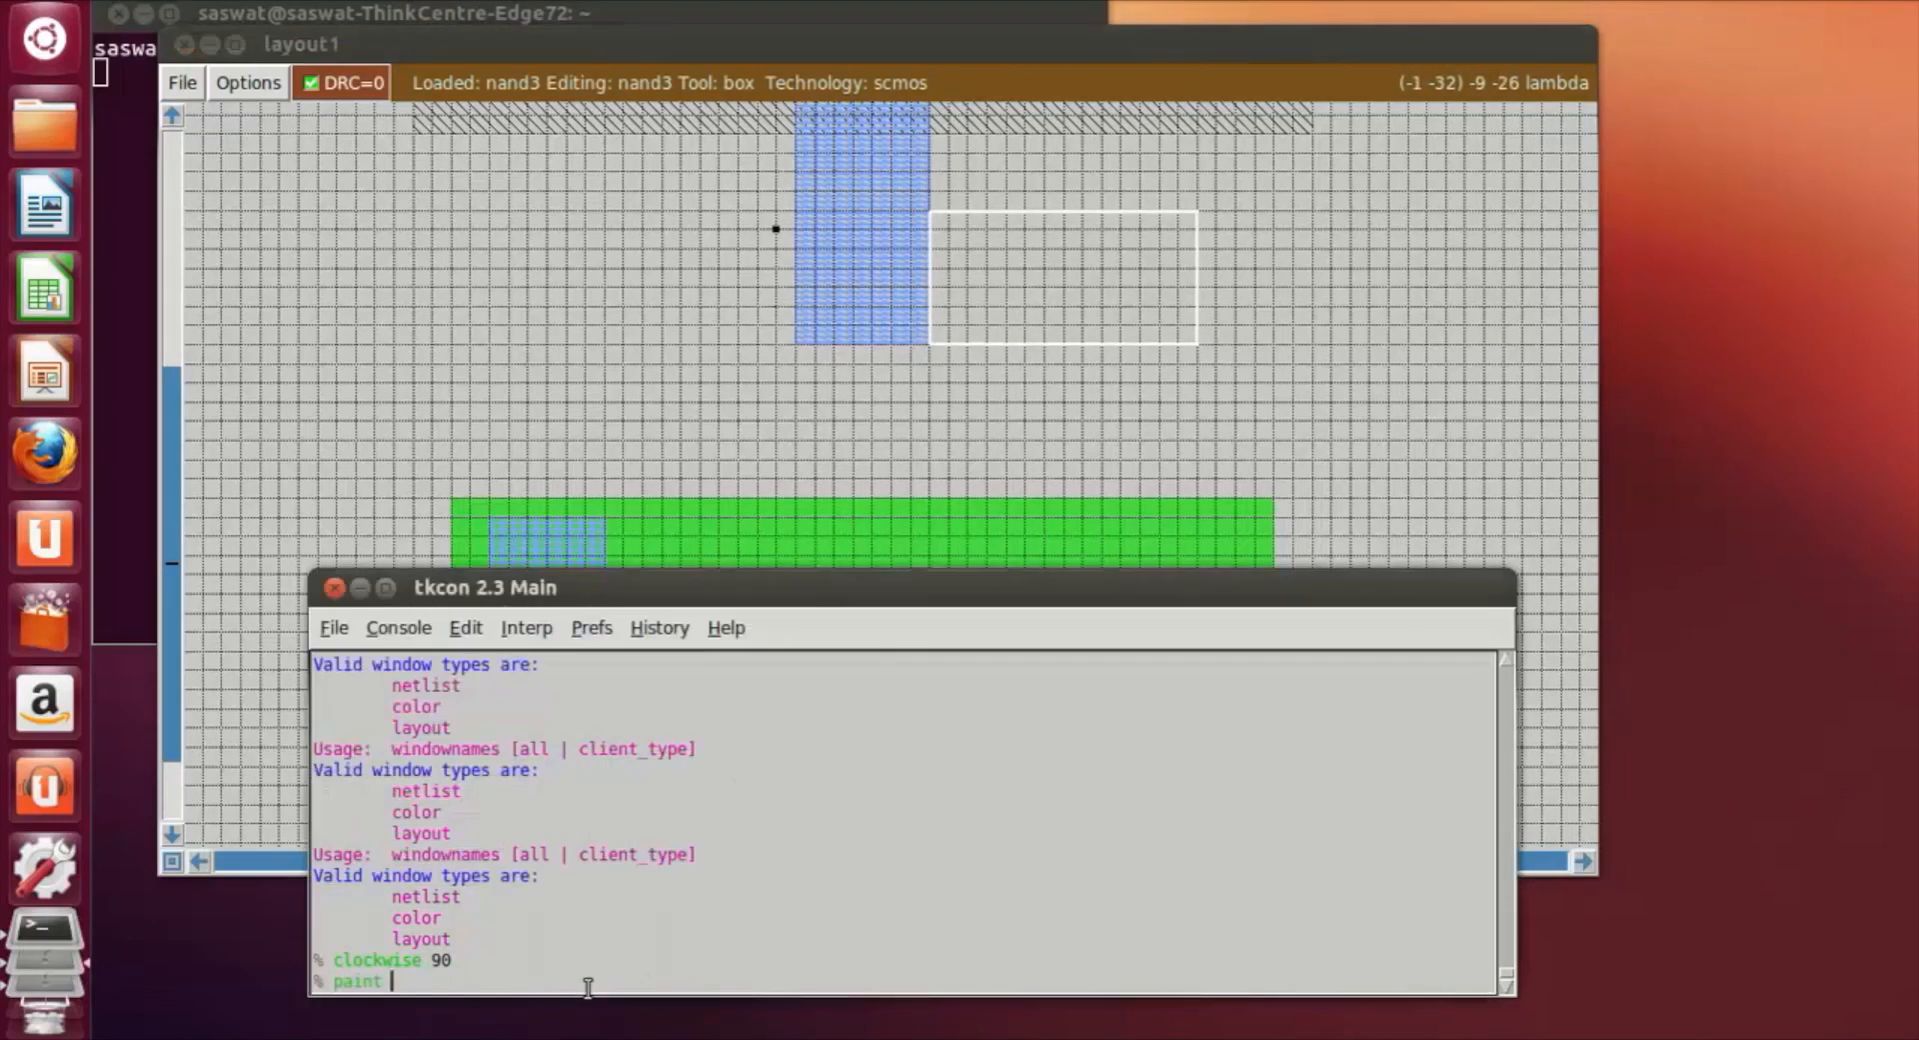
text(m1)
key(Return)
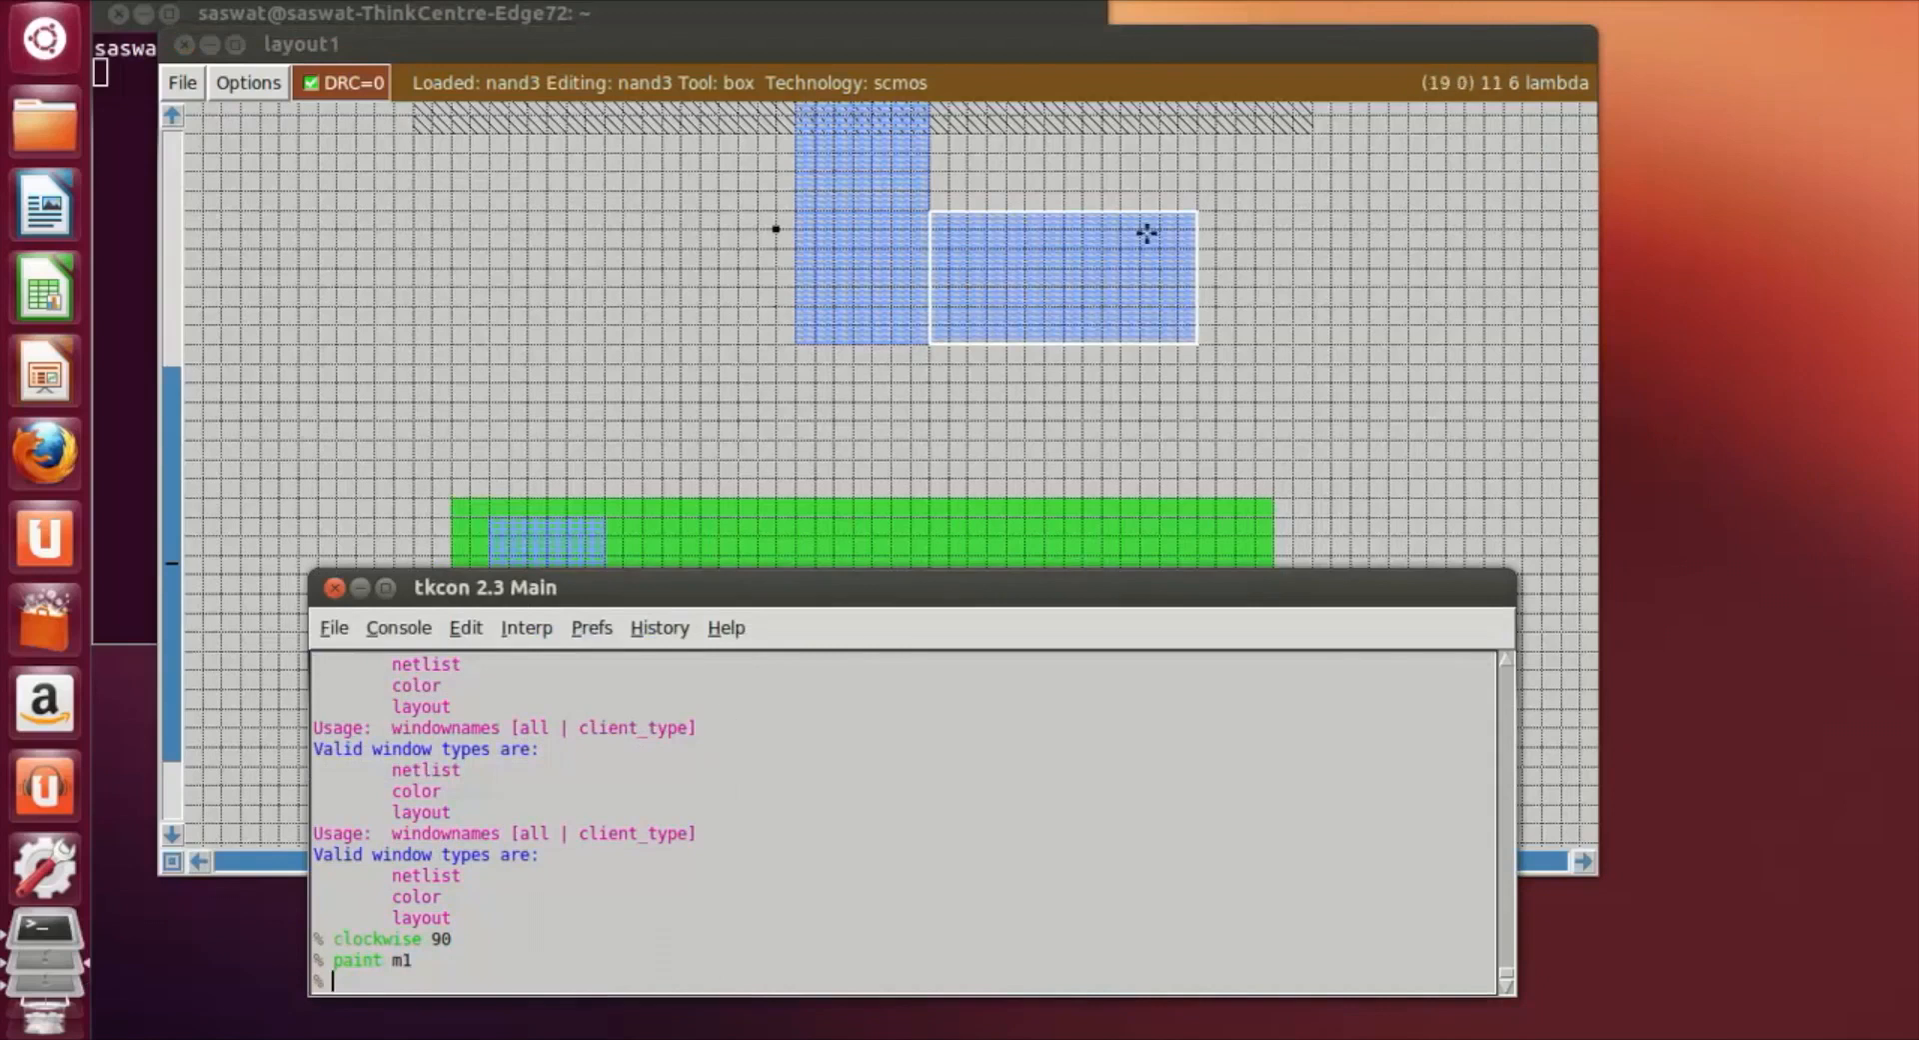
Paint a vertical m1 strip about 6 by 15 lambda from the right end of the horizontal m1 strip down onto the ndiff.
click(1273, 401)
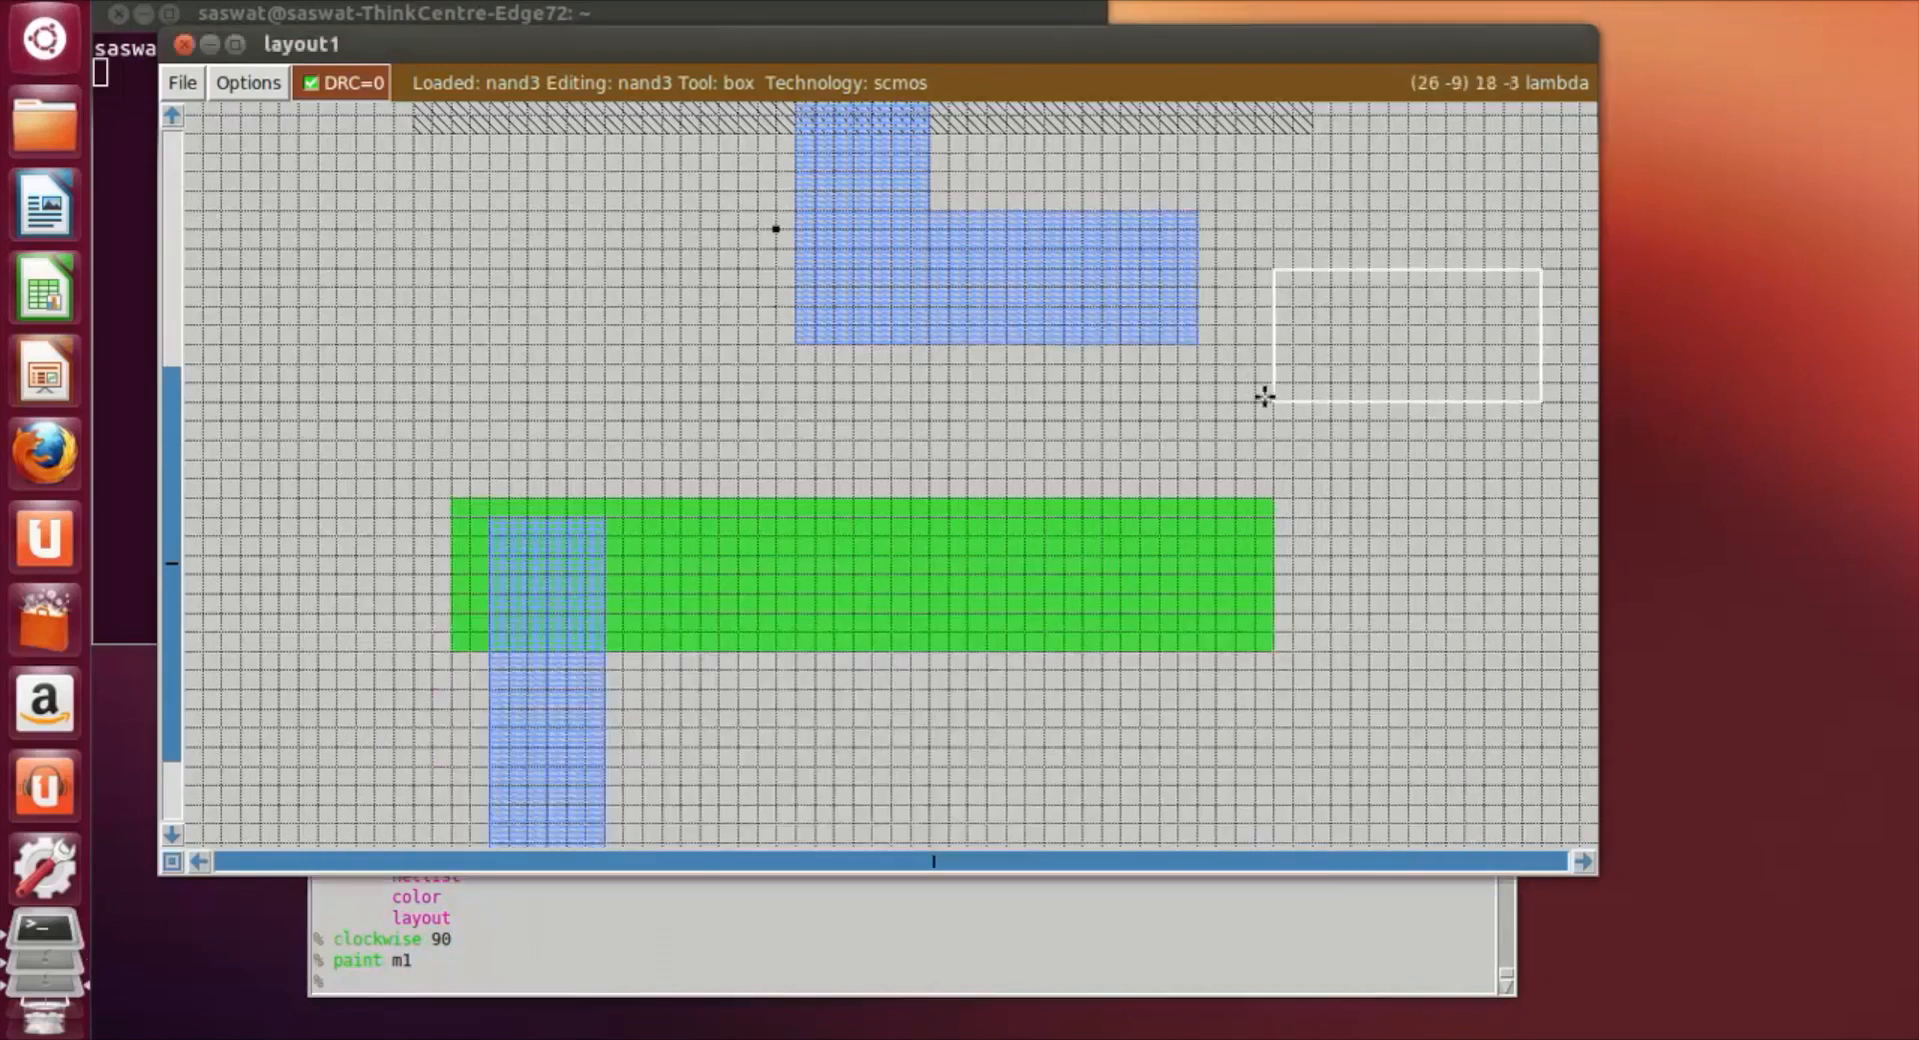
click(1078, 345)
right_click(1188, 626)
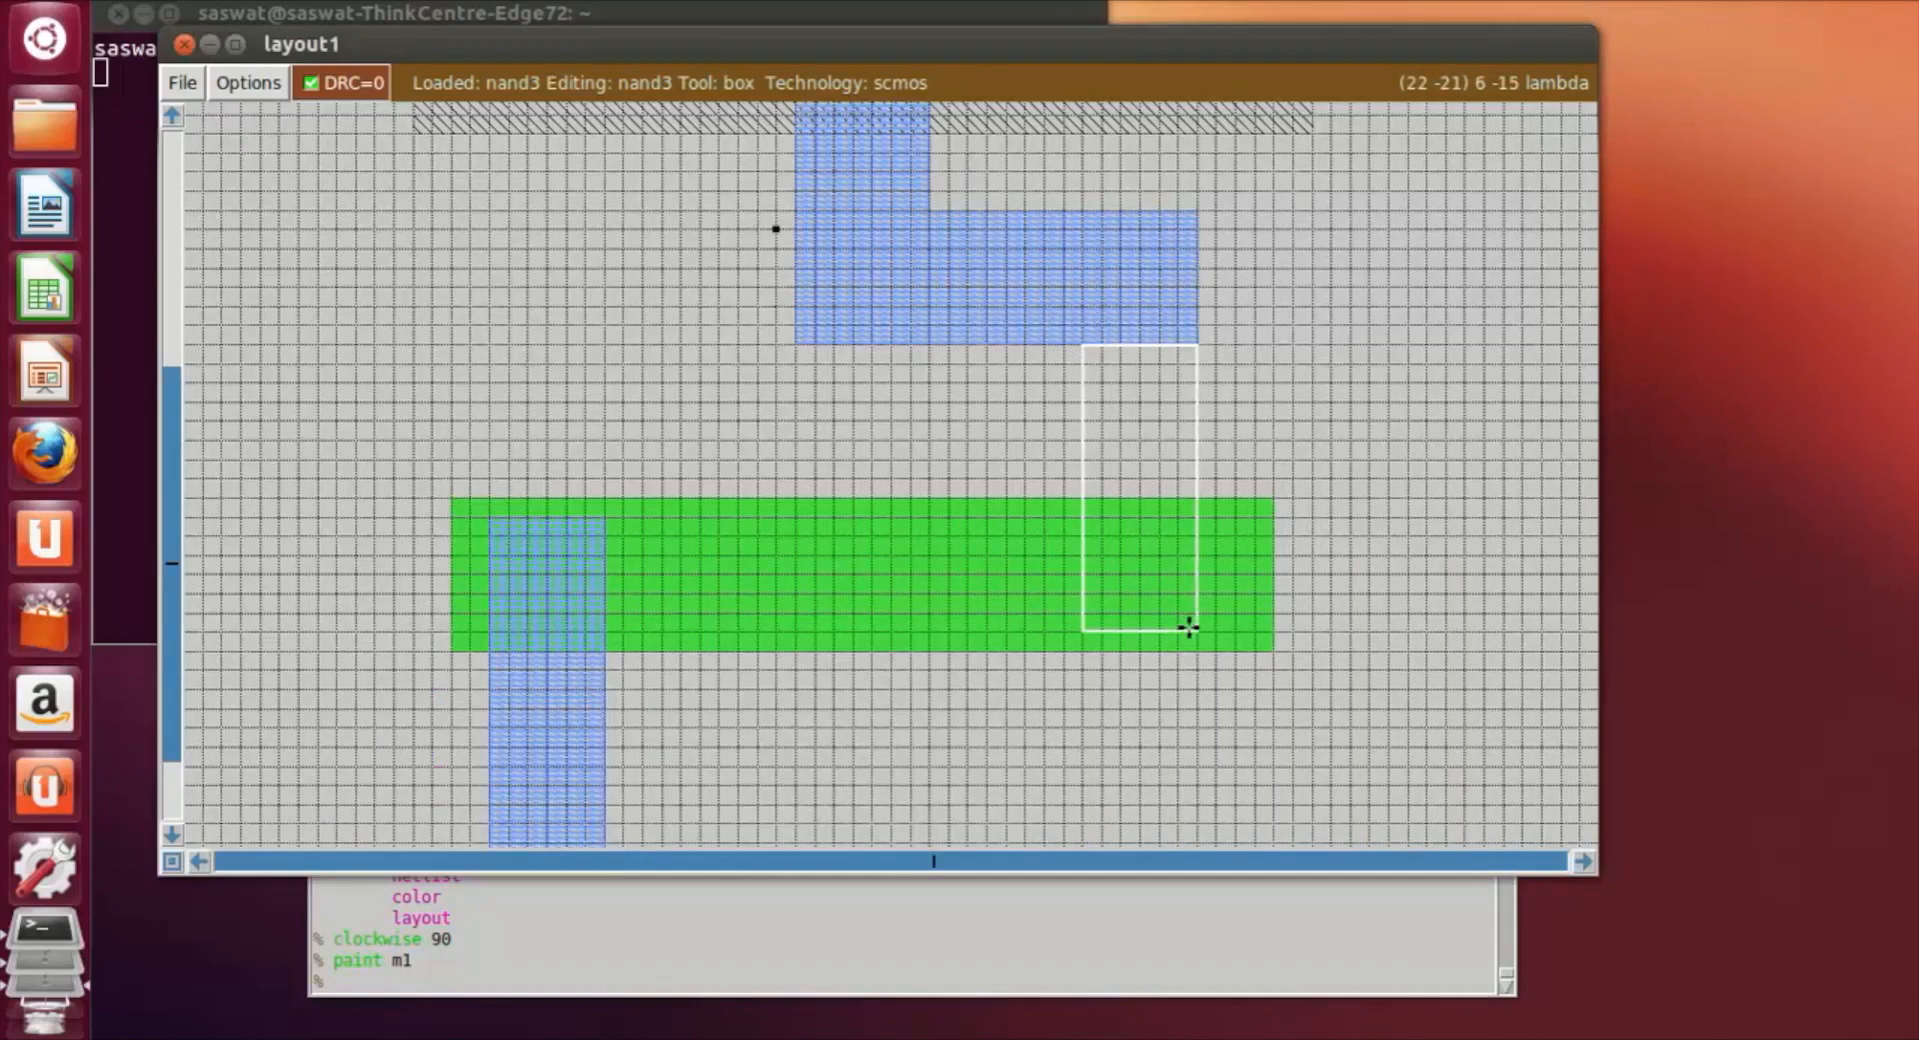
click(674, 986)
text(paint m1)
key(Return)
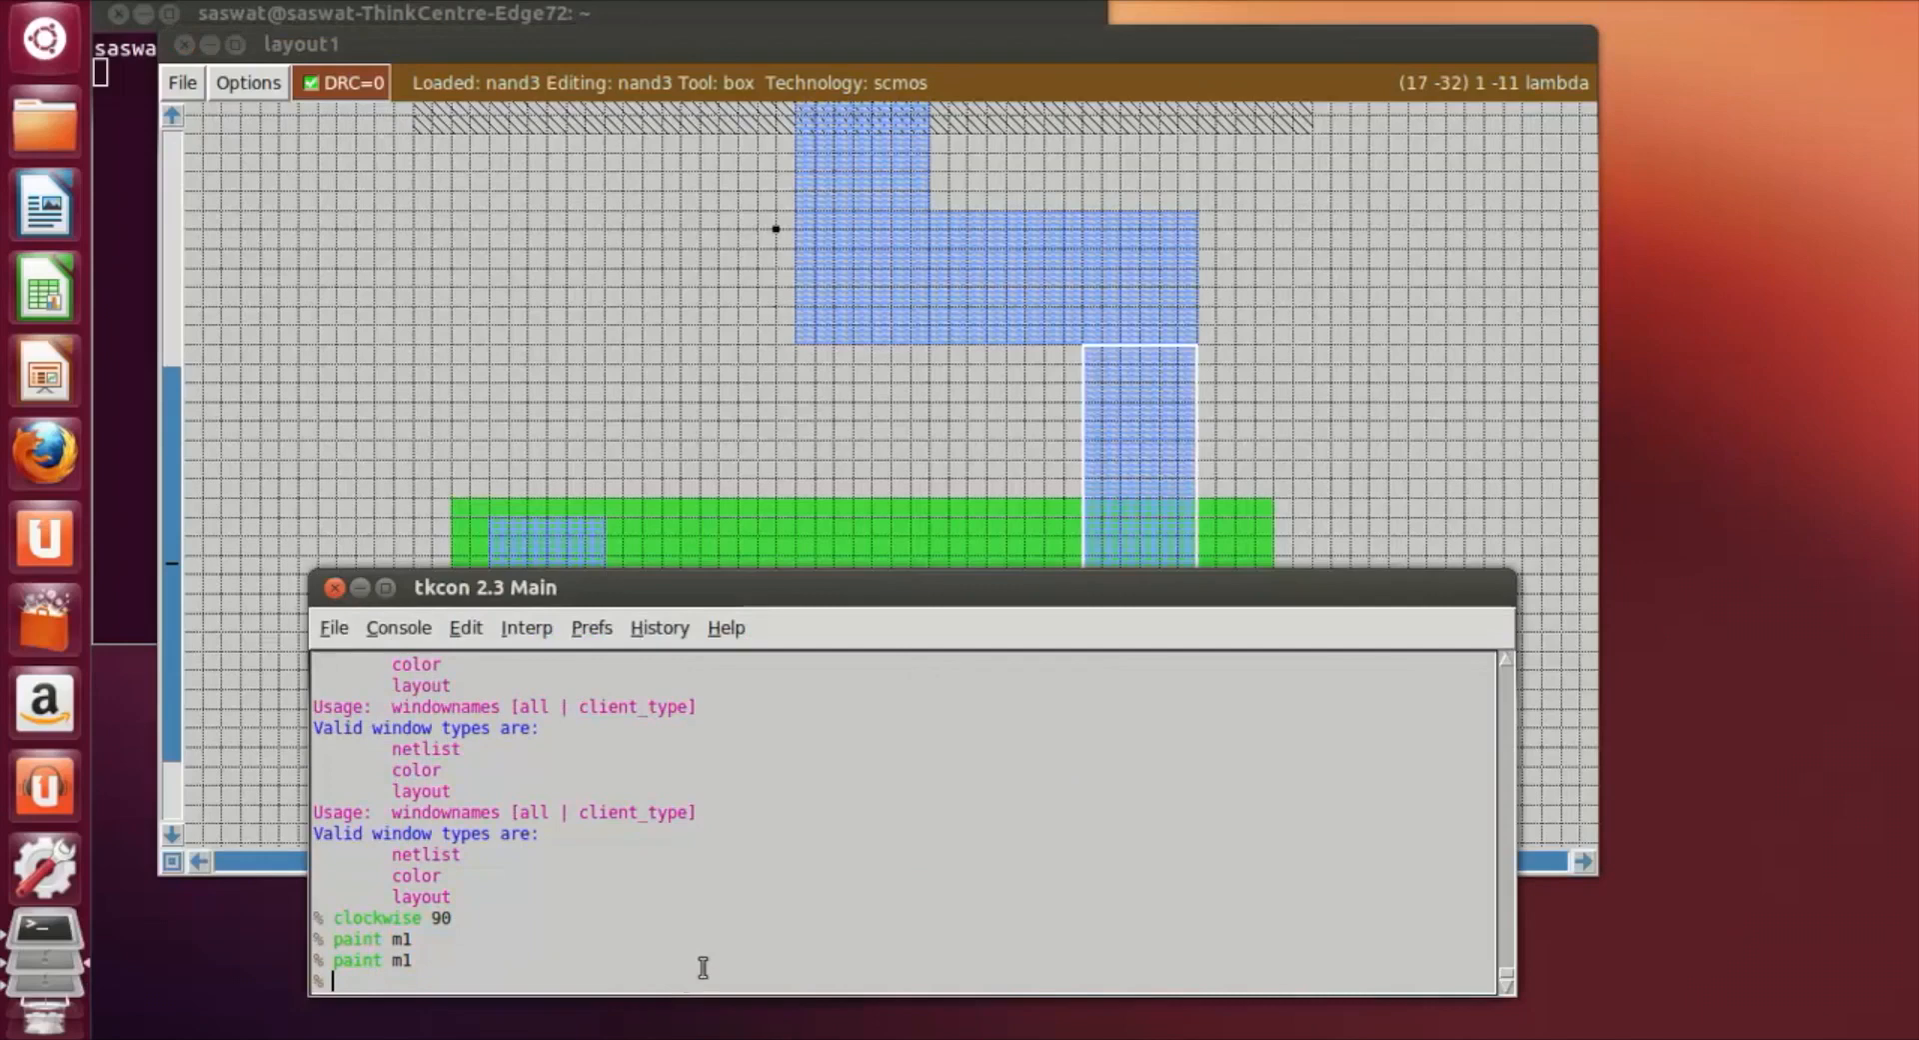
Paint an ndc contact about 6 by 6 lambda where the left m1 strip overlaps the ndiff.
click(1326, 428)
scroll(1319, 434, down, 2)
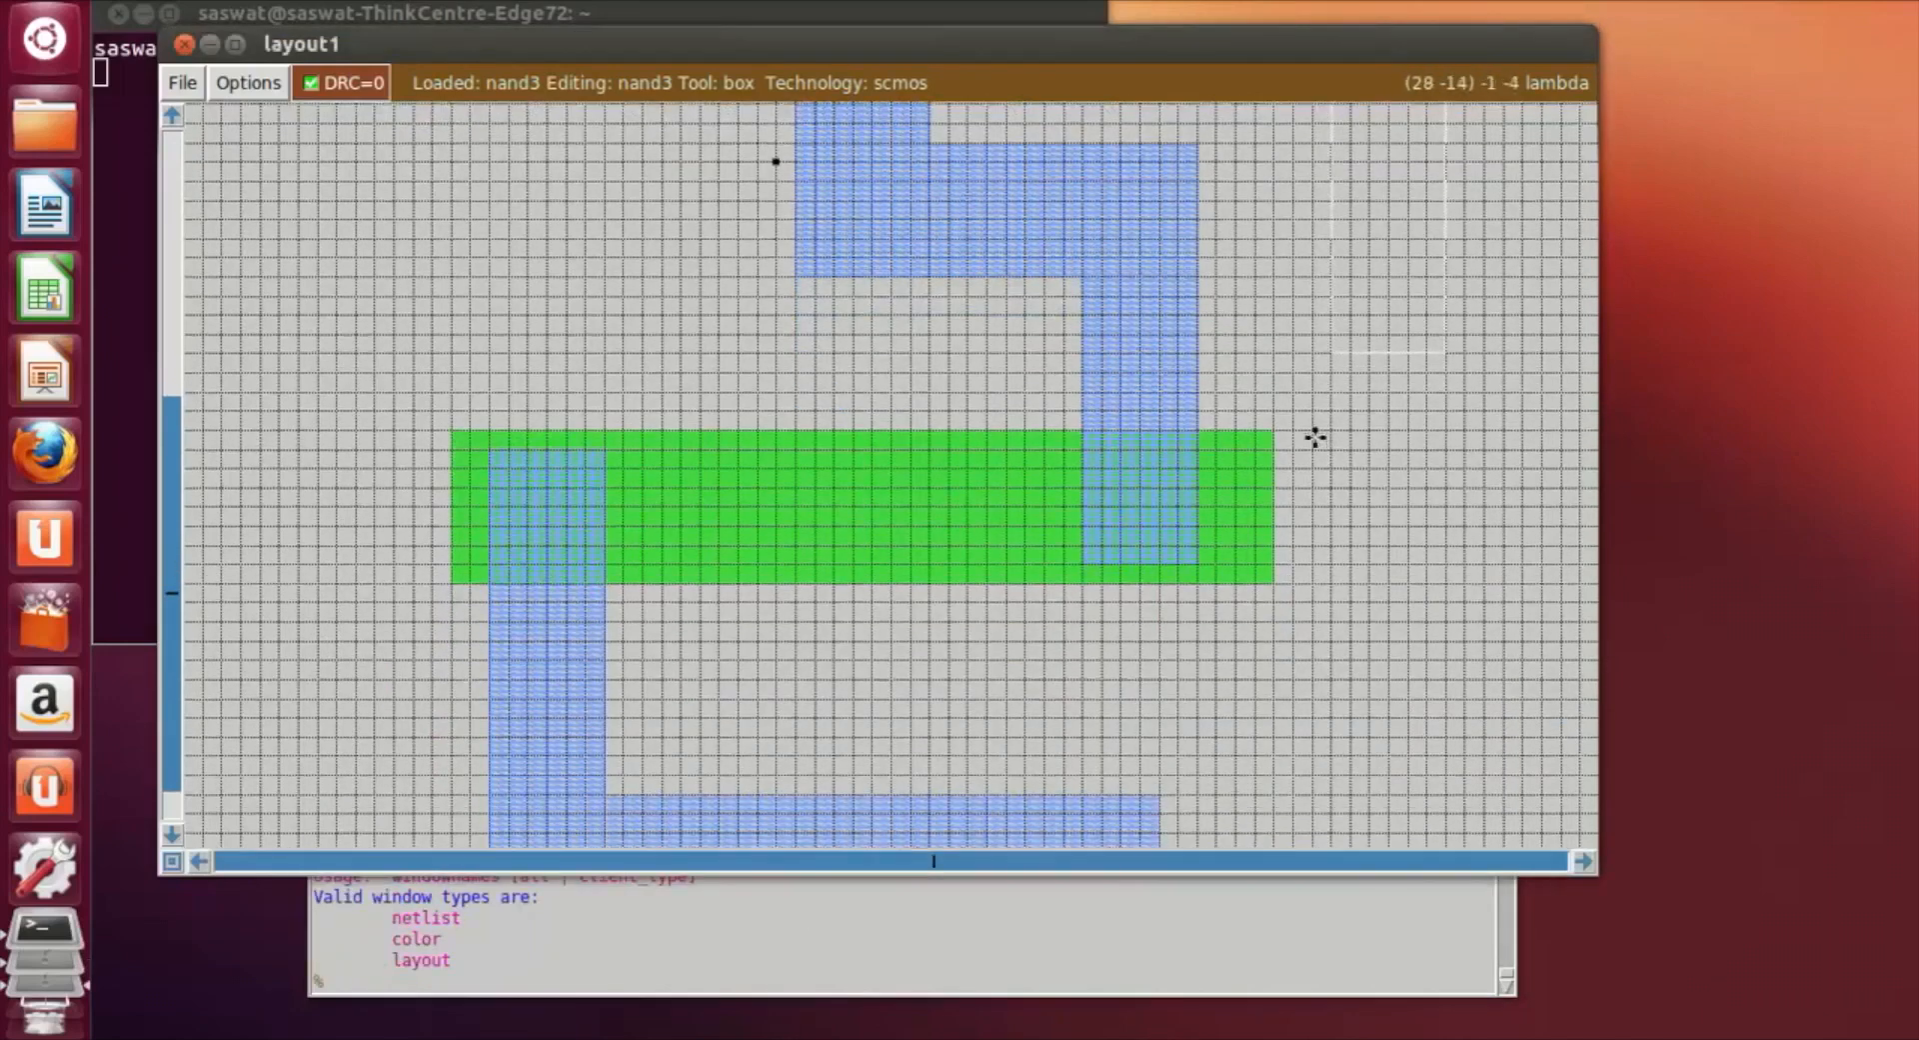
scroll(1246, 513, up, 15)
scroll(1238, 522, down, 9)
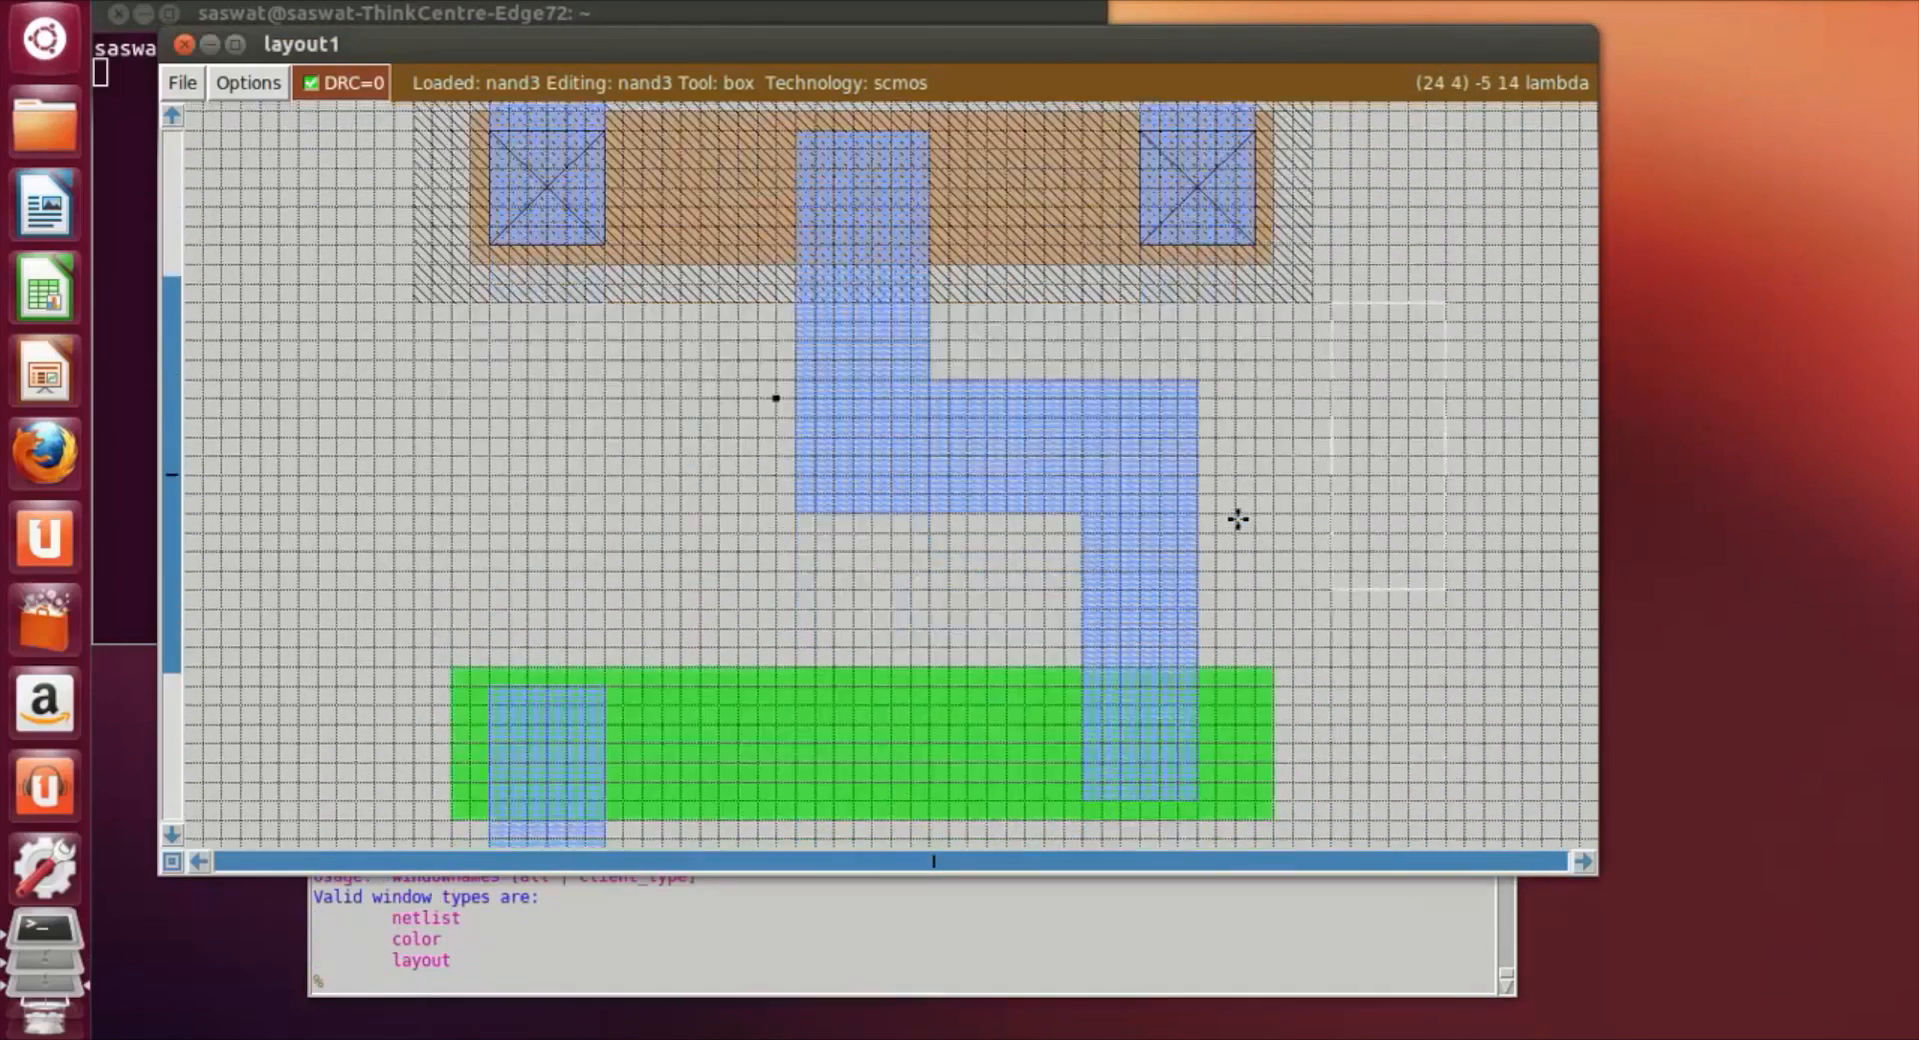
scroll(1238, 519, down, 4)
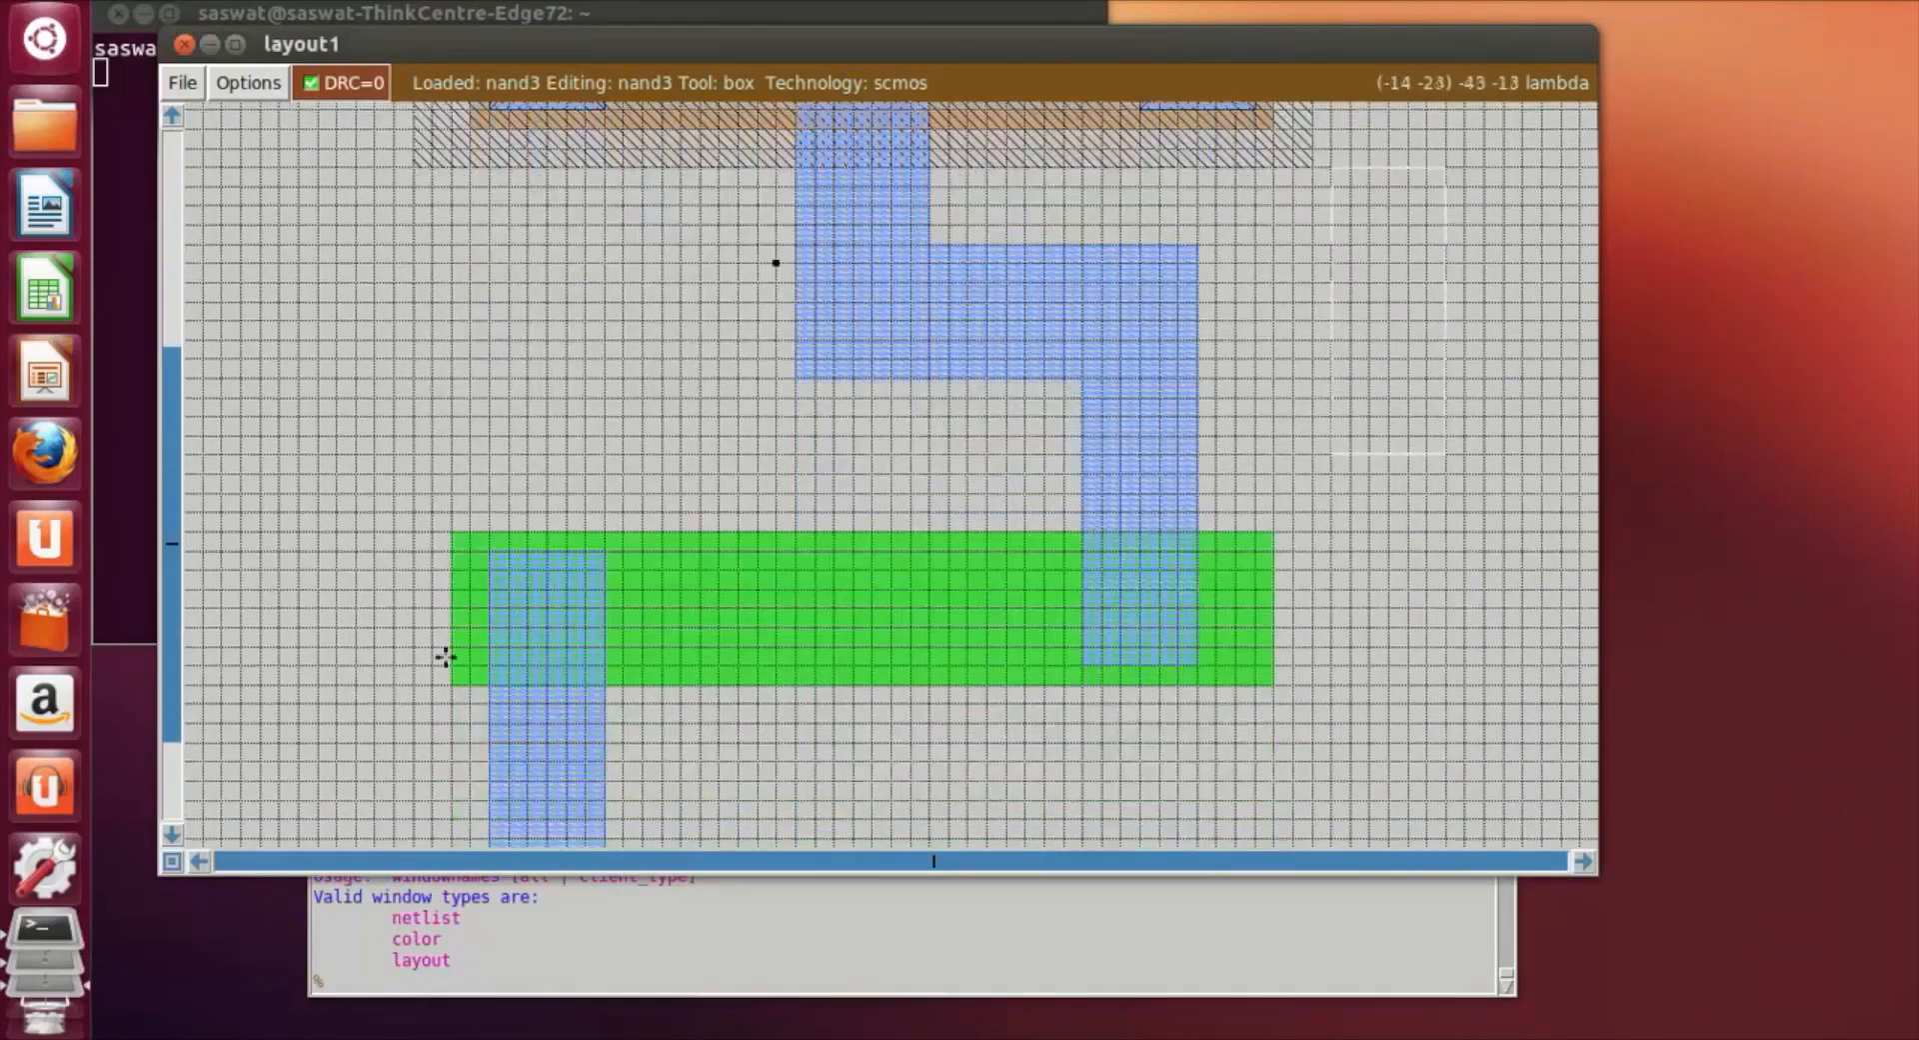
click(493, 563)
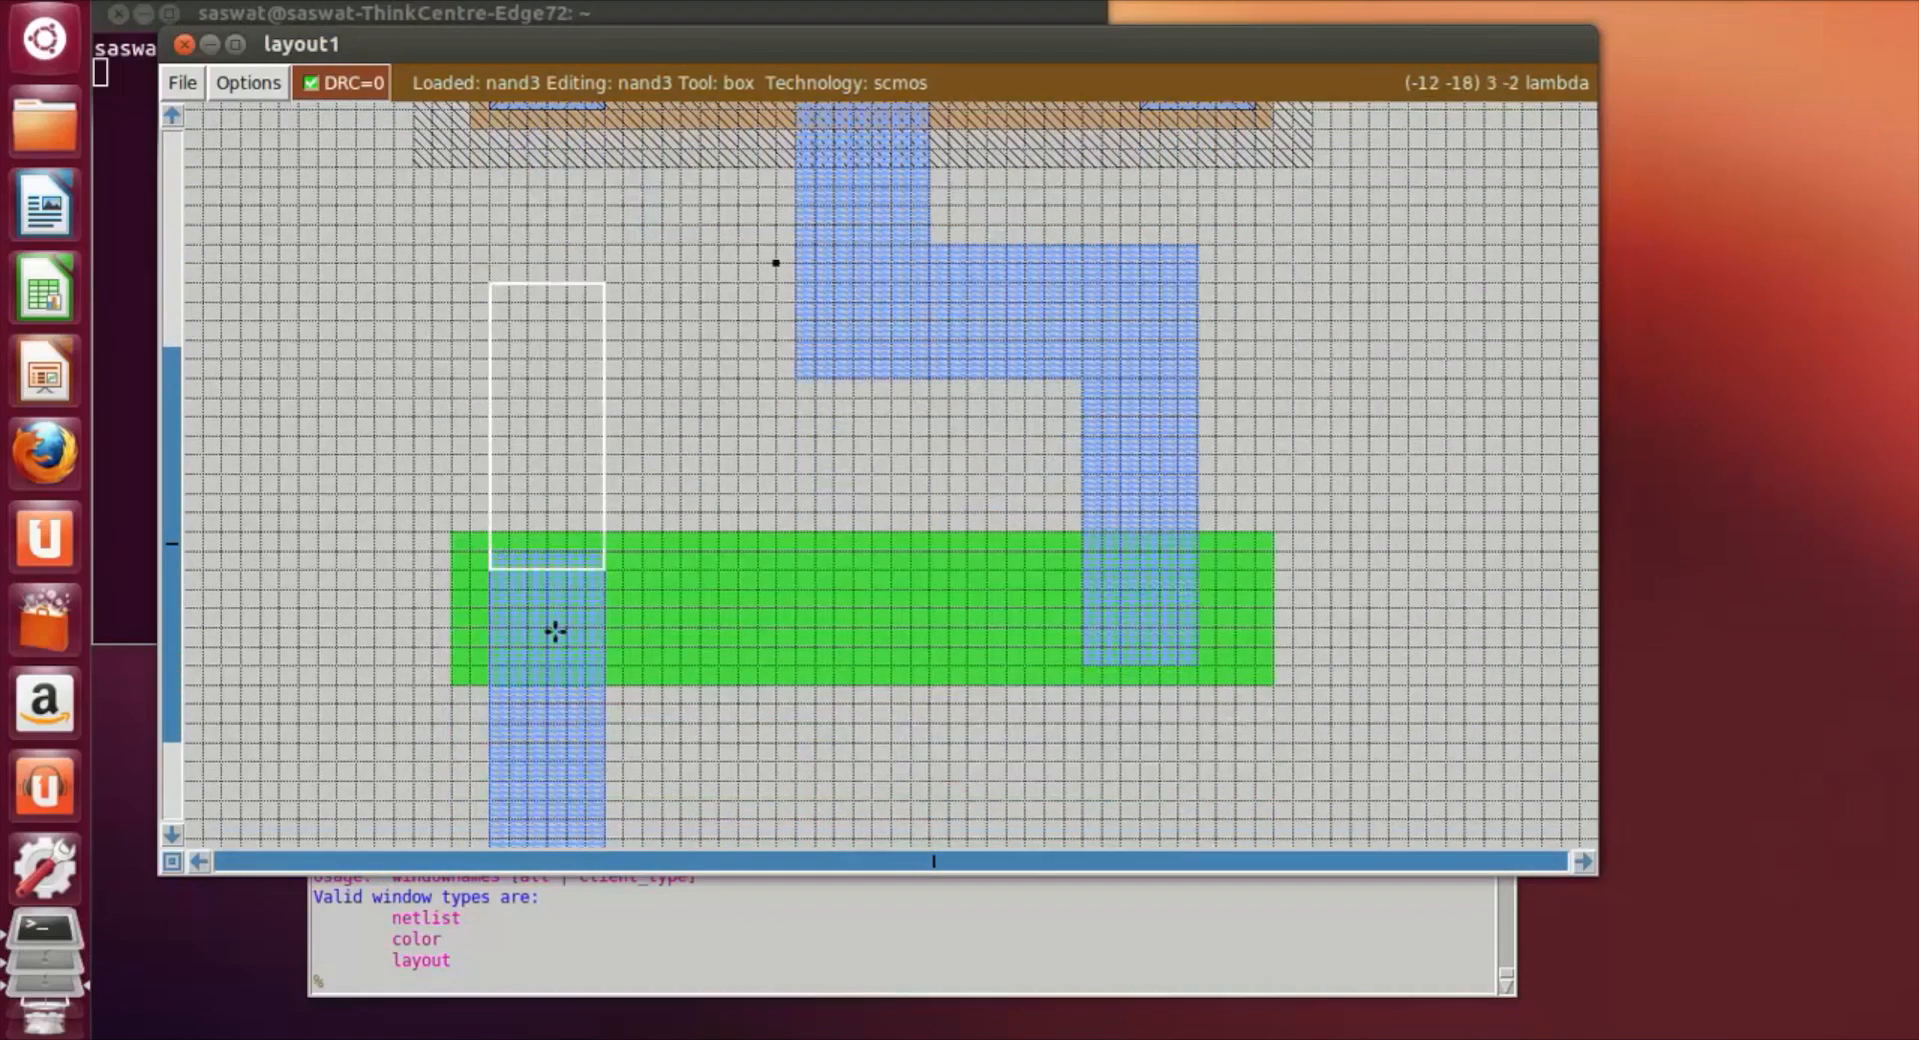
right_click(603, 667)
right_click(604, 551)
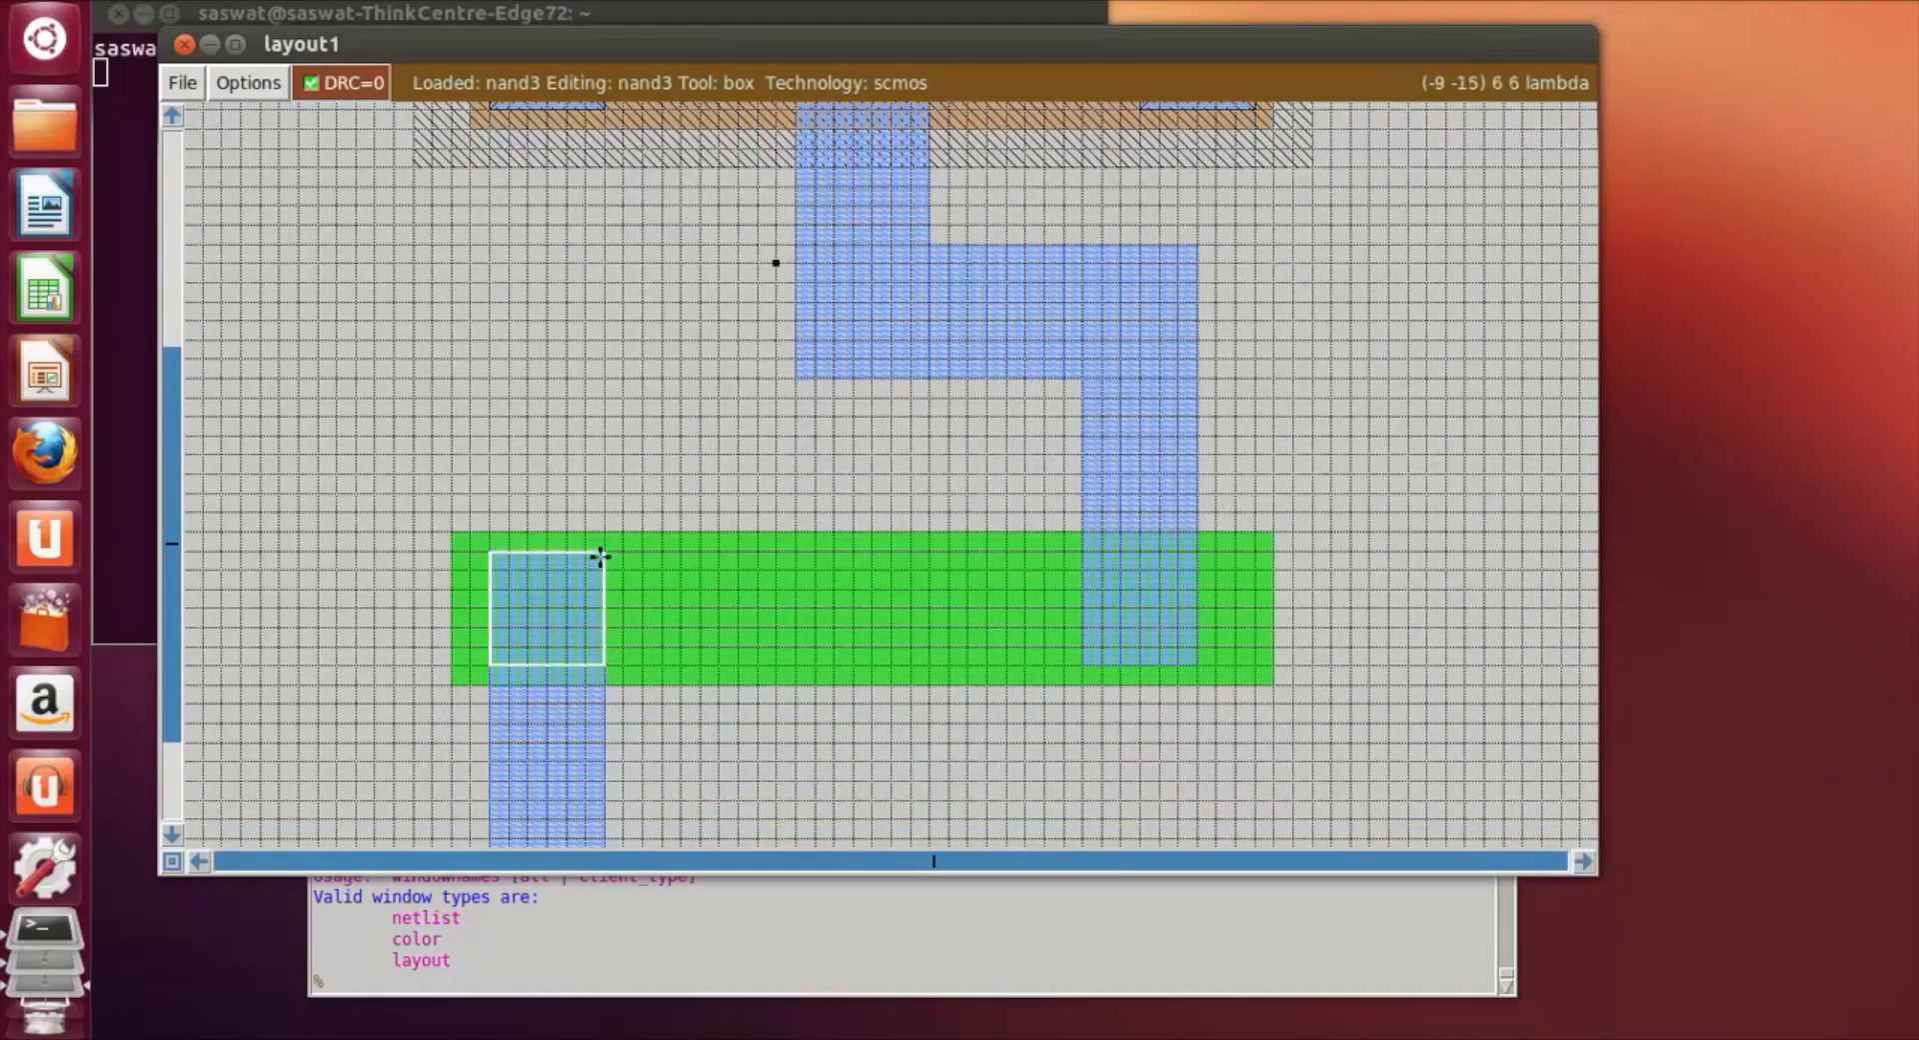
click(329, 988)
text(paint )
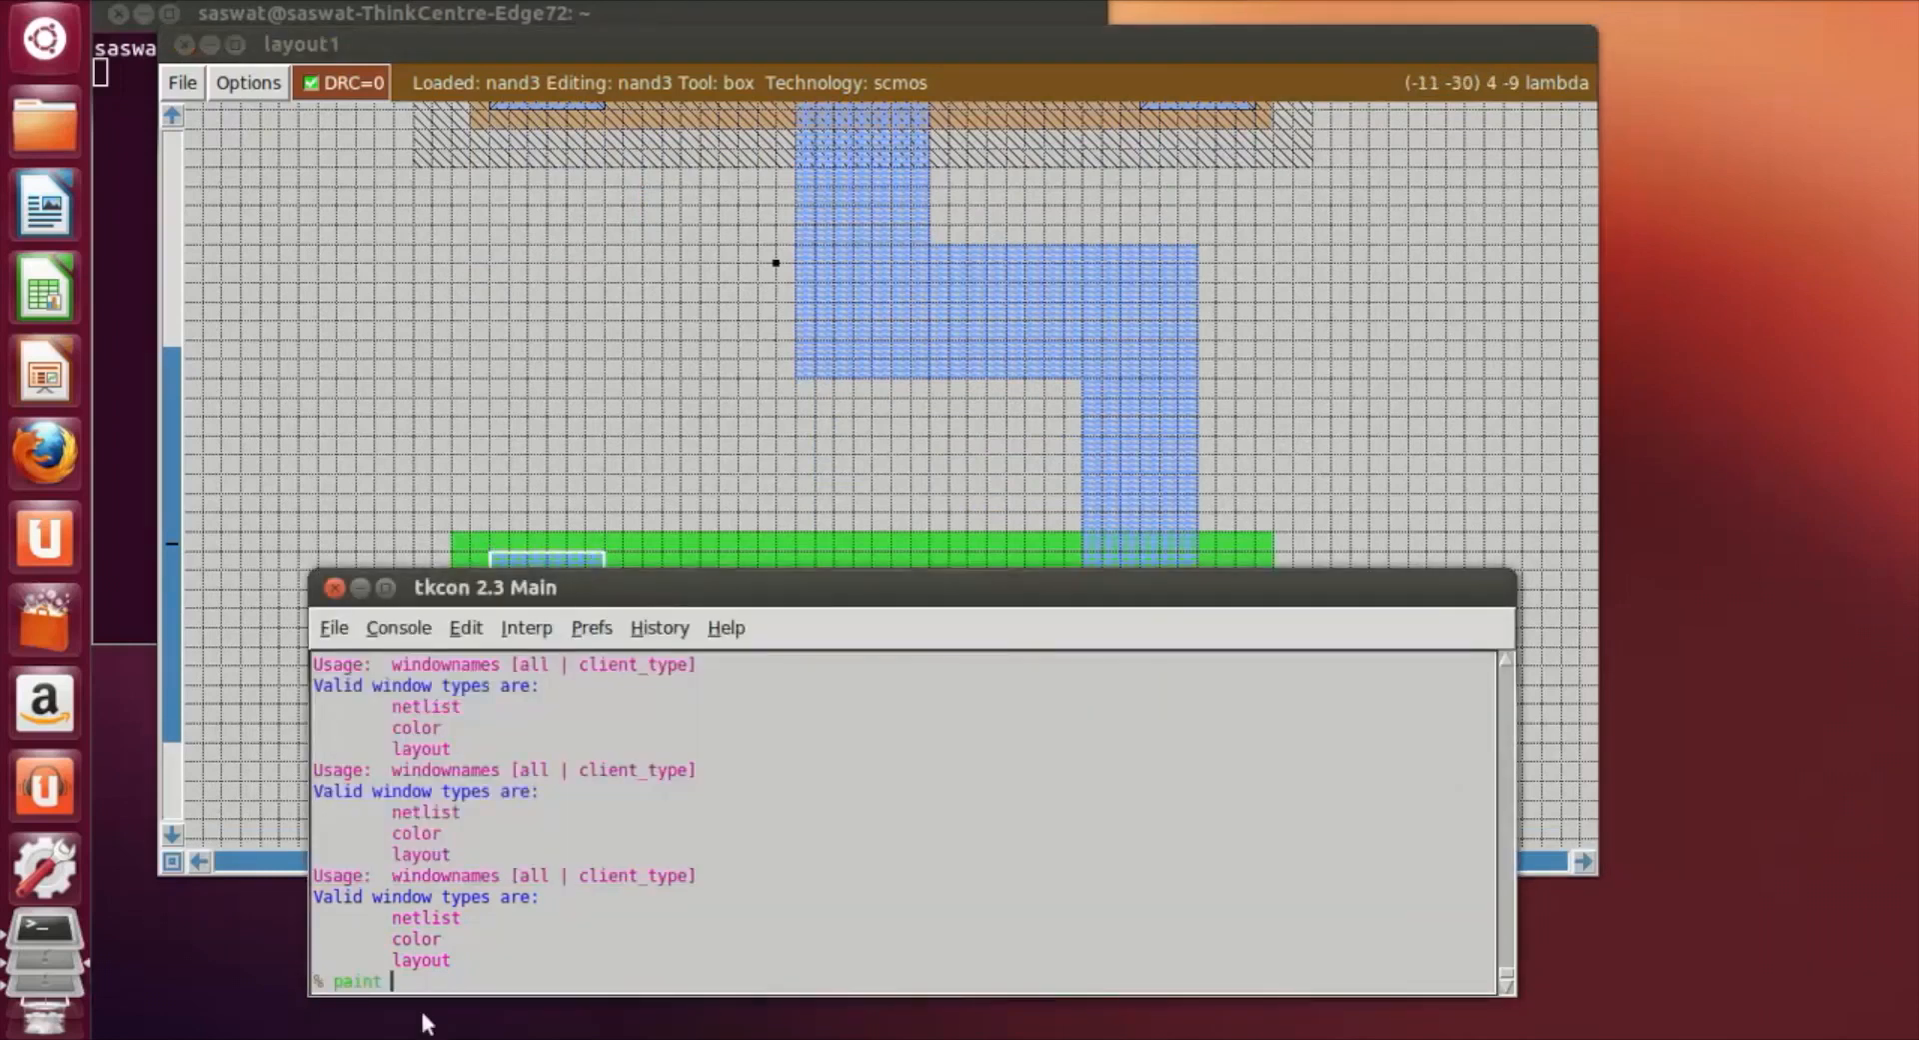
text(ndc)
key(Return)
Paint a second ndc contact about 6 by 6 lambda where the right m1 strip overlaps the ndiff.
click(1391, 439)
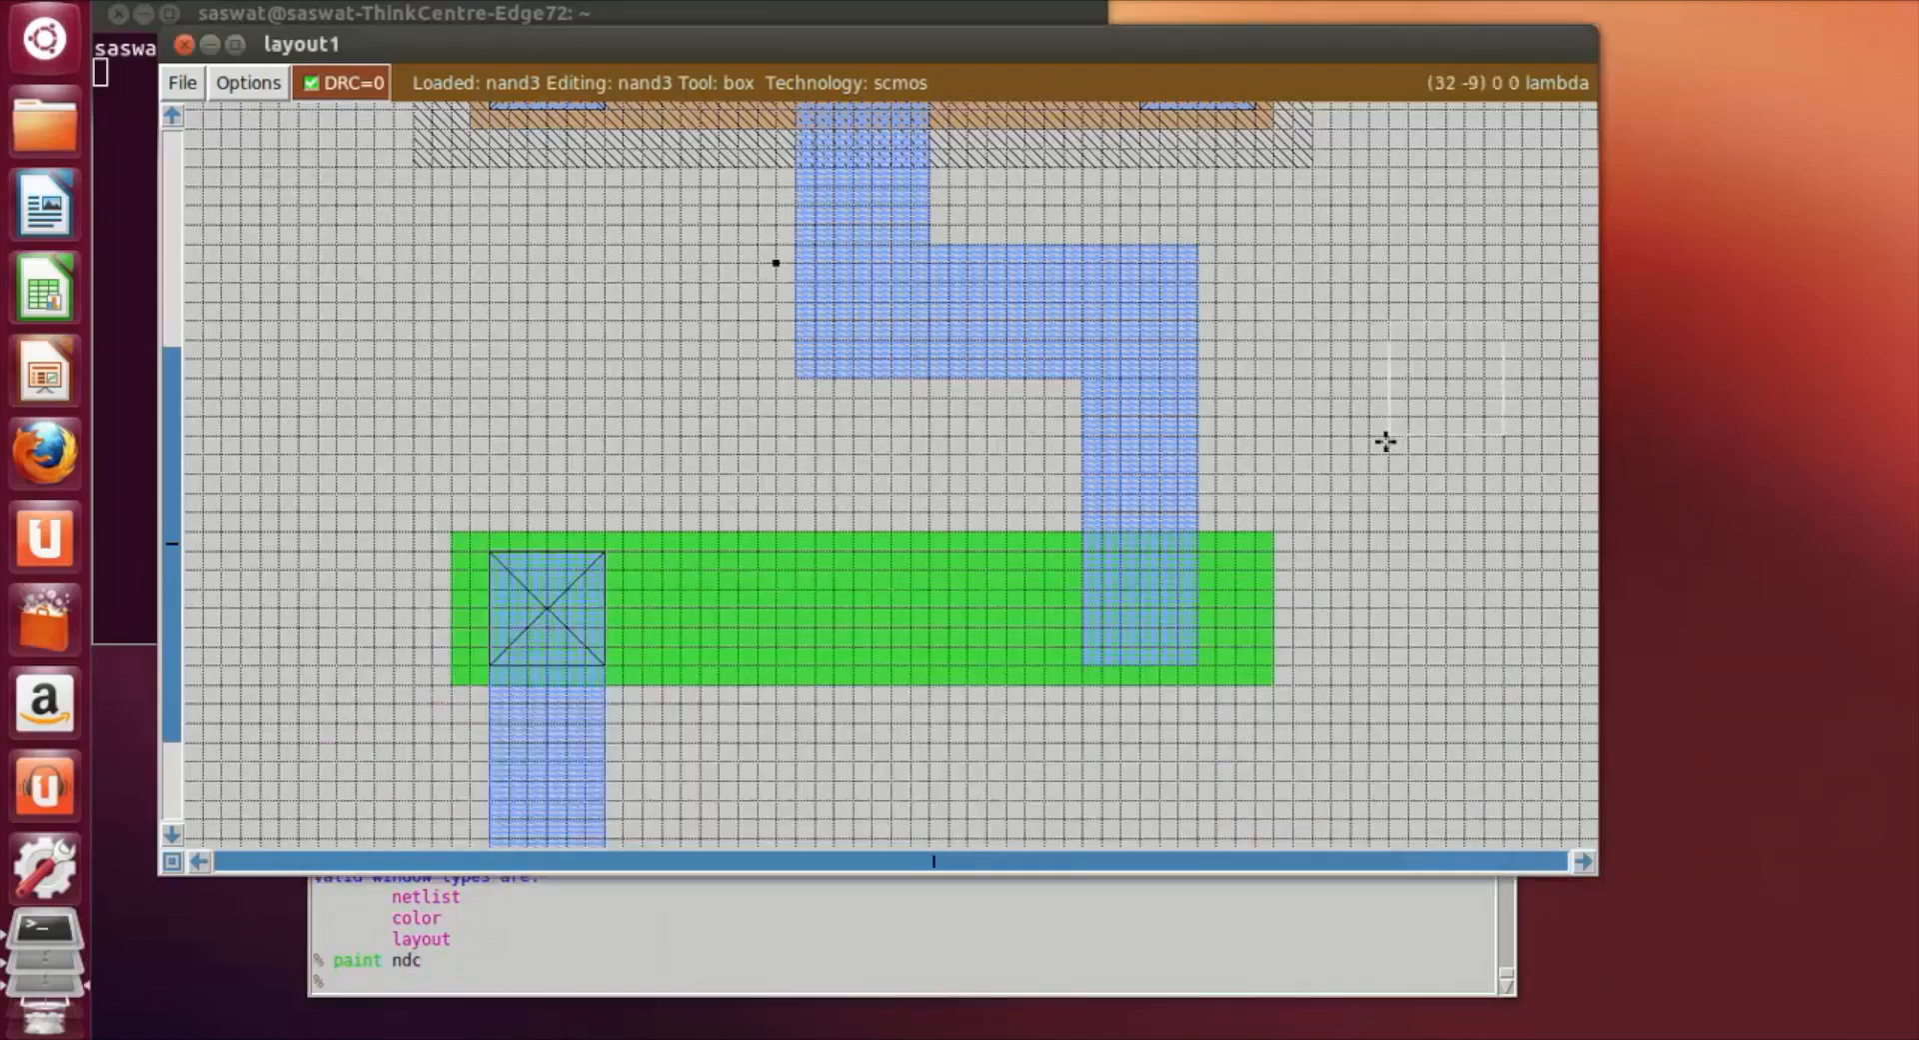
scroll(1384, 441, down, 1)
click(493, 520)
right_click(600, 629)
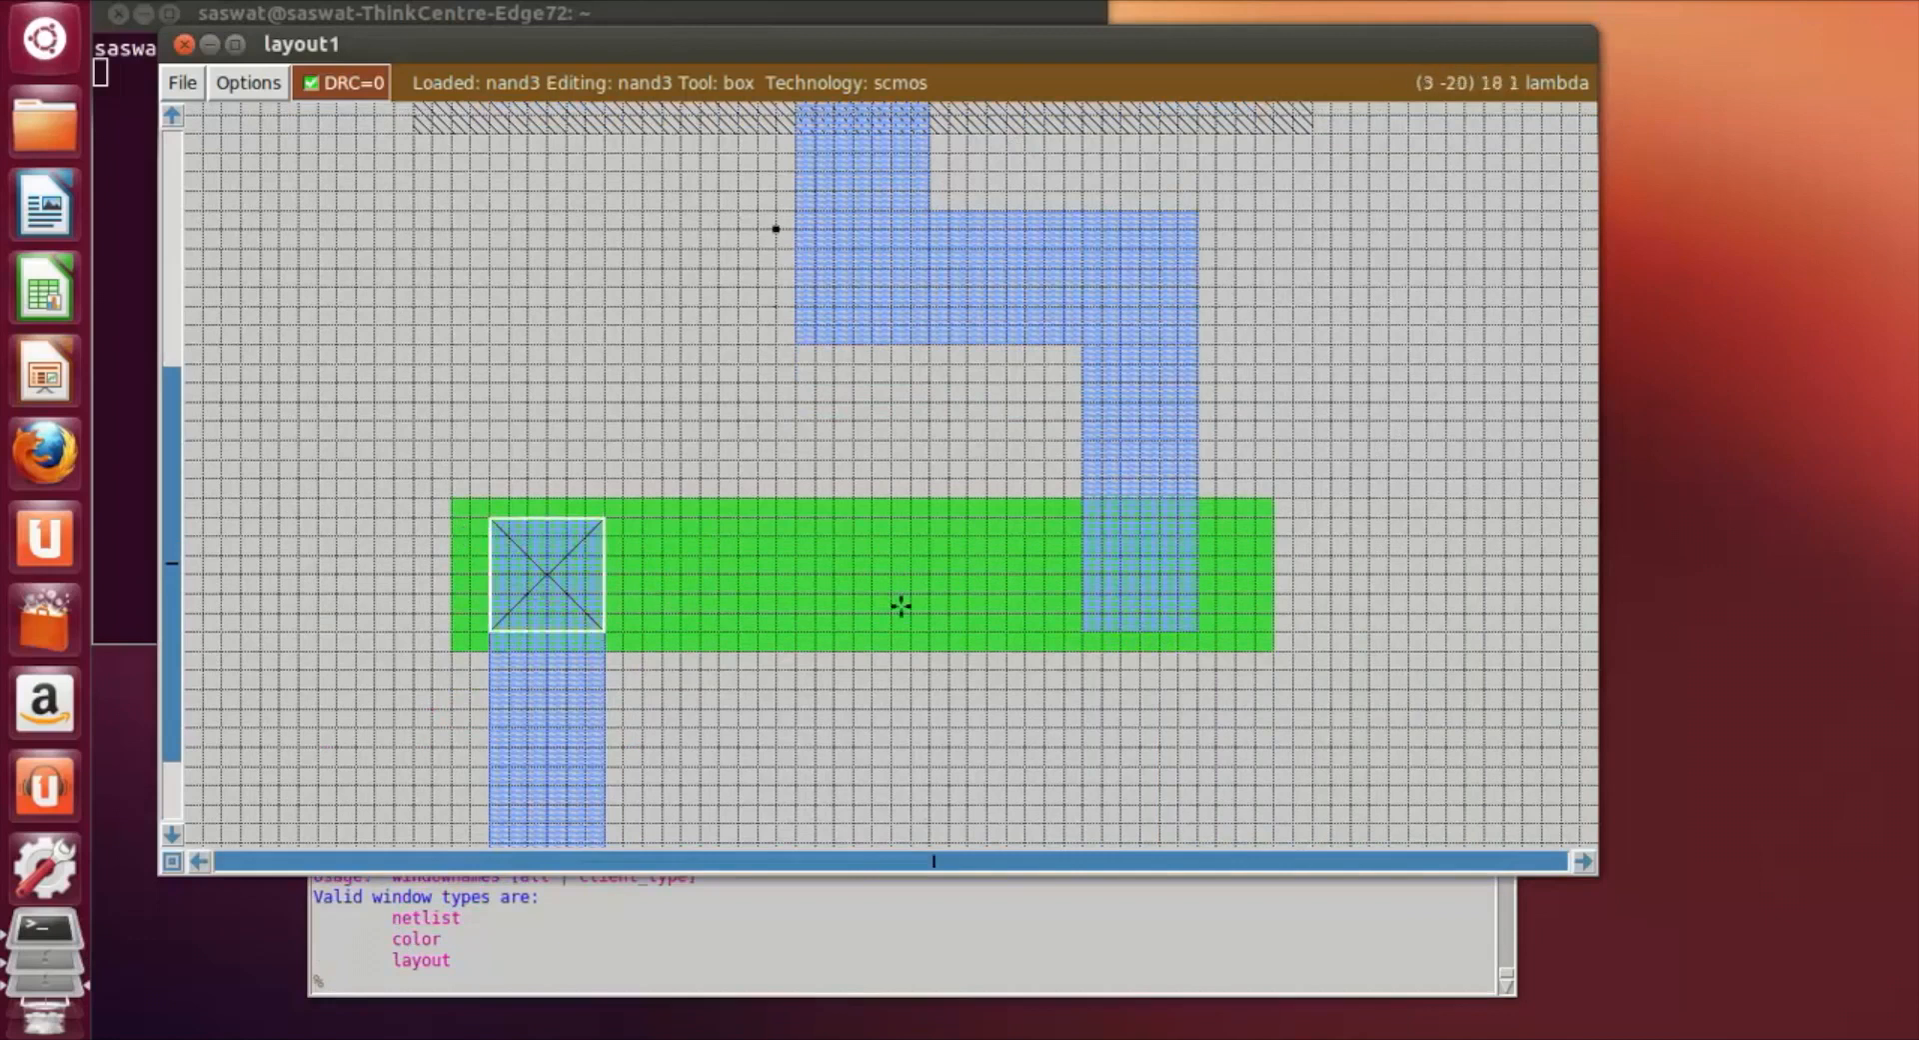
drag(1179, 590, 1079, 641)
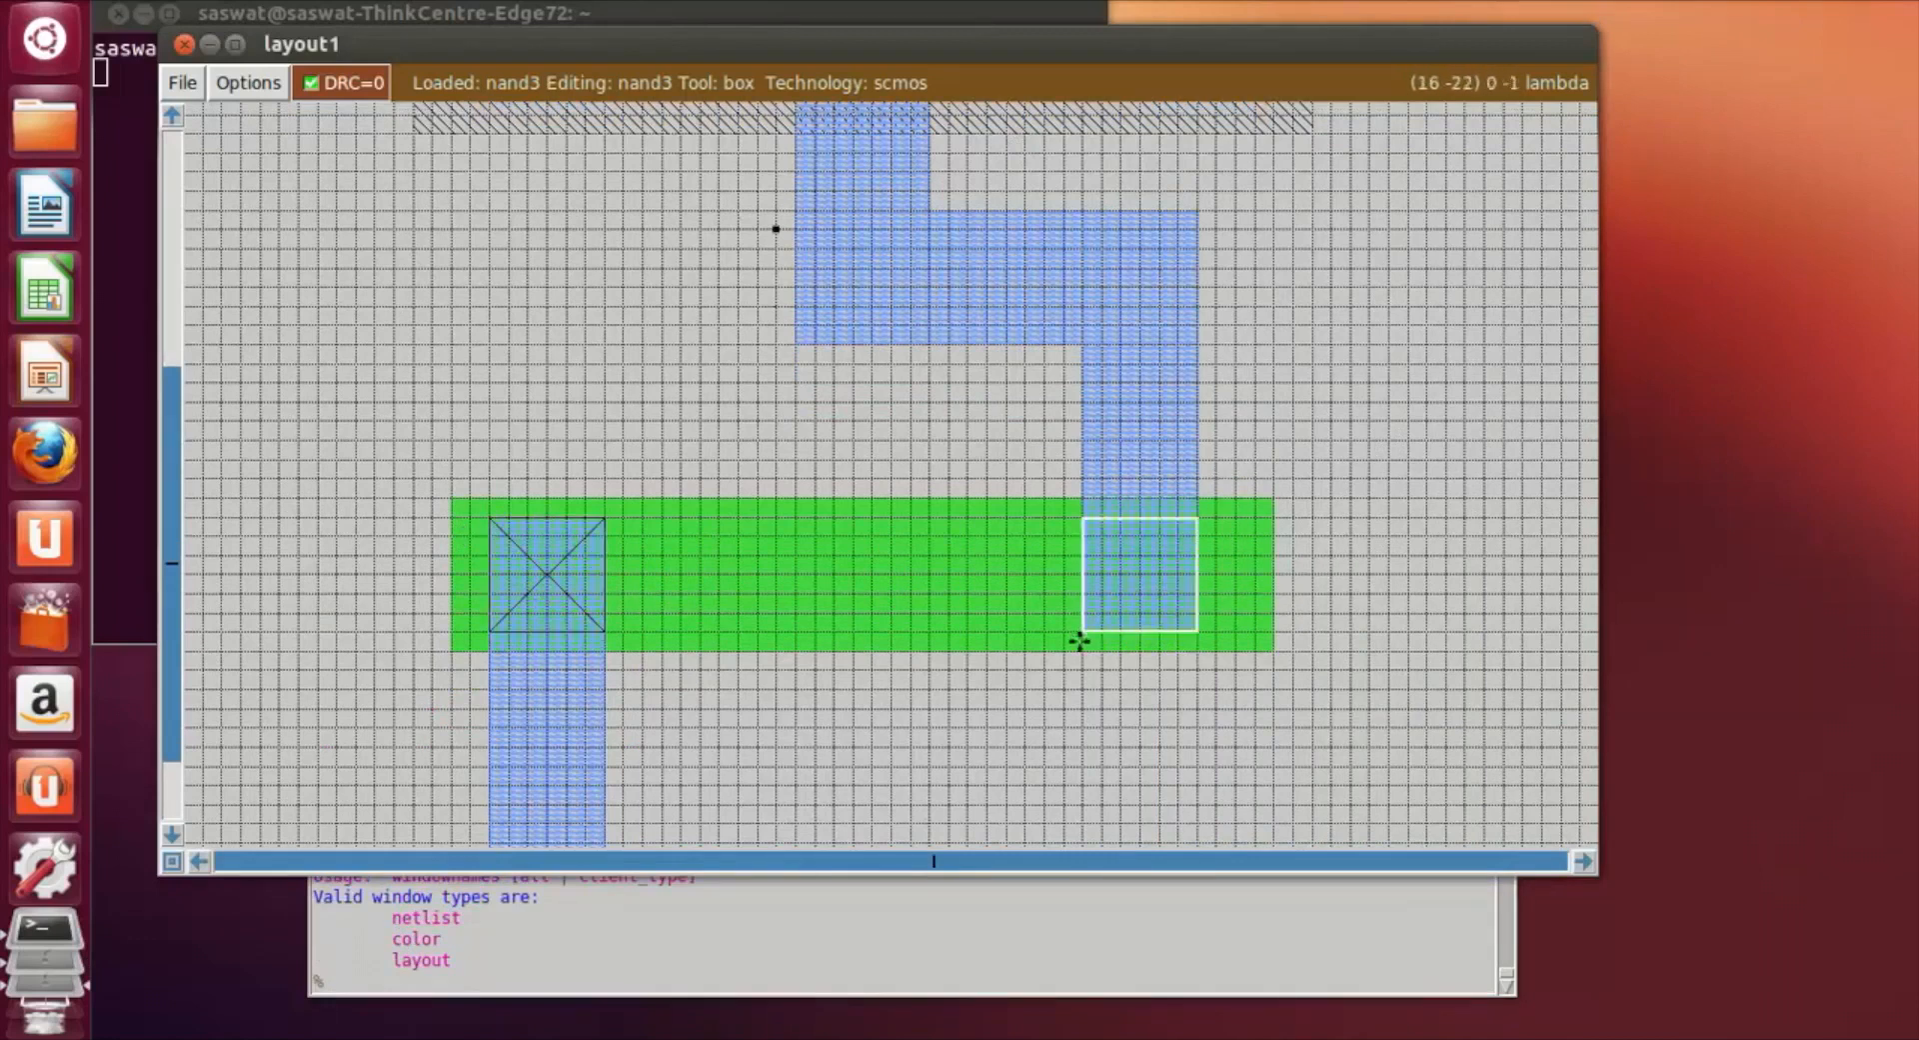
click(353, 988)
text(paint)
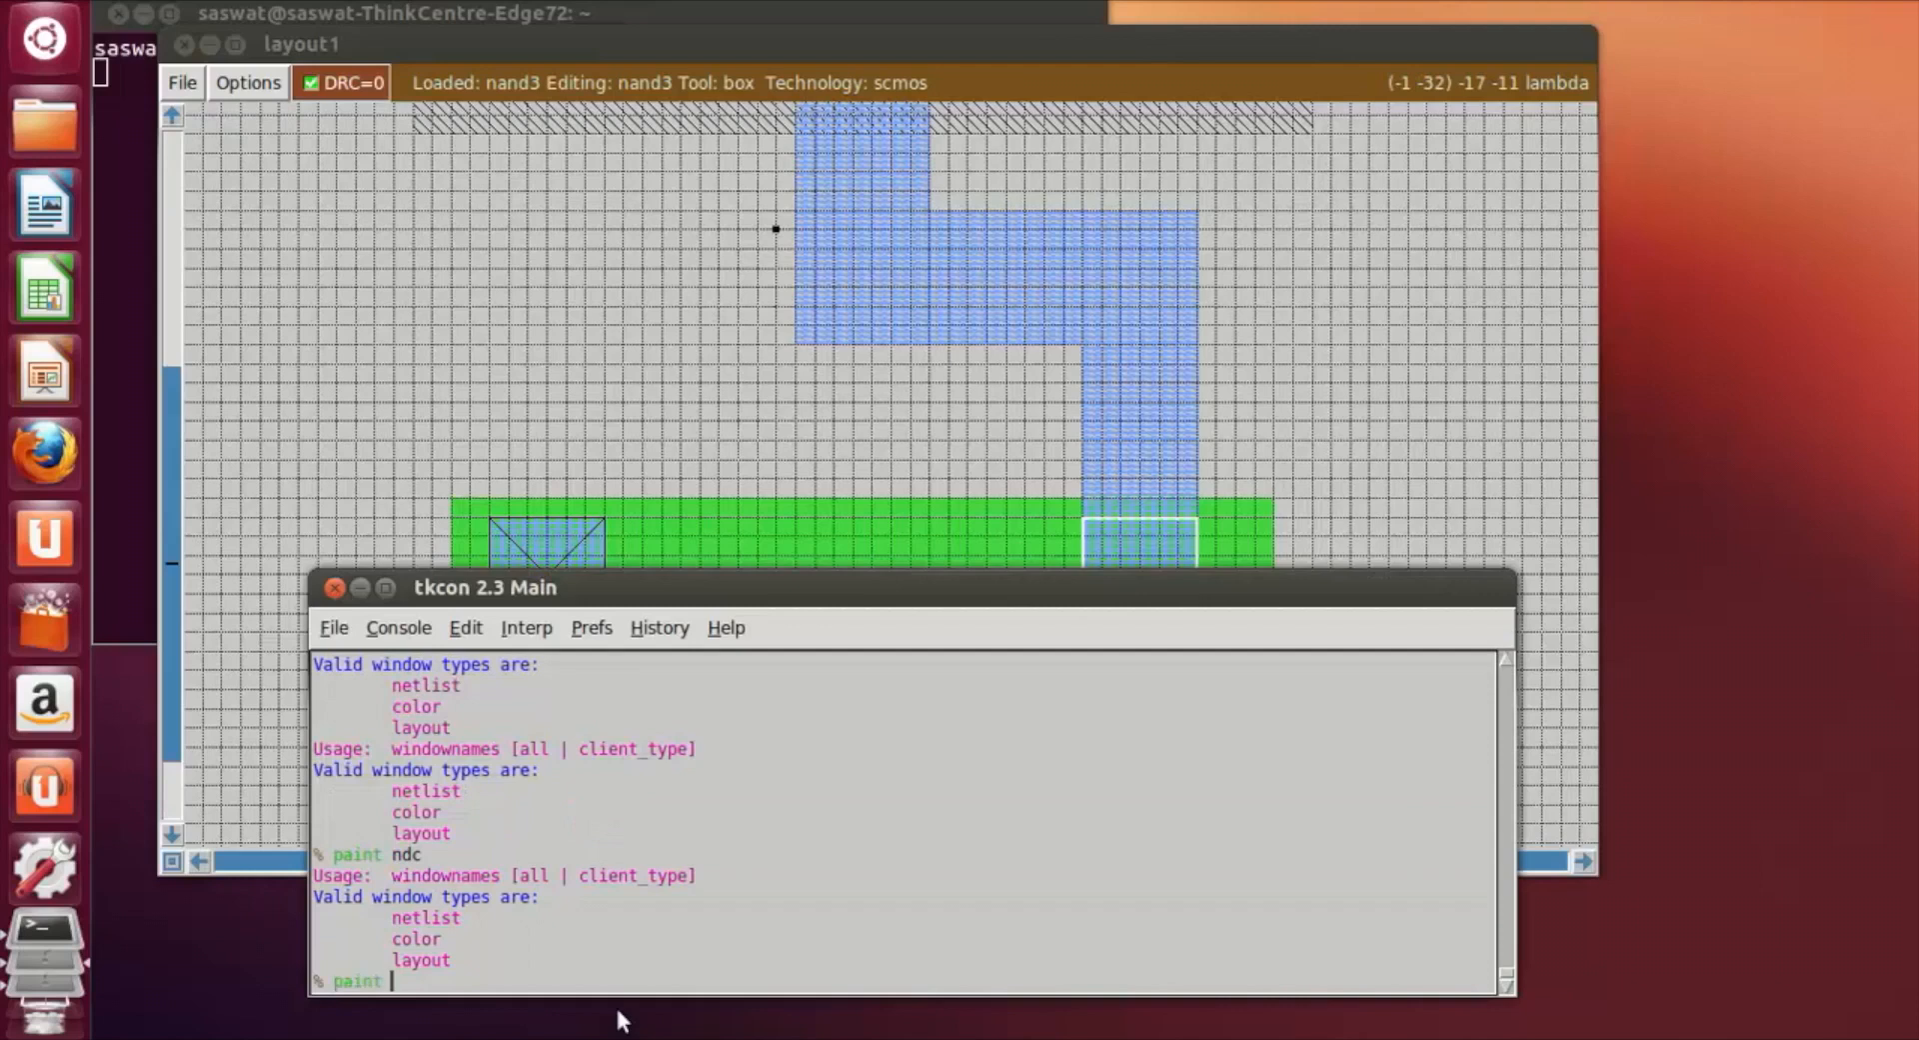
text( ndc)
key(Return)
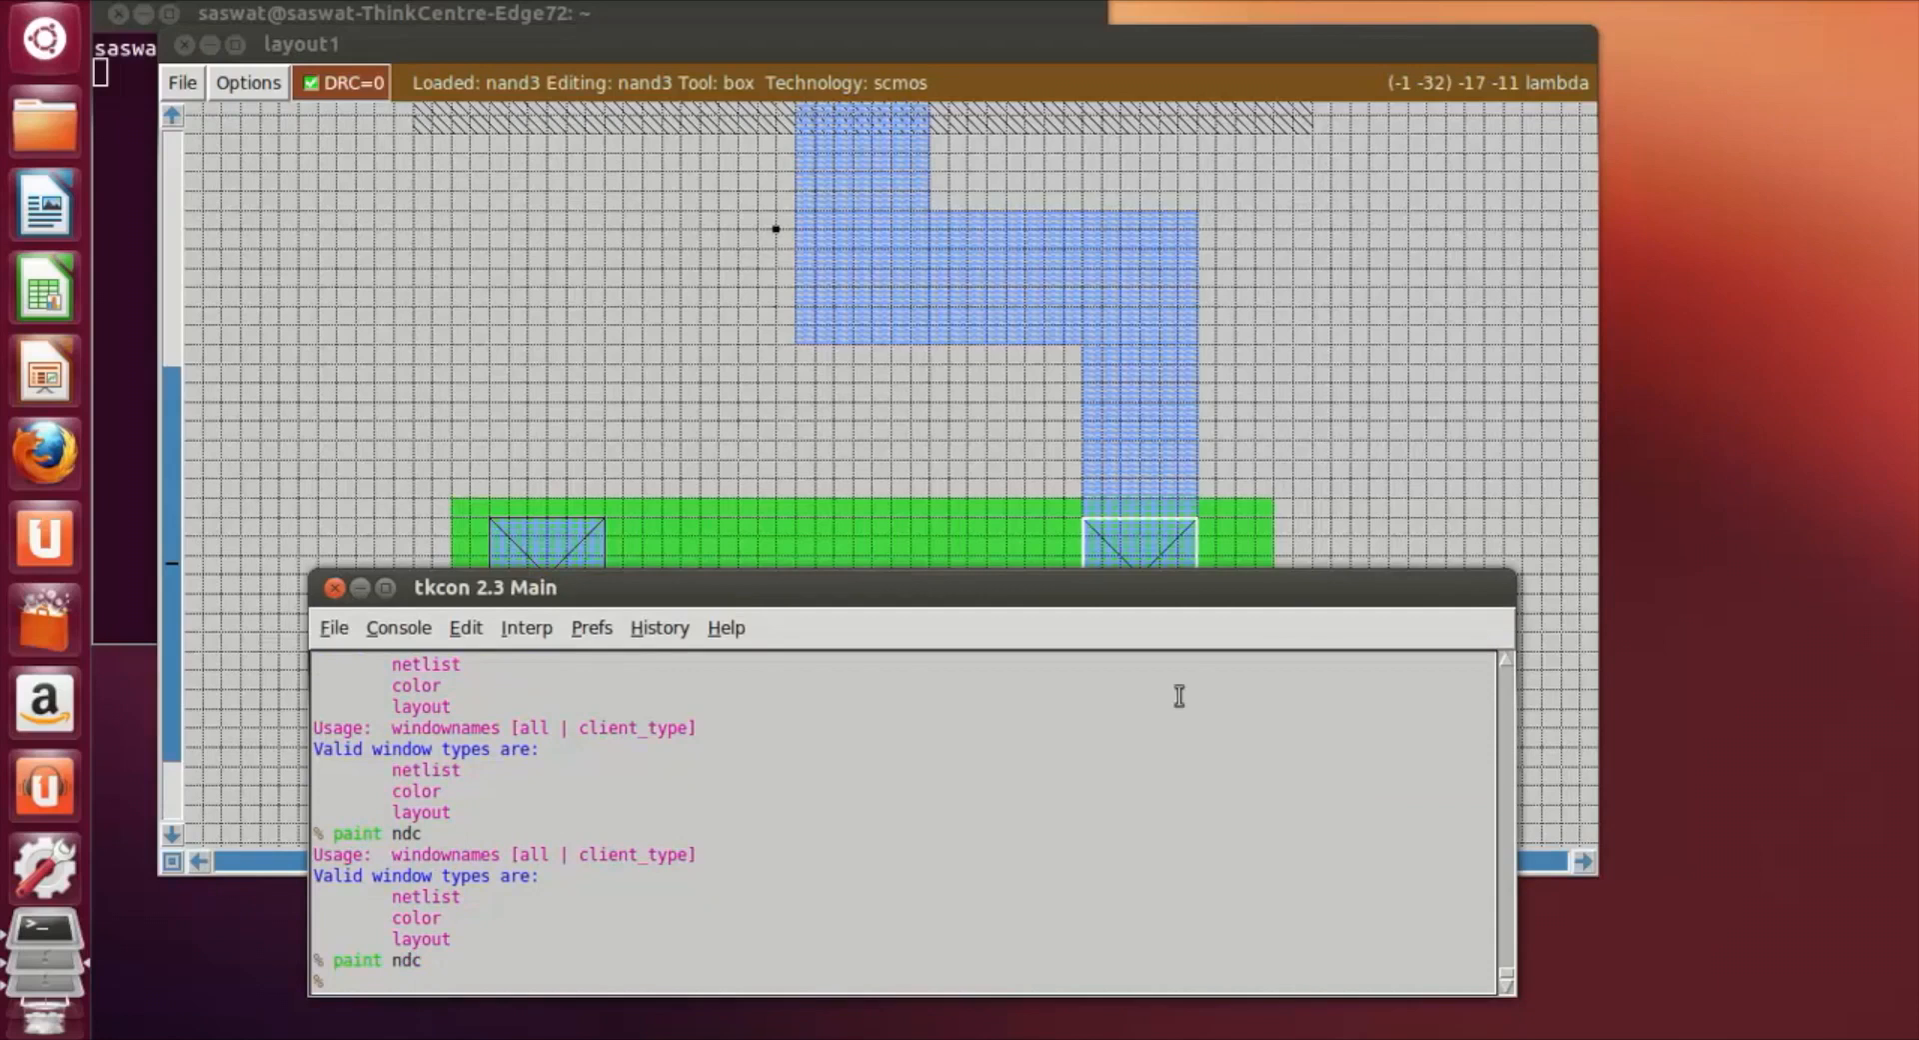
Paint a pdc contact about 7 by 7 lambda at the upper end of the middle m1 strip, over the pdiff.
click(1370, 456)
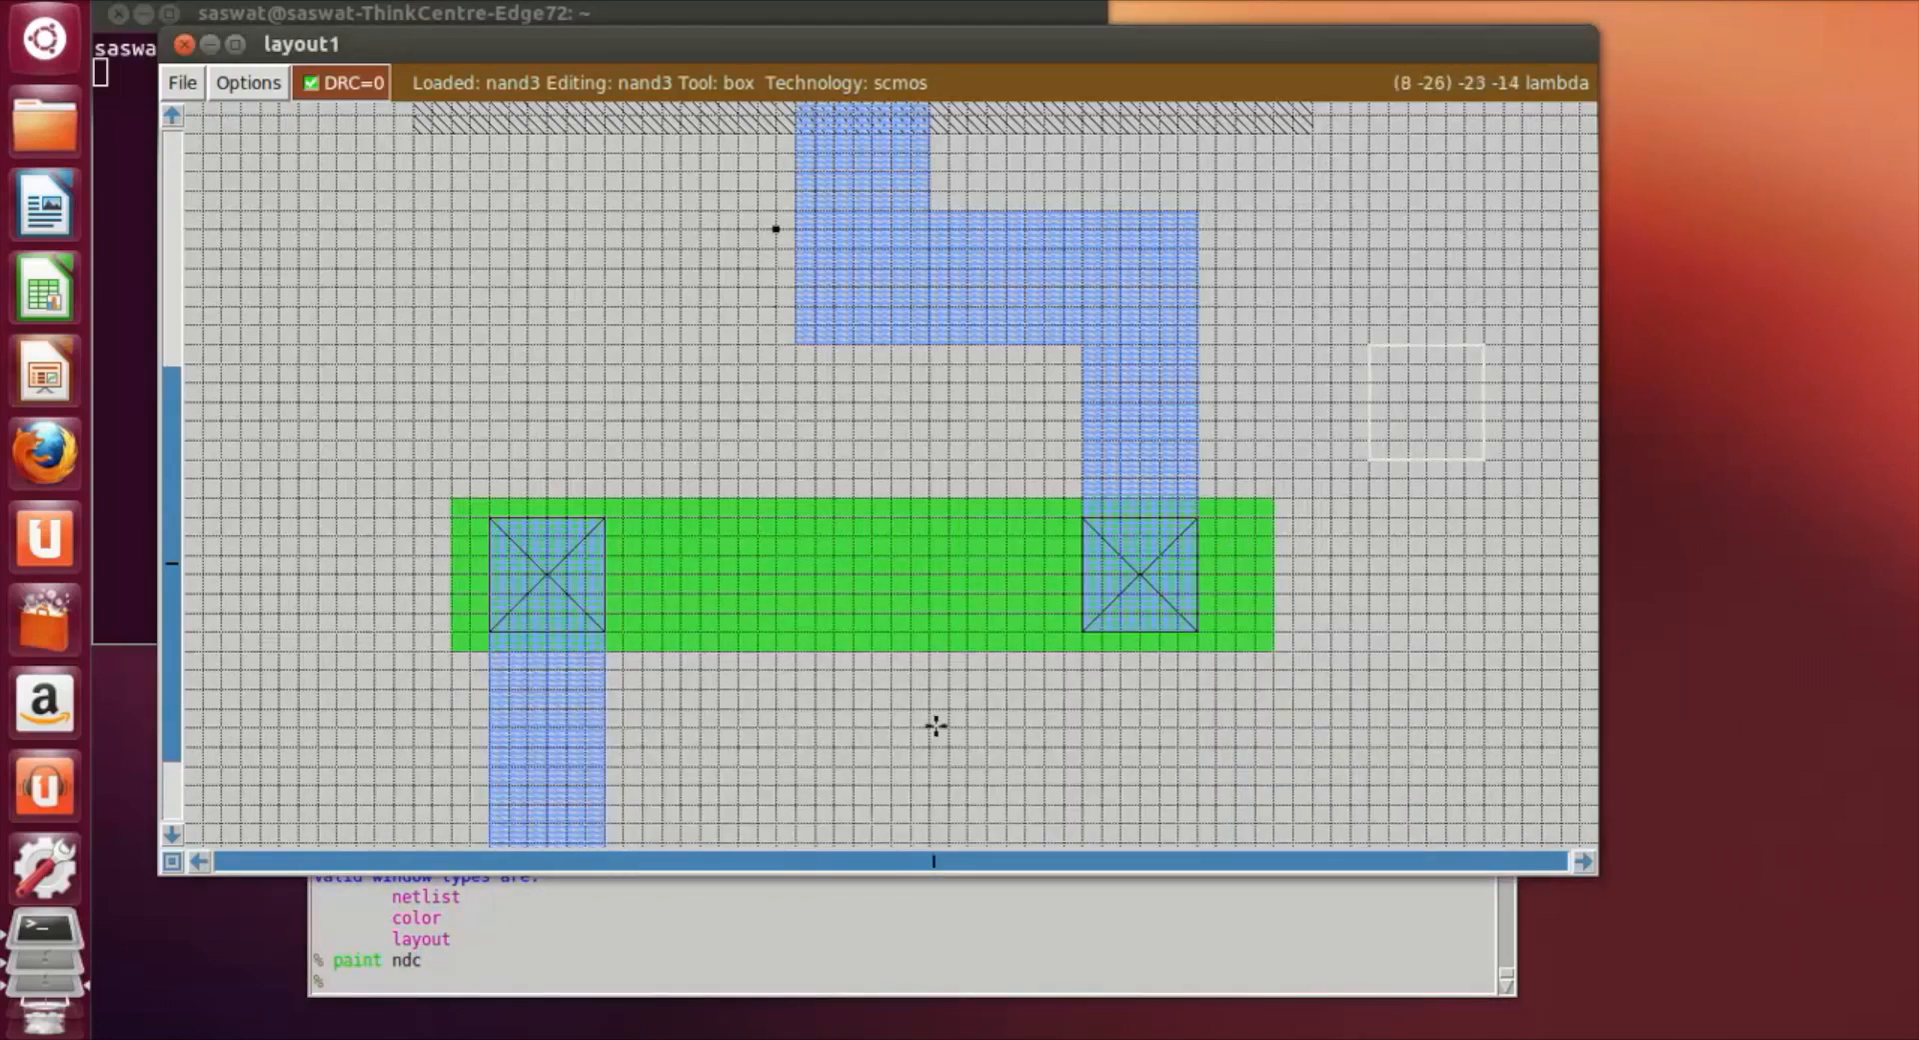
scroll(935, 724, up, 2)
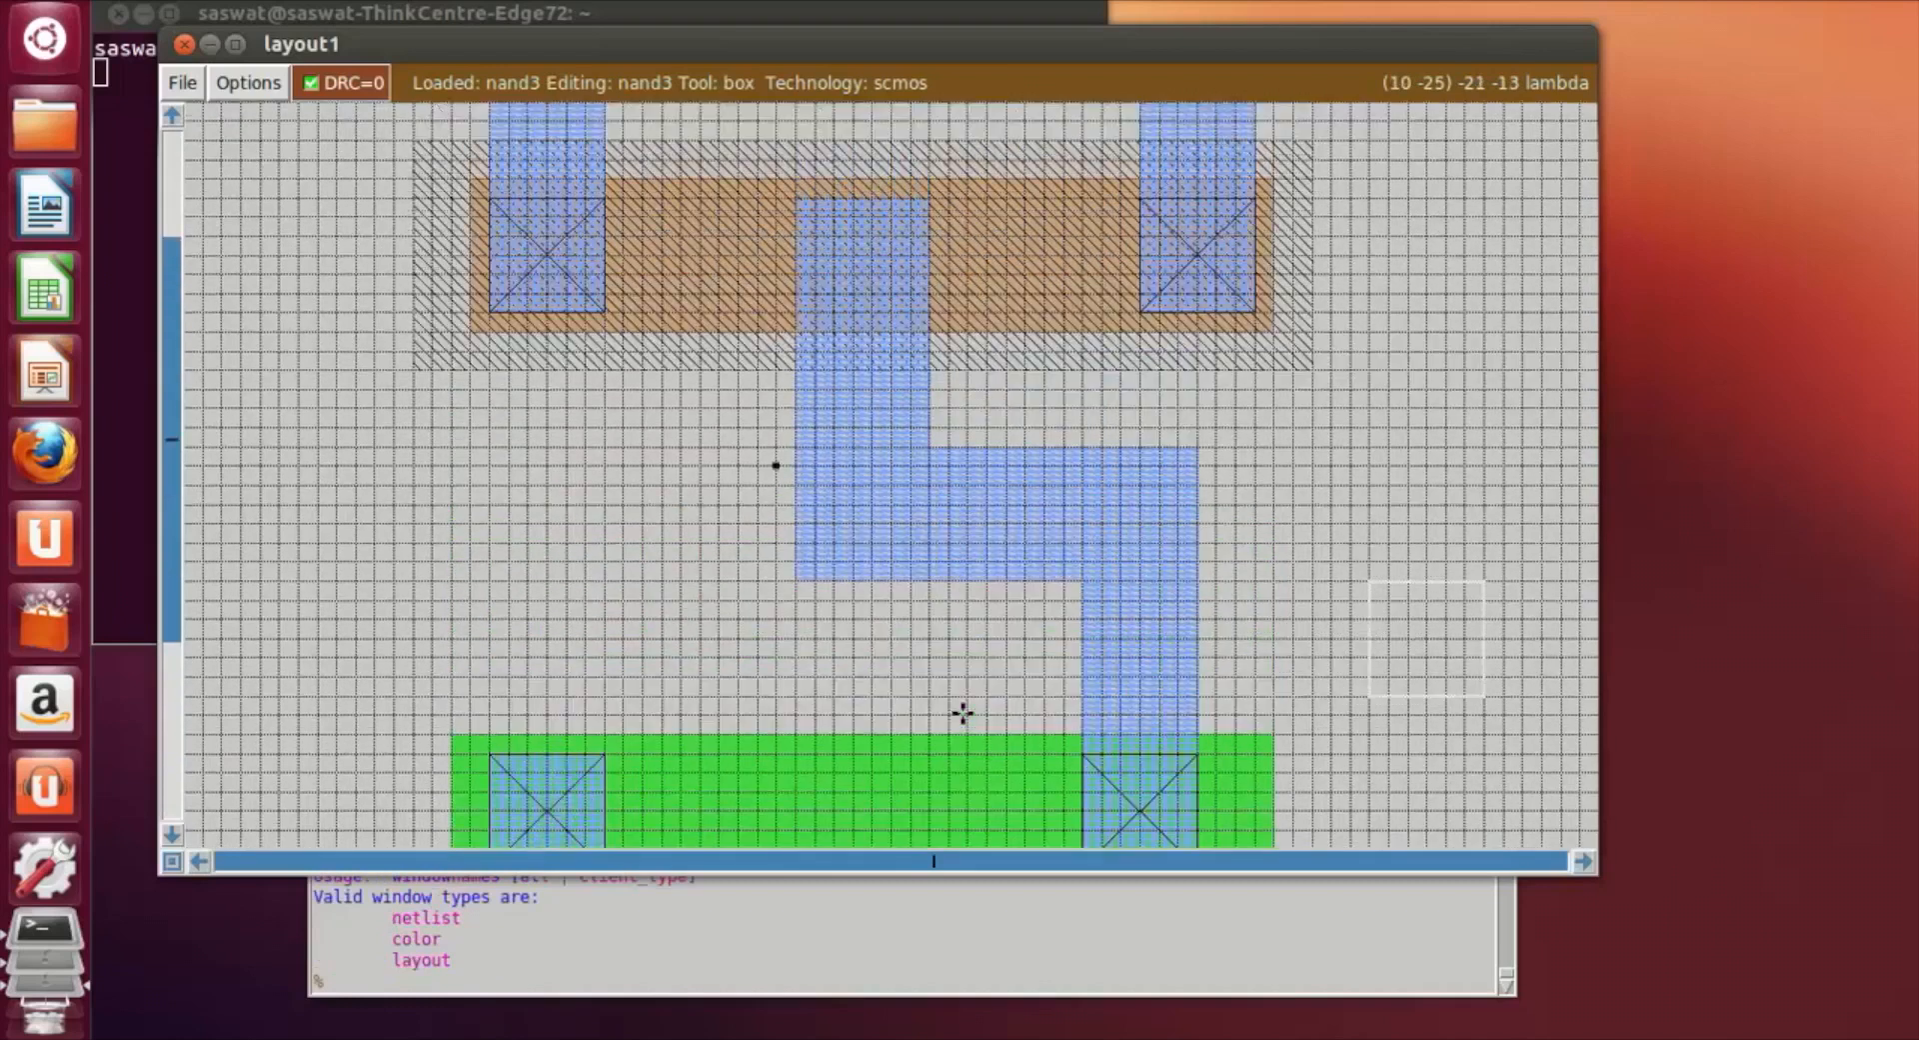
click(792, 201)
click(810, 251)
click(824, 278)
click(786, 303)
click(792, 325)
right_click(922, 210)
right_click(922, 202)
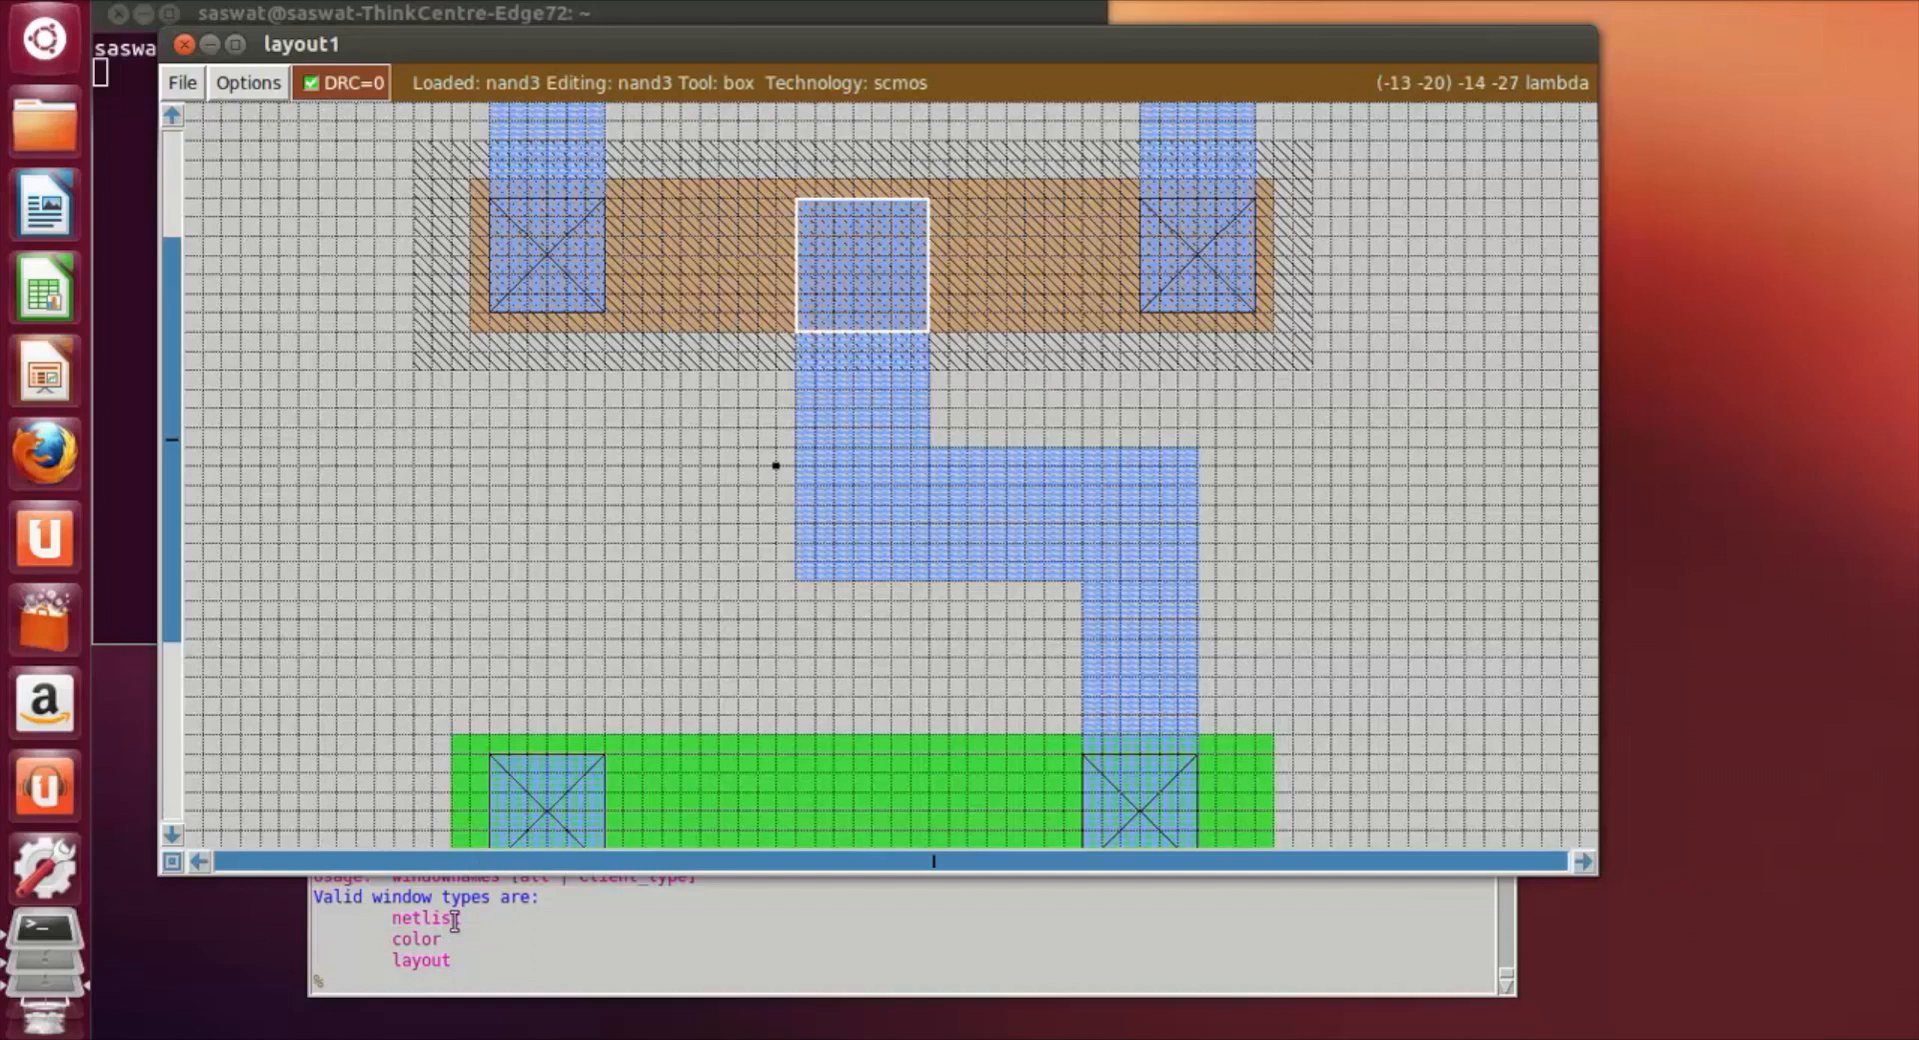
click(387, 989)
text(paint pd)
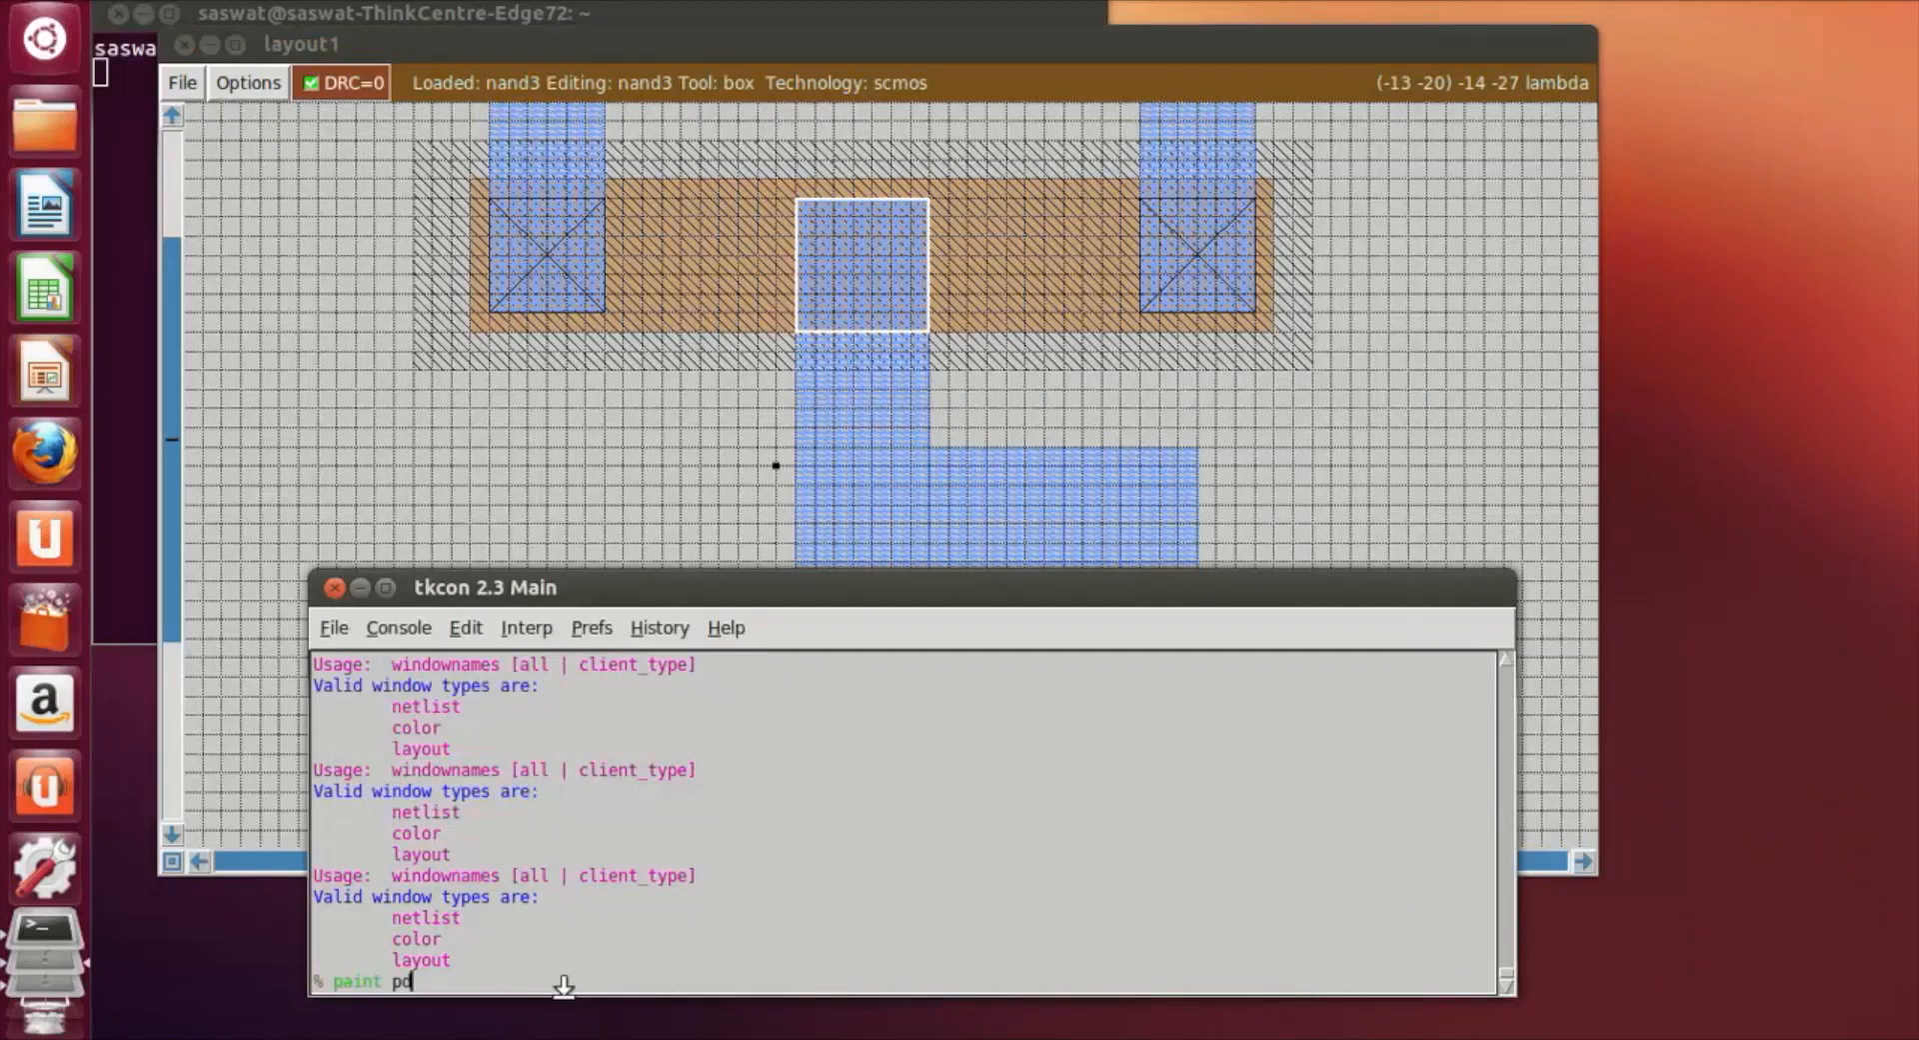
text(c)
key(Return)
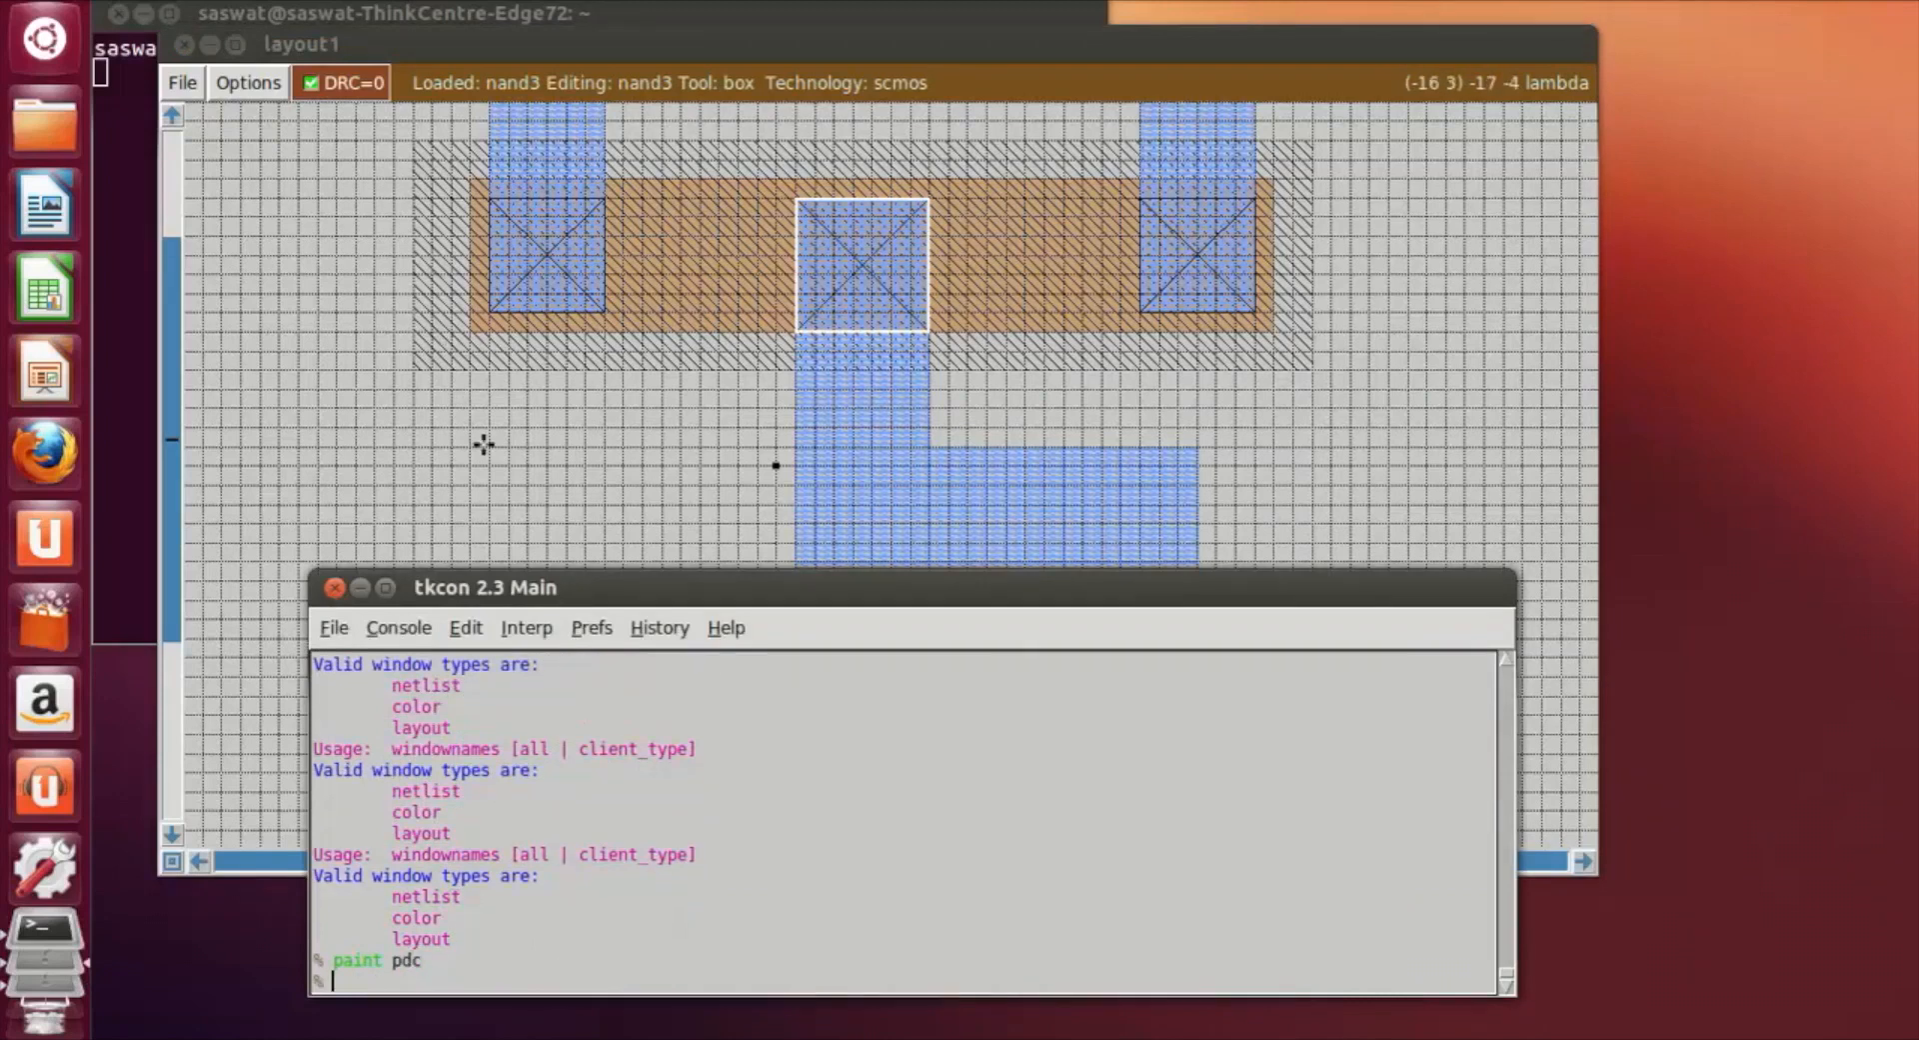
Paint an nwc contact about 6 by 6 lambda on the uppermost horizontal m1 strip, between its left end and its middle.
click(489, 525)
scroll(870, 552, down, 3)
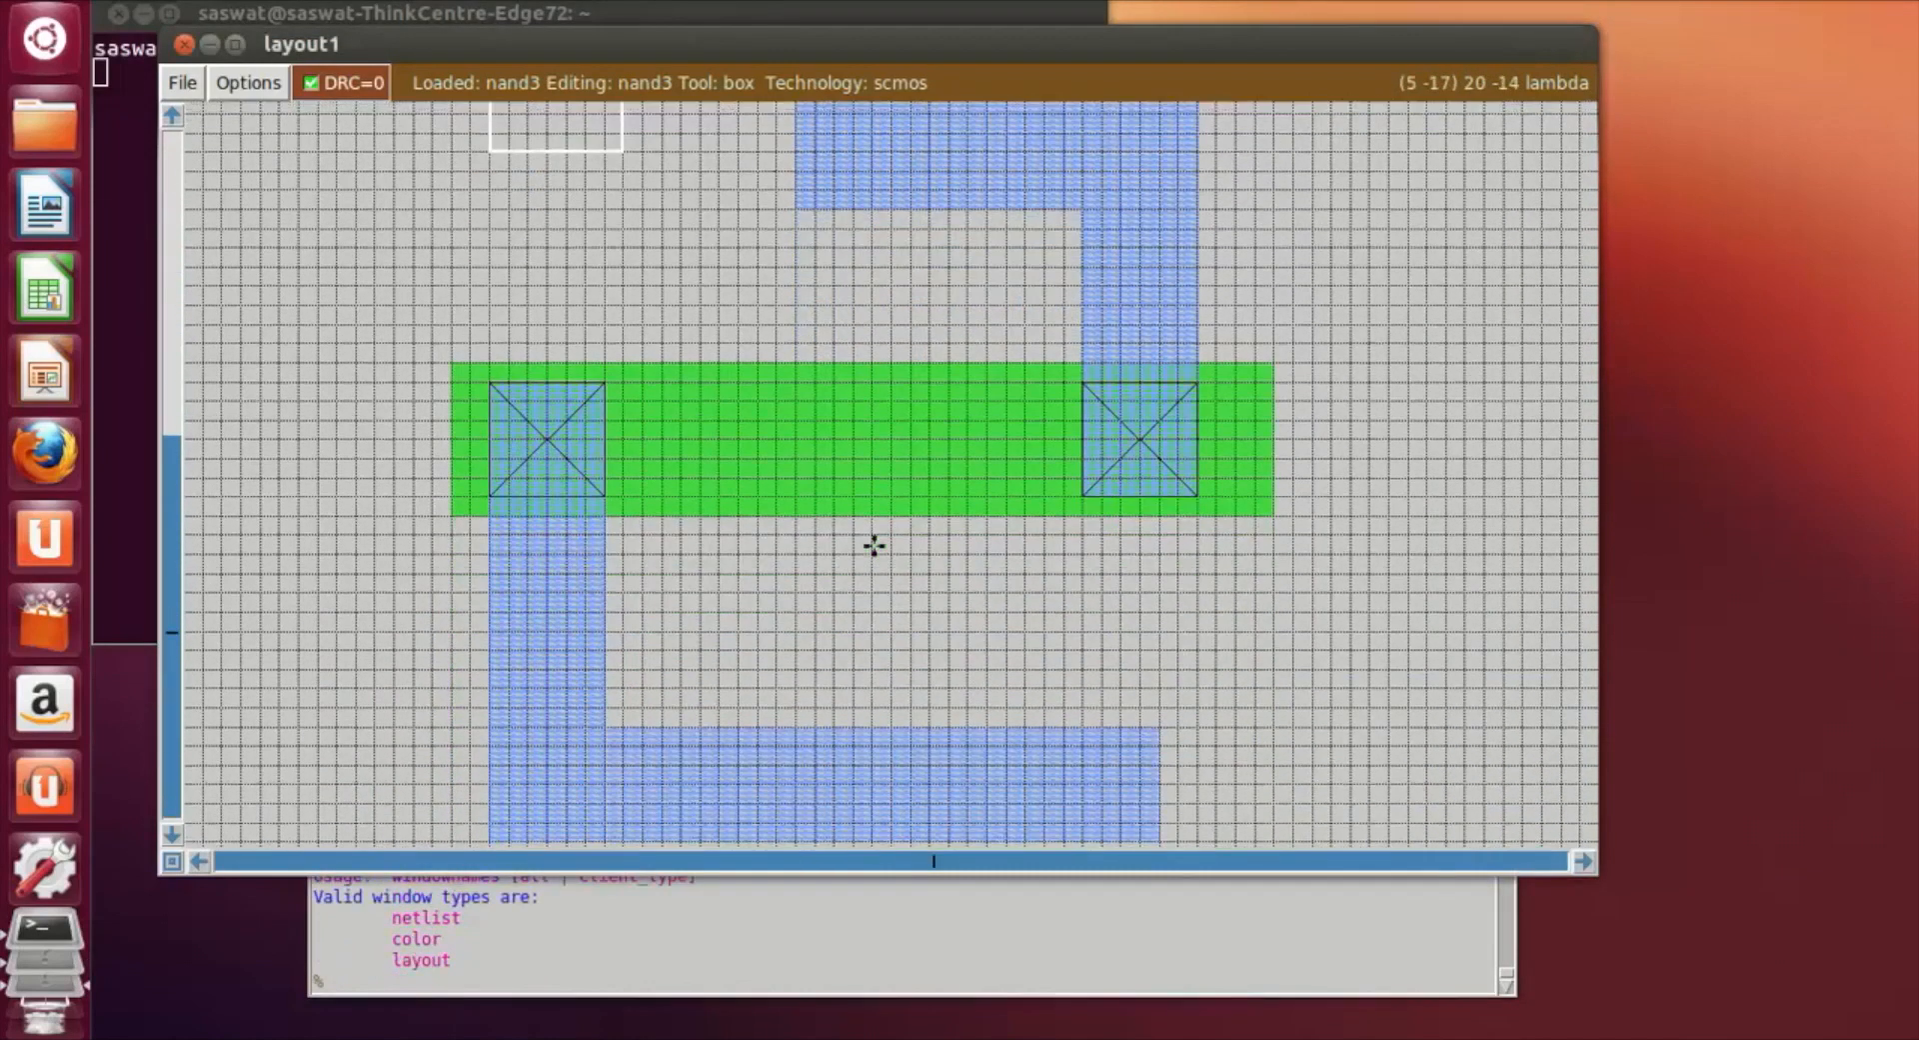
scroll(874, 545, up, 4)
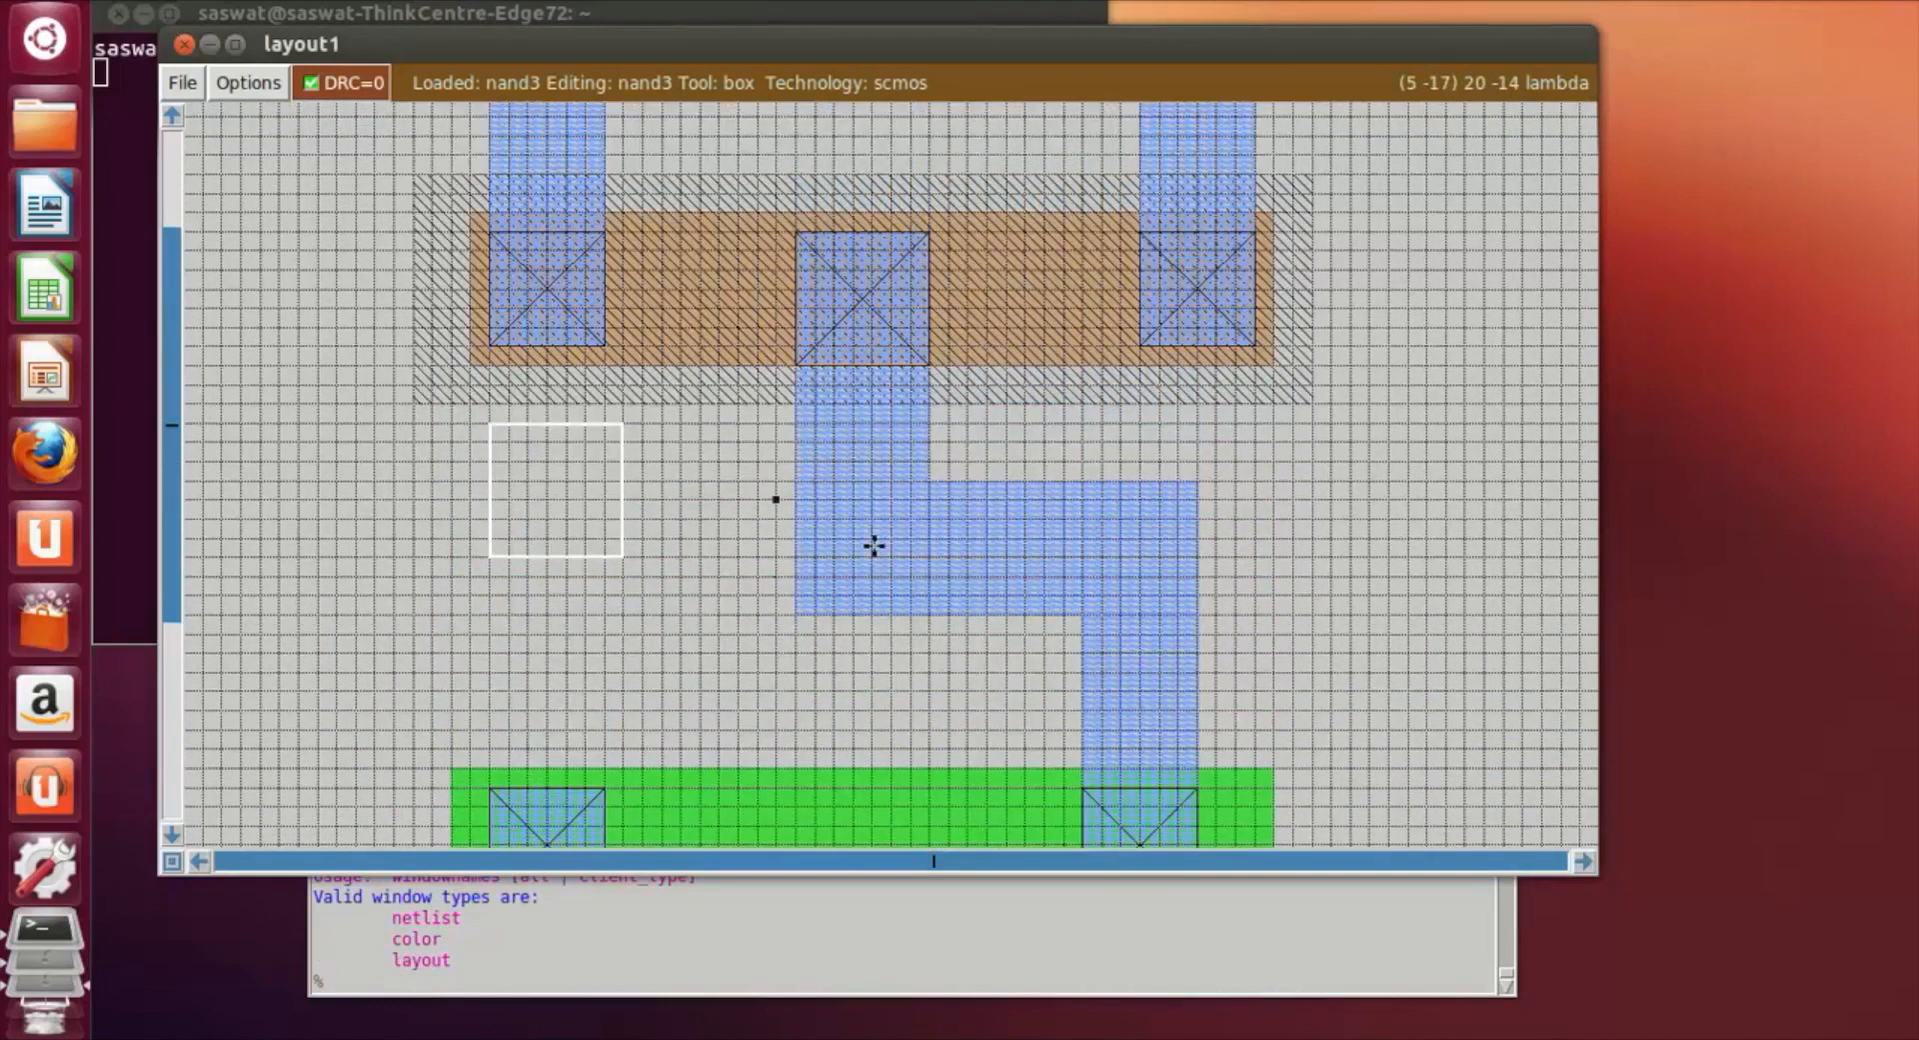
scroll(875, 545, up, 4)
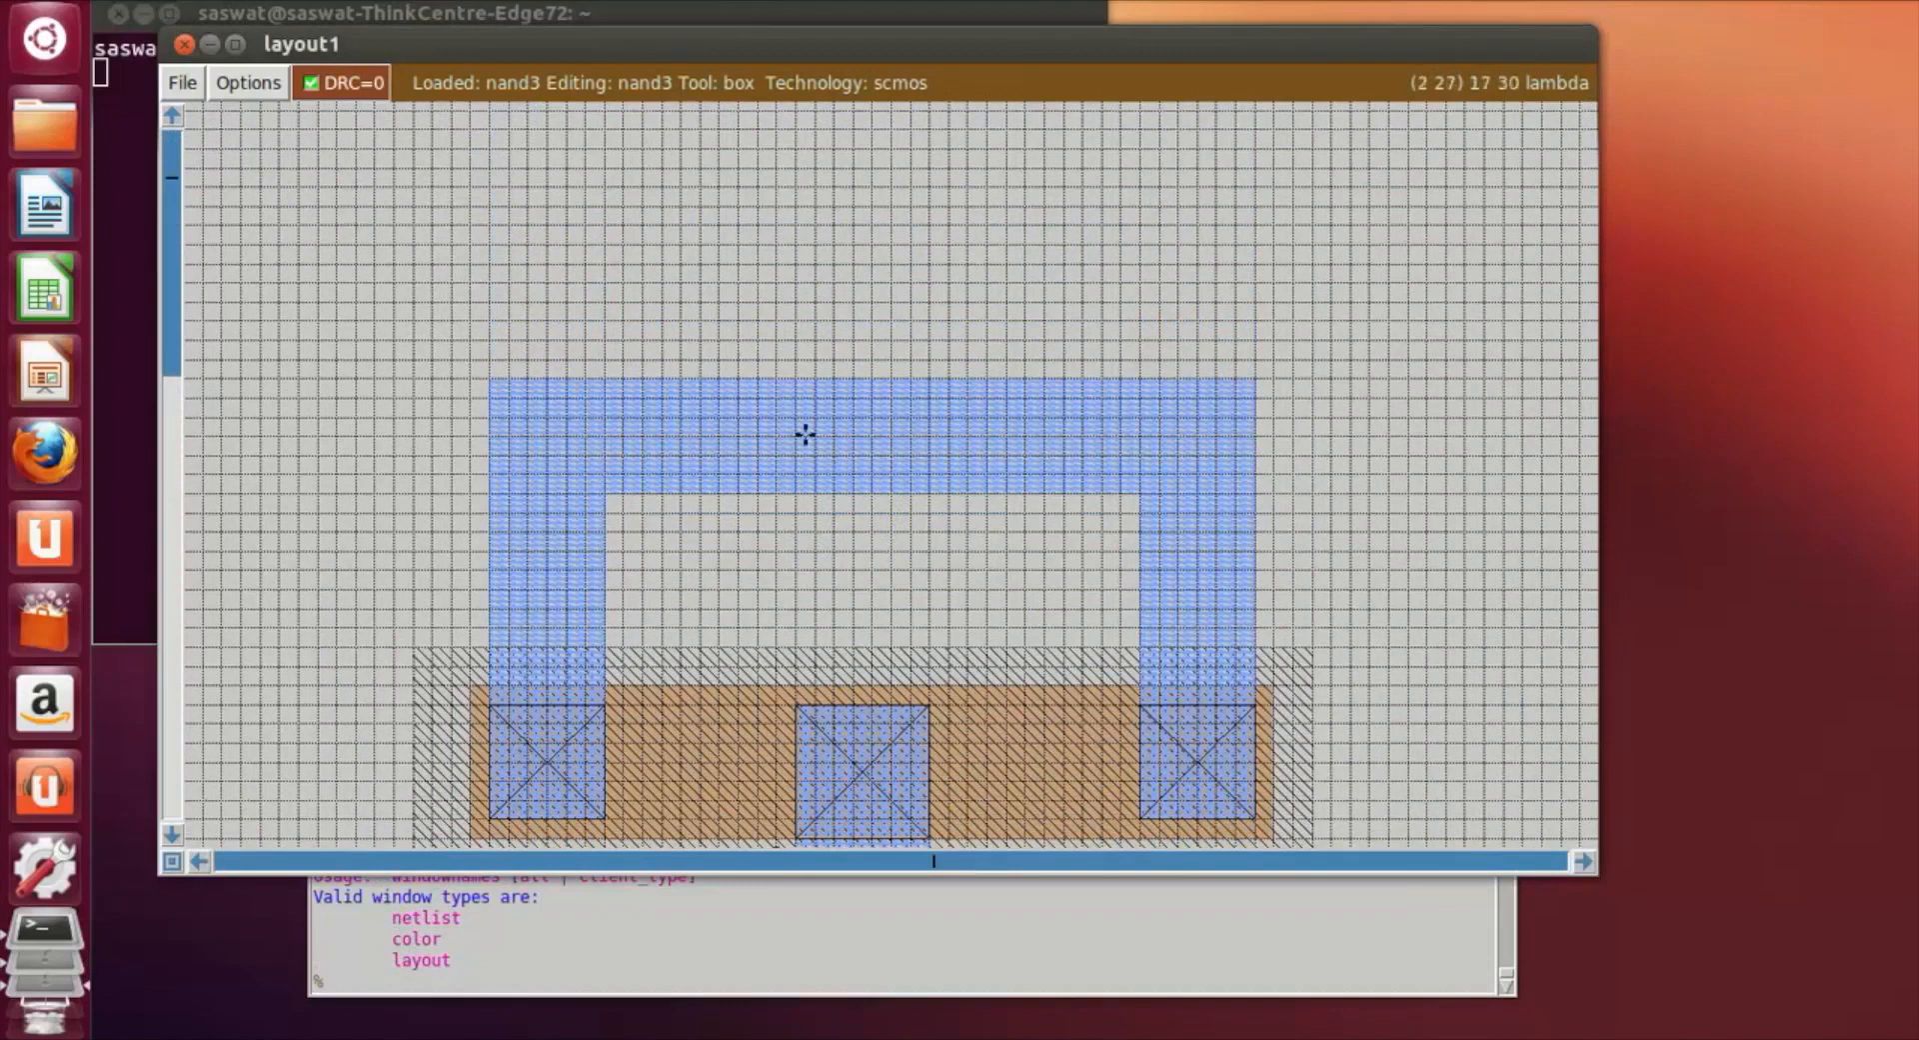
click(683, 395)
right_click(801, 482)
right_click(794, 491)
right_click(790, 415)
right_click(790, 398)
right_click(794, 380)
click(380, 974)
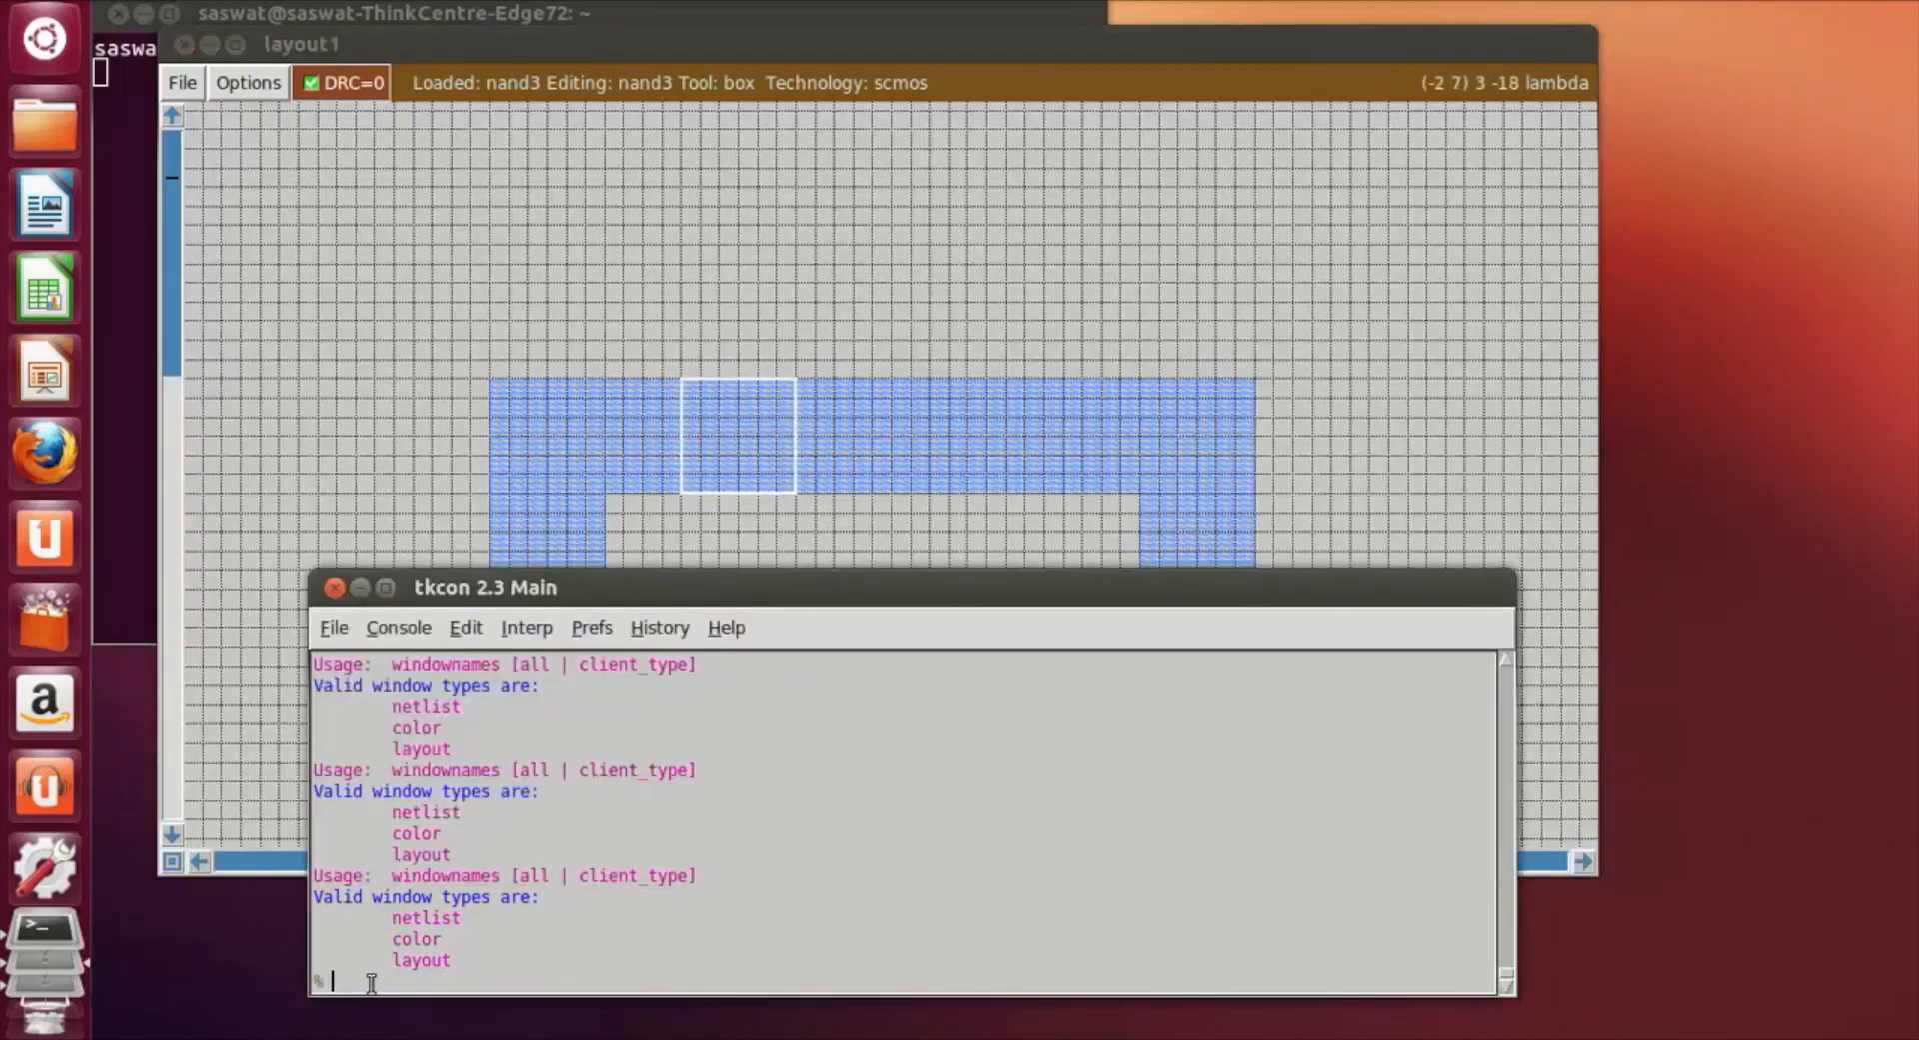
text(paint nwc)
key(Return)
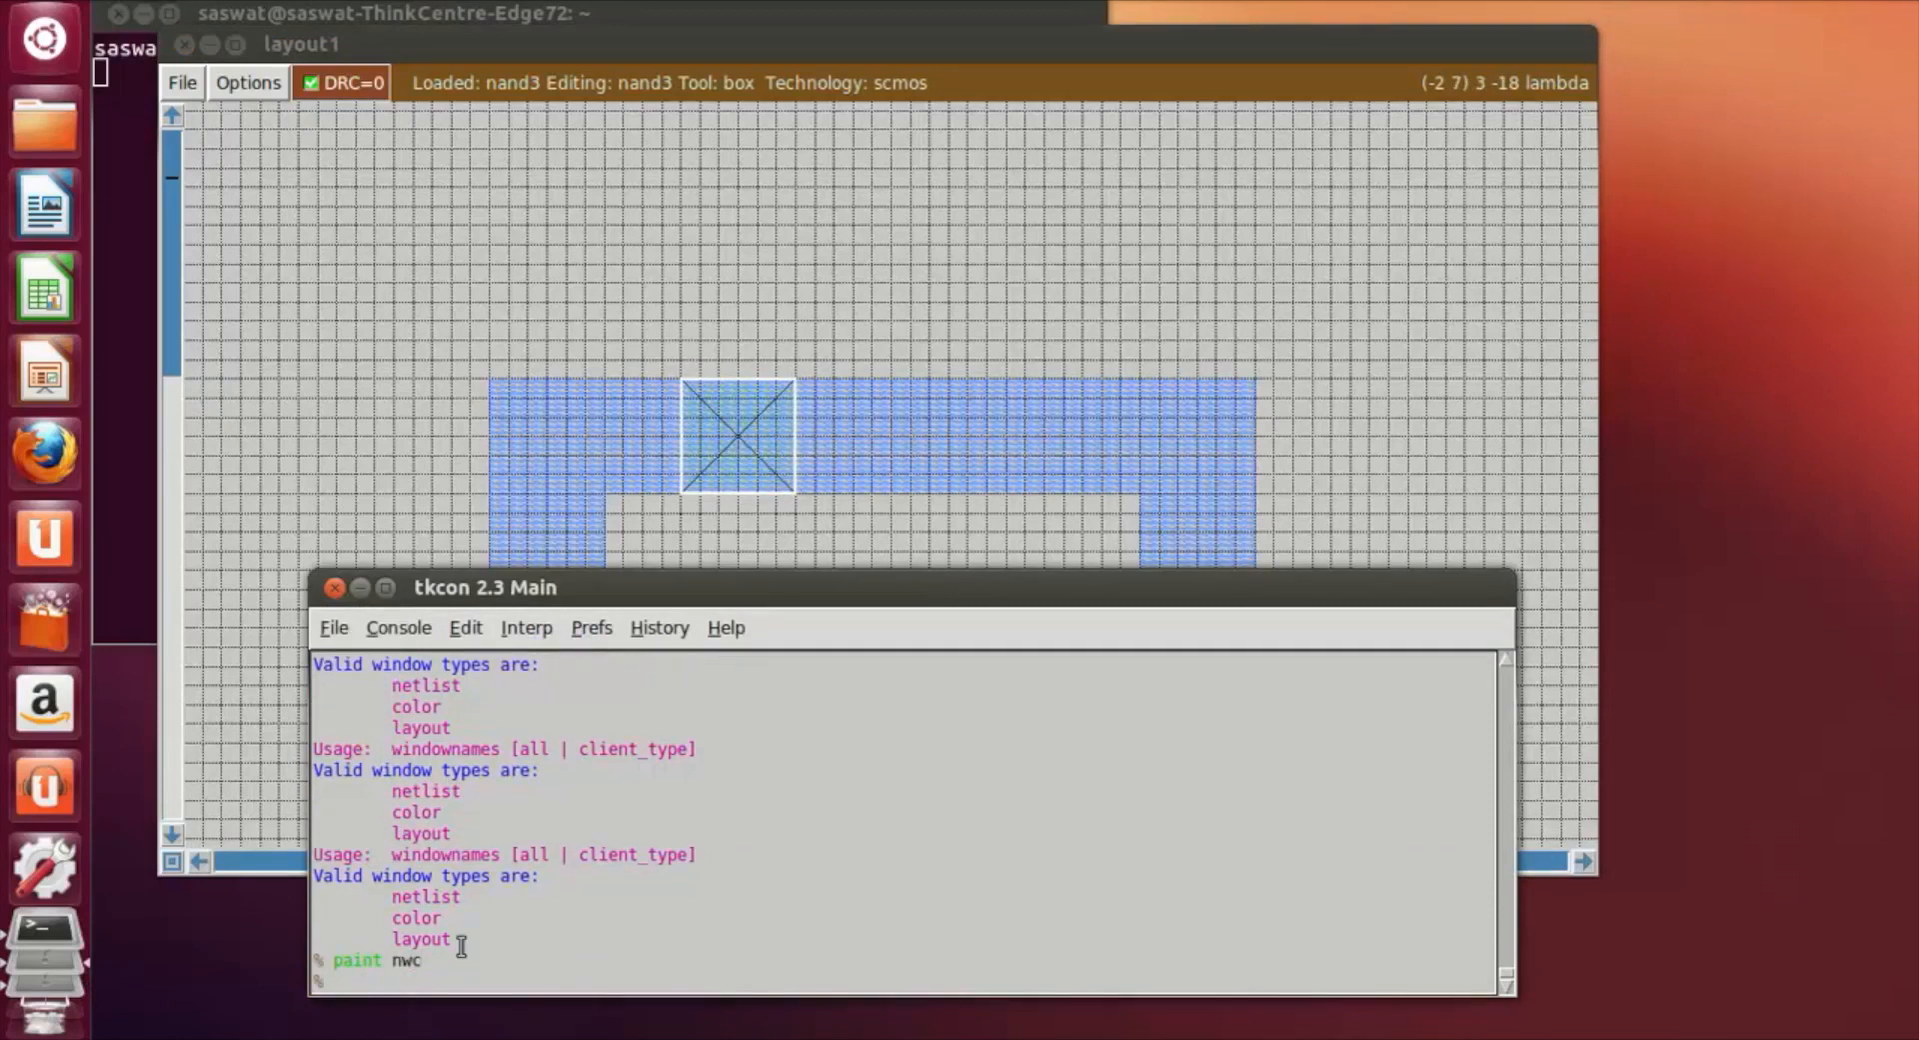
Paint a pwc contact about 6 by 6 lambda on the lowest horizontal m1 strip, directly below the nwc contact.
click(1243, 265)
scroll(1243, 265, down, 5)
scroll(693, 732, down, 5)
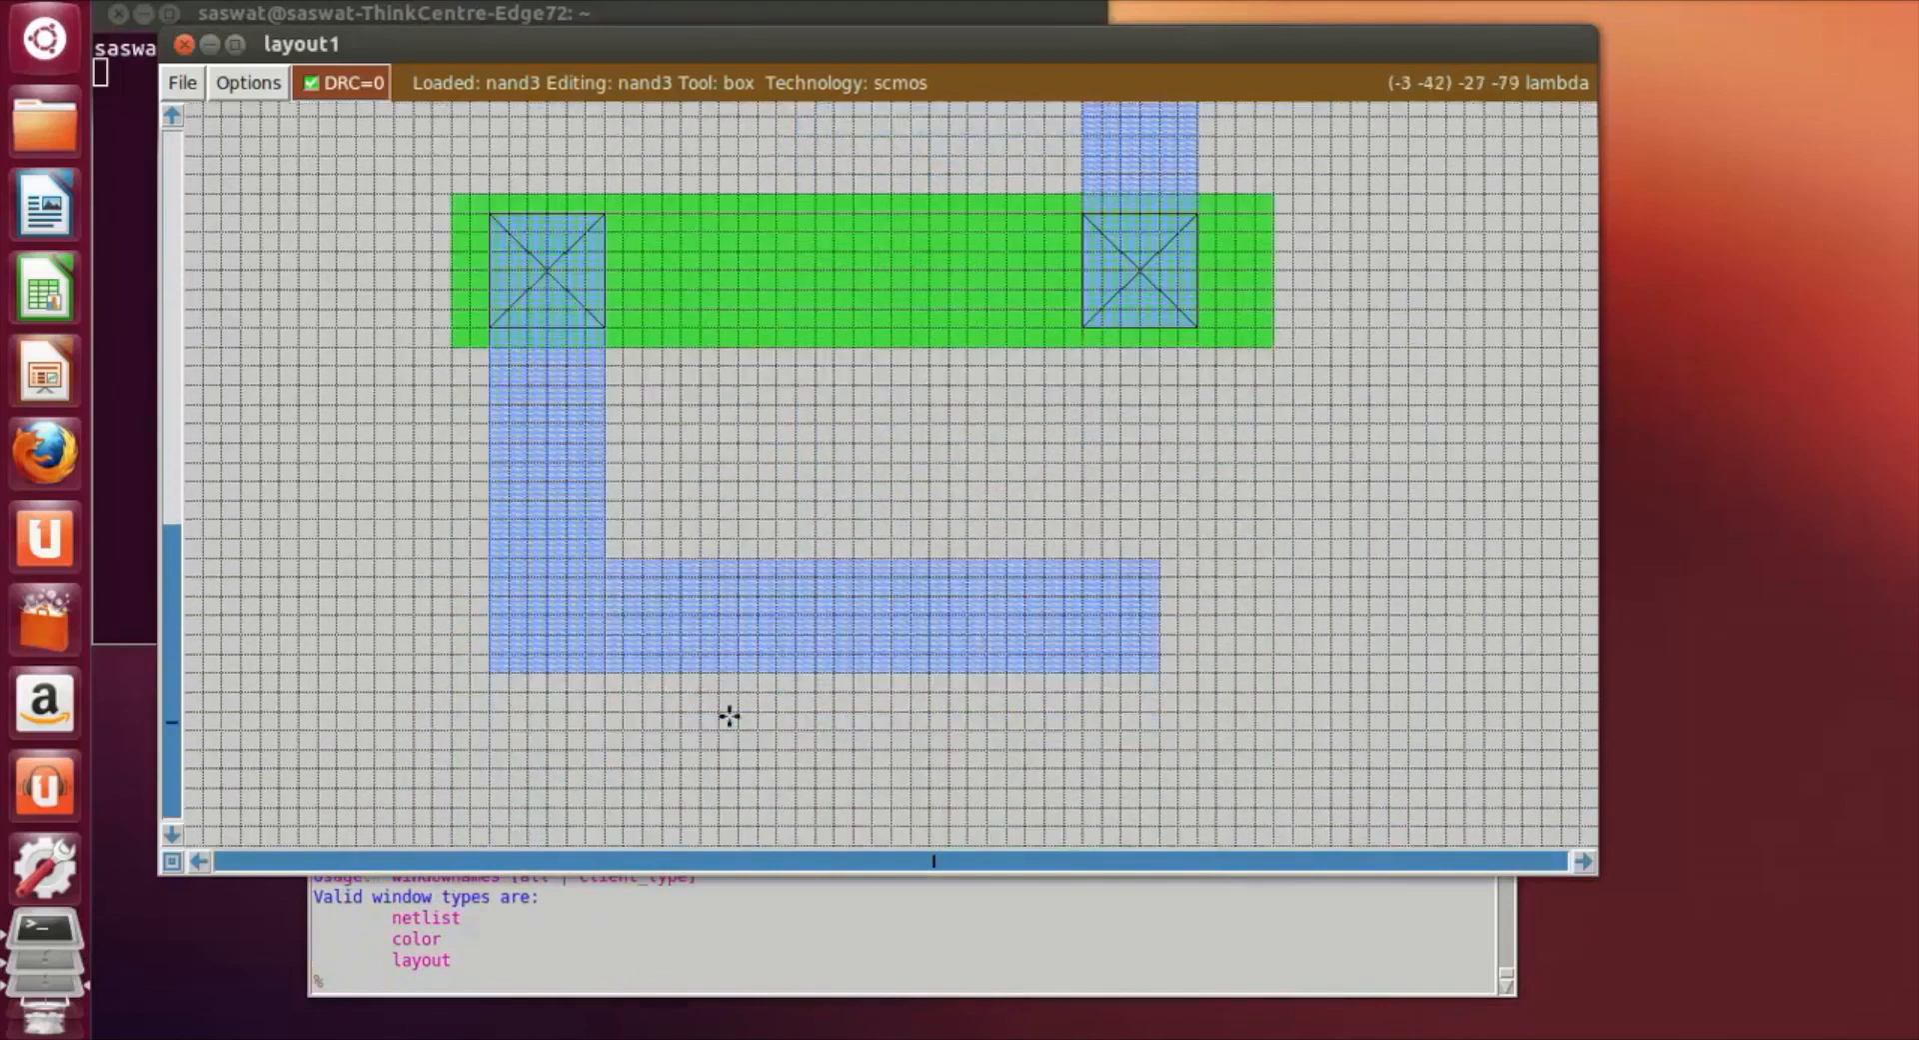
click(728, 649)
click(700, 688)
click(683, 657)
click(679, 671)
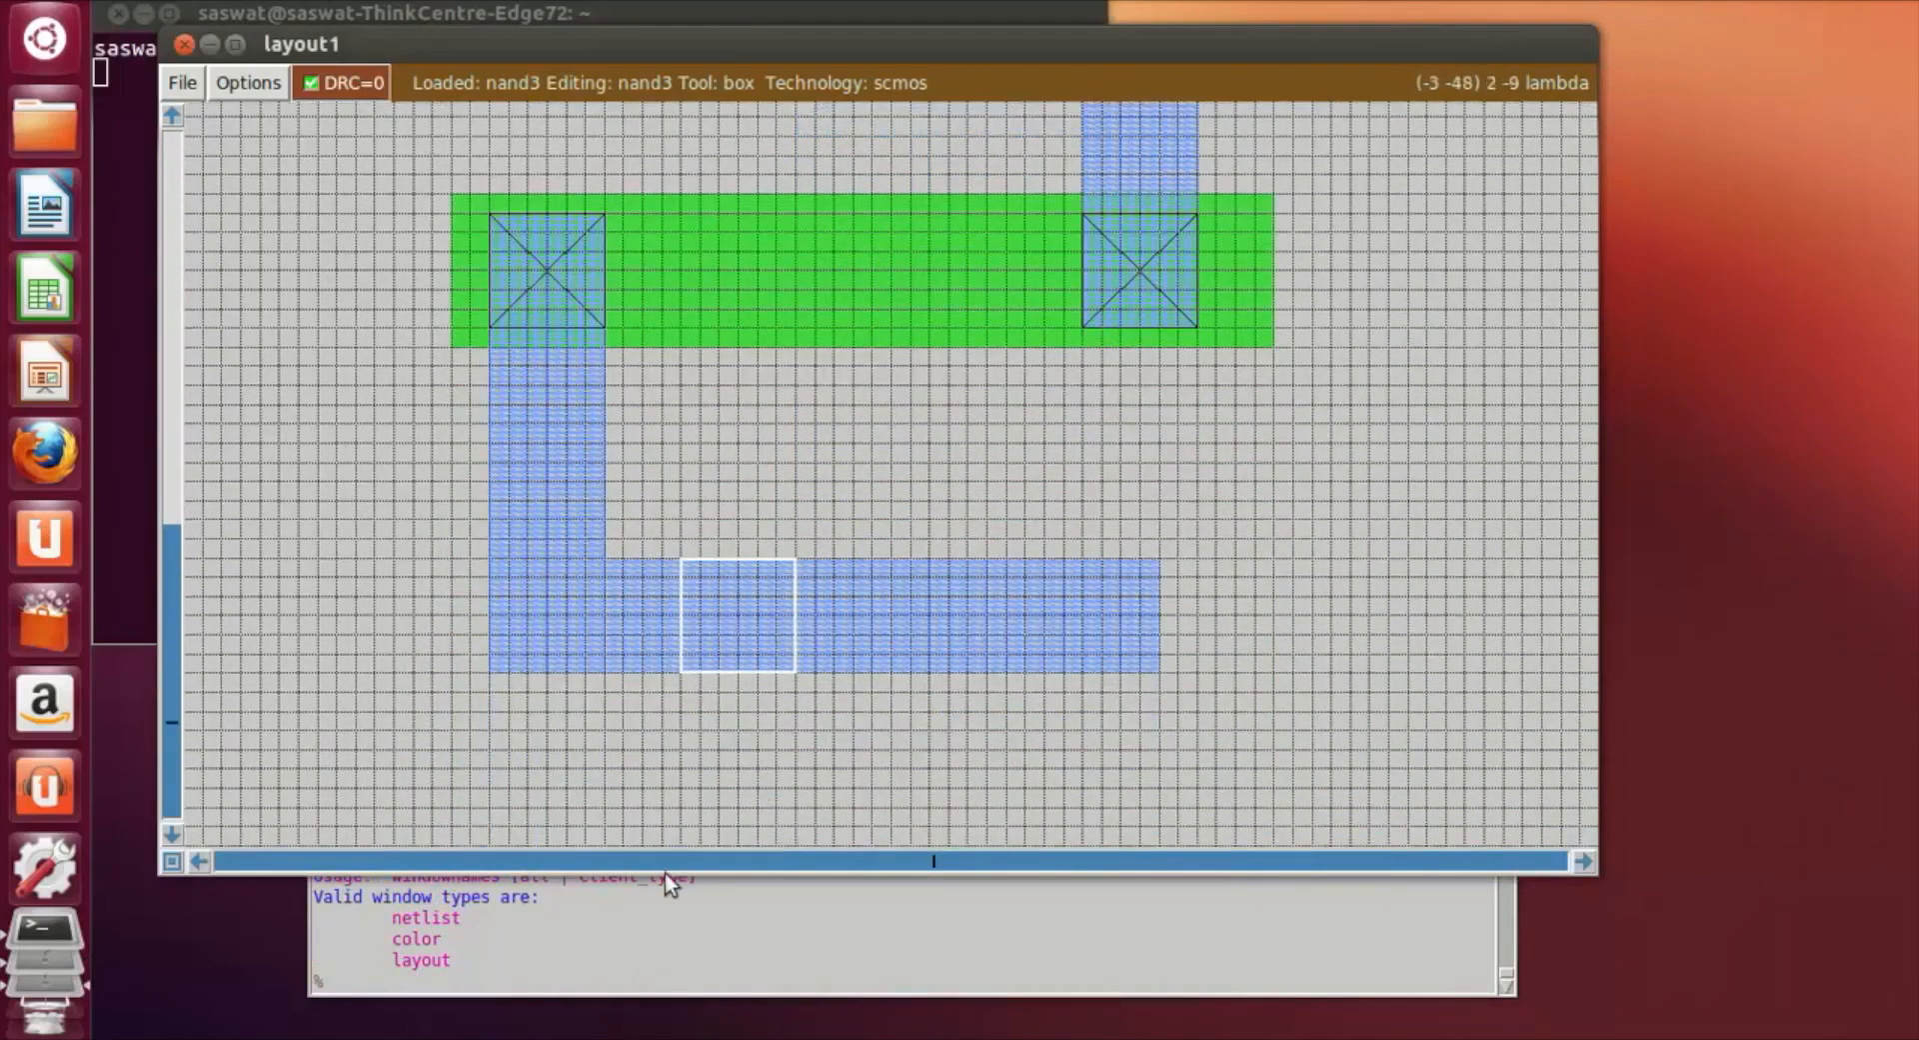
click(503, 989)
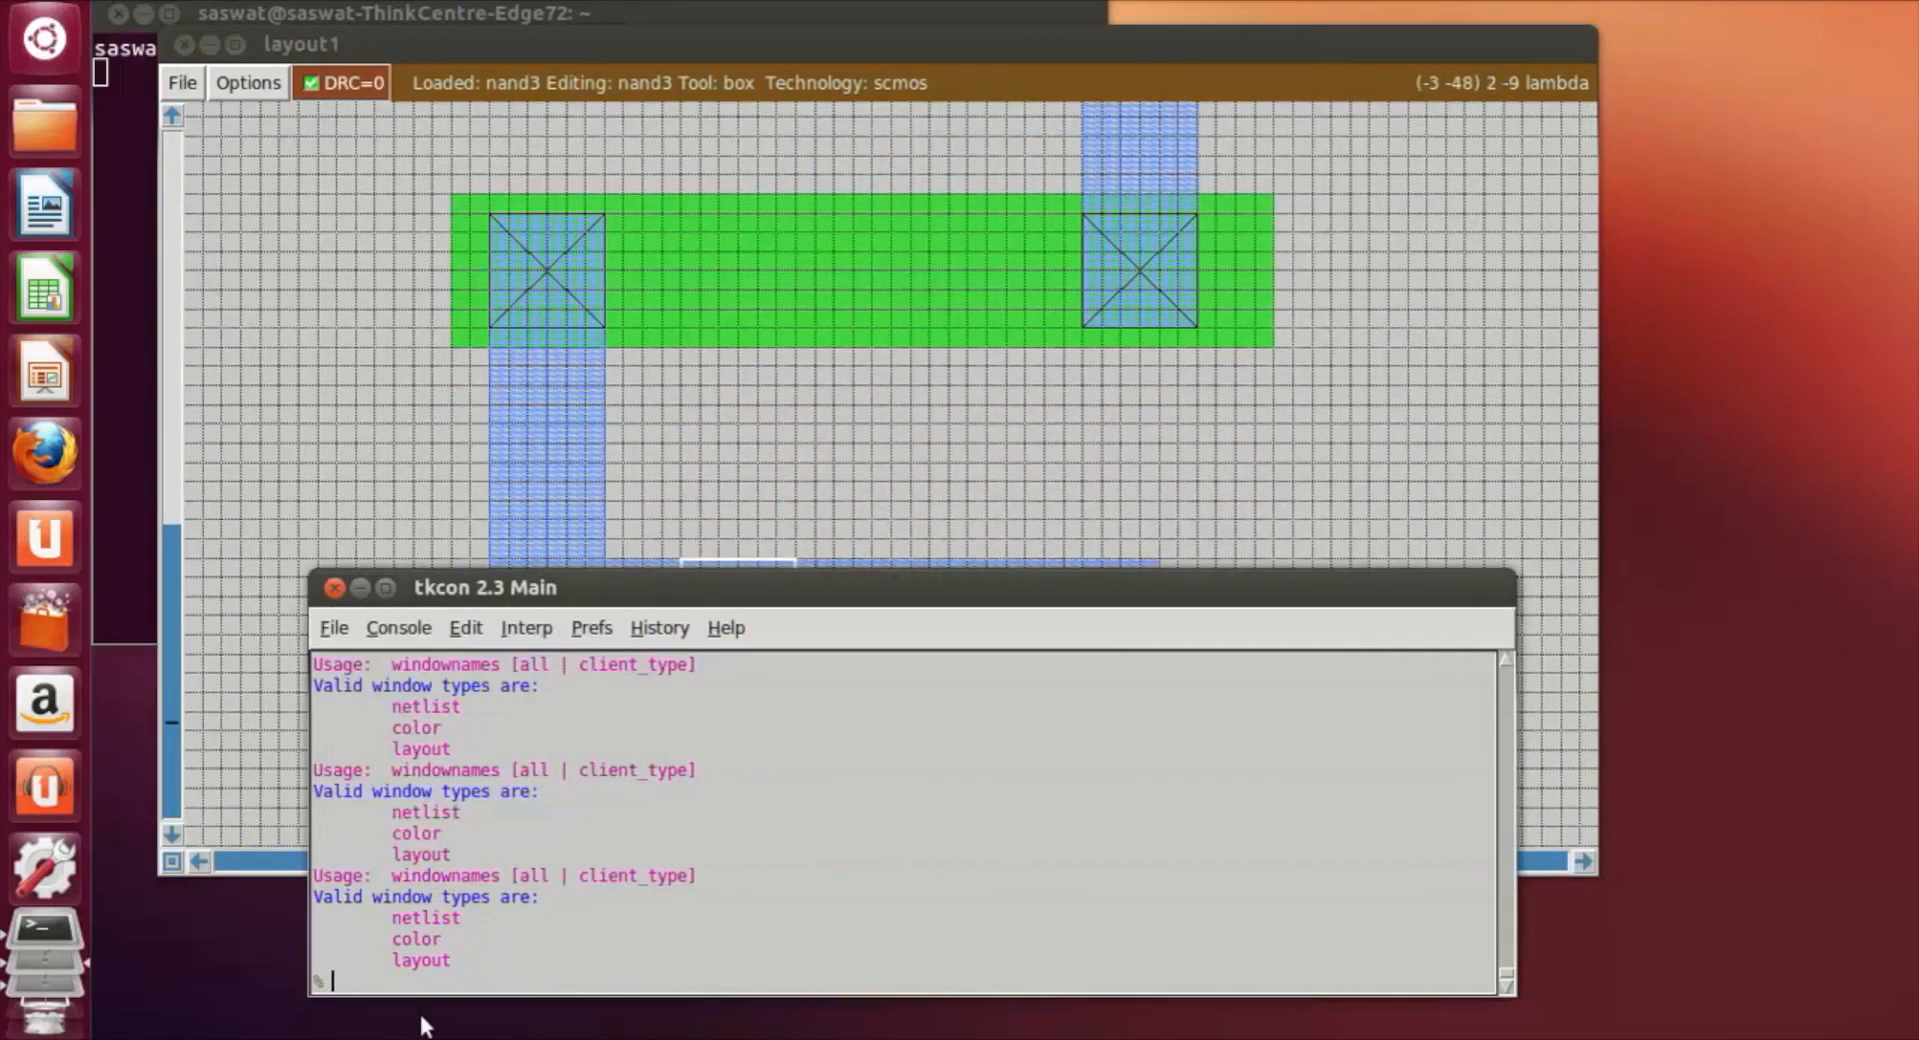
text(paint pwc)
key(Return)
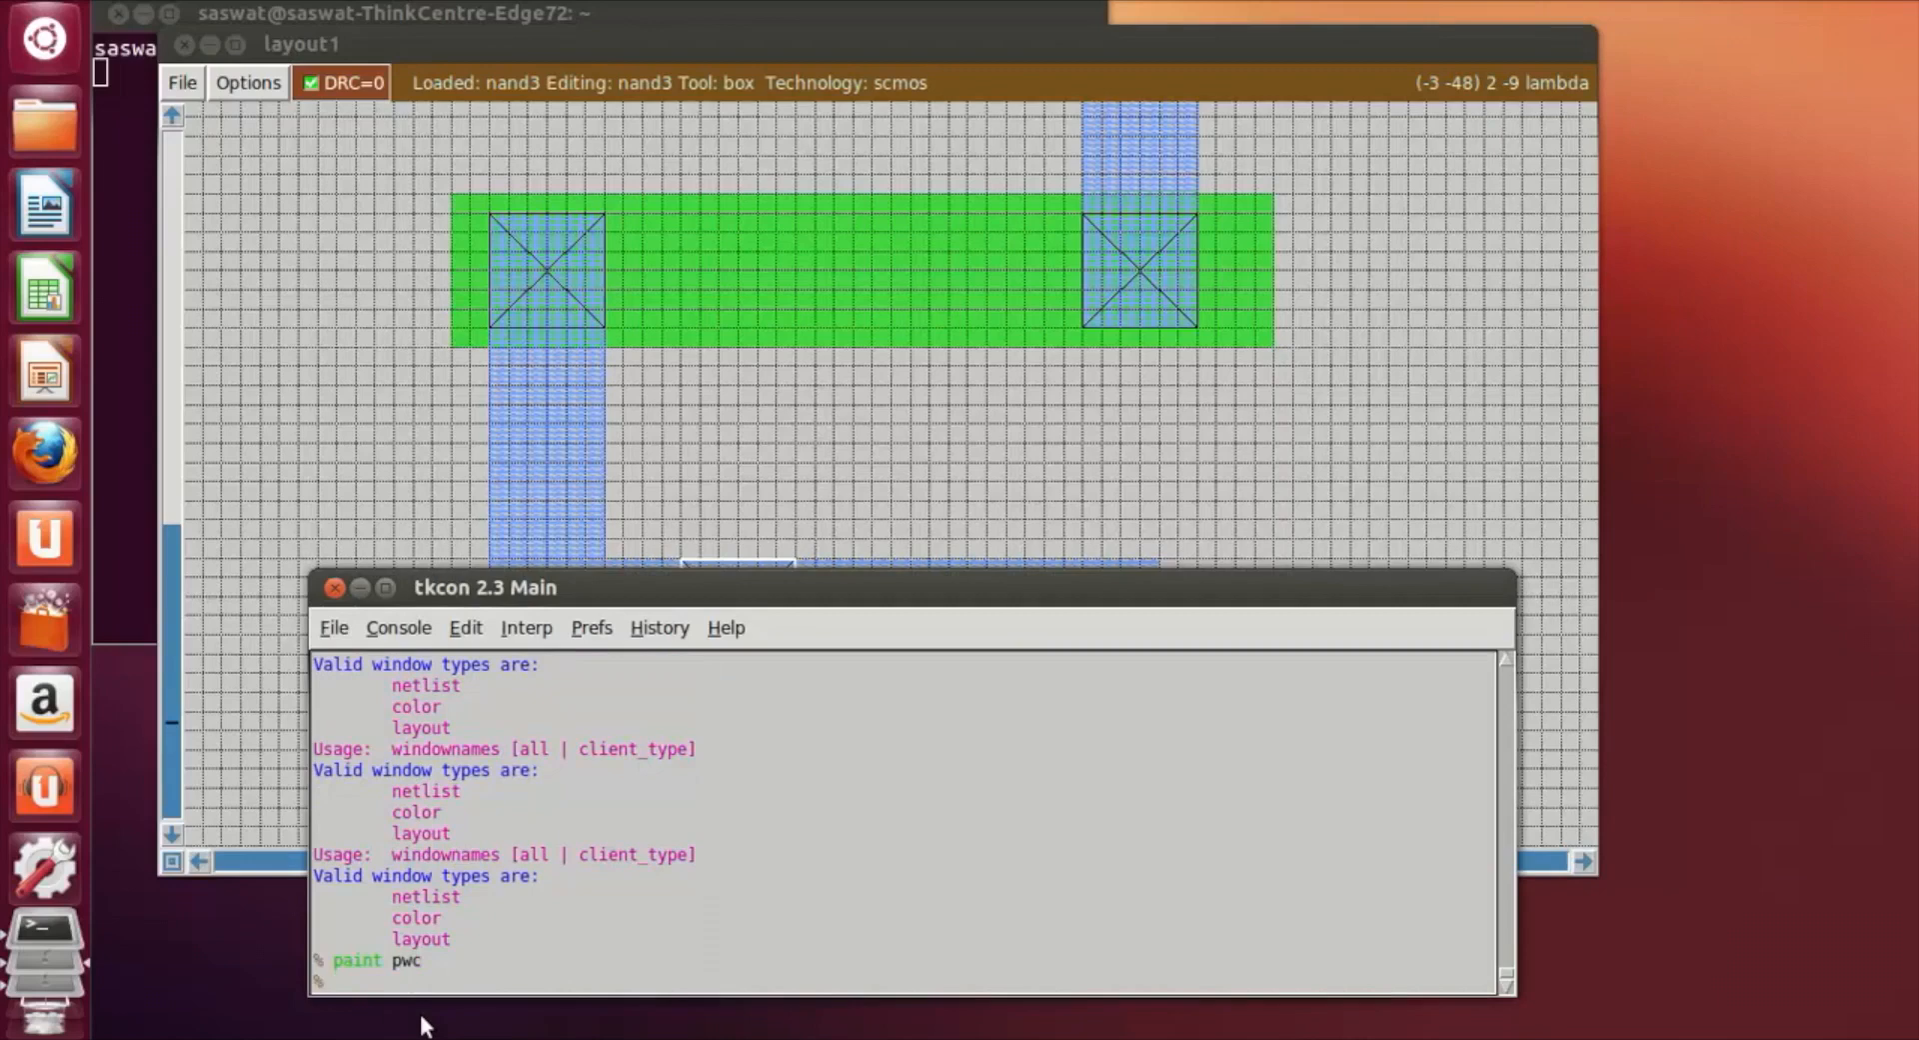
Draw a vertical box about 3 by 46 lambda crossing both diffusions, from below the ndiff to above the pdiff.
click(1119, 480)
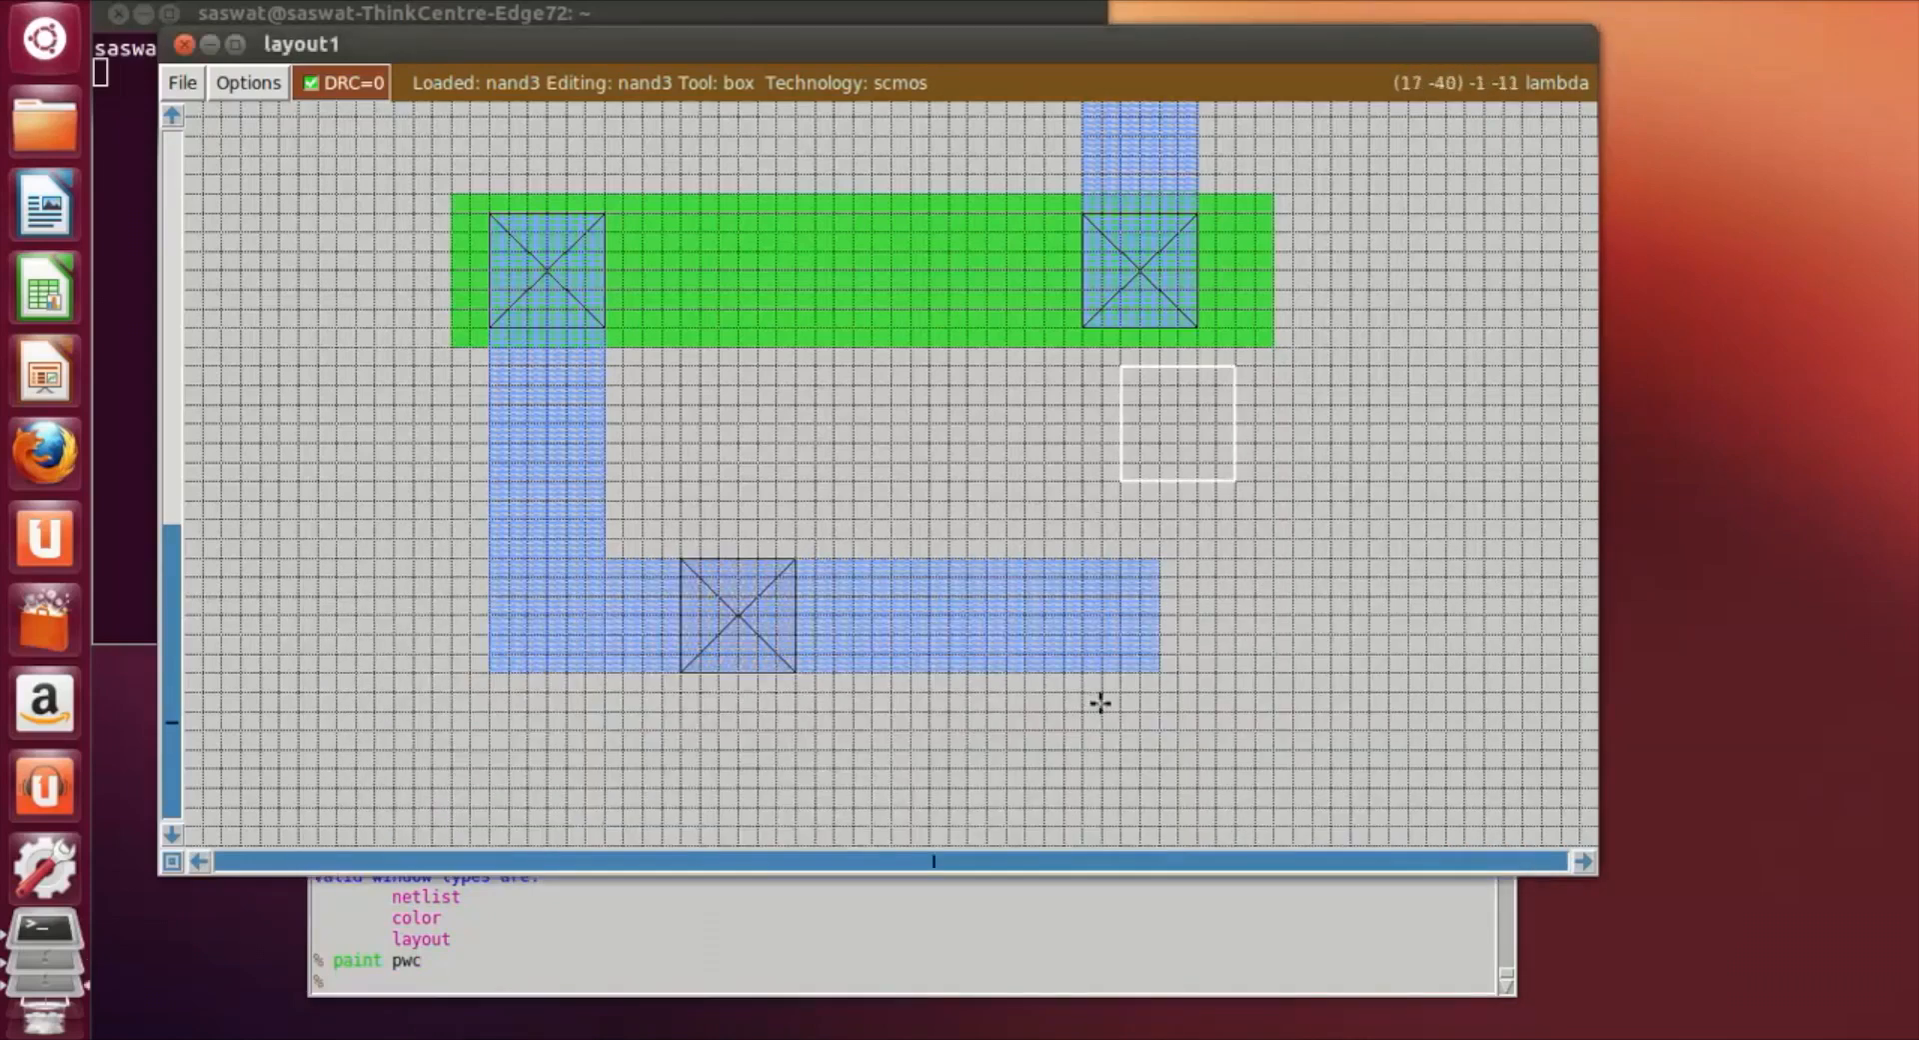
scroll(1100, 703, up, 10)
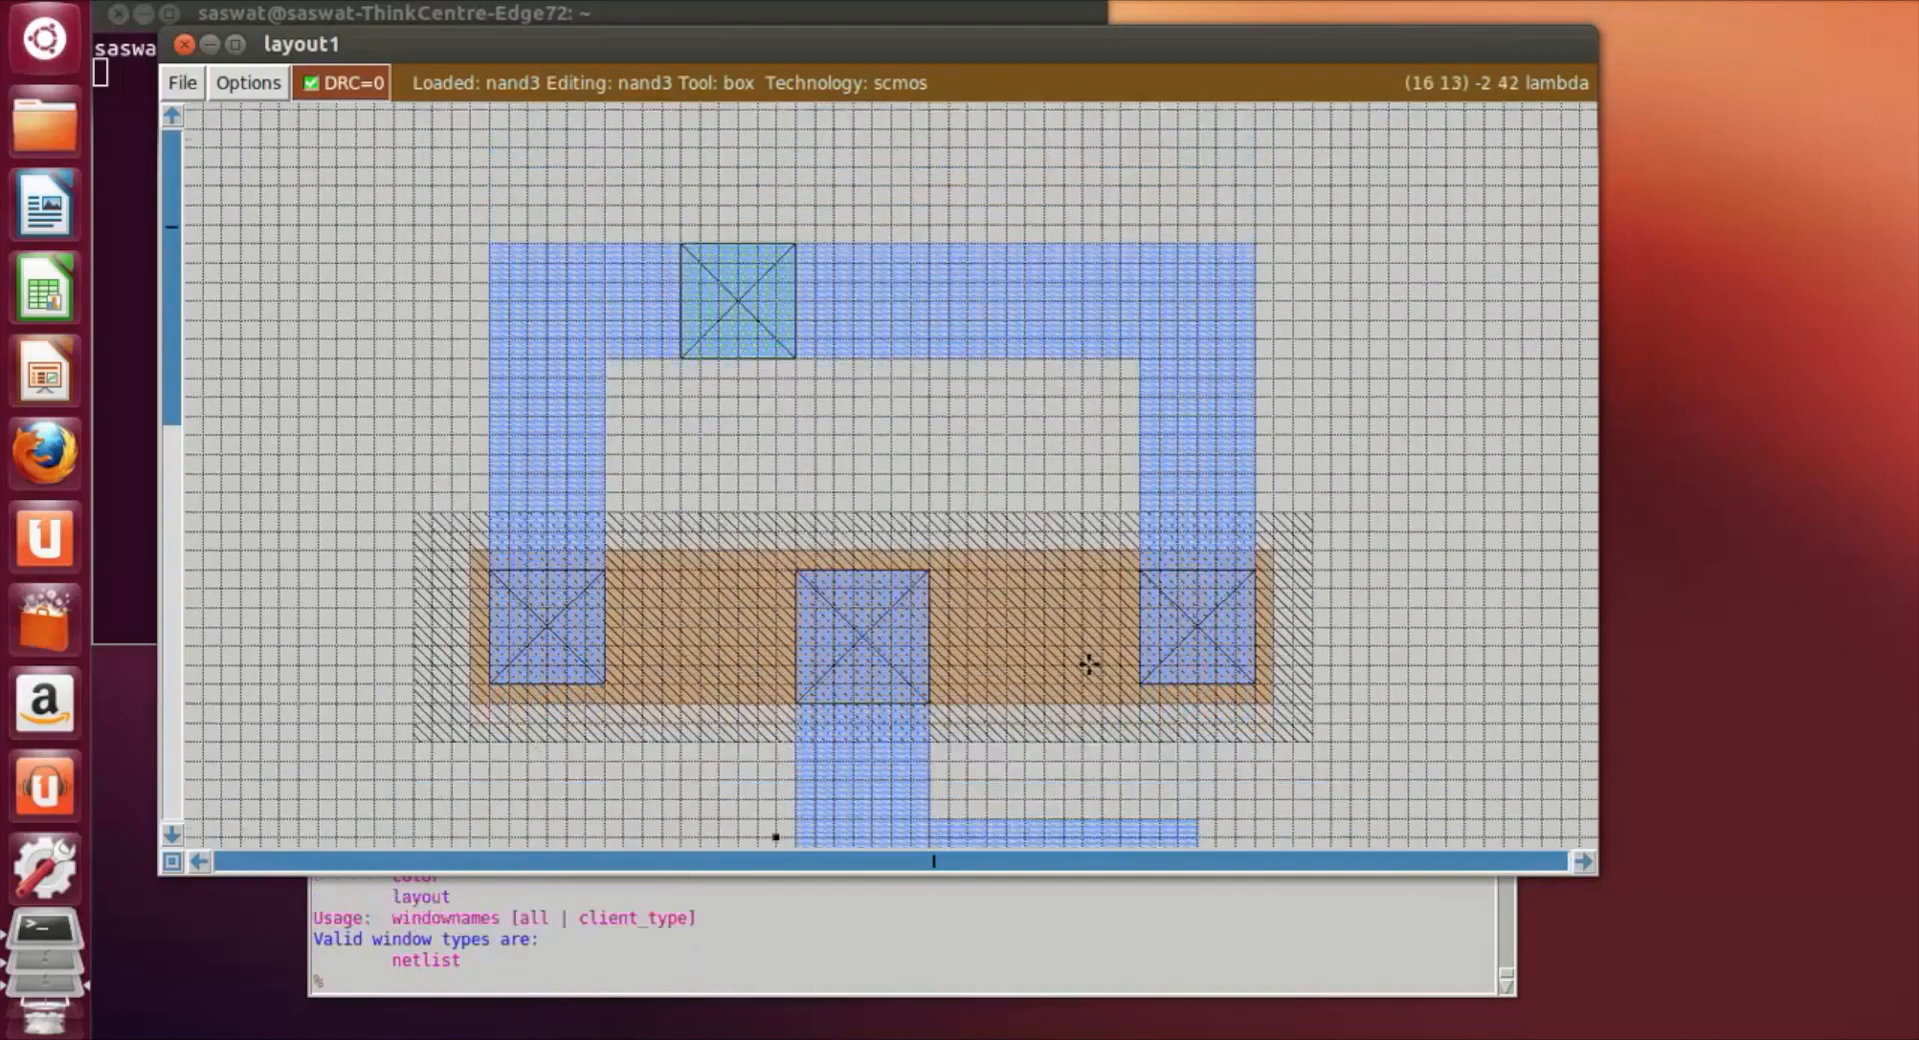
scroll(1088, 662, down, 10)
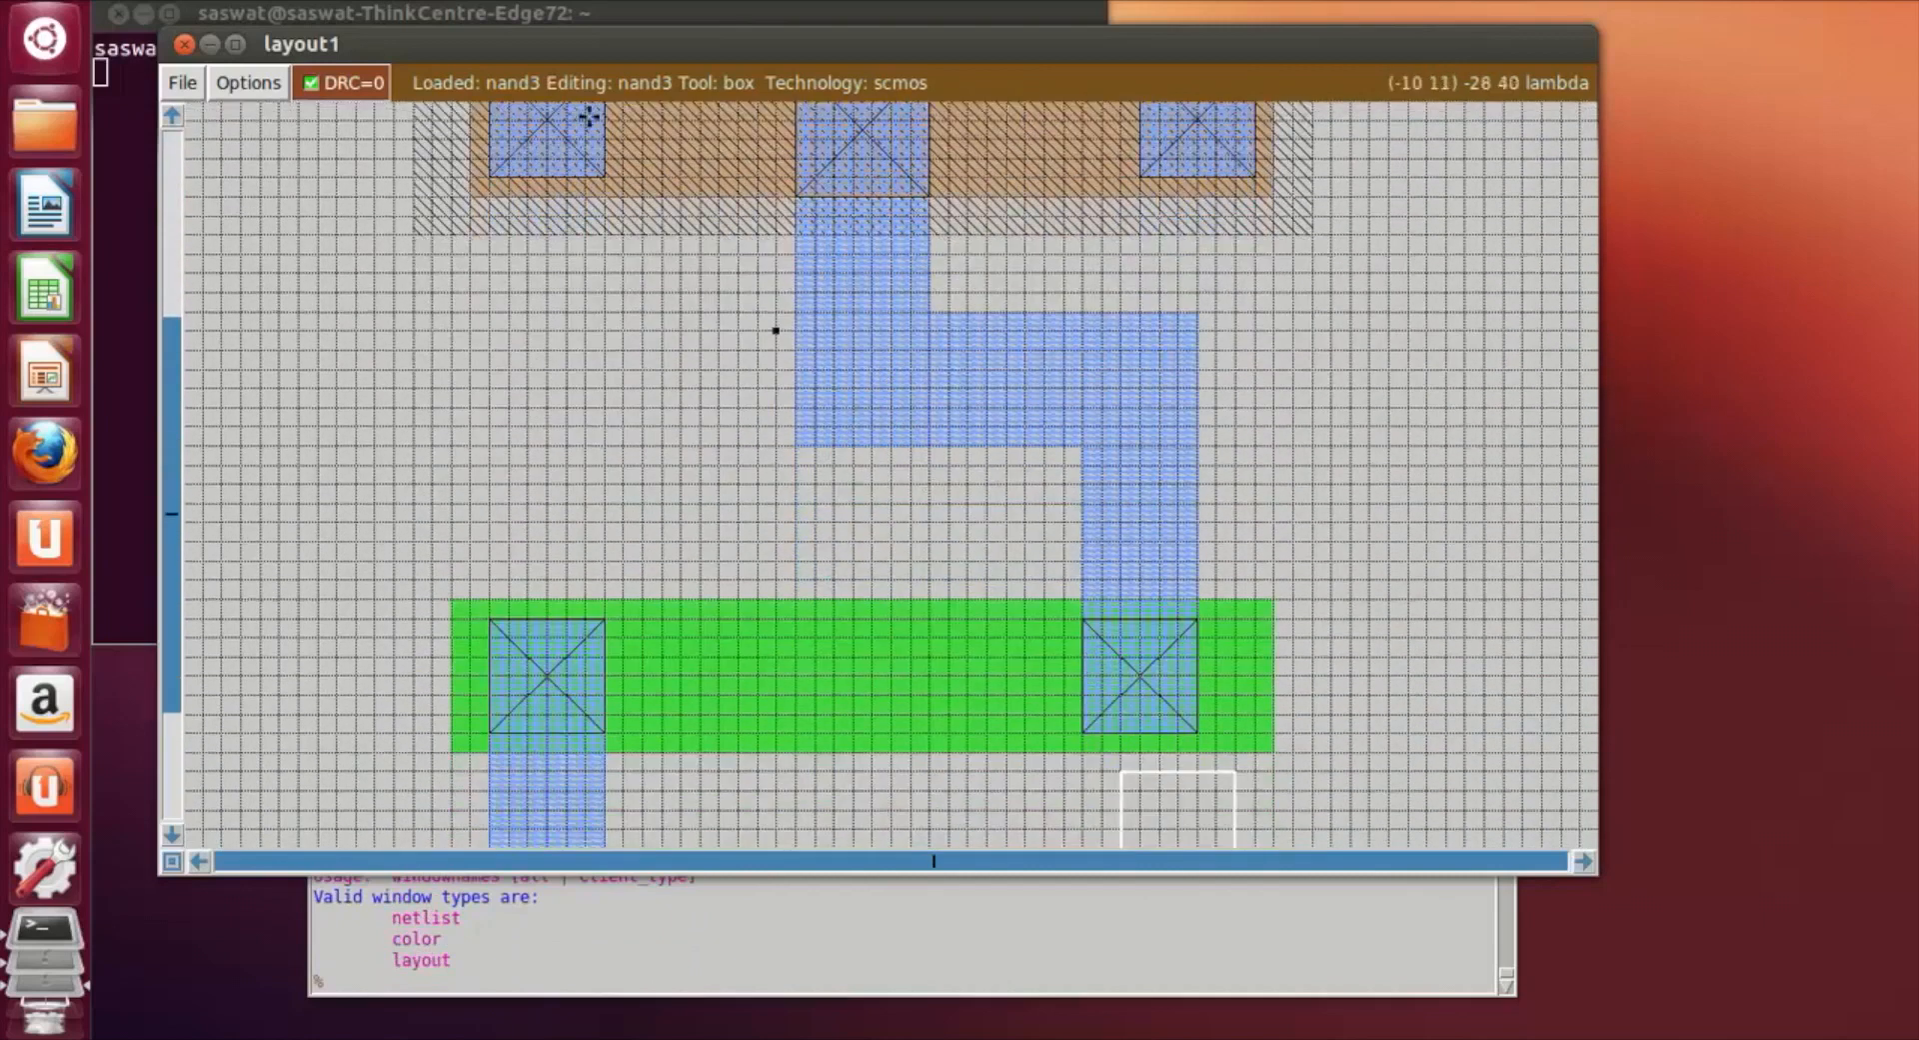
scroll(640, 180, up, 5)
click(680, 135)
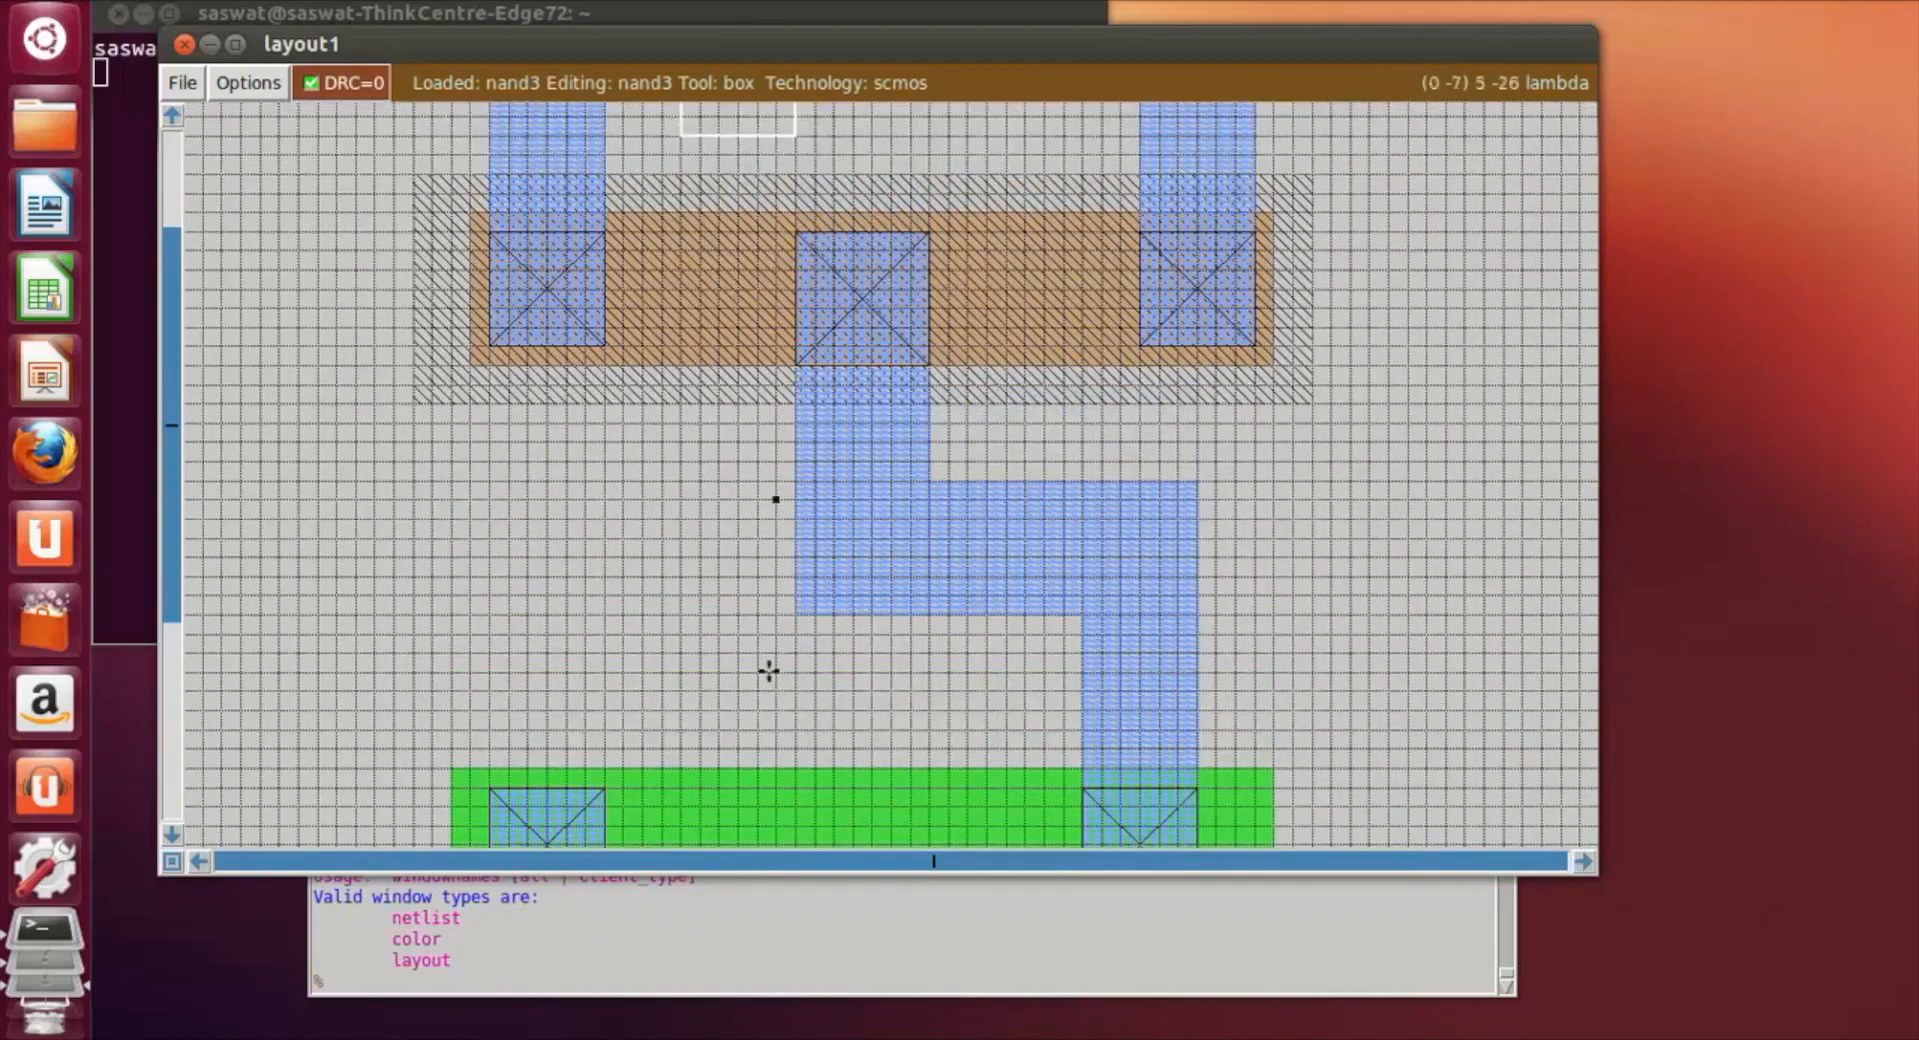
right_click(731, 823)
scroll(733, 830, down, 5)
right_click(735, 771)
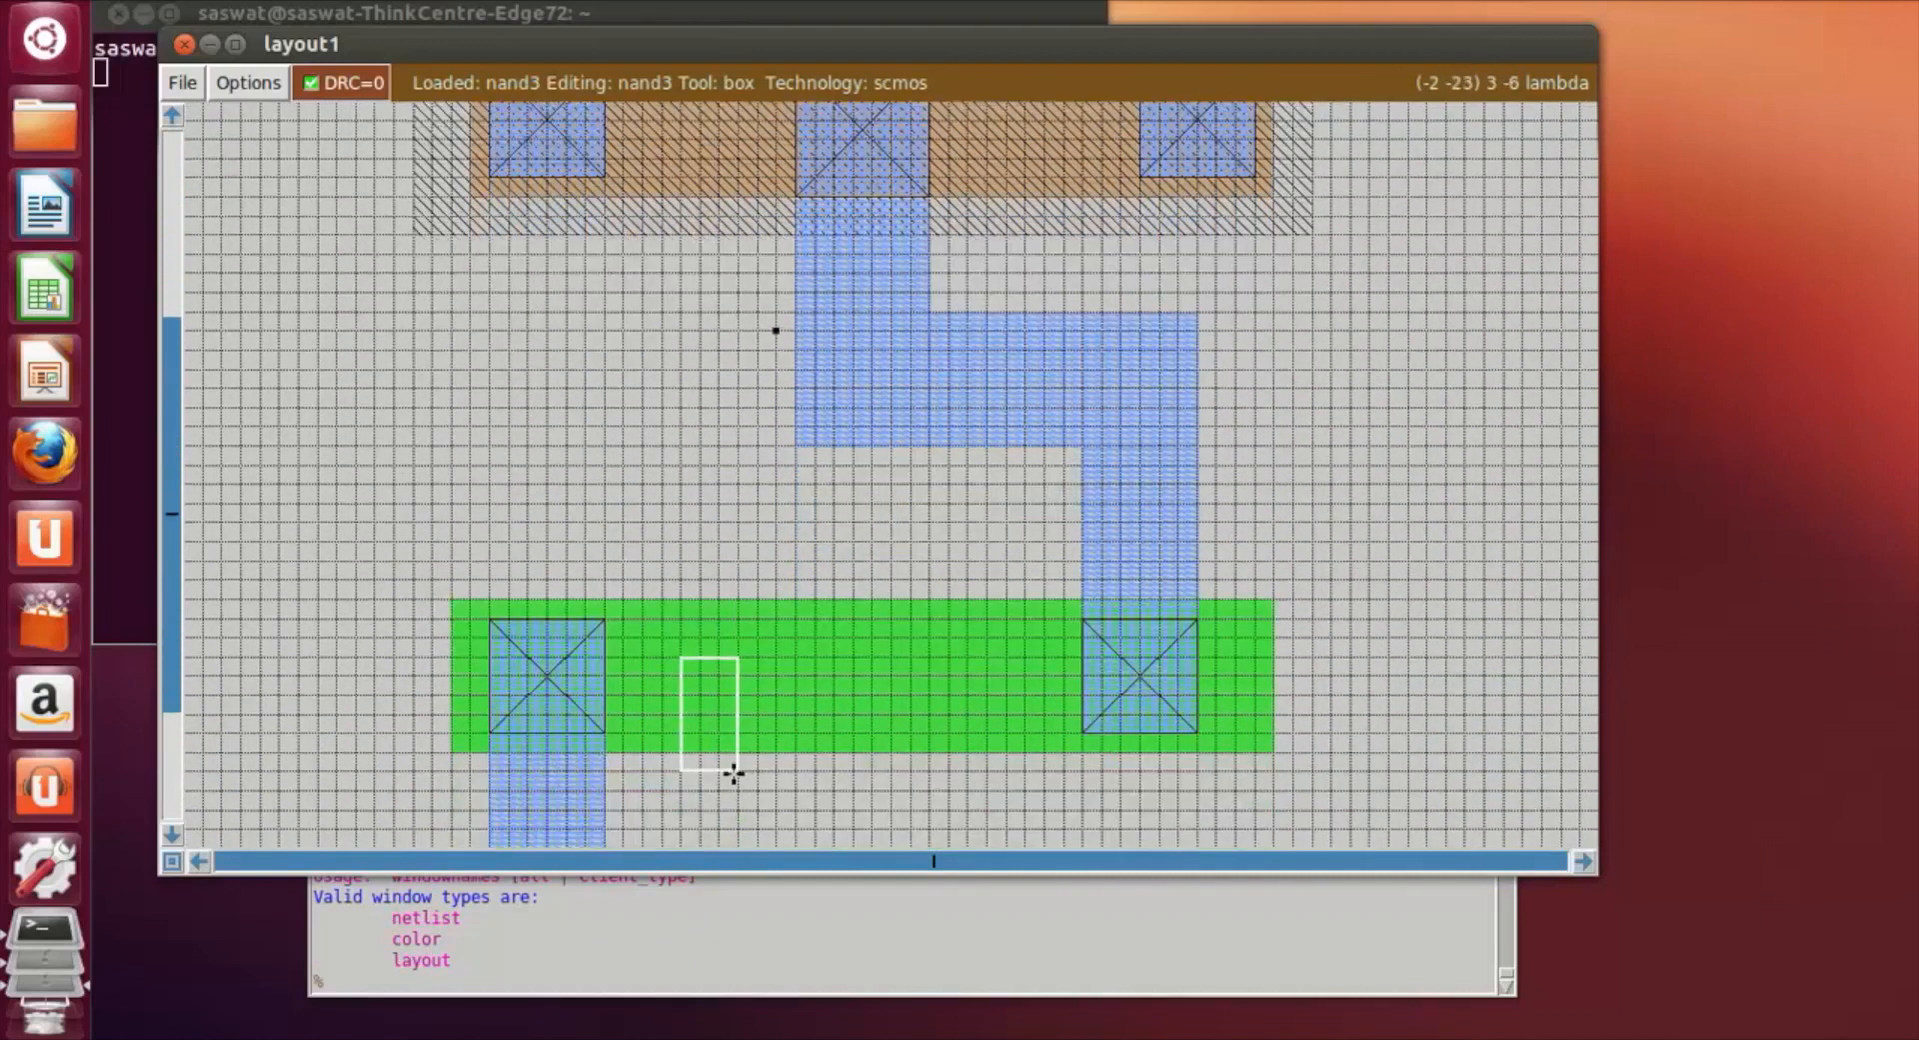
right_click(731, 810)
right_click(745, 696)
right_click(714, 462)
right_click(729, 388)
right_click(731, 313)
right_click(716, 253)
right_click(714, 232)
right_click(711, 178)
scroll(708, 179, up, 2)
right_click(710, 180)
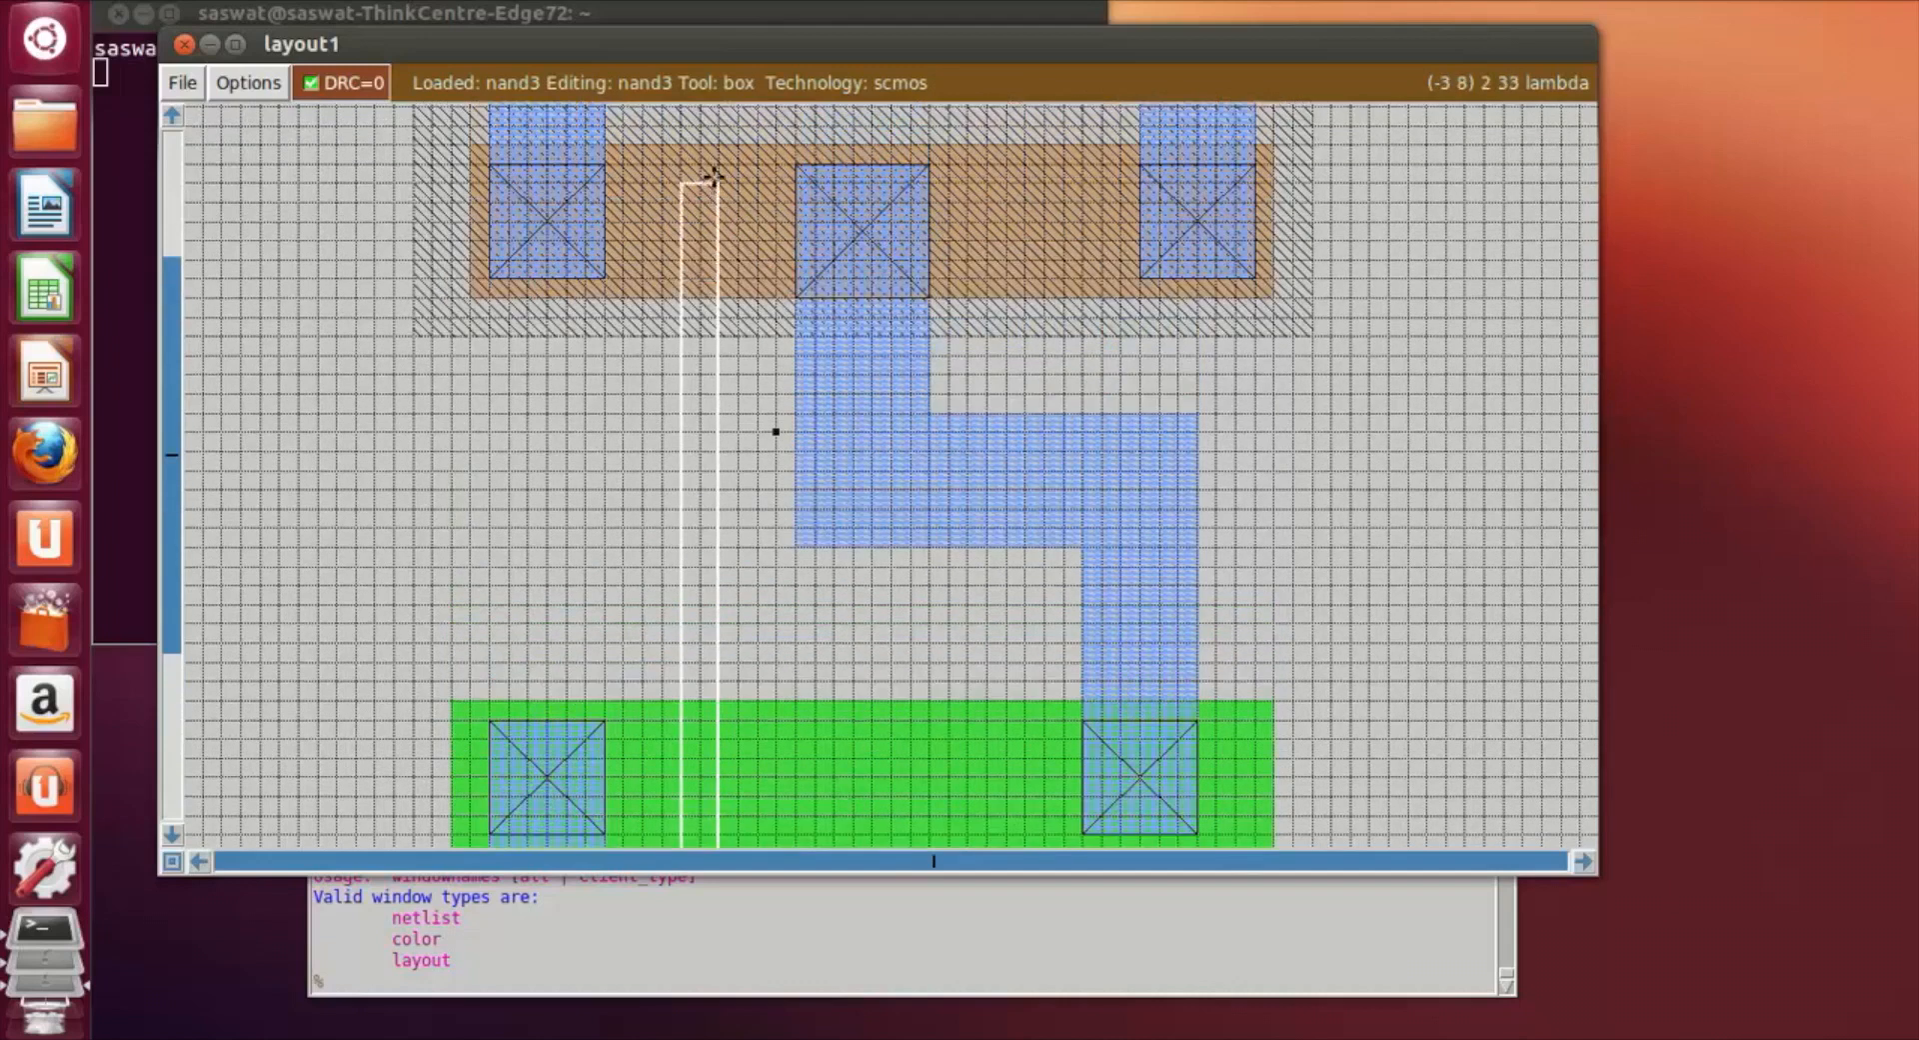
scroll(715, 163, up, 2)
right_click(714, 163)
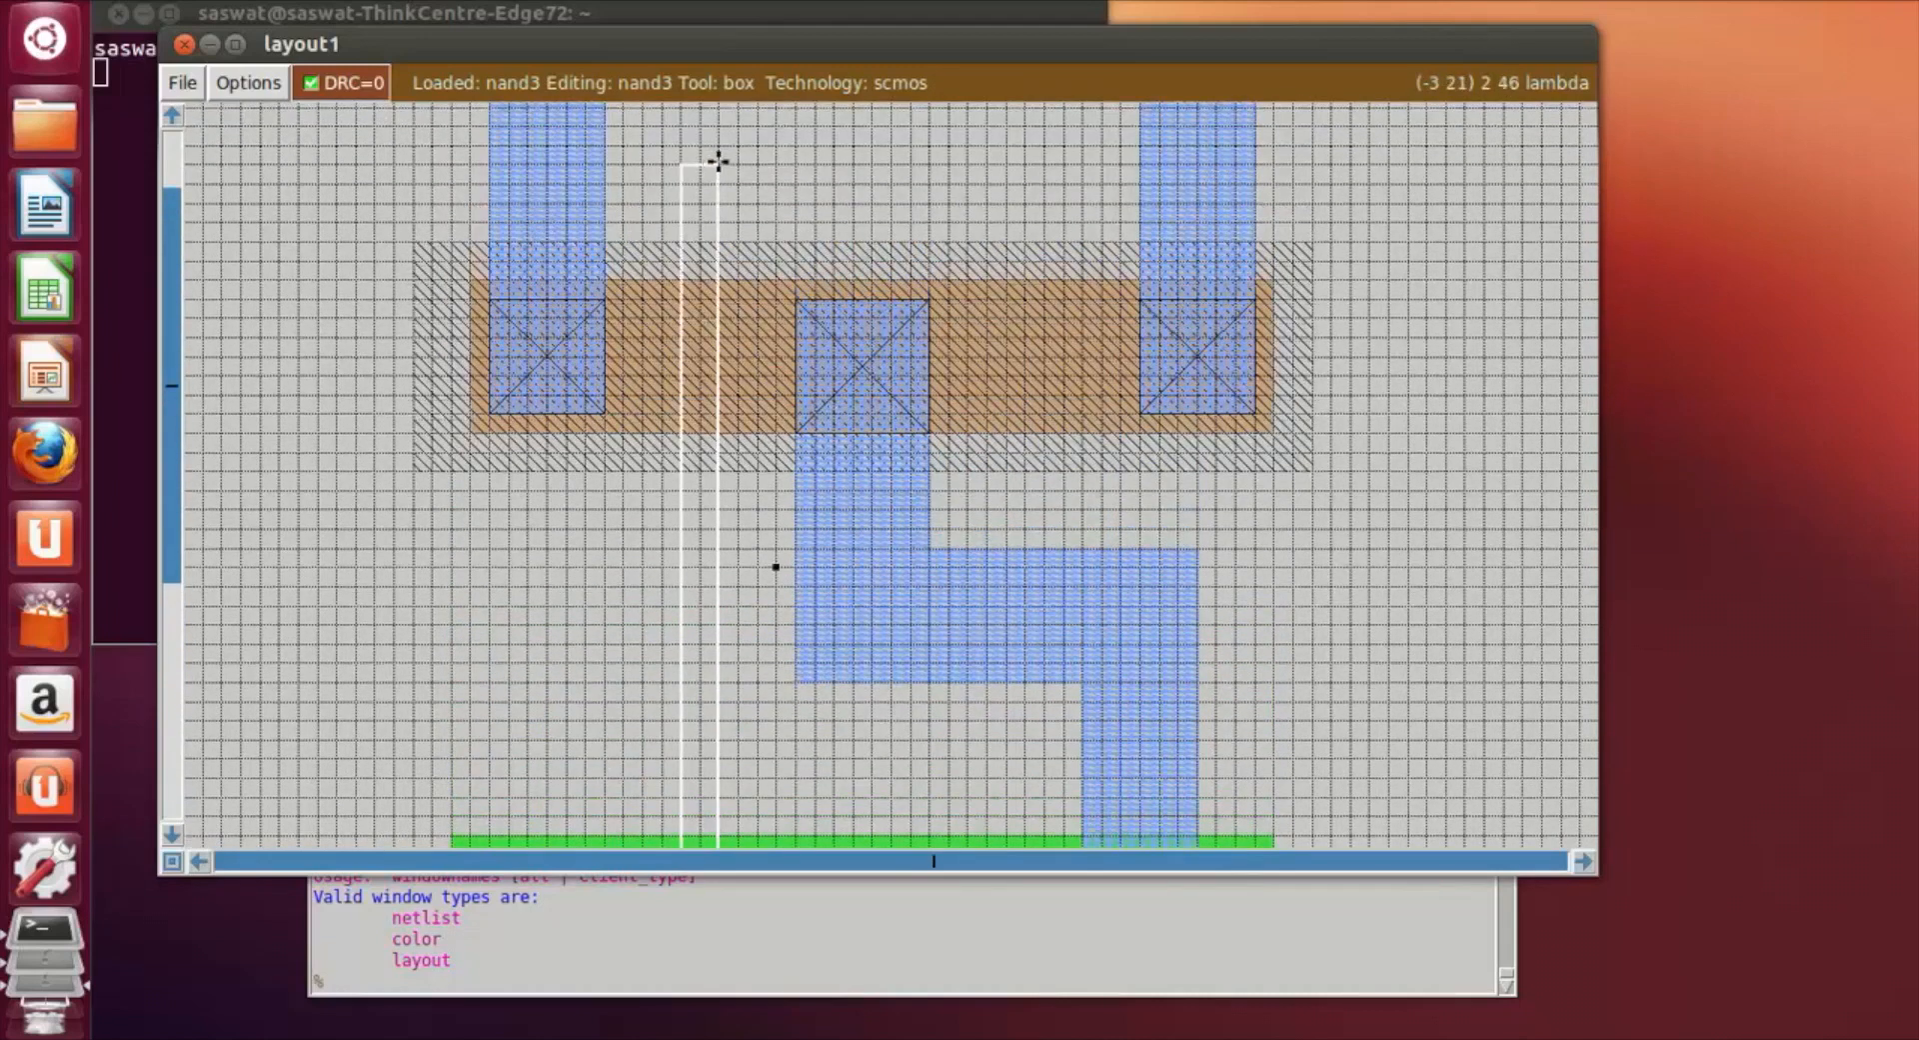
right_click(738, 165)
Move the box about 3 lambda right of the left diffusion contacts, extending past both diffusions, and paint it with poly.
click(663, 182)
click(664, 318)
click(681, 667)
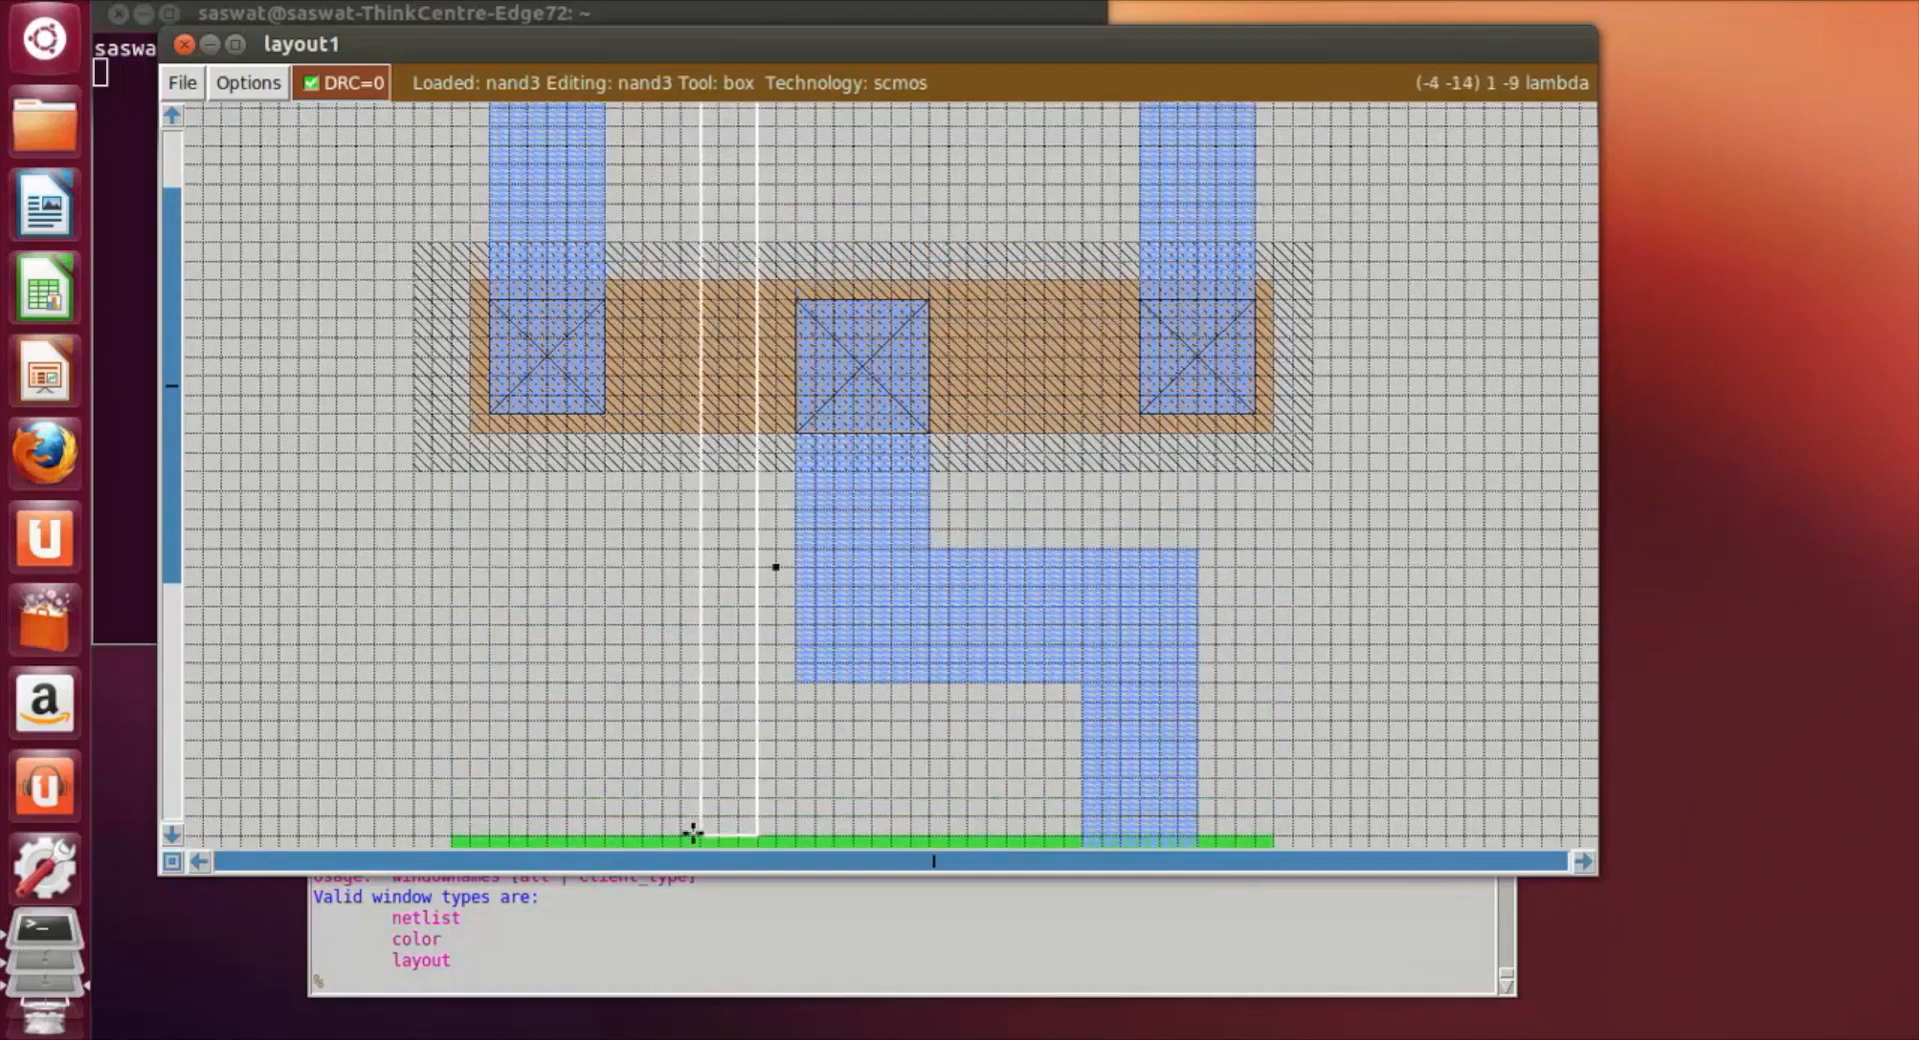
click(684, 838)
scroll(686, 800, down, 2)
click(682, 776)
click(663, 834)
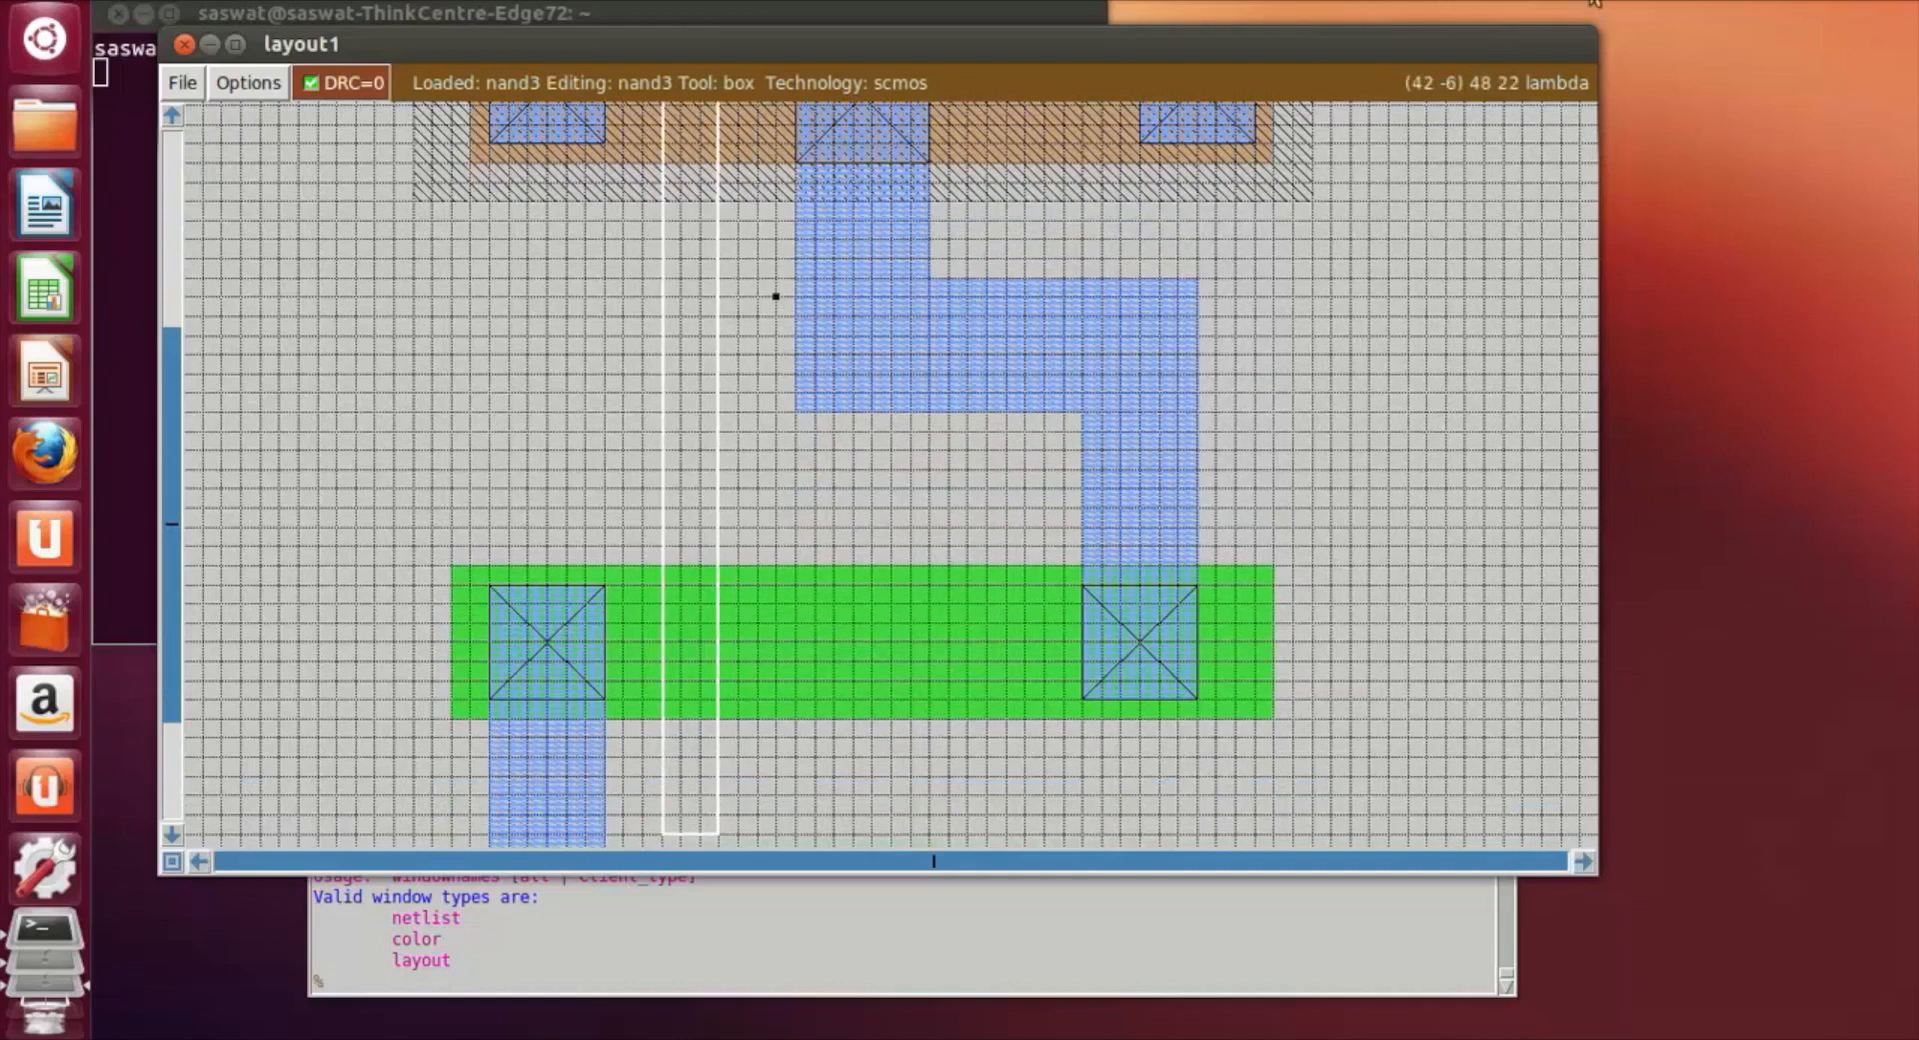
click(1684, 3)
click(1756, 52)
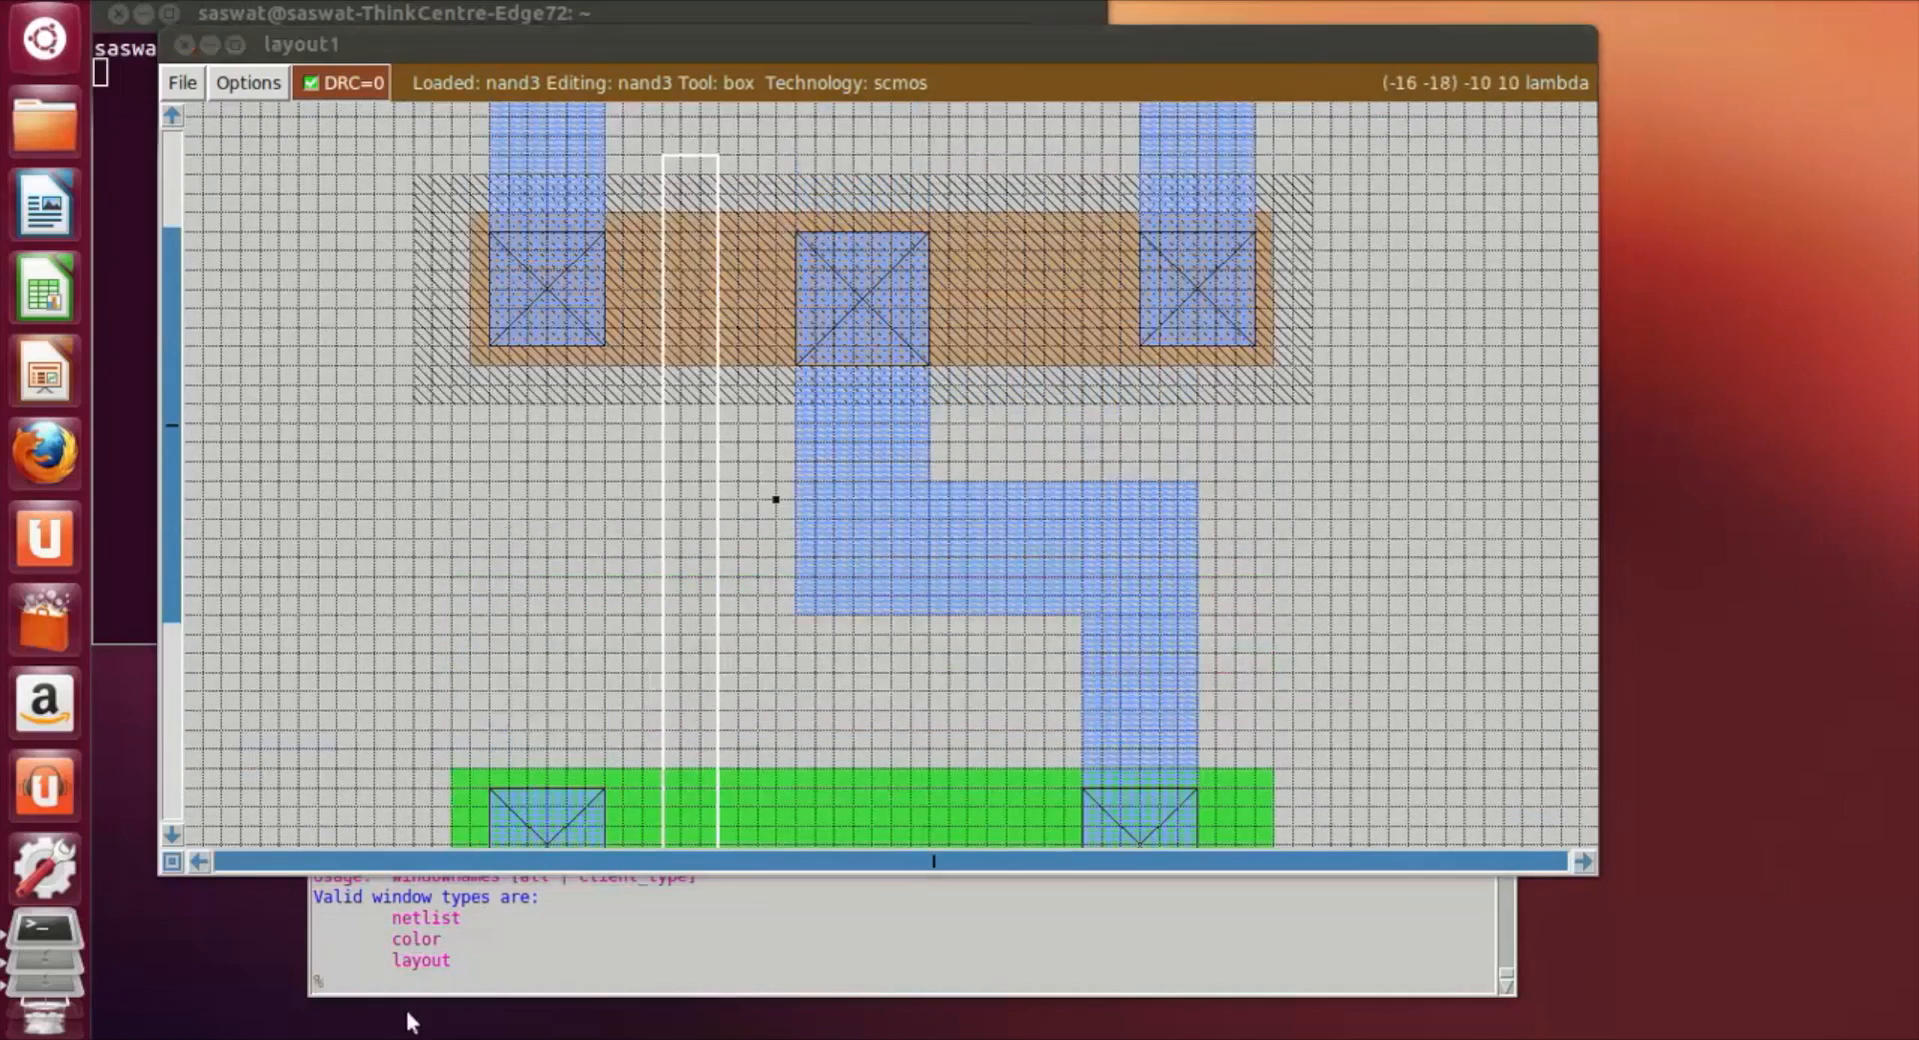
click(384, 985)
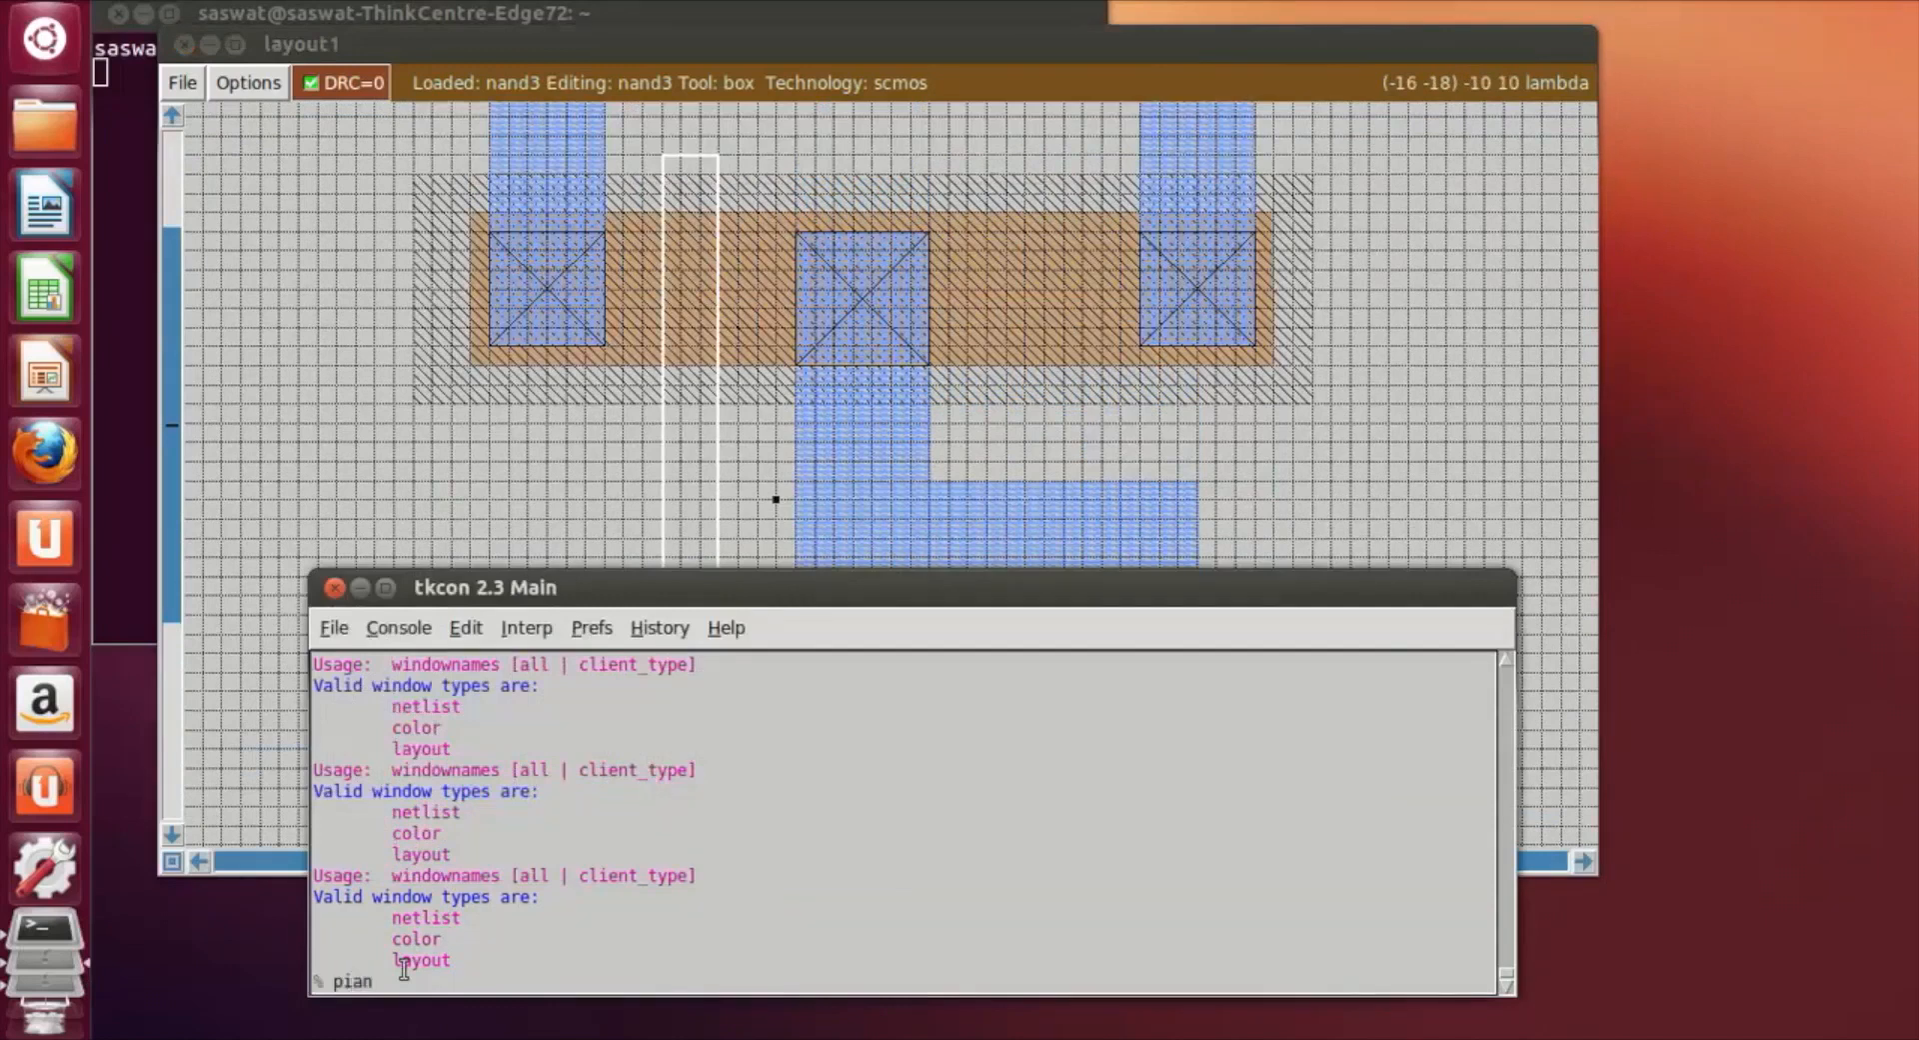
key(Return)
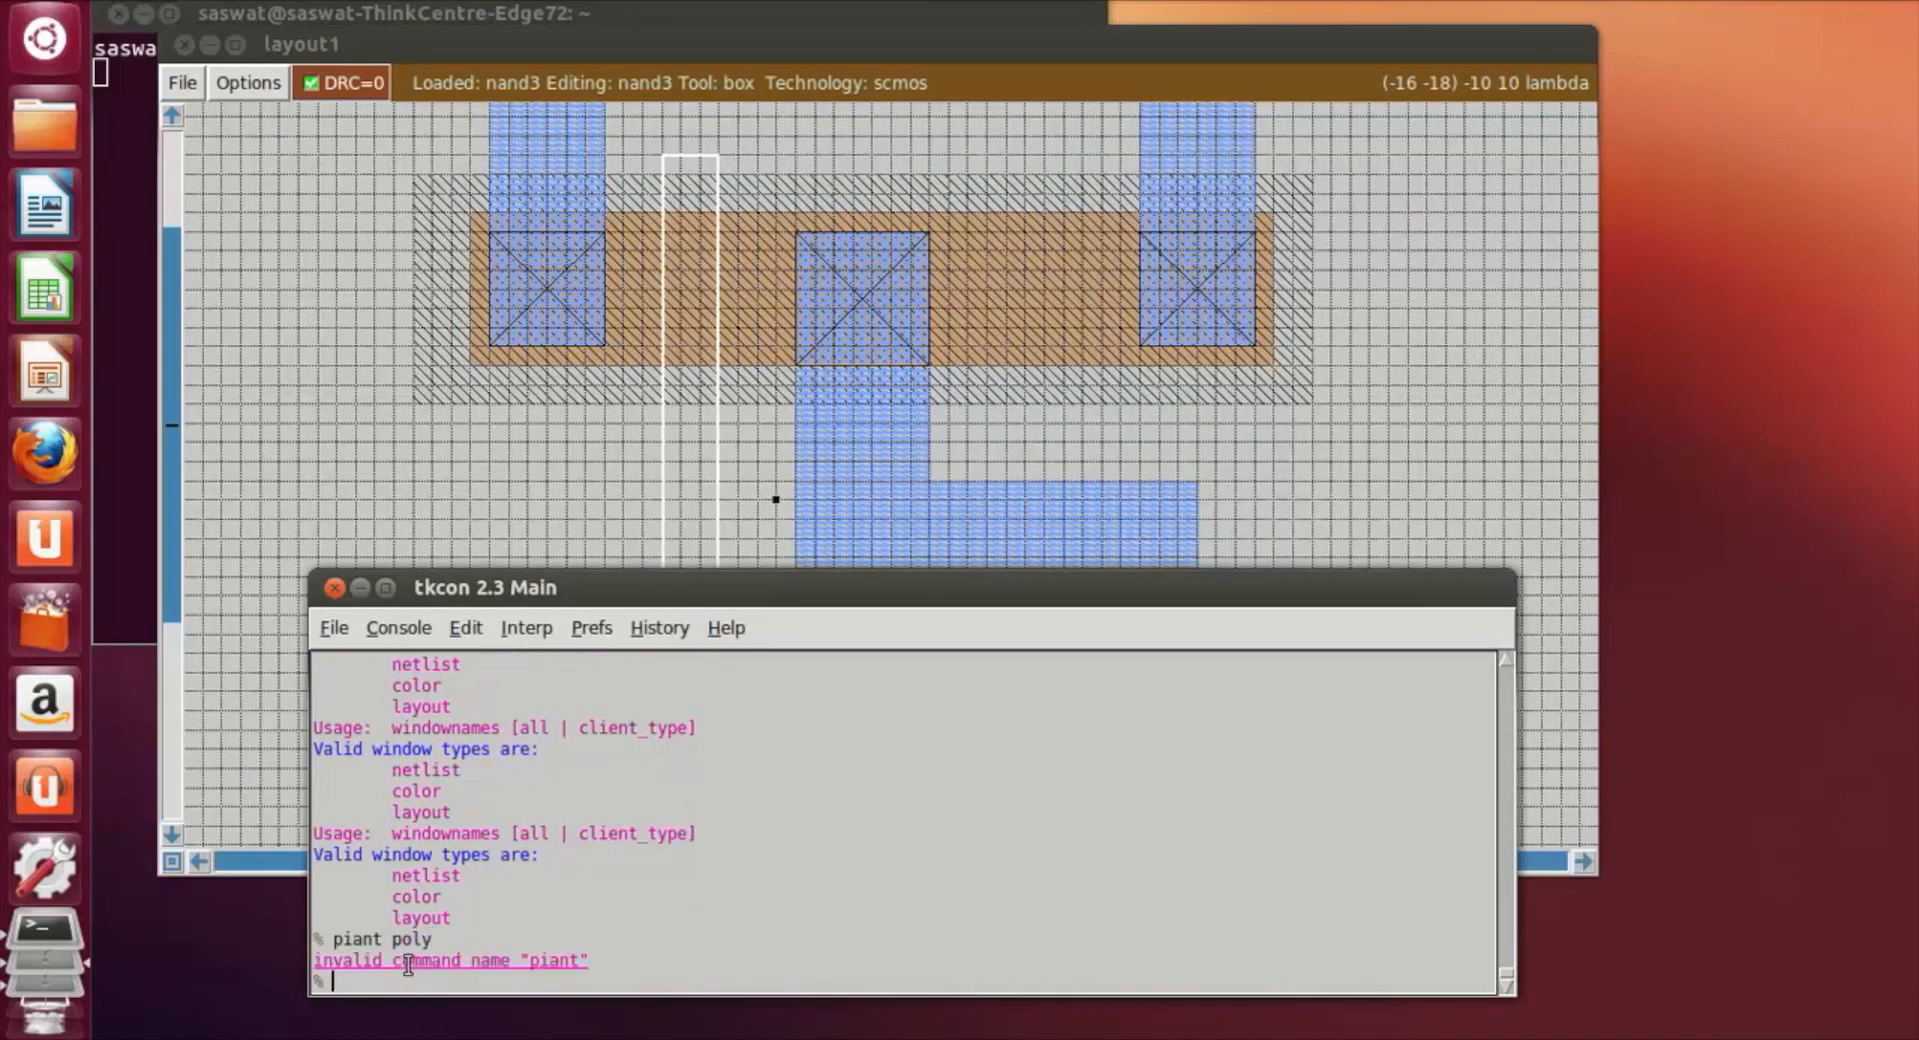
text(paint poly)
key(Return)
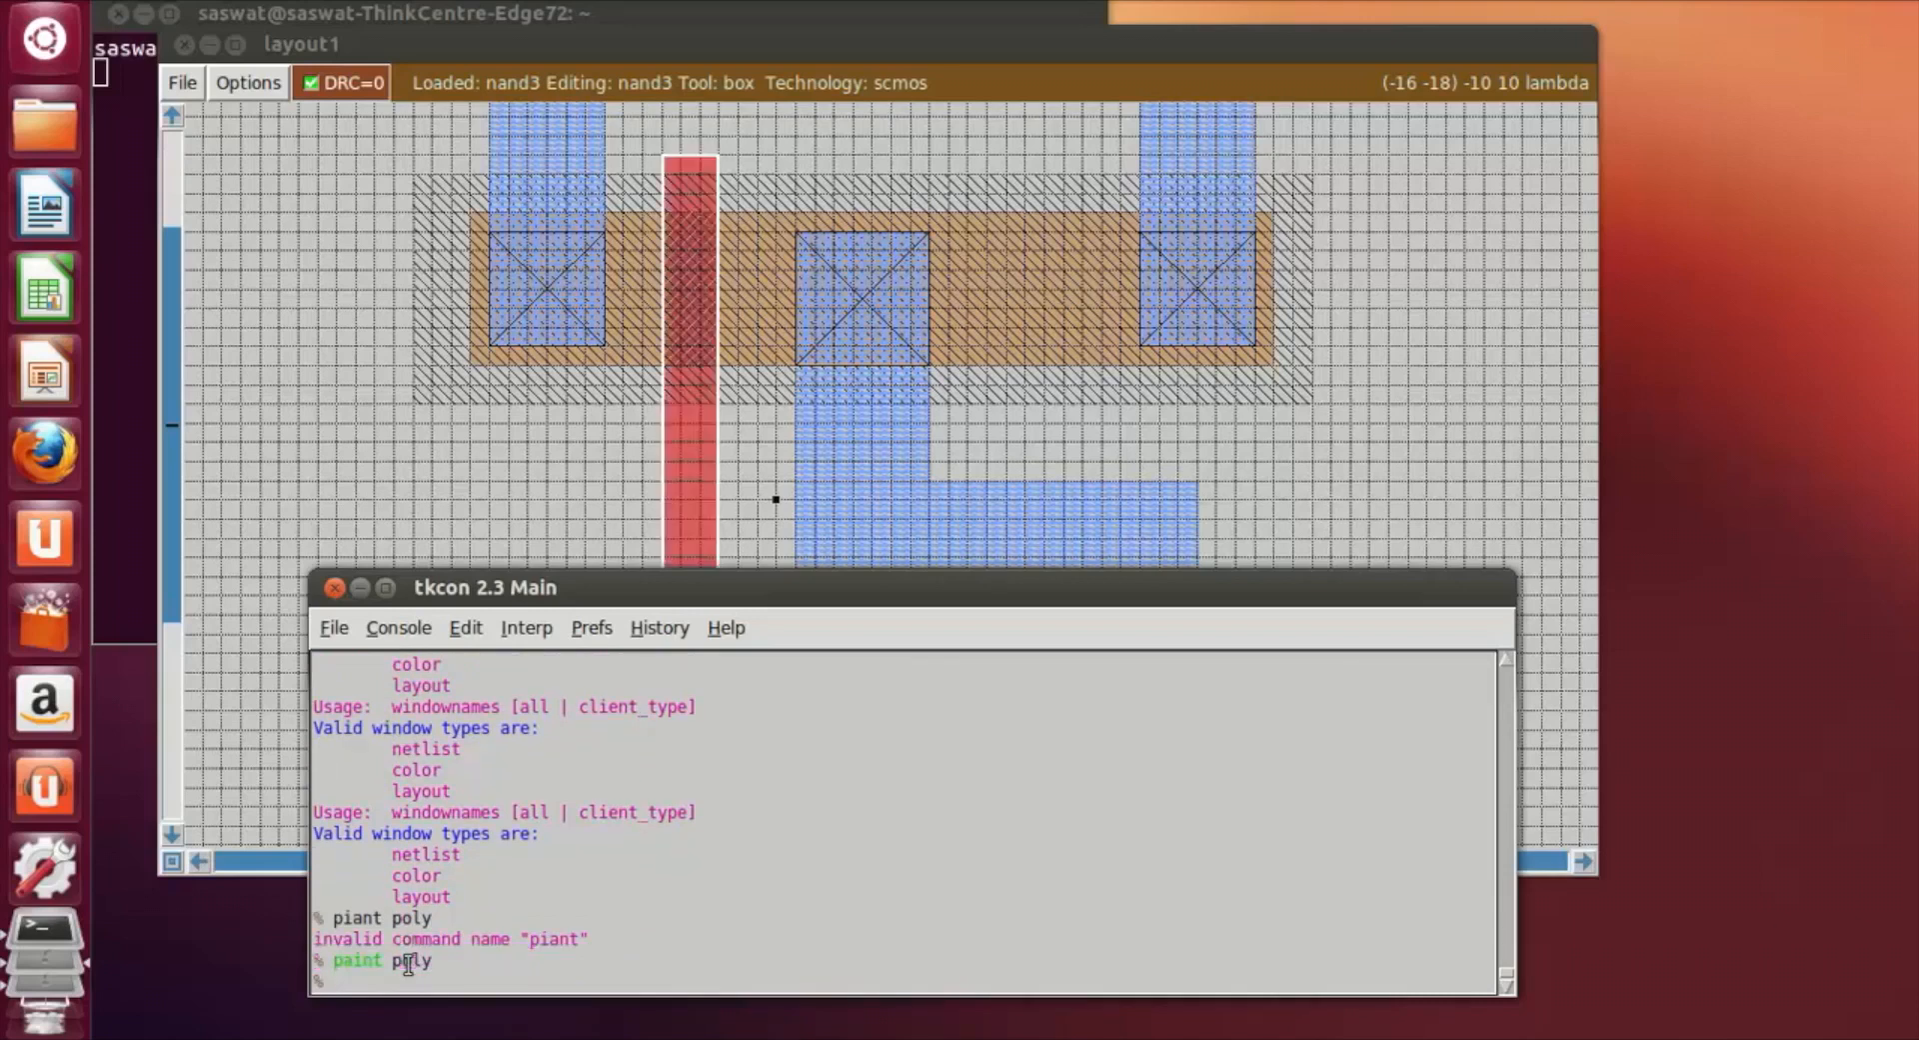
Paint a second vertical poly strip about 3 by 46 lambda across both diffusions, between the middle pdc and the right contacts.
click(1379, 525)
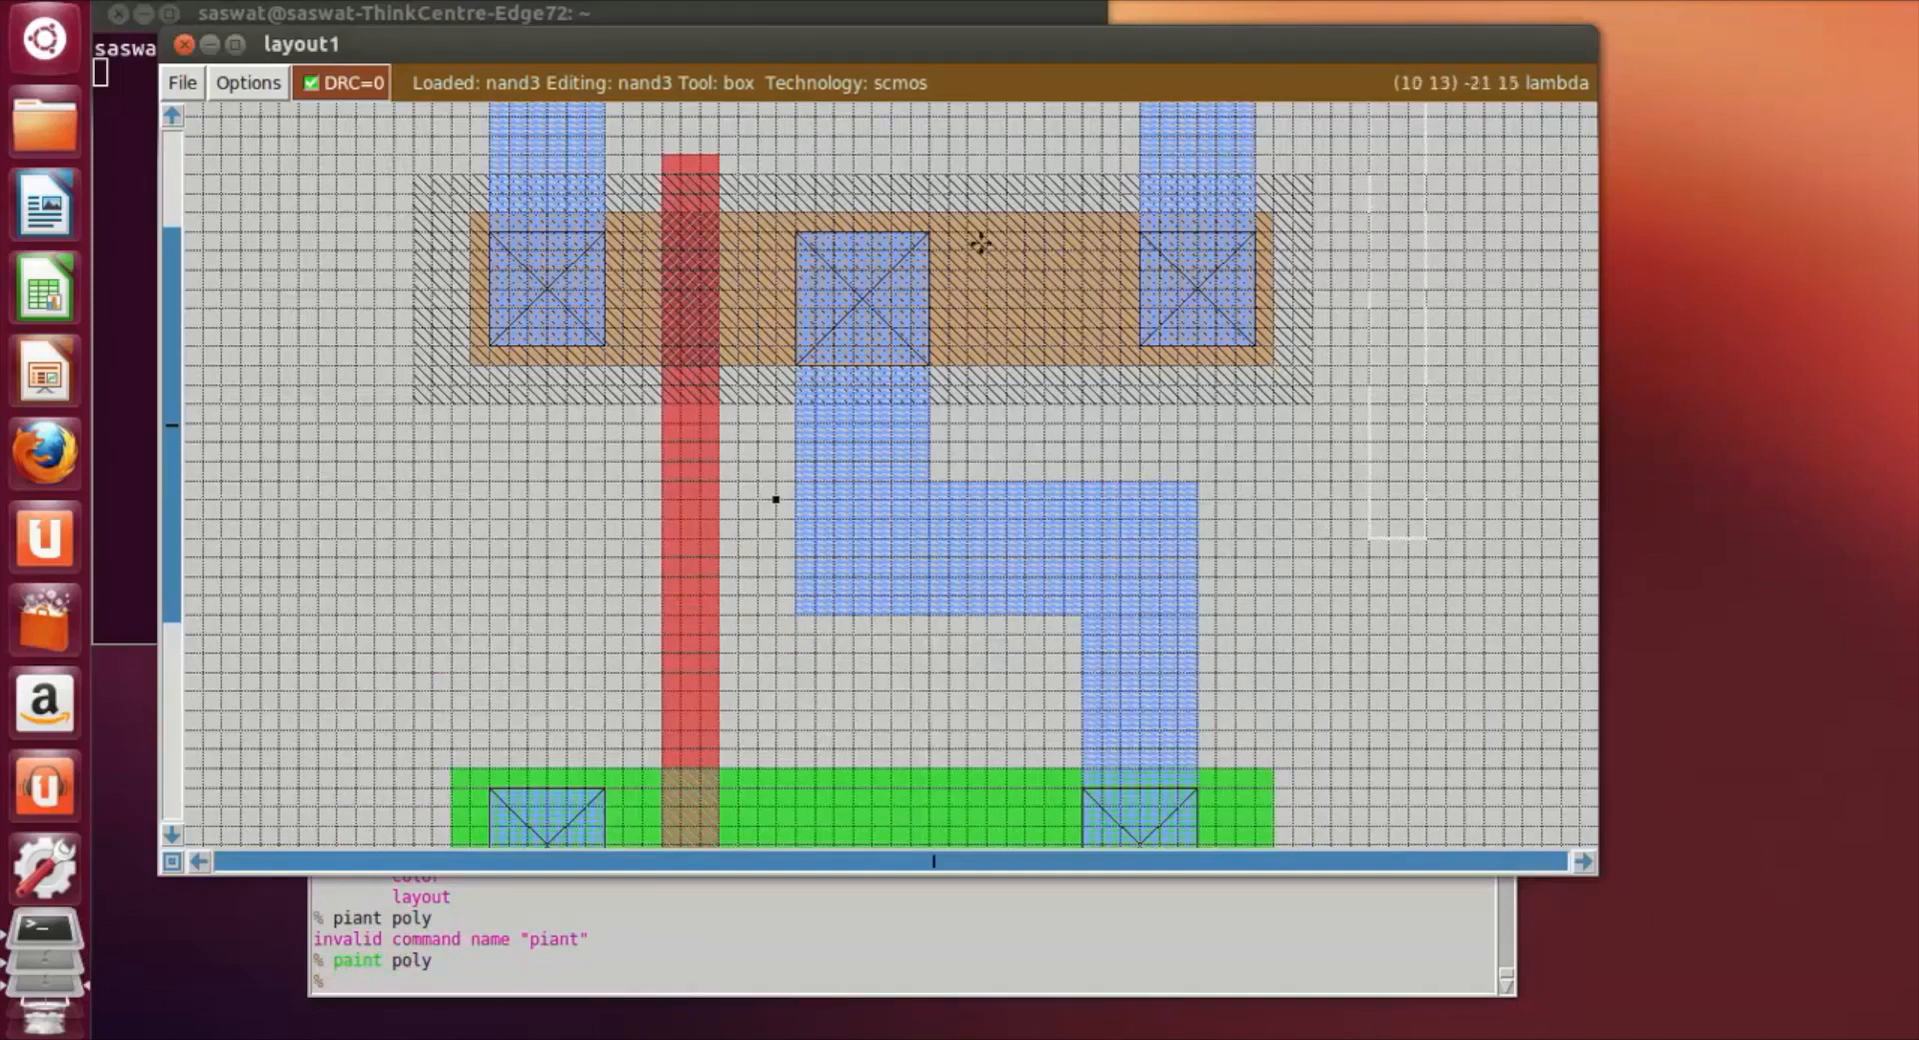
click(970, 143)
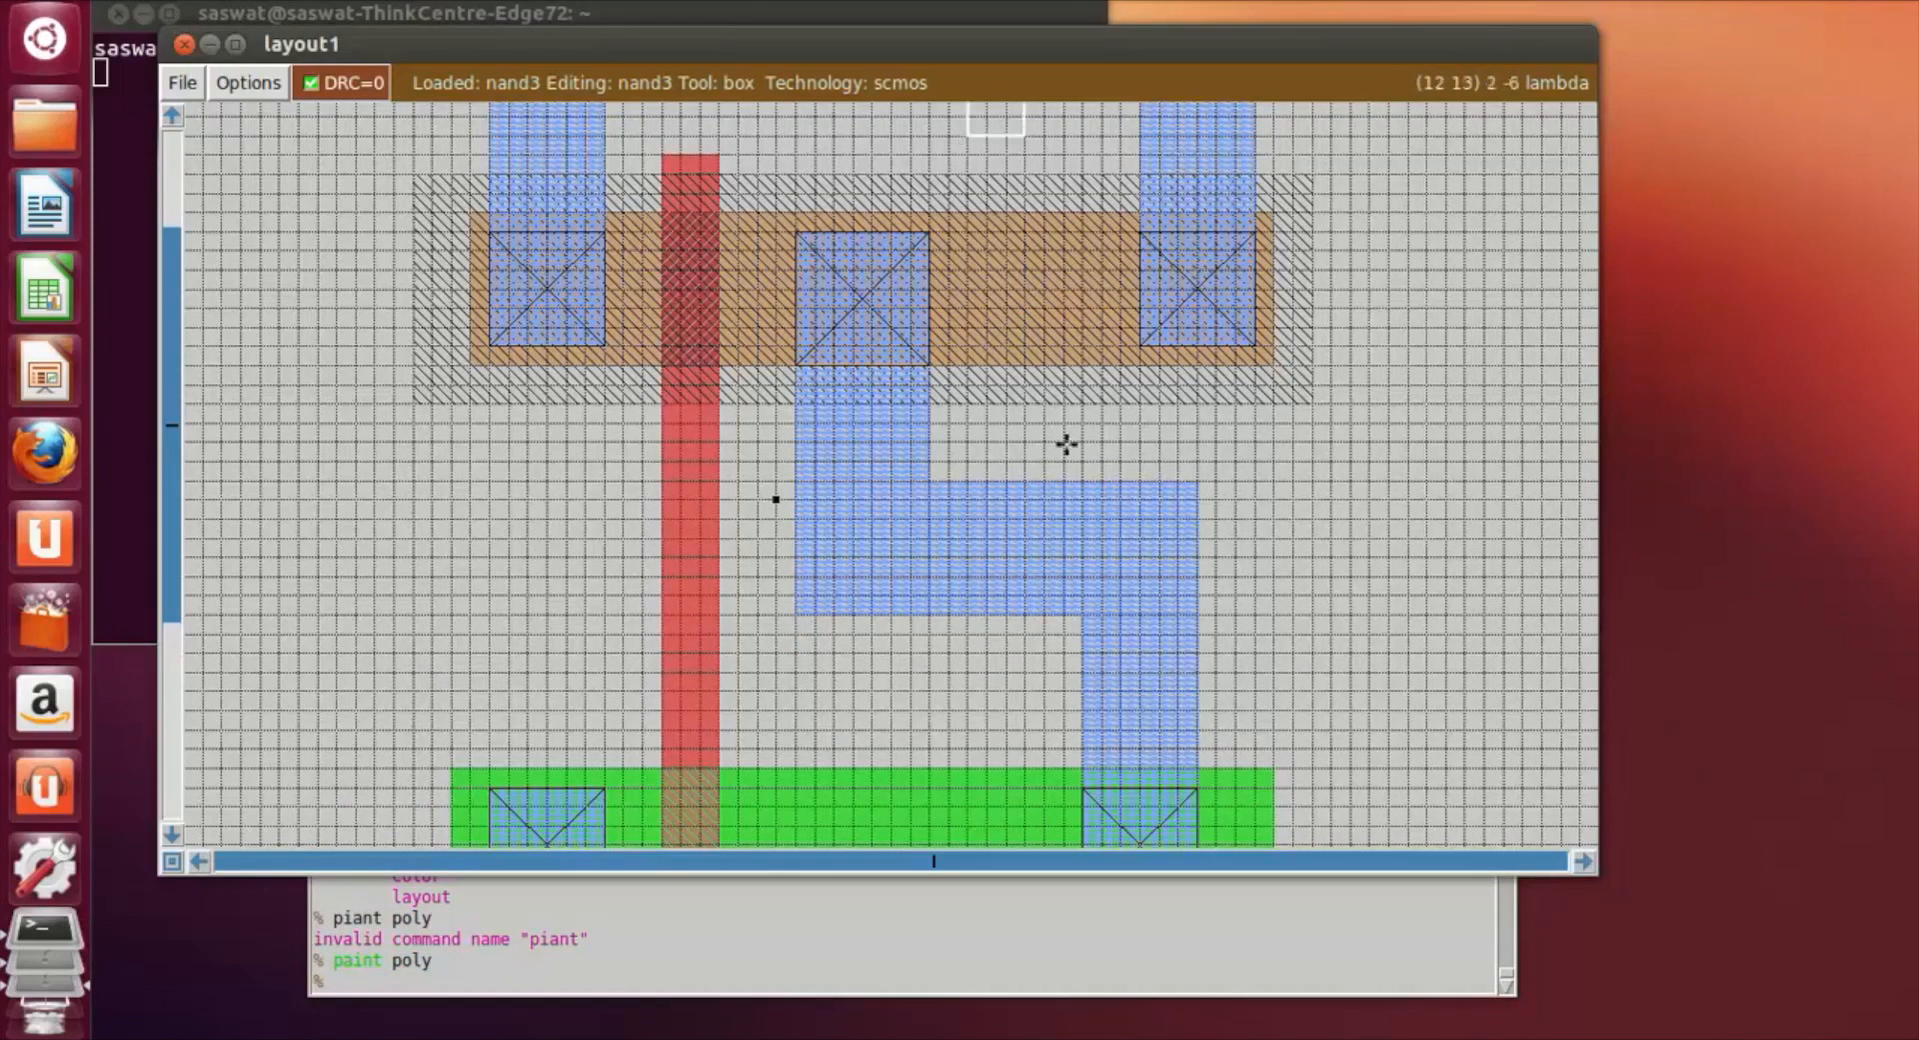
right_click(1008, 810)
scroll(985, 833, down, 1)
scroll(979, 824, down, 1)
click(965, 837)
scroll(986, 806, down, 4)
drag(1003, 726, 979, 780)
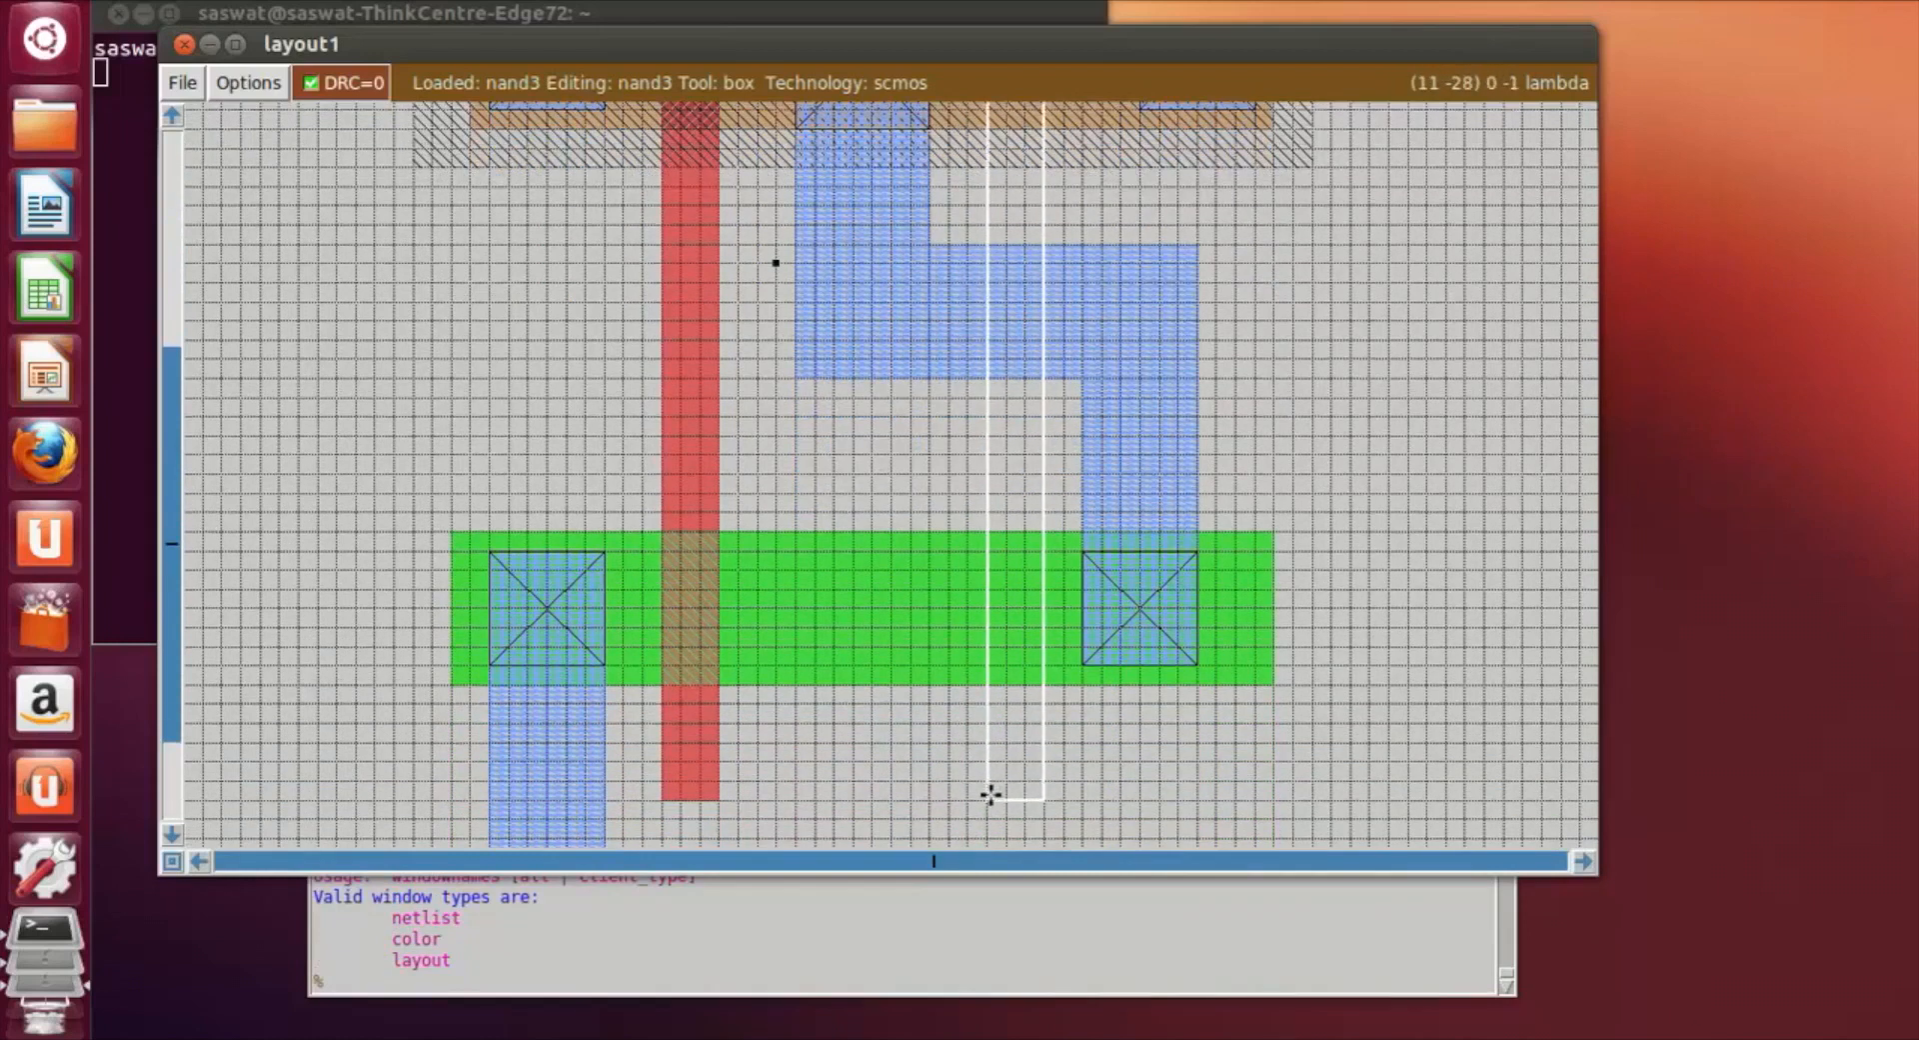
scroll(964, 806, up, 4)
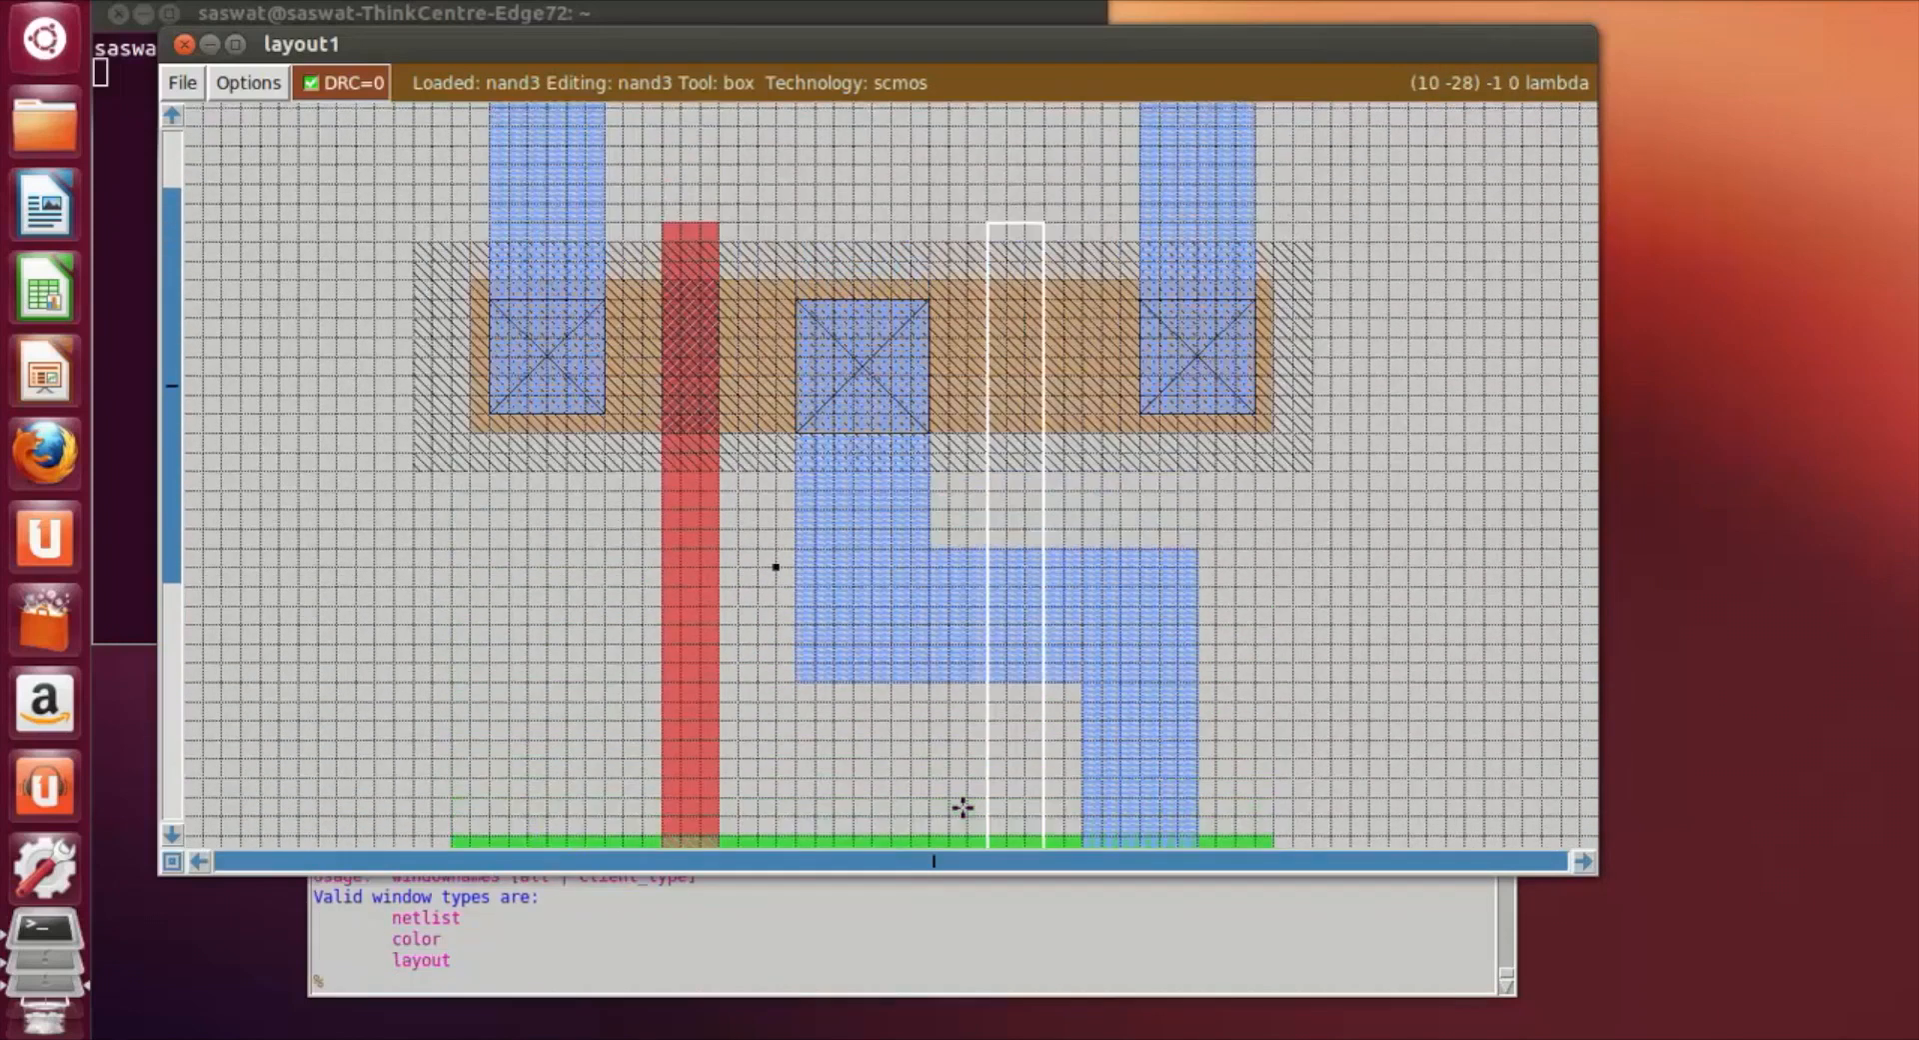
click(407, 962)
text(paint poly)
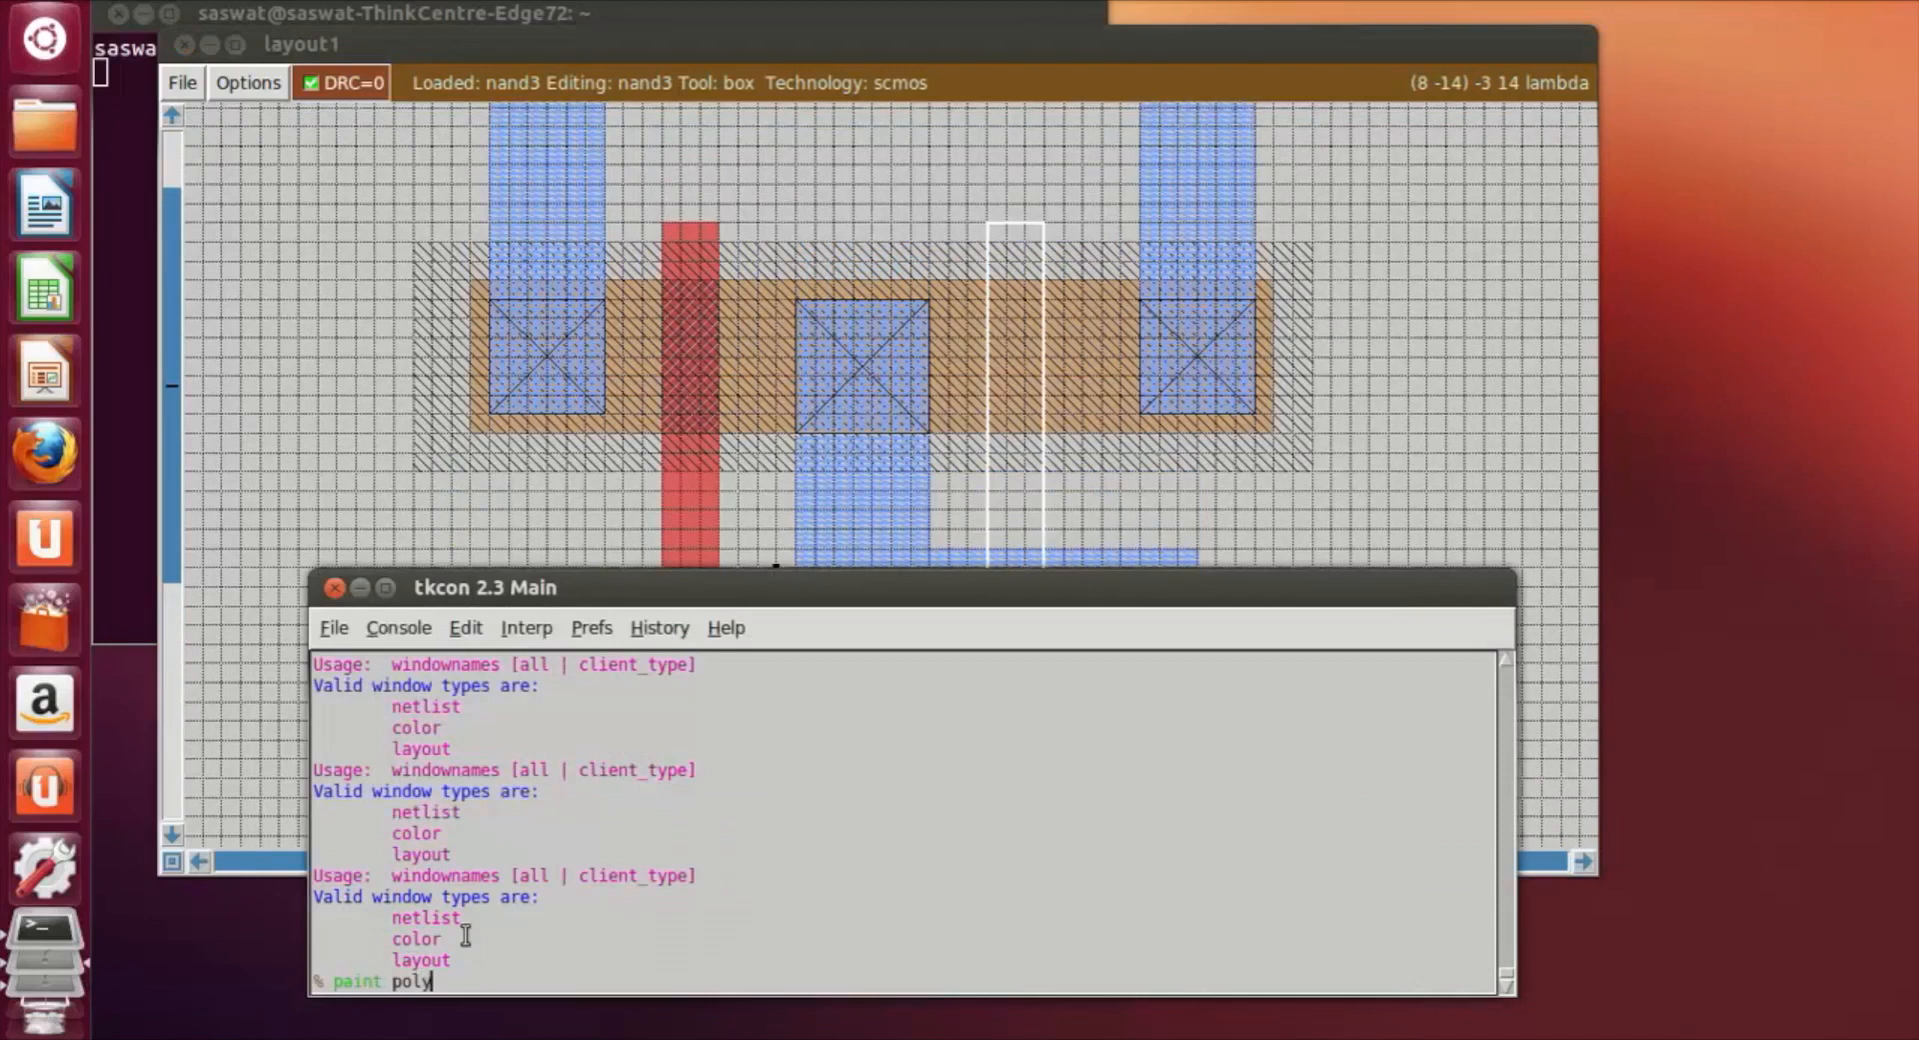
key(Return)
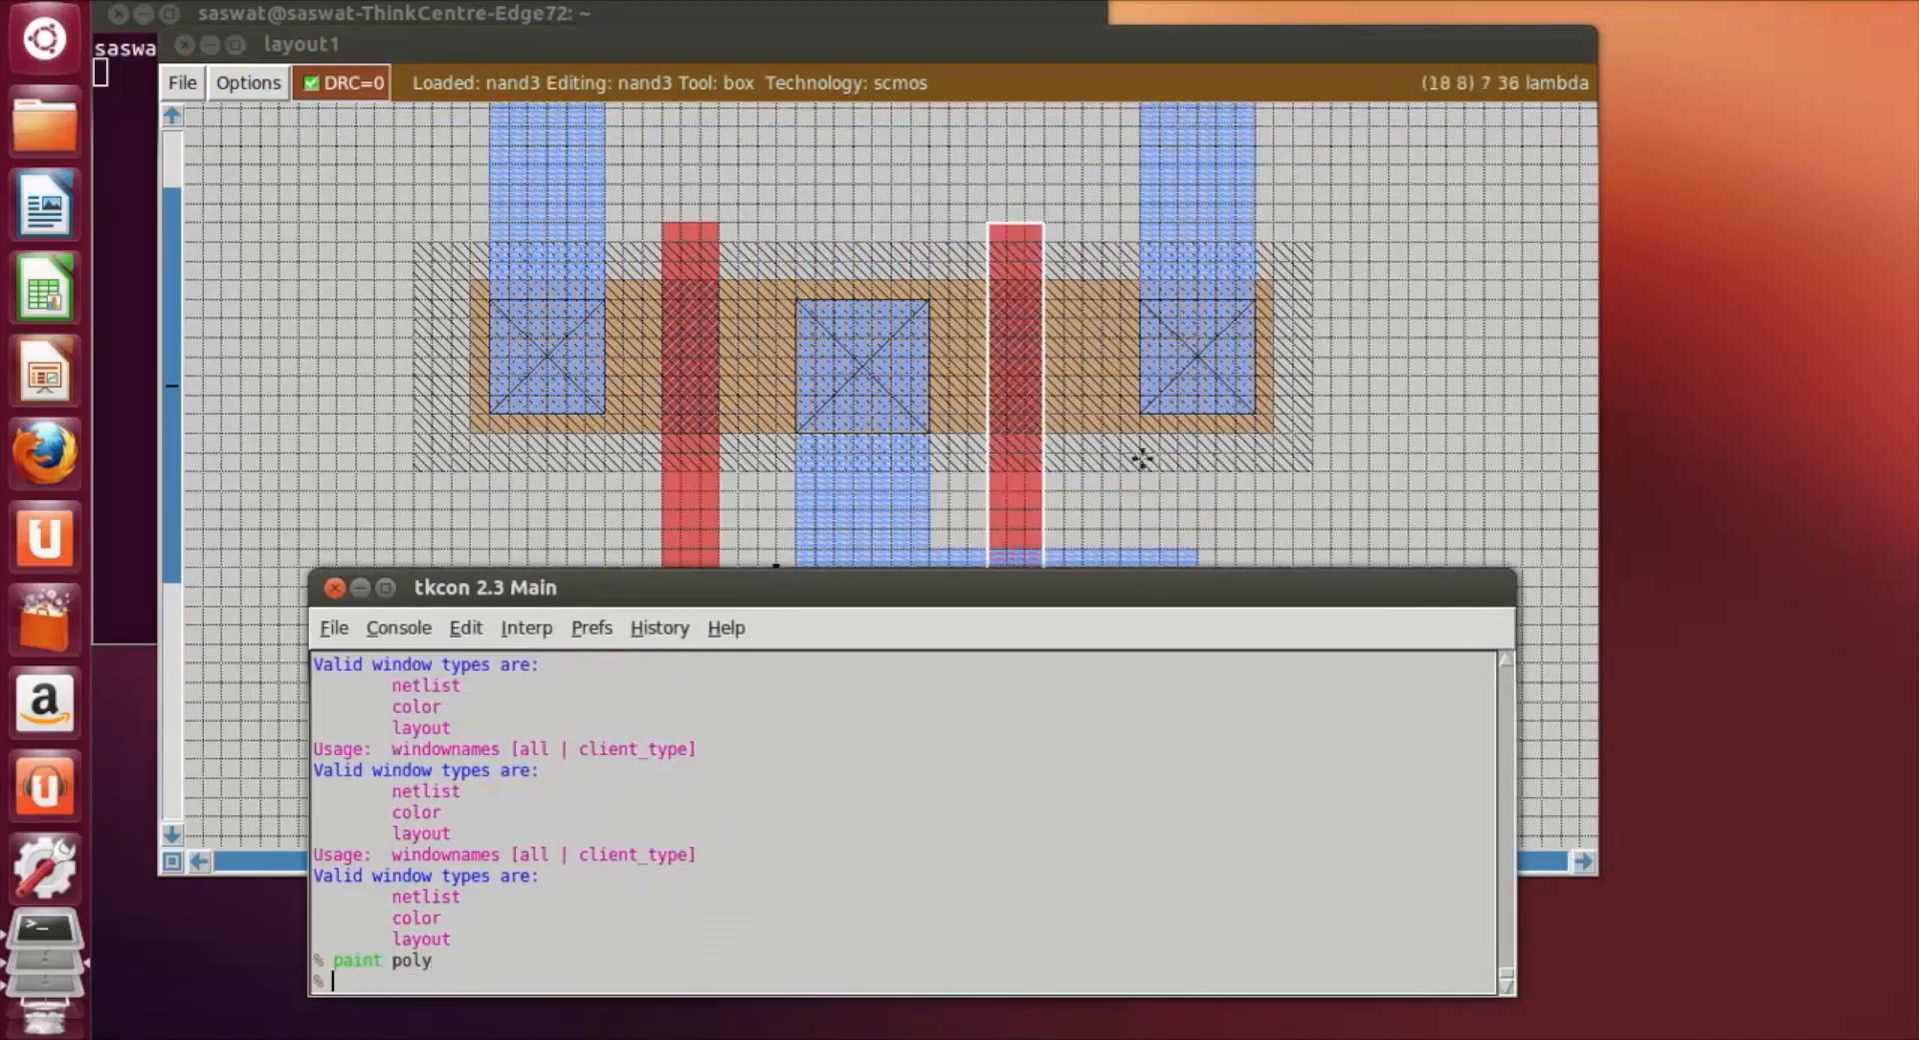
Inspect the layout from the upper metal1 strip down past the ndiff, including both poly strips.
click(1401, 570)
scroll(1394, 579, up, 2)
scroll(1380, 620, up, 2)
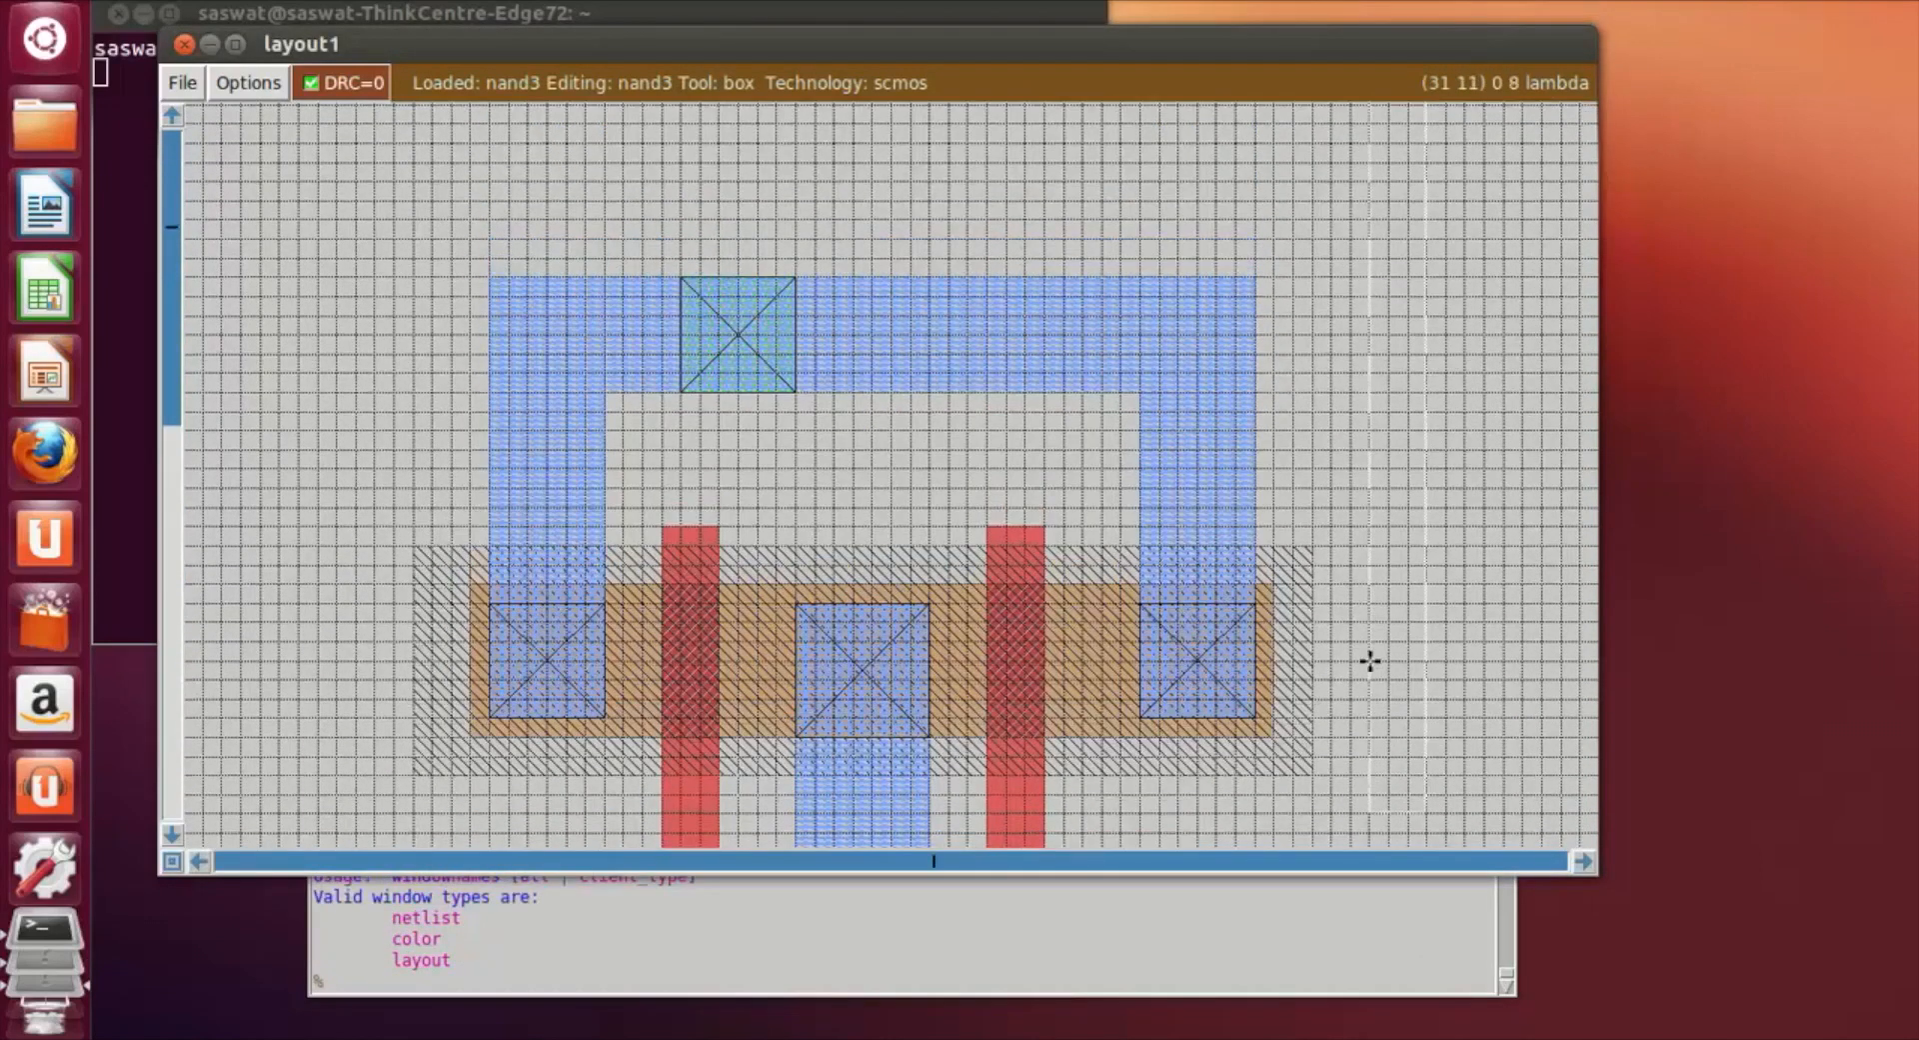
scroll(1375, 659, down, 10)
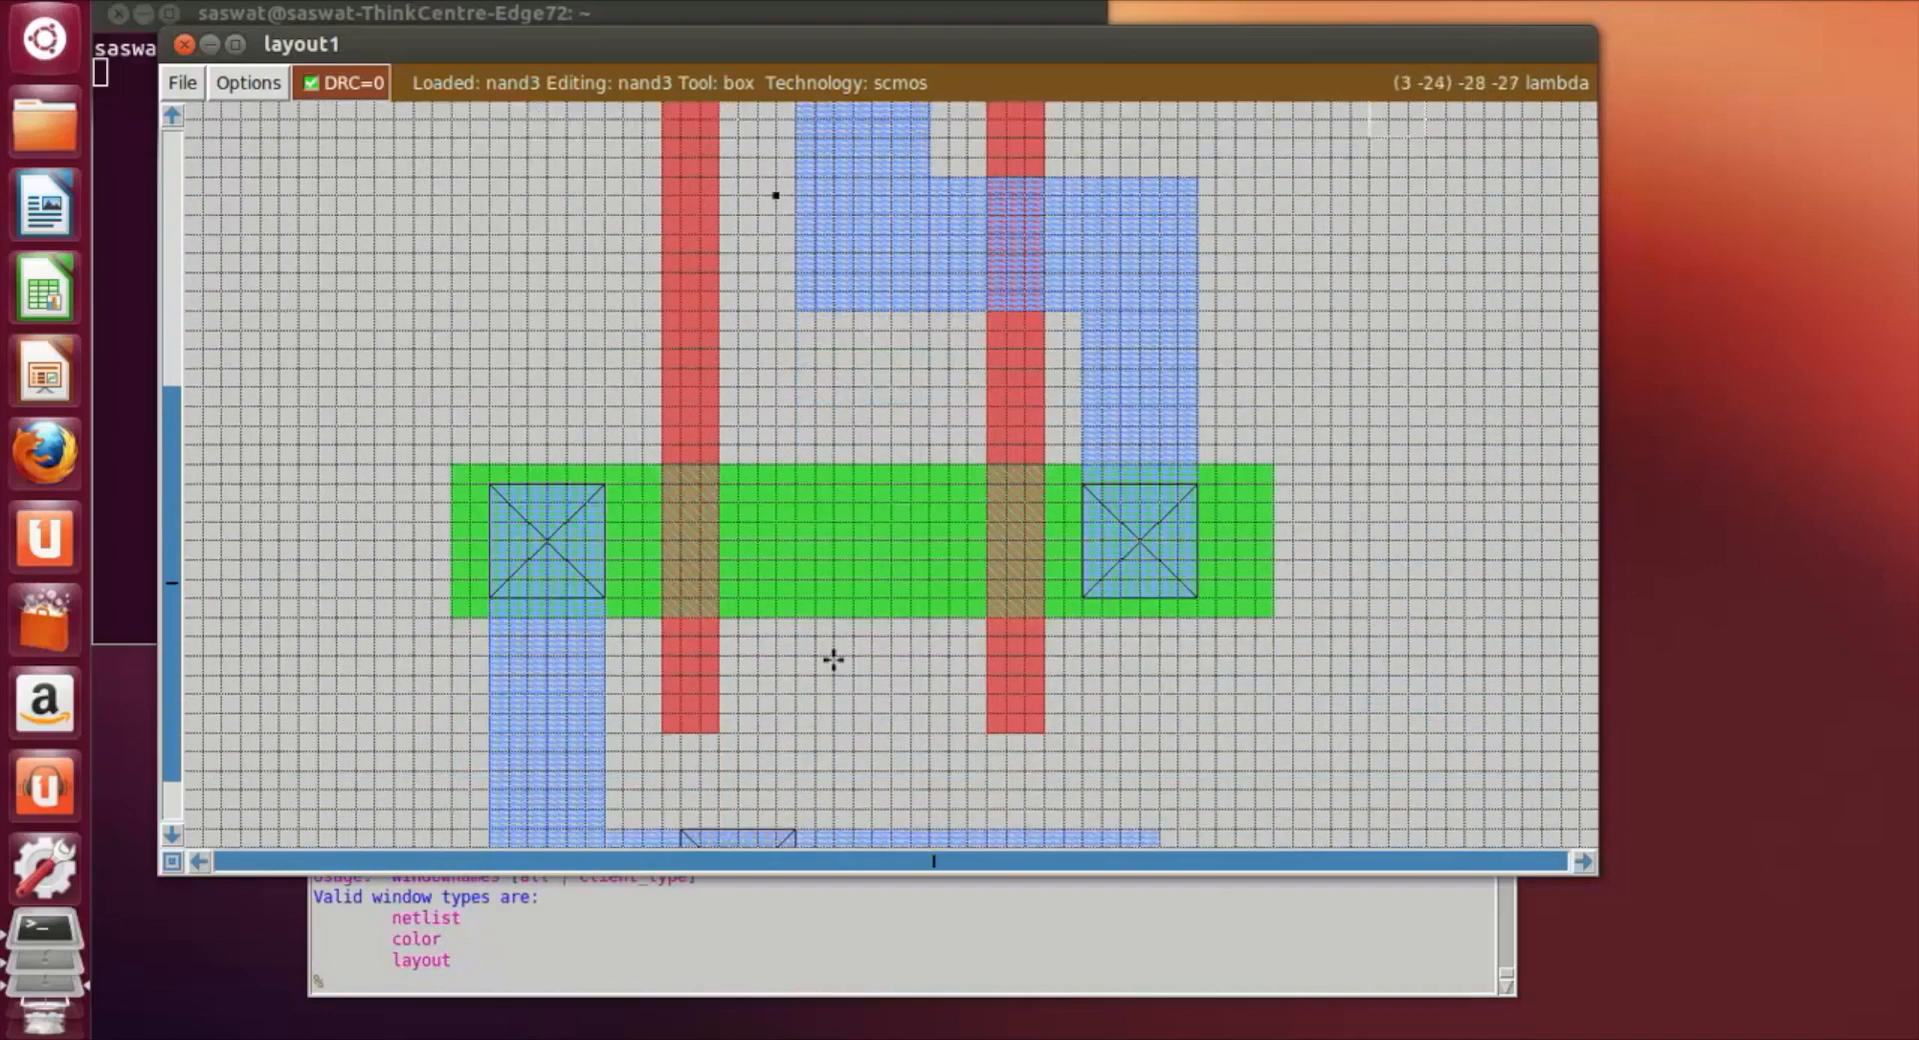
scroll(833, 672, down, 3)
scroll(818, 690, up, 6)
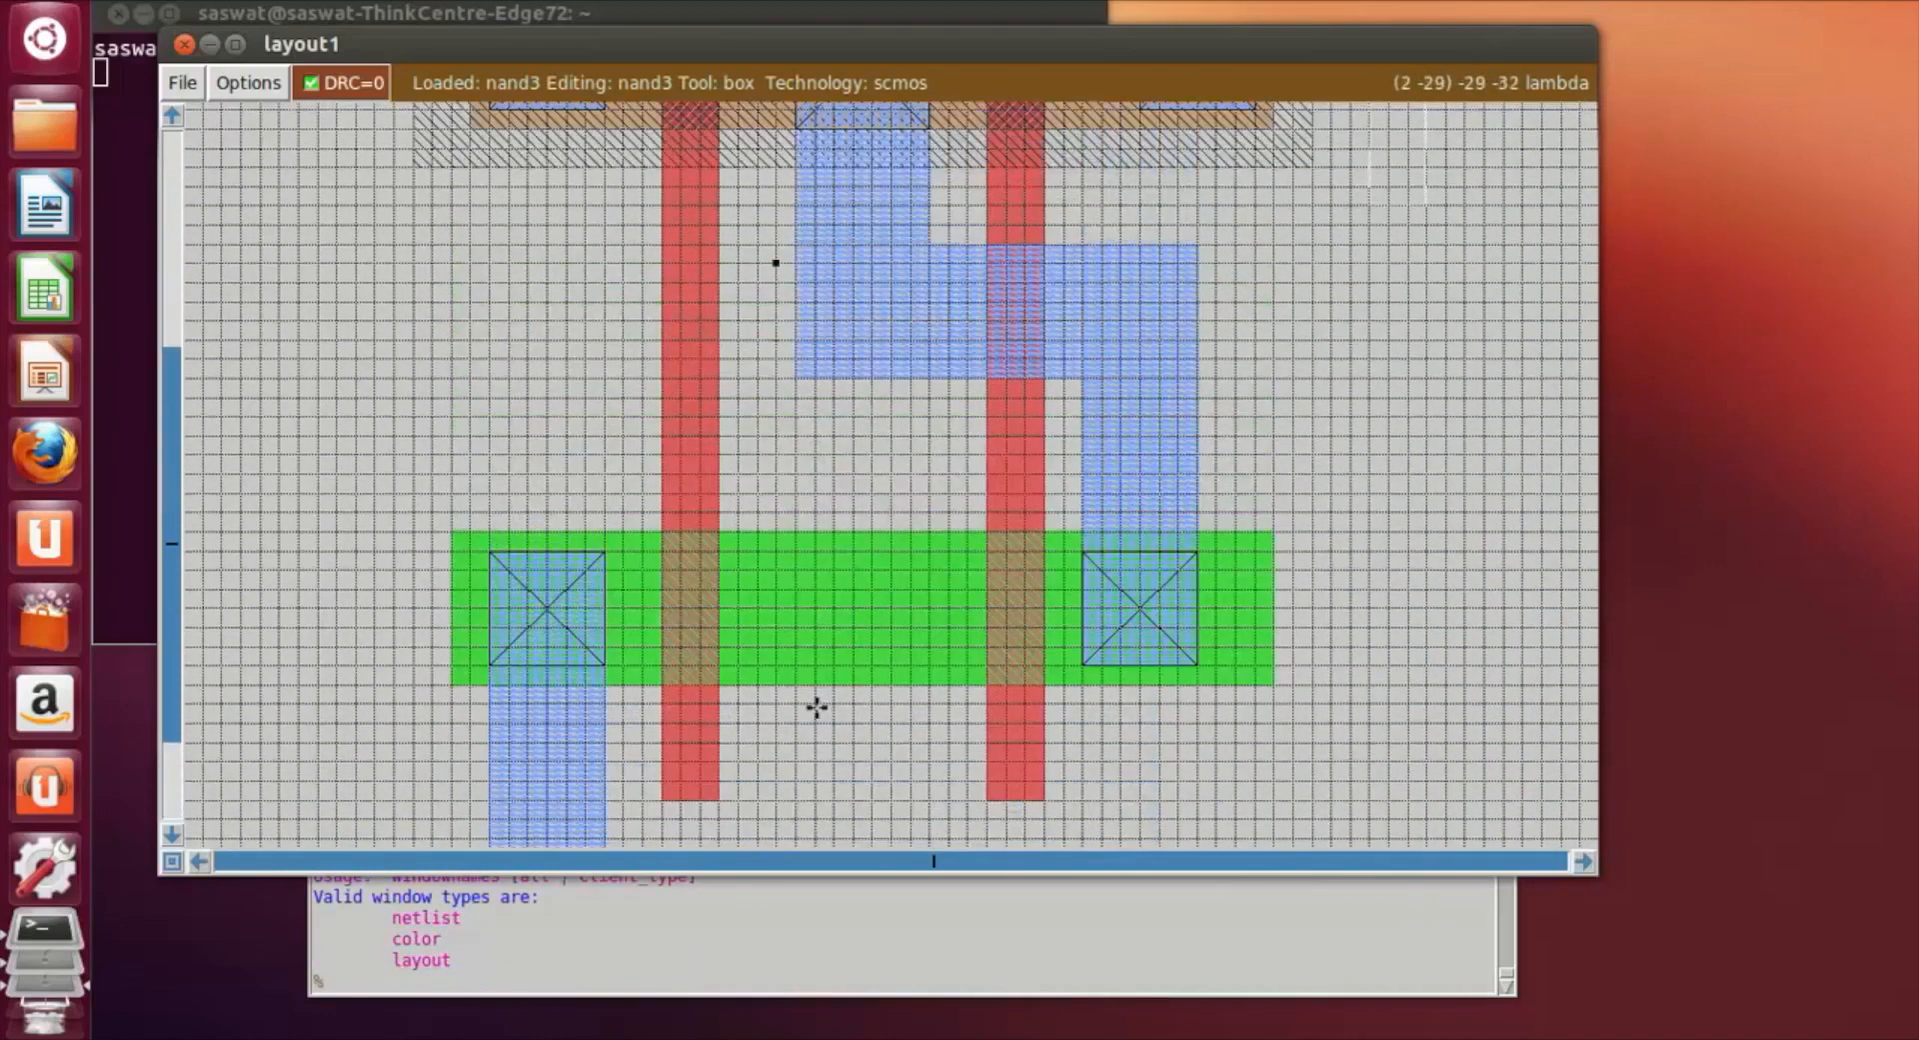
scroll(810, 786, up, 1)
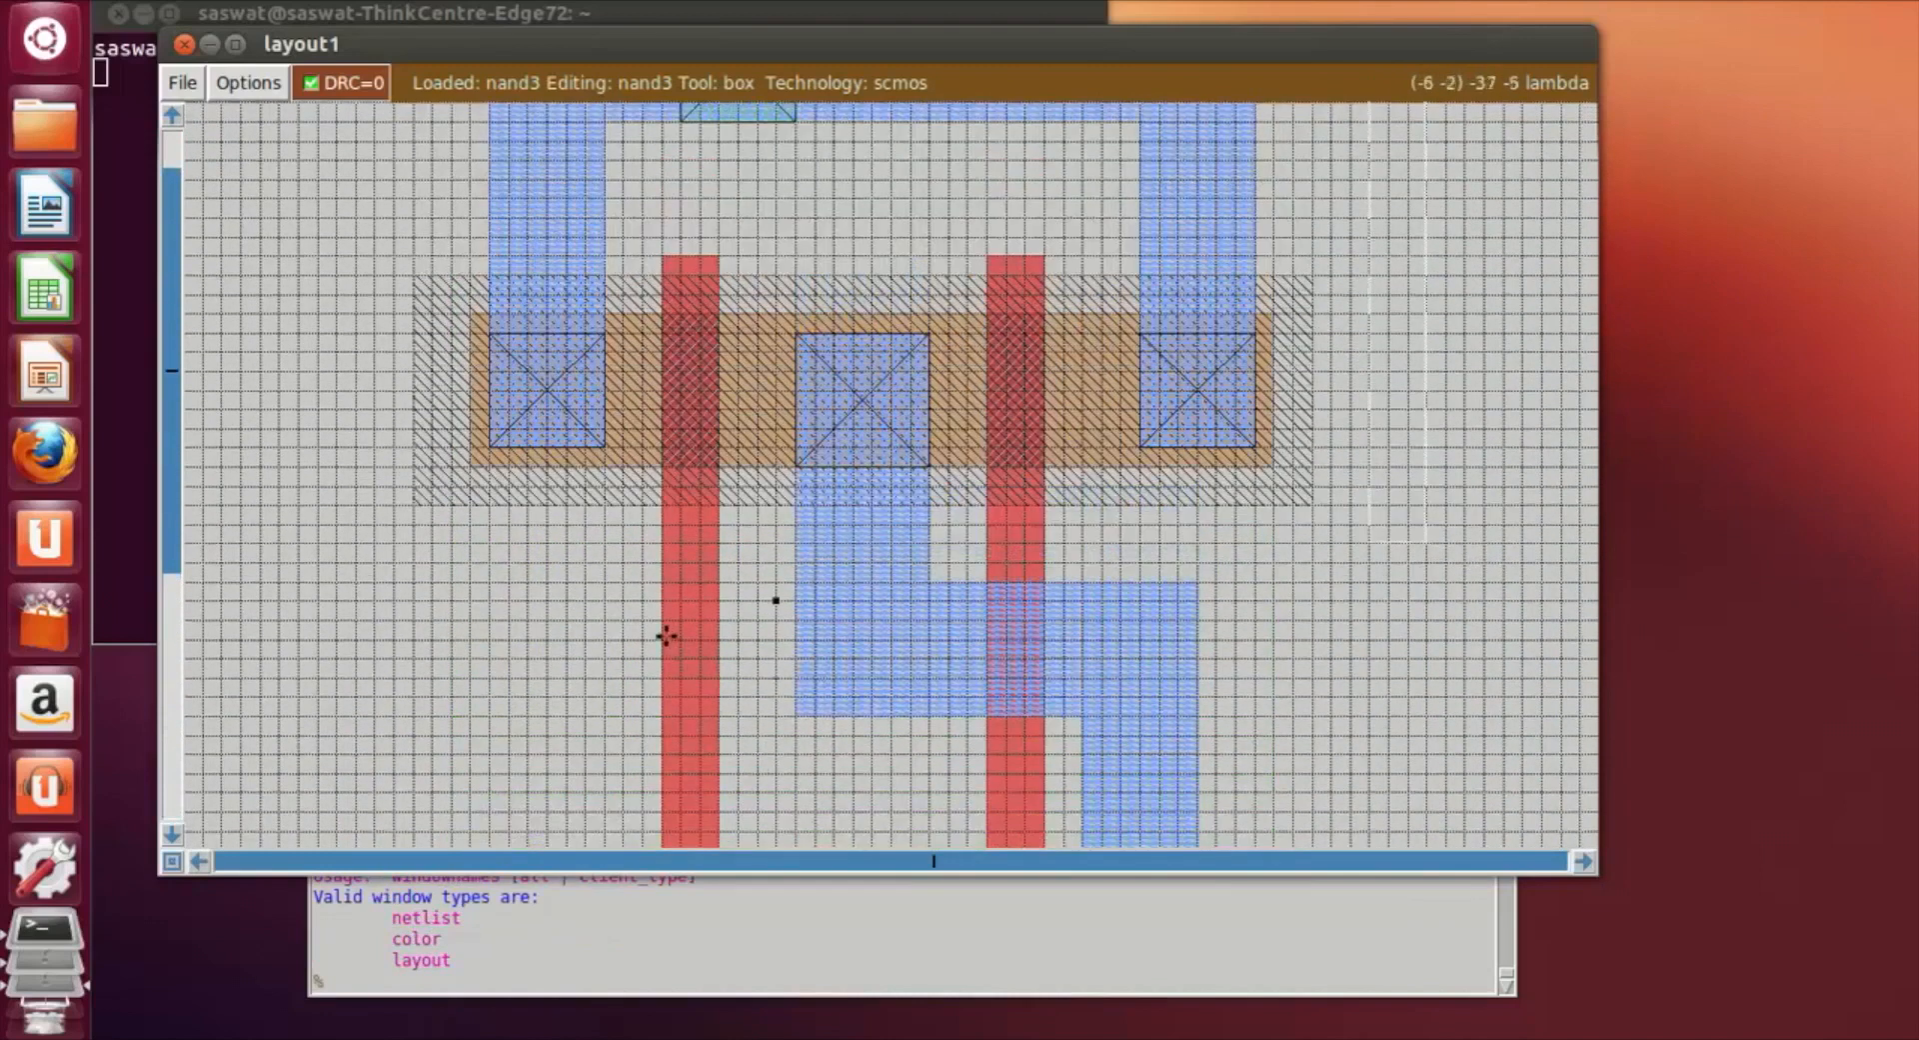
Place a point box on the left poly strip between the two diffusions and label it a.
click(373, 602)
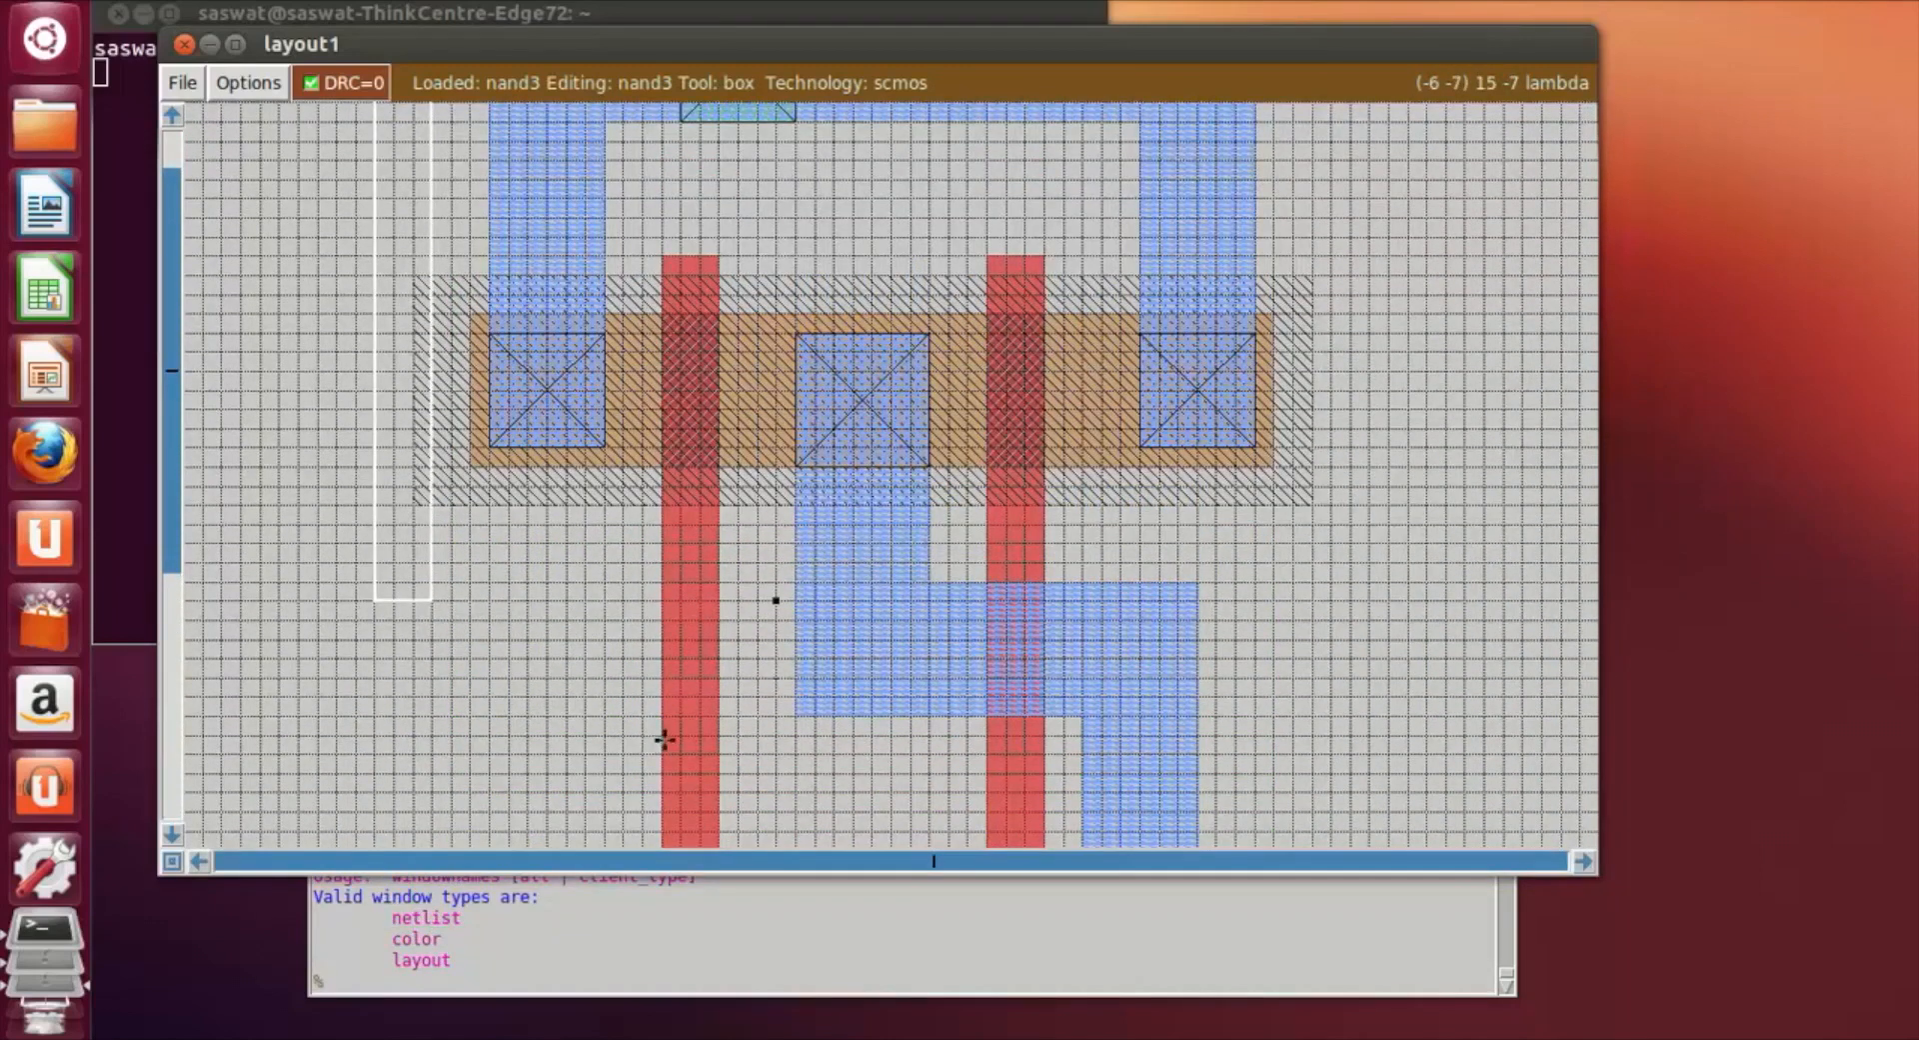
click(698, 697)
click(676, 635)
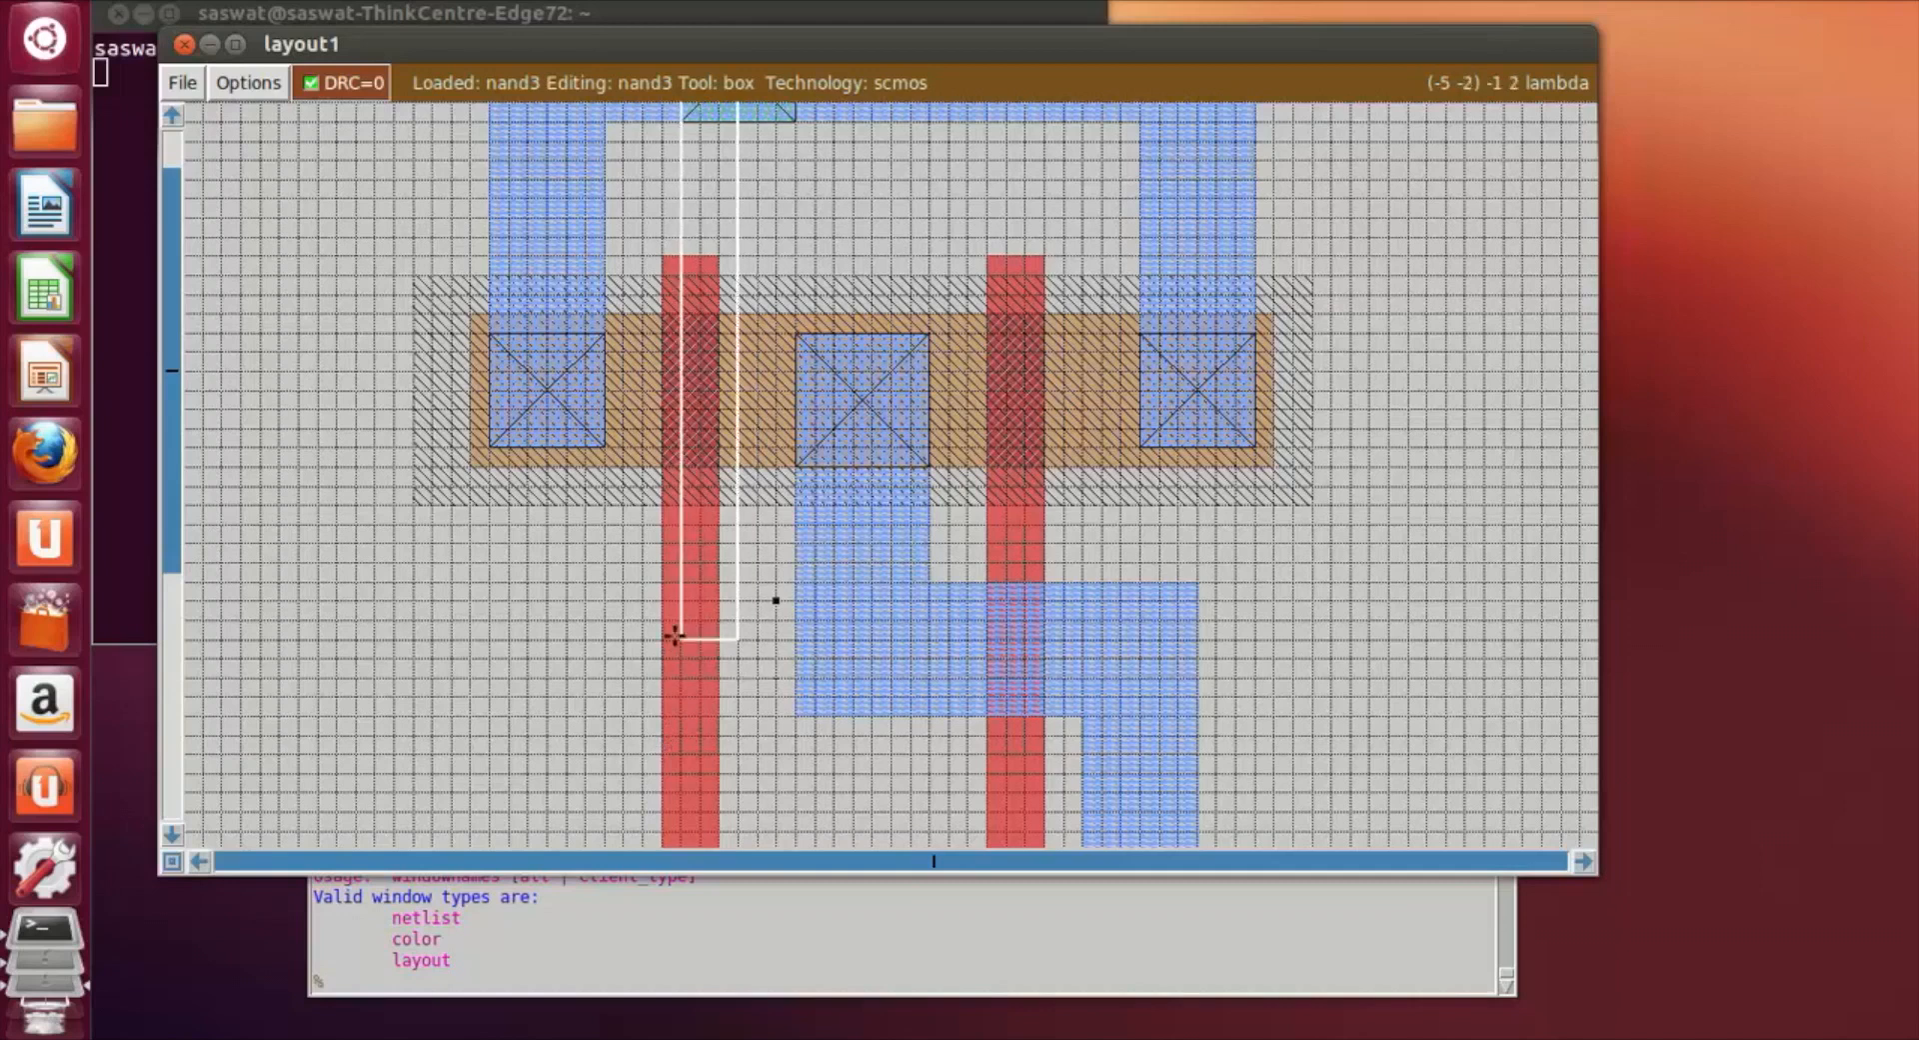
right_click(694, 717)
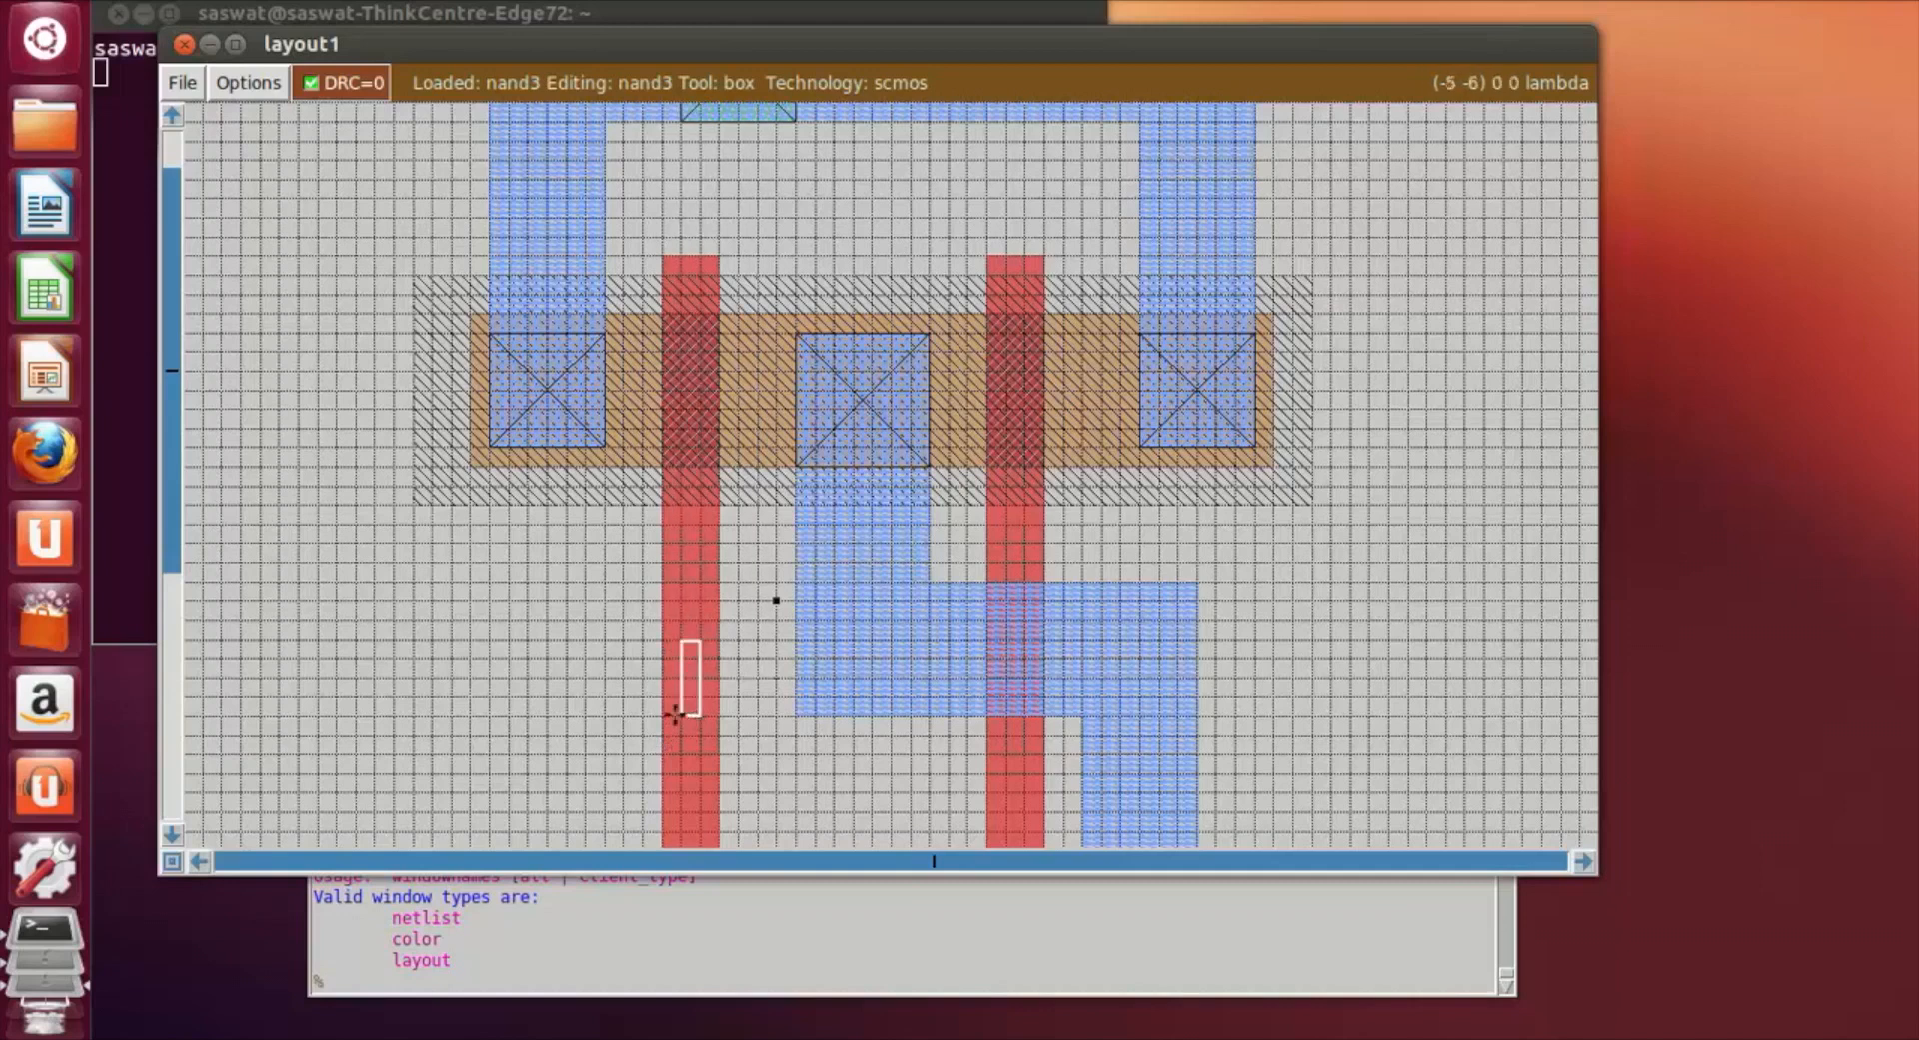
key(z)
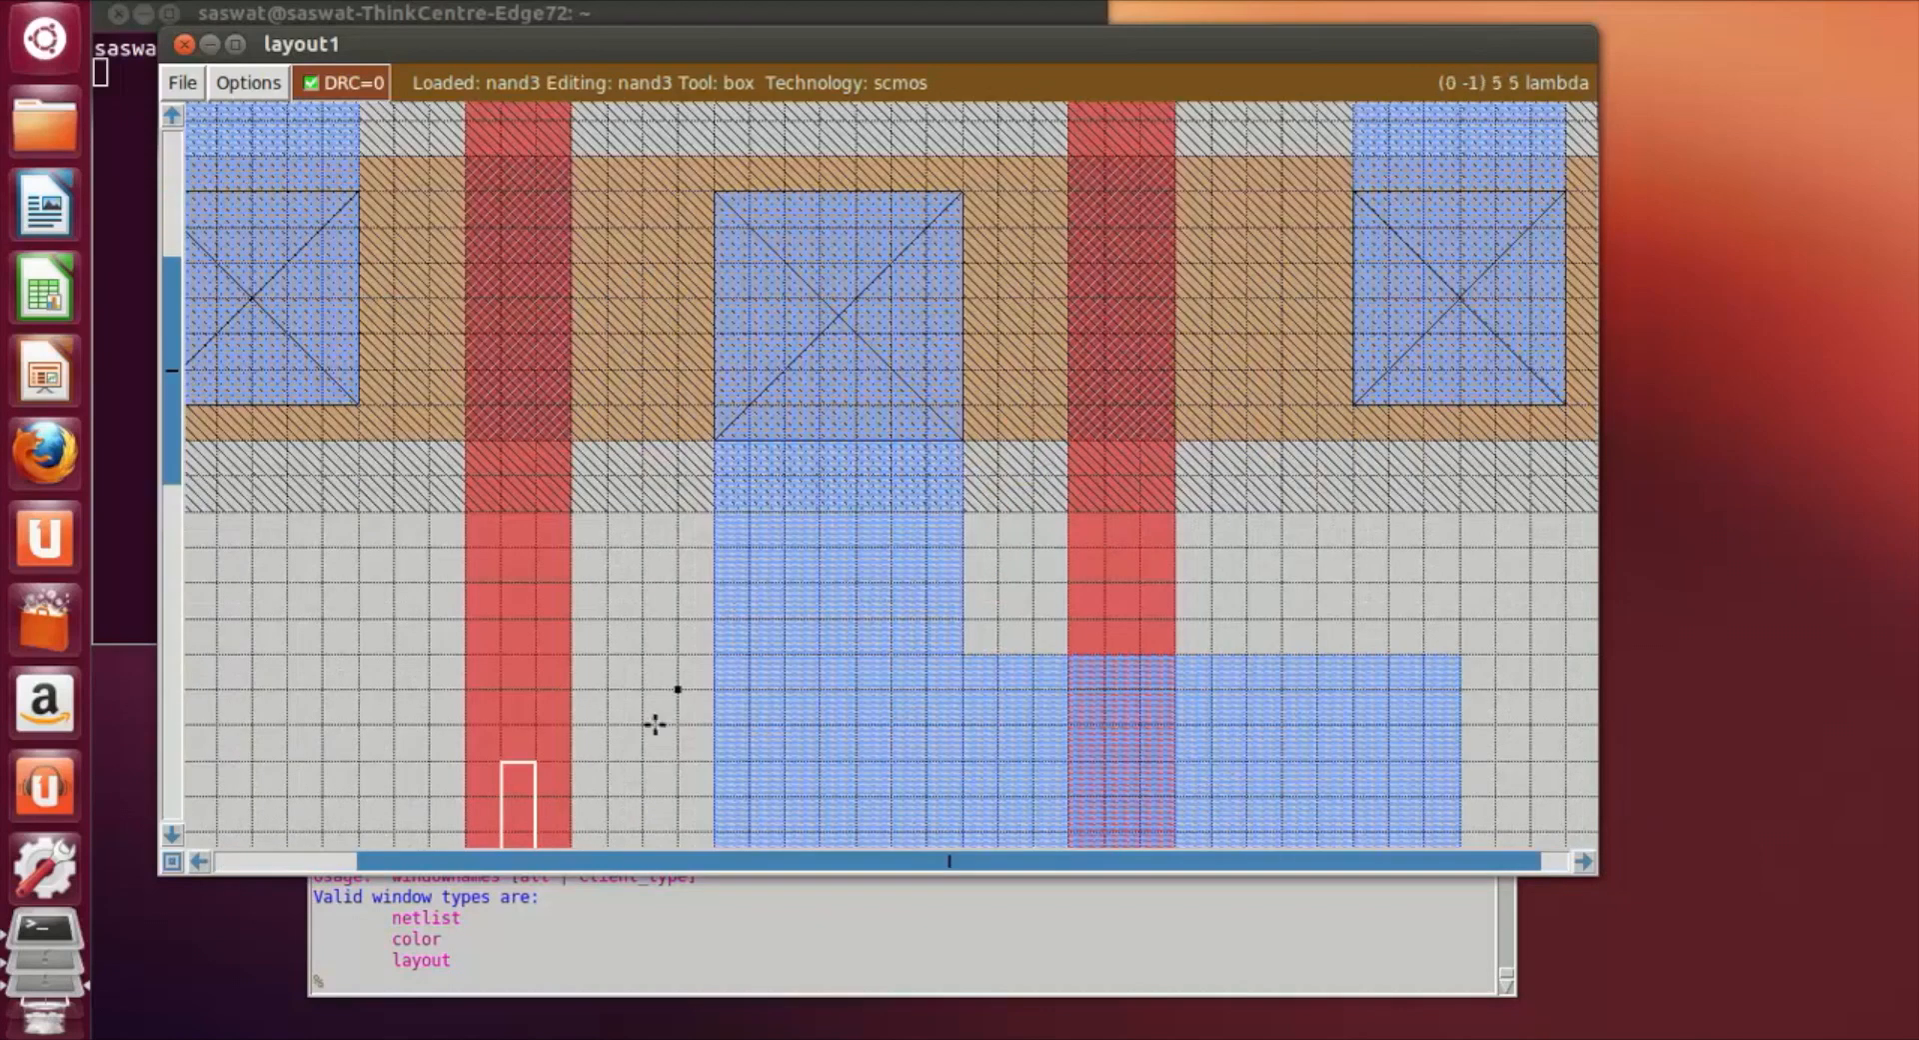
scroll(513, 738, down, 5)
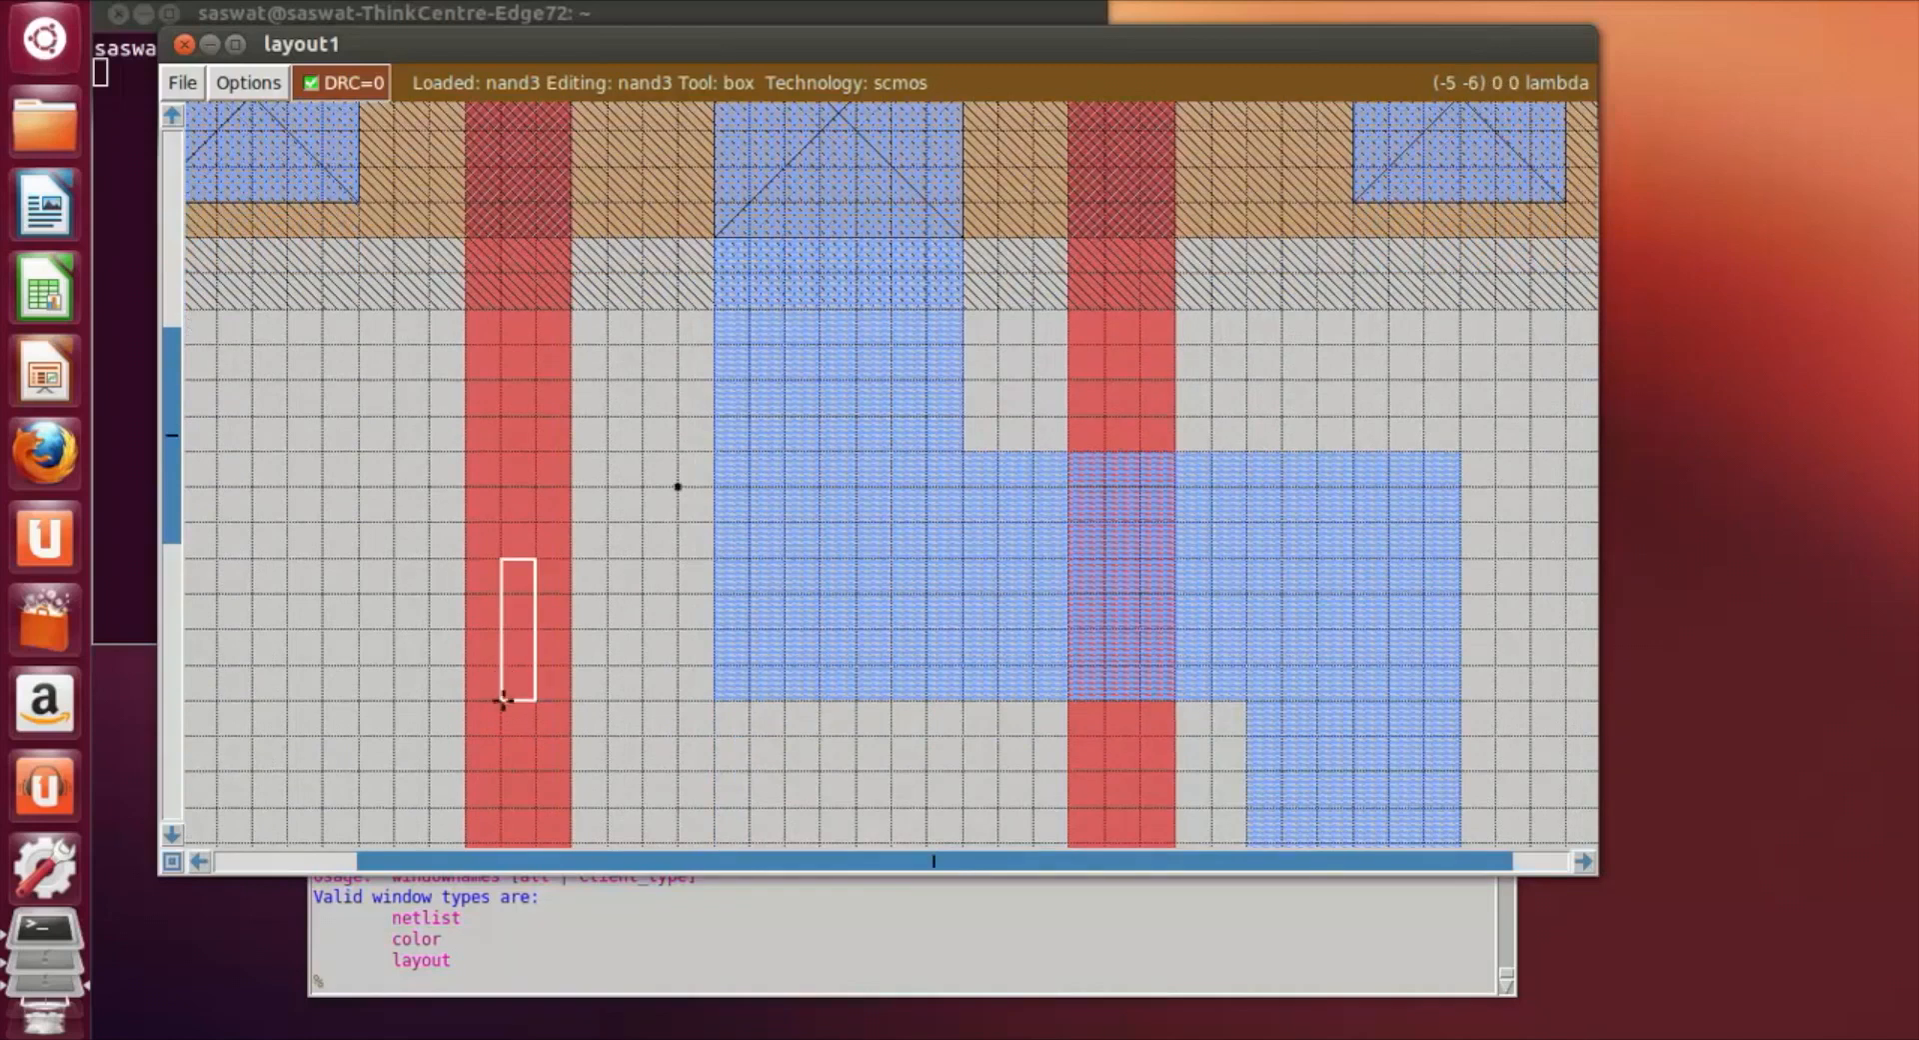
right_click(503, 701)
click(446, 983)
text(la)
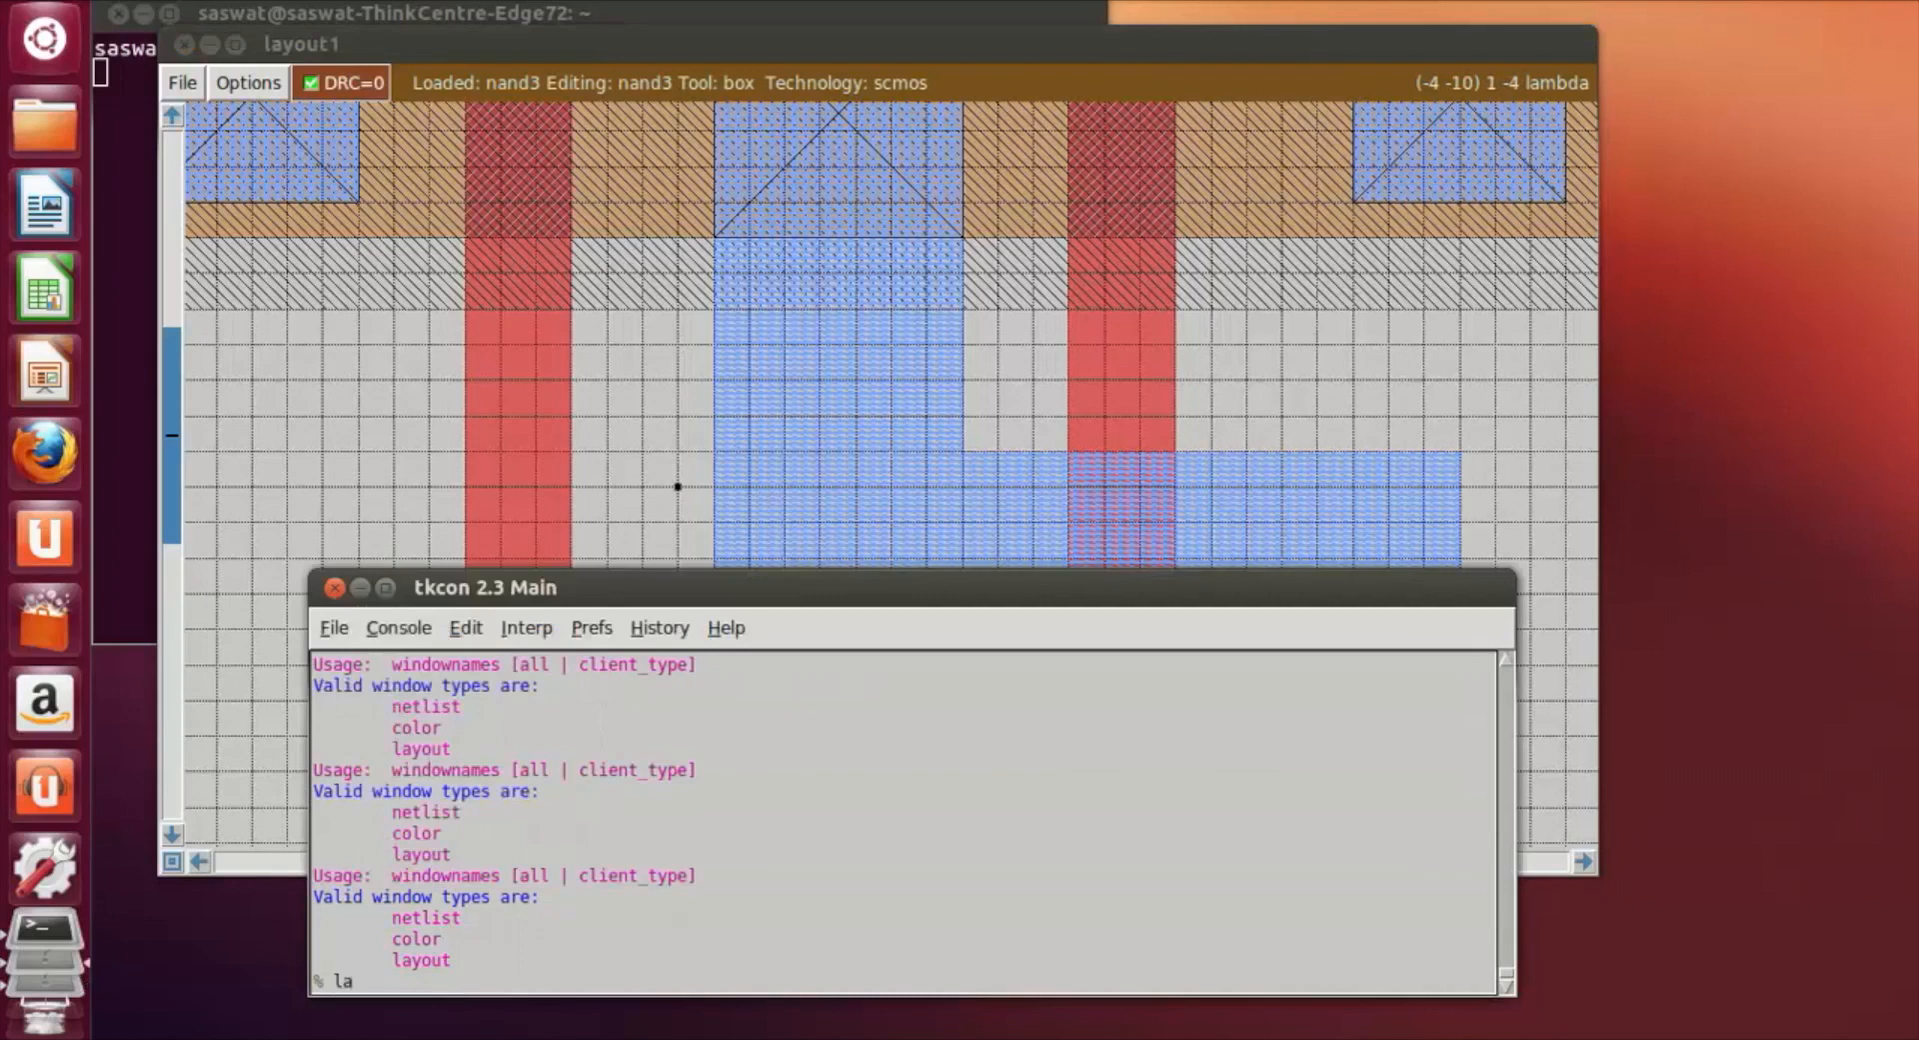
text(bel)
text(a)
key(Return)
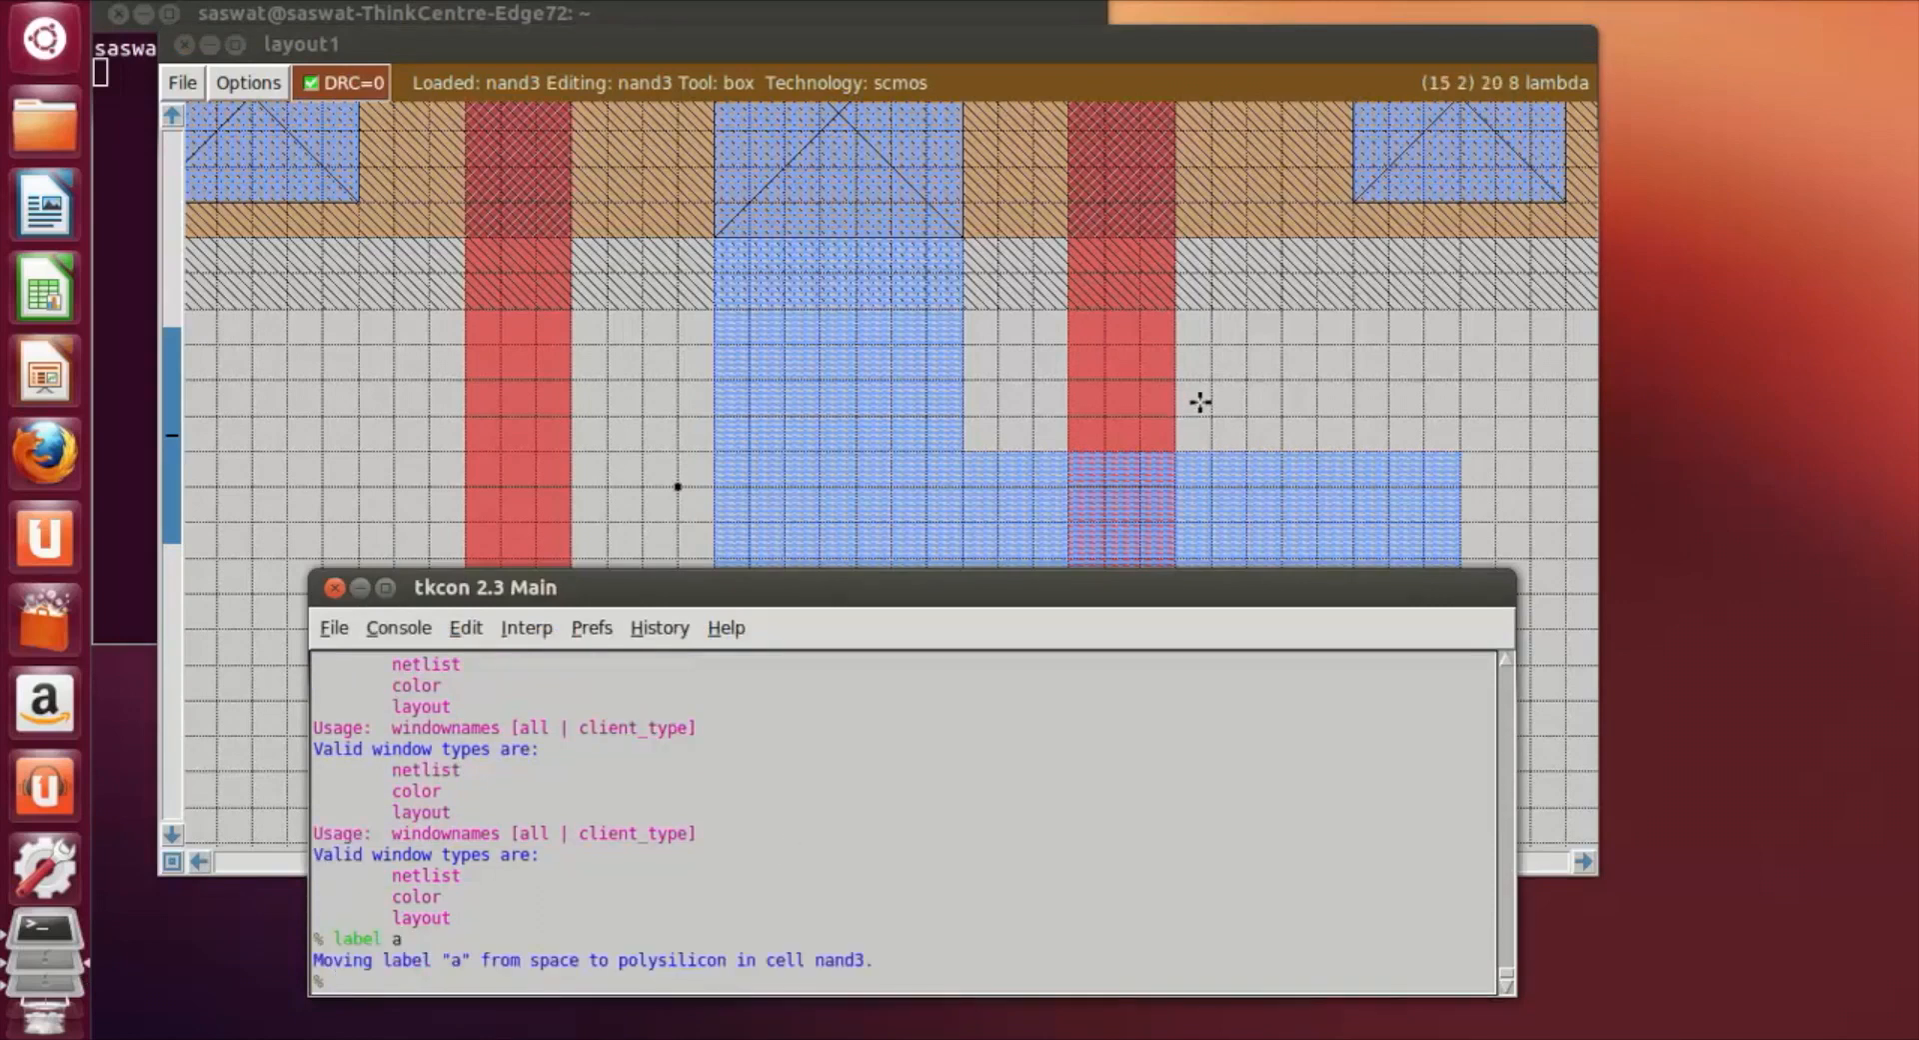
Place a point box on the right poly strip just below the horizontal output metal1 and label it b.
scroll(1102, 427, down, 3)
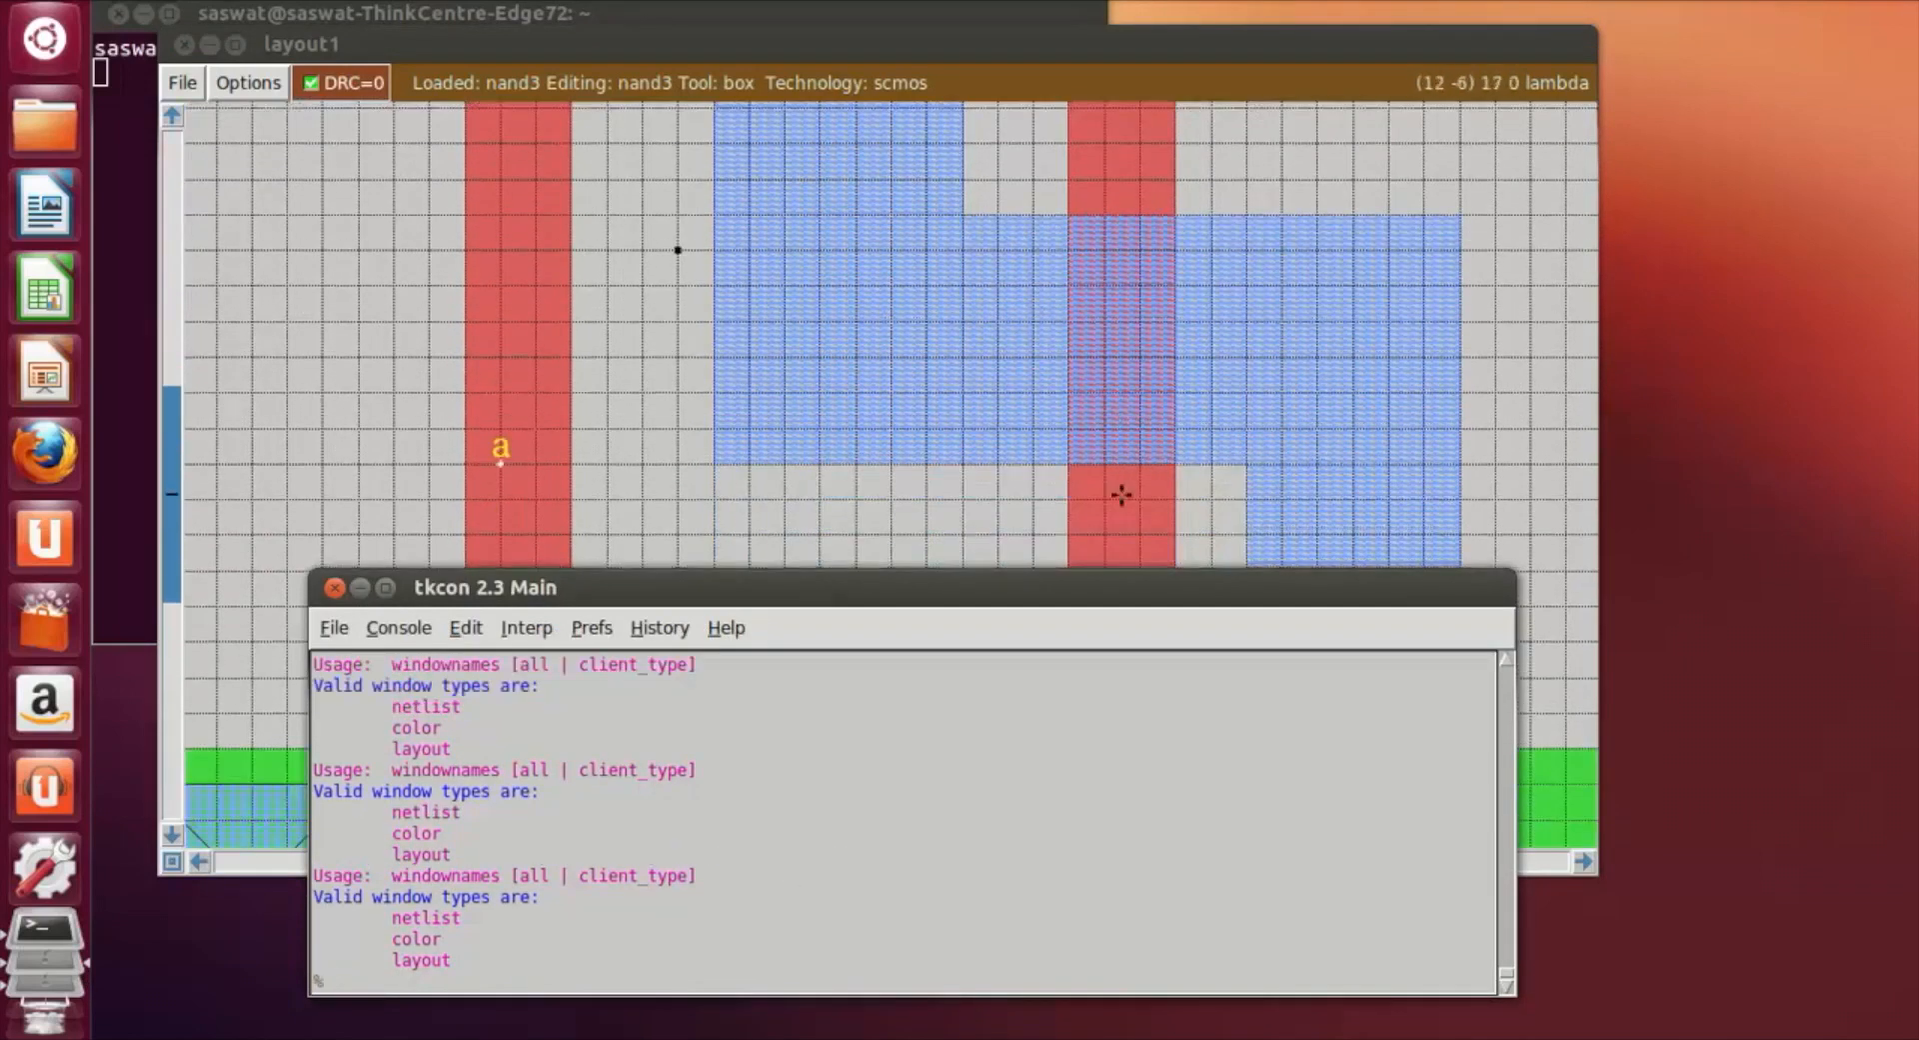
click(1119, 505)
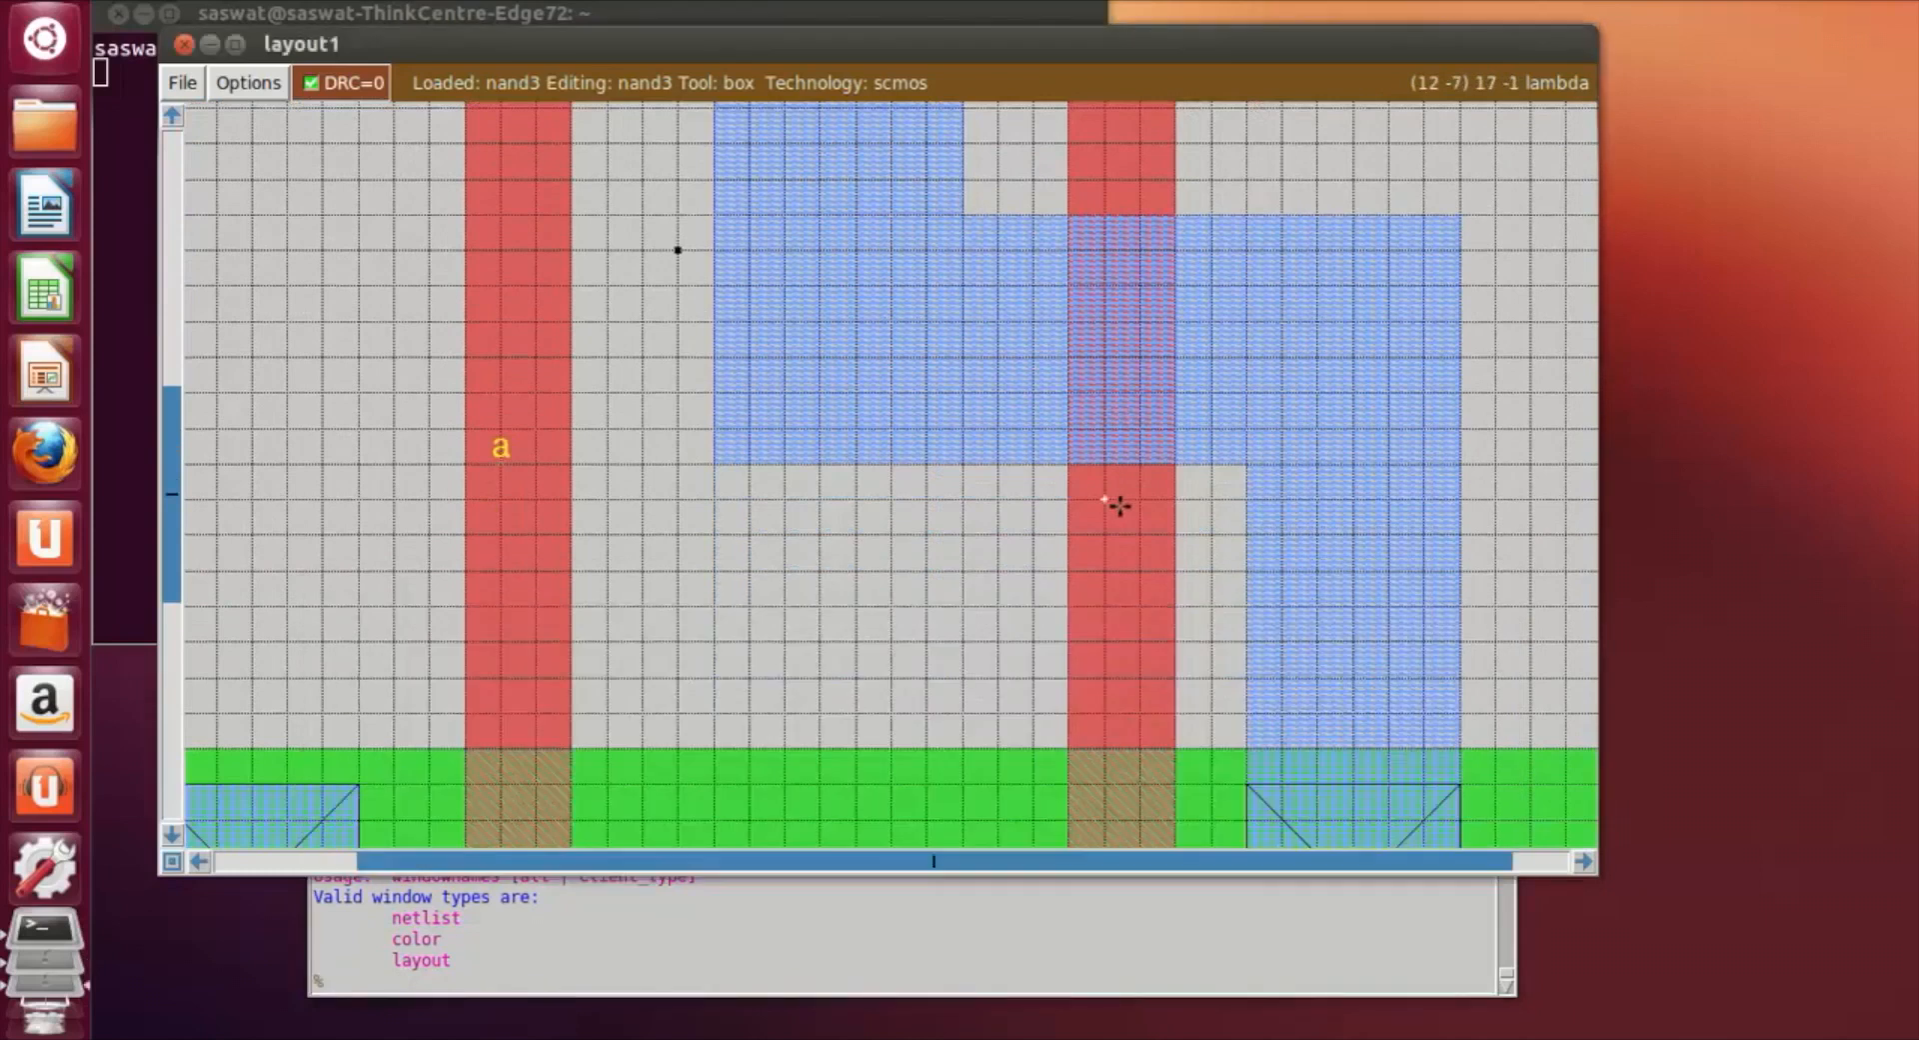
click(438, 977)
text(lab)
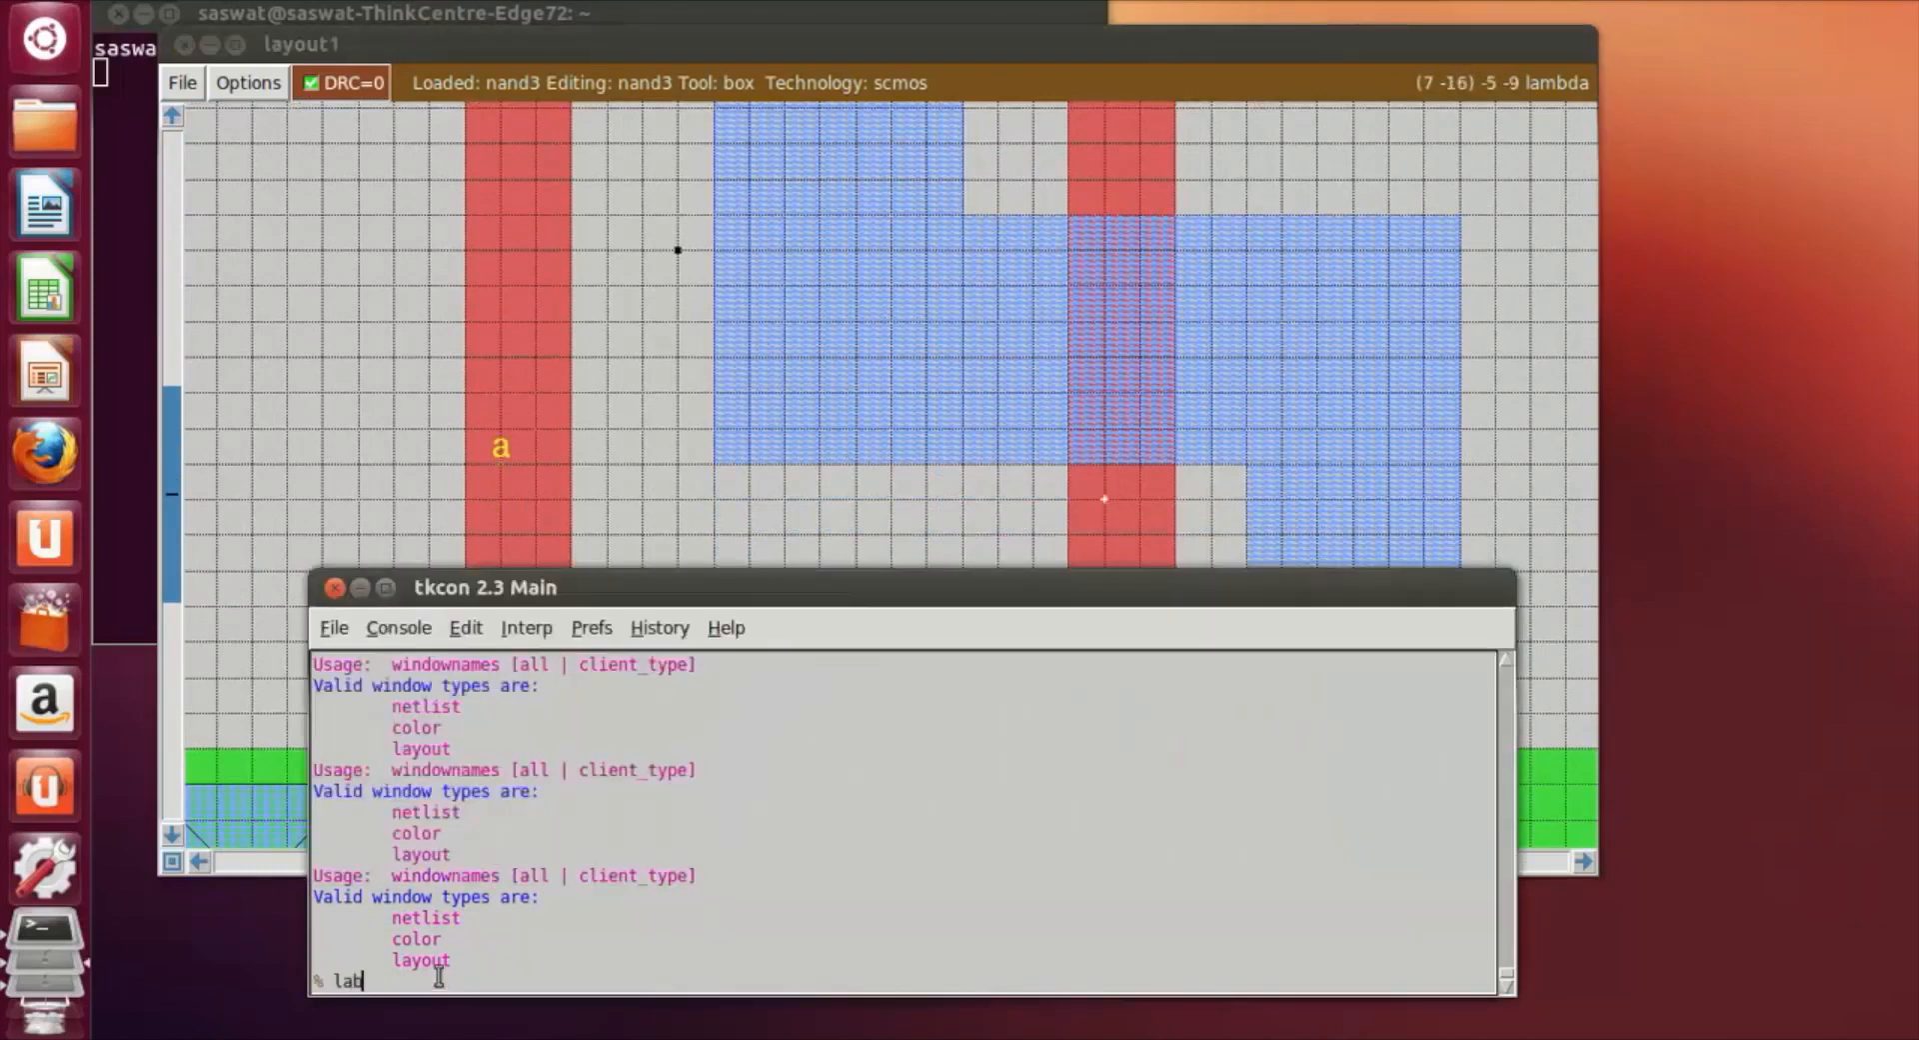
text(el b)
key(Return)
Place a point box on the uppermost metal1 strip, right of the nwc contact, and label it vdd.
click(1532, 469)
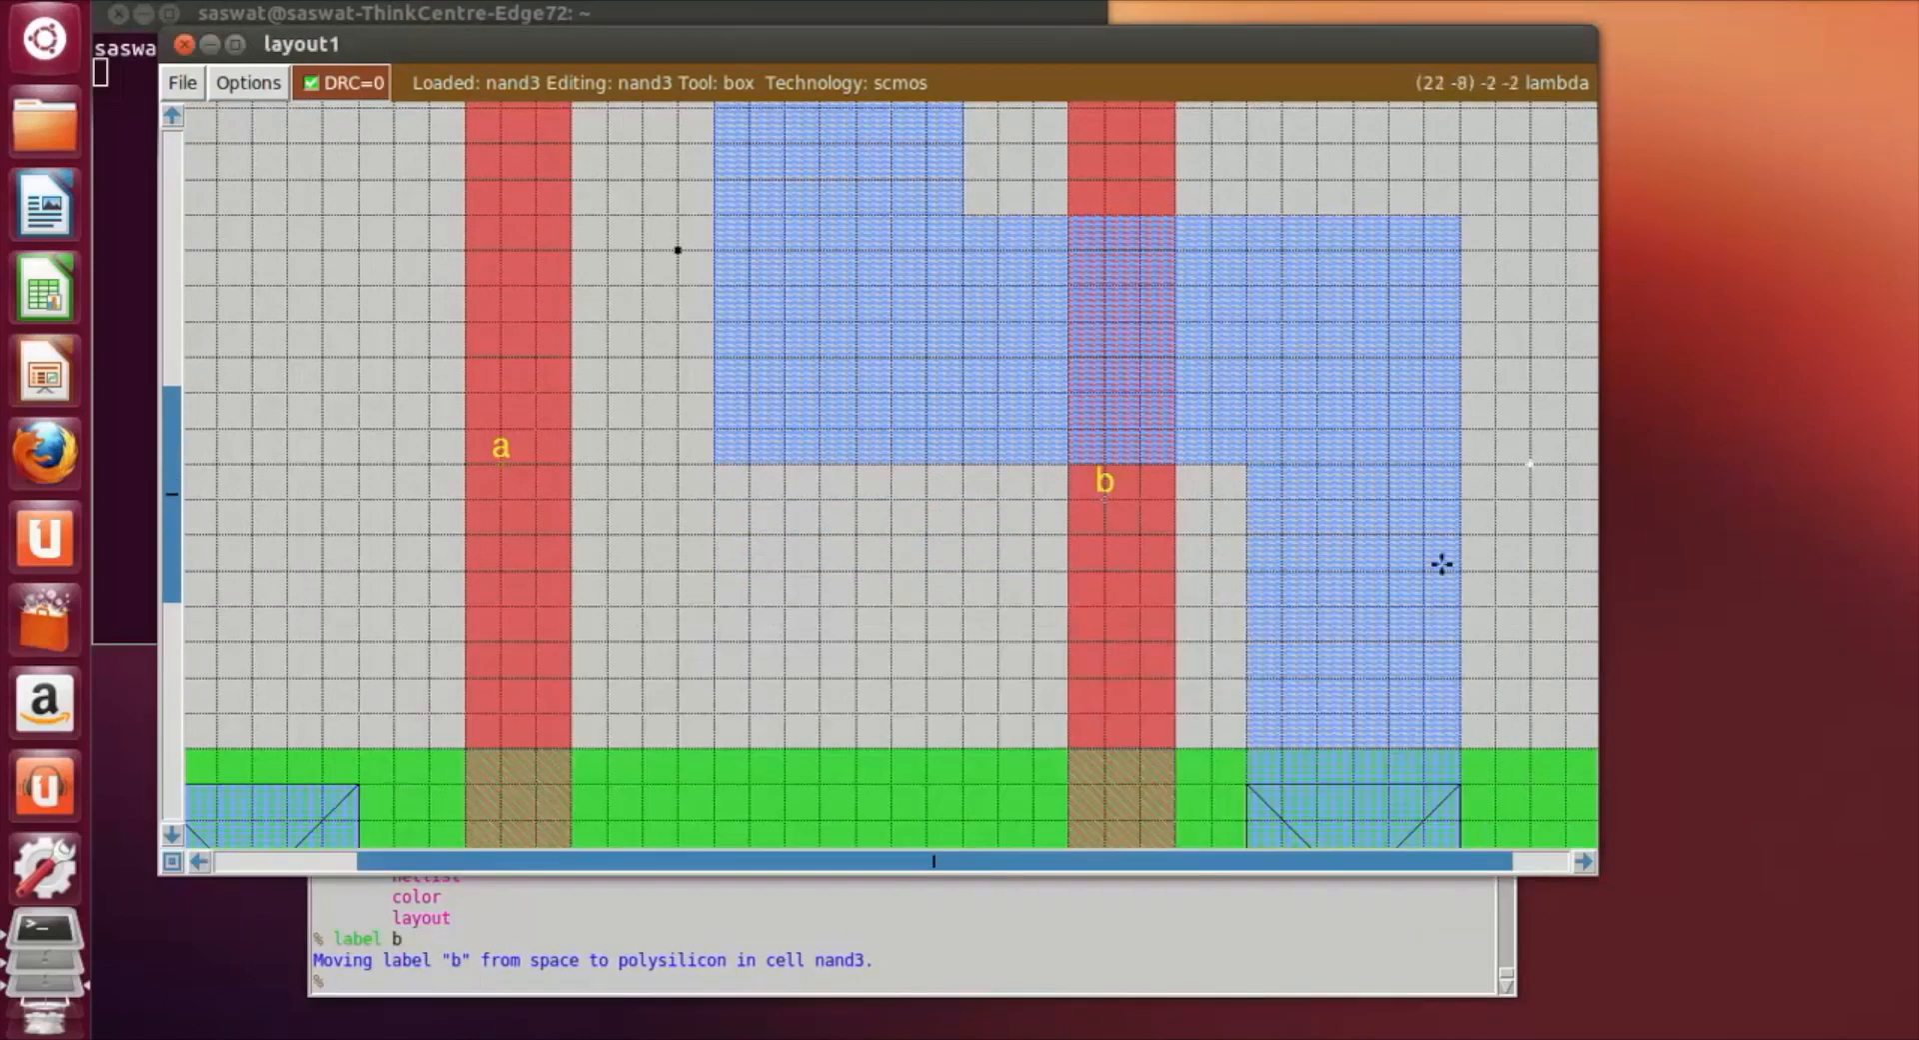
scroll(849, 527, up, 4)
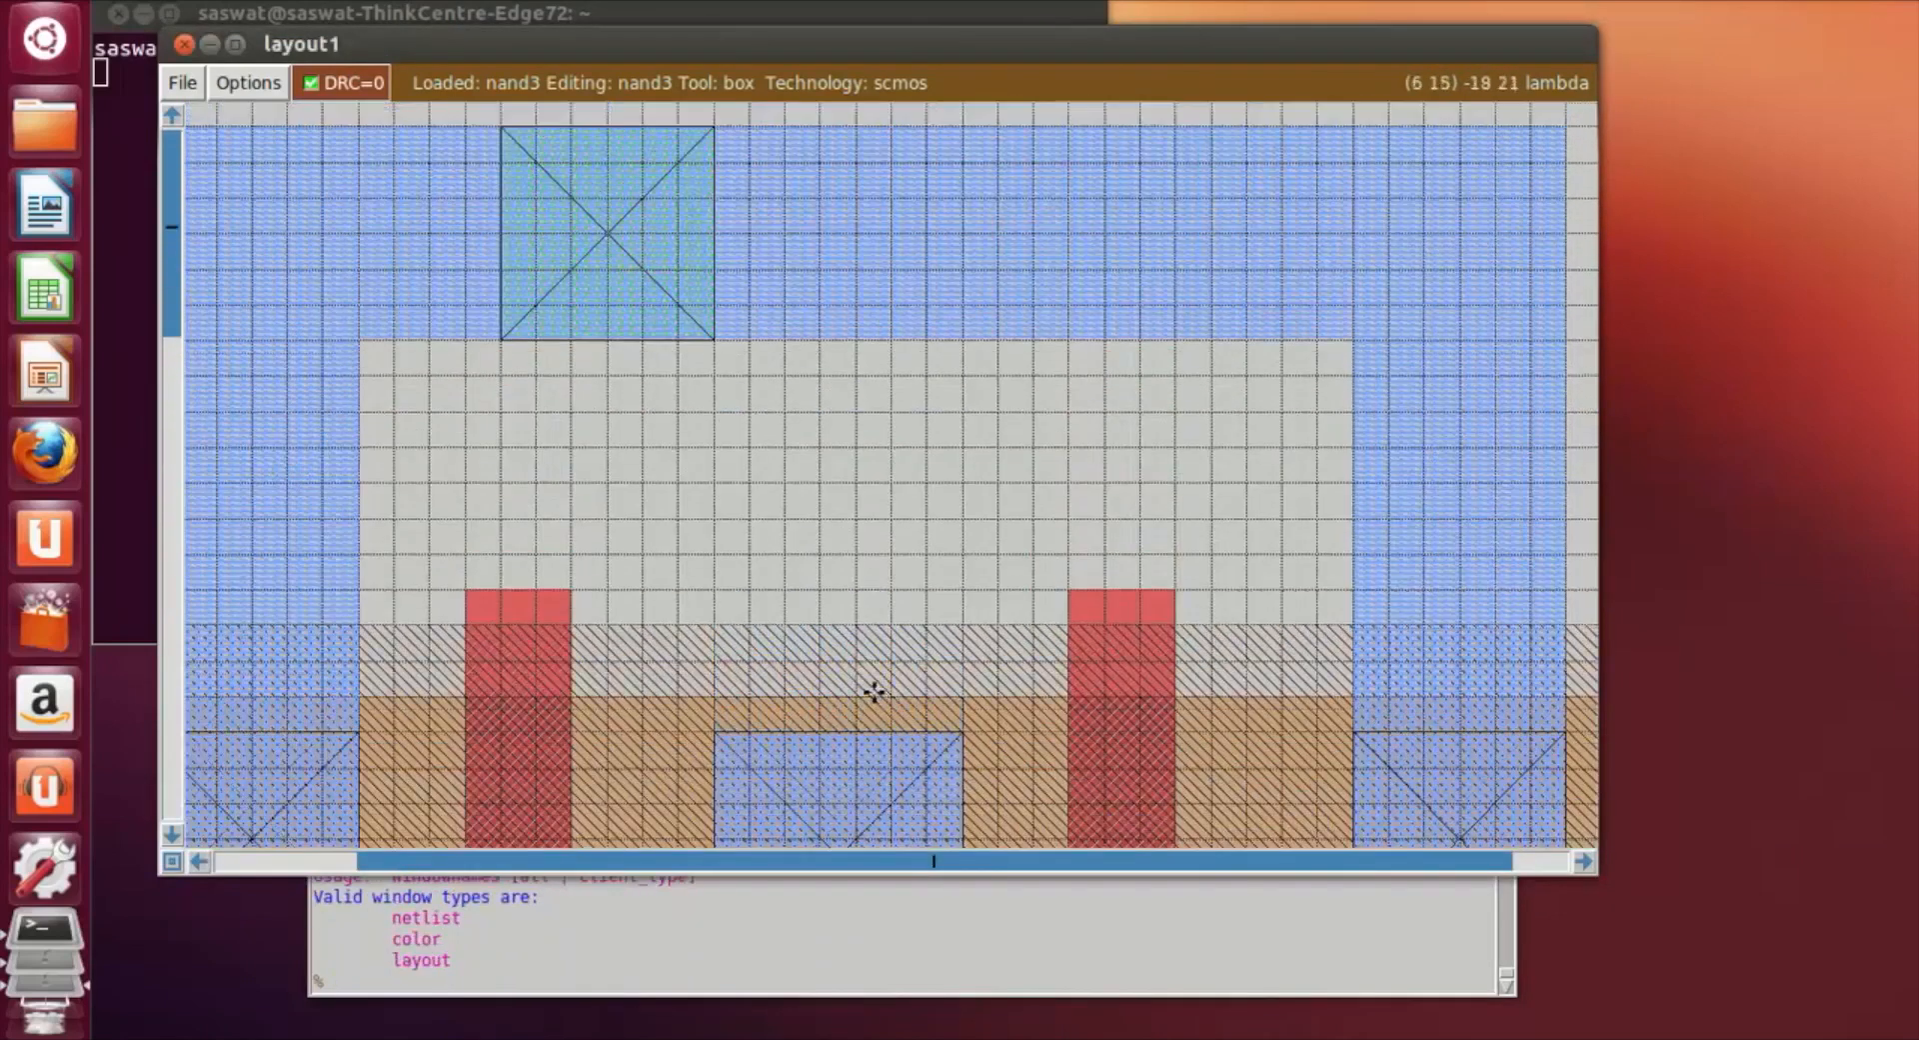
scroll(876, 695, up, 3)
click(372, 983)
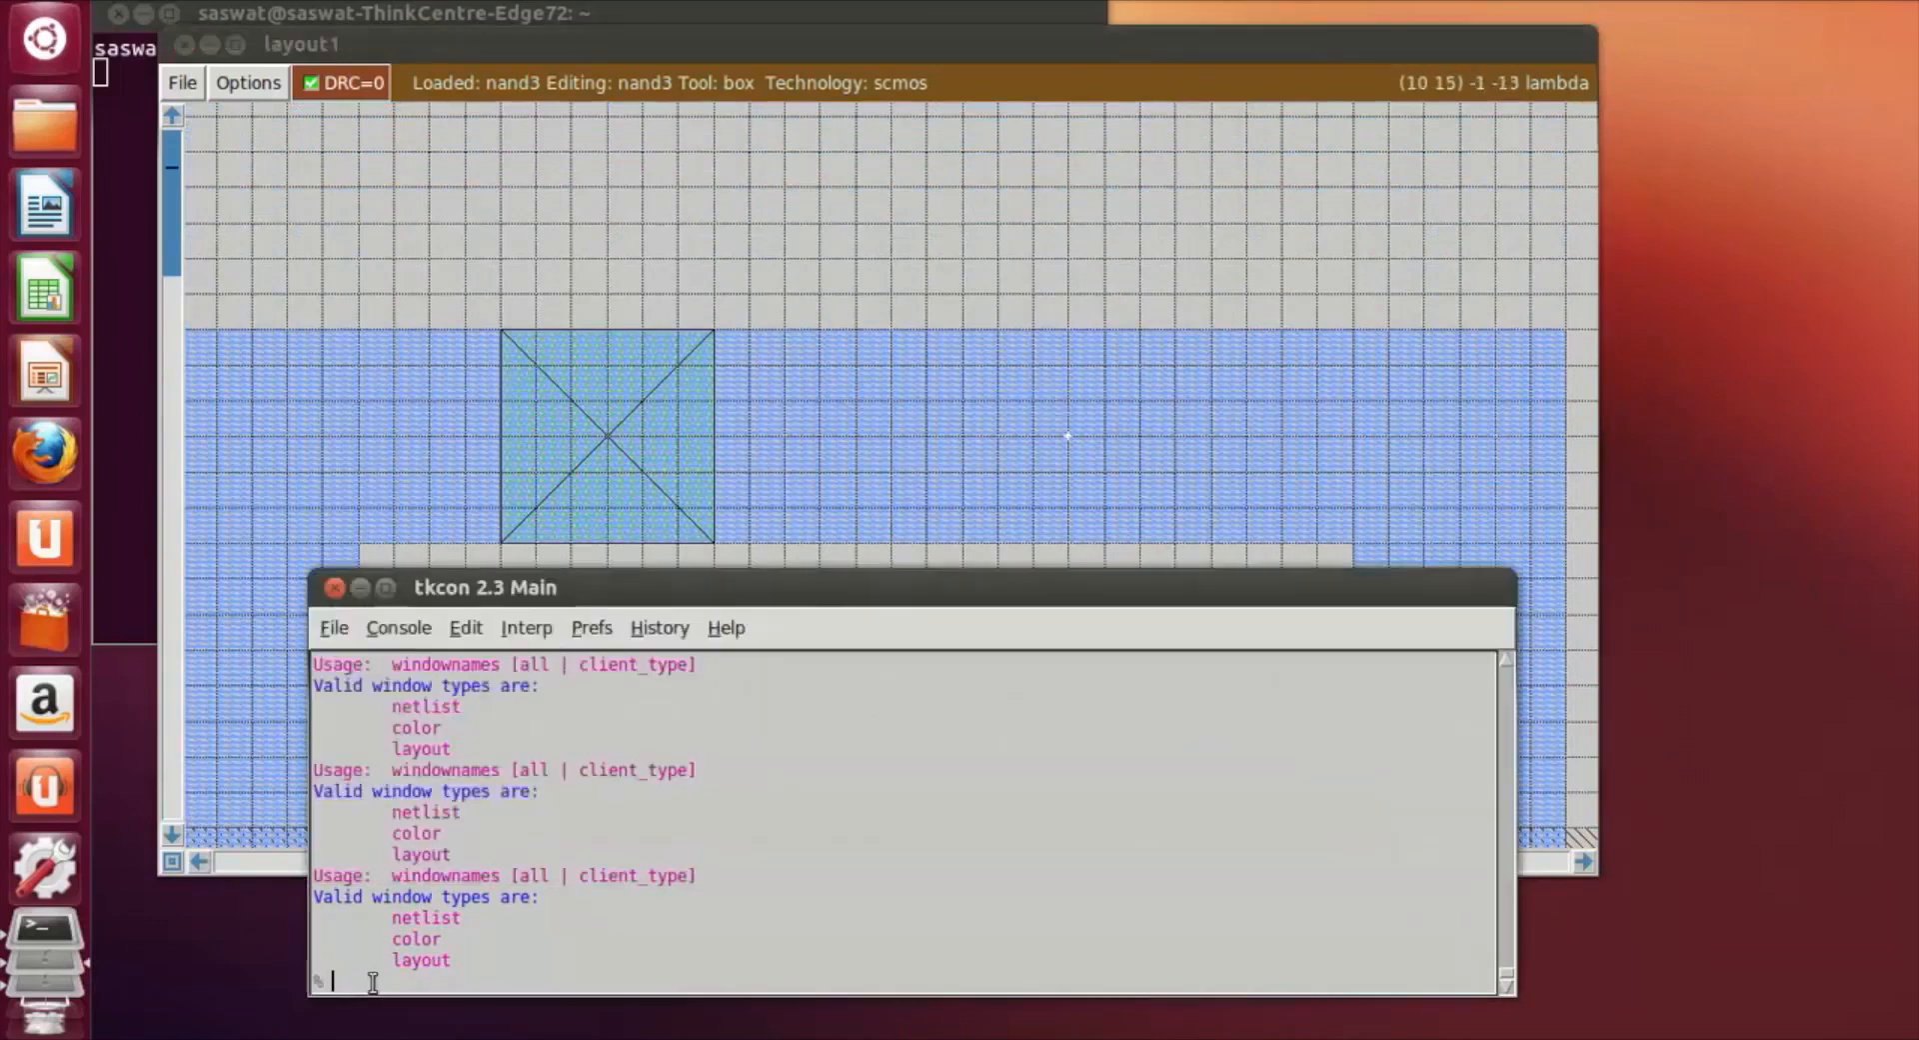
text(label vdd)
key(Return)
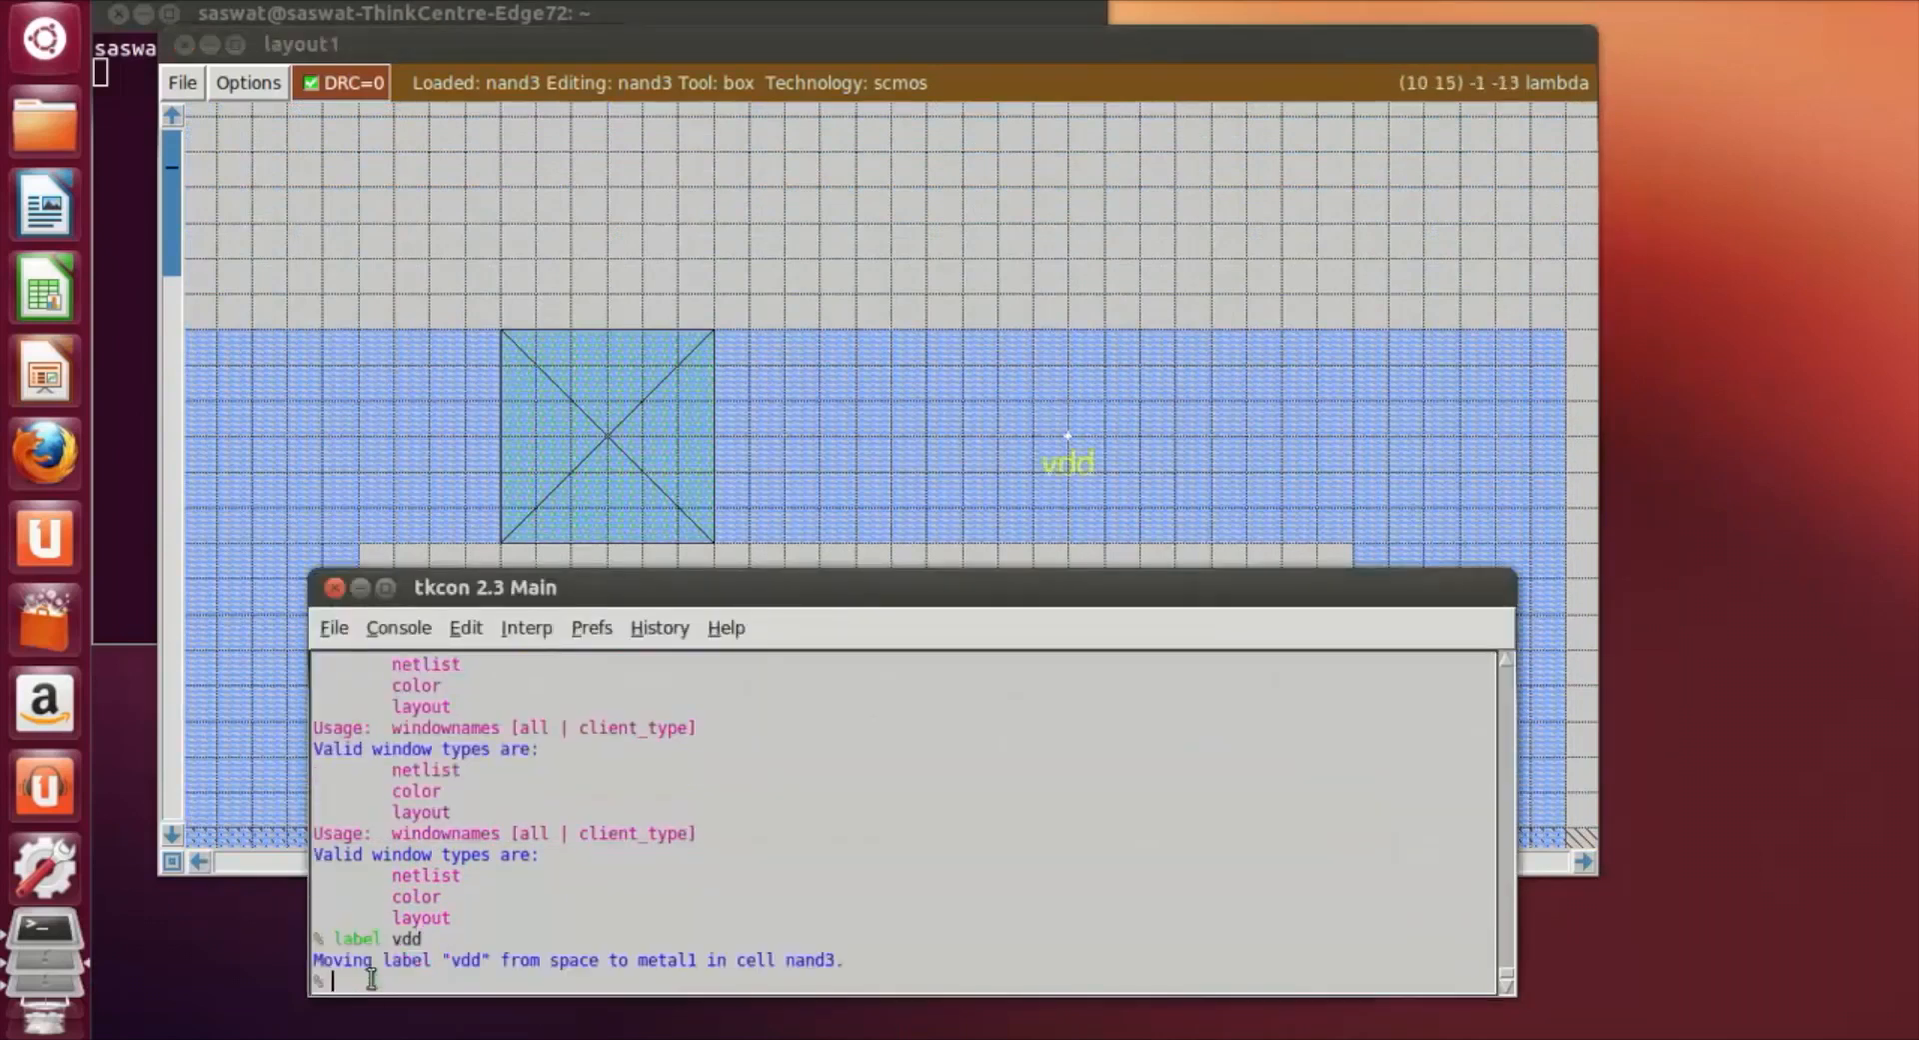
Place a point box on the lowest metal1 strip, right of the pwc contact, and label it gnd.
scroll(839, 372, down, 20)
click(952, 369)
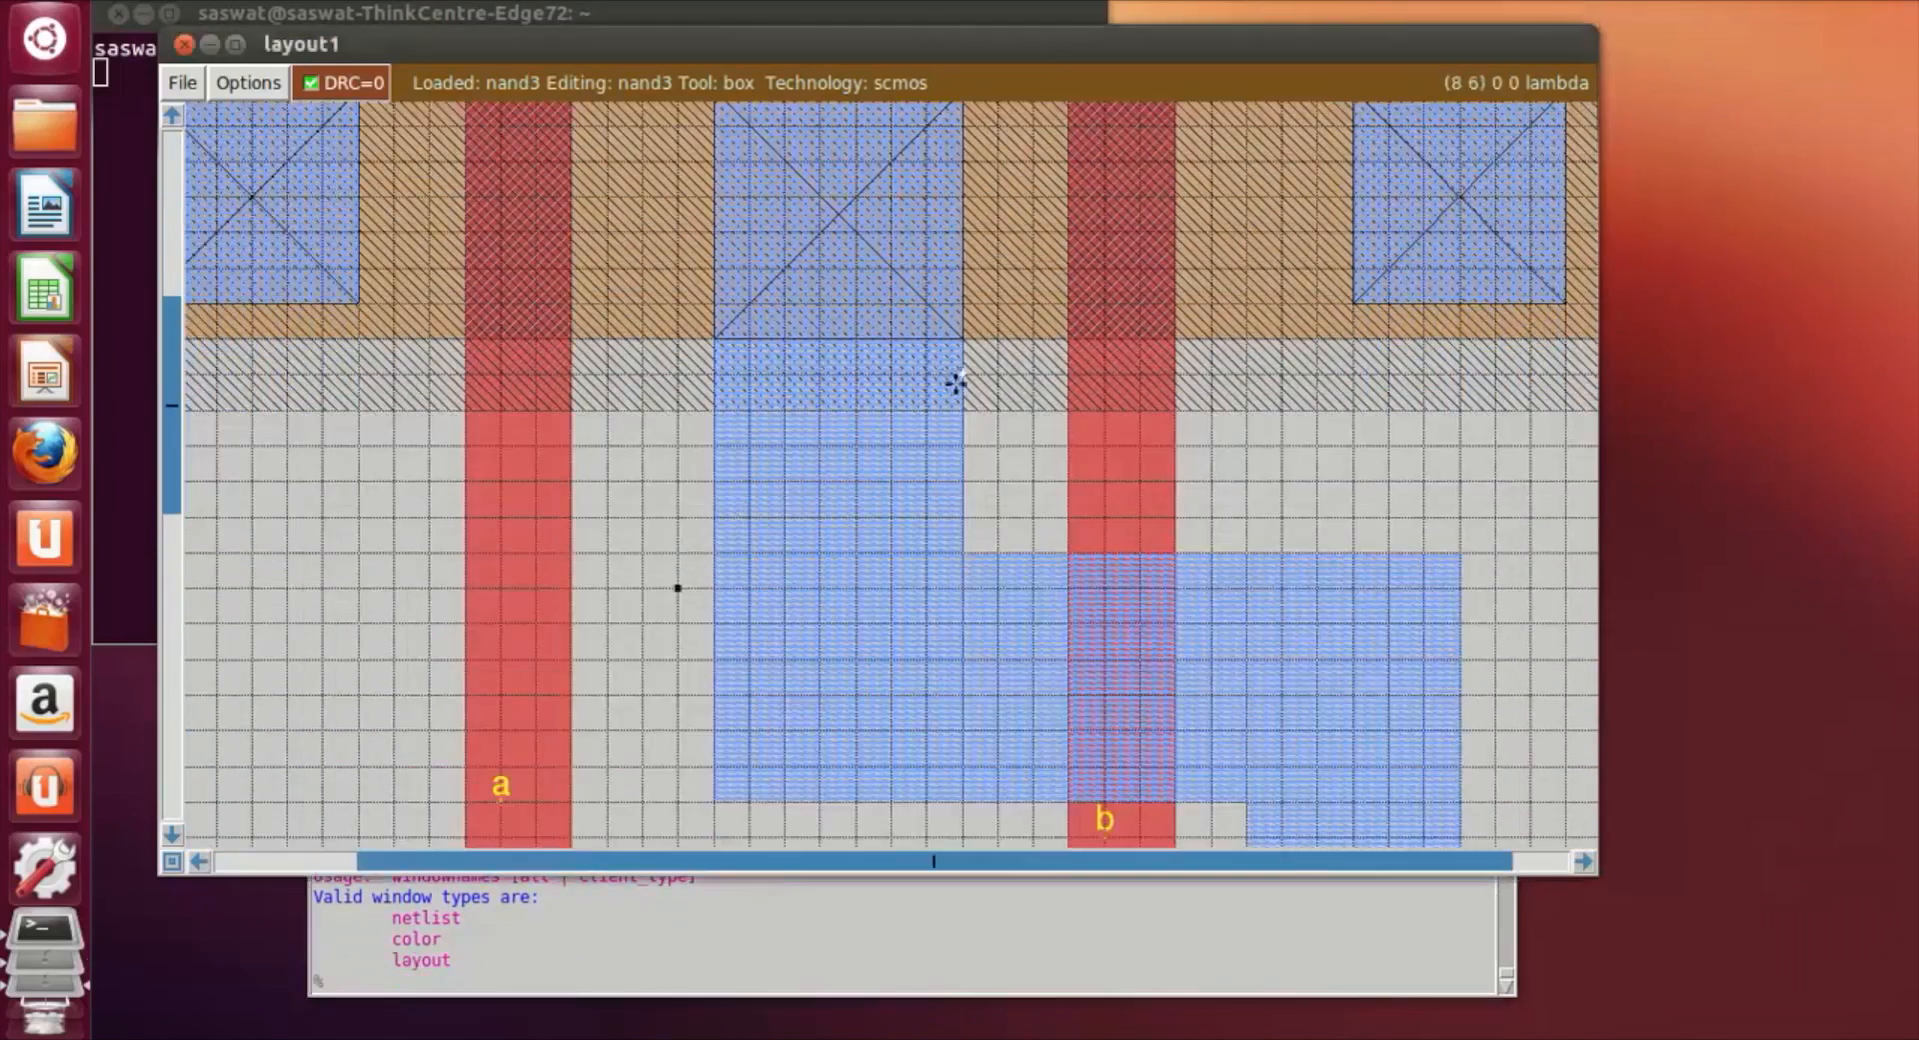
scroll(955, 399, down, 20)
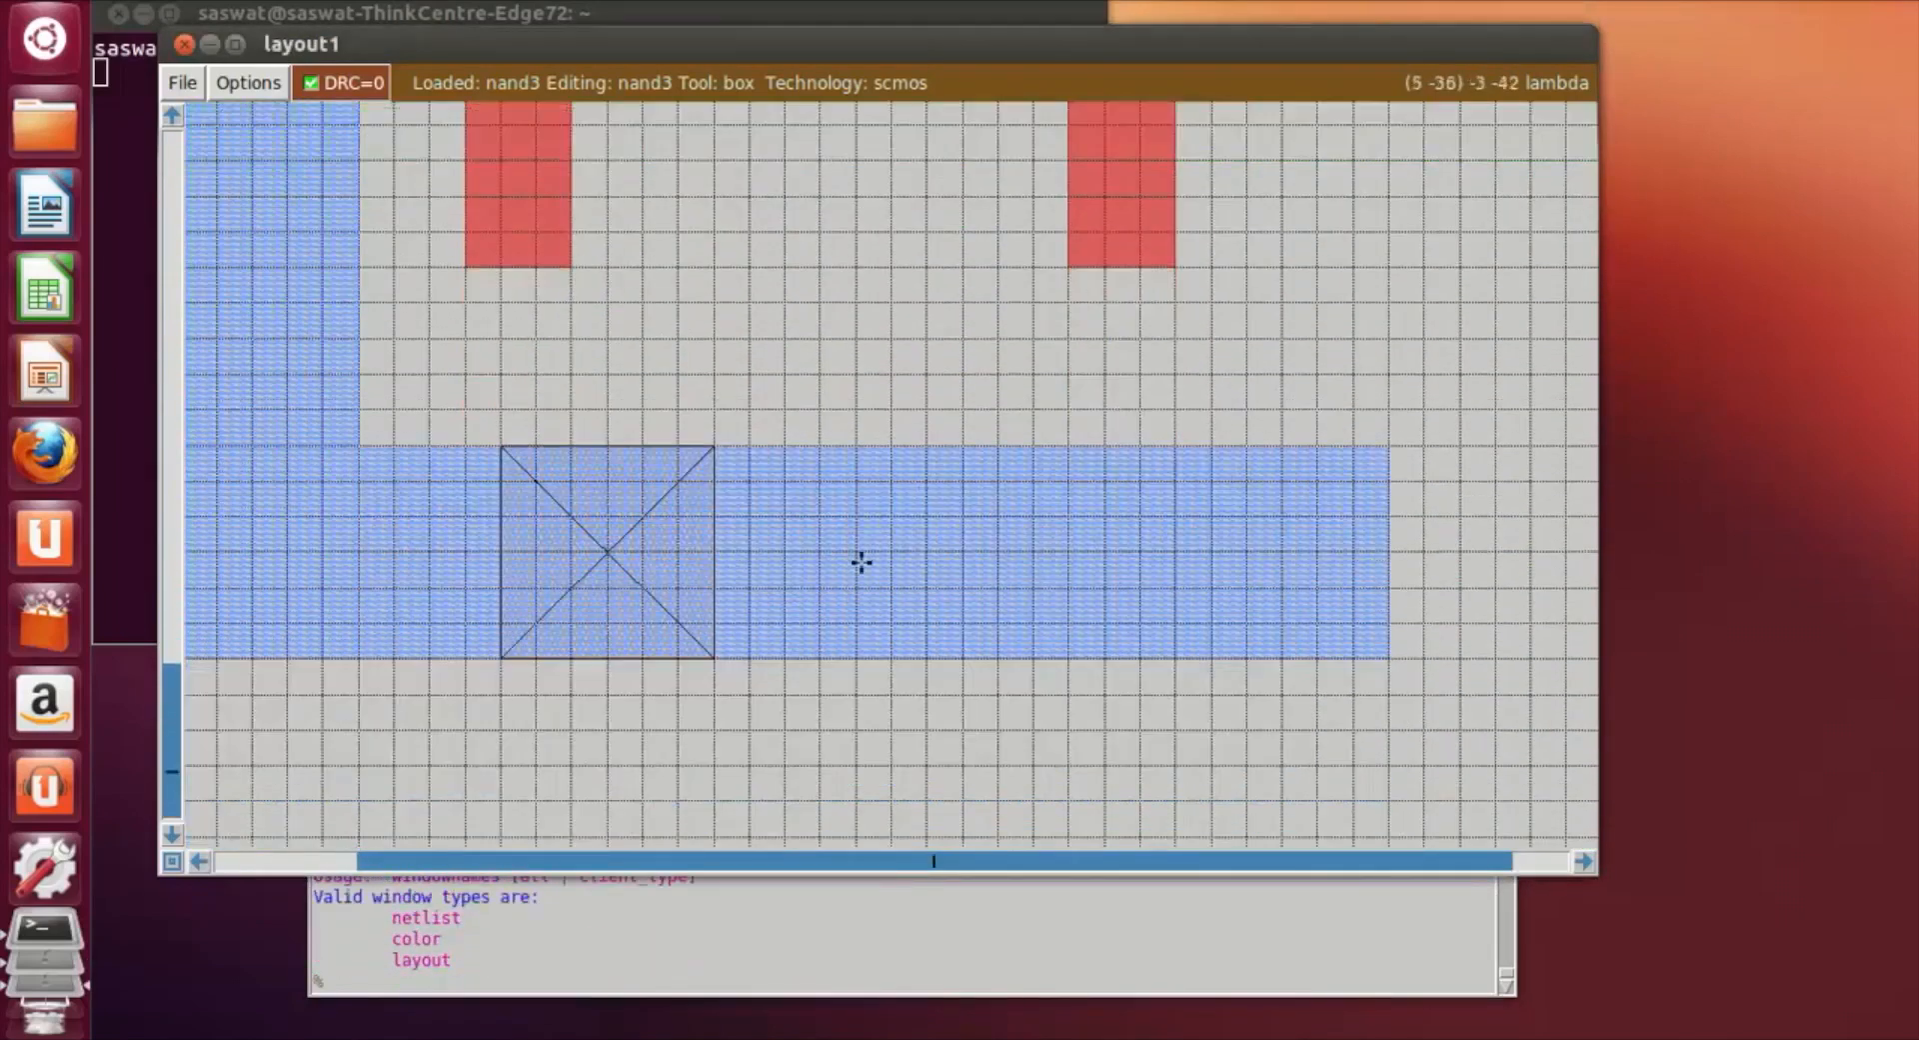
click(857, 558)
click(530, 986)
text(lab)
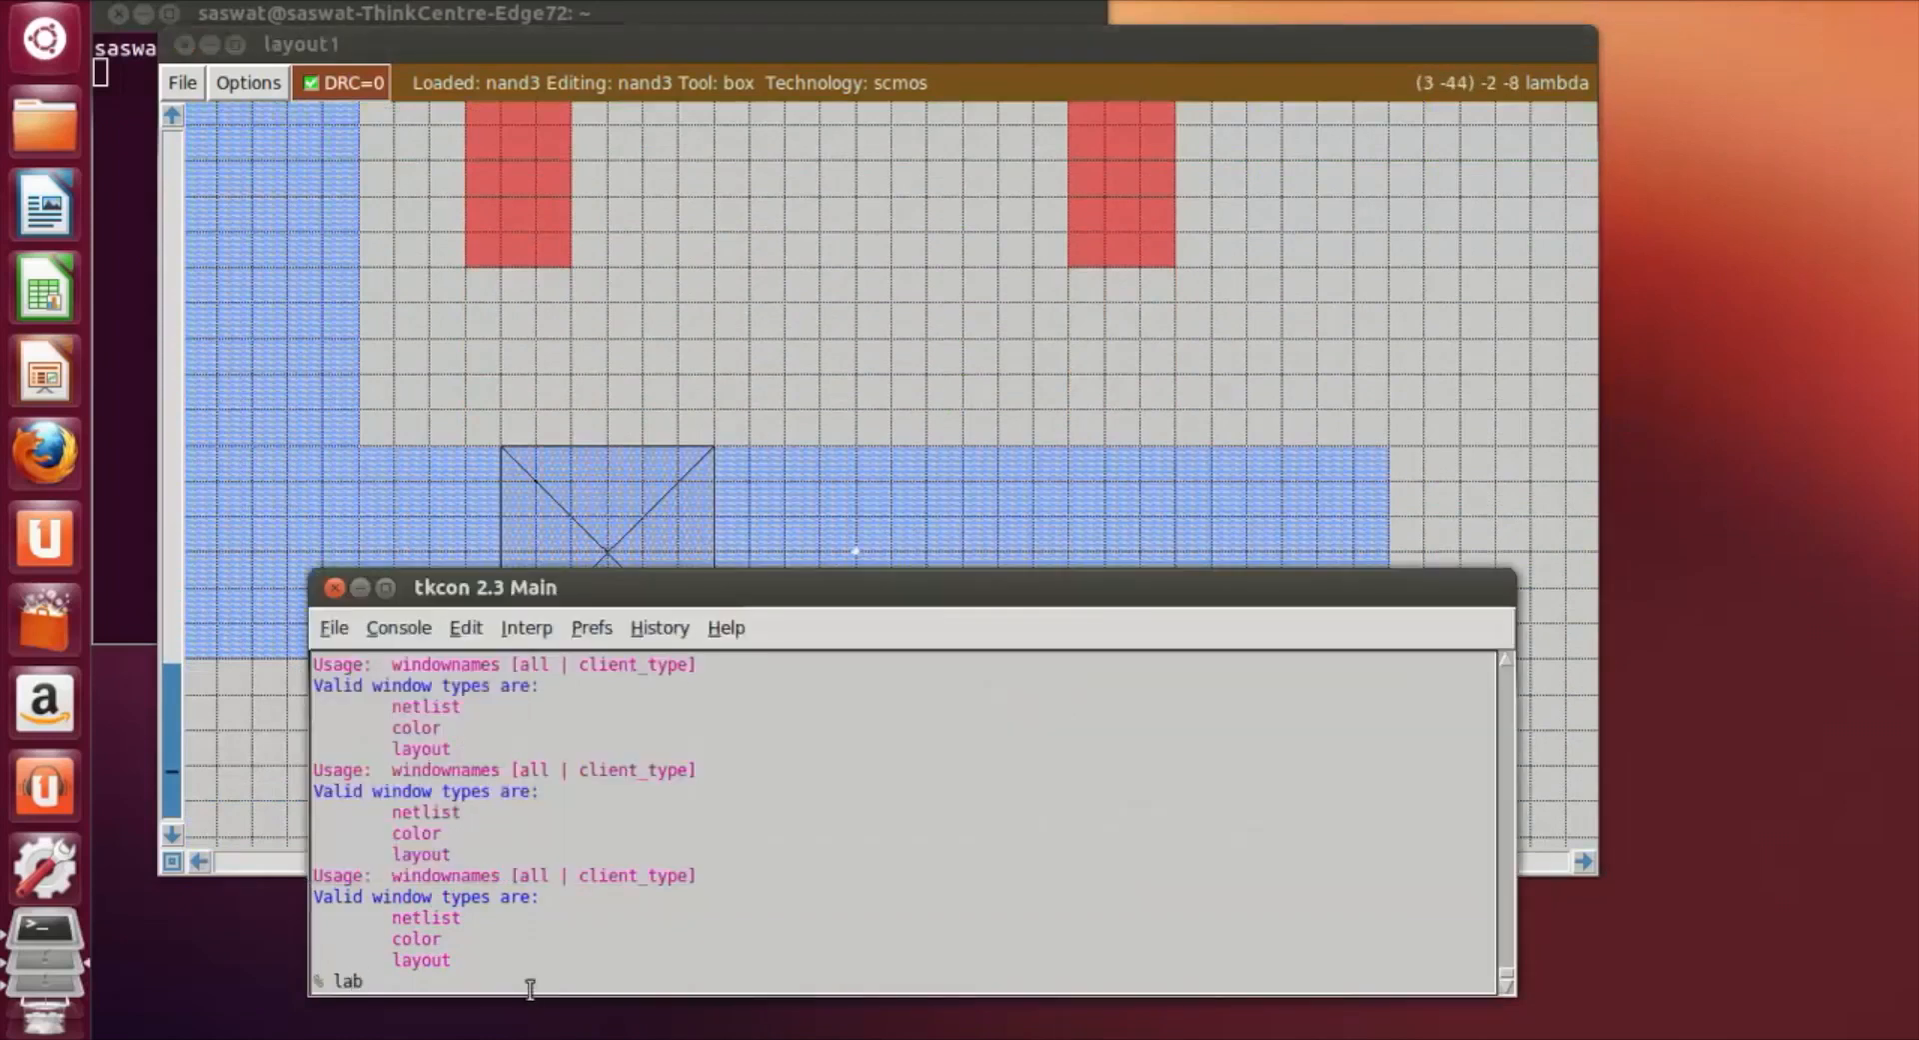
text(el gnd)
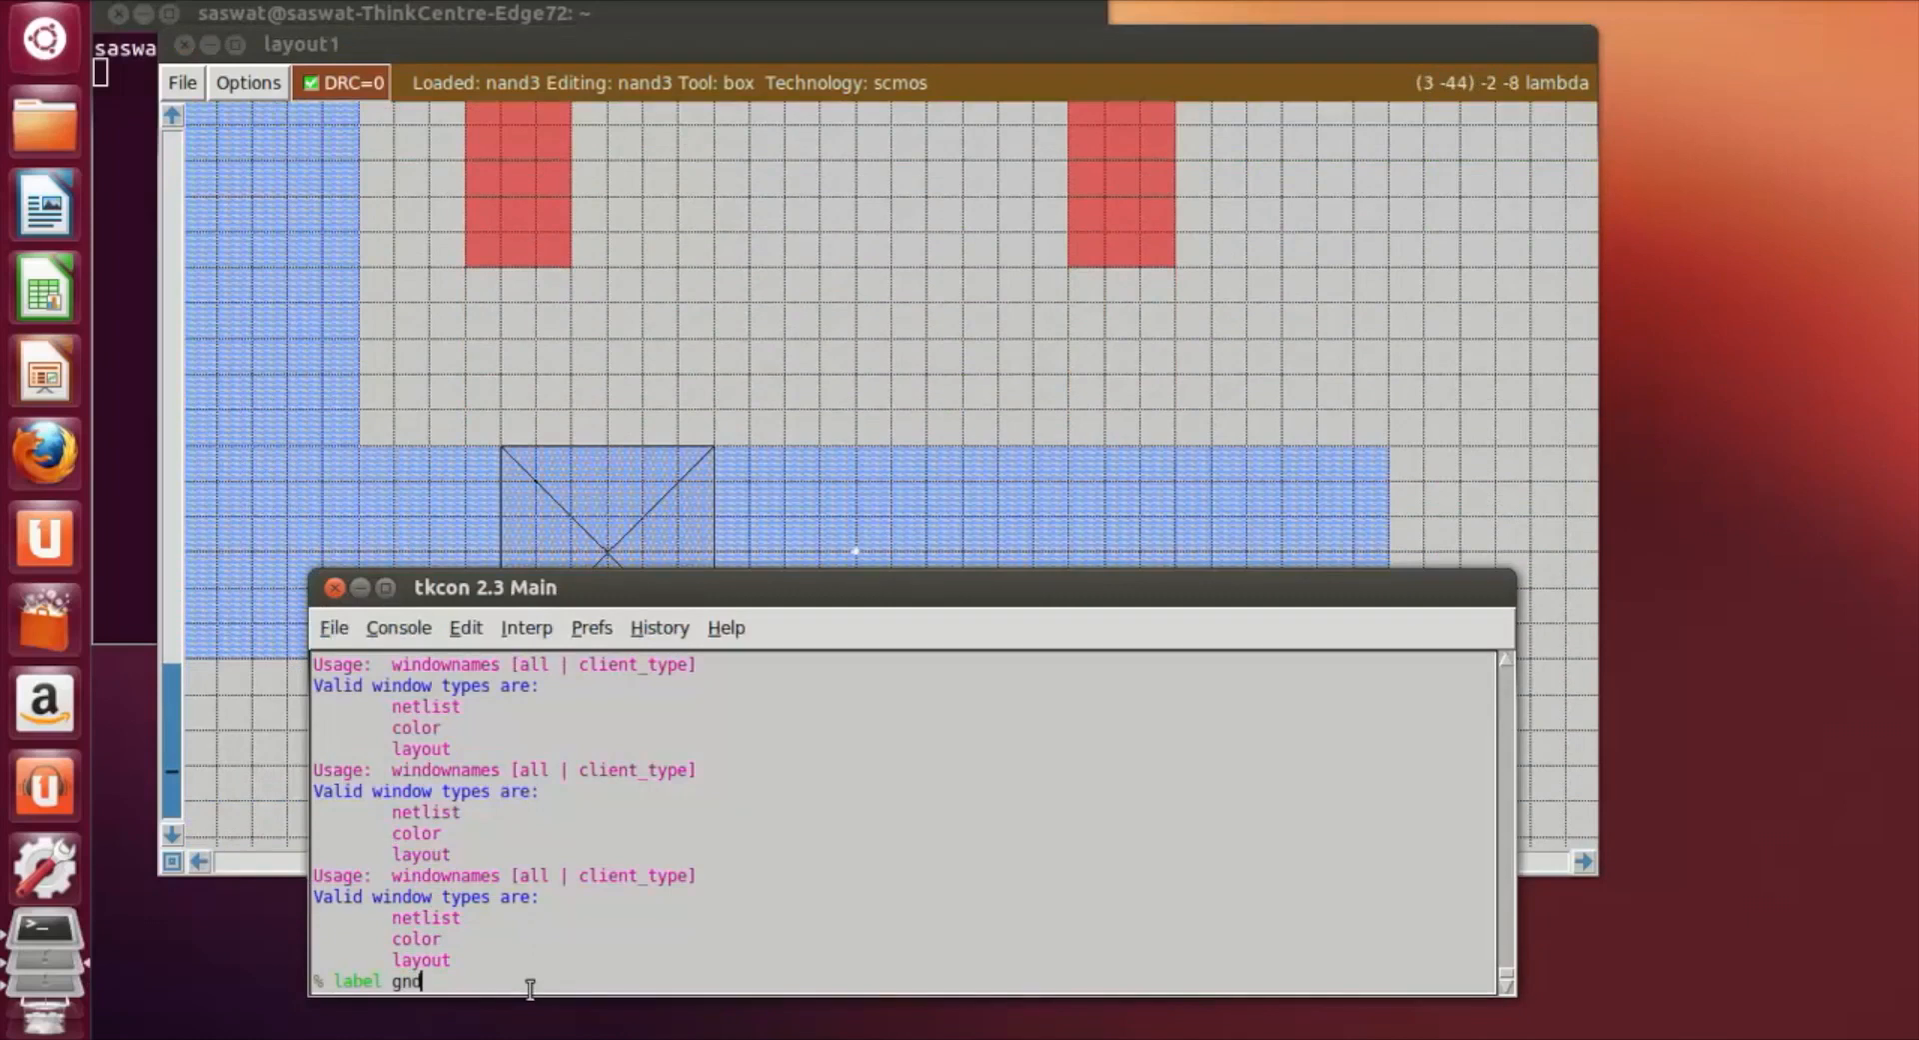
key(Return)
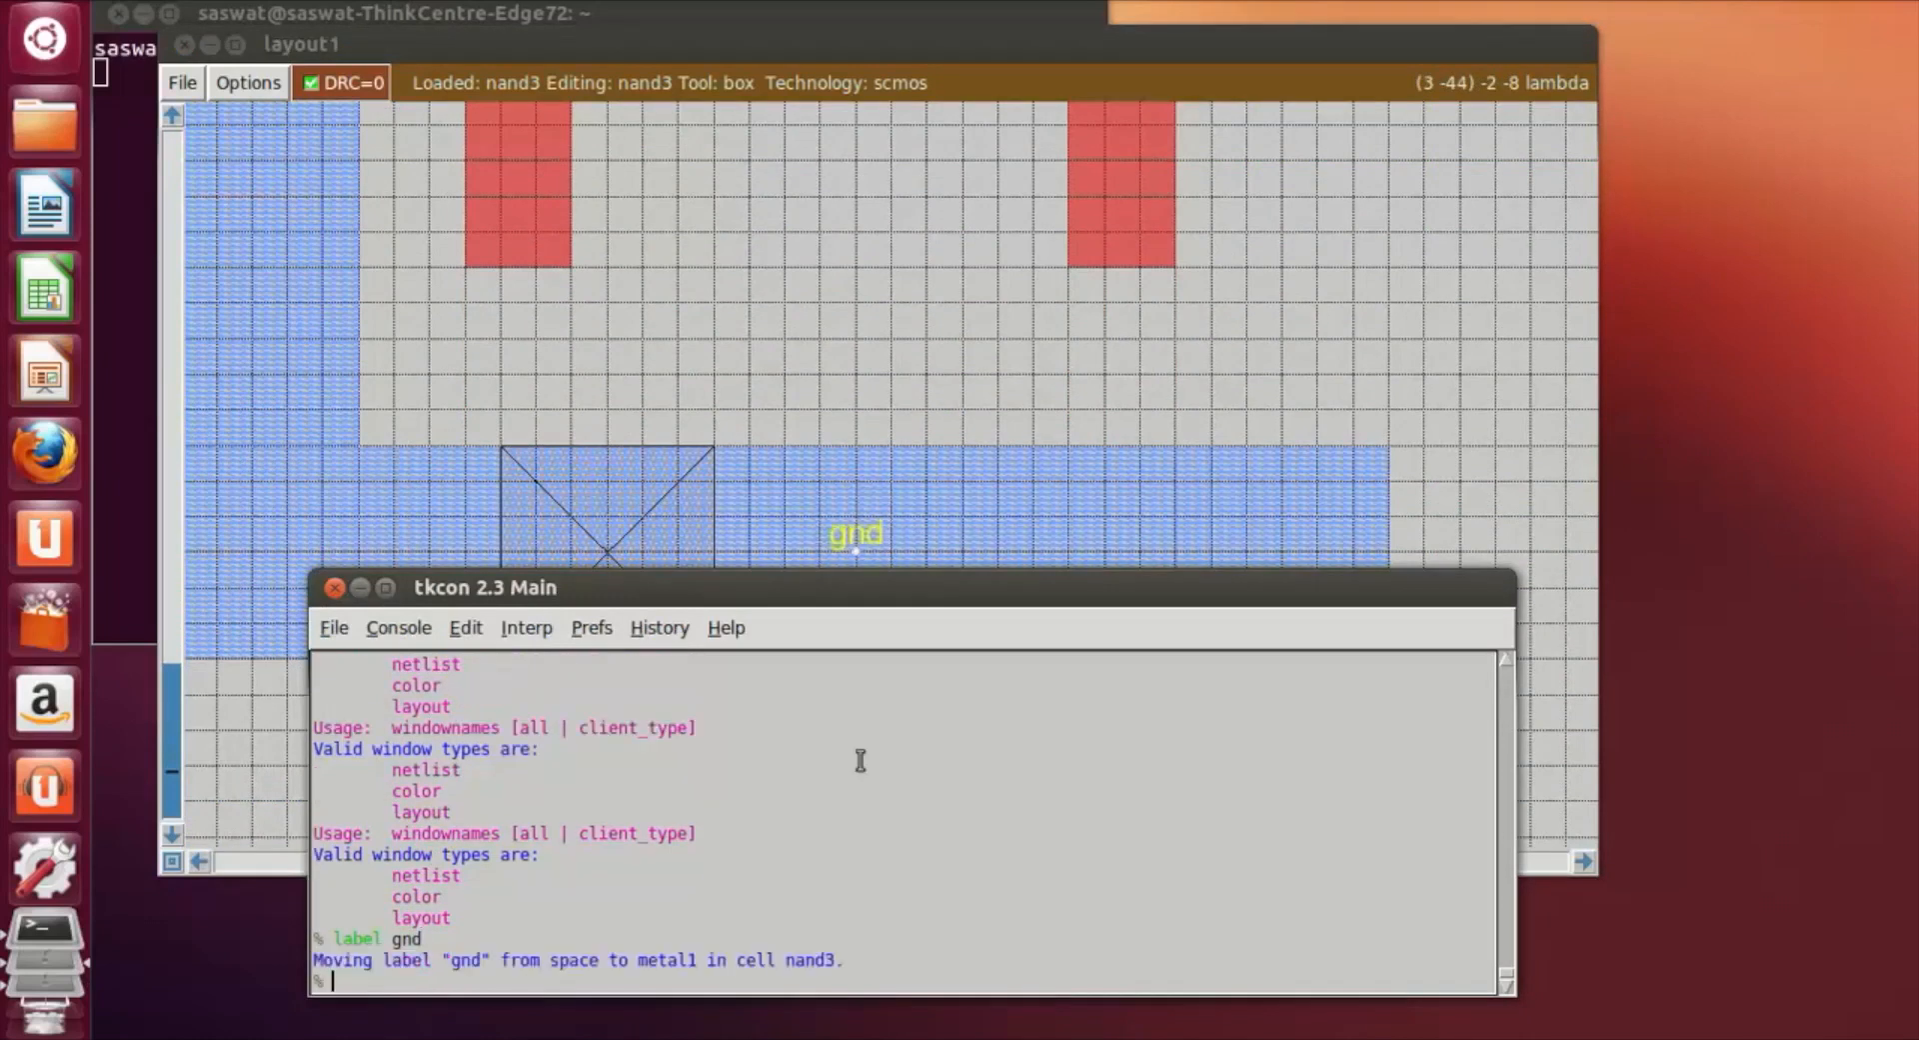
Place a point box on the metal1 between the two poly strips, below the middle pdc, and label it out.
scroll(933, 740, up, 2)
click(1238, 341)
scroll(1238, 341, up, 10)
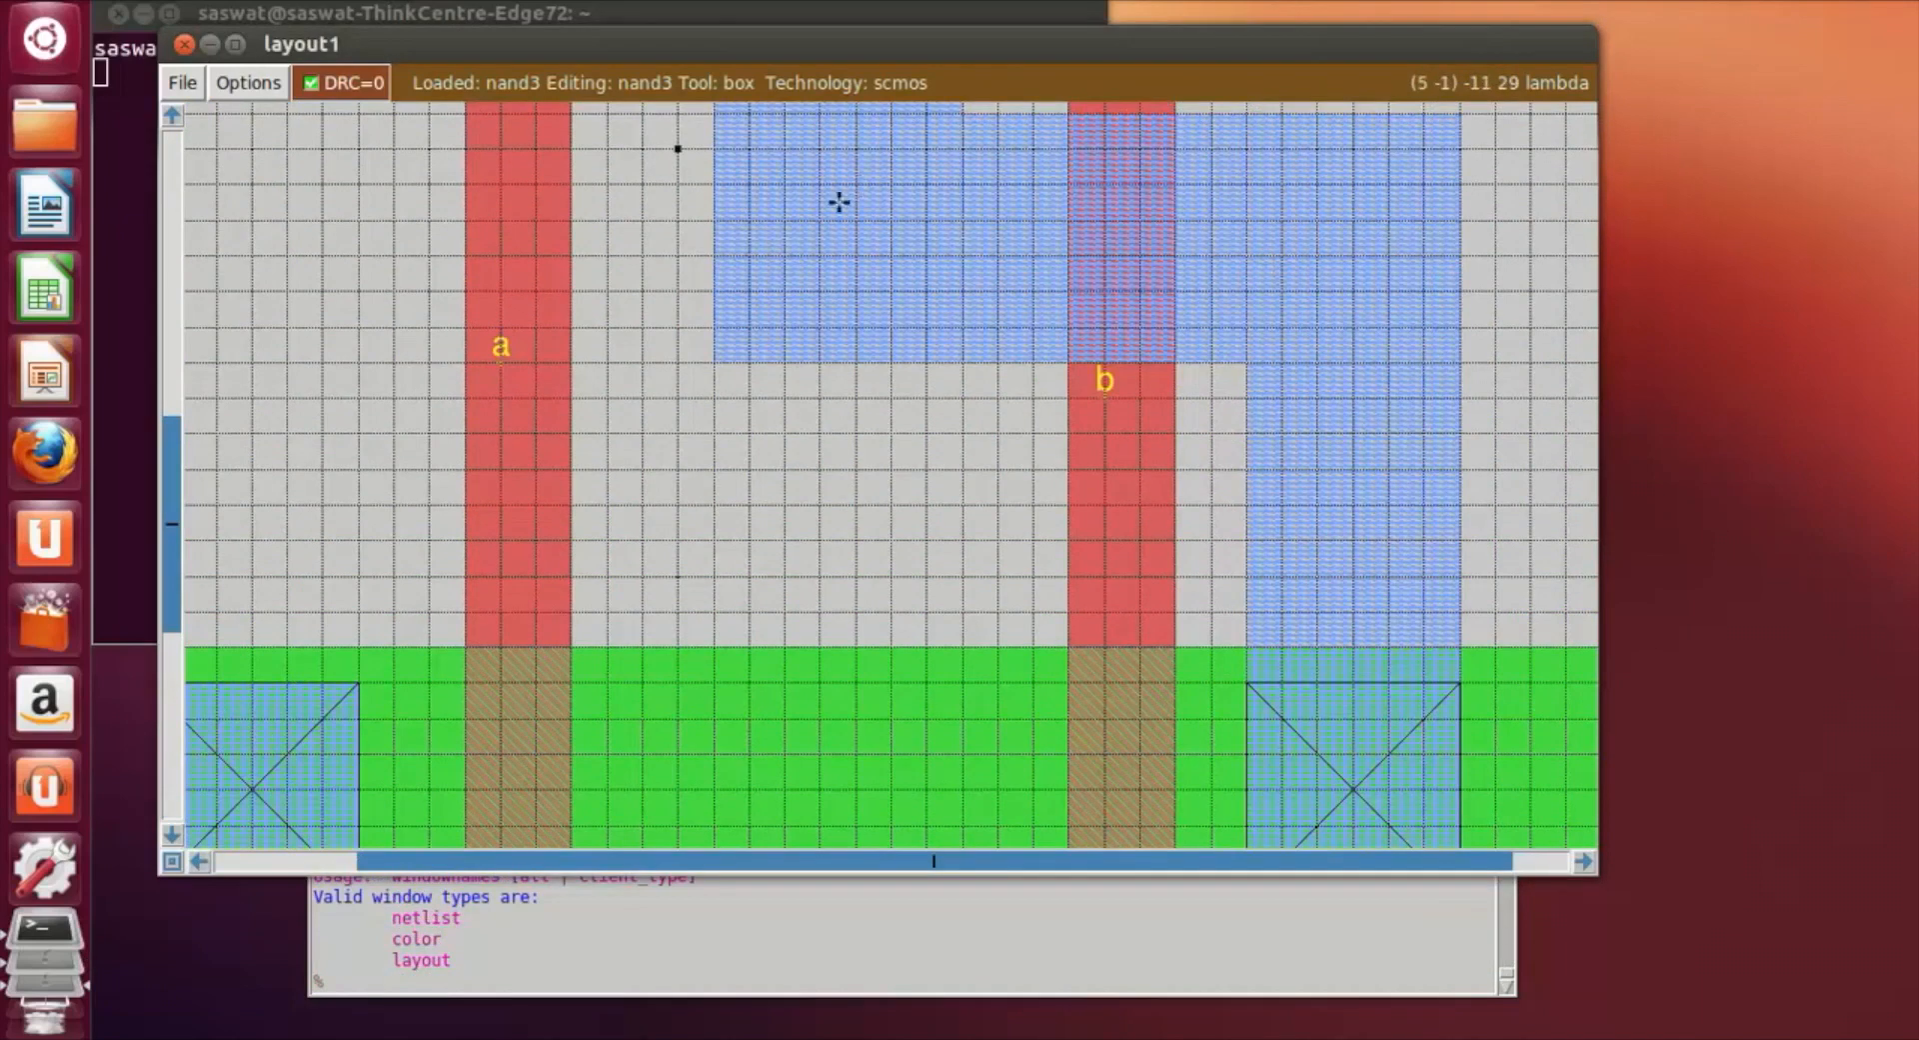
click(361, 978)
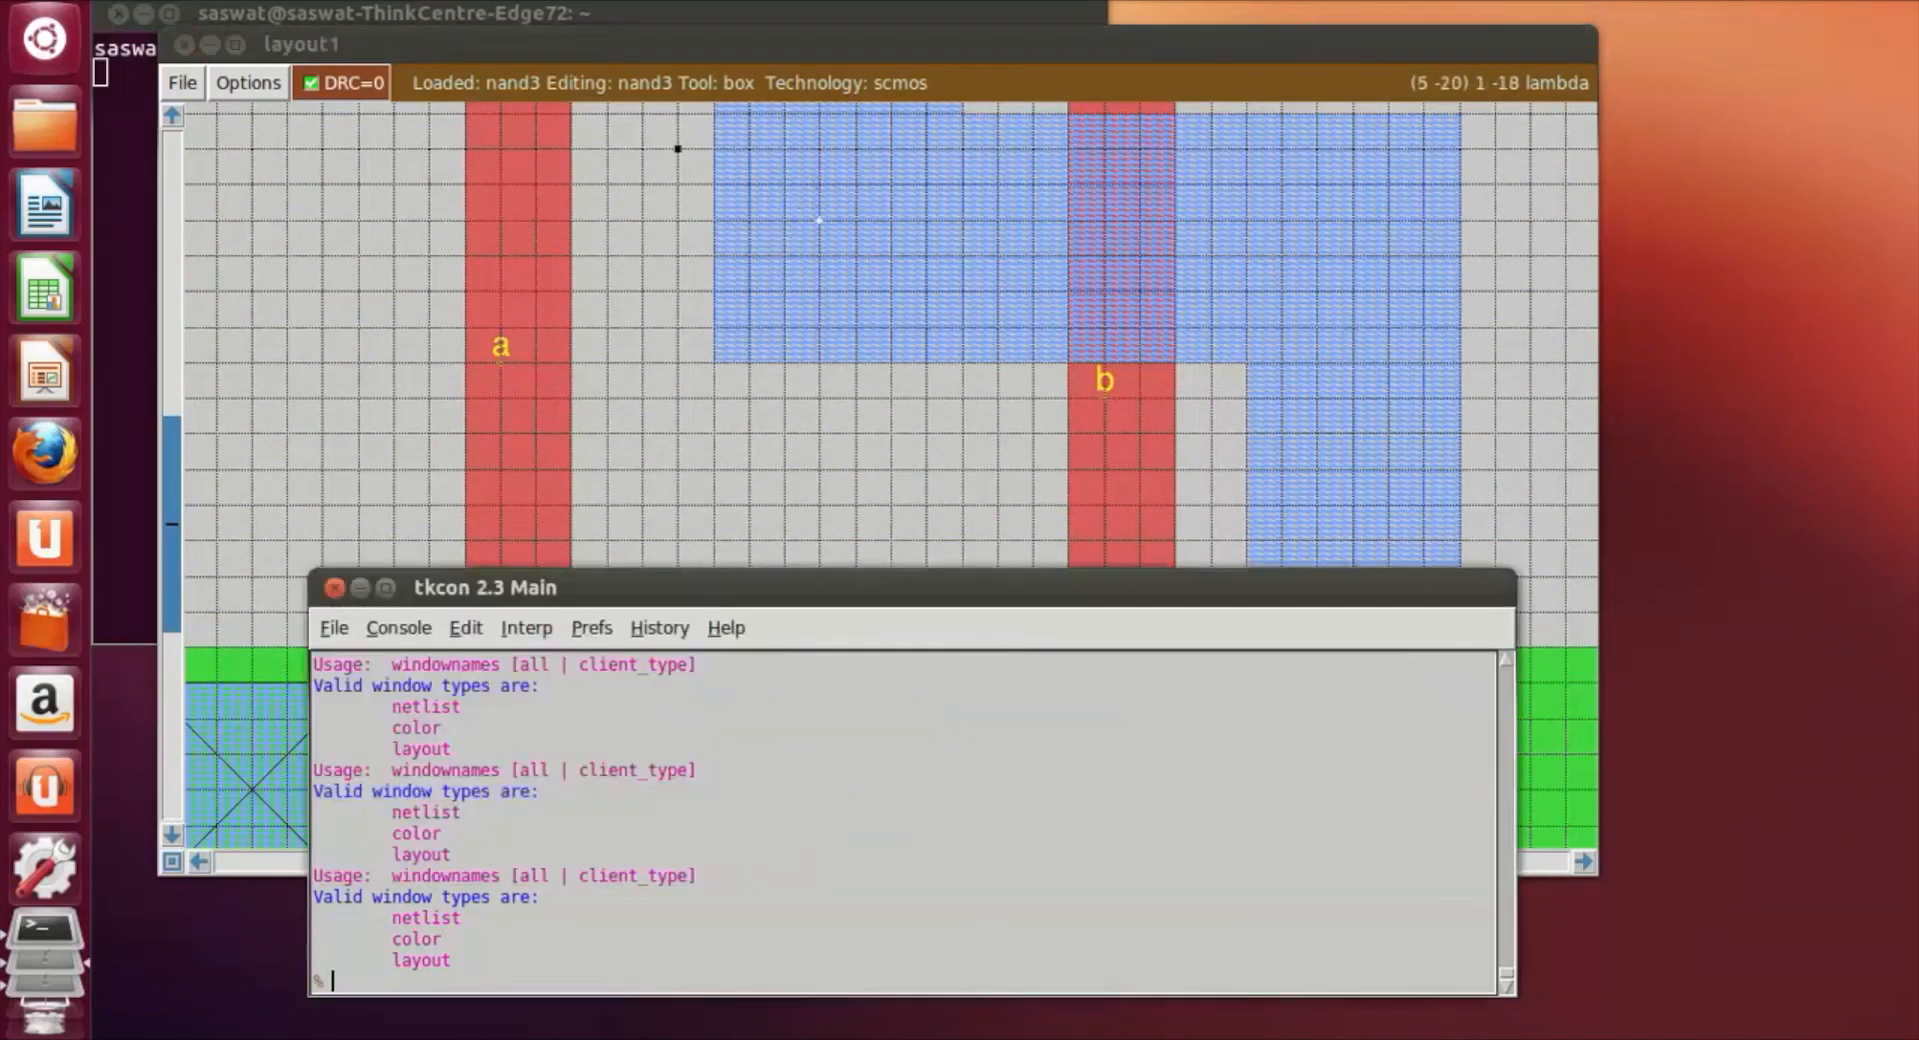
text(label out)
key(Return)
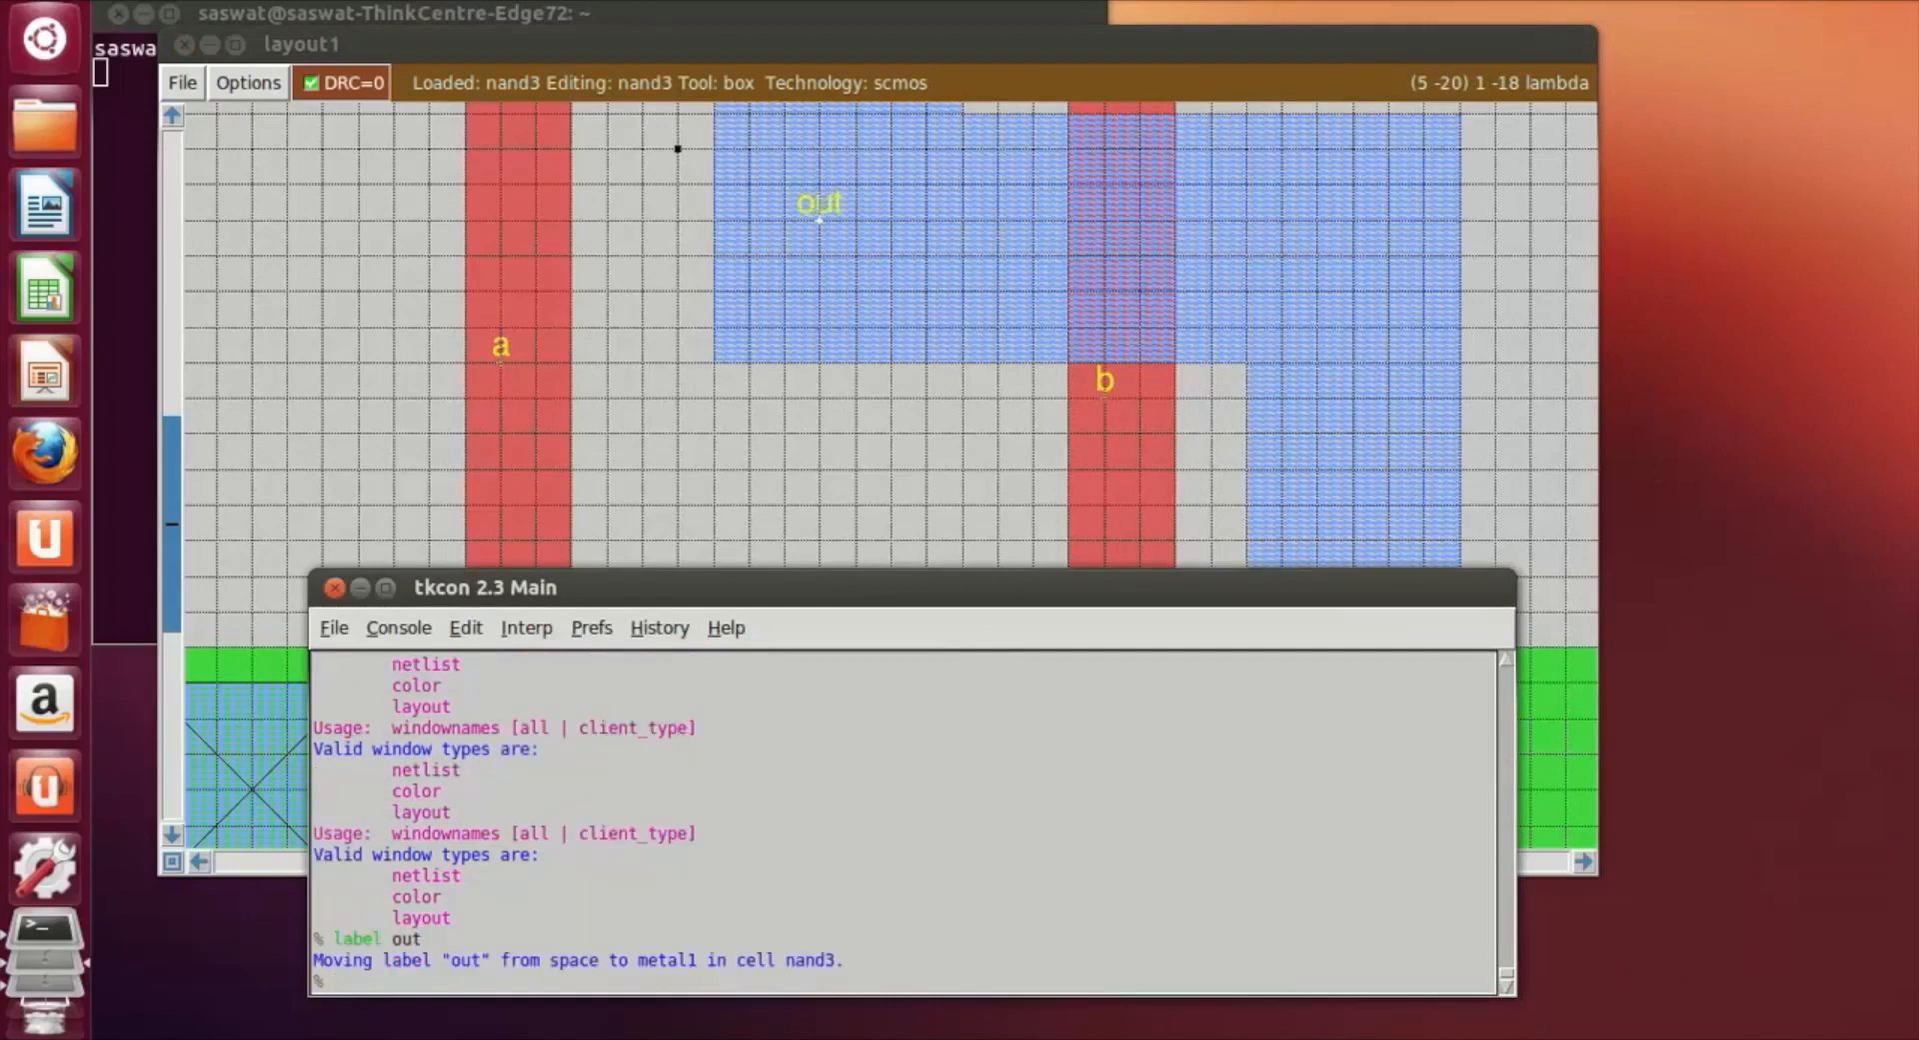
Bring the whole labelled gate into view and save the layout as nand3.
click(843, 513)
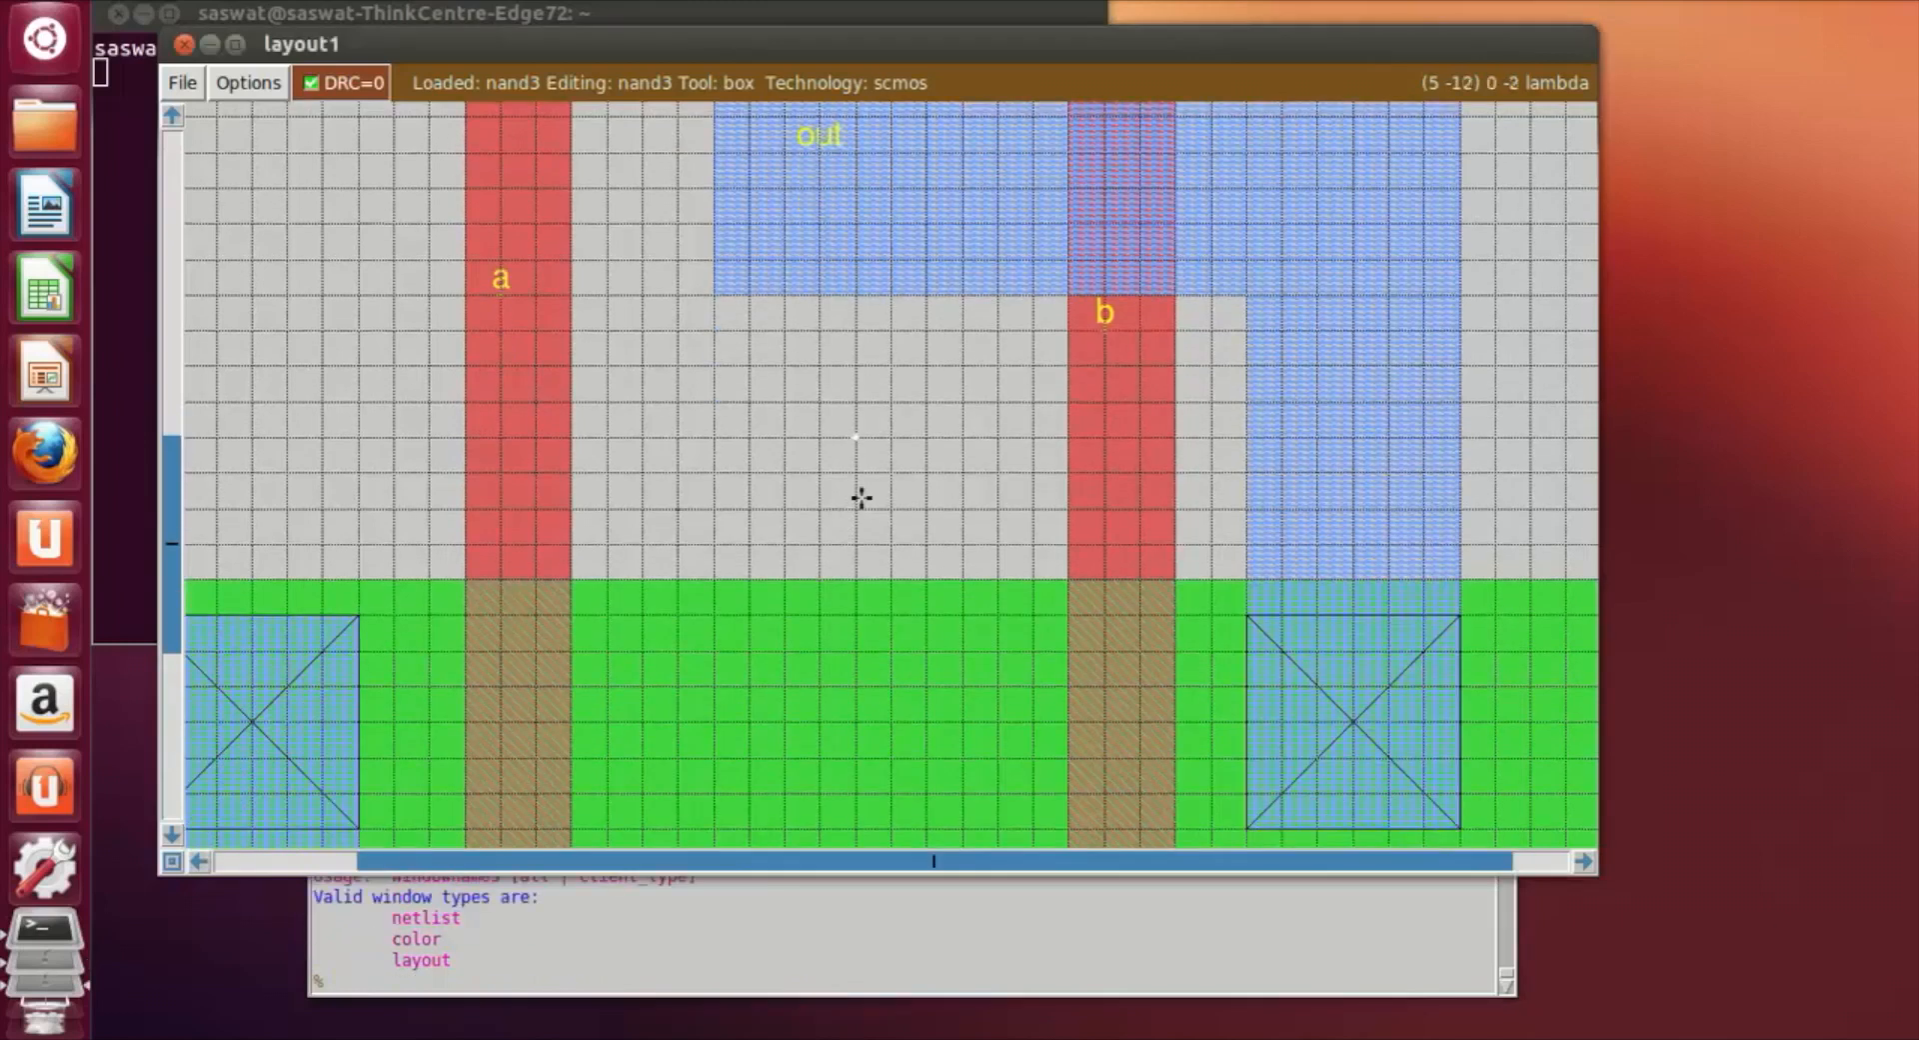
key(shift+z)
key(shift+z)
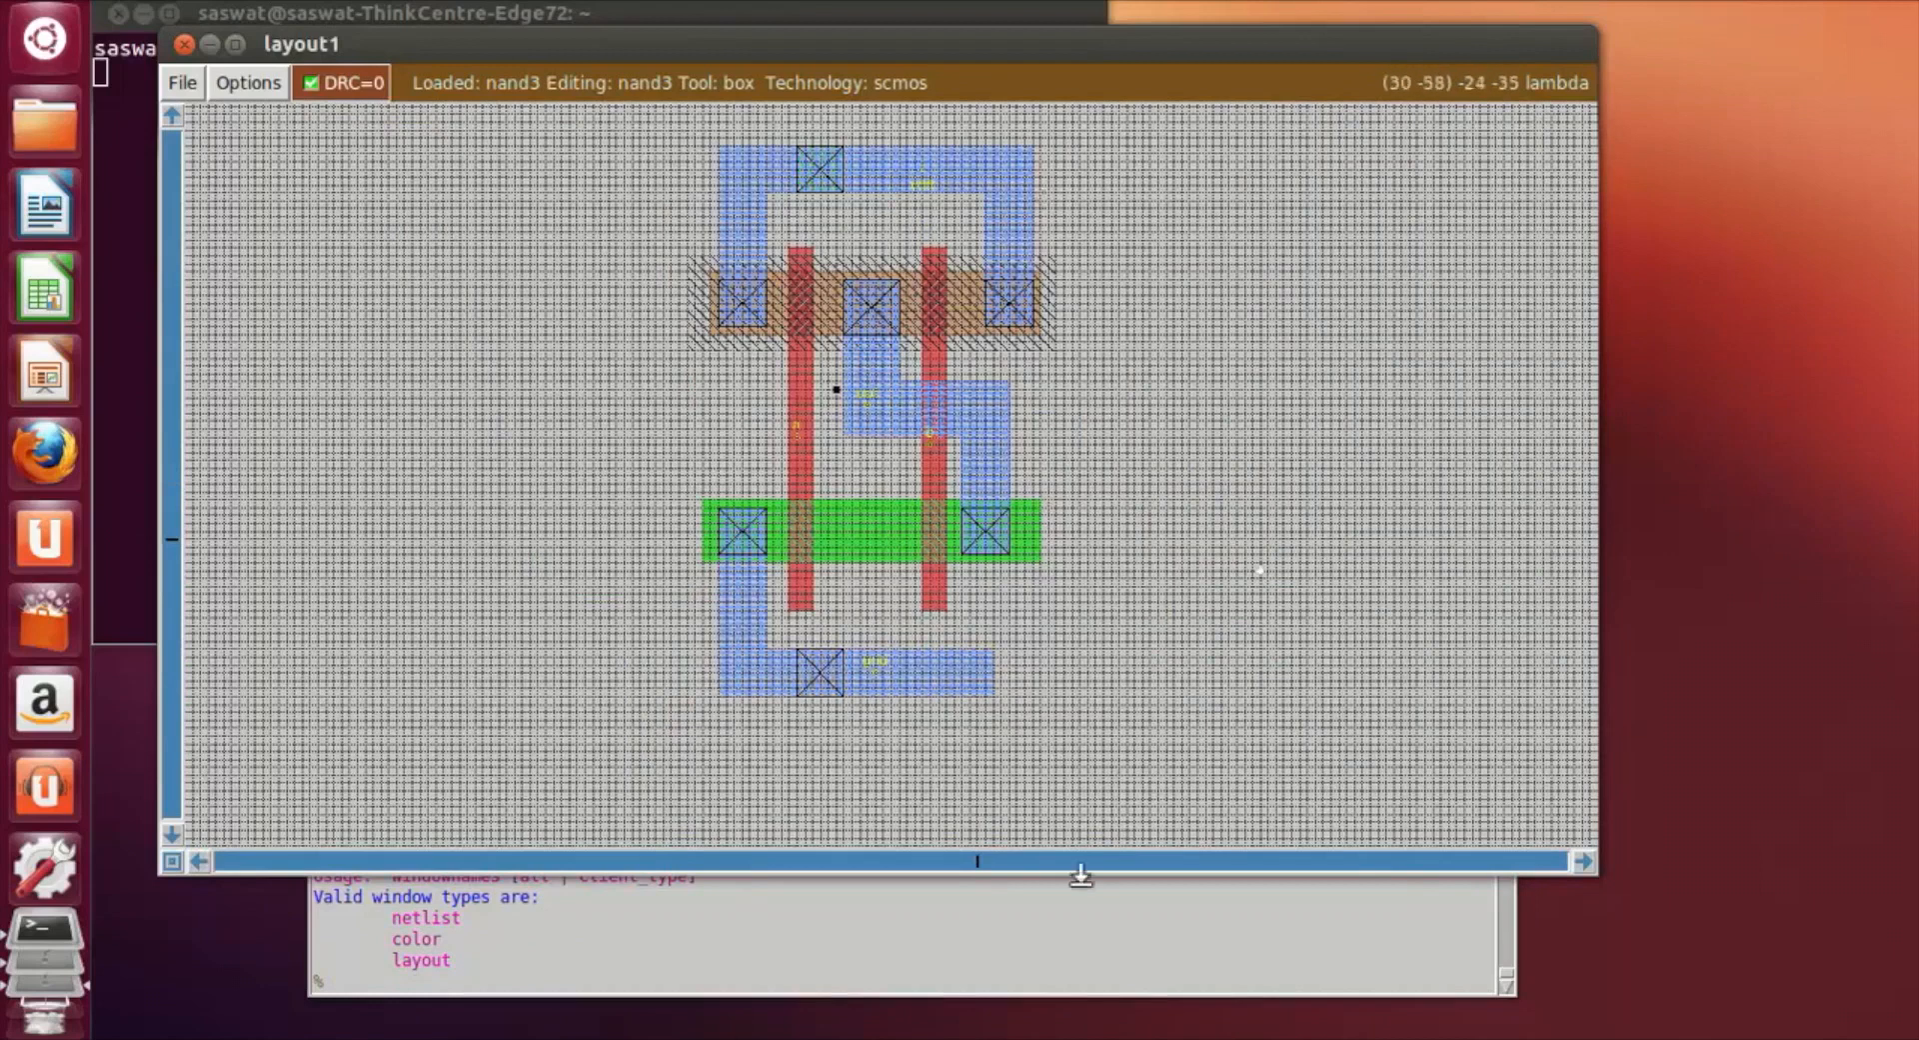
key(z)
scroll(969, 728, up, 3)
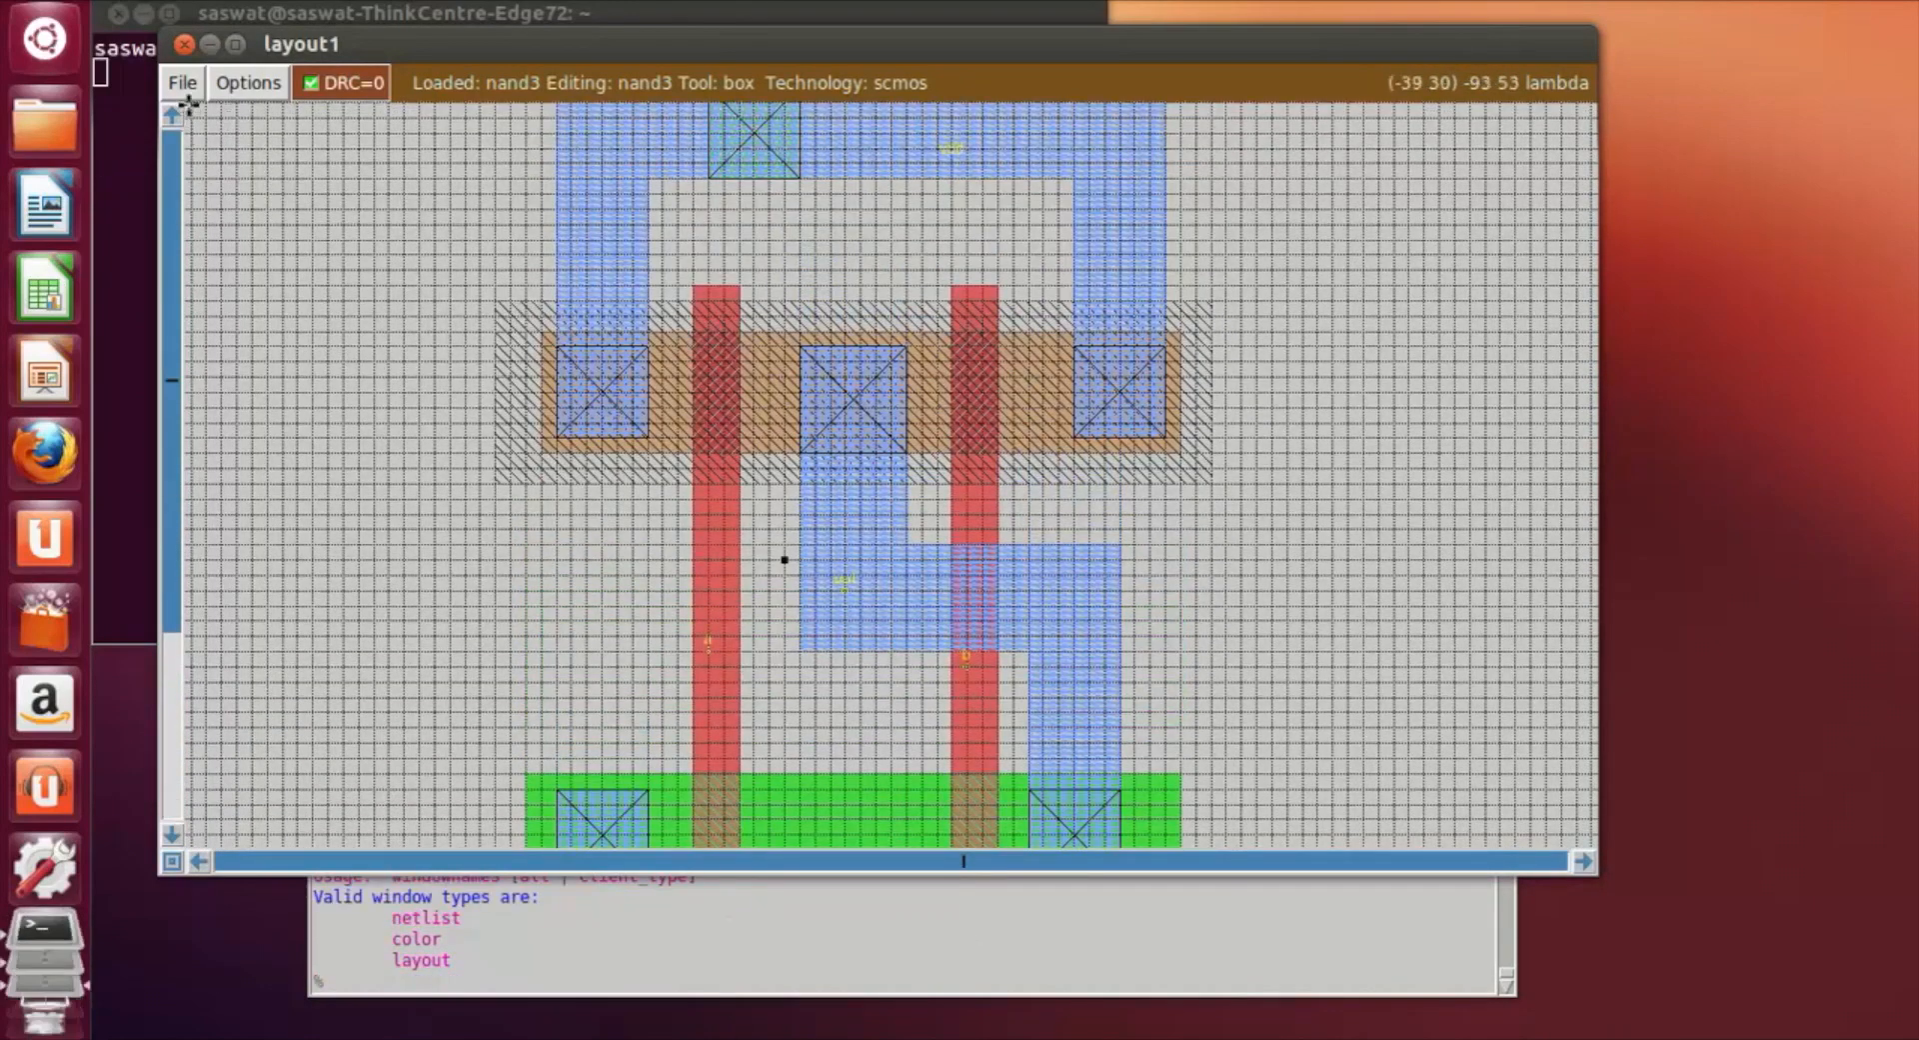
click(371, 979)
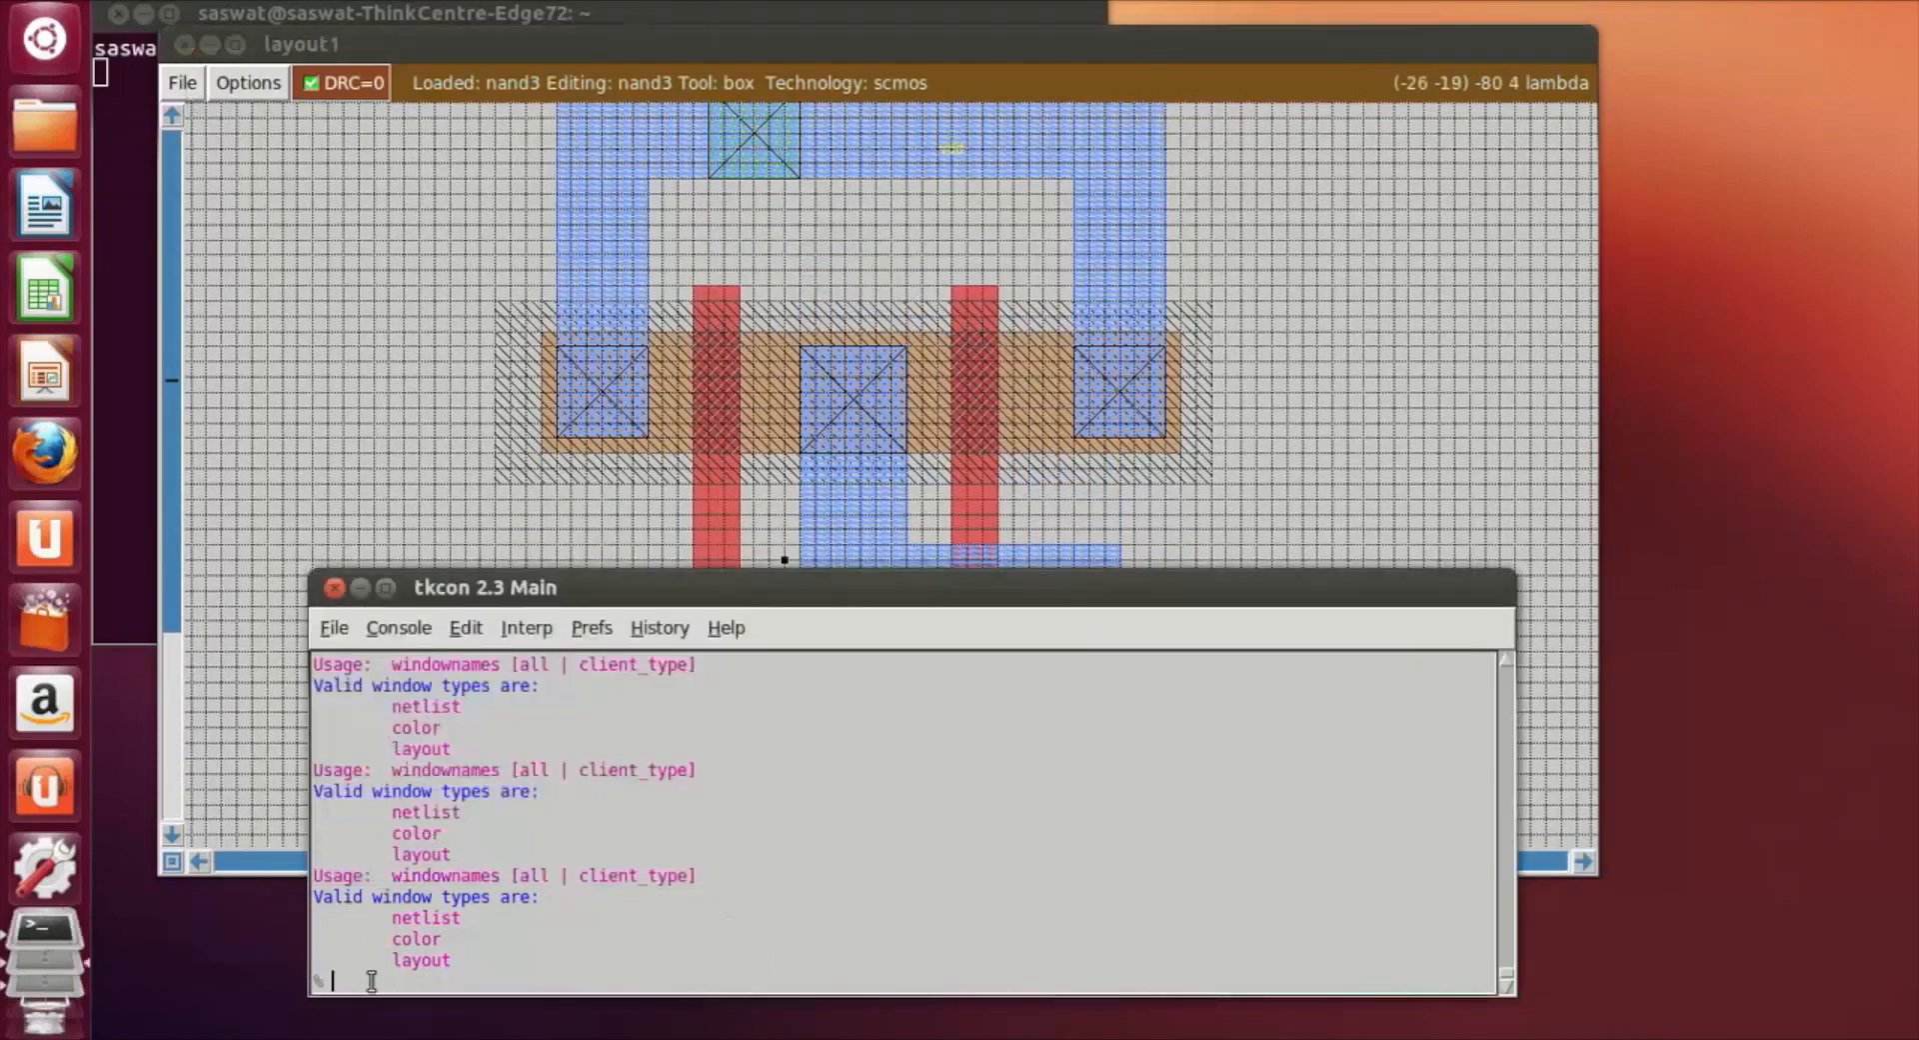
text(save nand3)
key(Return)
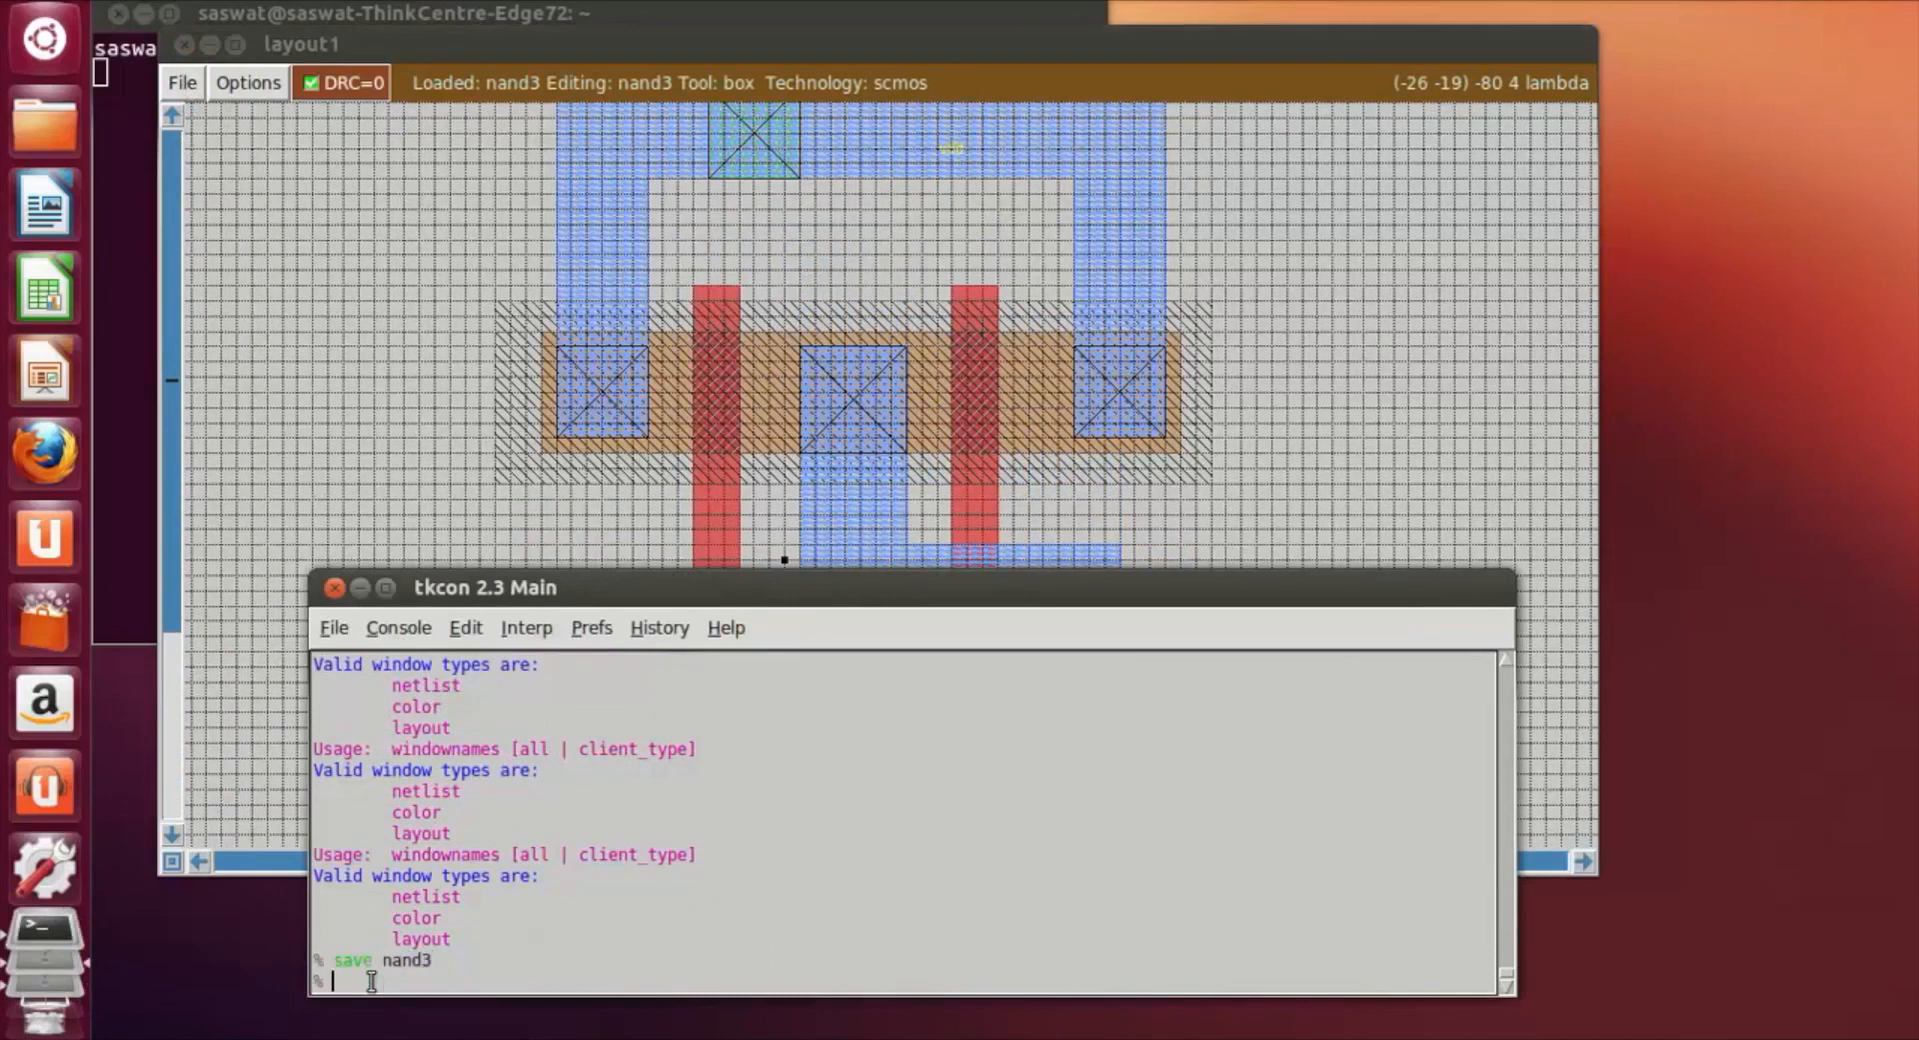
click(178, 84)
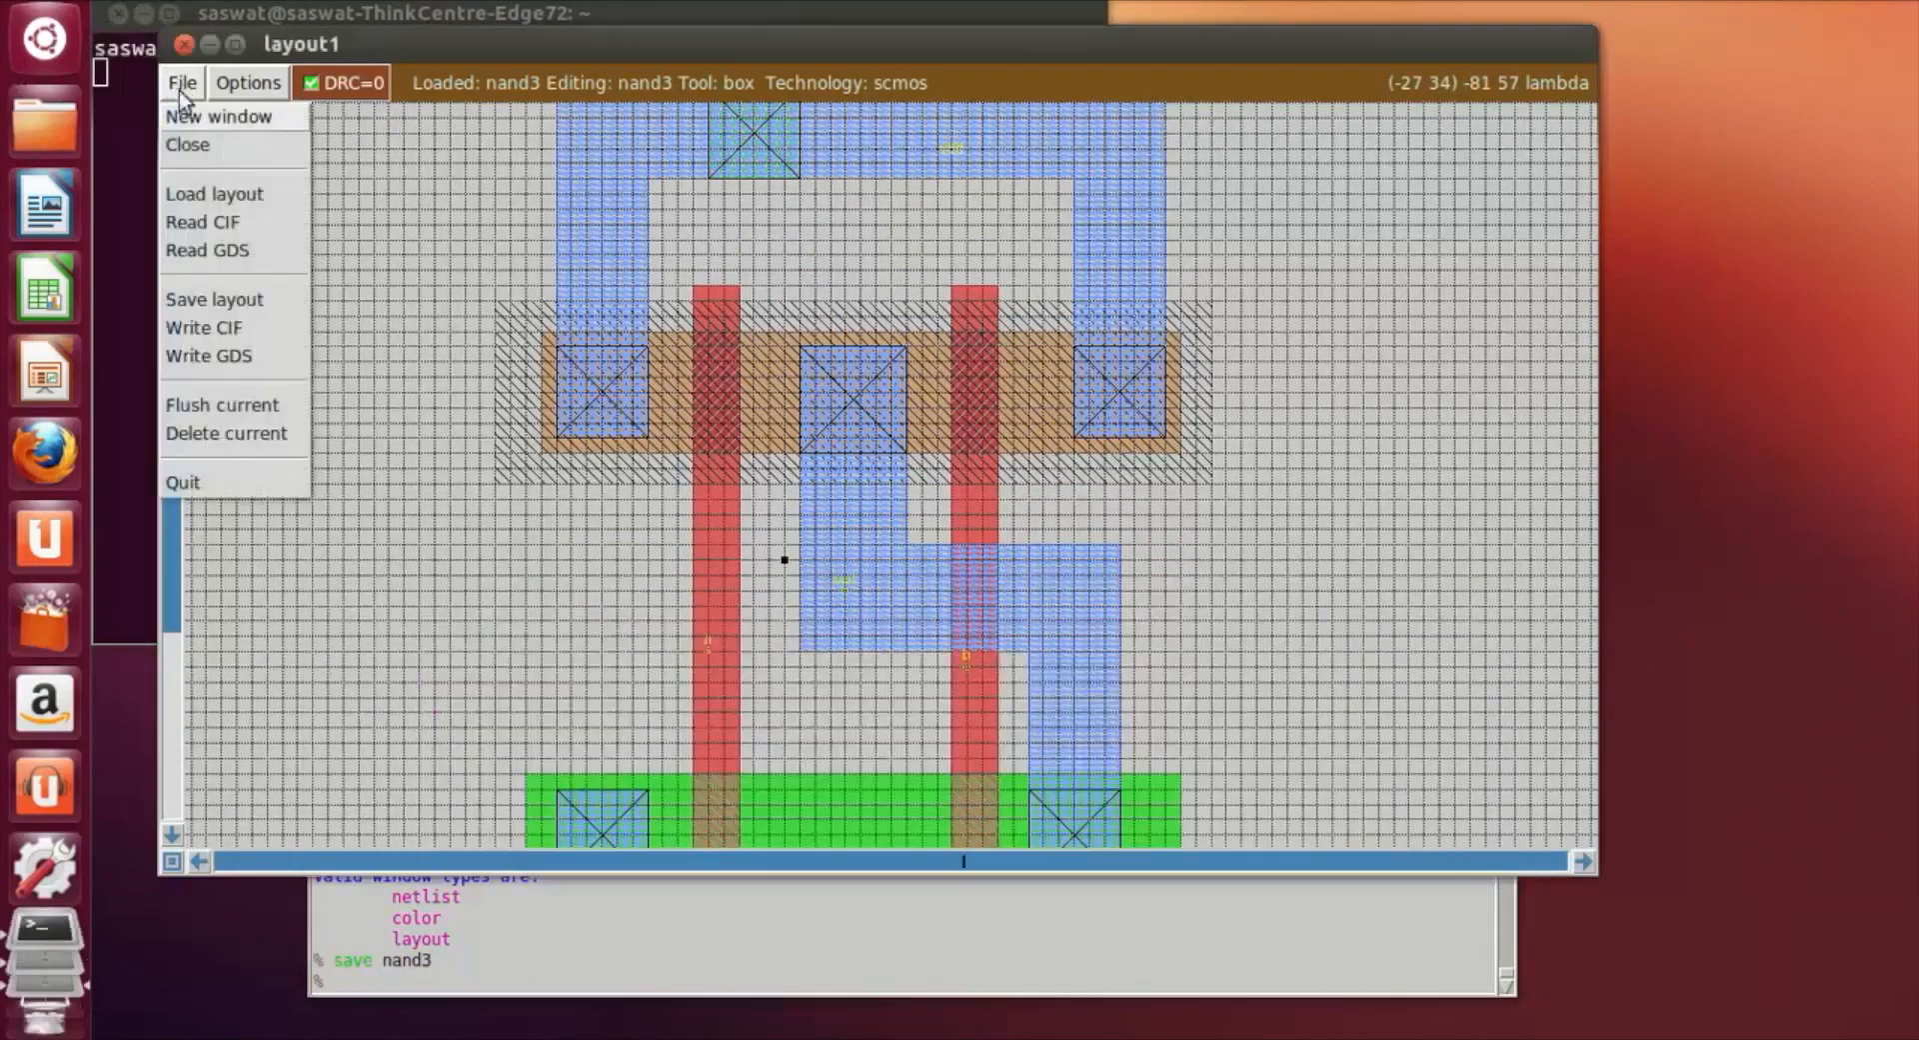
click(200, 302)
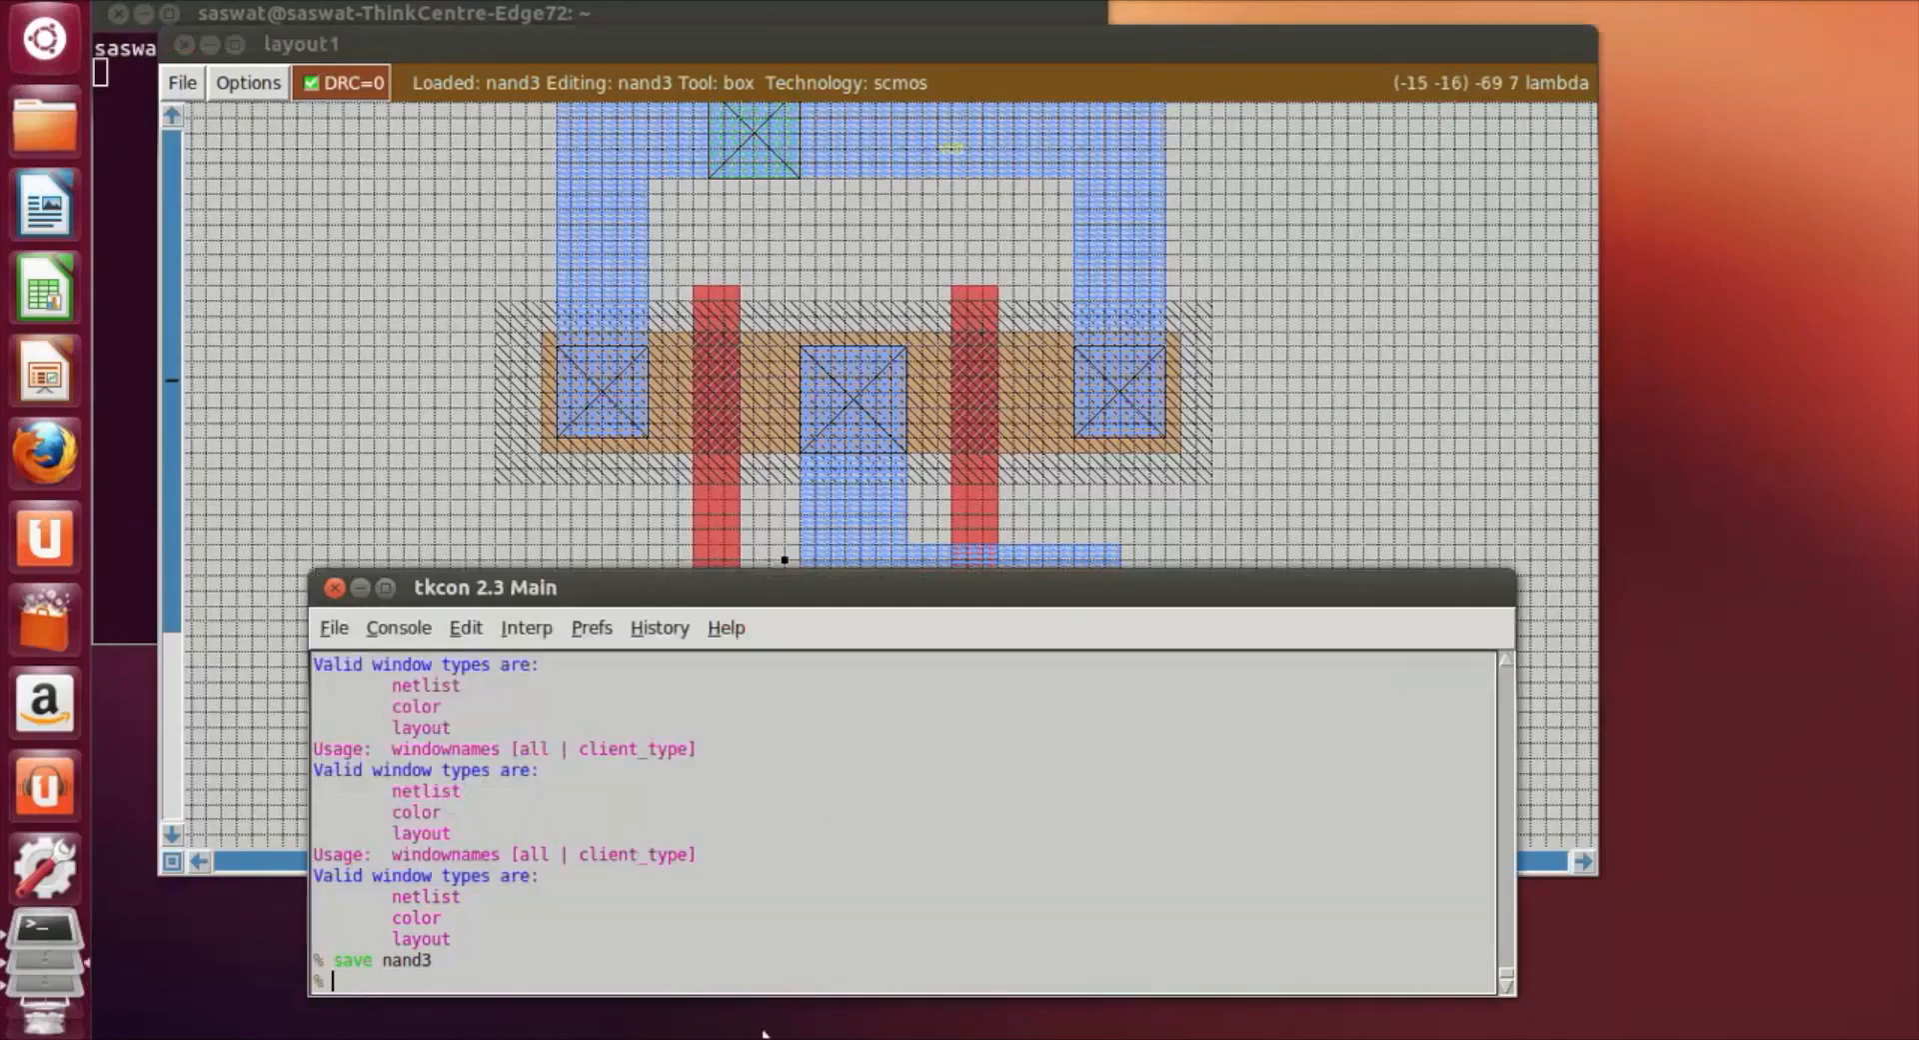
click(1685, 3)
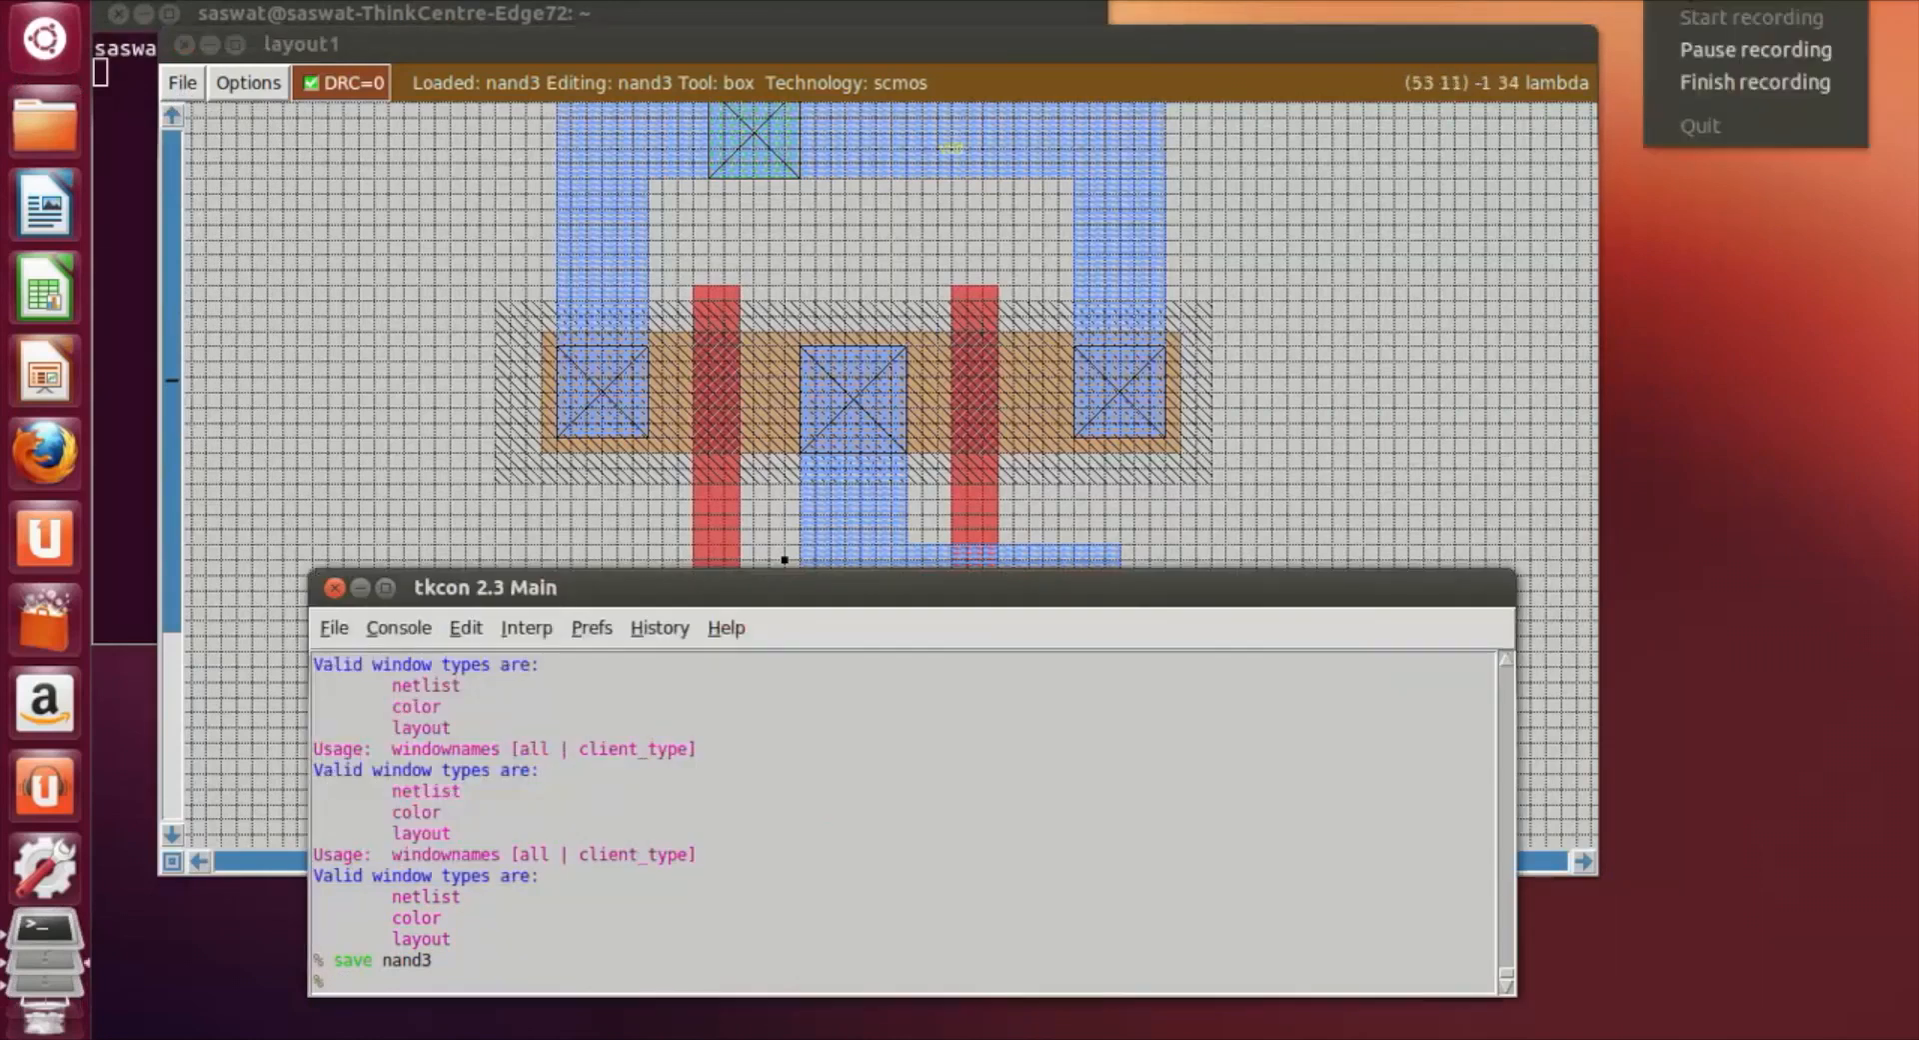
click(386, 978)
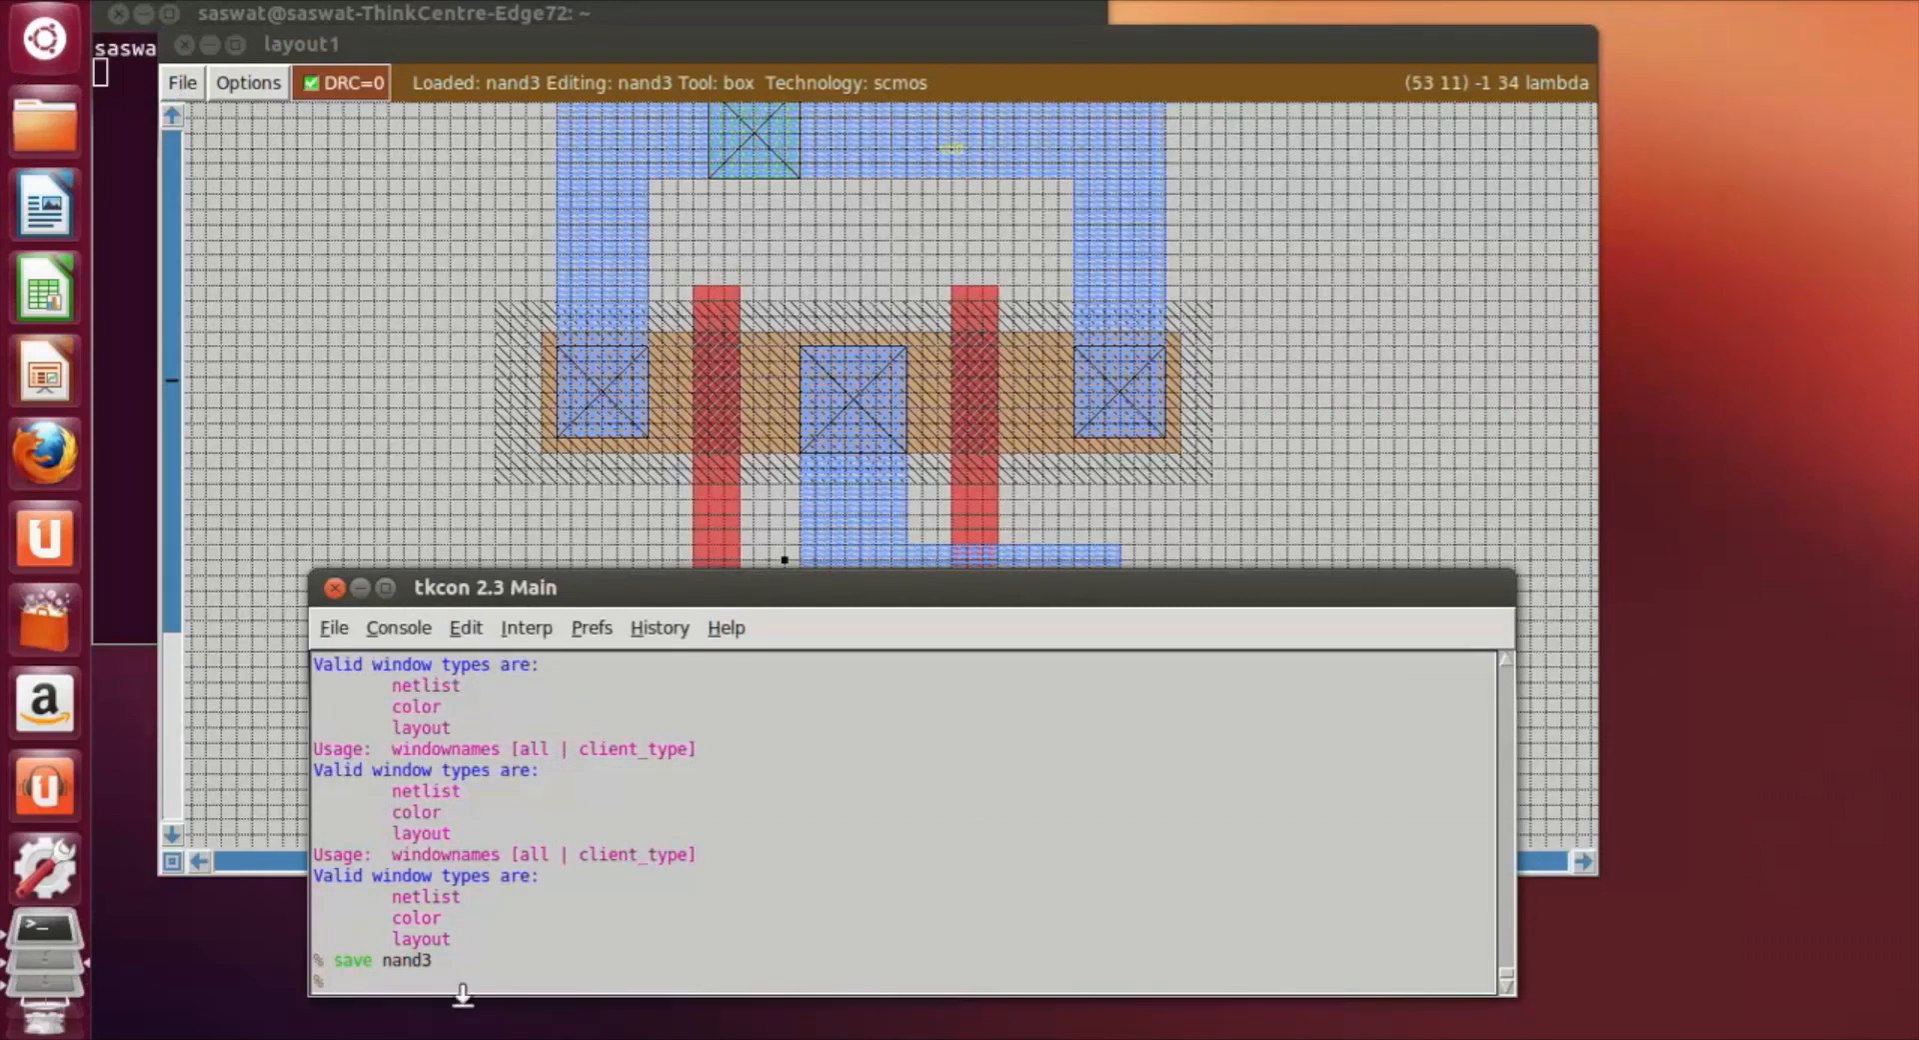
Extract the nand3 layout and convert the extraction to sim and SPICE netlists with ext2sim and ext2spice.
text(extract)
key(Return)
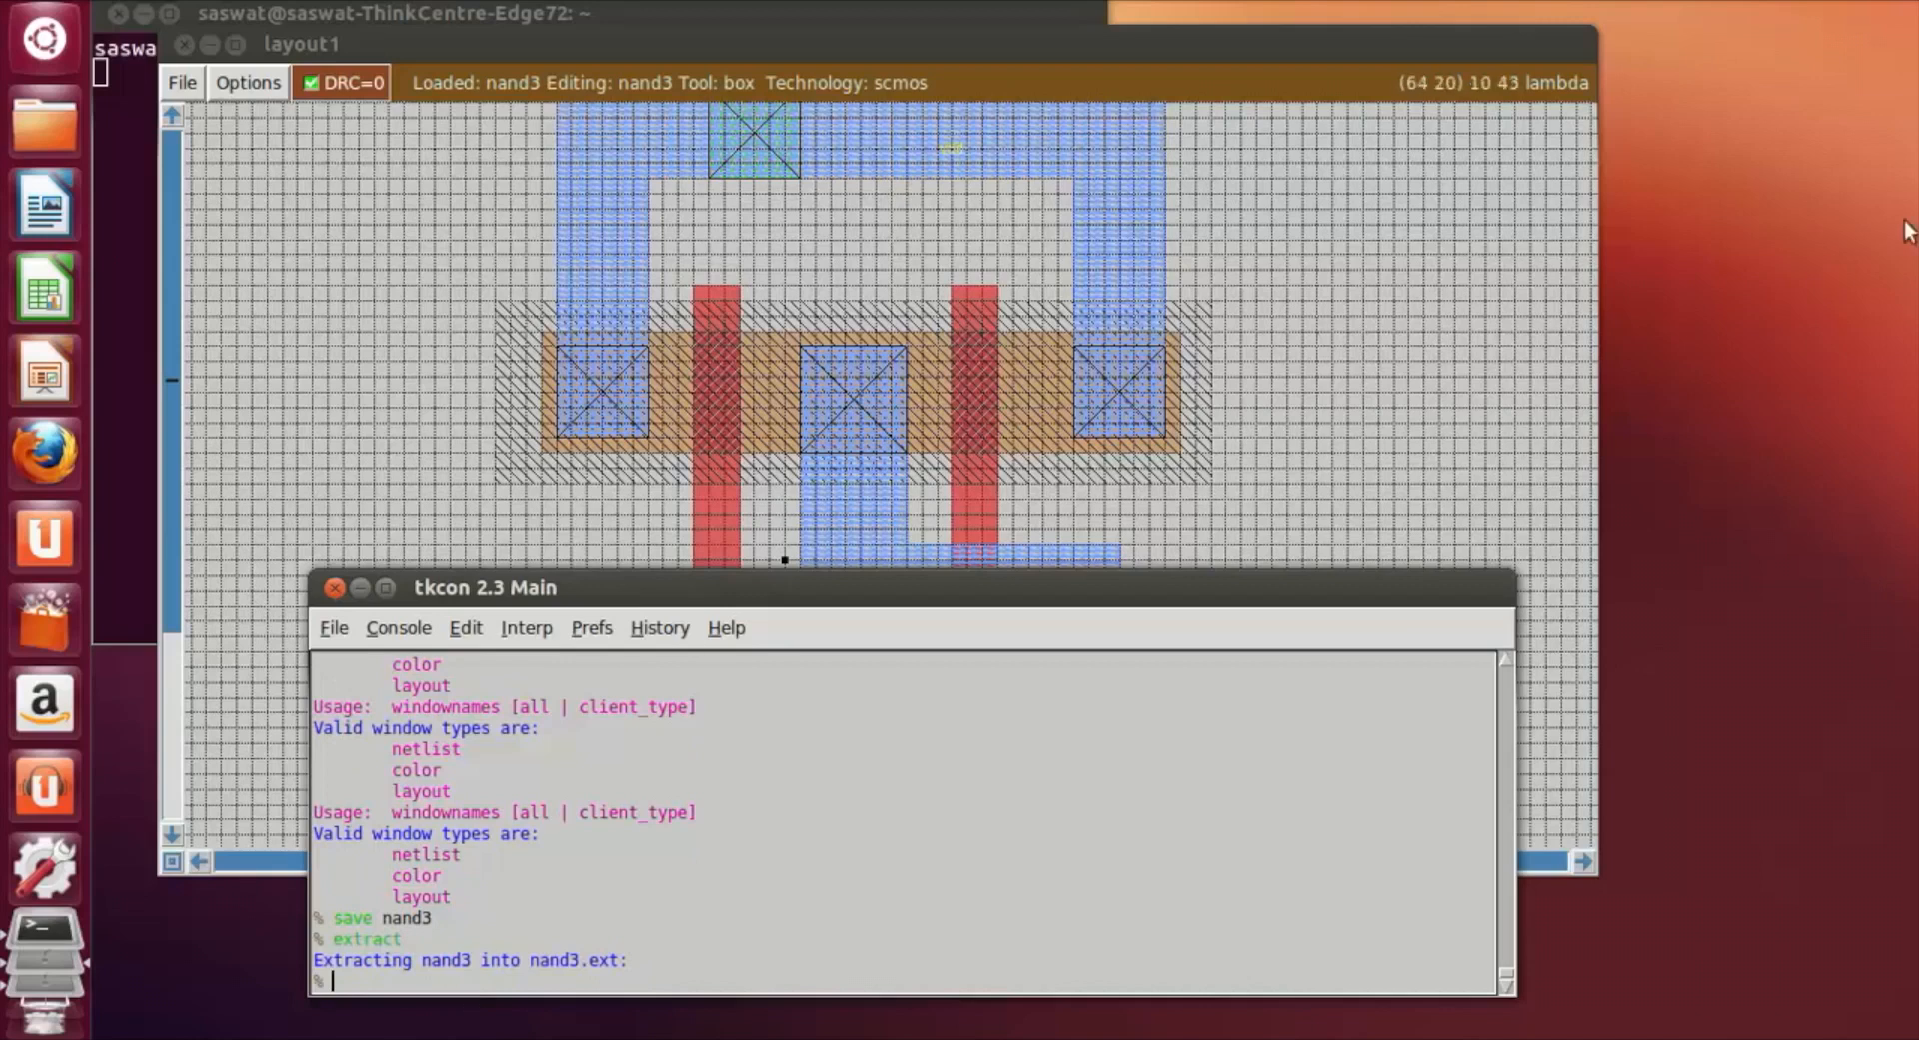
text(ext2sim)
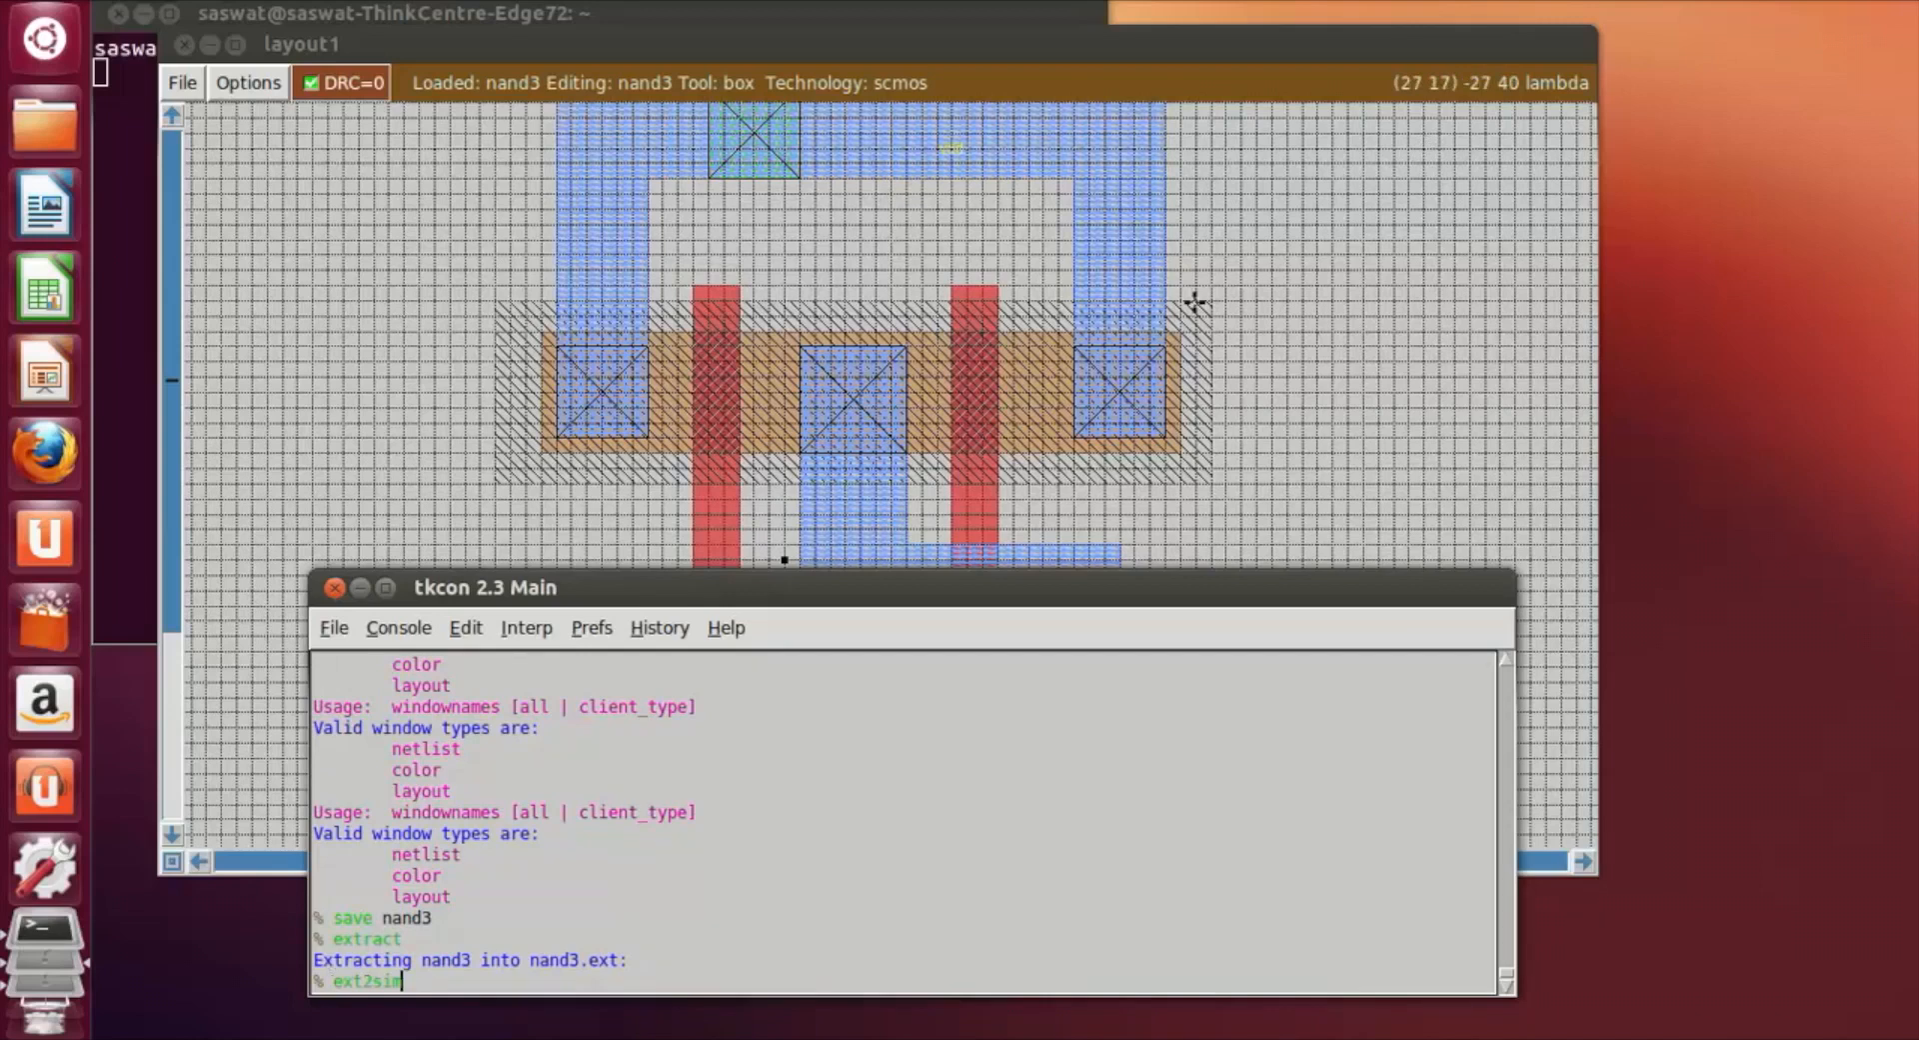
key(Return)
text(ext)
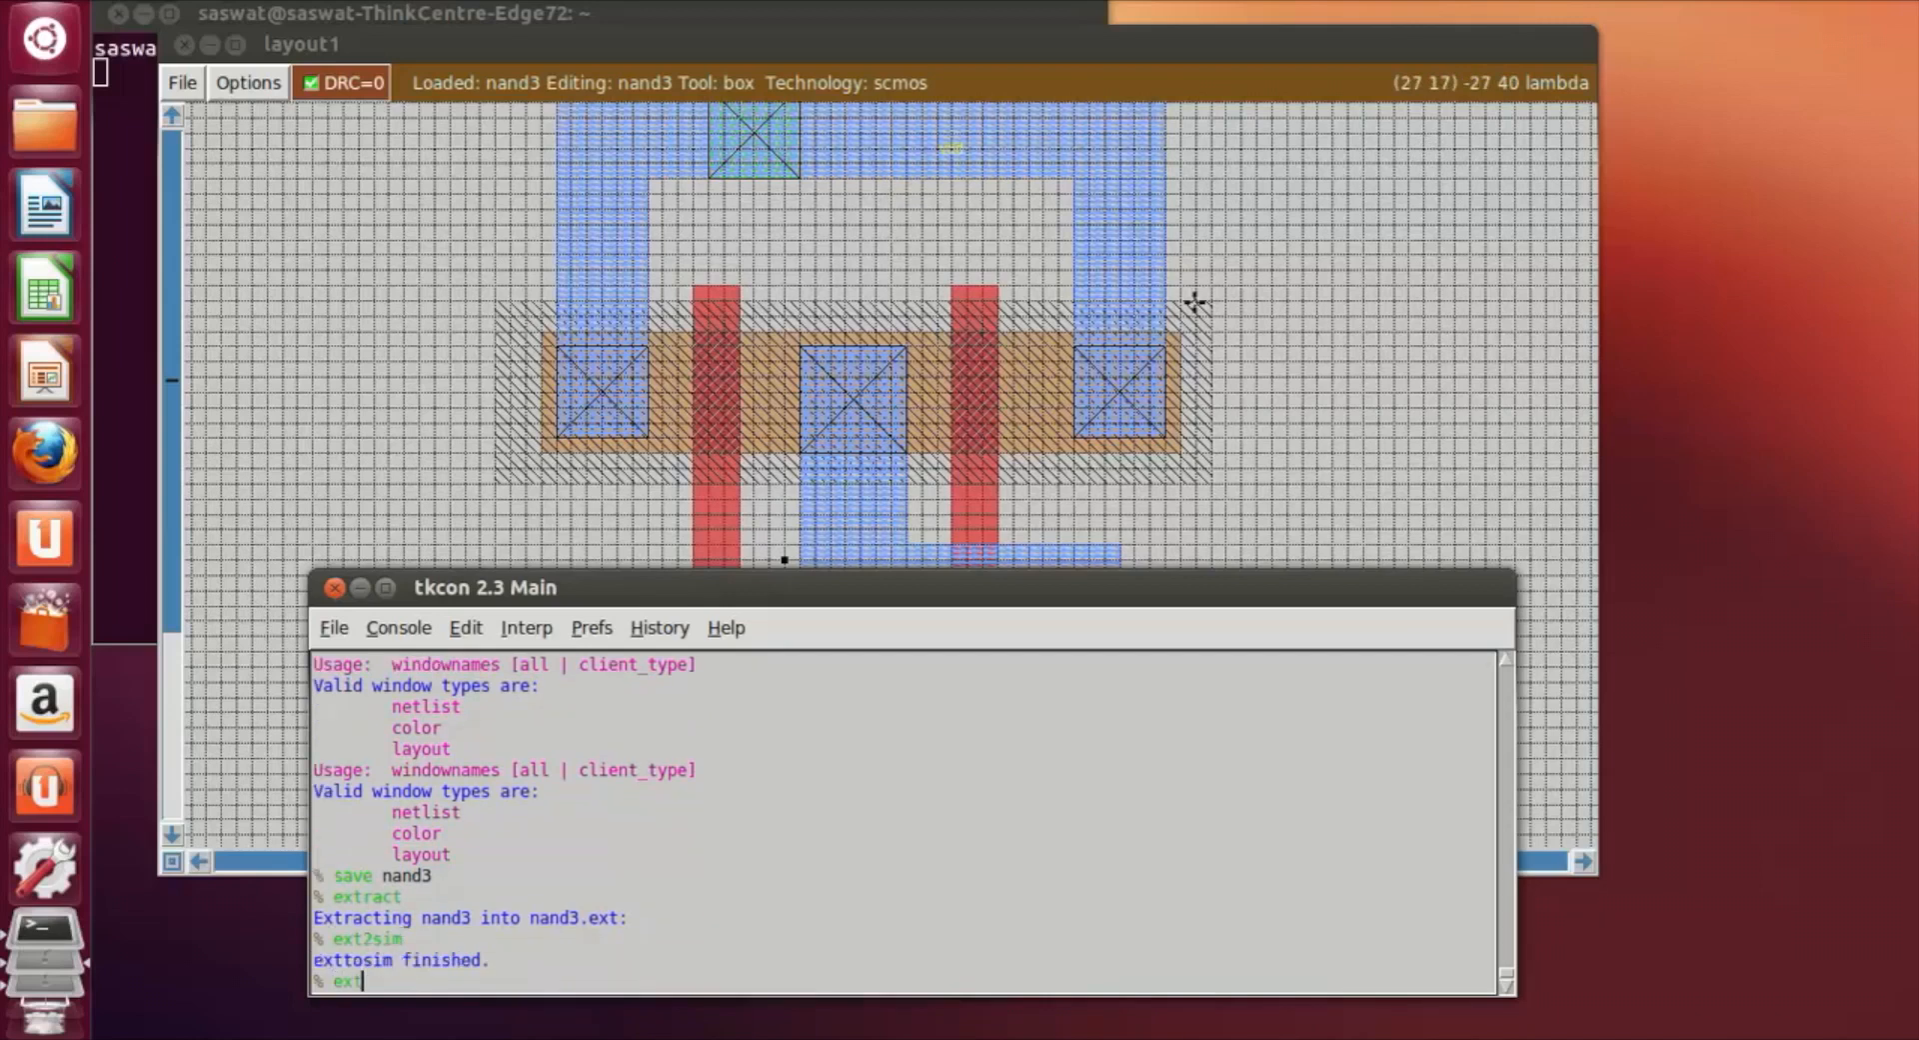
text(2spice)
key(Return)
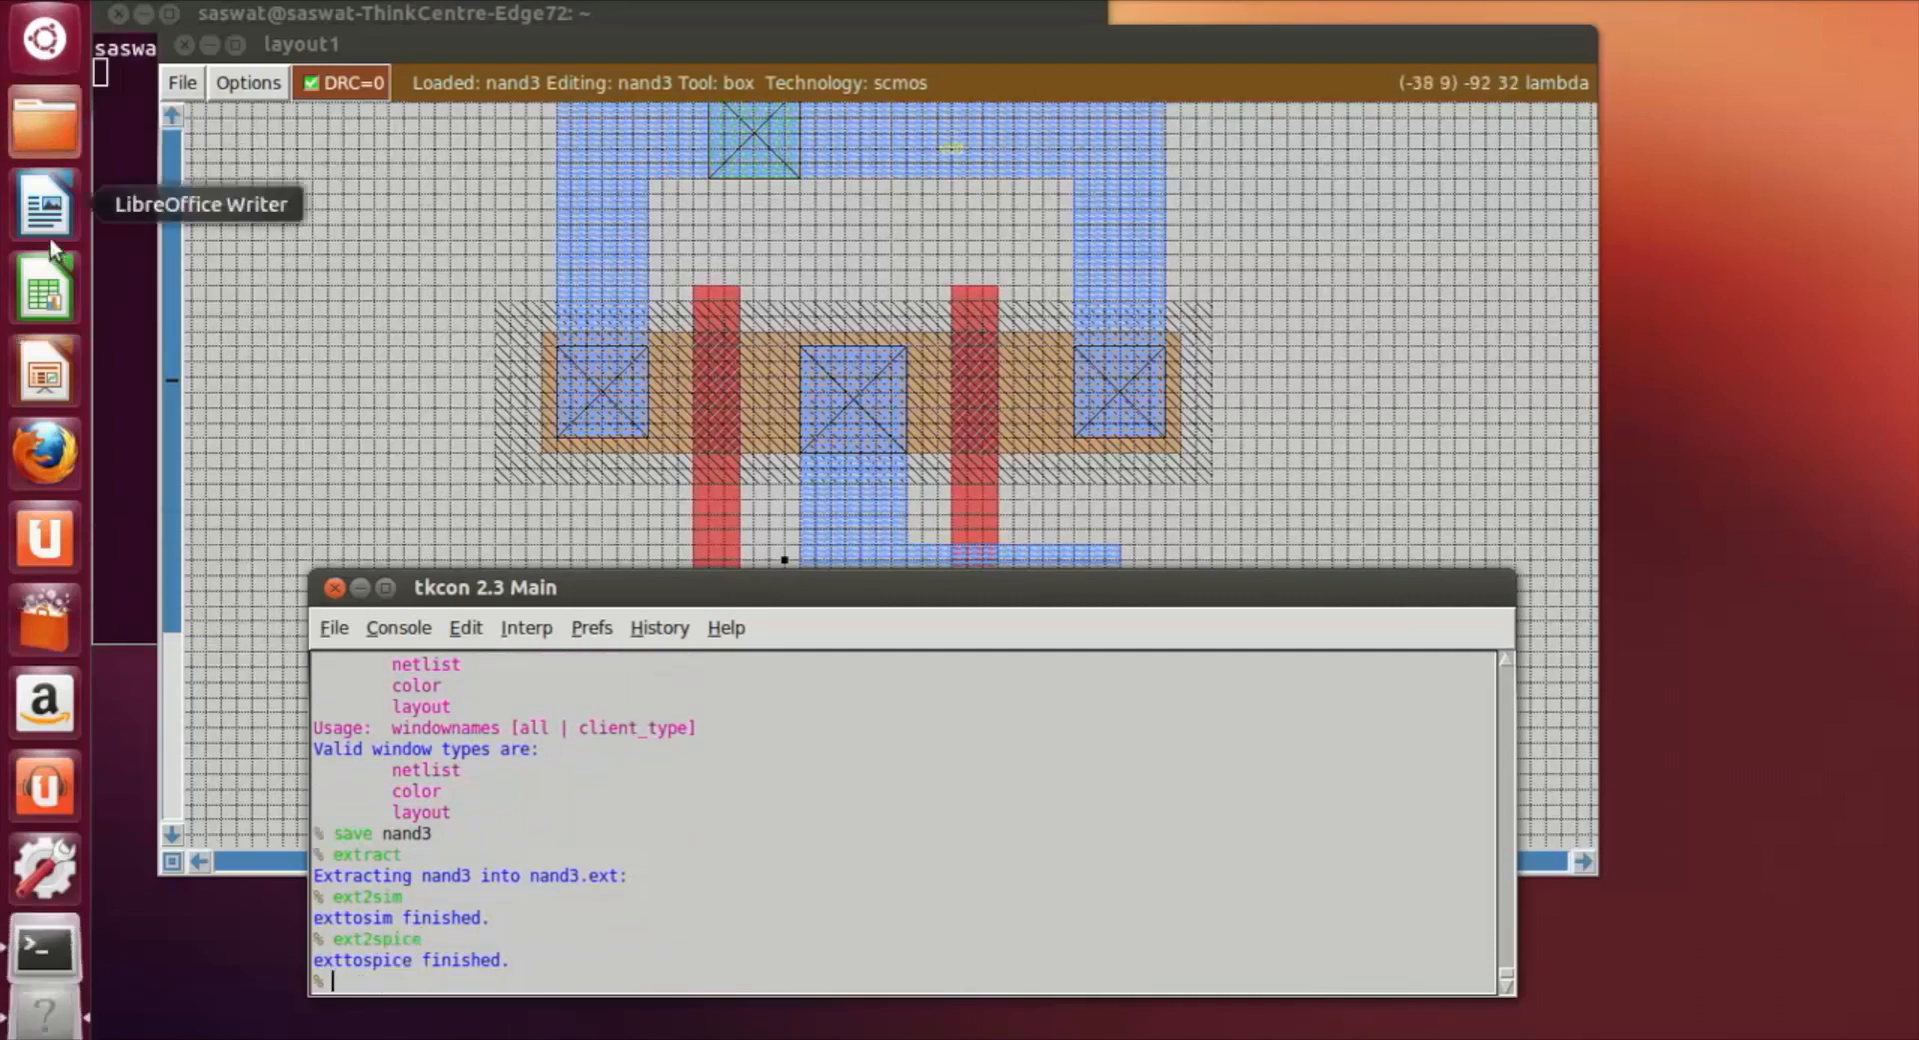
Check the home folder for the nand3 .ext, .mag, .sim and .spice files.
click(42, 126)
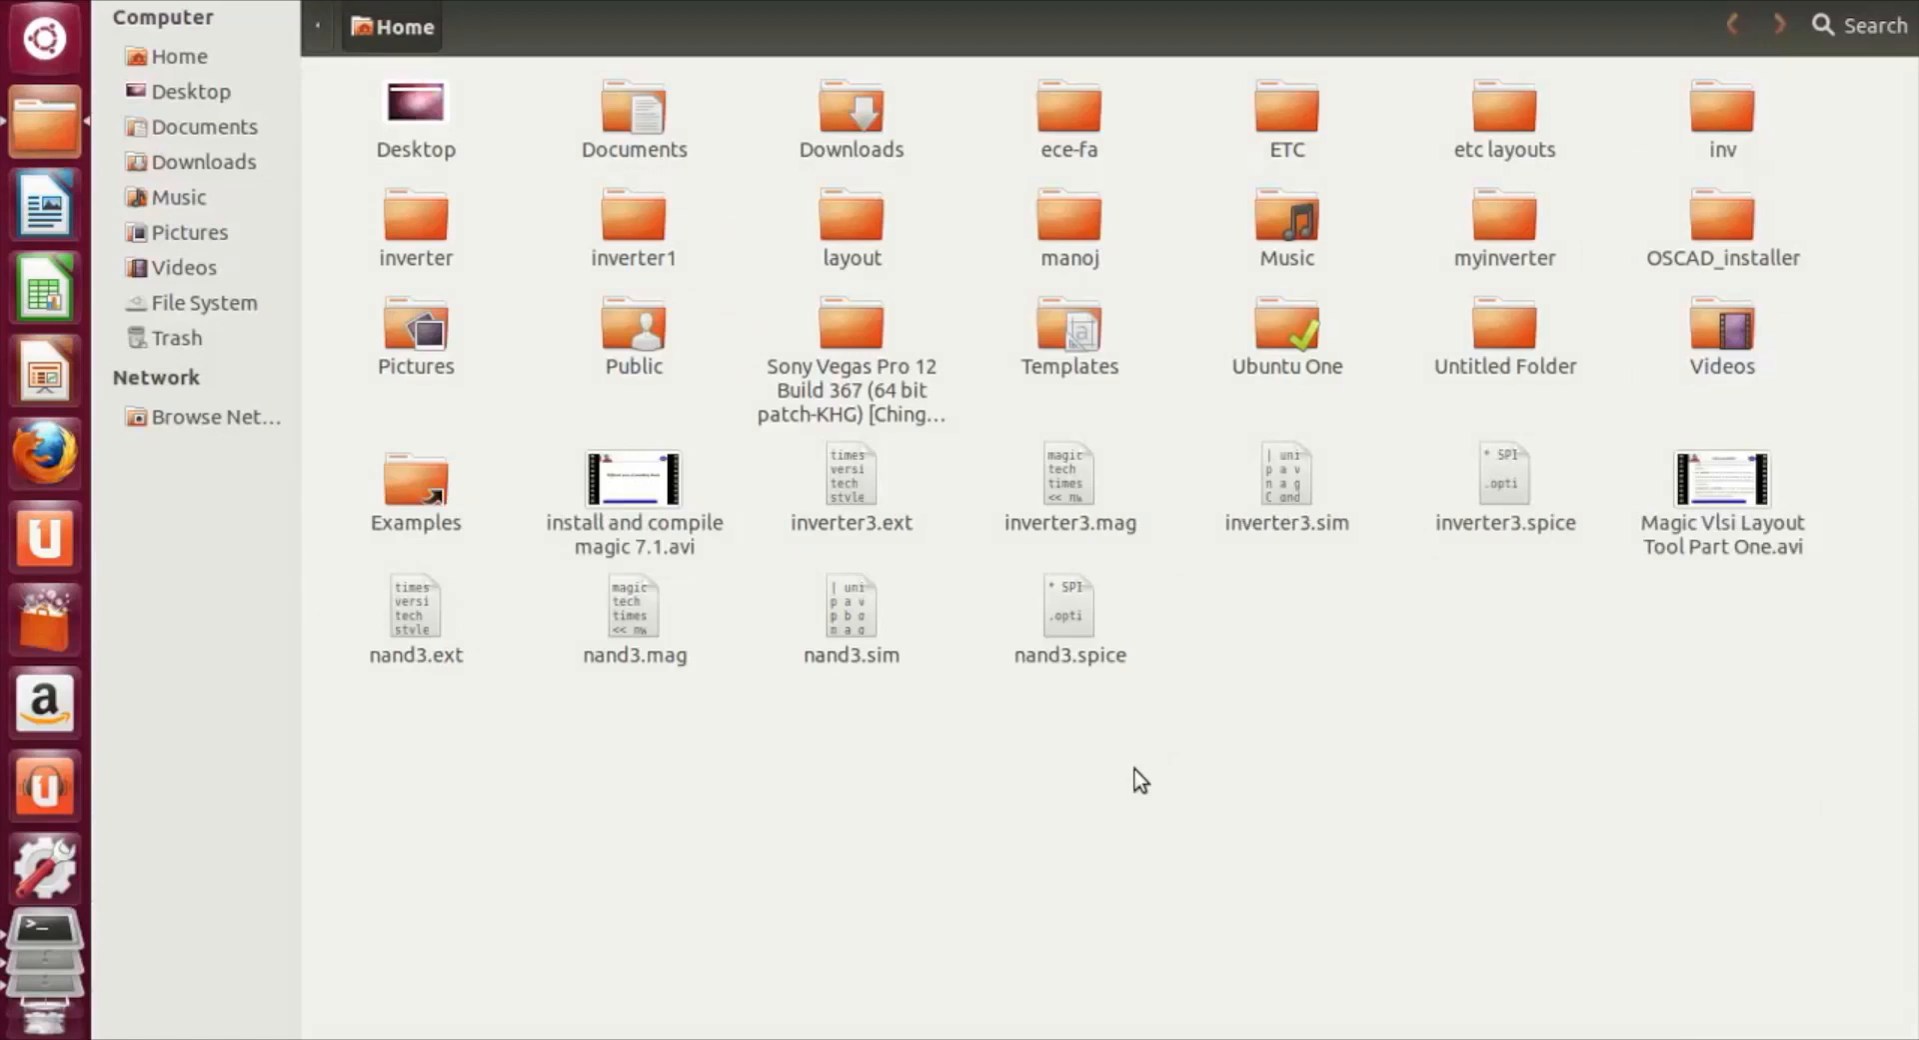
click(612, 628)
click(422, 659)
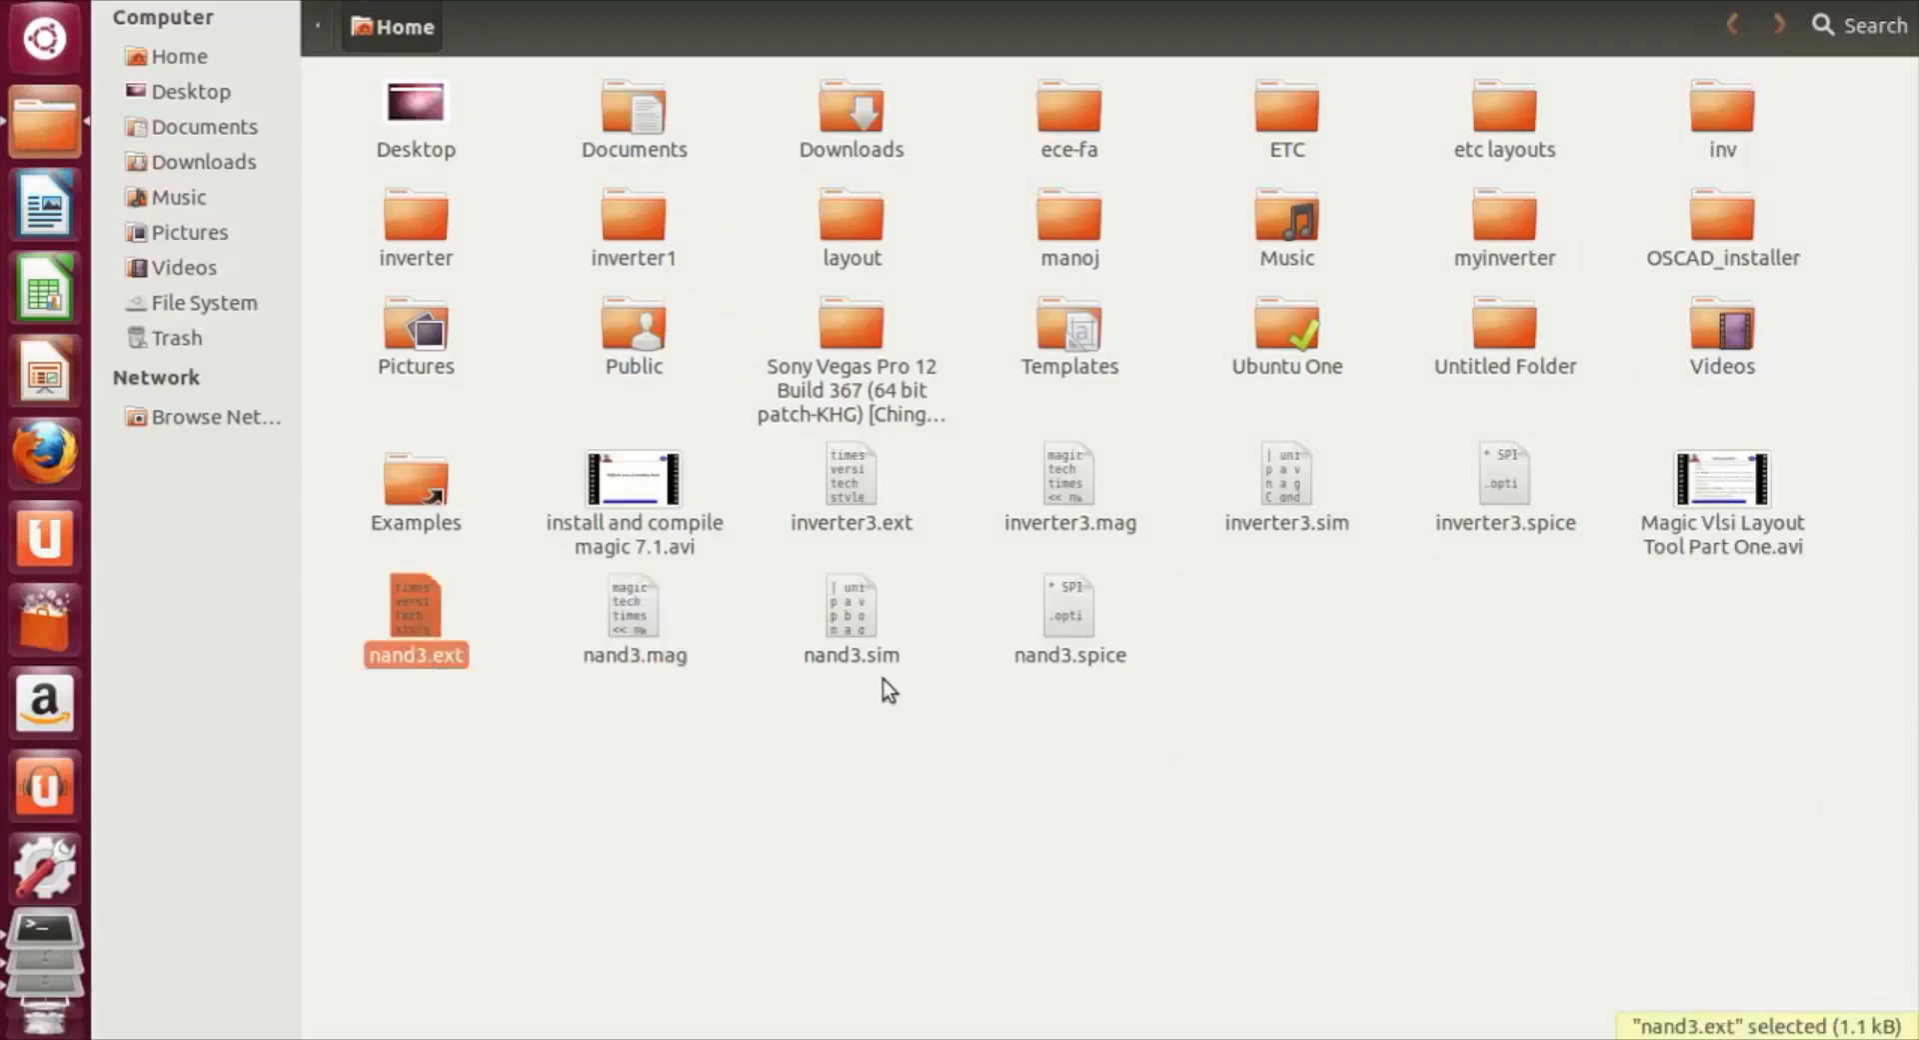
click(851, 612)
click(1069, 612)
click(587, 913)
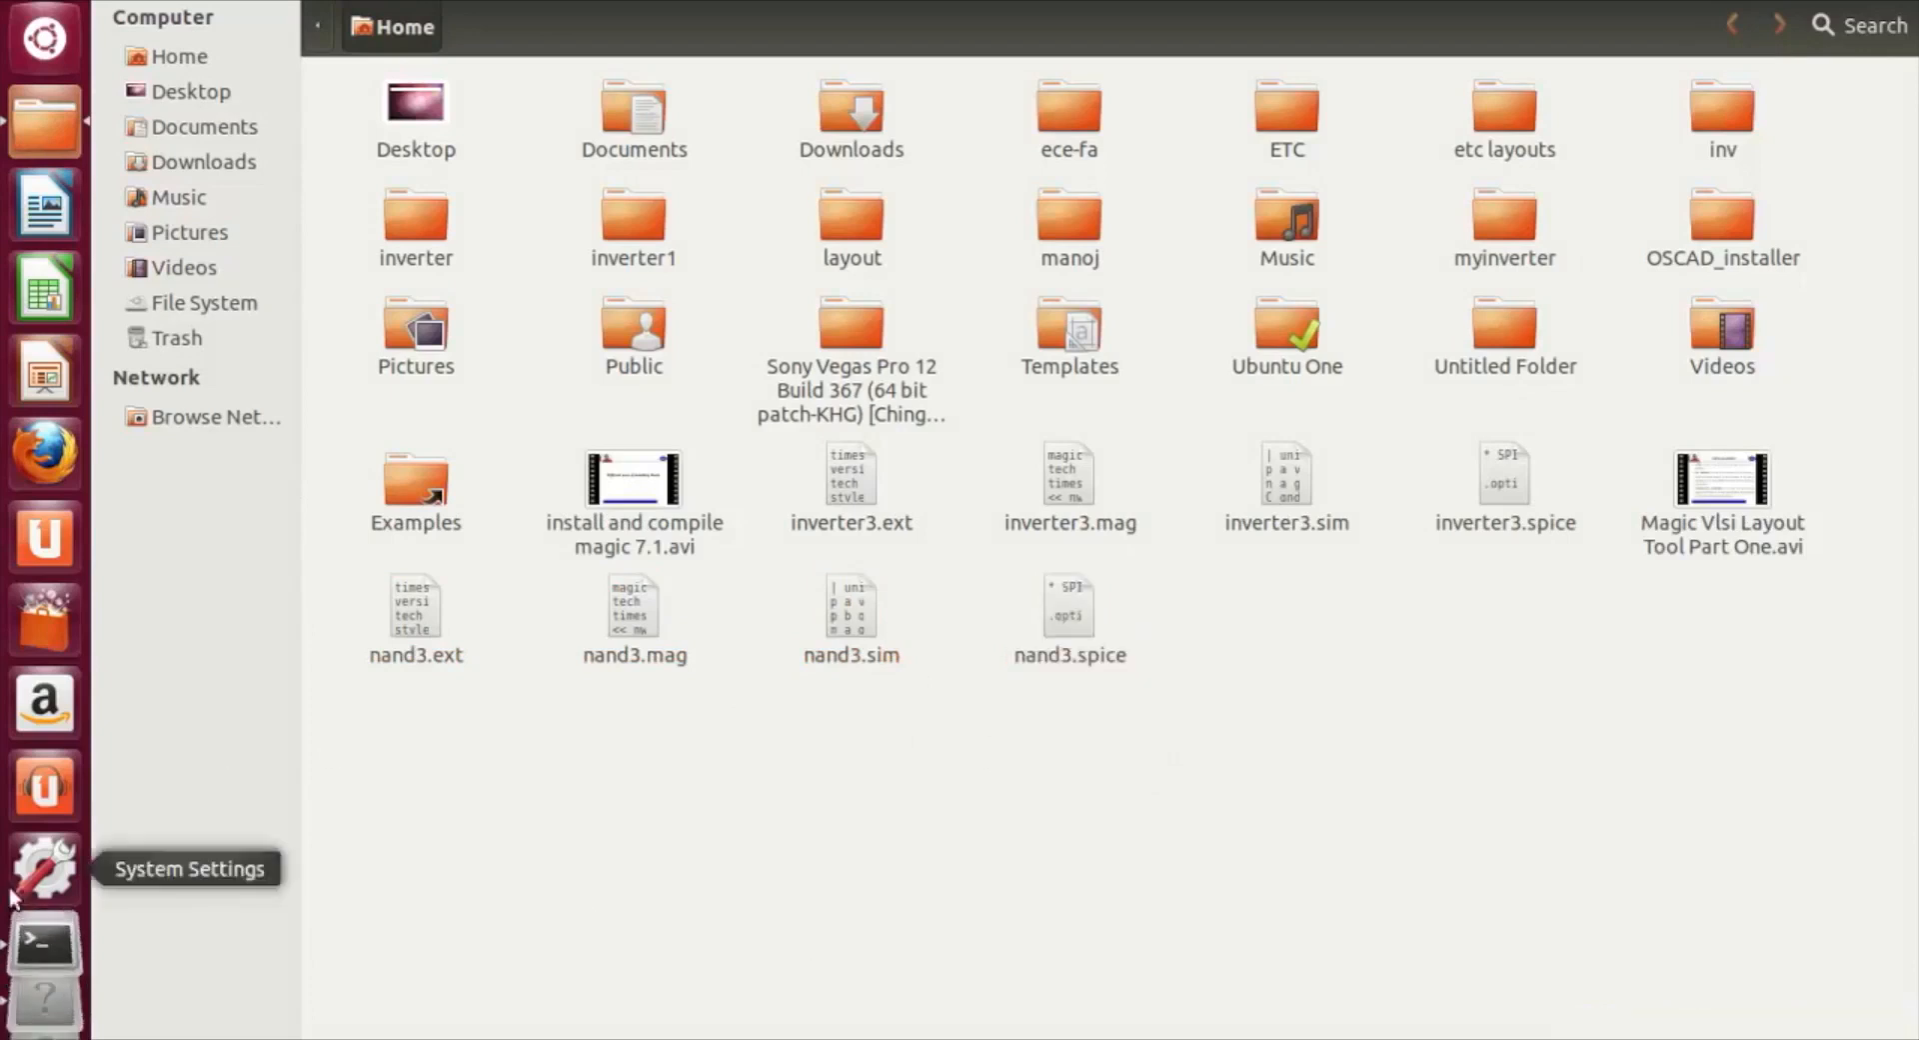
Return to the Magic console and exit the nand3 session.
click(44, 942)
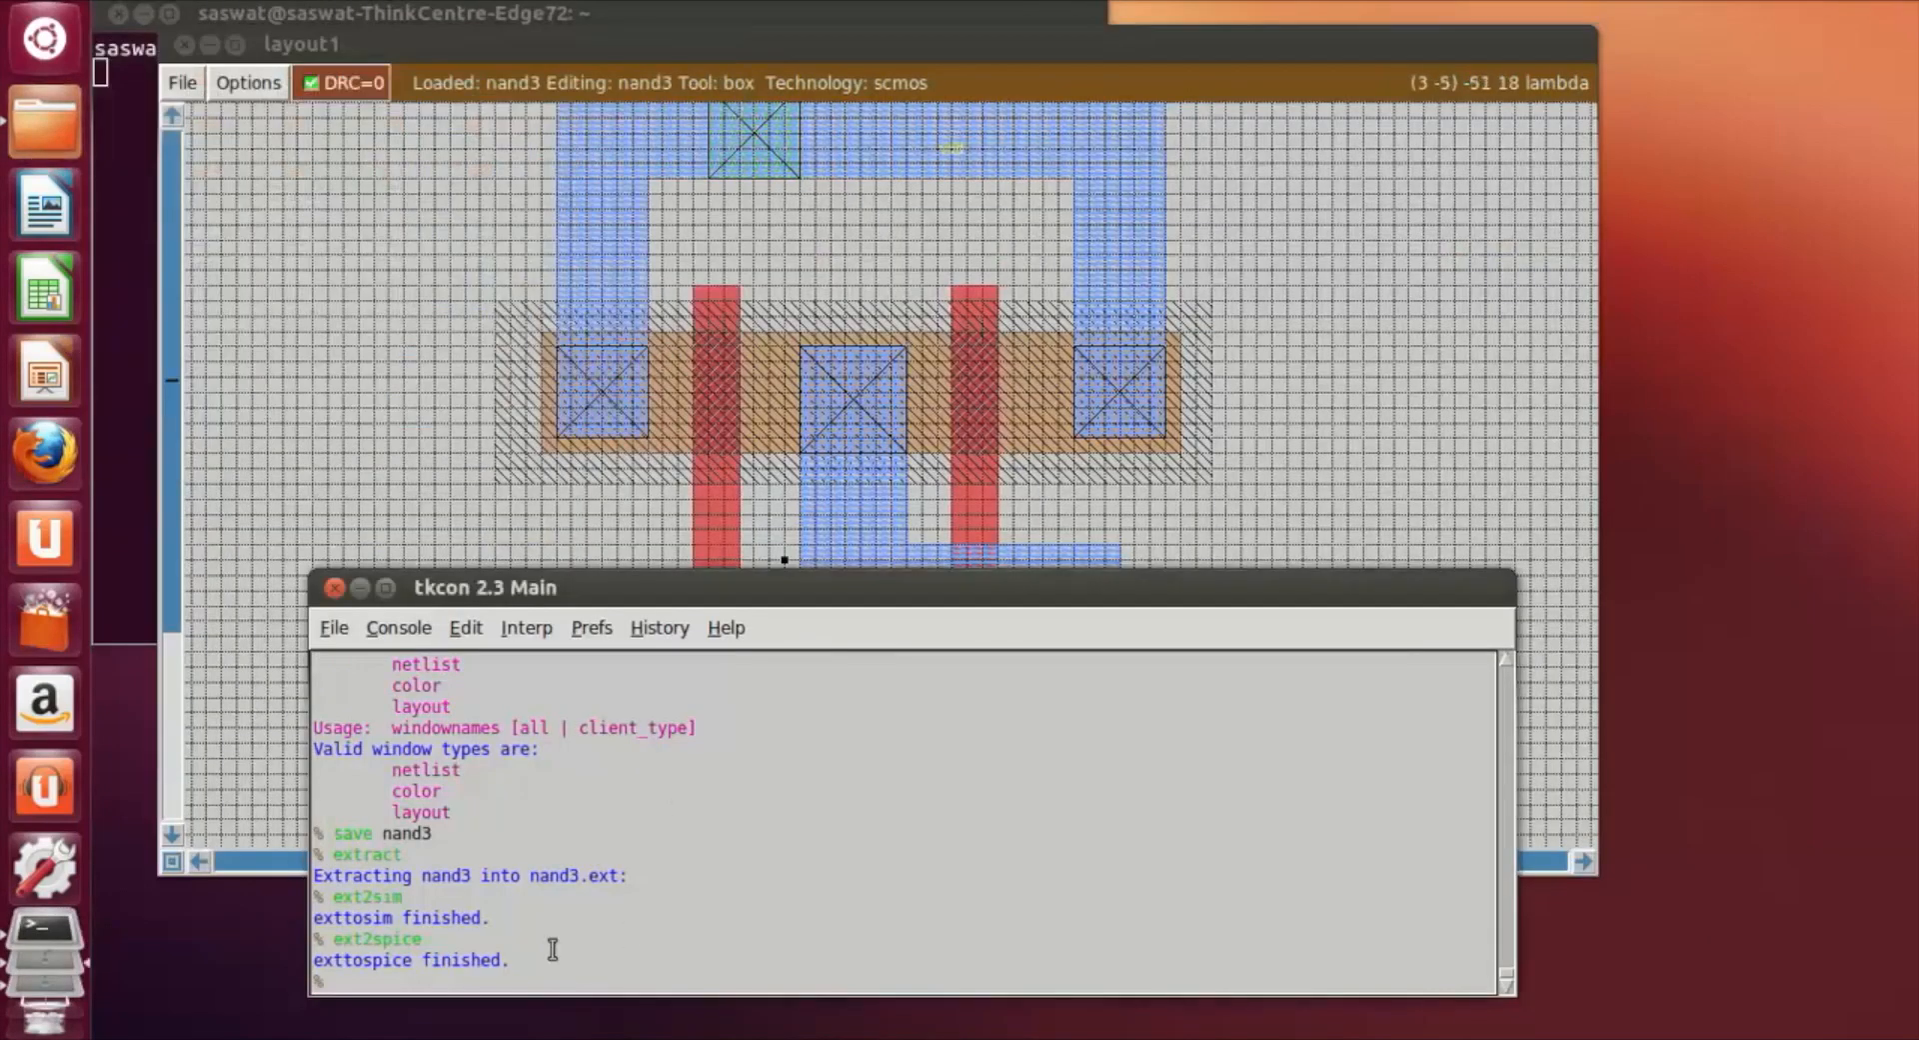
text(exit)
key(Return)
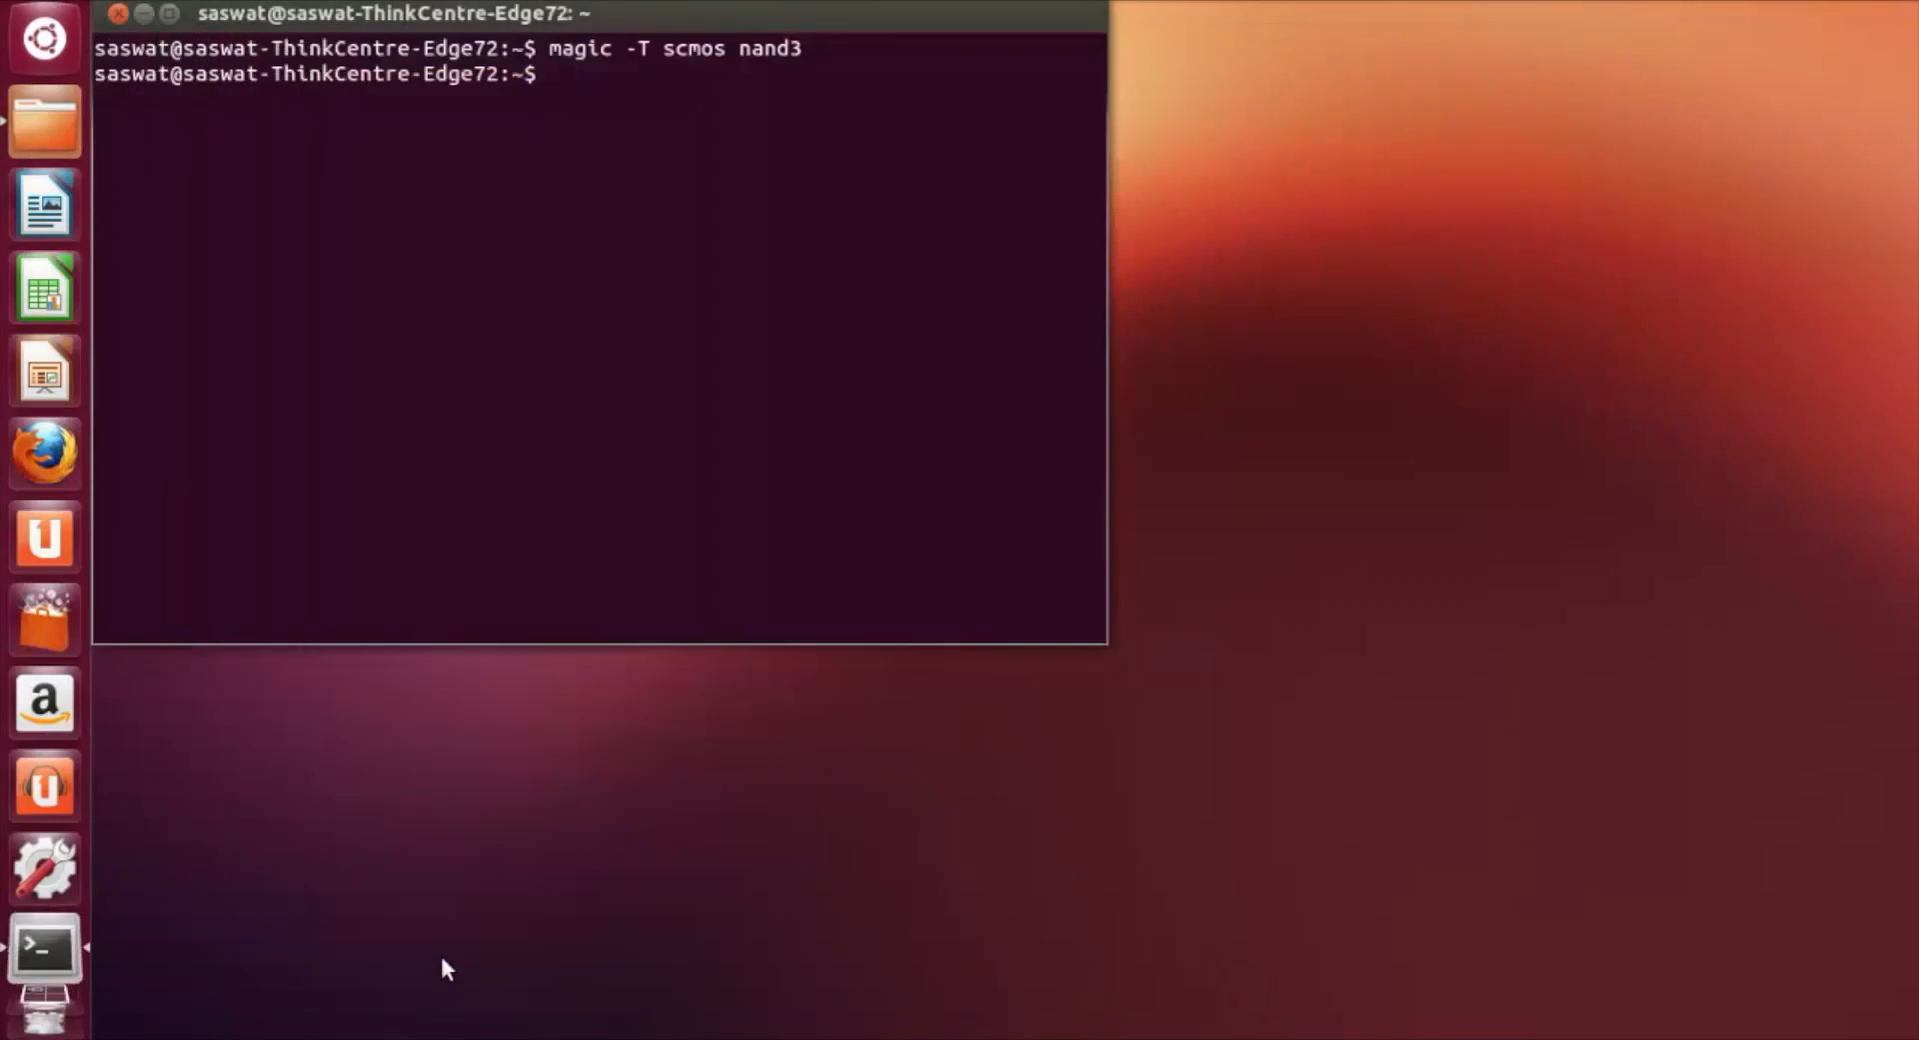
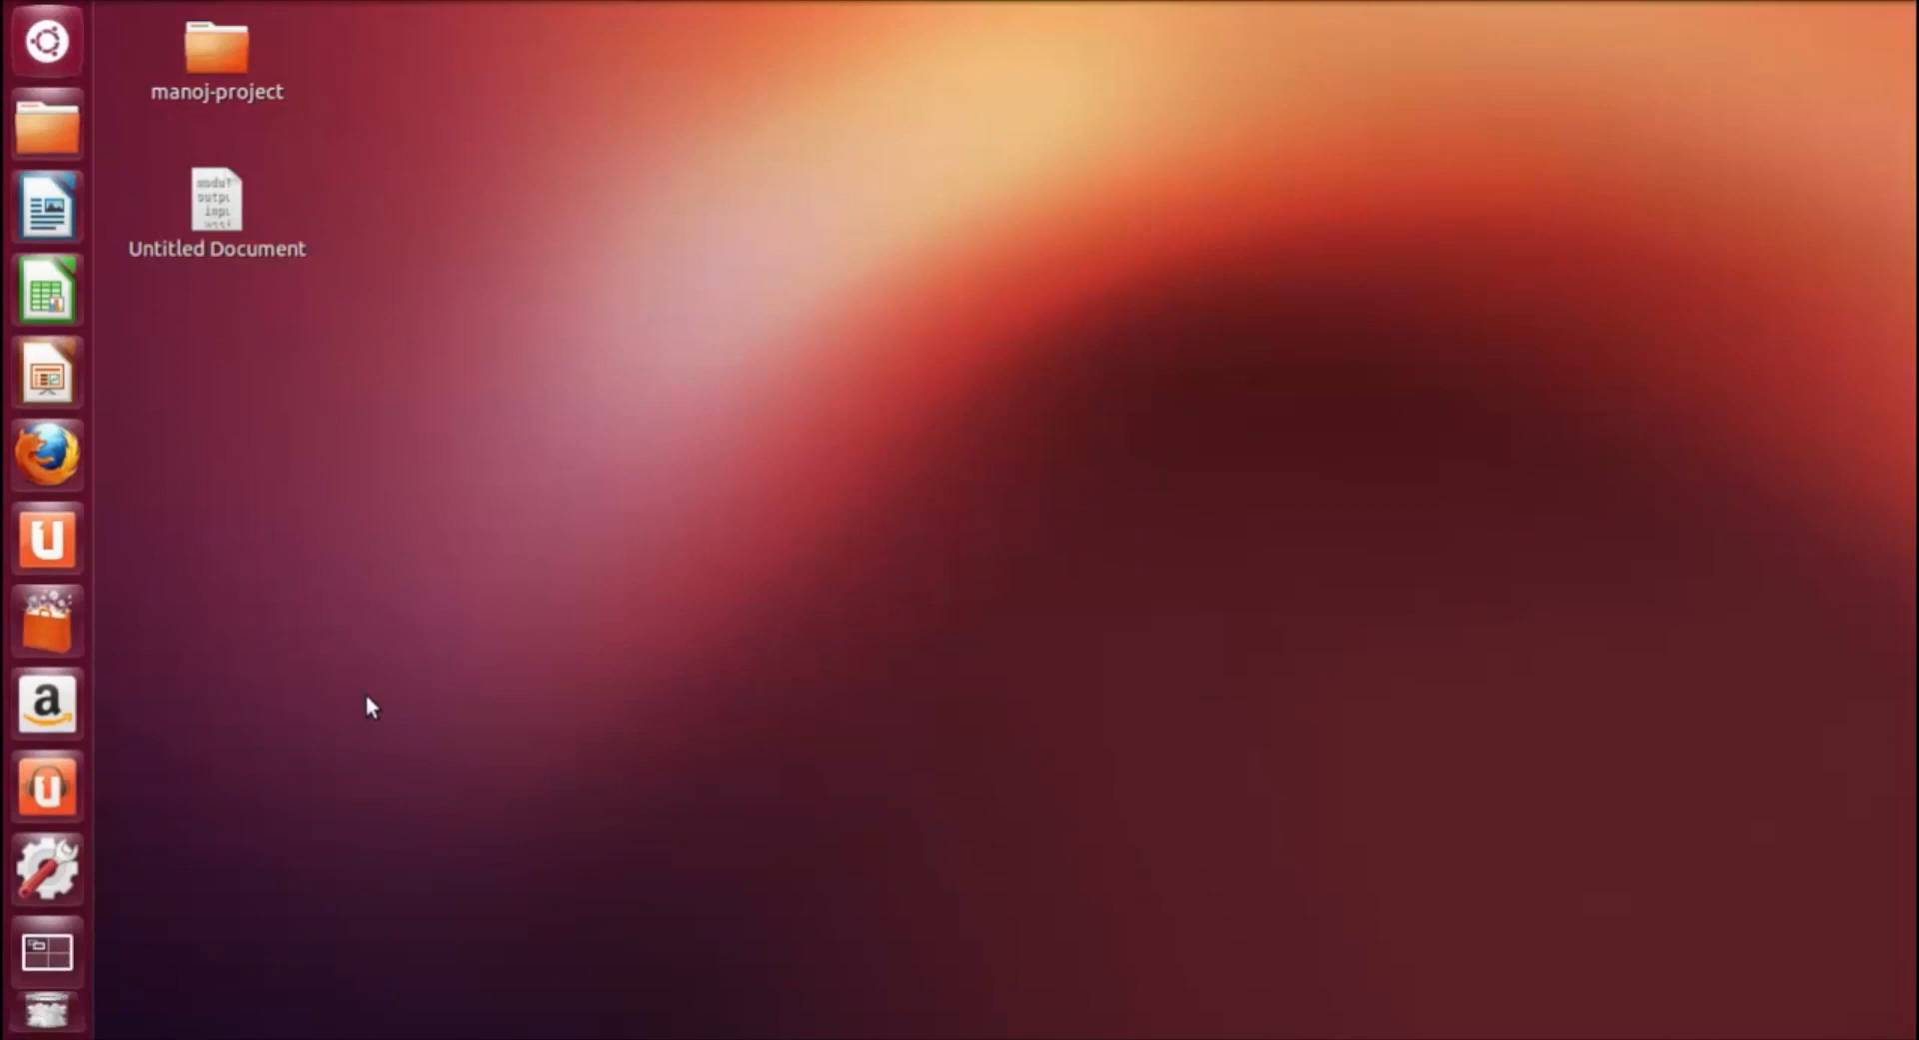
Open a terminal and start Magic with the scmos technology on a new cell named nand4.
key(ctrl+alt+t)
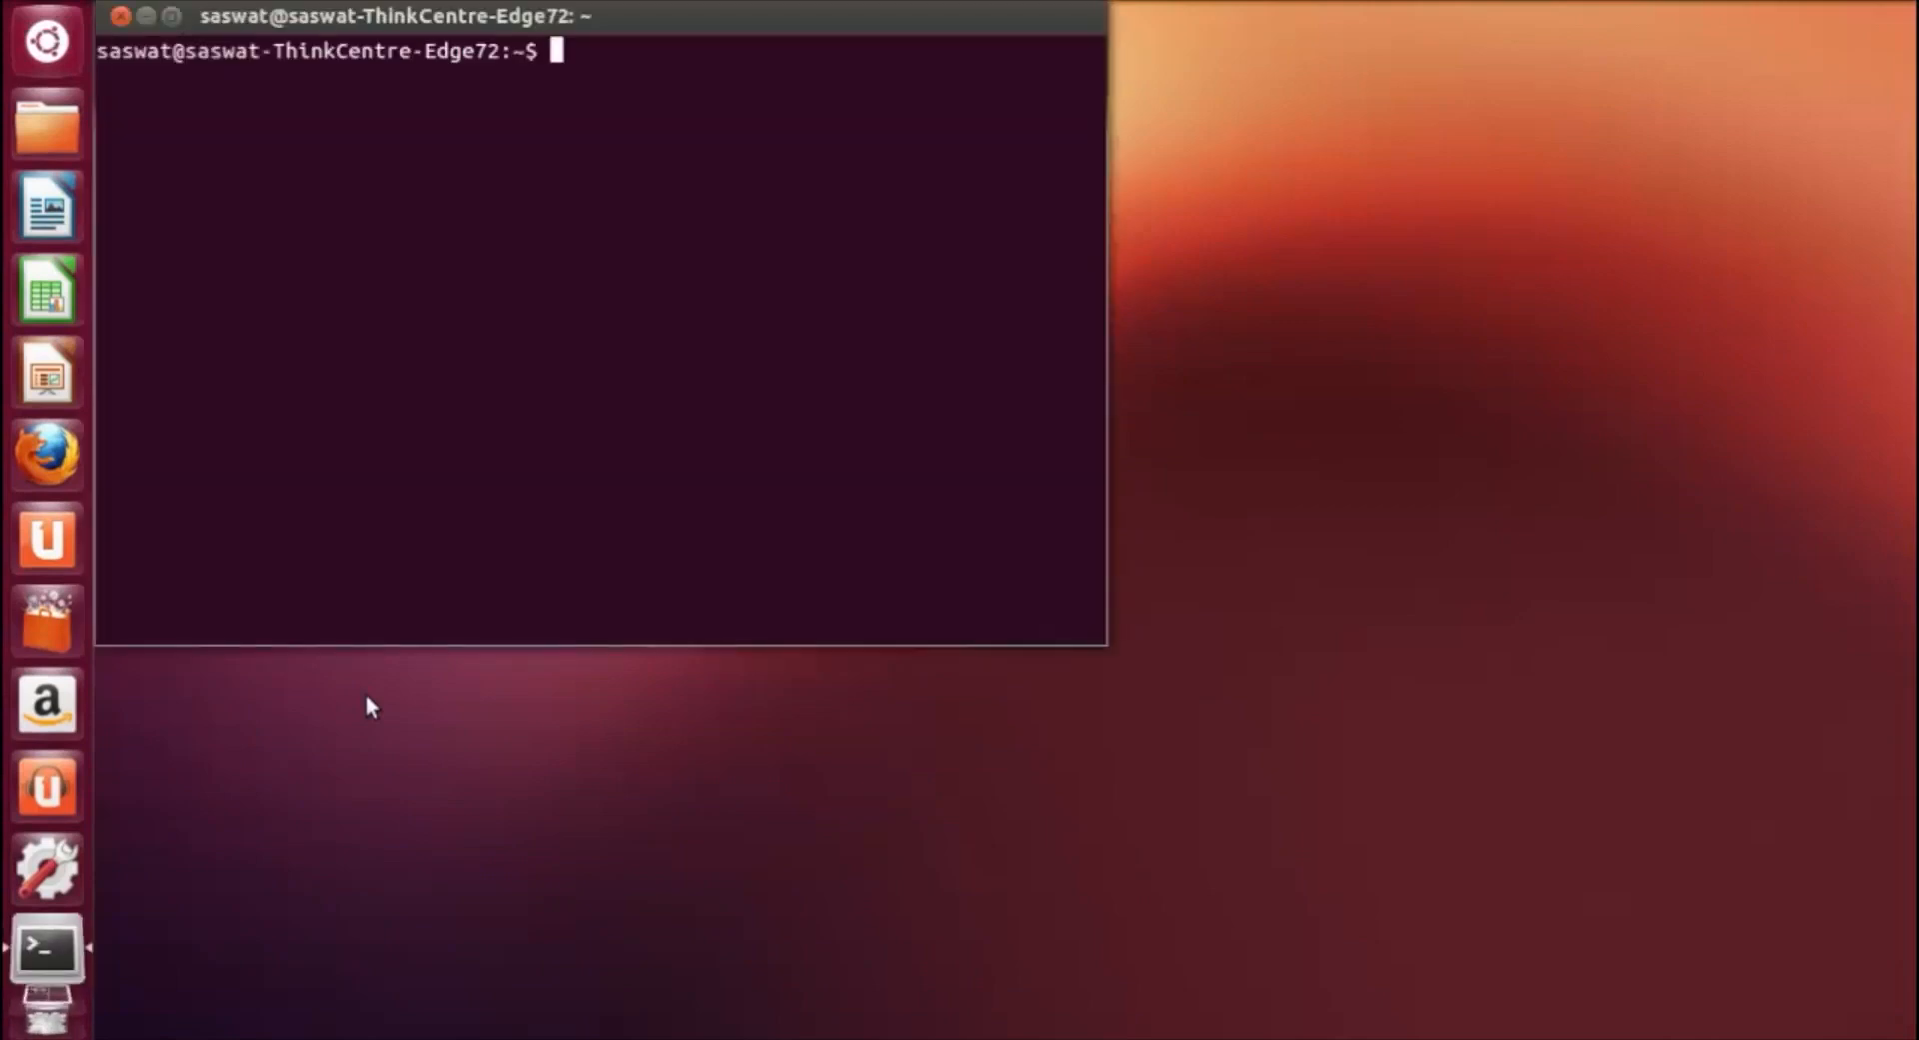
text(magic -T scmos)
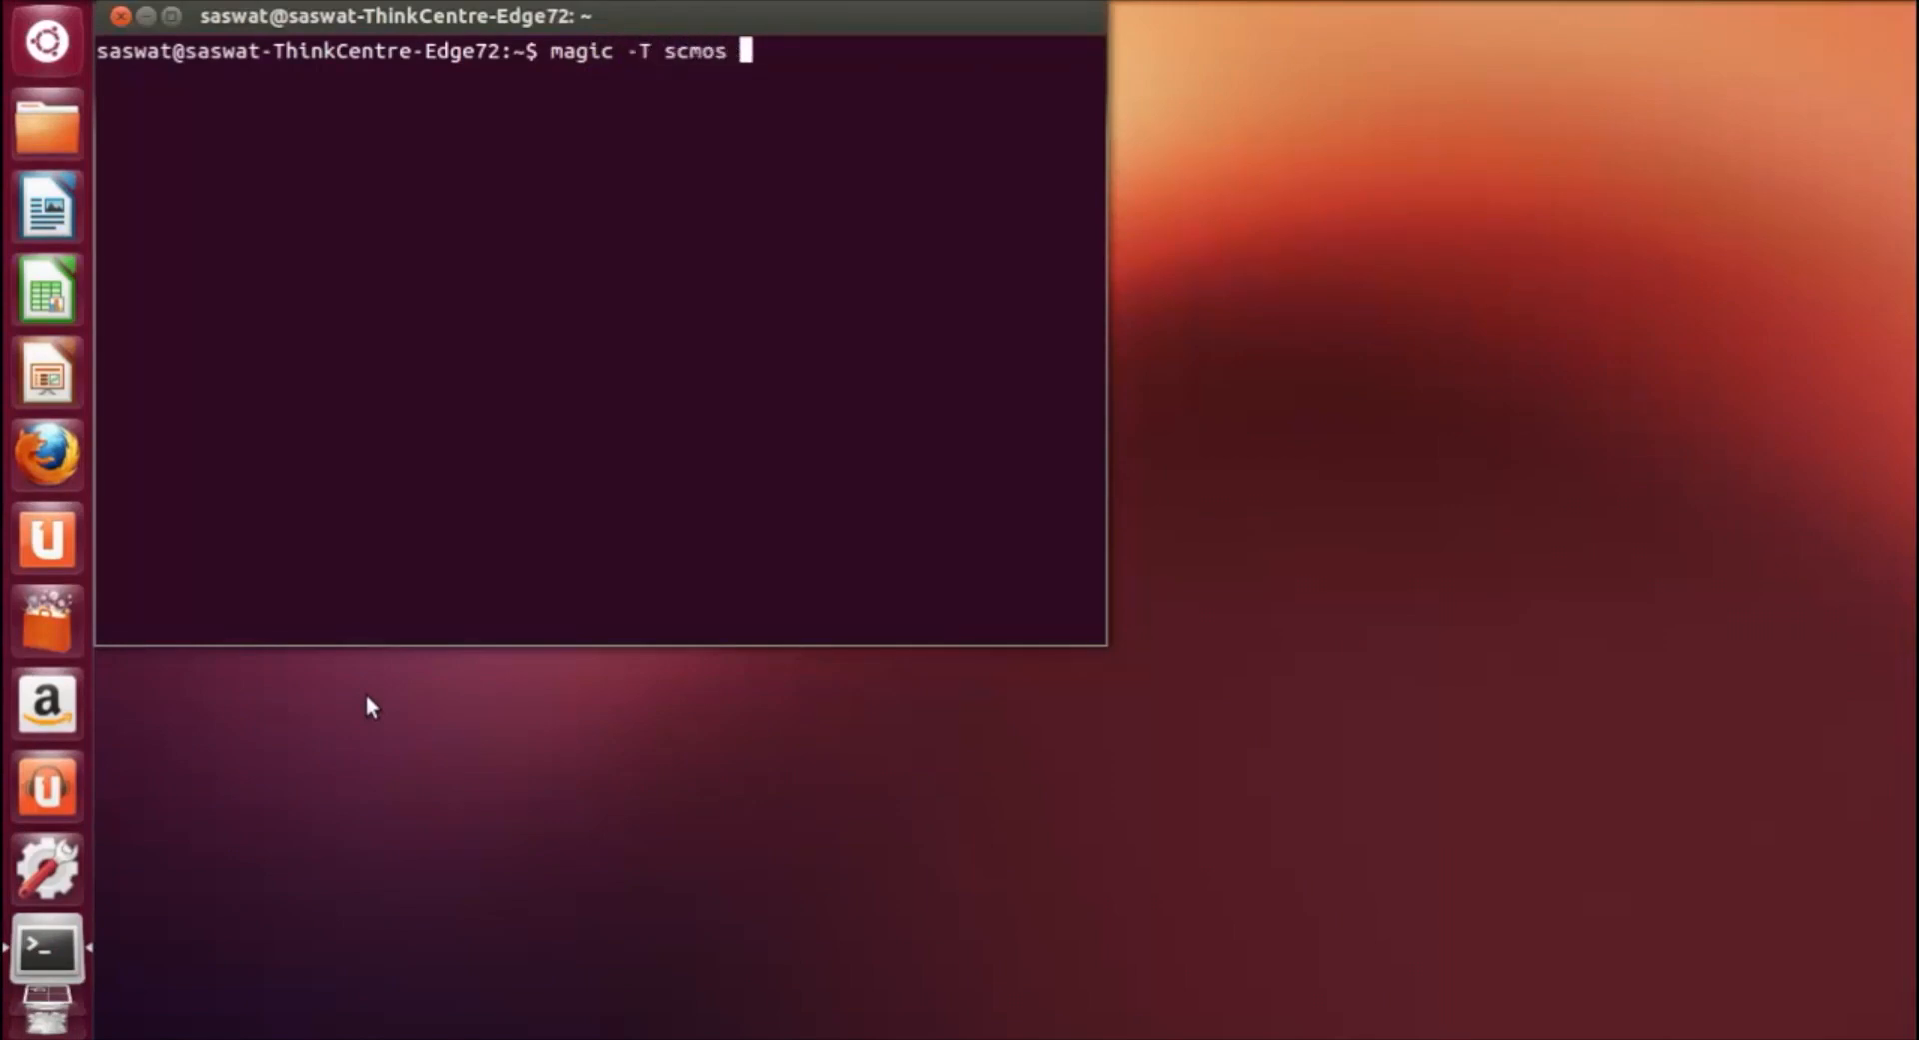
text( nand4)
key(Return)
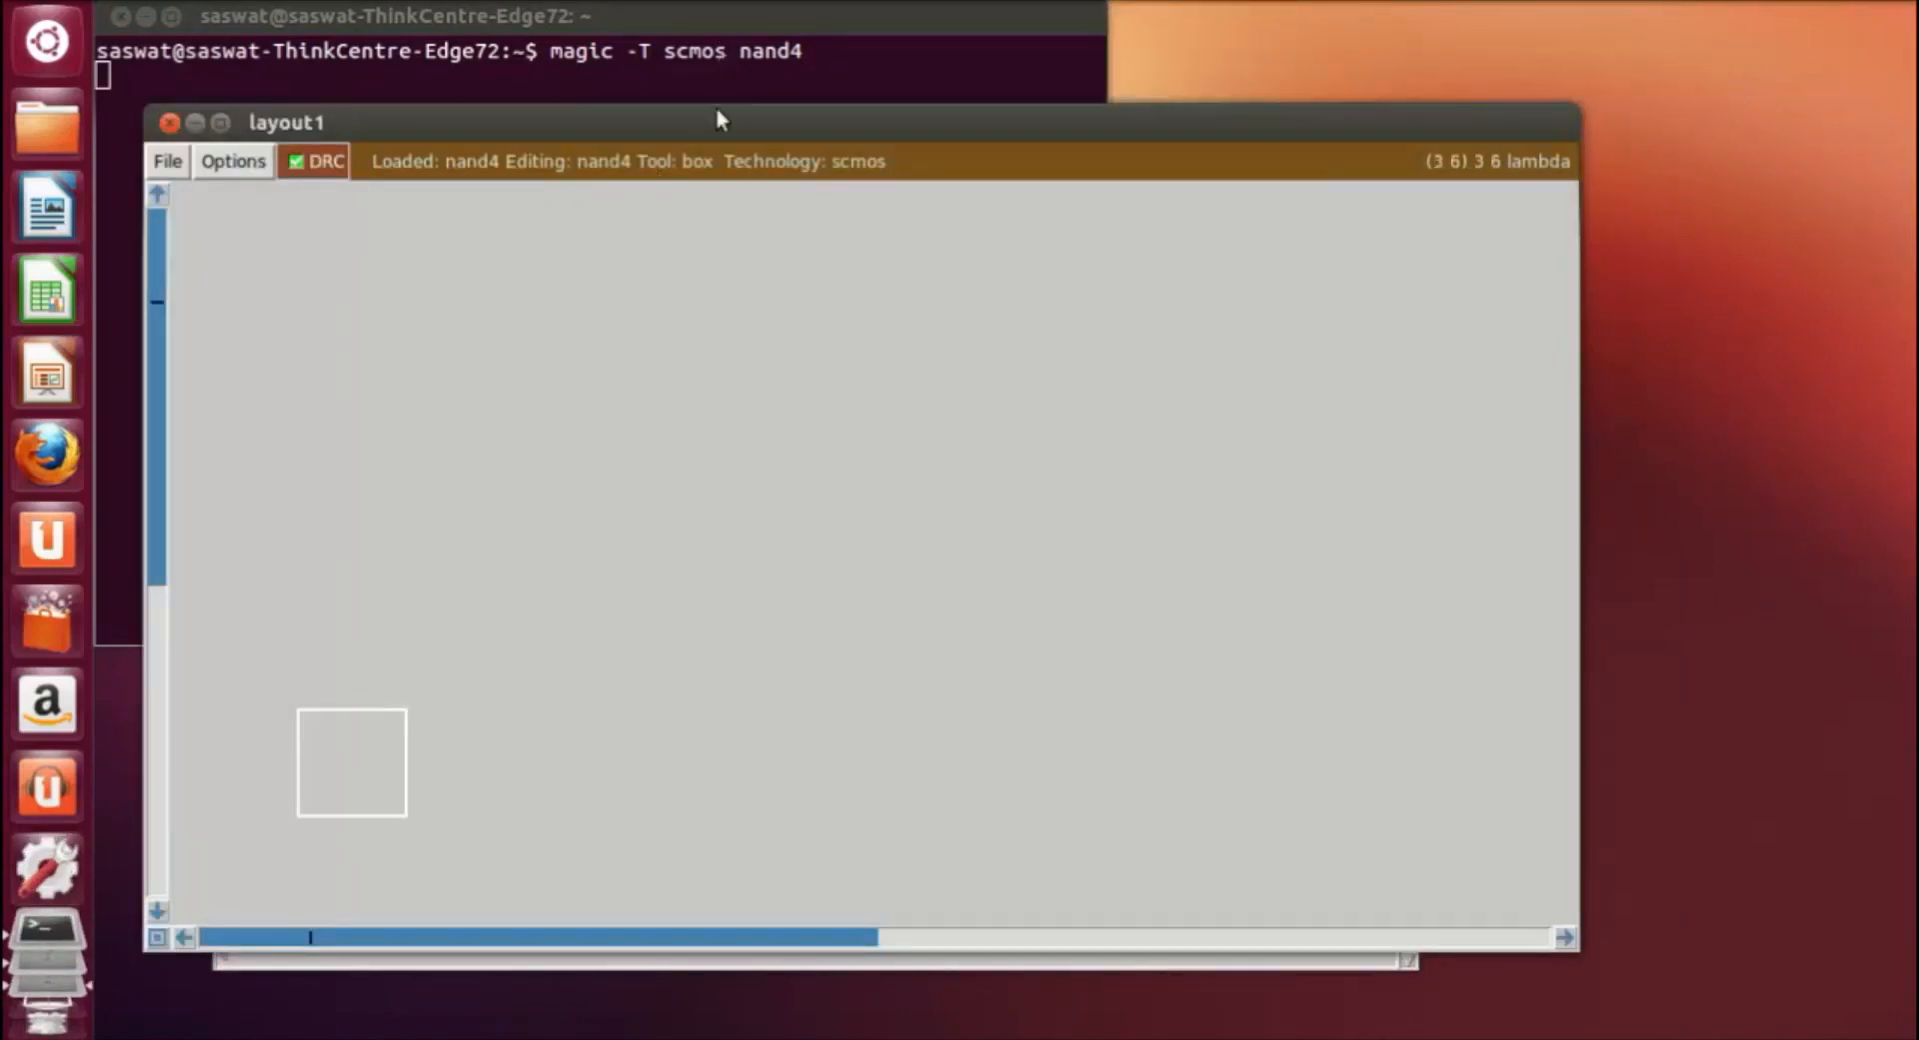
Rearrange the layout and console windows so both can be reached, and bring the empty nand4 layout to the front.
drag(716, 131, 717, 52)
click(897, 925)
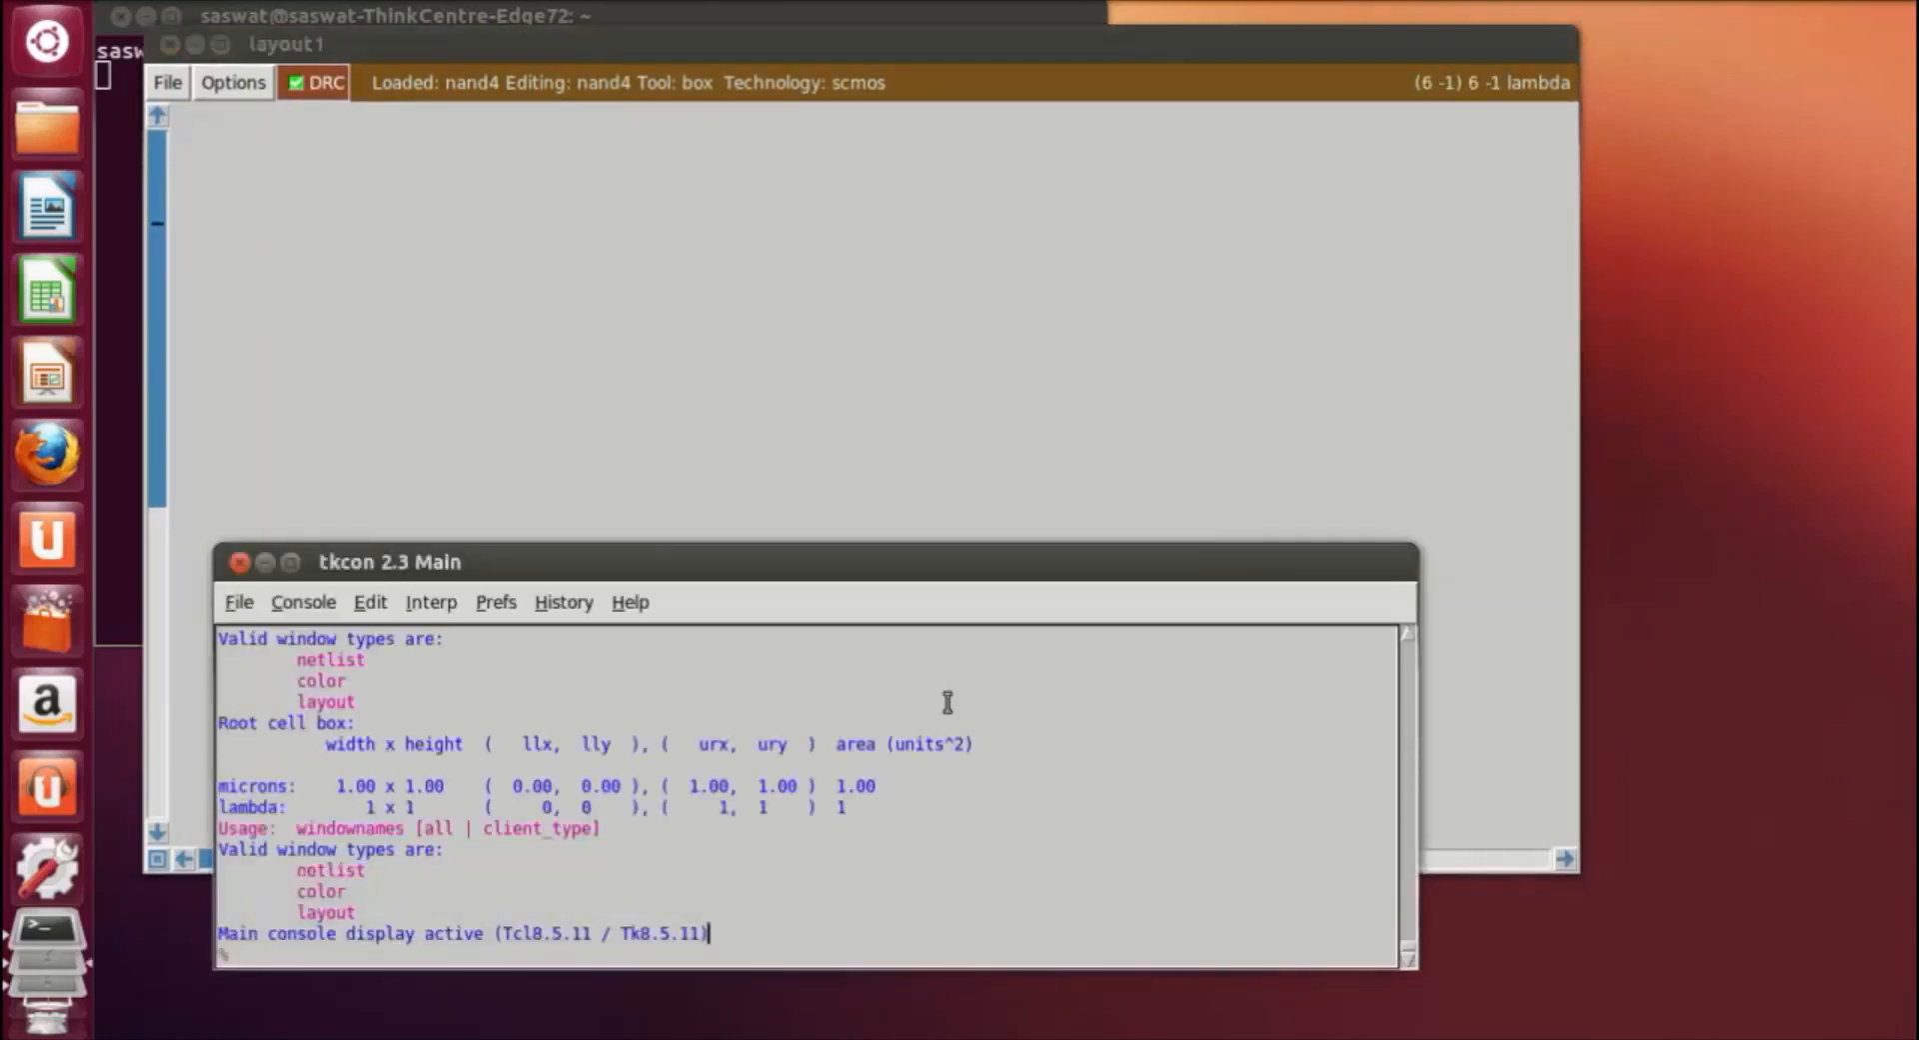
drag(991, 564, 1015, 584)
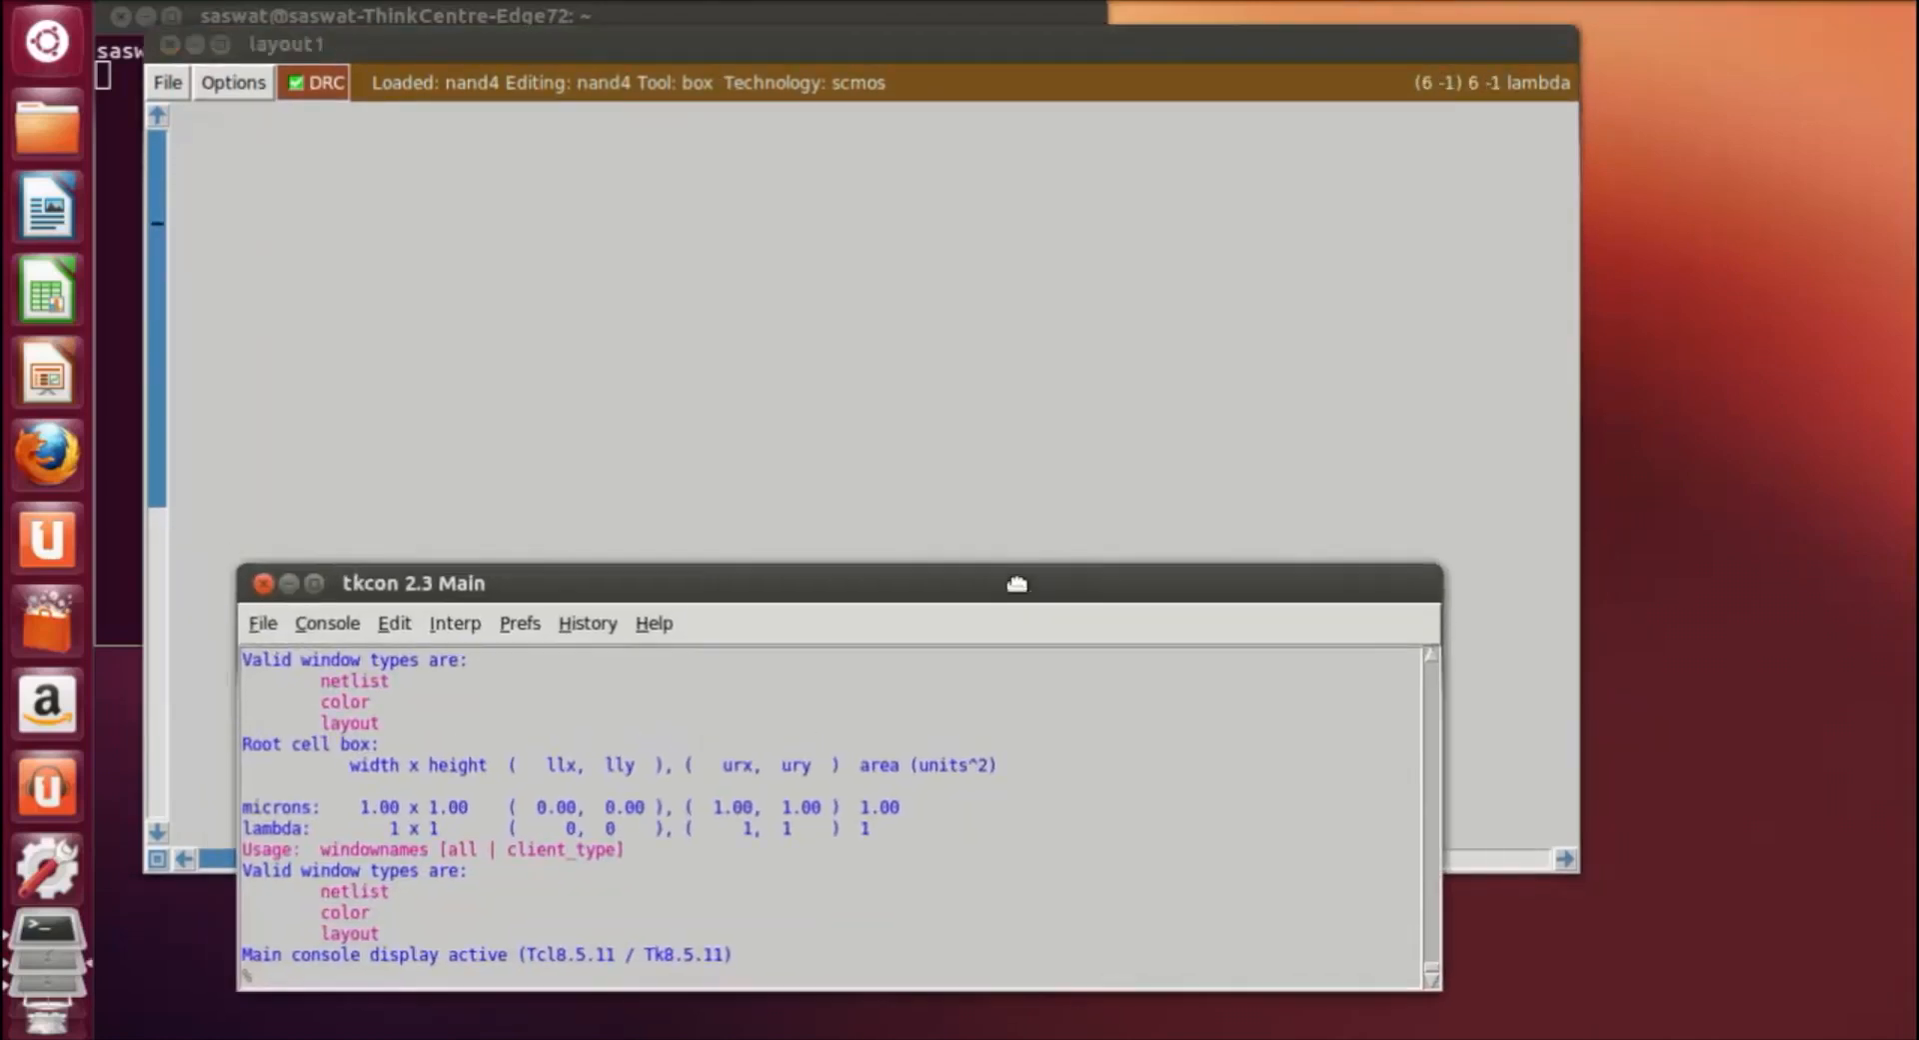
click(1000, 334)
click(515, 304)
click(716, 621)
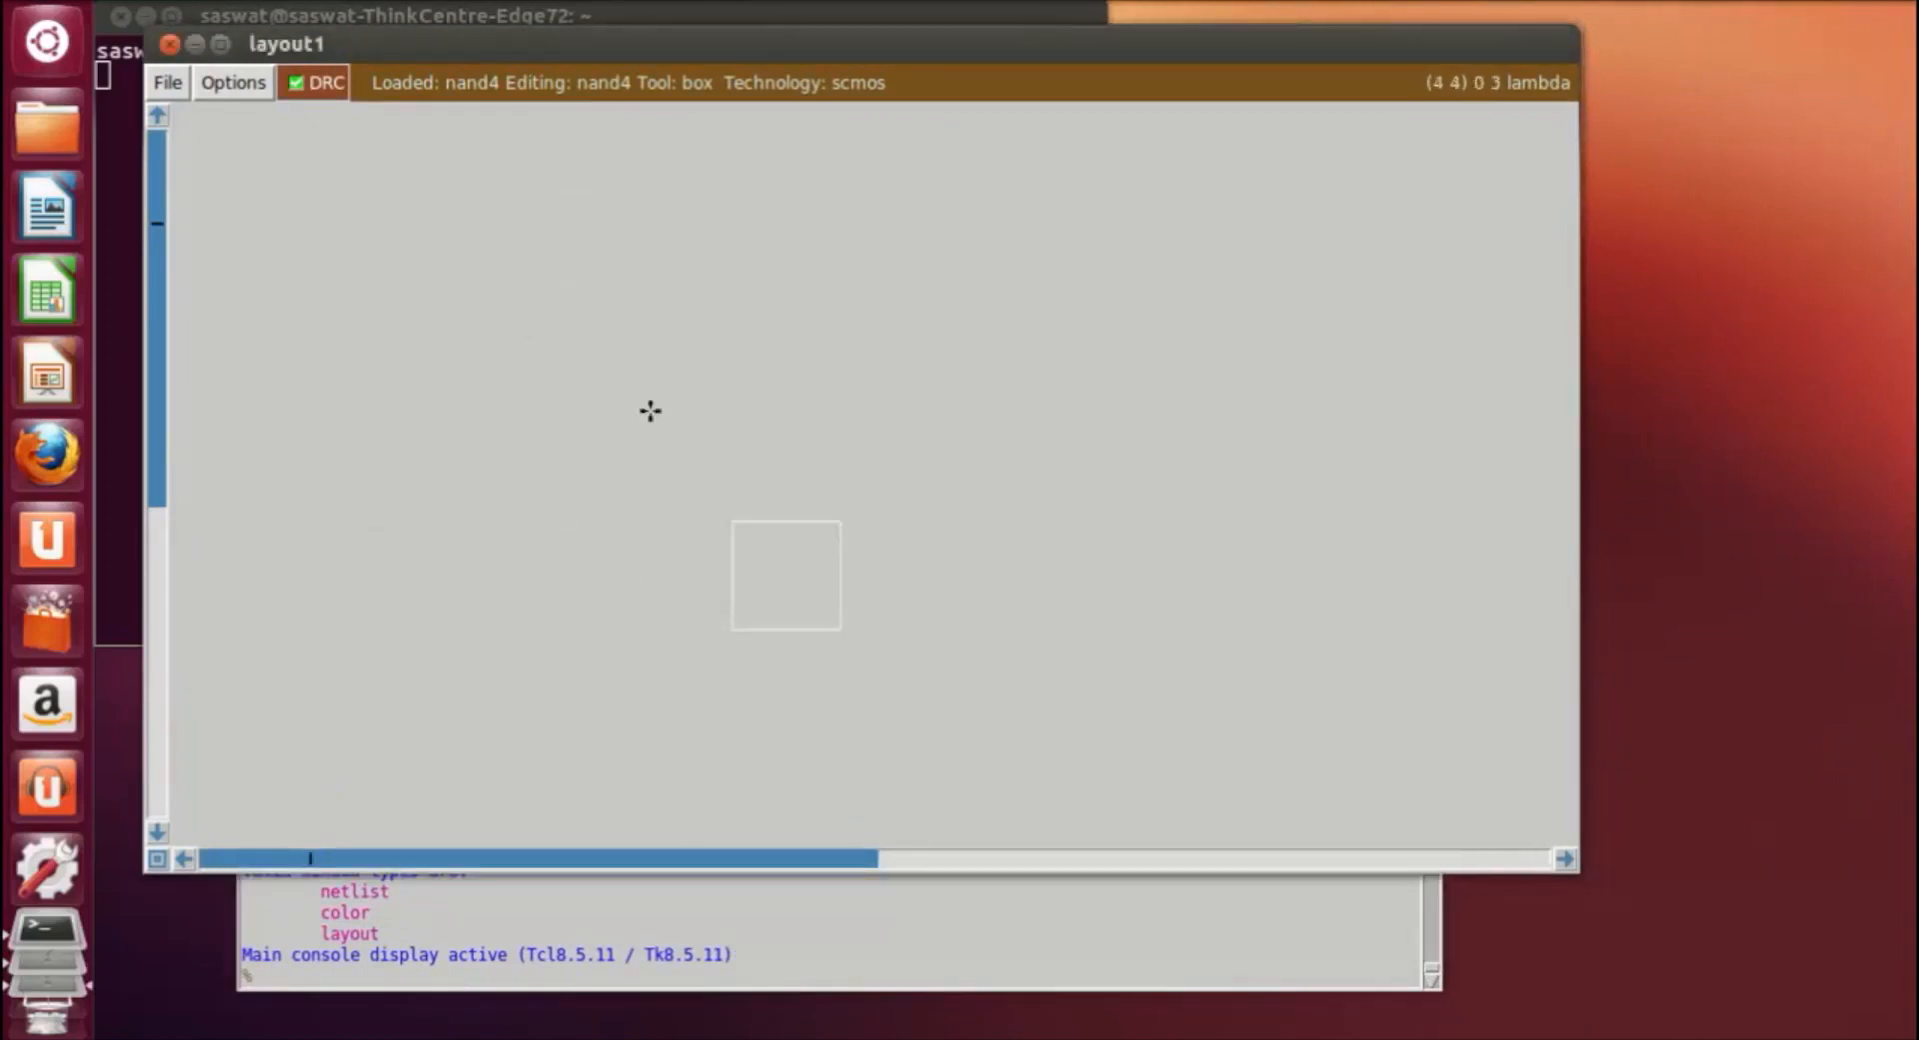
click(681, 342)
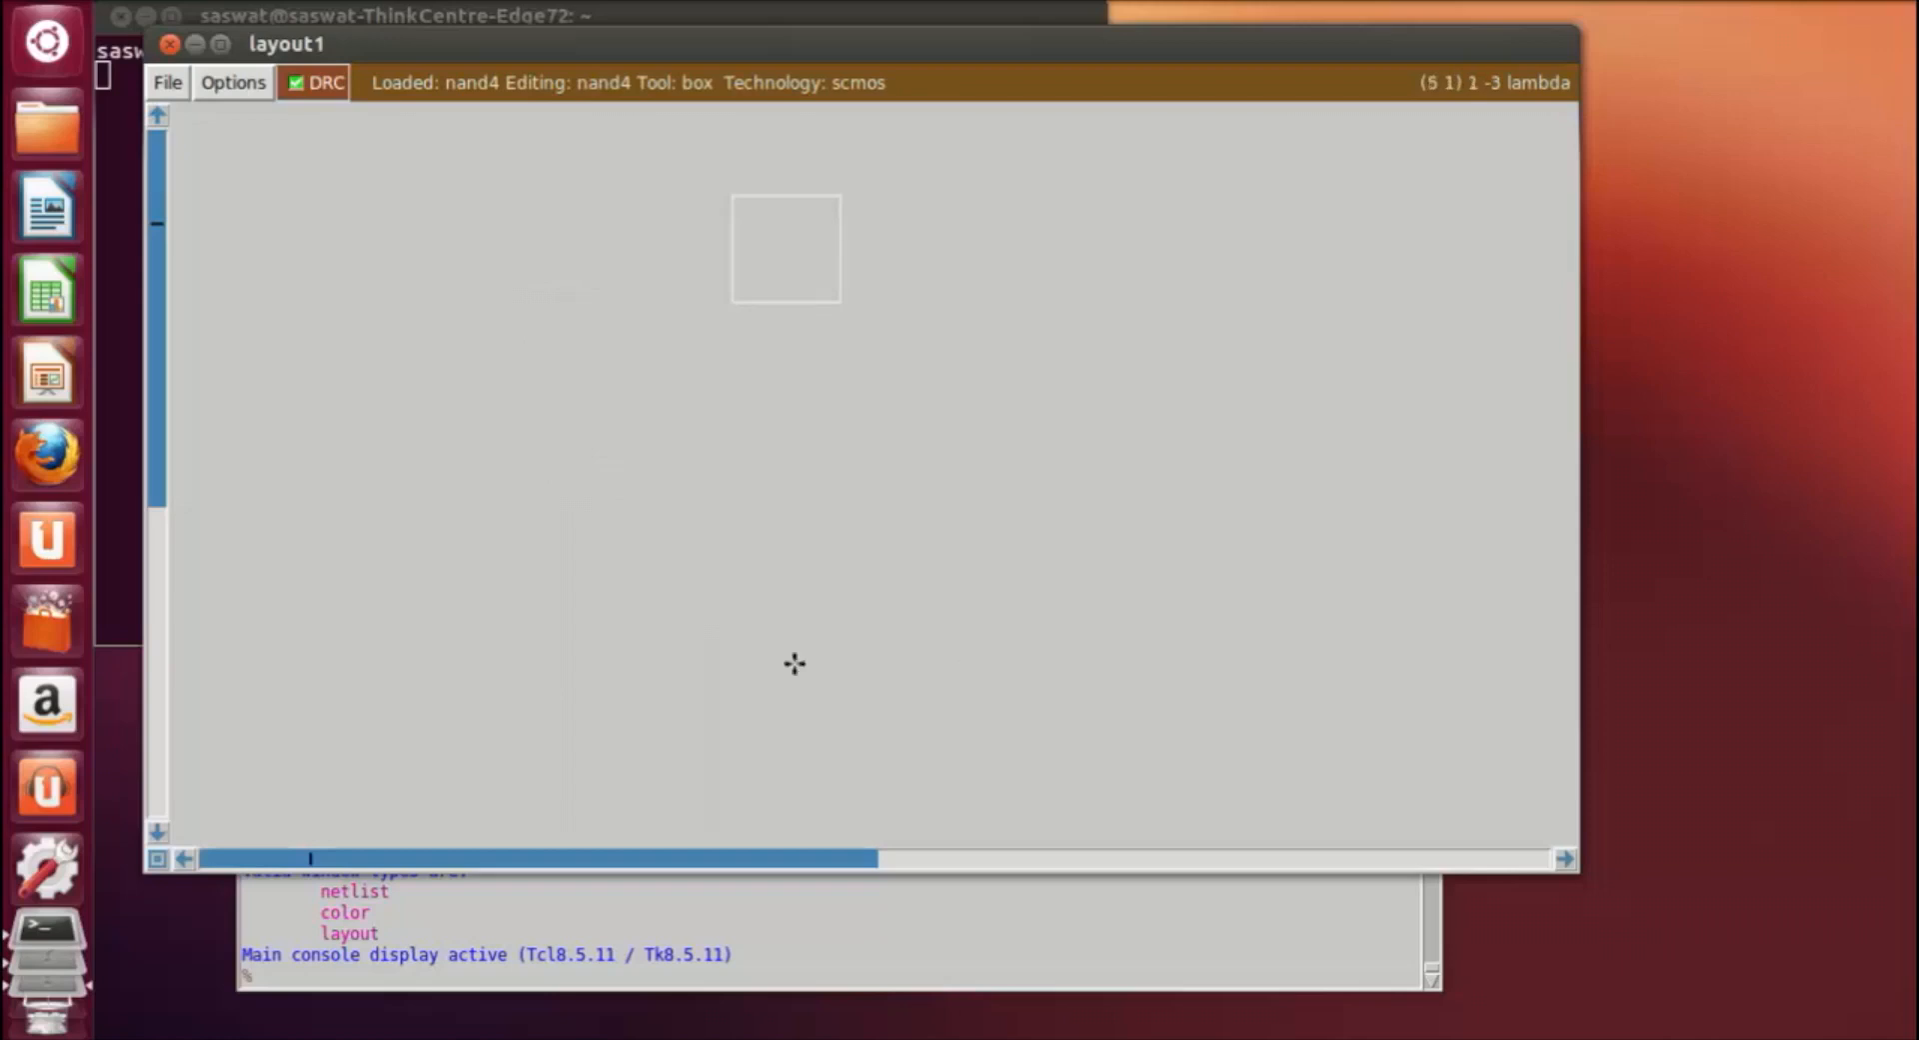
Show the grid on the nand4 layout, widen the drawing area, and display the layer toolbar.
key(g)
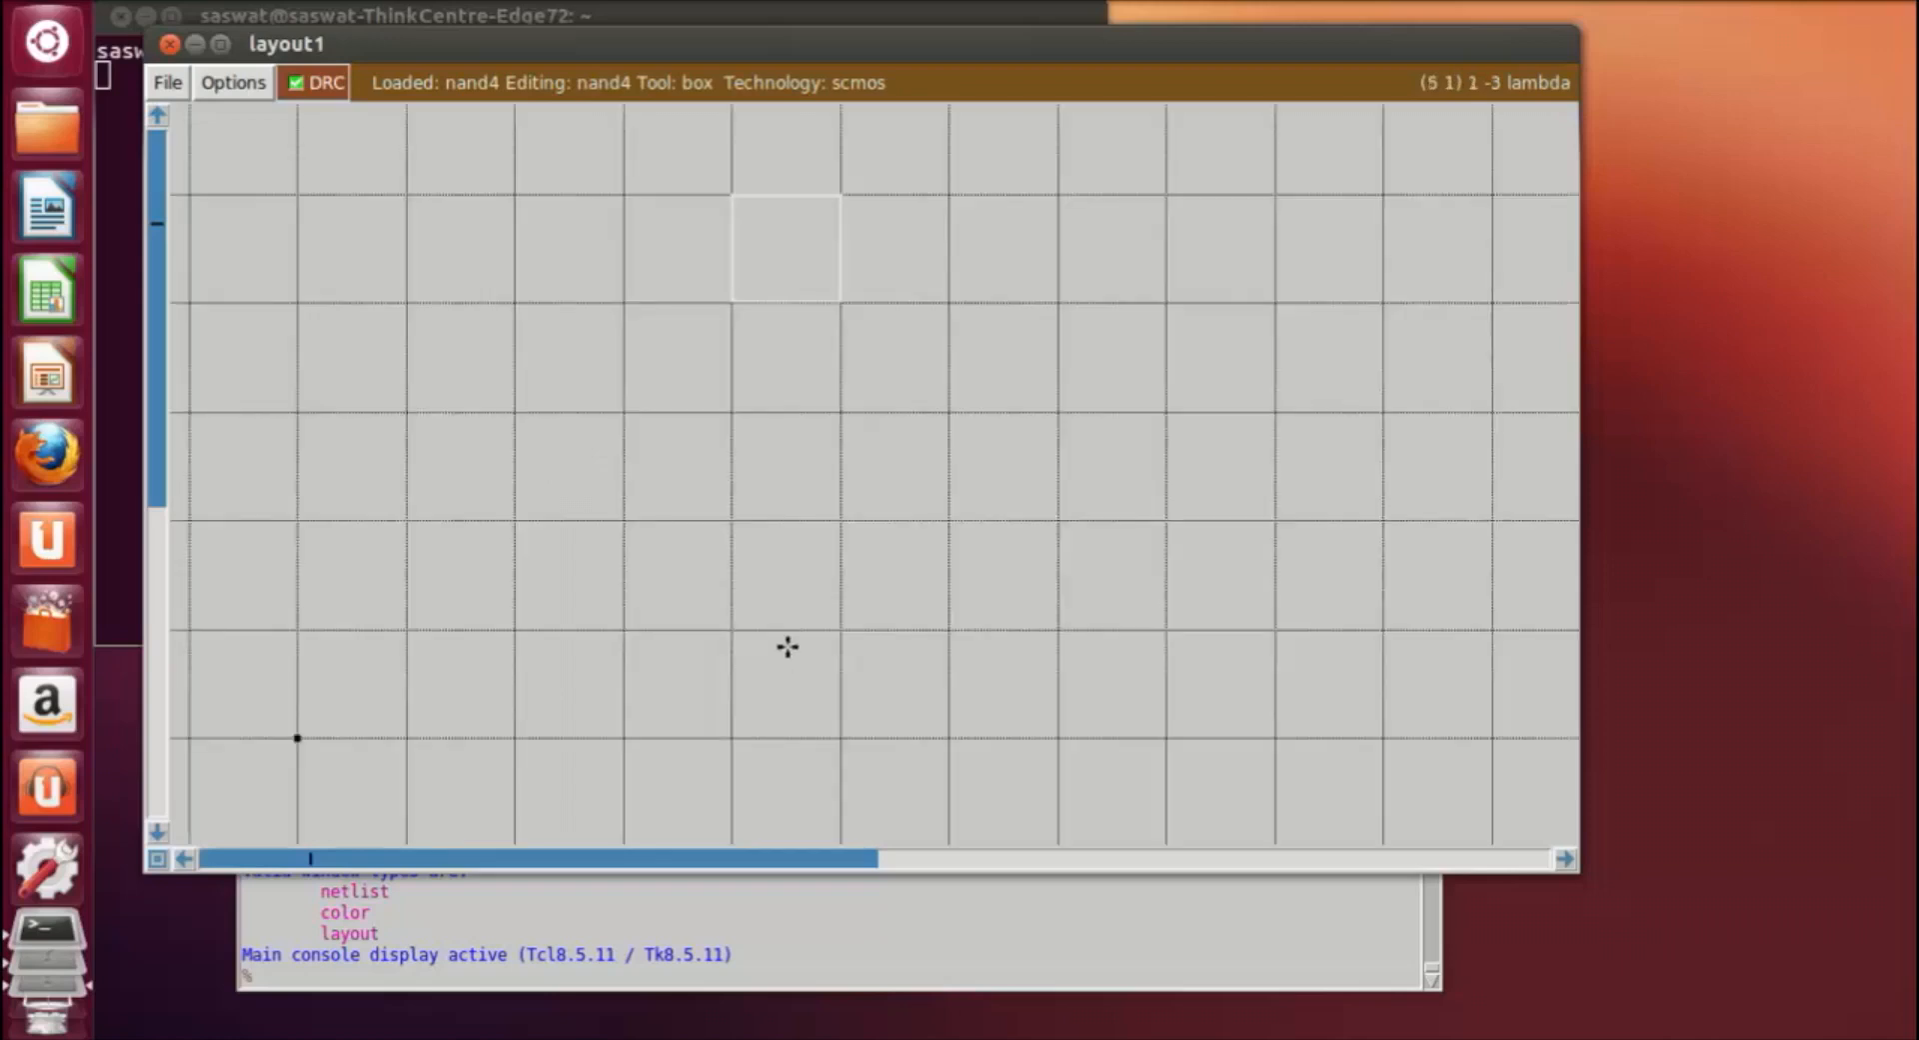
key(shift+z)
key(shift+z)
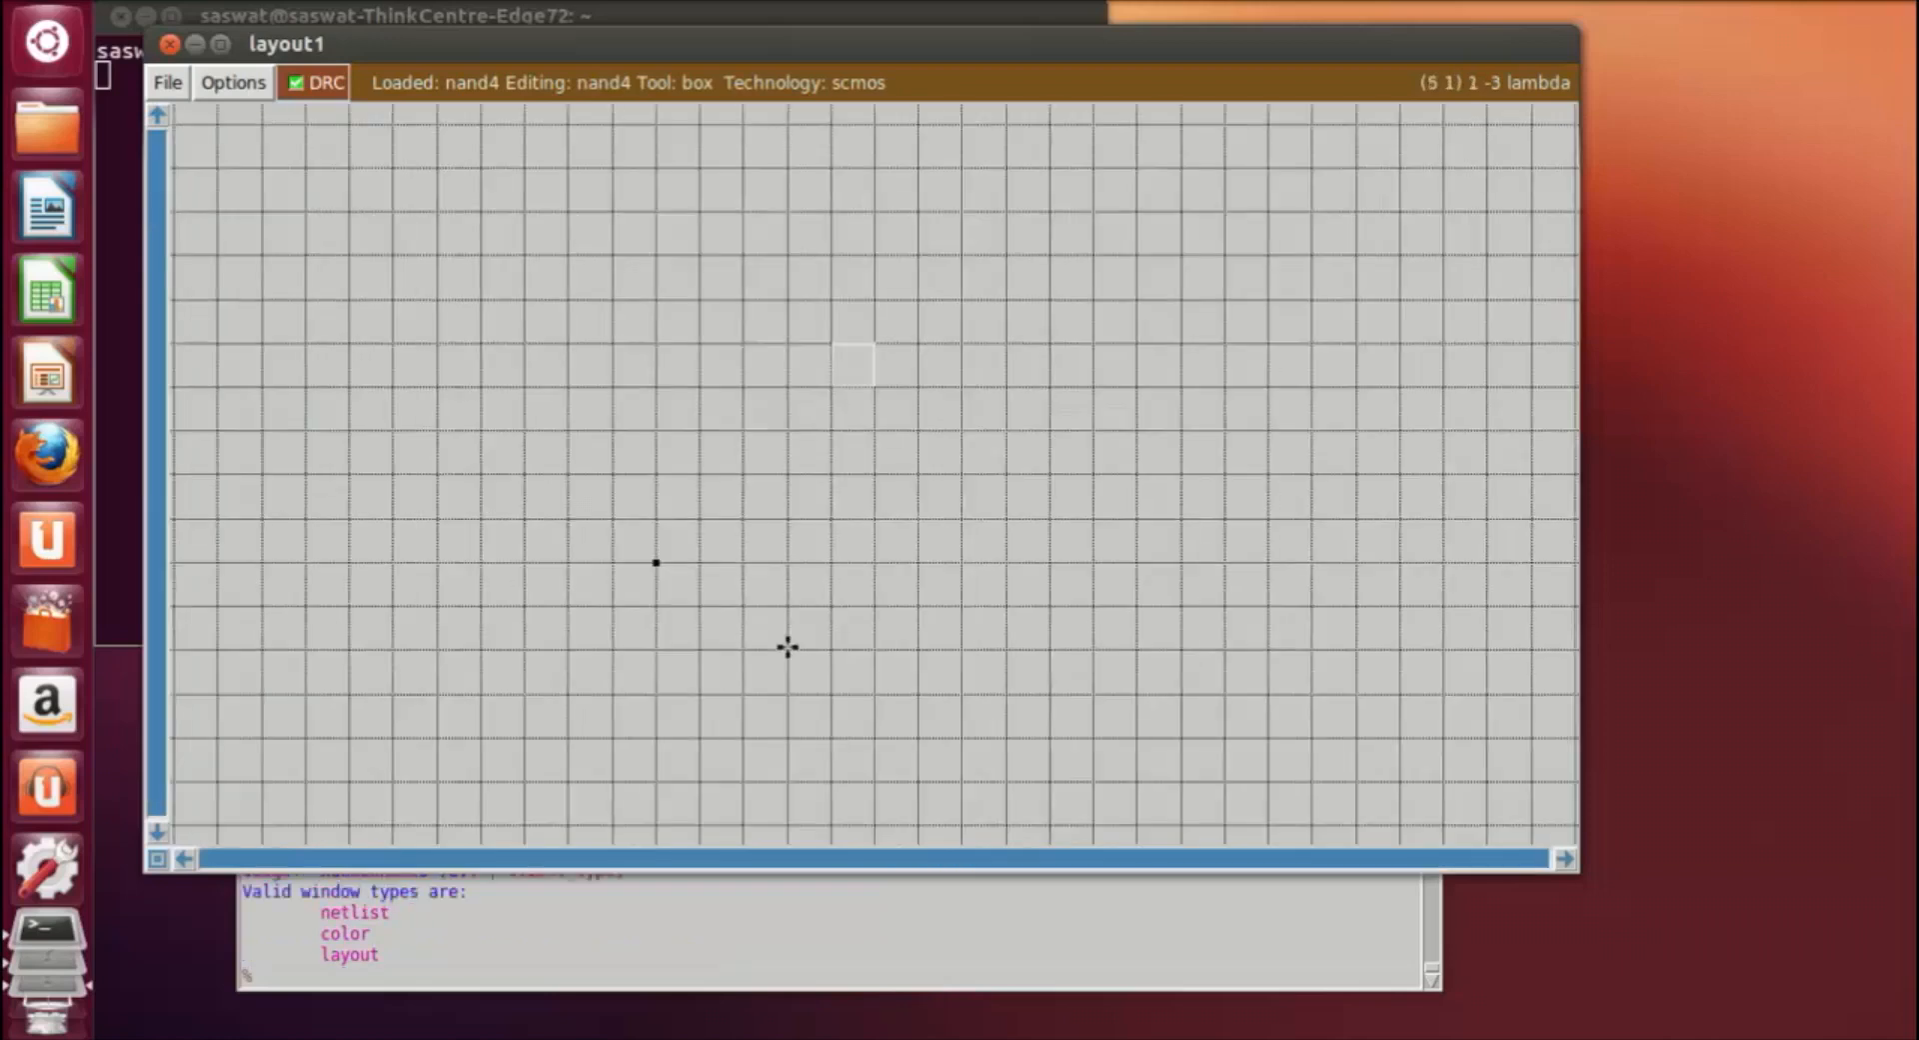
scroll(681, 377, up, 2)
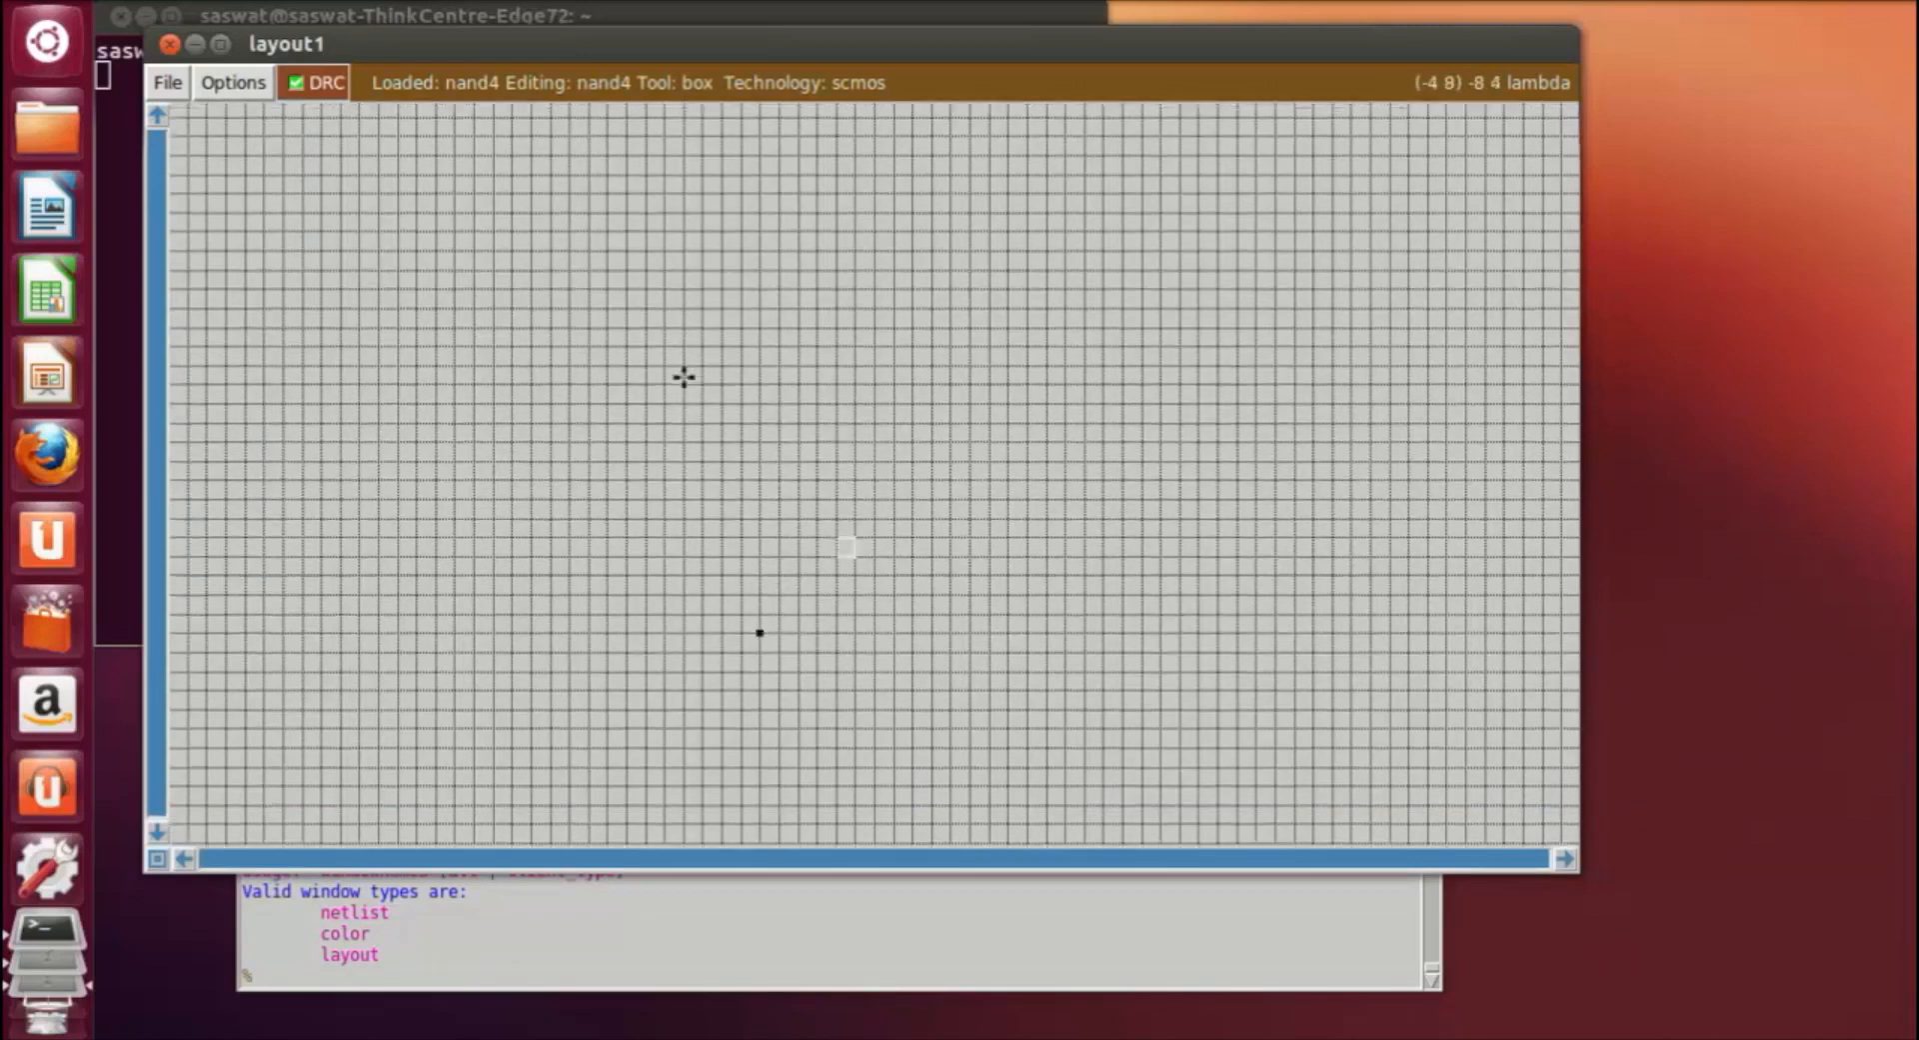
click(233, 82)
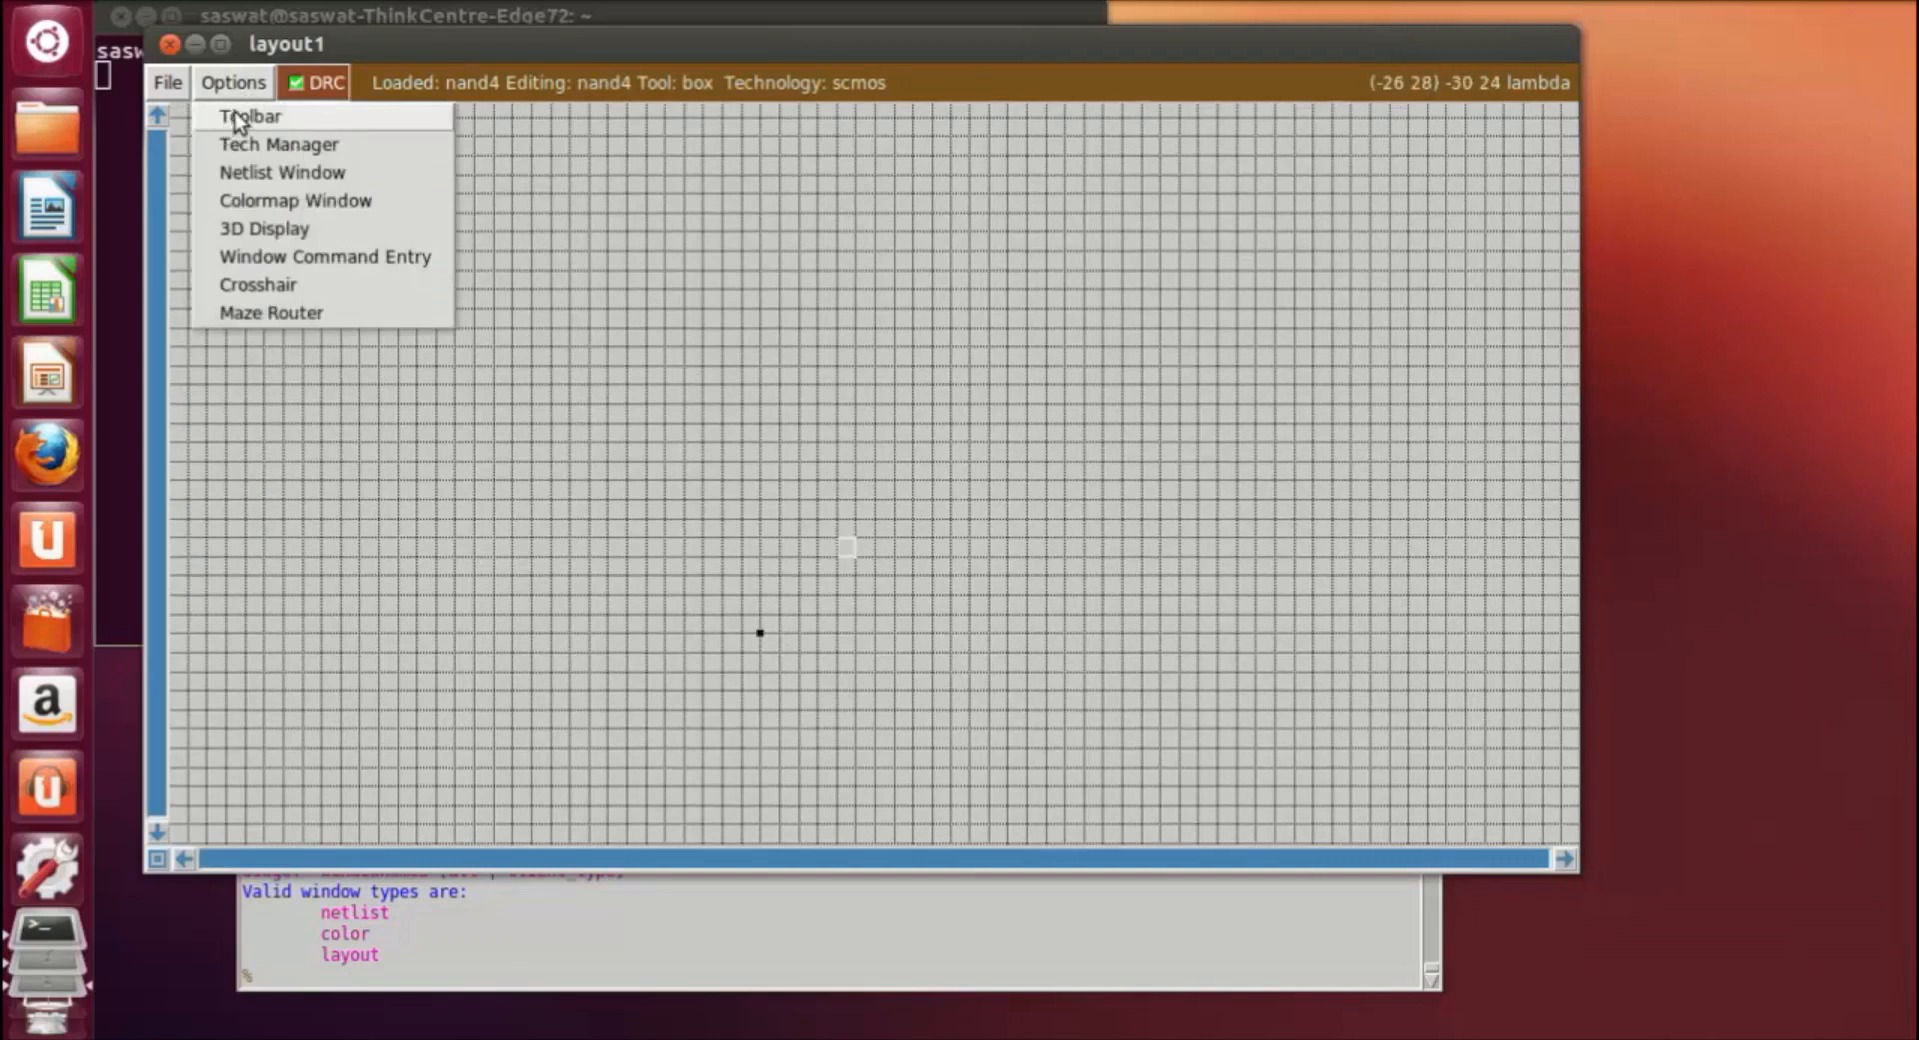
click(237, 116)
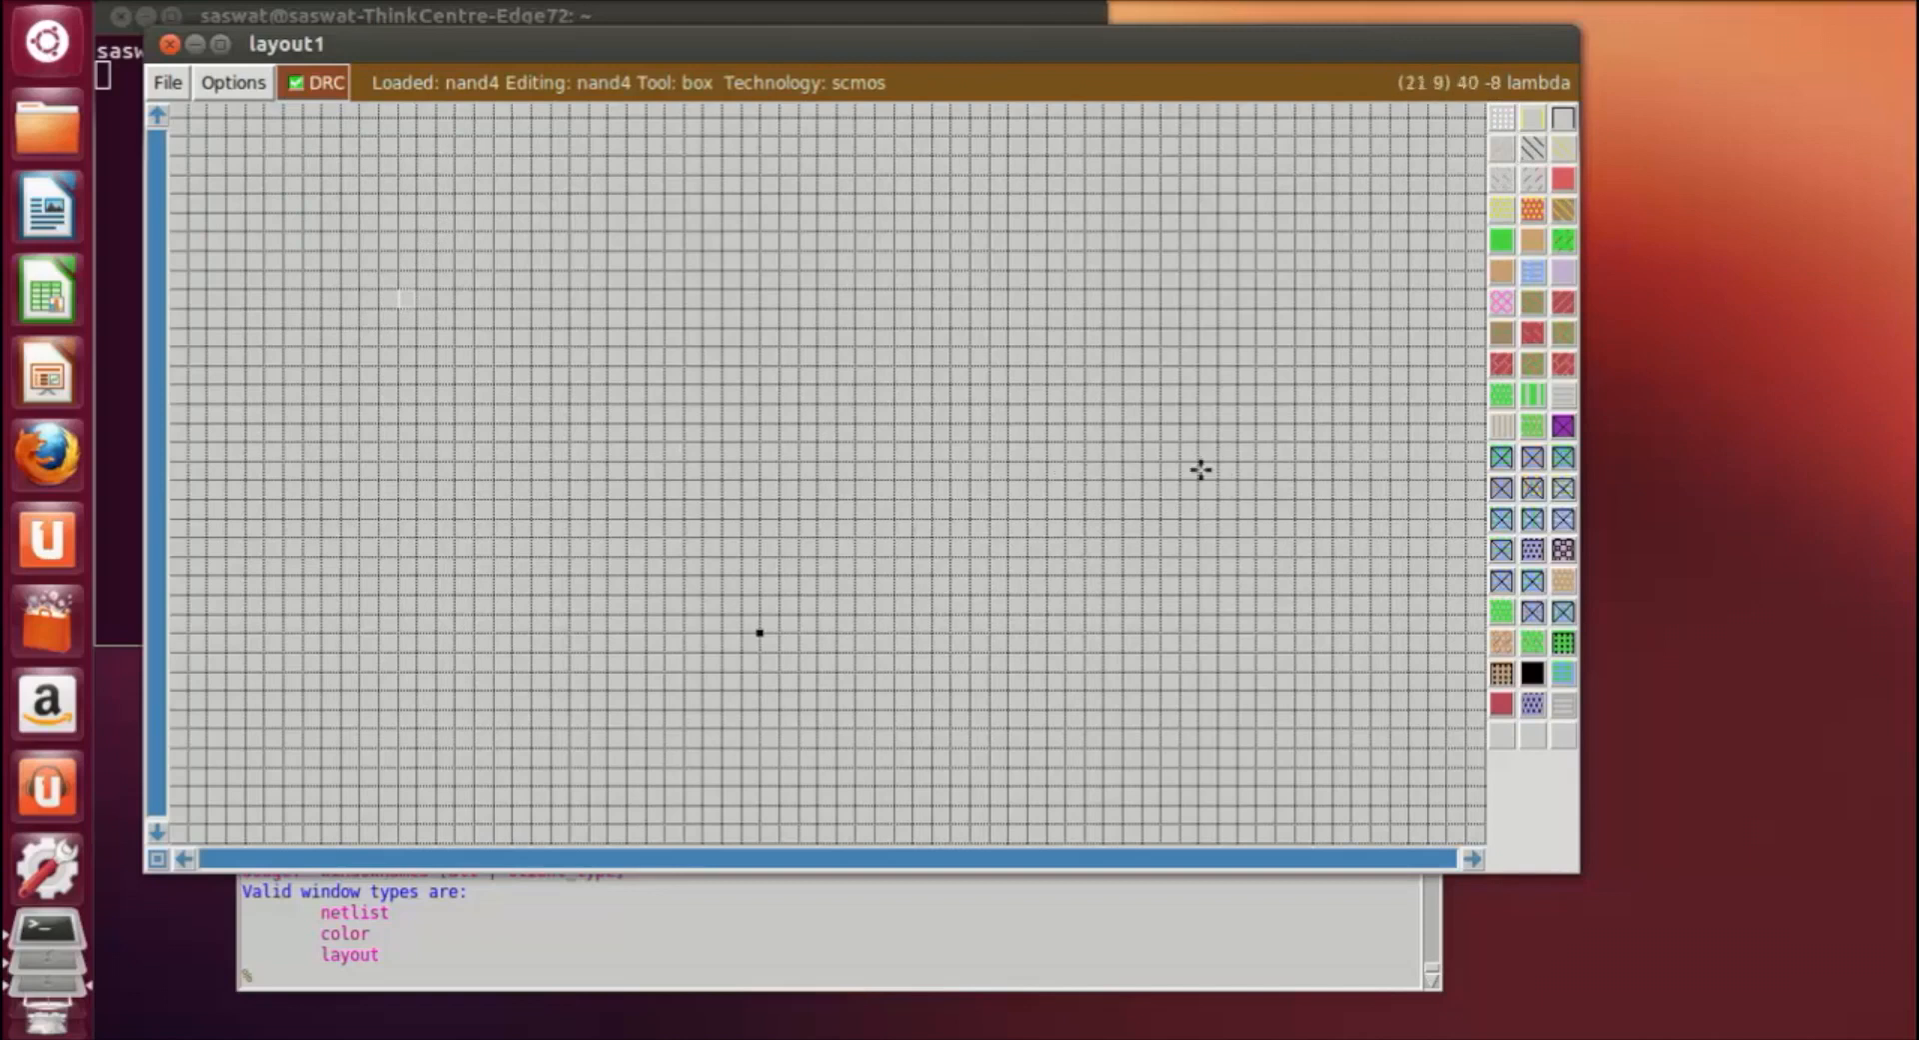
Size a box about 39 by 11 lambda above the origin and paint it with n-well.
right_click(1117, 453)
right_click(1118, 502)
right_click(1149, 338)
right_click(1150, 309)
right_click(1149, 292)
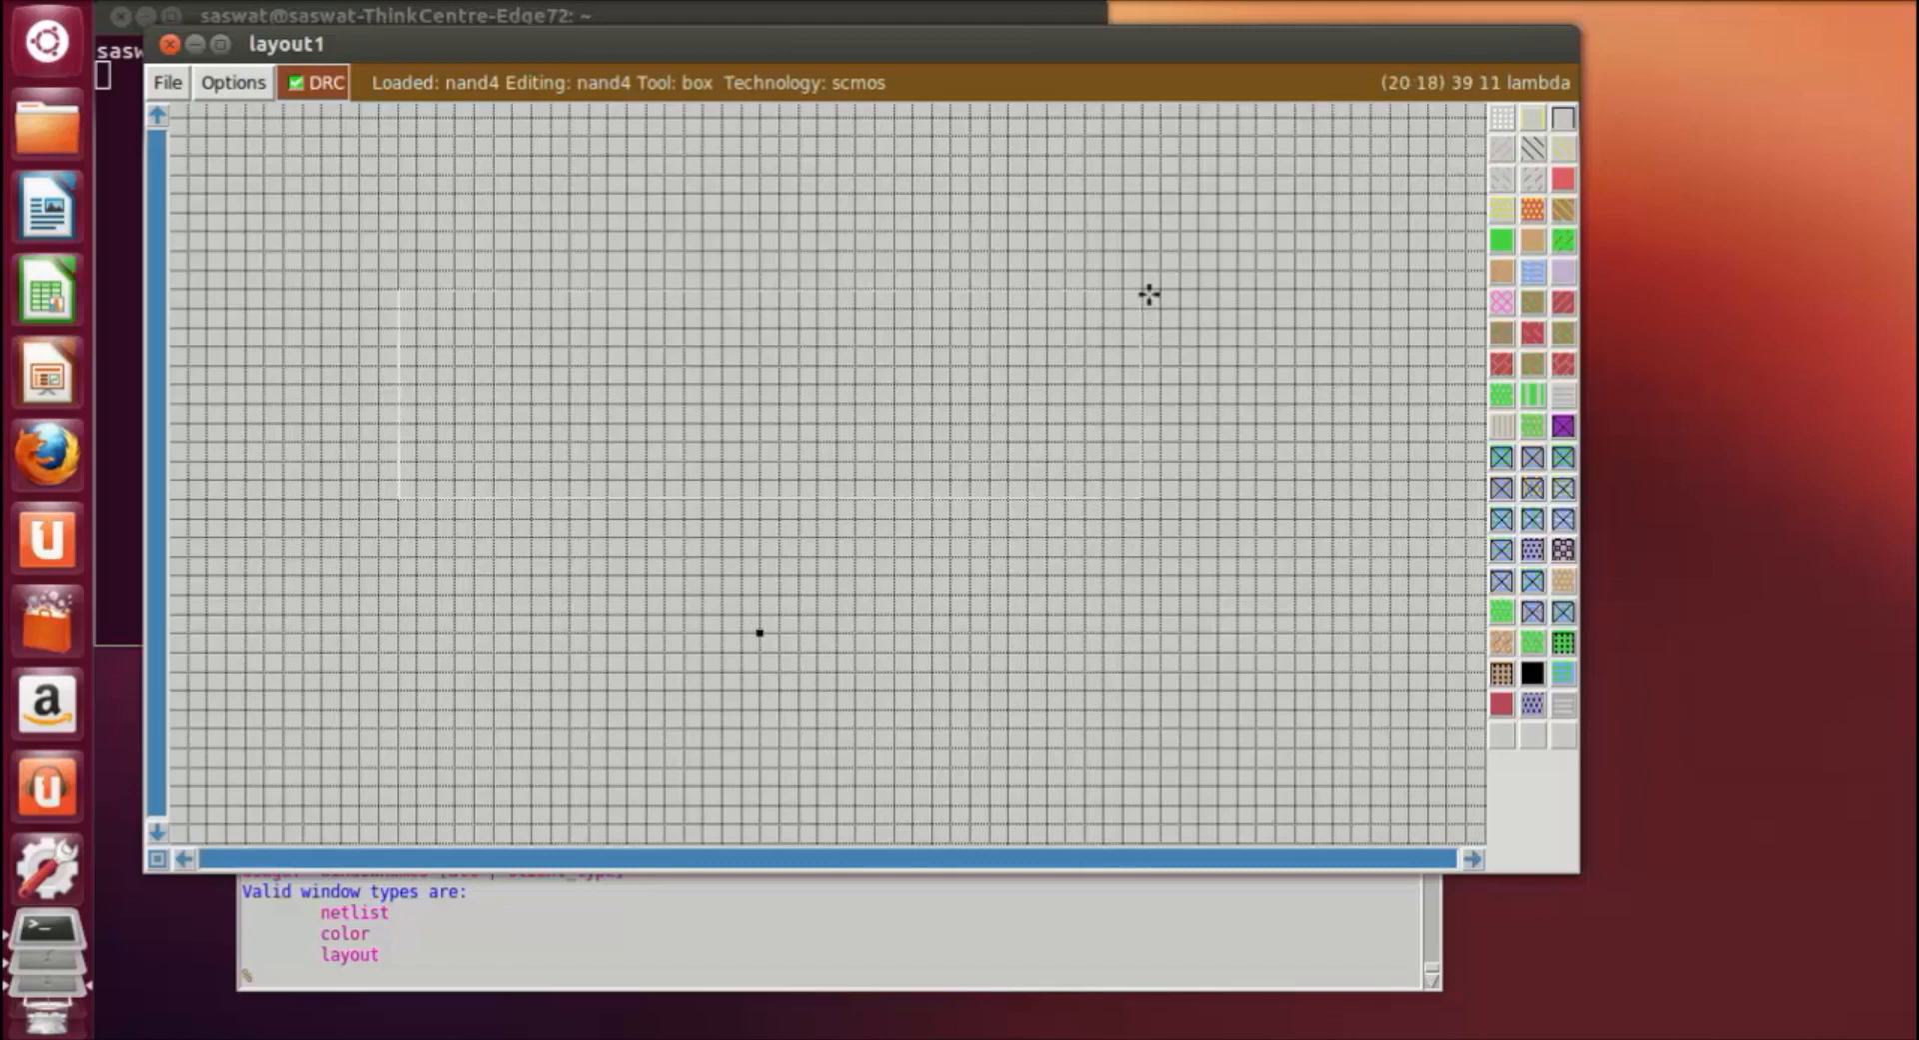
middle_click(1533, 150)
click(1274, 708)
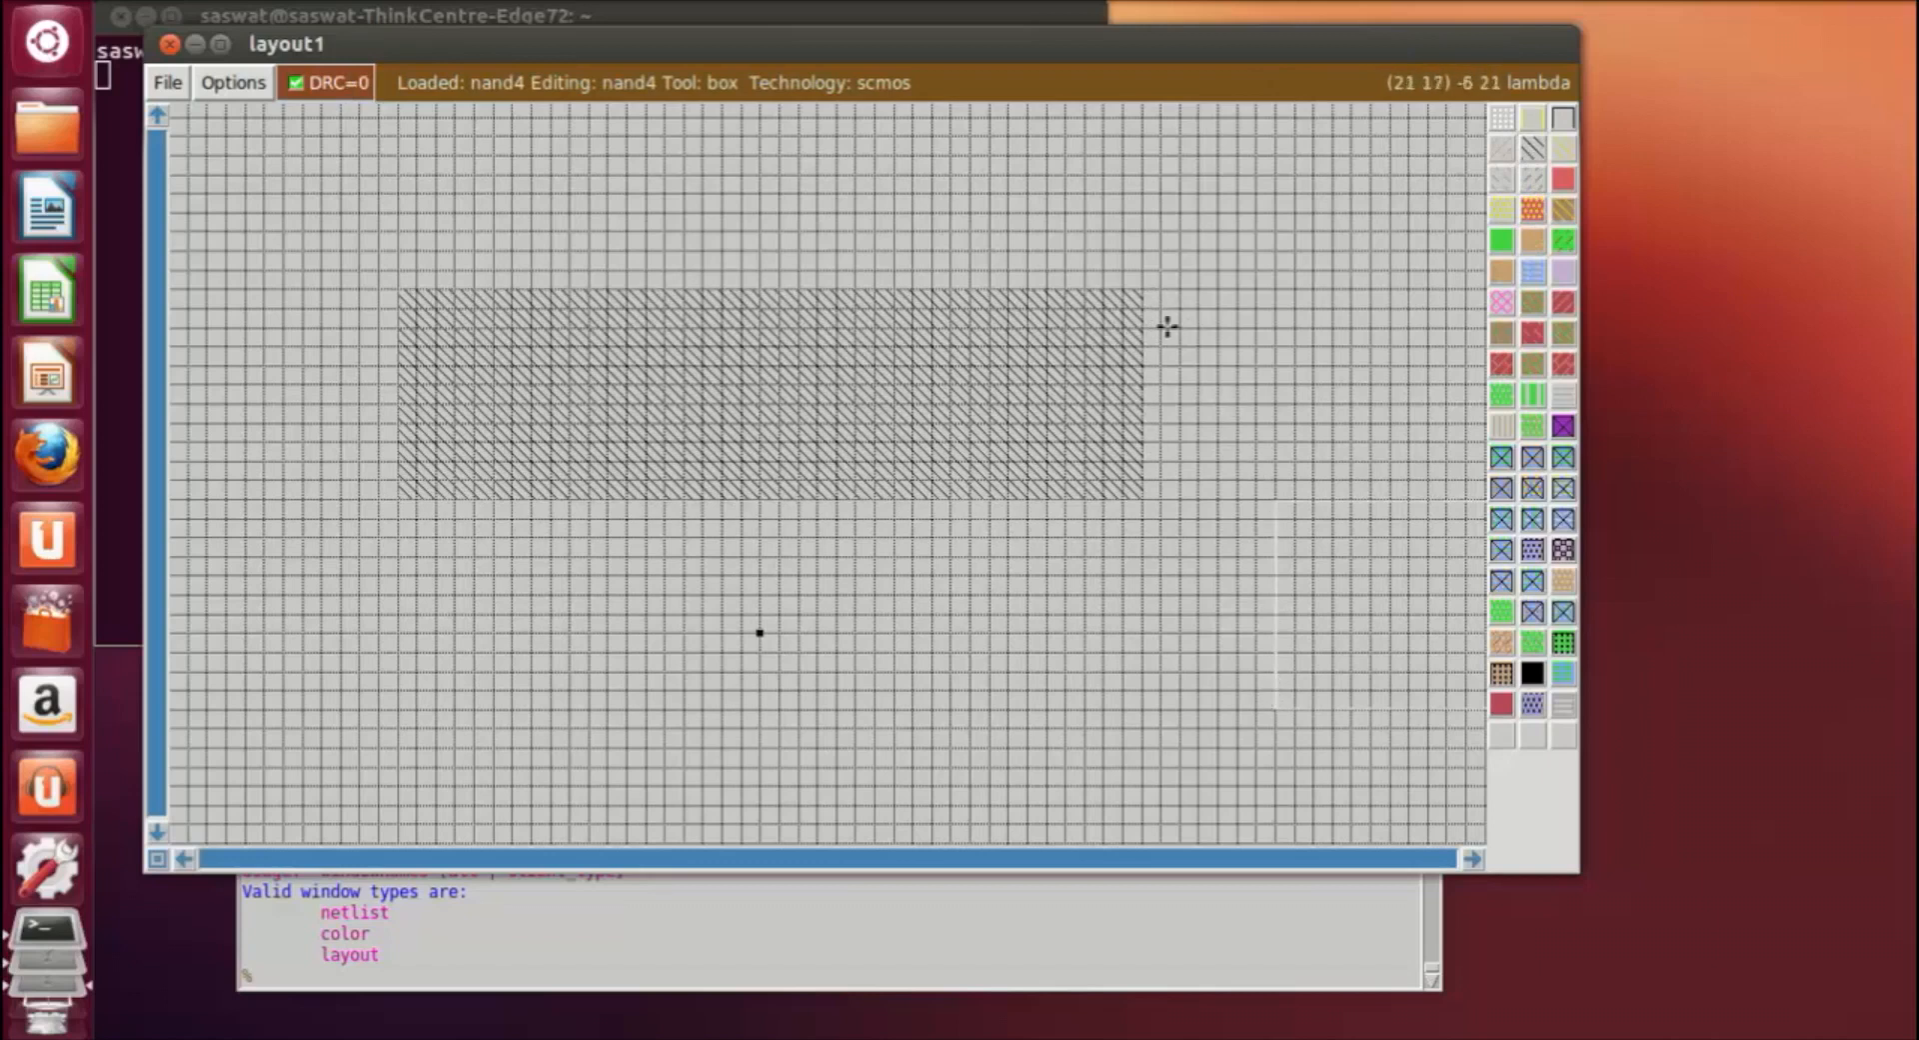
Extend the n-well at its right end by about 3 lambda over its full height.
right_click(1191, 481)
right_click(1191, 346)
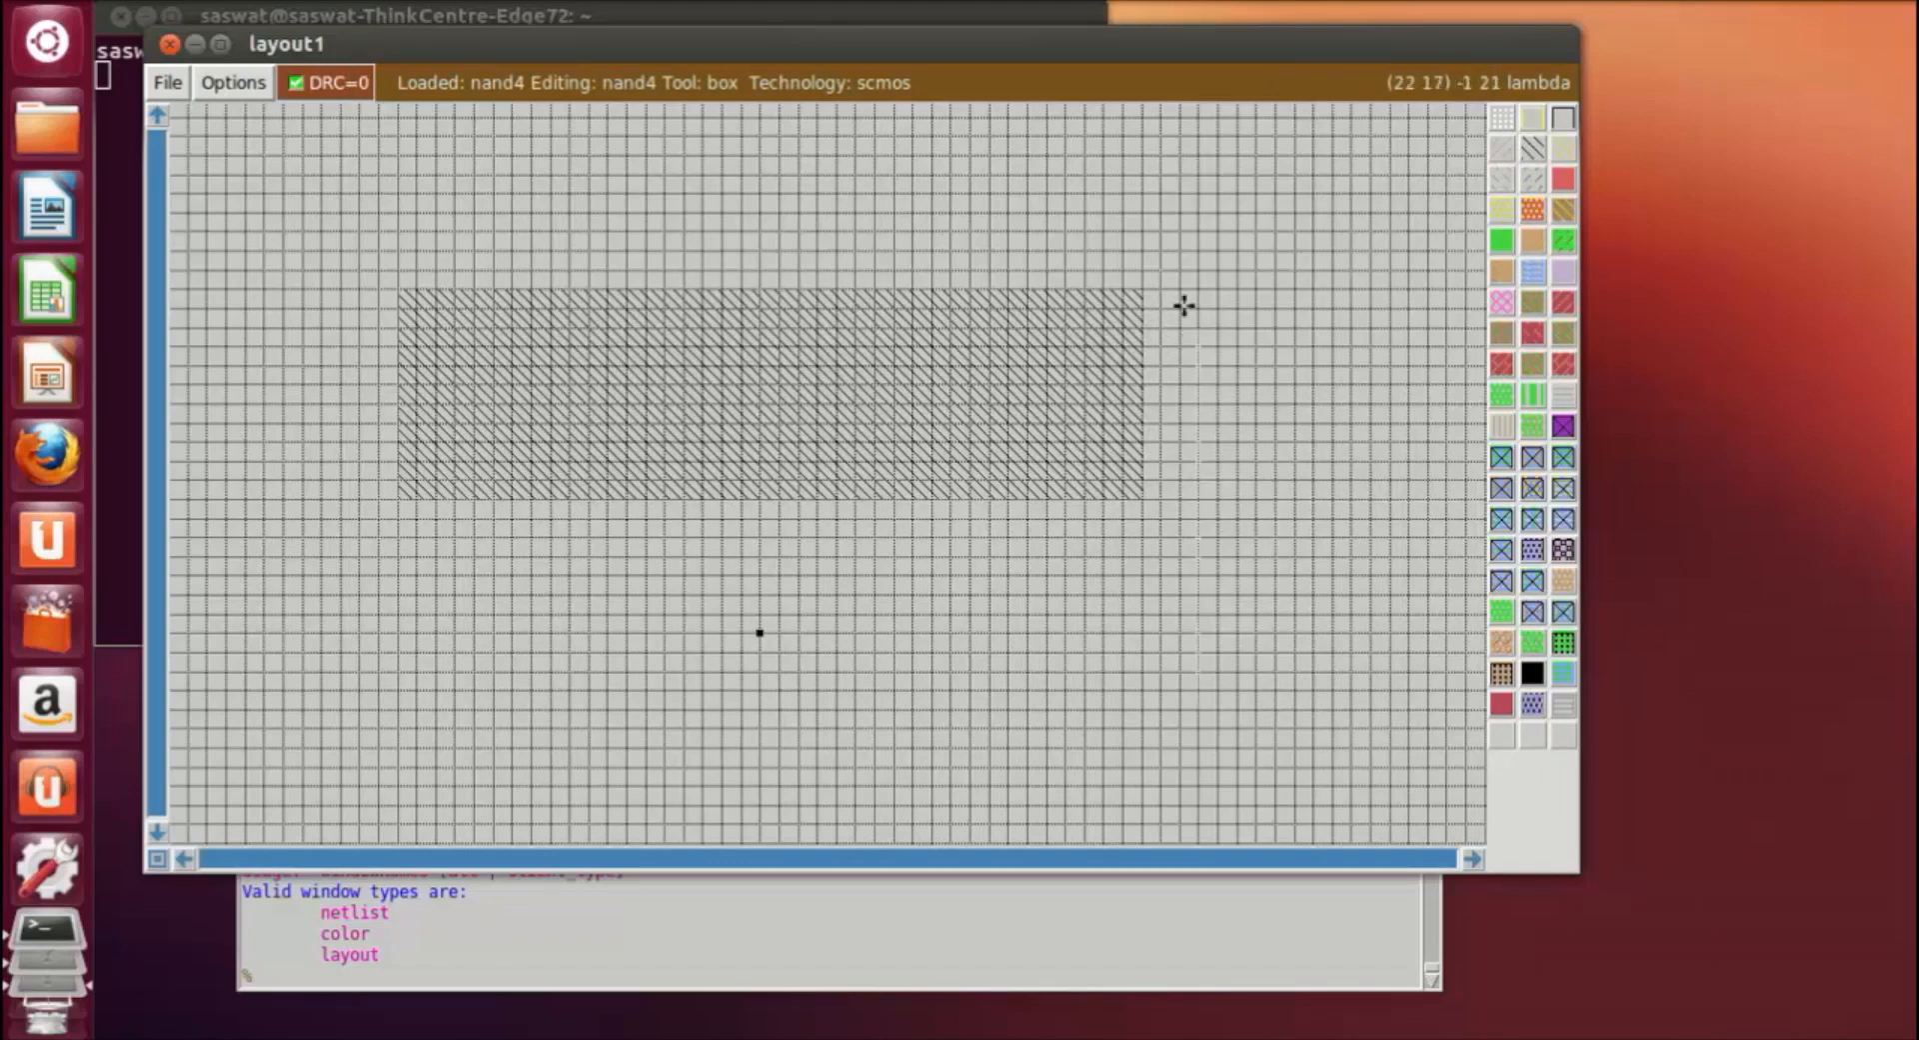
click(1146, 296)
right_click(1202, 501)
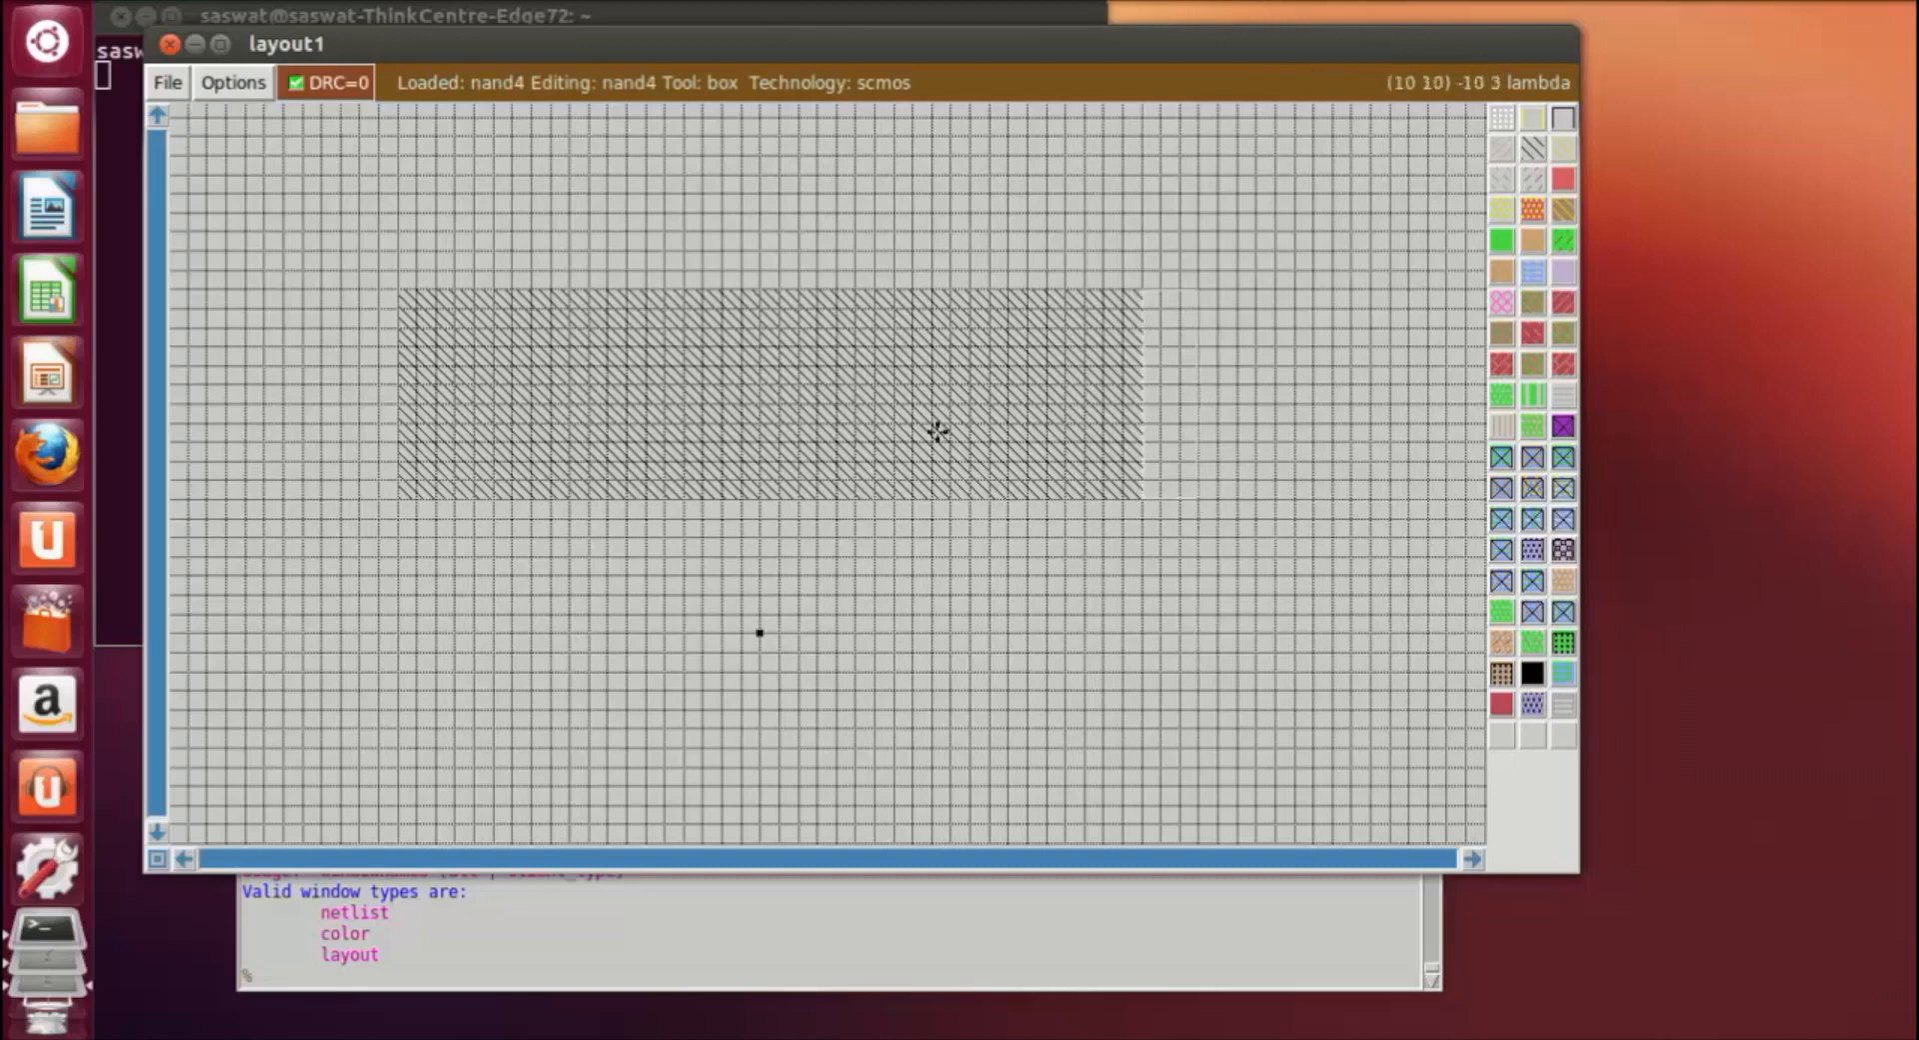
middle_click(970, 437)
click(1181, 690)
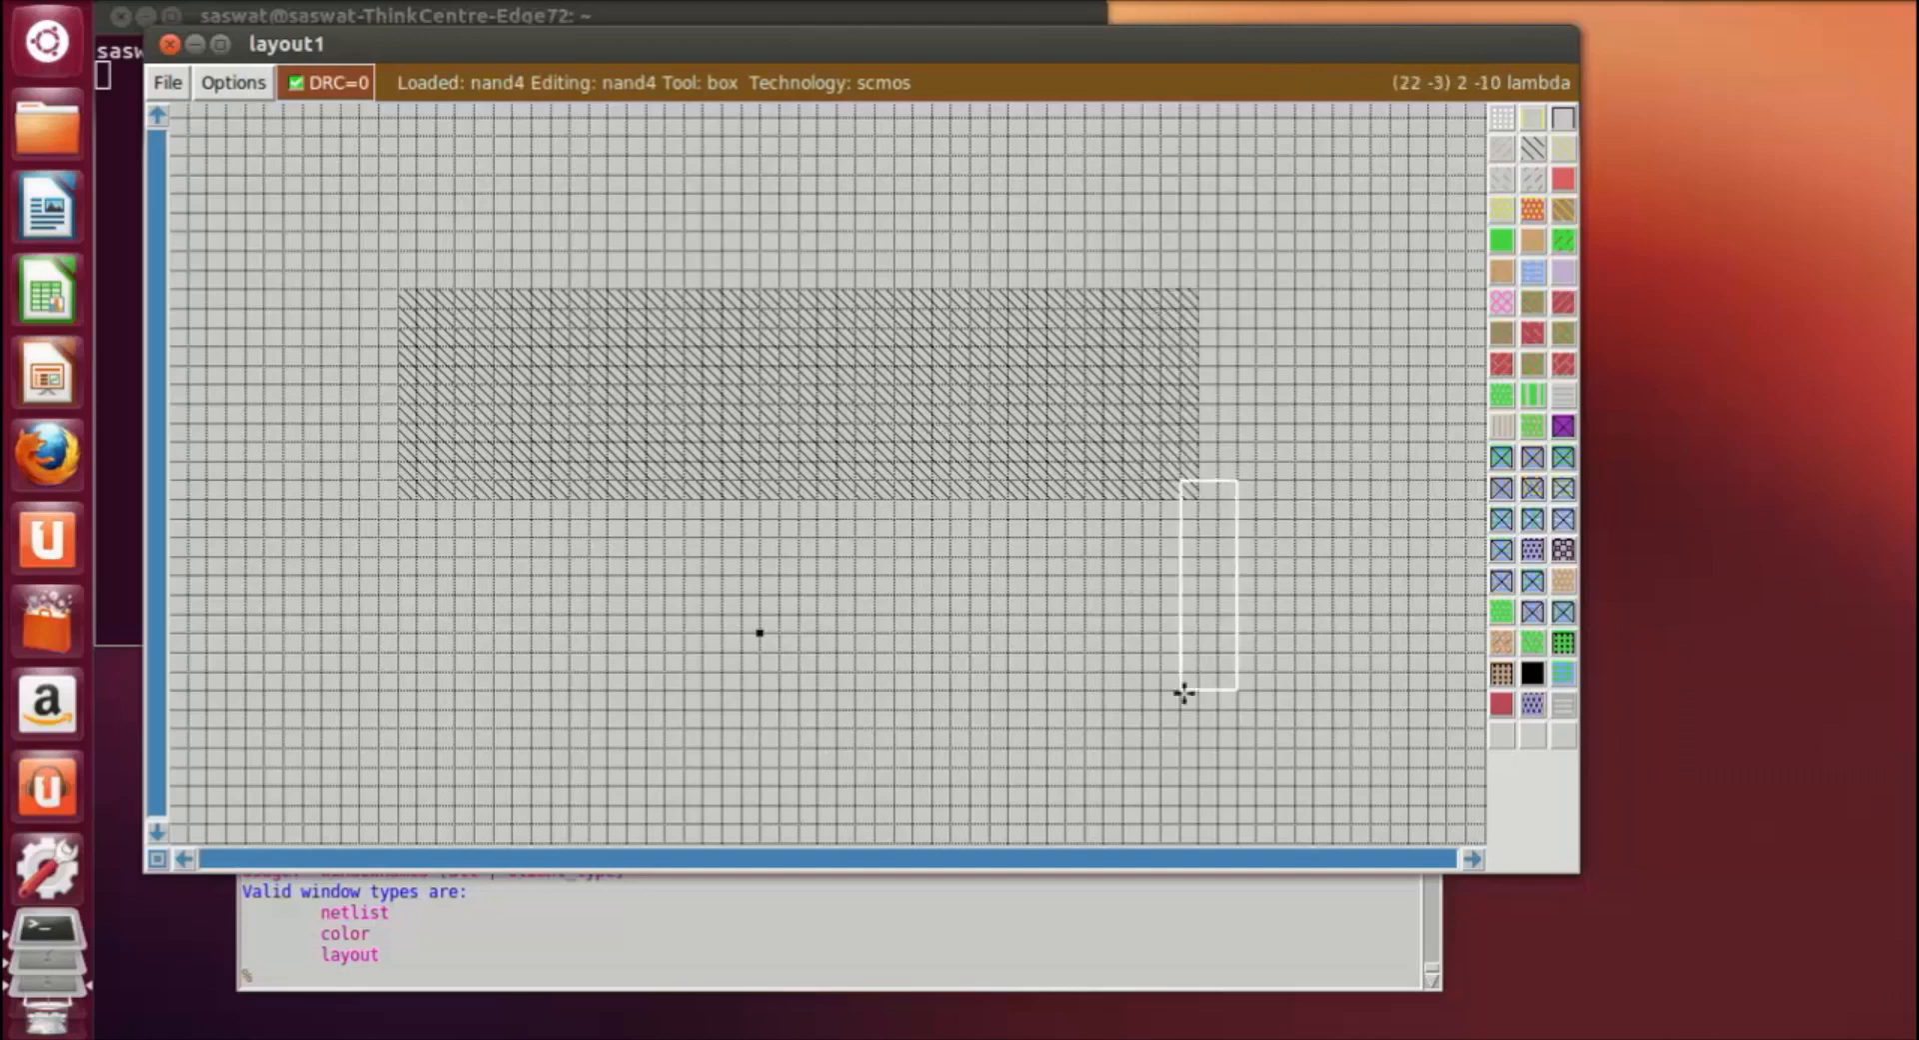
Paint a p-diffusion strip about 36 by 7 lambda inside the n-well.
click(454, 326)
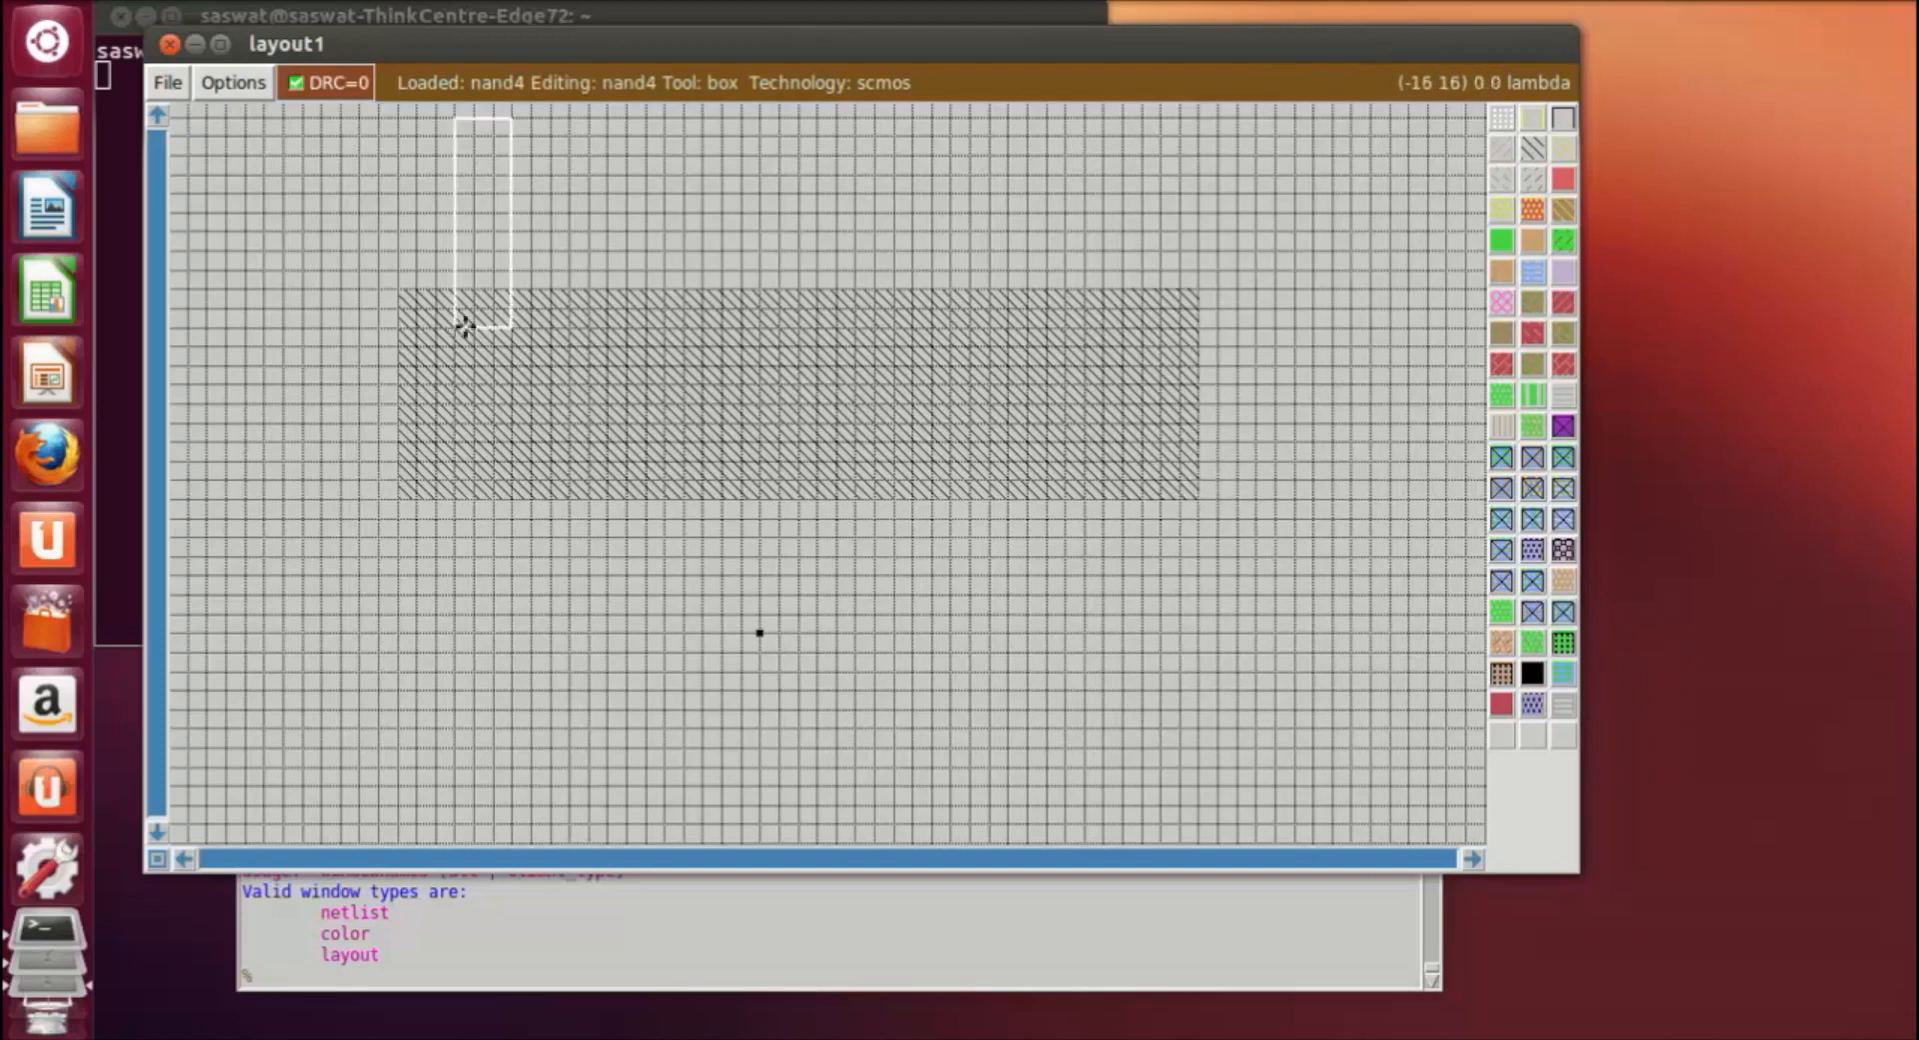
right_click(1150, 462)
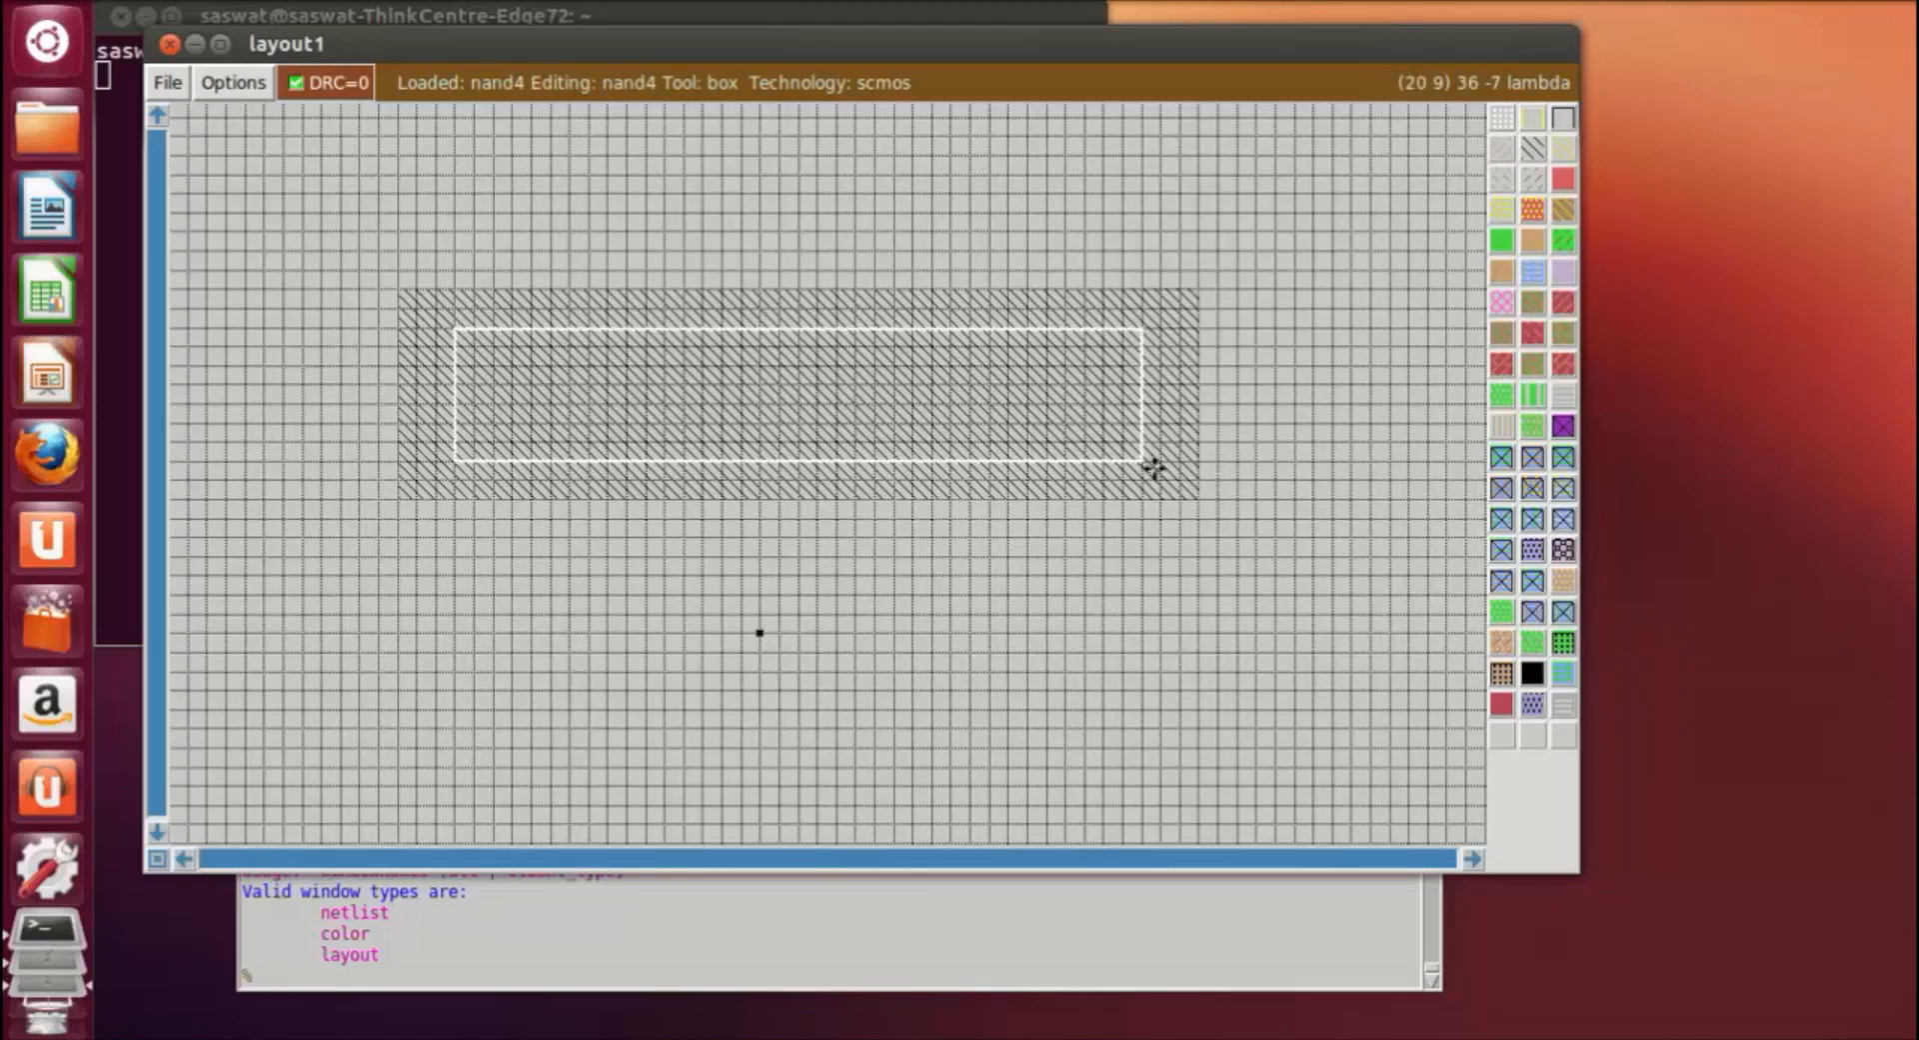
click(1532, 238)
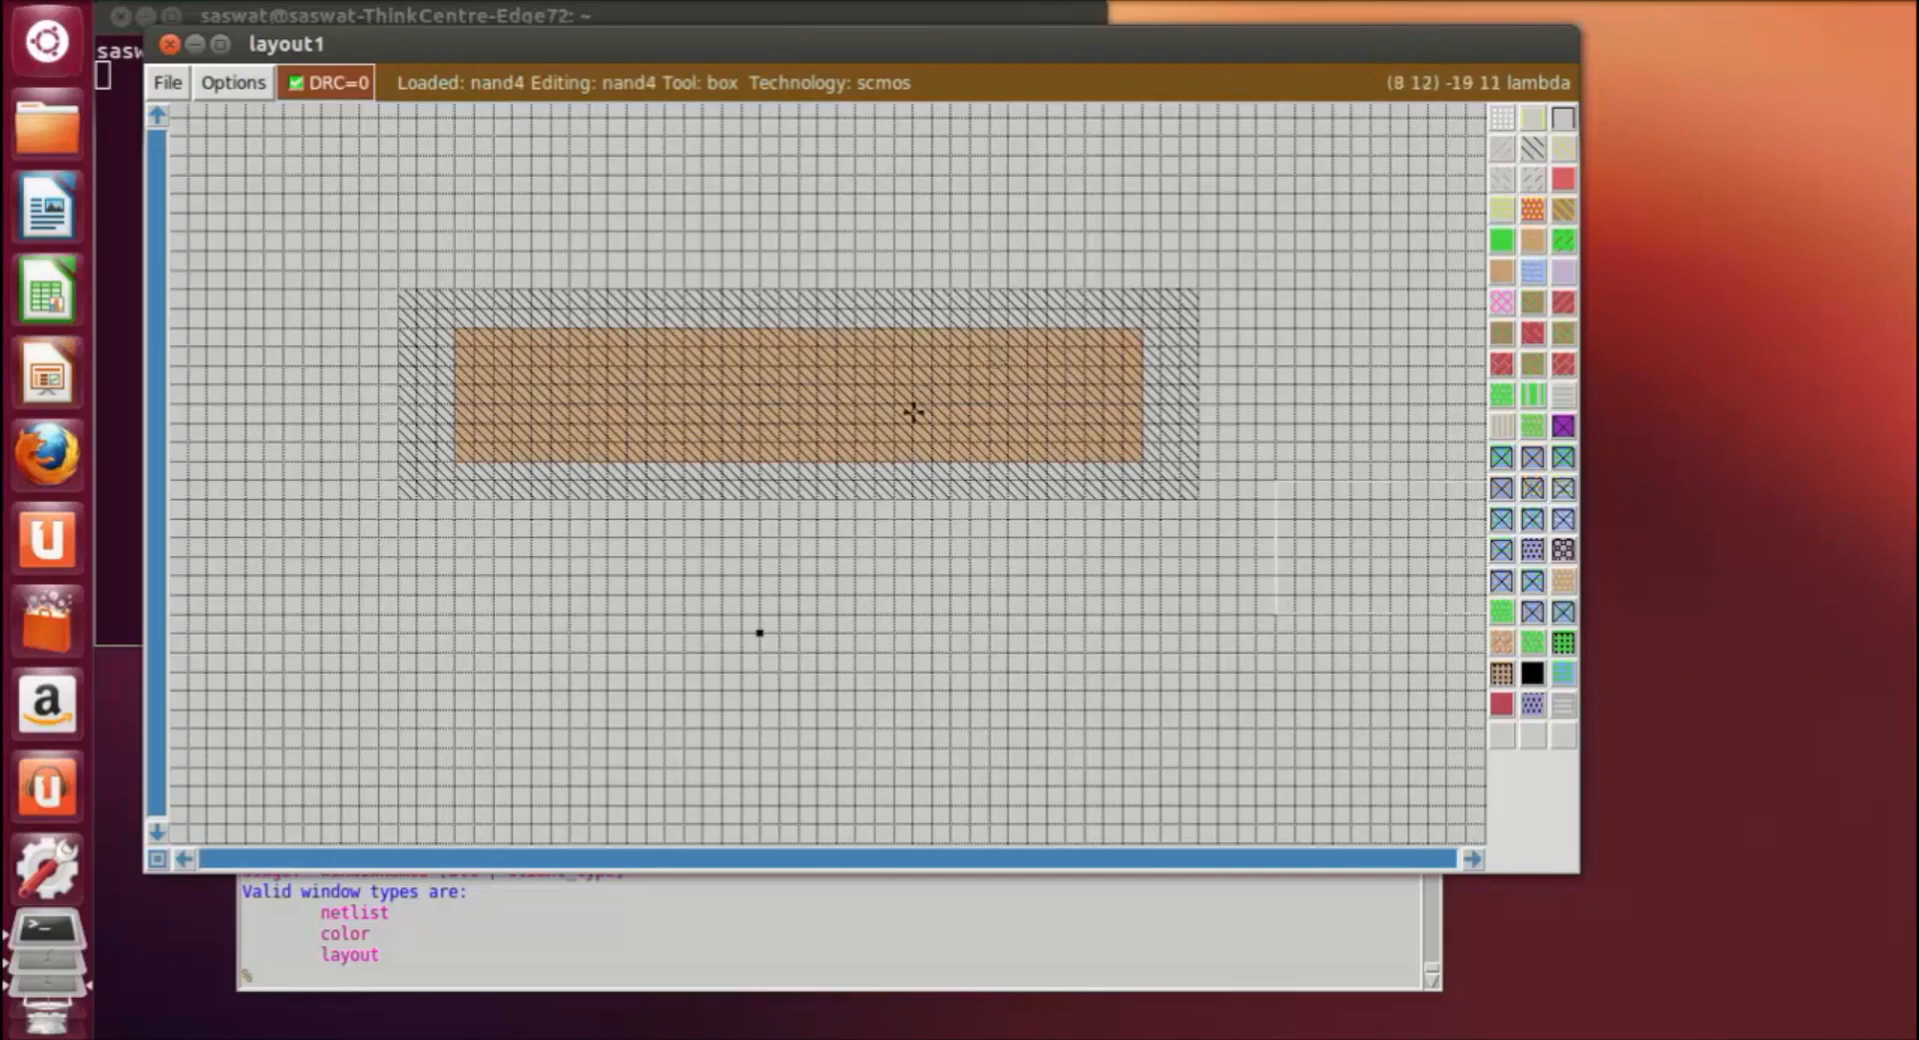
Paint a vertical metal1 strip about 5 by 16 lambda from the left end of the p-diffusion up beyond the n-well.
click(493, 444)
right_click(551, 431)
right_drag(553, 431, 595, 132)
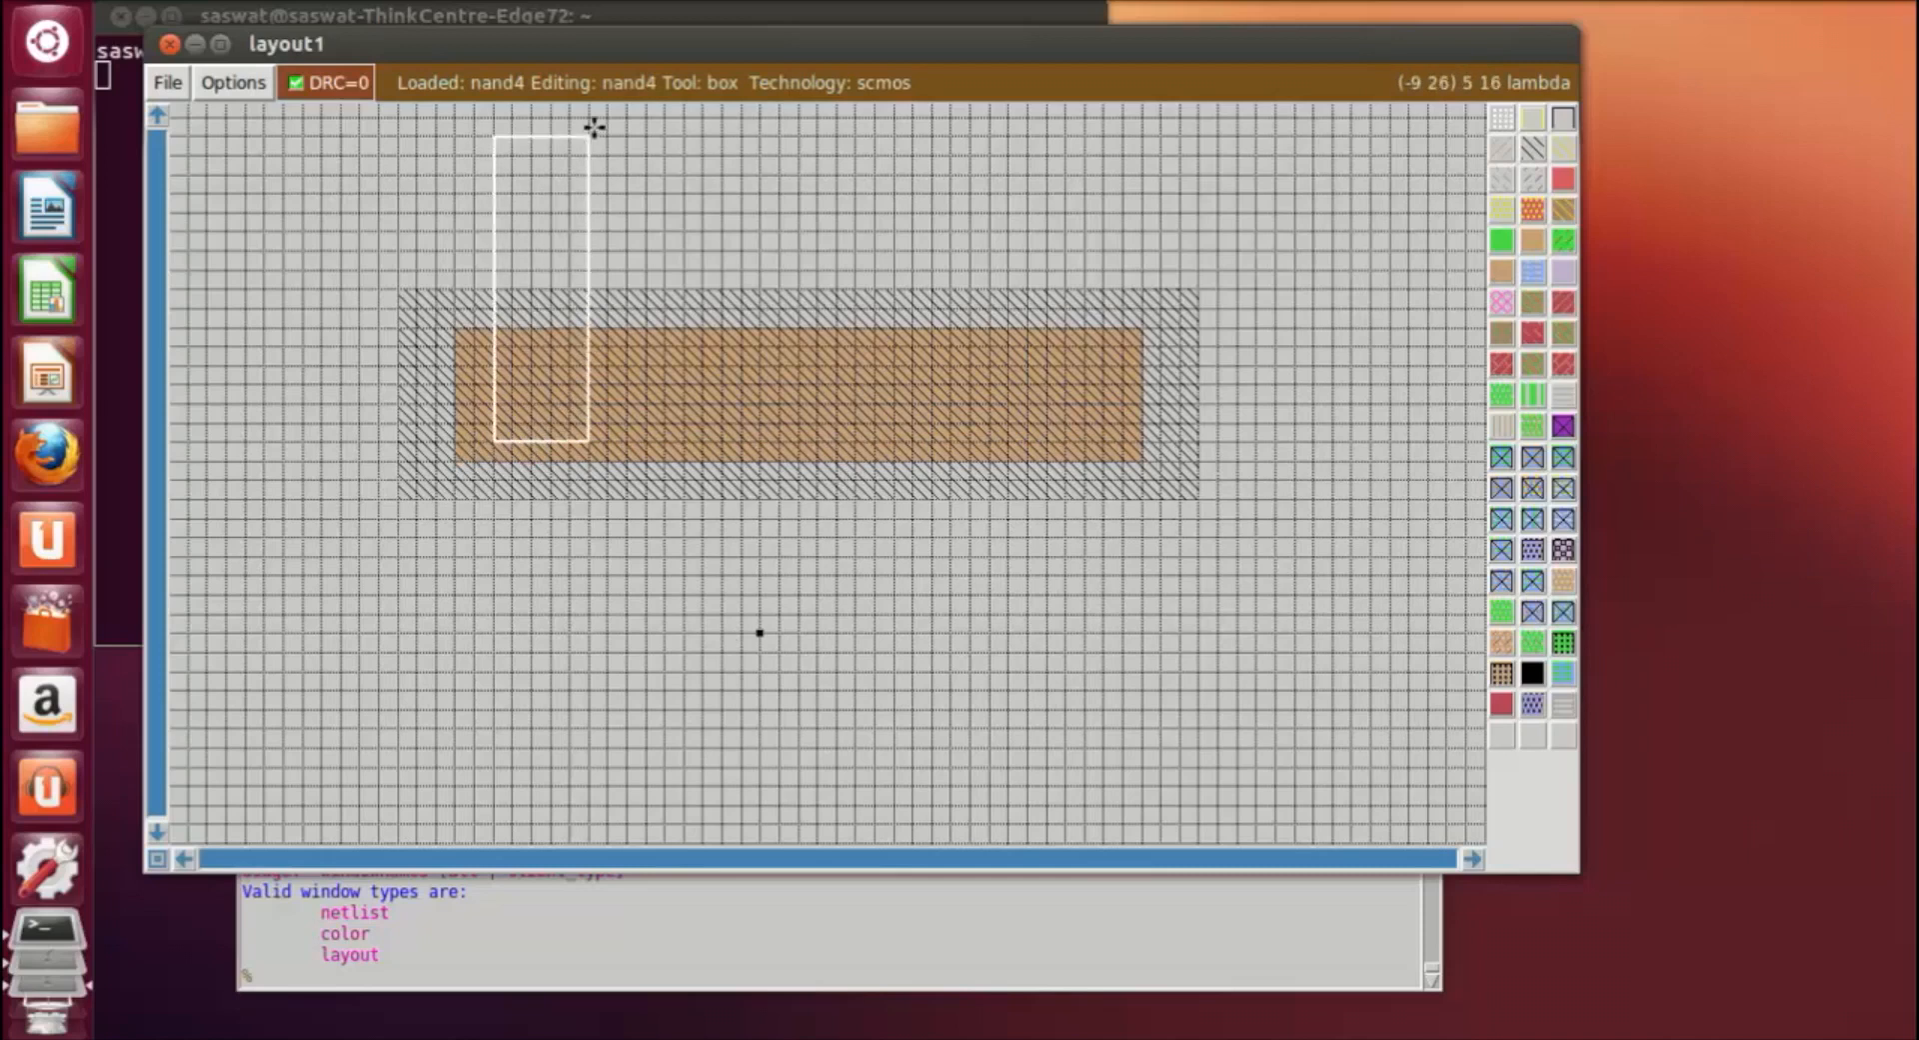
middle_click(1537, 283)
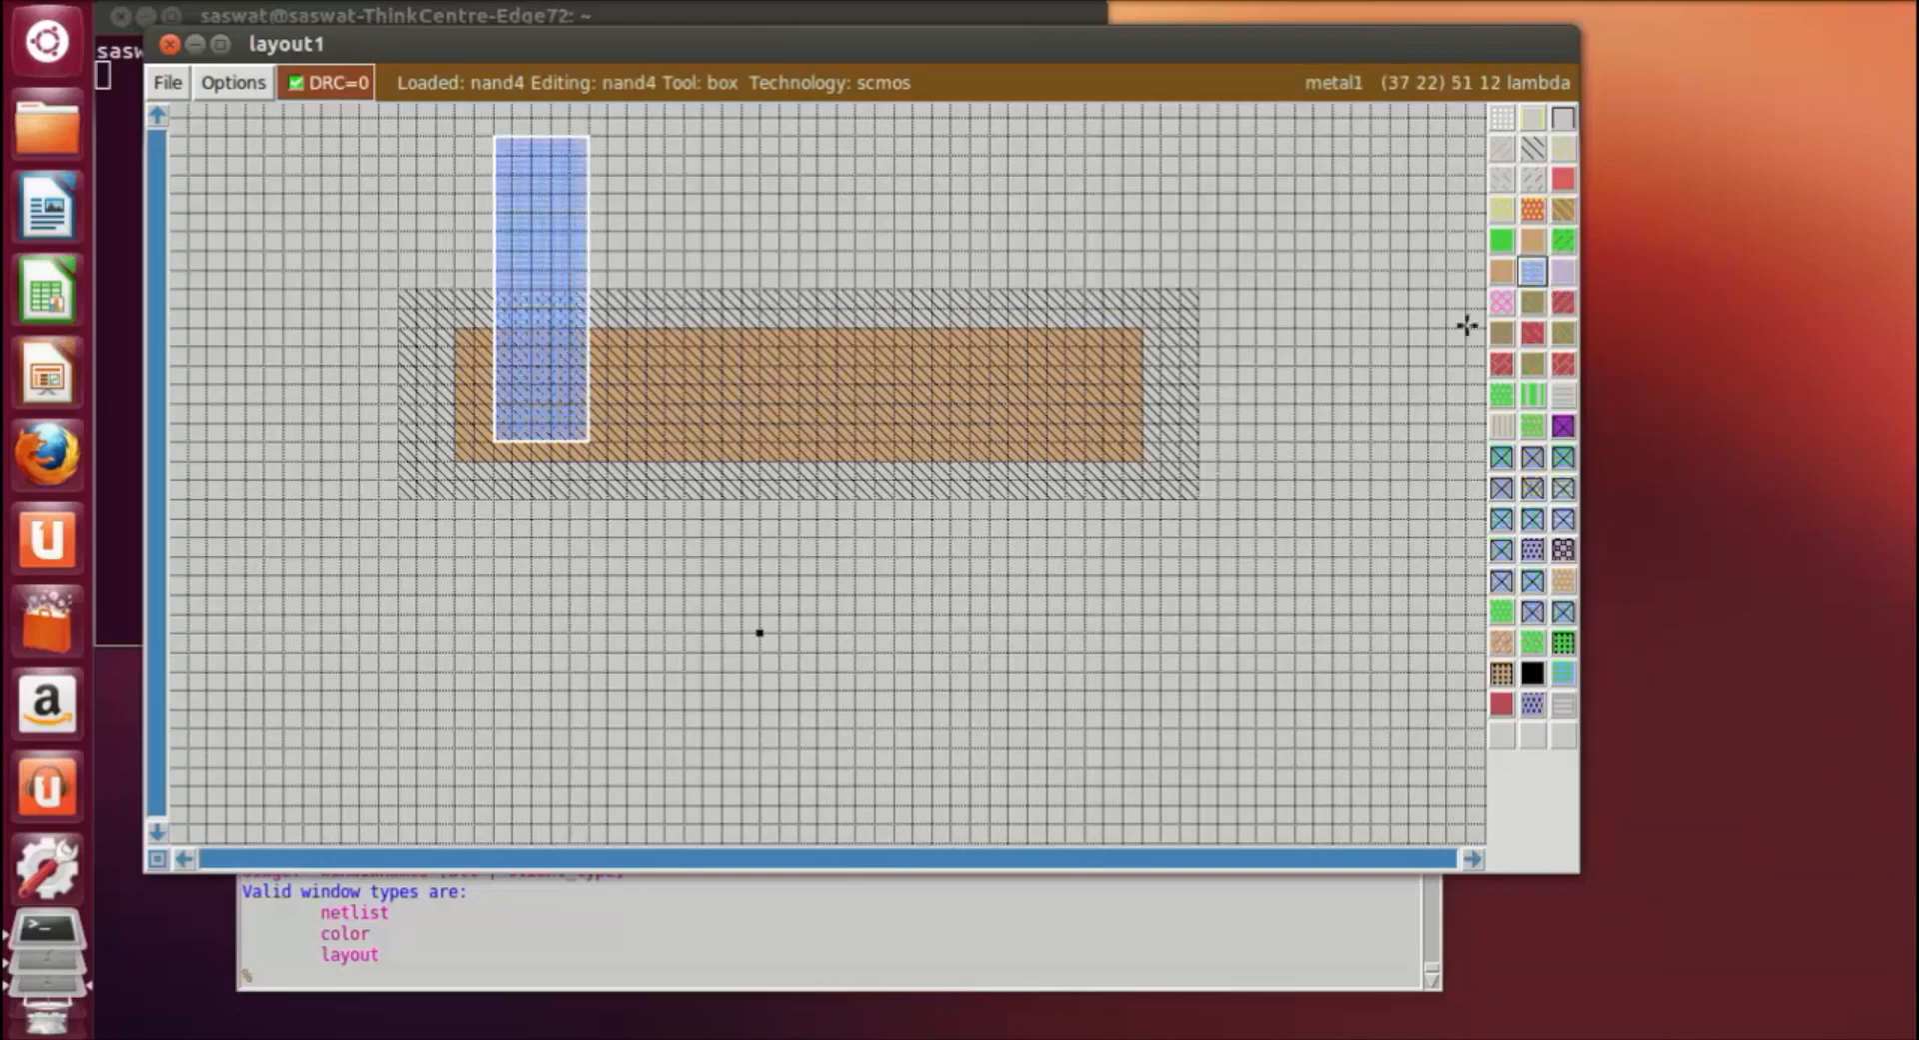
click(1127, 750)
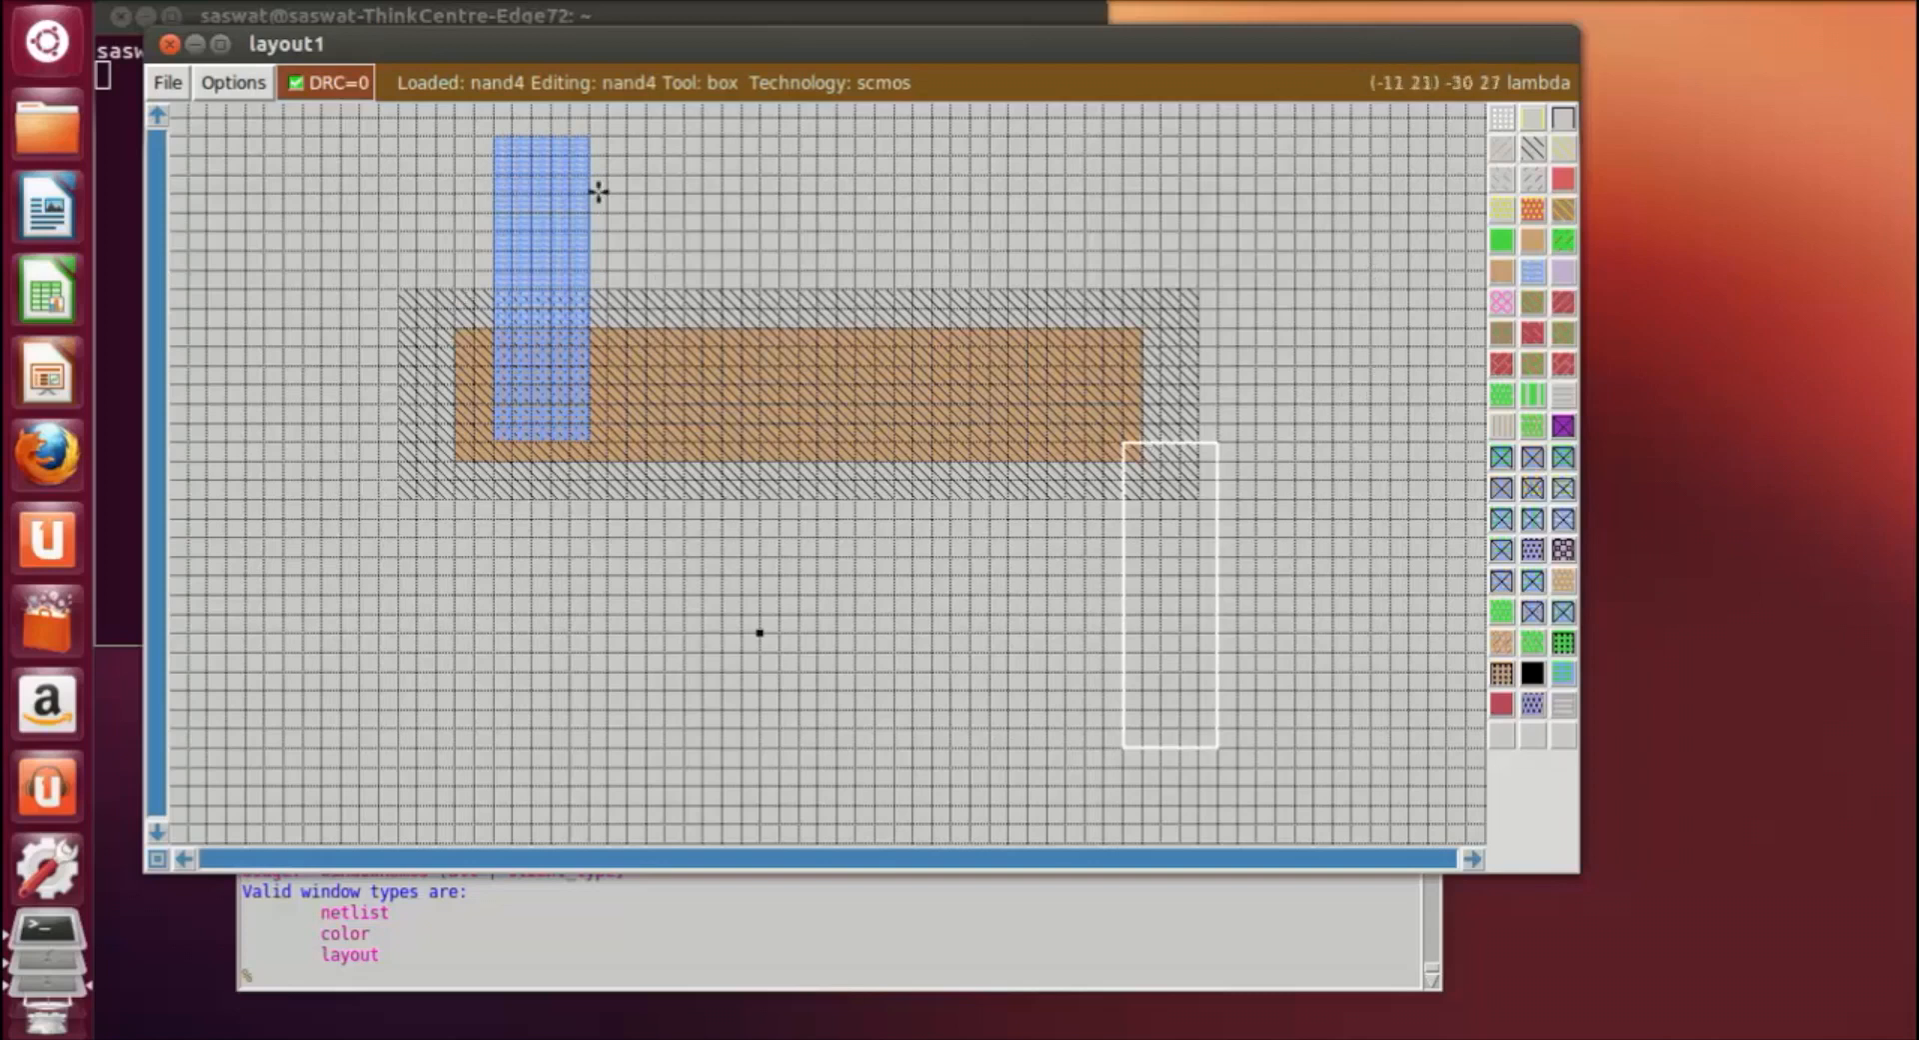
Paint a second vertical metal1 strip about 5 by 16 lambda near the p-diffusion's right end, level with the first strip.
click(1006, 436)
click(986, 157)
click(971, 136)
right_click(1090, 418)
right_click(1070, 435)
right_click(1069, 406)
right_click(1070, 370)
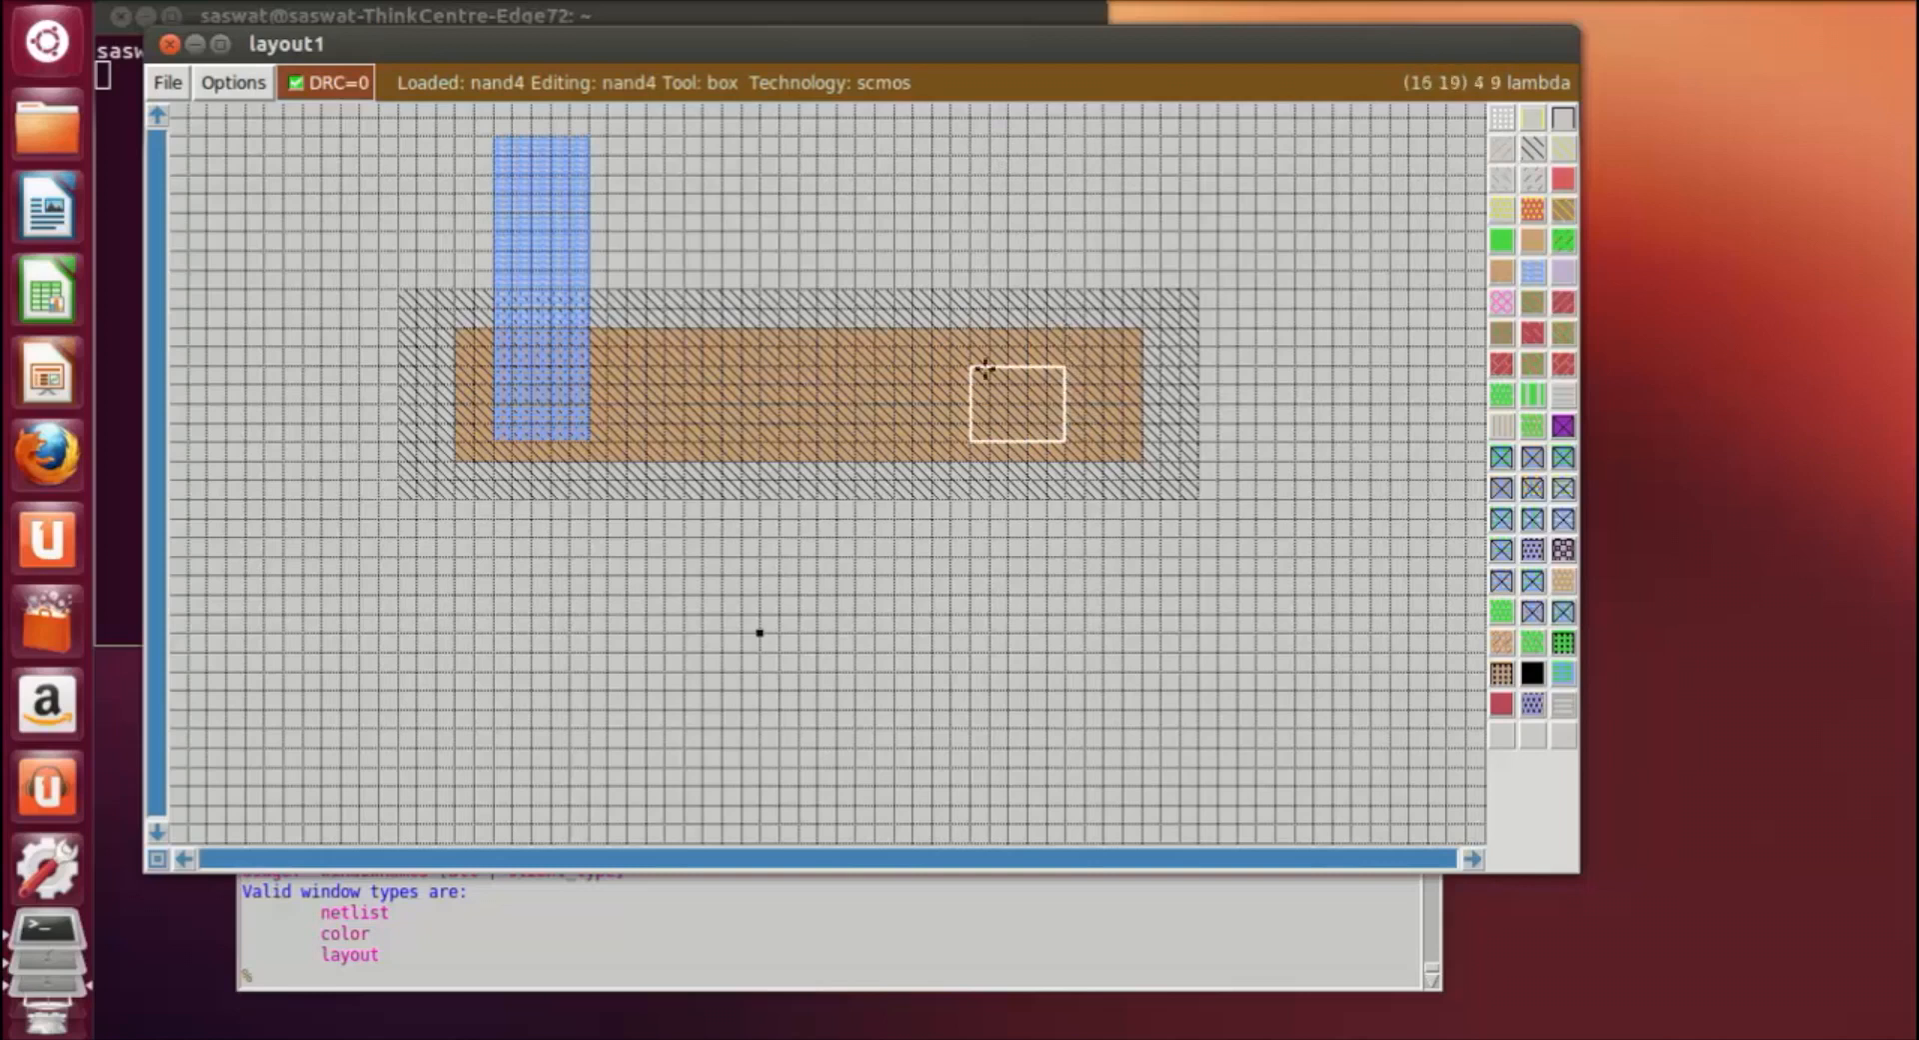
right_click(1094, 435)
right_click(1065, 406)
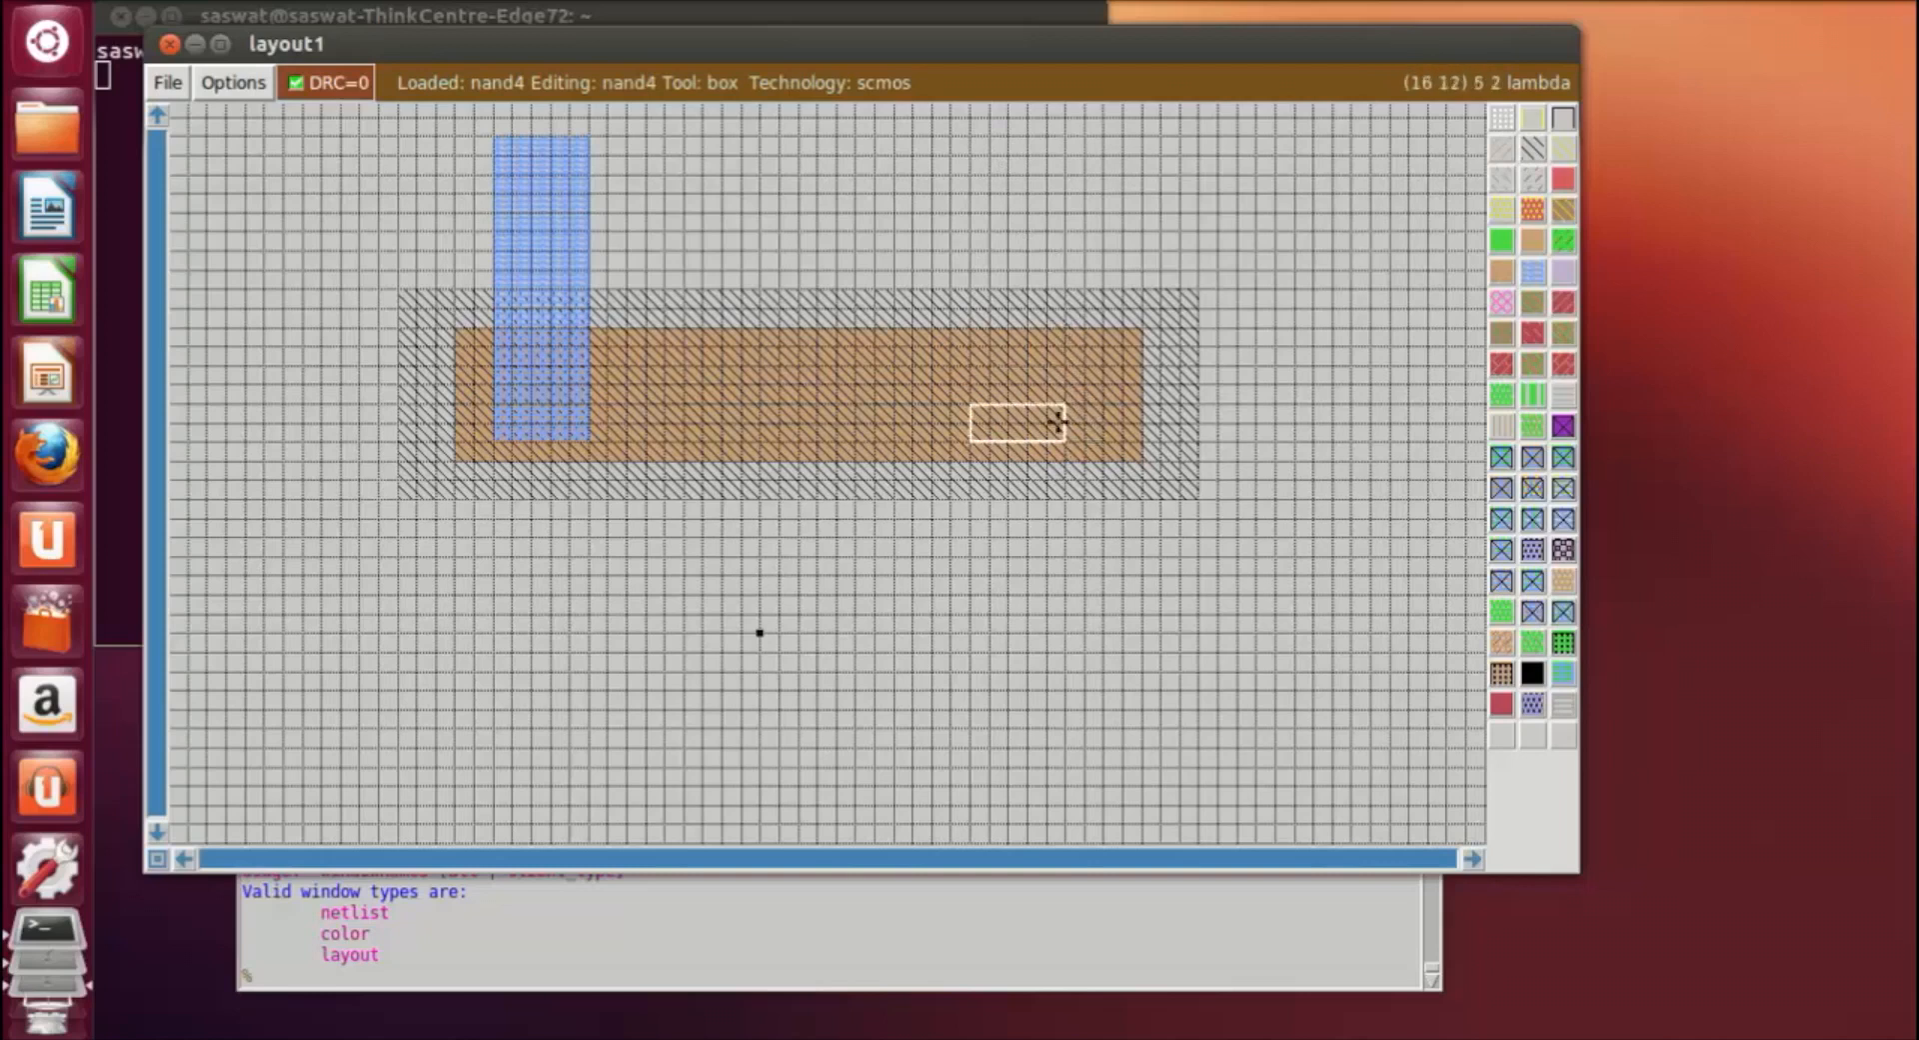
right_click(1085, 387)
right_drag(1062, 330, 1070, 137)
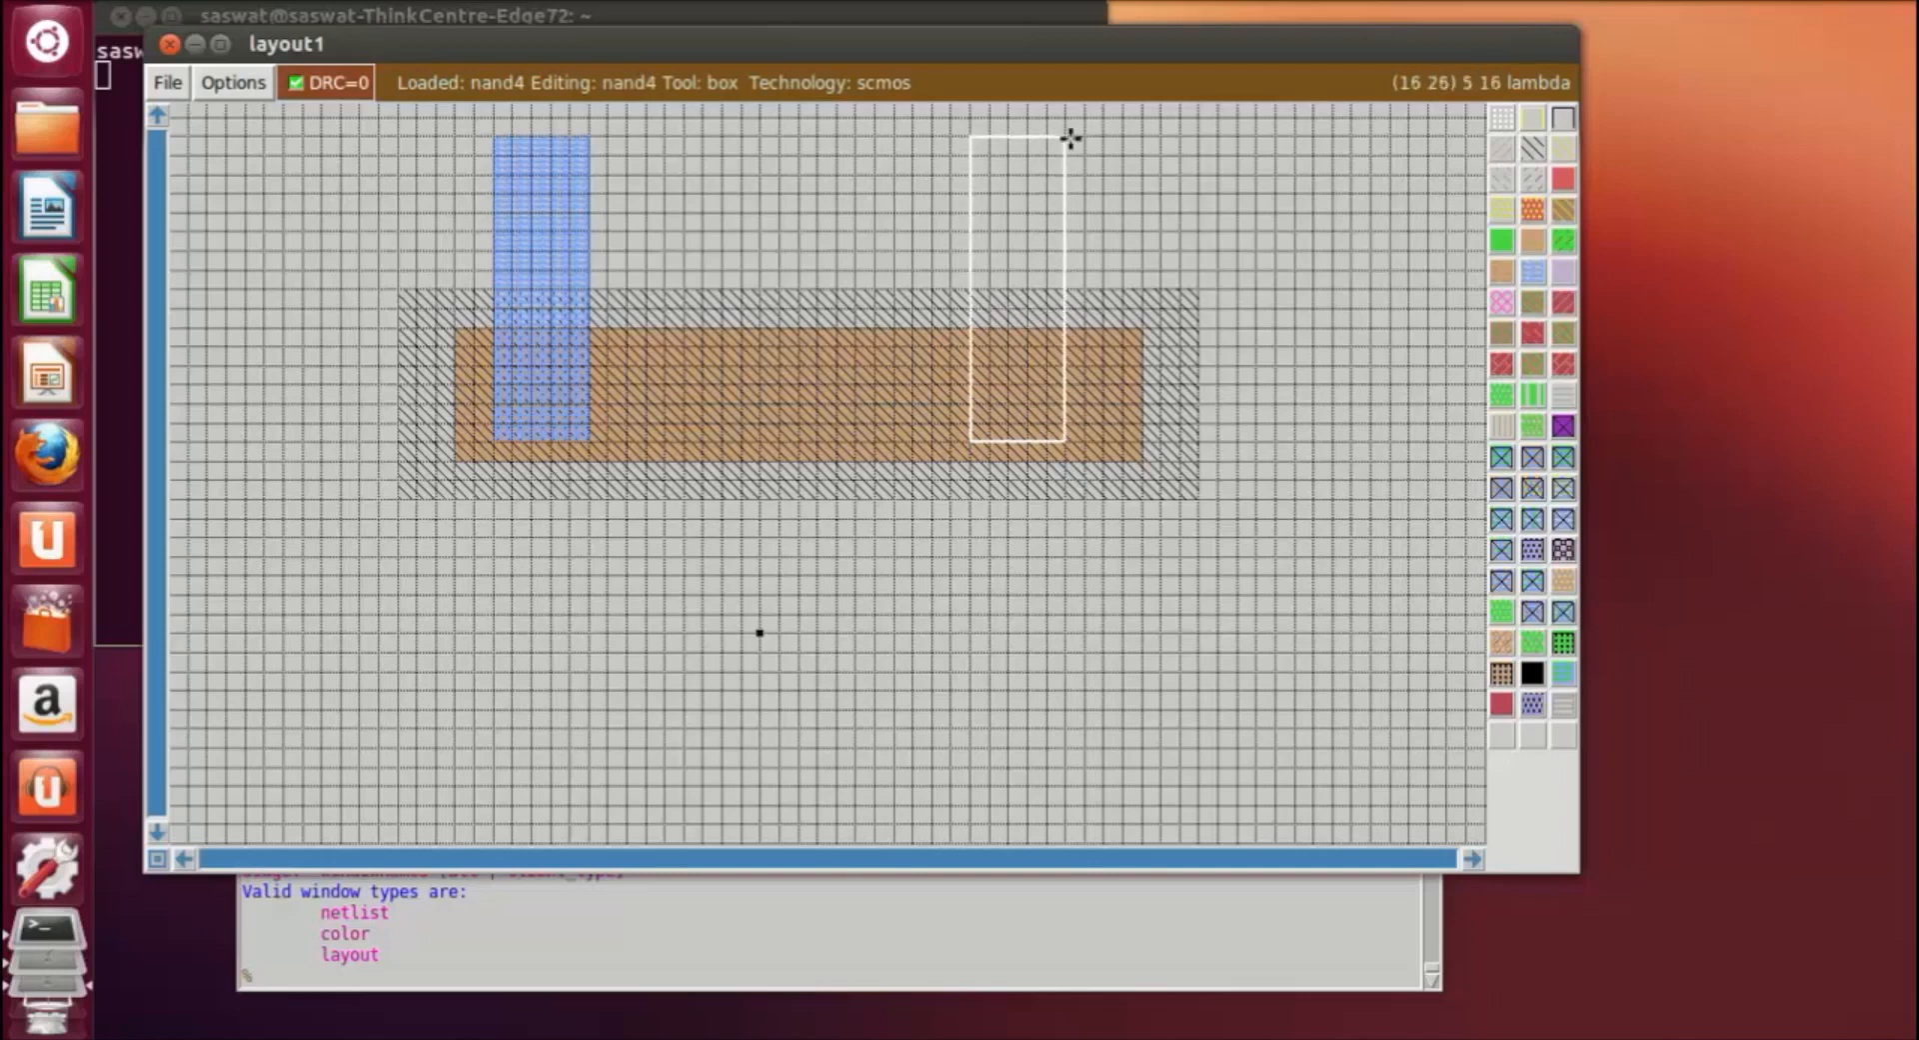
middle_click(543, 210)
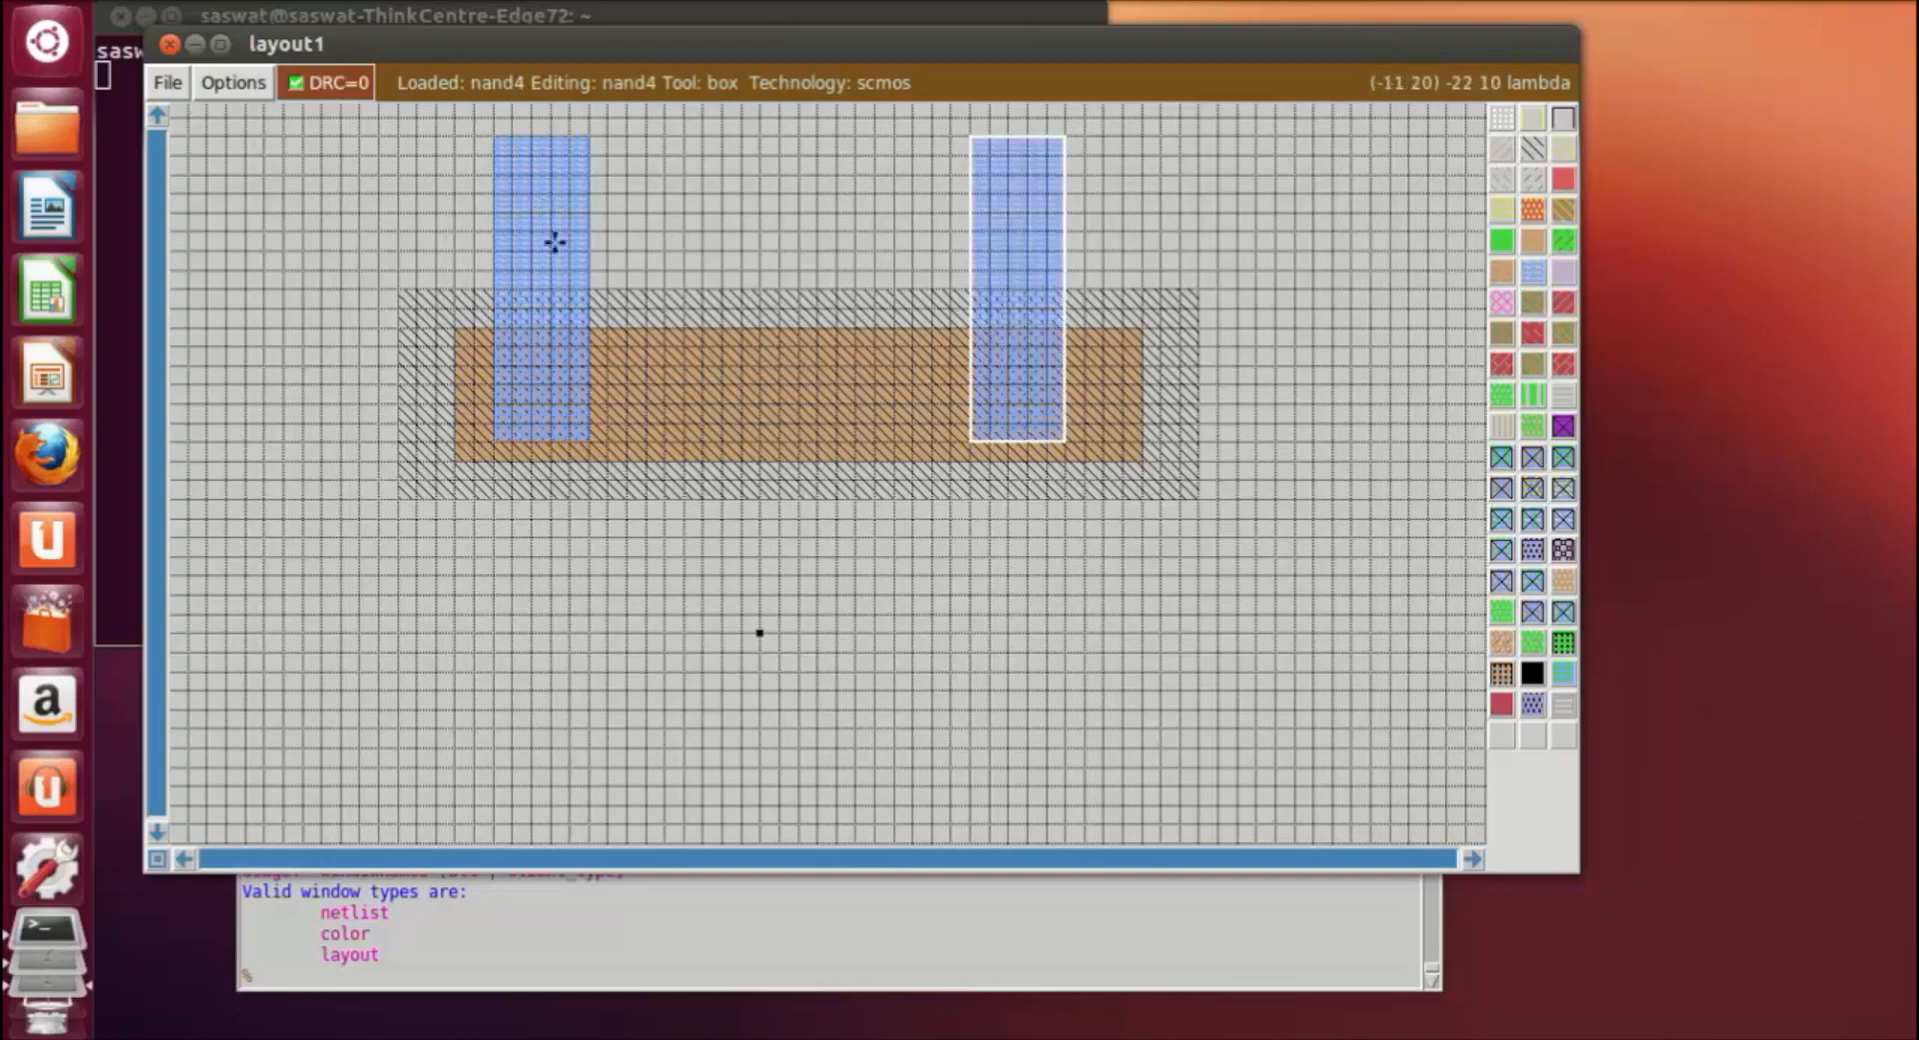
Join the upper ends of the two vertical metal1 strips with a horizontal metal1 bar about 20 by 5 lambda.
click(853, 770)
click(589, 137)
right_click(975, 213)
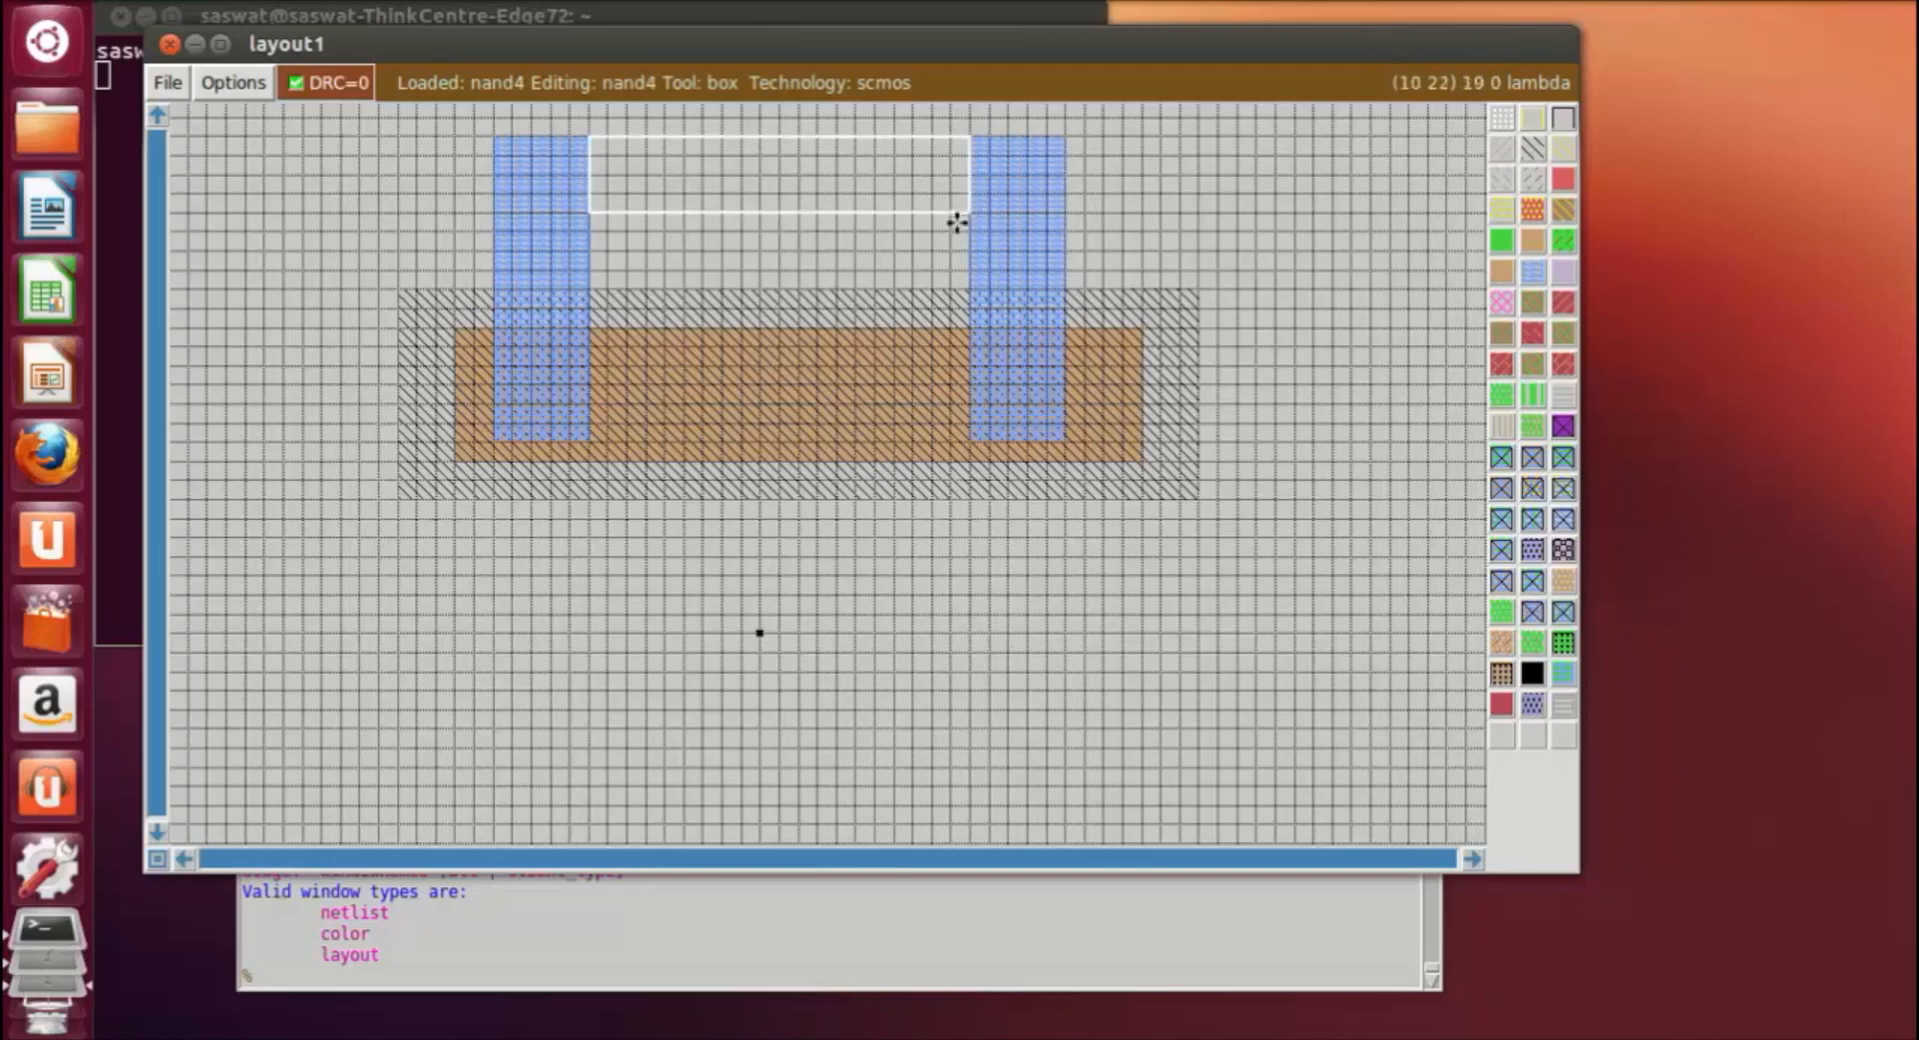
right_click(967, 237)
right_click(967, 199)
right_click(958, 155)
right_click(978, 139)
middle_click(1000, 176)
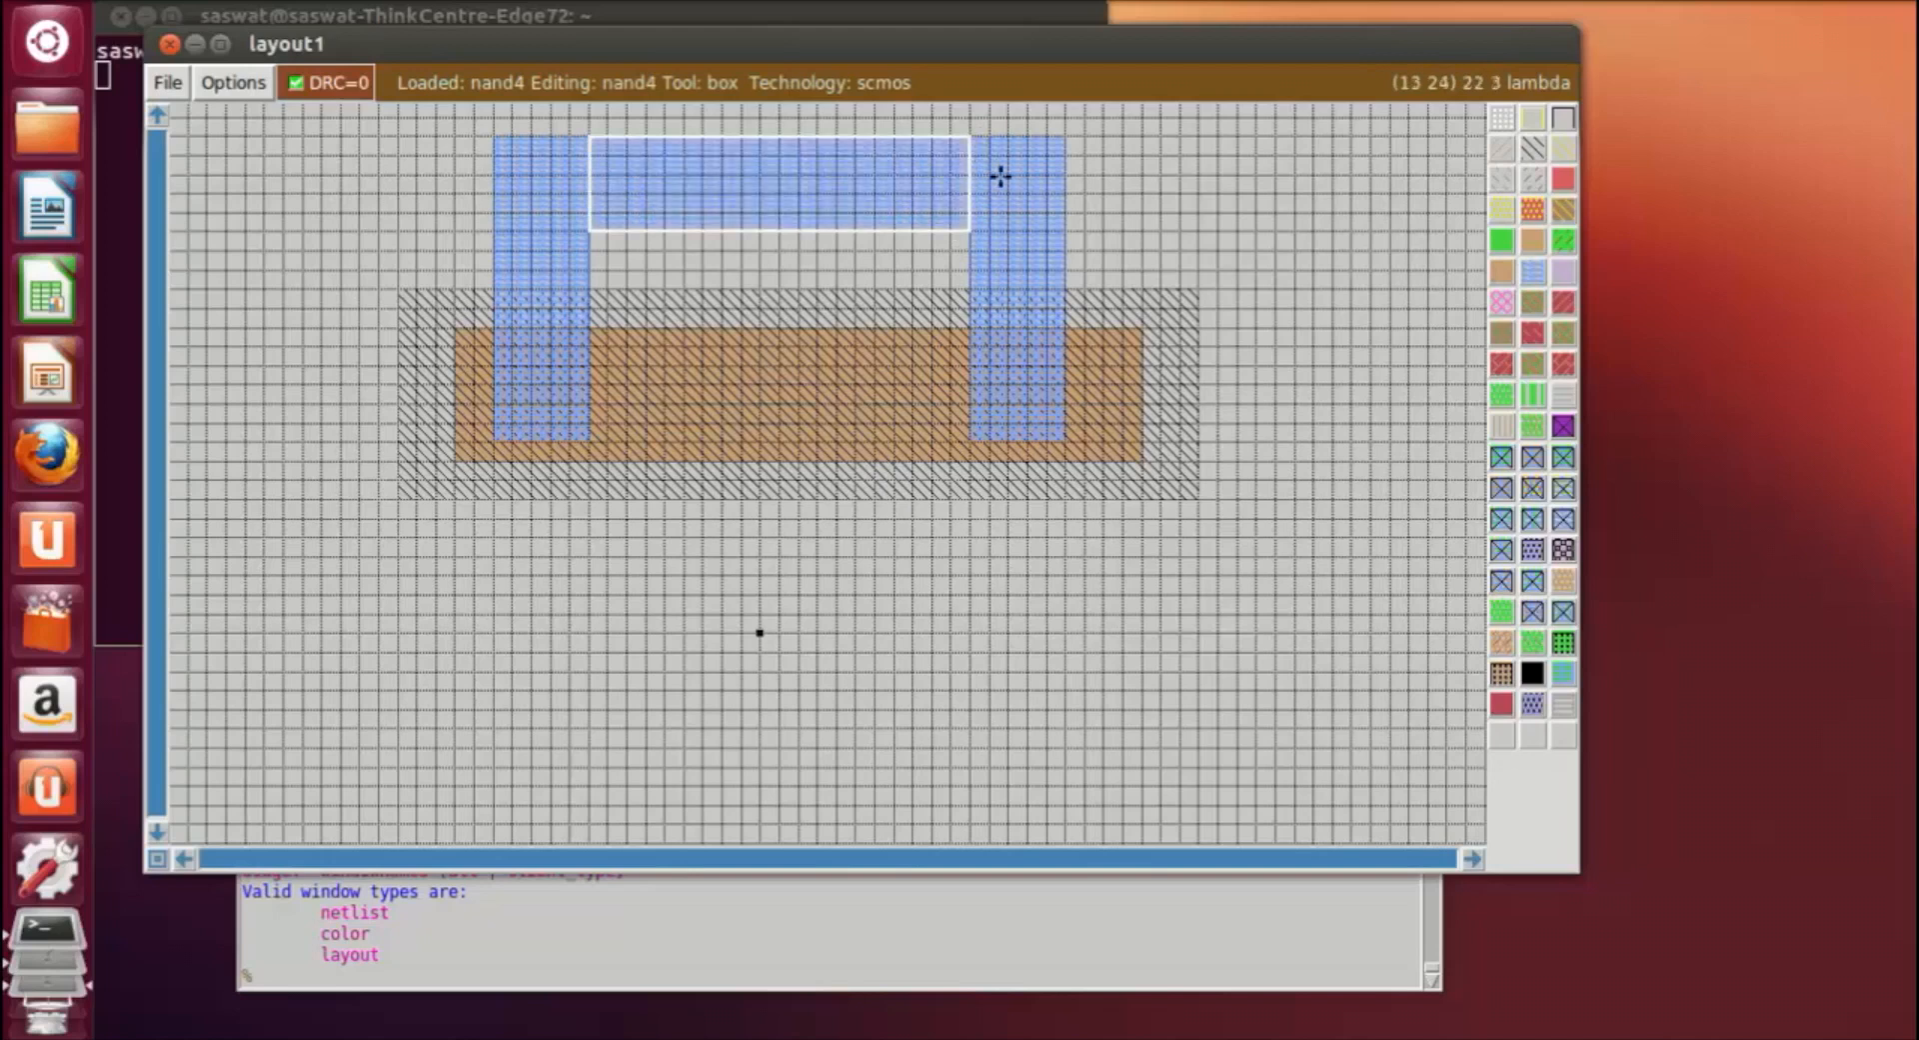
click(987, 672)
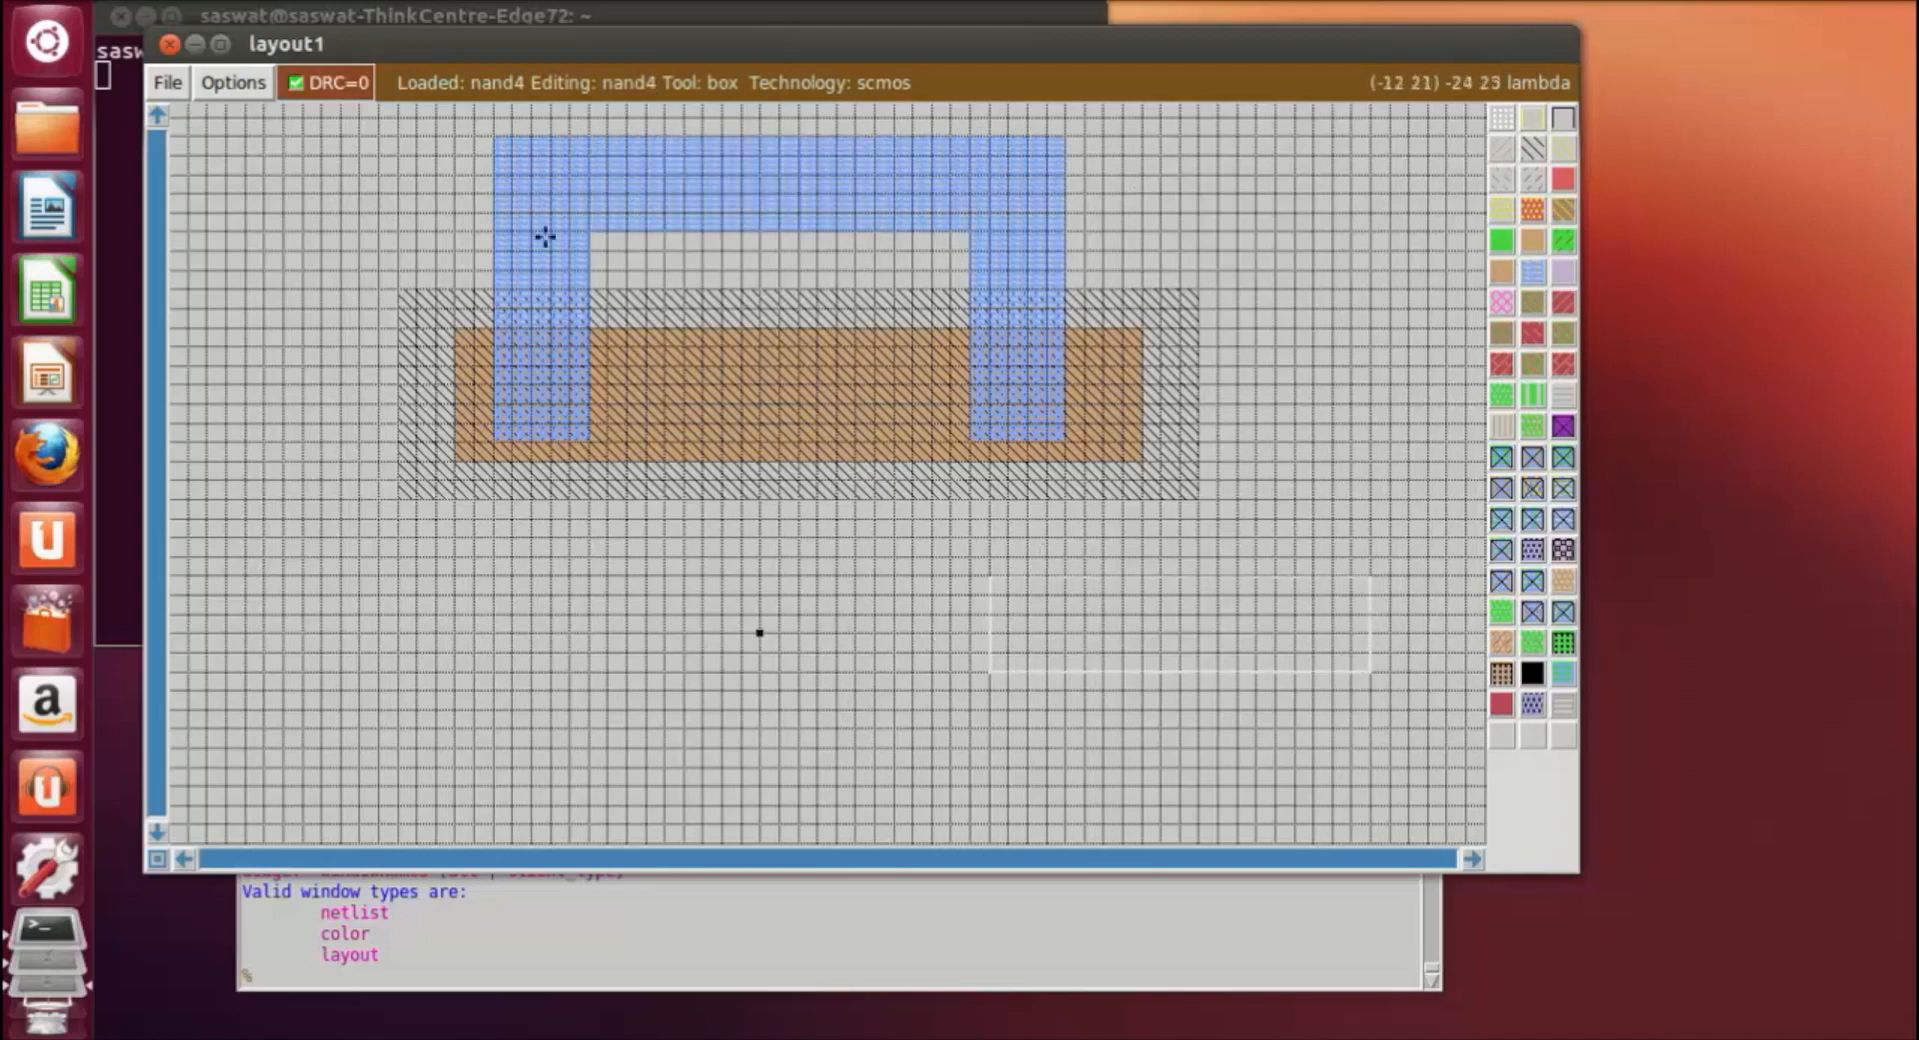
Erase everything in a strip about 2 by 7 lambda at the right end of the p-diffusion.
scroll(999, 550, down, 1)
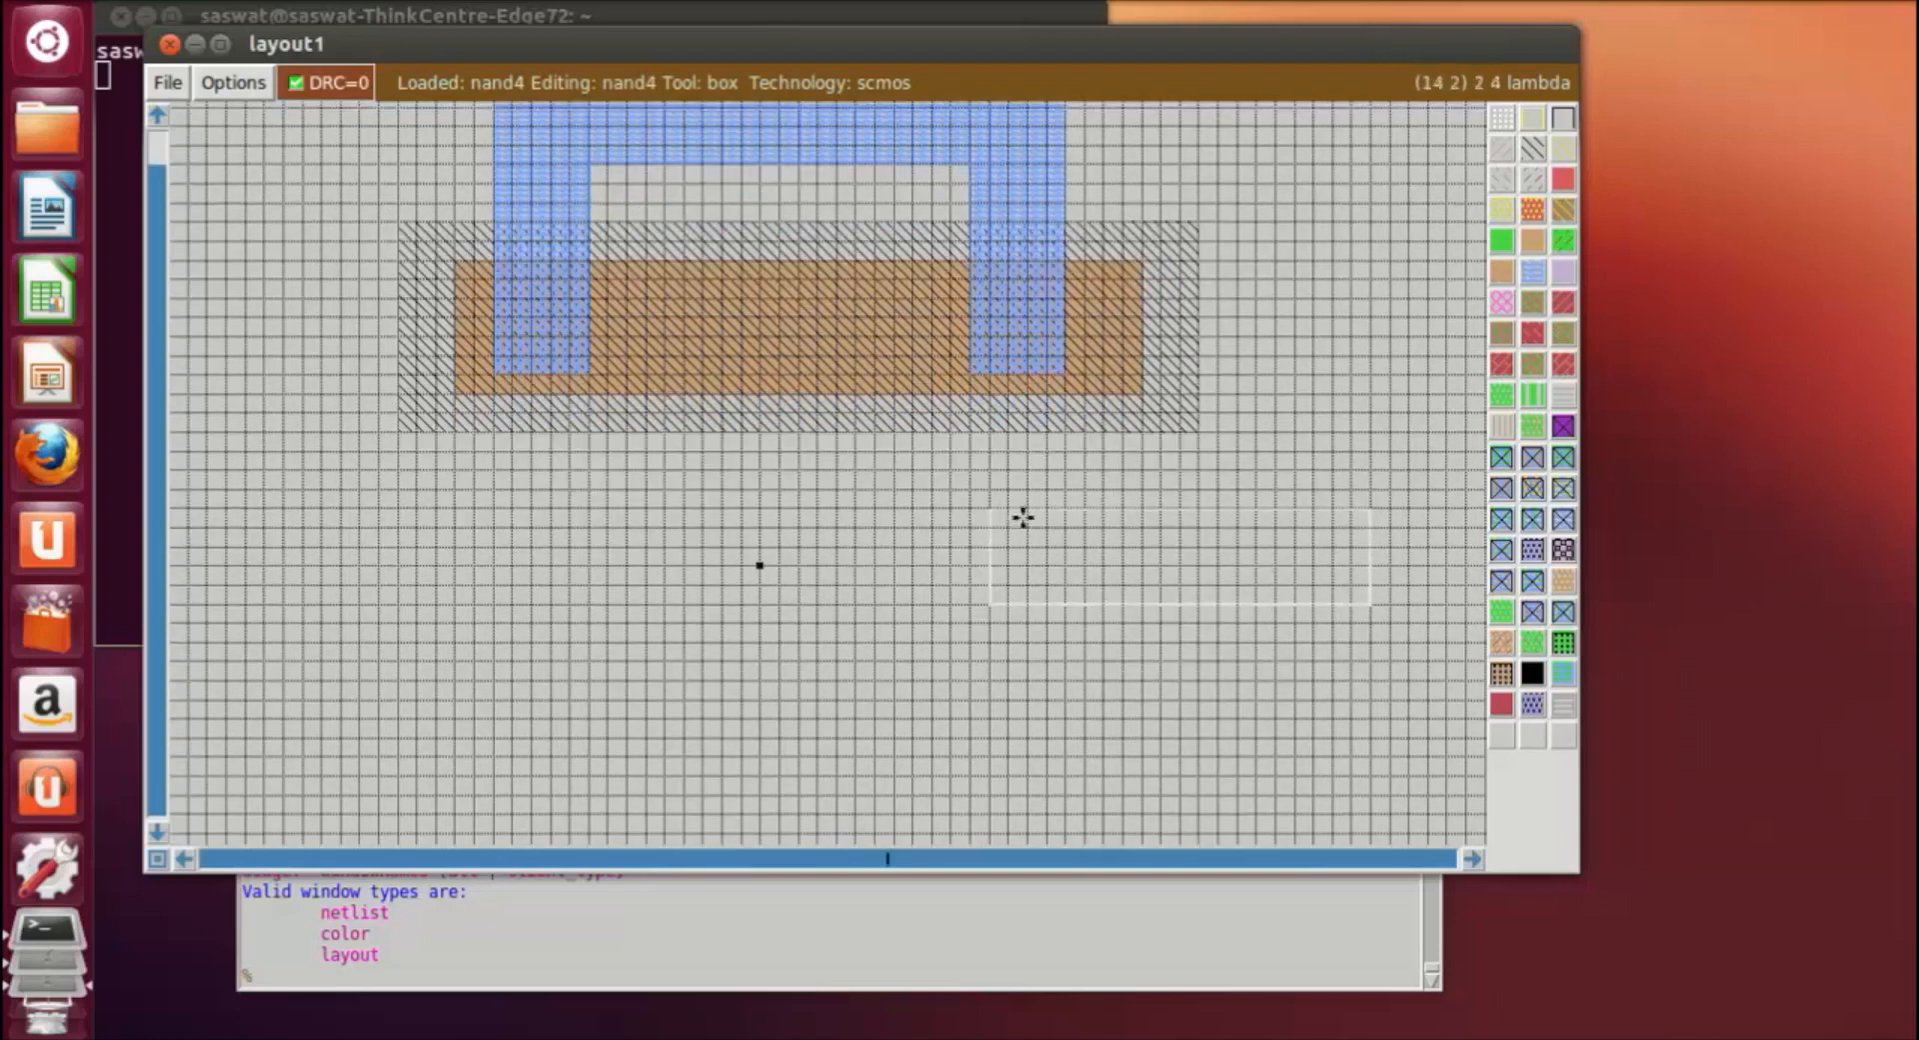
scroll(1203, 478, down, 3)
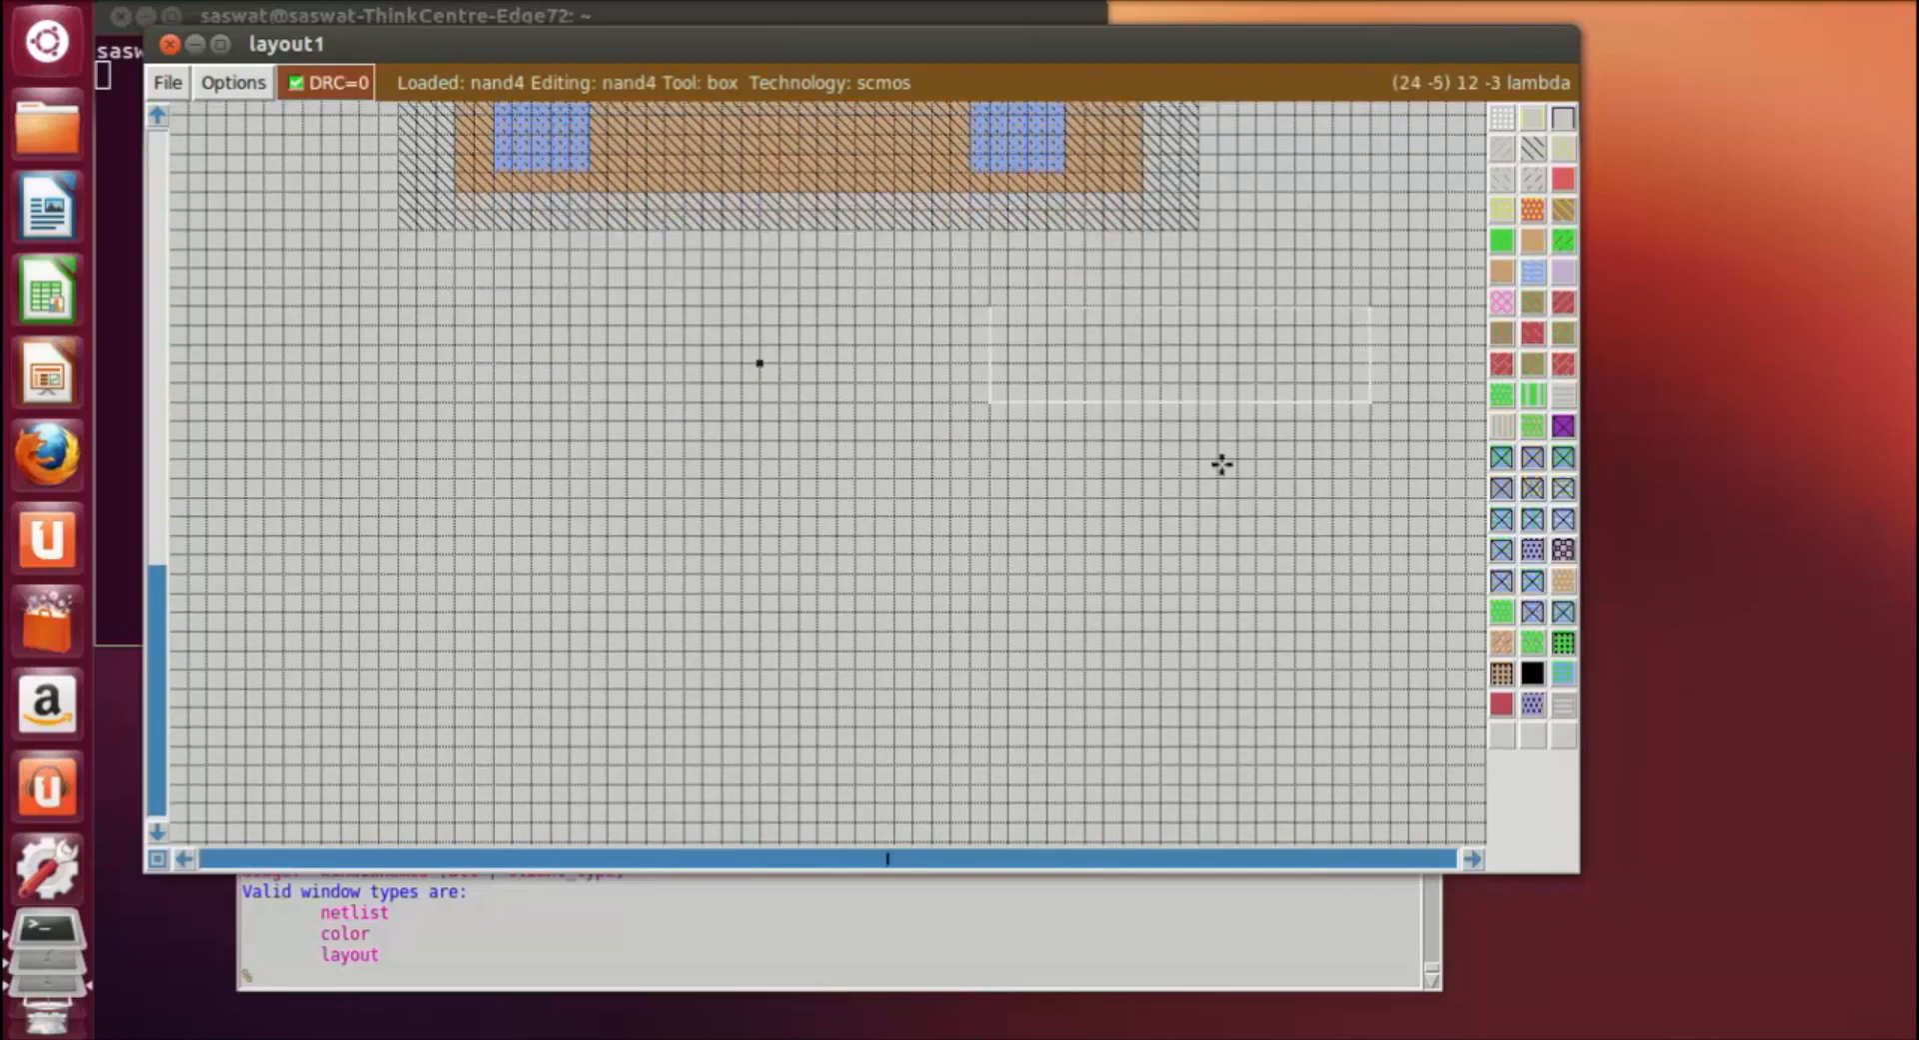
scroll(1221, 463, up, 2)
scroll(1221, 463, up, 1)
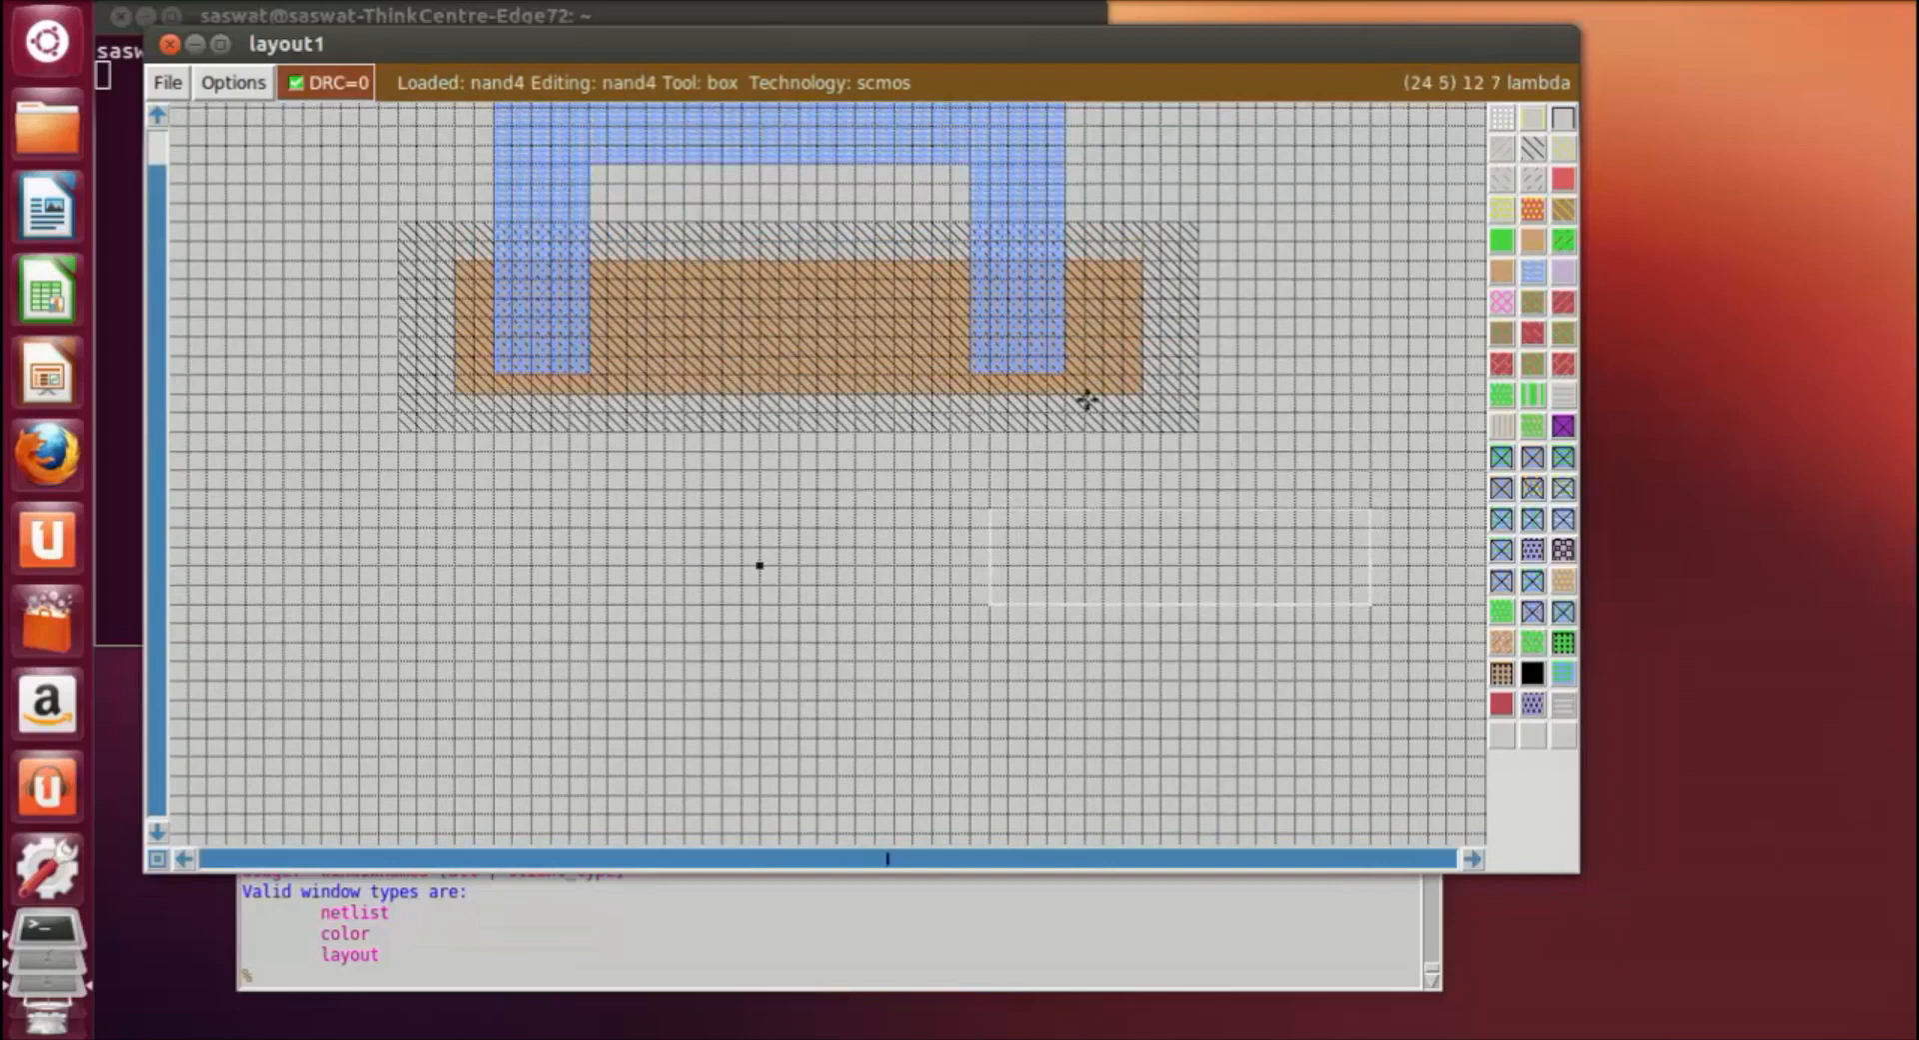
click(1104, 262)
right_click(1138, 394)
middle_click(1354, 416)
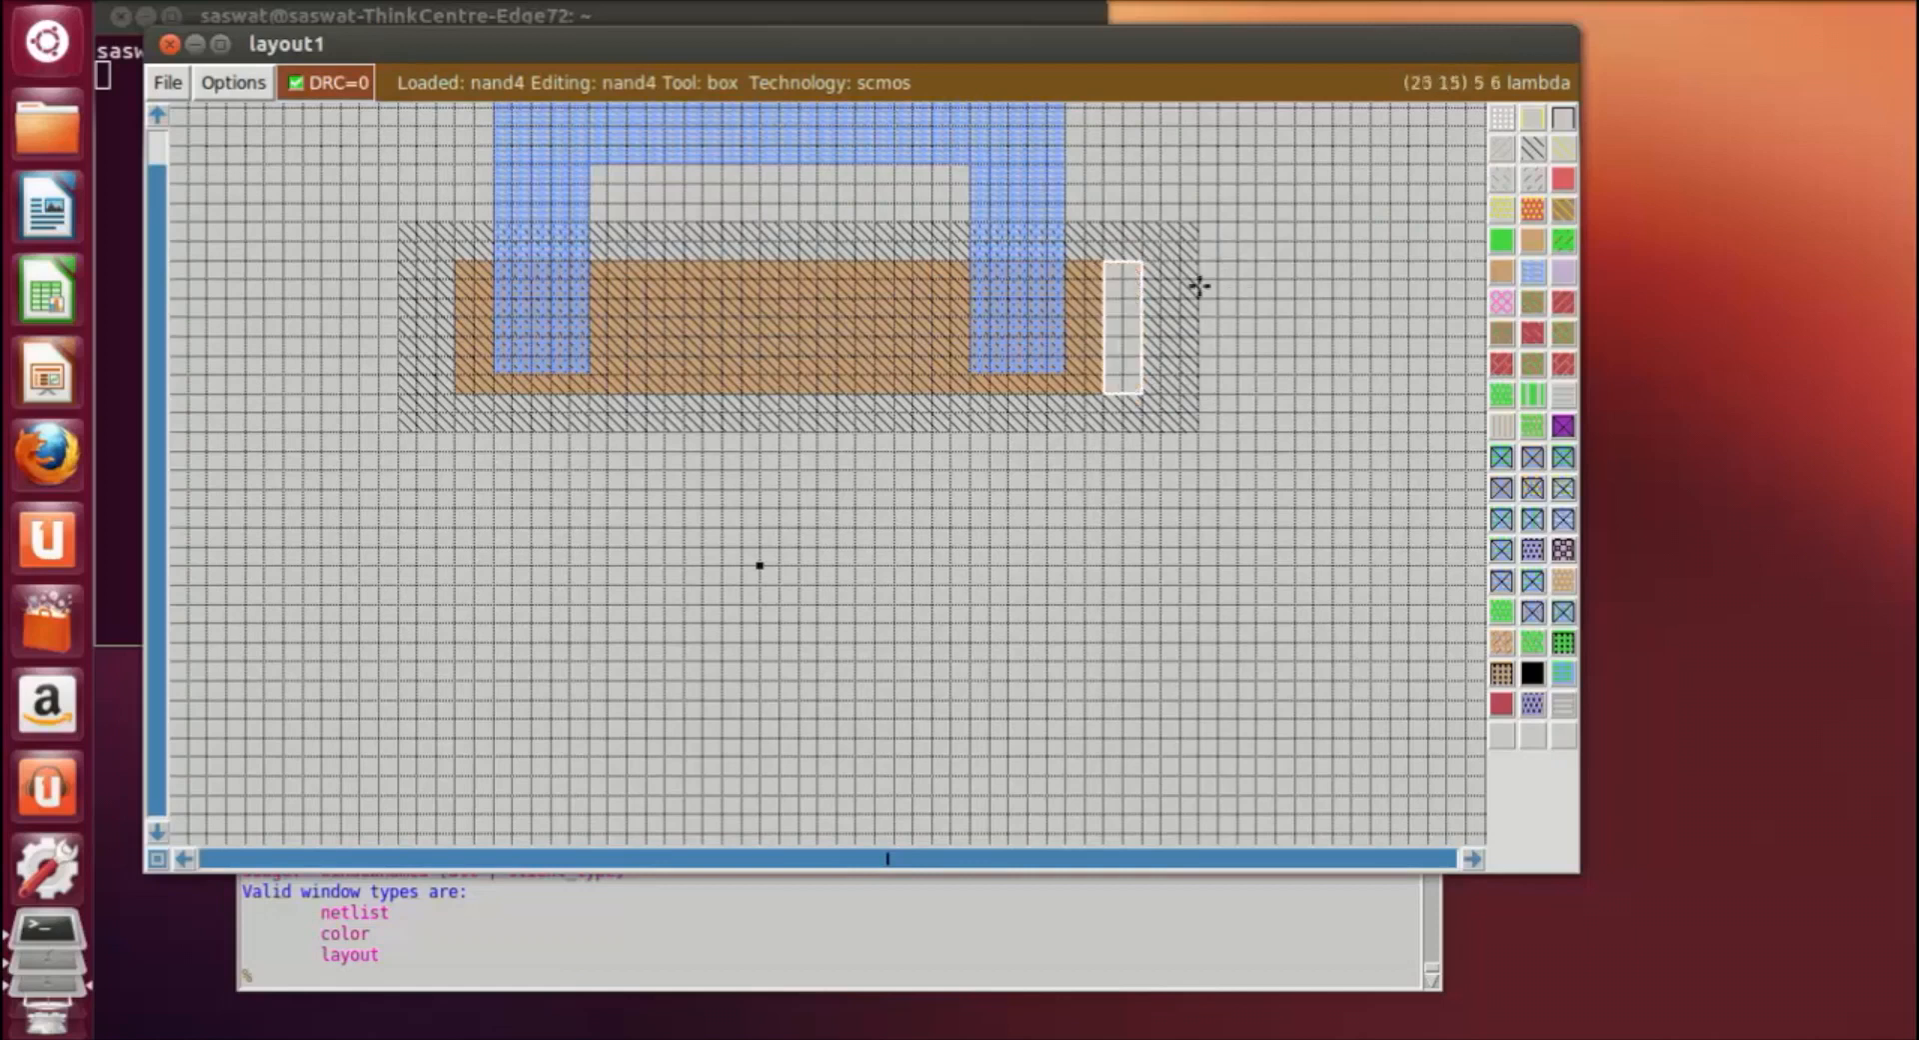
Repaint the erased gap beside the p-diffusion with n-well, using a box about 2 by 8 lambda.
click(1108, 265)
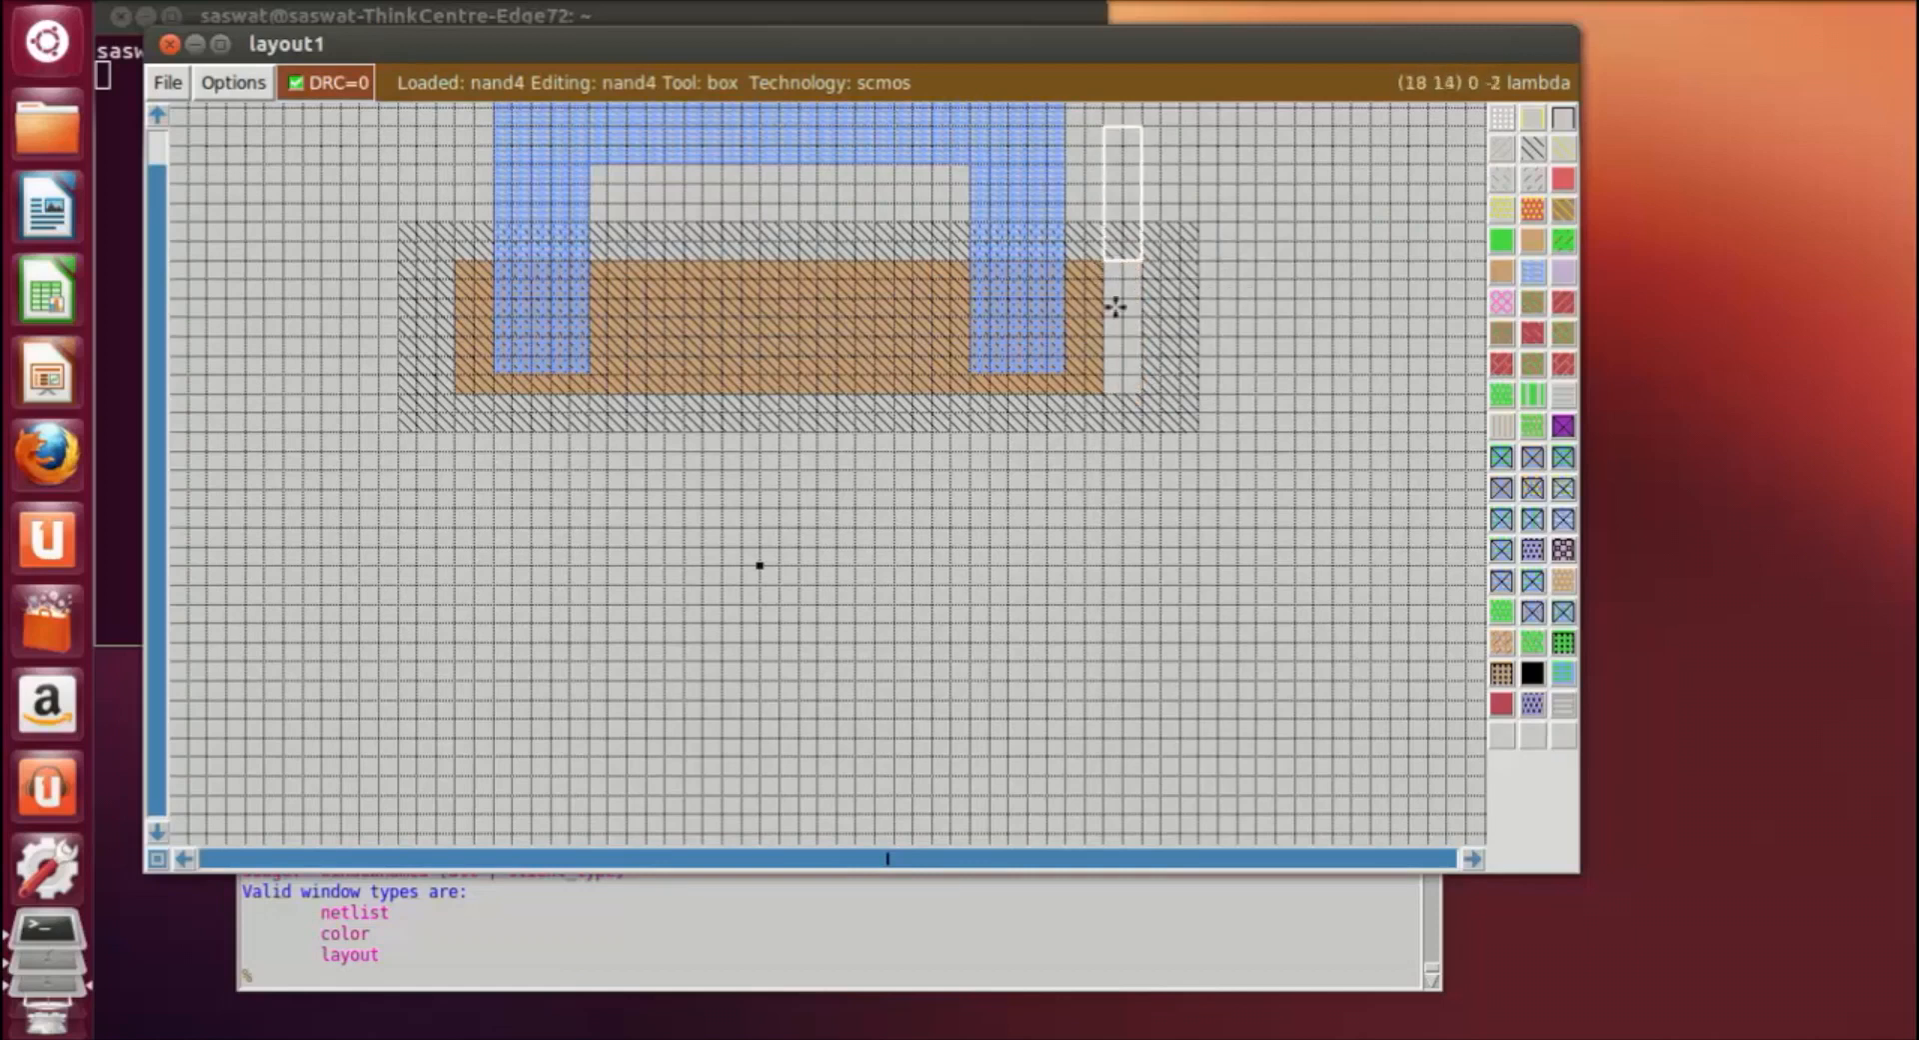
right_click(1137, 403)
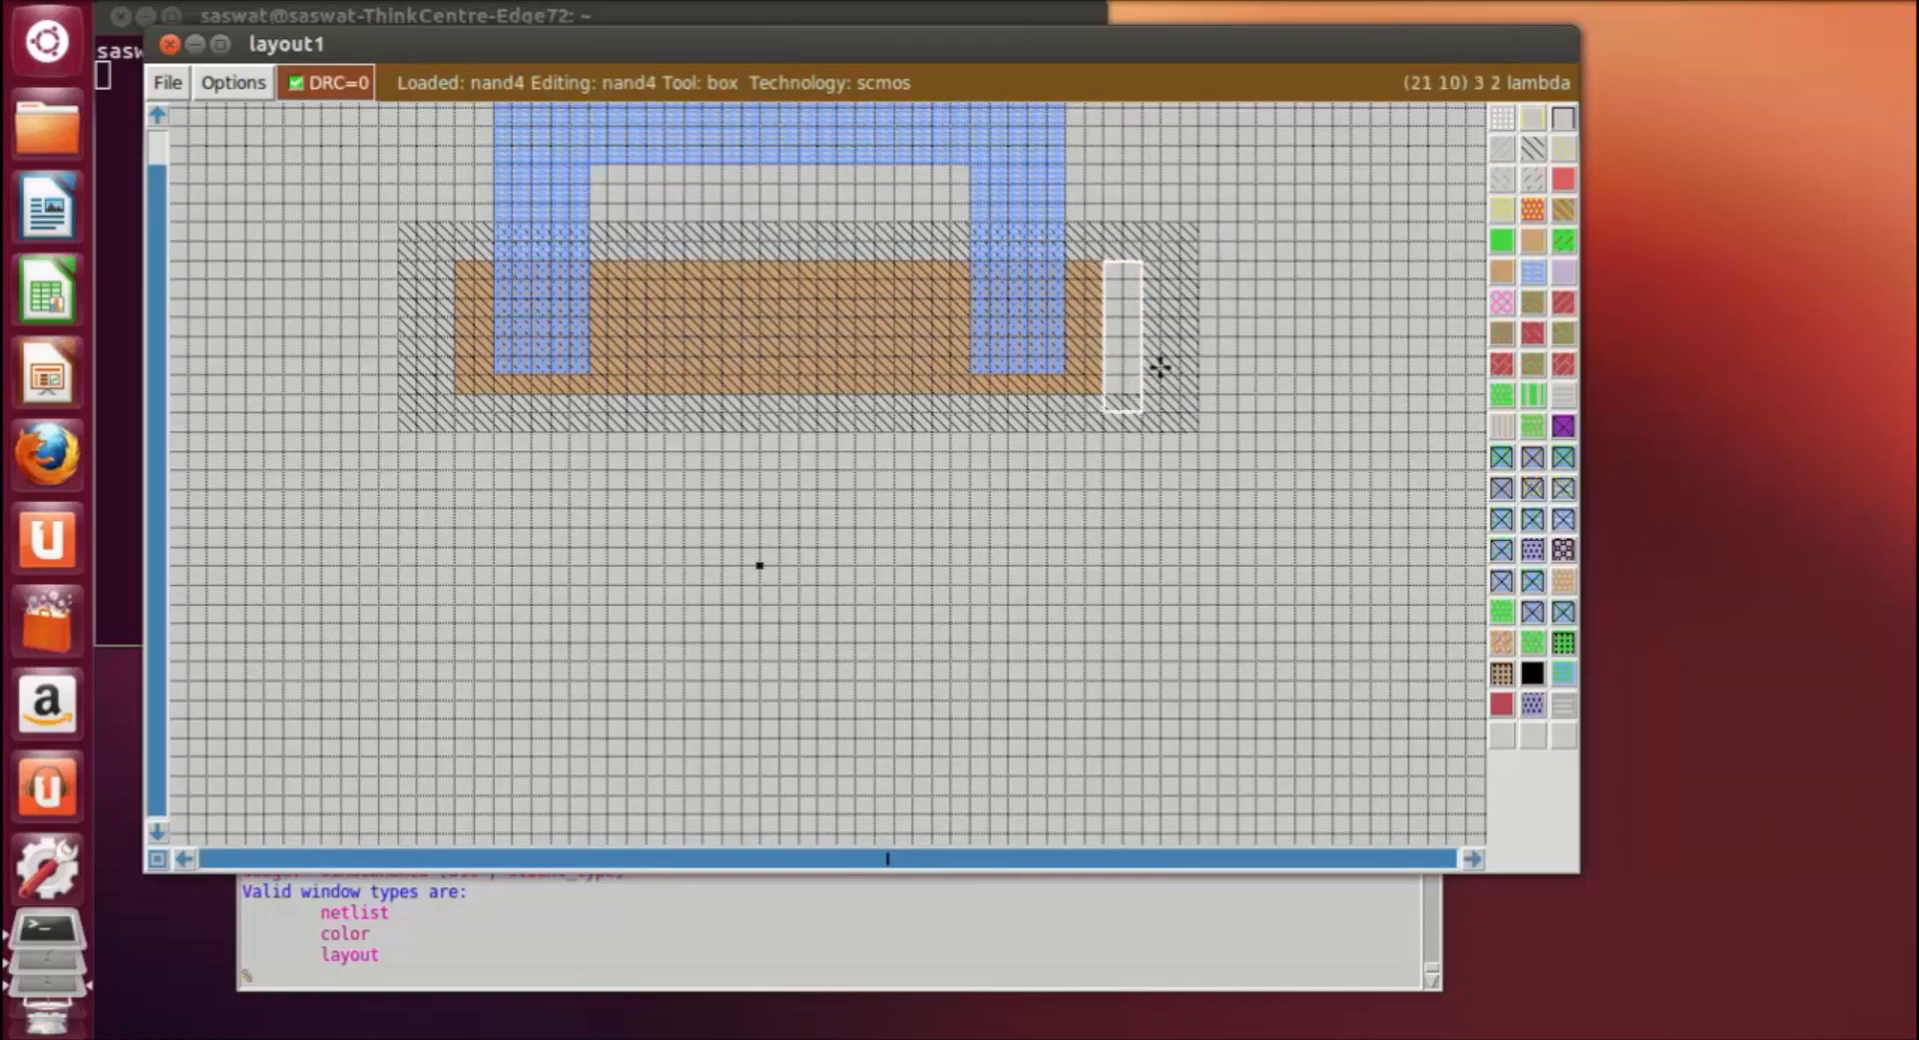
click(1300, 428)
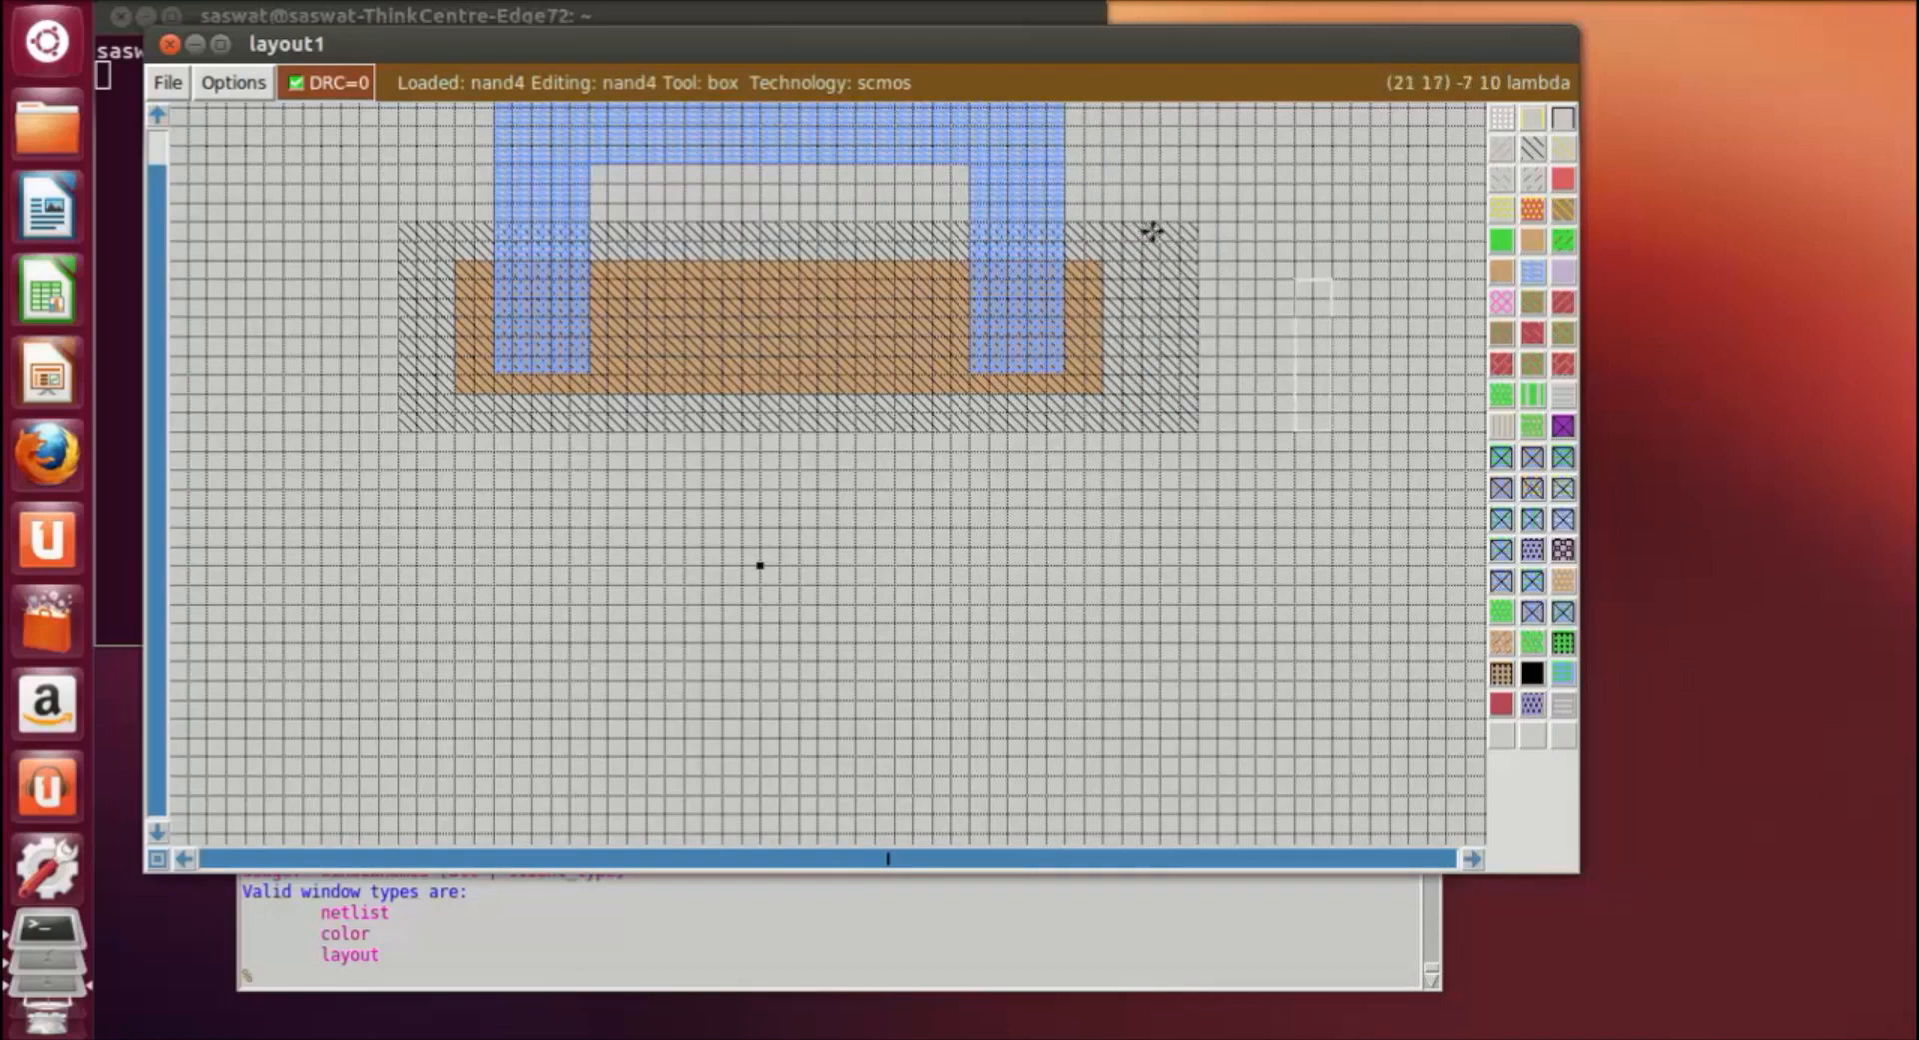
Trim the n-well's right end by about 2 lambda over its full height.
click(1156, 229)
right_click(1202, 424)
middle_click(1227, 408)
click(1085, 543)
click(420, 784)
click(347, 640)
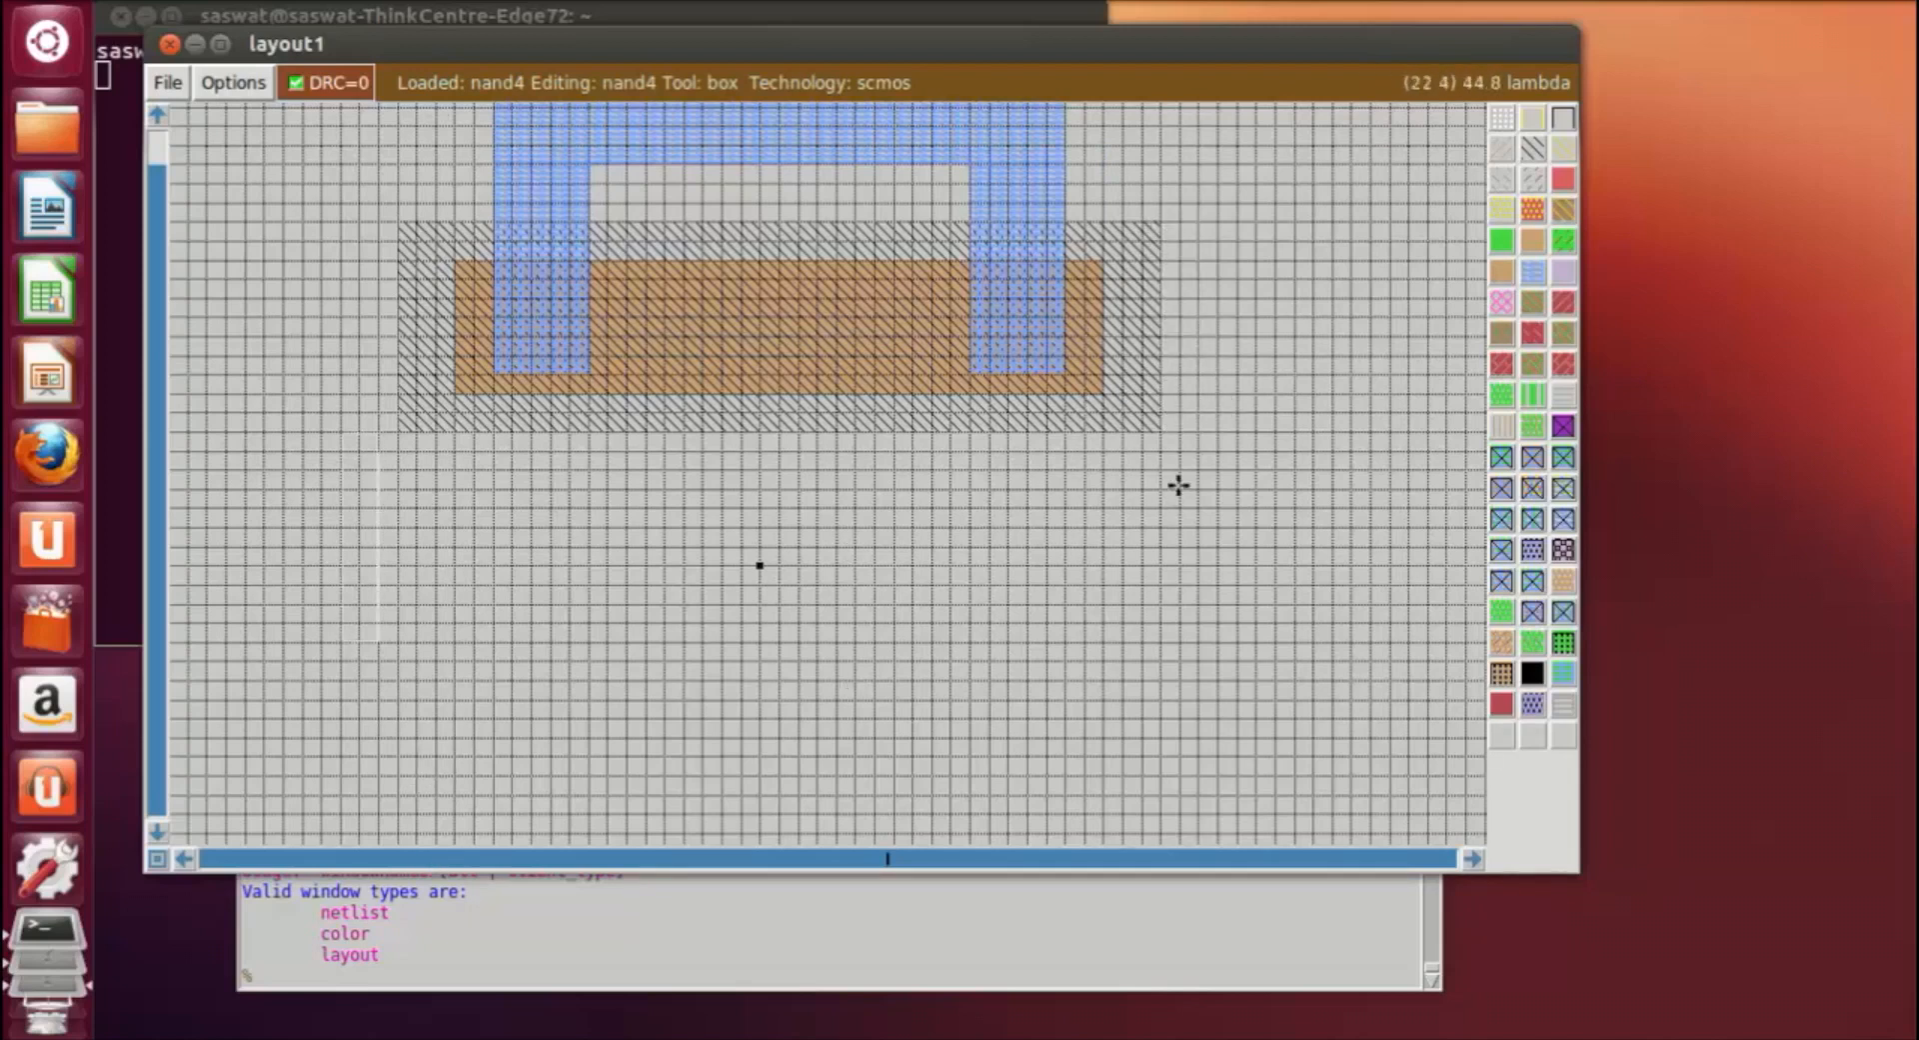
Paint an n-diffusion rectangle about 32 by 8 lambda below the origin, ending level with the p-diffusion's right edge.
scroll(1180, 480, down, 2)
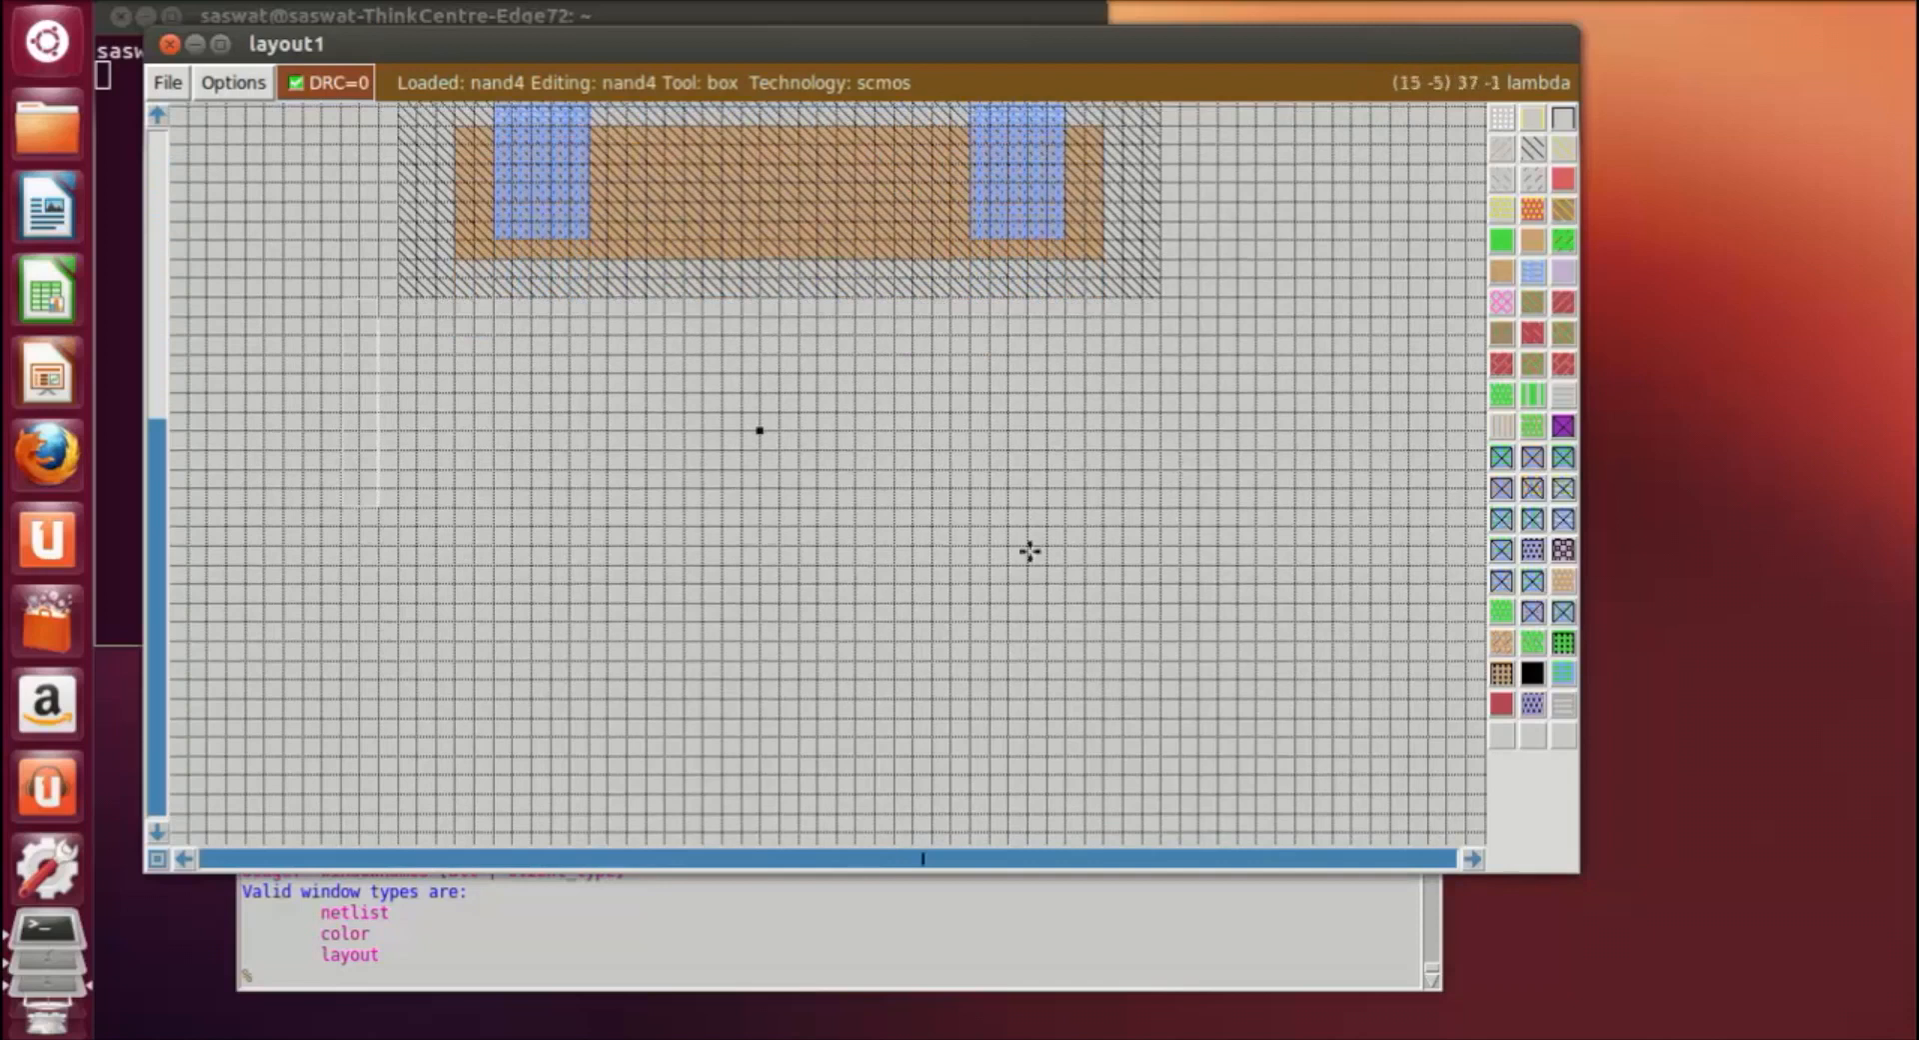
scroll(490, 664, down, 1)
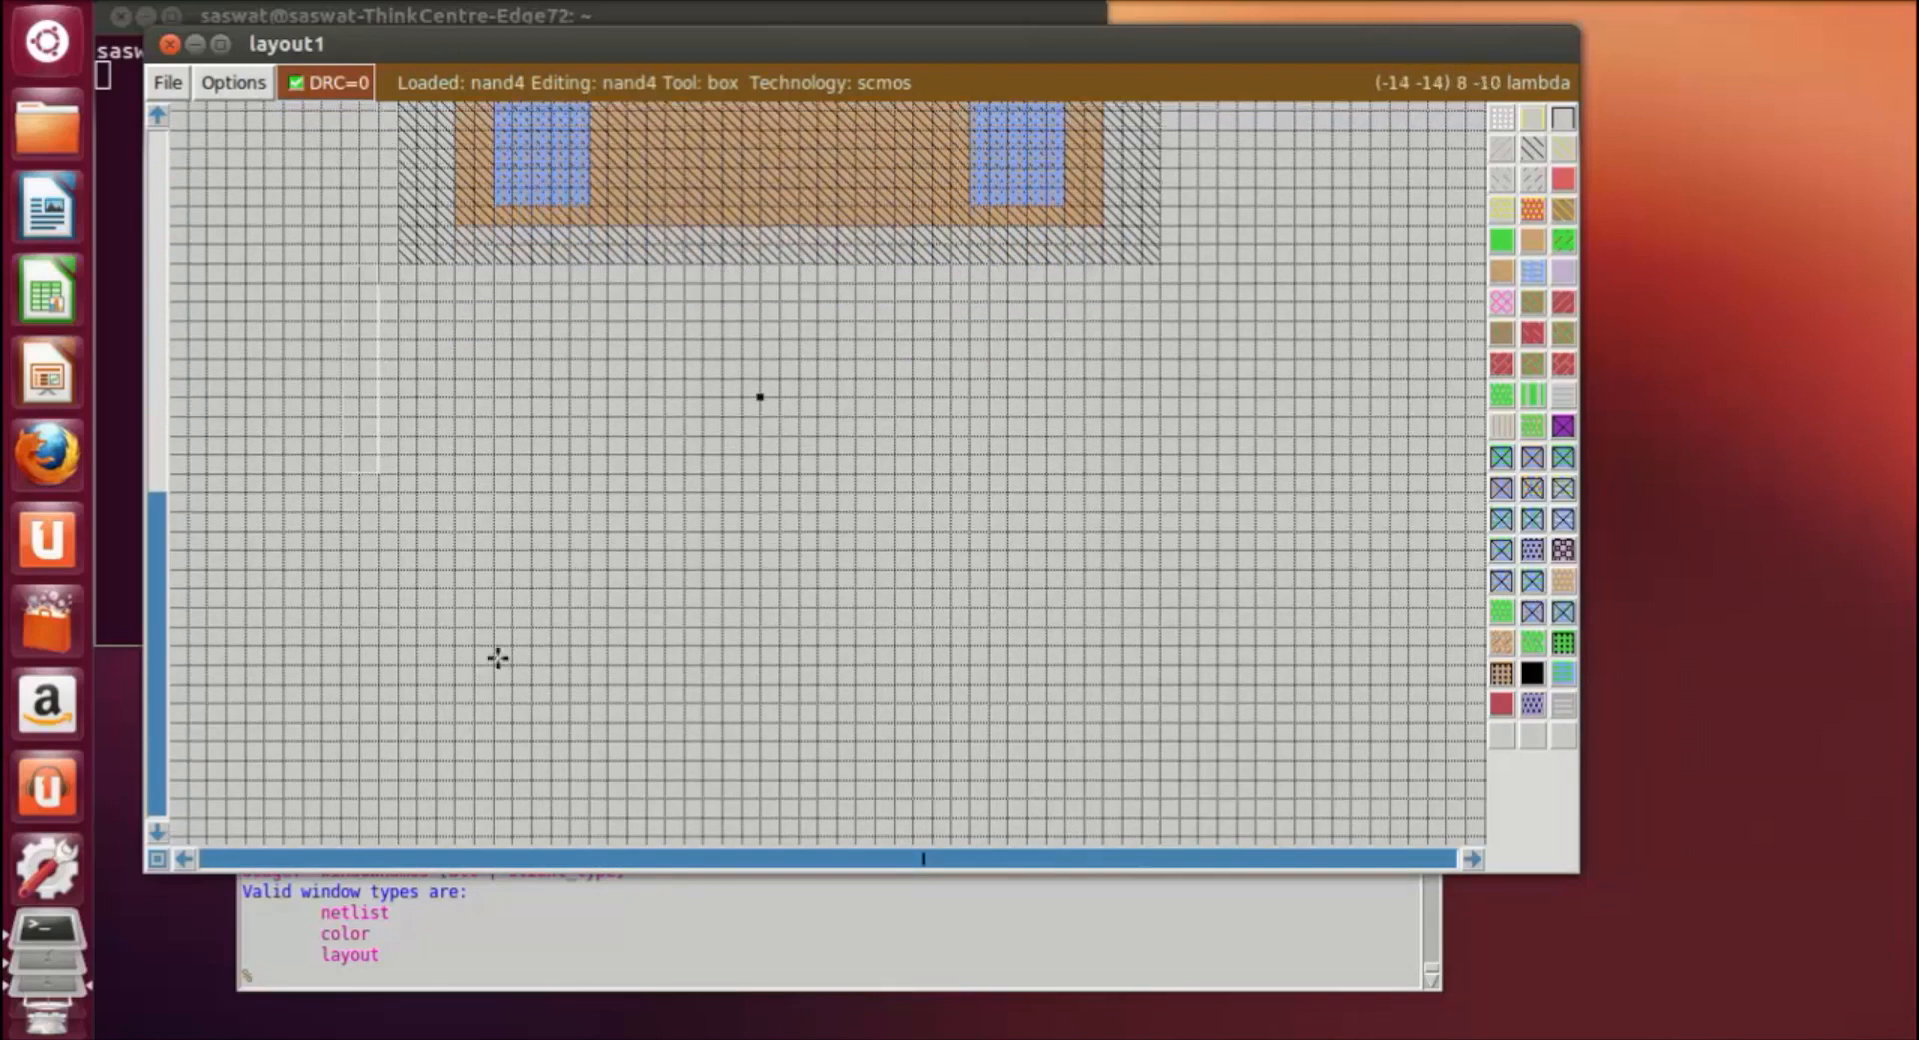
click(498, 627)
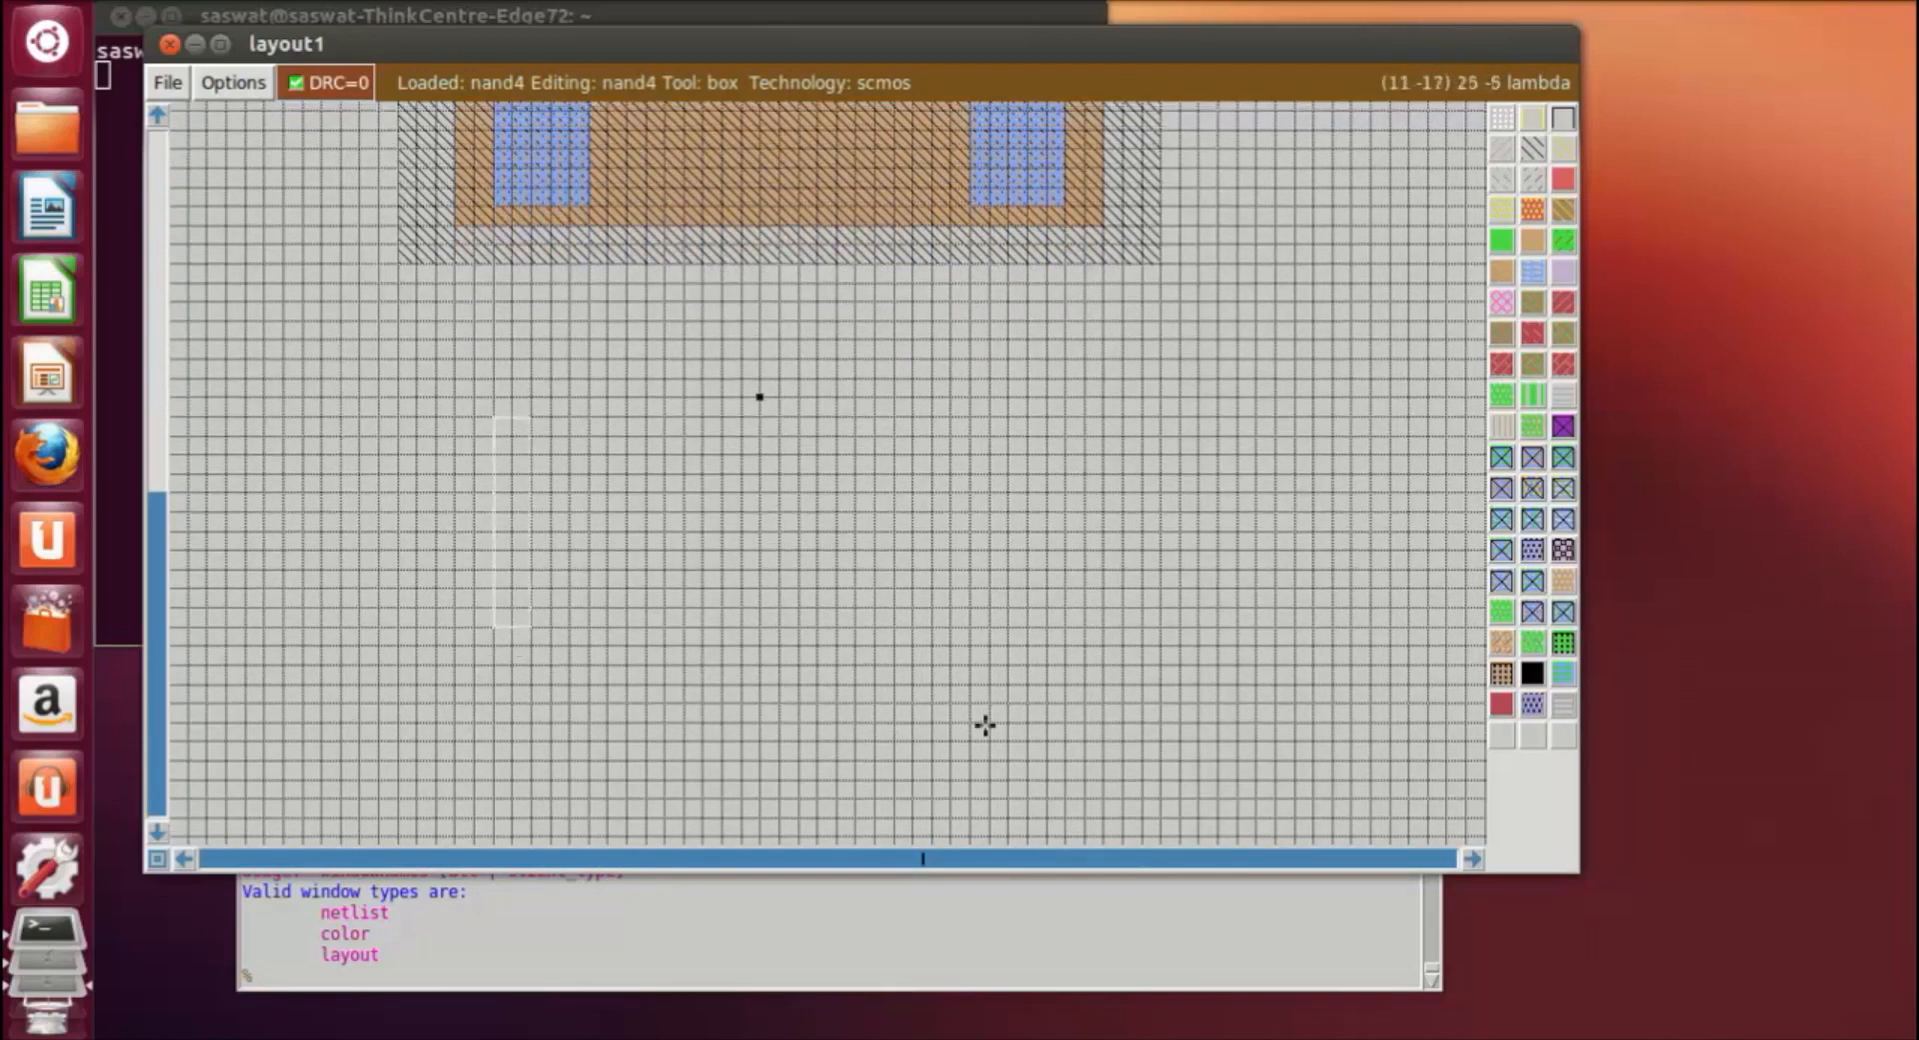
right_click(1086, 722)
right_click(1102, 605)
right_click(1099, 587)
right_click(1098, 572)
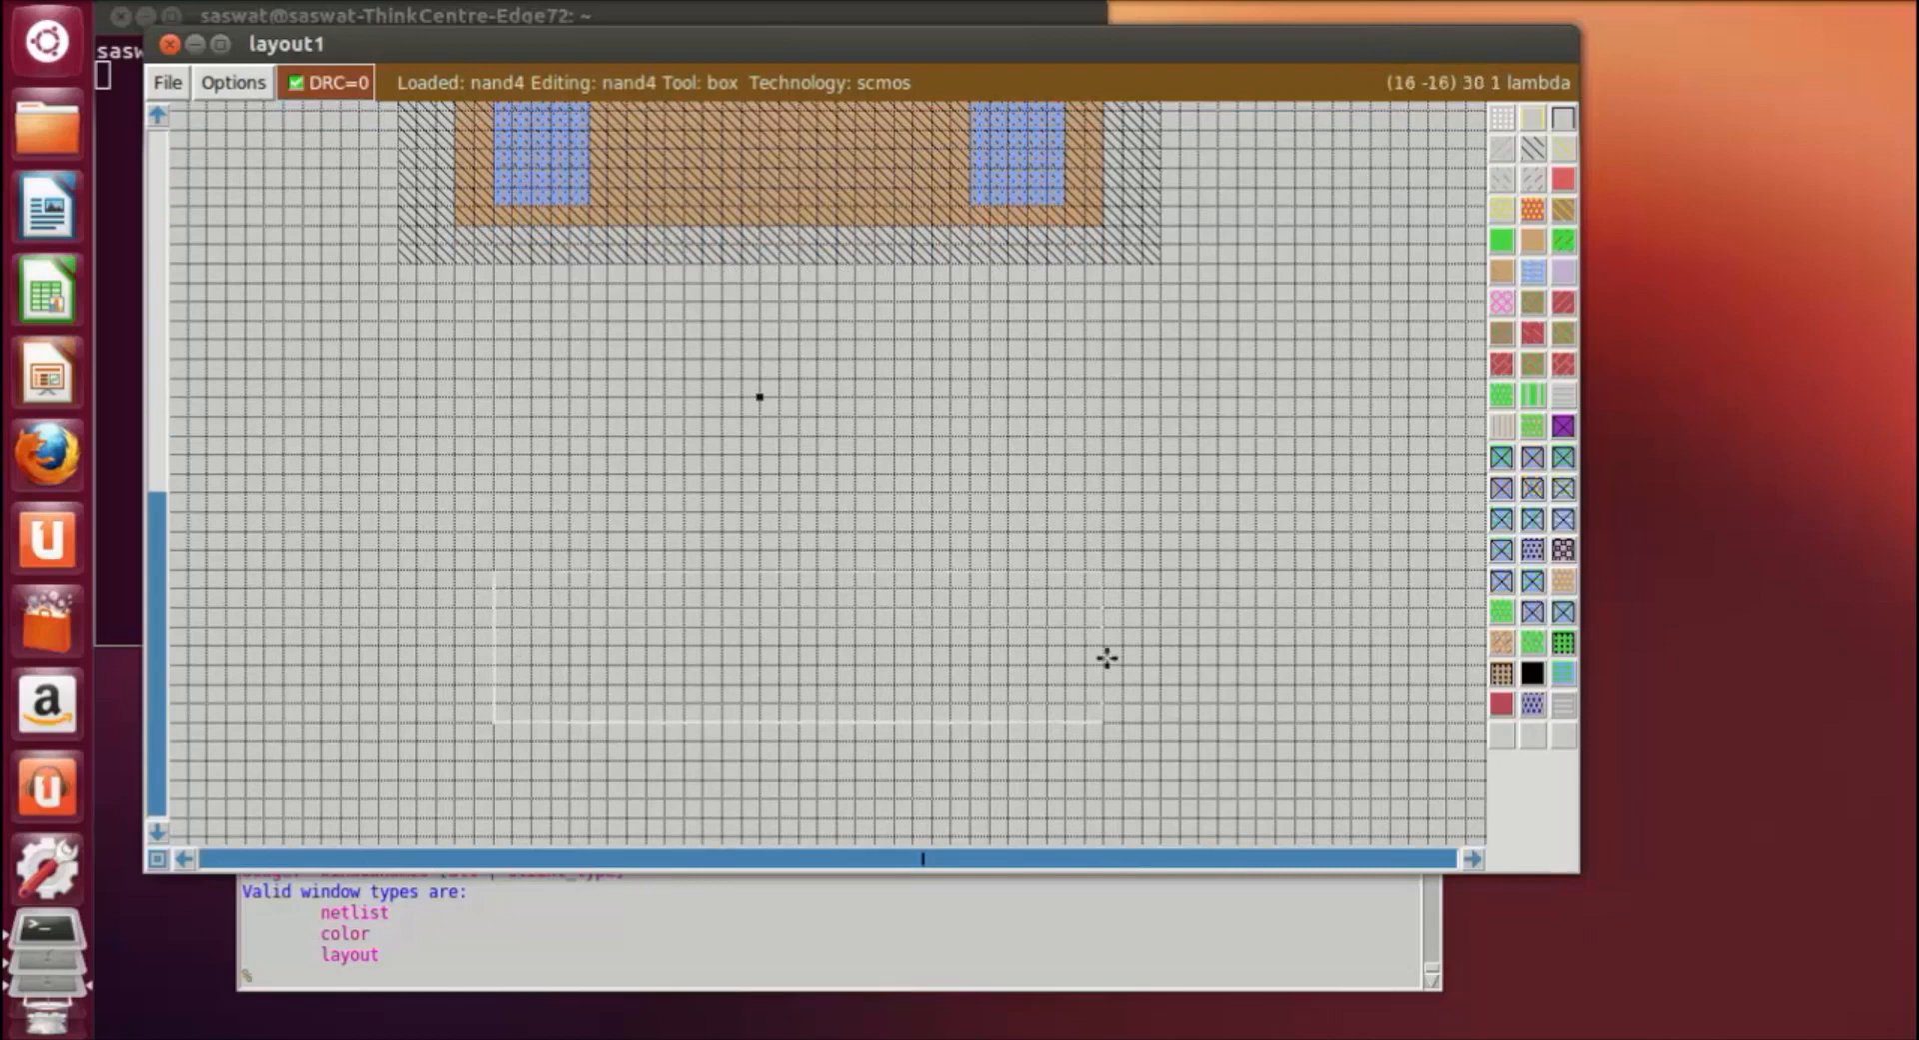
click(1501, 243)
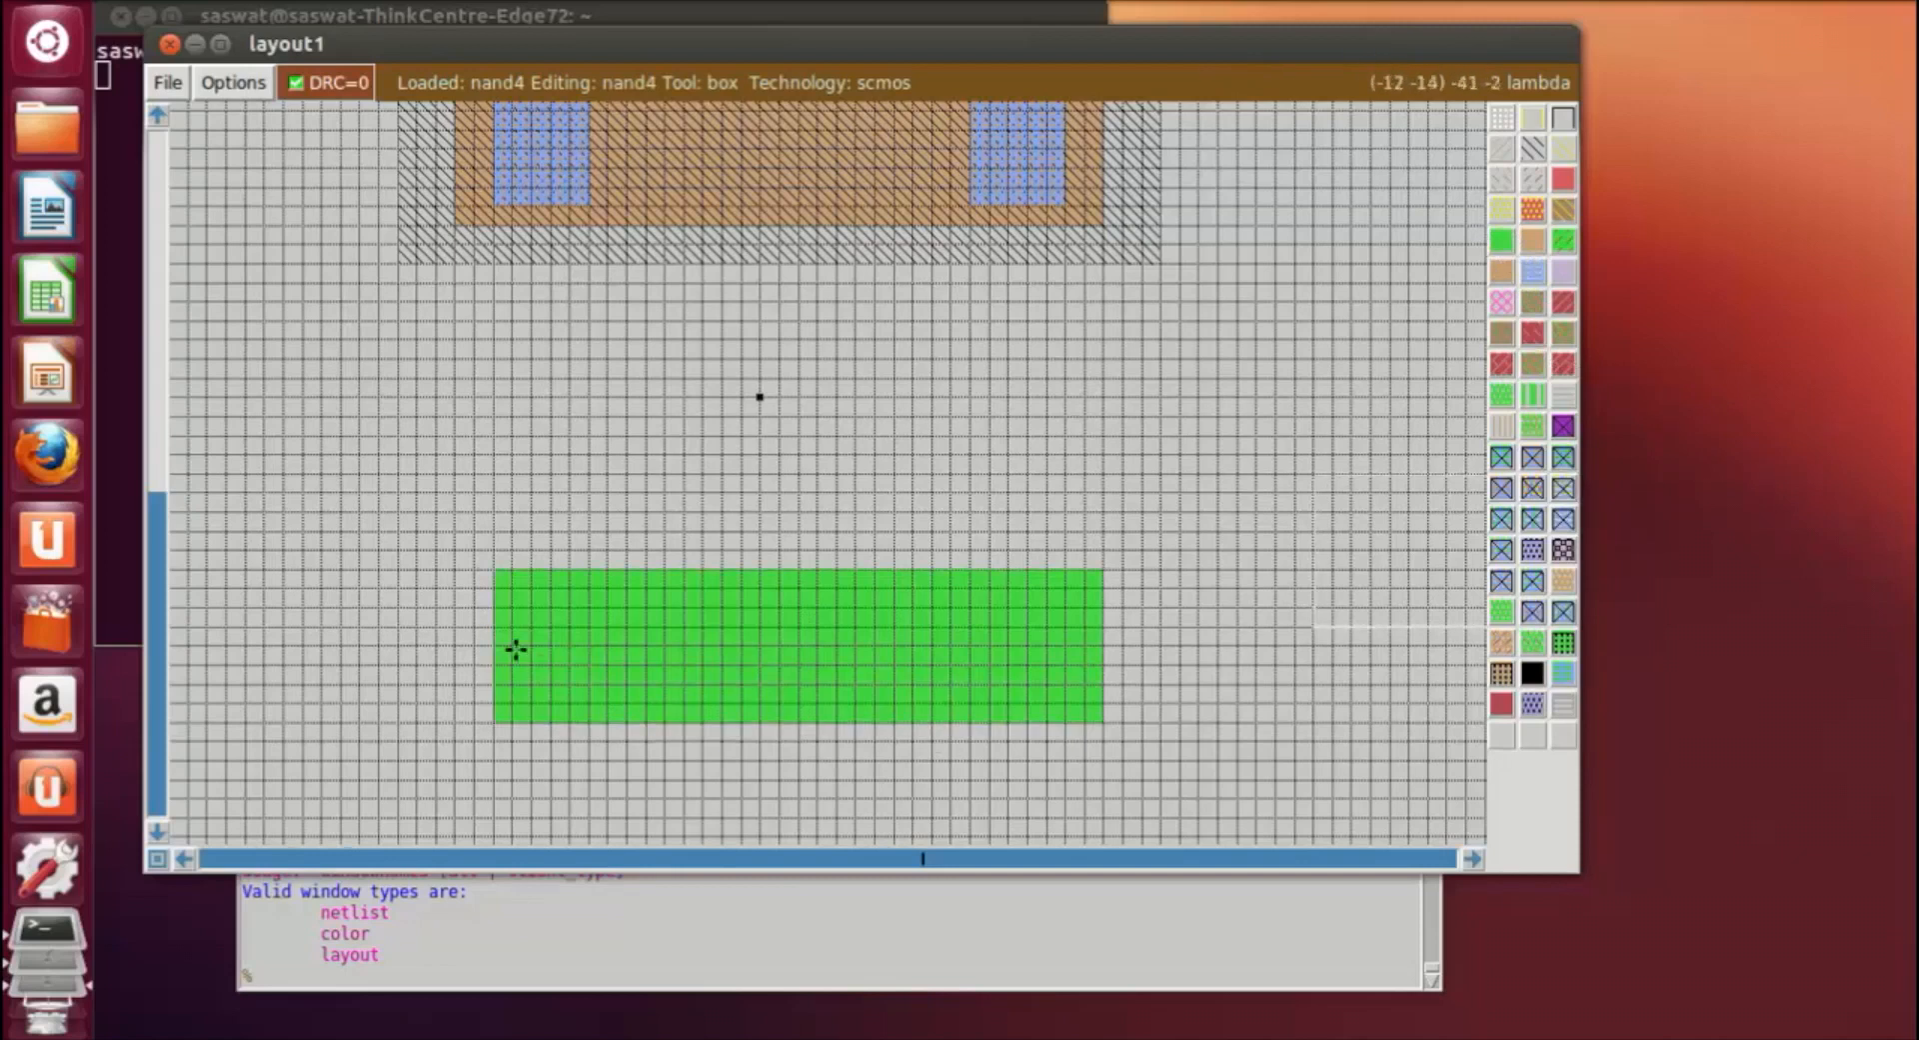
Extend the n-diffusion at its left end by about 2 lambda over its full height.
click(494, 570)
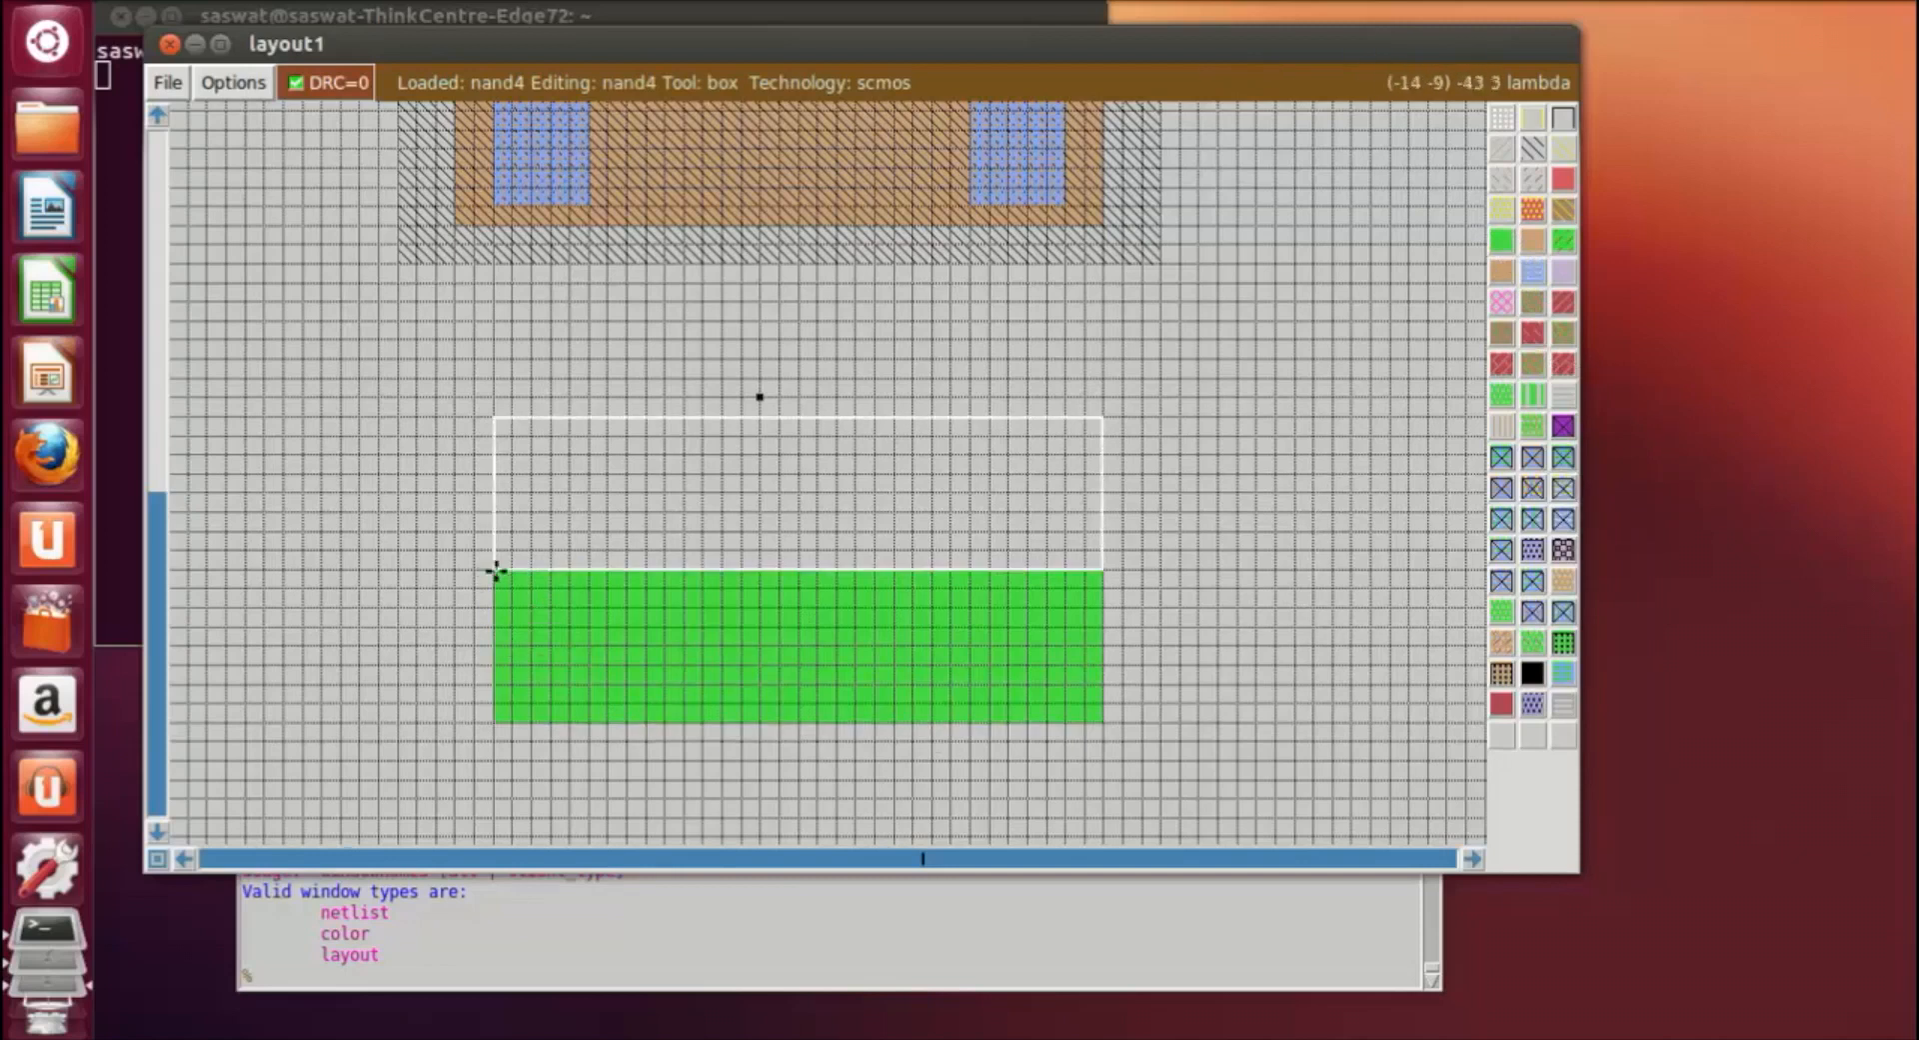
right_click(455, 721)
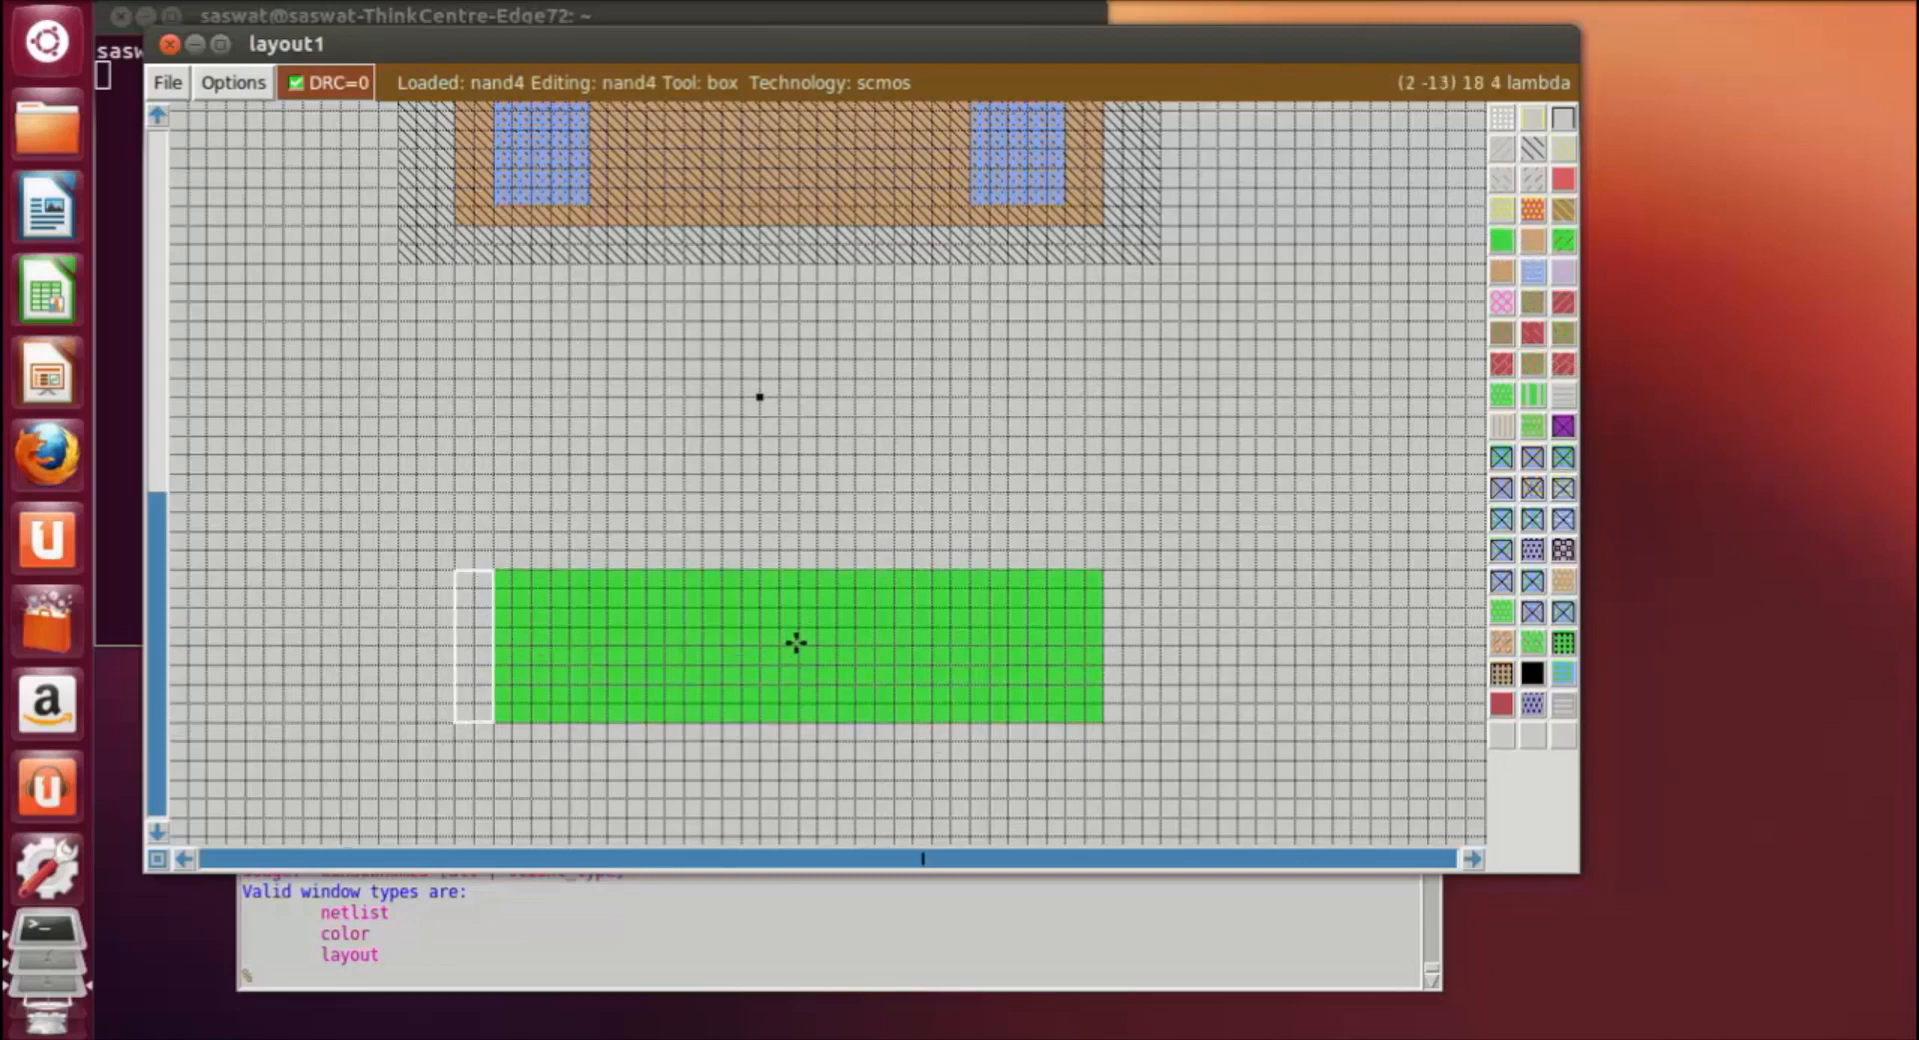
click(1352, 568)
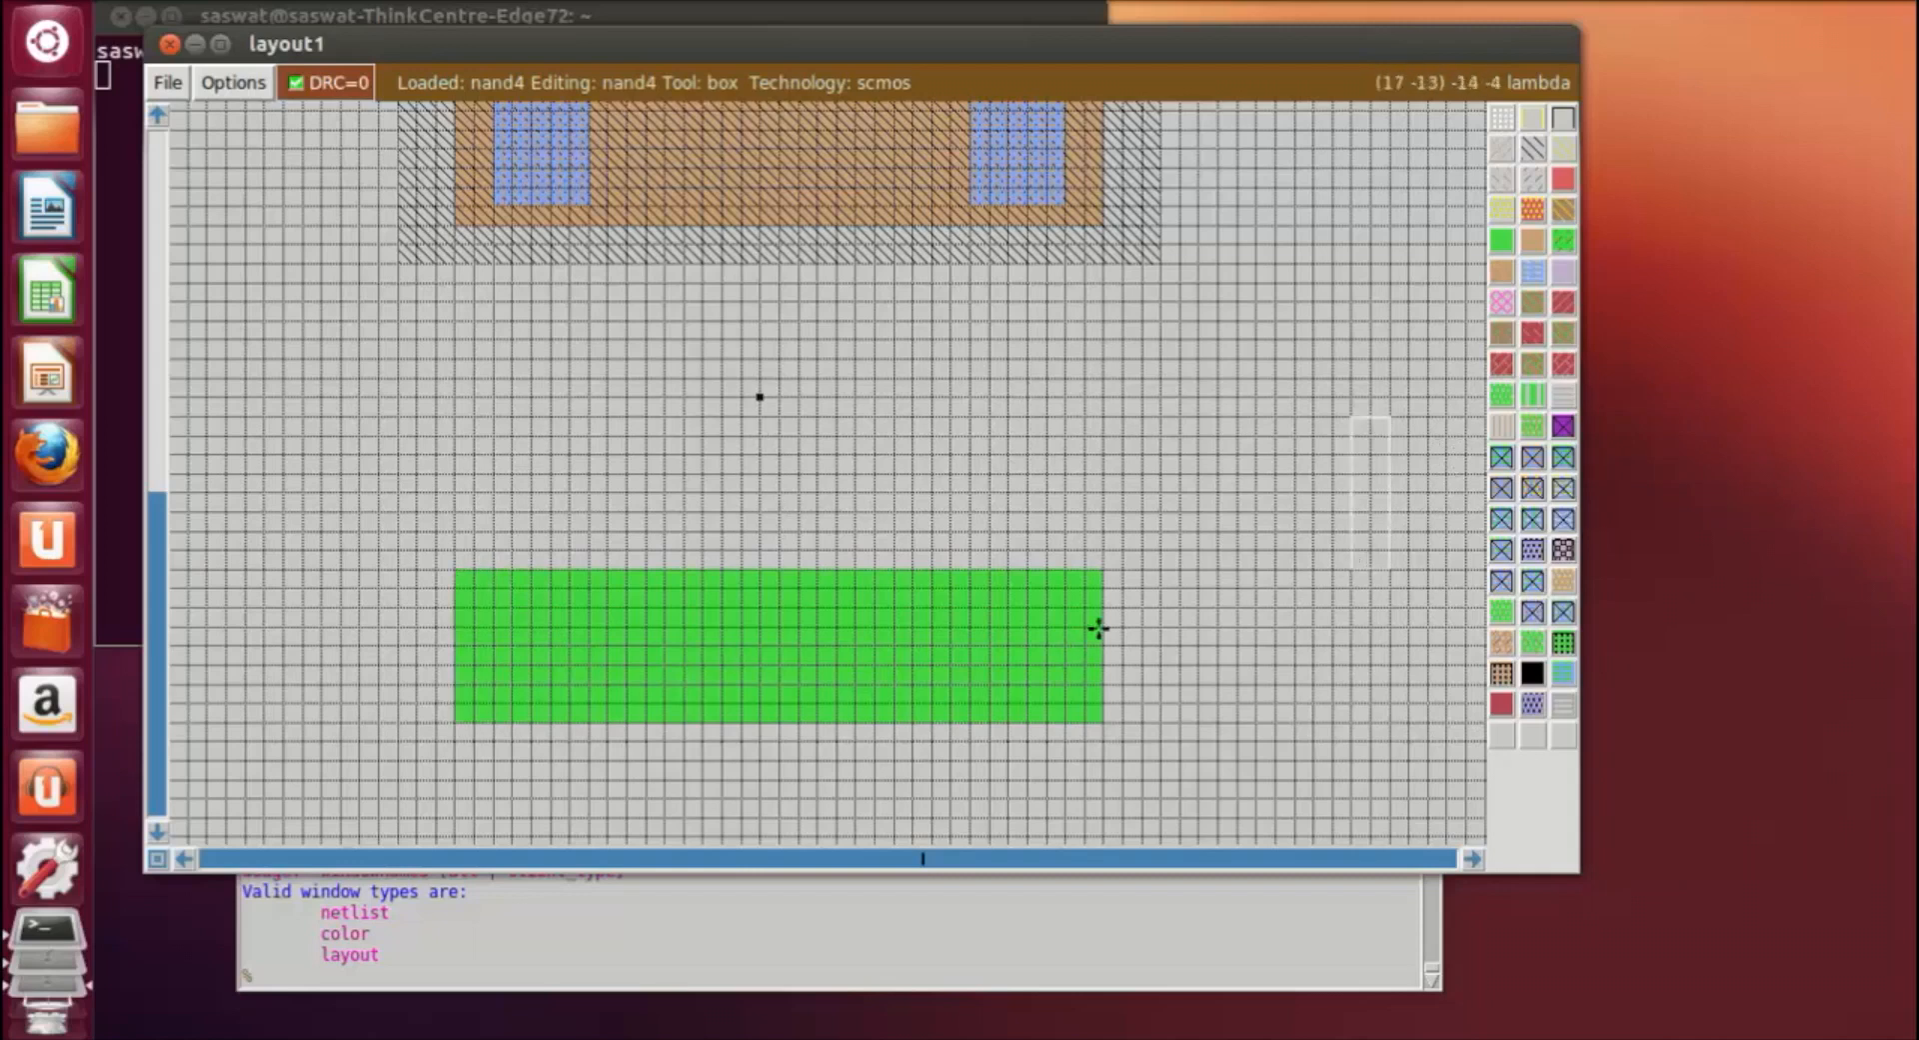
Paint a vertical metal1 strip about 5 by 22 lambda from the middle of the p-diffusion down to just above the n-diffusion.
scroll(832, 266, up, 2)
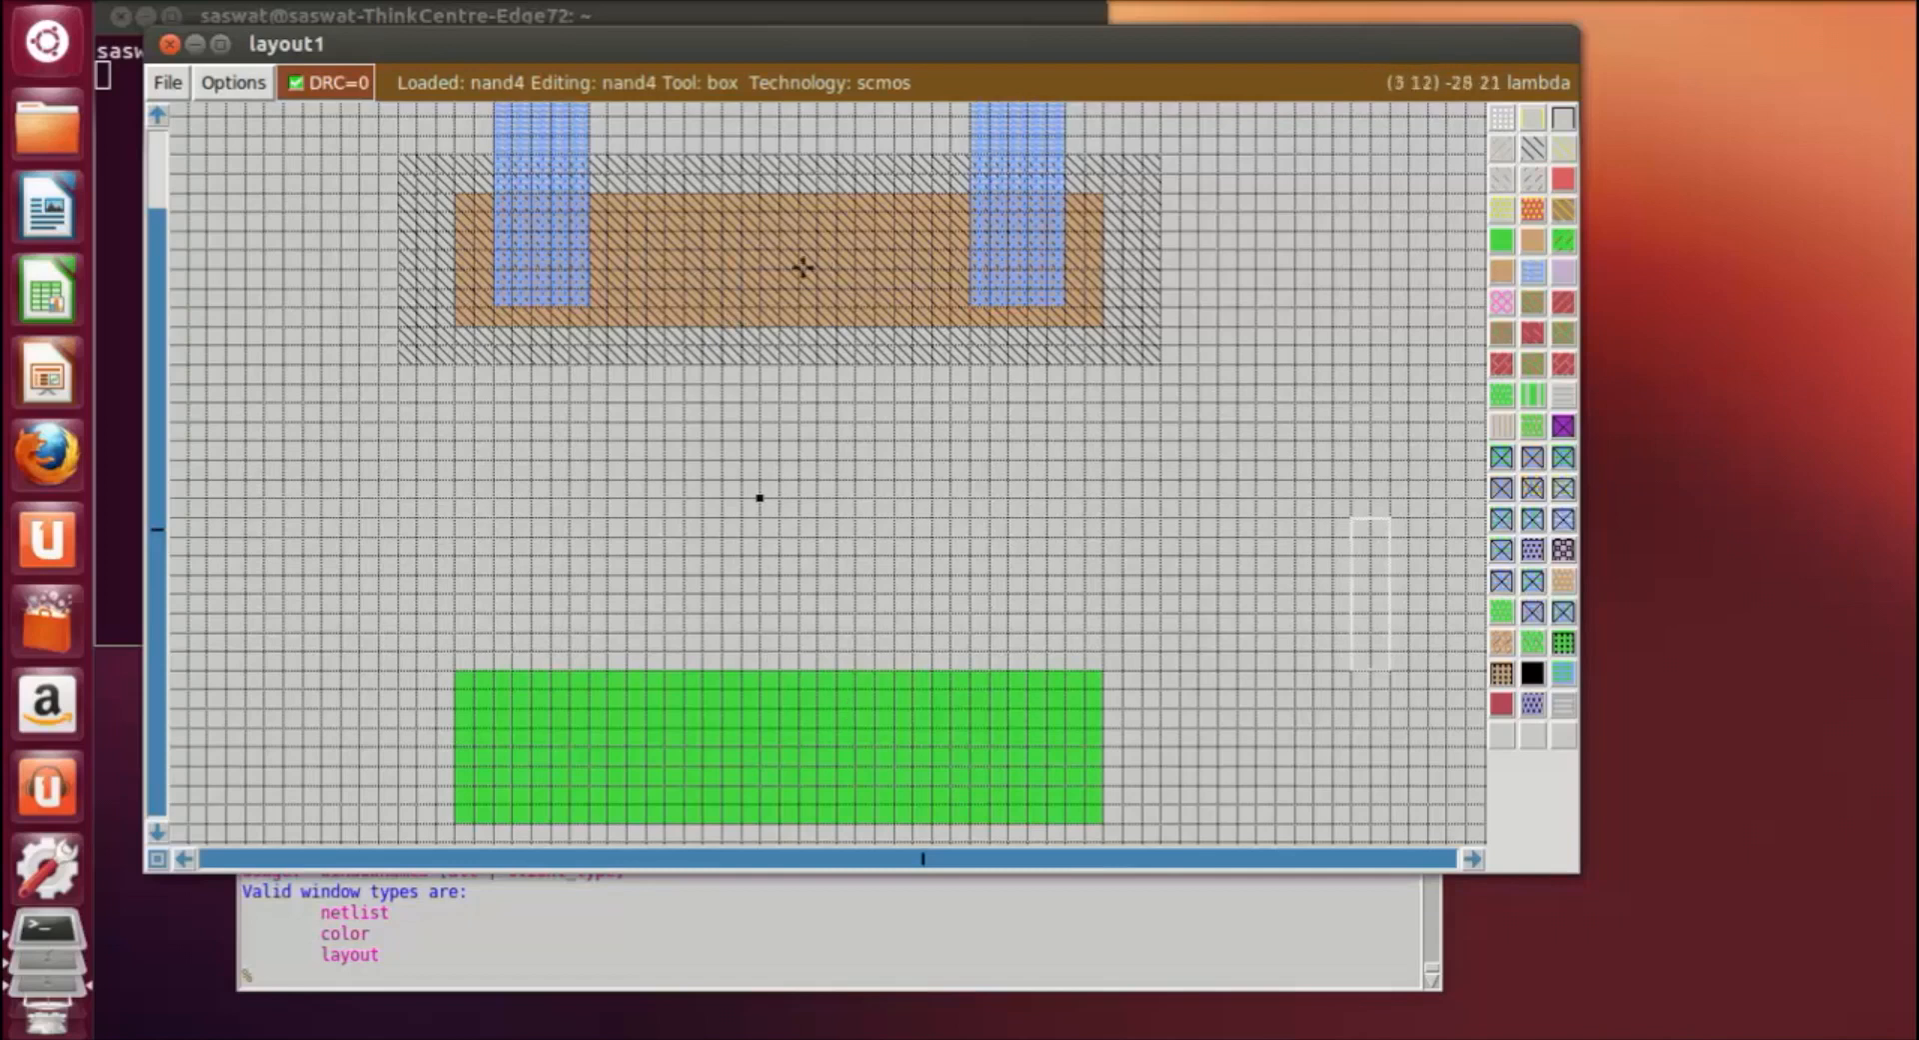
click(711, 218)
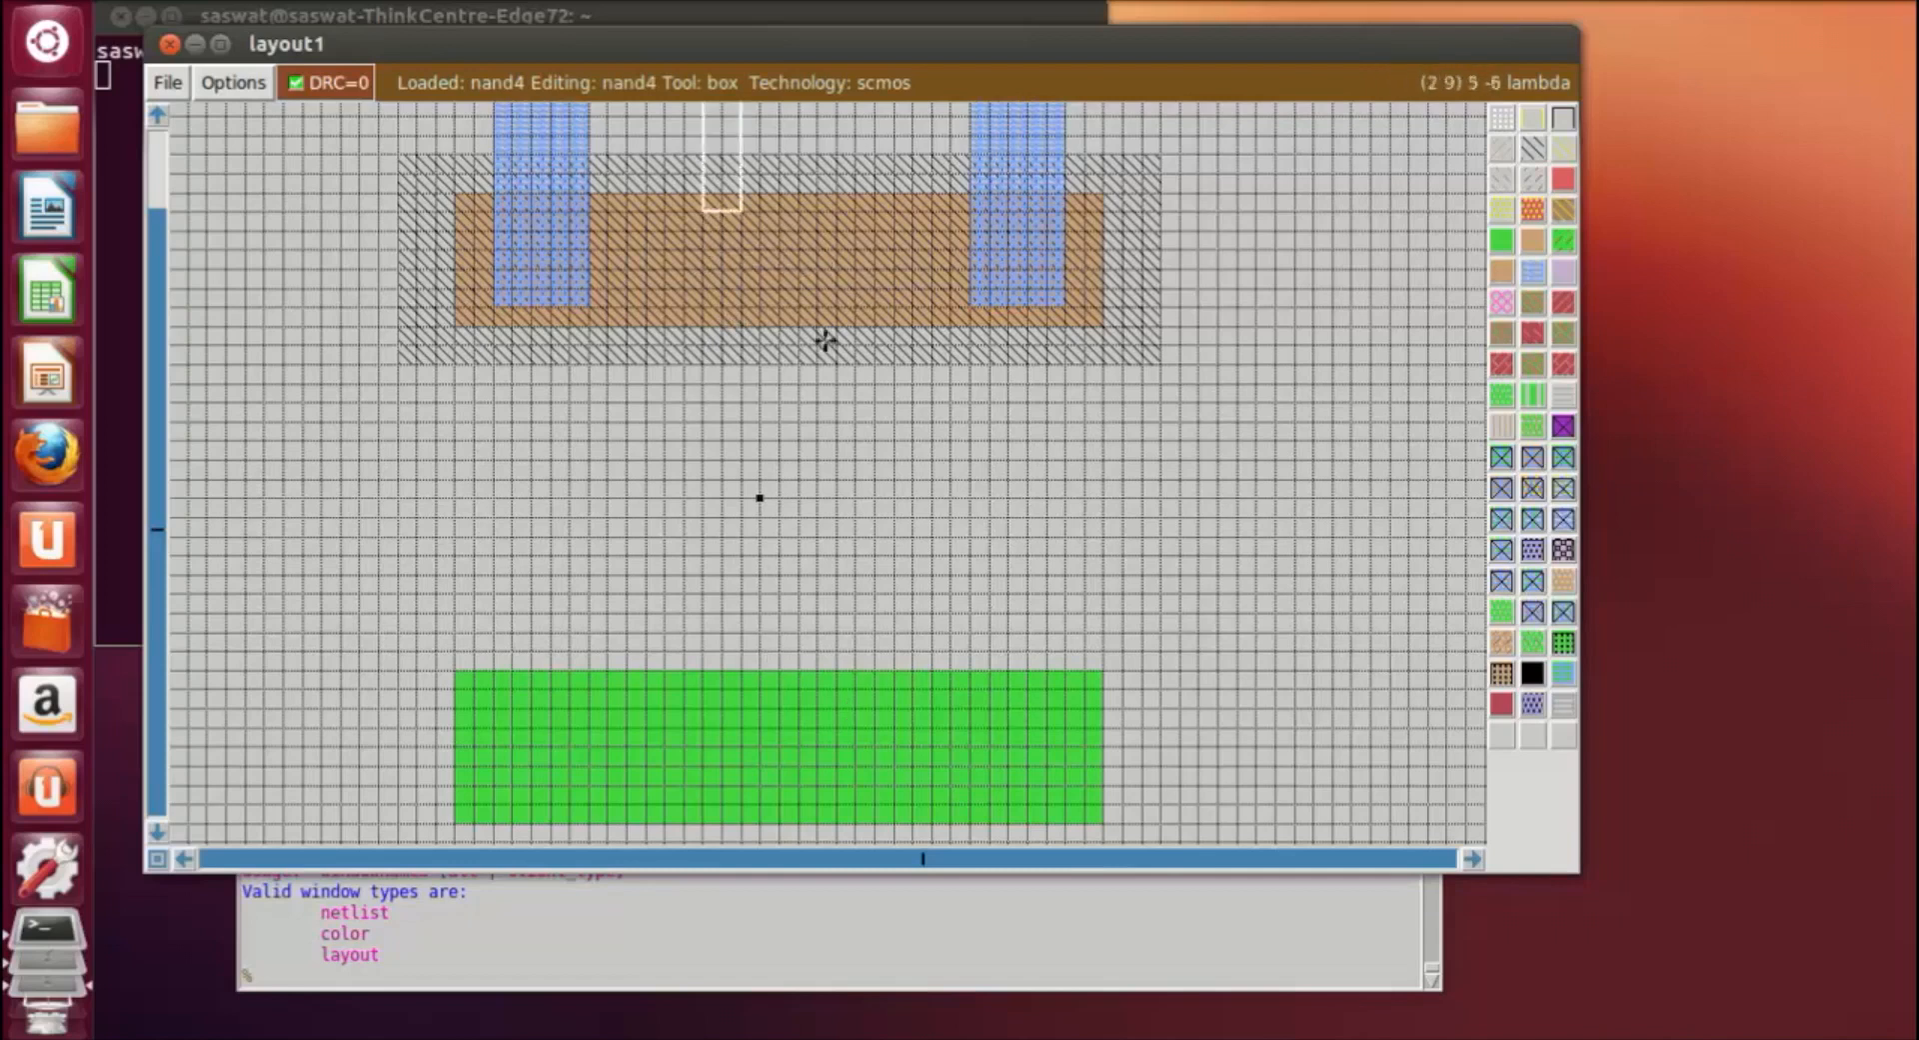
right_click(778, 616)
right_drag(779, 619, 798, 270)
right_click(818, 228)
click(715, 232)
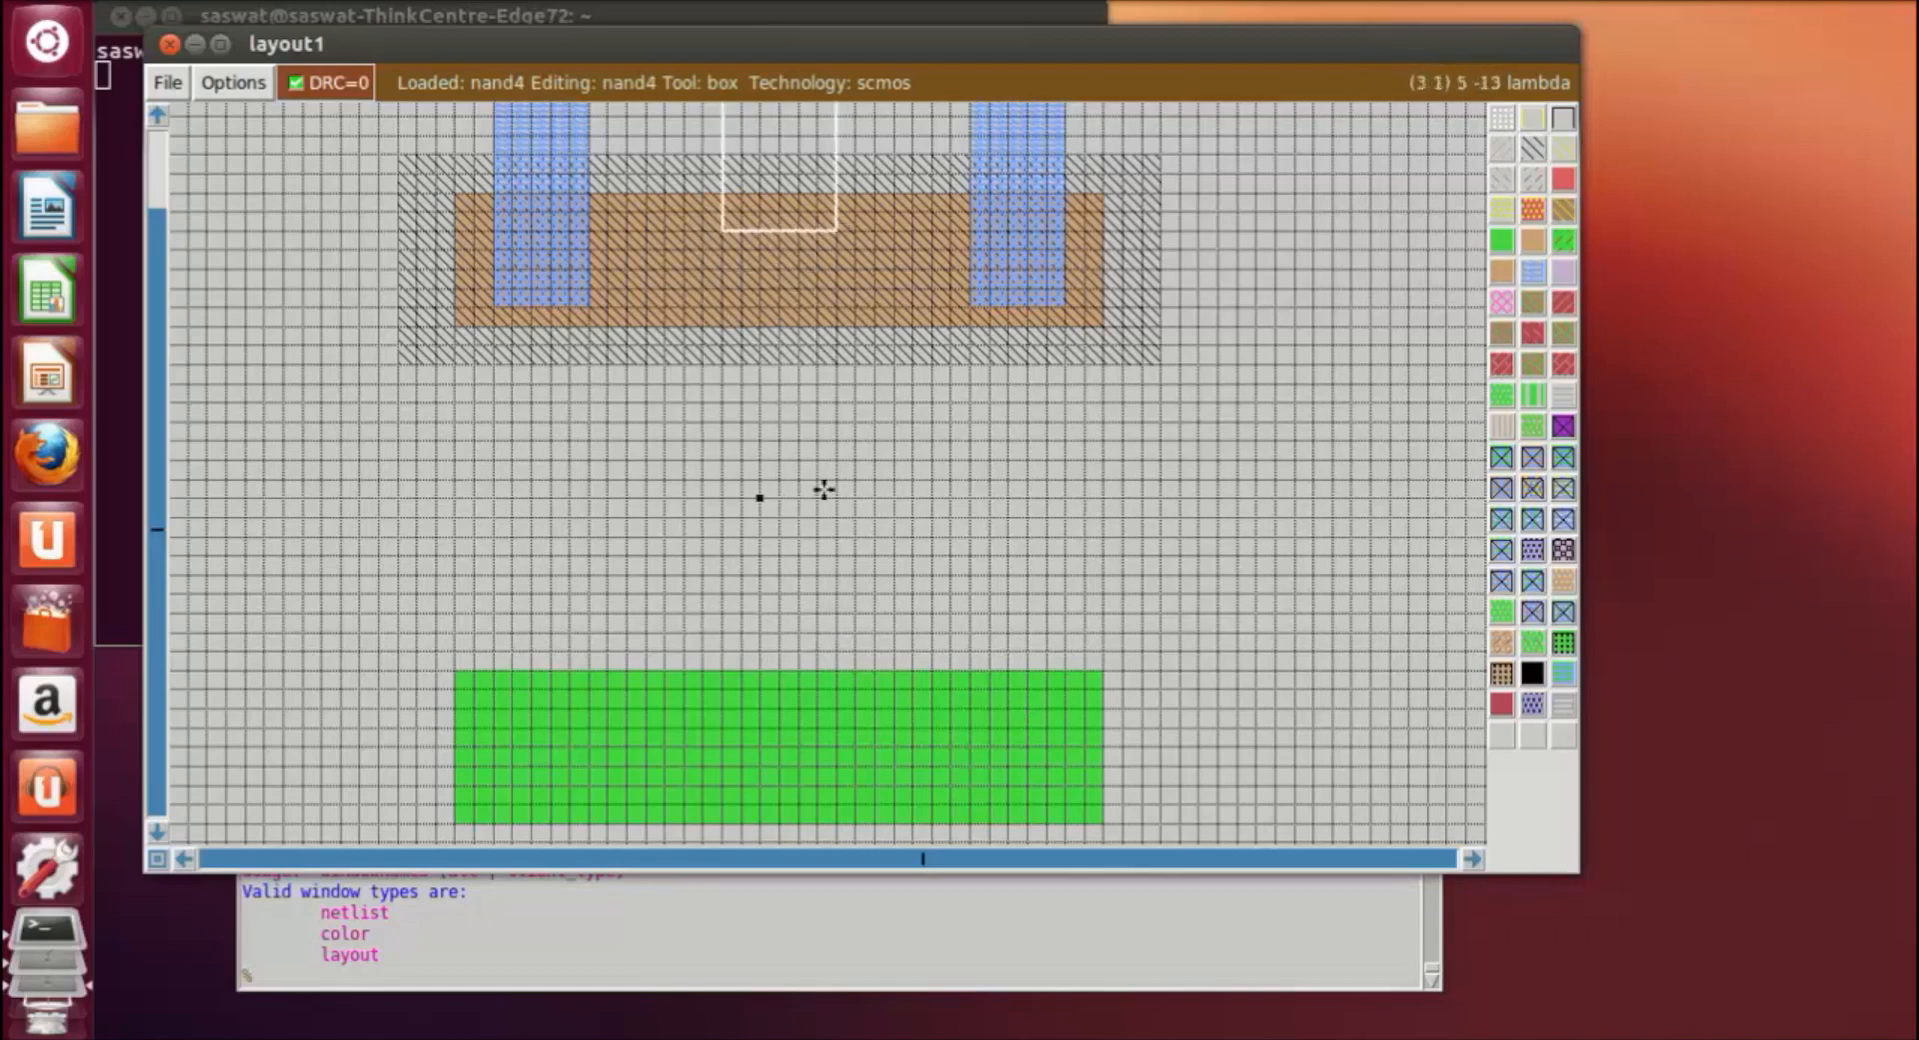
right_click(825, 644)
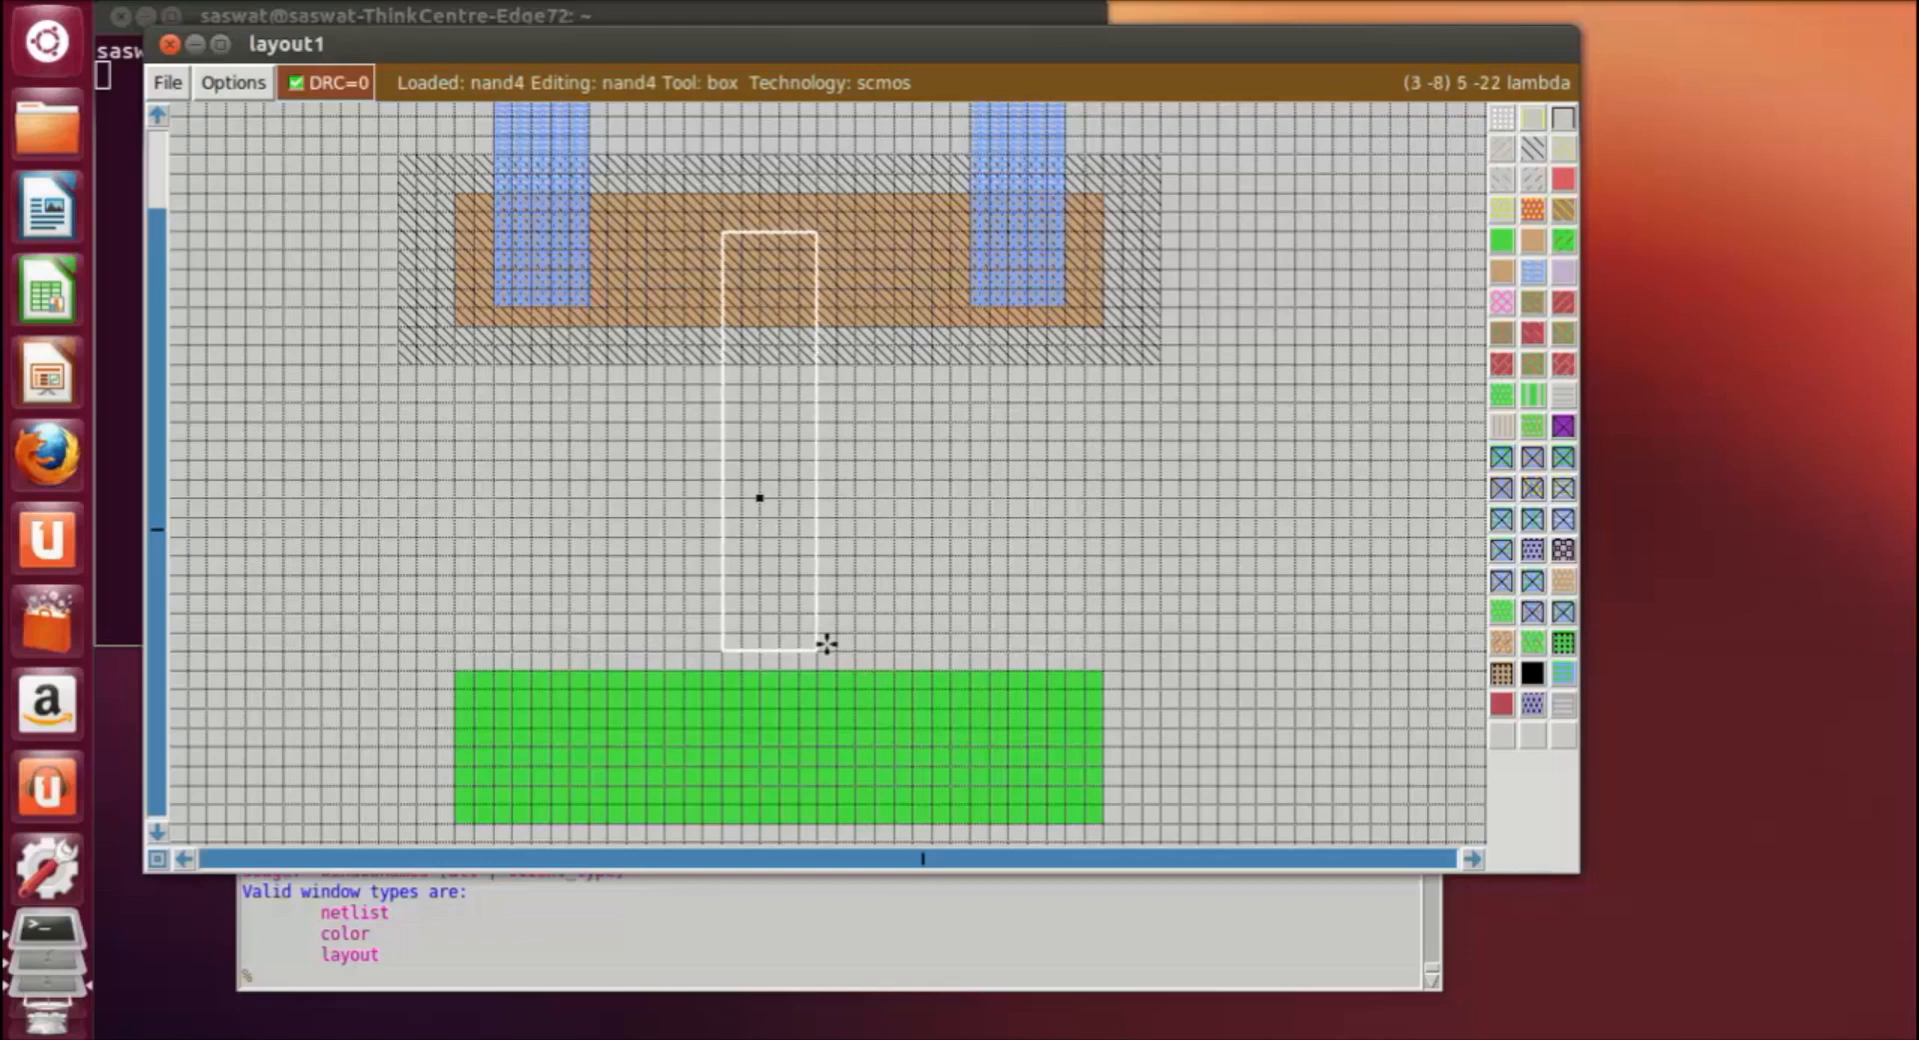
middle_click(1038, 121)
scroll(1143, 368, down, 1)
click(1214, 478)
Erase about 4 lambda from the lower end of the middle metal1 strip.
scroll(1213, 476, up, 9)
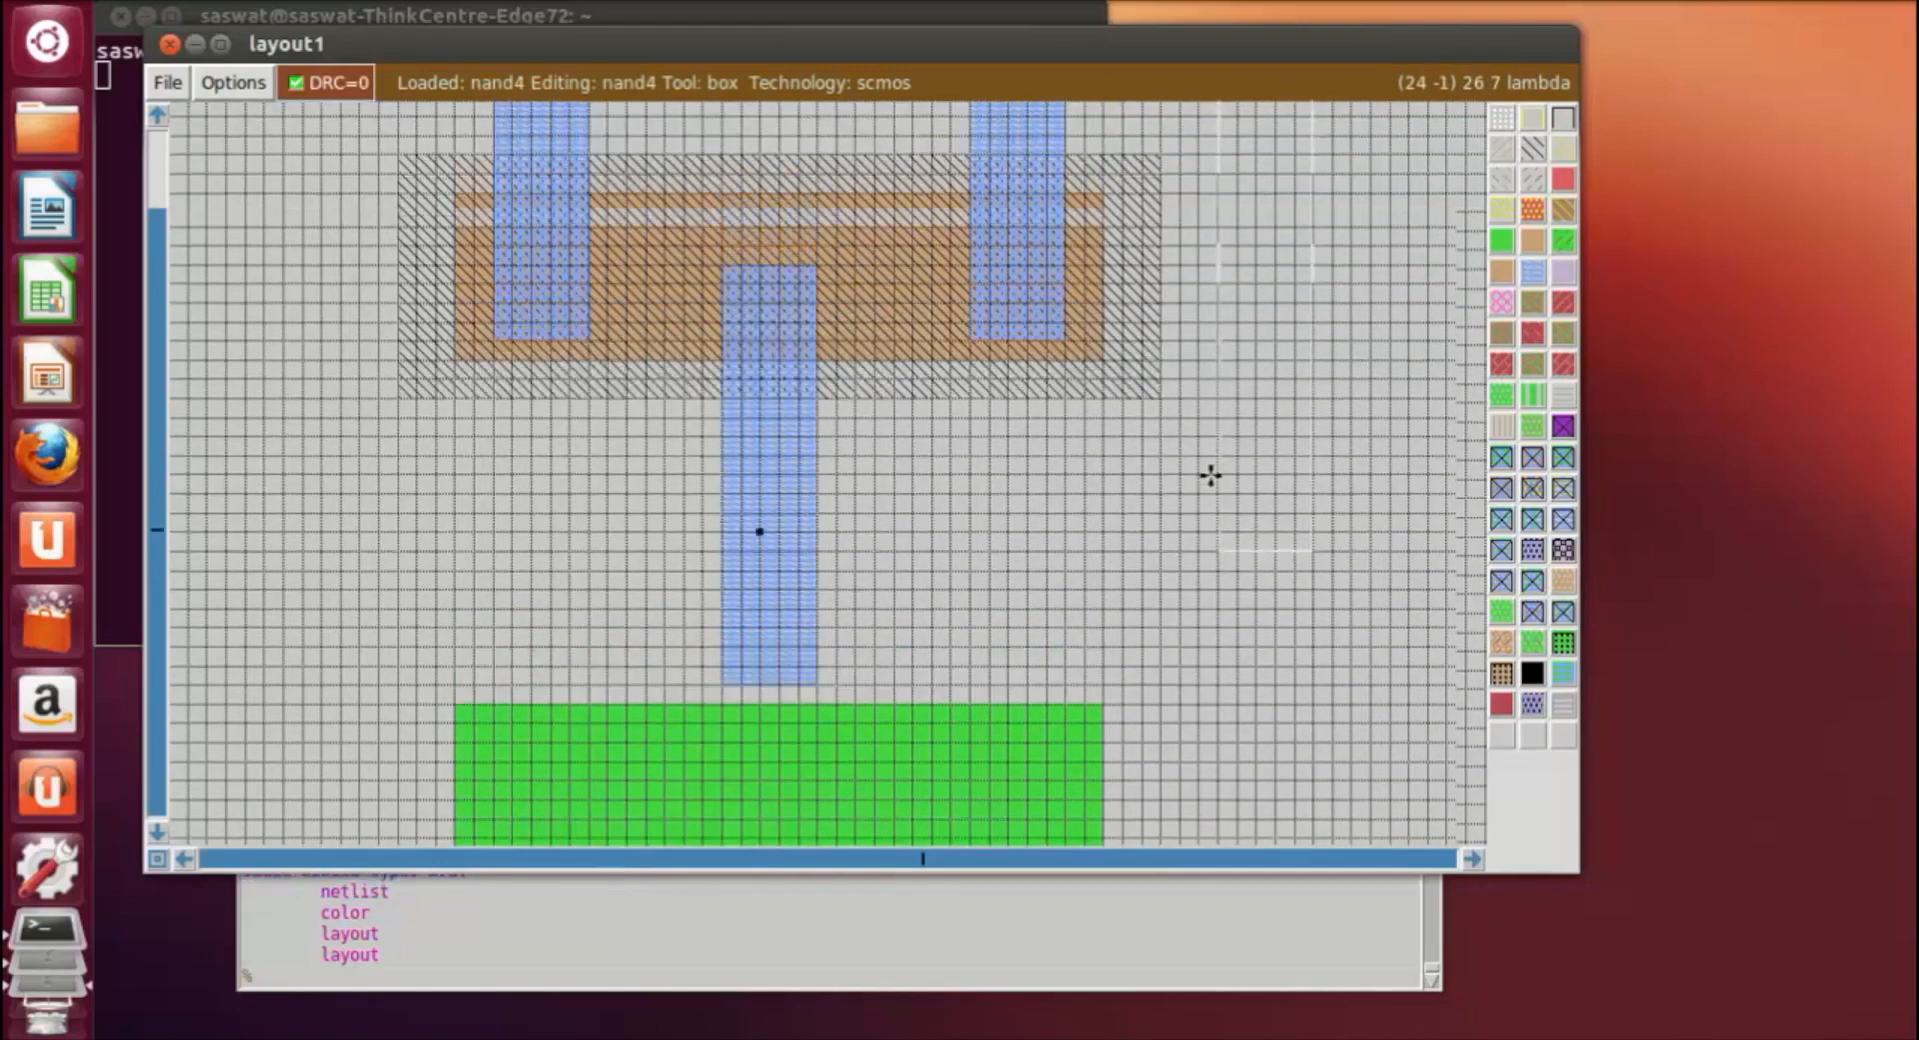
scroll(1213, 470, down, 9)
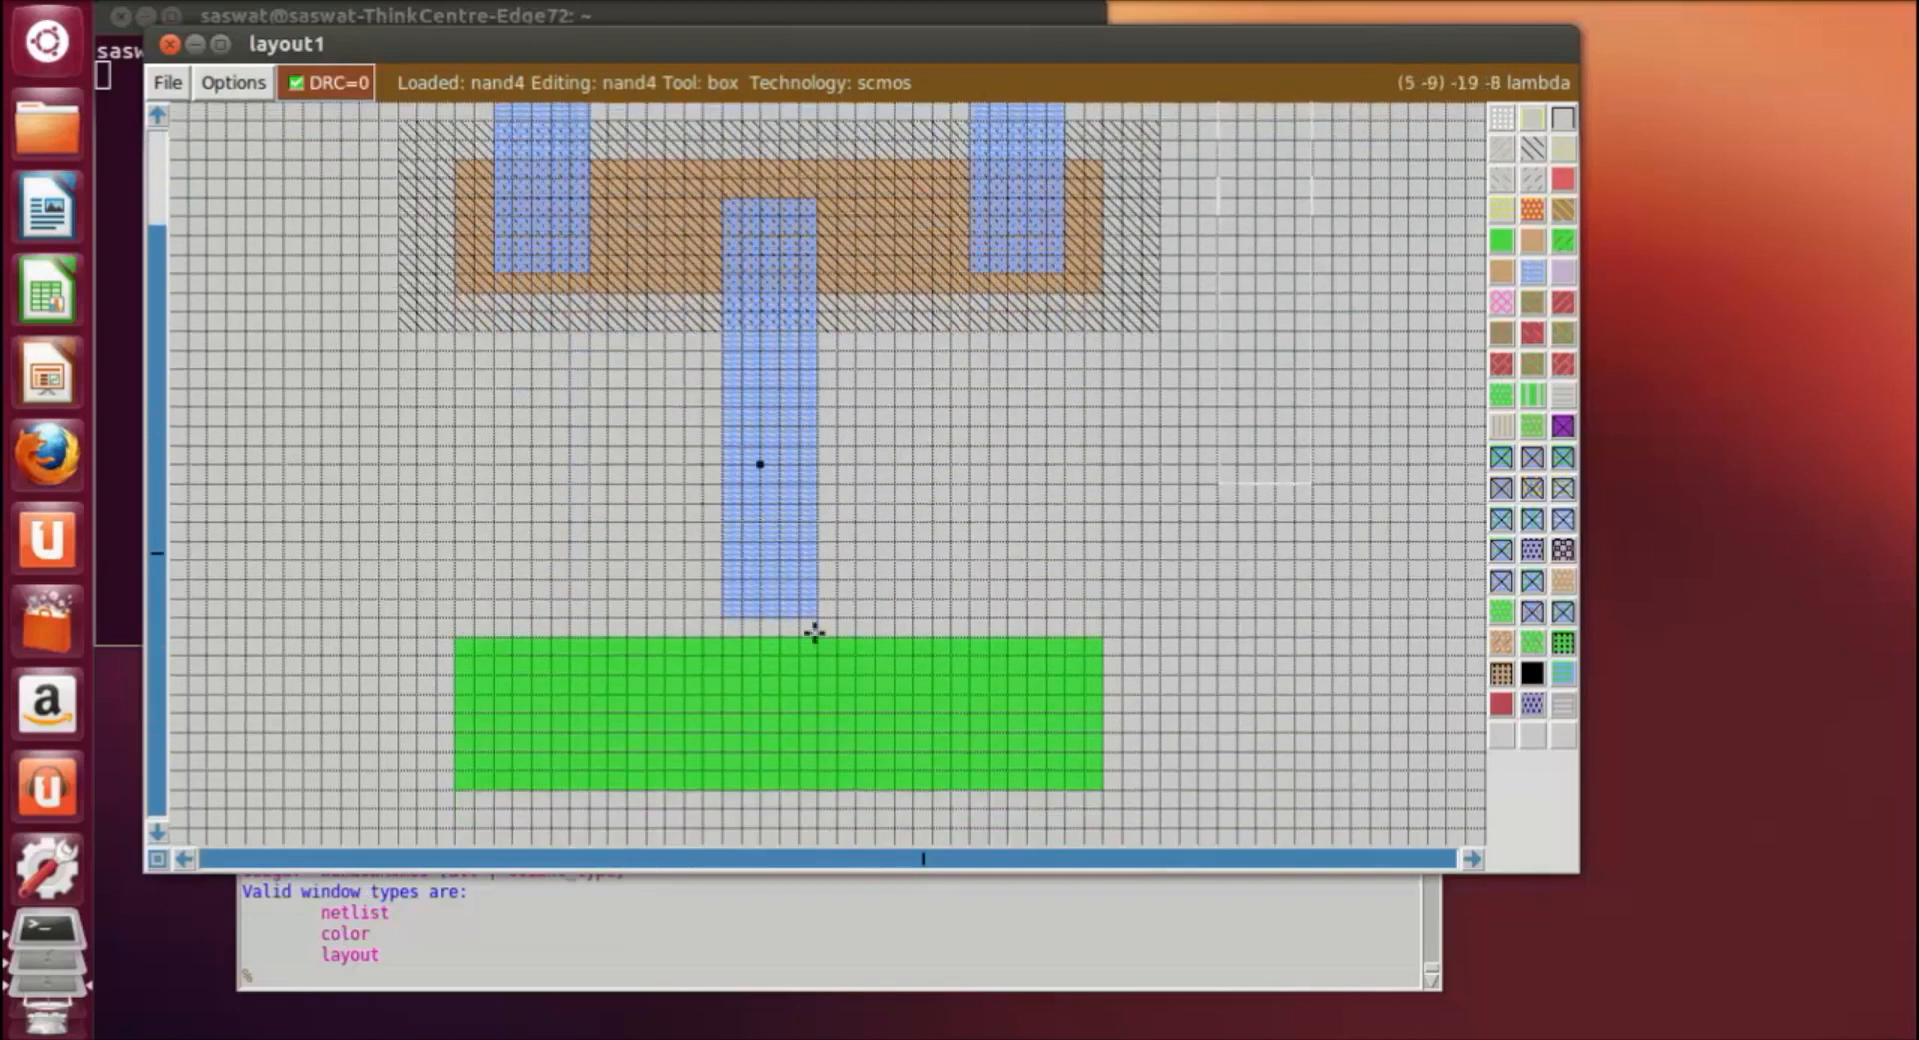
click(725, 549)
right_click(812, 615)
middle_click(448, 450)
click(1154, 551)
click(1665, 1)
click(1697, 58)
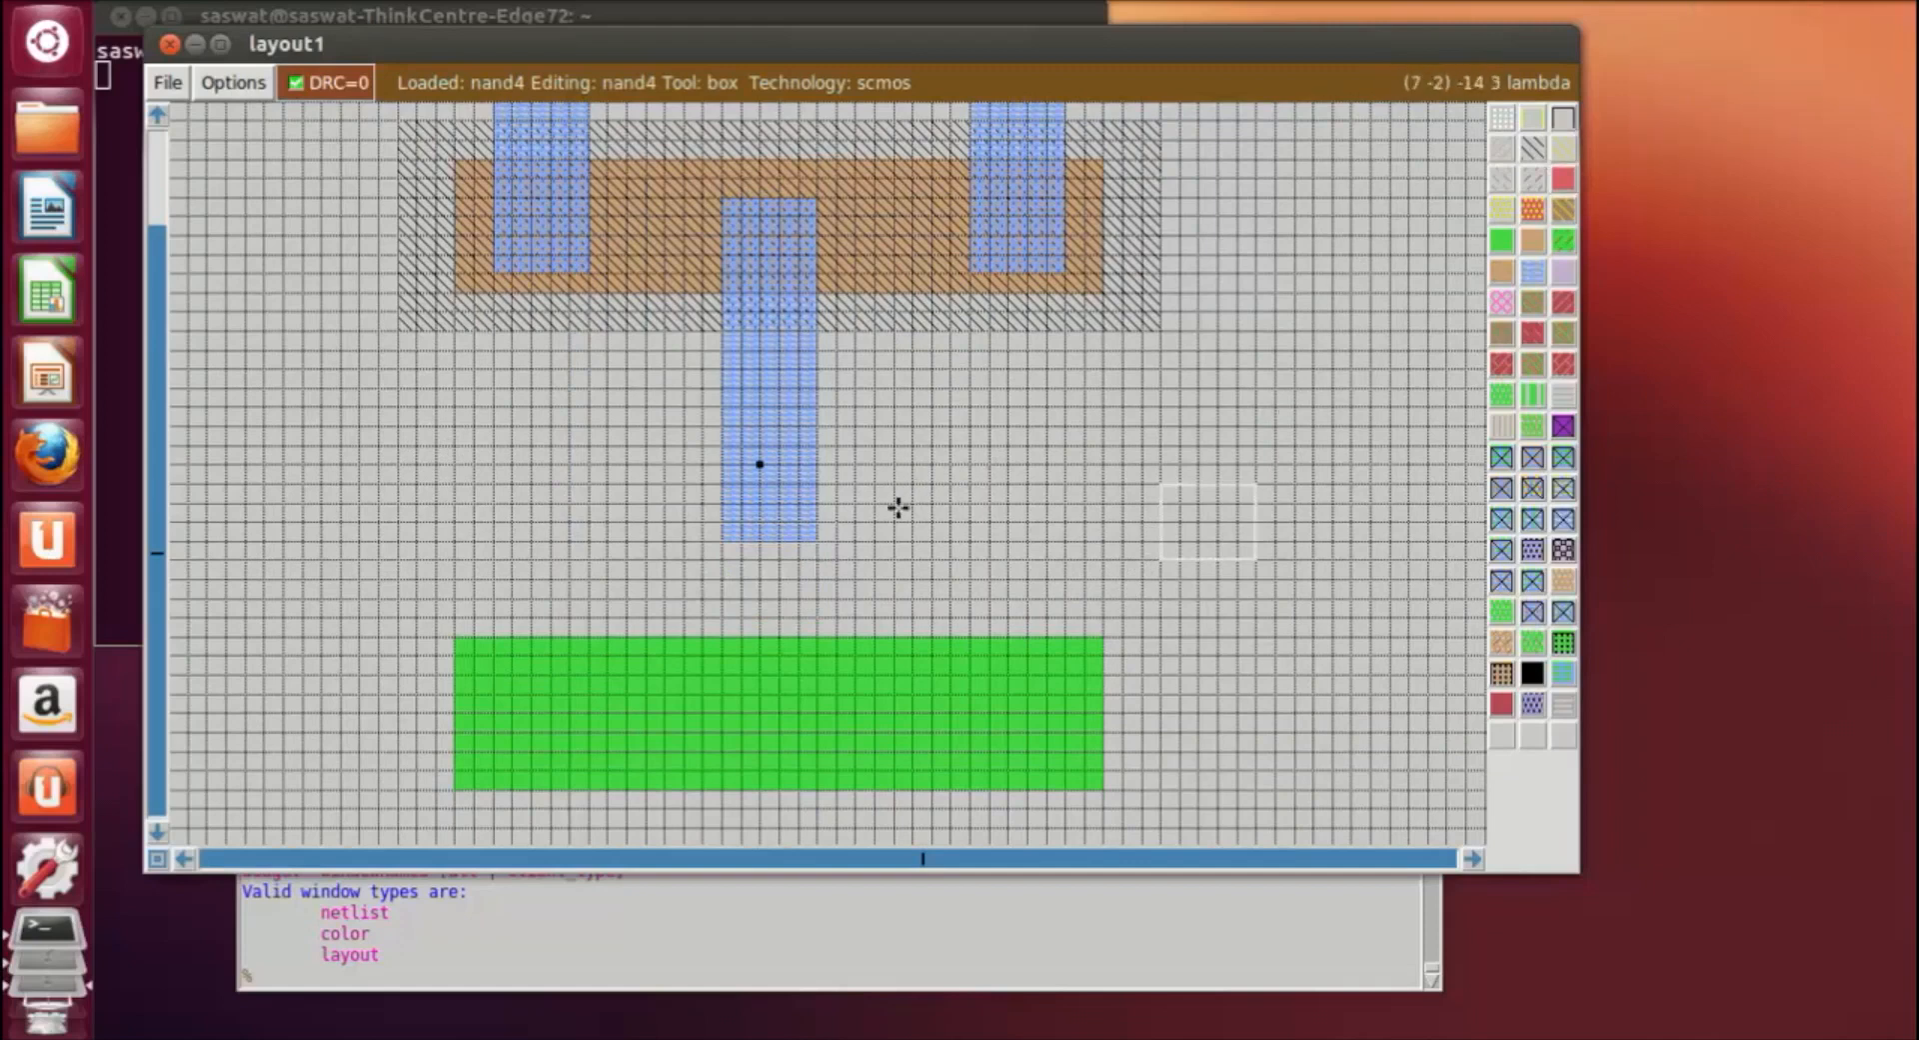
Paint a horizontal metal1 branch about 13 by 5 lambda from the lower end of the middle strip toward the right.
click(818, 465)
right_click(1066, 553)
drag(838, 422, 817, 535)
middle_click(762, 390)
click(1162, 442)
Paint a vertical metal1 strip about 5 by 12 lambda from the horizontal branch's right end down into the n-diffusion.
click(969, 542)
right_click(1049, 750)
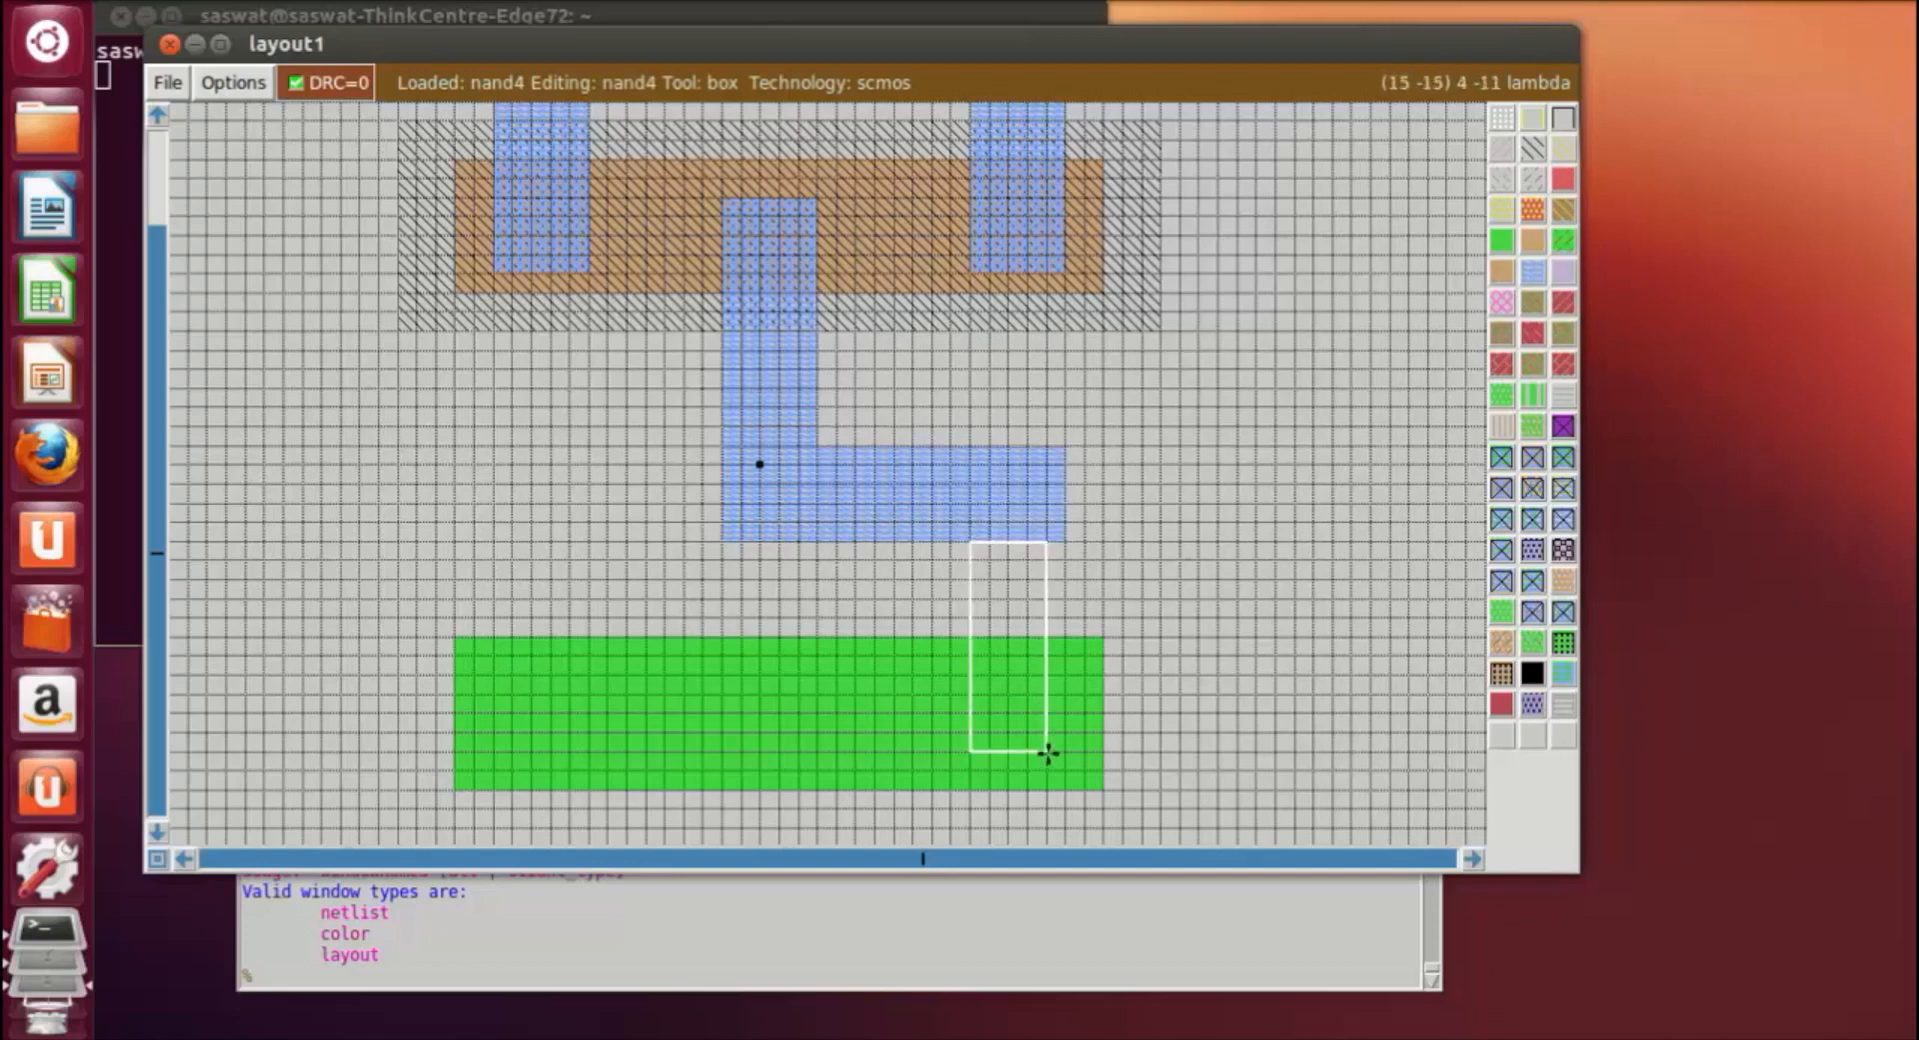
right_click(1064, 751)
right_drag(1068, 709, 1073, 536)
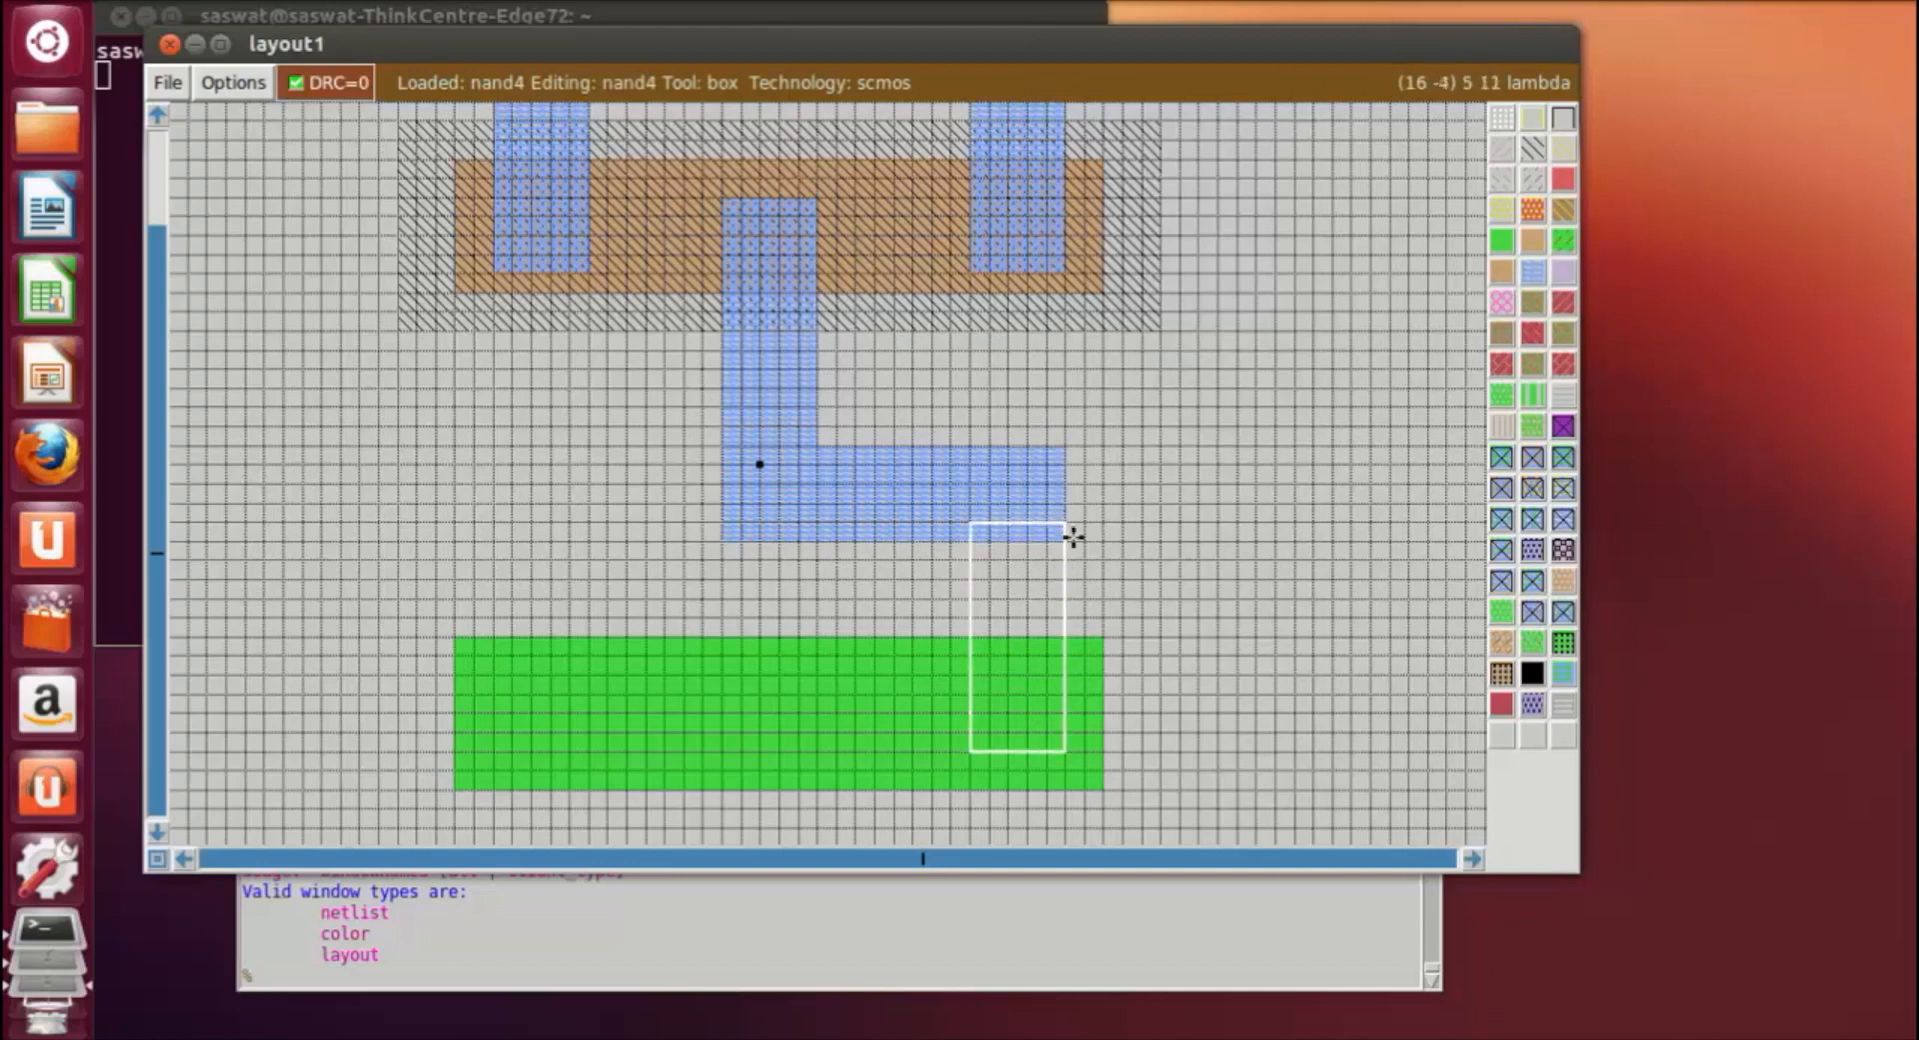
middle_click(889, 495)
click(1164, 520)
click(1004, 576)
click(965, 645)
click(1199, 519)
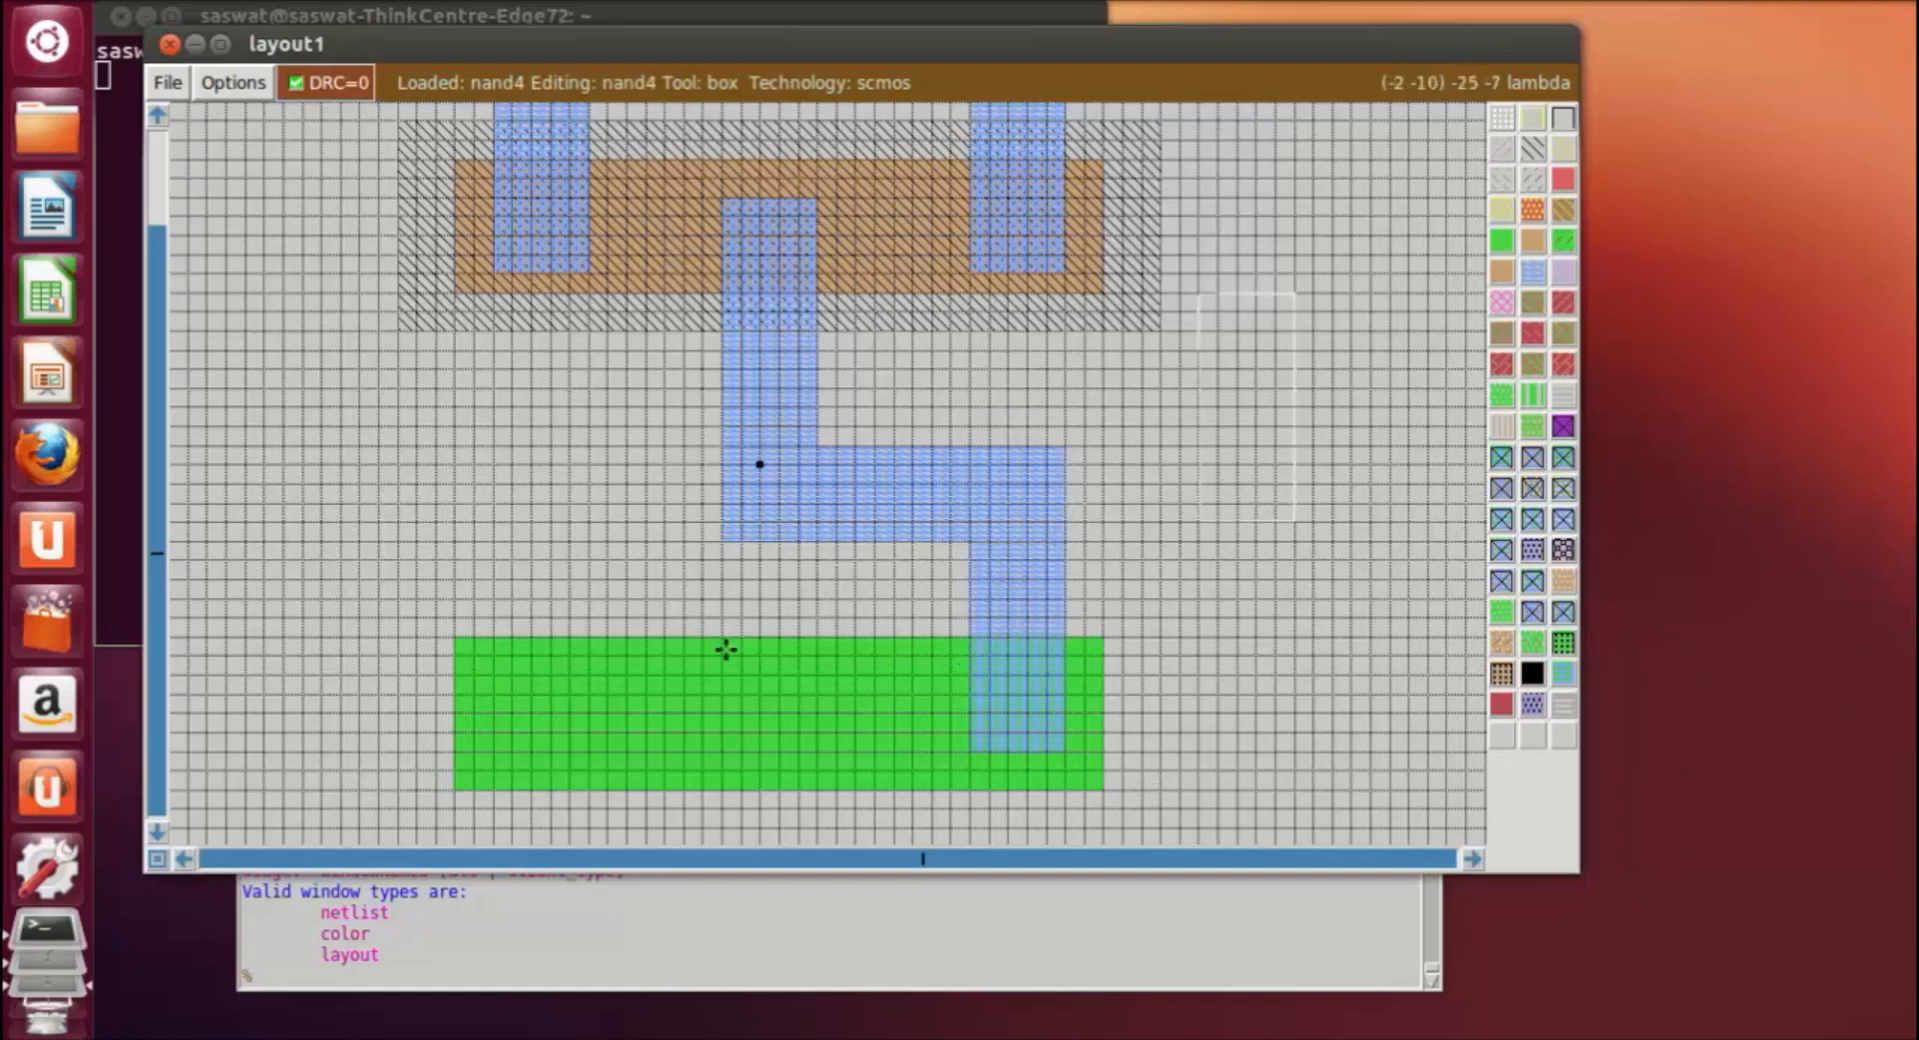
Paint a vertical metal1 strip about 6 by 16 lambda from the n-diffusion's left end down below it.
scroll(726, 648, down, 3)
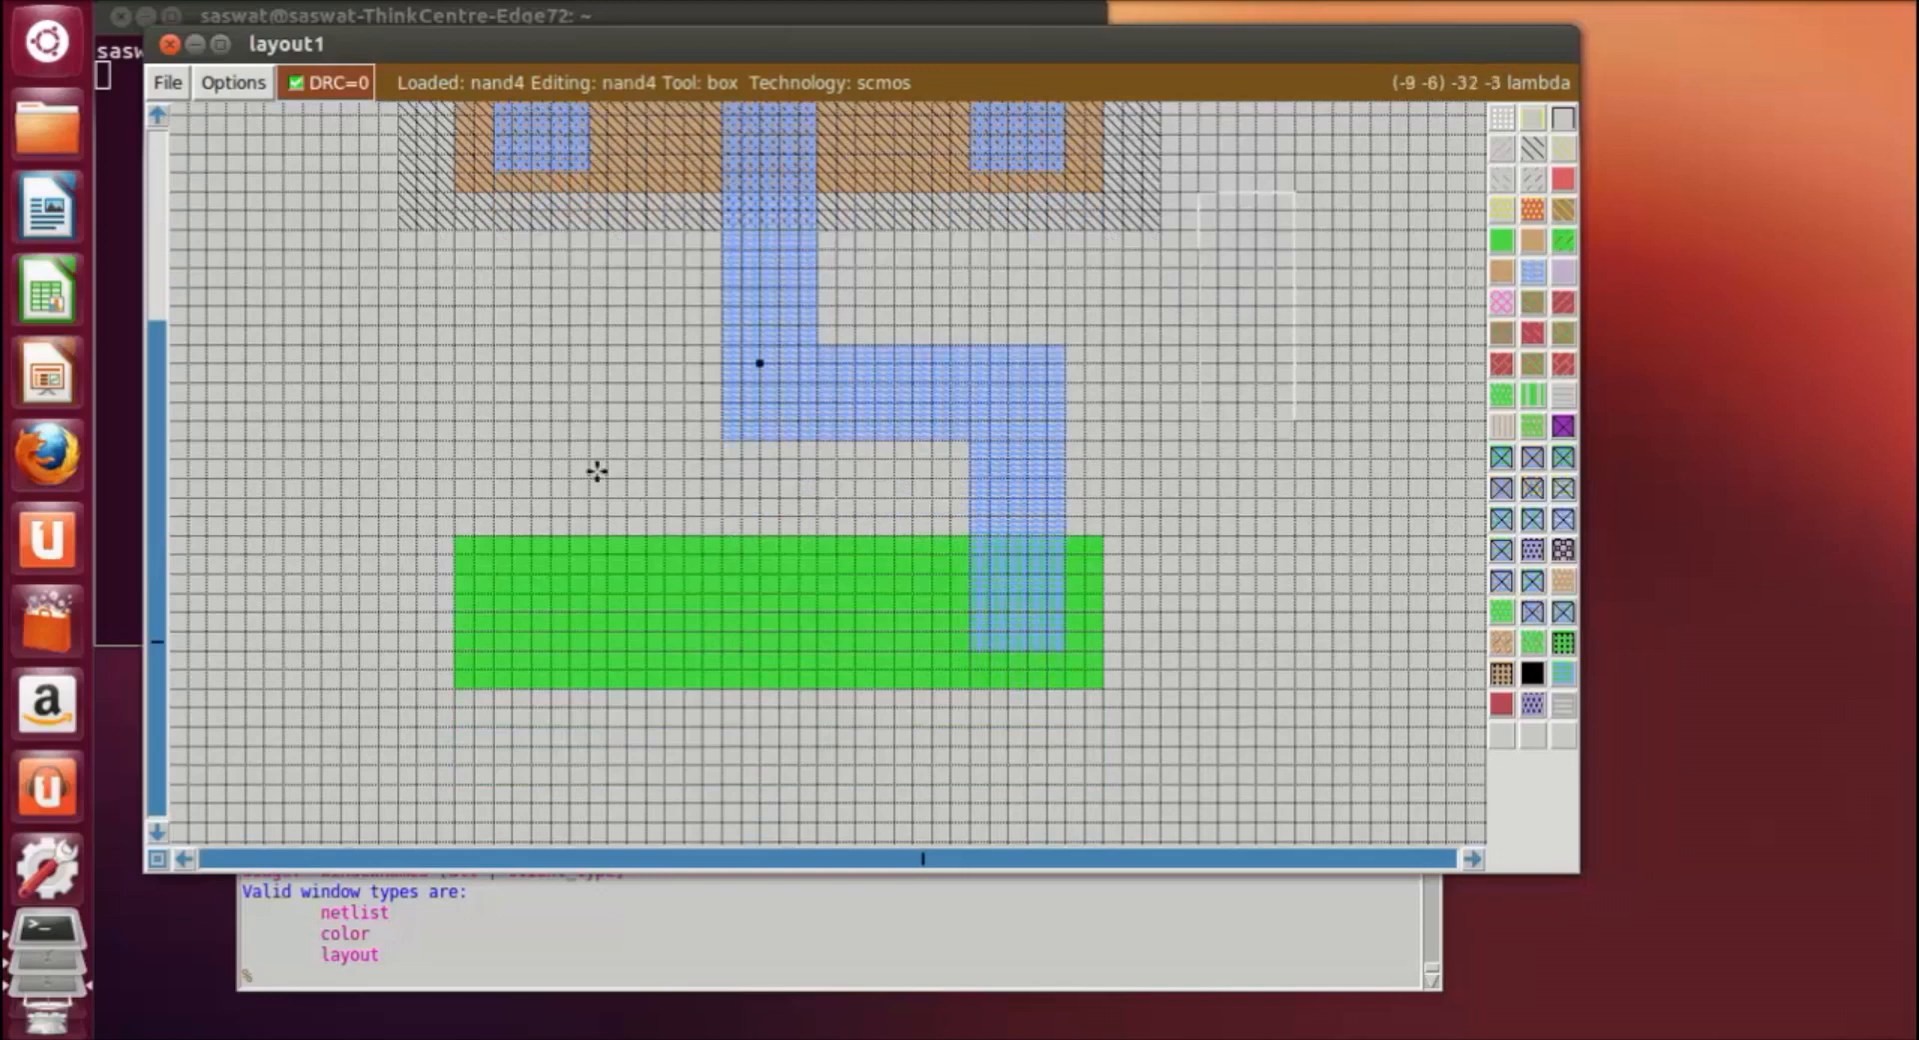
scroll(597, 469, up, 2)
scroll(596, 466, down, 3)
scroll(616, 476, up, 6)
scroll(806, 484, down, 10)
click(496, 505)
right_click(603, 812)
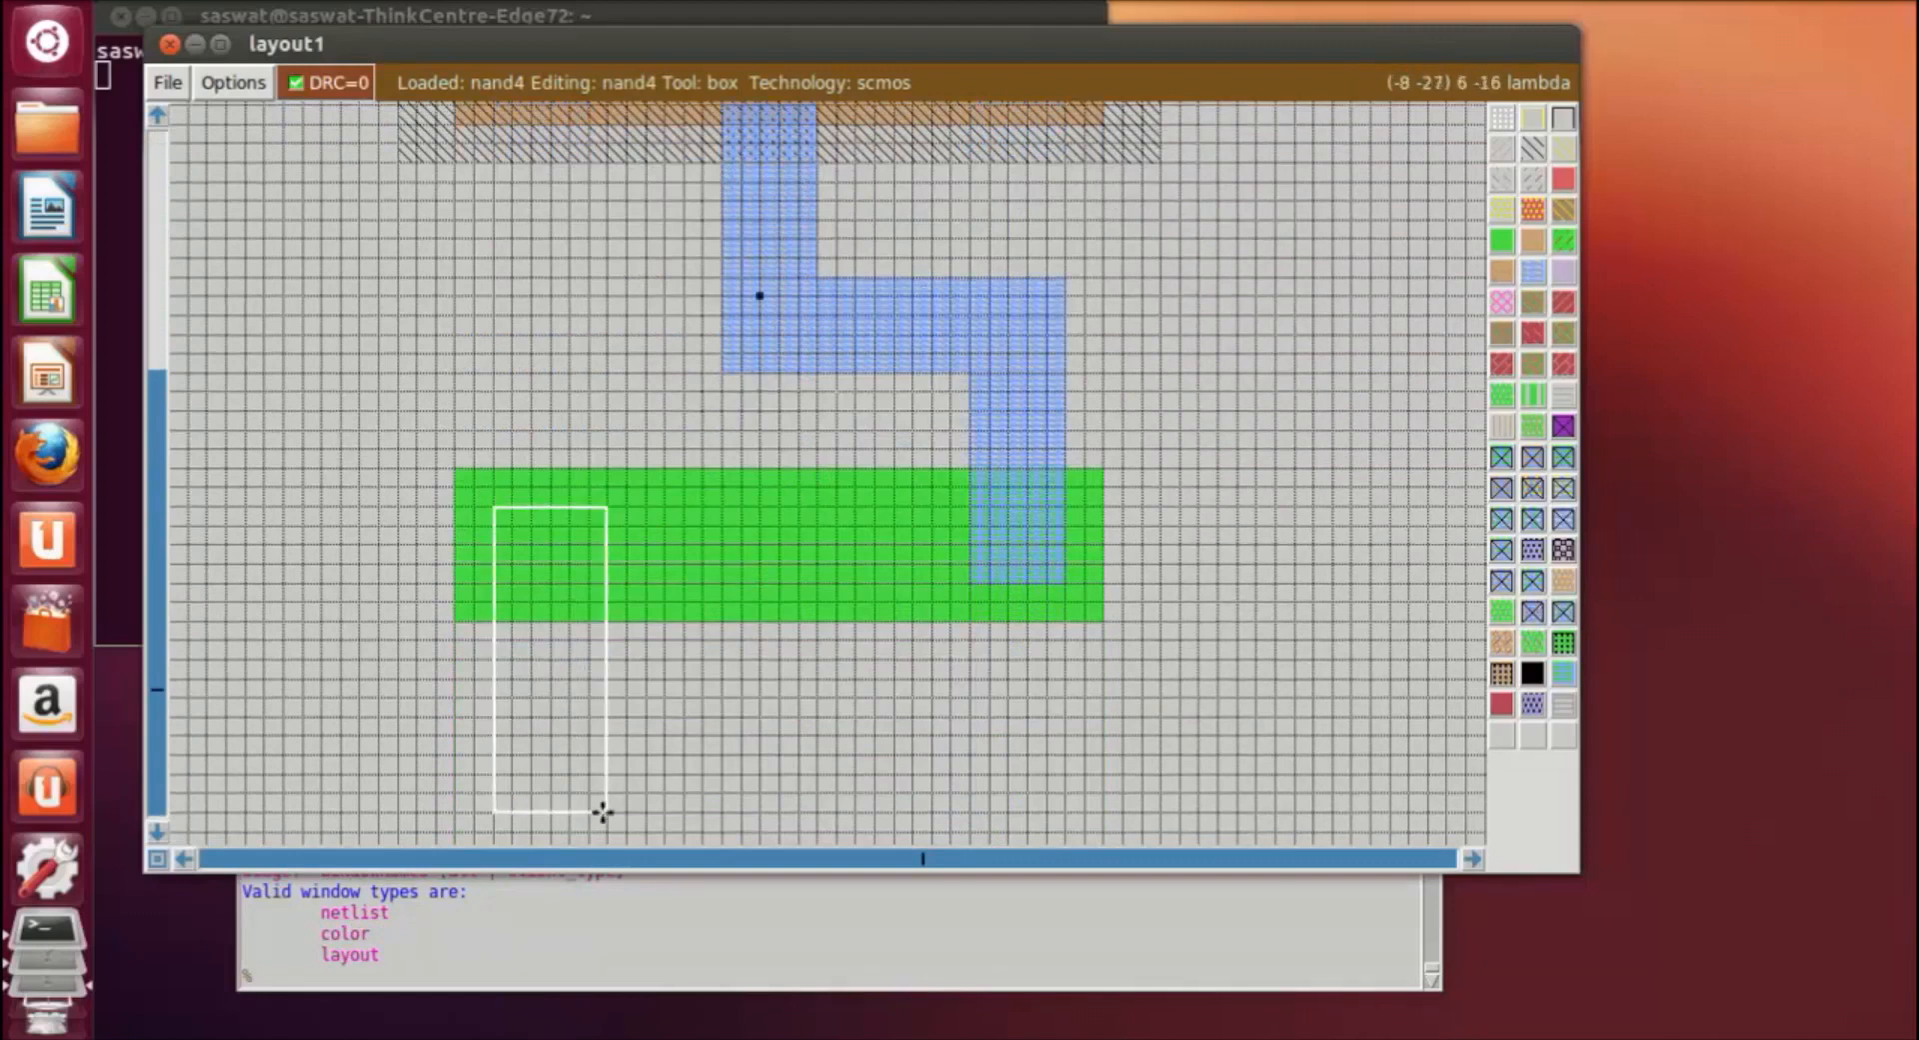
middle_click(867, 345)
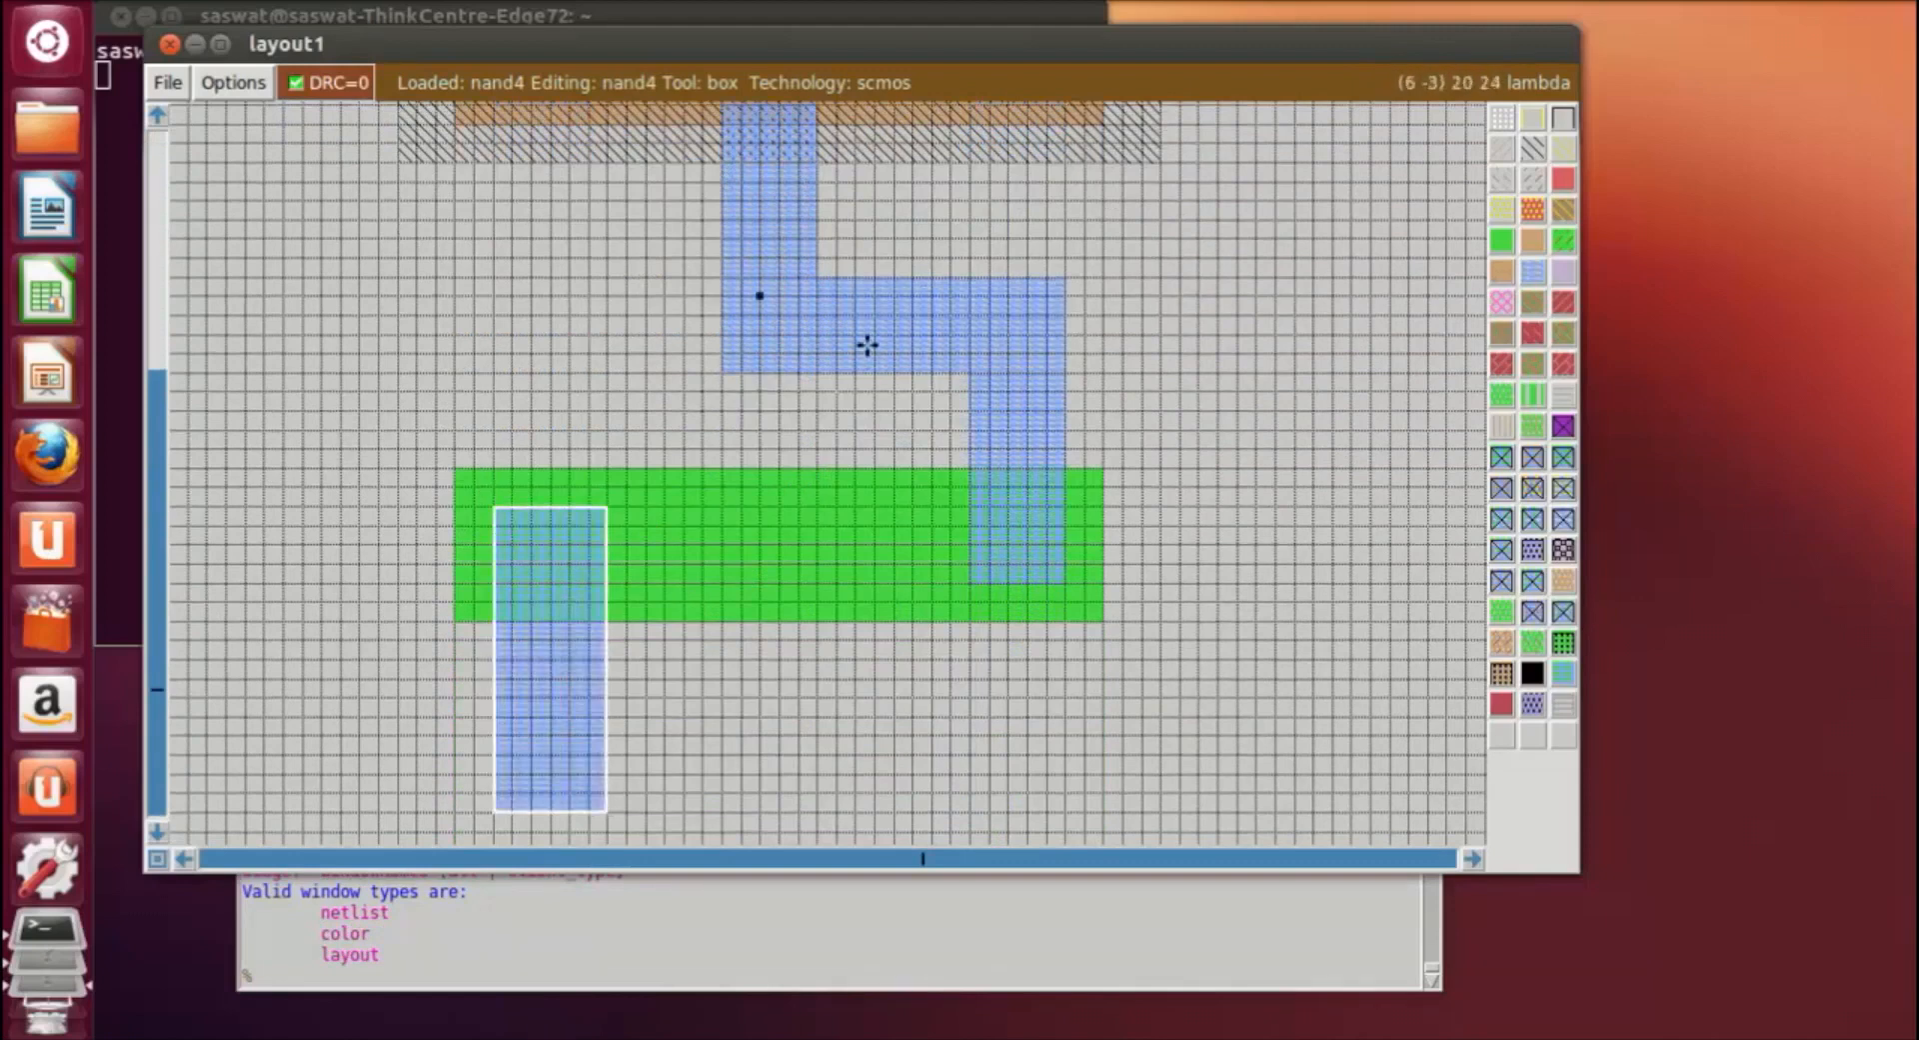
Paint a horizontal metal1 rail about 26 by 5 lambda from the lower end of the left strip toward the right.
click(608, 717)
right_click(1103, 792)
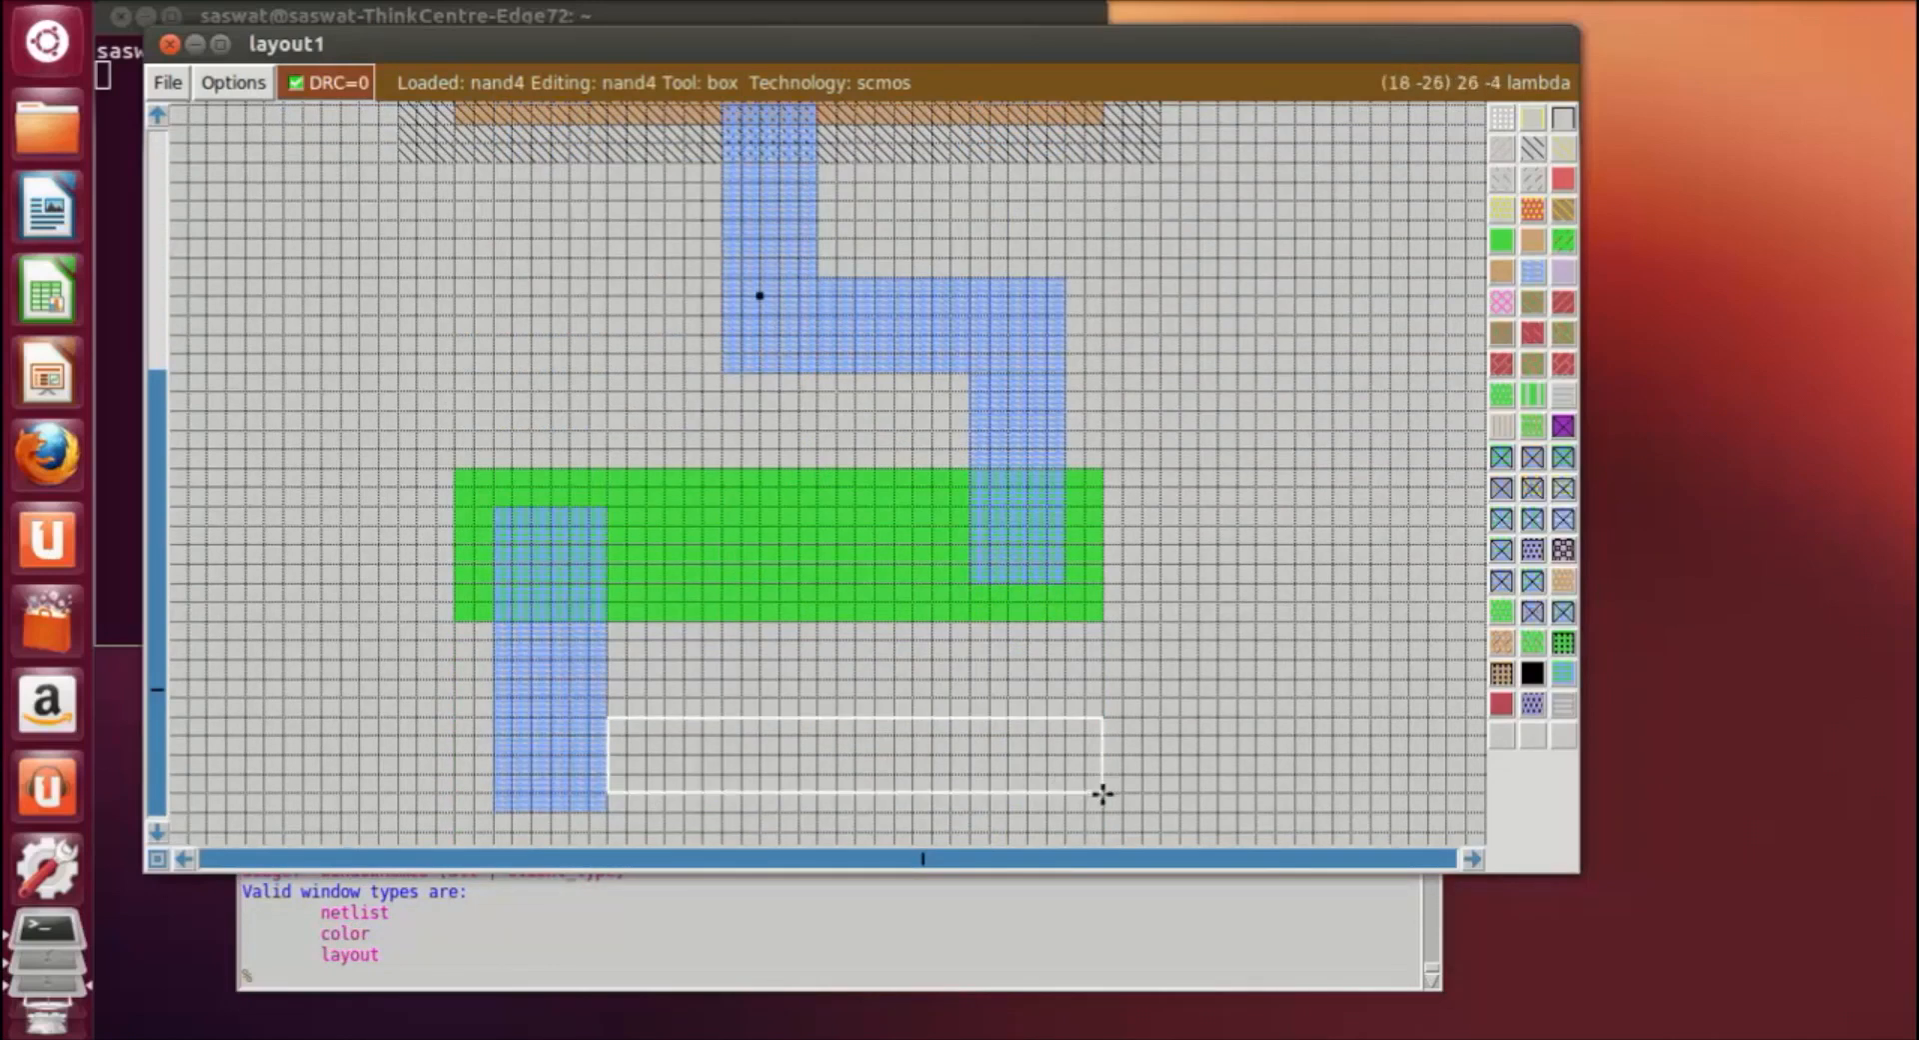
right_click(1091, 829)
right_click(1097, 760)
right_click(1090, 732)
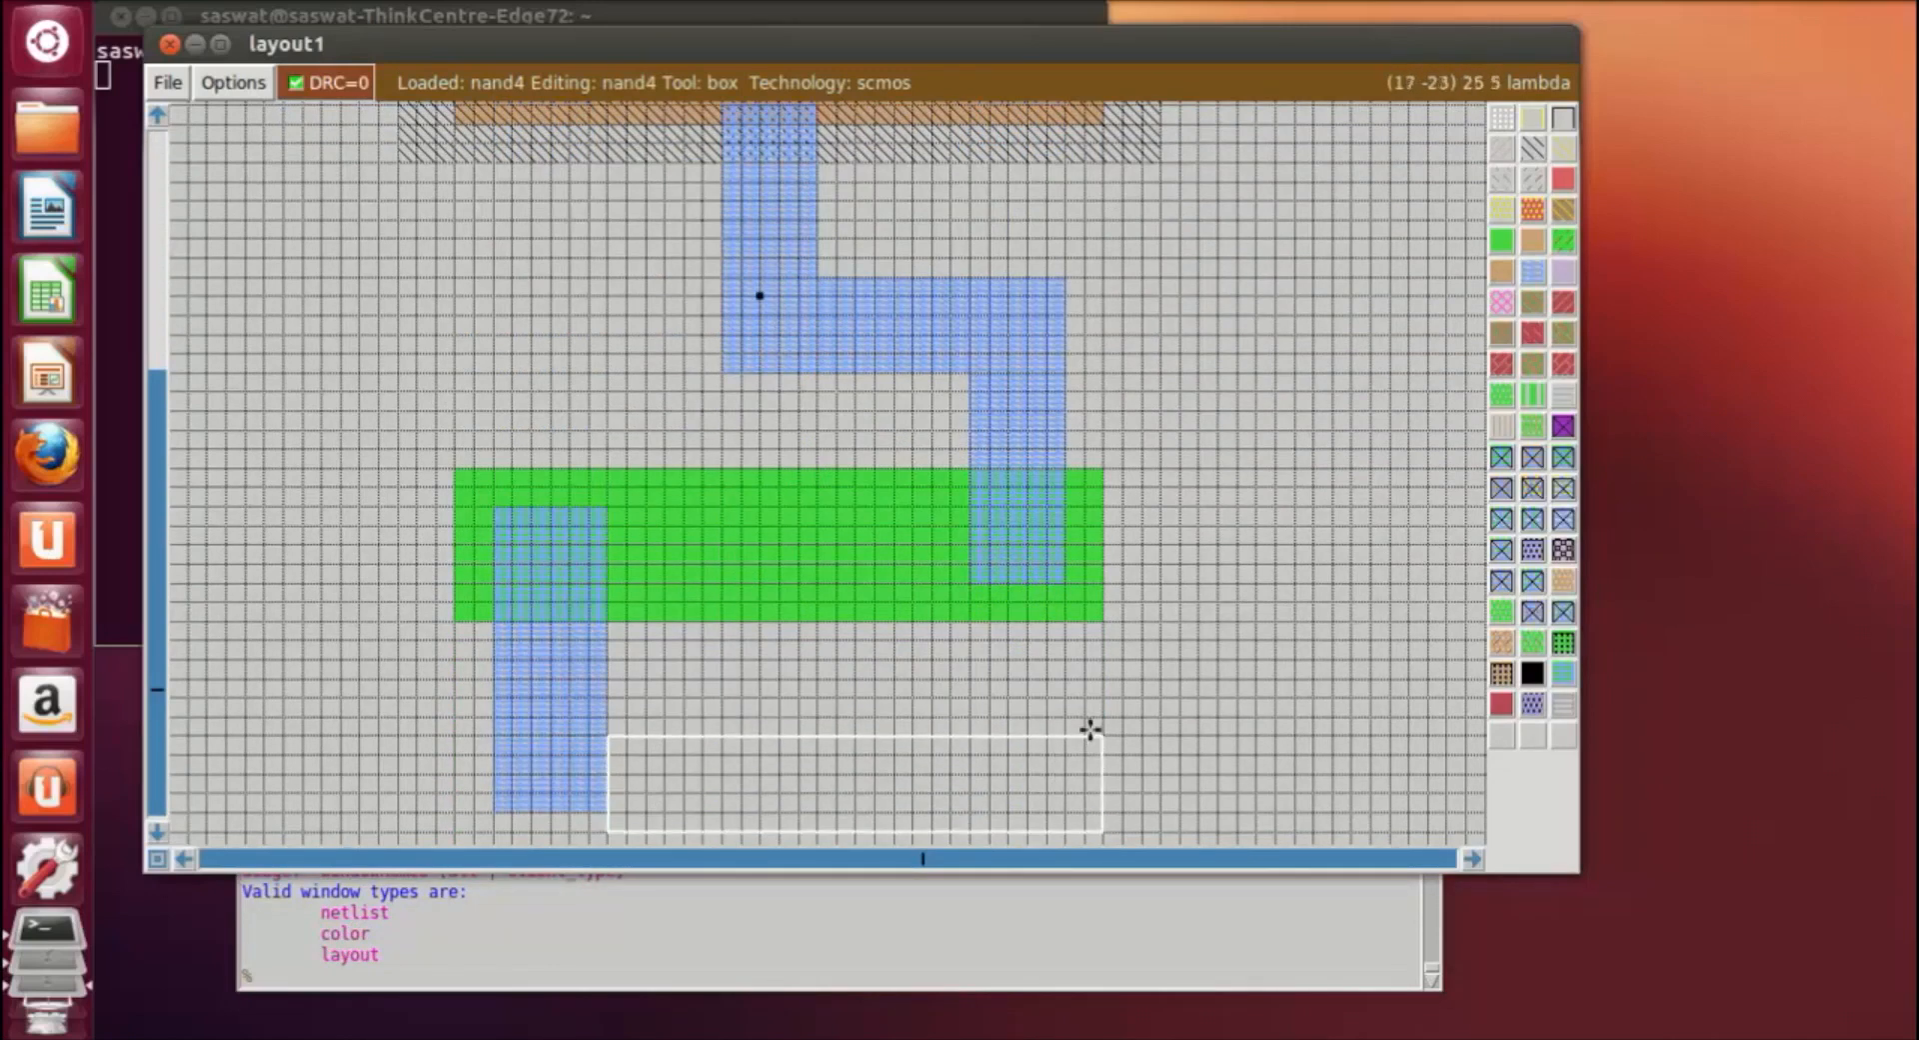
middle_click(575, 676)
Fill the 6 by 1 lambda gap at the lower rail's left corner with metal1 so the edges line up.
click(512, 754)
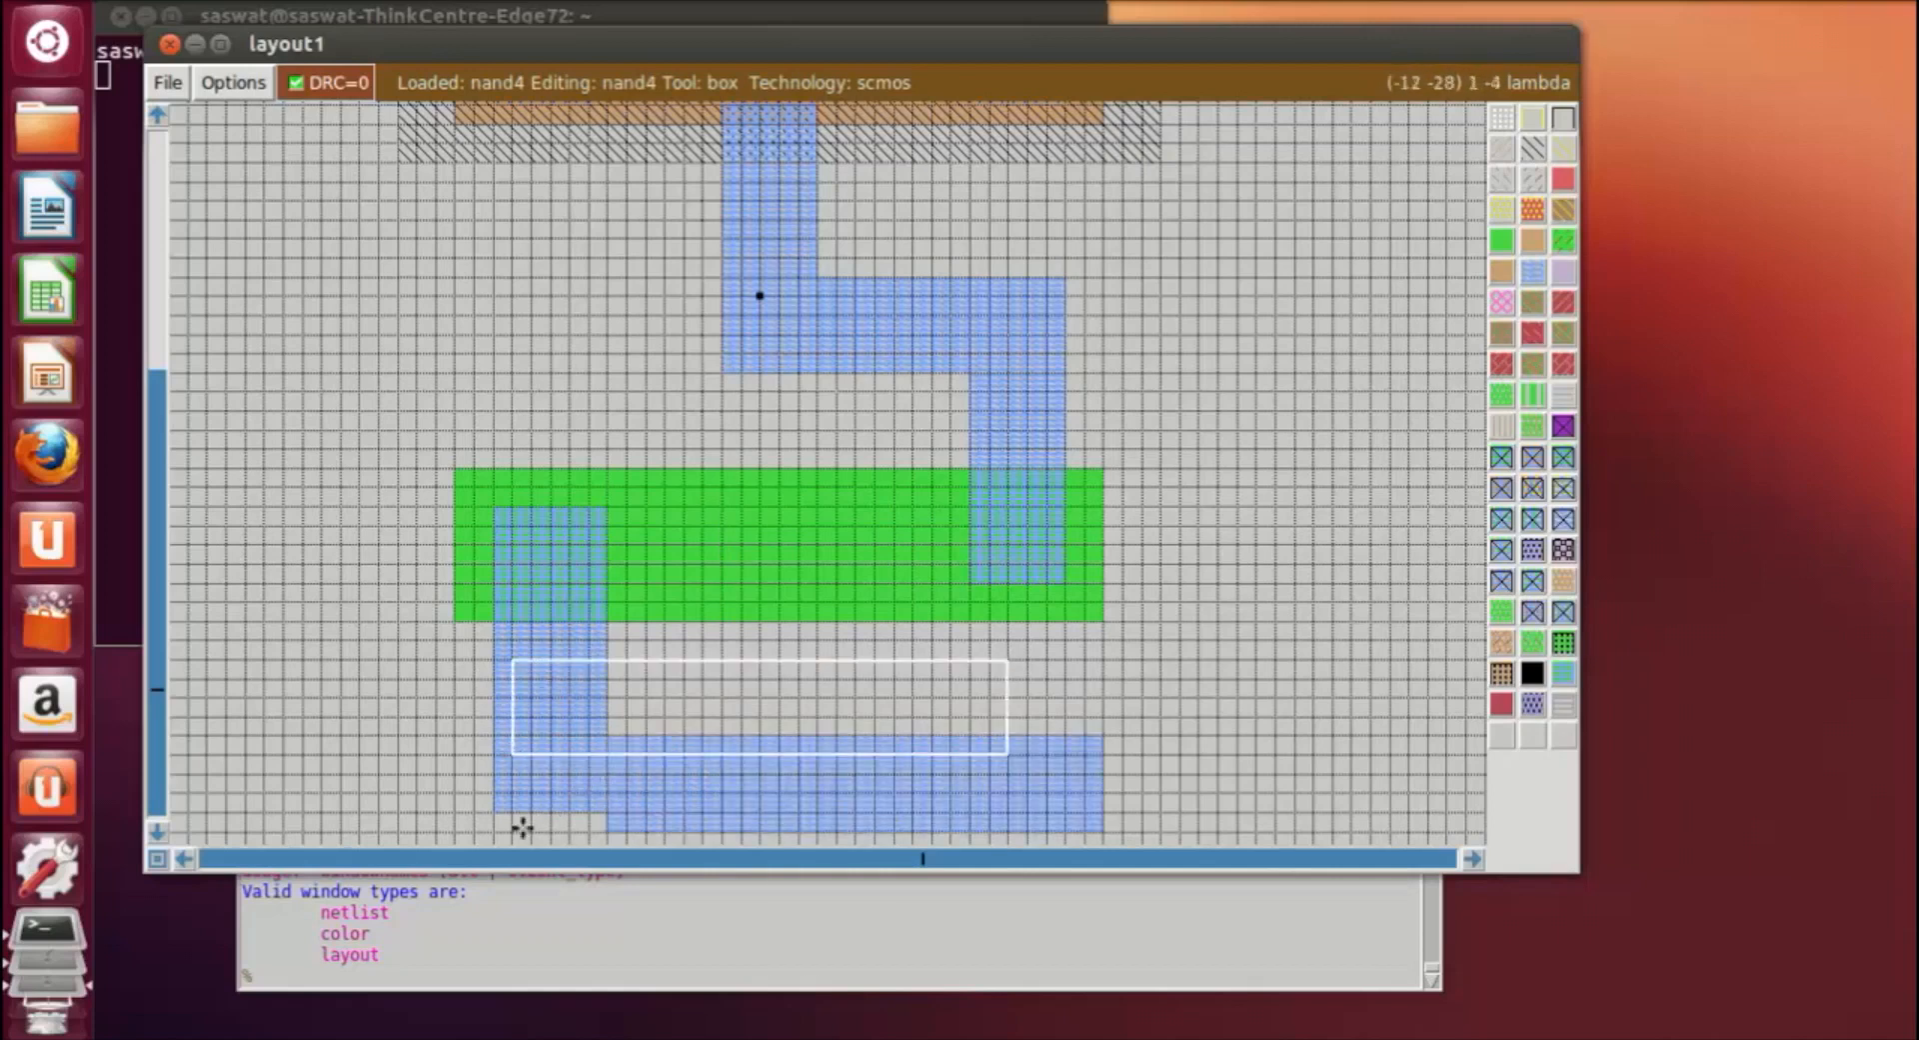
scroll(522, 828, down, 1)
click(494, 710)
right_click(612, 742)
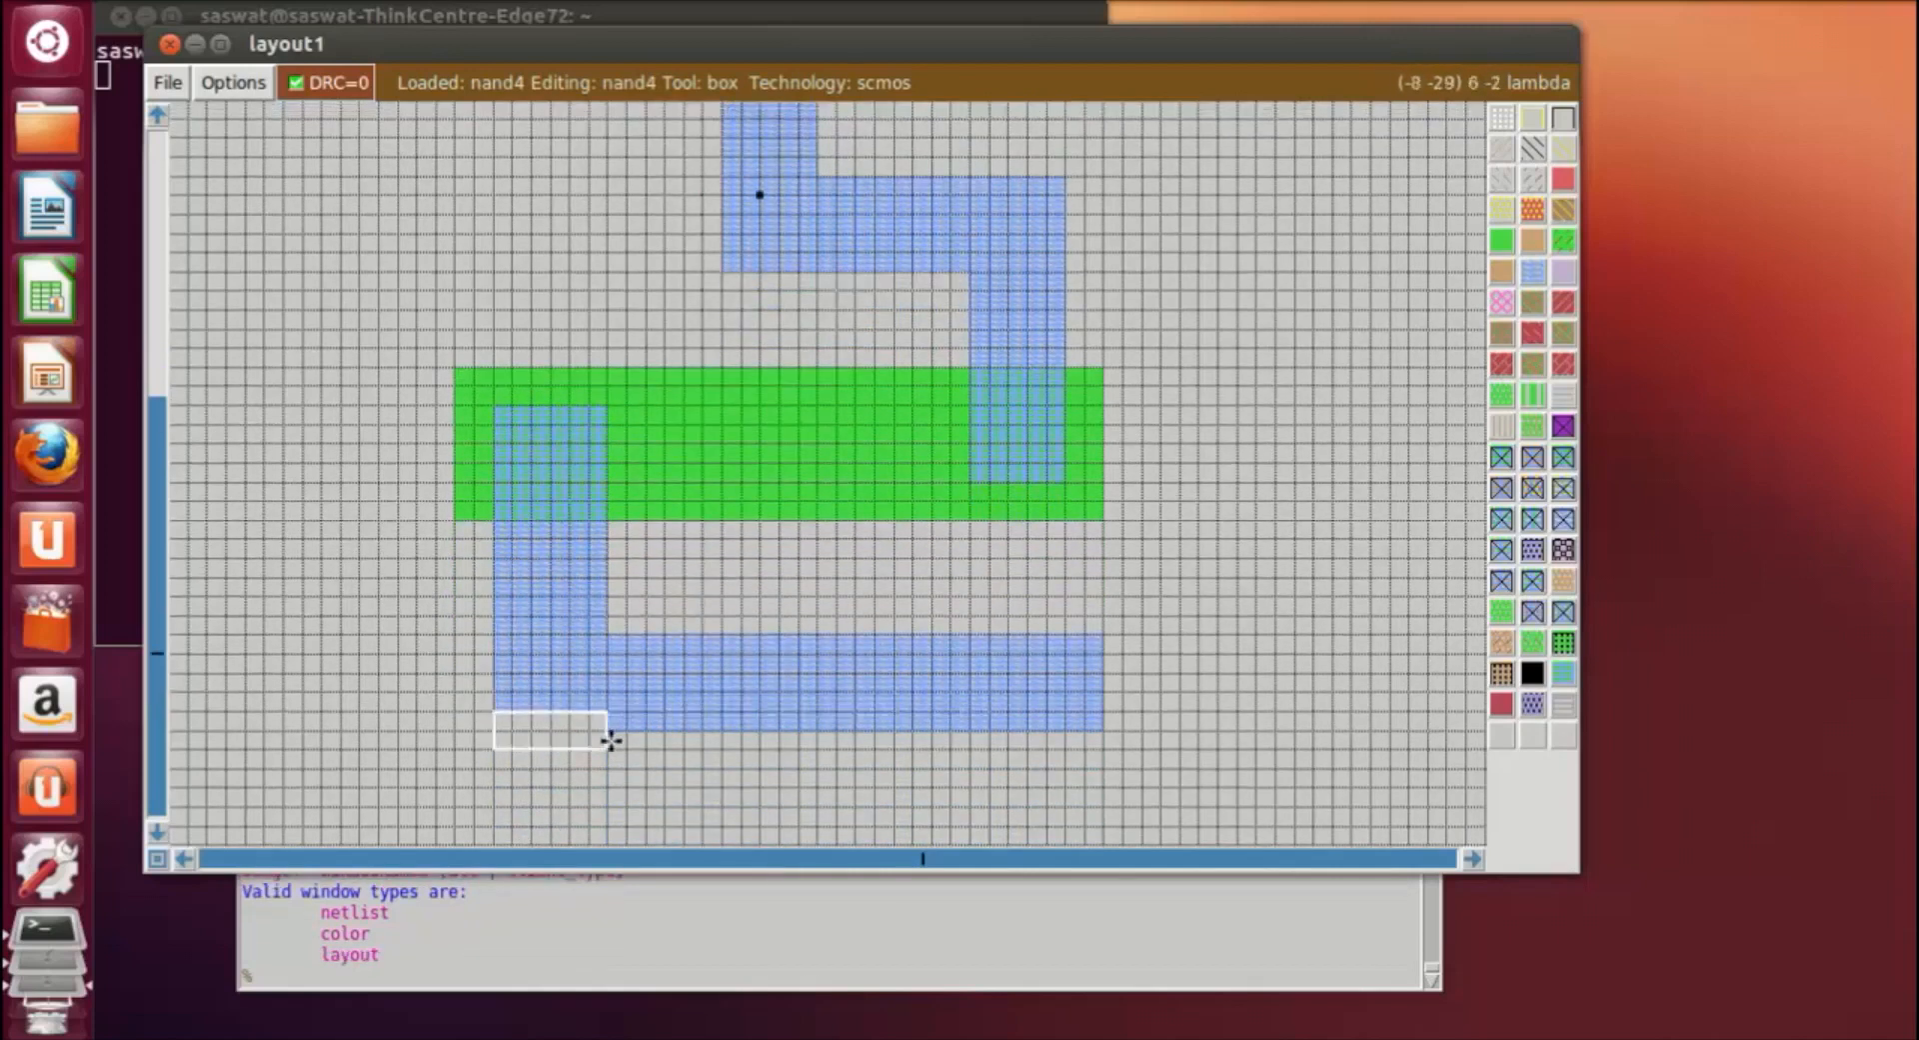
click(493, 717)
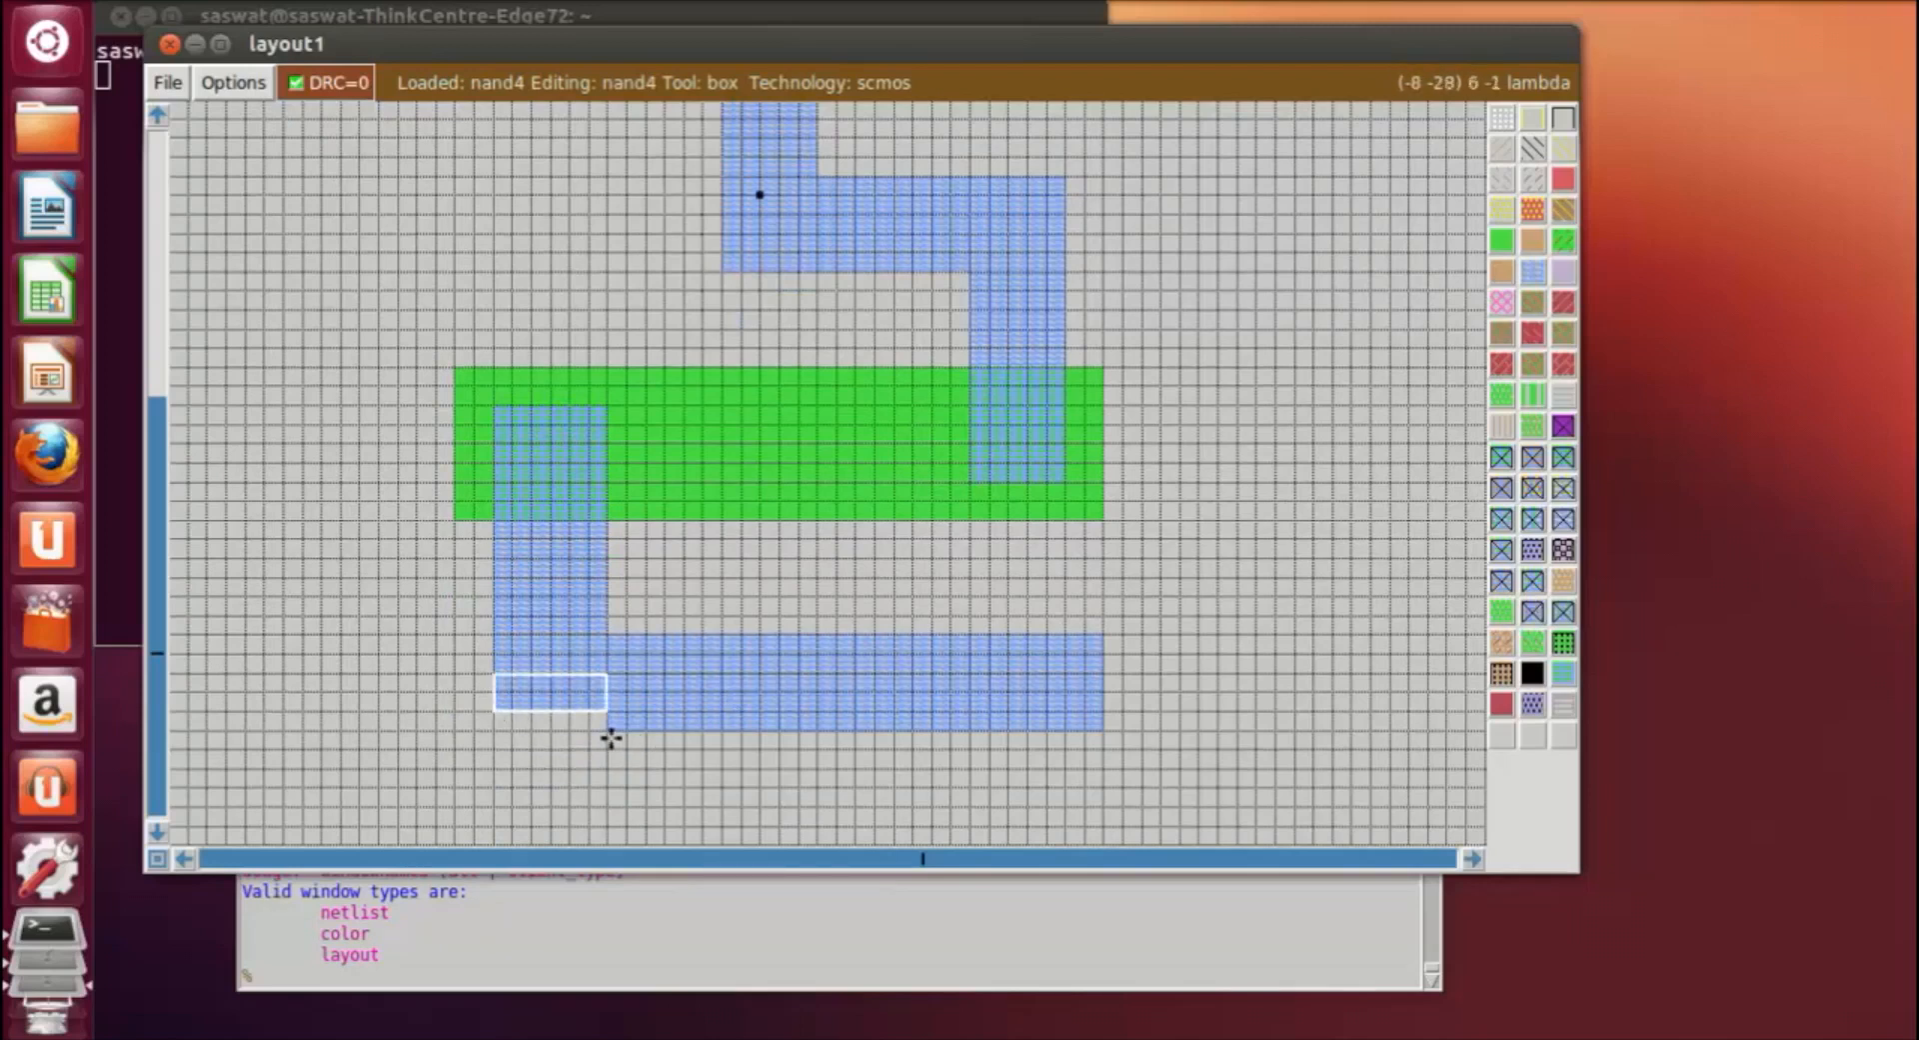
right_click(611, 731)
middle_click(770, 717)
click(1021, 780)
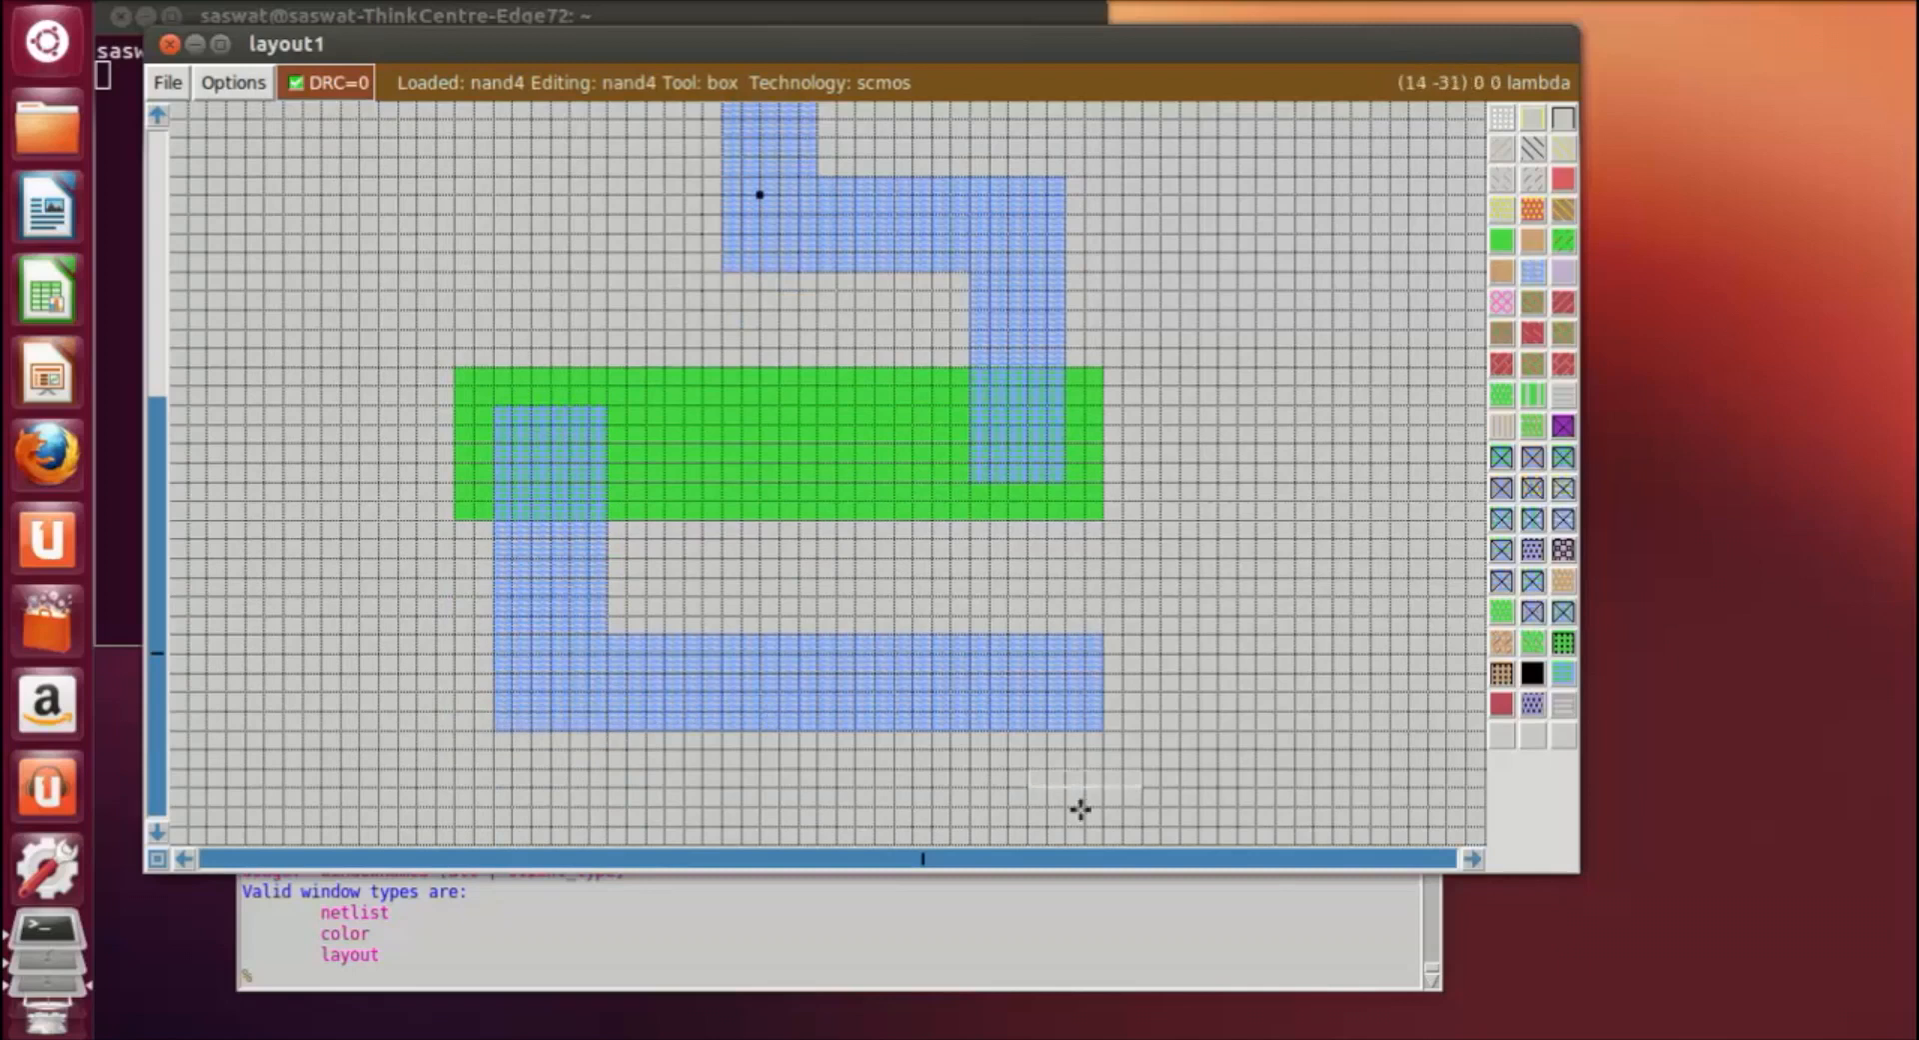
Paint a vertical polysilicon strip about 3 by 40 lambda across both diffusions, between the left and middle metal1 strips.
scroll(1052, 728, up, 4)
scroll(1052, 728, up, 5)
scroll(1084, 686, down, 3)
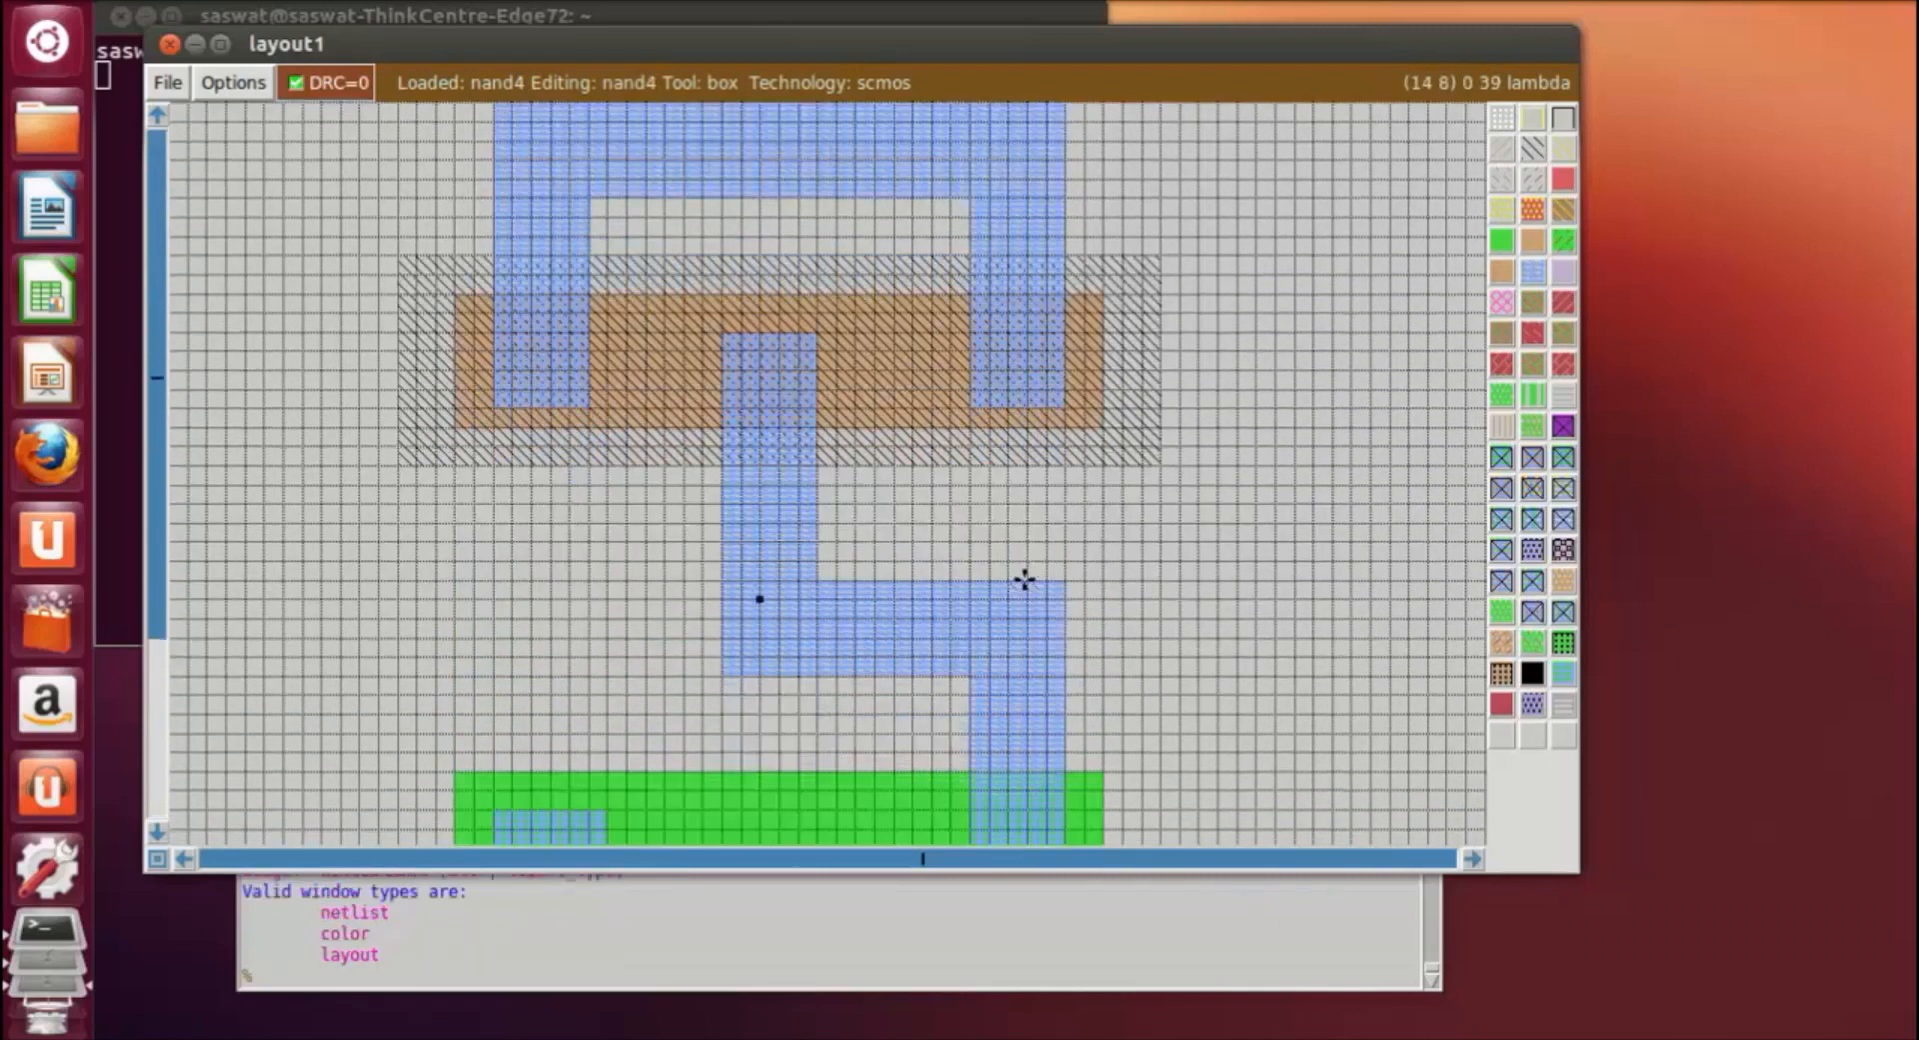
scroll(859, 250, up, 1)
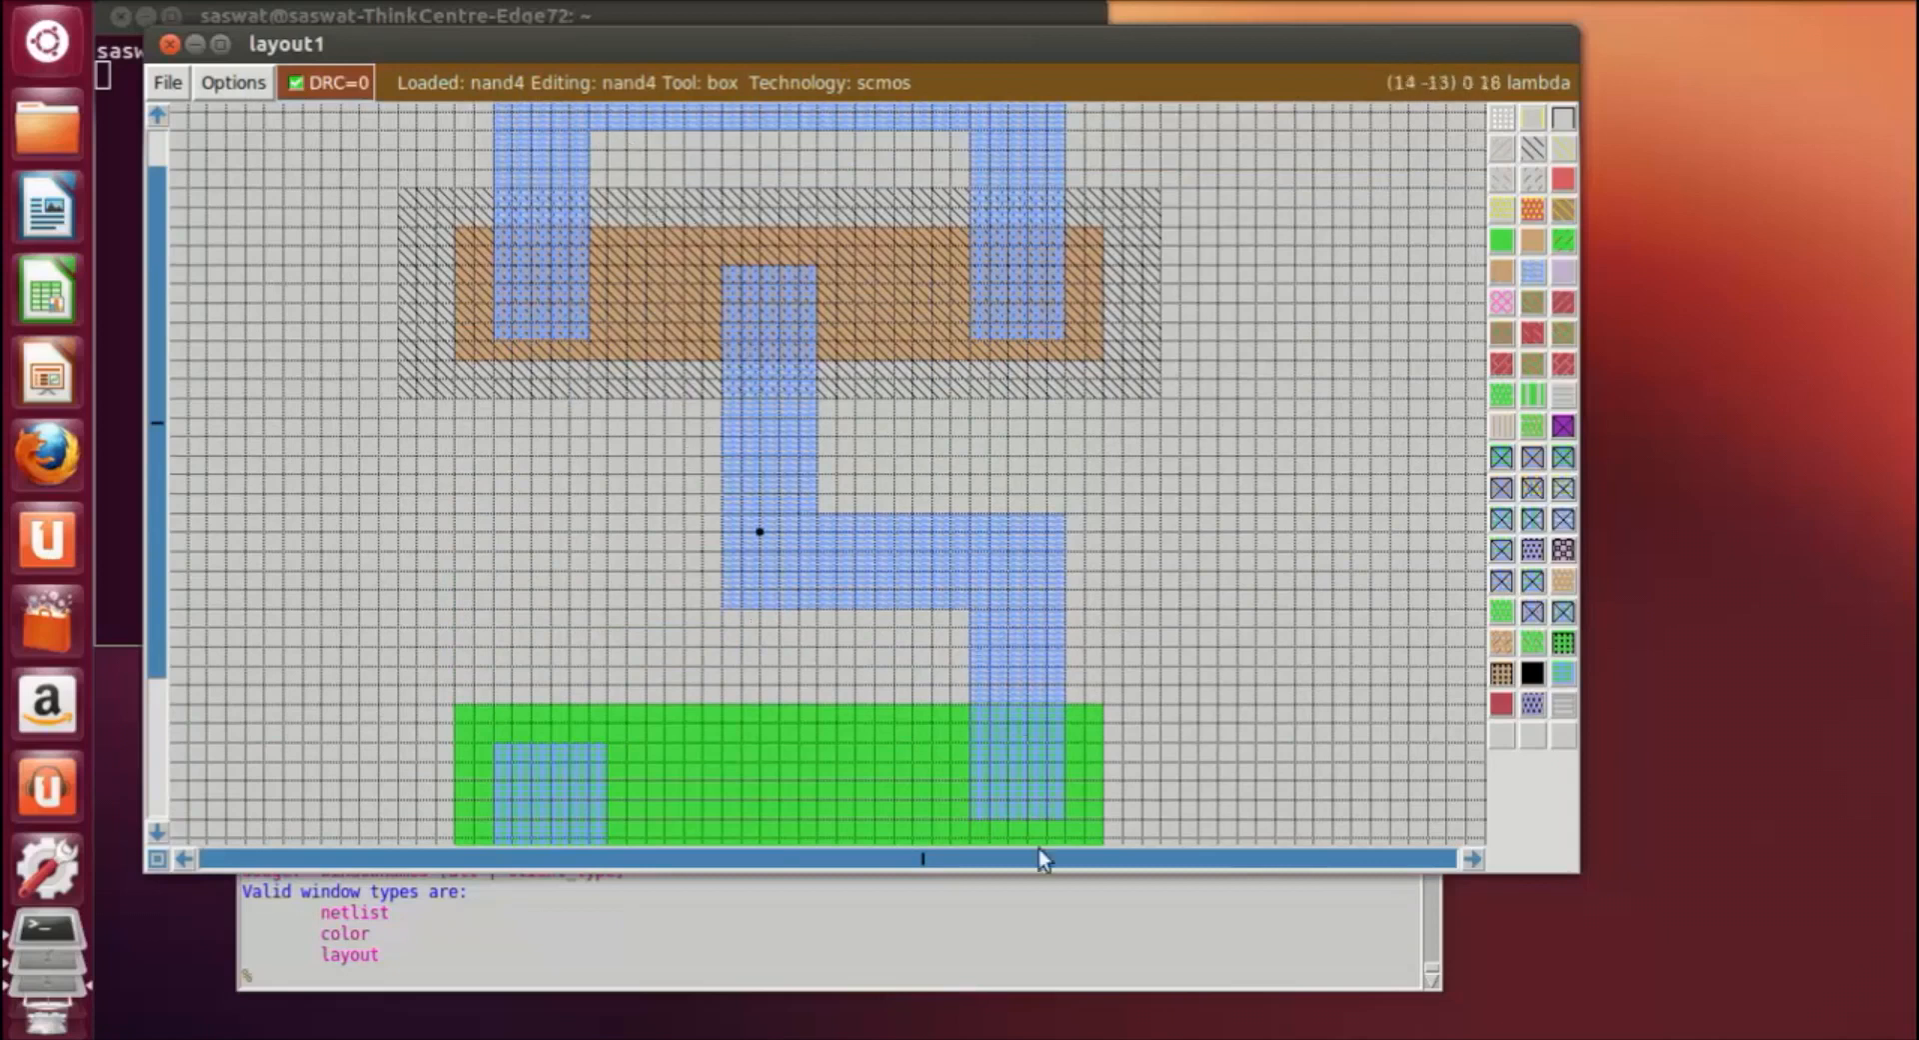
scroll(629, 244, down, 2)
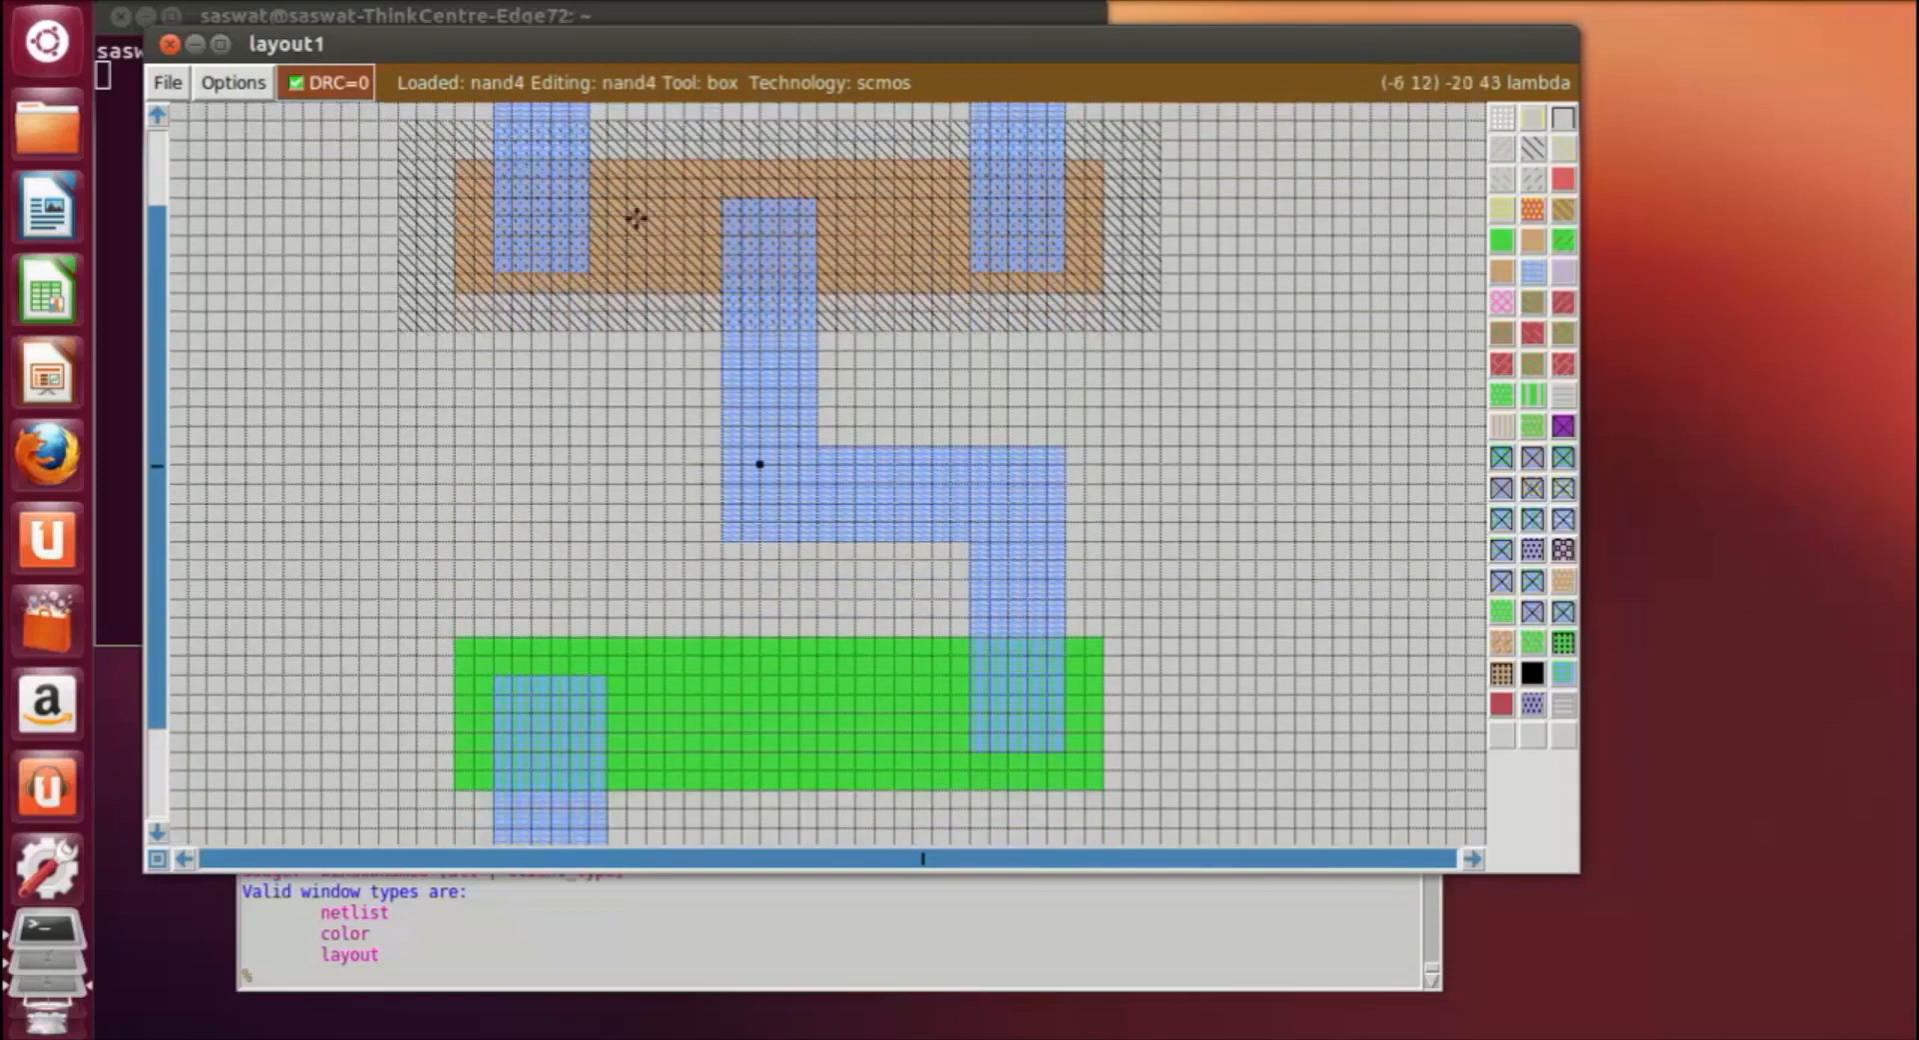
scroll(604, 141, up, 3)
click(631, 196)
scroll(776, 530, down, 6)
right_click(715, 698)
right_drag(715, 701, 683, 464)
right_drag(694, 319, 676, 160)
scroll(692, 150, up, 5)
right_click(692, 150)
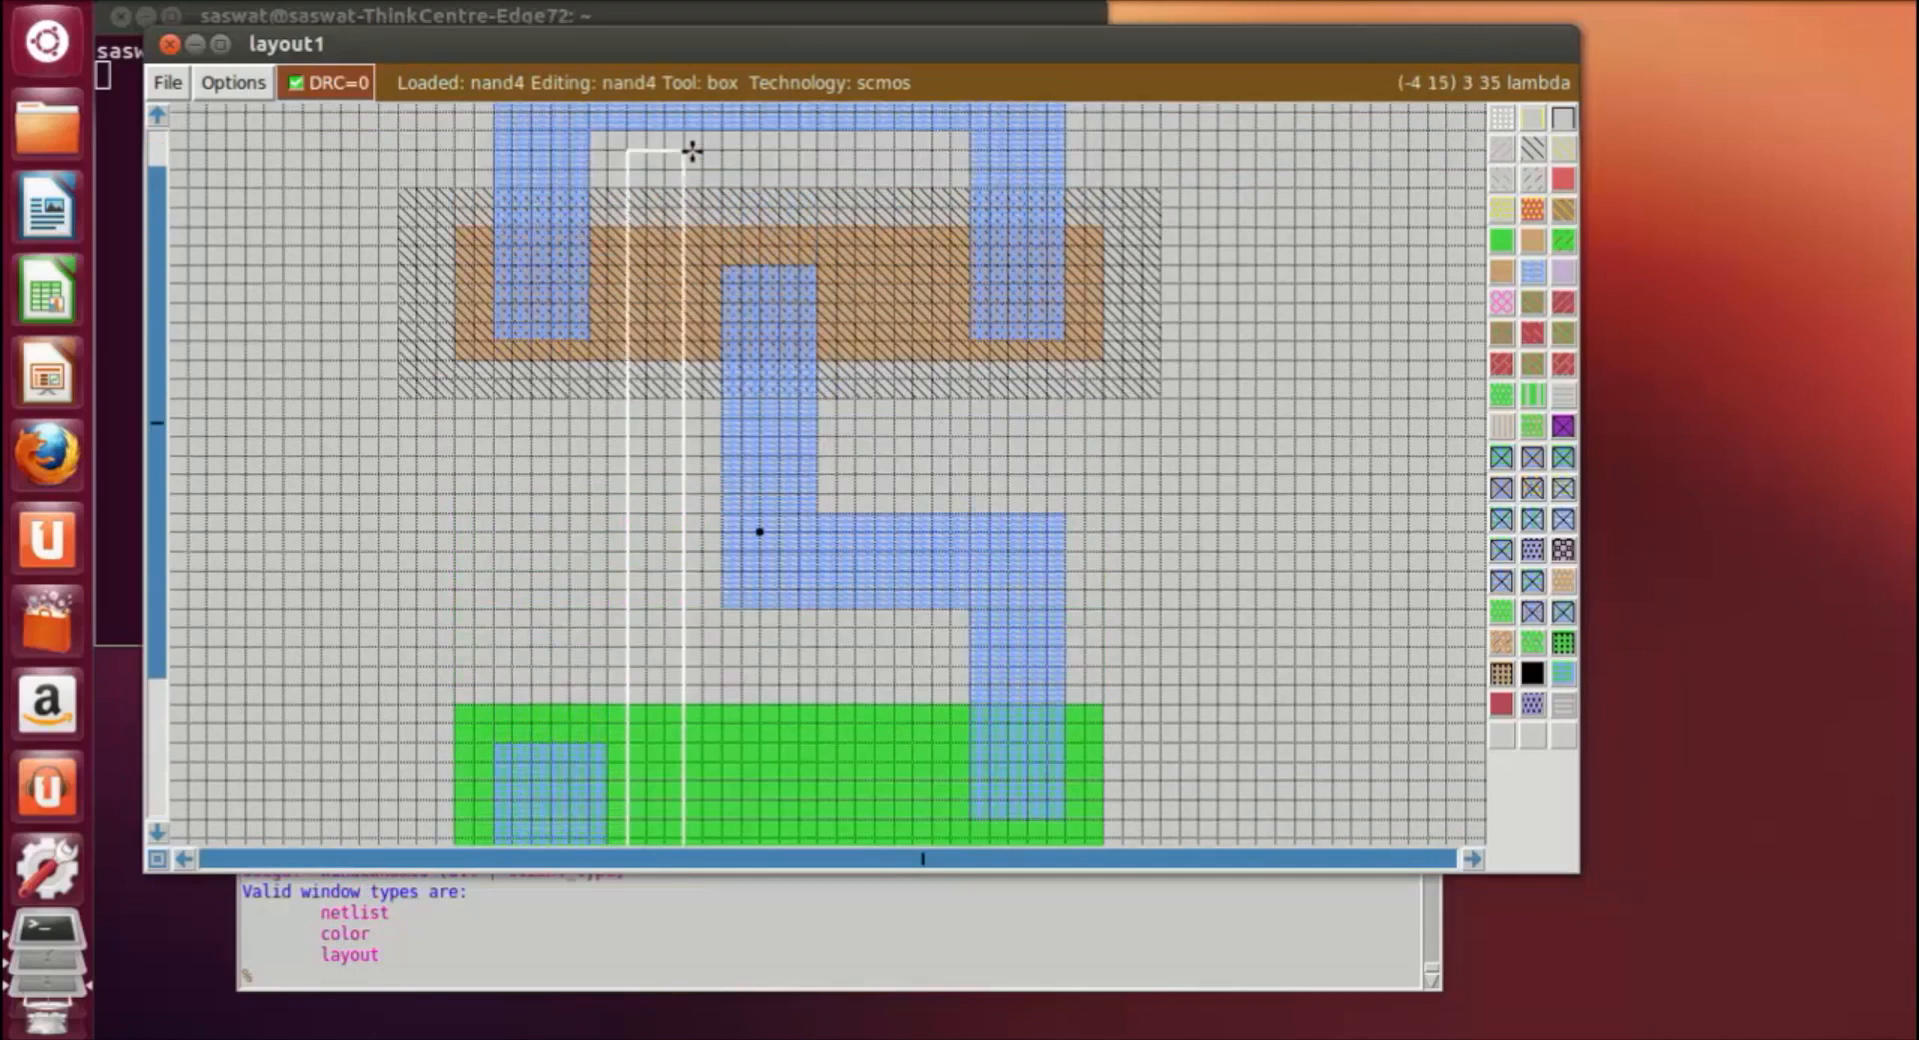
scroll(1400, 330, down, 6)
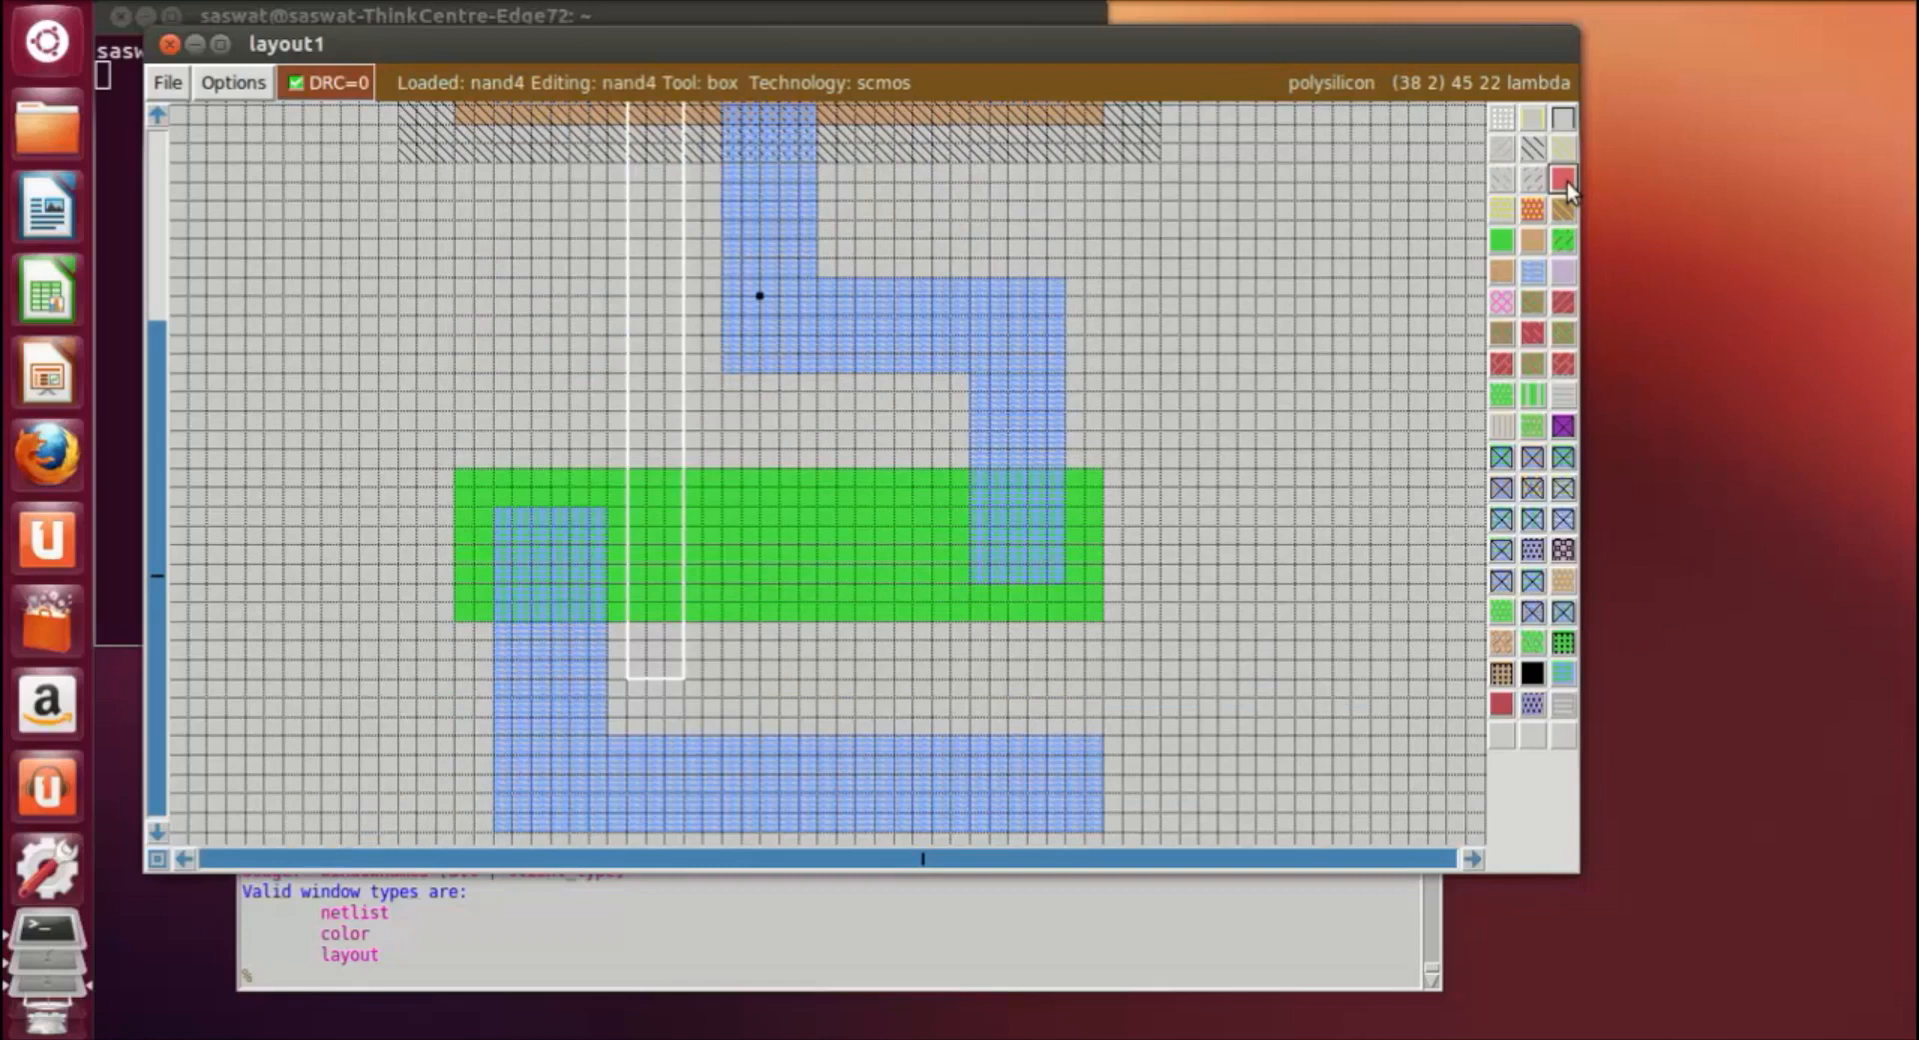
click(1568, 182)
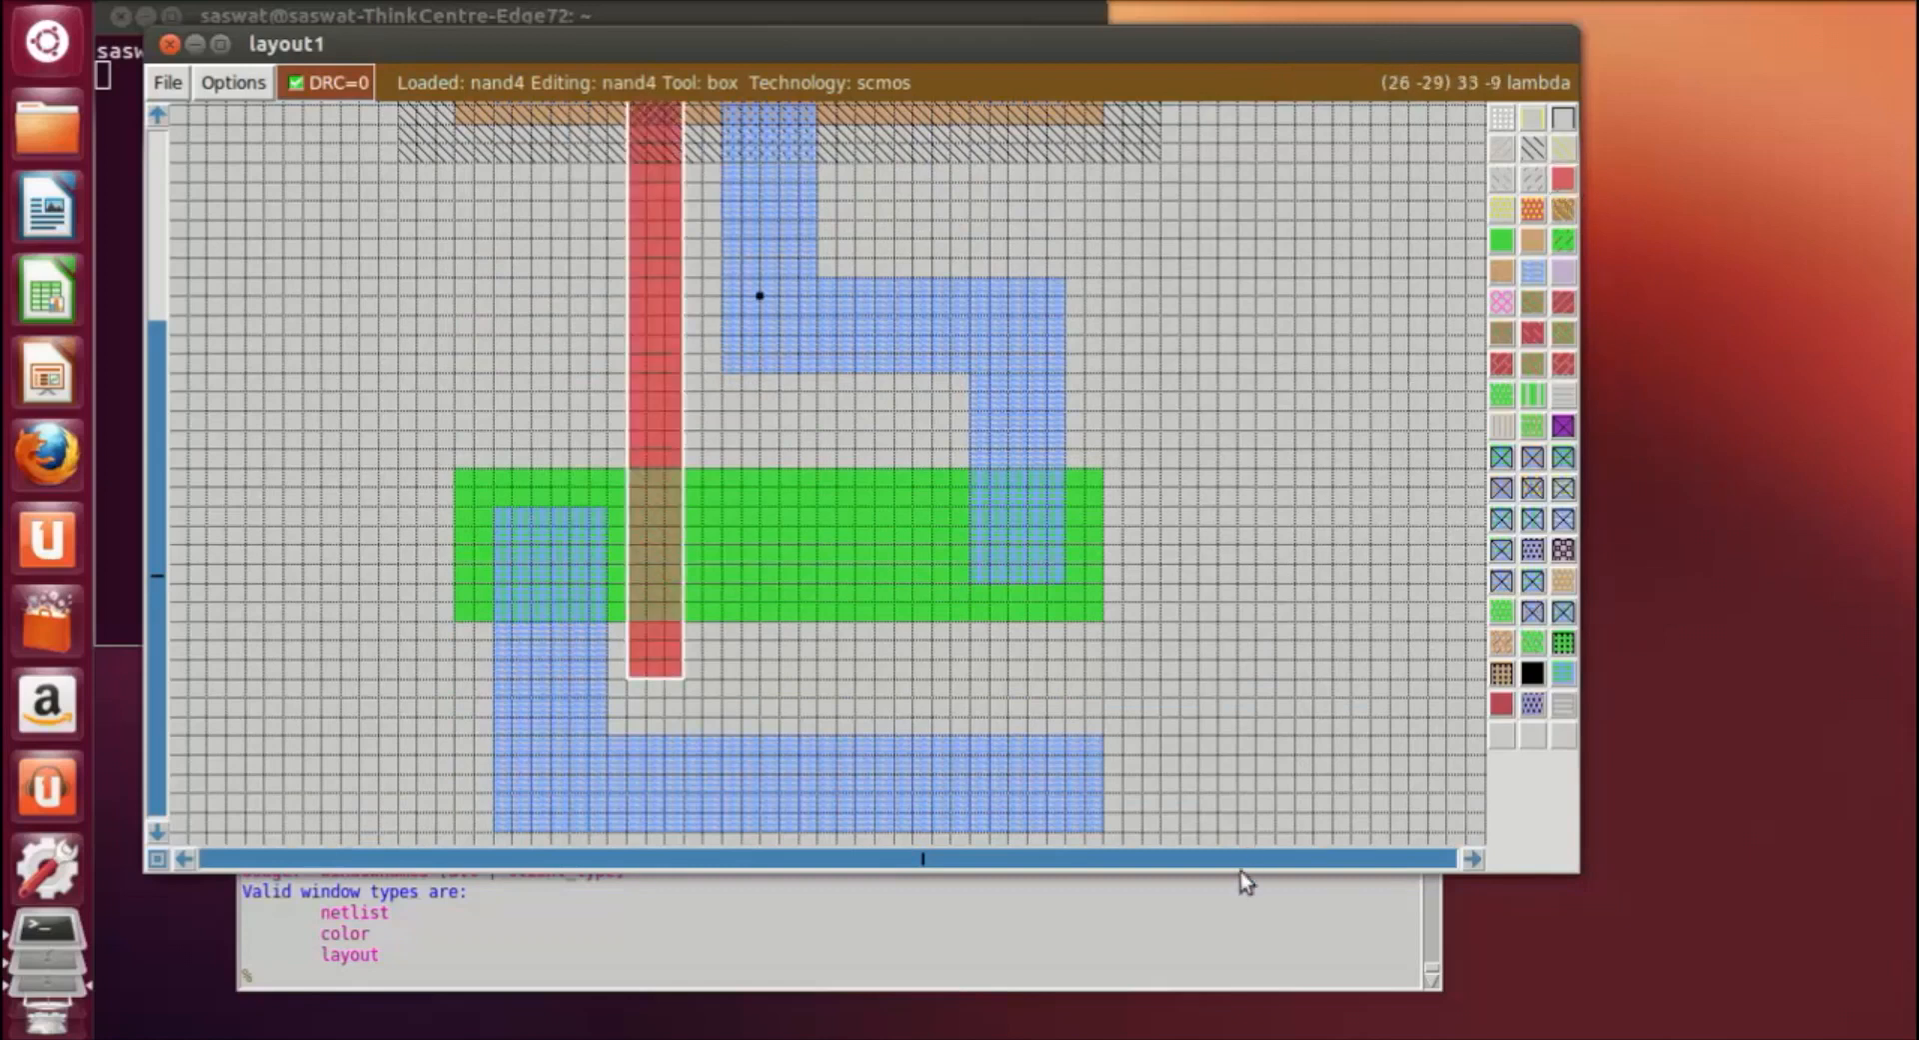
click(1679, 1)
click(1692, 62)
scroll(933, 660, up, 5)
click(858, 184)
scroll(940, 830, down, 3)
right_click(931, 790)
right_click(915, 812)
right_click(912, 775)
right_click(915, 640)
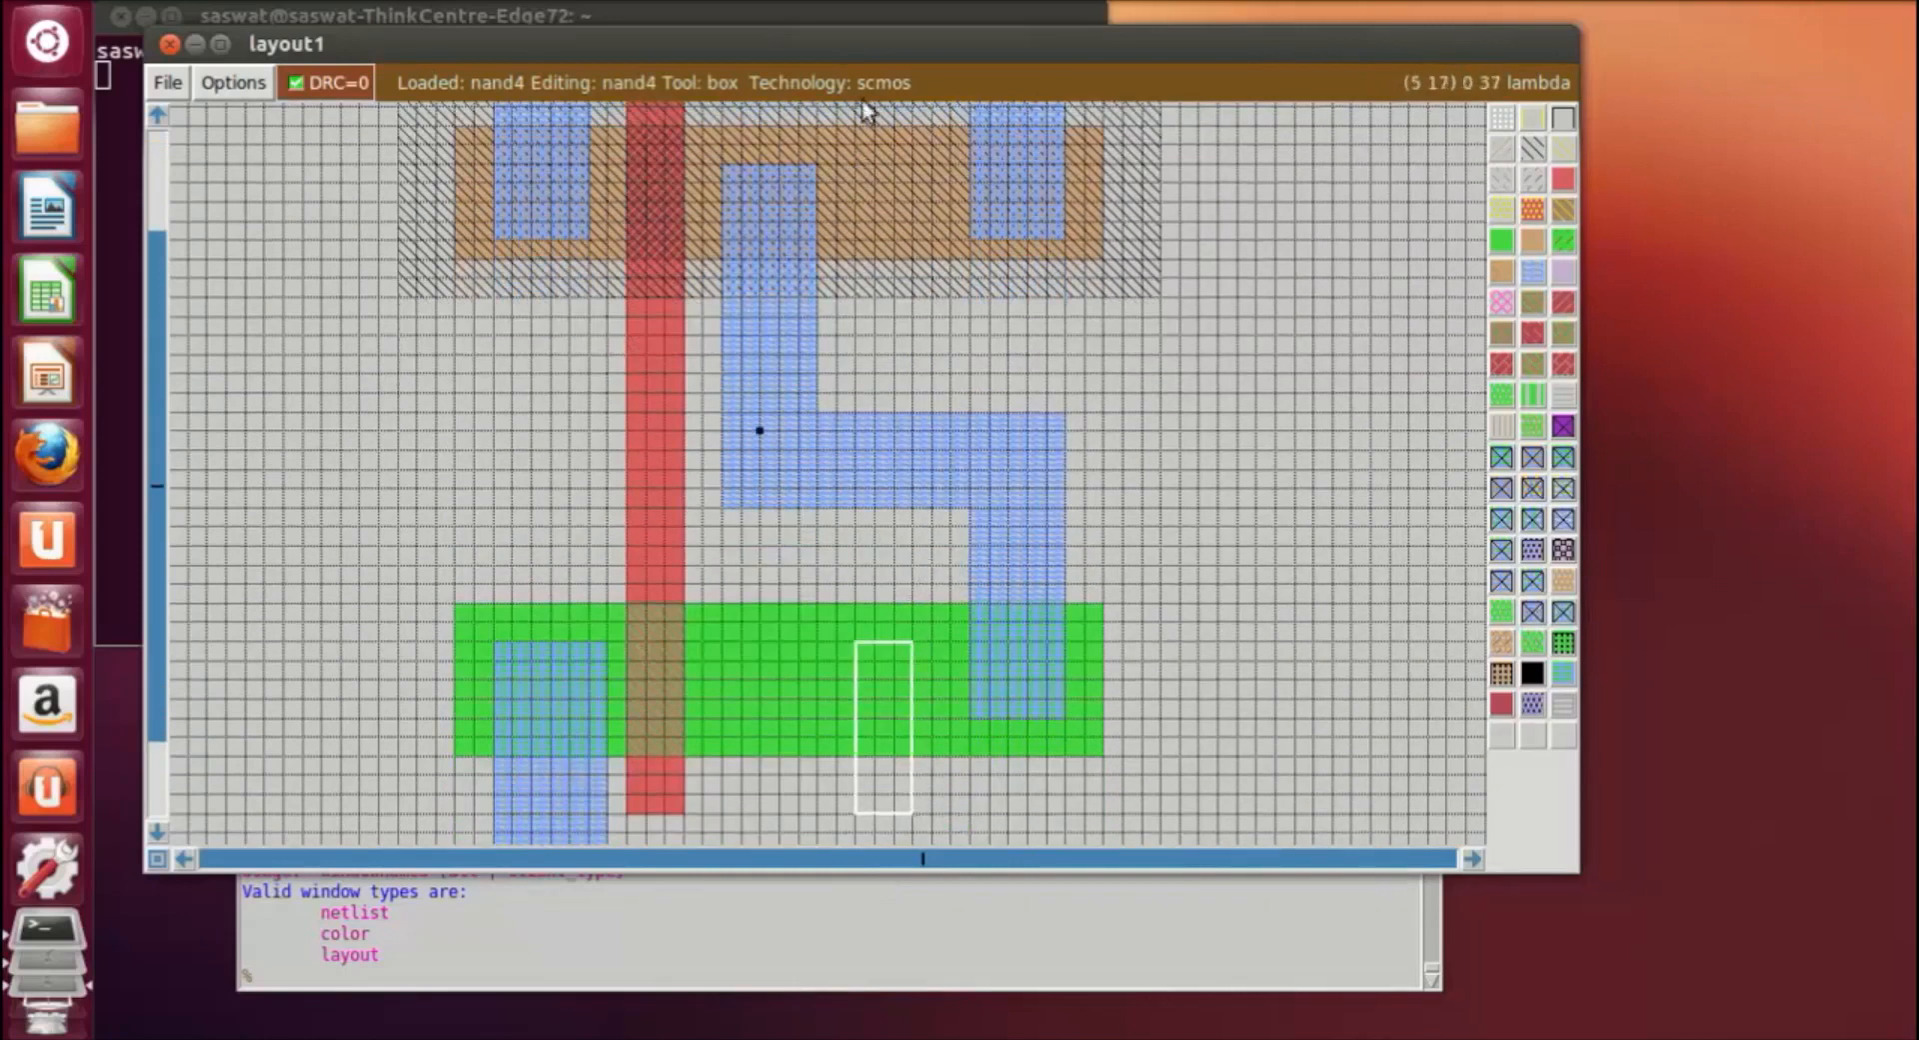
Paint a second vertical polysilicon strip about 3 by 33 lambda right of the middle metal1 strip, from above the p-diffusion into the n-diffusion.
scroll(916, 205, up, 3)
click(853, 186)
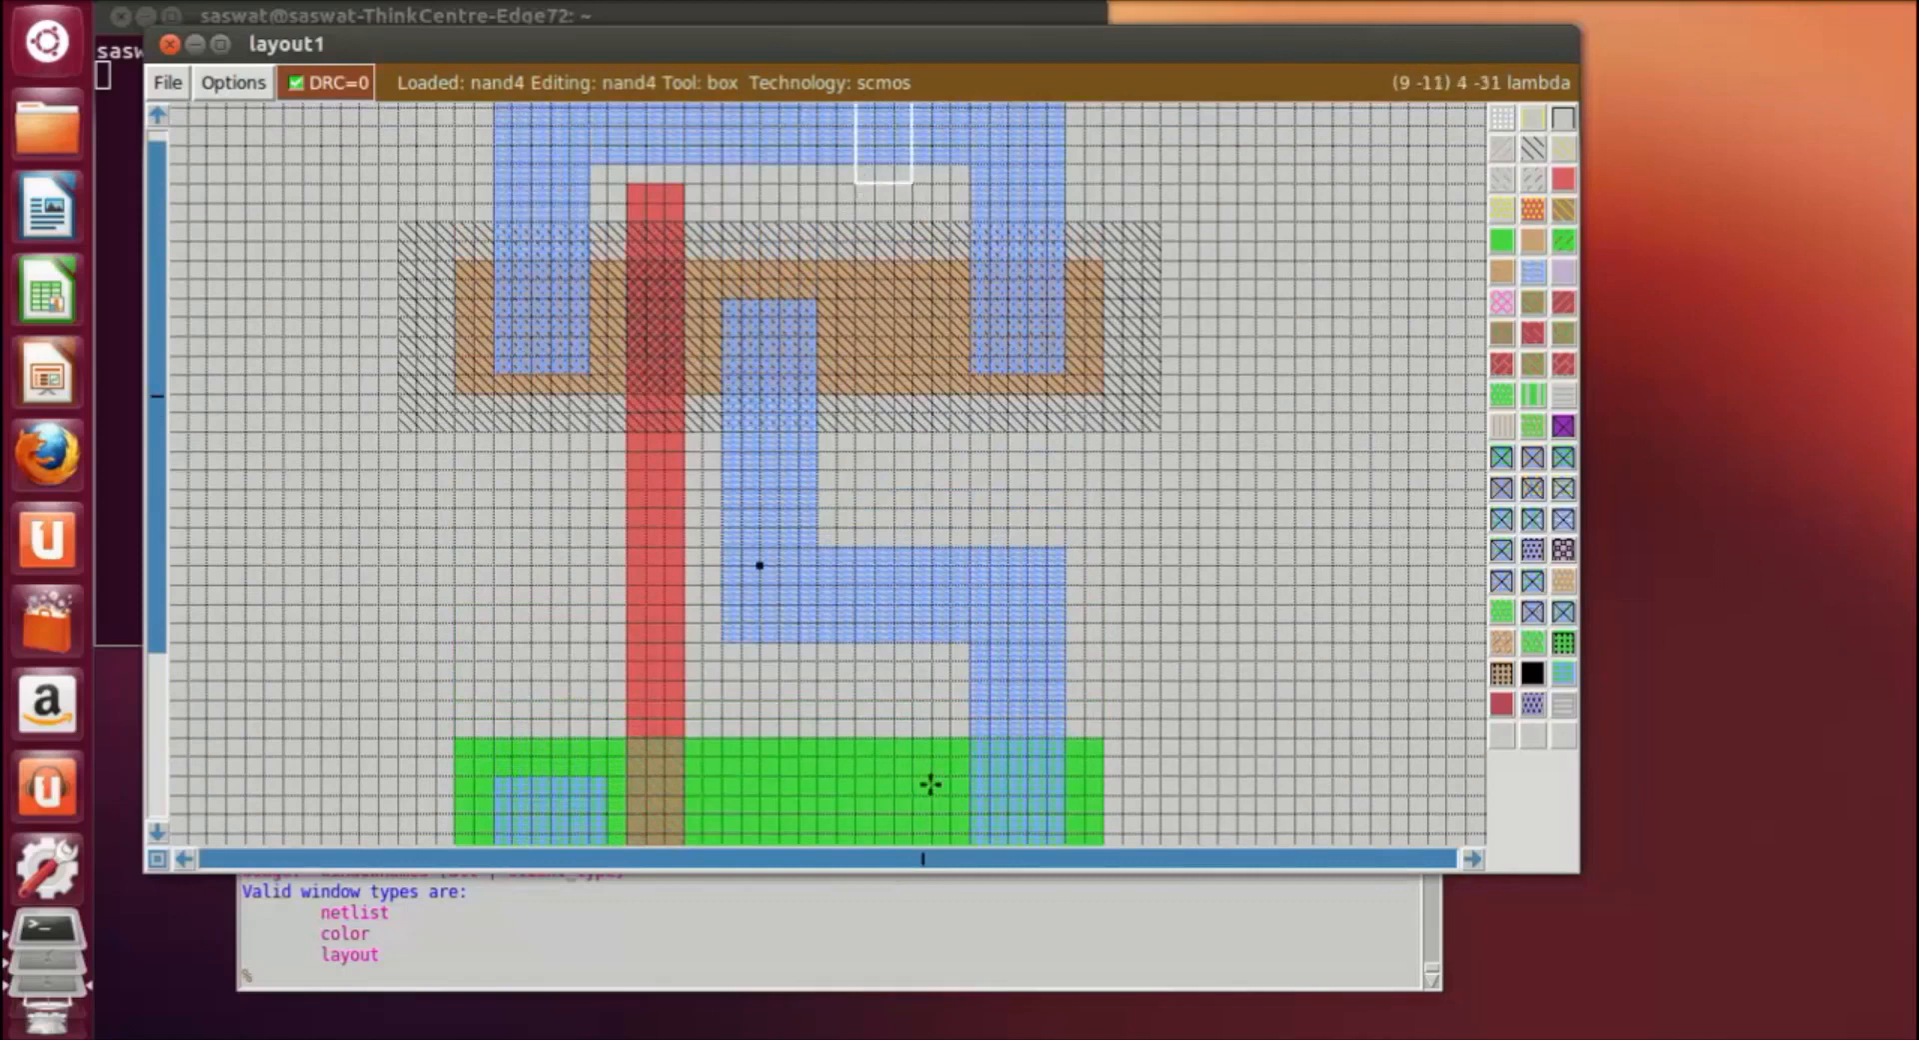
right_click(917, 816)
scroll(919, 822, down, 3)
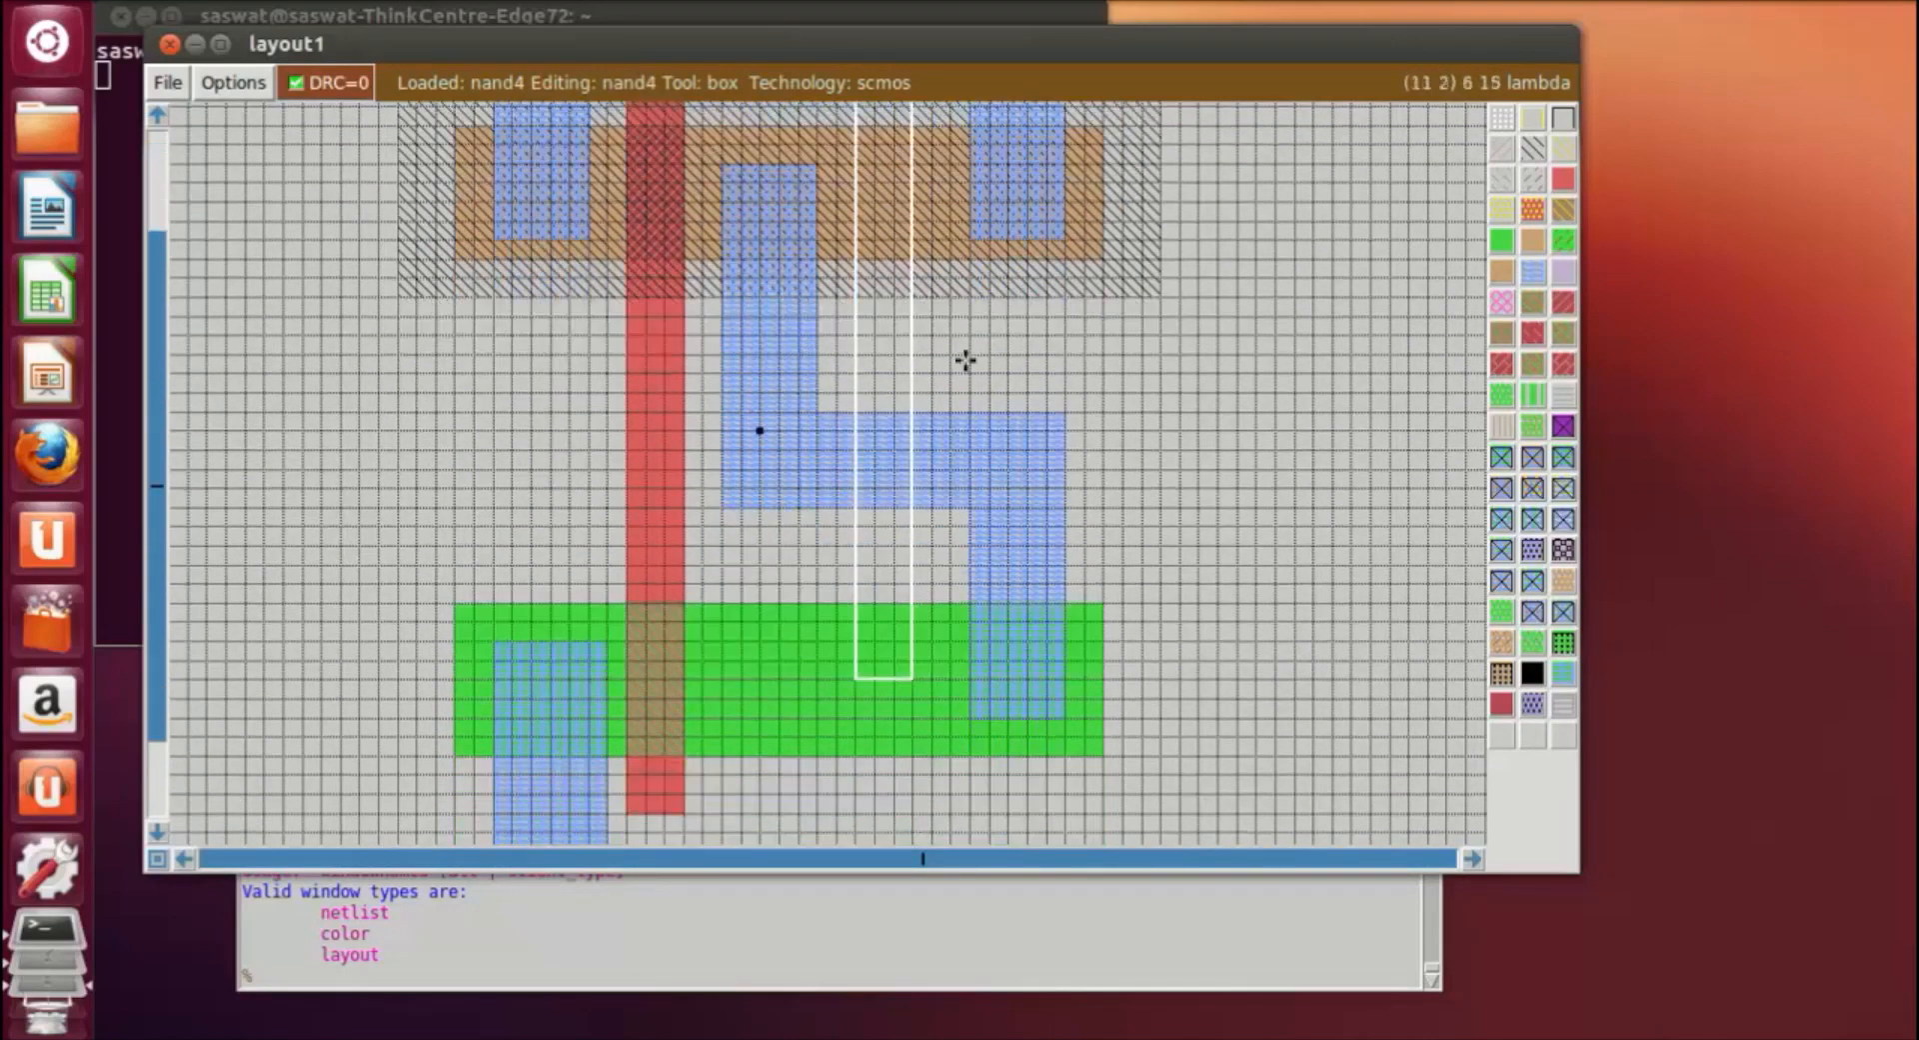
middle_click(668, 524)
scroll(1203, 487, up, 2)
scroll(1204, 488, down, 6)
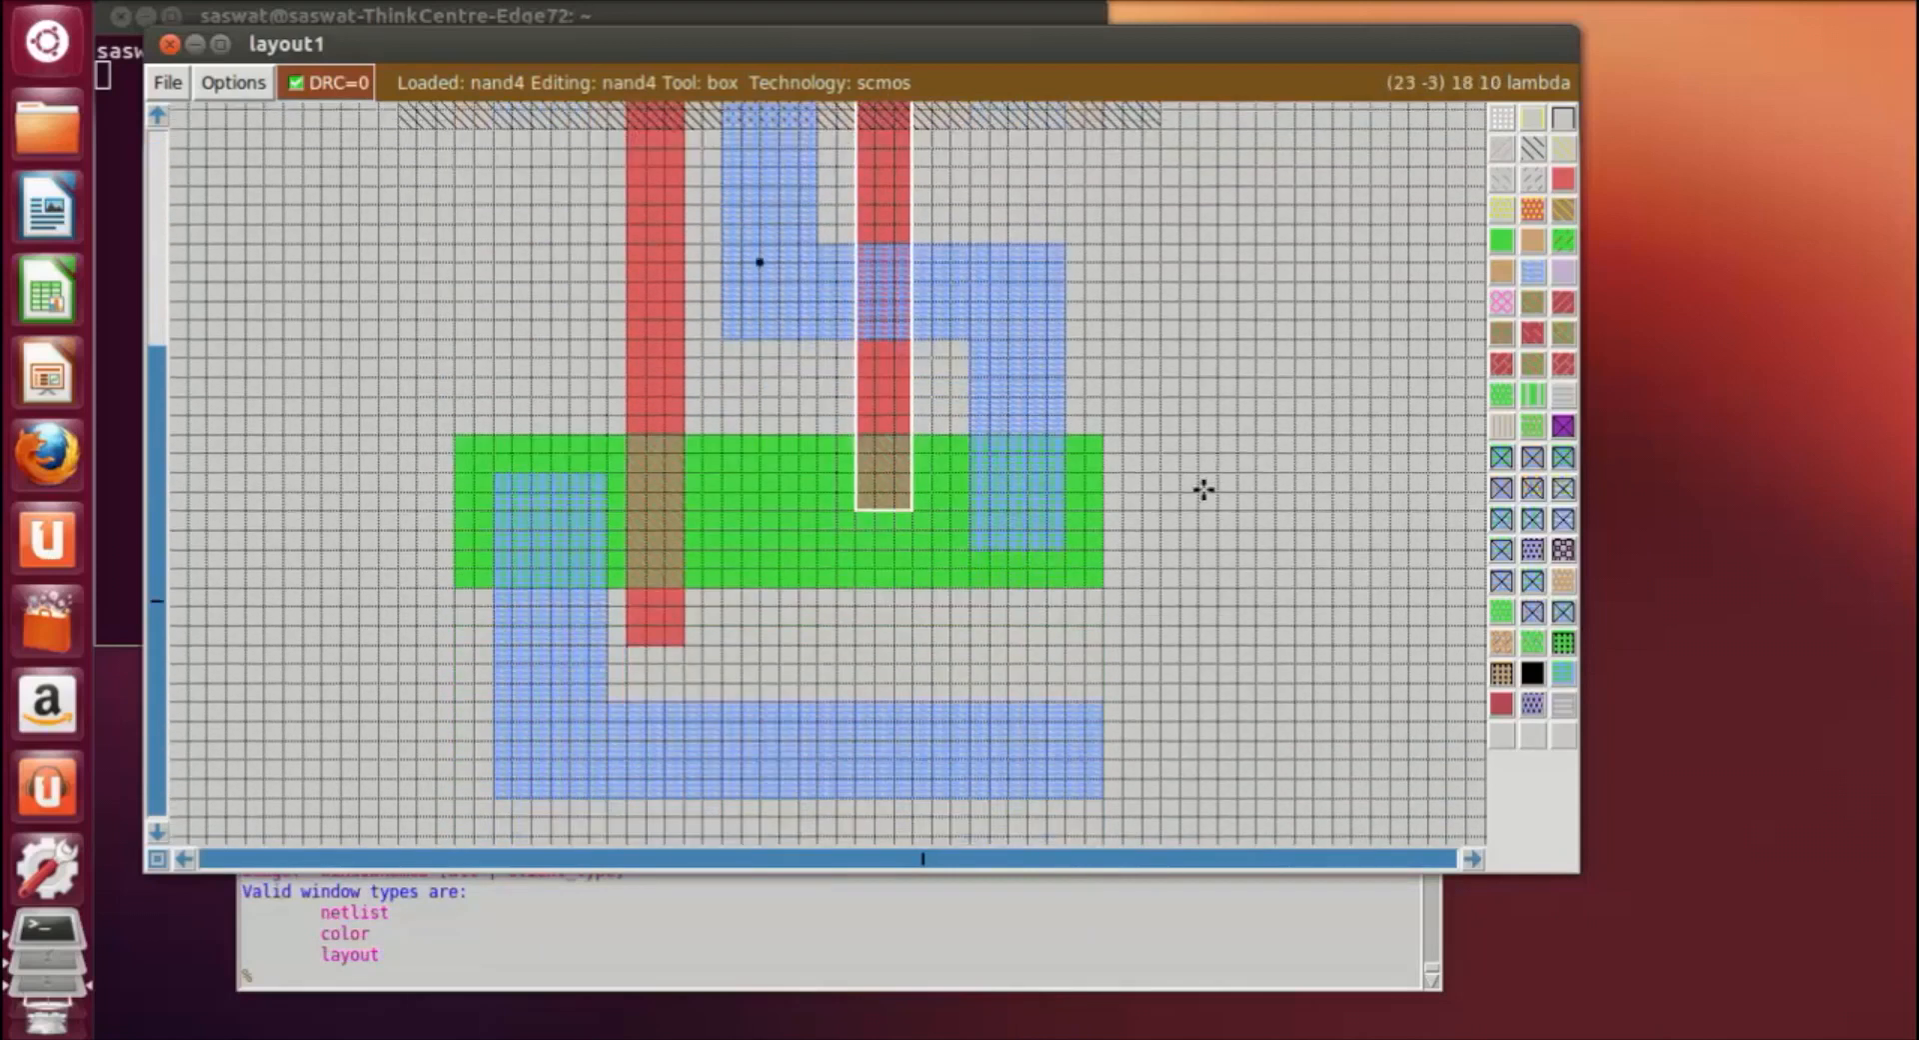
Extend the second polysilicon strip's lower end about 8 lambda downward, past the n-diffusion.
scroll(1204, 489, down, 1)
right_click(911, 630)
middle_click(677, 593)
click(1292, 590)
Erase the excess 3 by 1 lambda of polysilicon at the second strip's lower end to match the first strip.
click(858, 621)
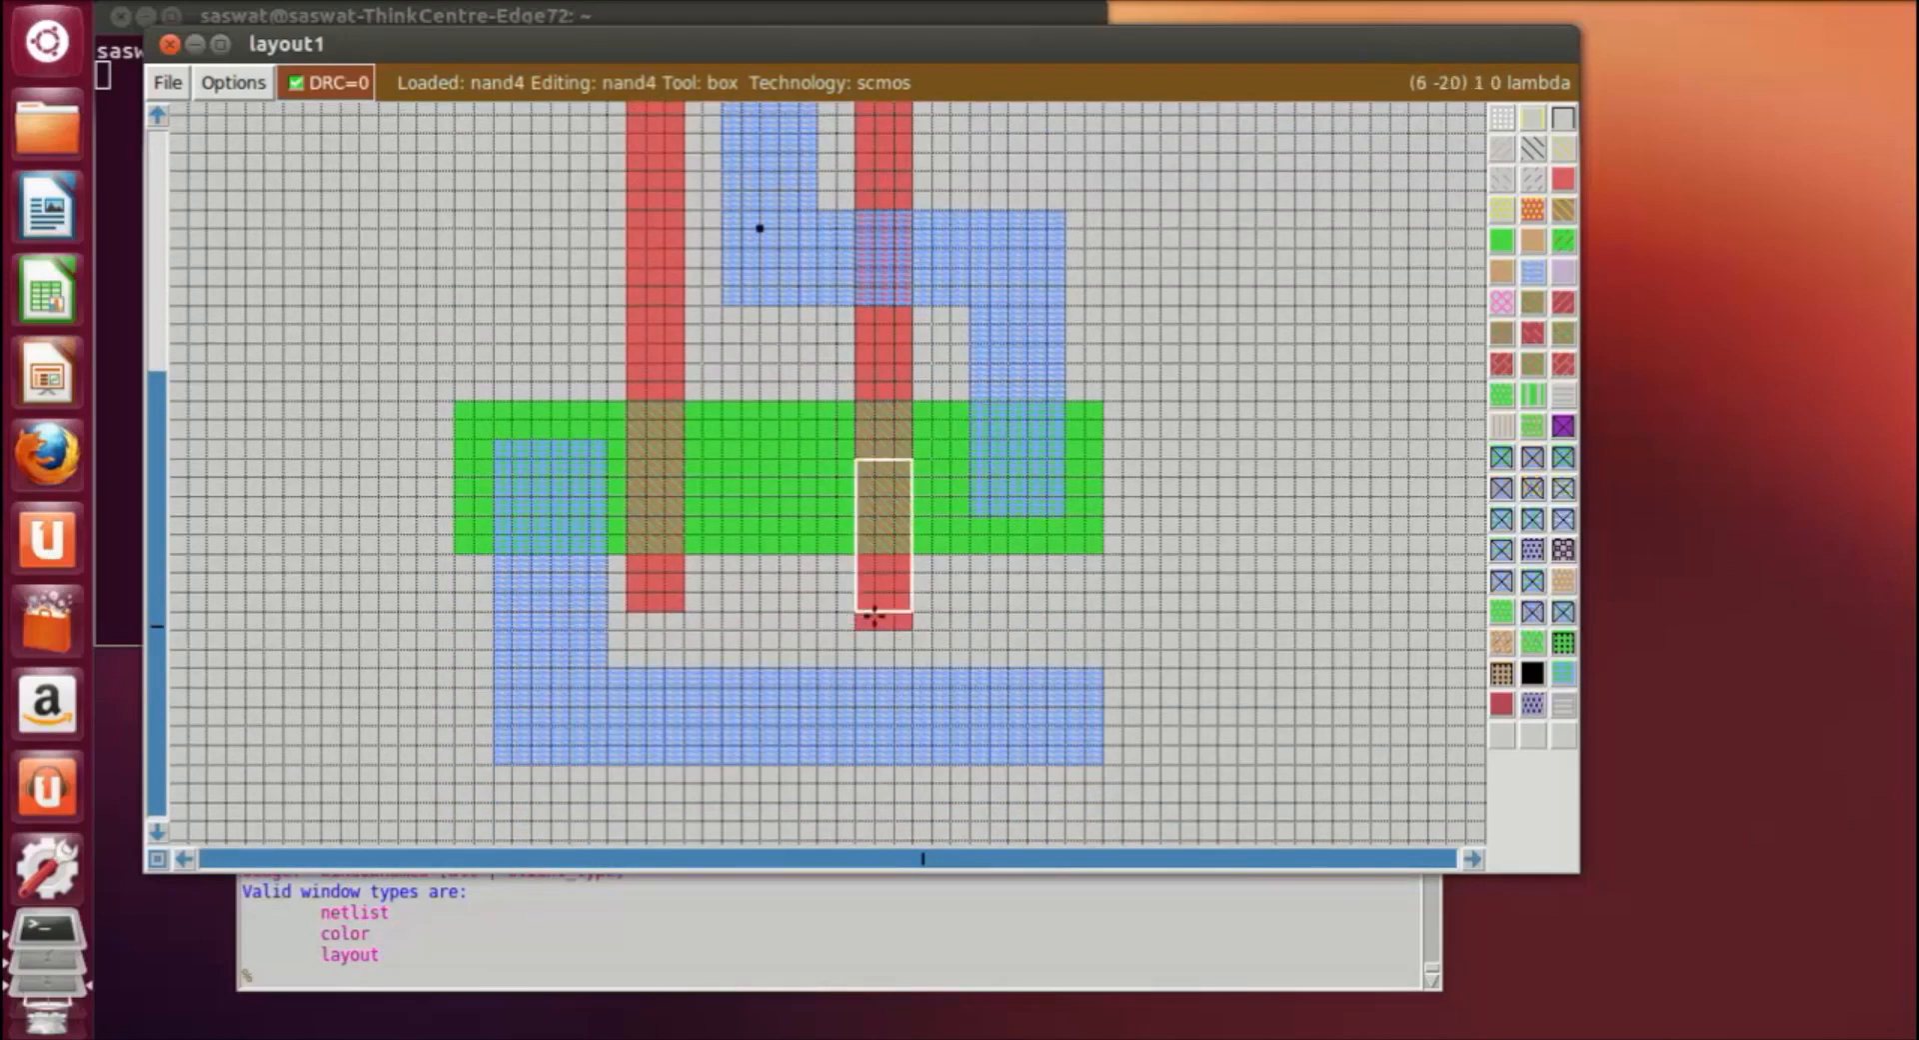
right_click(910, 628)
middle_click(1245, 605)
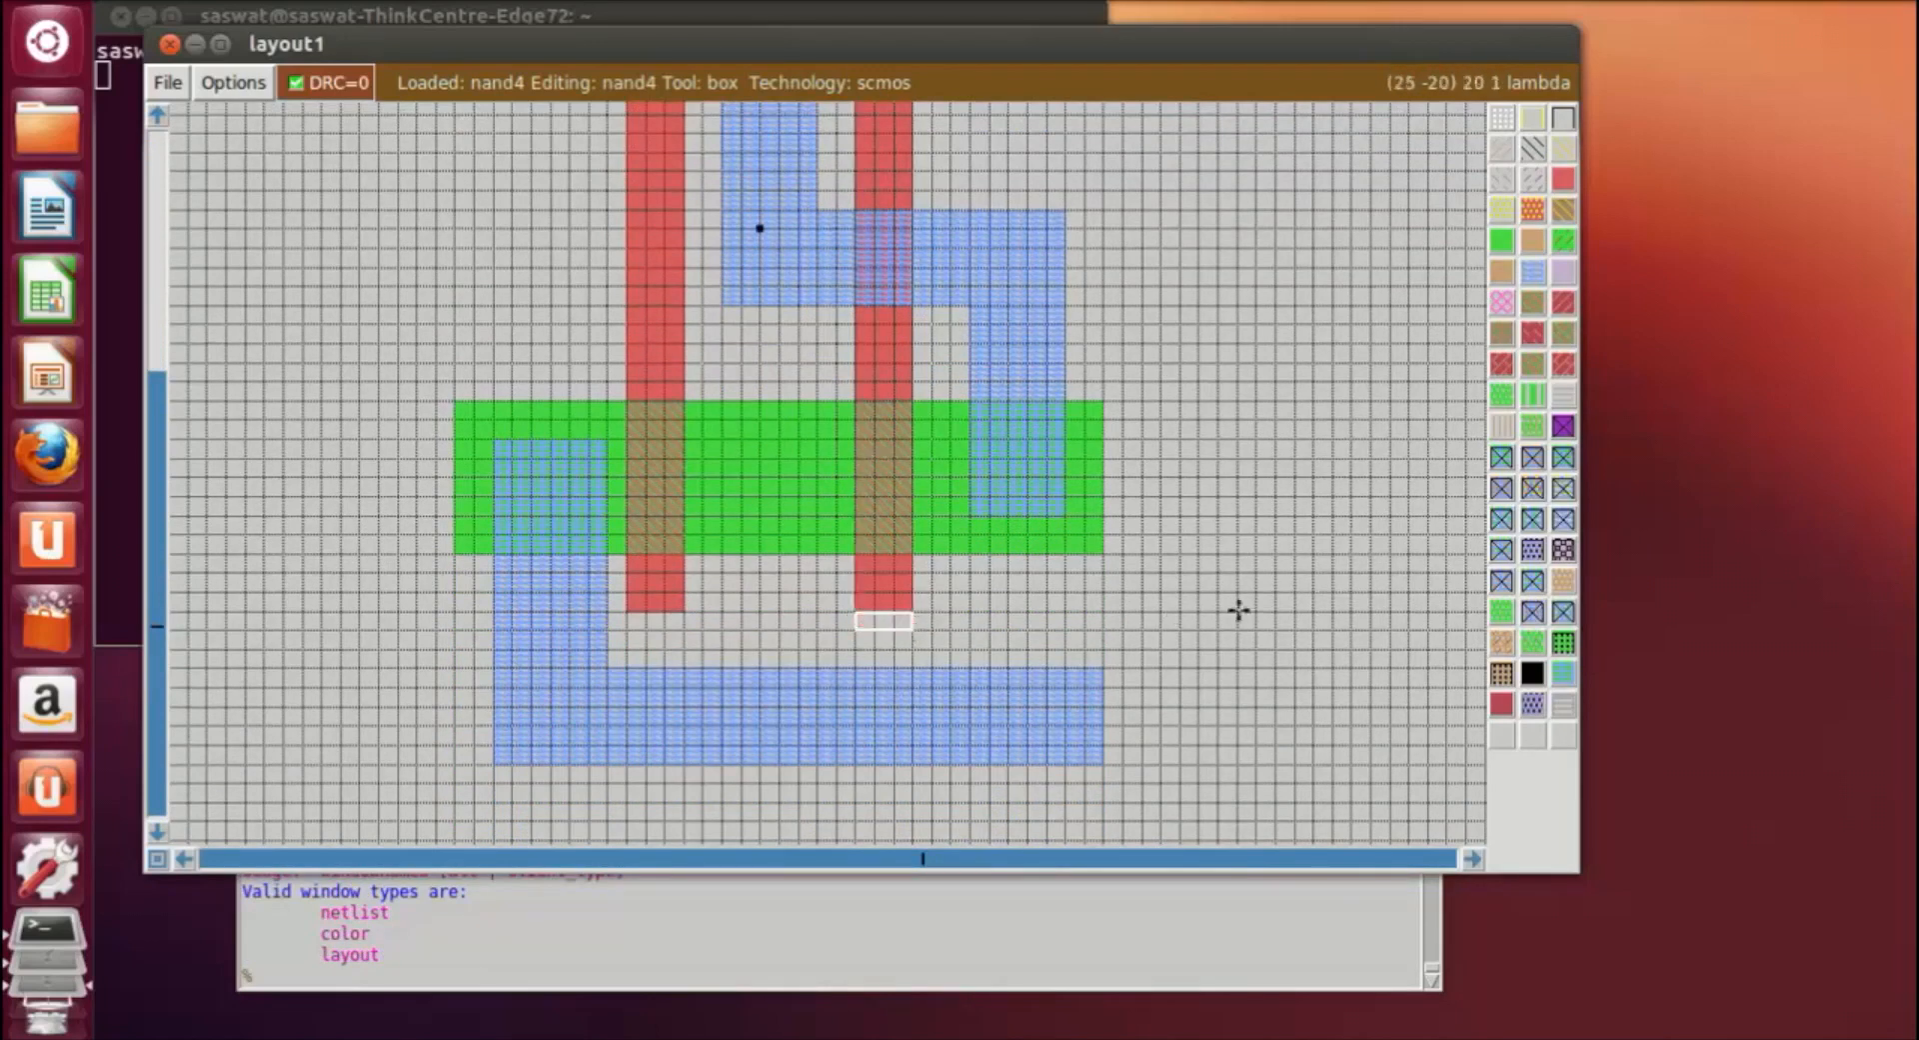
click(1283, 723)
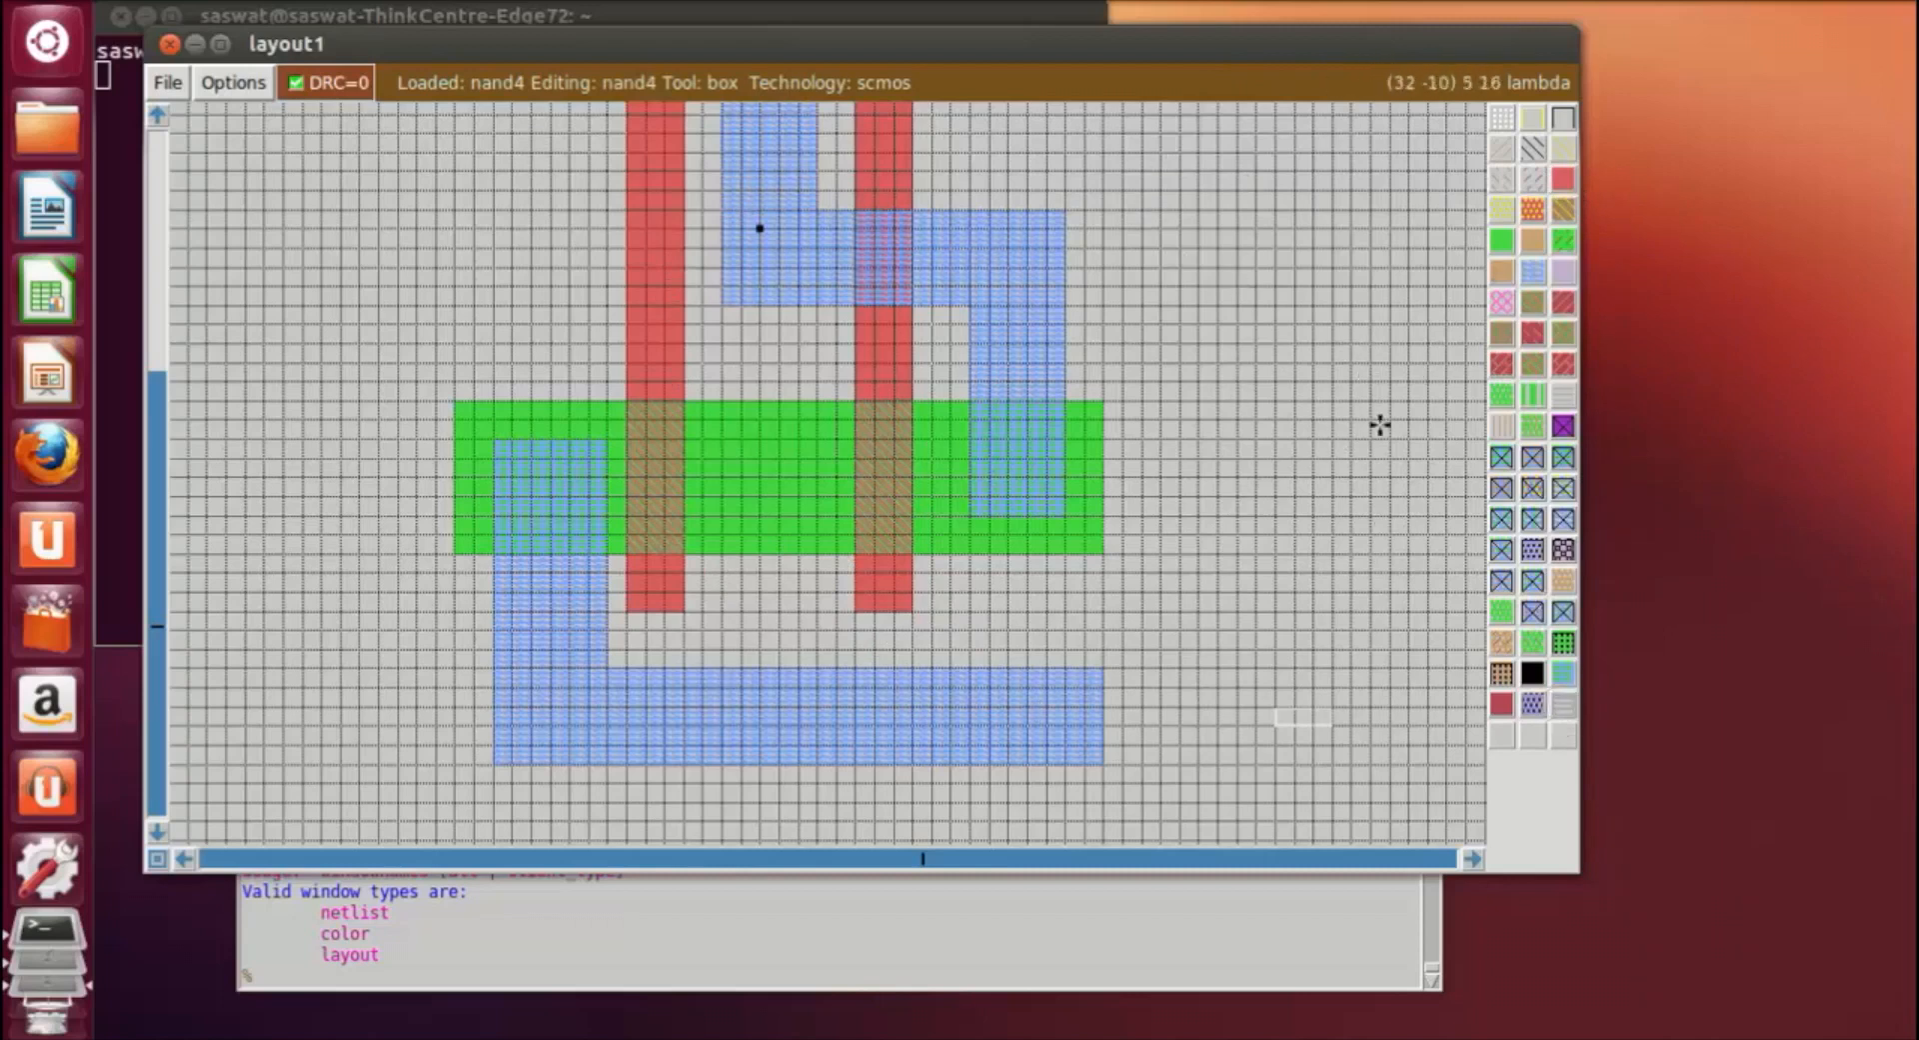
Check the left metal1 strip's end inside the p-diffusion with a box 5 by 5 lambda.
scroll(1207, 585, up, 4)
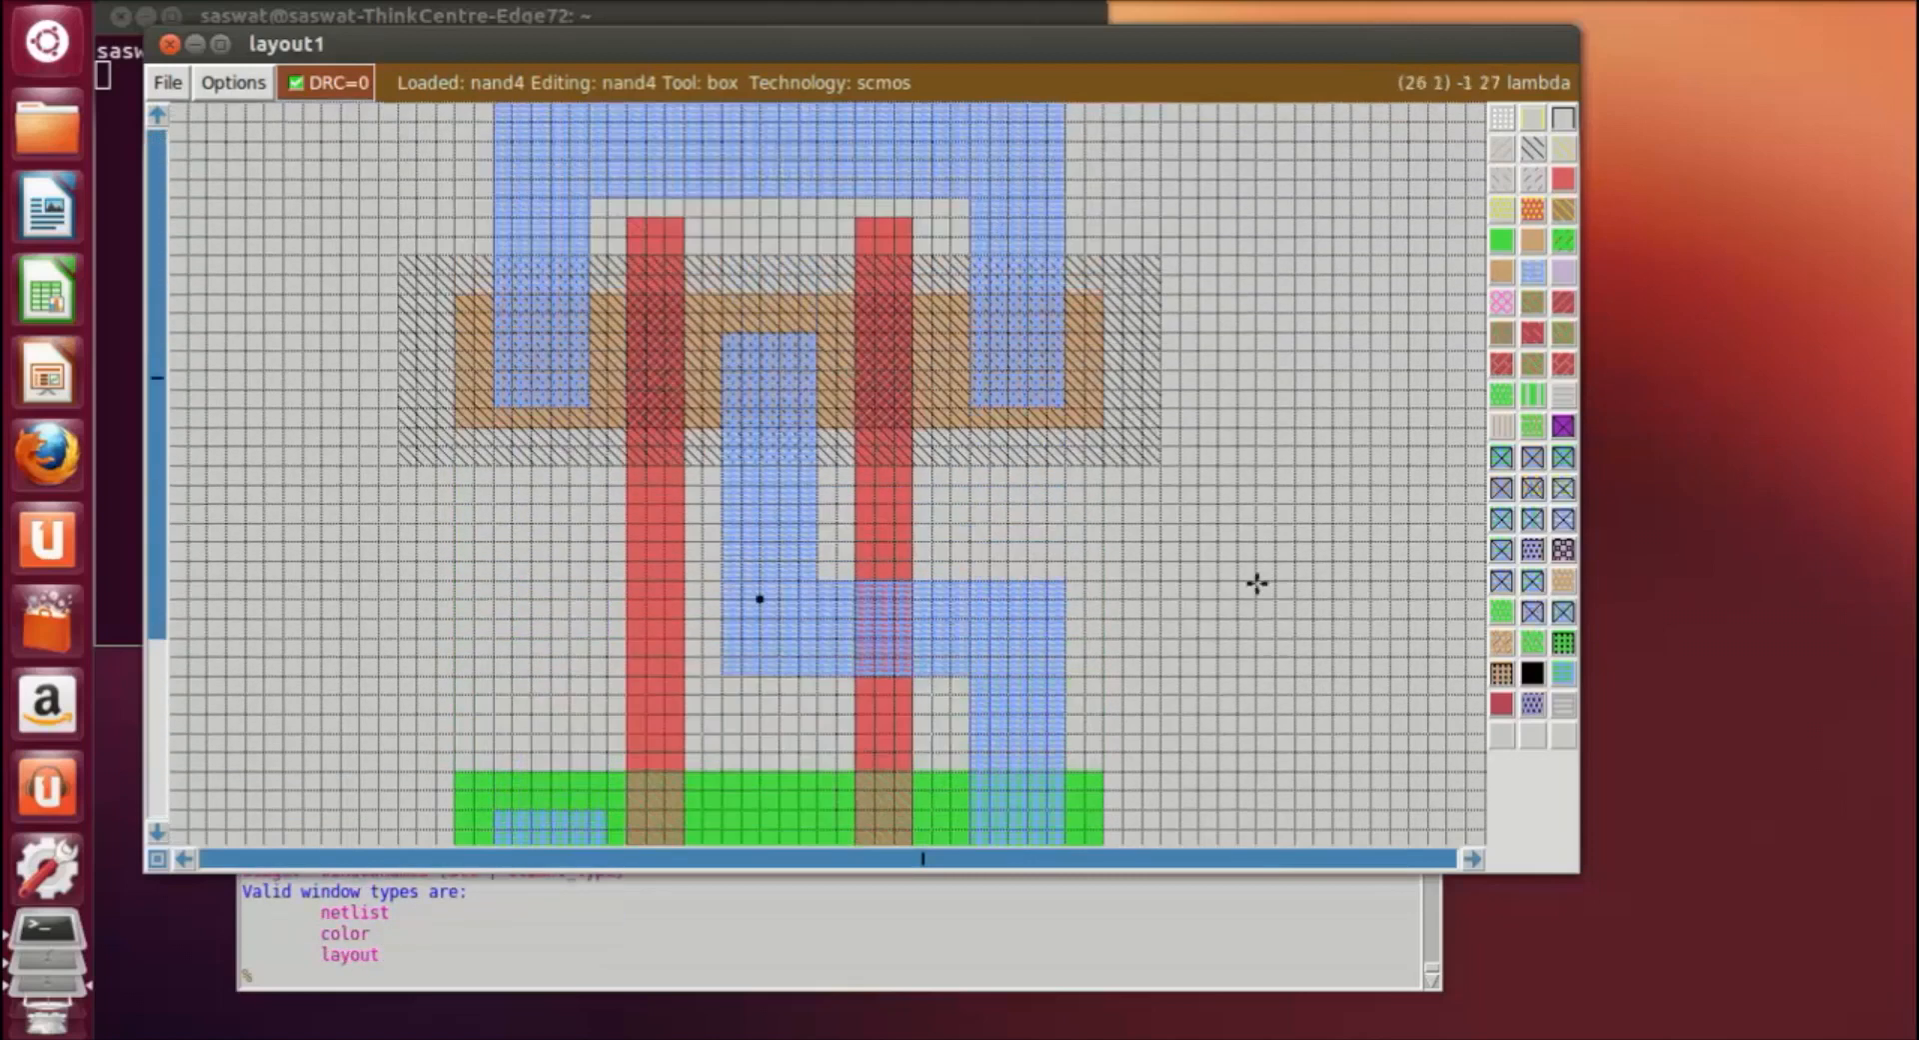
scroll(1296, 549, down, 3)
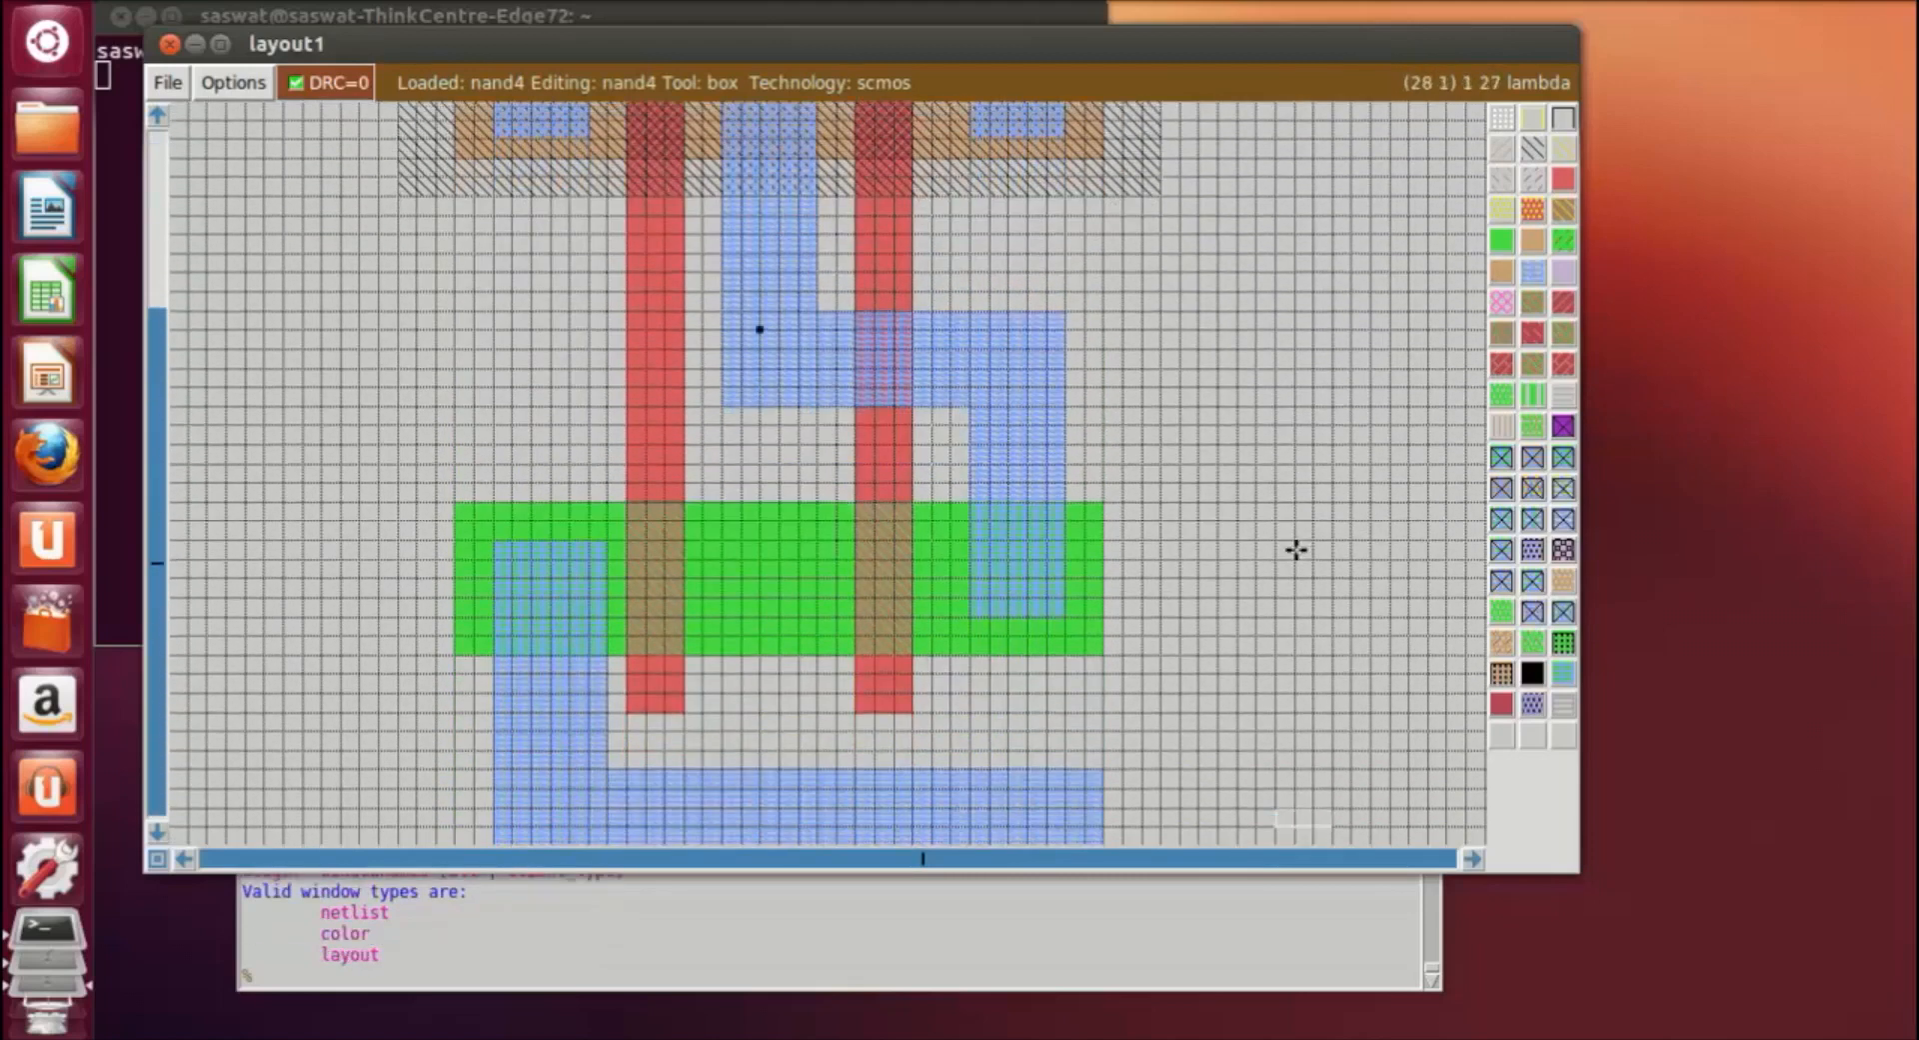
scroll(1208, 587, up, 3)
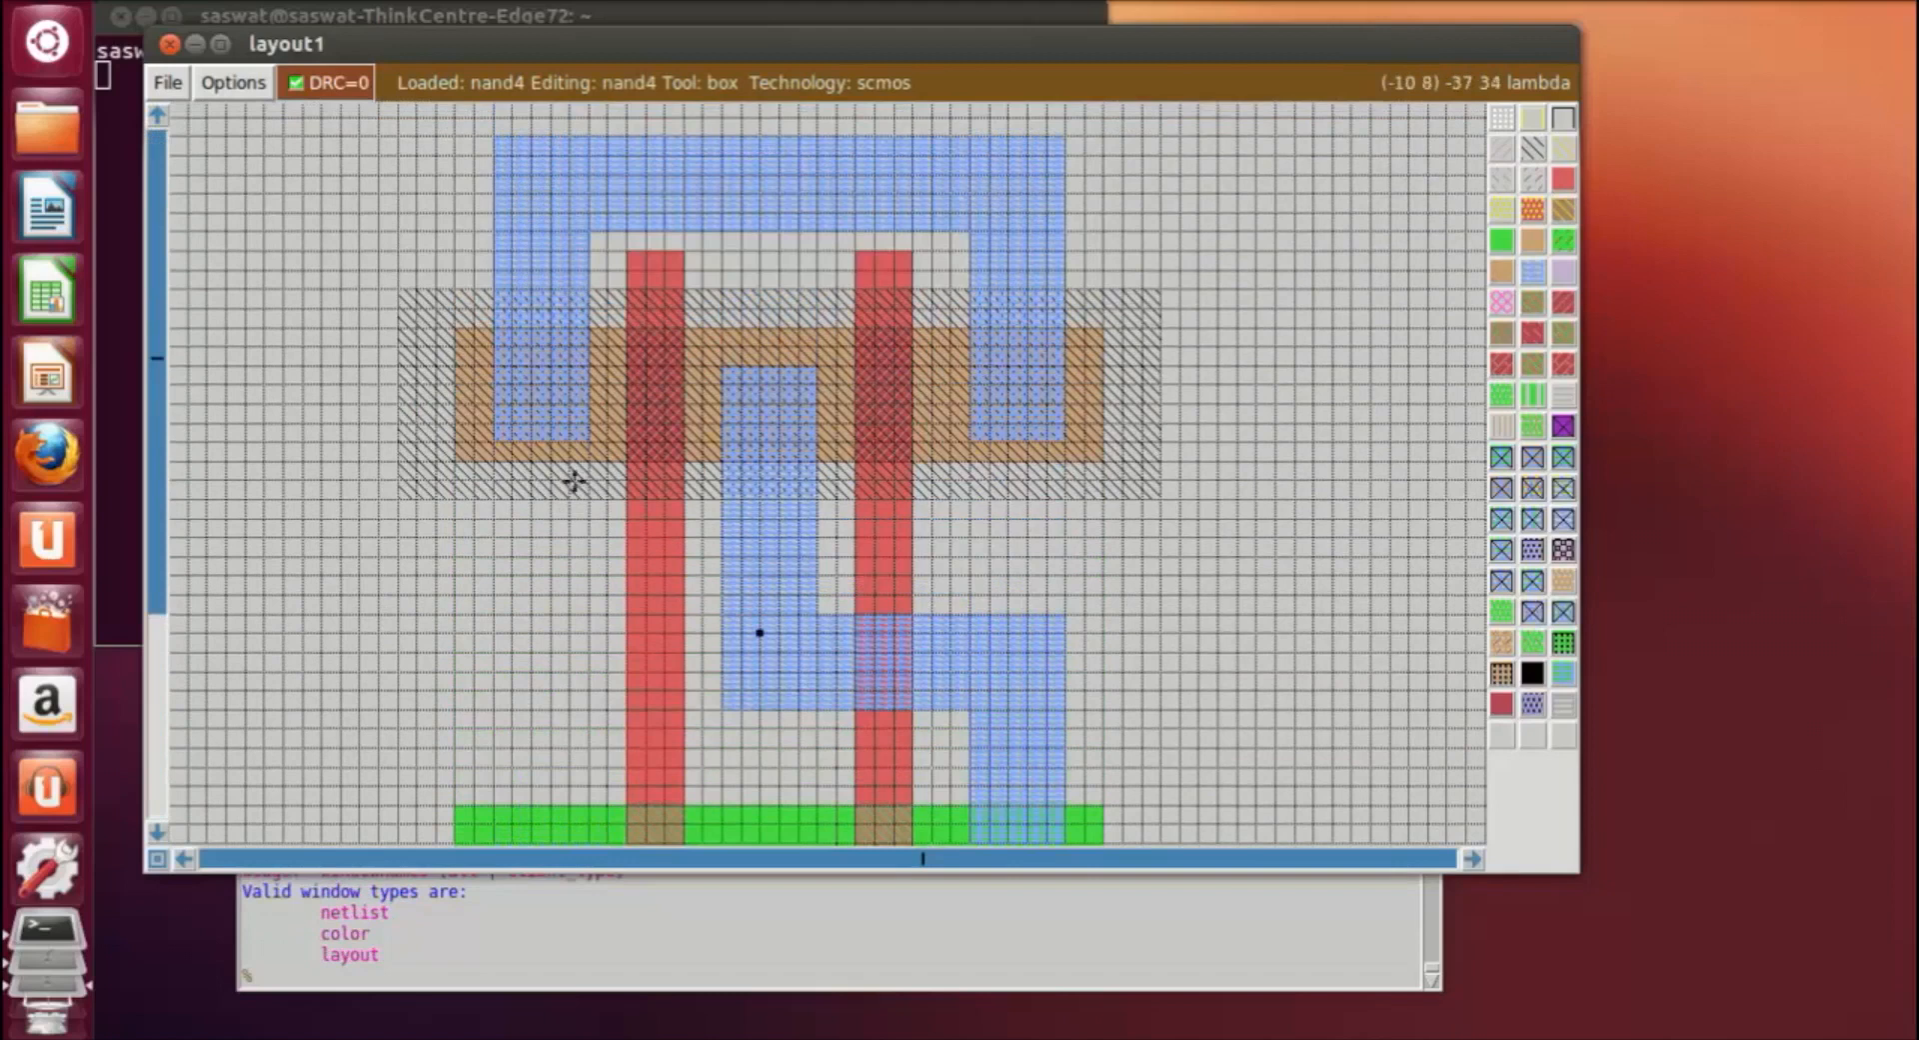
click(499, 350)
right_click(586, 432)
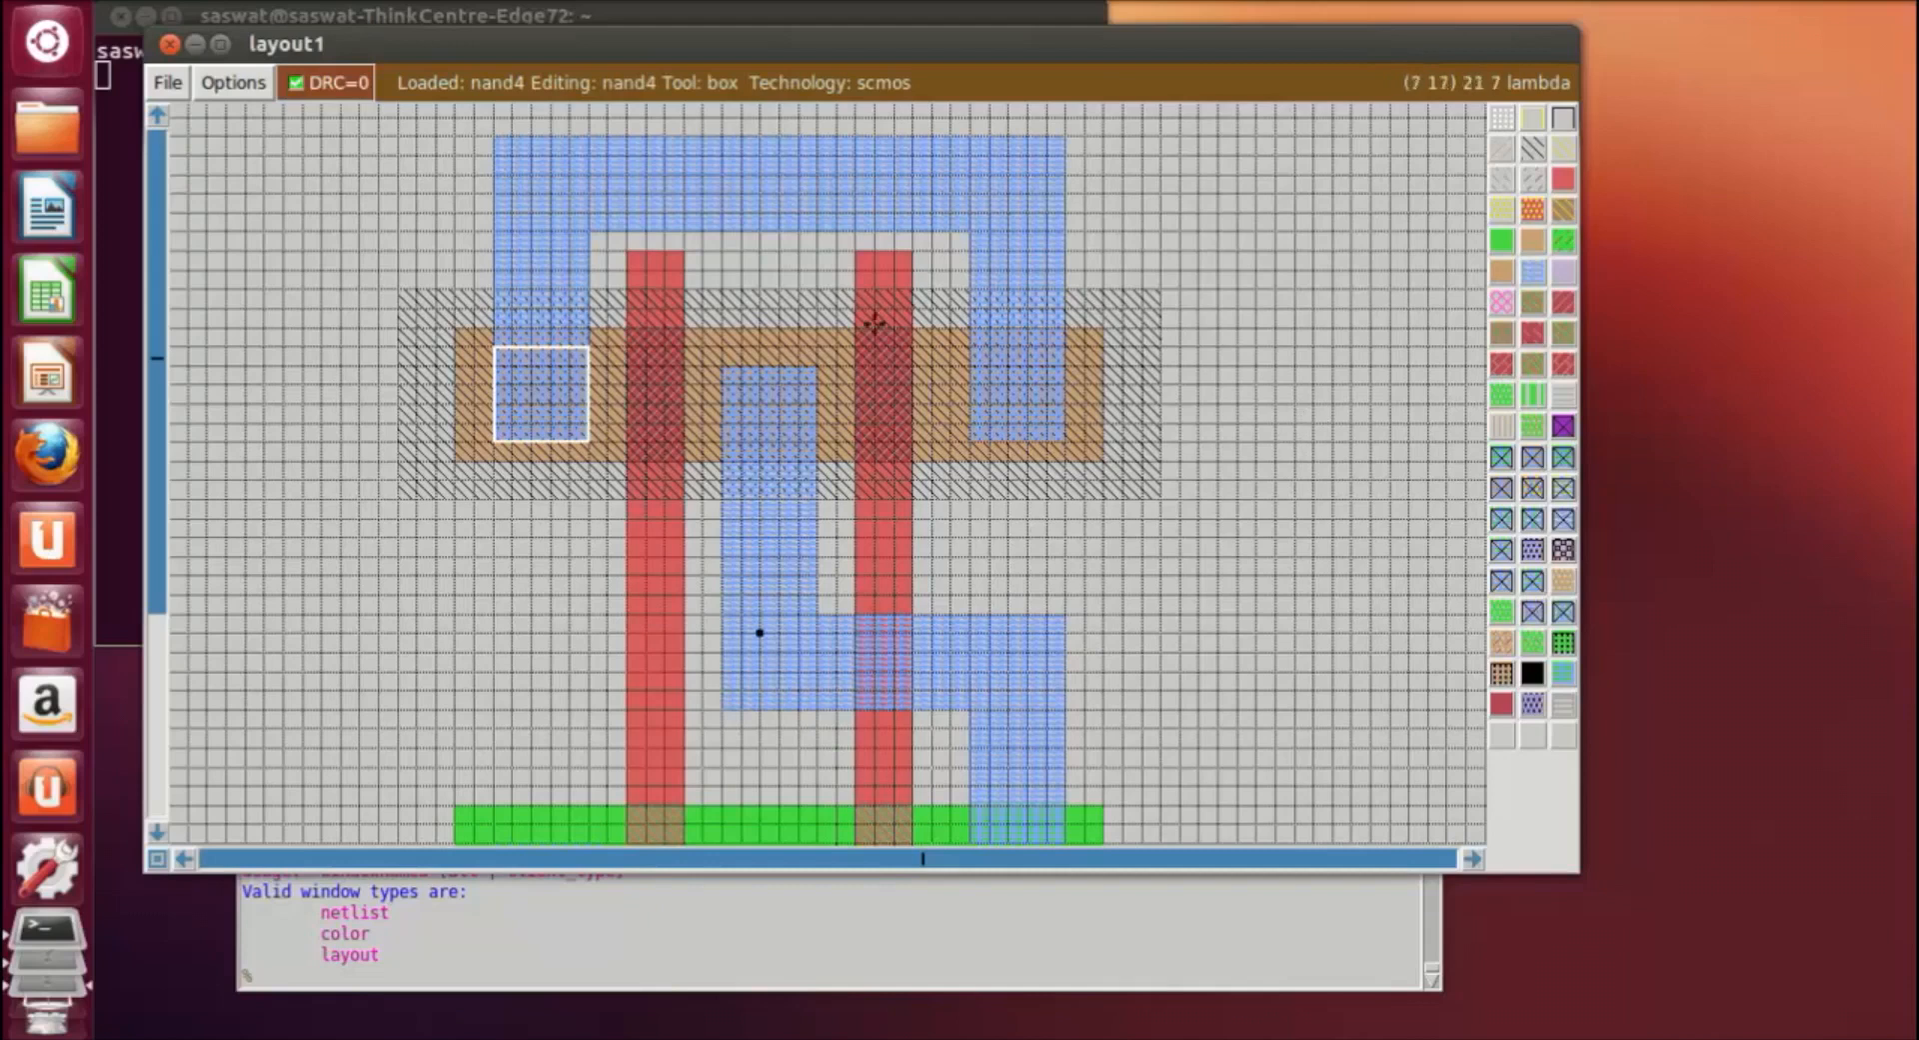
Extend the middle metal1 strip's upper end by 1 lambda within the p-diffusion.
click(722, 357)
right_click(807, 366)
right_click(815, 347)
click(1282, 530)
Extend the upper end of the left metal1 strip in the n-diffusion with a 6 by 1 lambda piece.
scroll(1284, 523, down, 3)
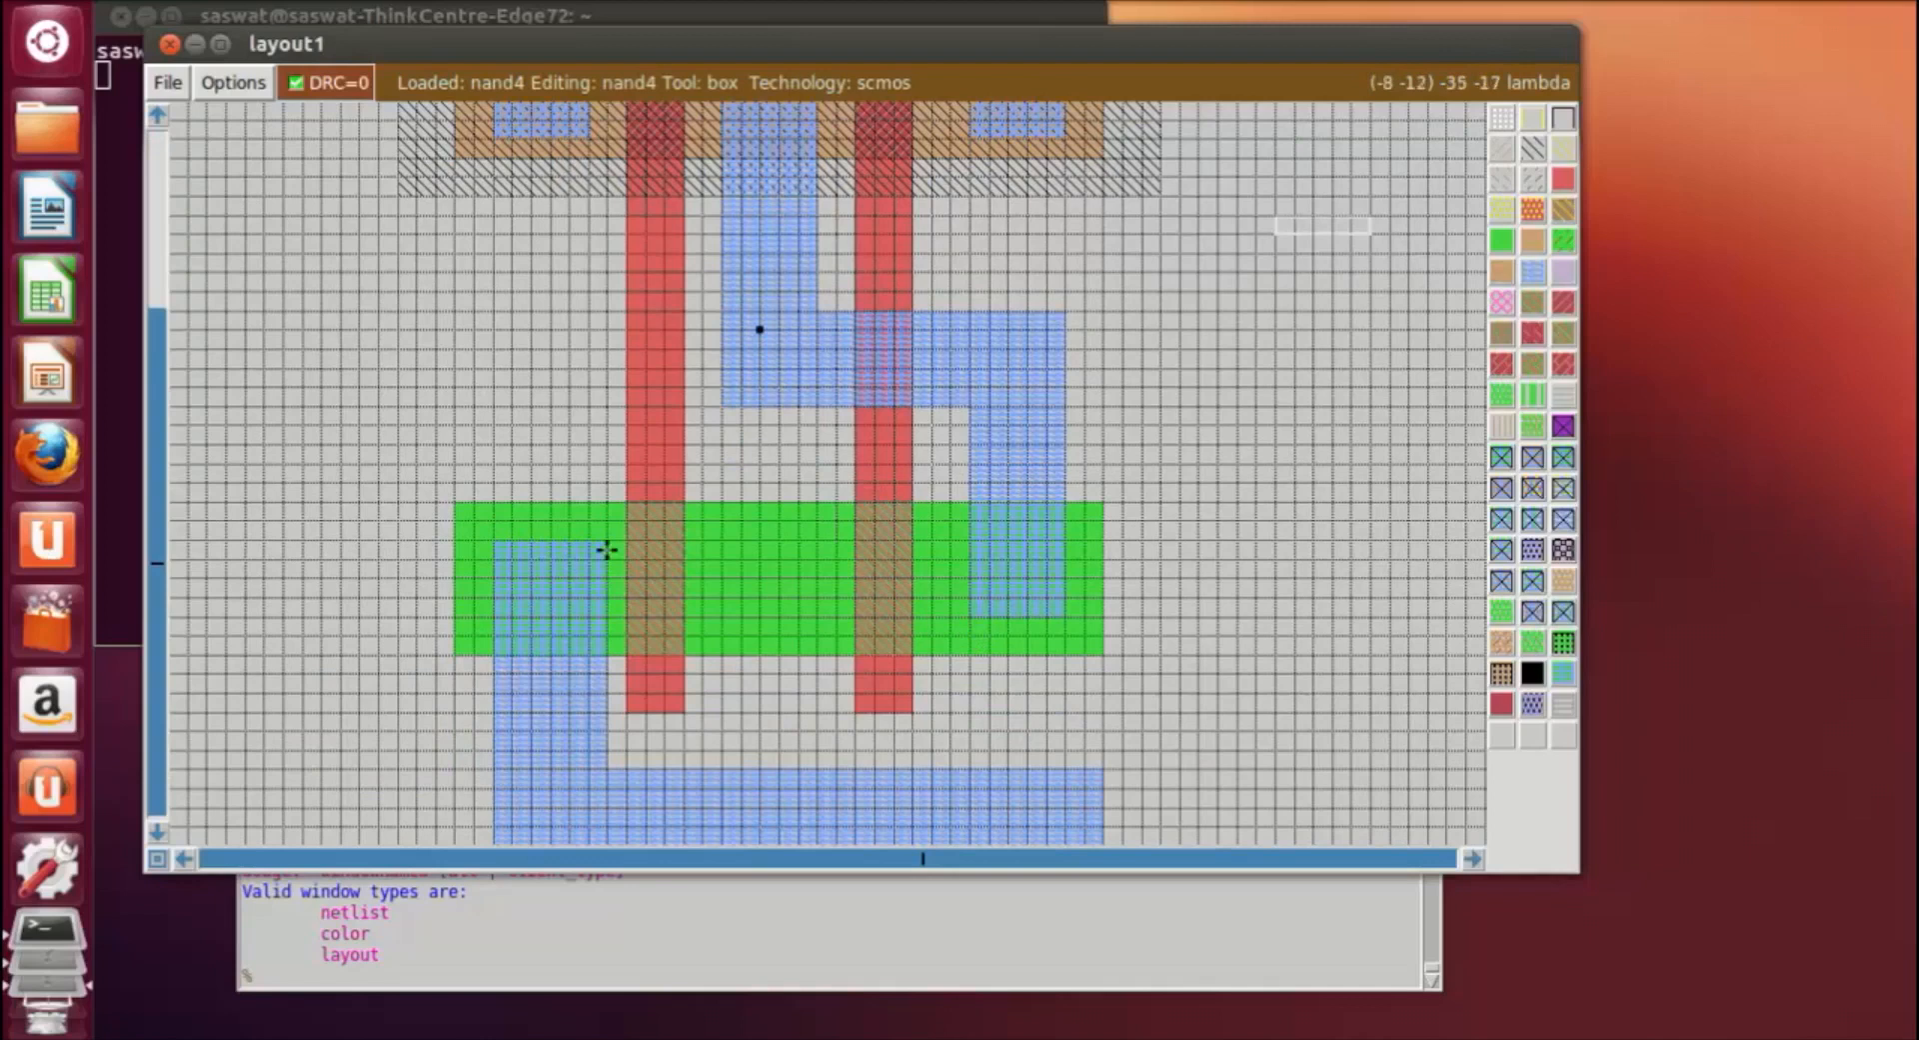
click(494, 536)
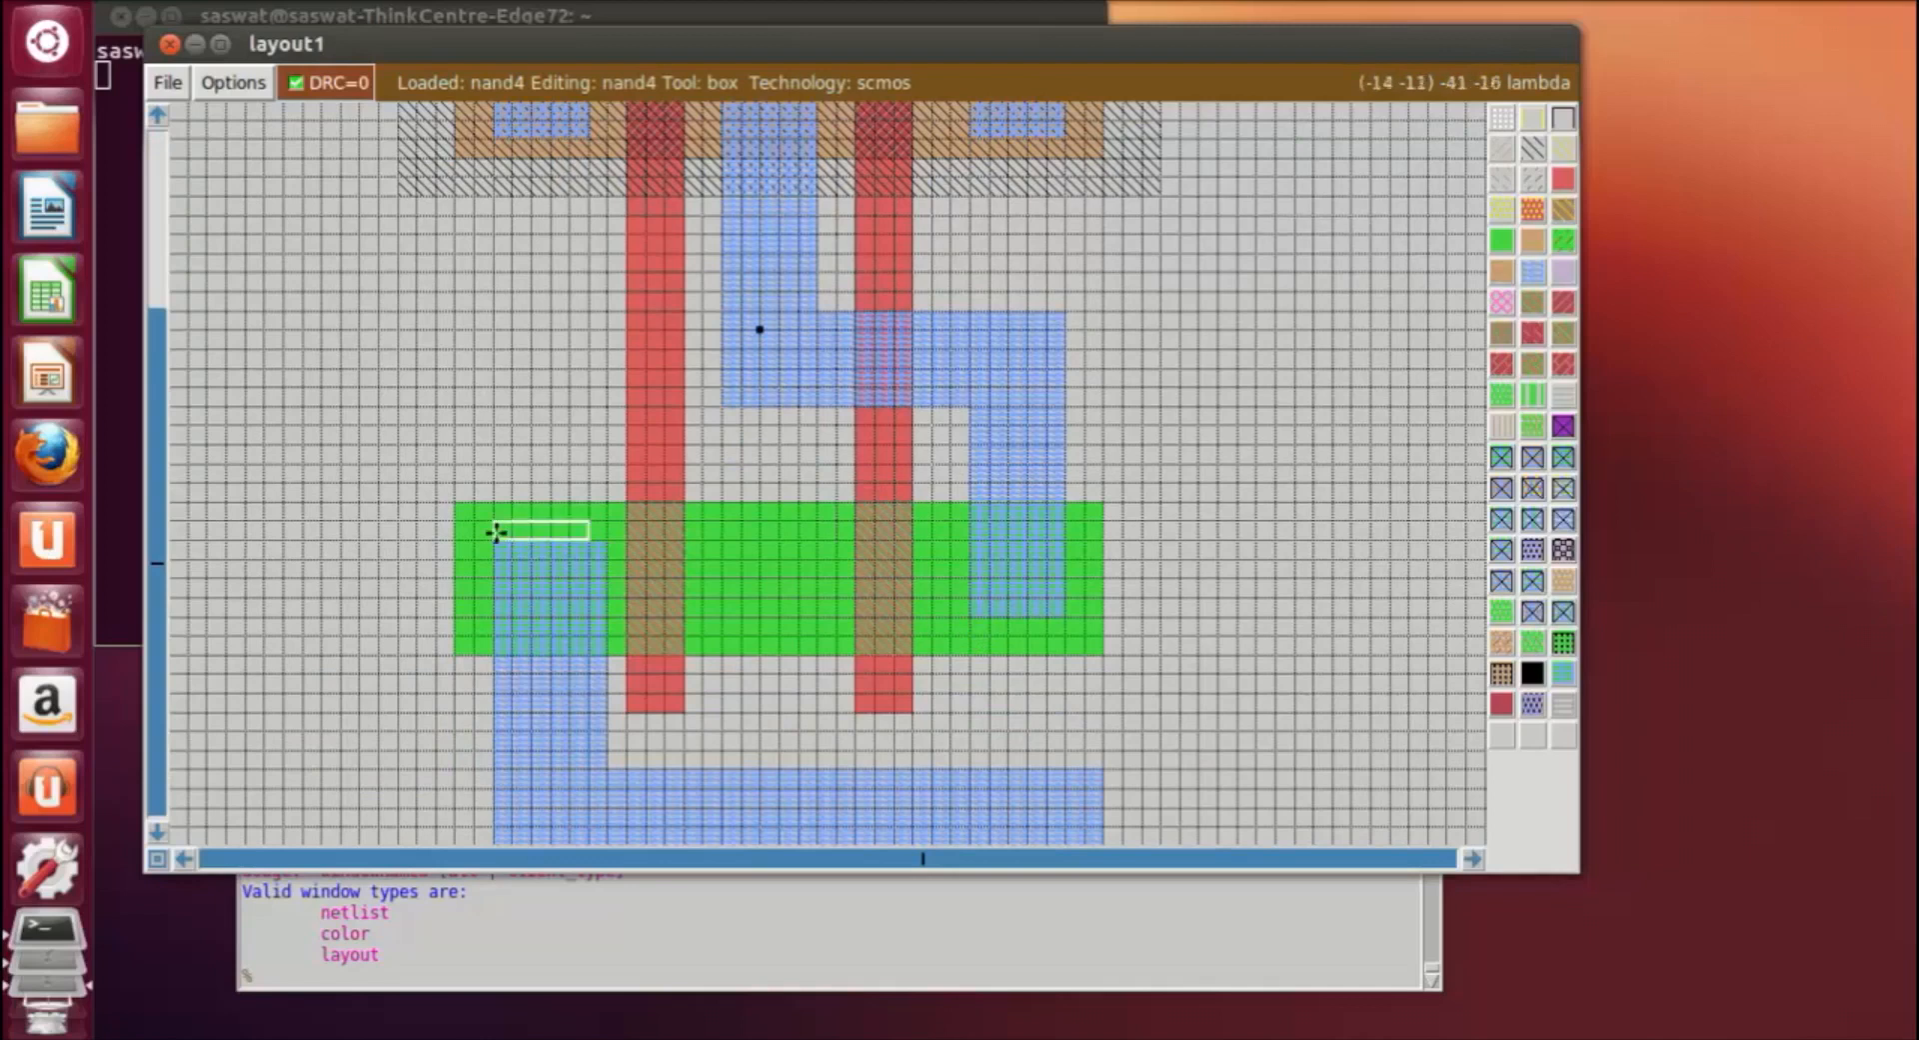
right_click(606, 529)
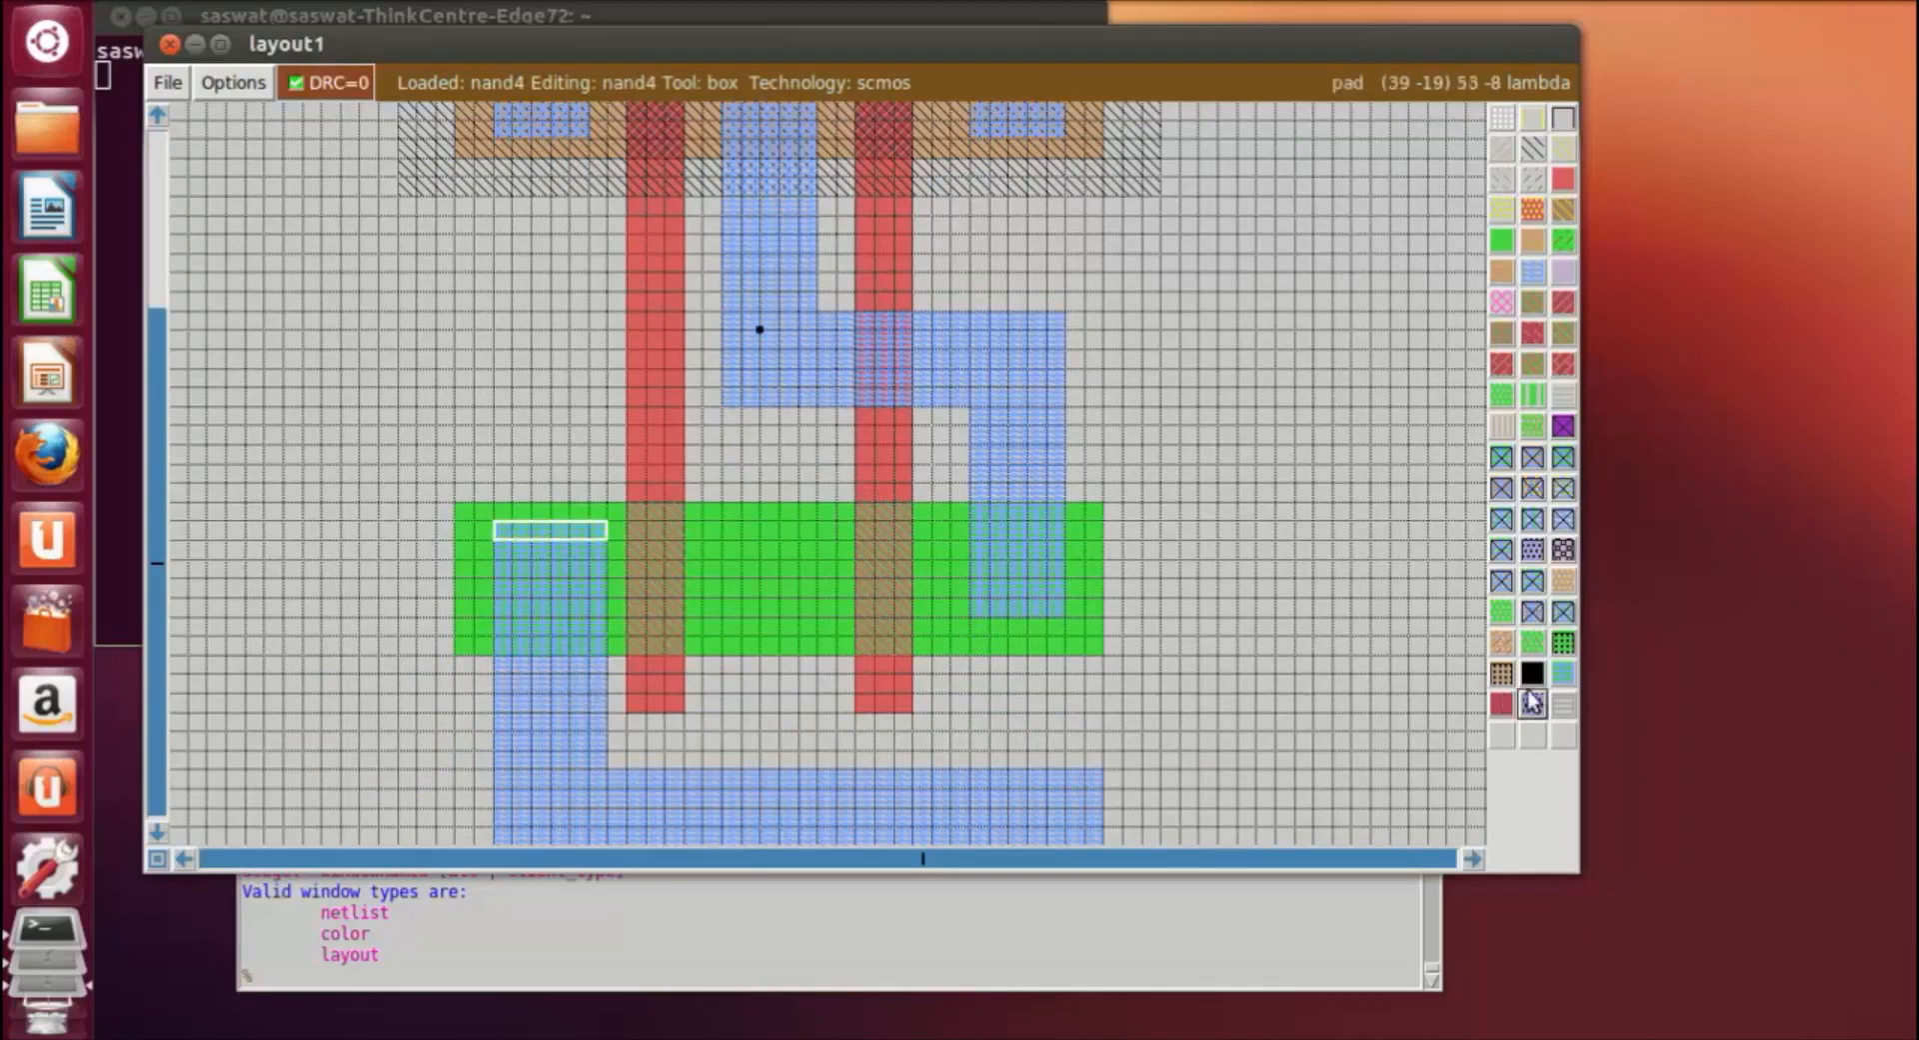
click(1314, 666)
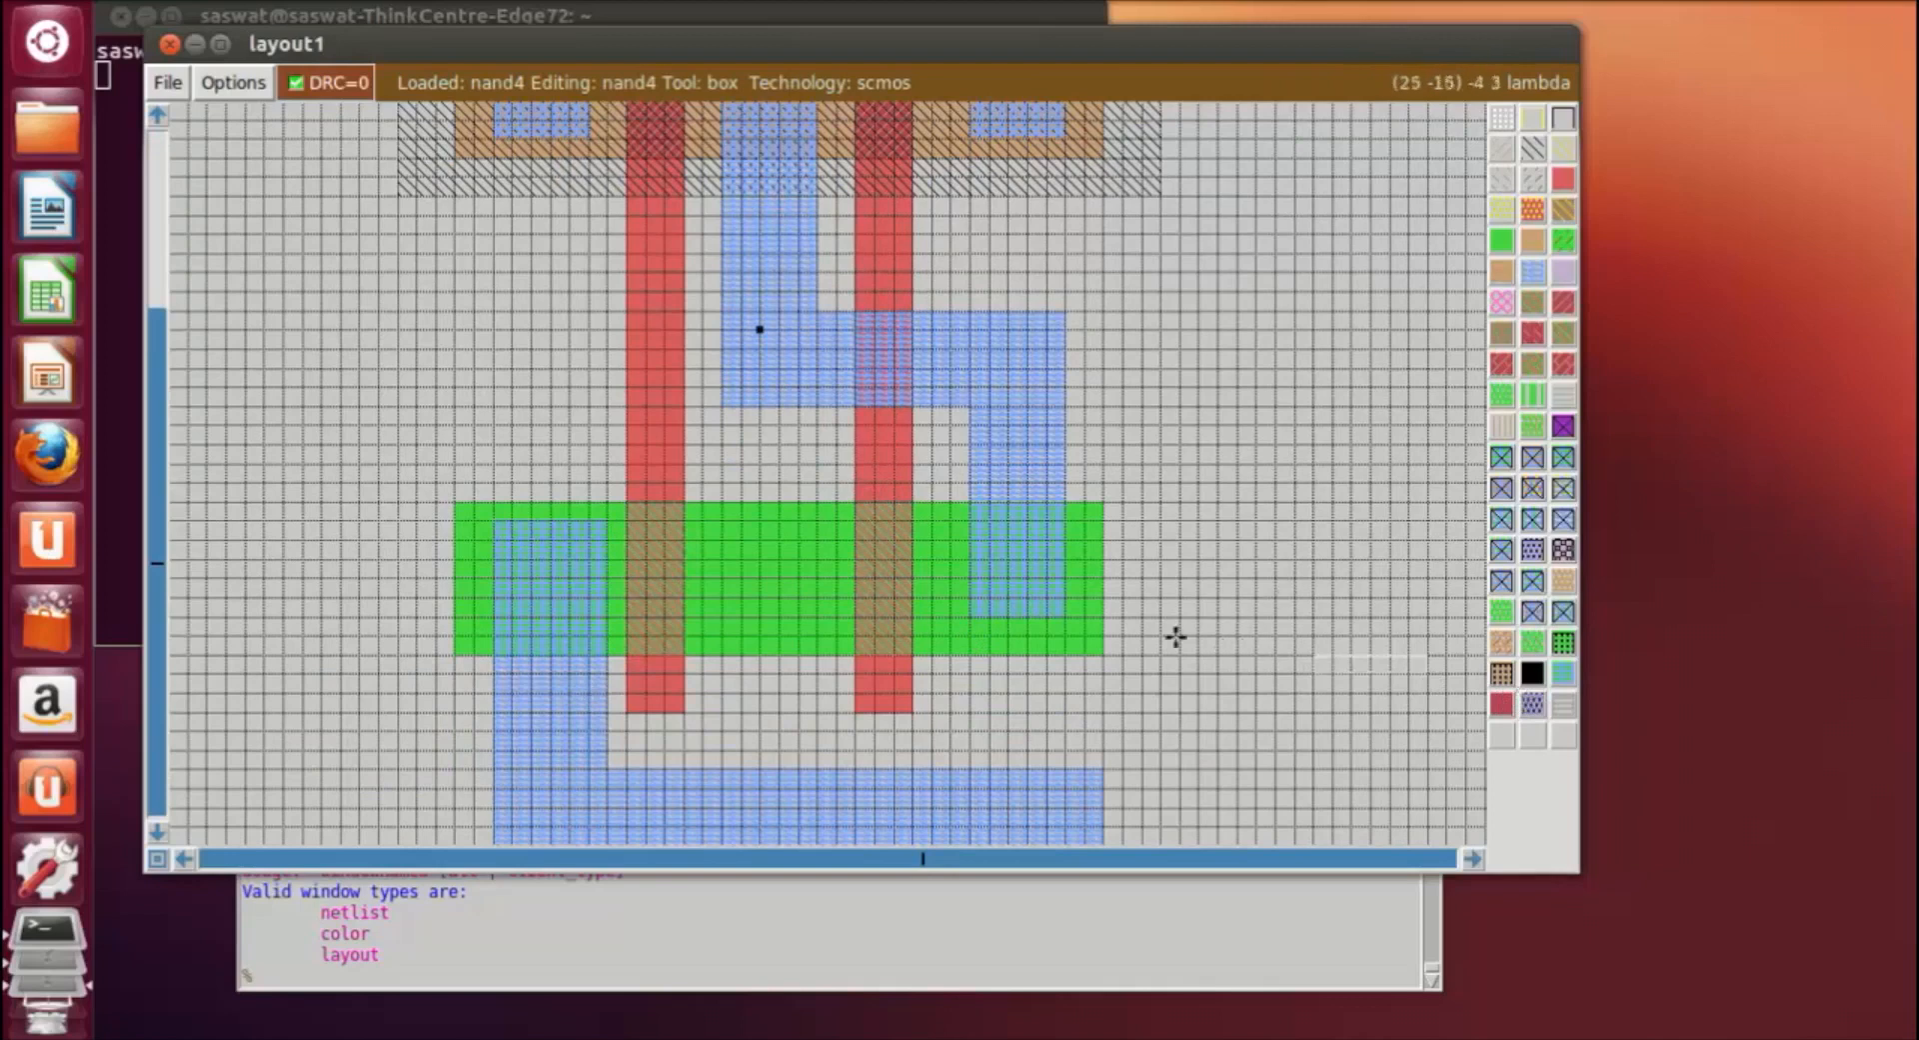
Extend the lower end of the right metal1 strip in the n-diffusion with a 5 by 1 lambda piece.
click(976, 631)
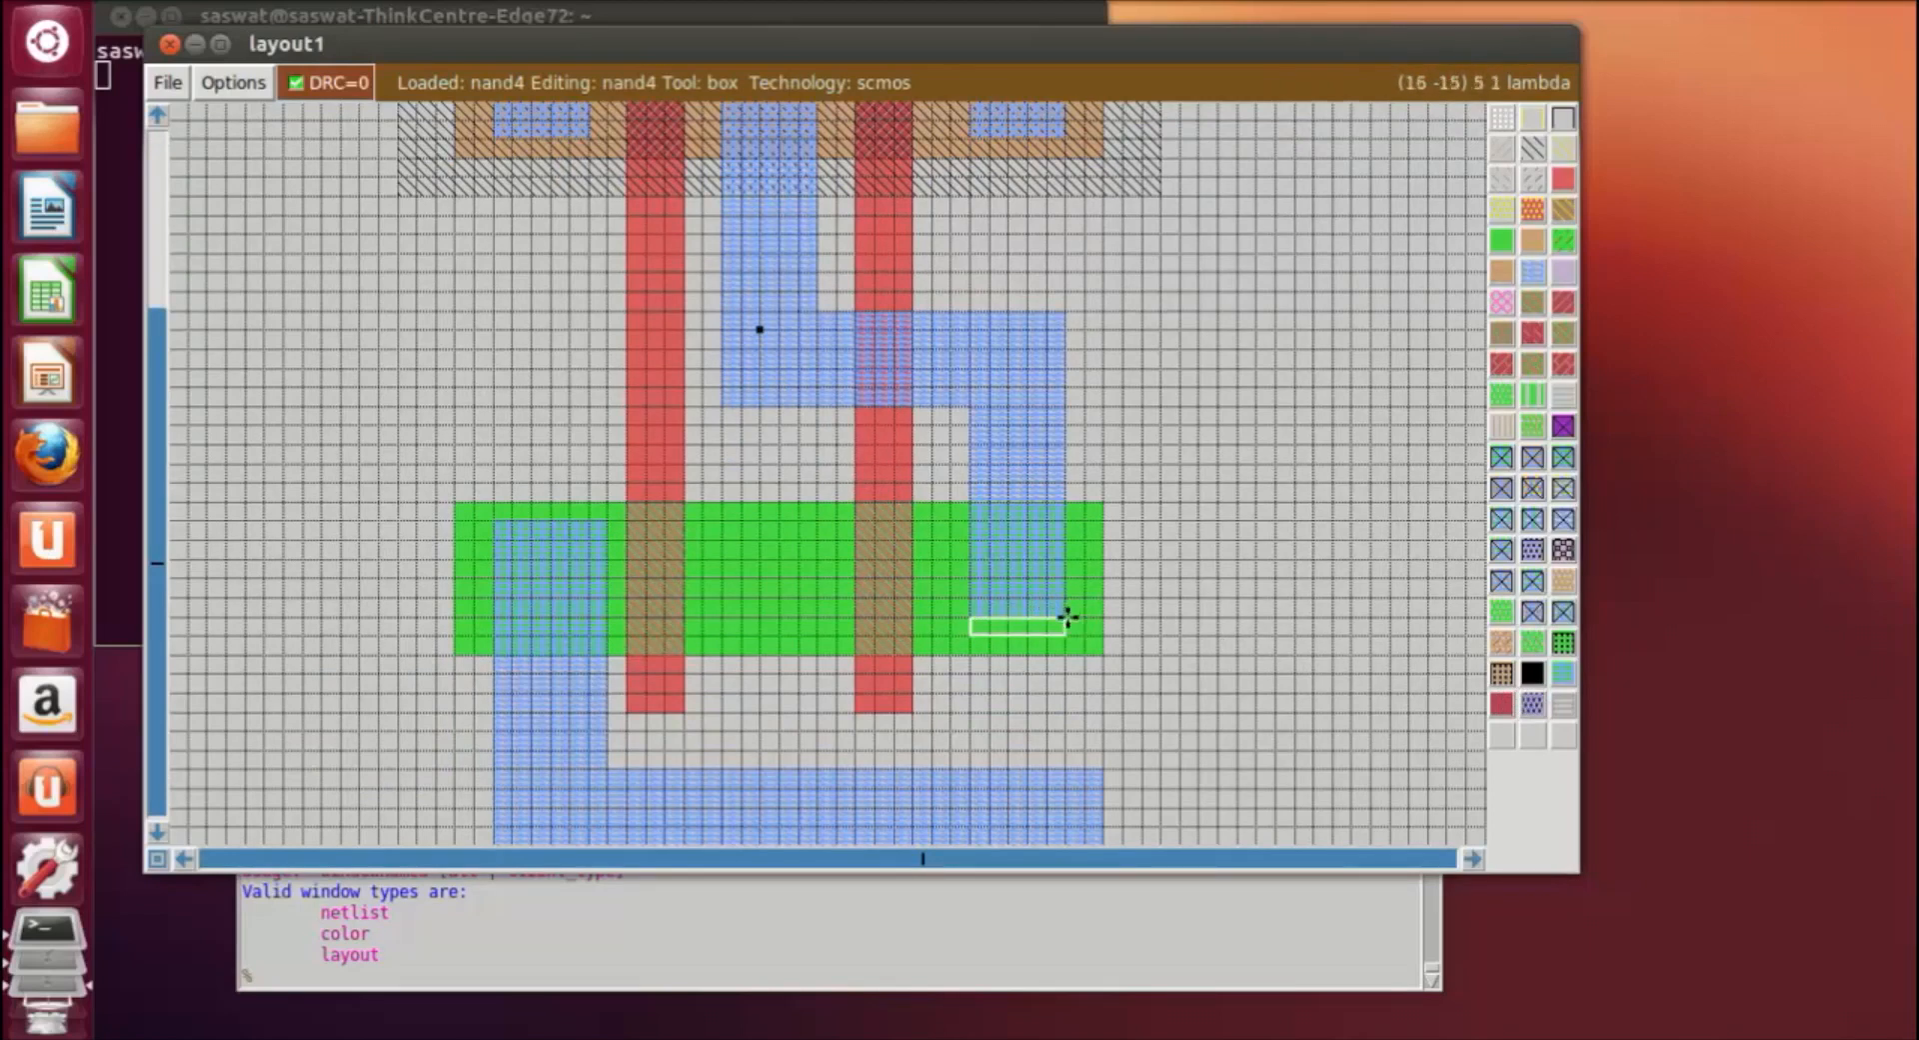
middle_click(1028, 480)
click(1267, 471)
scroll(1289, 517, up, 2)
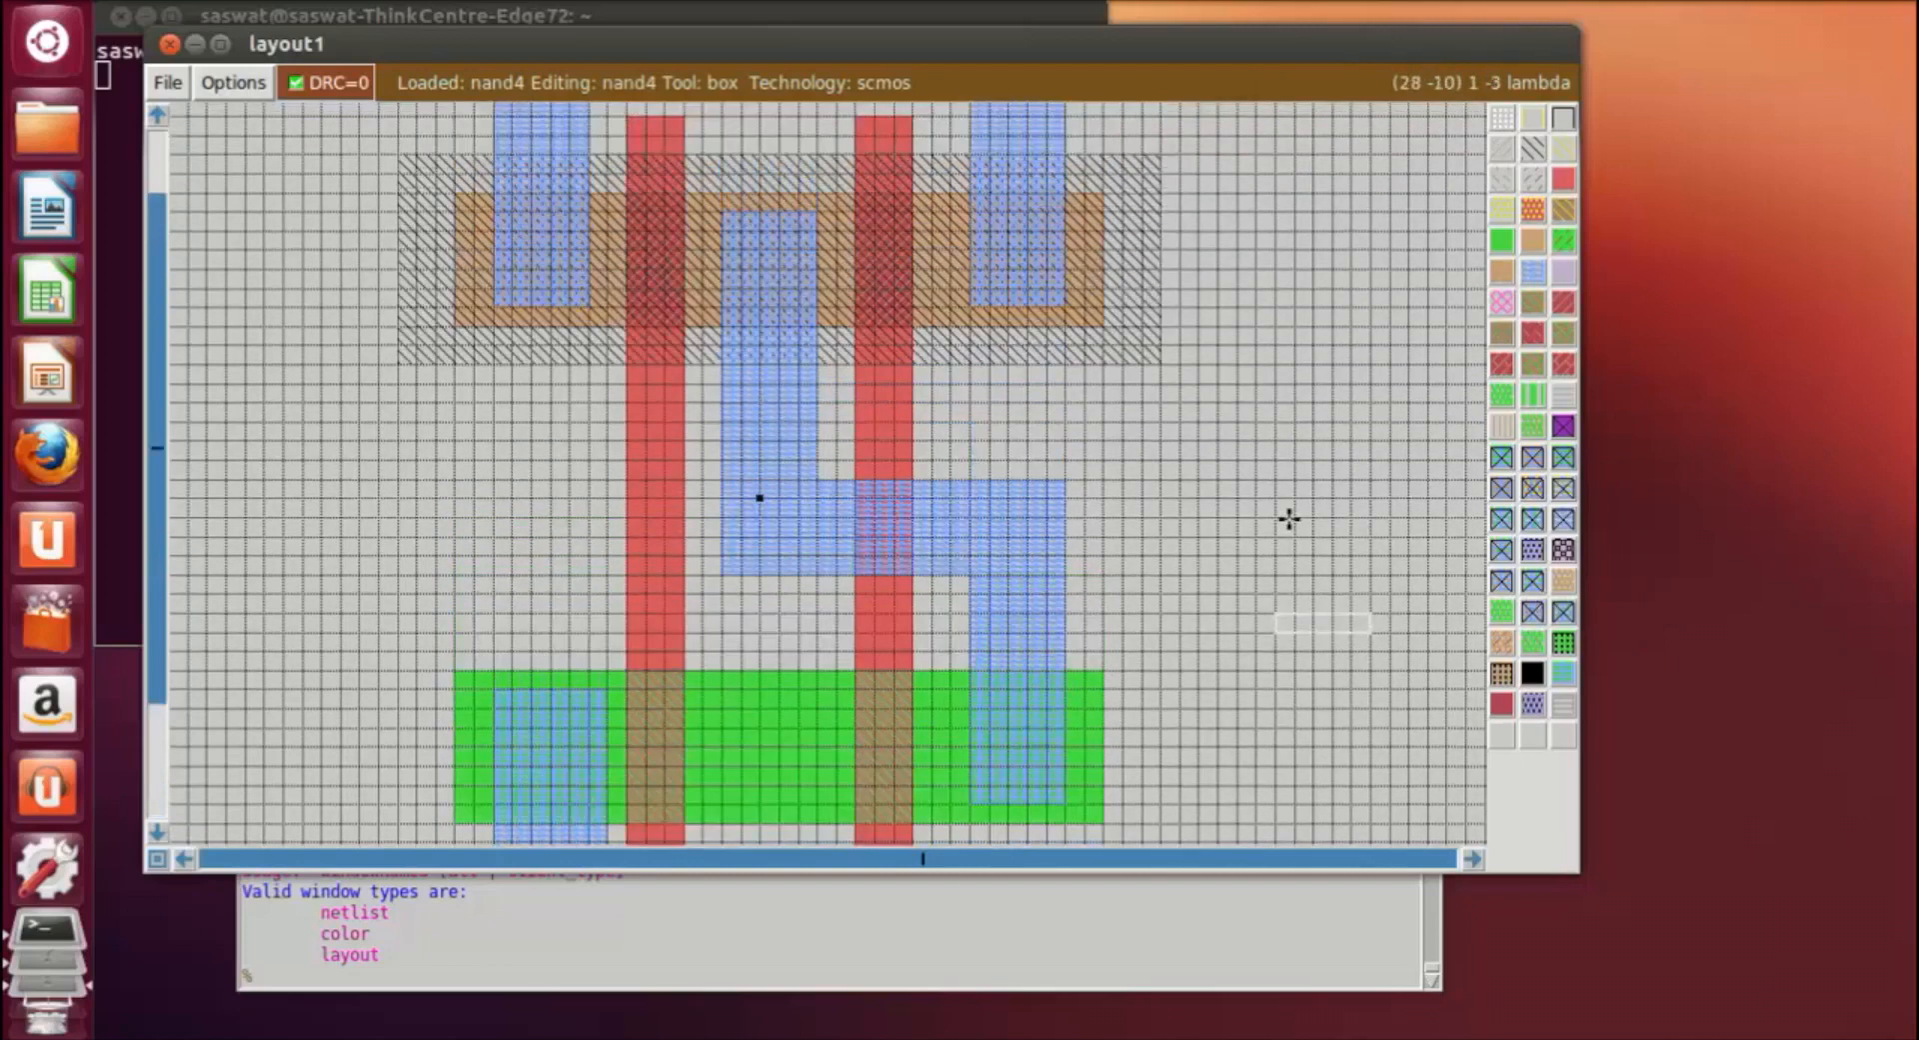
Paint a p-diffusion contact about 5 by 5 lambda where the left metal strip overlaps the p-diffusion.
click(490, 392)
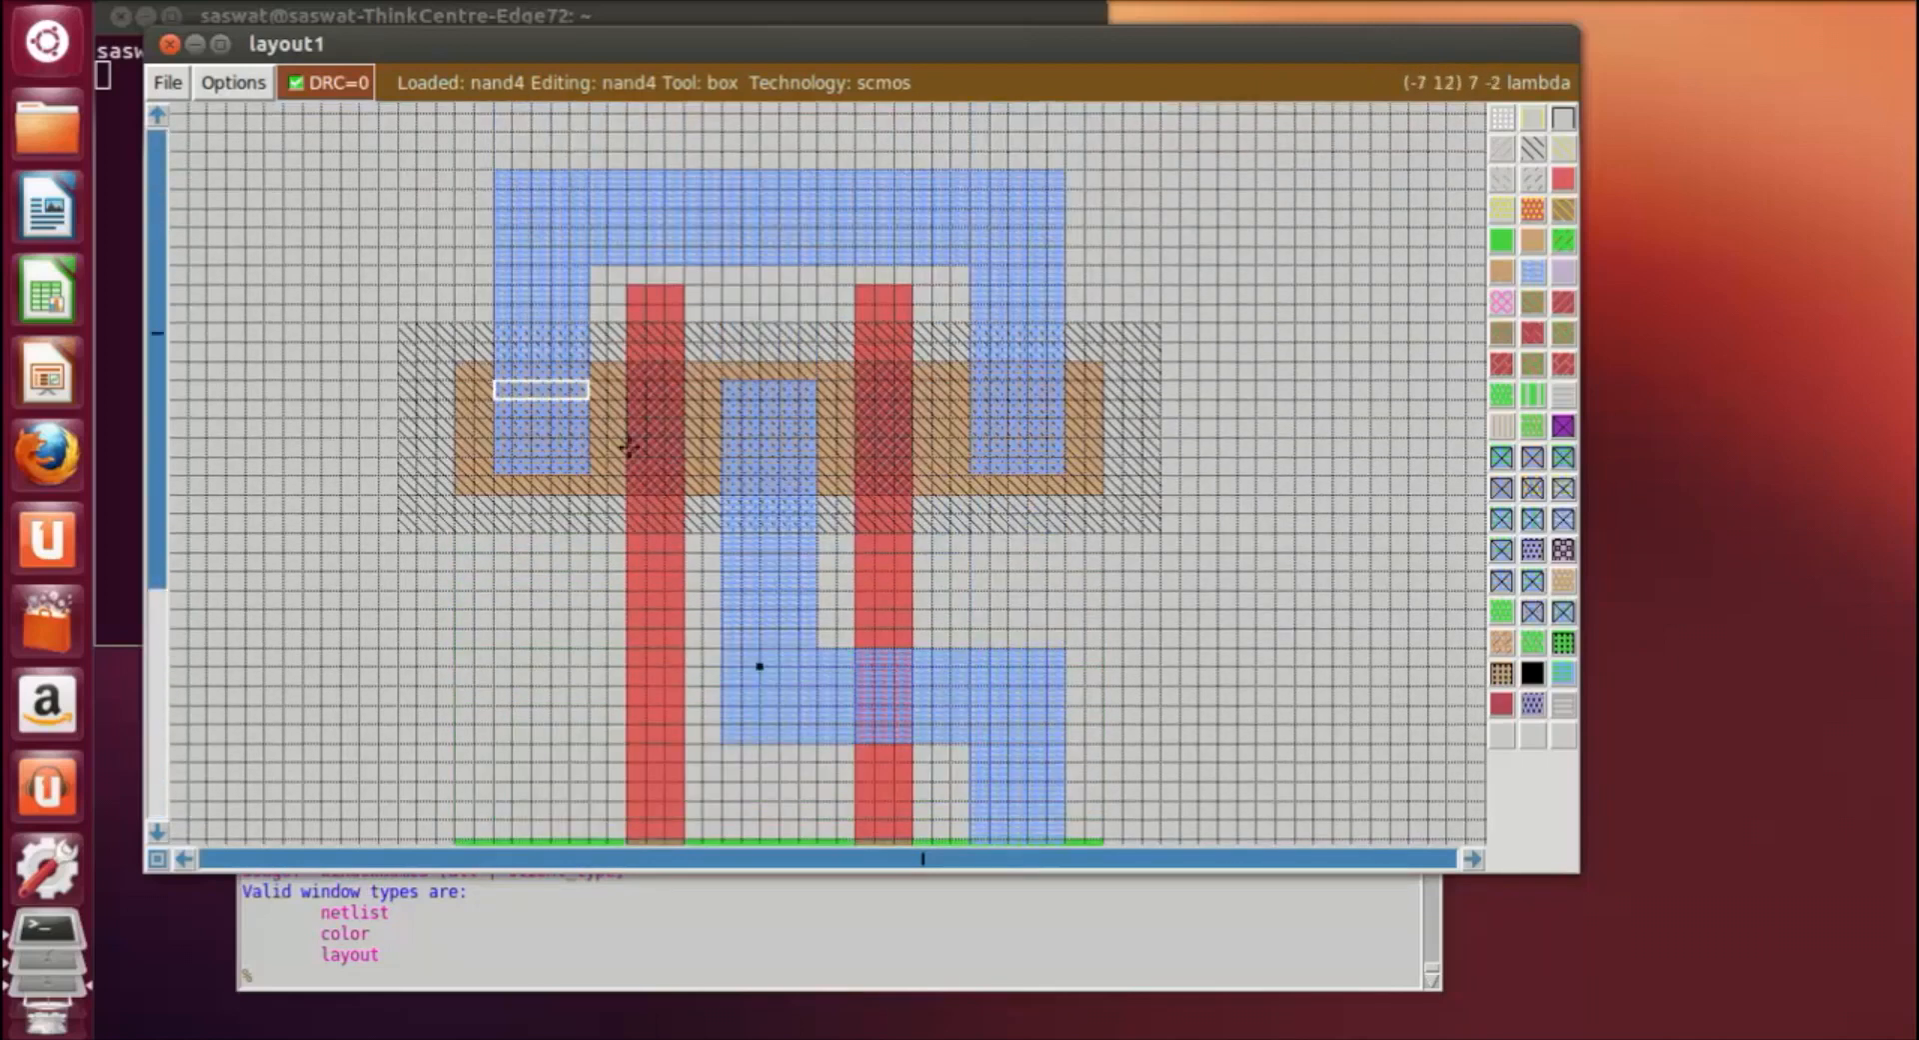
right_click(590, 474)
right_click(588, 381)
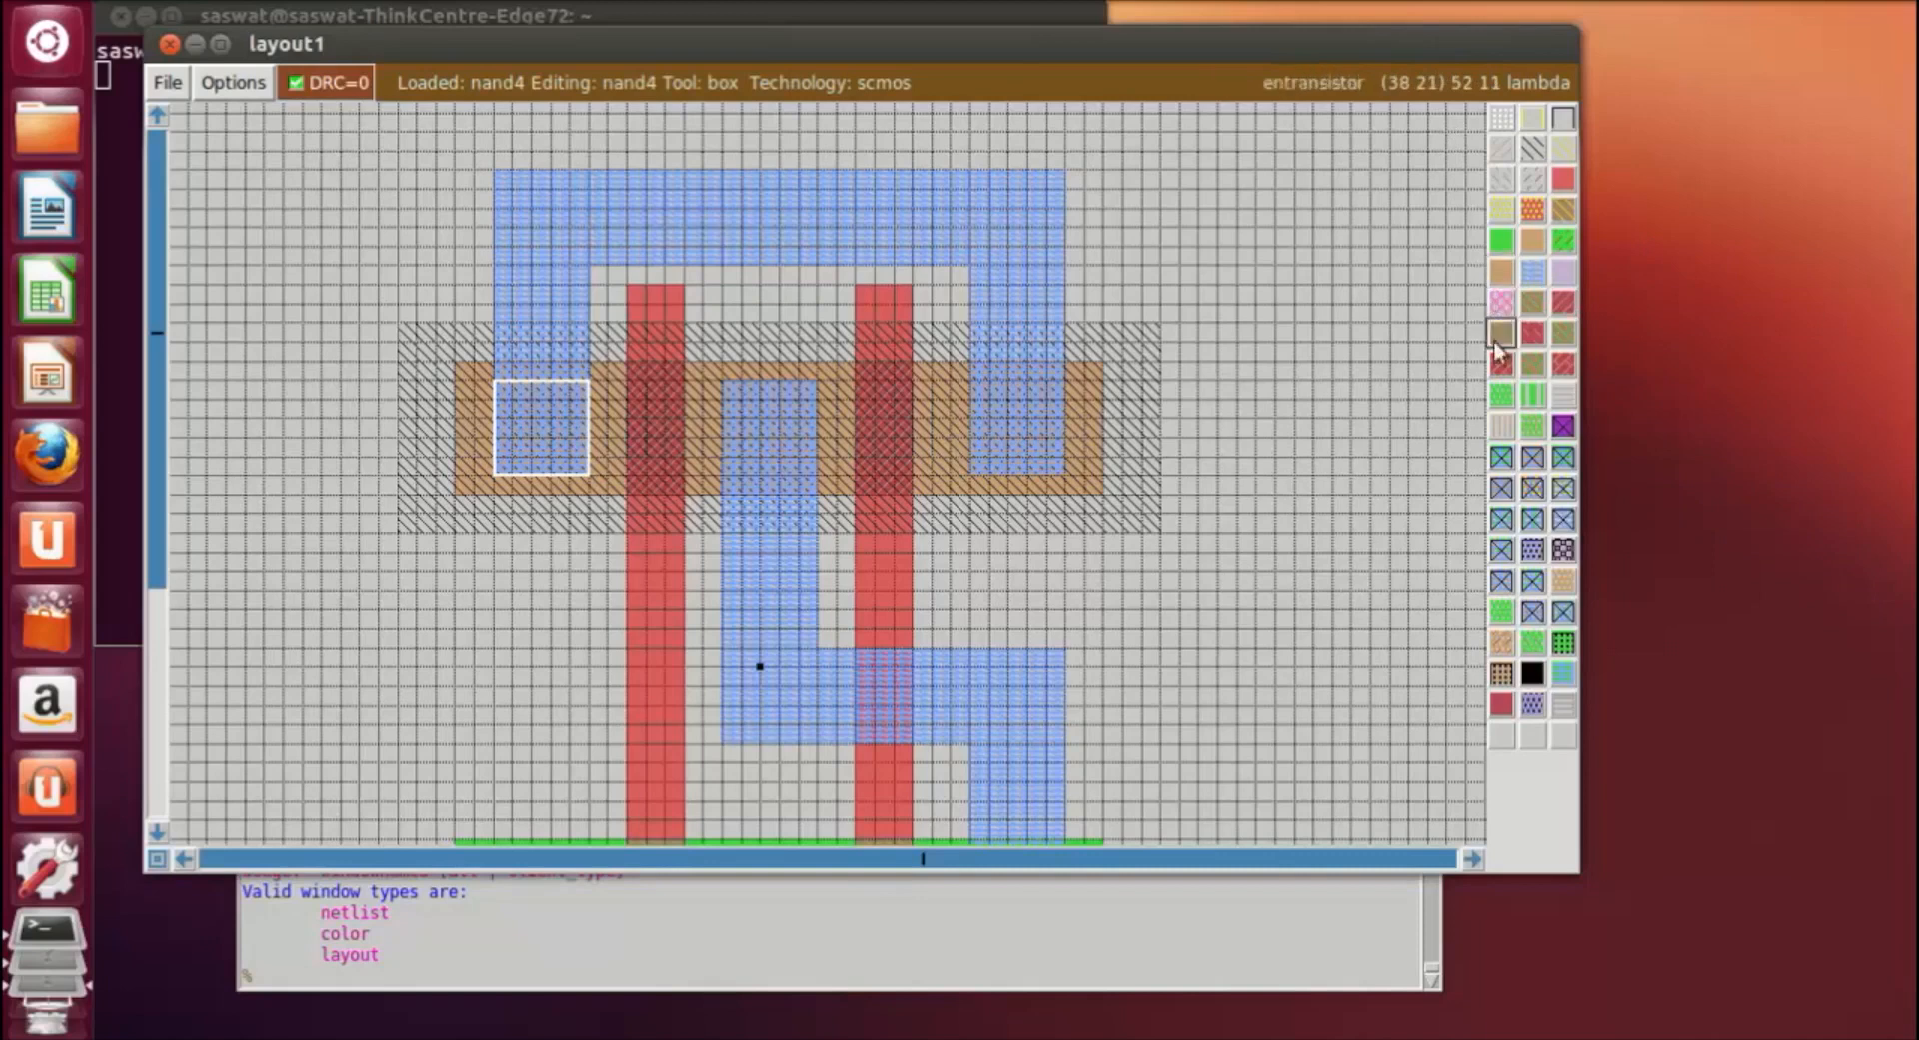
click(1536, 457)
click(1389, 495)
Paint matching p-diffusion contacts, about 5 by 5 lambda, on the middle and right metal strips over the p-diffusion.
click(725, 383)
click(809, 466)
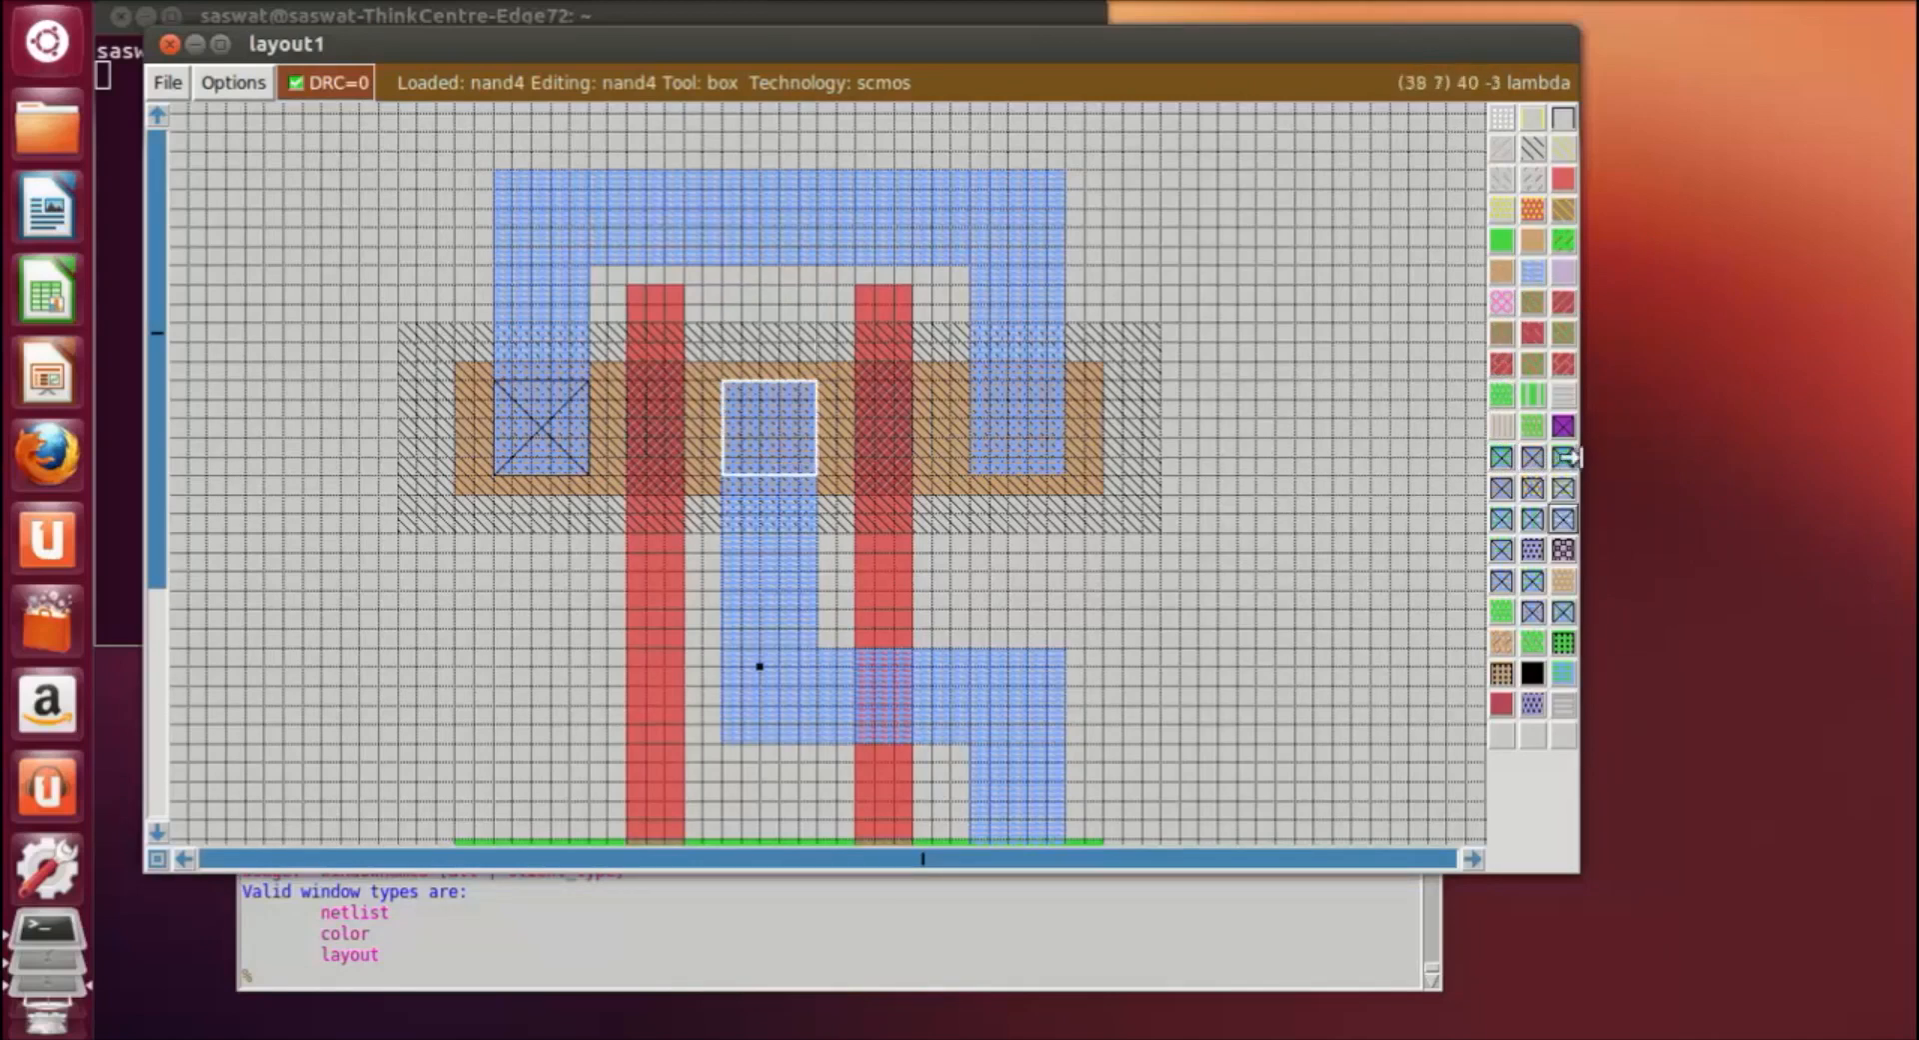
click(1519, 466)
click(973, 395)
right_click(1063, 472)
right_click(1066, 381)
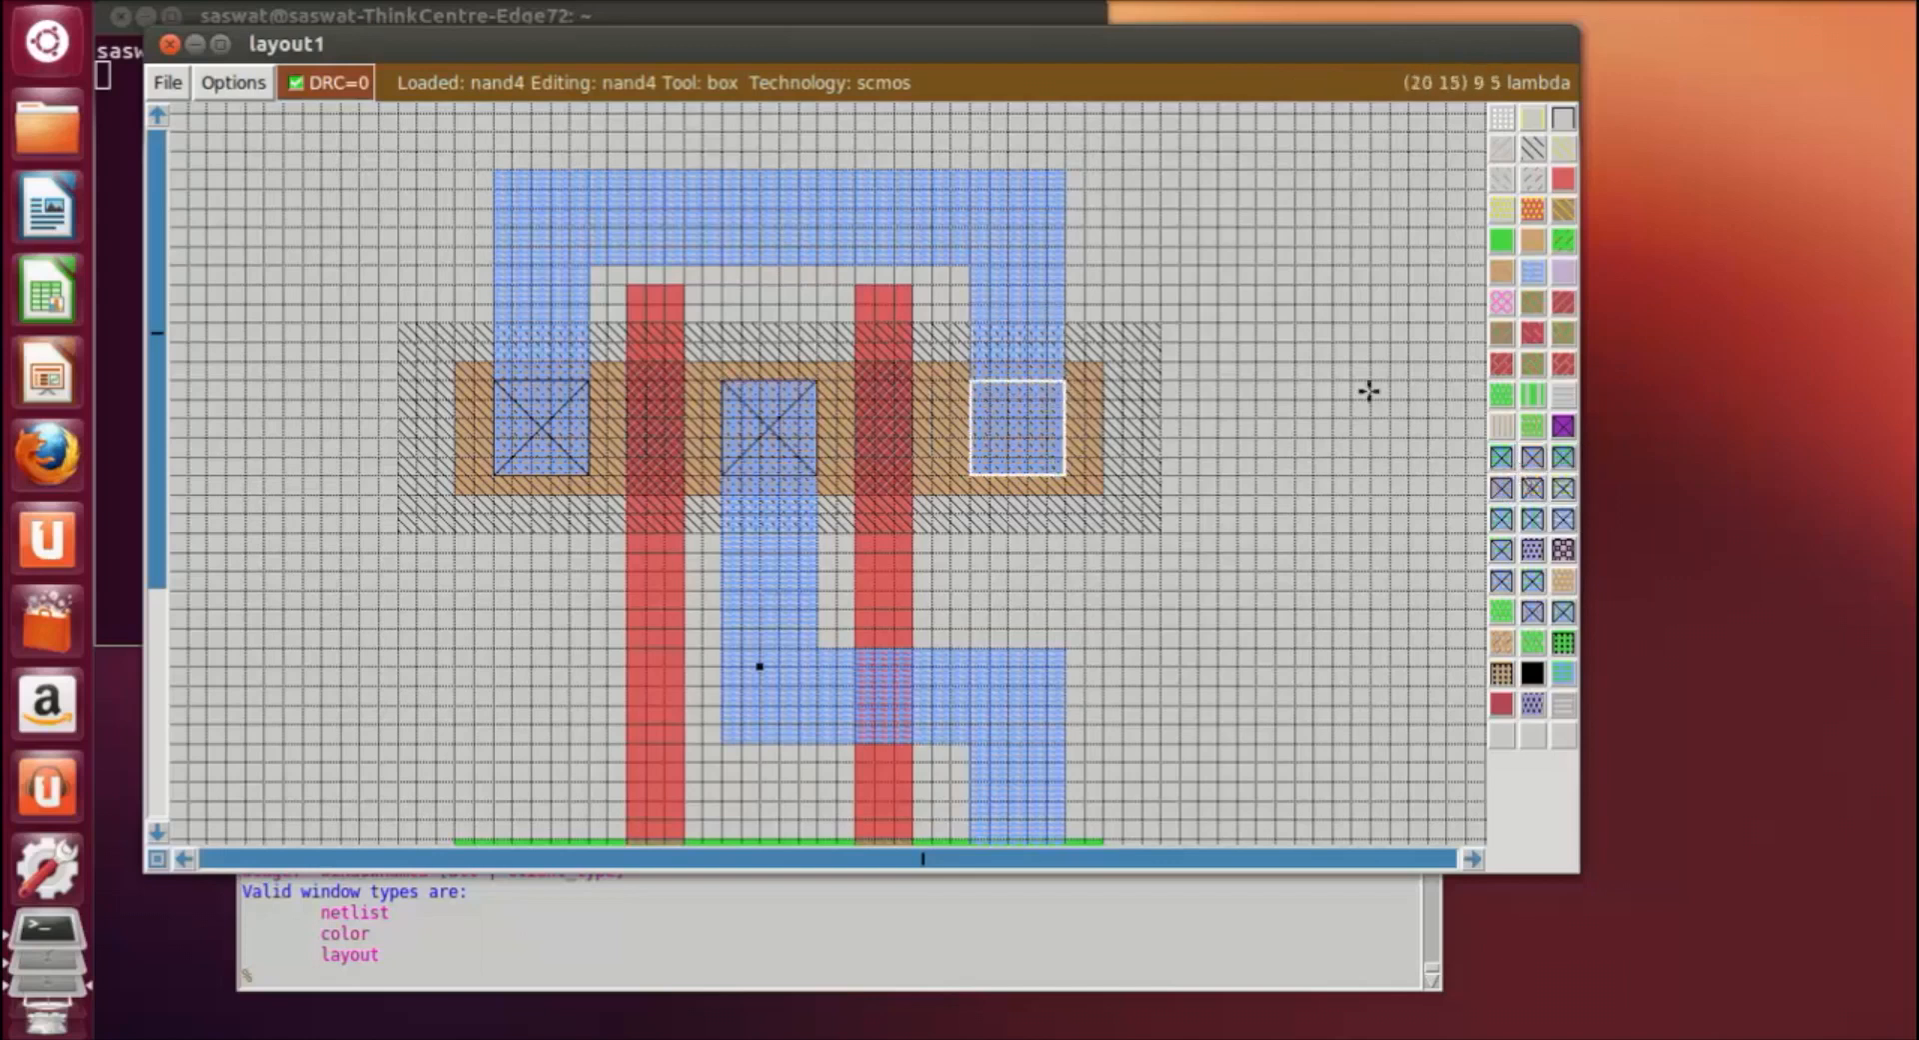
click(1516, 462)
Paint an n-diffusion contact about 6 by 6 lambda where the left metal strip overlaps the n-diffusion.
scroll(1379, 520, down, 1)
scroll(1379, 519, down, 5)
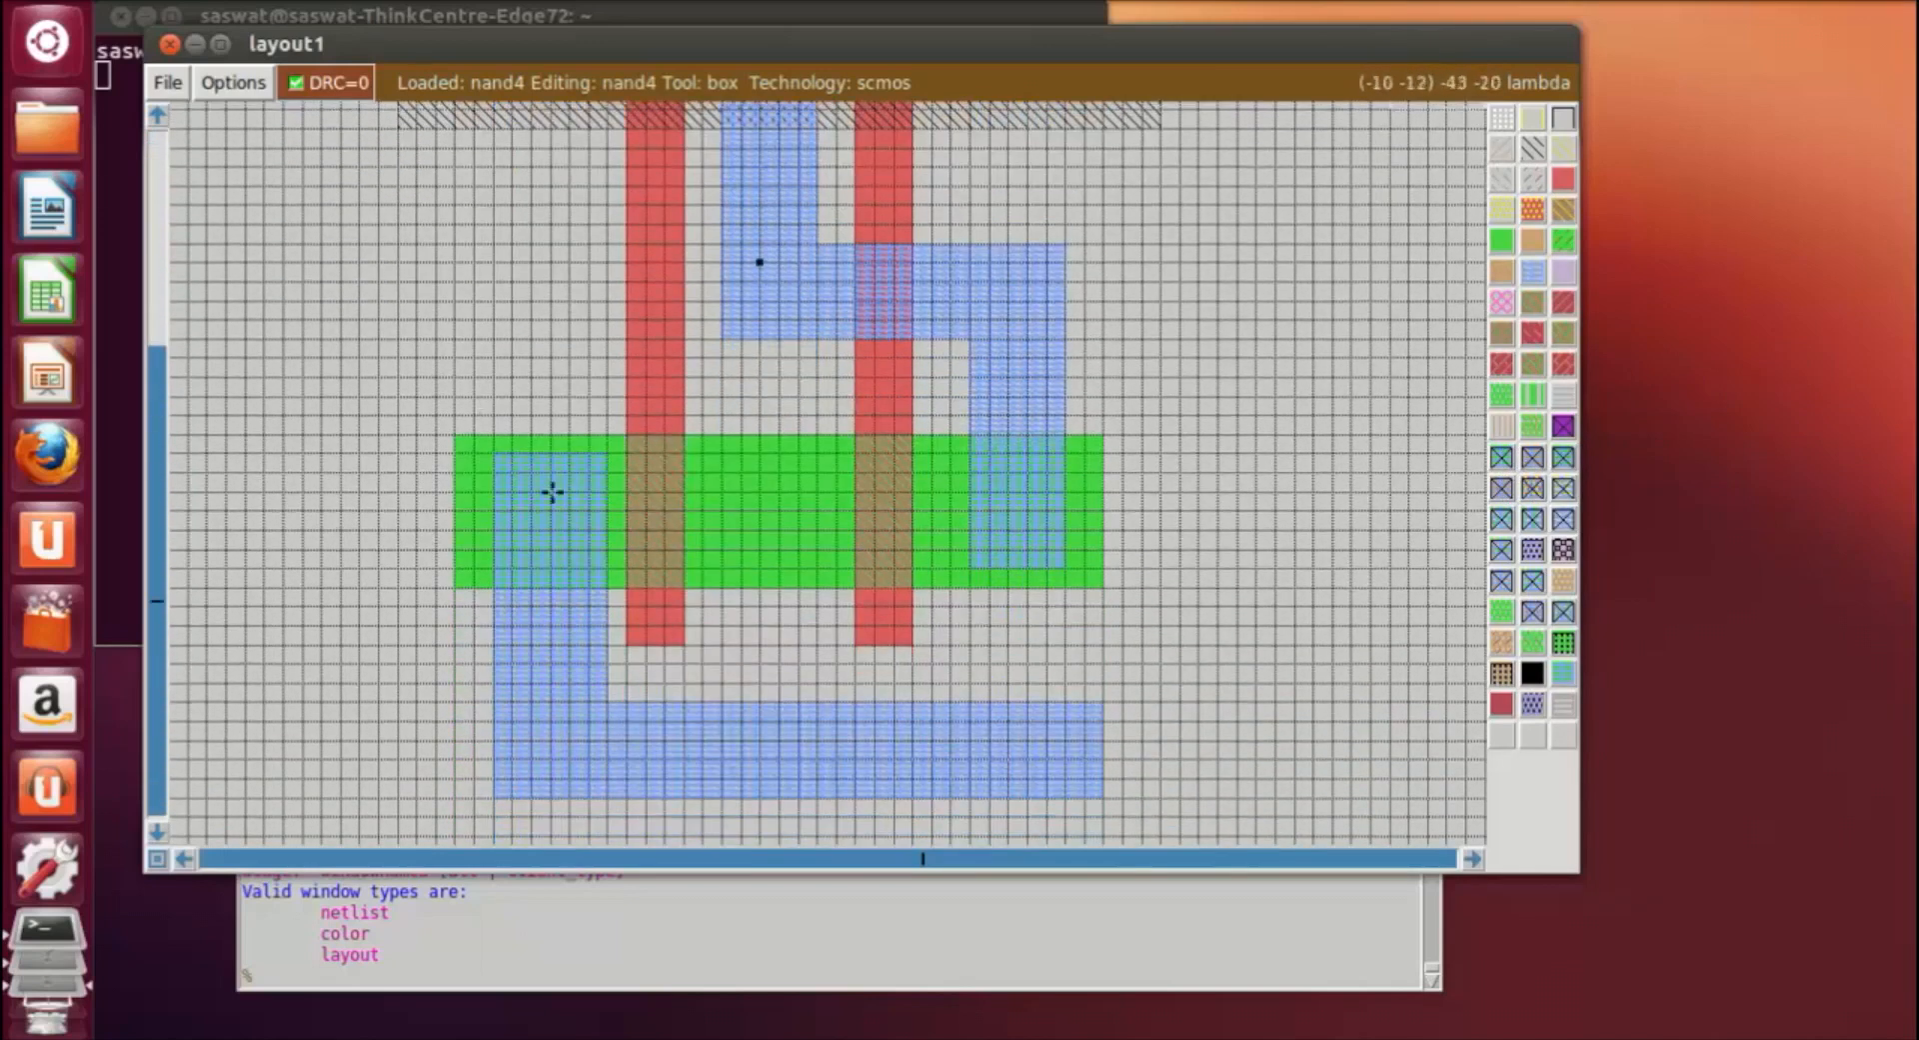
click(496, 469)
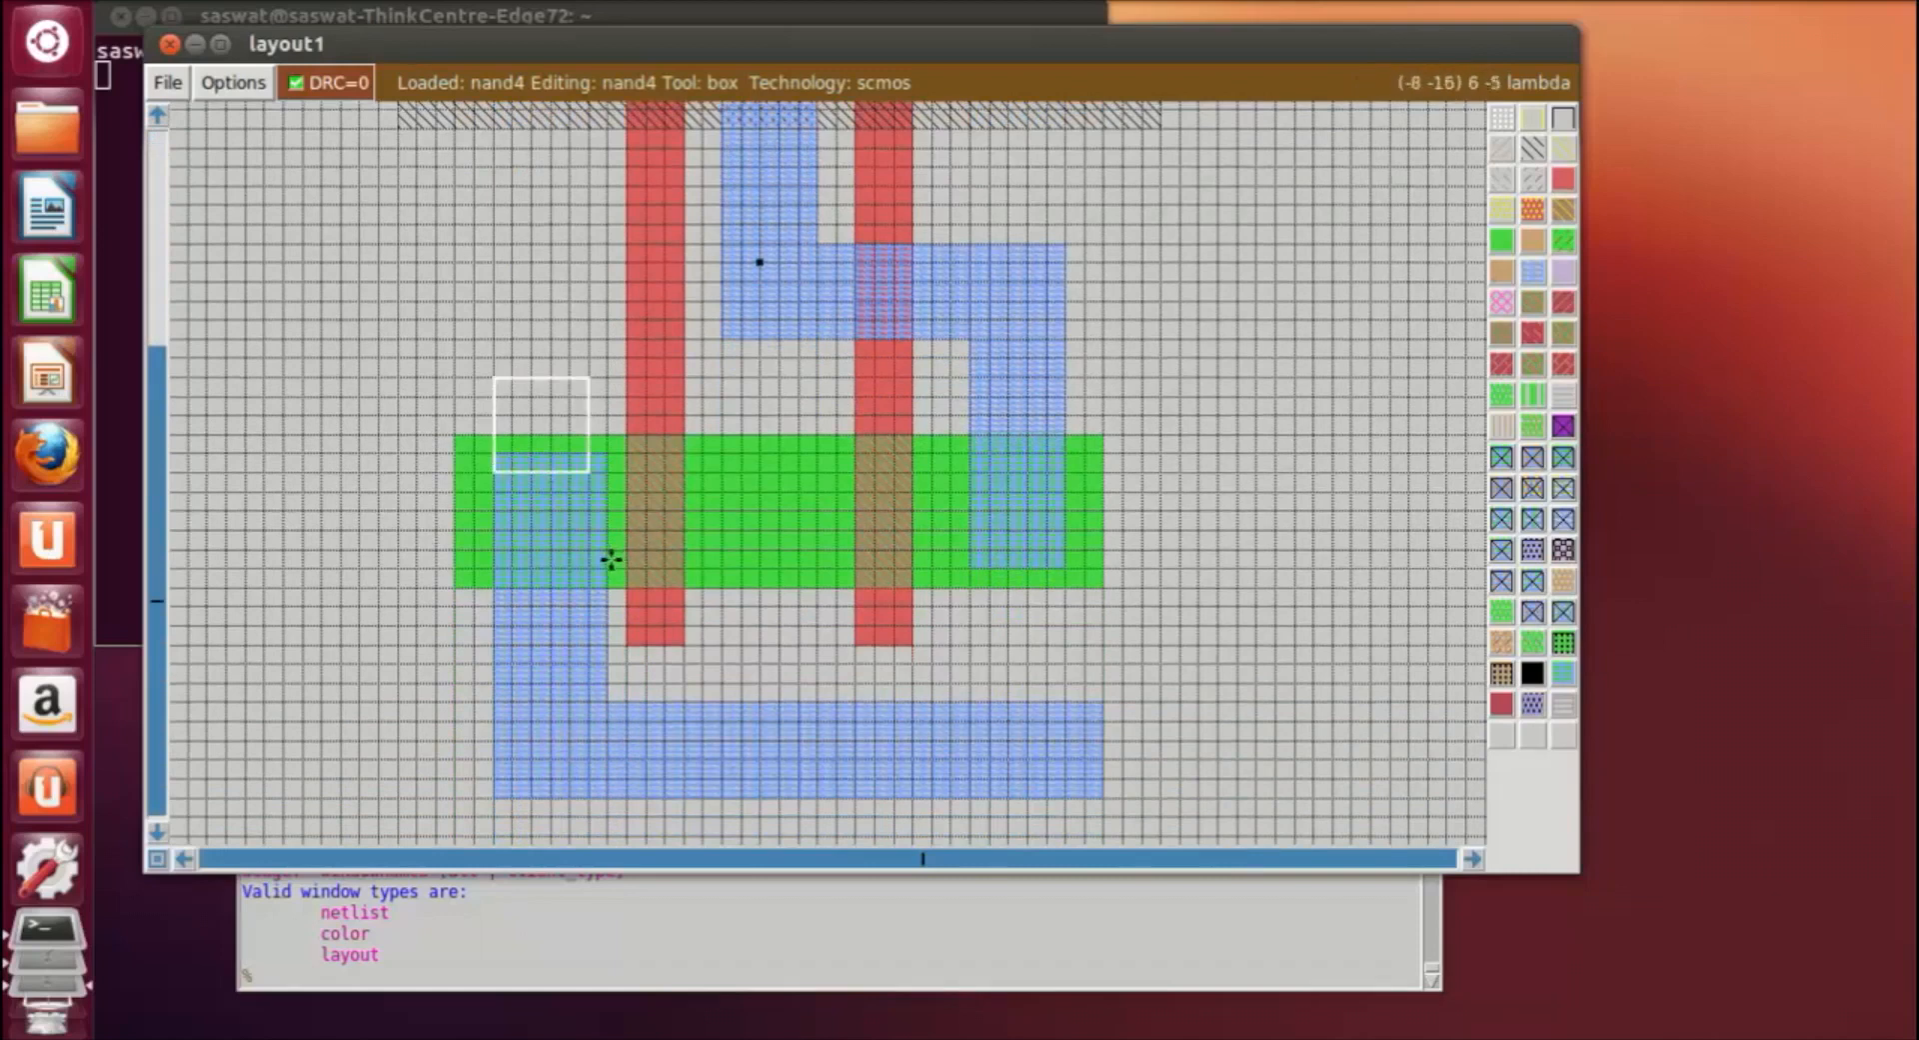
right_click(603, 564)
right_click(595, 452)
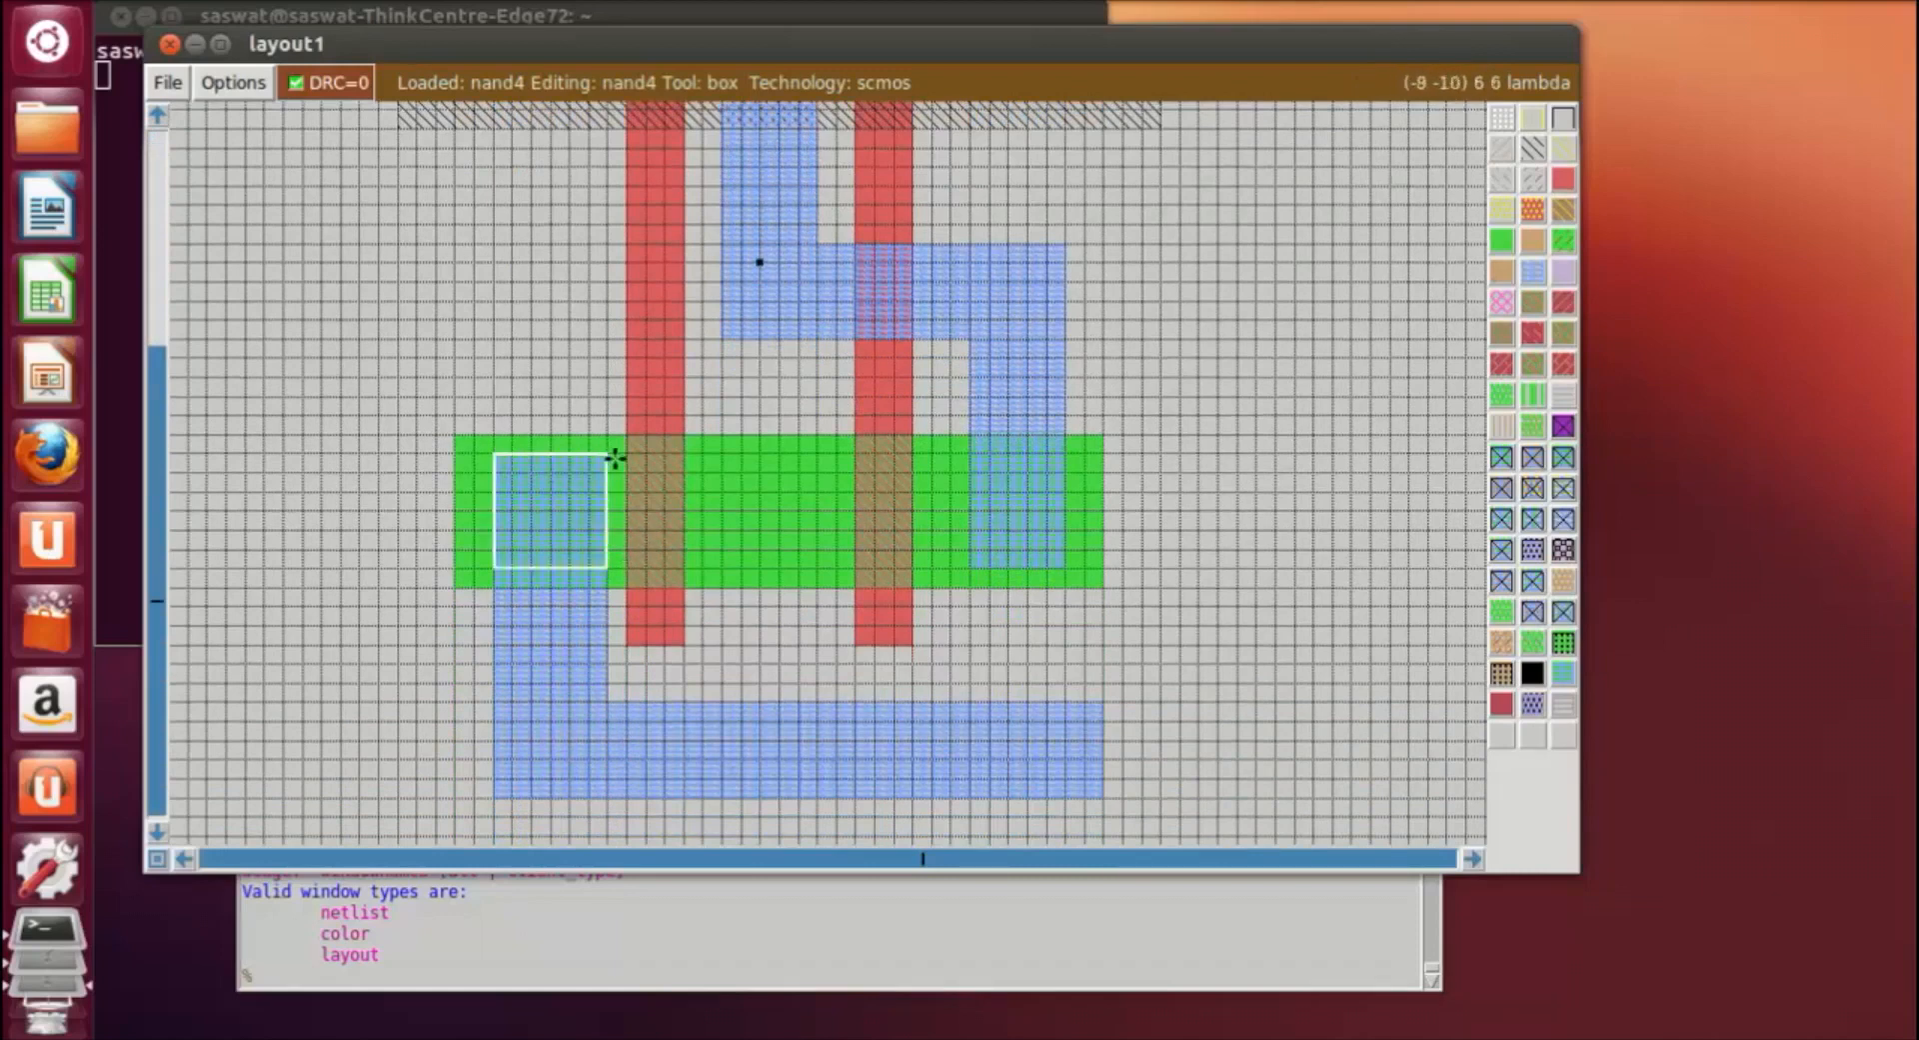
click(1499, 460)
Paint an n-diffusion contact about 5 by 6 lambda where the output metal overlaps the right end of the n-diffusion.
click(971, 469)
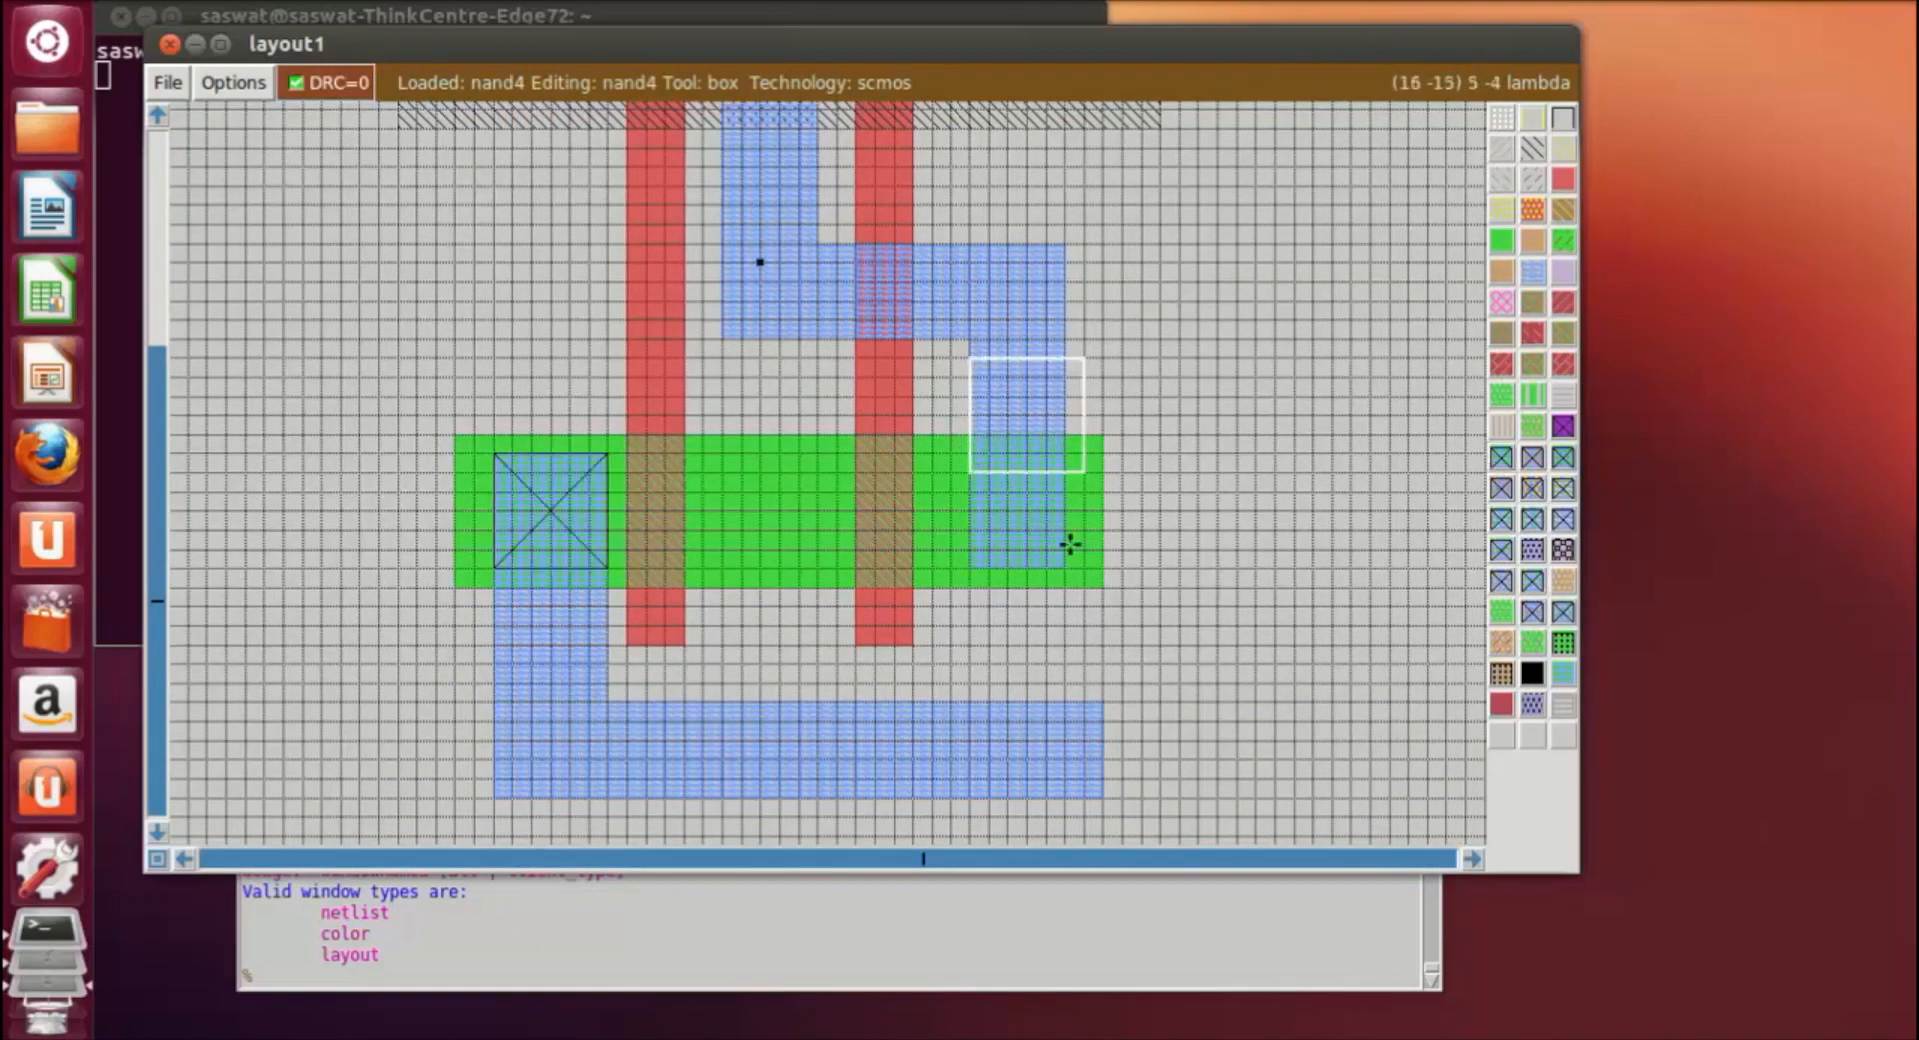
click(1080, 567)
right_click(1047, 456)
right_click(1063, 456)
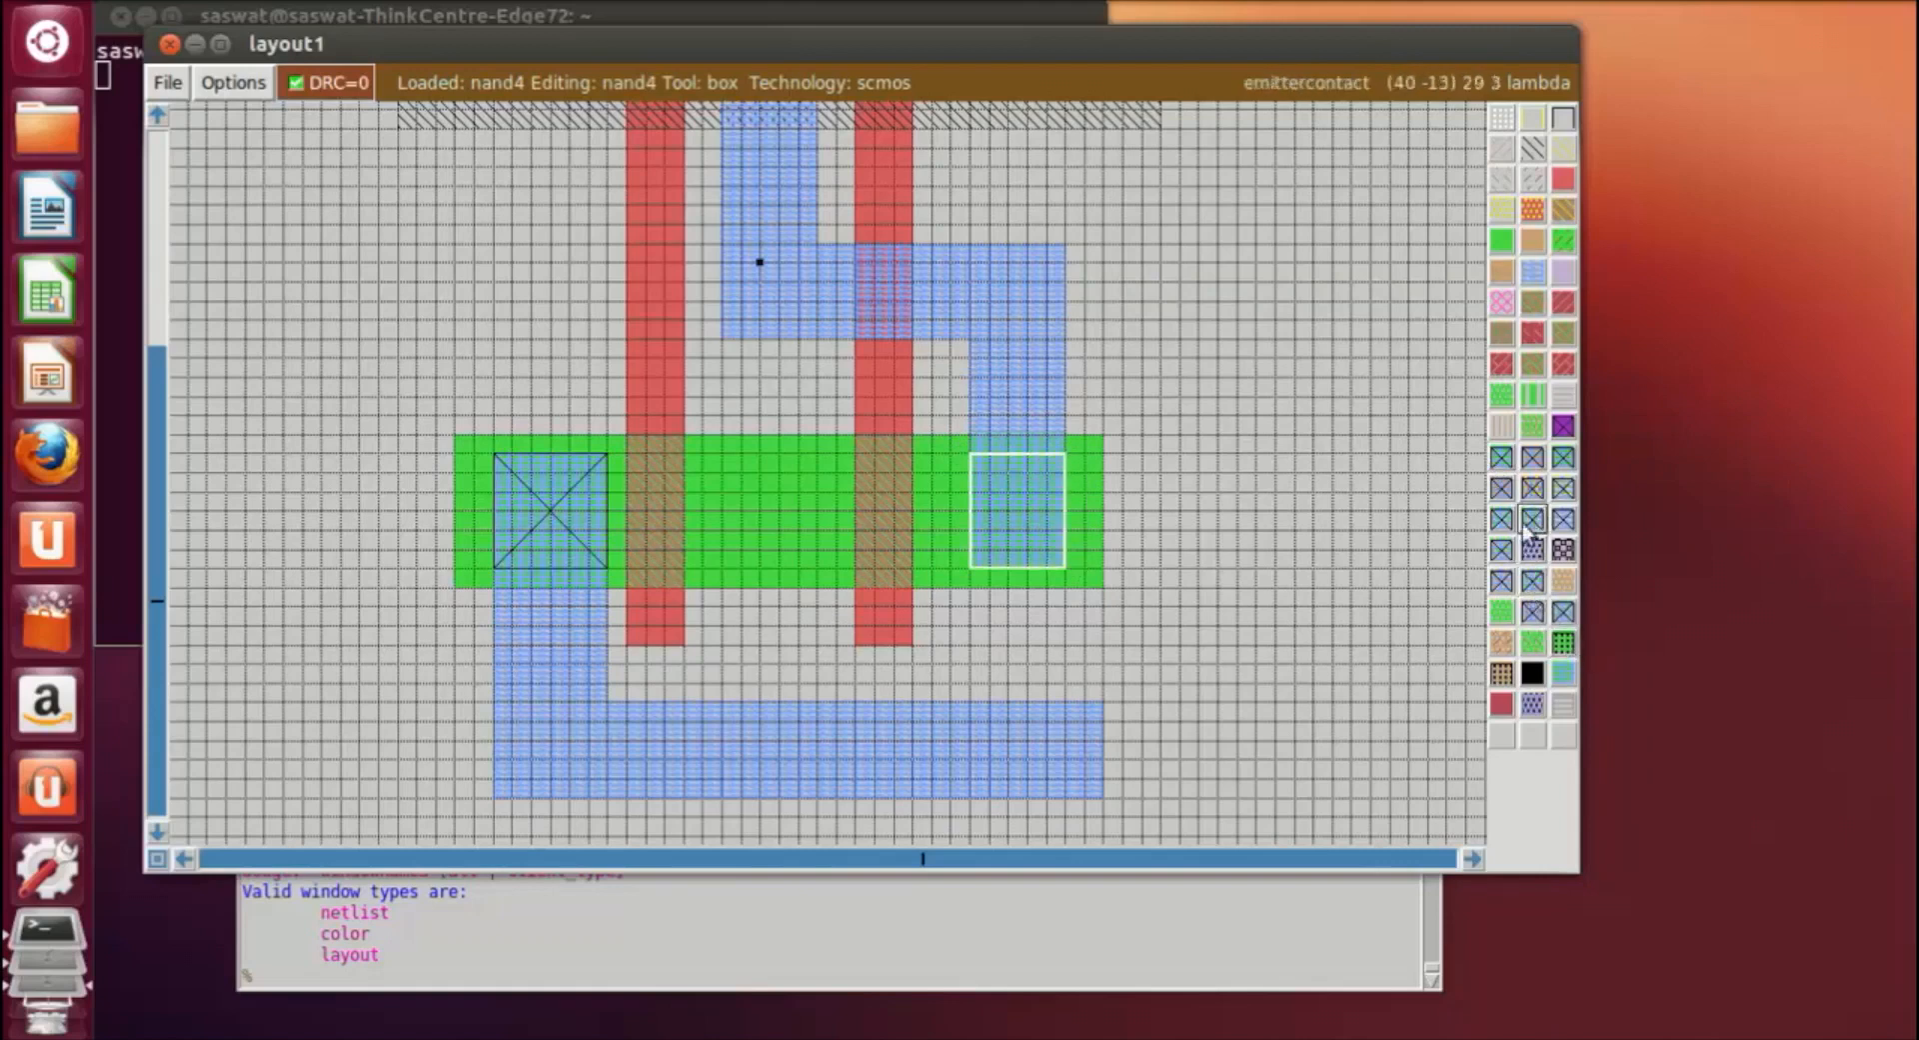
click(1504, 465)
click(1259, 562)
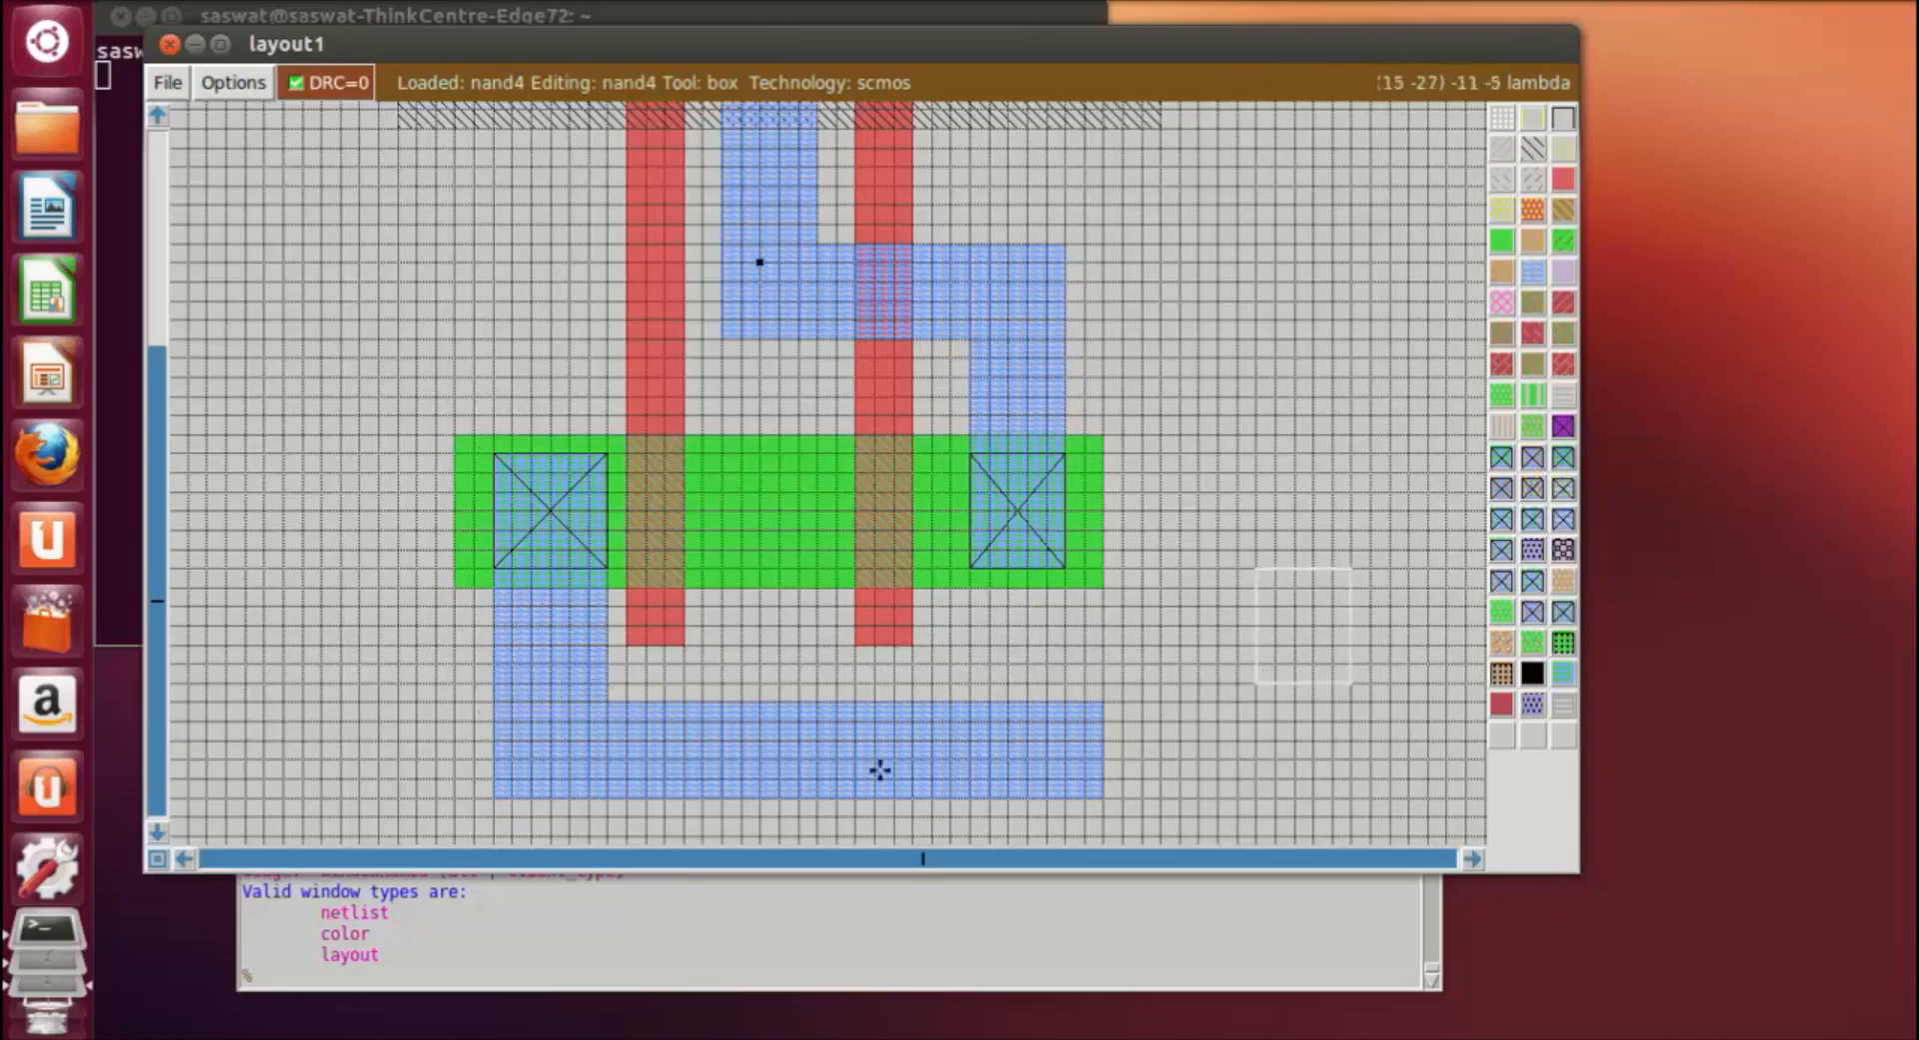
Paint an nsubstratecontact about 6 by 5 lambda at the middle of the upper metal rail.
scroll(716, 668, up, 5)
scroll(750, 635, up, 1)
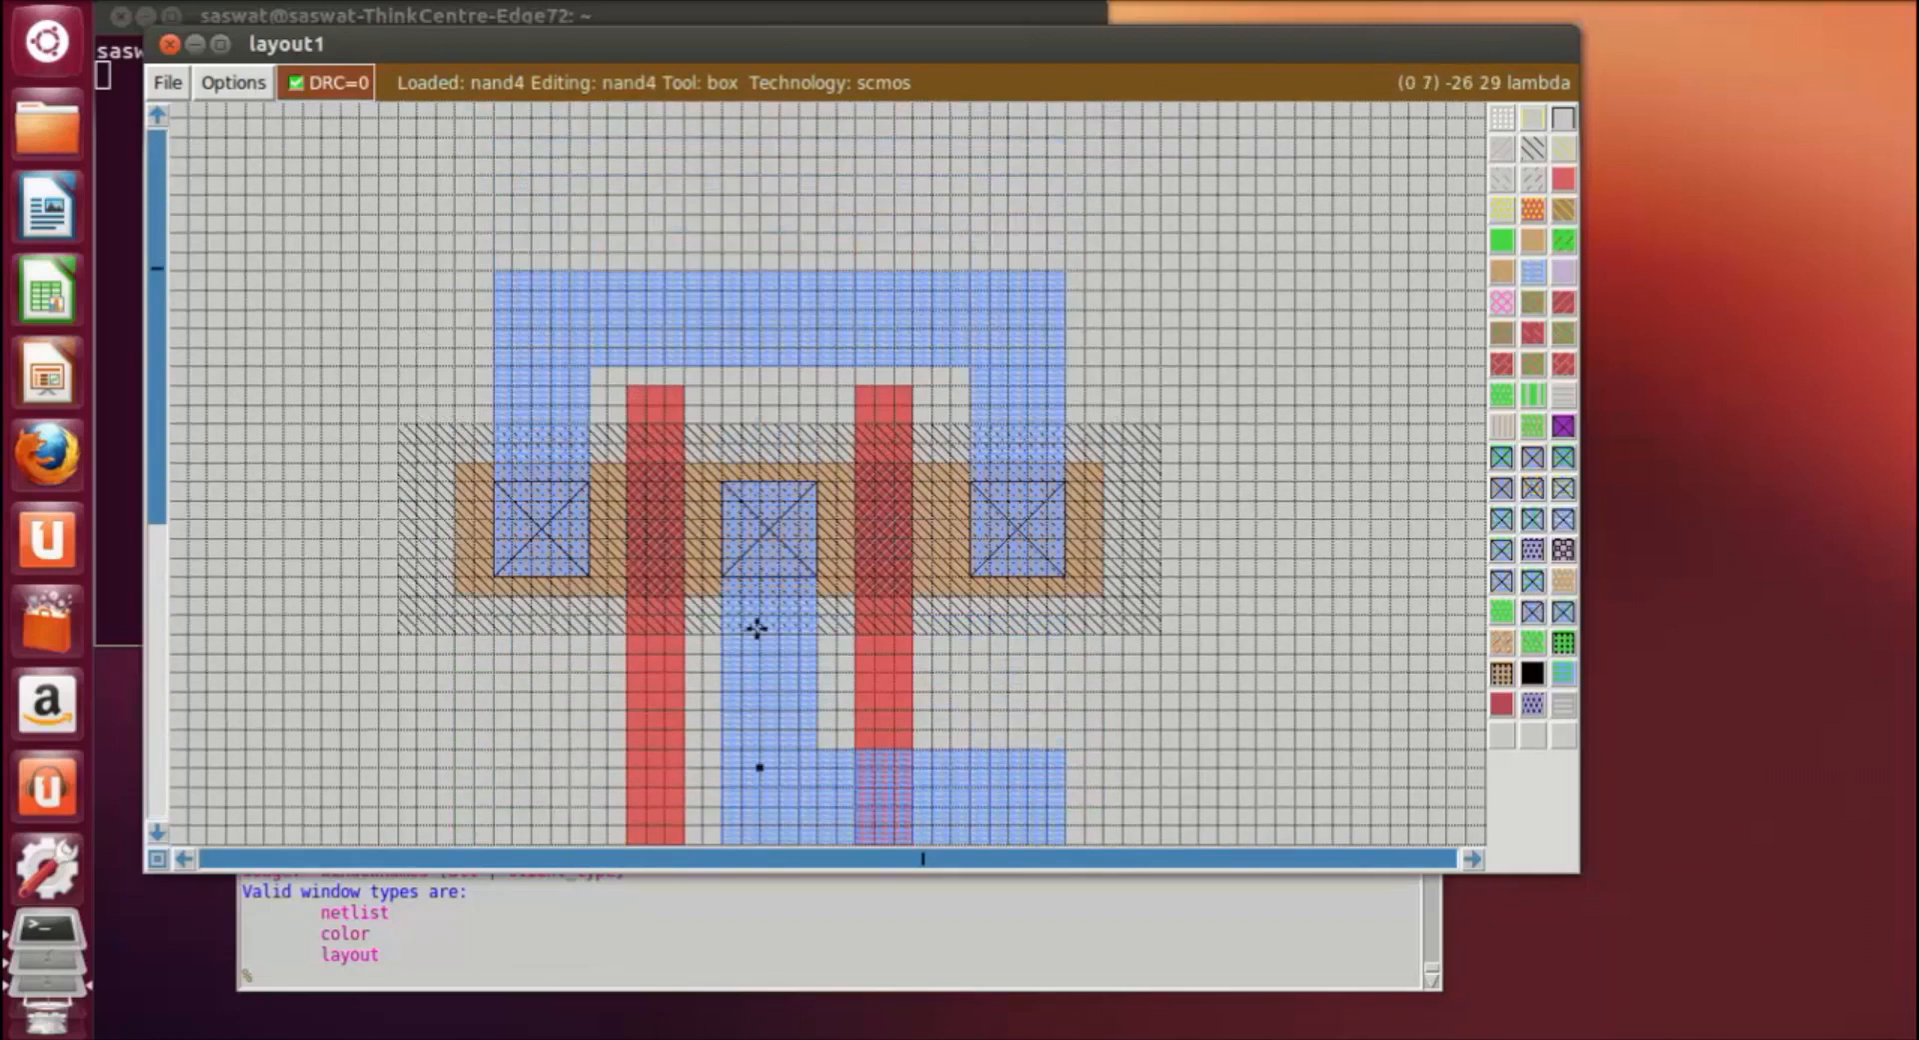
click(720, 272)
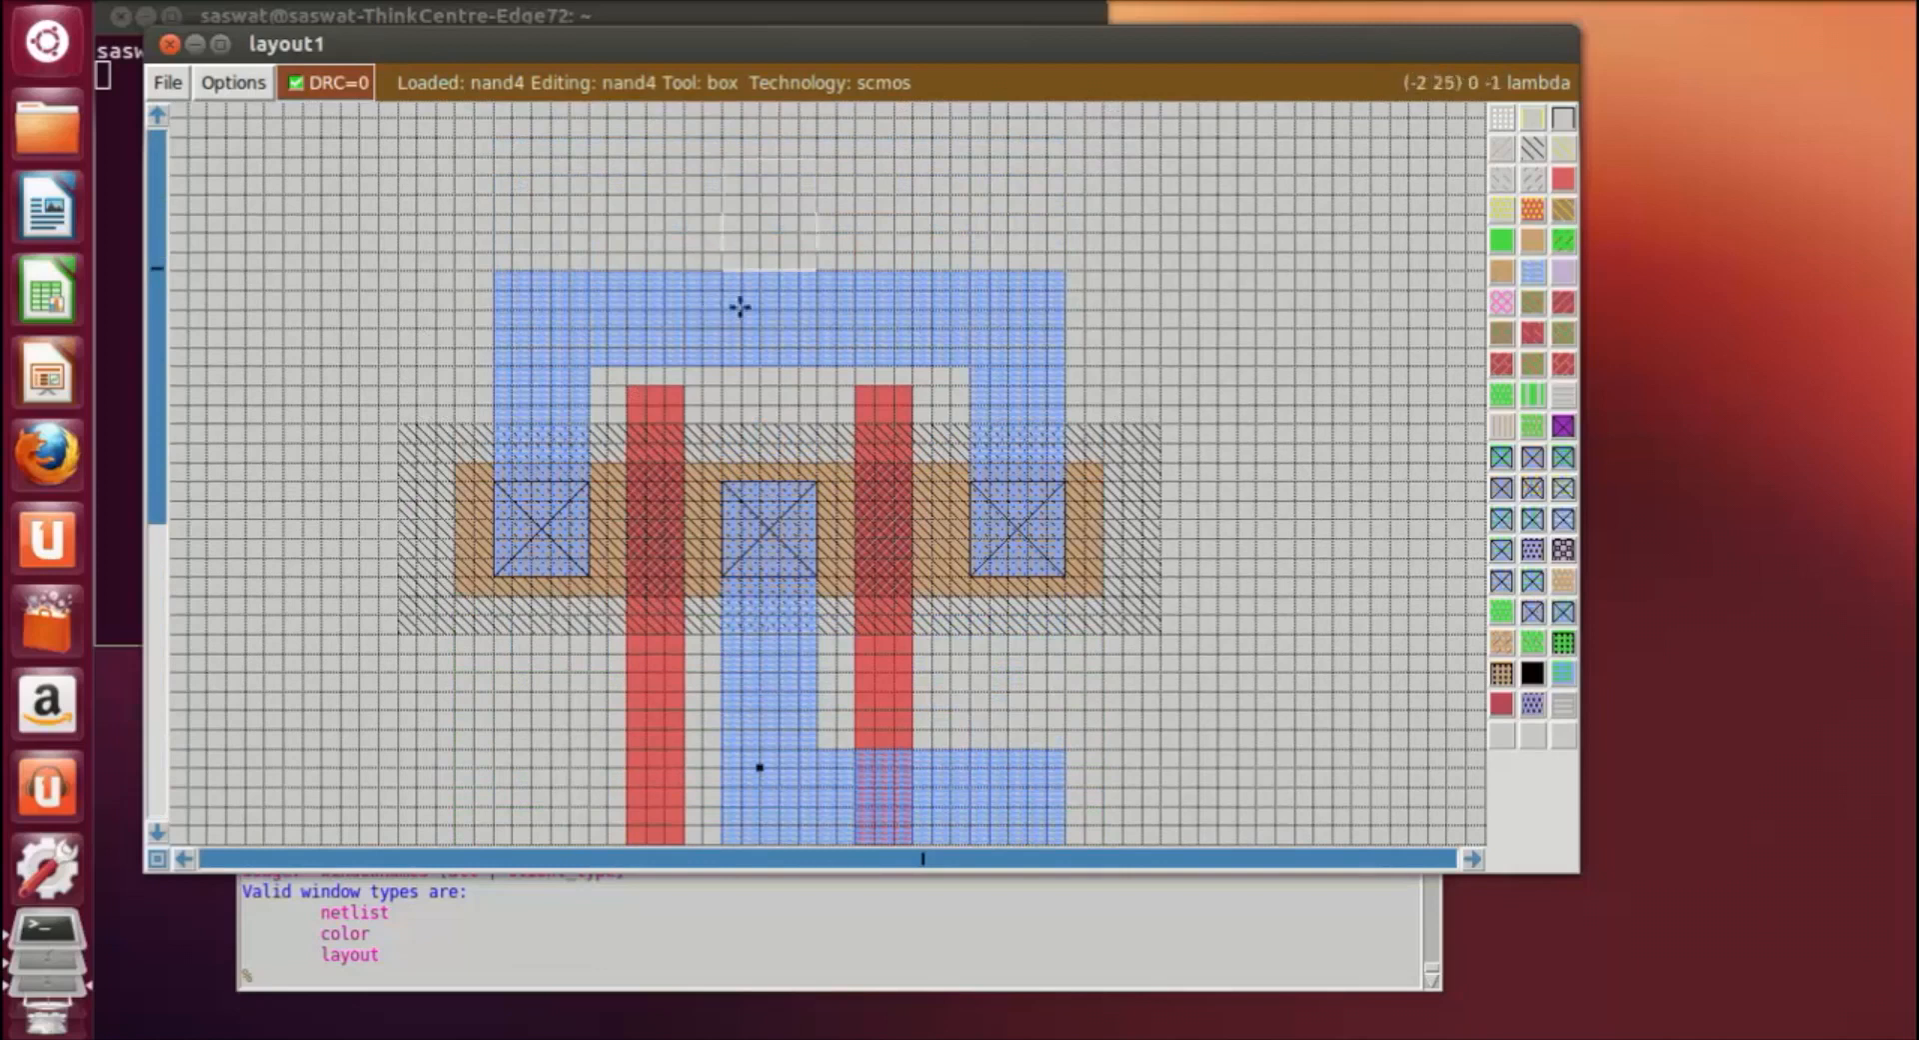
right_click(846, 367)
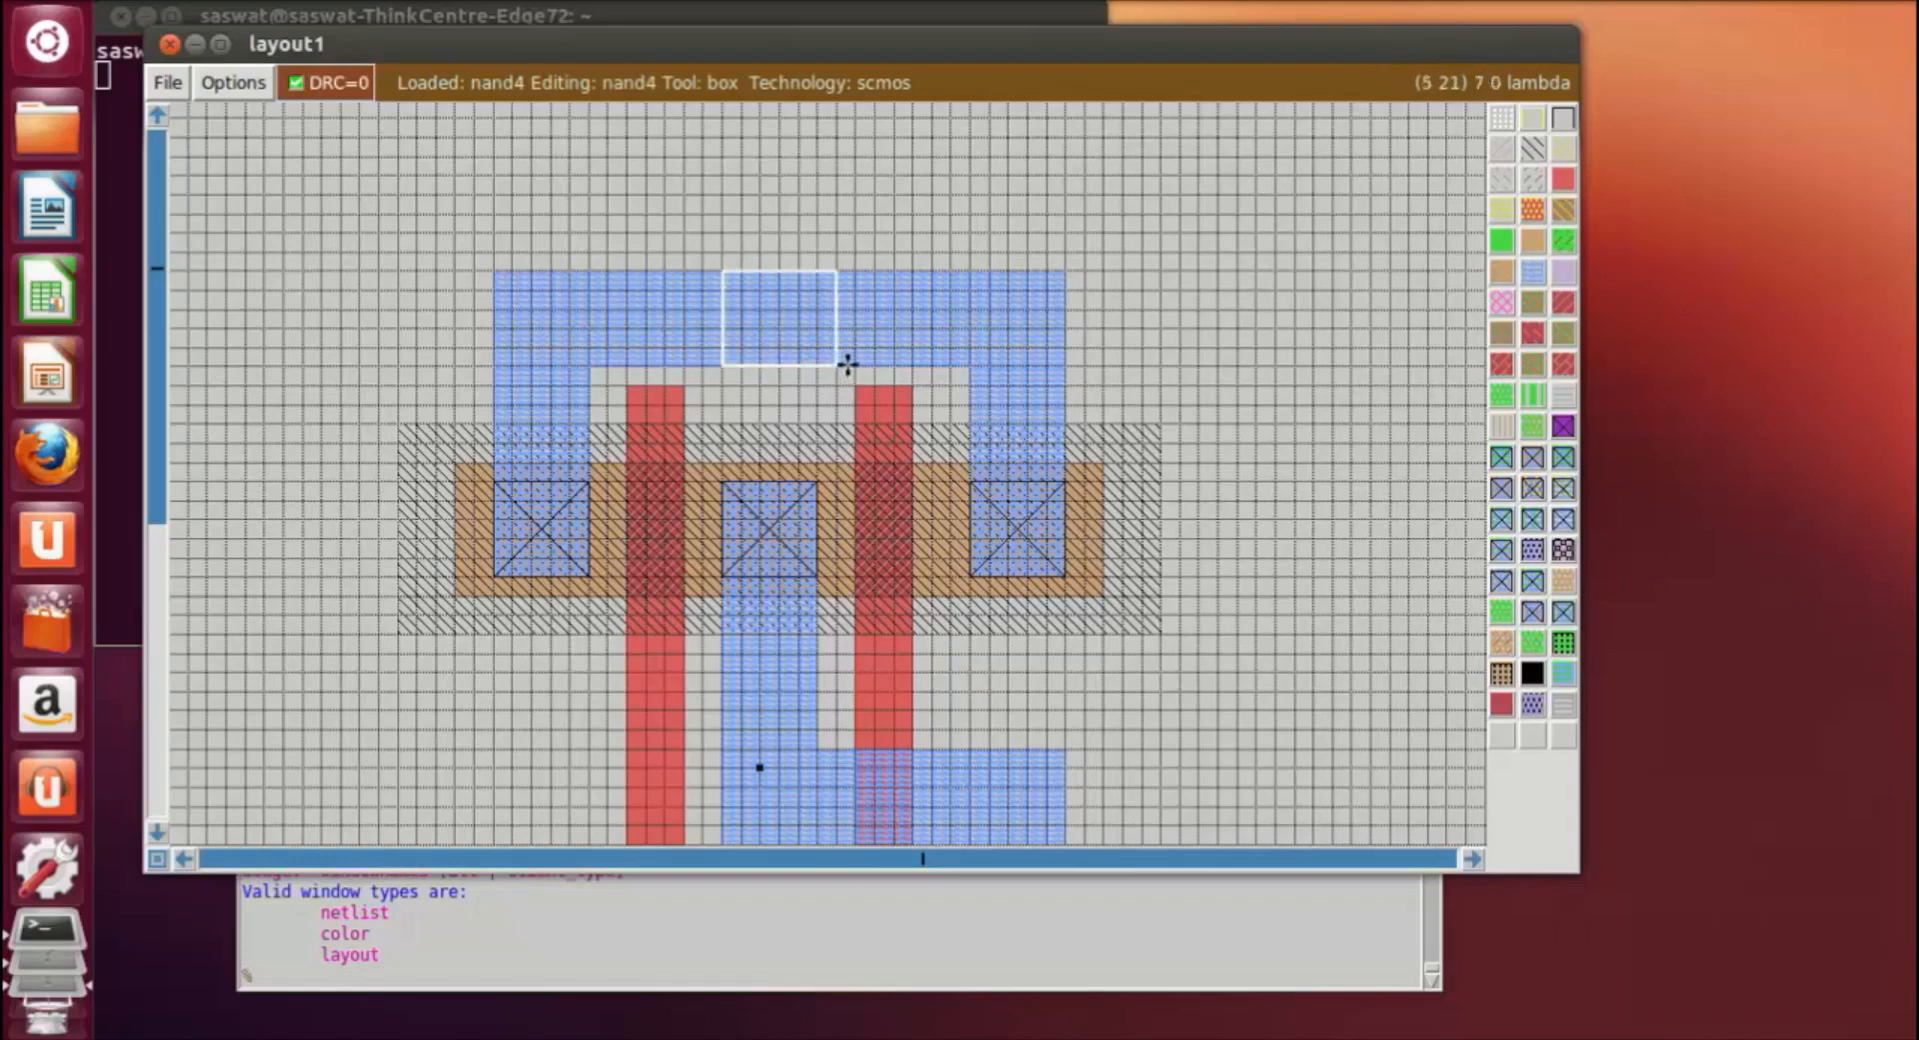
click(1530, 583)
click(1312, 403)
Add nsubstratecontacts about 6 by 5 lambda at the left and right ends of the upper metal rail.
click(496, 273)
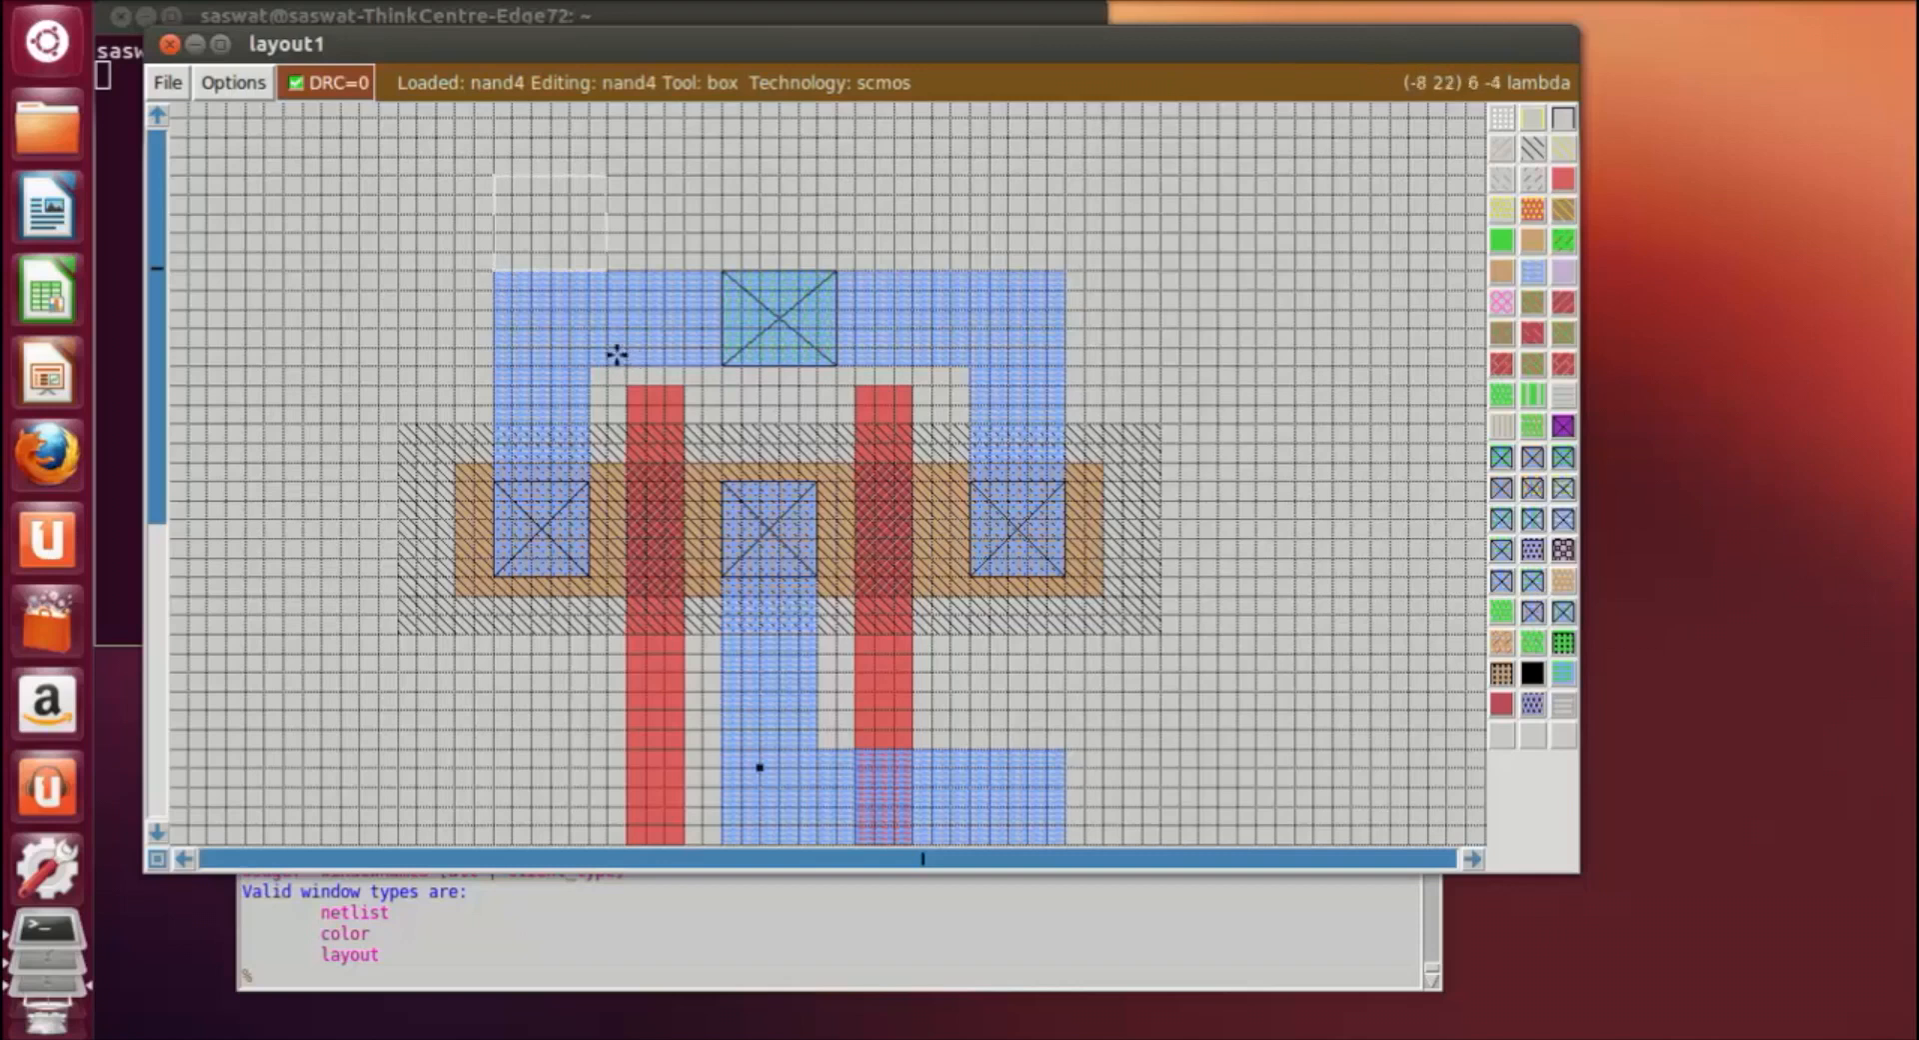
click(612, 358)
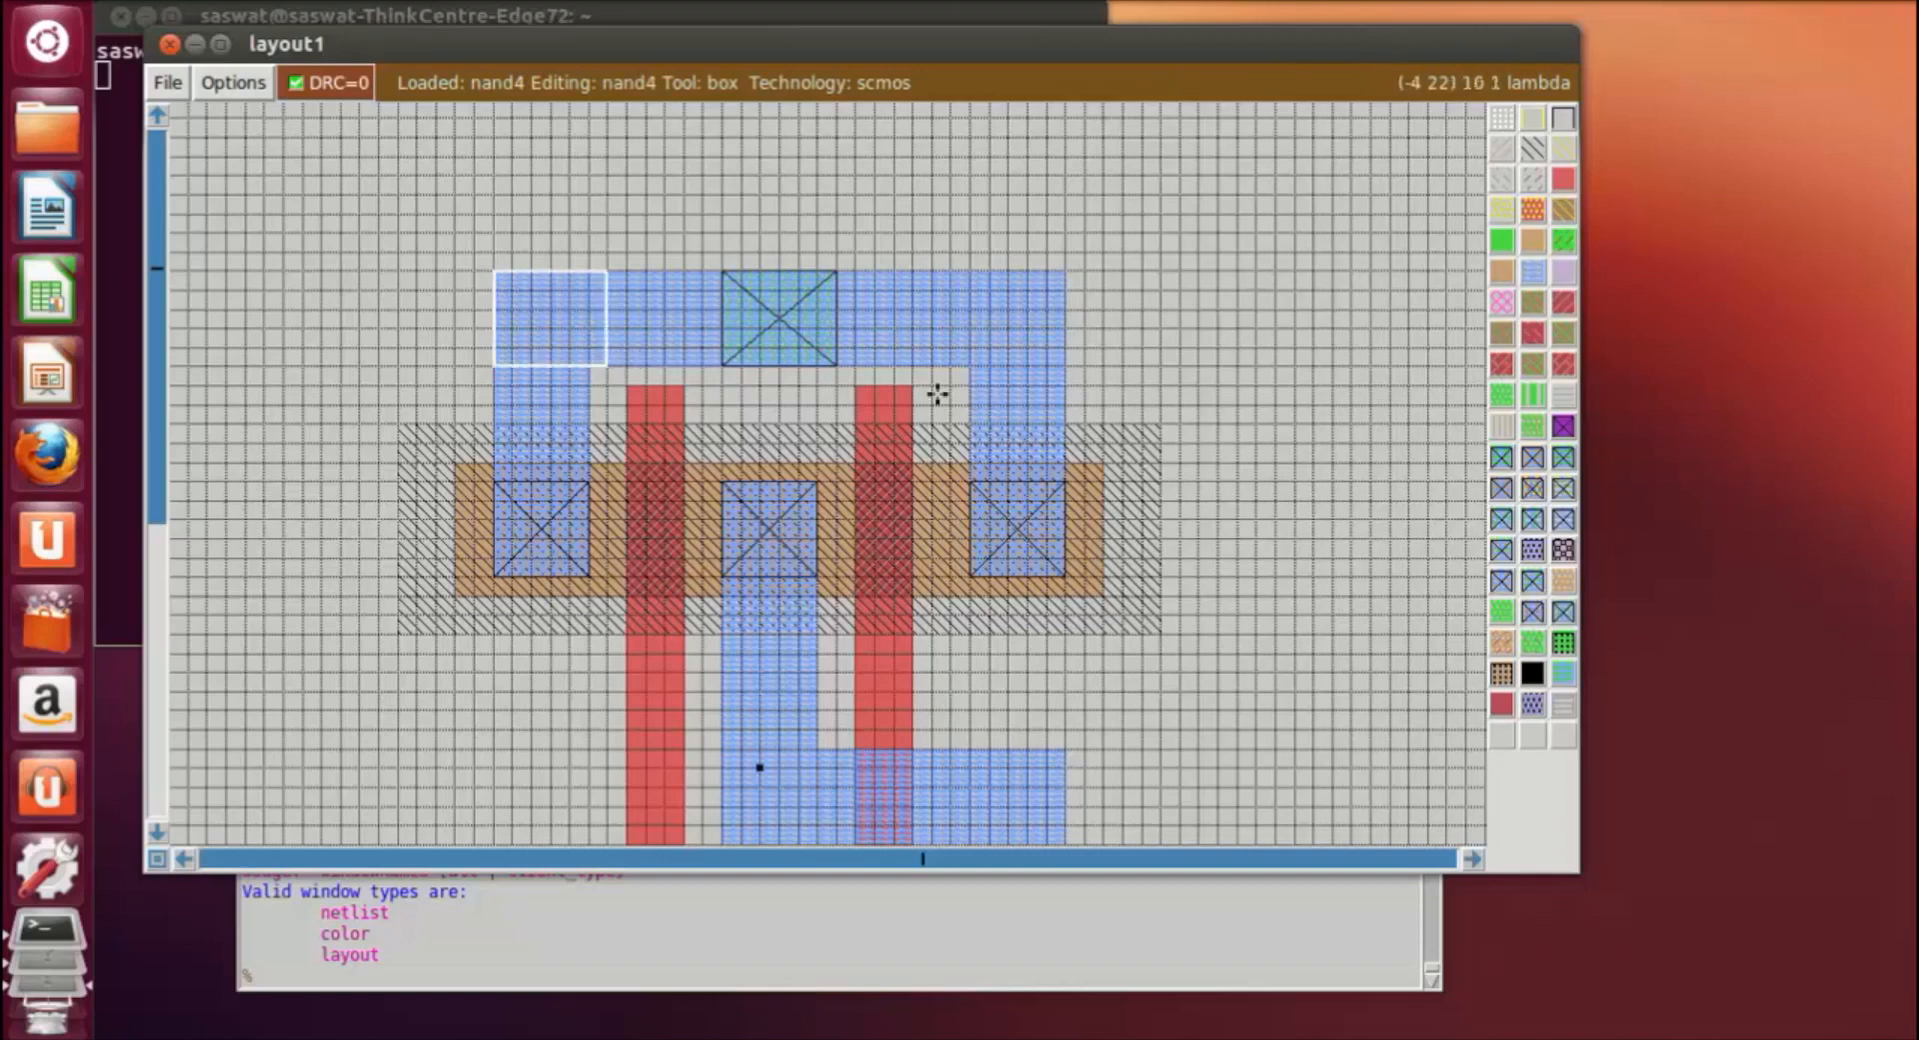
middle_click(1532, 590)
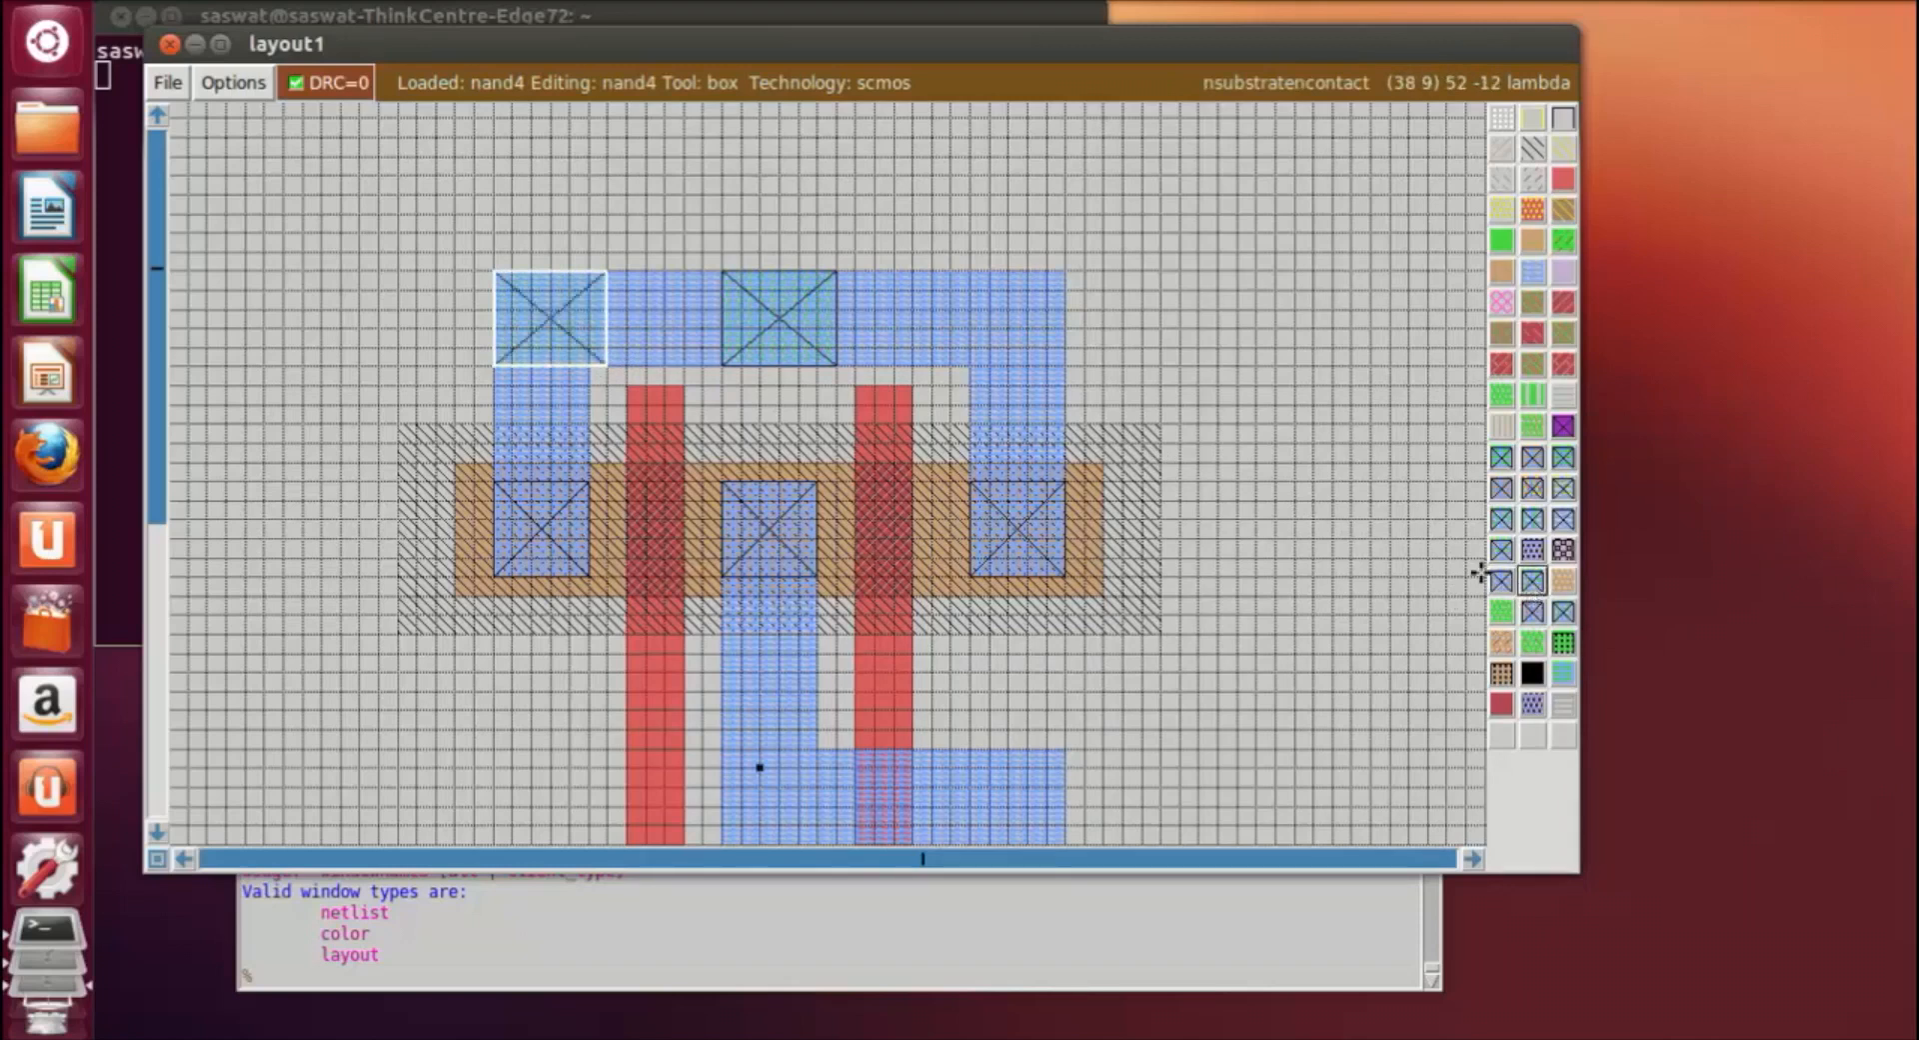
click(951, 278)
right_click(1061, 369)
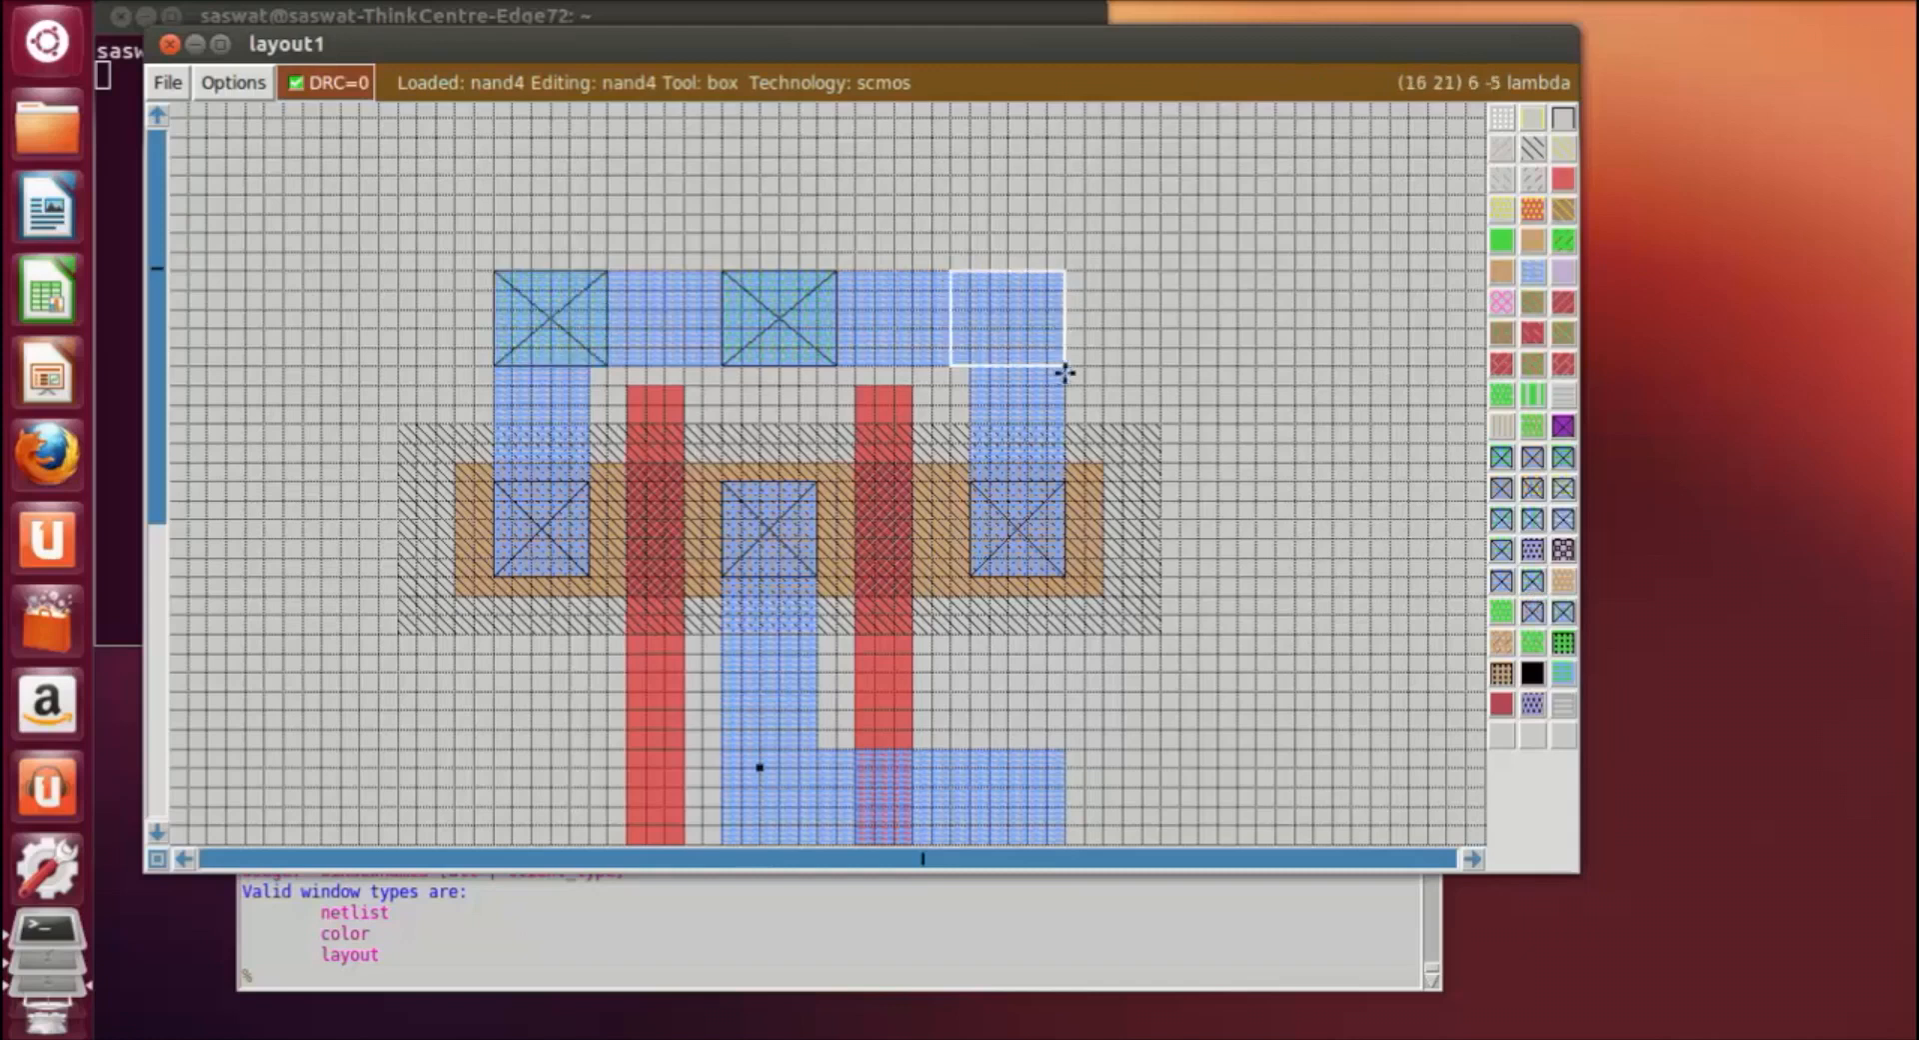
middle_click(1533, 590)
Paint a psubstratepcontact about 6 by 5 lambda at the left end of the lower metal rail.
scroll(1265, 565, down, 5)
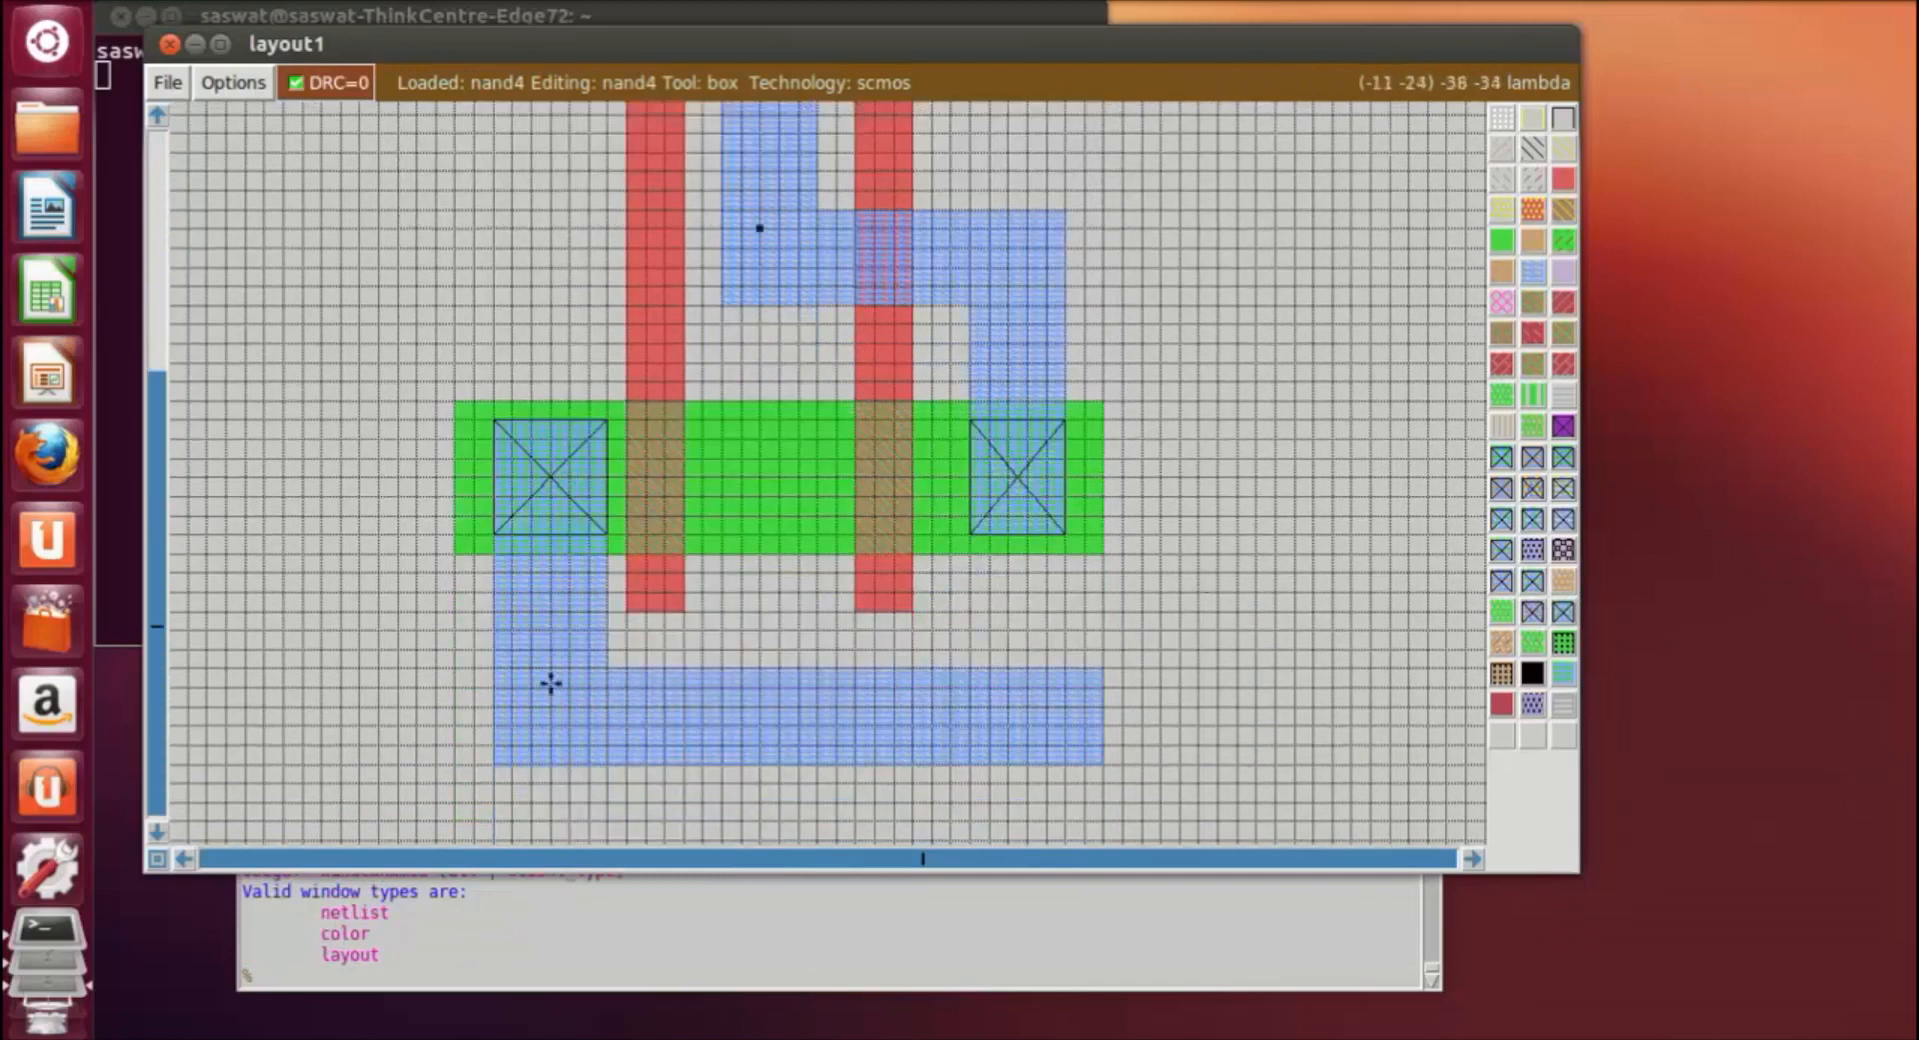
click(495, 675)
click(614, 763)
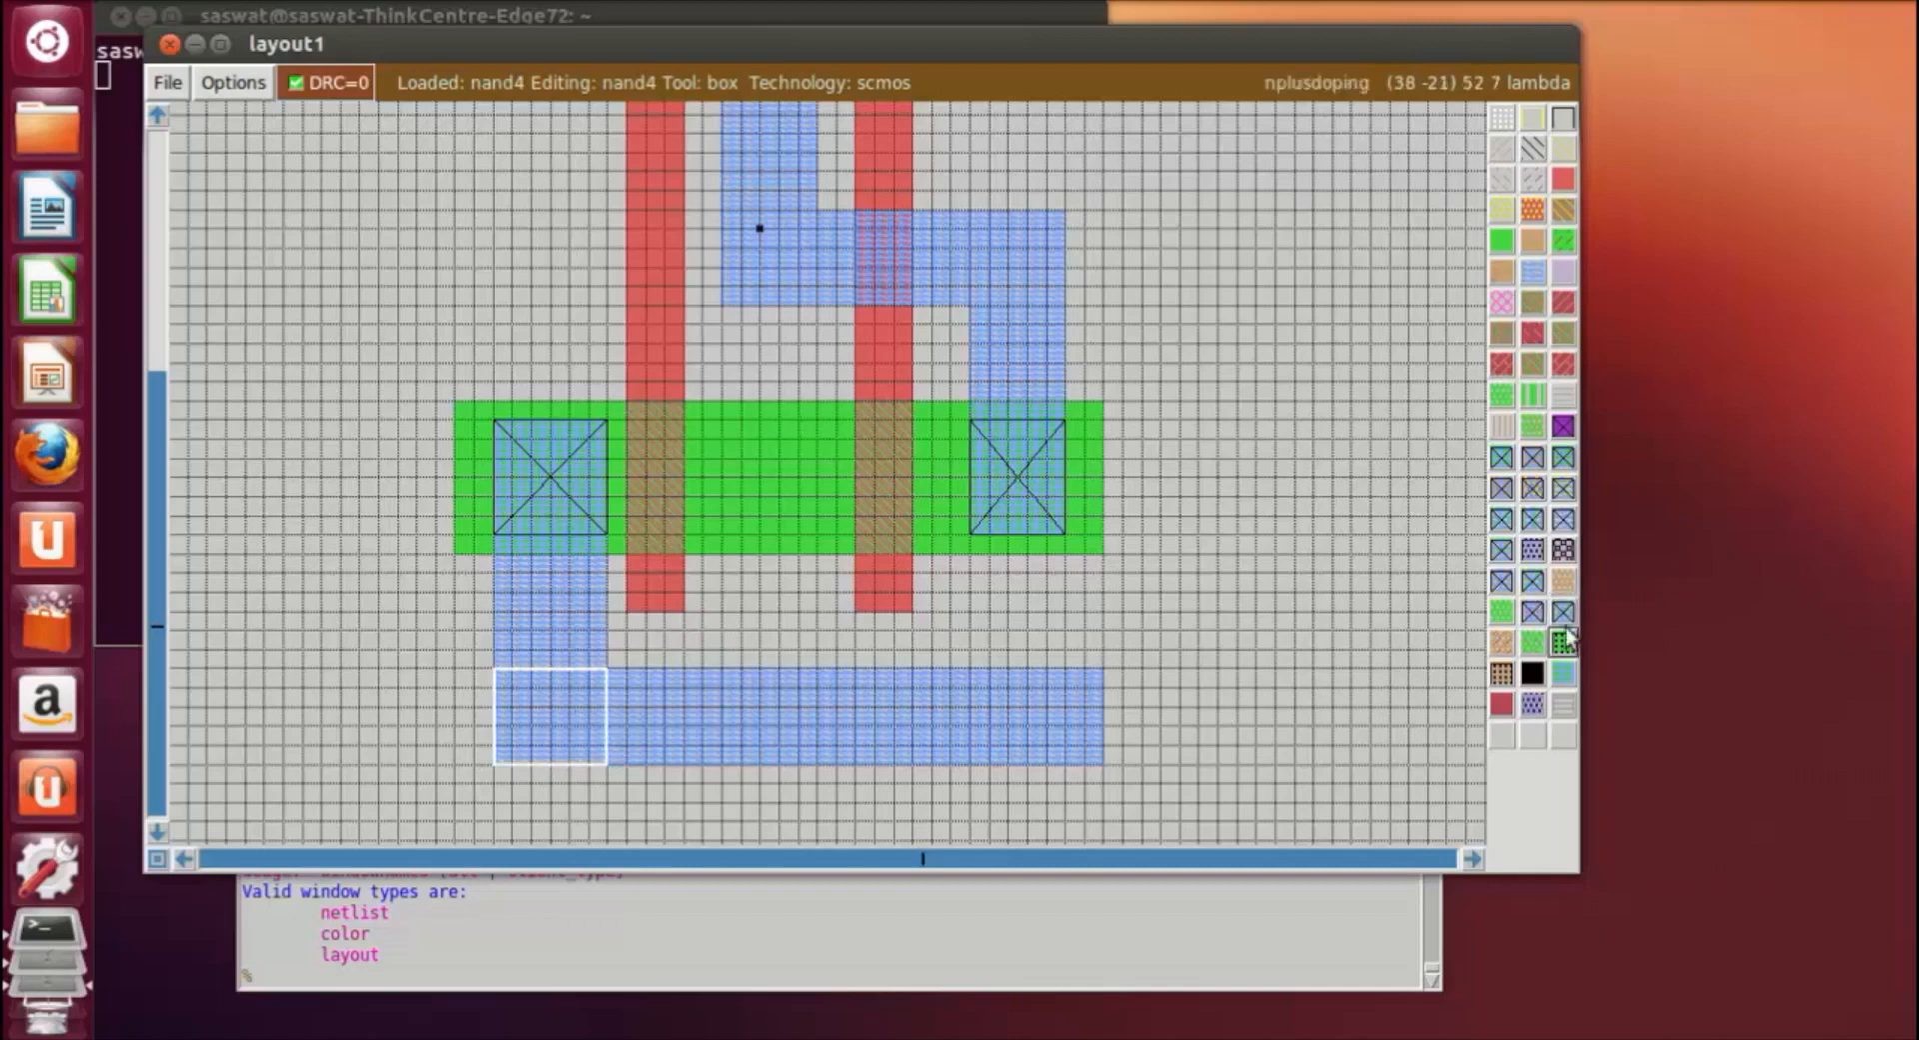
click(1518, 586)
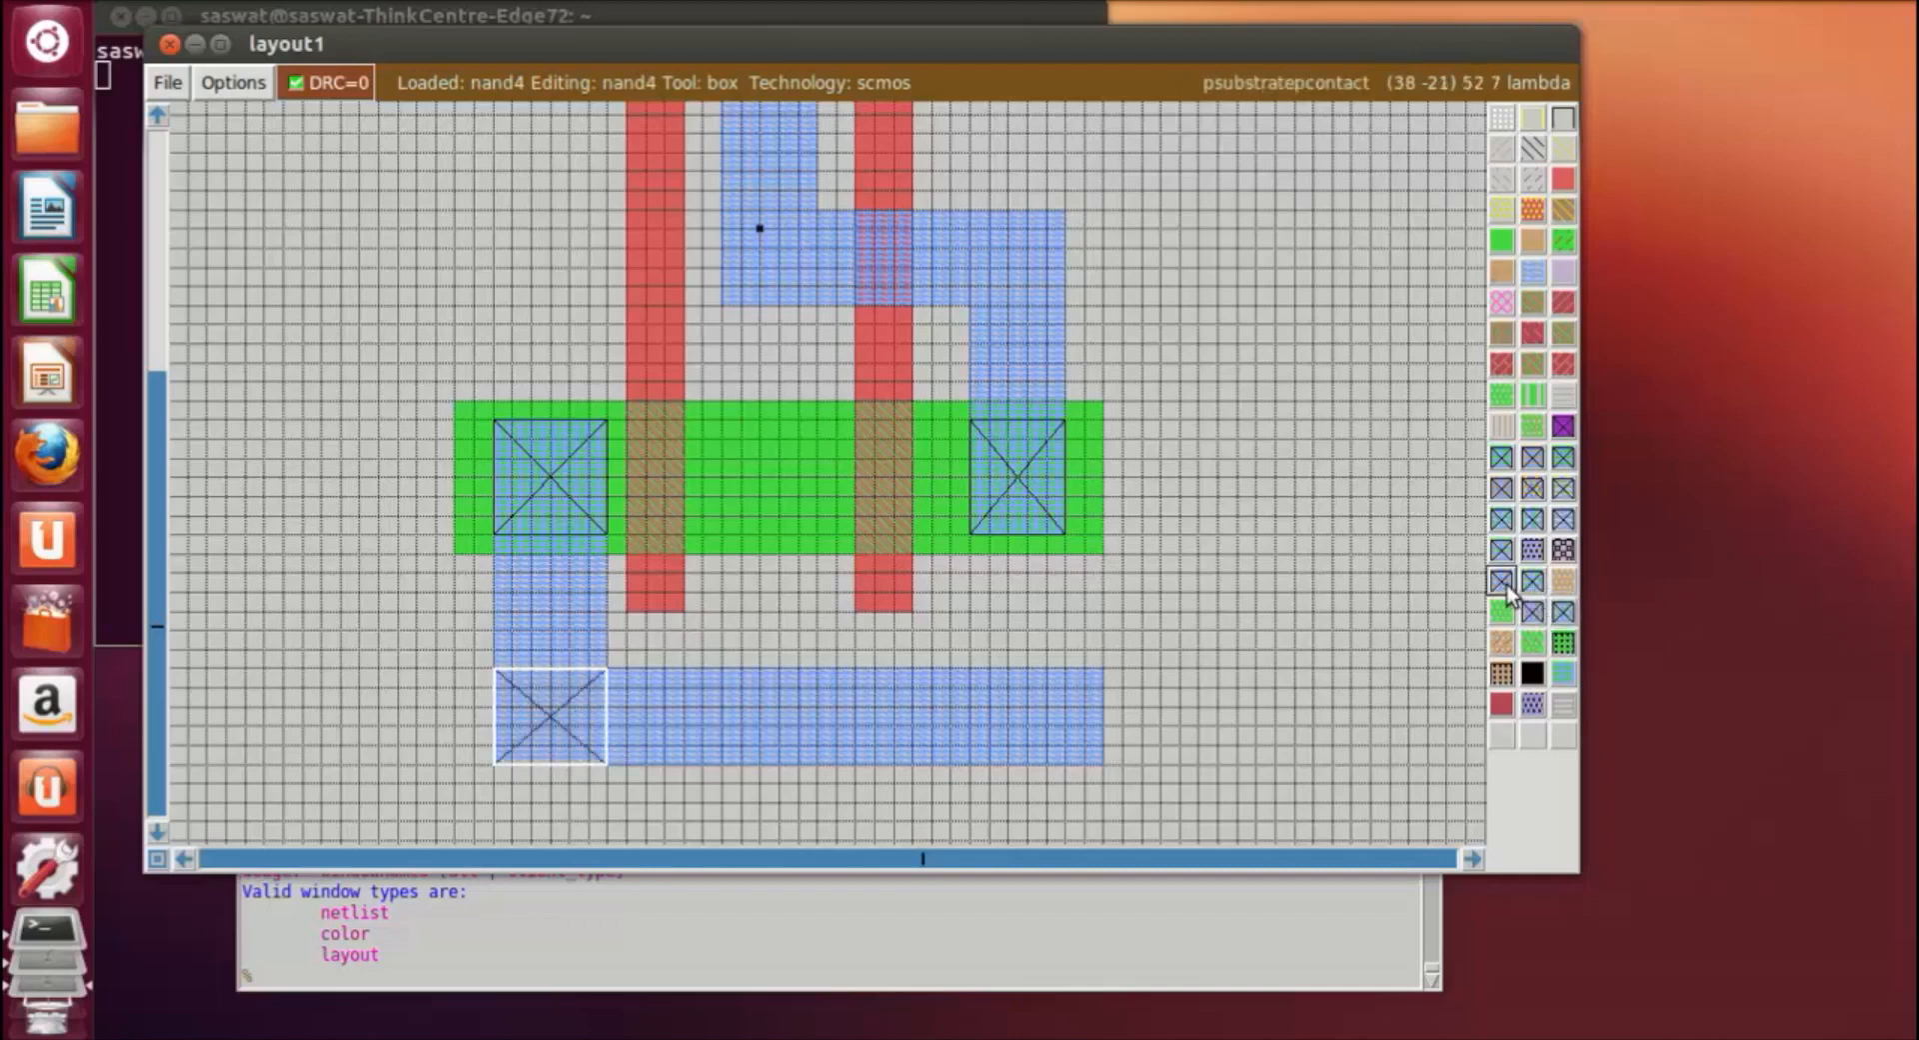
Add two more psubstratepcontacts about 6 by 5 lambda, at the middle and near the right end of the lower metal rail.
click(748, 676)
right_click(830, 761)
right_drag(862, 754, 855, 668)
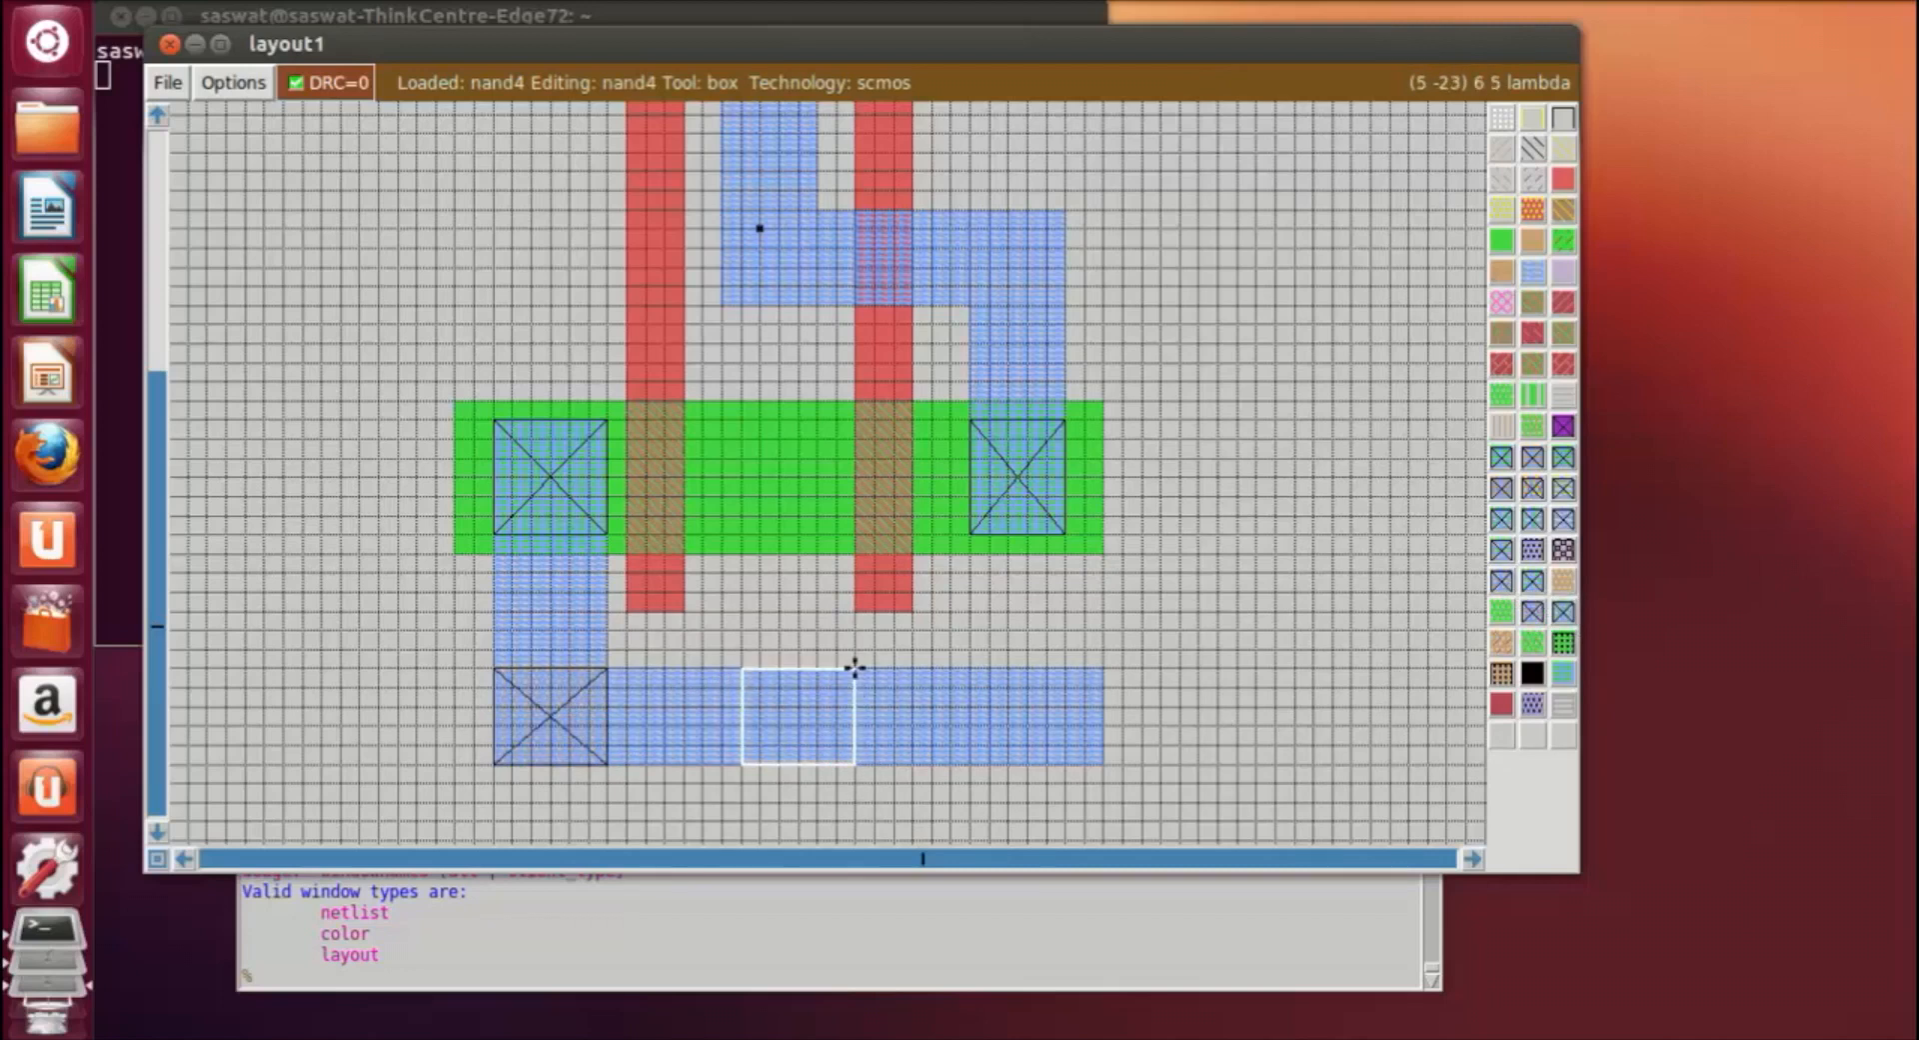
click(1501, 582)
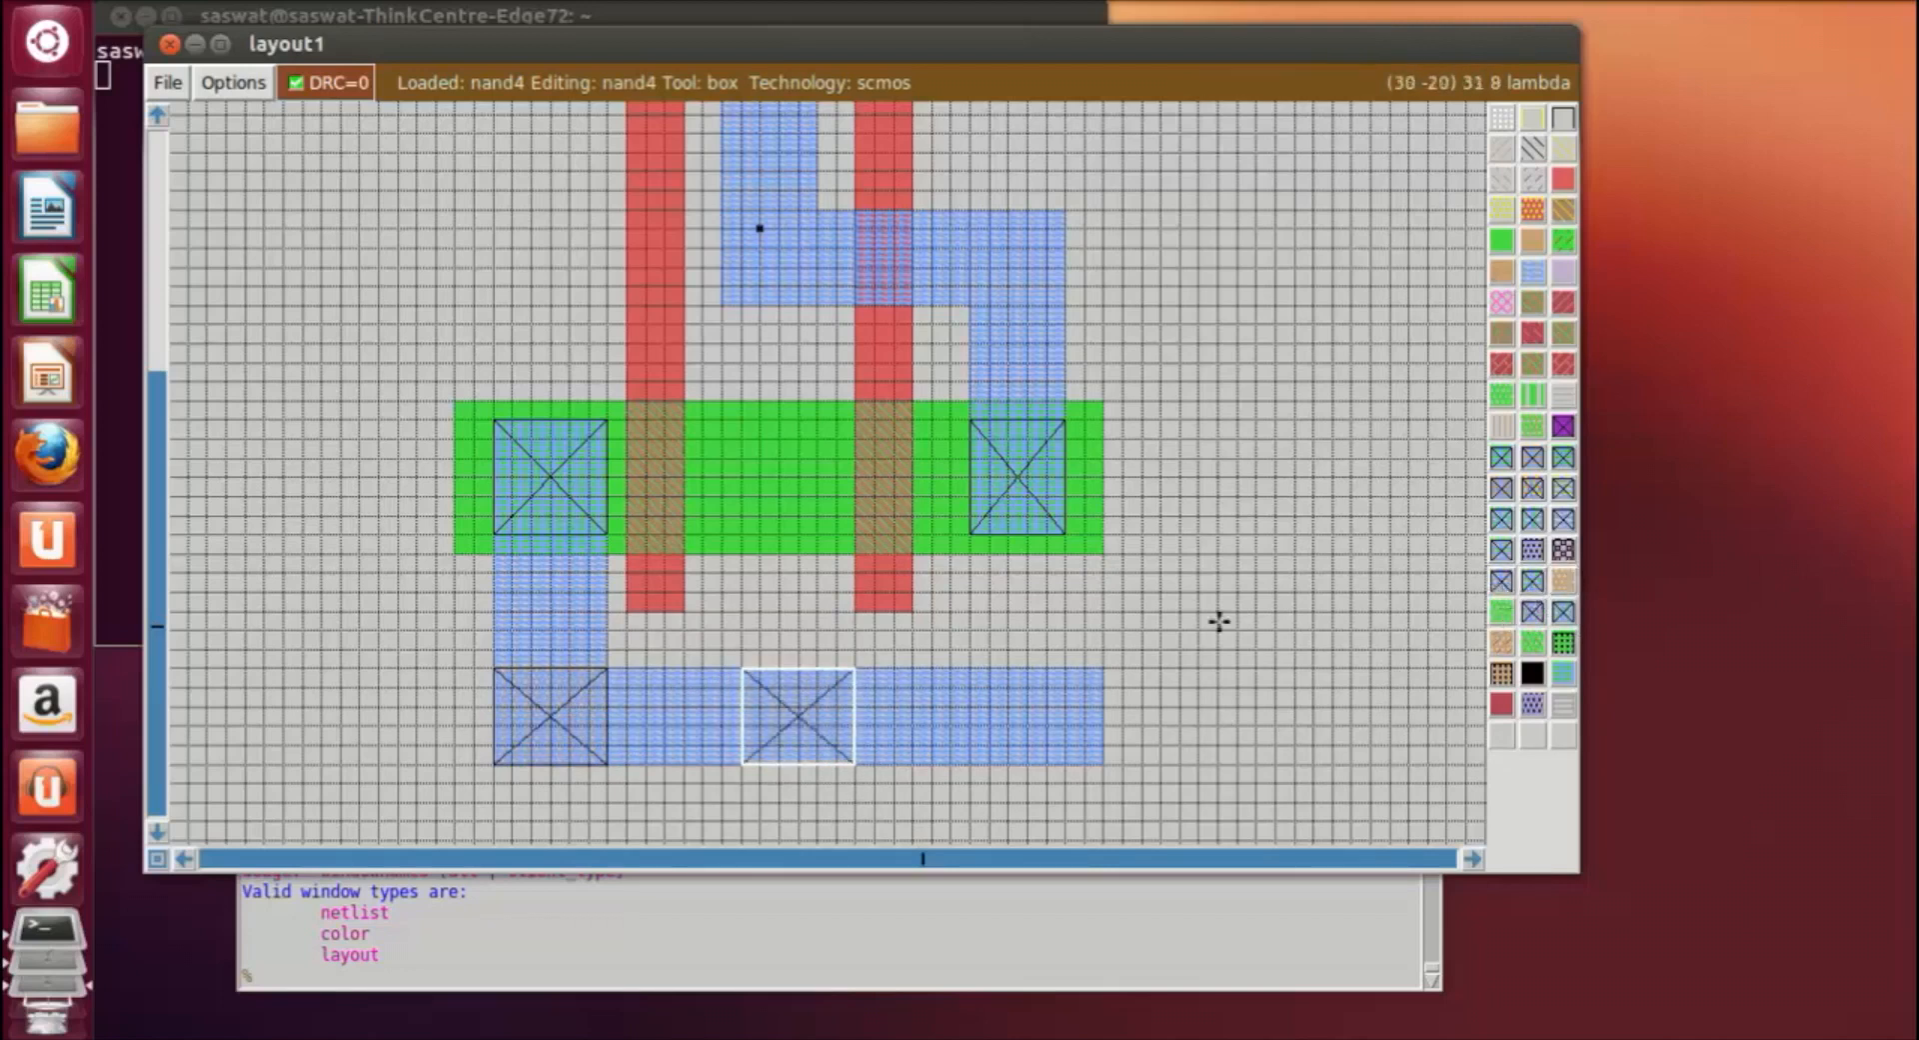
click(952, 669)
click(1066, 767)
middle_click(1502, 585)
click(1237, 611)
Save the layout, writing the nand4 cell to disk.
scroll(1287, 691, up, 2)
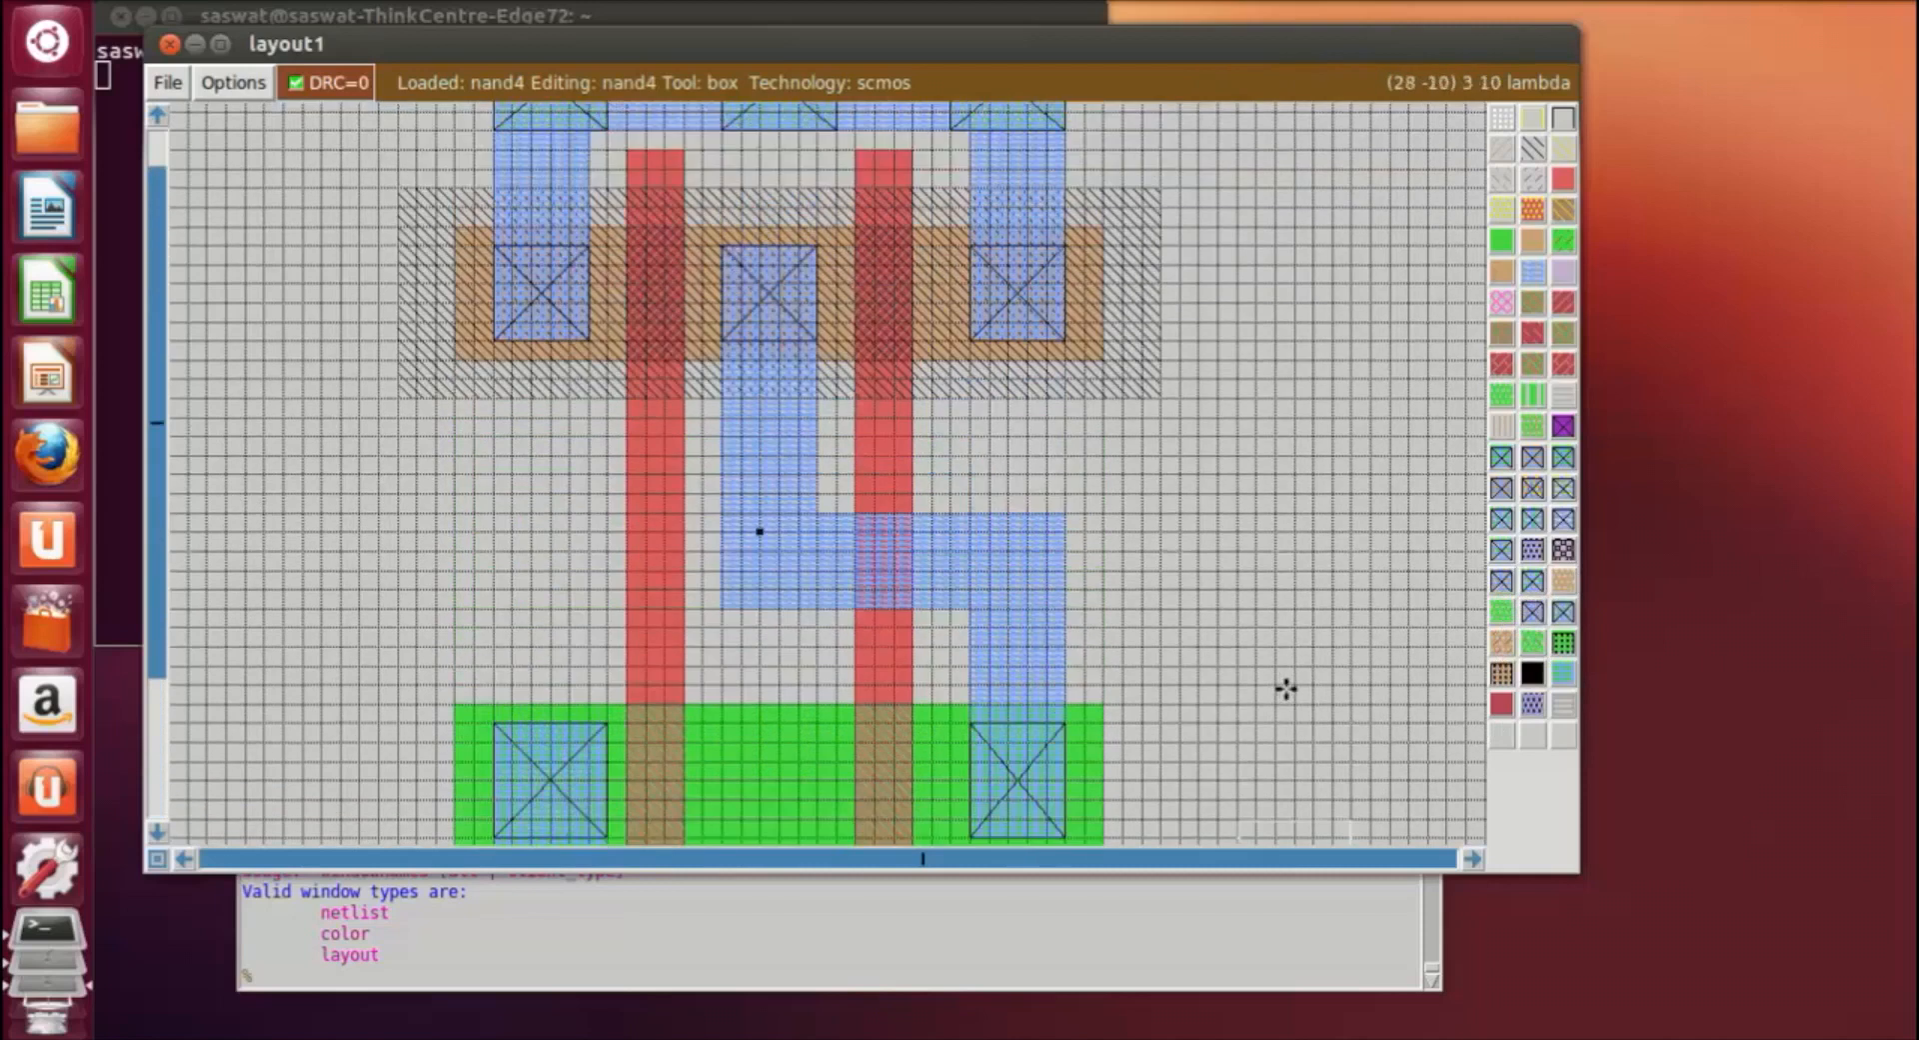
scroll(1300, 686, up, 2)
scroll(1337, 677, down, 3)
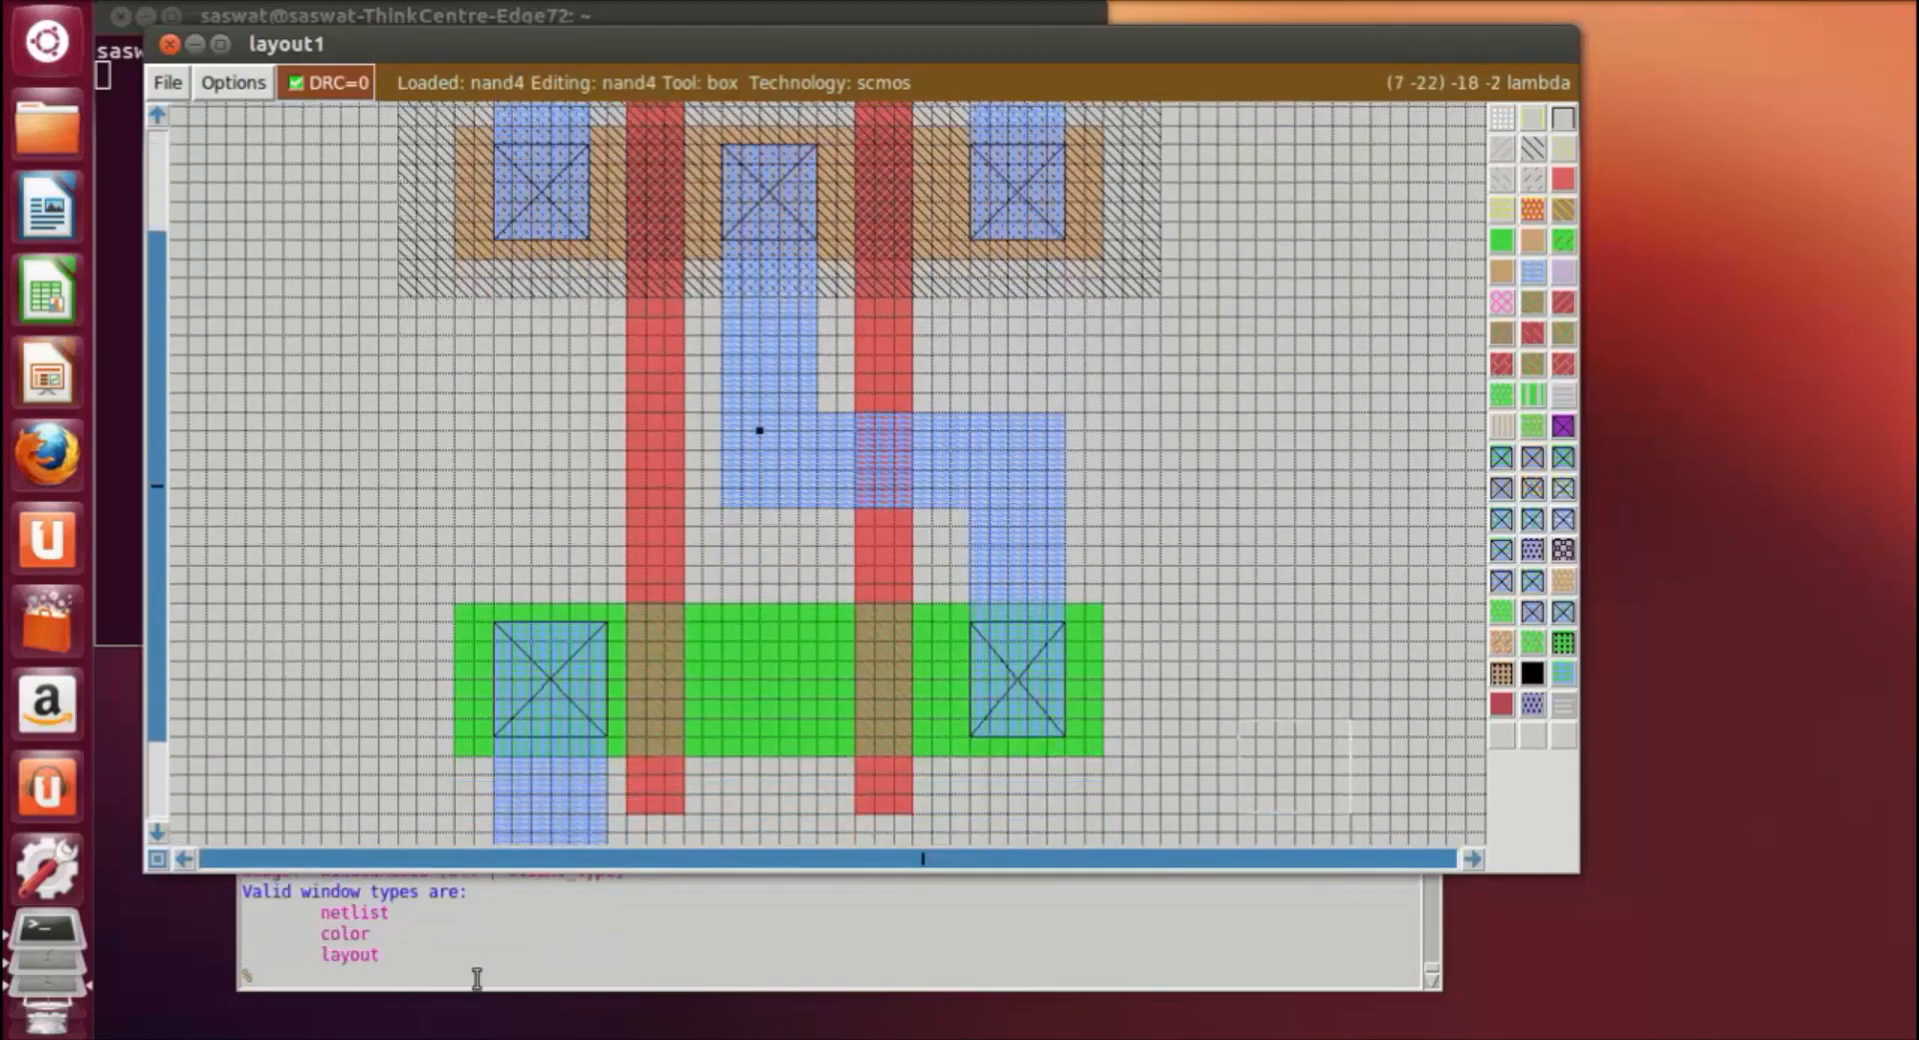
click(164, 86)
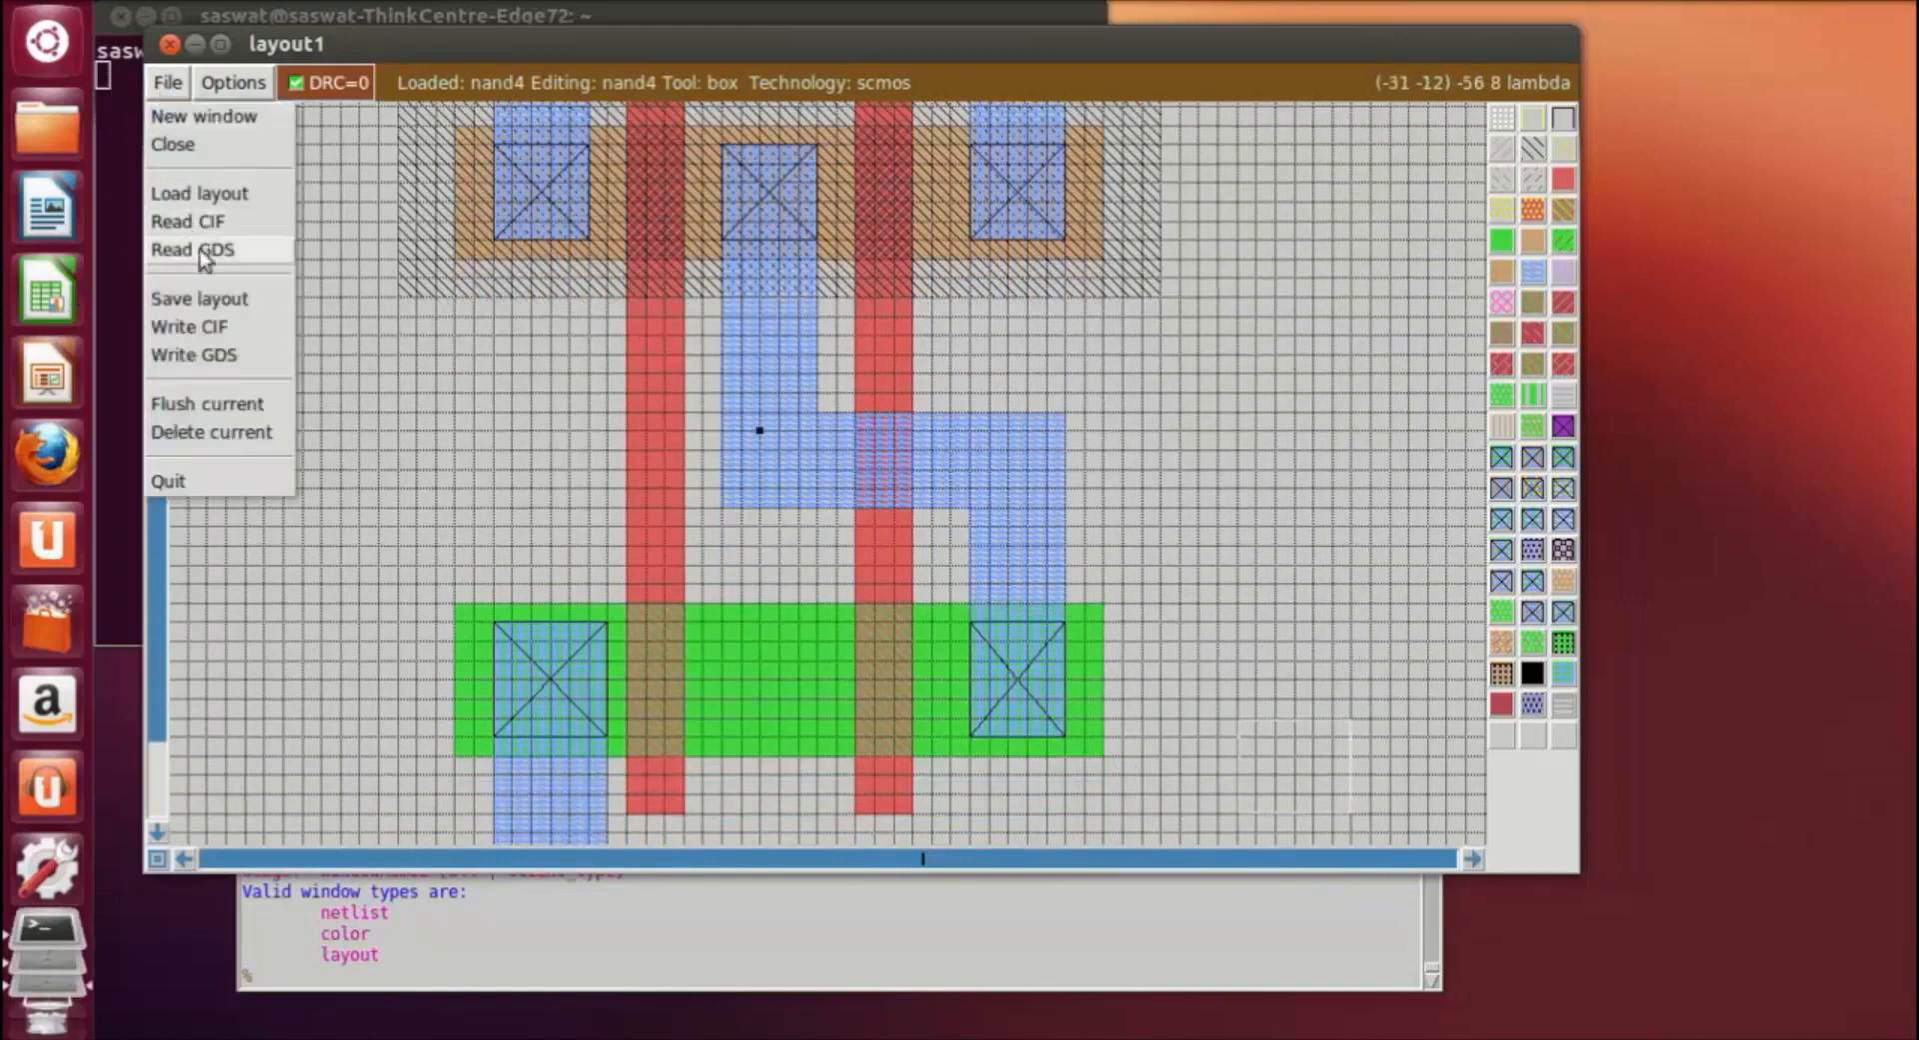
click(244, 298)
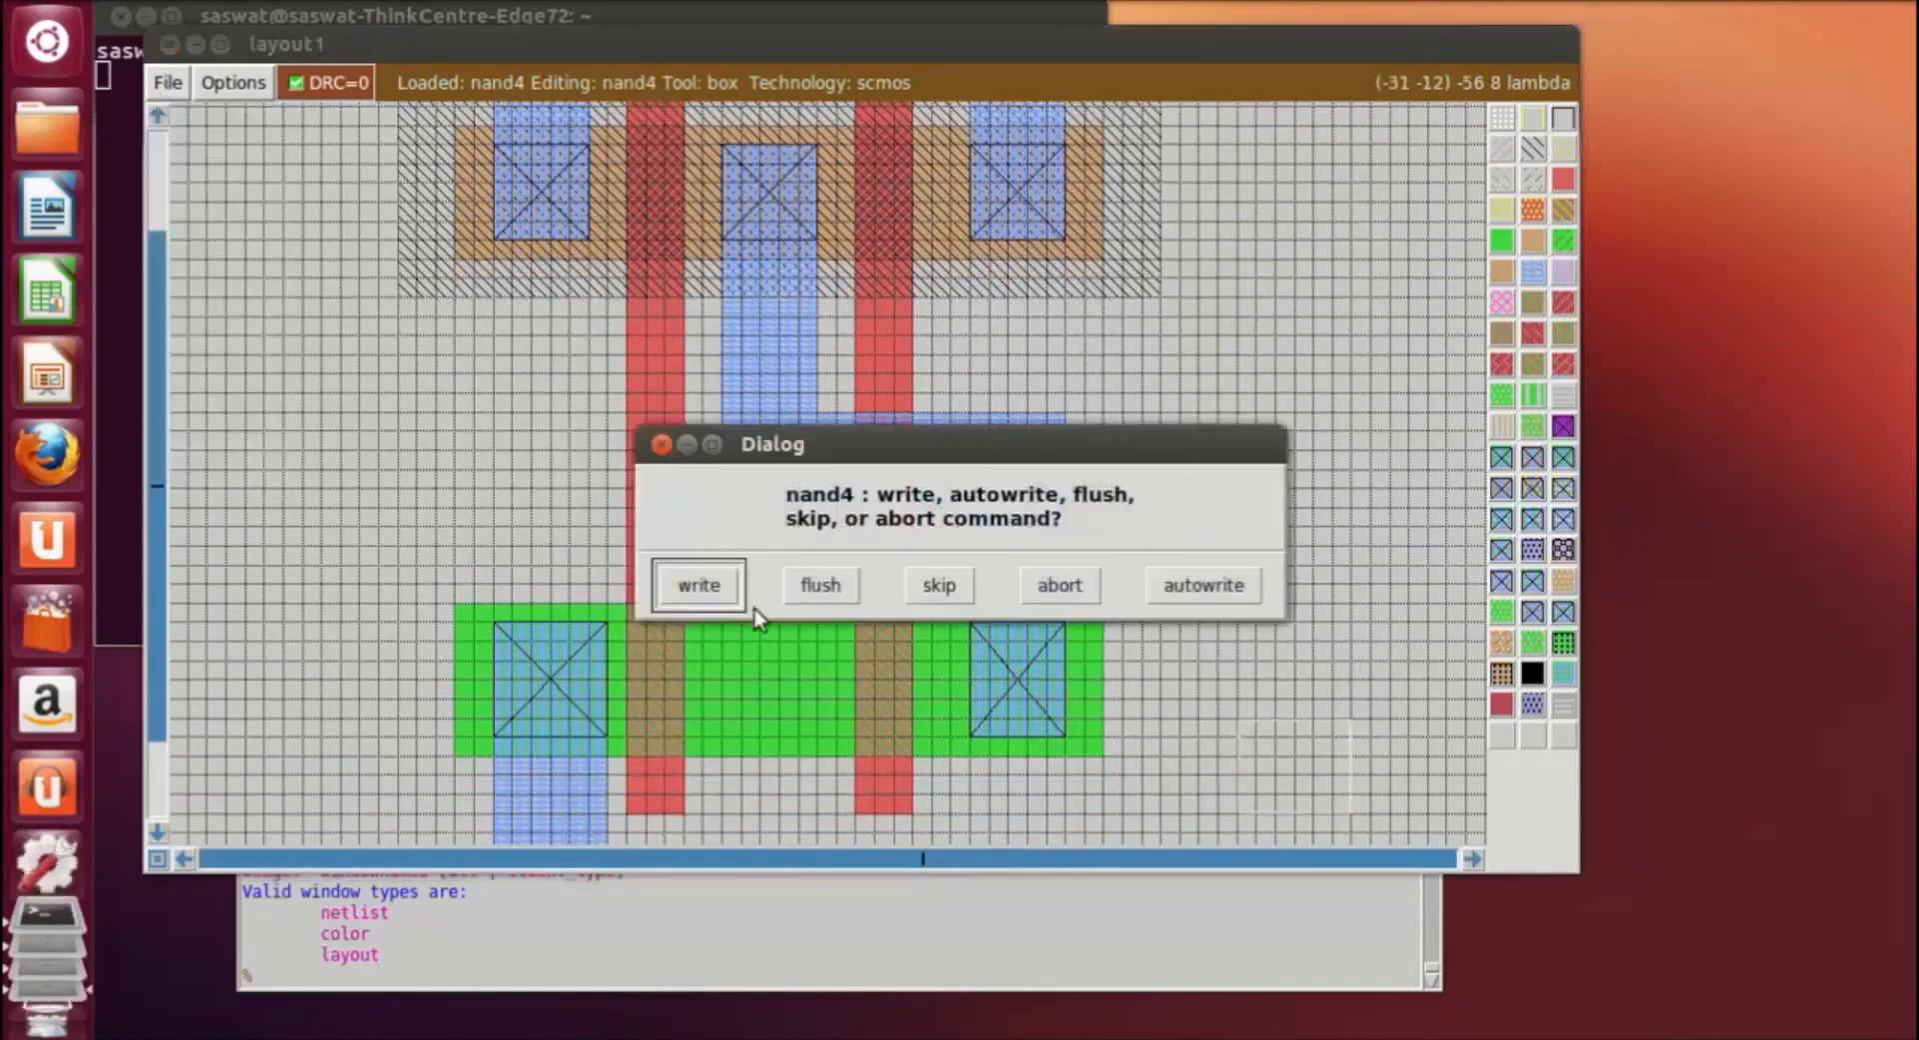
click(668, 586)
Look over the nand4 layout and save it once more.
scroll(1212, 455, up, 1)
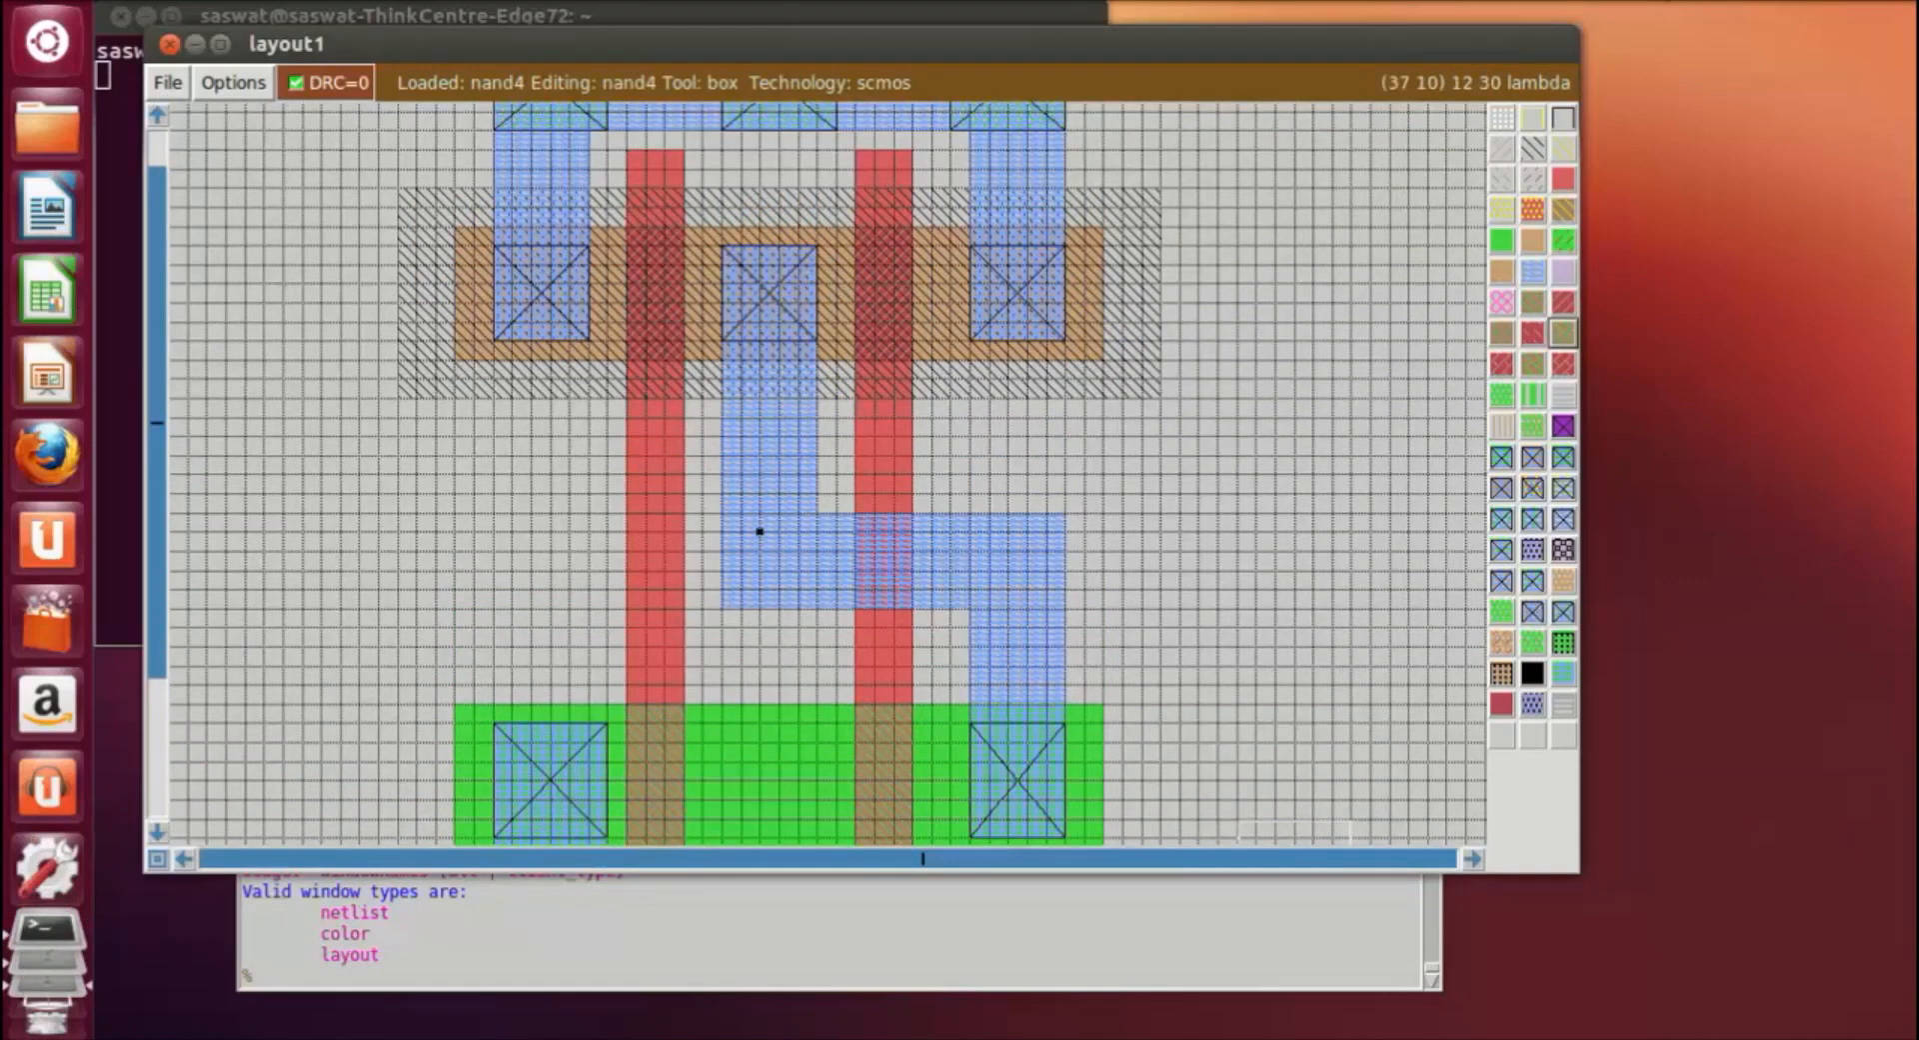
click(1654, 2)
click(1697, 55)
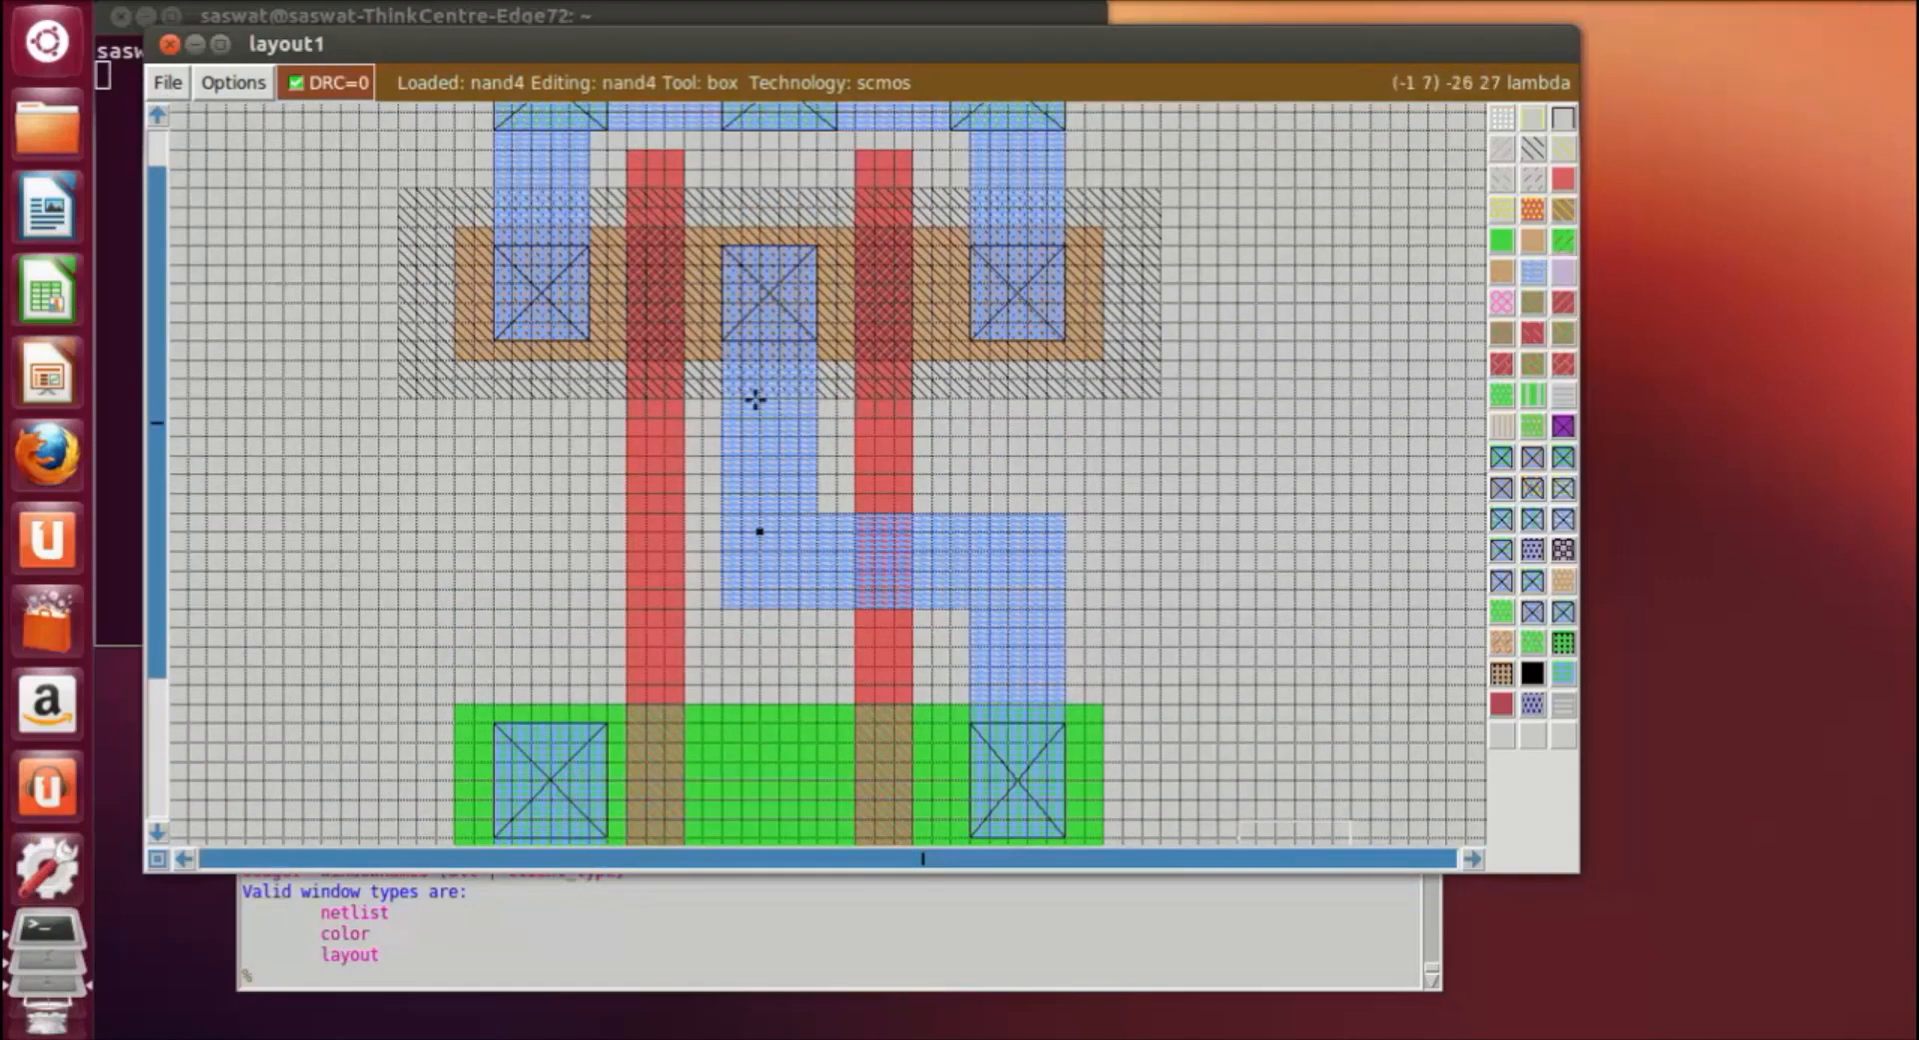
scroll(1303, 454, up, 4)
scroll(1307, 445, down, 8)
click(167, 82)
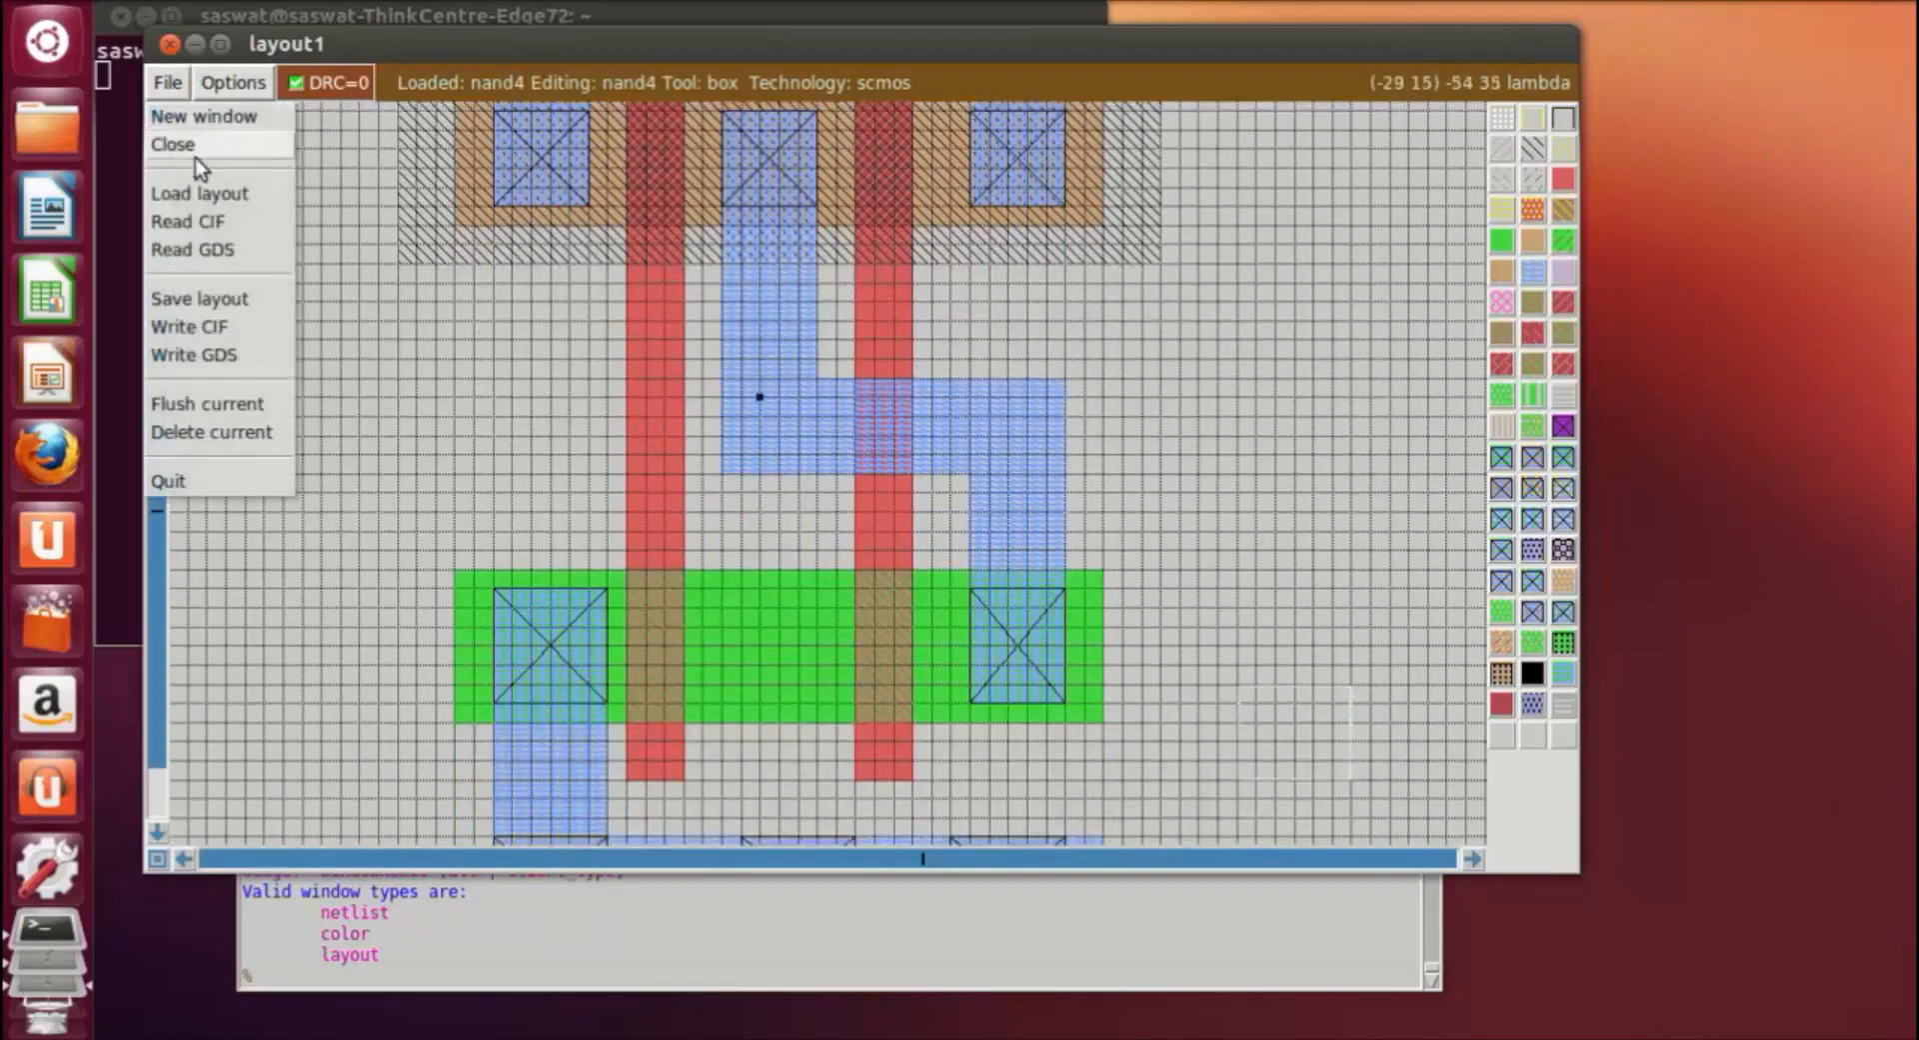
click(199, 298)
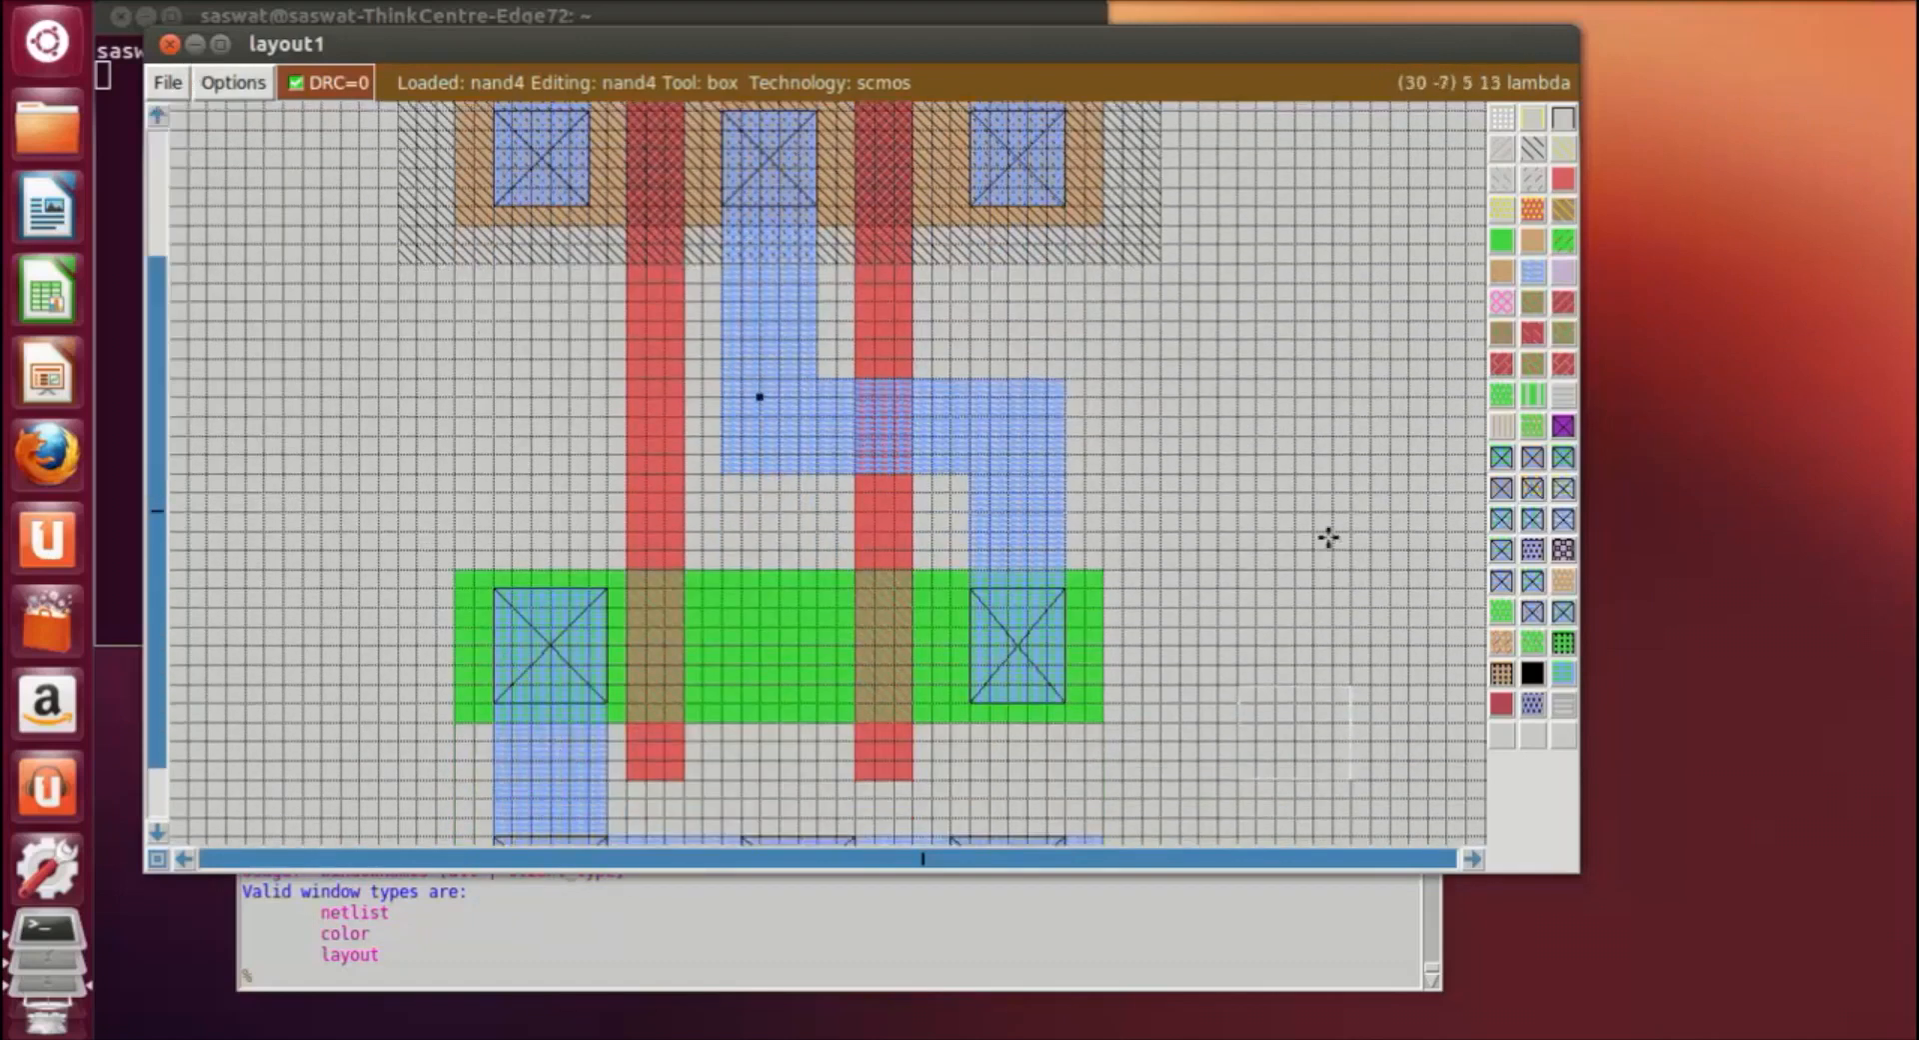
Label the upper metal rail vdd between its left and middle contacts, using the console command label vdd.
scroll(1328, 535, down, 3)
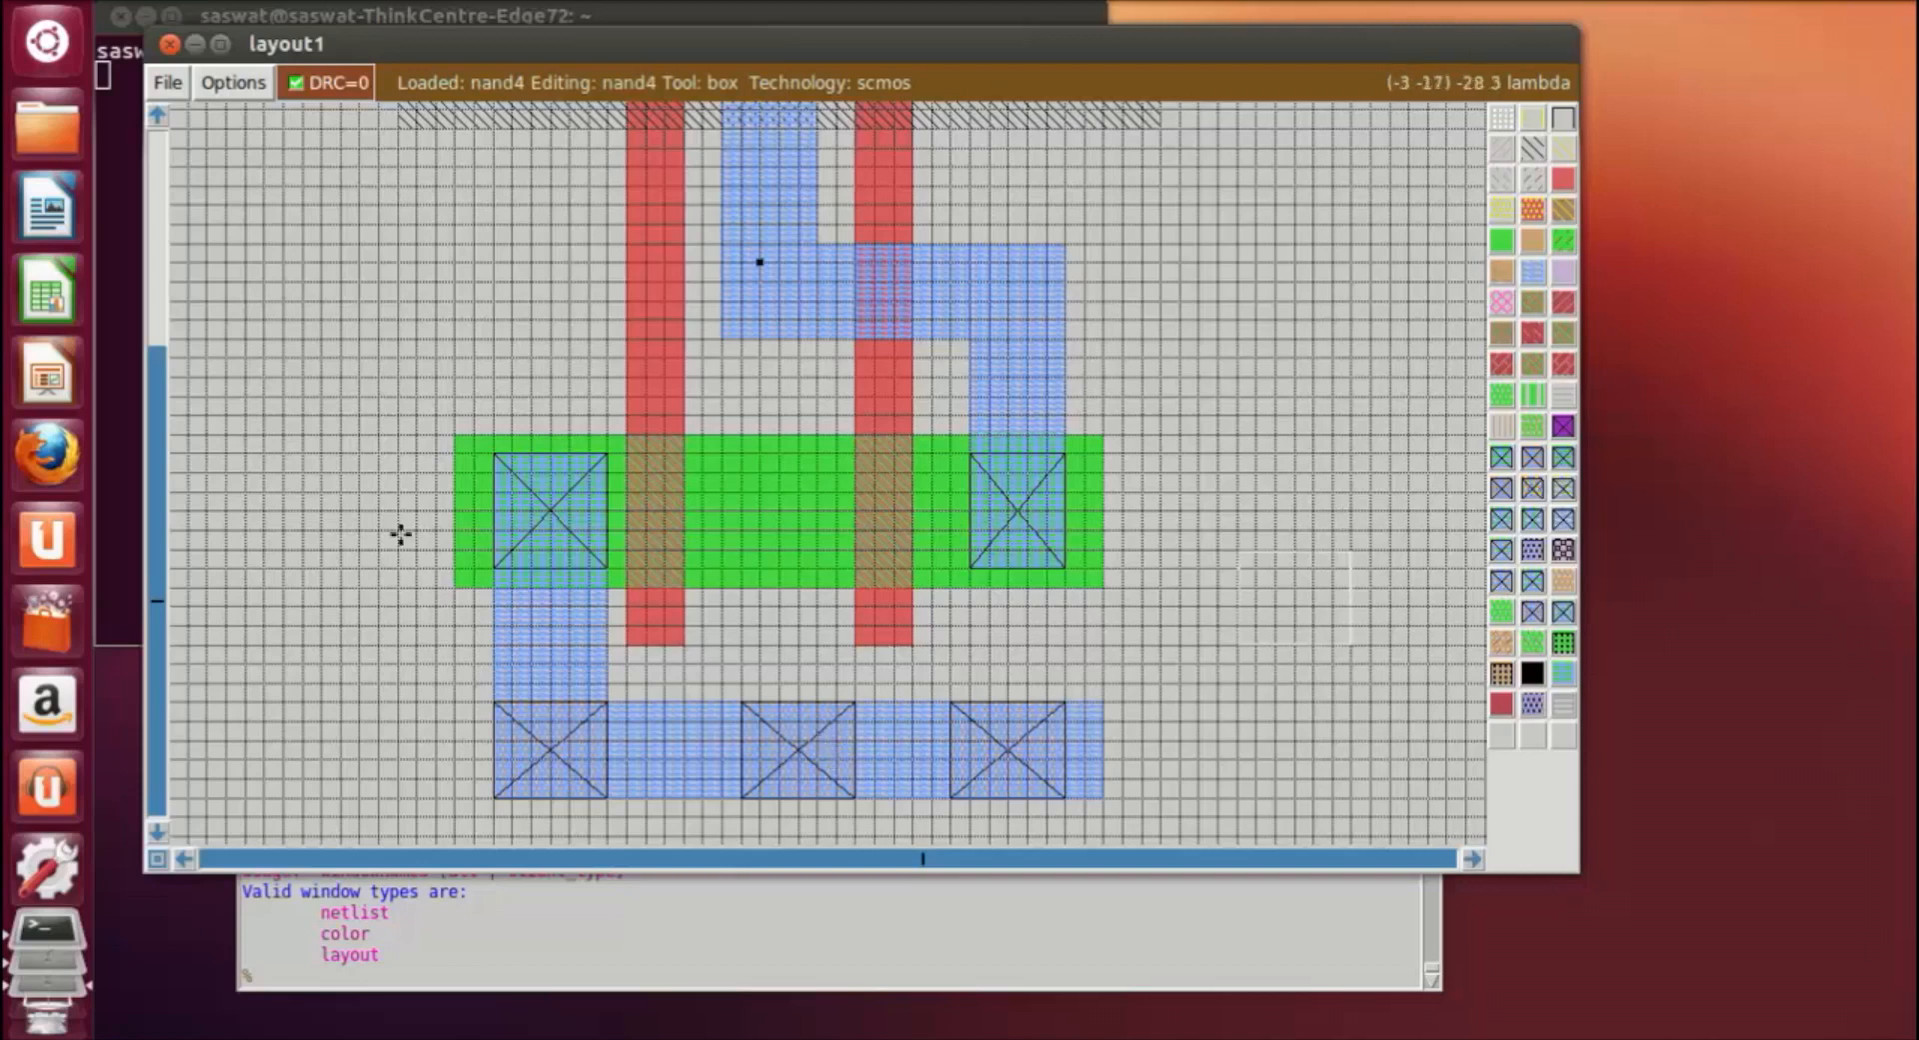
scroll(381, 487, up, 10)
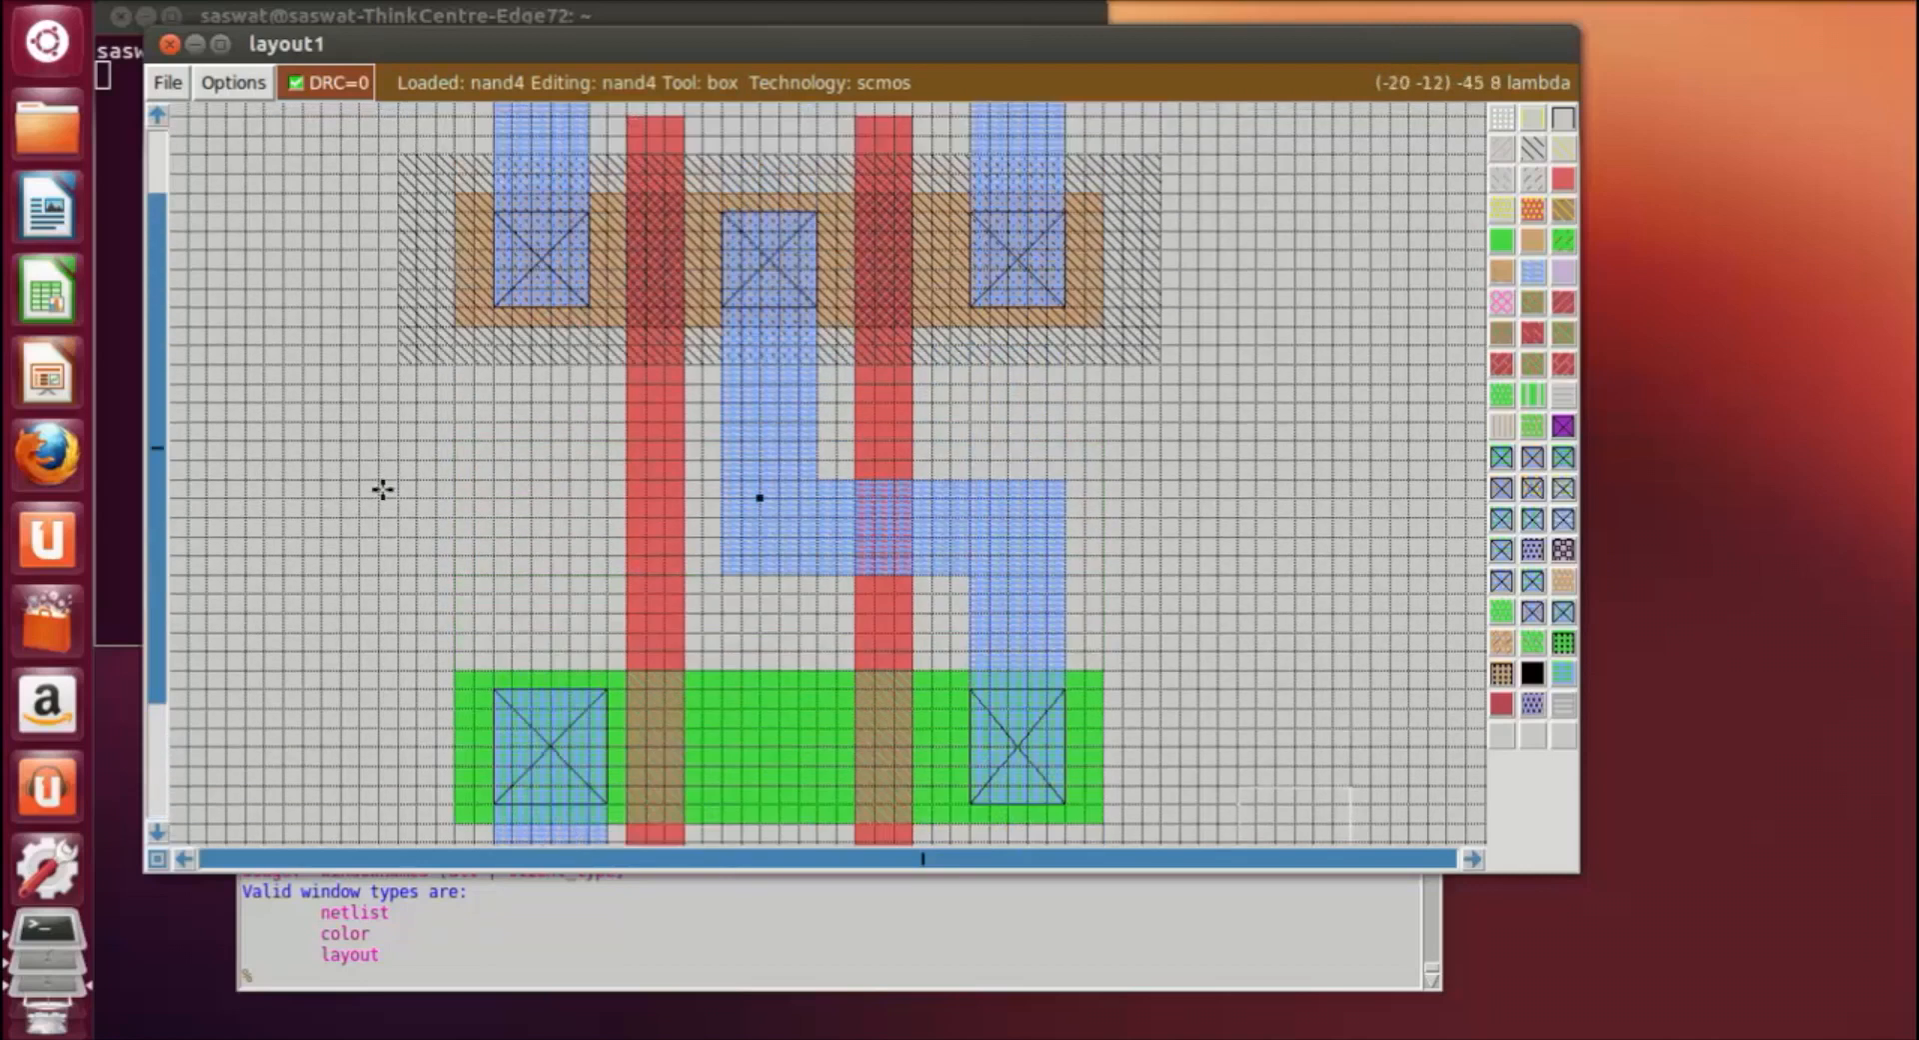
click(640, 254)
right_click(685, 316)
right_click(646, 315)
click(365, 988)
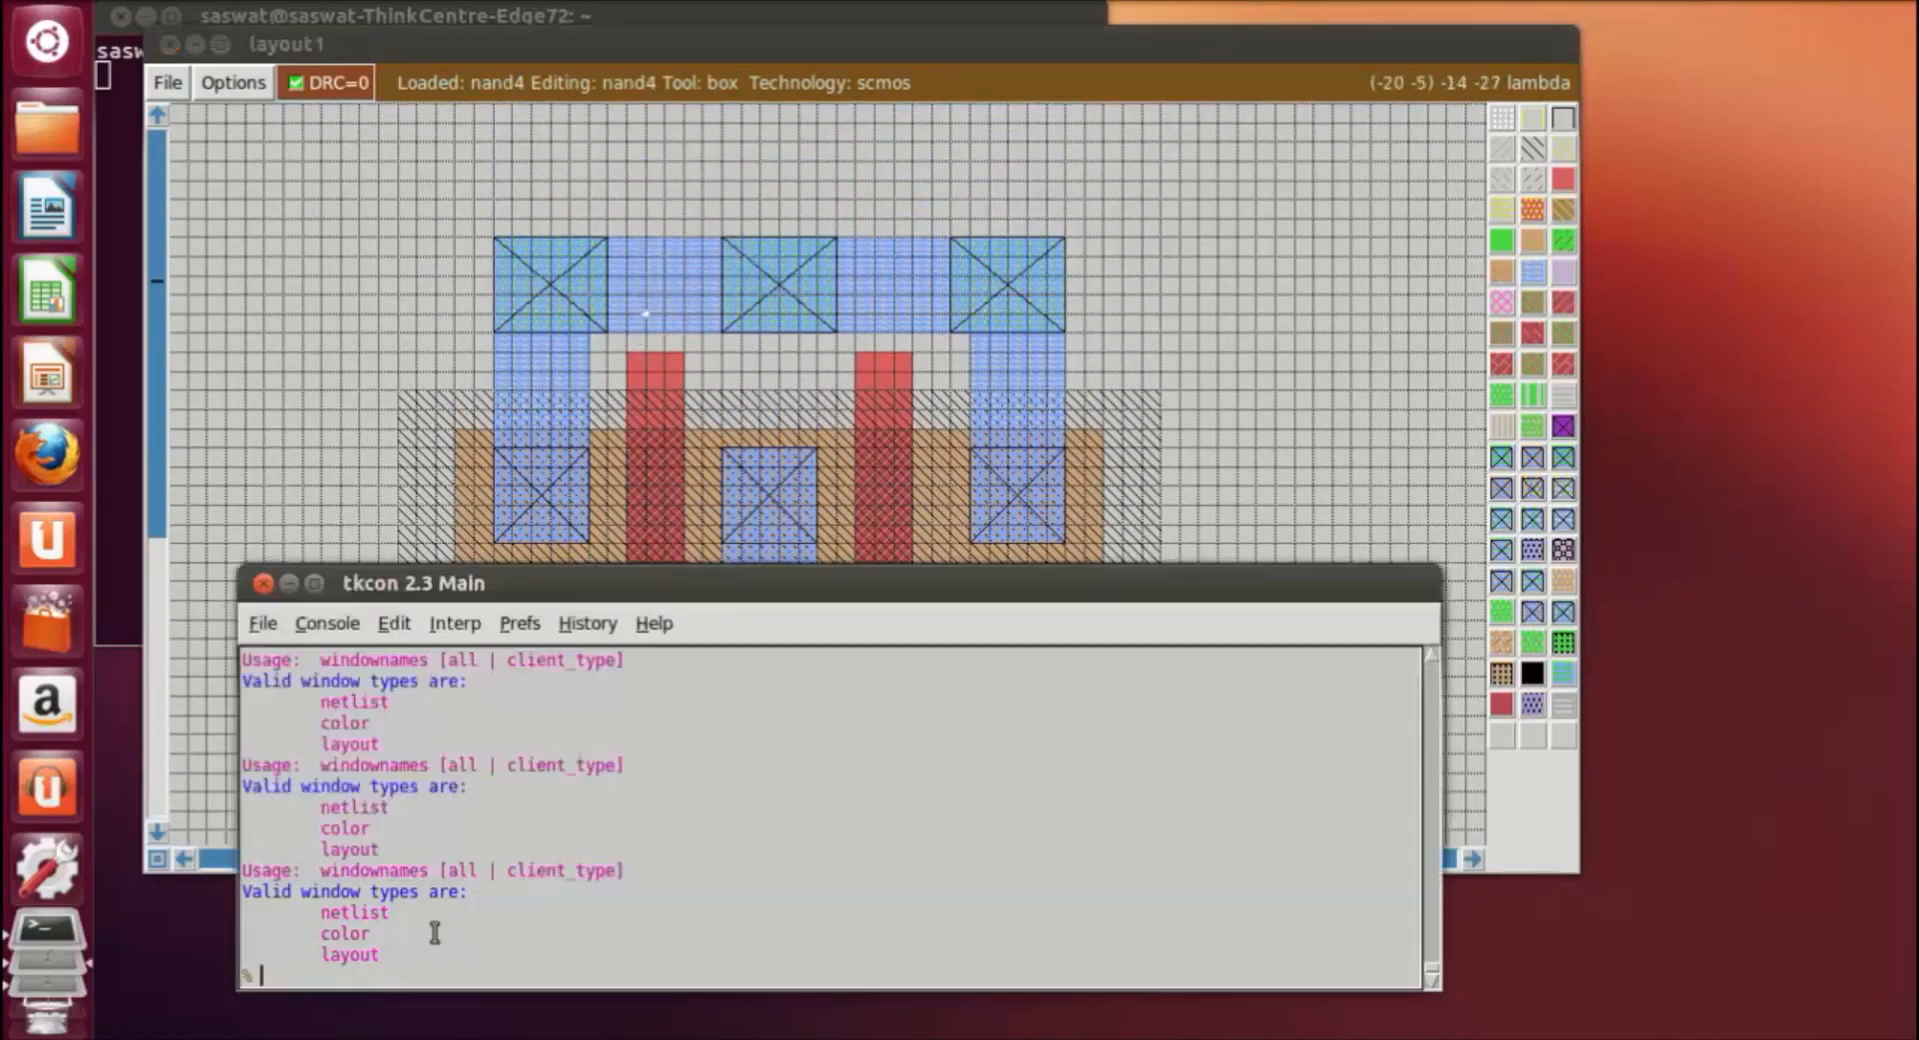
text(label)
text(vdd)
key(Return)
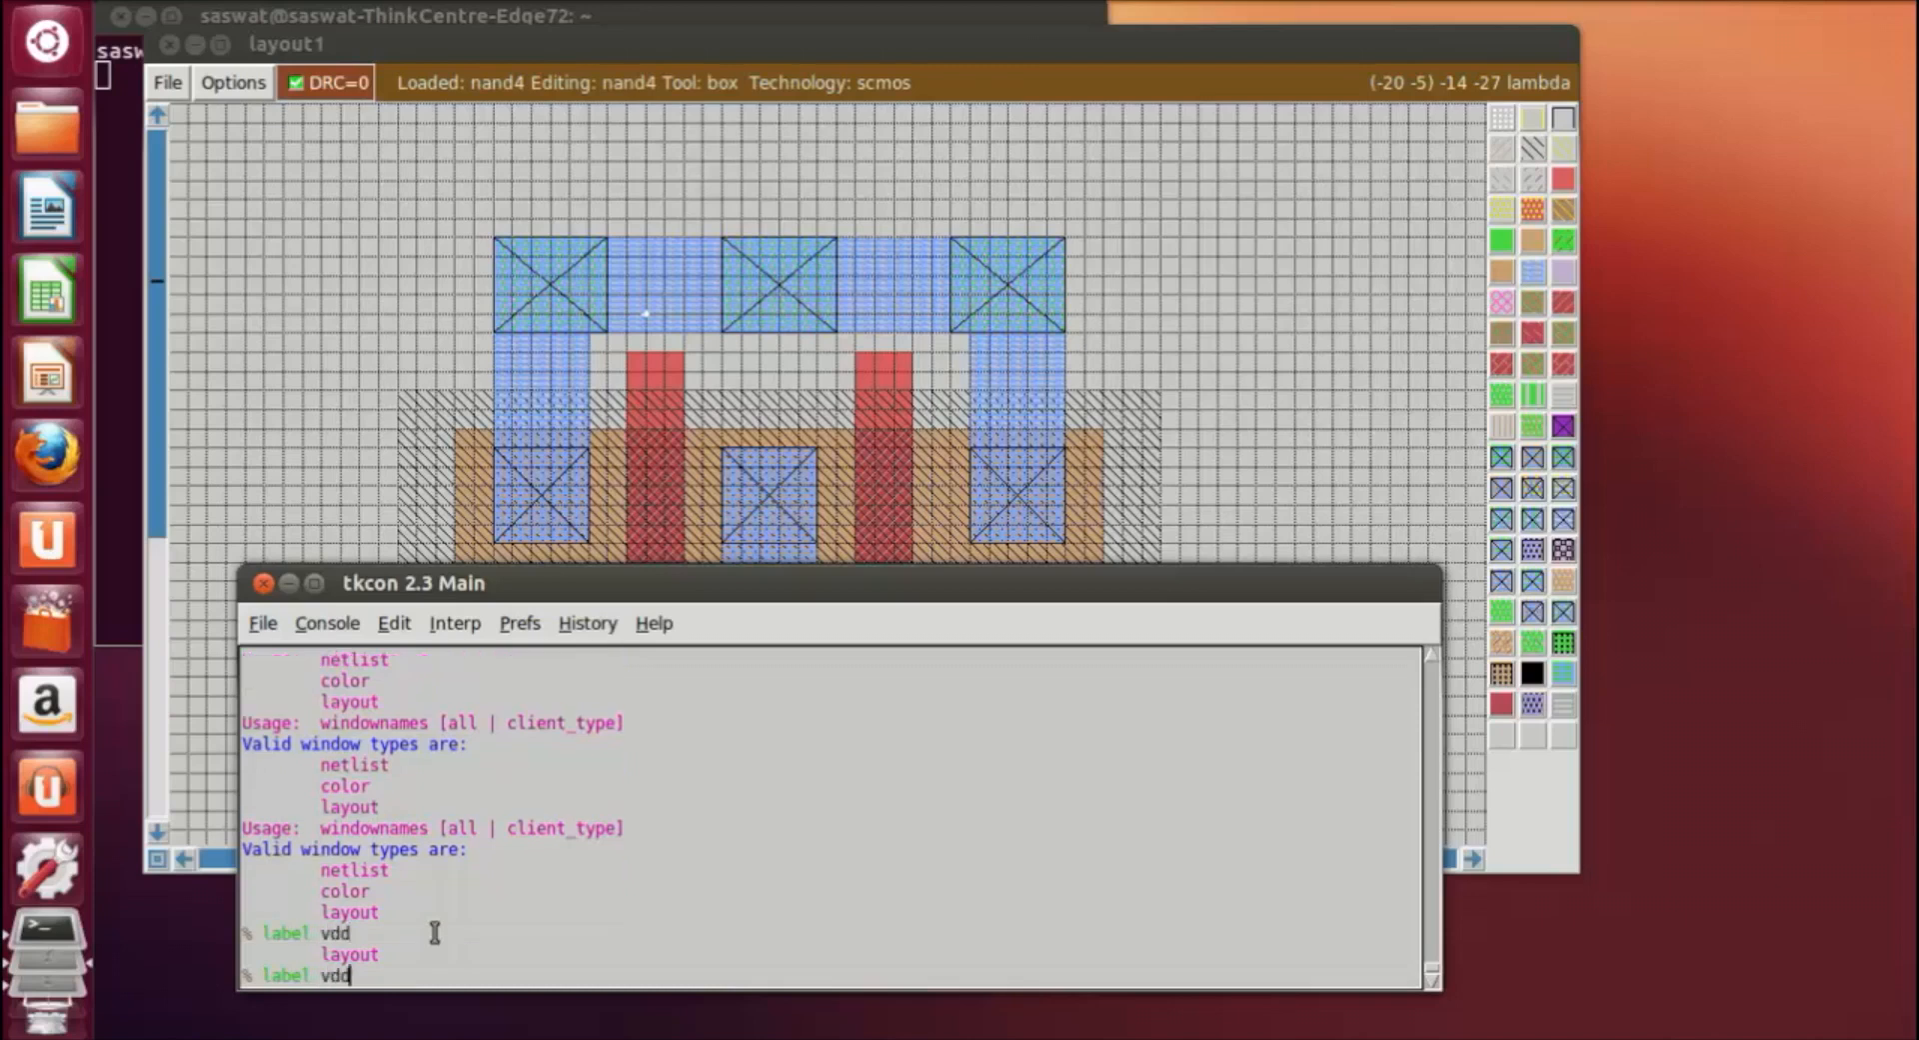
click(1277, 445)
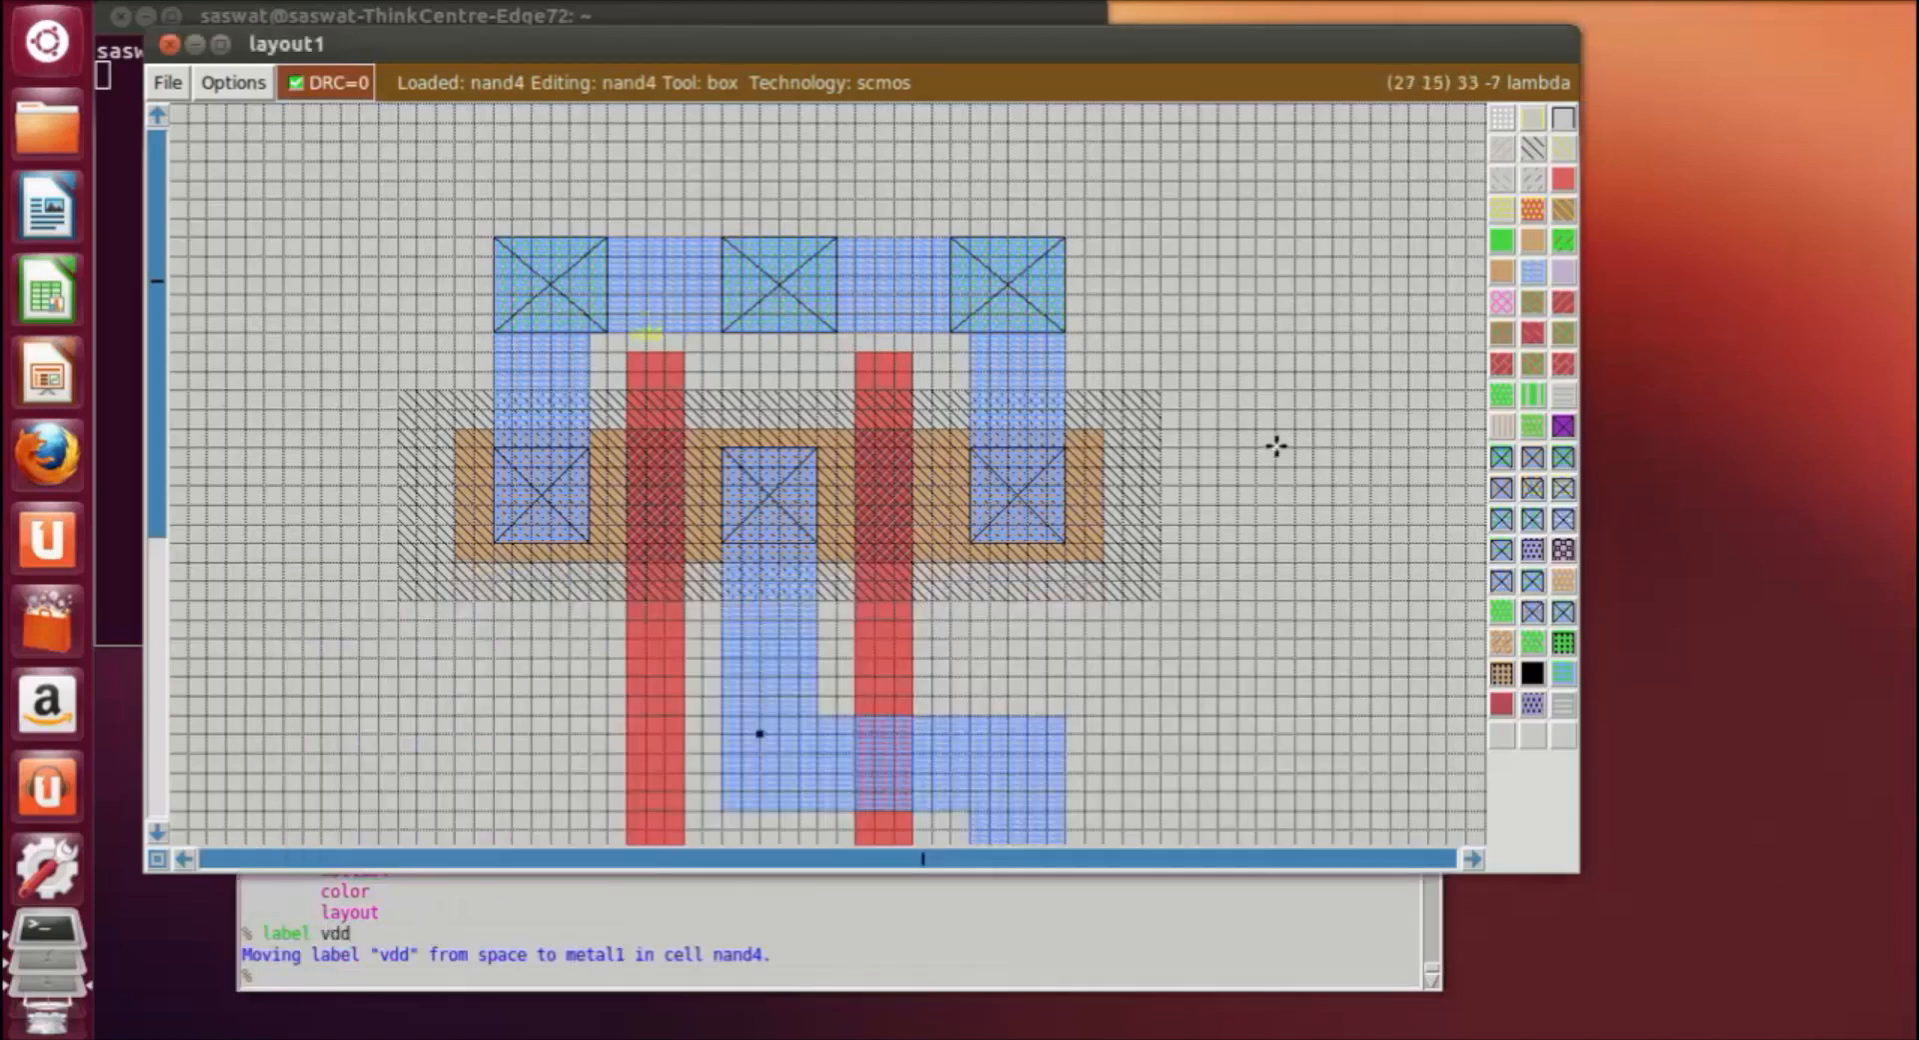
Label the lower metal rail gnd between its left and middle contacts, using the console command label gnd.
scroll(1274, 448, down, 5)
scroll(1262, 490, down, 5)
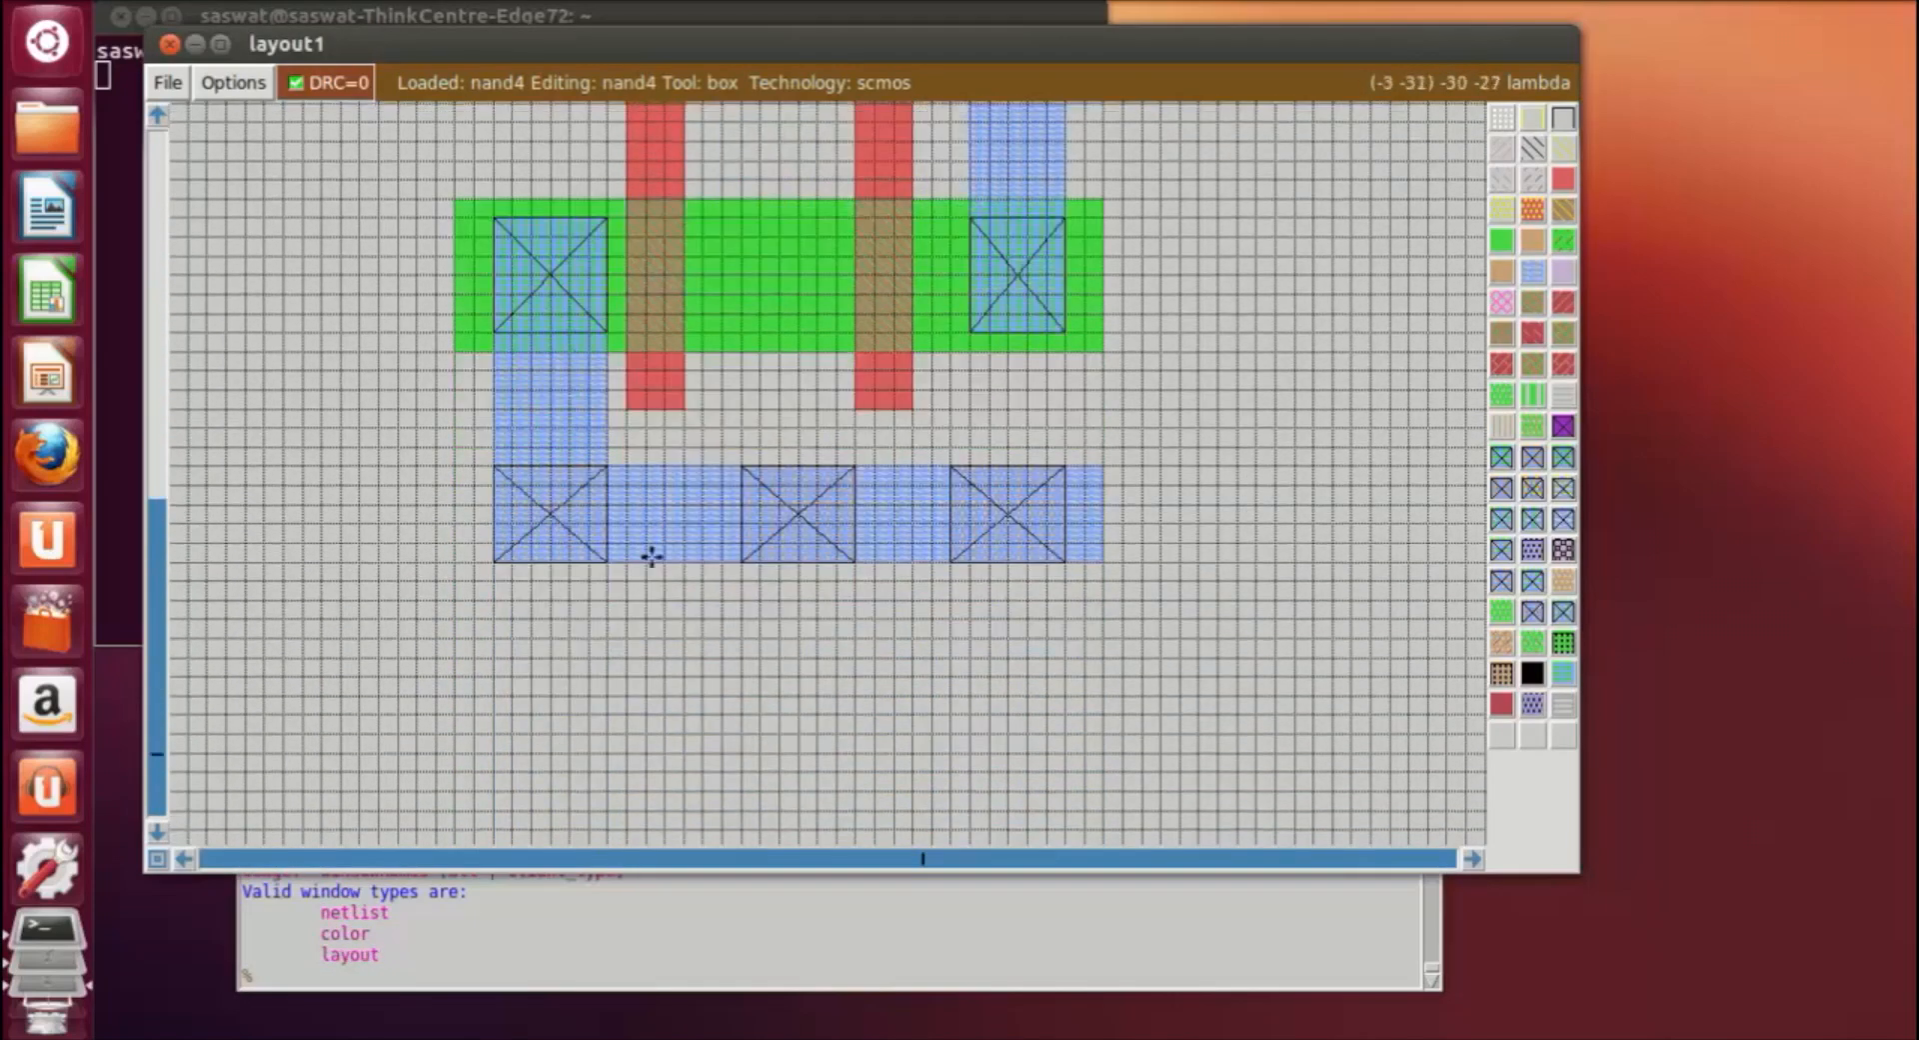
click(646, 489)
right_click(686, 530)
click(424, 972)
text(label gnd)
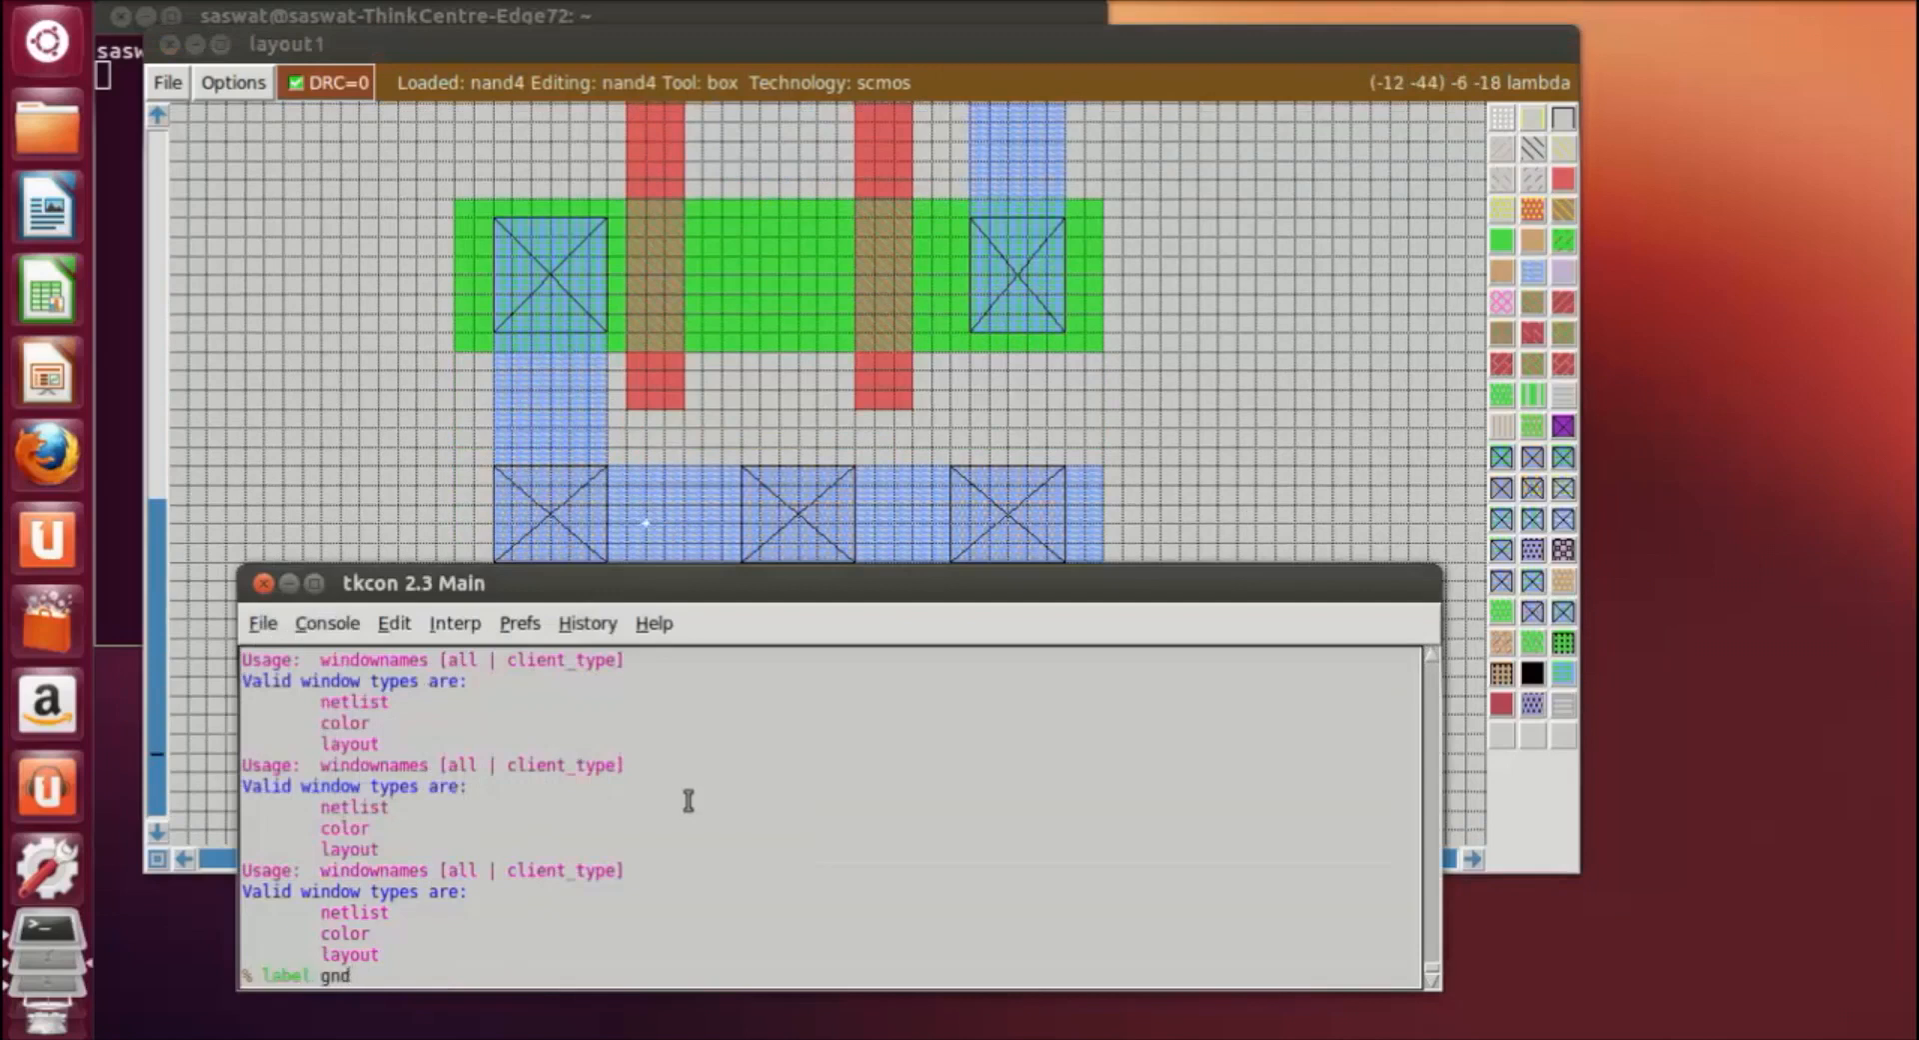
key(Return)
click(1170, 451)
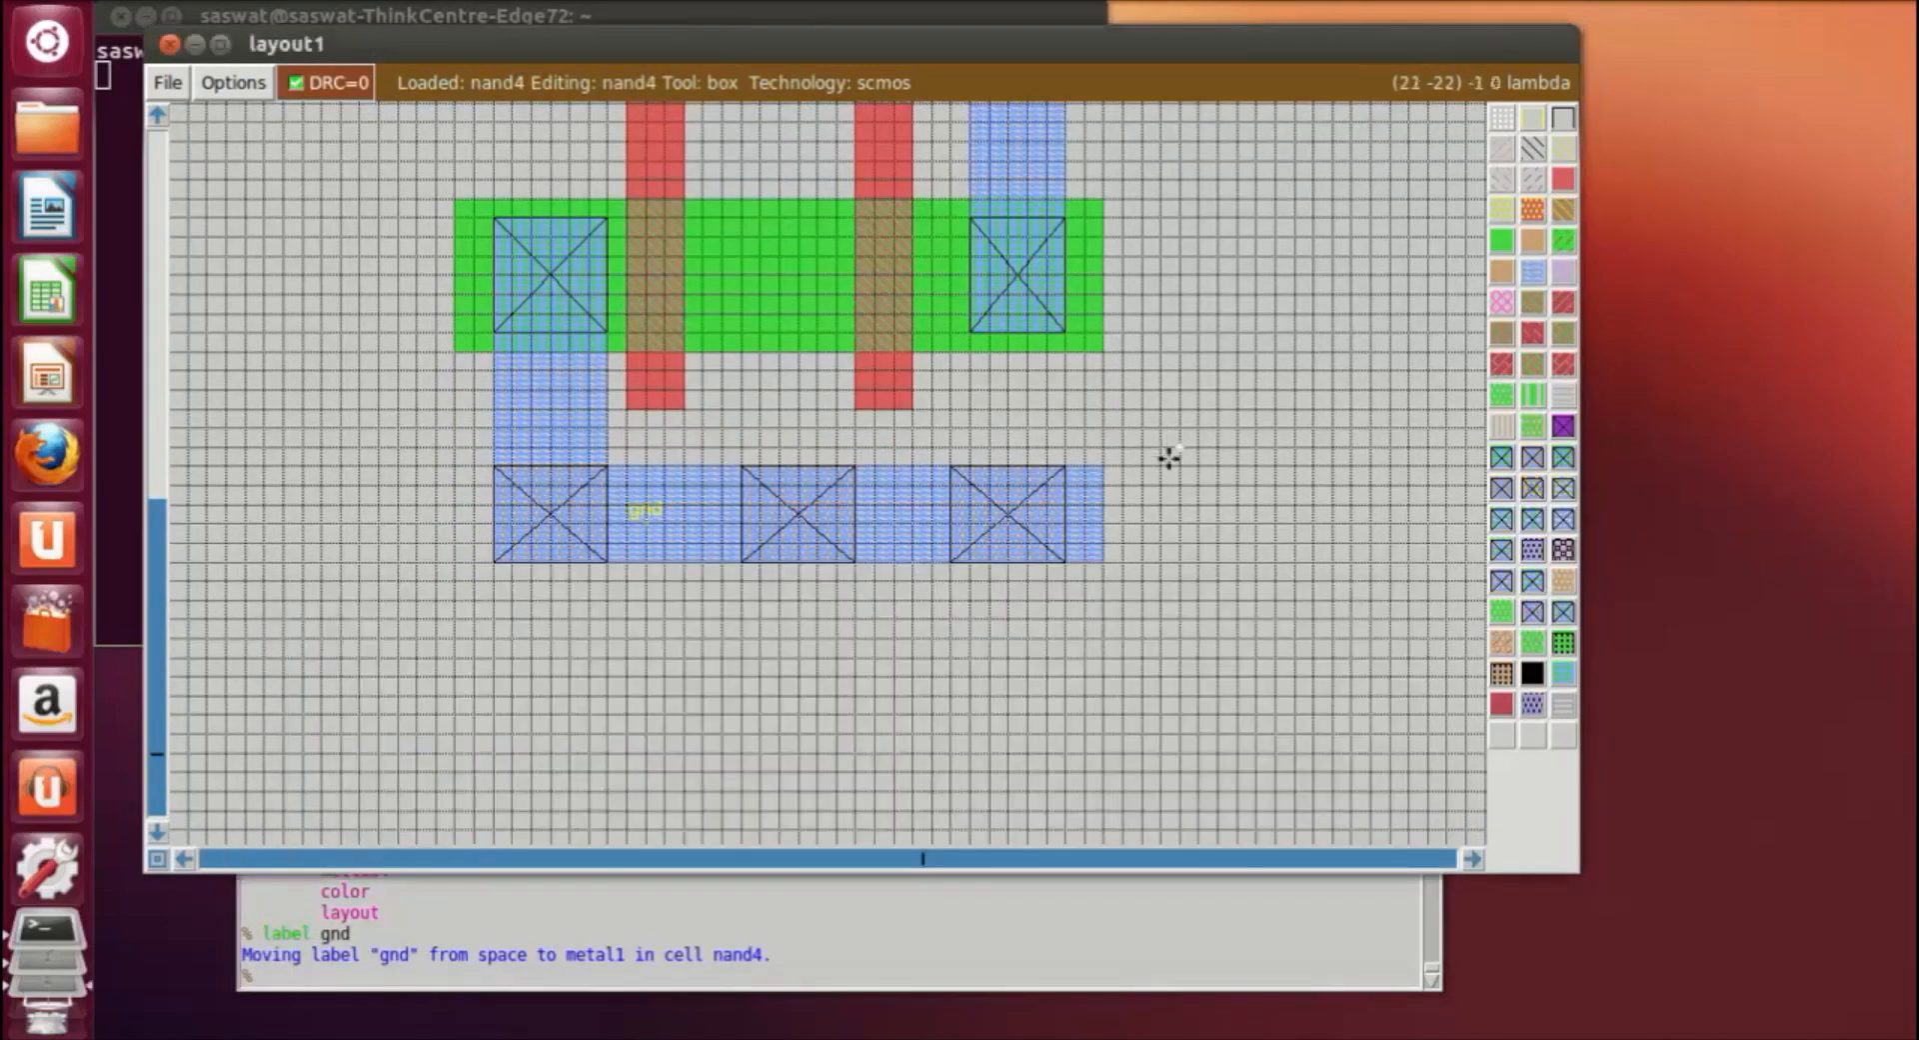
Label the left polysilicon strip a midway between the two diffusions, using the console command label a.
scroll(1174, 452, up, 5)
scroll(690, 300, up, 2)
click(647, 207)
right_click(661, 284)
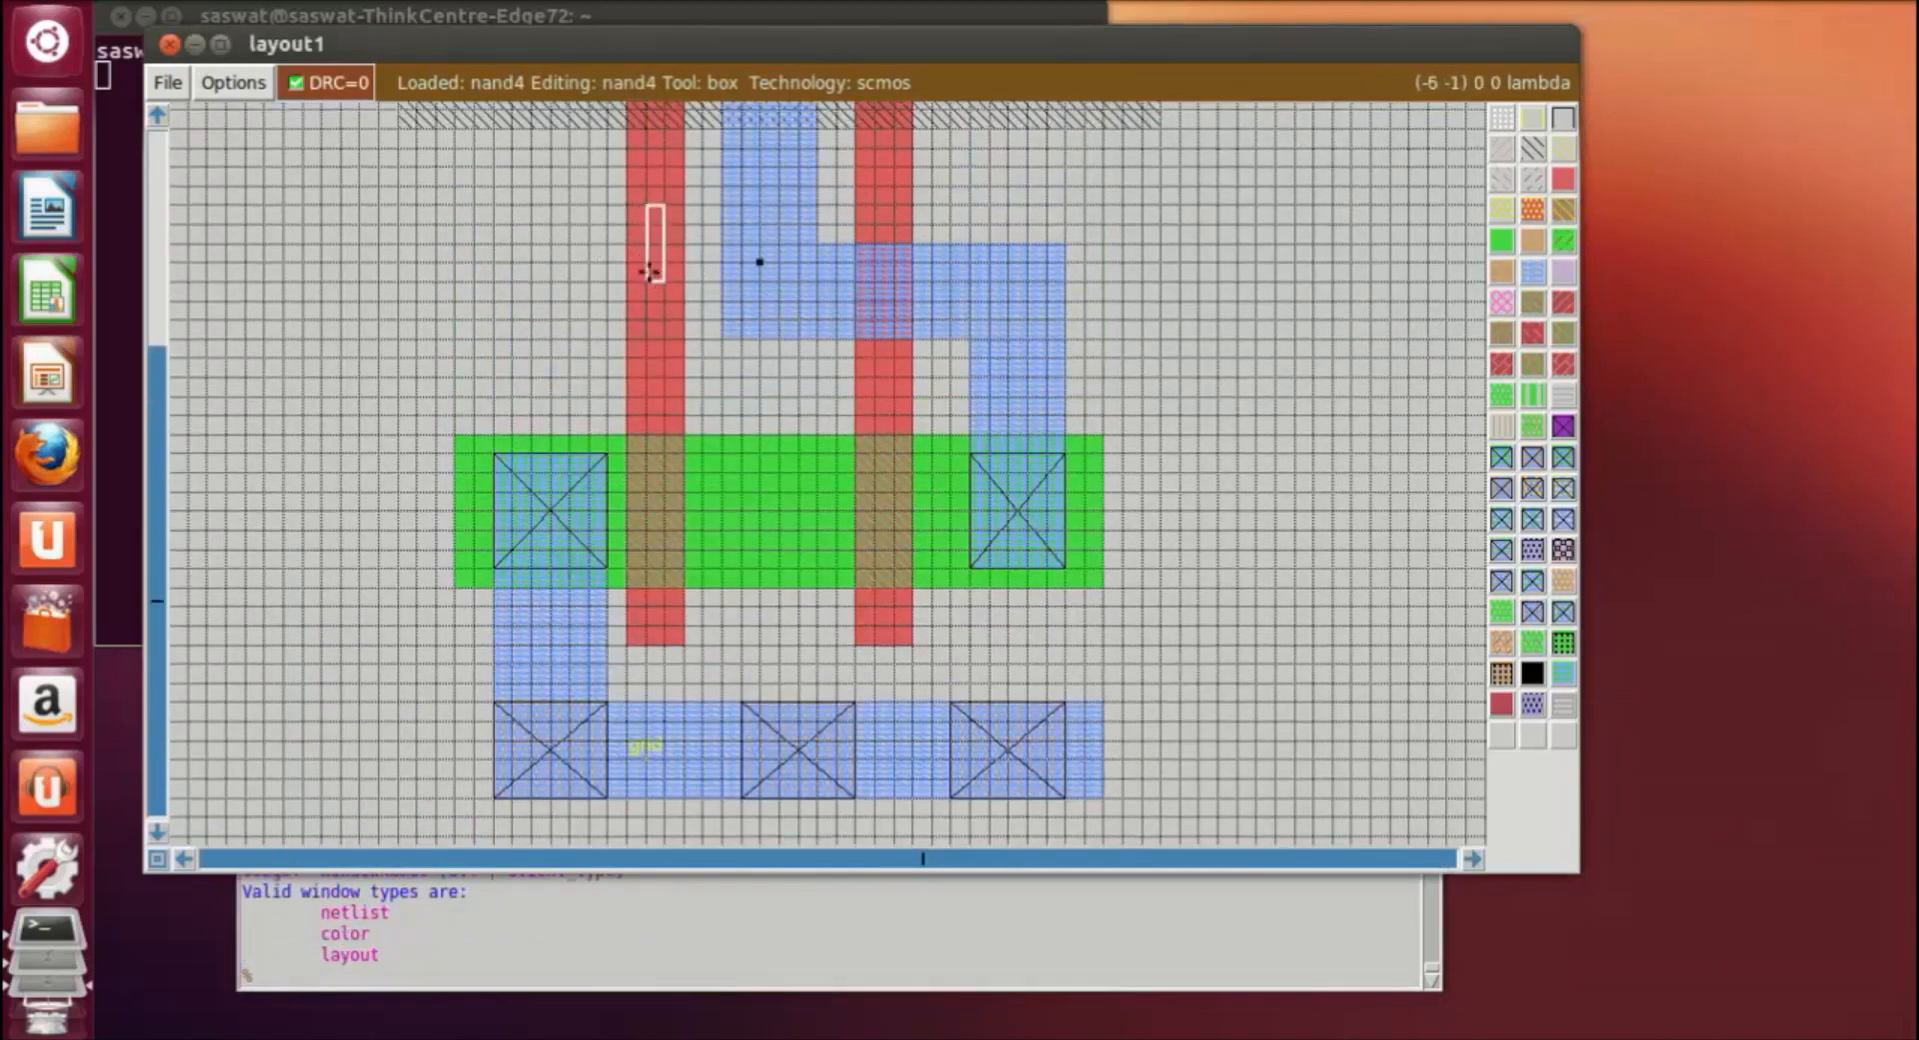
right_click(641, 279)
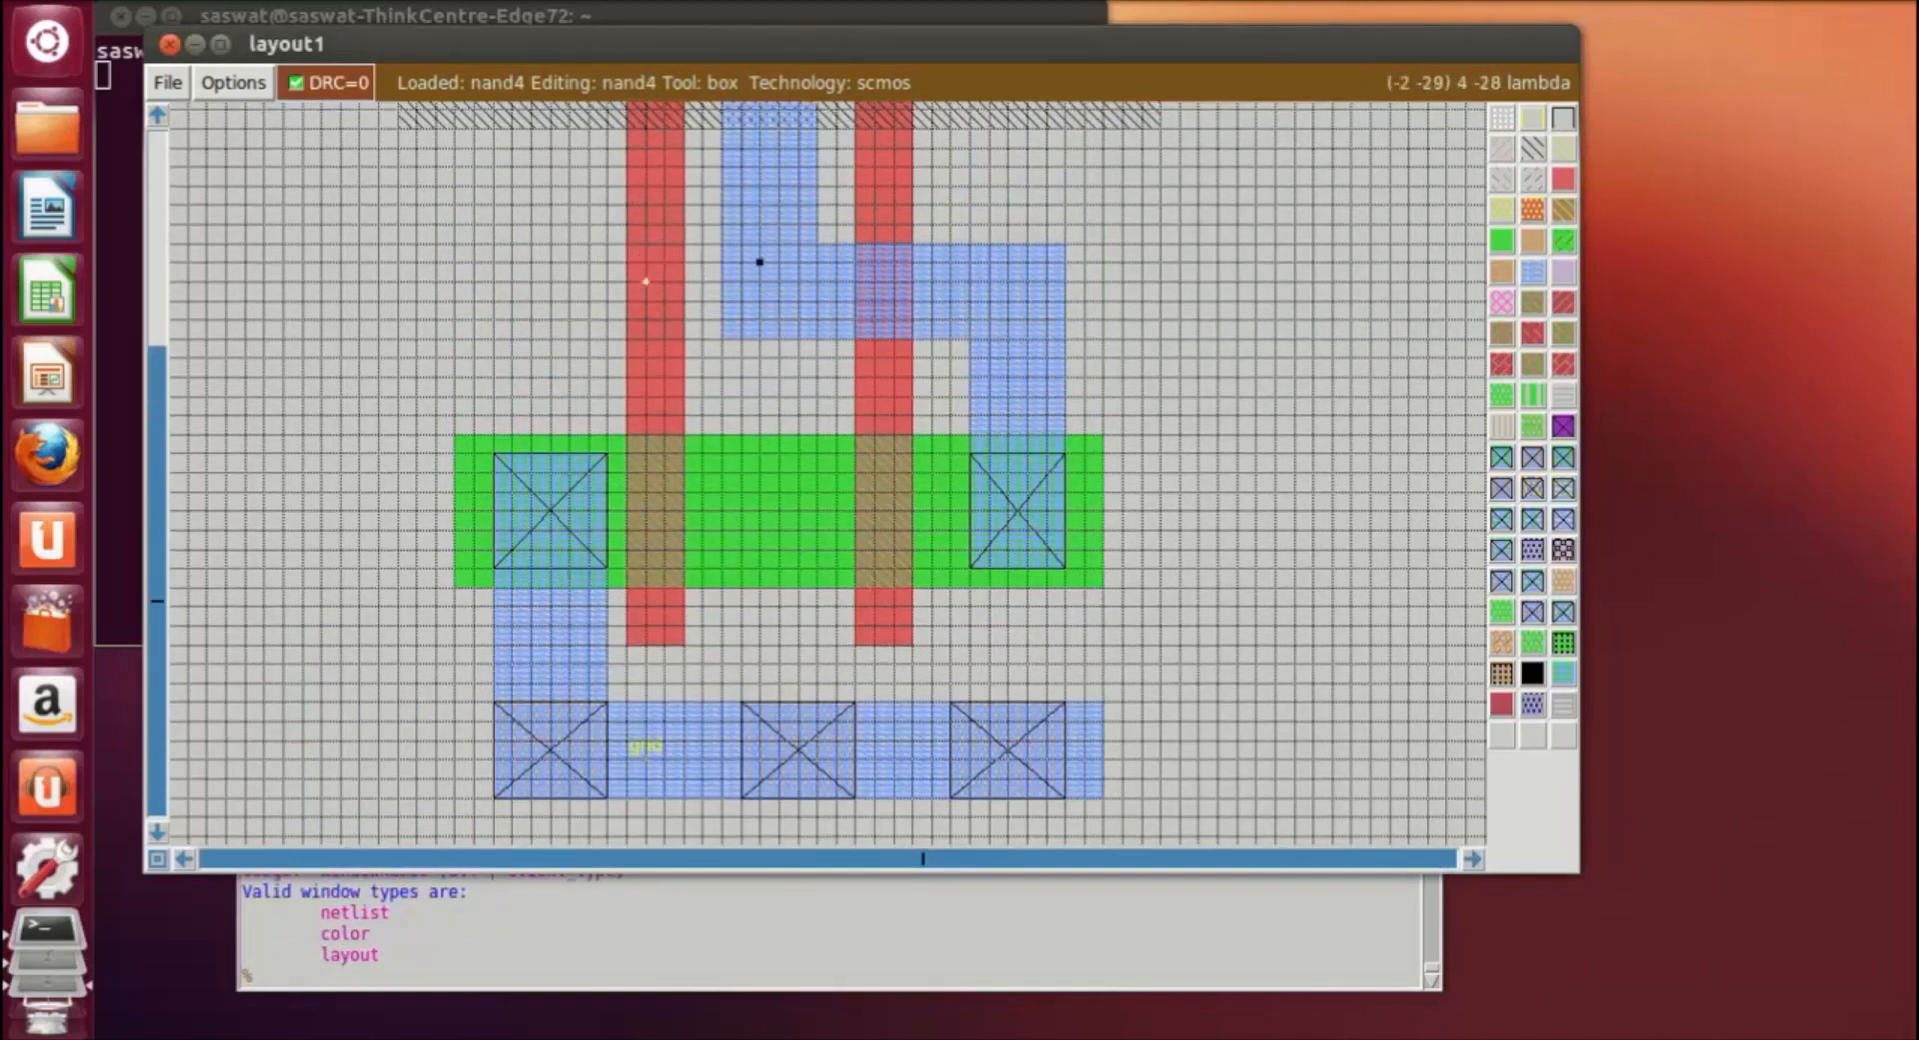
click(437, 968)
text(label a)
key(Return)
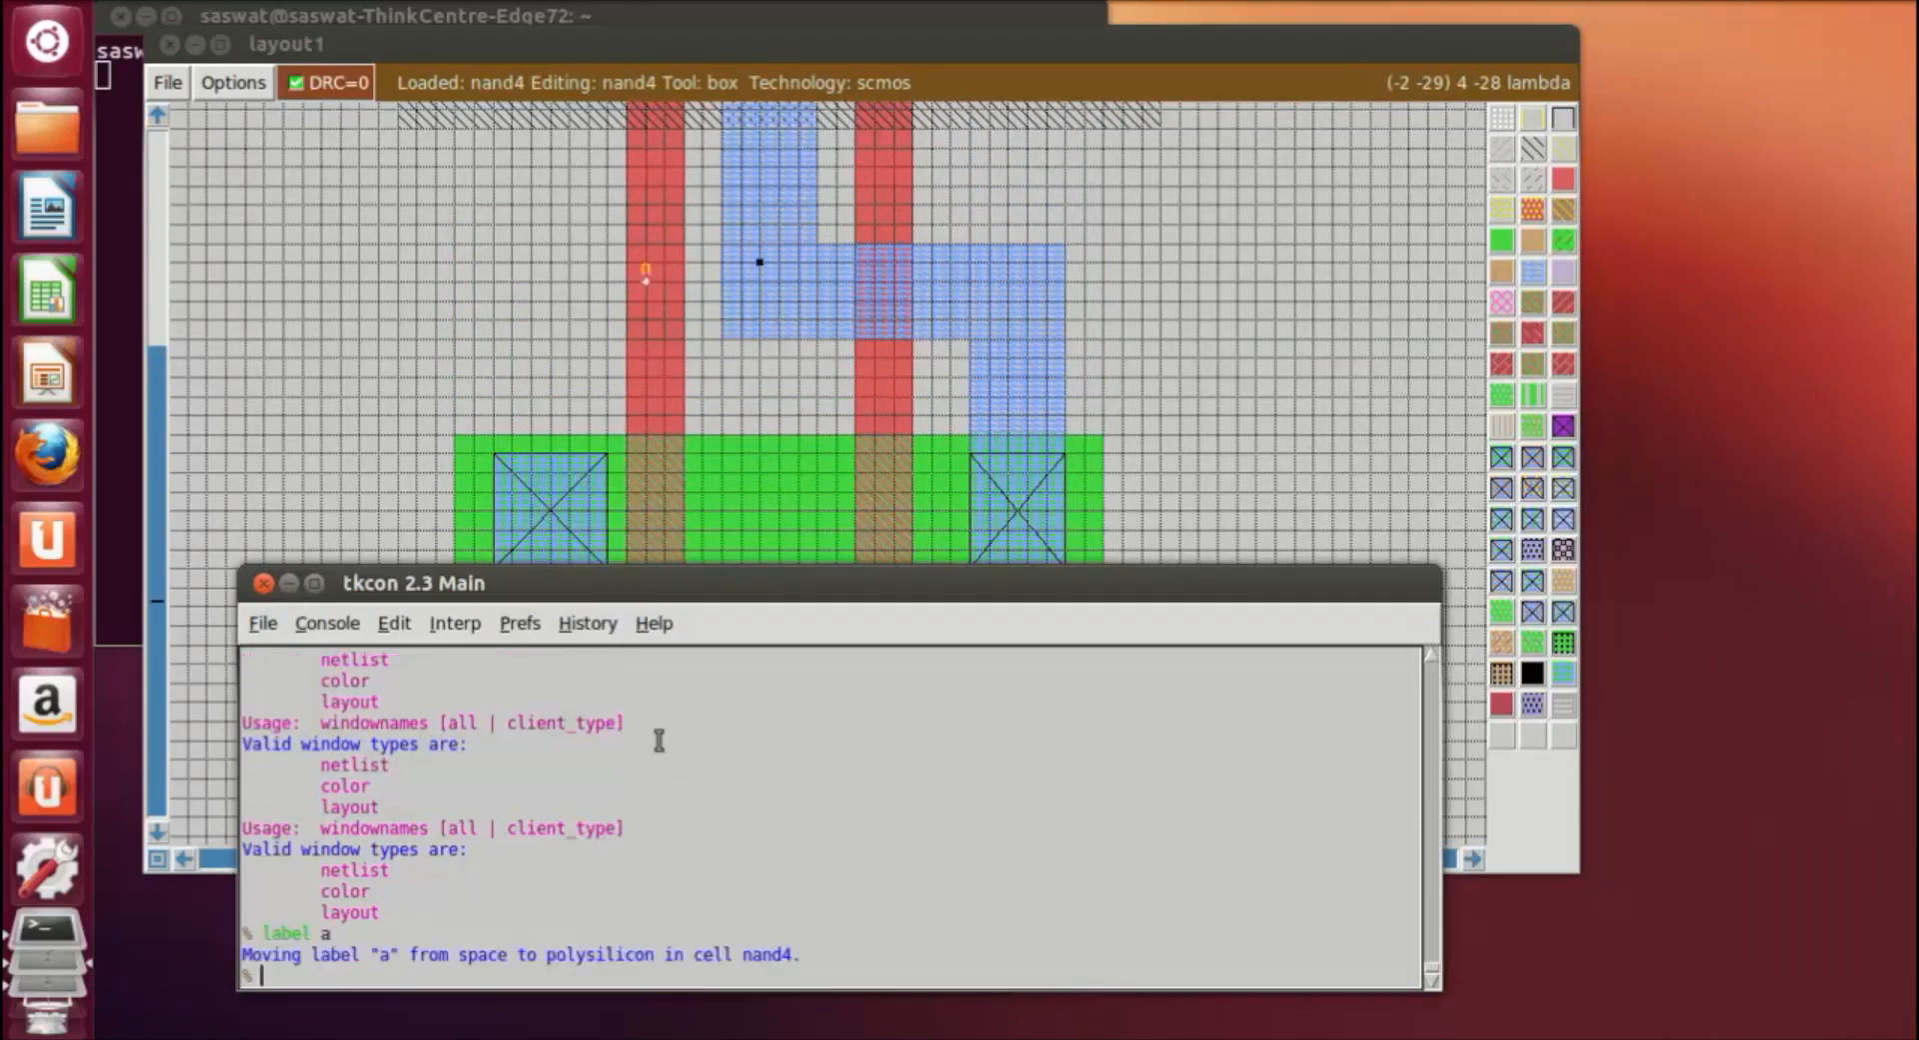
Label the right polysilicon strip b just below the metal crossing, using the console command label b.
scroll(886, 299, up, 3)
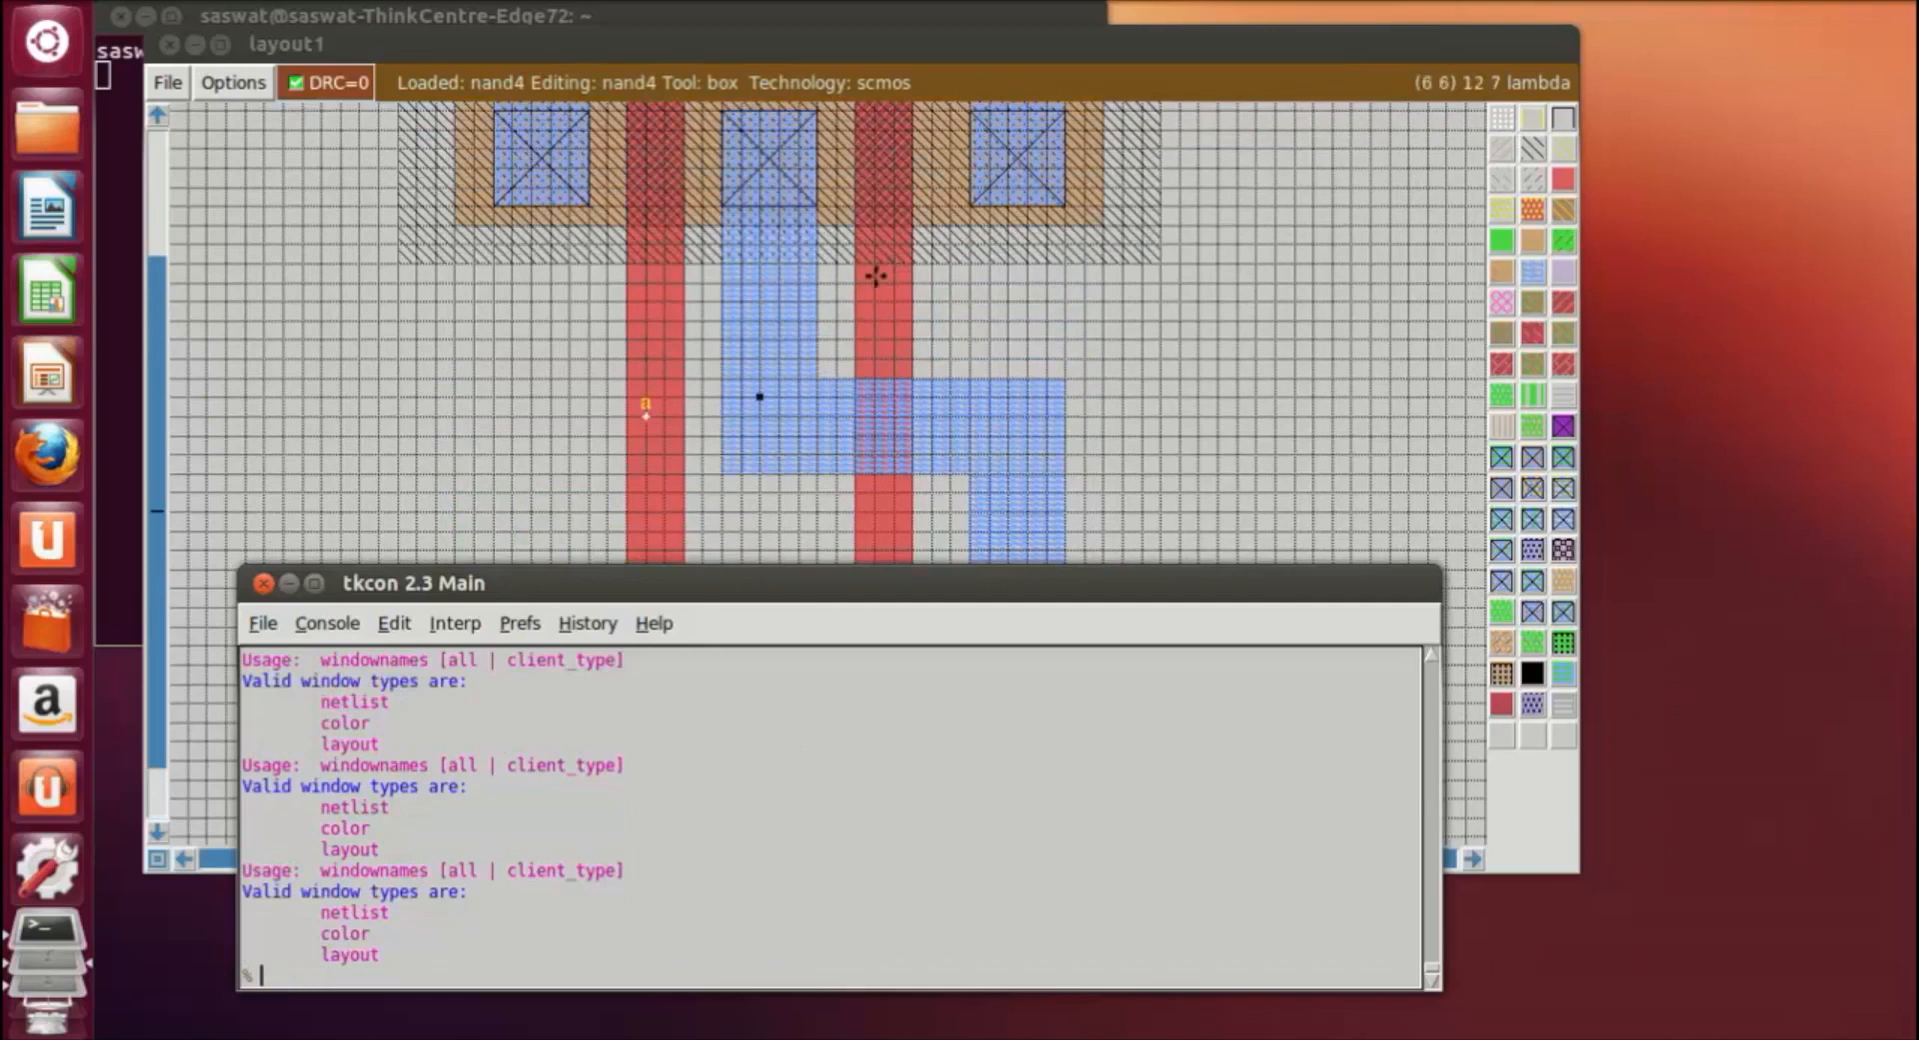
click(872, 495)
right_click(890, 527)
right_click(877, 530)
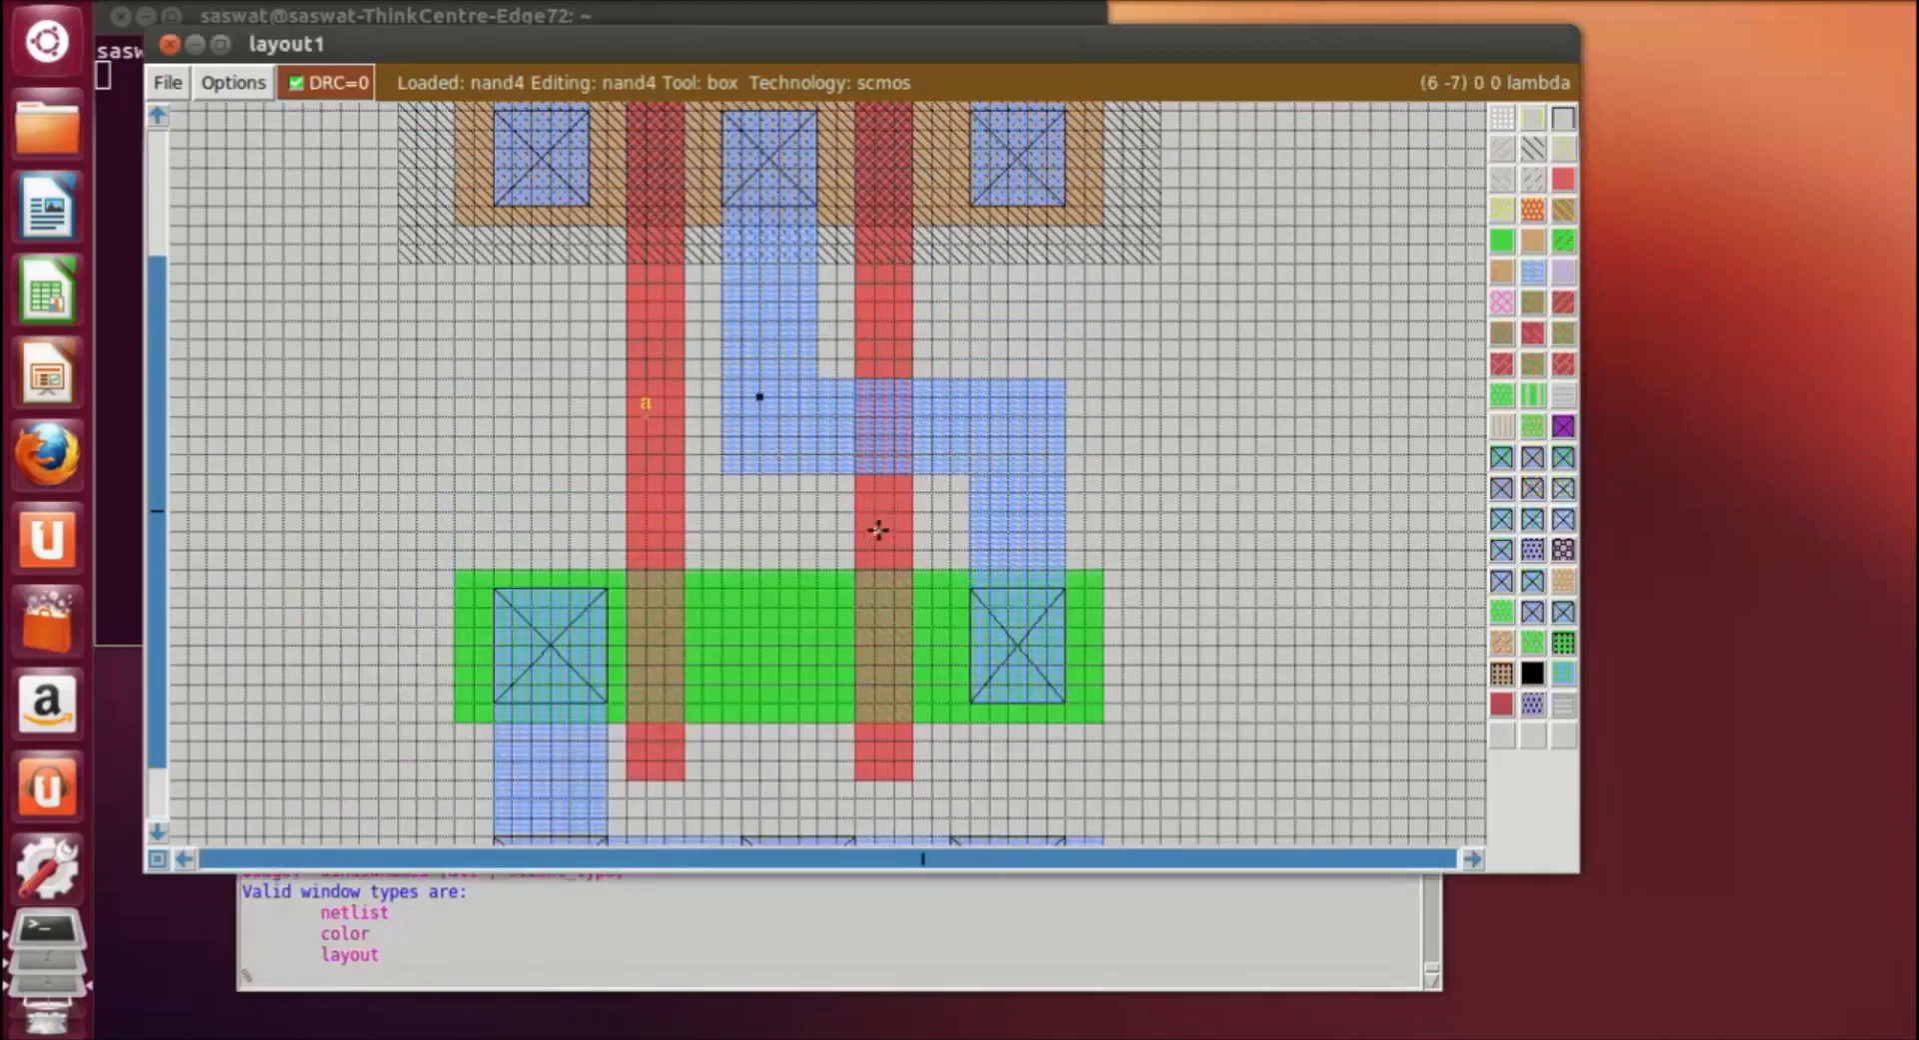
click(536, 975)
text(label b)
key(Return)
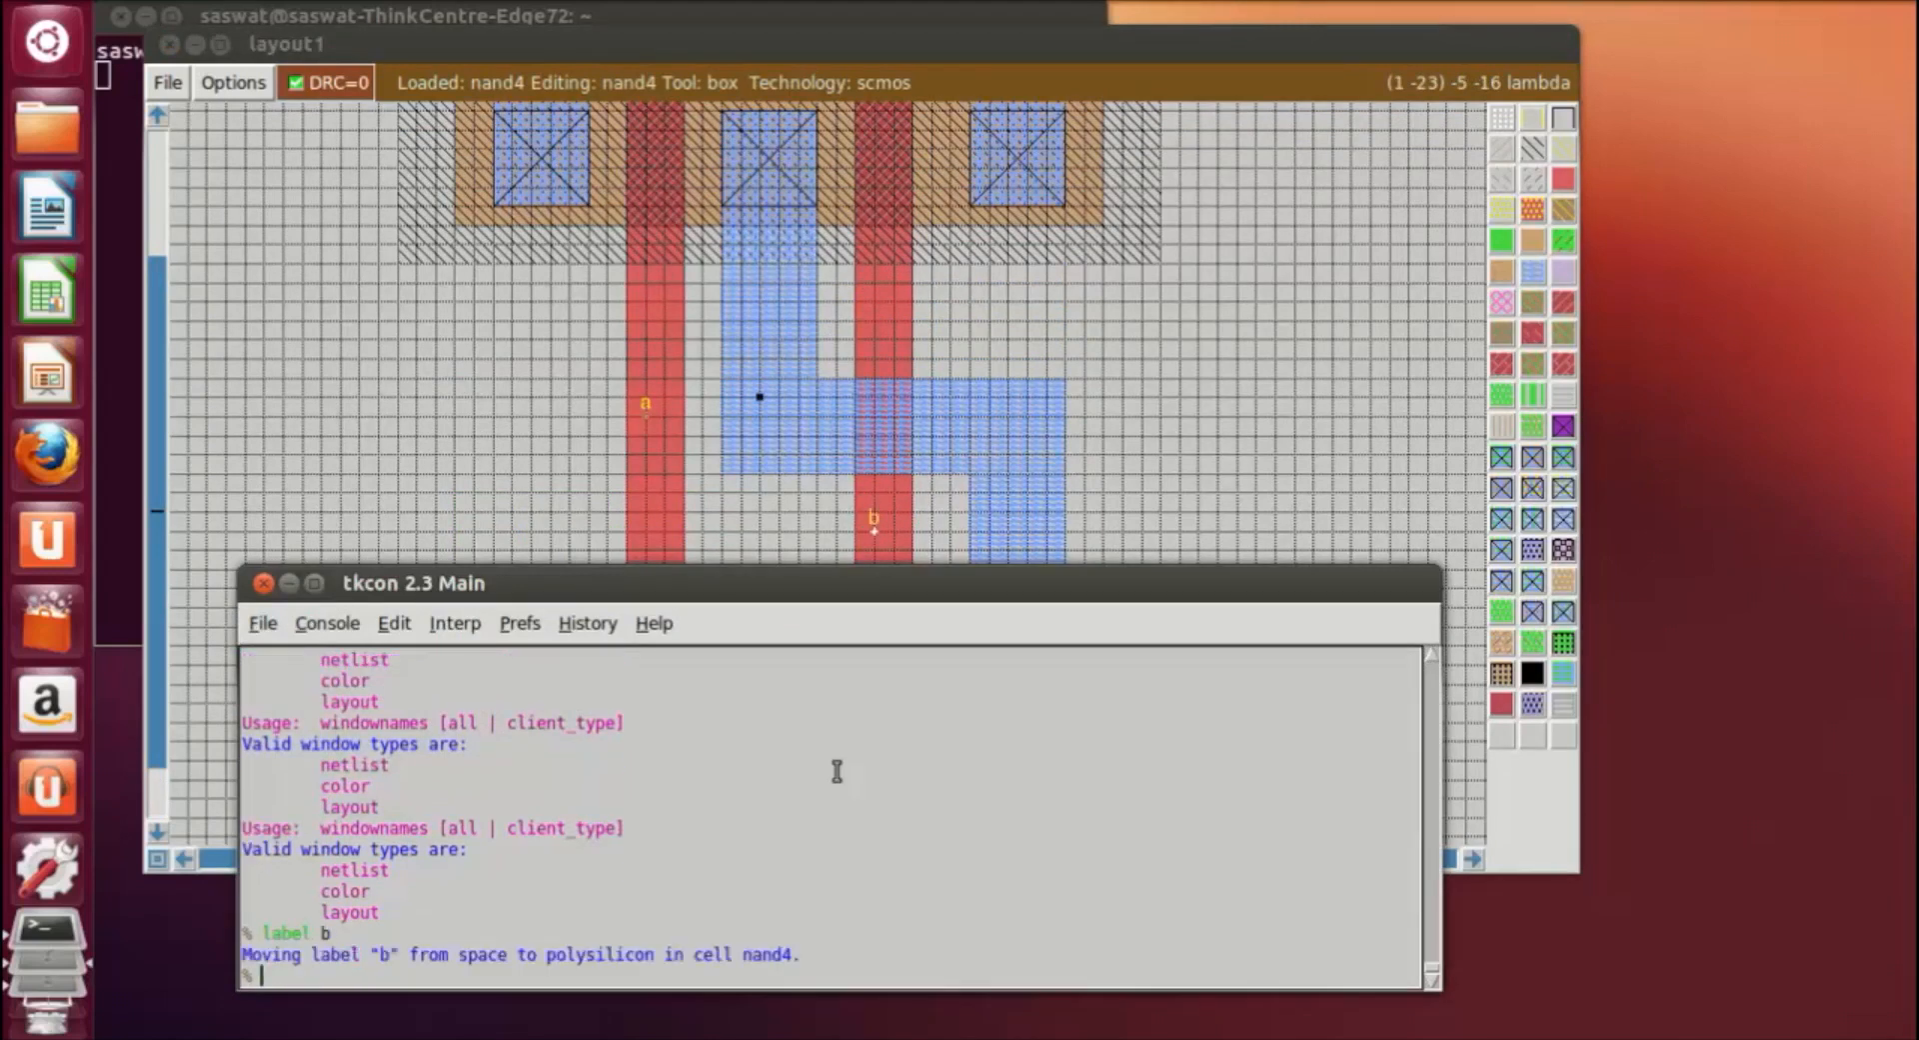
click(1160, 415)
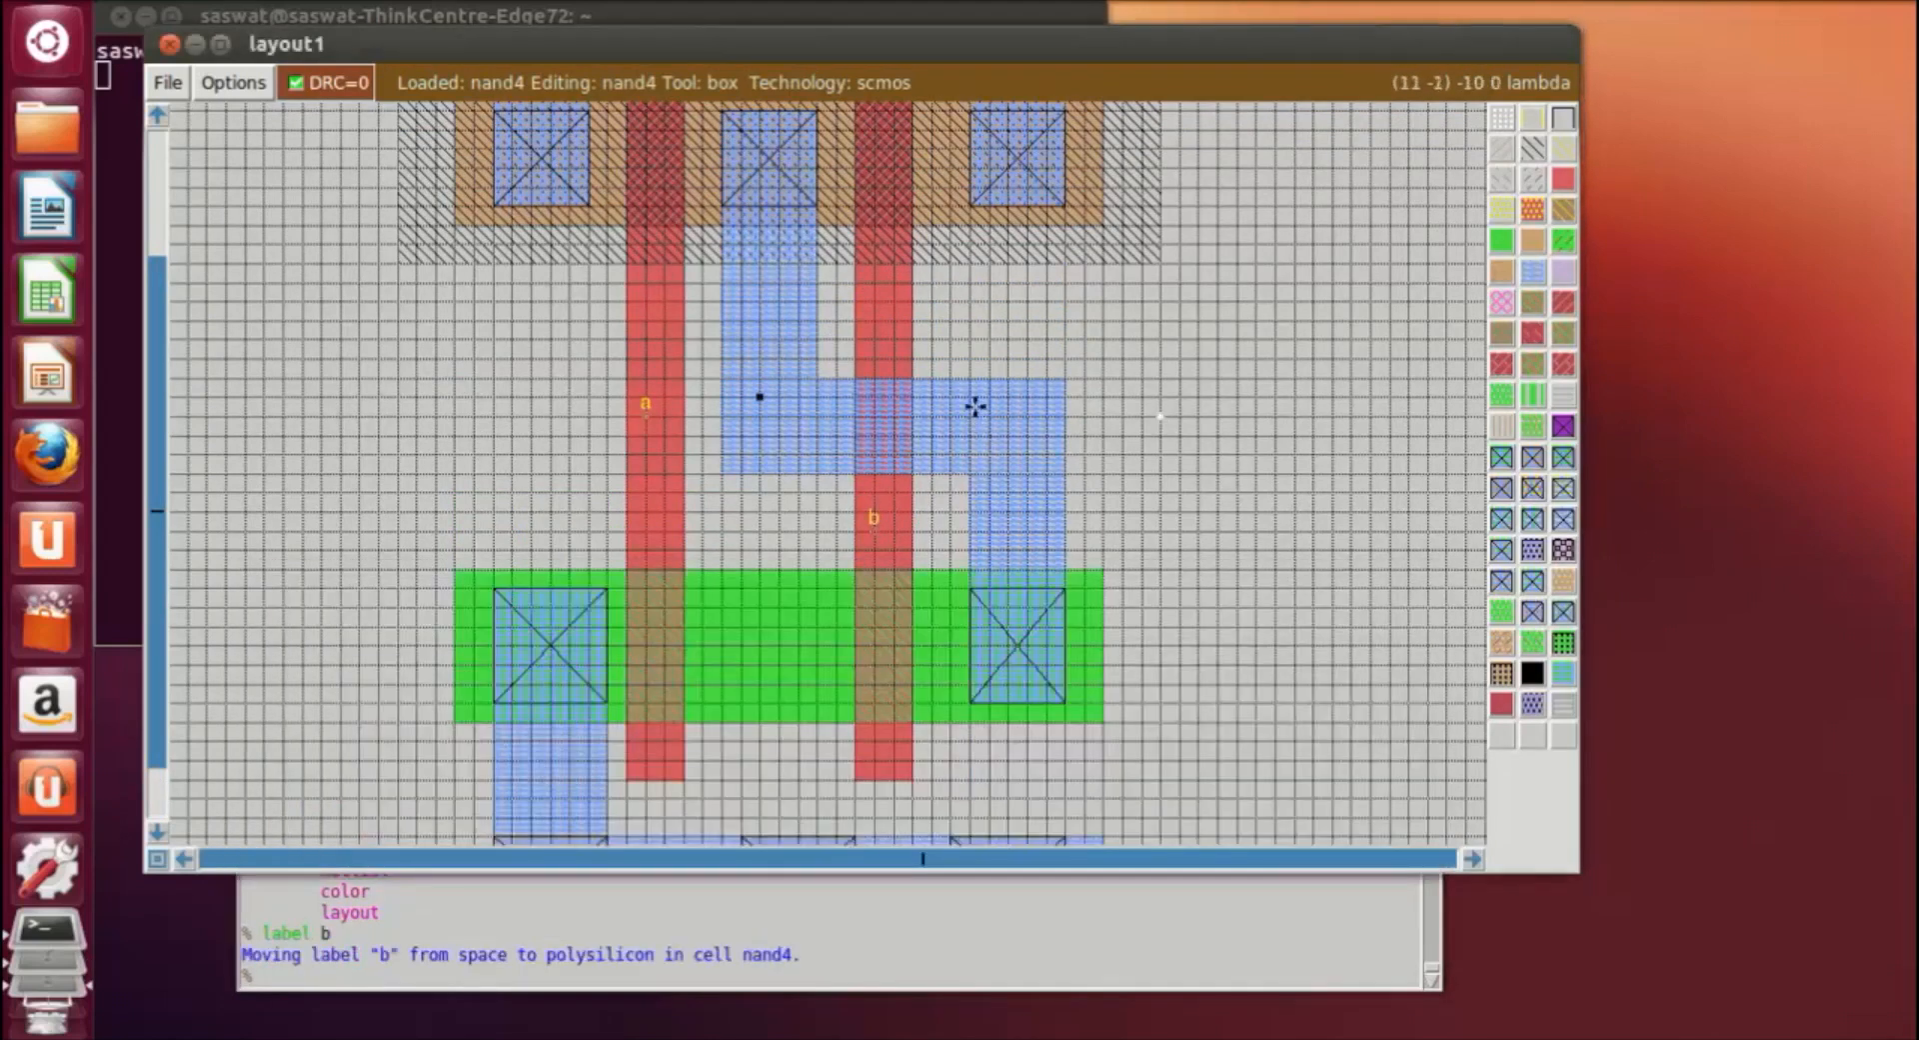
Label the metal connection out at its bend to the right of the second polysilicon strip, using label out.
click(975, 433)
click(986, 394)
right_click(1022, 446)
right_click(990, 454)
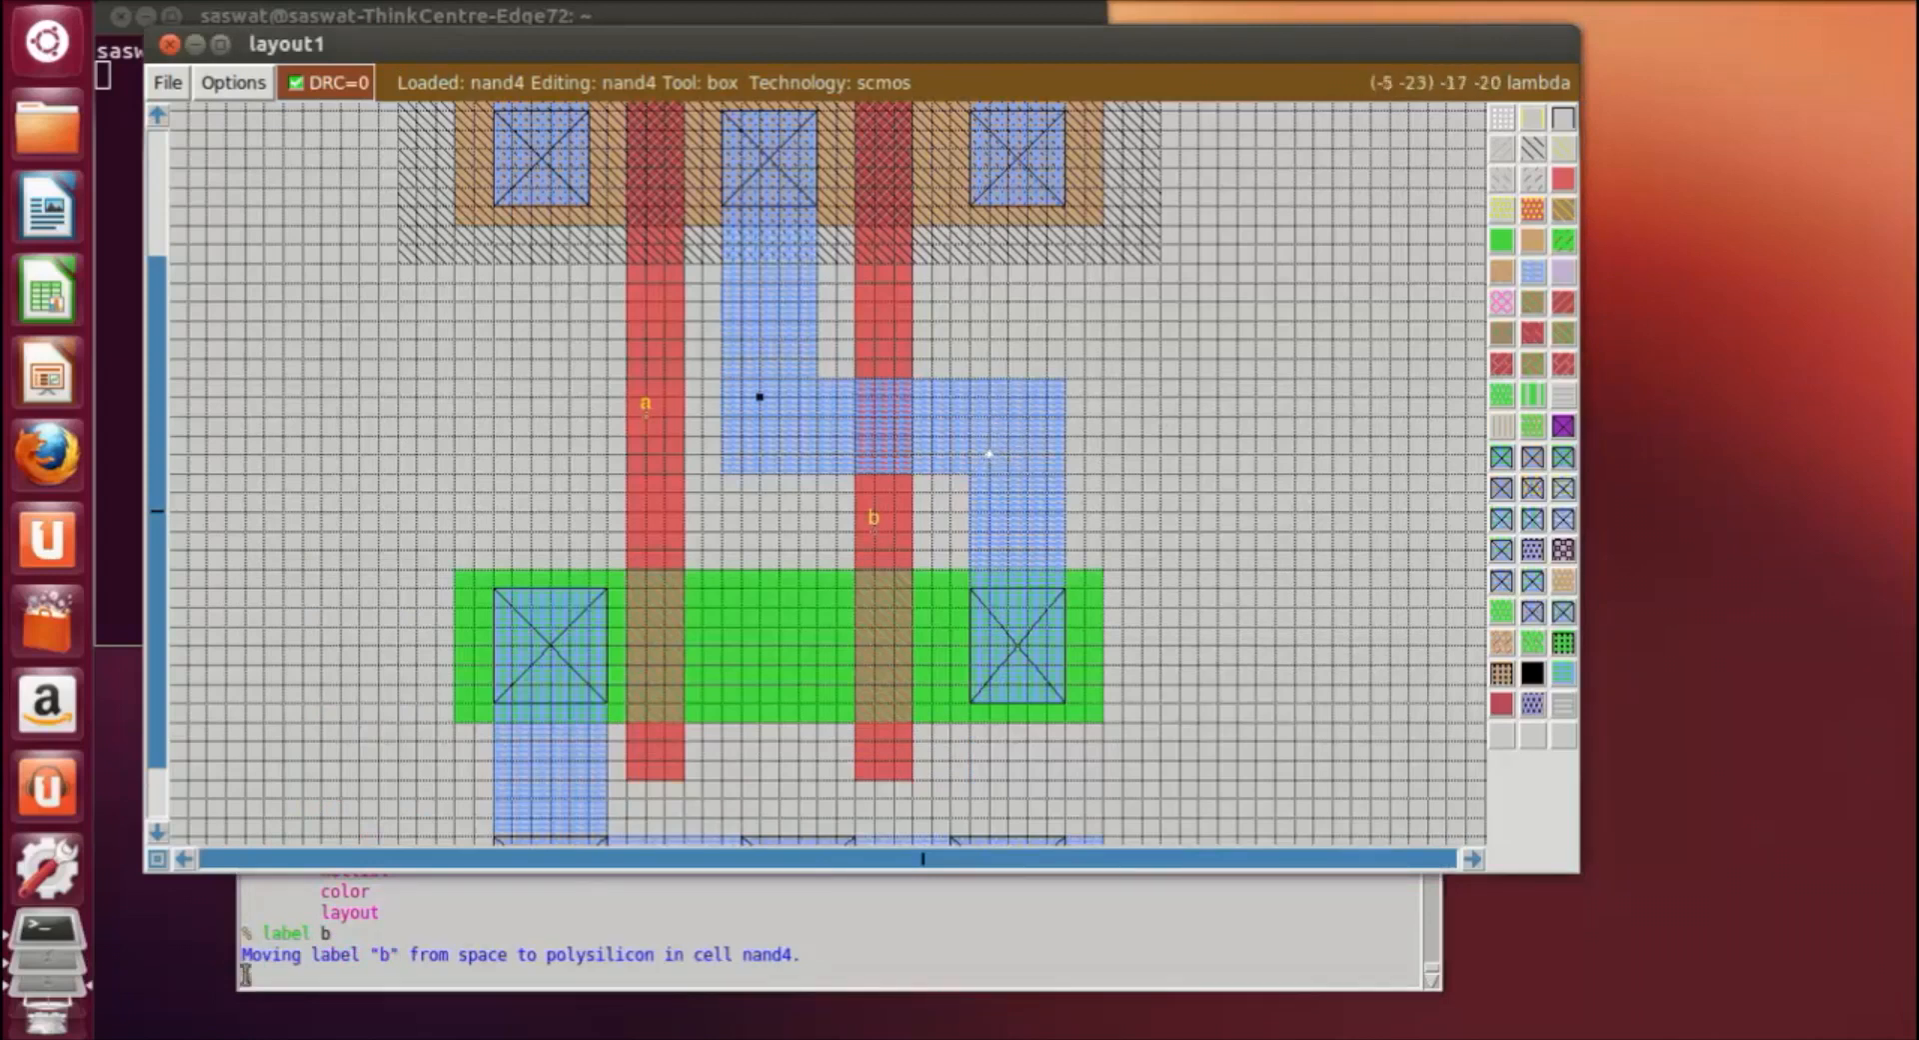
click(310, 980)
text(label )
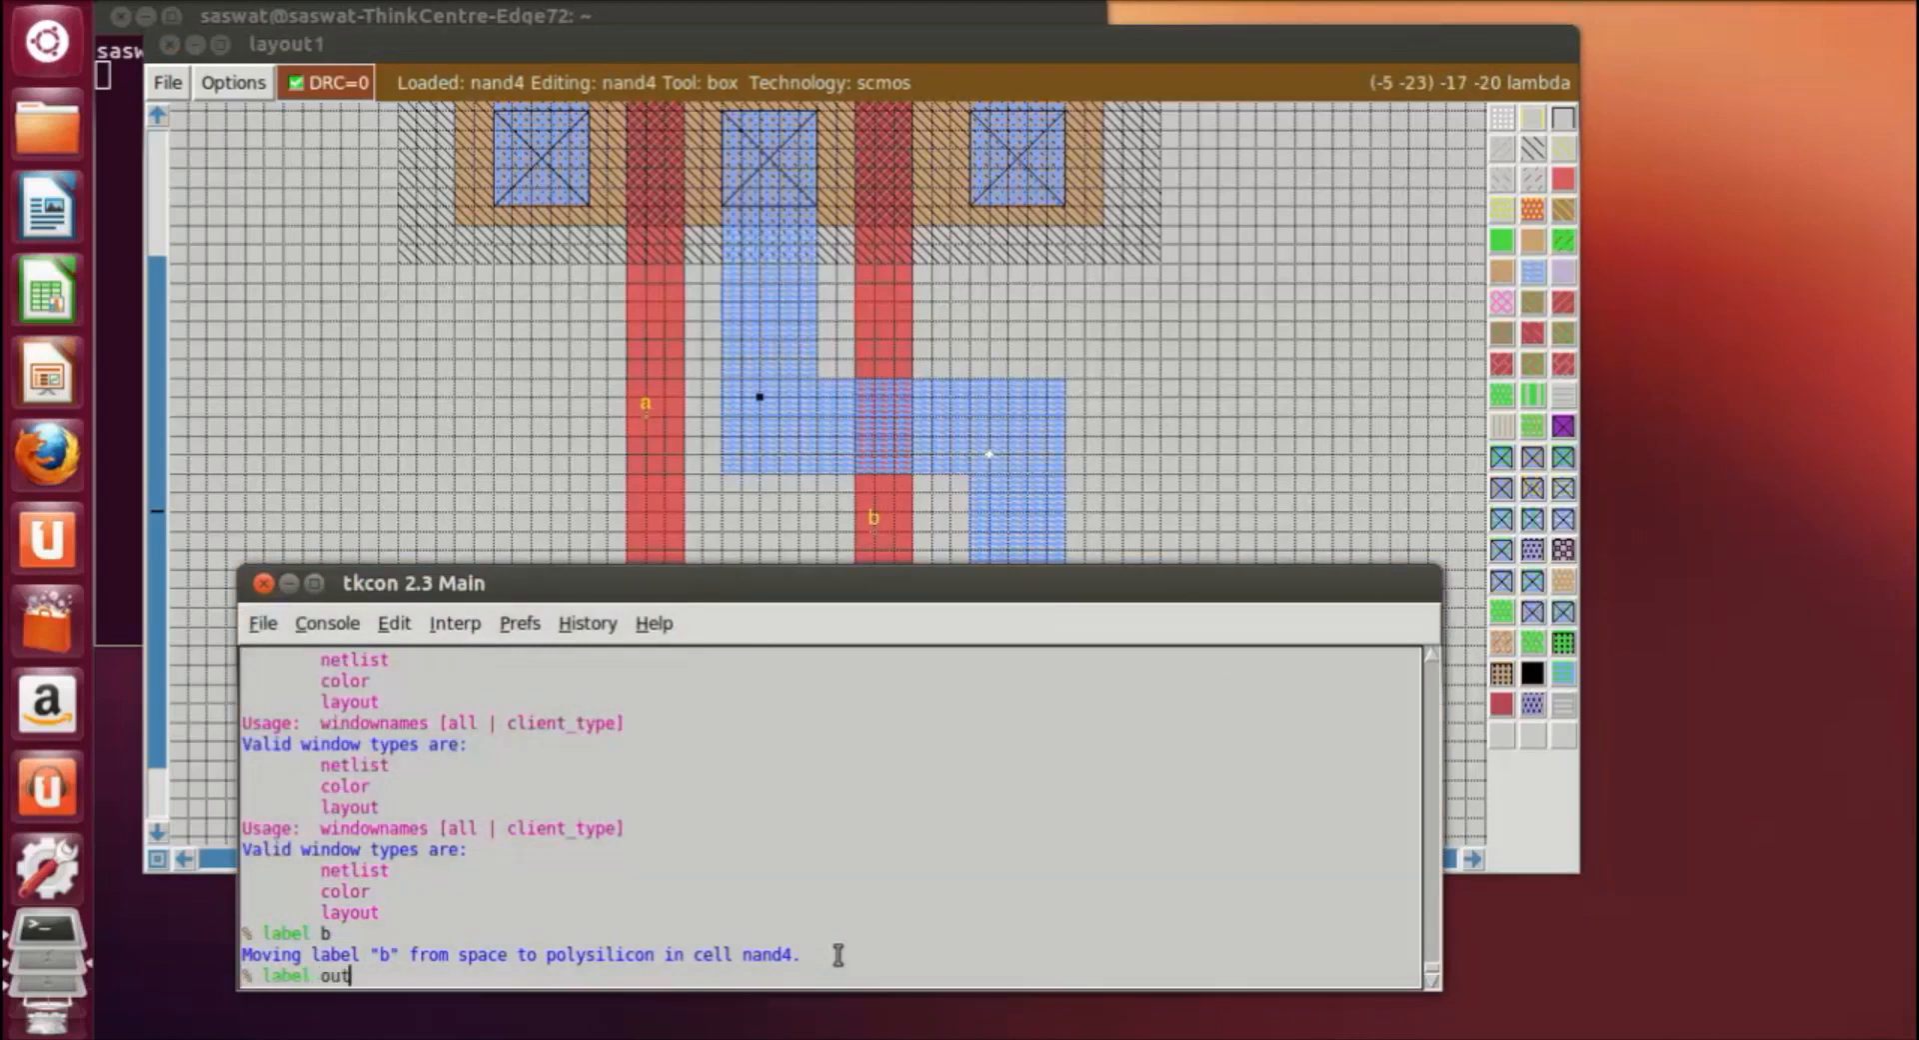
text(out)
key(Return)
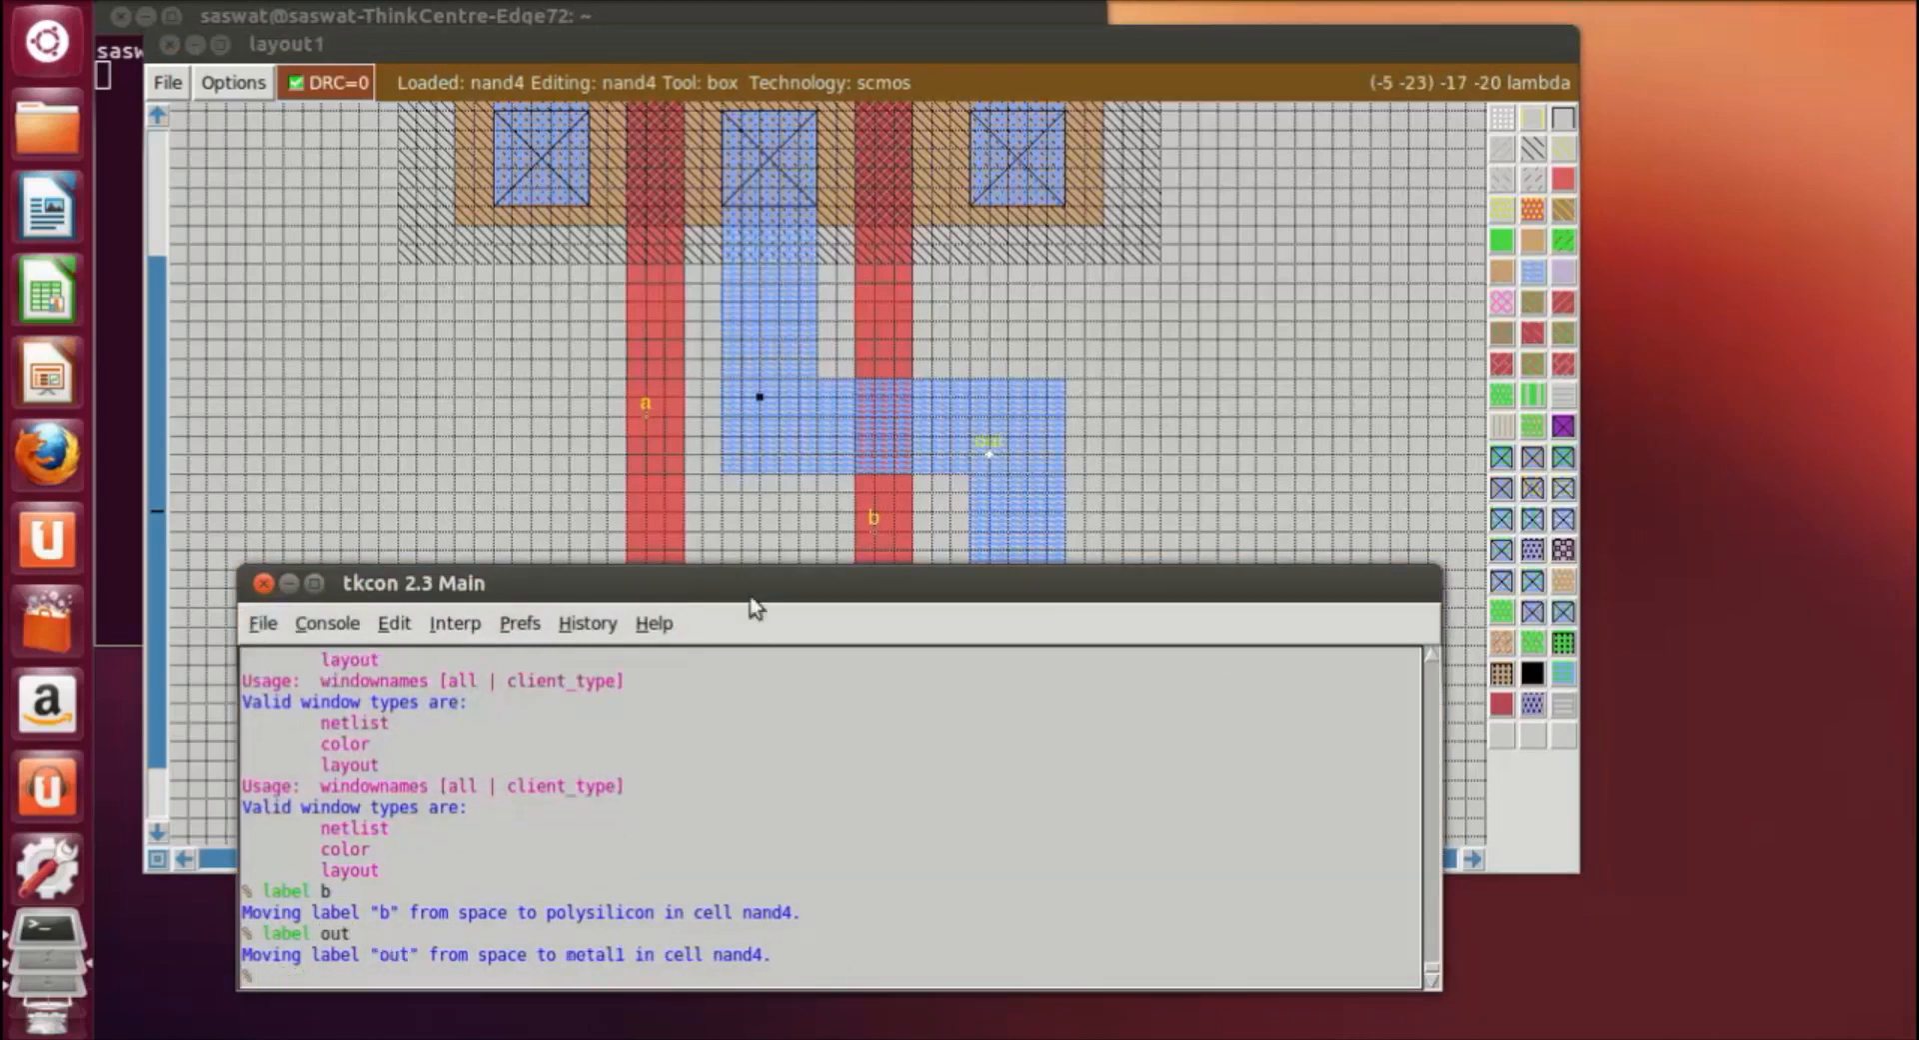
click(1140, 455)
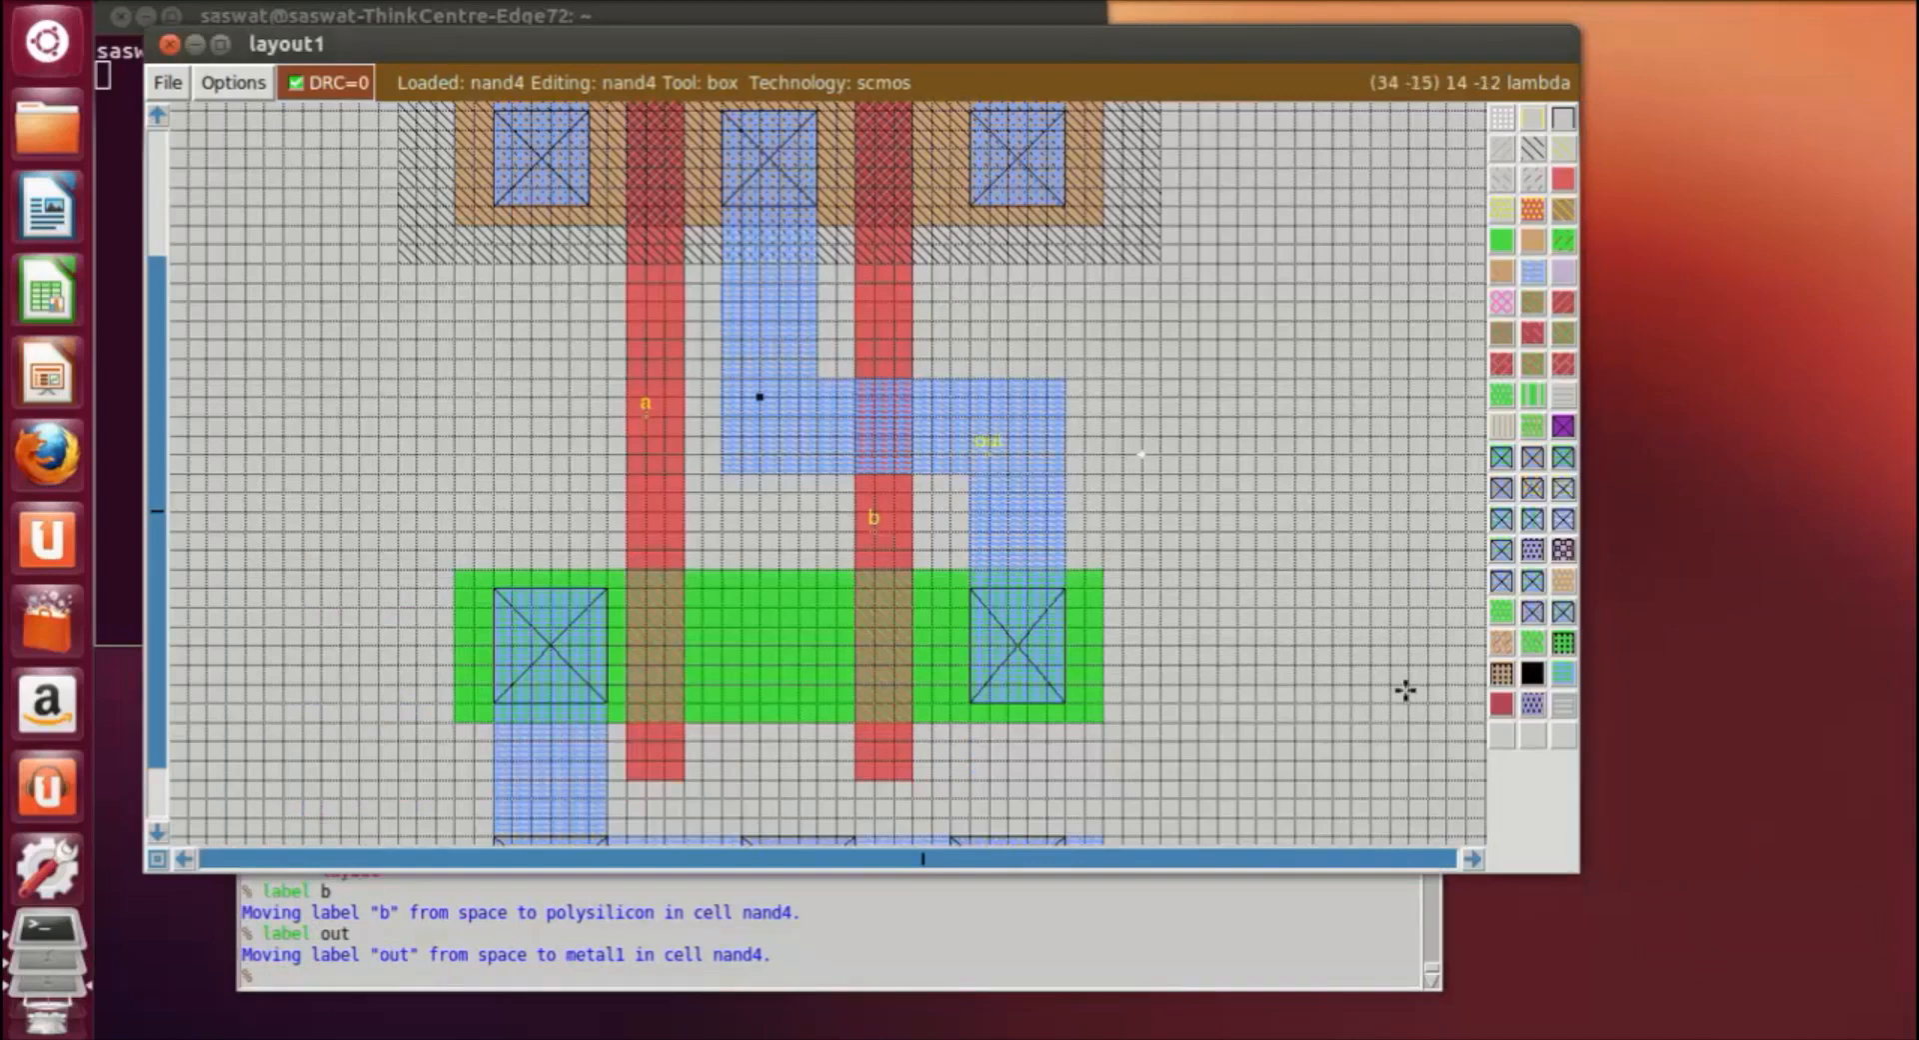
Save the labelled layout, writing the nand4 cell to disk.
key(v)
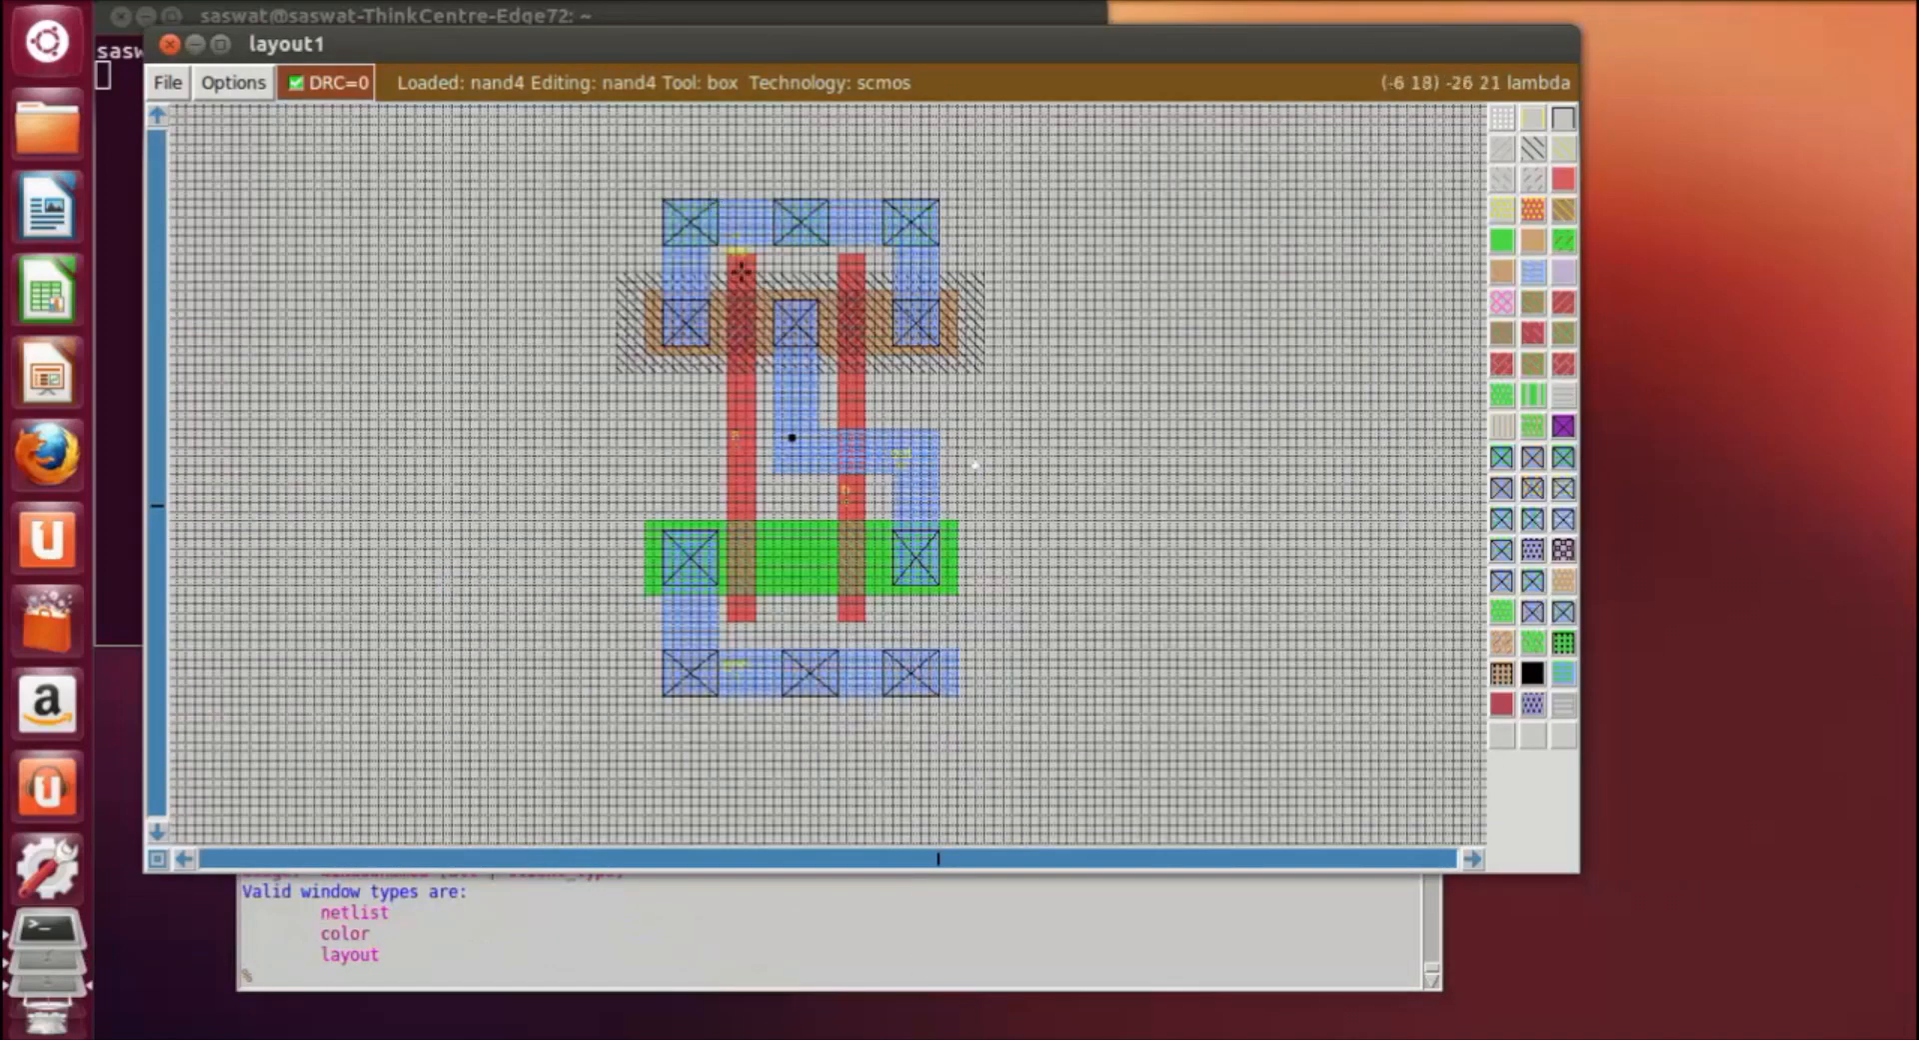
key(z)
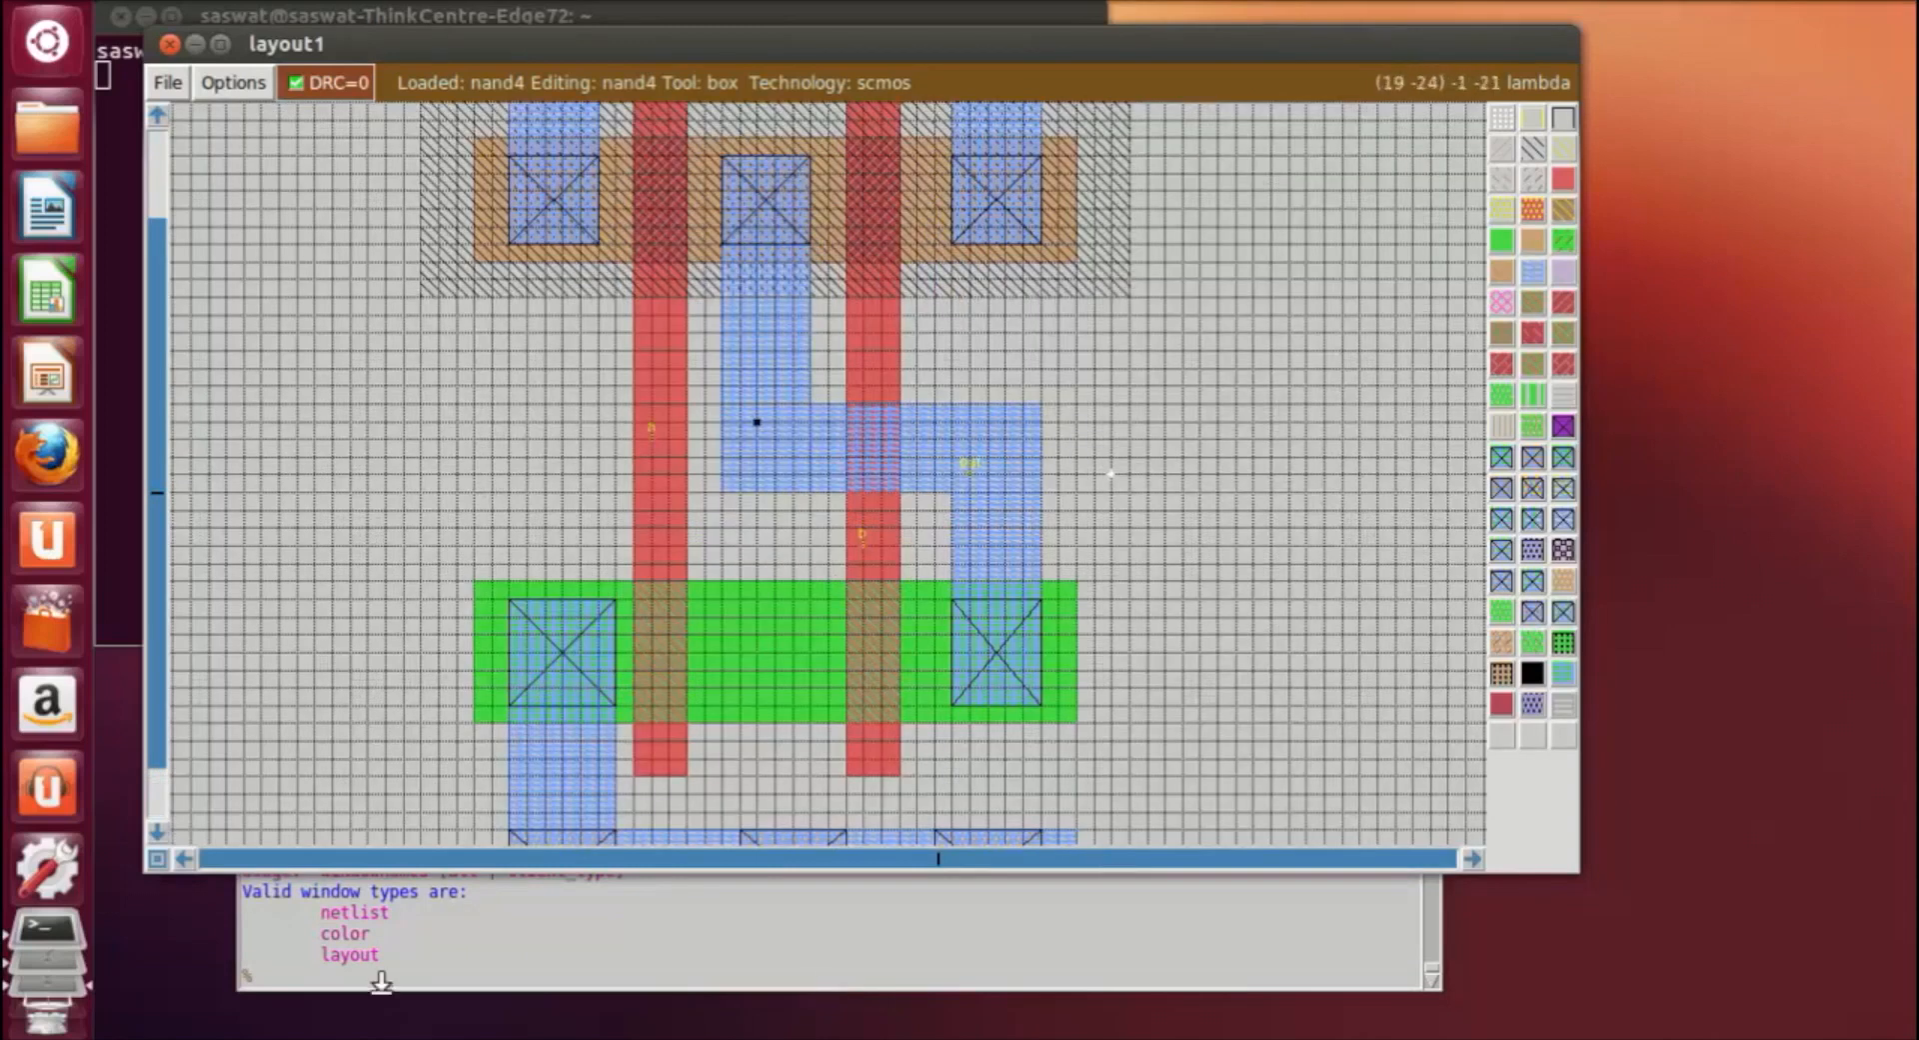
click(168, 82)
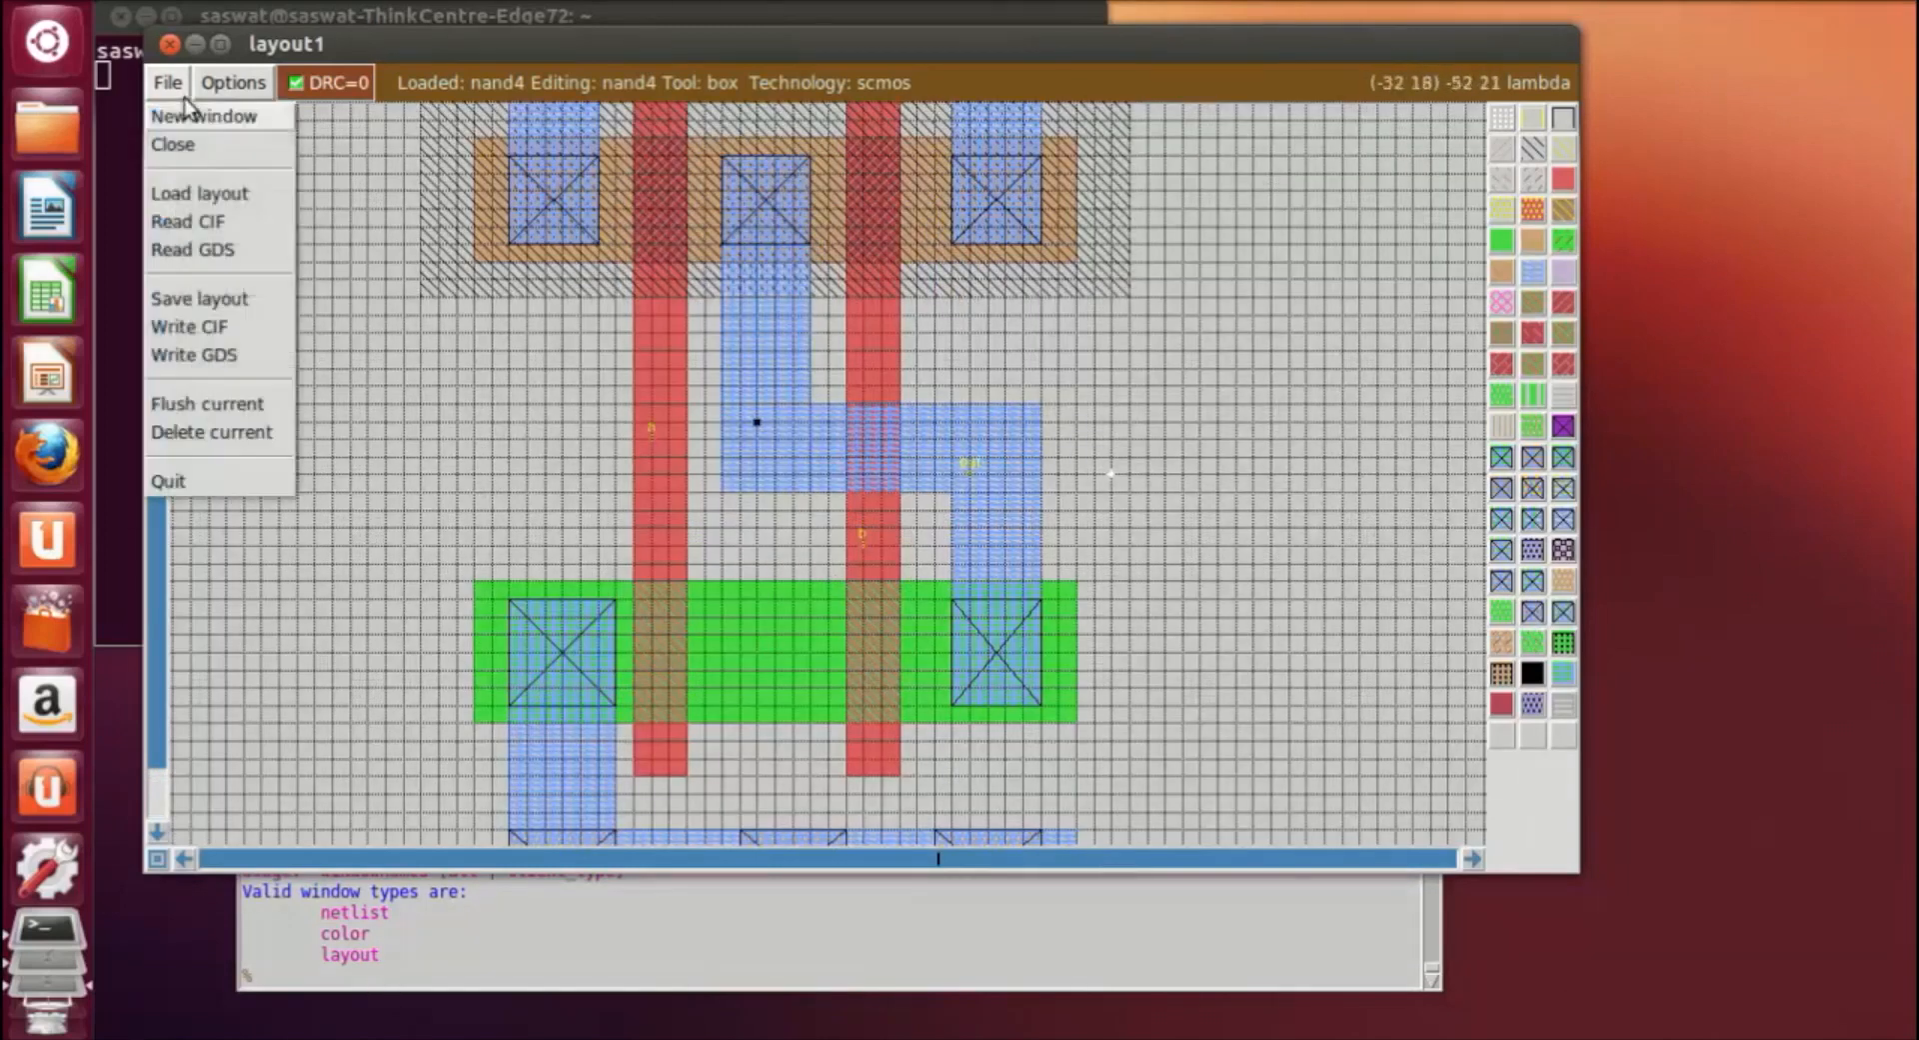
click(219, 300)
click(712, 585)
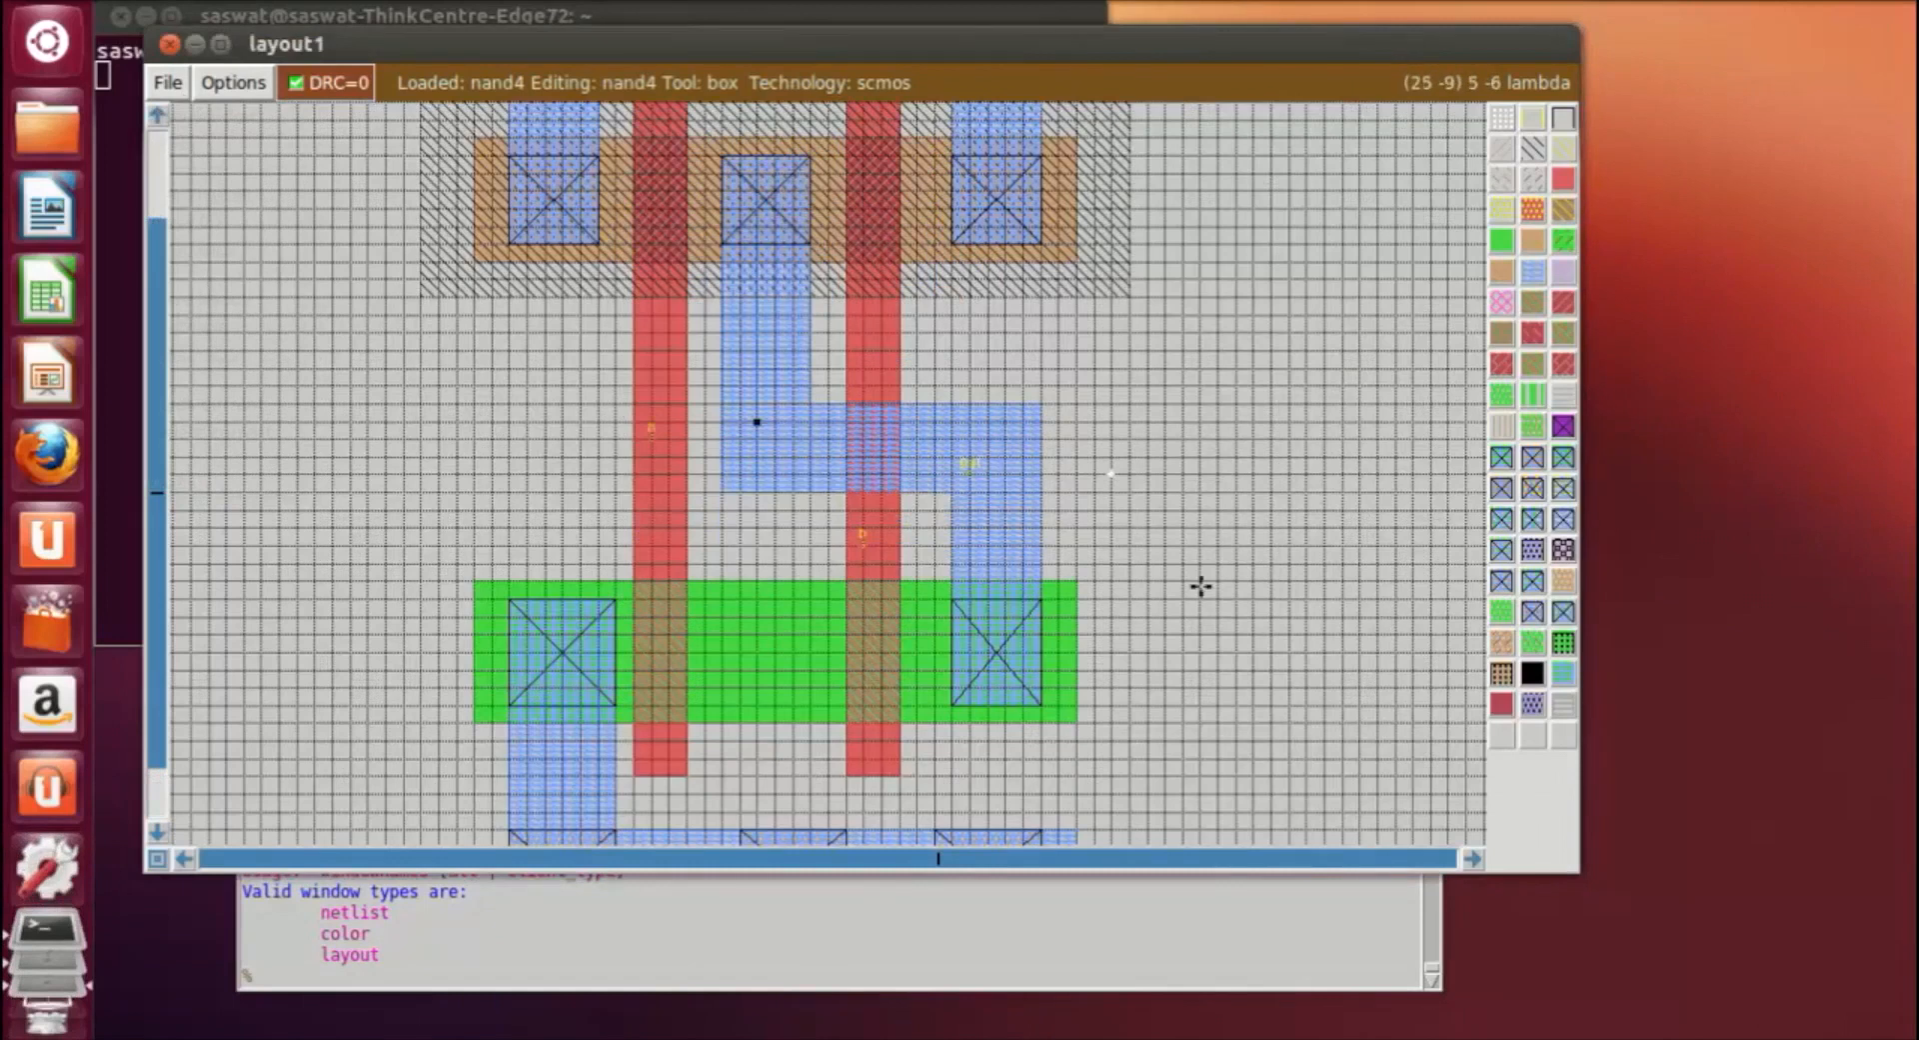
Extract the circuit of the whole nand4 cell with the console command extract all.
scroll(1200, 586, up, 2)
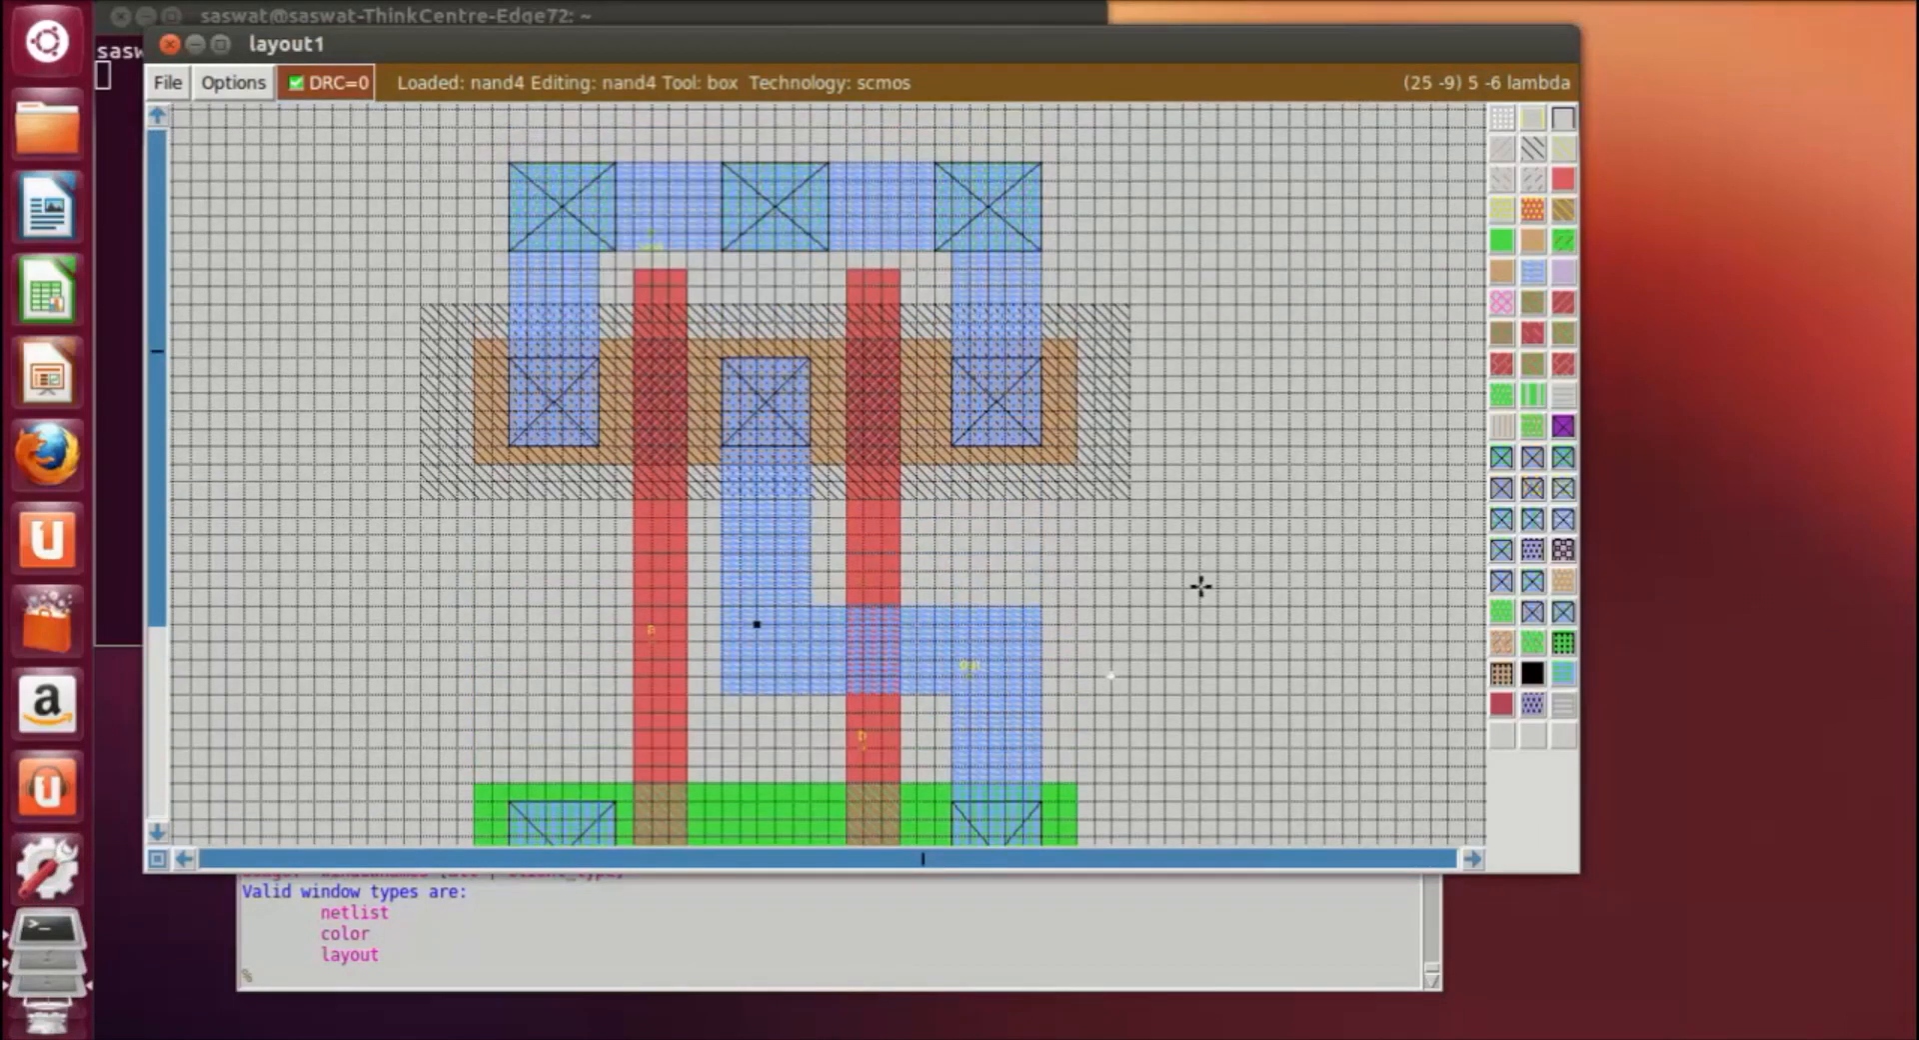
scroll(1200, 586, down, 1)
scroll(1200, 586, down, 4)
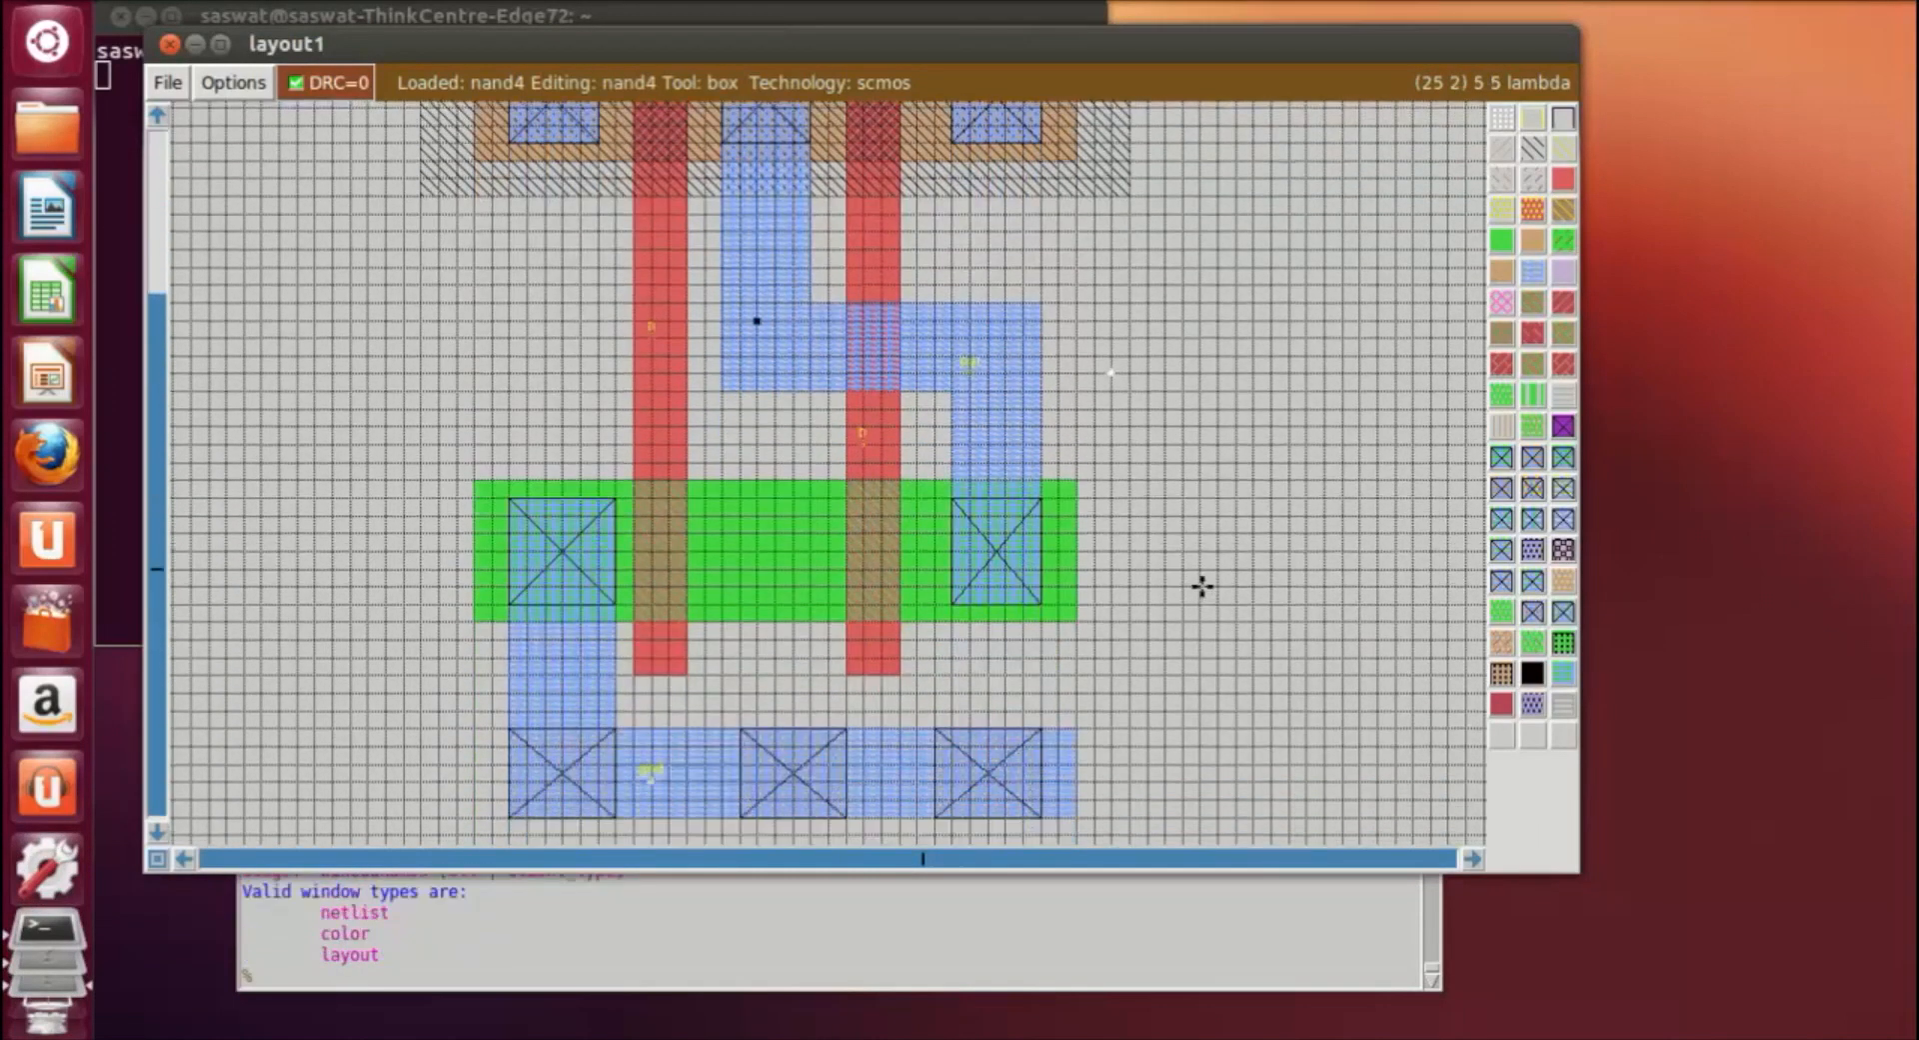
click(269, 961)
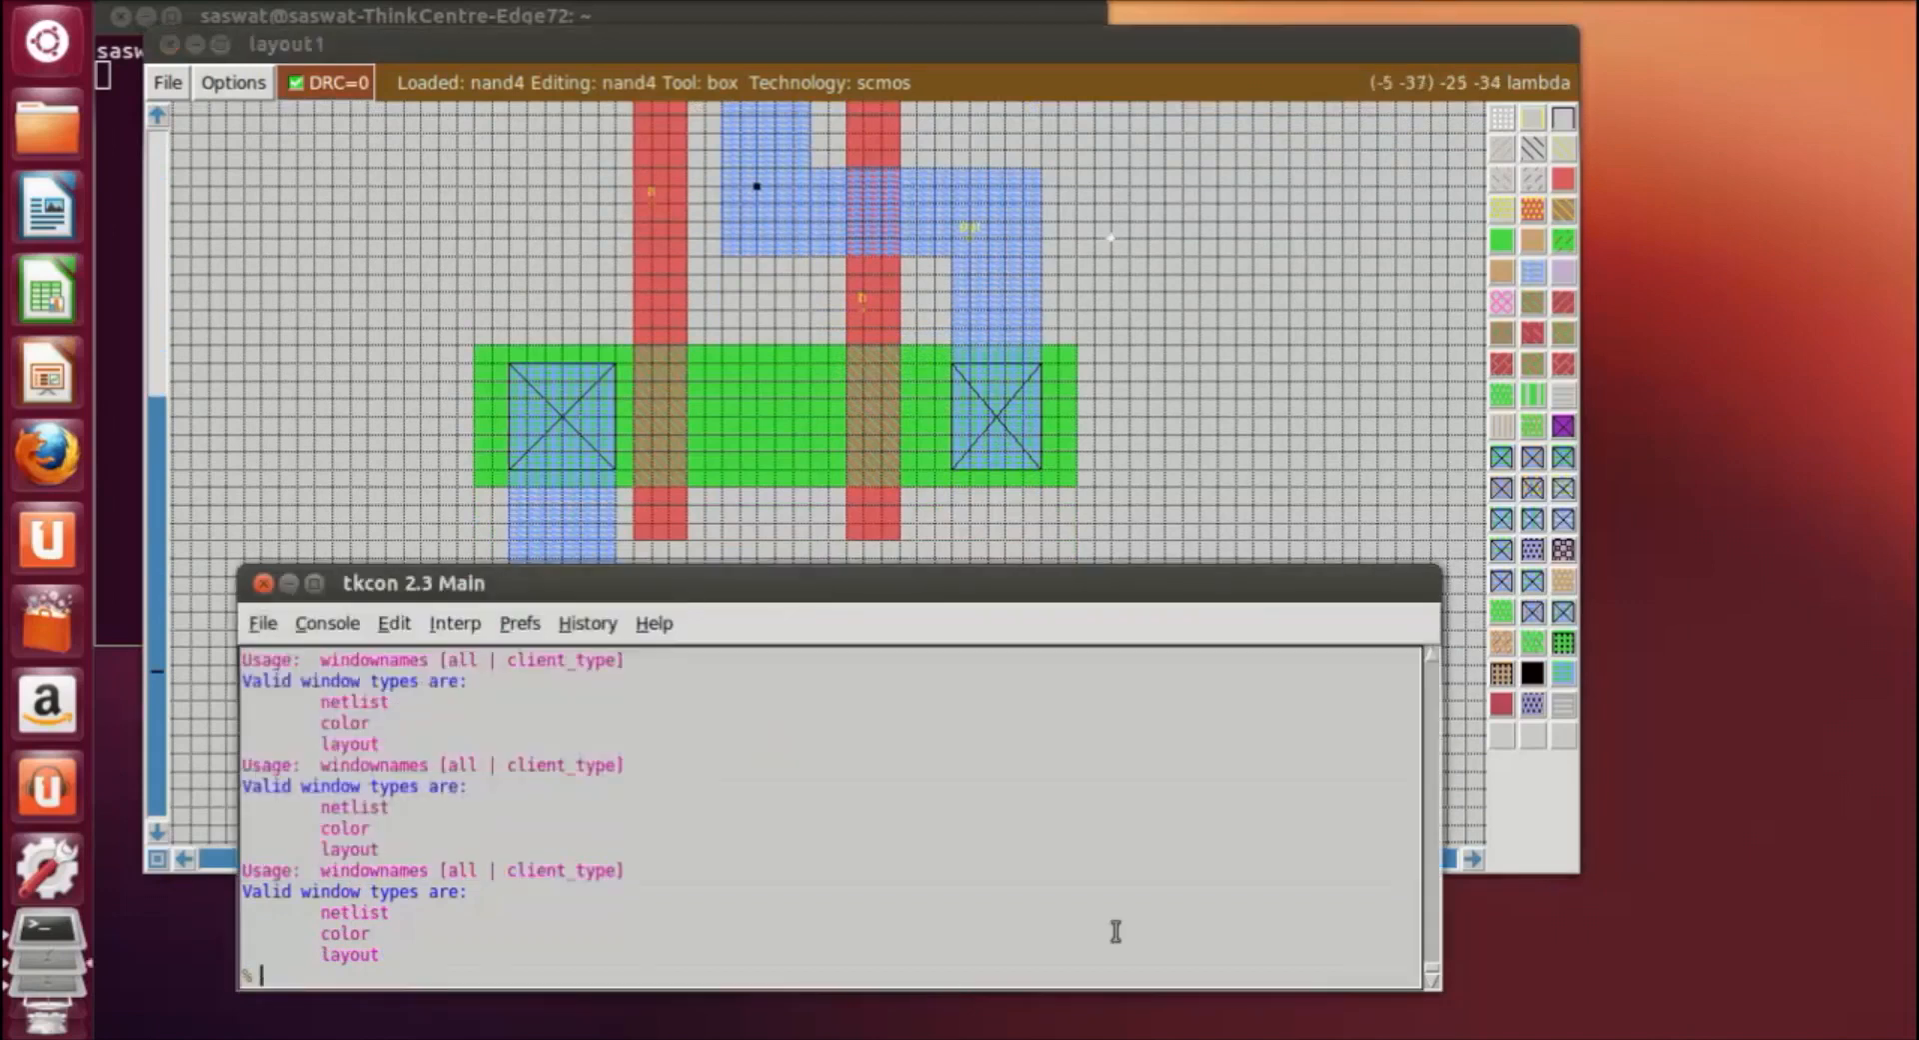
text(extract all)
key(Return)
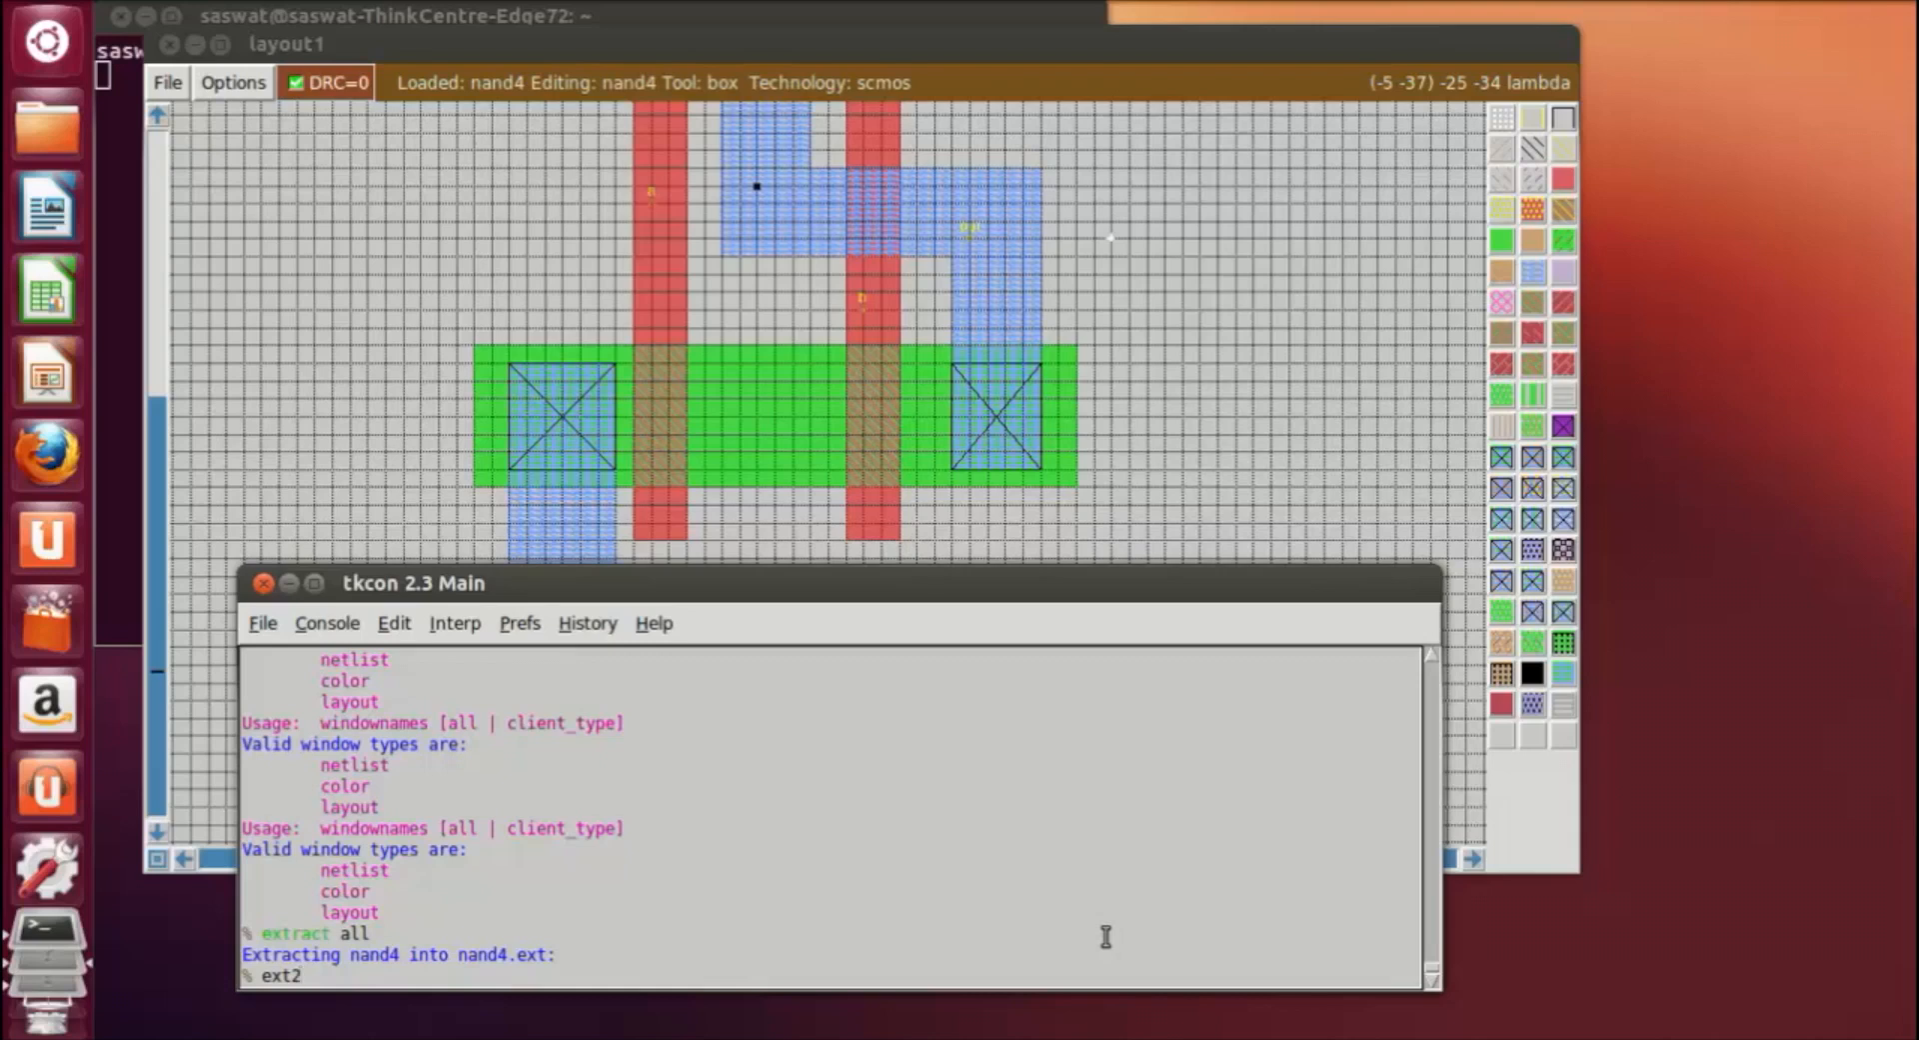
Convert the extracted netlist to sim and SPICE files with the console commands ext2sim and ext2spice.
text(m)
key(Return)
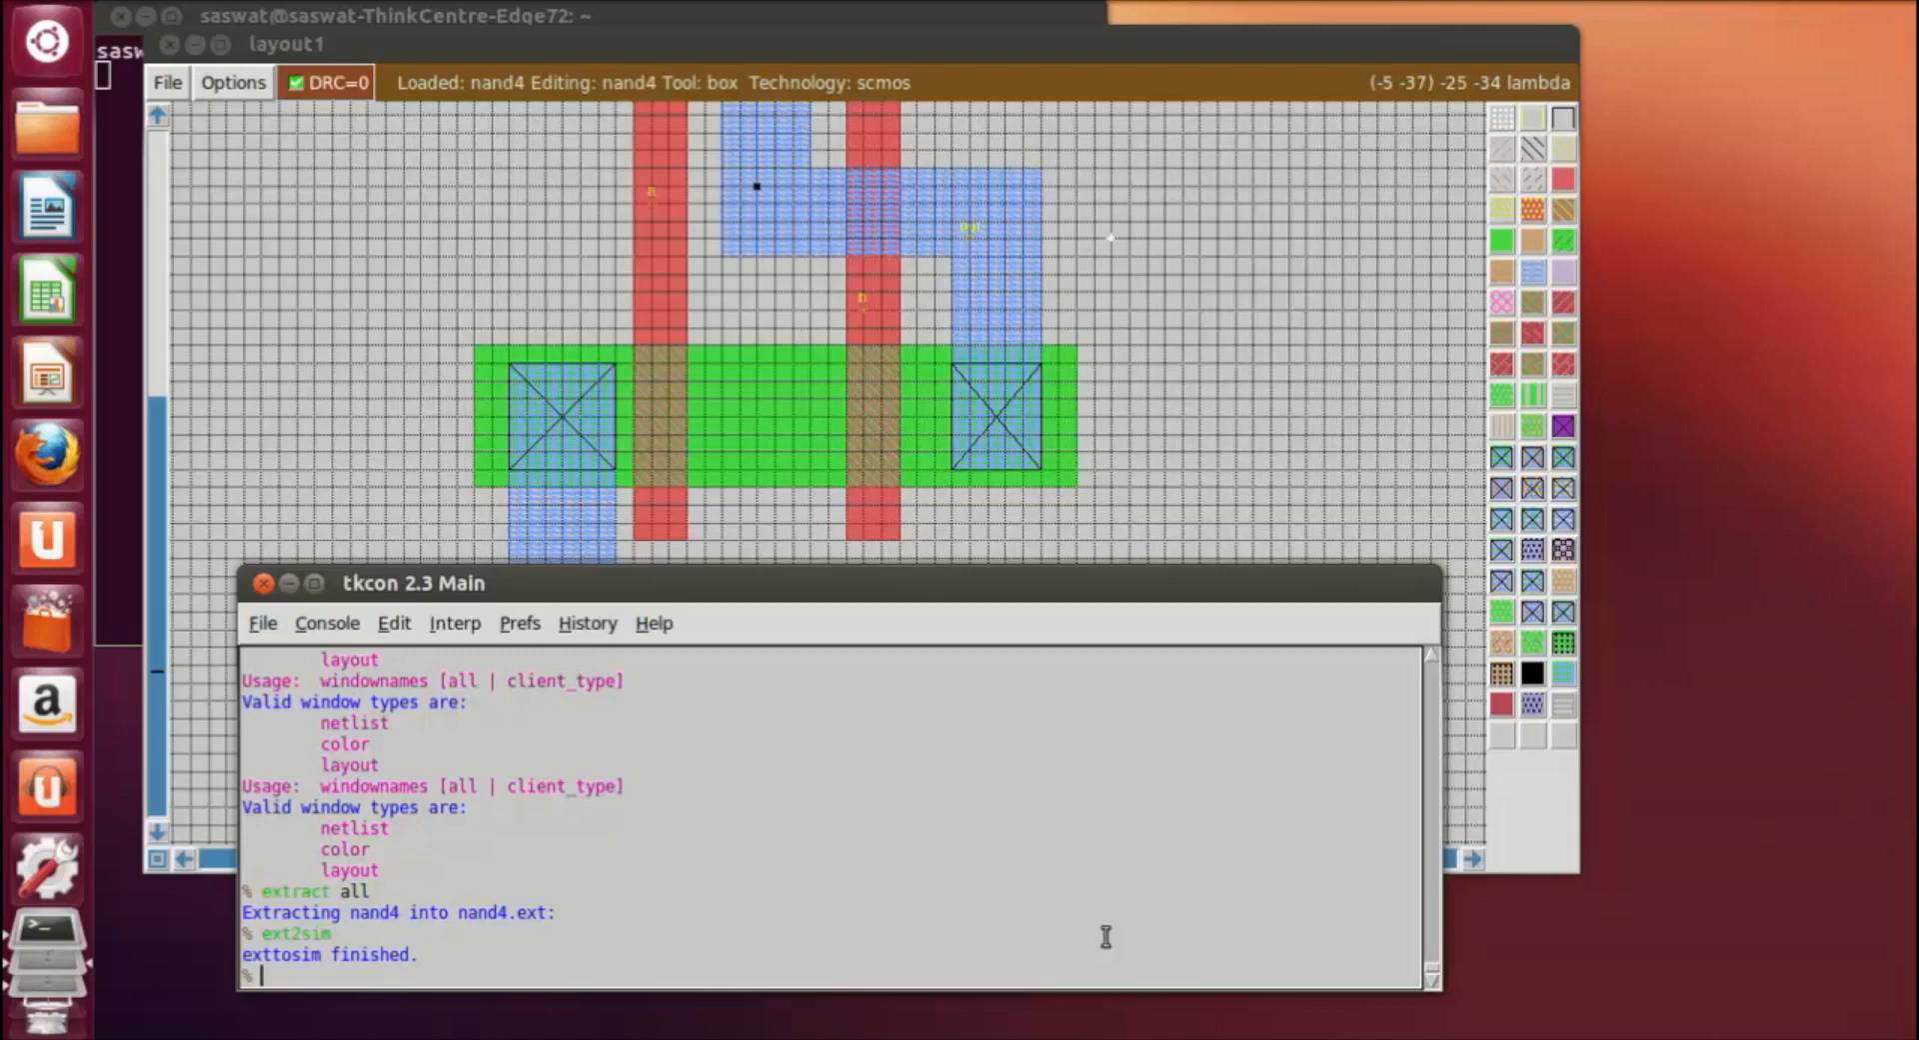
text(ext2spice)
key(Return)
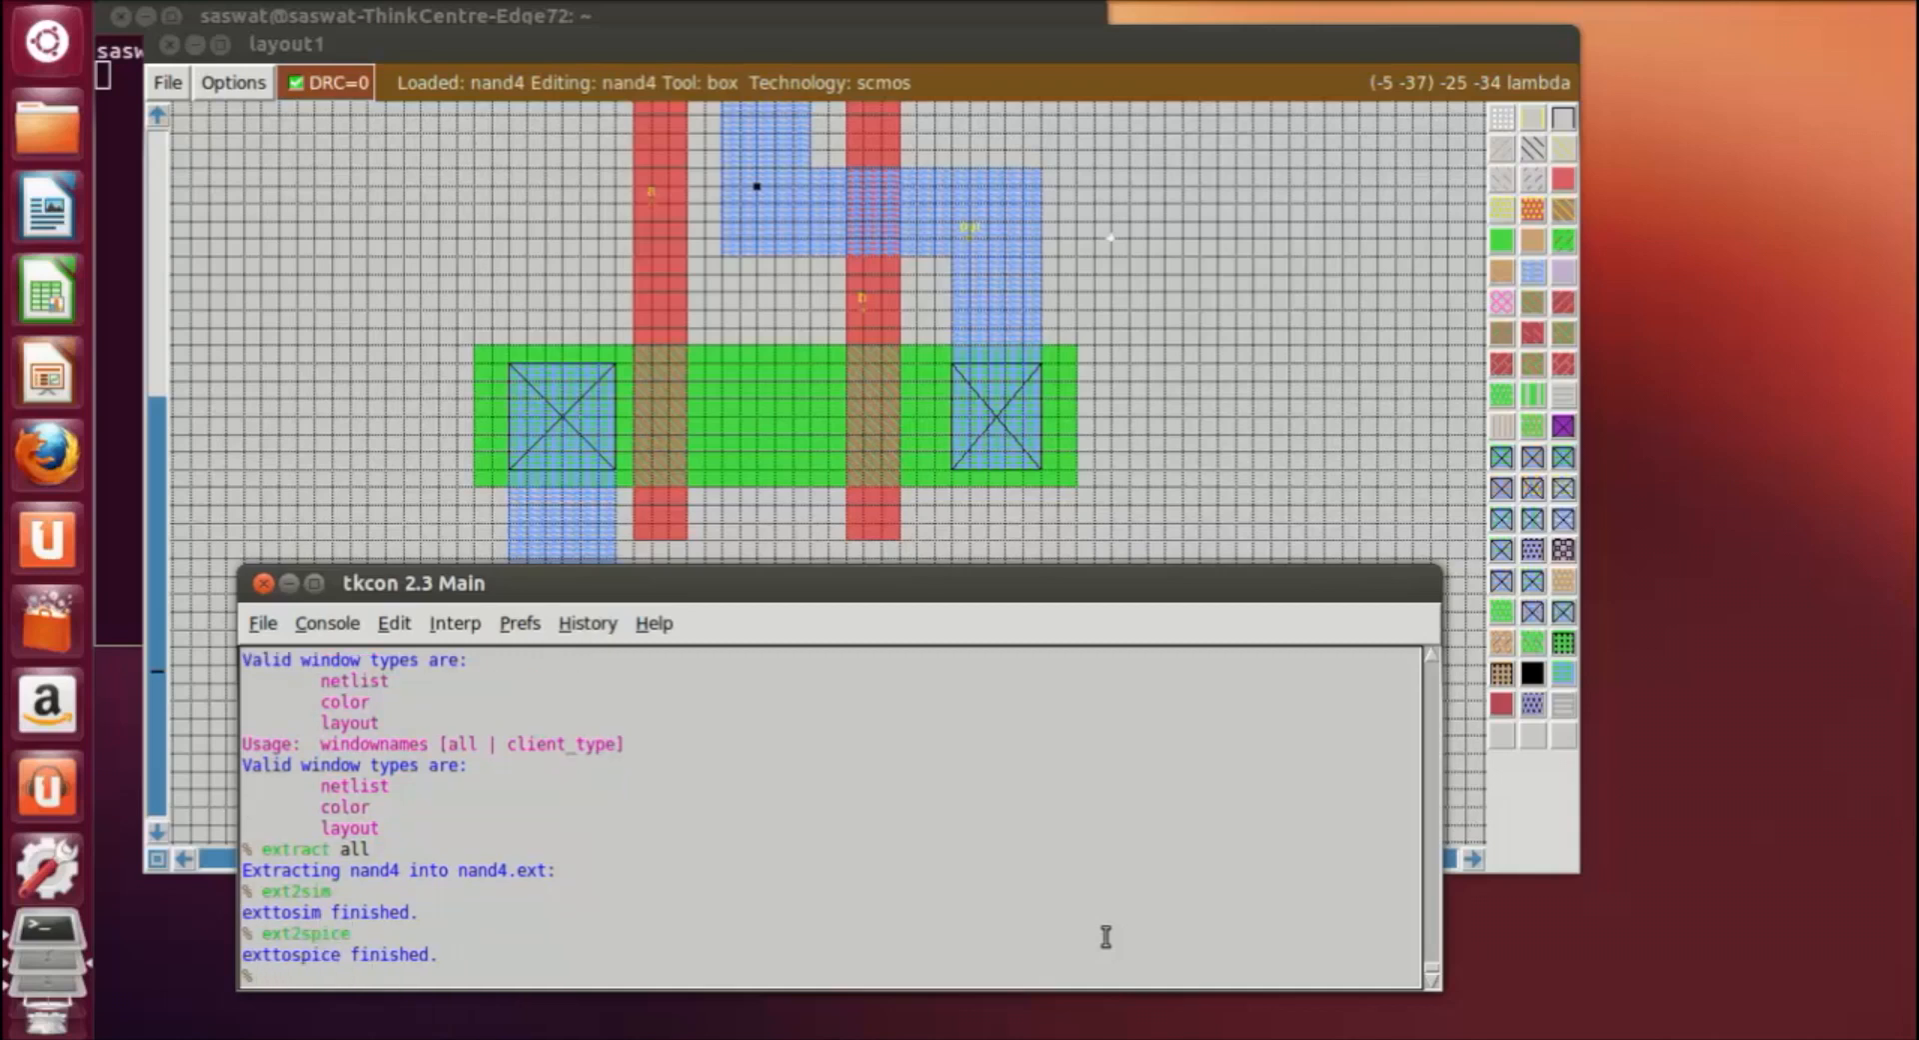
Check the Home folder for the generated nand4 files and close the file browser.
click(62, 148)
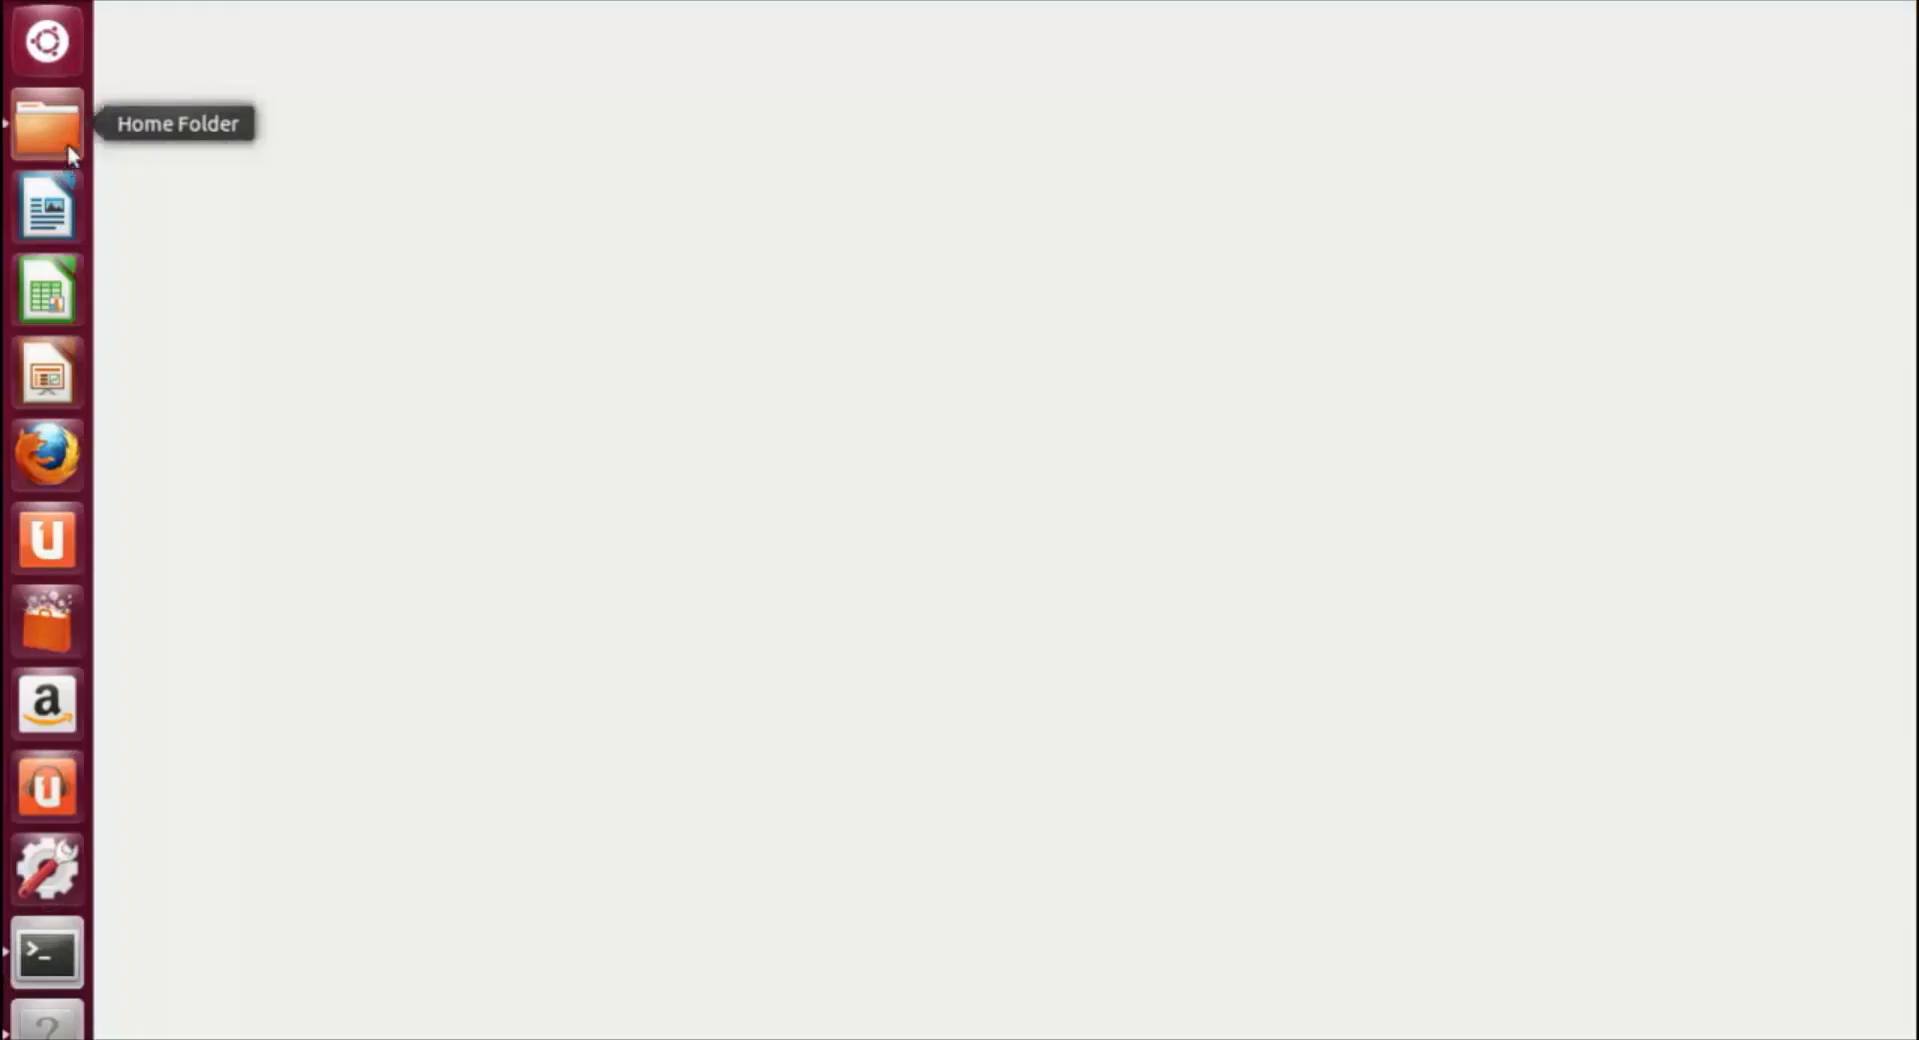
drag(1466, 758, 525, 622)
click(748, 790)
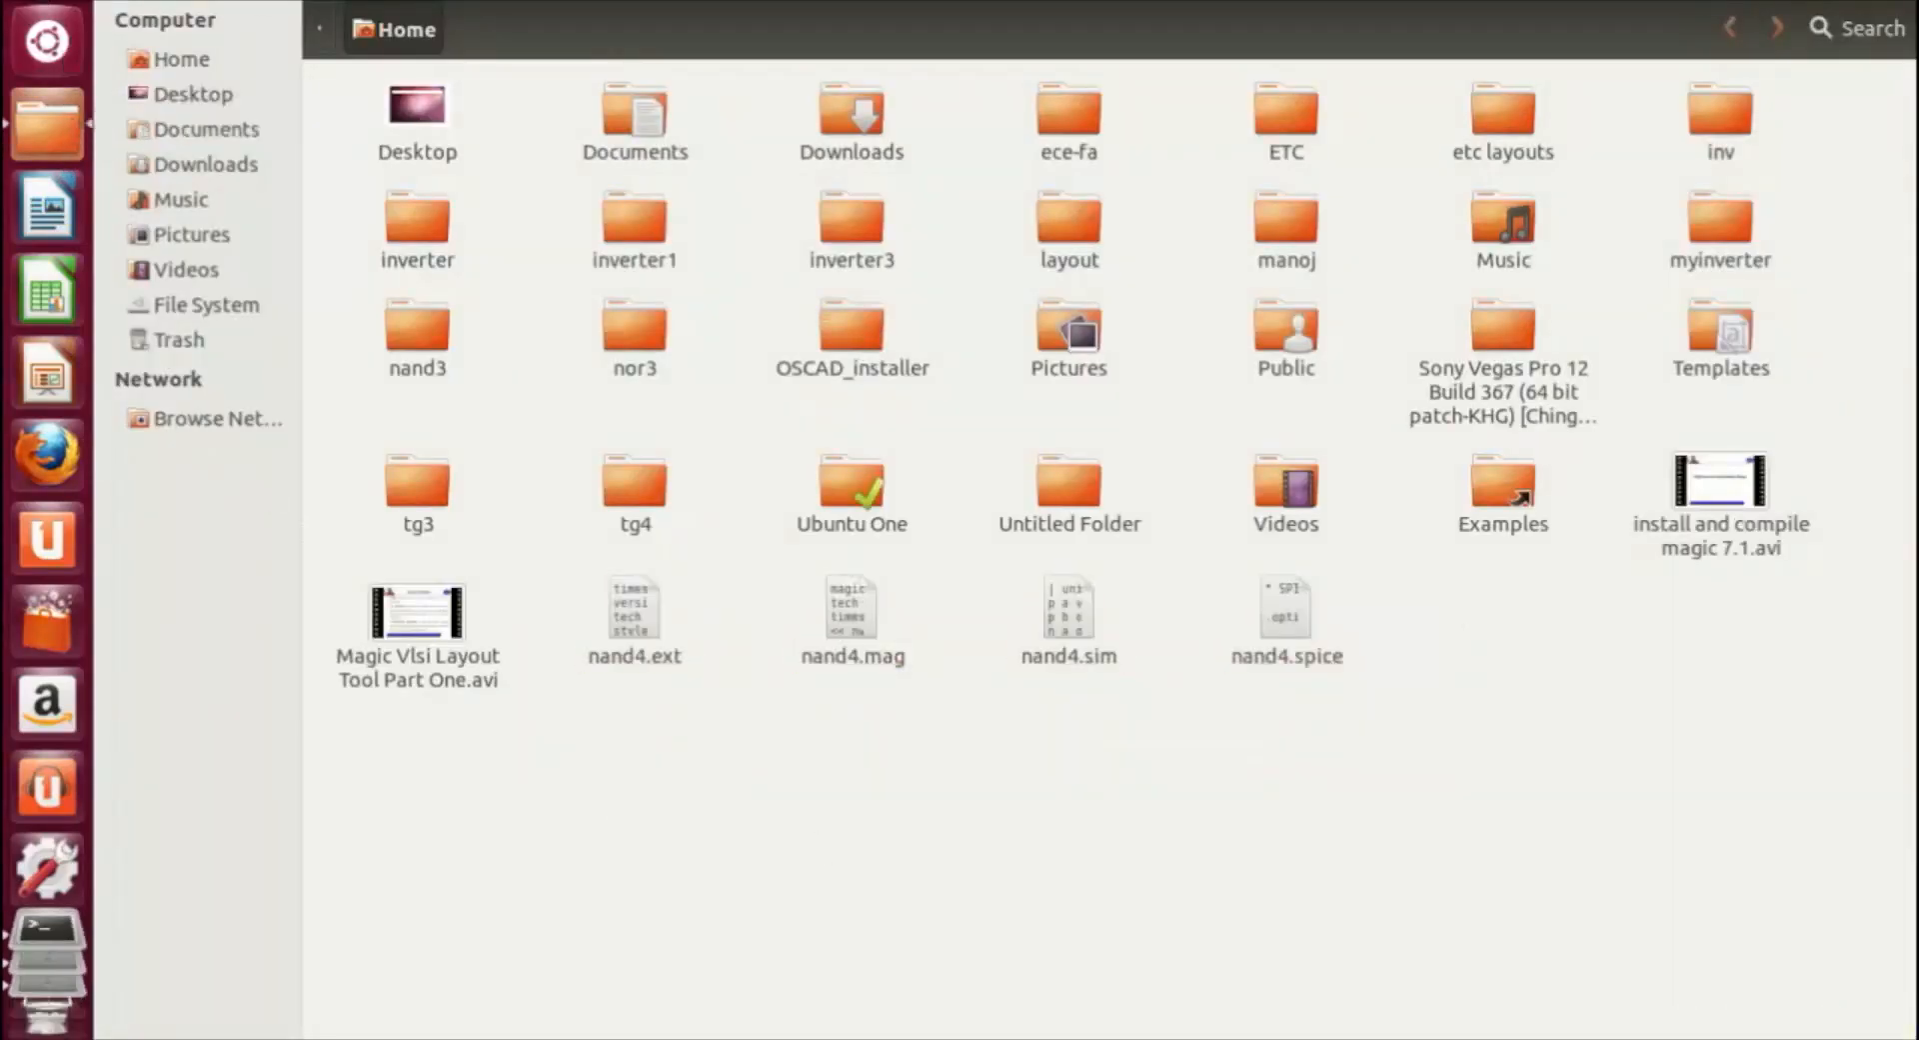
click(41, 3)
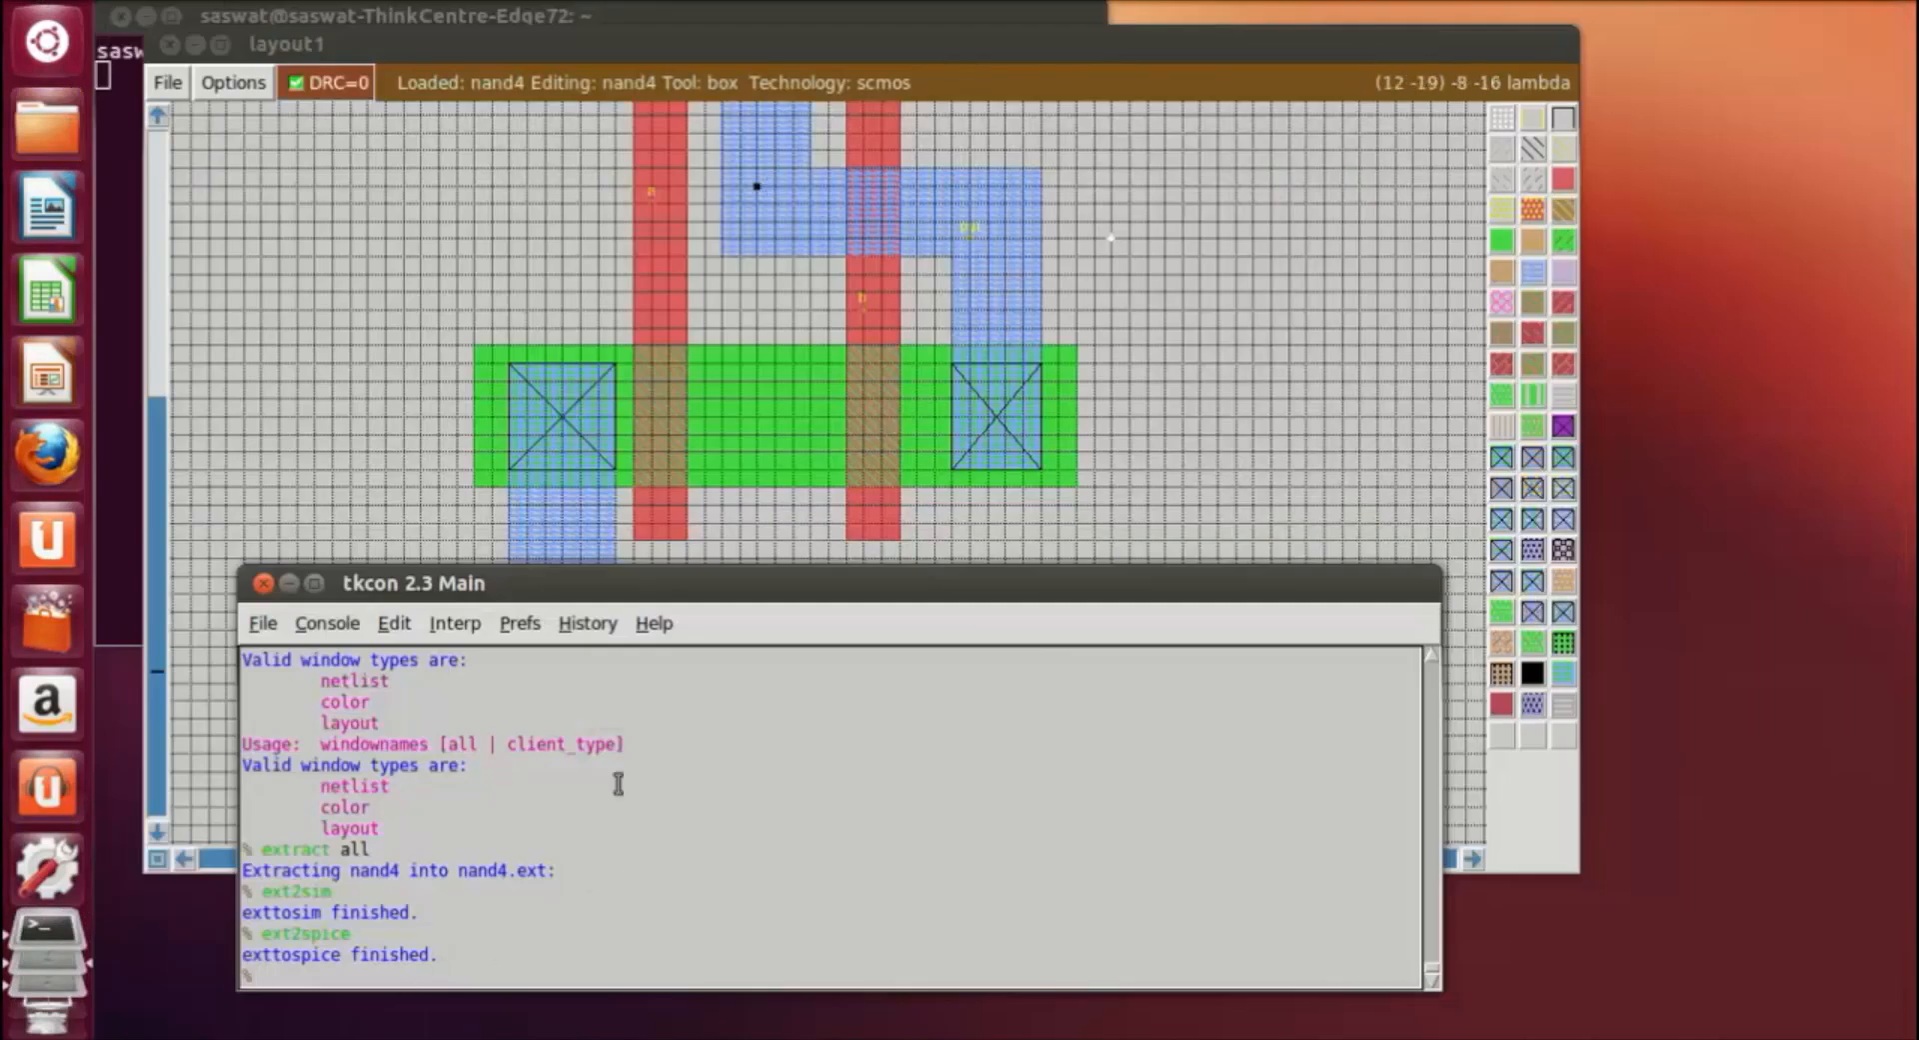
Quit the layout editor with the console command quit and return to the terminal.
text(quit)
key(Return)
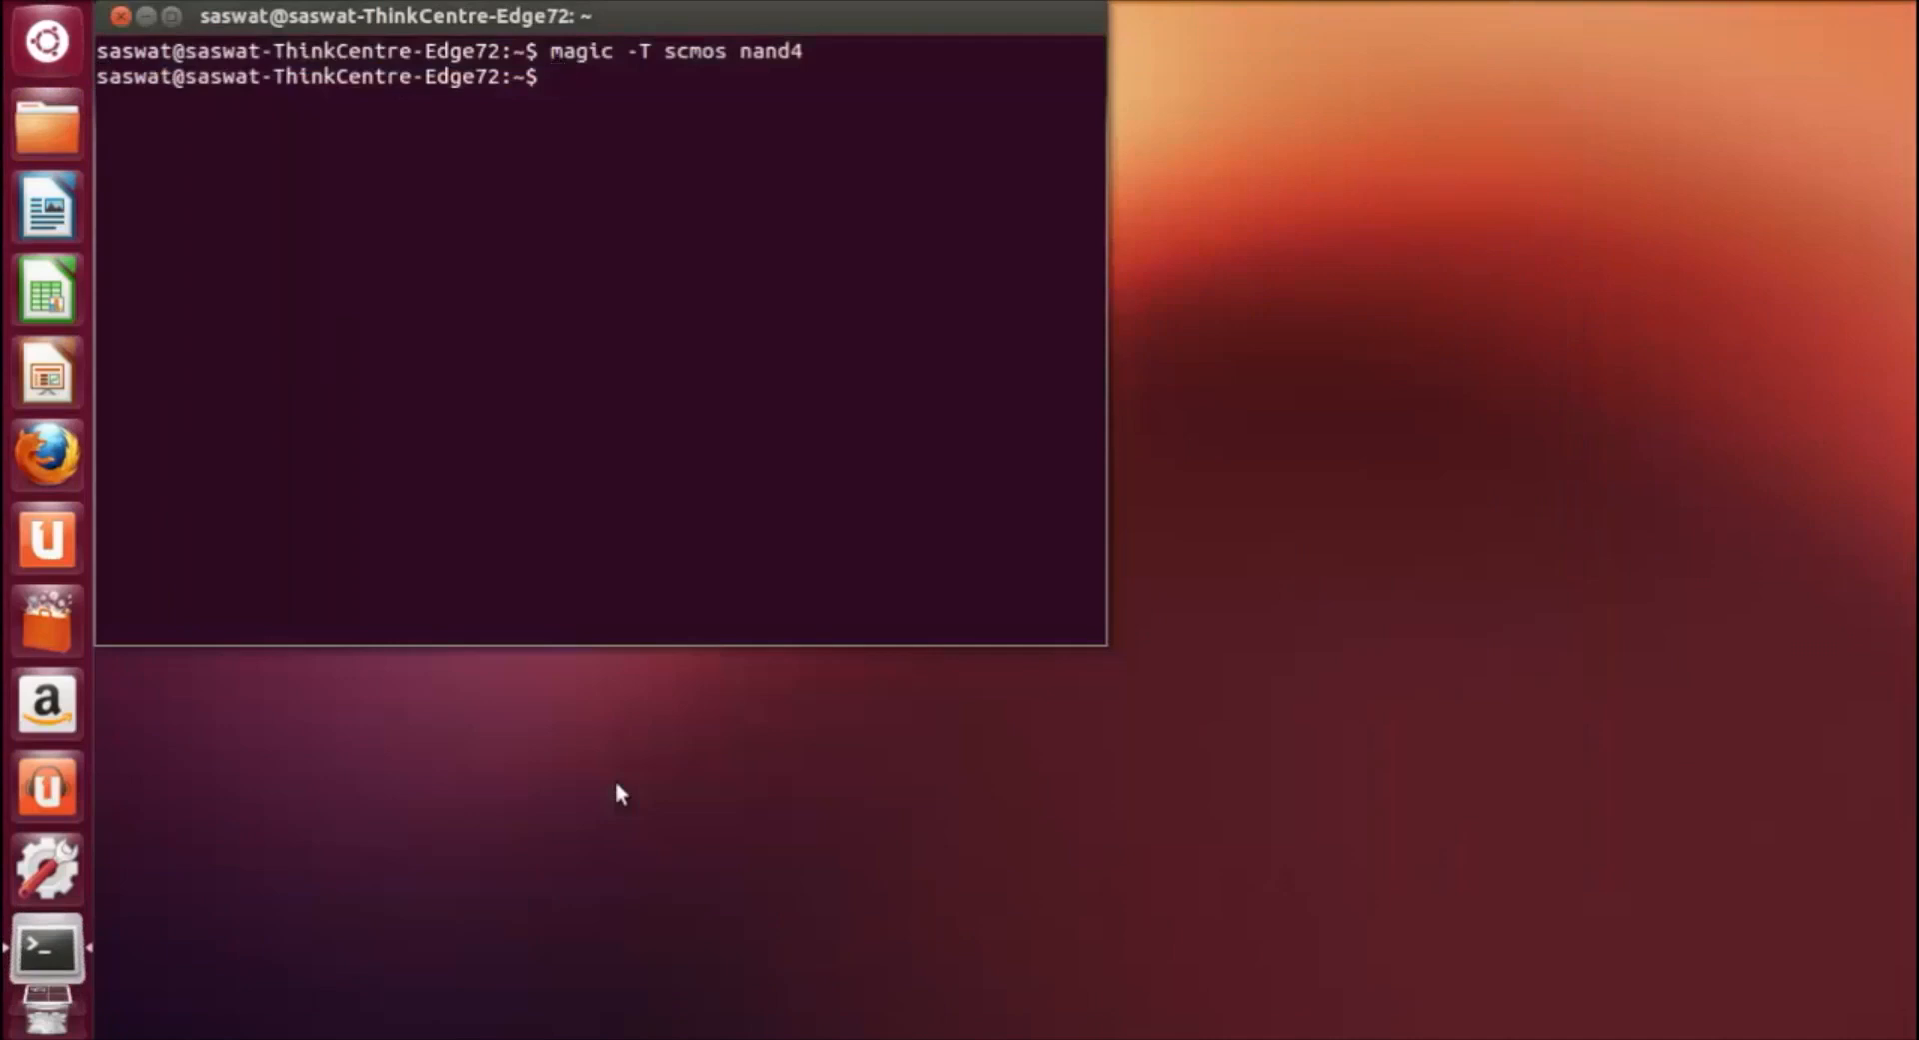
text(vi nand3)
key(Return)
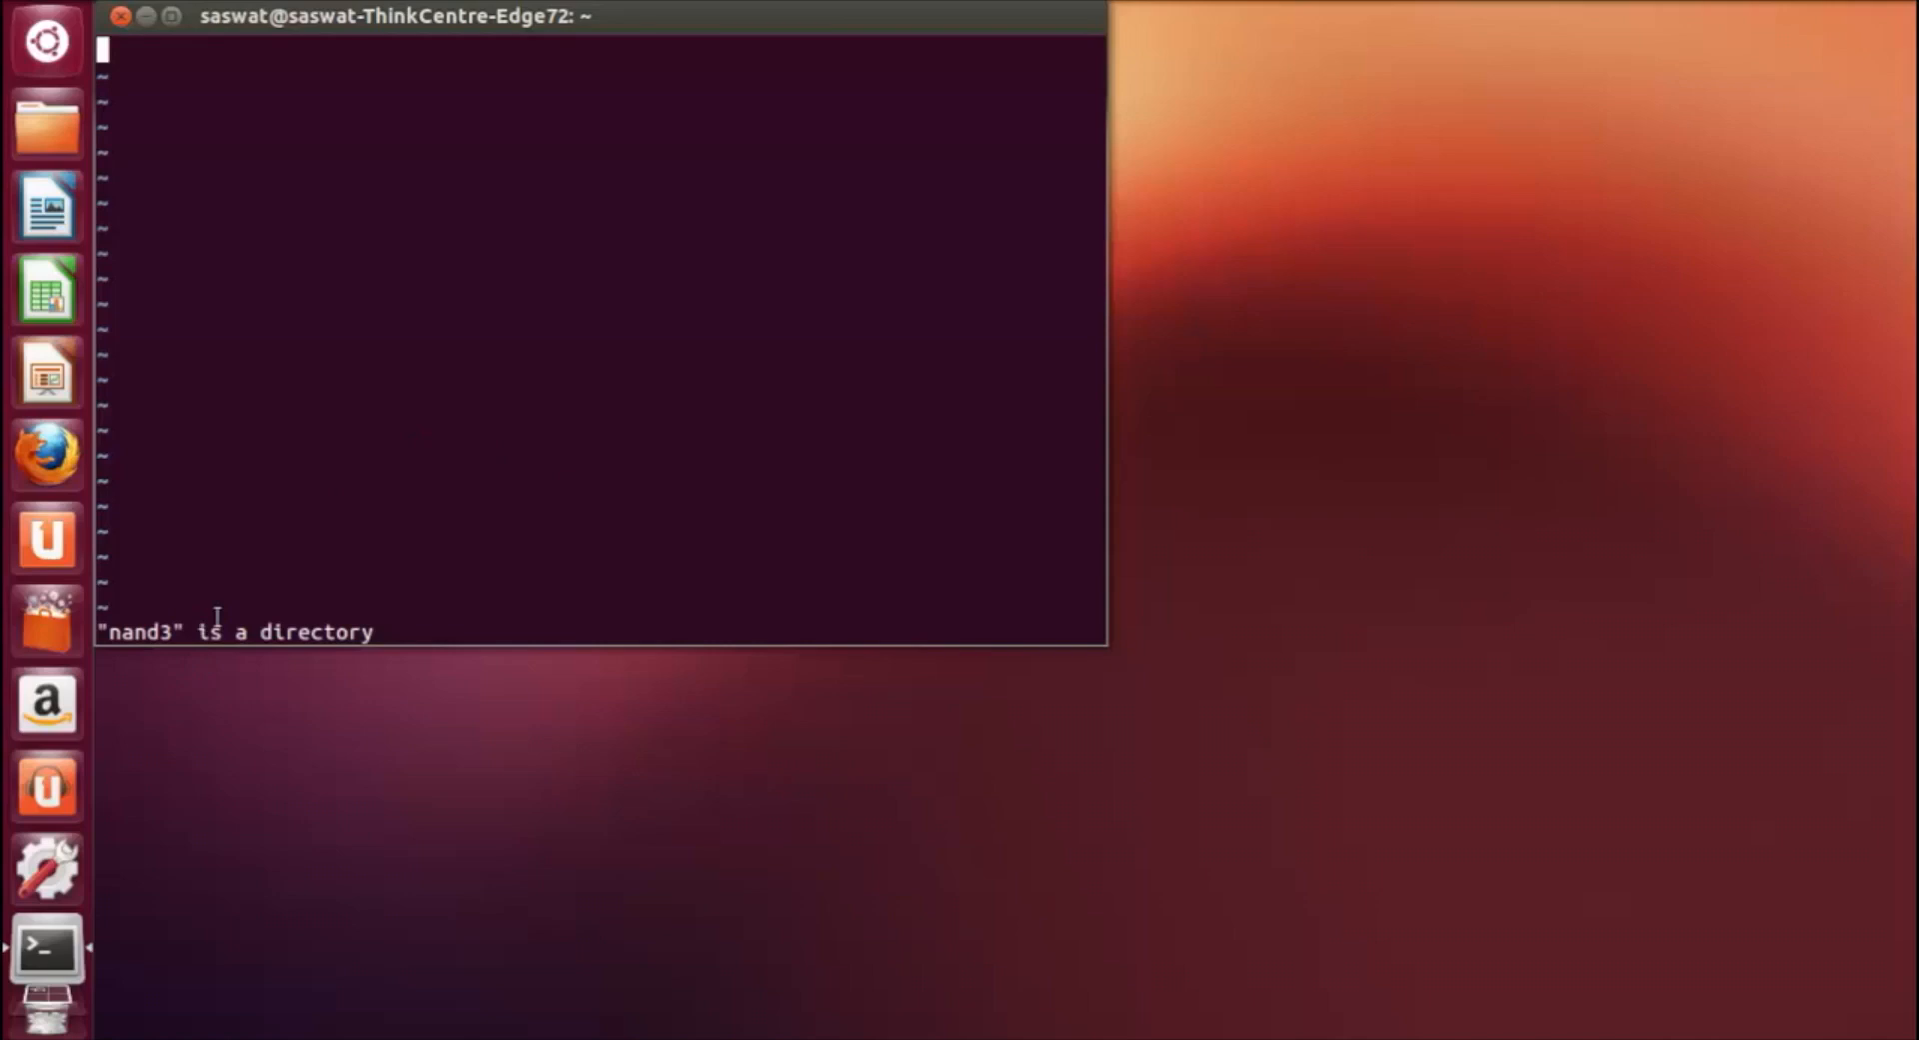
text(:wq)
key(Return)
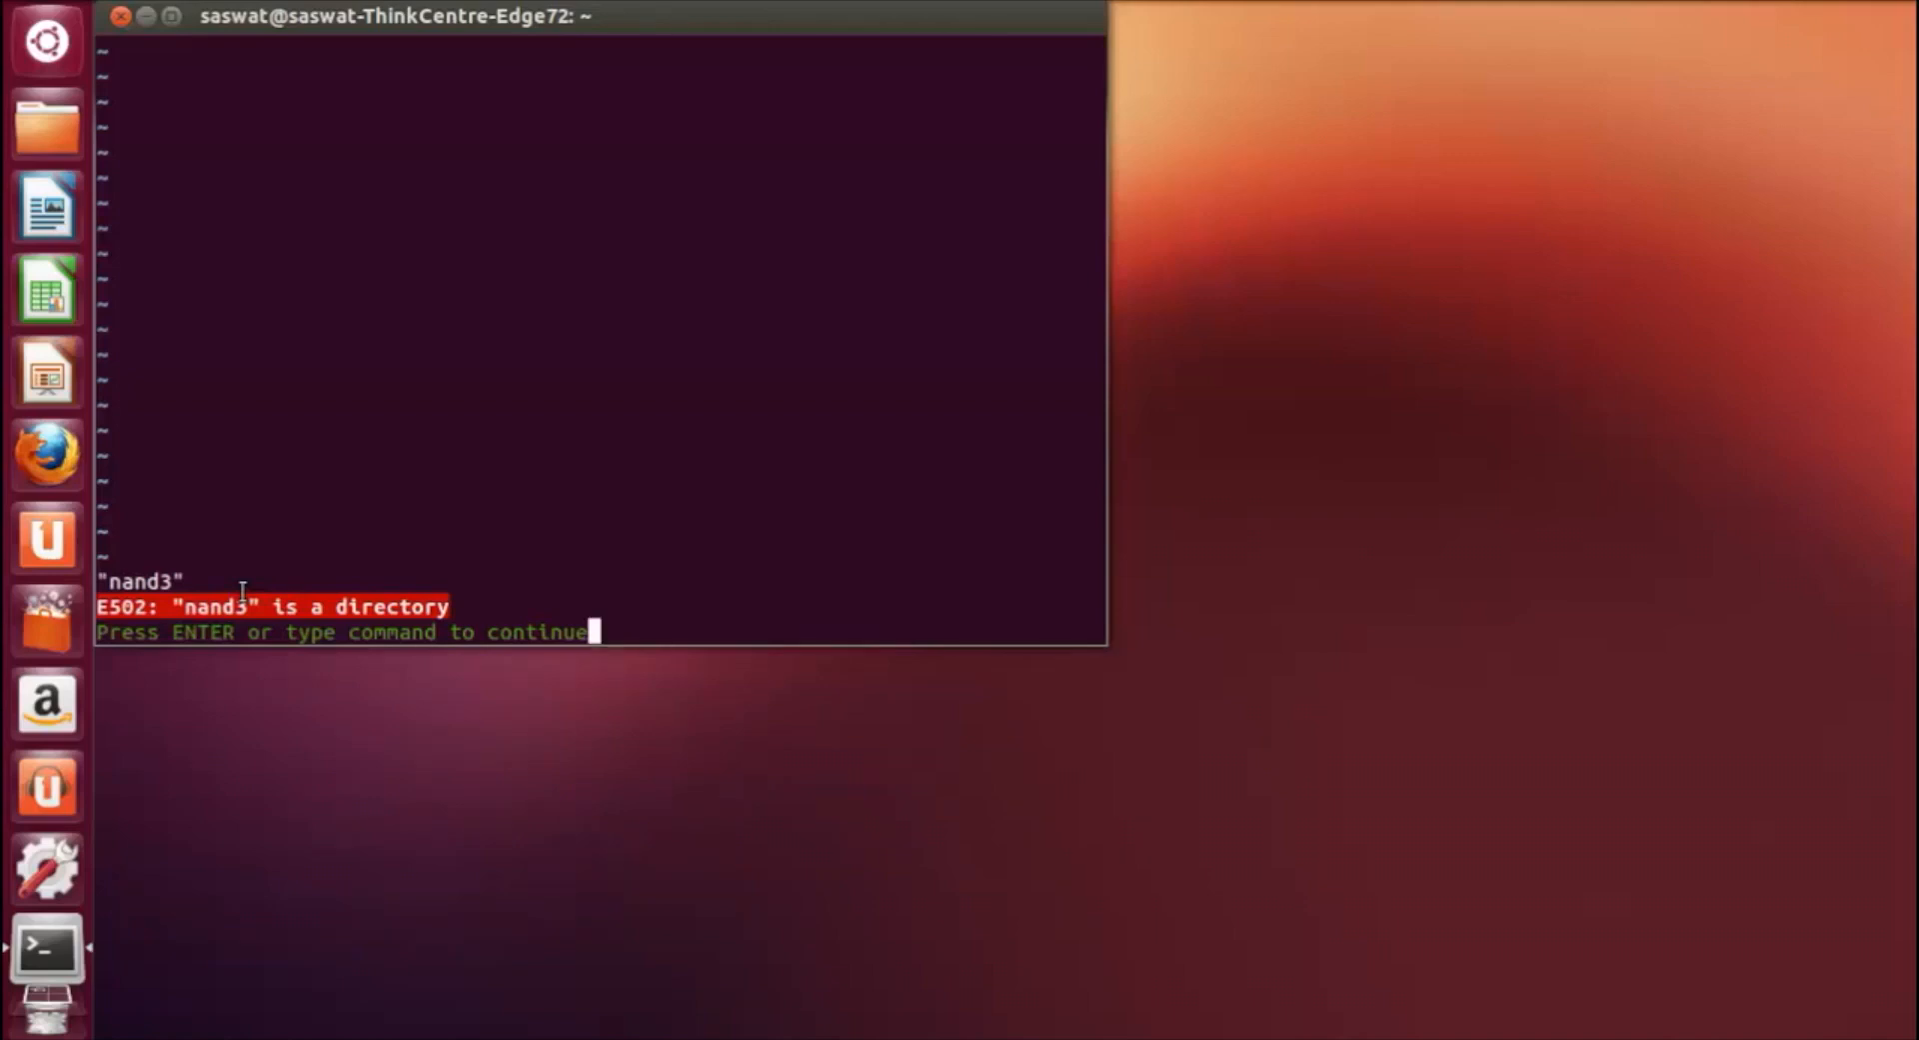
text(:wq)
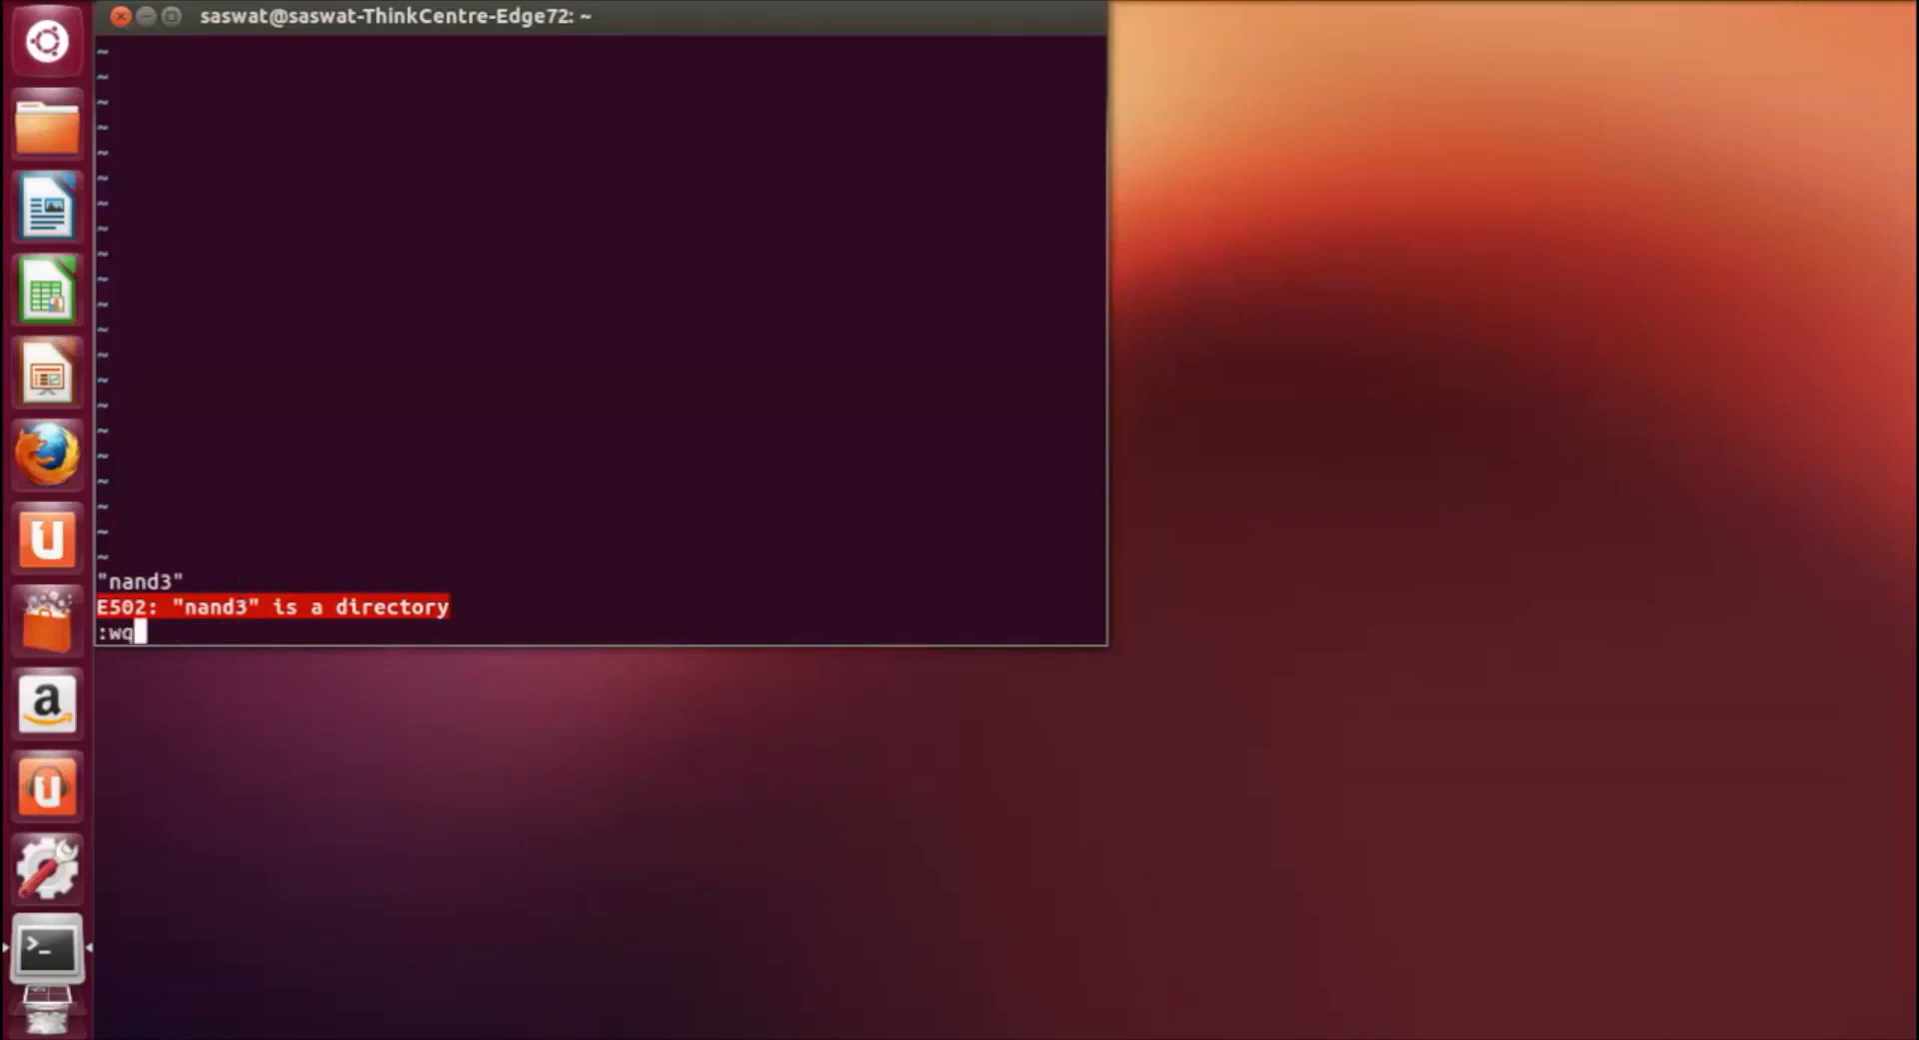
key(Return)
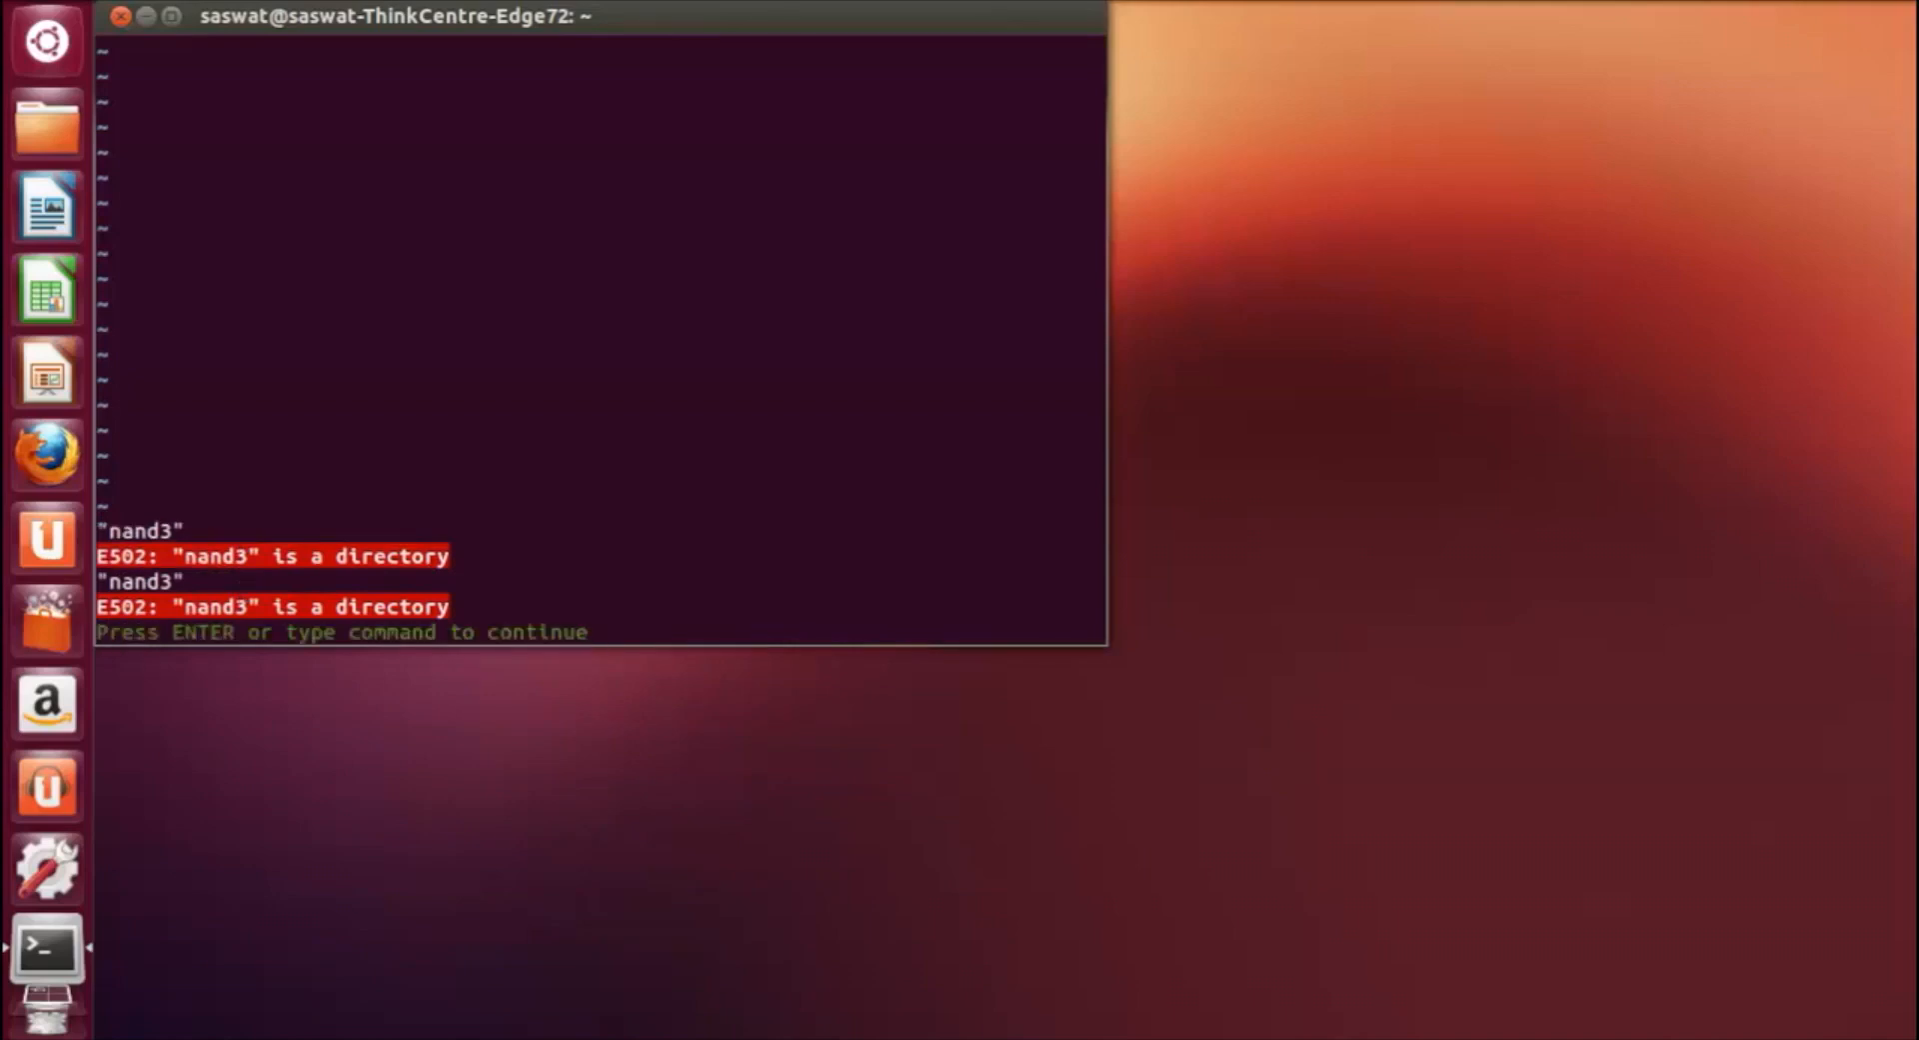
key(Return)
text(:wq)
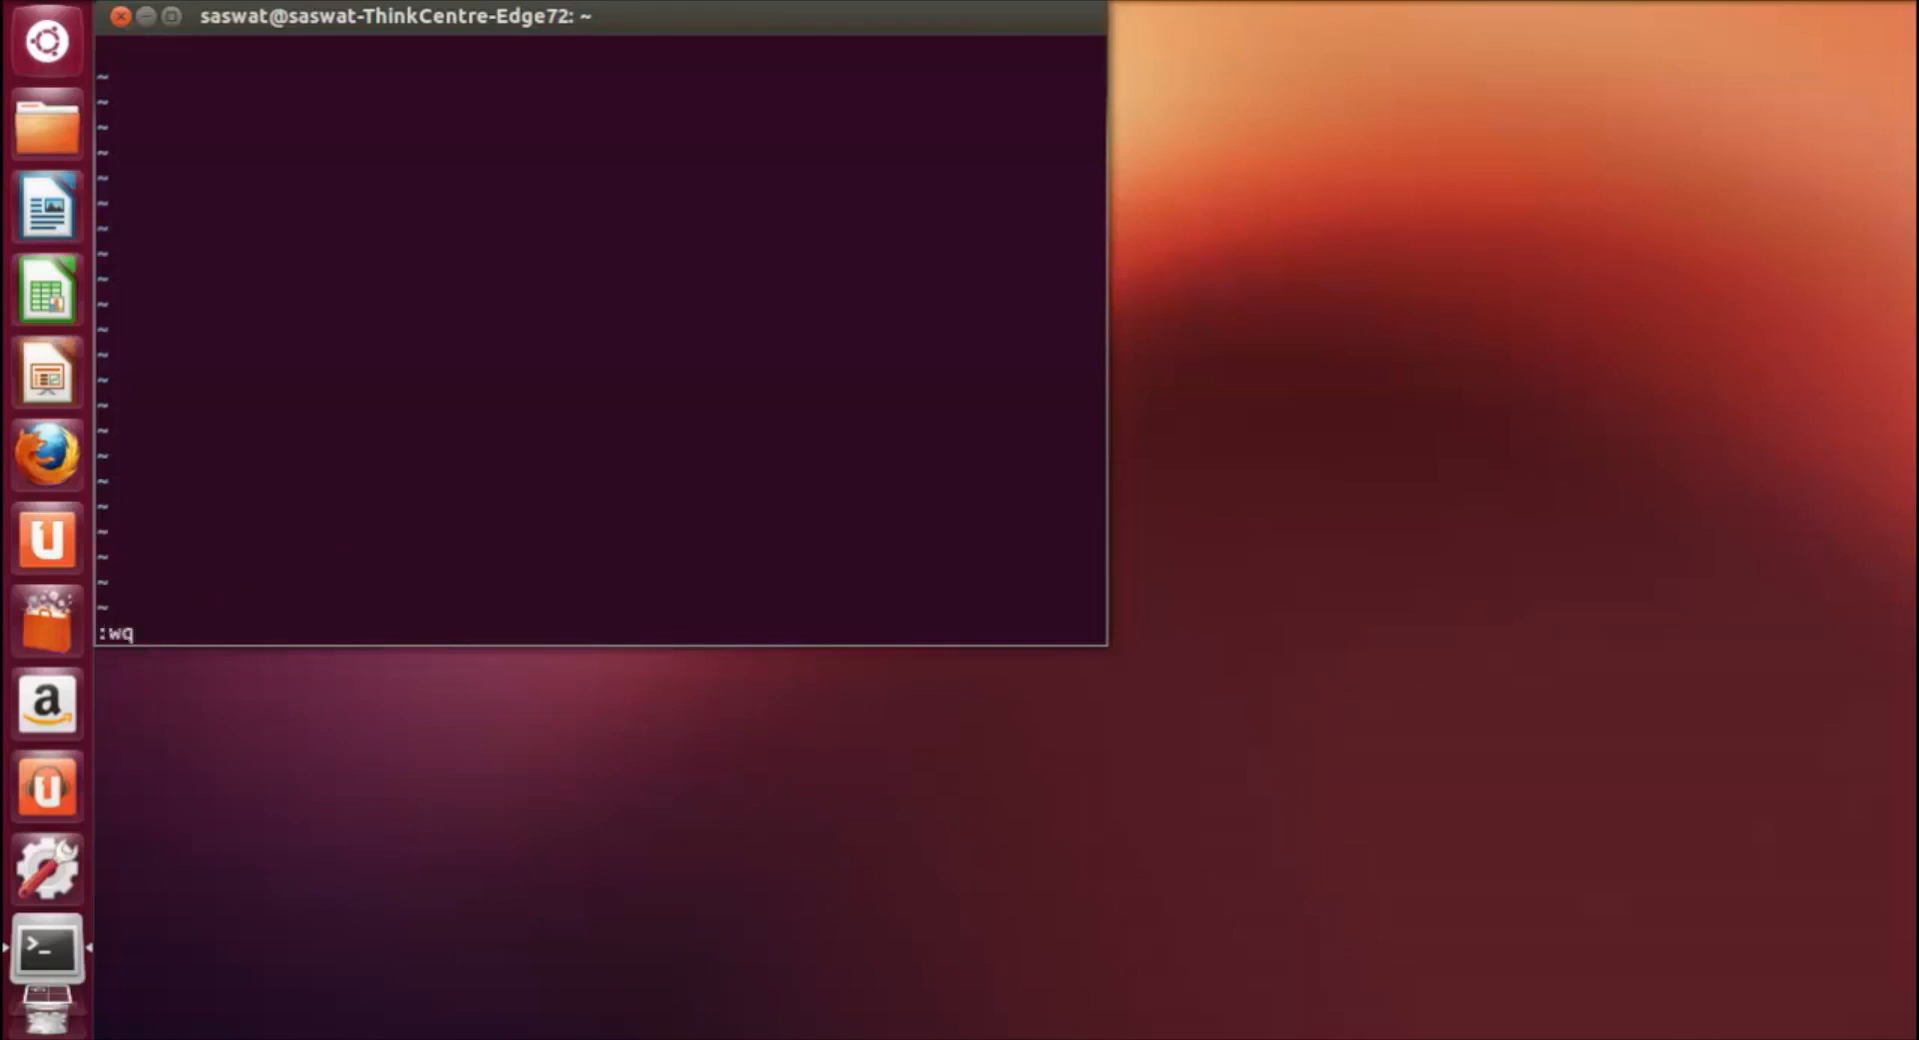
key(Return)
text(:wq)
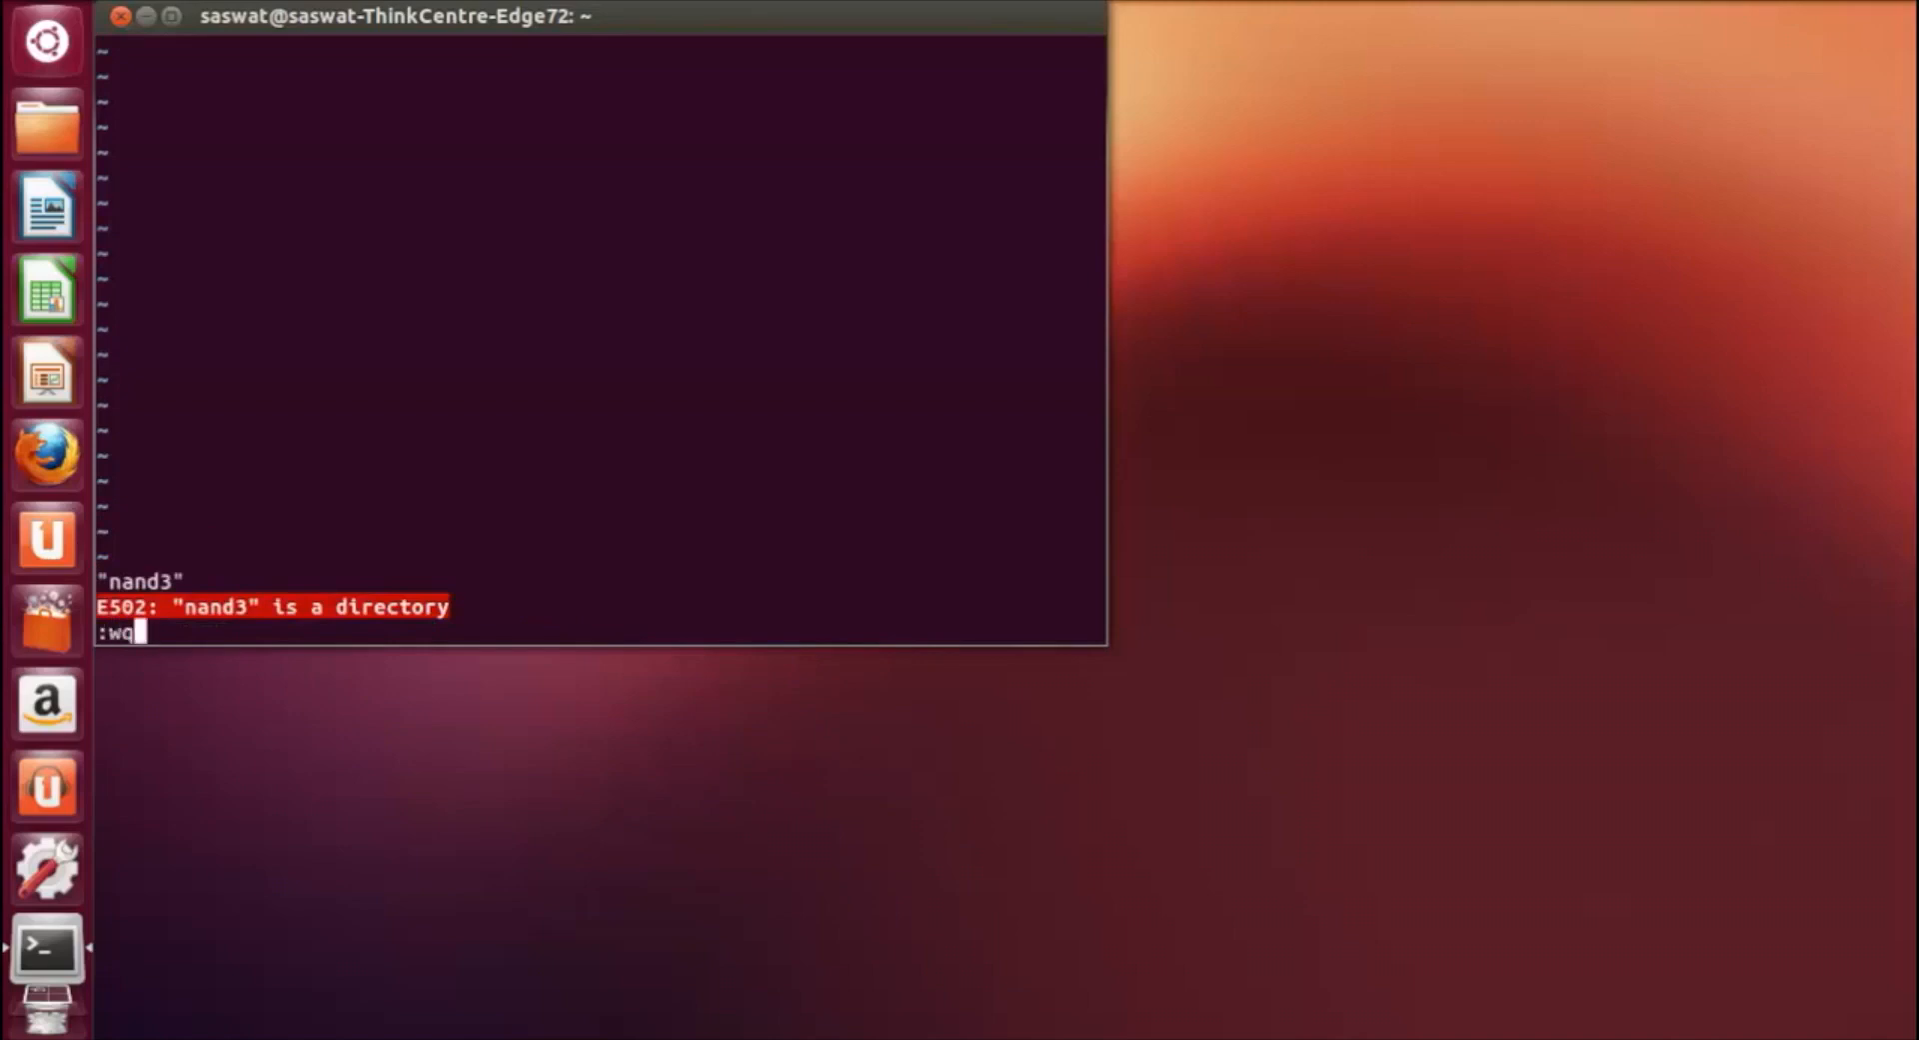
click(120, 17)
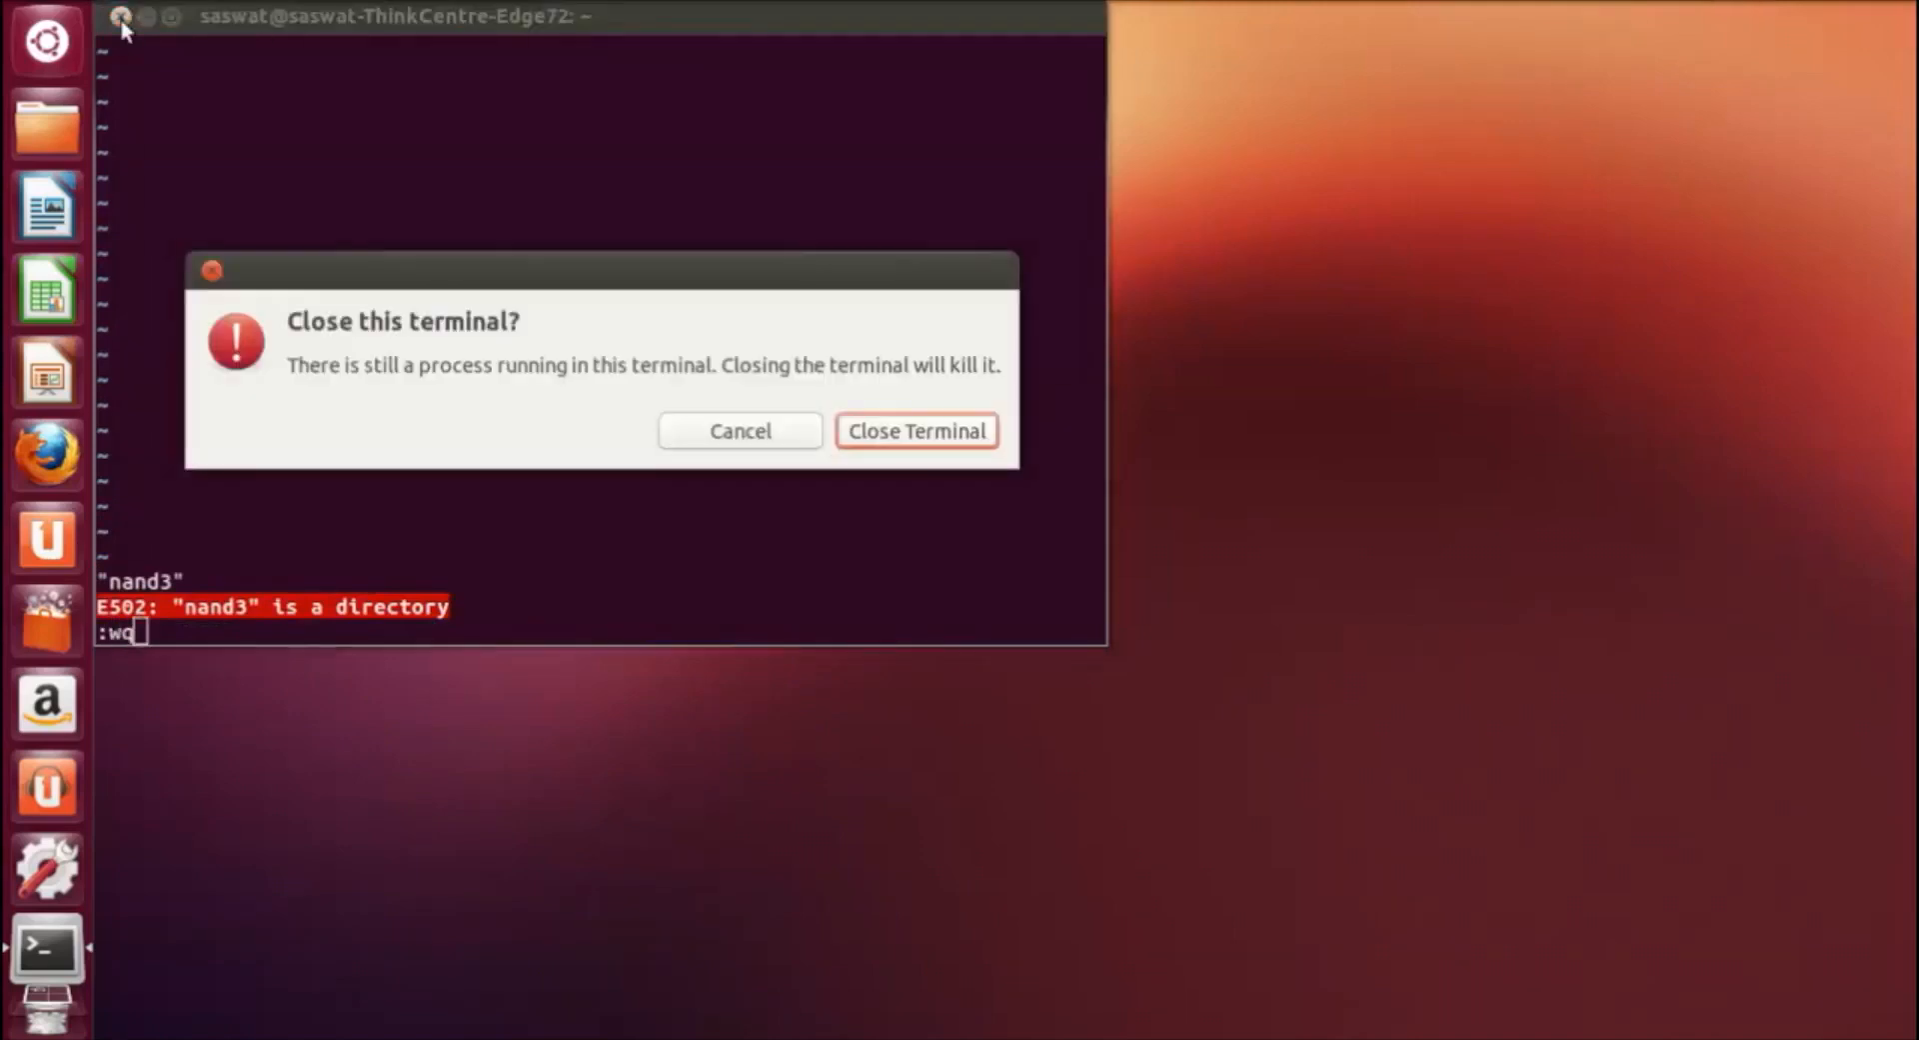
click(861, 436)
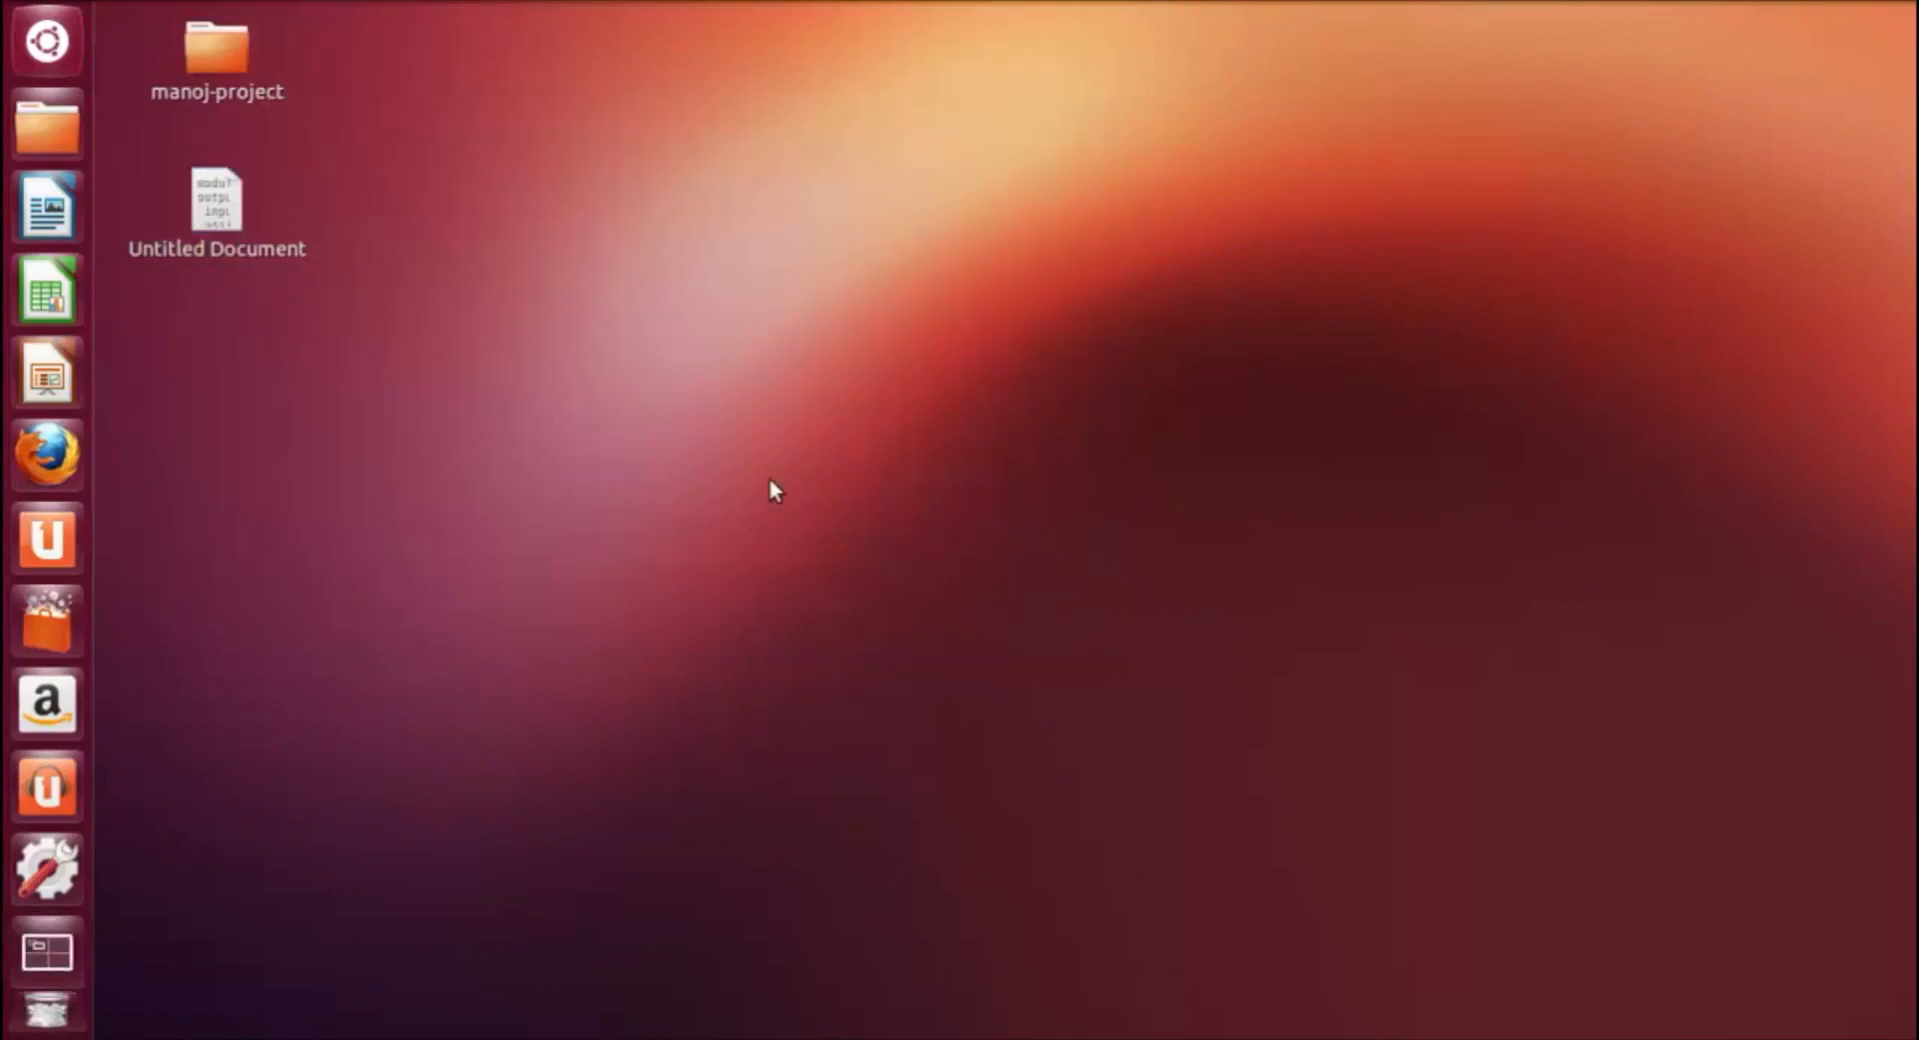
key(ctrl+alt+t)
text(vi nand)
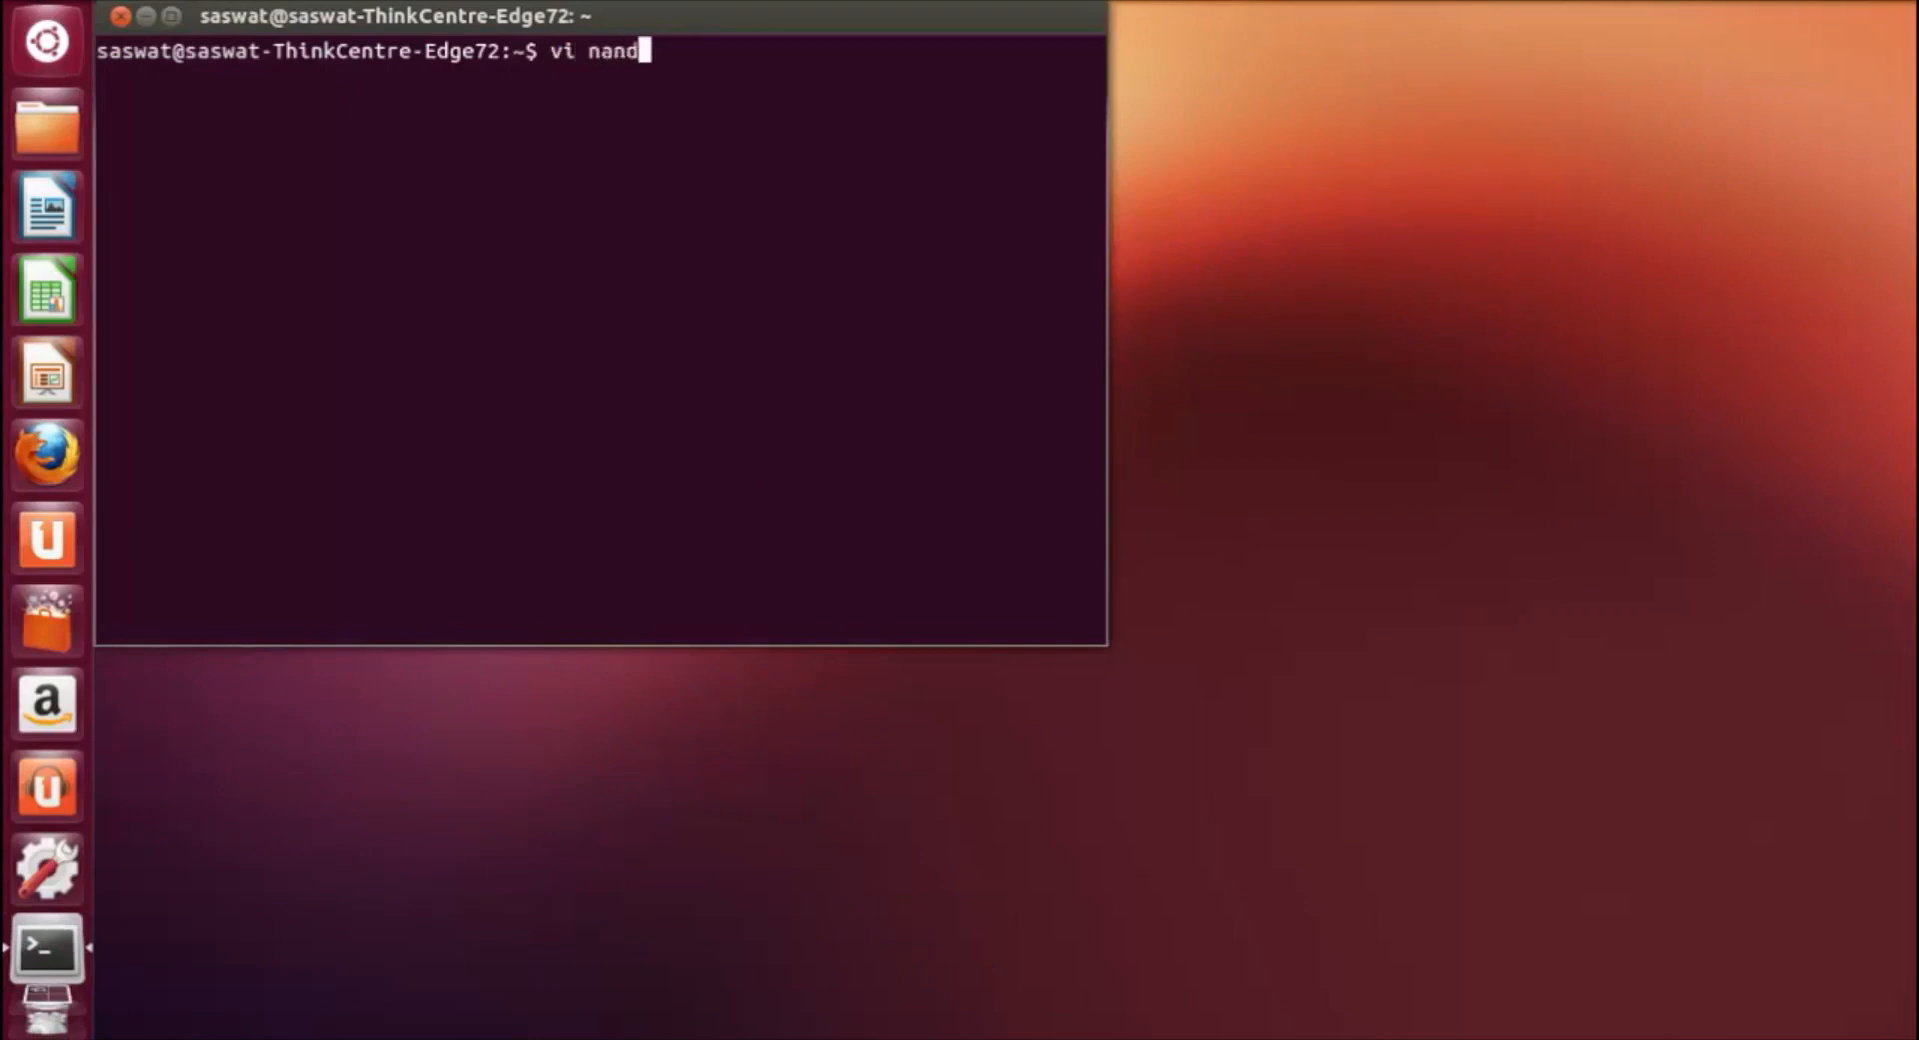
text(3.spice)
key(Return)
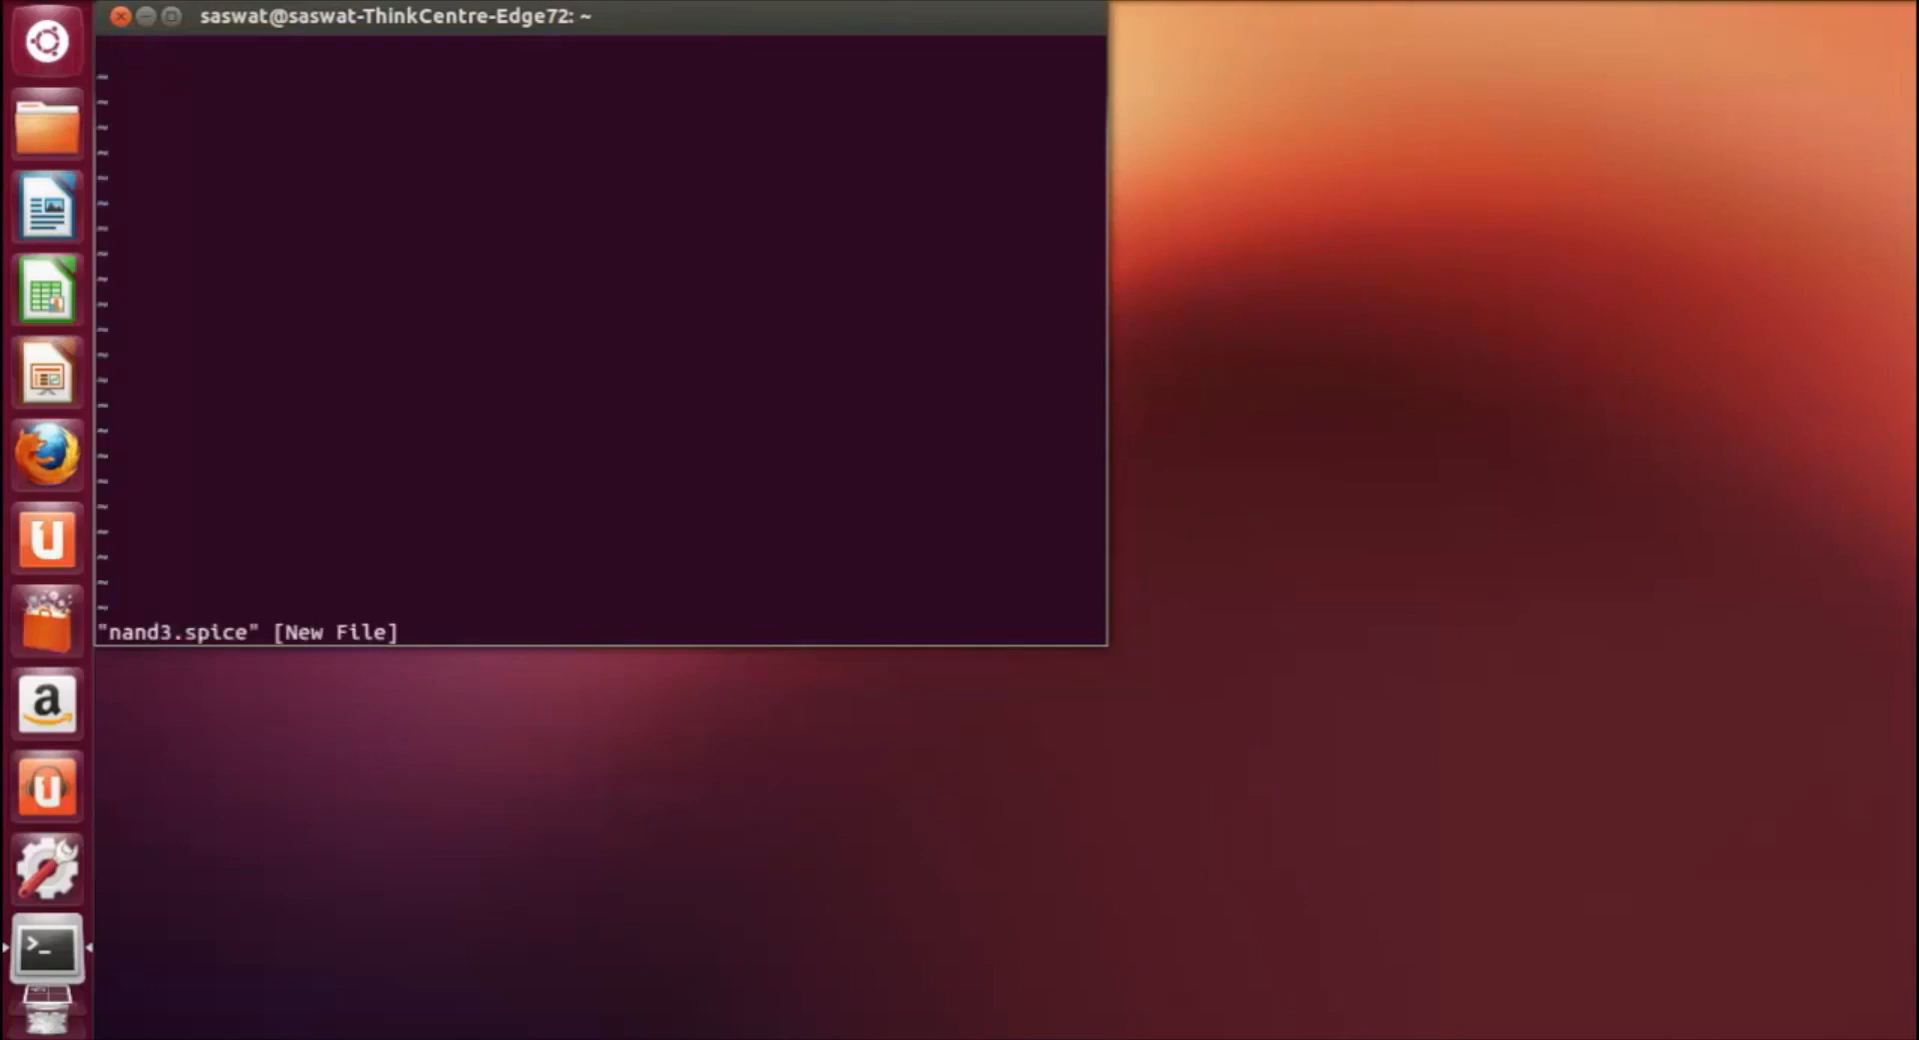
click(120, 16)
click(905, 435)
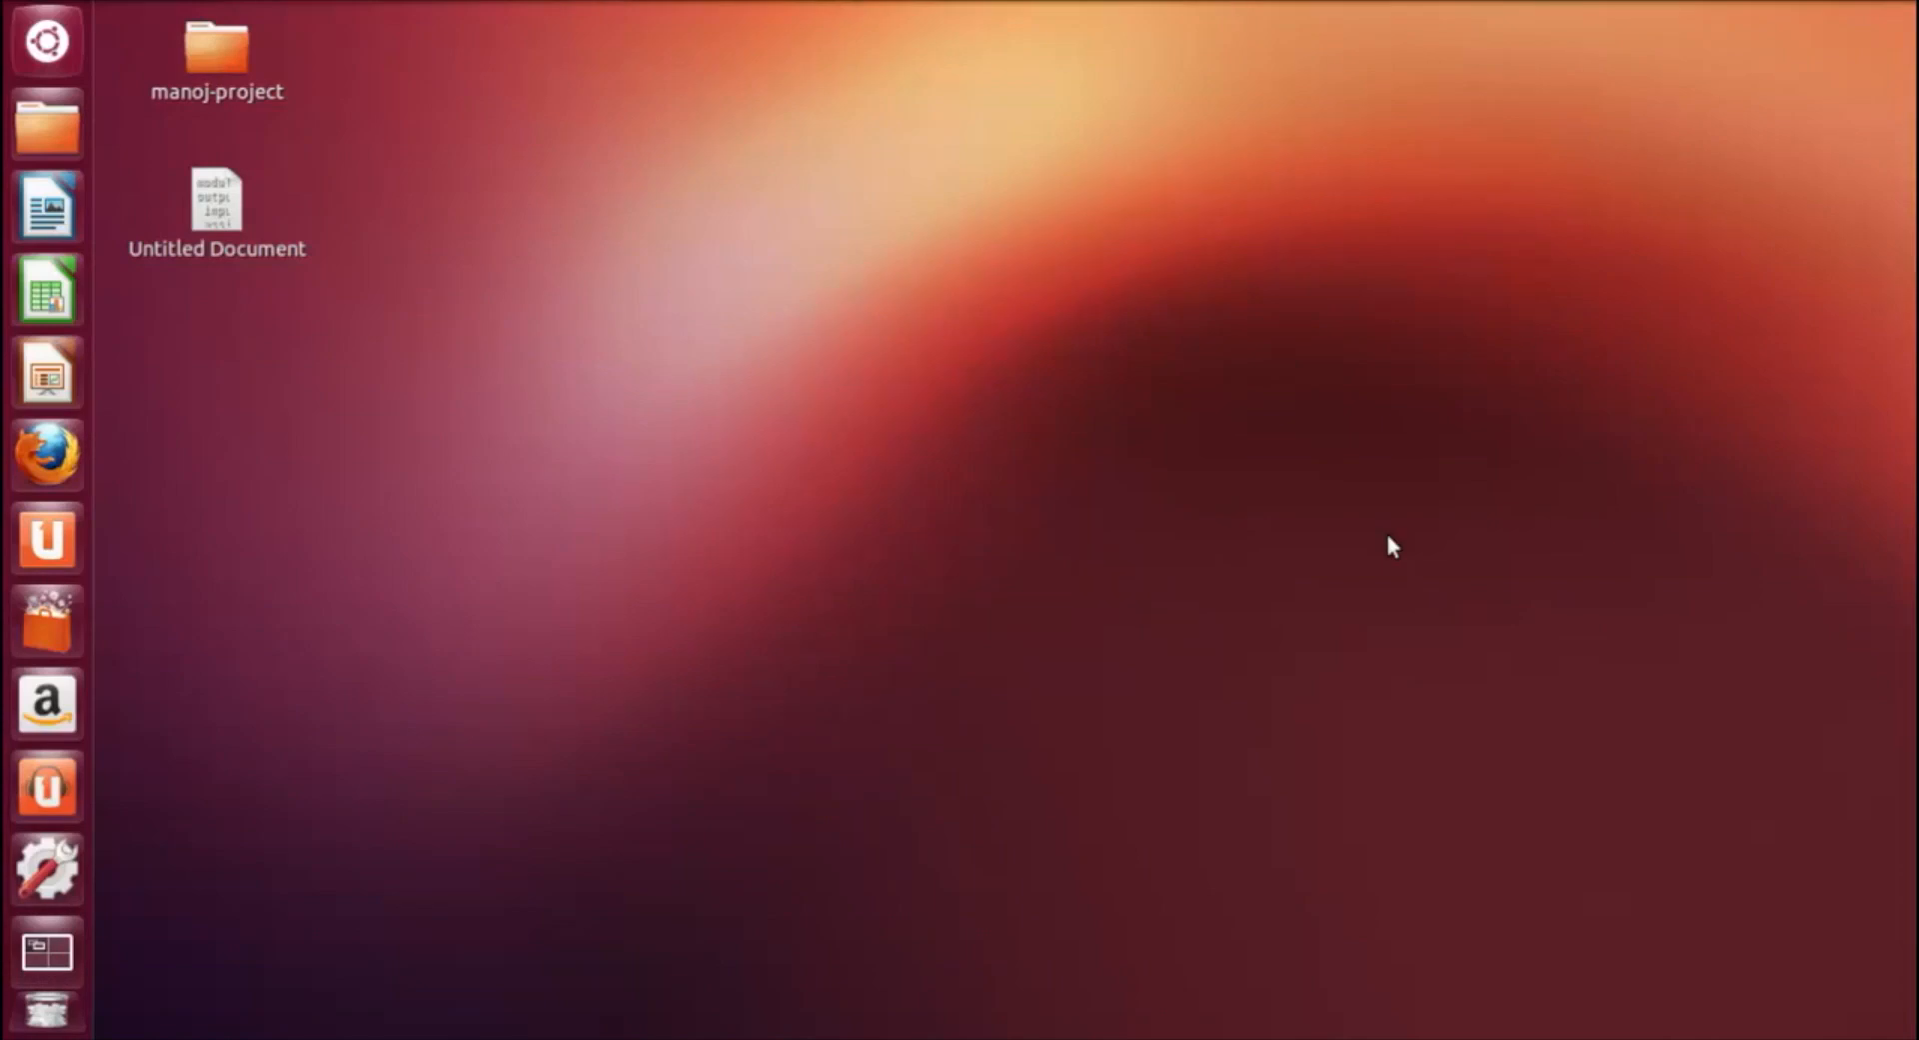
Open nand4.spice with vi in a new terminal, review the extracted netlist, and leave the editor with :wq.
key(ctrl+alt+t)
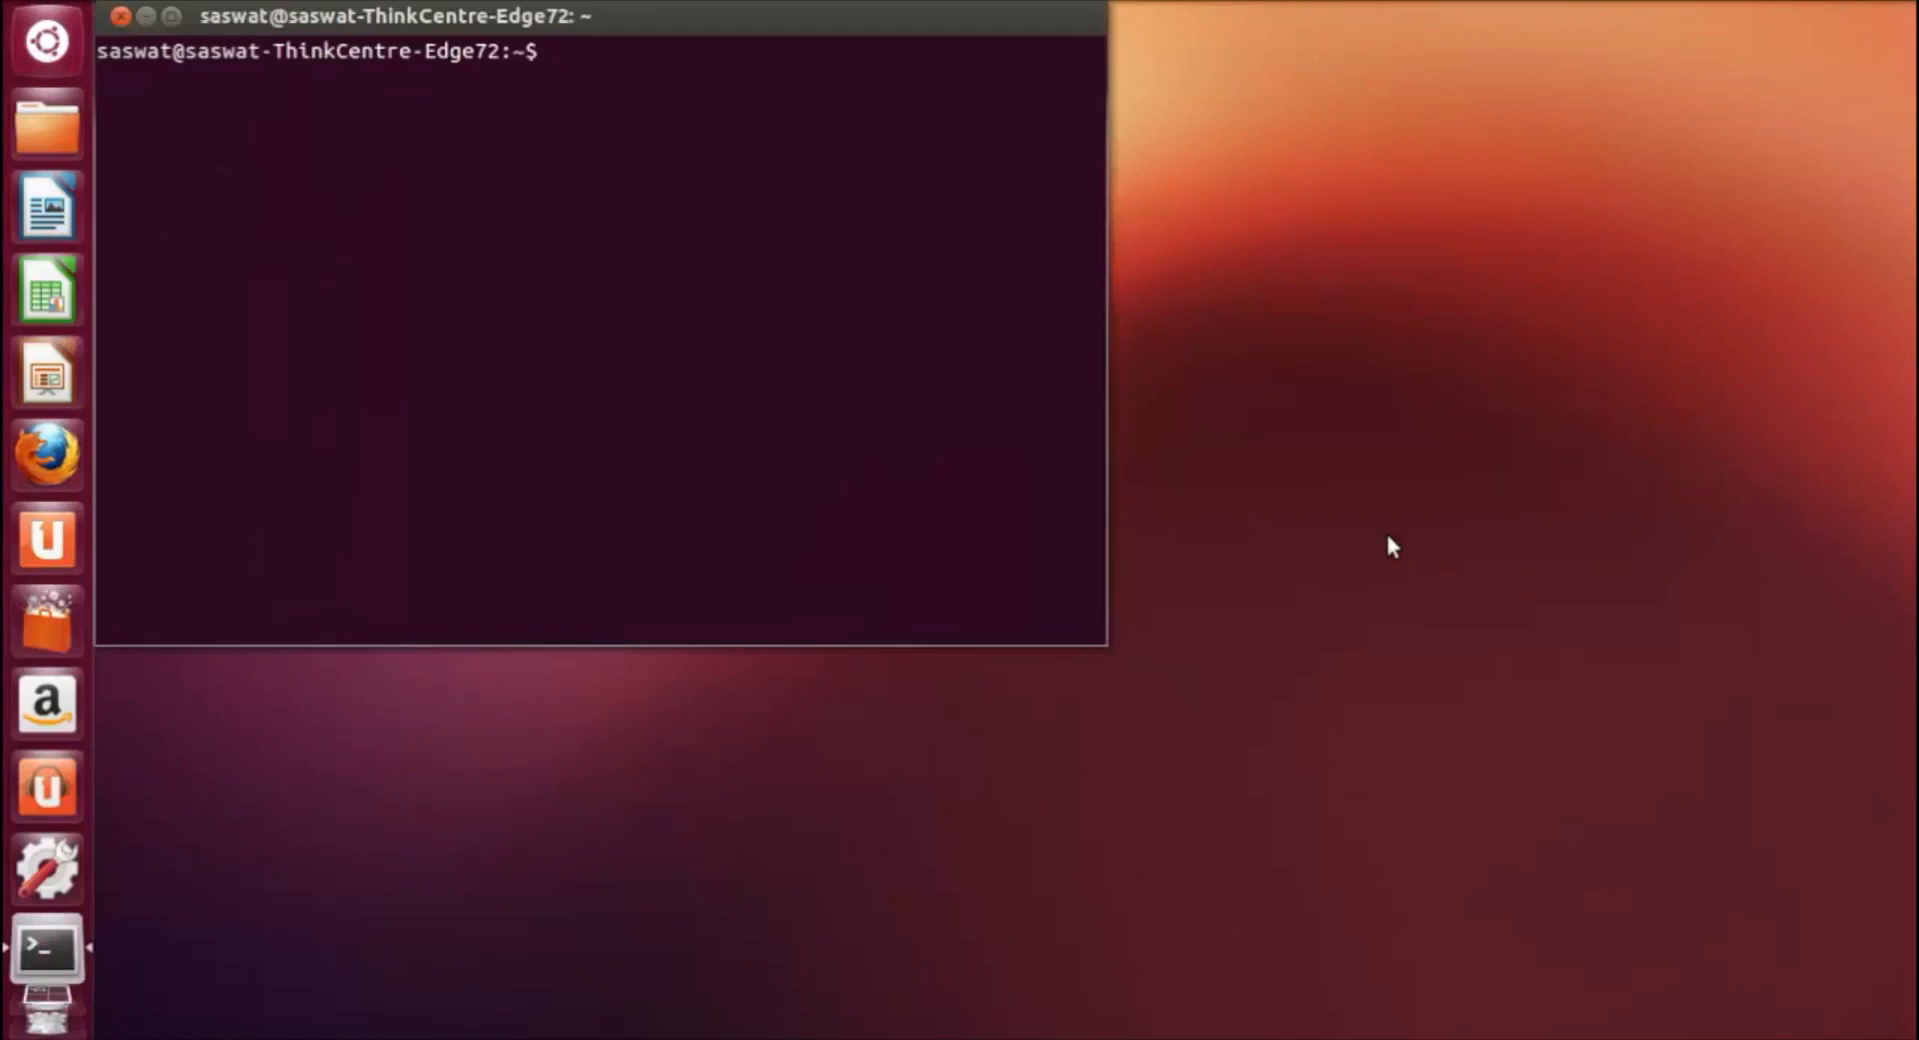
text(vi nand4.spice)
key(Return)
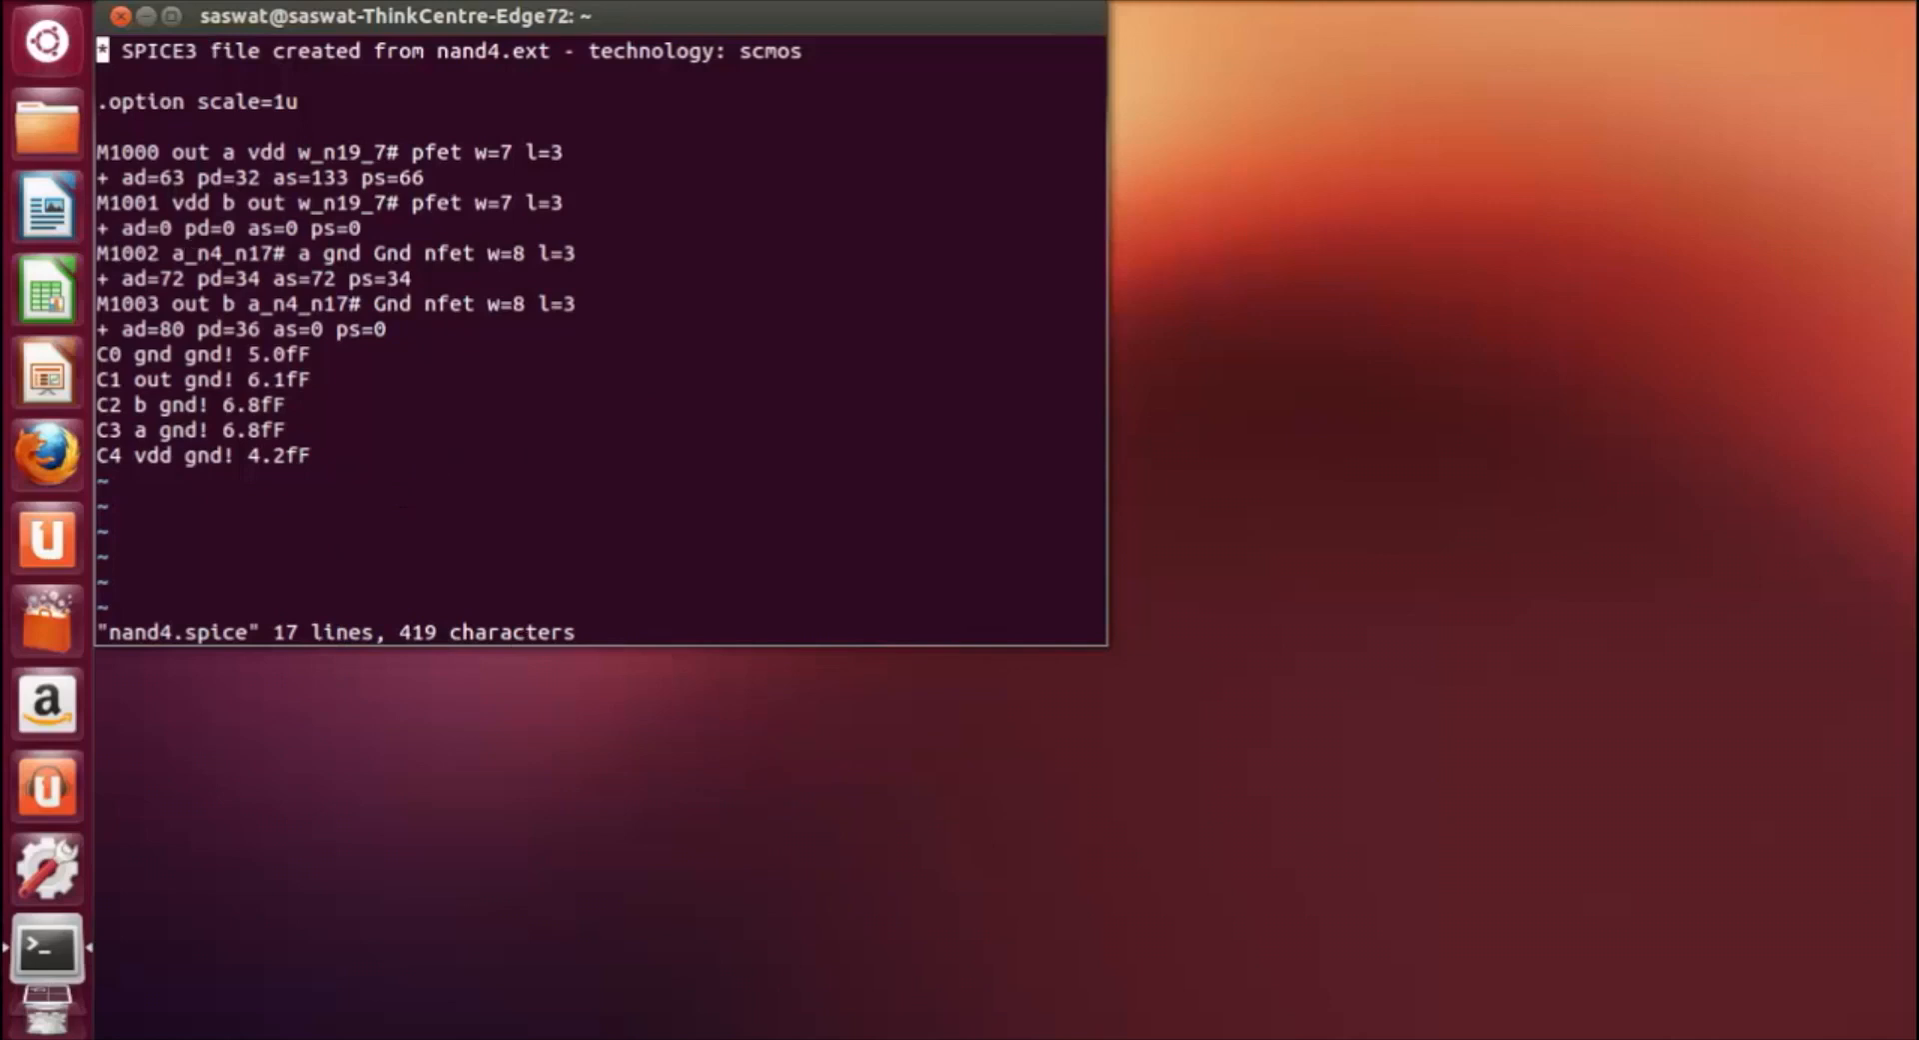
text(:wq)
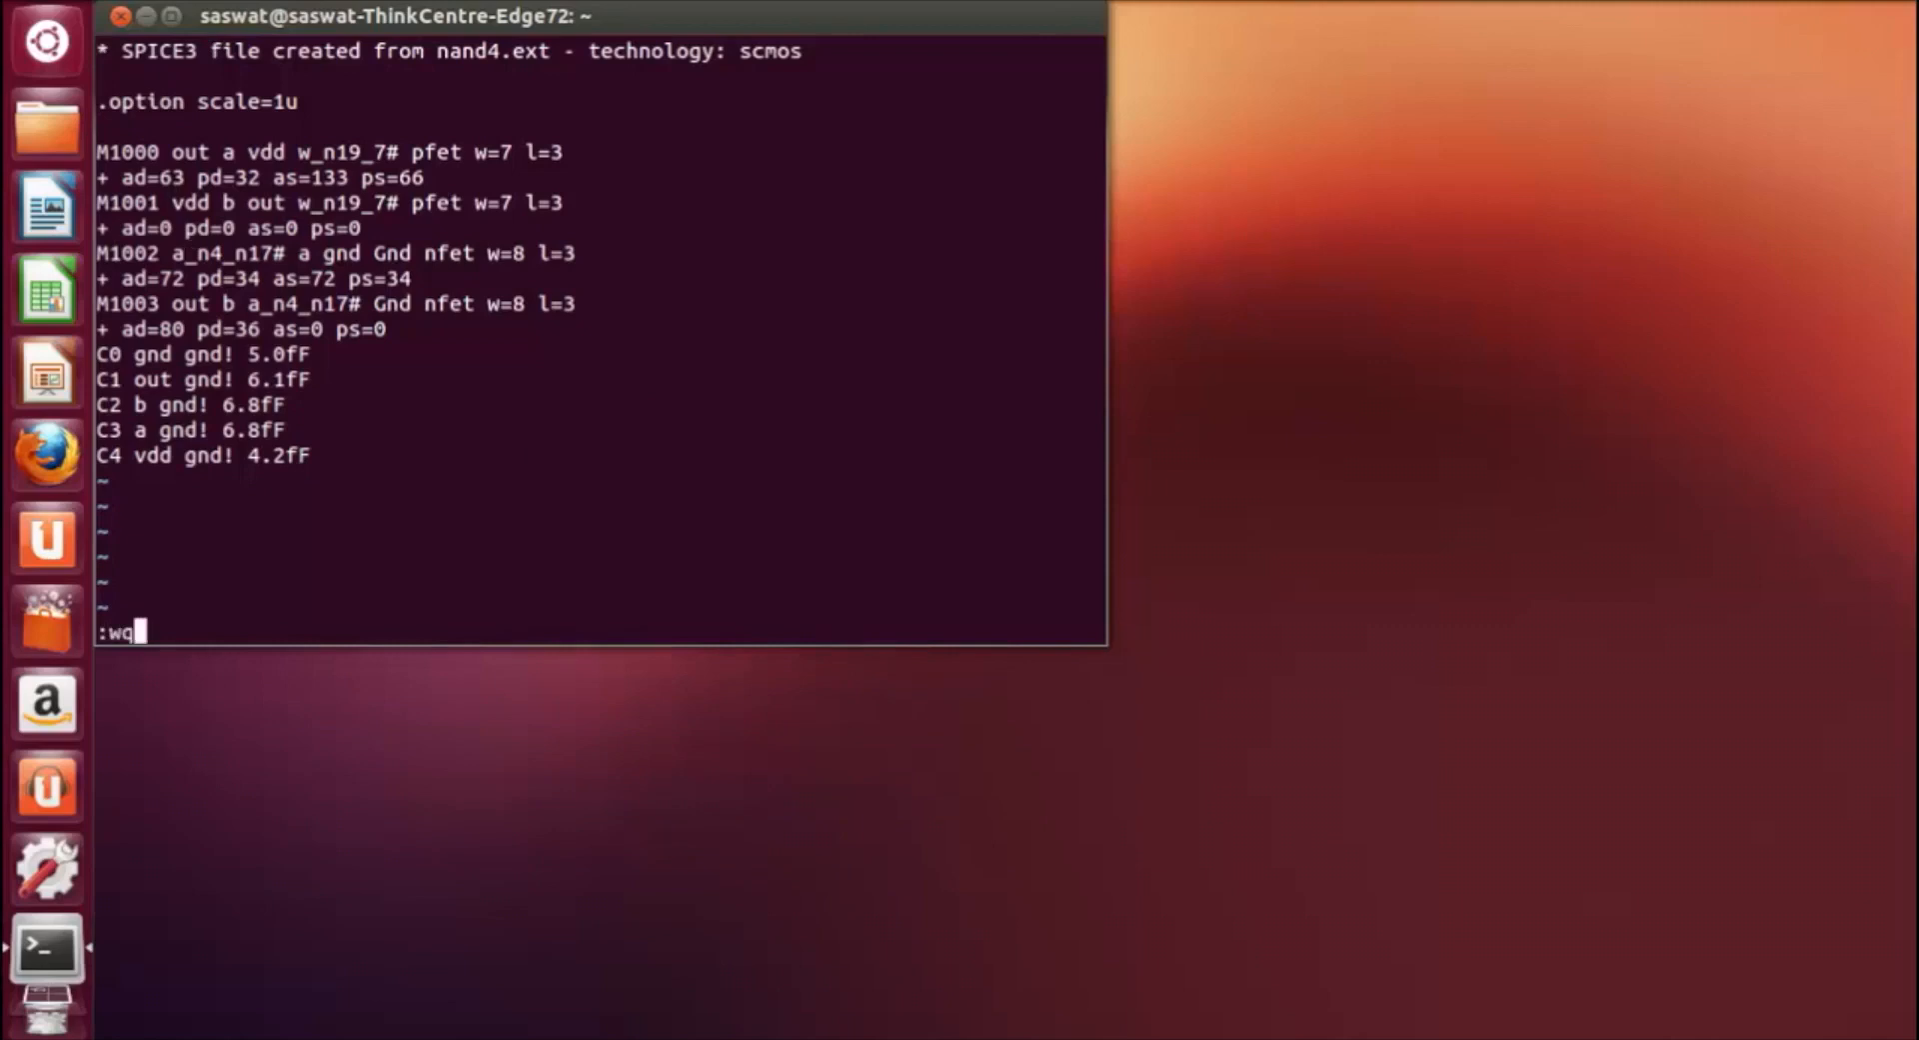
key(Return)
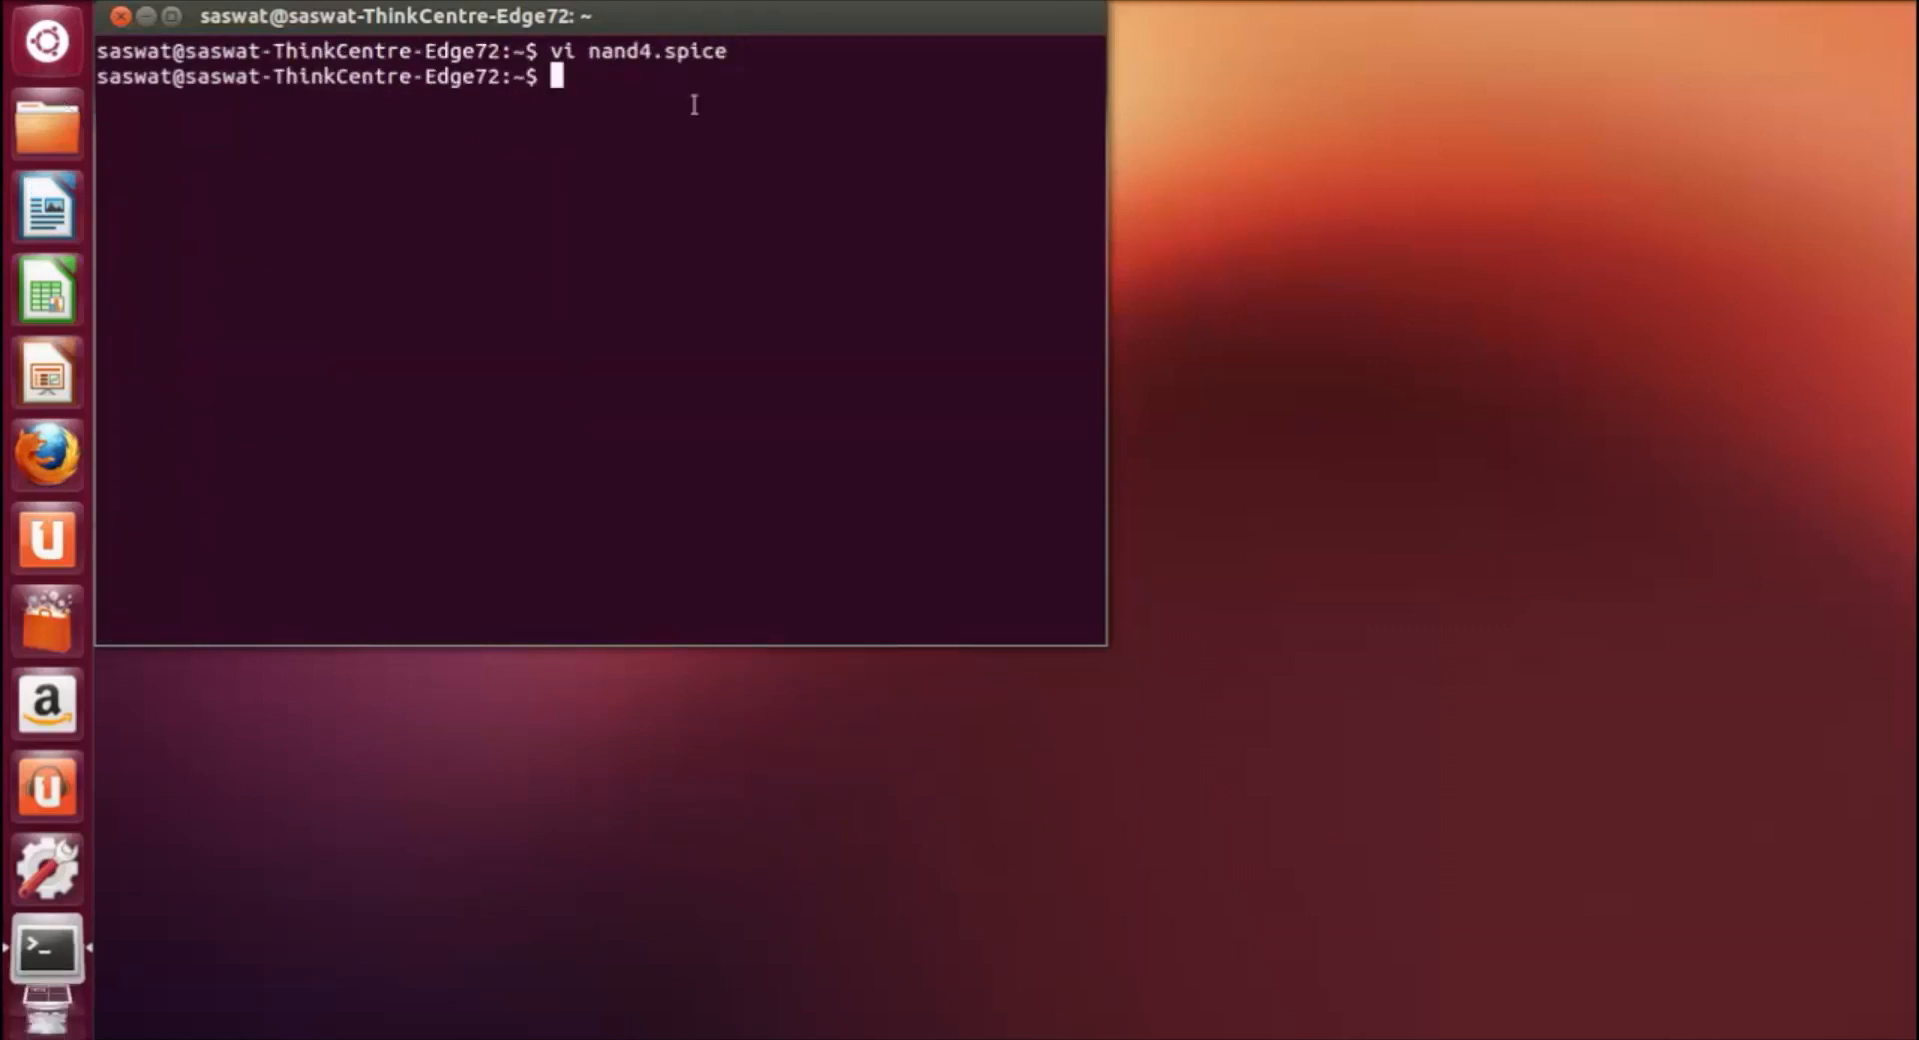
List the home directory with ls and look through it for the generated nand4 files.
text(ls)
key(Return)
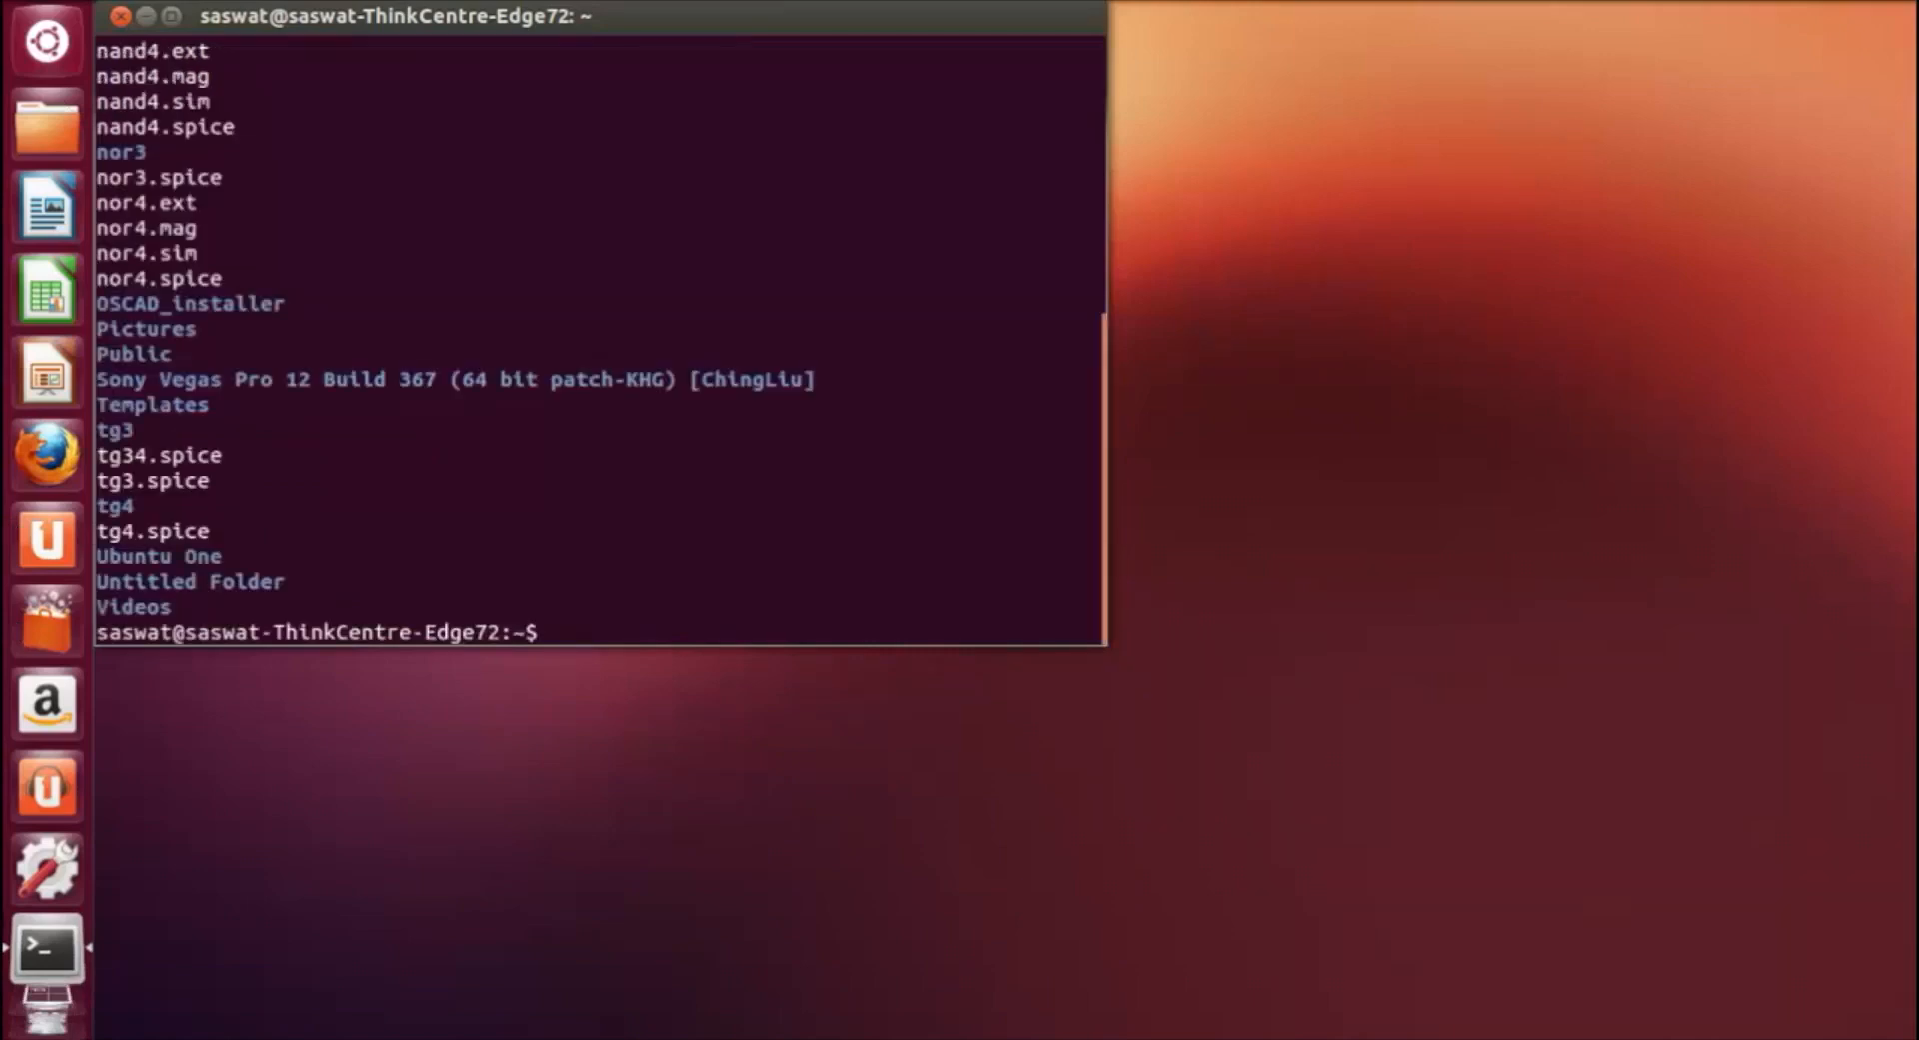
scroll(478, 480, up, 3)
scroll(480, 470, up, 4)
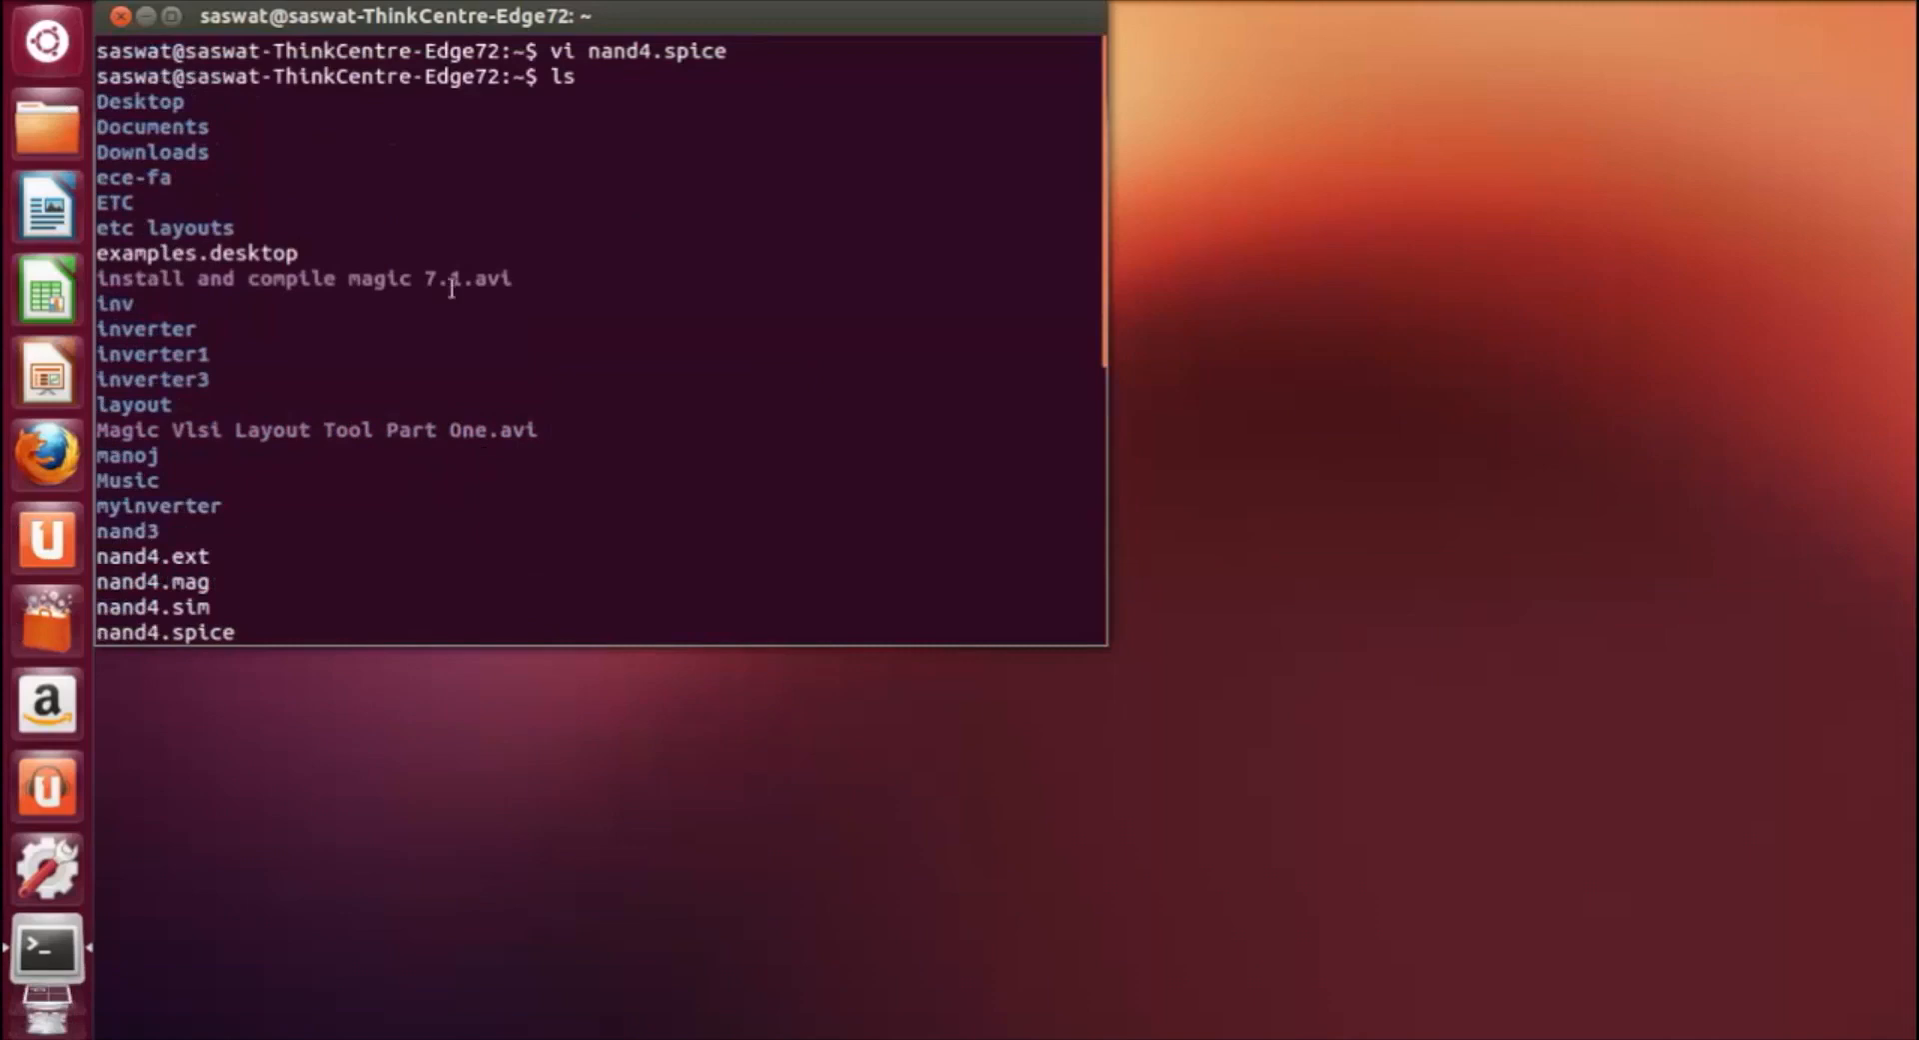
scroll(462, 385, down, 7)
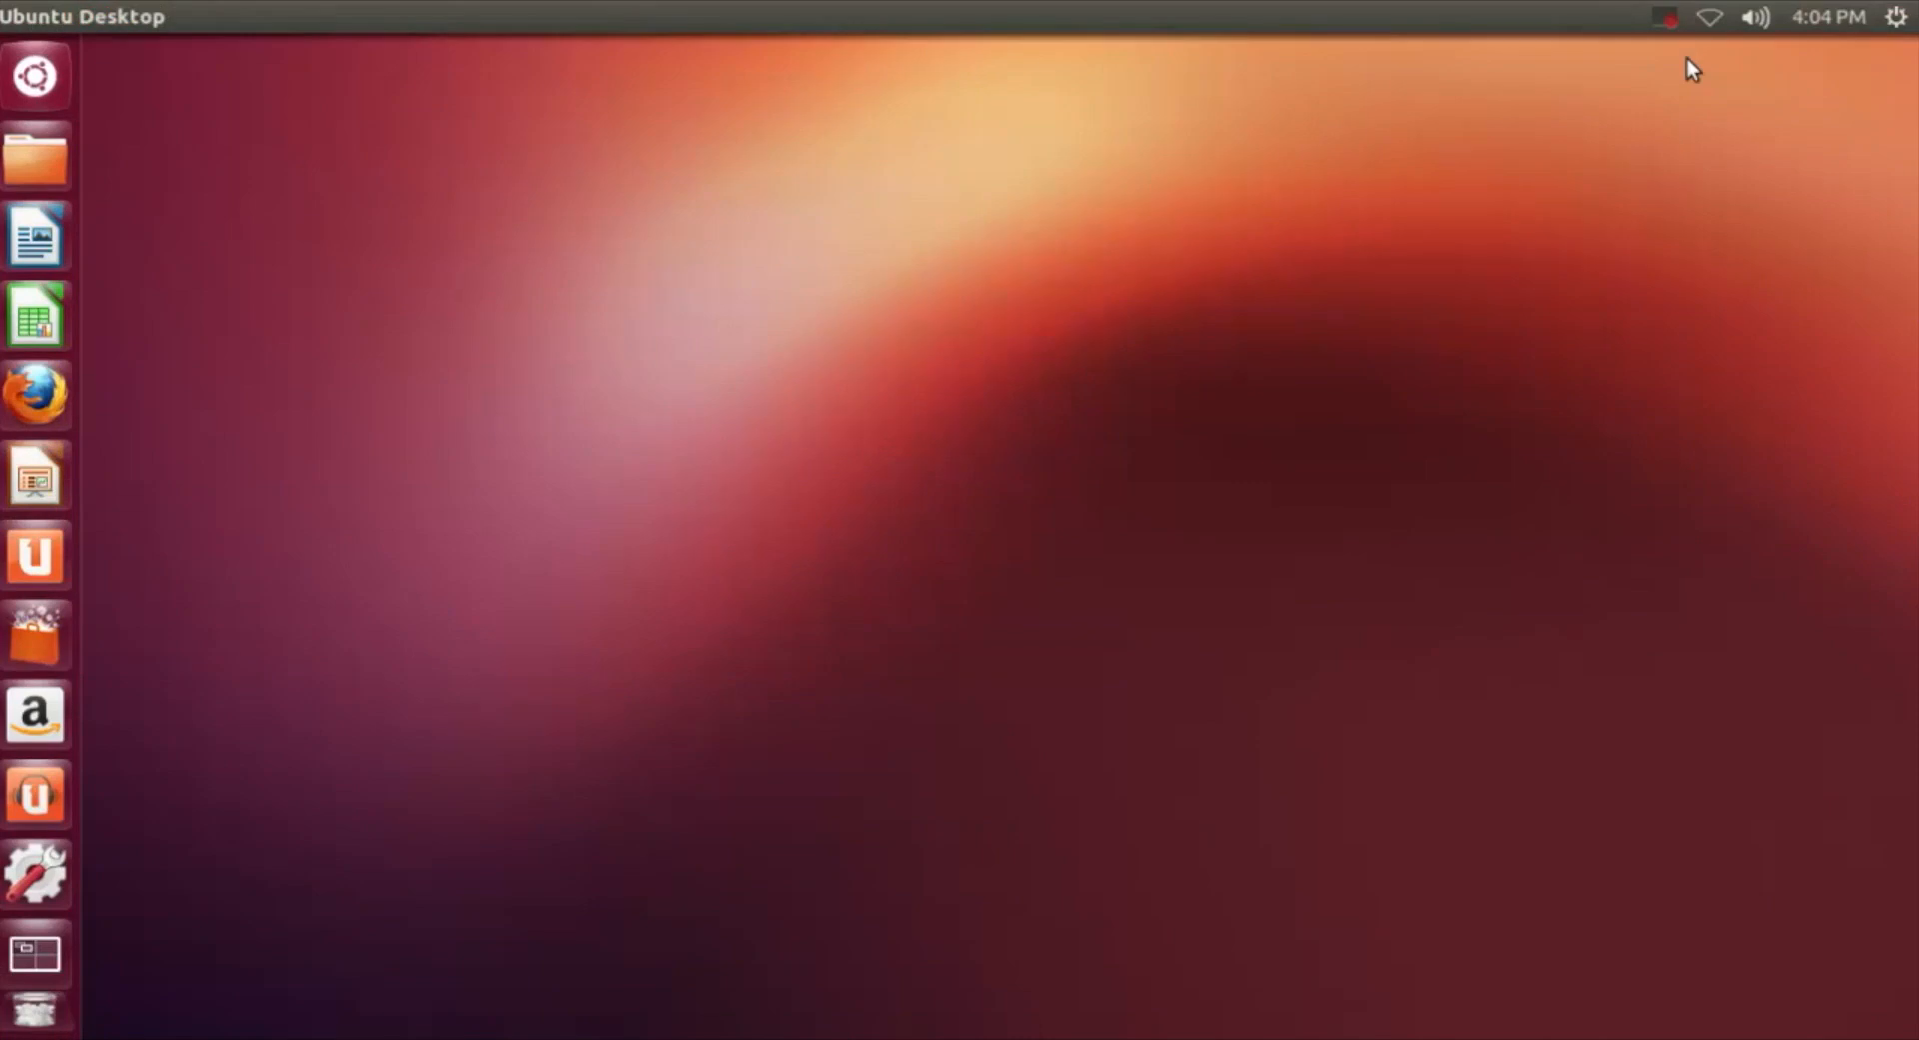
Launch Magic from a new terminal without a cell name and arrange the layout and console windows so both are accessible.
key(ctrl+alt+t)
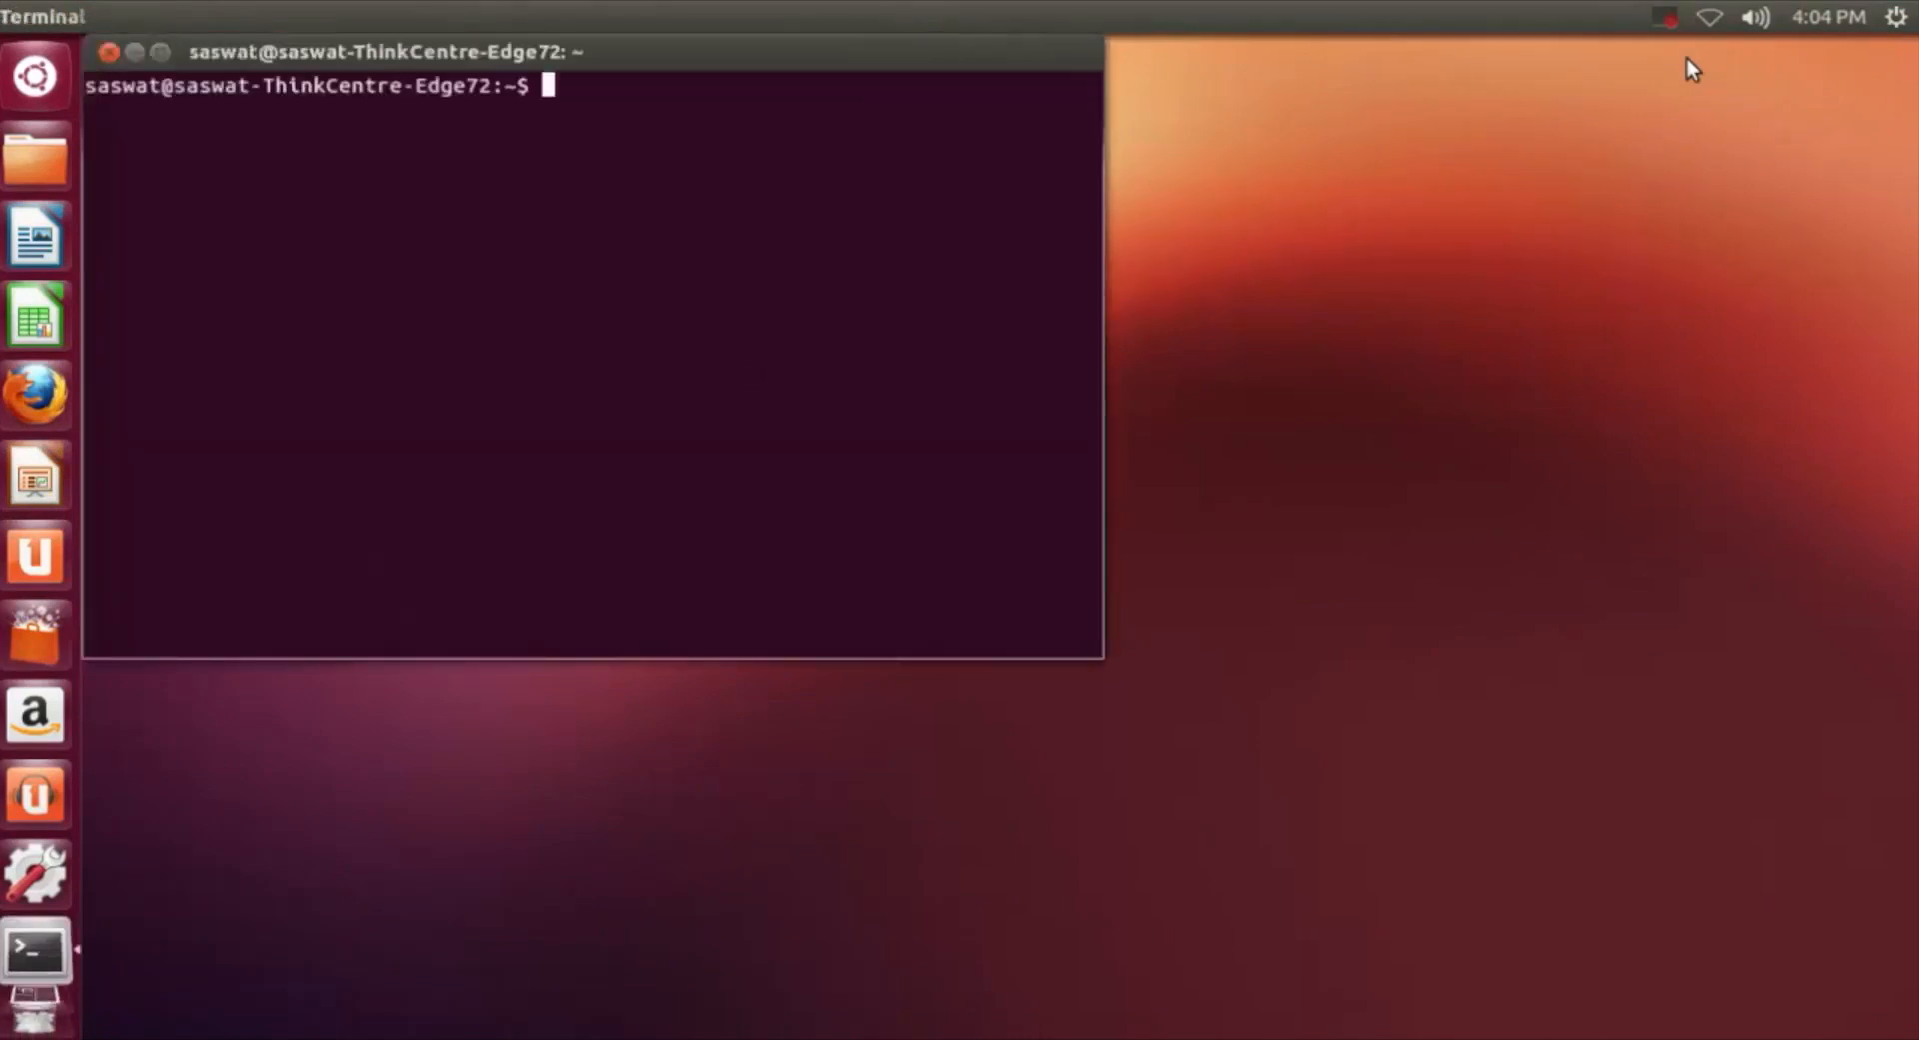
text(magic)
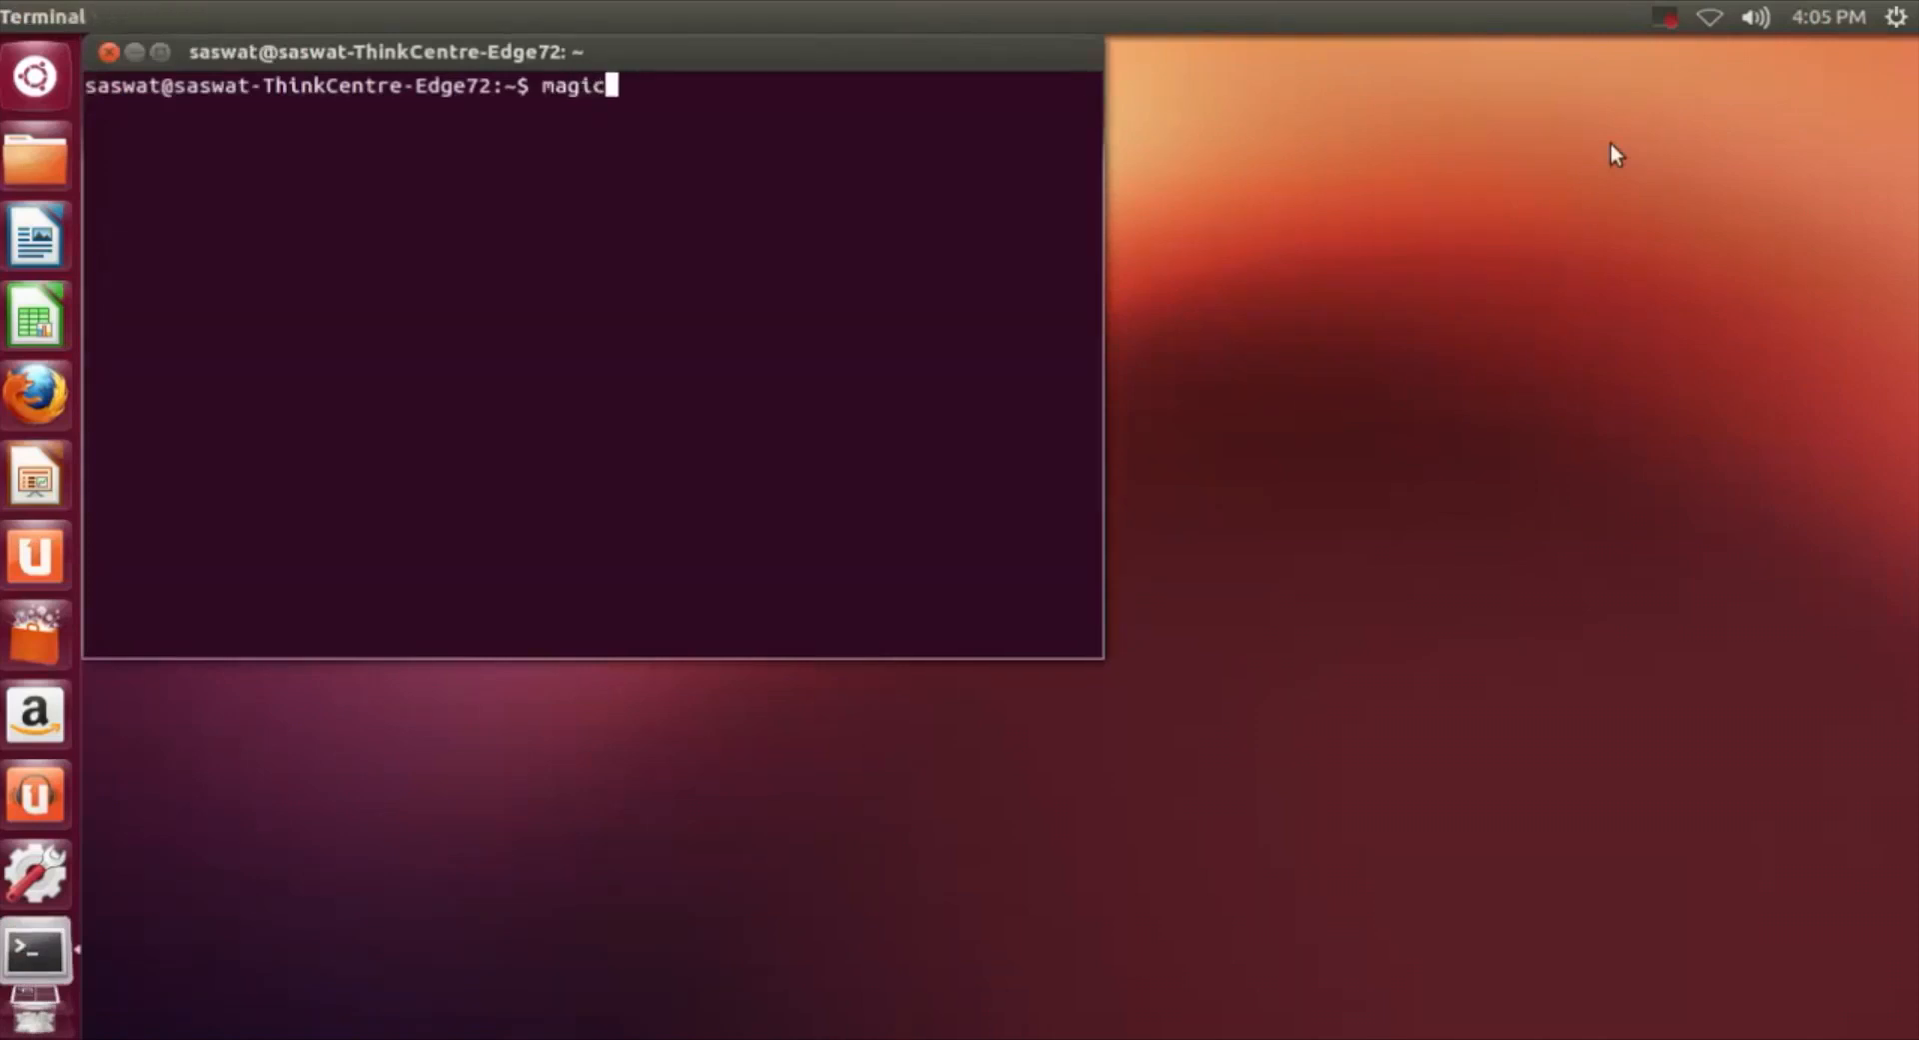
key(Return)
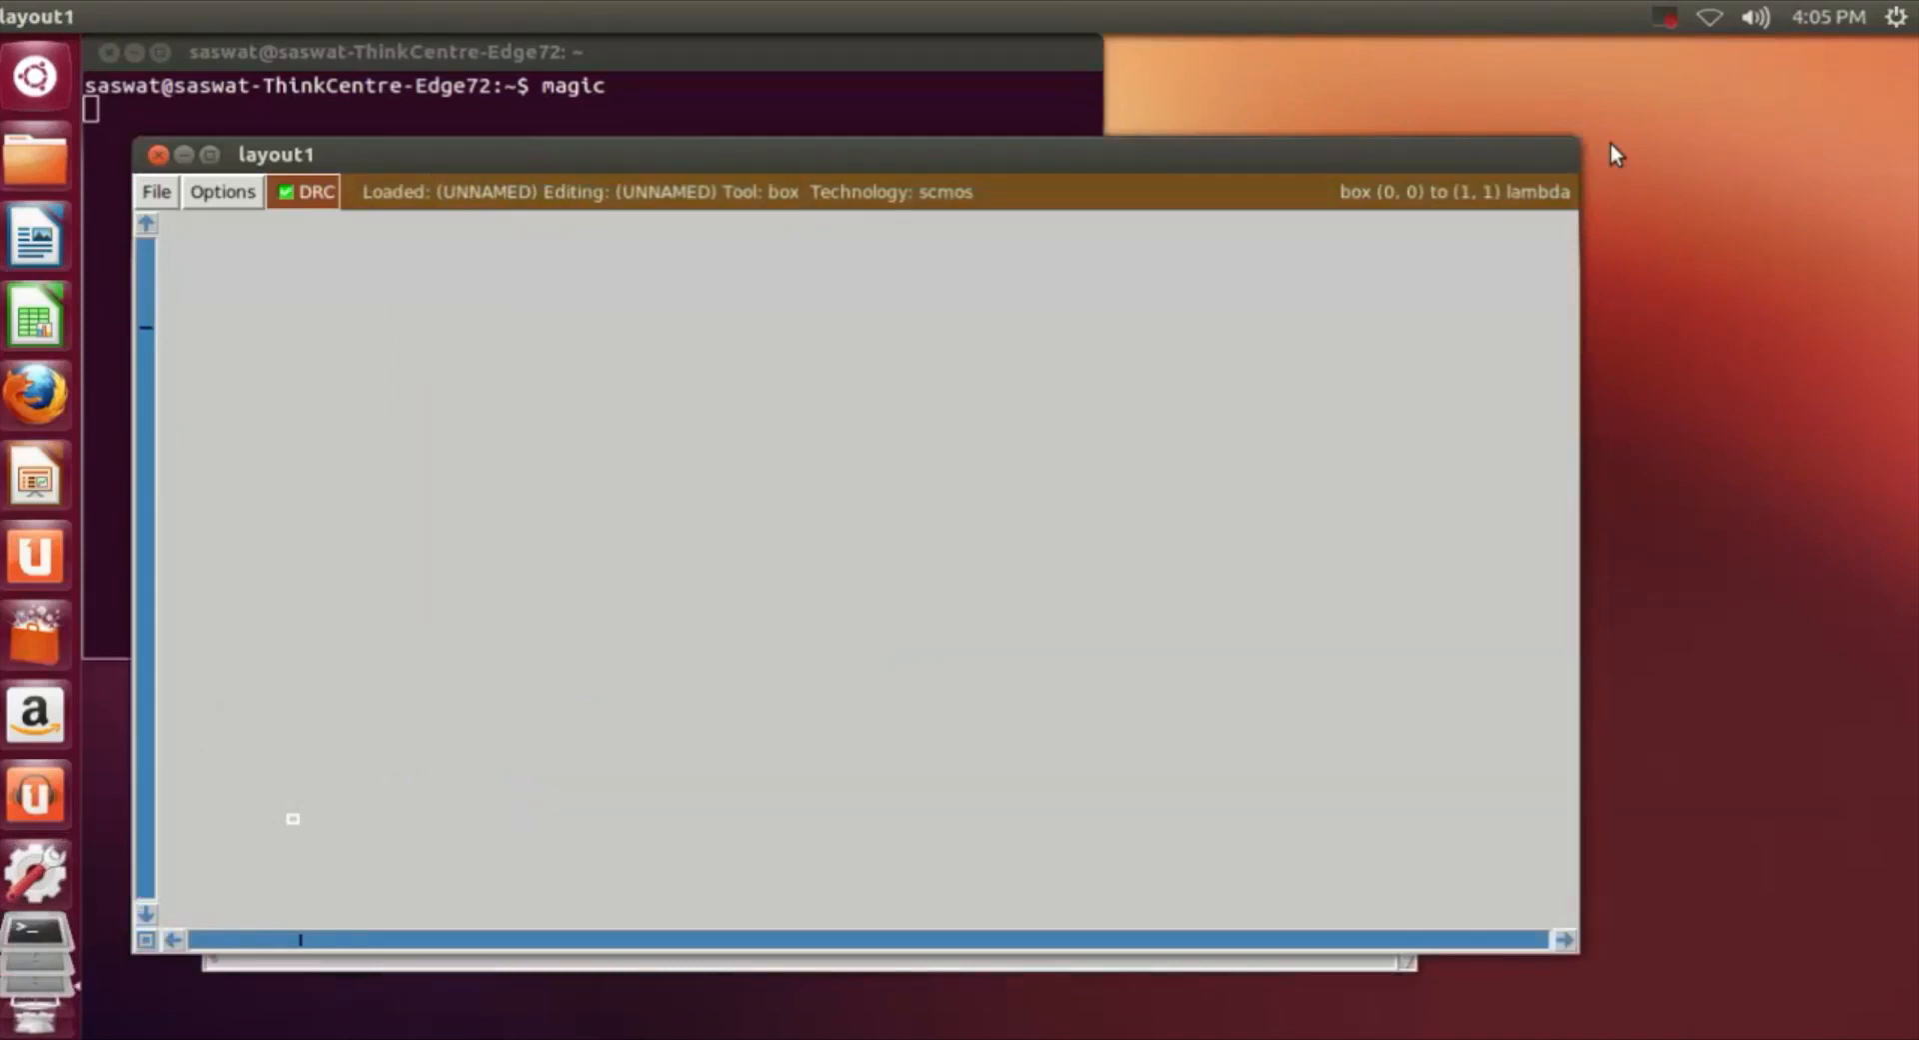
drag(1072, 148, 1091, 14)
double_click(1117, 10)
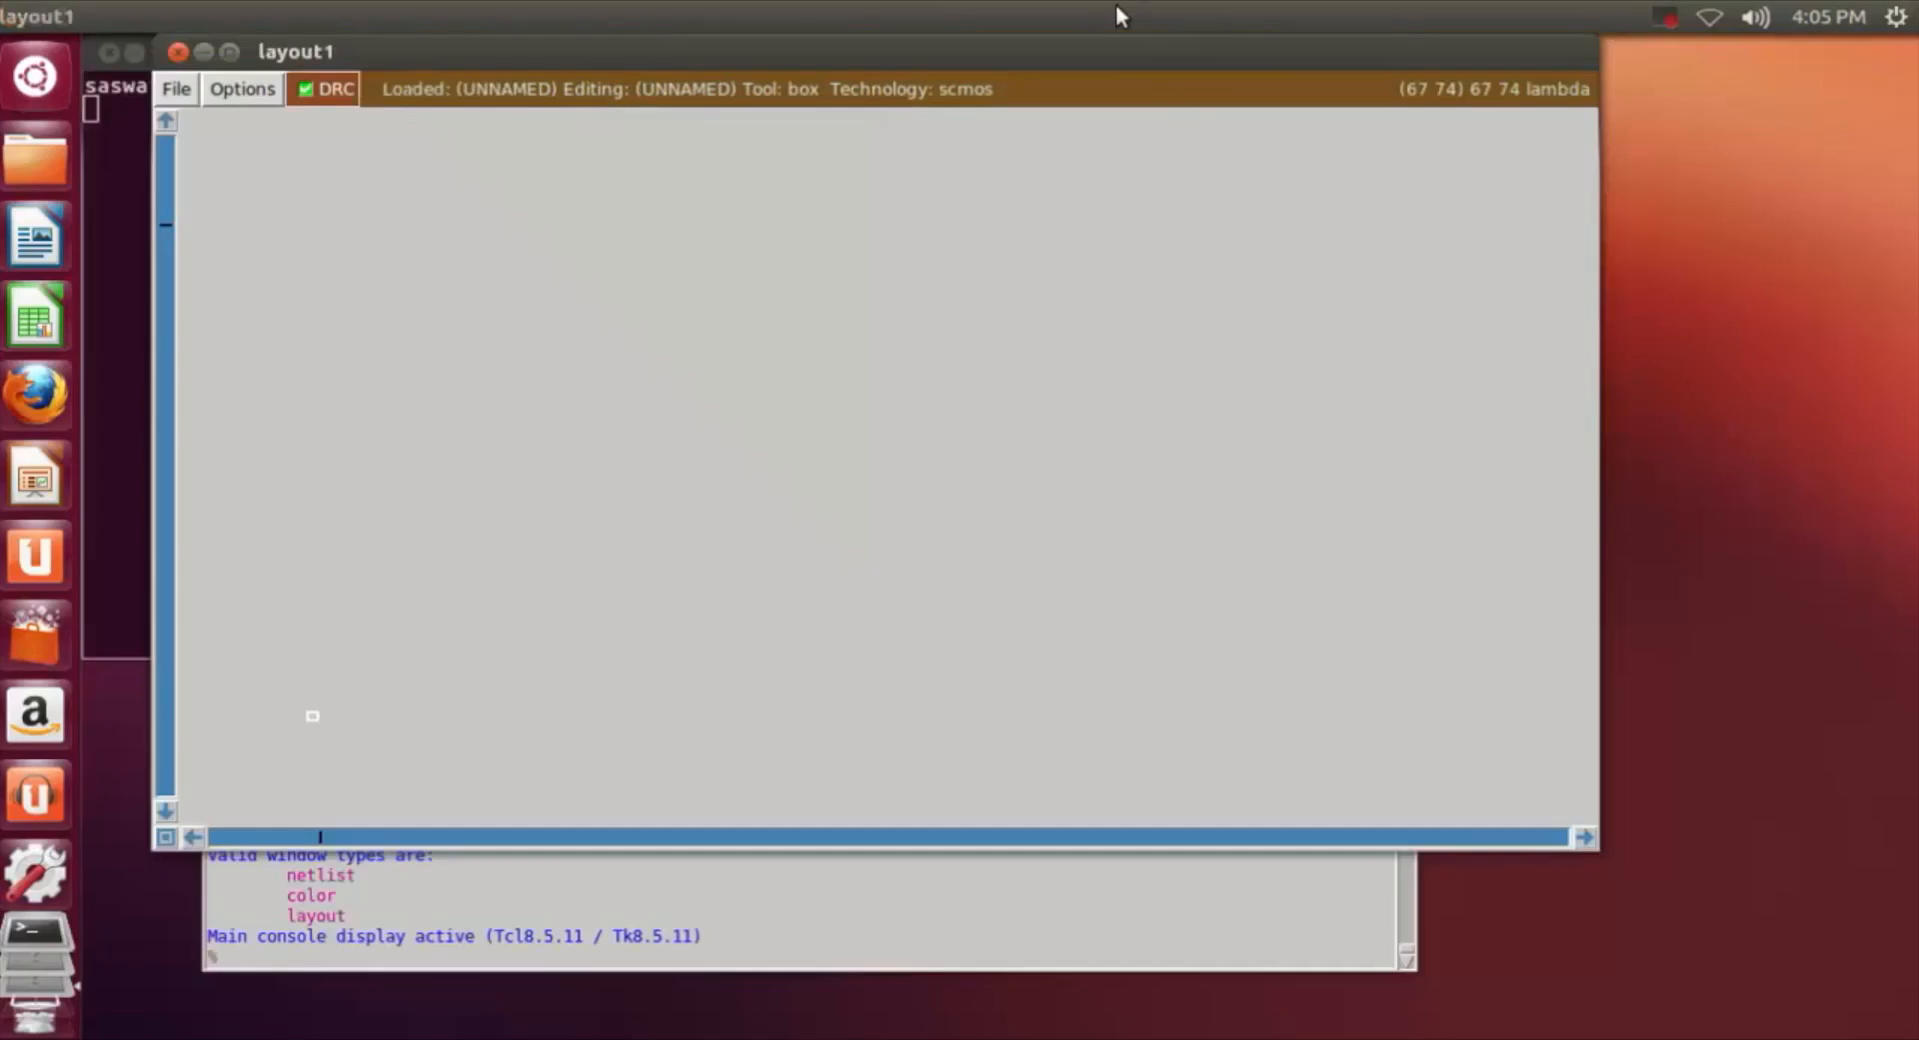
click(838, 961)
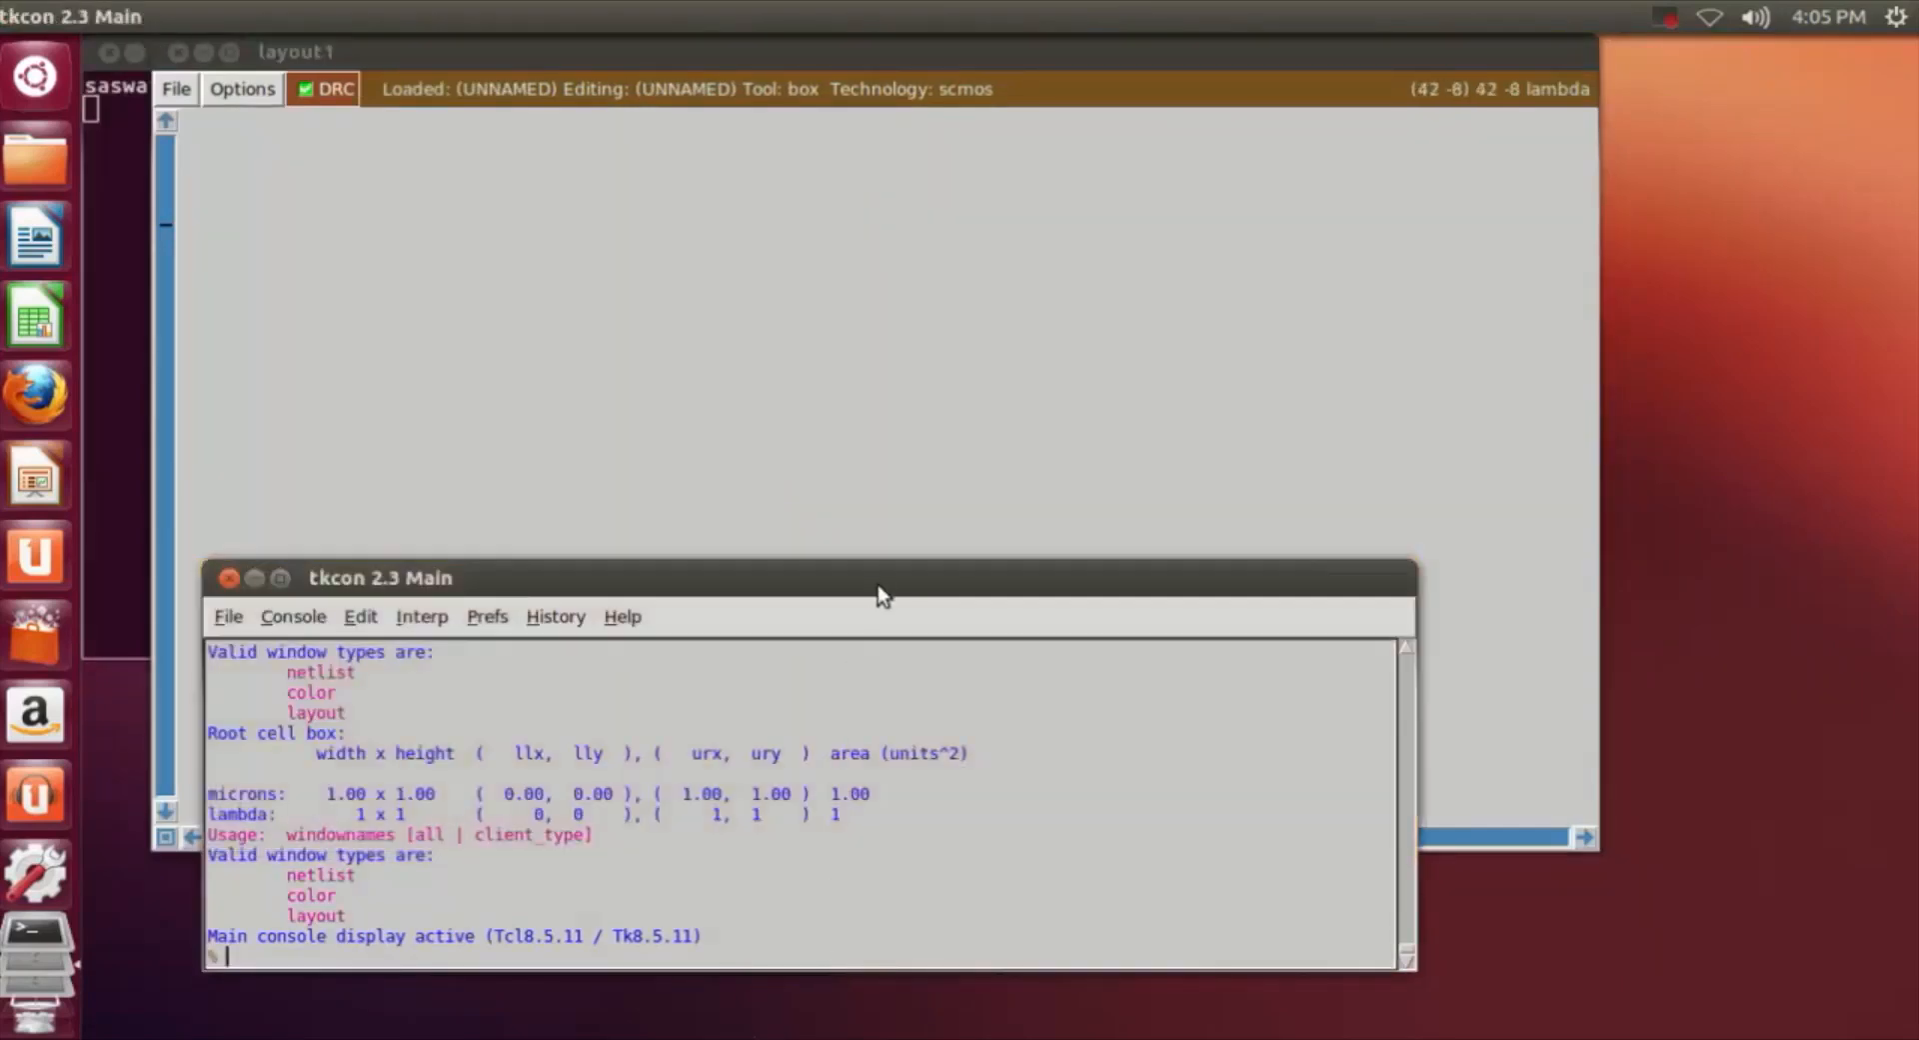
drag(878, 584, 912, 642)
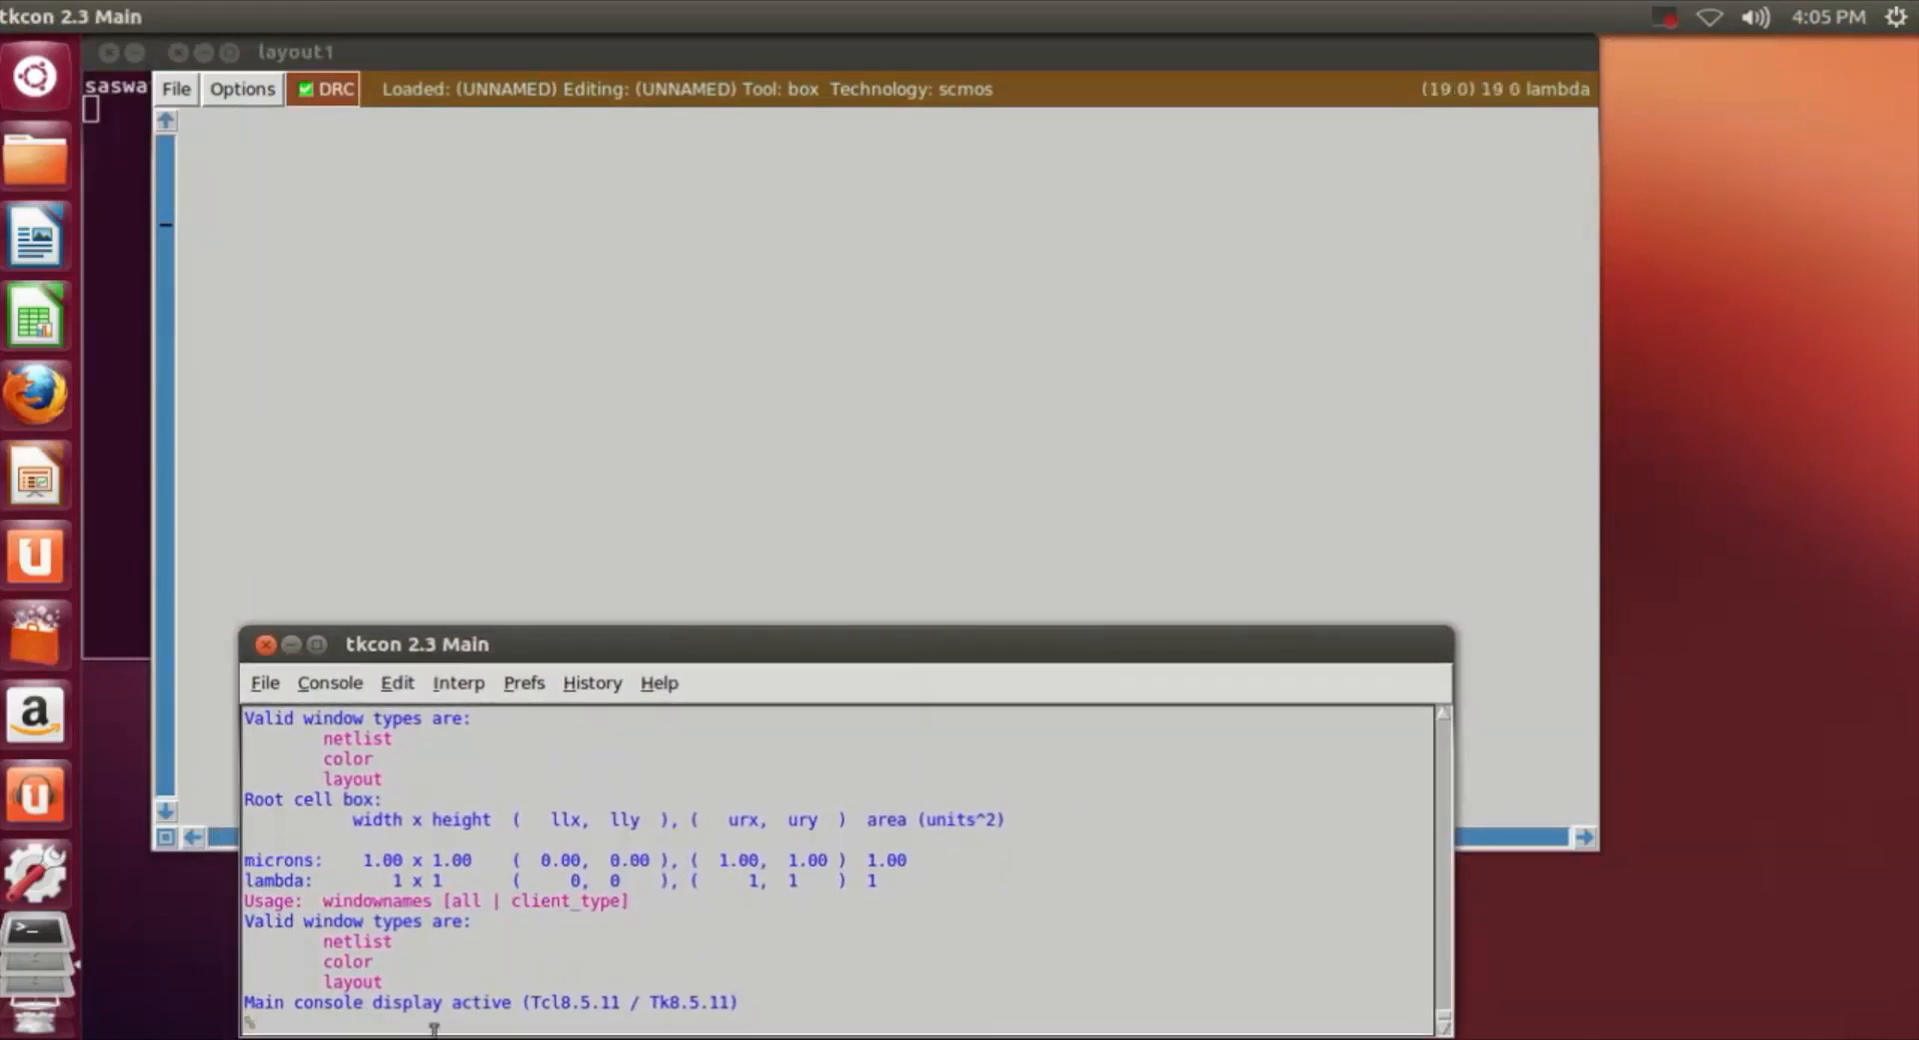
Show the grid in the layout window with the console command grid and return to the layout.
text(grid)
key(Return)
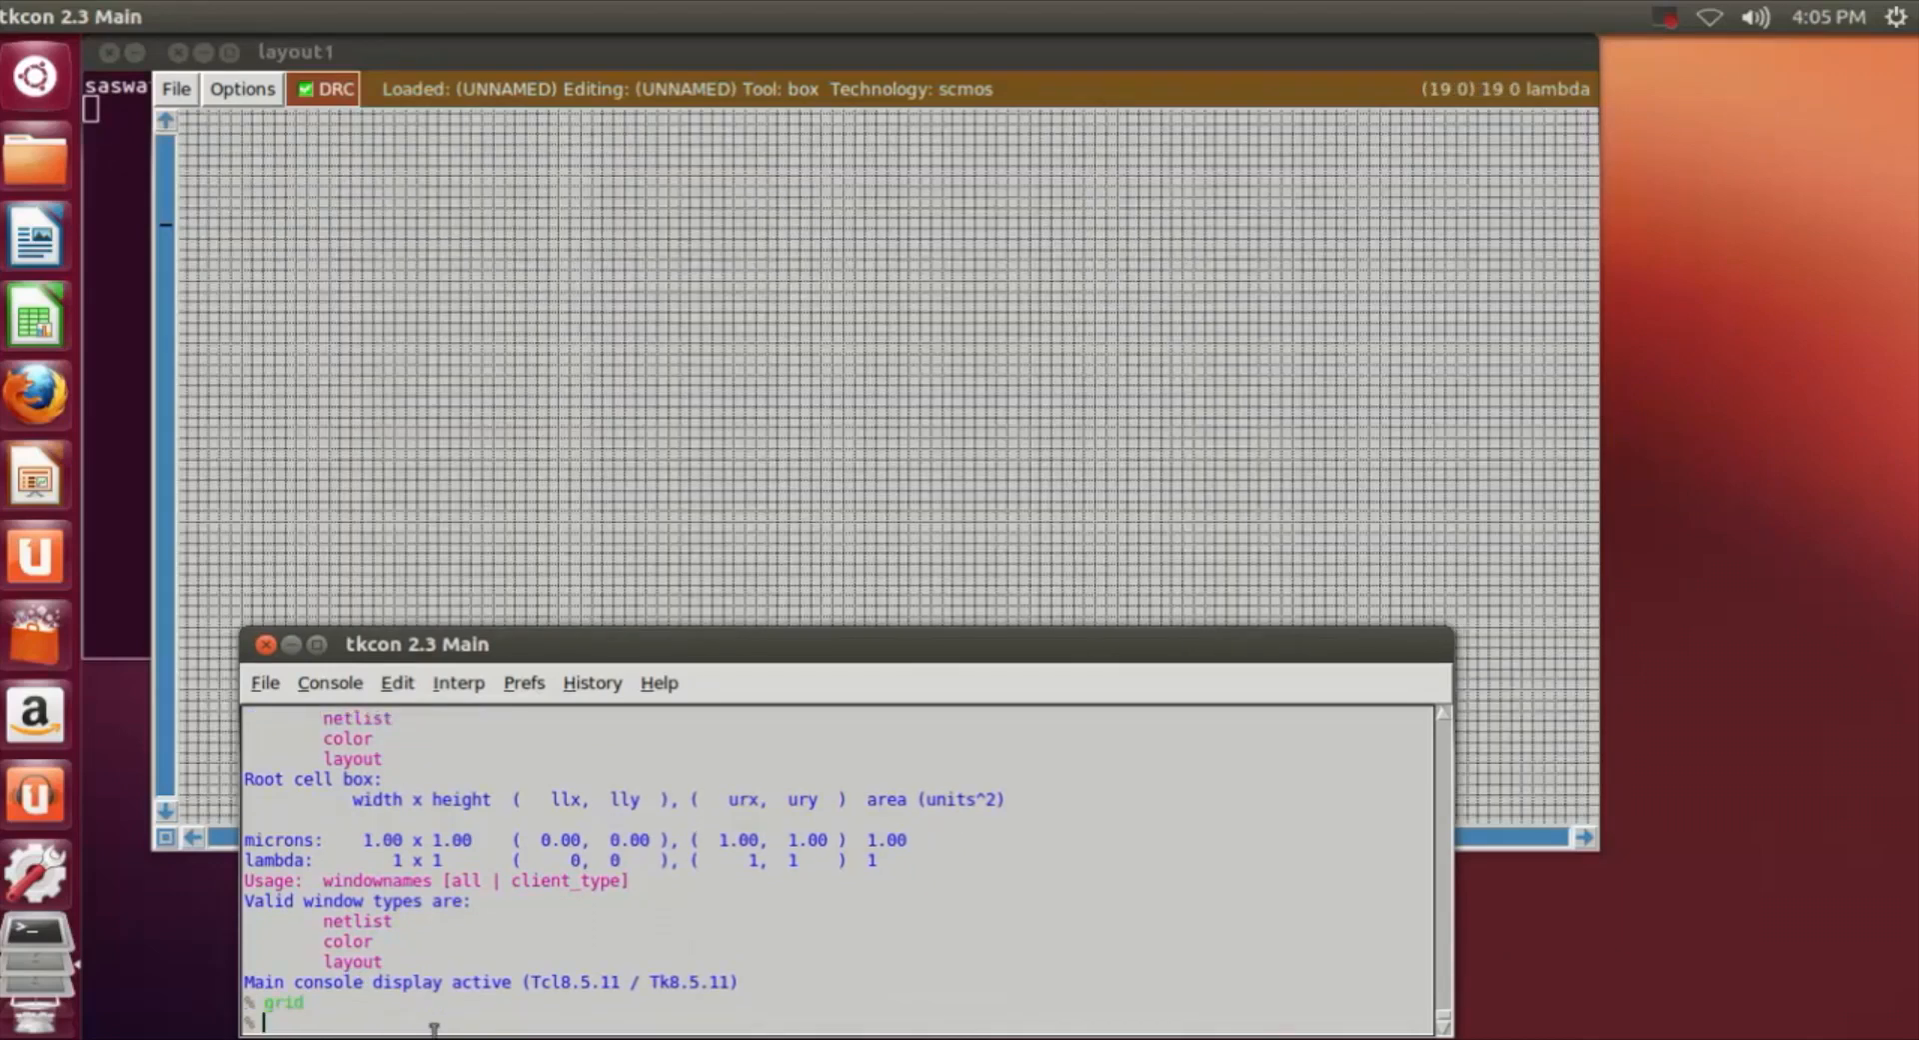
click(800, 454)
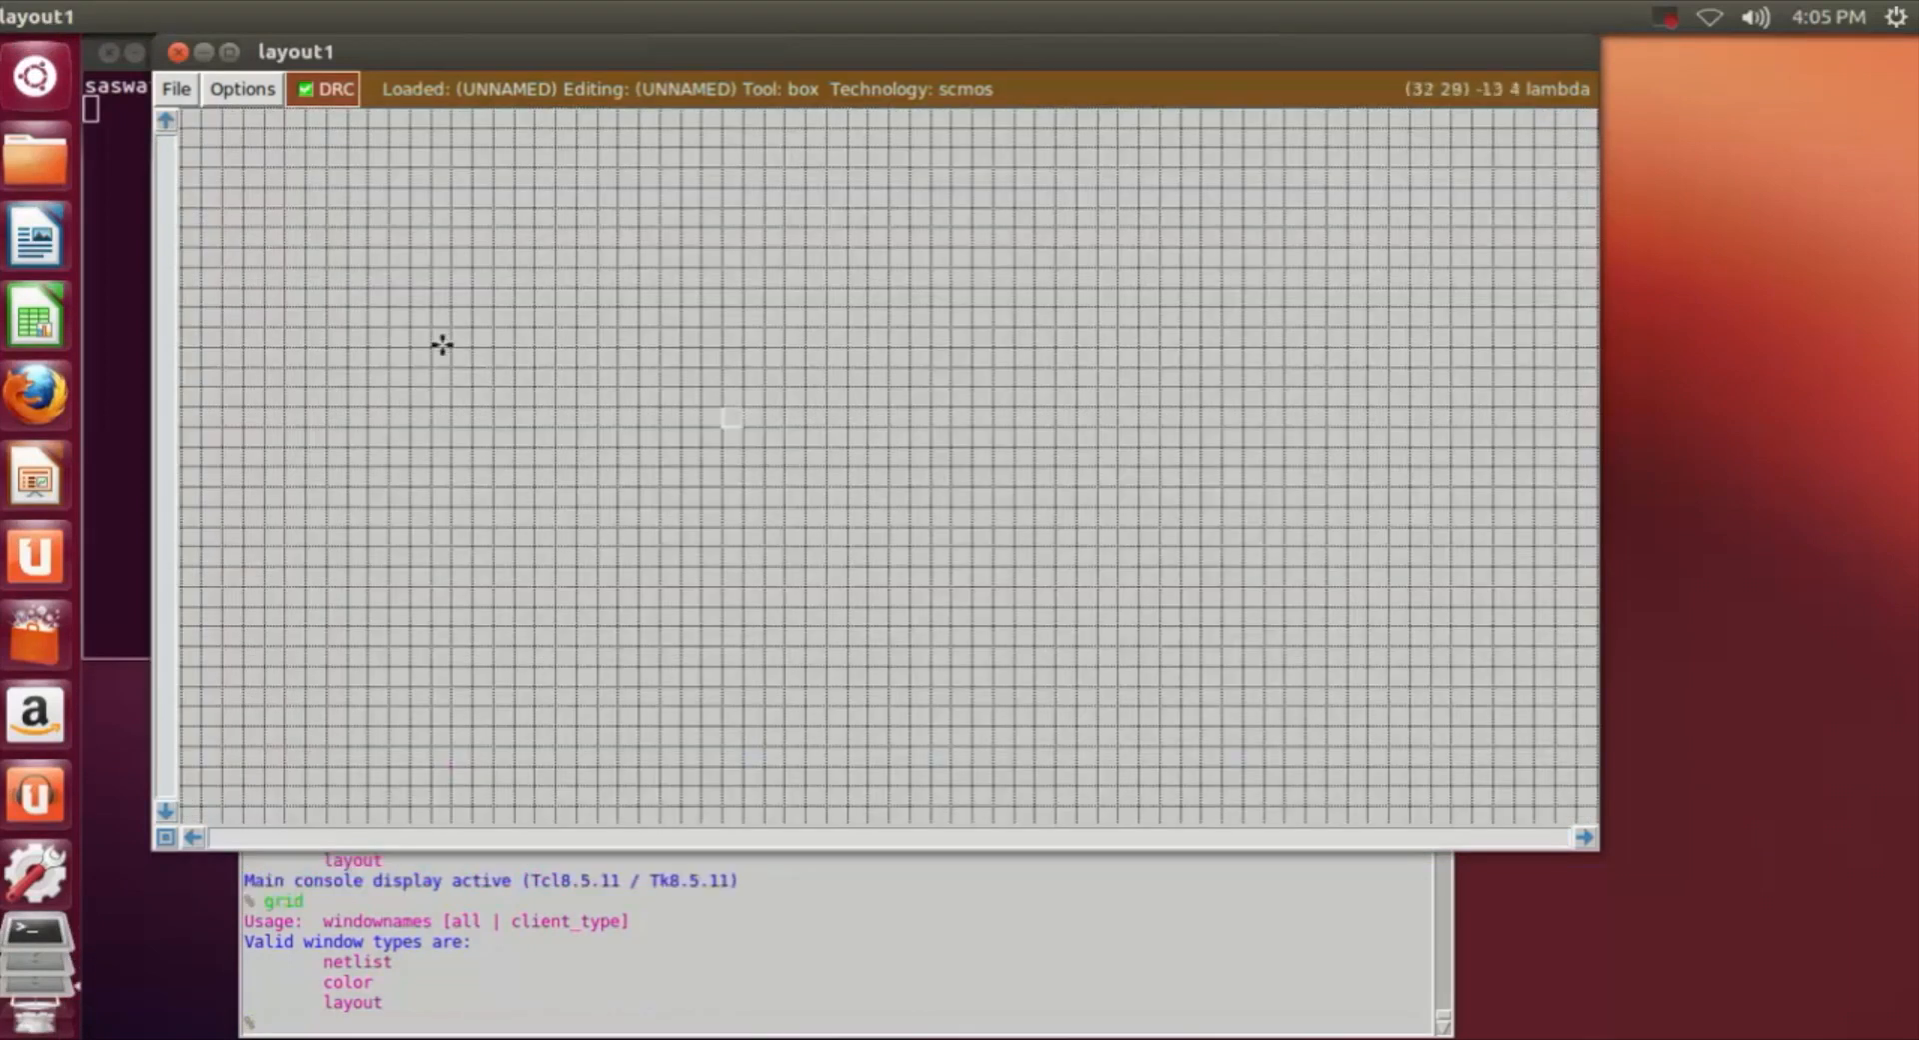
Define a box about 9 by 16 grid squares in the empty layout and fill it with the console command paint nwell.
click(512, 178)
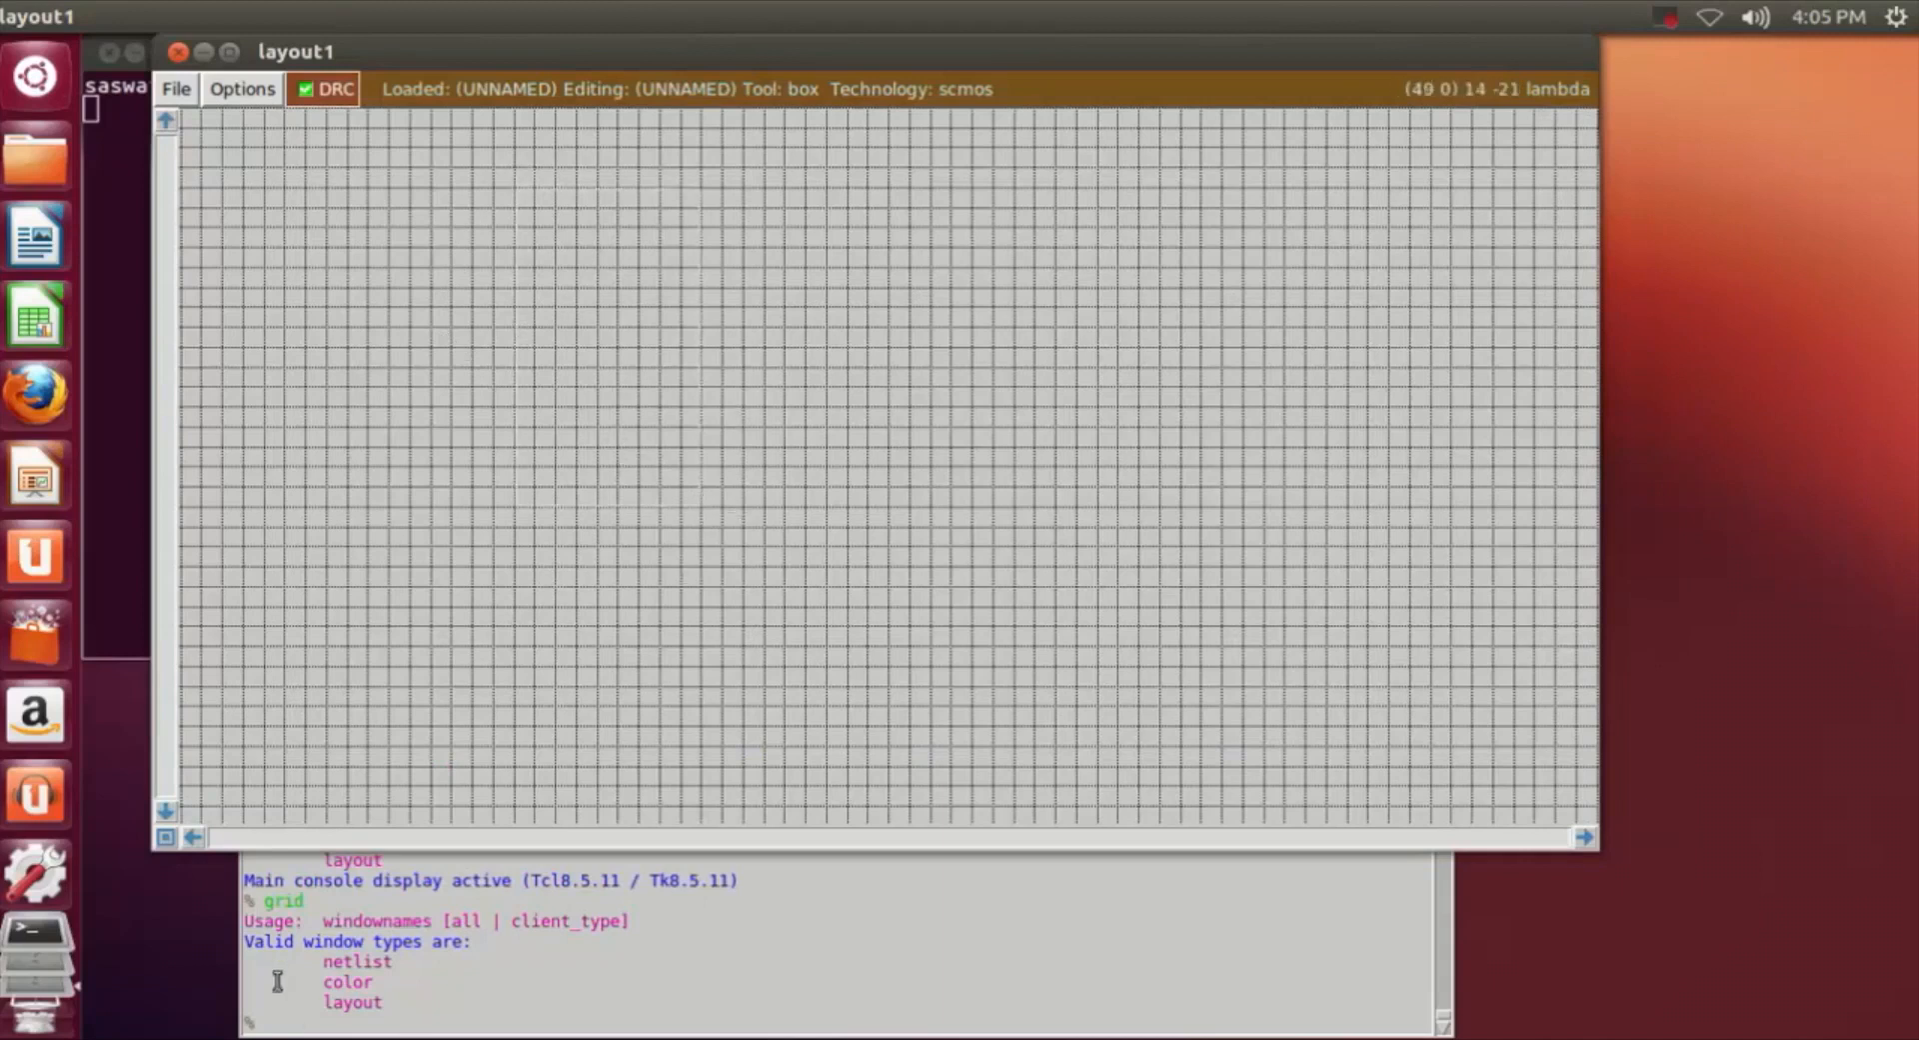
click(303, 1020)
text(paint nwe)
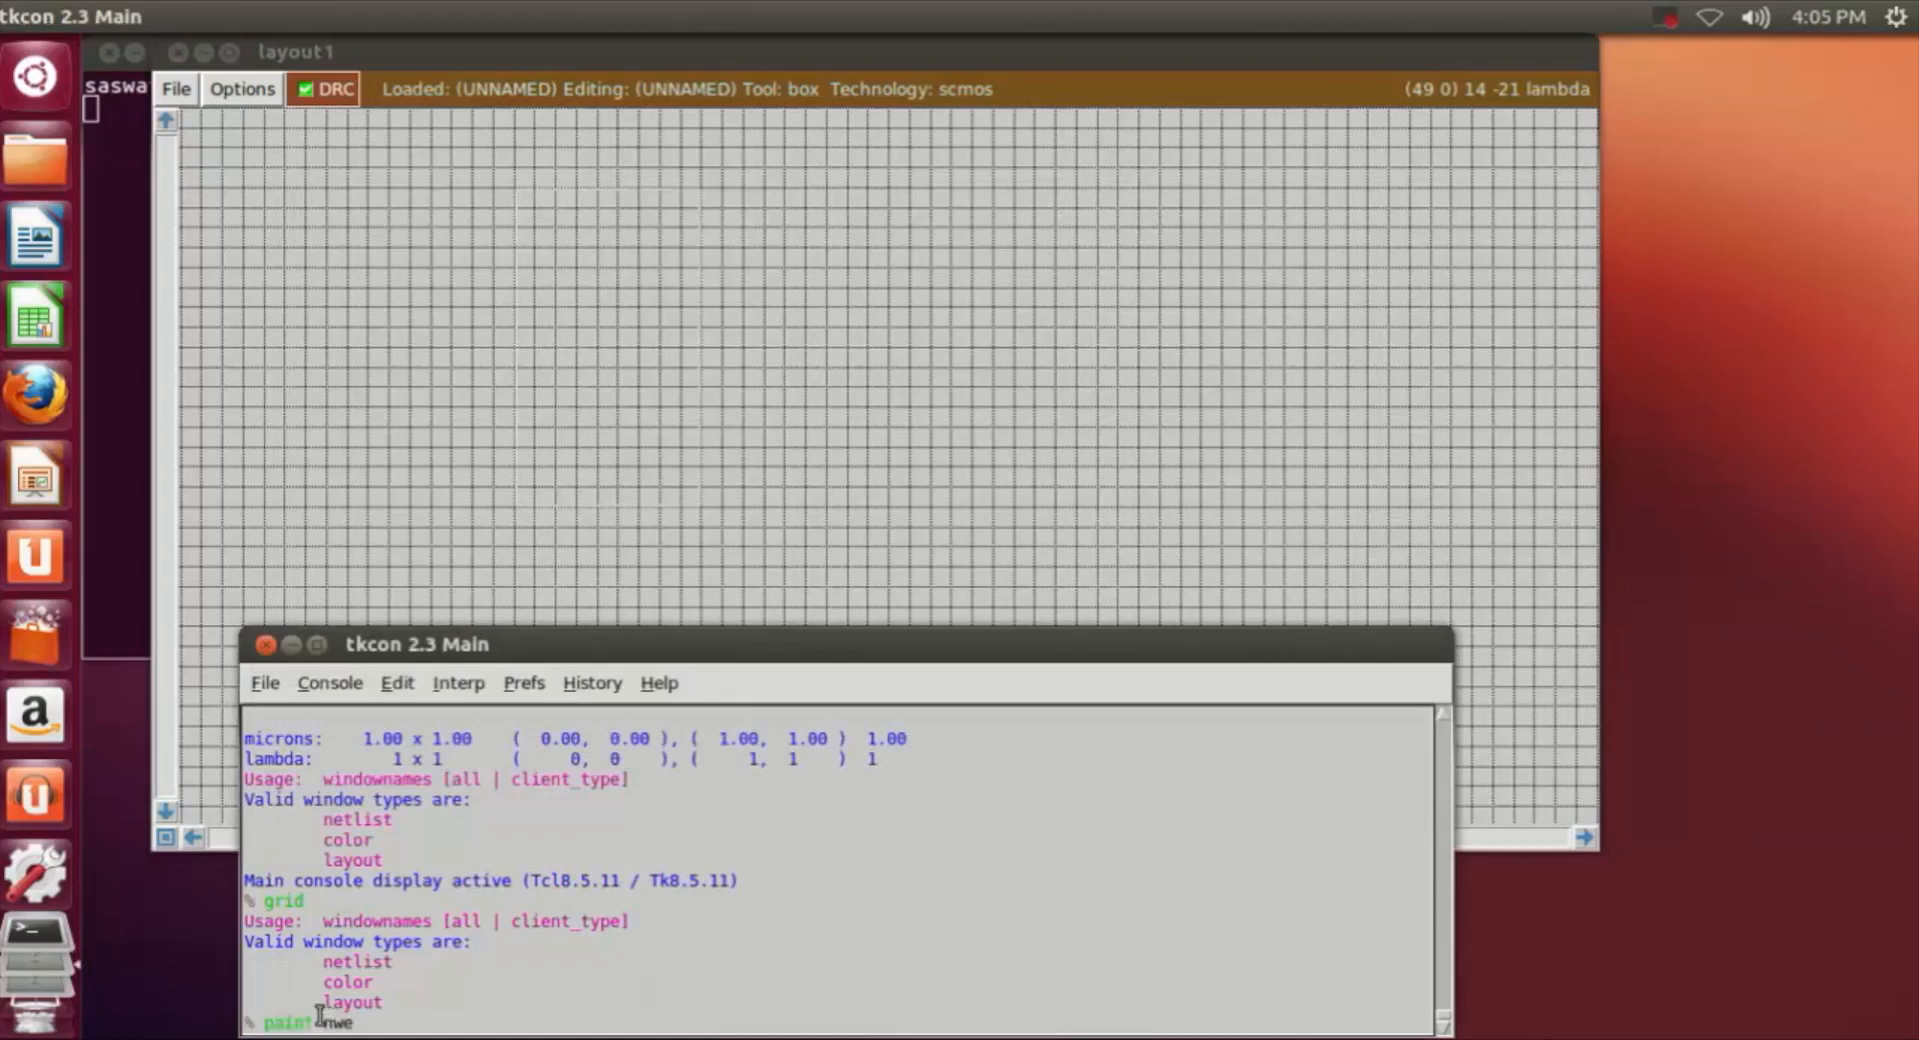
text(ll)
key(Return)
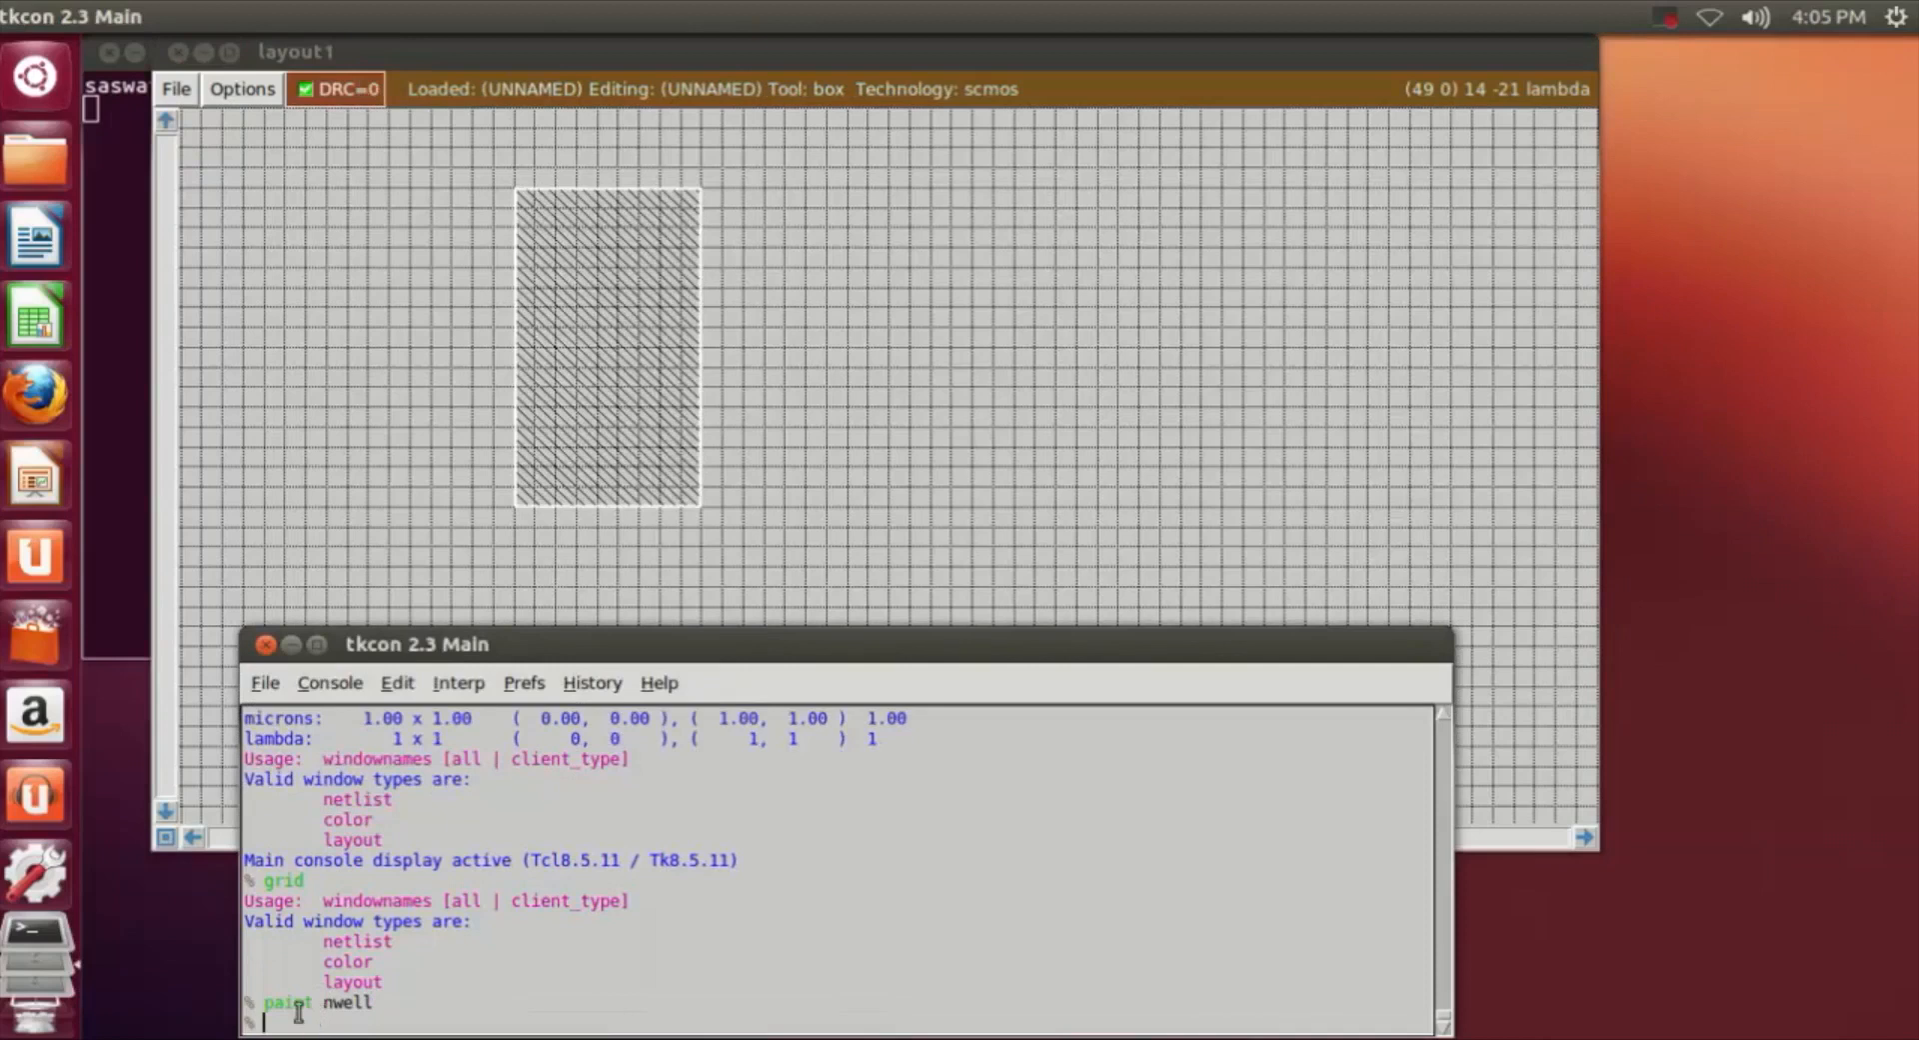
Move the box below and to the right of the first nwell and paint a second nwell rectangle of the same size.
click(900, 533)
scroll(861, 578, down, 5)
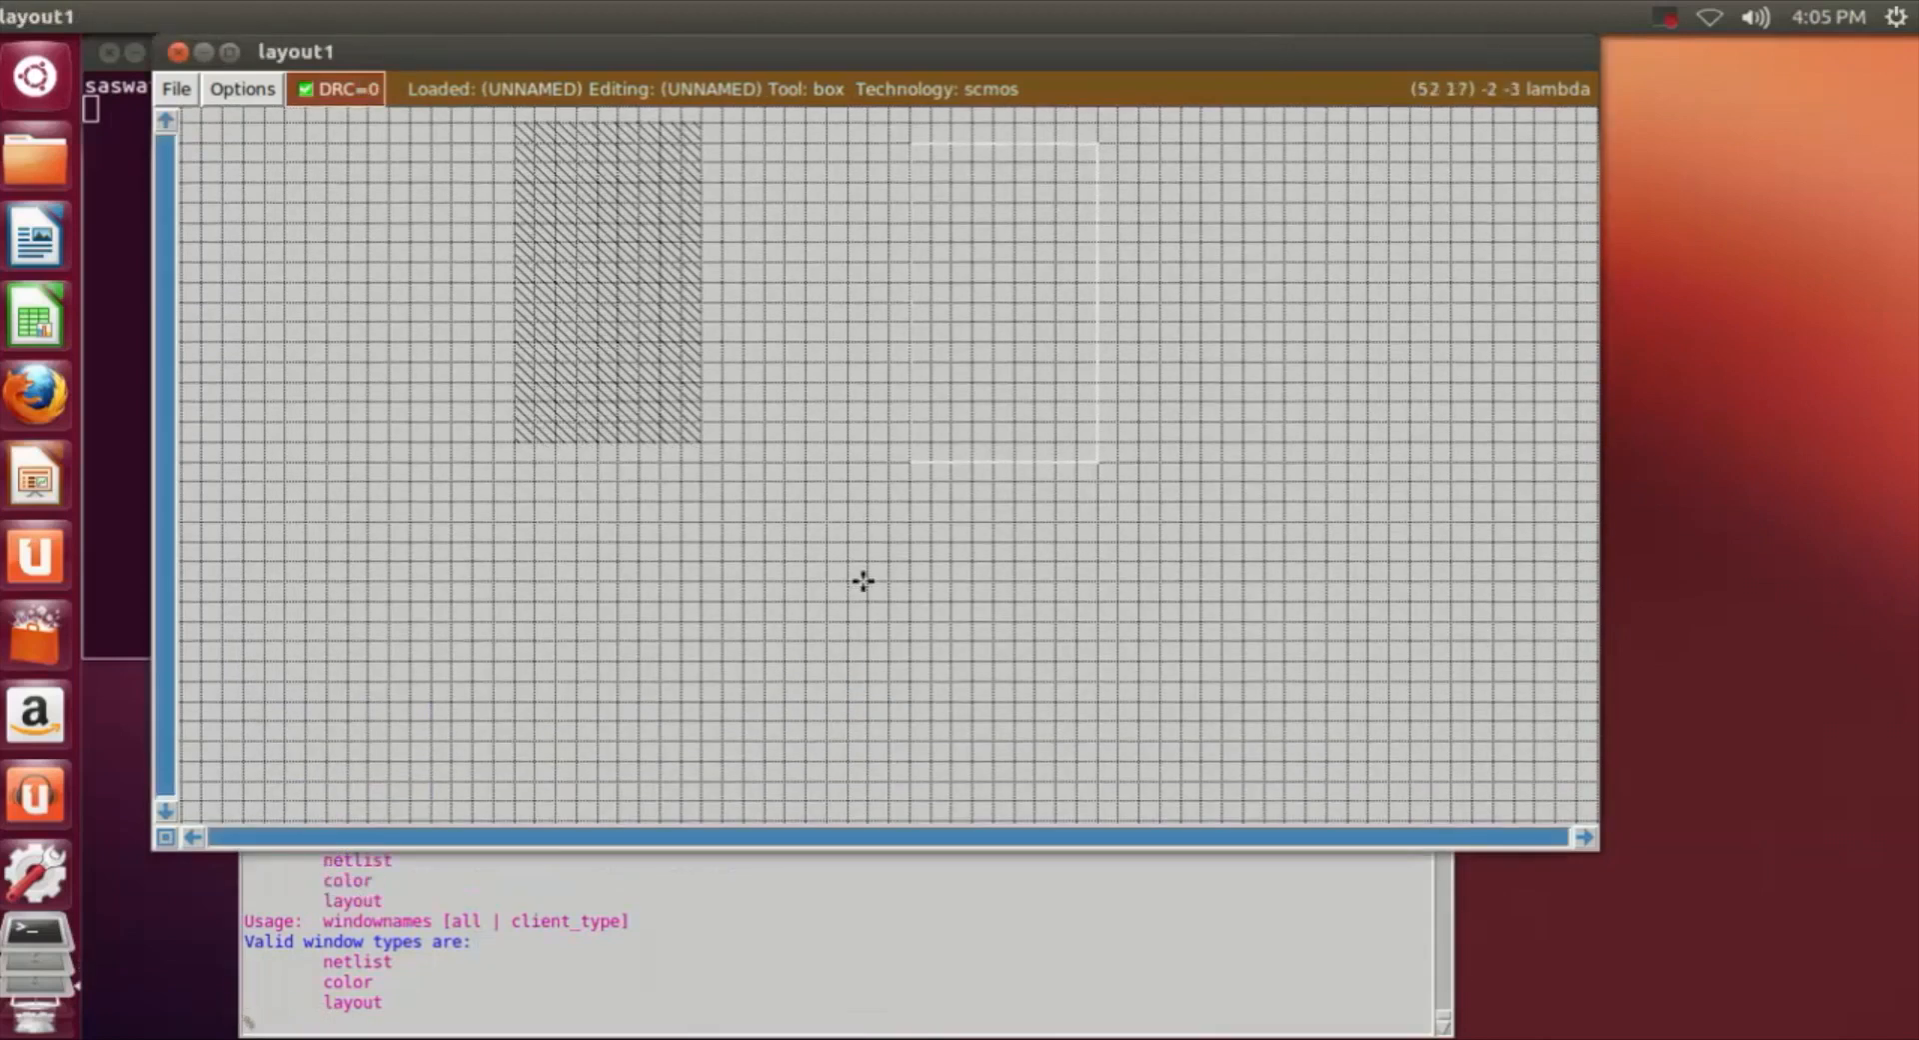
click(849, 612)
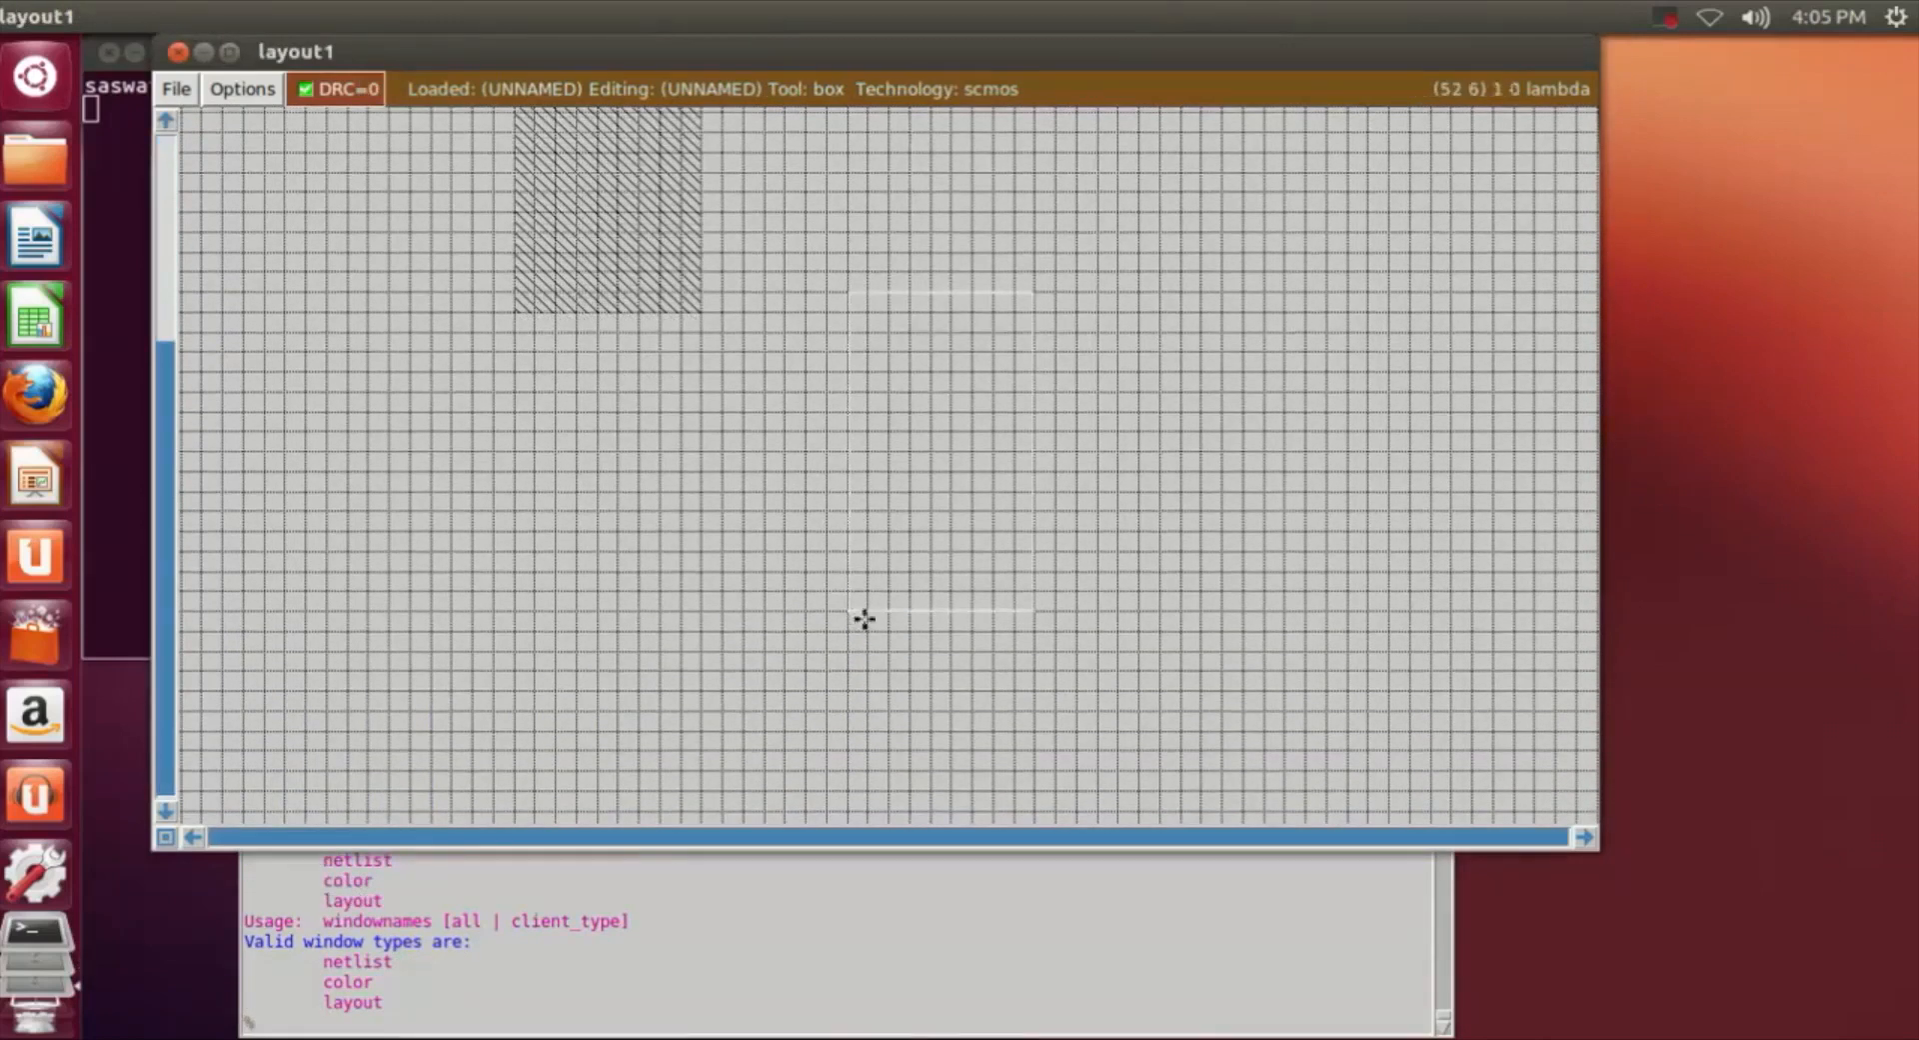
click(612, 1027)
text(paint nwe)
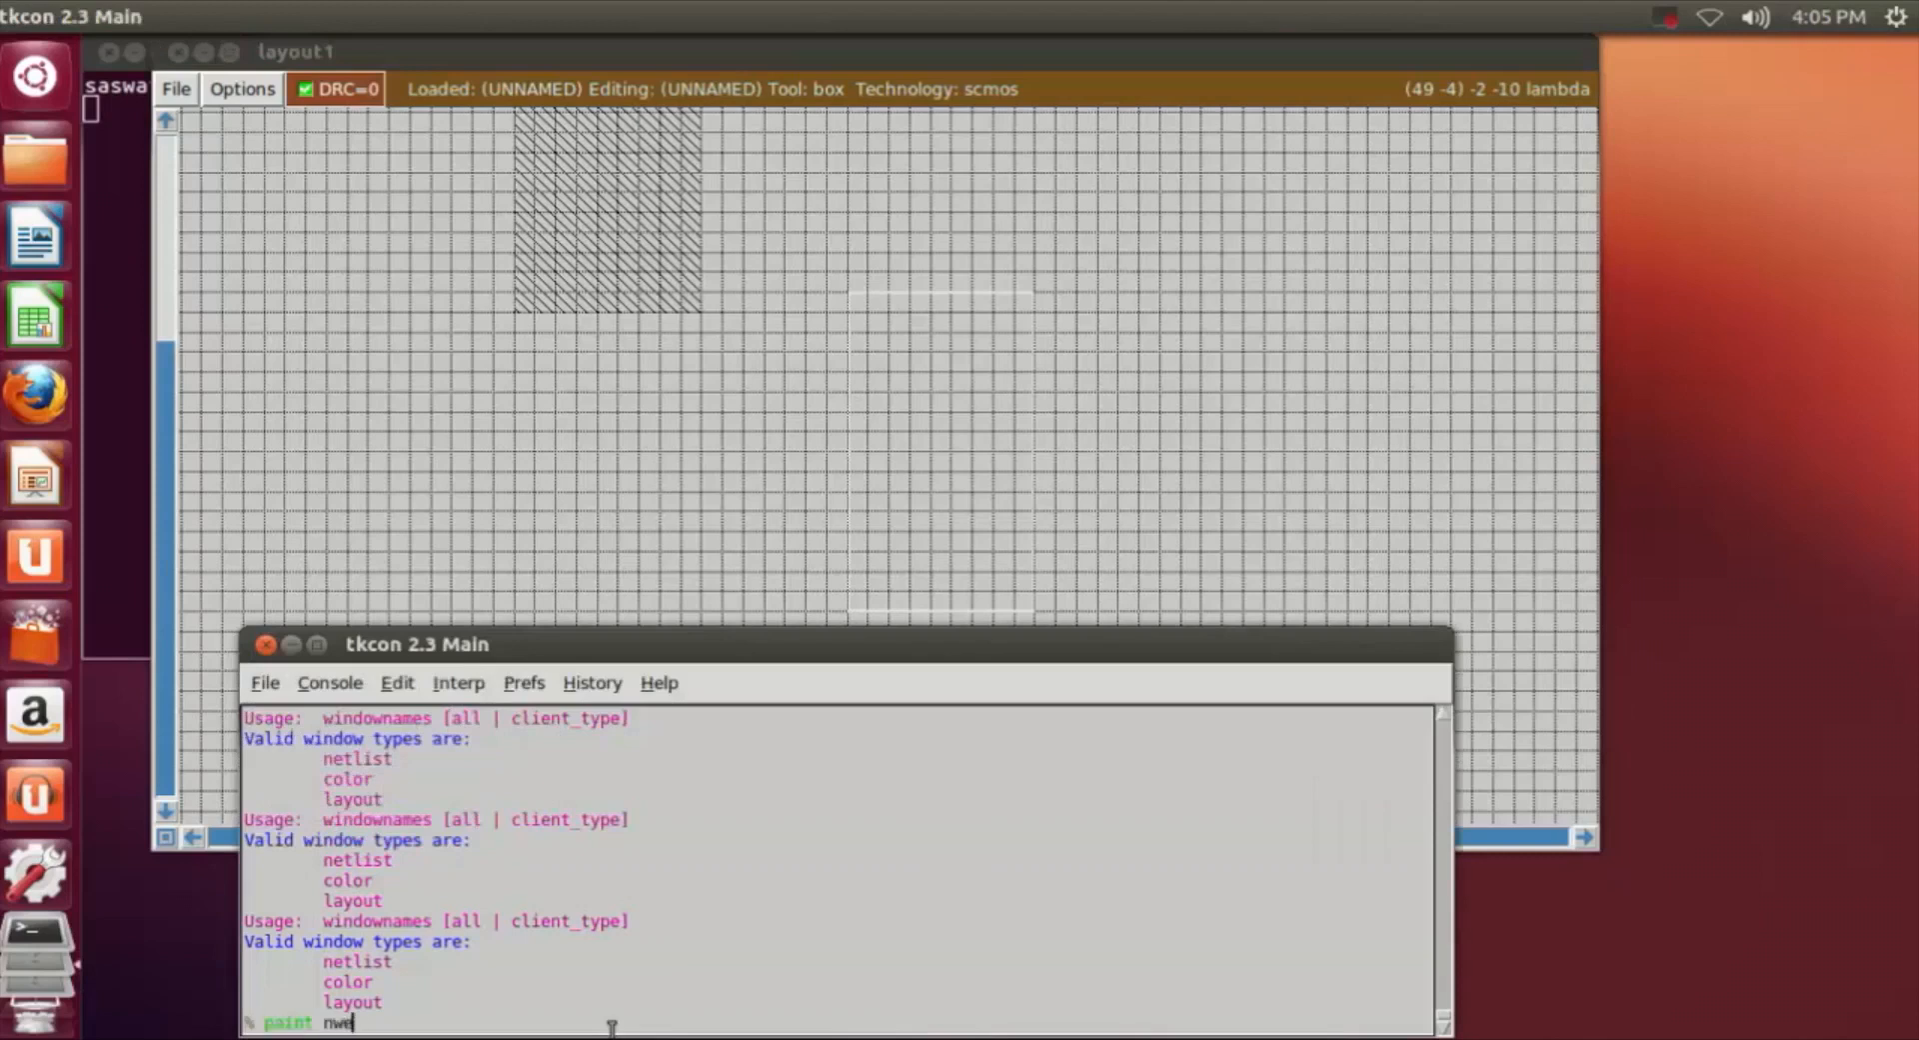
text(ll)
key(Return)
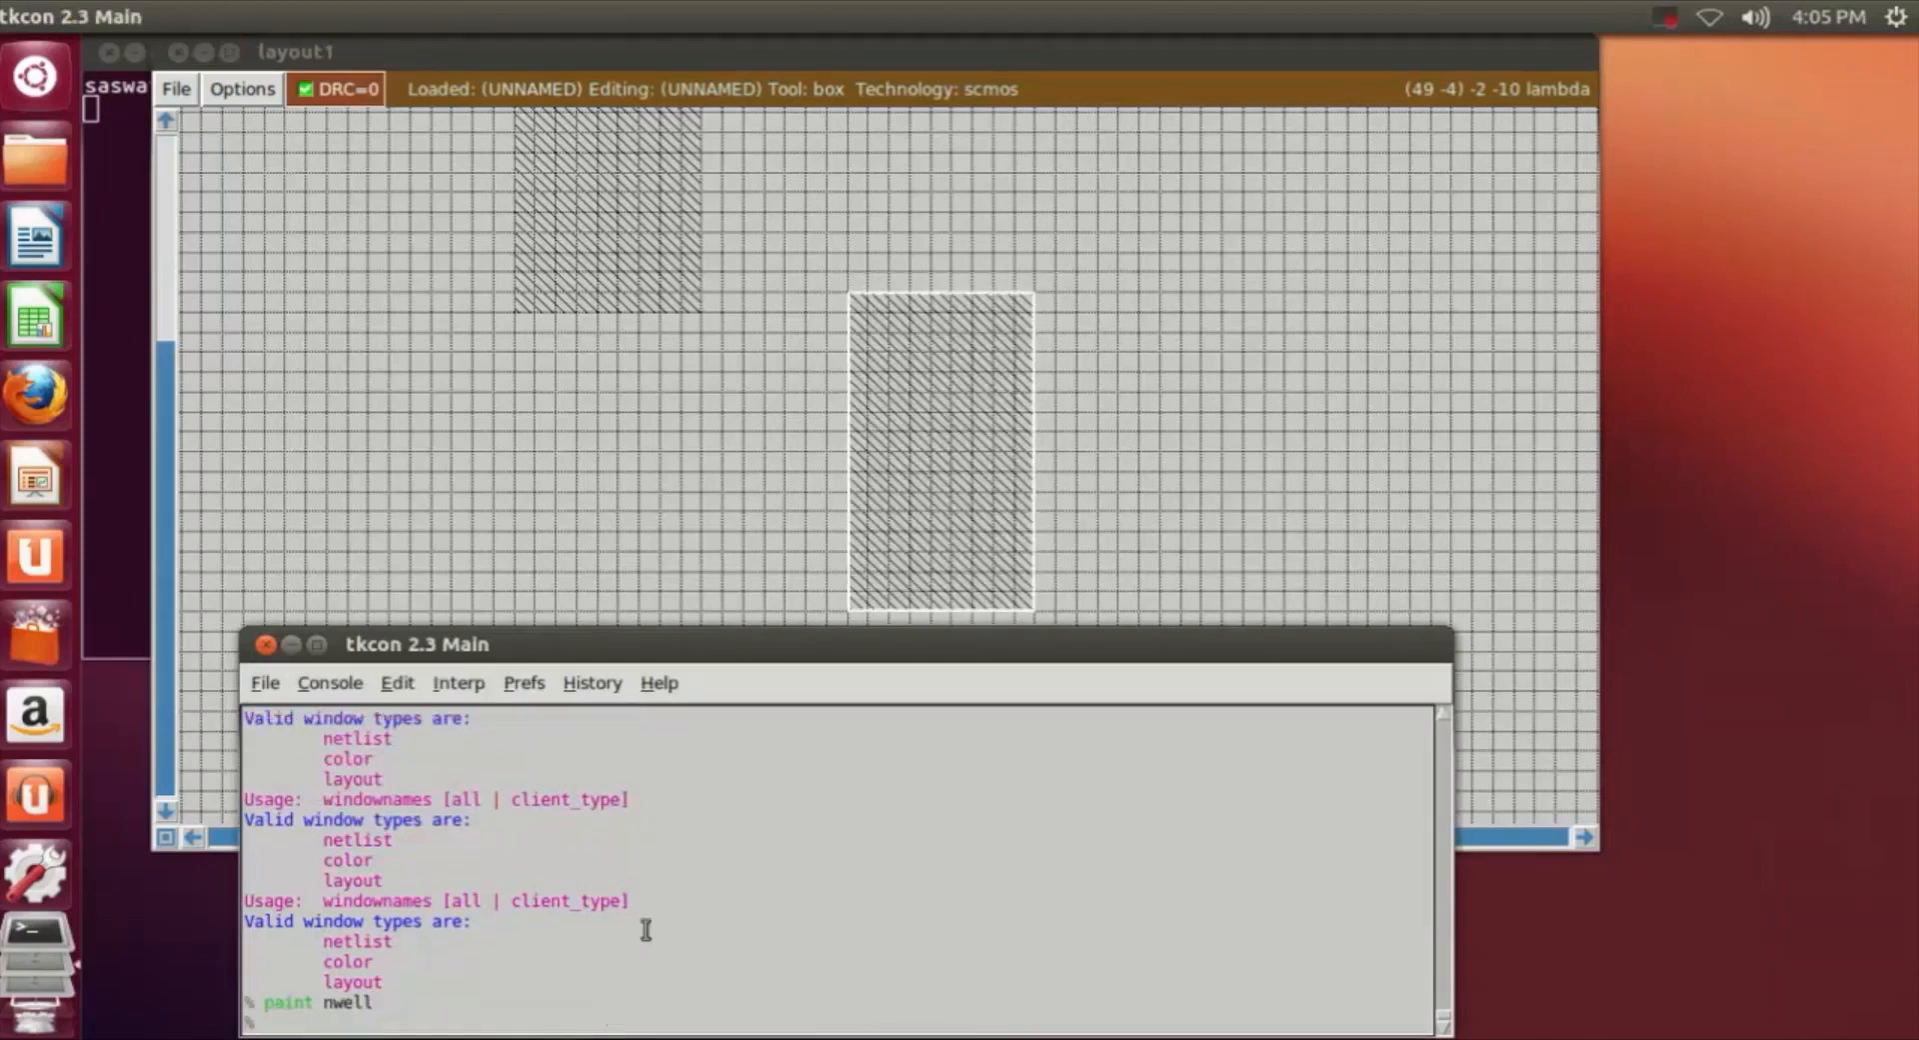
Define a box about 5 by 12 grid squares inside the upper-left nwell rectangle.
click(1091, 479)
scroll(1059, 495, up, 5)
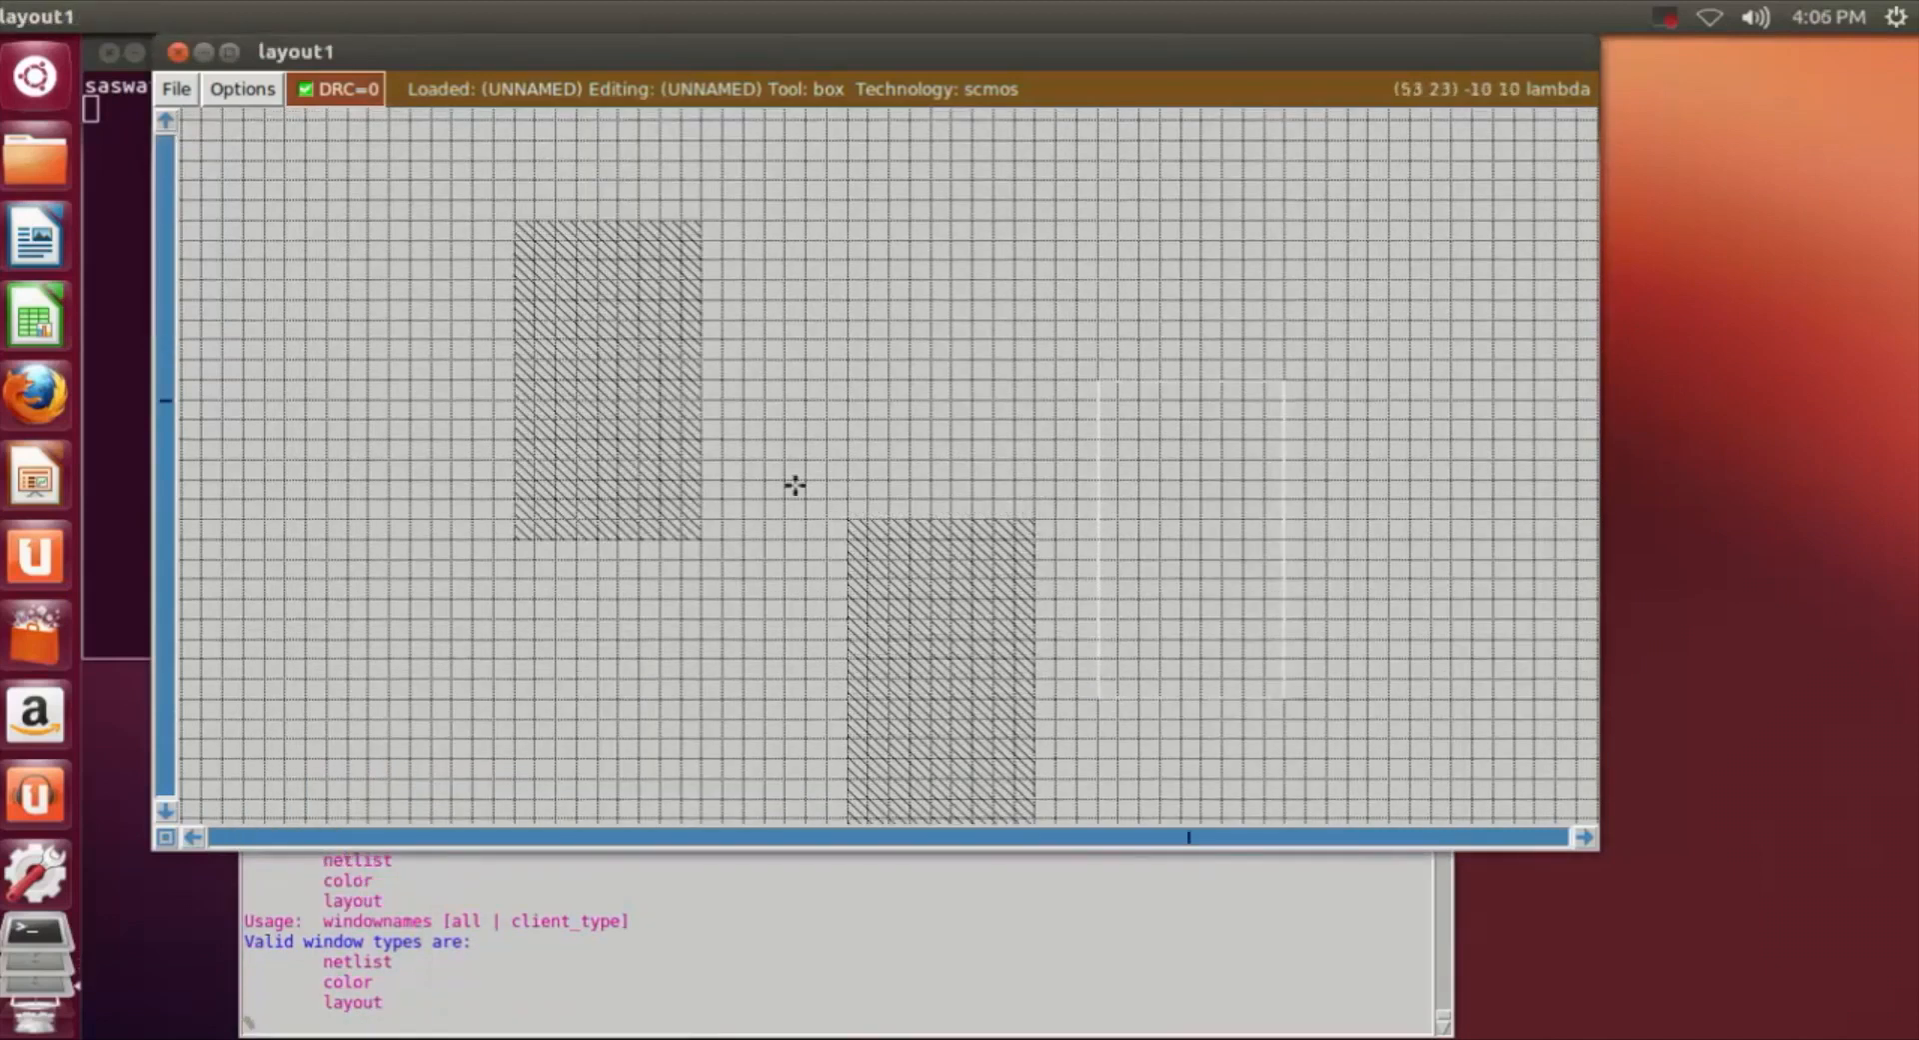
click(553, 260)
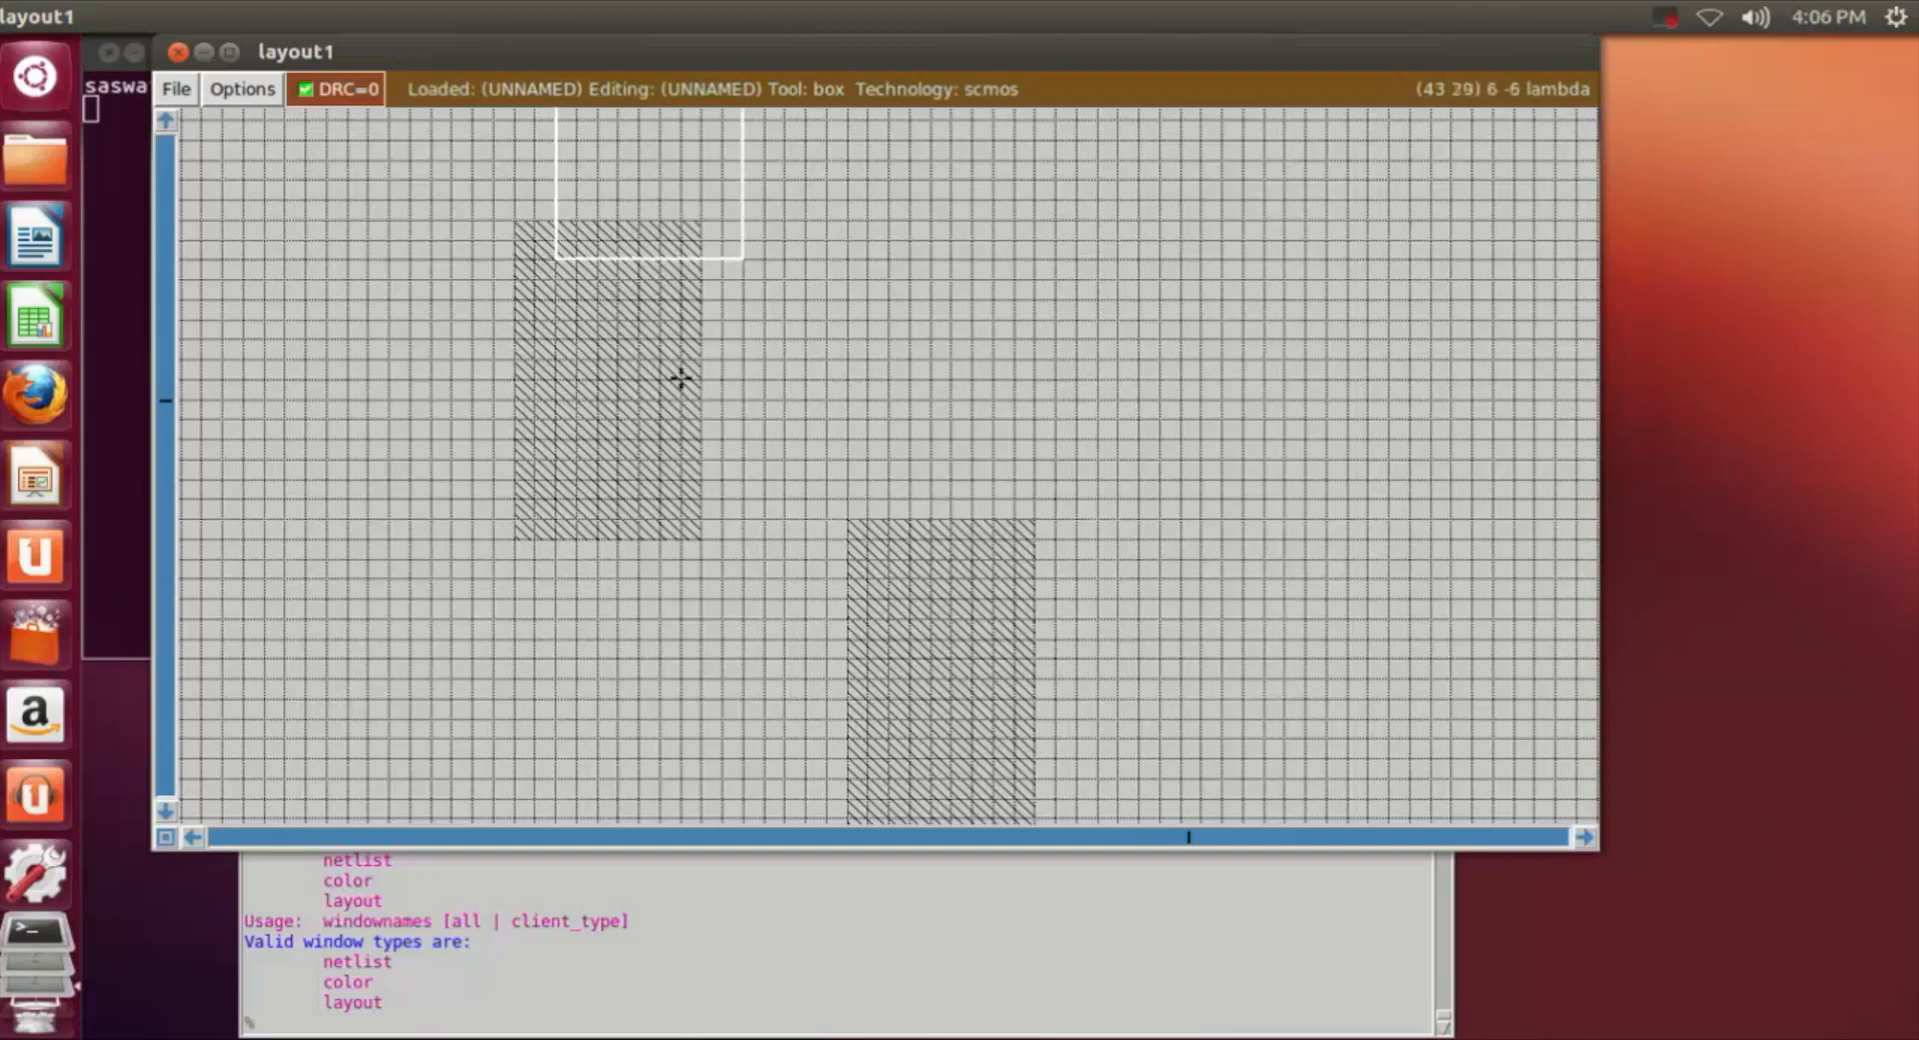
right_click(664, 501)
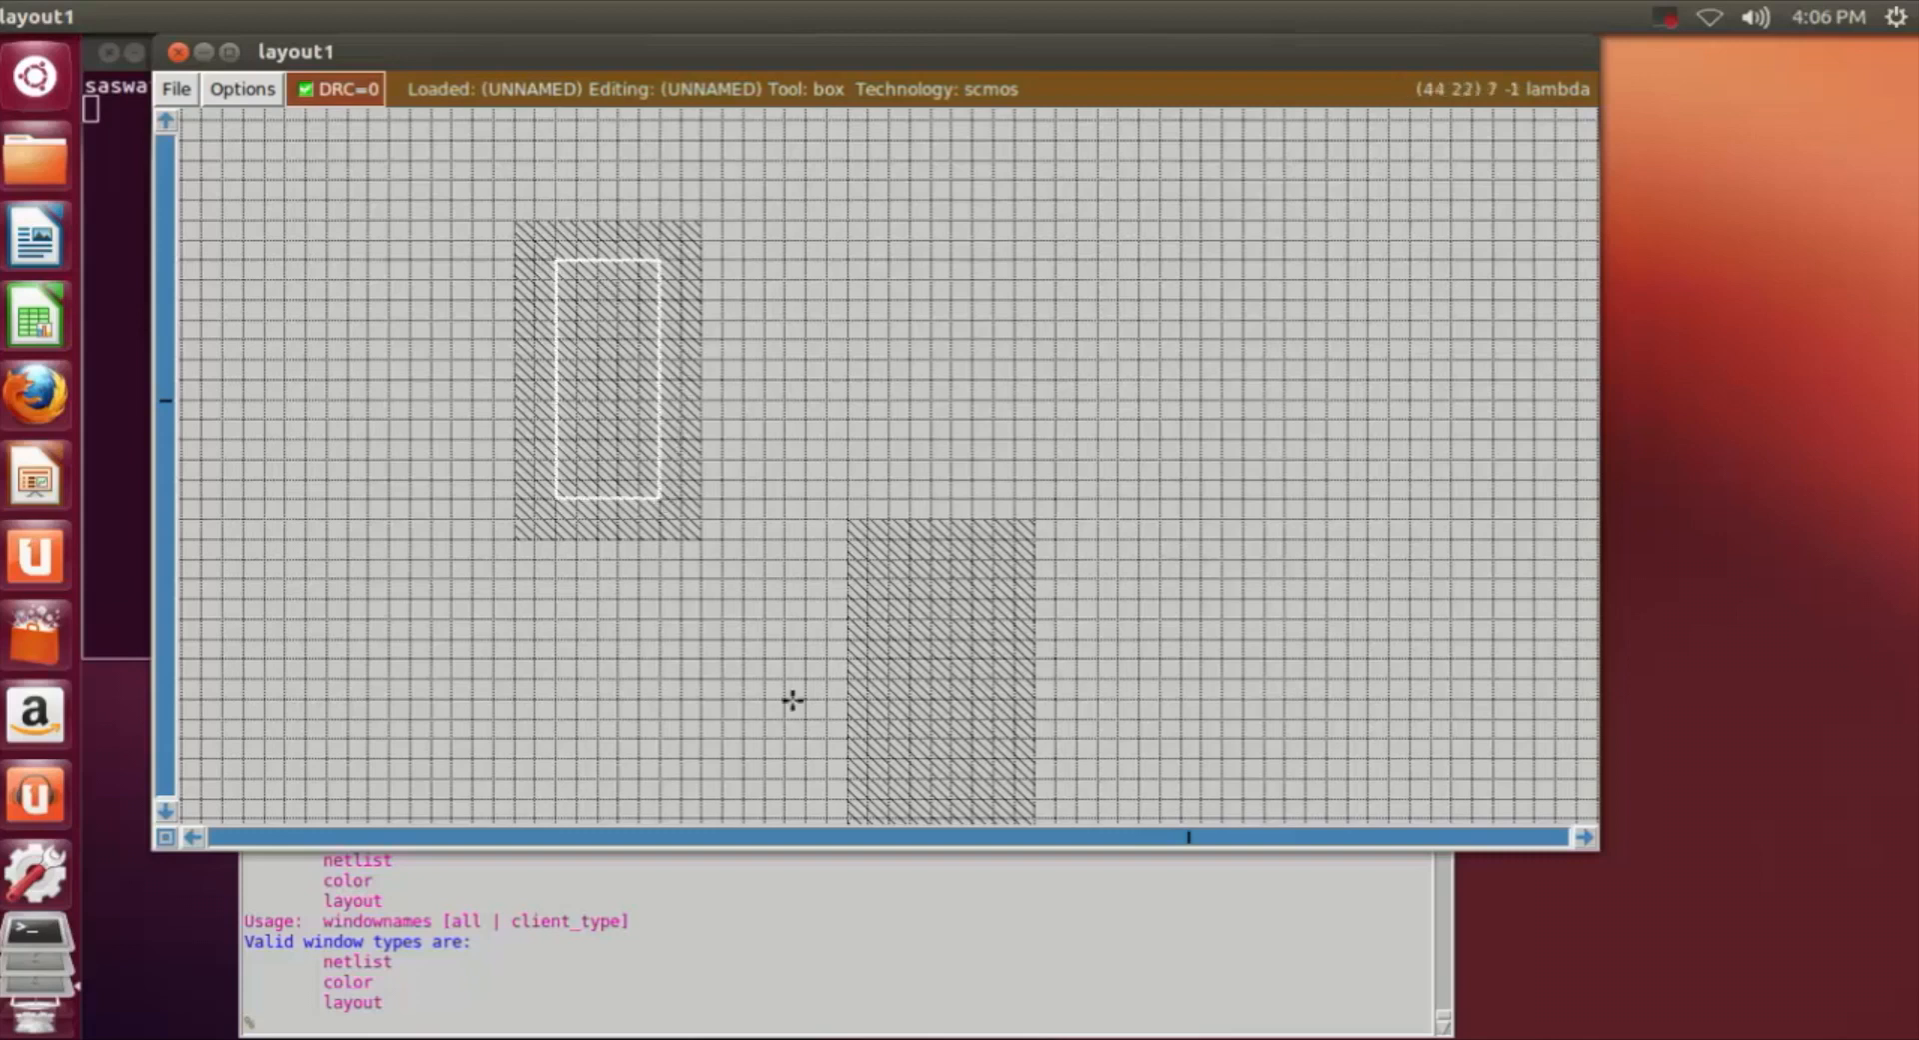
Move the console clear of the selected box, clear its output and fill the box with the console command paint pdiff.
click(324, 1026)
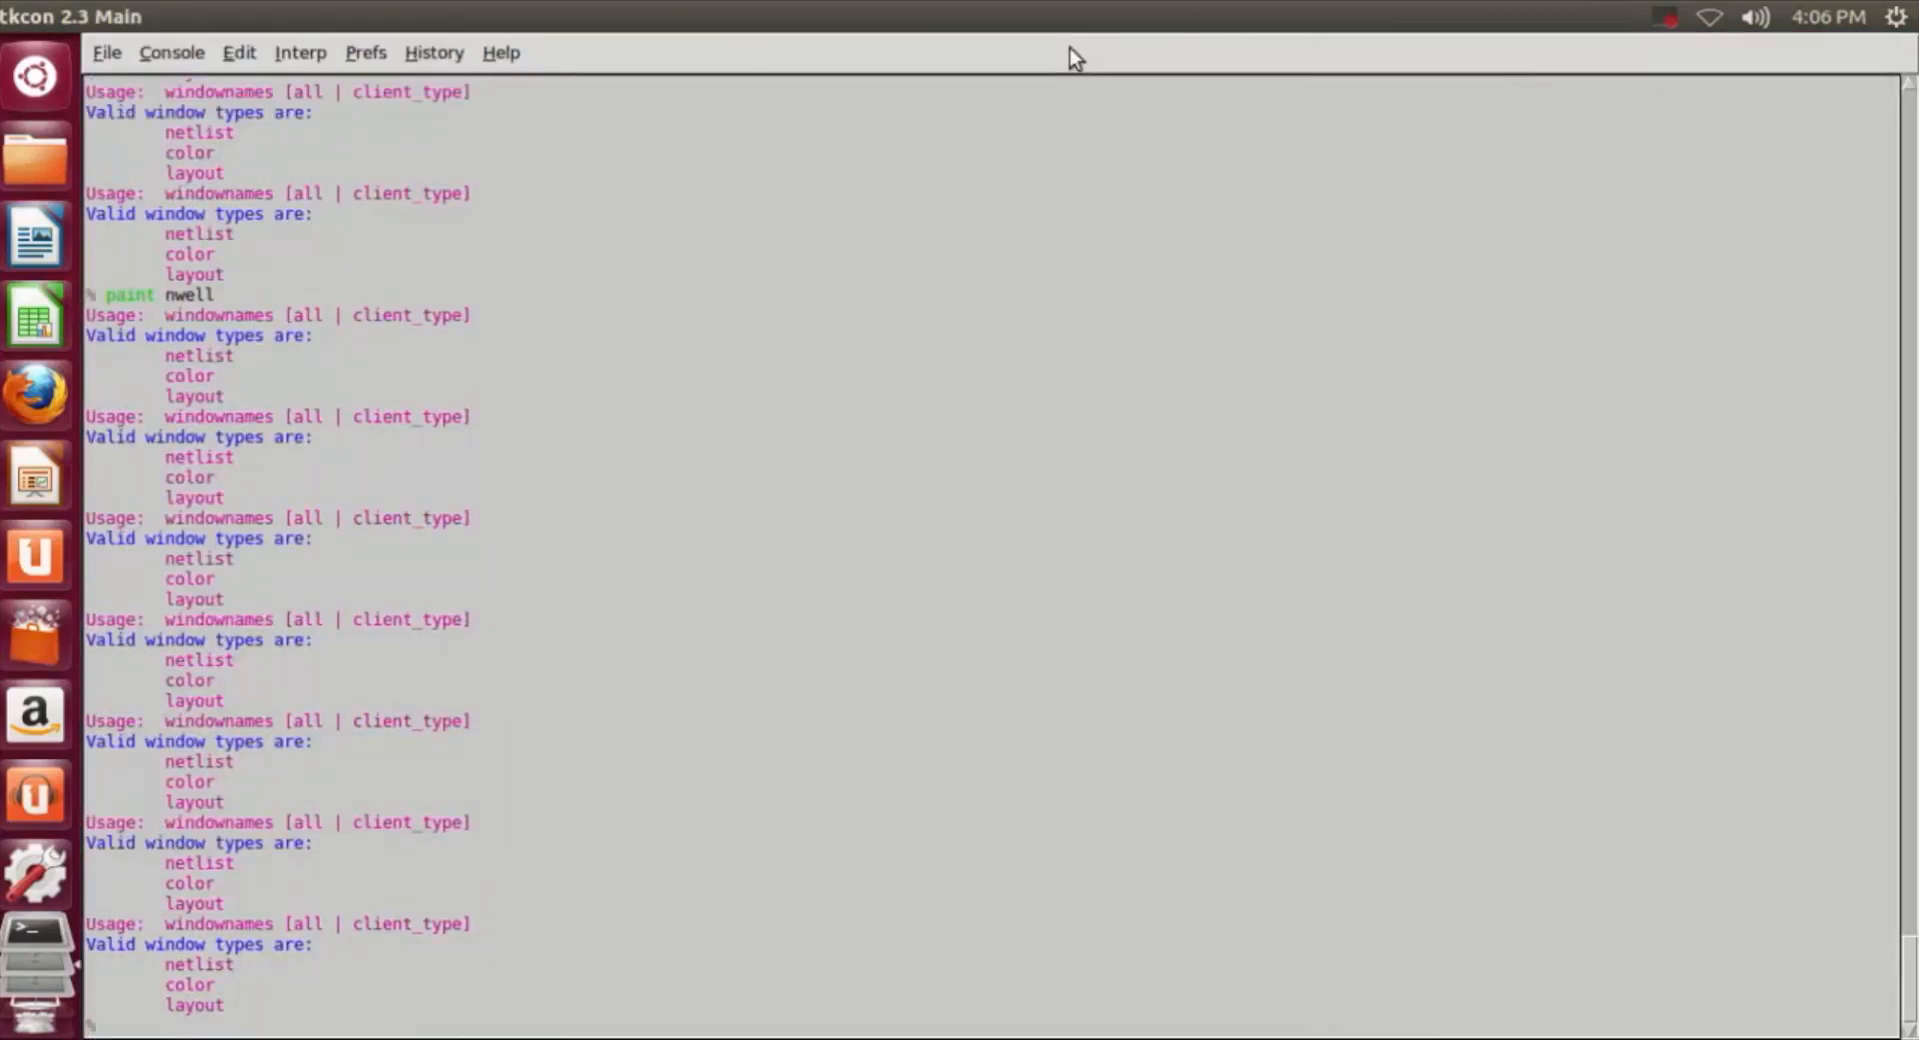
drag(1076, 43, 1076, 634)
drag(621, 636, 648, 444)
scroll(985, 745, down, 1)
text(clear)
key(Return)
text(paint p)
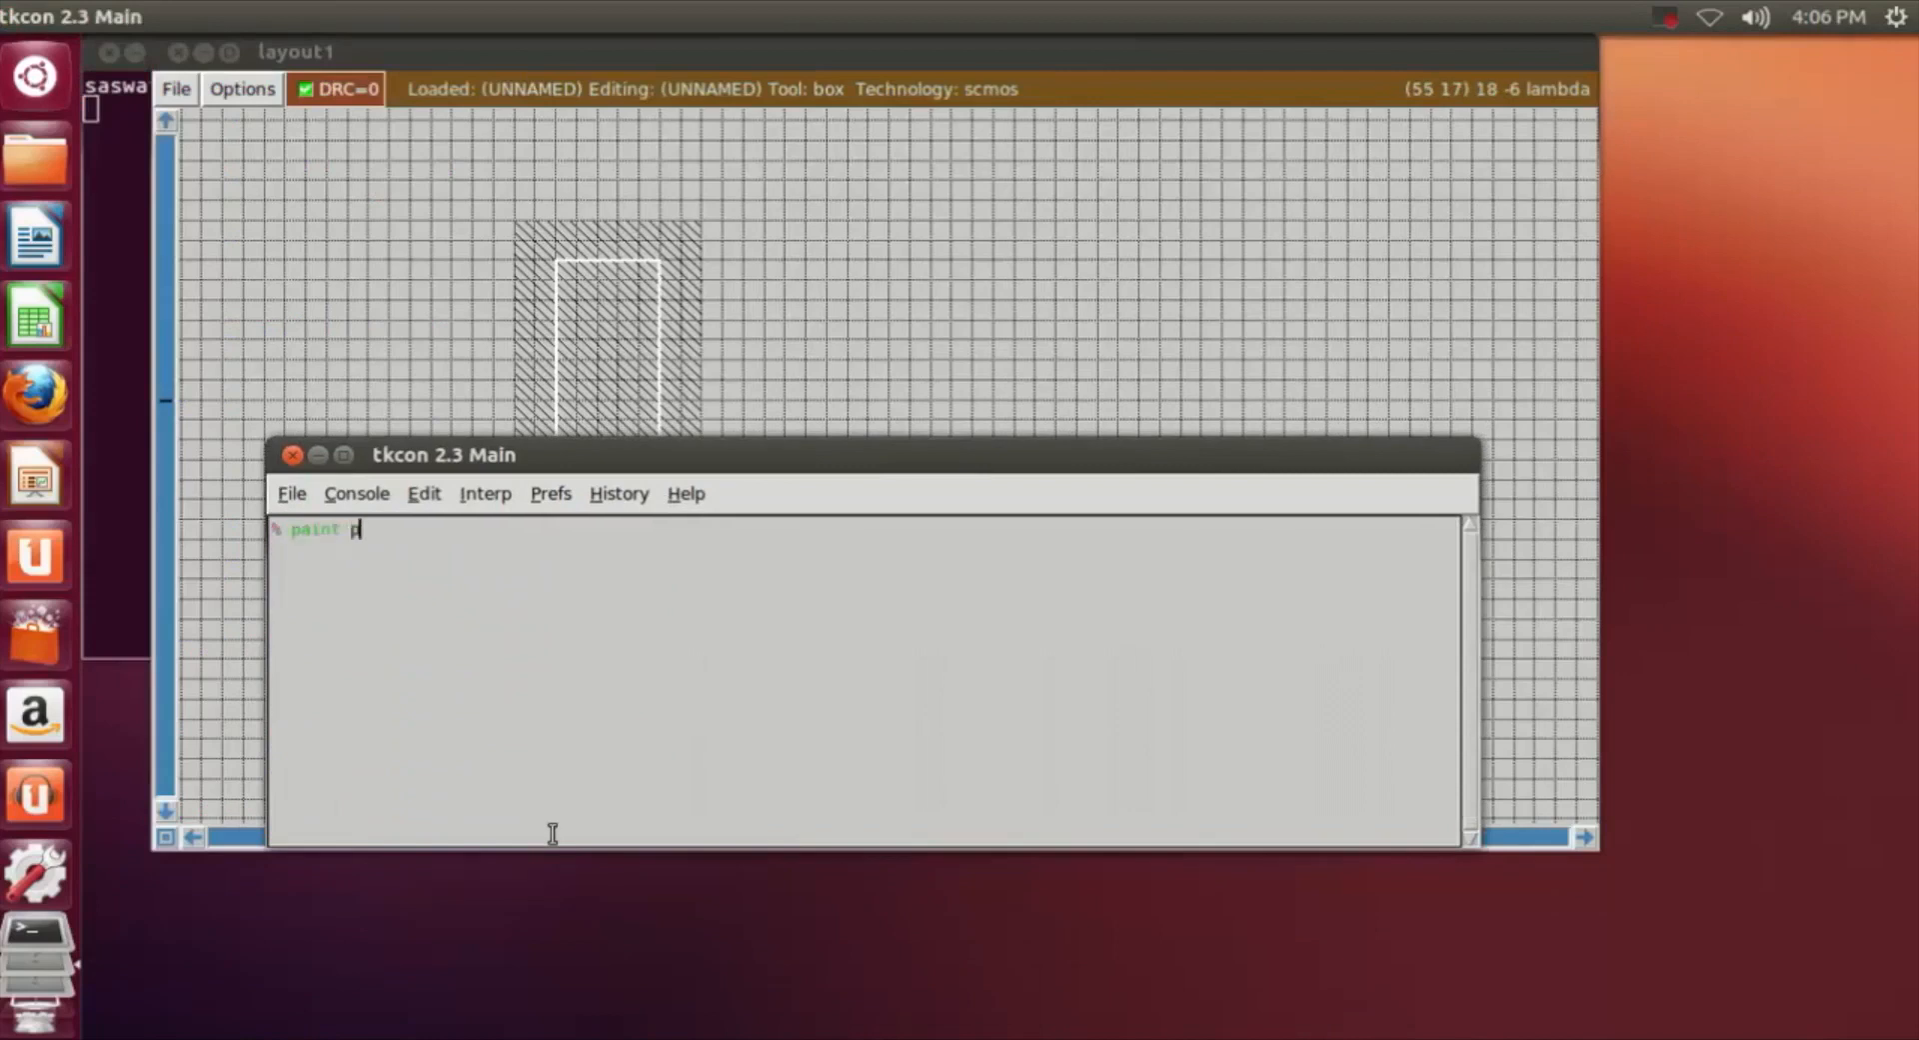
text(diff)
key(Return)
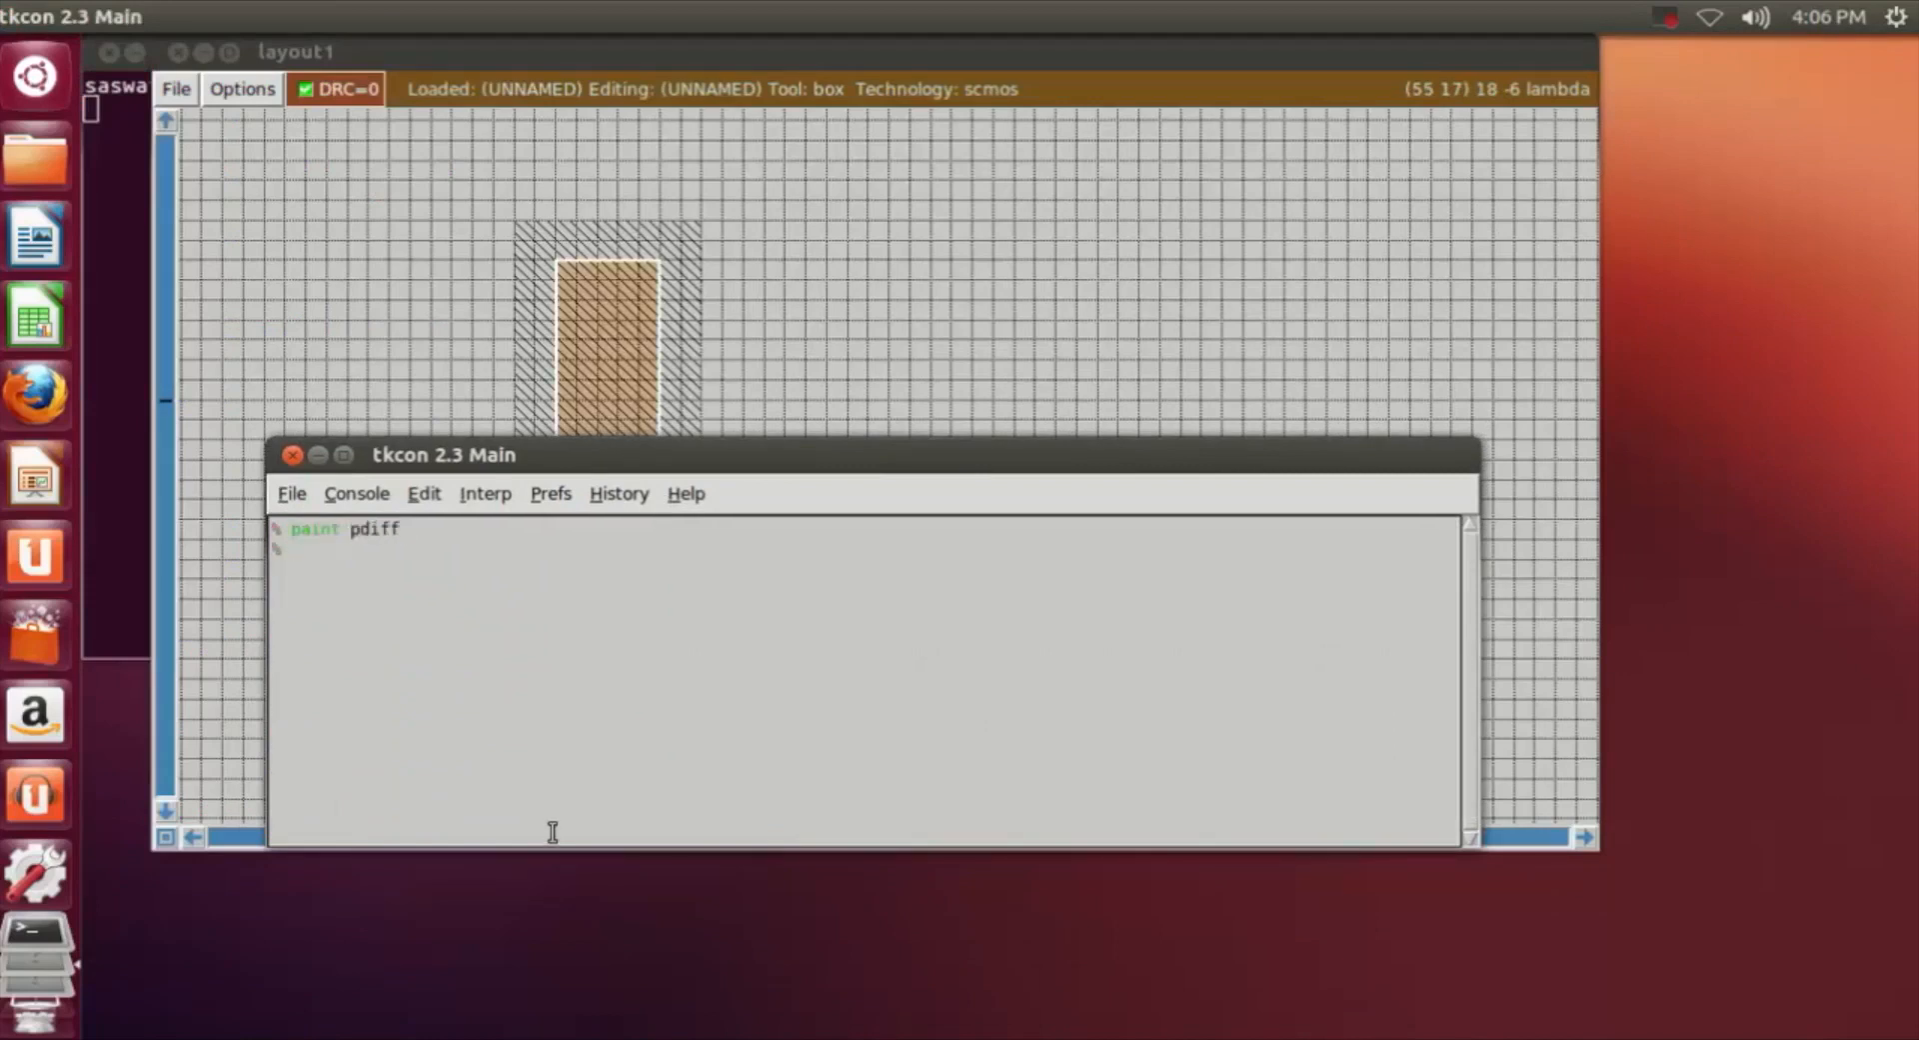
Move the box inside the second nwell, keeping its size, fill it with paint pdiff and return to the layout.
click(910, 336)
click(872, 641)
scroll(895, 730, down, 1)
click(916, 665)
click(888, 724)
click(884, 700)
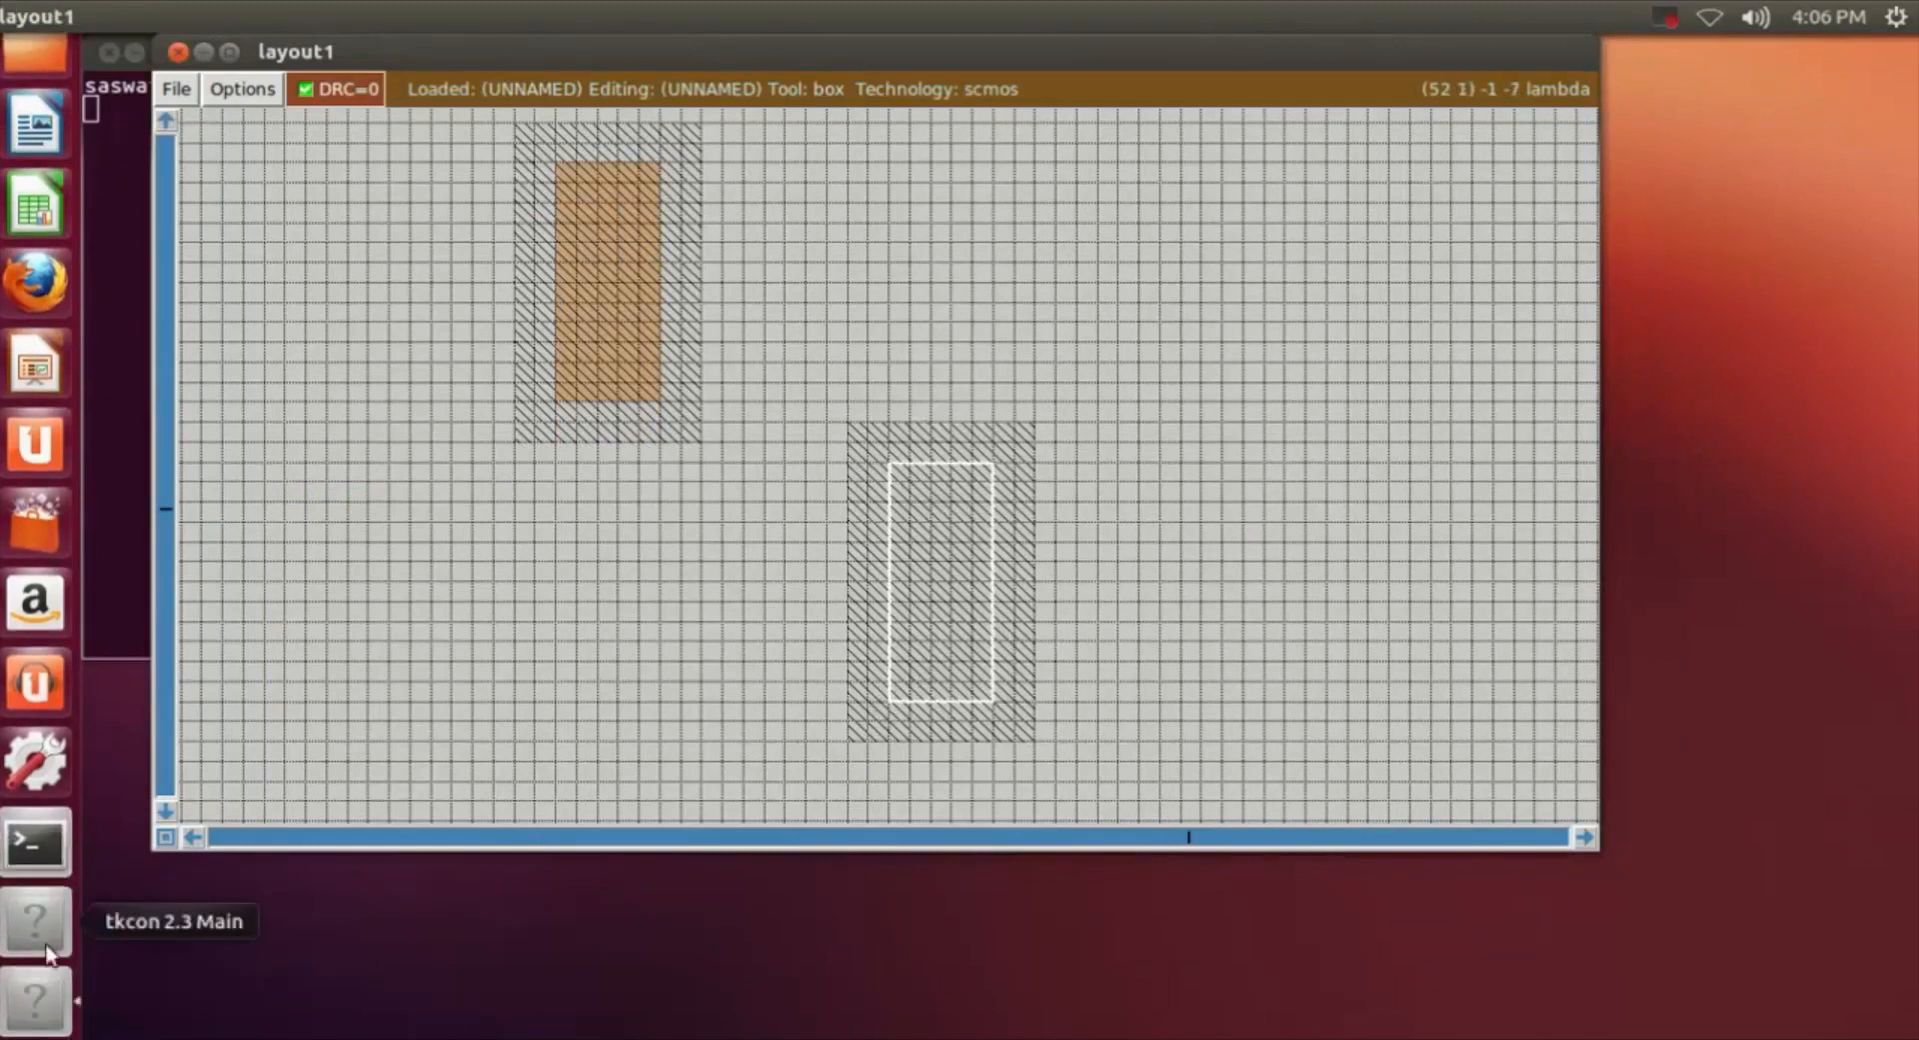
click(38, 945)
text(paint pdiff)
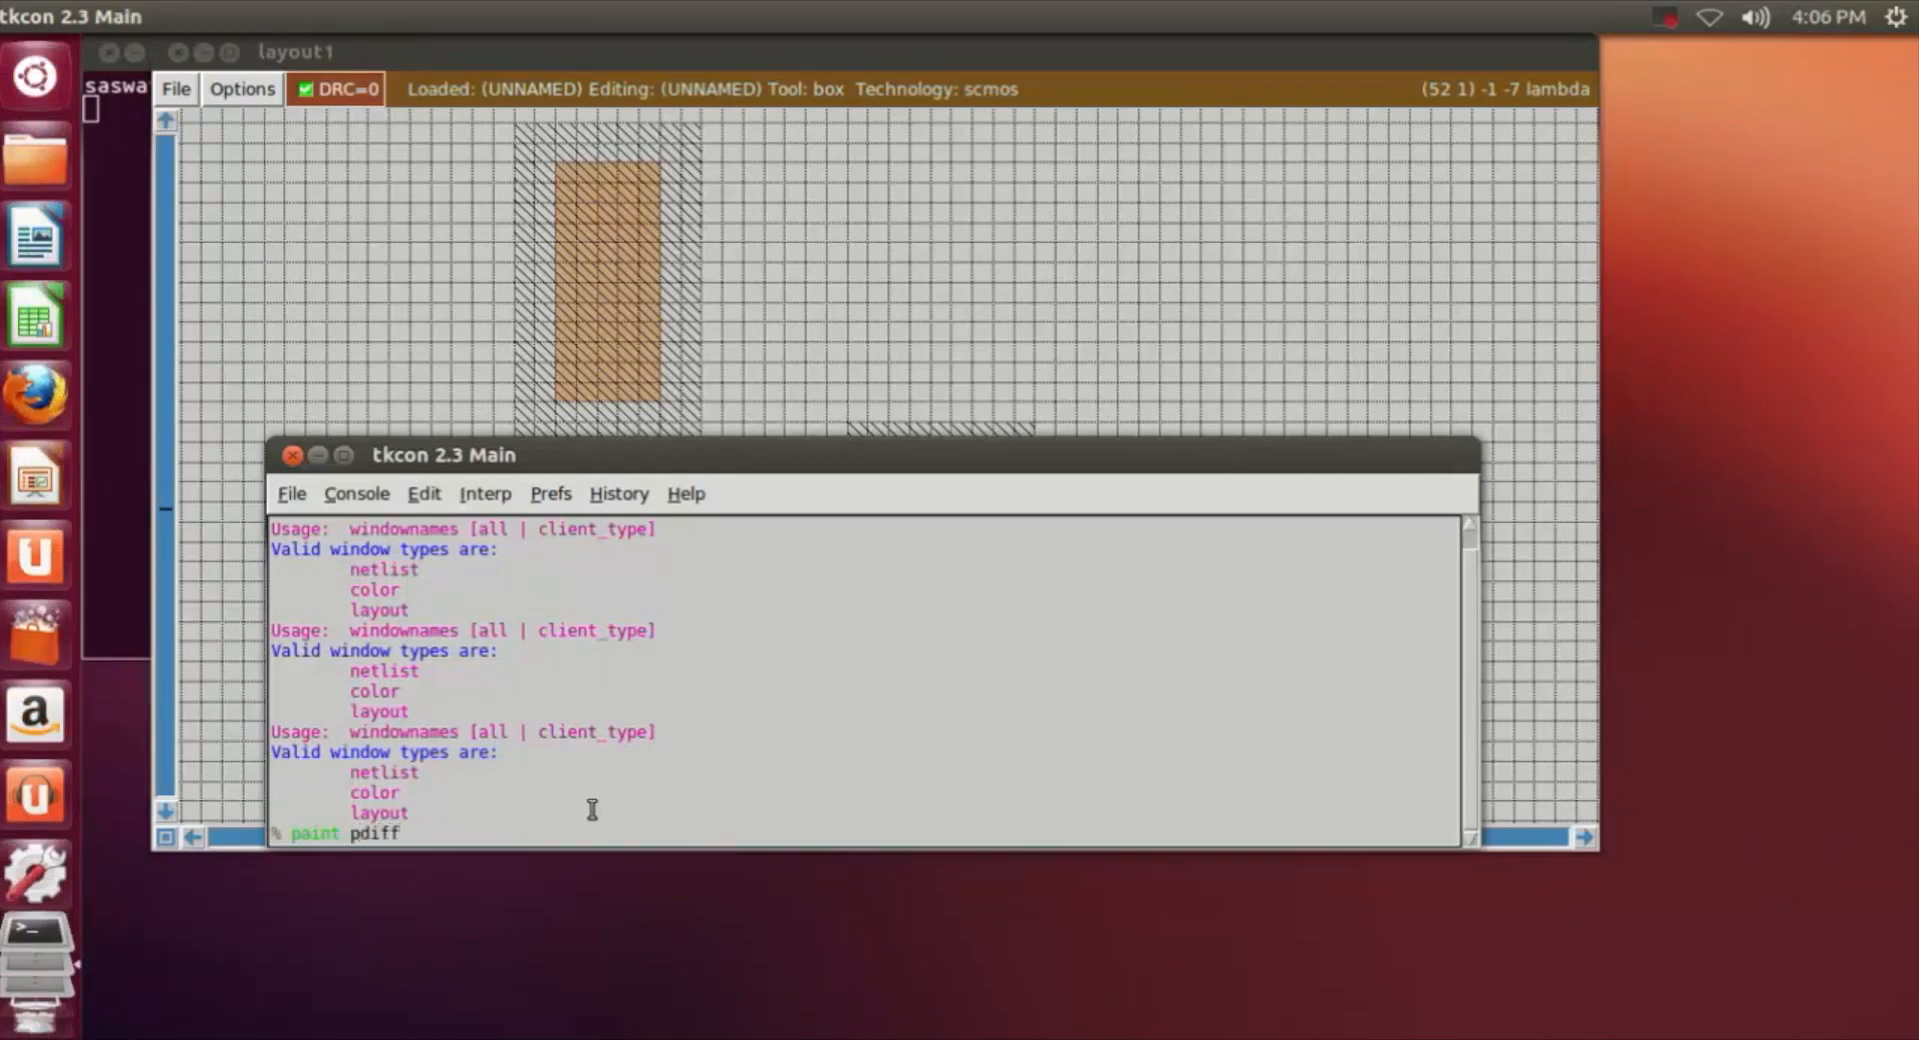
key(Return)
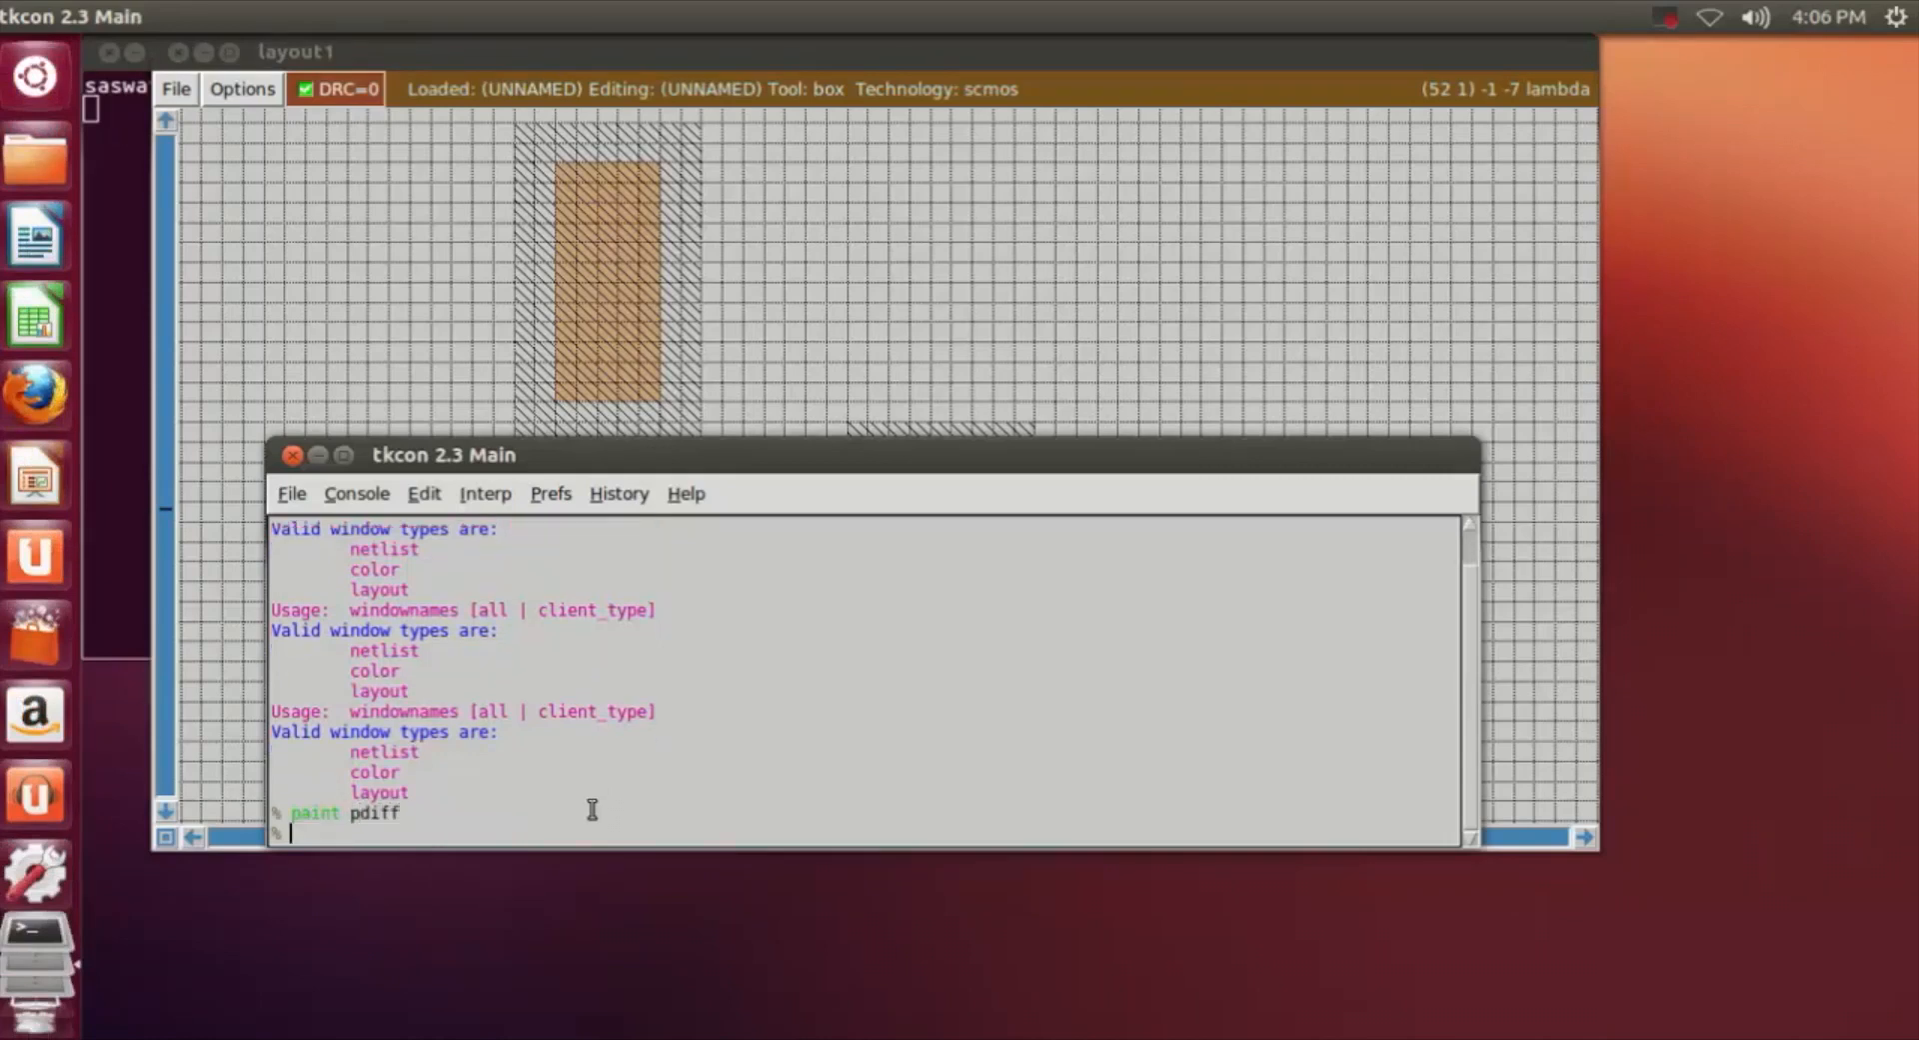
drag(954, 470, 943, 665)
click(1139, 511)
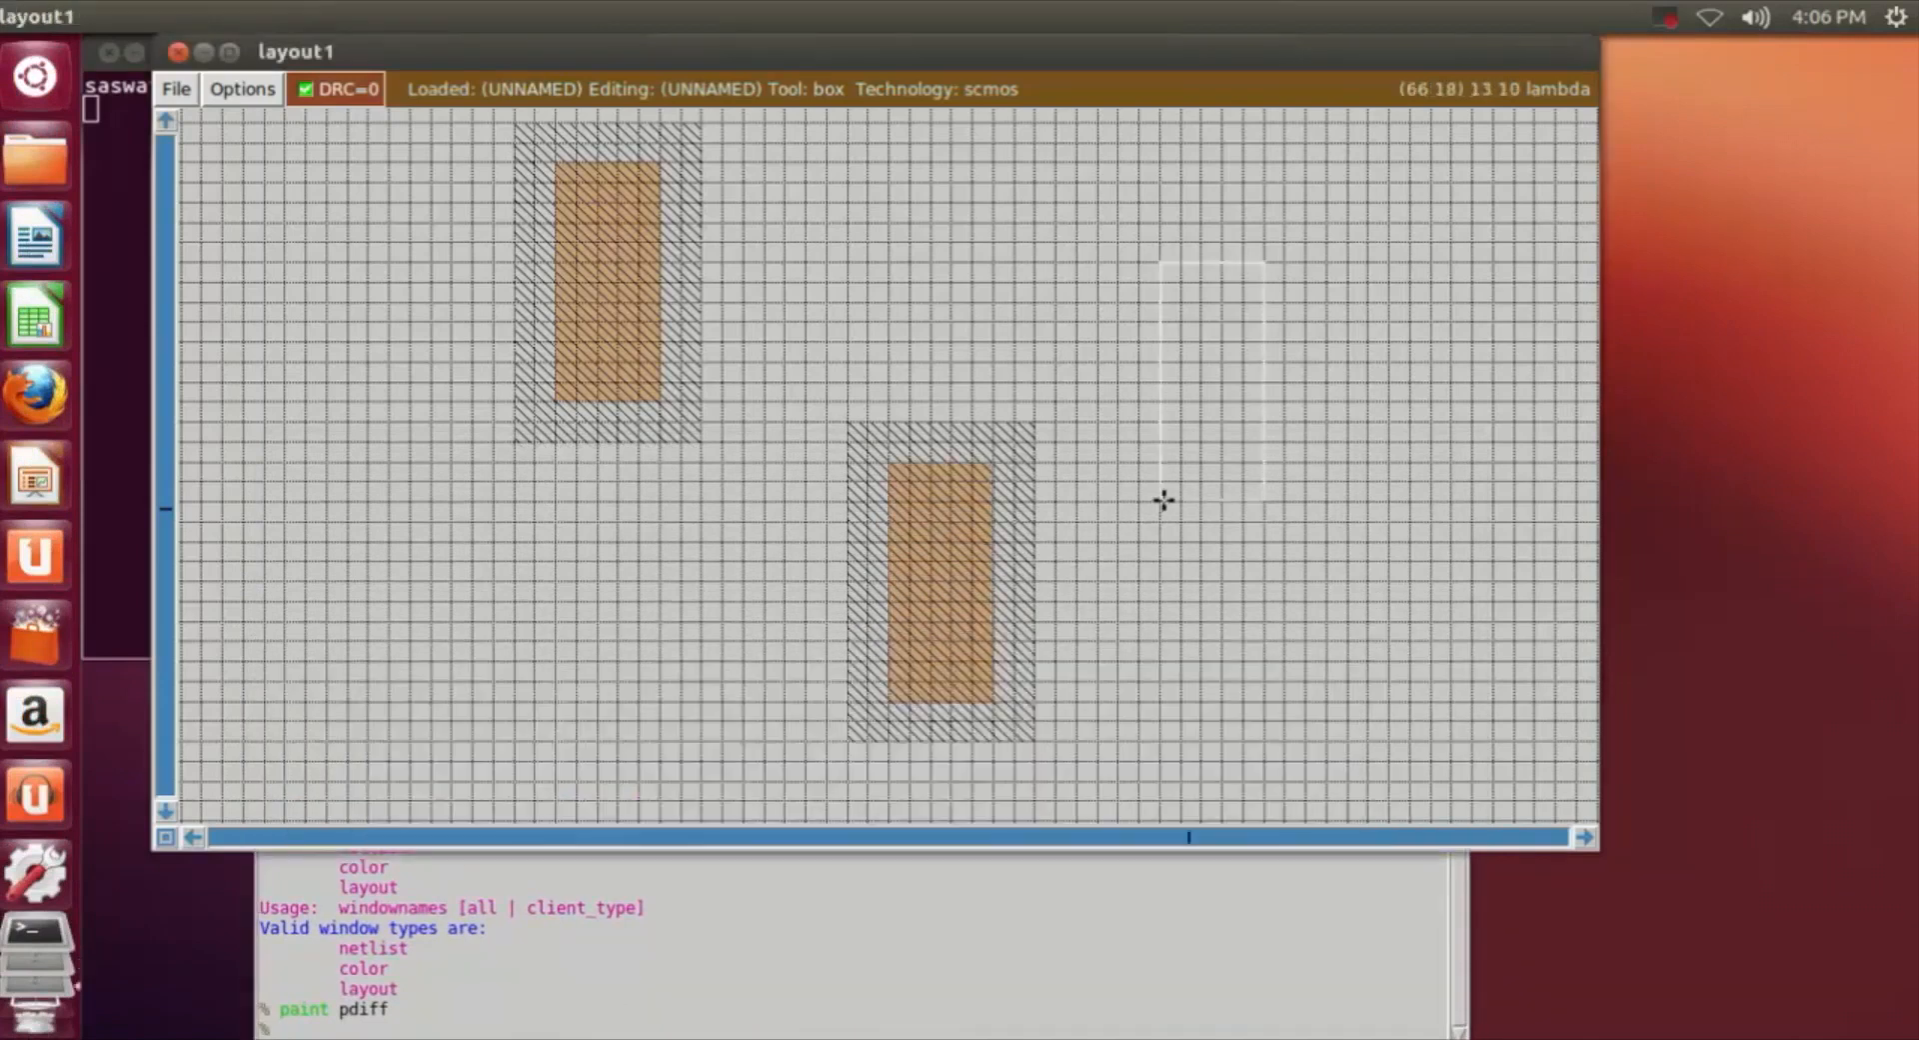
Look over both nwell regions with their pdiff rectangles and the empty layout area beneath them.
scroll(1139, 510, down, 4)
scroll(1140, 511, up, 1)
scroll(1139, 512, up, 4)
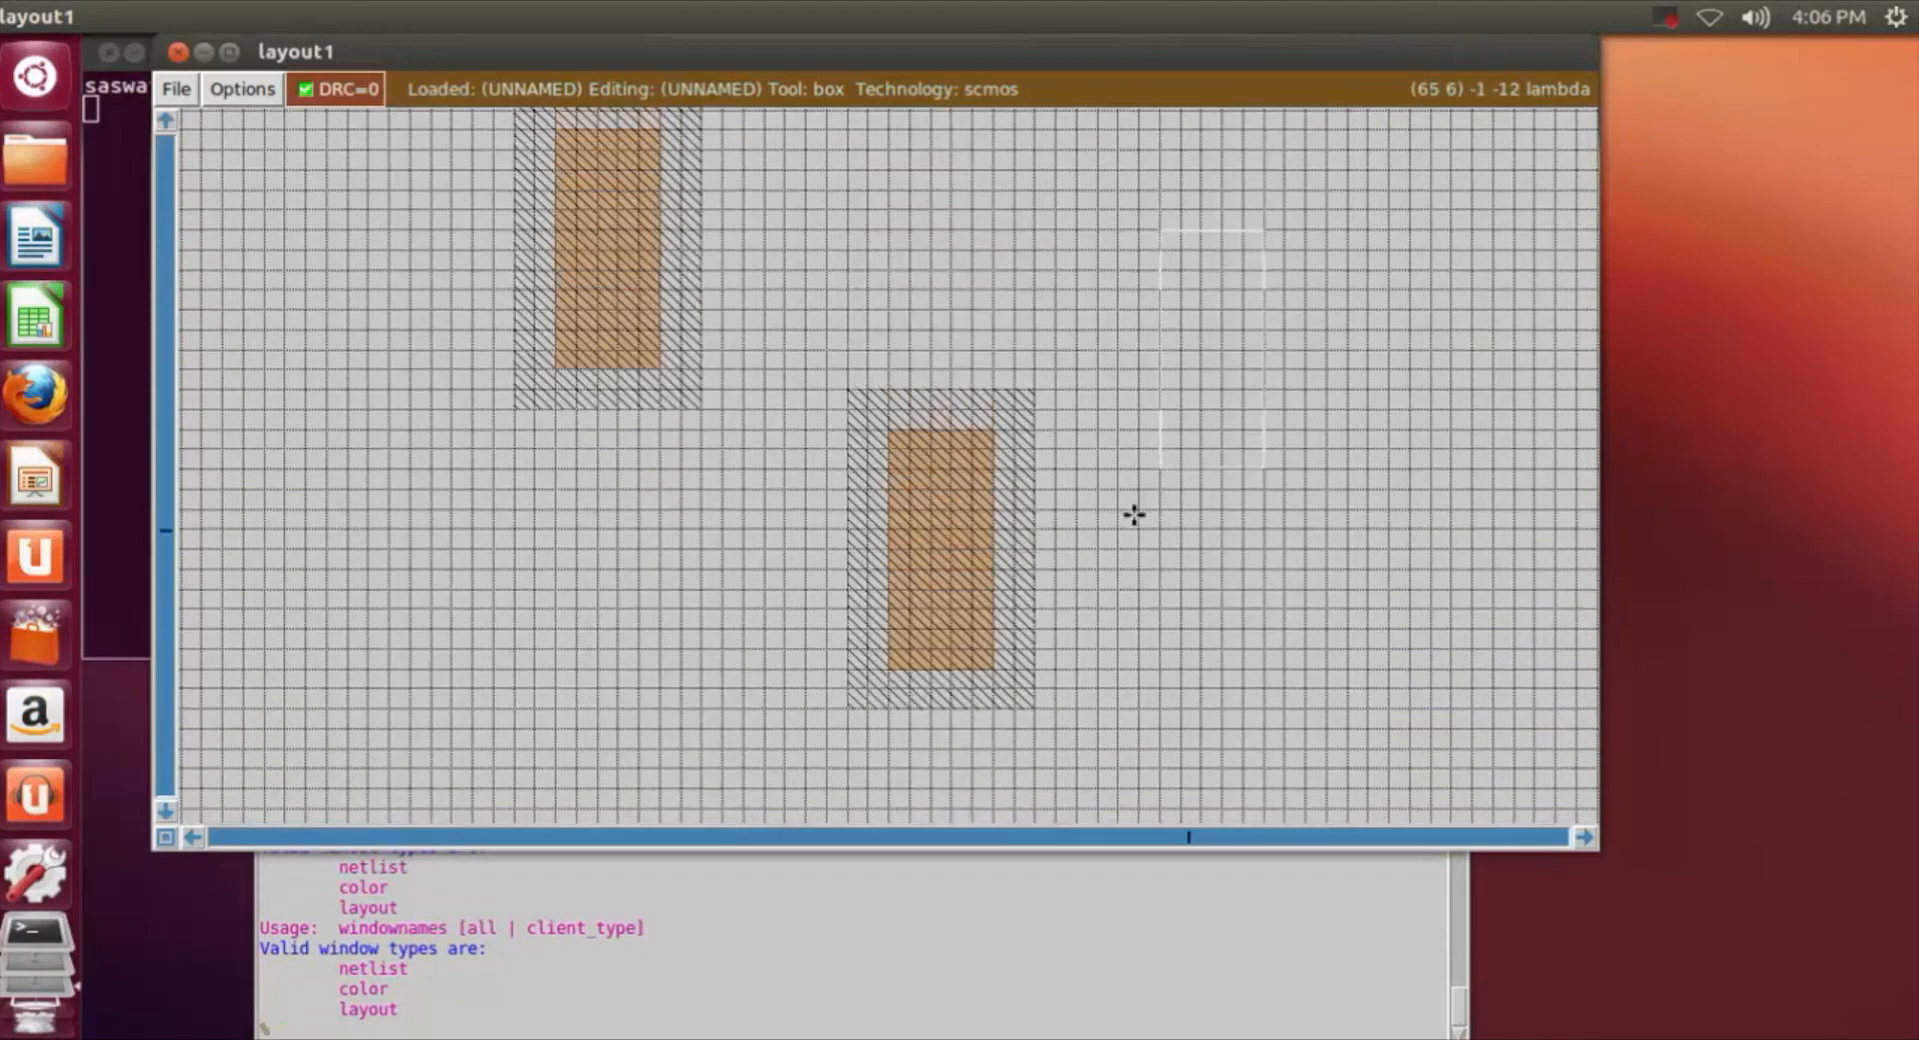
scroll(1134, 515, down, 3)
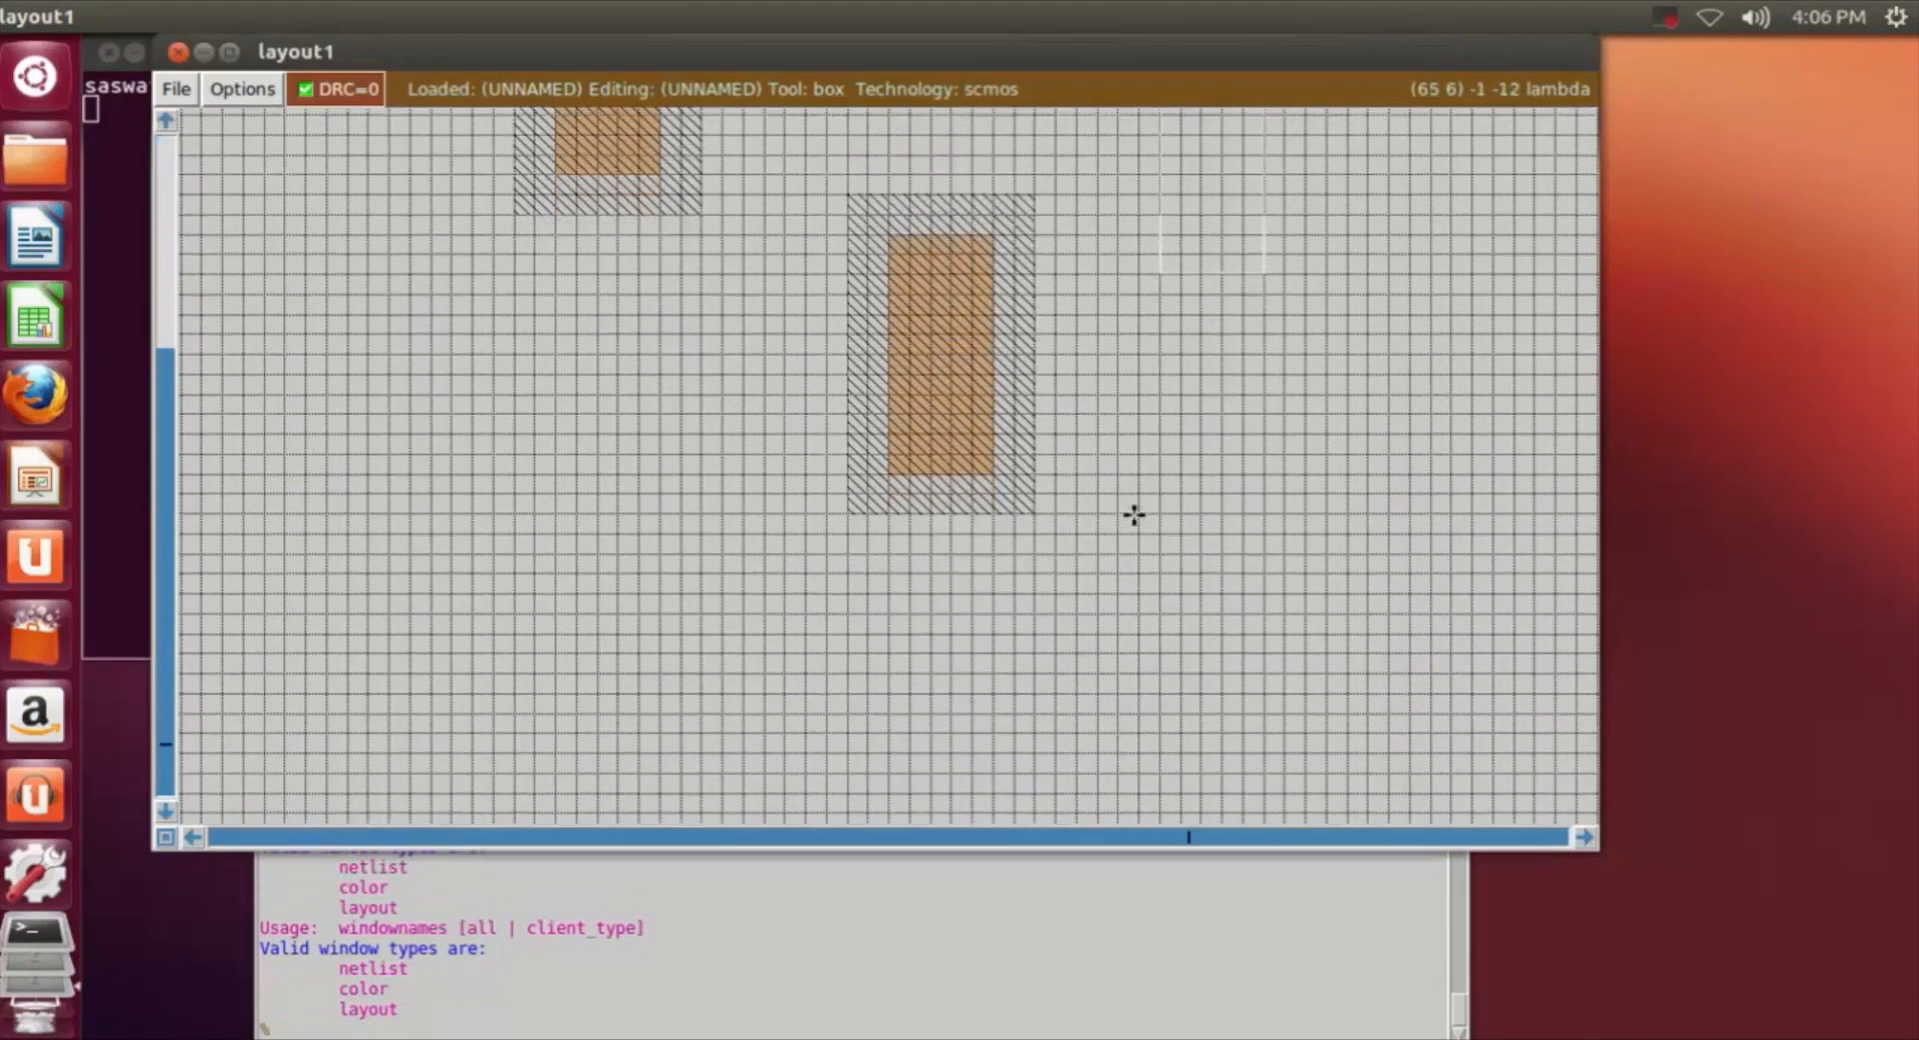
scroll(1133, 514, up, 3)
scroll(428, 320, up, 1)
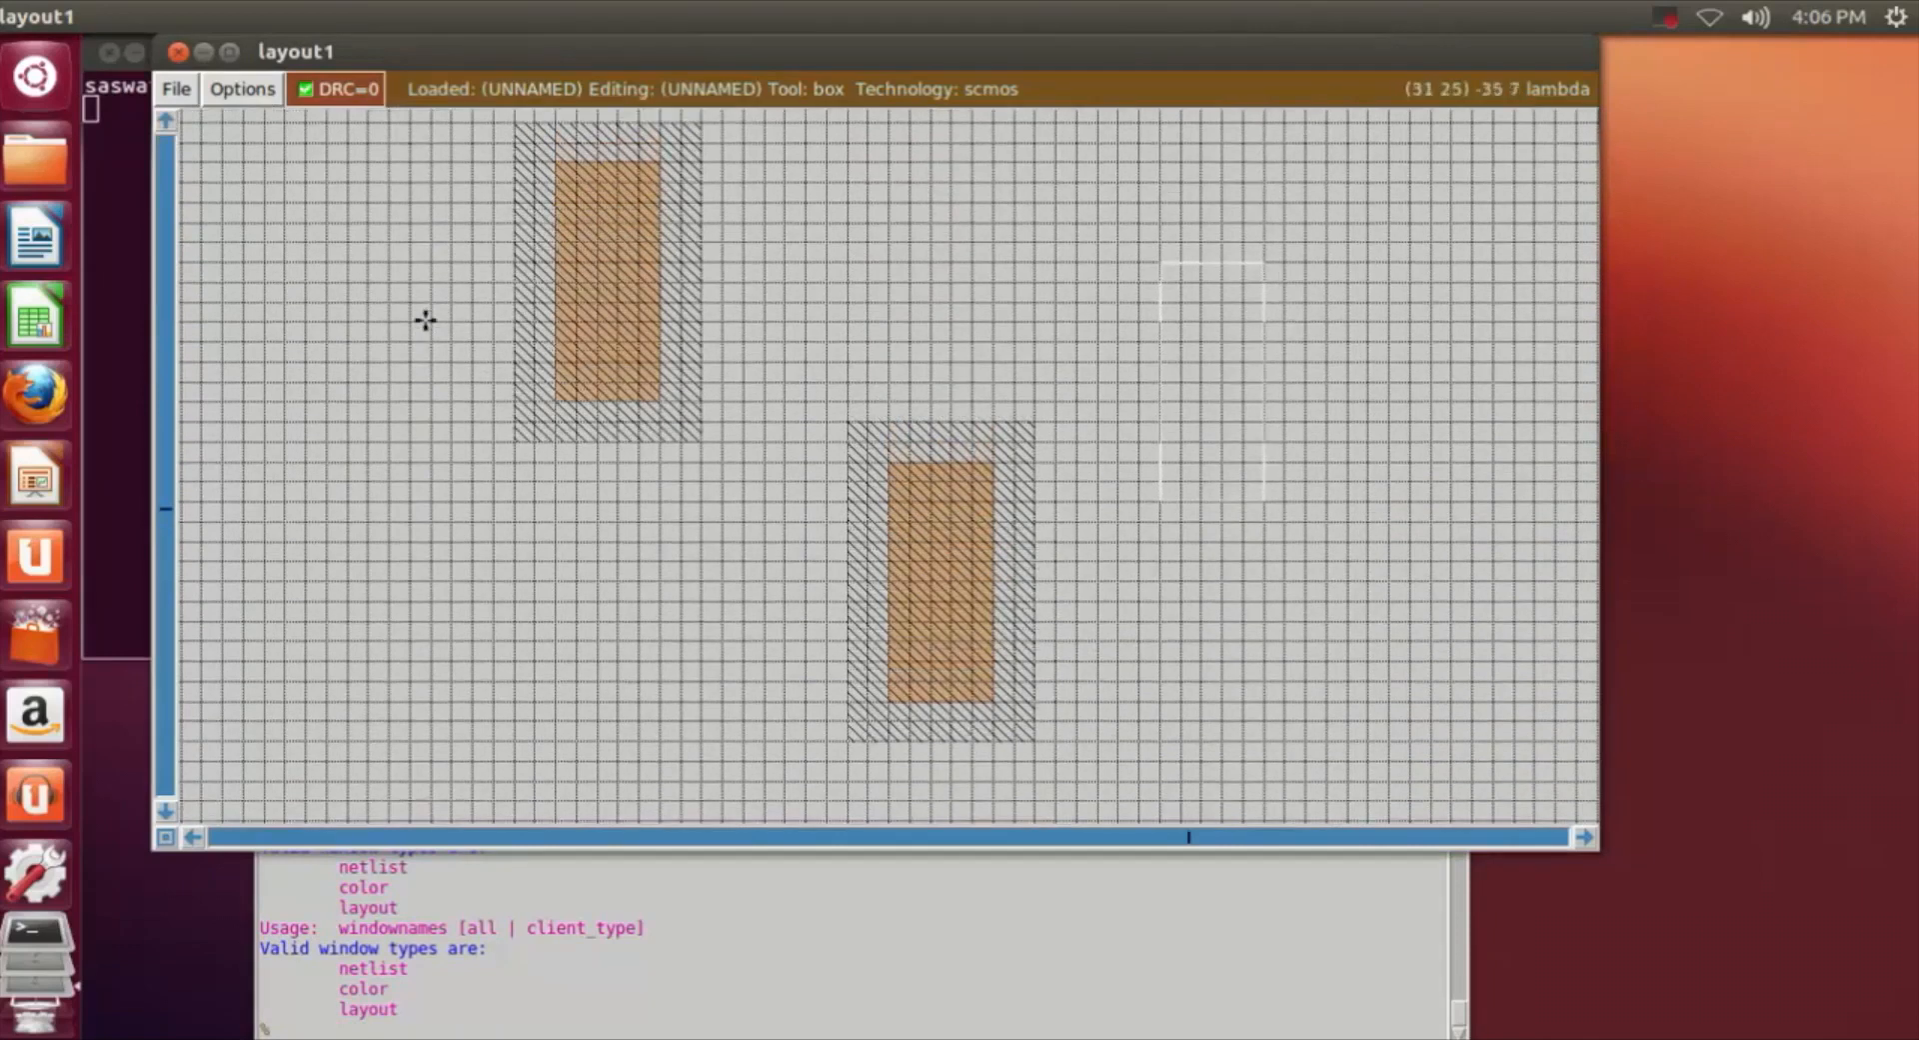
scroll(778, 659, down, 4)
scroll(782, 650, down, 5)
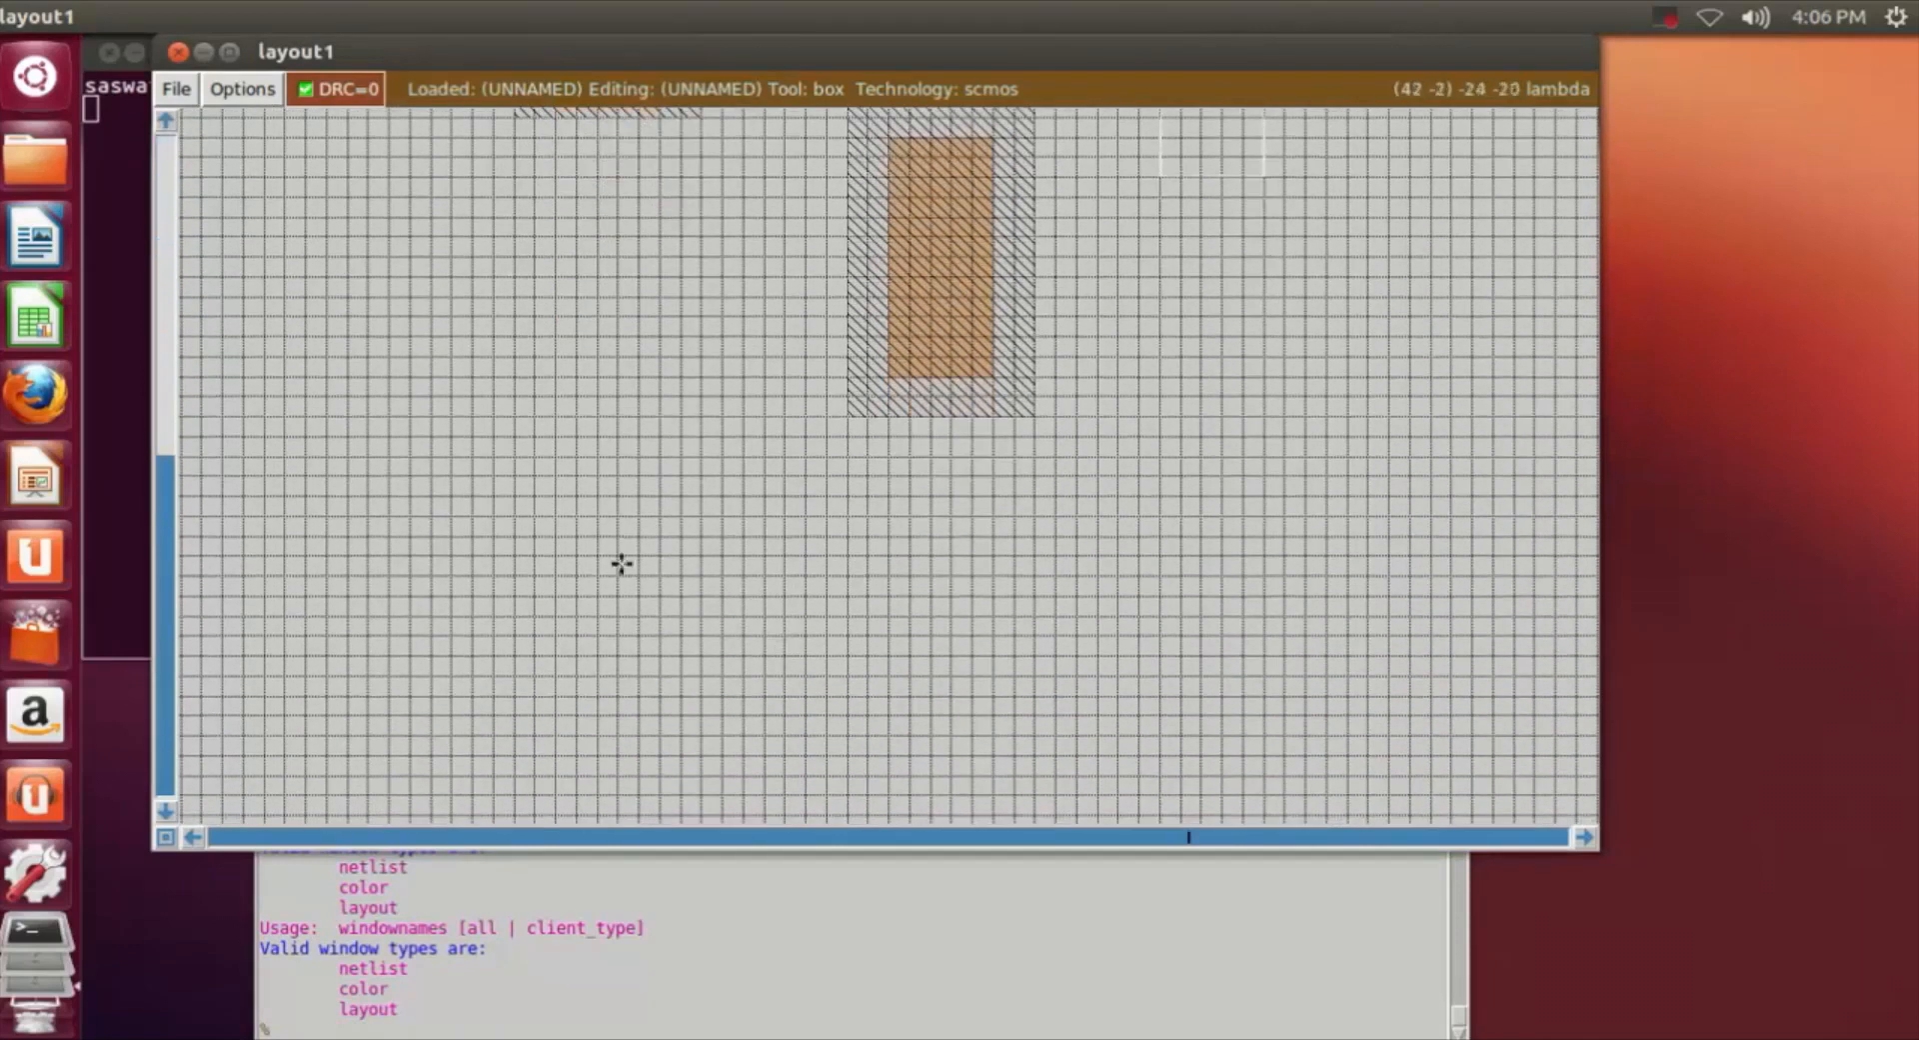
scroll(571, 512, up, 3)
scroll(572, 507, down, 2)
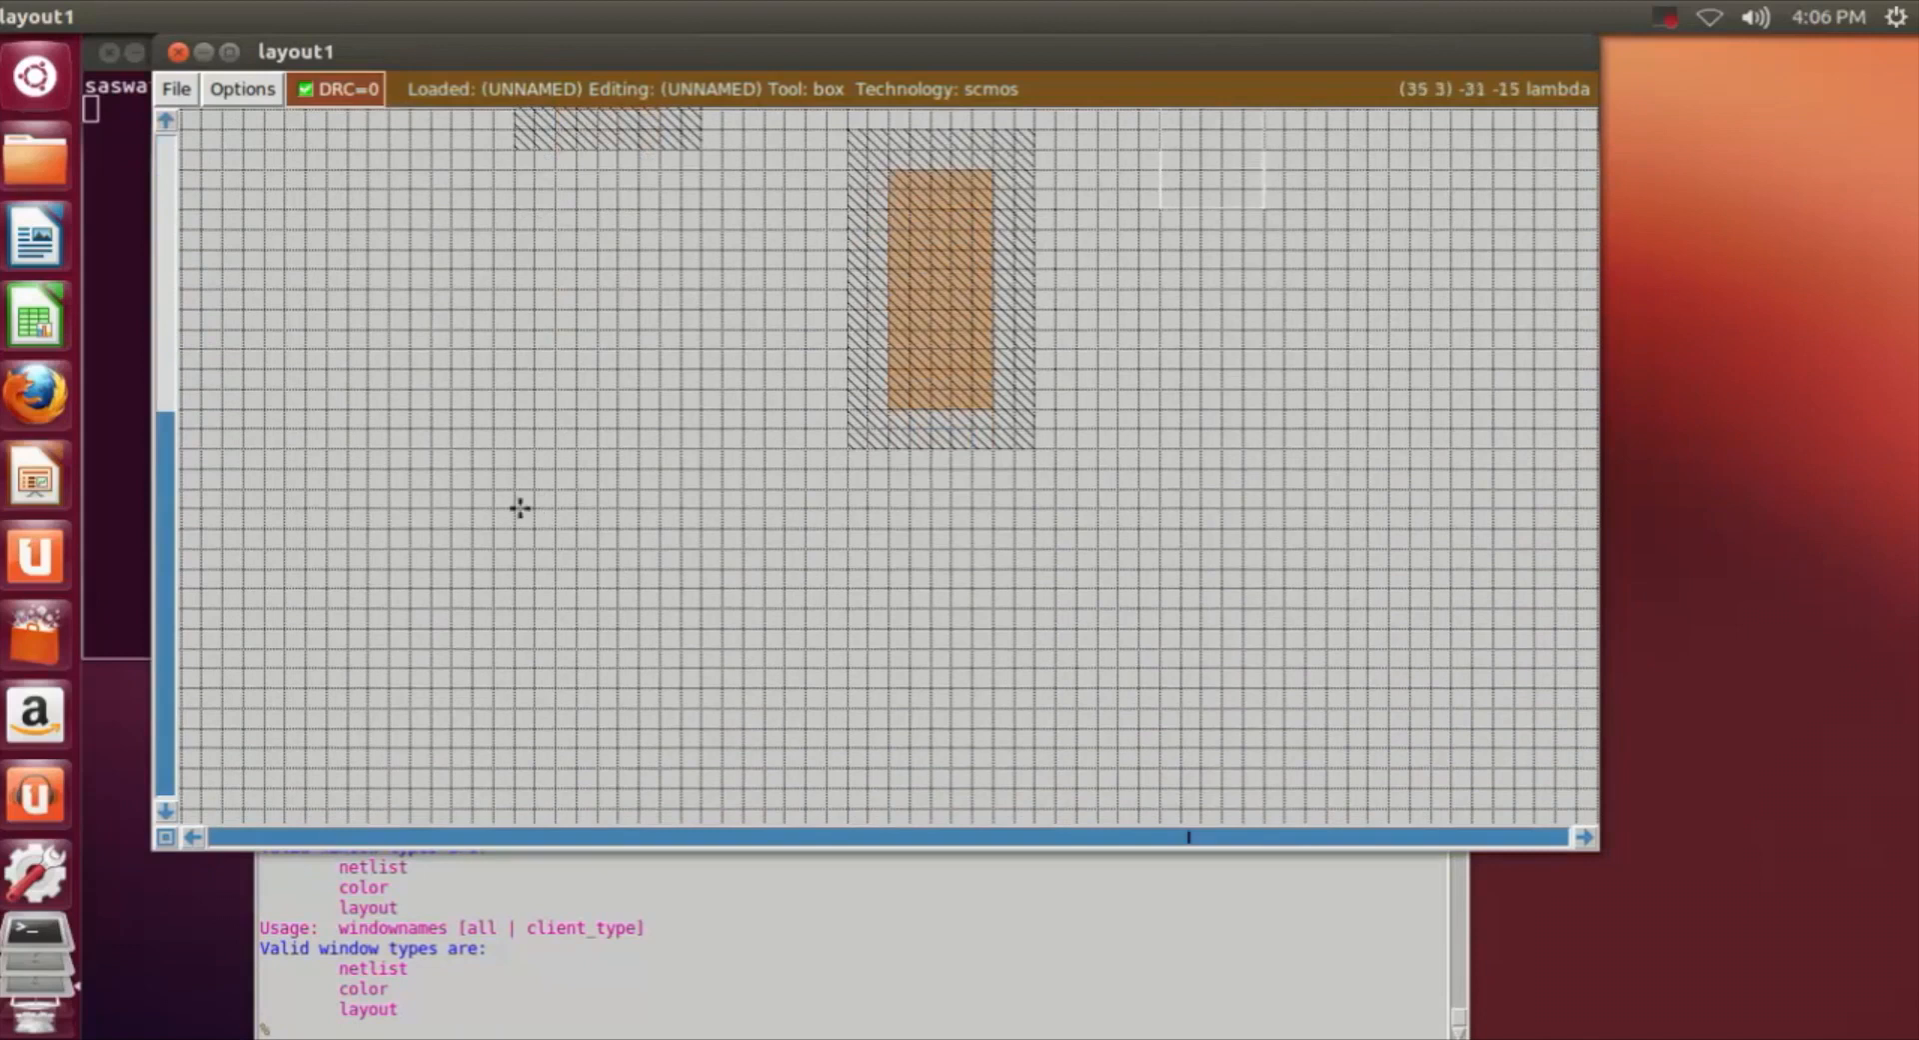
Define a box about 7 by 20 grid squares in the empty area below the first nwell.
click(536, 514)
click(549, 591)
drag(549, 590, 579, 697)
right_drag(578, 696, 680, 745)
right_drag(677, 677, 700, 470)
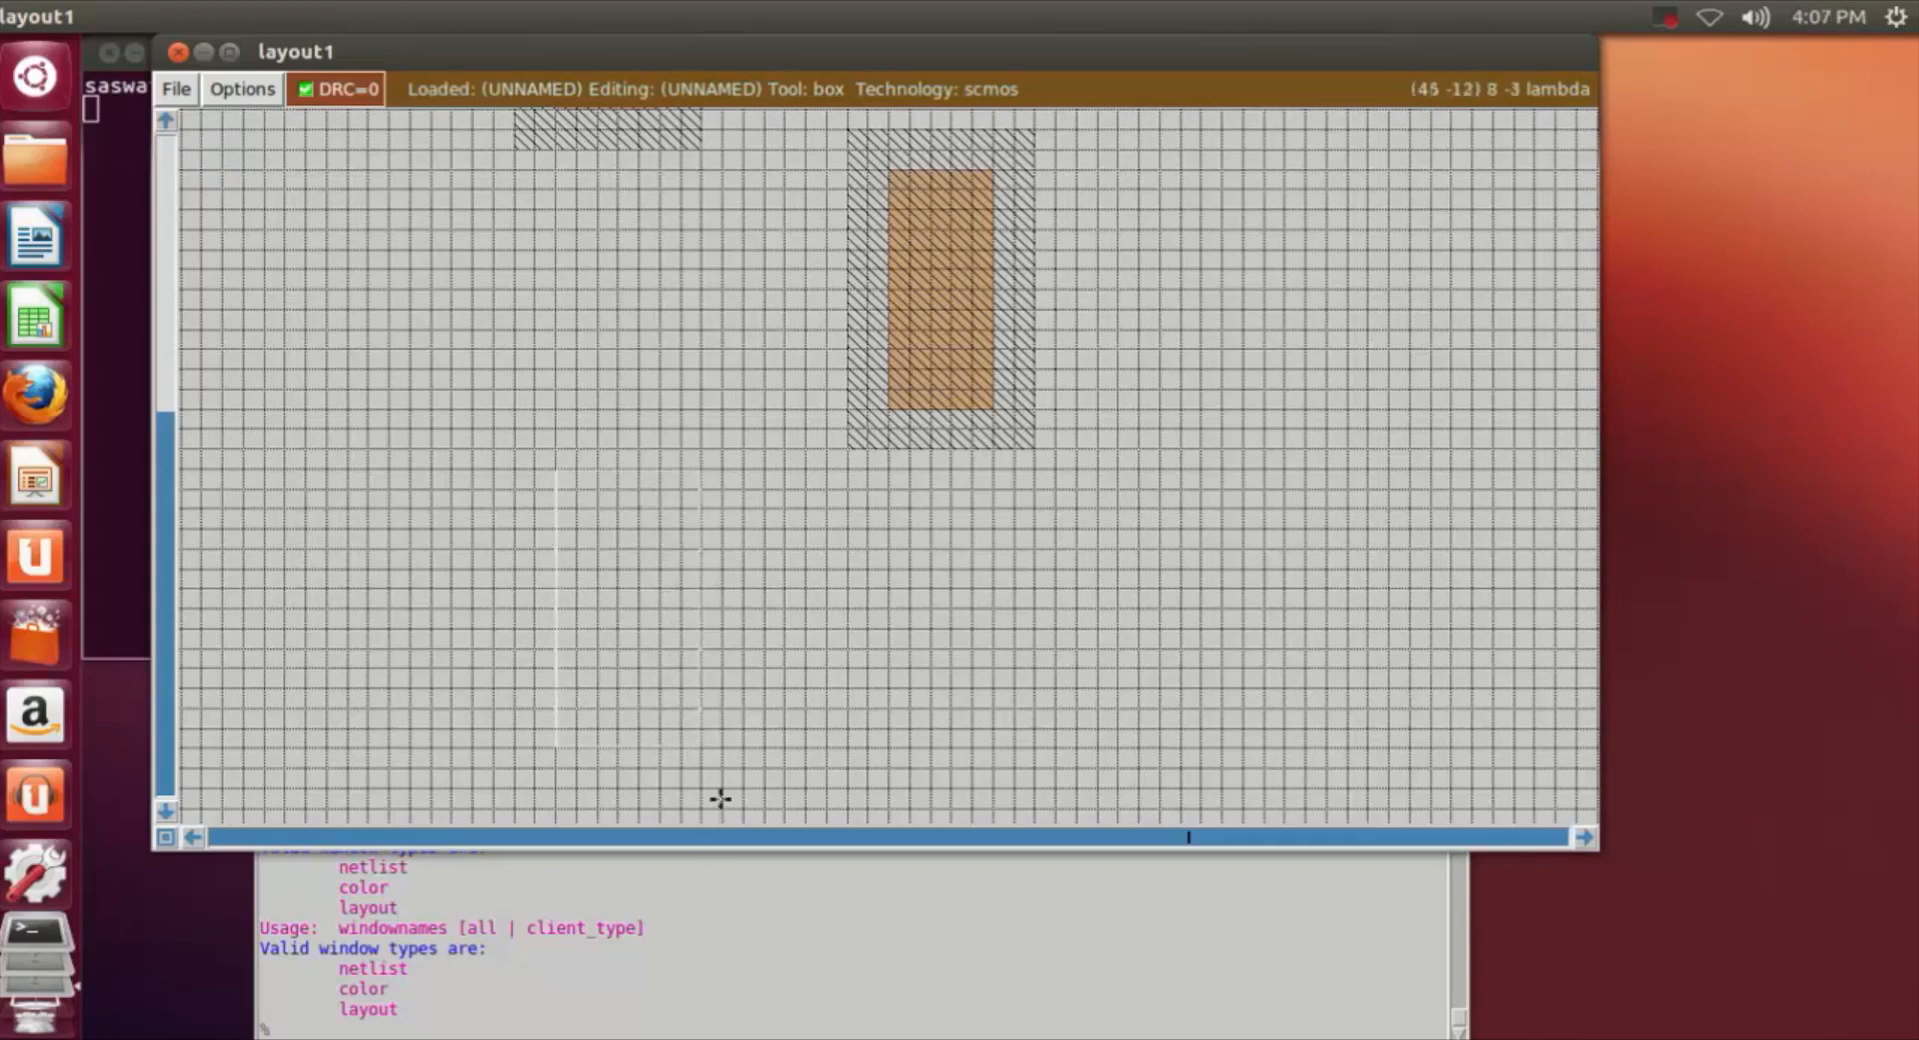
scroll(716, 785, down, 3)
right_click(704, 742)
right_drag(712, 589, 698, 372)
scroll(698, 369, up, 5)
scroll(698, 373, down, 6)
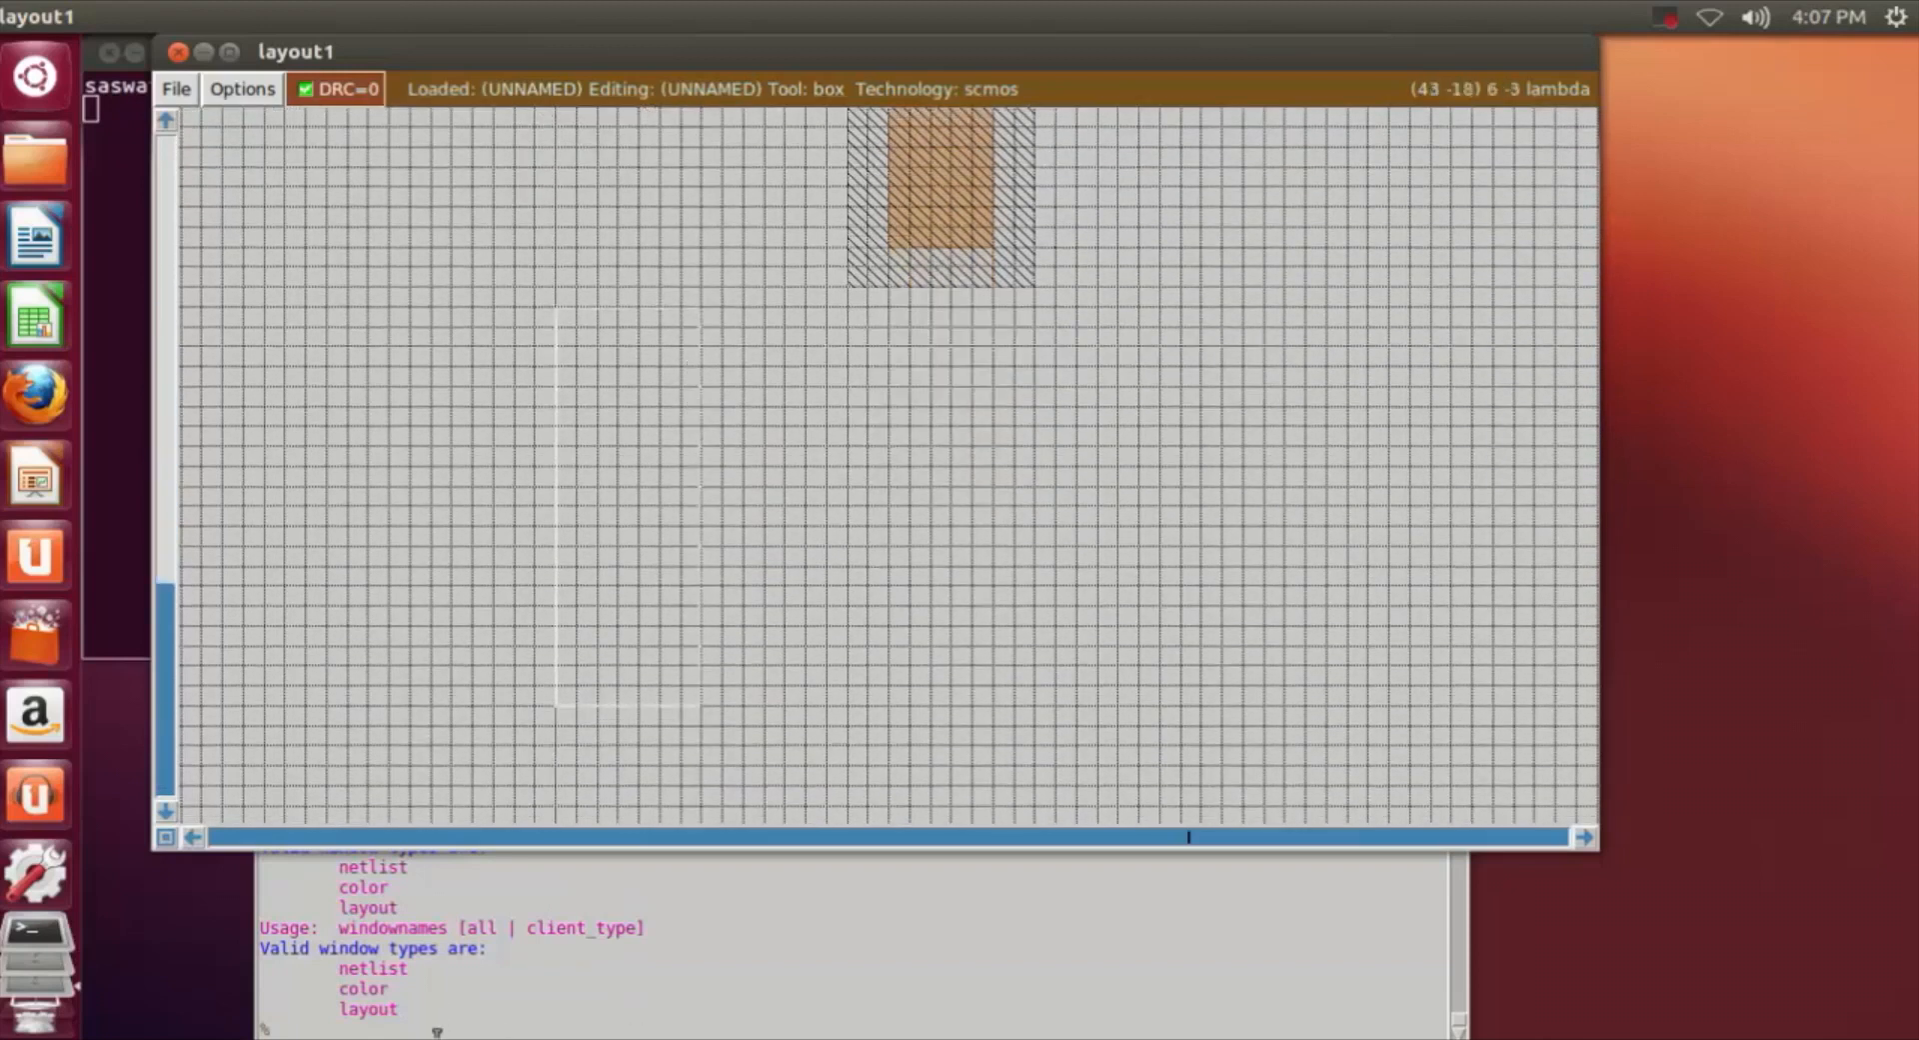
Try the console command paint diff on the box, fill it with paint ndiff and return to the layout.
click(436, 1025)
text(paint )
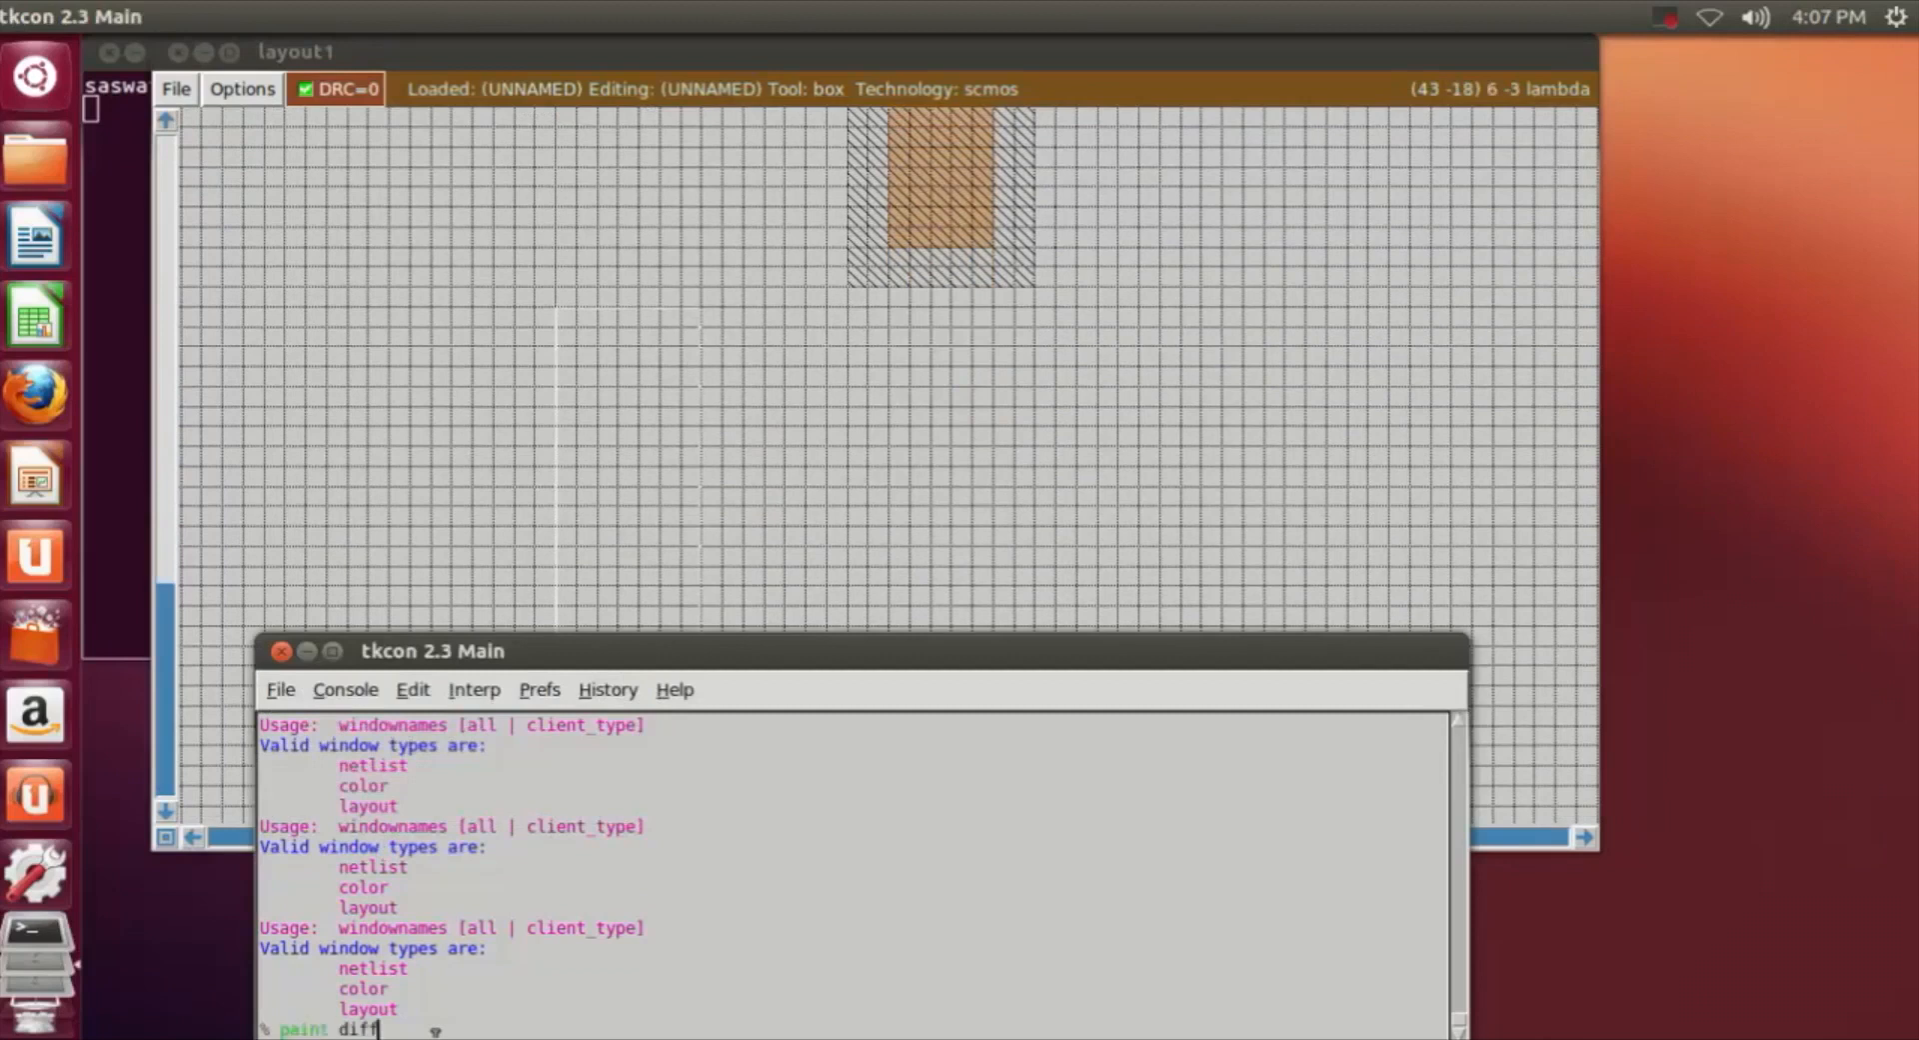
text(diff)
key(Return)
key(Up)
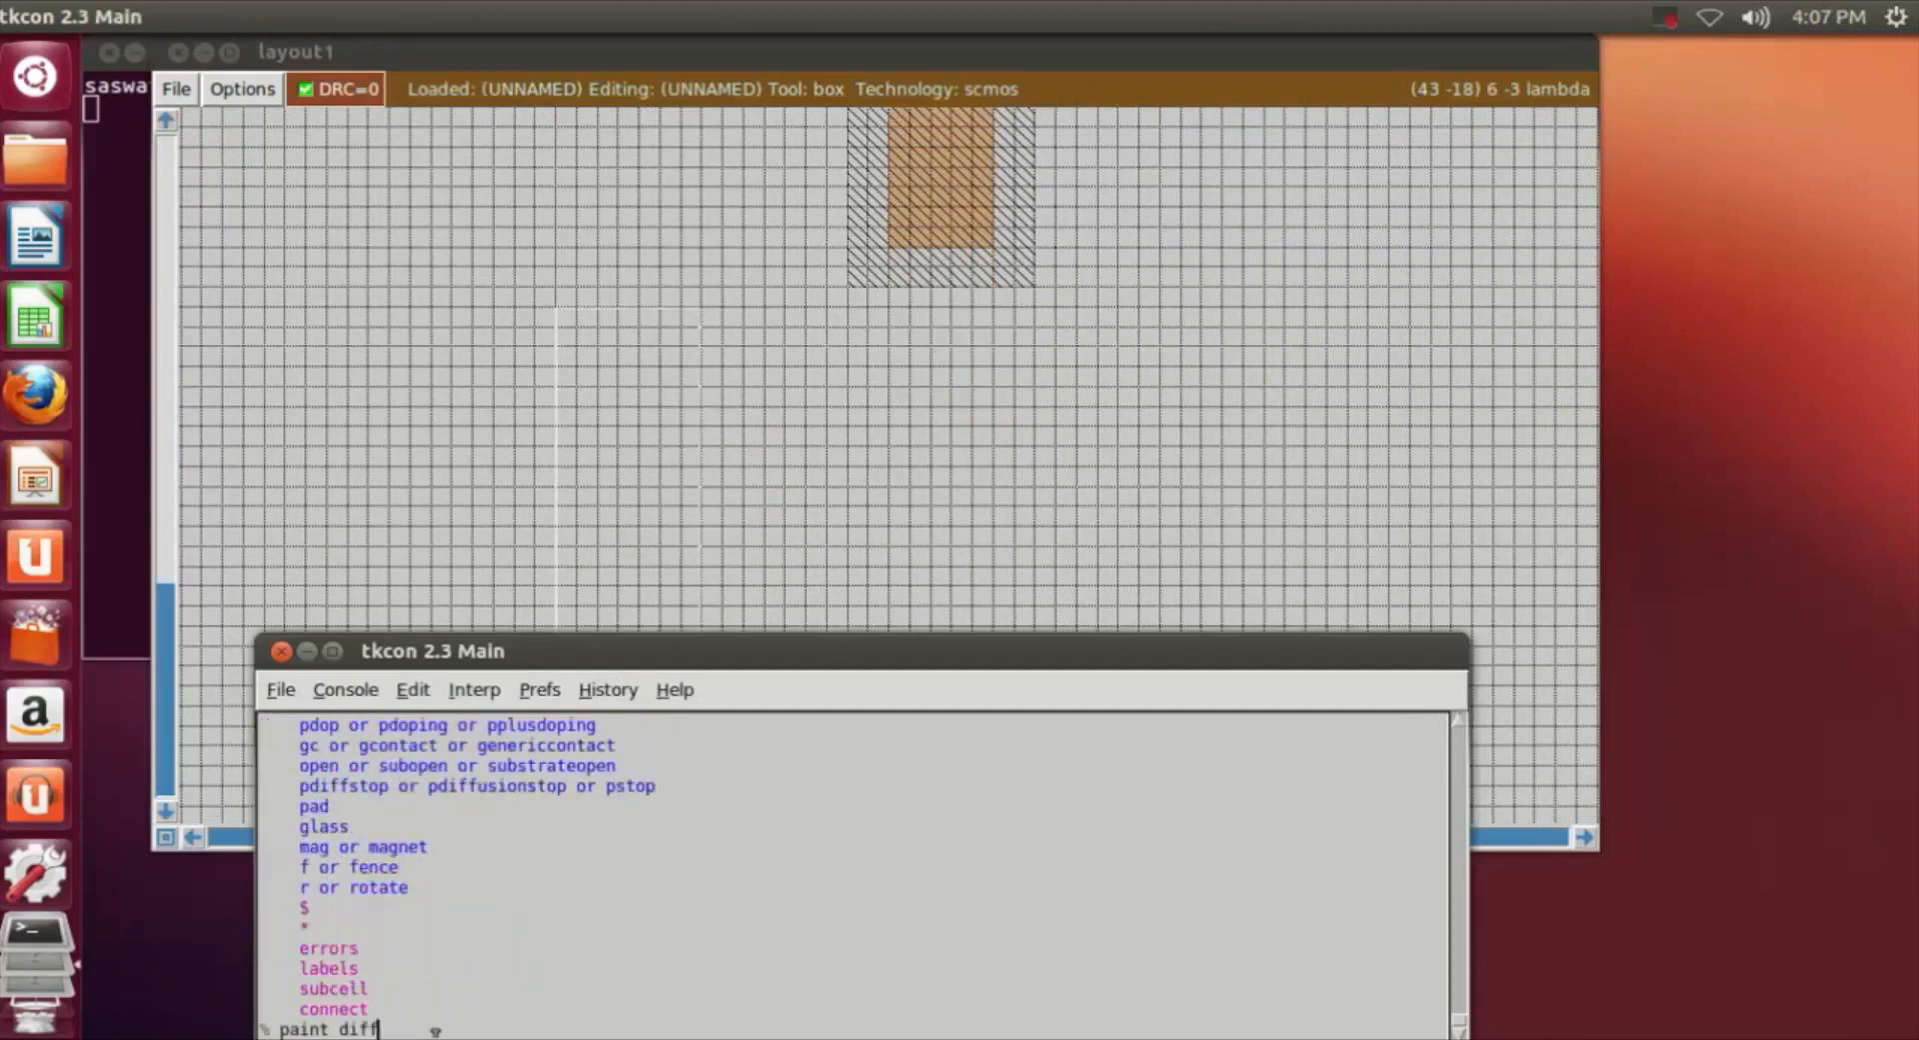
text(n)
key(Return)
click(1076, 544)
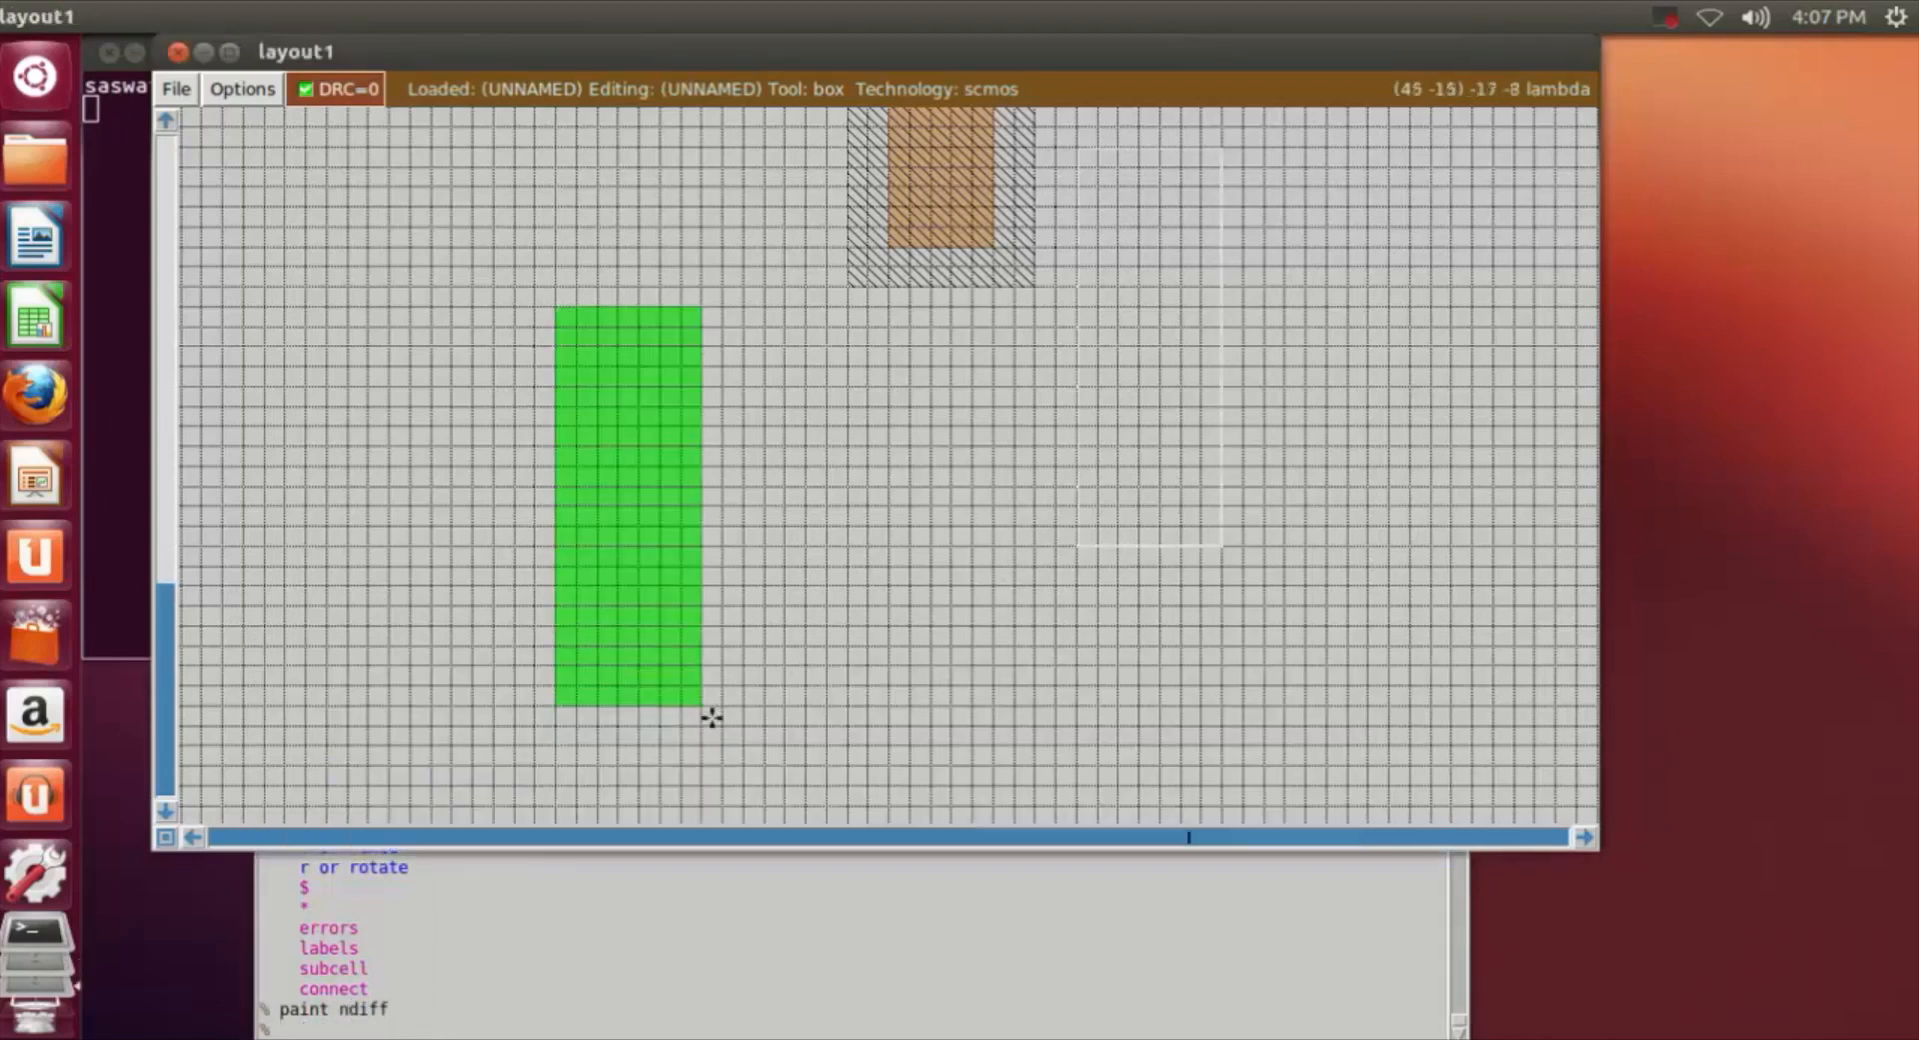
Examine the placement of the ndiff rectangle relative to the two nwell and pdiff regions.
scroll(792, 476, up, 5)
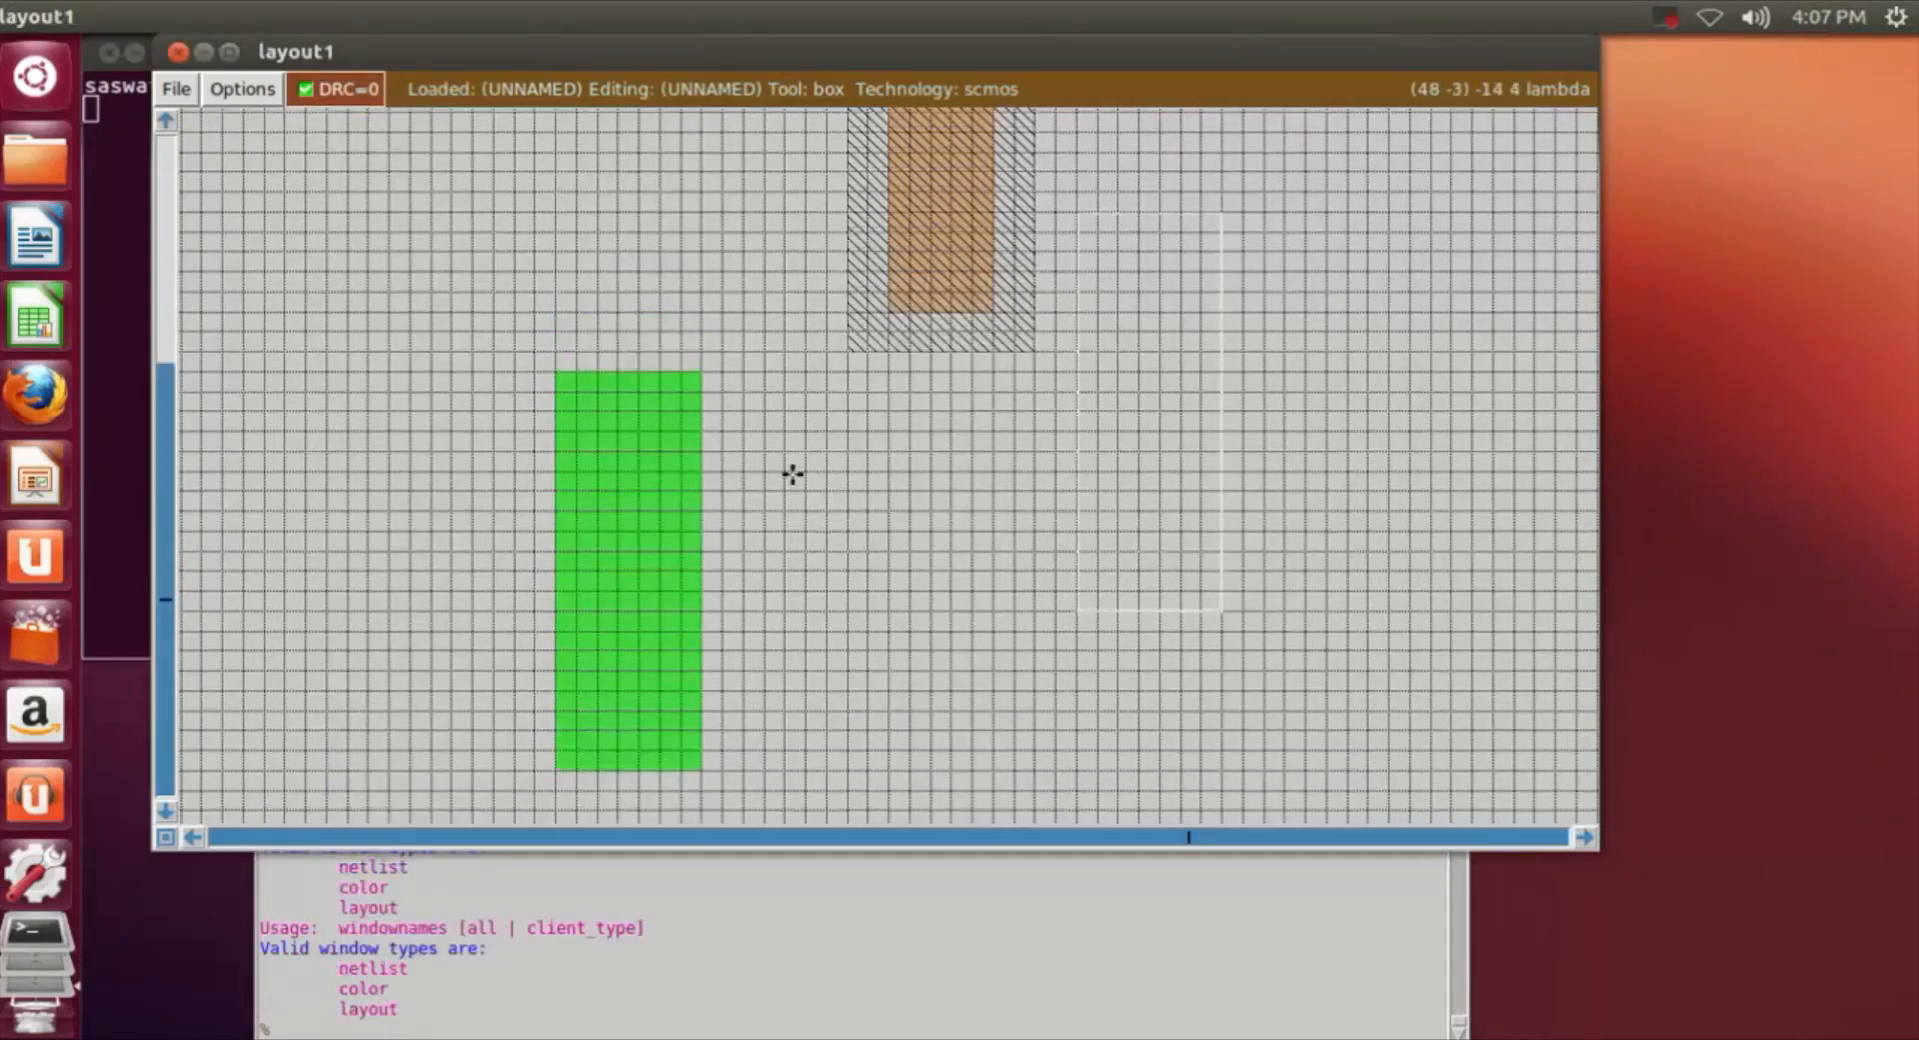
scroll(1012, 527, down, 2)
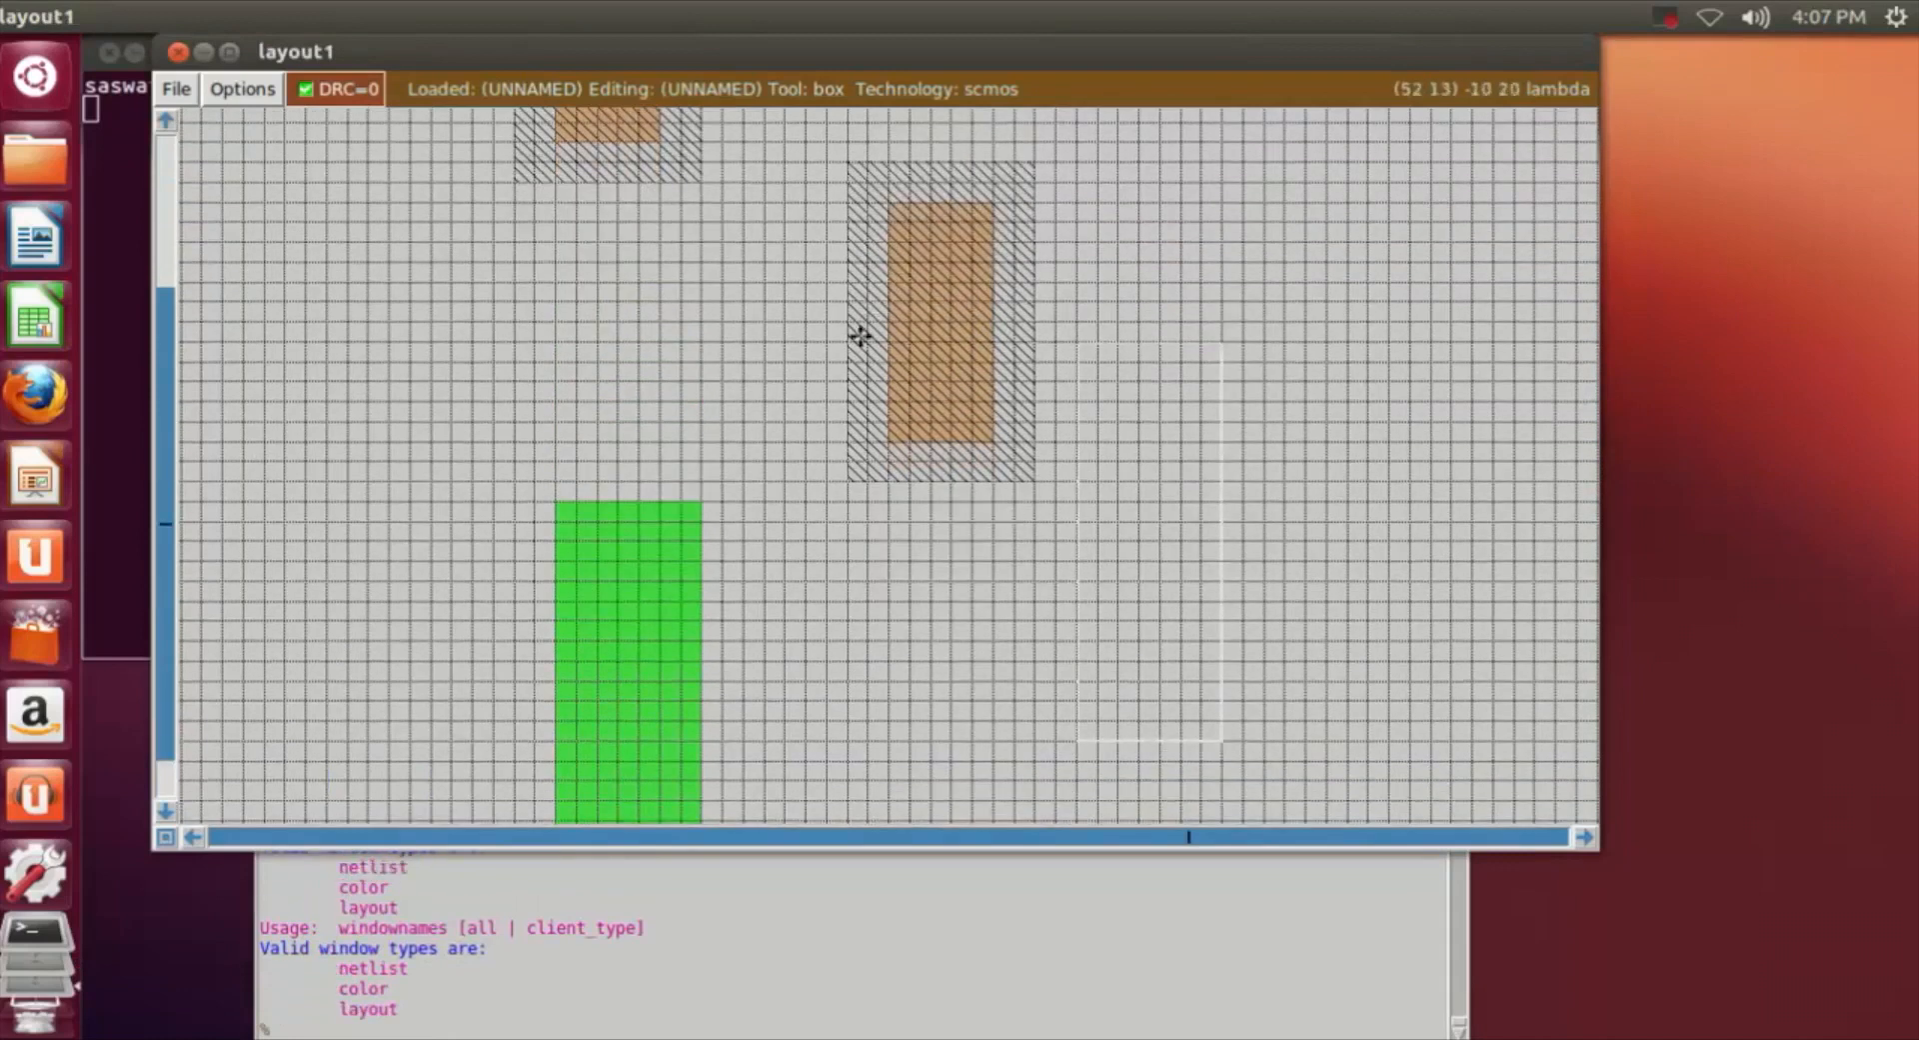
scroll(830, 725, down, 2)
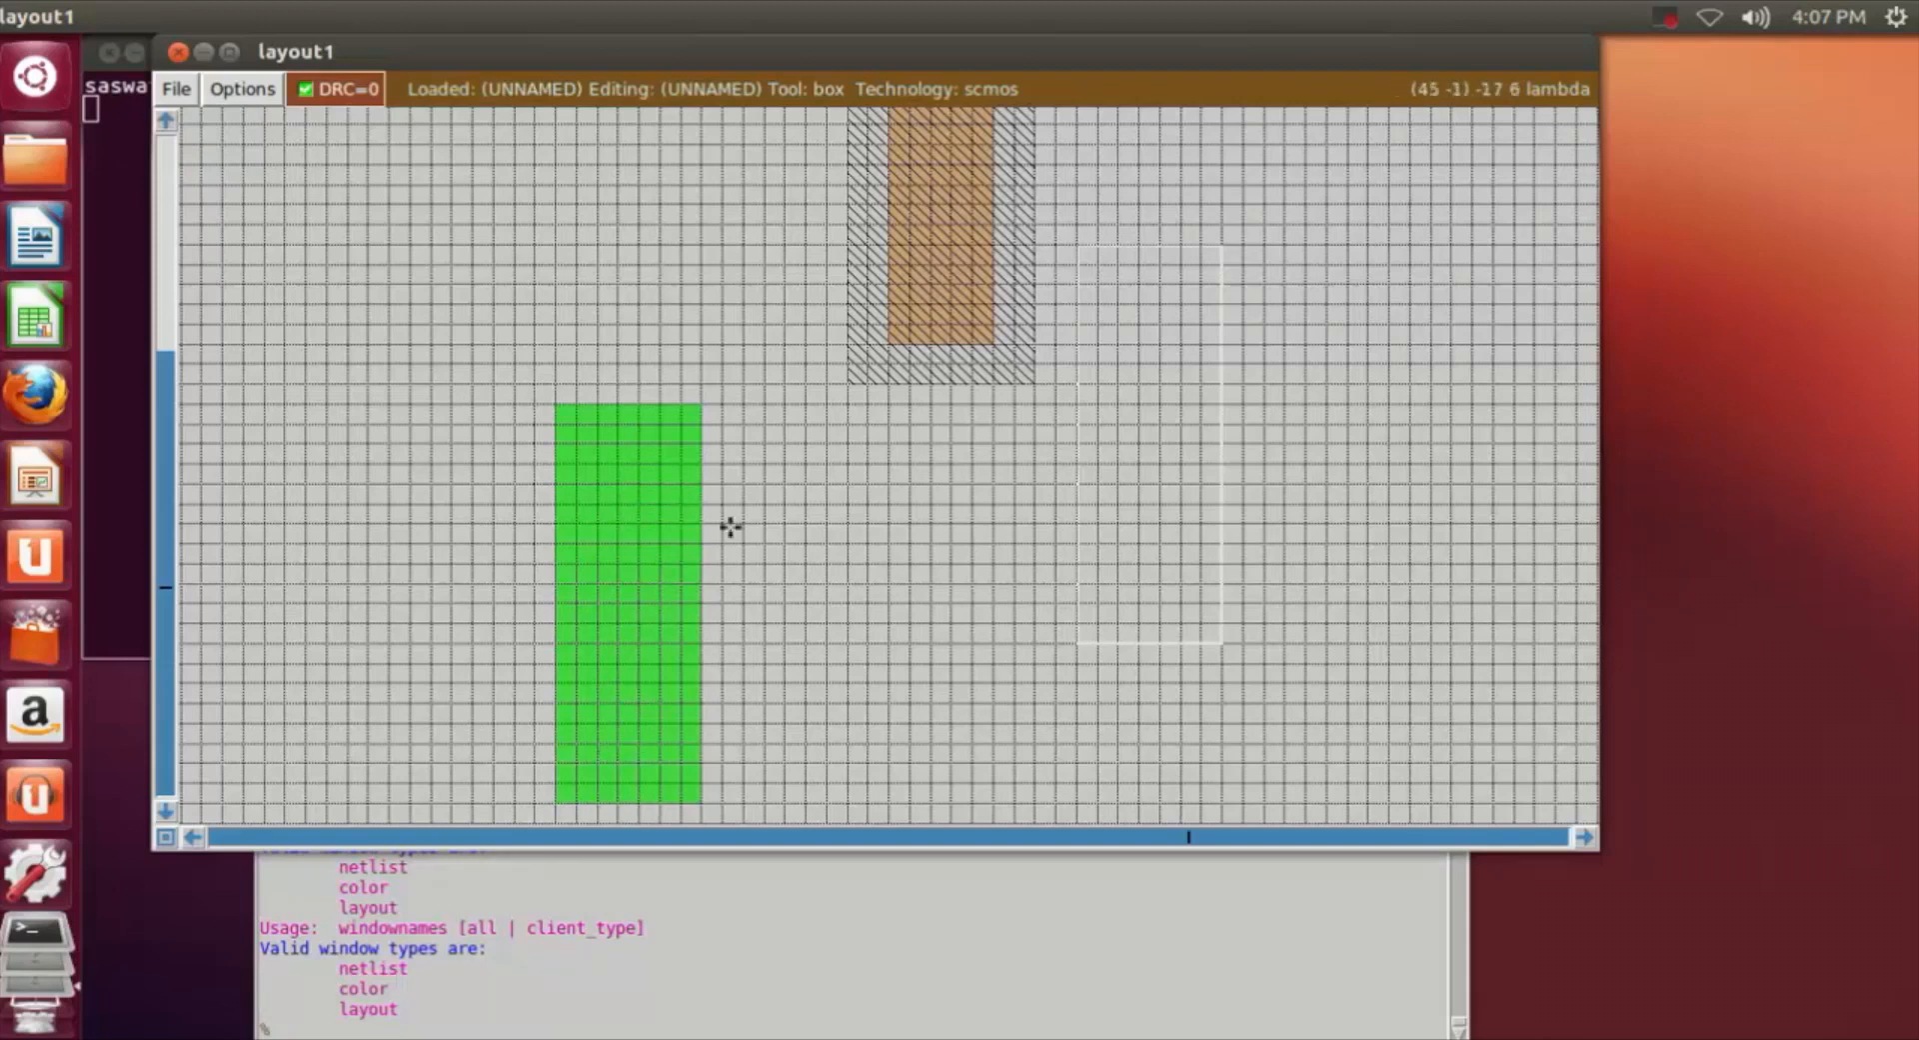
scroll(738, 520, up, 2)
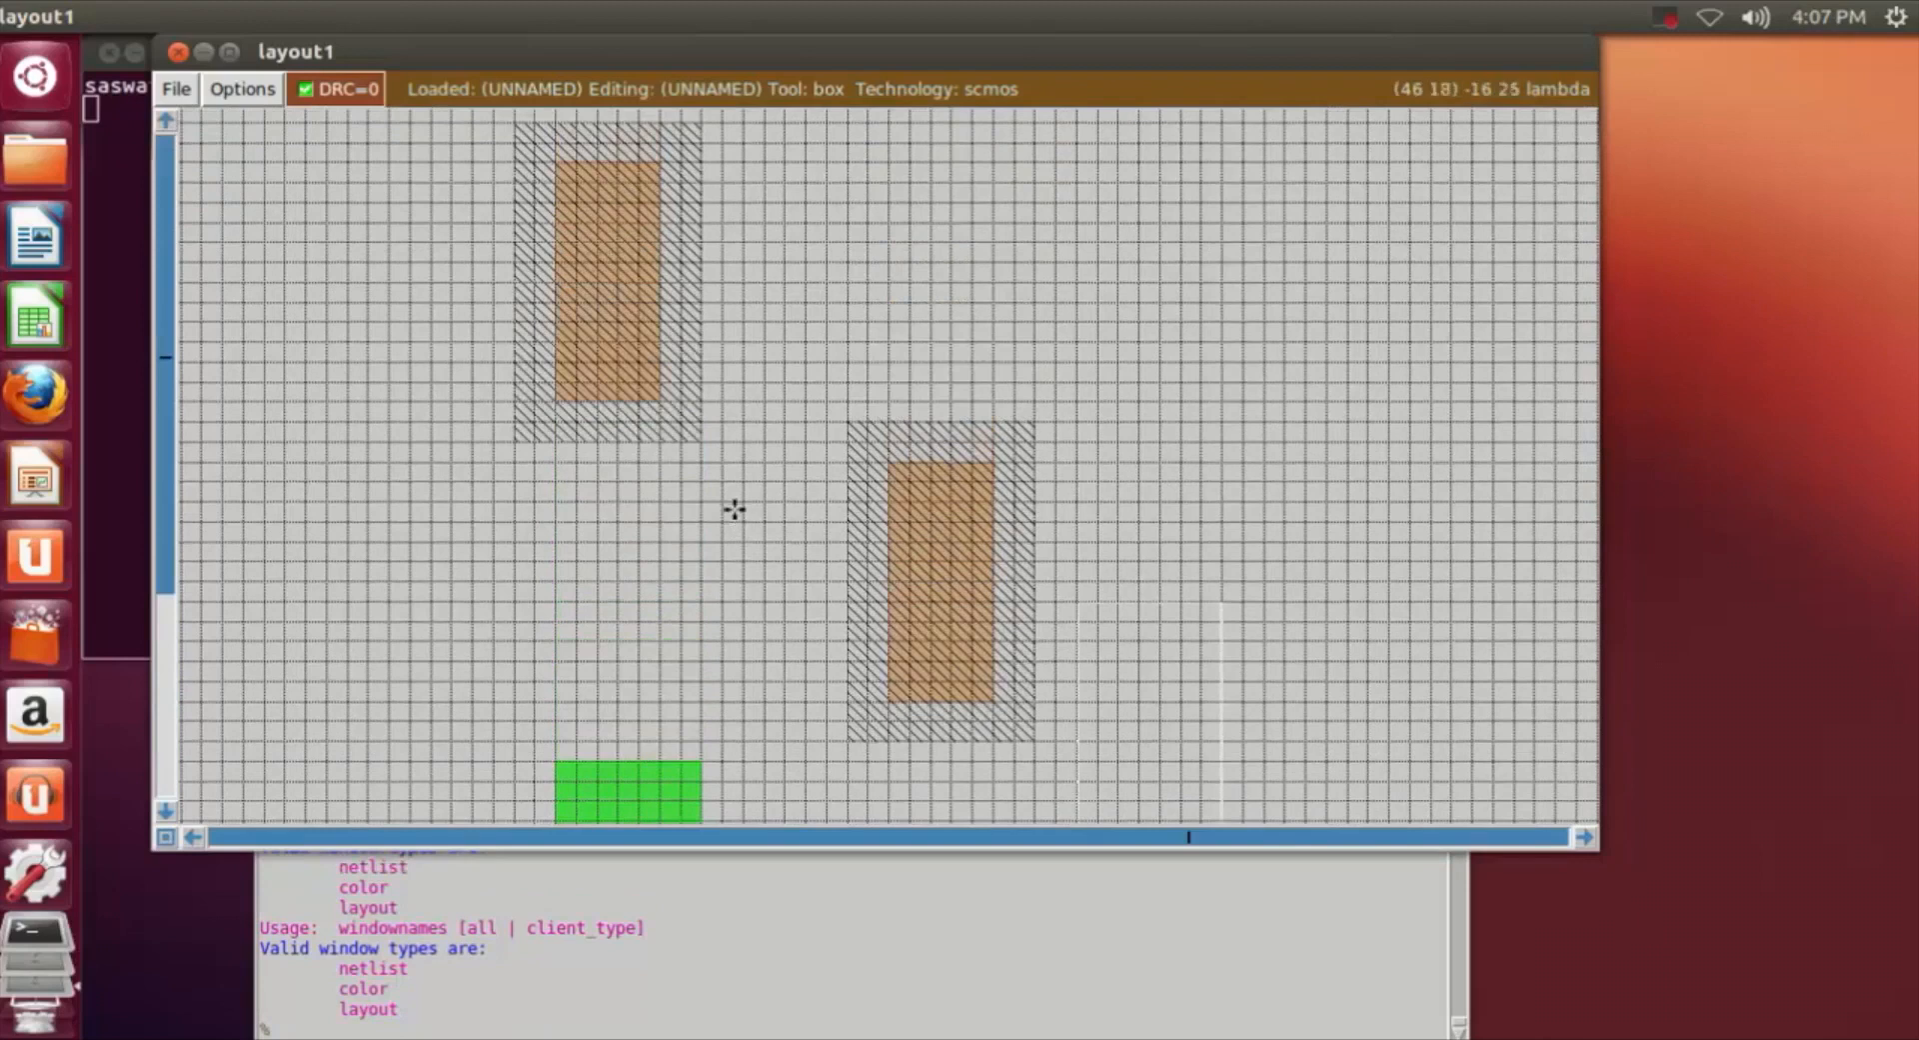
scroll(733, 505, down, 1)
scroll(800, 740, up, 2)
scroll(718, 602, down, 2)
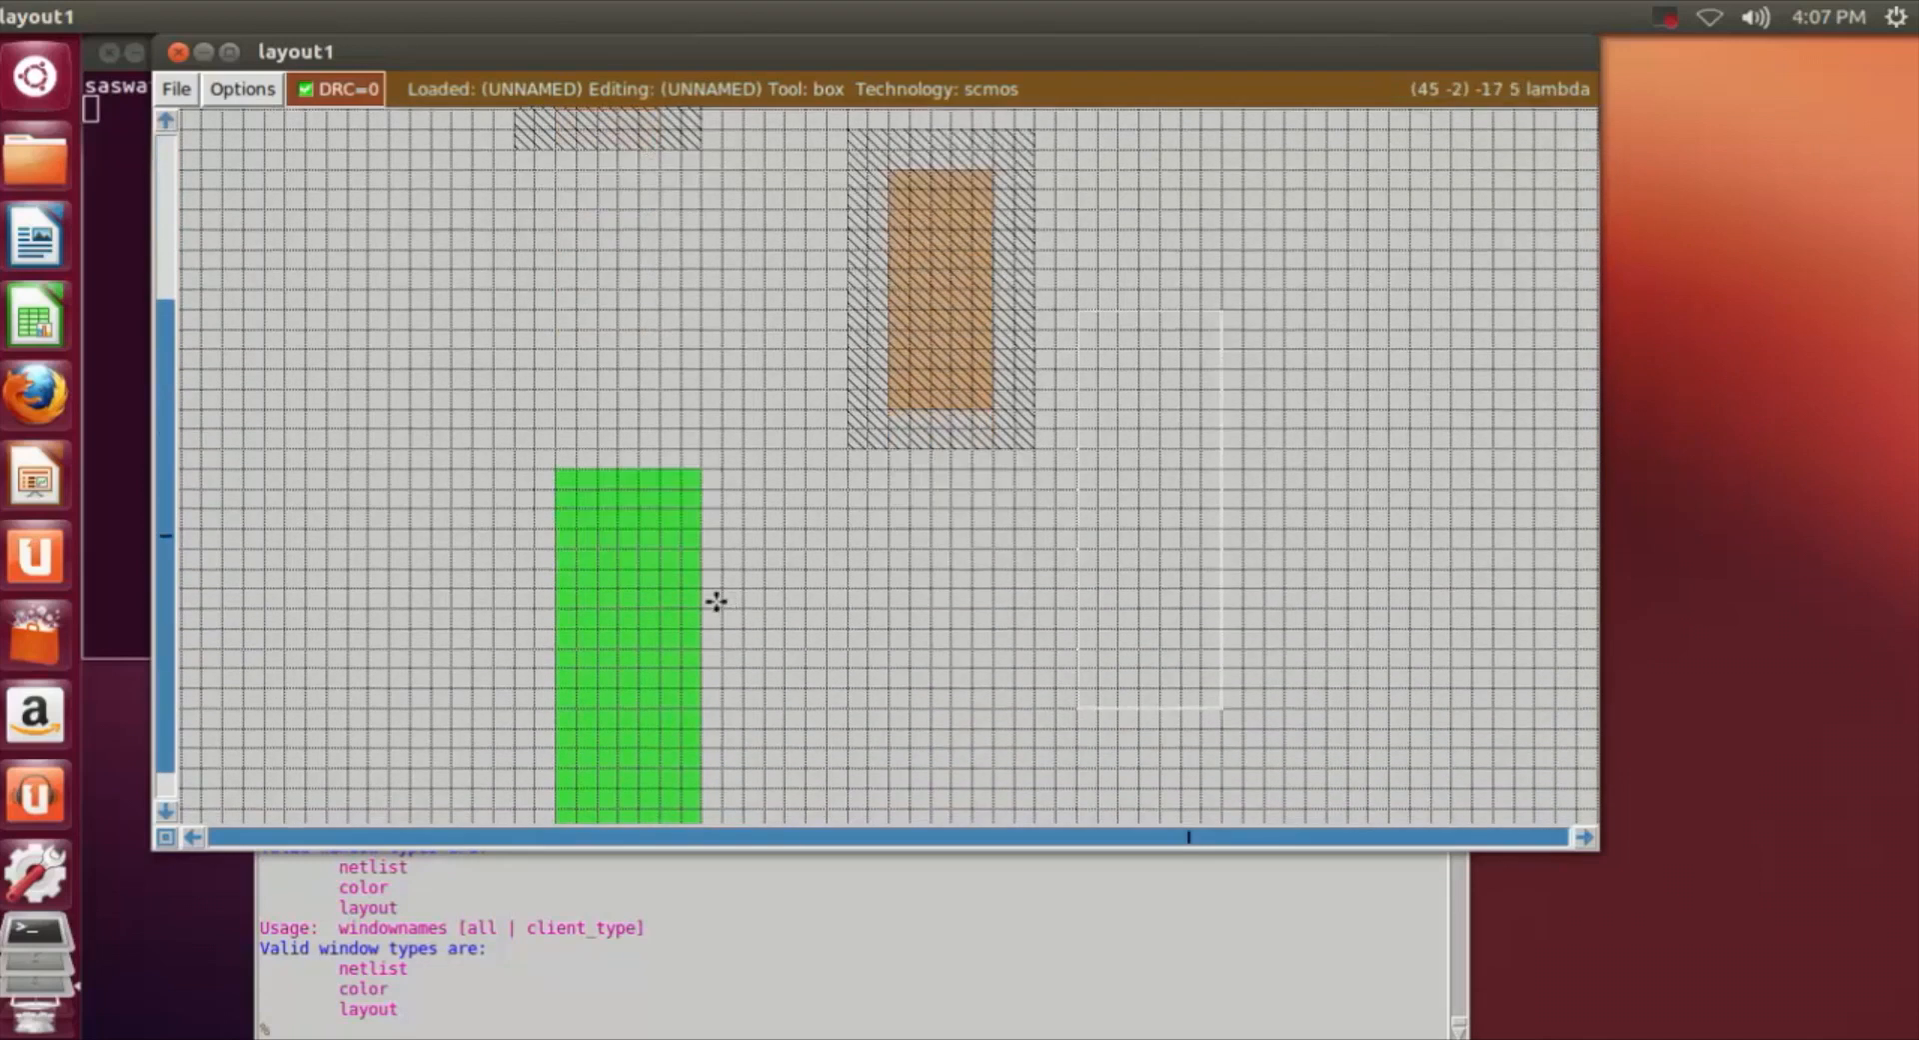
scroll(713, 593, up, 2)
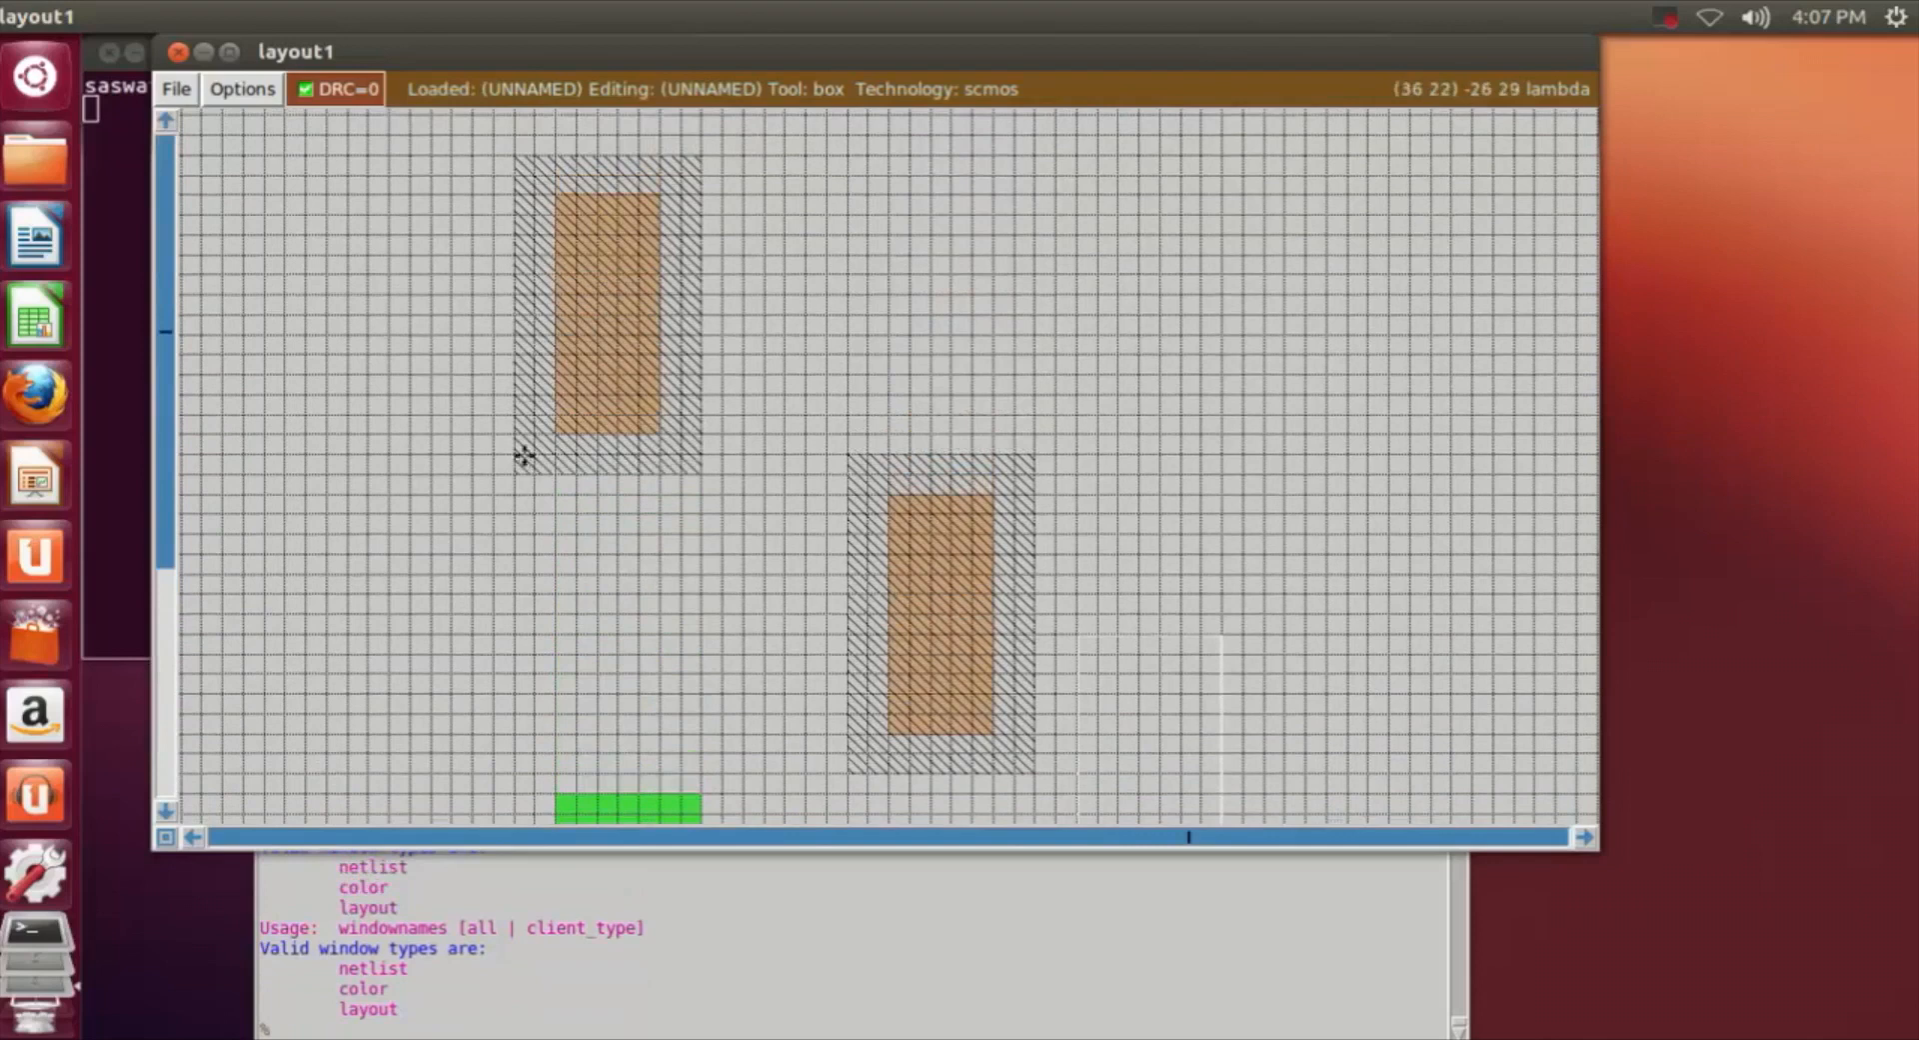
scroll(300, 295, down, 4)
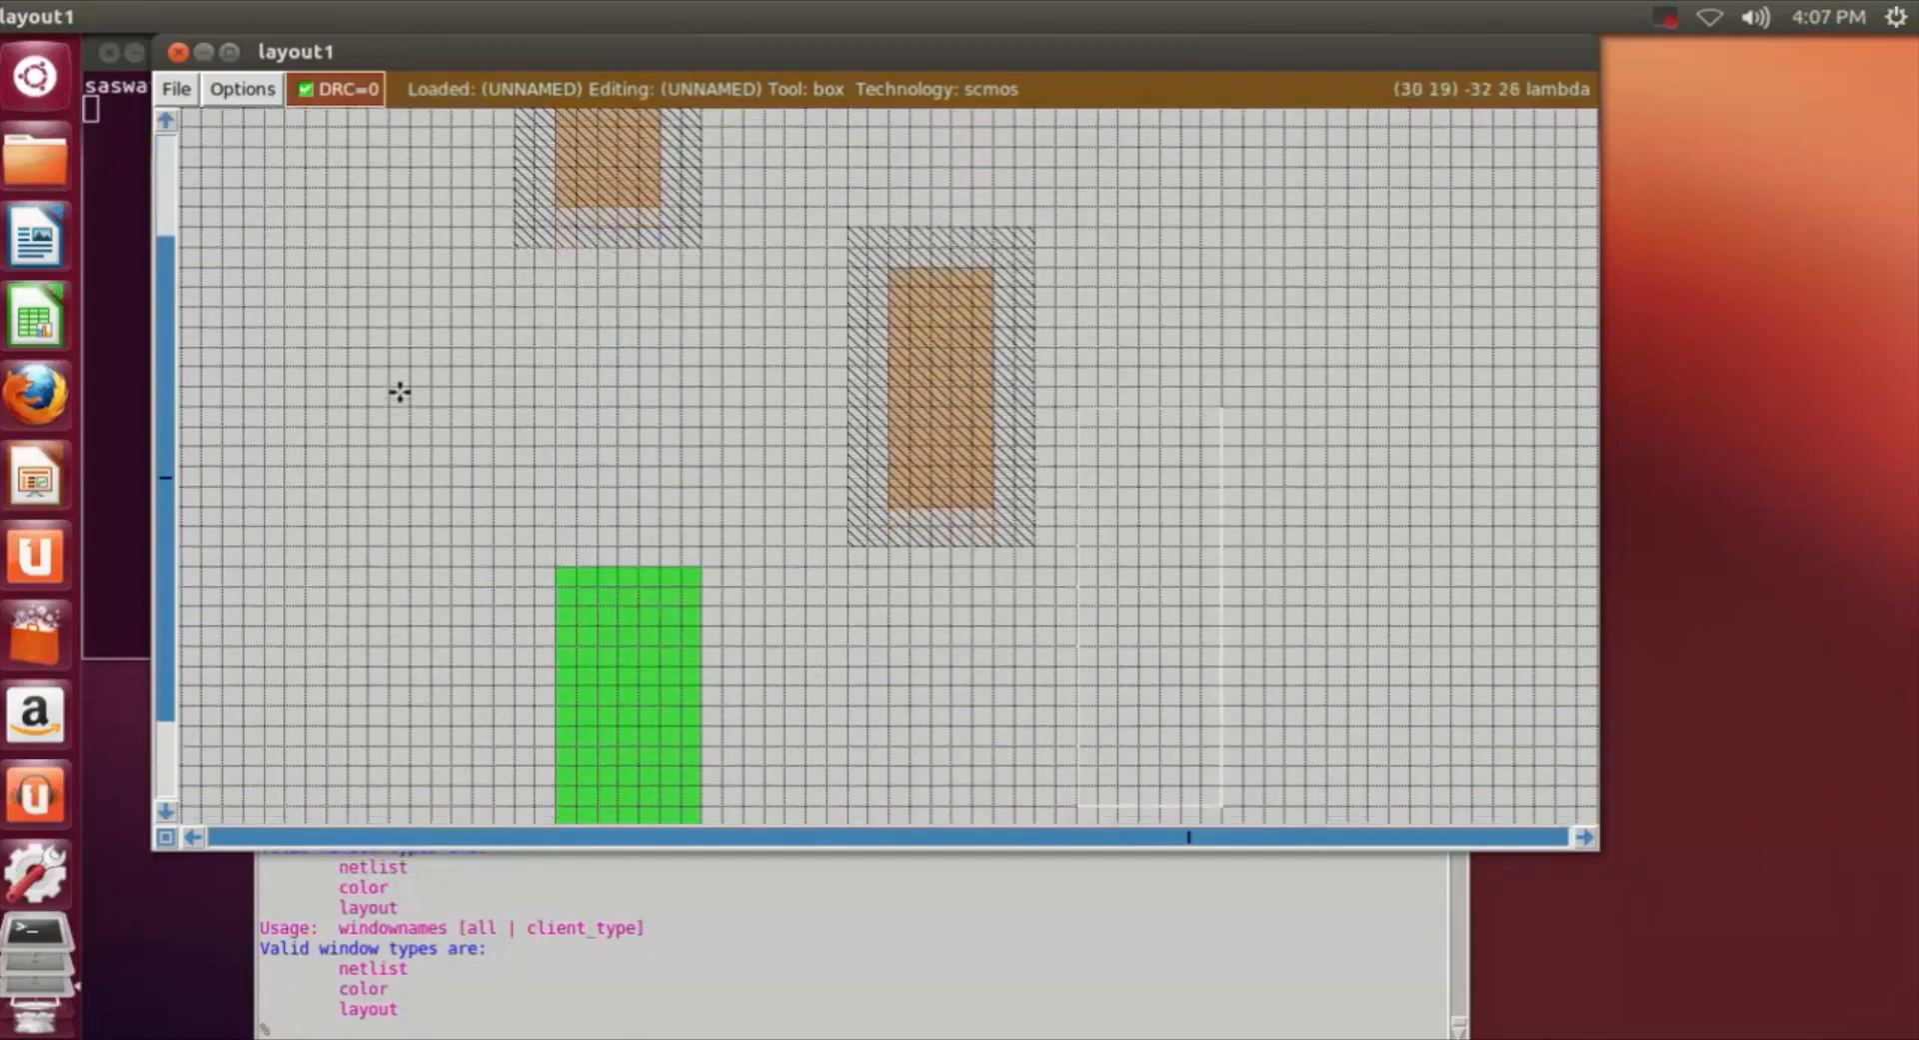
Define a horizontal box about 26 by 3 grid squares across the upper part of the ndiff rectangle, extending mostly to its left.
click(369, 468)
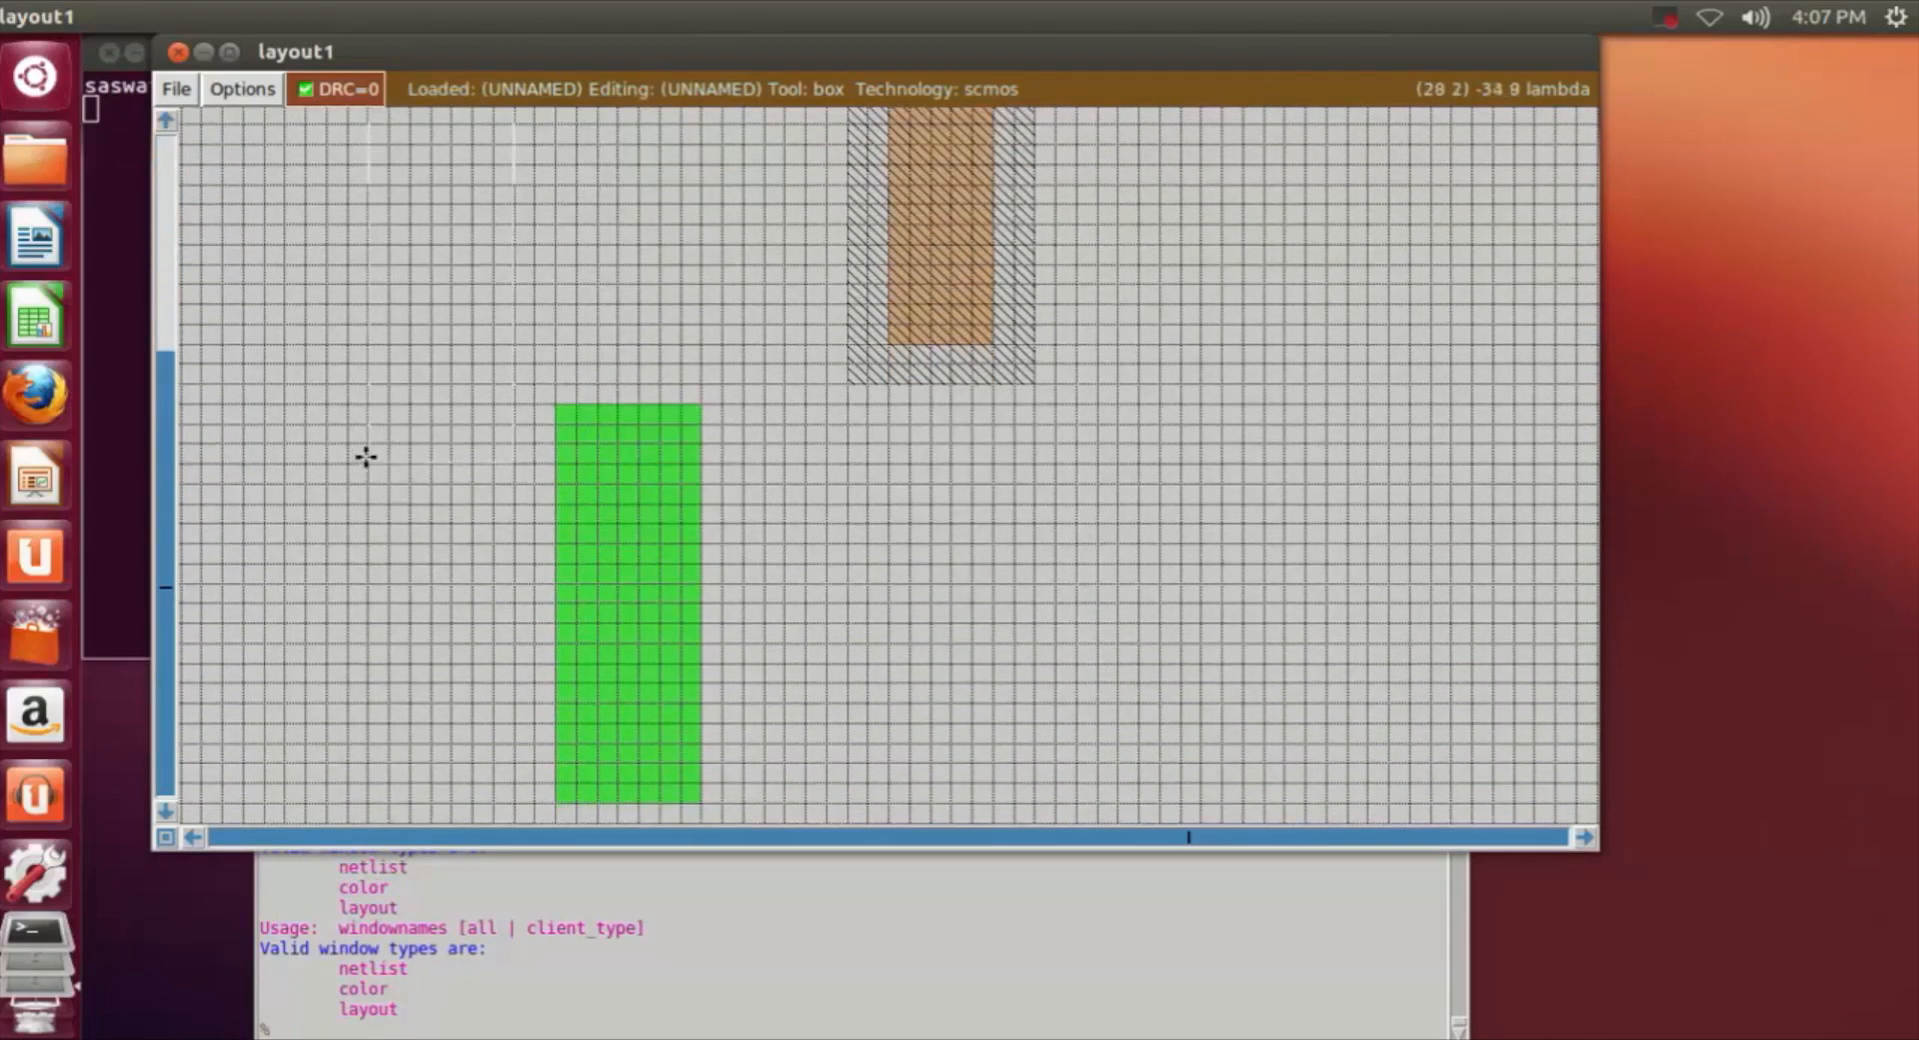
right_click(1038, 556)
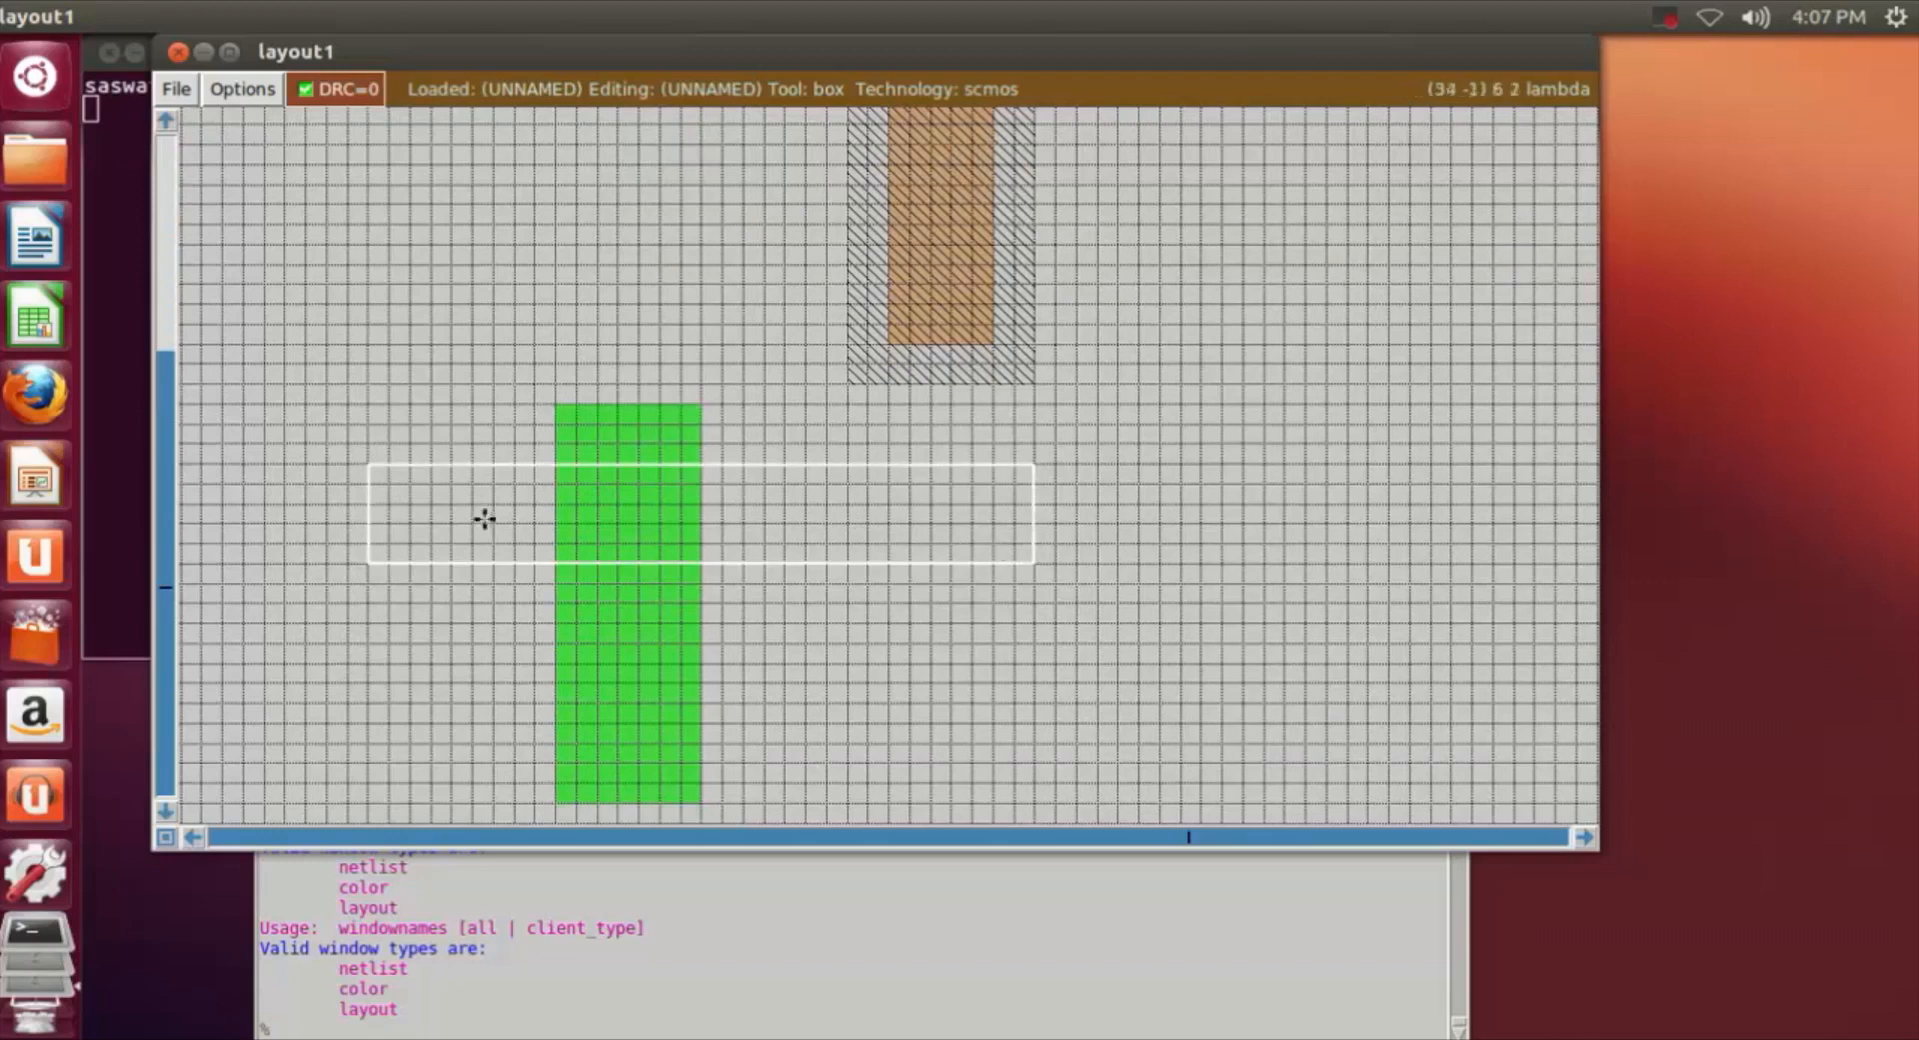
click(363, 496)
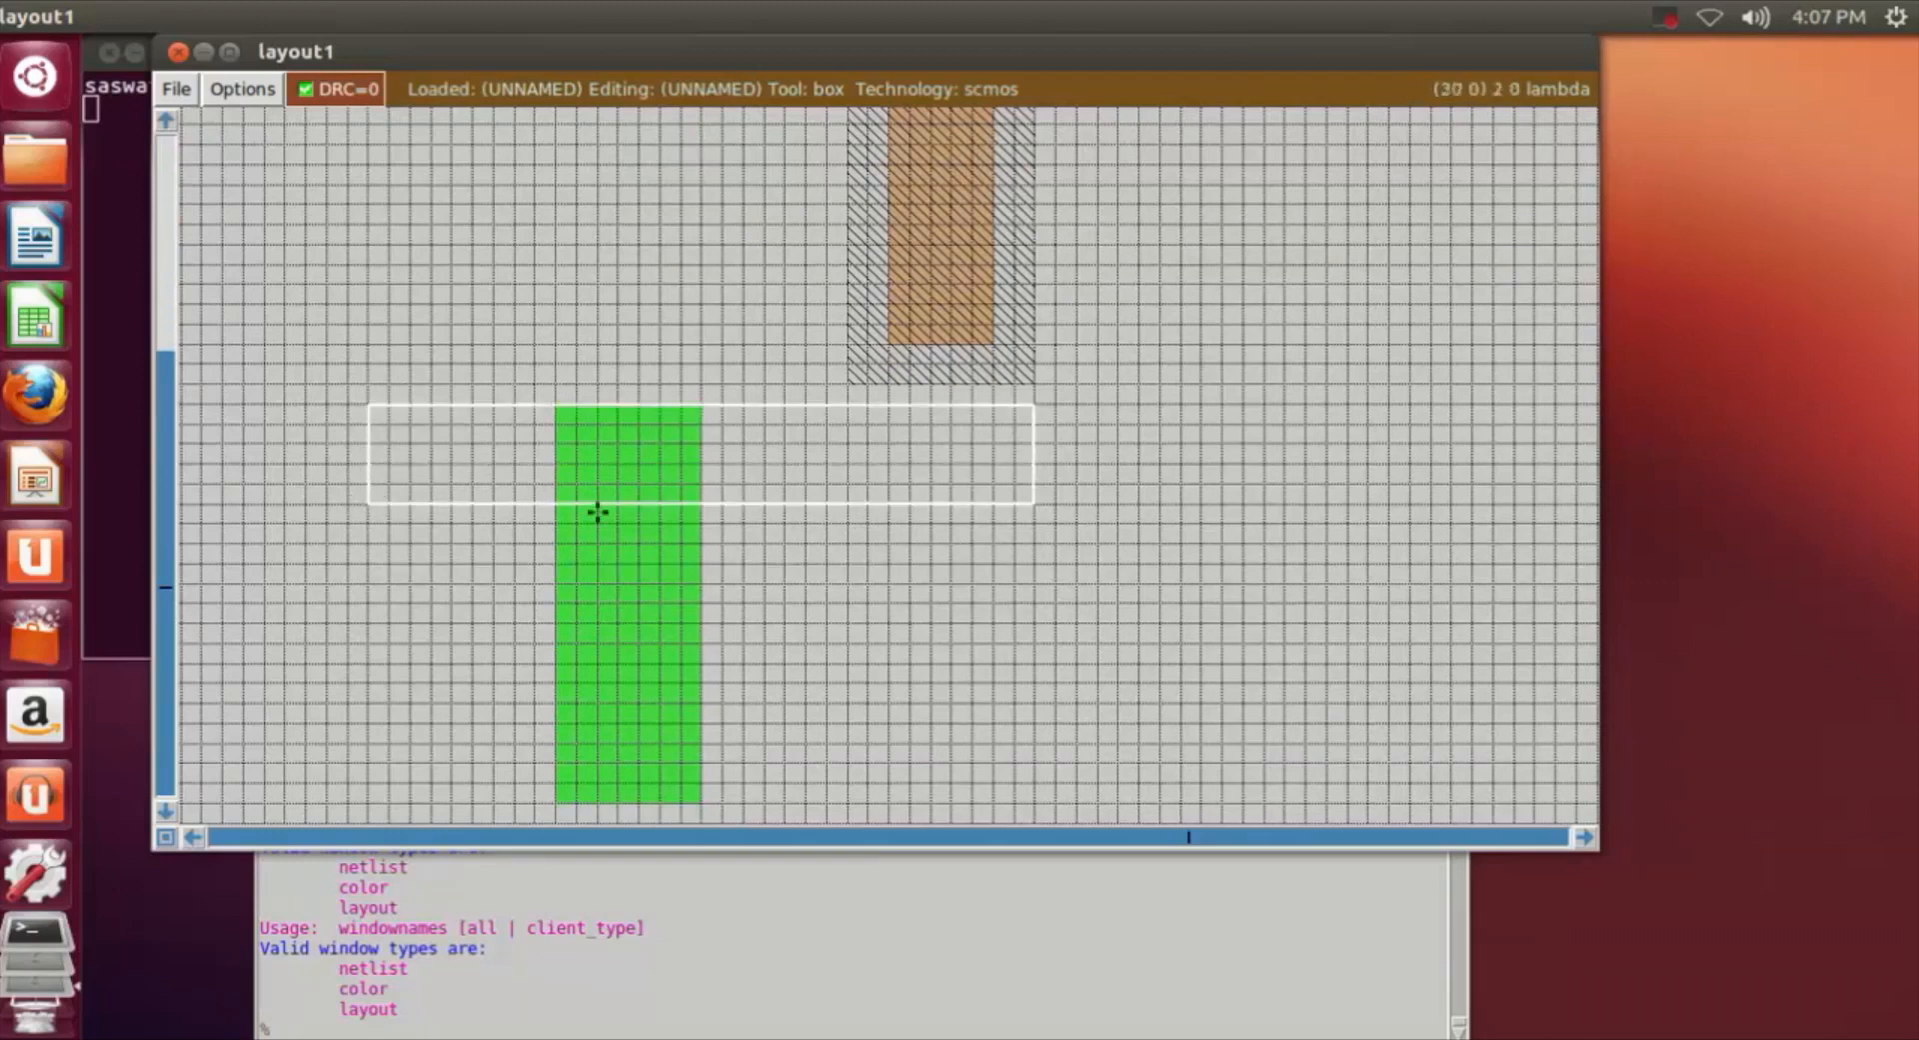
right_click(909, 561)
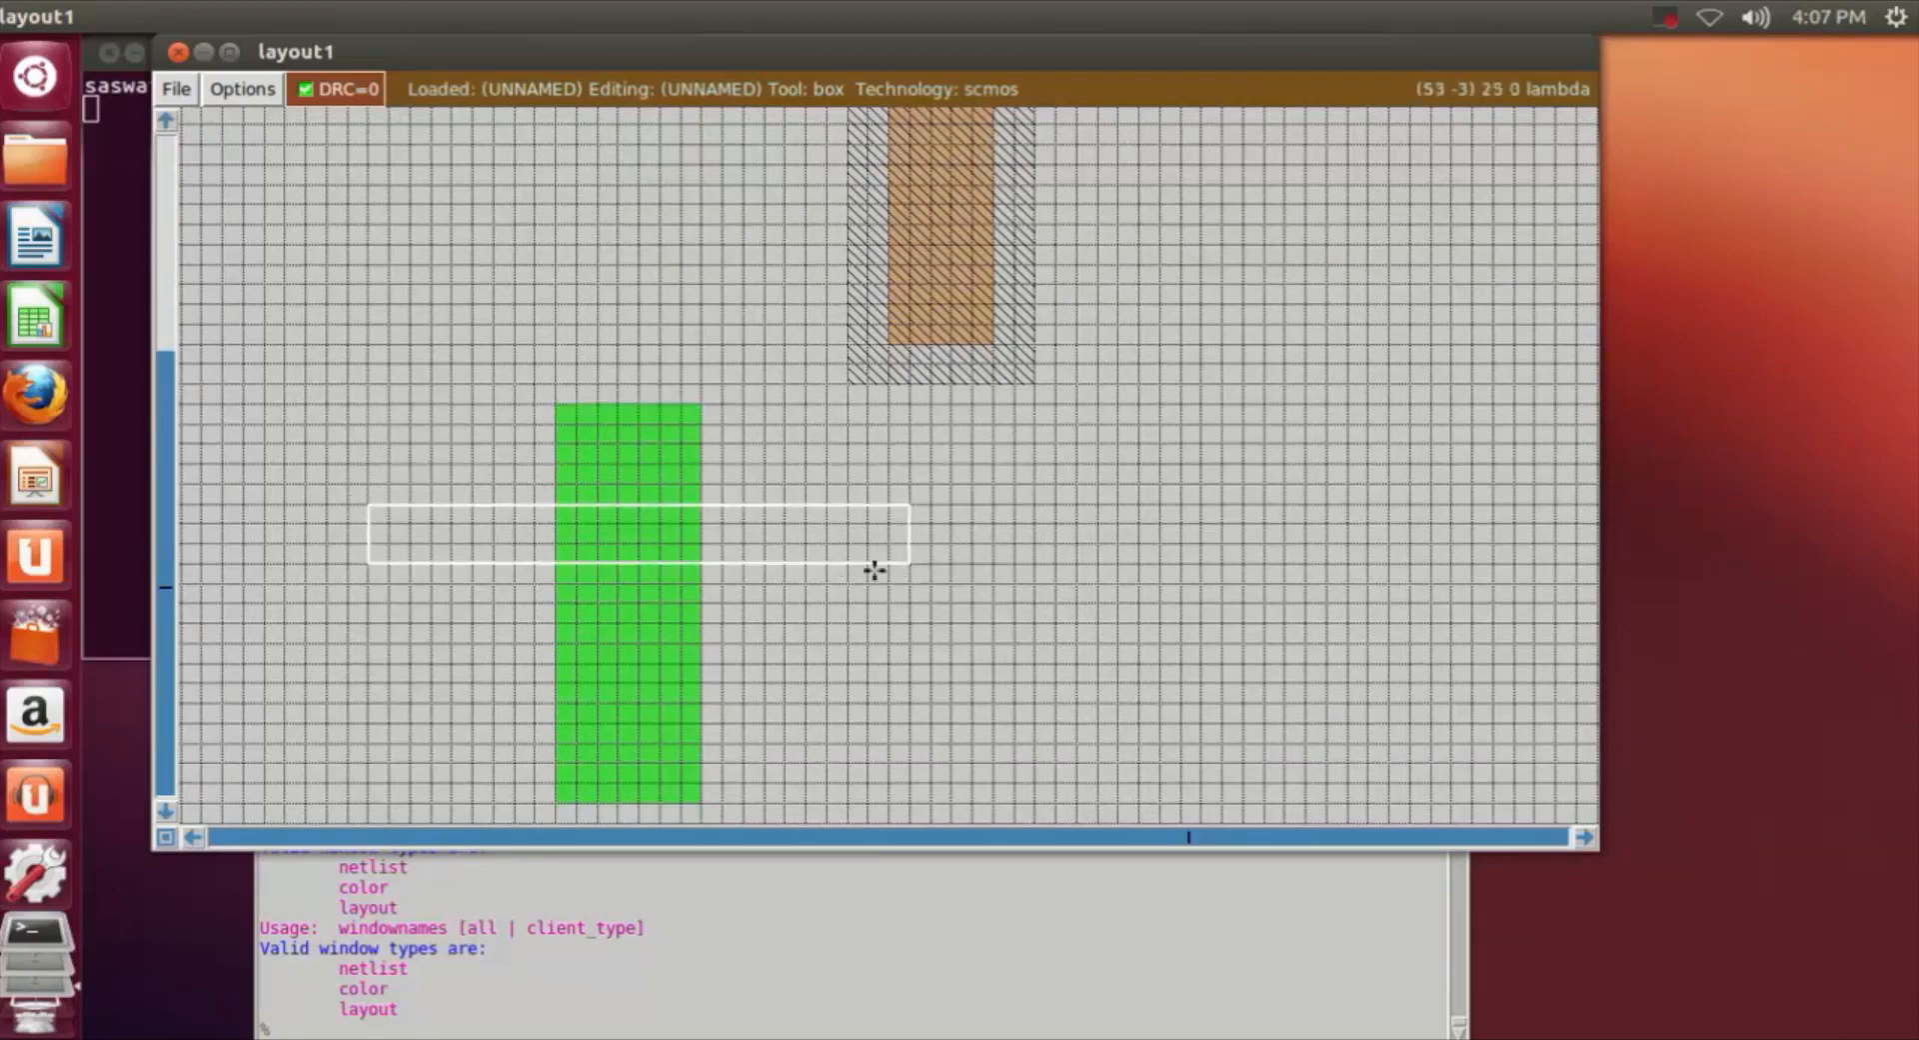
click(318, 545)
click(315, 563)
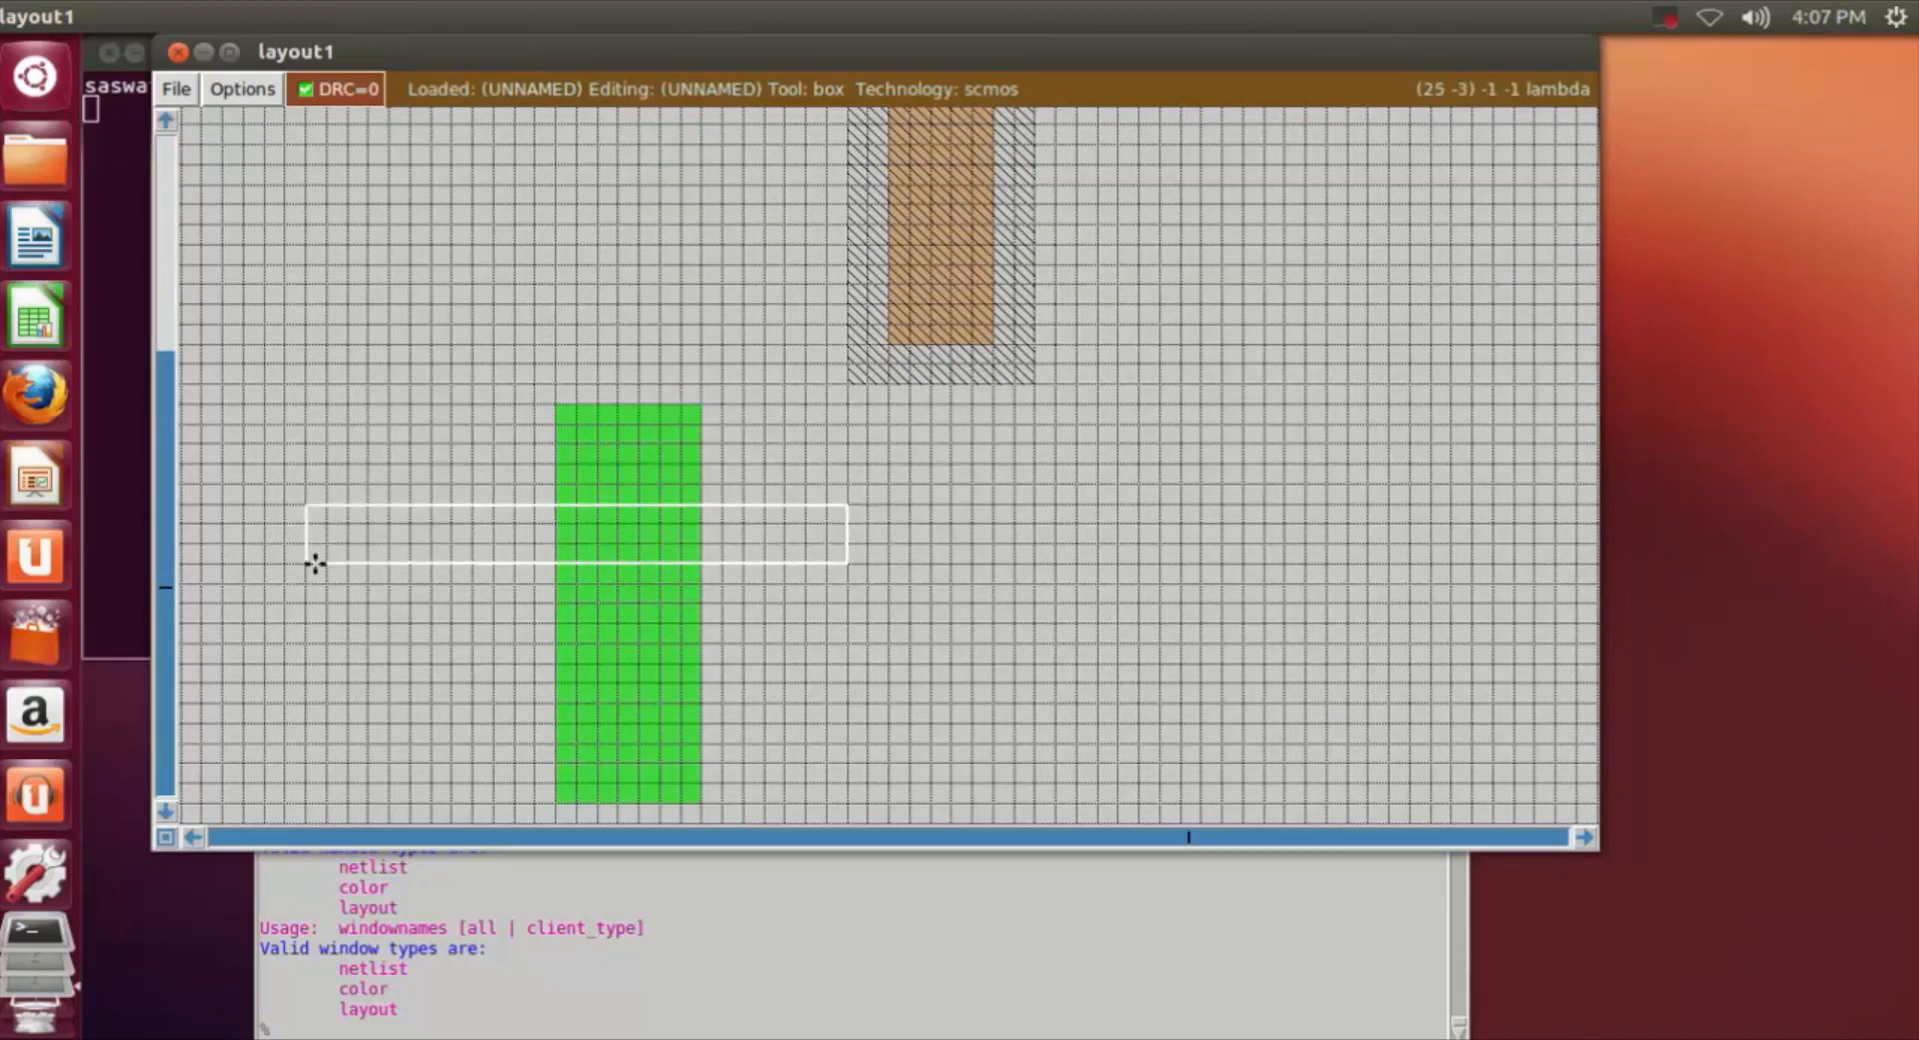
click(221, 563)
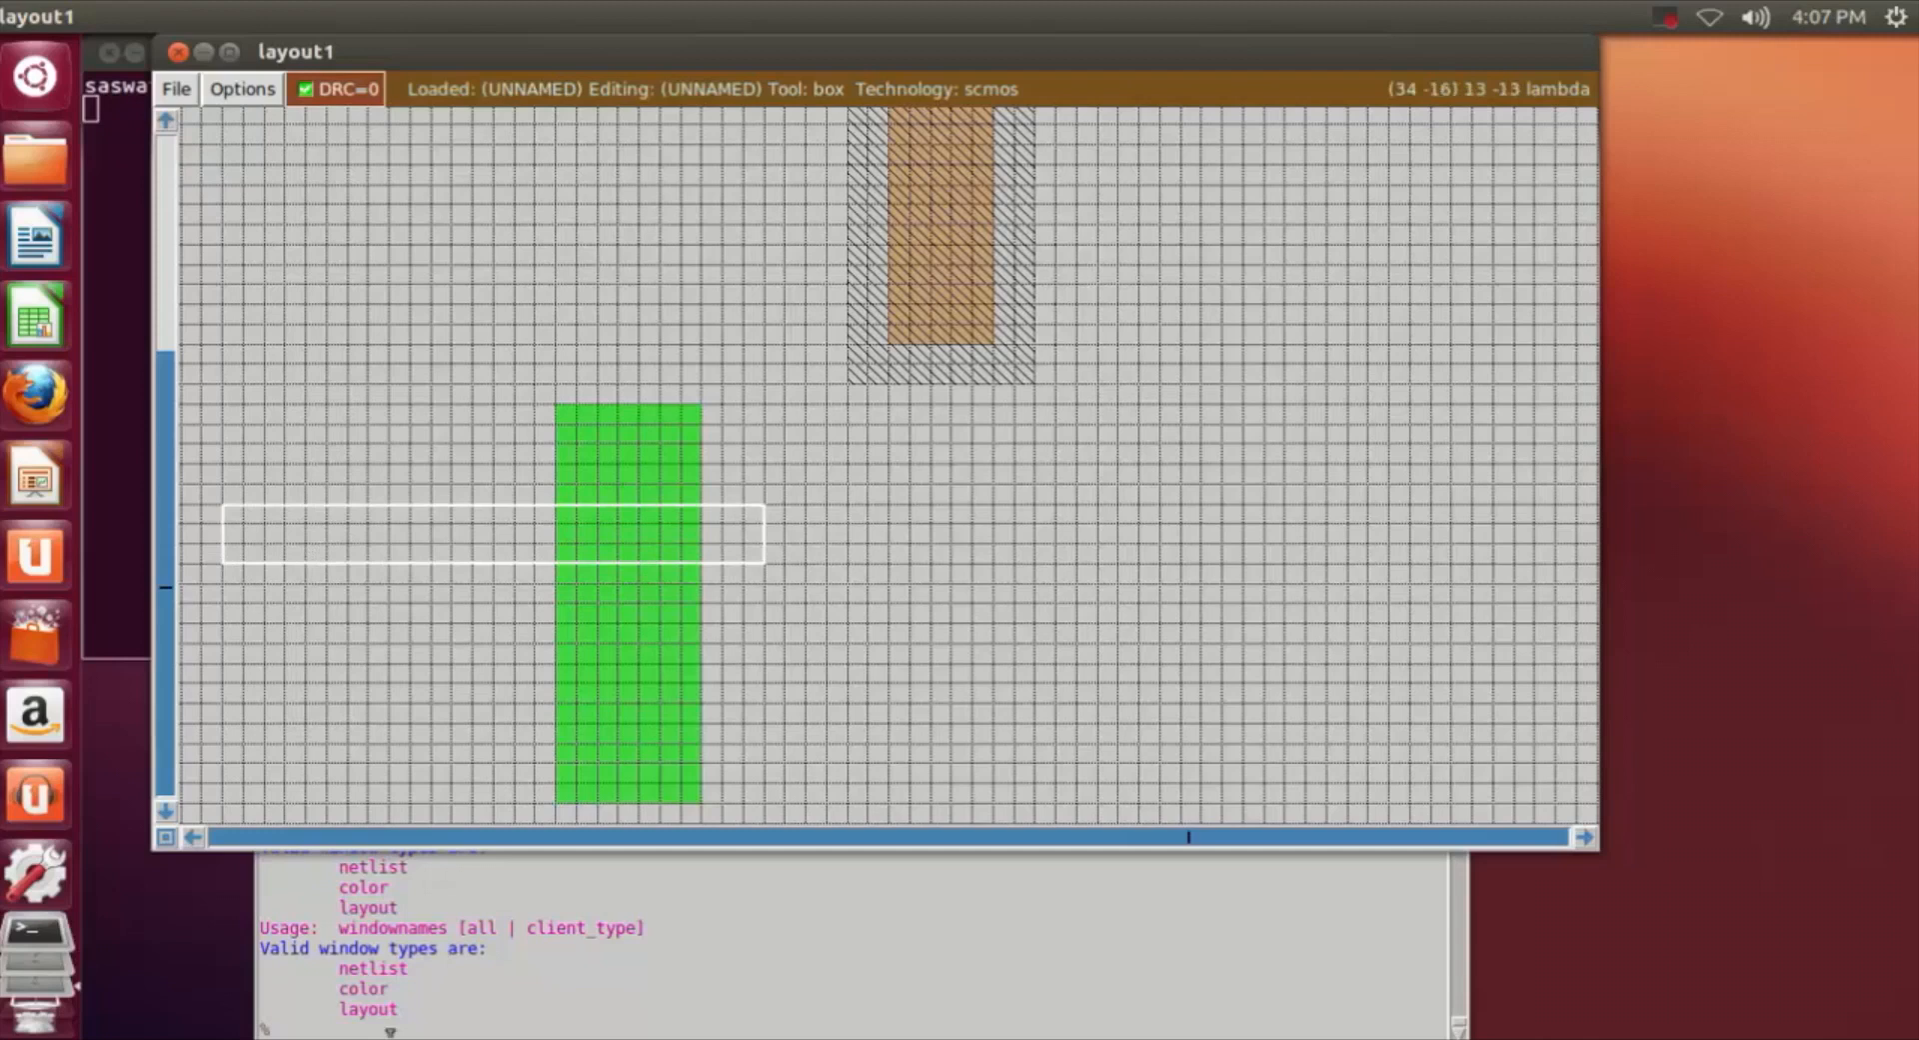
Fill the box crossing the ndiff with the console command paint poly, and move the box to the empty area on the right.
click(379, 1029)
text(paint poly)
key(Return)
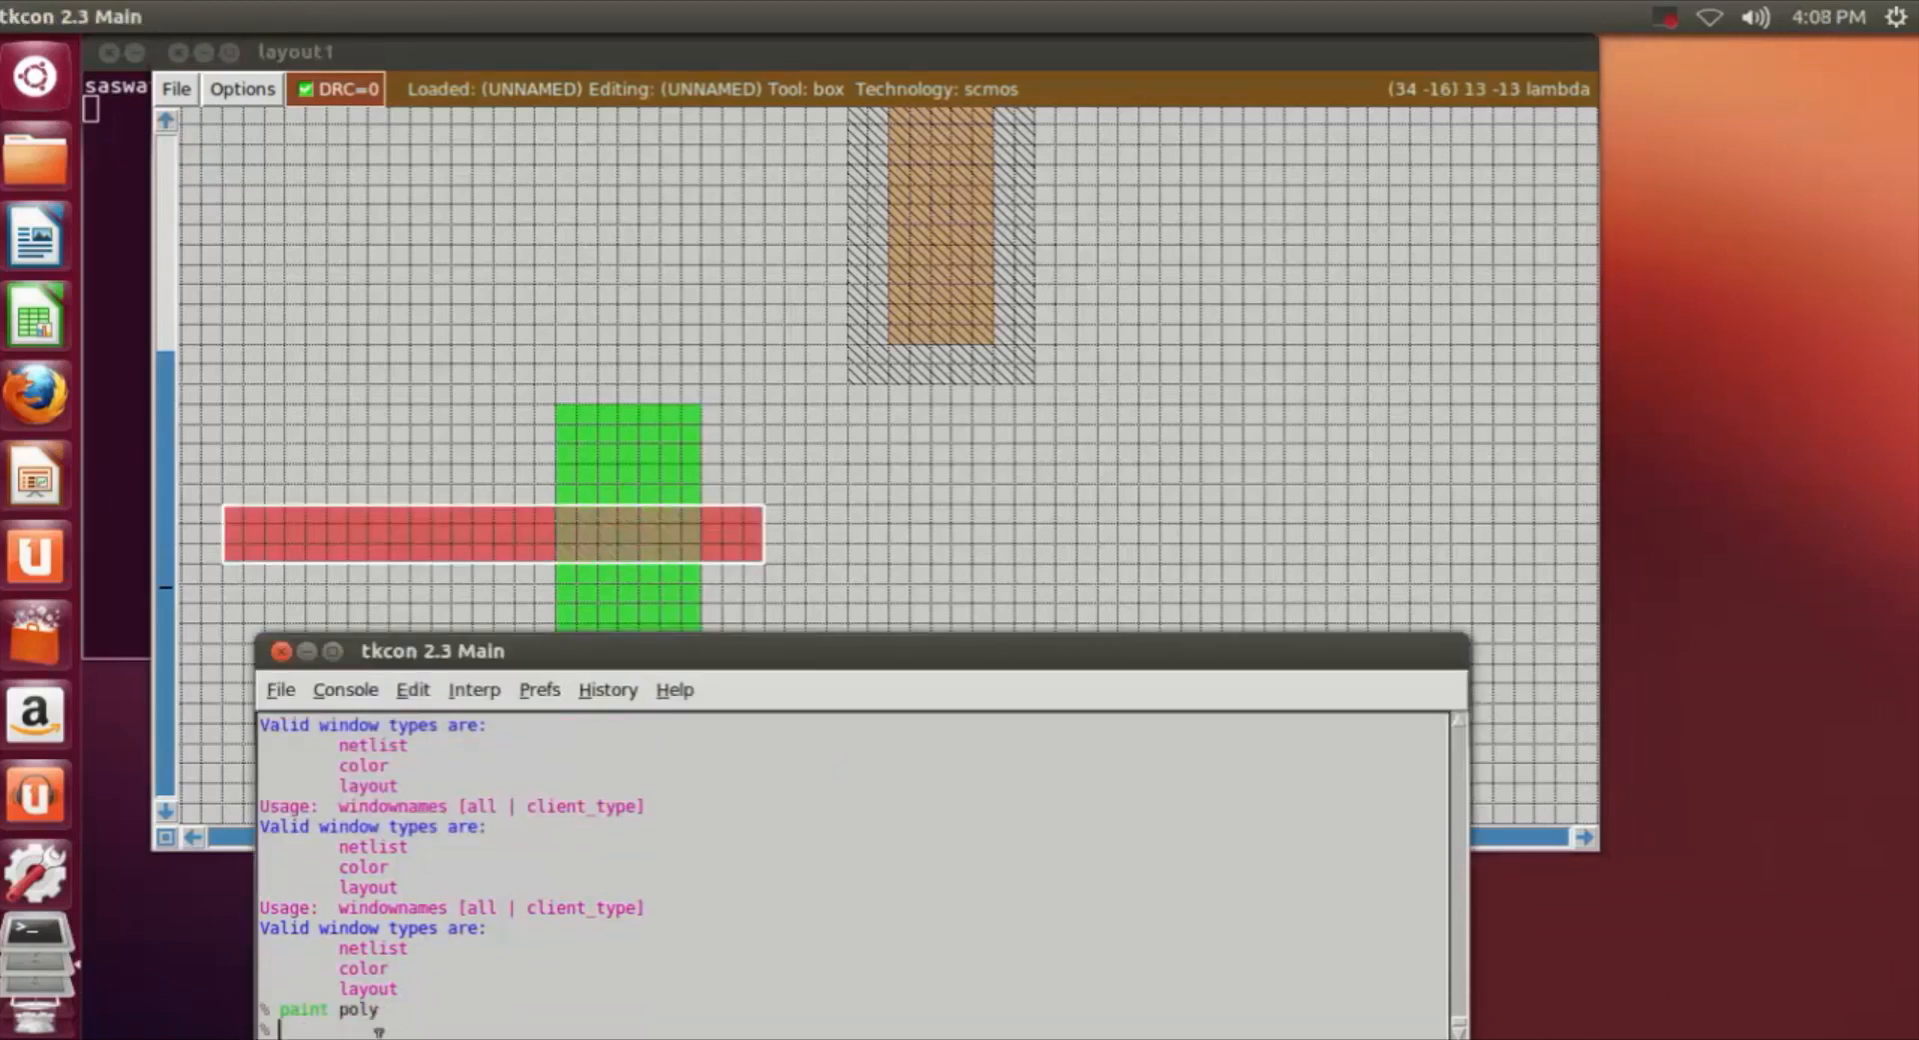
click(920, 592)
scroll(880, 590, down, 2)
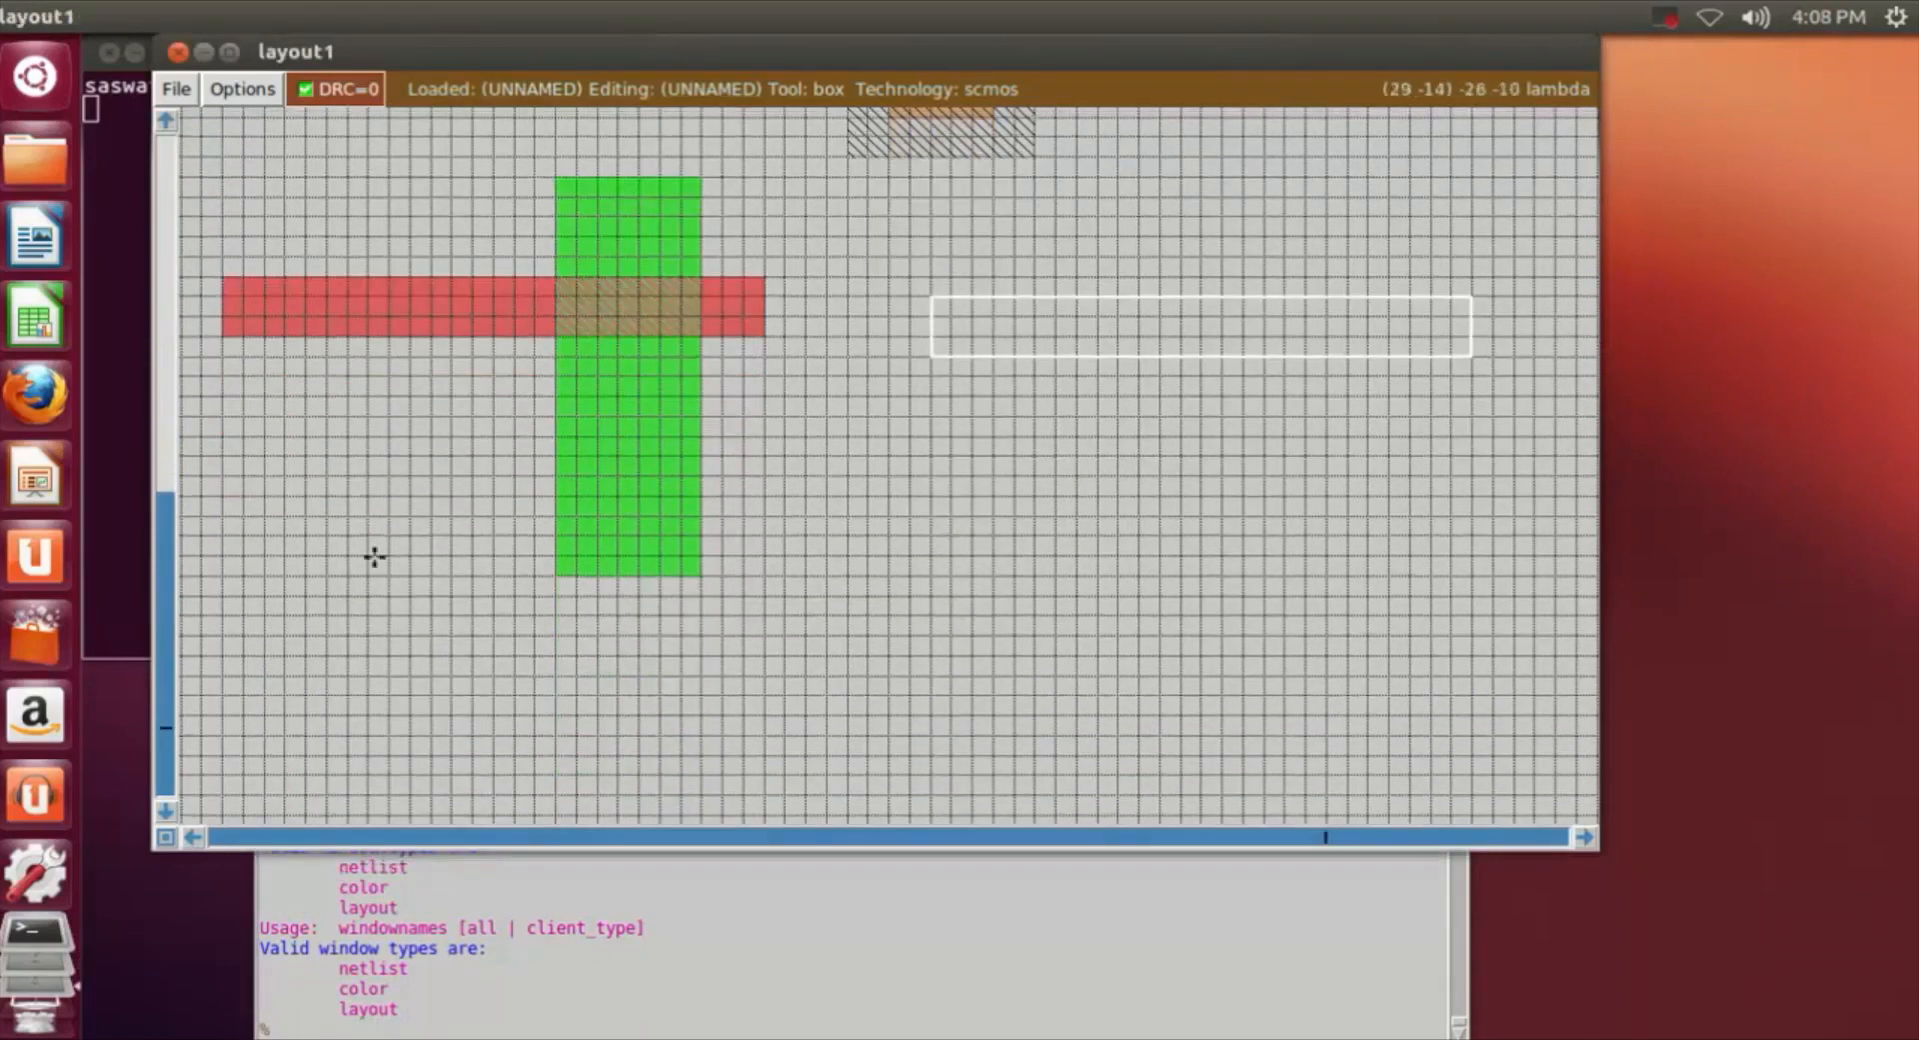
Position the 26 by 3 box across the lower part of the ndiff rectangle, aligned with the ends of the upper poly strip.
click(264, 556)
click(224, 533)
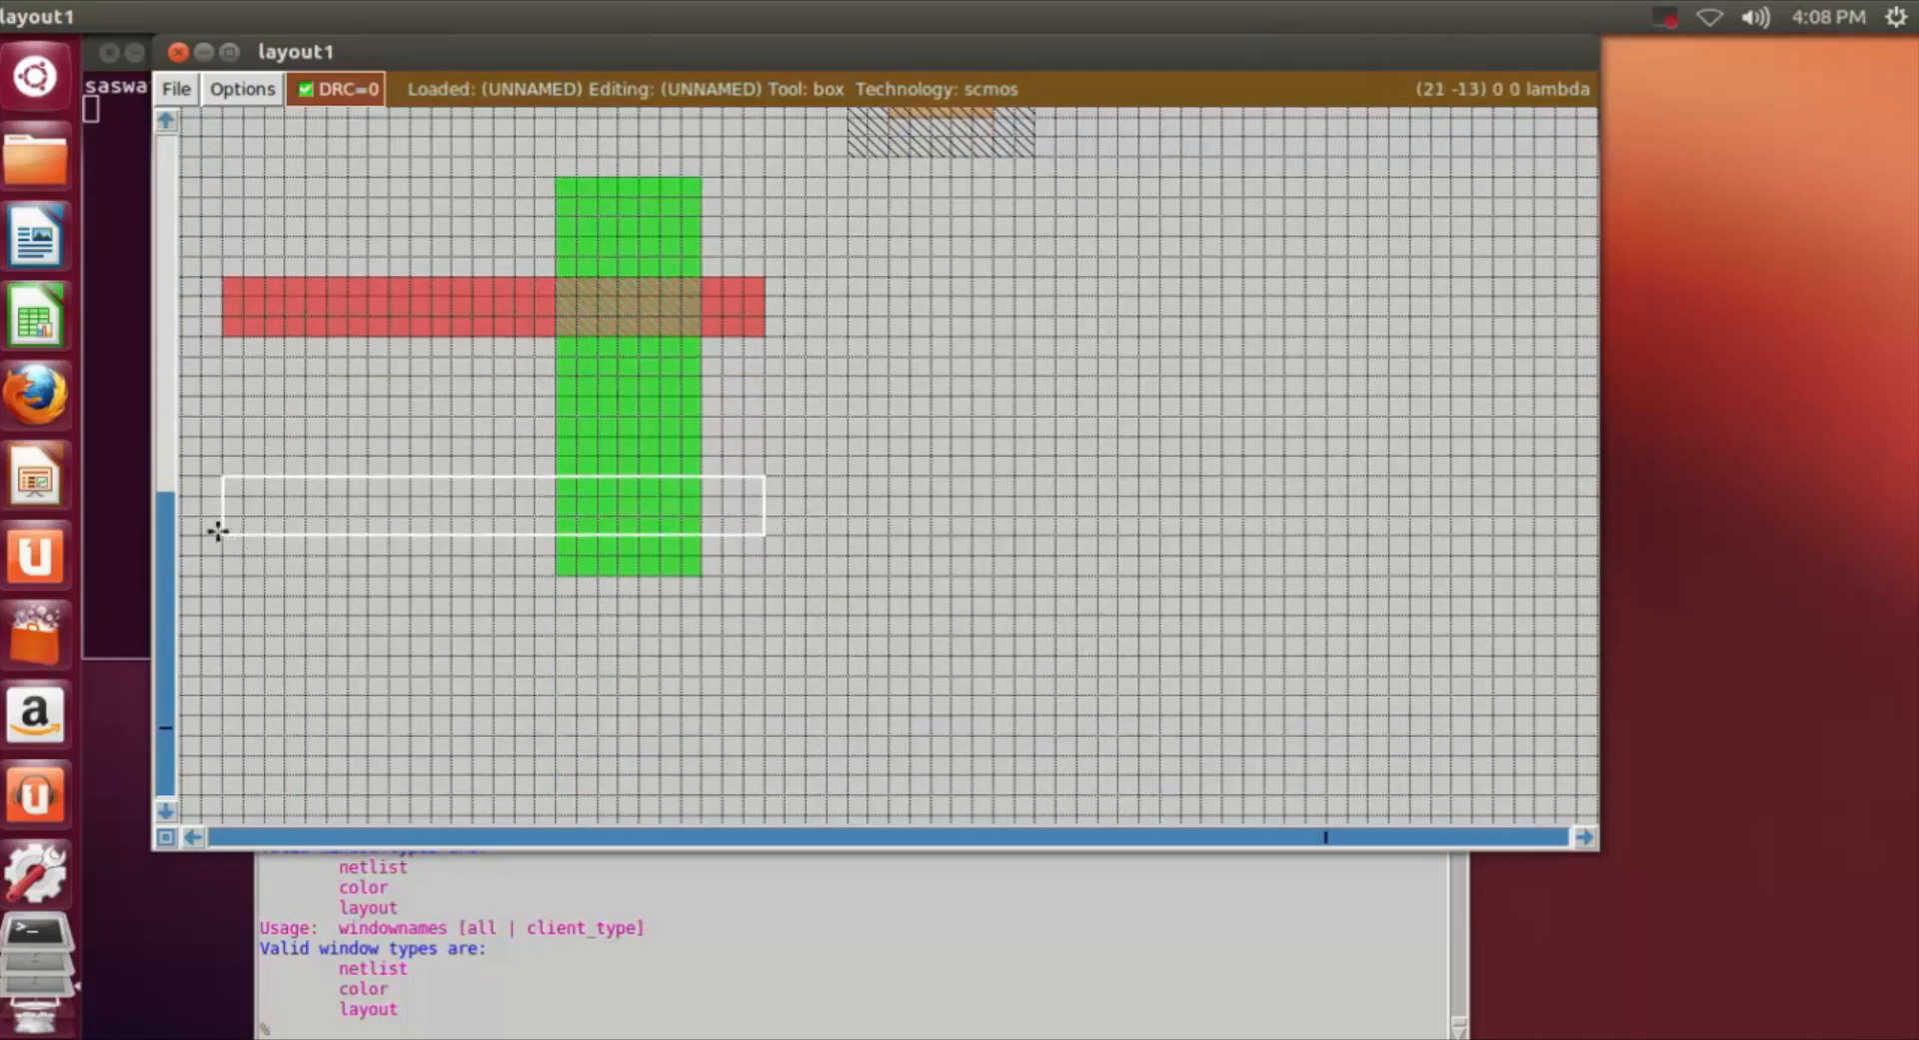
click(228, 512)
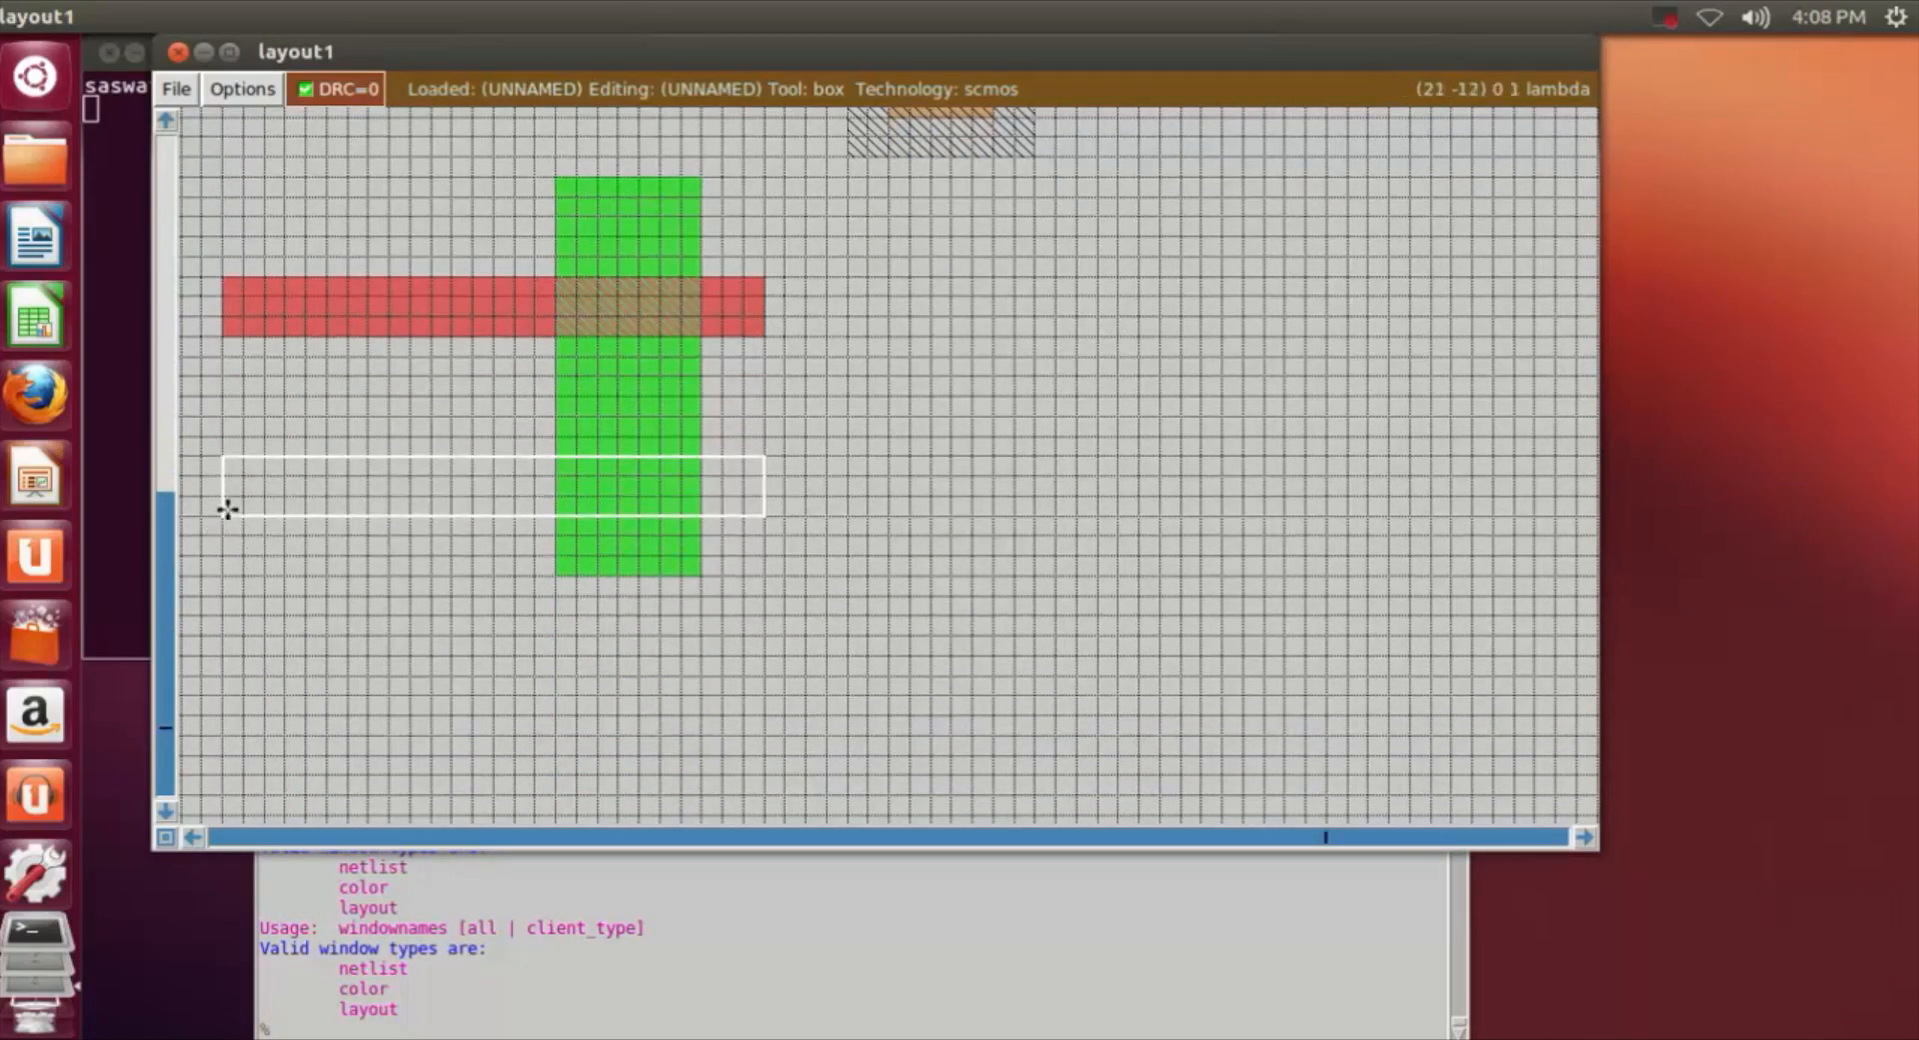
click(243, 475)
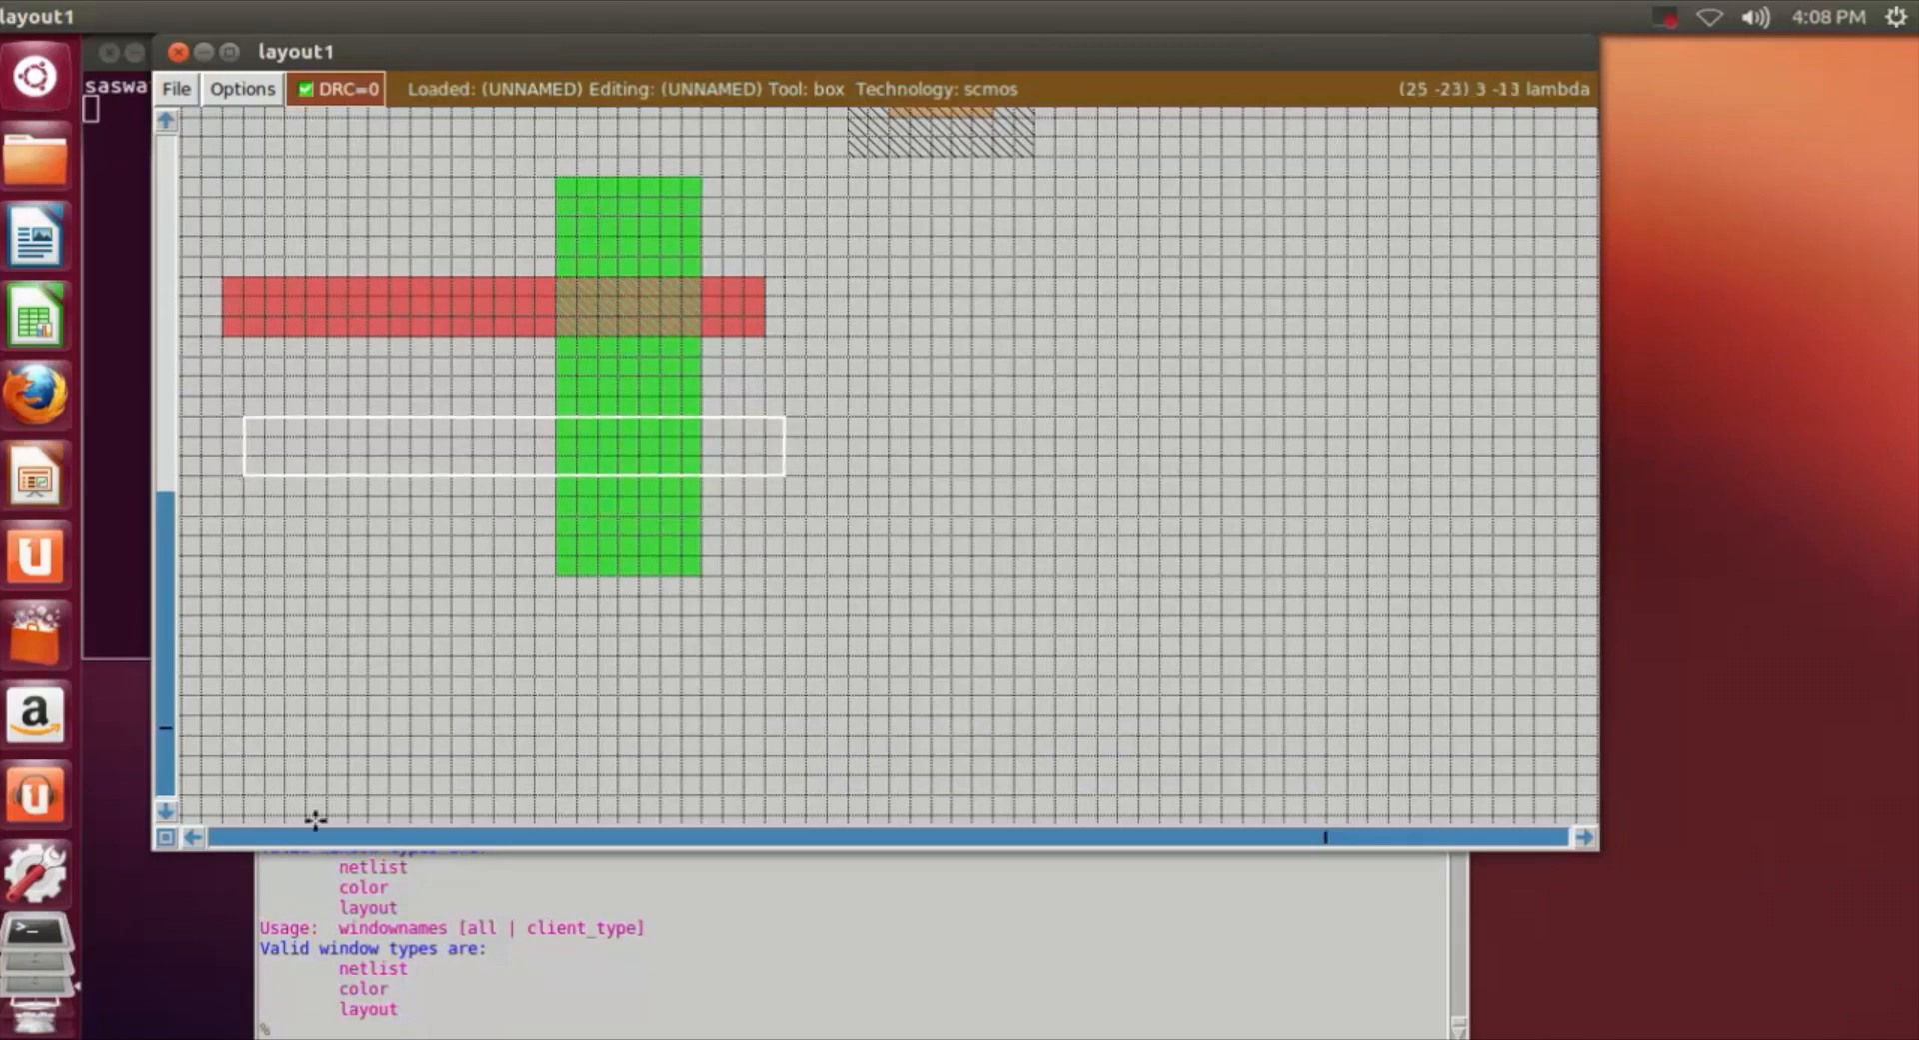
click(221, 476)
click(219, 493)
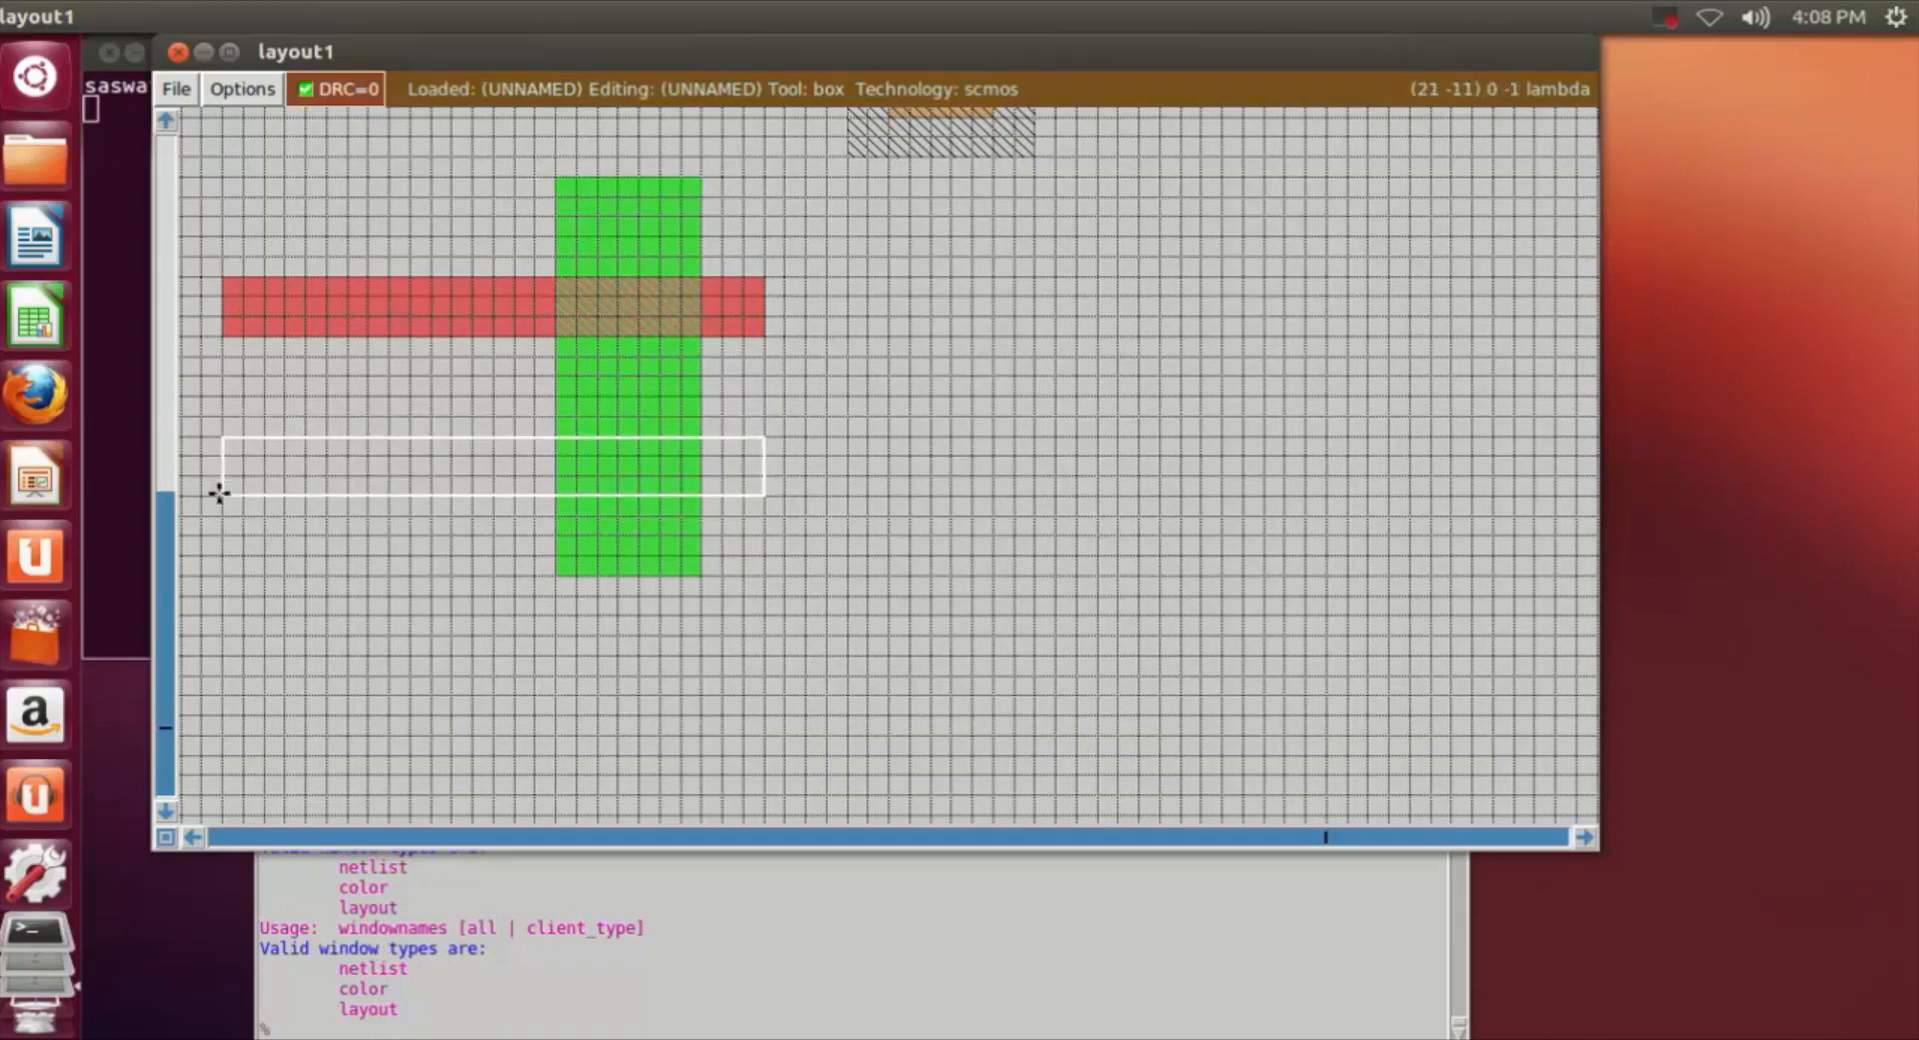
Fill the lower box with the console command paint poly, and move the box to the empty area beside the ndiff.
click(360, 1030)
text(paint poly)
key(Return)
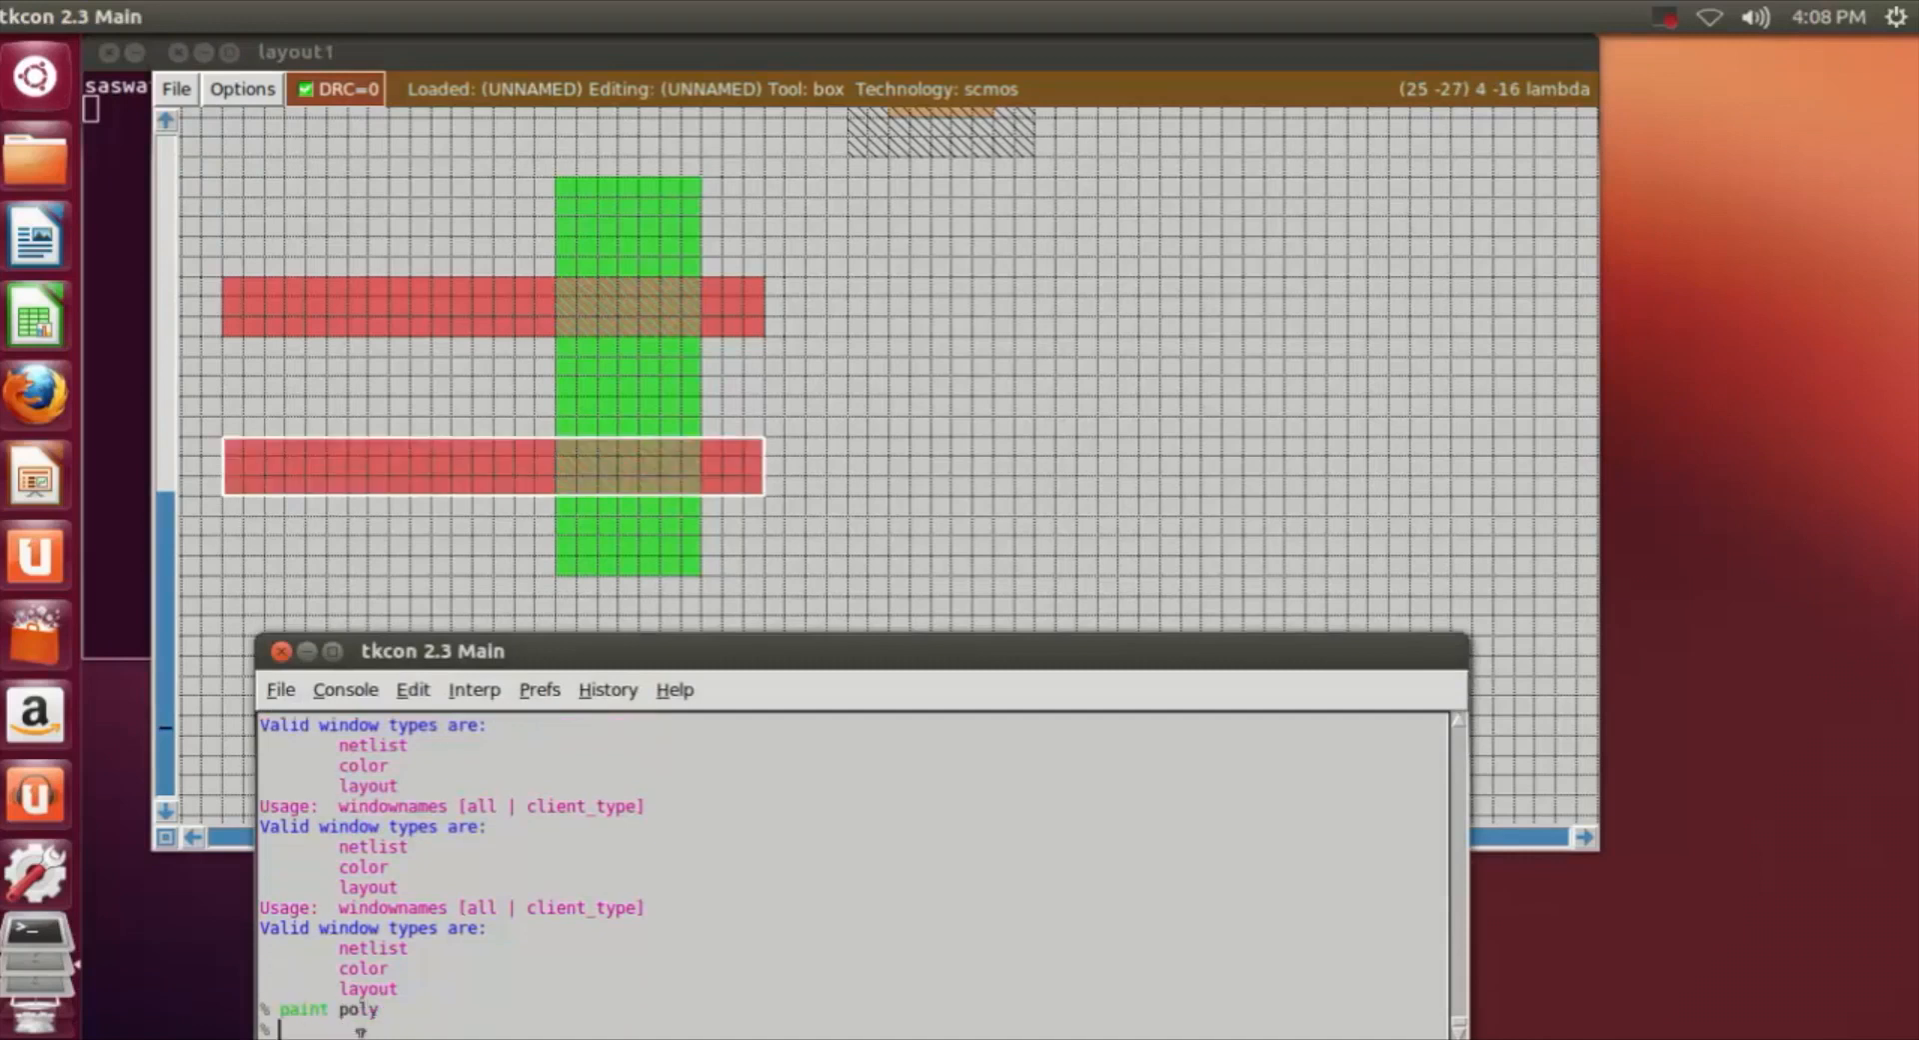
click(887, 558)
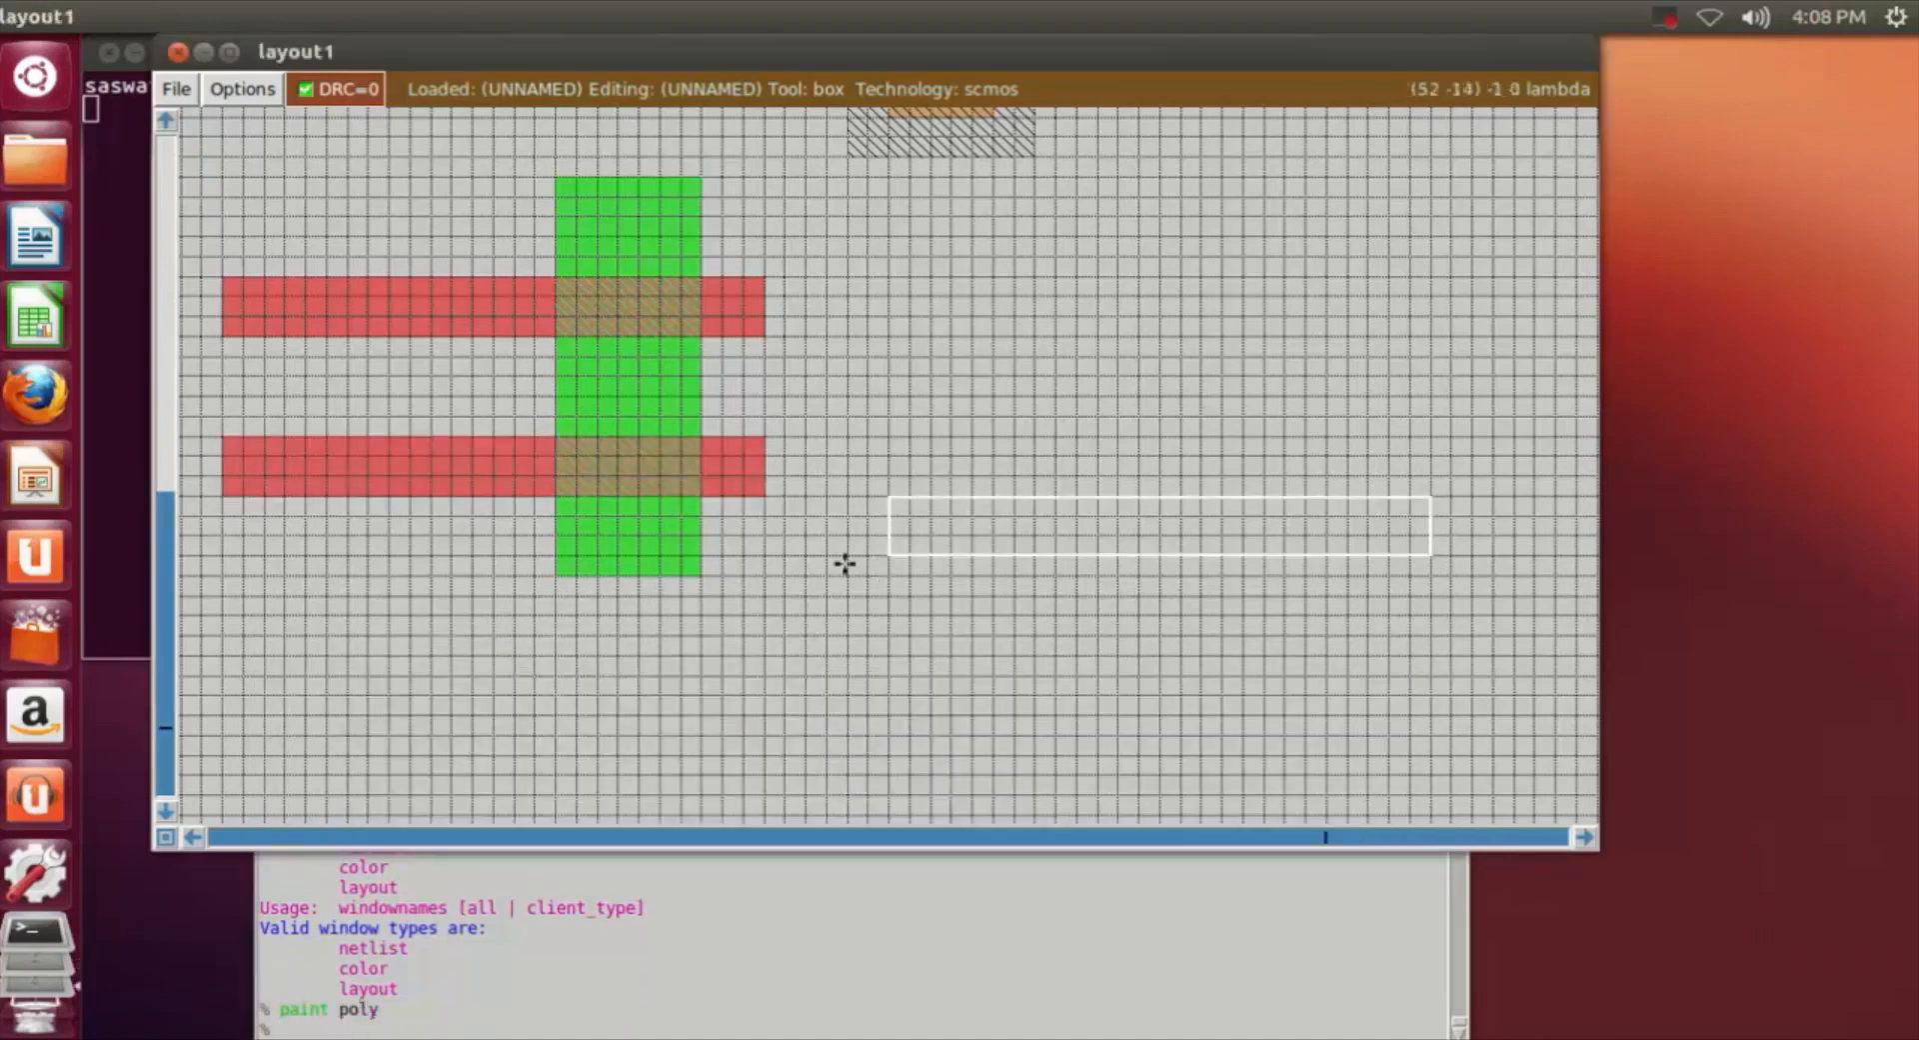
Extend the ndiff rectangle downward with a box about 7 by 3 grid squares, filled using the console command paint ndiff.
click(557, 577)
right_click(698, 634)
click(416, 1030)
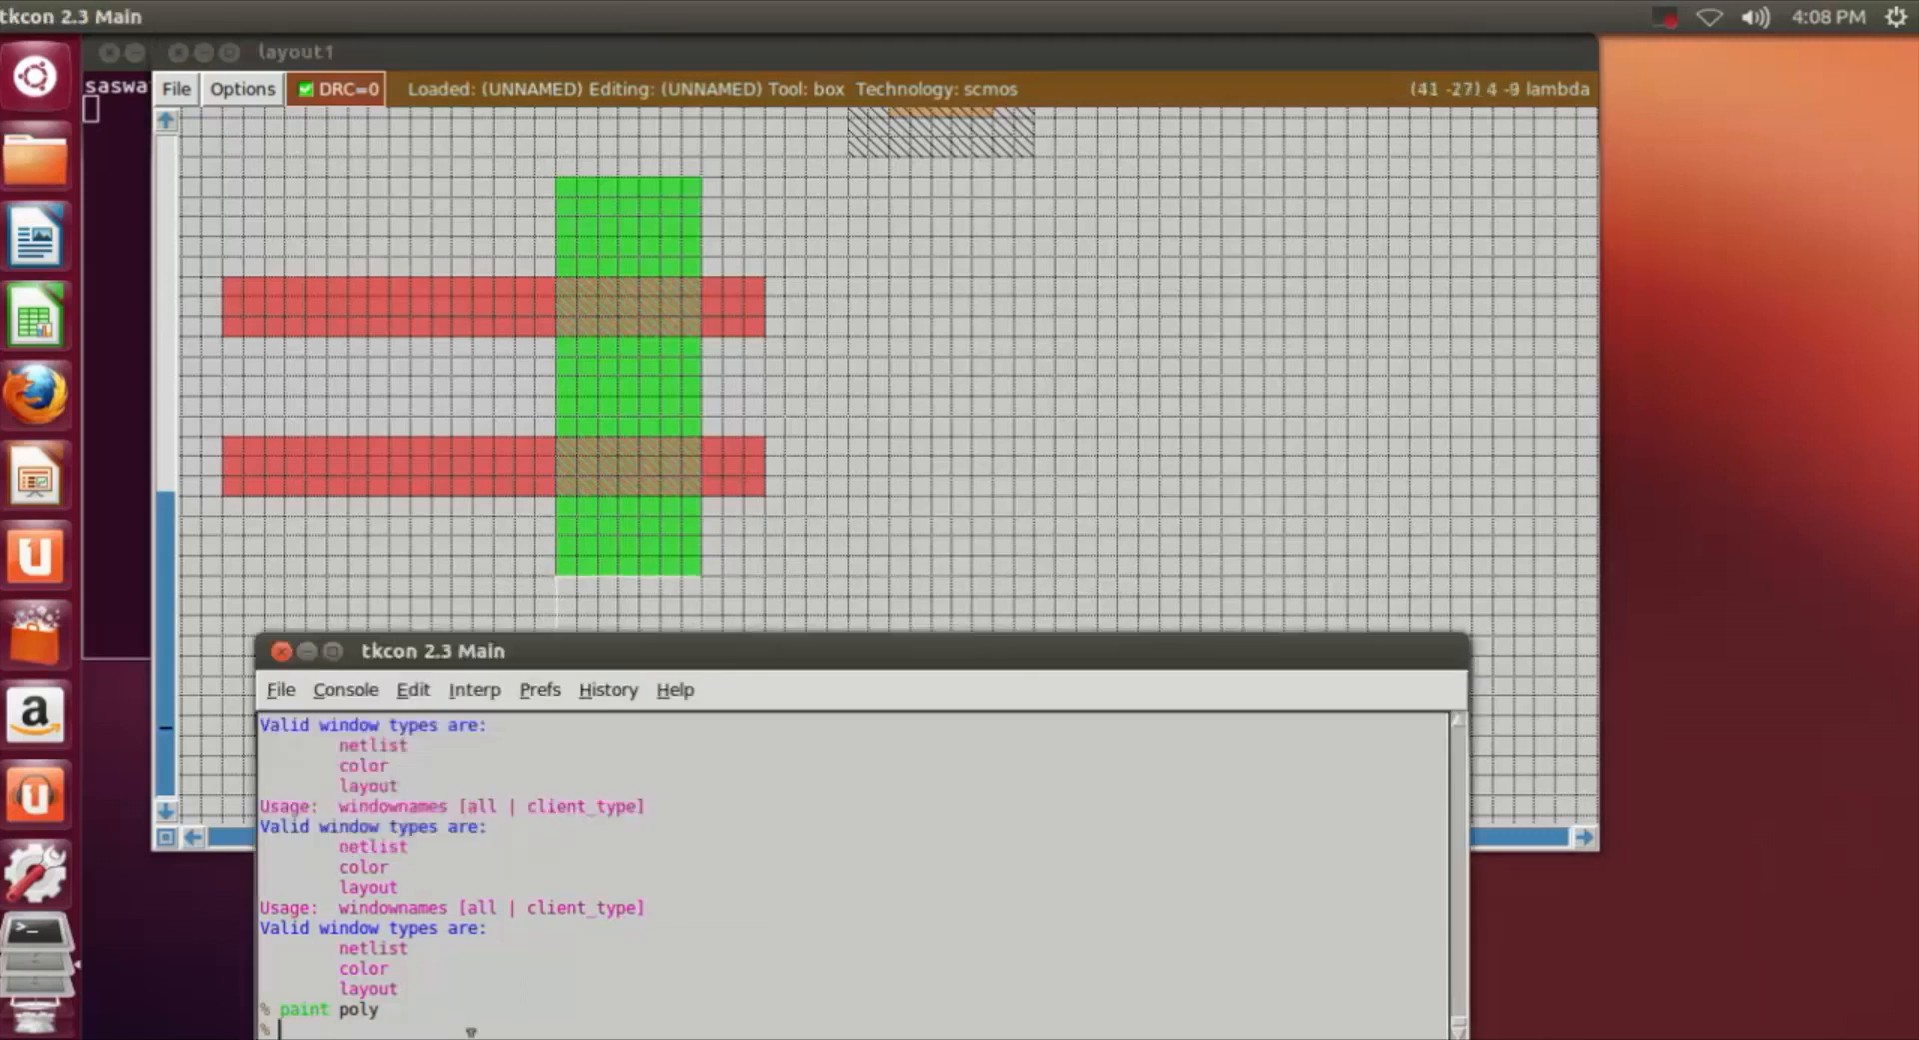
text(paint ndi)
key(Return)
text(paint ndif)
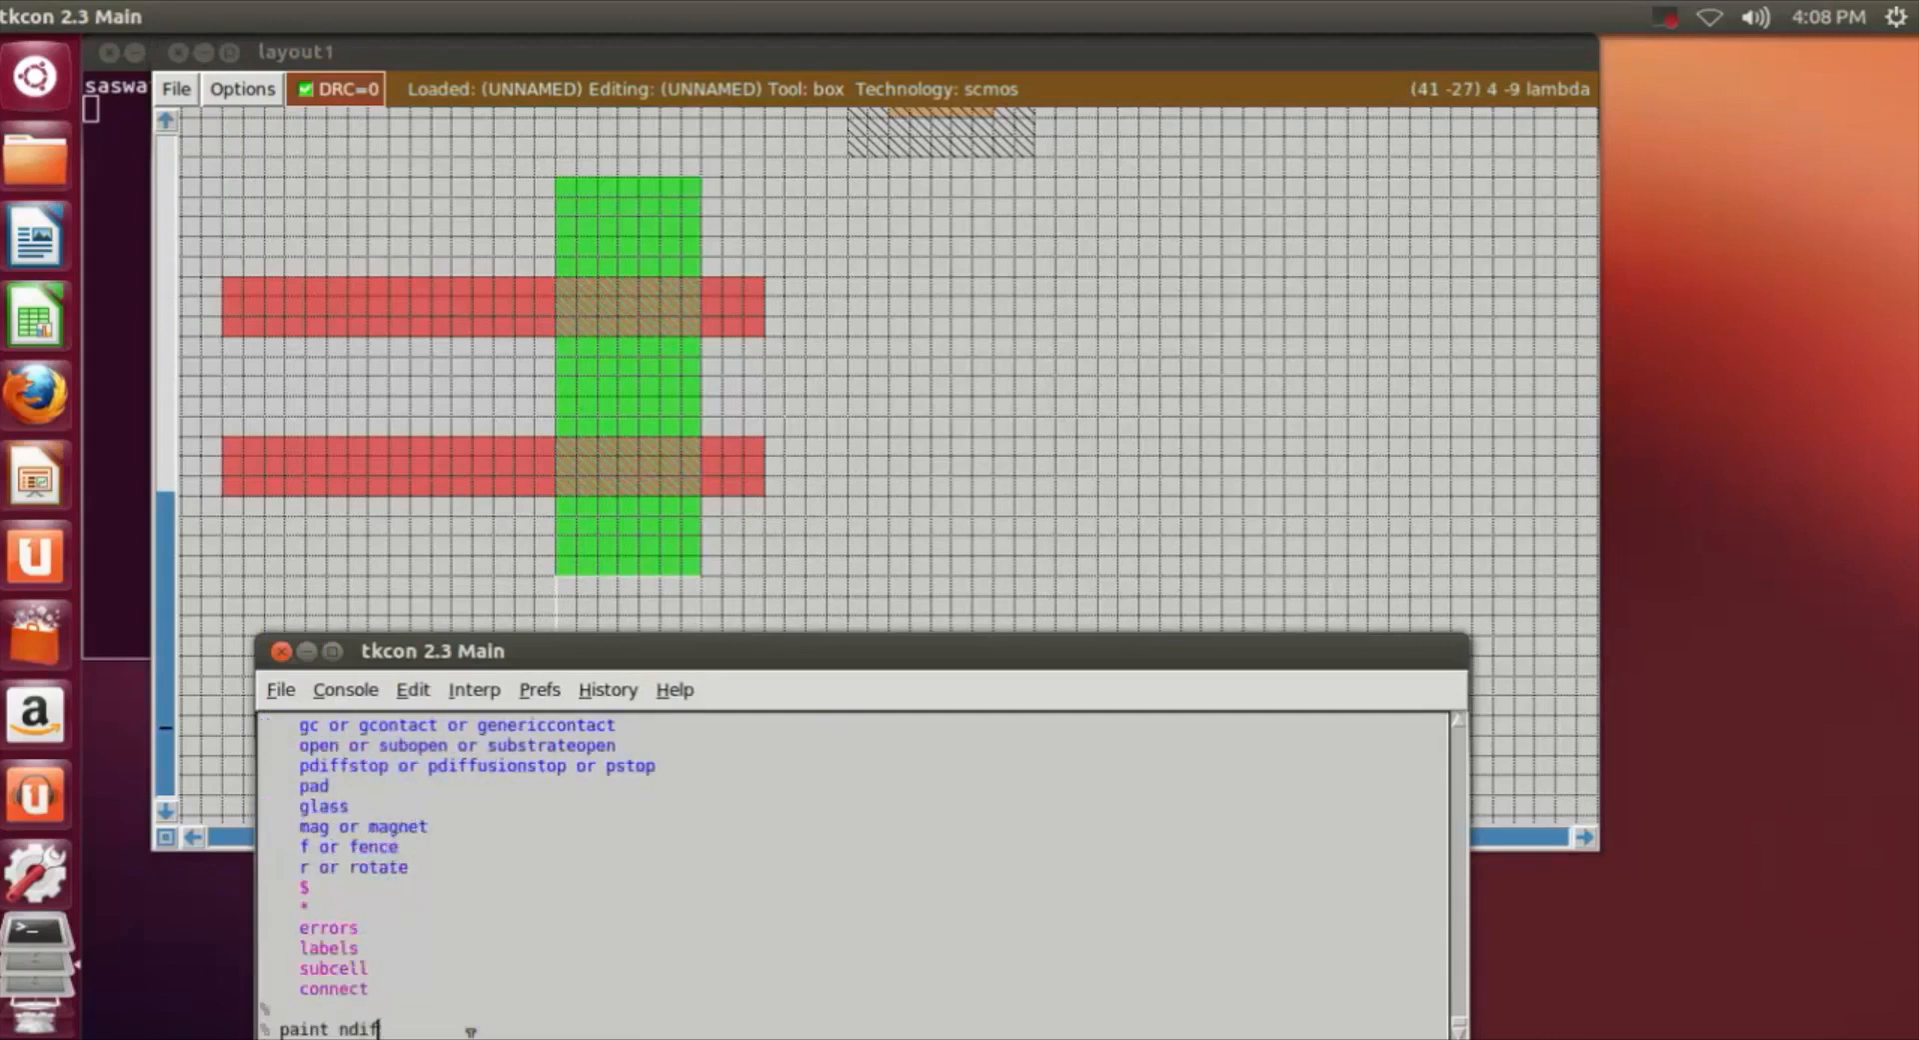
text(f)
key(Return)
click(1092, 435)
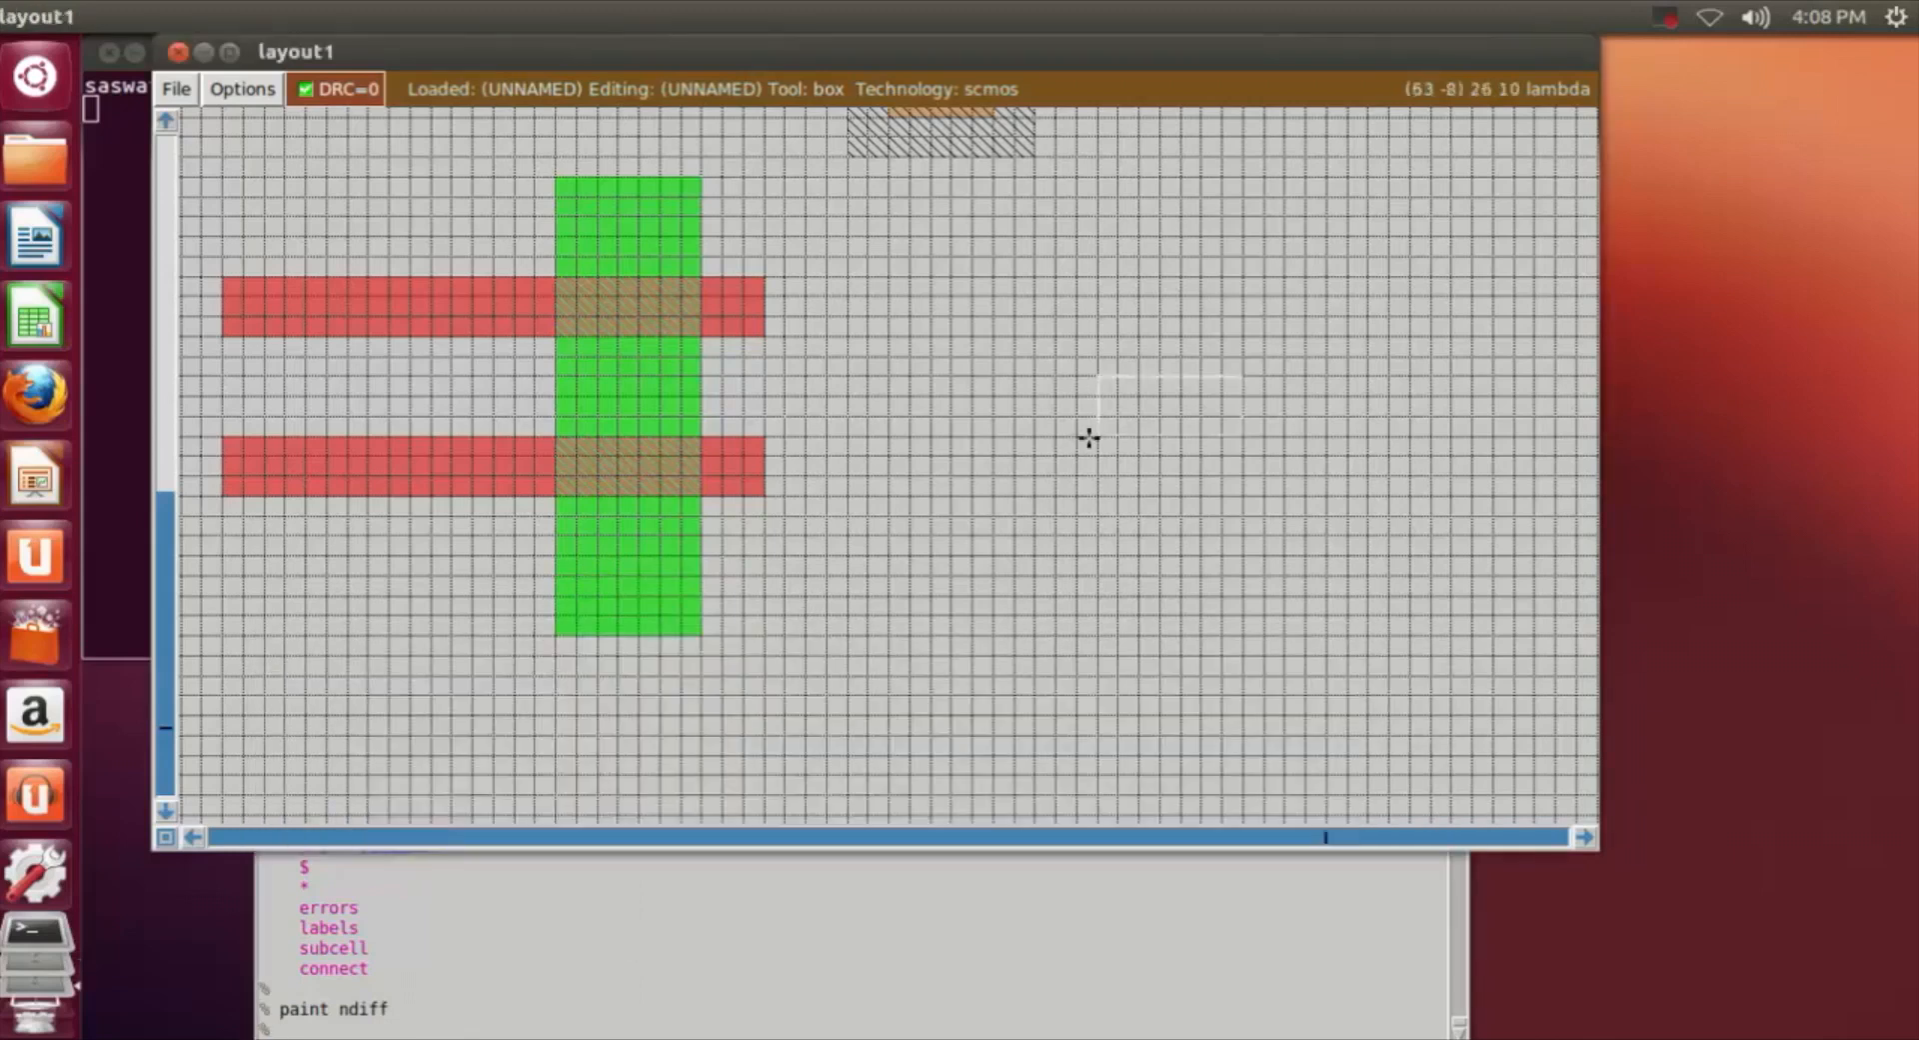
Extend the ndiff rectangle upward with a box about 7 by 2 grid squares, filled using the console command paint ndiff.
scroll(1050, 470, up, 2)
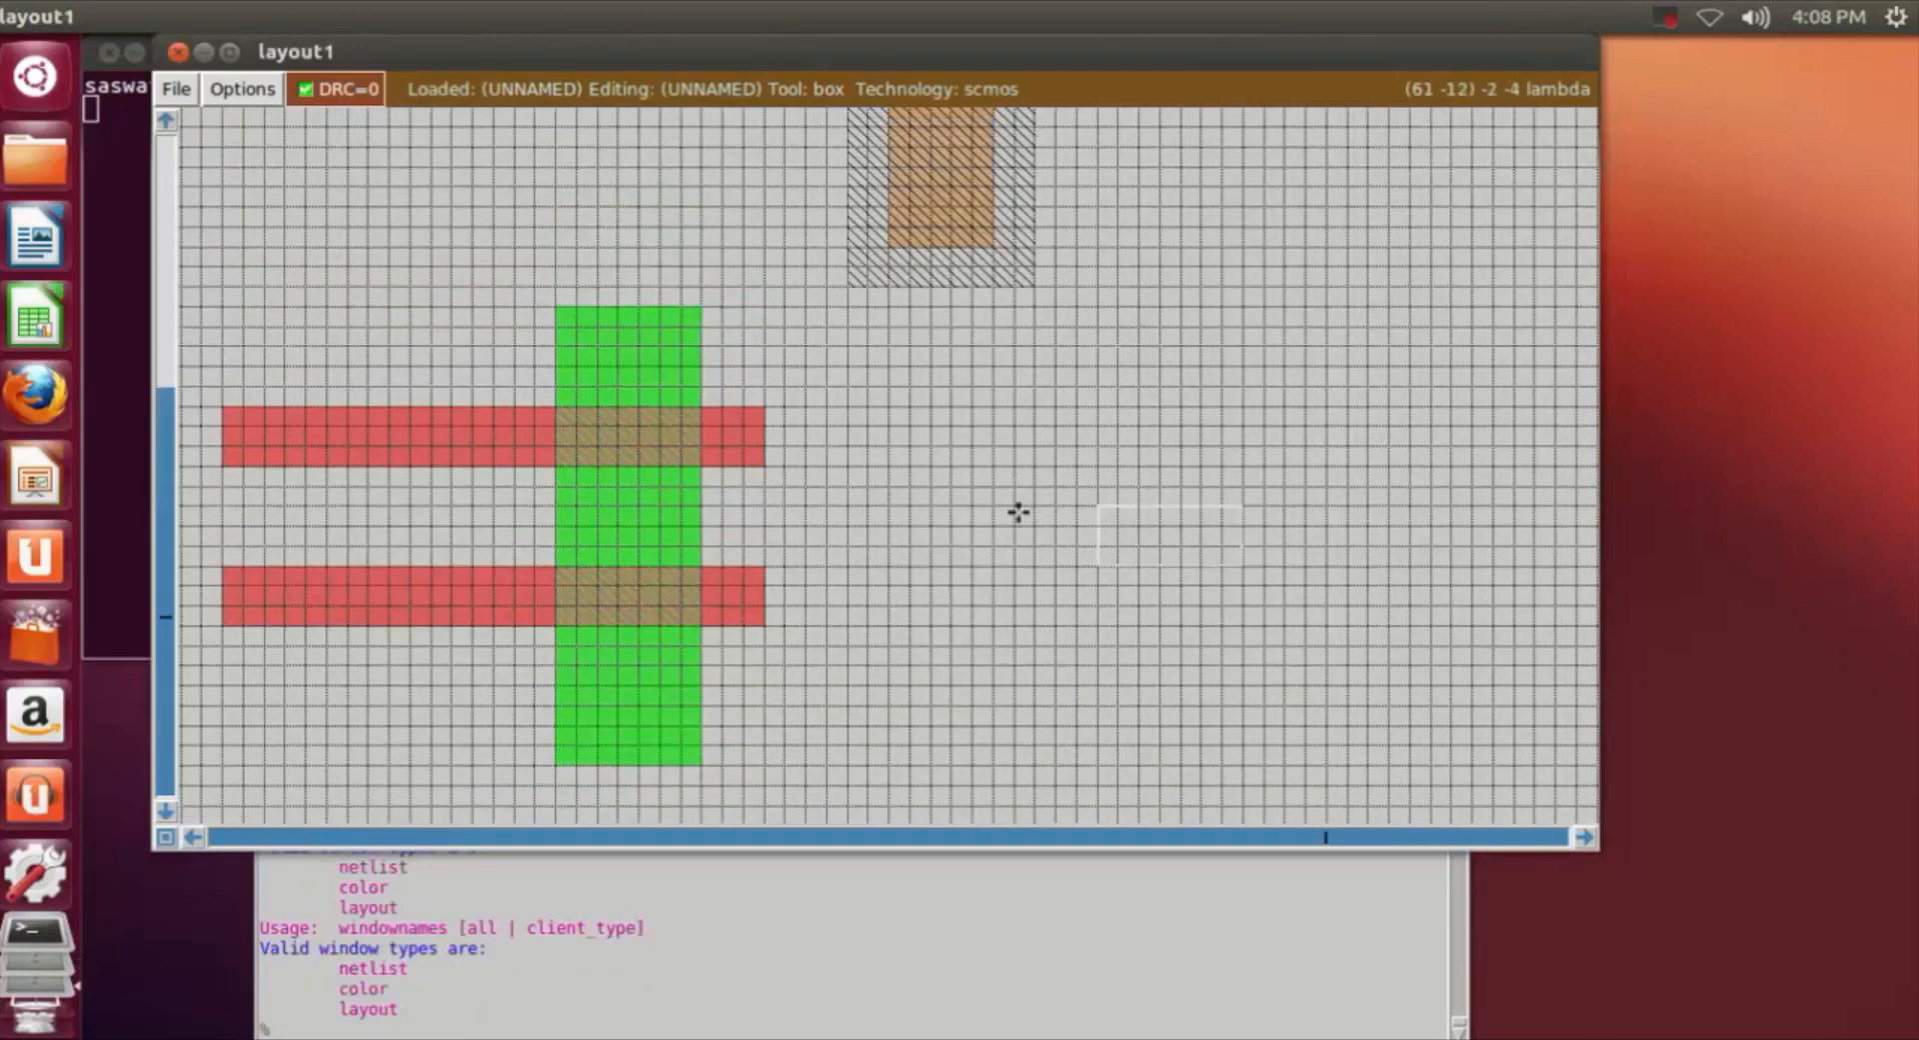
click(553, 302)
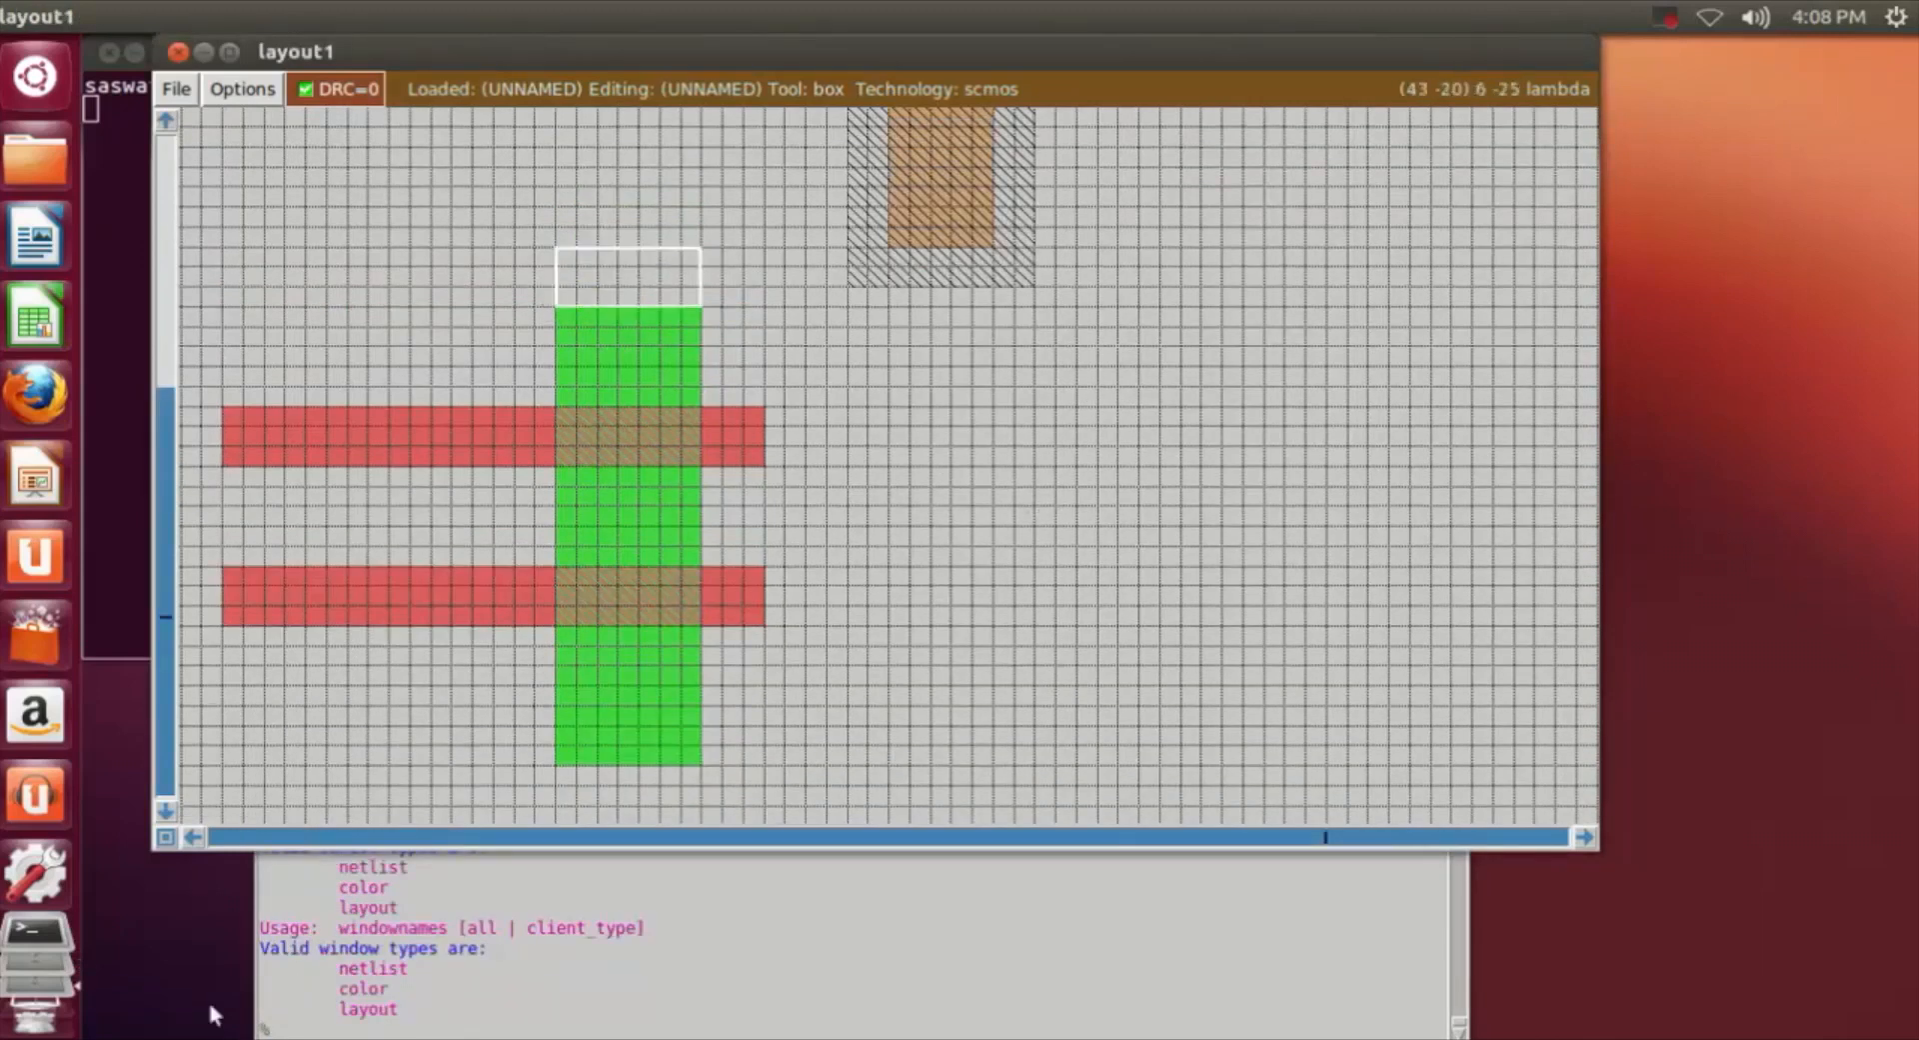
right_click(699, 268)
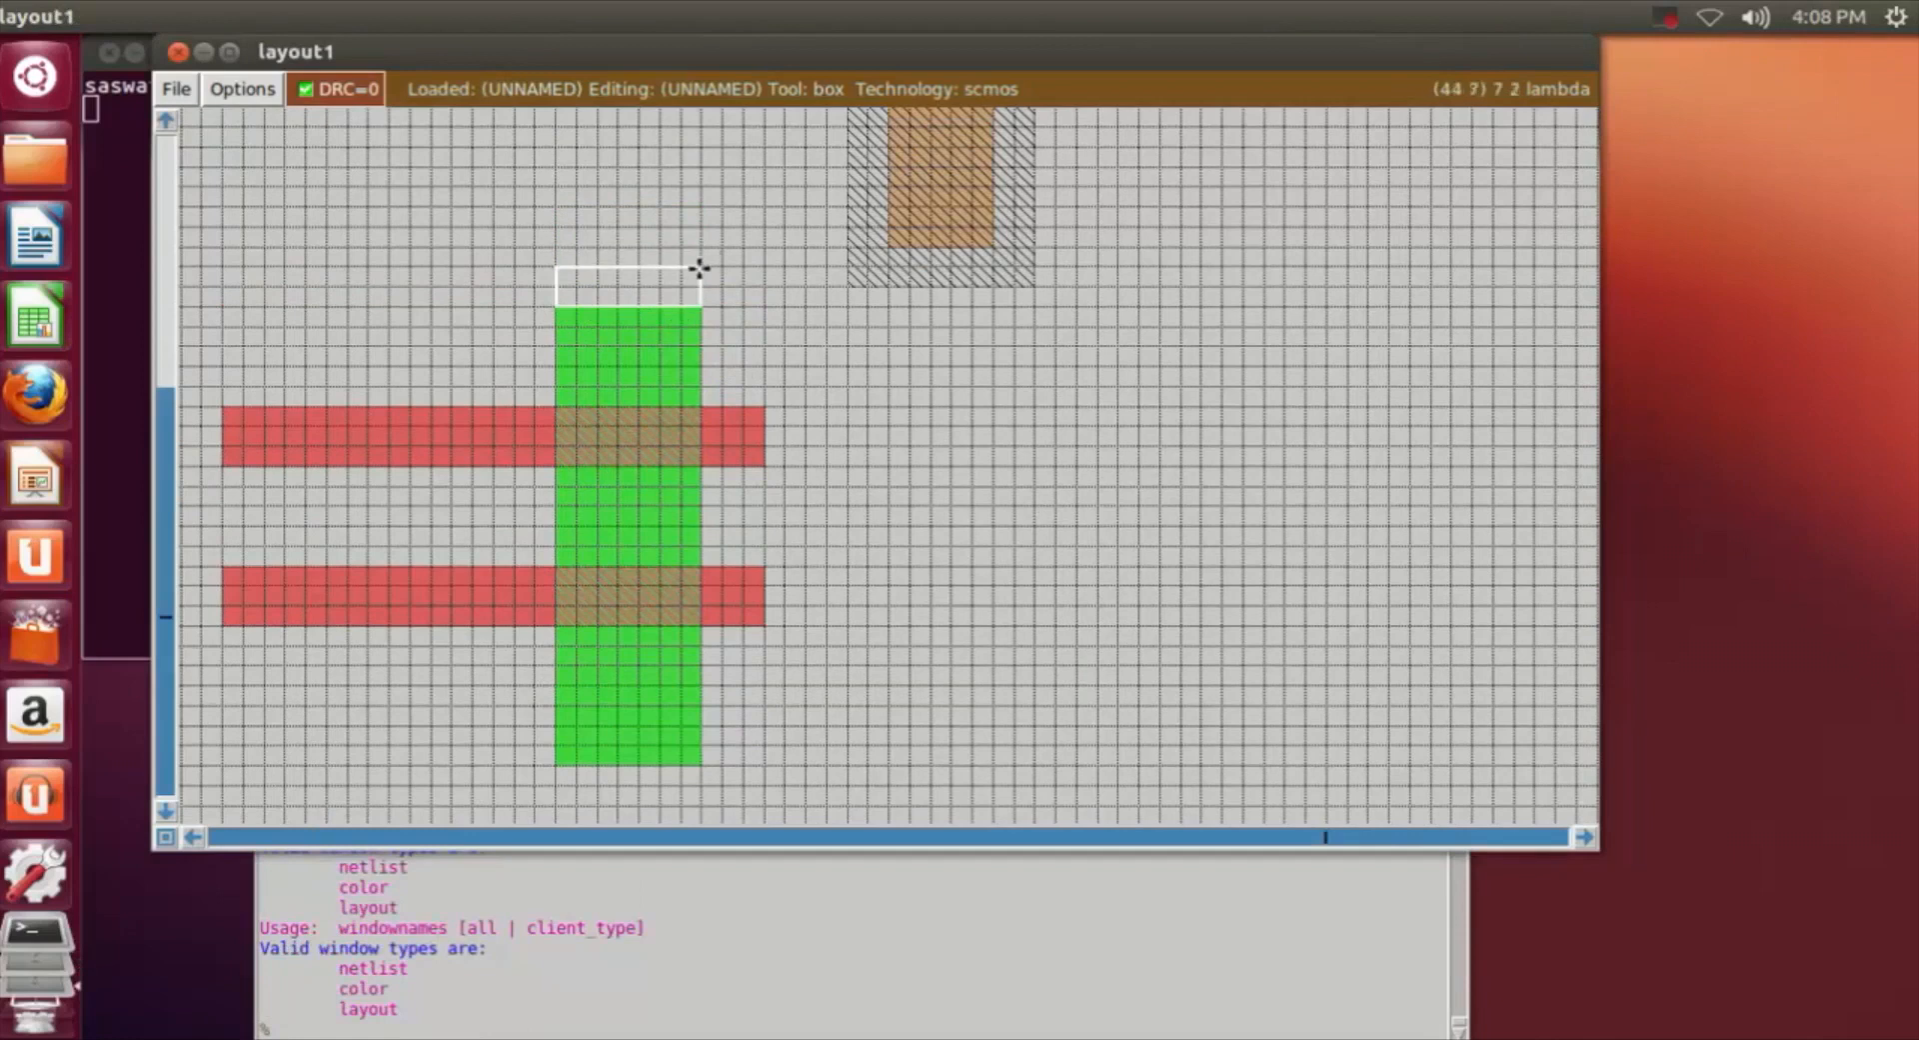
click(365, 1027)
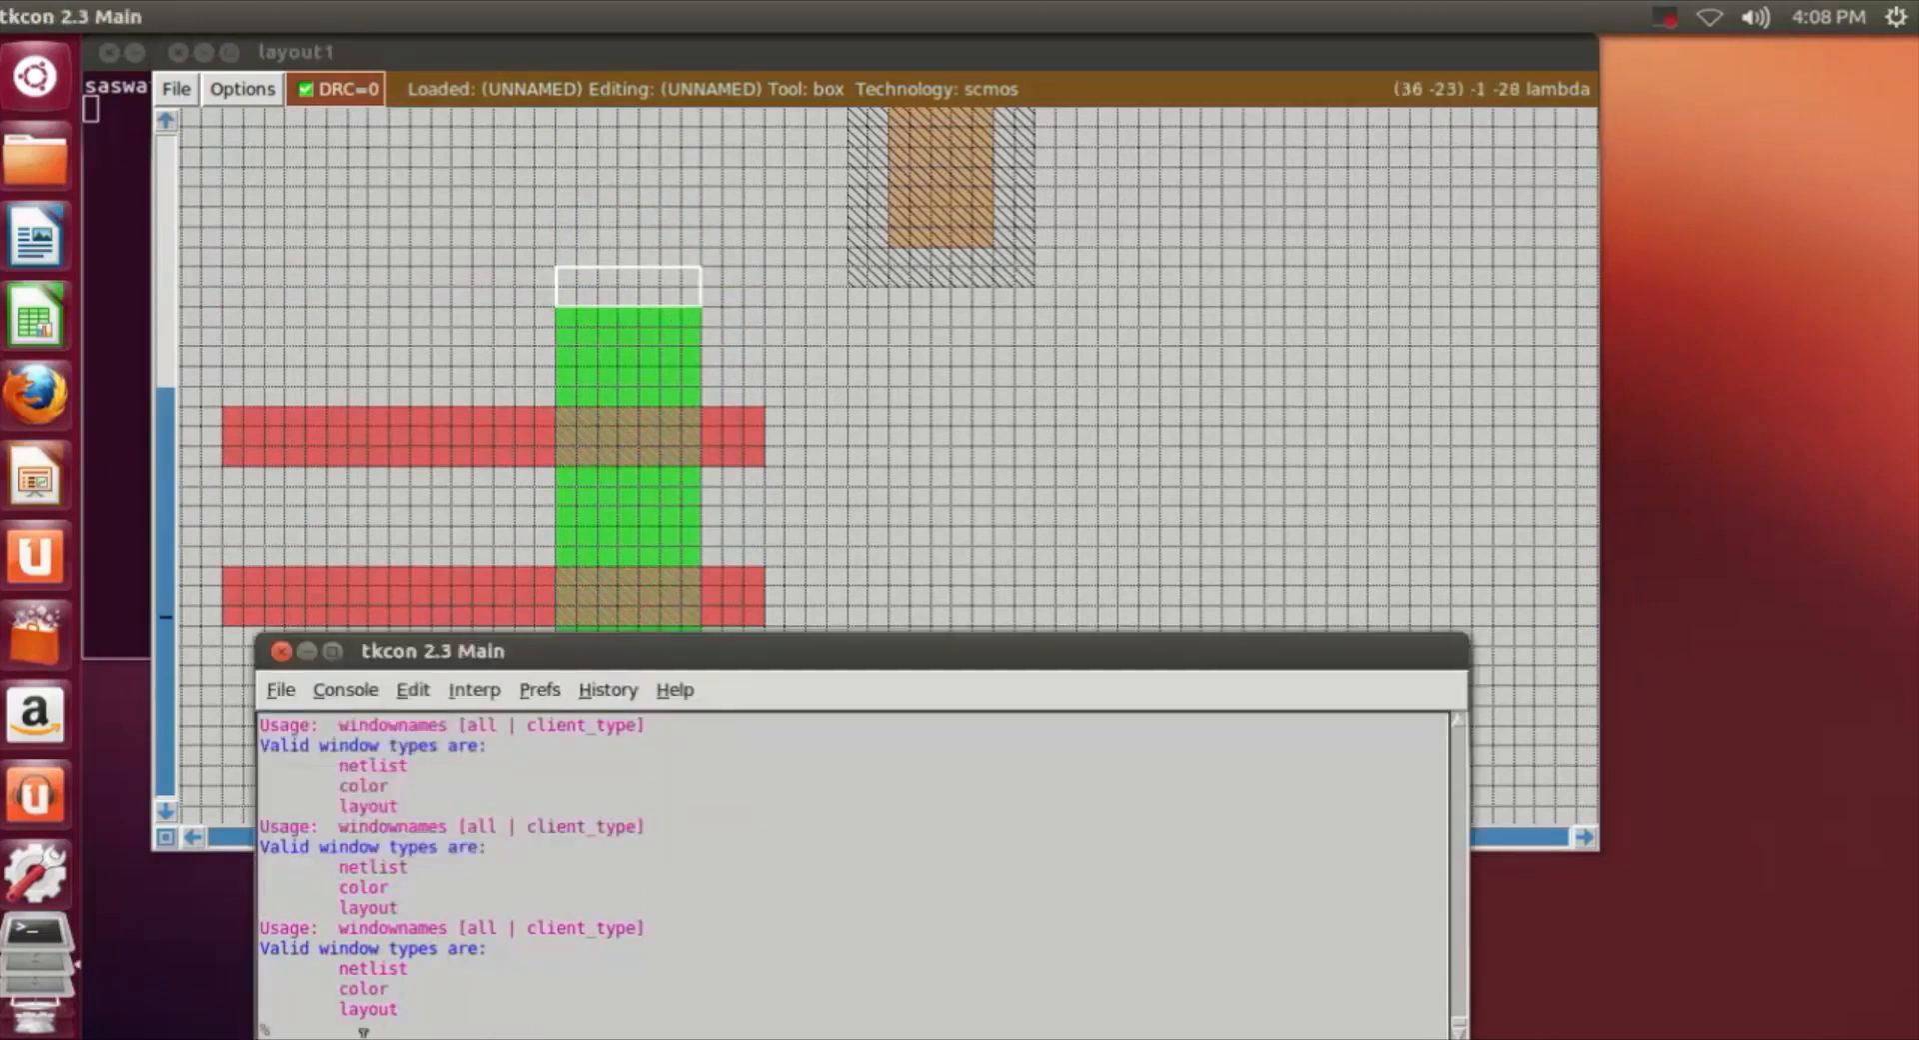
text(paint ndiff)
key(Return)
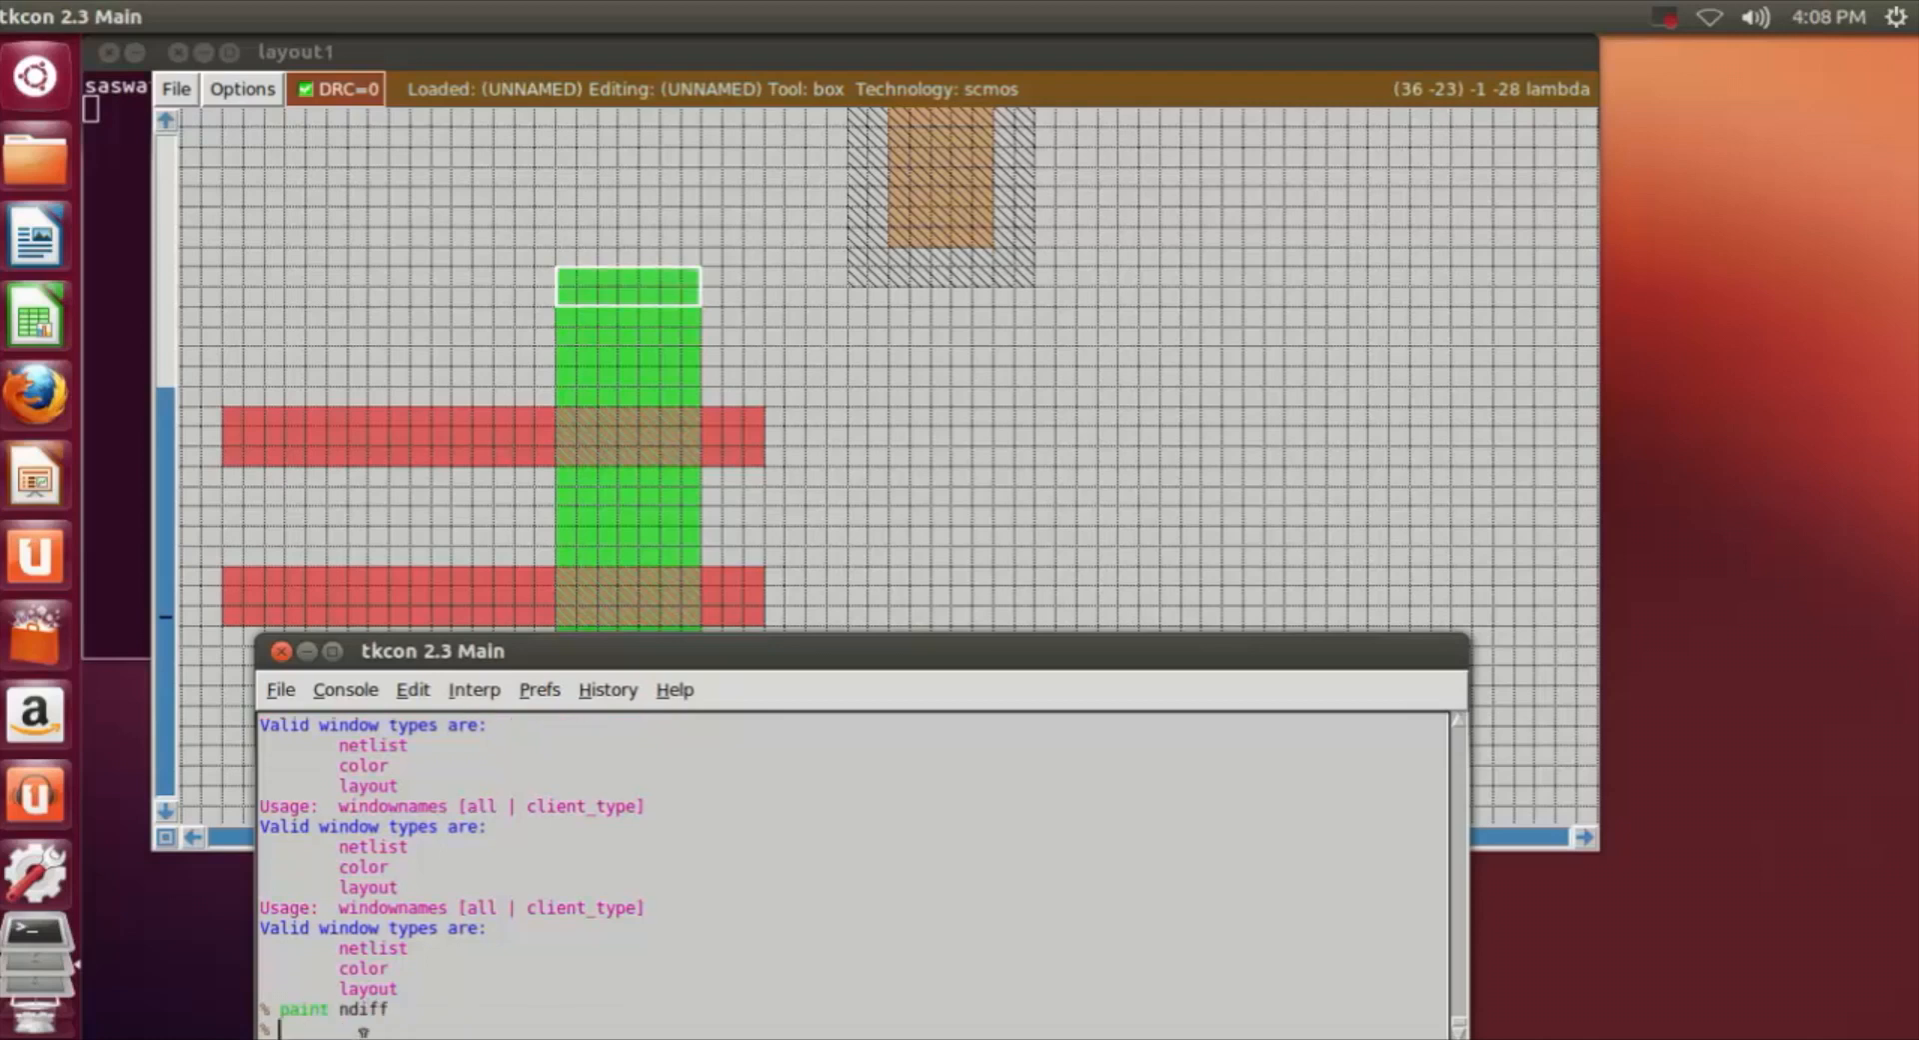
click(849, 492)
Examine the placement of the extended ndiff and its poly strips relative to the two nwell and pdiff regions.
scroll(1096, 539, down, 2)
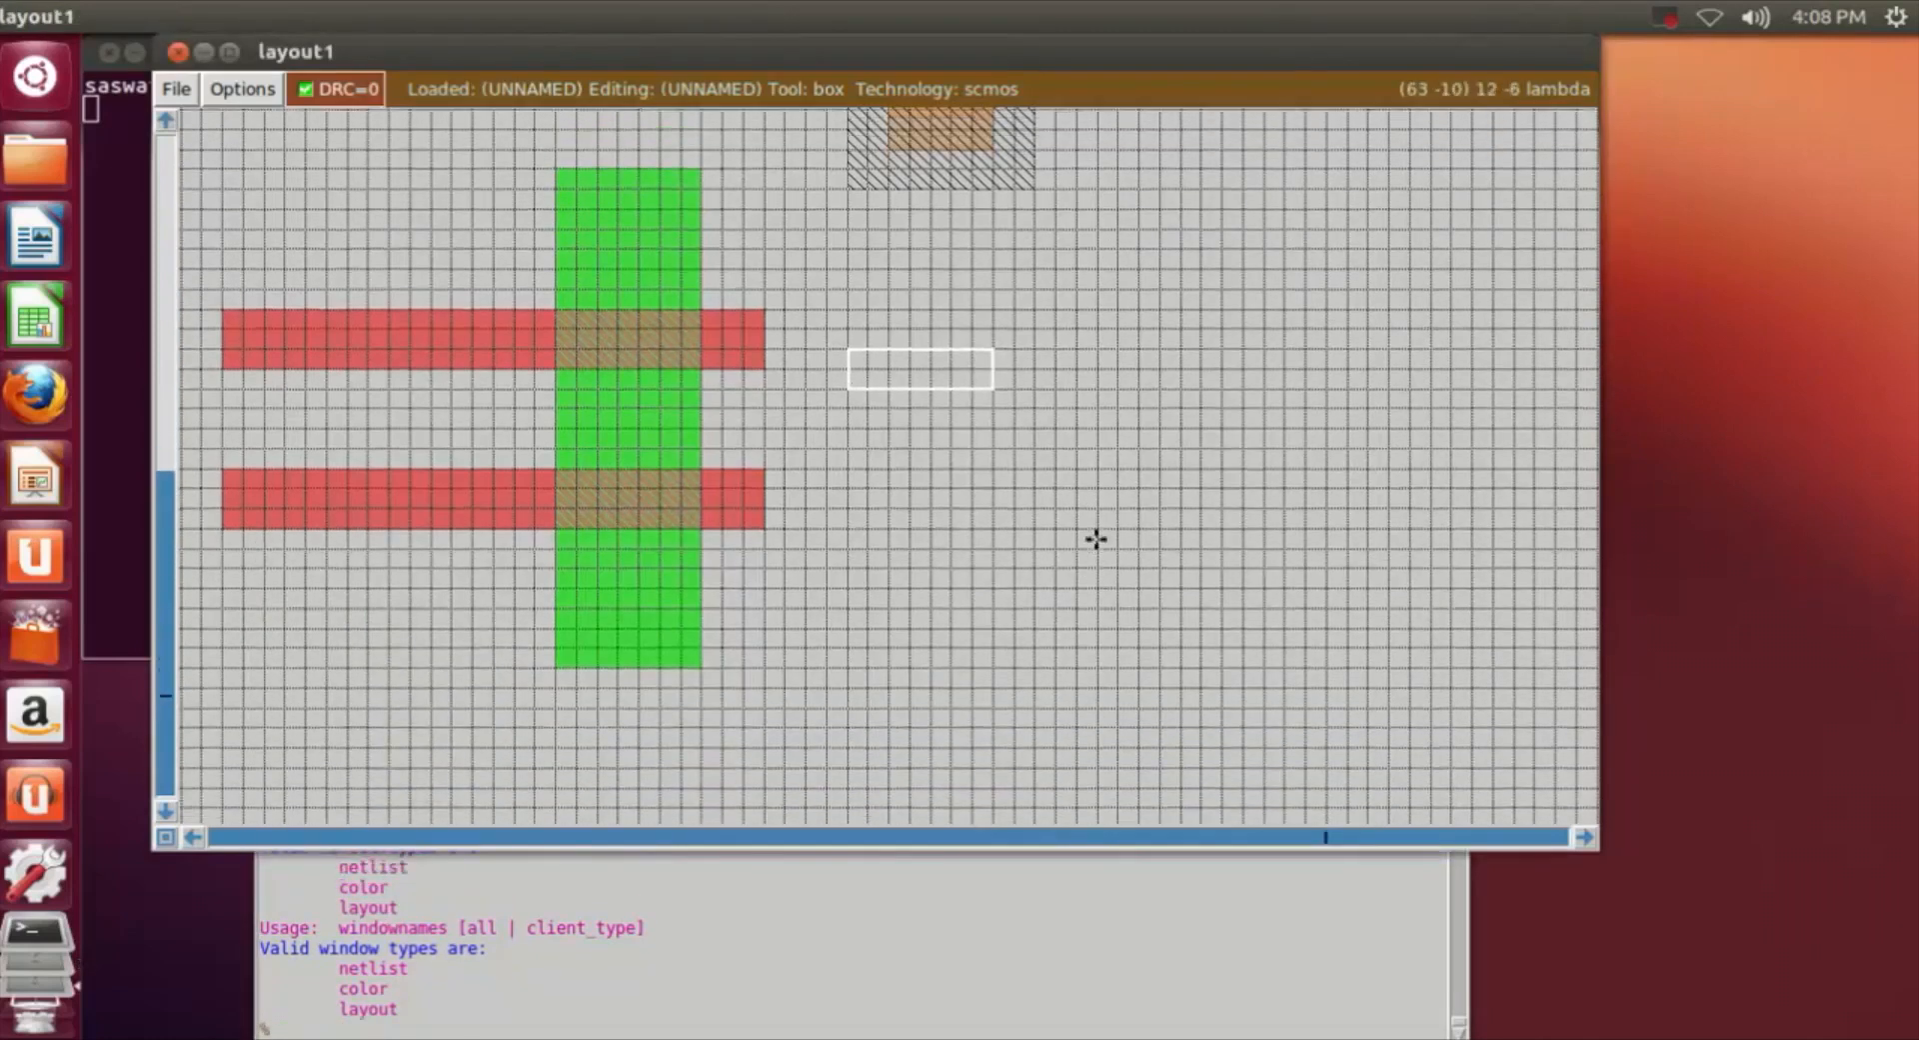
scroll(1097, 540, up, 3)
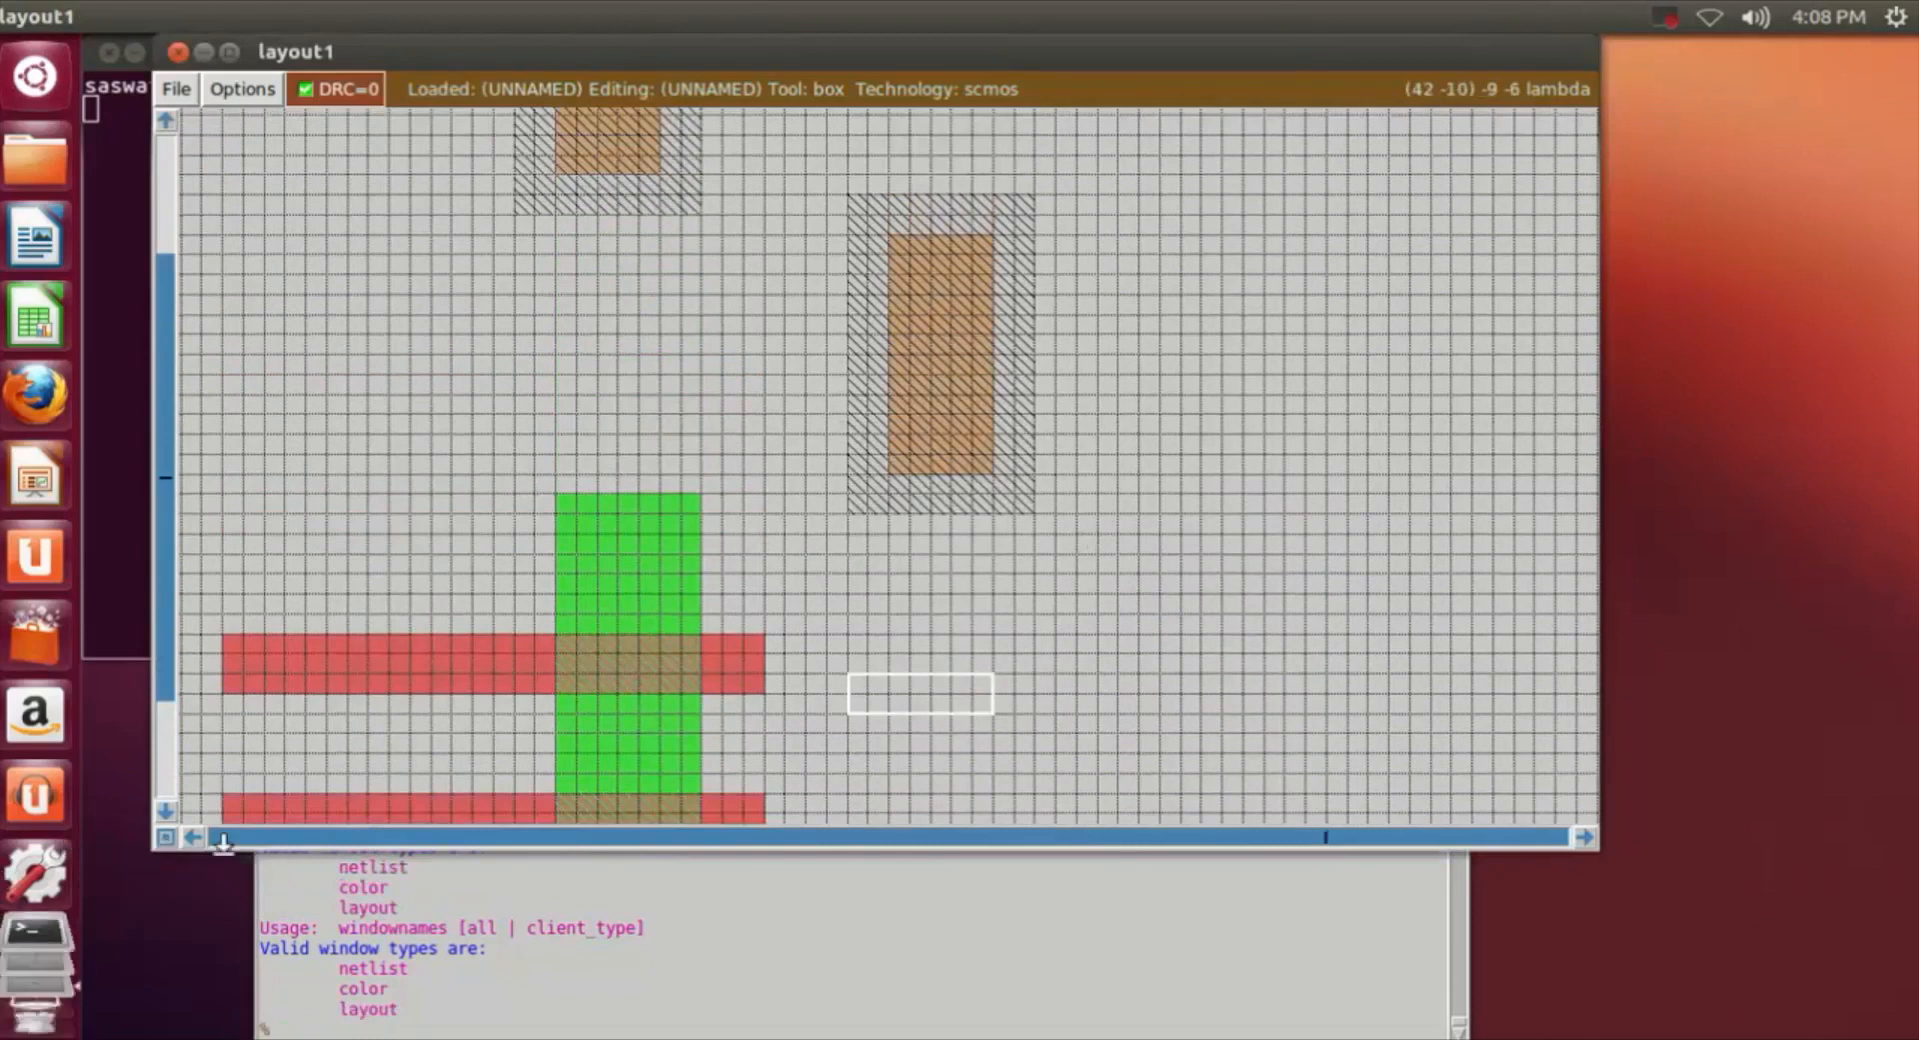
click(193, 836)
click(193, 837)
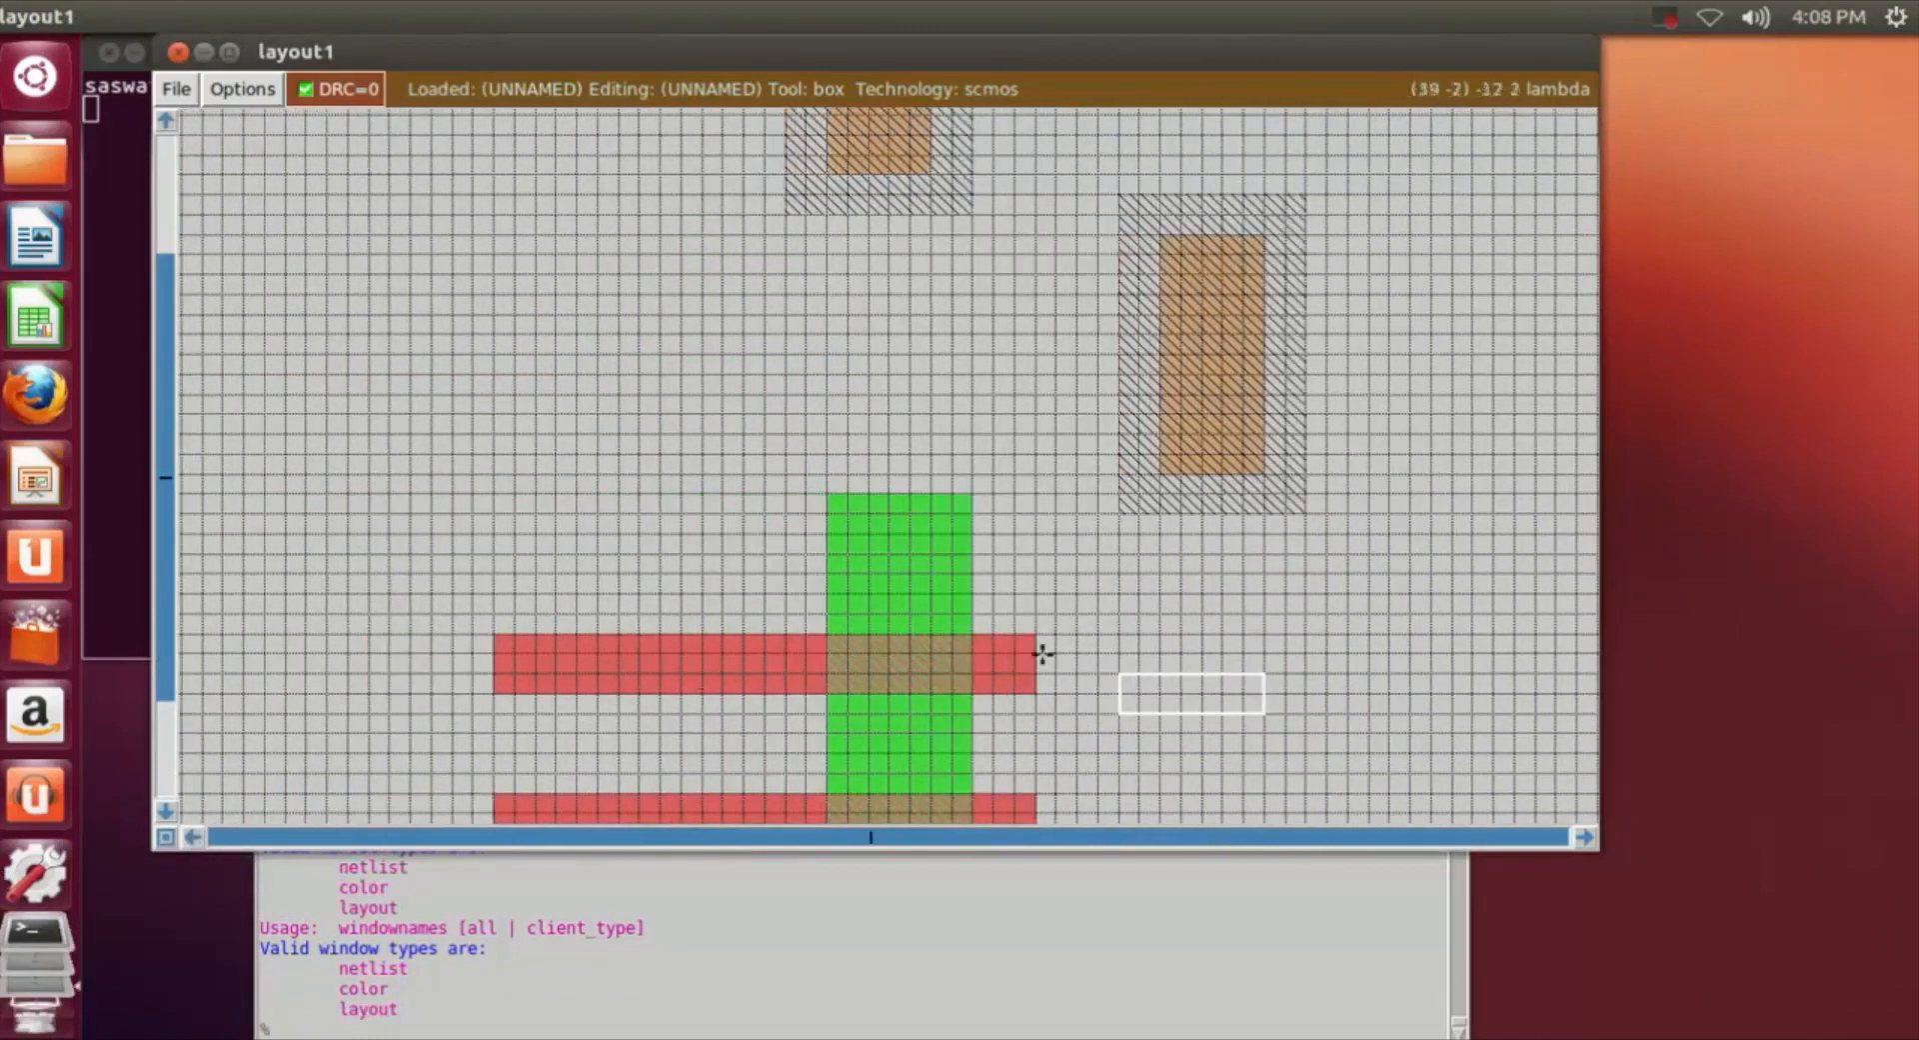
scroll(1529, 776, down, 2)
scroll(1241, 707, up, 3)
scroll(1242, 707, up, 3)
scroll(1235, 660, down, 5)
Define a horizontal box about 25 by 3 grid squares across the upper nwell and pdiff region, extending mostly to its left.
click(551, 343)
scroll(532, 359, up, 2)
click(517, 278)
scroll(660, 309, down, 1)
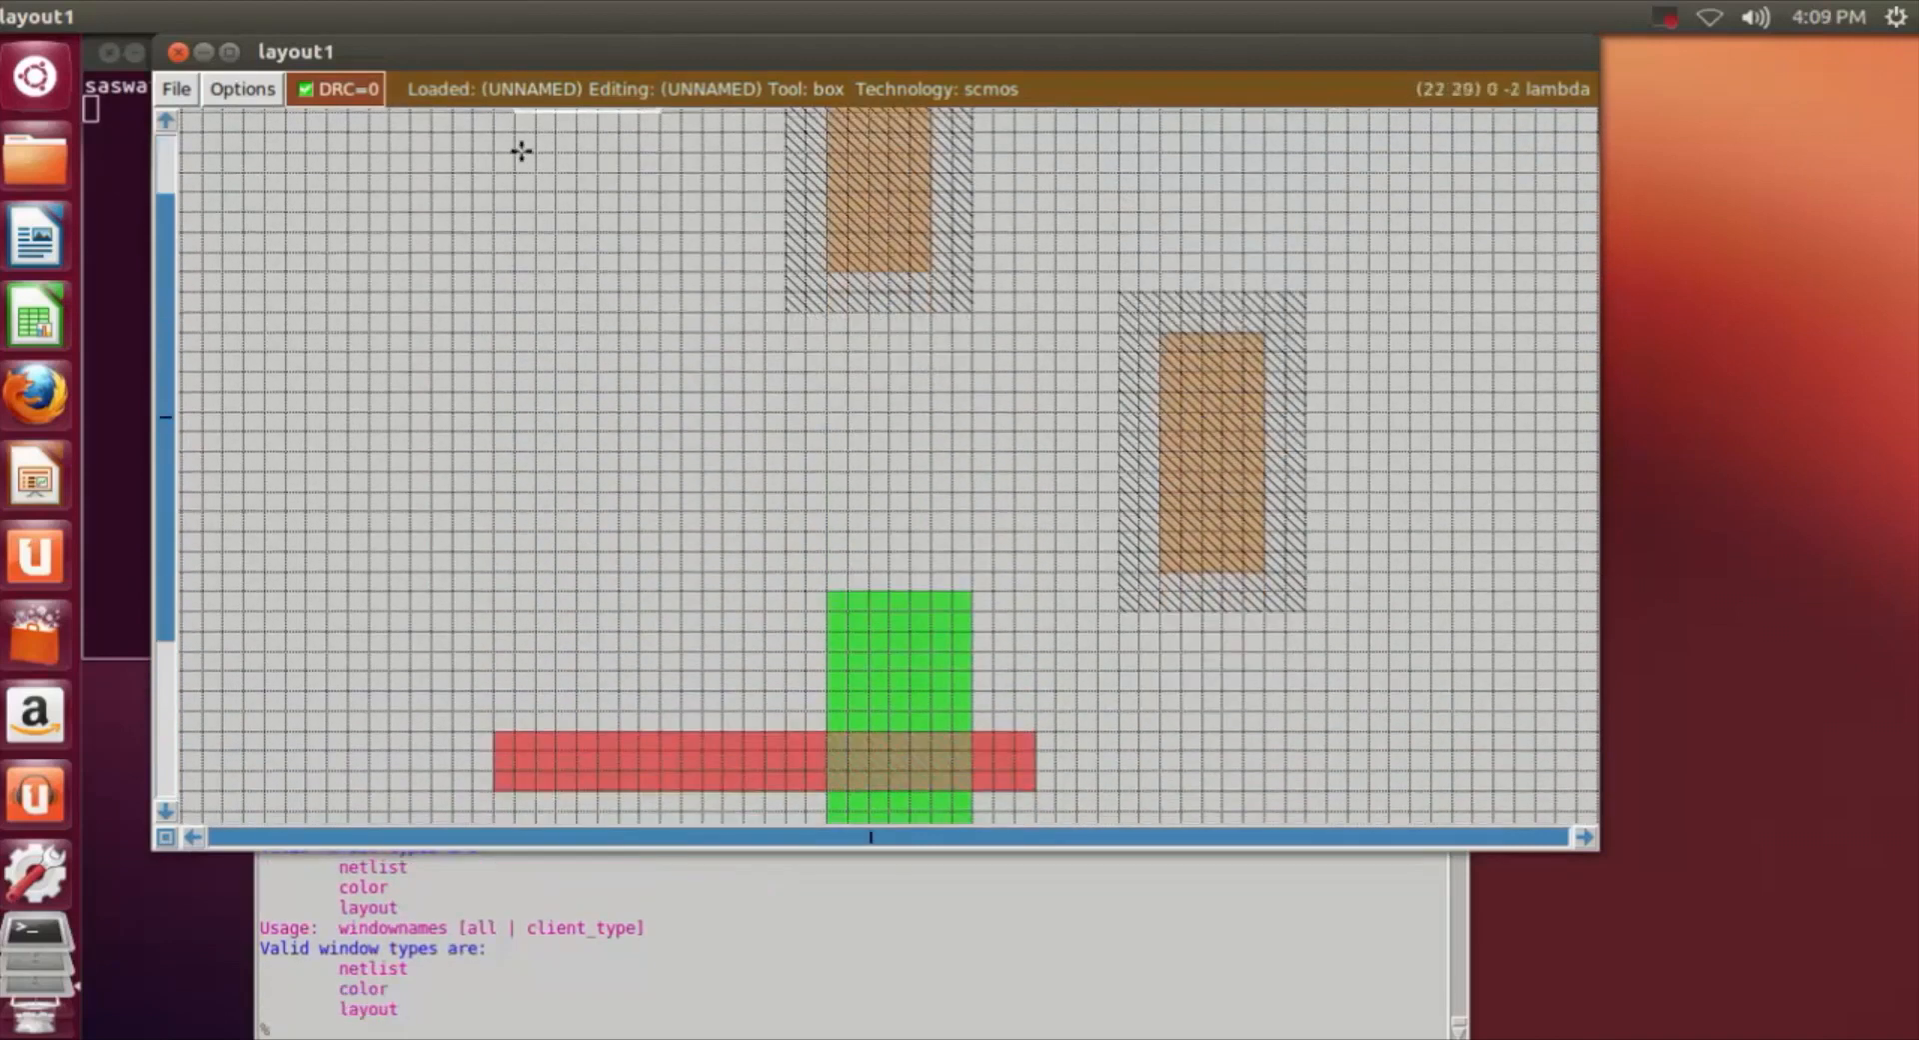
scroll(528, 133, up, 1)
scroll(528, 132, up, 1)
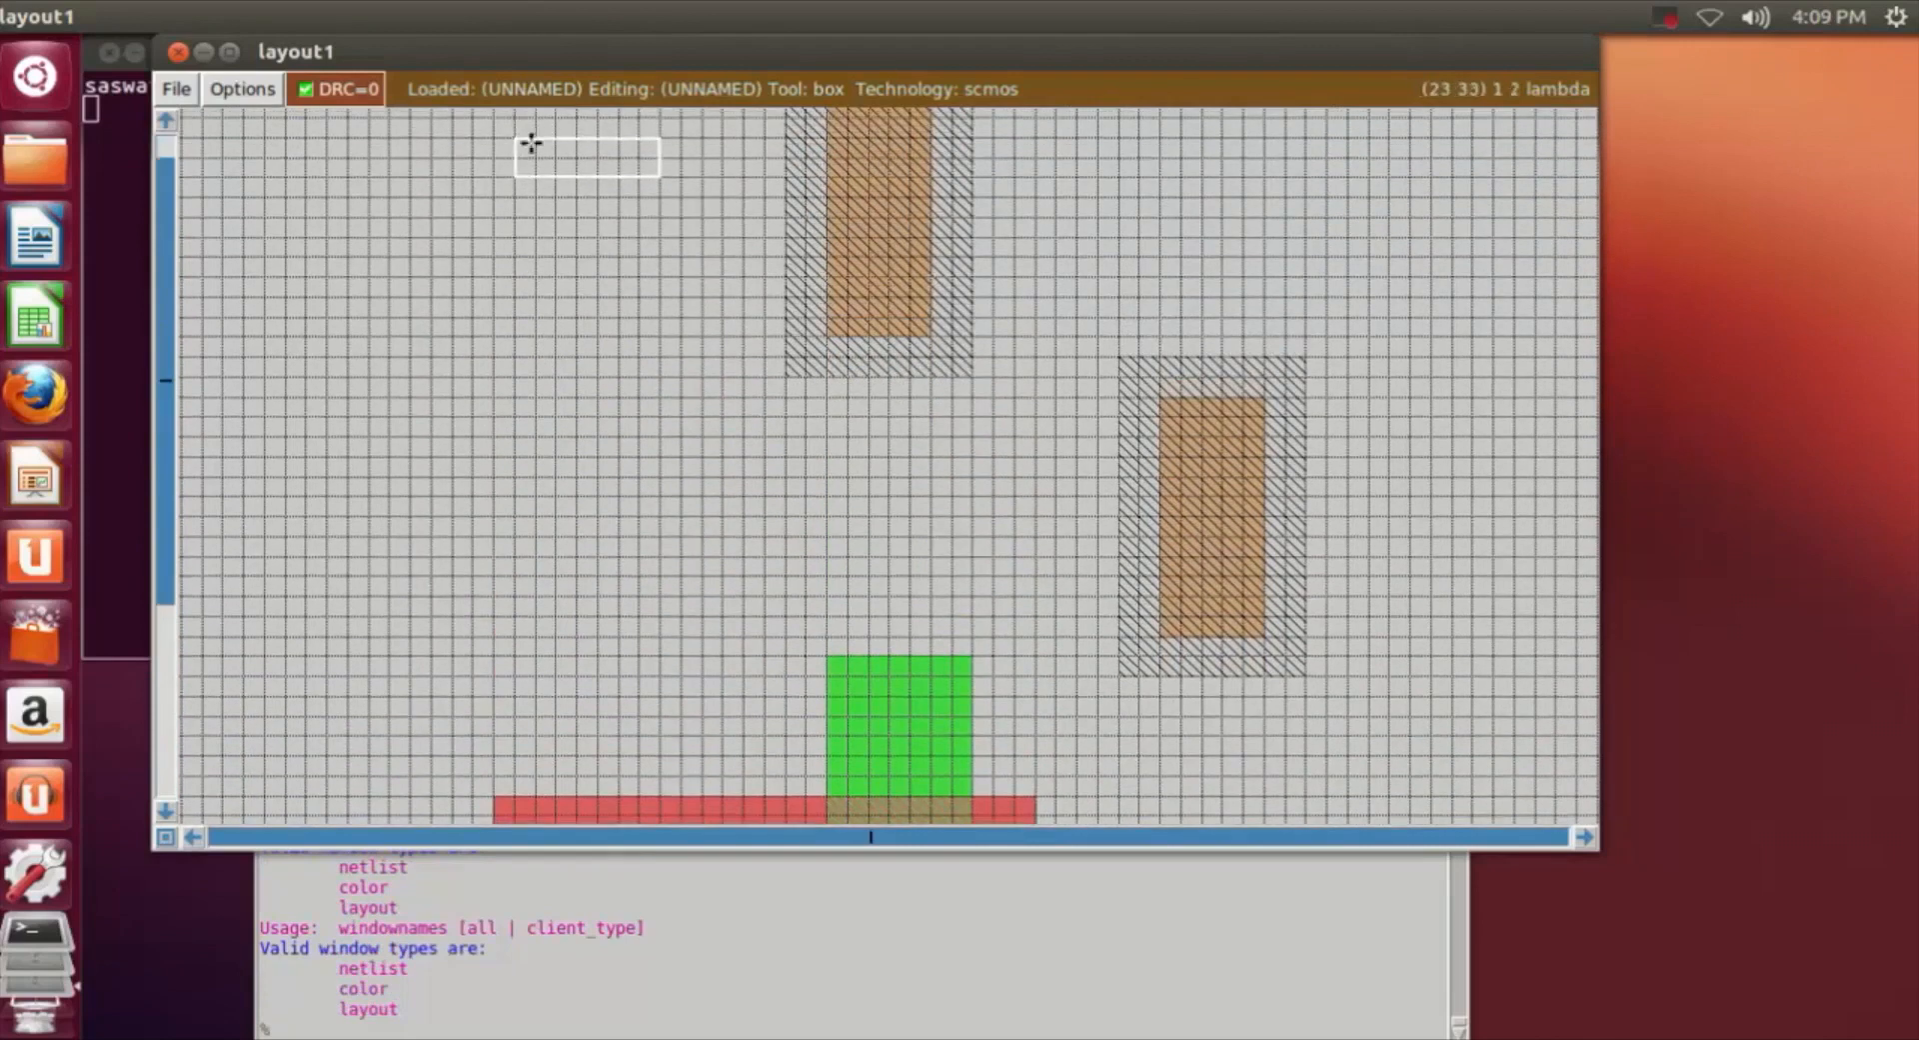
key(shift+z)
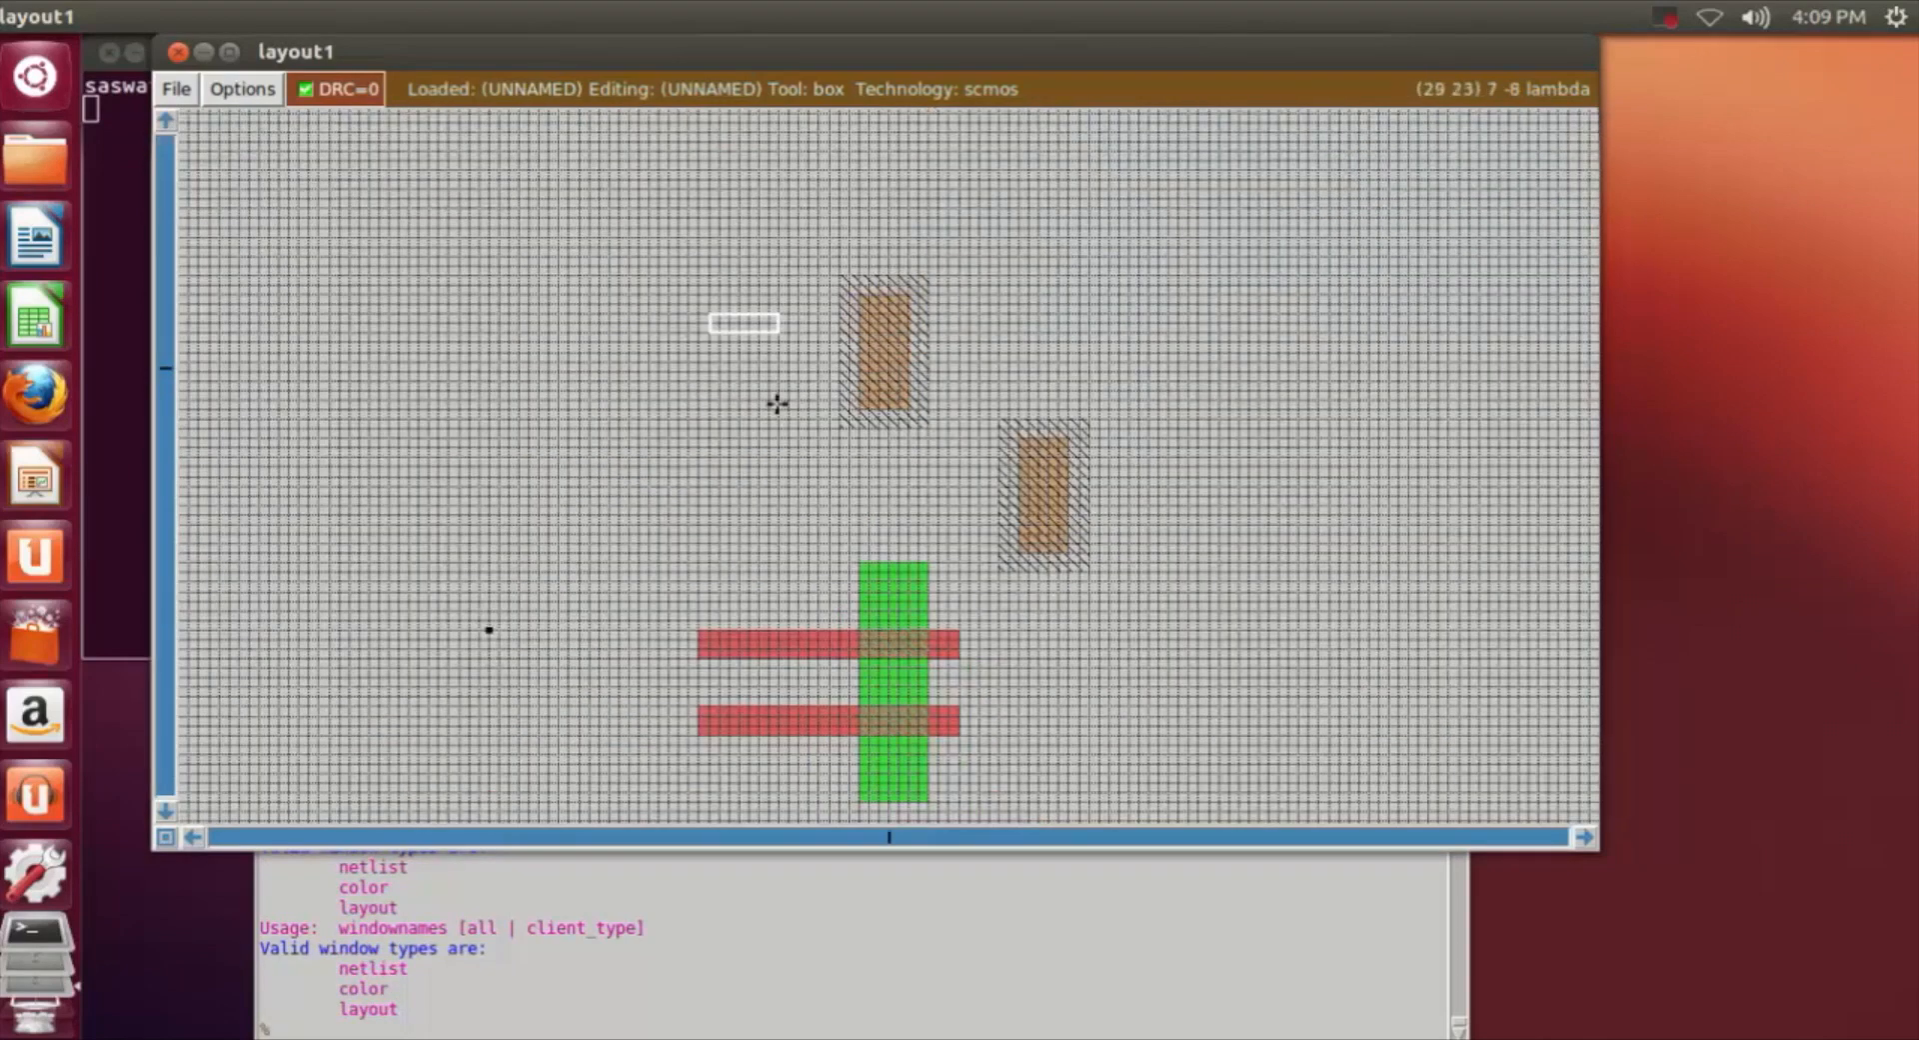
key(z)
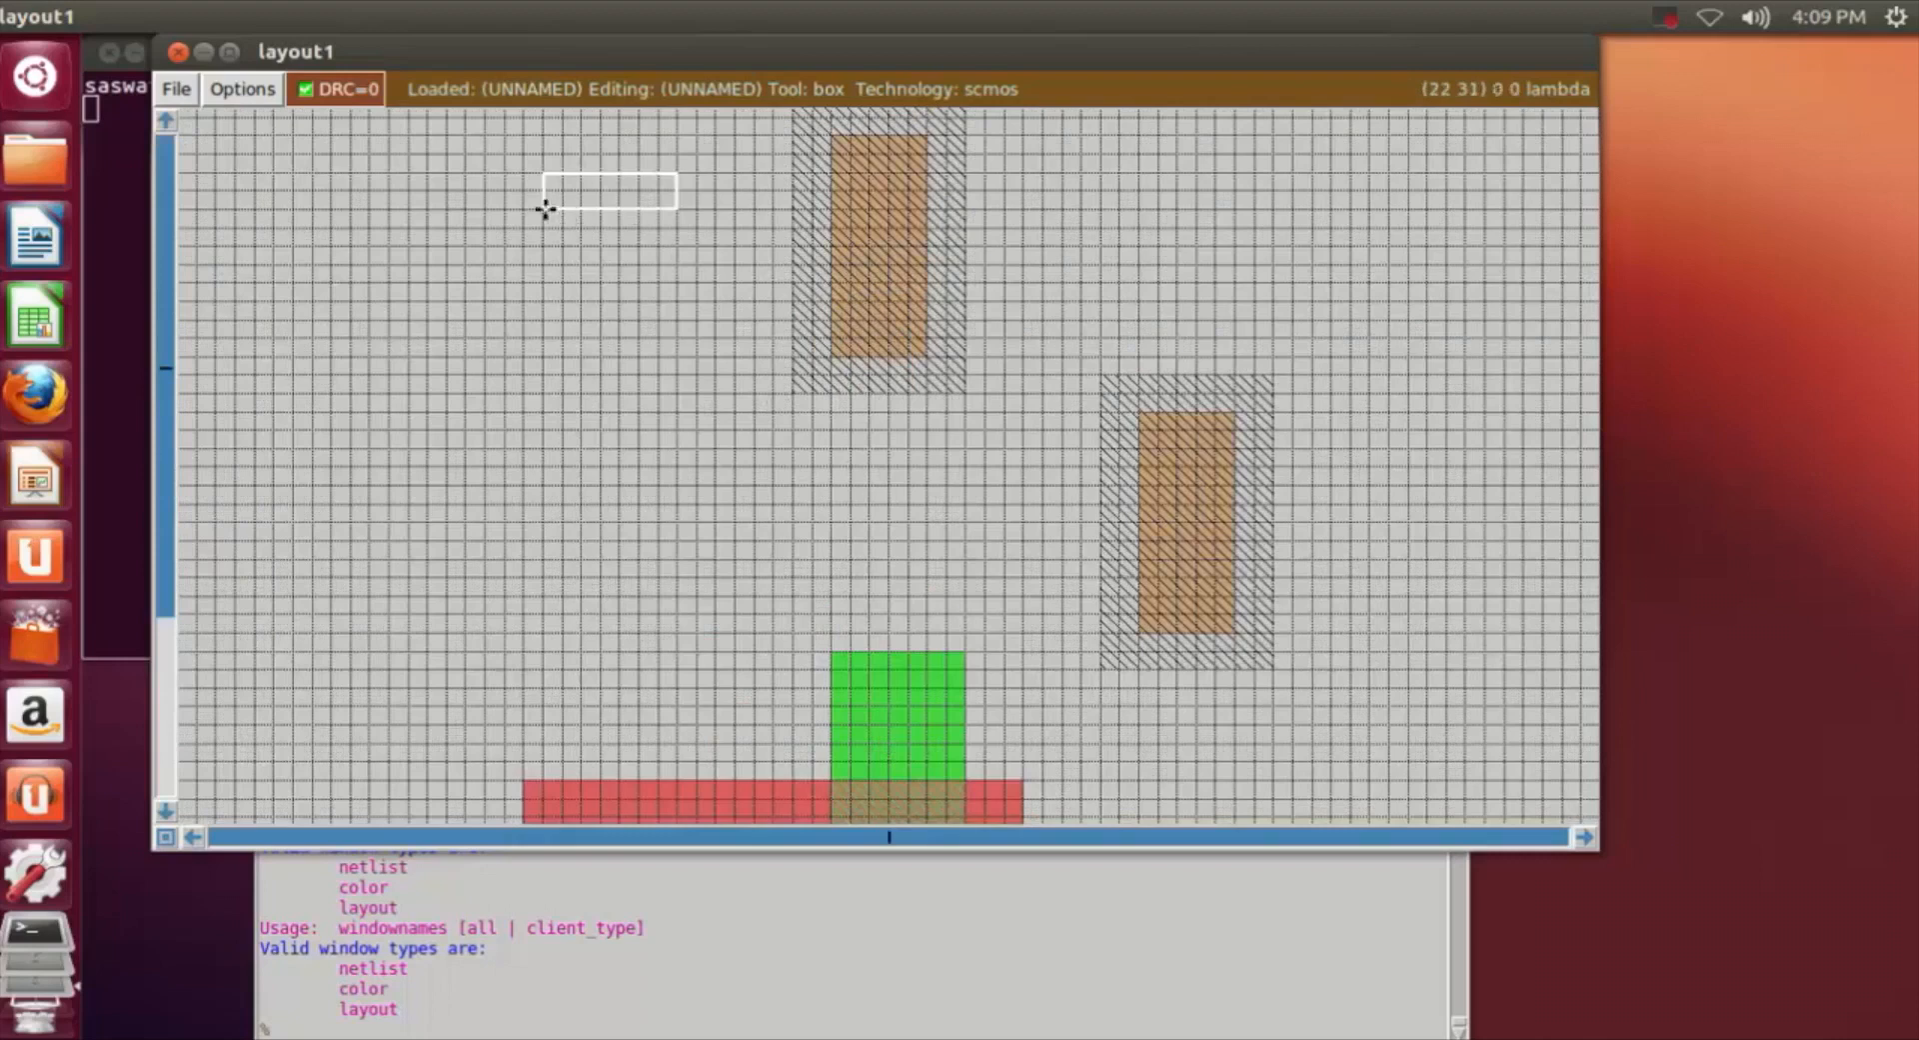
right_click(1030, 257)
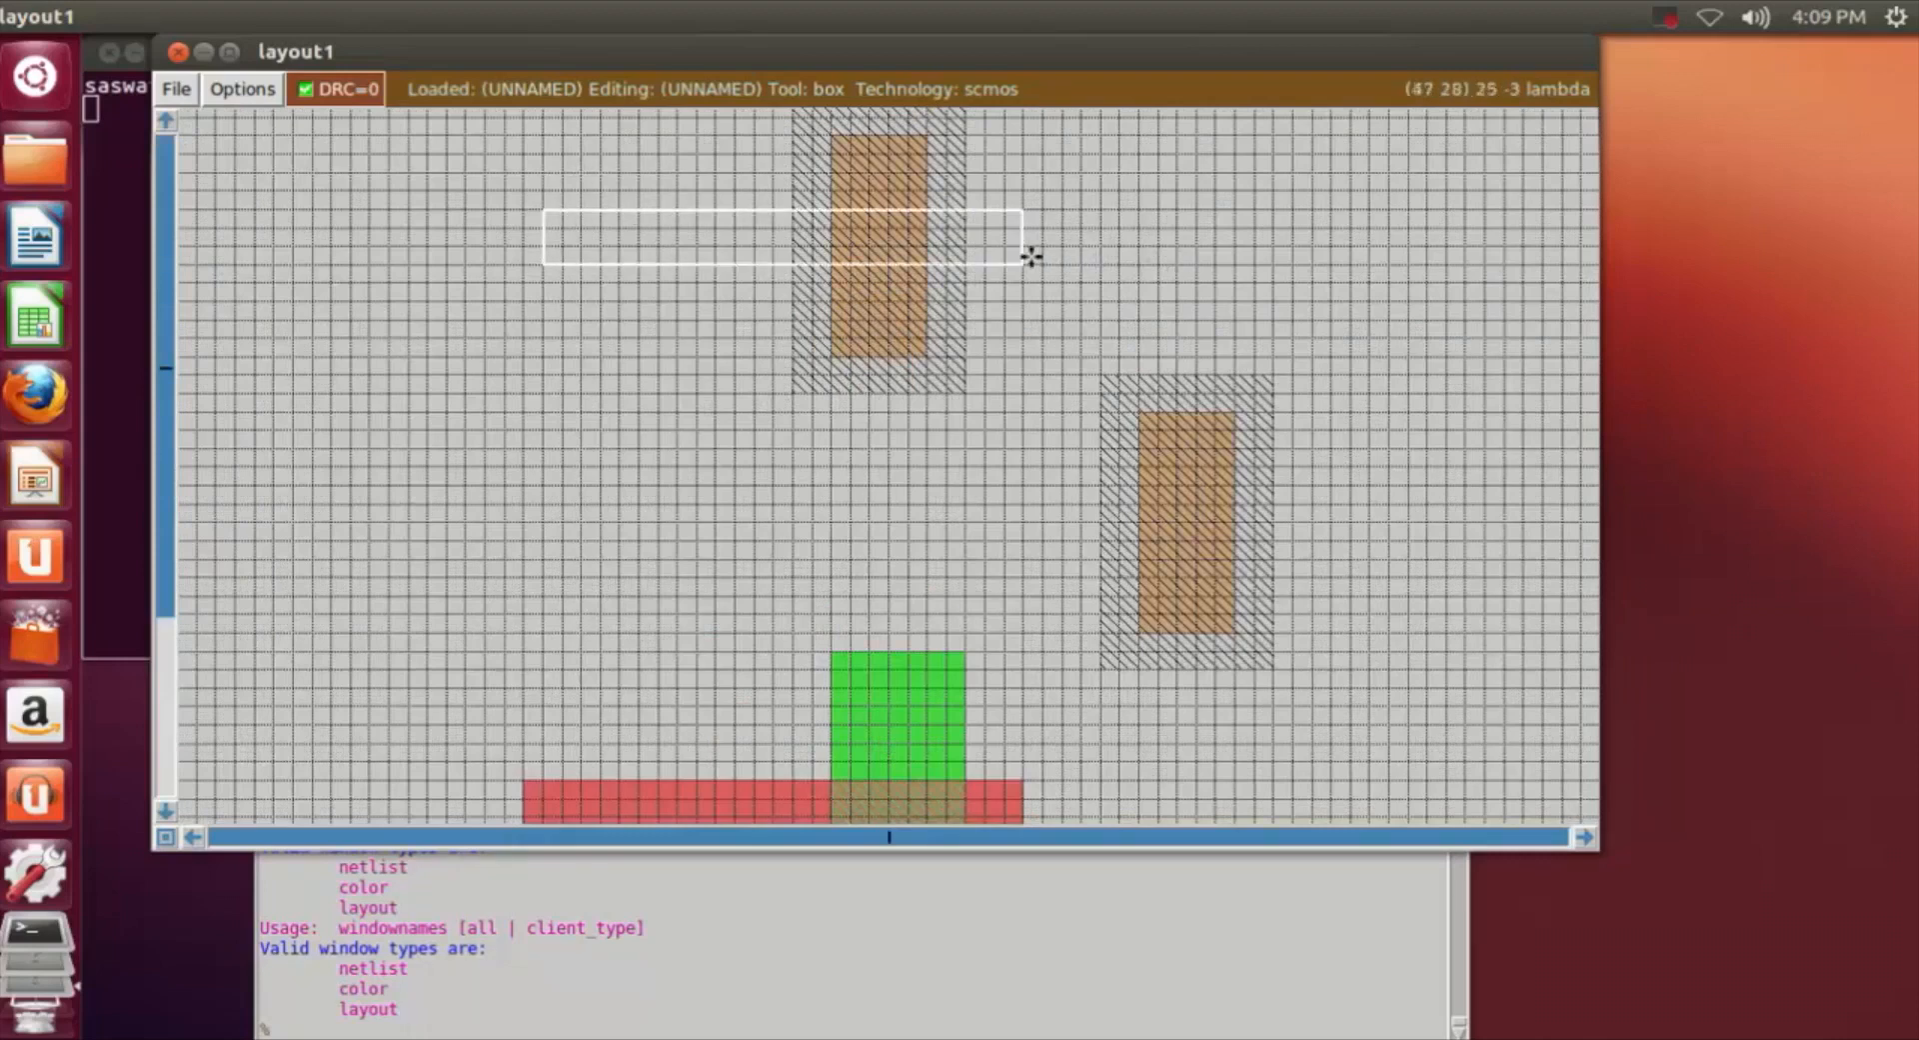
Fill the box crossing the upper pdiff with the console command paint poly.
click(279, 1026)
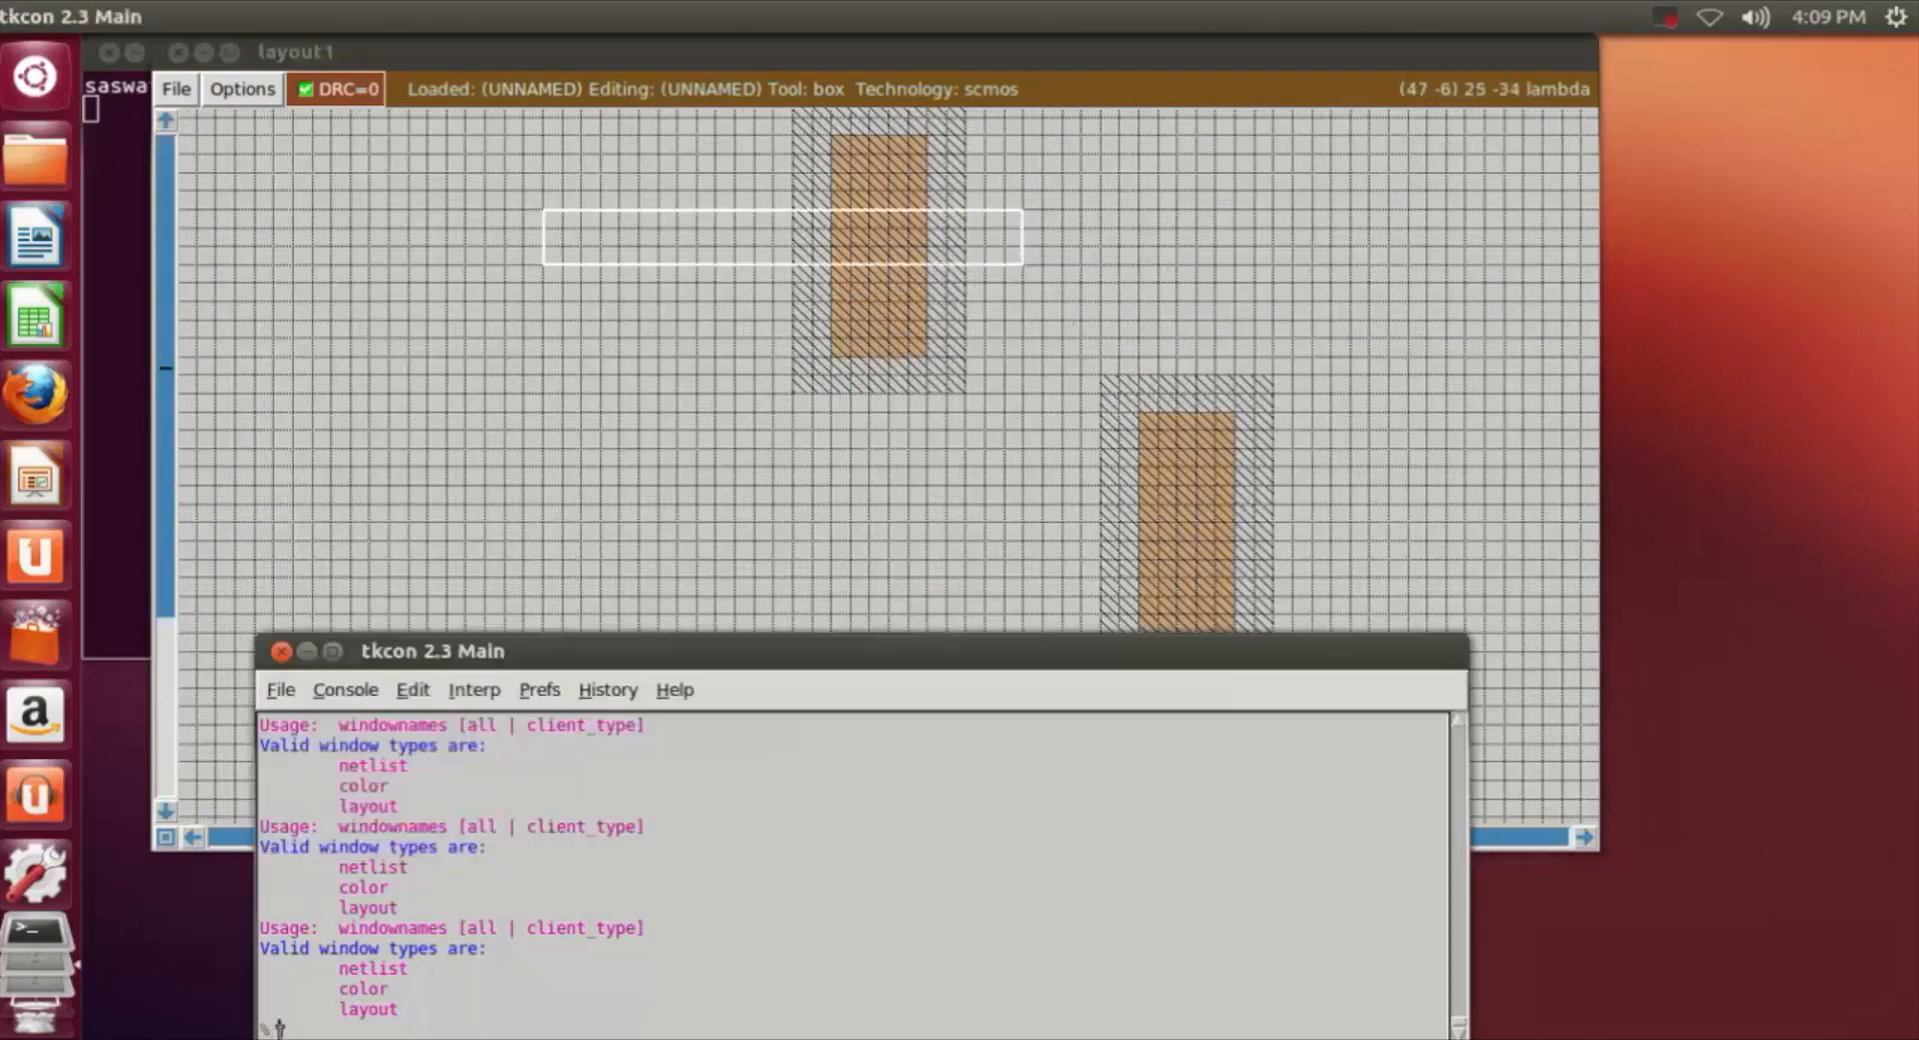
text(paint poly)
key(Return)
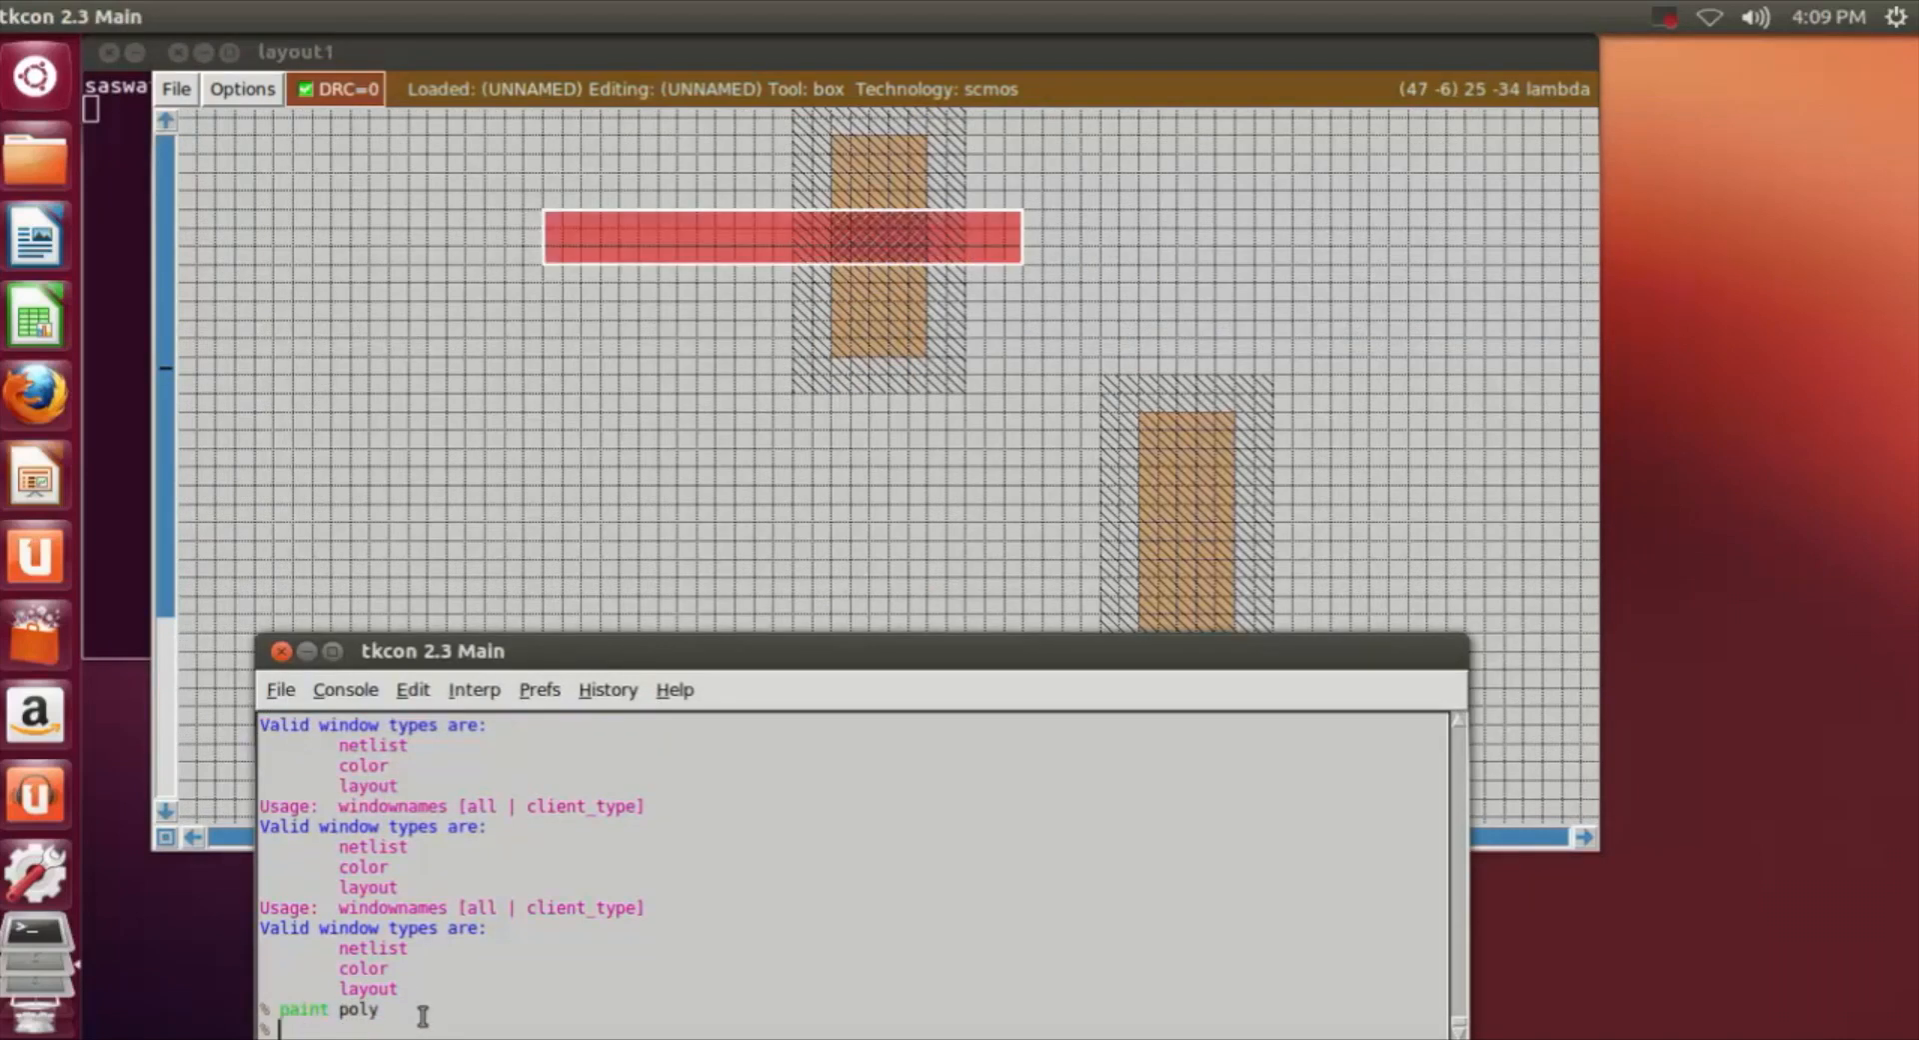
Define a horizontal box about 26 by 3 grid squares across the middle of the second nwell and pdiff region, extending mostly to its left.
click(723, 500)
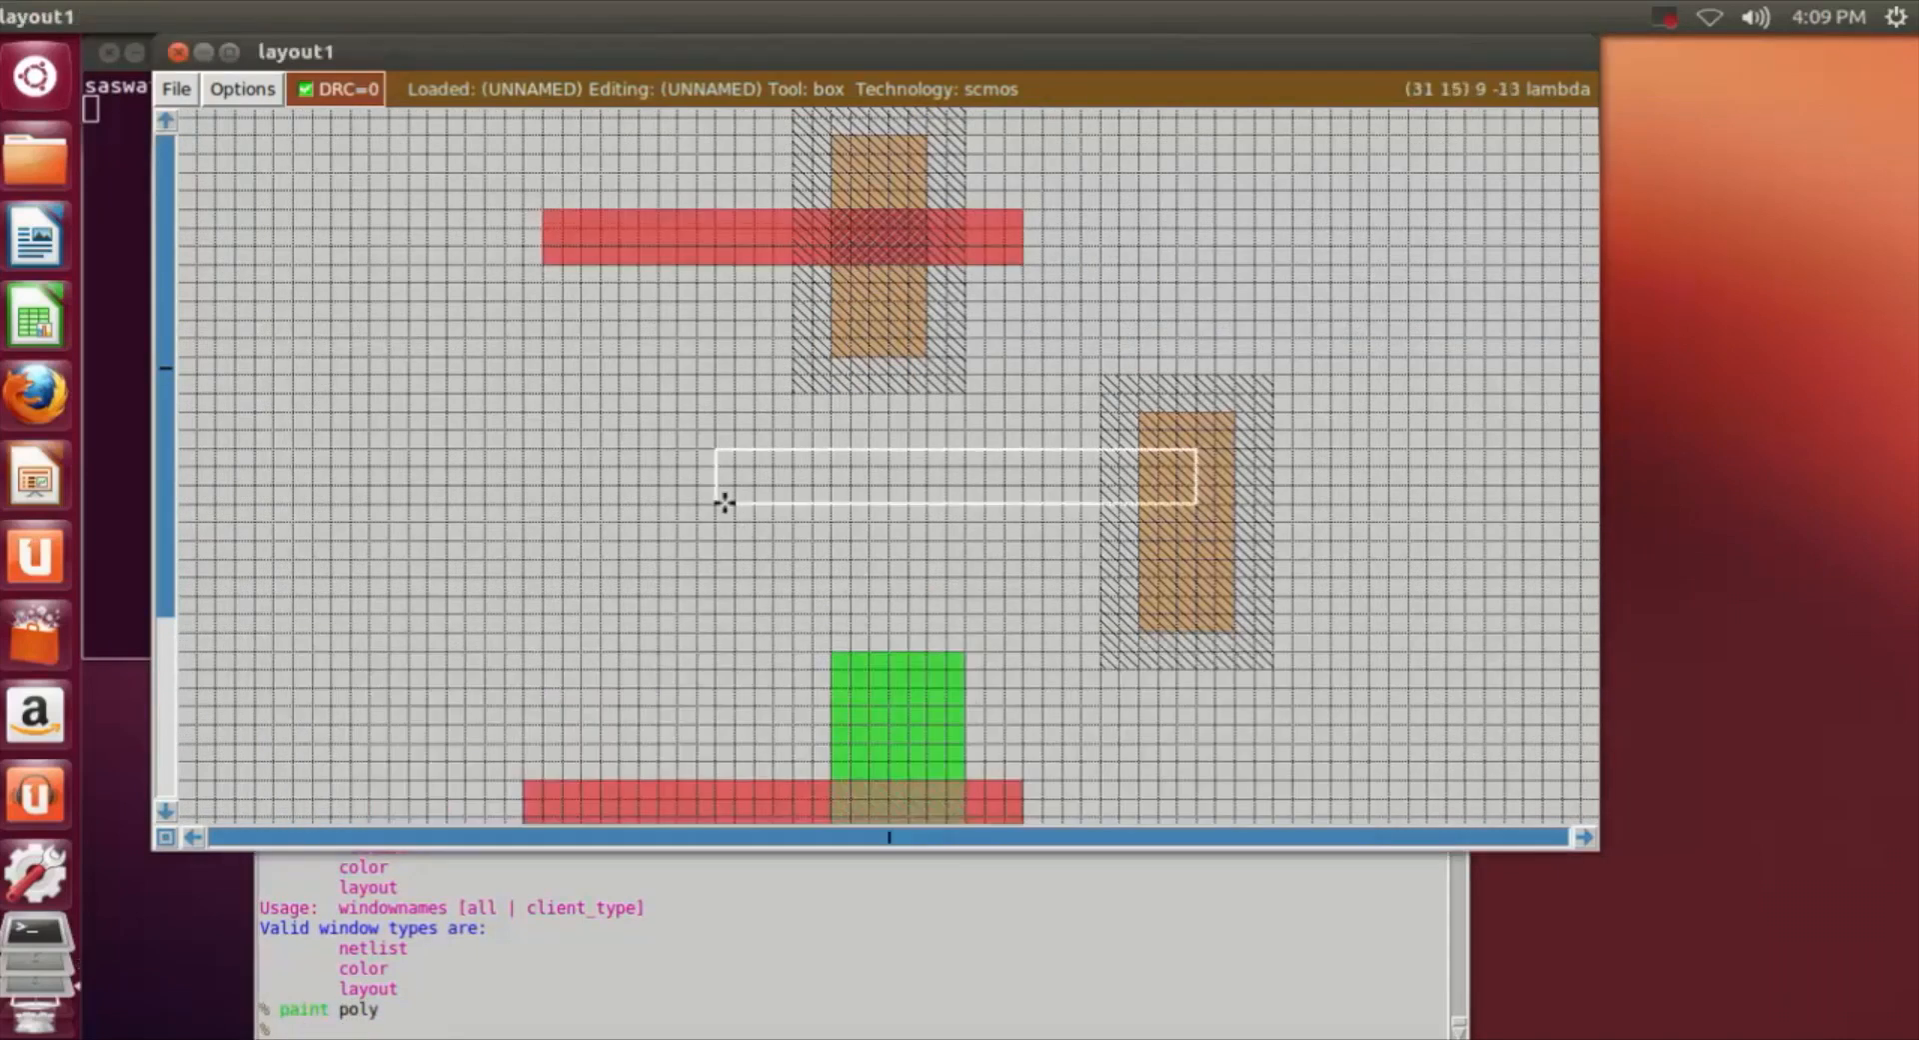
scroll(724, 501, down, 4)
click(827, 465)
click(812, 418)
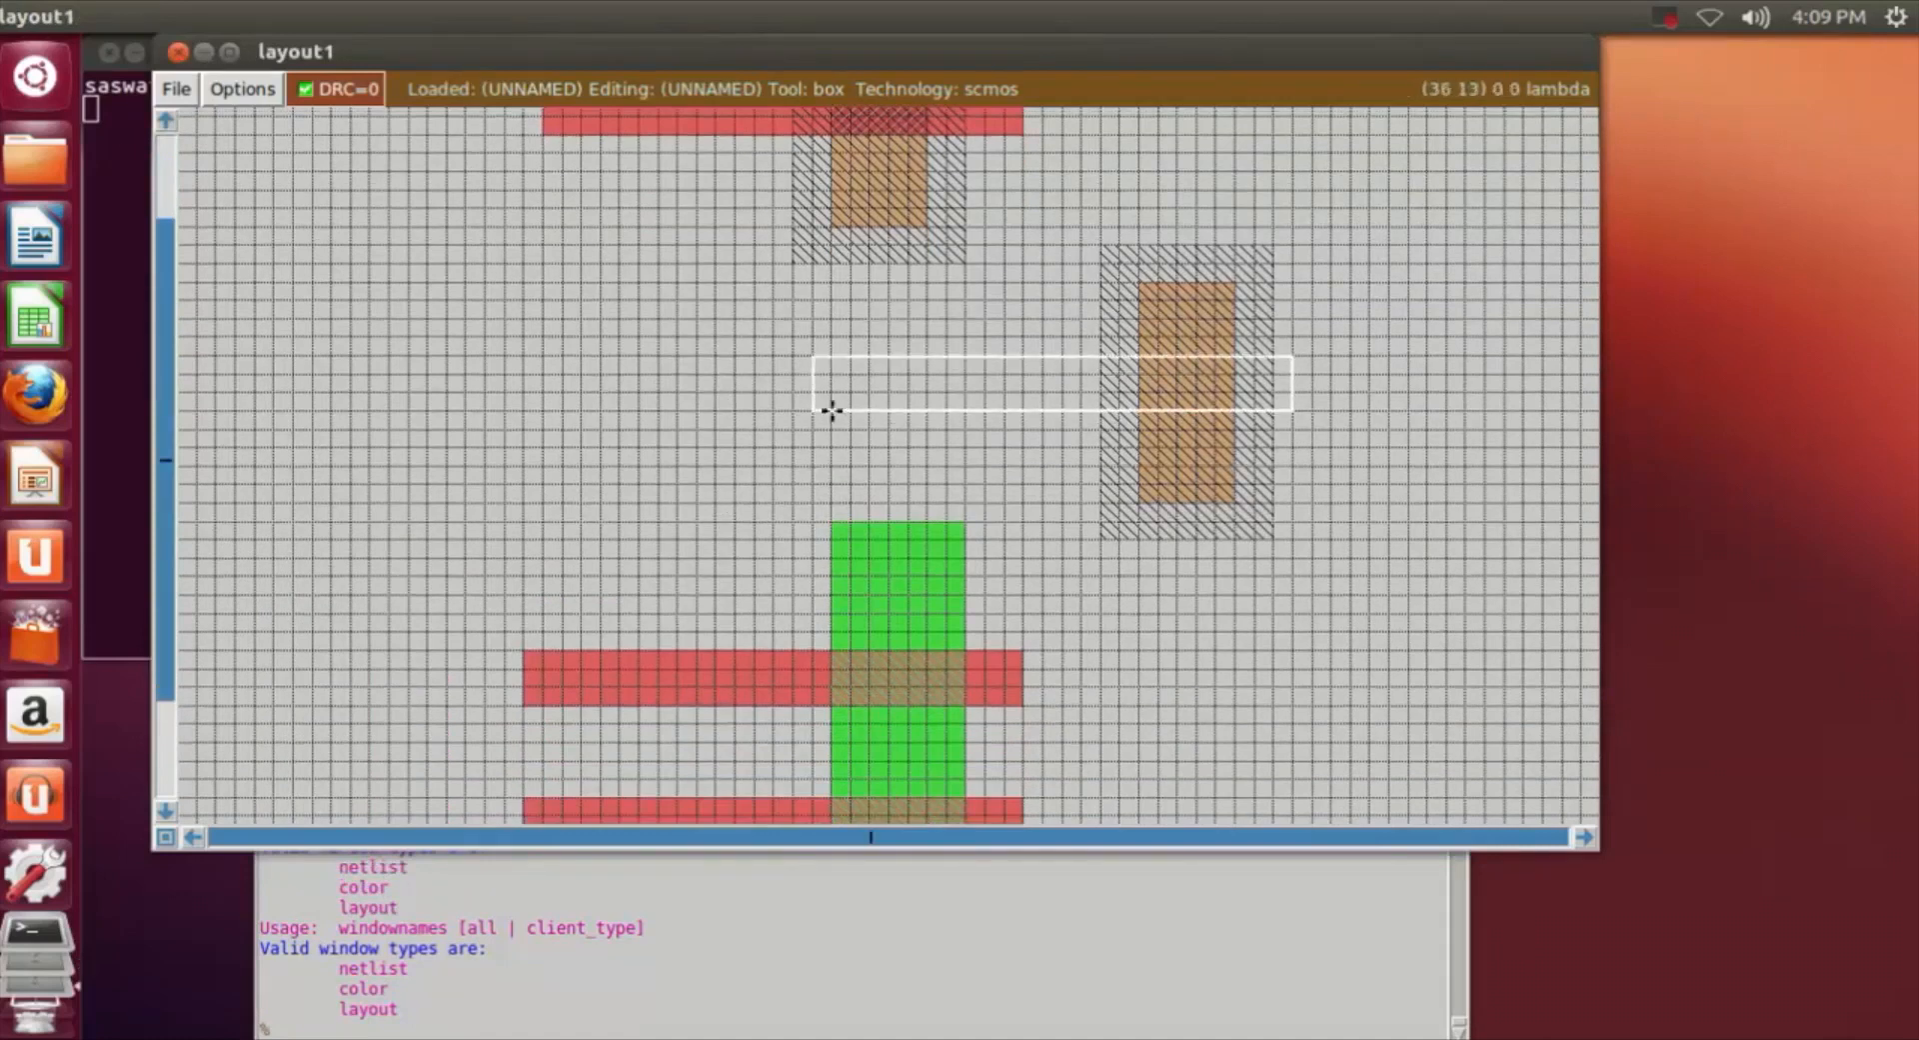
right_click(739, 408)
click(854, 405)
click(899, 376)
right_click(887, 366)
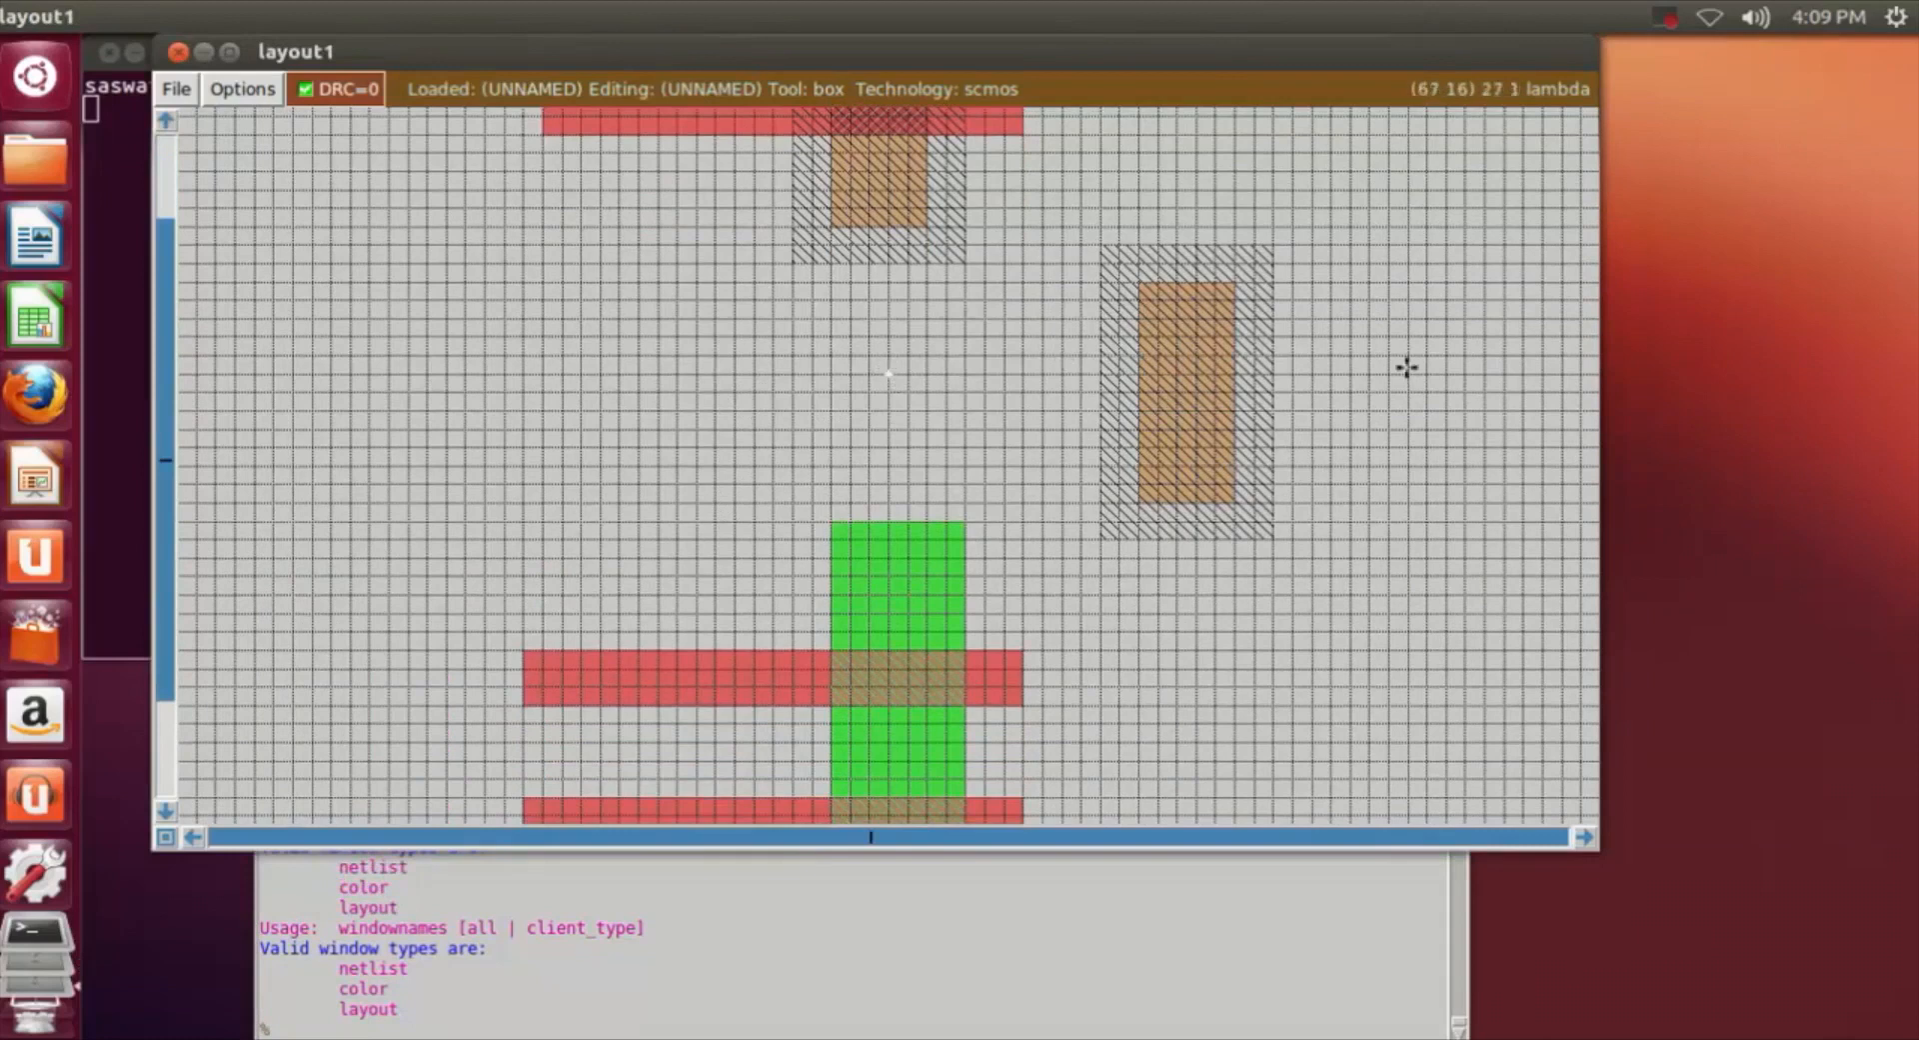
right_click(1388, 431)
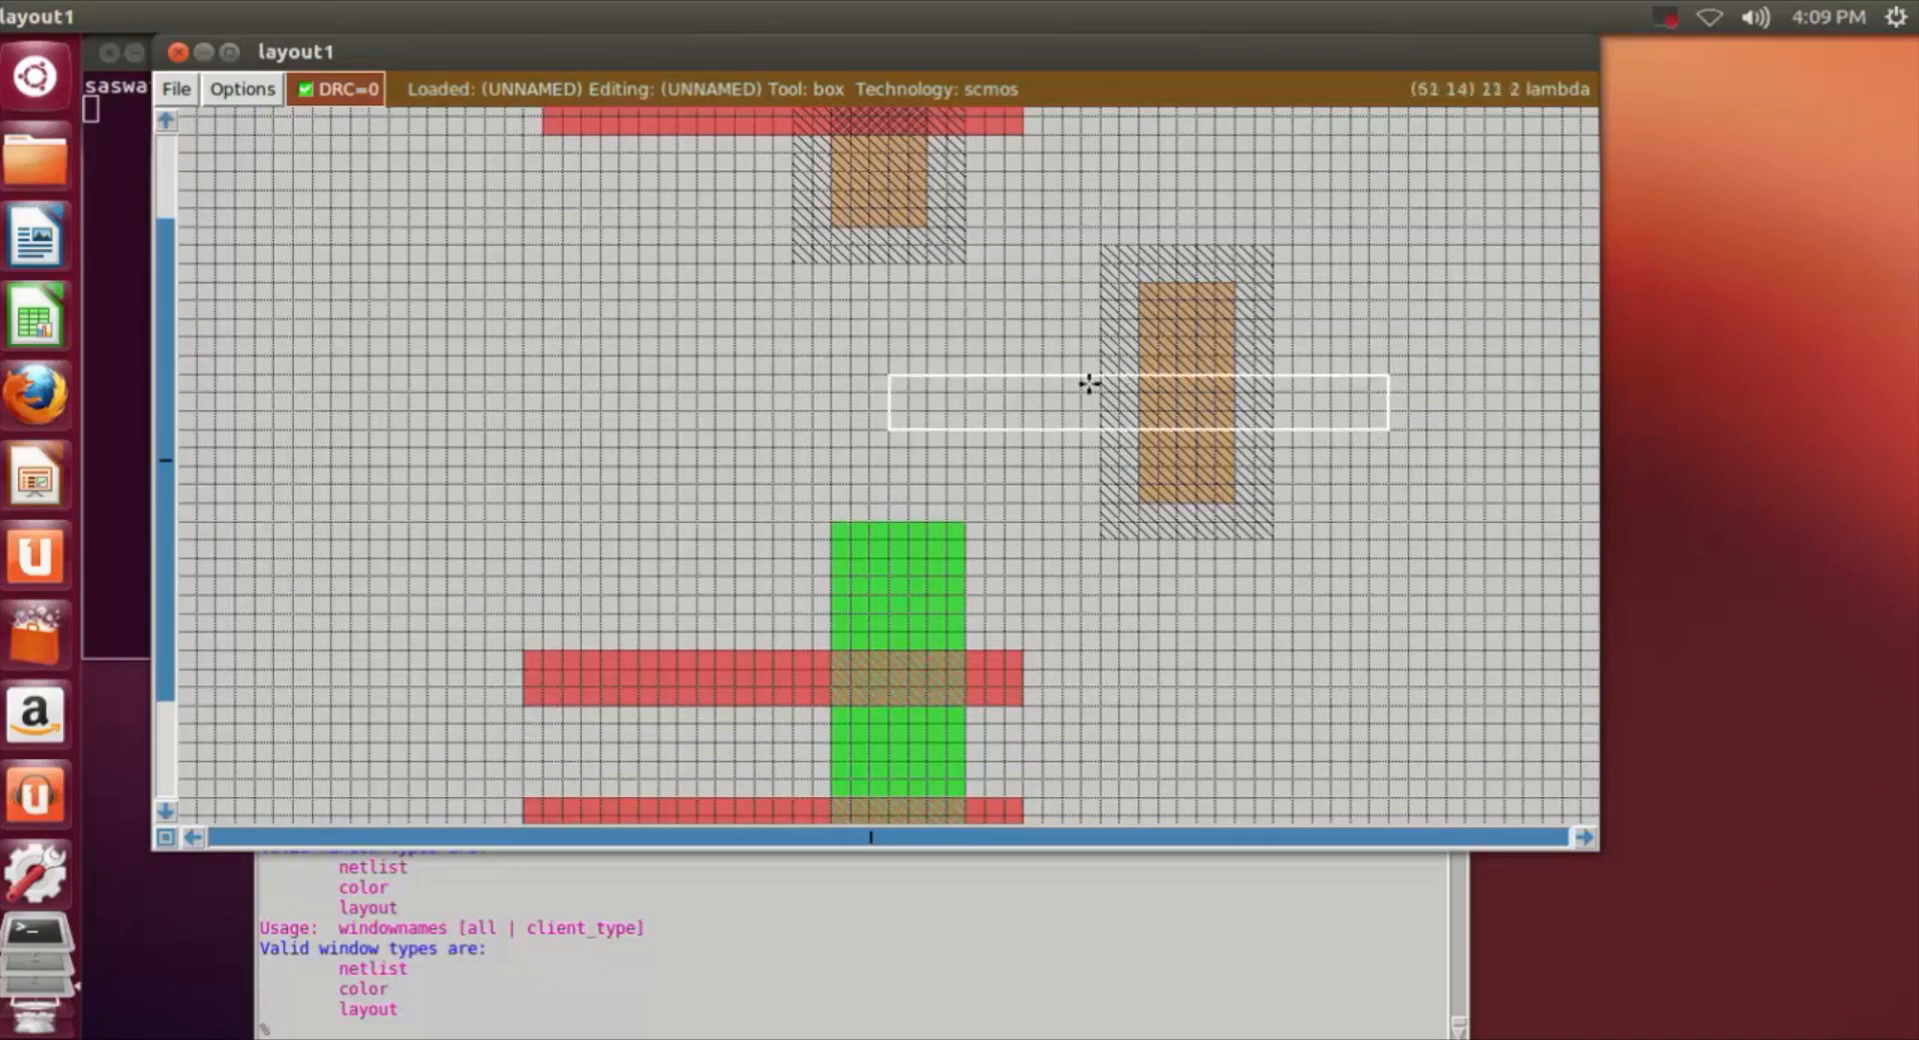
click(759, 388)
click(896, 411)
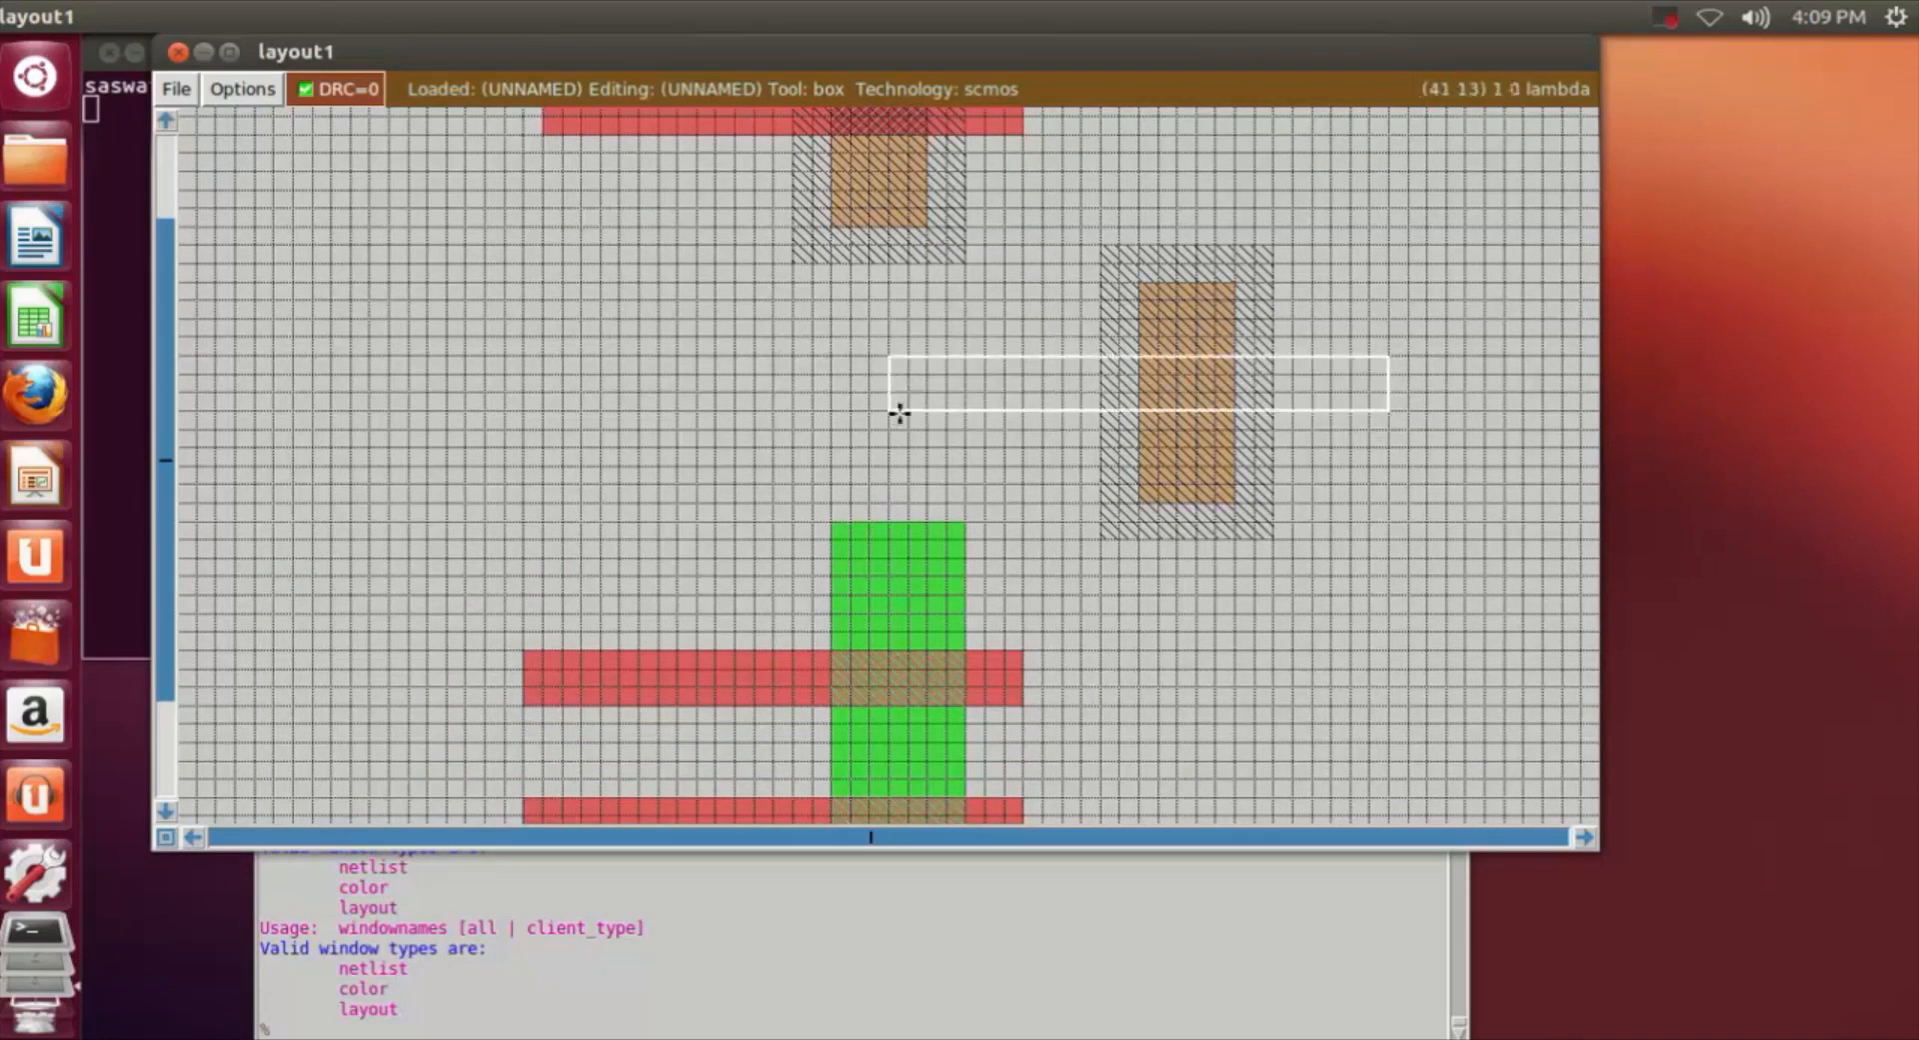
click(810, 411)
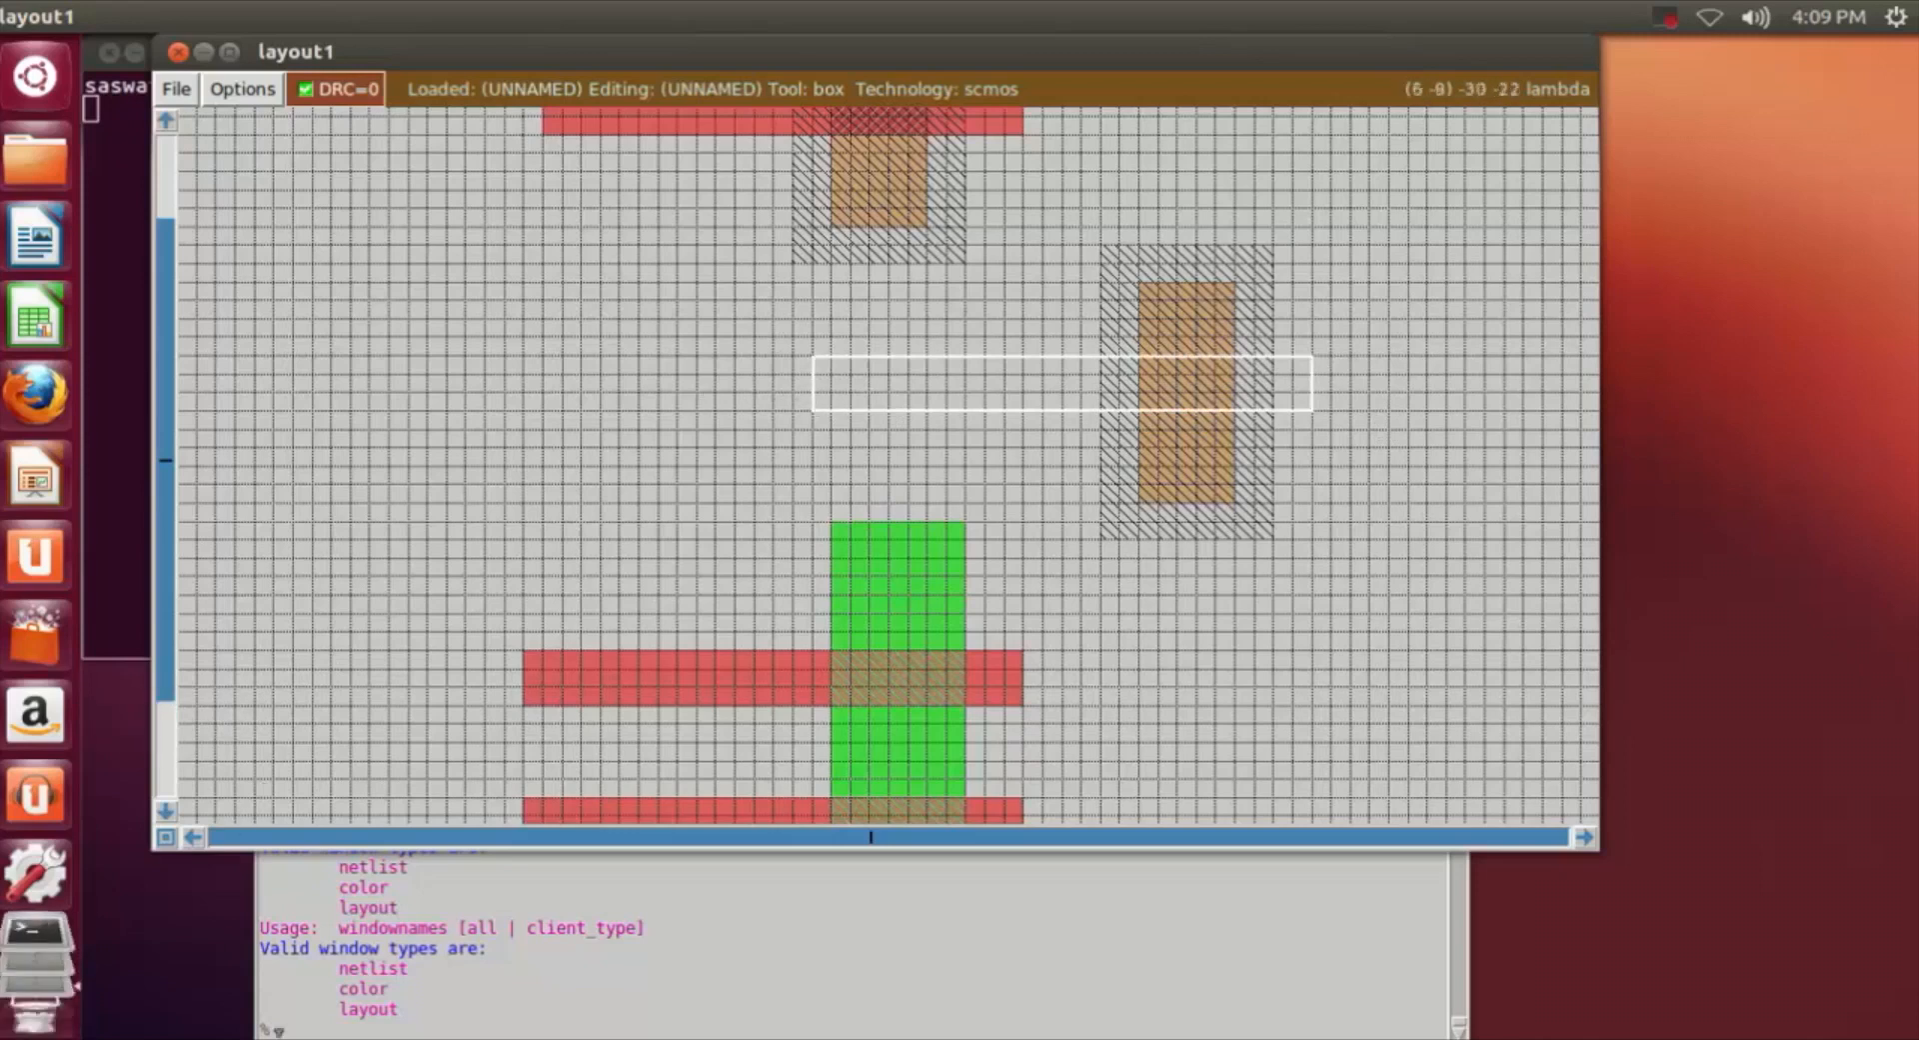
Fill the box crossing the second pdiff region with the console command paint poly.
click(344, 1030)
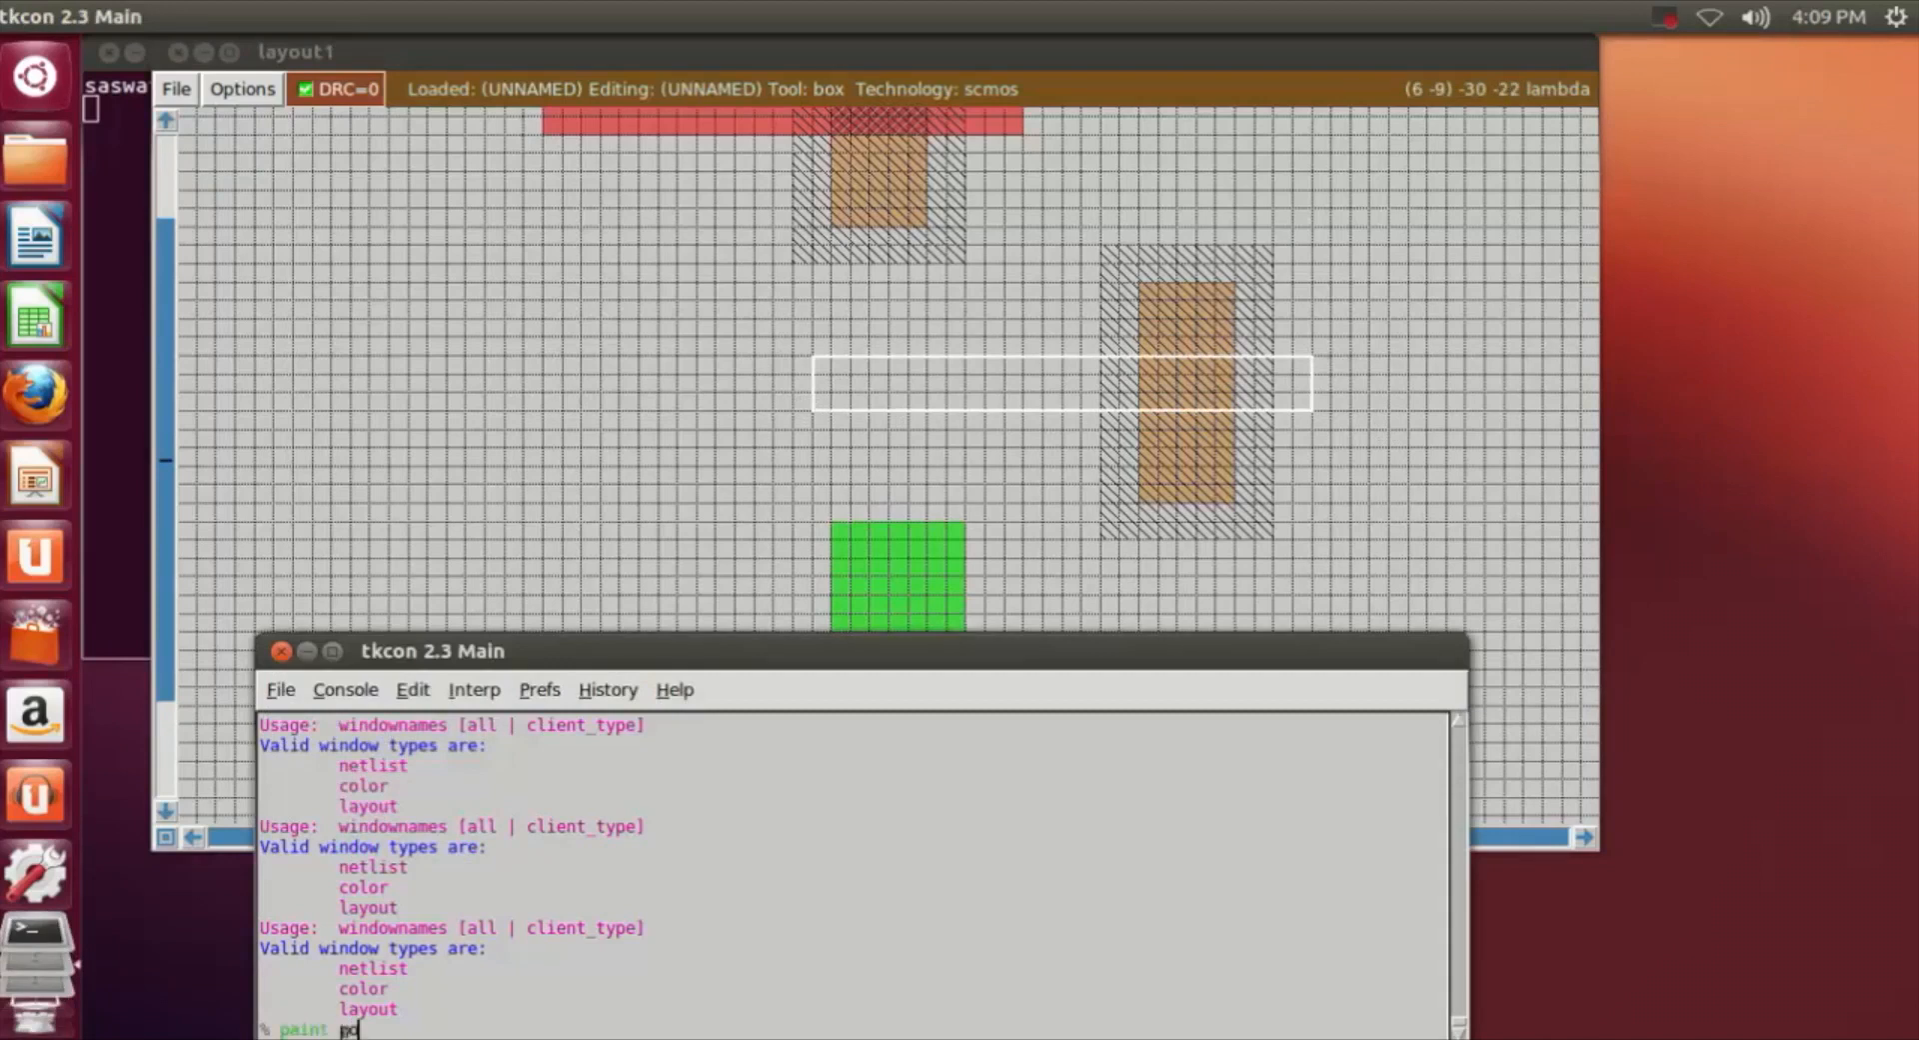
text(paint poly)
key(Return)
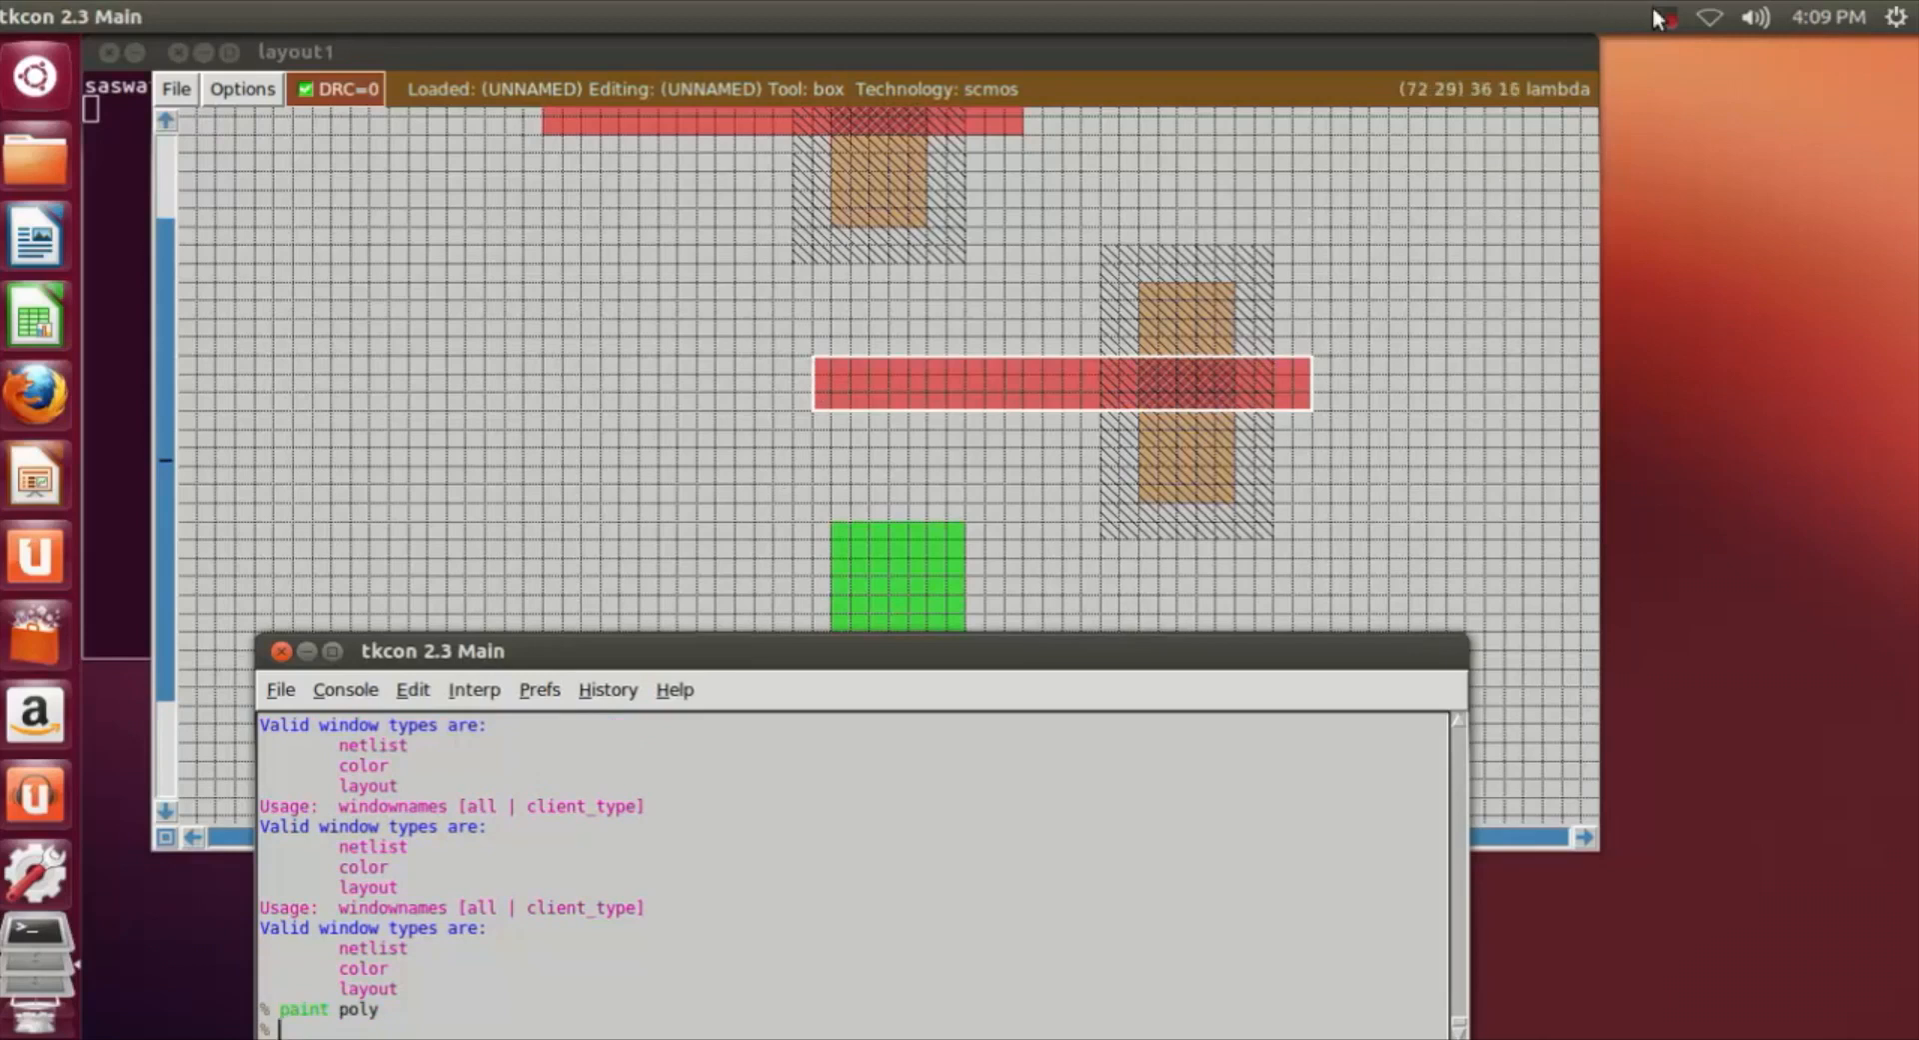
Move the box onto the left end of the second pdiff region's poly strip, extending about 16 grid squares past it.
drag(557, 378, 466, 410)
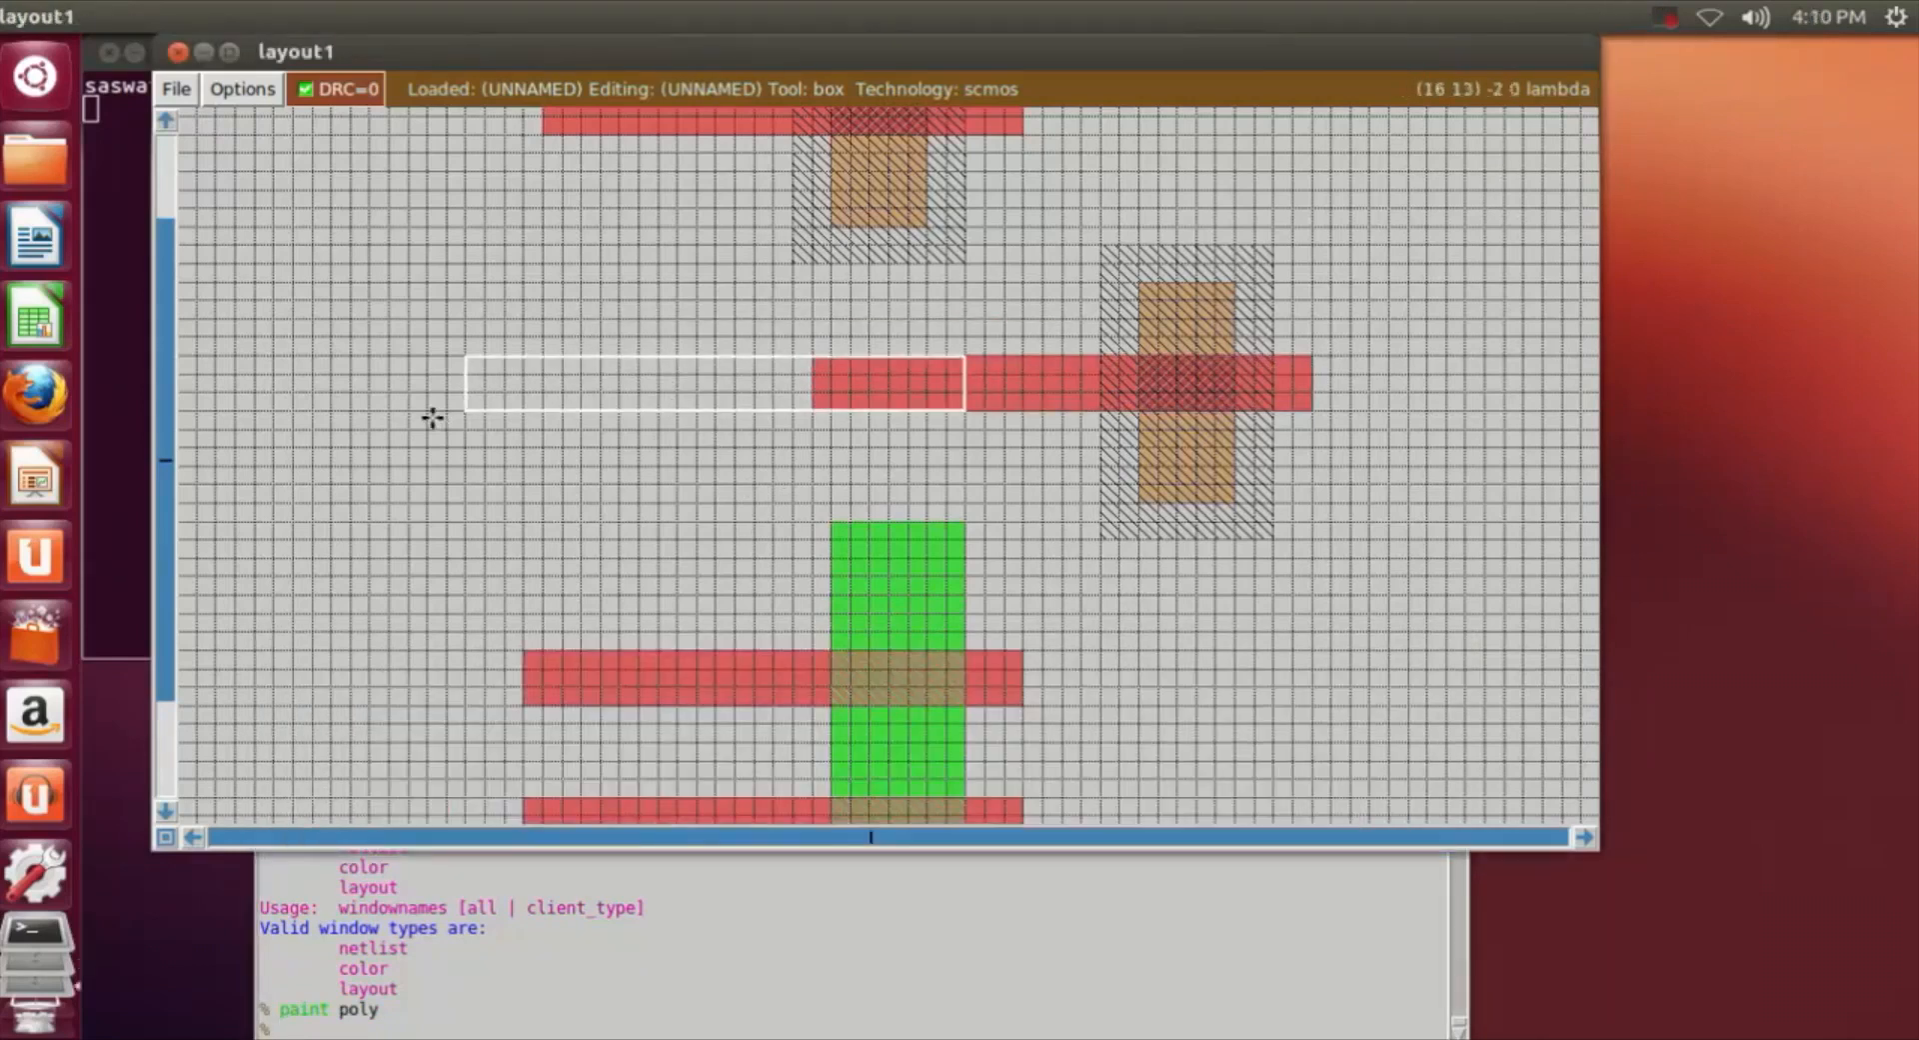
scroll(501, 411, up, 4)
scroll(505, 410, down, 5)
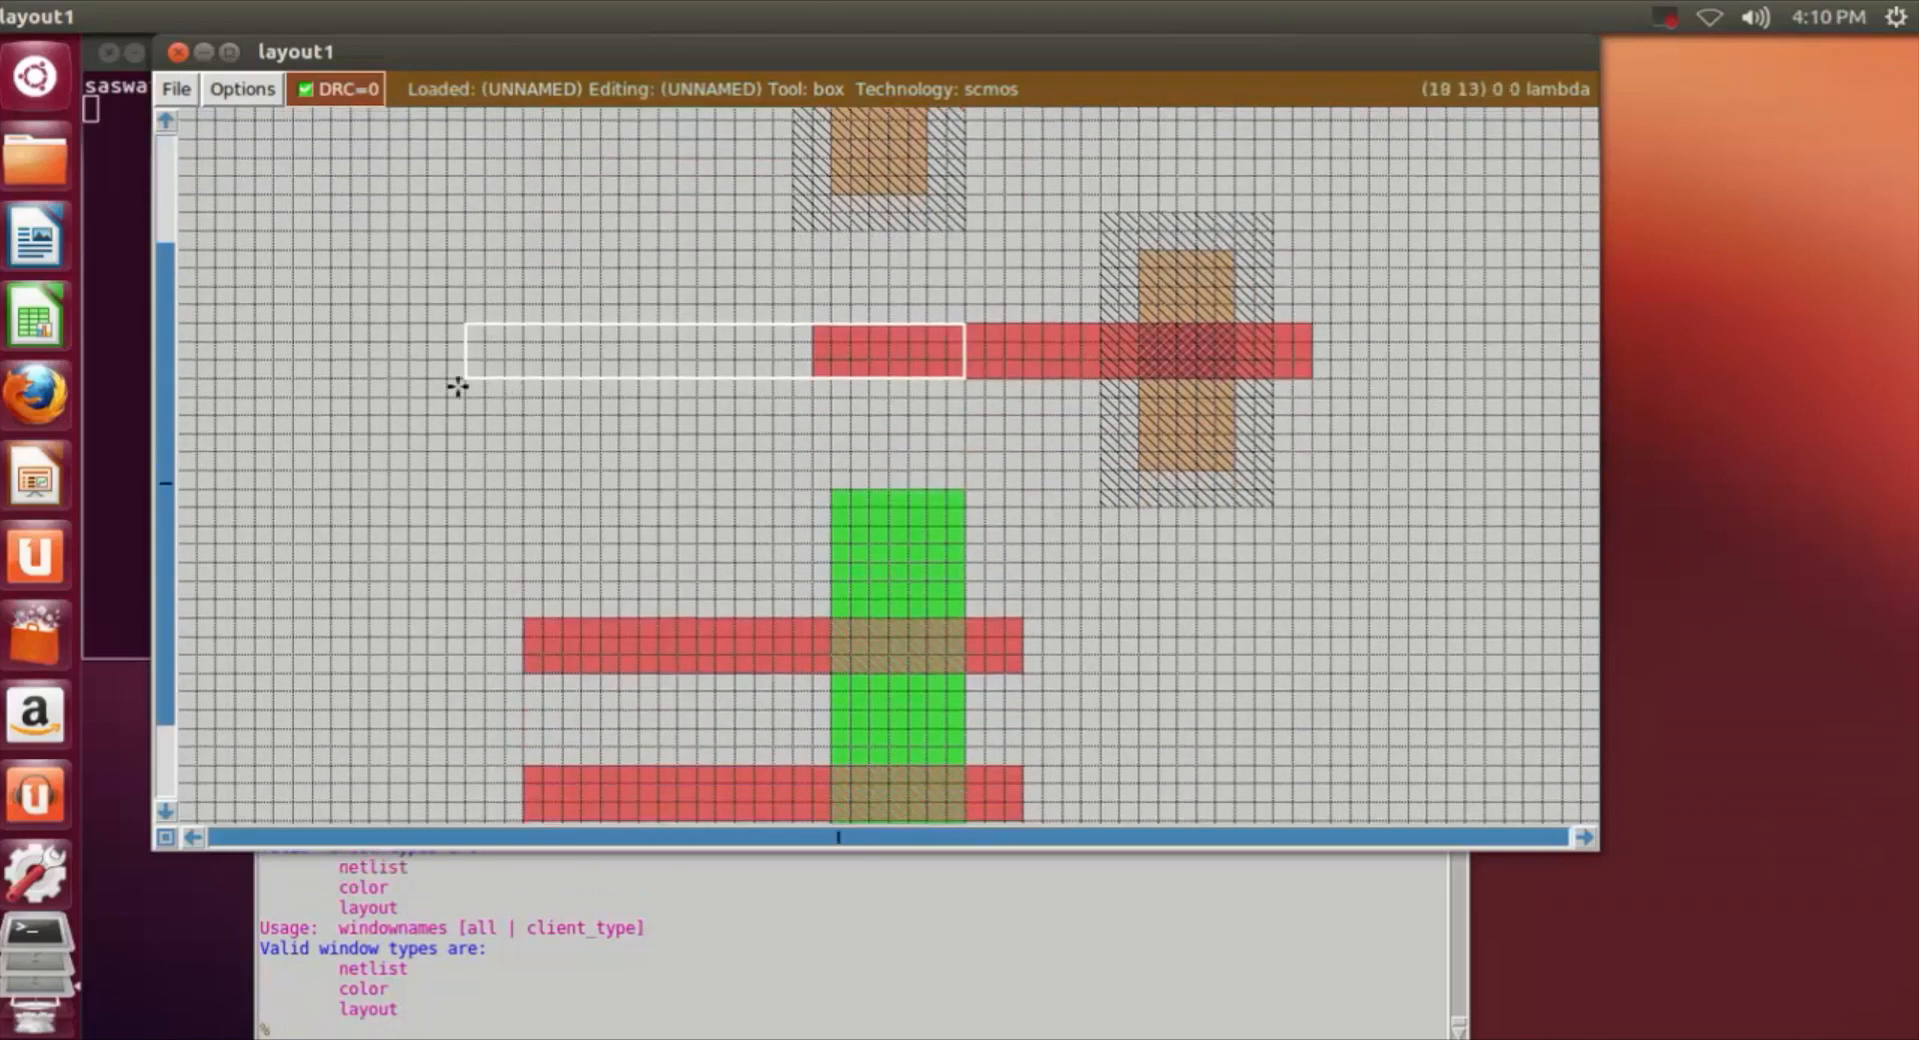
scroll(553, 386, up, 4)
scroll(557, 386, down, 4)
drag(557, 386, 493, 379)
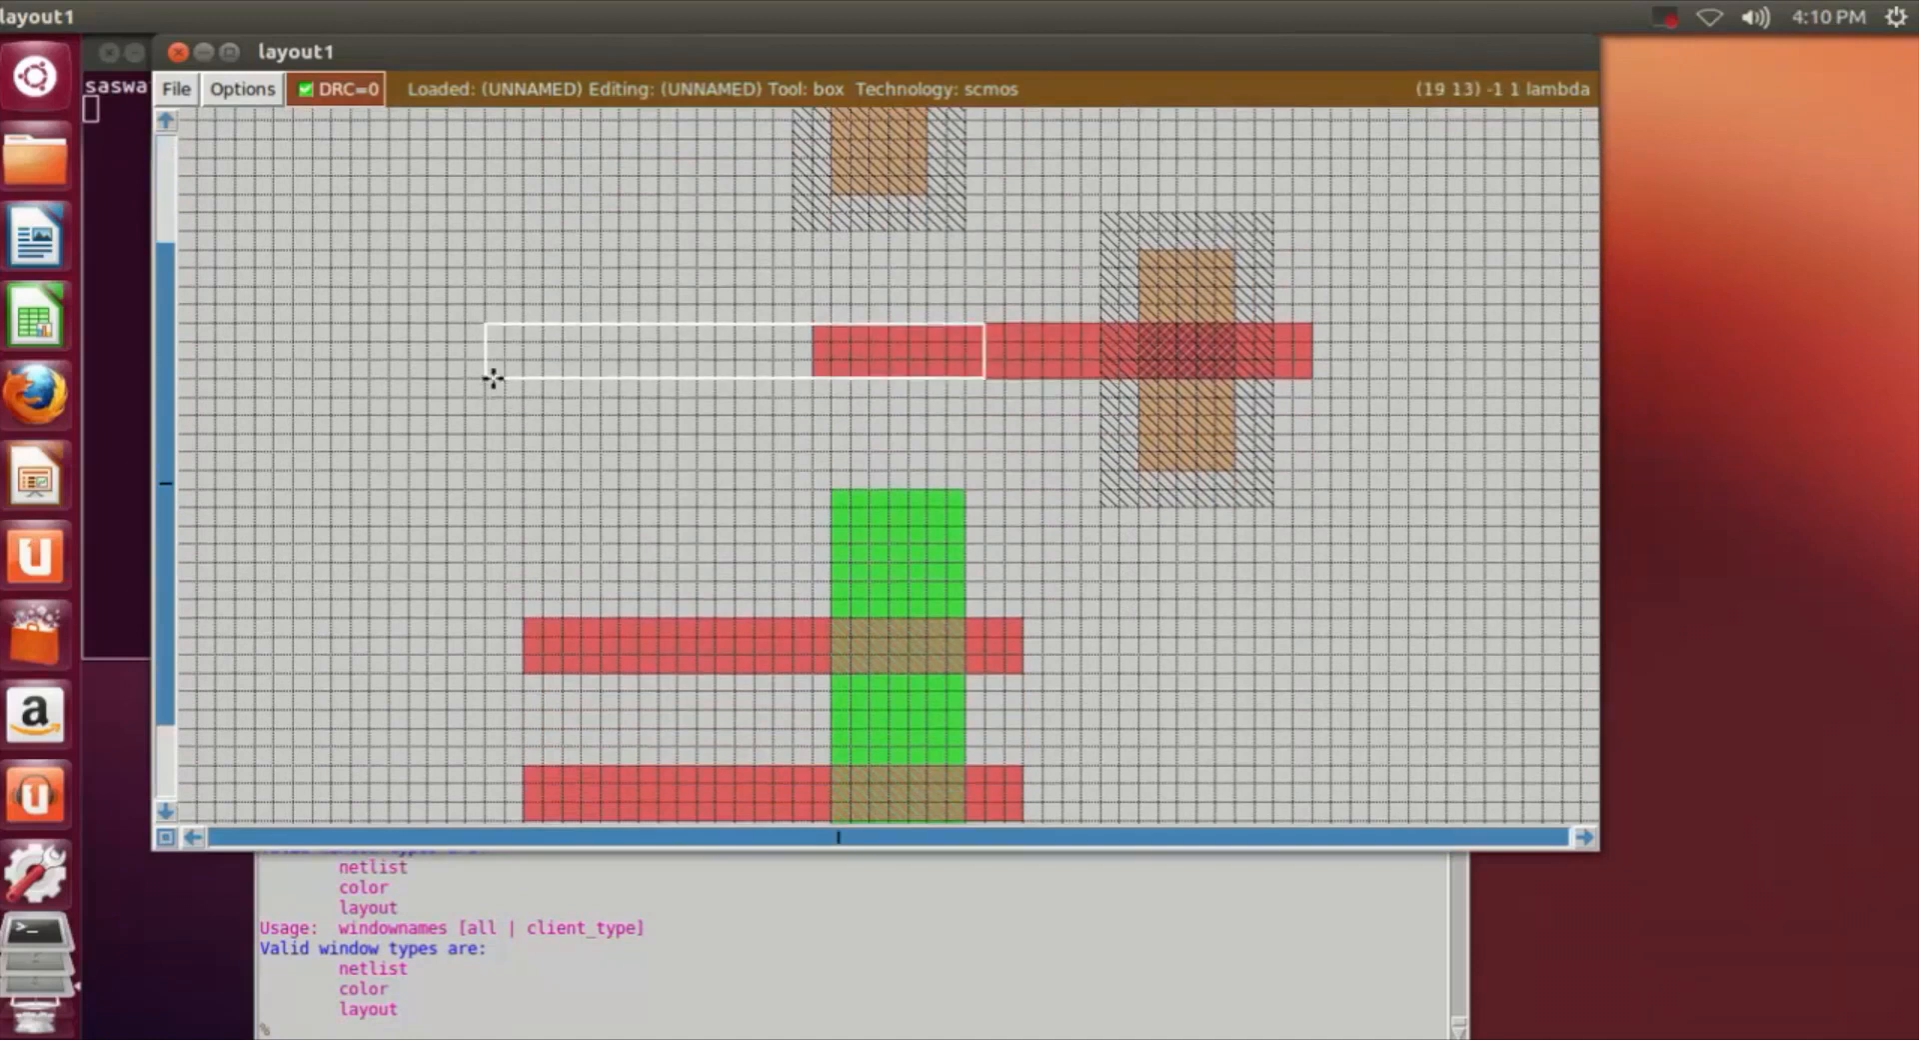
click(525, 378)
click(511, 379)
Lengthen the second pdiff region's poly strip to the left by filling the box with the console command paint poly.
click(403, 1027)
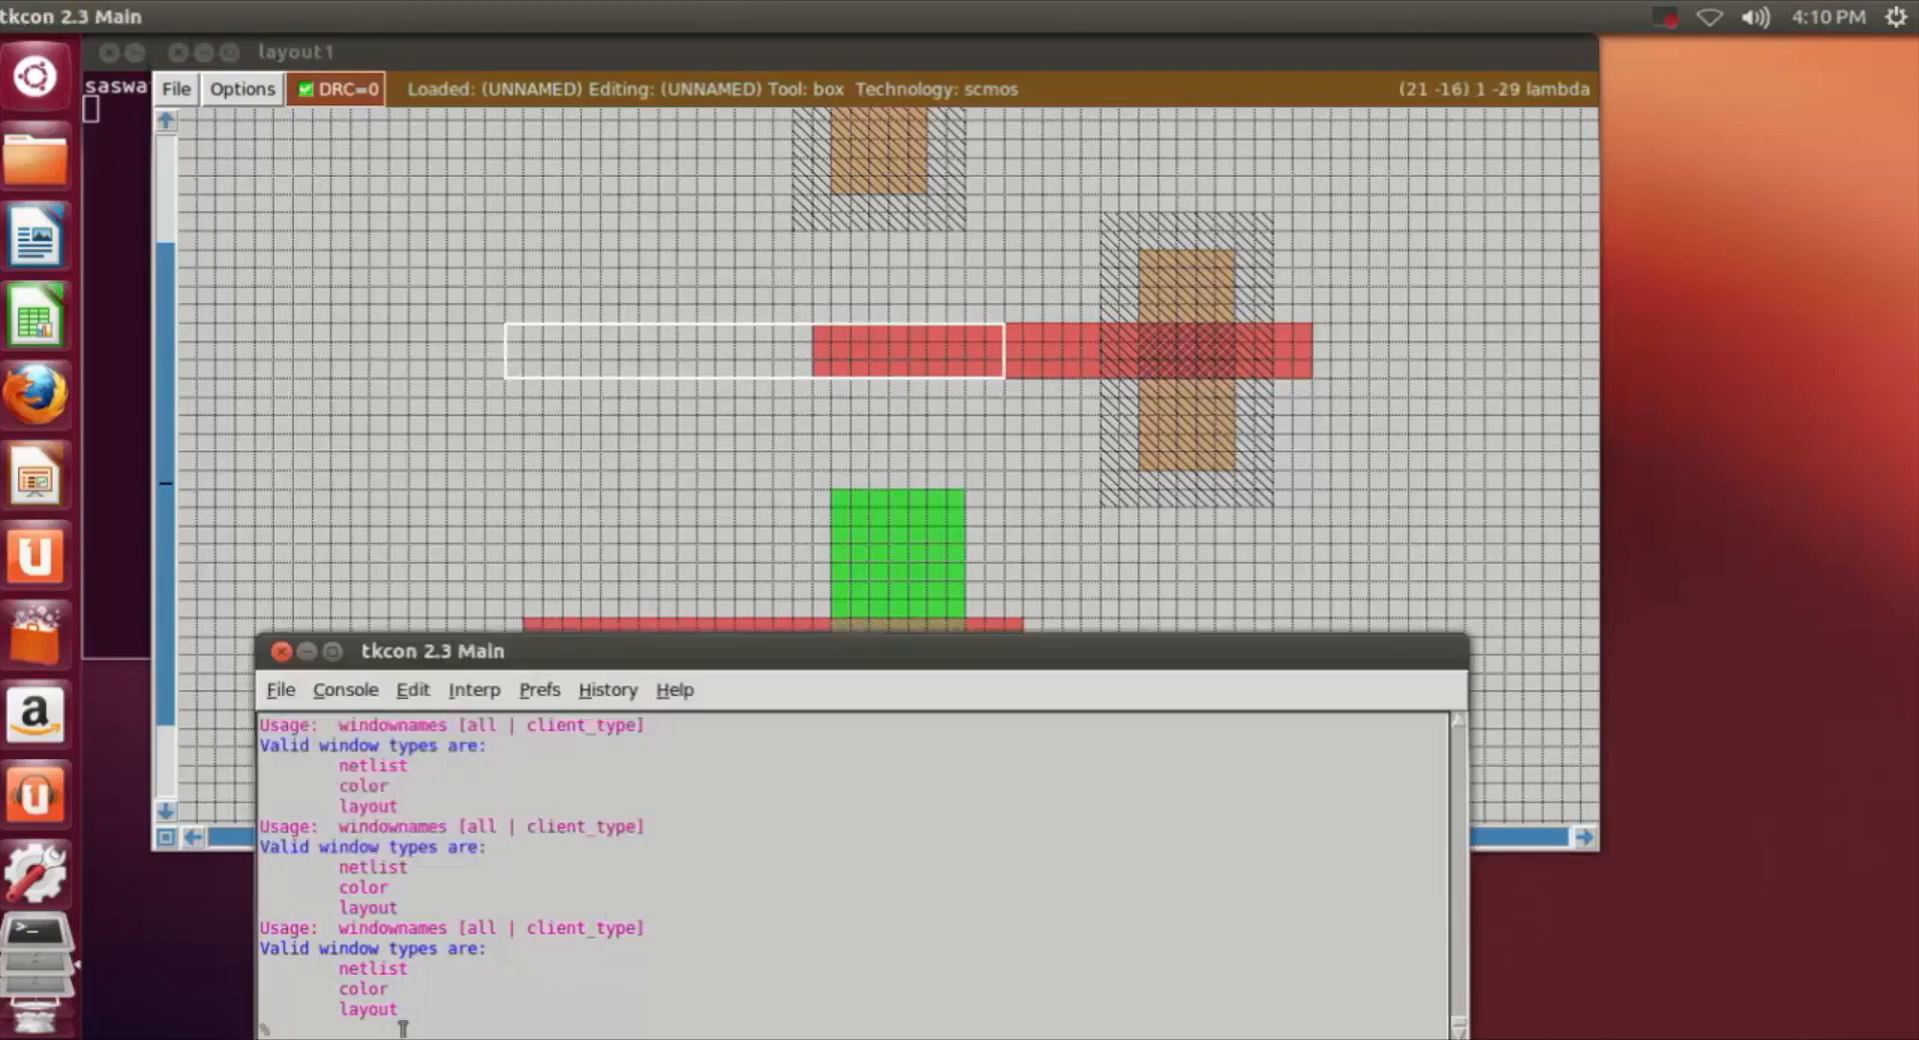
text(paint poly)
key(Return)
click(770, 524)
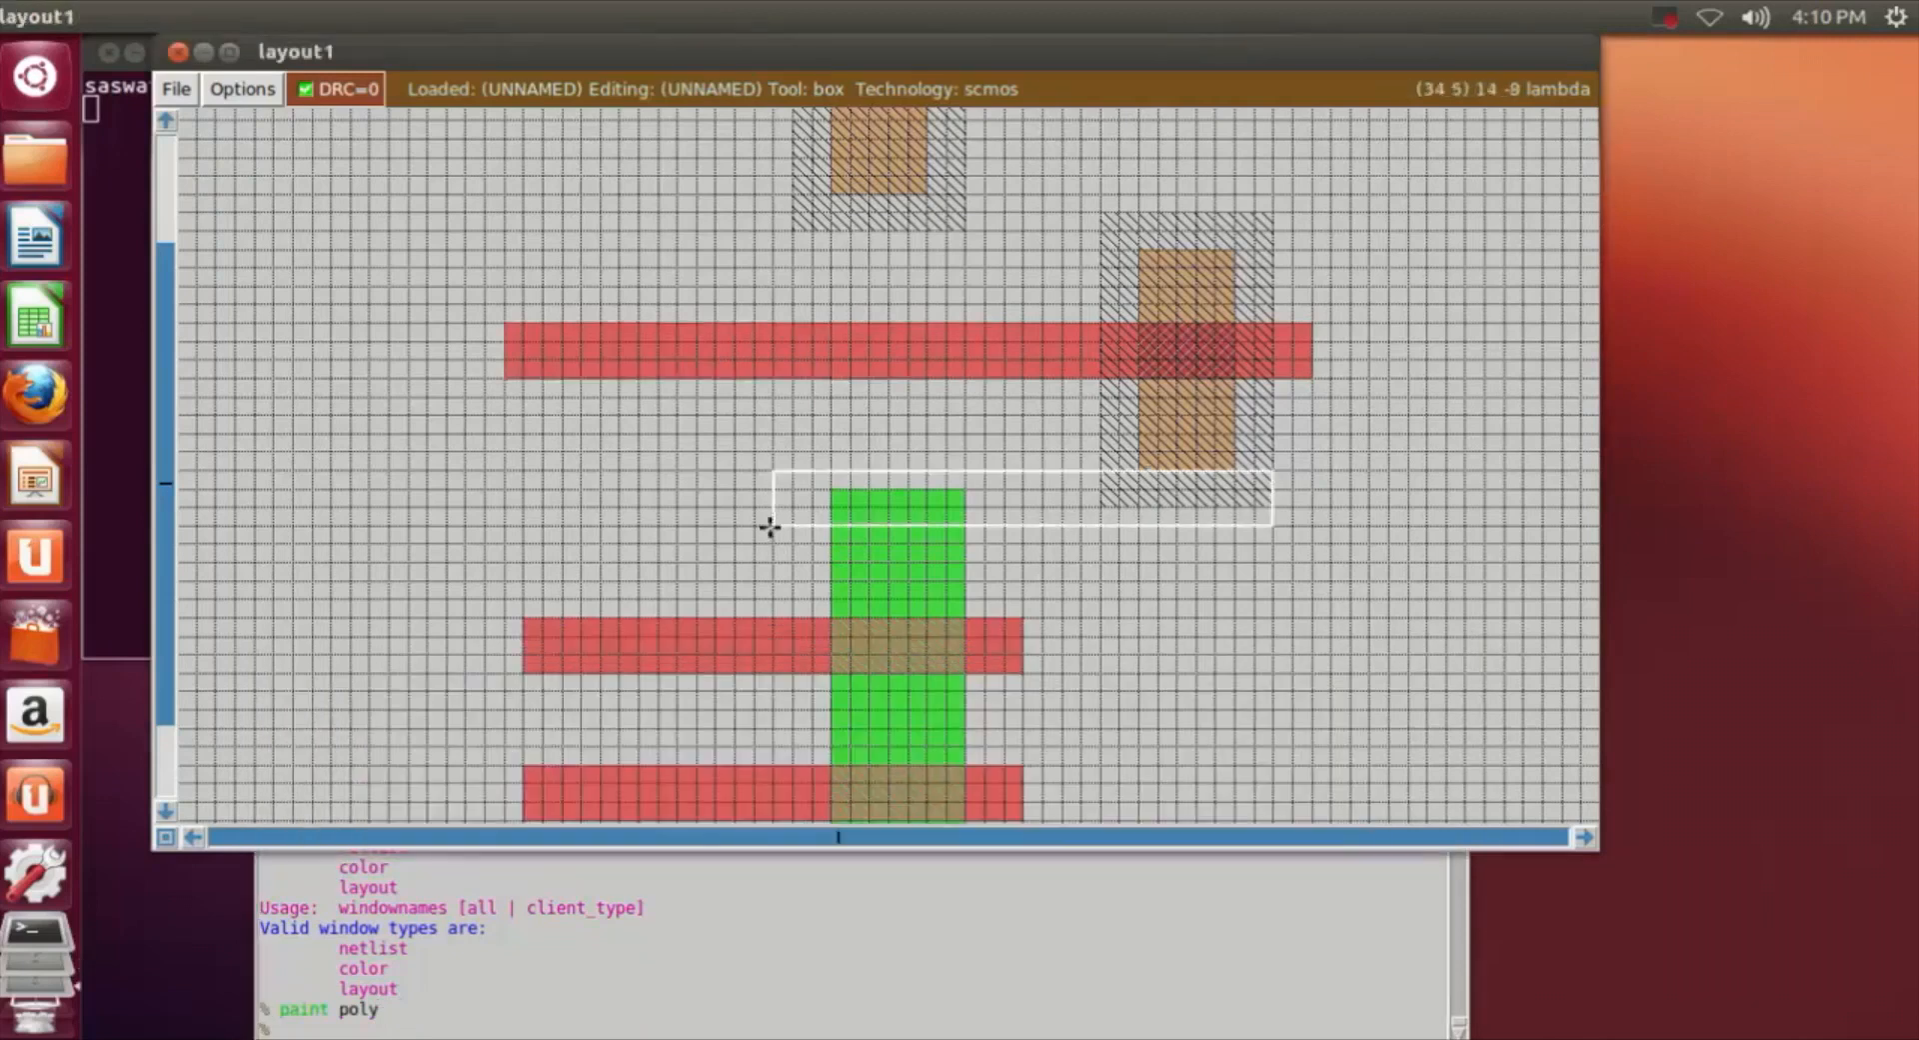
Move the box onto the left part of the lower ndiff poly strip, extending about 9 grid squares past its end.
scroll(720, 540, up, 4)
scroll(680, 508, down, 2)
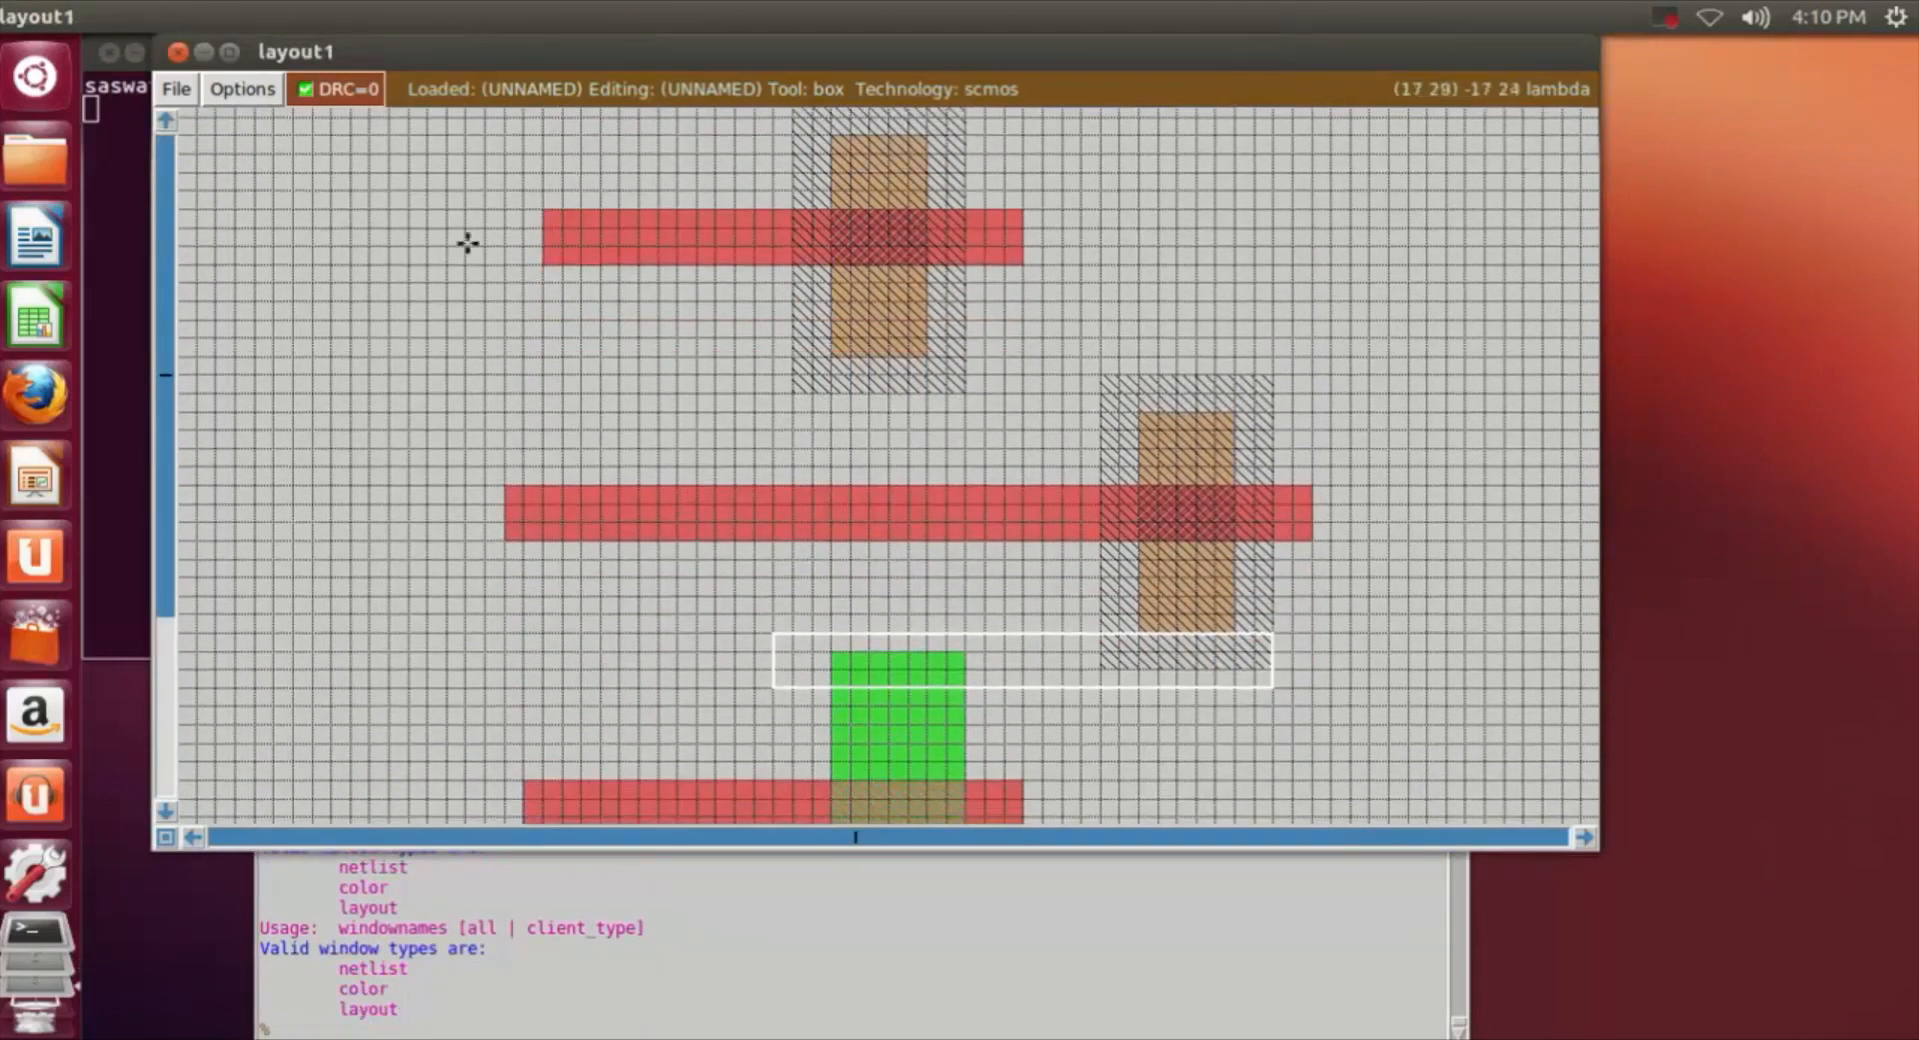
scroll(560, 248, down, 3)
scroll(562, 252, down, 4)
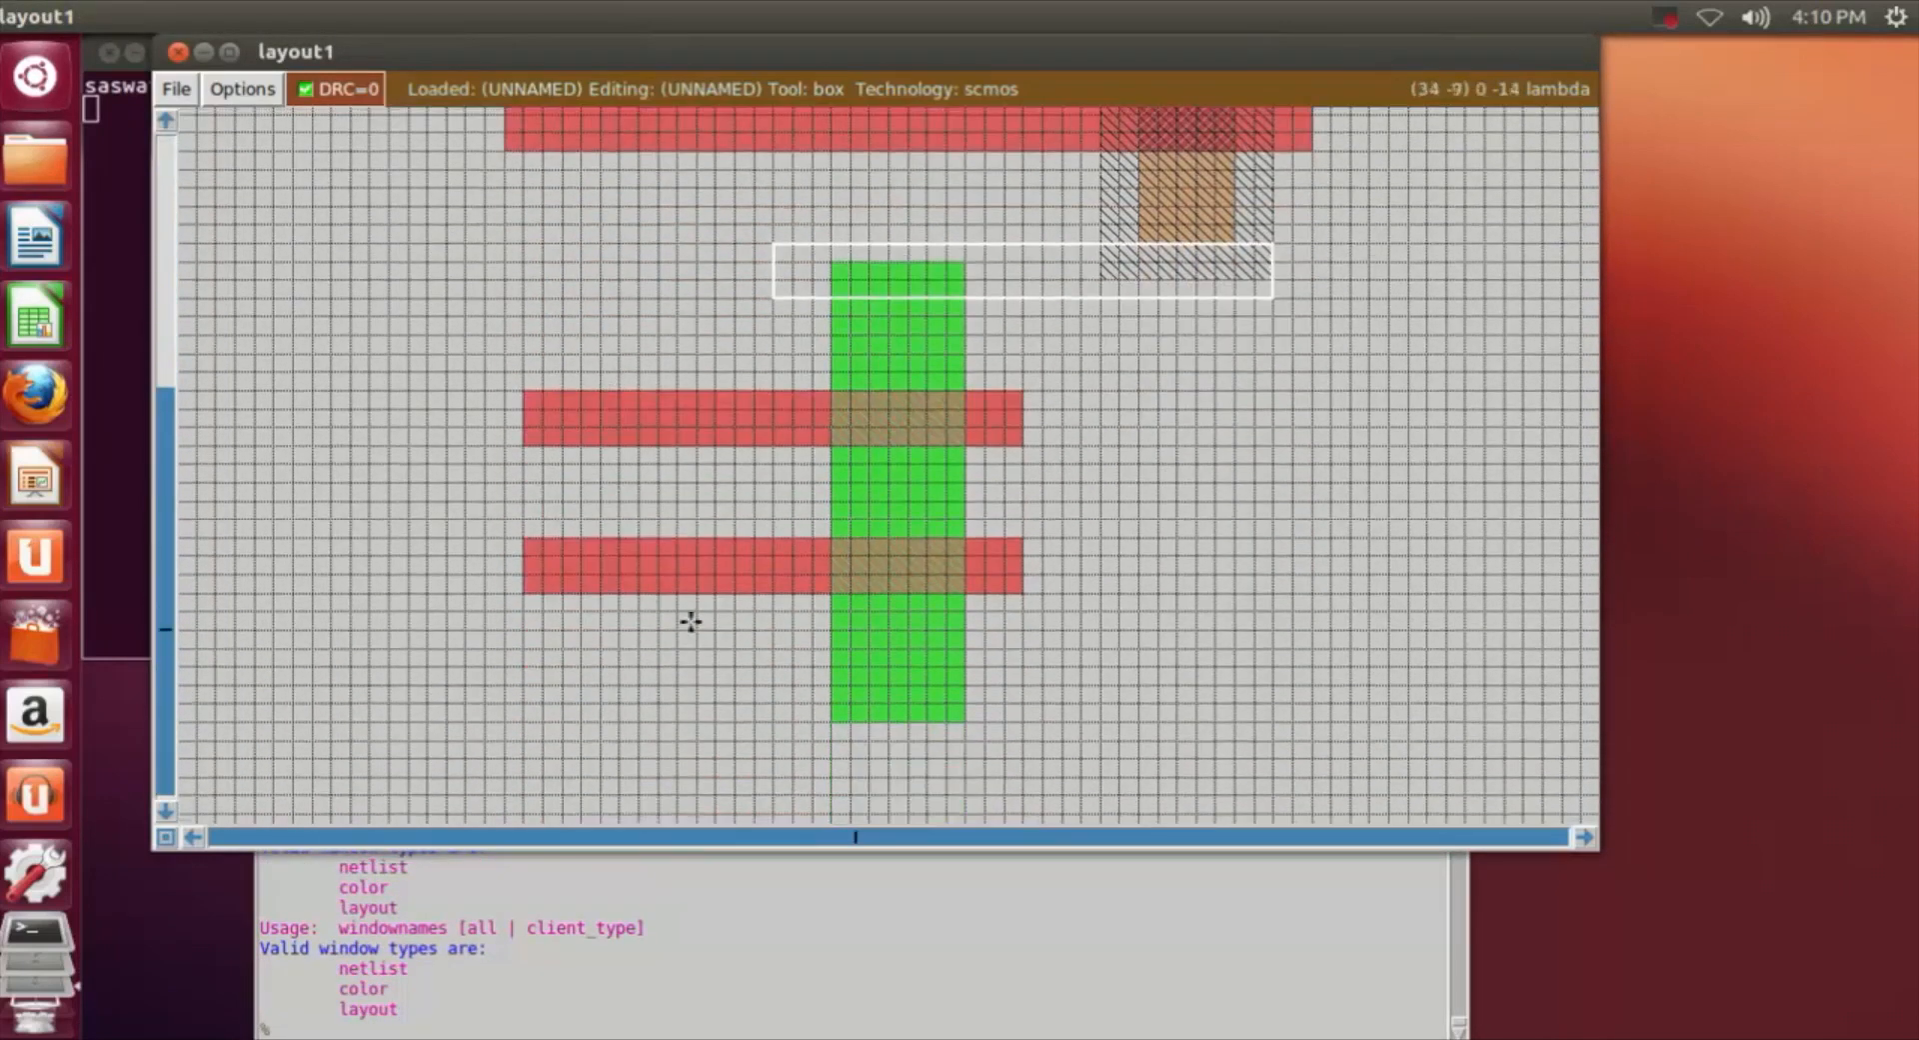
drag(542, 571, 472, 590)
scroll(473, 590, up, 7)
scroll(473, 590, down, 7)
drag(424, 574, 399, 596)
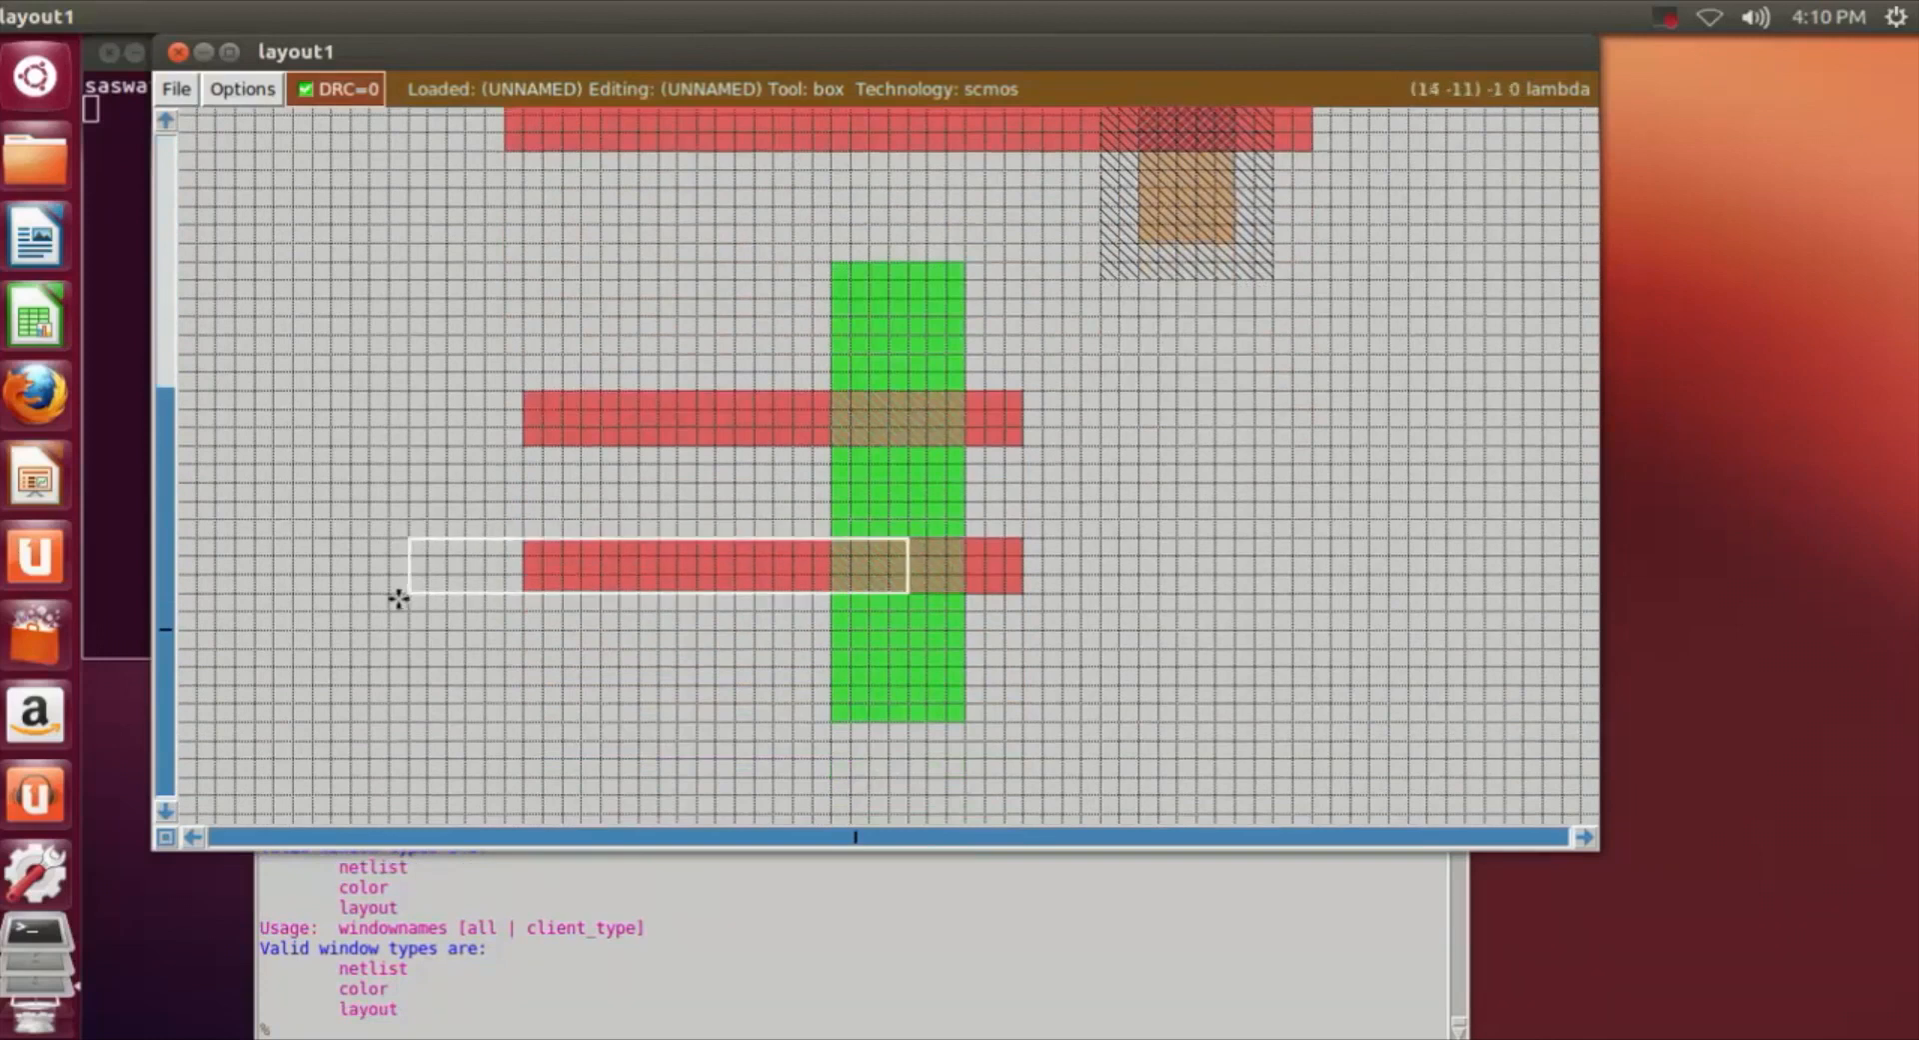
click(358, 585)
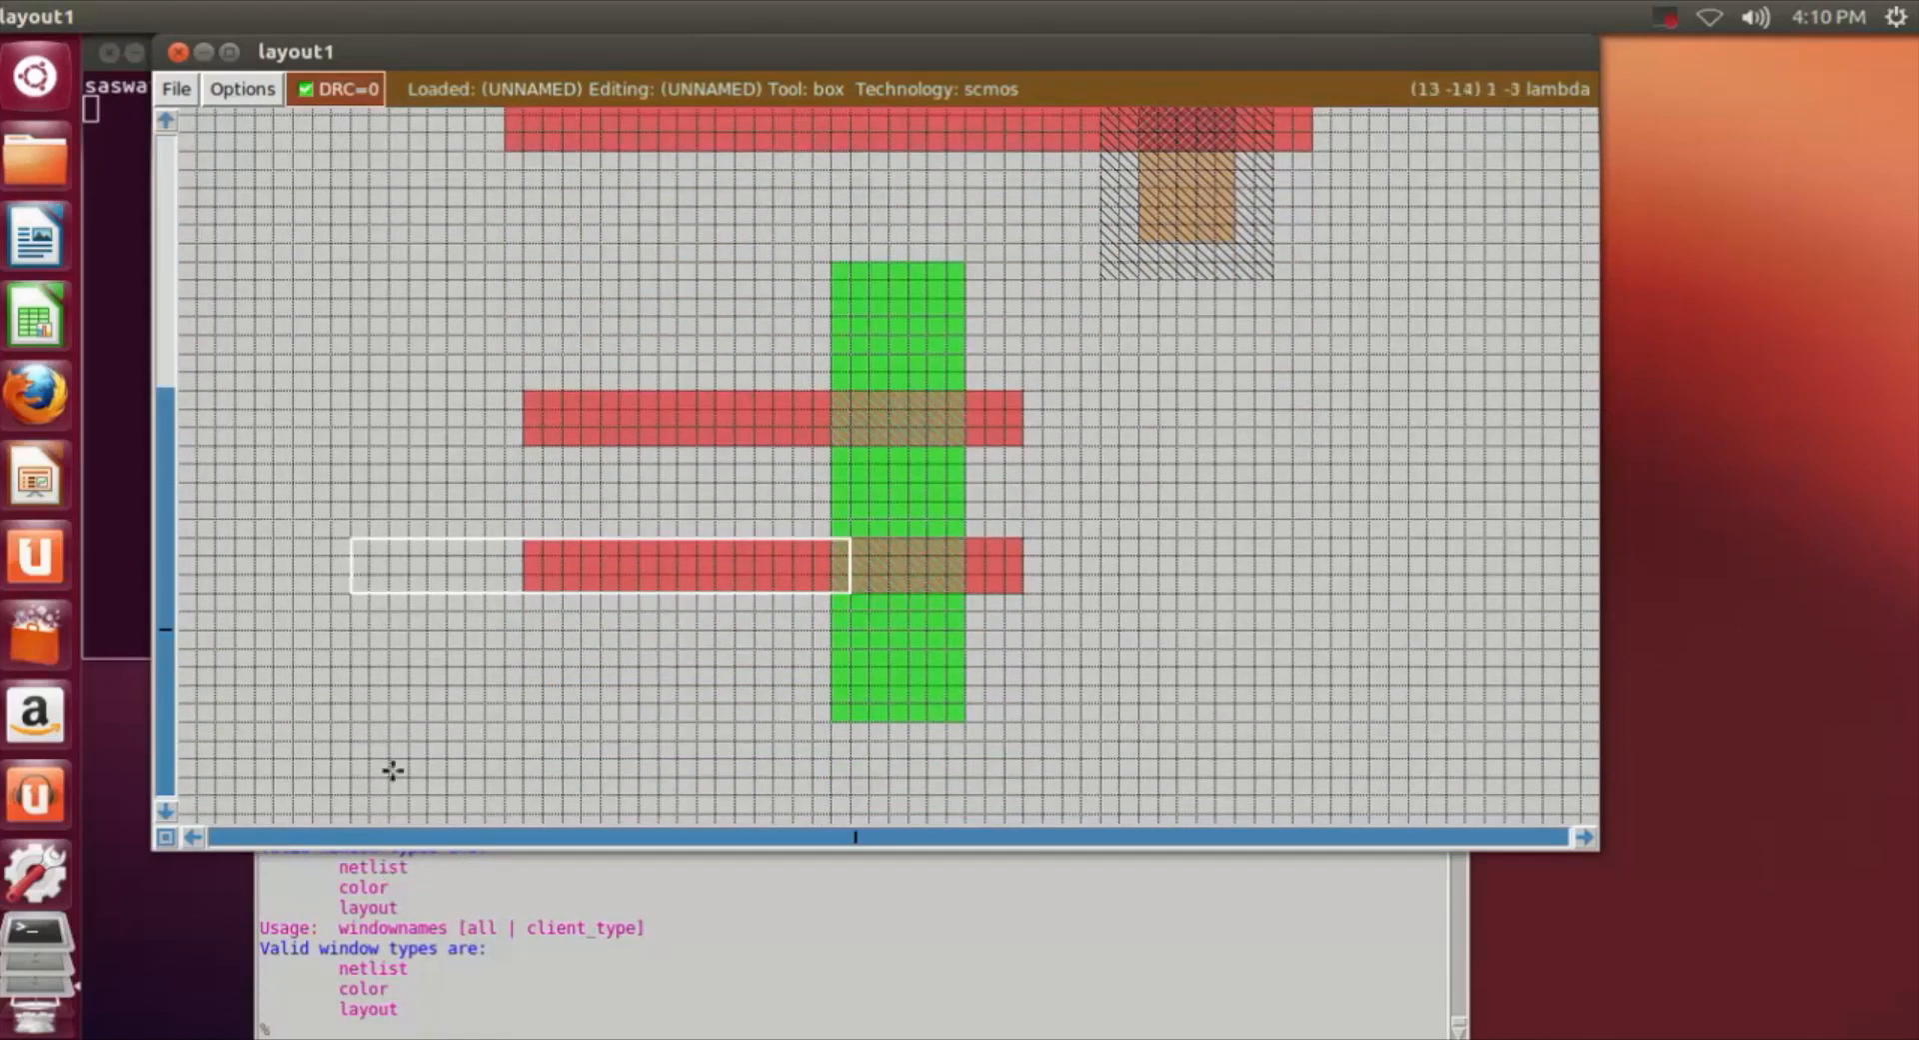
Lengthen the lower ndiff poly strip to the left by filling the box with the console command paint poly.
click(345, 1019)
text(paint poly)
key(Return)
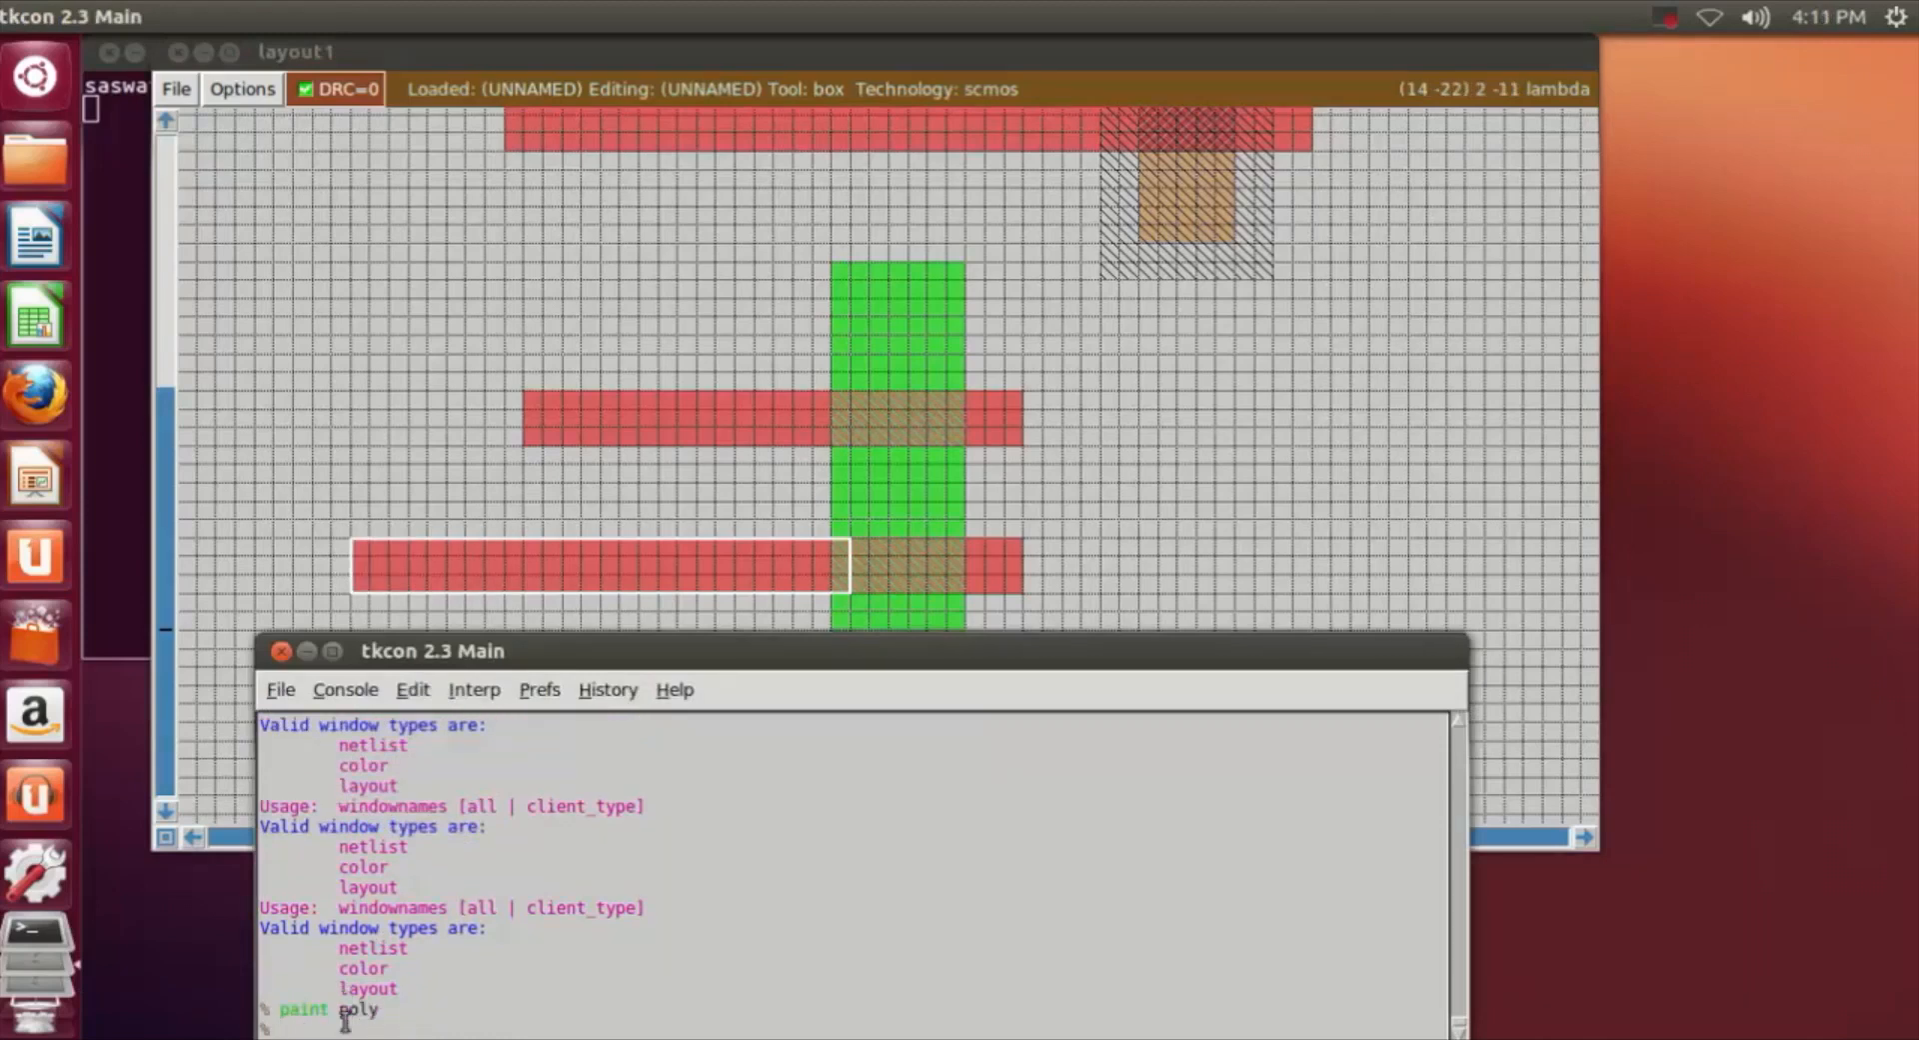
click(1175, 489)
Move the box onto the left part of the upper pdiff poly strip, extending about 11 grid squares past its end.
scroll(1175, 489, up, 1)
scroll(1177, 486, up, 3)
scroll(677, 424, down, 4)
scroll(680, 424, up, 5)
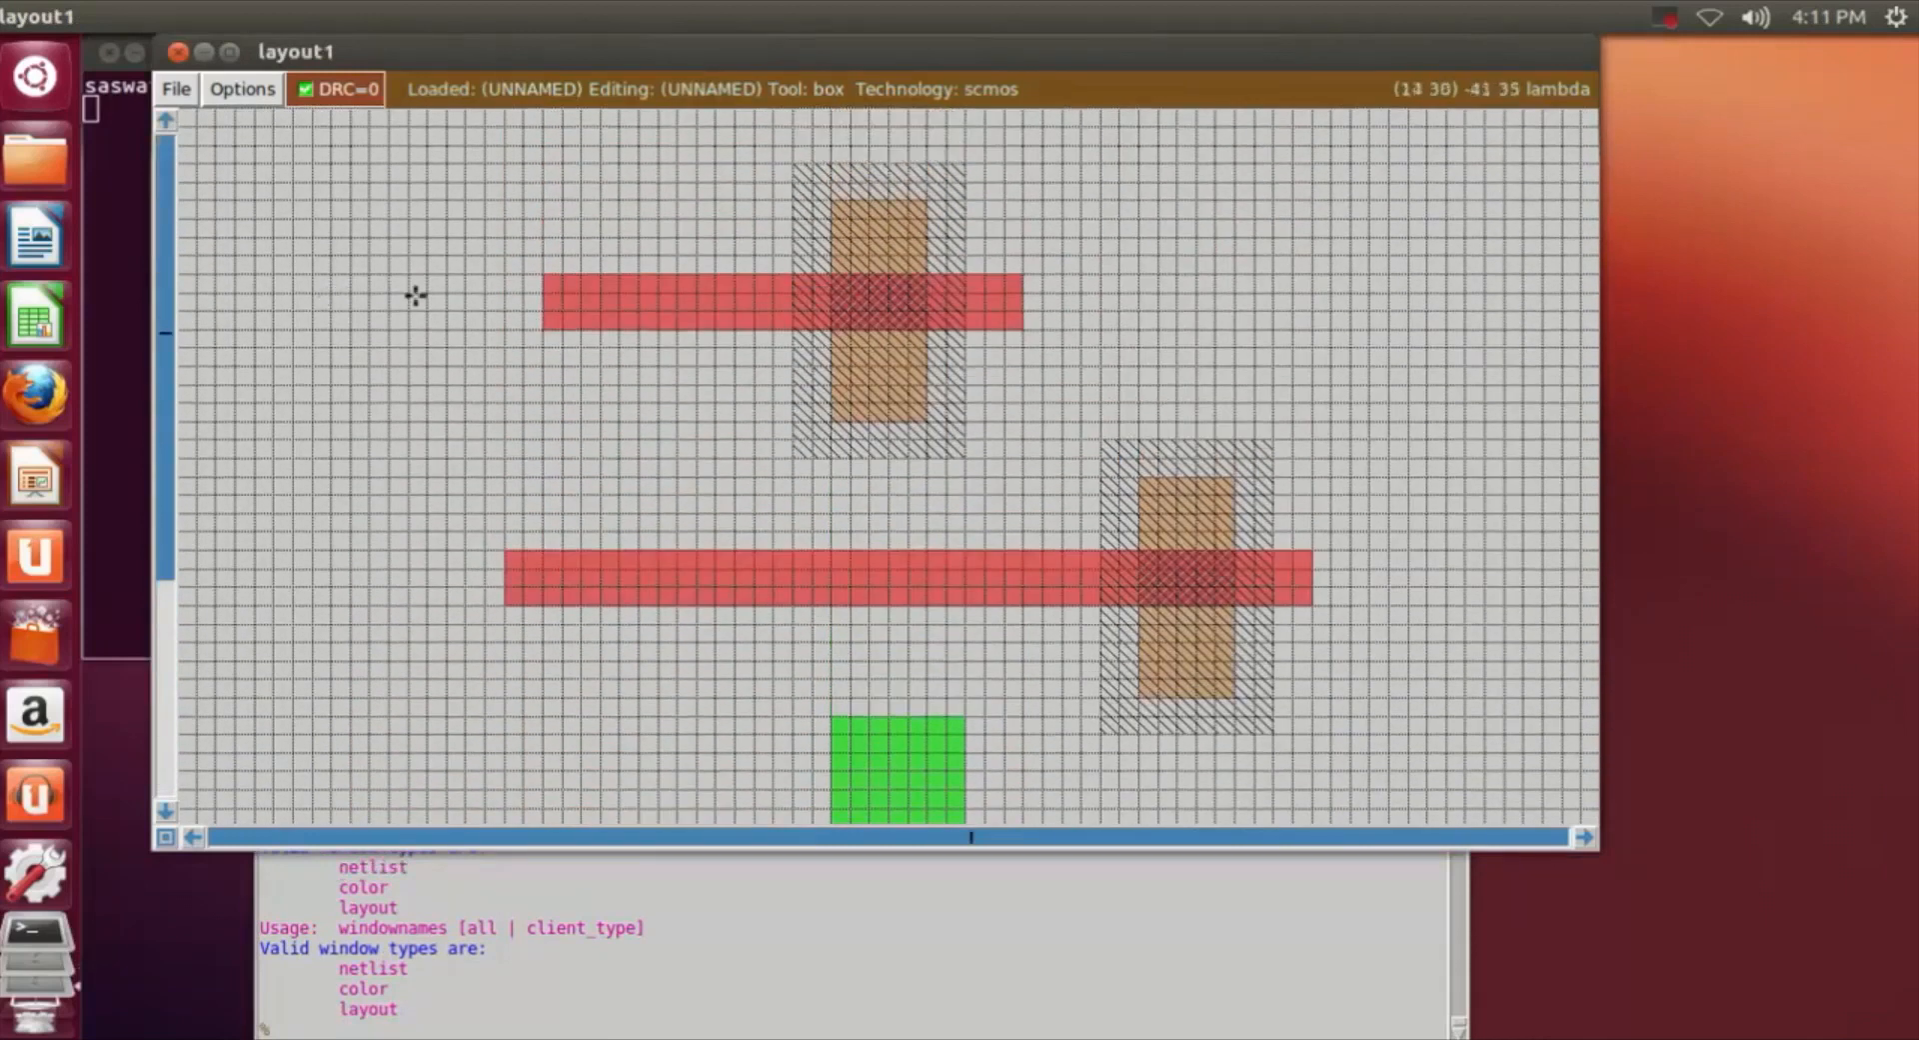
scroll(484, 274, down, 1)
scroll(490, 265, down, 1)
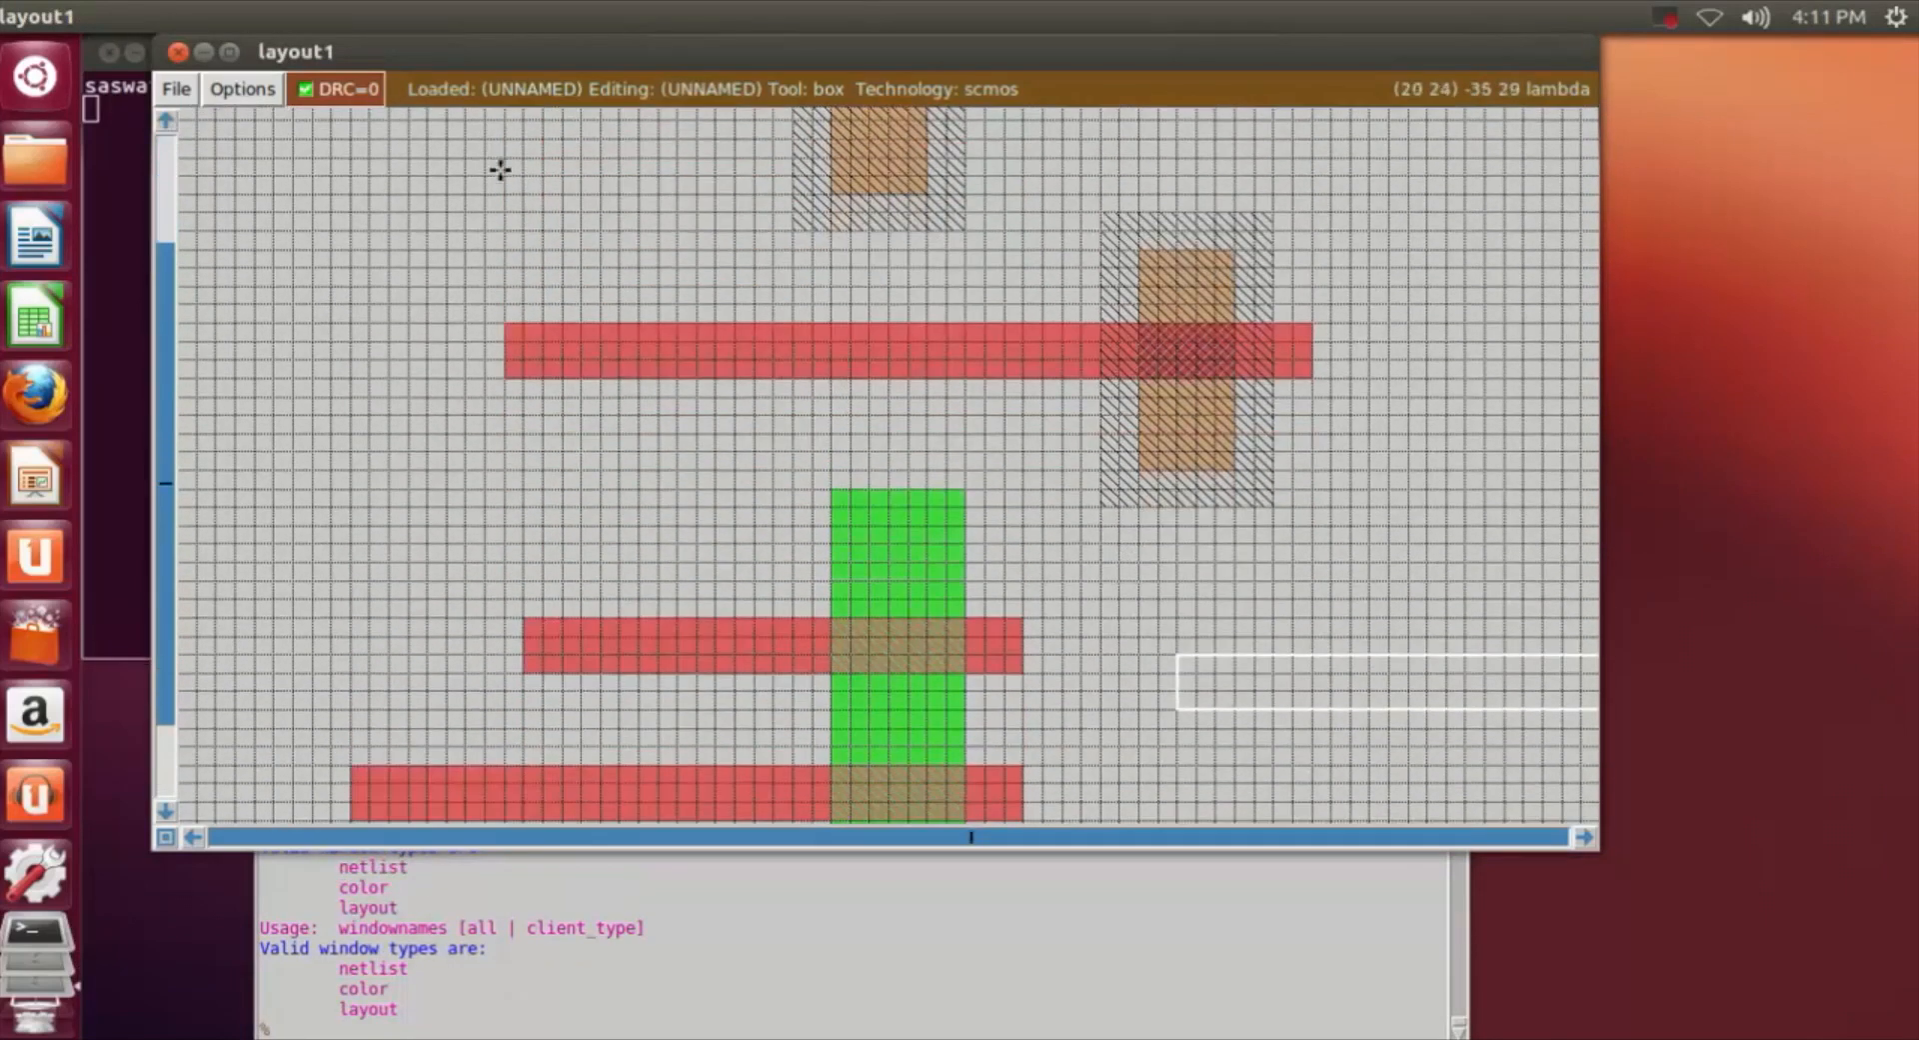
key(shift+z)
click(667, 270)
click(653, 293)
click(645, 287)
click(621, 289)
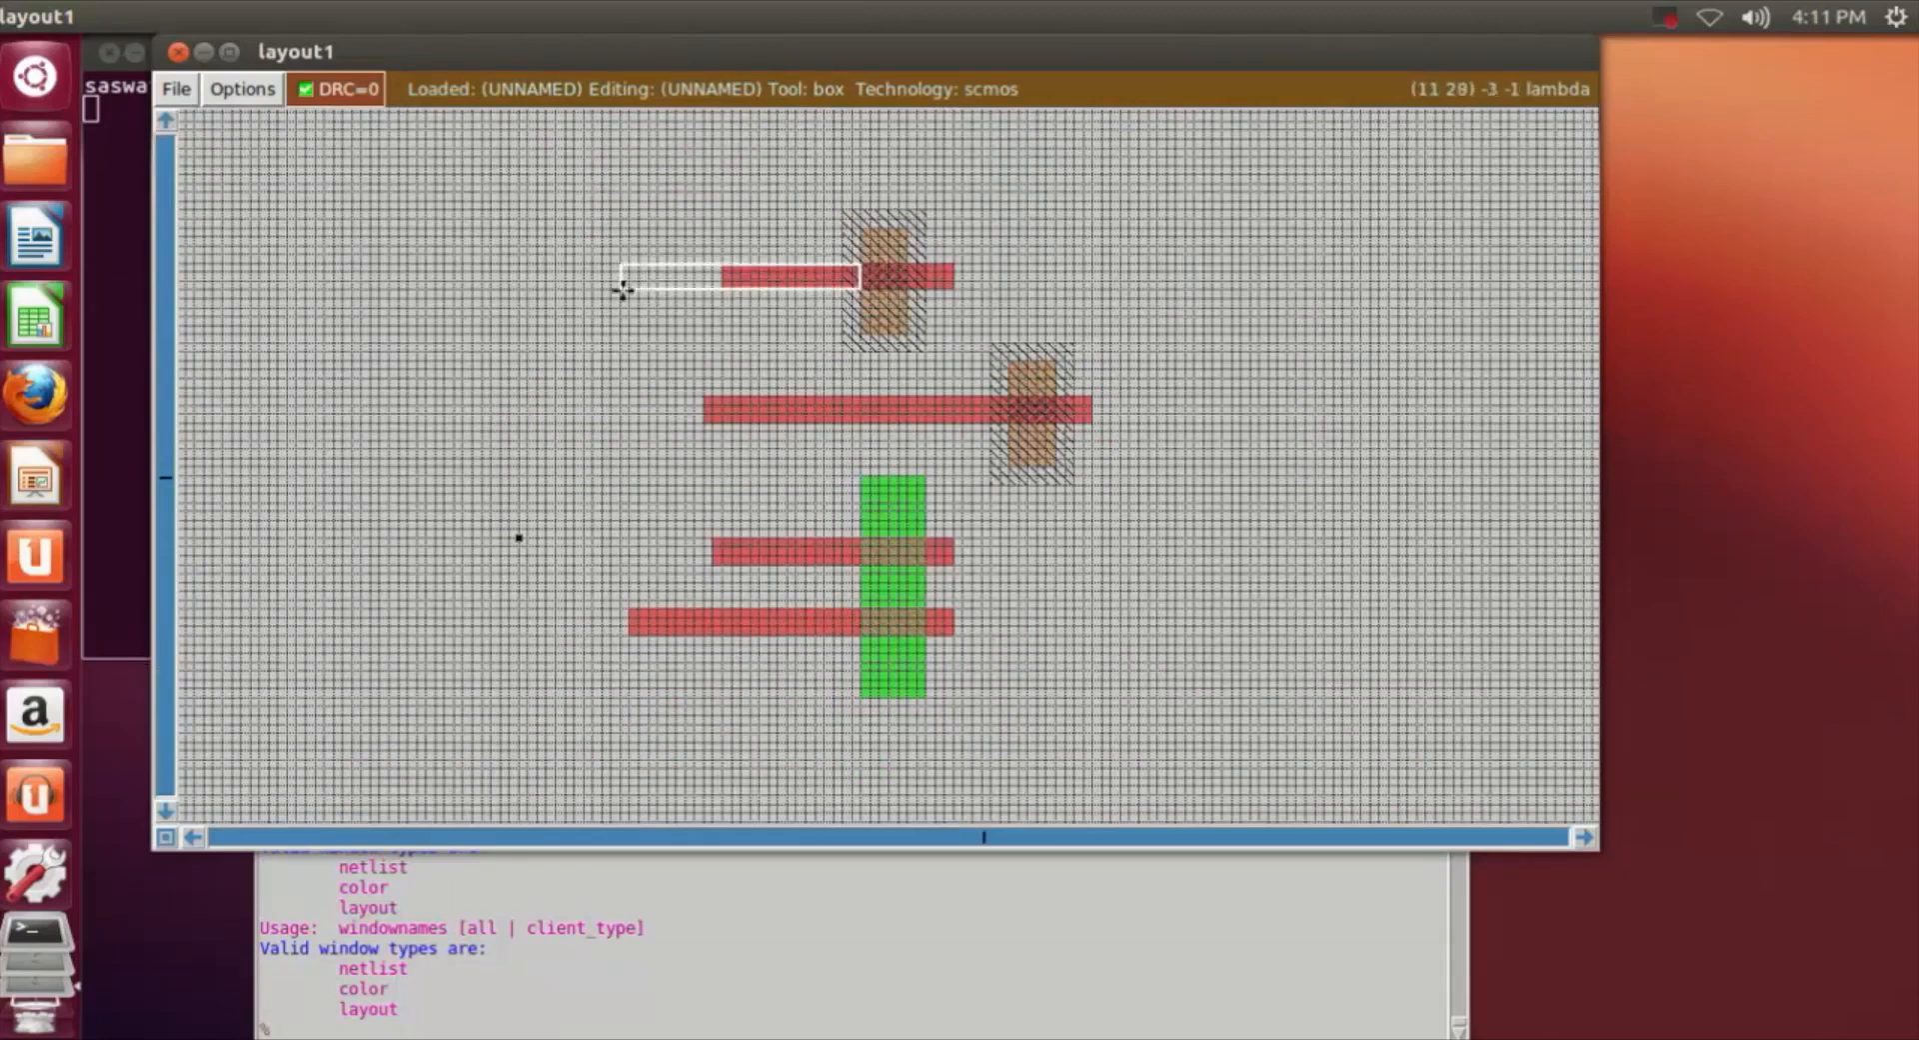
Lengthen the upper pdiff poly strip to the left by filling the box with the console command paint poly.
click(577, 1030)
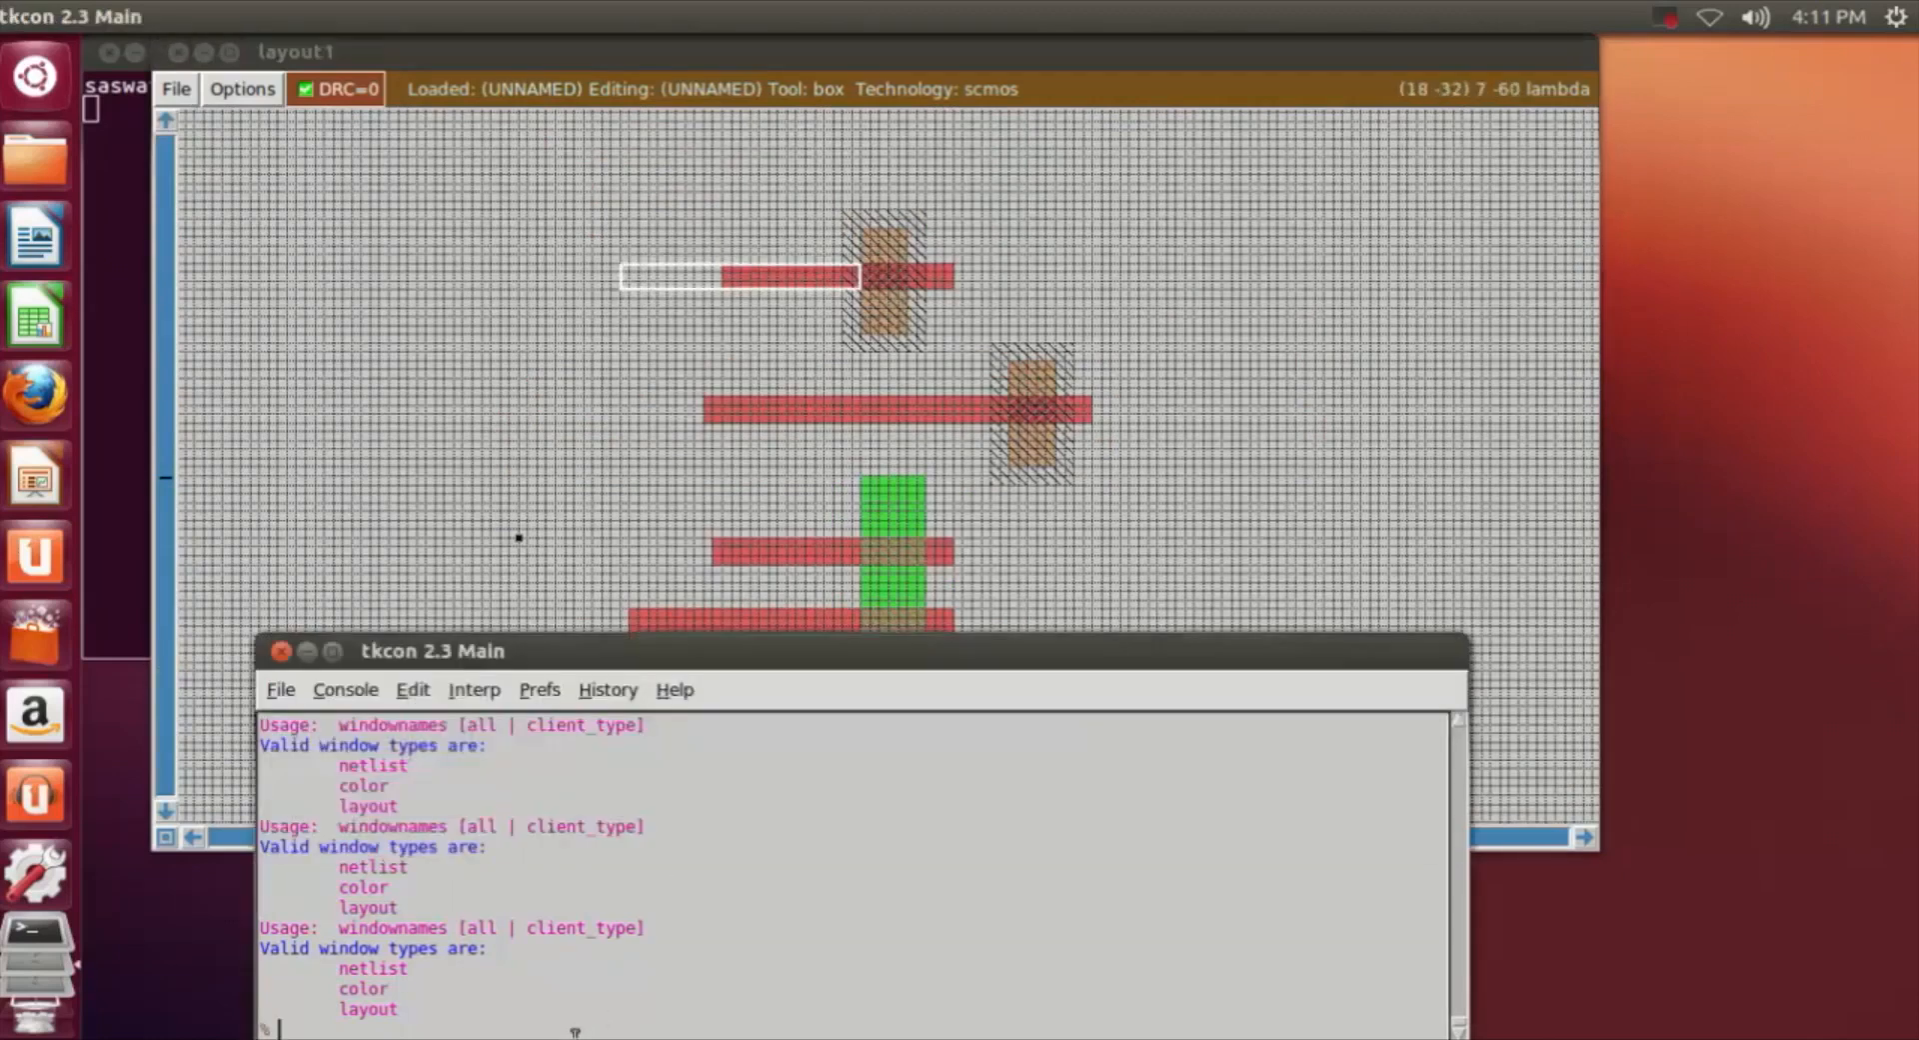
text(paint poly)
key(Return)
click(1278, 567)
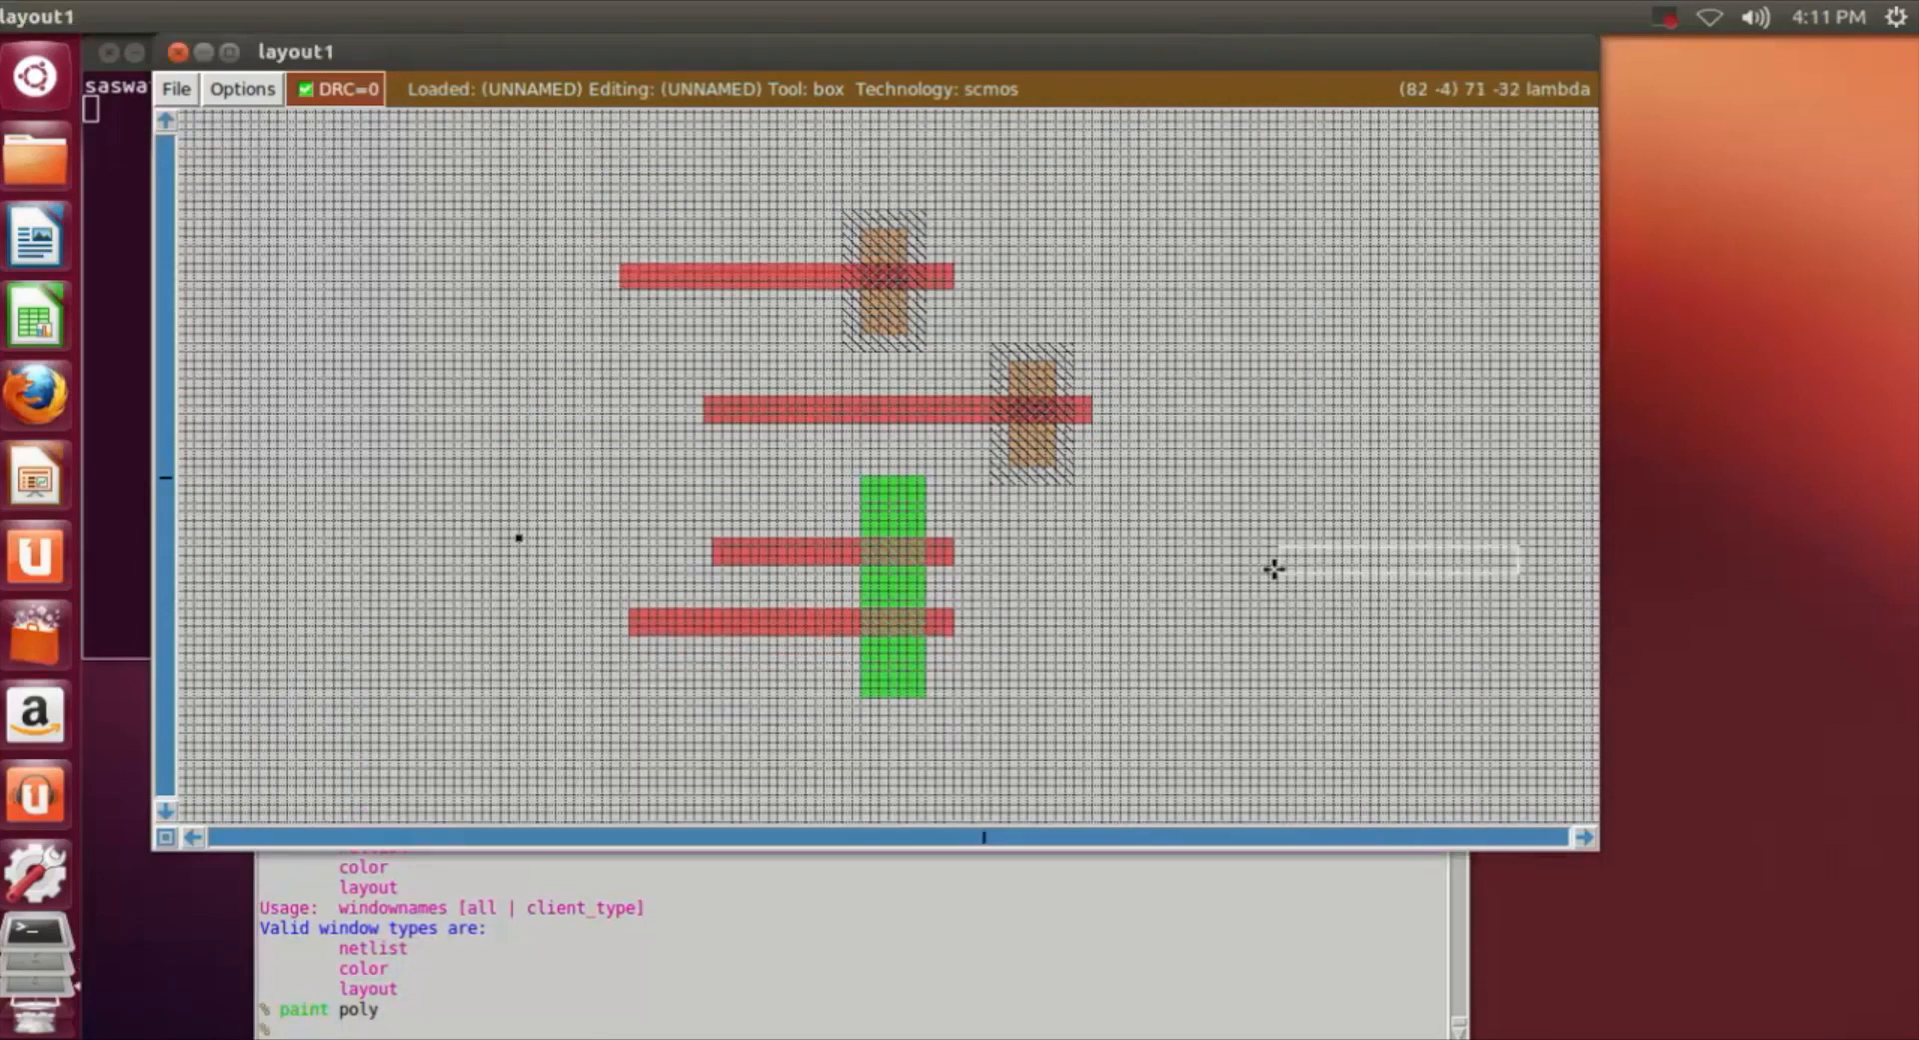
Define a vertical box about 3 by 19 grid squares joining the left ends of the second pdiff and upper ndiff poly strips.
key(shift+z)
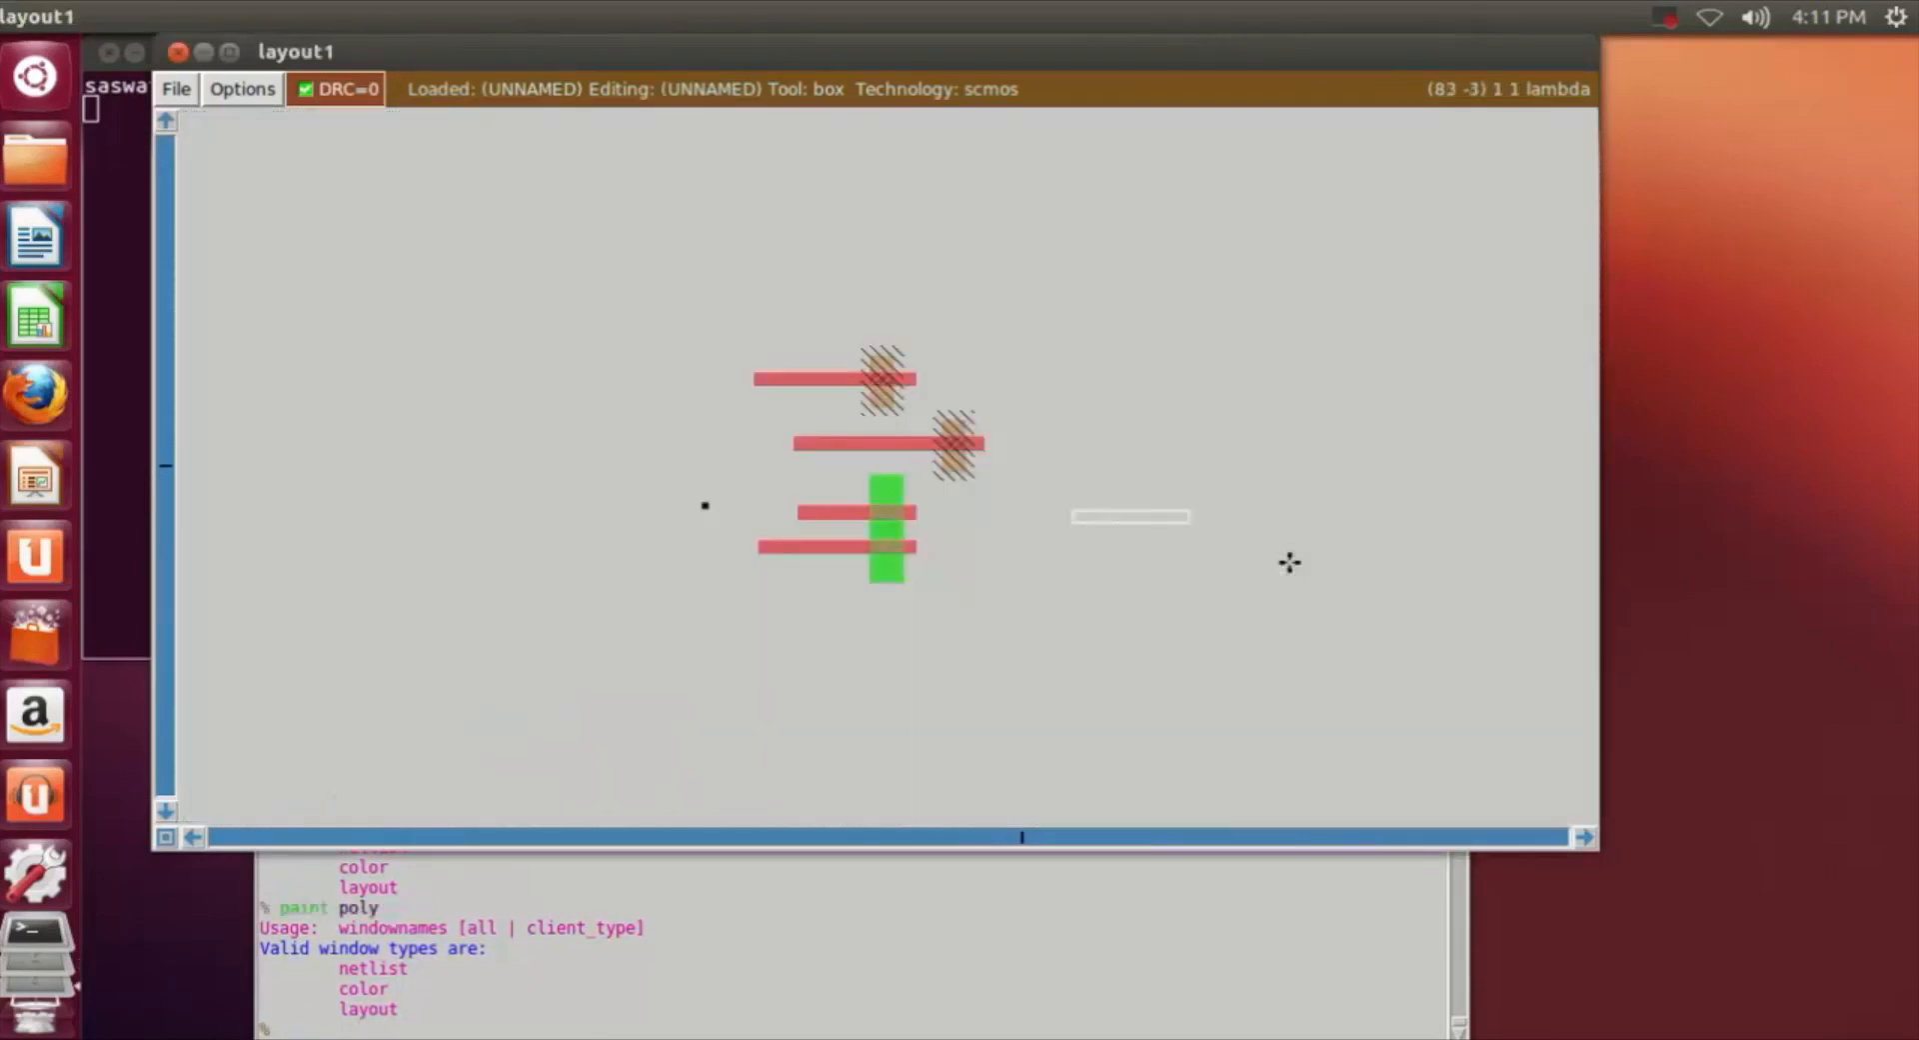
key(z)
key(z)
scroll(975, 563, up, 1)
scroll(977, 561, down, 4)
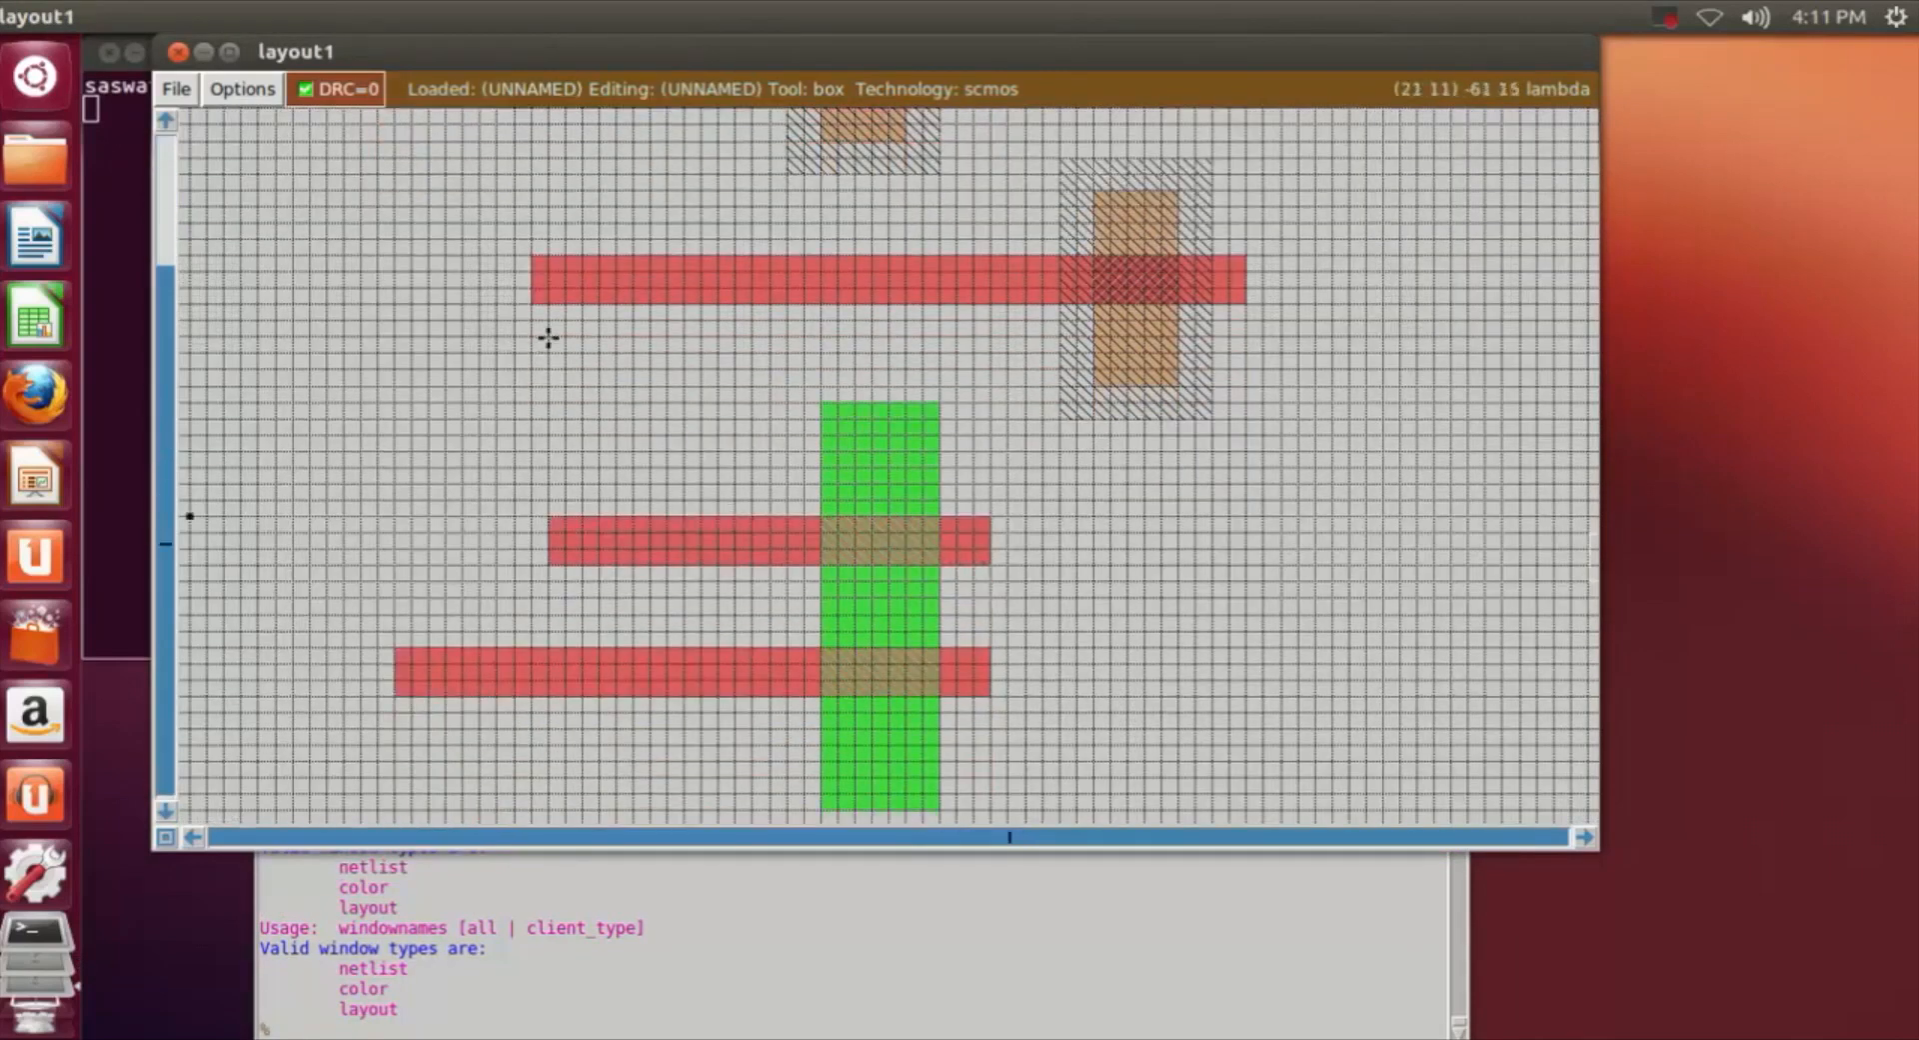
click(529, 257)
click(530, 266)
click(533, 254)
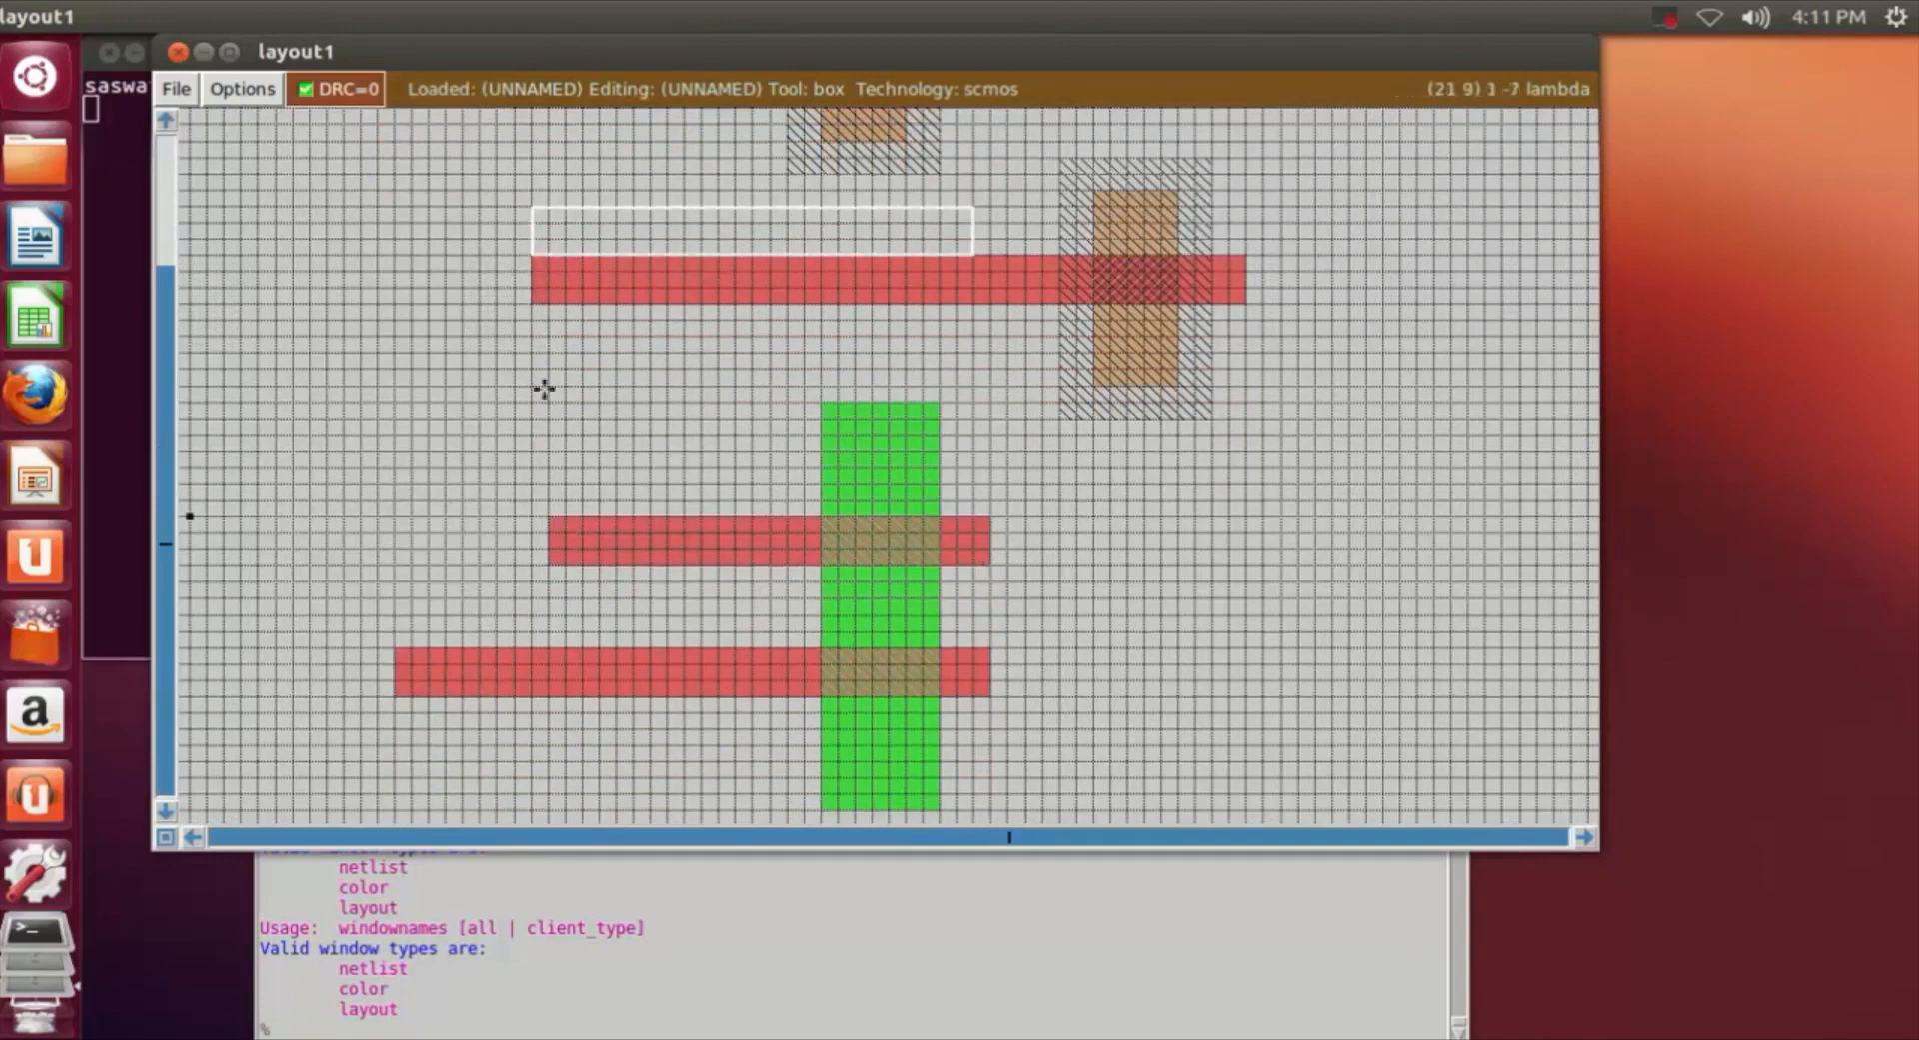
right_click(594, 567)
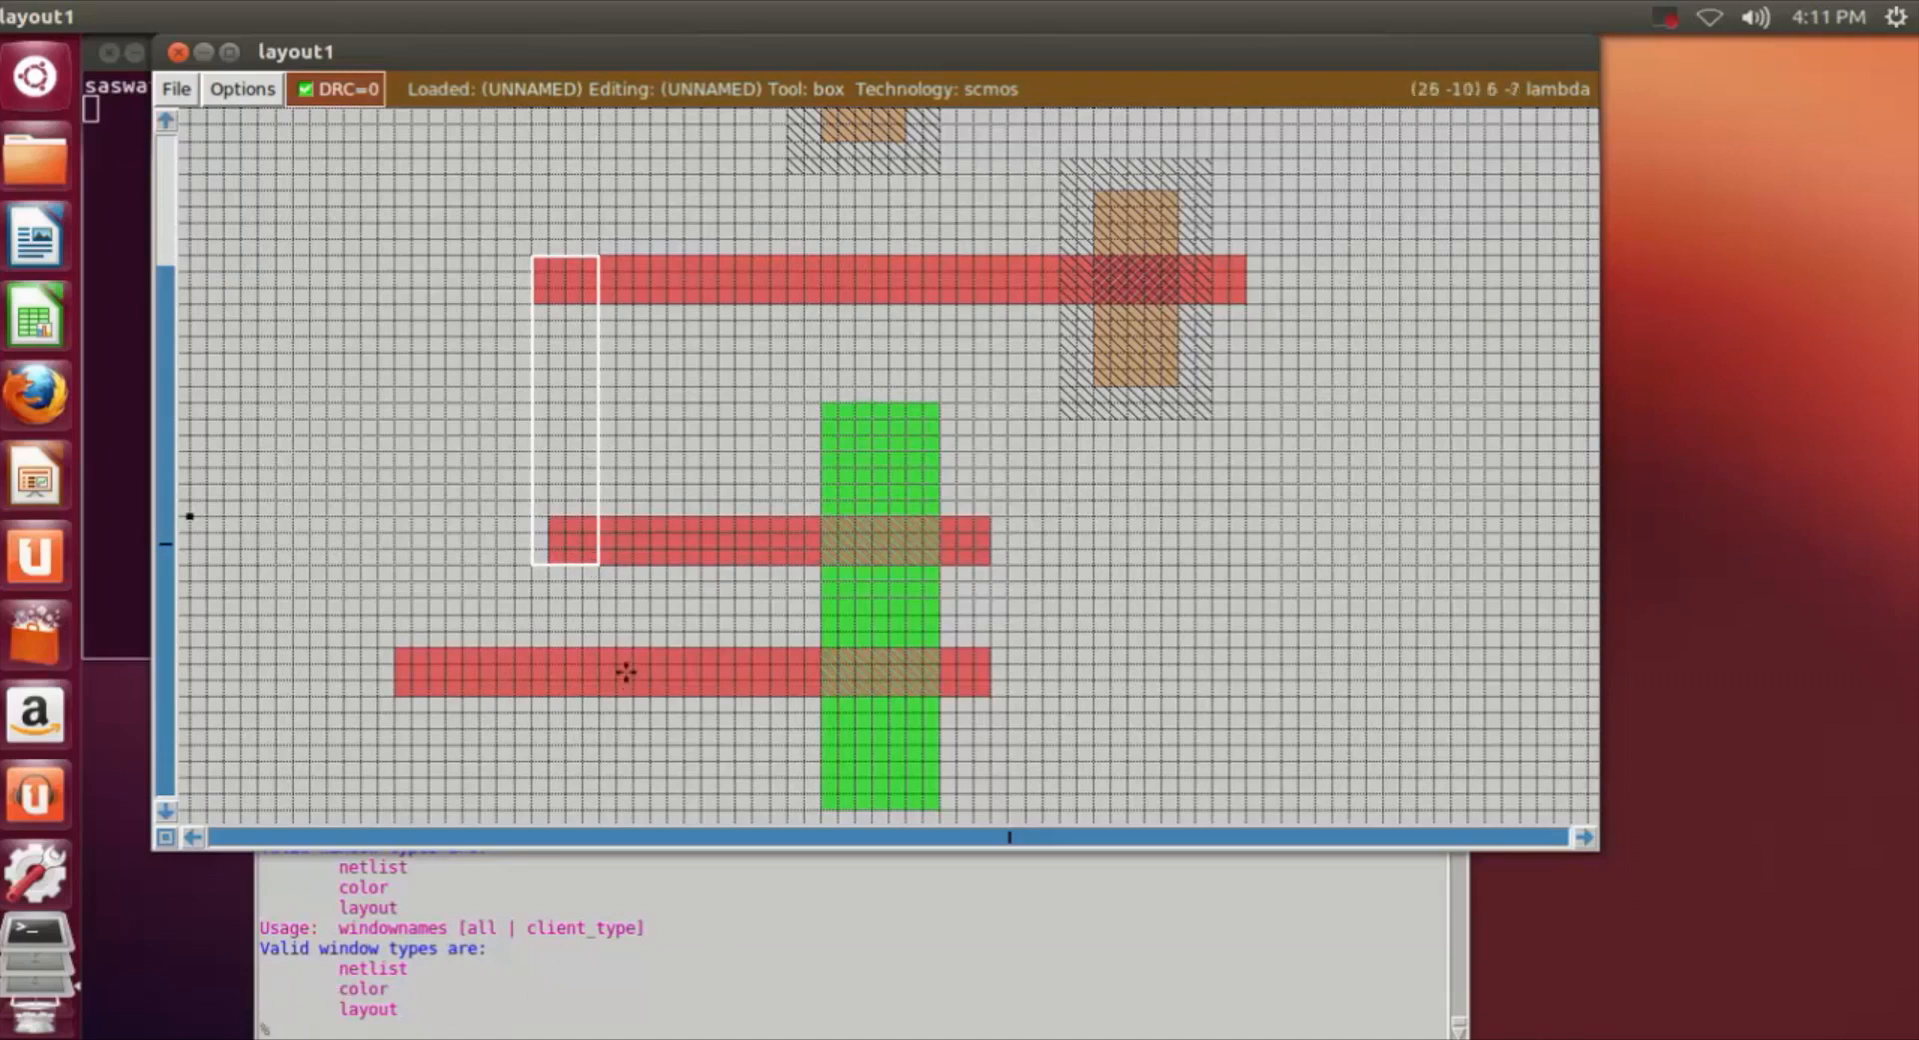
right_click(585, 555)
right_click(574, 504)
right_drag(586, 420, 578, 280)
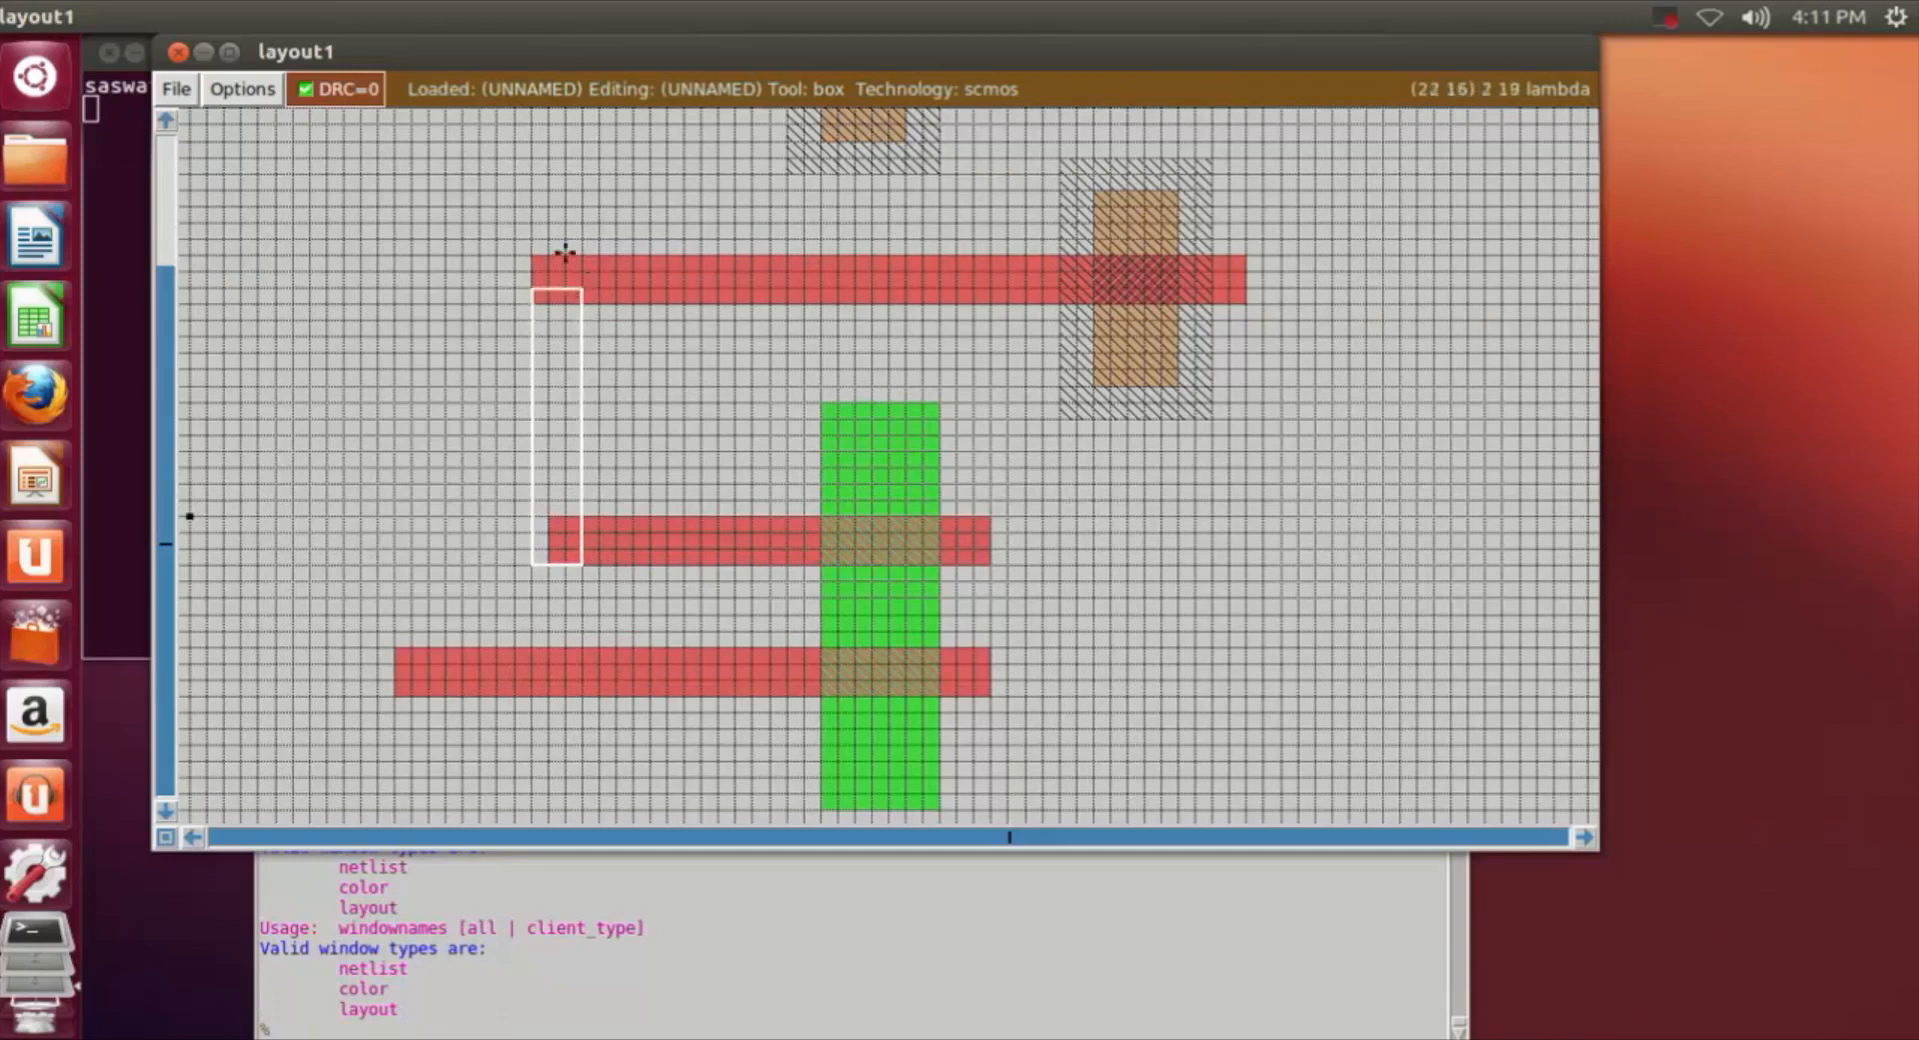
right_click(576, 261)
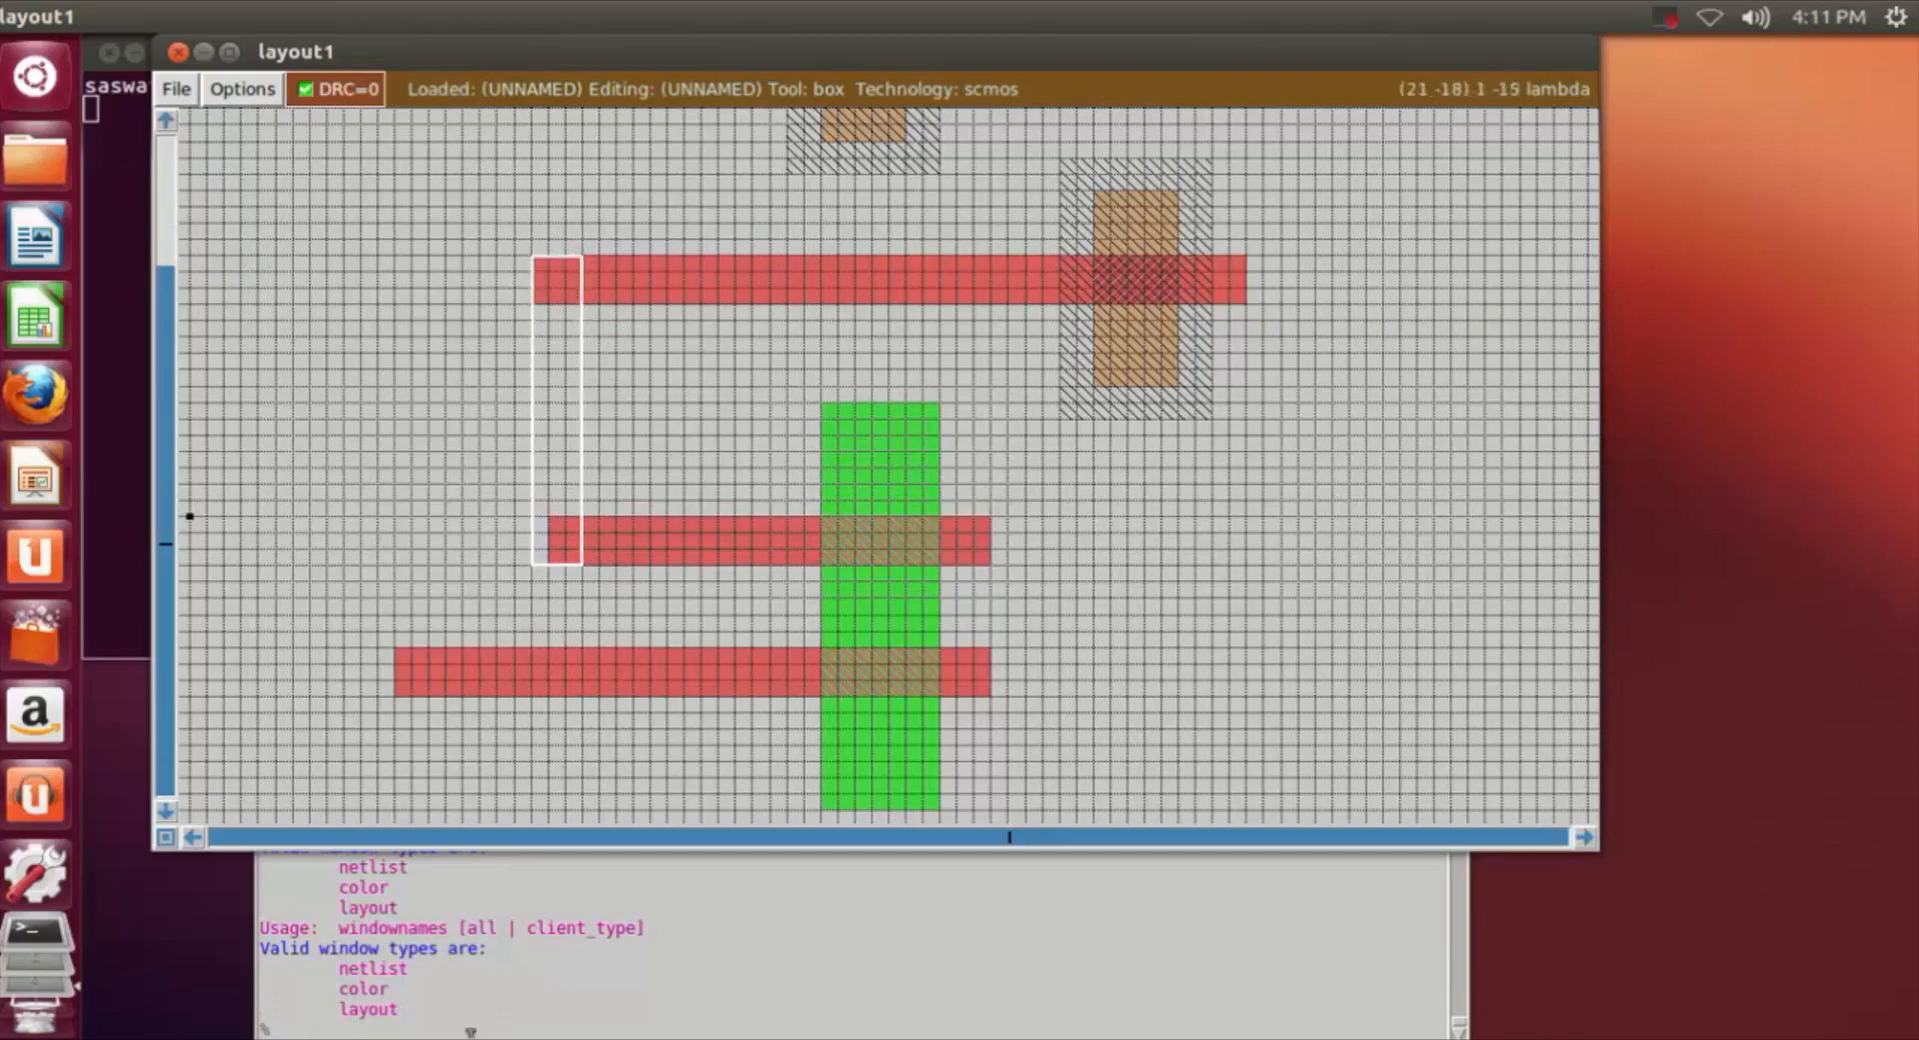
Connect the second pdiff and upper ndiff poly strips by filling the vertical box with the console command paint poly.
click(405, 1025)
text(paint poly)
key(Return)
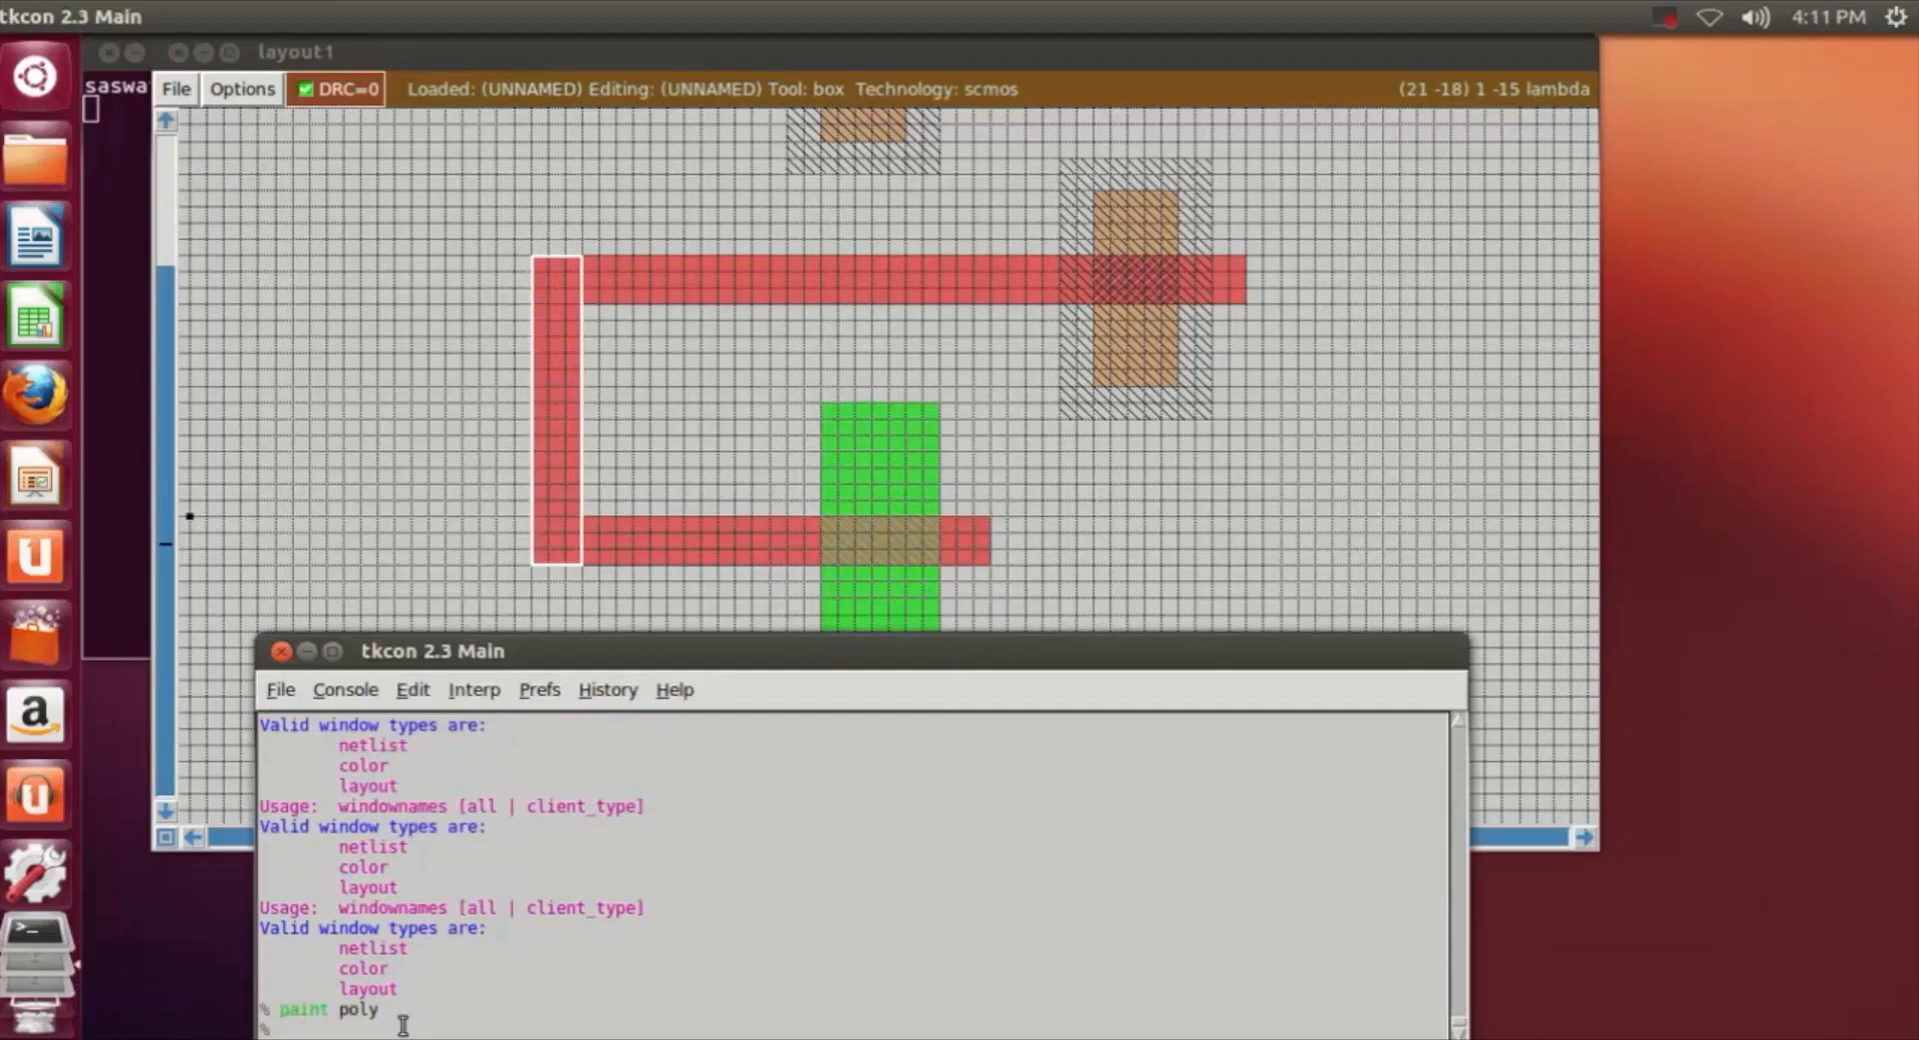
click(1315, 516)
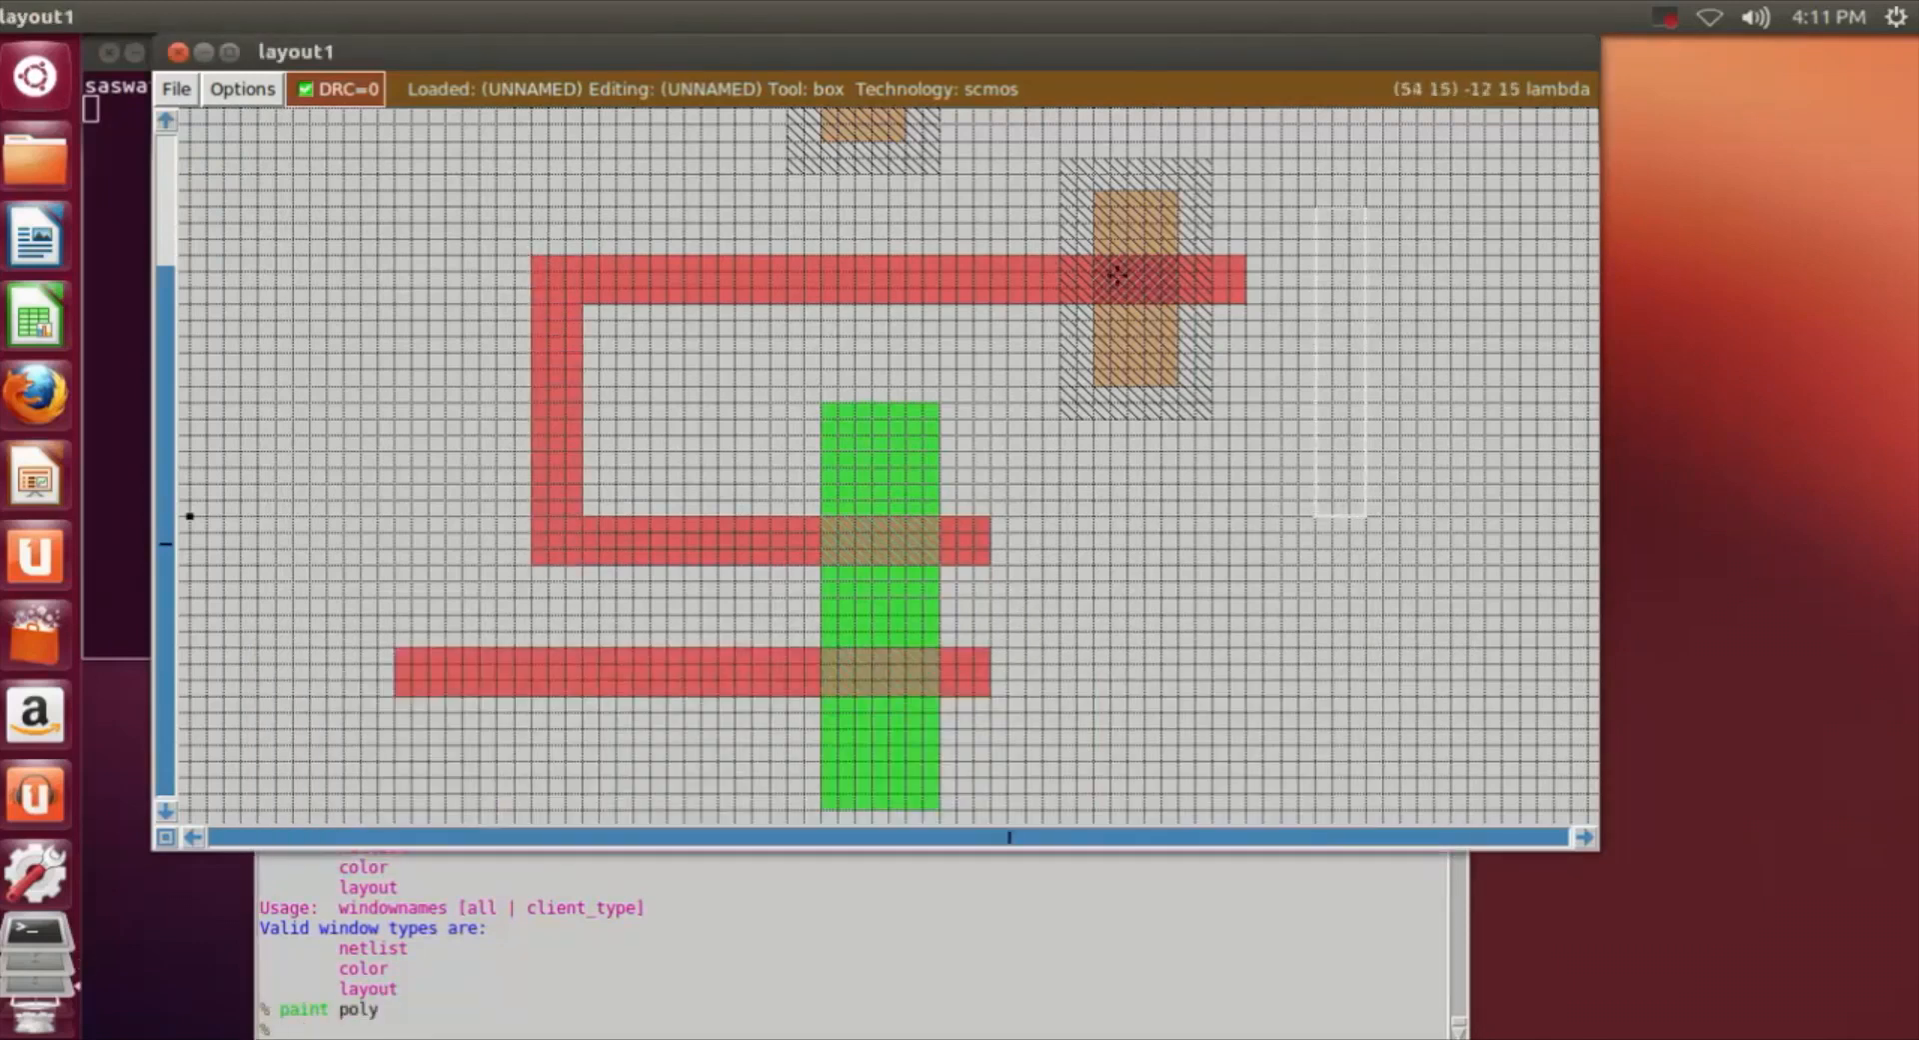
Define a vertical box about 3 by 42 grid squares joining the left ends of the upper pdiff and lower ndiff poly strips.
scroll(417, 570, up, 2)
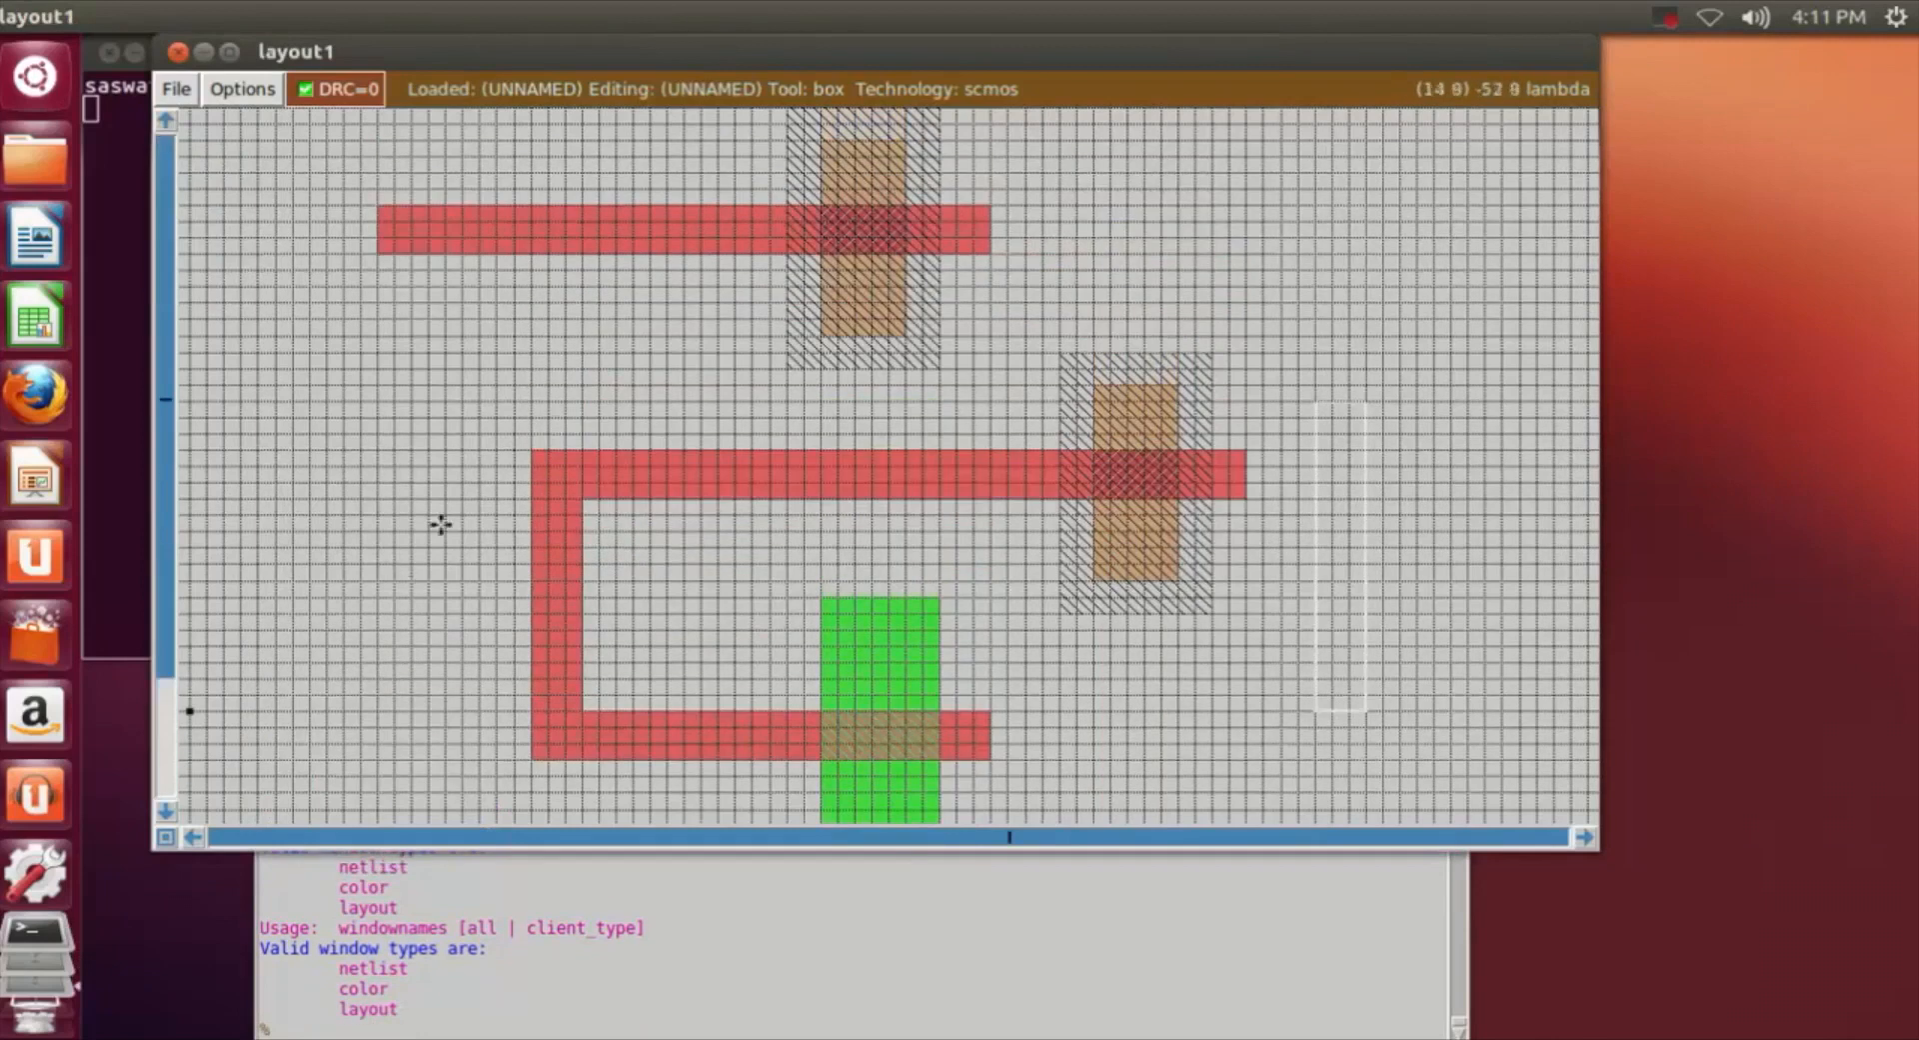
scroll(441, 252, down, 1)
scroll(392, 126, up, 1)
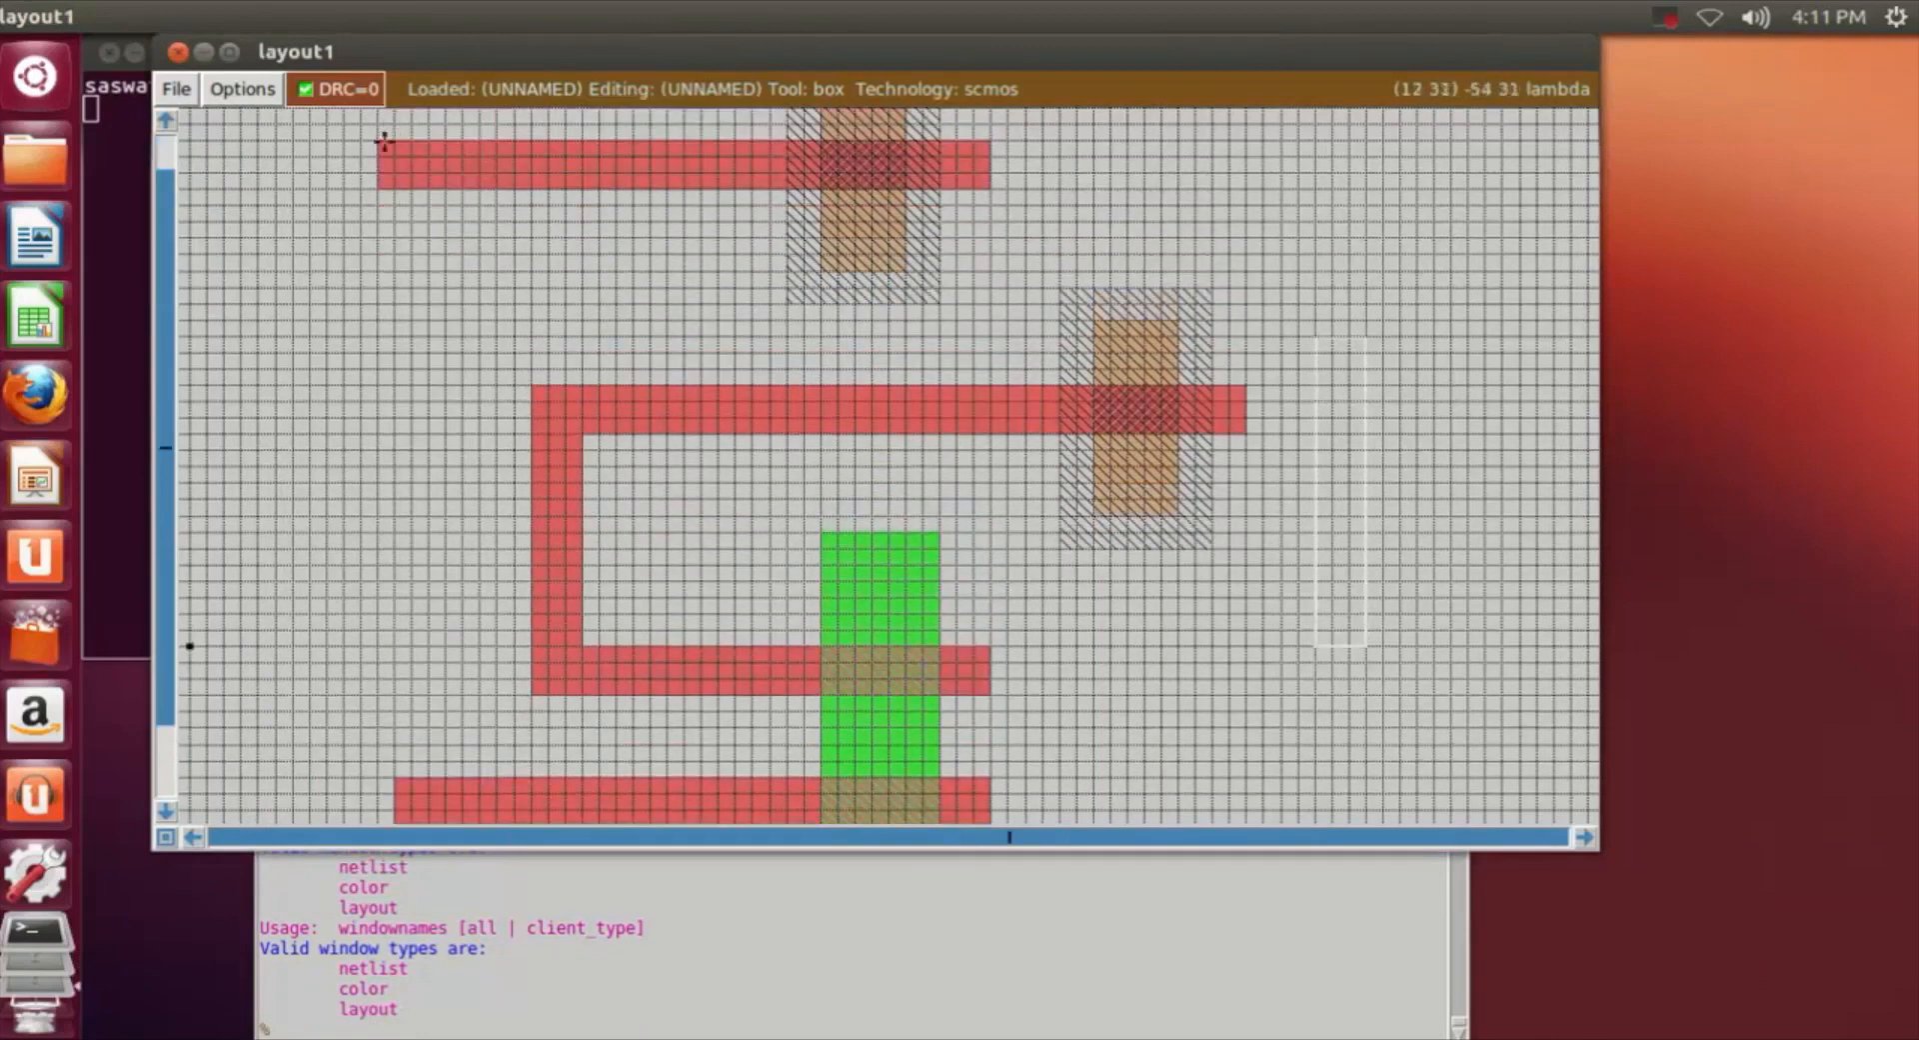
scroll(480, 484, down, 3)
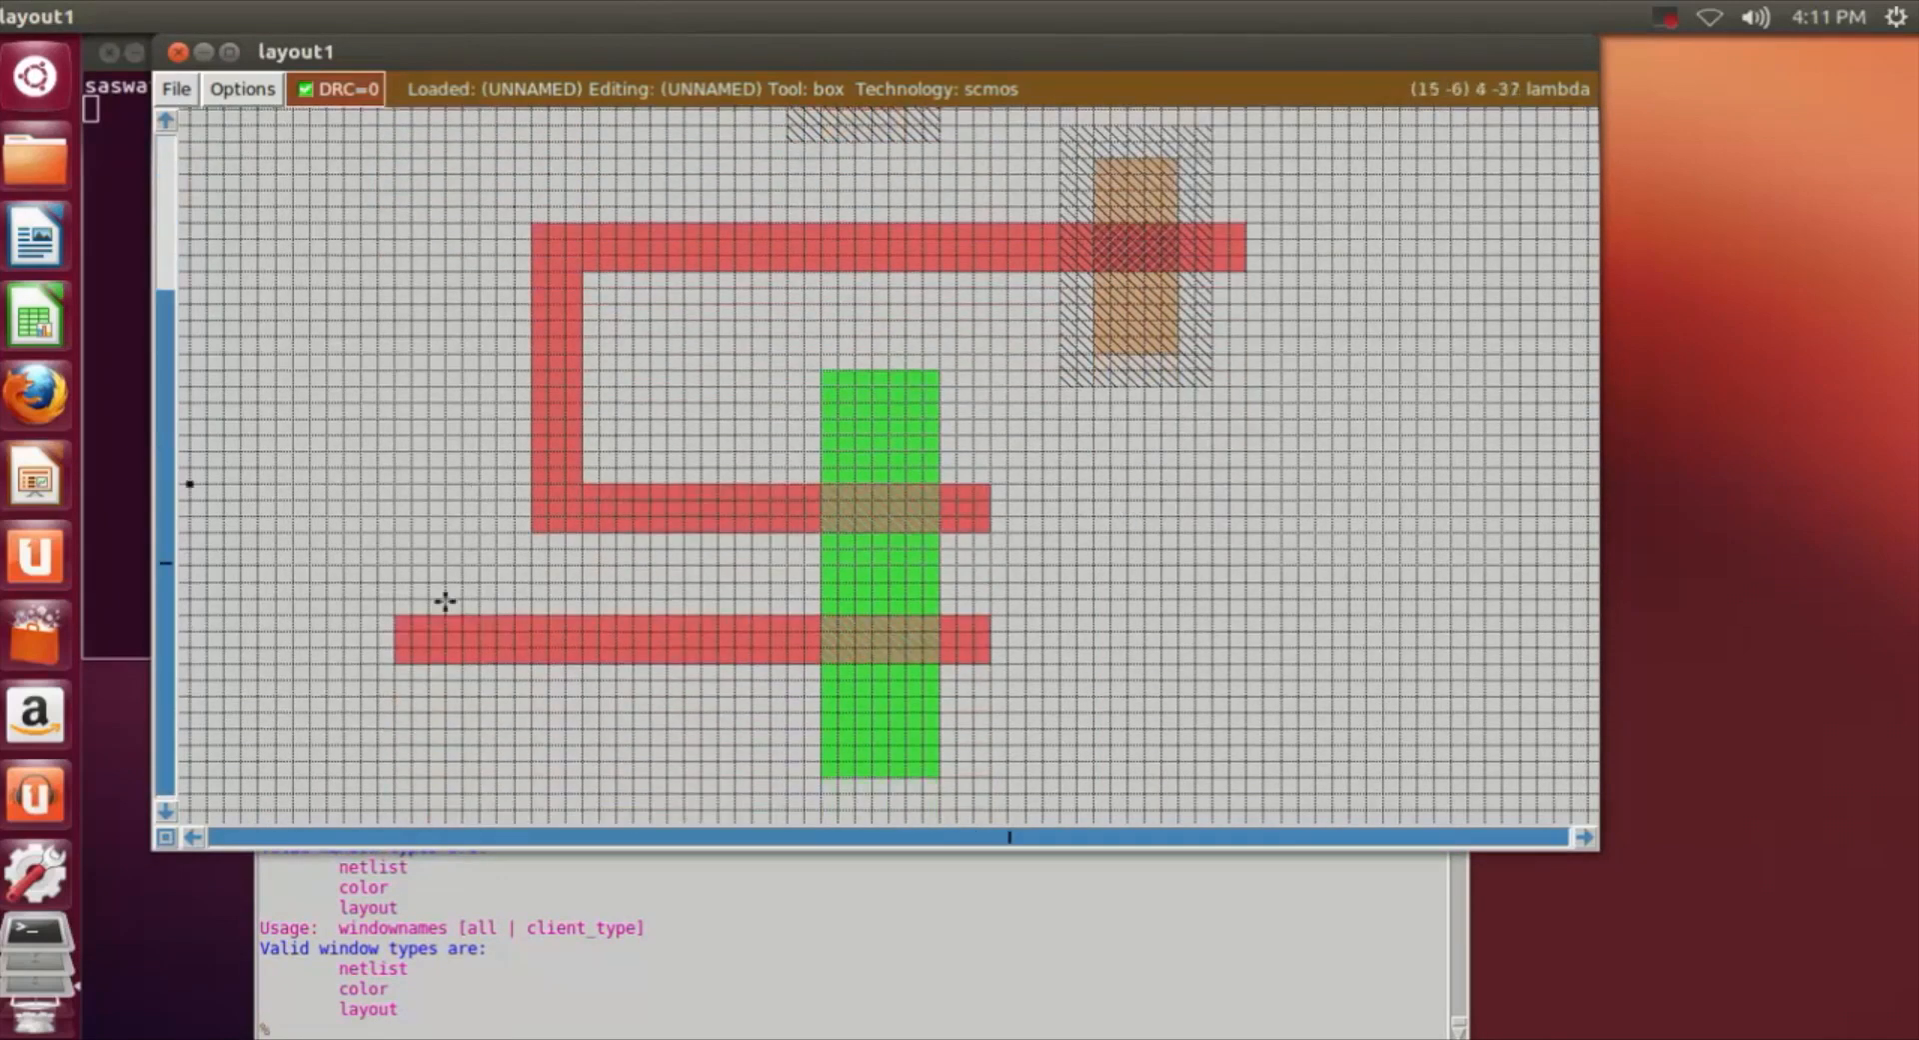
right_click(435, 658)
scroll(451, 637, up, 3)
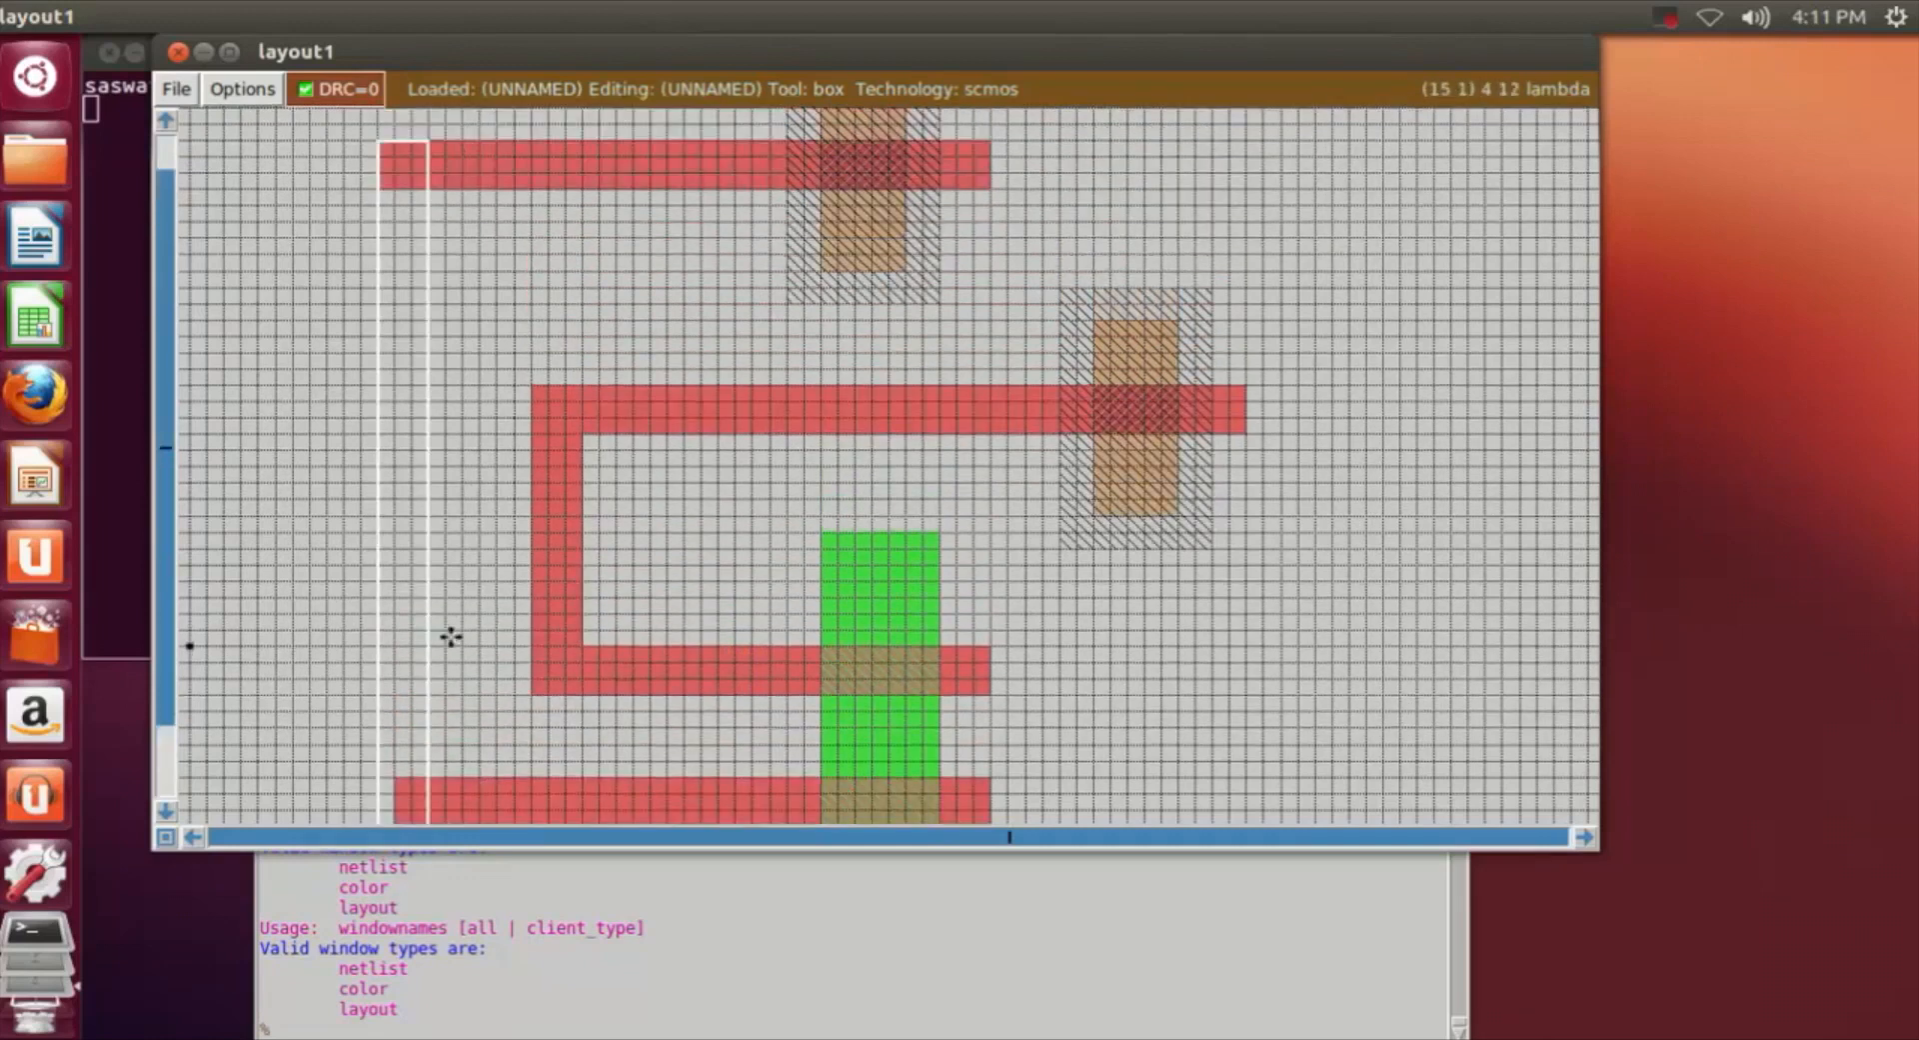
Connect the upper pdiff and lower ndiff poly strips by filling the tall box with the console command paint poly.
click(361, 1031)
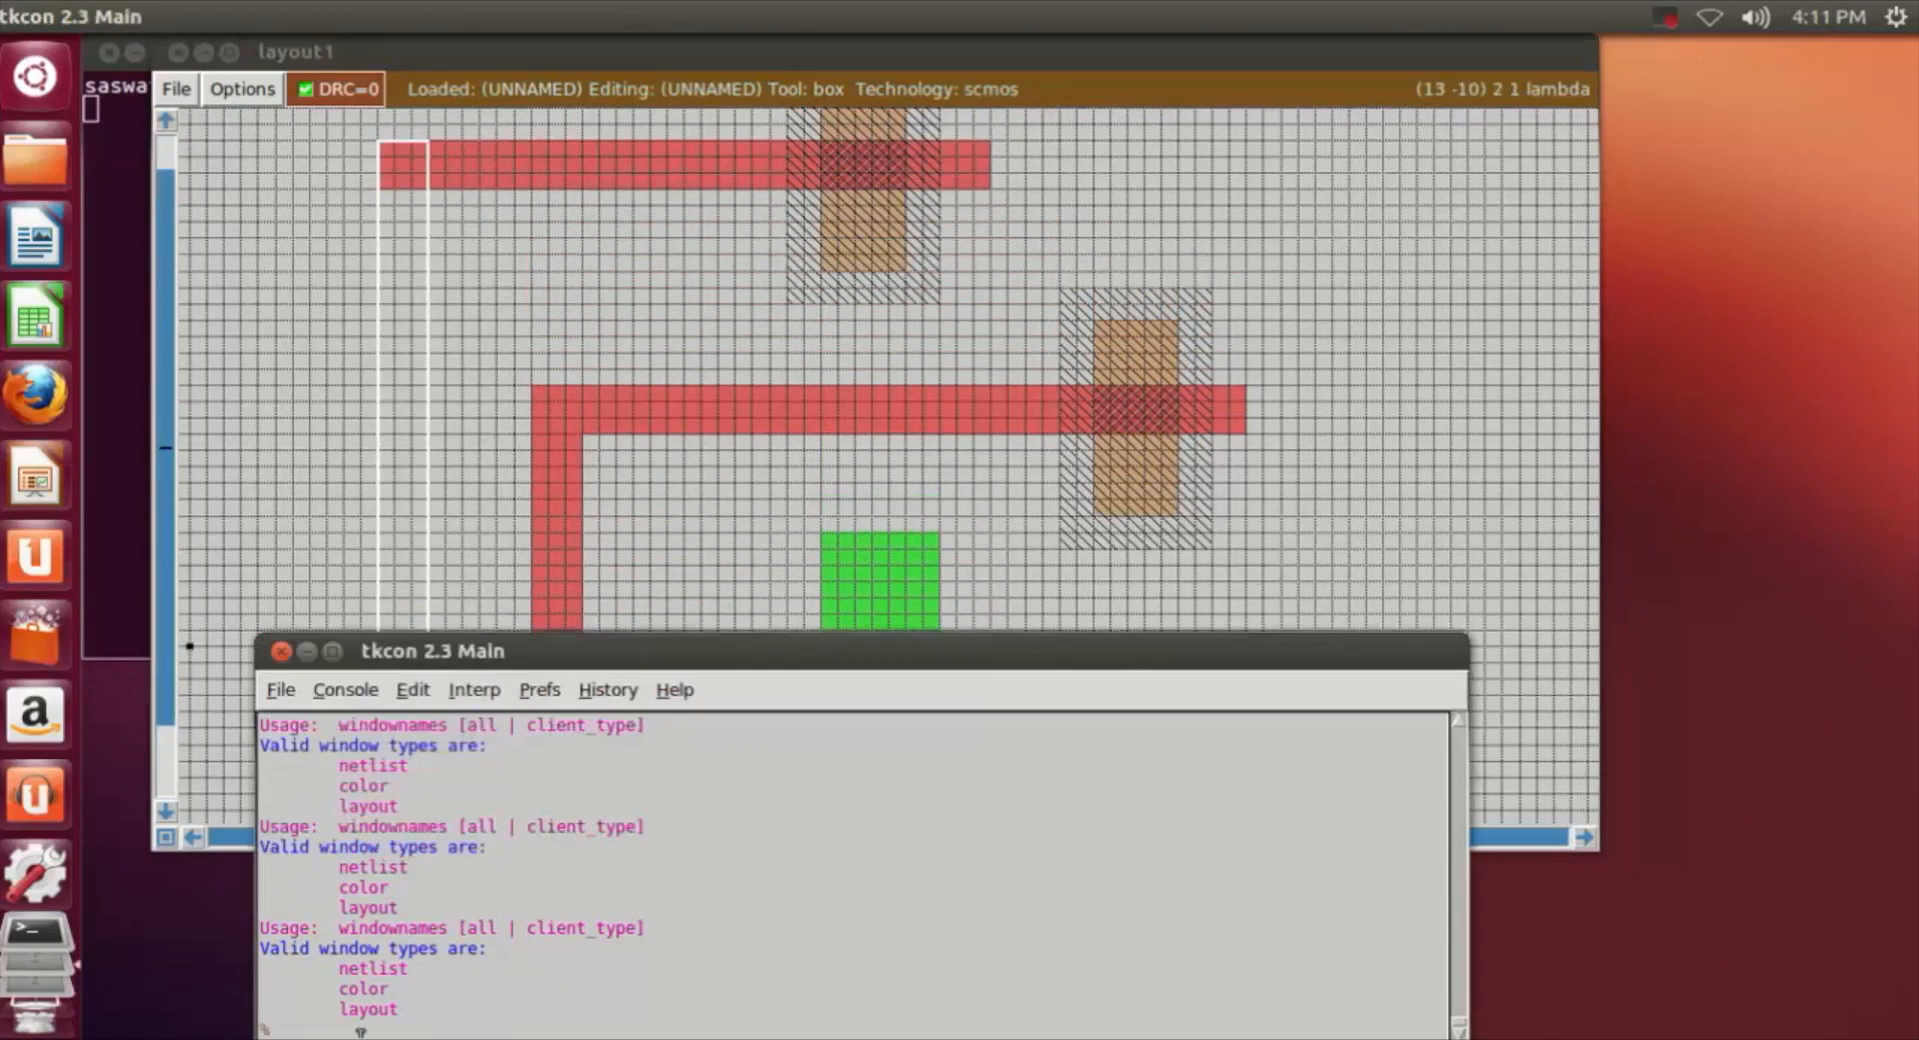
text(paint poly)
key(Return)
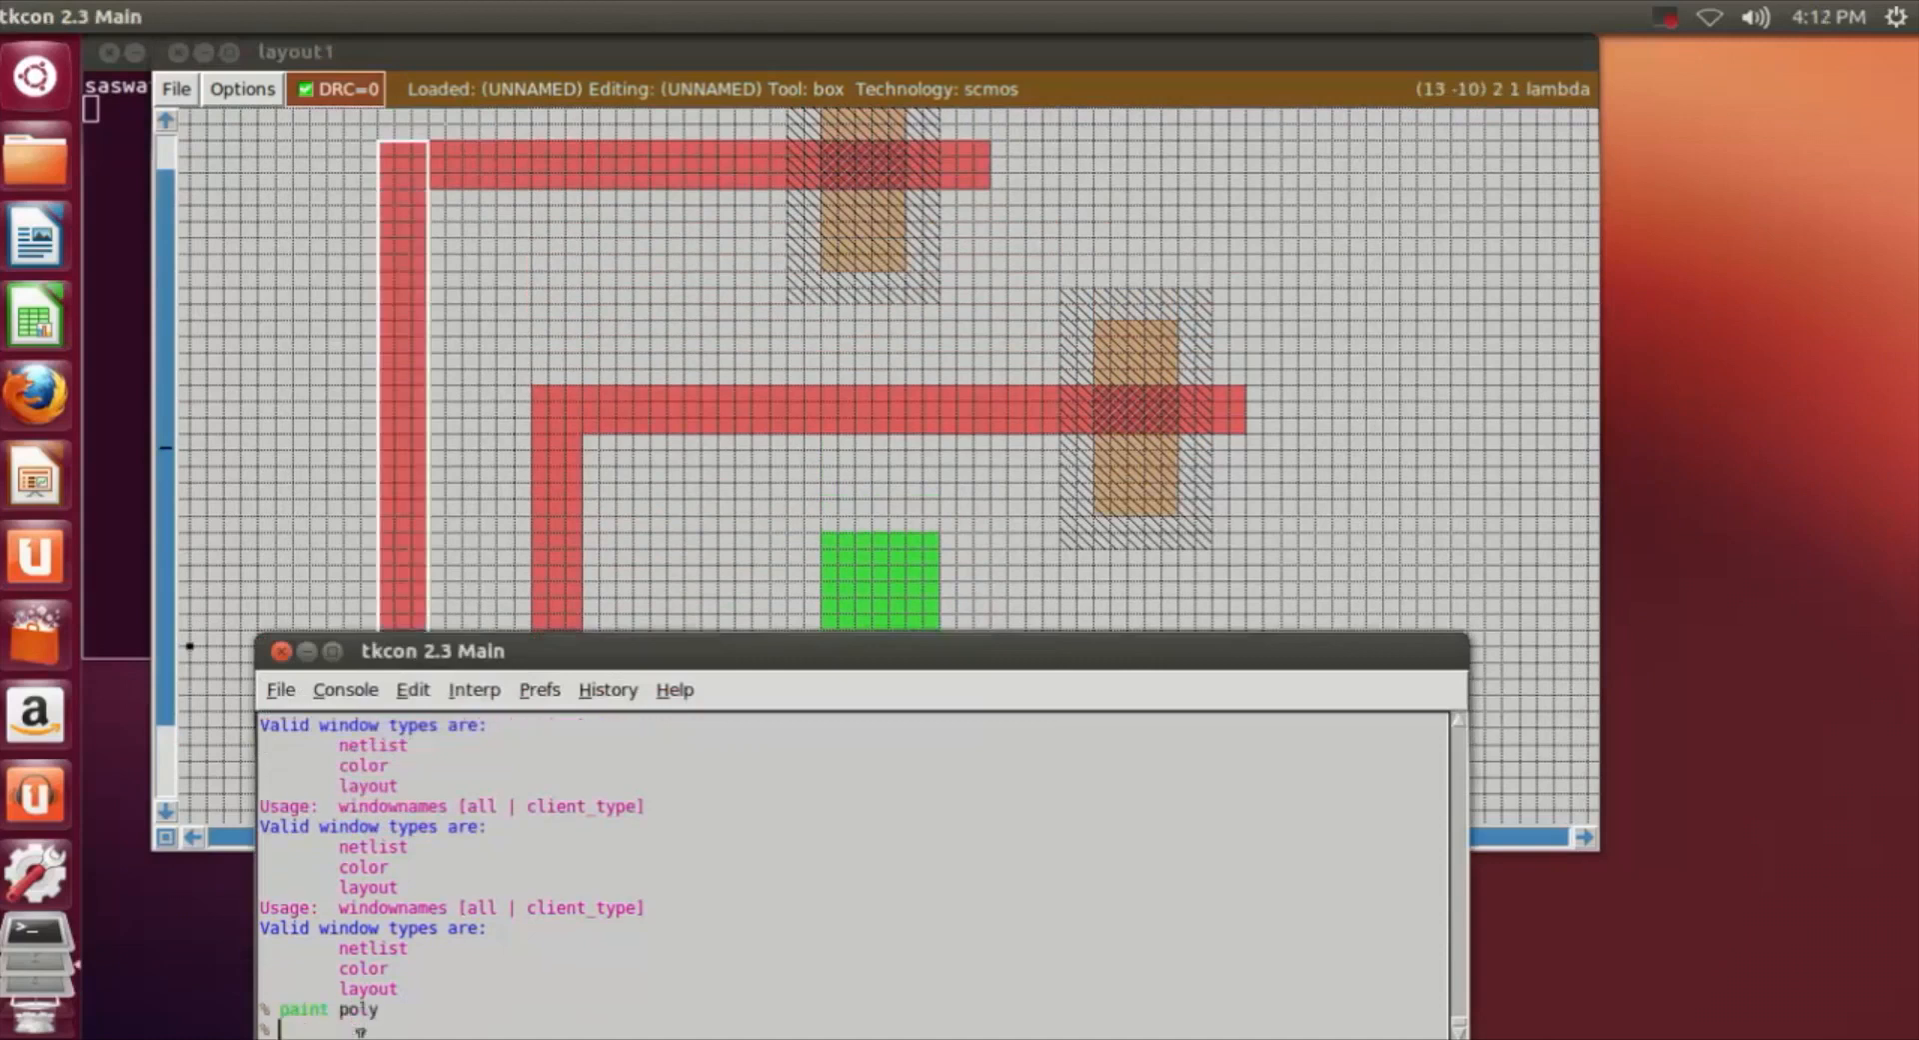
click(1297, 533)
Label the outer vertical poly strip, marking a point on it and running the console command label a.
scroll(1308, 649, down, 3)
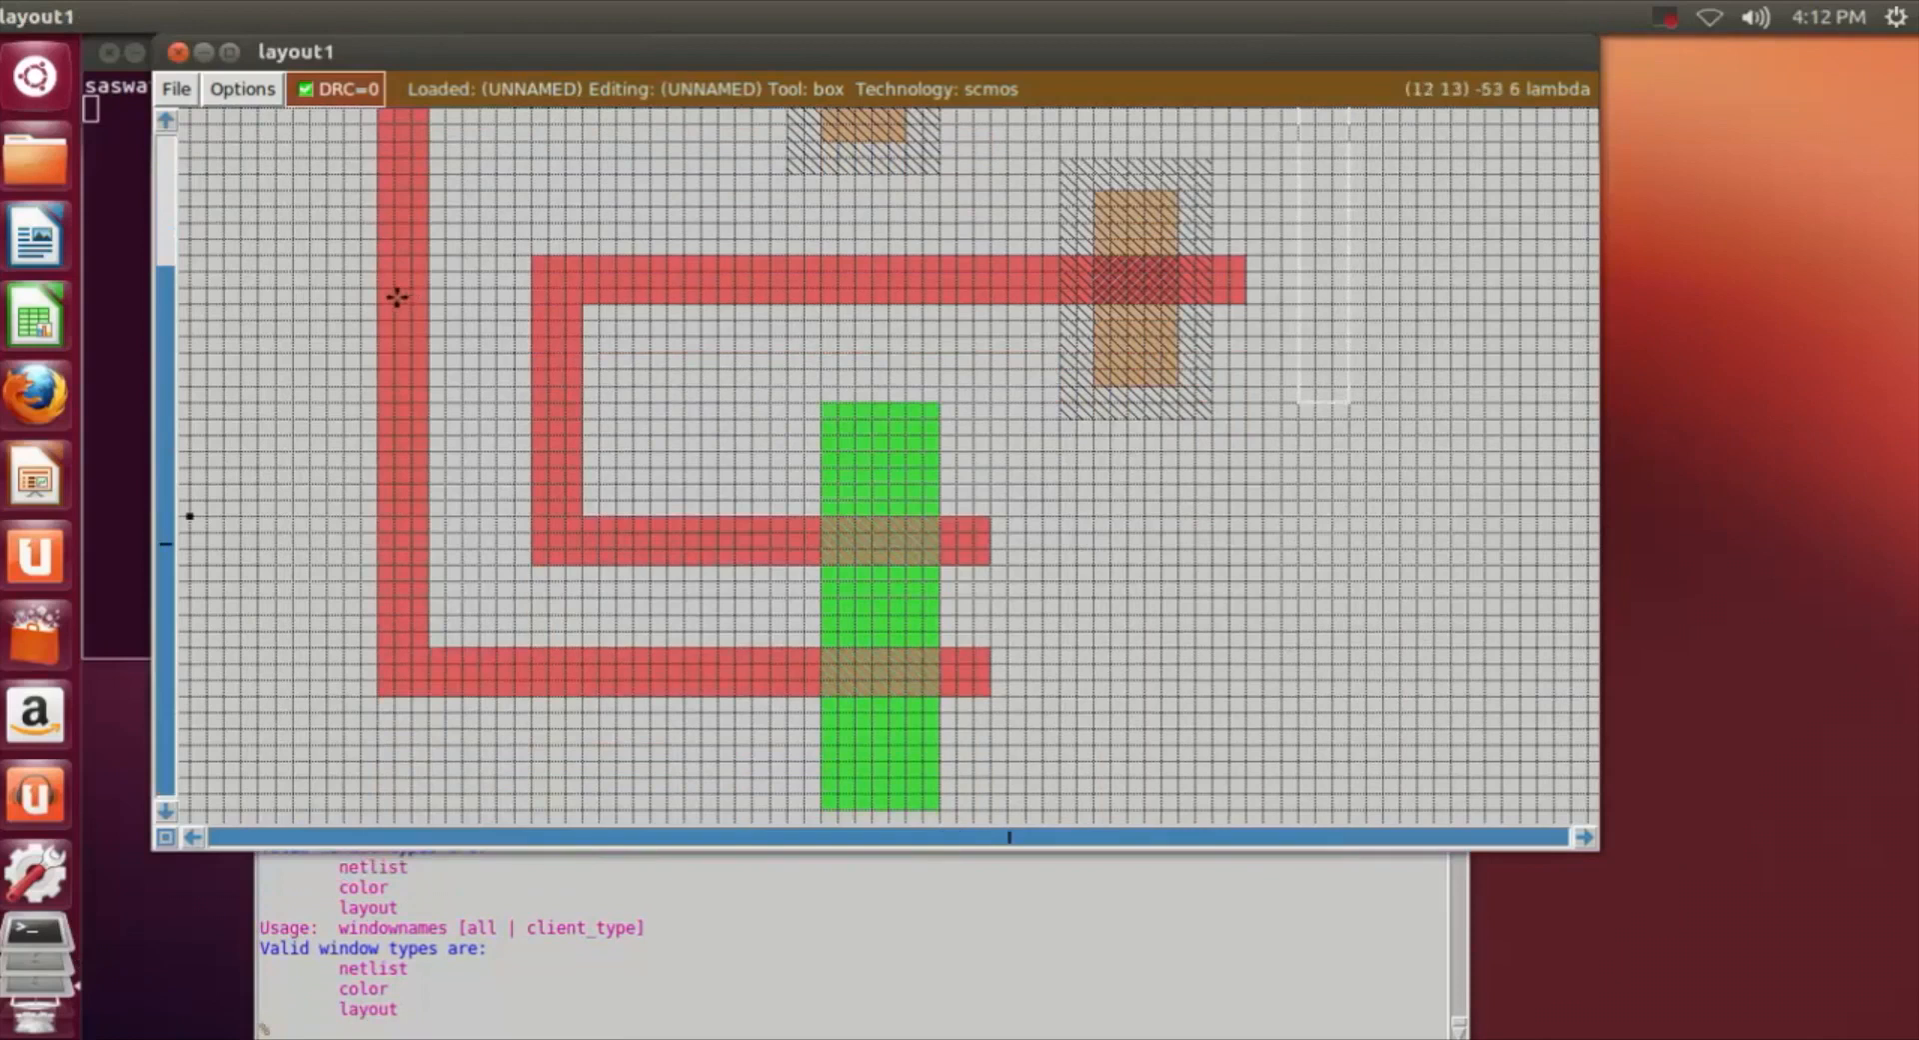
key(z)
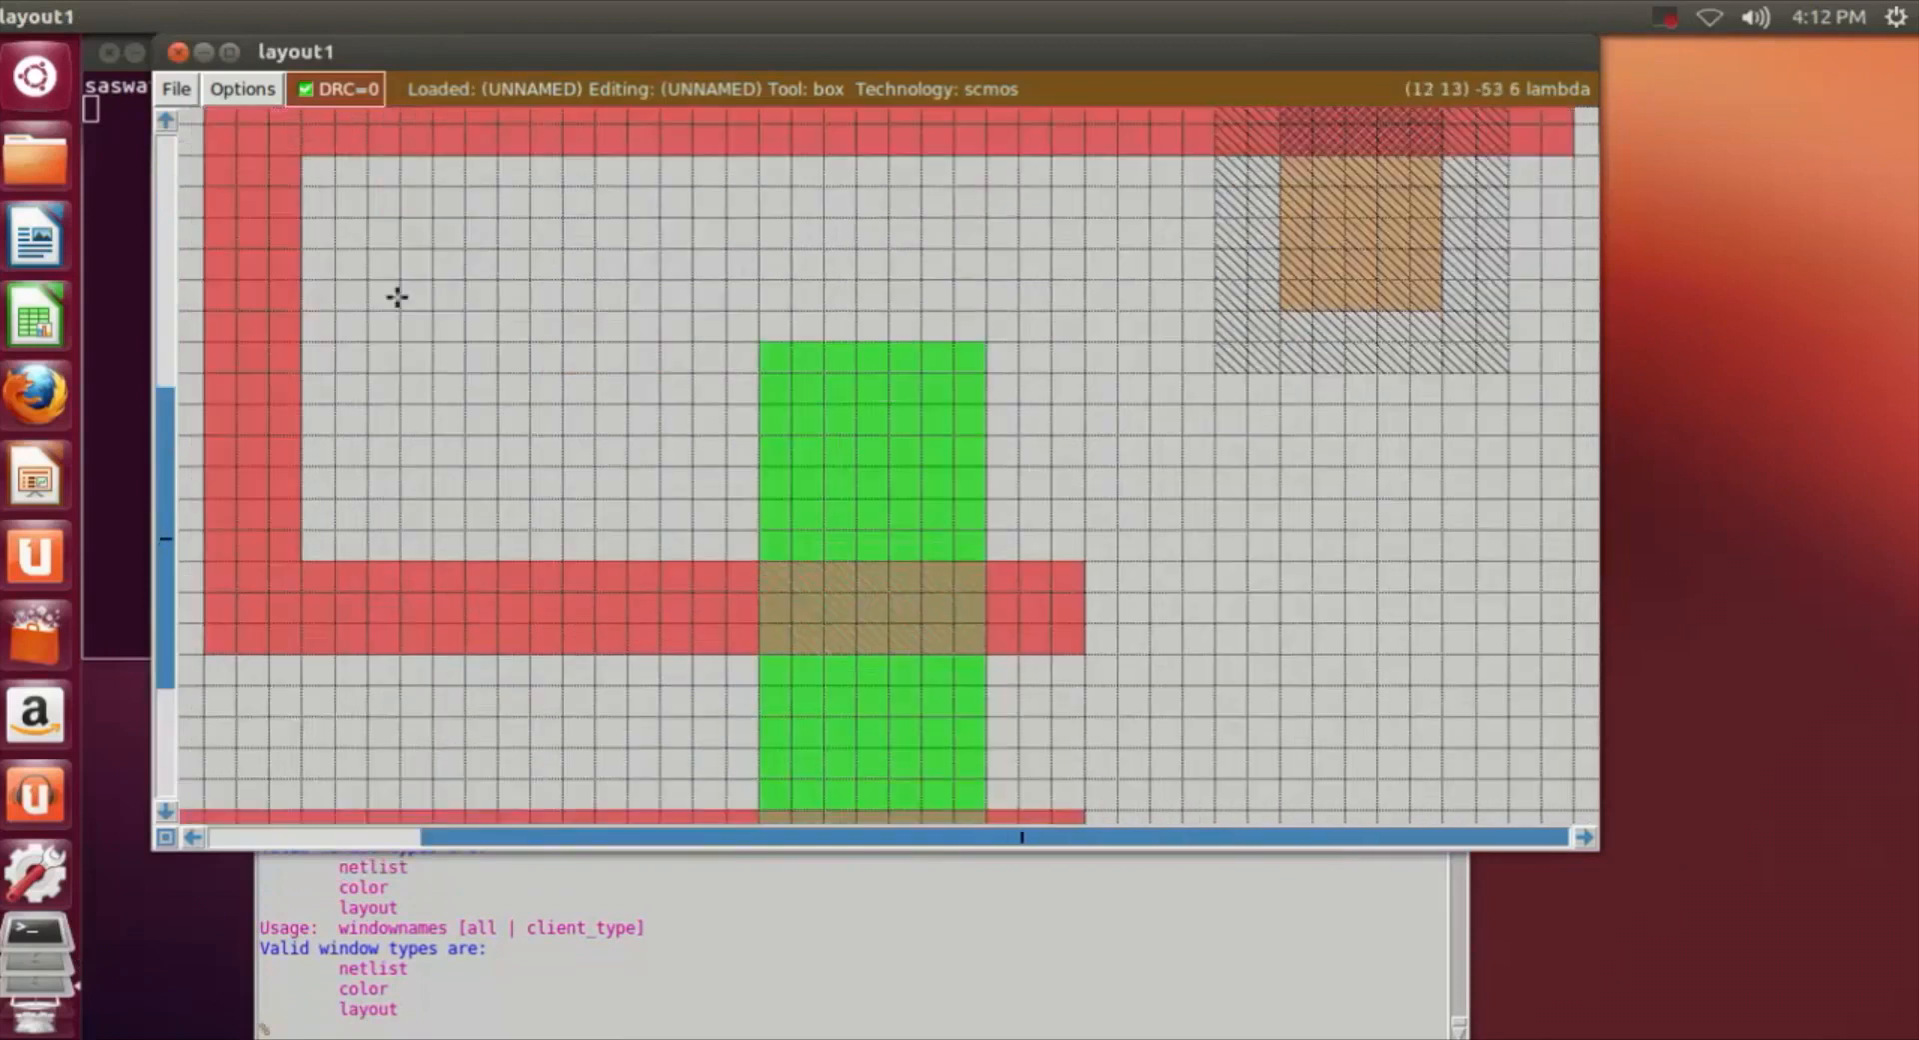
click(193, 837)
click(193, 837)
click(487, 312)
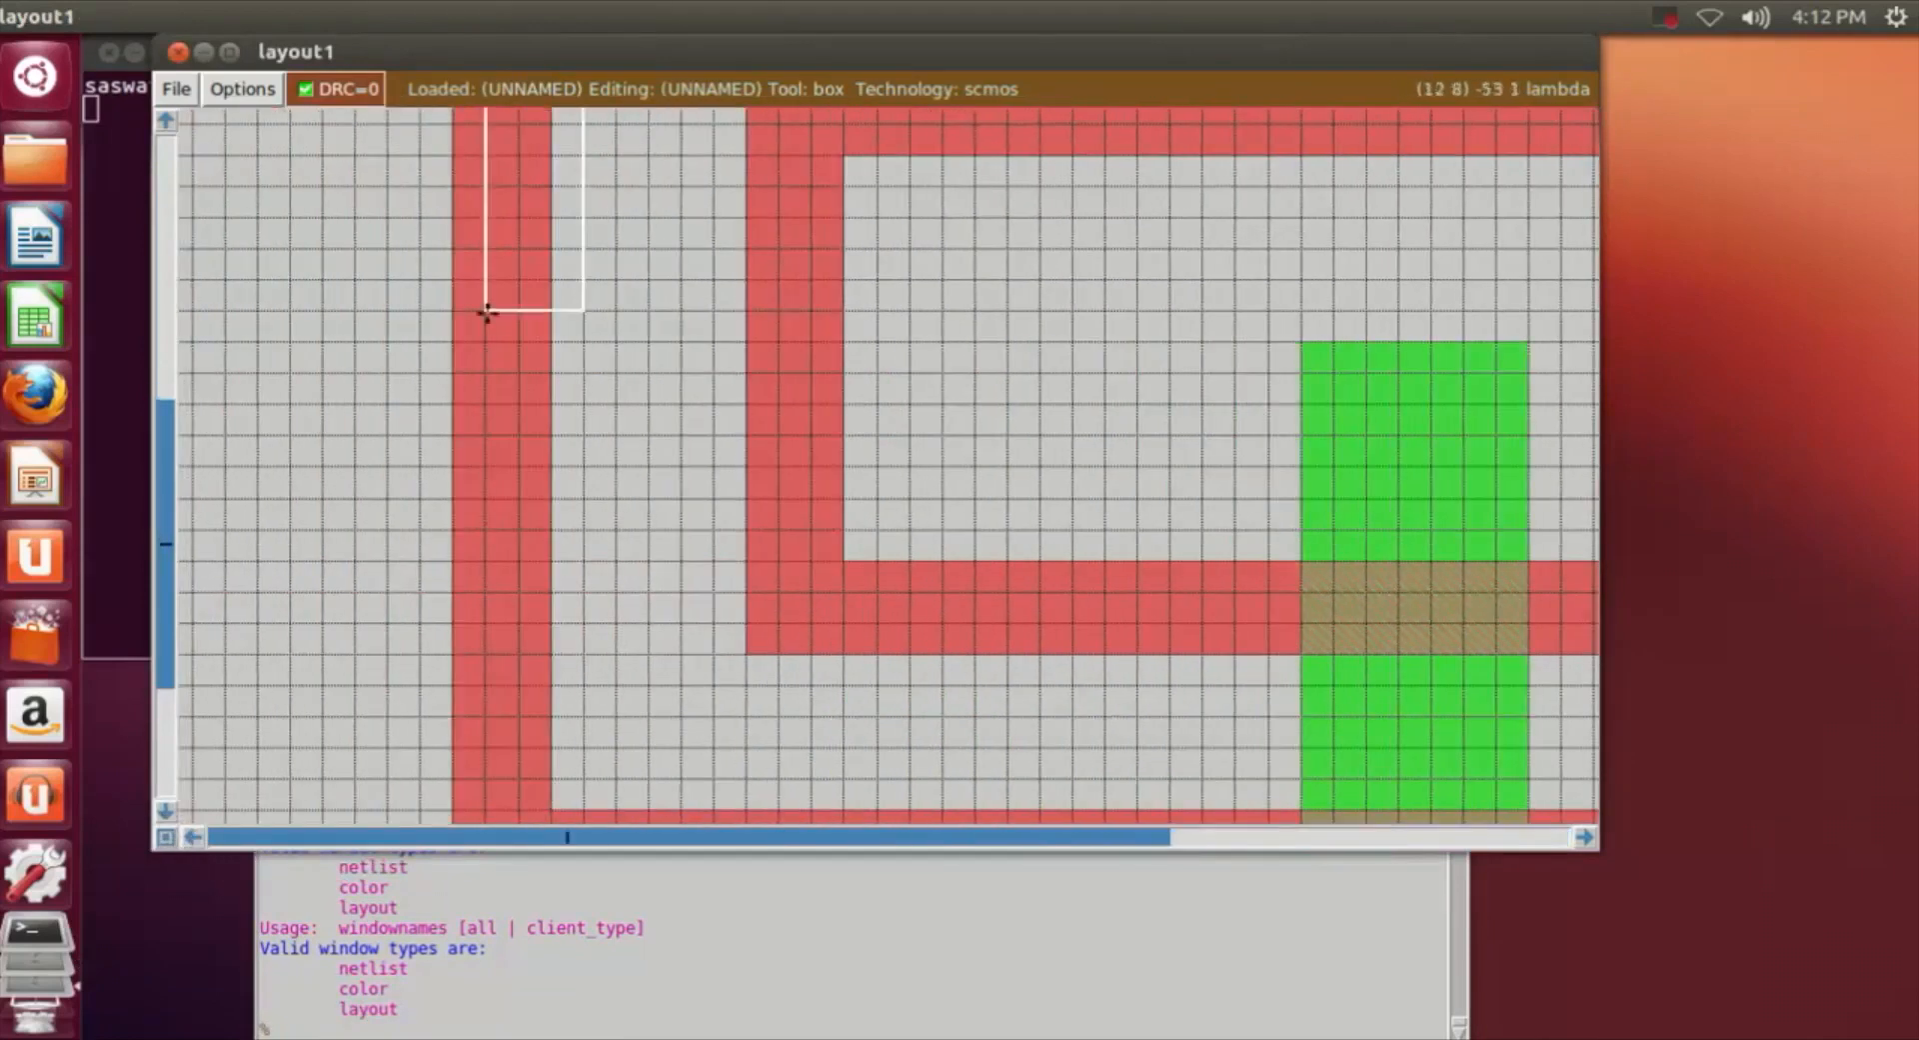
right_click(518, 412)
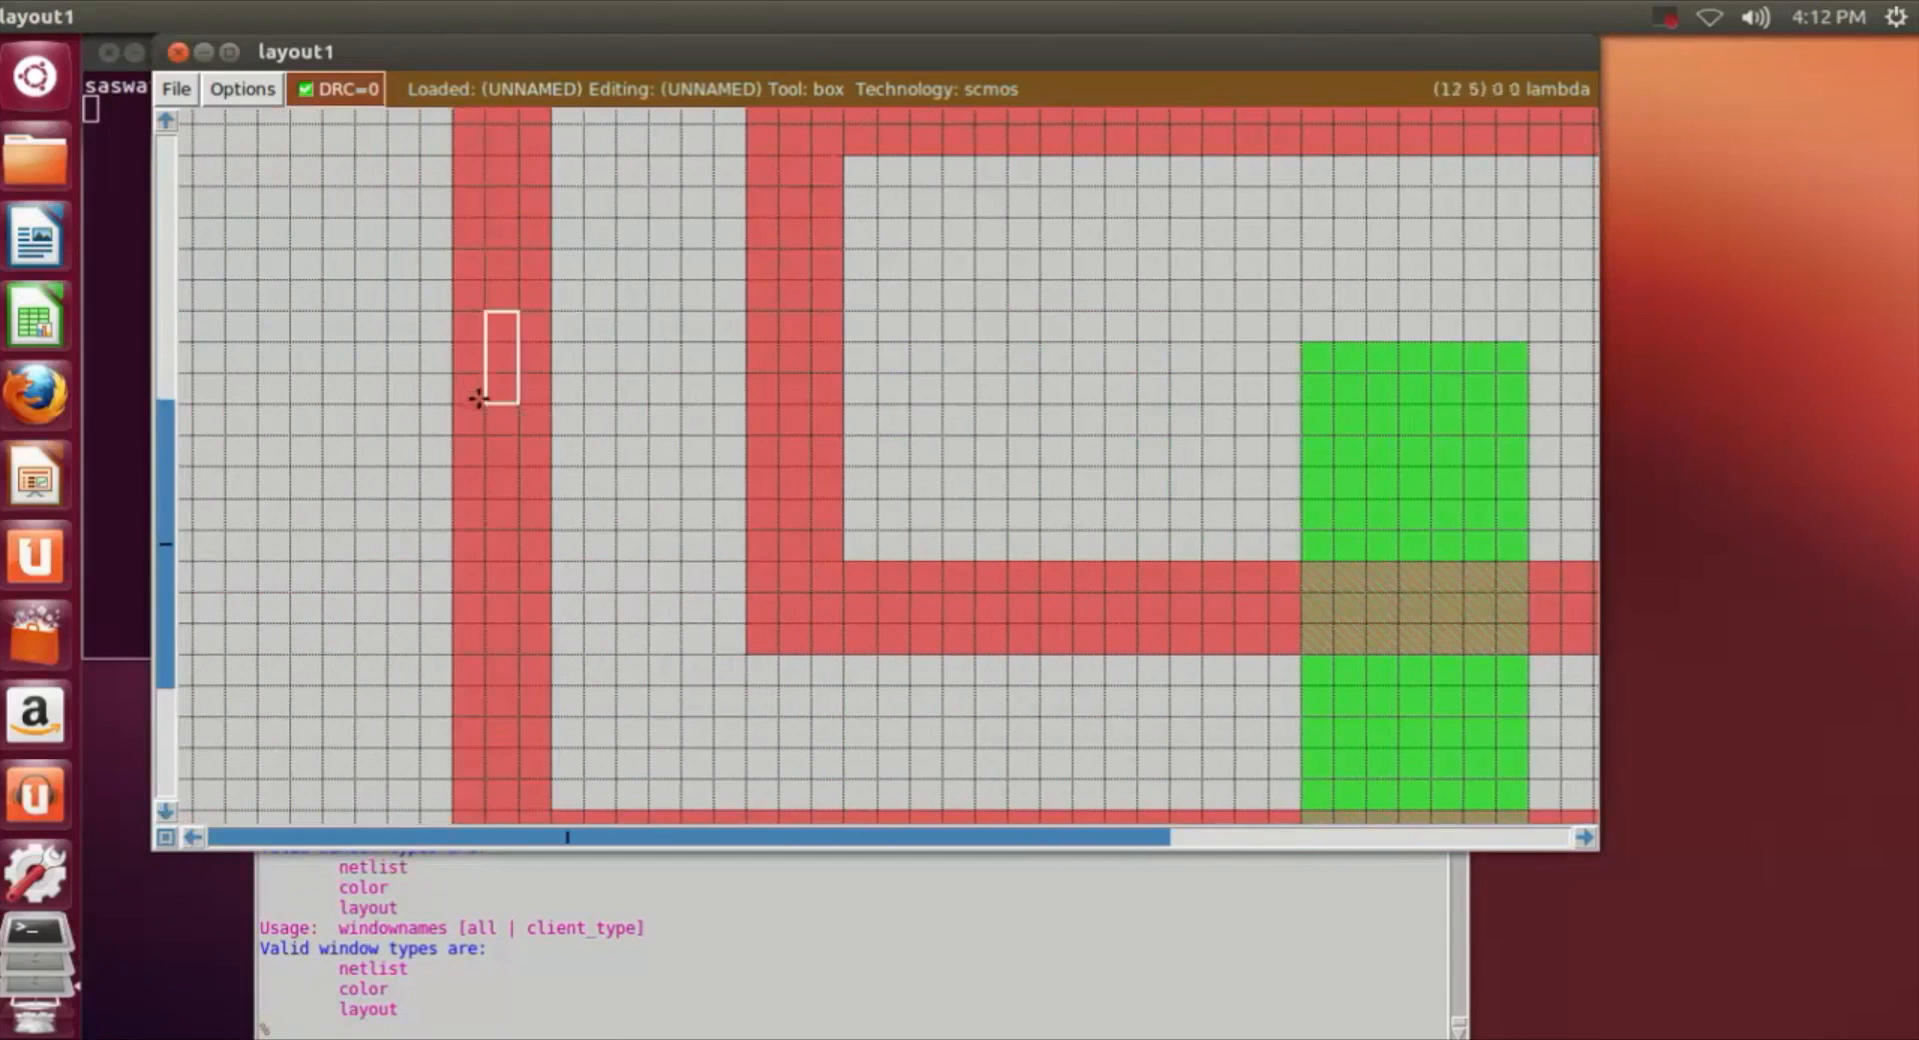
right_click(485, 404)
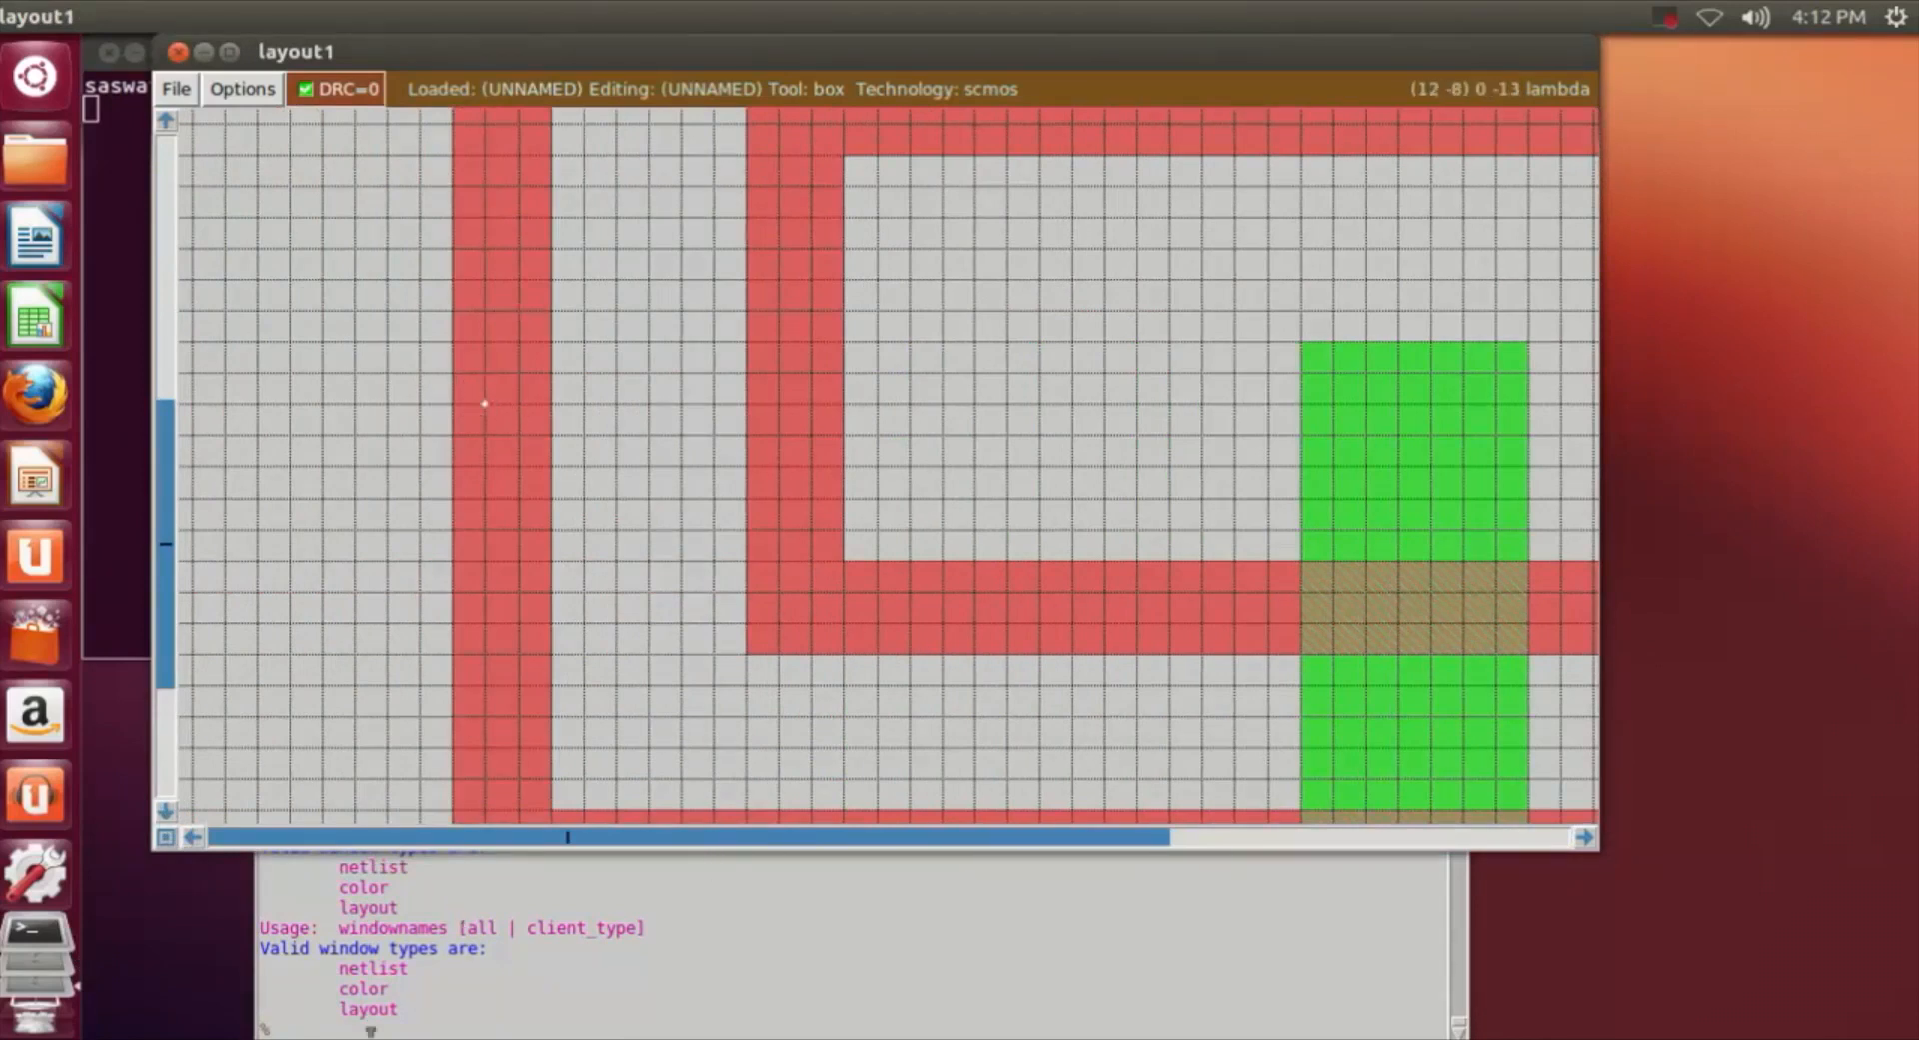
click(305, 1018)
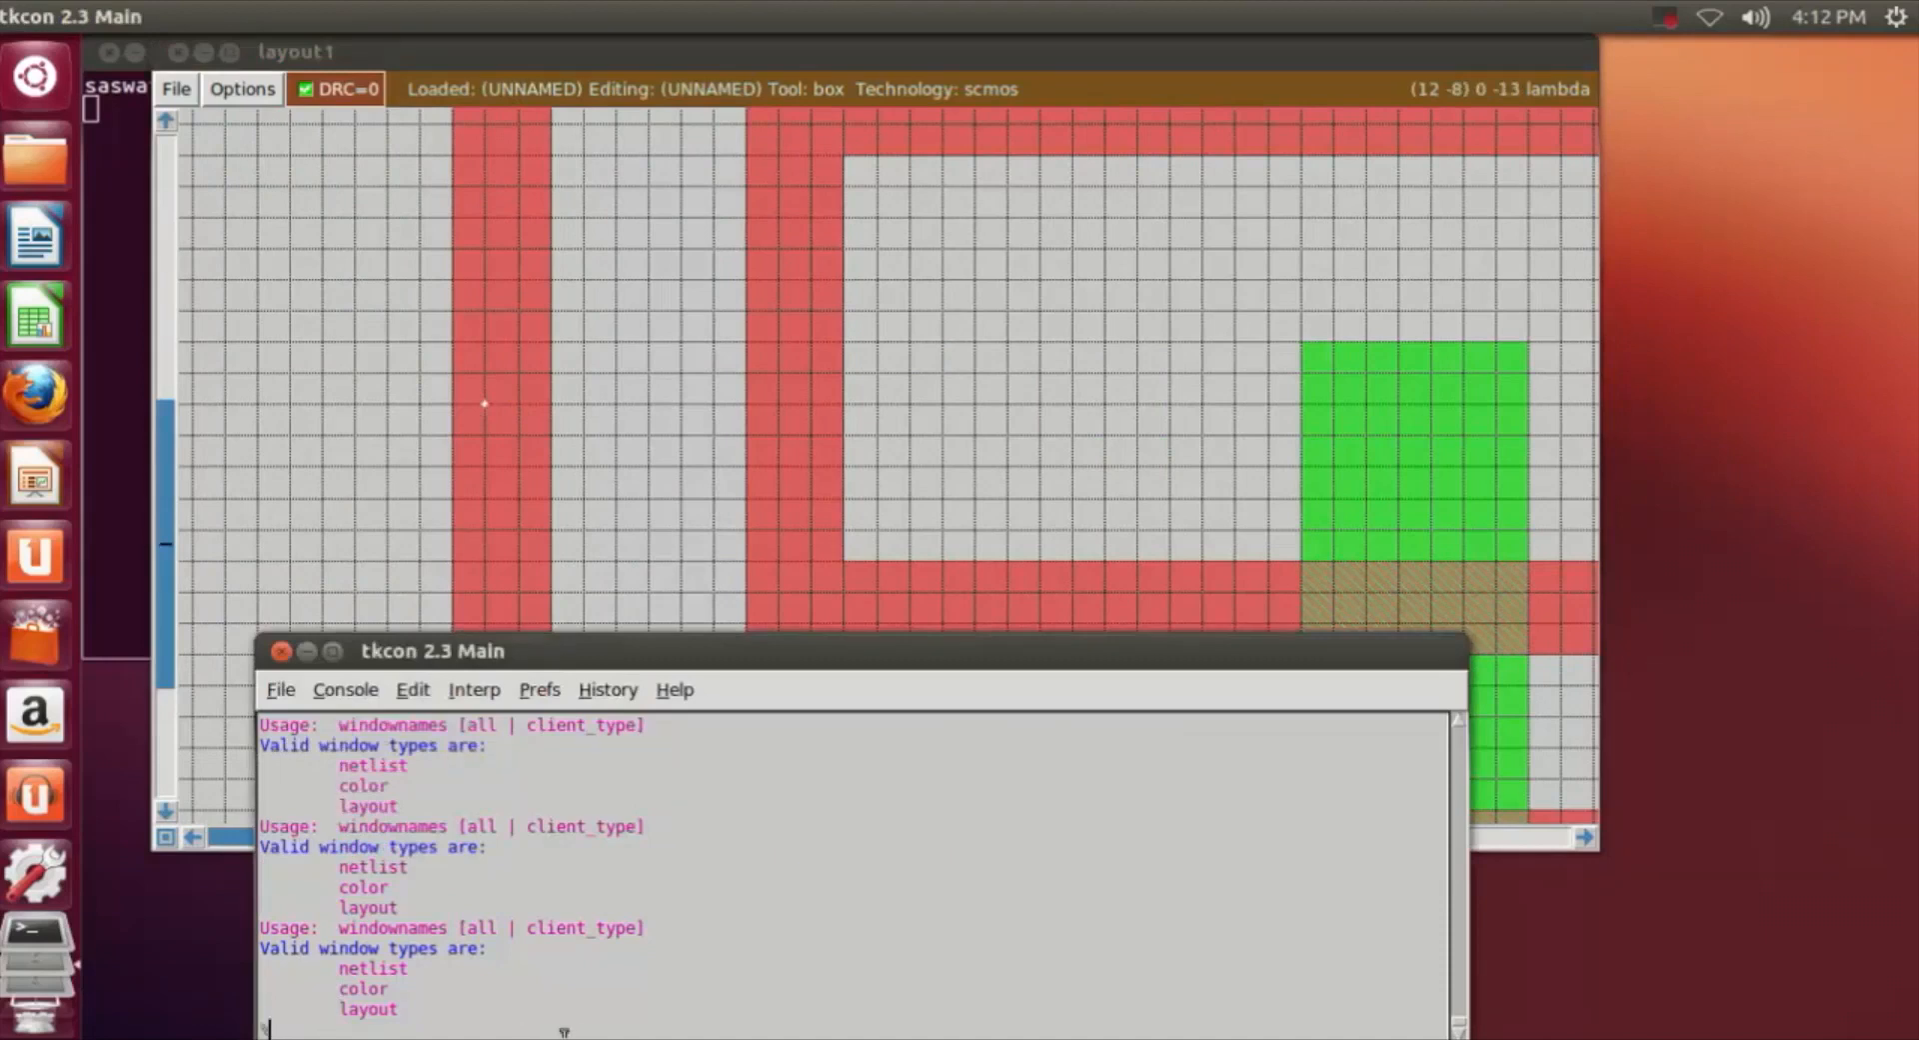
text(label a)
key(Return)
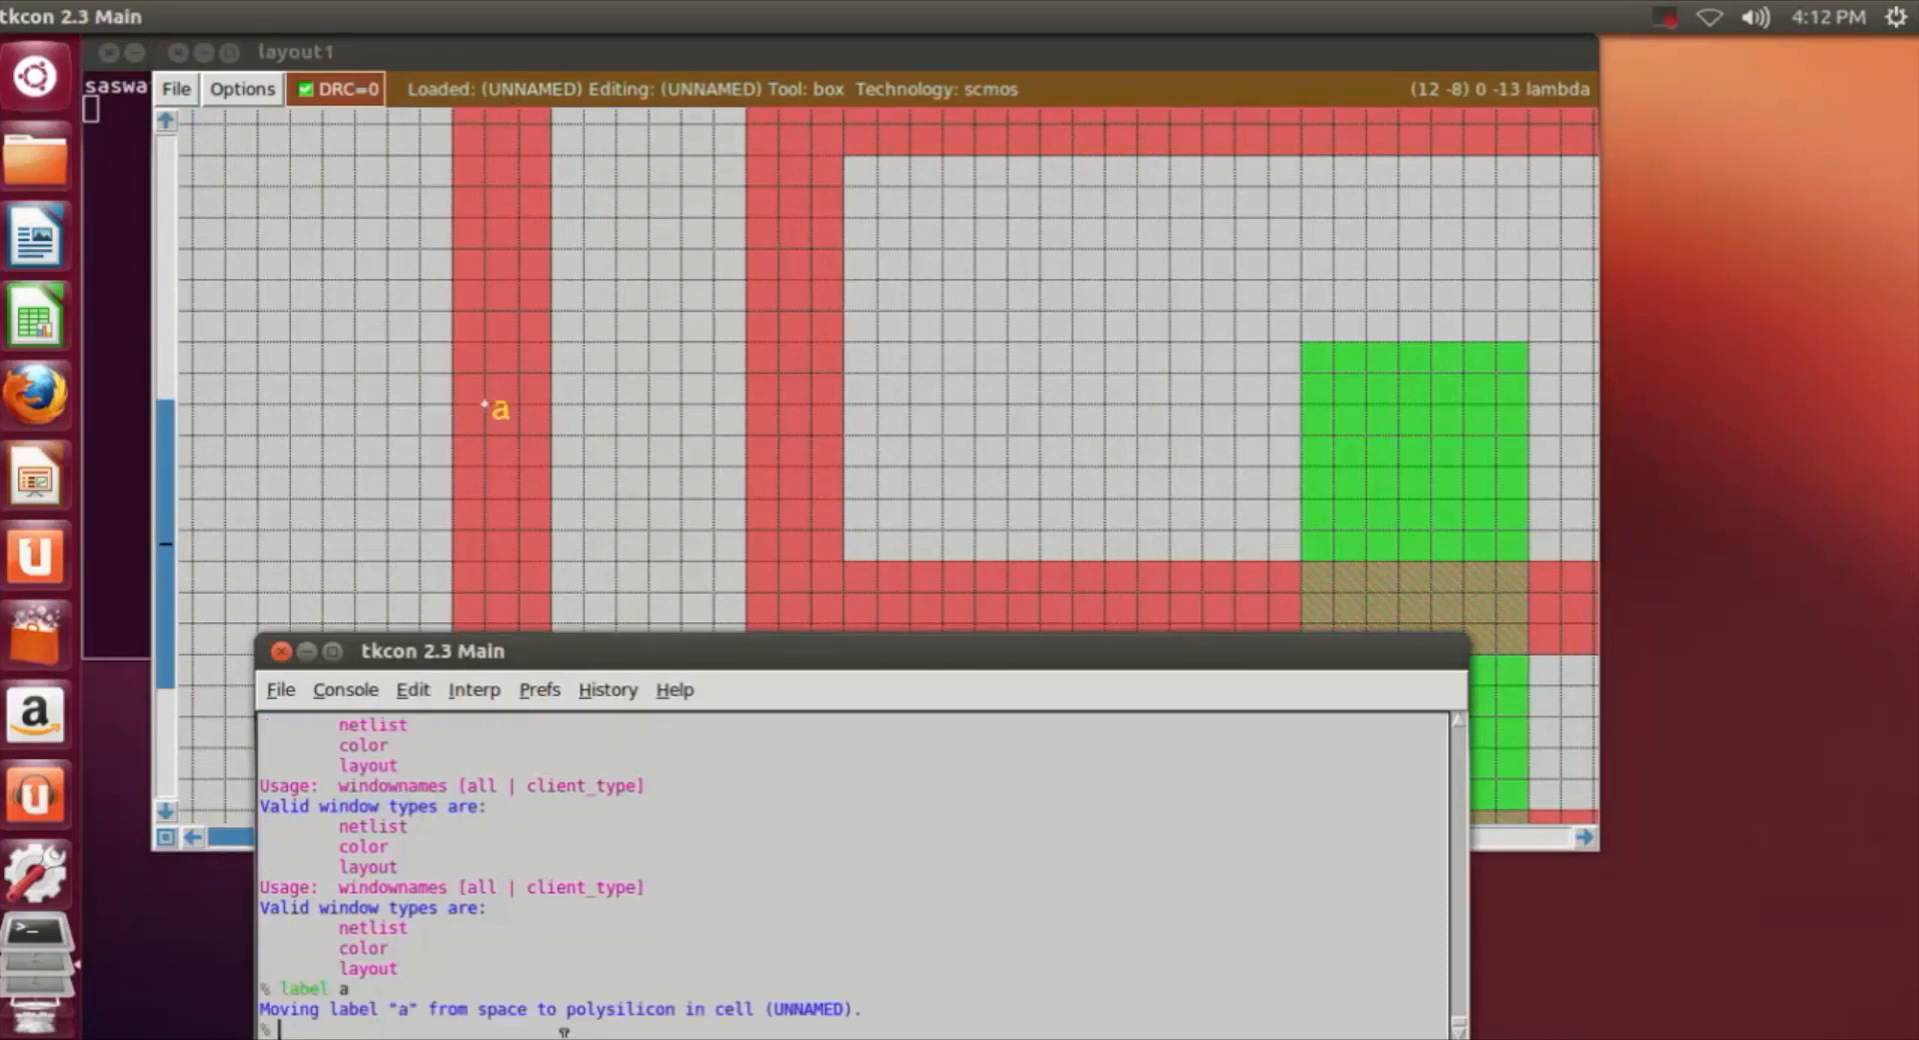
Label the inner vertical poly strip, marking a point on it and running the console command label b.
click(810, 403)
click(339, 1025)
text(label)
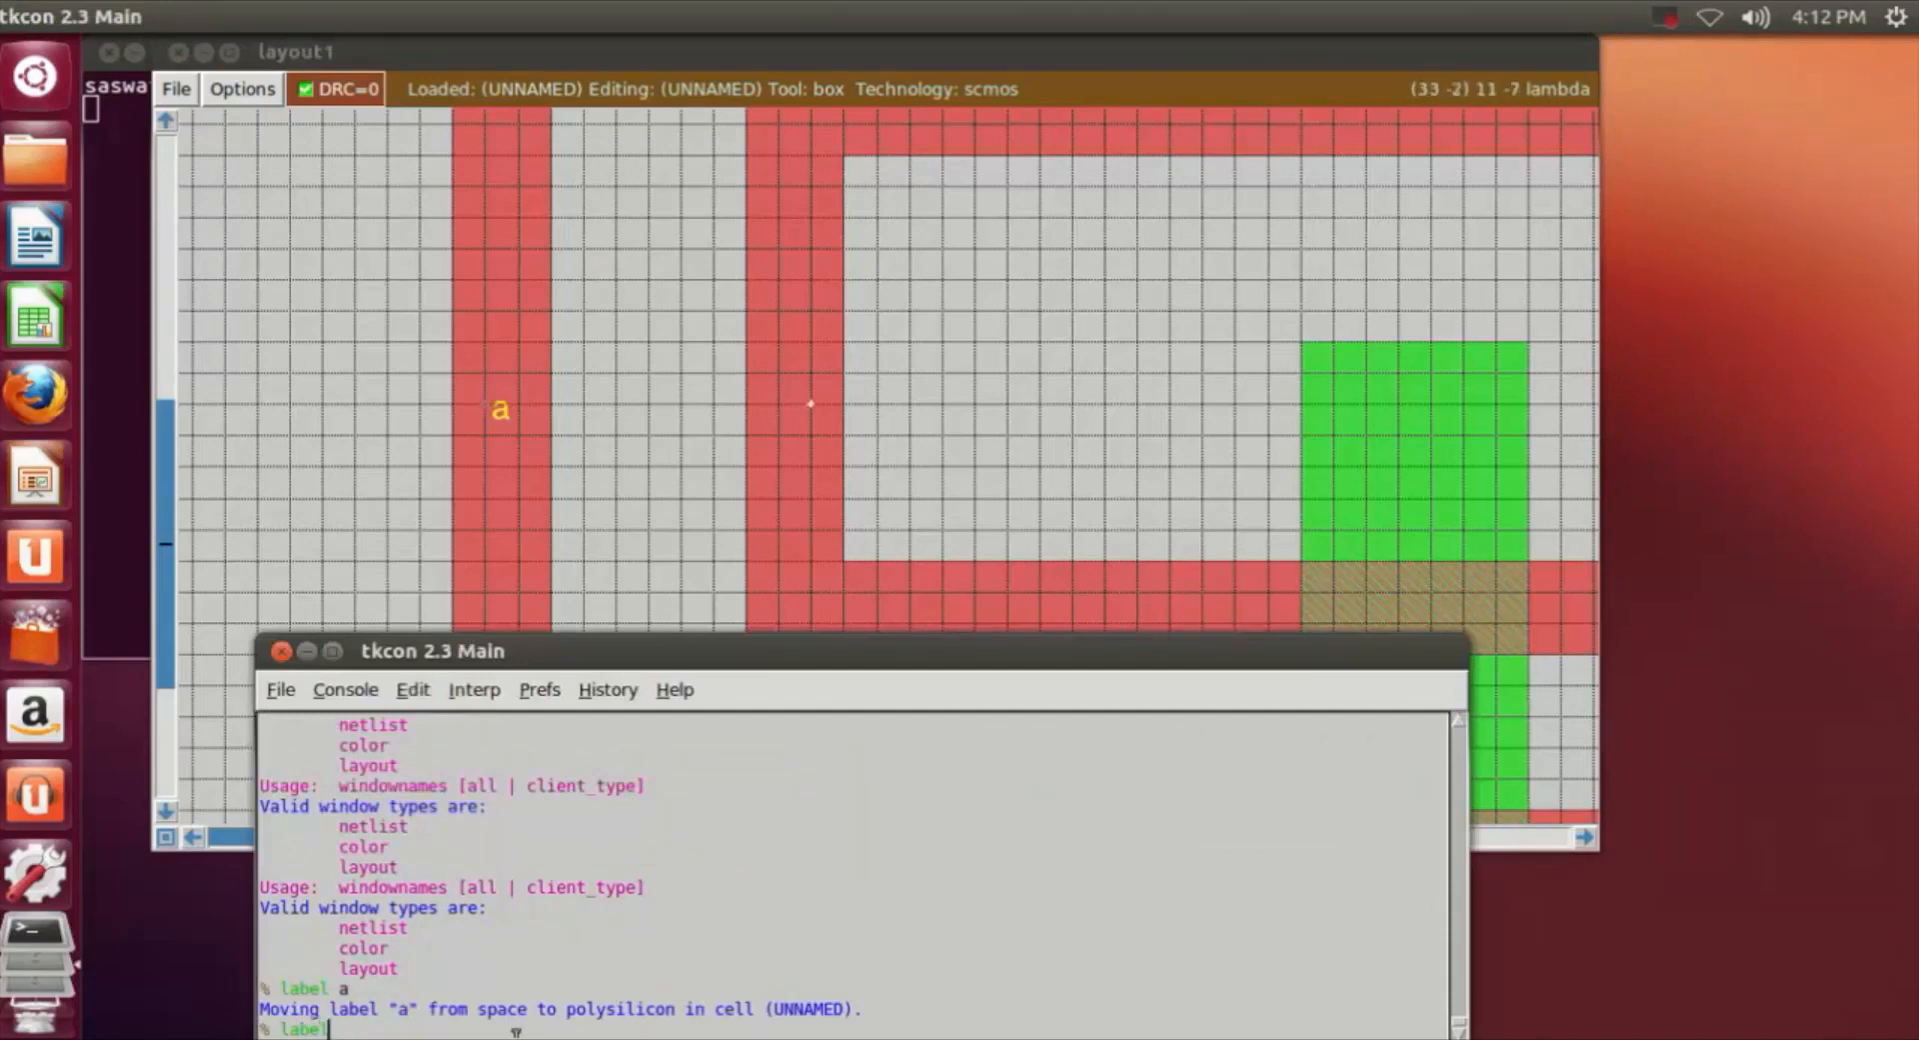
text(b)
key(BackSpace)
text(b)
key(Return)
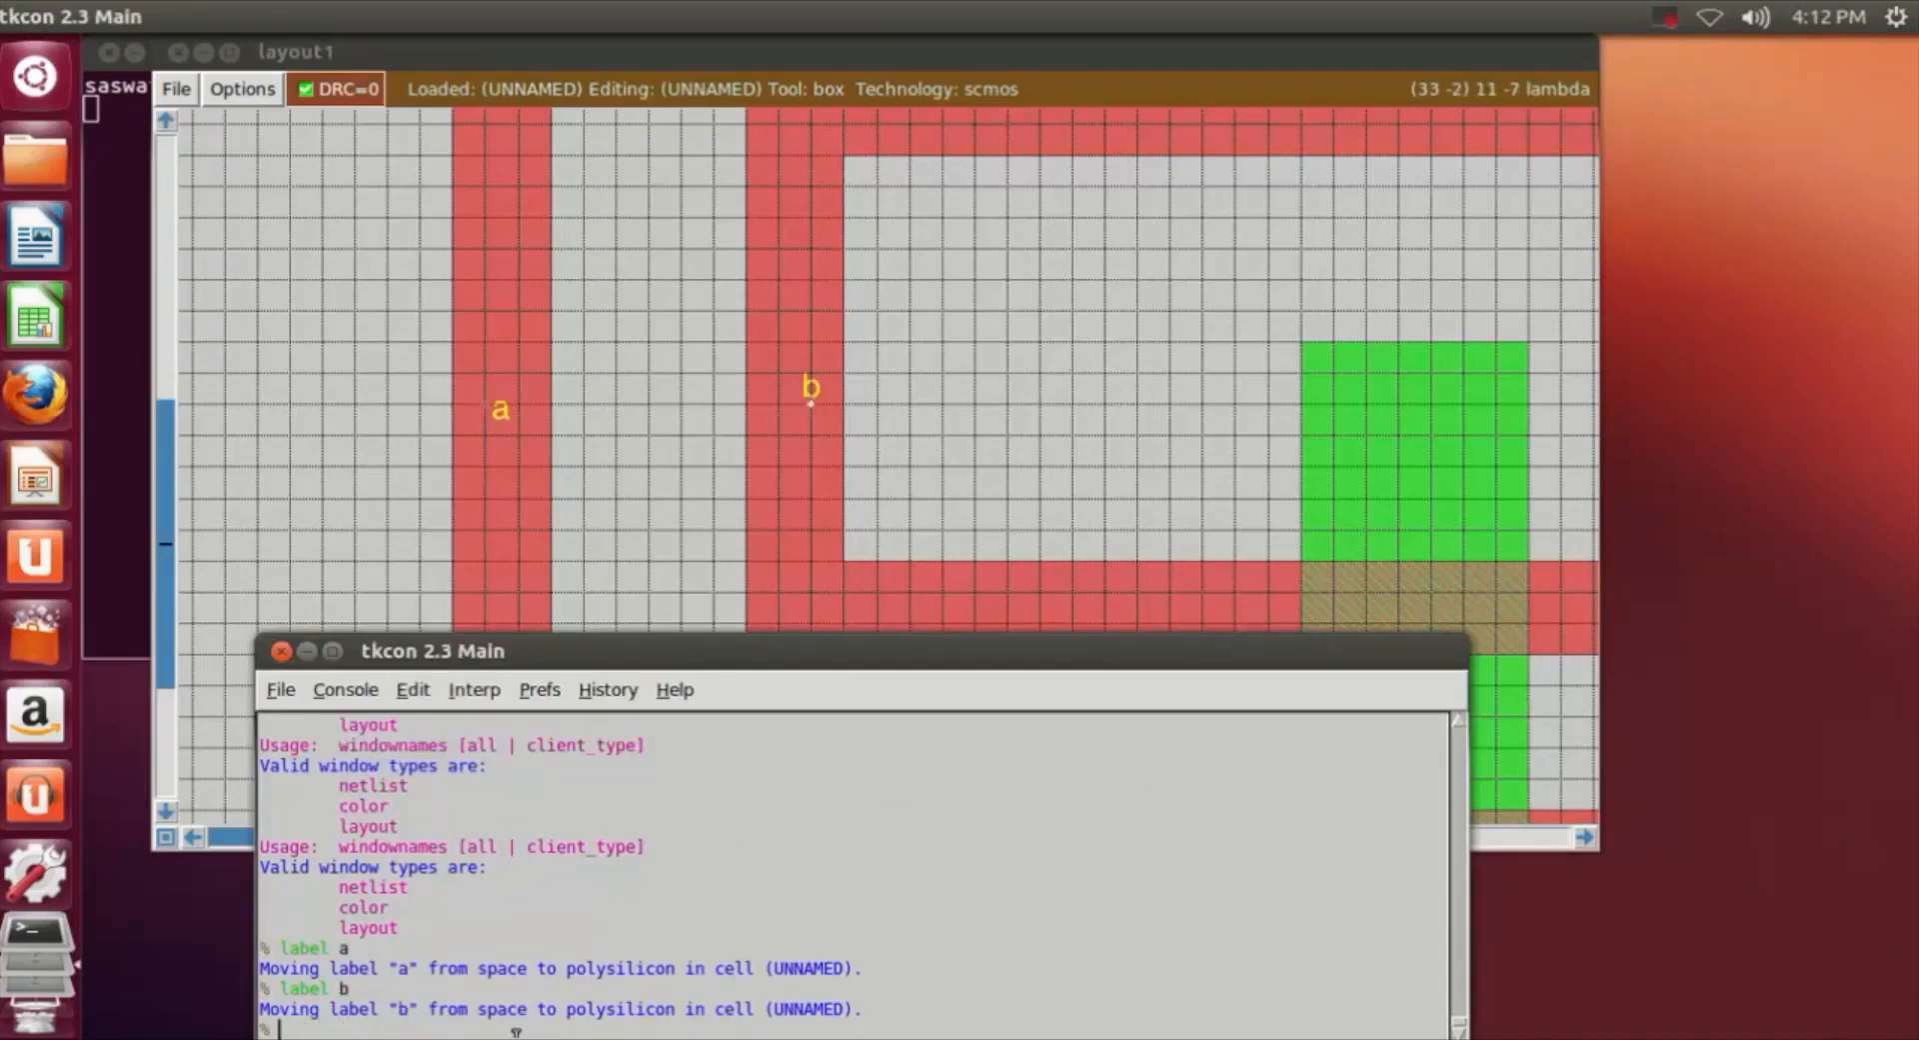
Define a horizontal box about 57 by 5 grid squares above the upper nwell, starting in line with the nwell's left edge.
click(1126, 521)
scroll(1115, 523, down, 2)
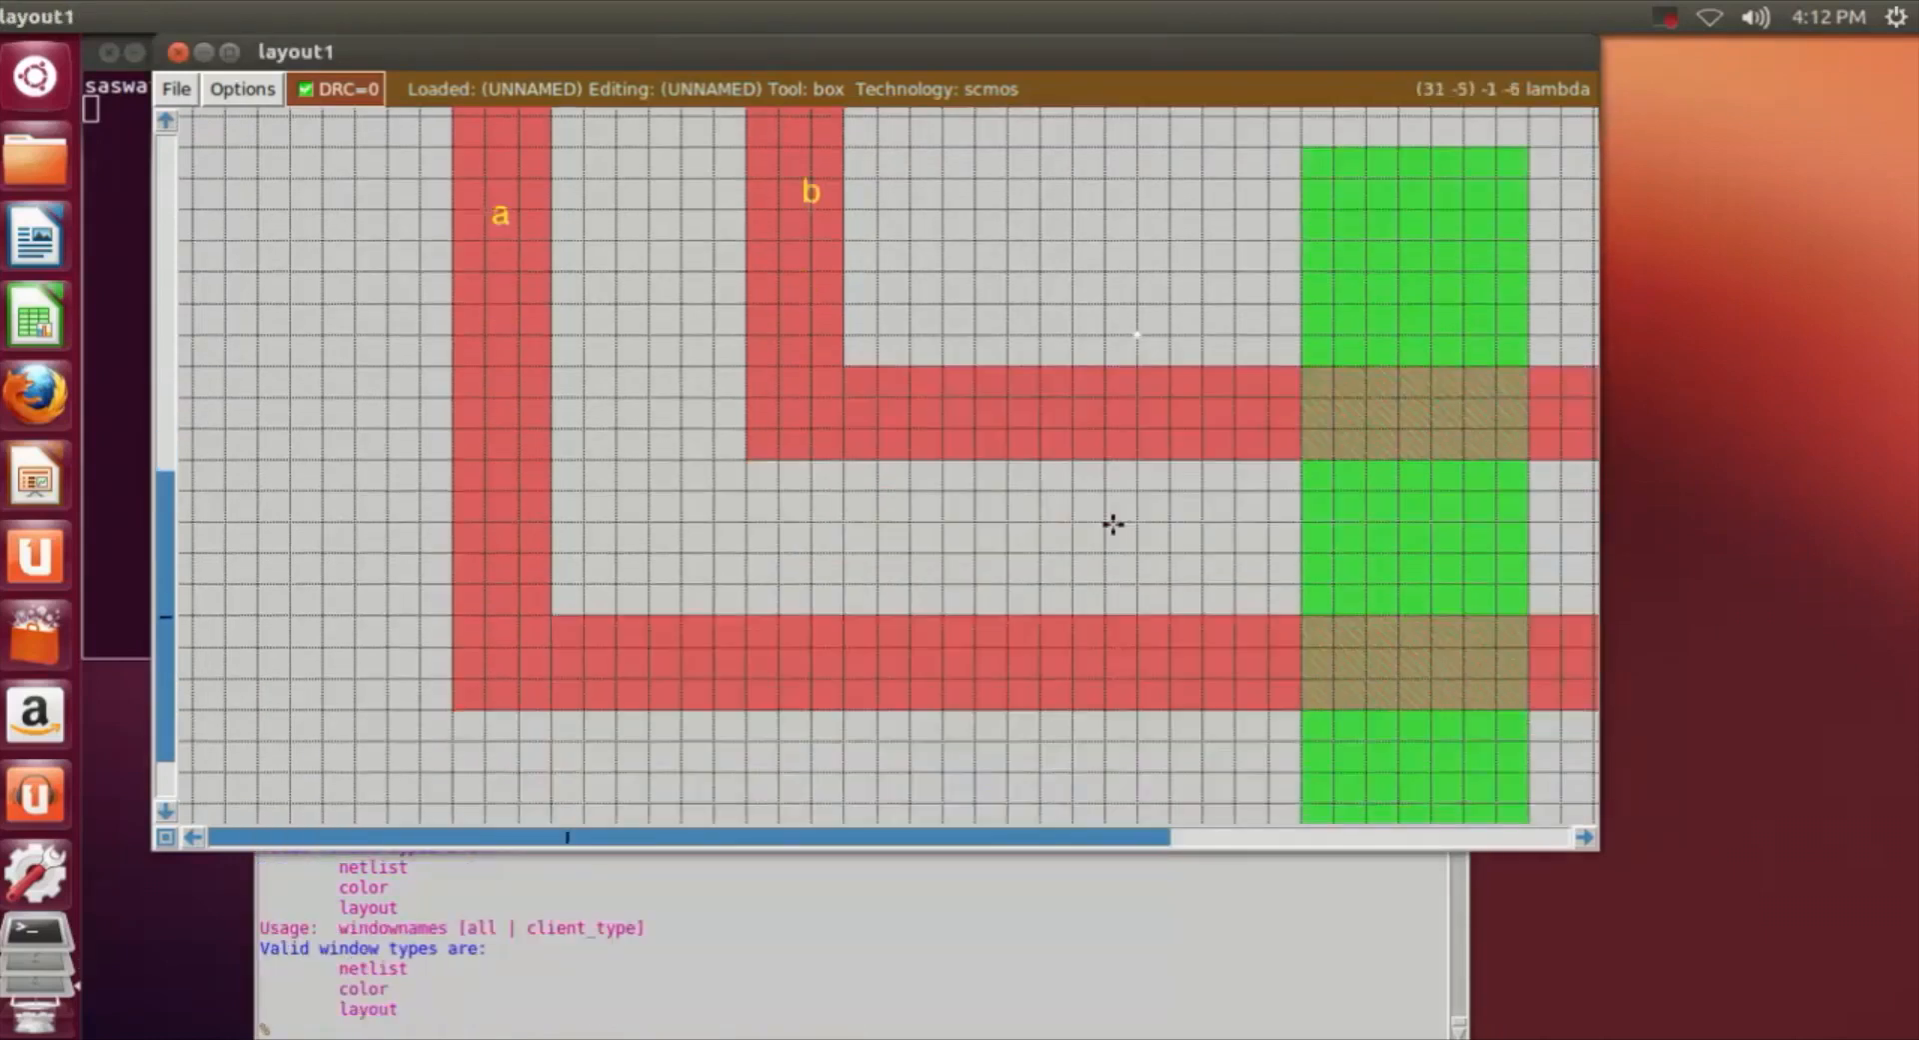
key(shift+z)
scroll(1113, 524, up, 3)
scroll(1113, 522, down, 2)
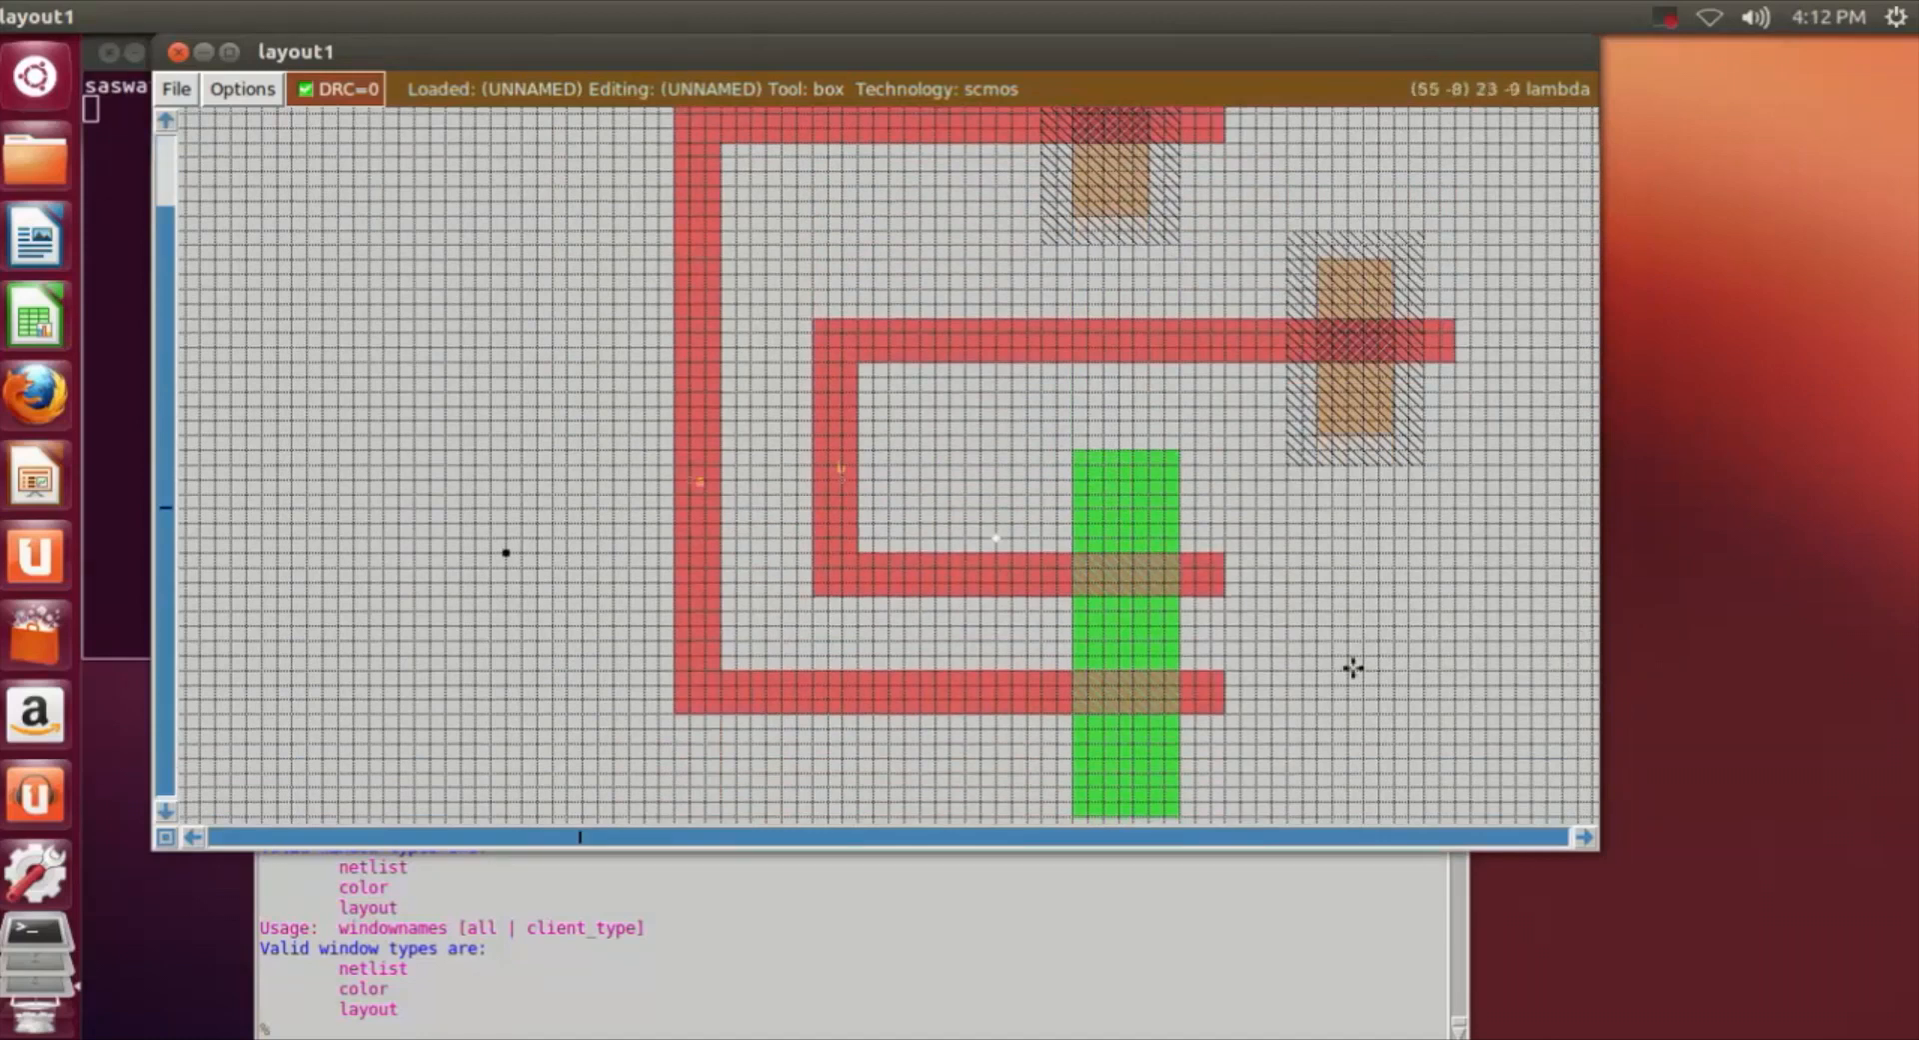
click(1587, 837)
scroll(1320, 792, up, 2)
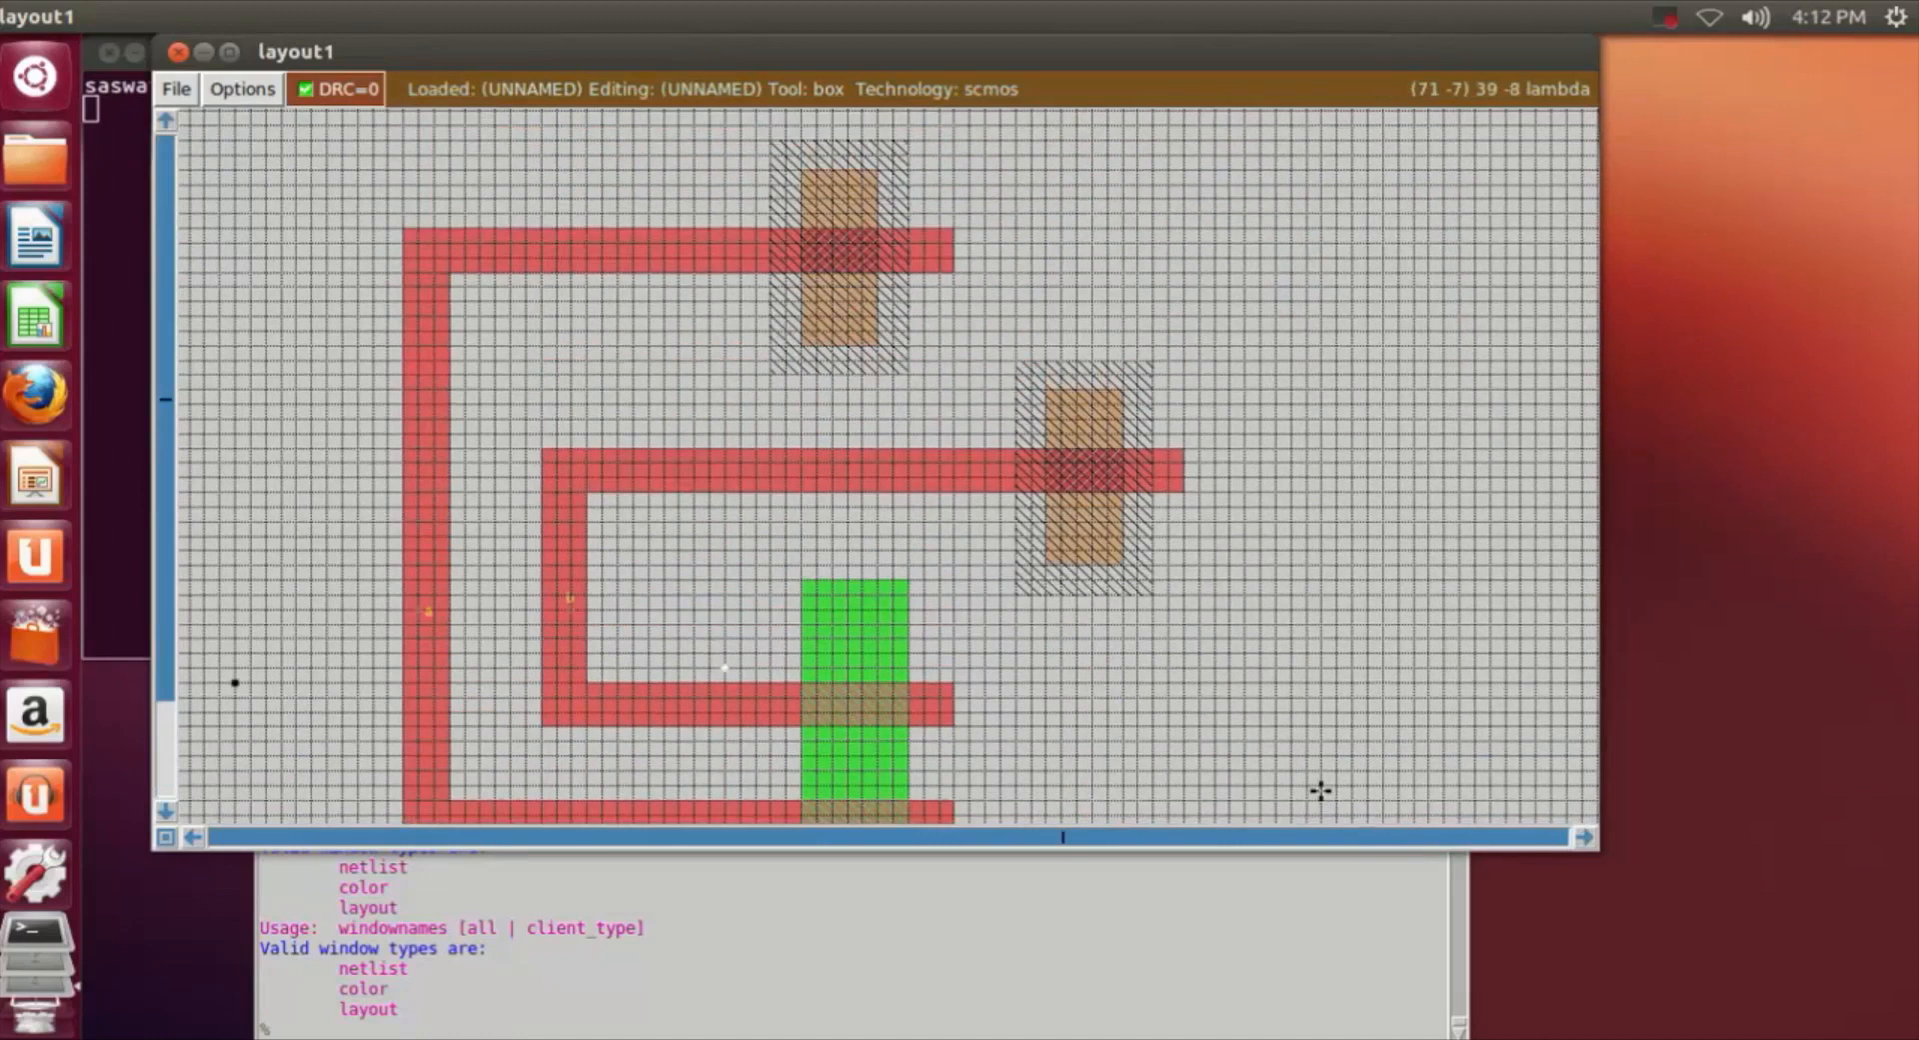
click(1236, 595)
scroll(1237, 595, up, 2)
key(shift+z)
scroll(1023, 608, up, 3)
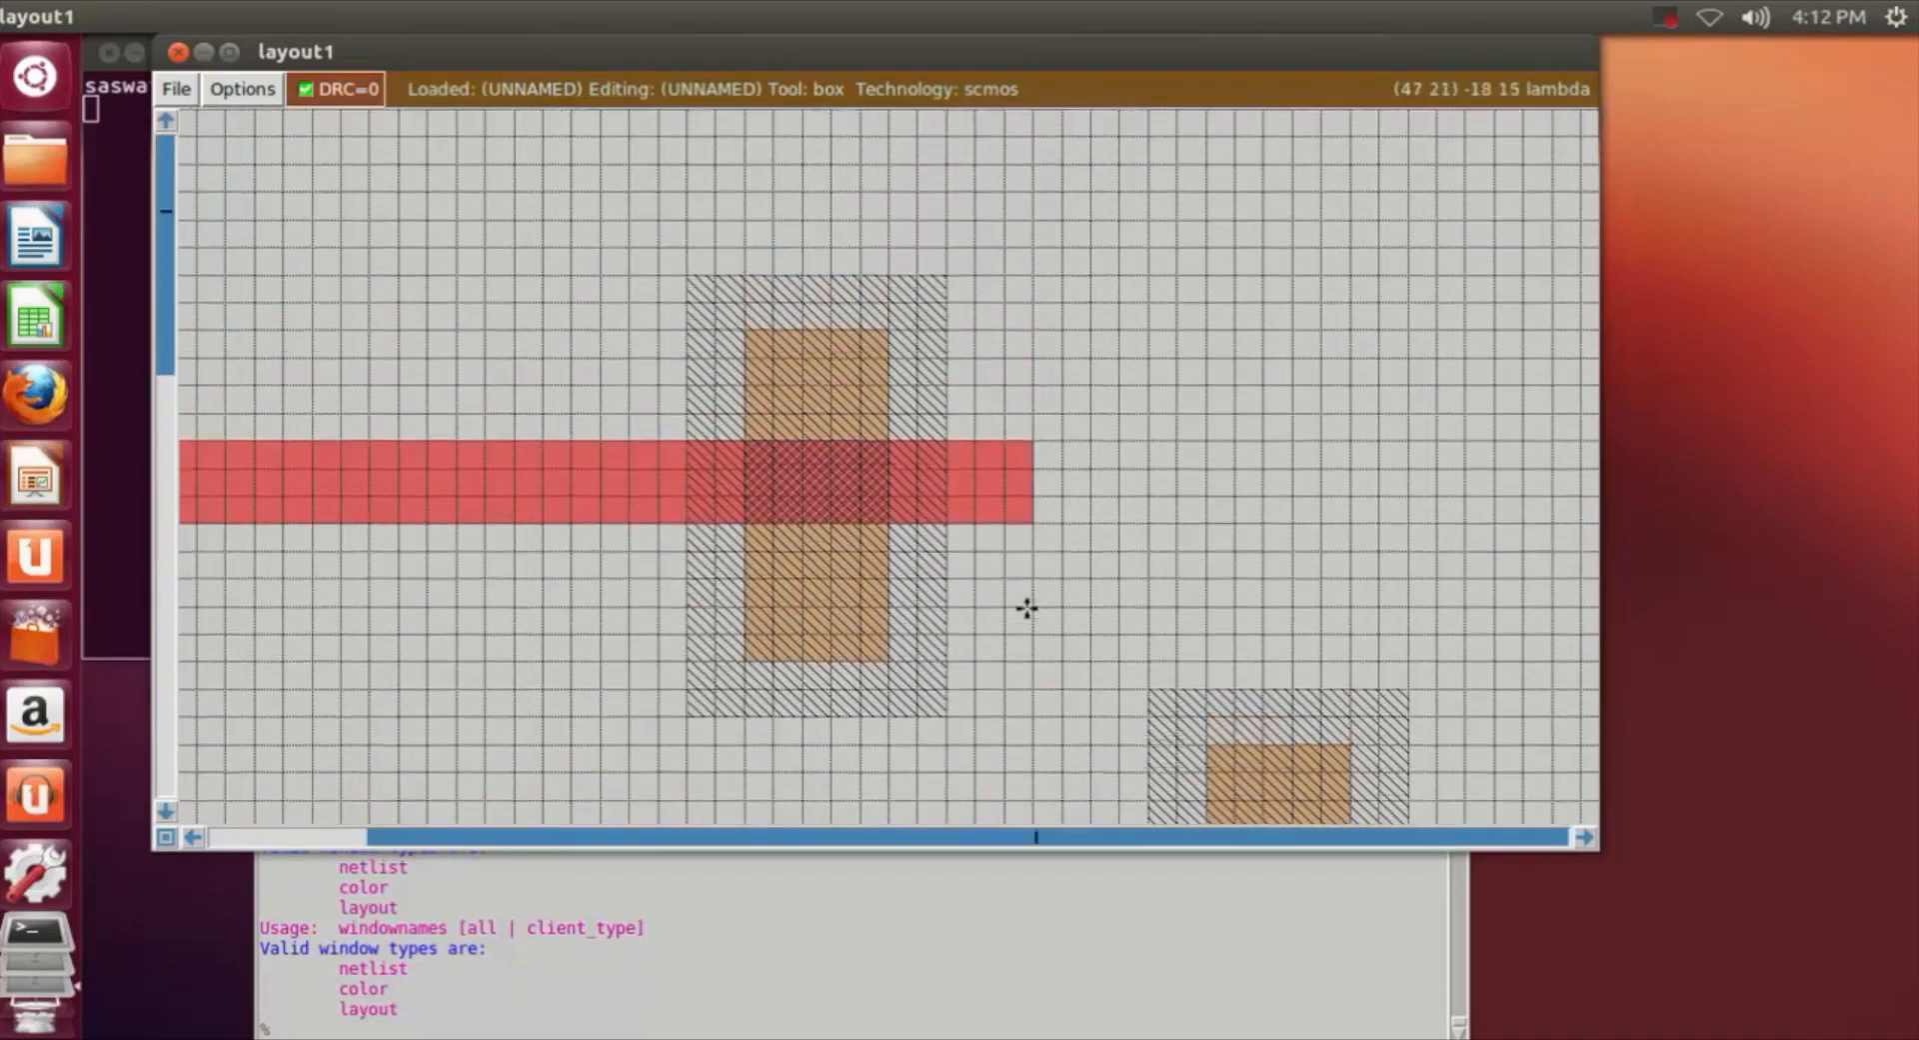
key(shift+z)
scroll(1027, 608, down, 3)
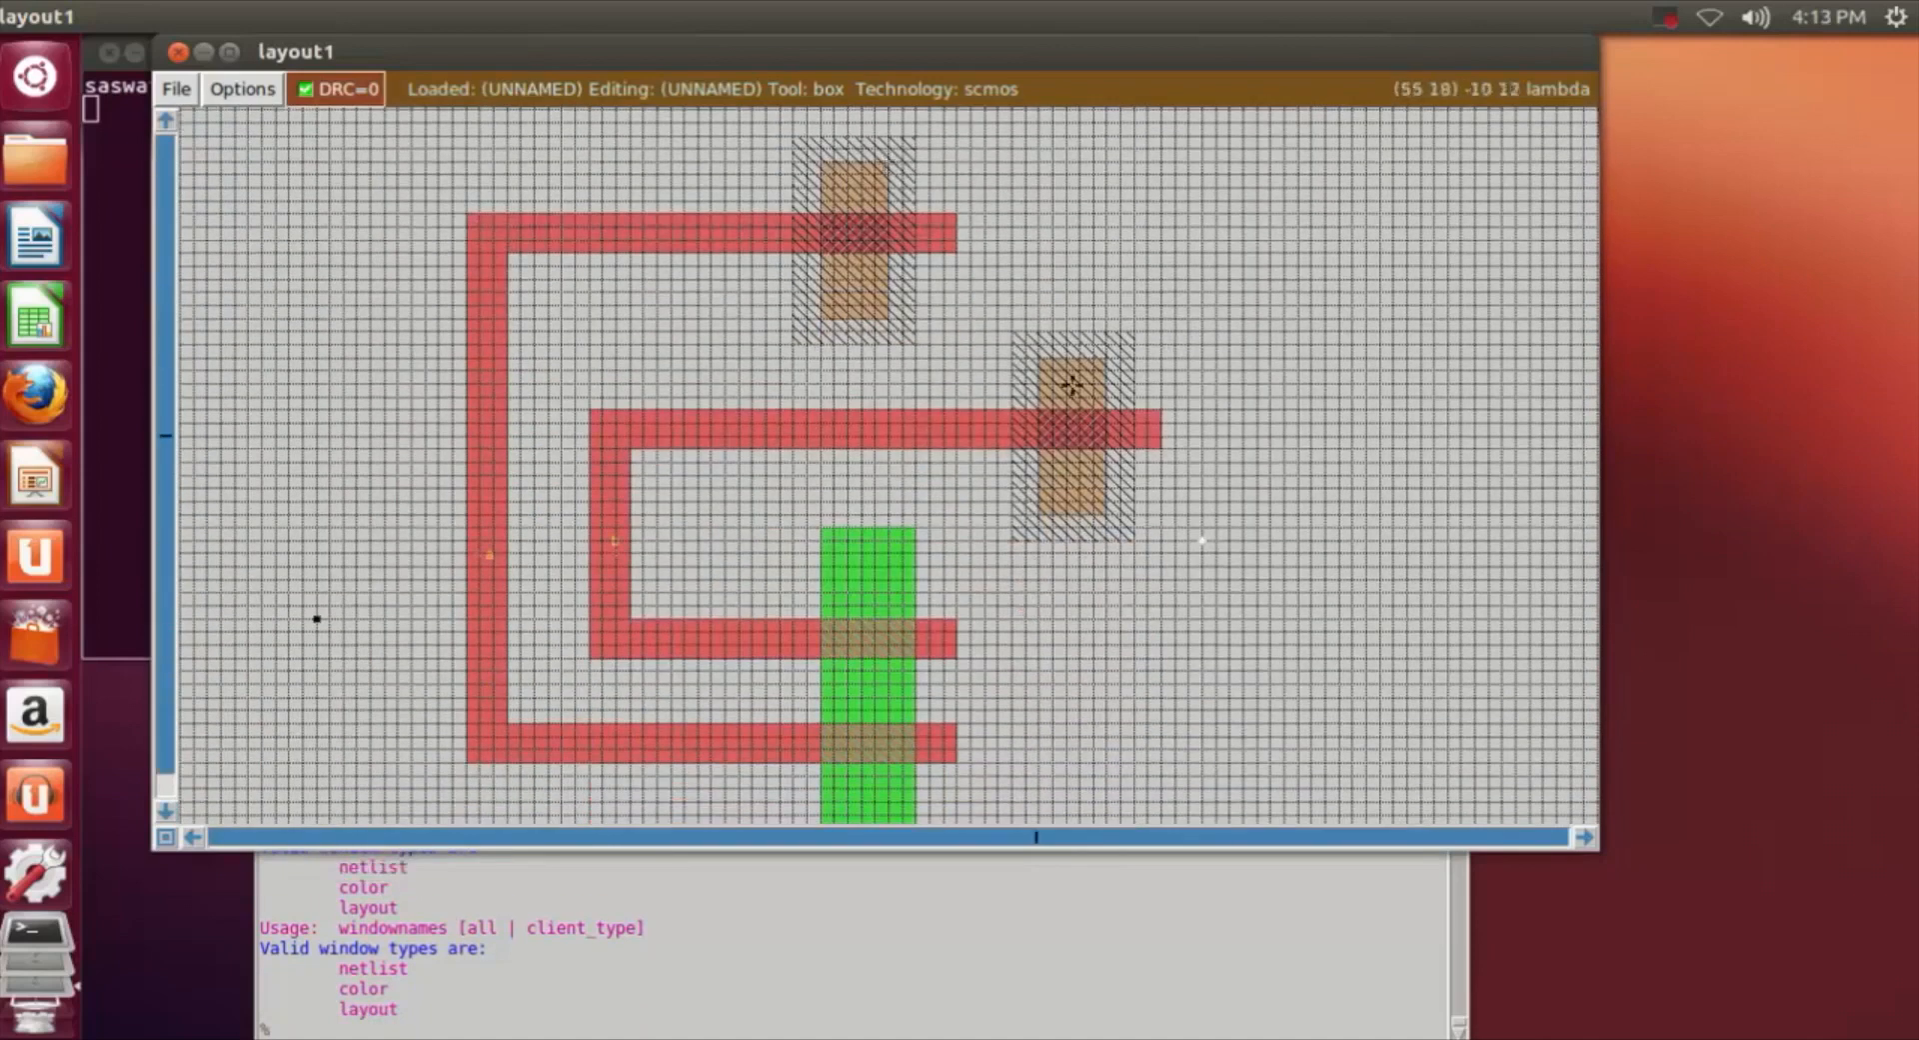
scroll(1095, 375, up, 2)
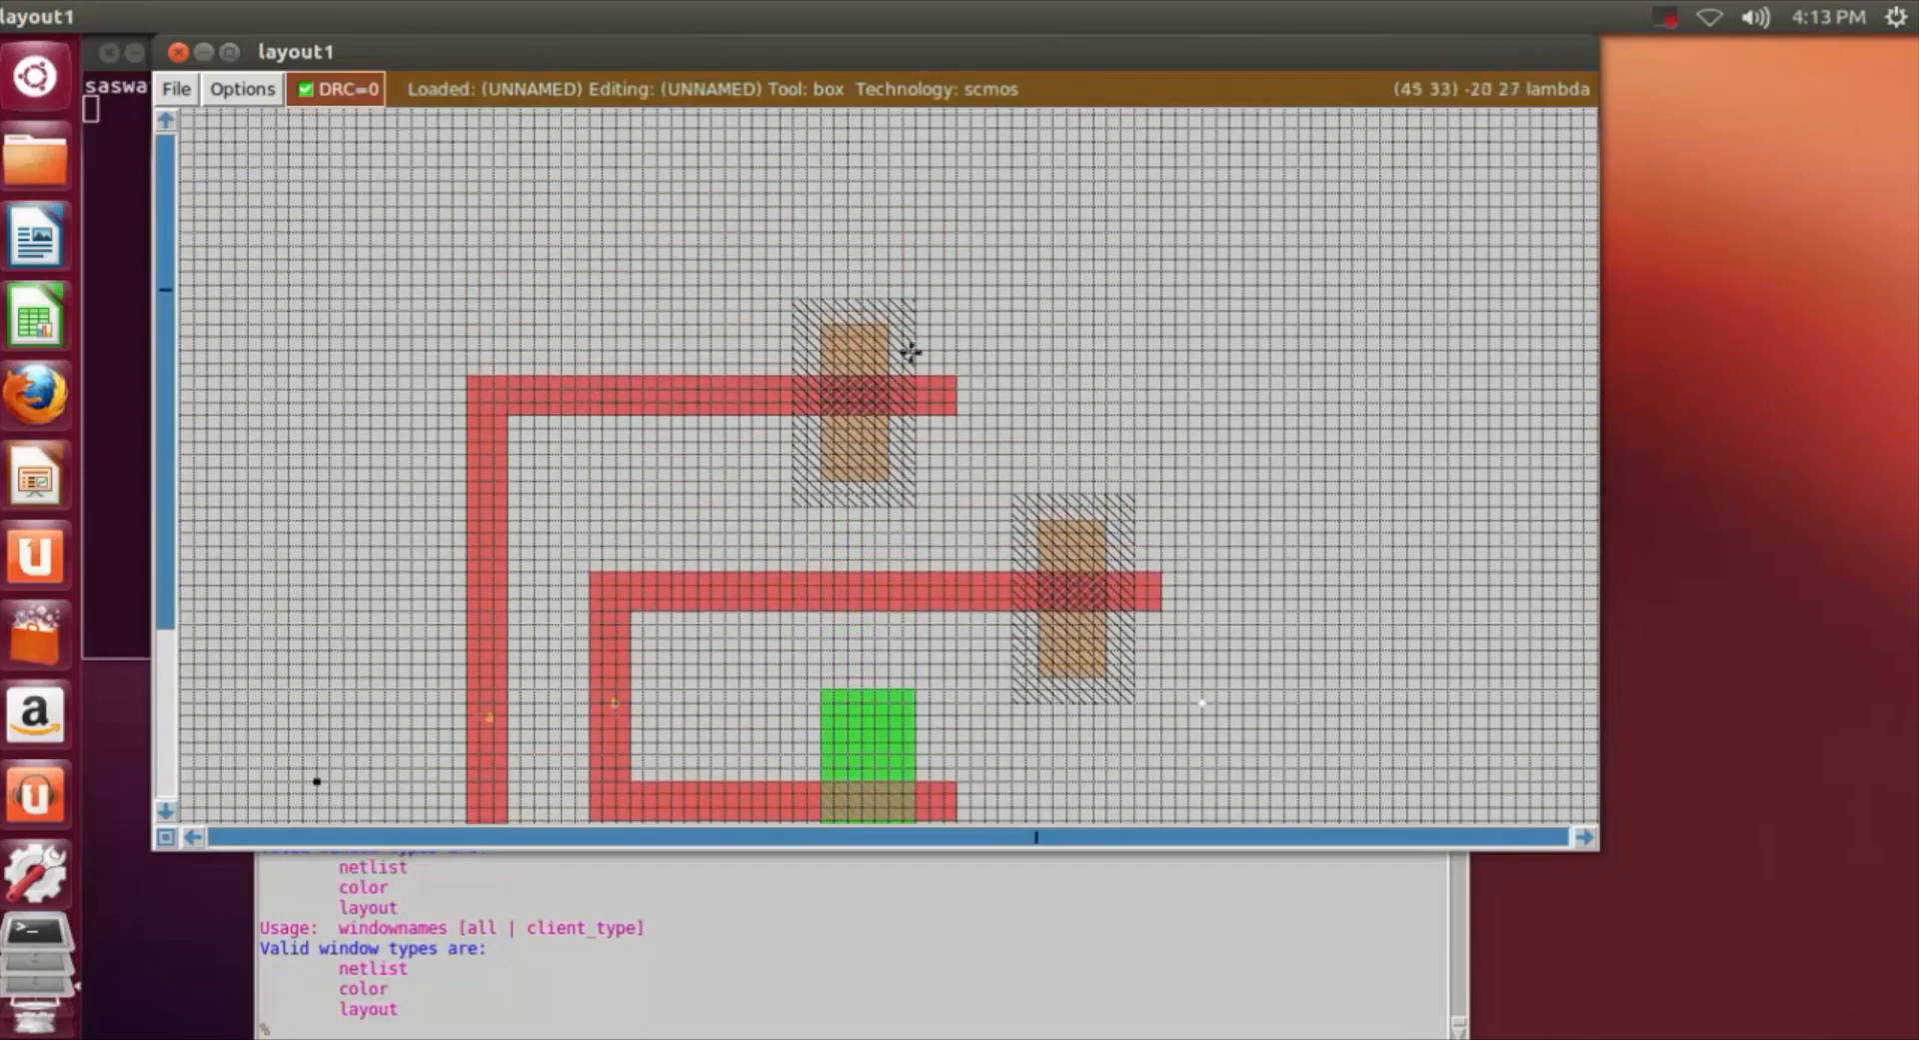
click(783, 175)
right_click(1582, 260)
click(800, 207)
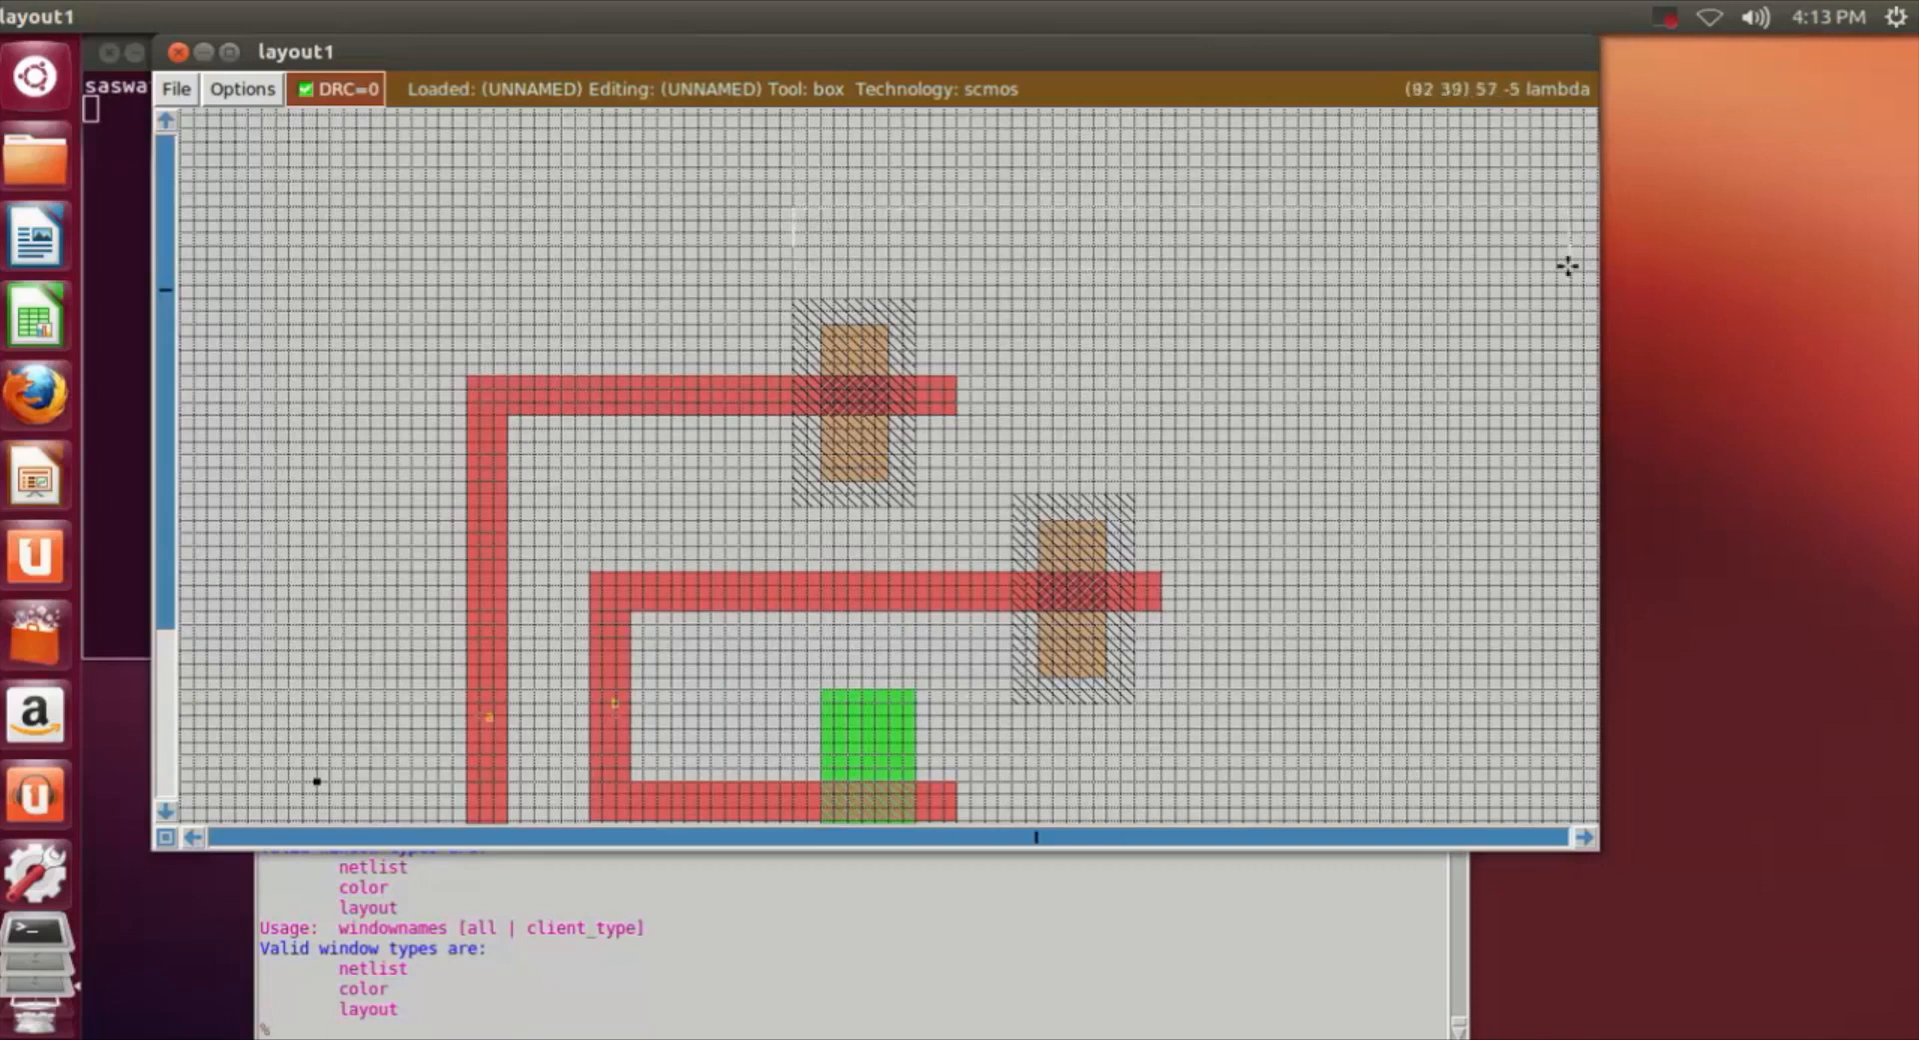
Fill the horizontal box above the upper nwell with metal1 using the console command paint m1.
click(571, 1026)
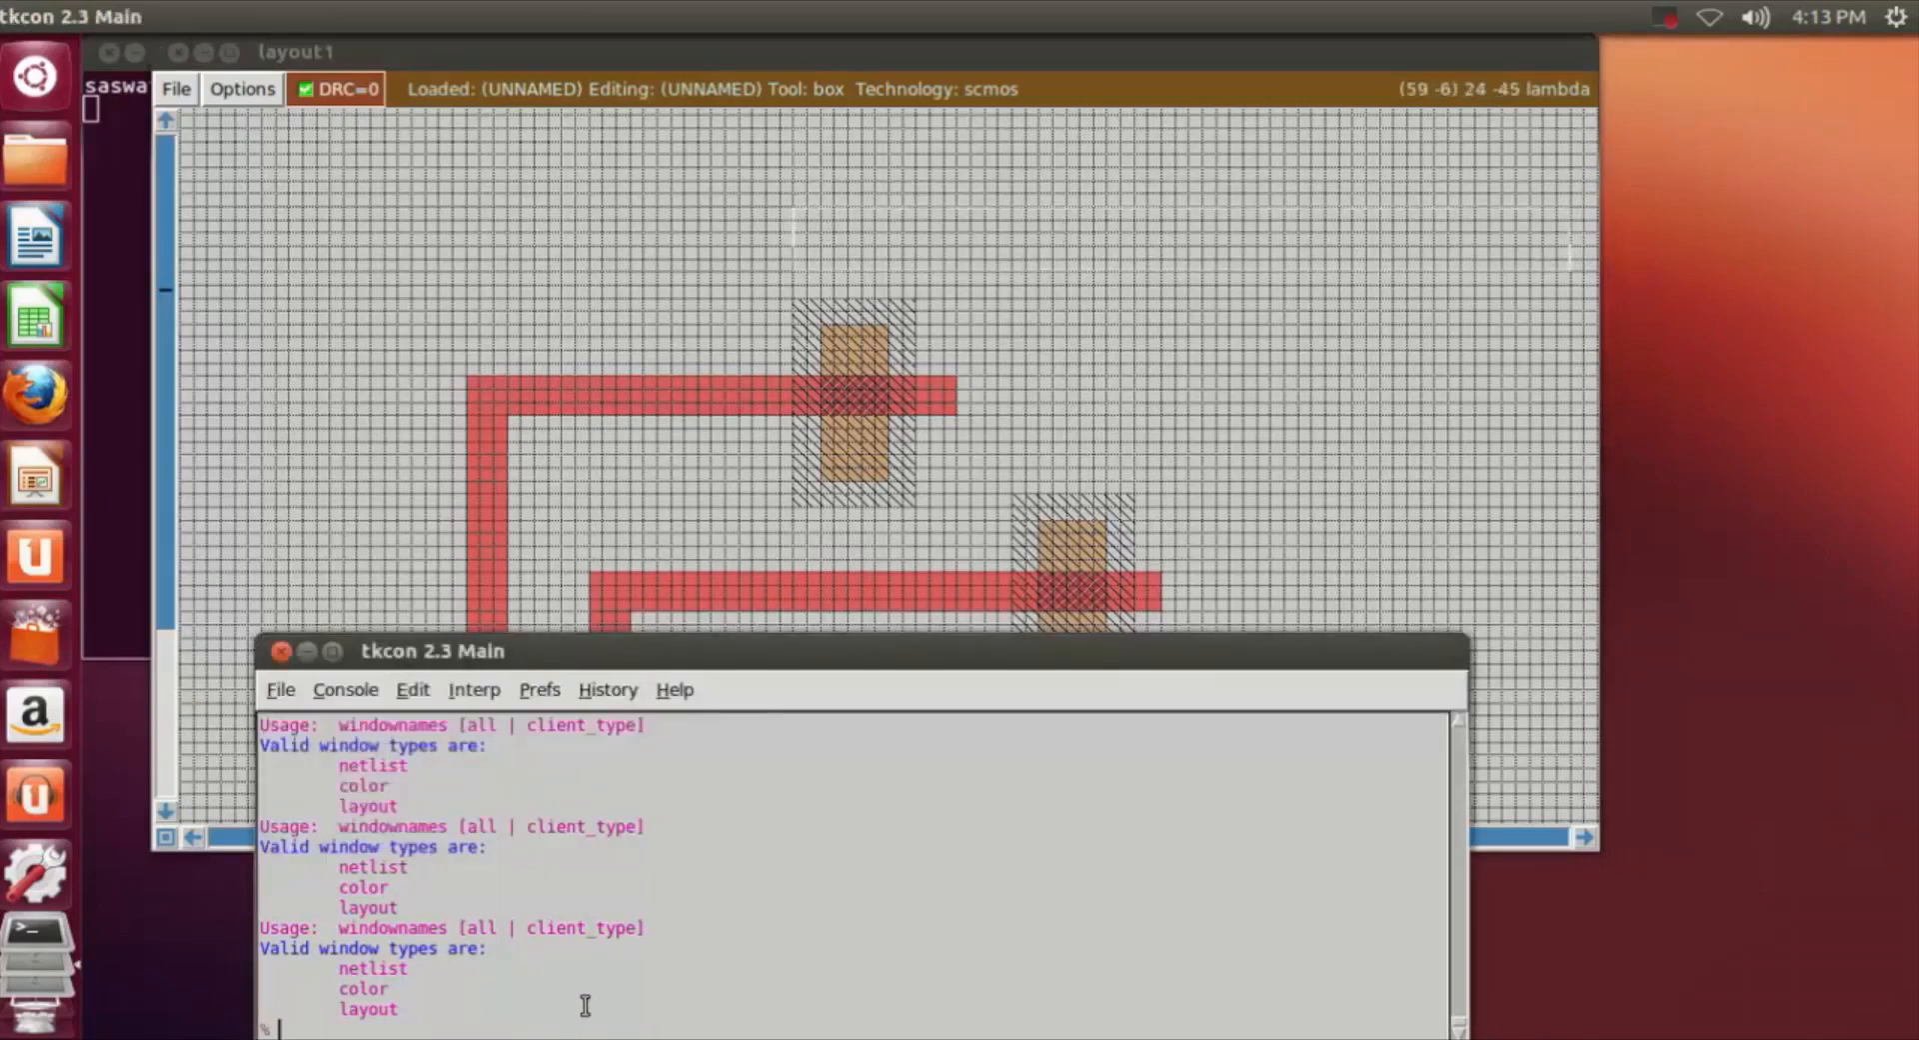
text(paint m1)
key(Return)
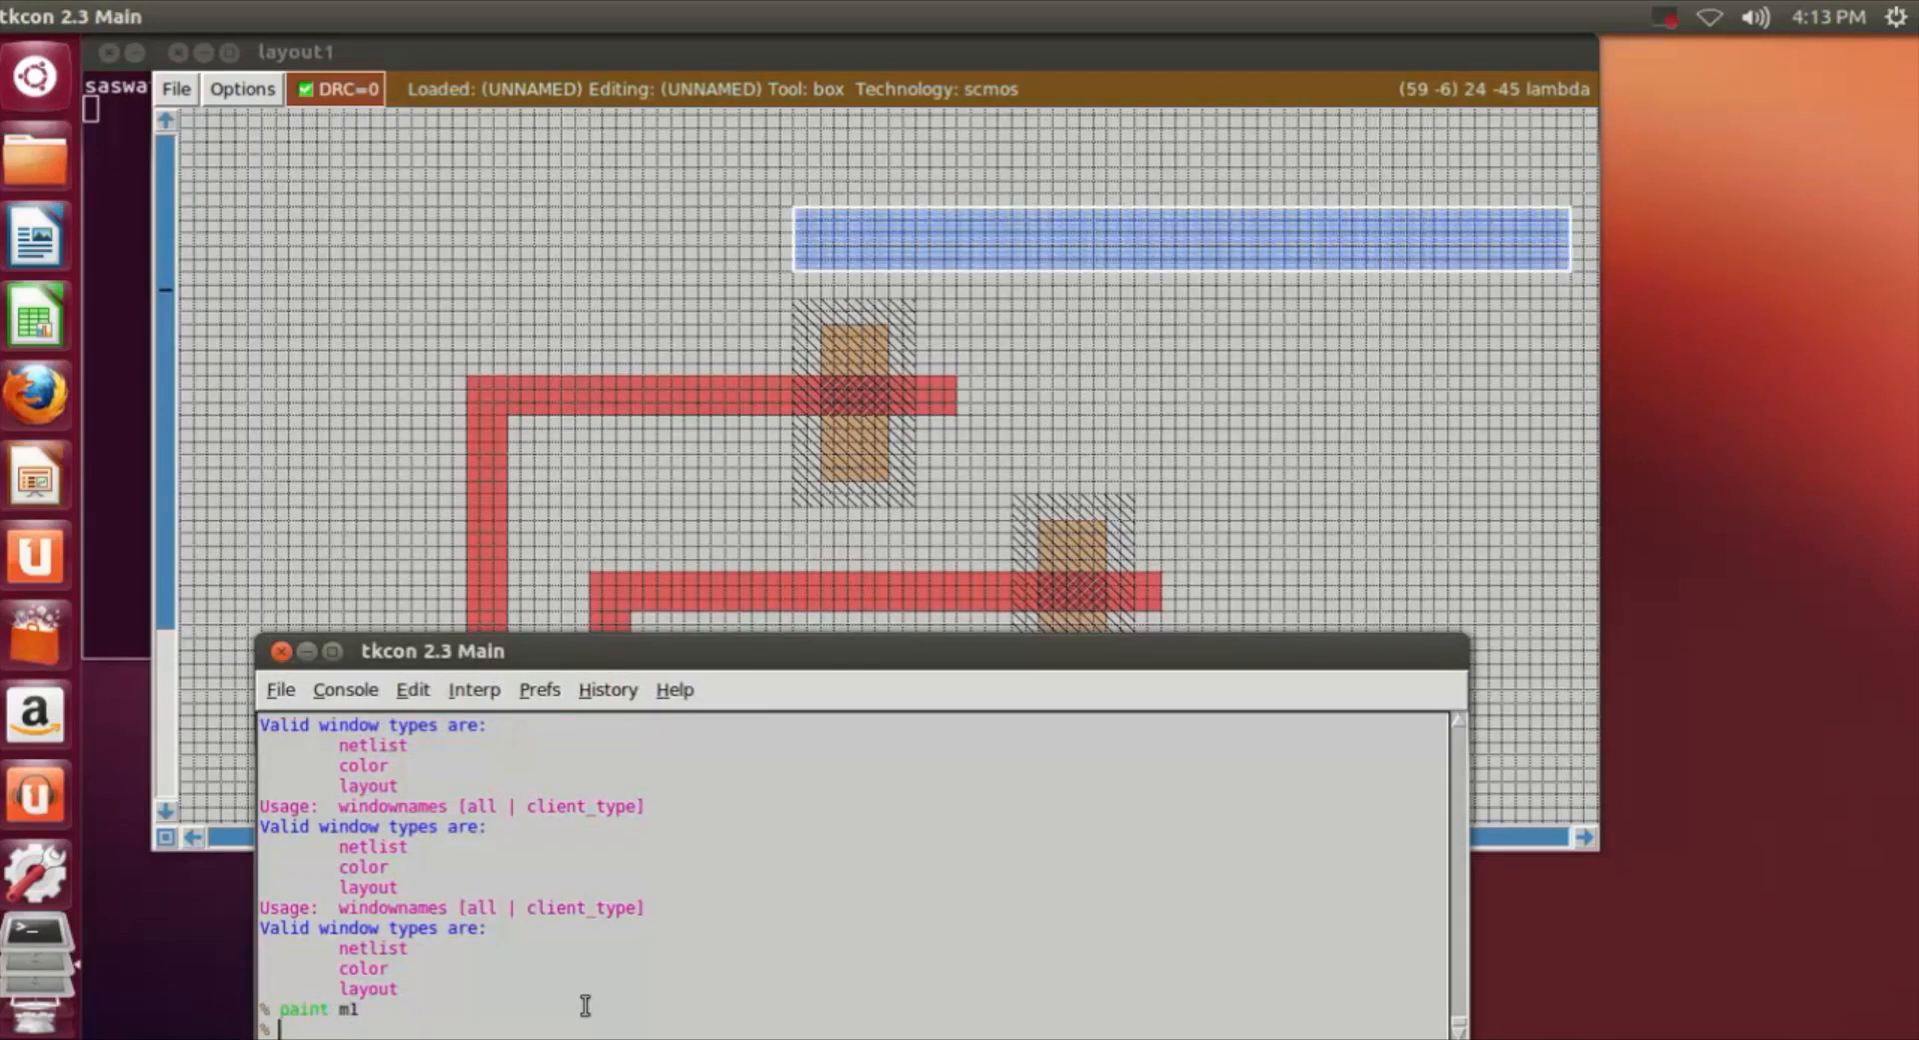
Try to join the metal1 rail to the upper pdiff with a strip about 5 by 7 grid squares, using paint m1.
click(1301, 391)
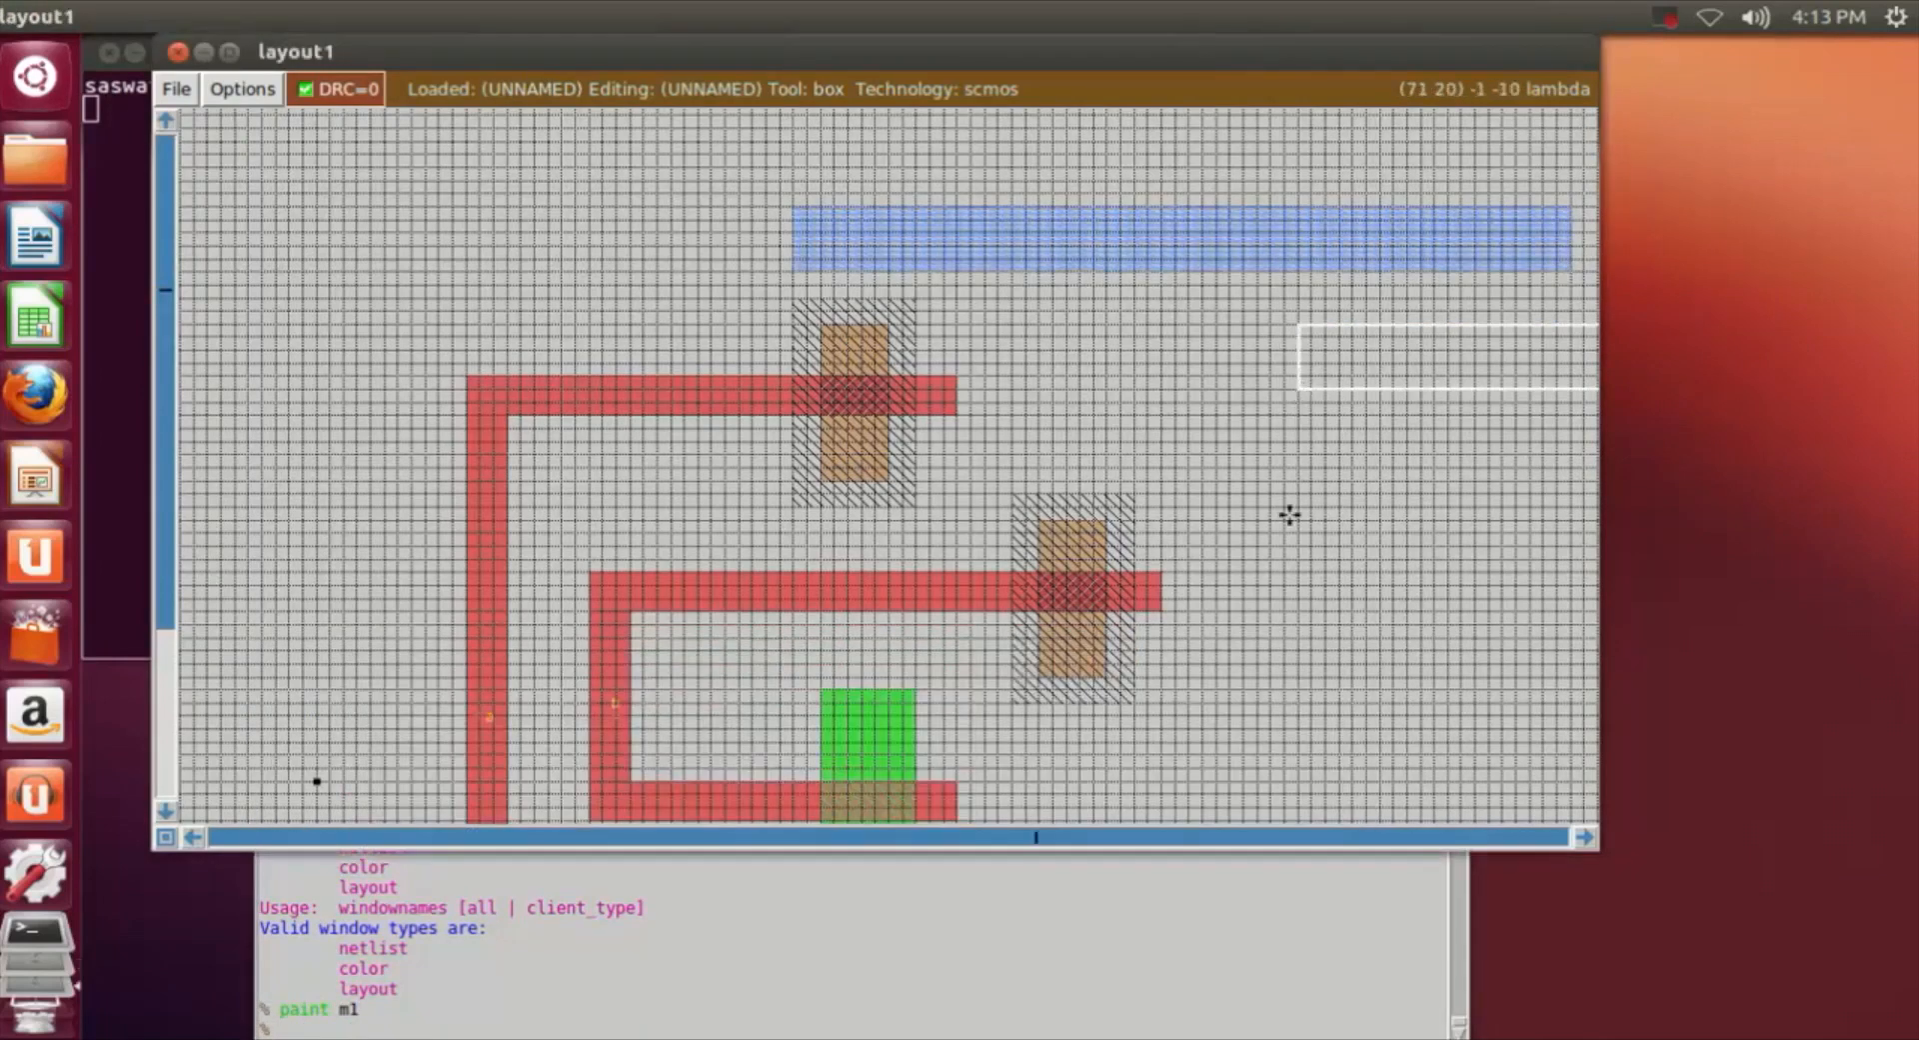
key(z)
scroll(866, 463, up, 6)
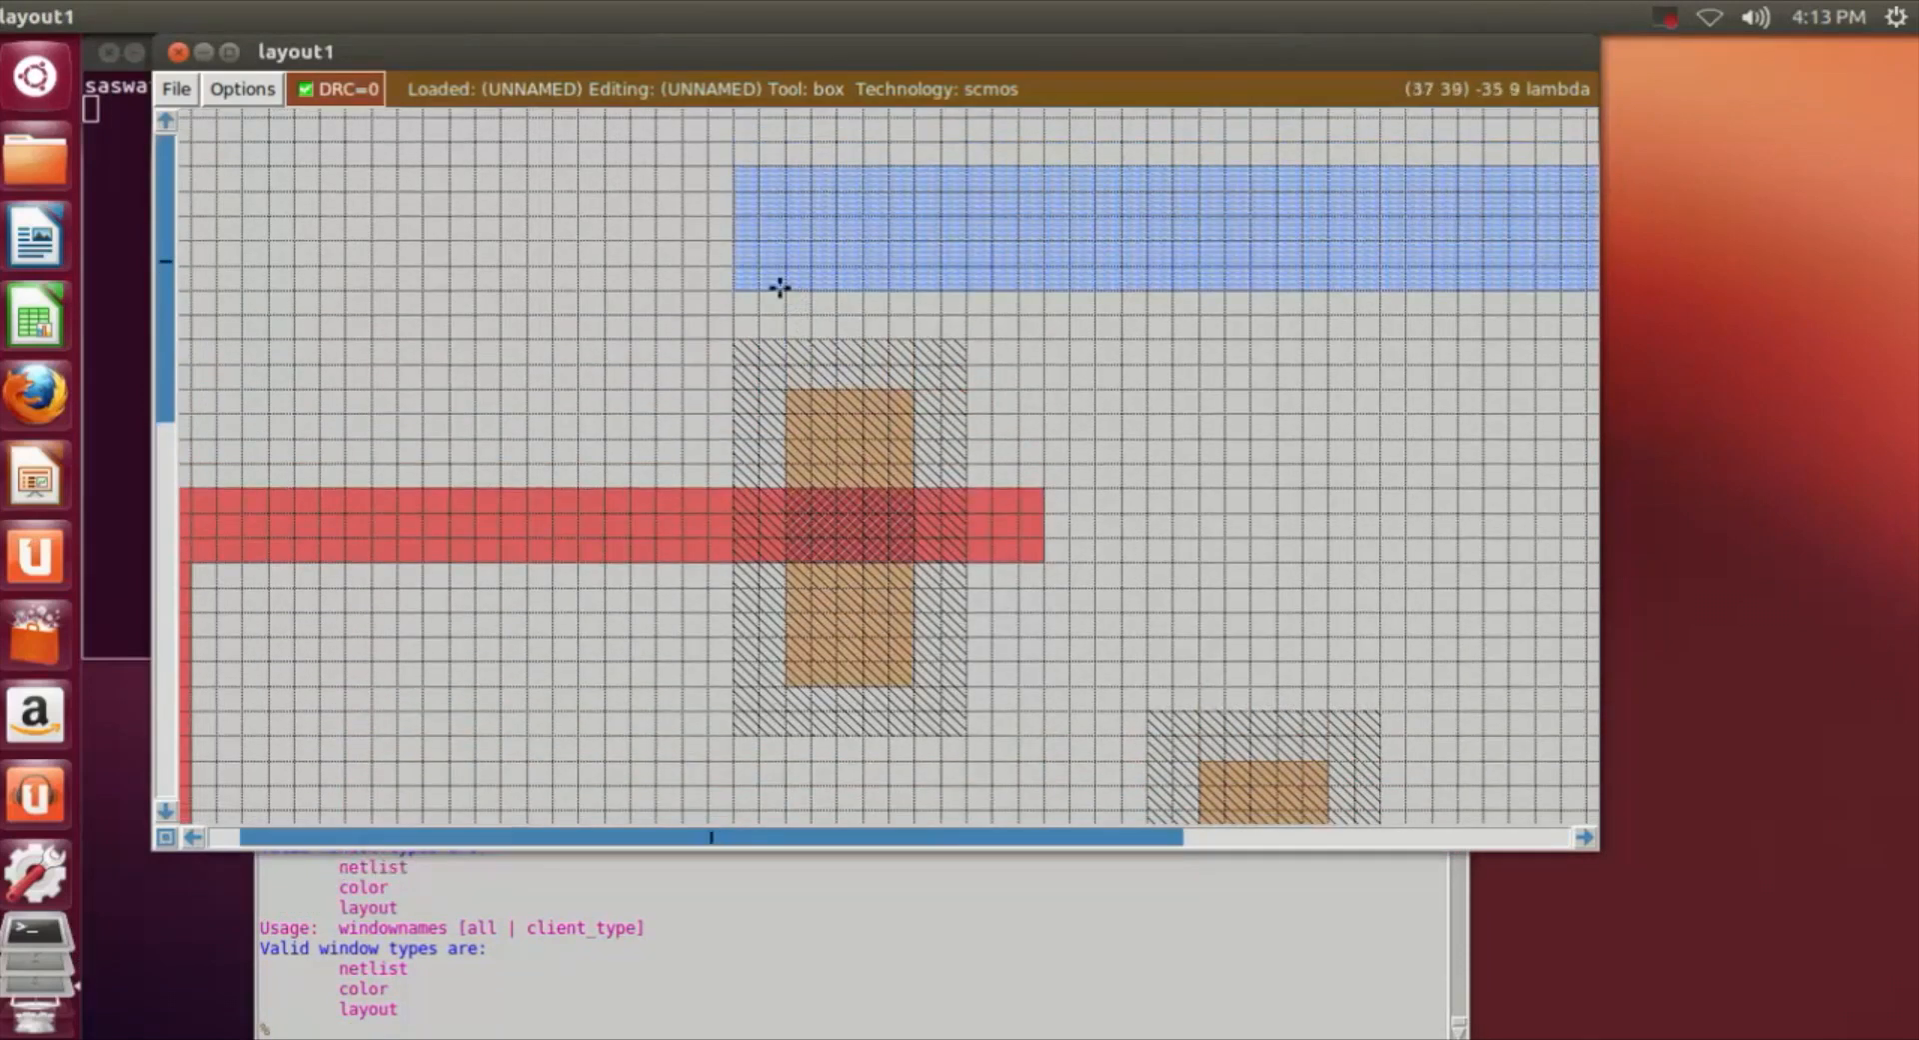
click(790, 288)
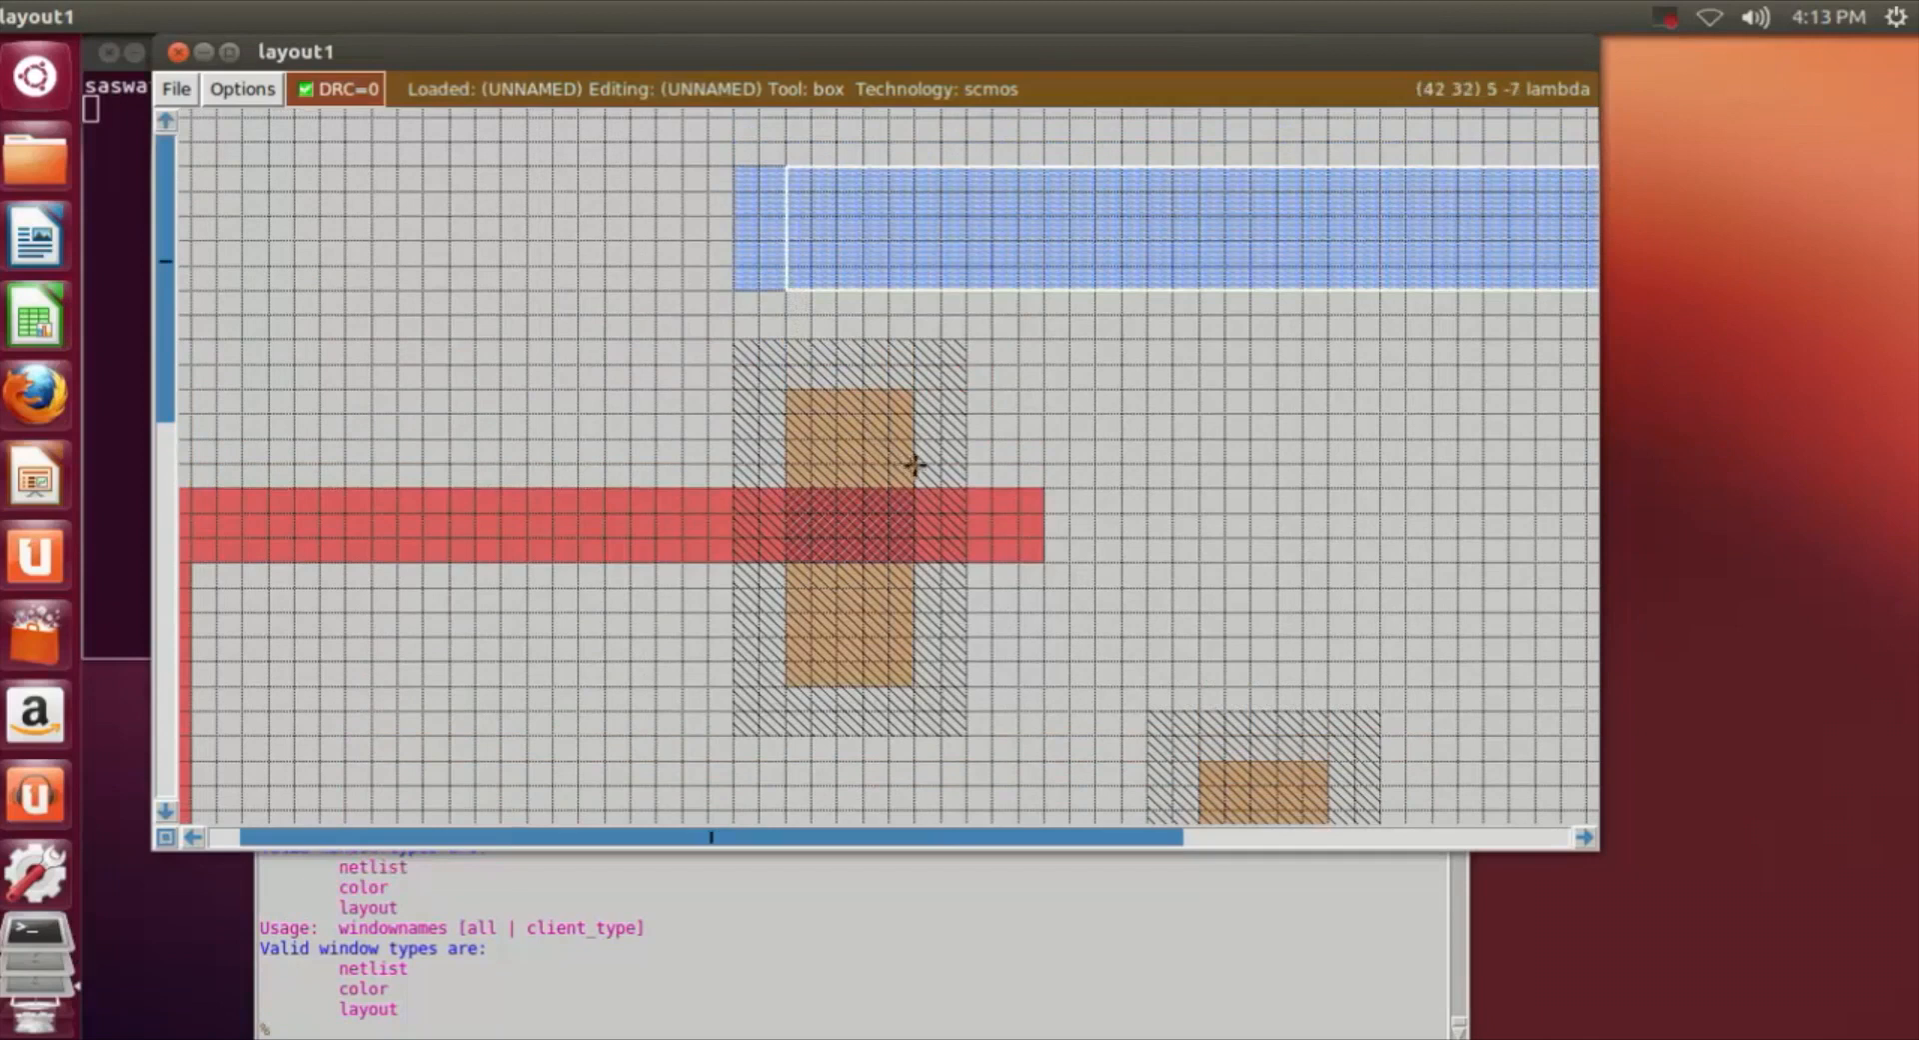
click(811, 286)
right_click(889, 452)
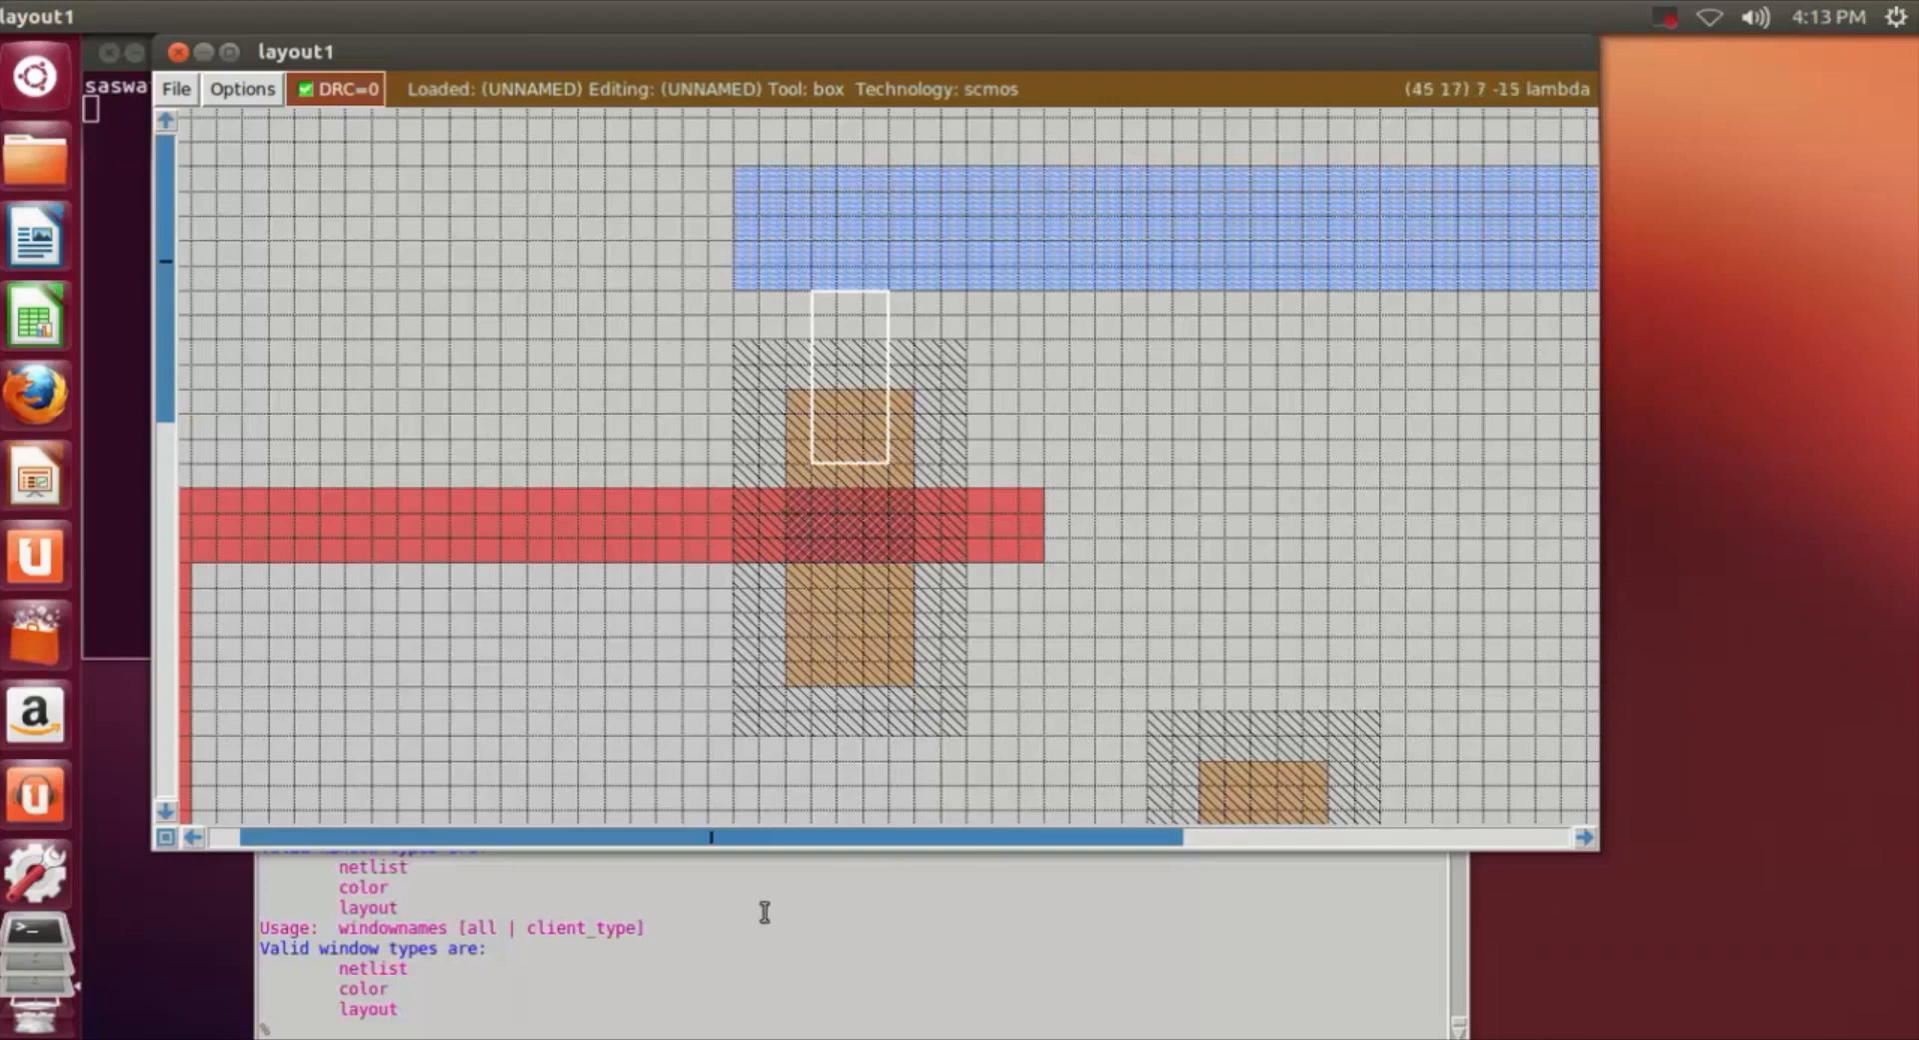
click(785, 289)
right_click(914, 462)
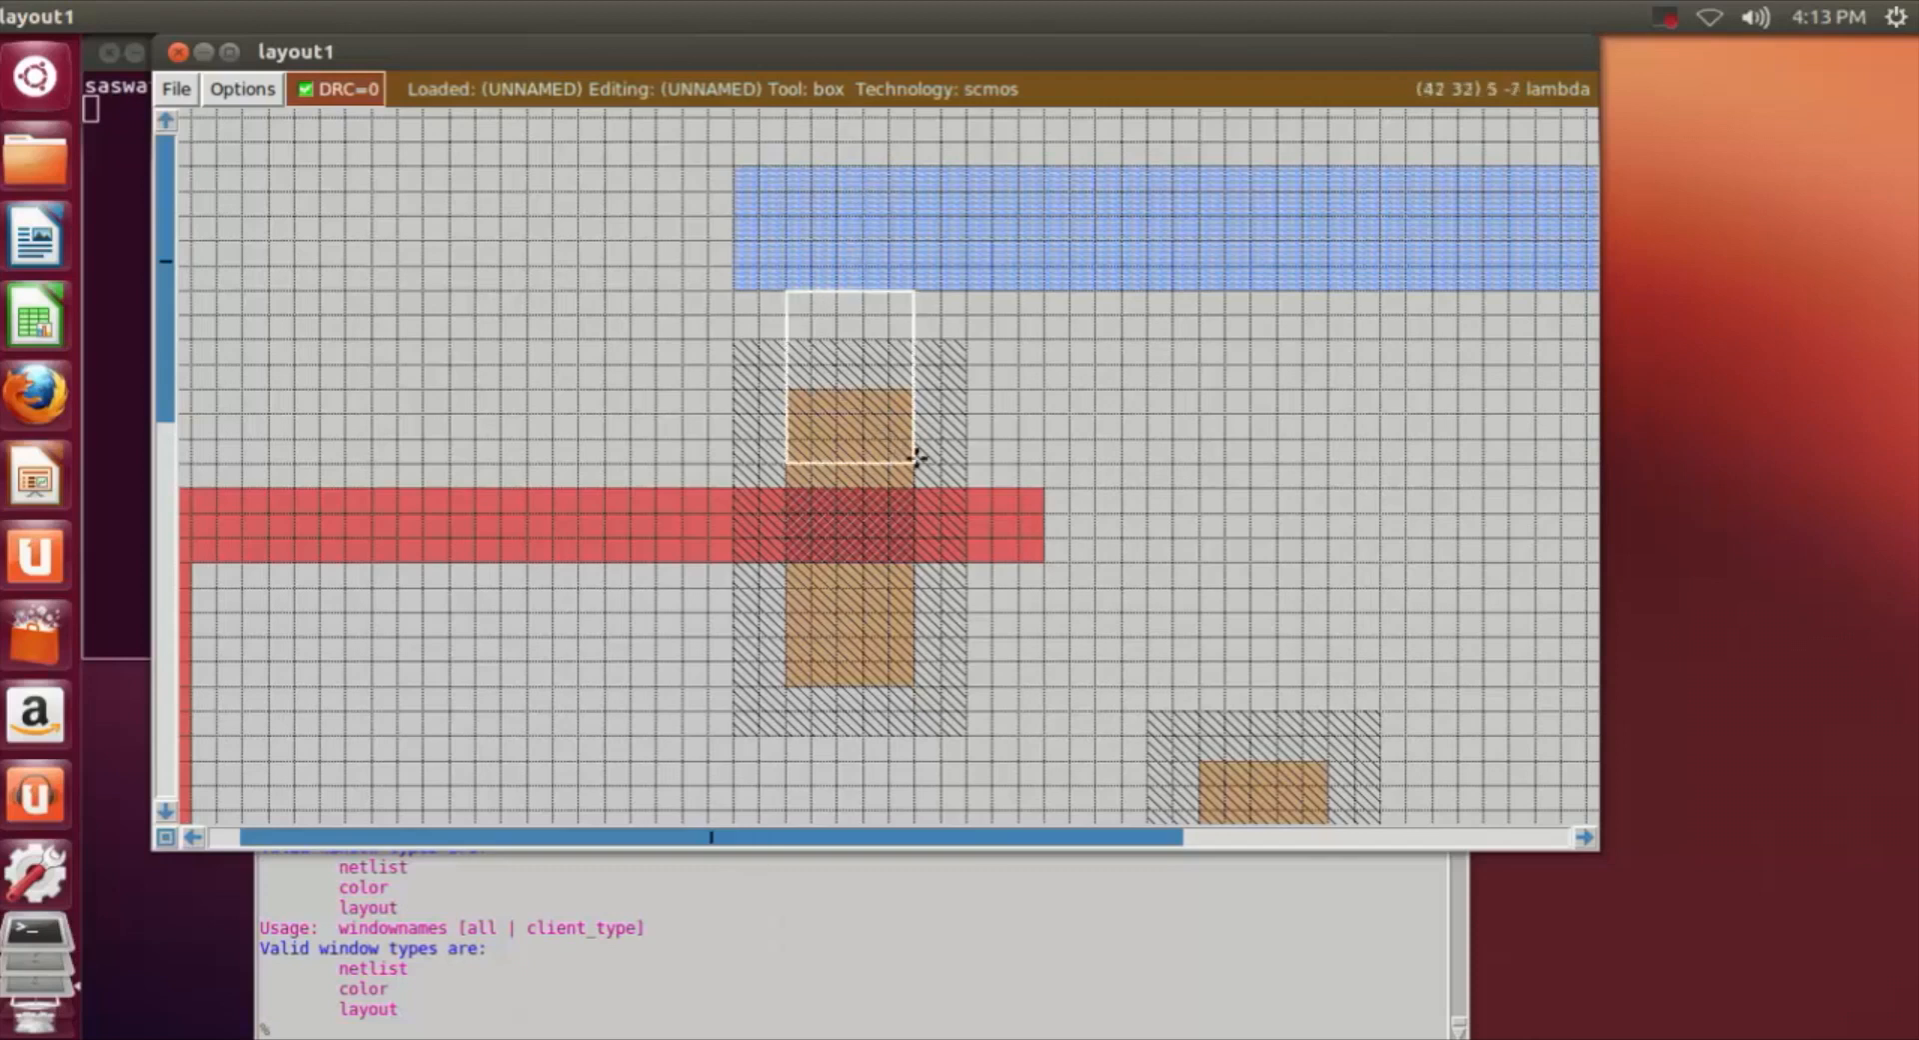
click(546, 1030)
text(paint m1)
key(Return)
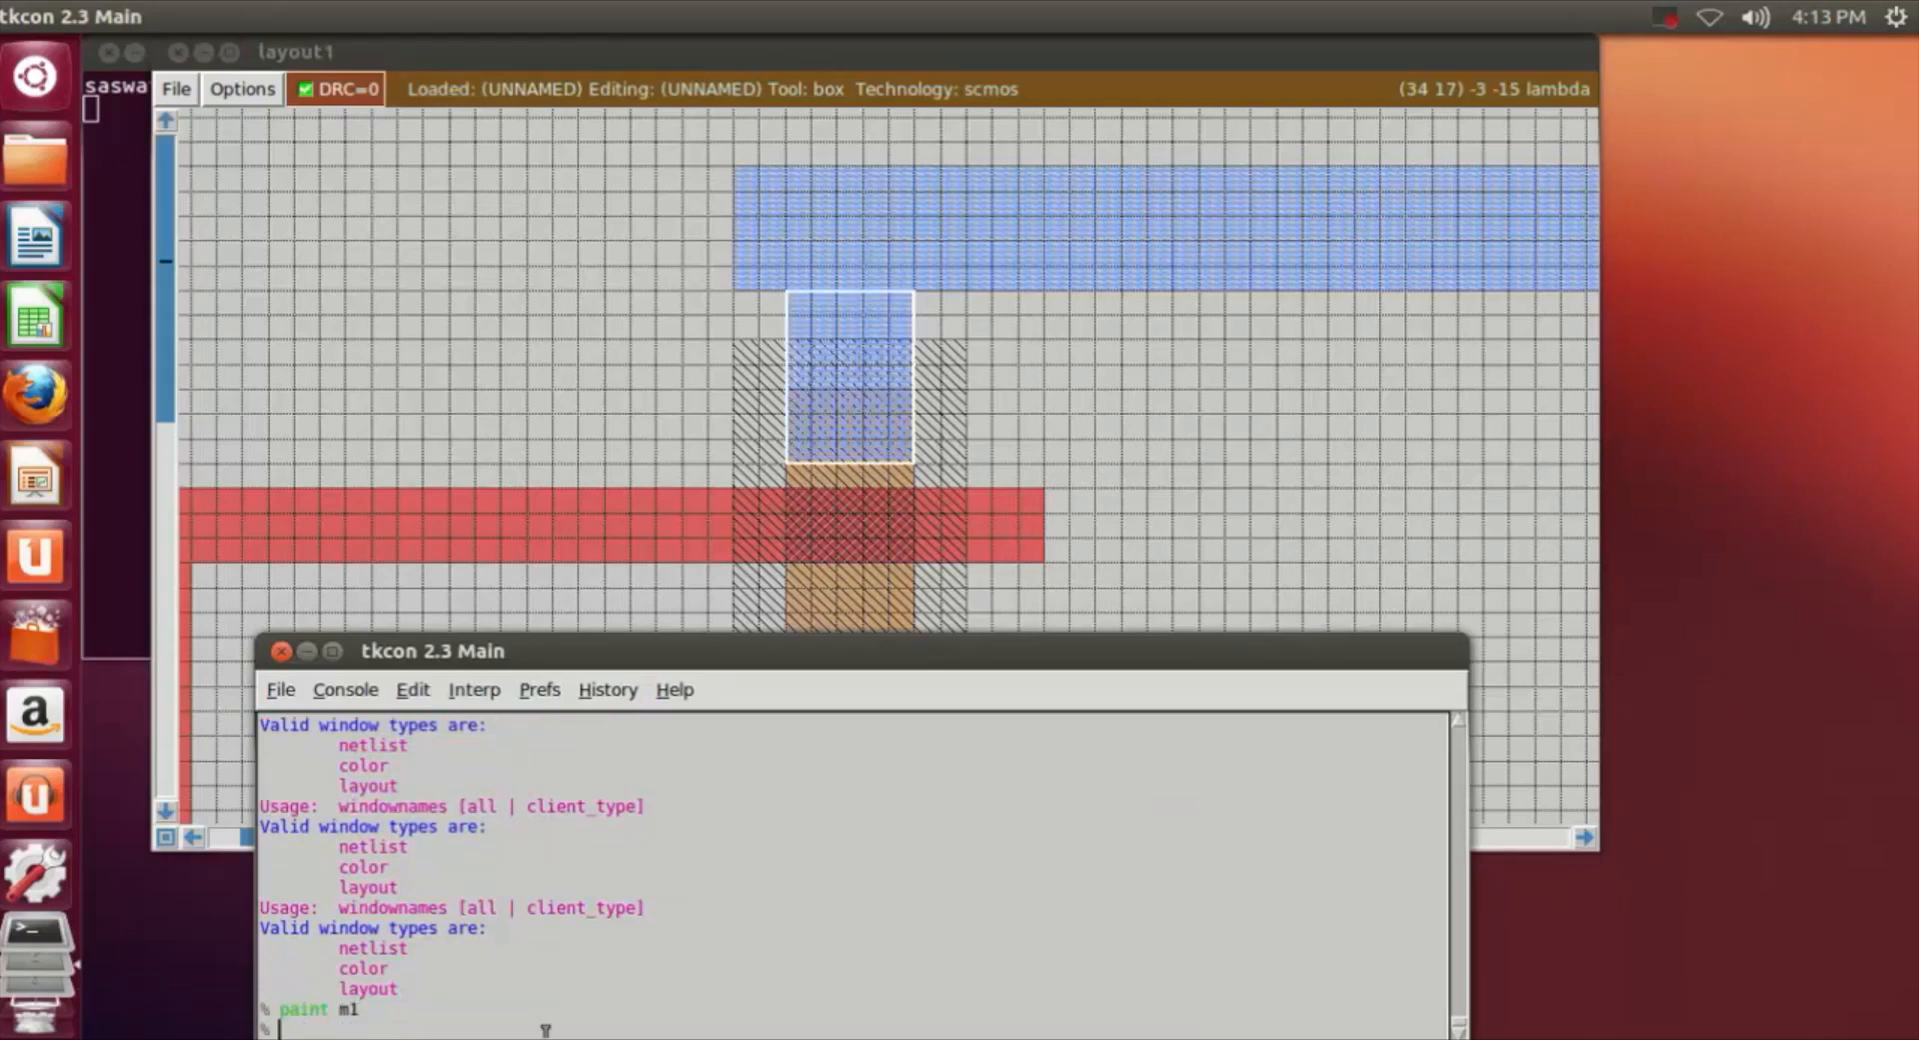
Undo the metal1 strip between the rail and the upper pdiff with the console command undo.
click(1284, 432)
scroll(1285, 430, down, 1)
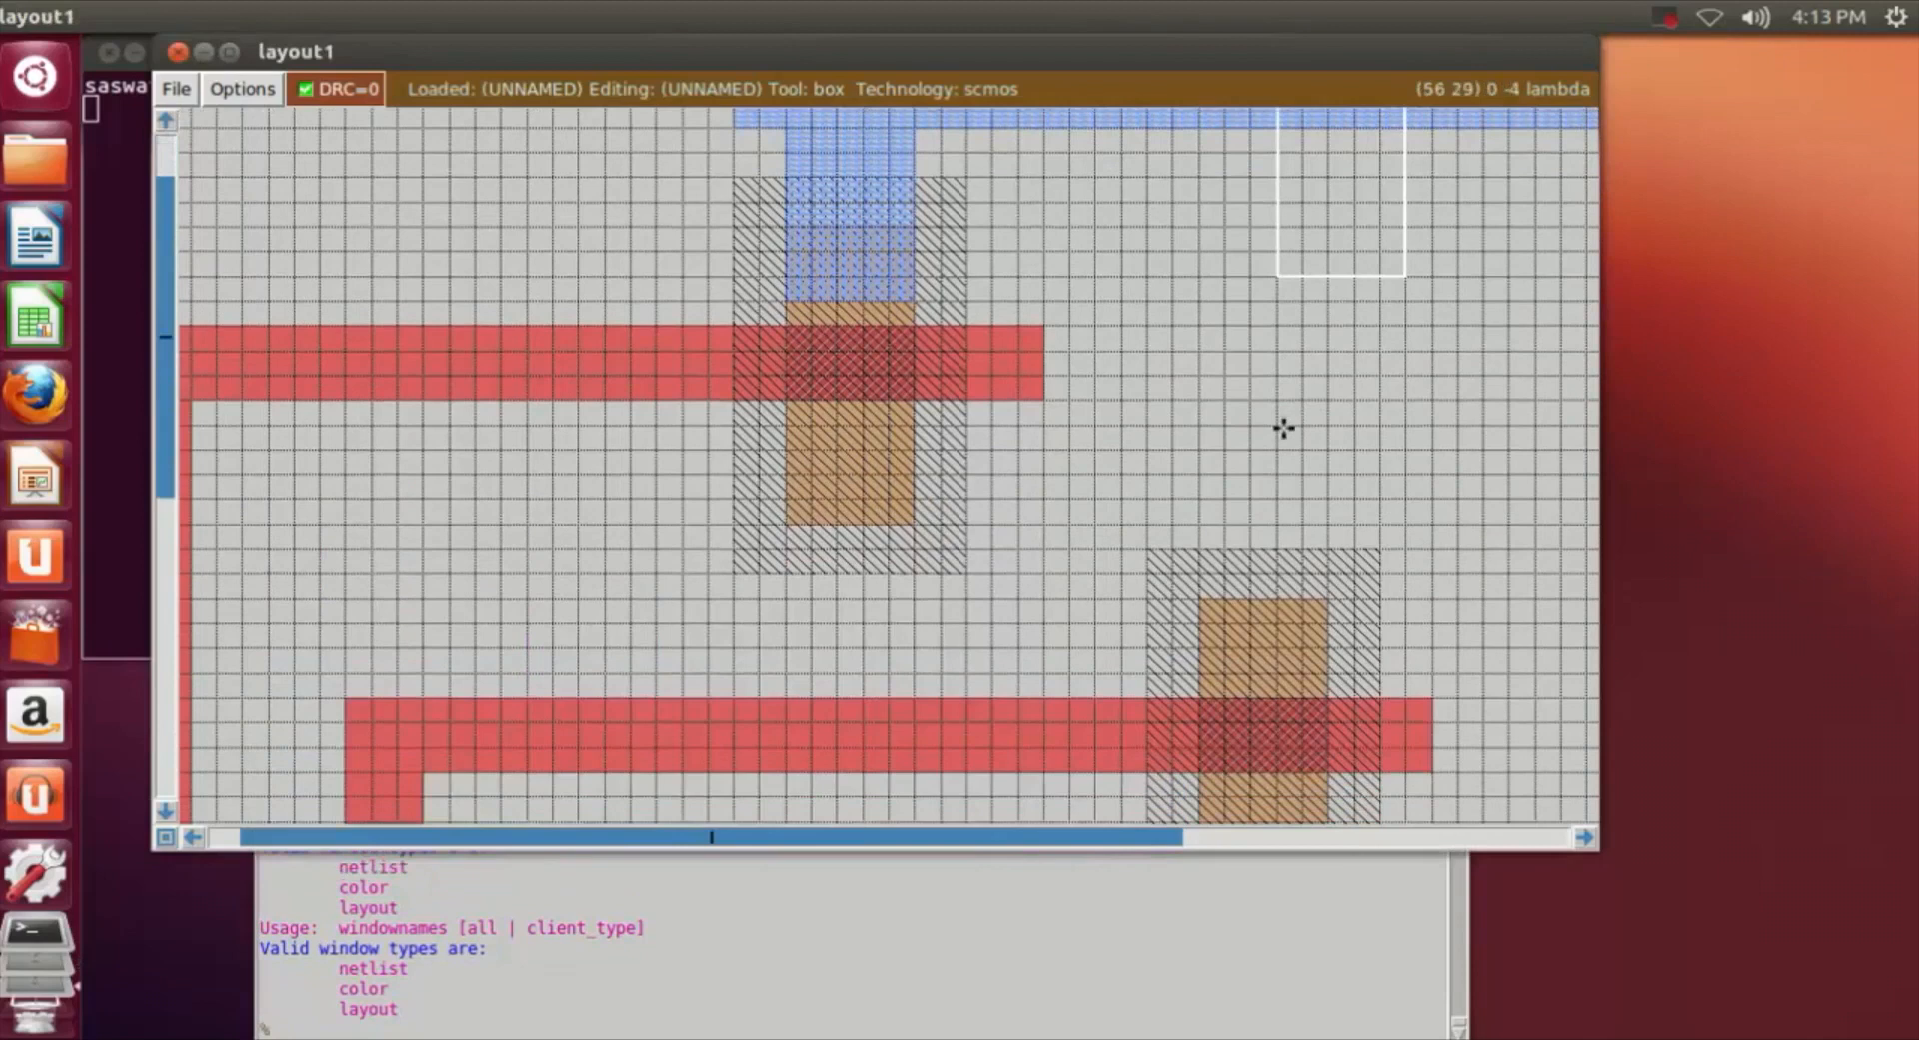
click(487, 1030)
text(undo)
key(Return)
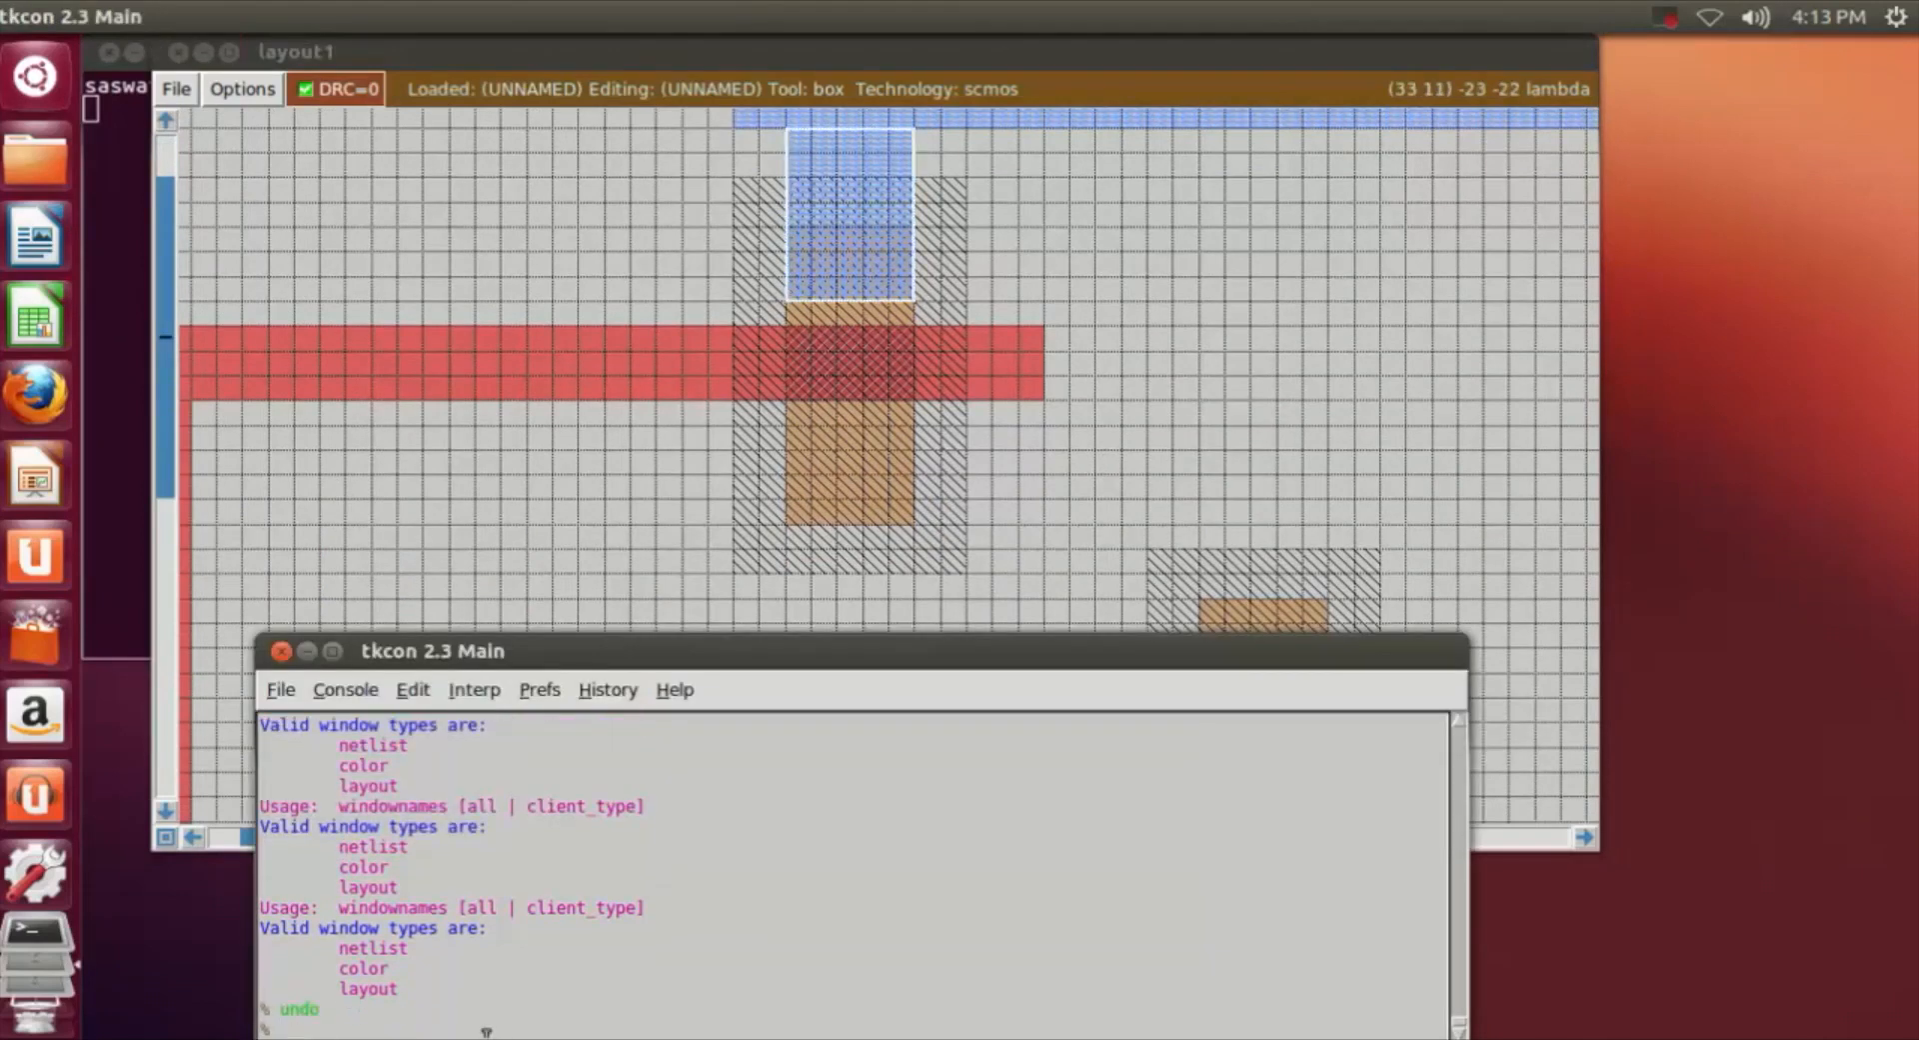
key(Up)
key(Return)
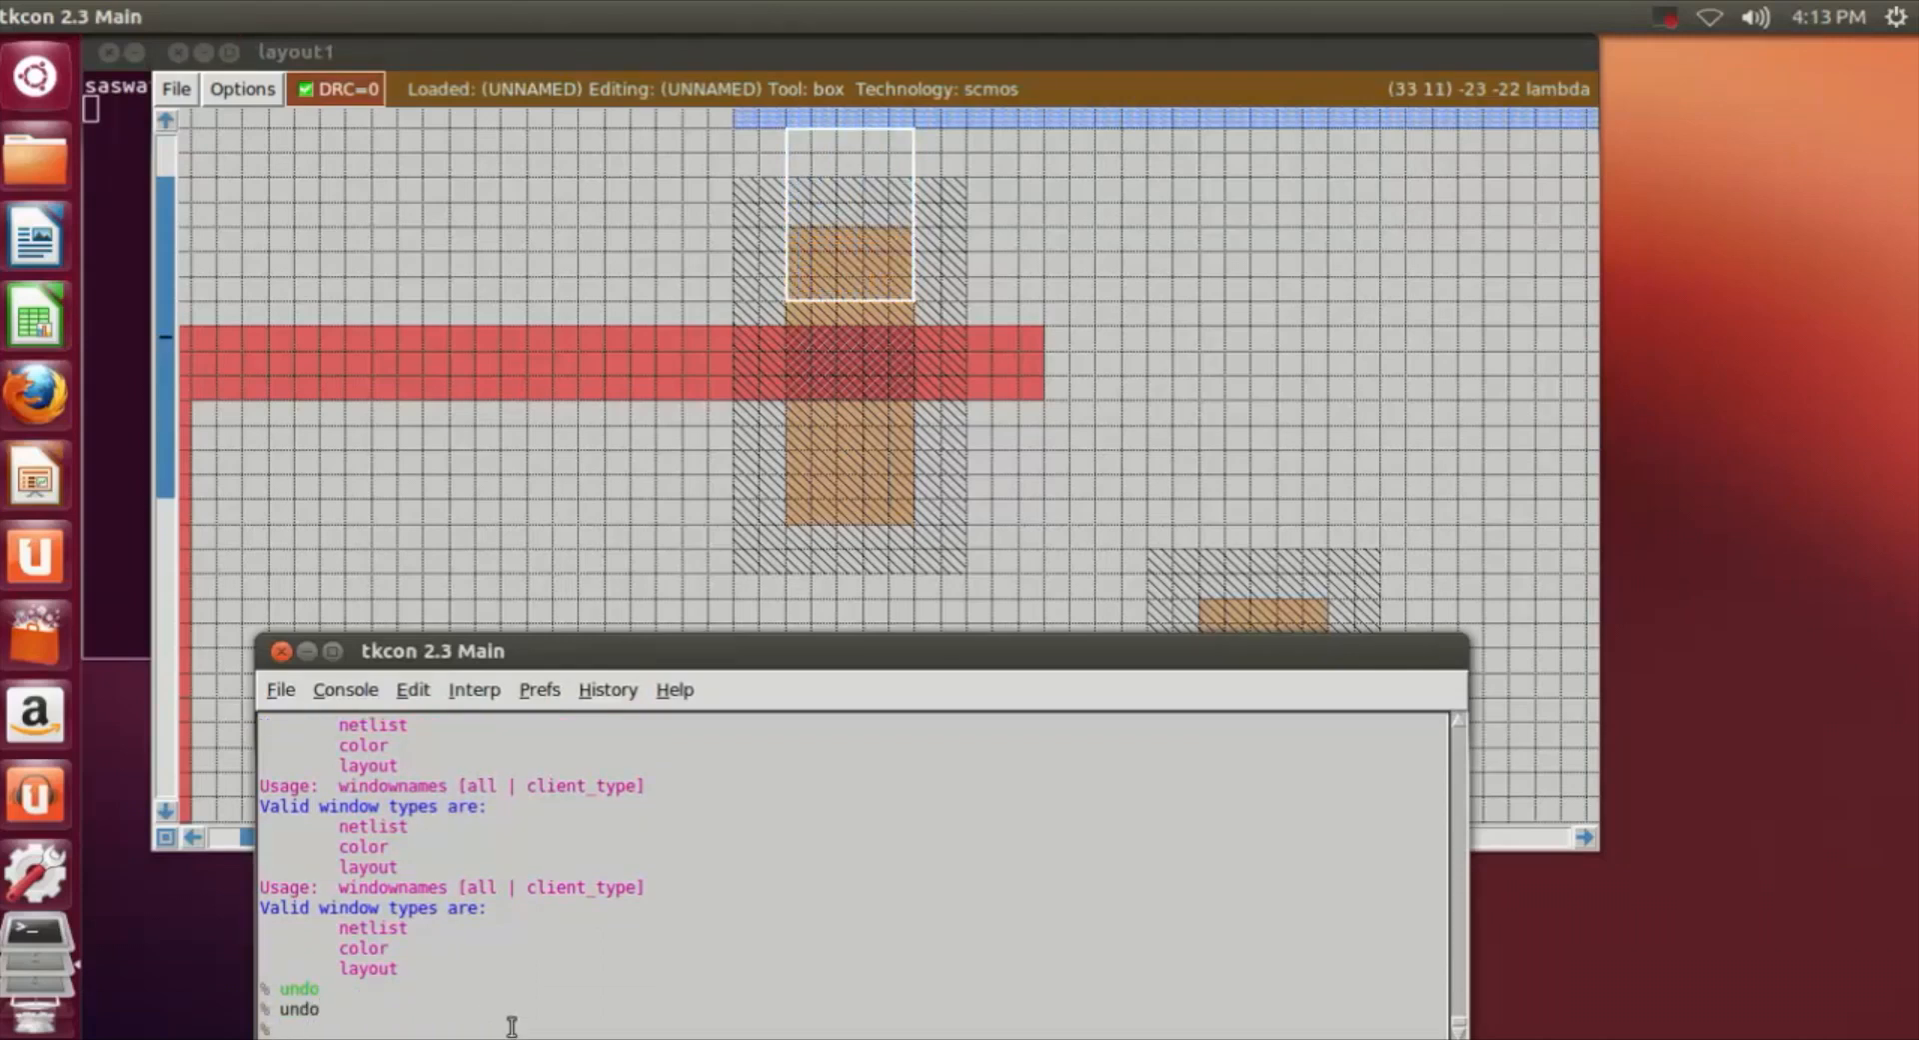
Connect the metal1 rail to the upper pdiff with a strip about 3 by 7 grid squares using paint m1, then run drc find.
click(805, 131)
right_click(878, 299)
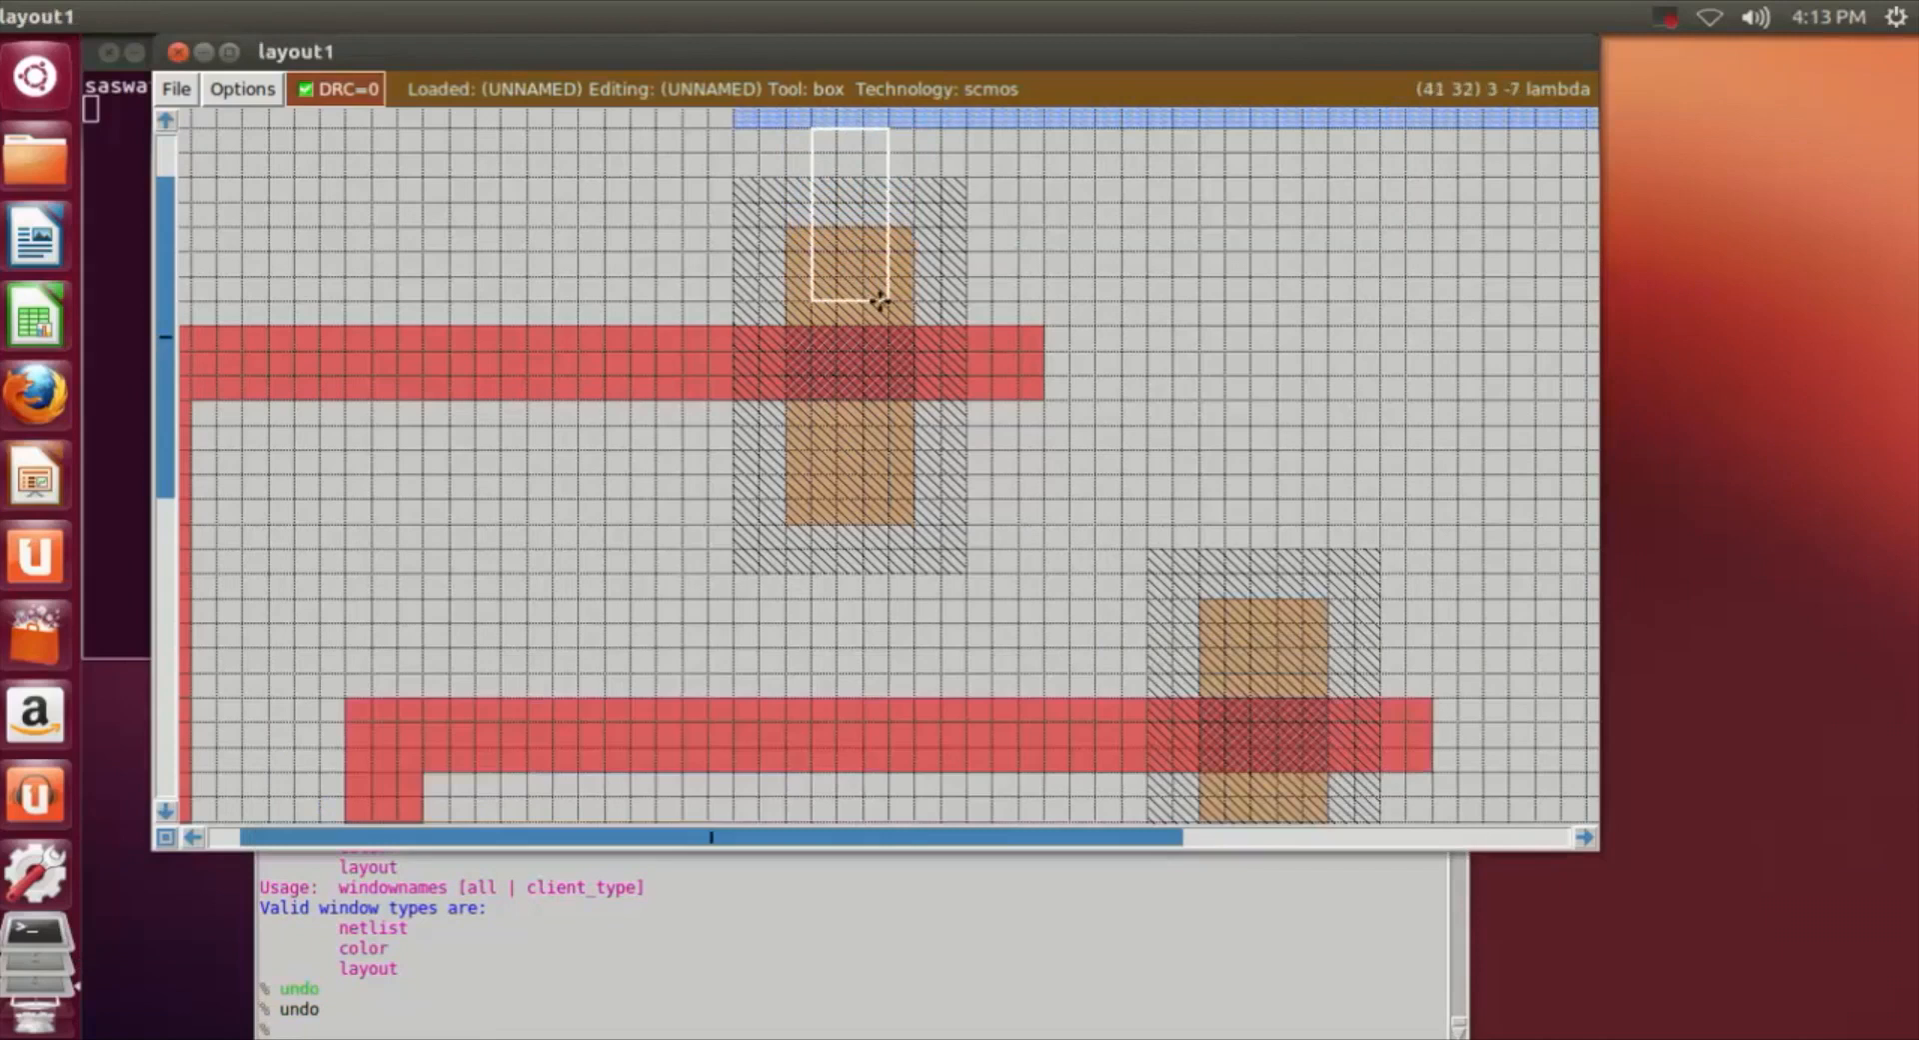
click(441, 1031)
text(paint m1)
key(Return)
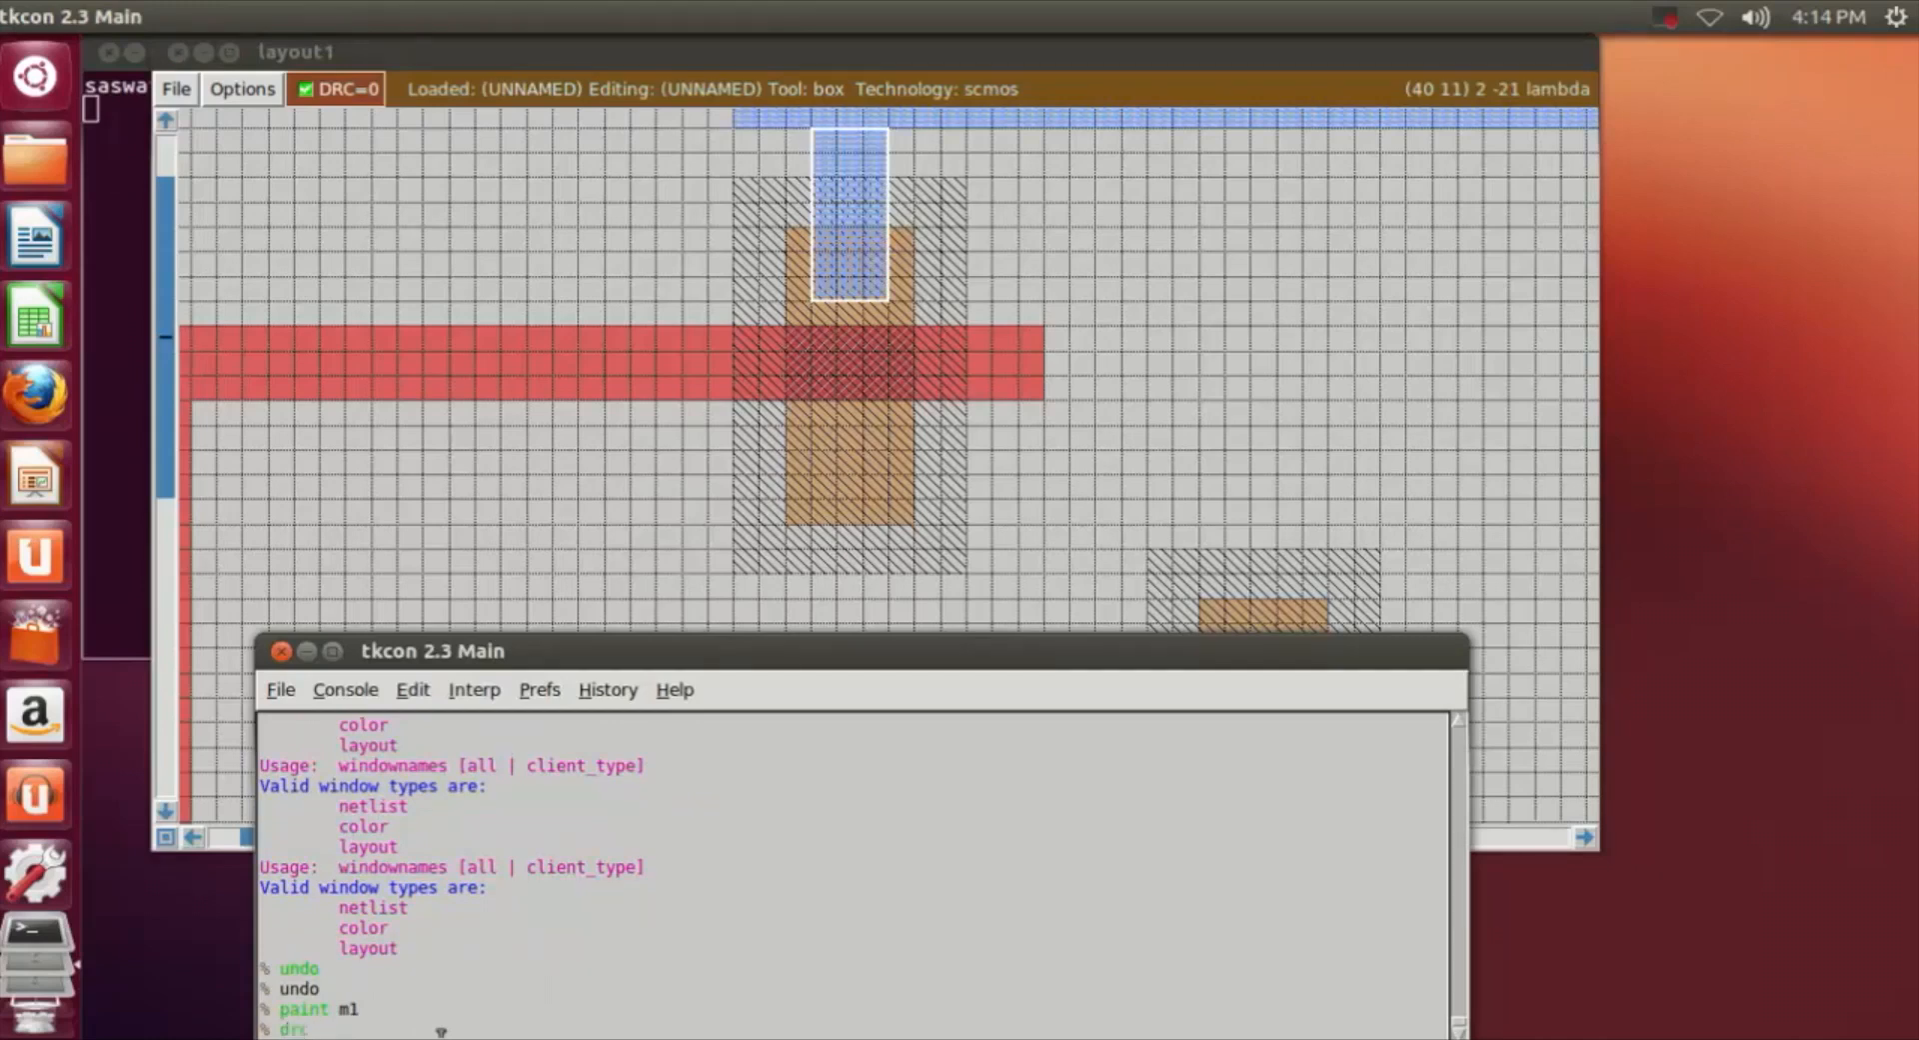
text(drc find)
key(Return)
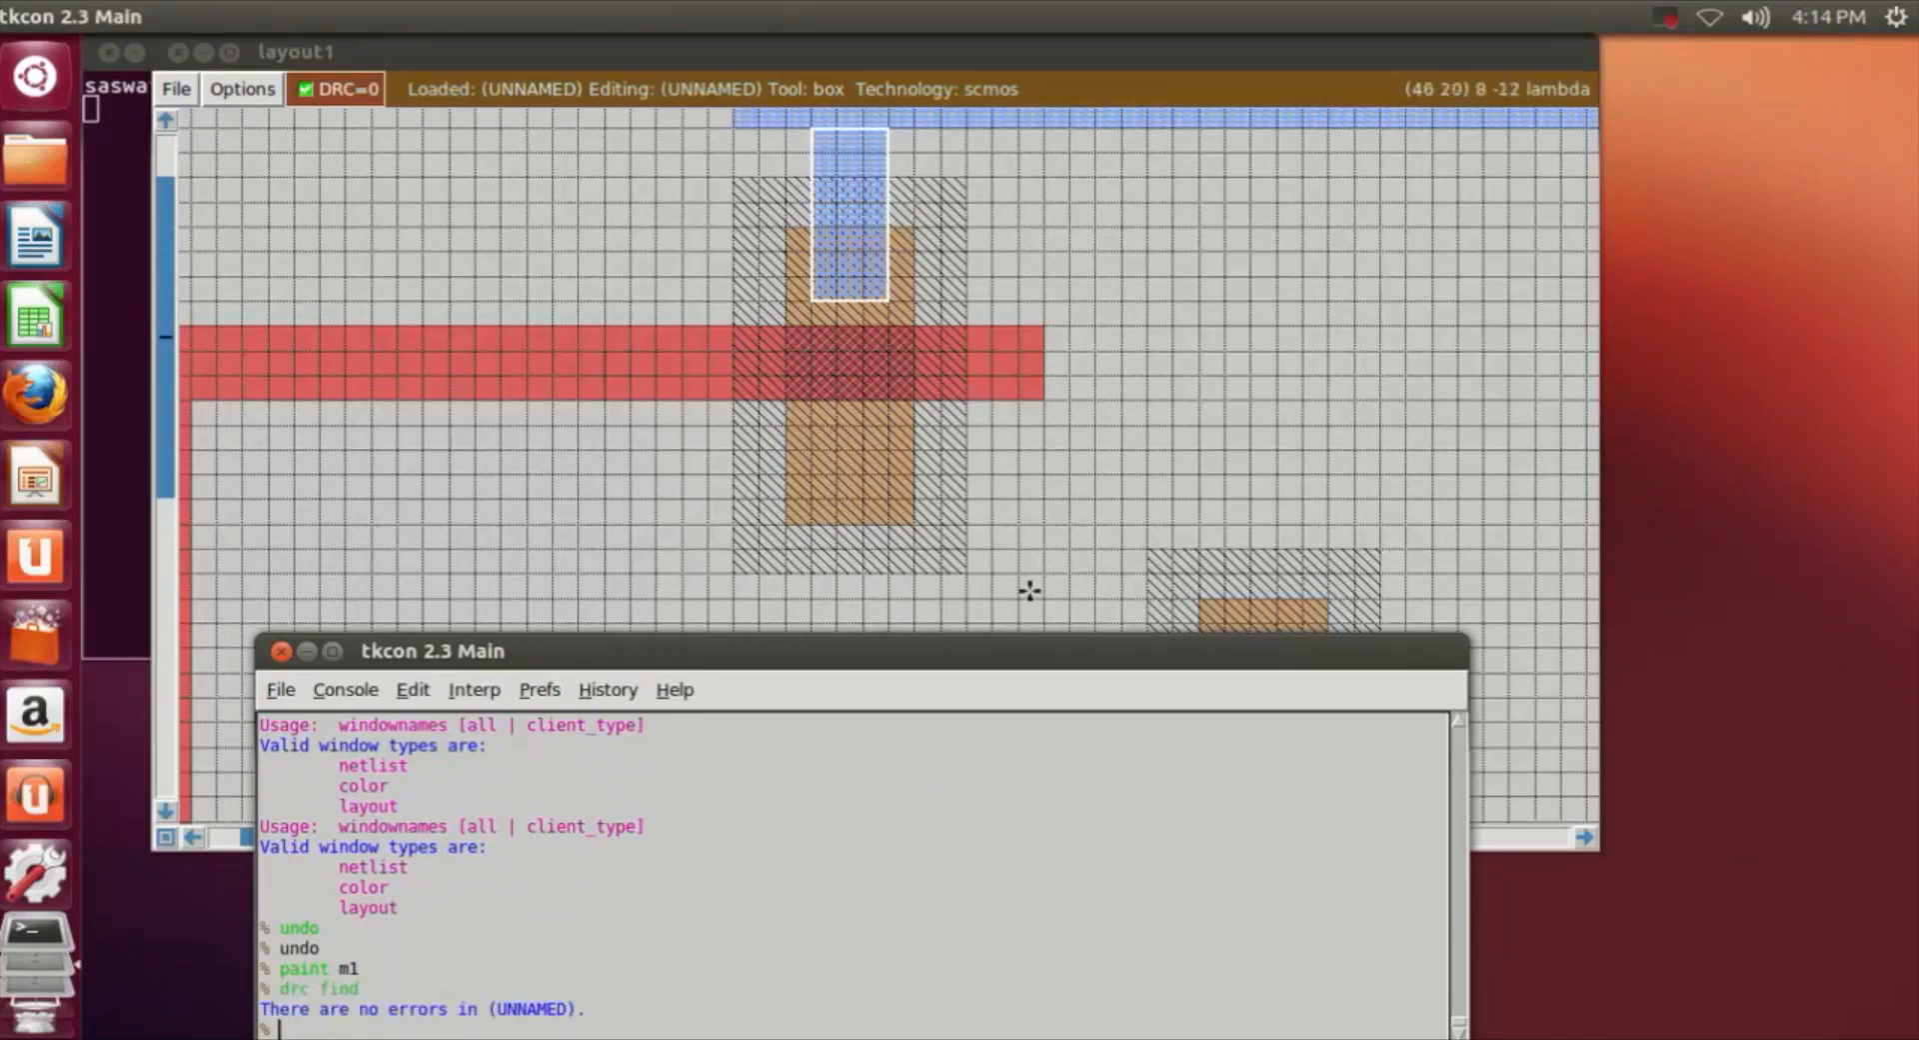
Define a vertical box about 3 by 22 grid squares from the metal1 rail down into the upper part of the second pdiff.
click(1088, 539)
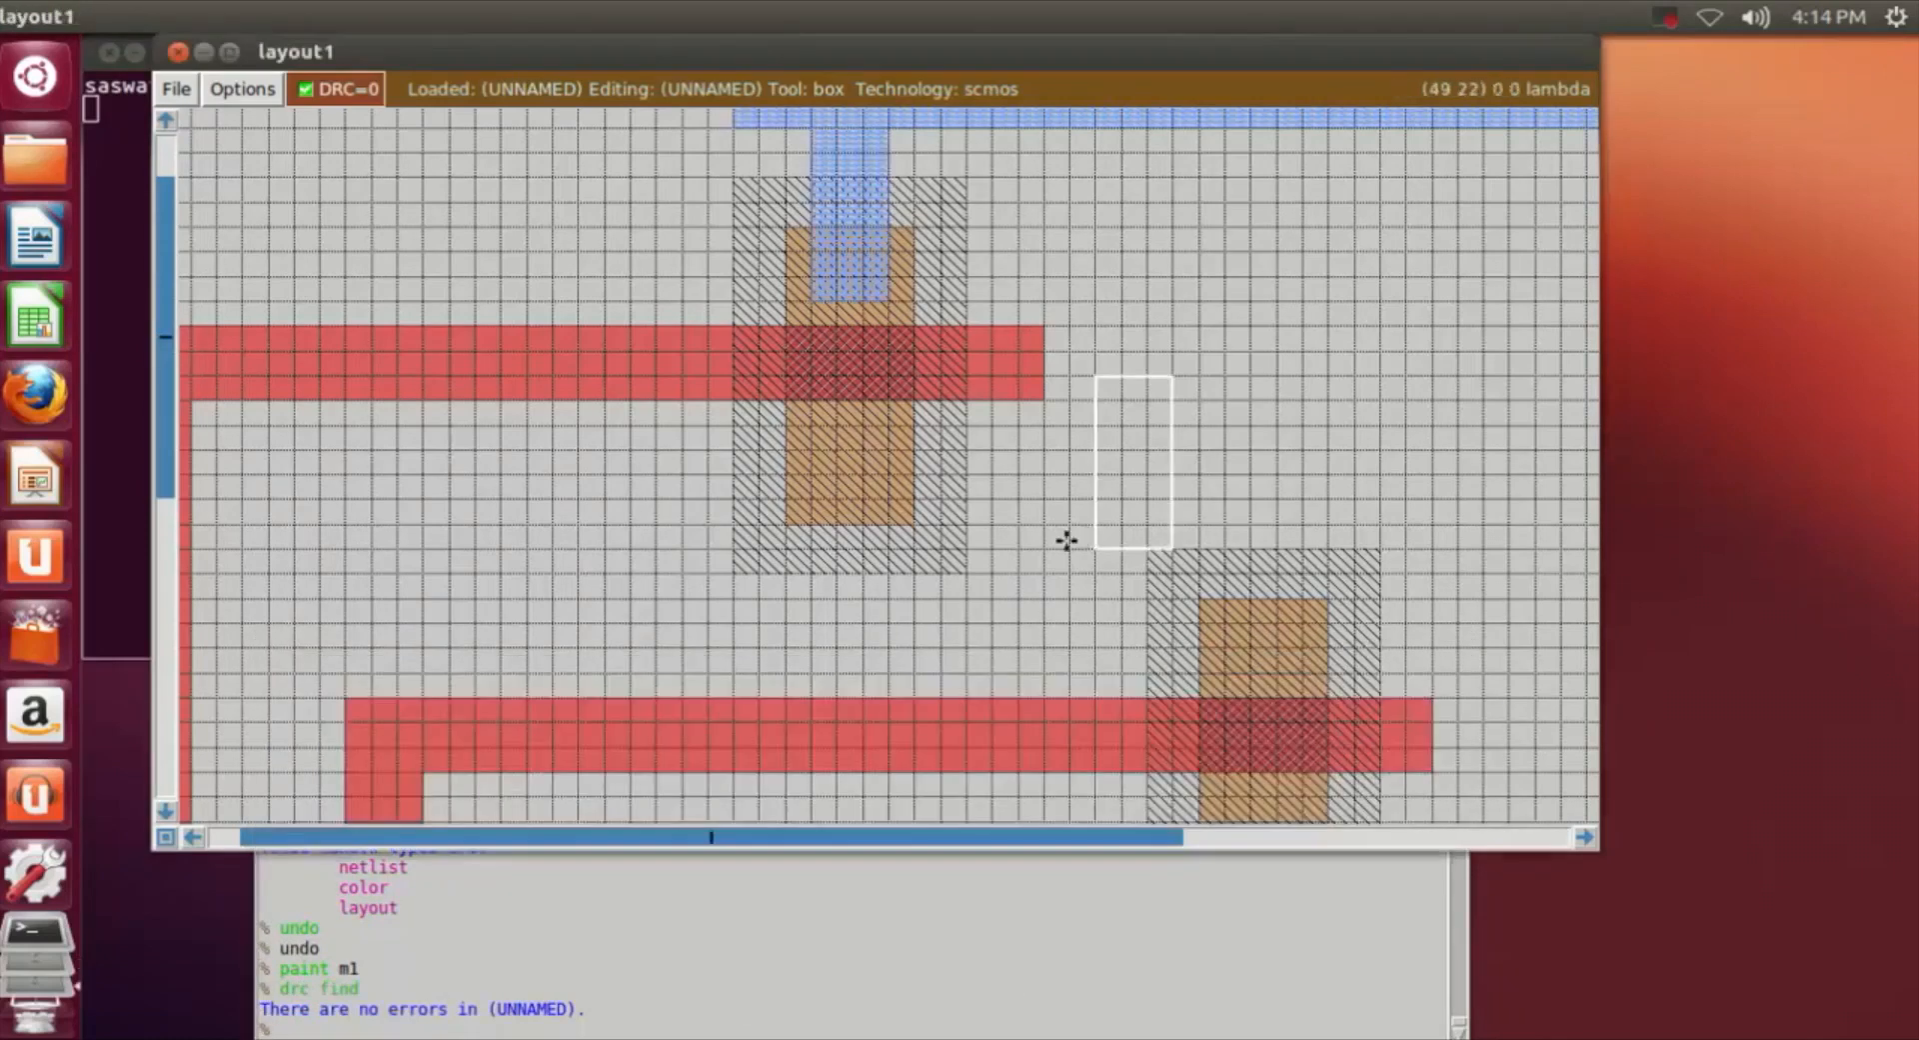
scroll(960, 540, down, 1)
scroll(1100, 515, up, 2)
click(1227, 238)
drag(1234, 273, 1222, 343)
click(1219, 381)
click(1220, 343)
click(1271, 339)
click(1251, 343)
click(1223, 365)
click(1248, 664)
click(1224, 664)
click(1227, 714)
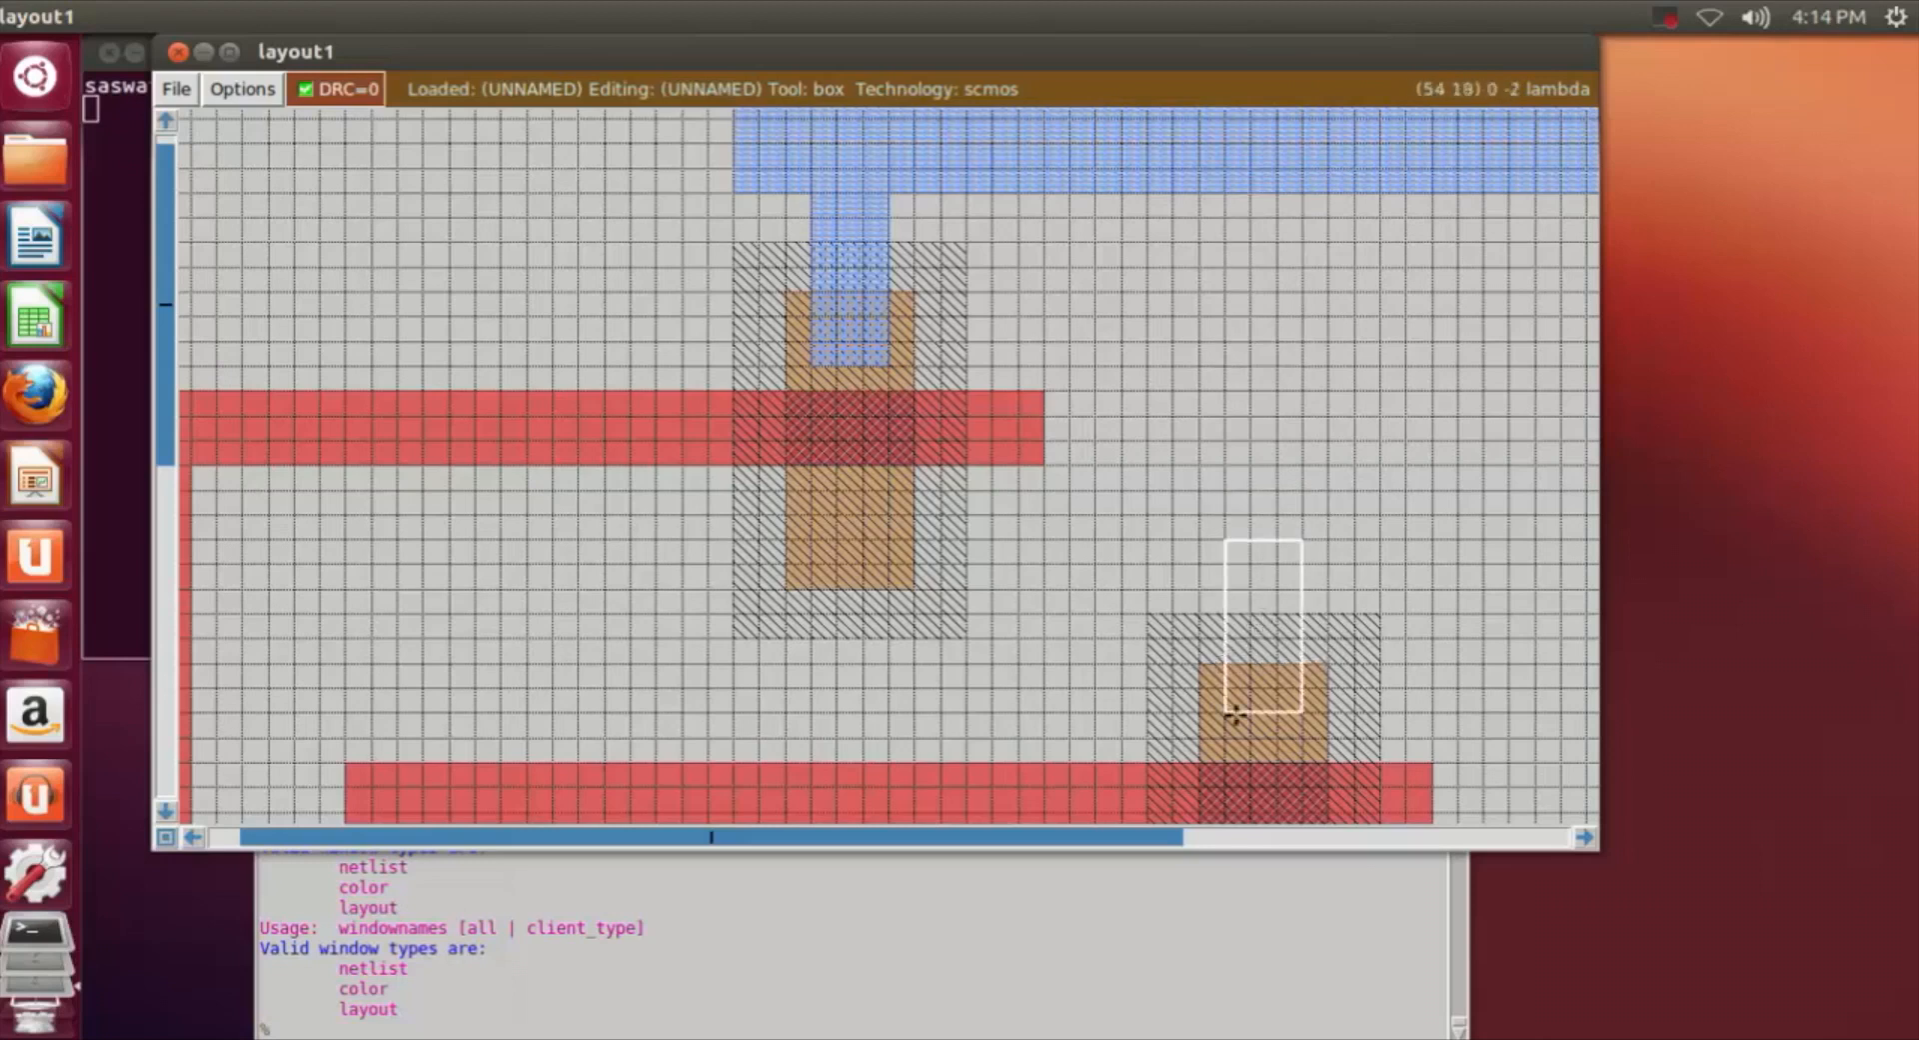
click(1227, 738)
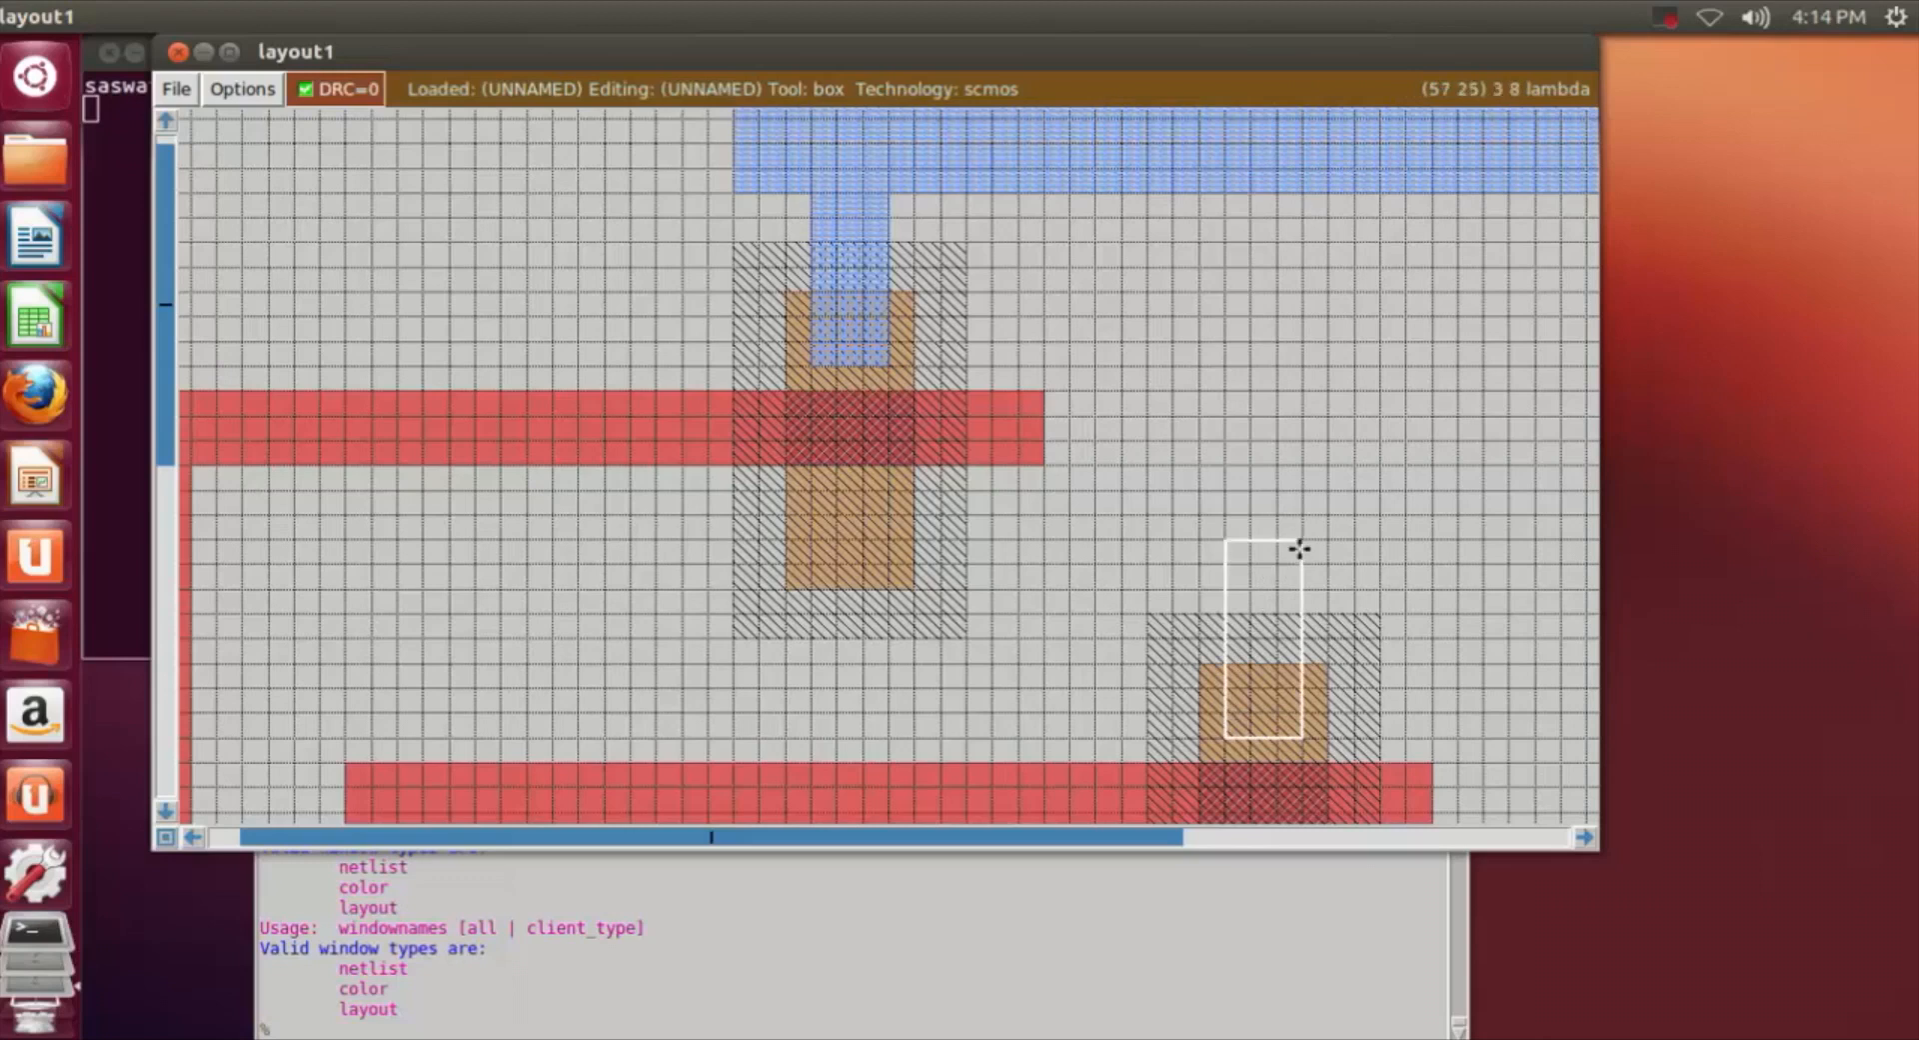
right_click(1317, 362)
right_drag(1317, 362, 1301, 202)
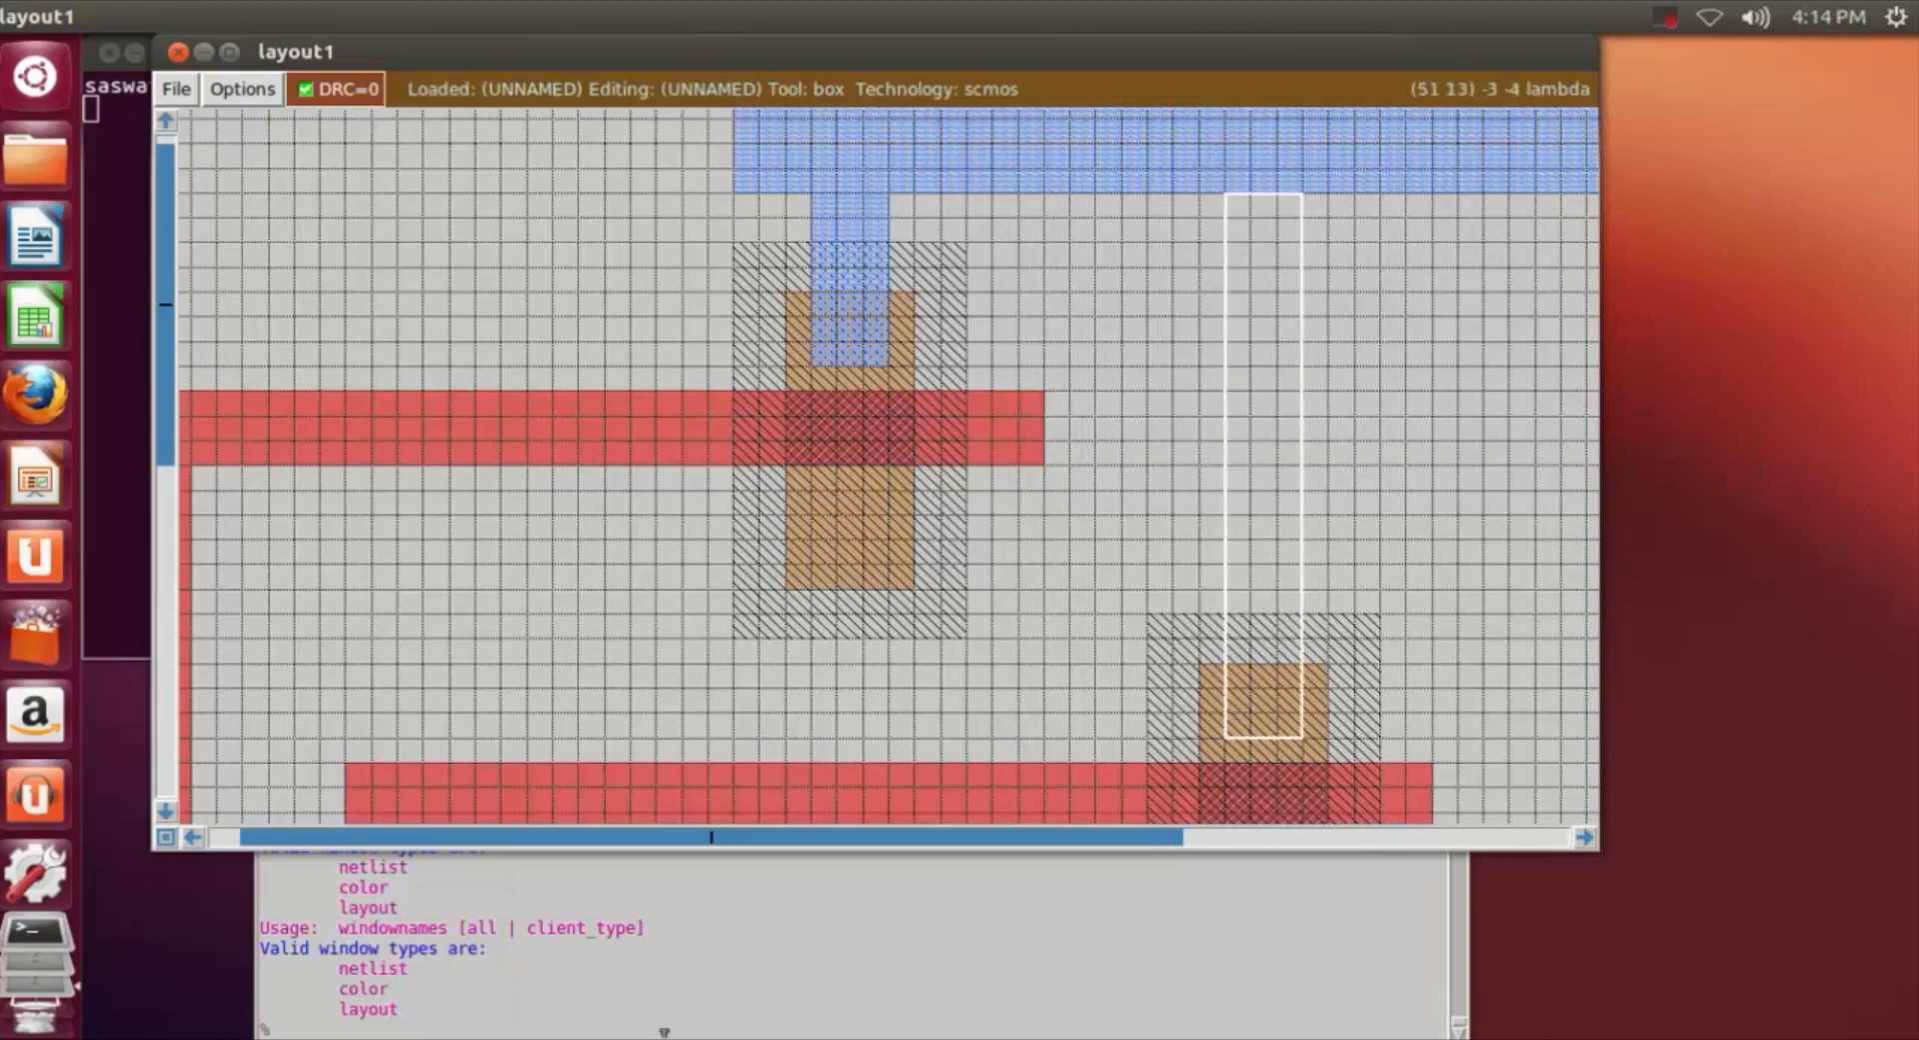
Connect the metal1 rail to the second pdiff by filling the defined vertical box with paint m1.
click(664, 1030)
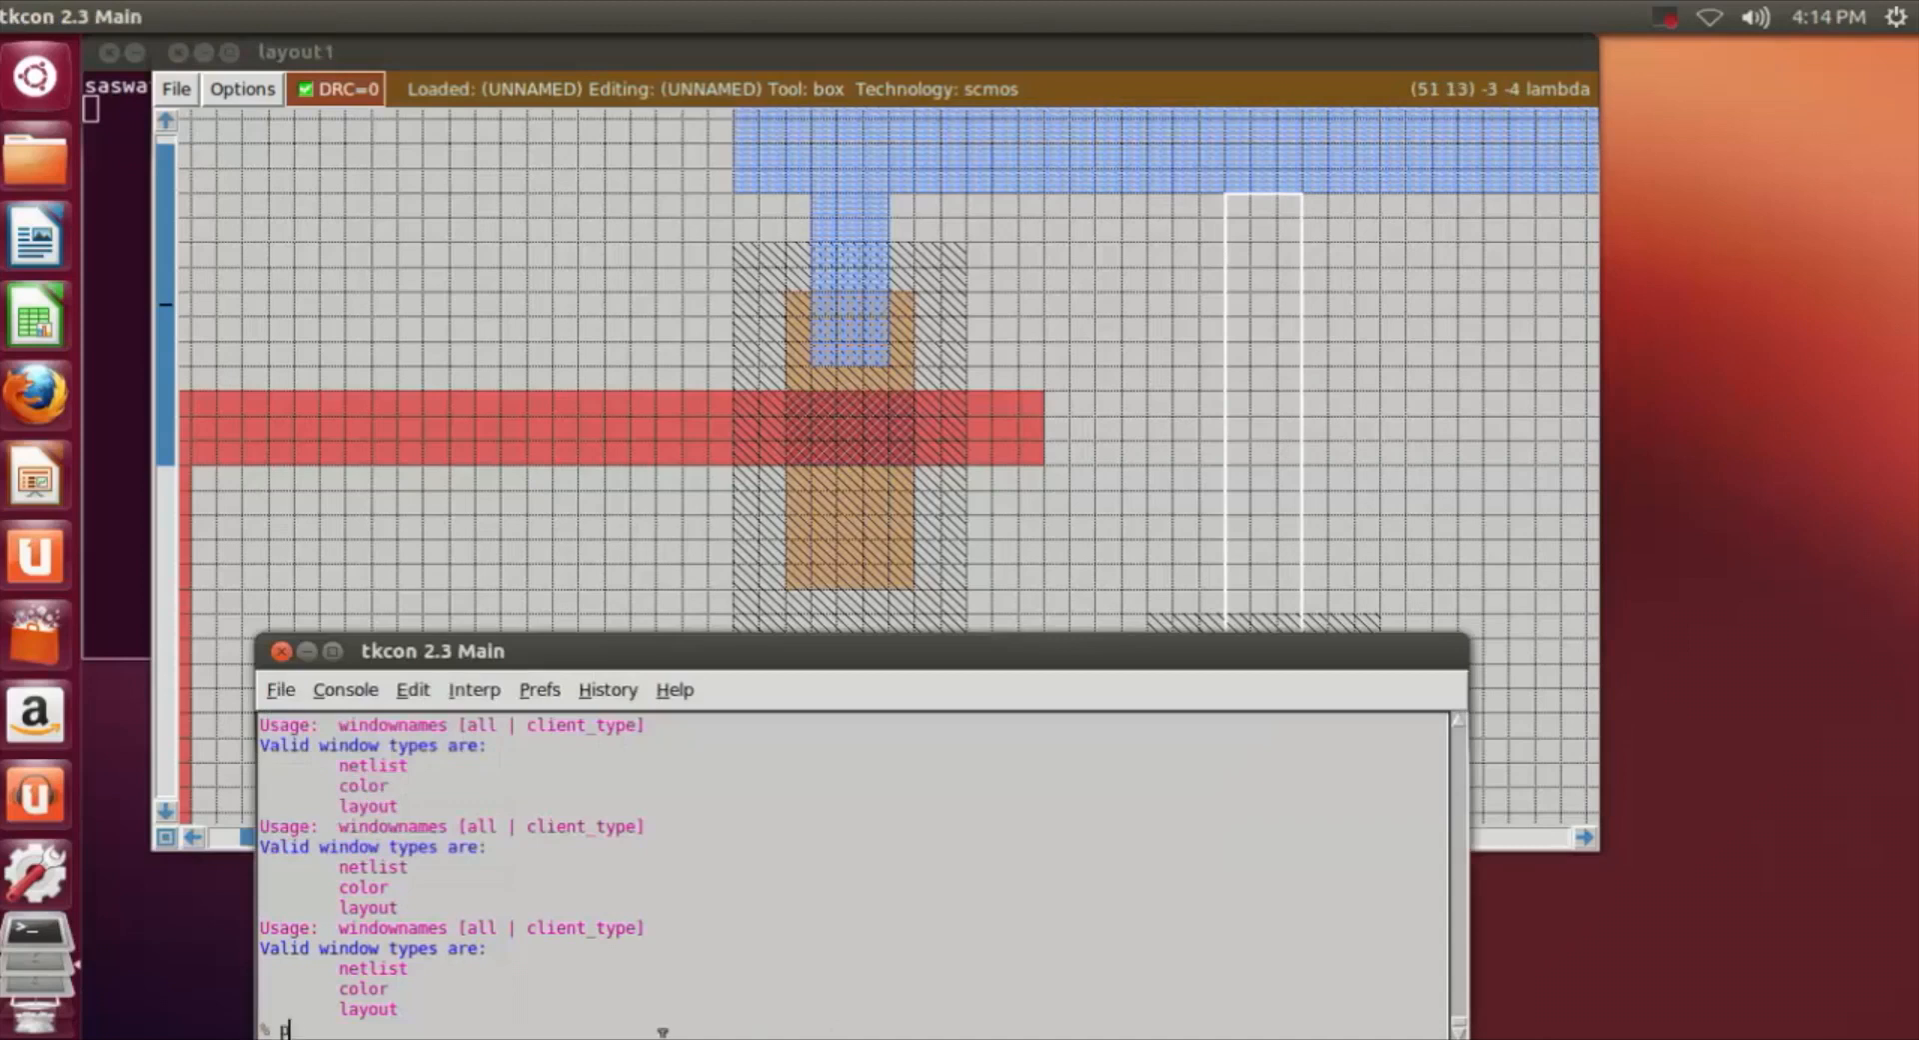
text(paint m1)
key(Return)
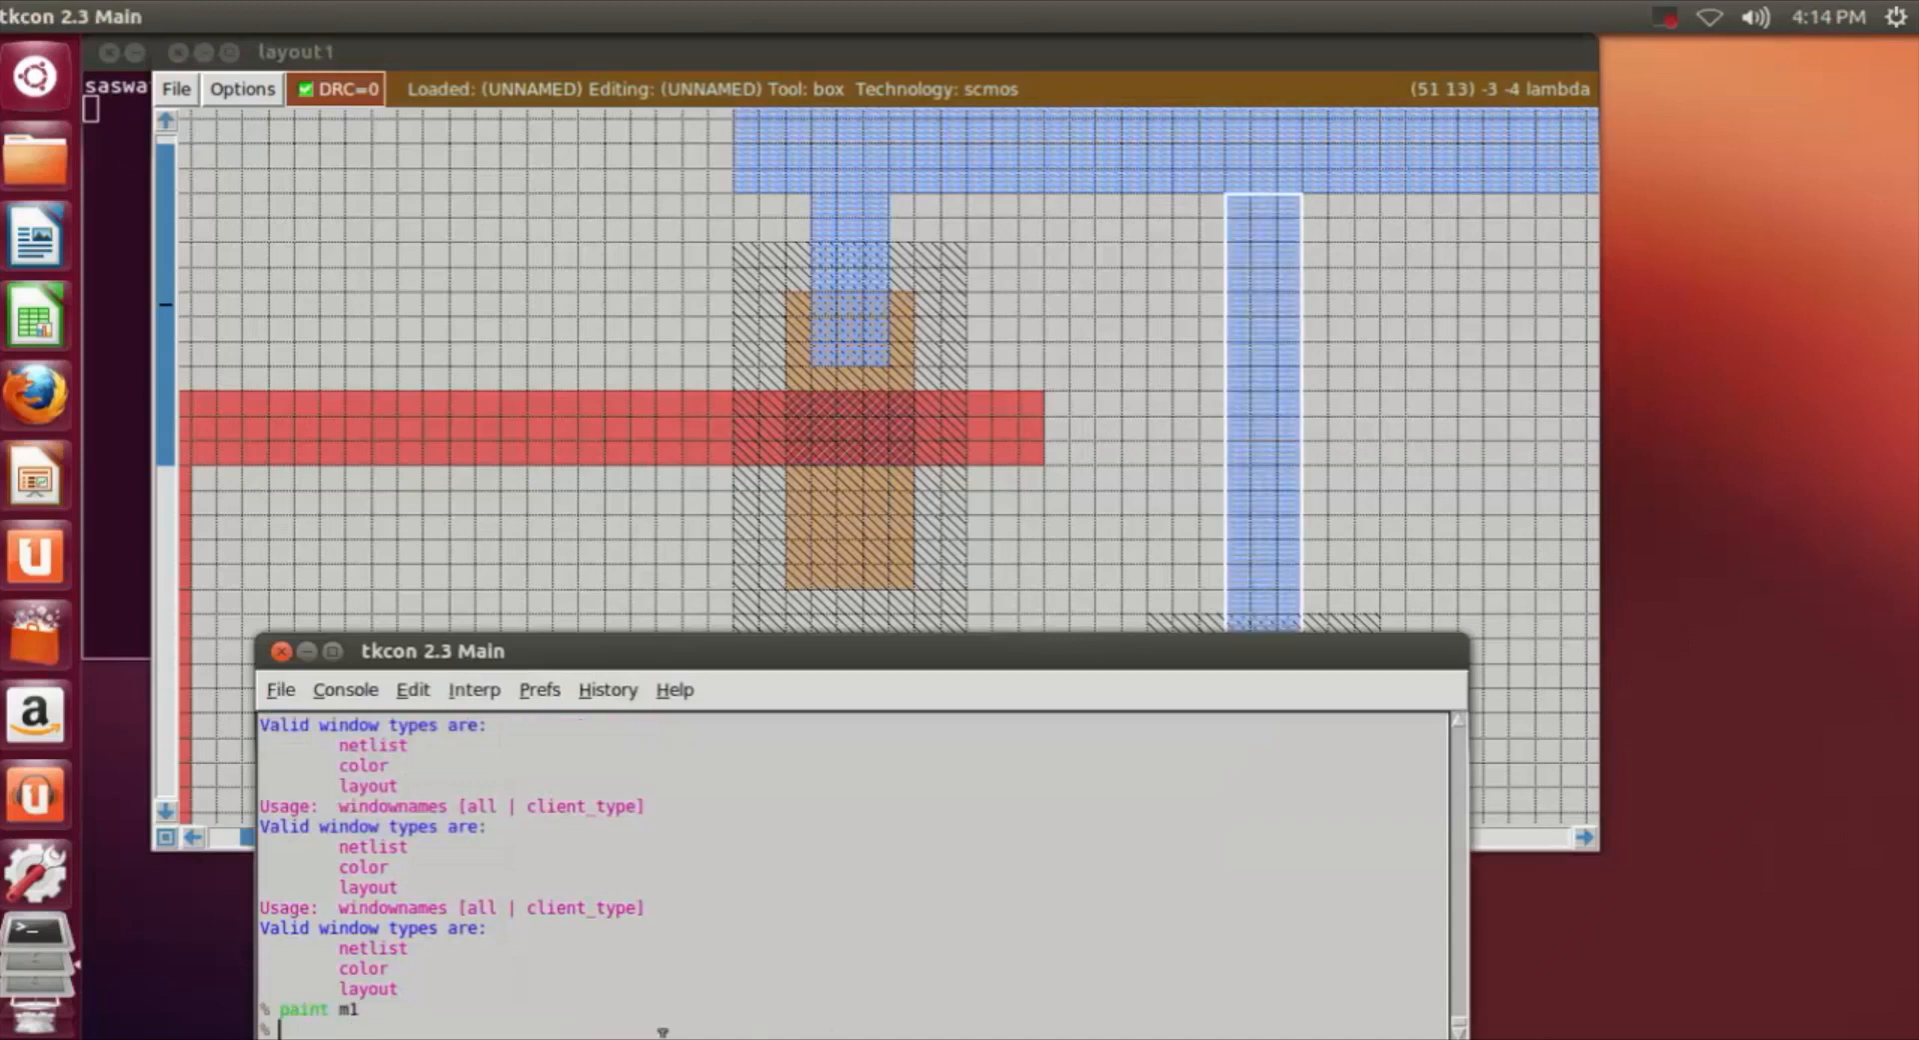
click(1487, 363)
scroll(1376, 596, down, 4)
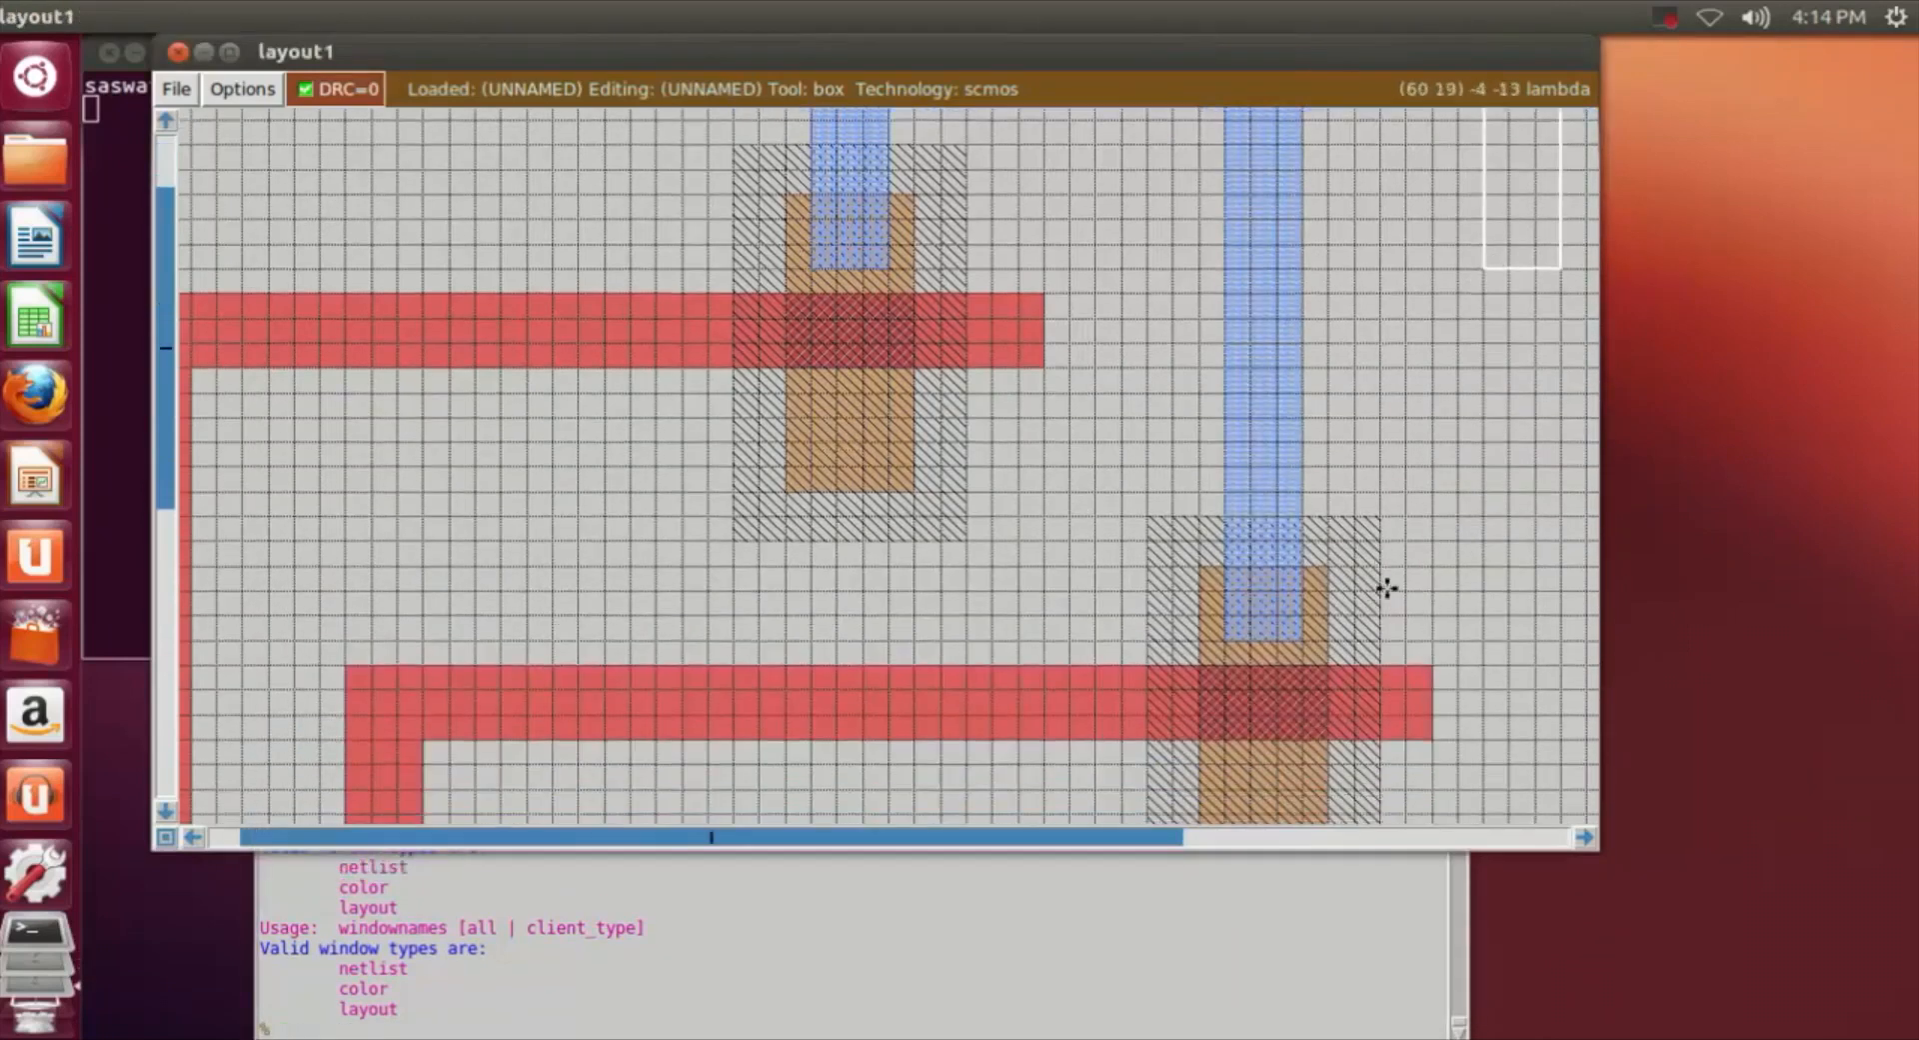
scroll(1385, 575, up, 8)
scroll(1385, 561, down, 2)
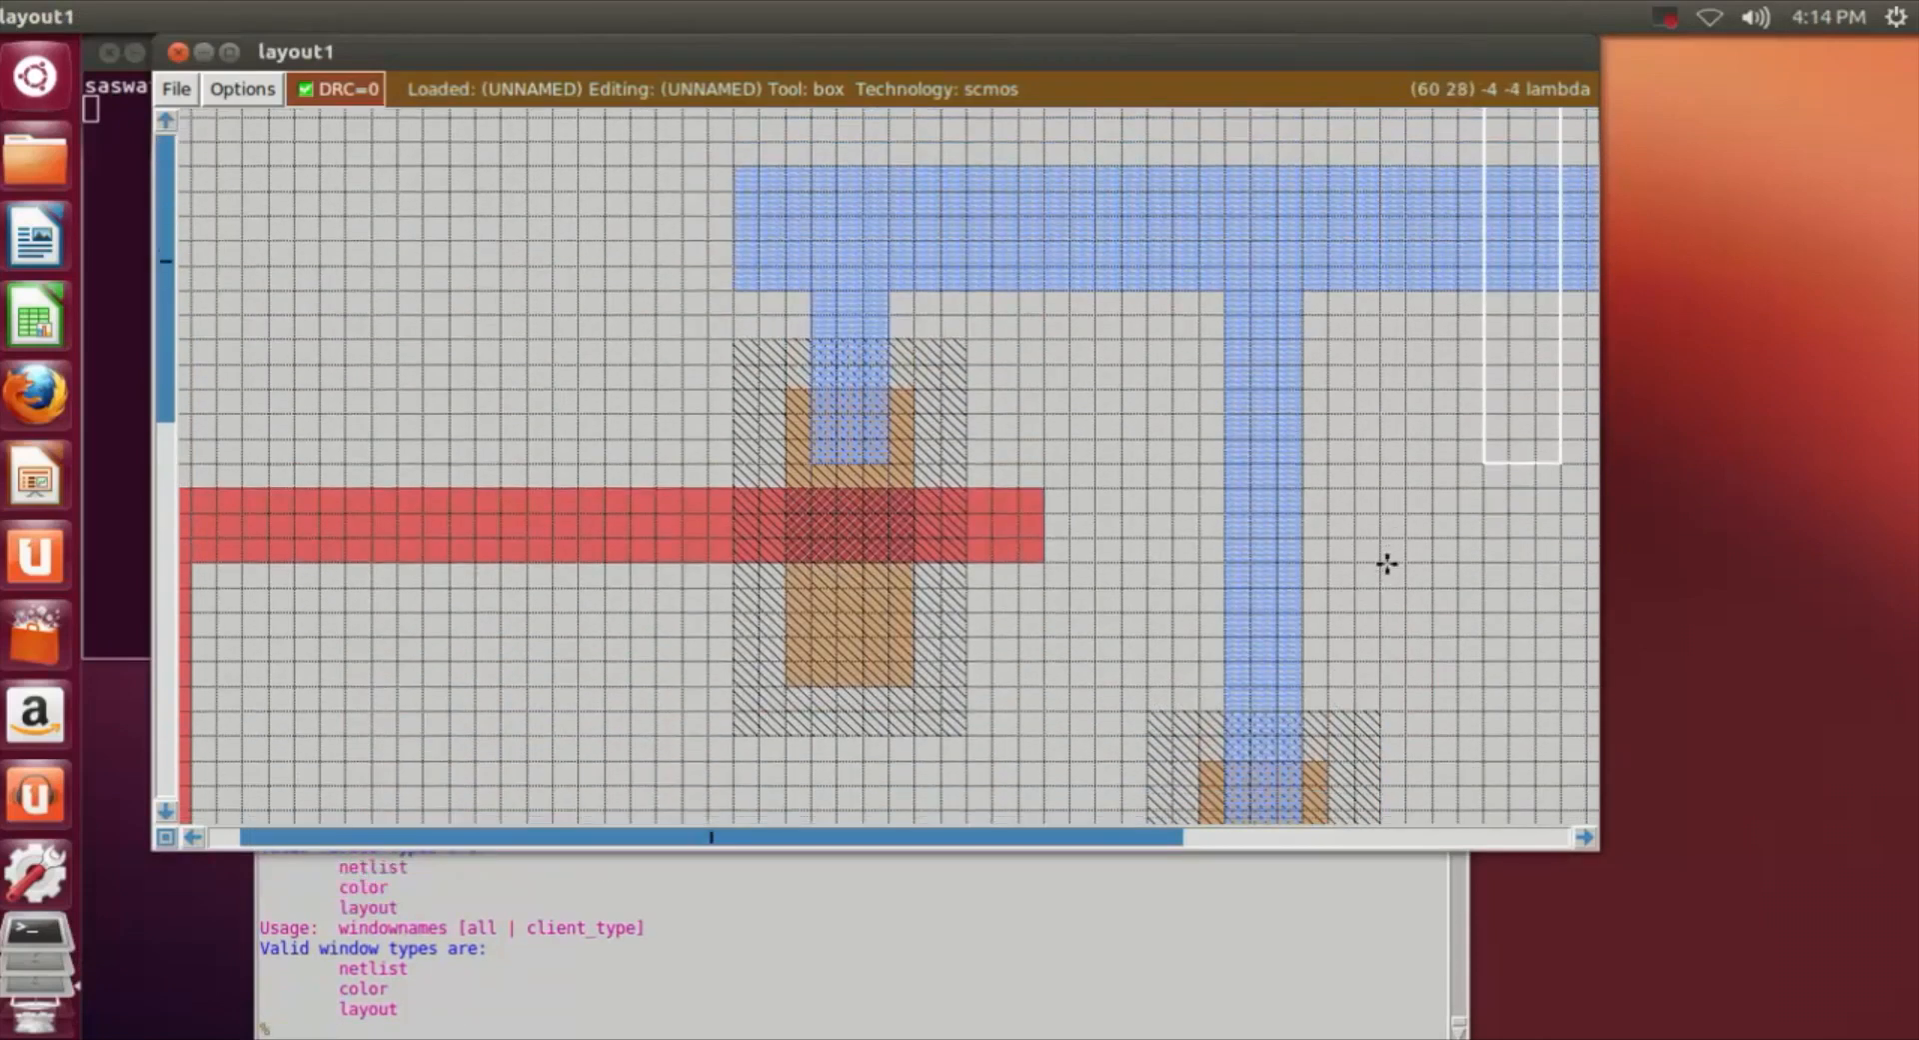
Thin the metal1 rail by erasing a strip about 57 by 2 grid squares along its whole upper edge.
key(shift+z)
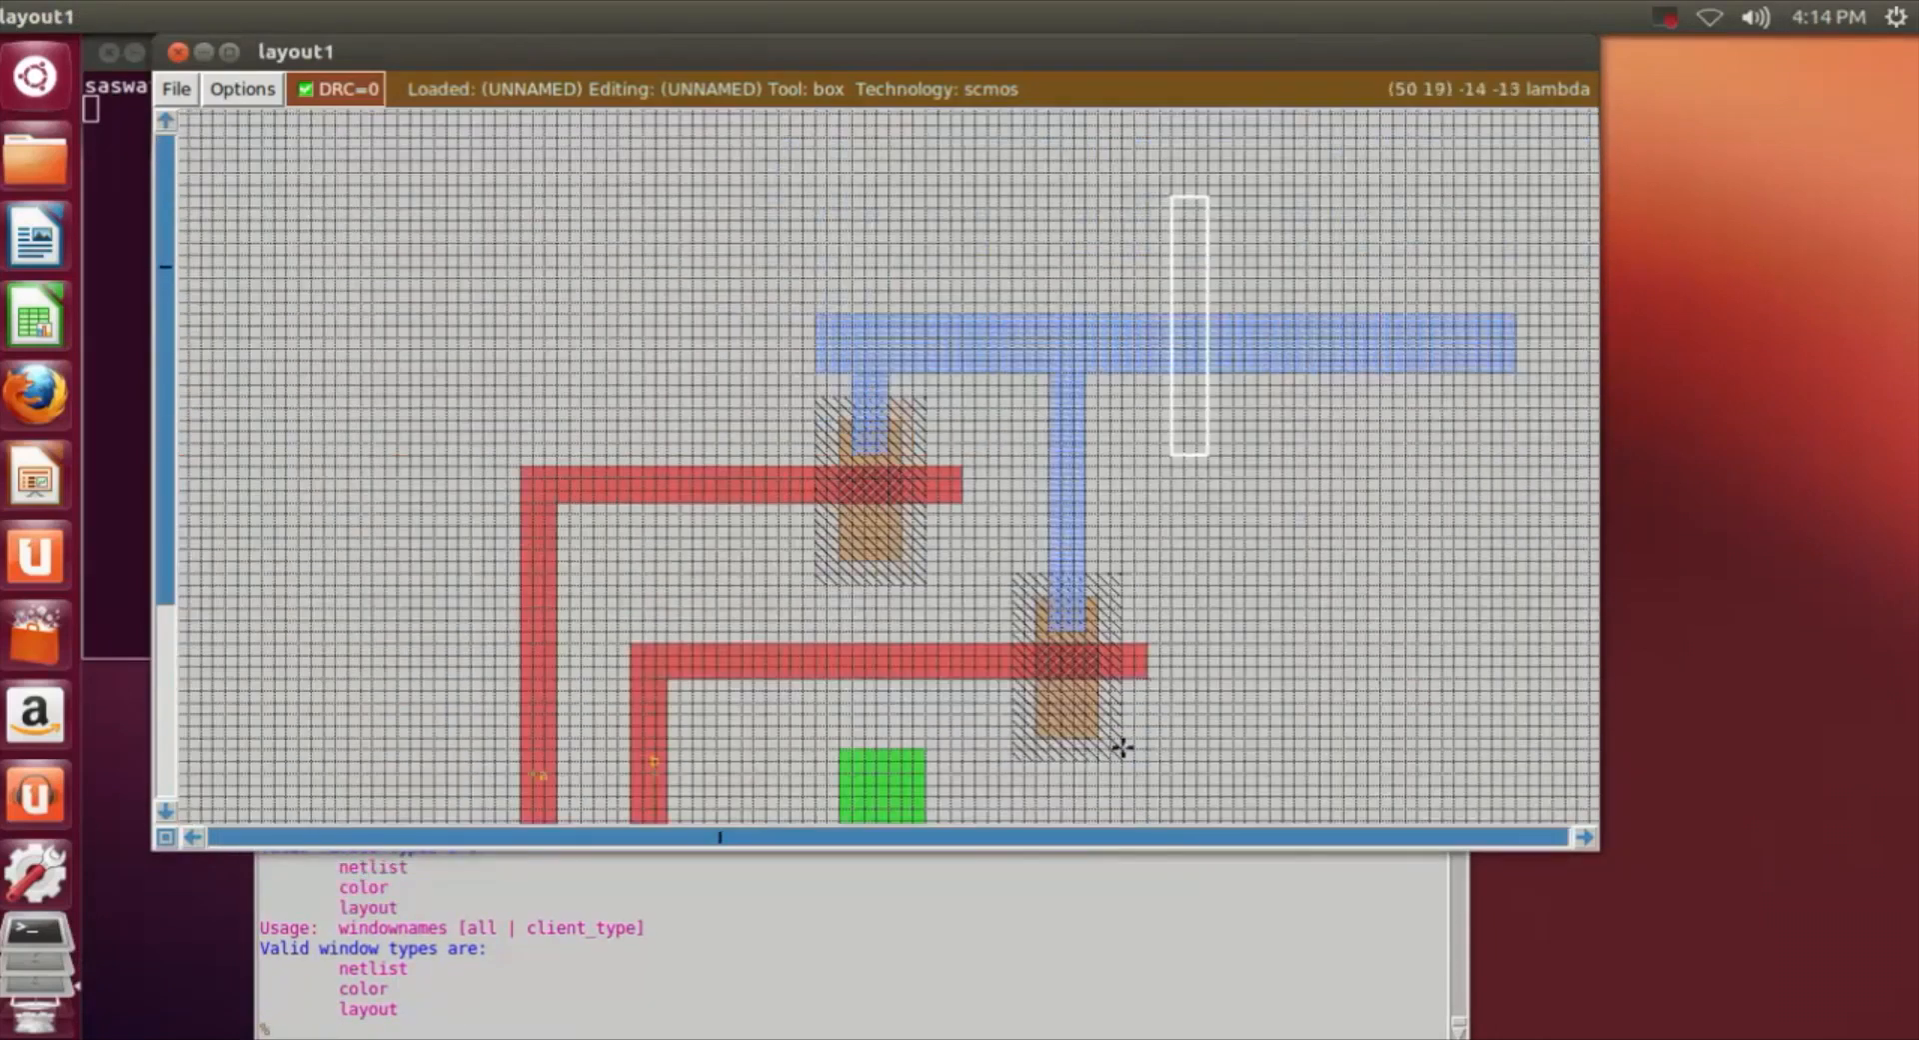
key(z)
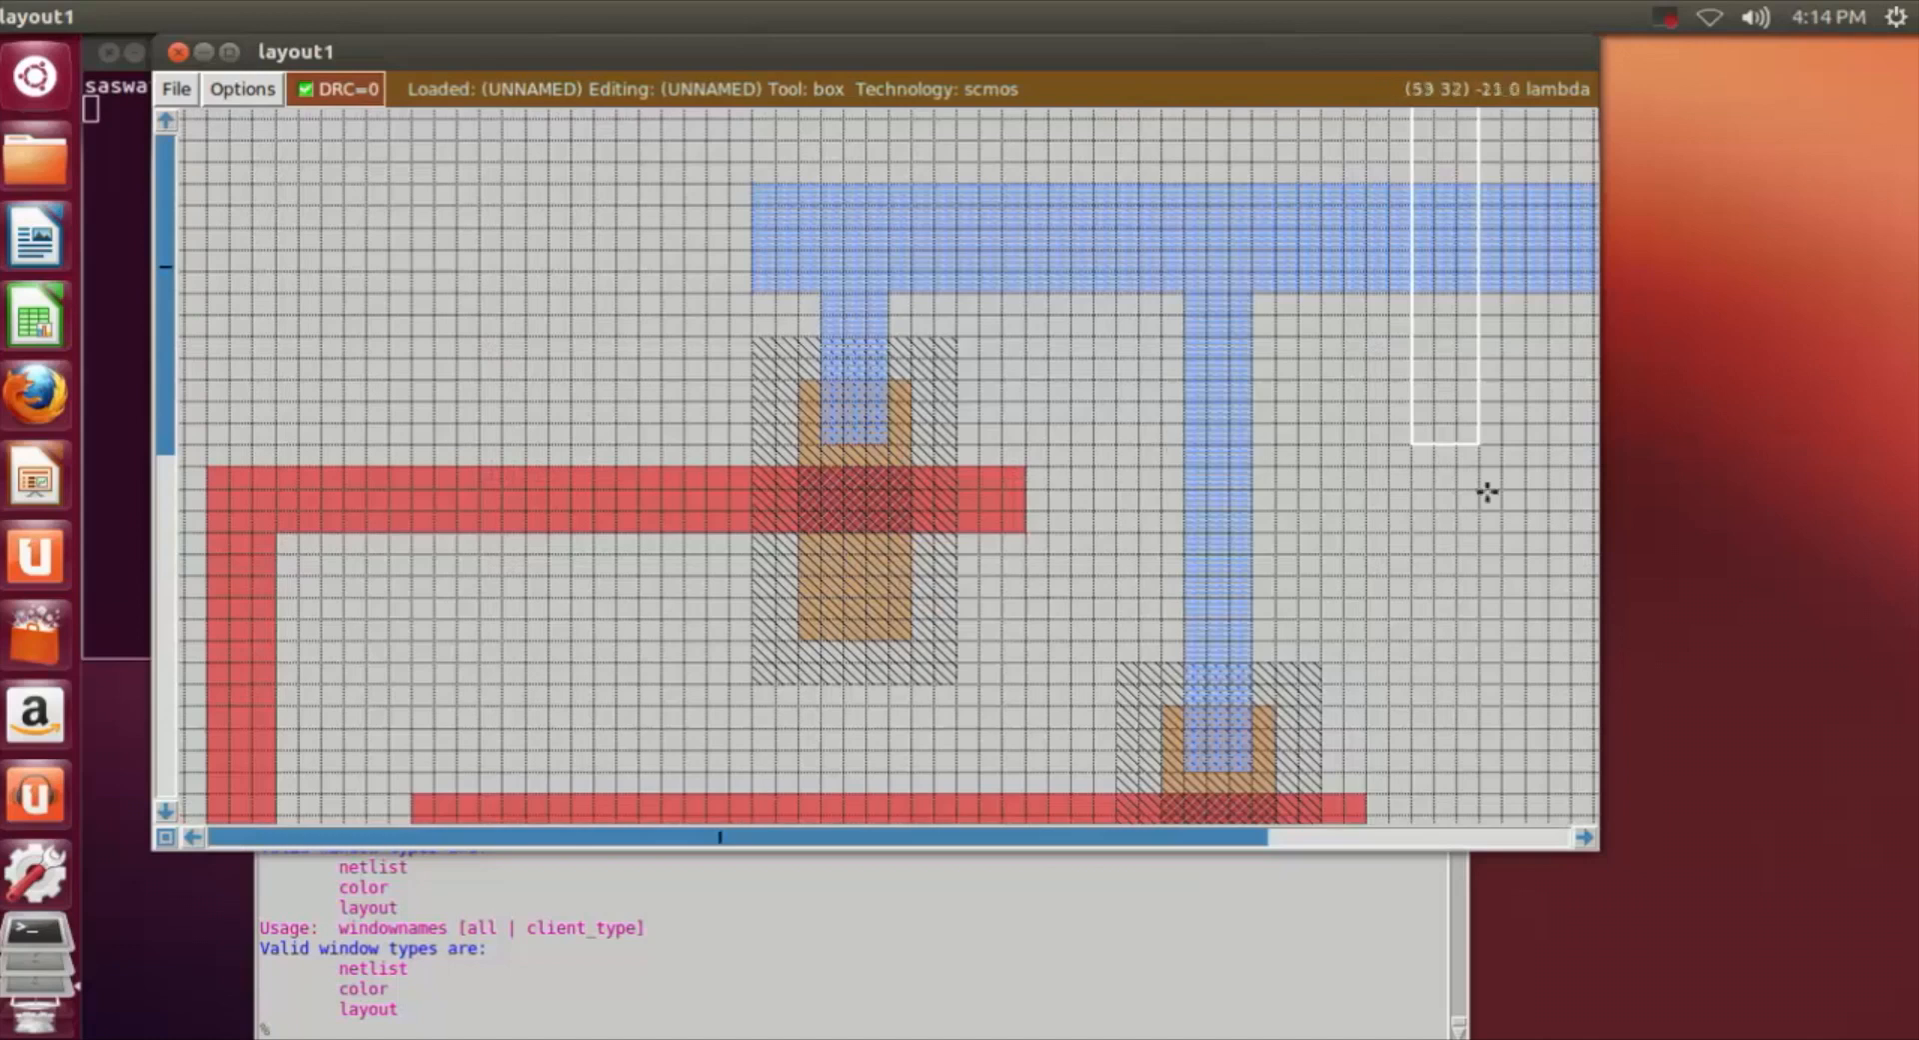
click(1587, 837)
click(1586, 837)
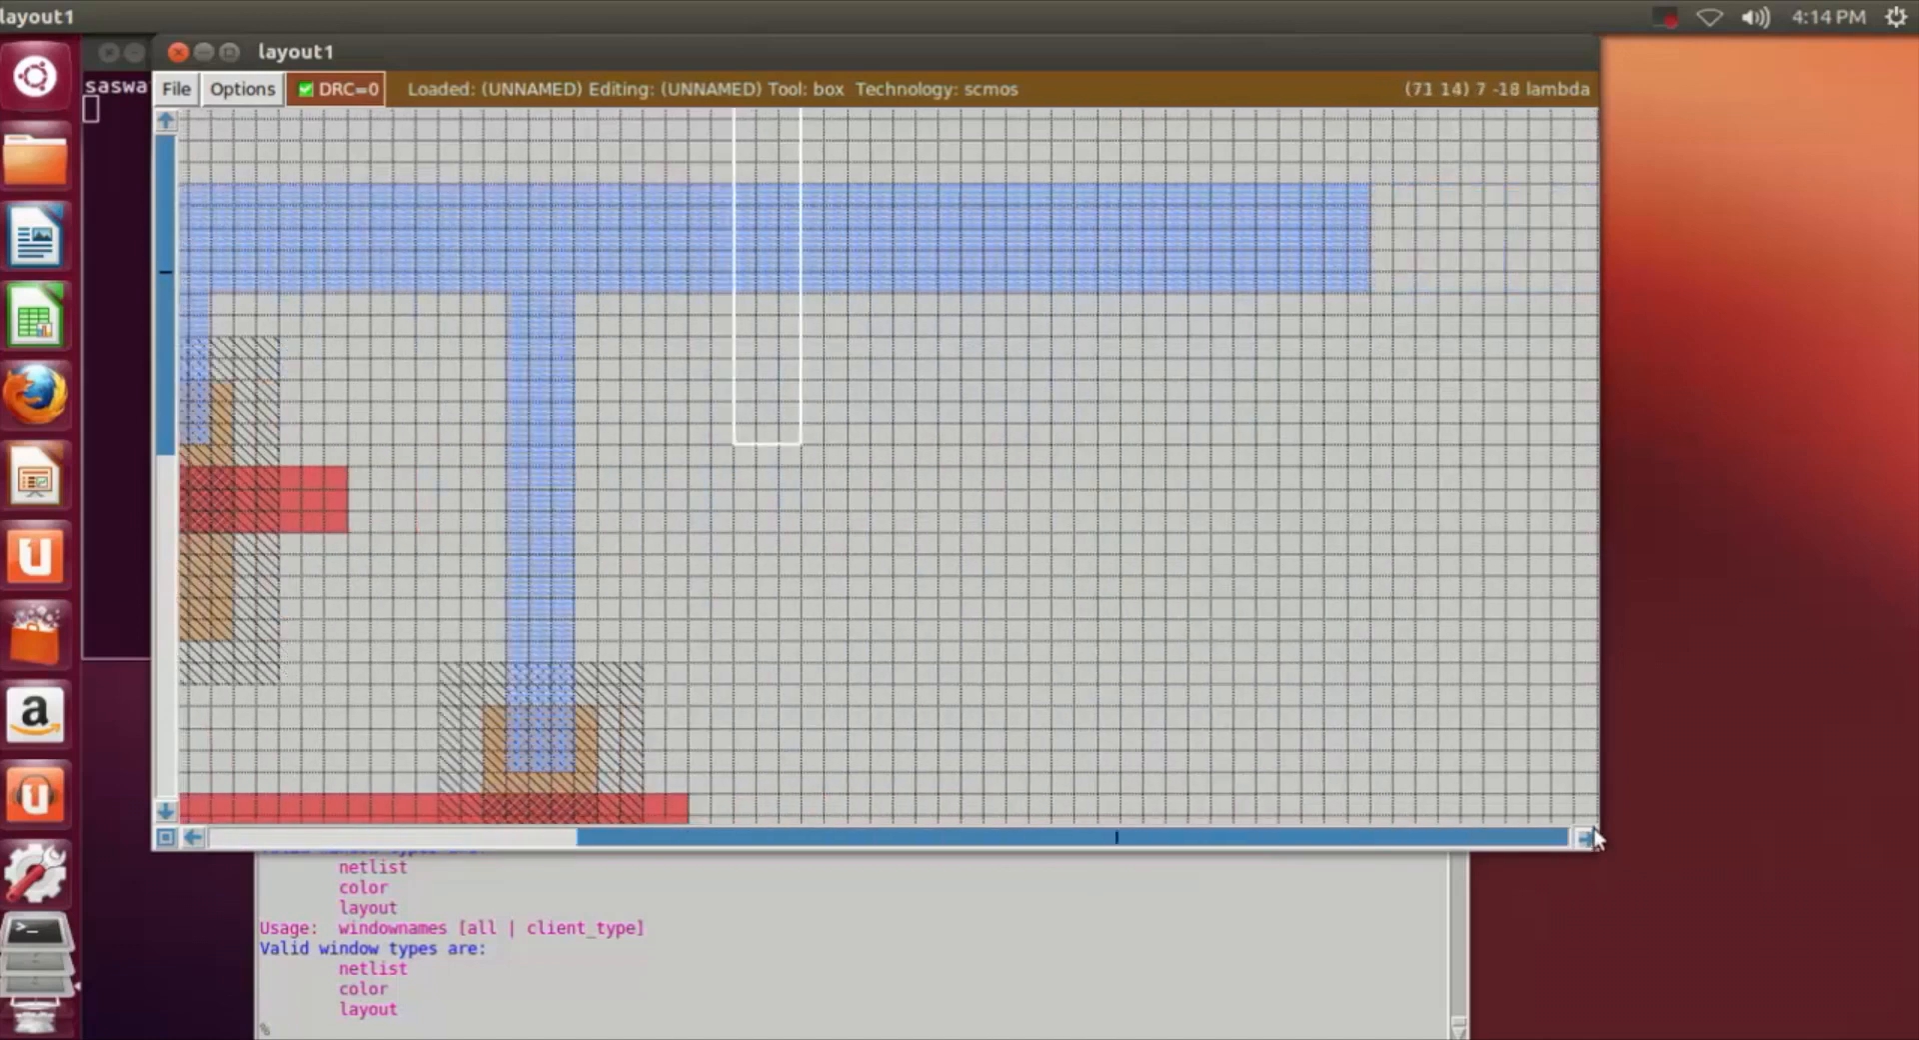
click(198, 839)
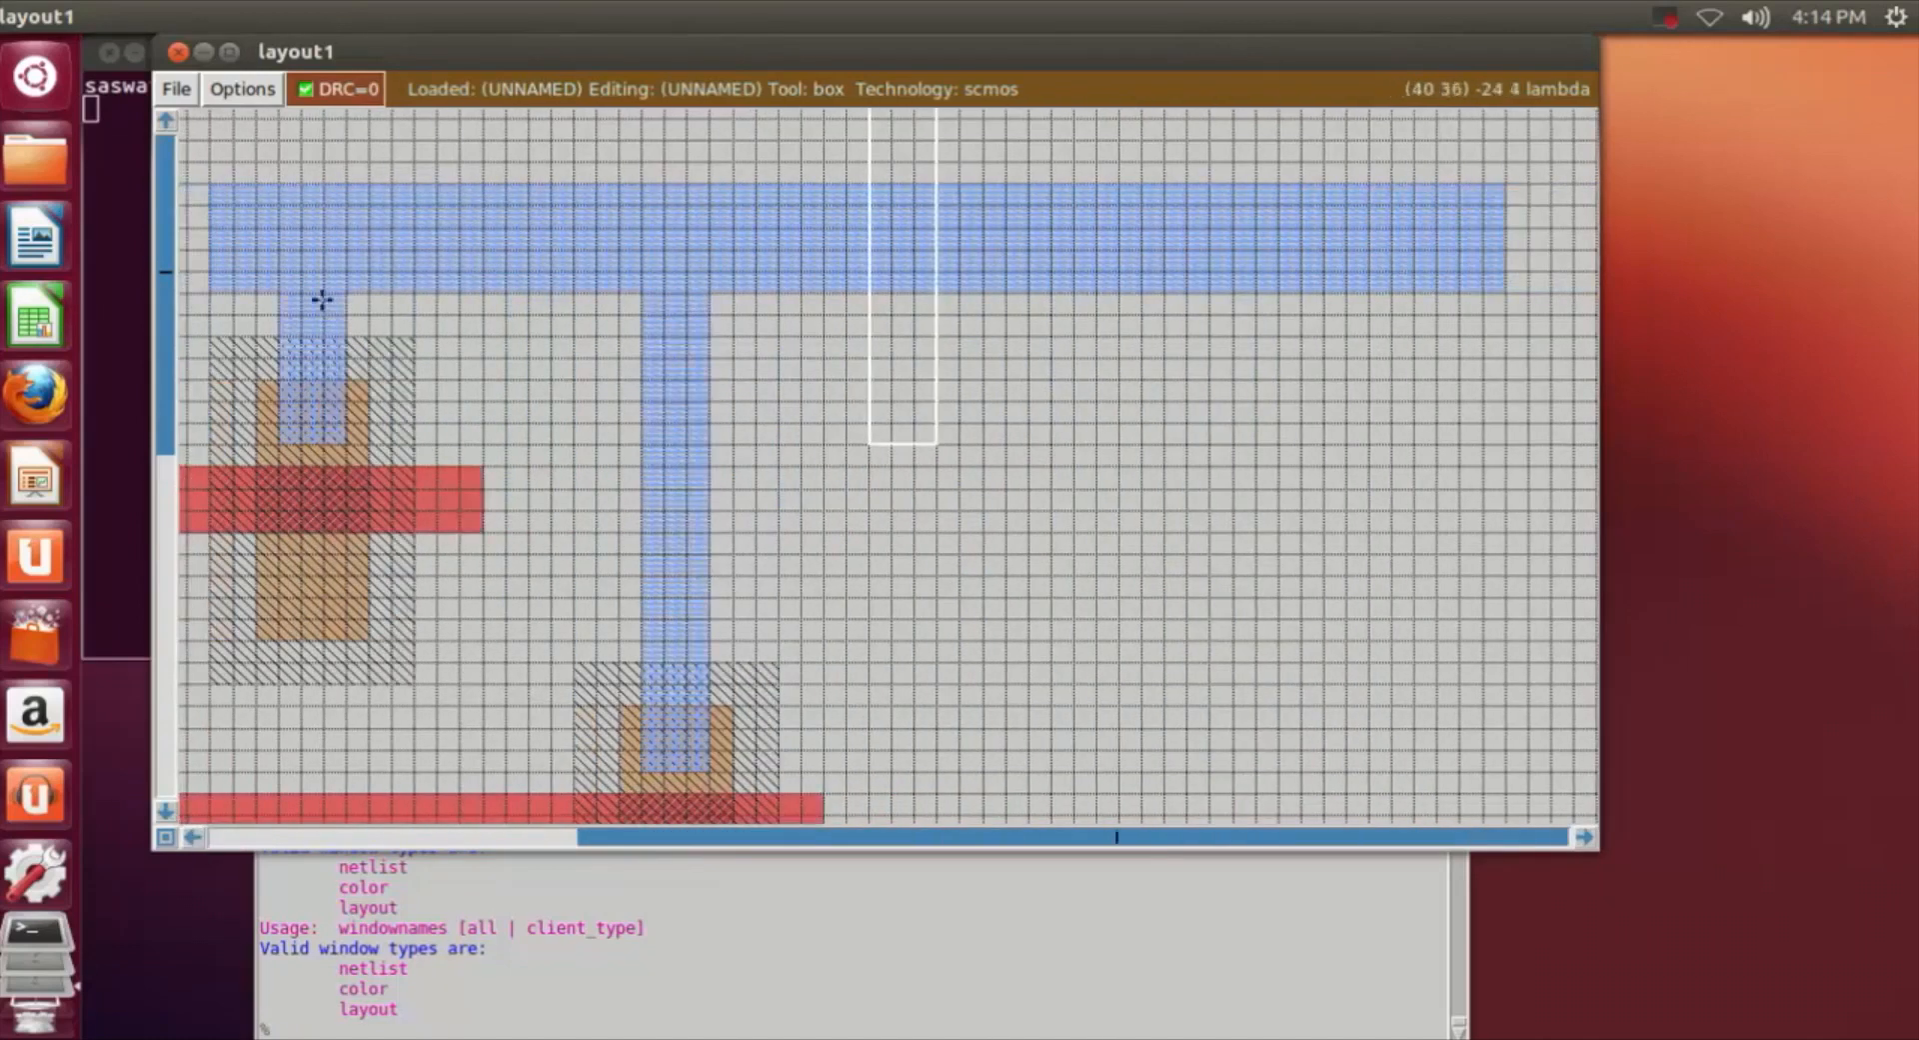
click(209, 188)
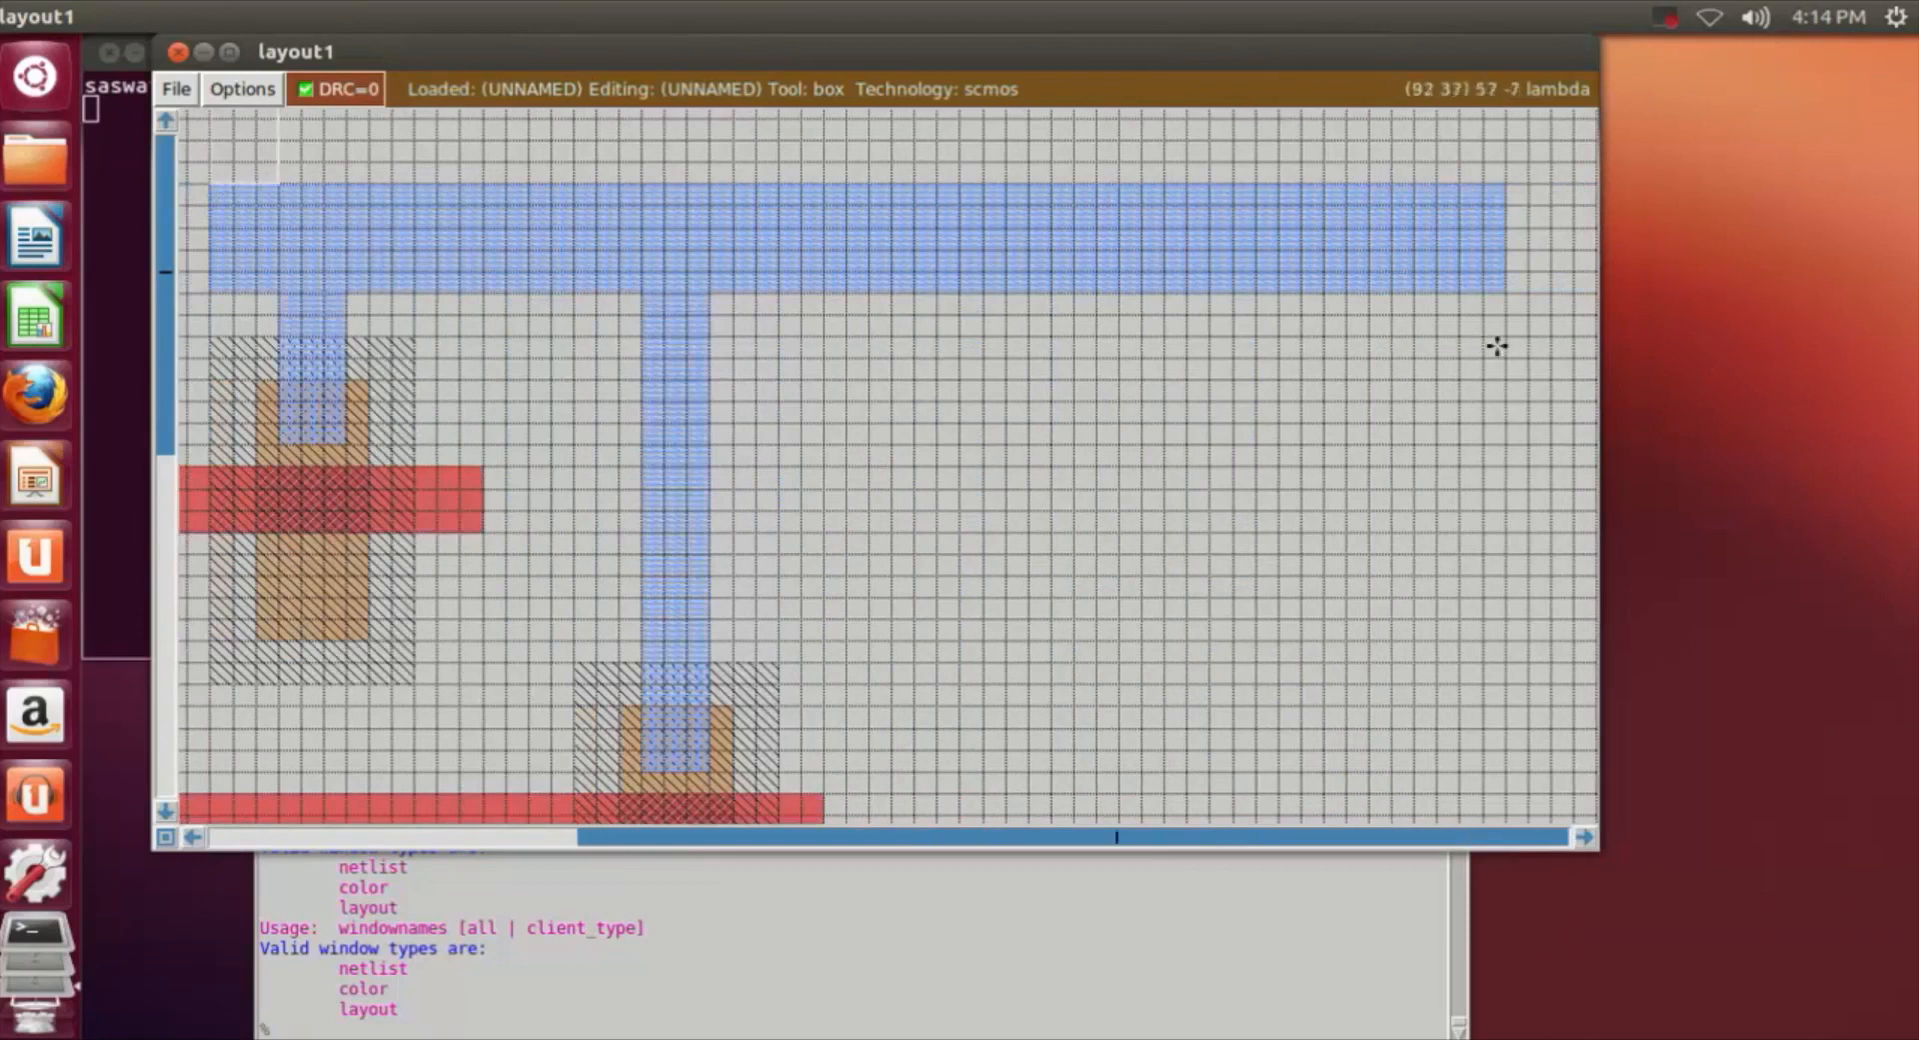
right_click(1505, 227)
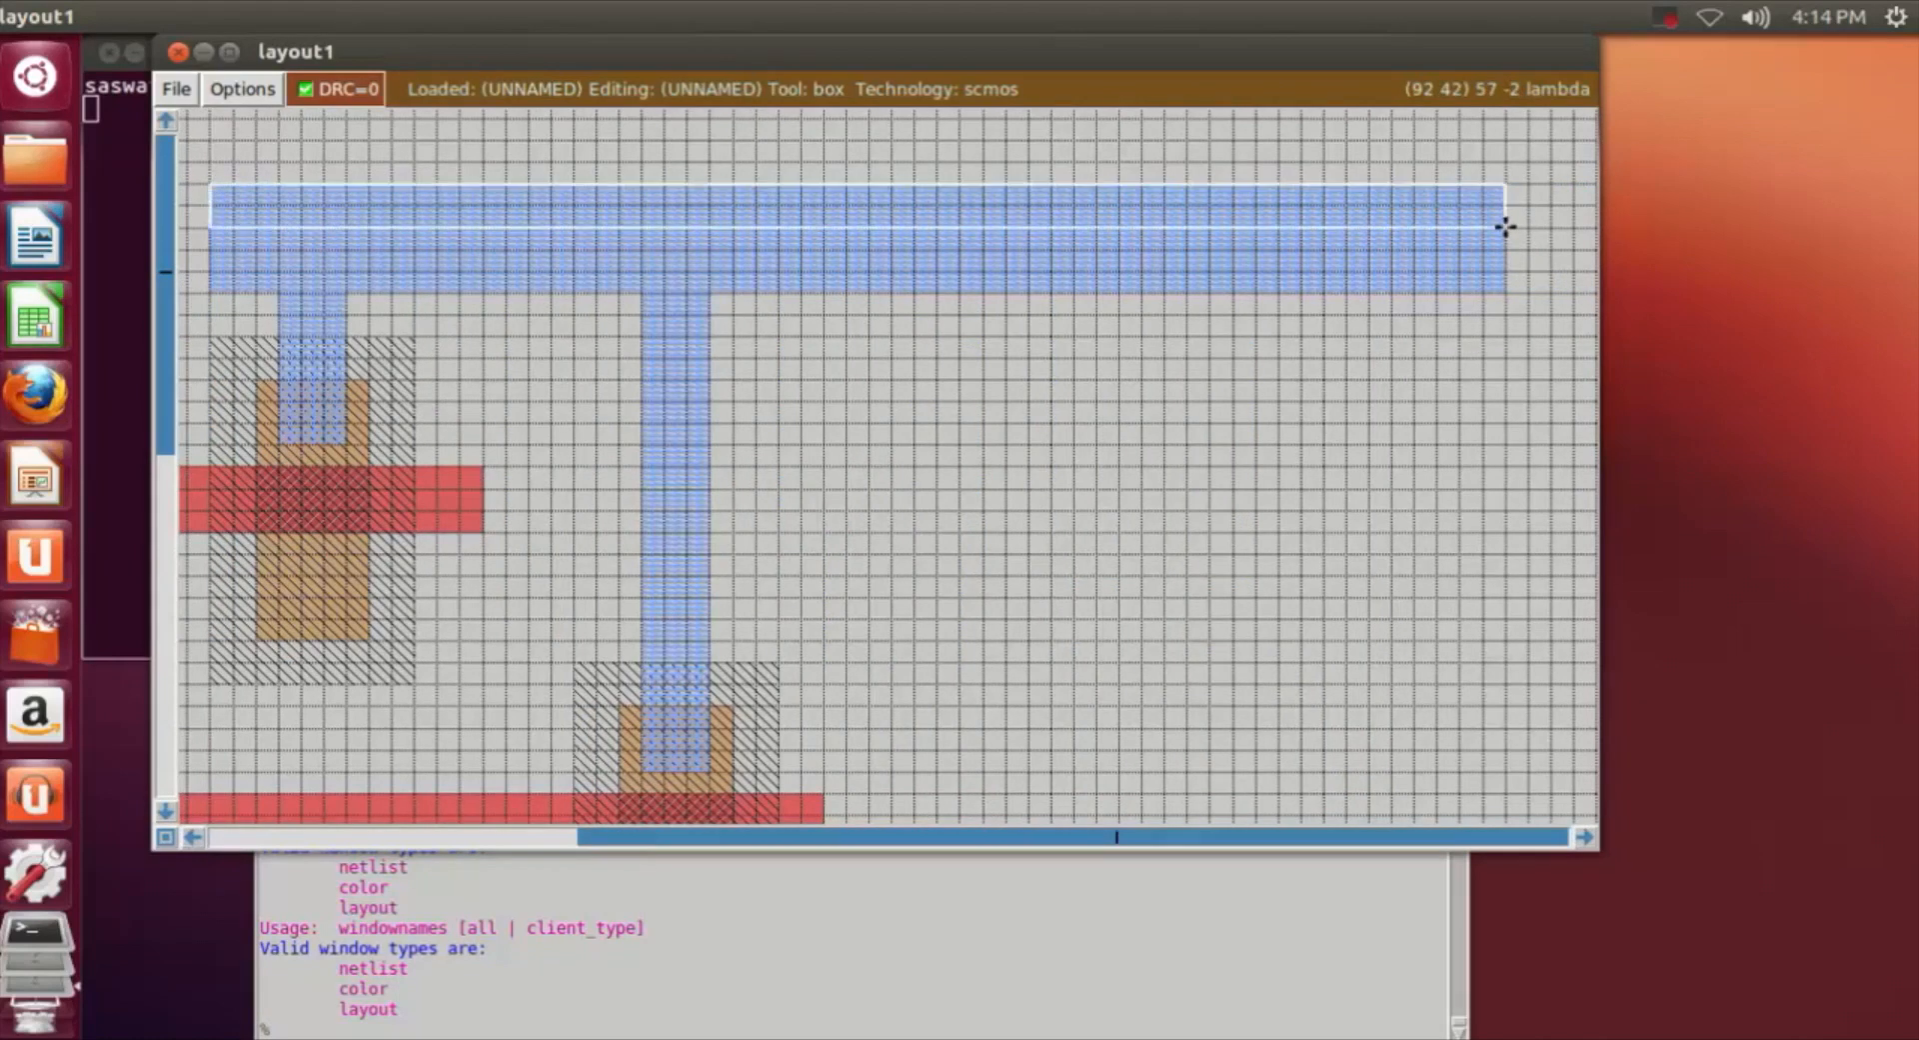
middle_click(1468, 441)
scroll(1468, 442, down, 1)
click(1467, 442)
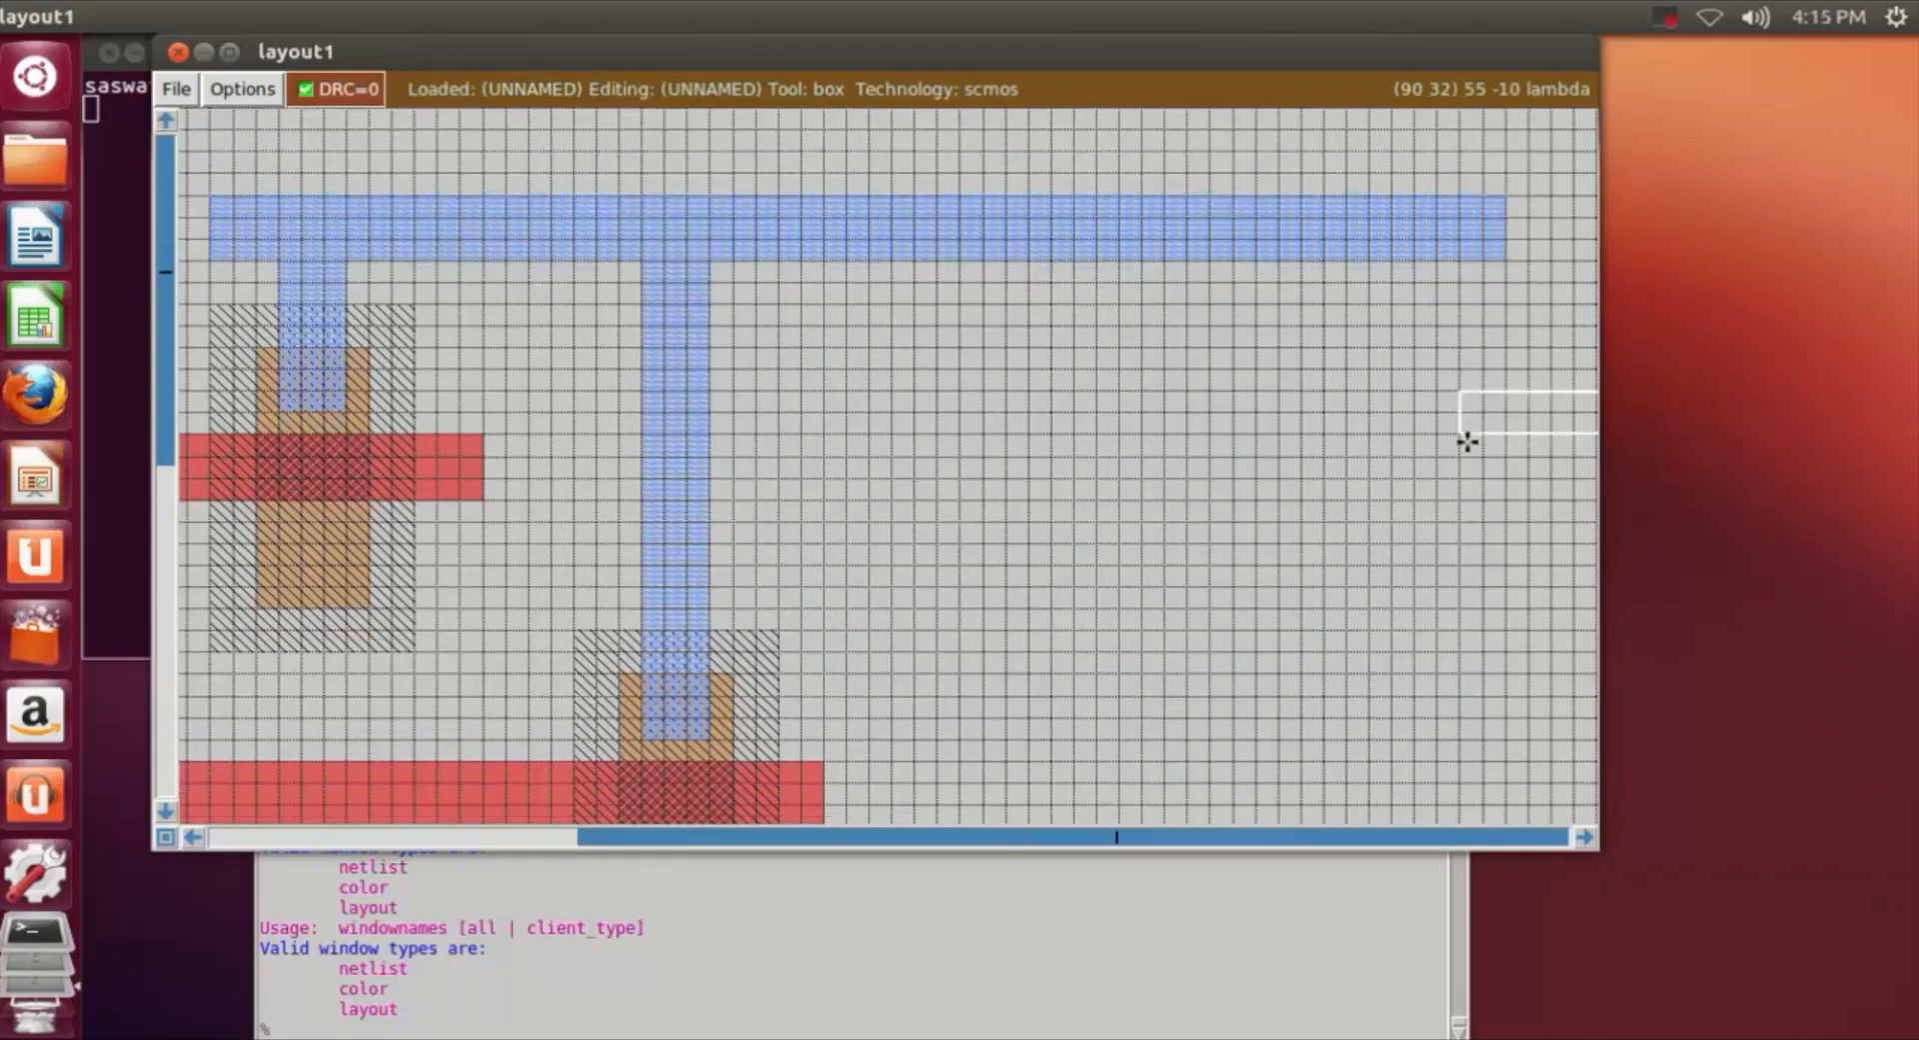
Try to outline a box about 4 by 23 grid squares from the upper pdiff's lower part down into the ndiff.
key(shift+z)
key(z)
scroll(1321, 737, down, 4)
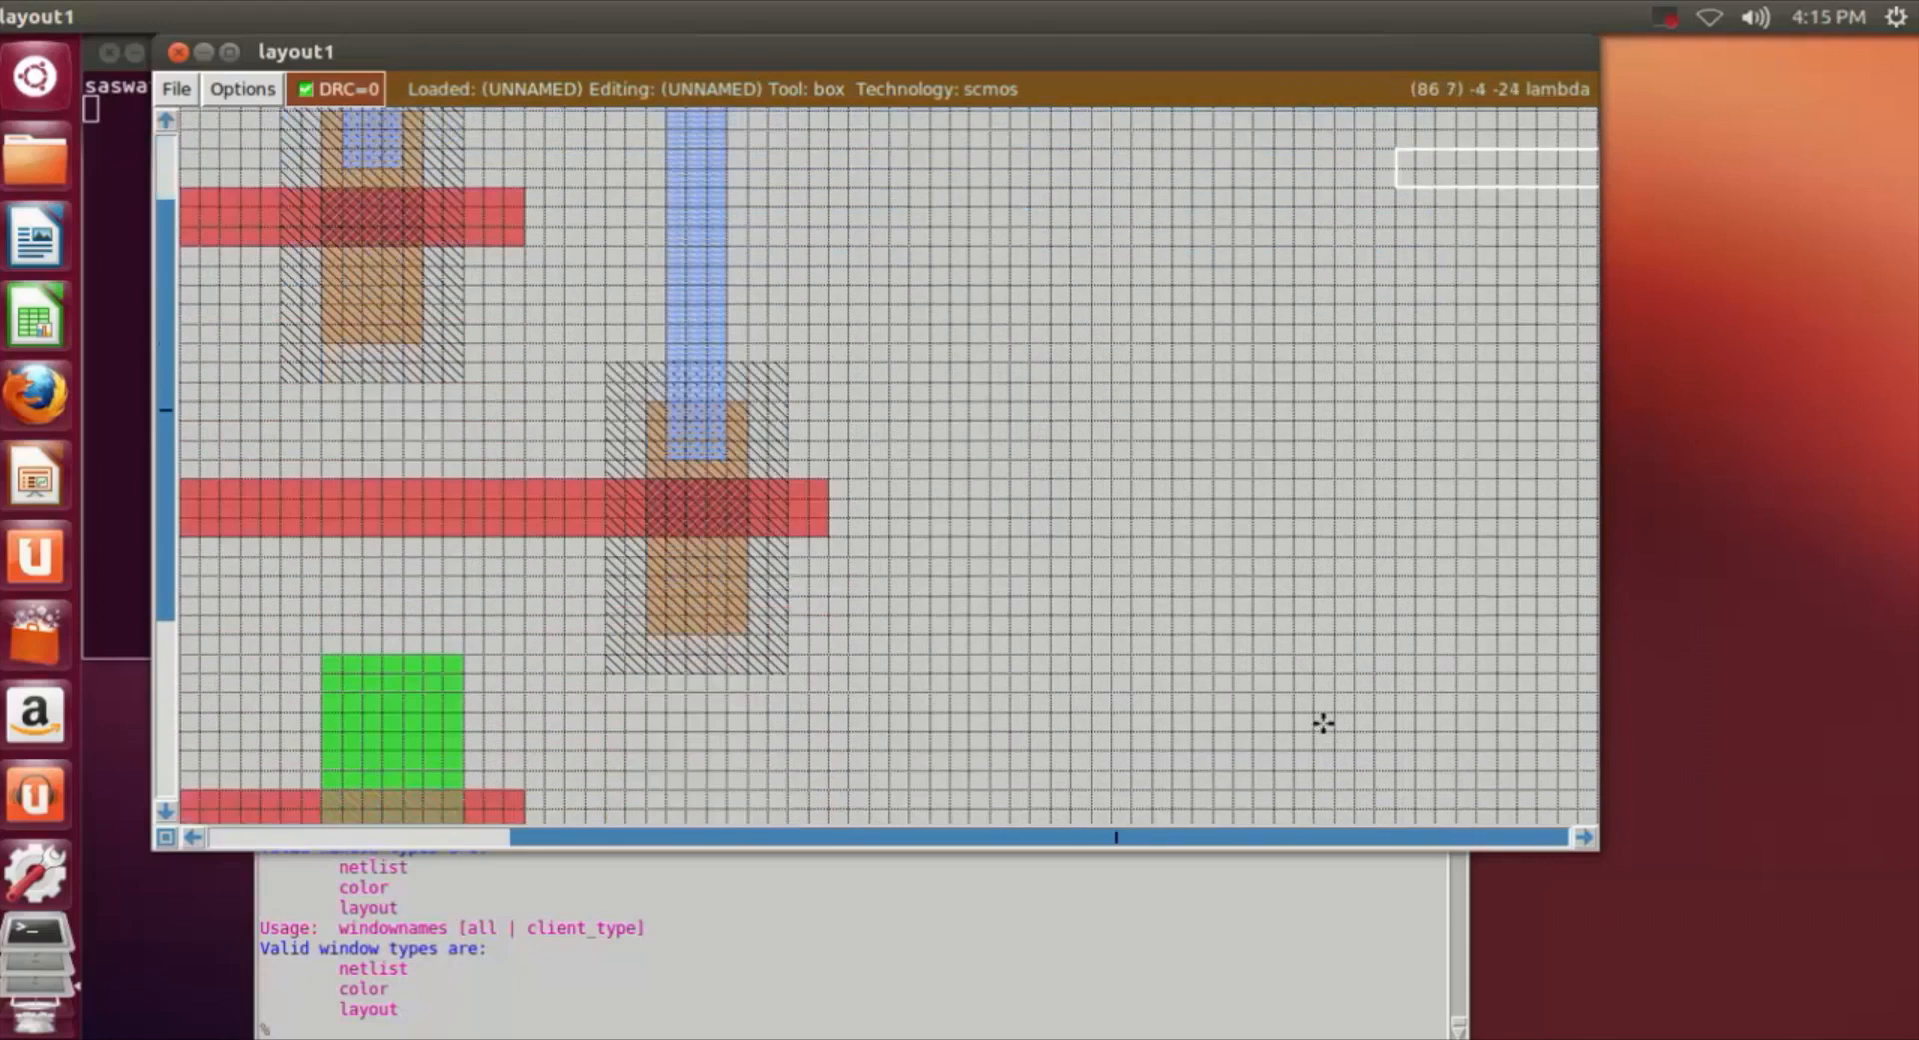
scroll(1323, 722, down, 4)
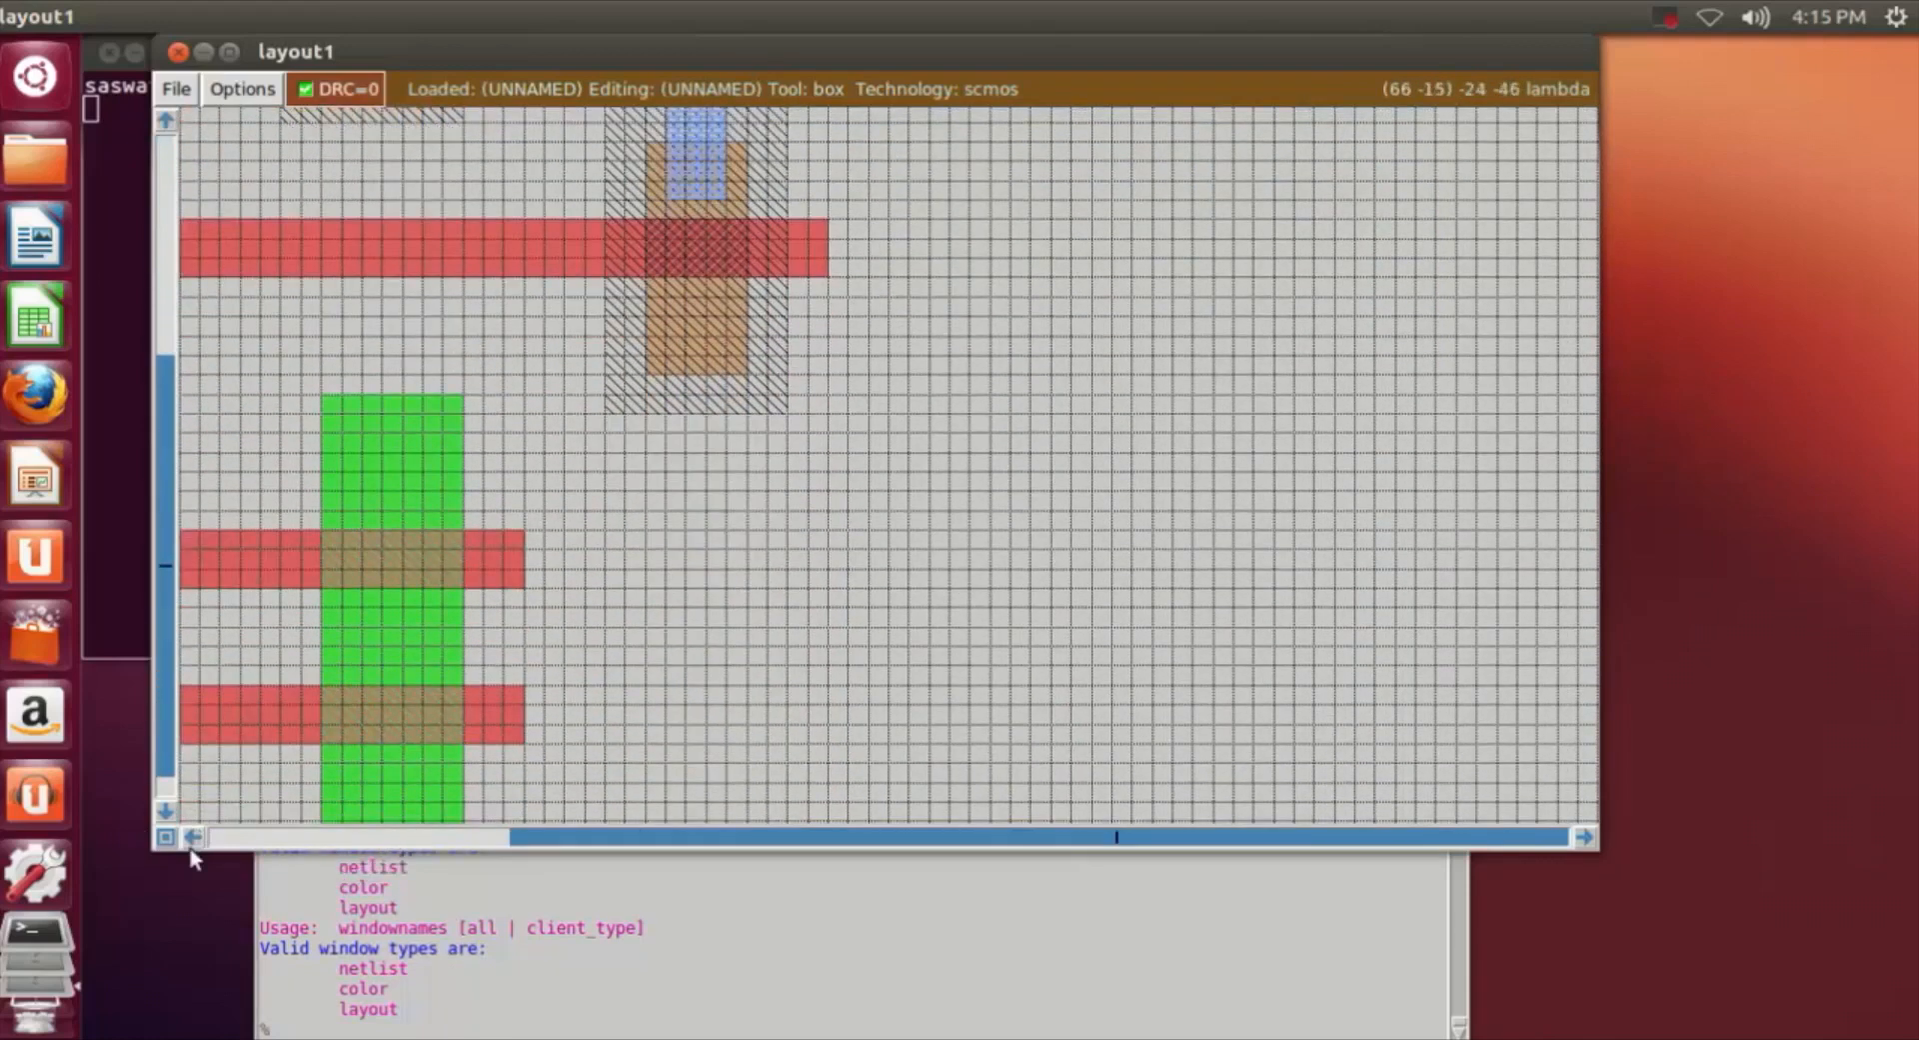
click(193, 838)
scroll(1025, 716, up, 3)
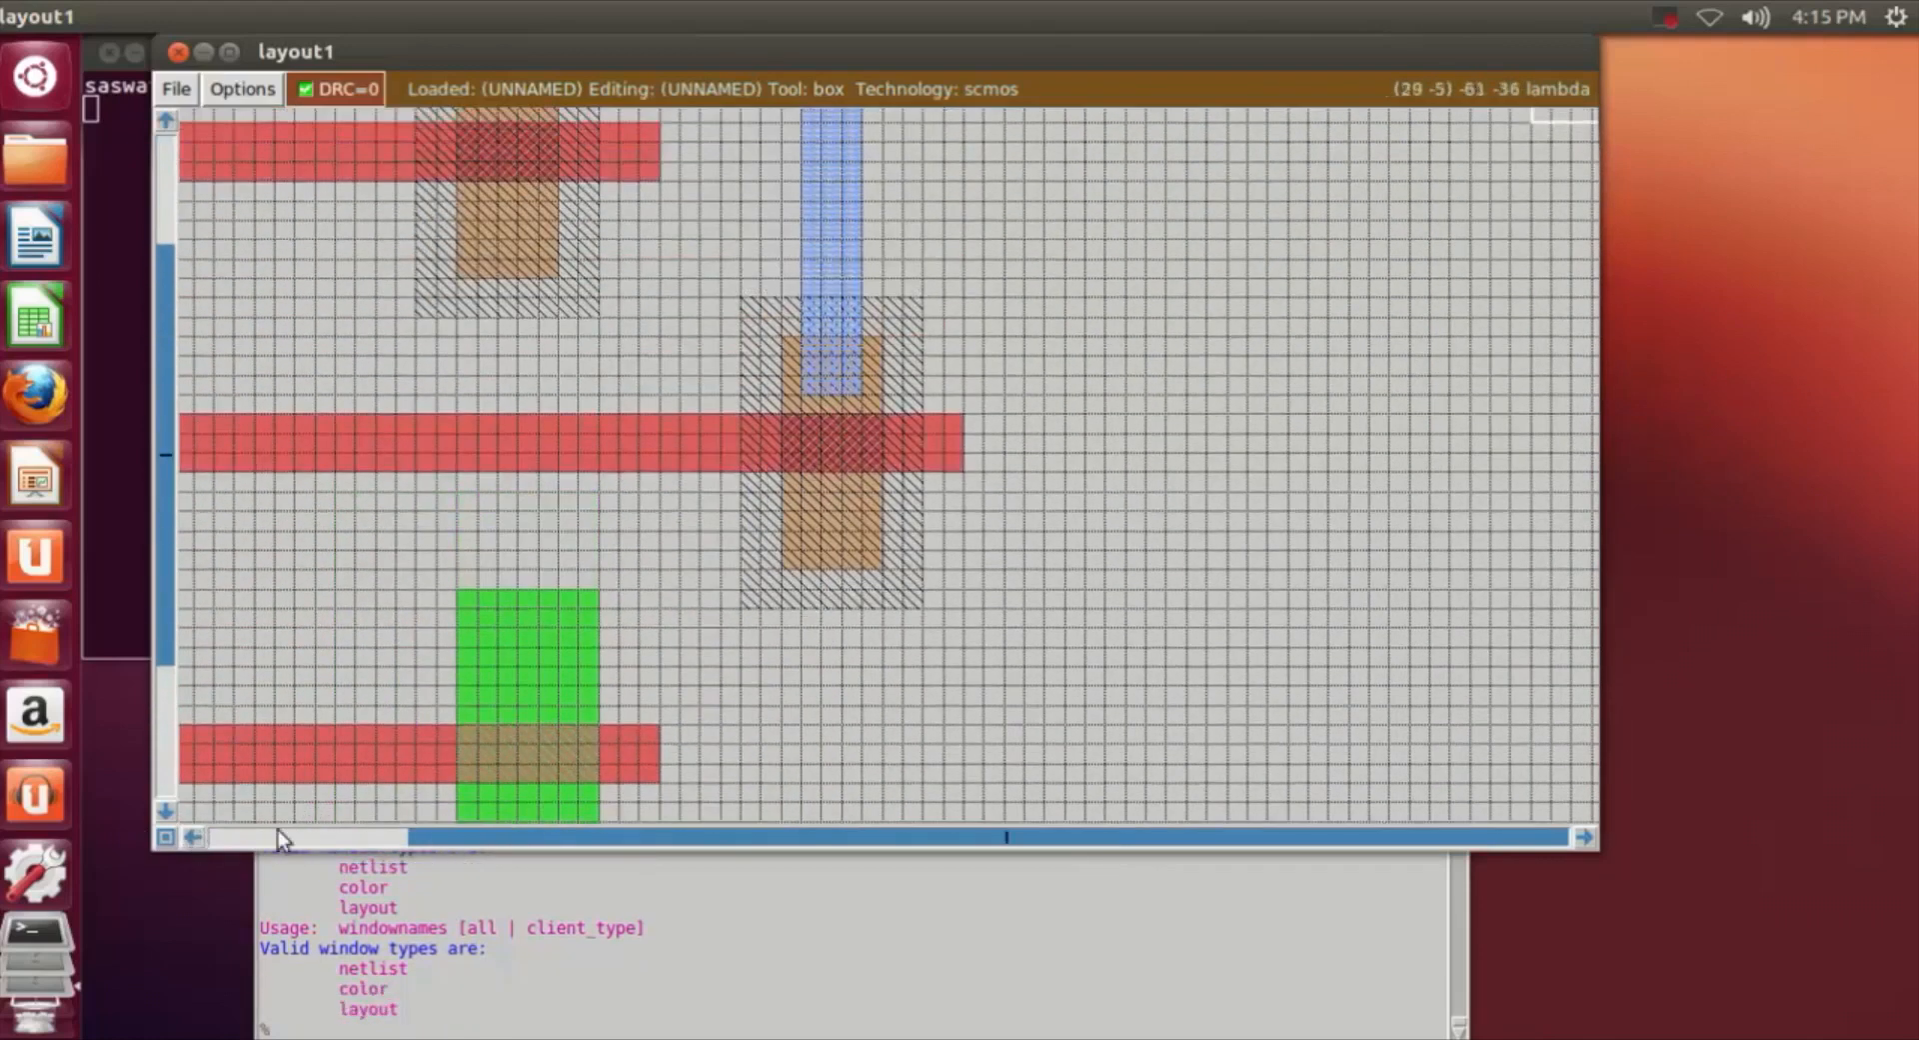
click(193, 838)
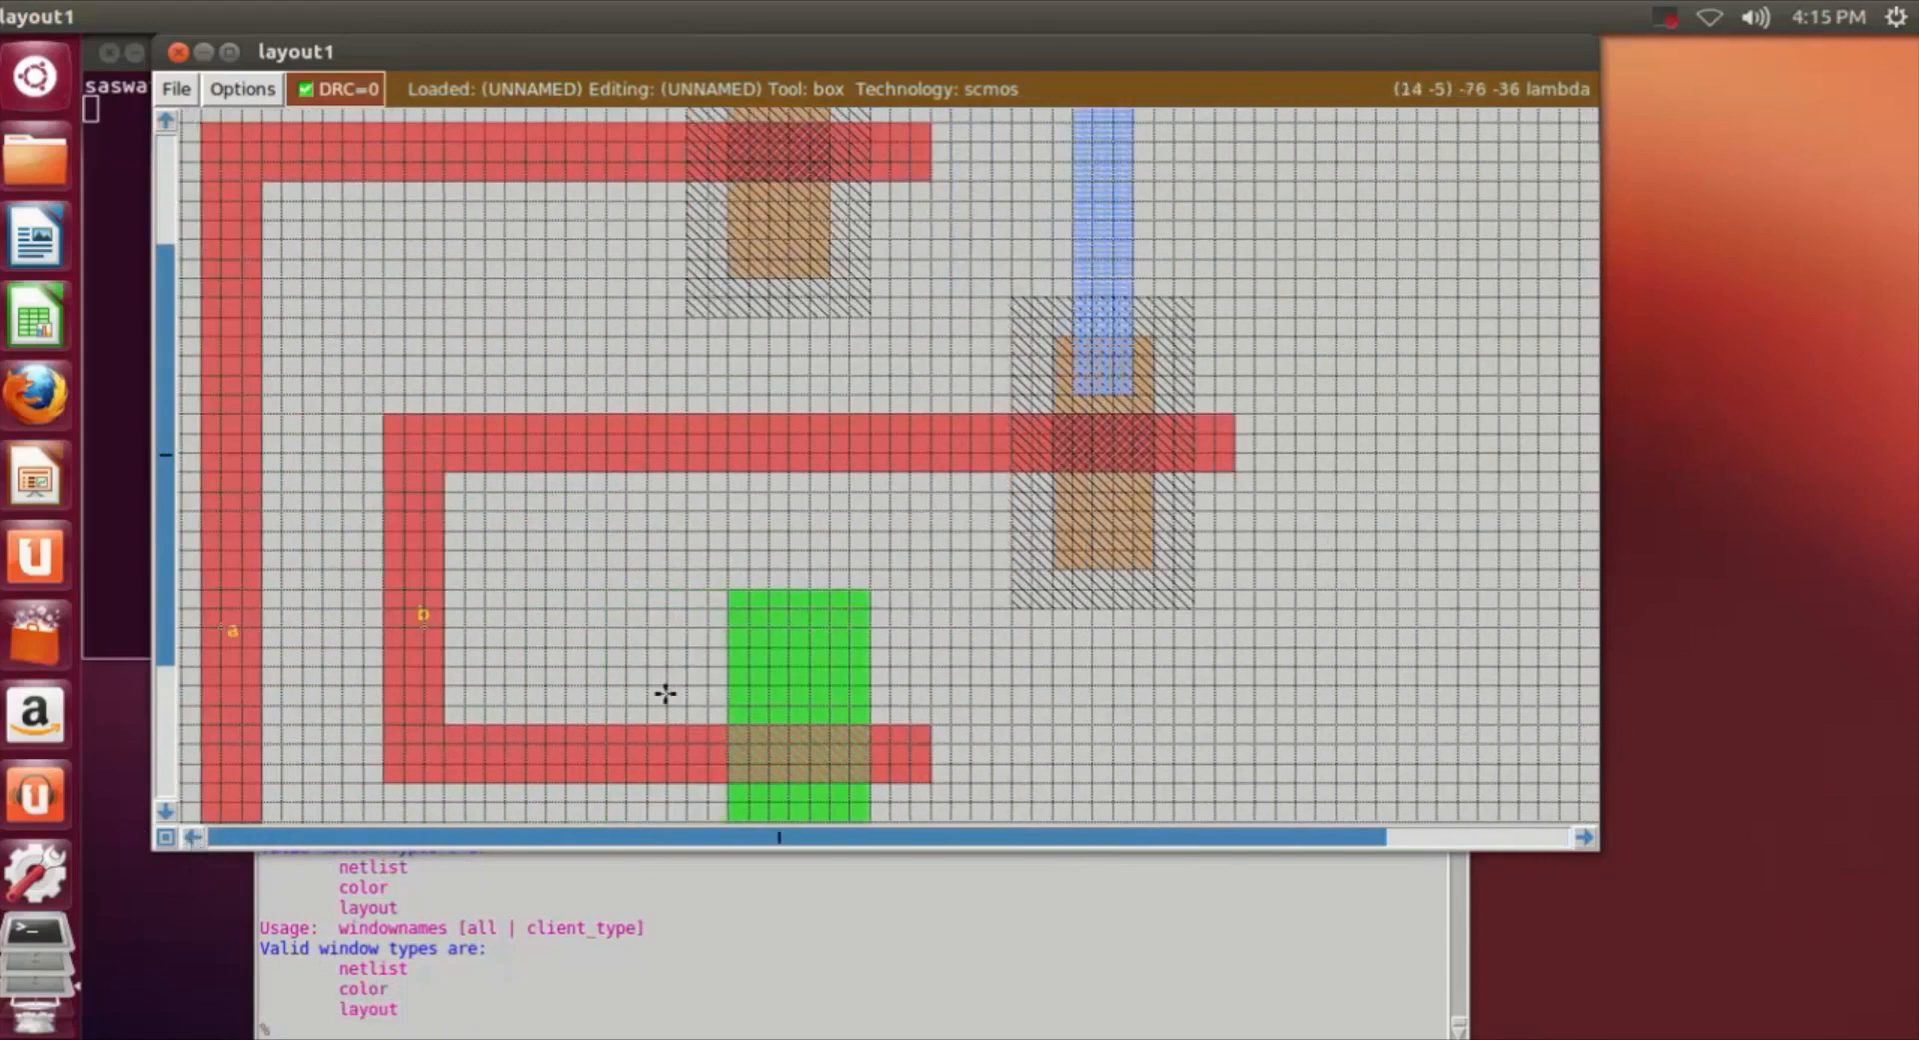
scroll(1080, 467, up, 2)
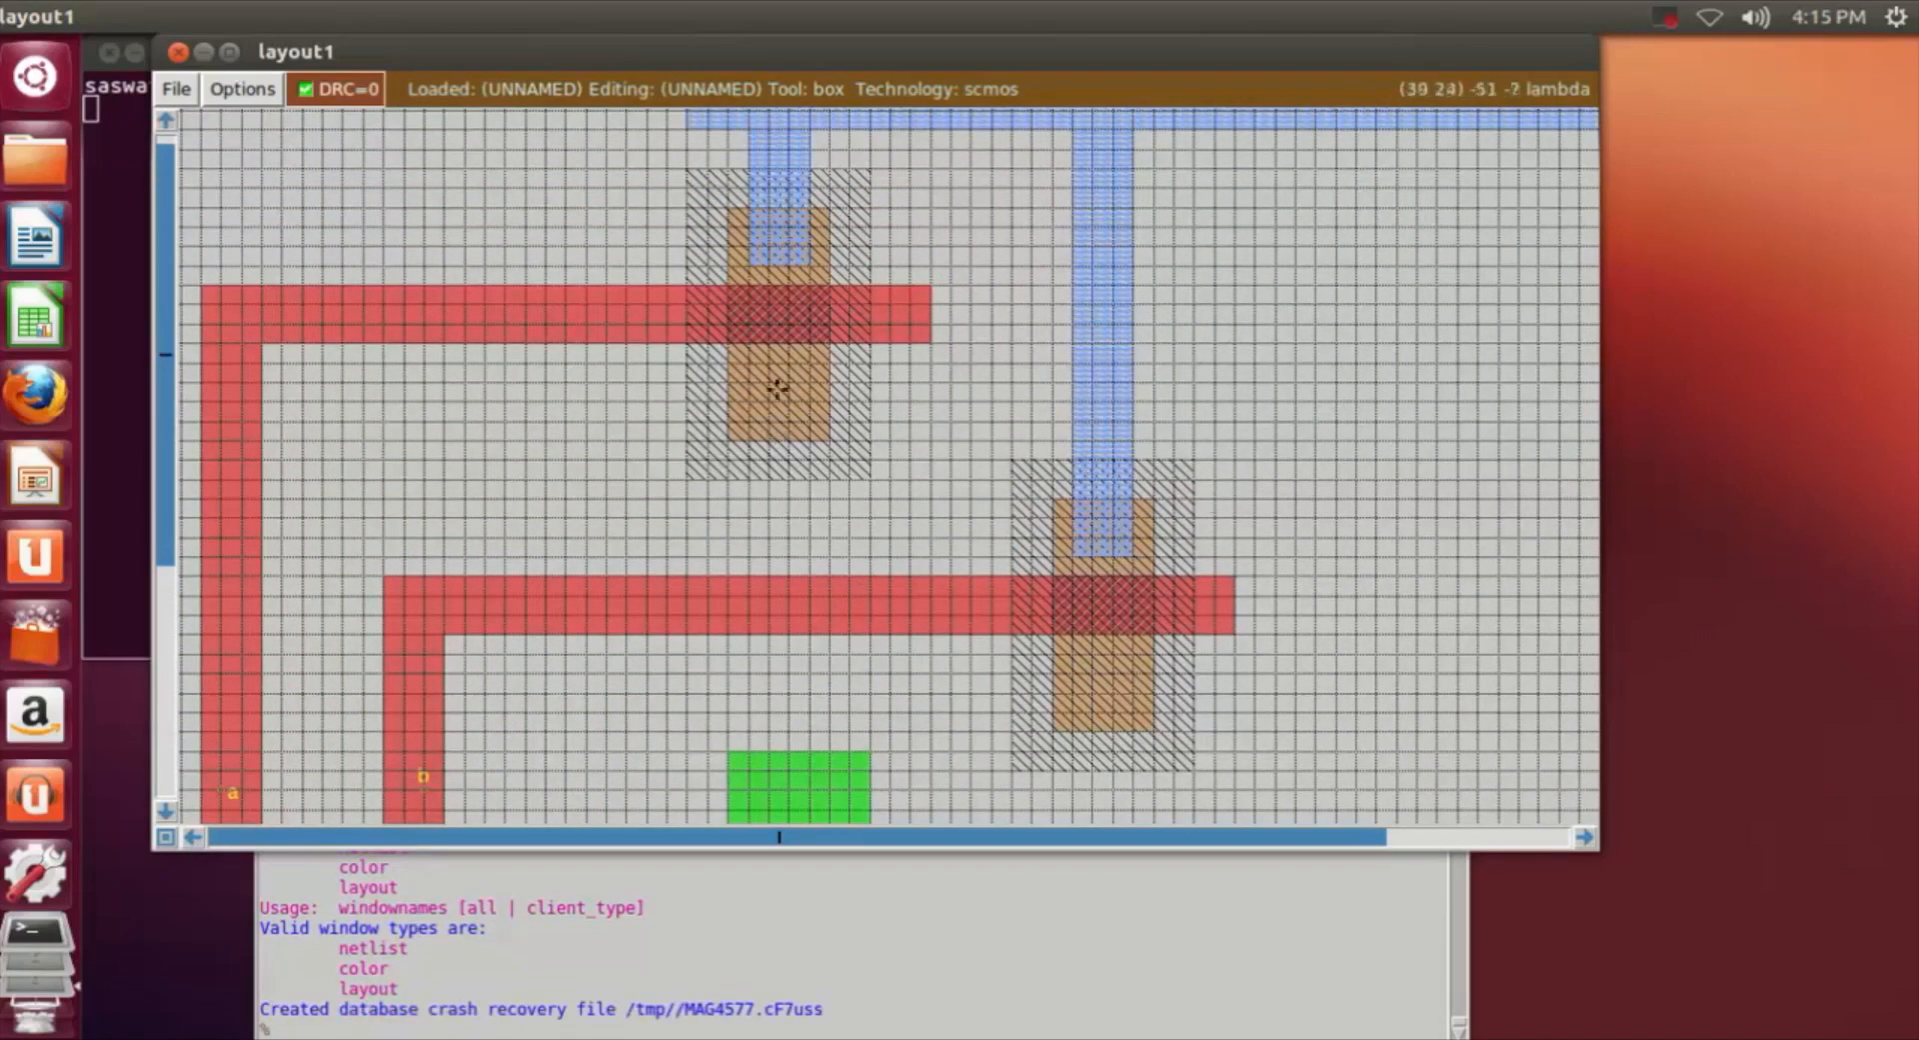
scroll(879, 720, down, 3)
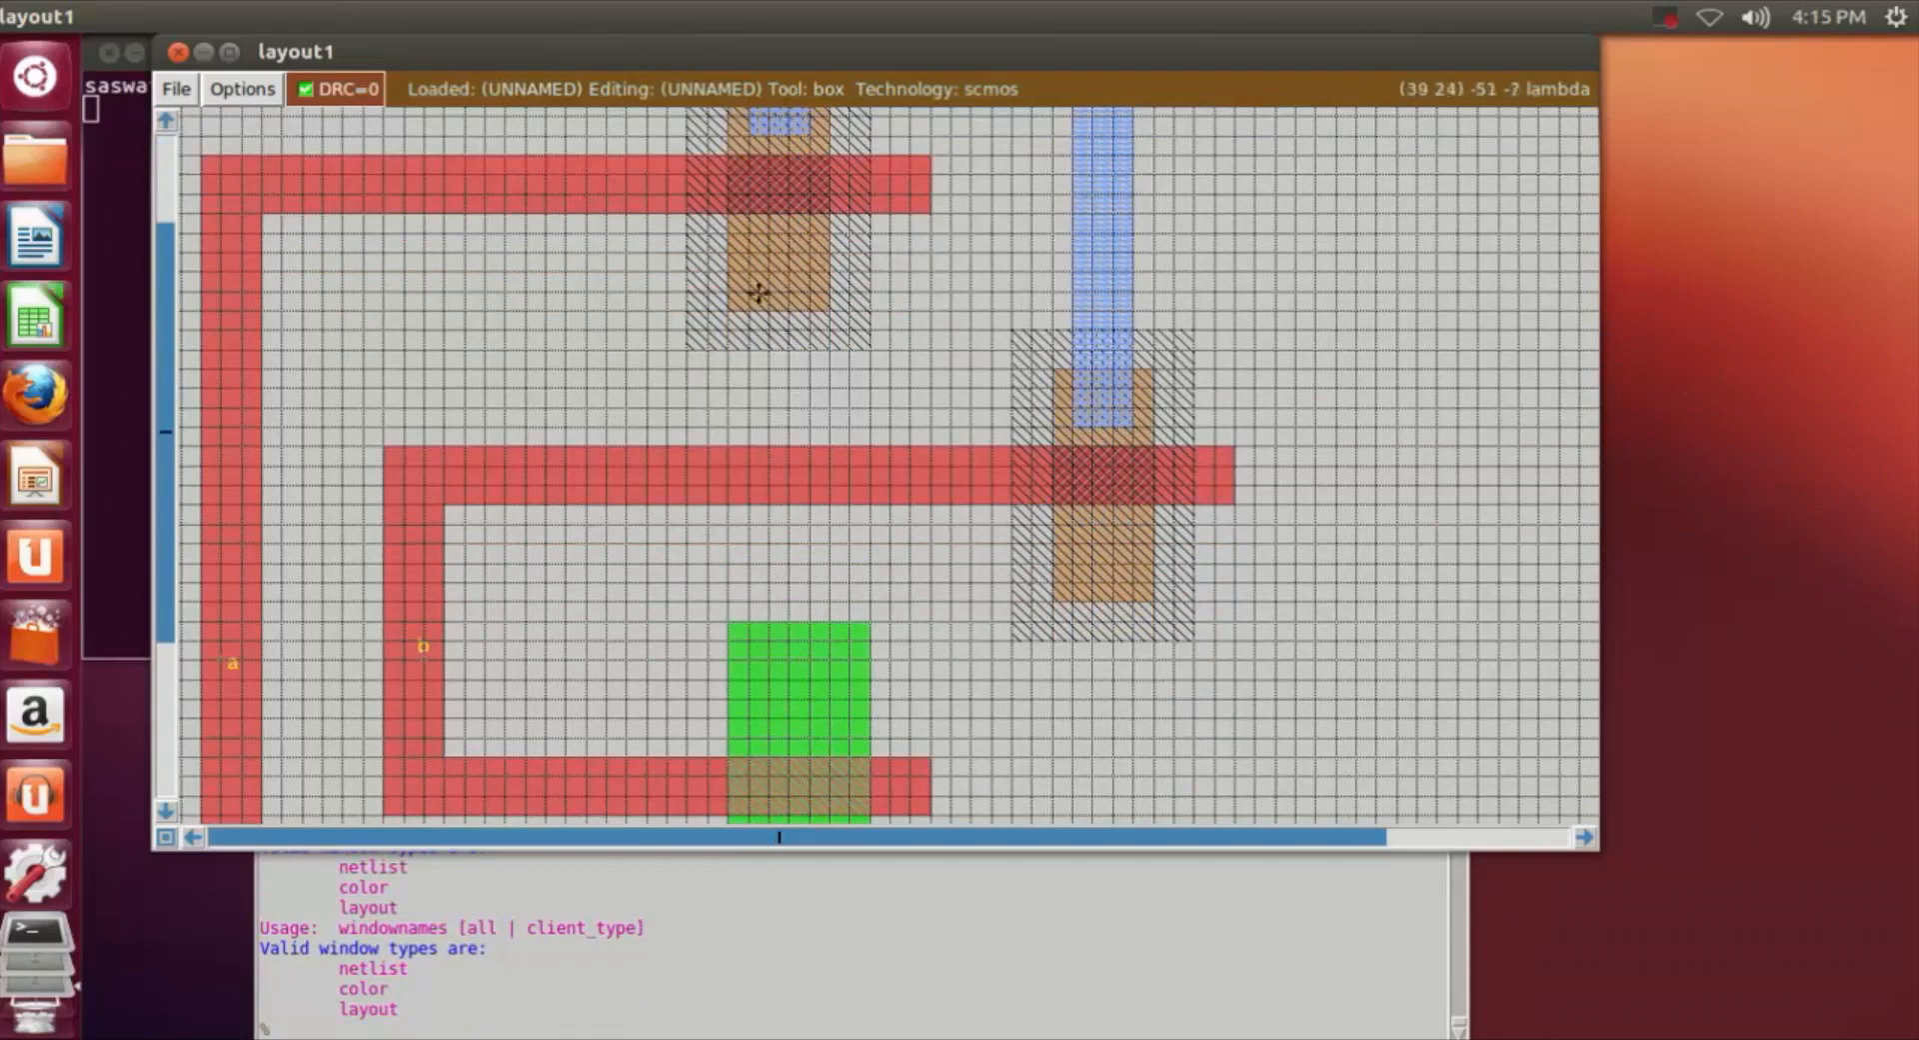
click(749, 255)
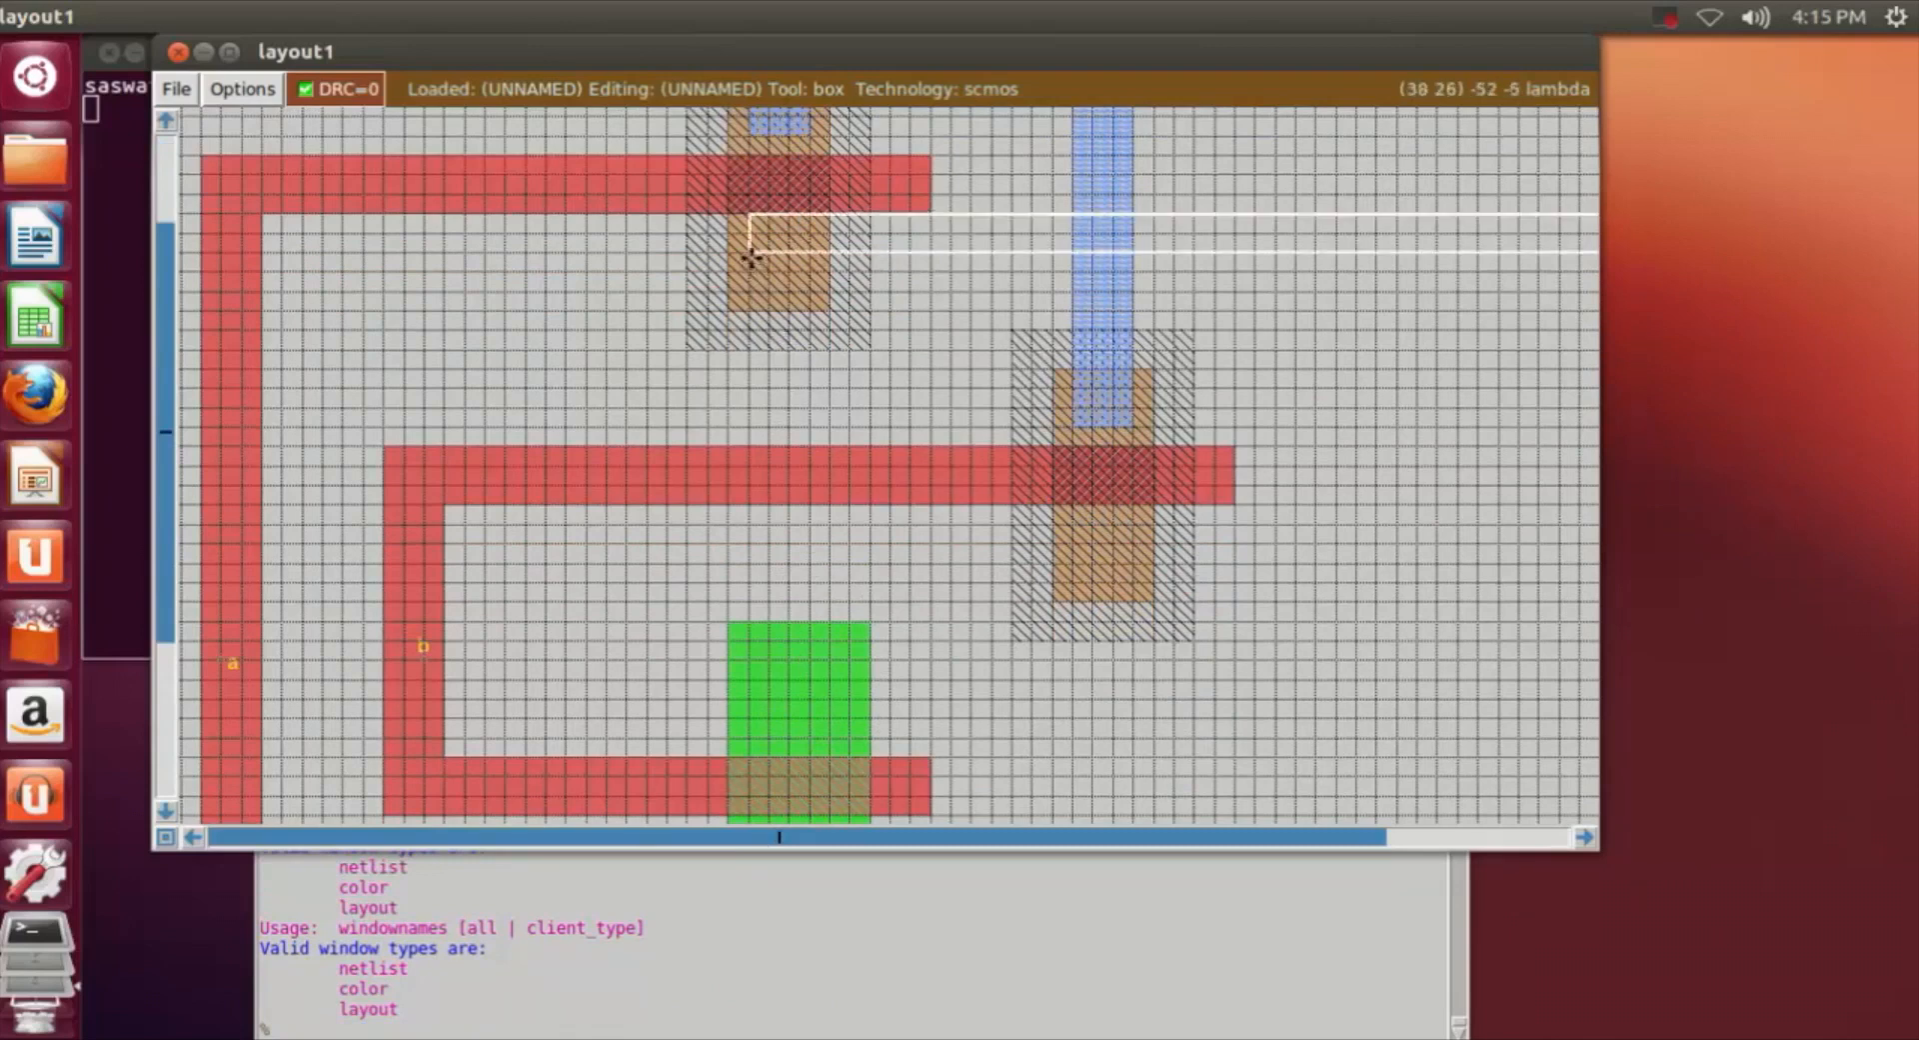
right_click(819, 700)
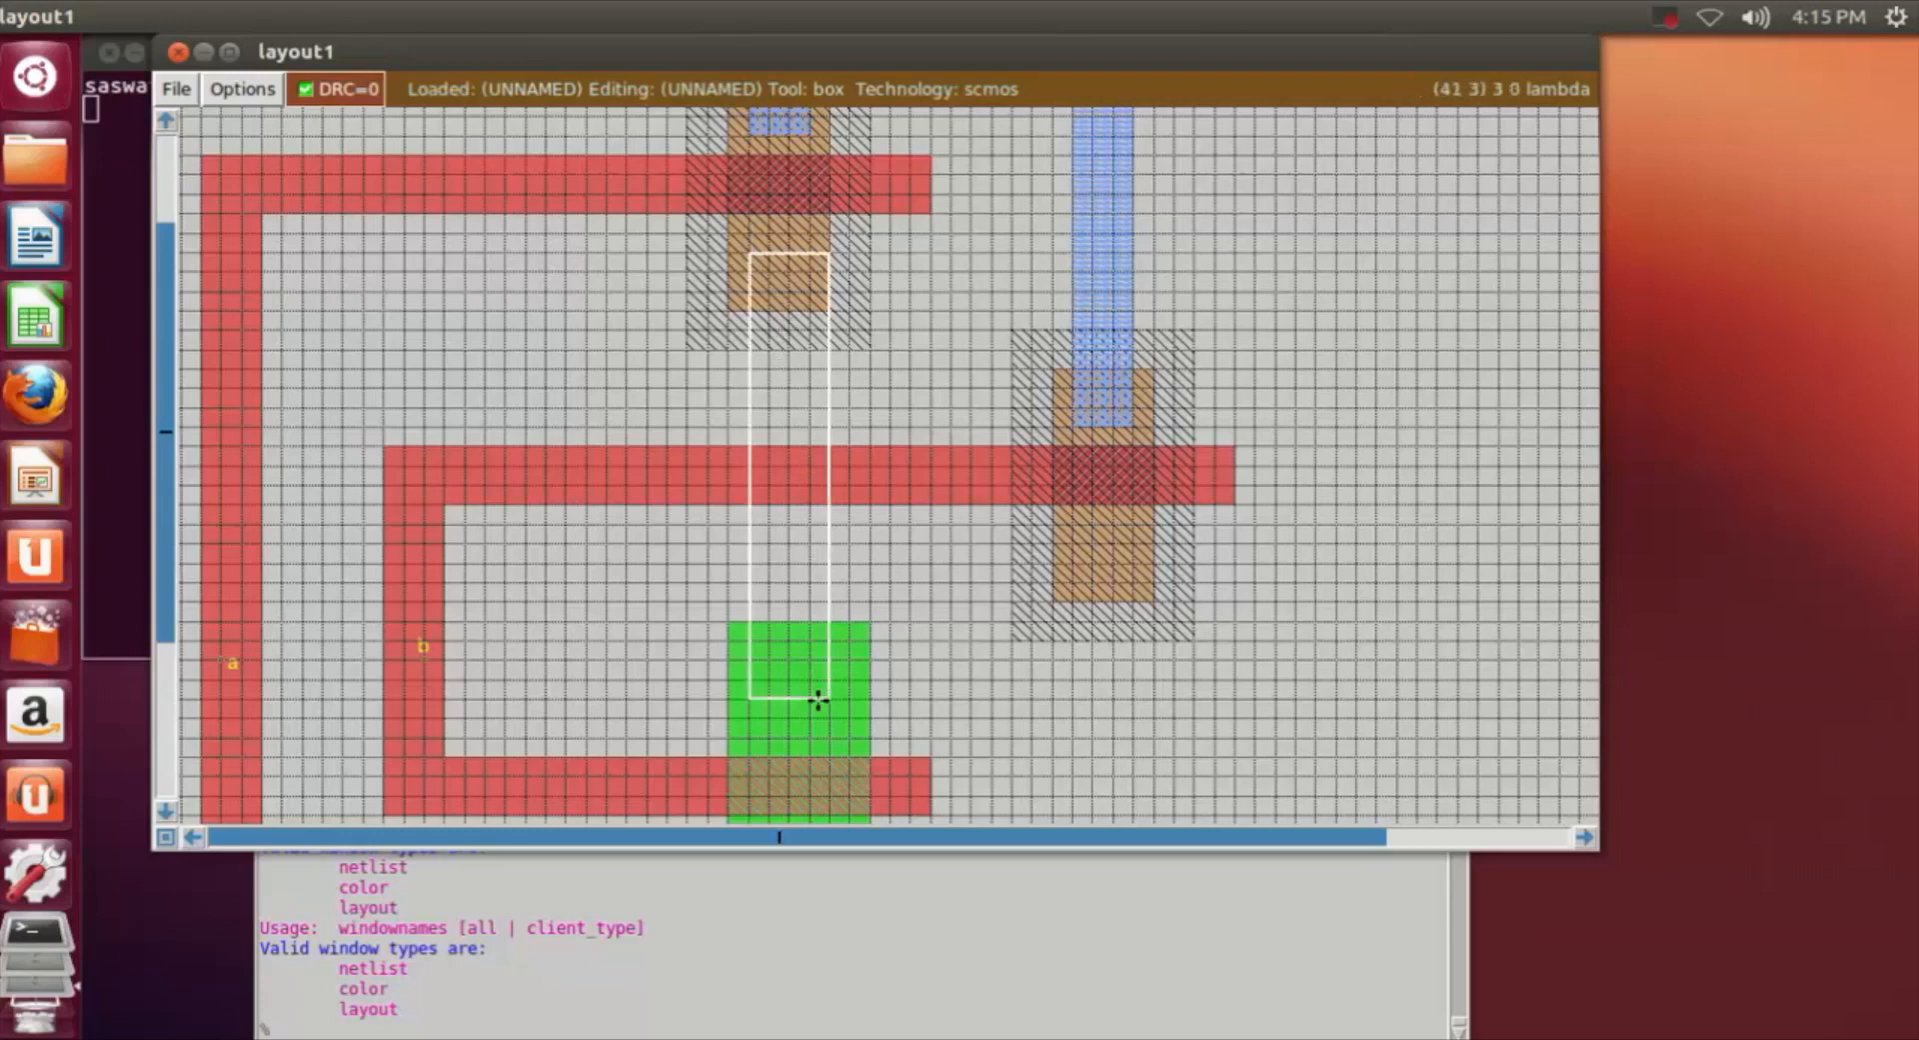
click(734, 691)
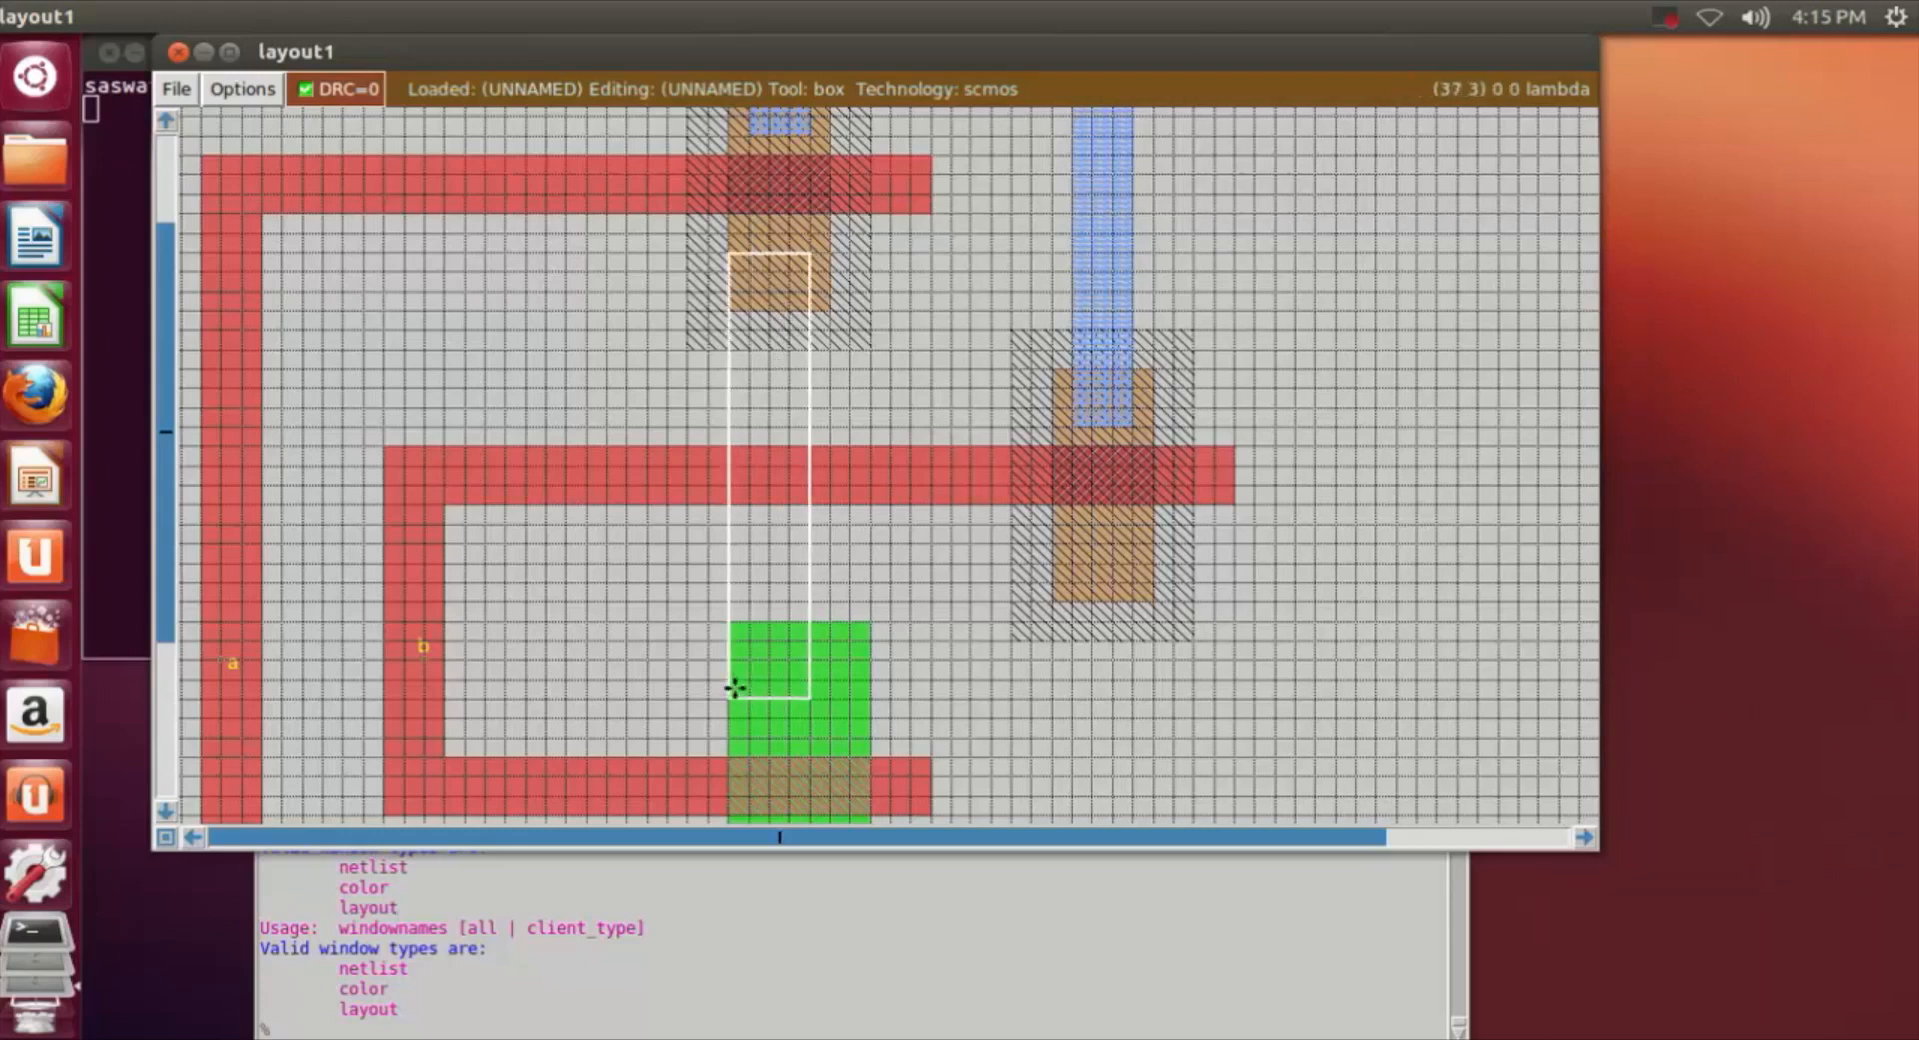
click(748, 256)
click(741, 266)
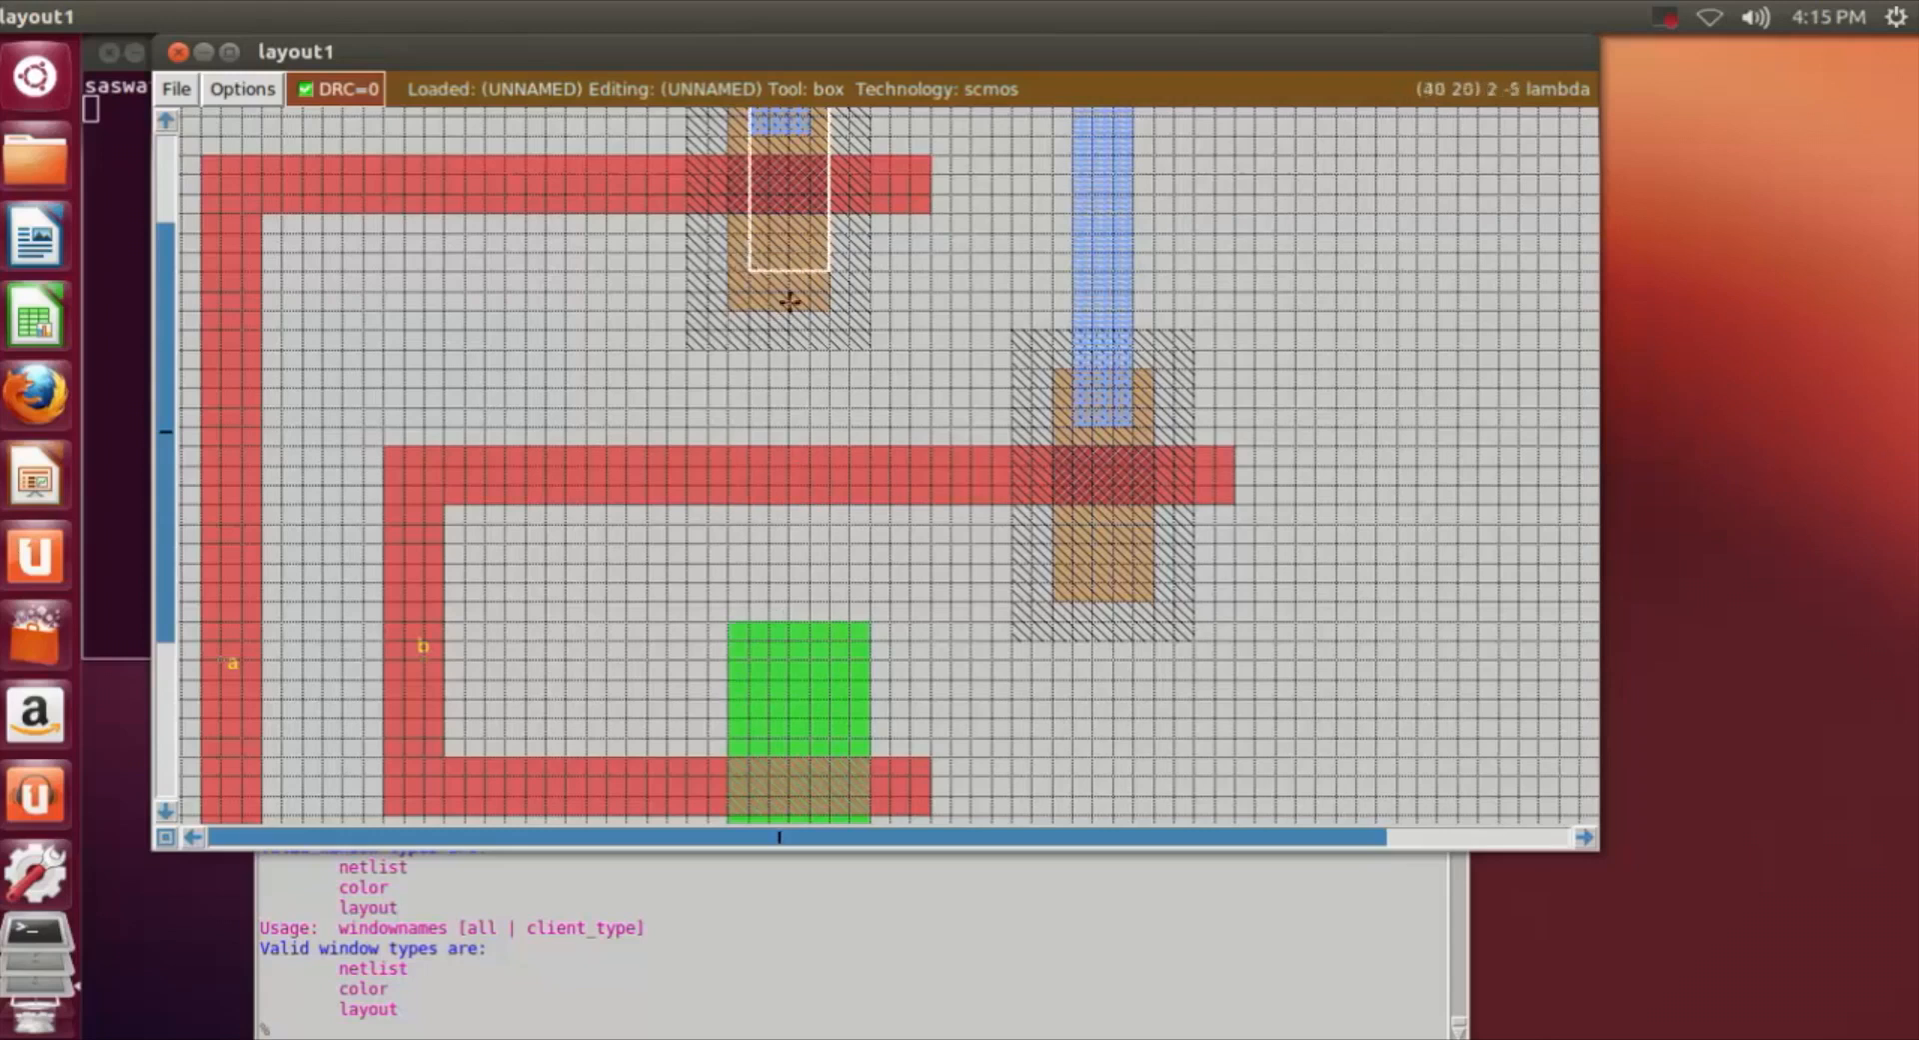
Connect the upper pdiff's lower part to the top of the ndiff with a strip about 3 by 25 grid squares using paint m1.
click(751, 250)
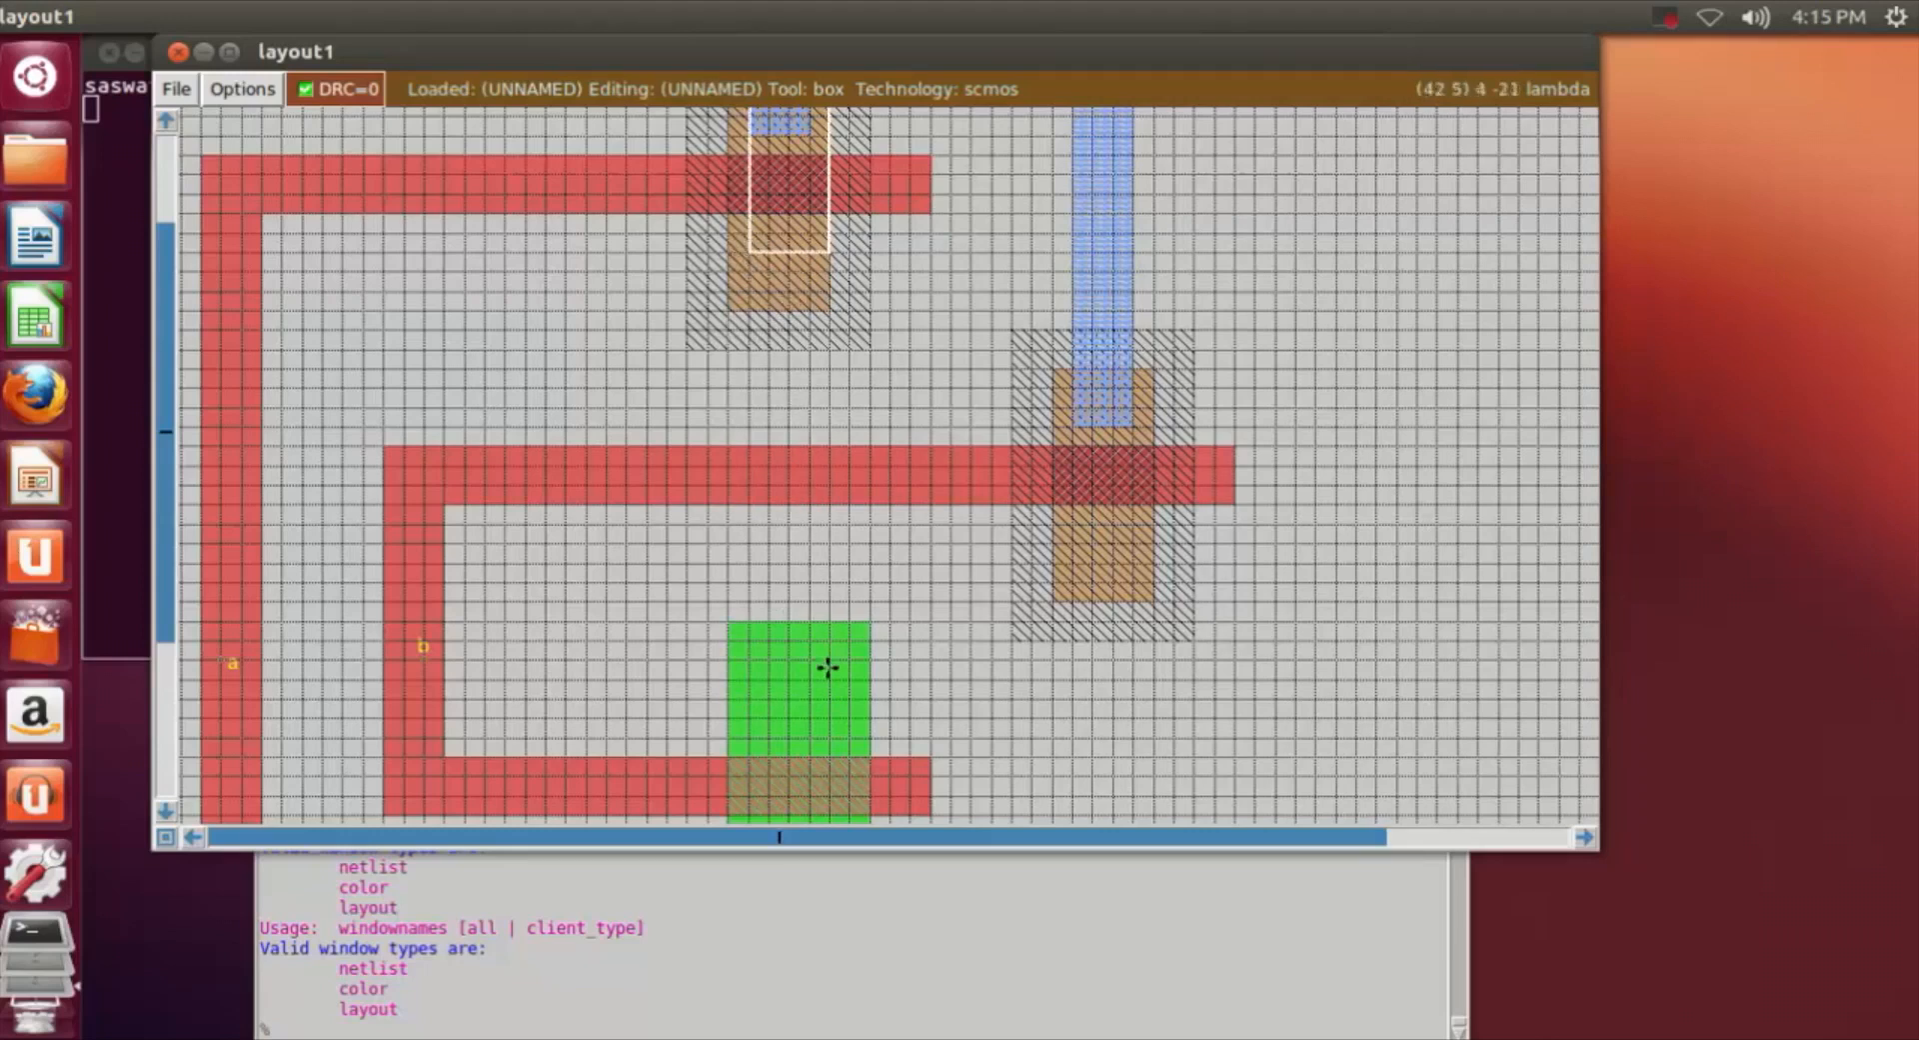
right_click(807, 694)
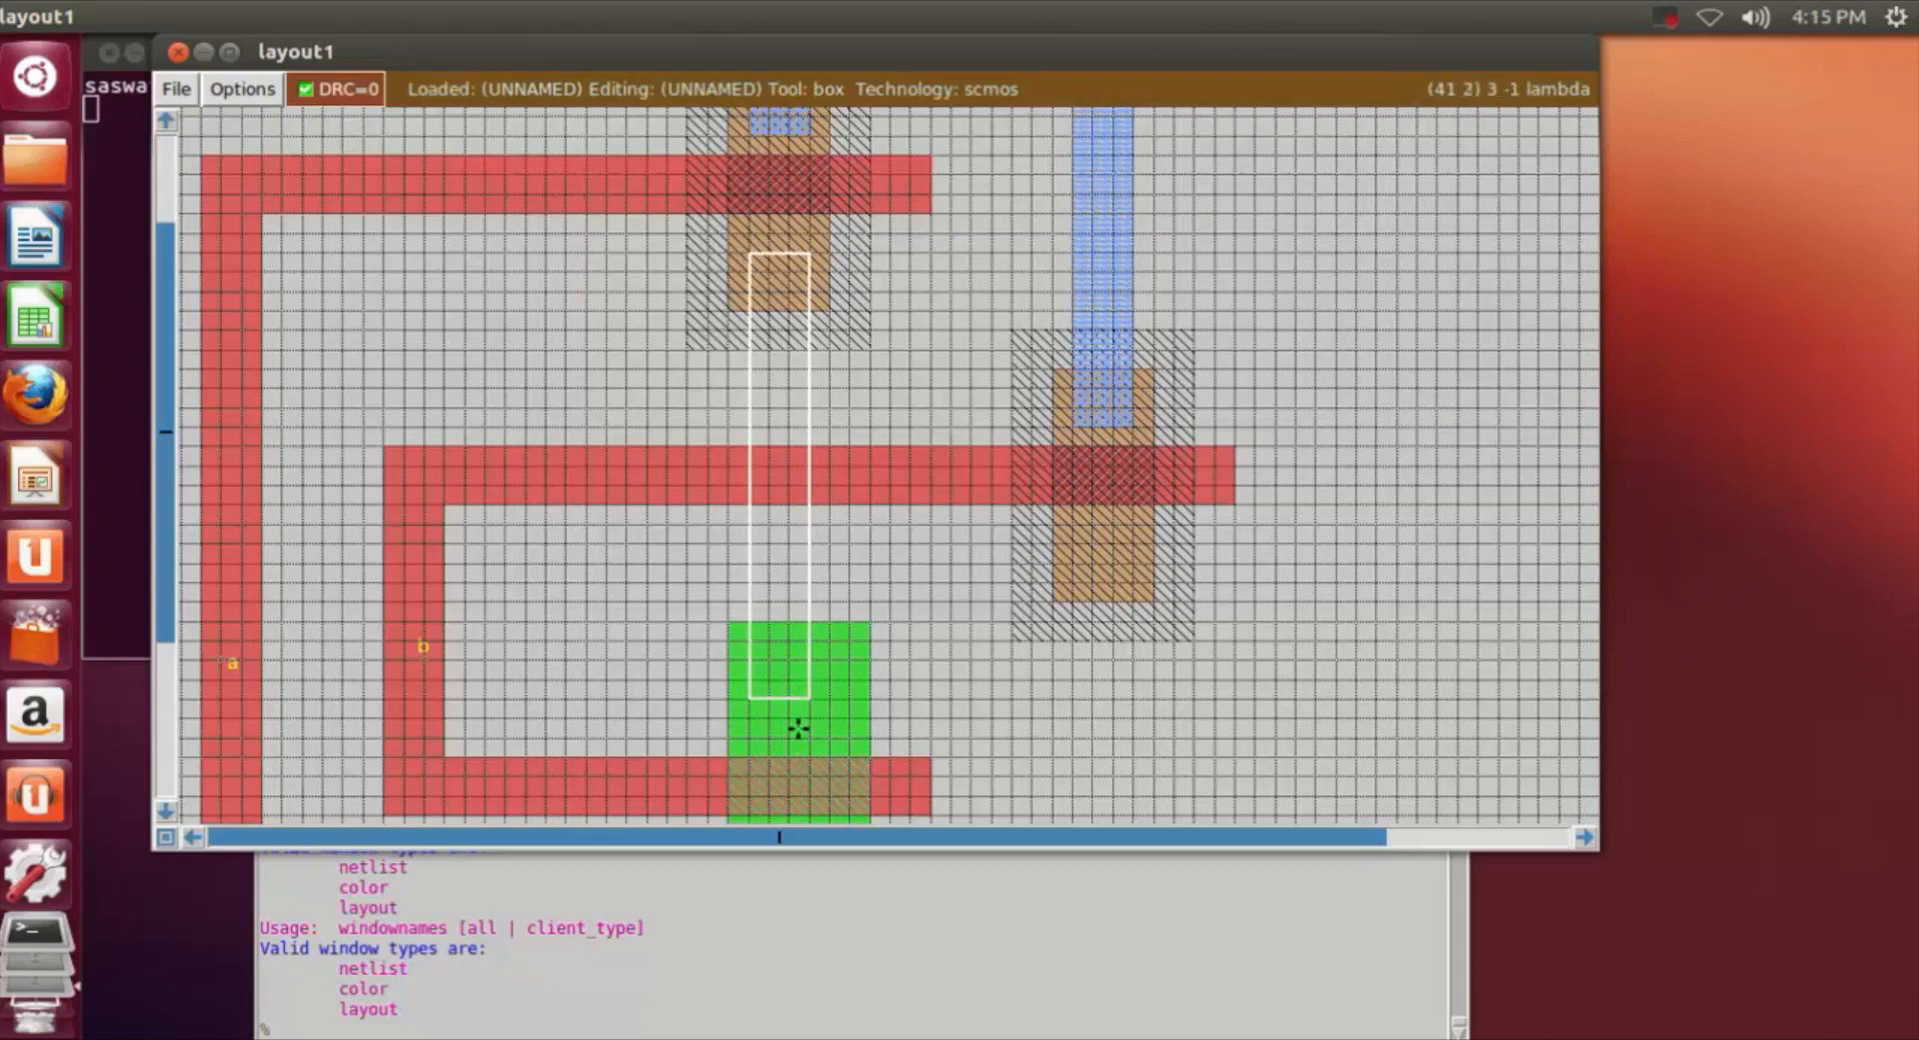
right_drag(809, 710, 803, 237)
click(868, 1030)
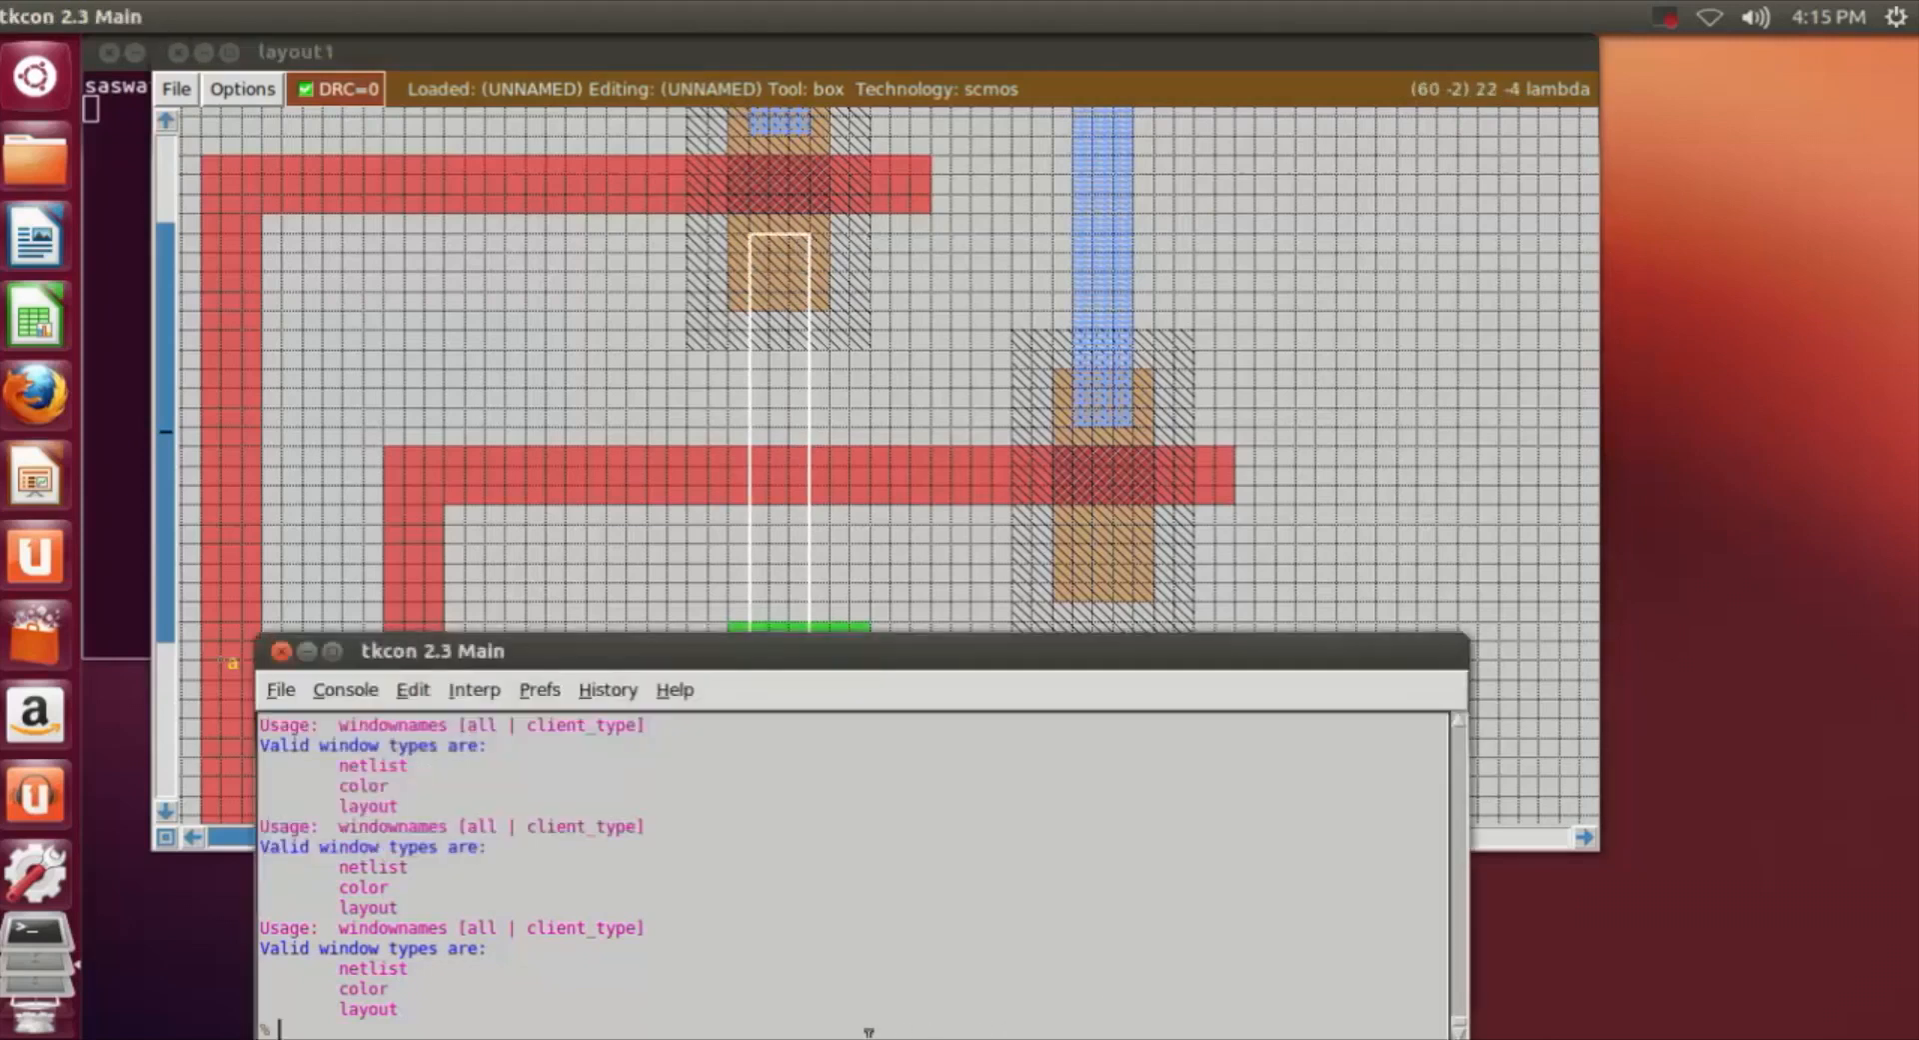
text(paint m1)
key(Return)
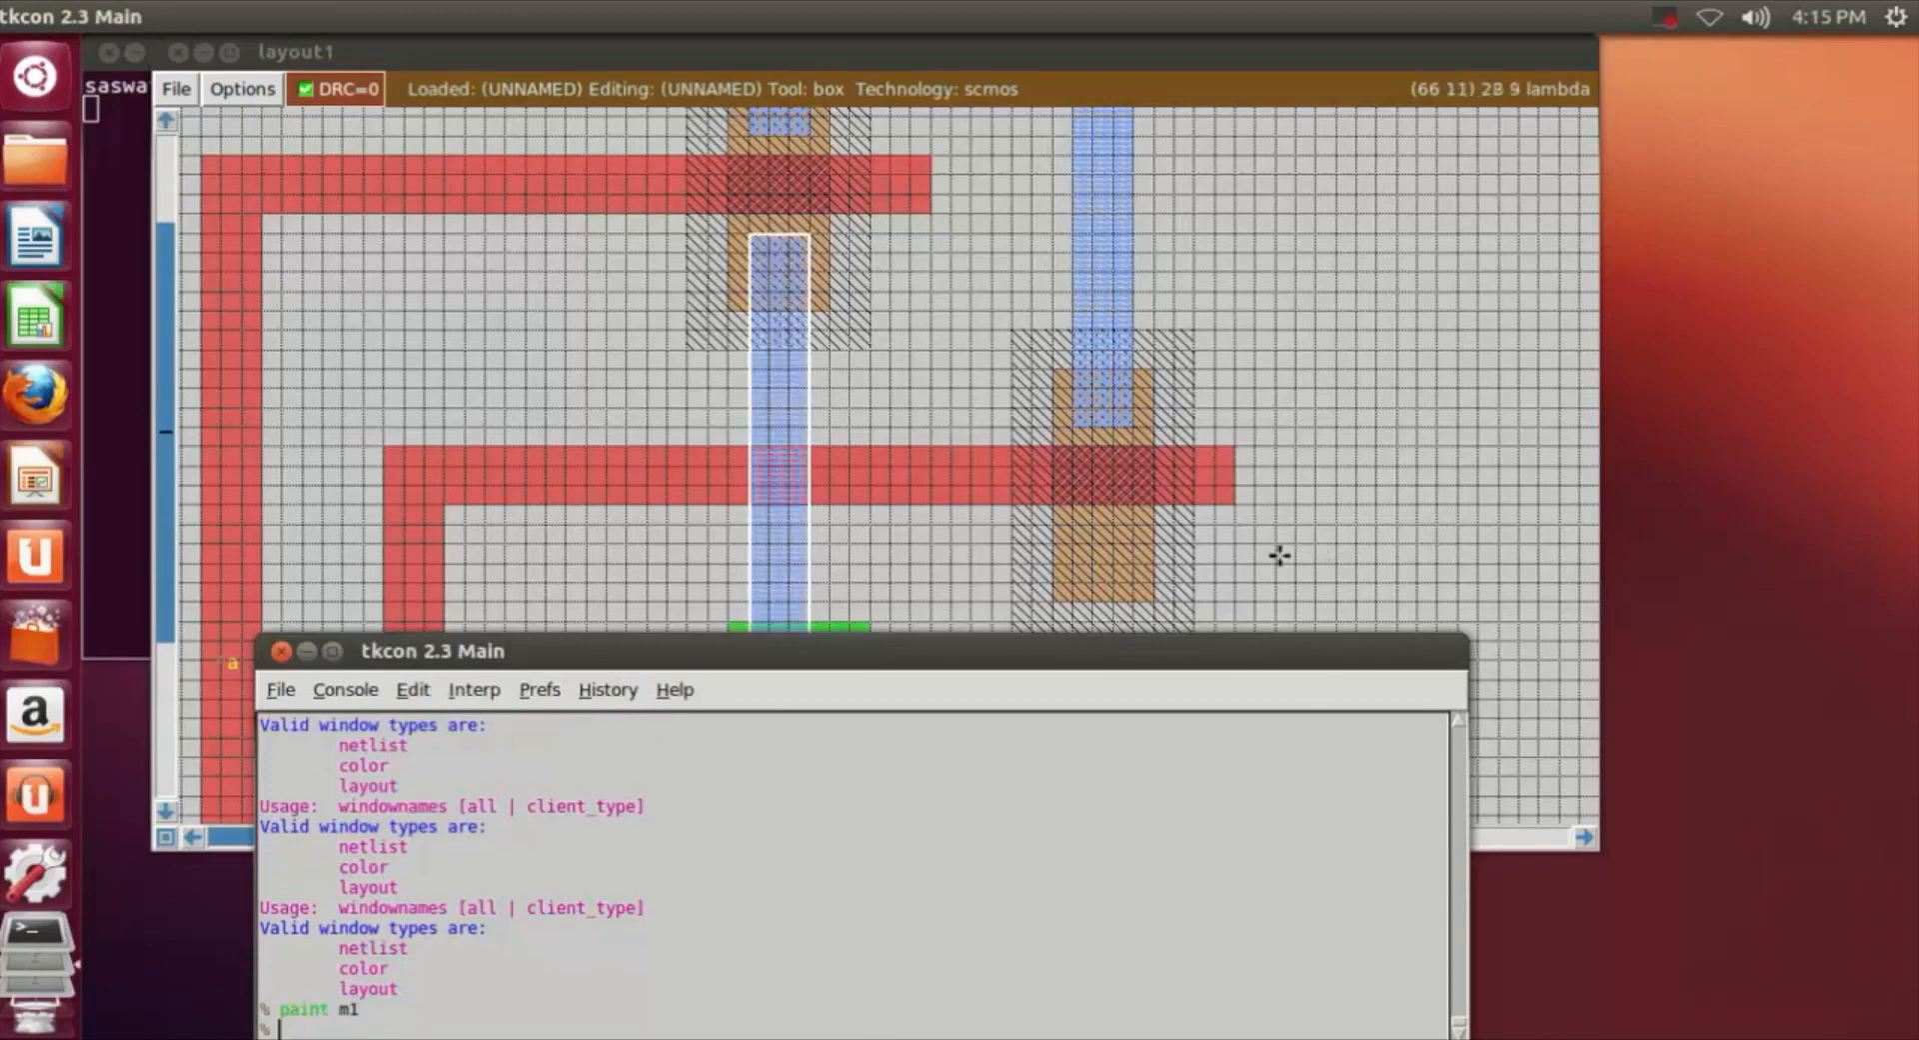
click(1335, 462)
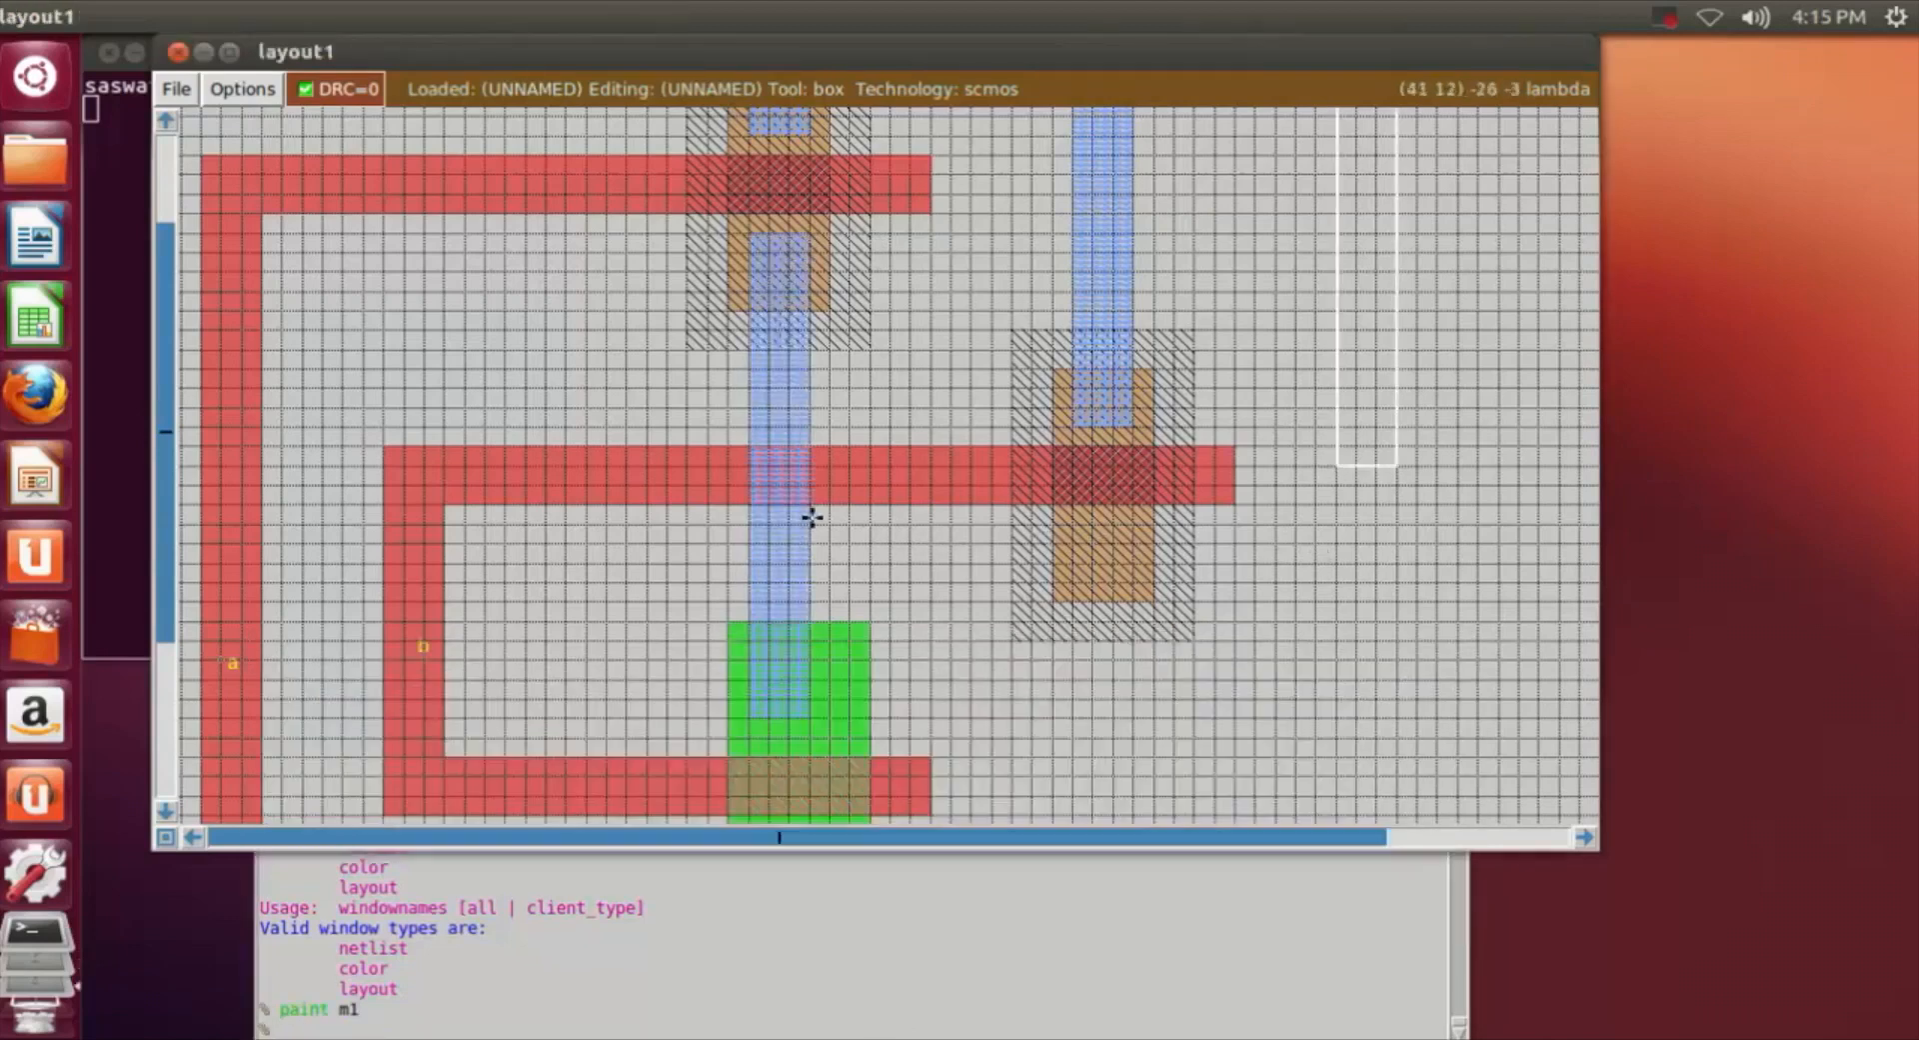
Join the vertical metal1 strip to the second pdiff's lower part with a horizontal strip about 16 by 3 grid squares using paint m1.
right_click(1129, 525)
right_click(818, 580)
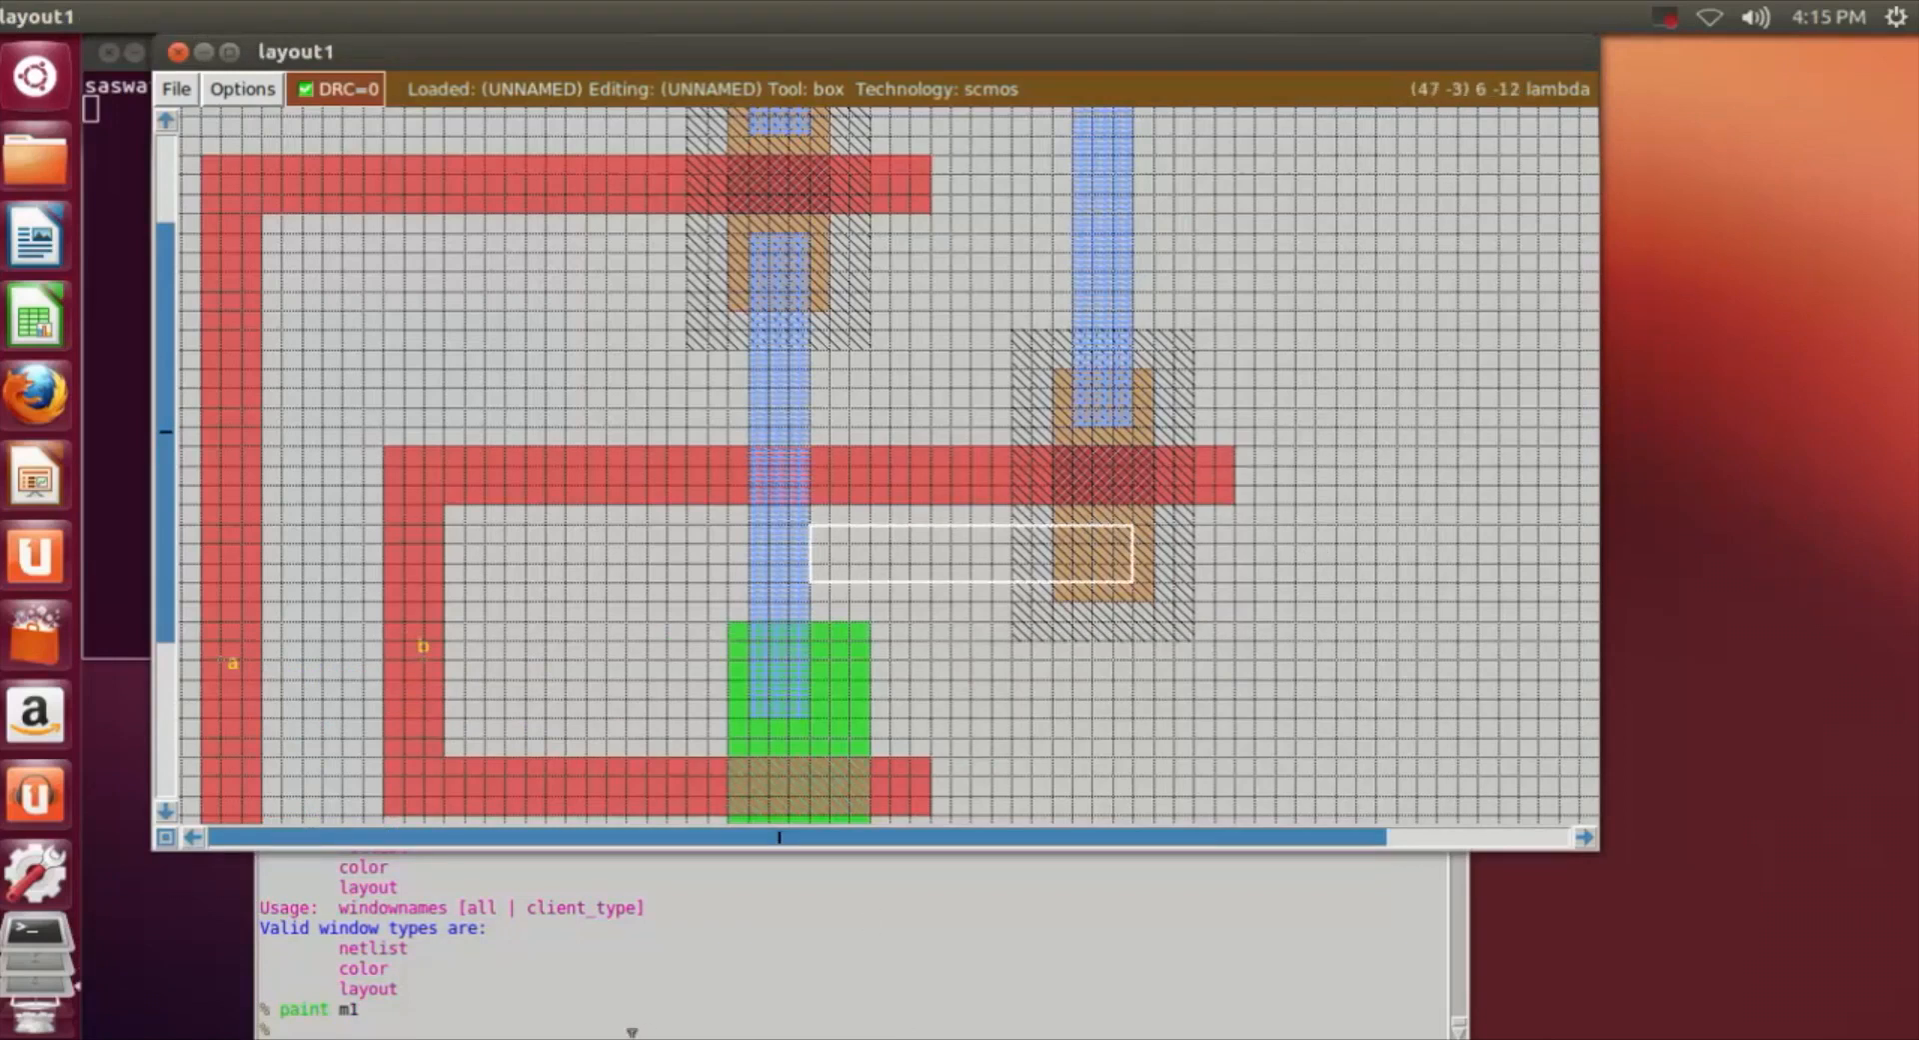
click(575, 1030)
text(paint m1)
key(Return)
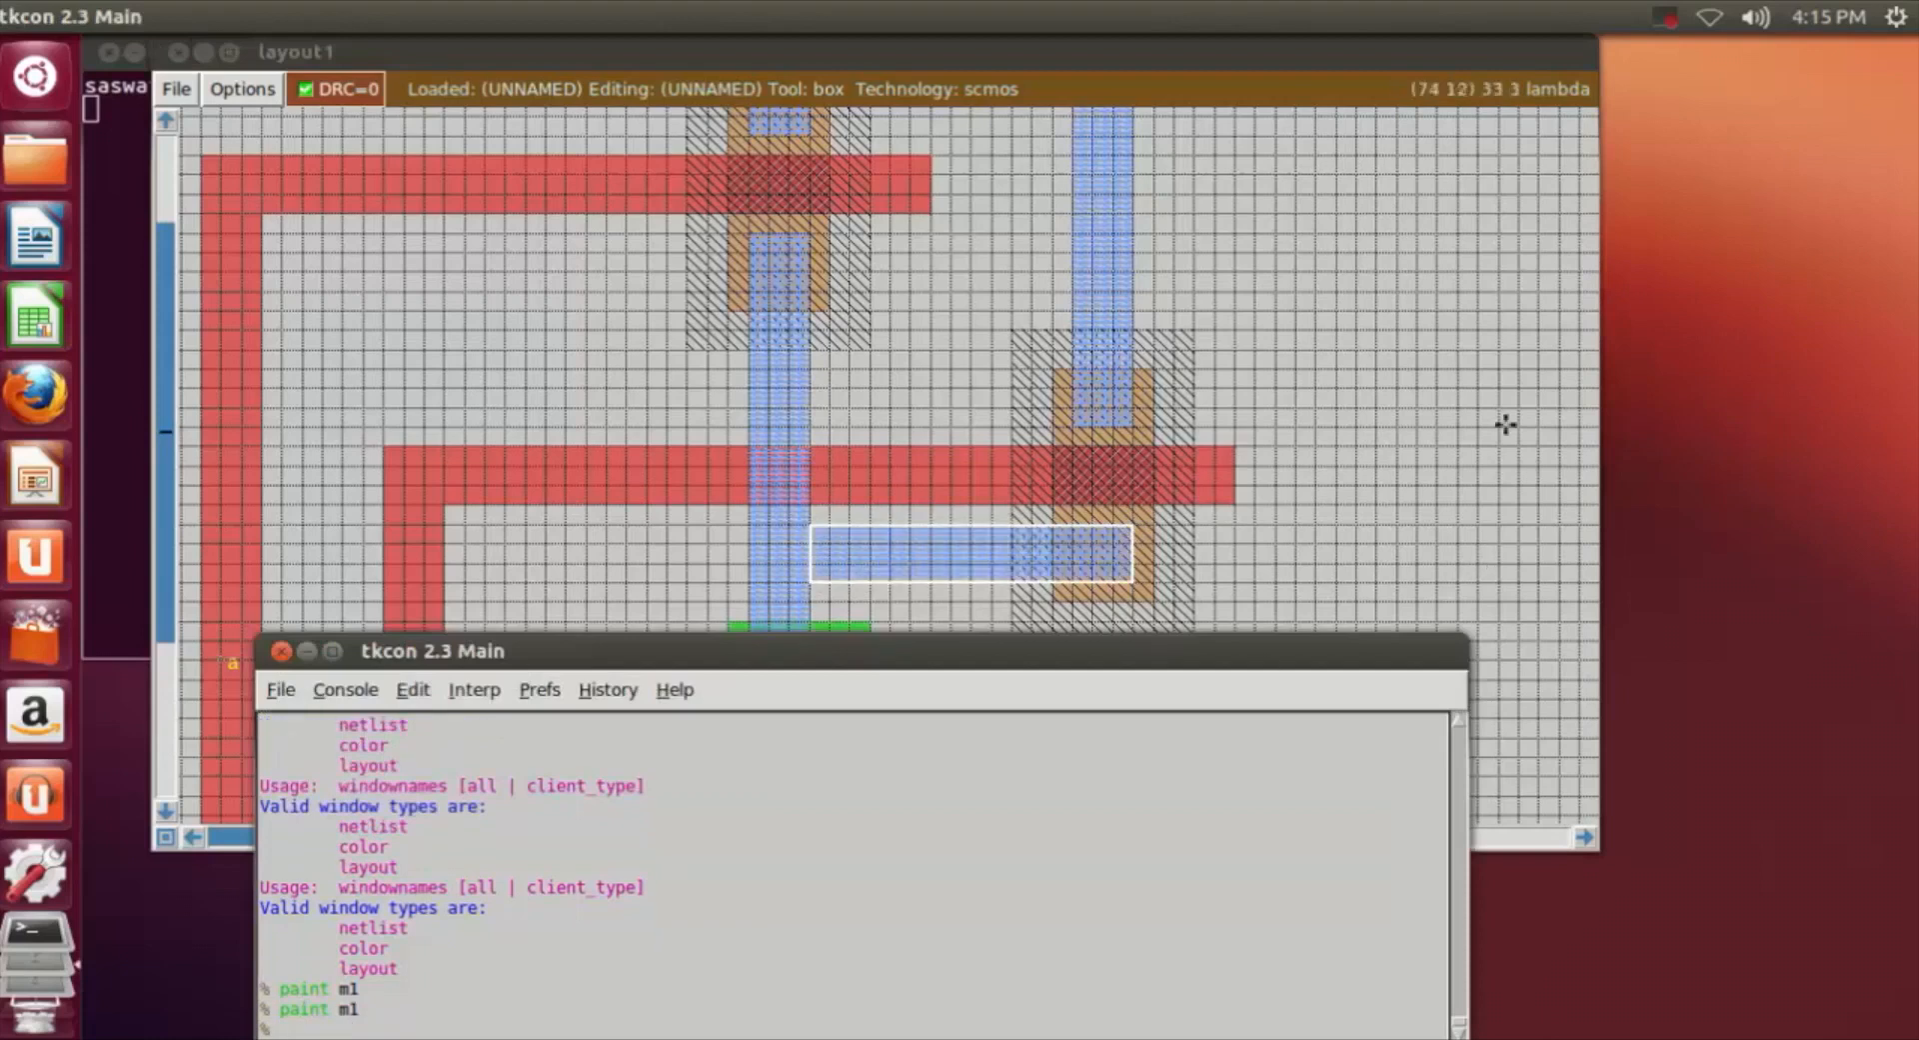
click(1412, 524)
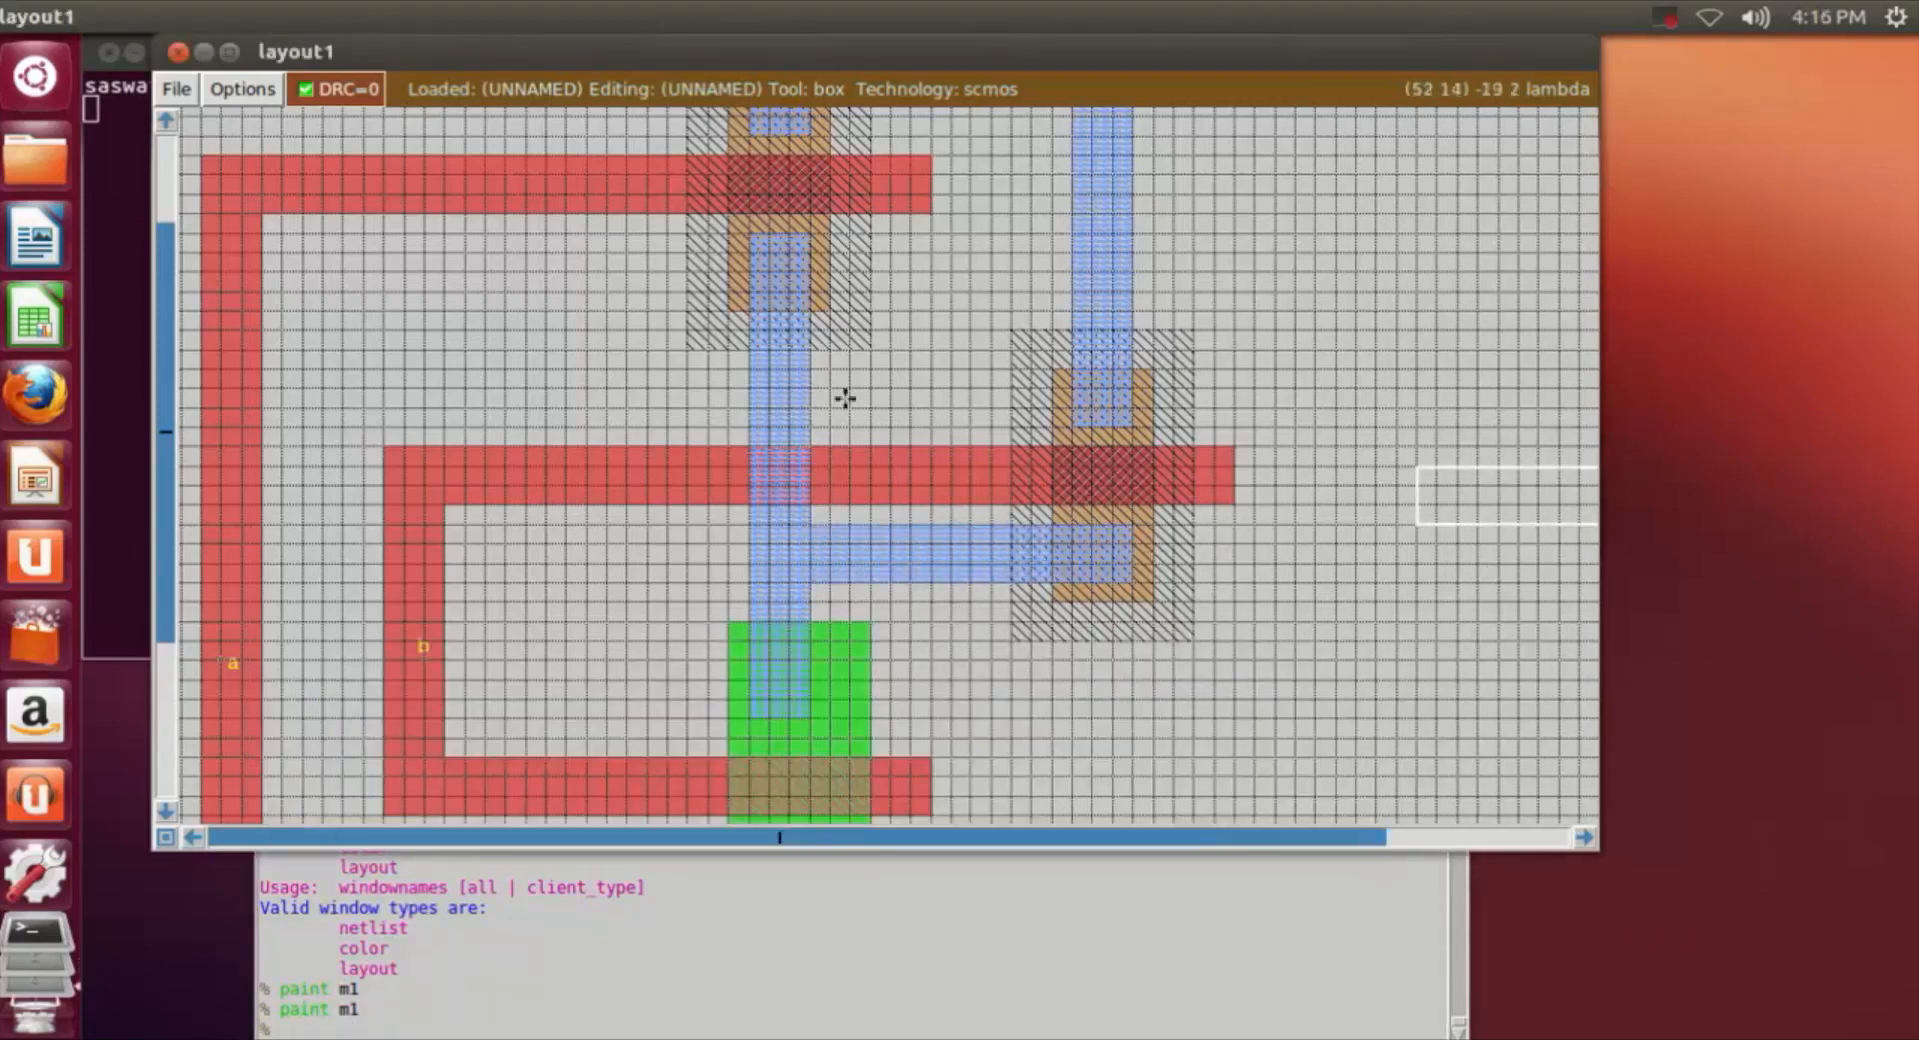
Create a horizontal metal1 rail about 46 by 4 grid squares below the ndiff using paint m1.
scroll(1236, 600, down, 2)
scroll(1255, 560, down, 2)
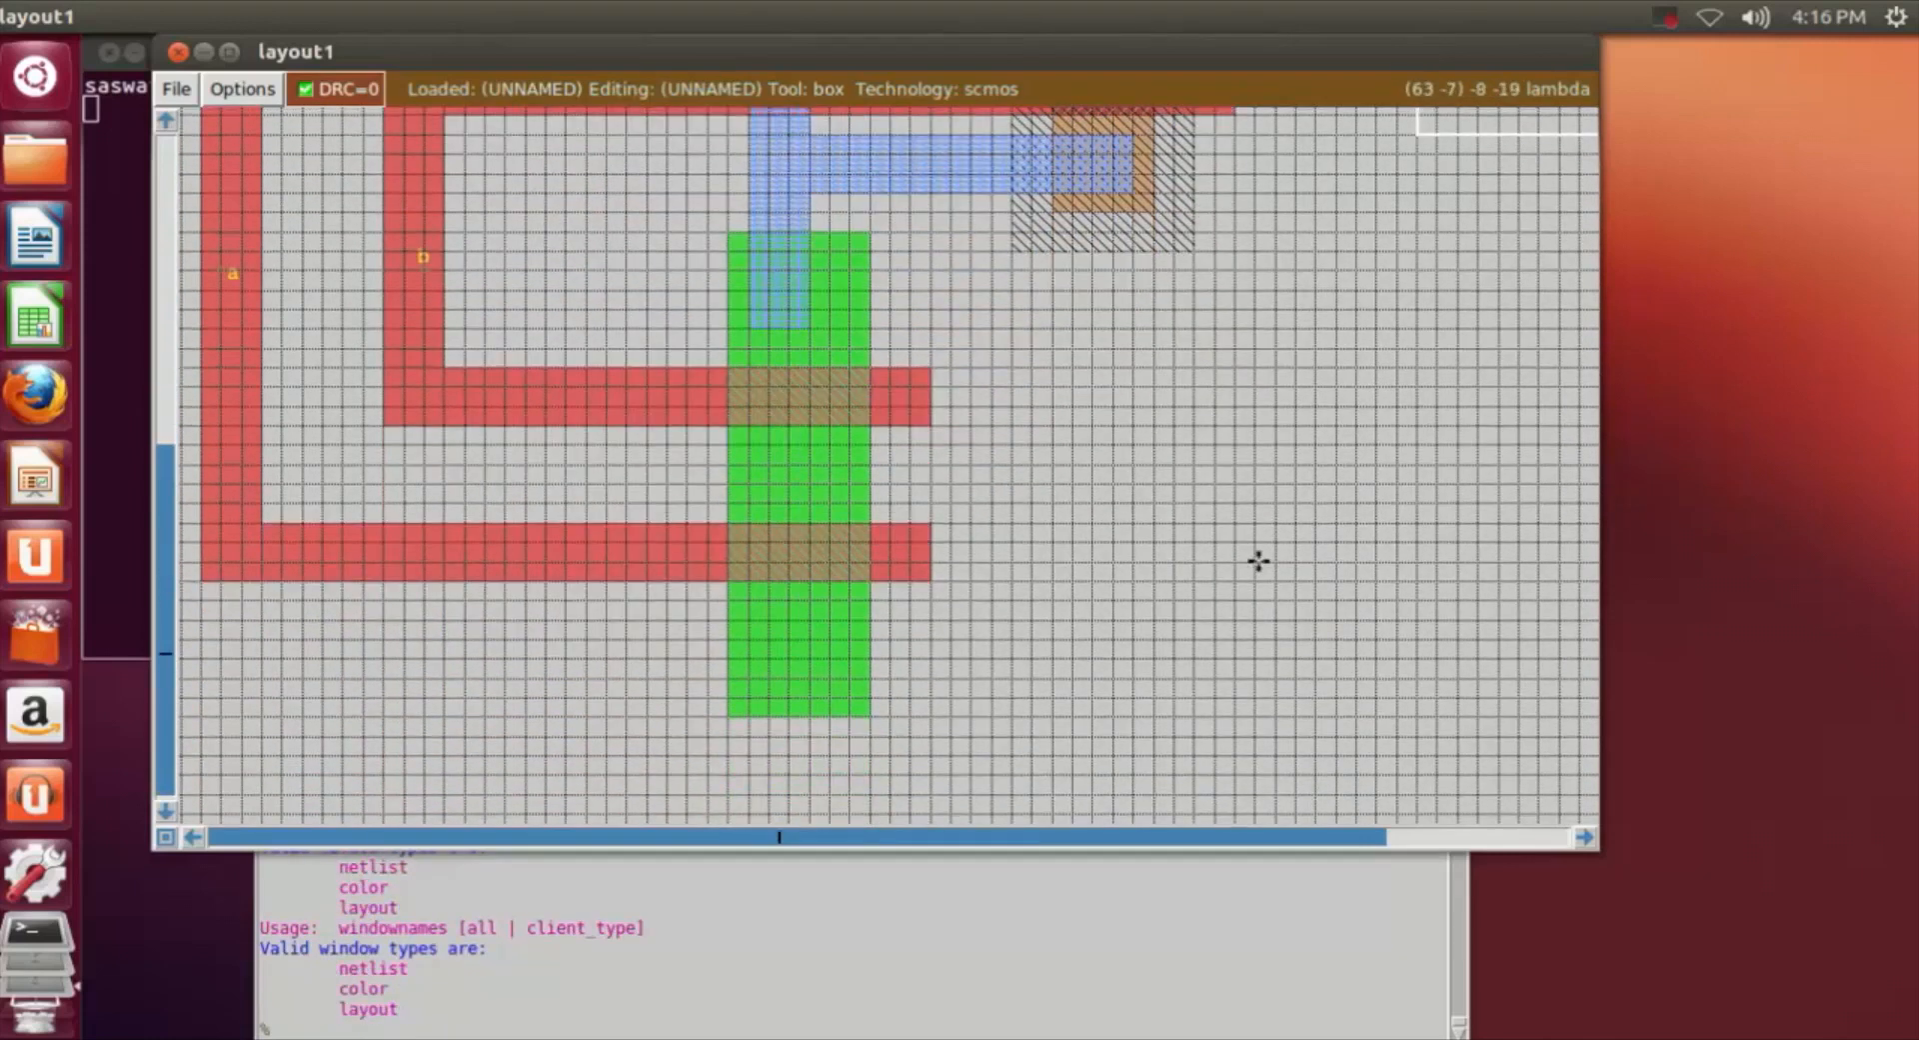
scroll(1257, 560, down, 2)
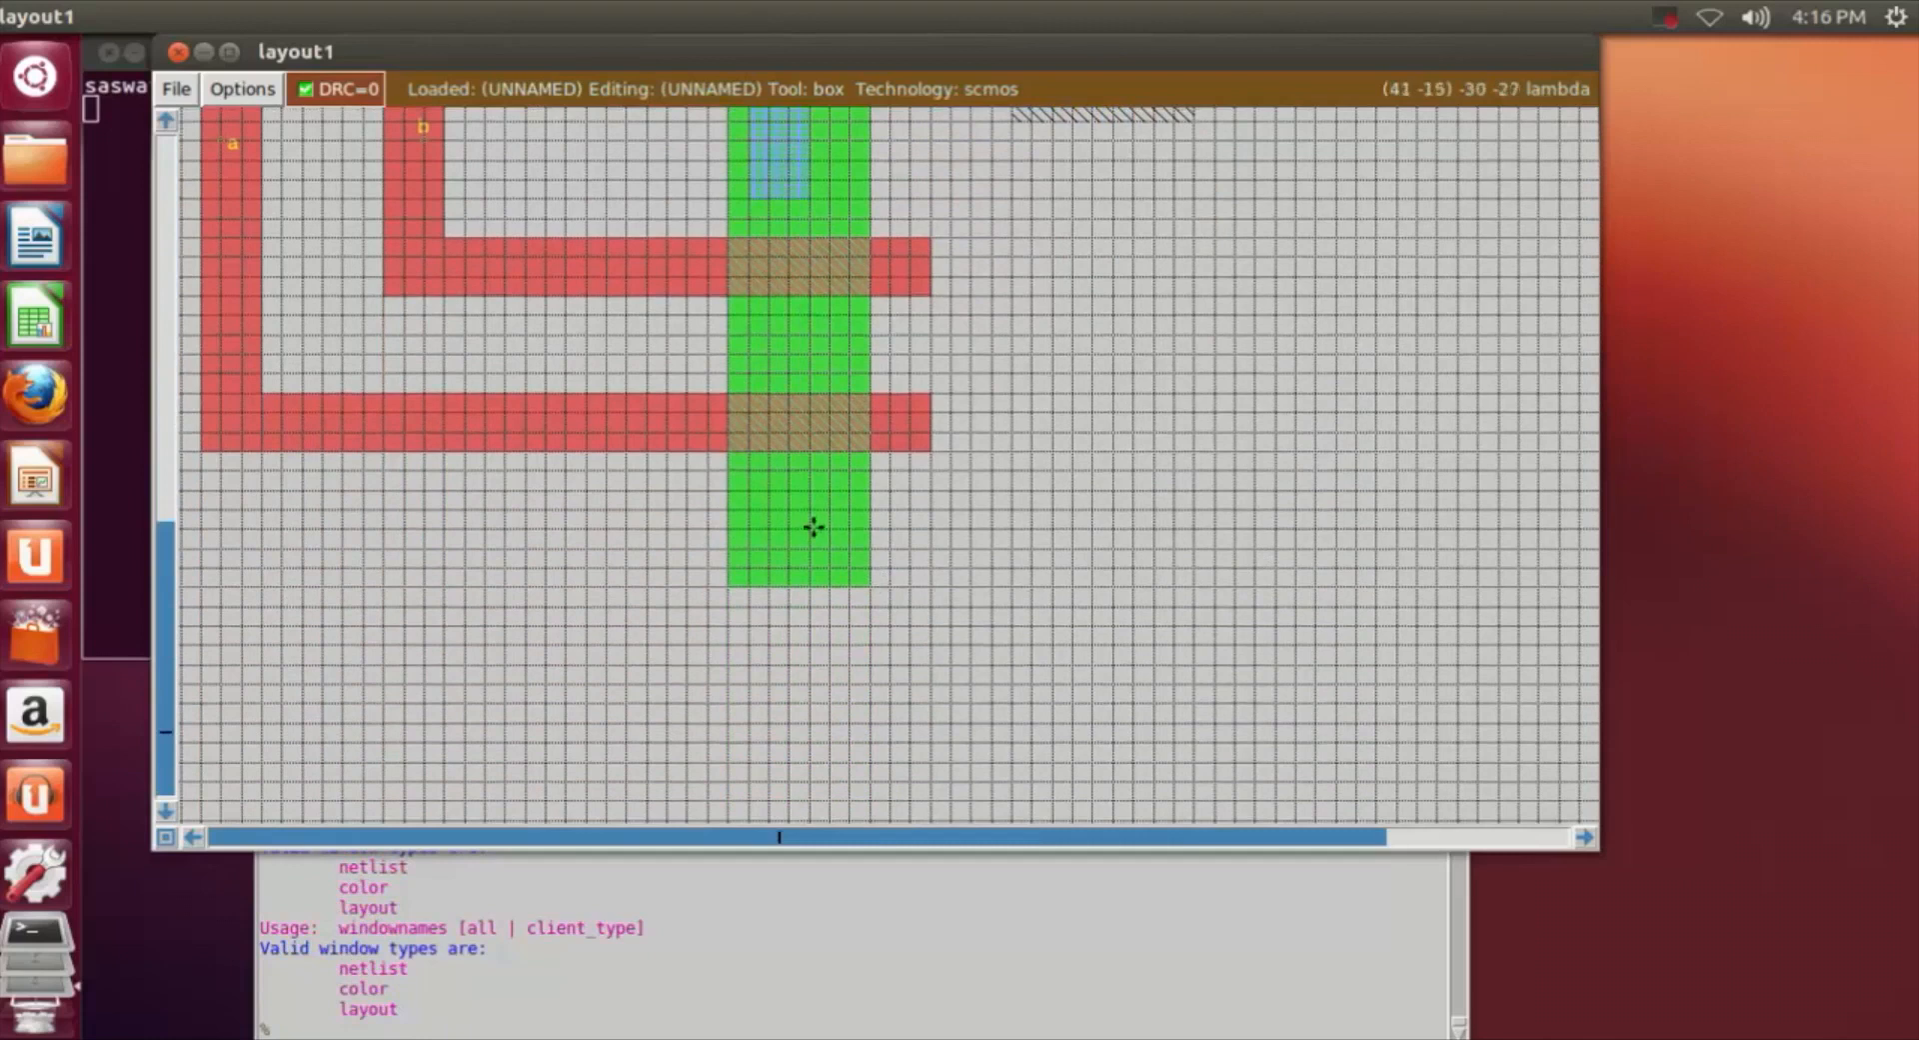
click(645, 668)
right_click(1576, 749)
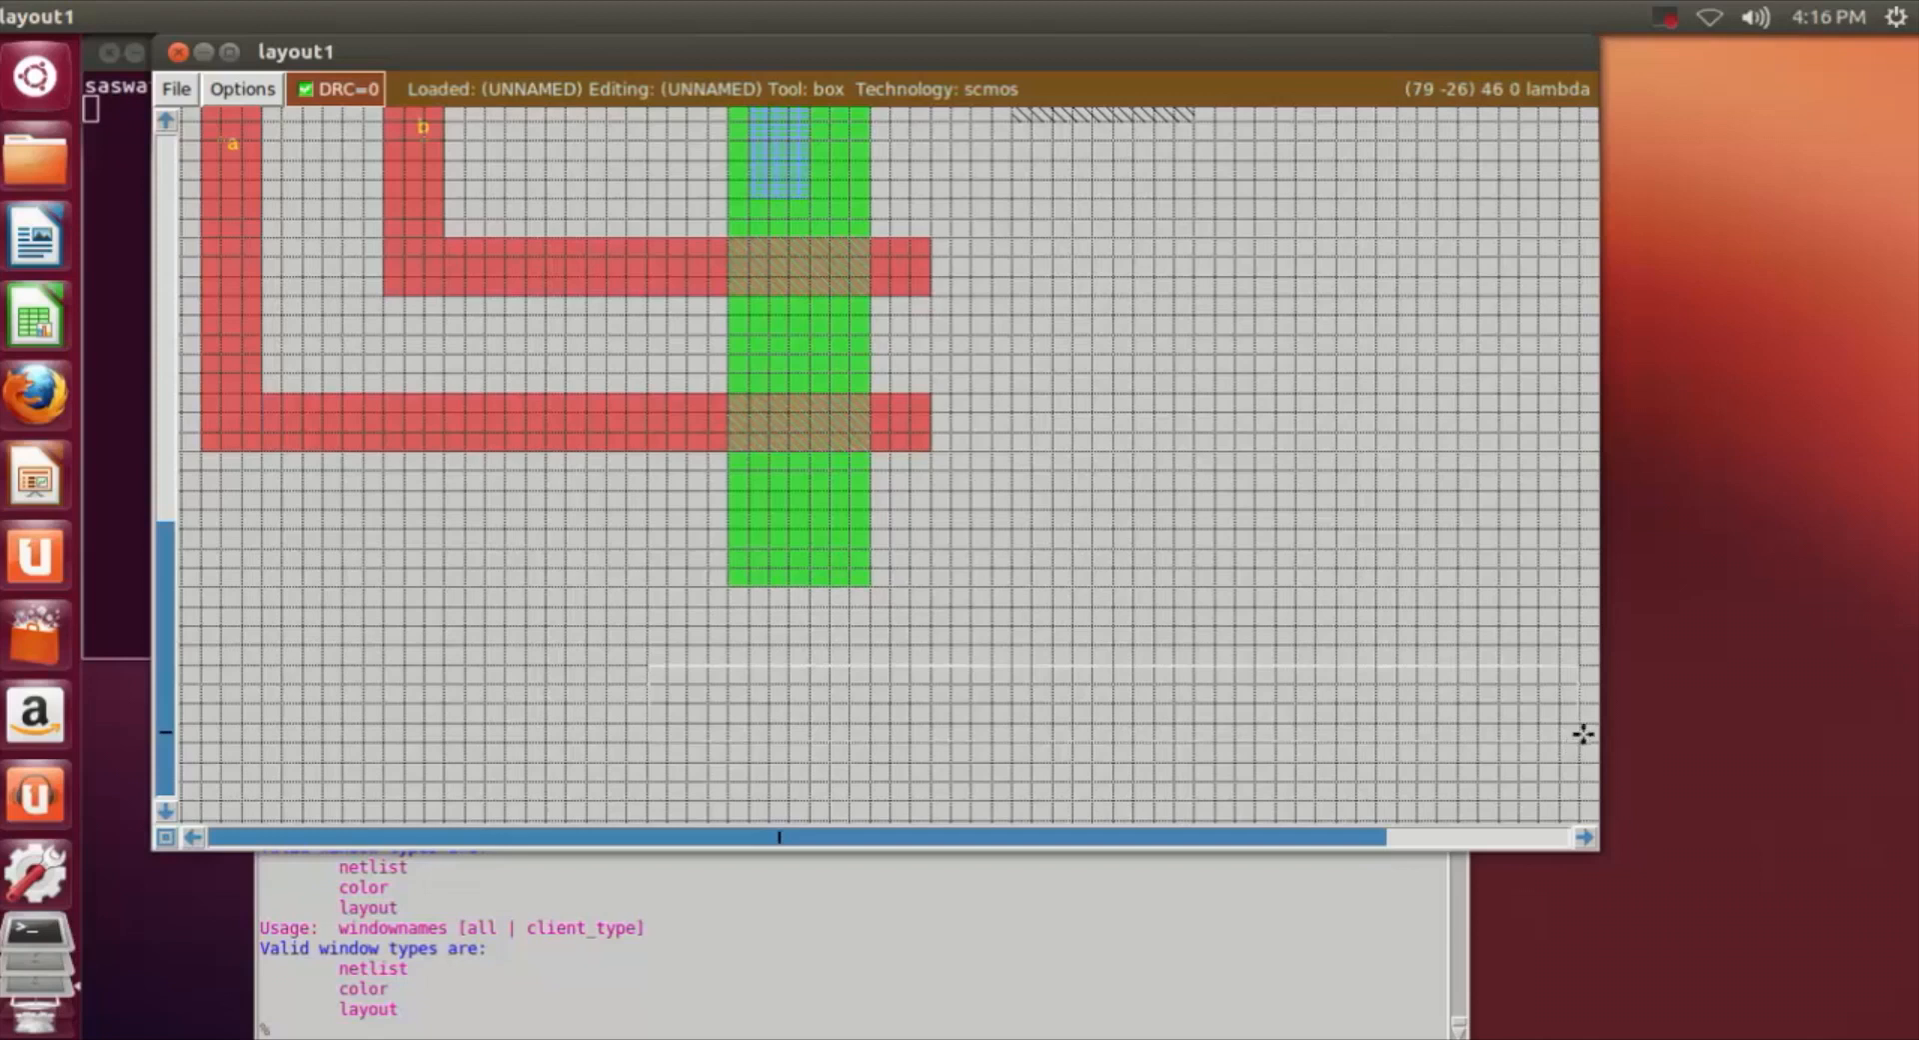
click(767, 745)
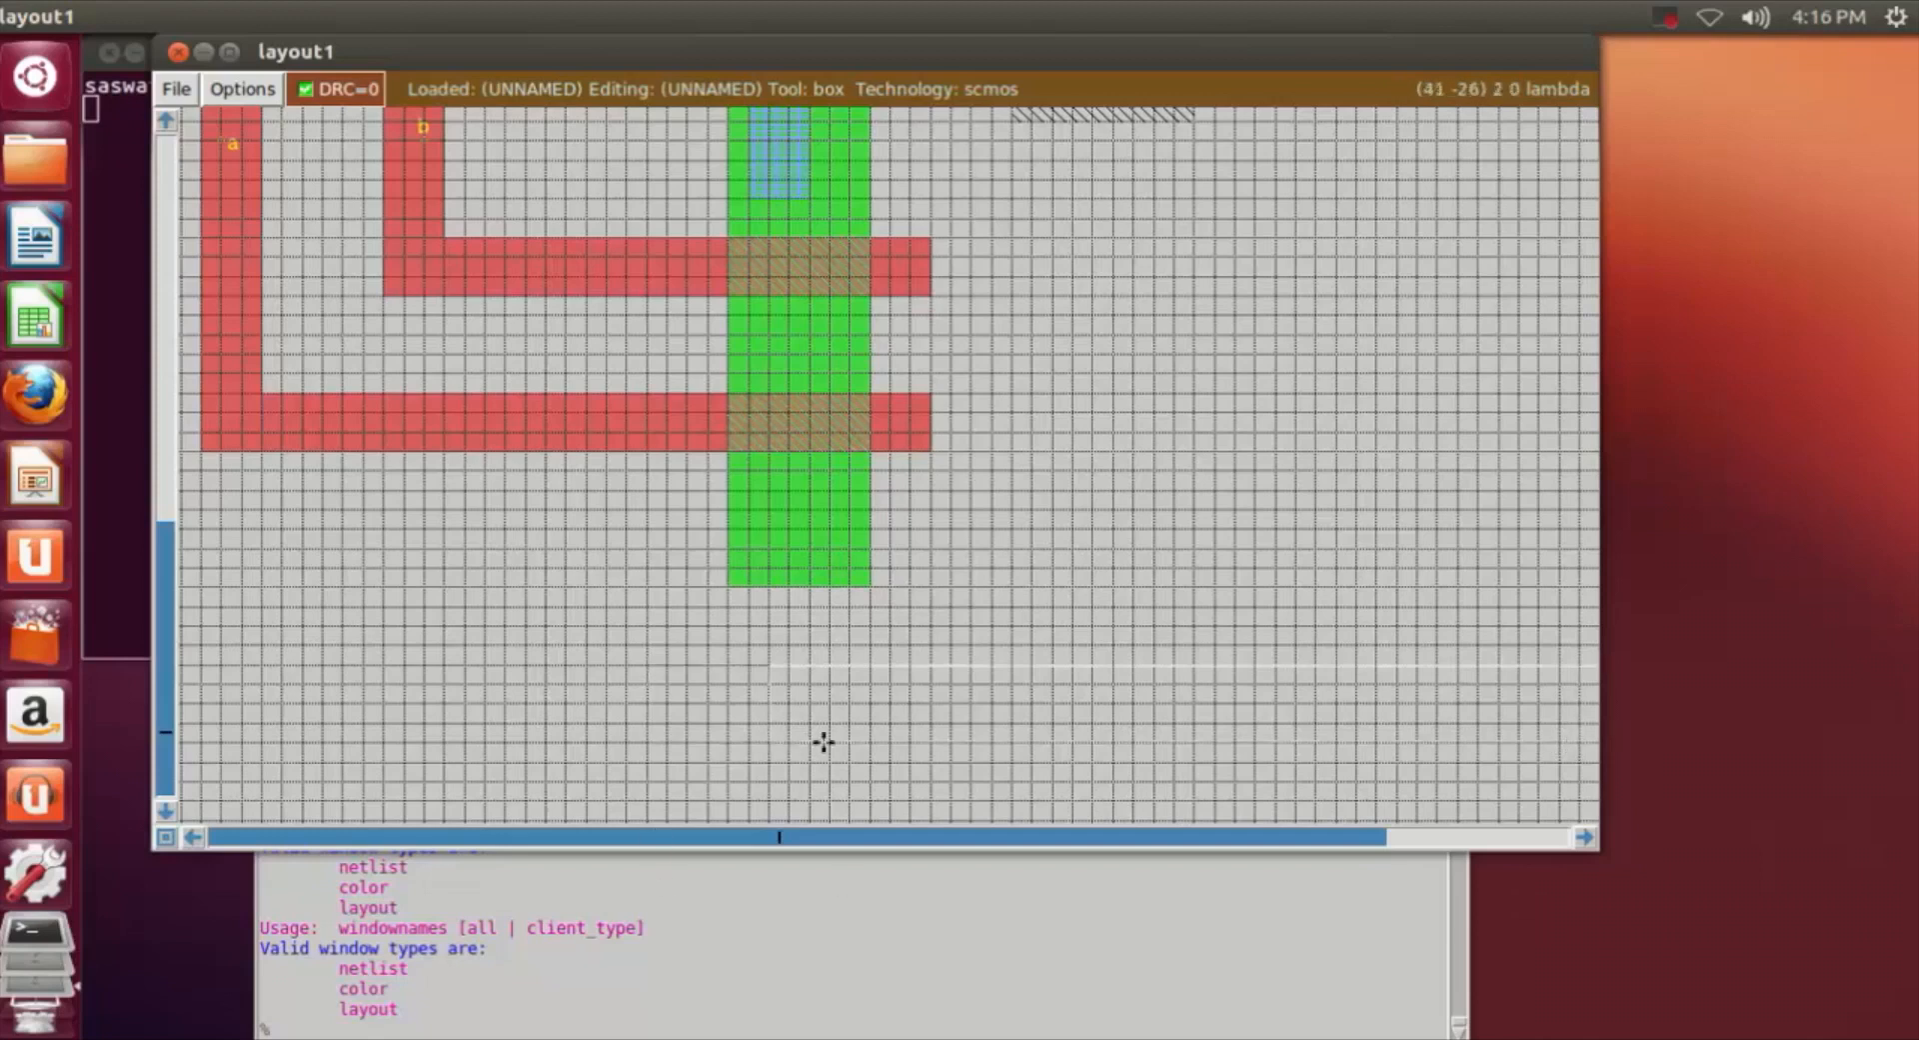
click(714, 749)
click(694, 750)
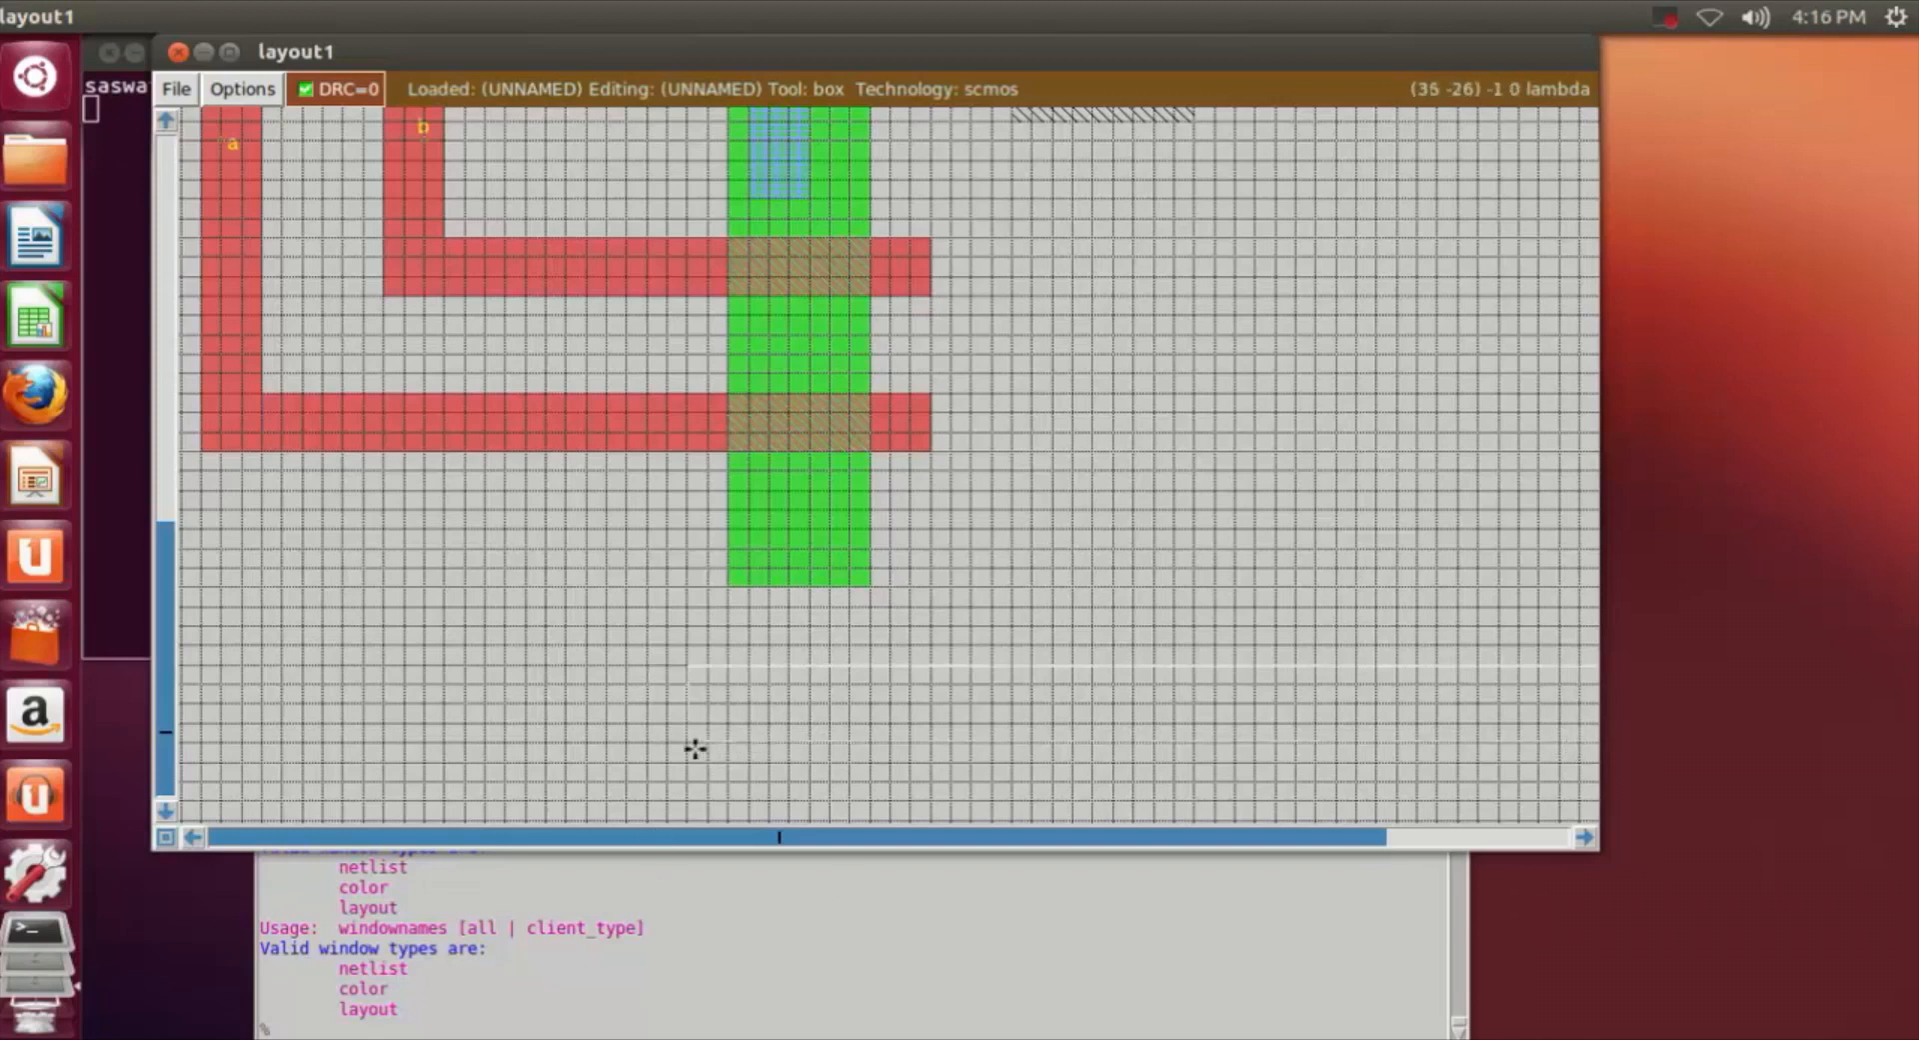
click(361, 1027)
text(paint m1)
key(Return)
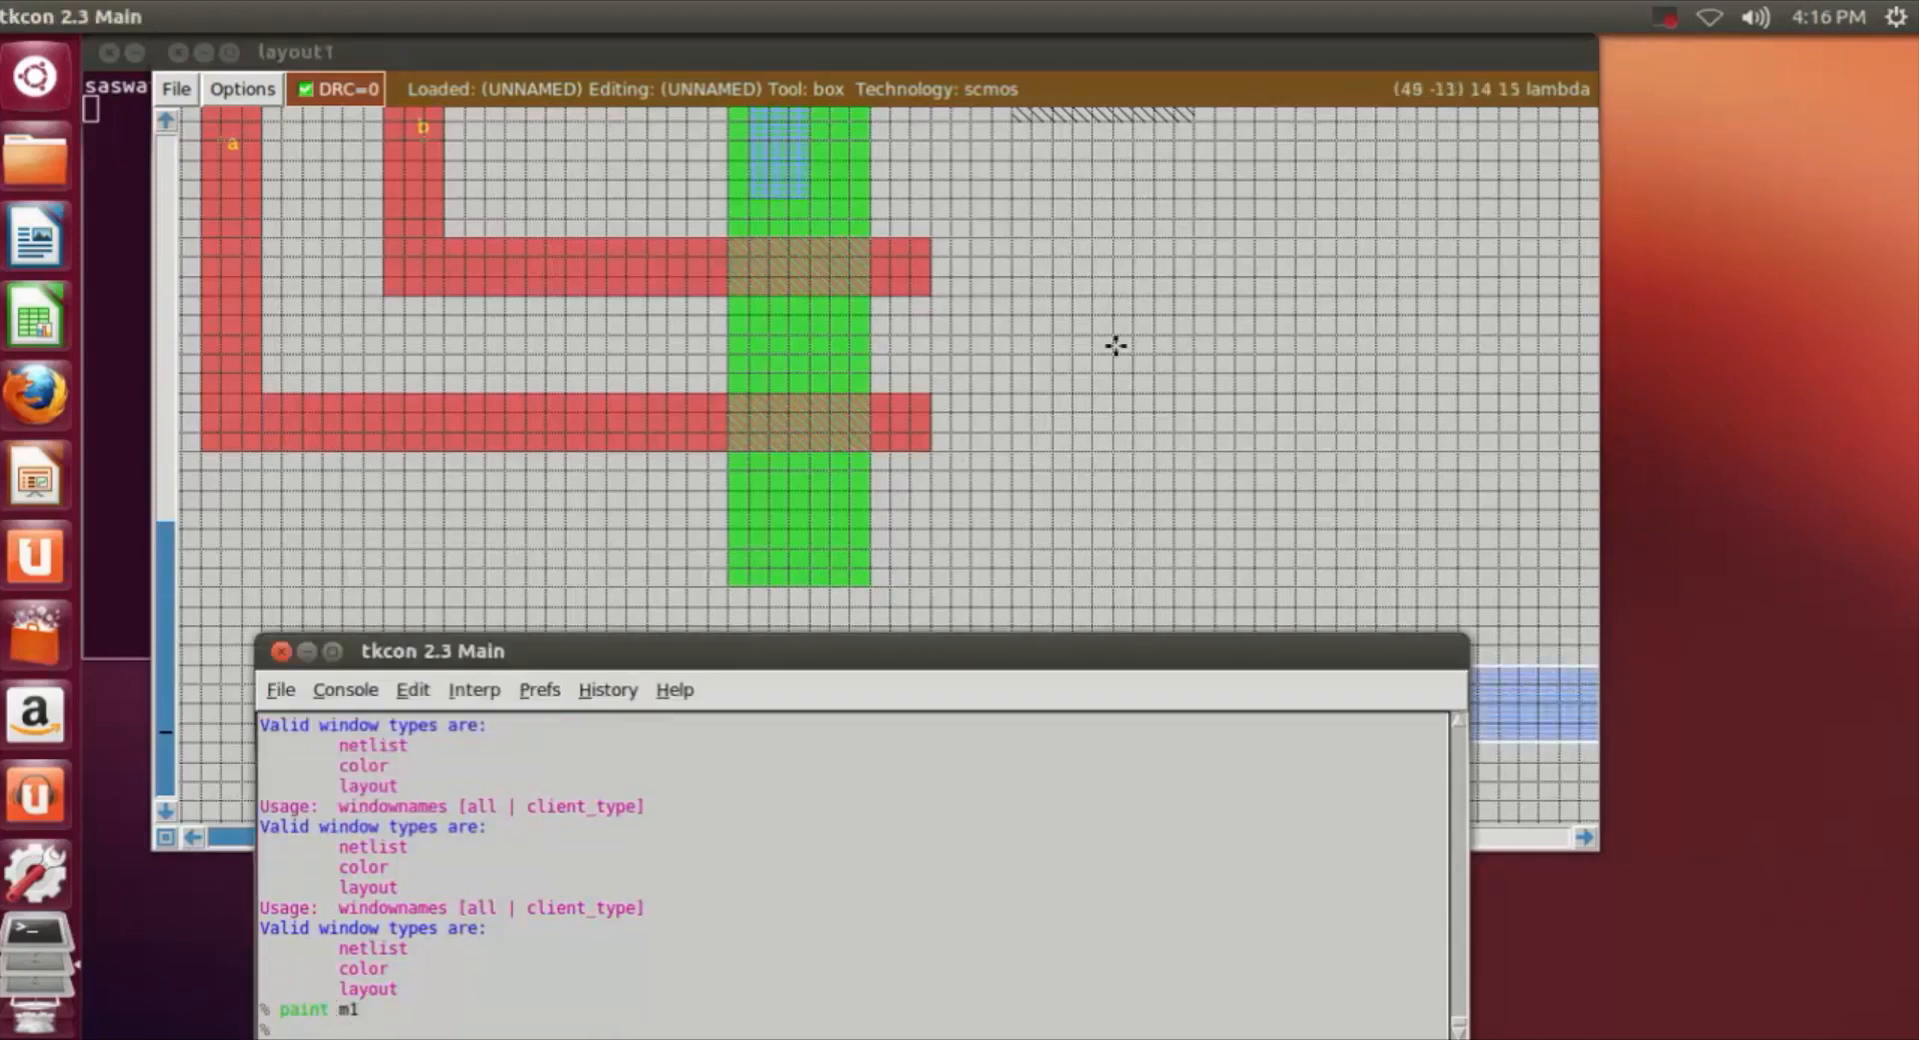
Connect the ndiff's lower part to the lower metal1 rail with a strip about 4 by 13 grid squares using paint m1.
click(1216, 551)
scroll(1226, 551, down, 1)
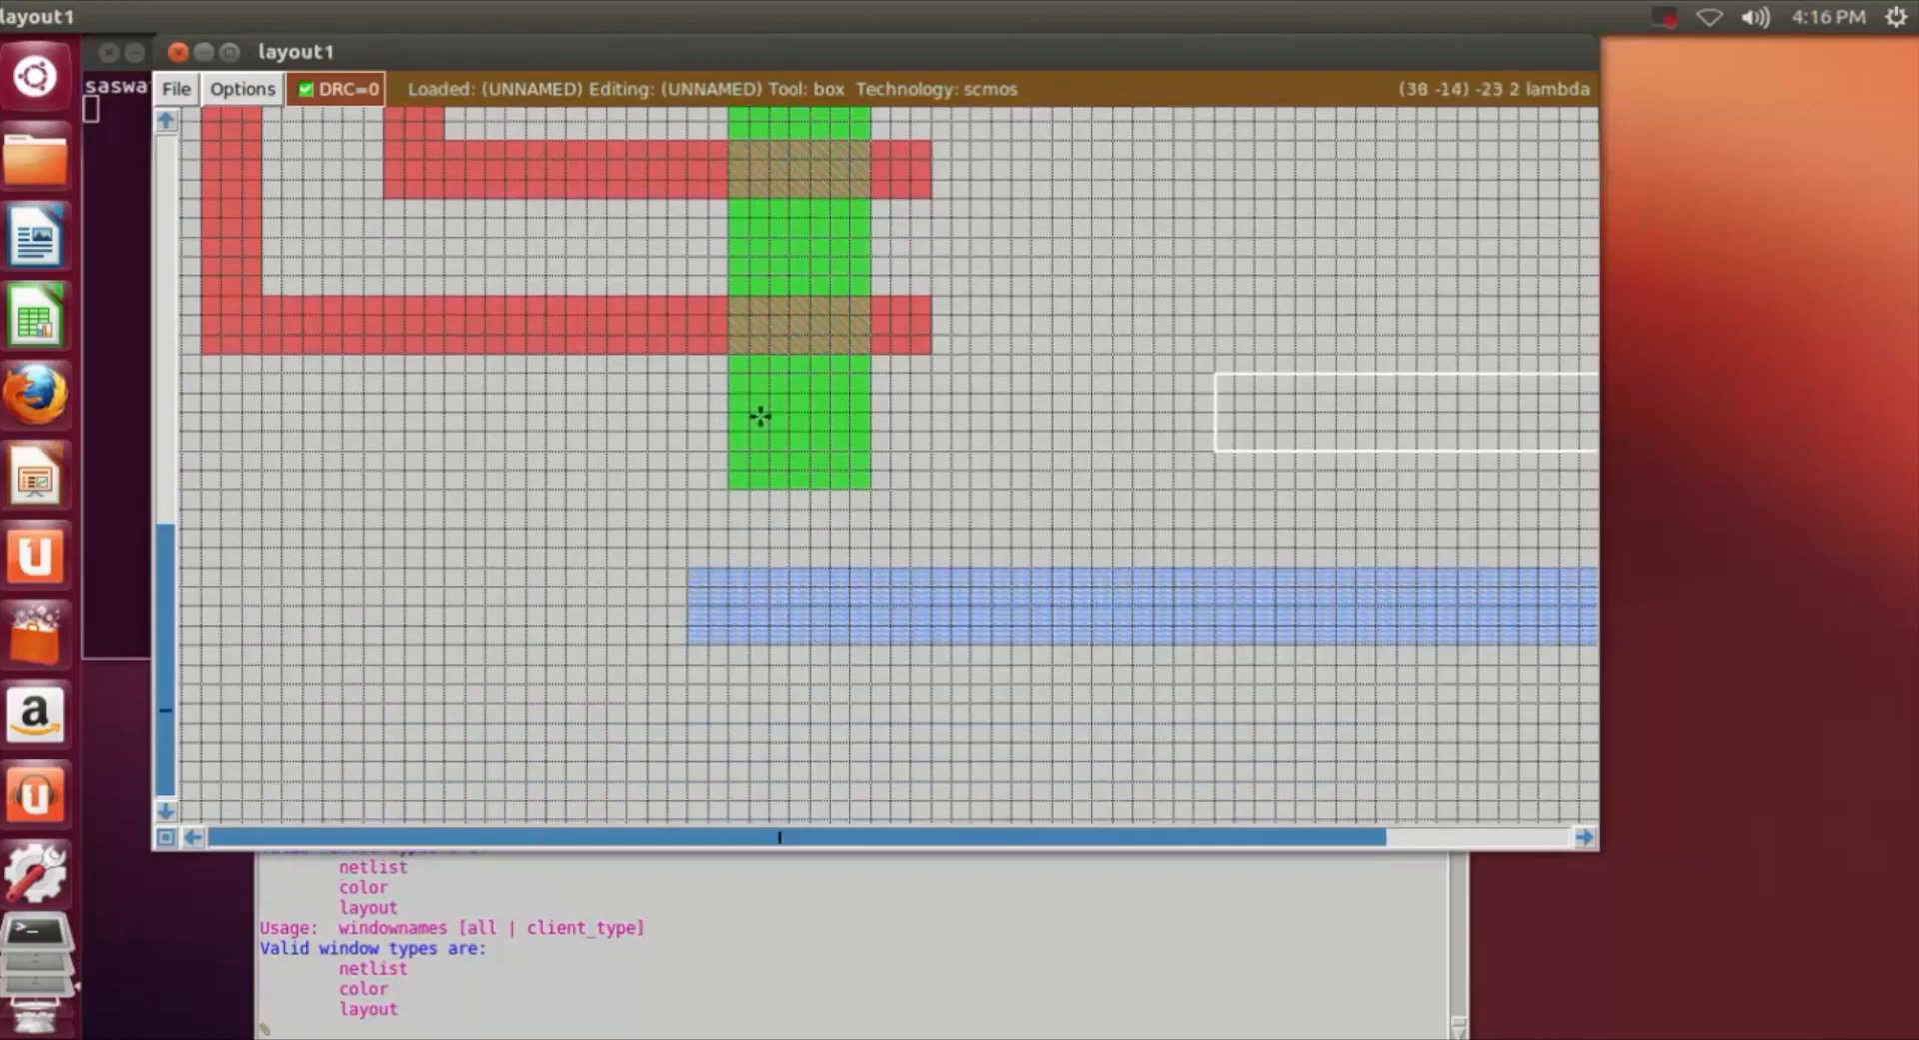
scroll(765, 406, up, 2)
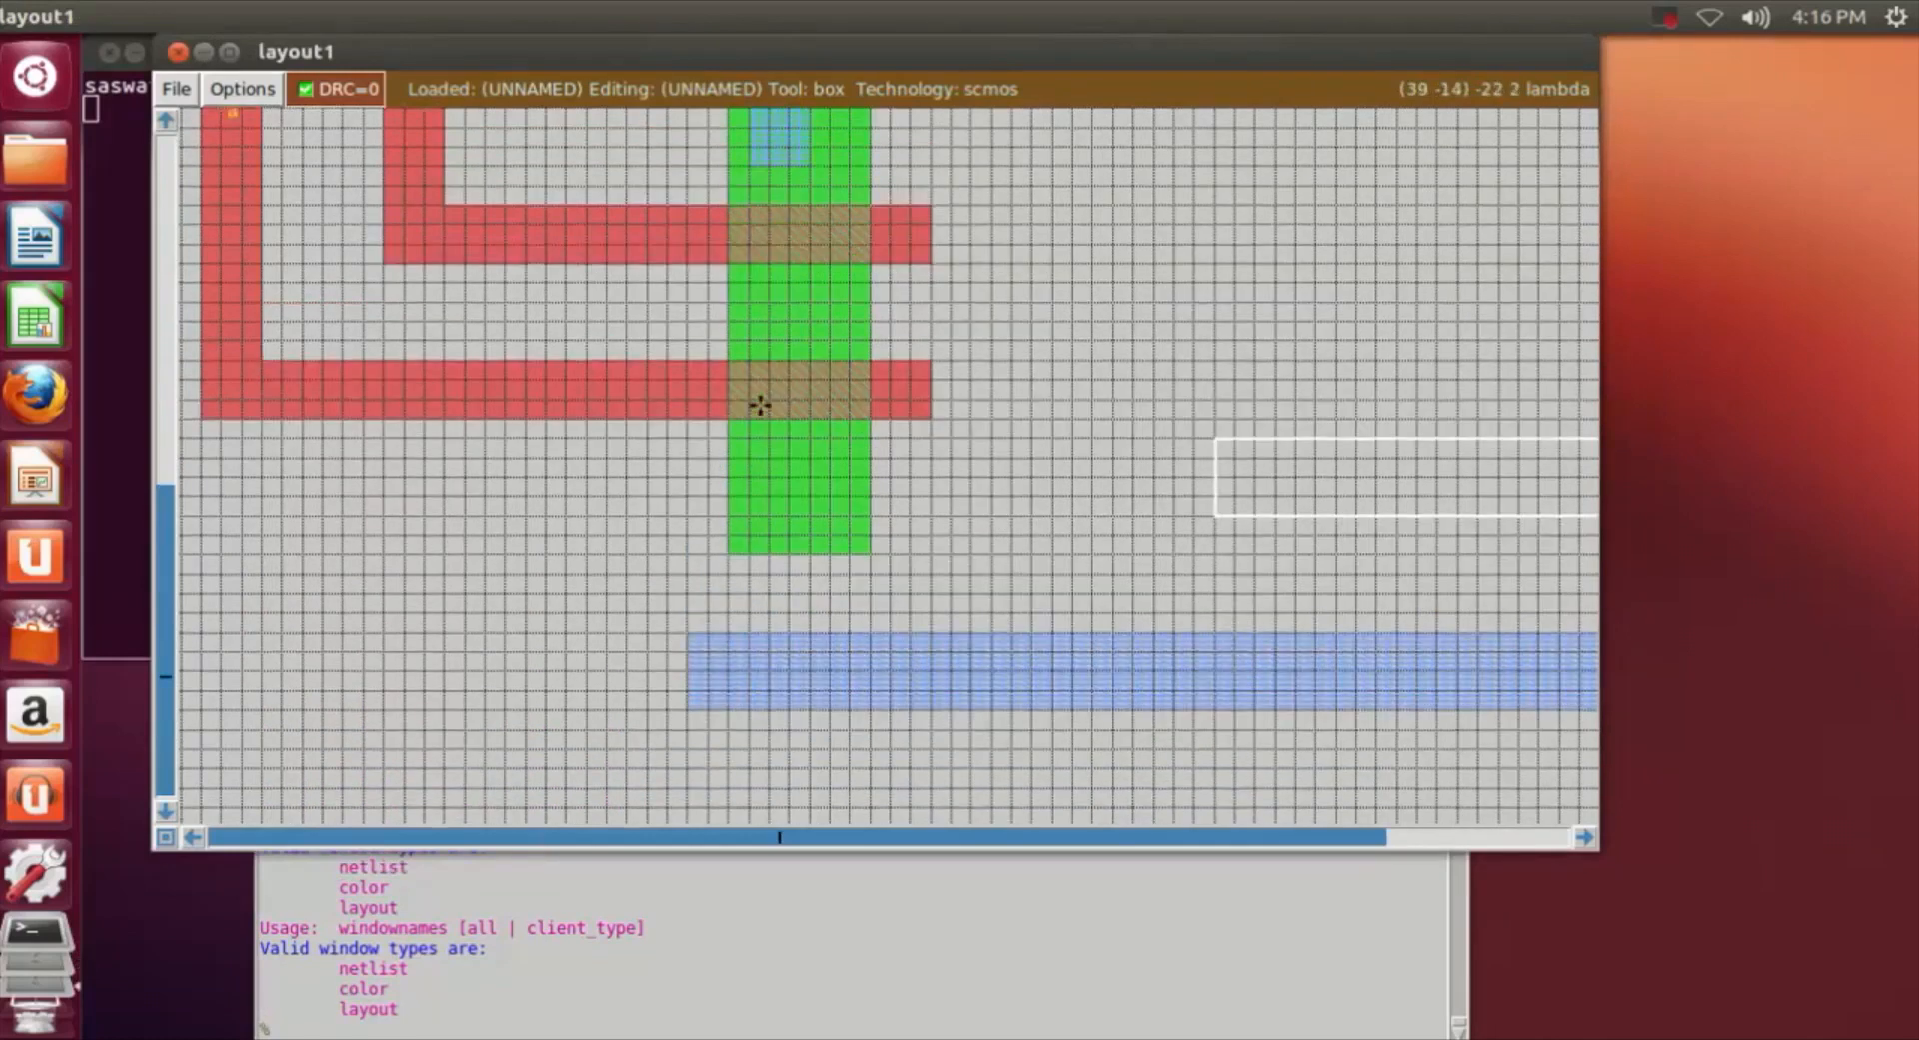
scroll(760, 406, down, 2)
click(755, 385)
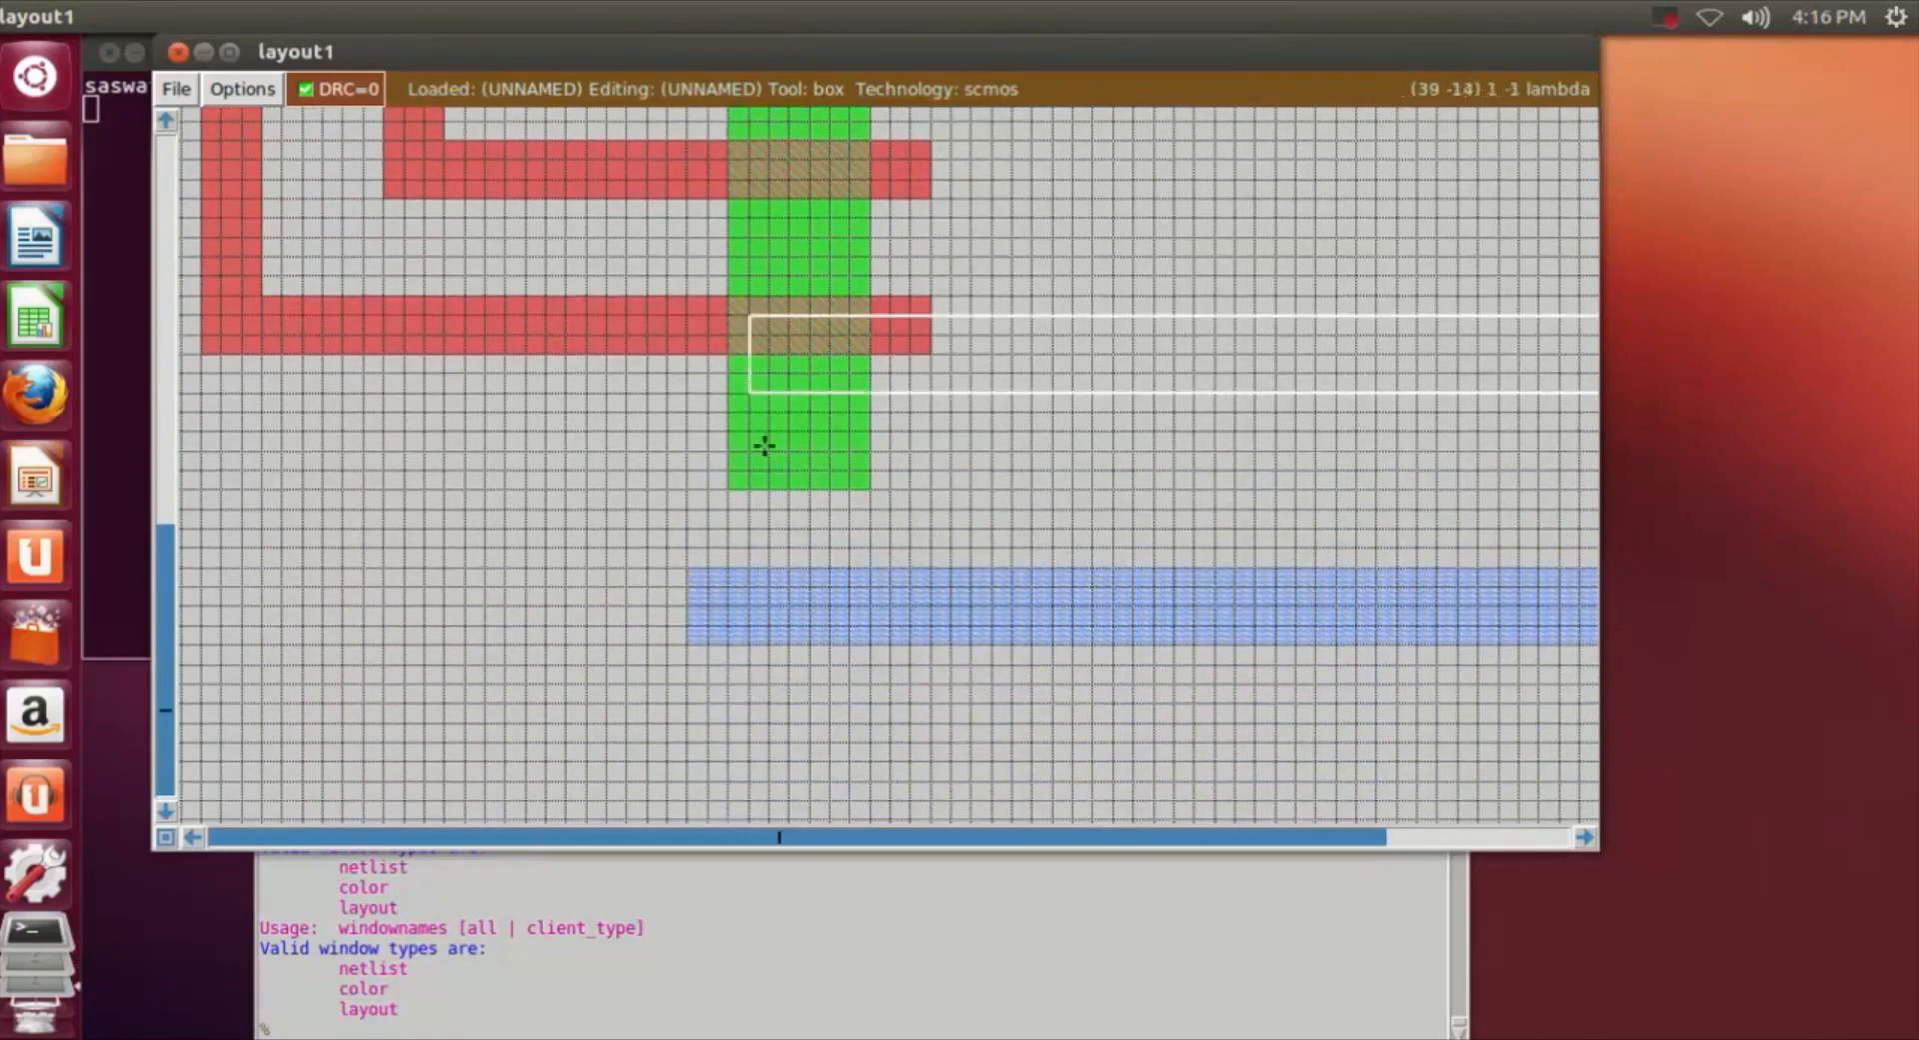
right_click(794, 619)
right_drag(815, 629, 826, 375)
click(600, 1031)
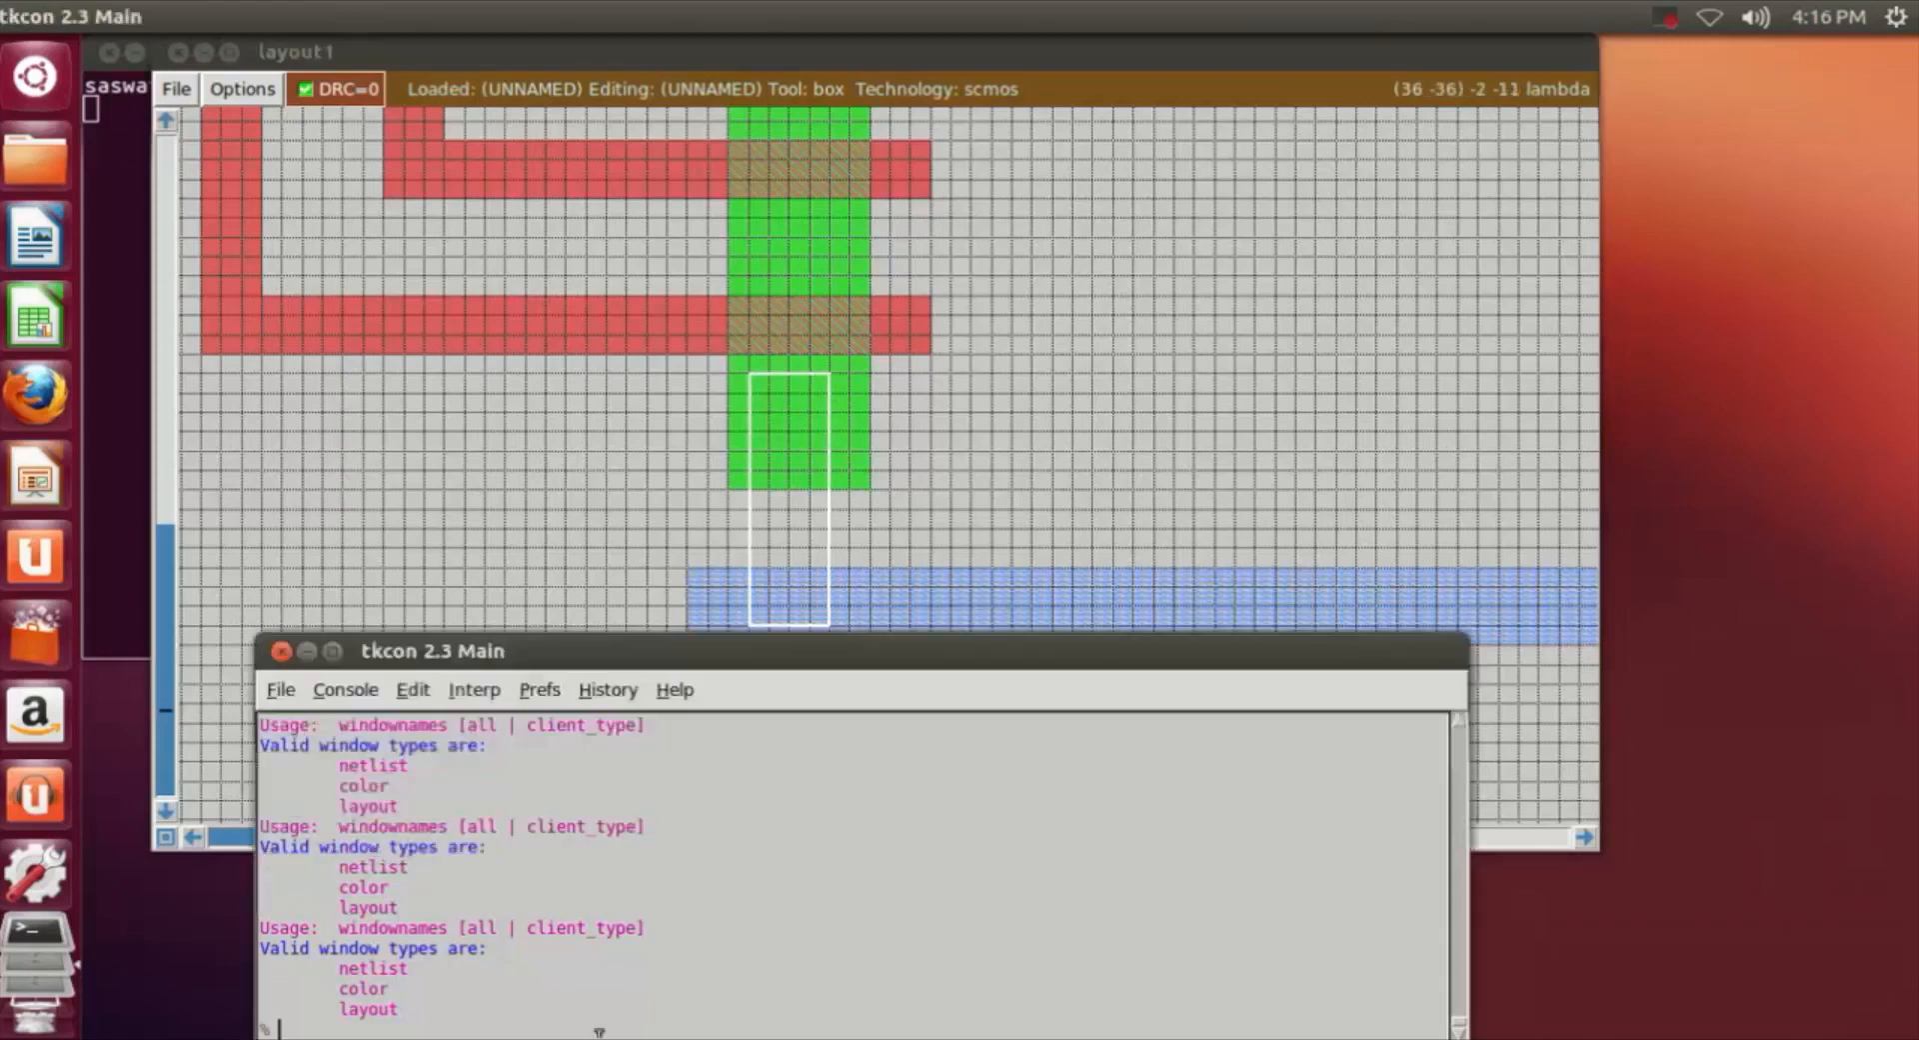
text(paint m1)
key(Return)
Widen the metal1 over the top of the ndiff with a strip about 2 by 7 grid squares using paint m1.
click(1221, 351)
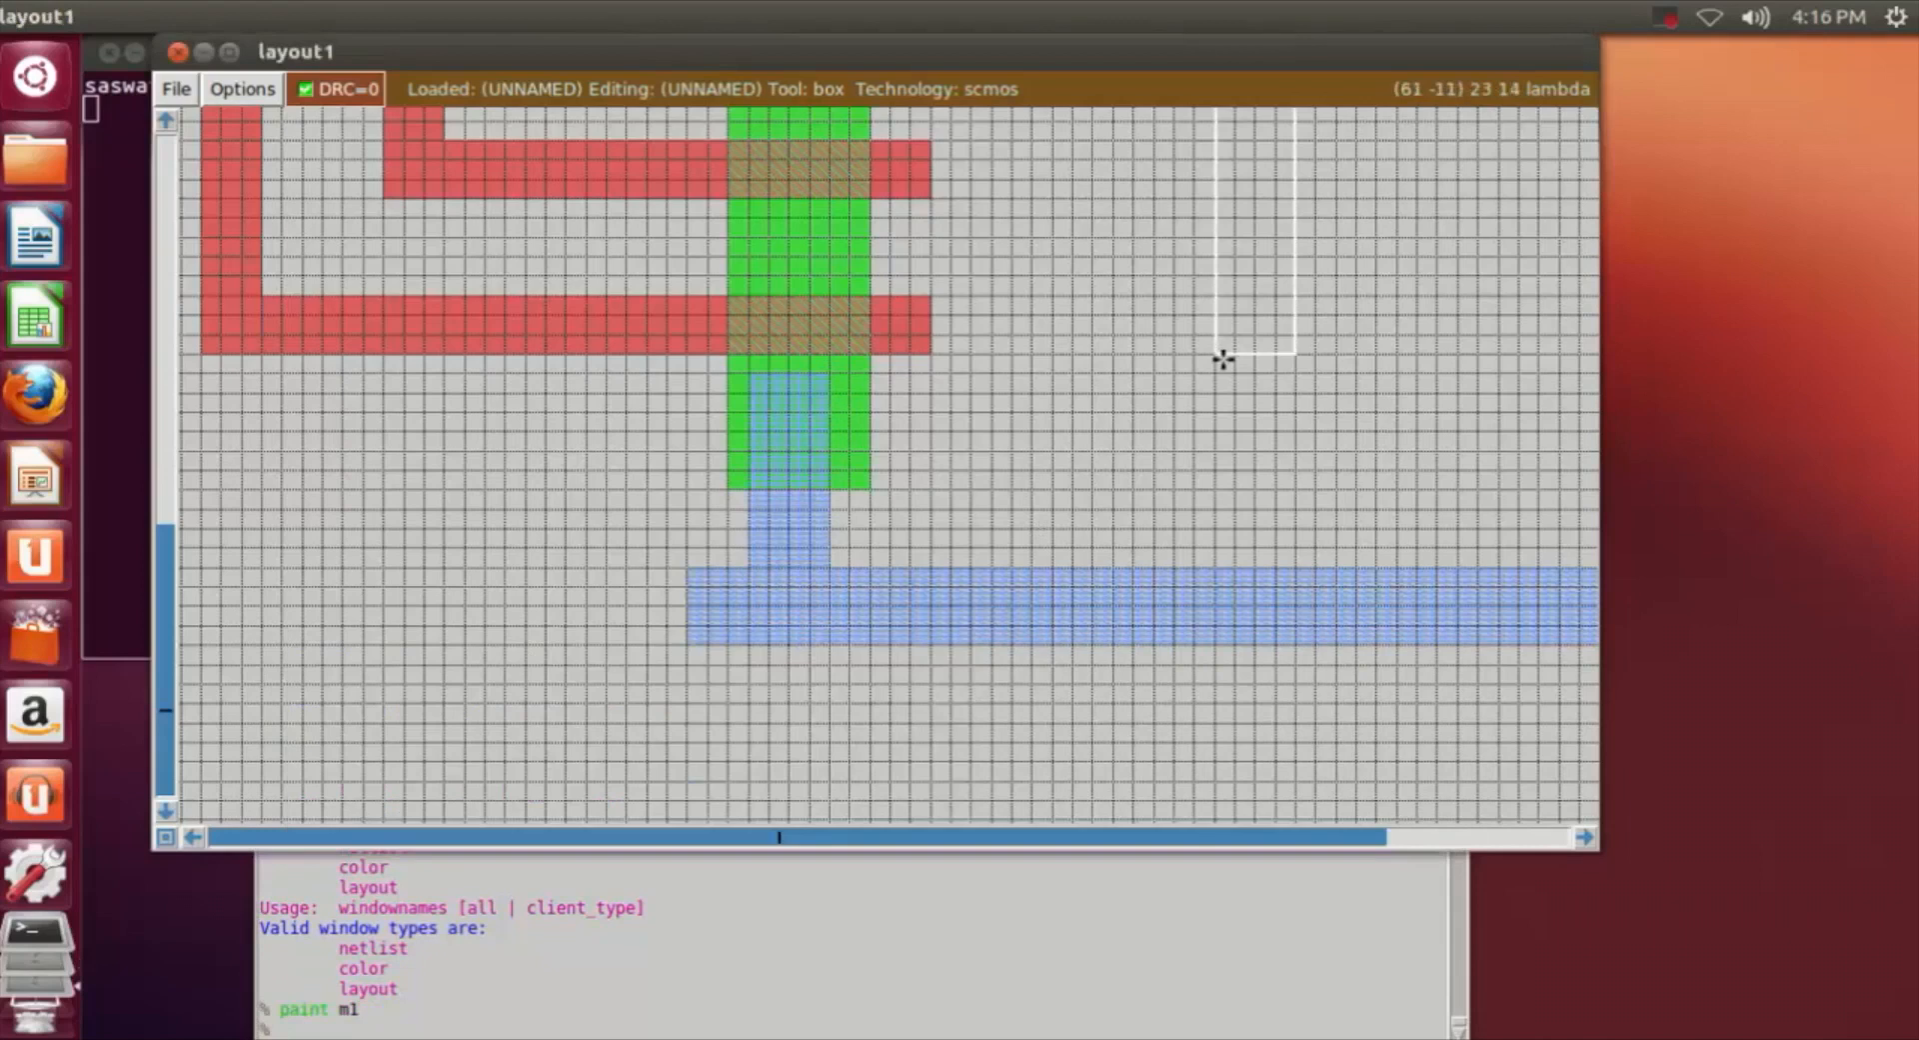
scroll(1221, 358, up, 3)
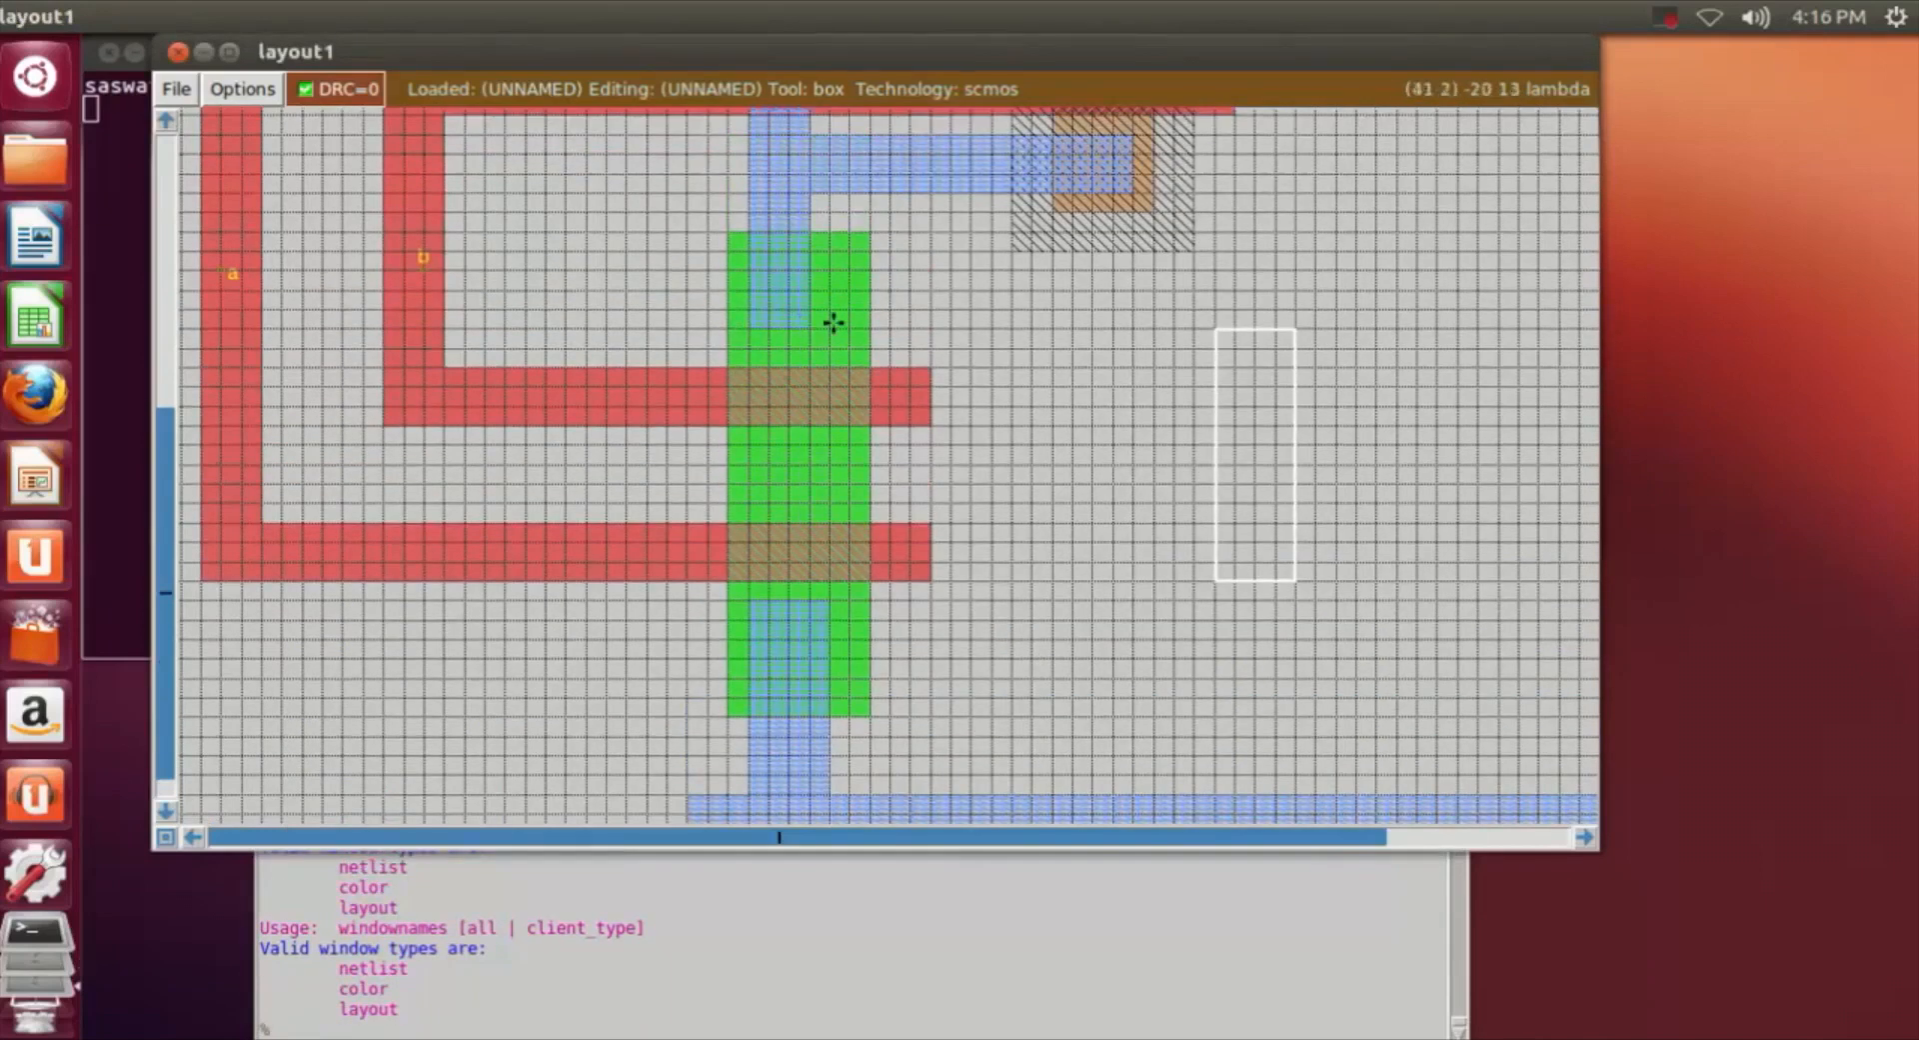
right_click(832, 325)
right_click(836, 197)
click(809, 192)
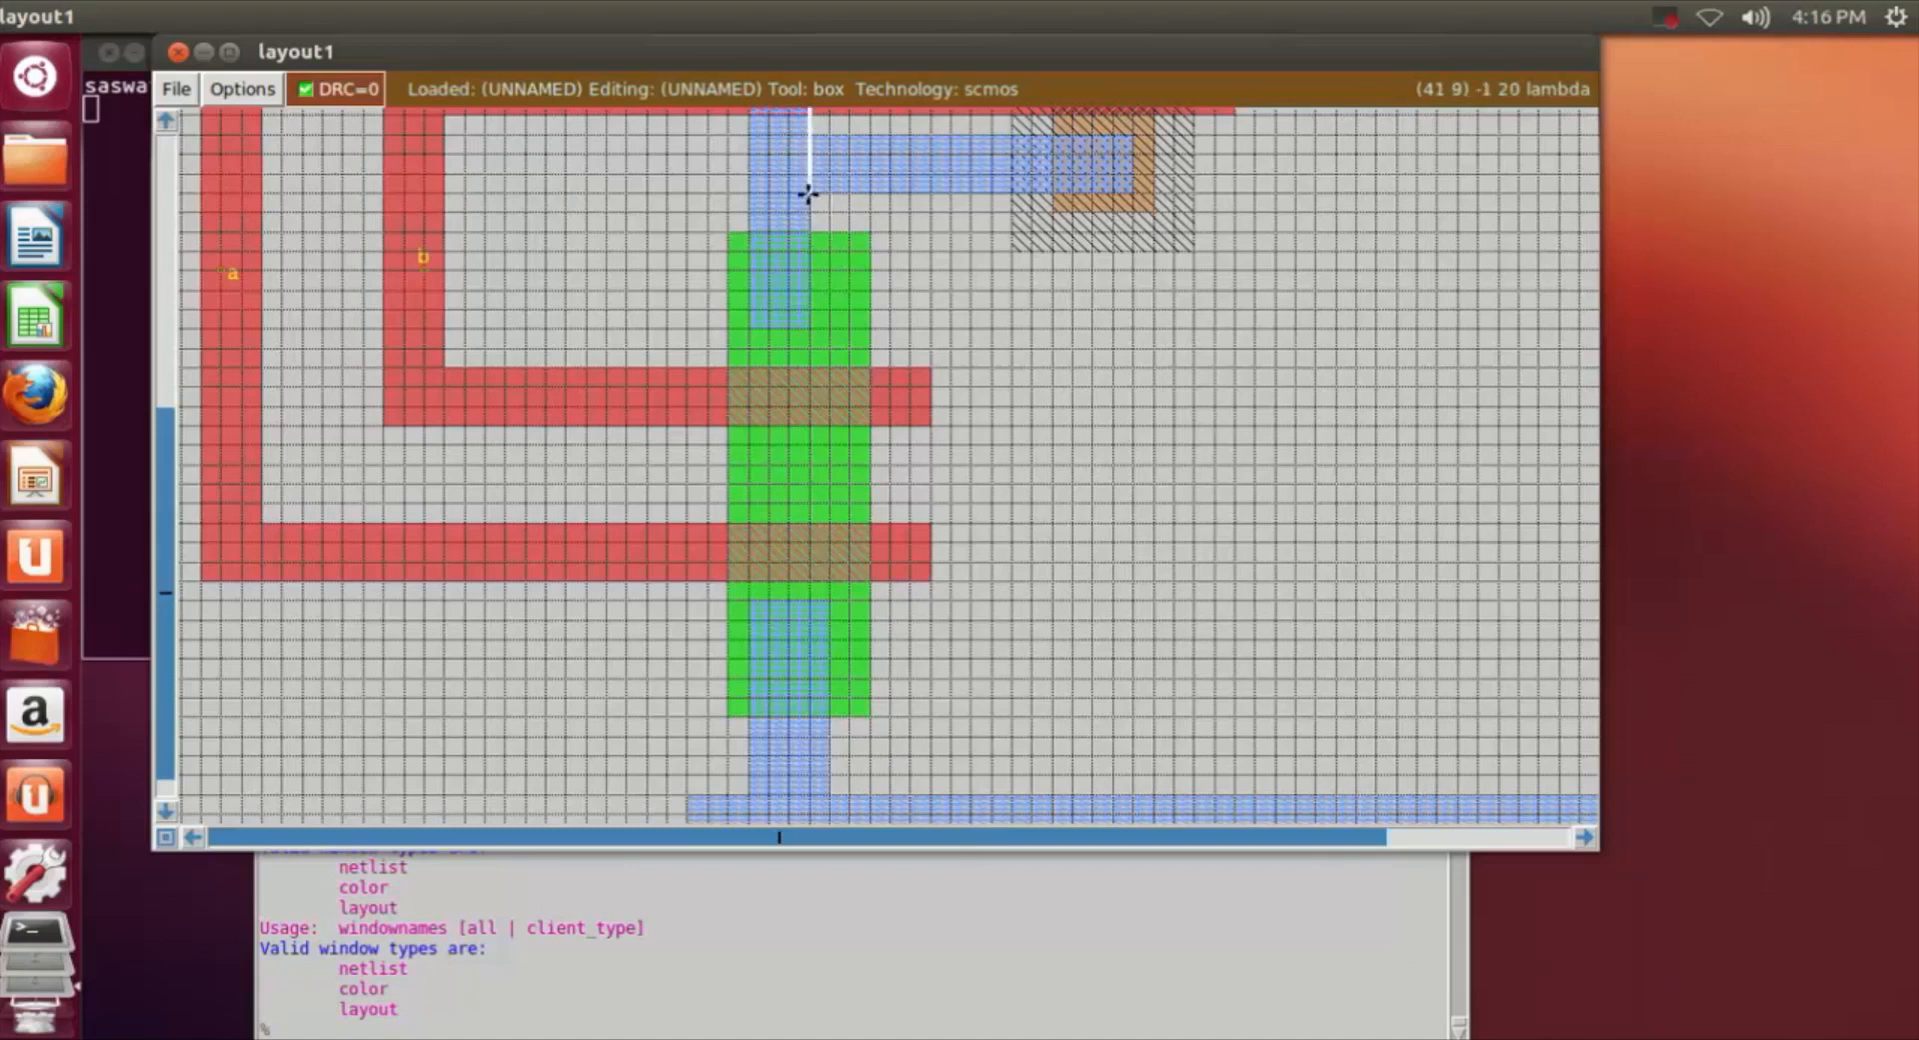
right_click(842, 321)
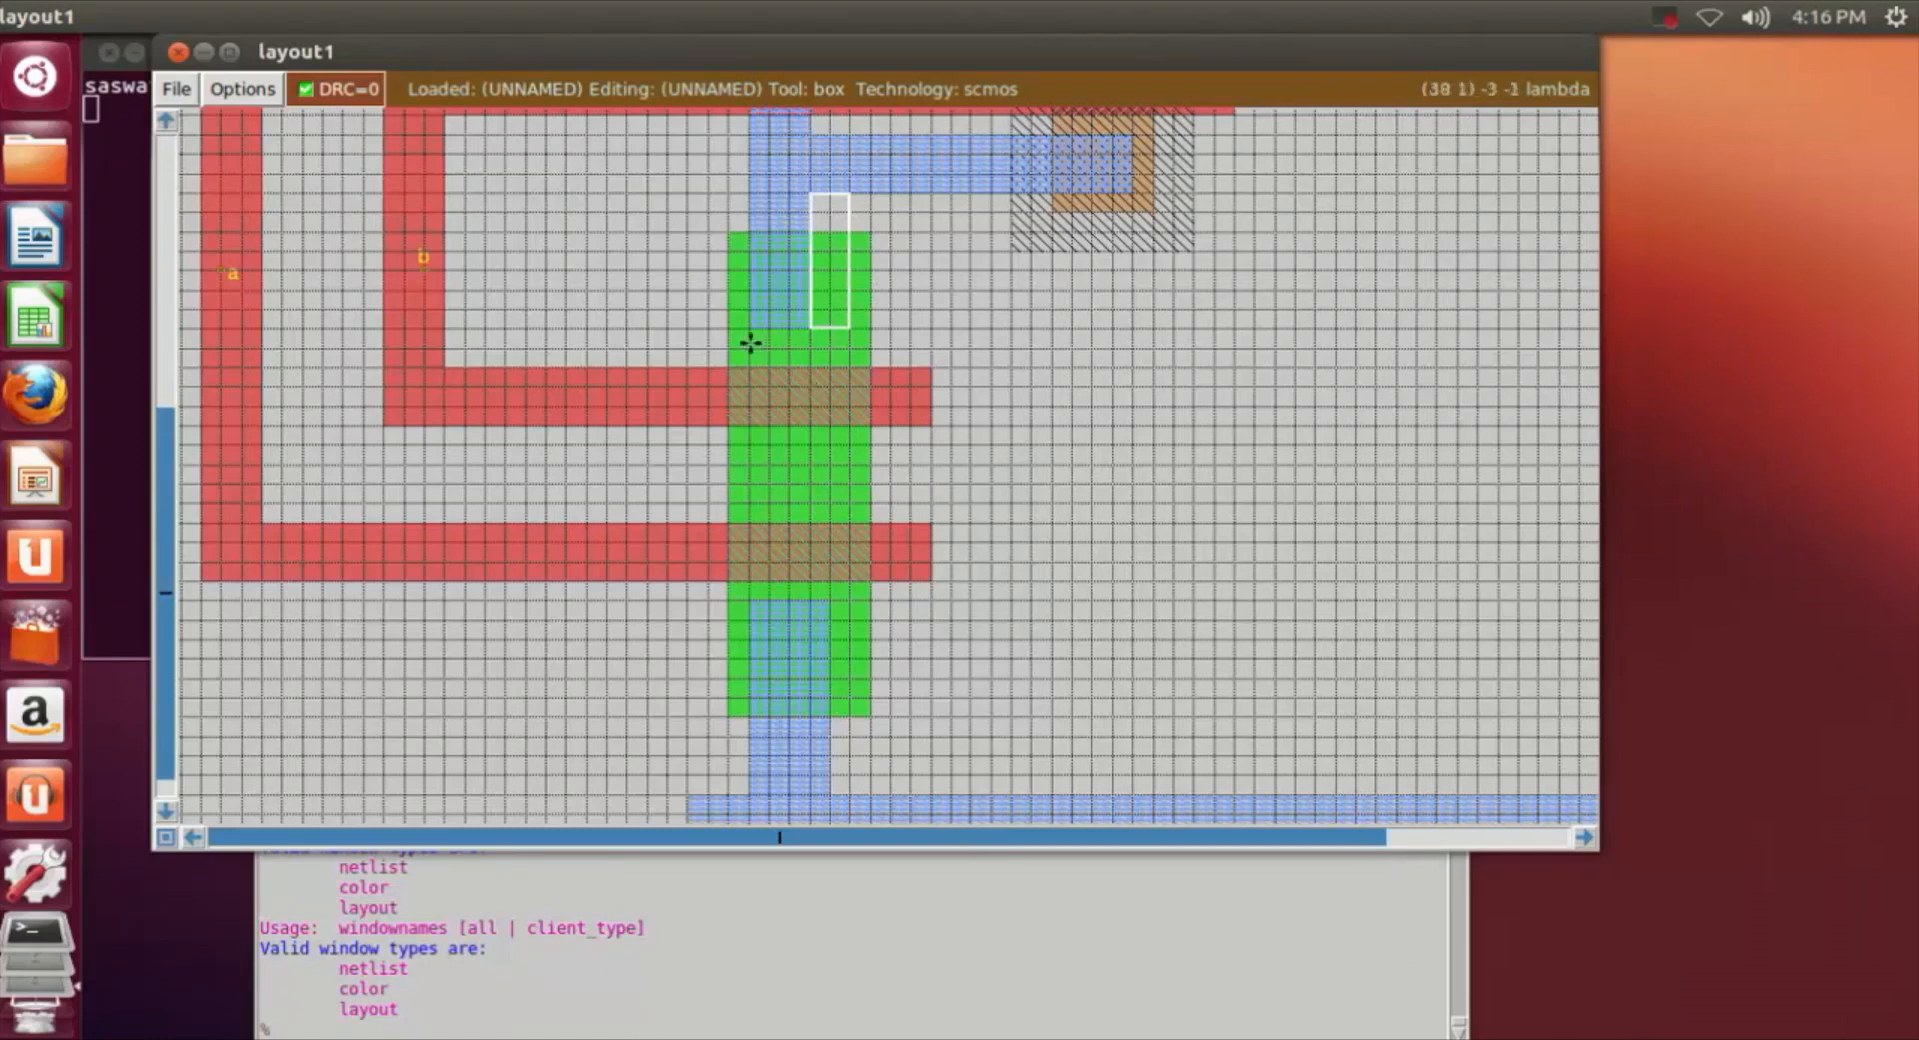
click(295, 921)
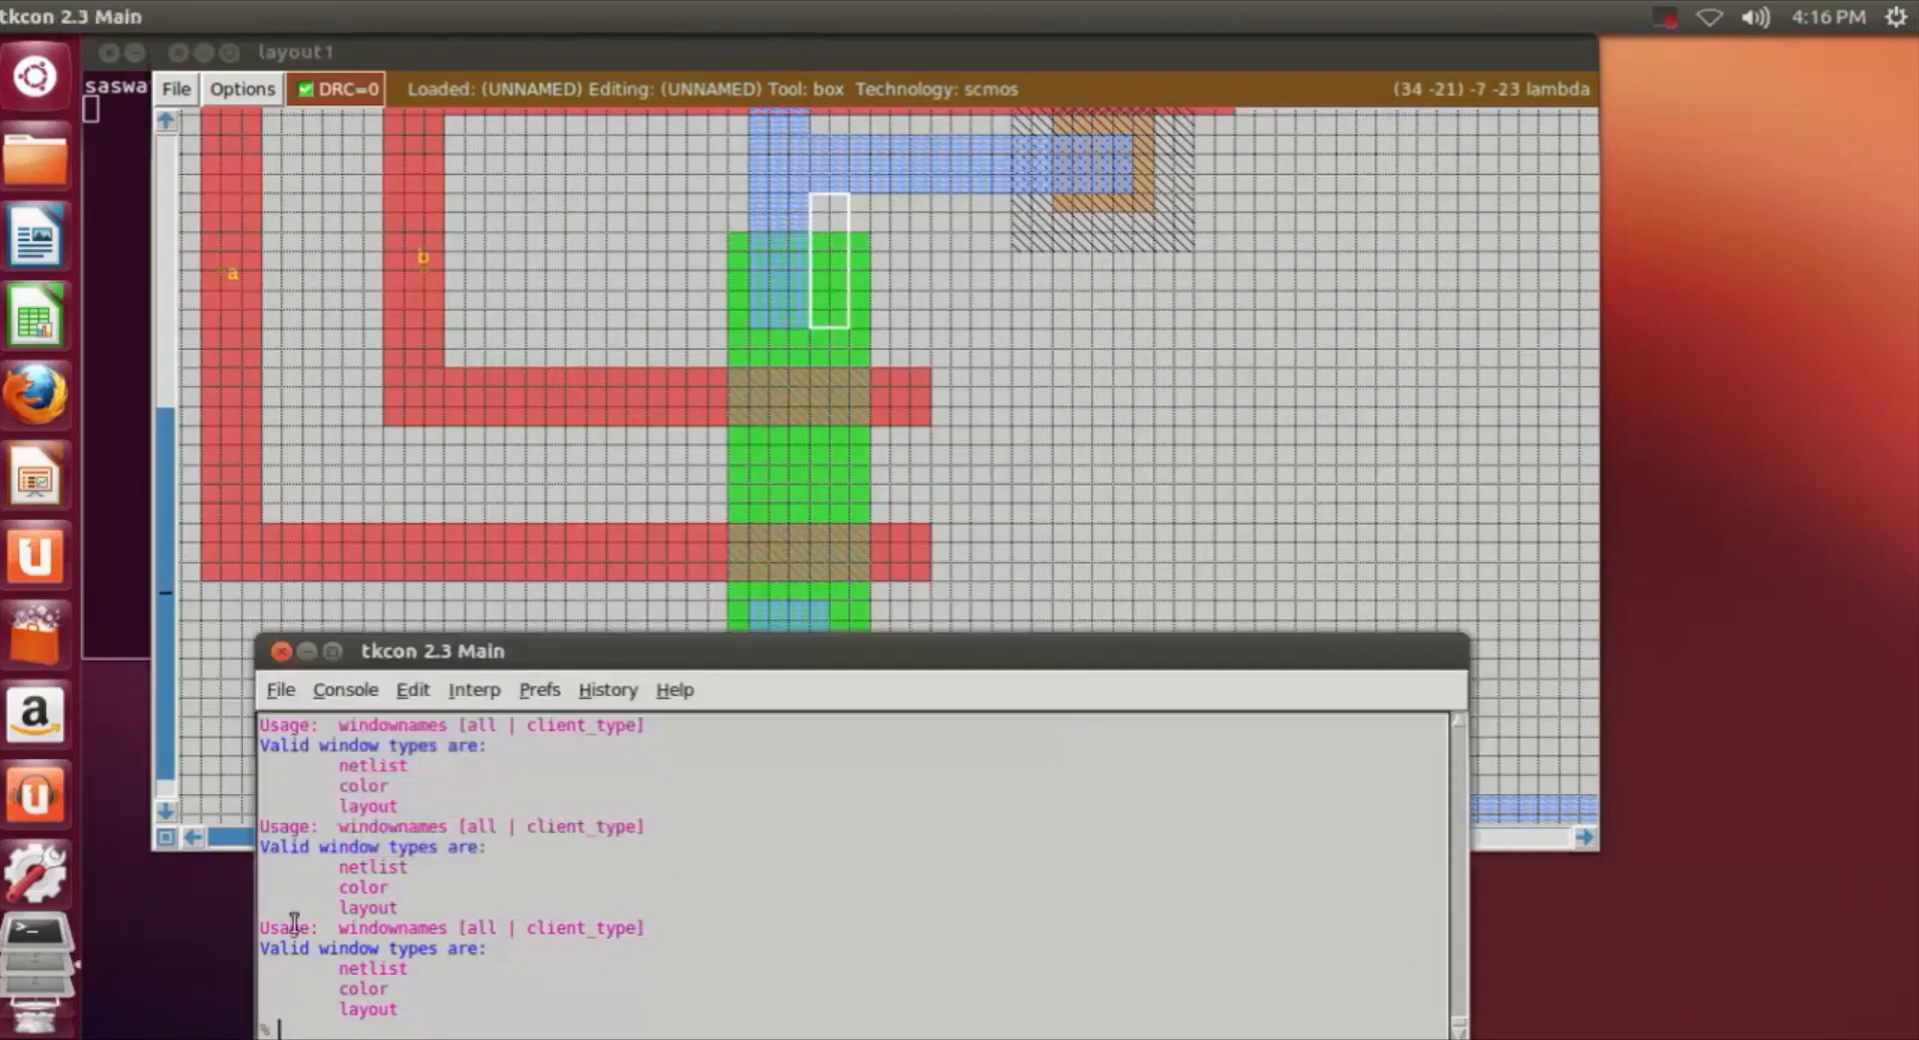
text(paint m1)
key(Return)
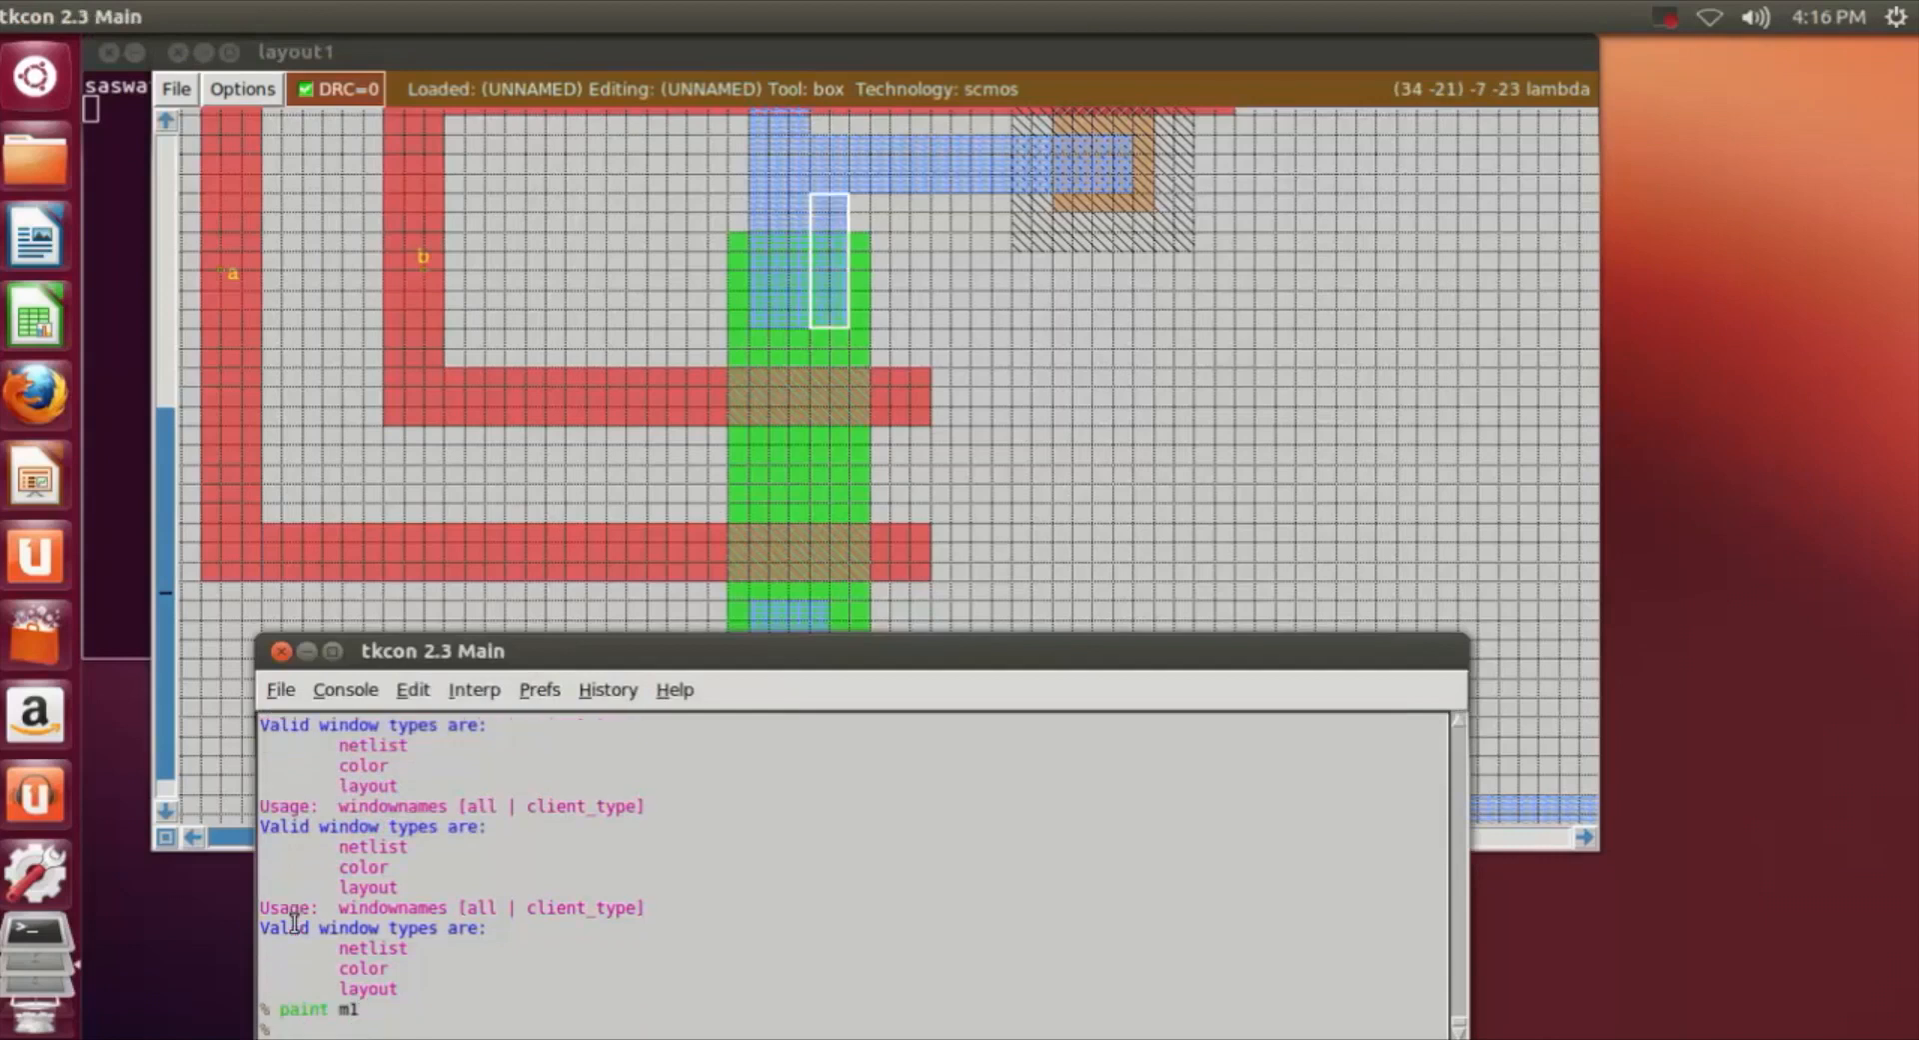
Extend the metal1 on the ndiff's top part downward by a row about 5 by 1 grid squares using paint m1.
click(757, 348)
right_click(845, 327)
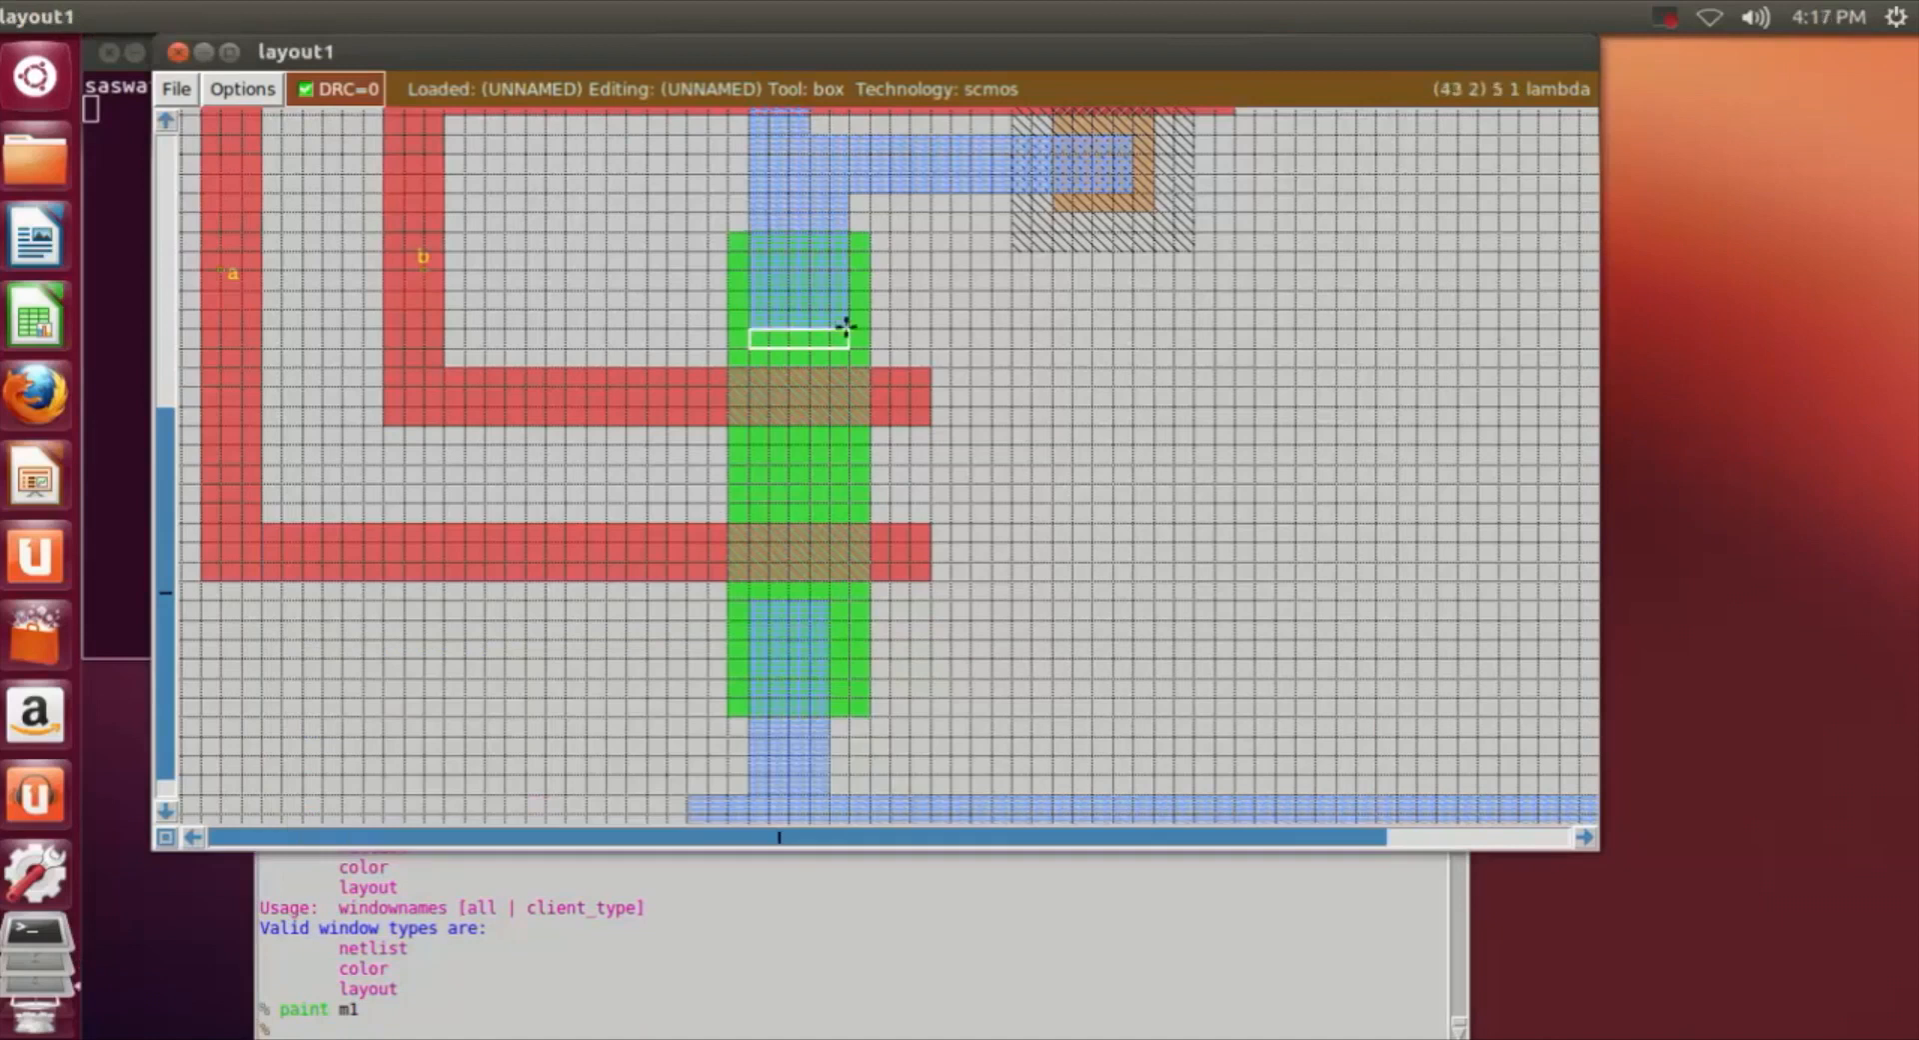
click(457, 1030)
key(Up)
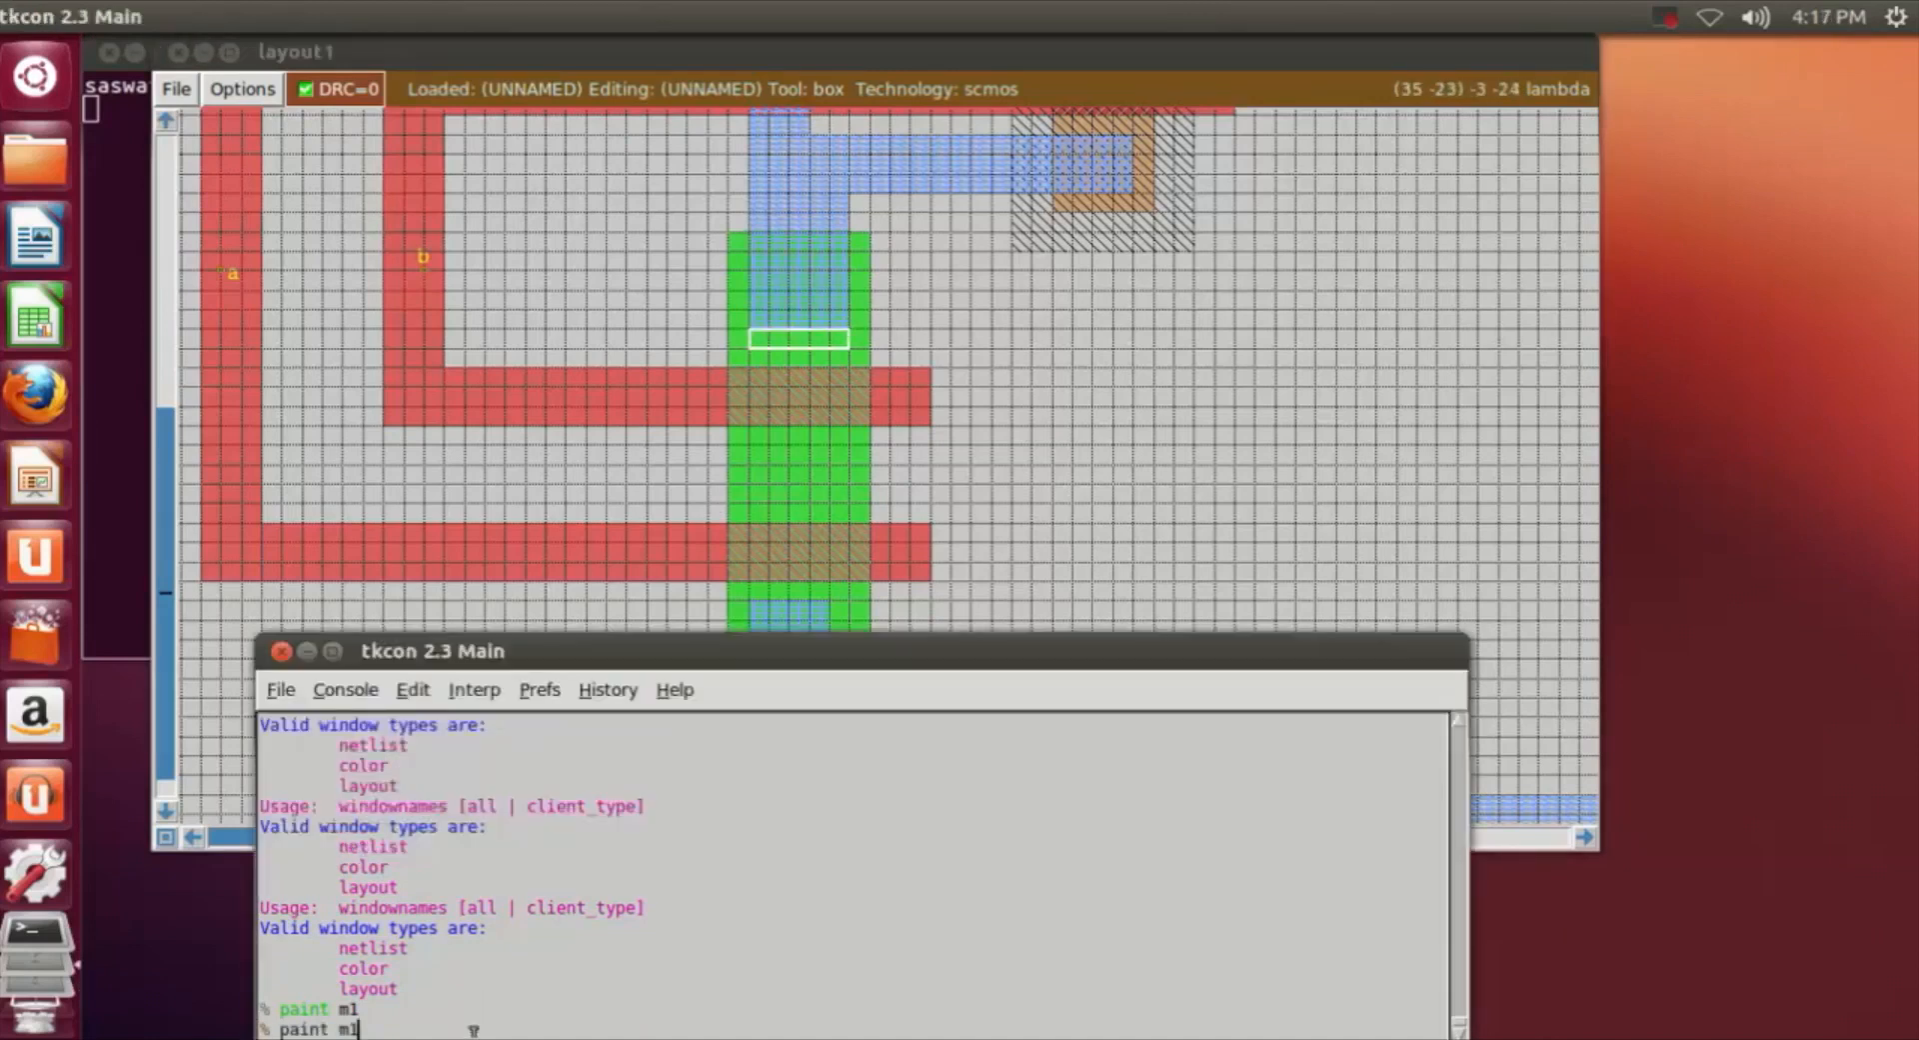
key(Return)
Widen the metal1 inside the ndiff's lower part with a strip about 1 by 6 grid squares using paint m1.
click(1408, 621)
scroll(1408, 621, down, 2)
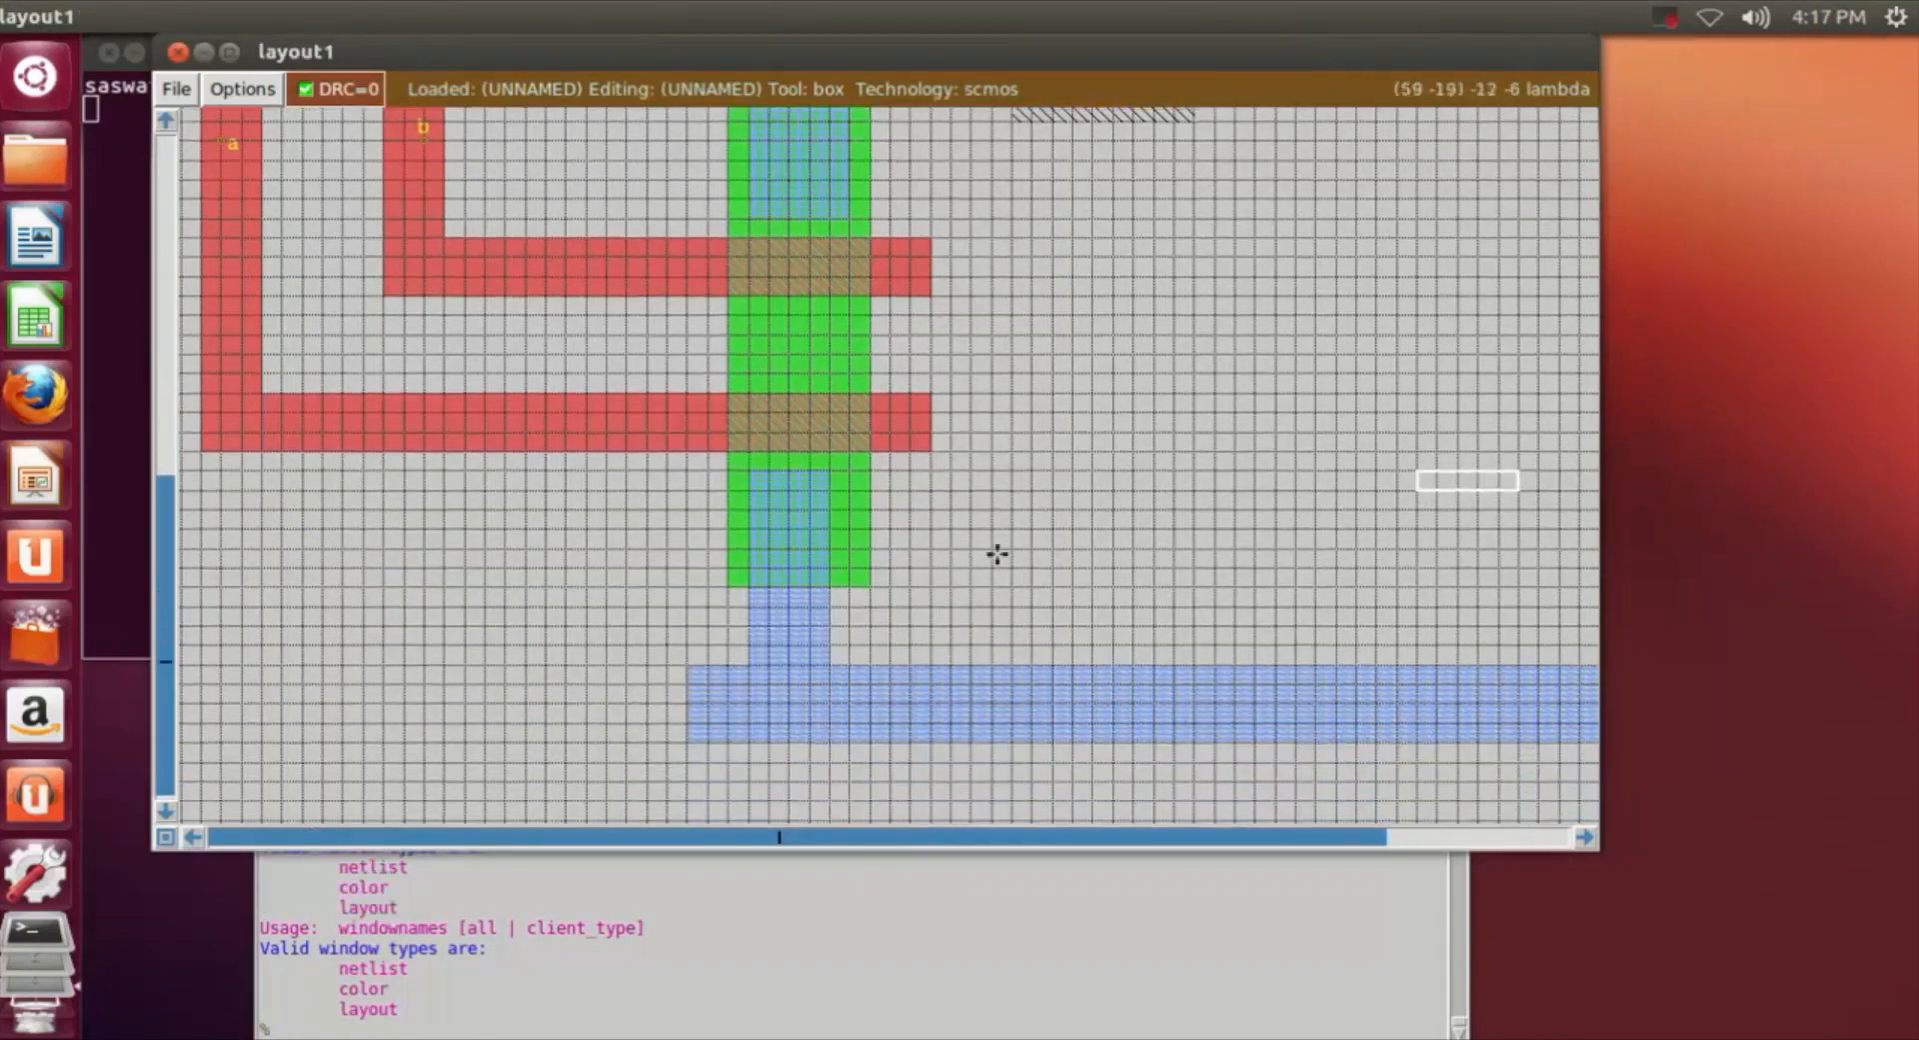
click(829, 473)
right_click(848, 584)
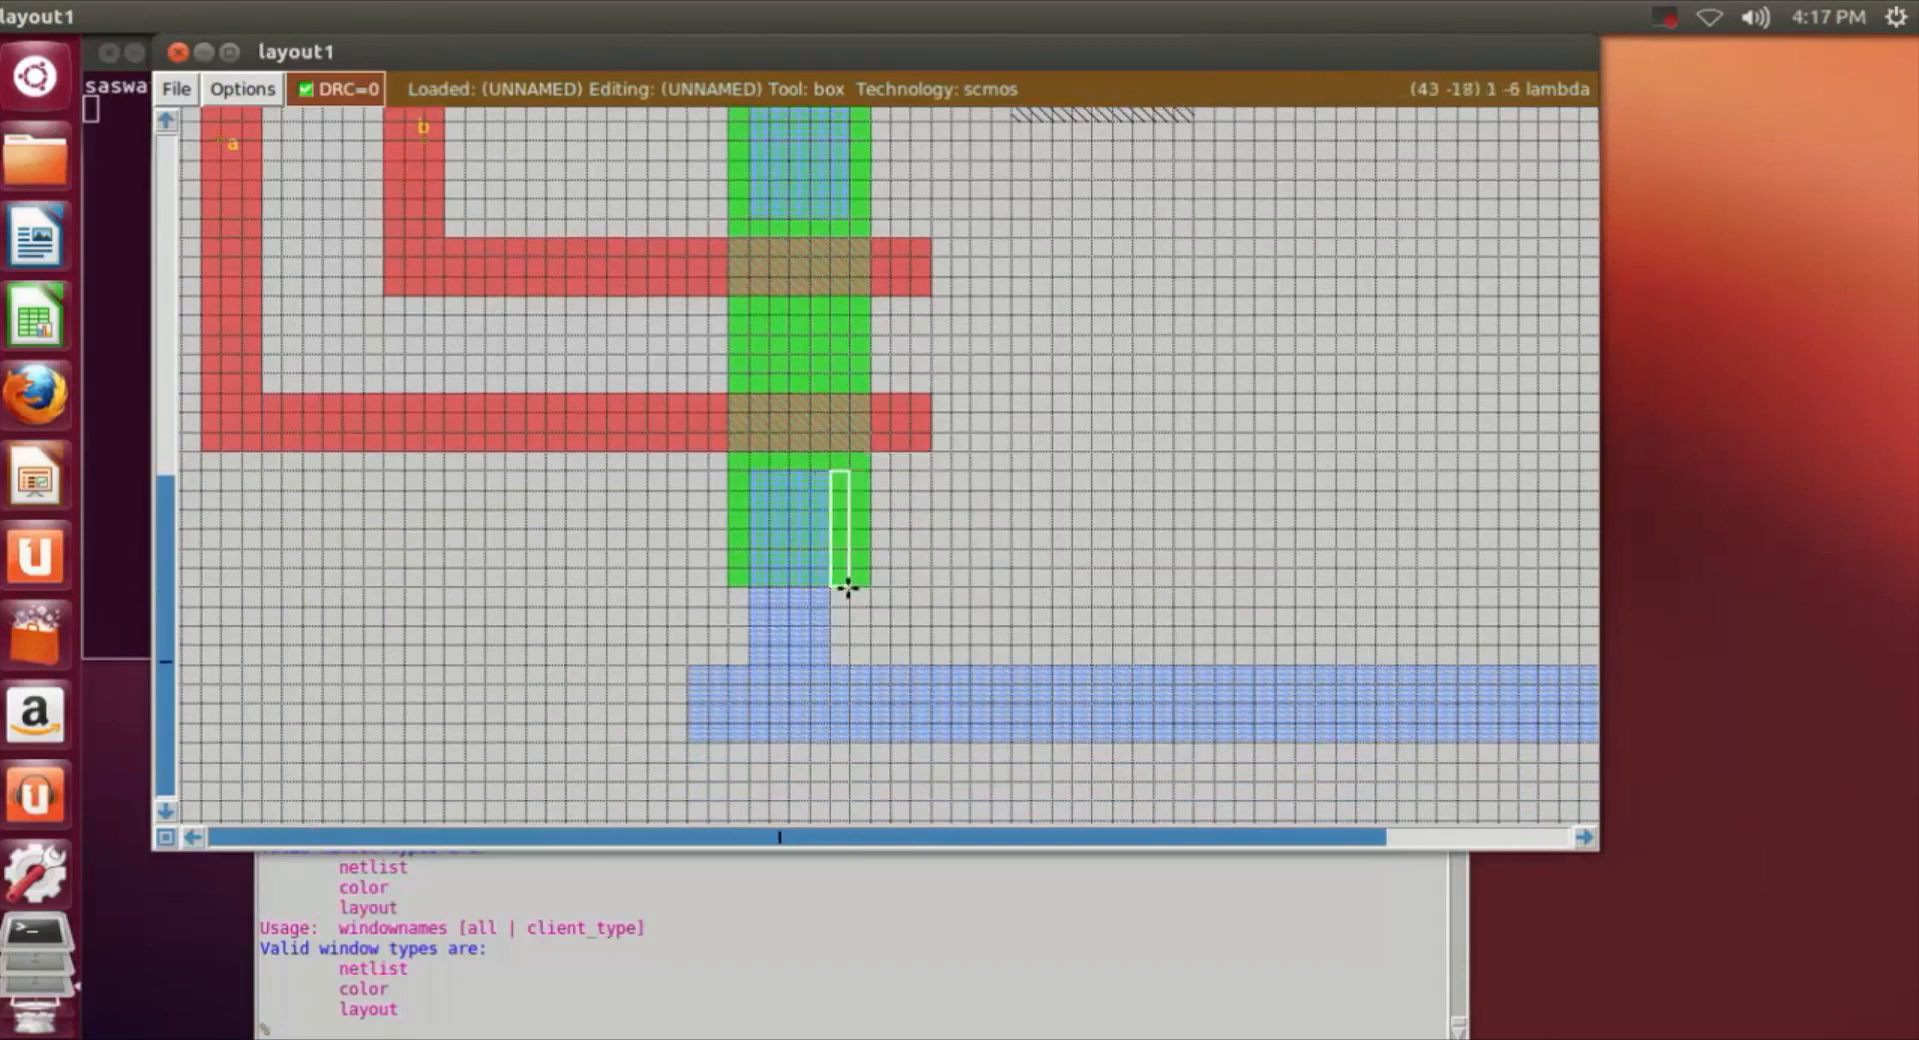
click(776, 1023)
text(paint )
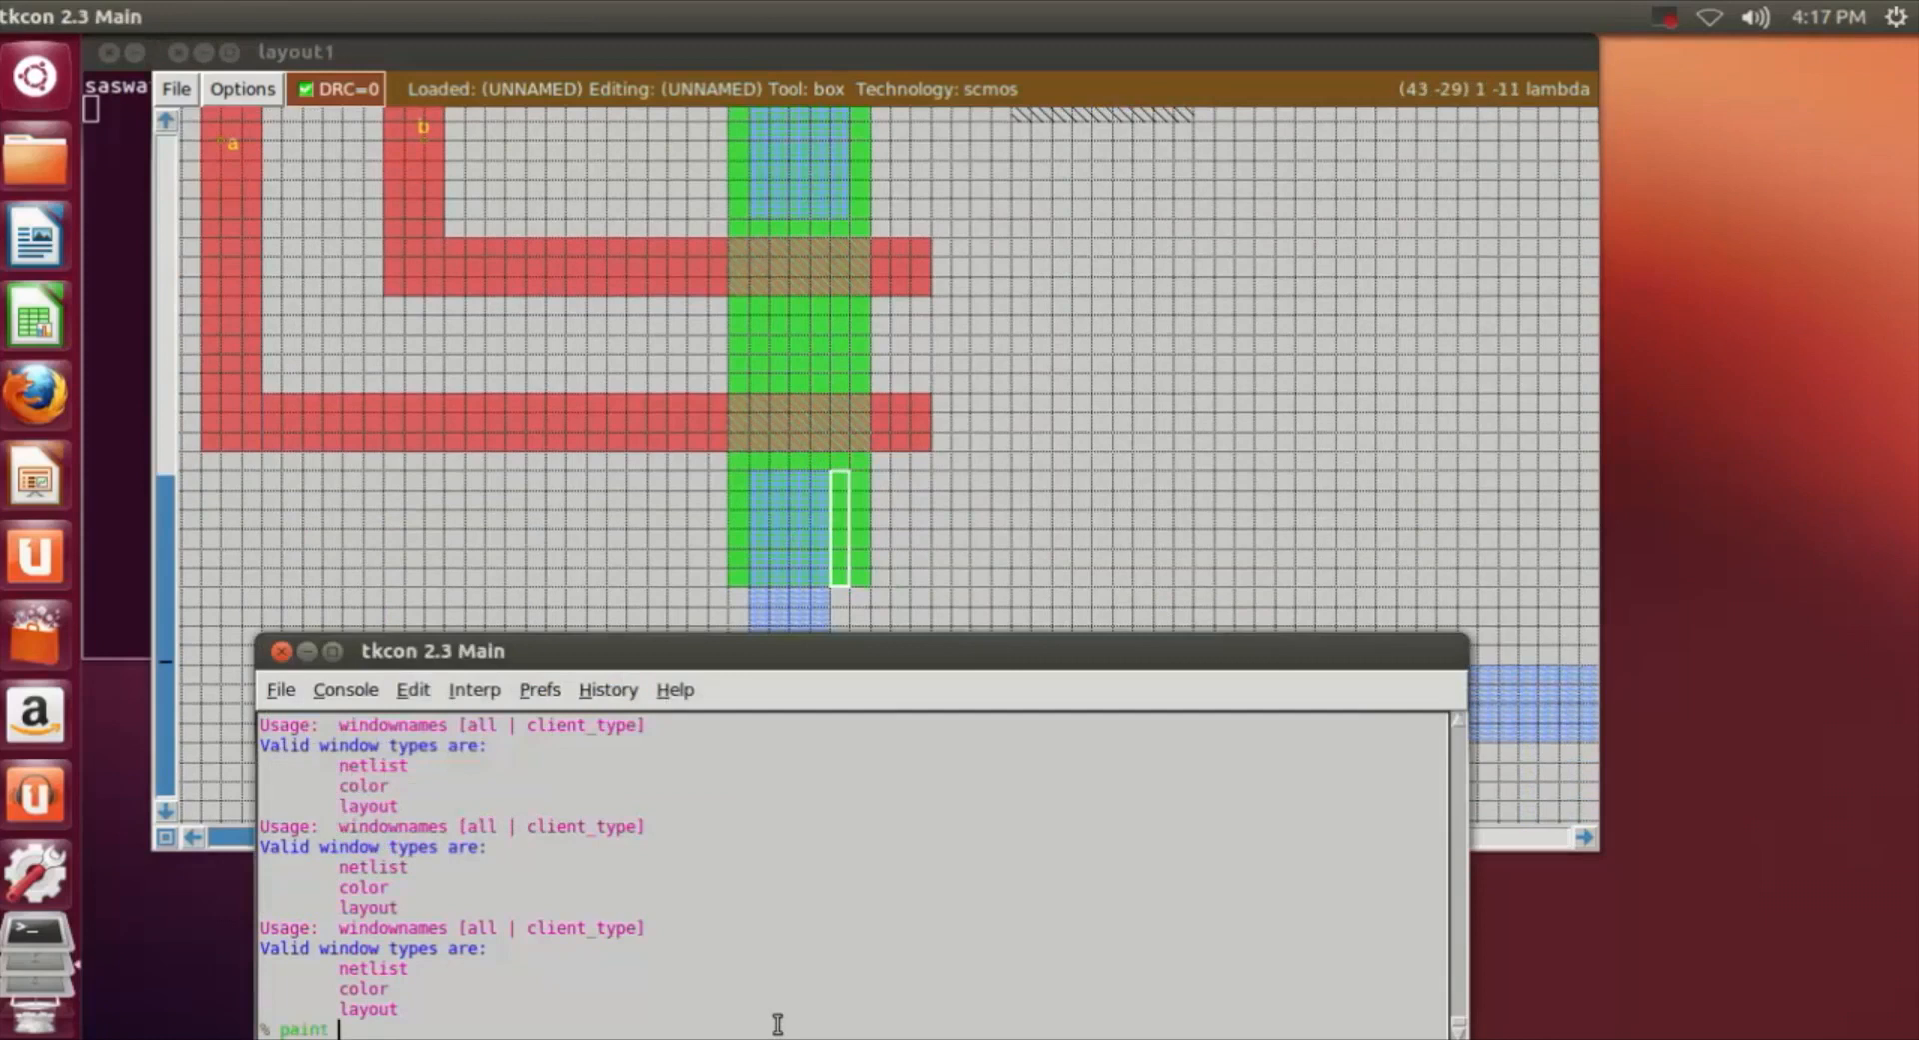
text(m1)
key(Return)
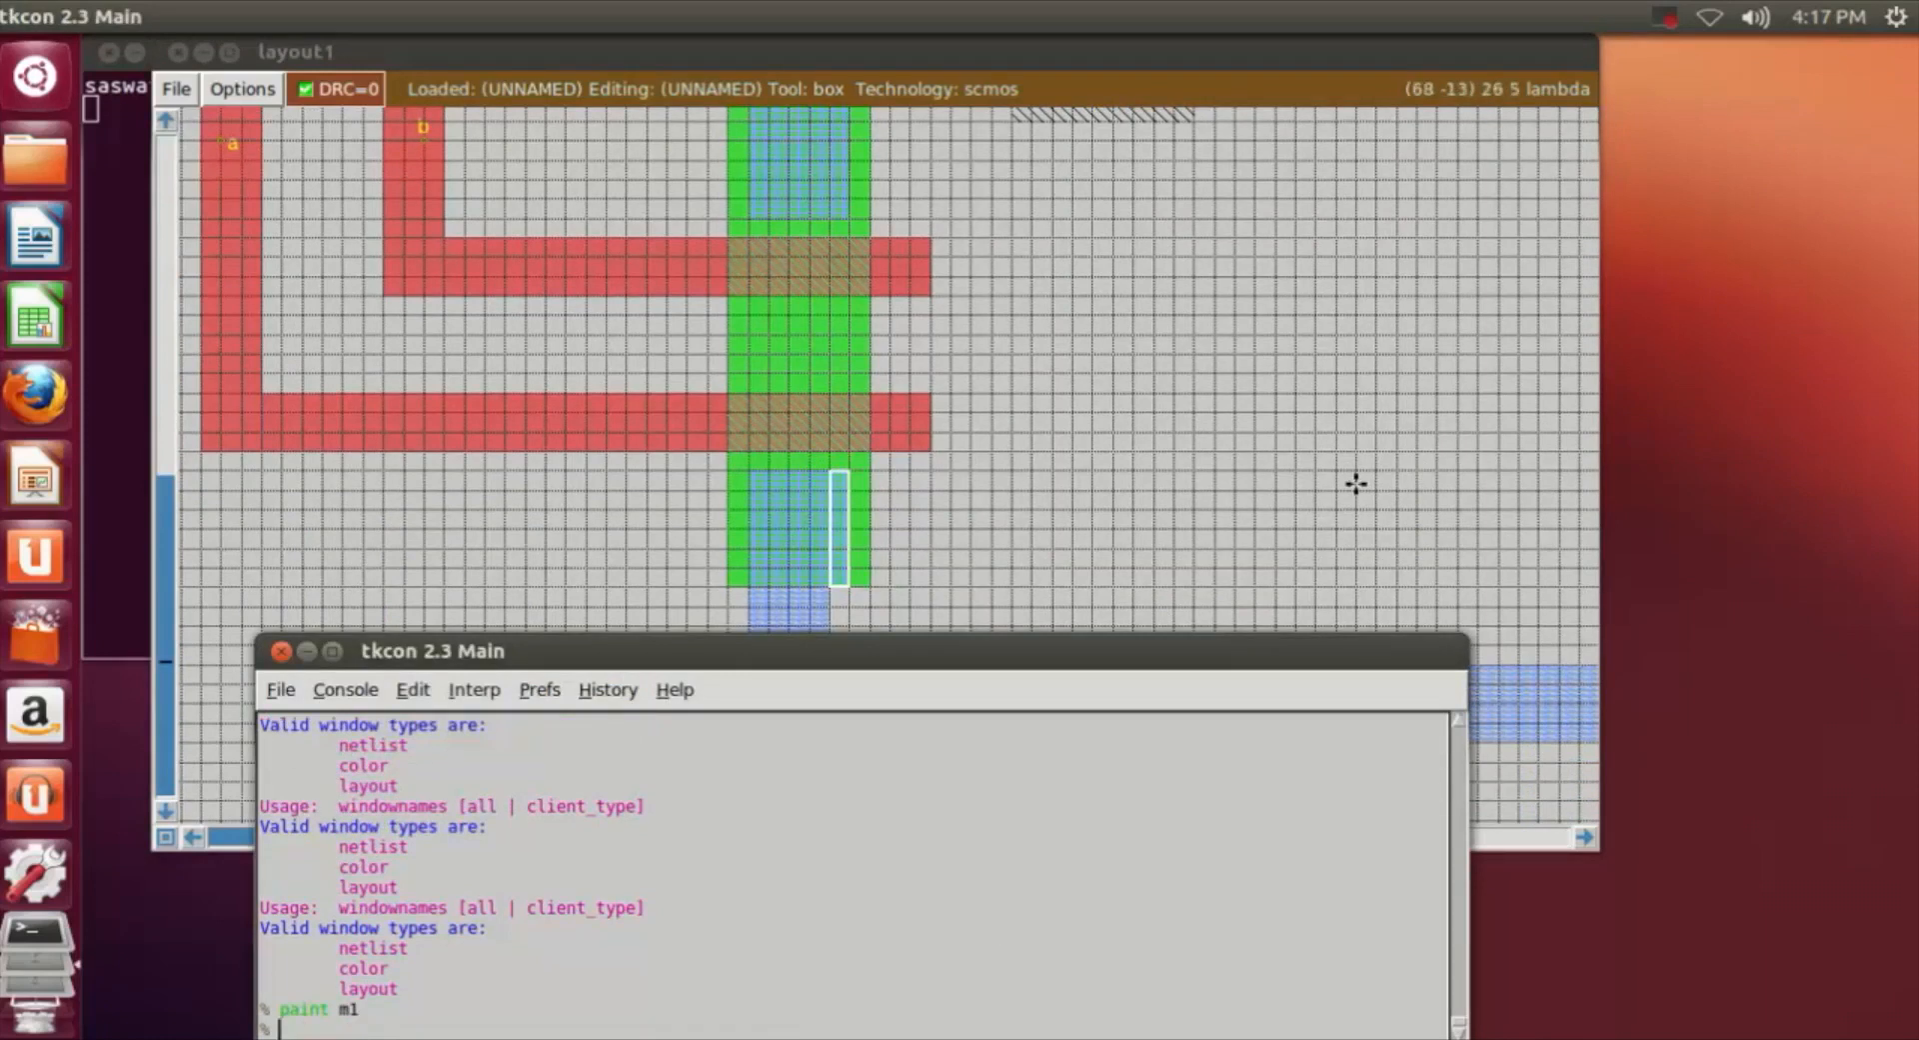
Widen the metal1 between the ndiff and the lower rail with a strip about 1 by 4 grid squares using paint m1.
scroll(926, 565, down, 2)
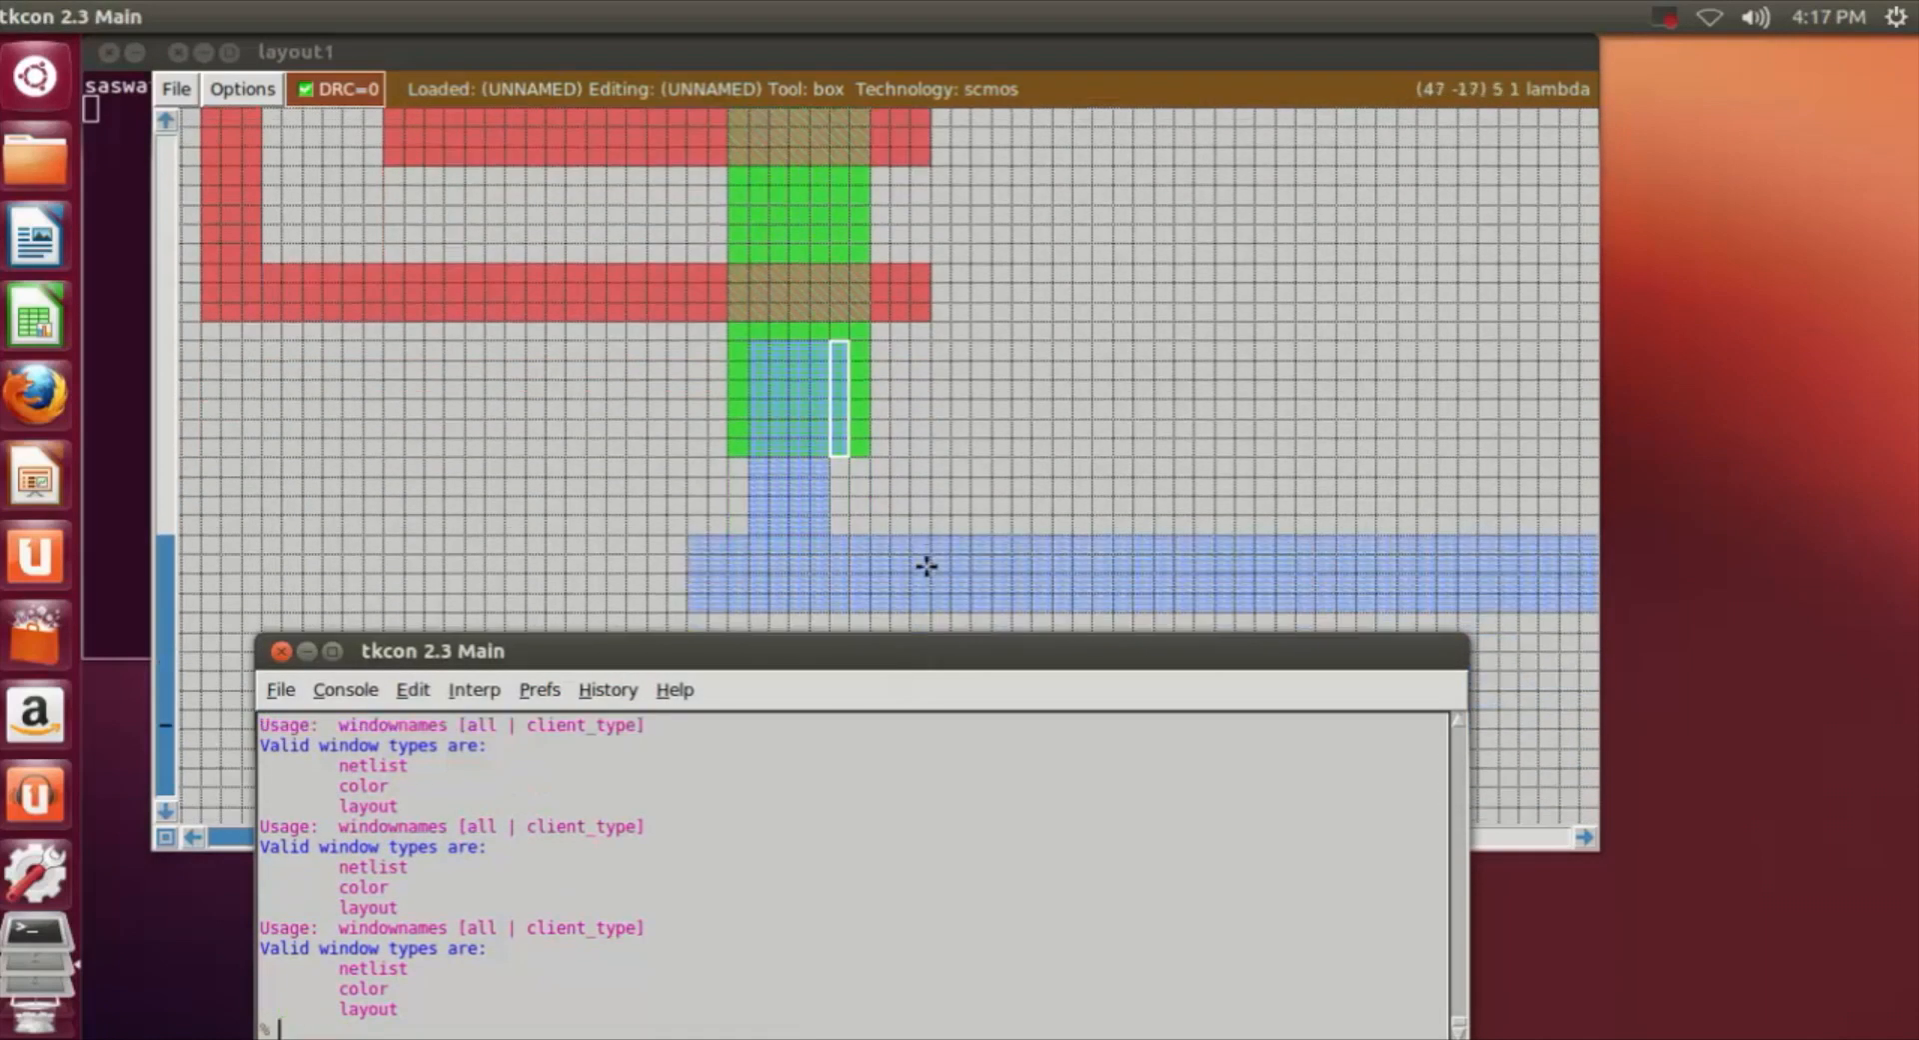
right_click(847, 518)
click(488, 1029)
key(Up)
key(Return)
Examine the metal1 wiring between the two pdiff regions, the ndiff and the rails.
click(1047, 438)
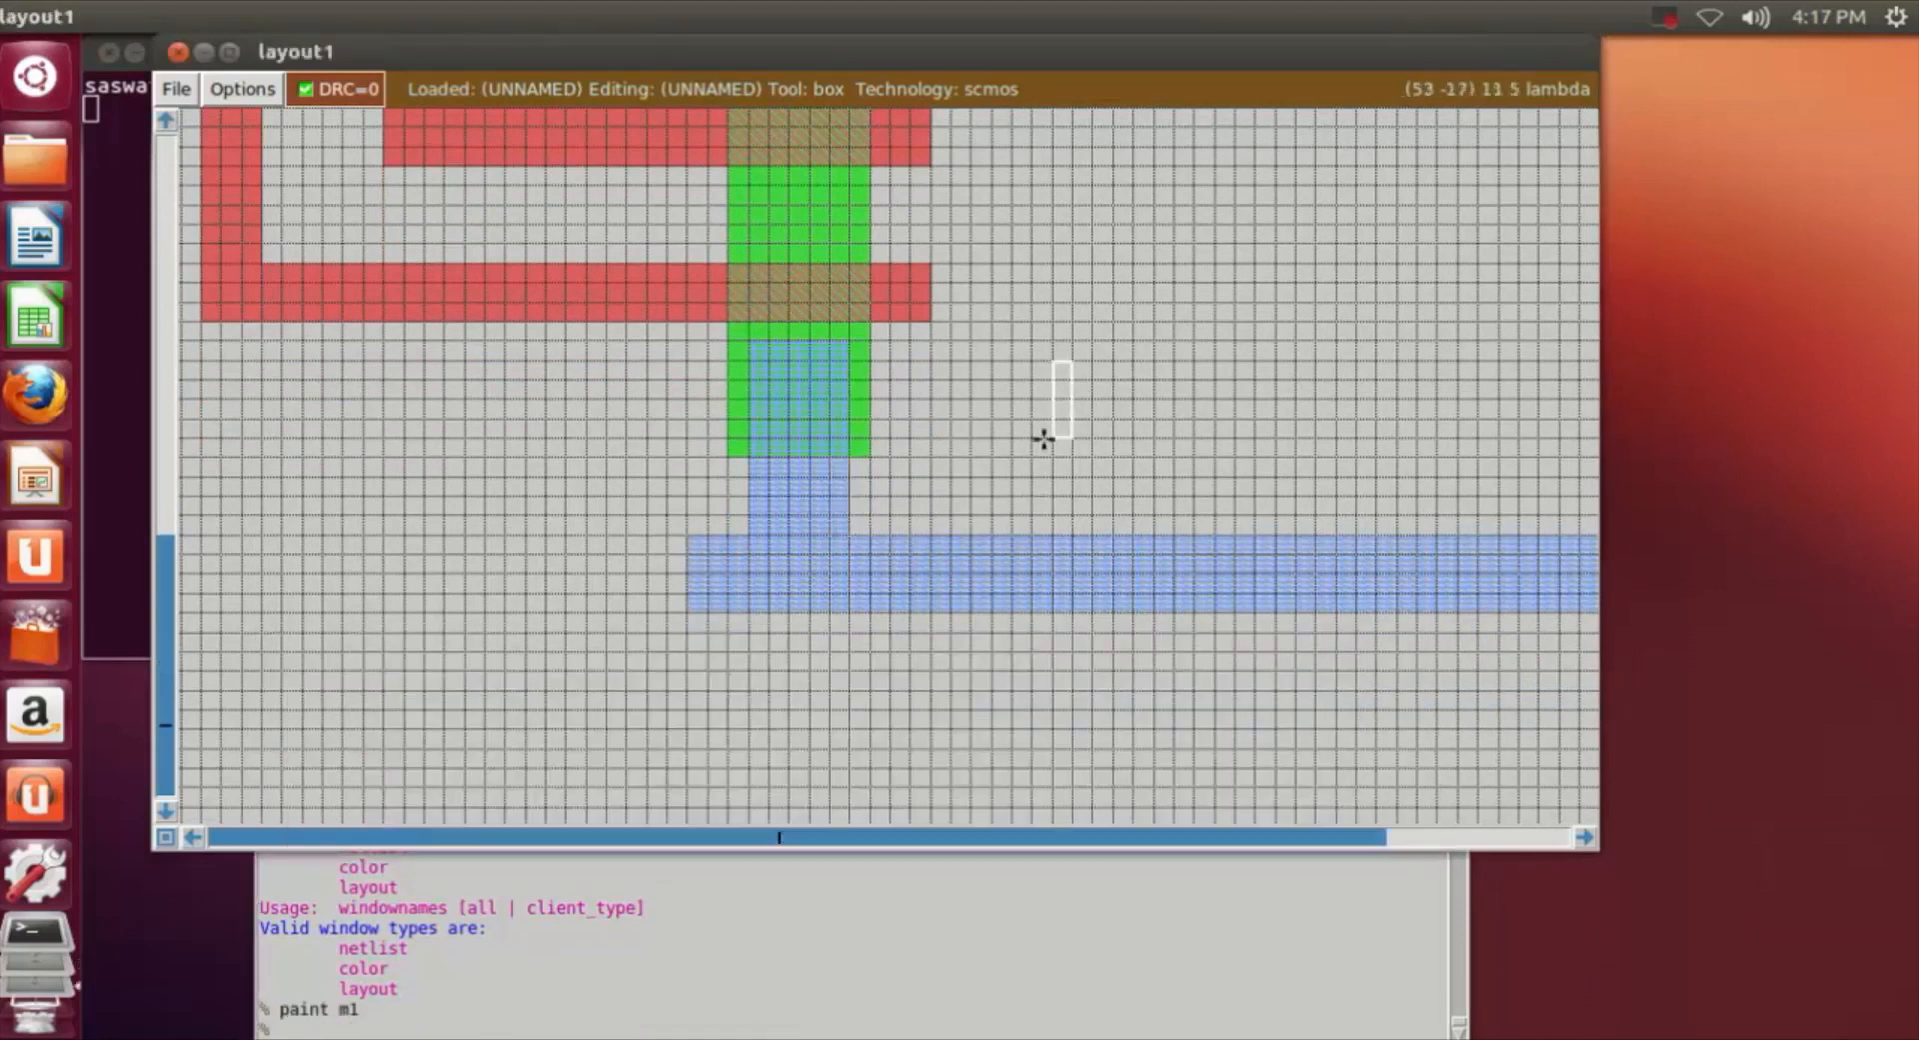
scroll(1180, 505, up, 5)
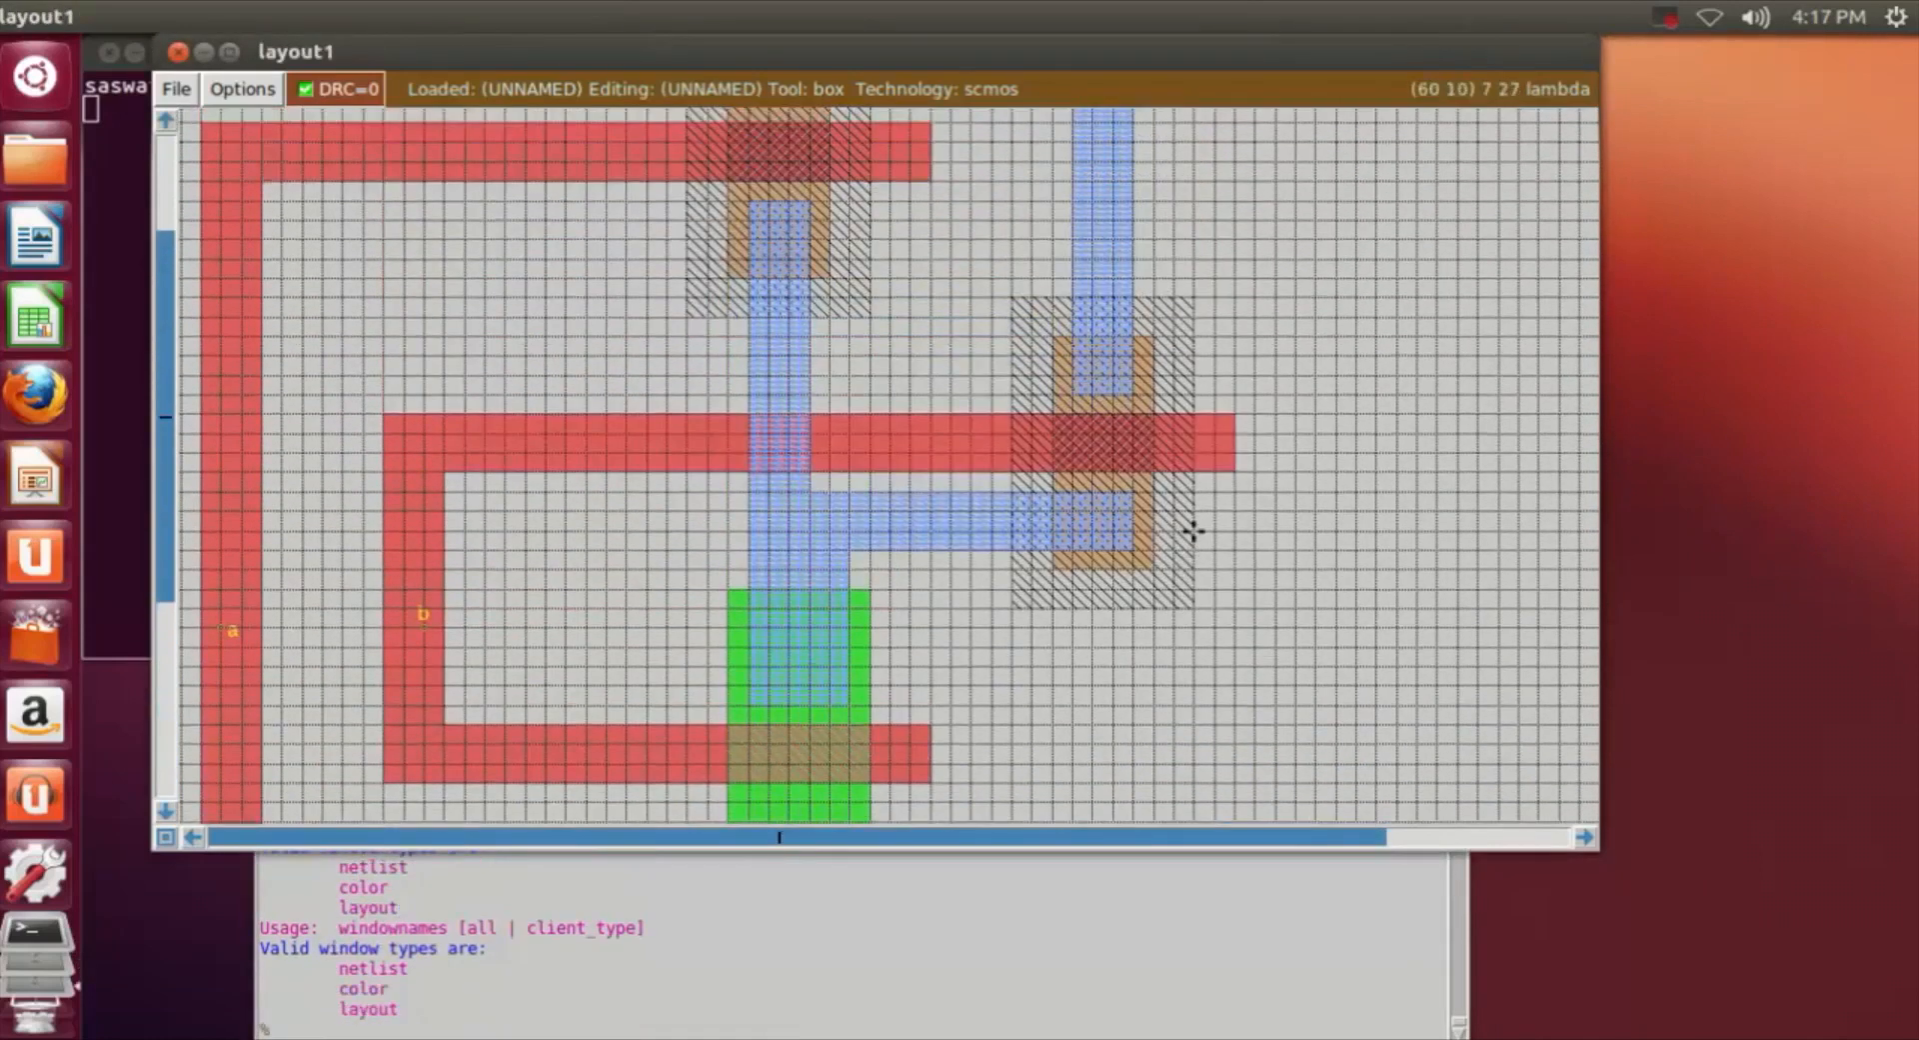
scroll(1184, 543, up, 2)
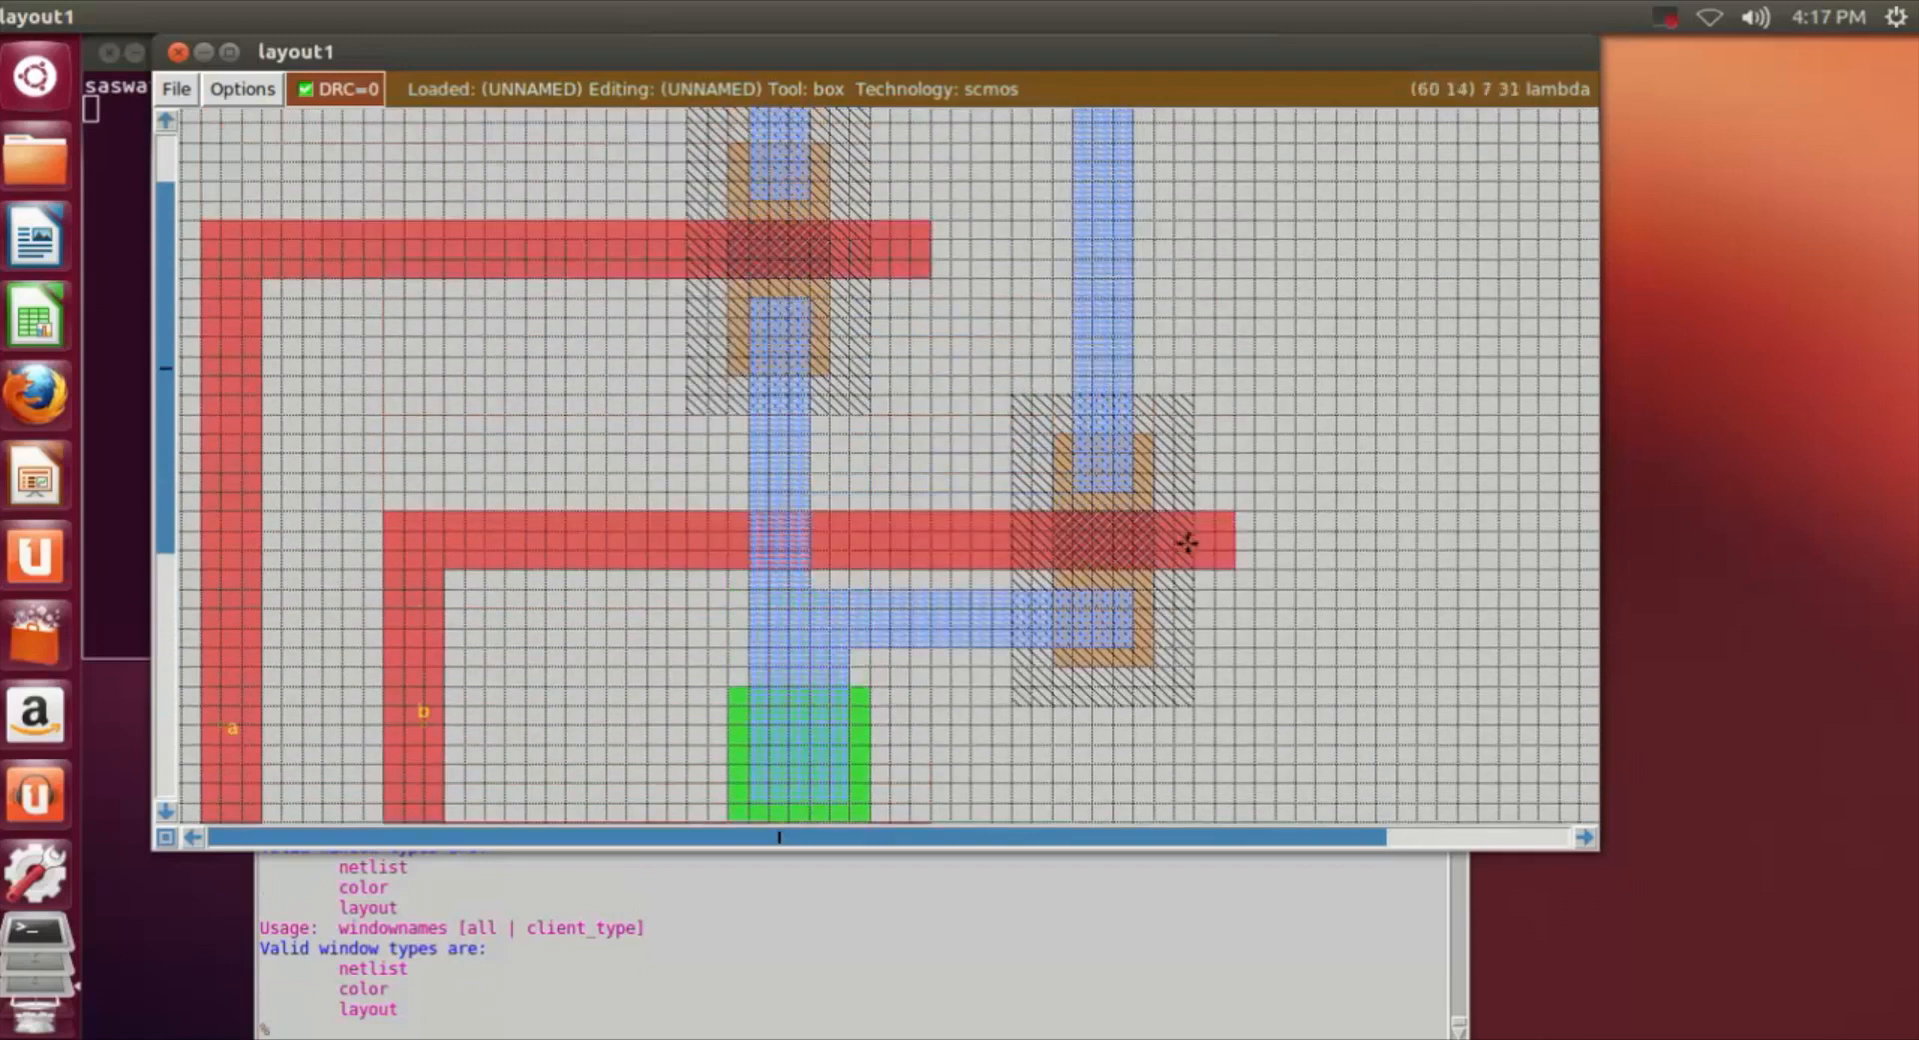
scroll(1196, 540, up, 2)
scroll(1197, 540, down, 3)
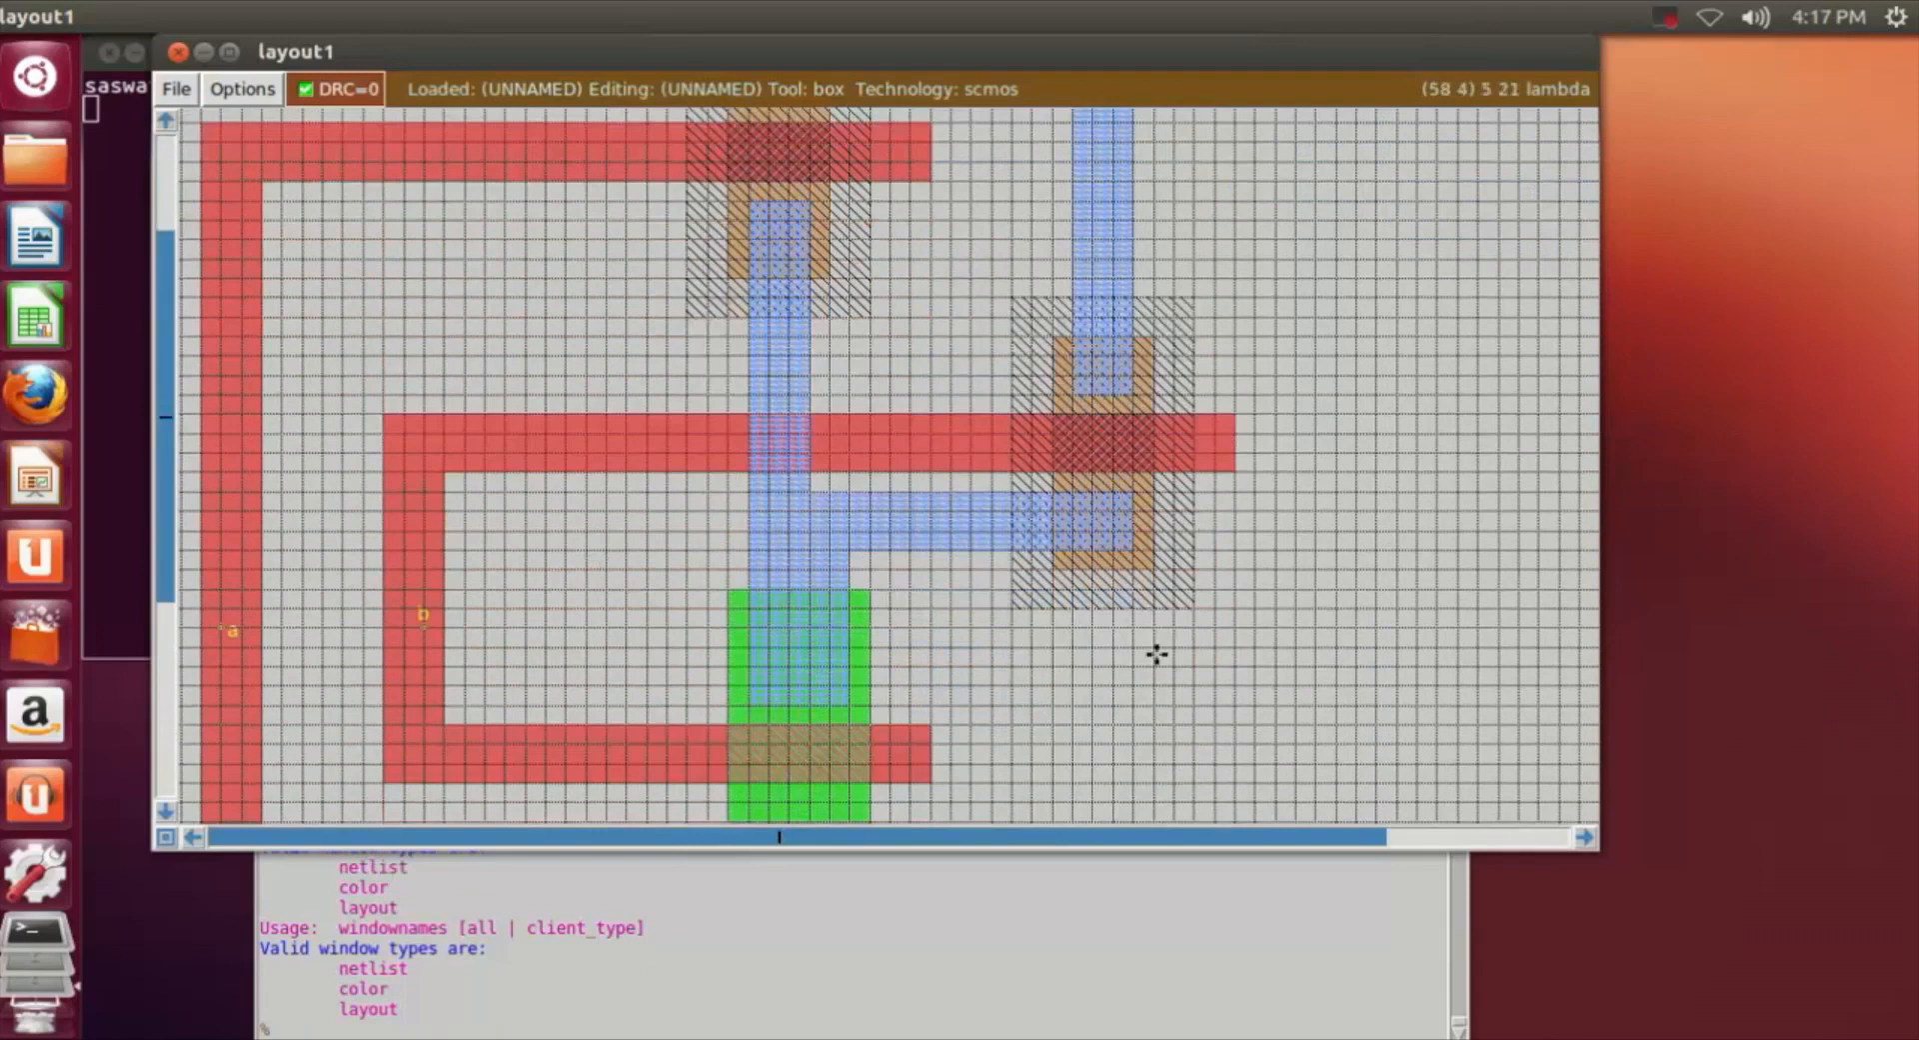
scroll(1159, 652, down, 2)
scroll(1162, 644, down, 2)
scroll(1329, 519, up, 4)
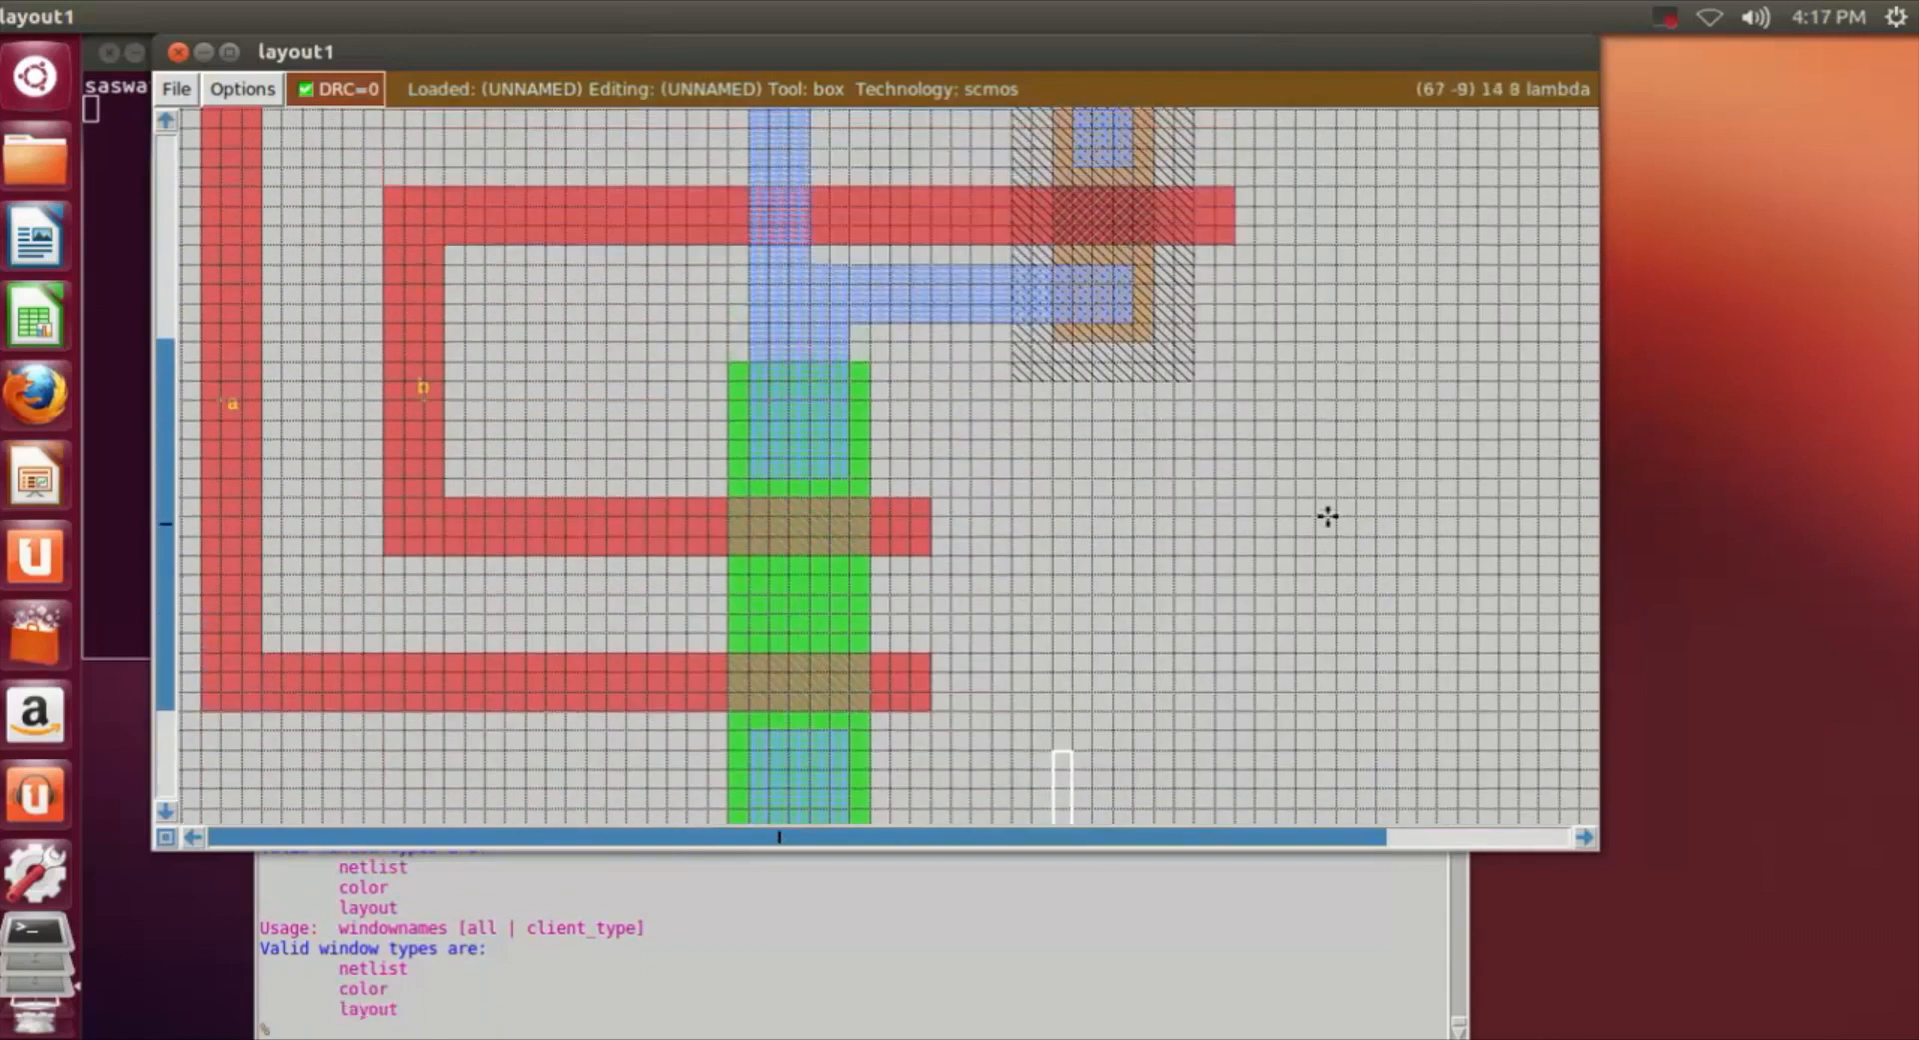
Add a contact about 3 by 3 grid squares on the metal1 above the poly in the upper pdiff using paint pdc.
scroll(1379, 399, up, 3)
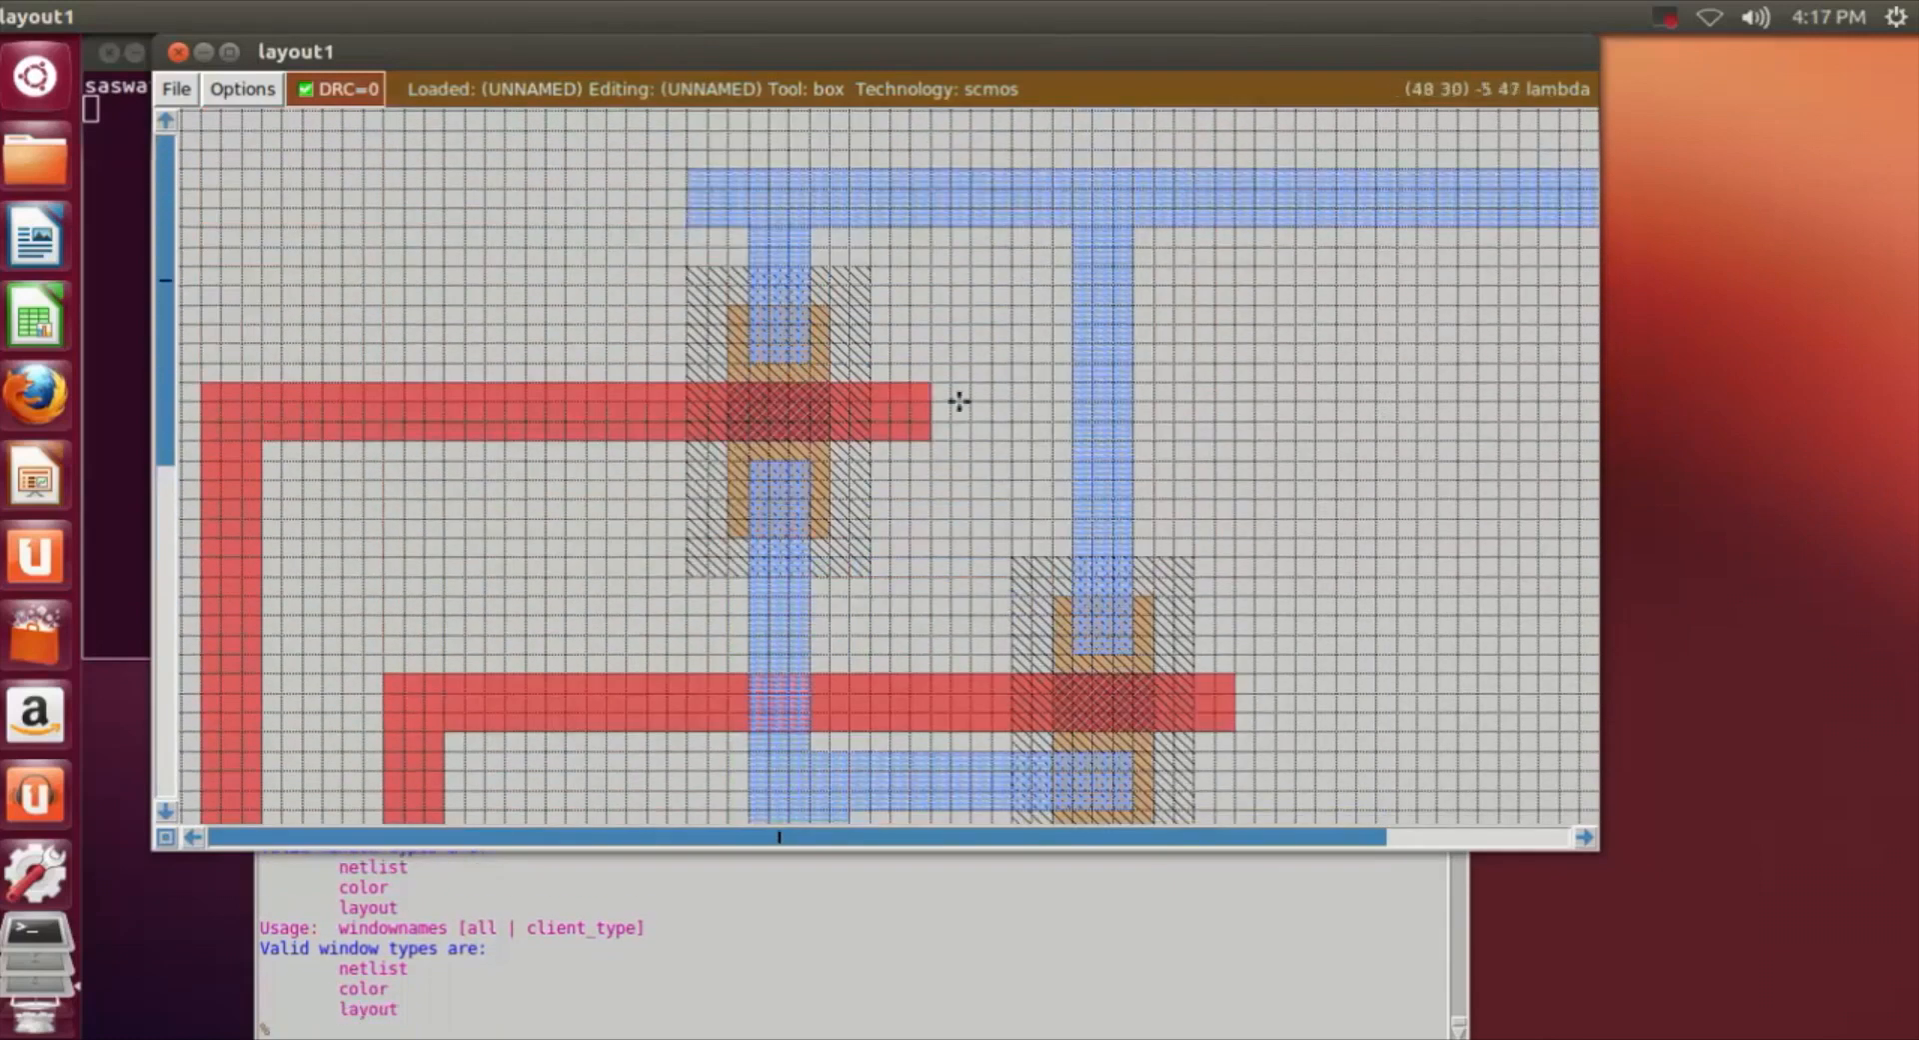
ctrl+scroll(959, 401, up, 2)
scroll(1016, 419, up, 2)
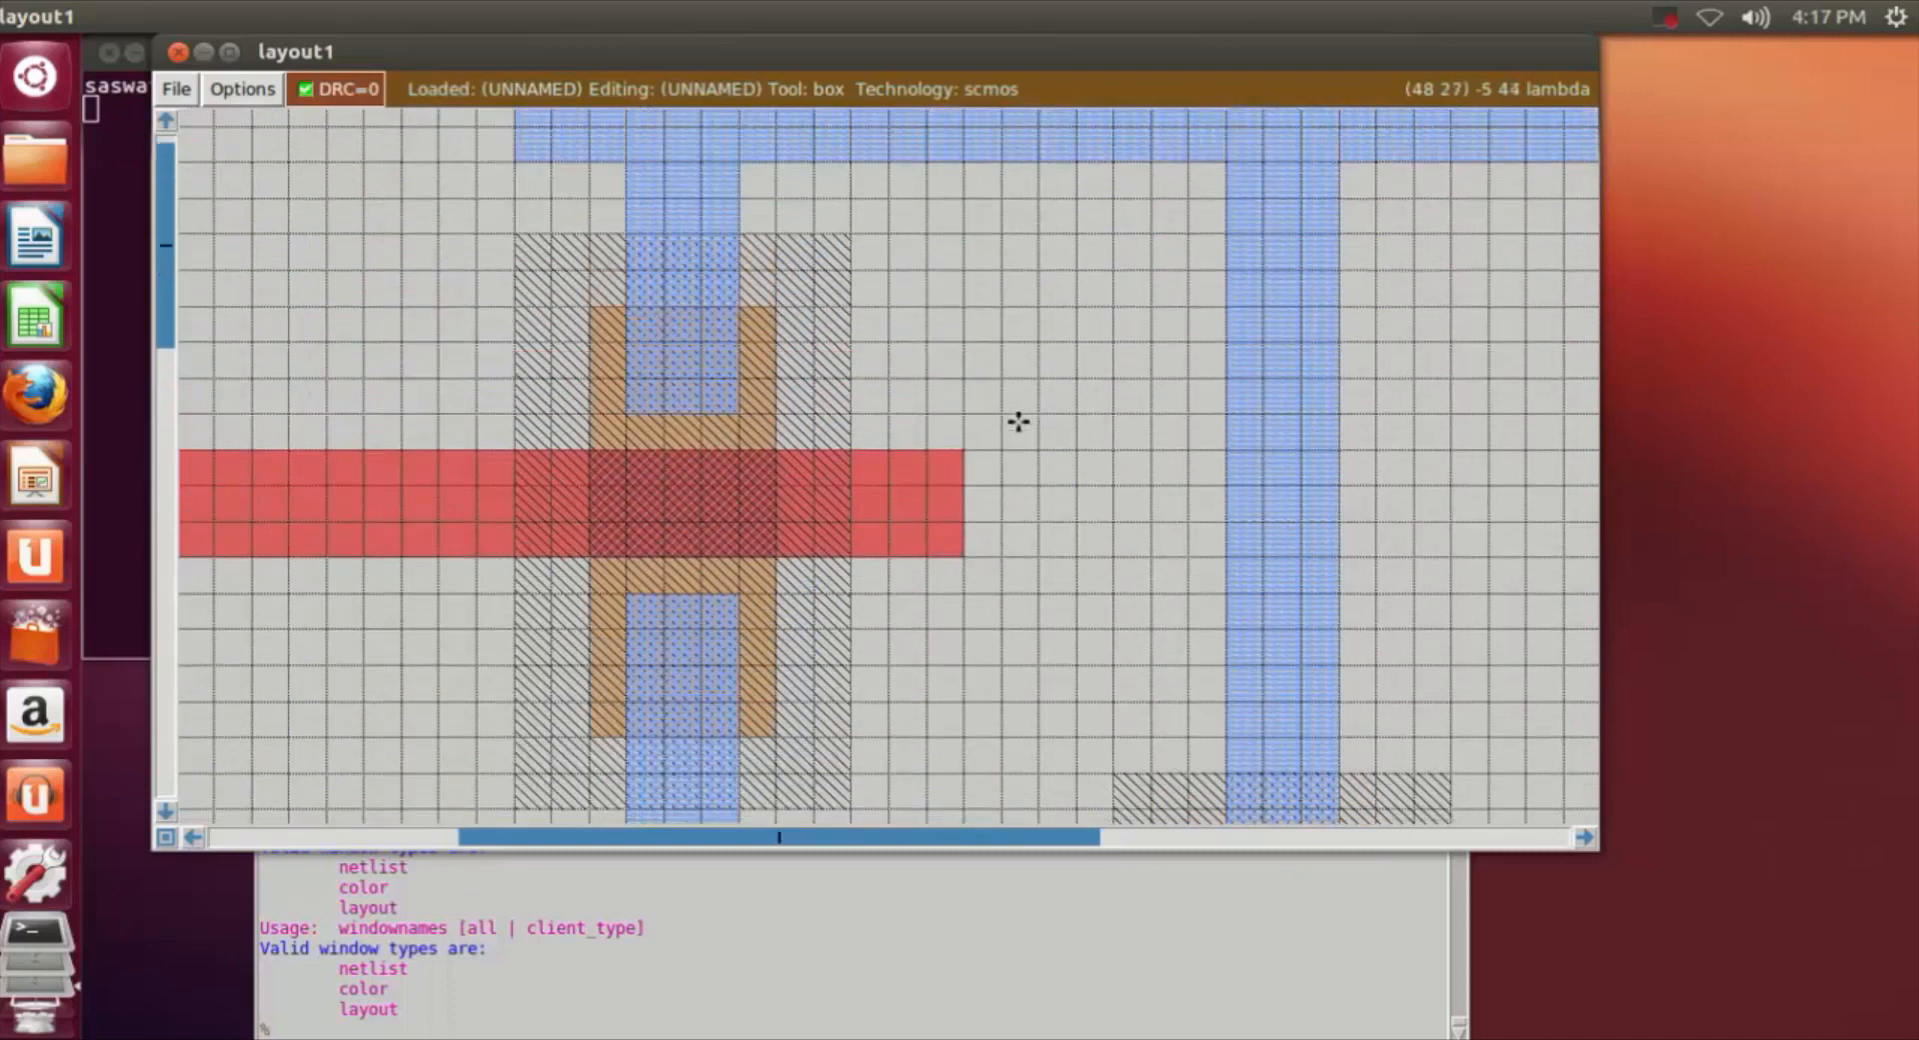
click(631, 310)
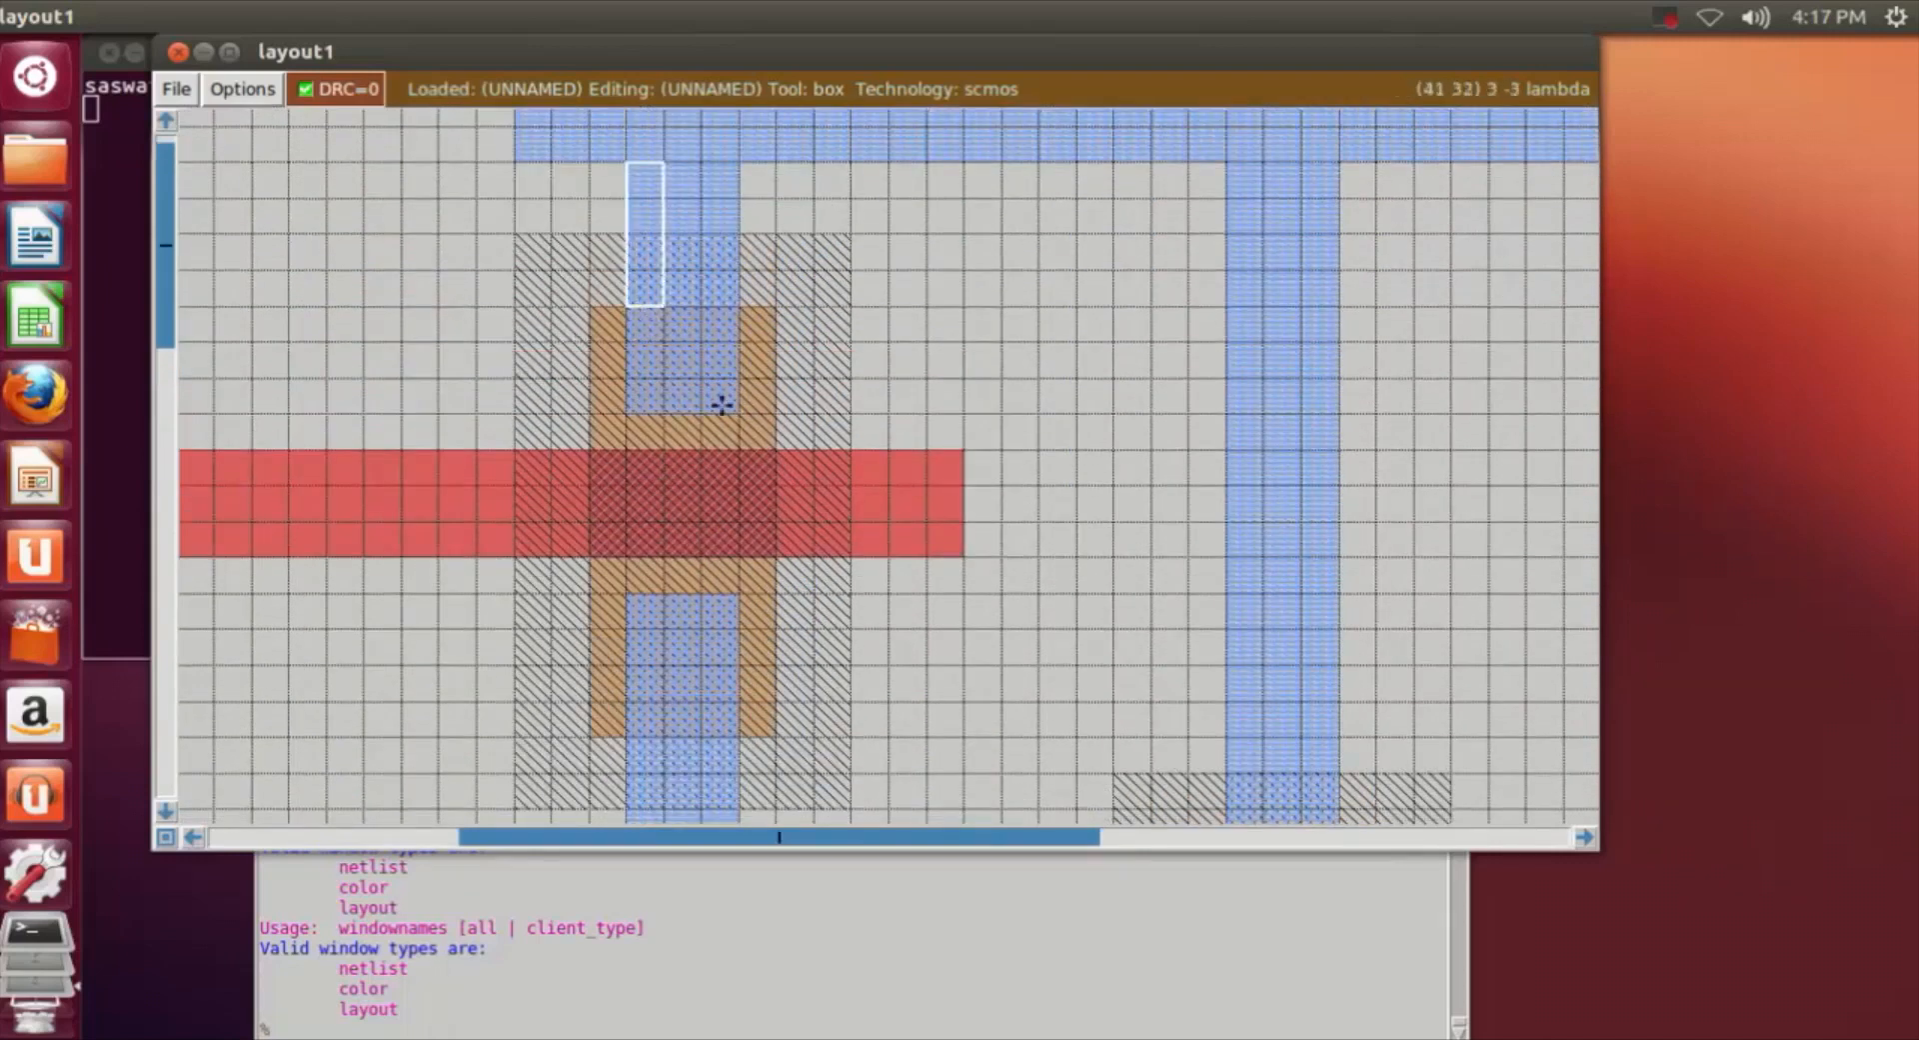
right_click(738, 413)
click(626, 931)
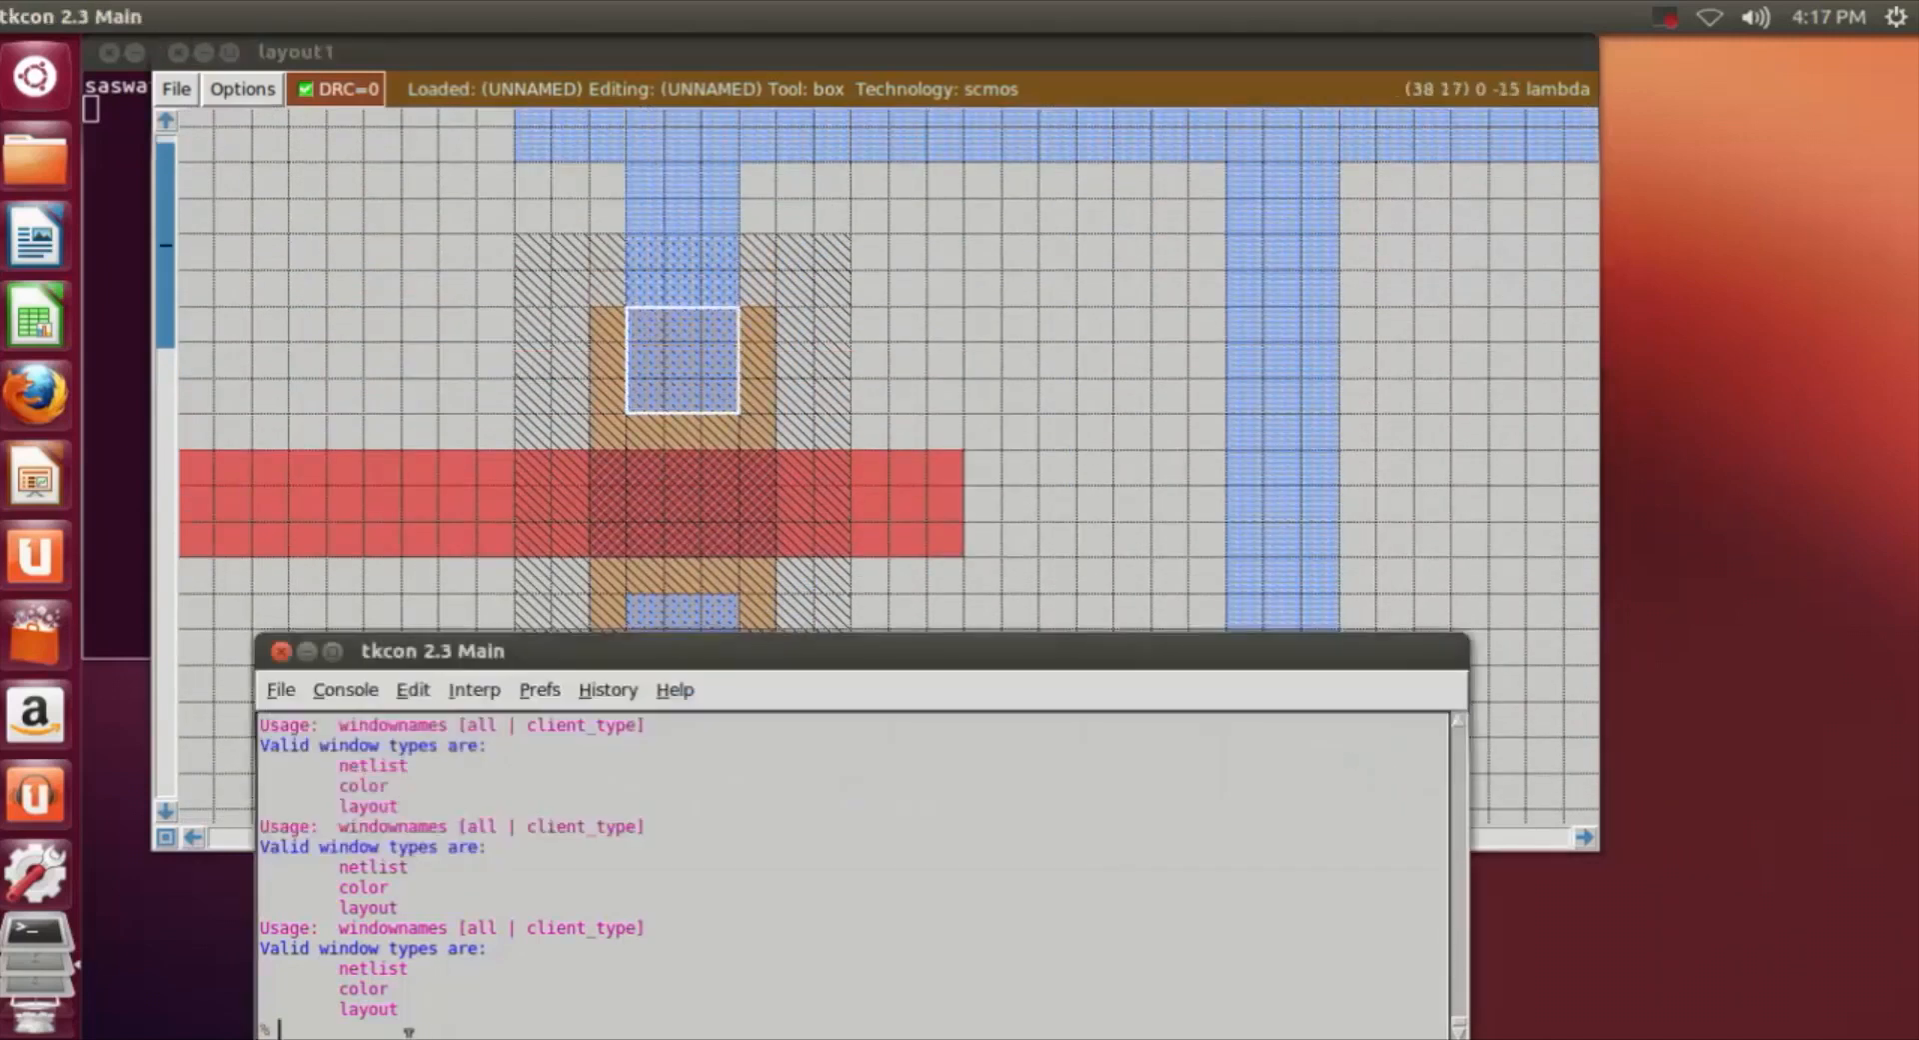
text(paint pdc)
key(Return)
Add a contact about 3 by 3 grid squares on the metal1 below the poly in the upper pdiff using paint pdc.
click(1080, 444)
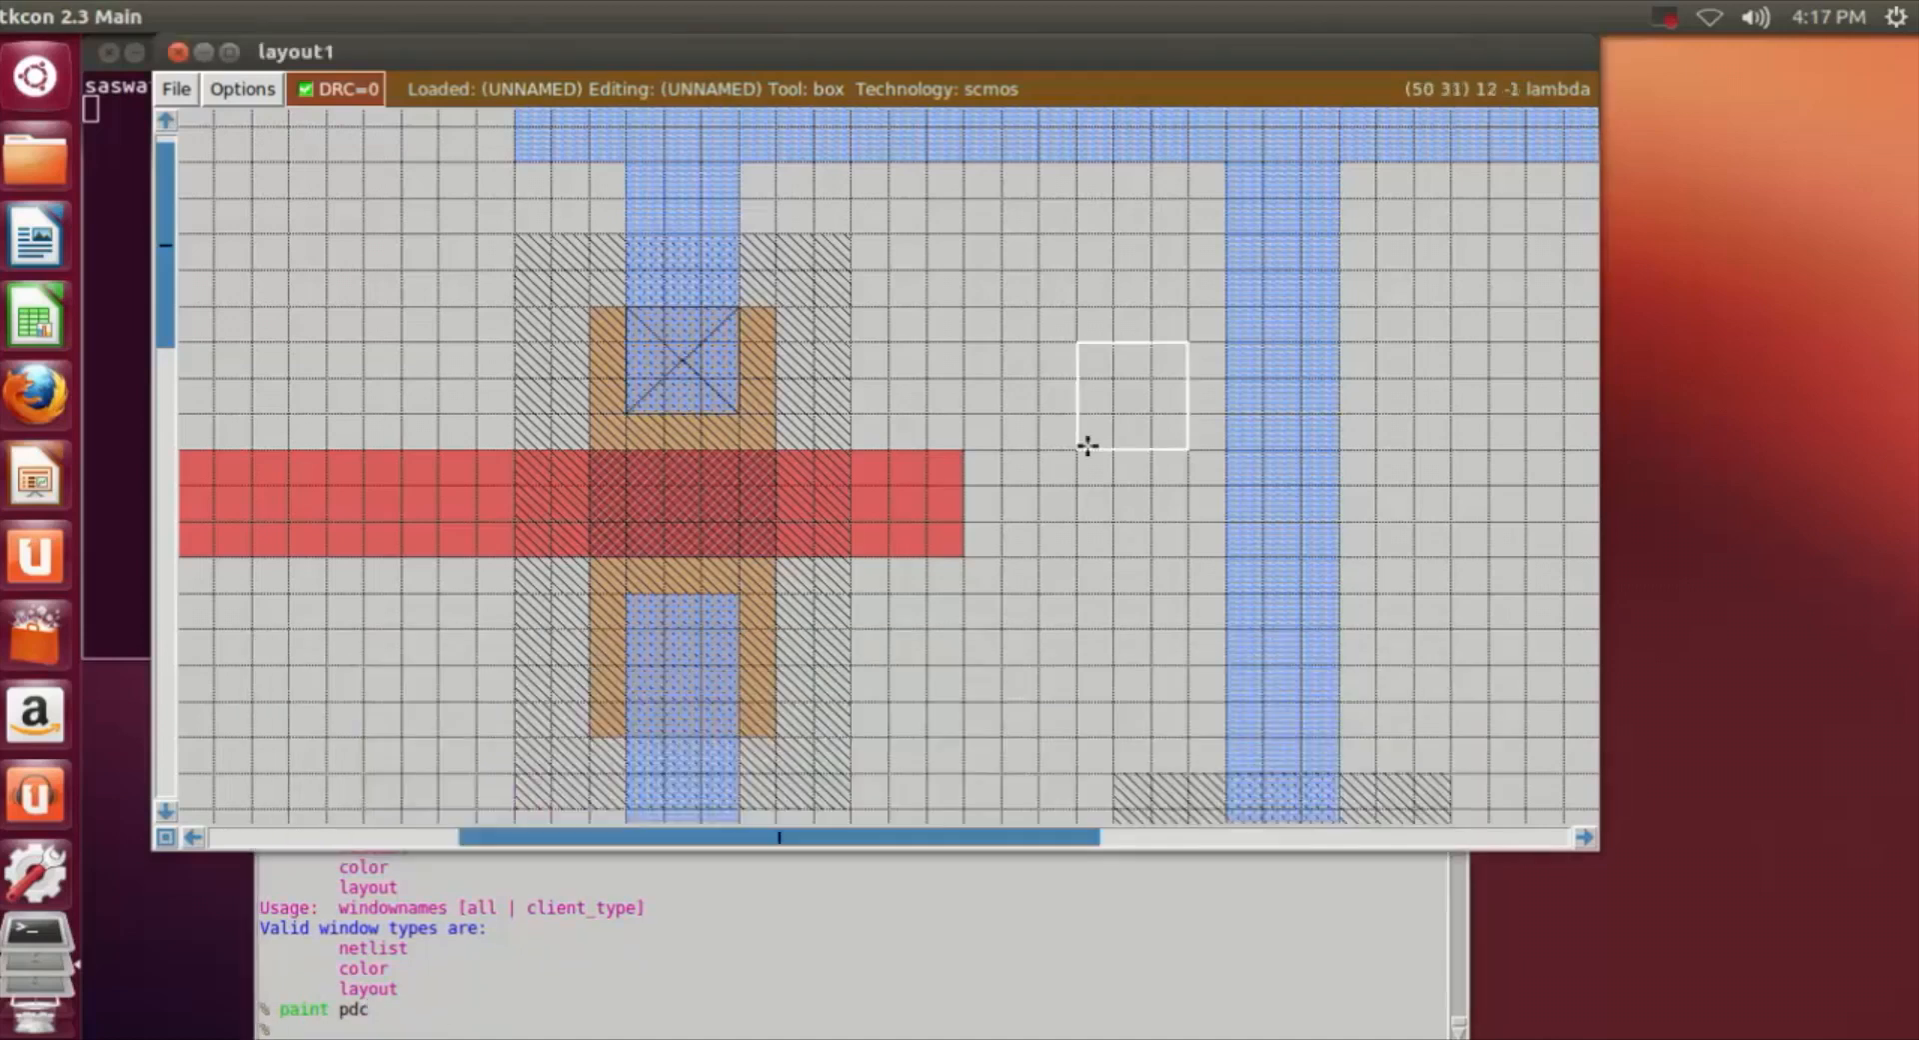
scroll(949, 470, down, 2)
click(657, 557)
click(629, 560)
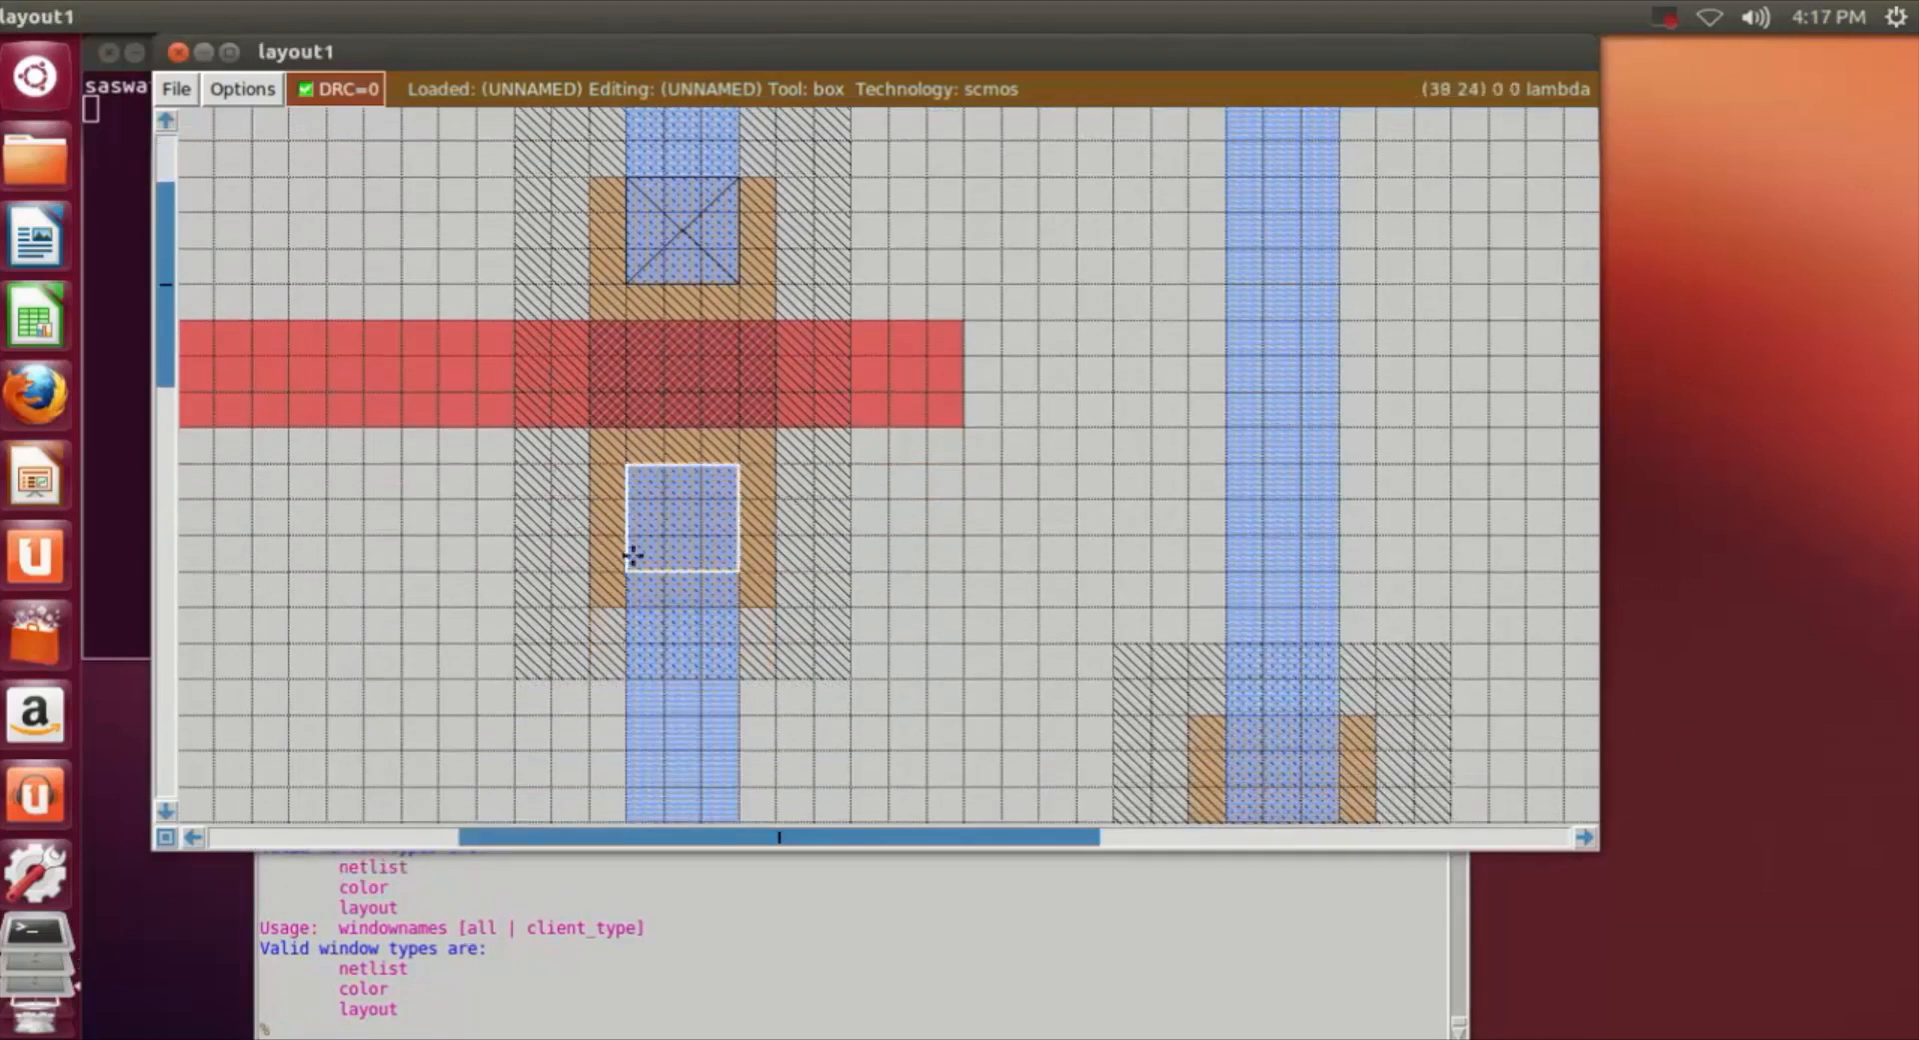
click(479, 1019)
text(paint pd)
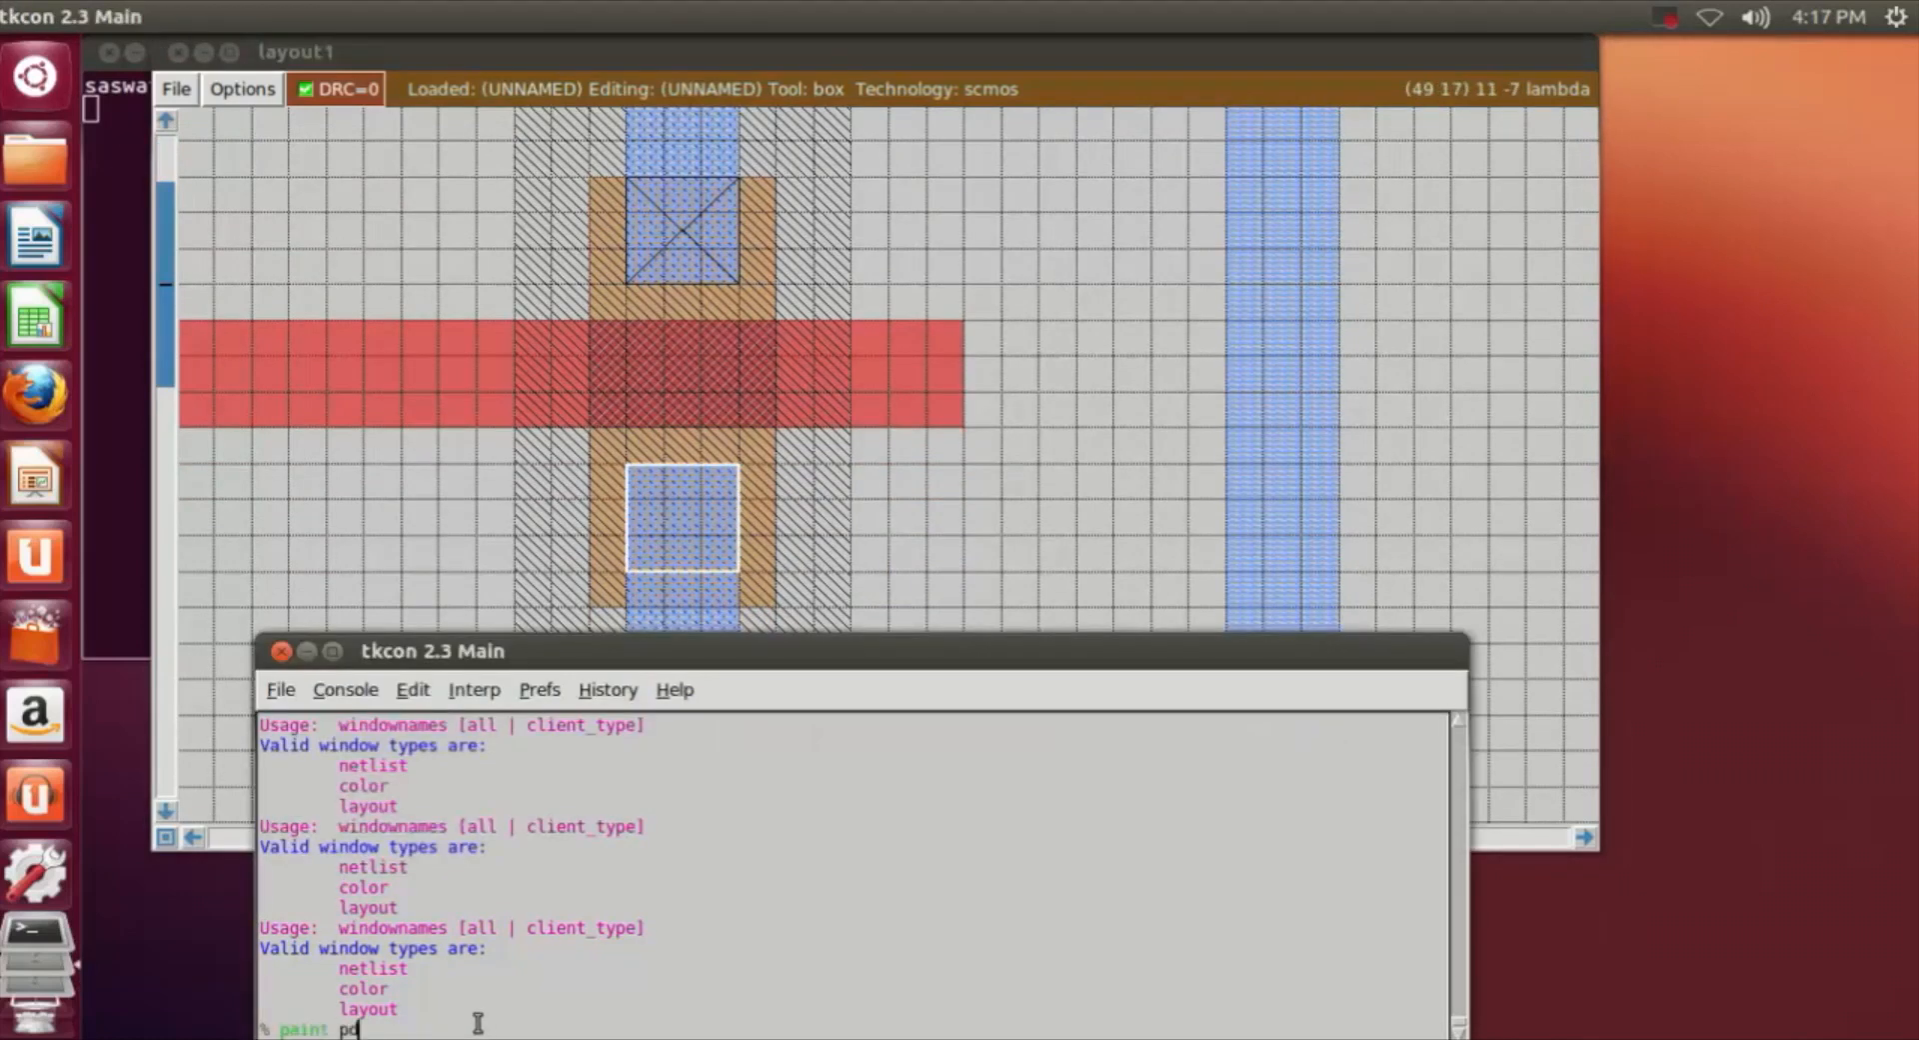
text(c)
key(Return)
Add a contact about 3 by 3 grid squares on the metal1 above the poly in the second pdiff using paint pdc.
click(985, 437)
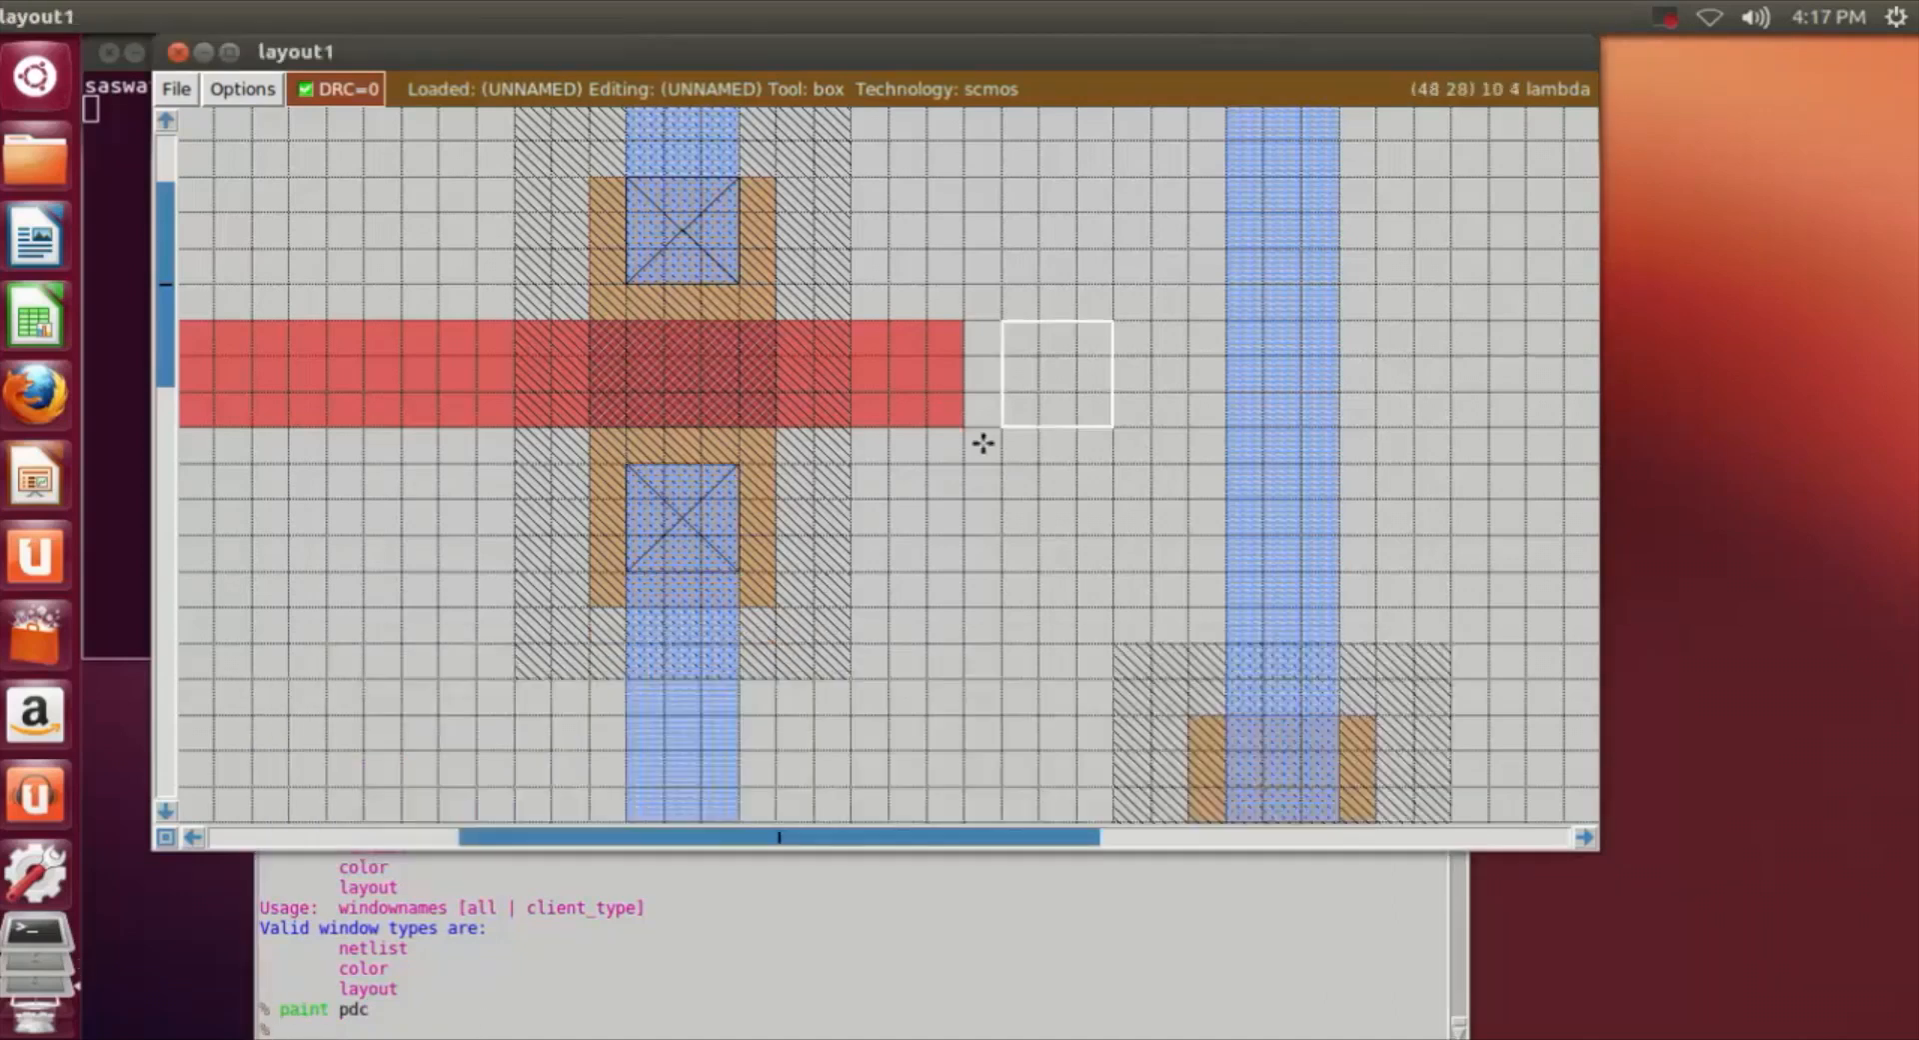
scroll(1019, 430, down, 4)
click(1267, 528)
click(1234, 525)
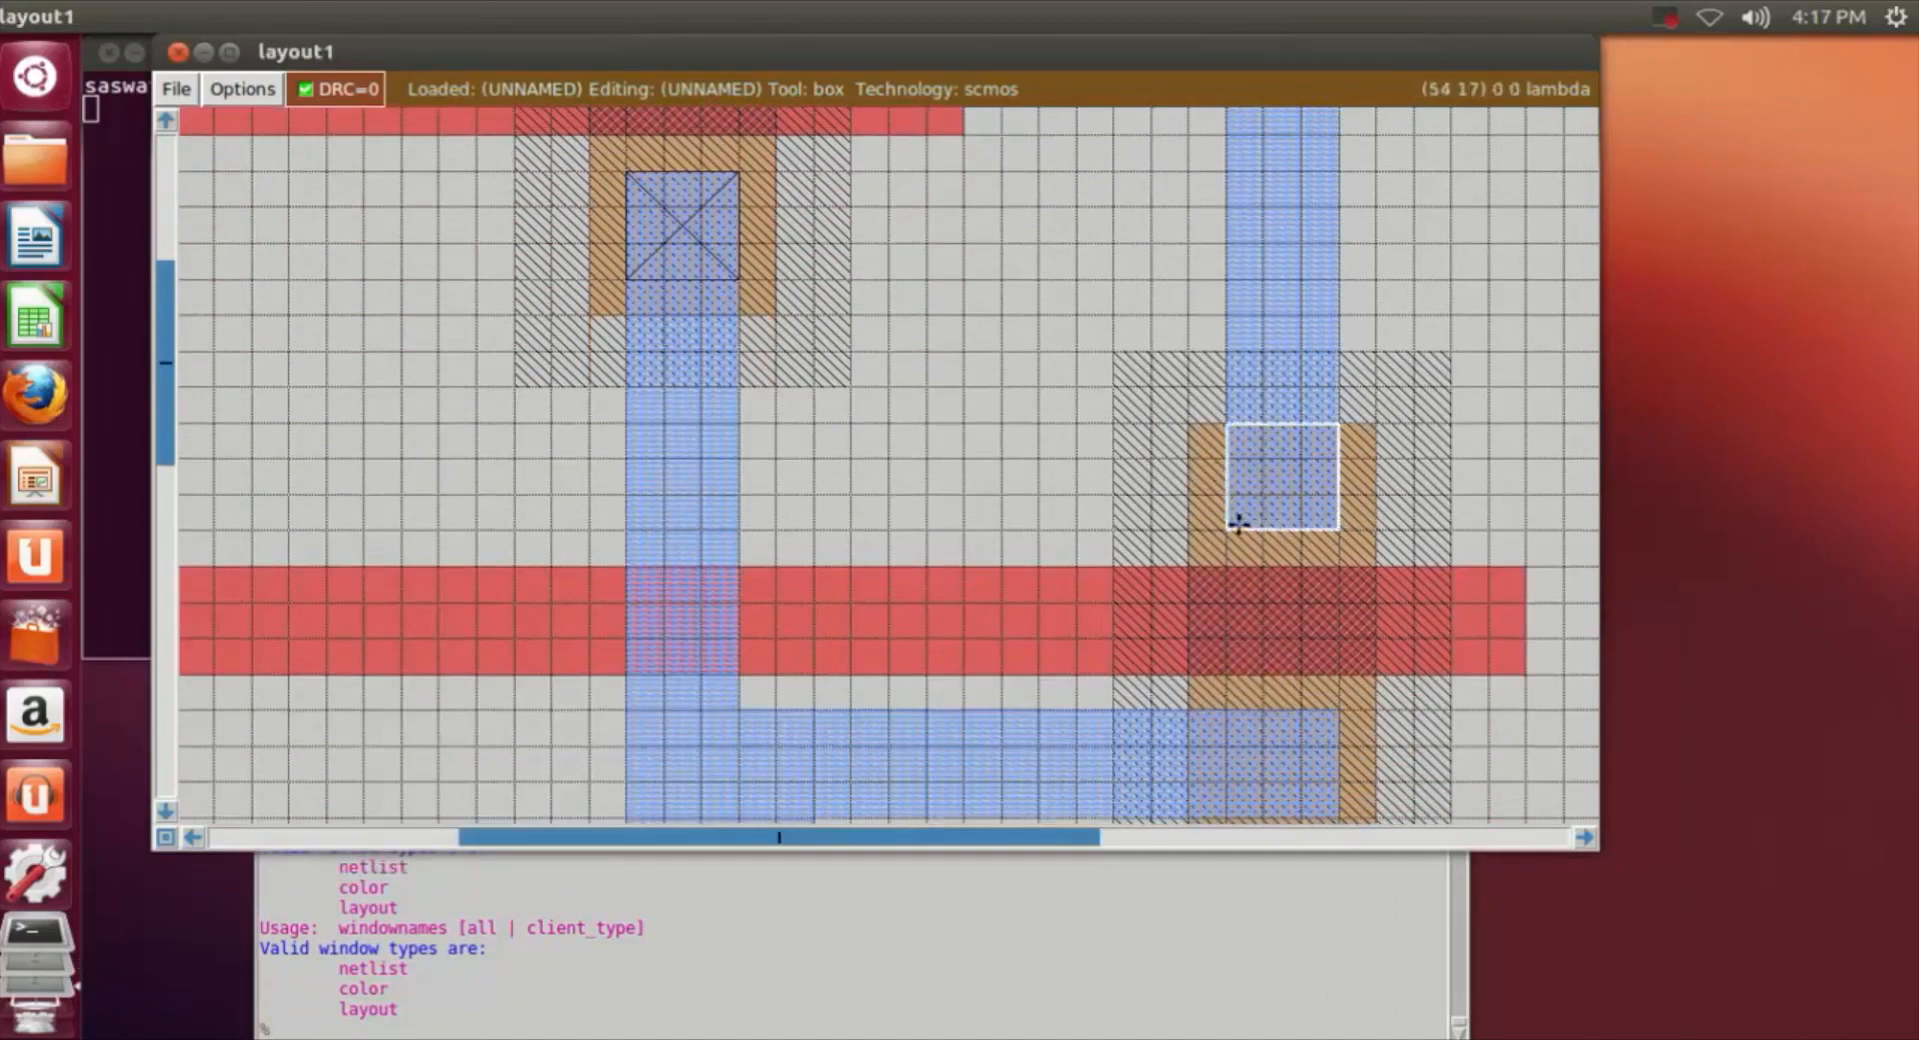
click(503, 1026)
text(paint pdc)
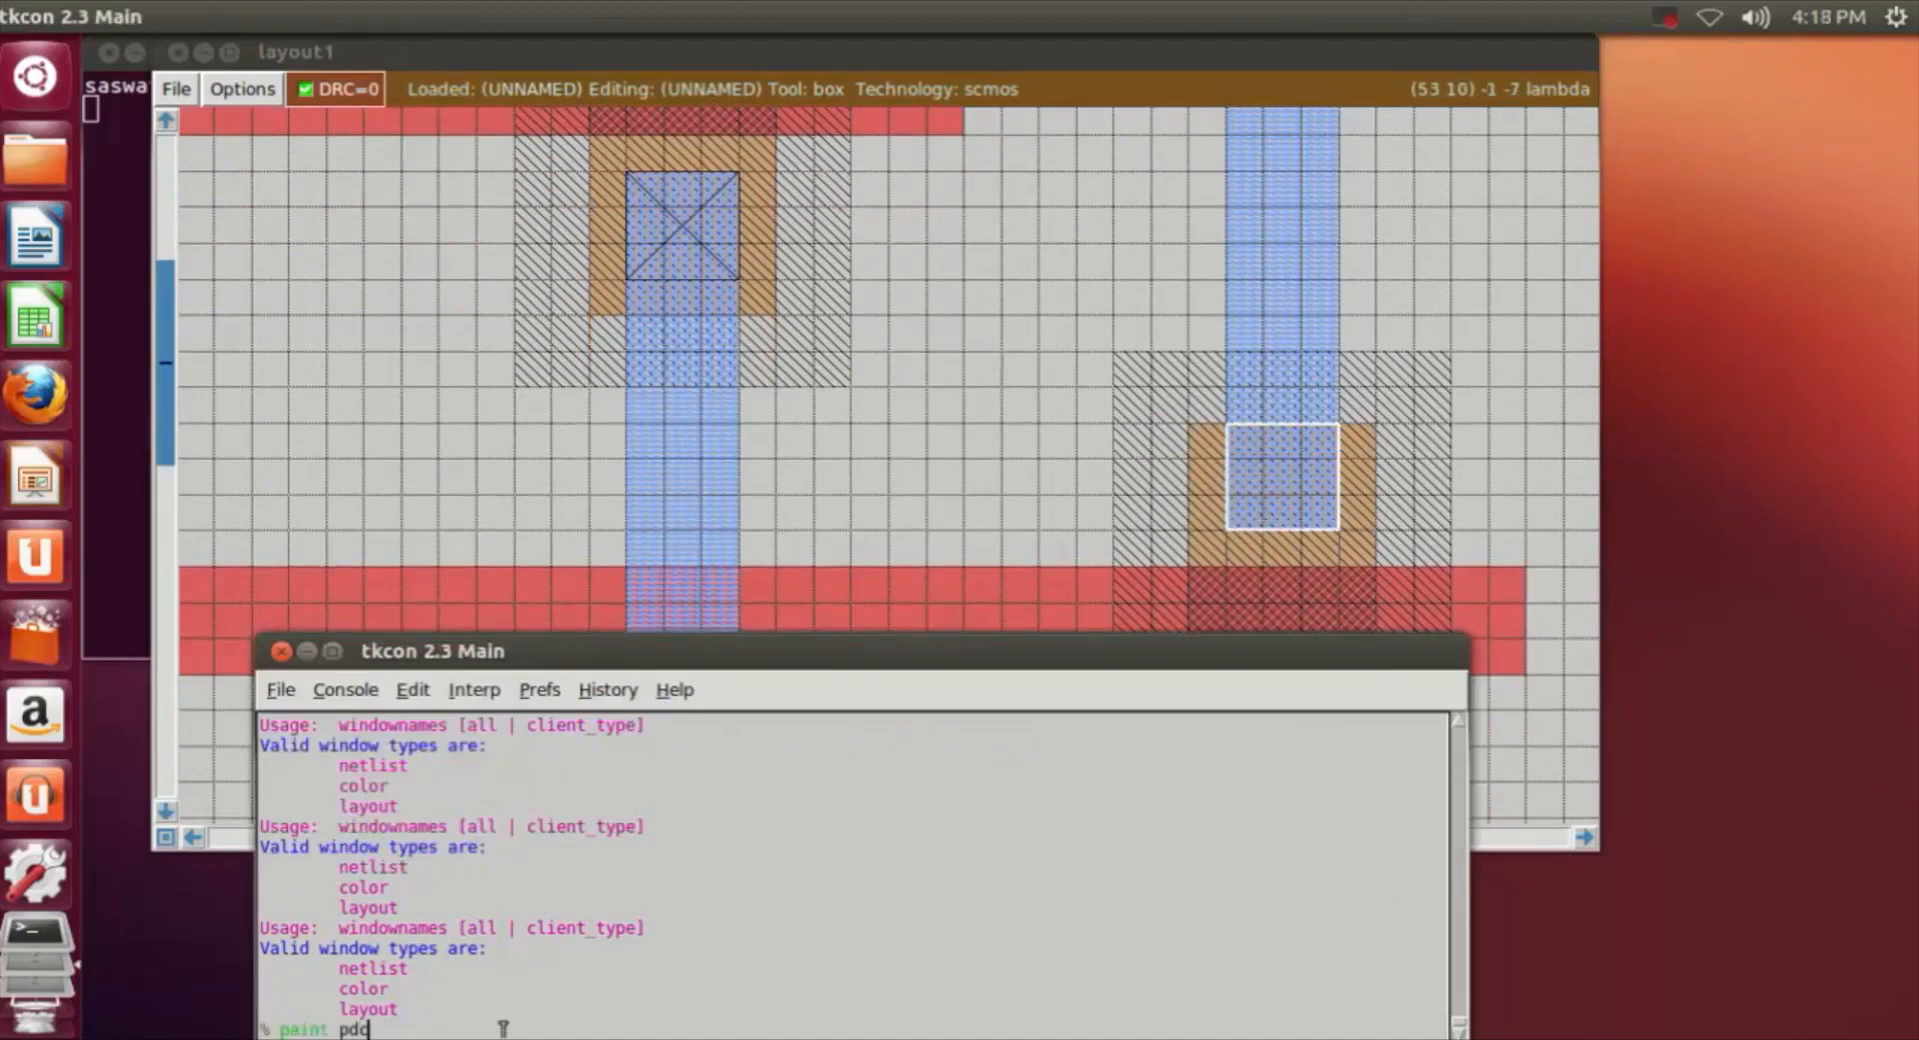
key(Return)
Add a contact about 3 by 3 grid squares on the metal1 below the poly in the second pdiff using paint pdc.
click(1039, 452)
scroll(1050, 447, down, 4)
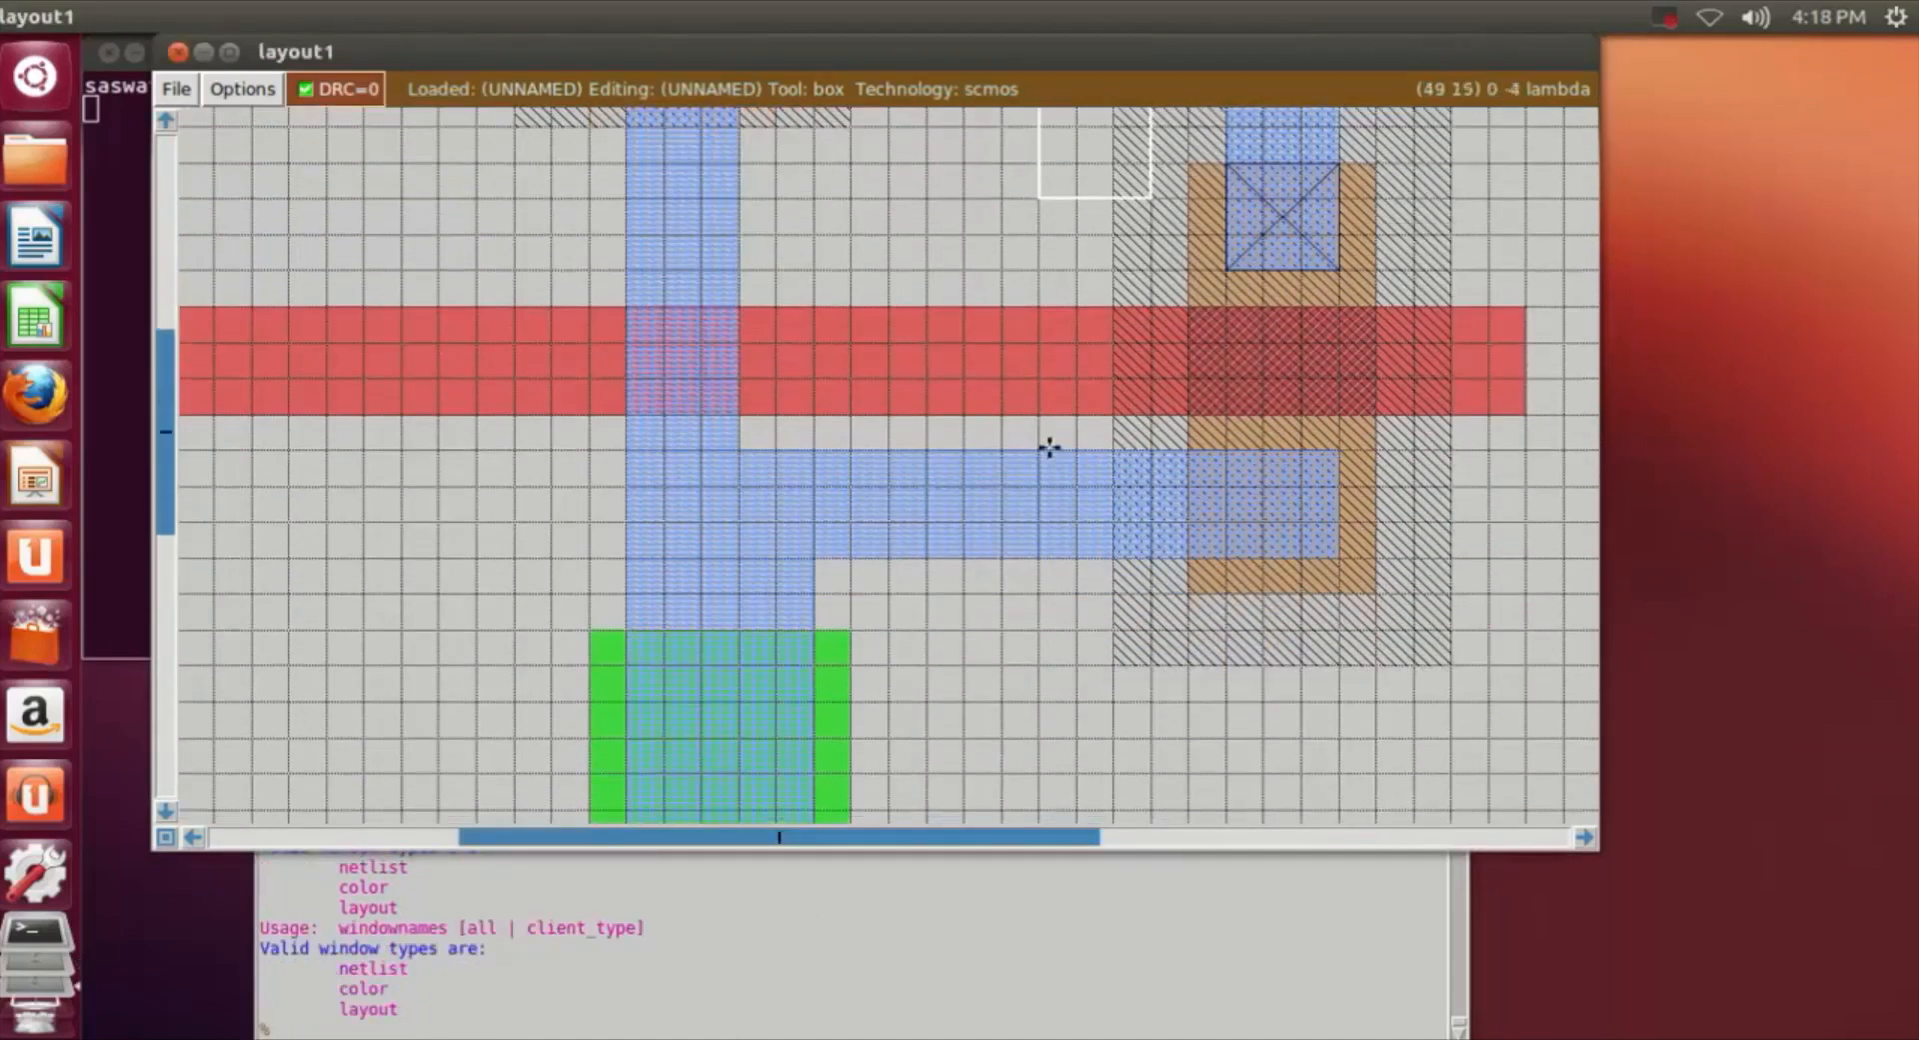
click(1246, 552)
click(1217, 548)
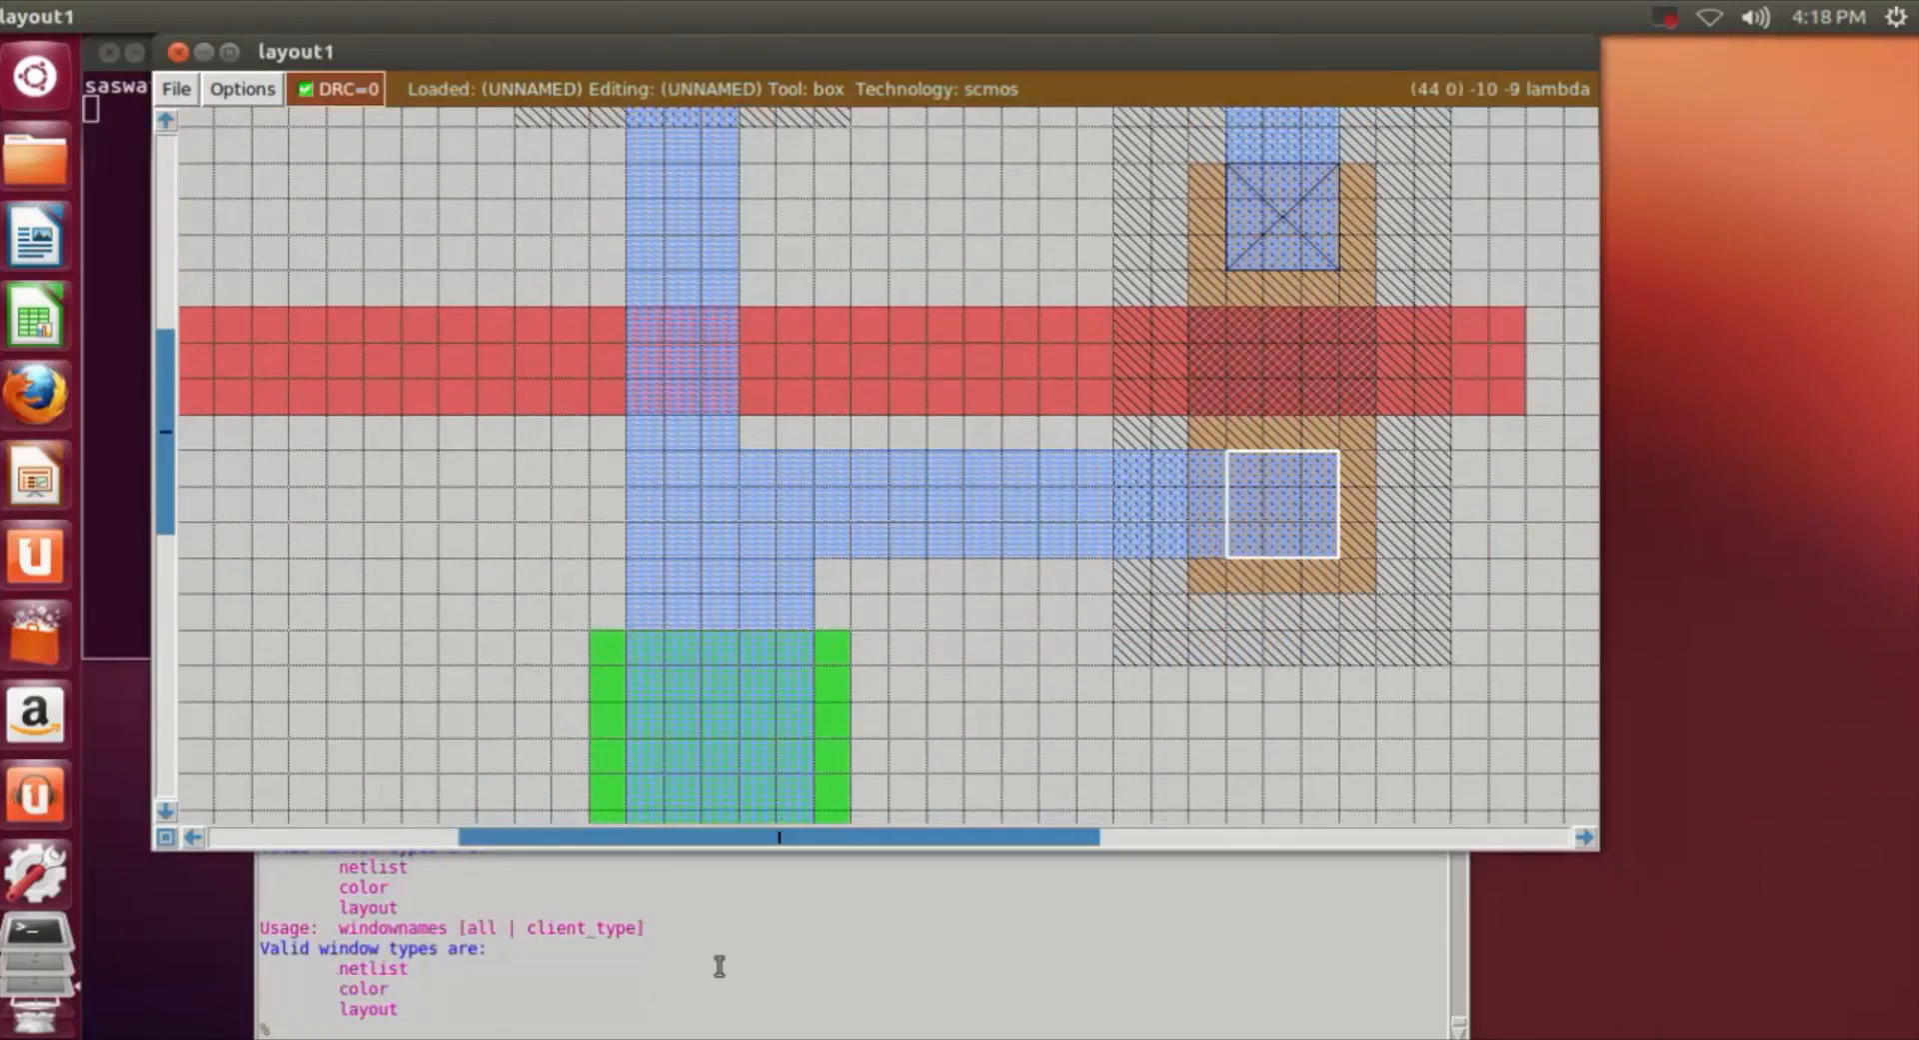
click(660, 1026)
text(paint )
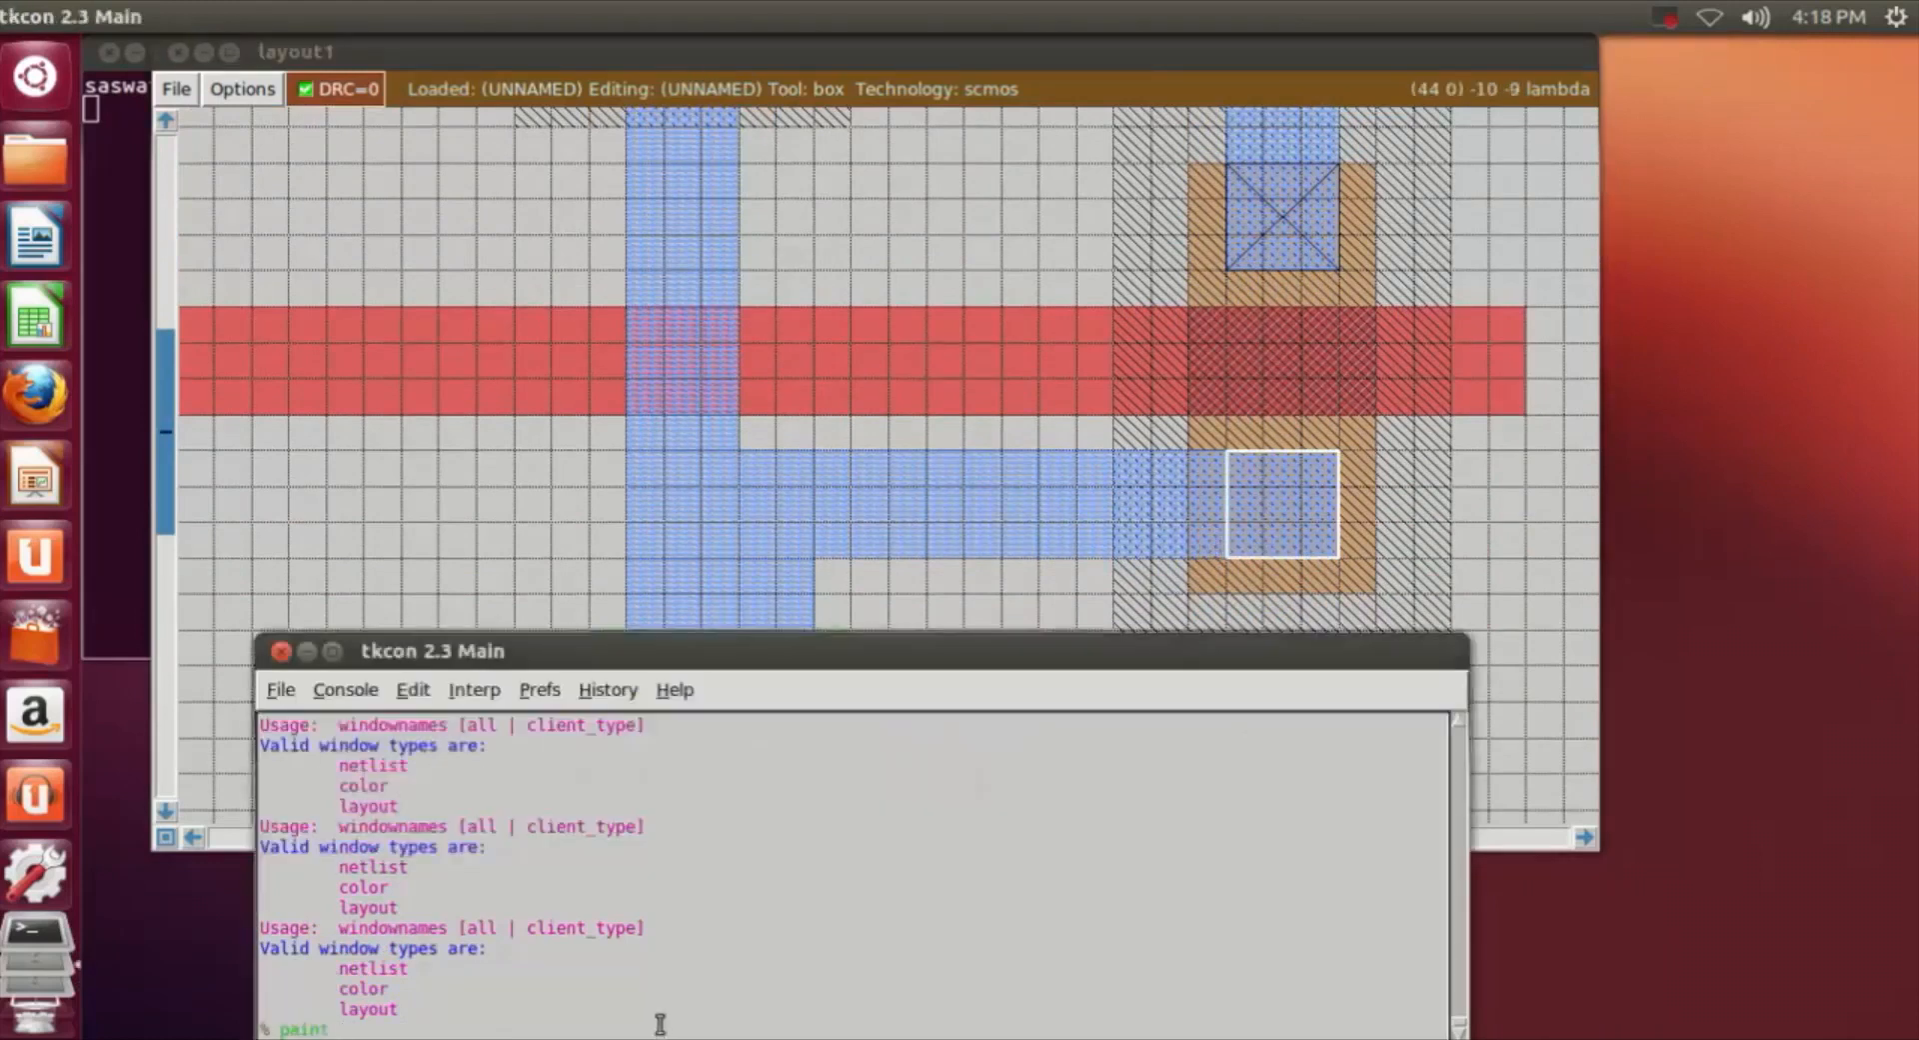
text(pdc)
key(Return)
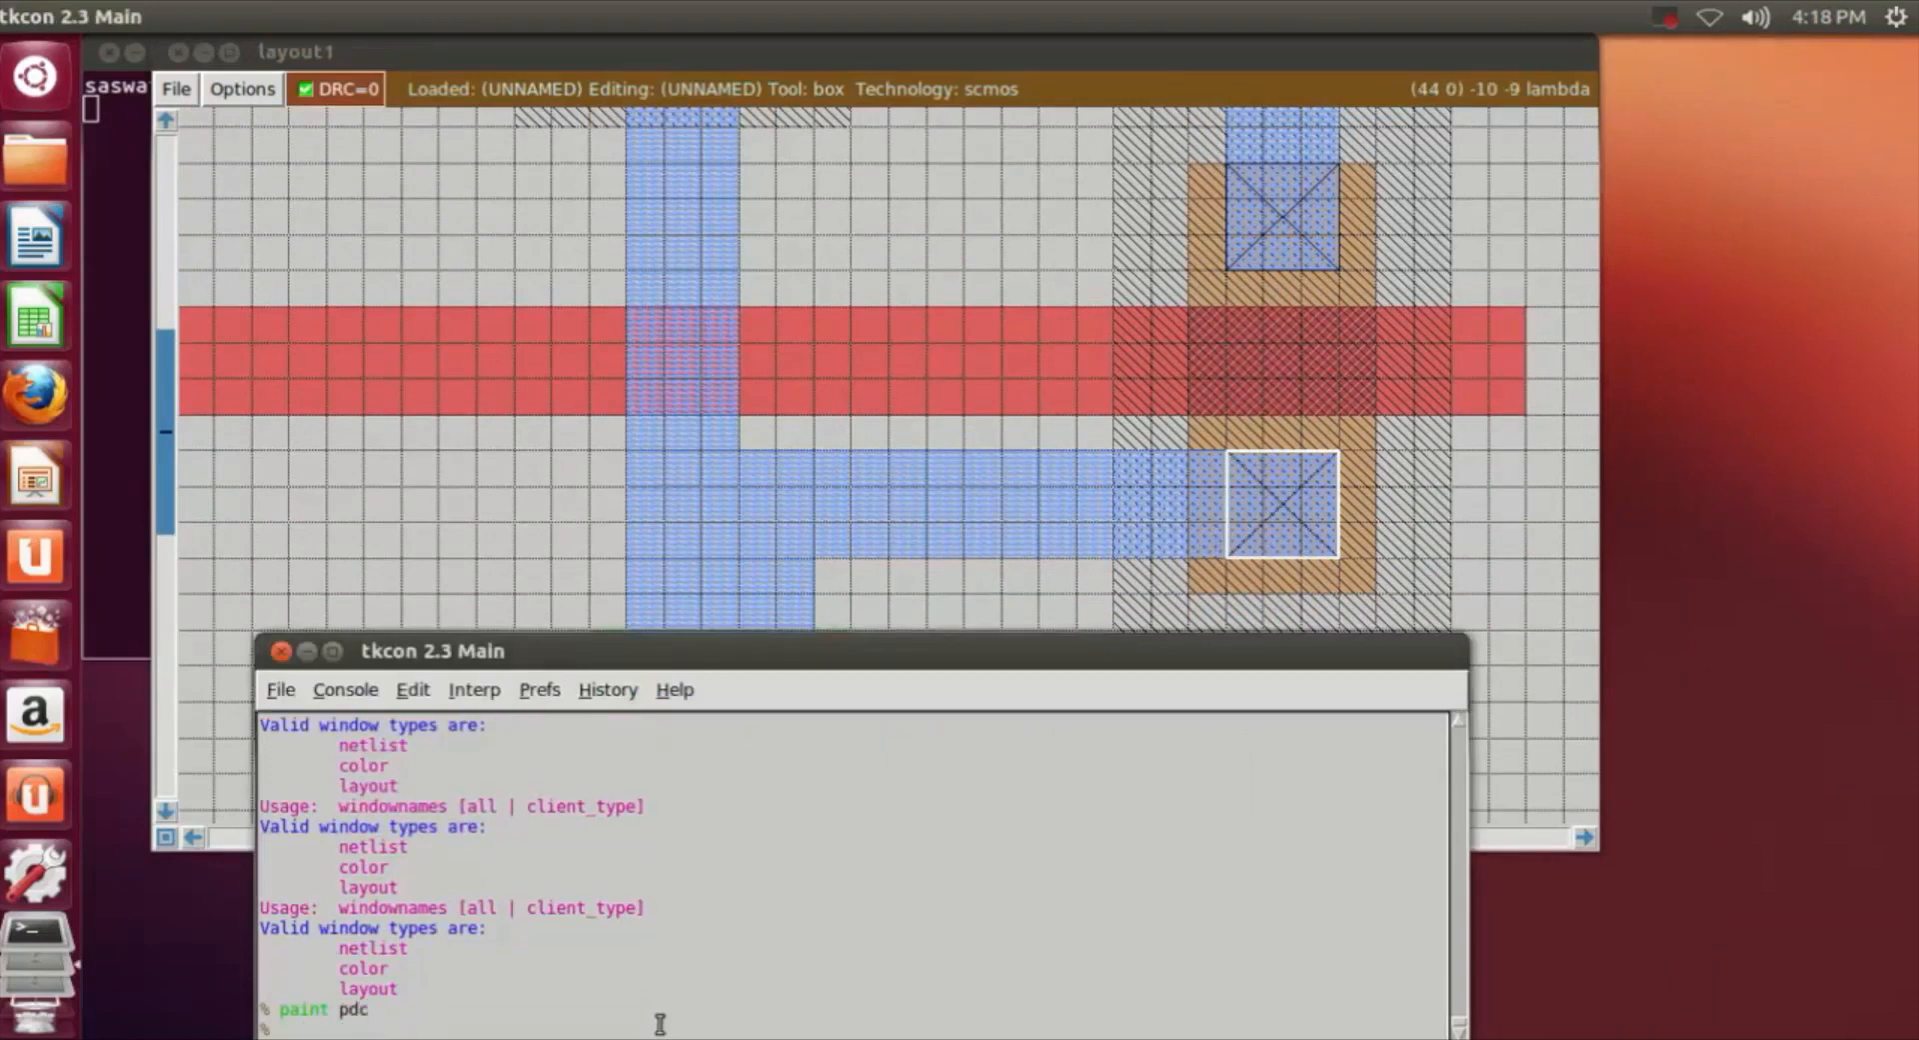
Paint a 5 by 5 lambda ndc contact where the metal overlaps the n-diffusion above the two gate crossings.
click(1499, 516)
scroll(1499, 516, down, 3)
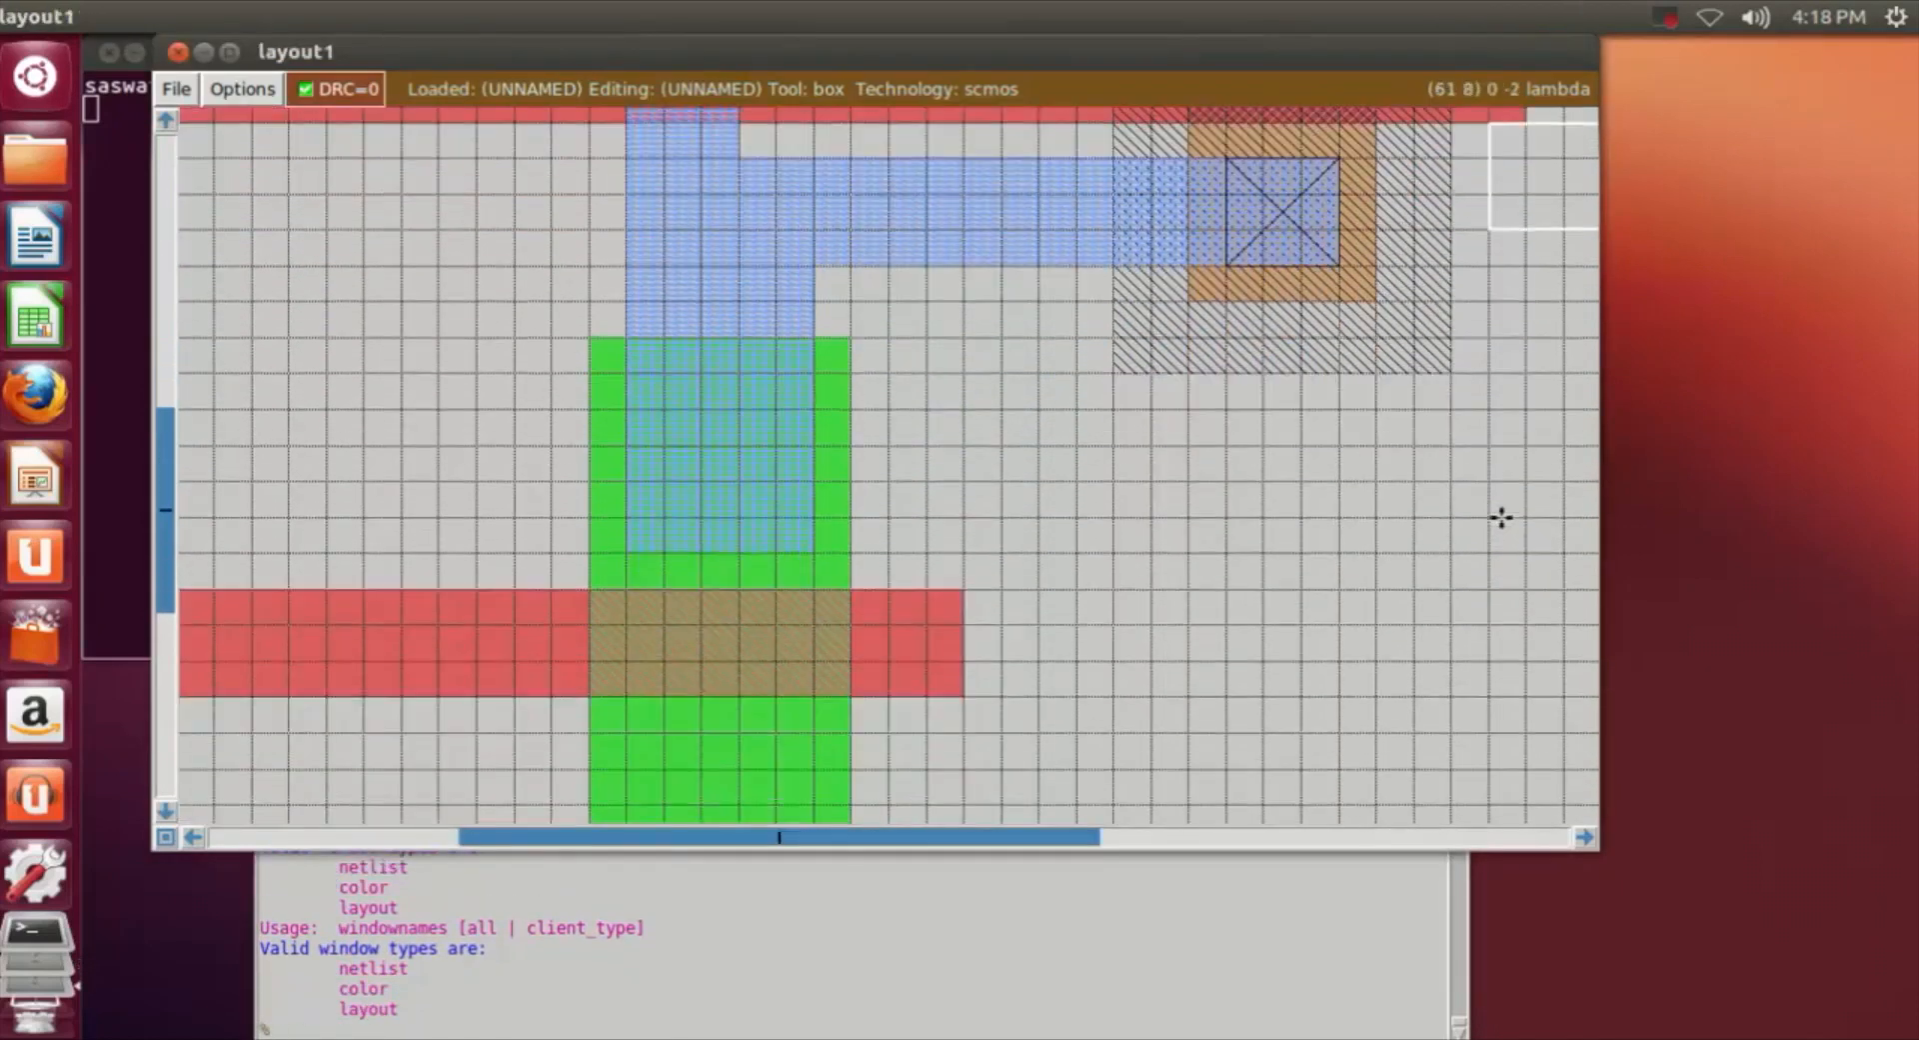
click(630, 409)
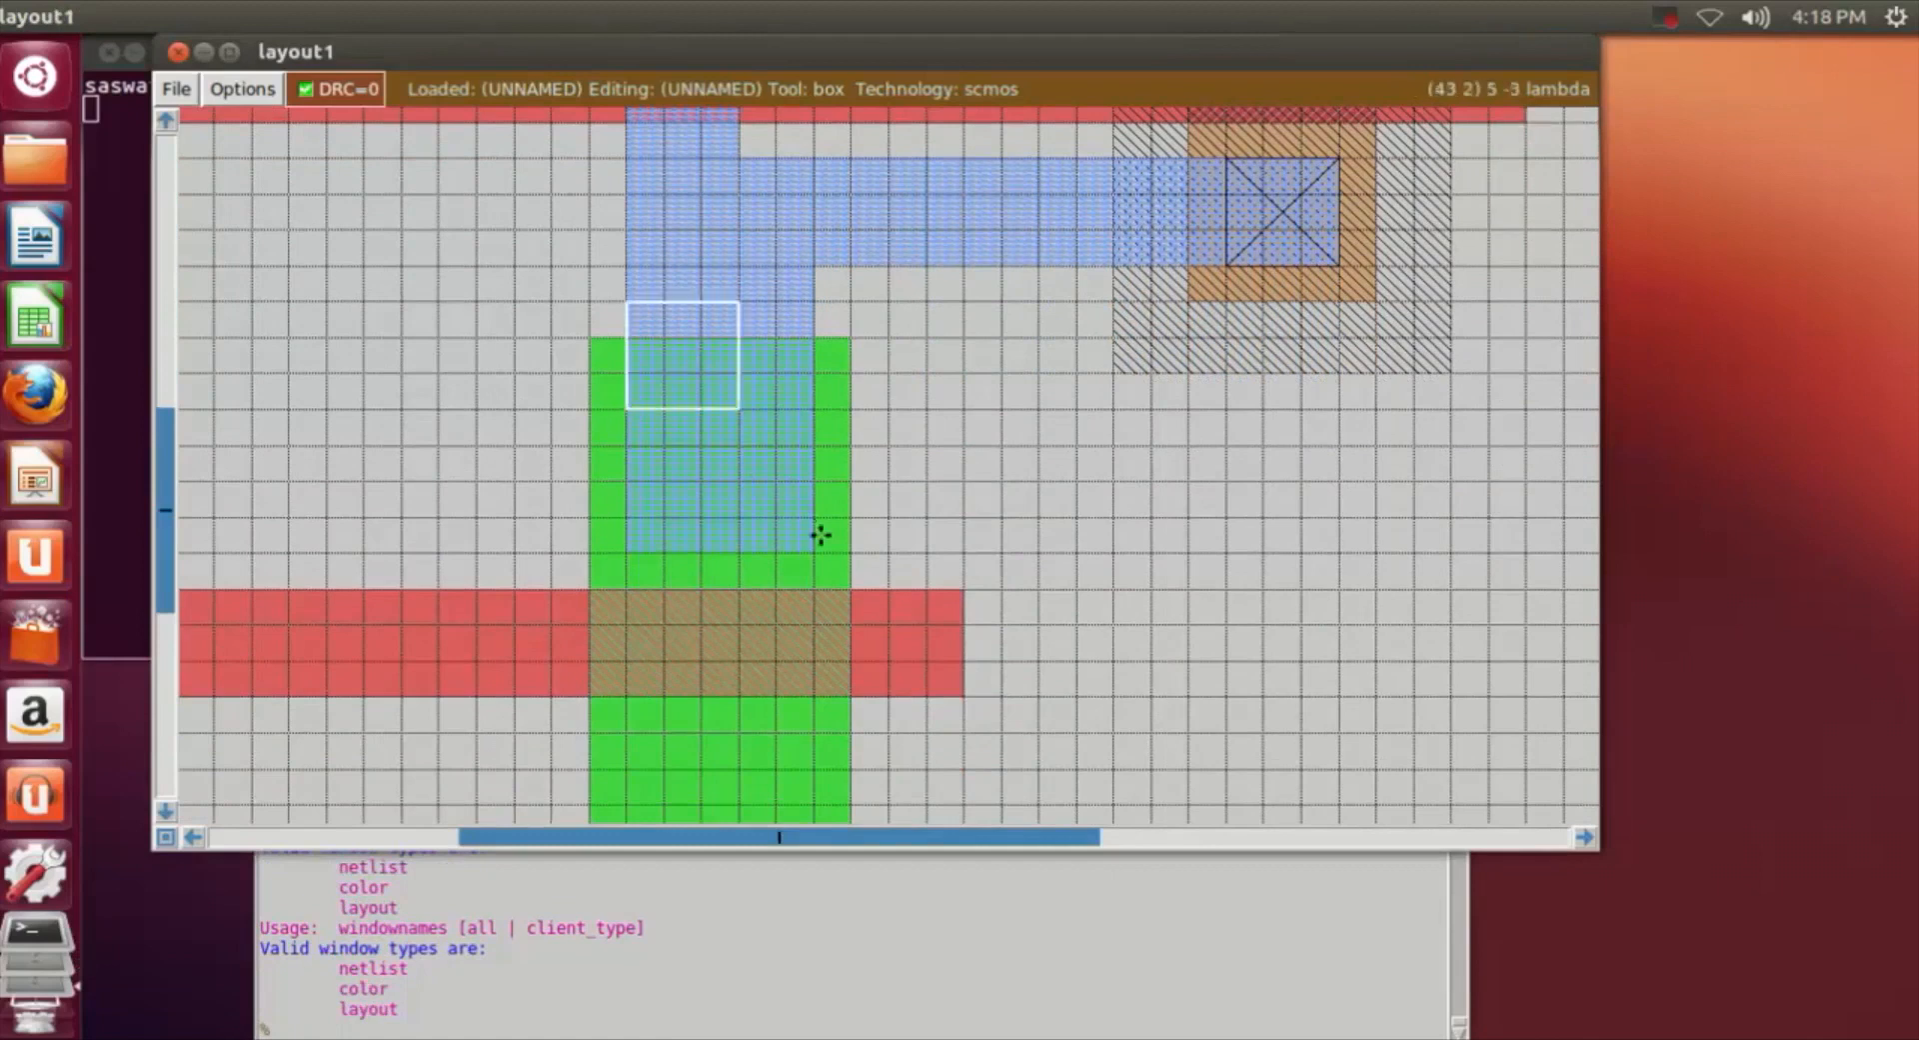
right_click(821, 547)
click(640, 388)
click(809, 548)
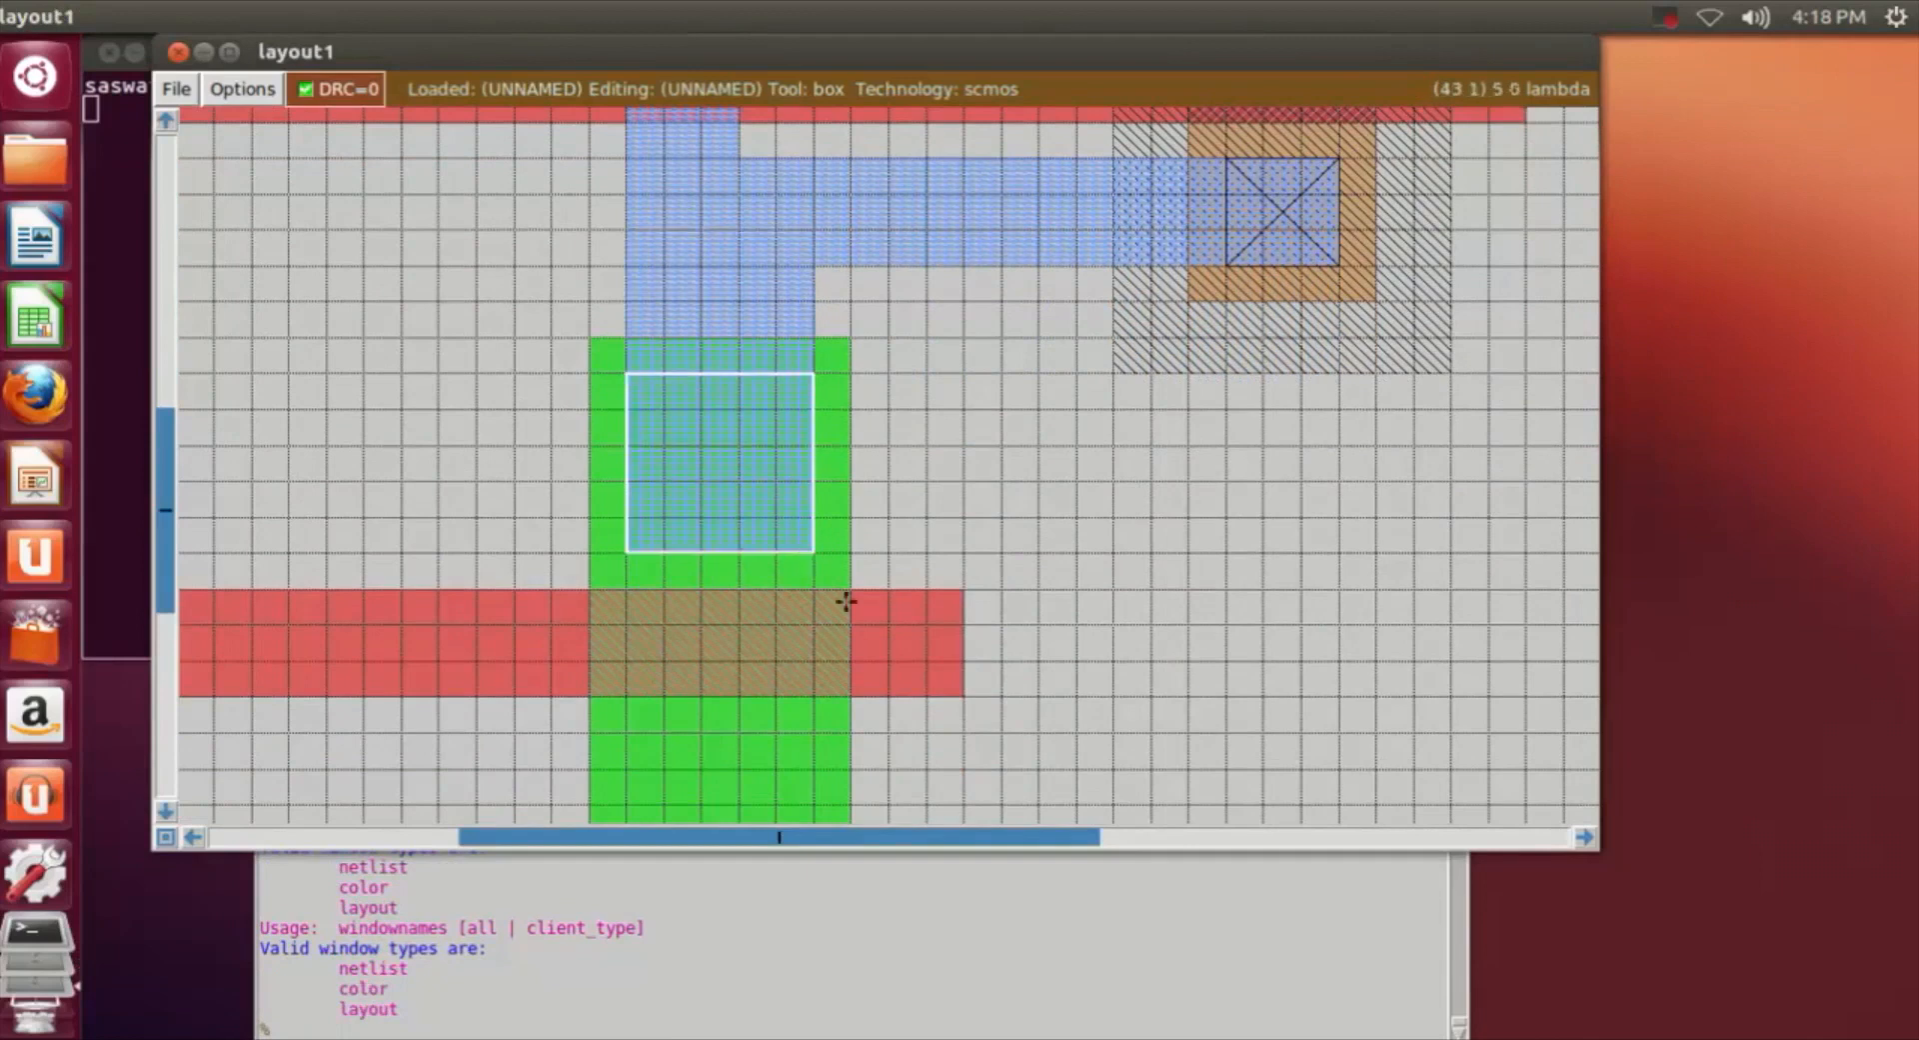
click(640, 1027)
text(paint ndc)
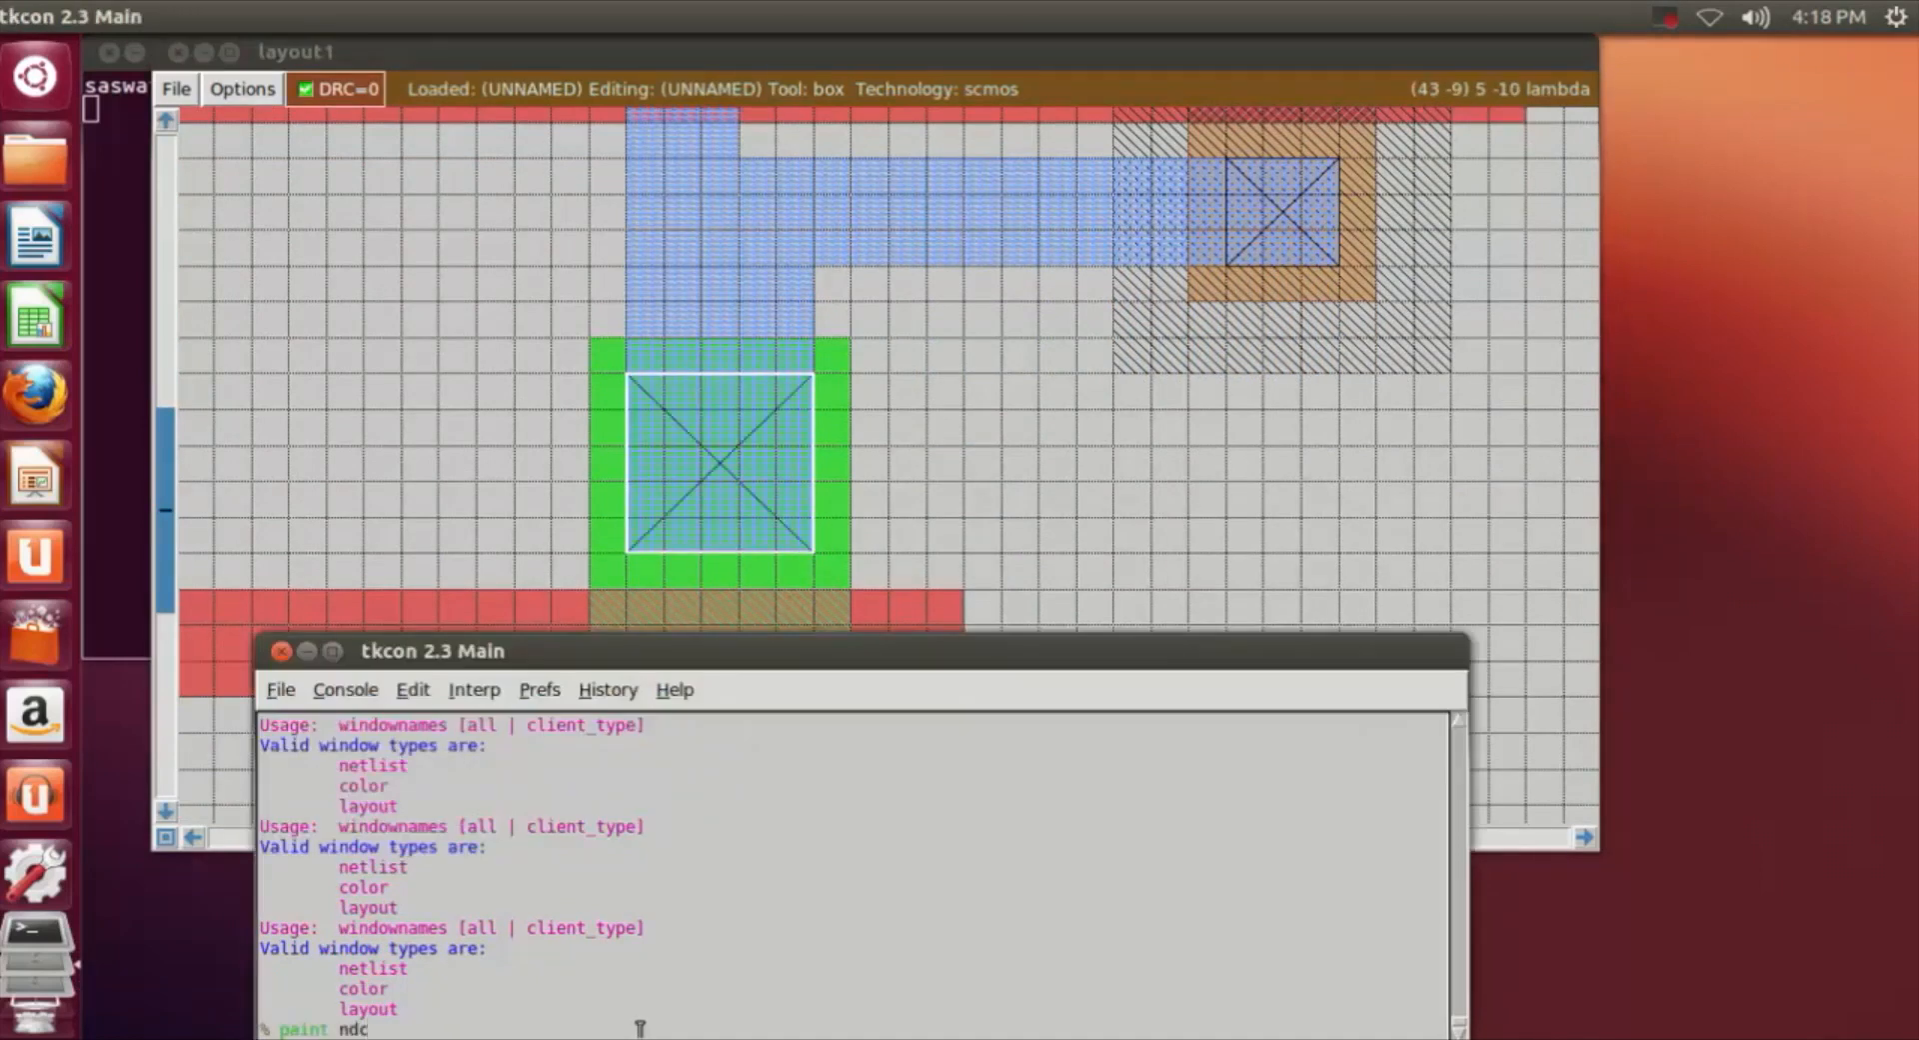
key(Return)
Paint a 5 by 5 lambda ndc contact where the metal overlaps the n-diffusion below the lower polysilicon gate.
click(1199, 612)
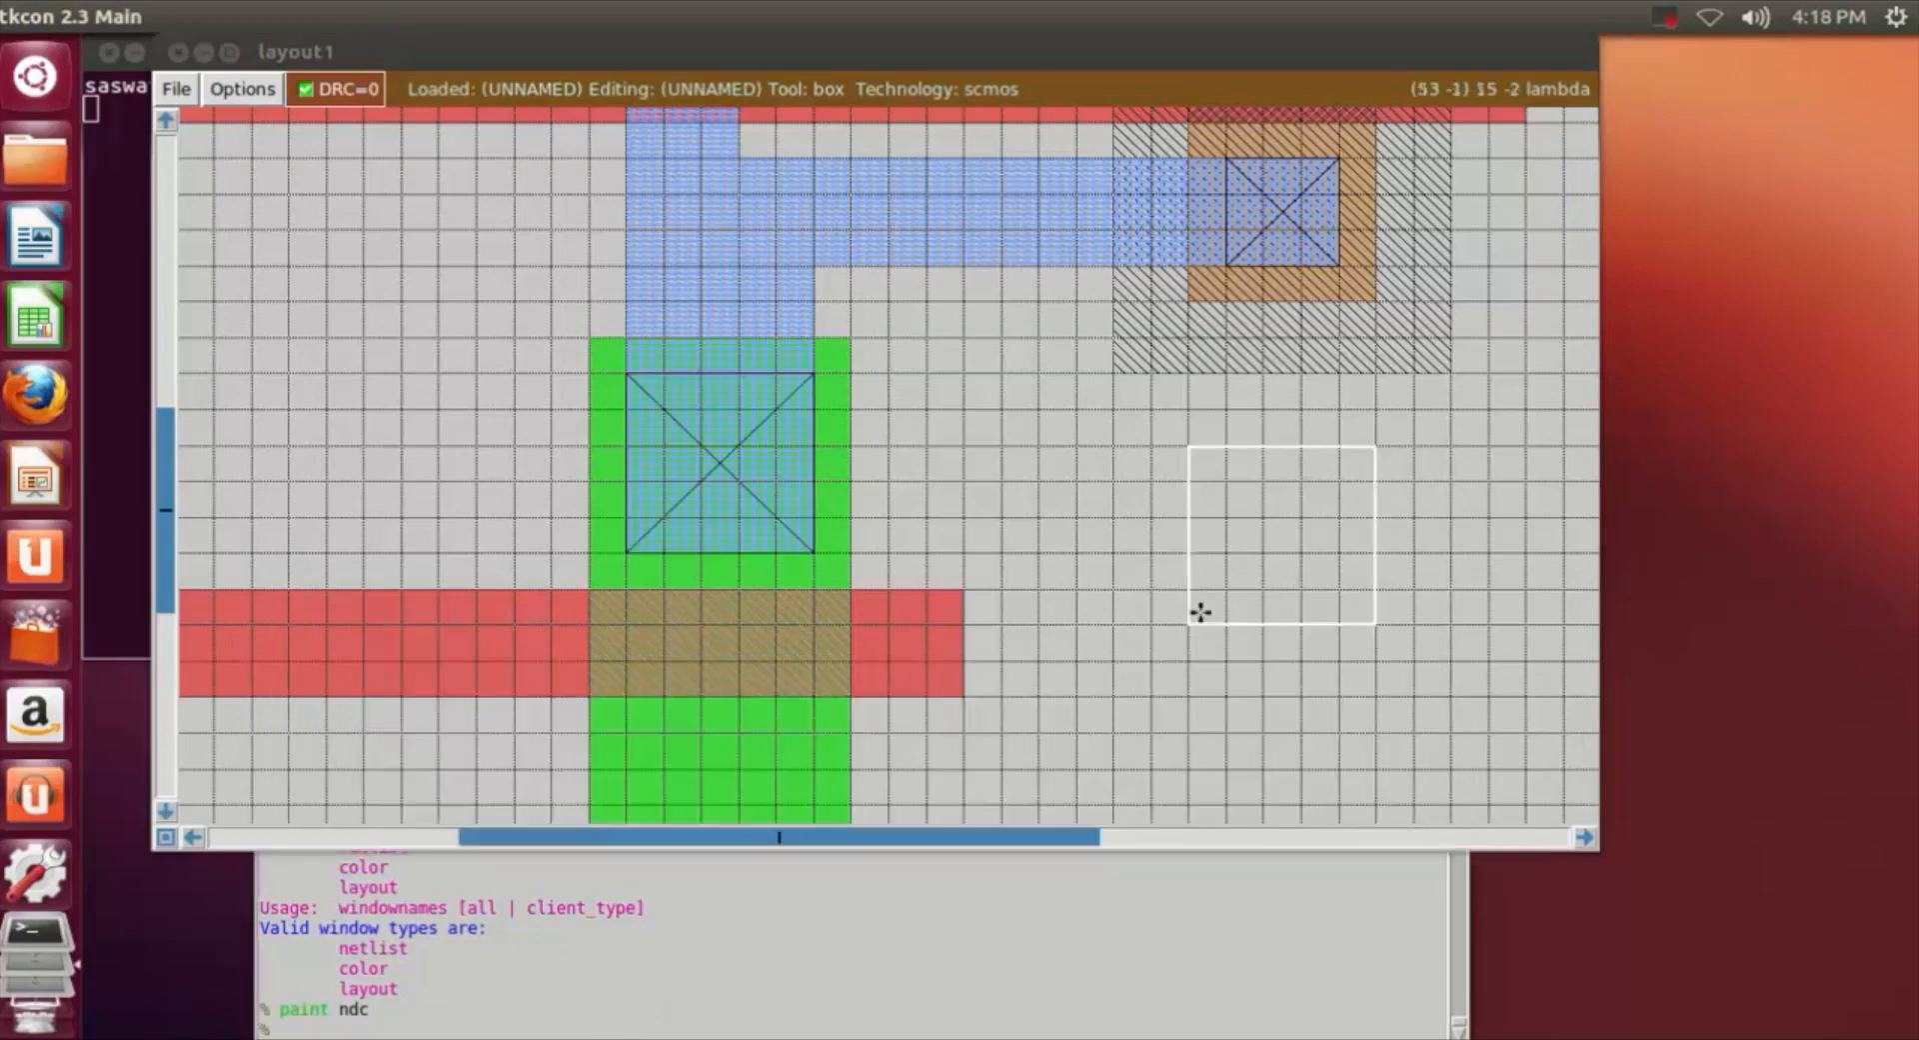
scroll(1200, 610, down, 3)
scroll(653, 461, down, 1)
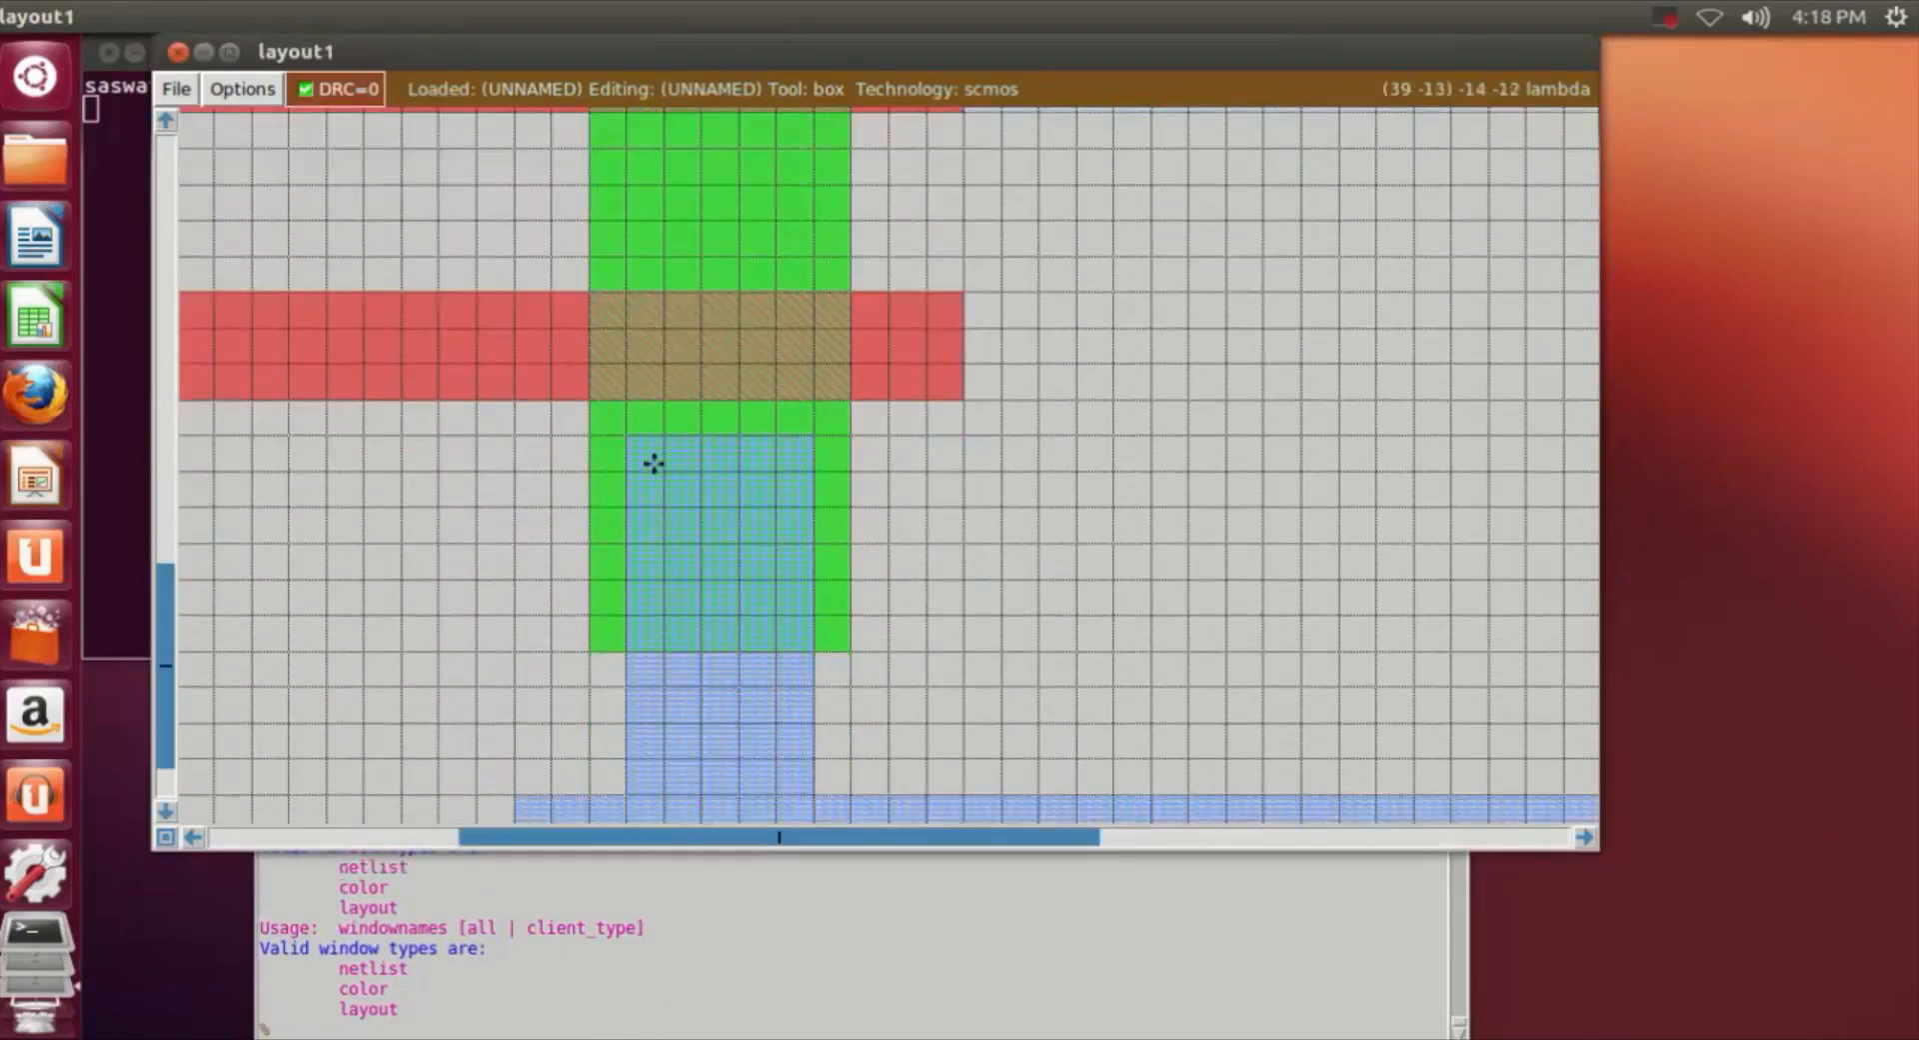
click(630, 437)
right_click(814, 612)
click(538, 1032)
text(paint)
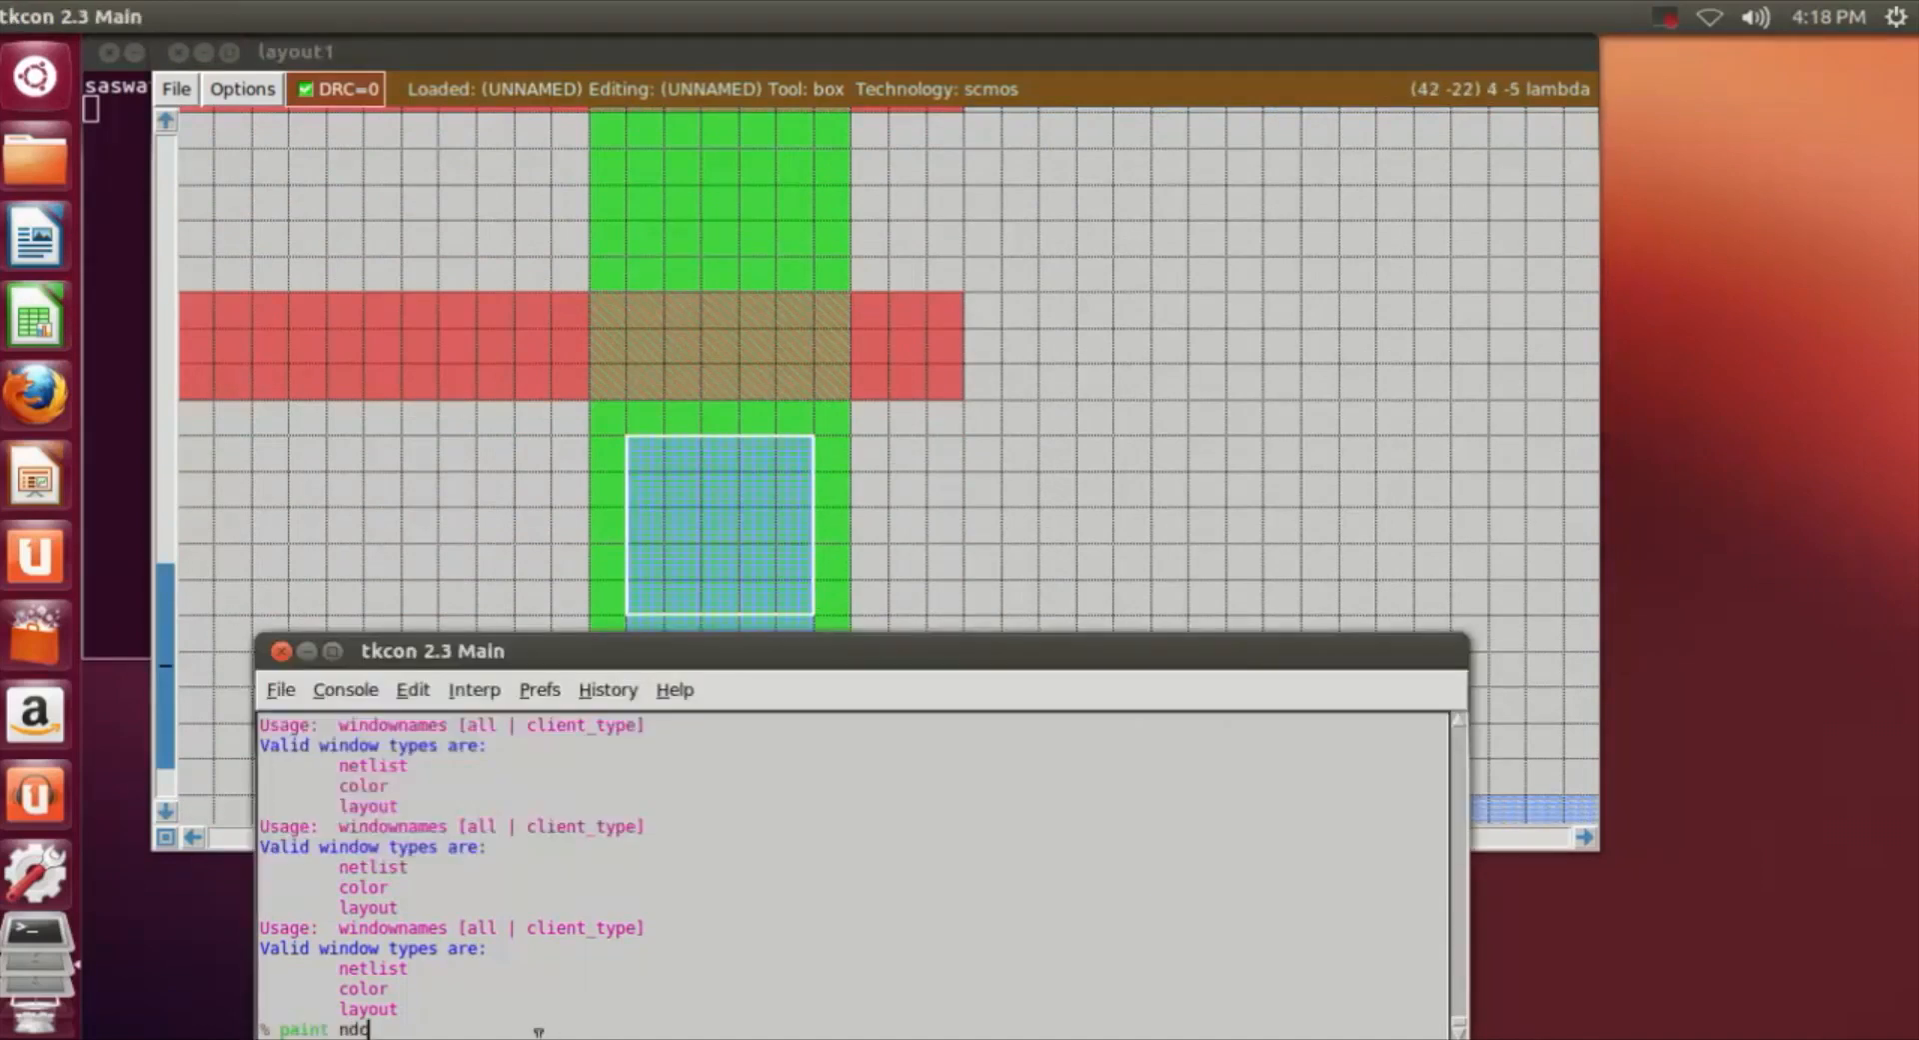
text( ndc)
key(Return)
Examine the two-input gate layout from the upper metal rail down to the lower rail, including its contacts.
click(1088, 523)
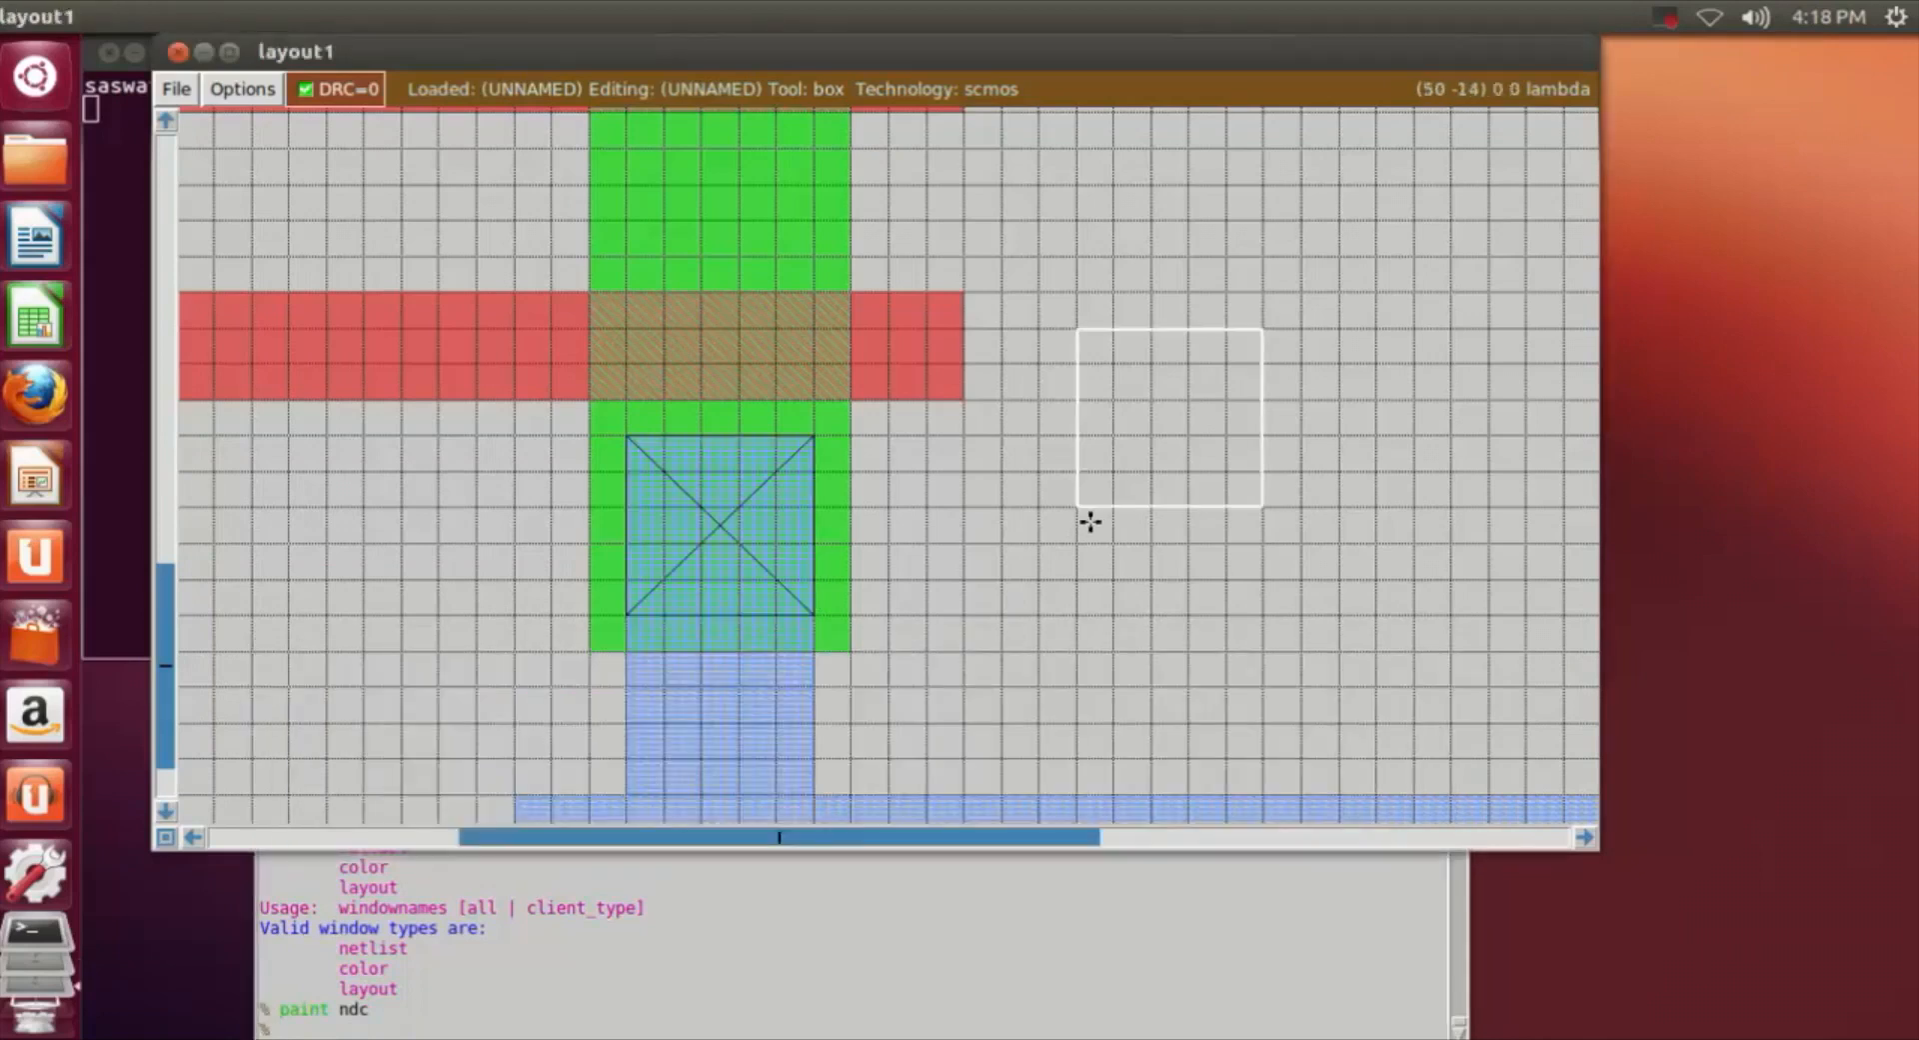
scroll(1084, 527, up, 4)
key(z)
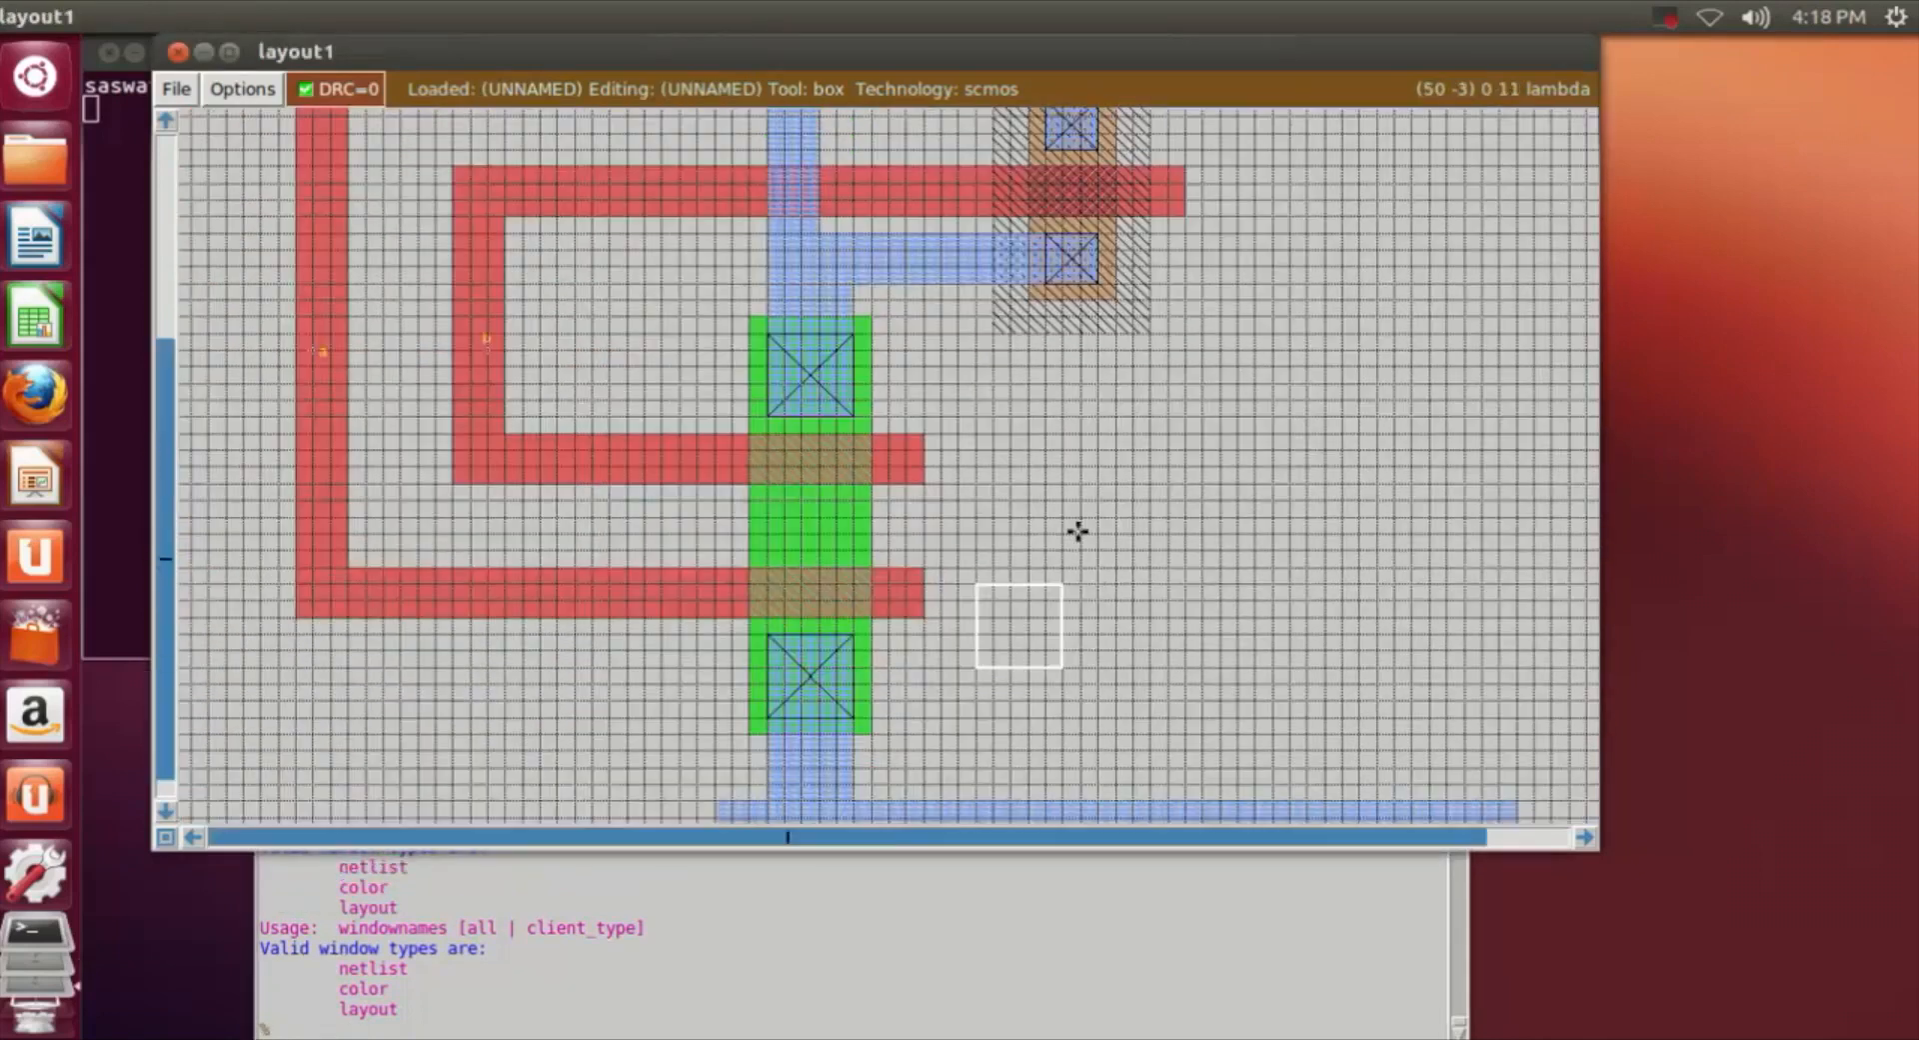
scroll(1077, 531, up, 4)
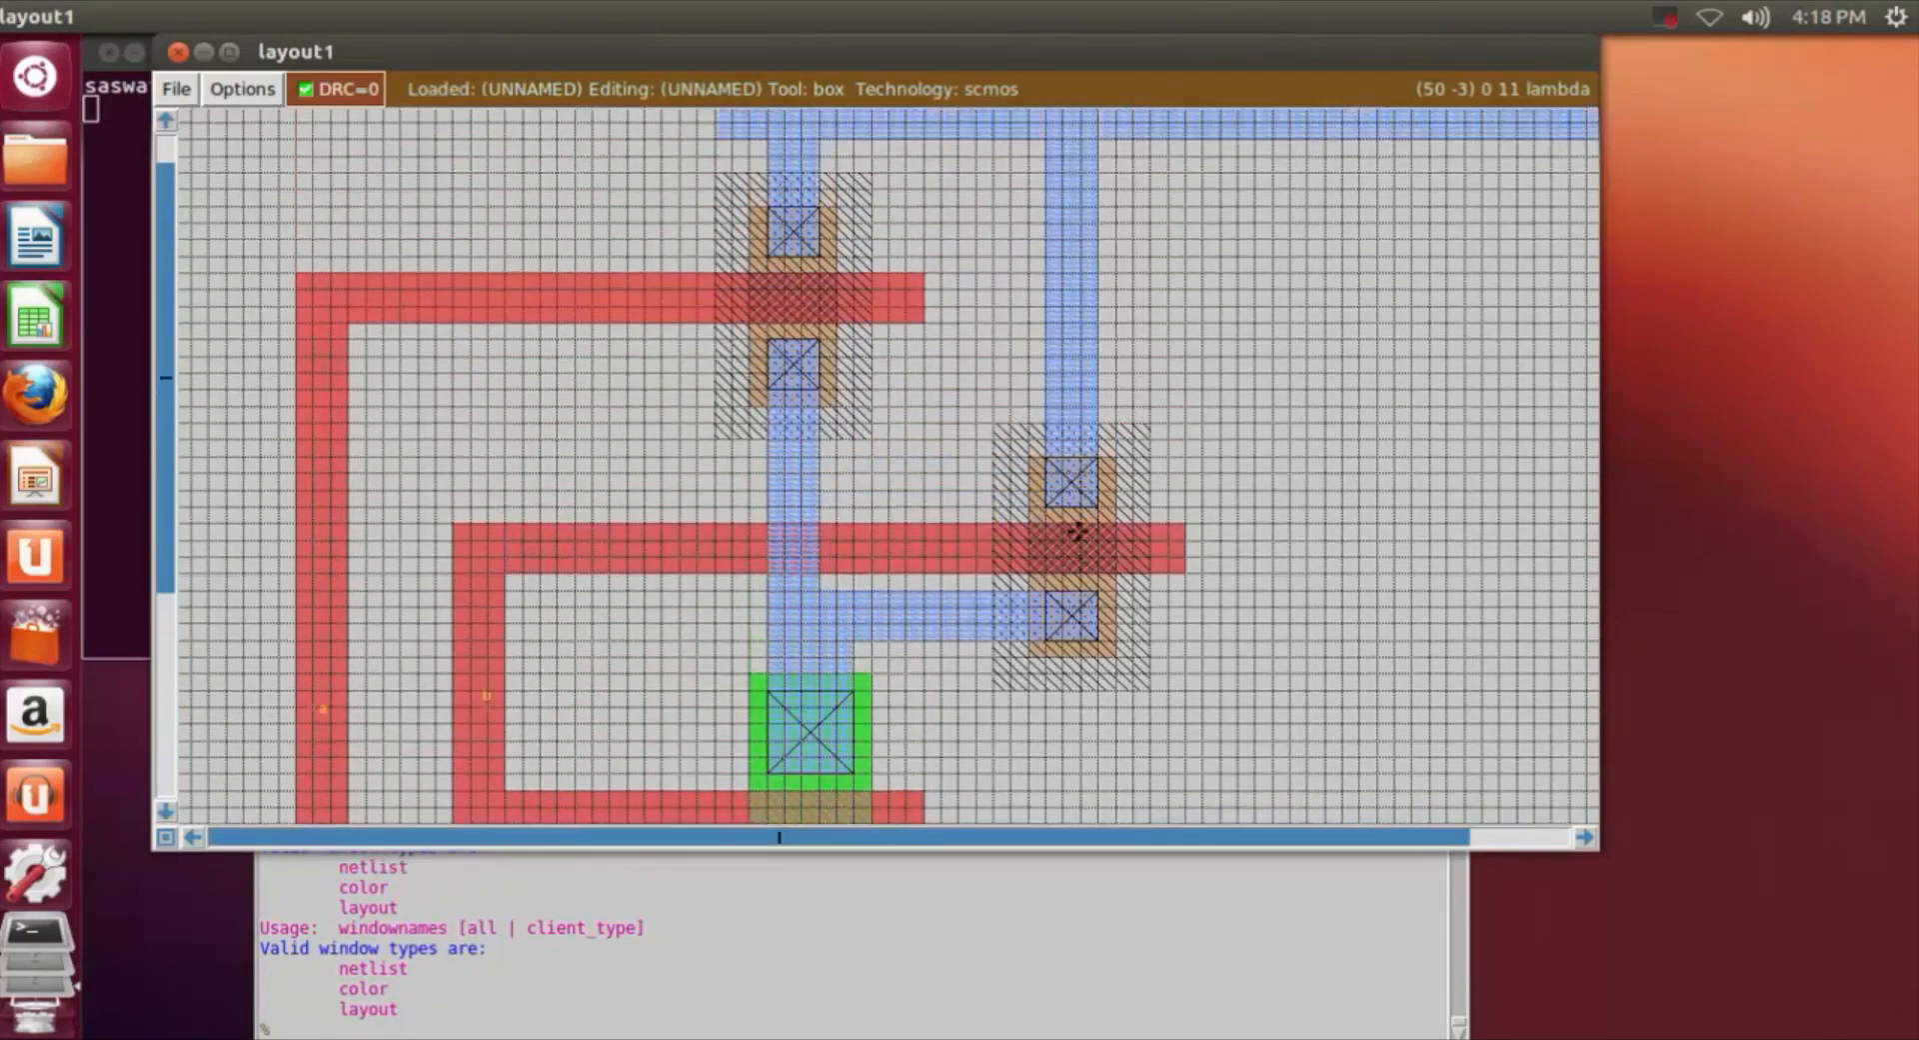
scroll(1078, 531, down, 1)
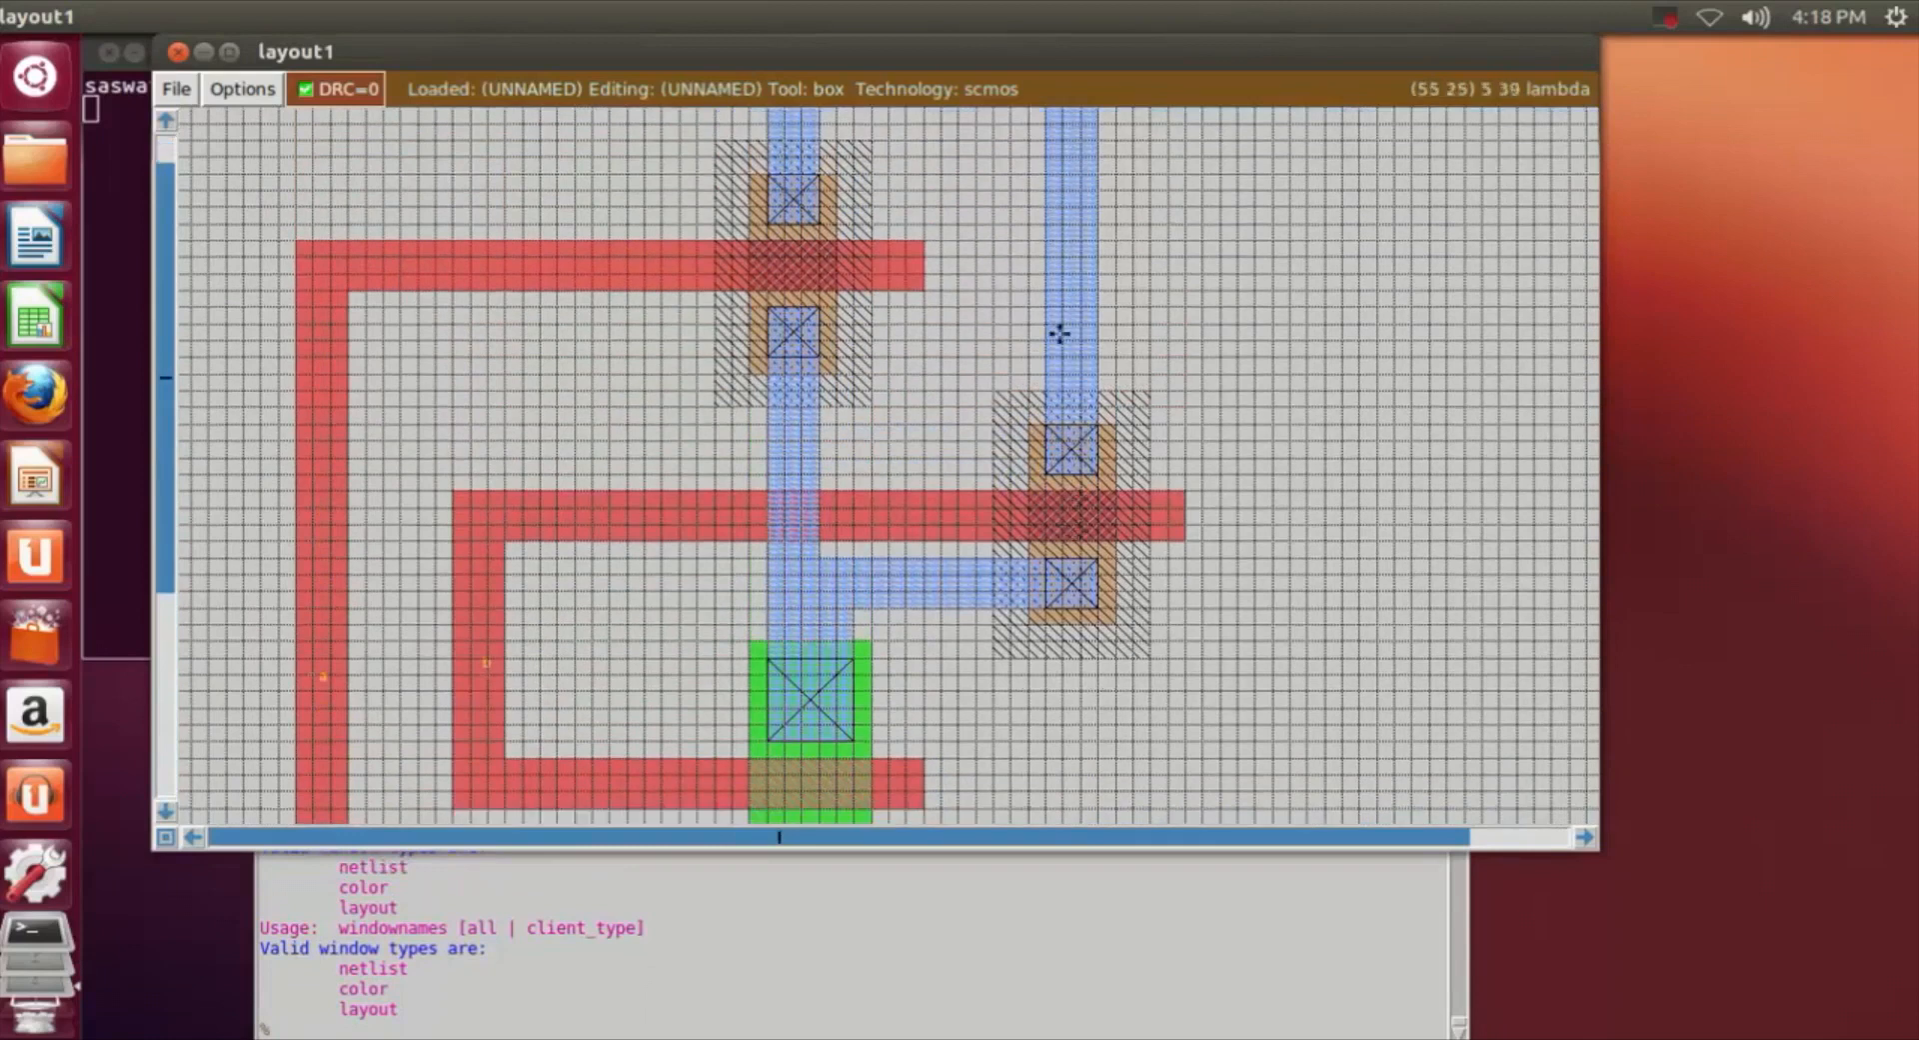
scroll(1221, 406, down, 6)
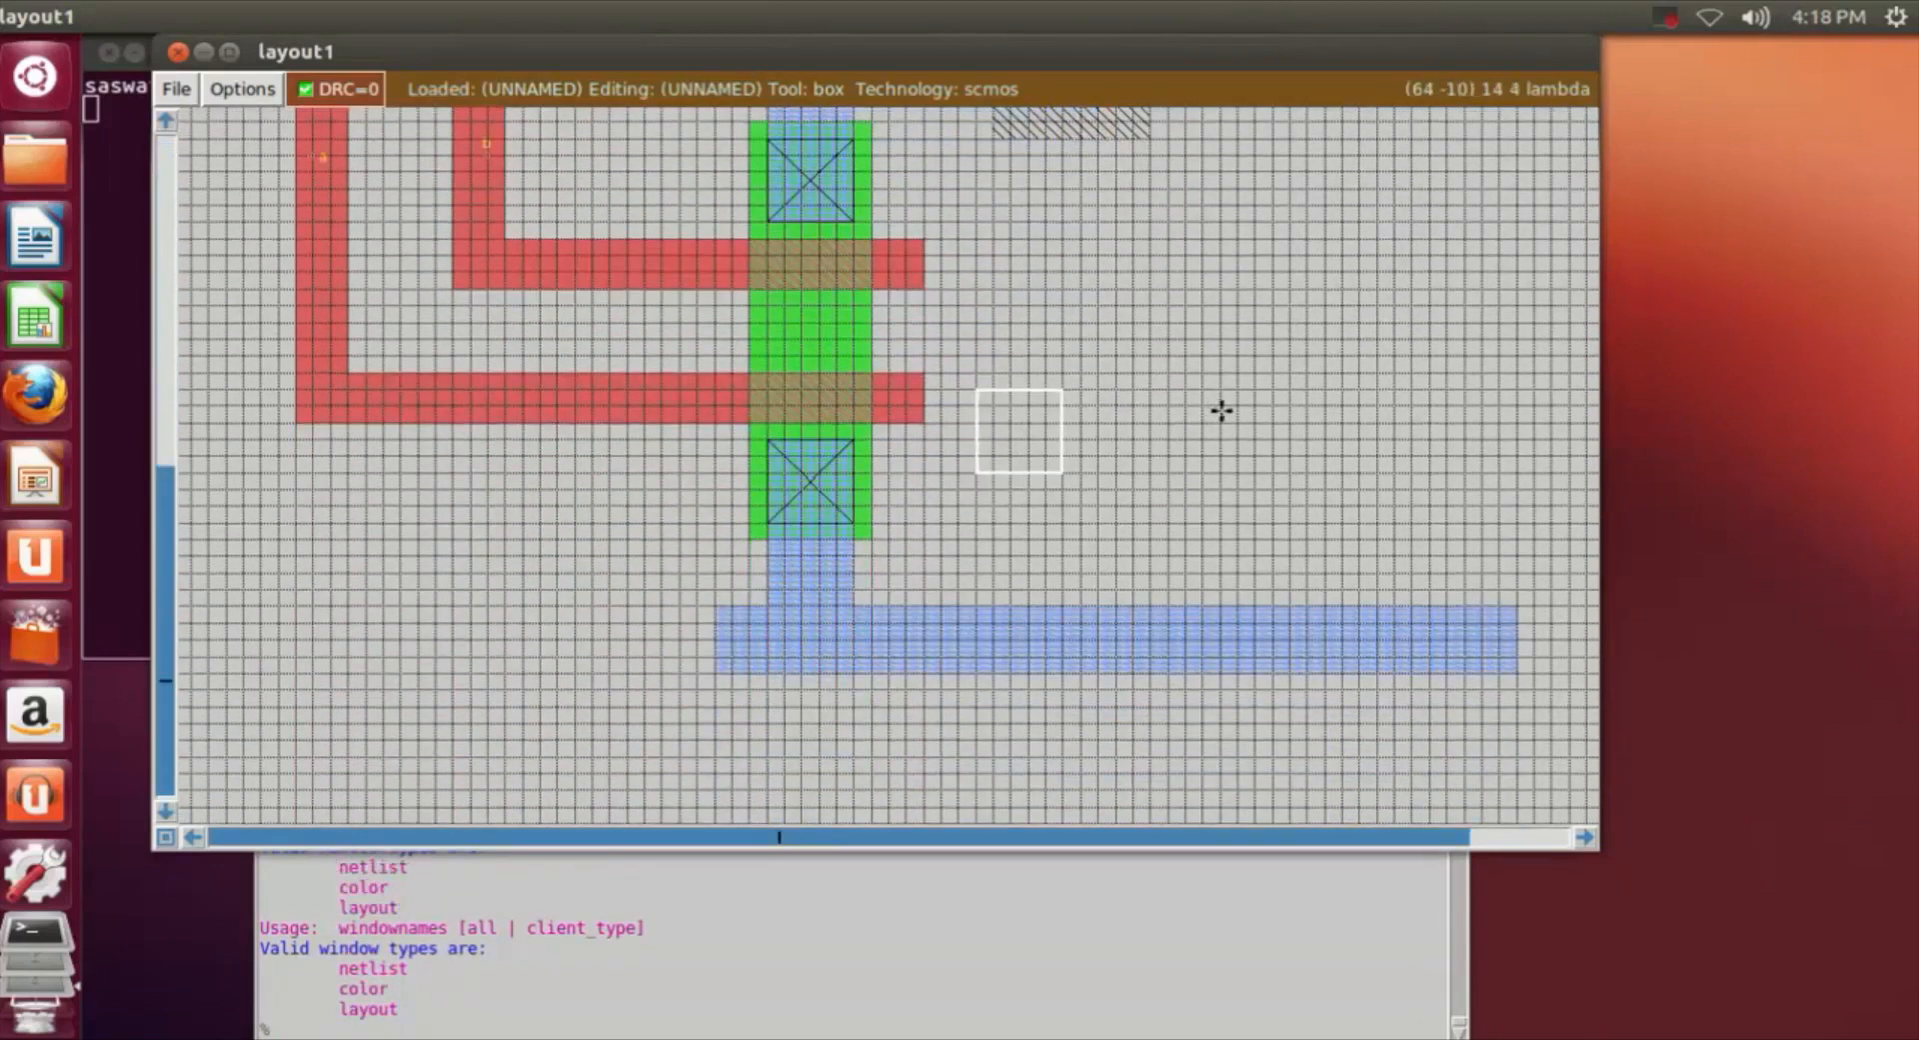
key(z)
scroll(1220, 410, up, 5)
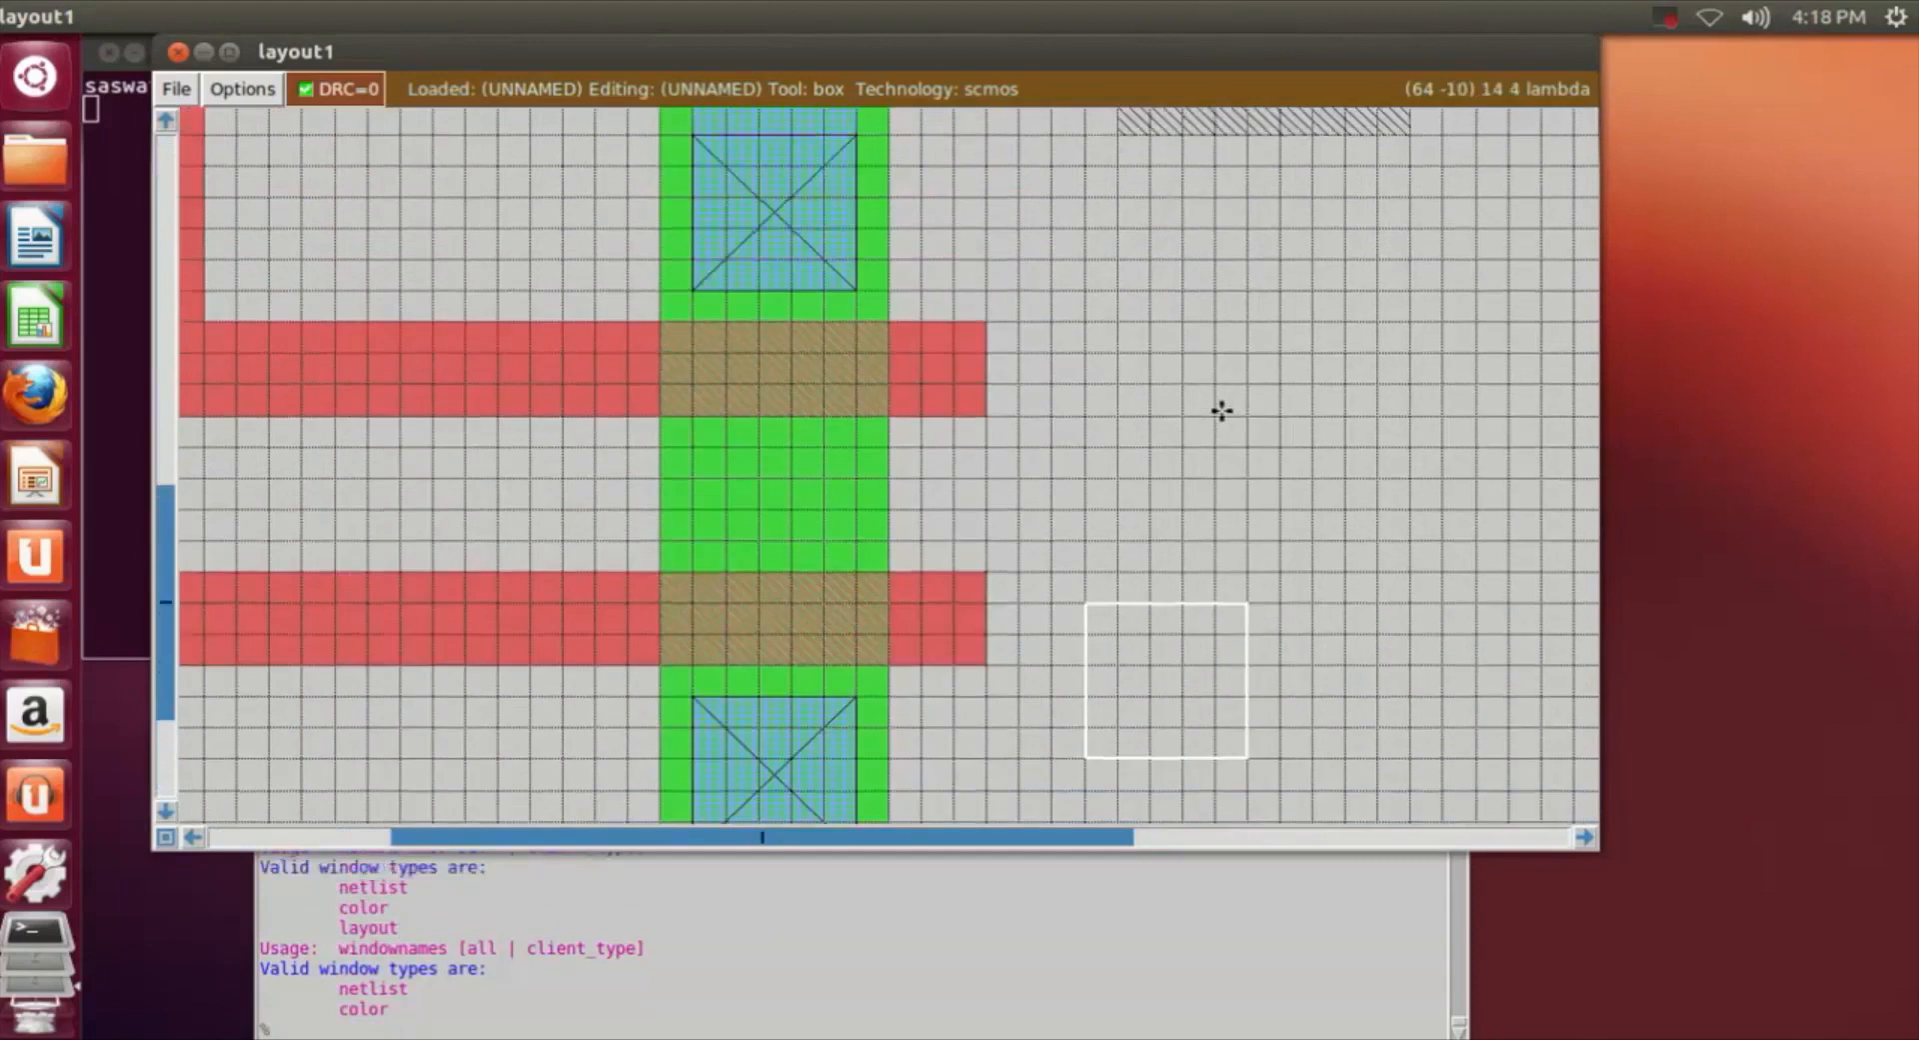
key(shift+z)
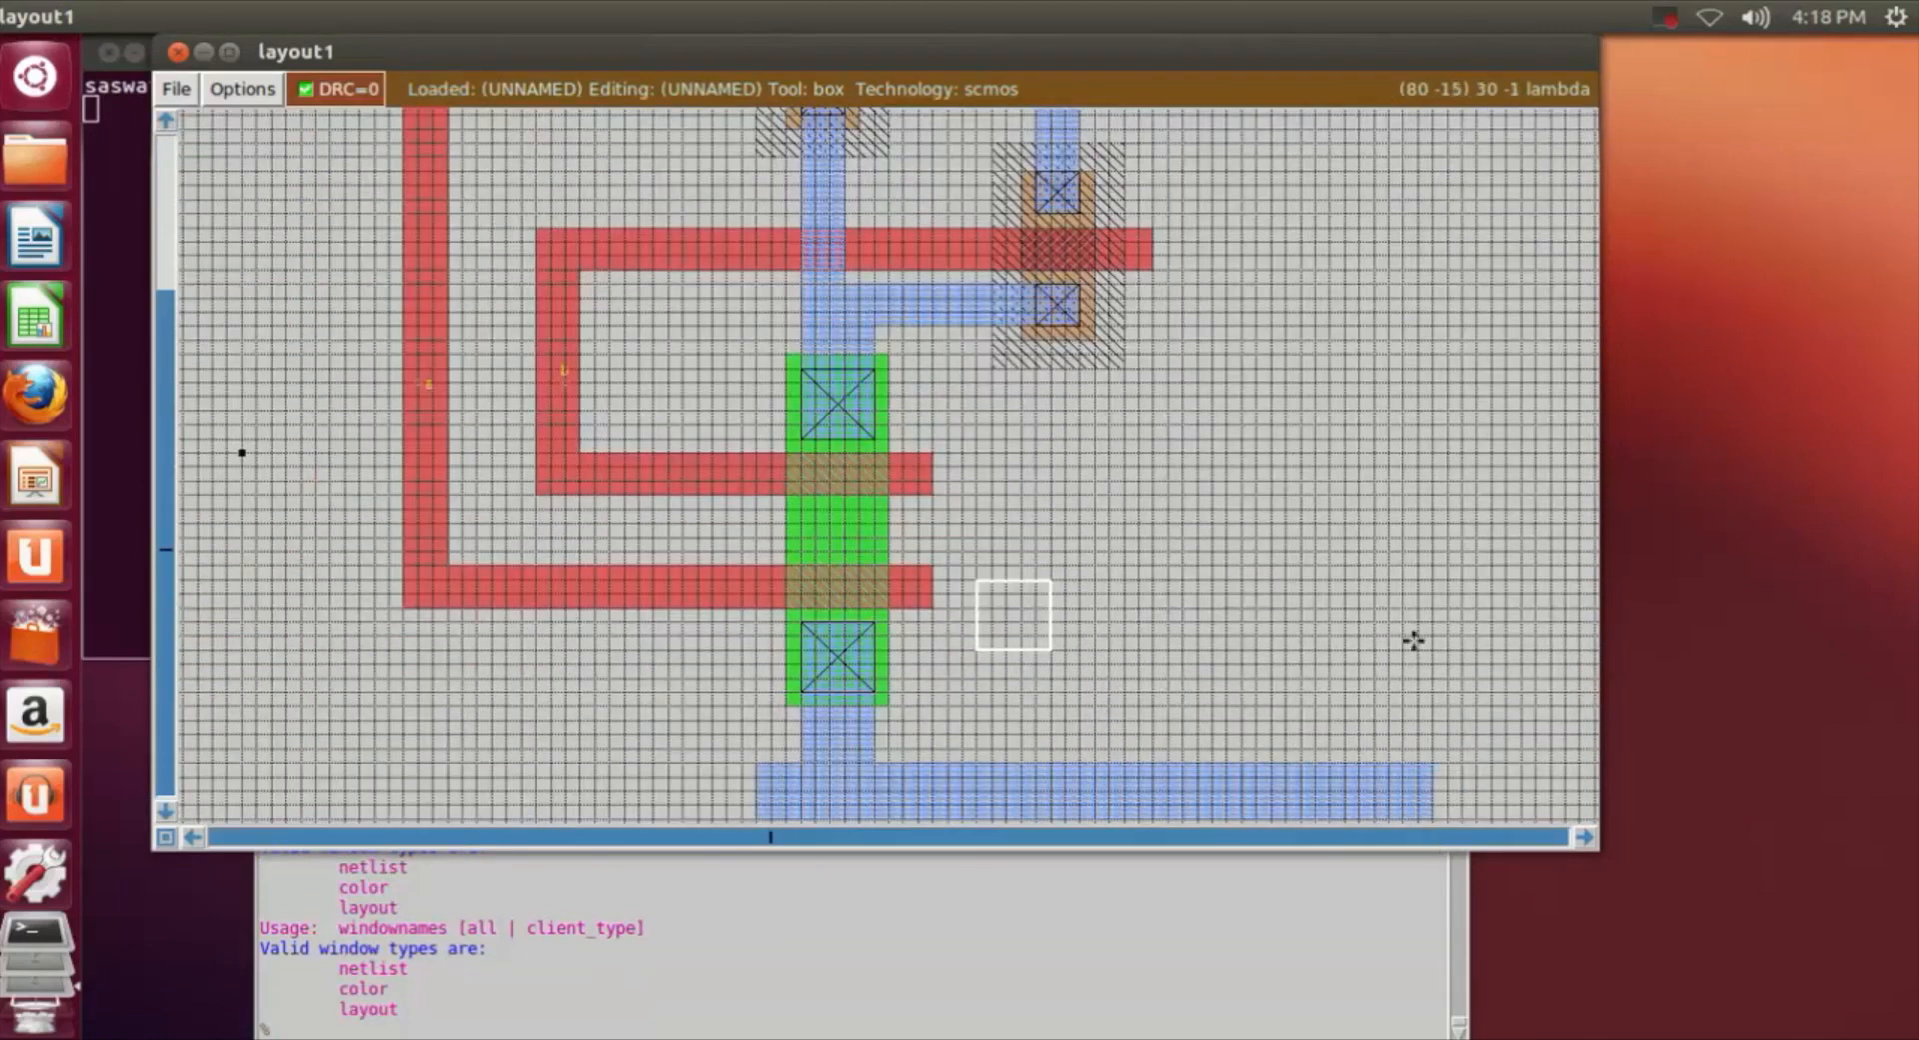
scroll(1416, 639, up, 6)
scroll(1416, 638, up, 5)
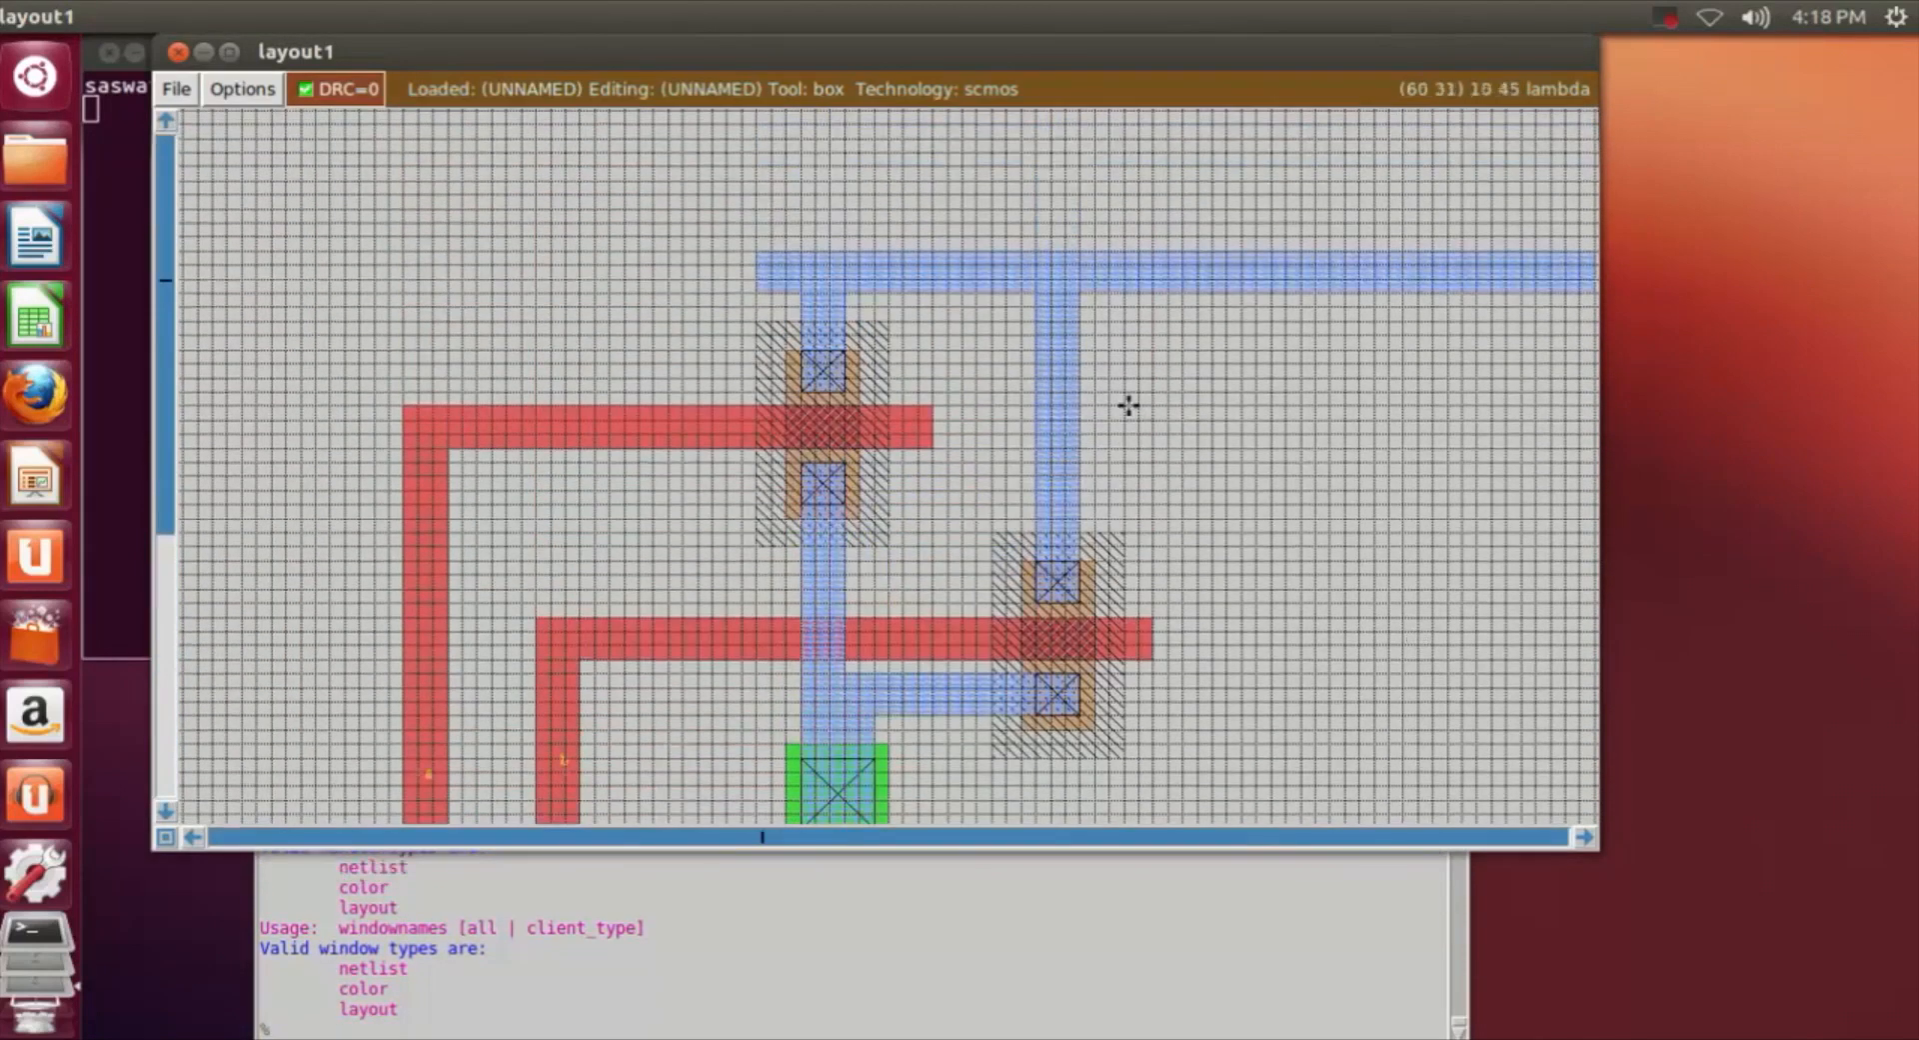
scroll(1128, 405, down, 3)
scroll(1127, 404, down, 6)
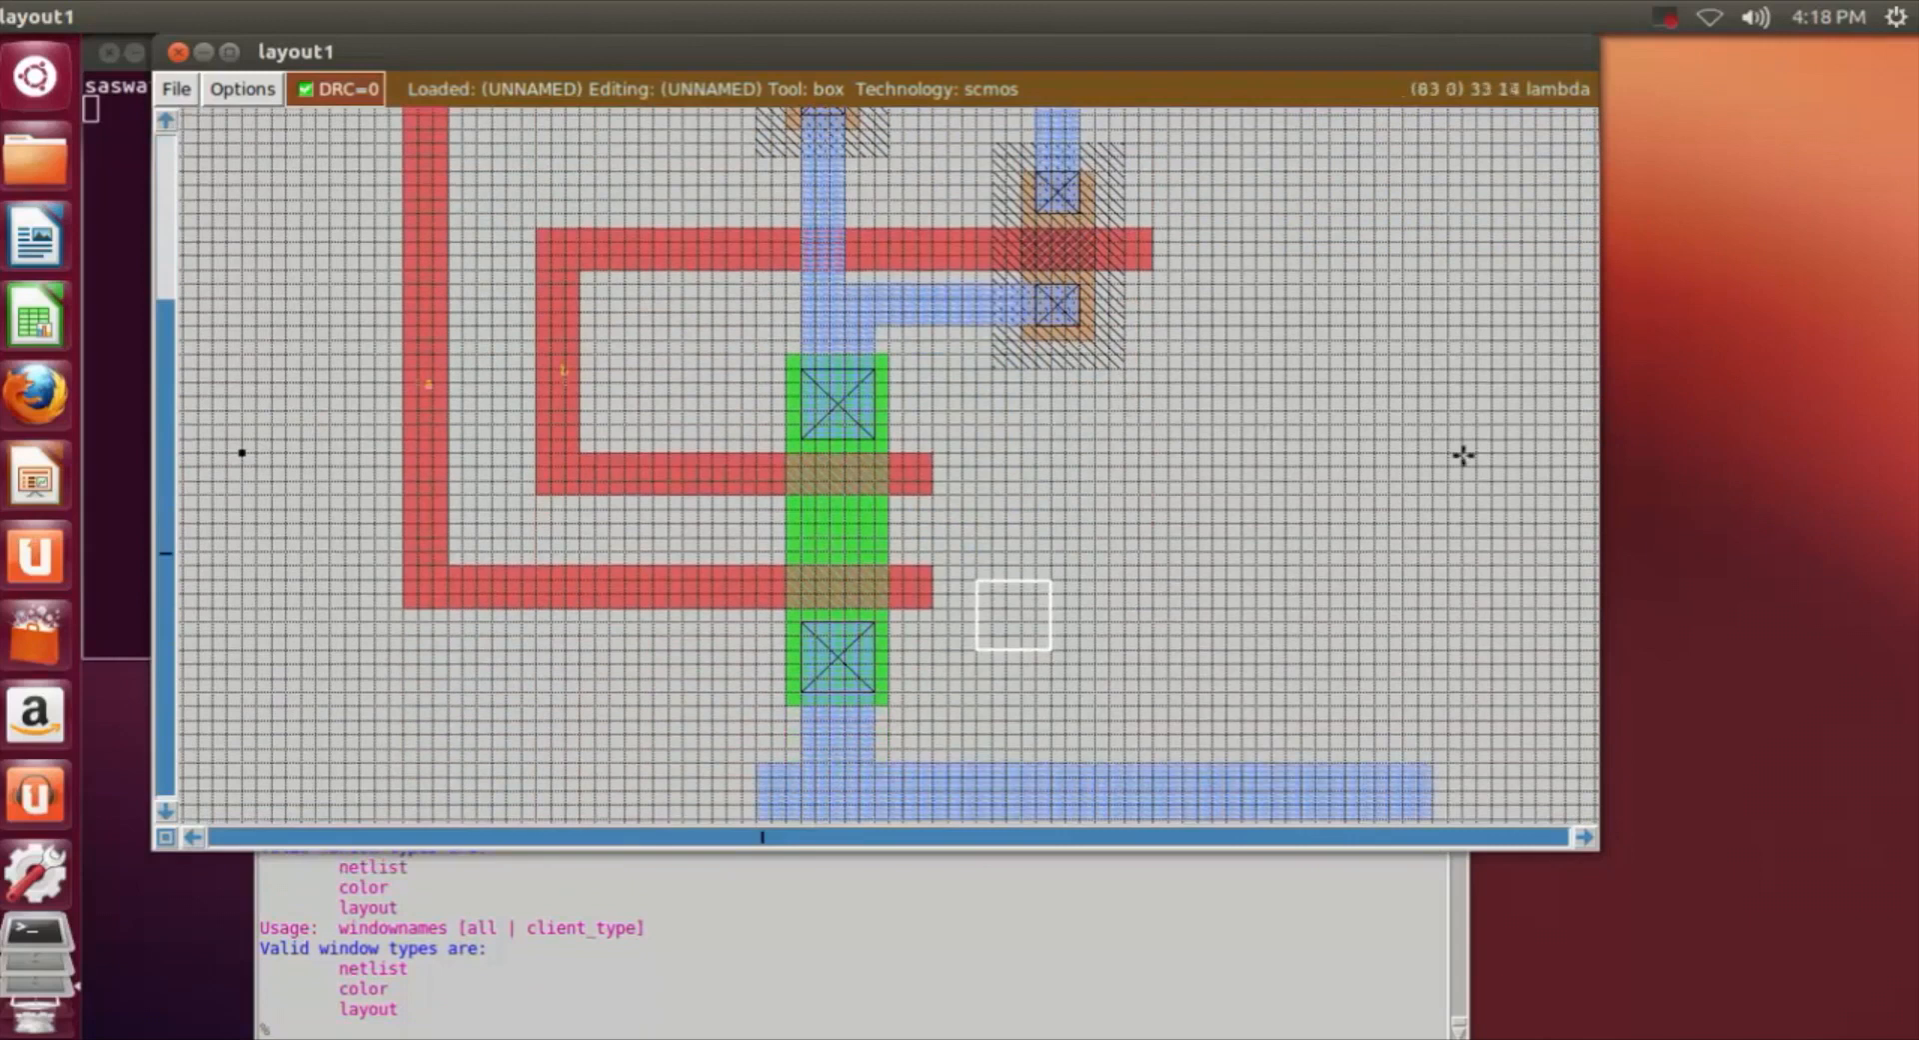
Paint an nwell region about 8 by 15 lambda in the empty area beneath the upper metal rail, right of the existing transistors.
key(z)
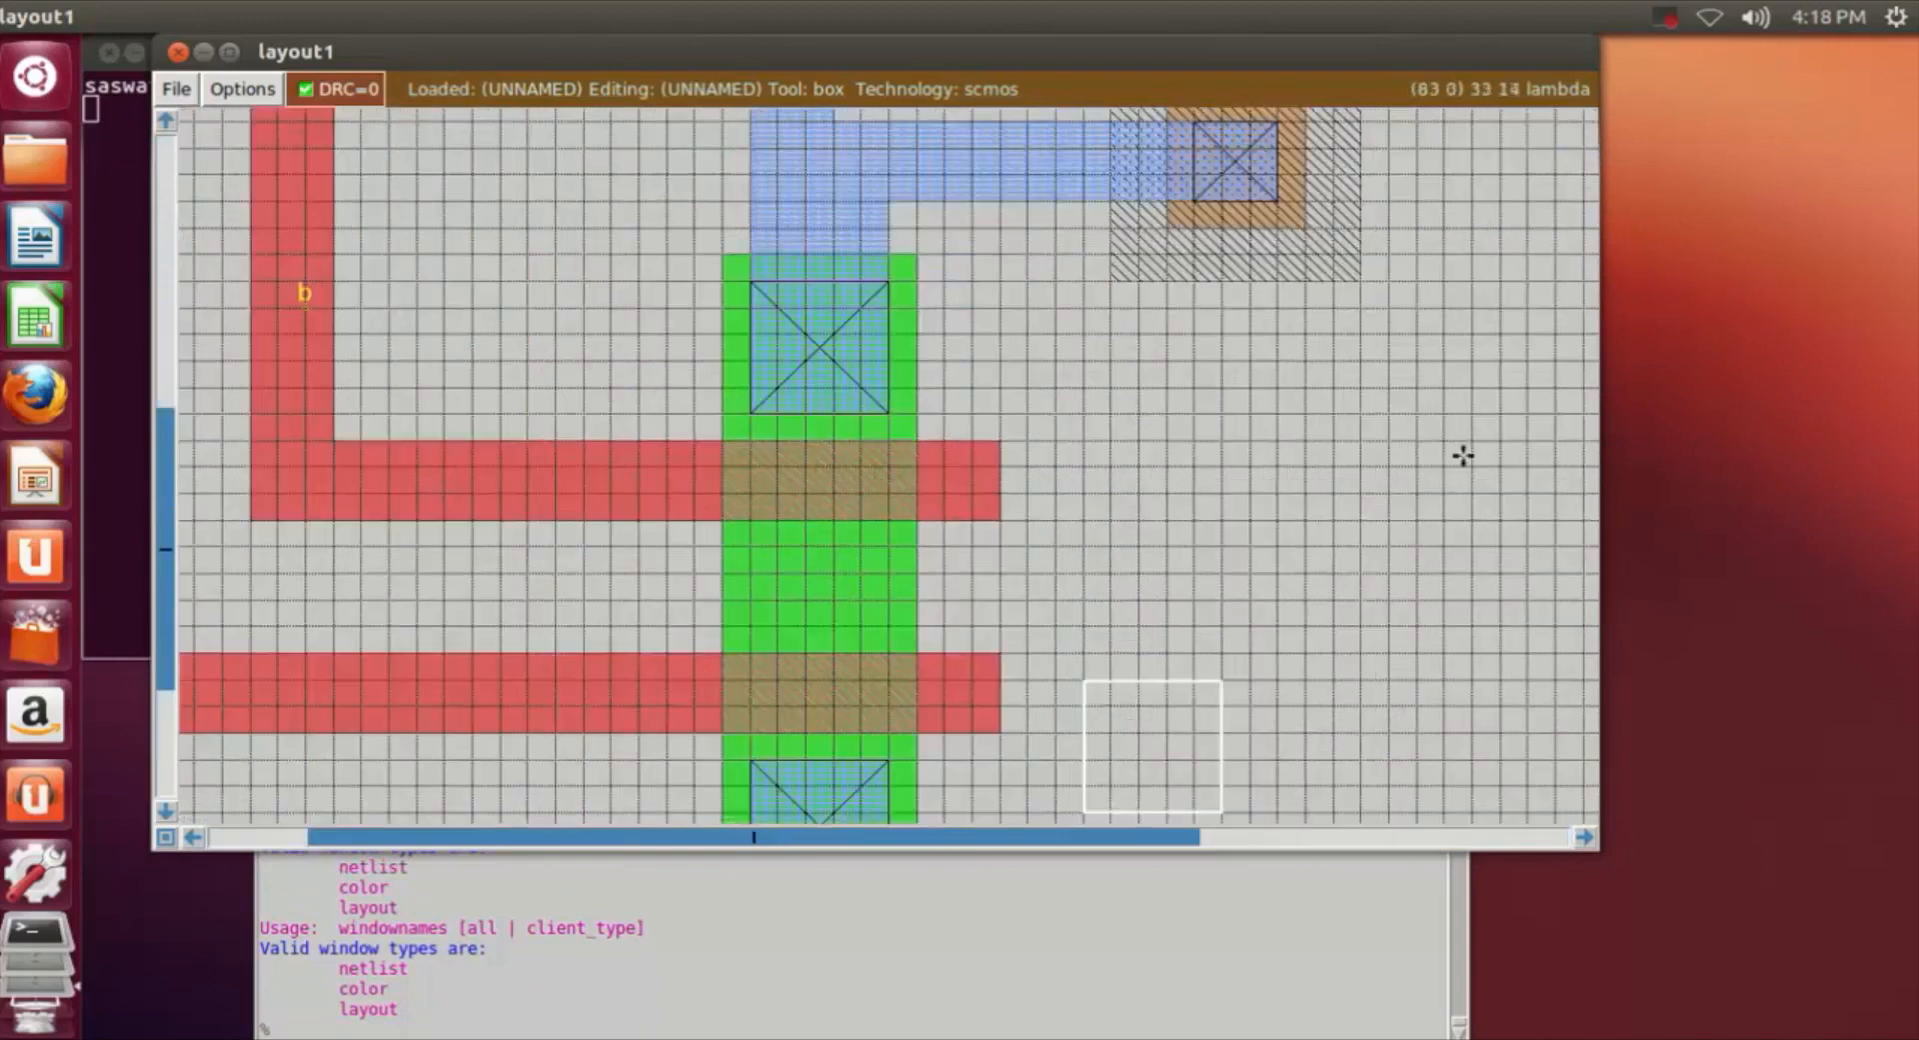
click(1585, 840)
click(1585, 840)
click(1585, 839)
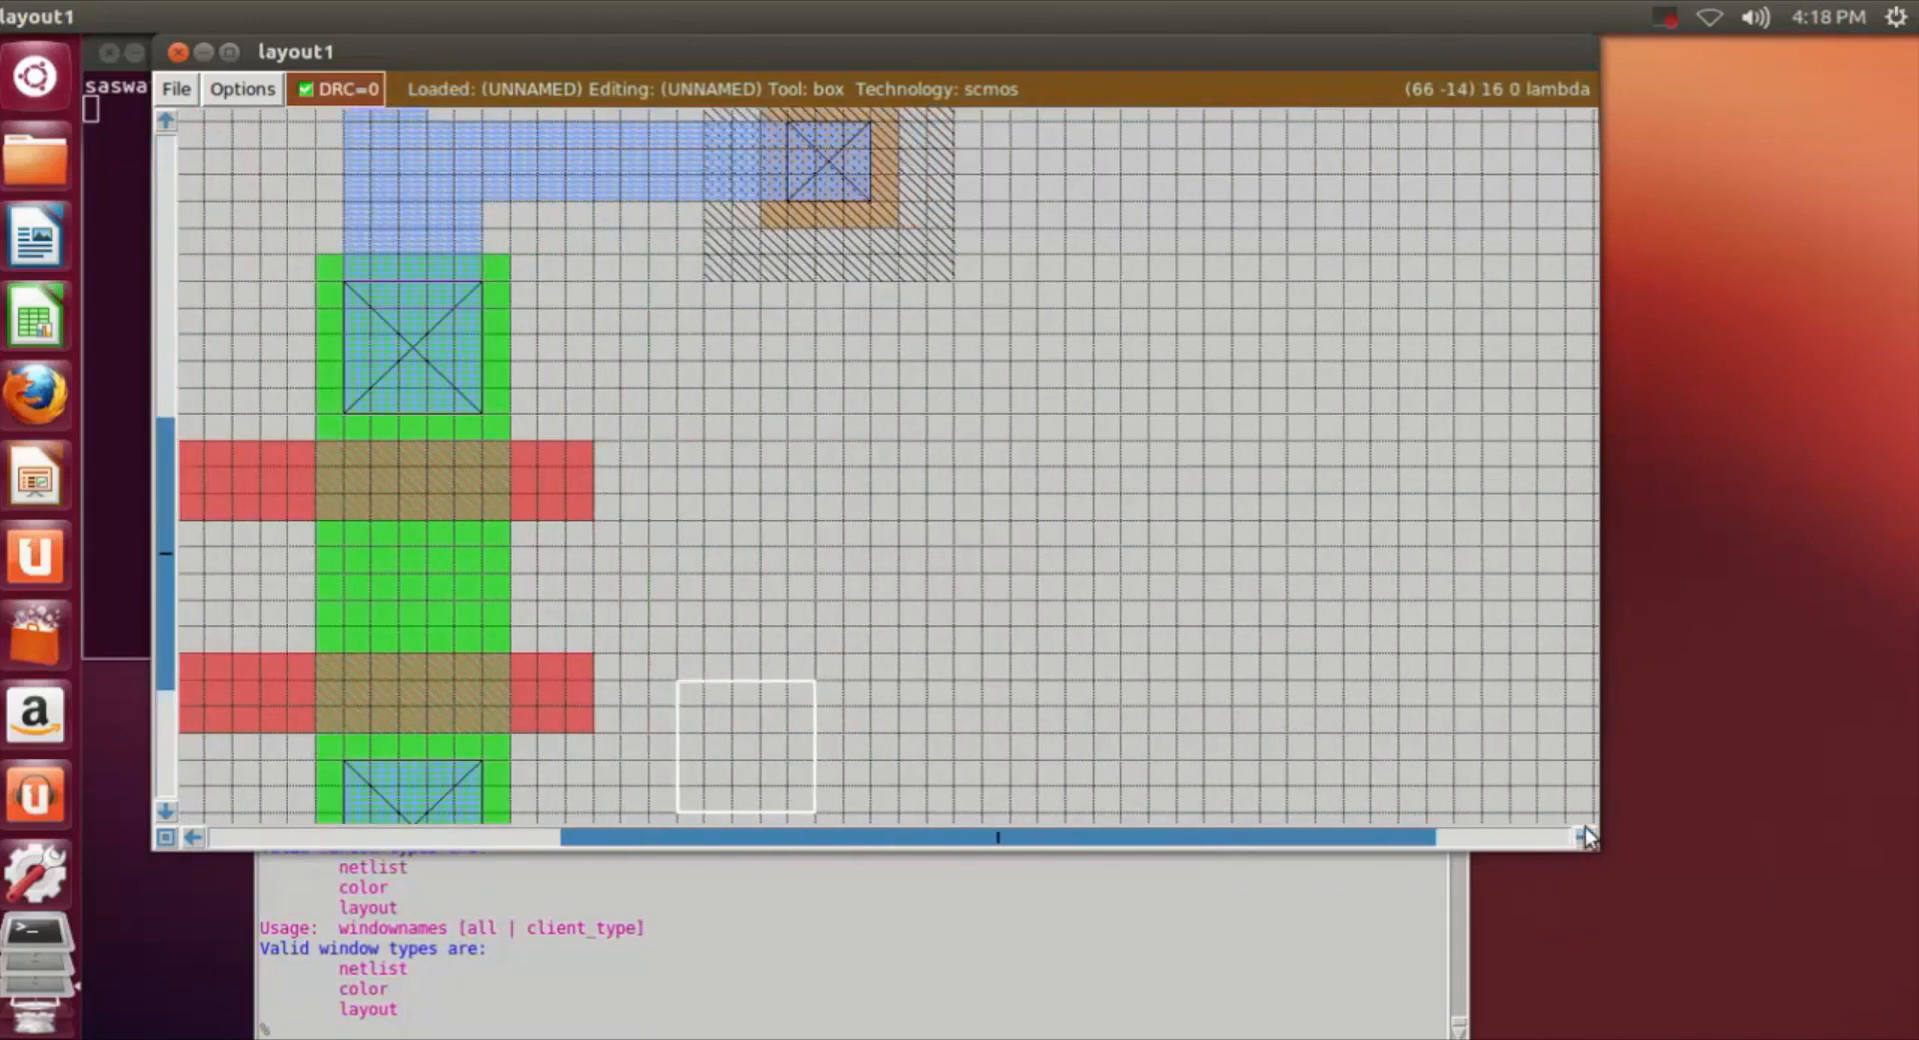
click(1585, 836)
scroll(1060, 625, up, 7)
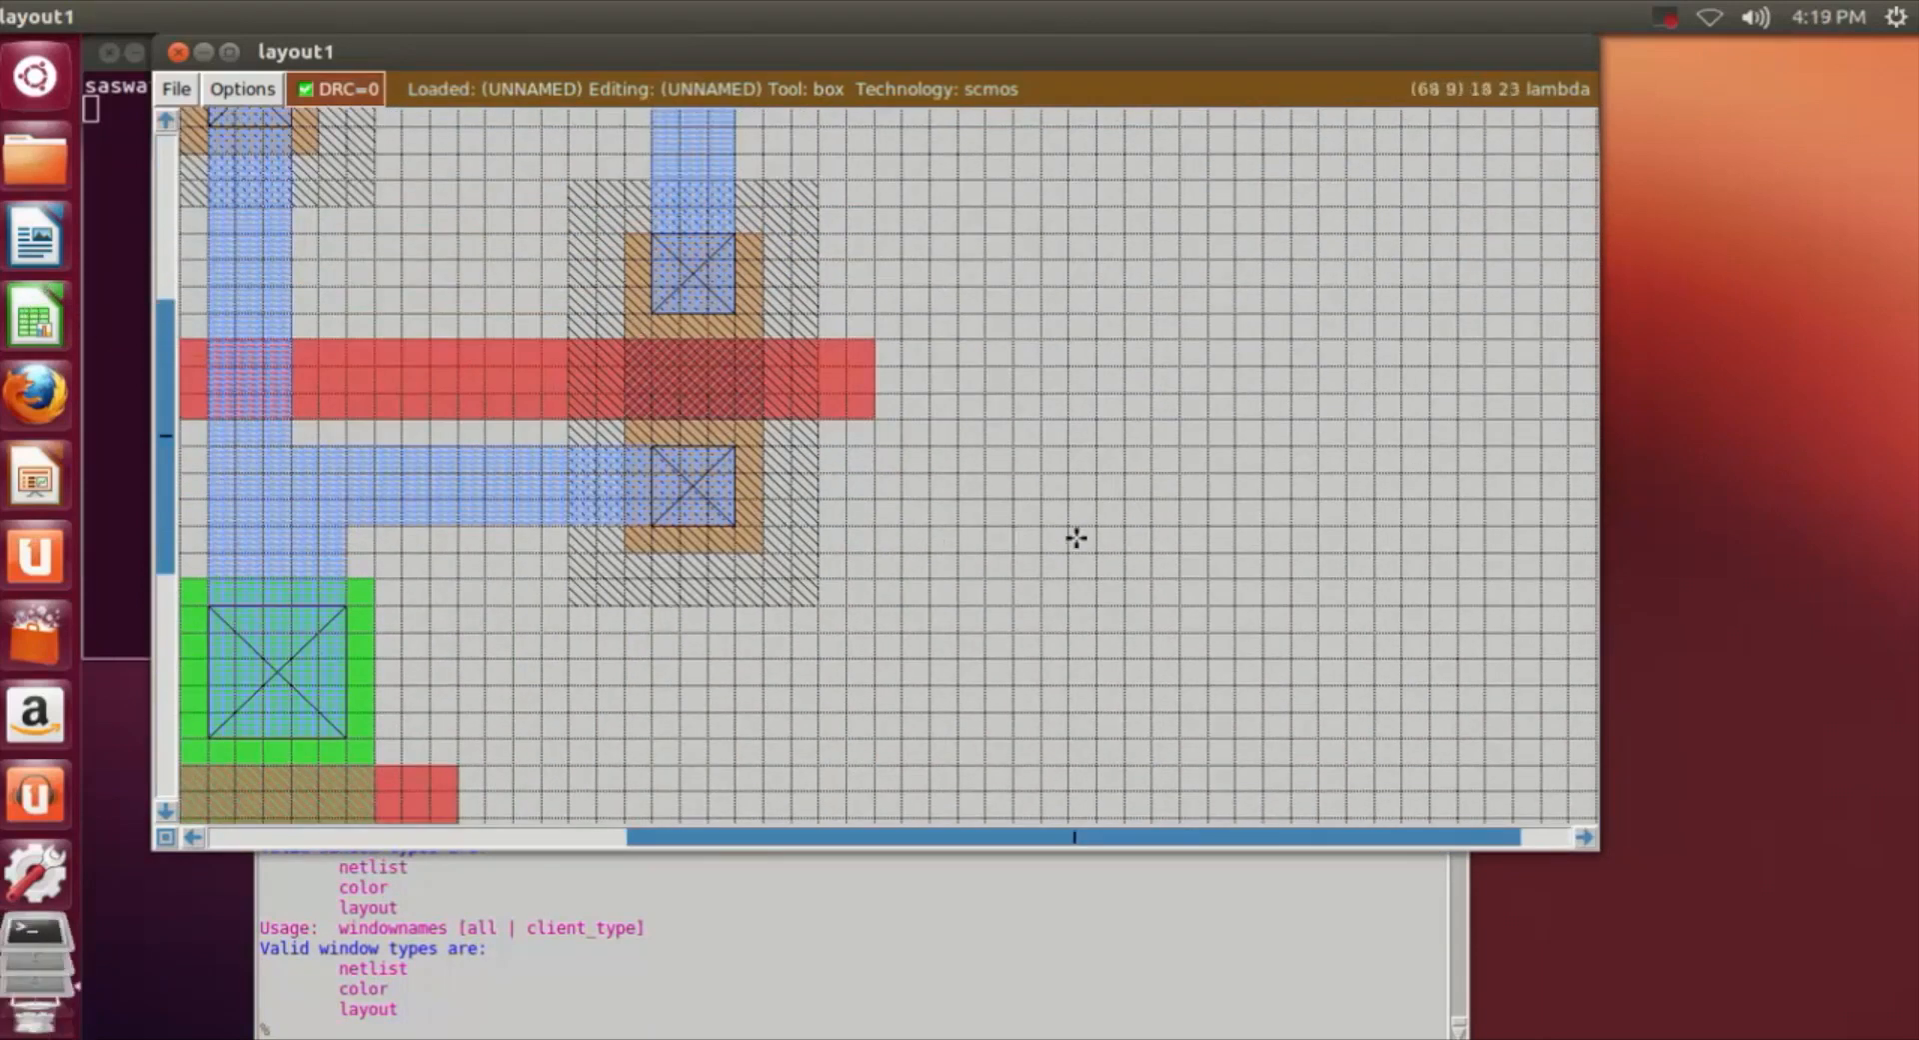
scroll(1079, 540, up, 5)
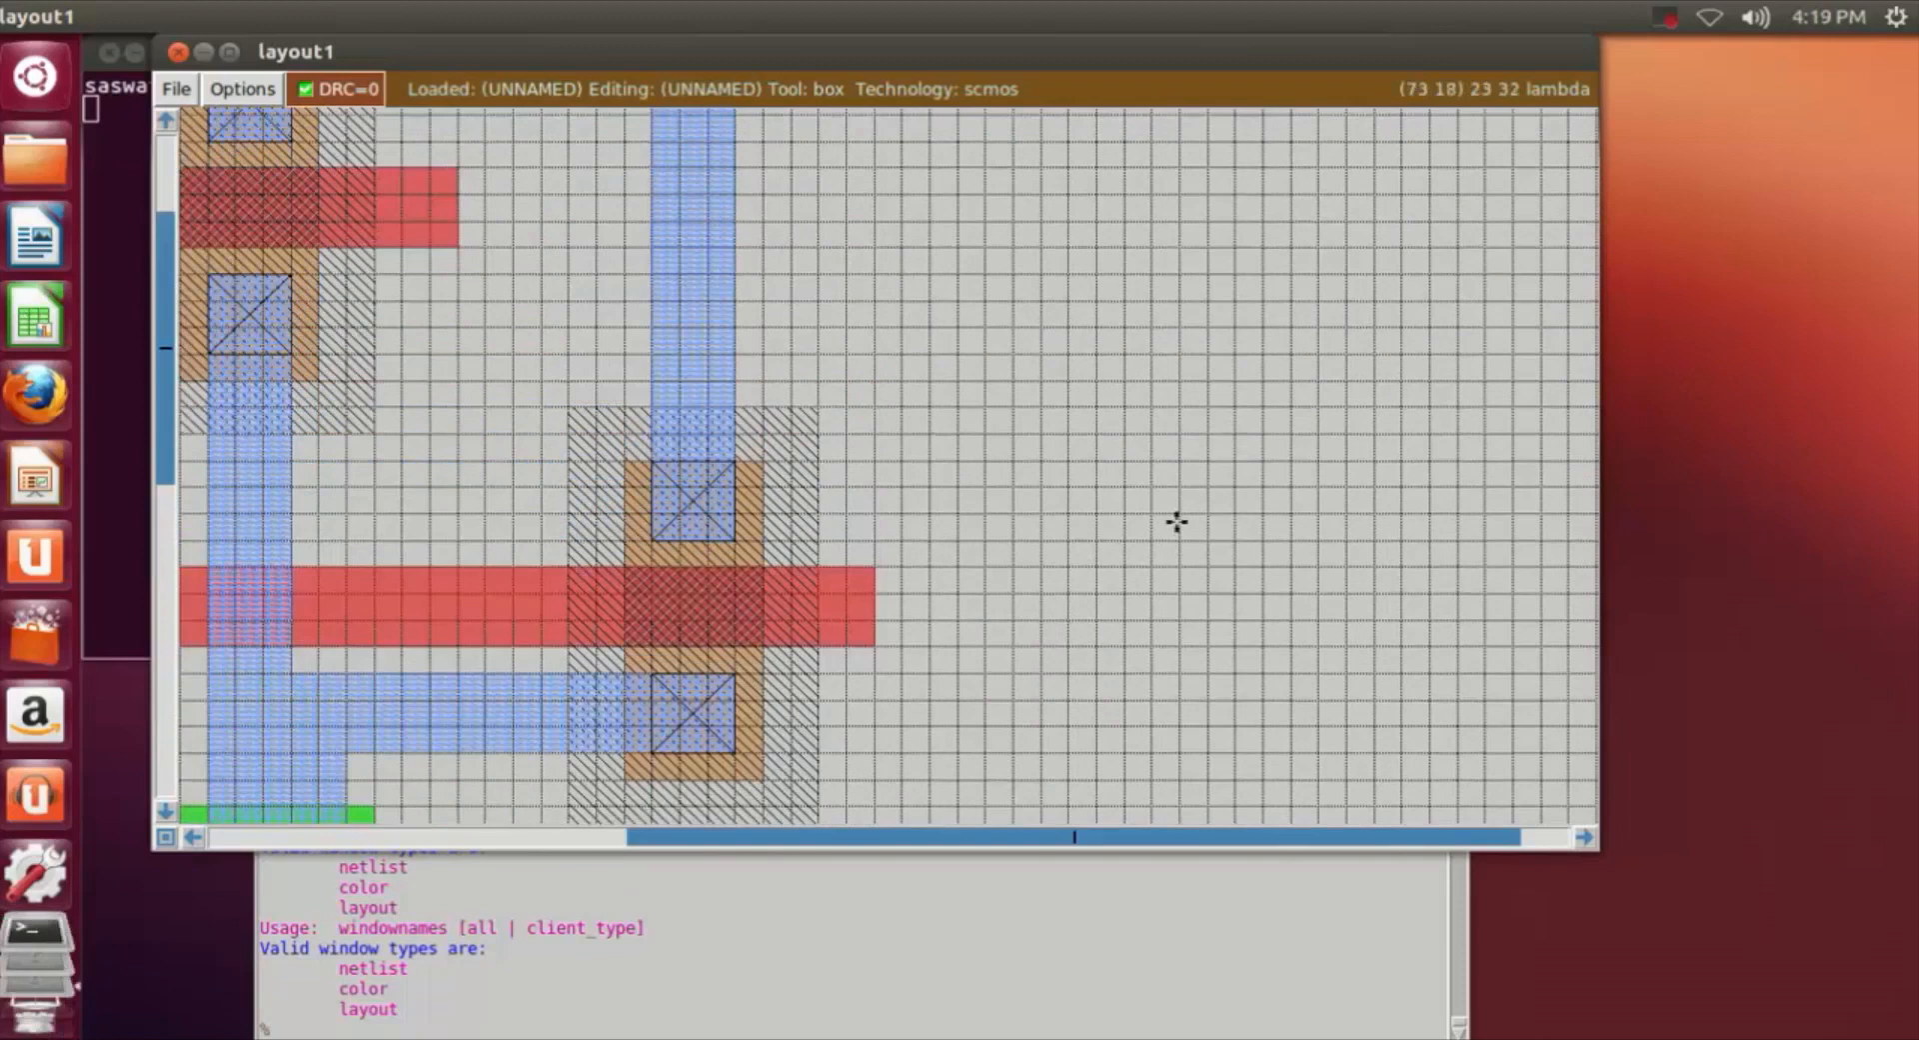
key(shift+z)
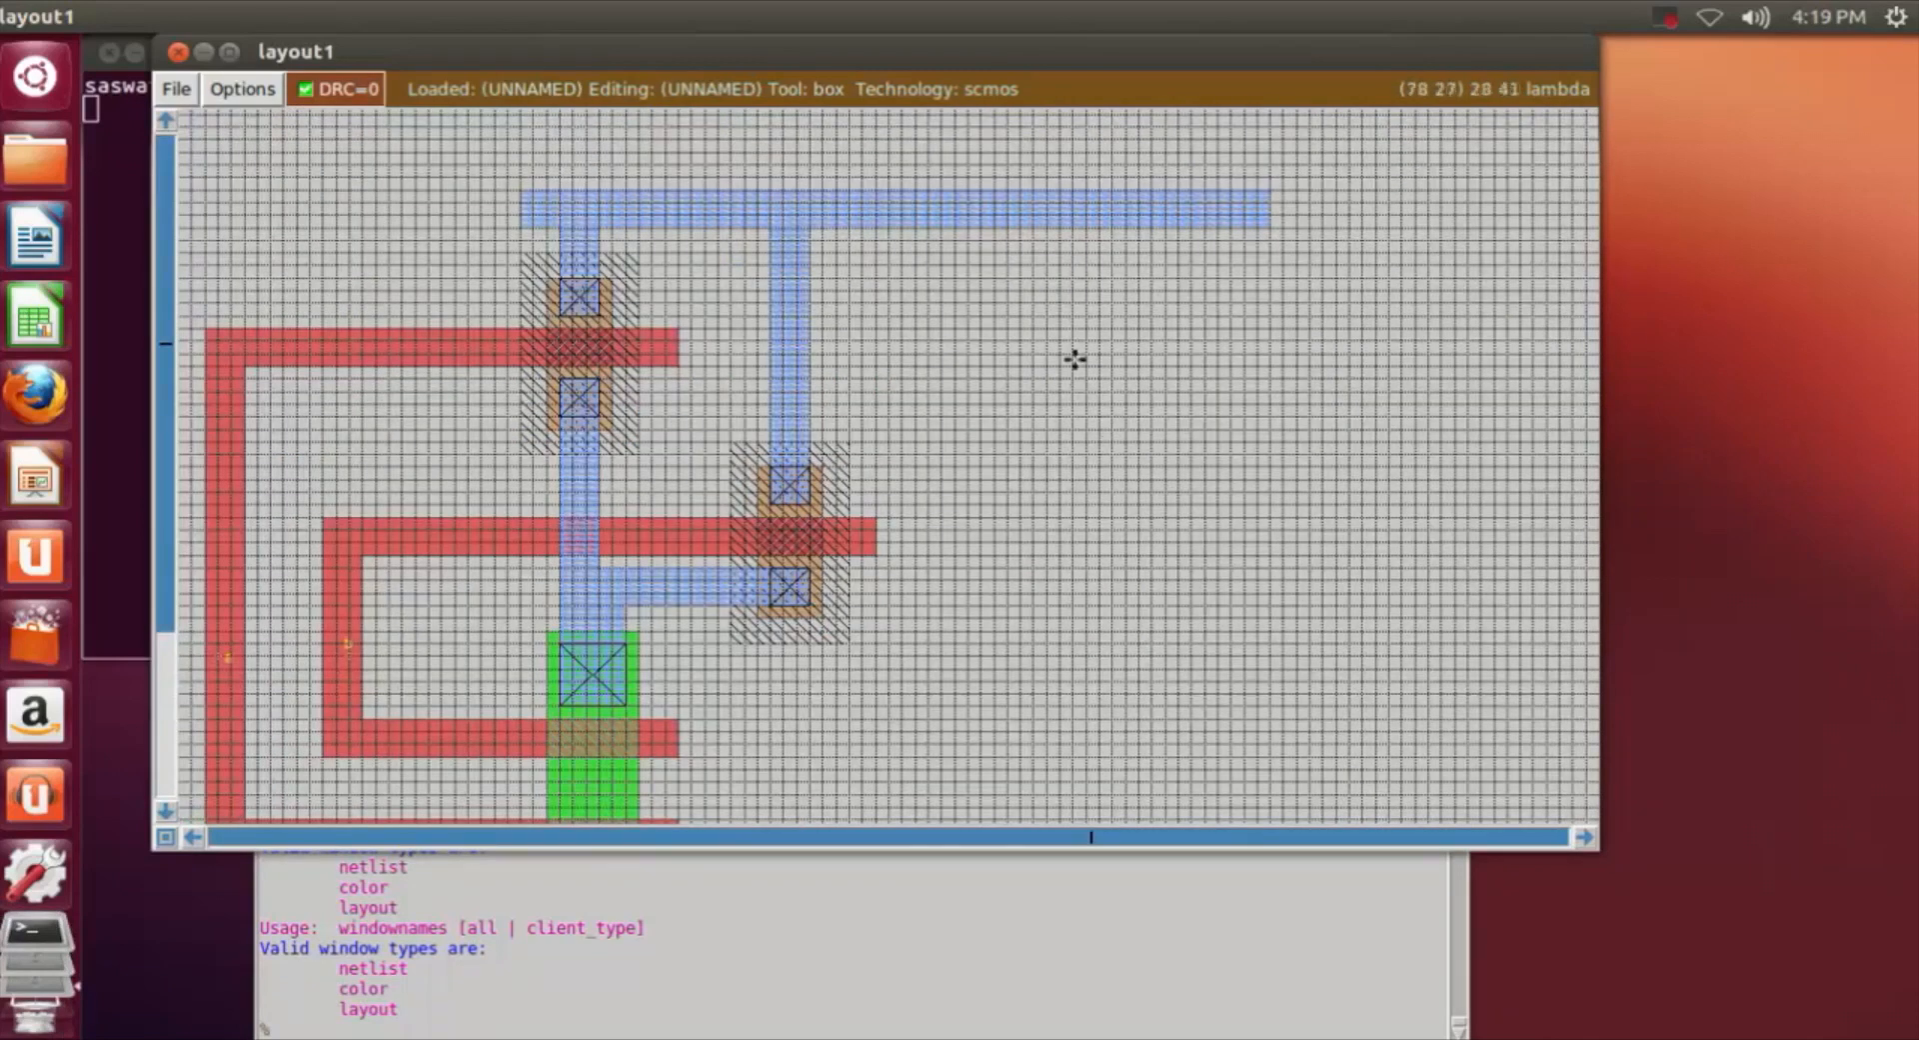
click(1034, 280)
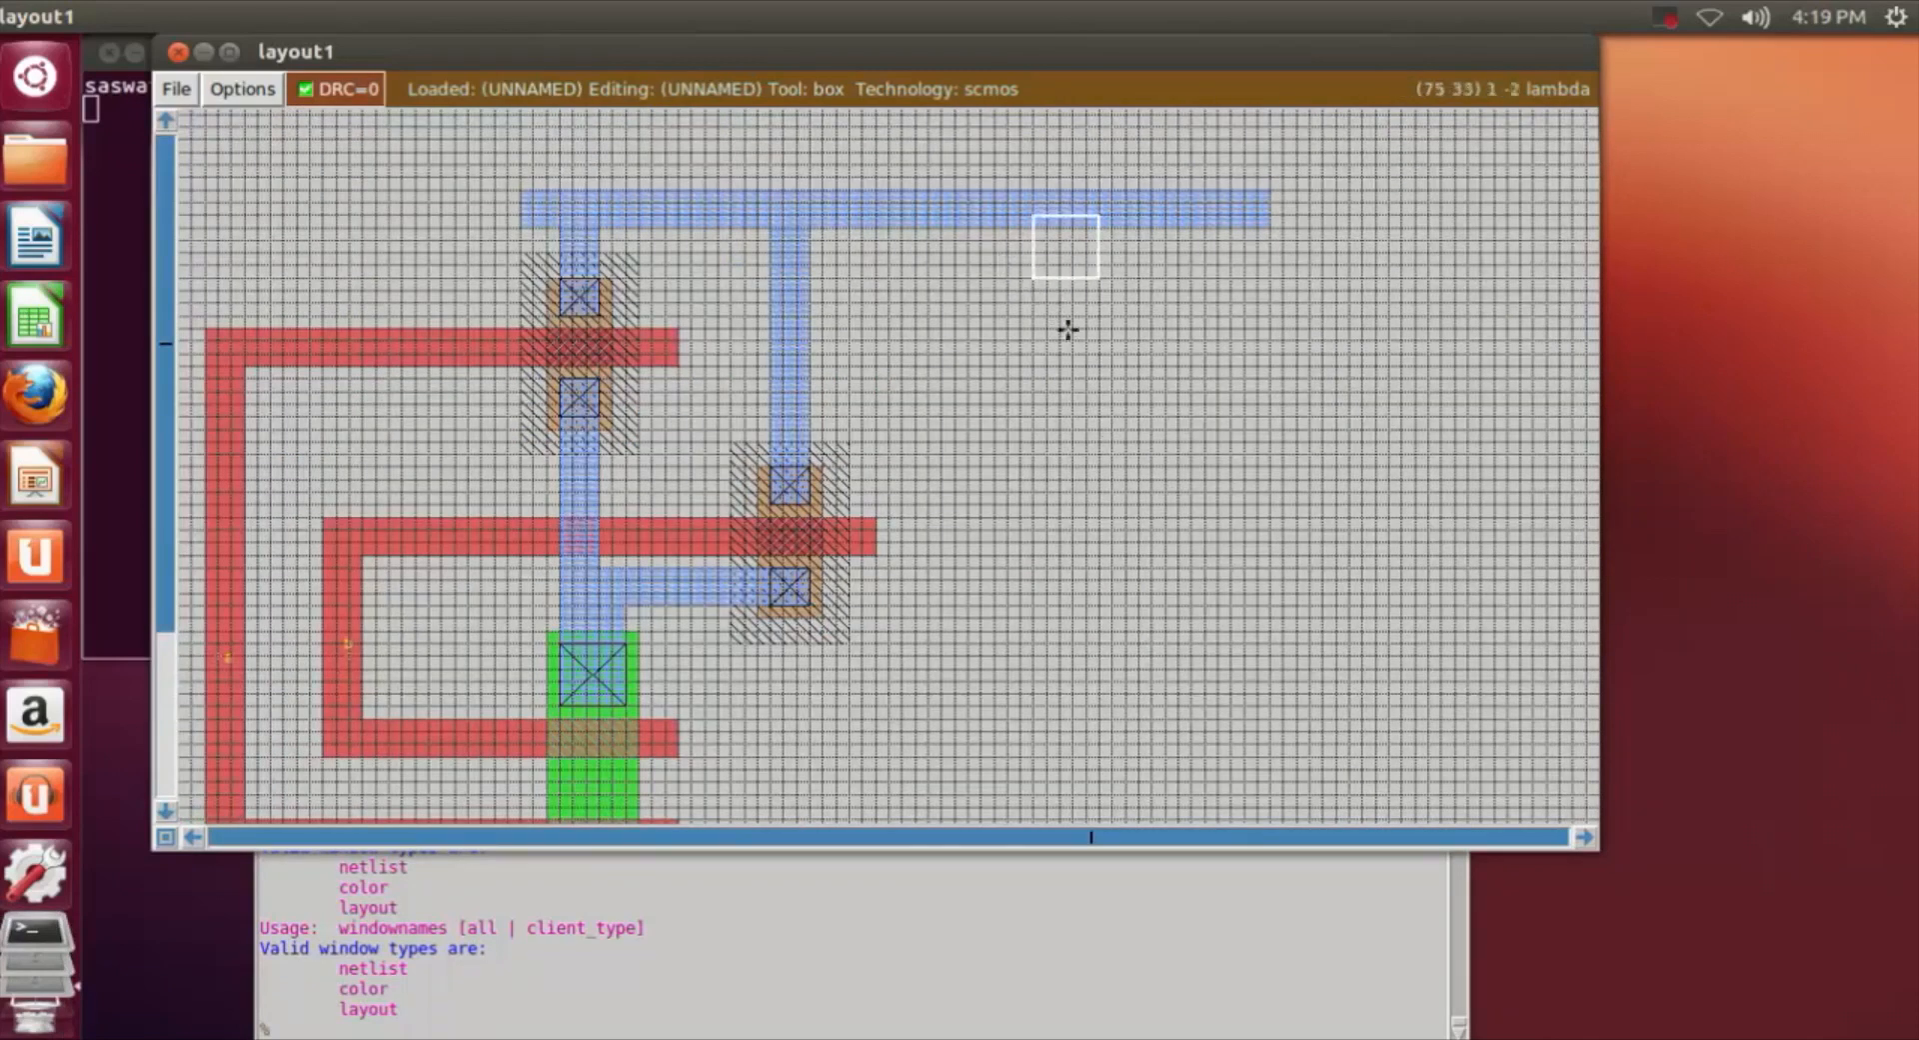
right_click(1116, 448)
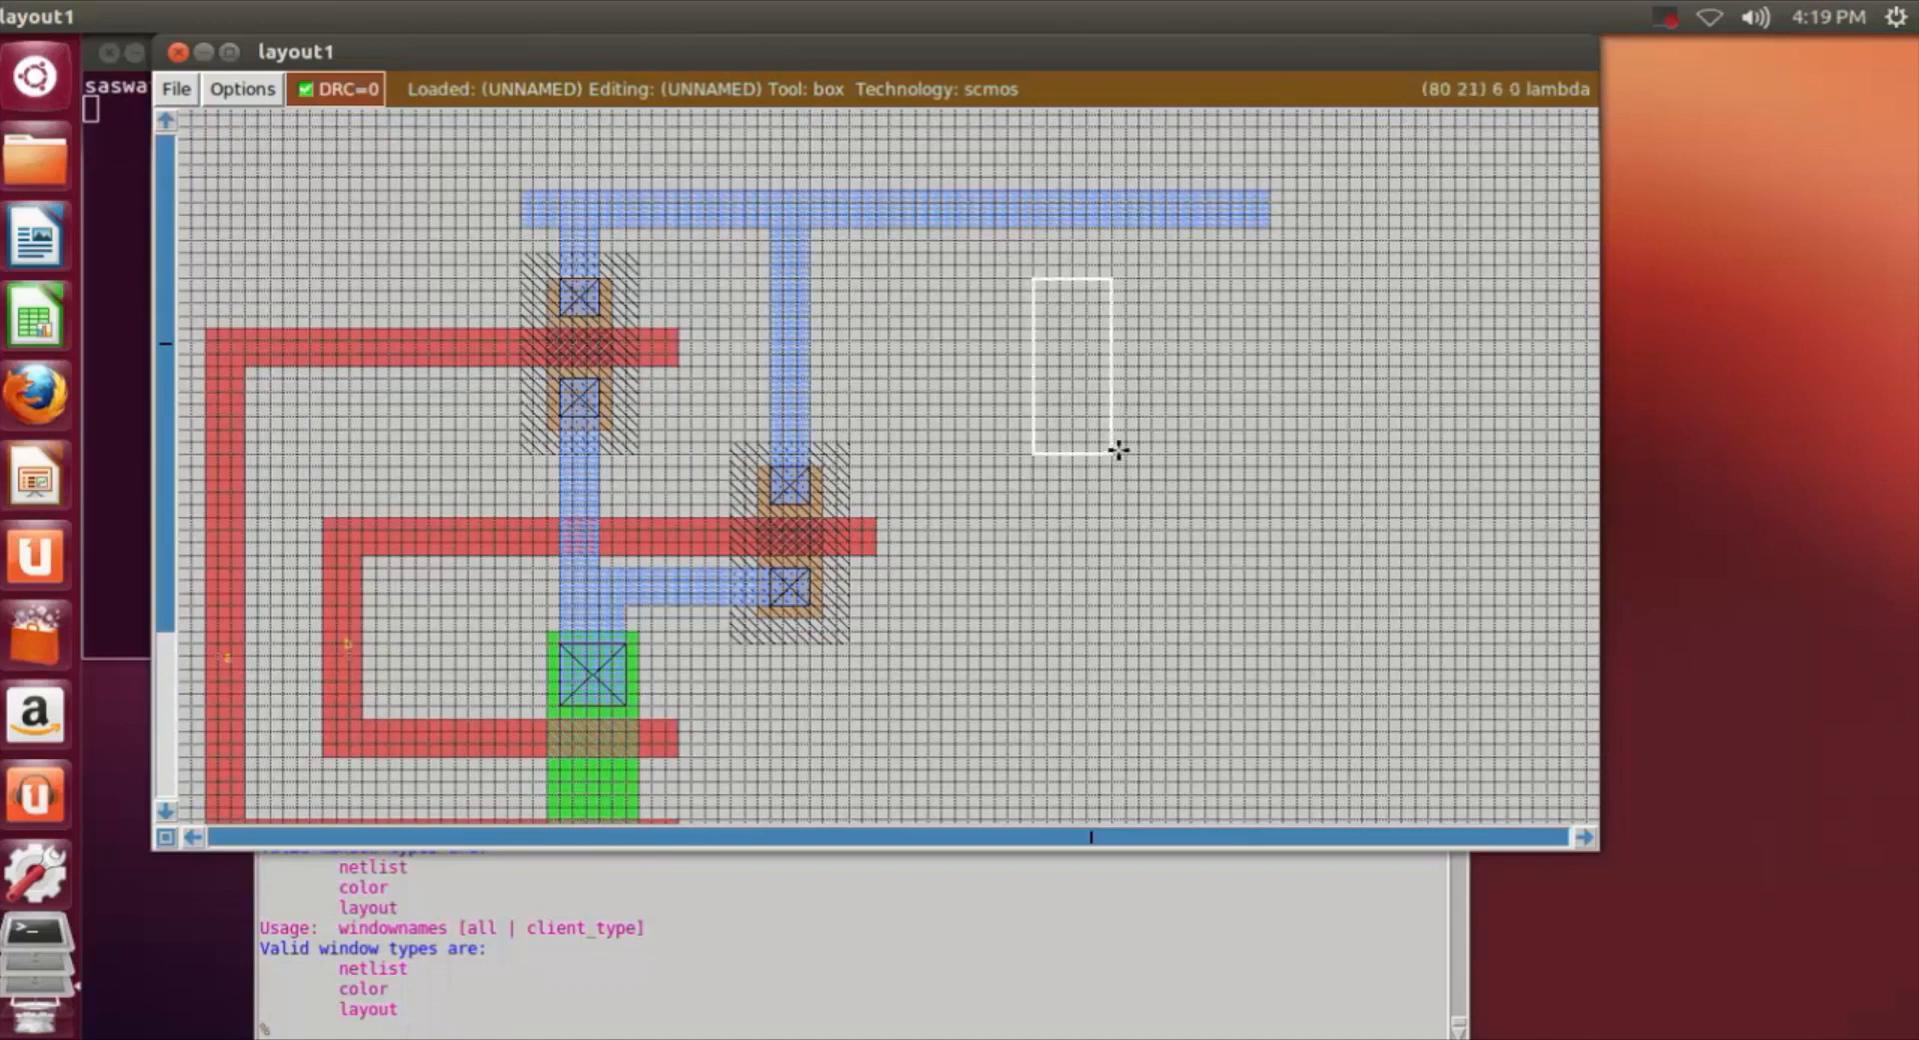
right_click(1124, 404)
right_click(1124, 353)
right_click(1122, 317)
right_click(1119, 276)
right_click(1132, 267)
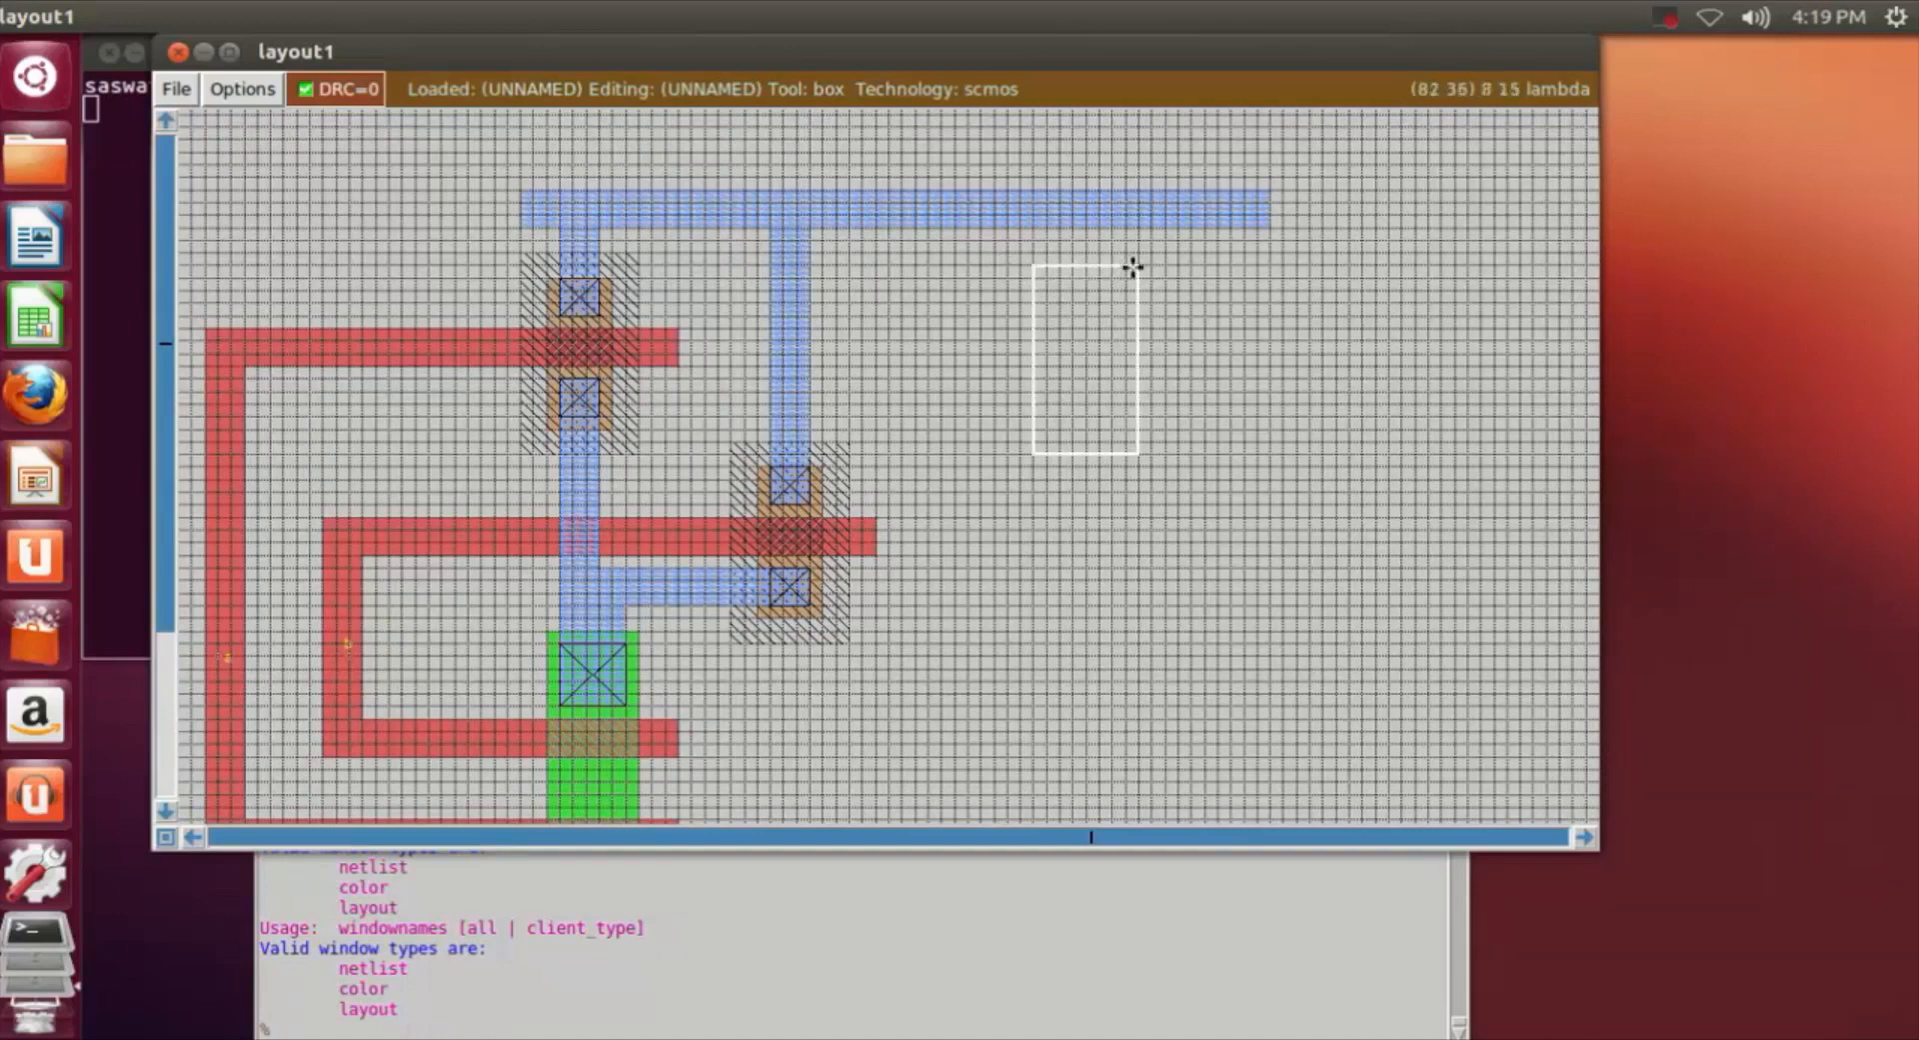
click(713, 1028)
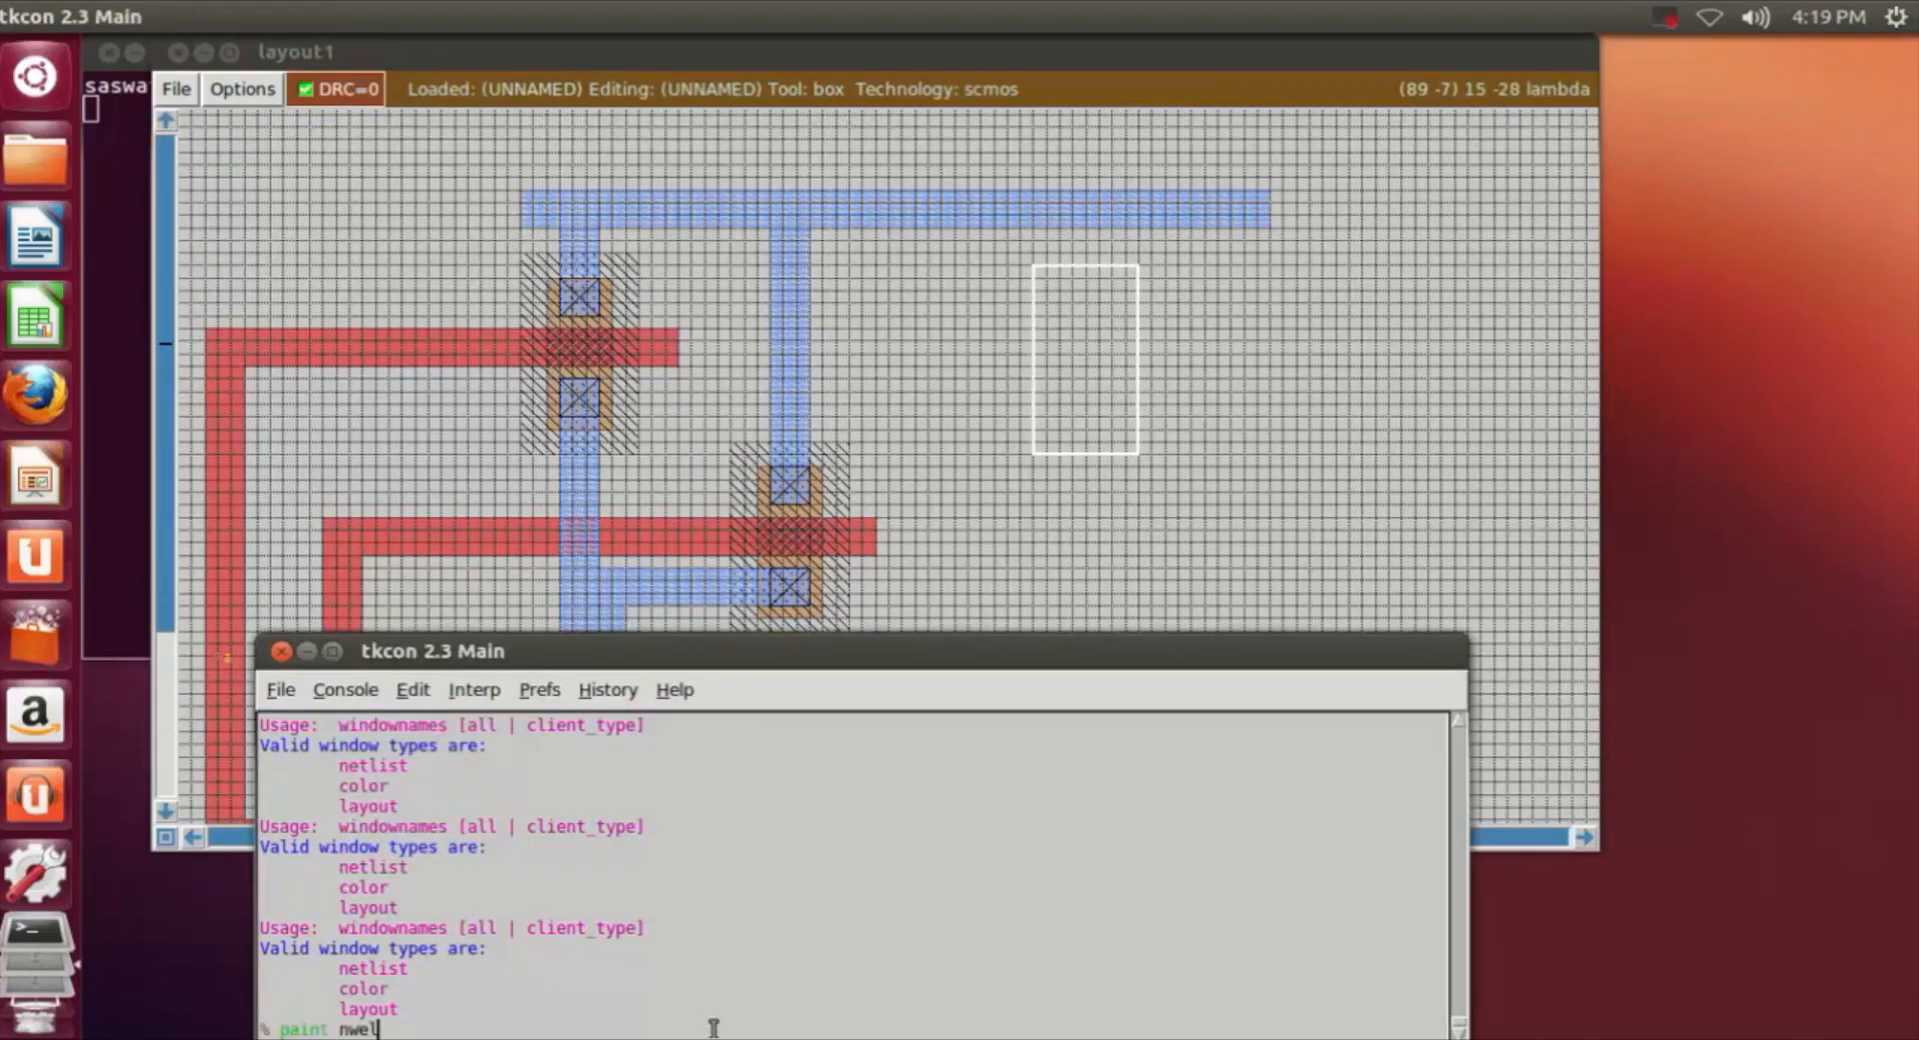
text(paint nwell)
key(Return)
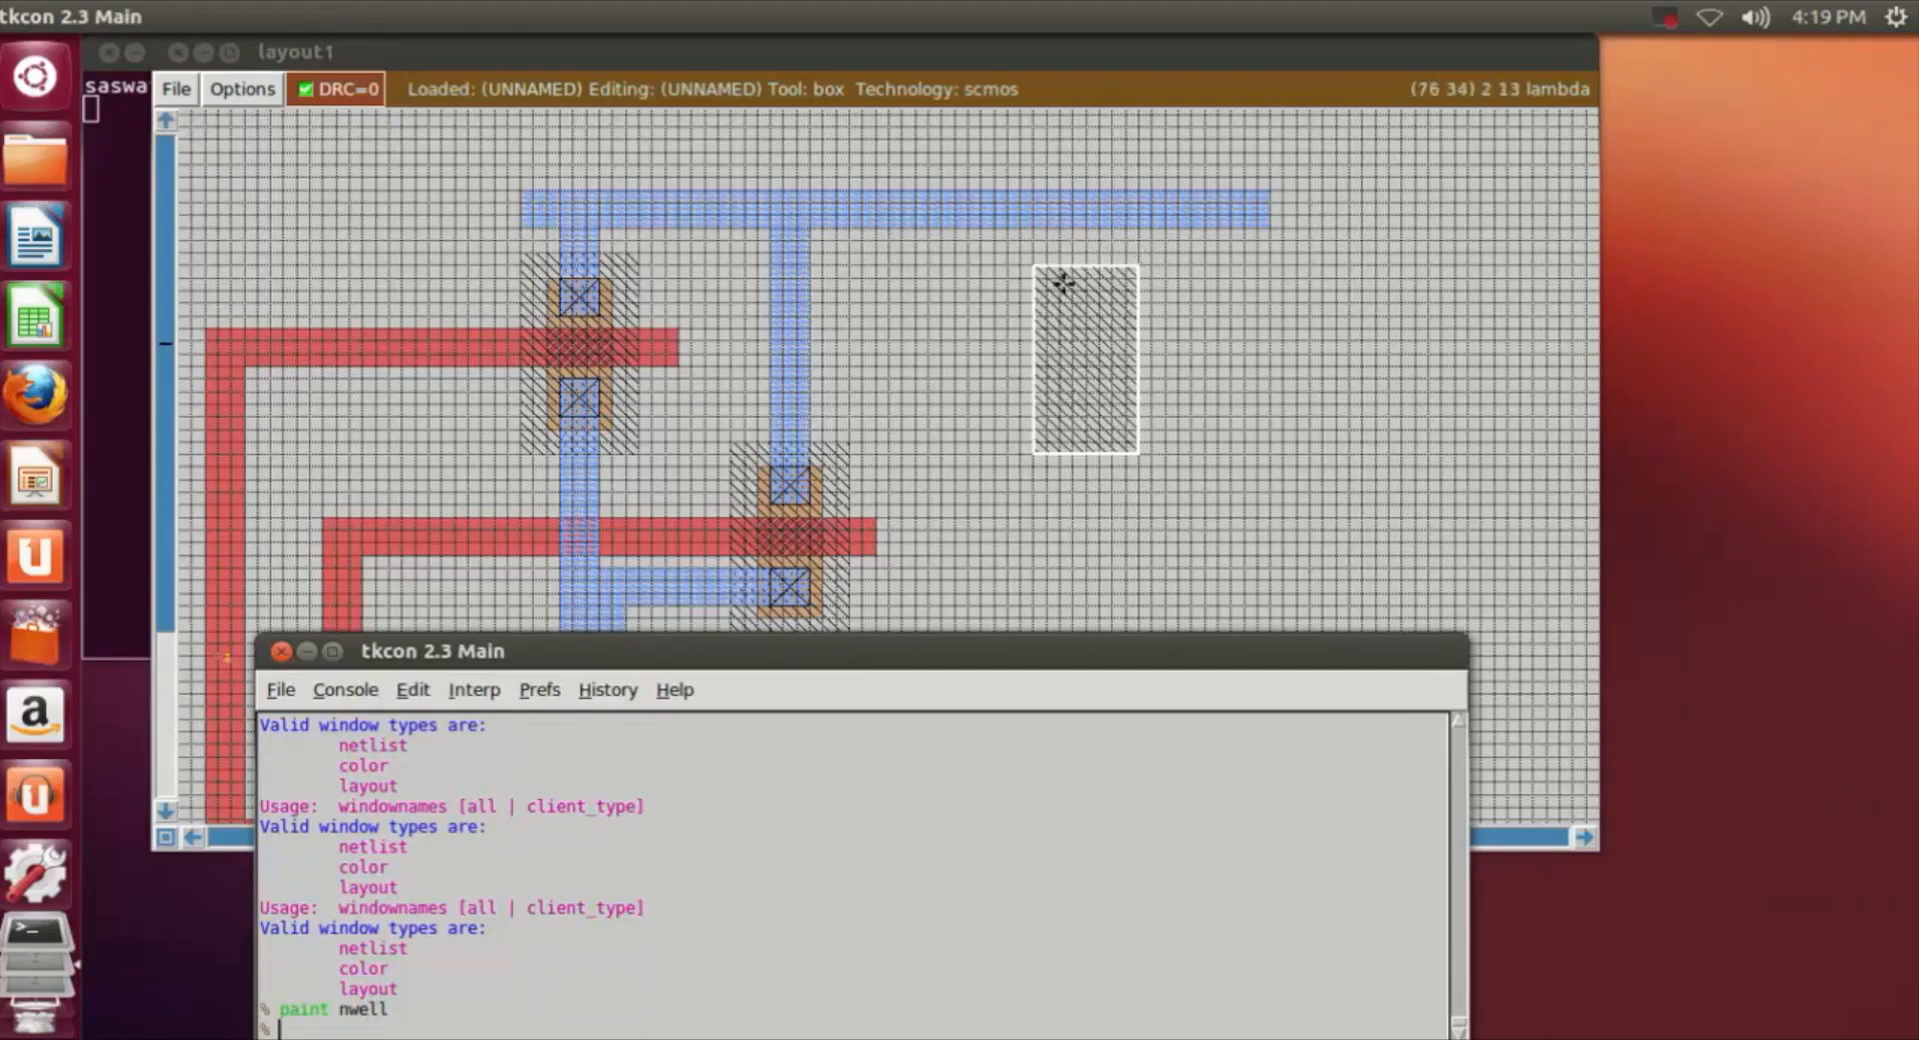
Paint a pdiff region about 4 by 11 lambda inside the new n-well, leaving a 2-lambda margin all around.
click(1062, 283)
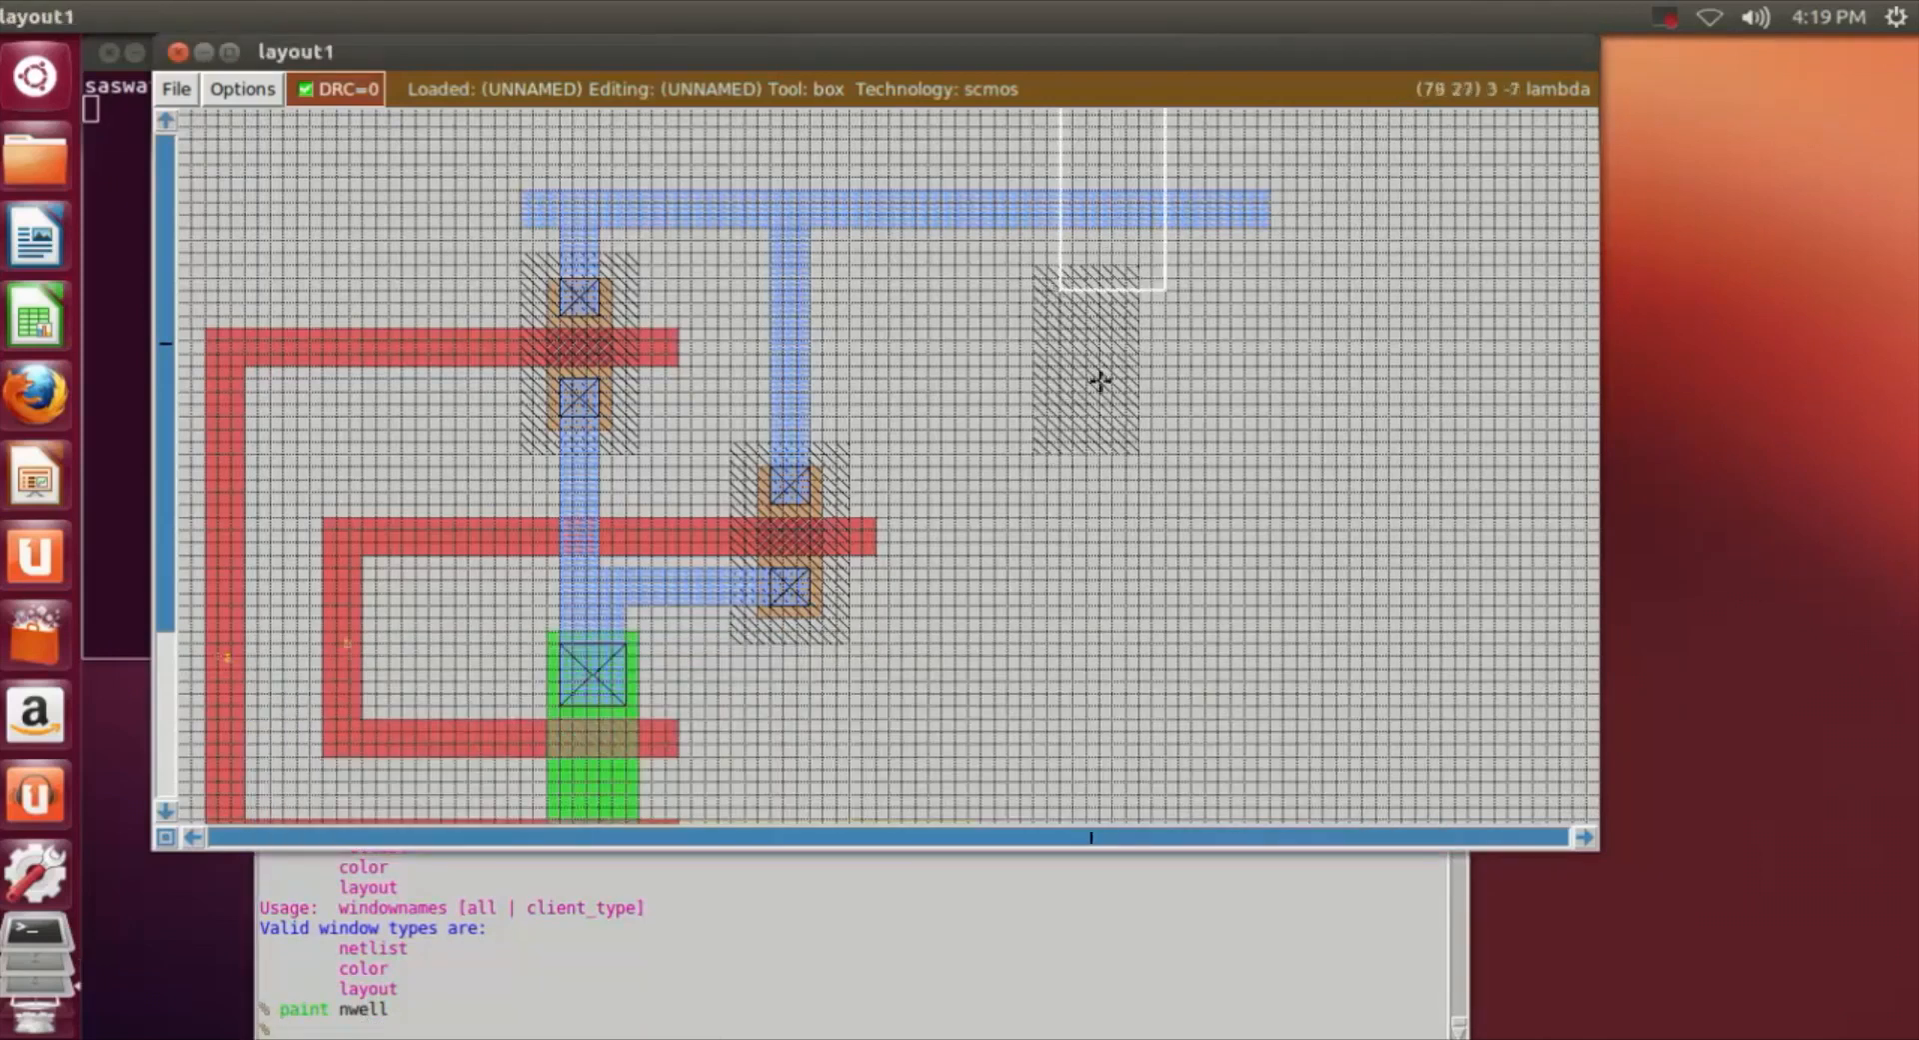
right_click(1114, 431)
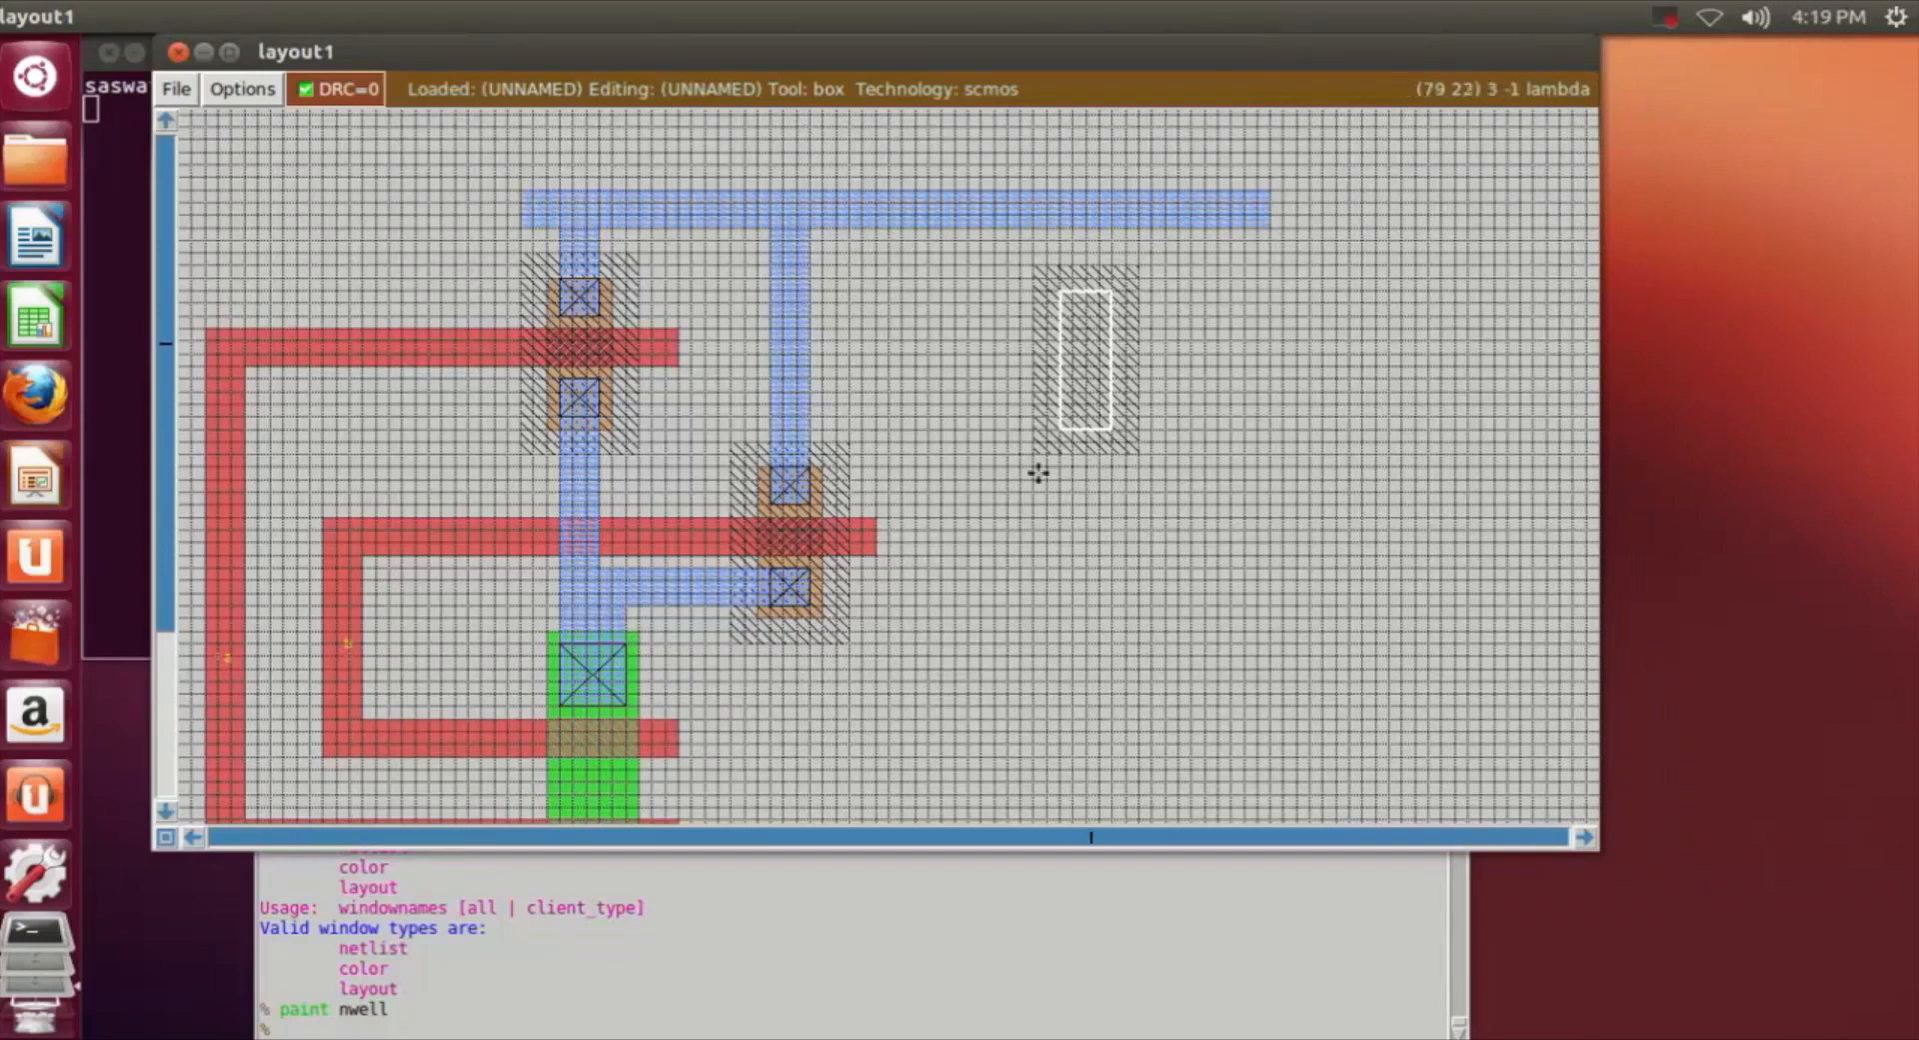
click(590, 1027)
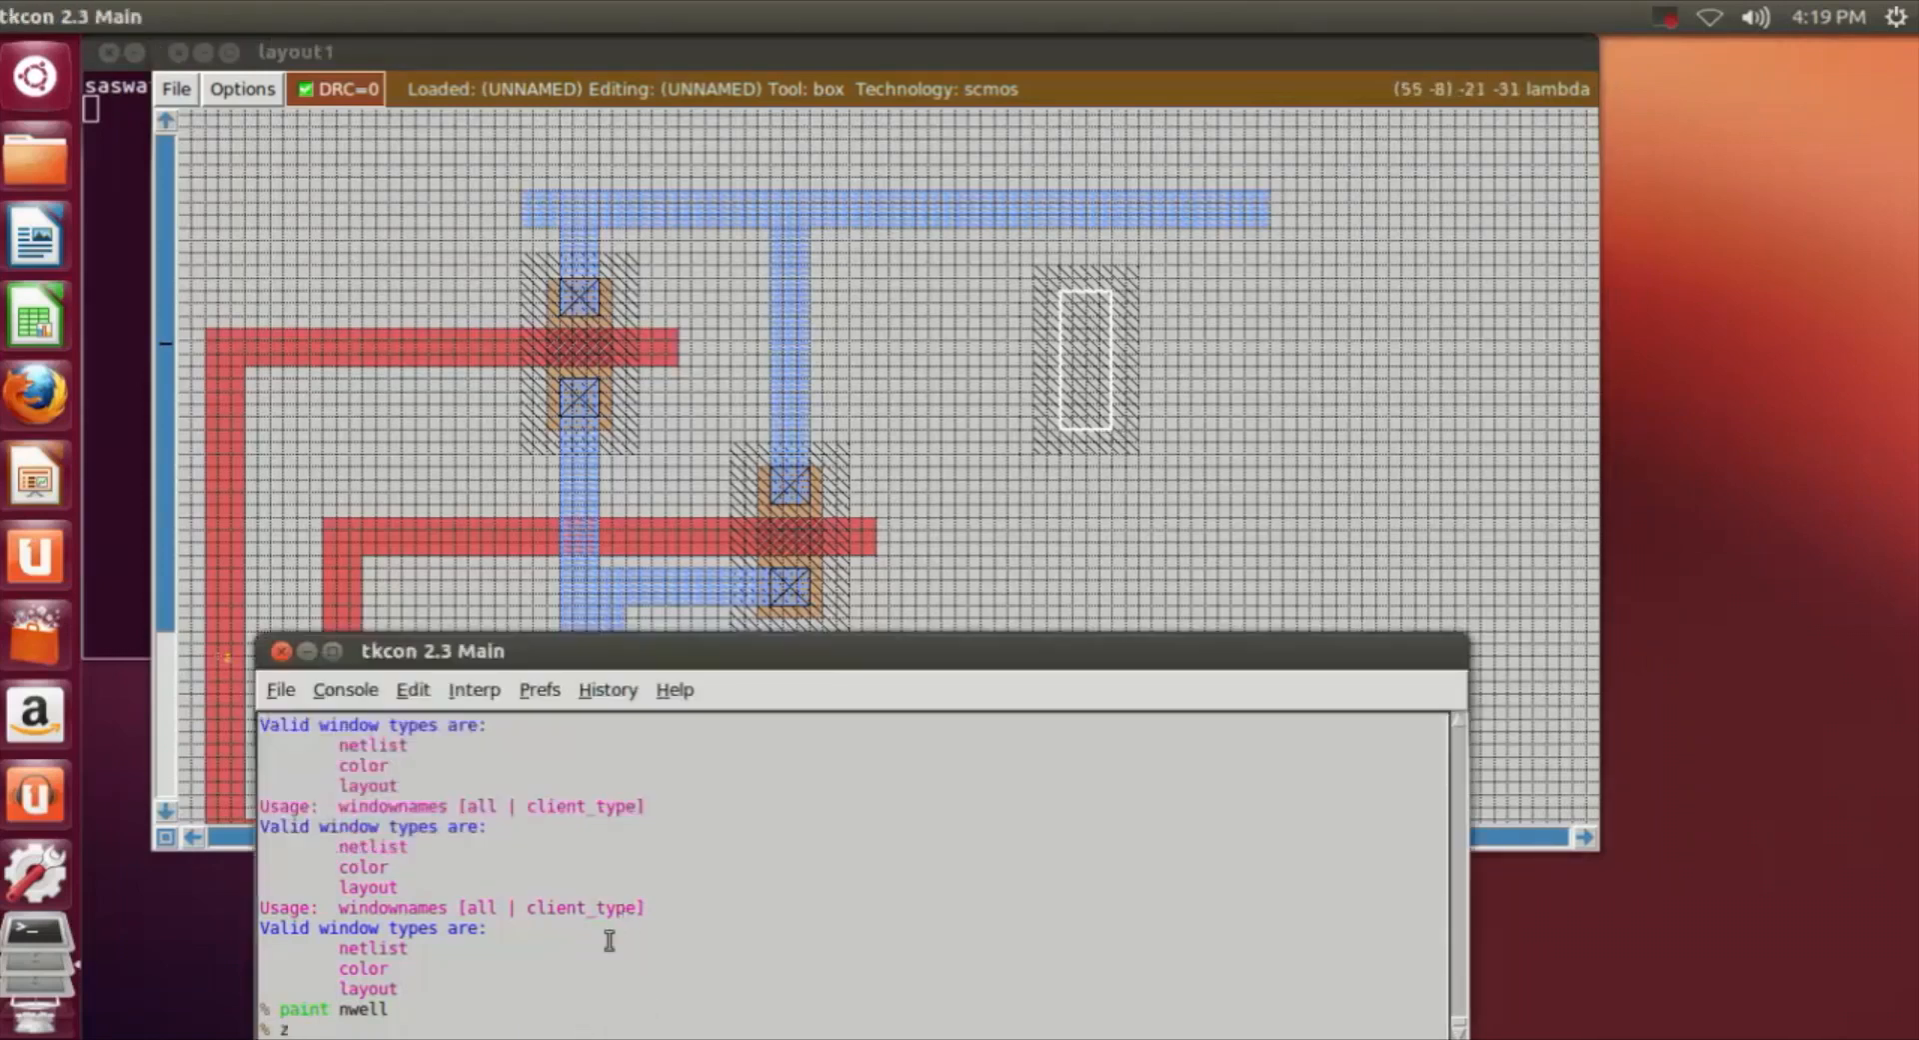
text(paint pdiff)
key(Return)
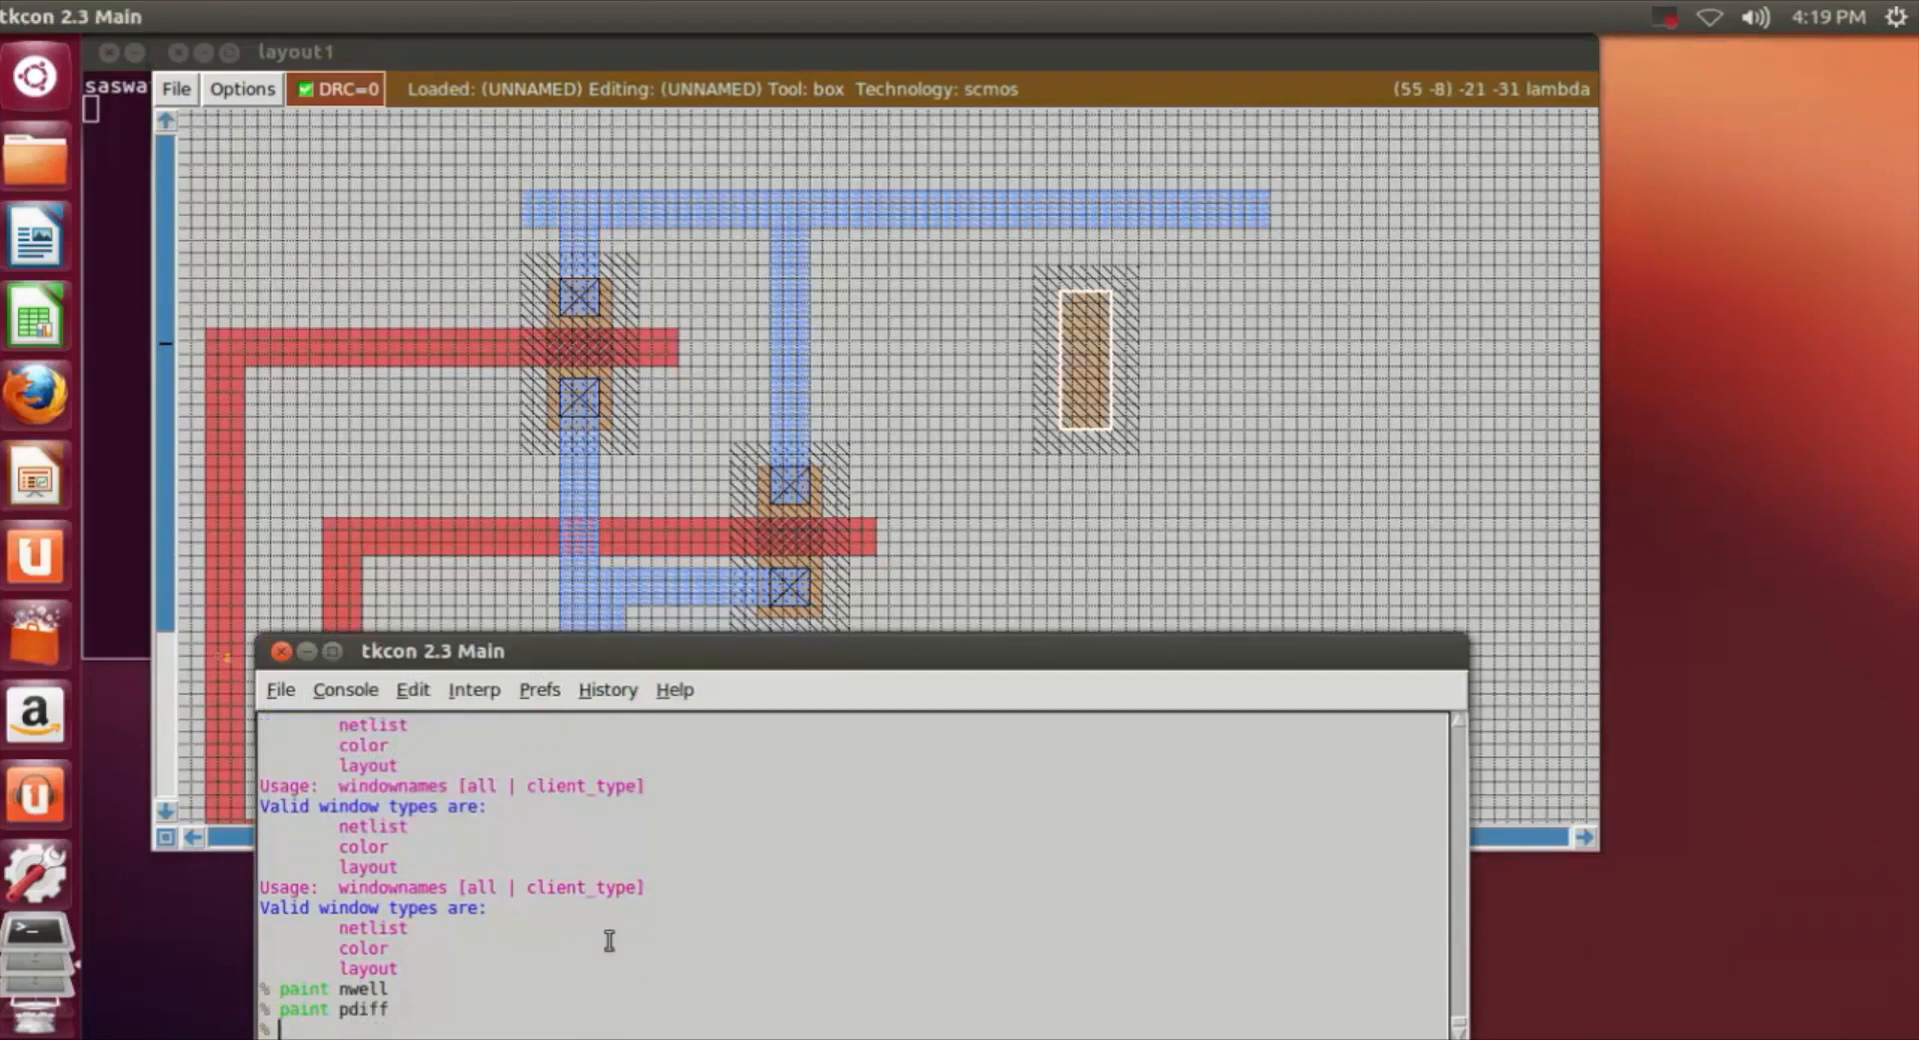
Paint an ndiff region about 8 by 16 lambda below the new n-well, aligned with the well's side edges.
click(1125, 530)
key(z)
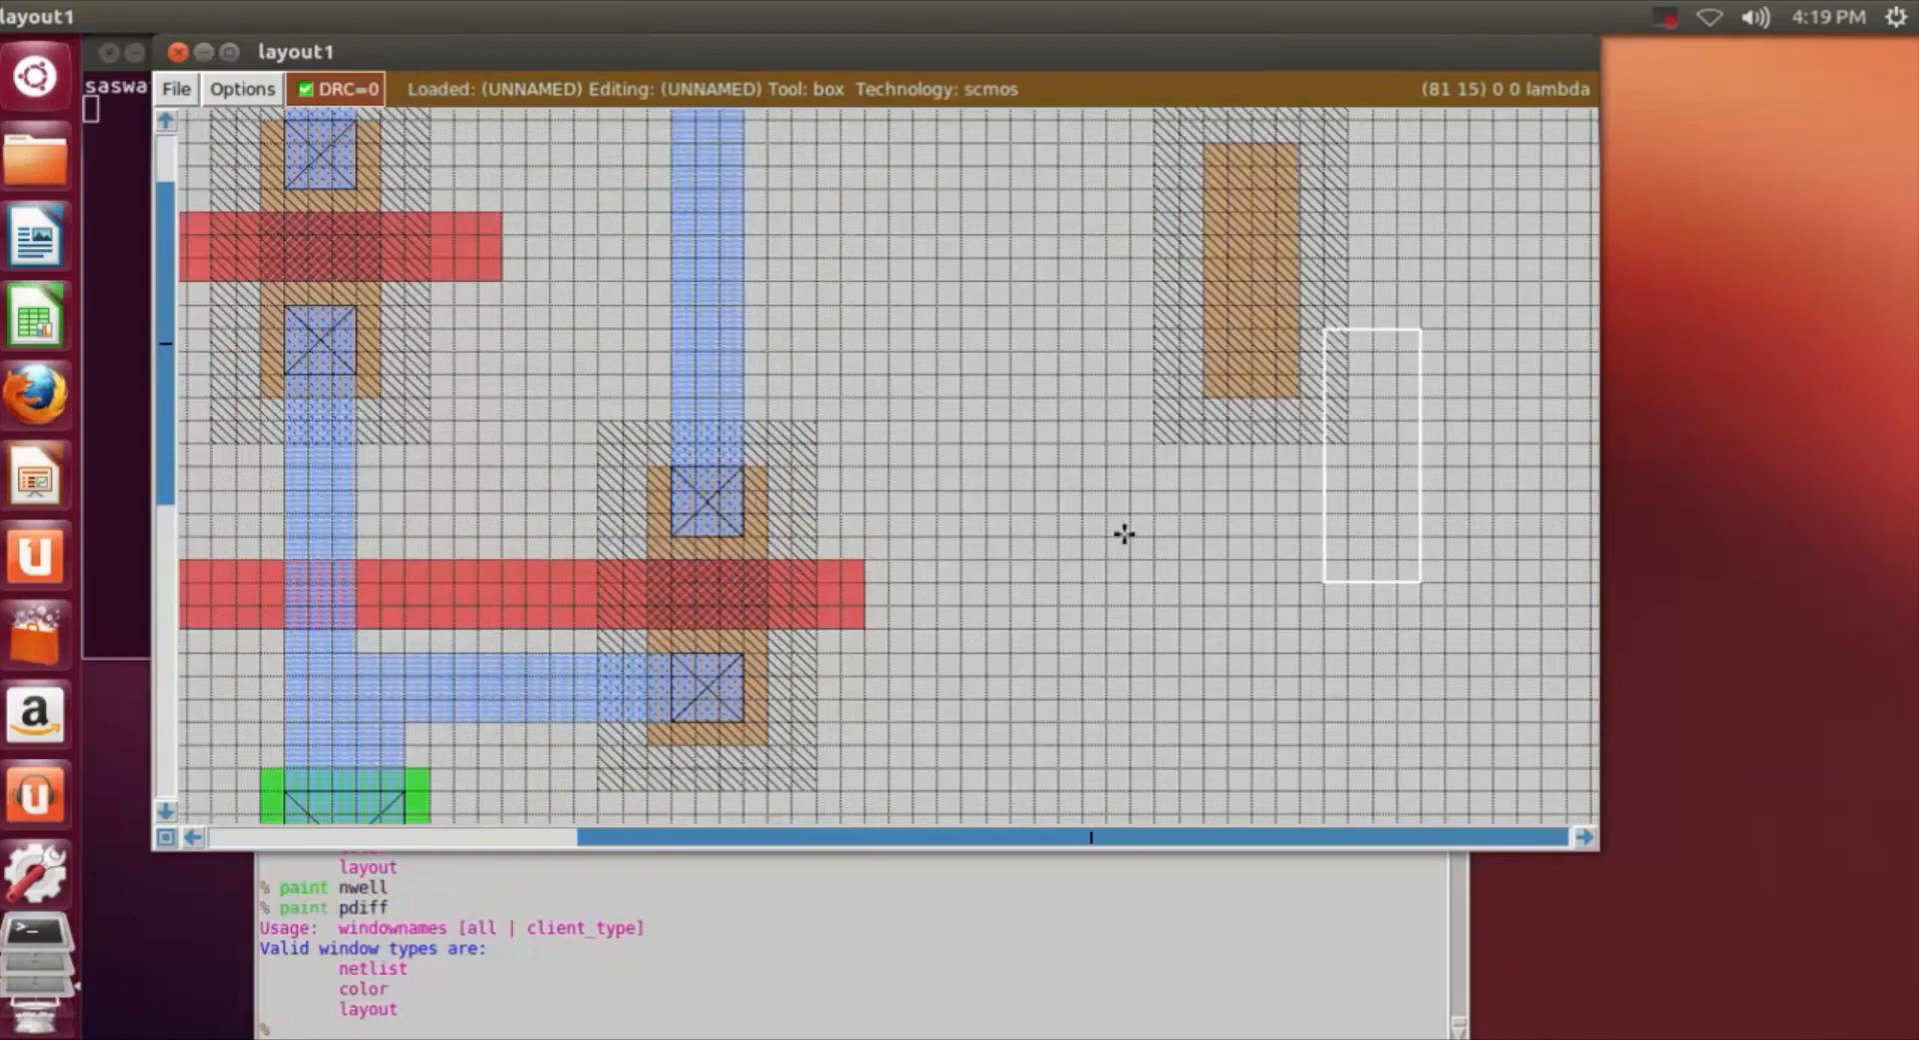
key(Up)
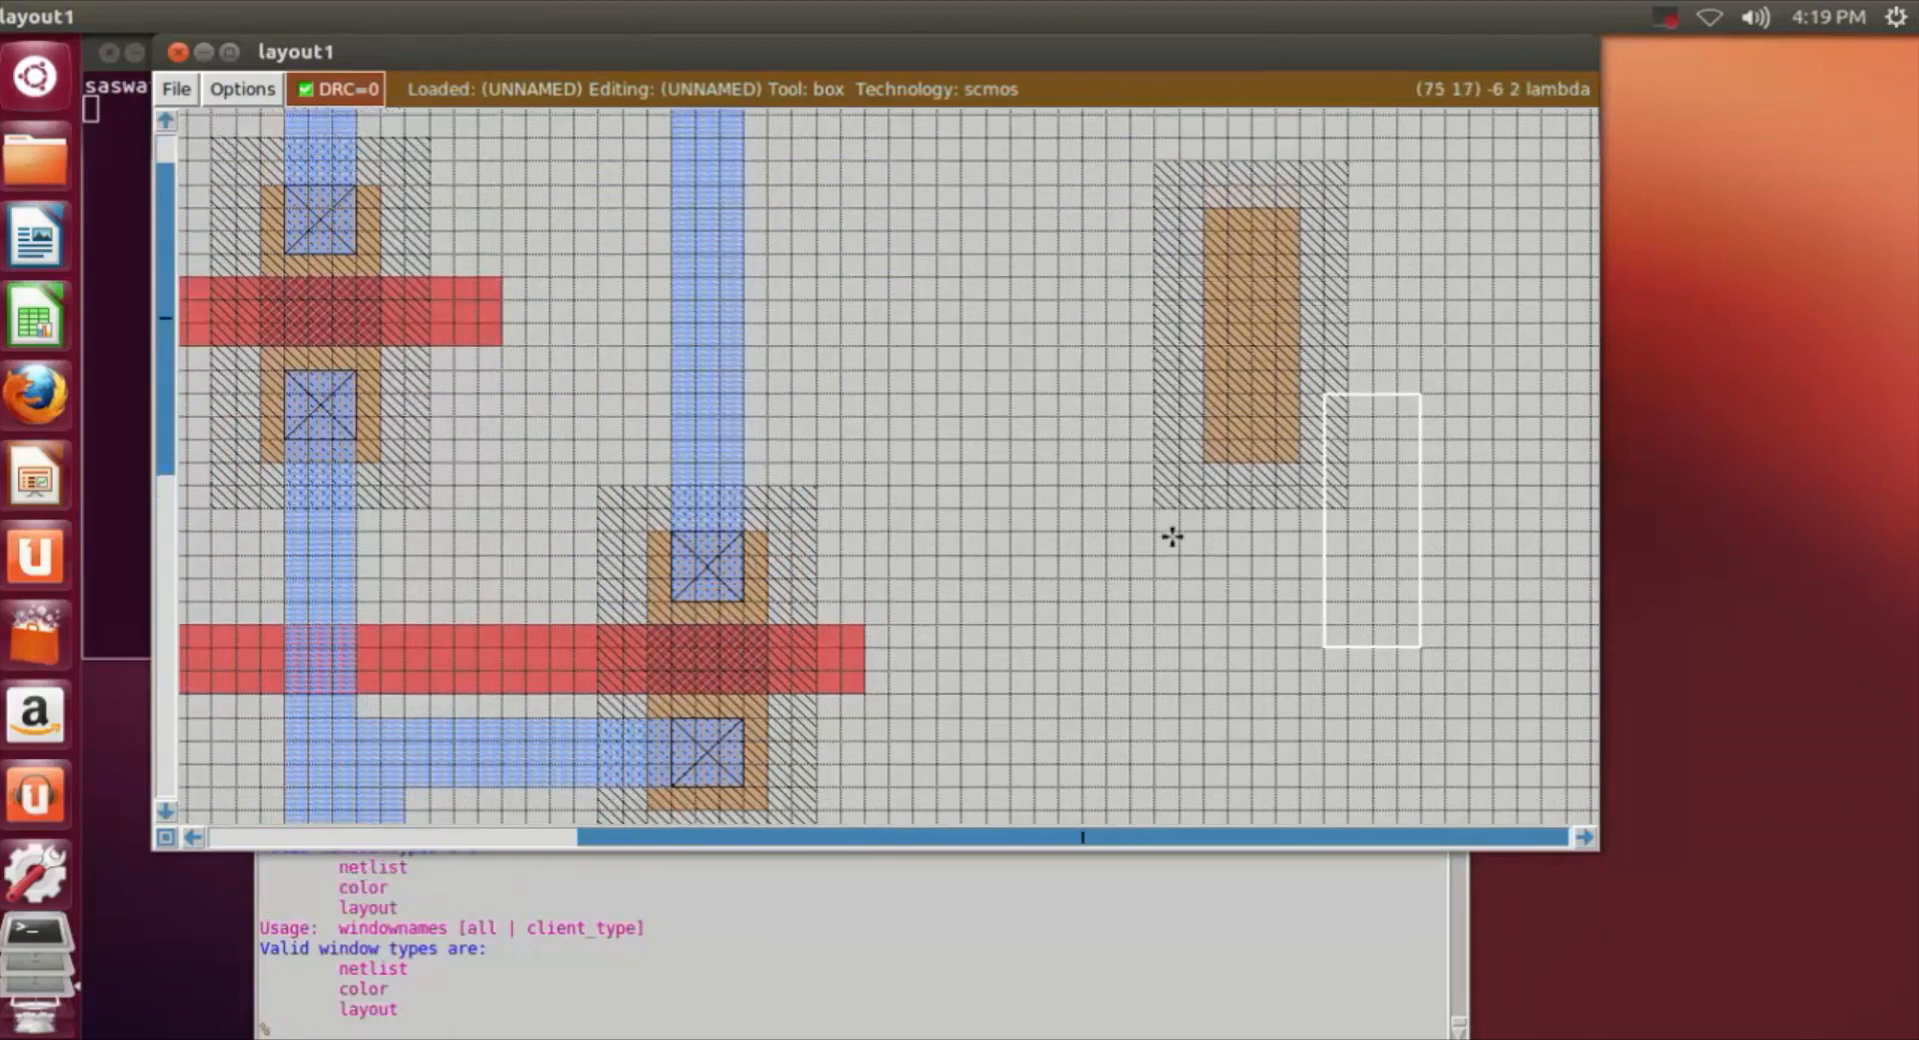
scroll(1173, 523, up, 5)
scroll(1207, 493, down, 5)
scroll(1124, 303, down, 4)
scroll(1128, 301, down, 5)
scroll(1179, 326, up, 2)
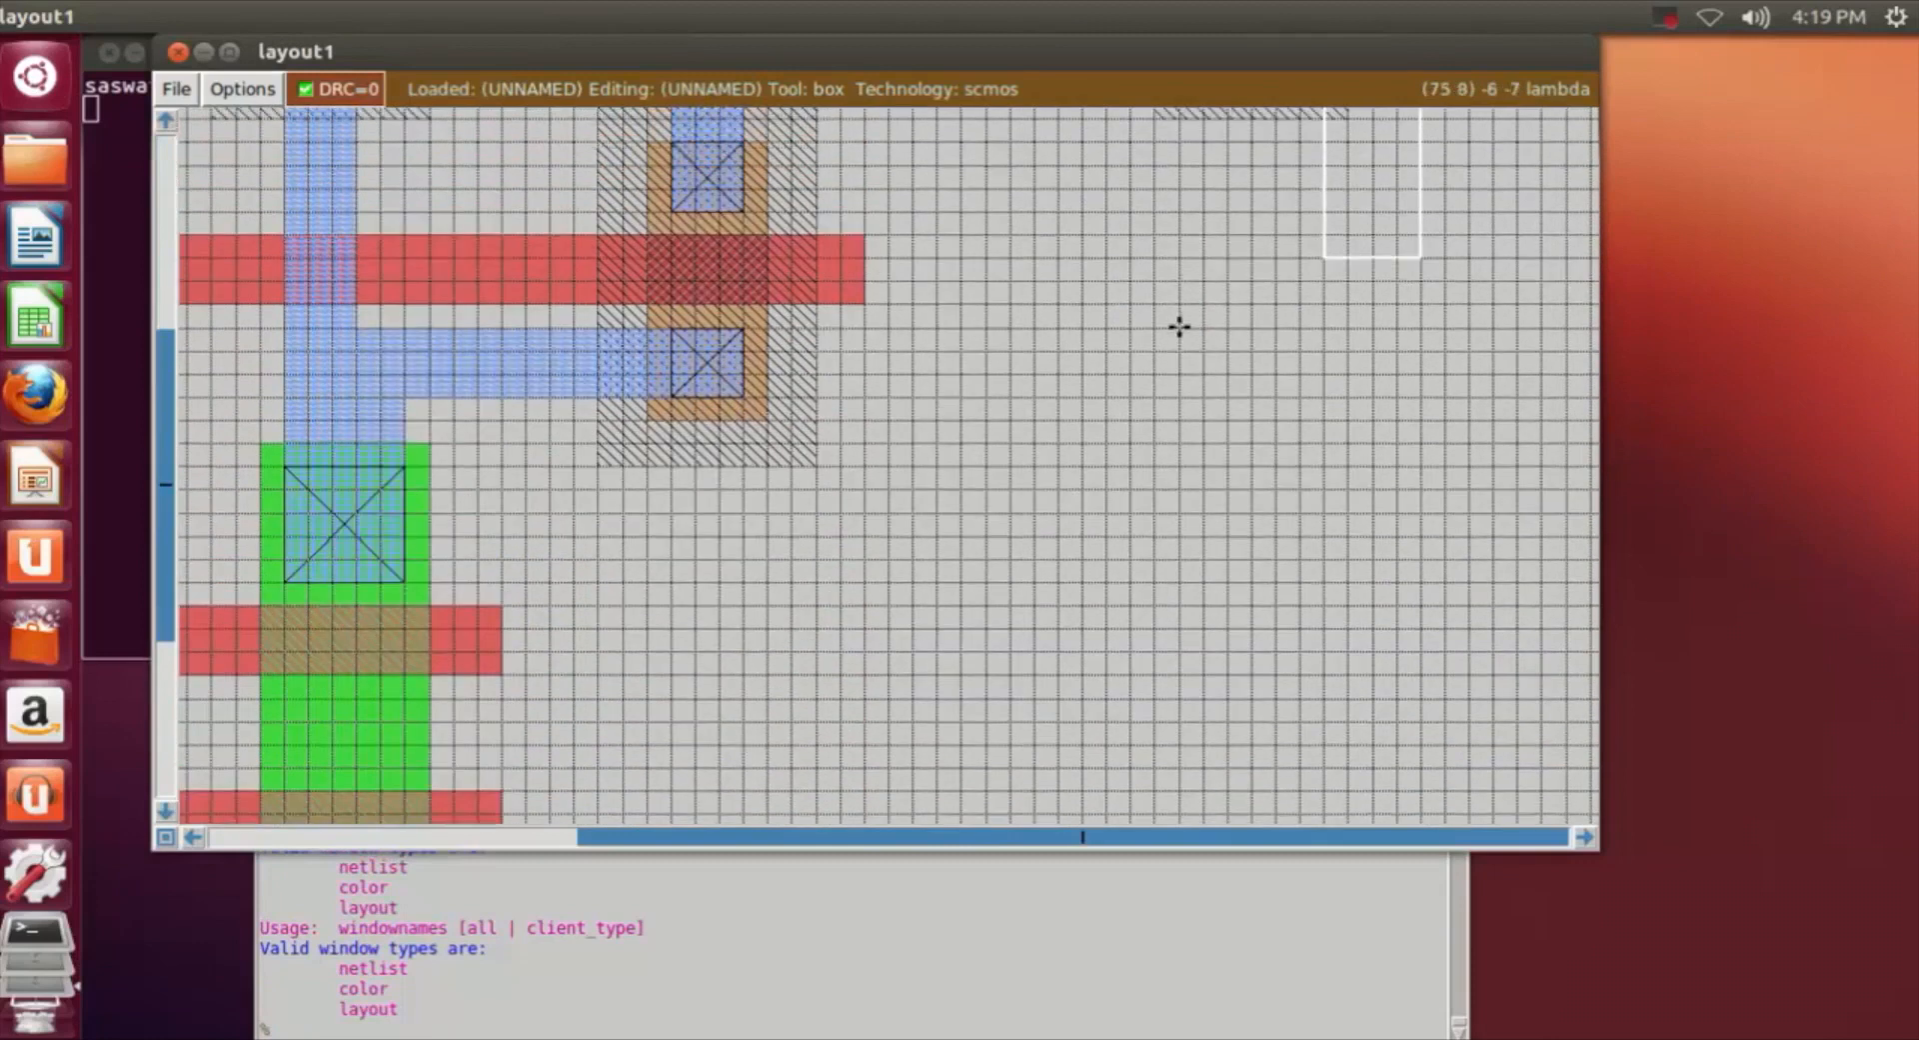
key(shift+z)
scroll(1224, 384, down, 3)
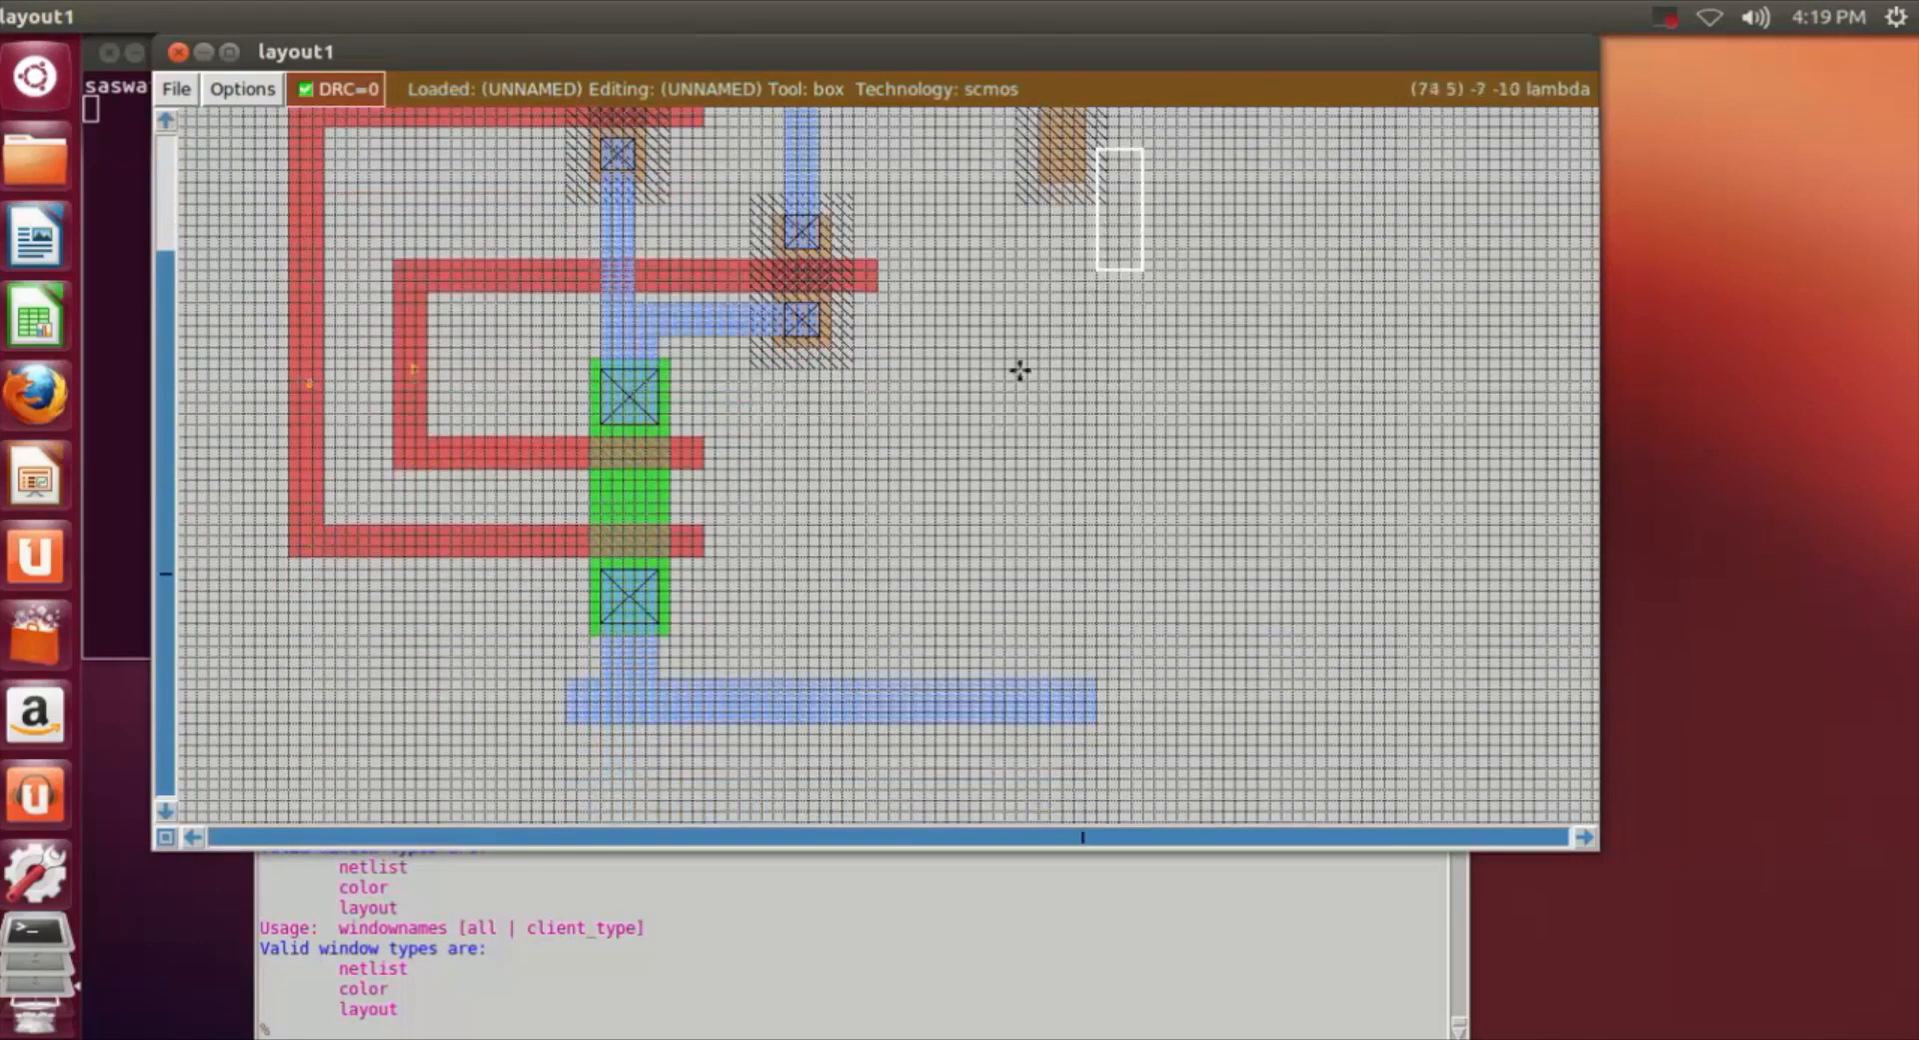
click(1021, 325)
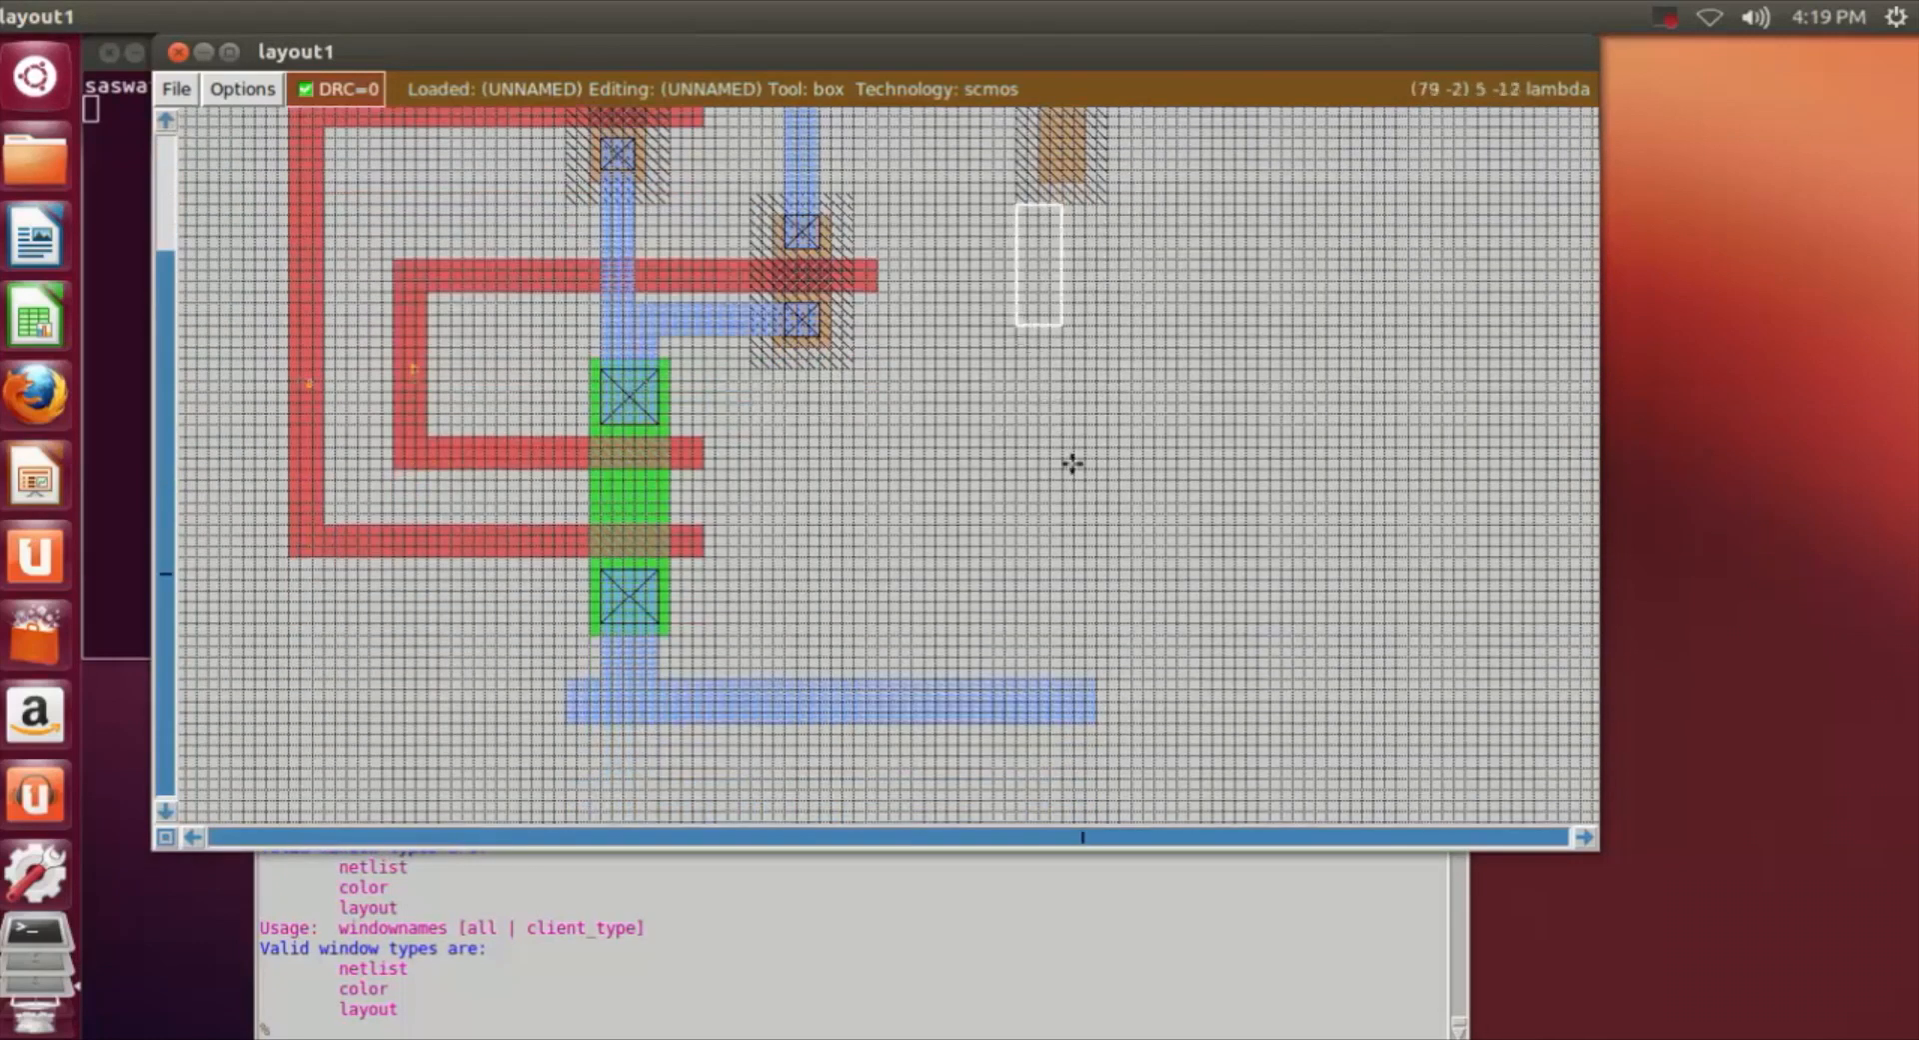
right_click(1112, 552)
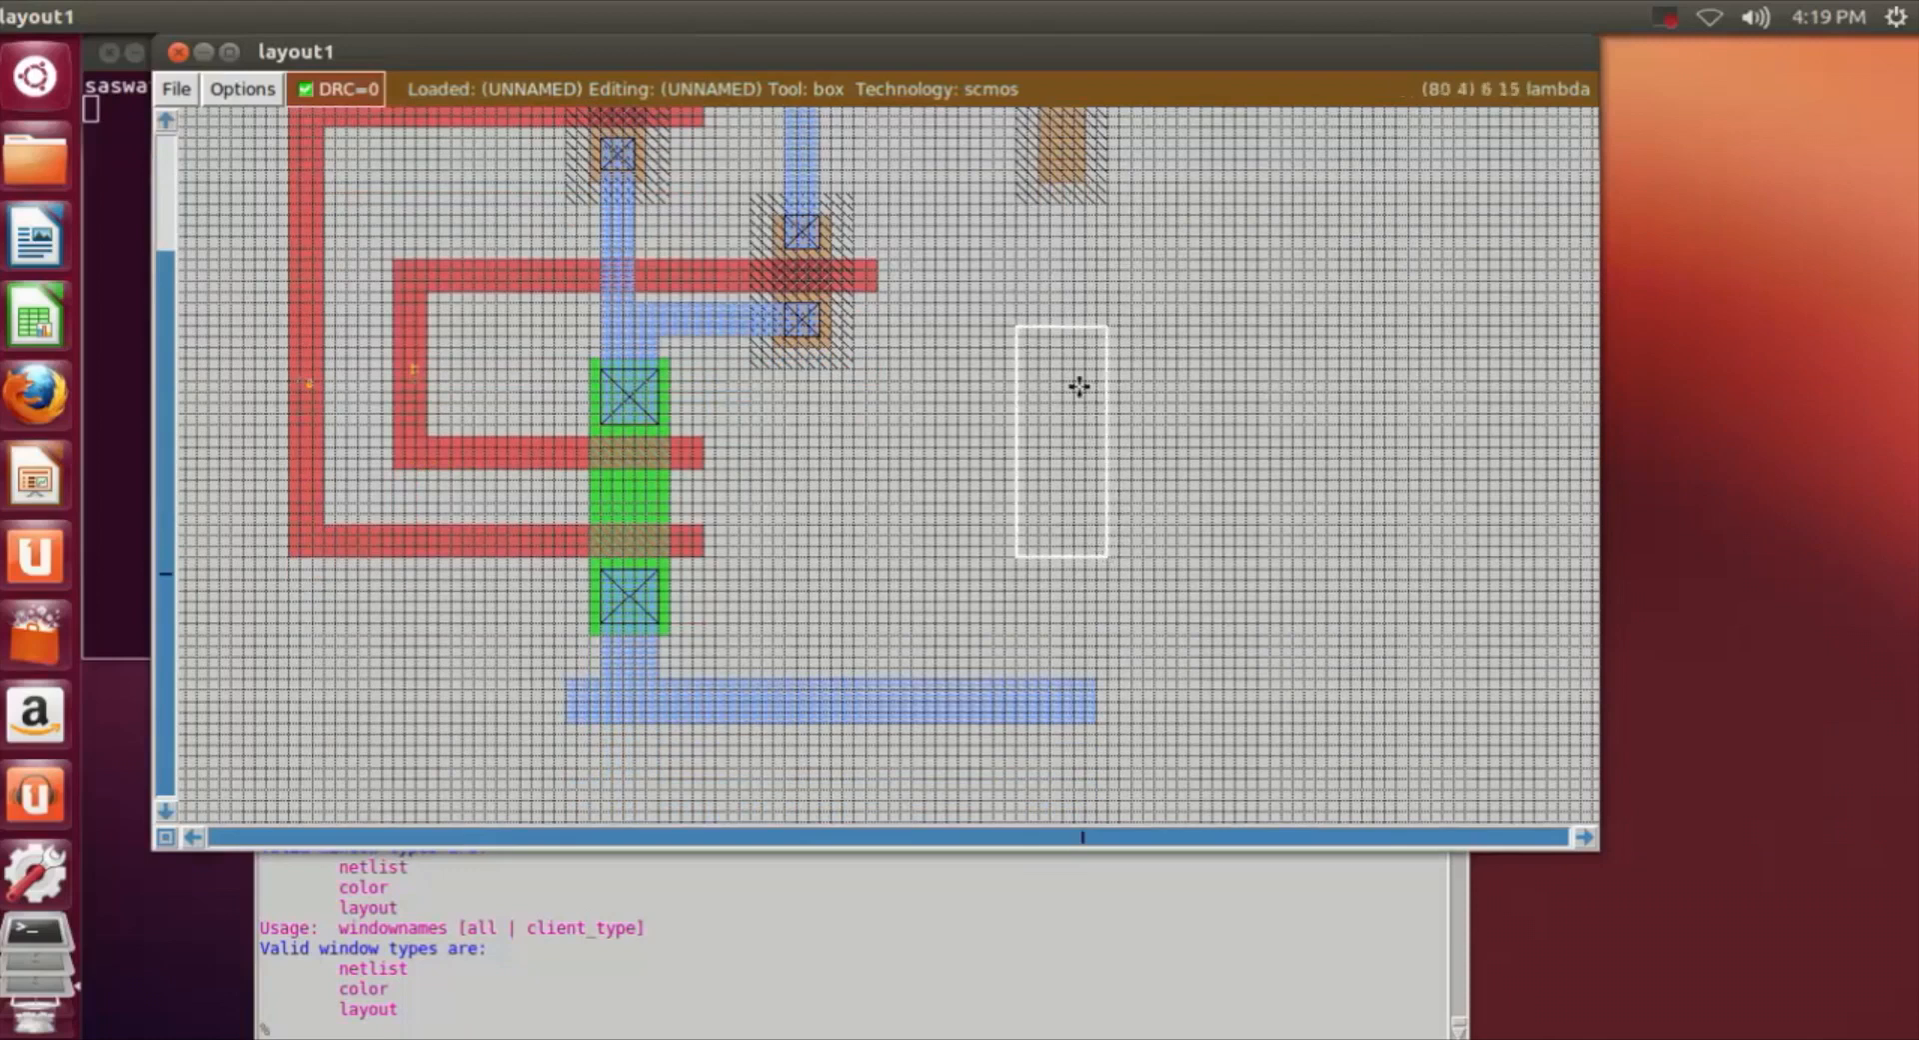
scroll(1062, 362, up, 3)
click(1017, 411)
click(1105, 588)
click(763, 1029)
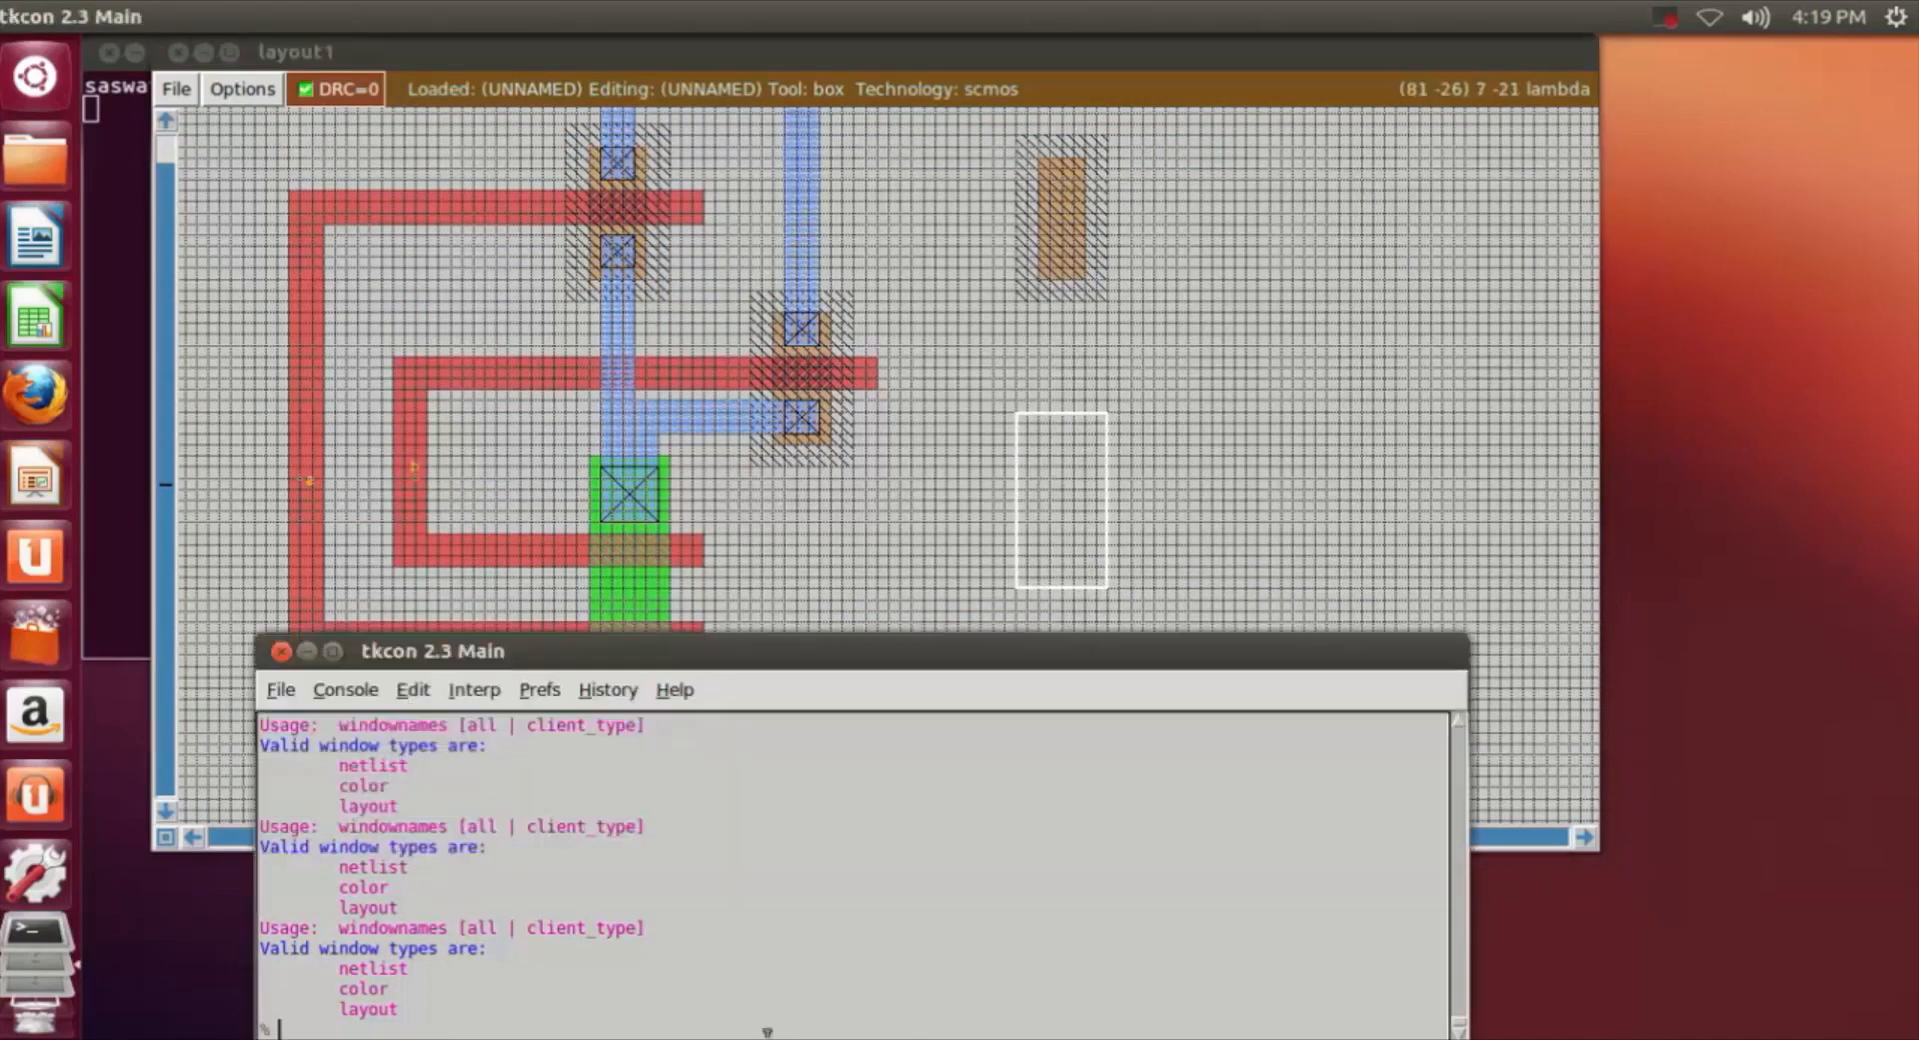
text(paint ndiff)
key(Return)
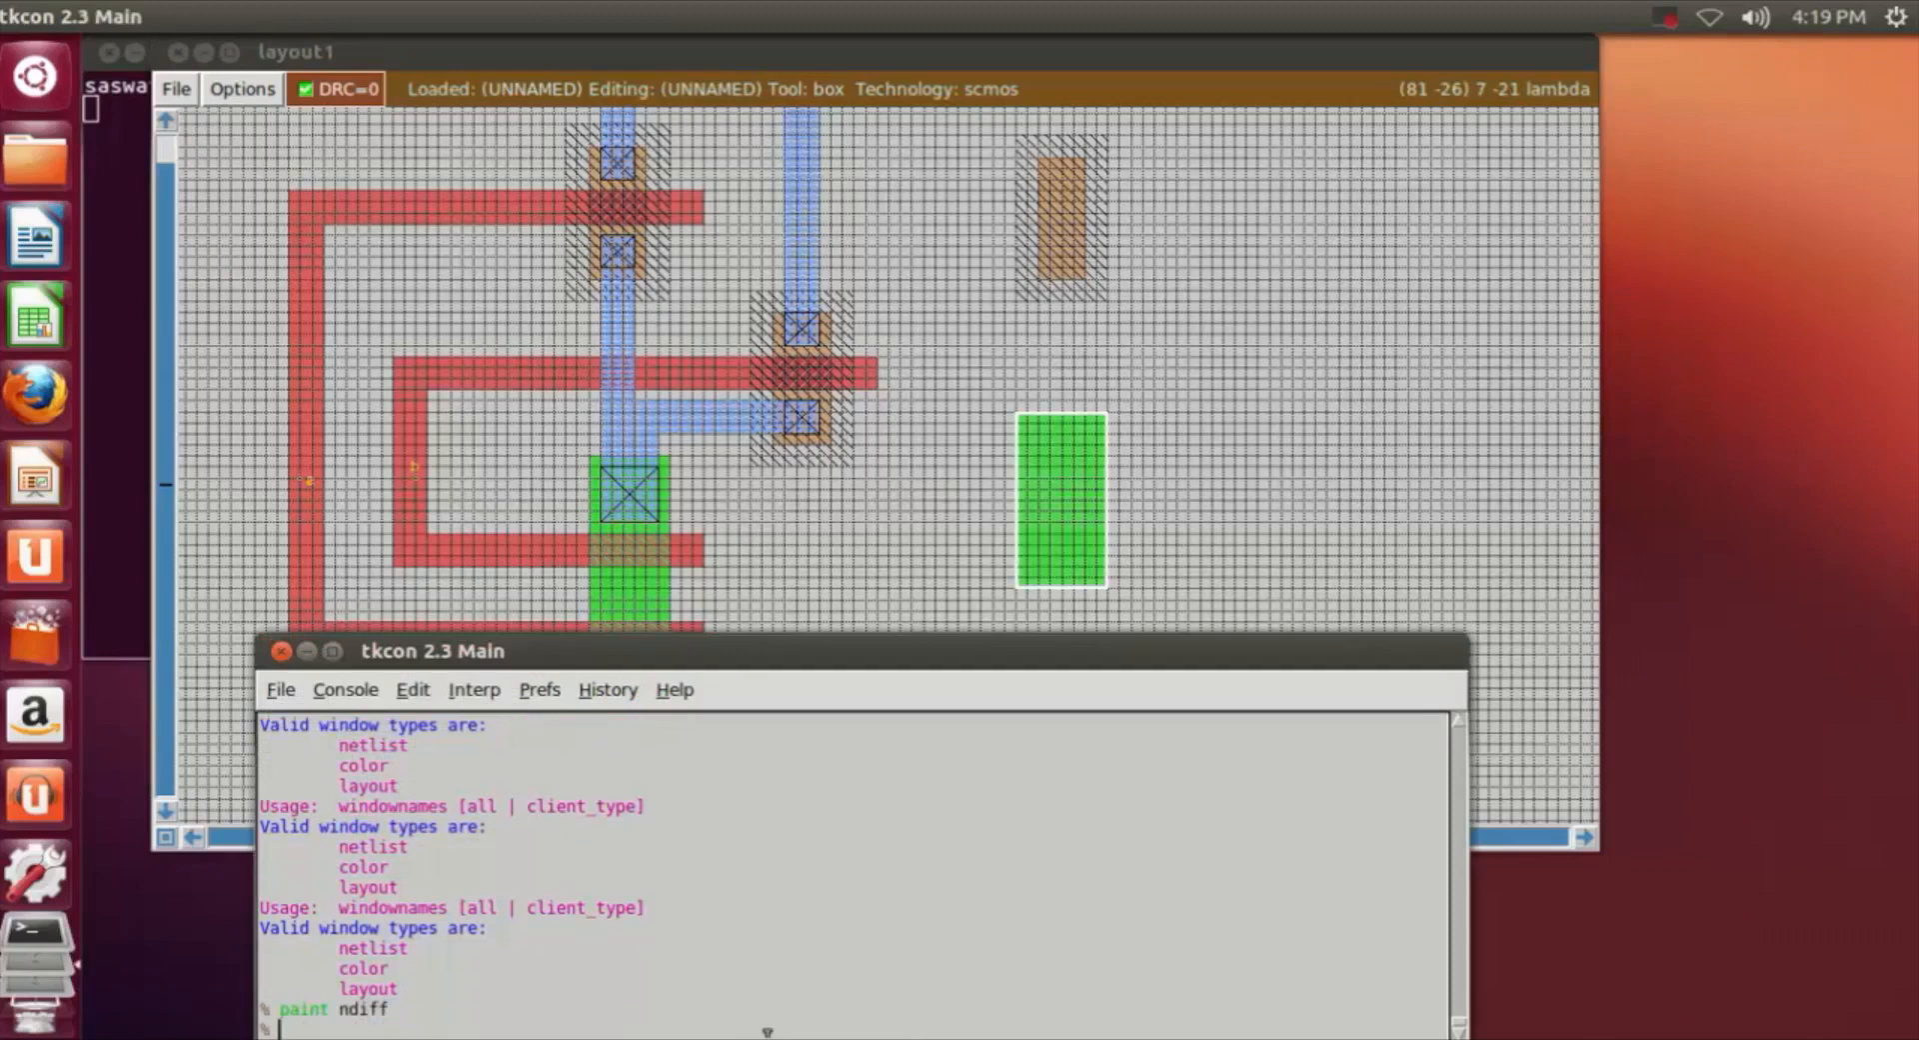
Erase a 2-lambda-wide strip along the full height of the new n-diffusion's right edge.
click(1235, 410)
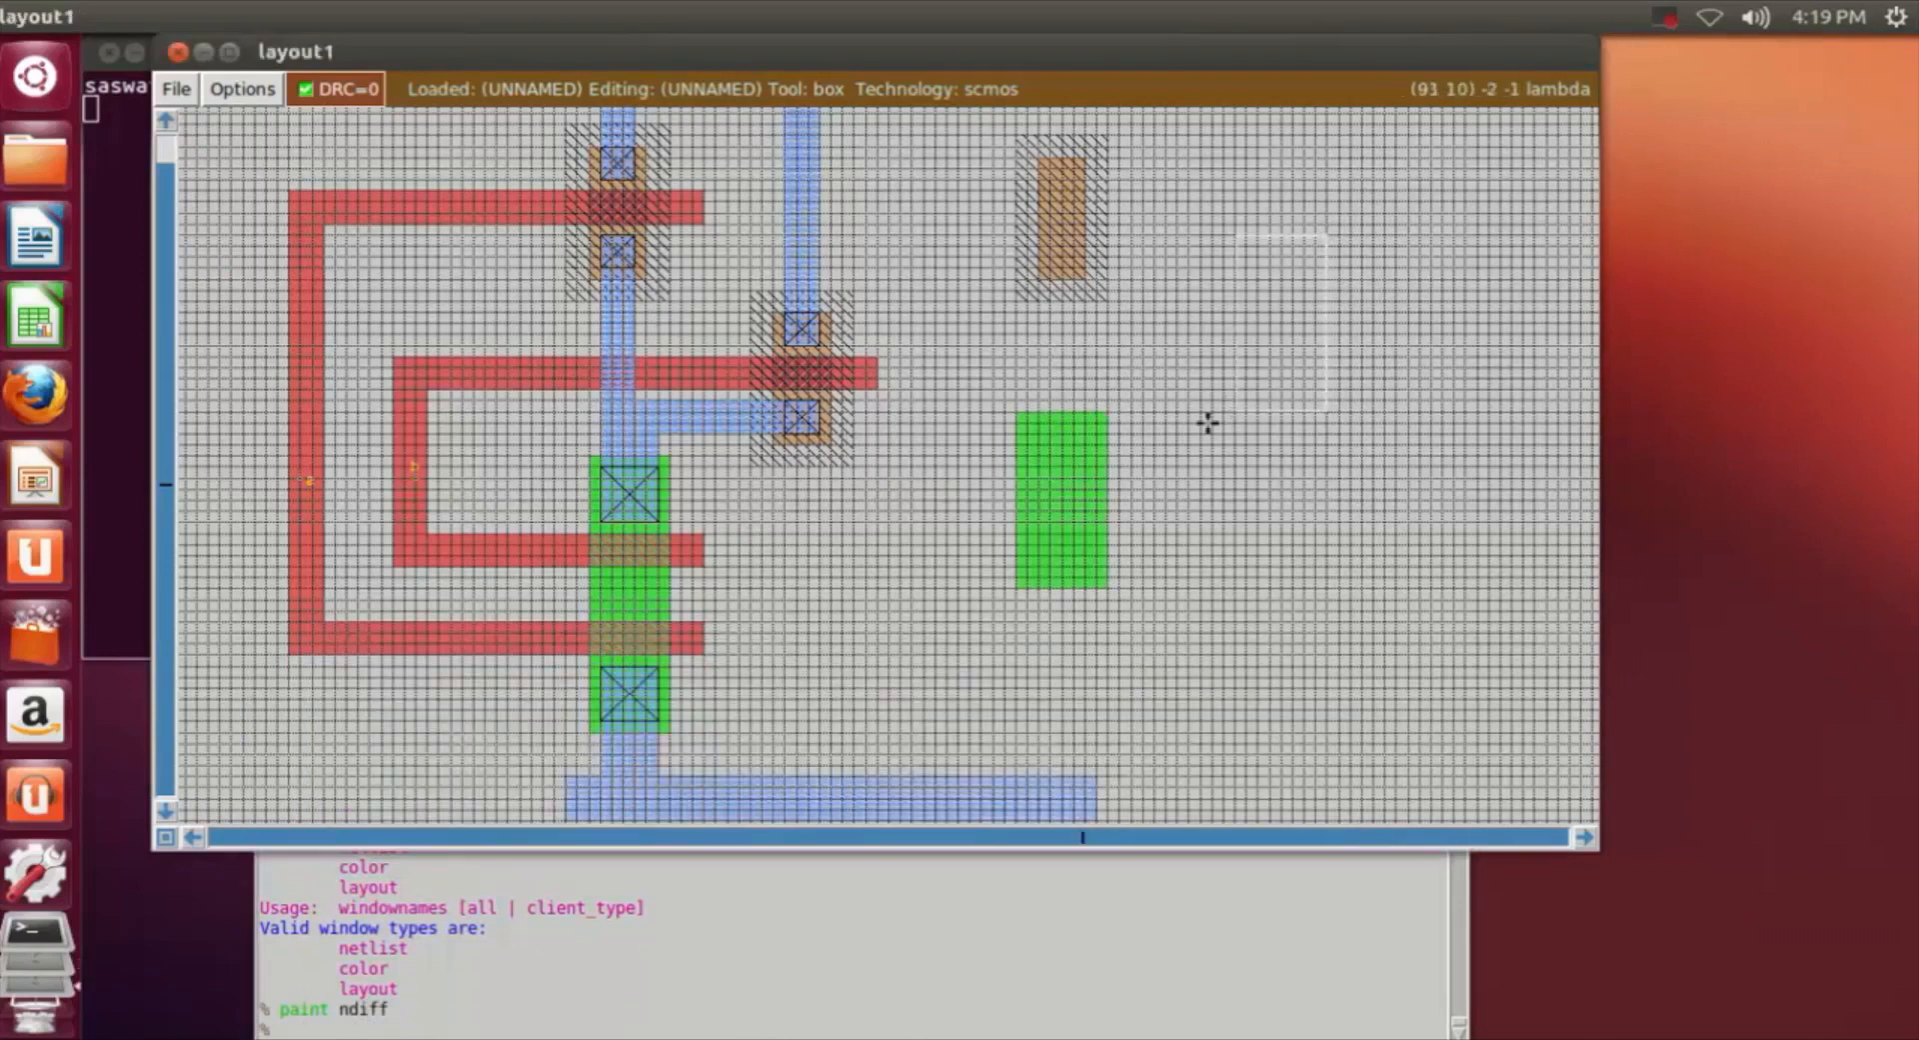
key(z)
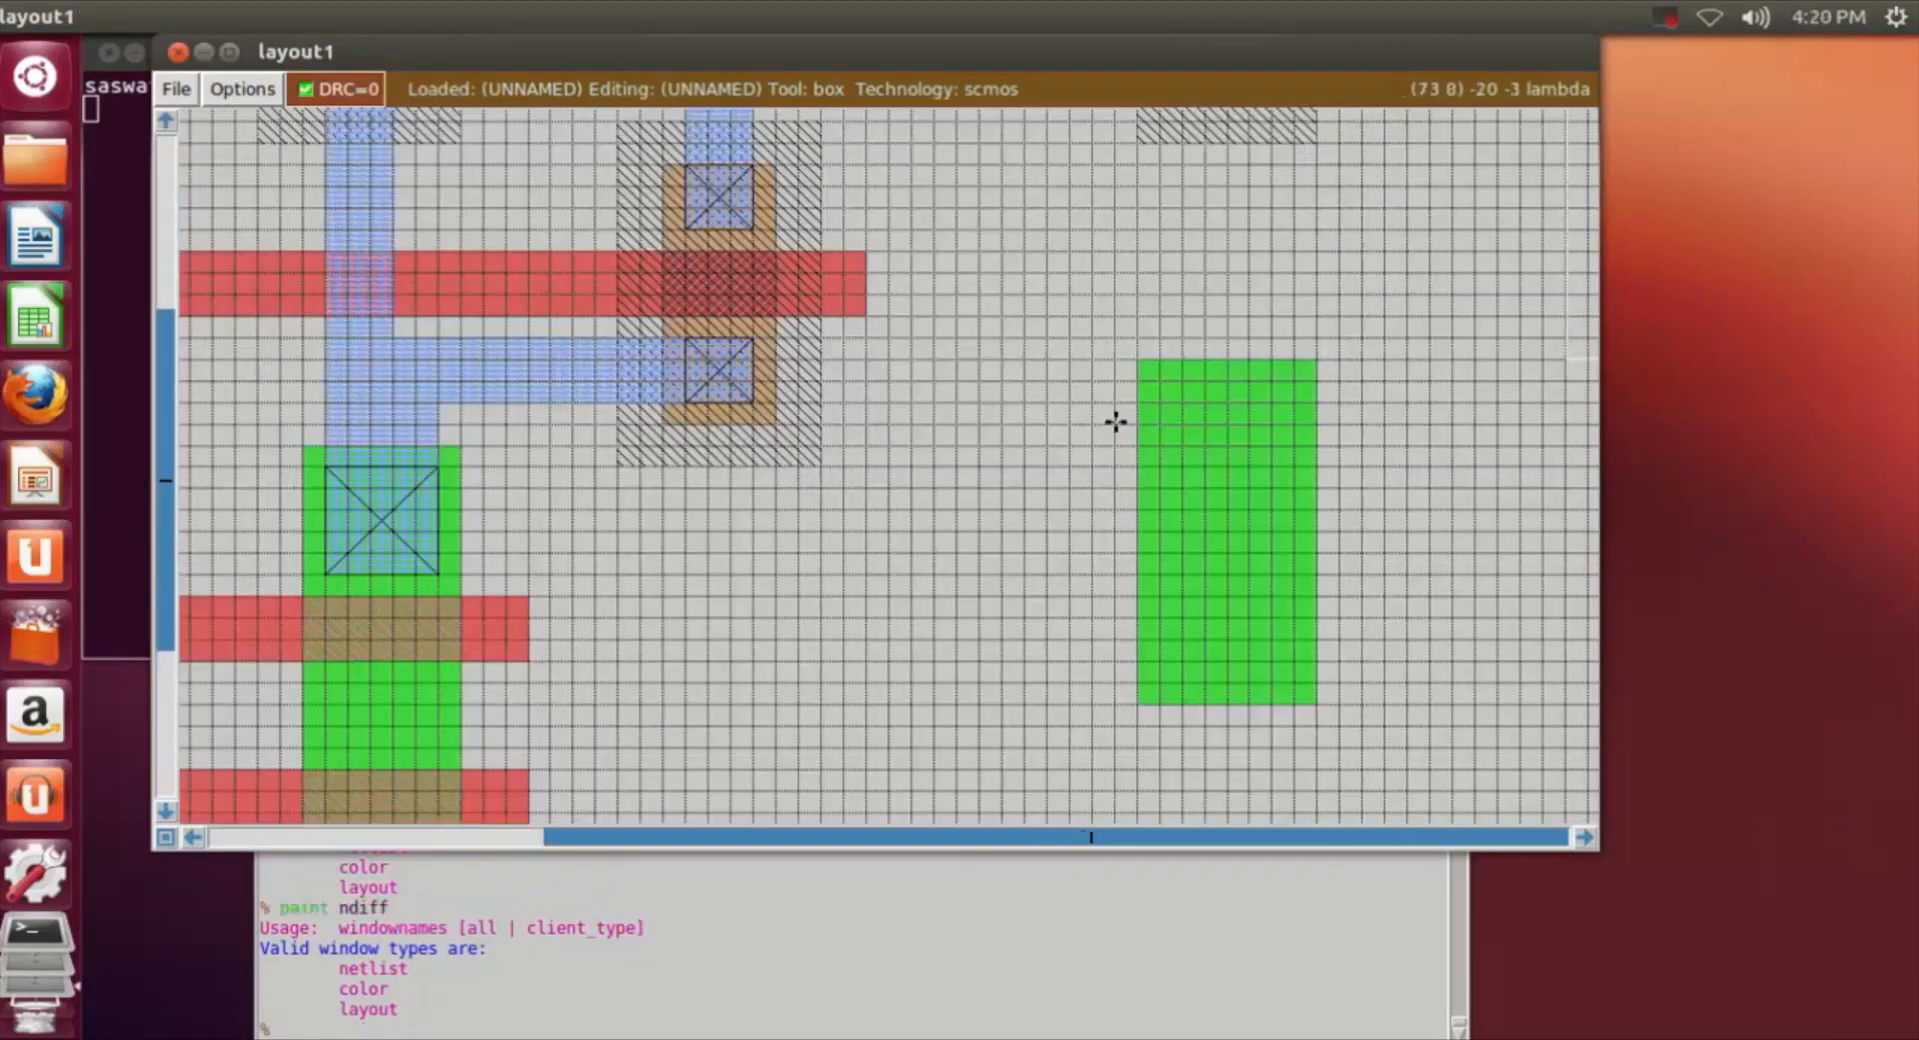
scroll(1113, 422, up, 5)
scroll(1190, 554, down, 2)
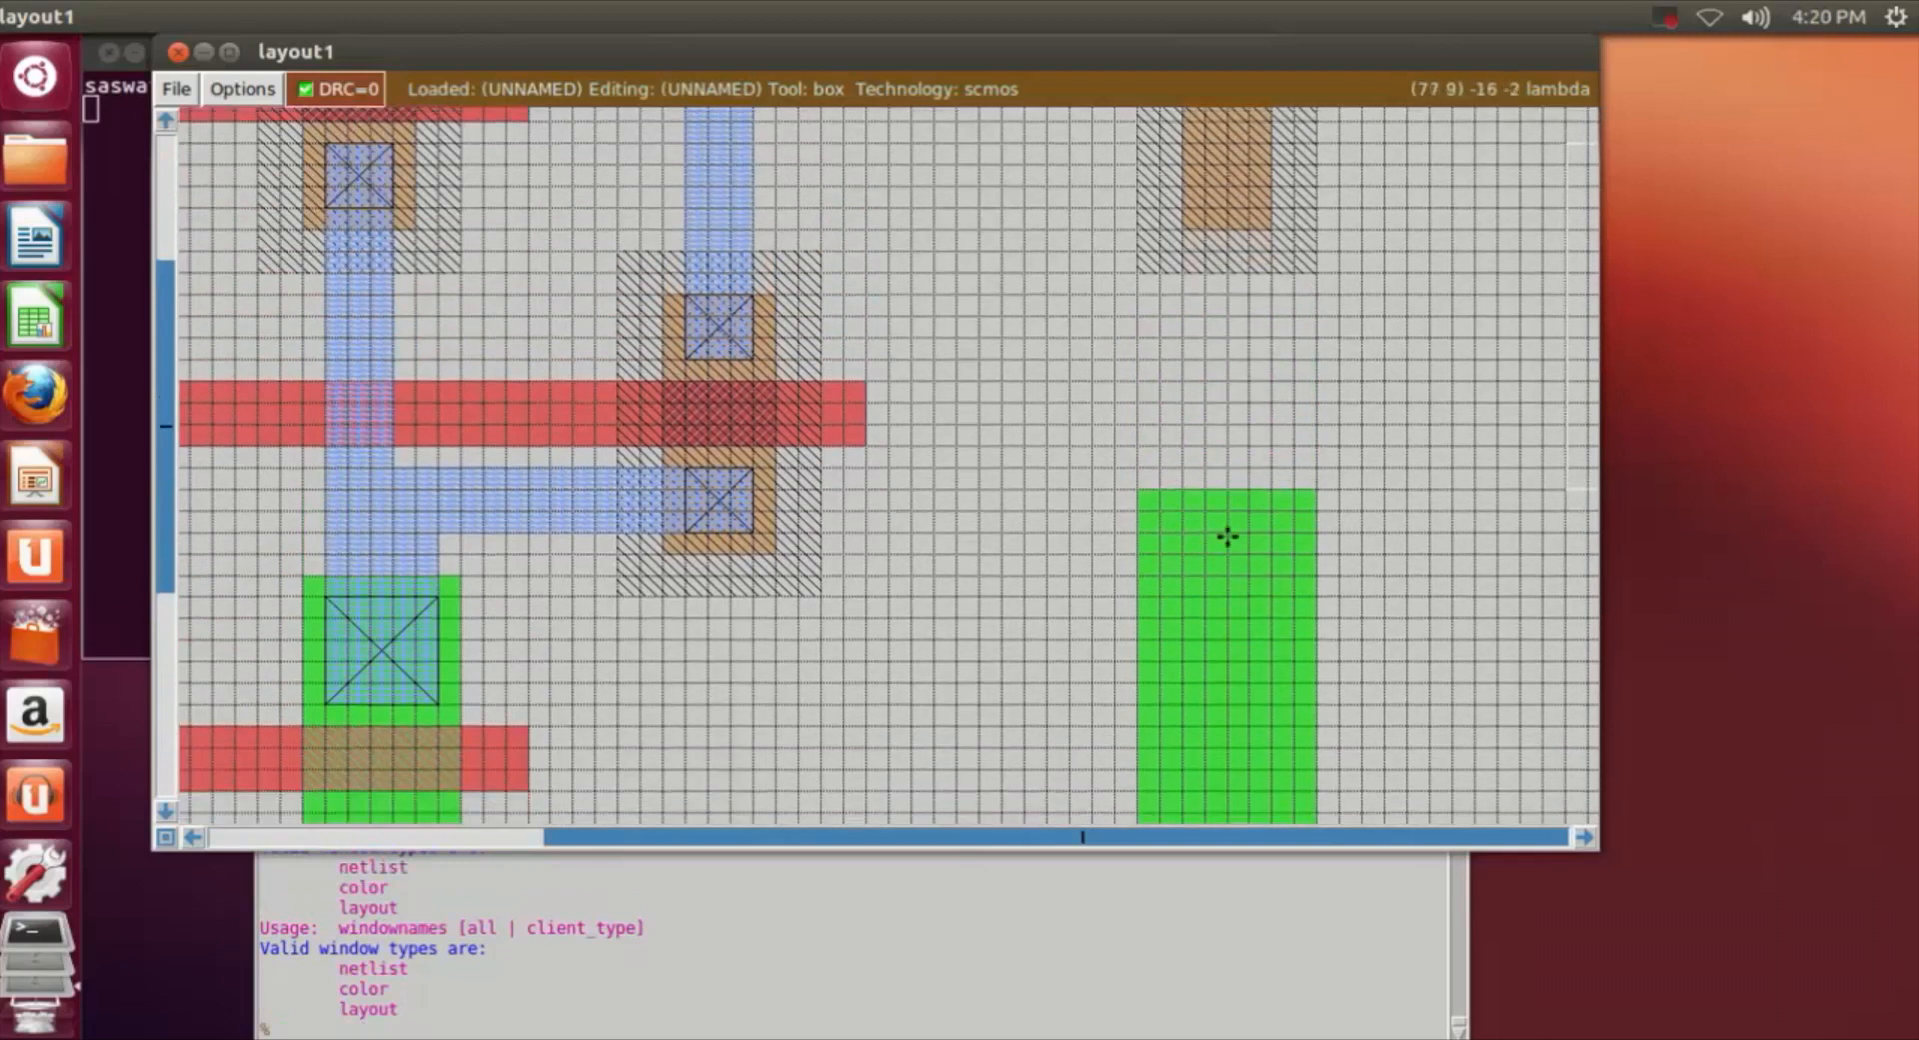
click(1270, 490)
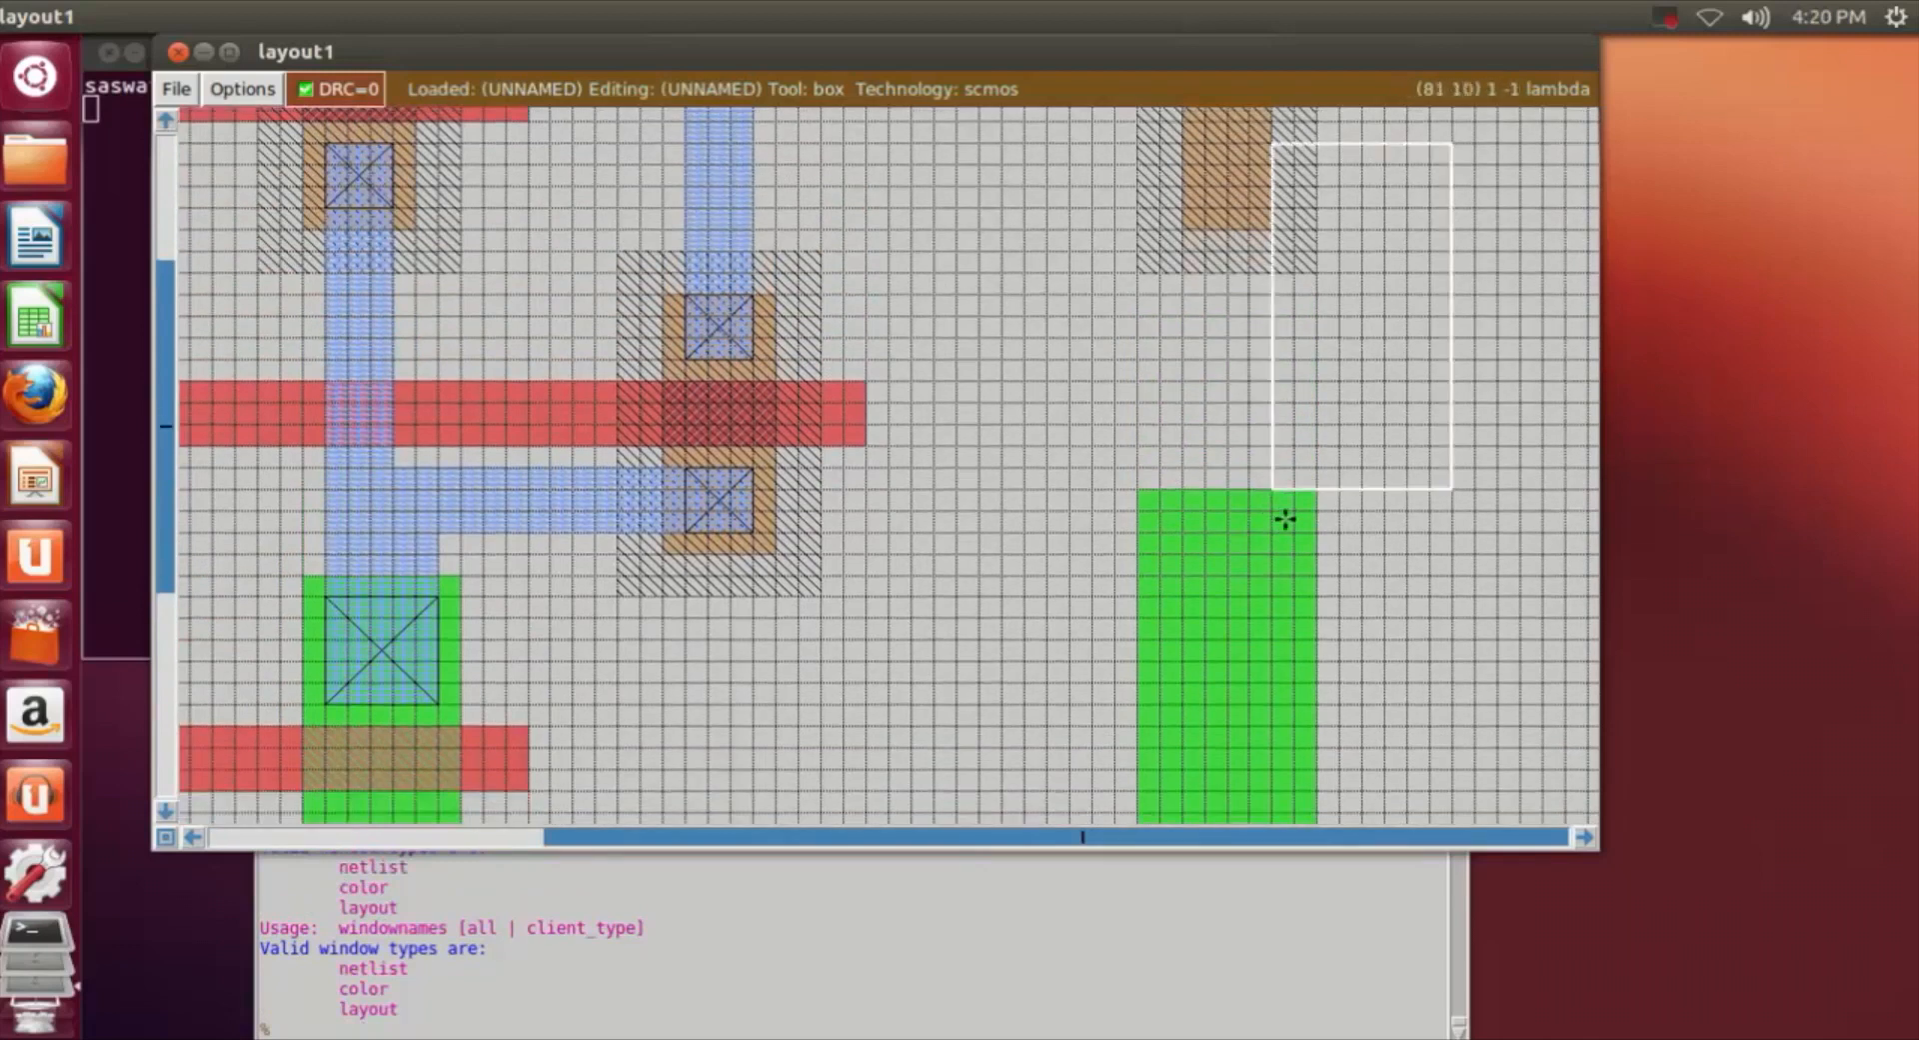
scroll(1284, 515, down, 5)
right_click(1321, 678)
scroll(1337, 566, up, 5)
Erase a 2-lambda-wide strip from the new n-diffusion's left edge, leaving it 4 lambda wide.
click(988, 478)
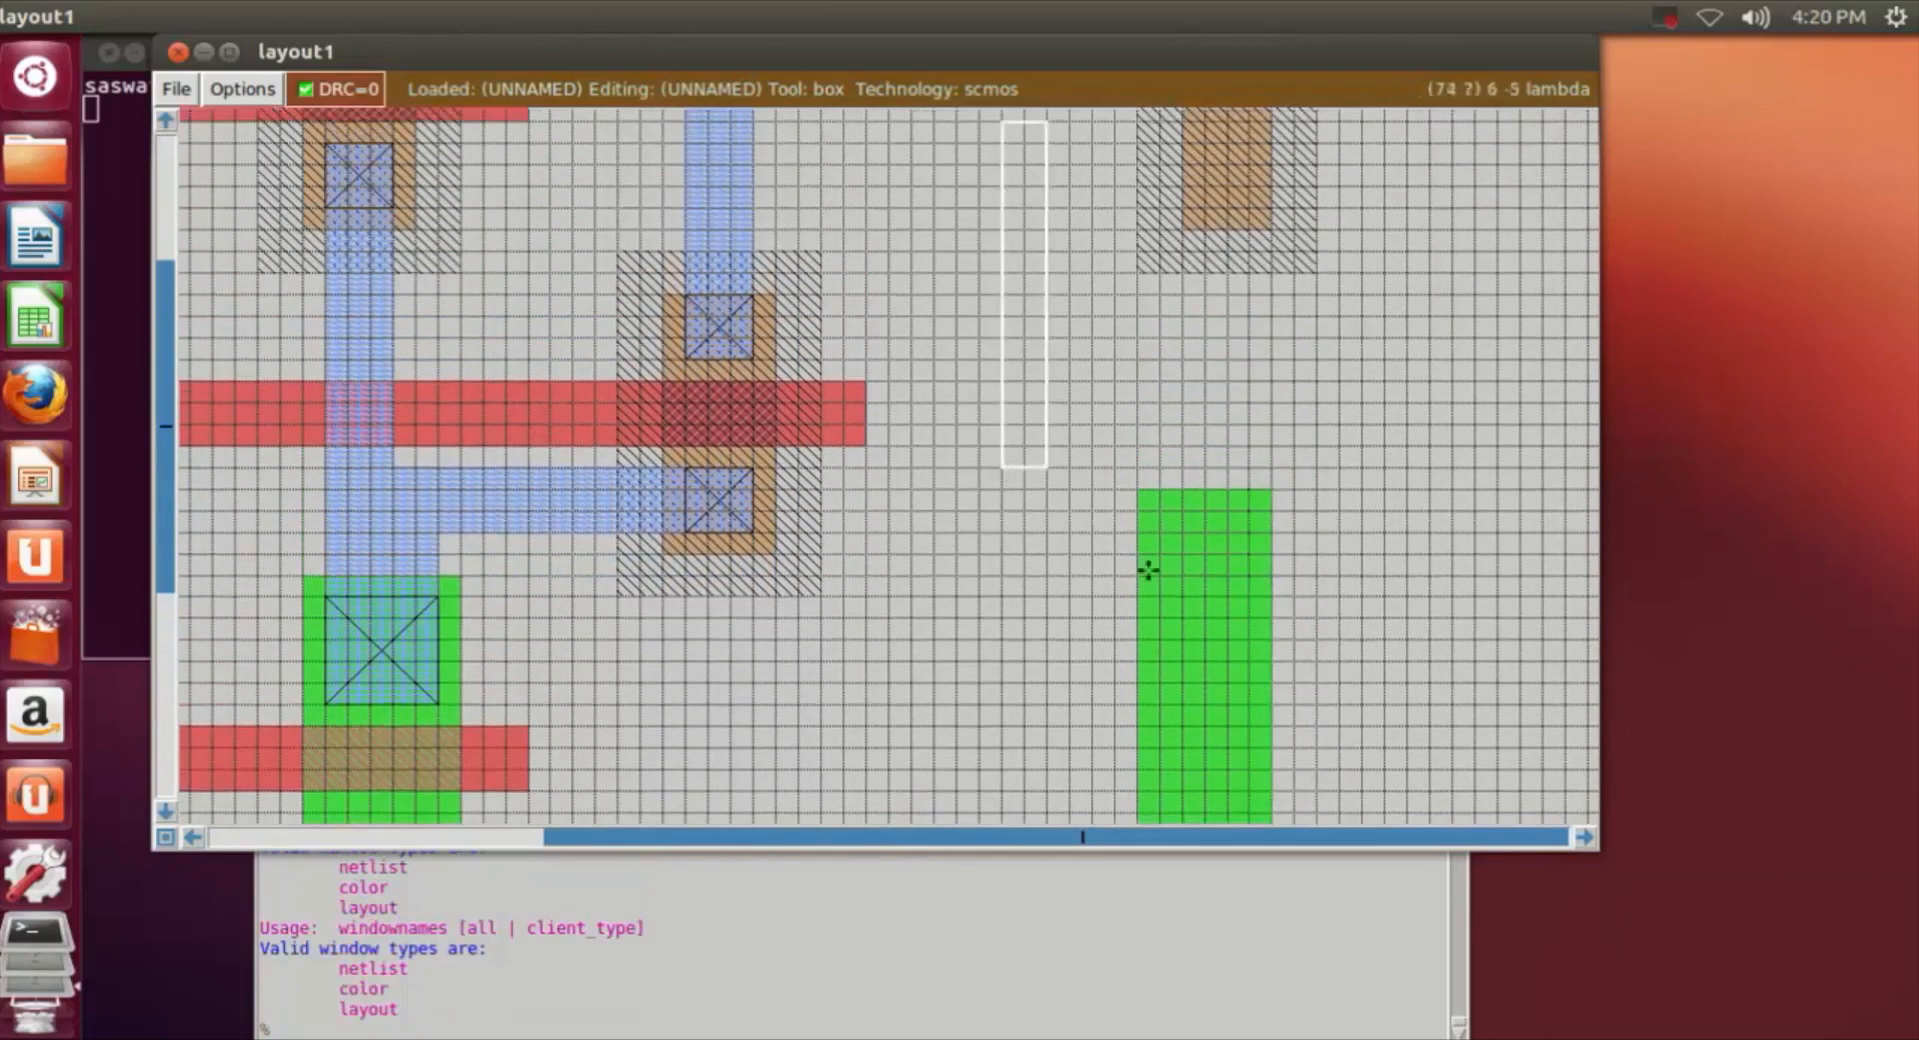
click(1181, 492)
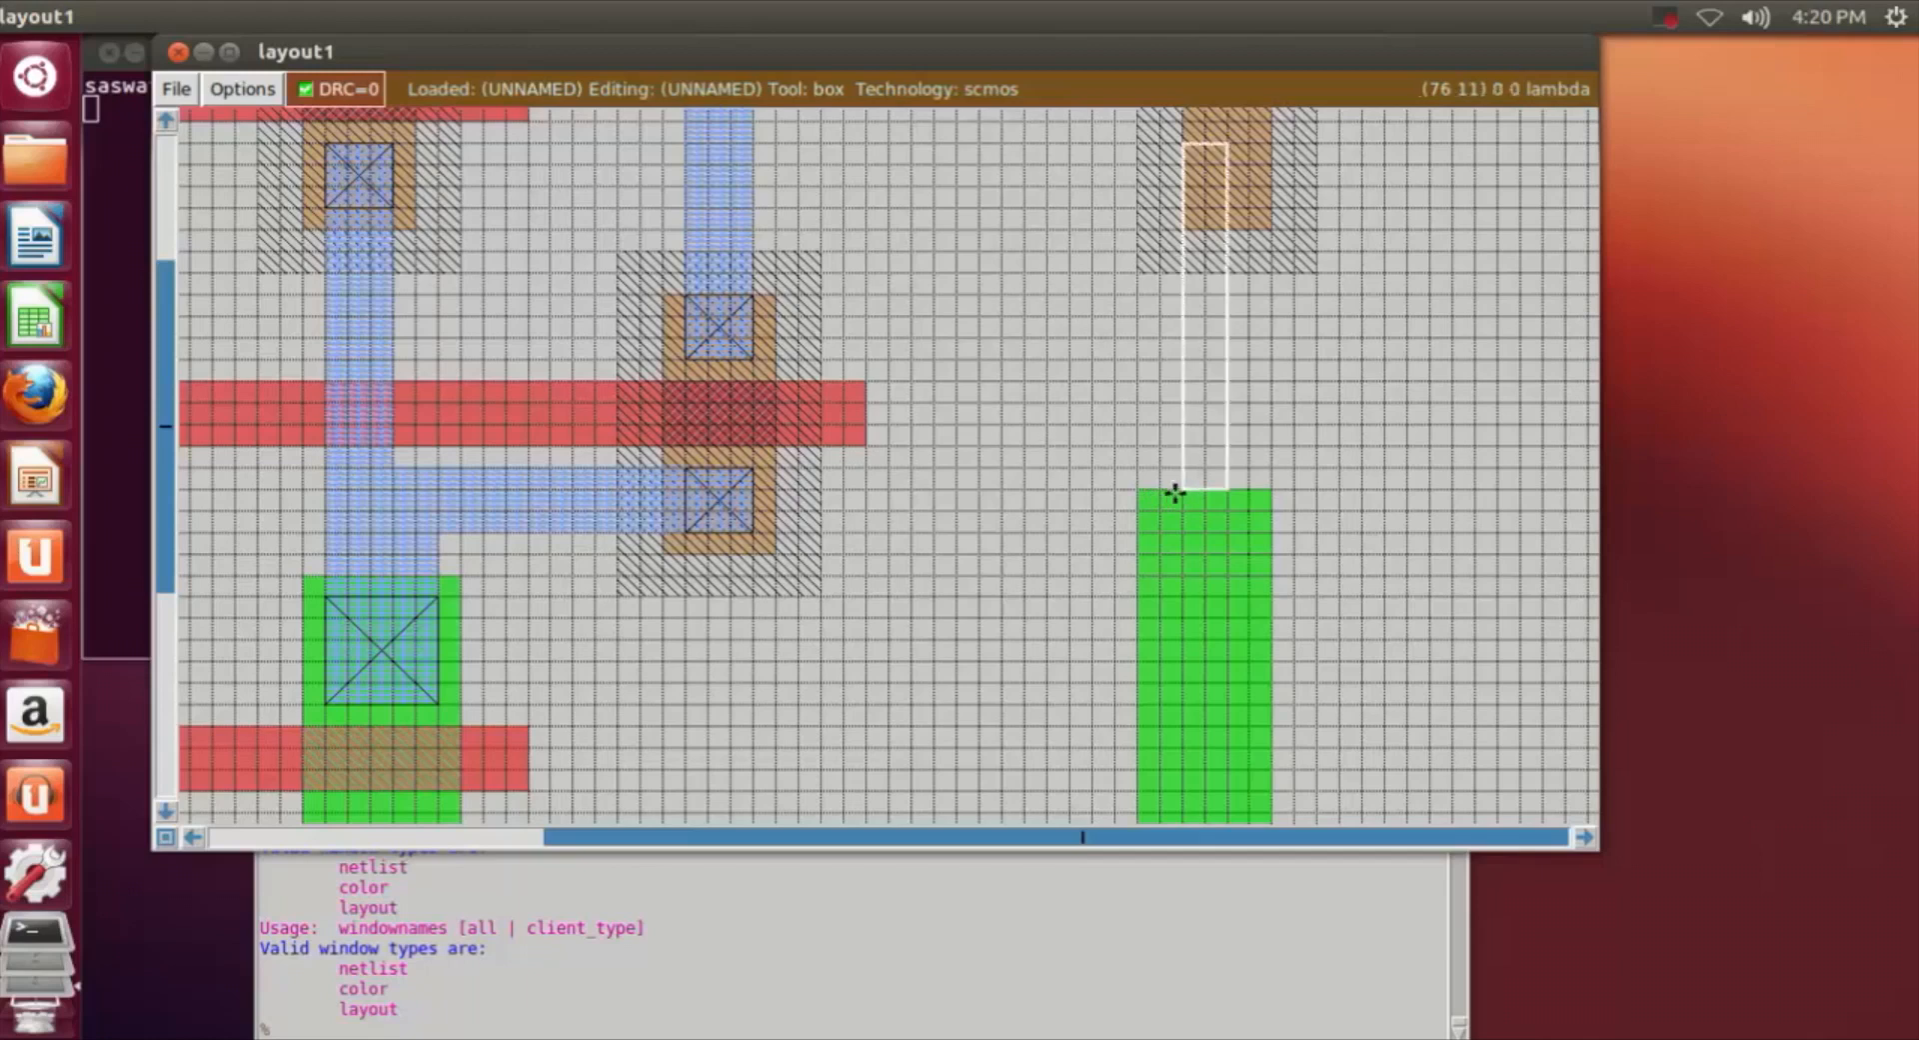
scroll(1175, 494, down, 6)
click(1144, 636)
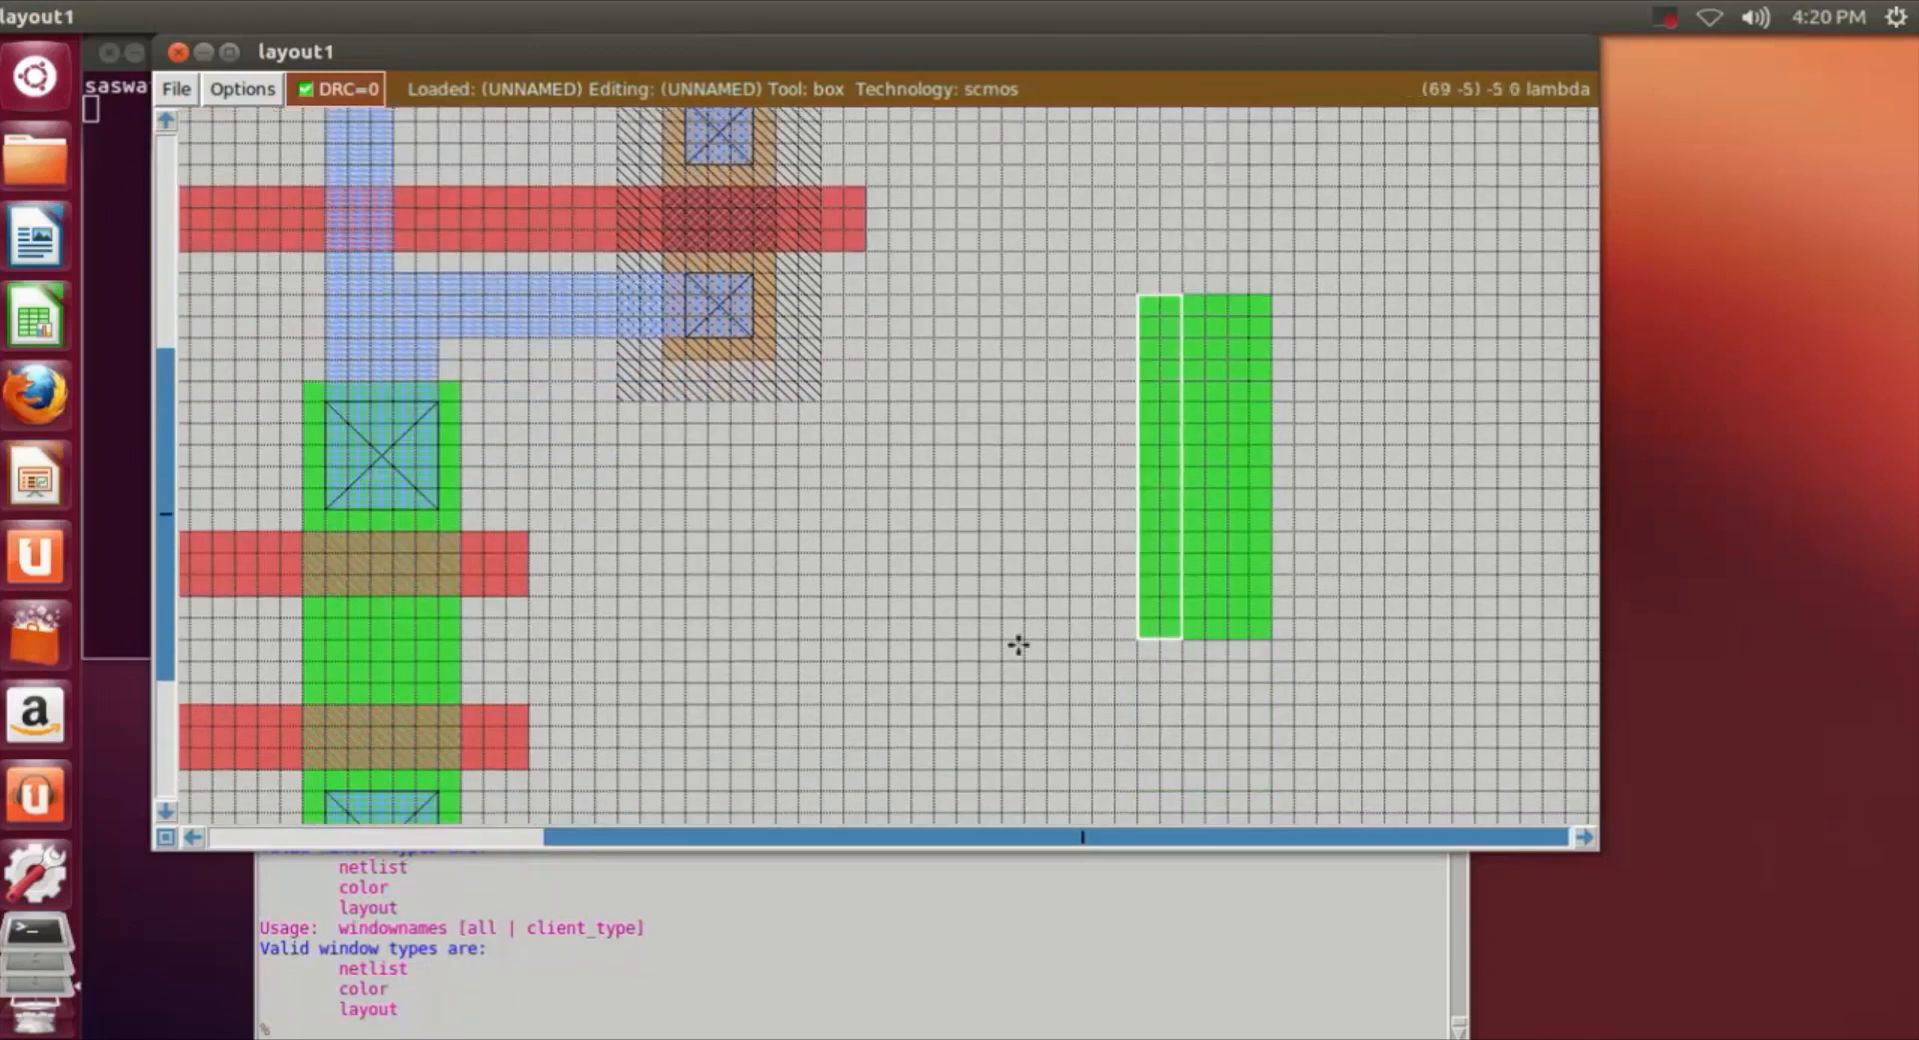
scroll(989, 638, up, 1)
middle_click(970, 630)
click(1513, 547)
scroll(1431, 557, up, 3)
scroll(1431, 557, down, 3)
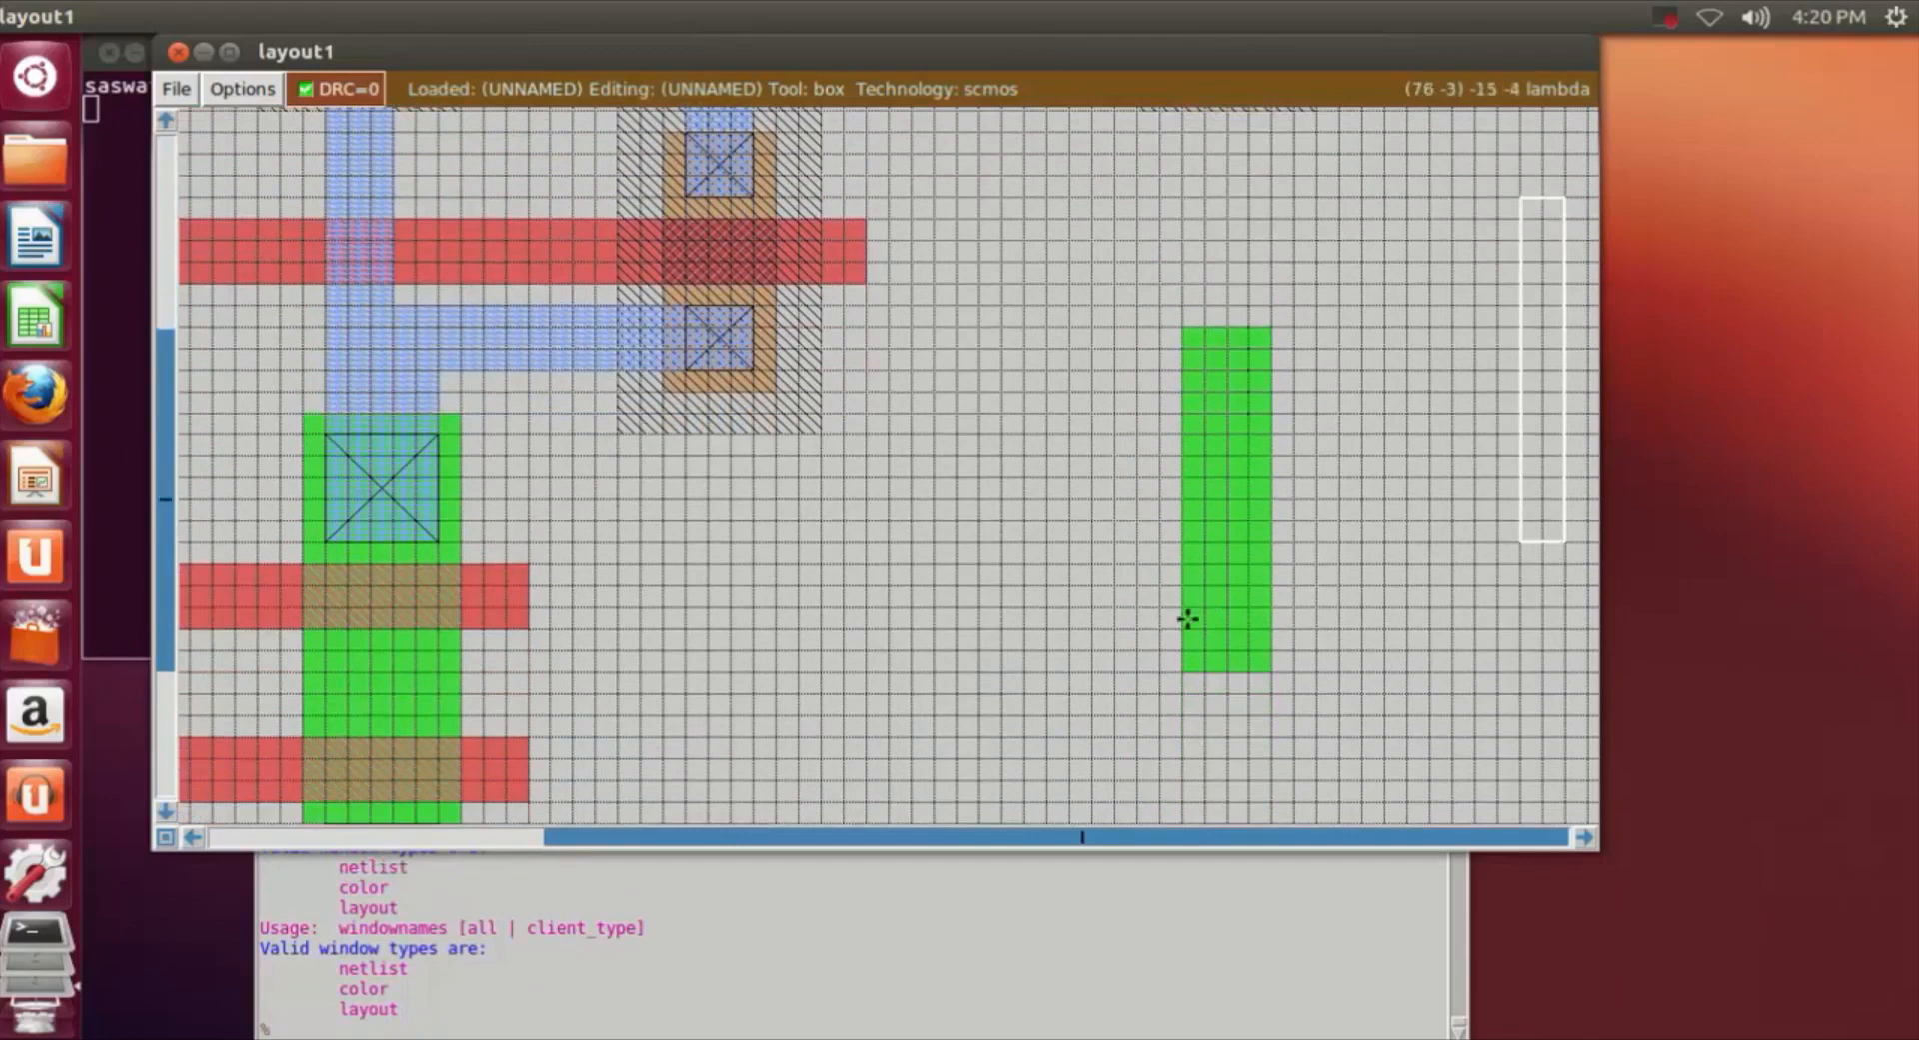
Paint a horizontal poly strip about 27 by 2 lambda across the middle of the new p-diffusion, extending mostly to its left.
scroll(1396, 562, up, 13)
click(1001, 337)
right_click(1557, 382)
click(975, 381)
click(930, 379)
click(886, 377)
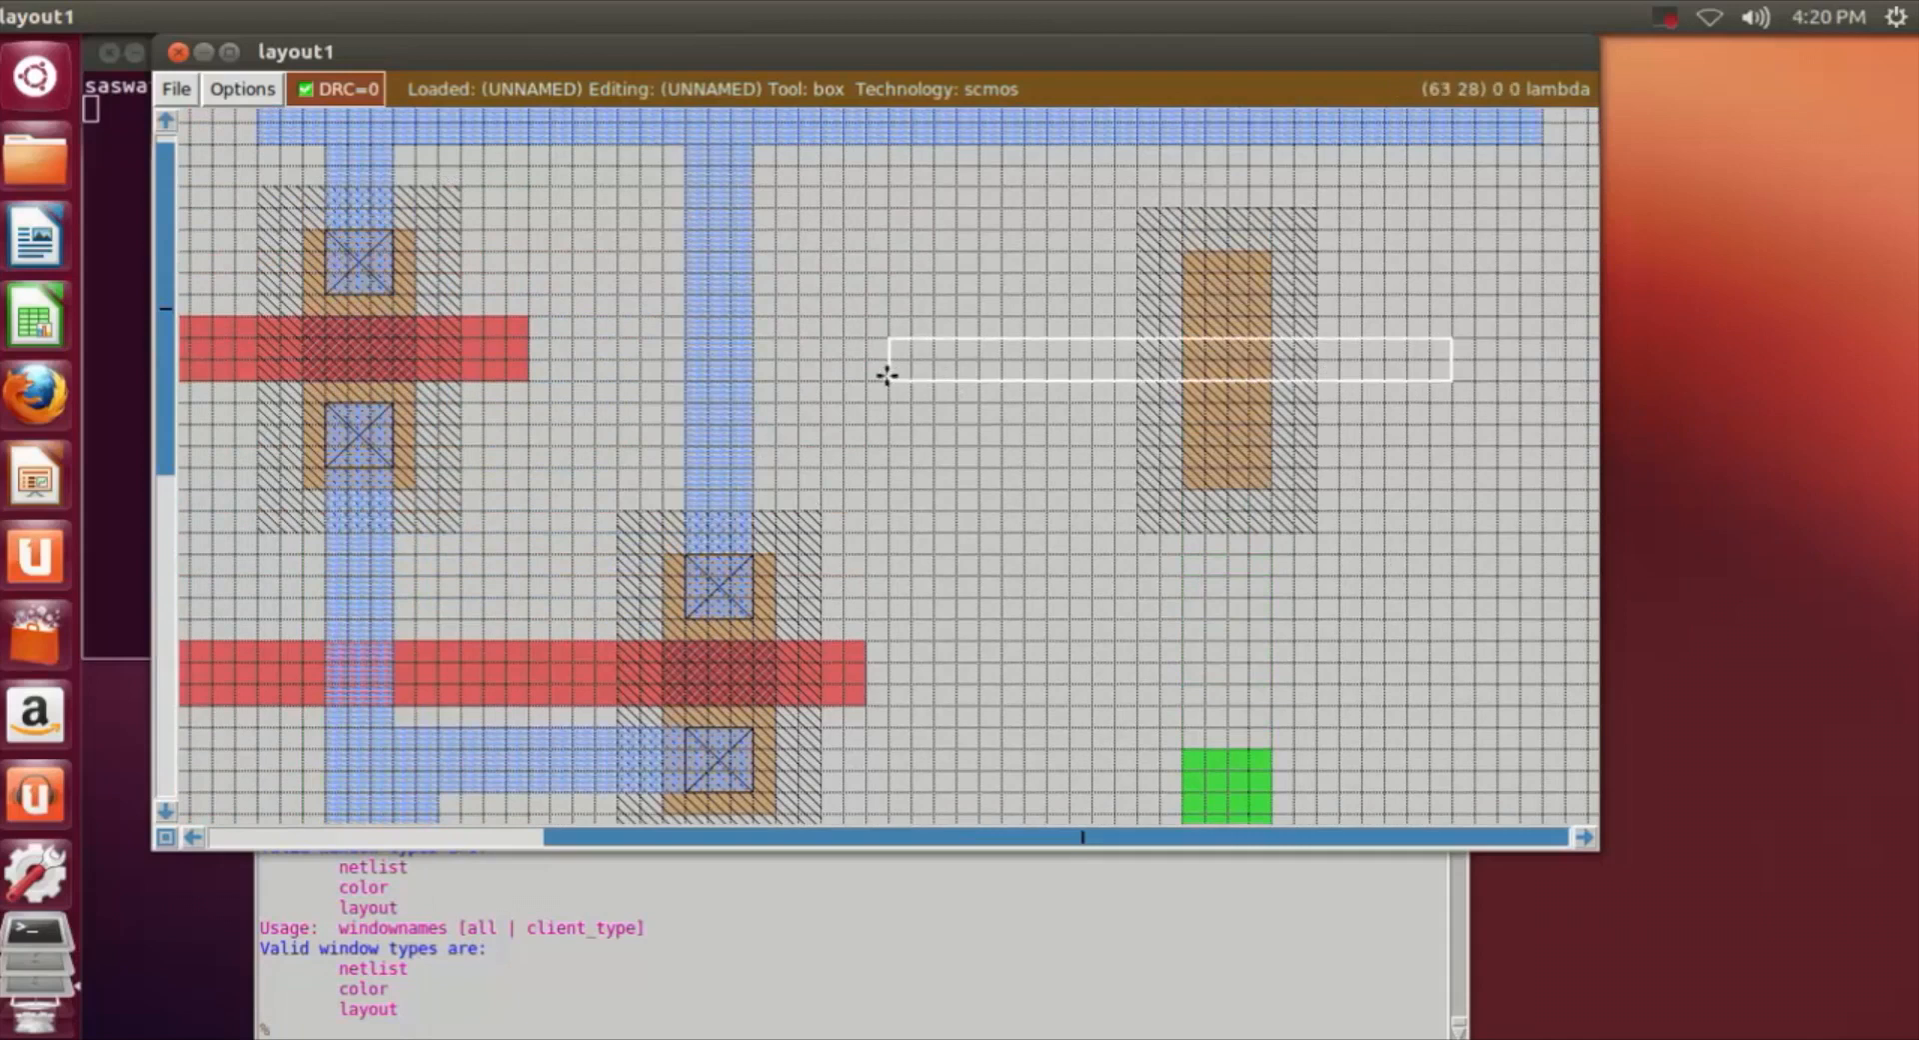
right_click(932, 374)
right_click(1496, 388)
right_click(1491, 349)
right_click(1492, 341)
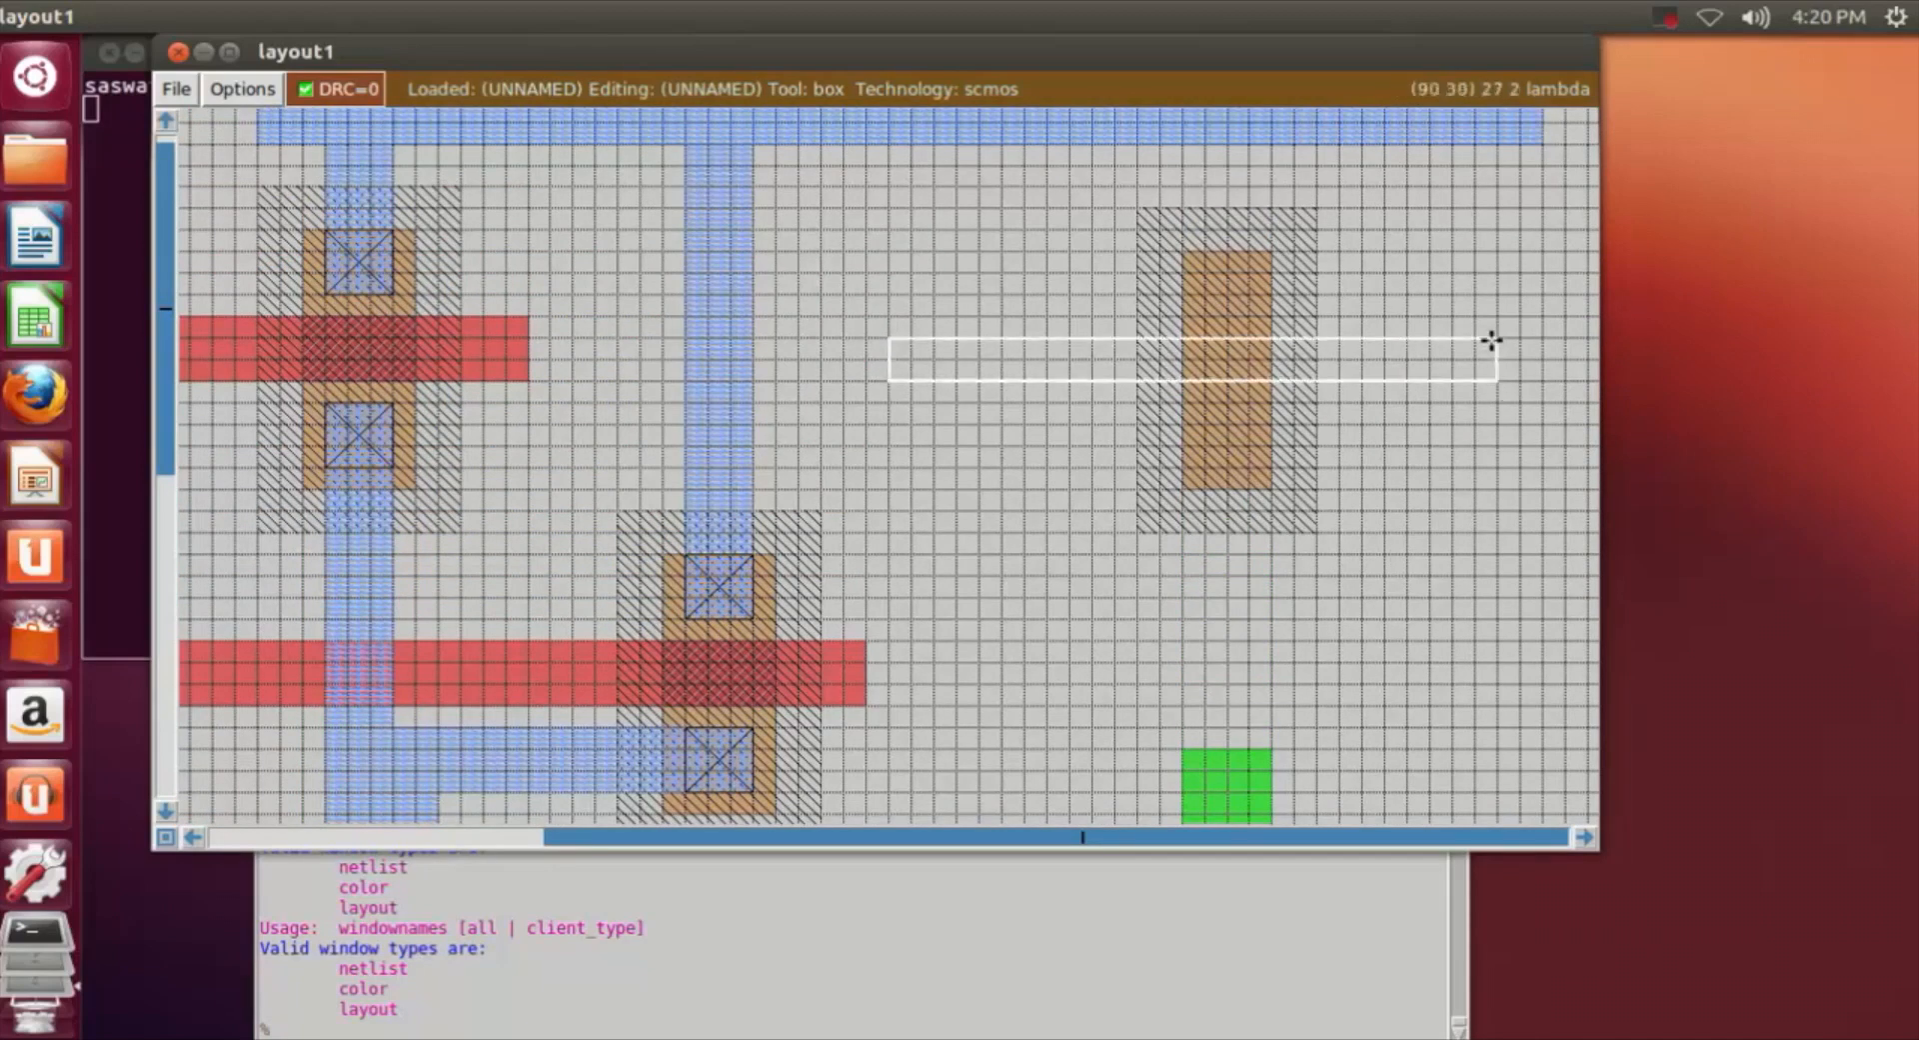
drag(1471, 399, 784, 383)
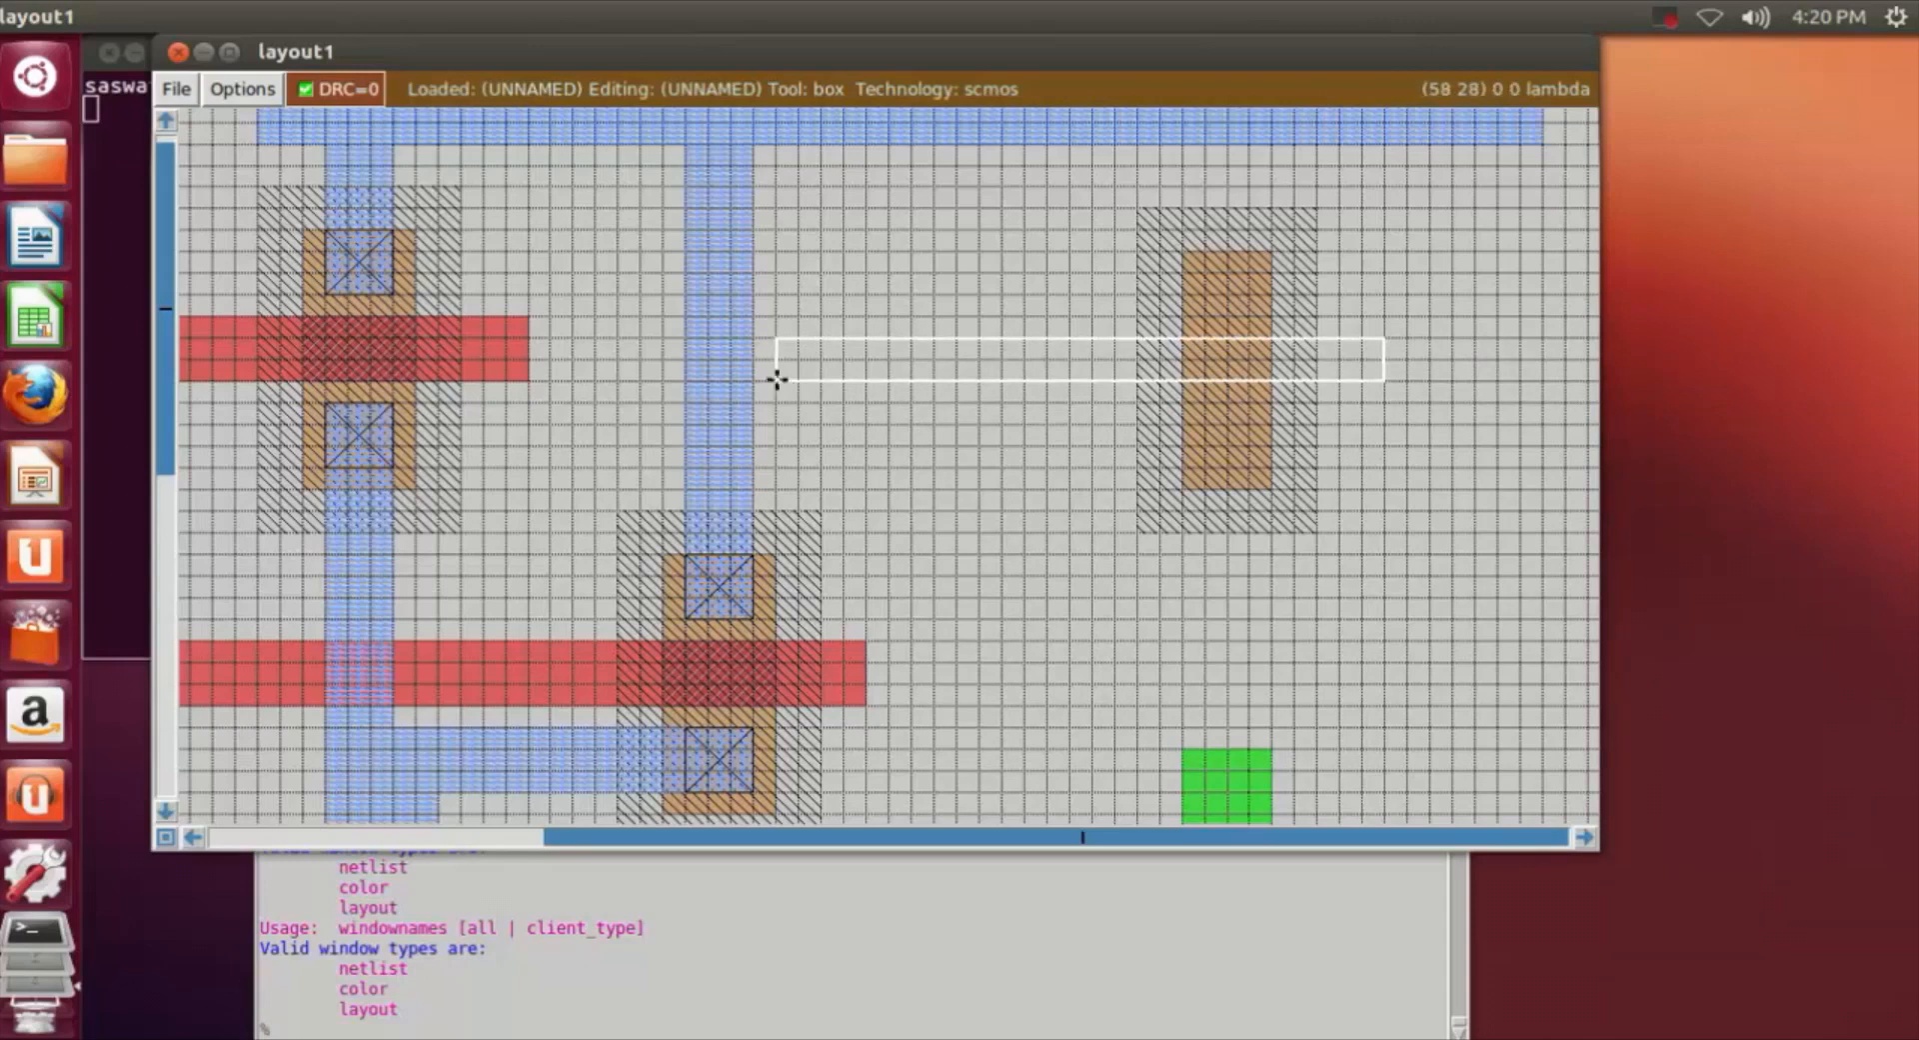
click(509, 1020)
text(paint)
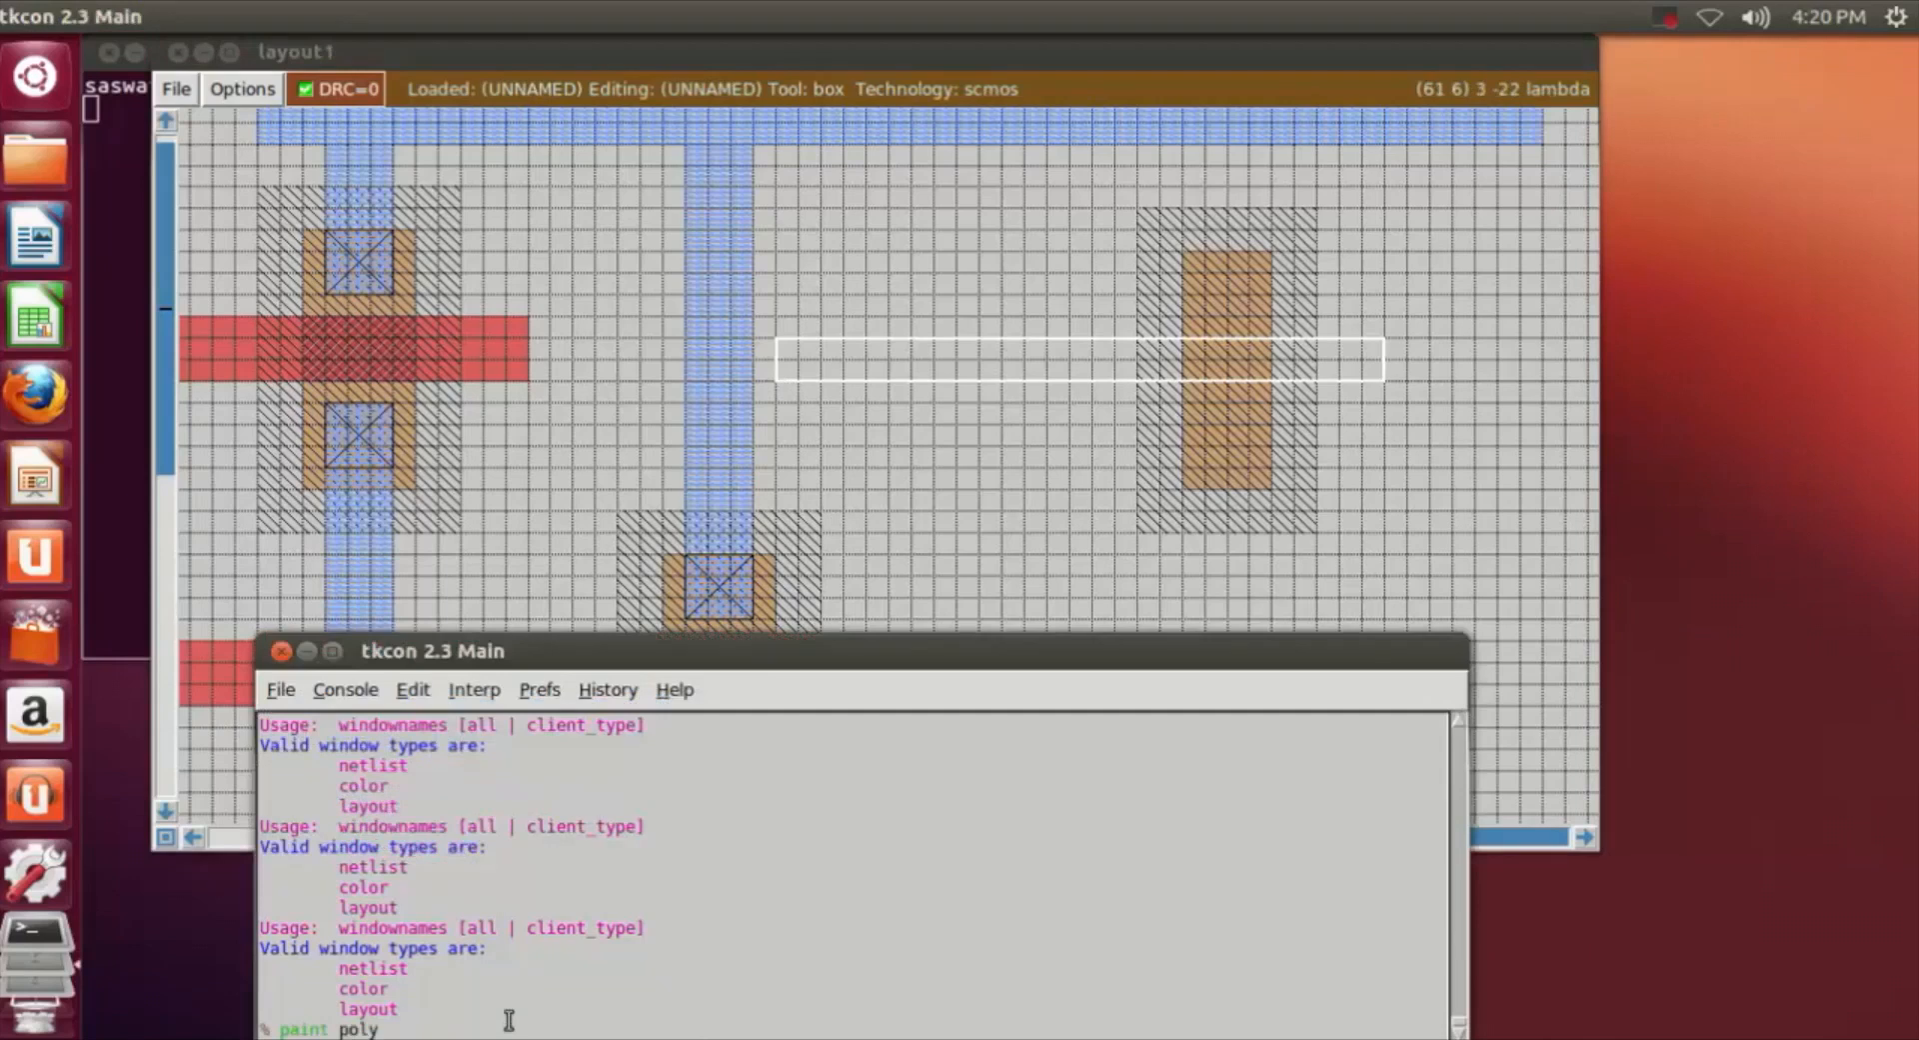
text( poly)
key(Return)
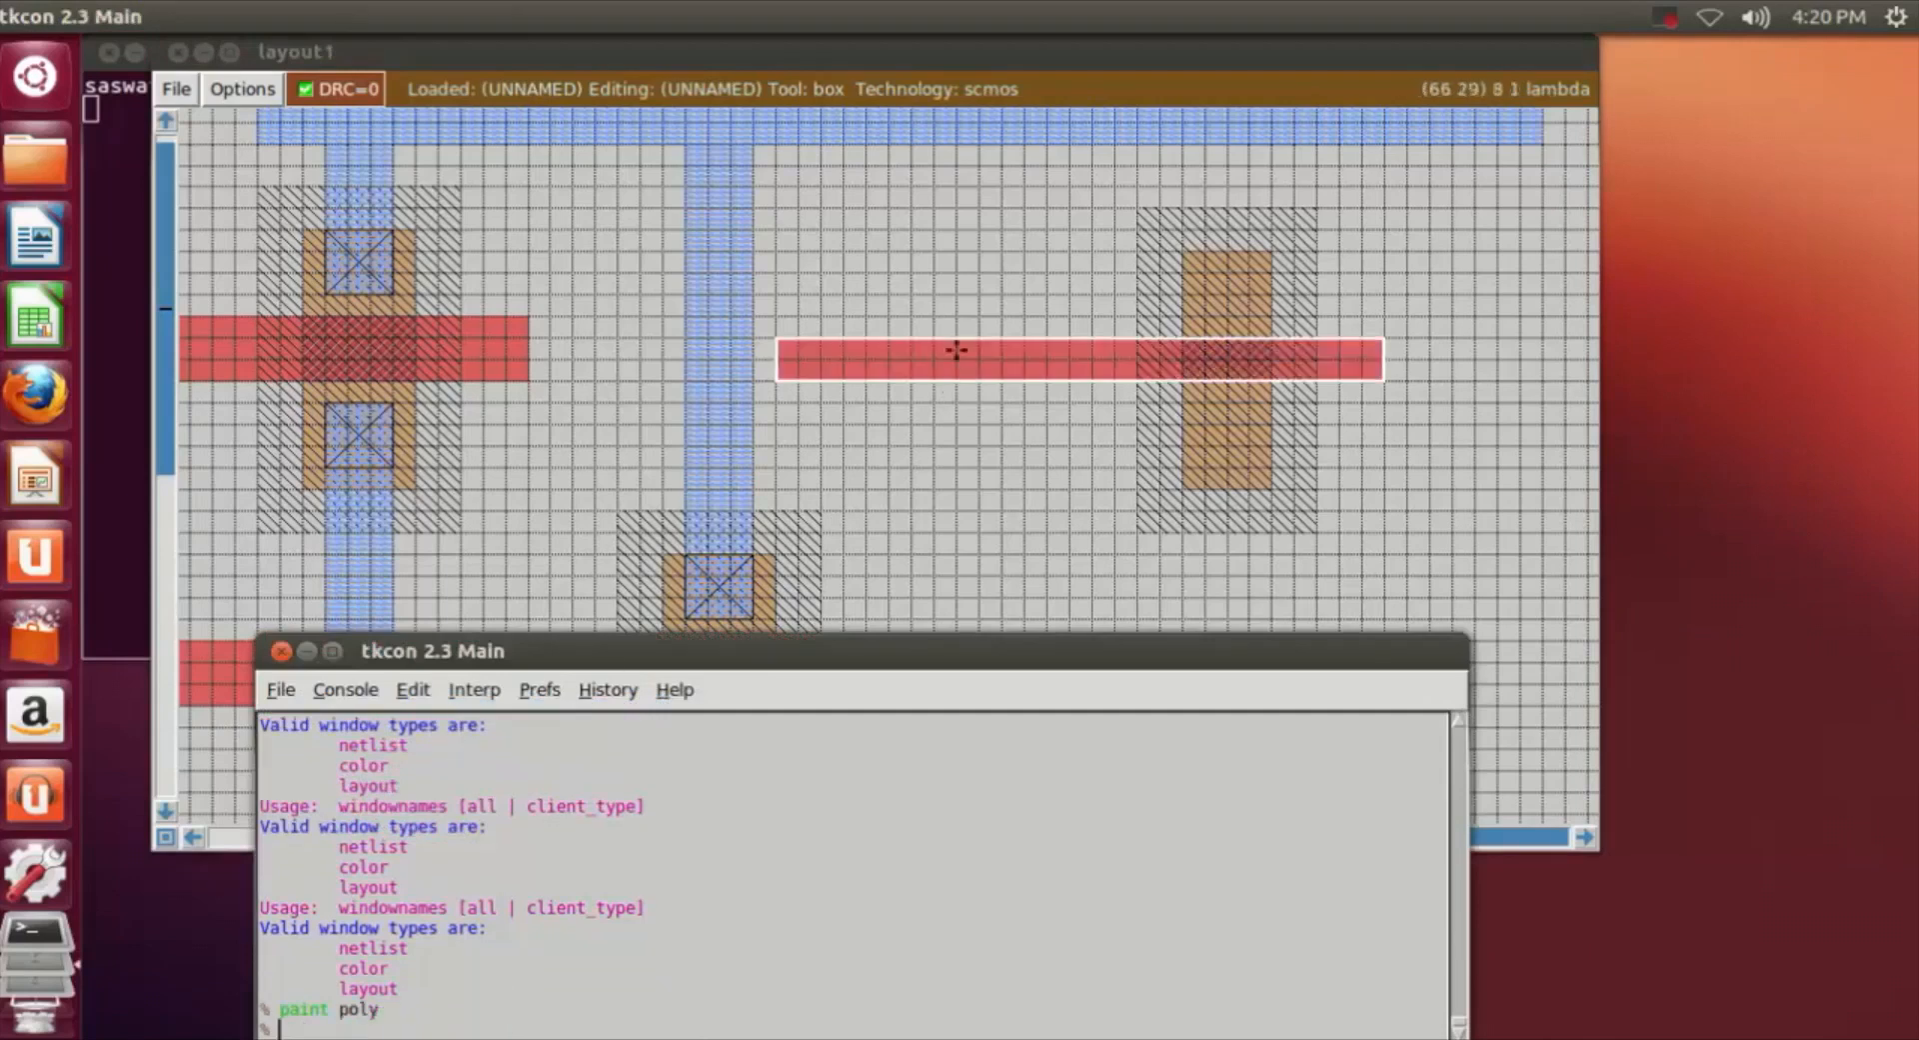
Erase the leftmost 12 lambda of the new poly strip crossing the p-diffusion.
click(777, 341)
right_click(1039, 387)
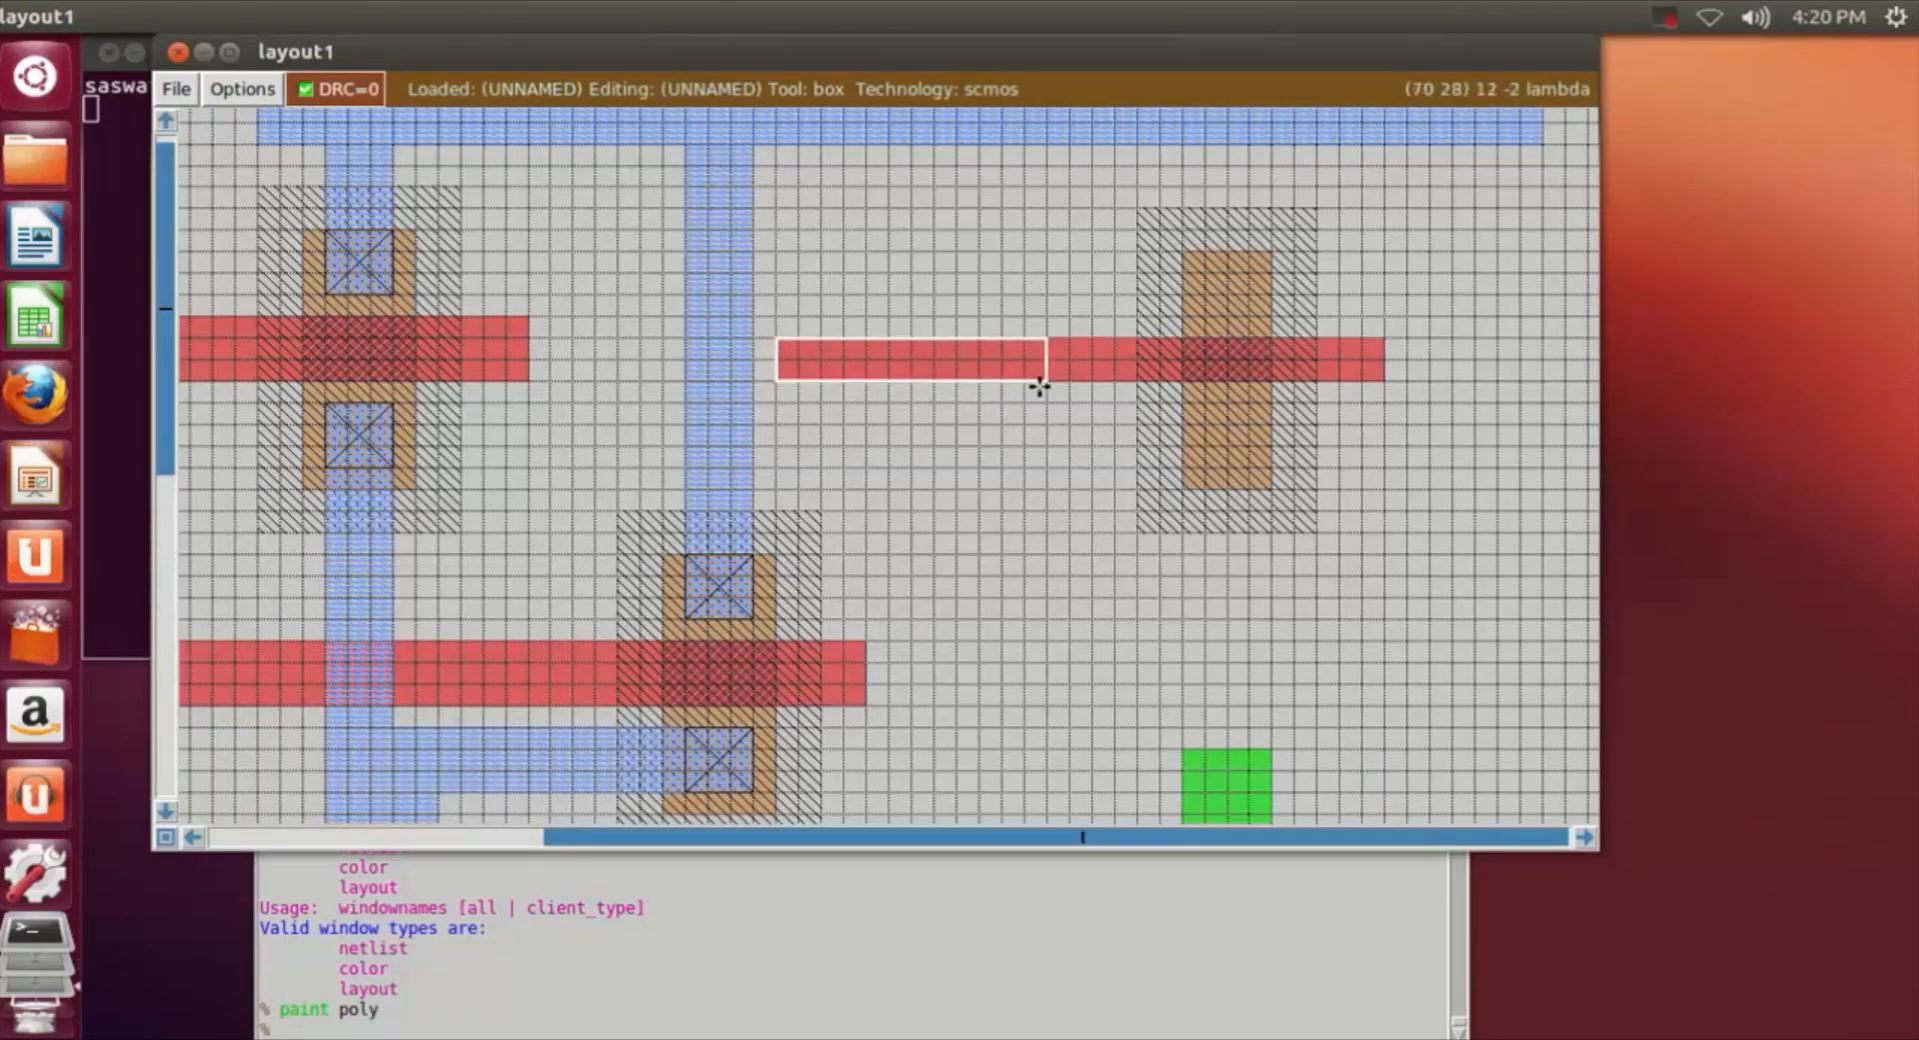
click(668, 1028)
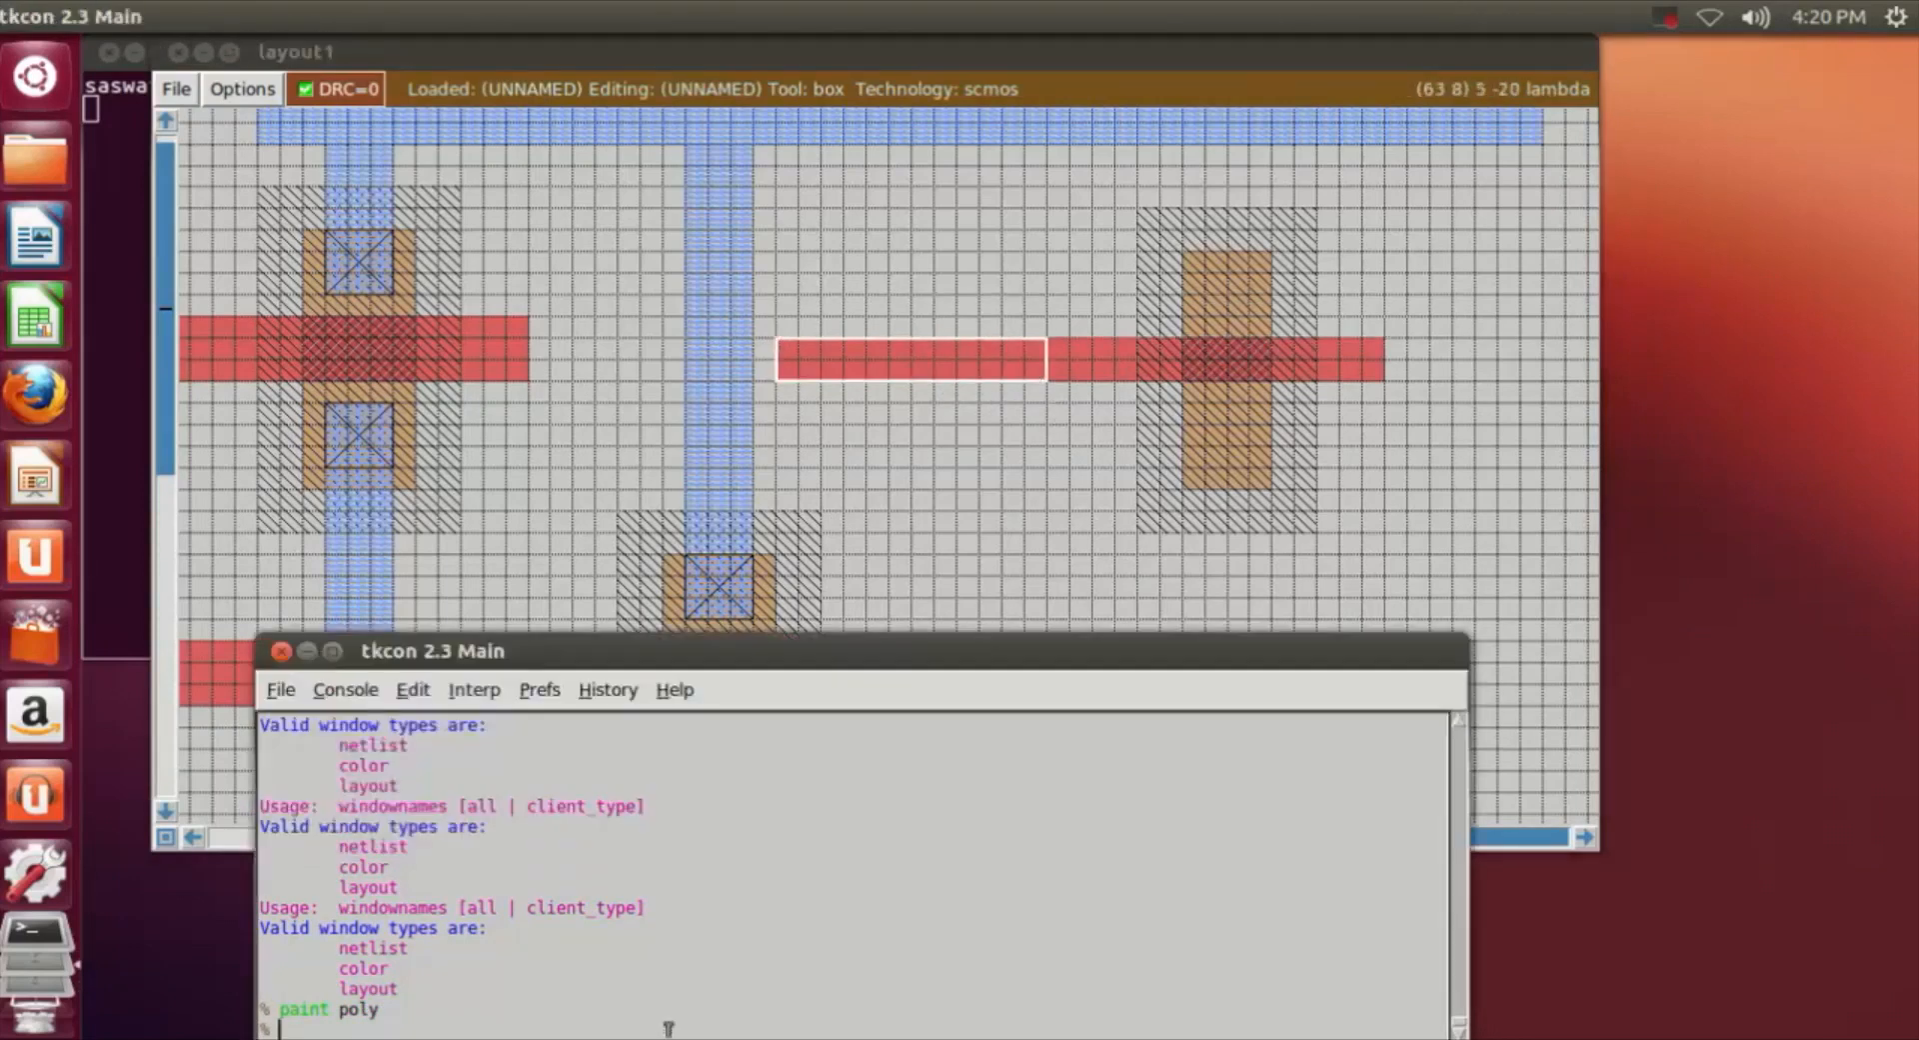
text(erase)
key(Return)
Paint a poly gate about 12 by 2 lambda across the new n-diffusion, starting flush with the upper gate's left end.
click(911, 556)
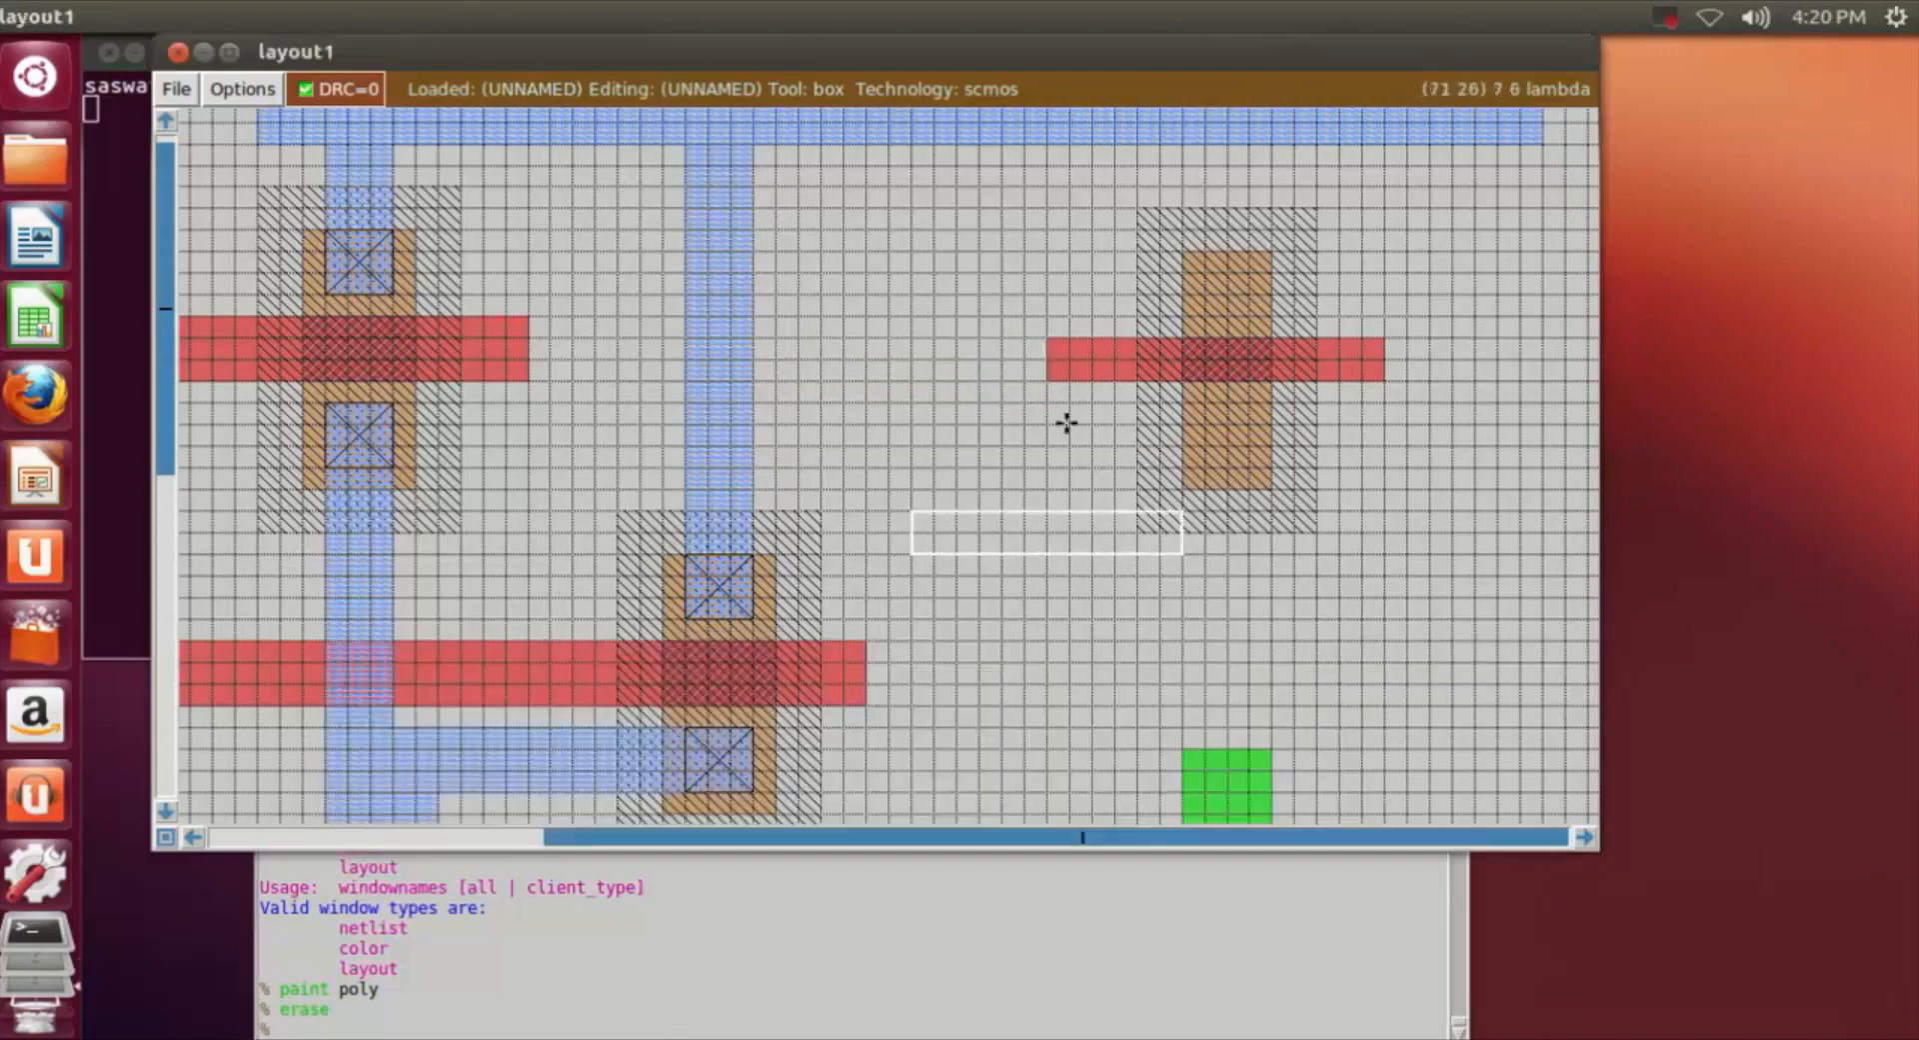
scroll(1060, 560, down, 3)
scroll(1060, 562, down, 1)
click(1124, 585)
click(1040, 590)
click(1047, 563)
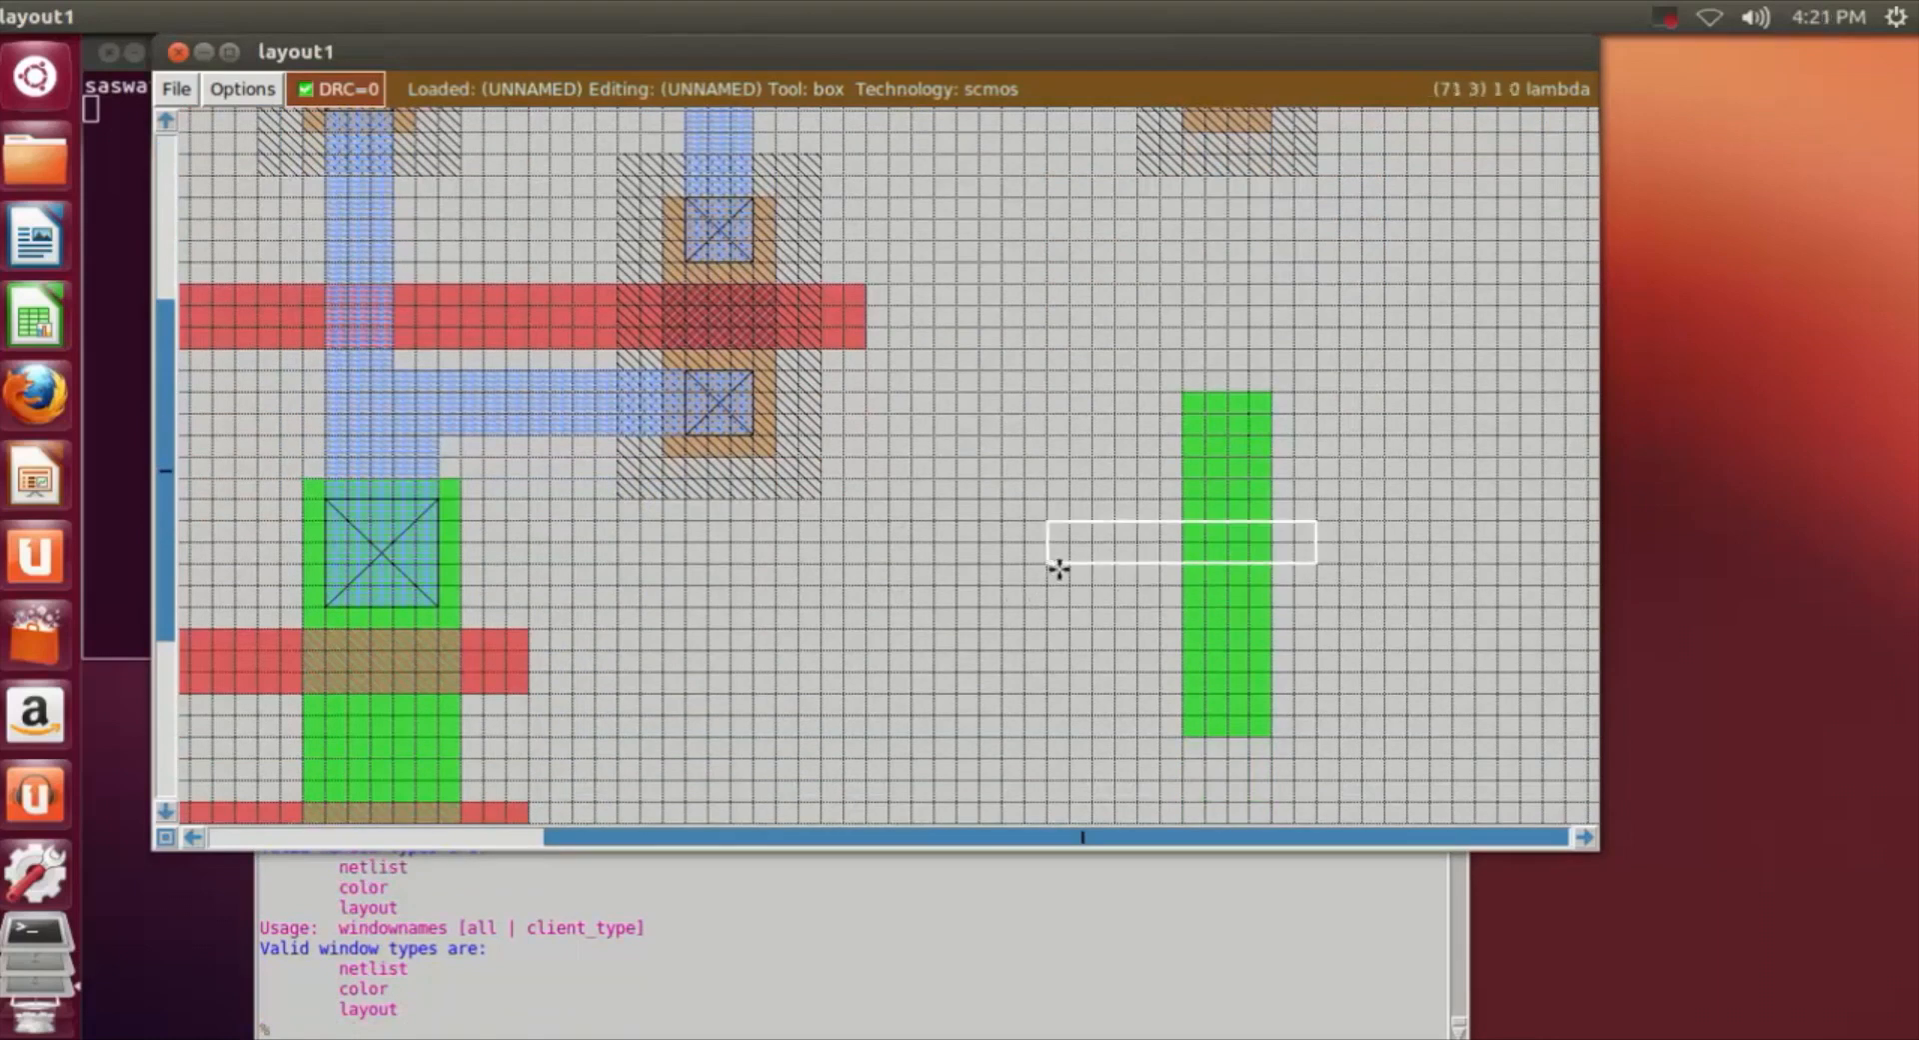
click(829, 1030)
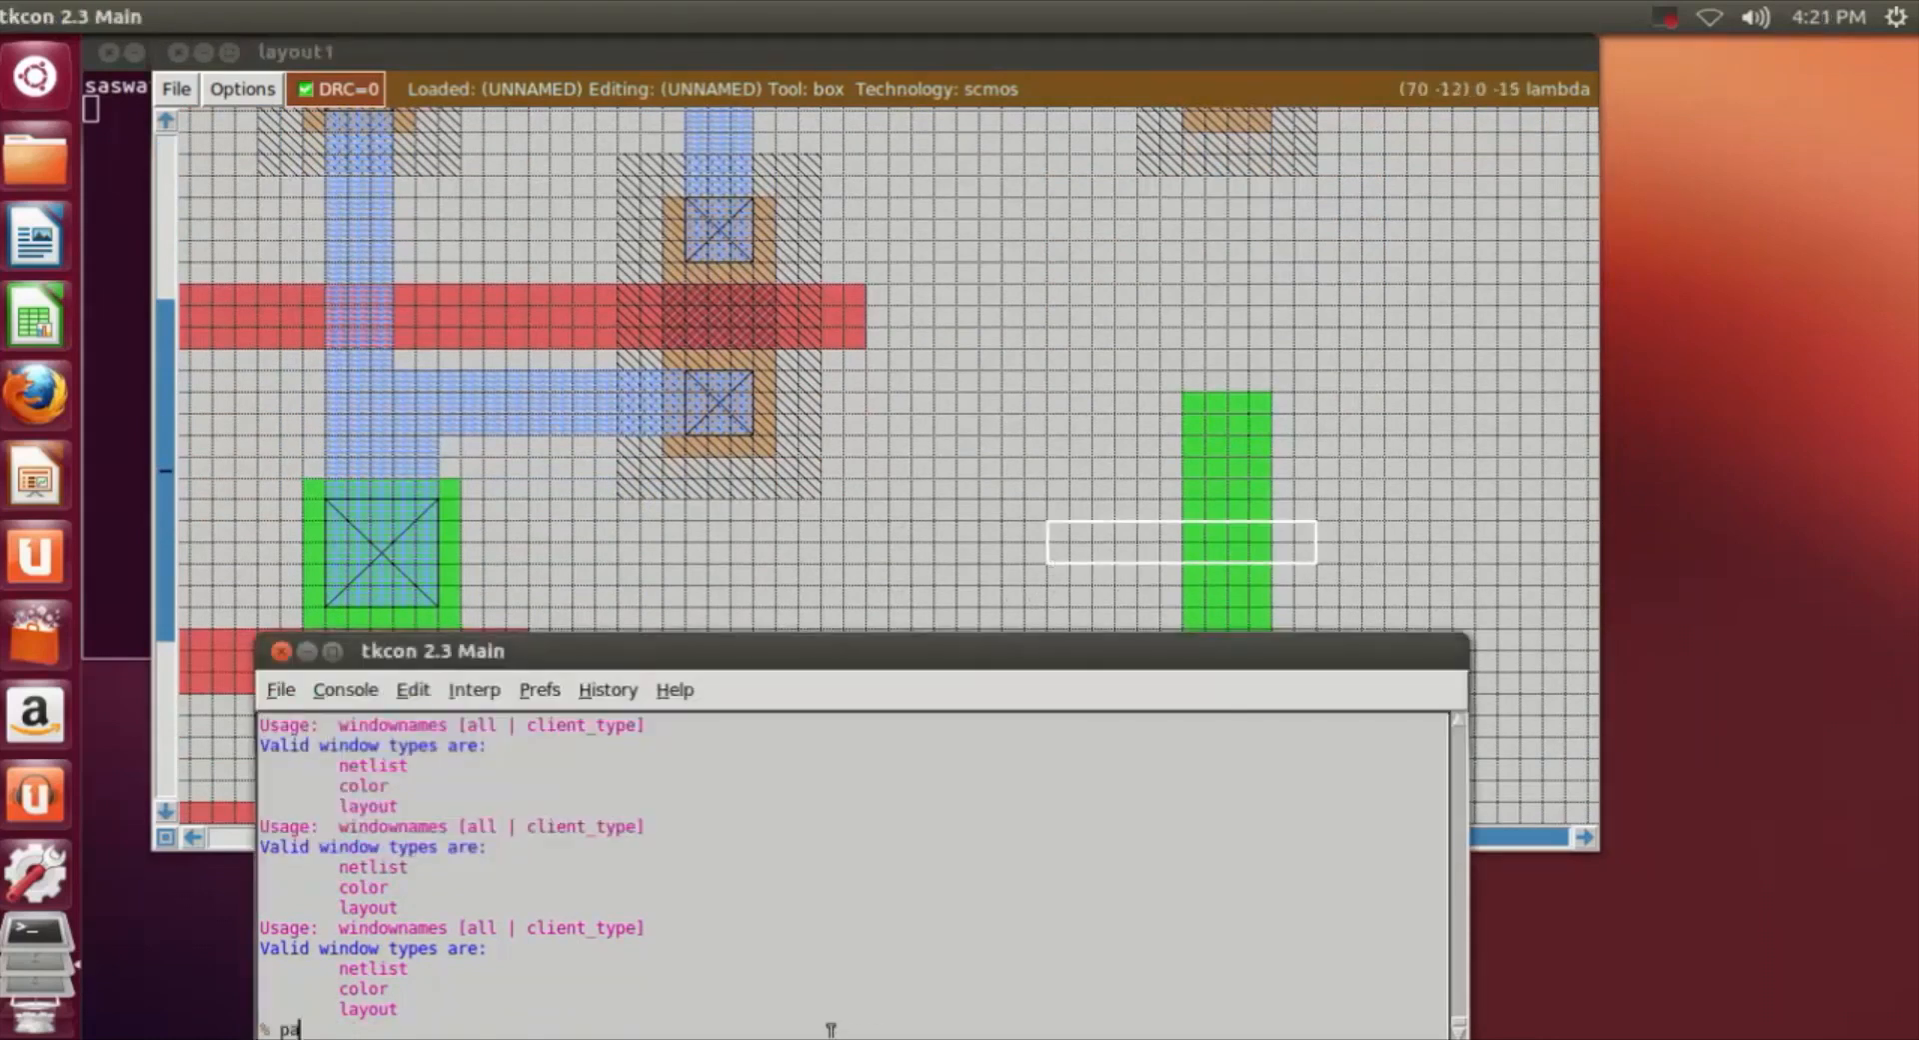
text(paint poly)
key(Return)
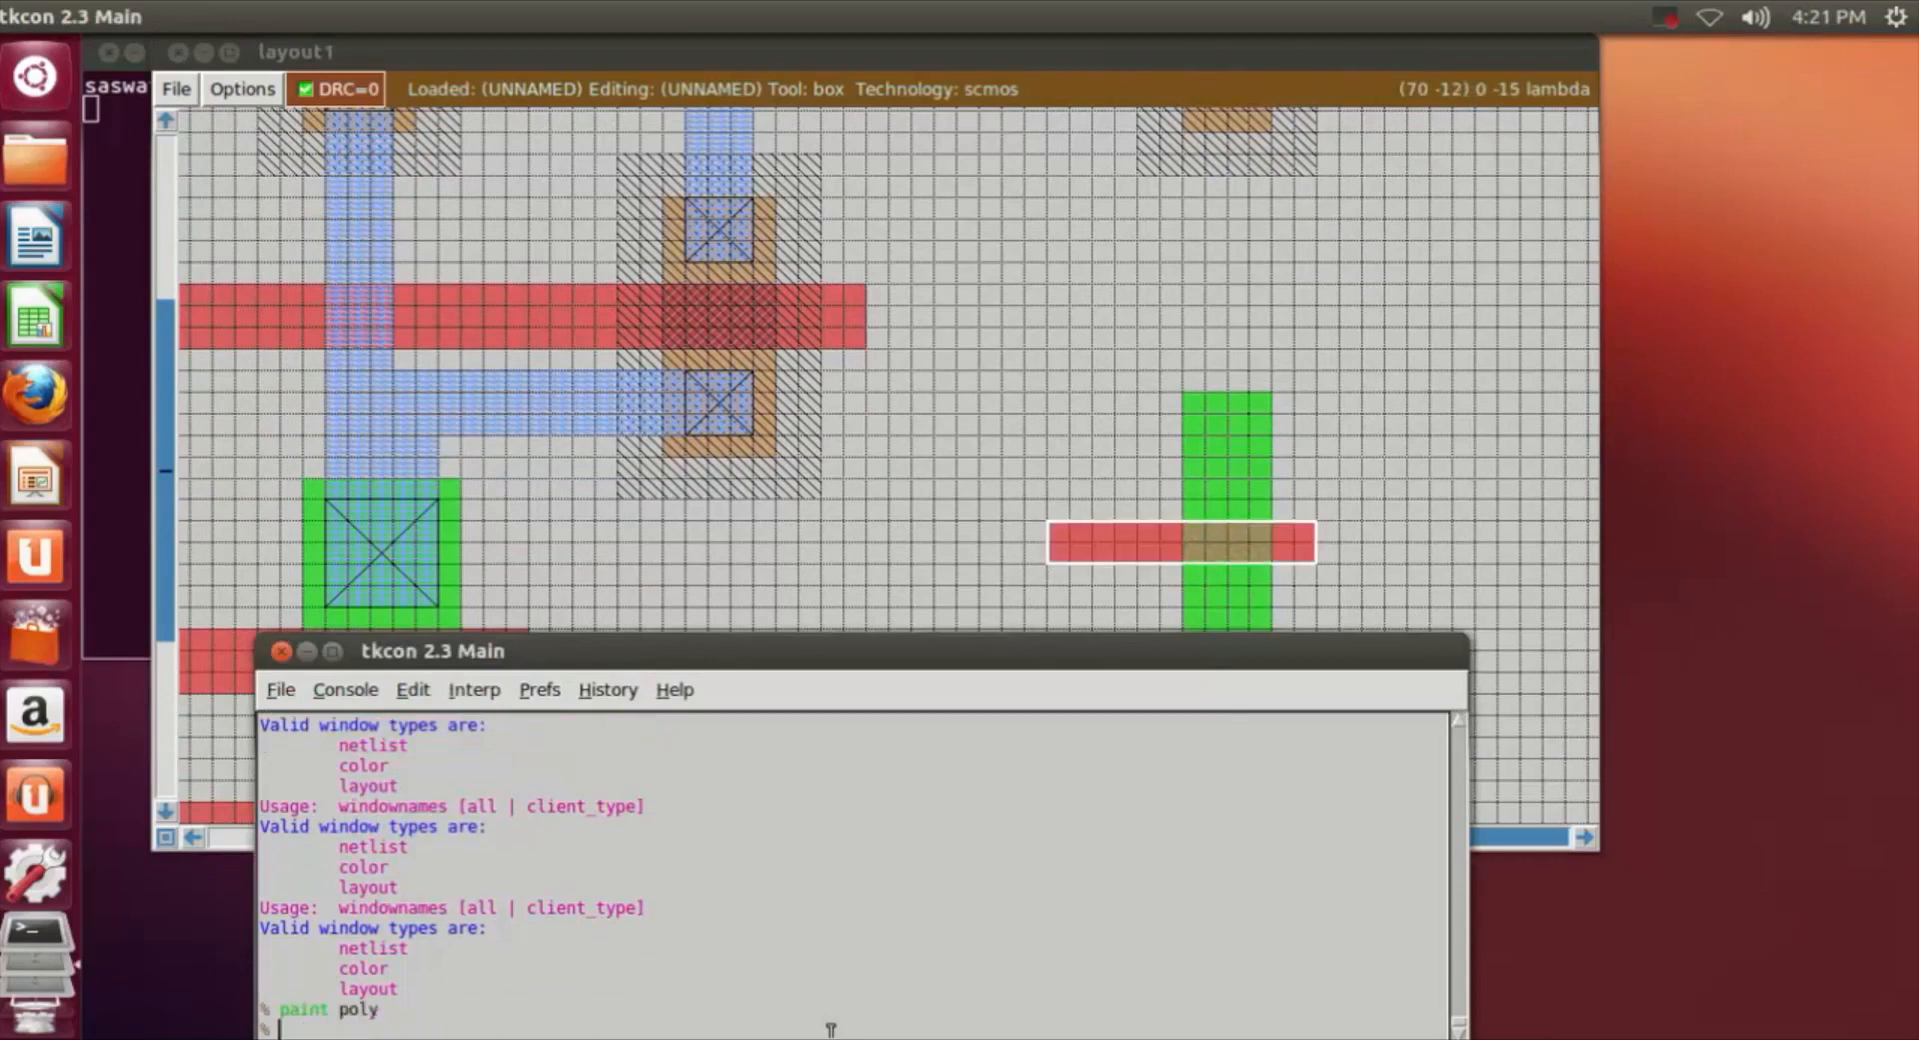
Paint a vertical poly strip about 2 by 23 lambda joining the left ends of the new upper and lower gates.
click(1515, 474)
scroll(1463, 484, up, 4)
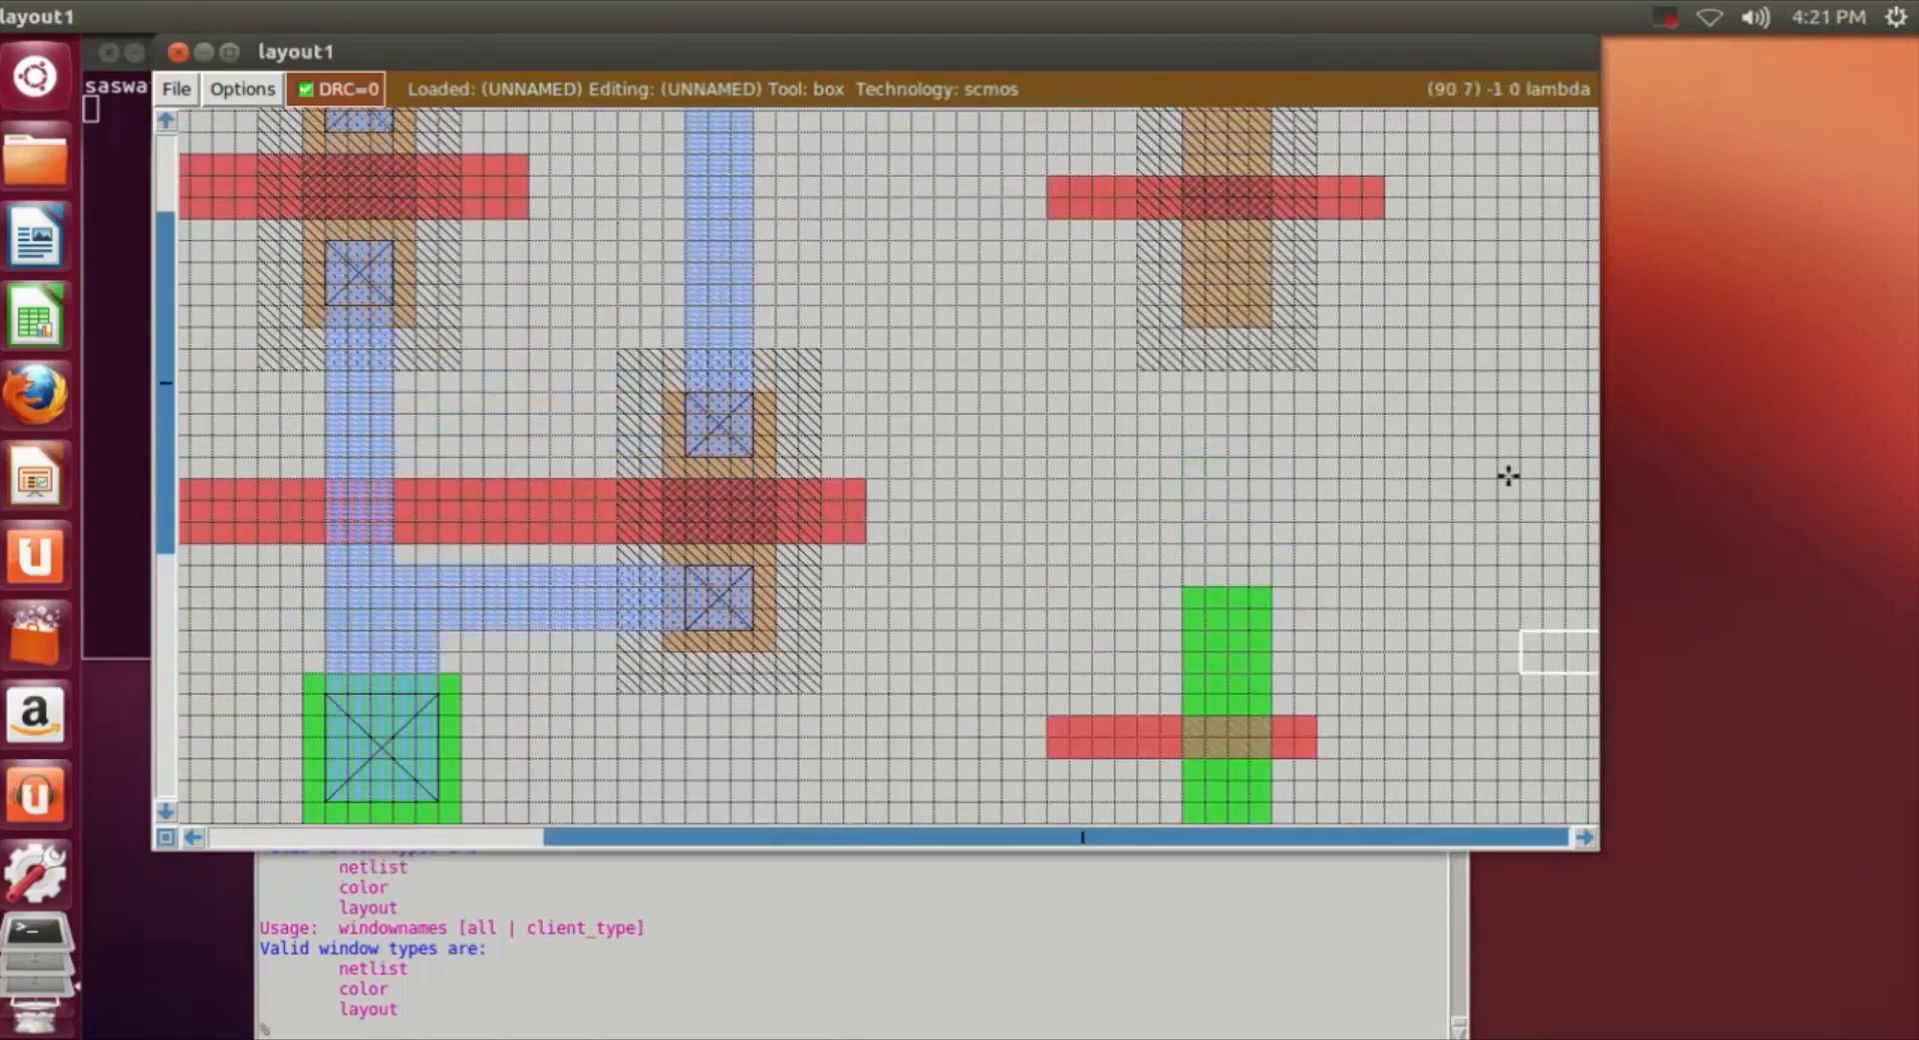
click(1052, 227)
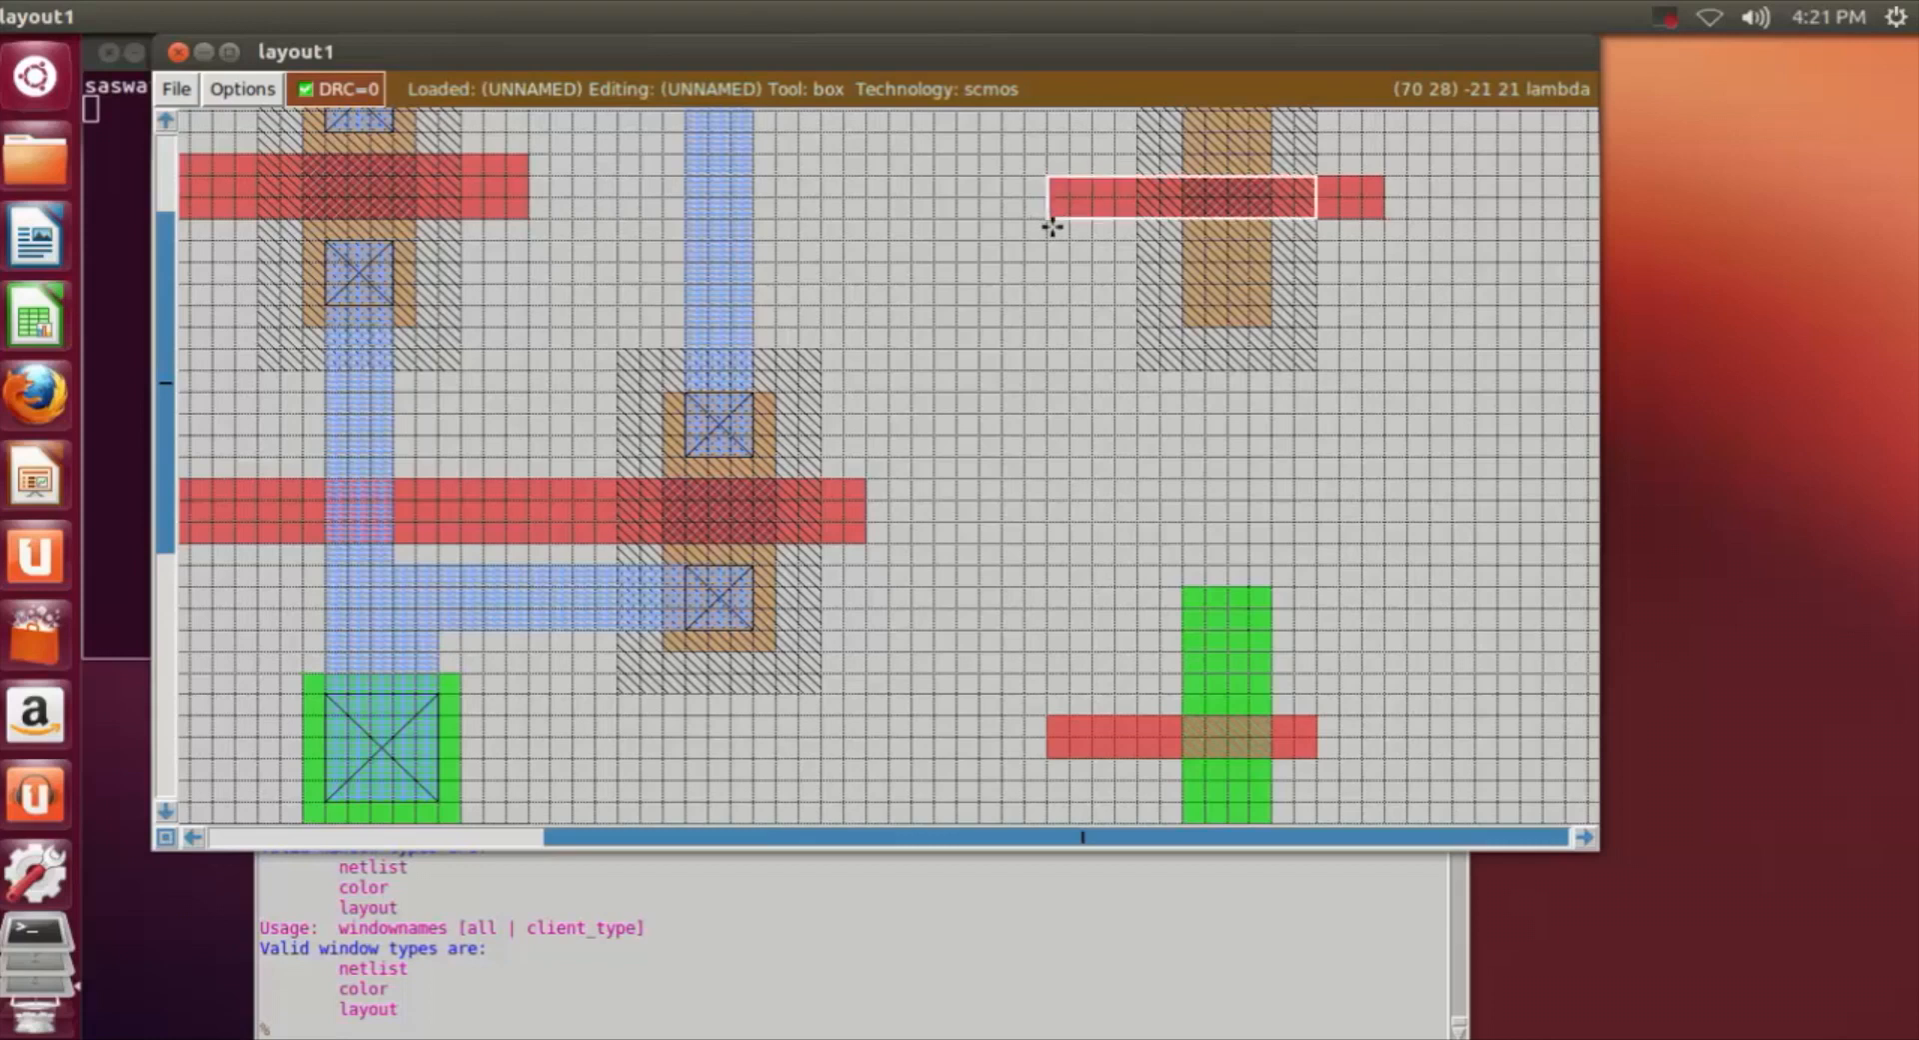
right_click(1079, 710)
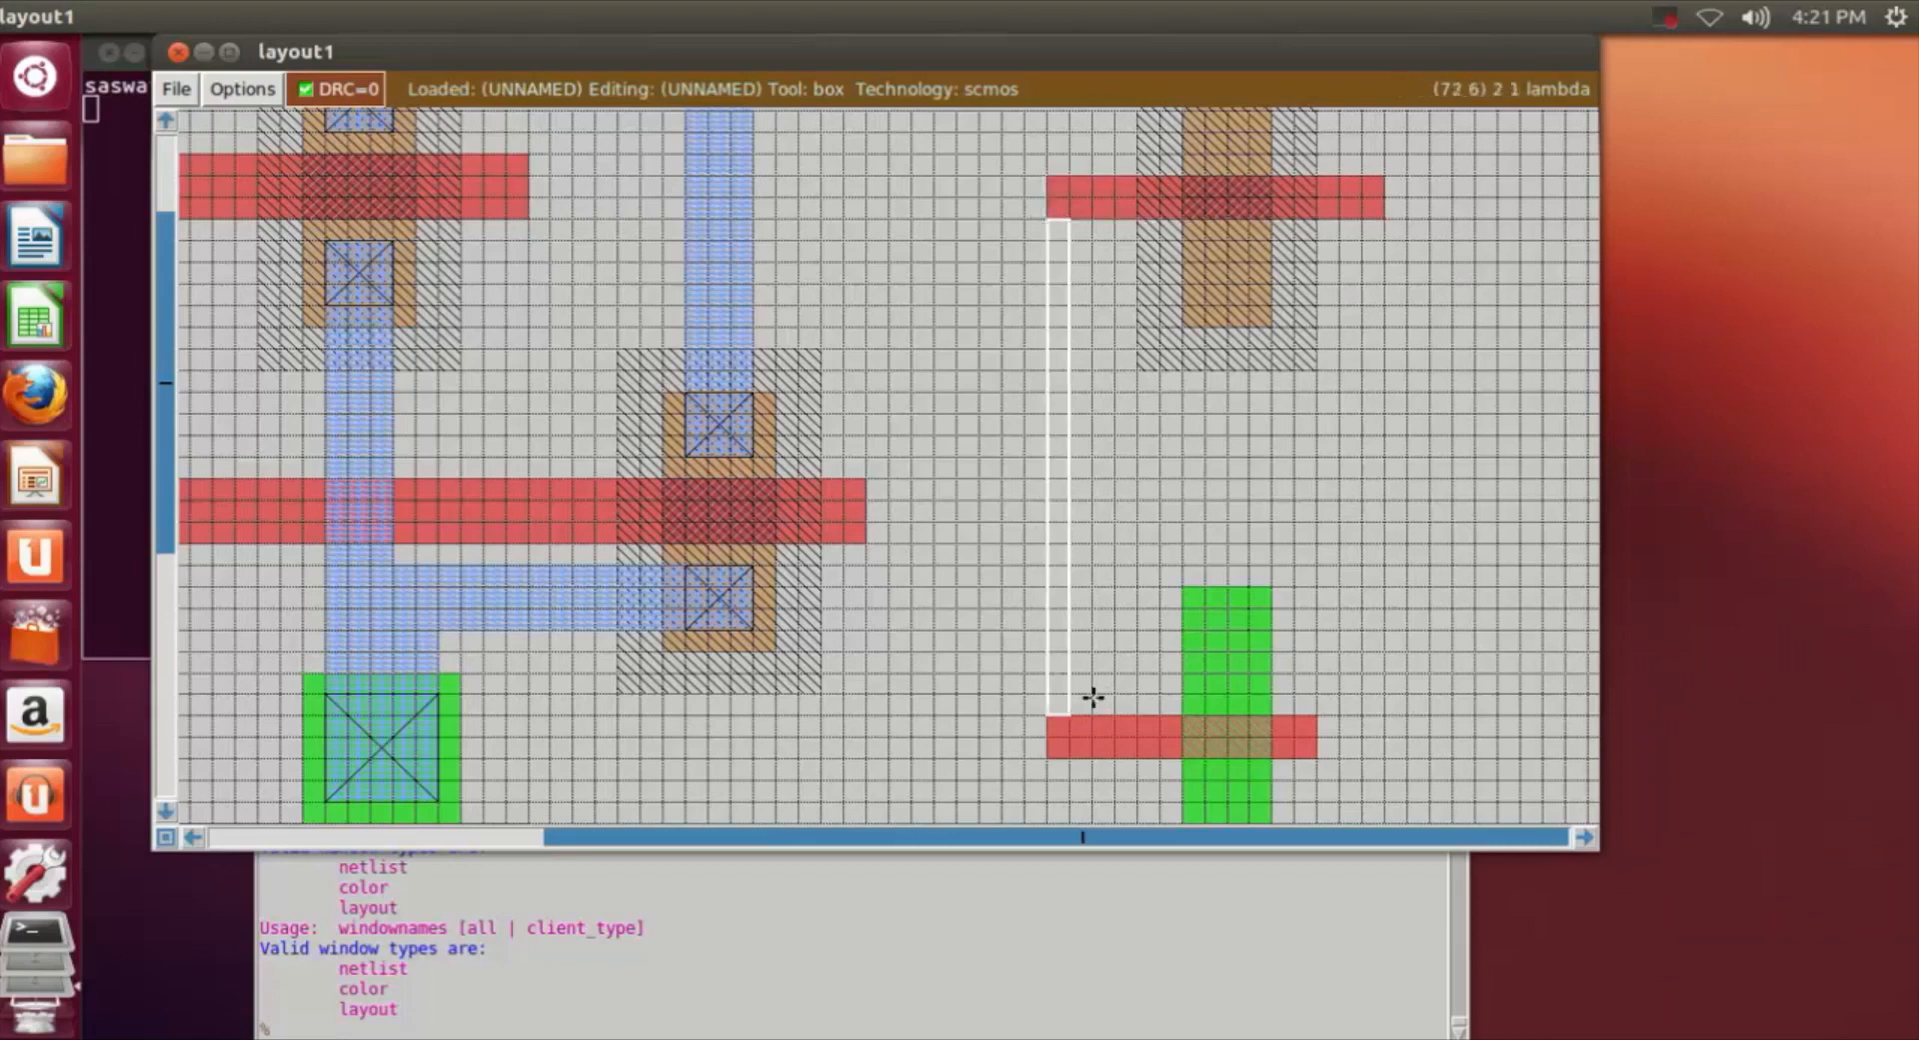
click(1091, 704)
click(1063, 713)
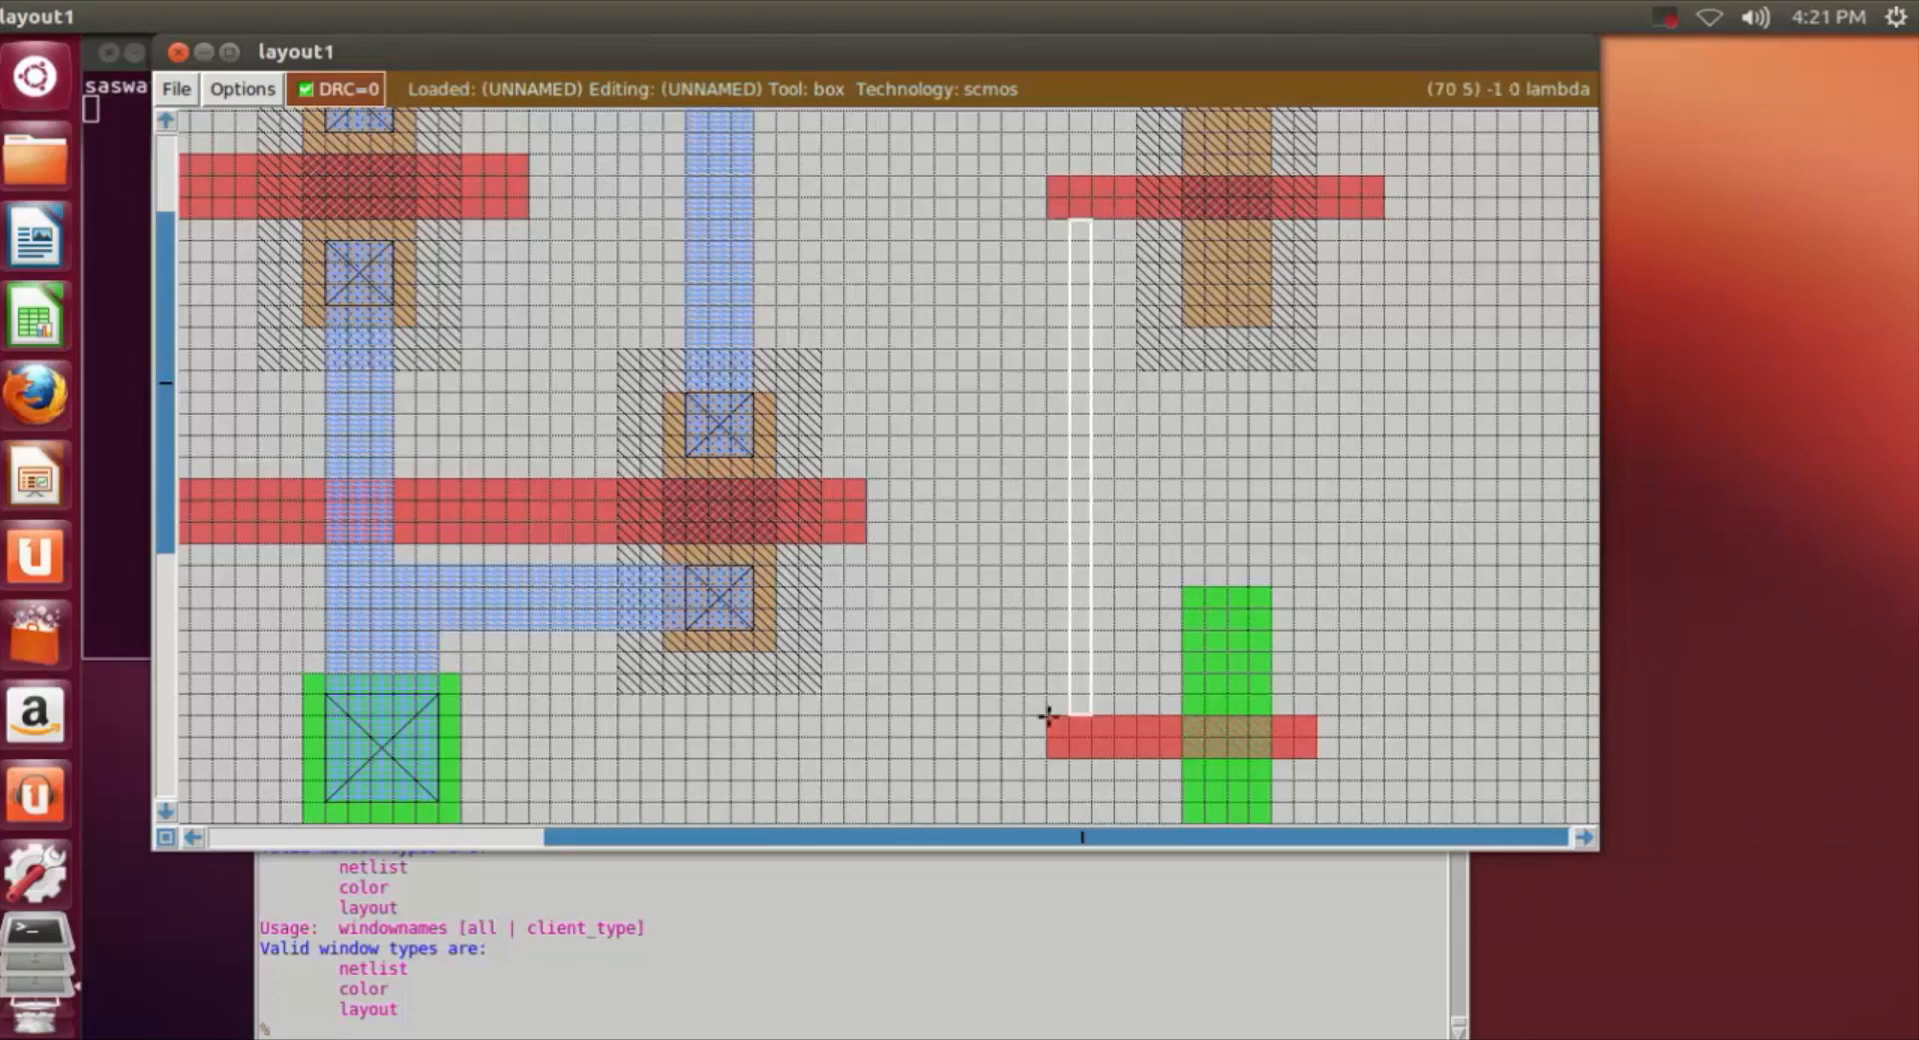
click(1056, 710)
right_drag(1057, 709, 1098, 216)
click(859, 1019)
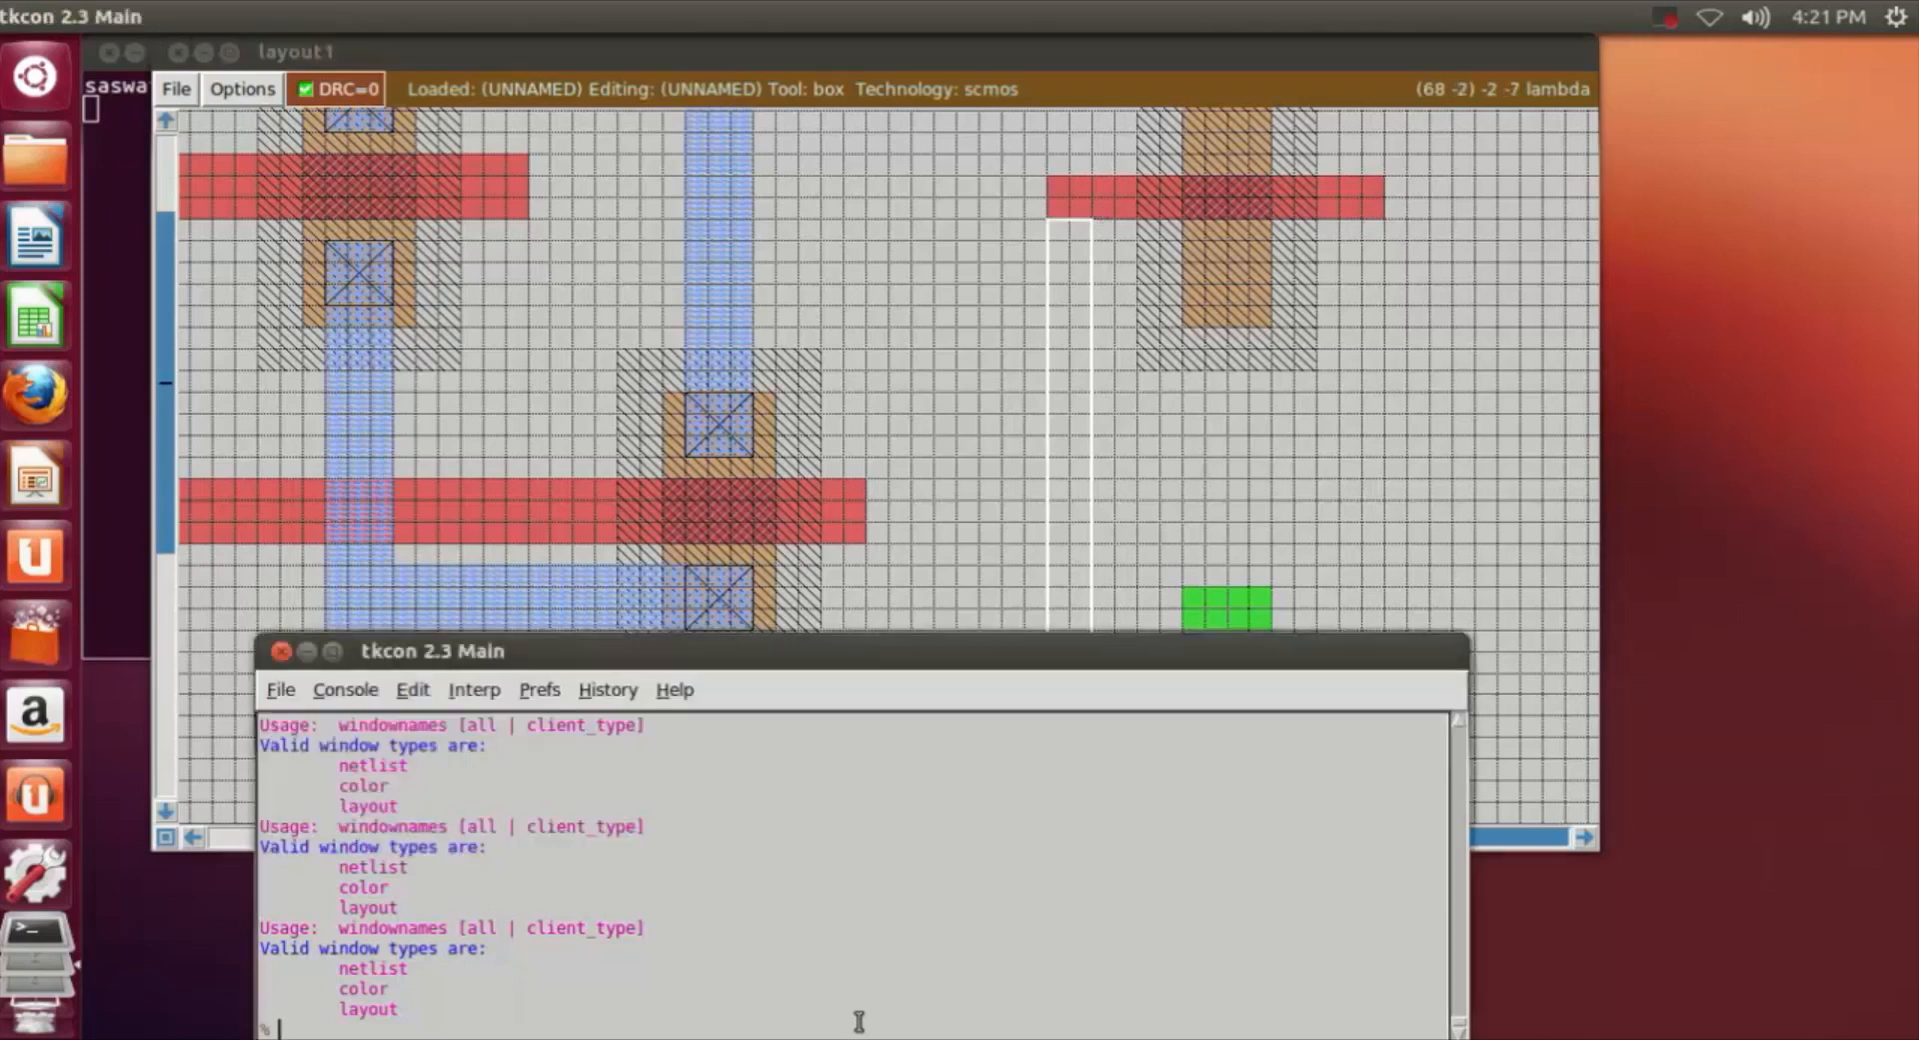
text(paint poly)
key(Return)
Erase 1 lambda from the right end of the poly gate crossing the new p-diffusion.
click(1490, 424)
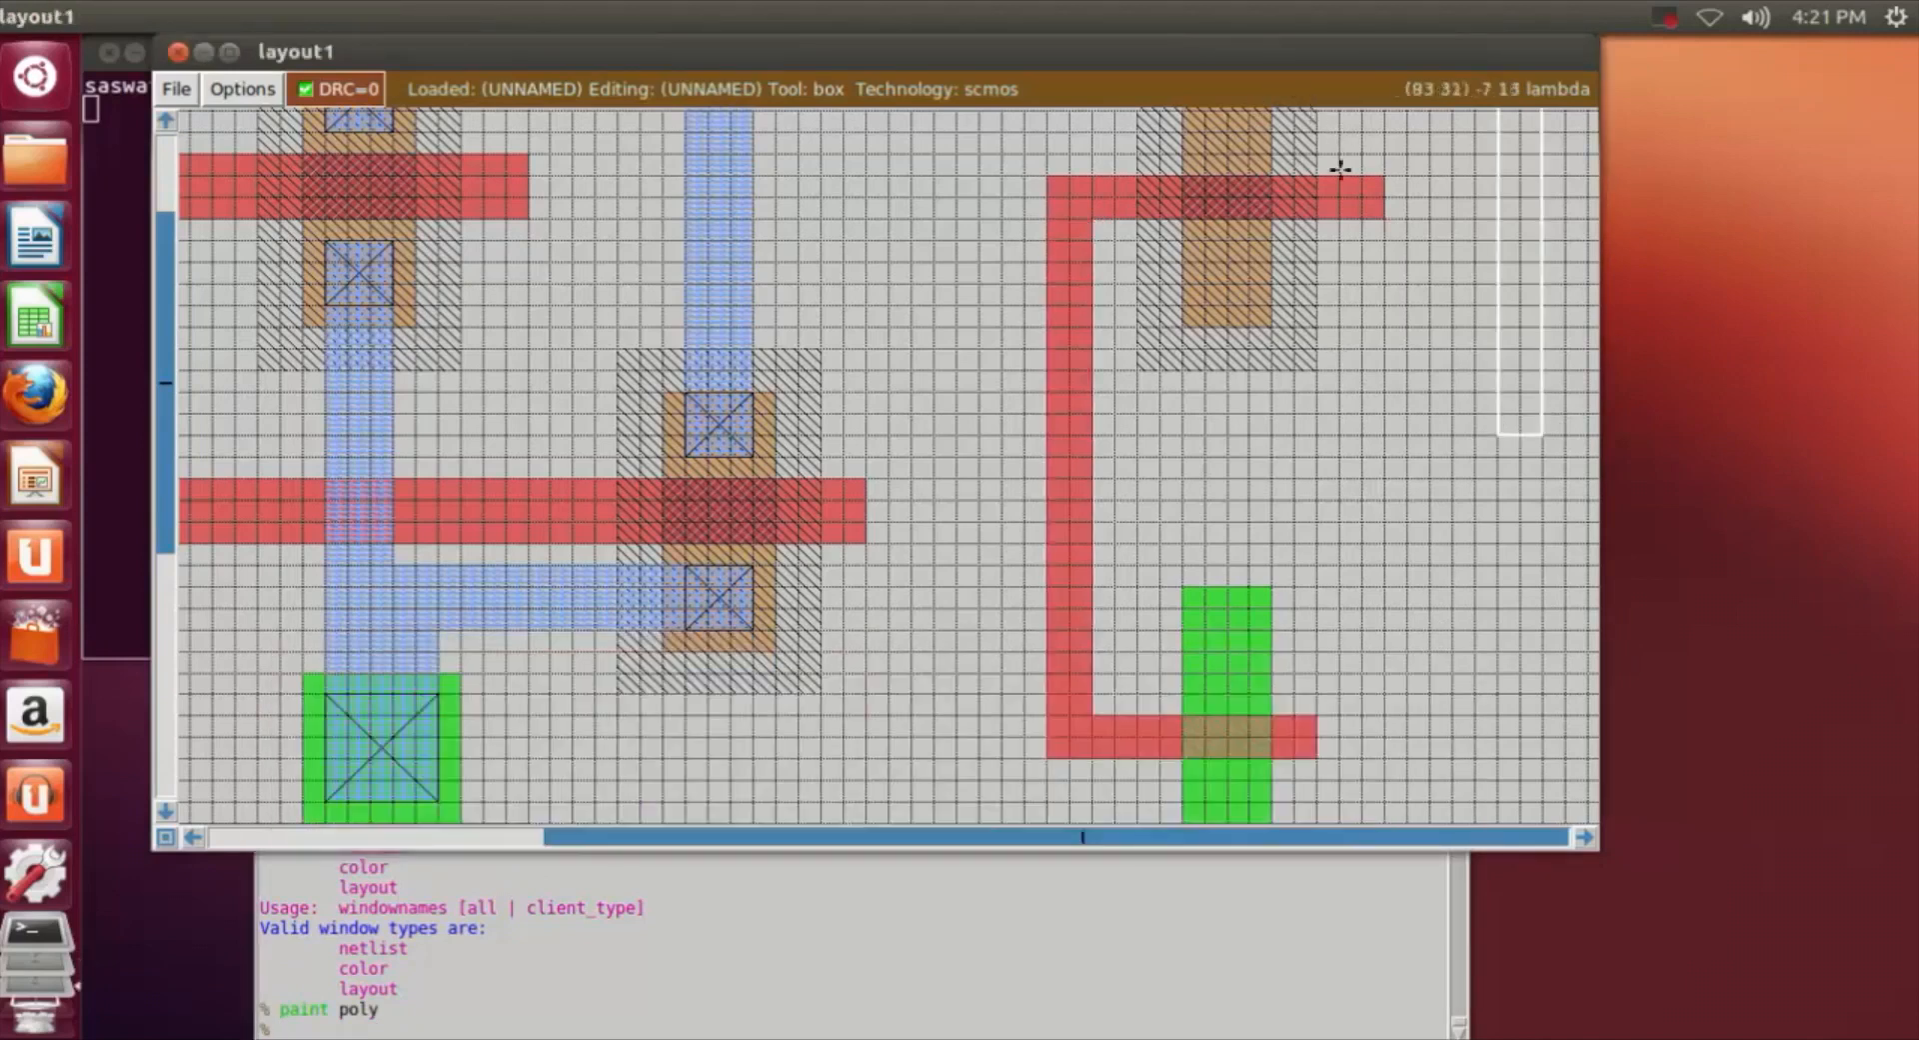
click(1361, 177)
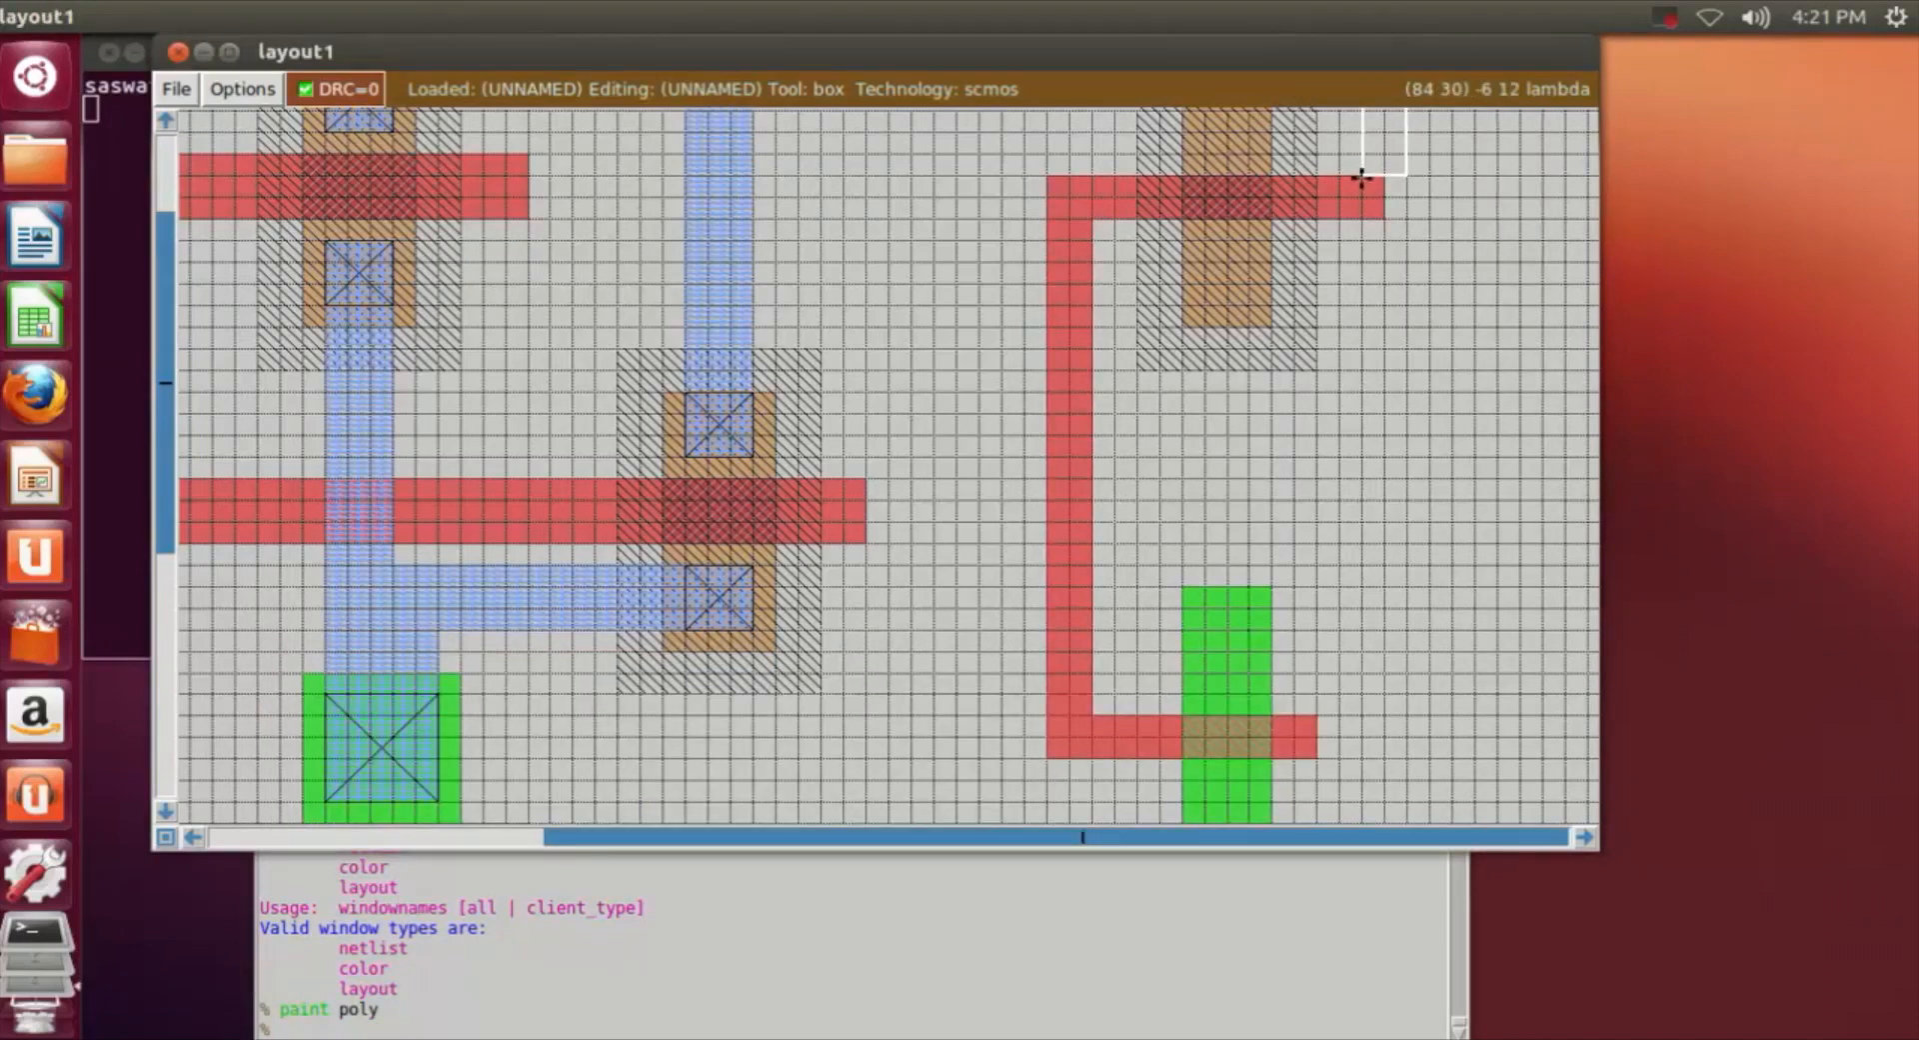
right_click(1385, 214)
middle_click(1436, 262)
click(1468, 429)
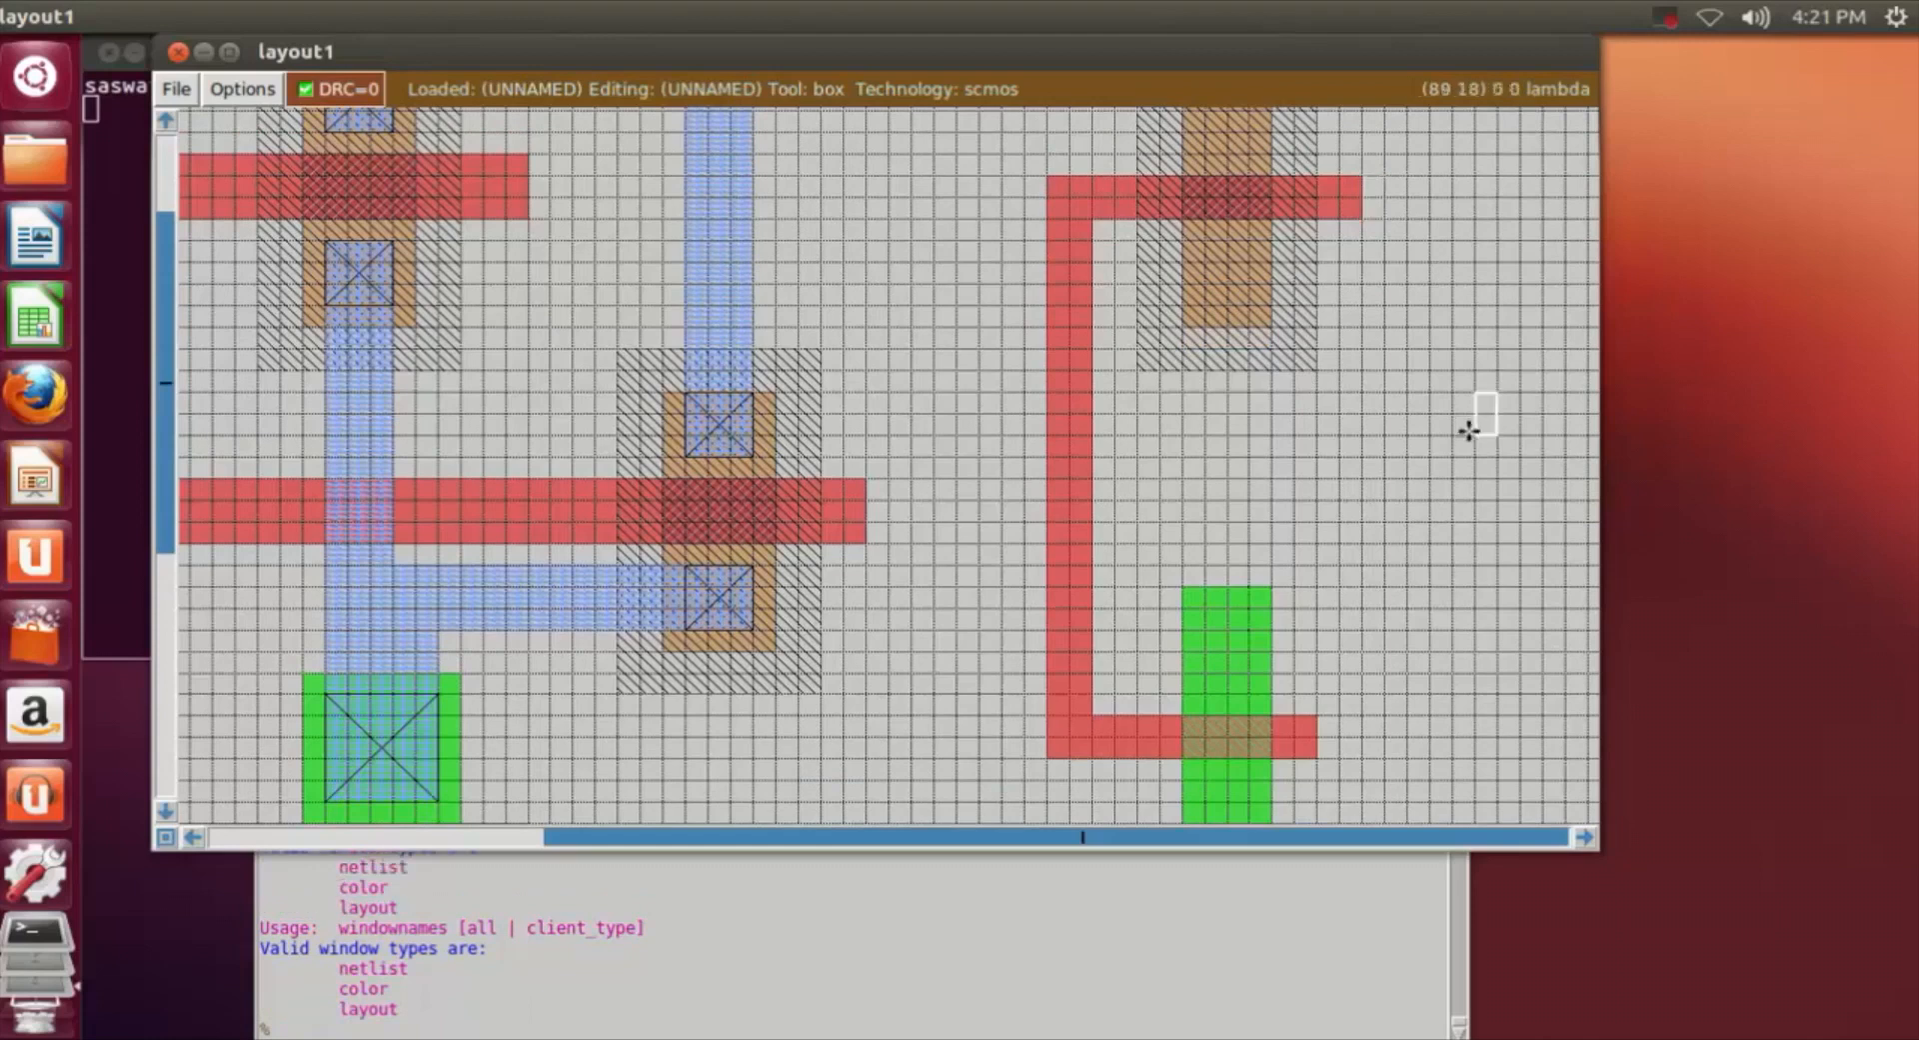
Paint a metal1 (m1) strip about 4 by 8 lambda from the upper metal rail onto the upper end of the new p-diffusion.
scroll(1451, 420, down, 4)
scroll(1453, 416, up, 5)
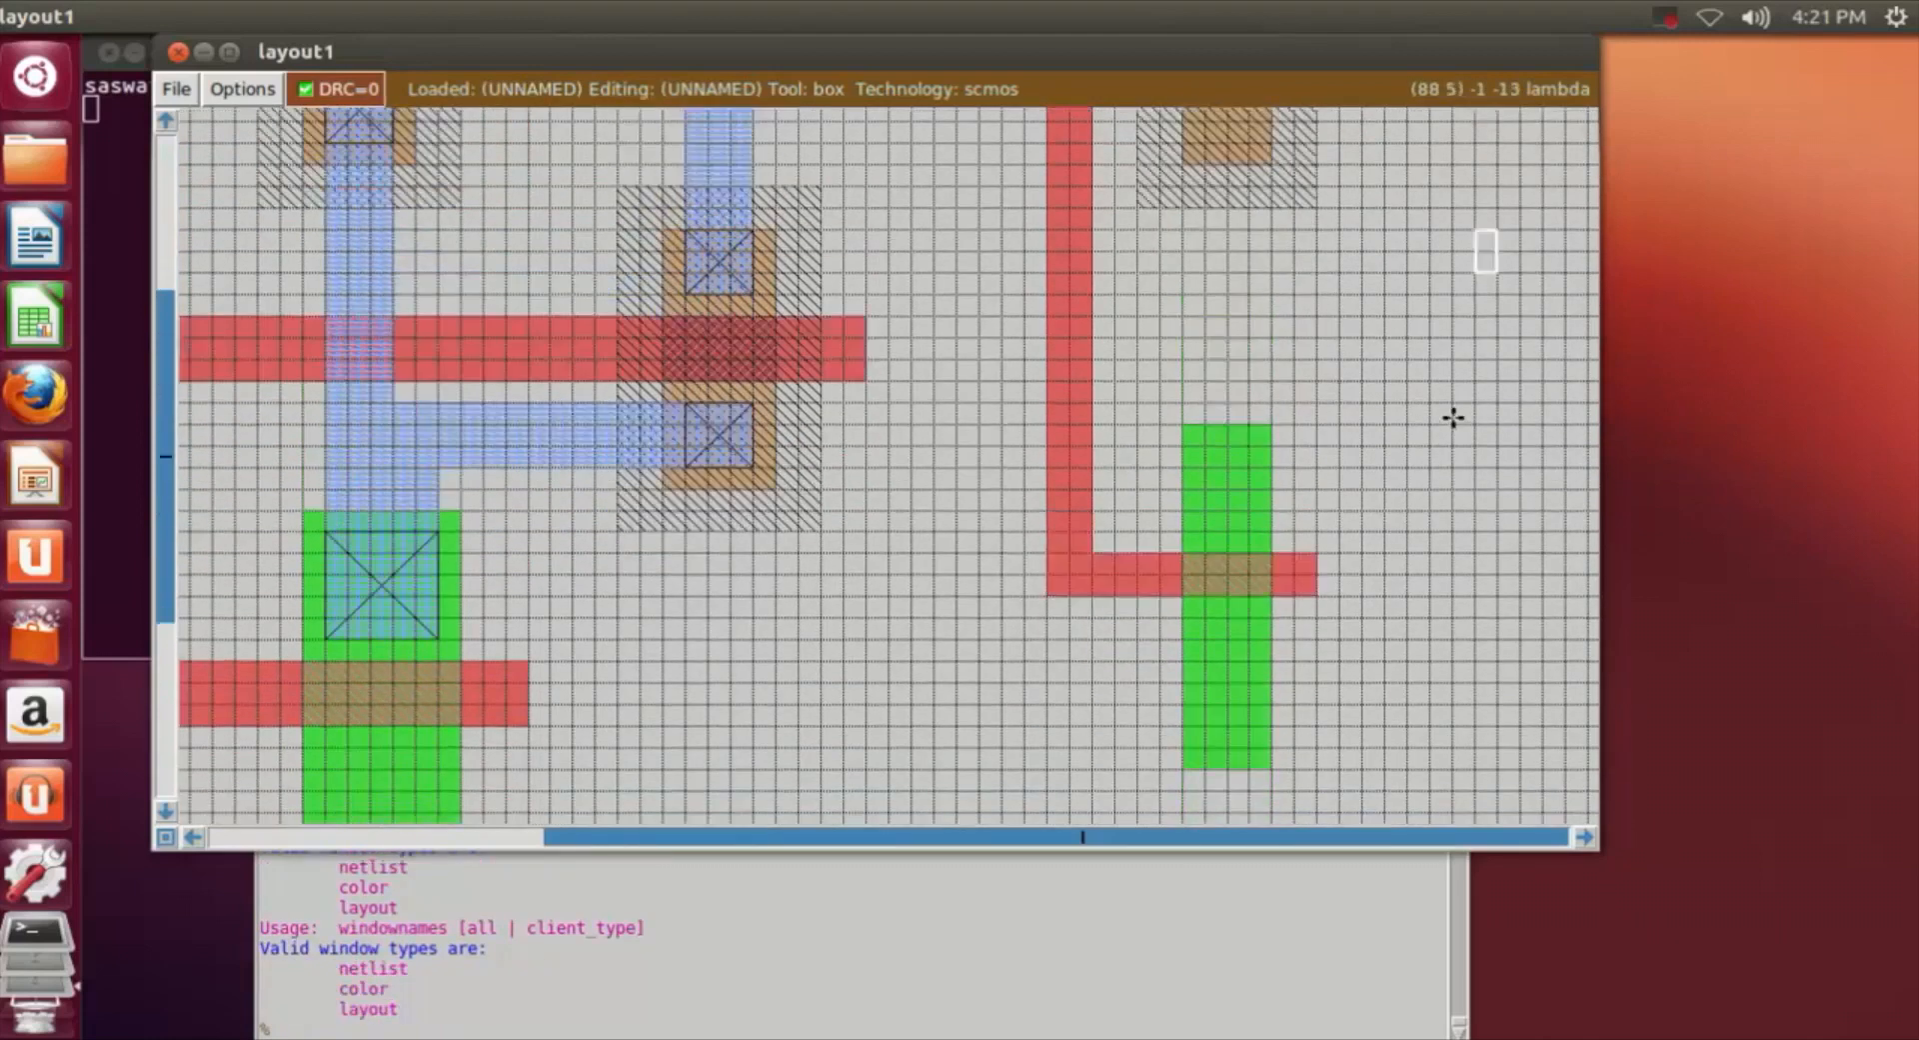
scroll(1454, 414, down, 4)
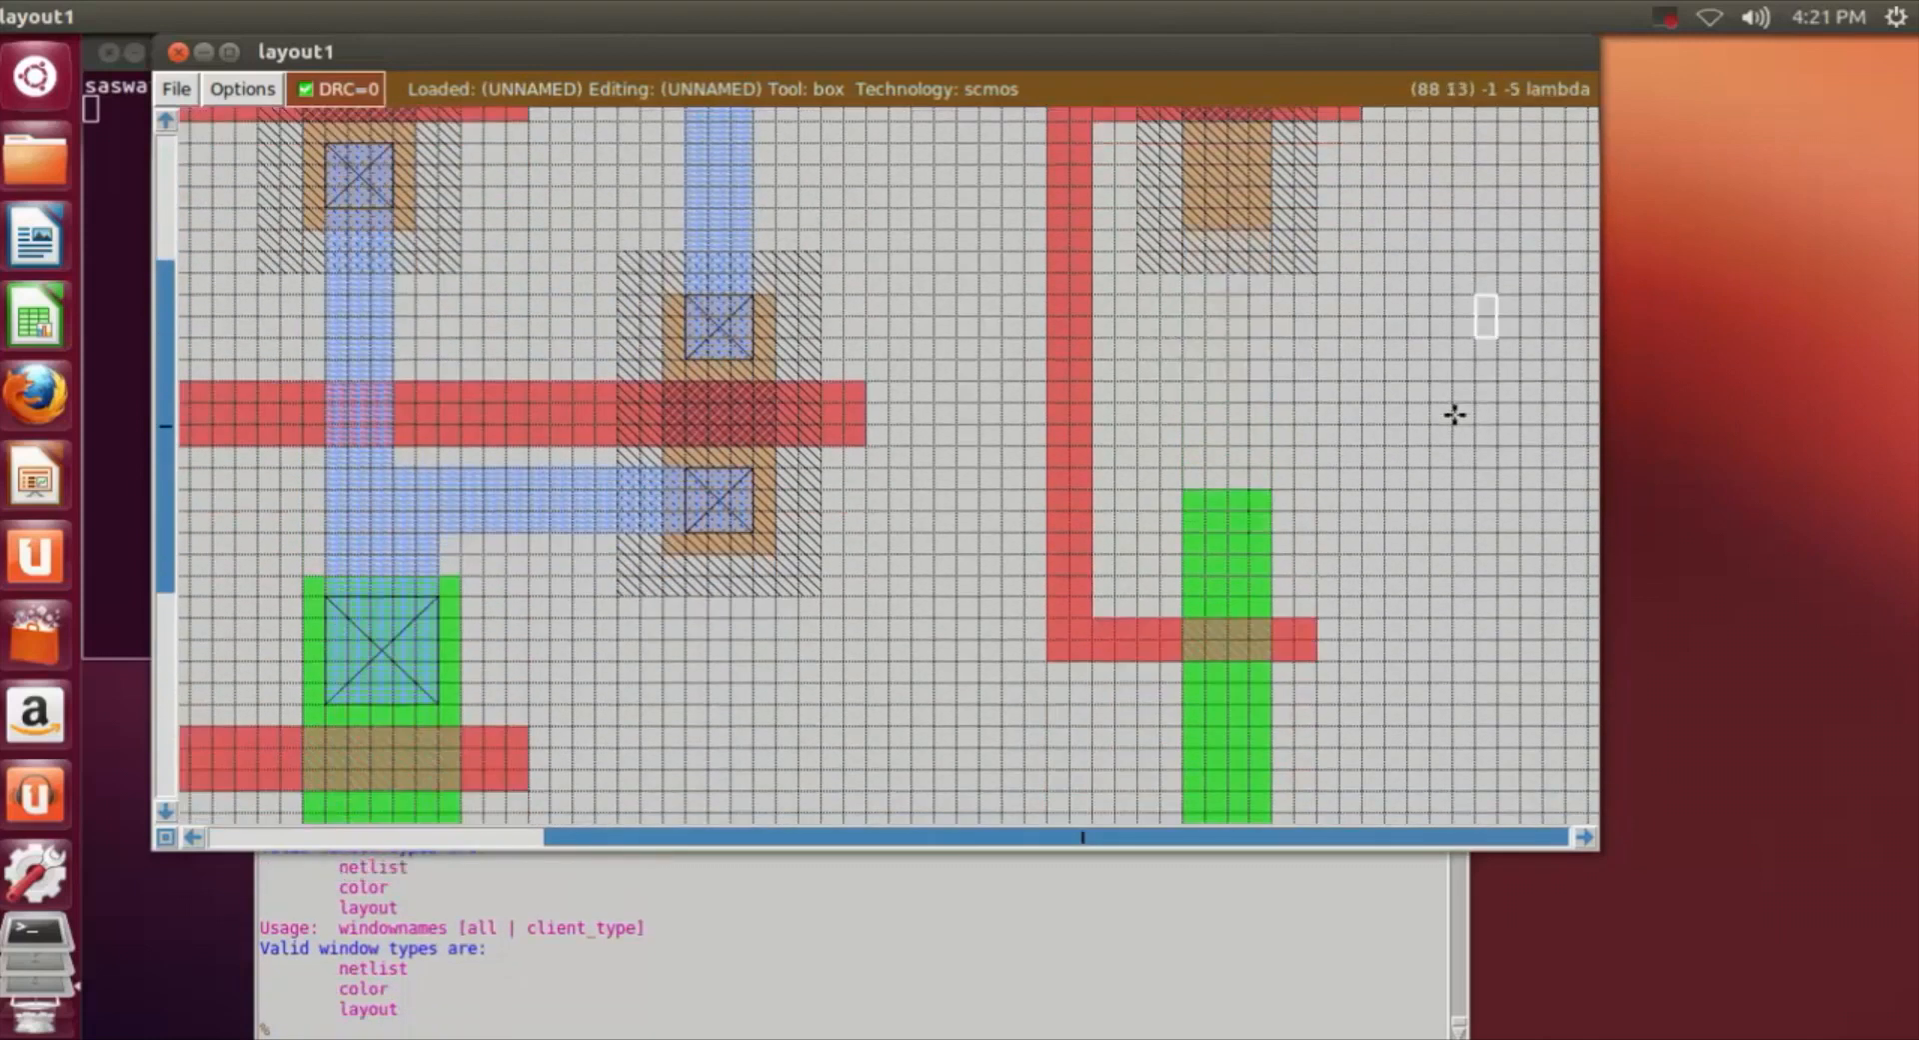
scroll(1454, 414, up, 2)
scroll(1454, 414, down, 2)
scroll(1454, 413, up, 5)
scroll(1455, 414, up, 2)
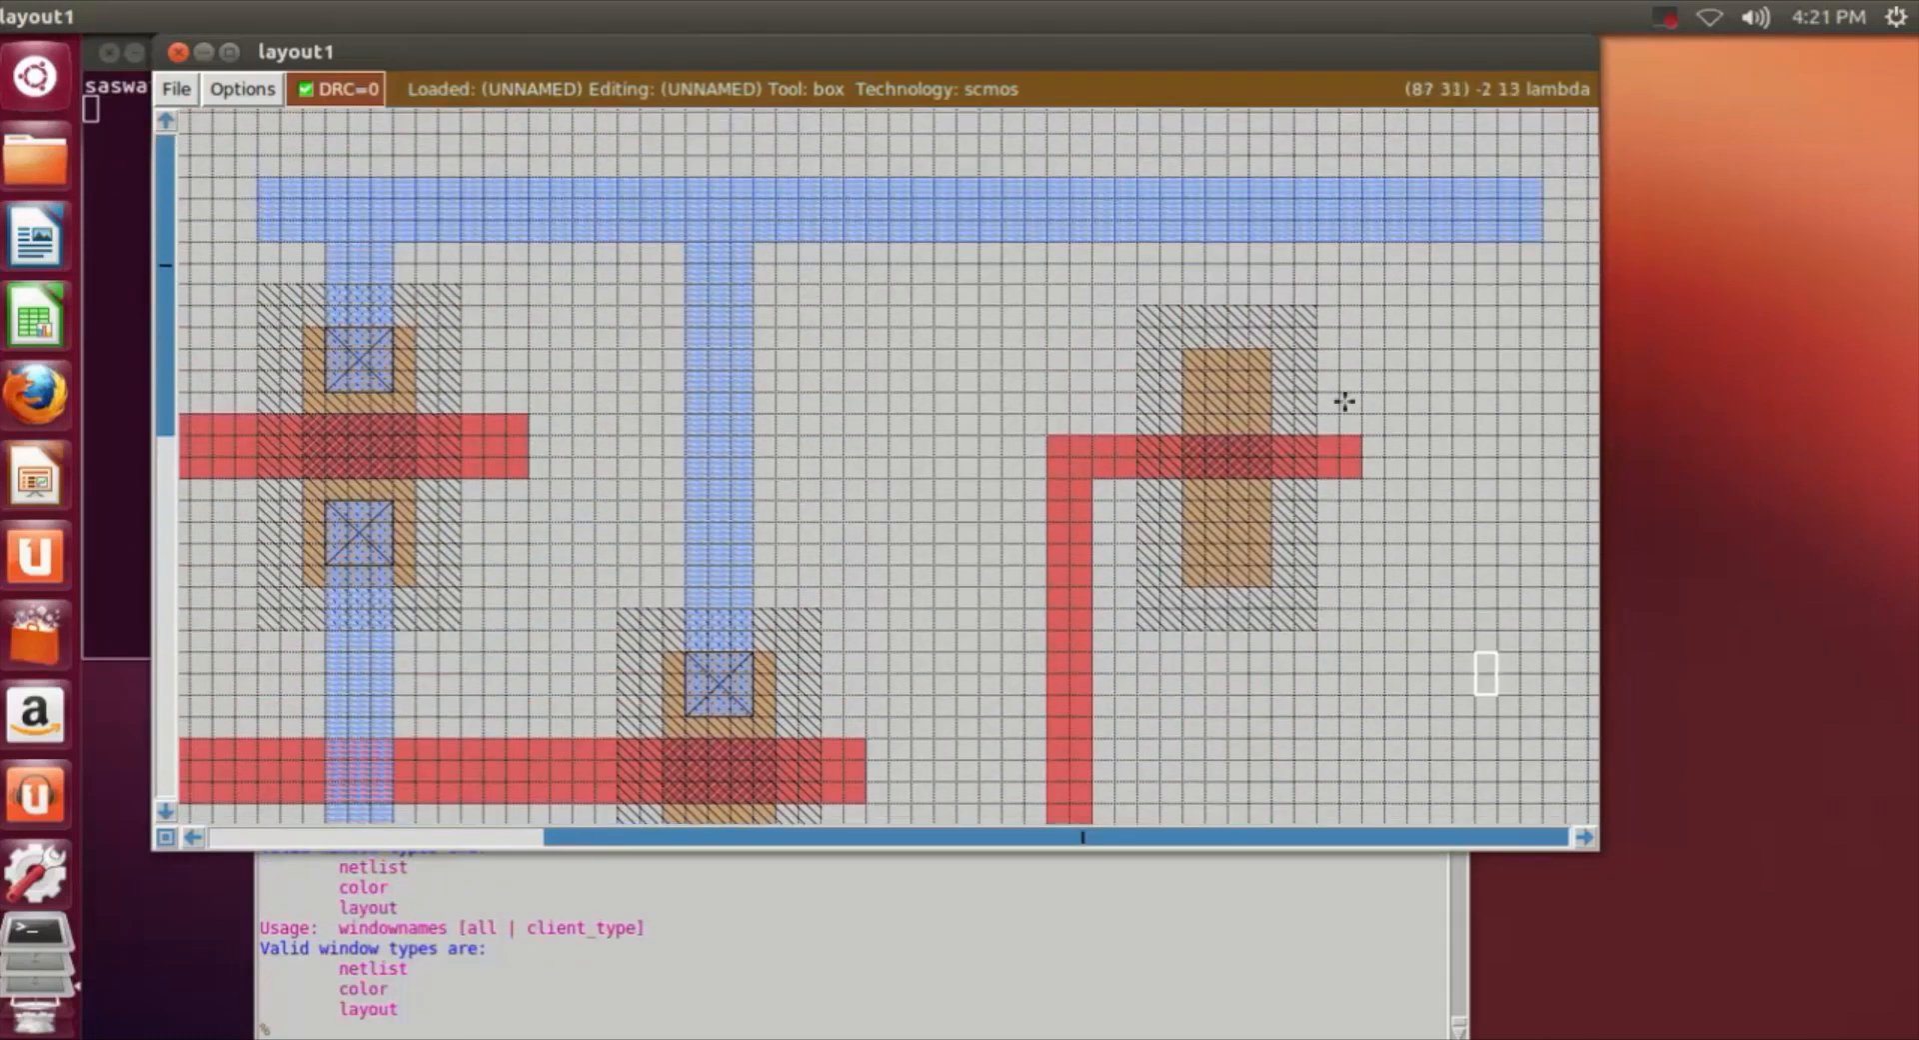
right_click(1188, 408)
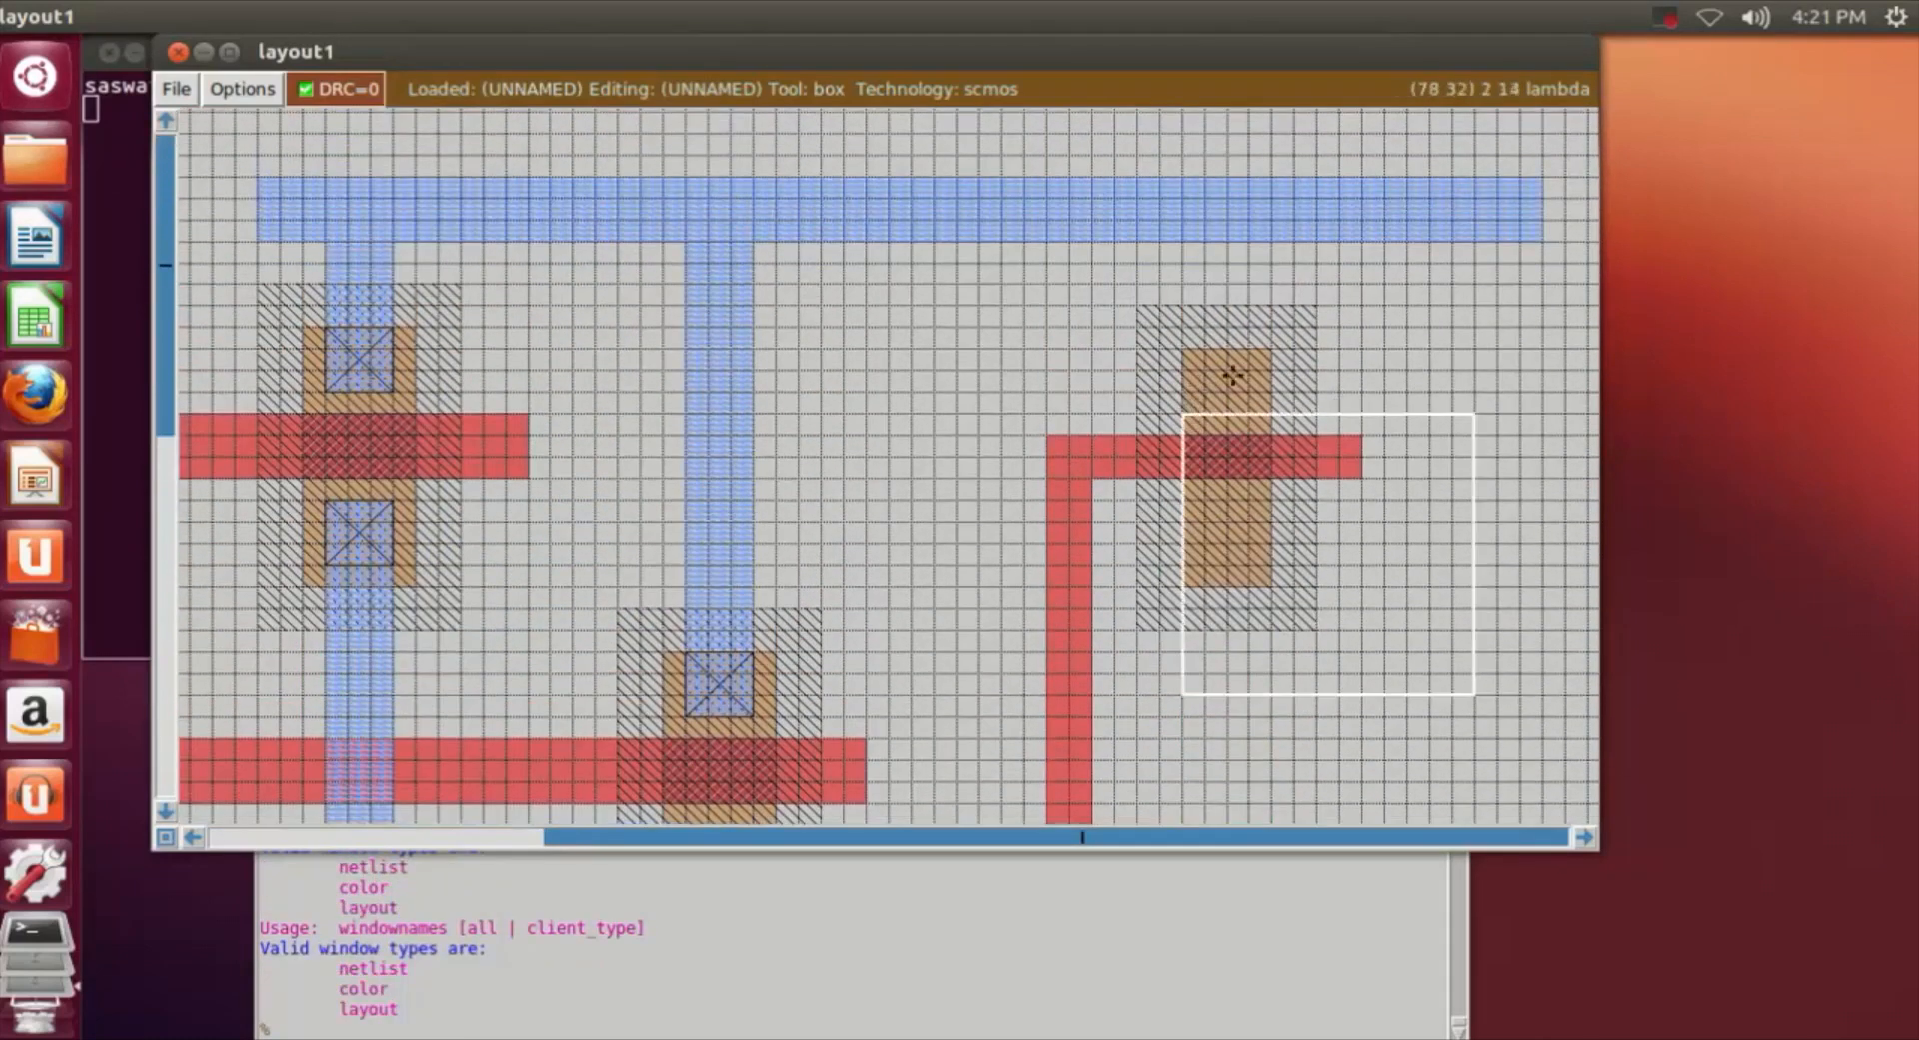
right_click(1279, 243)
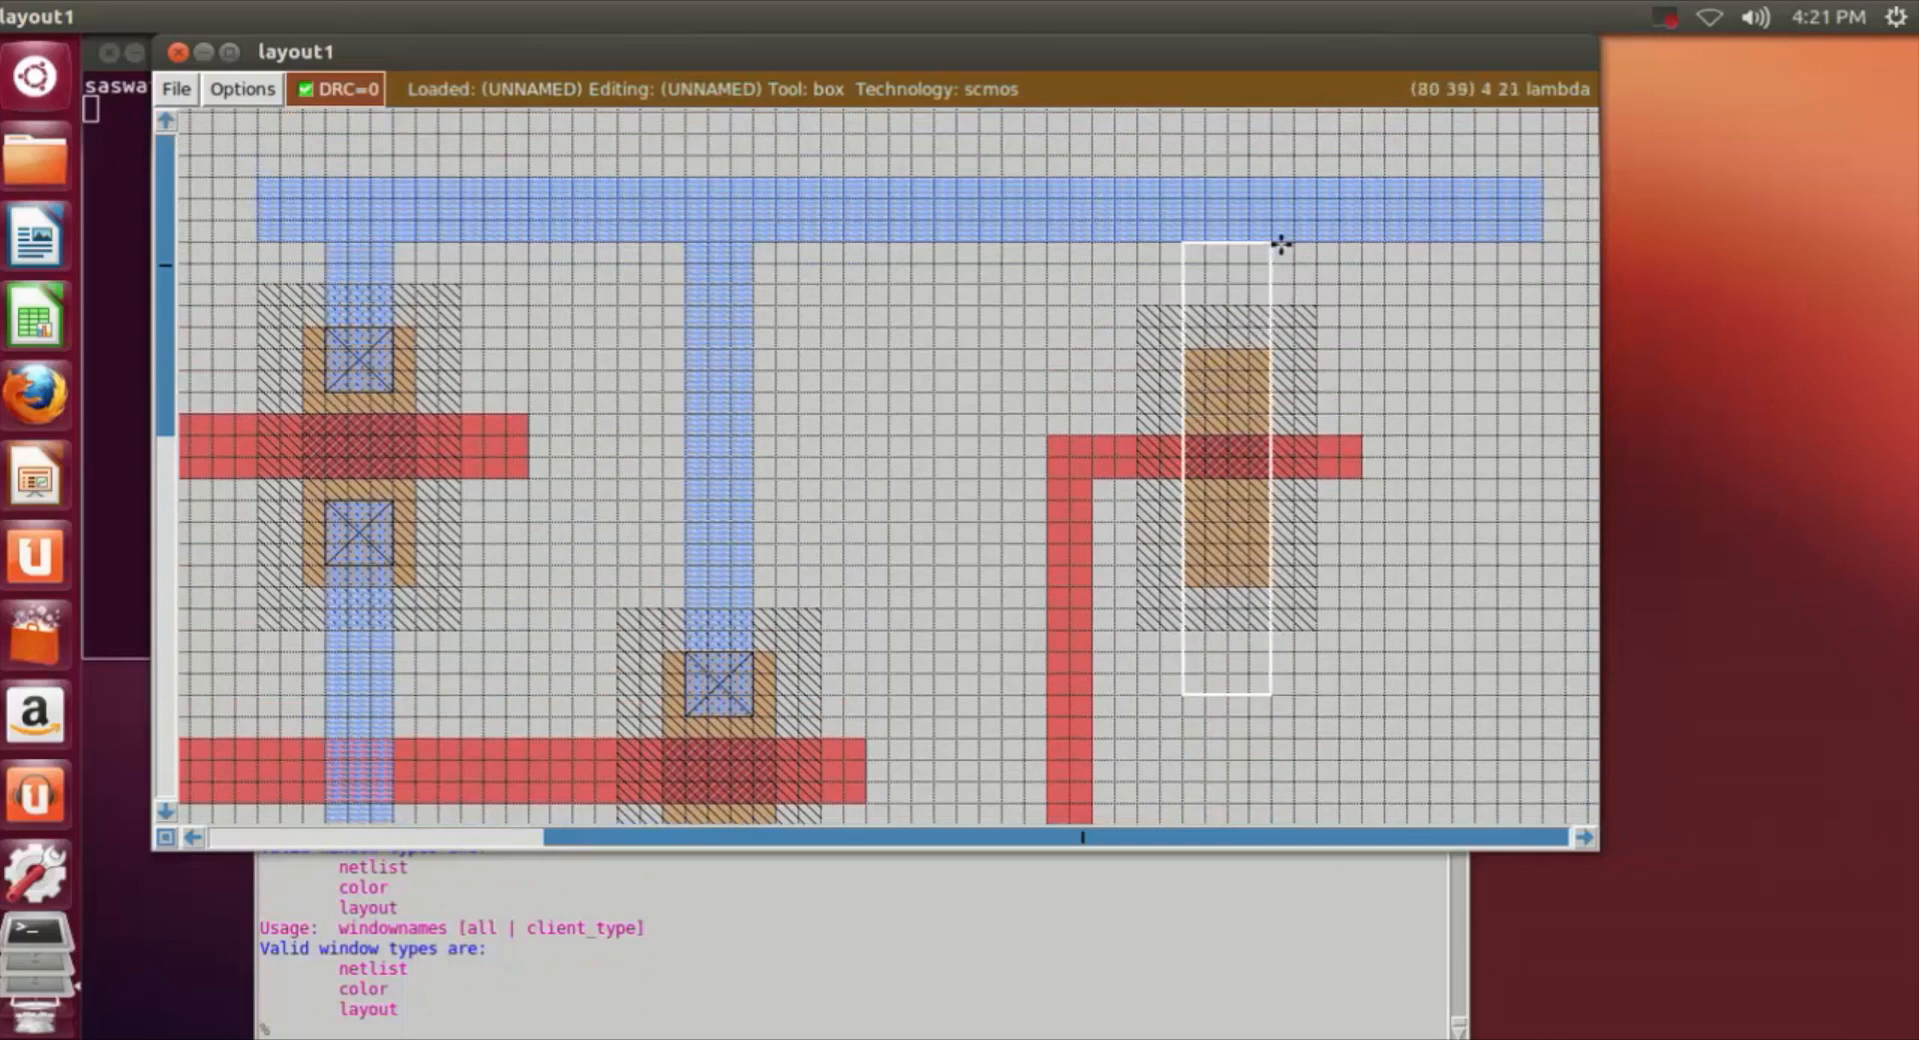
click(1189, 235)
right_click(1267, 405)
click(907, 1029)
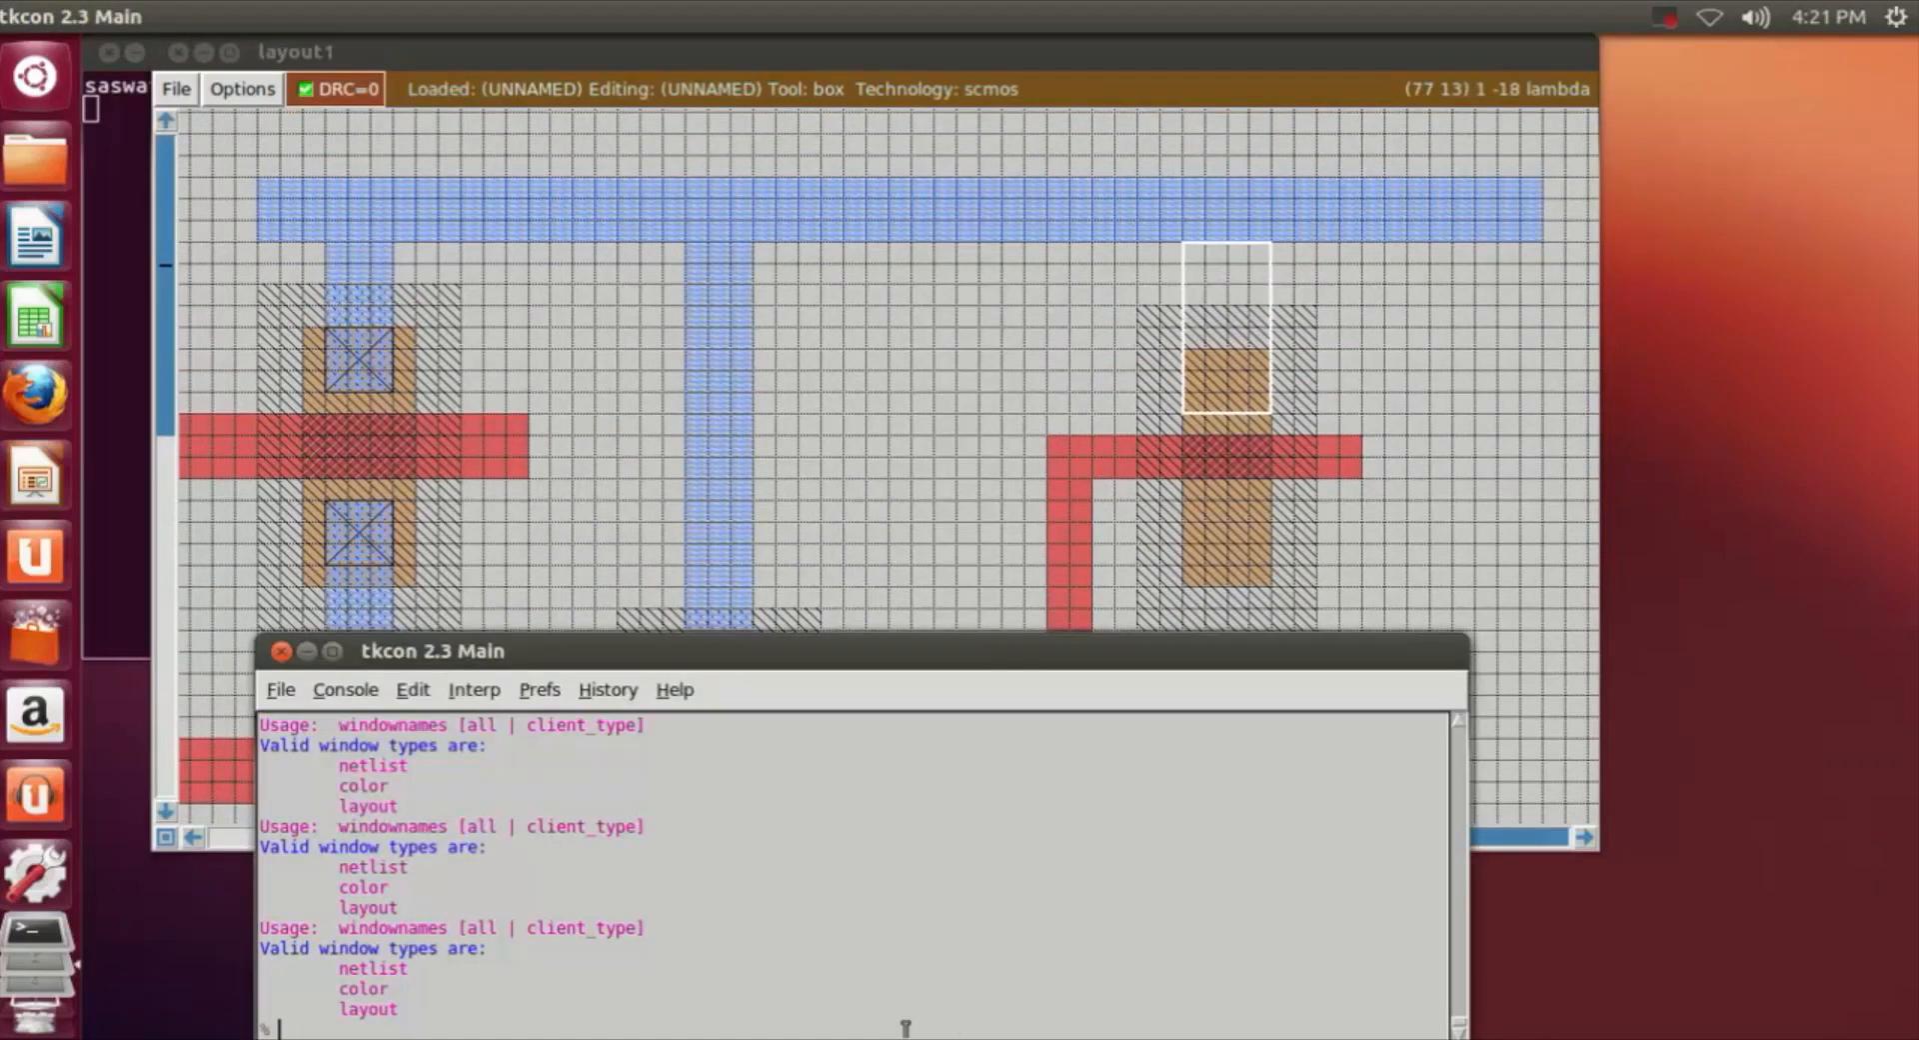
text(paint m1)
key(Return)
click(1466, 373)
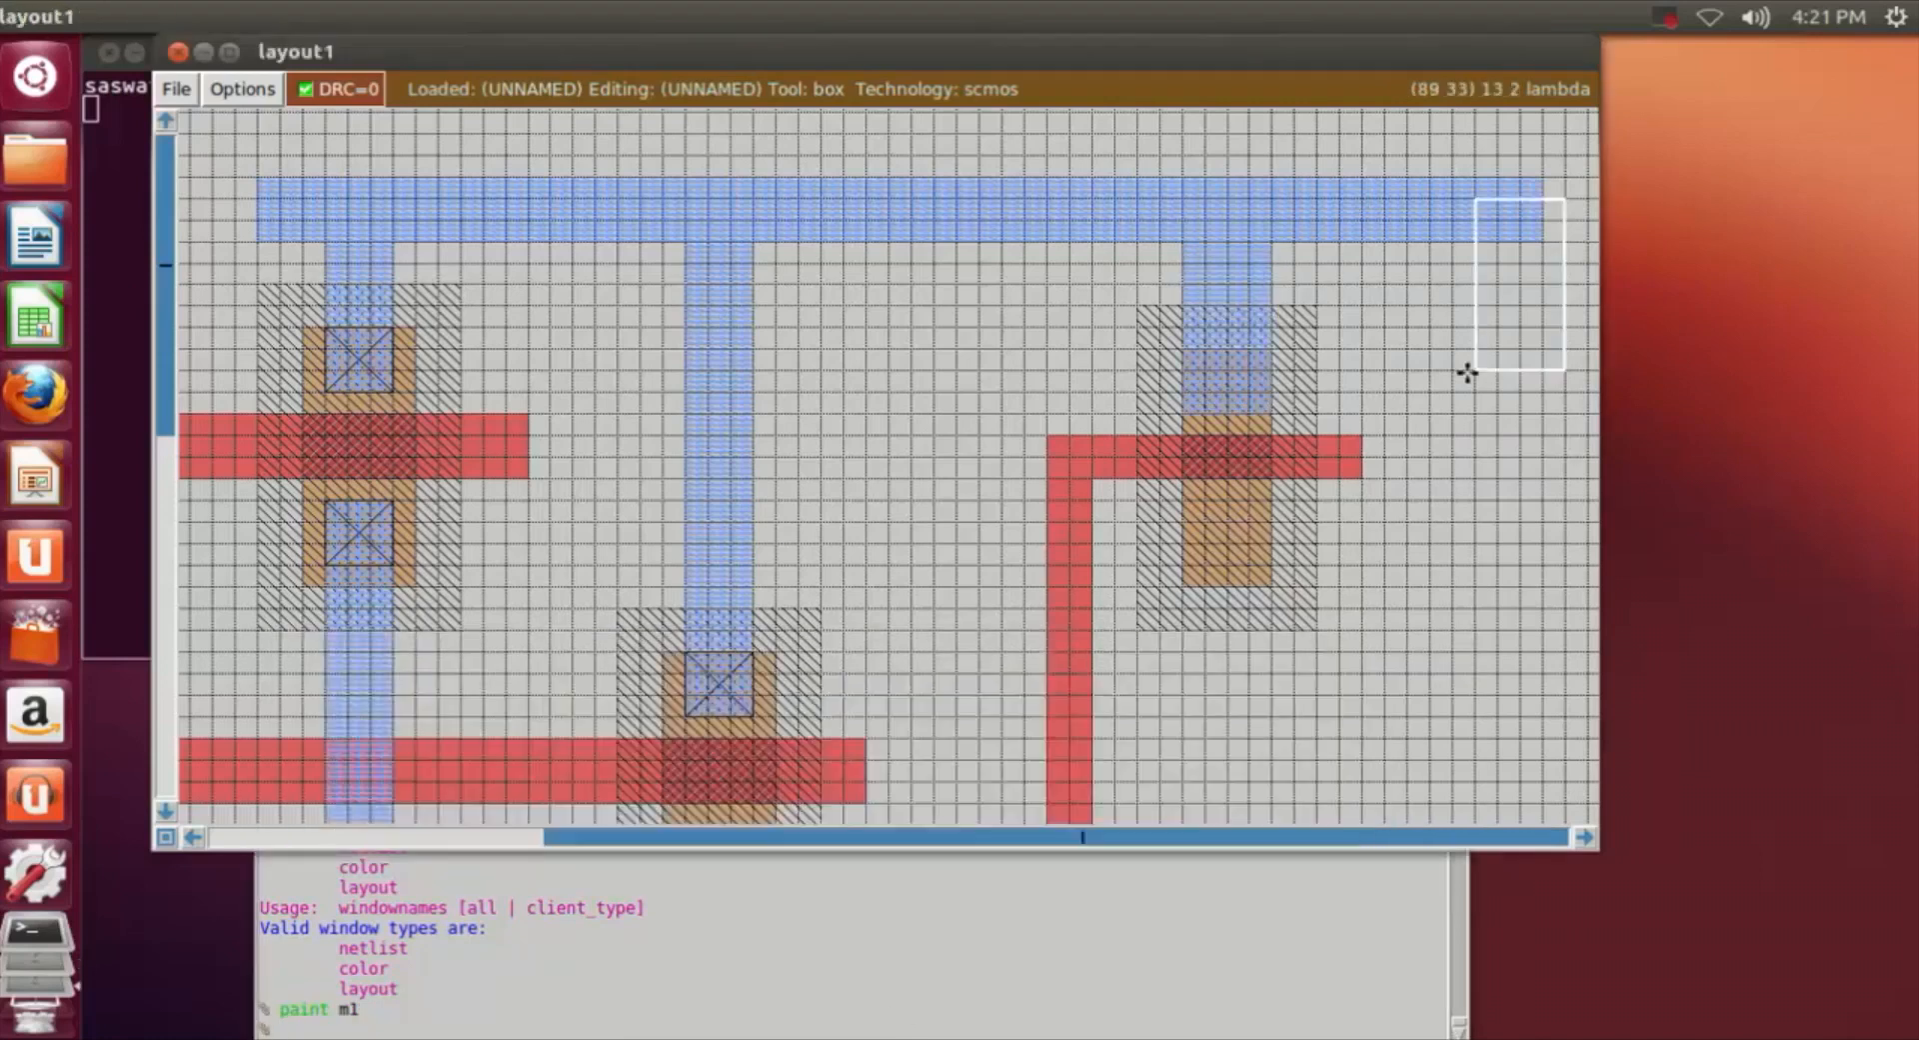
Erase the lowest 2 lambda of the new n-diffusion, one 4 by 1 lambda row at a time.
scroll(1468, 360, down, 2)
scroll(1470, 351, down, 4)
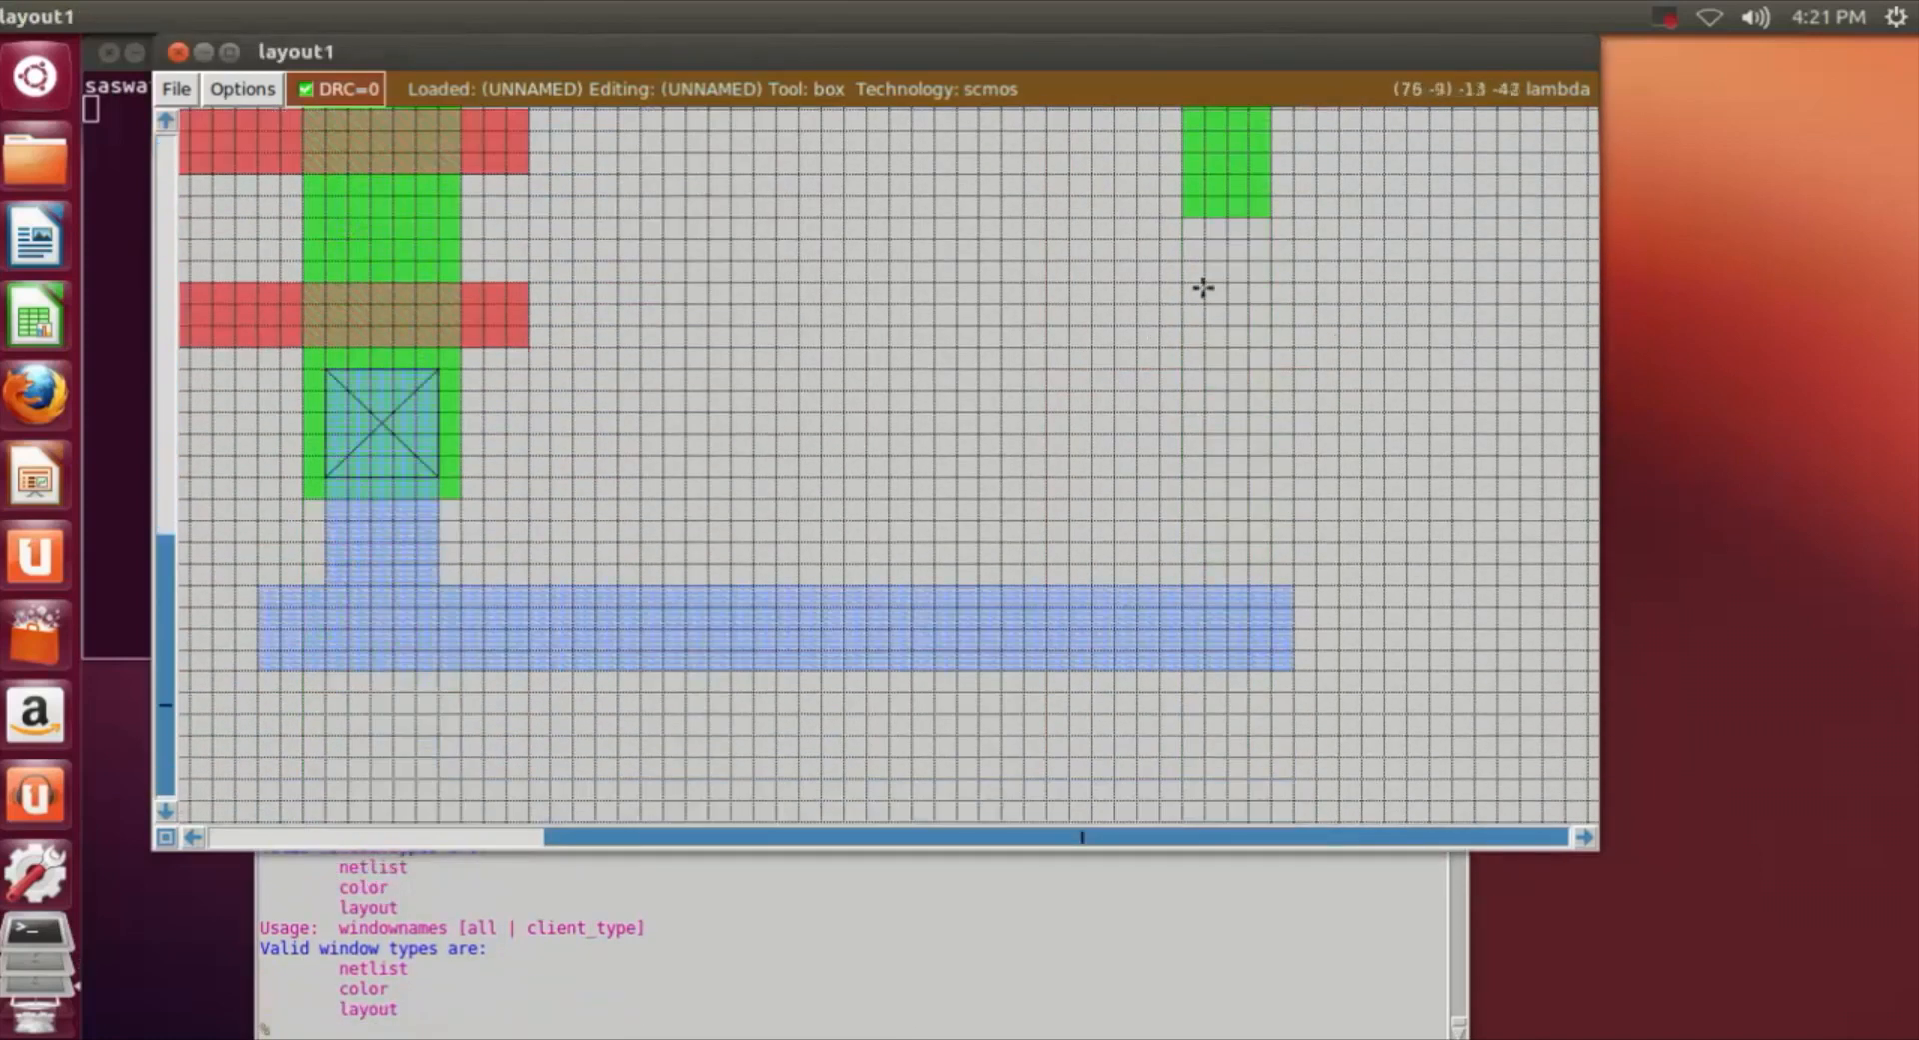
scroll(1286, 257, up, 3)
scroll(1283, 265, down, 2)
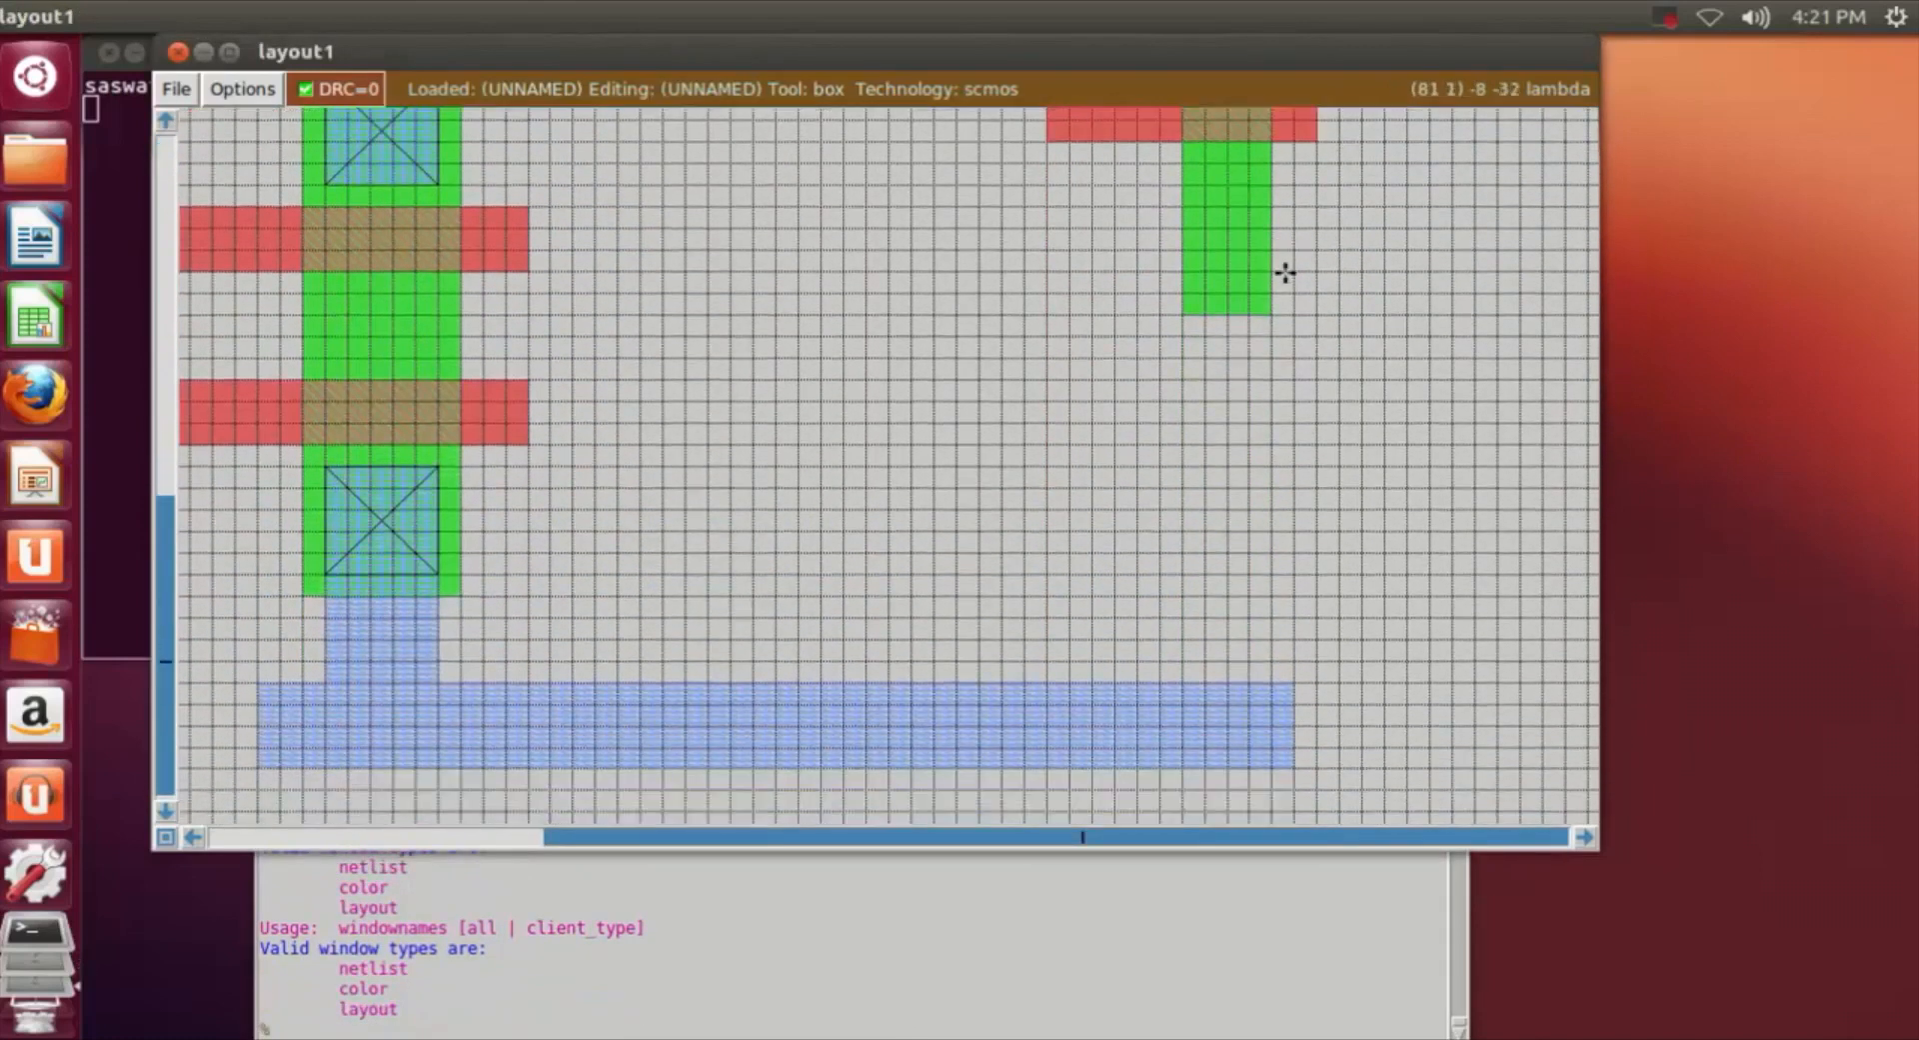
scroll(1269, 257, up, 2)
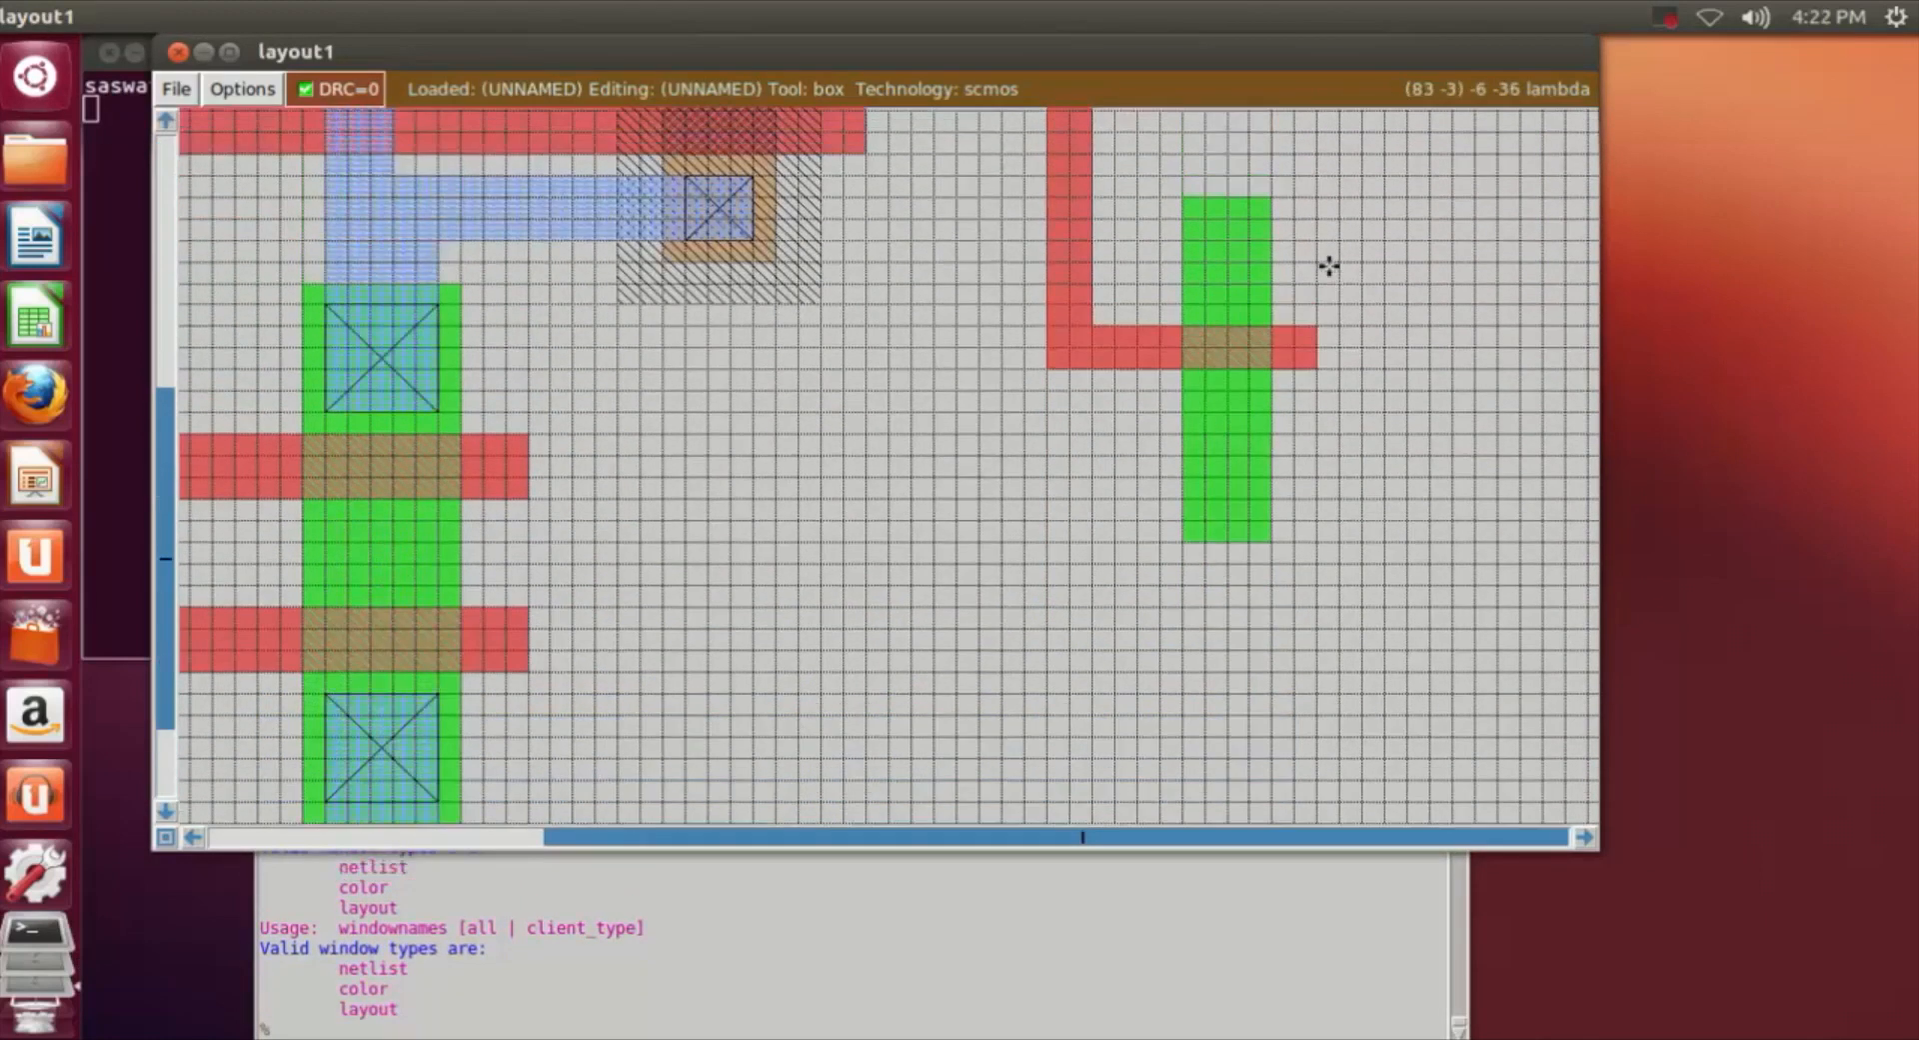
scroll(1328, 264, up, 4)
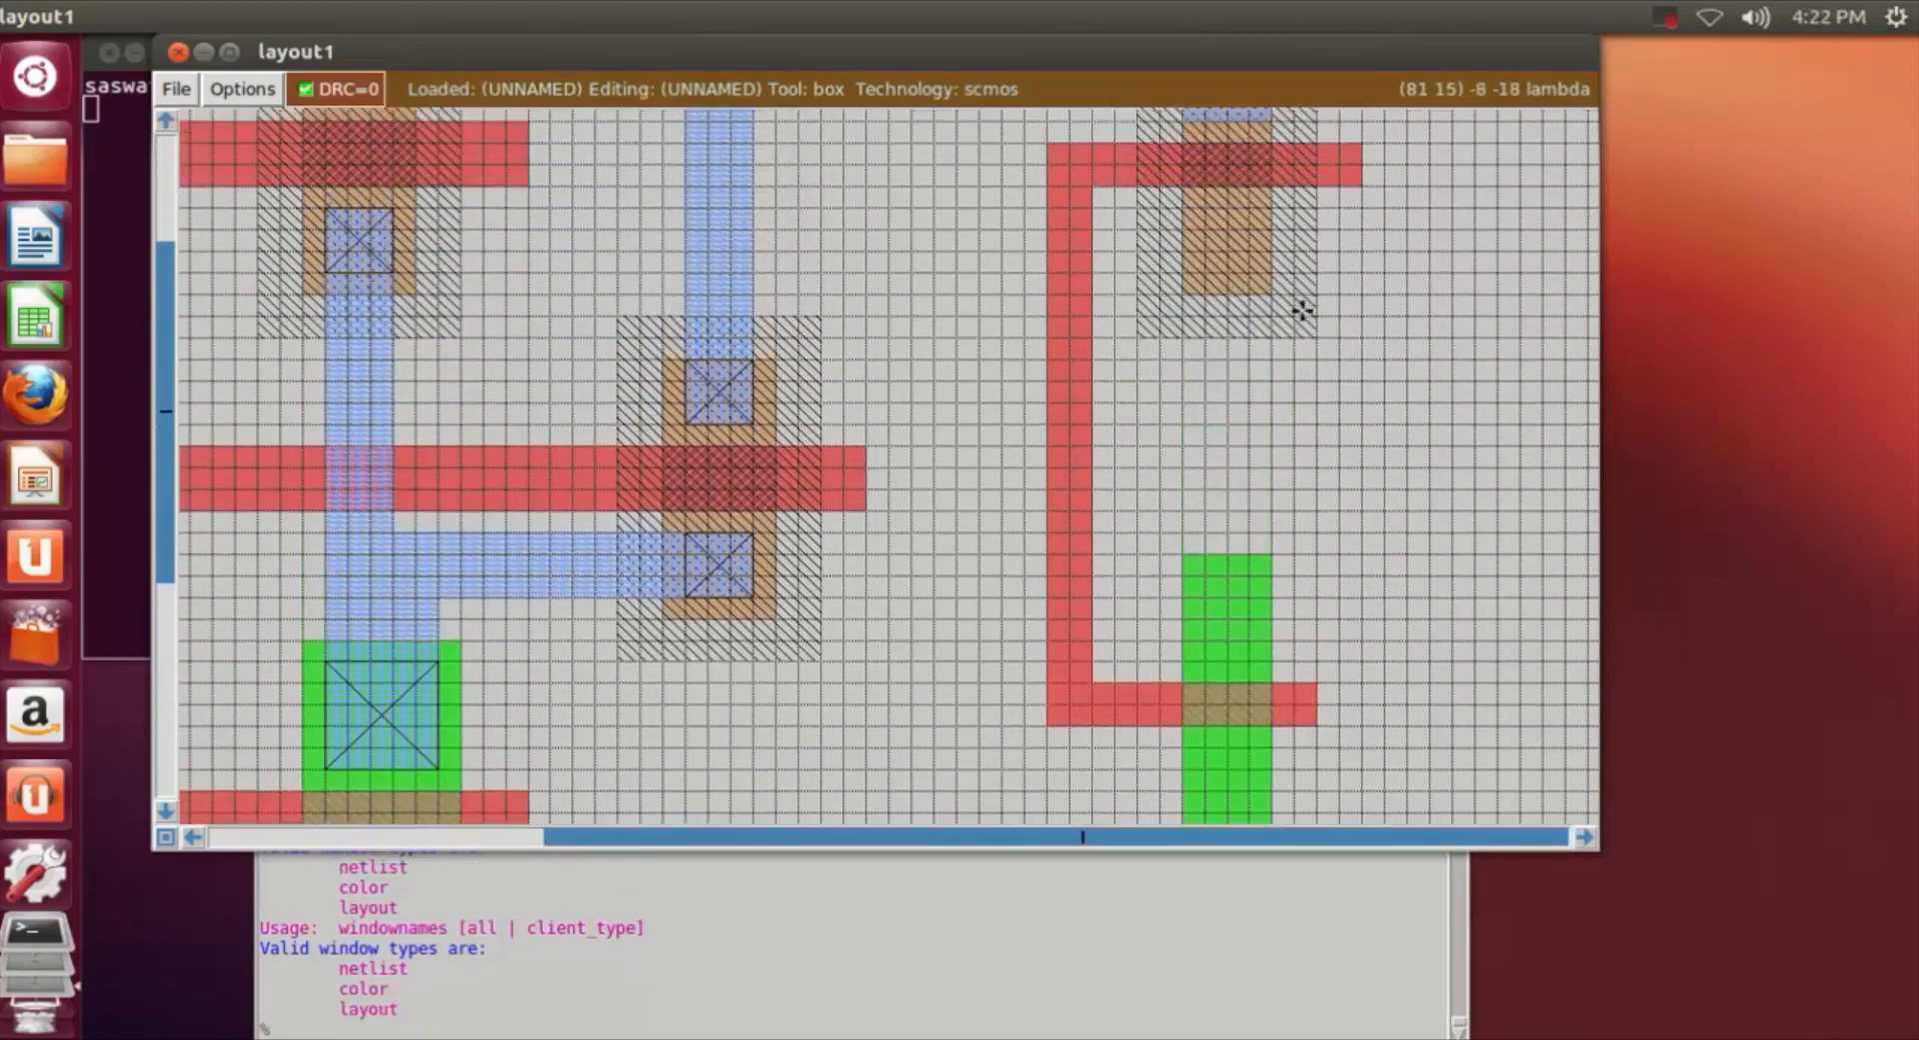
scroll(1303, 310, down, 3)
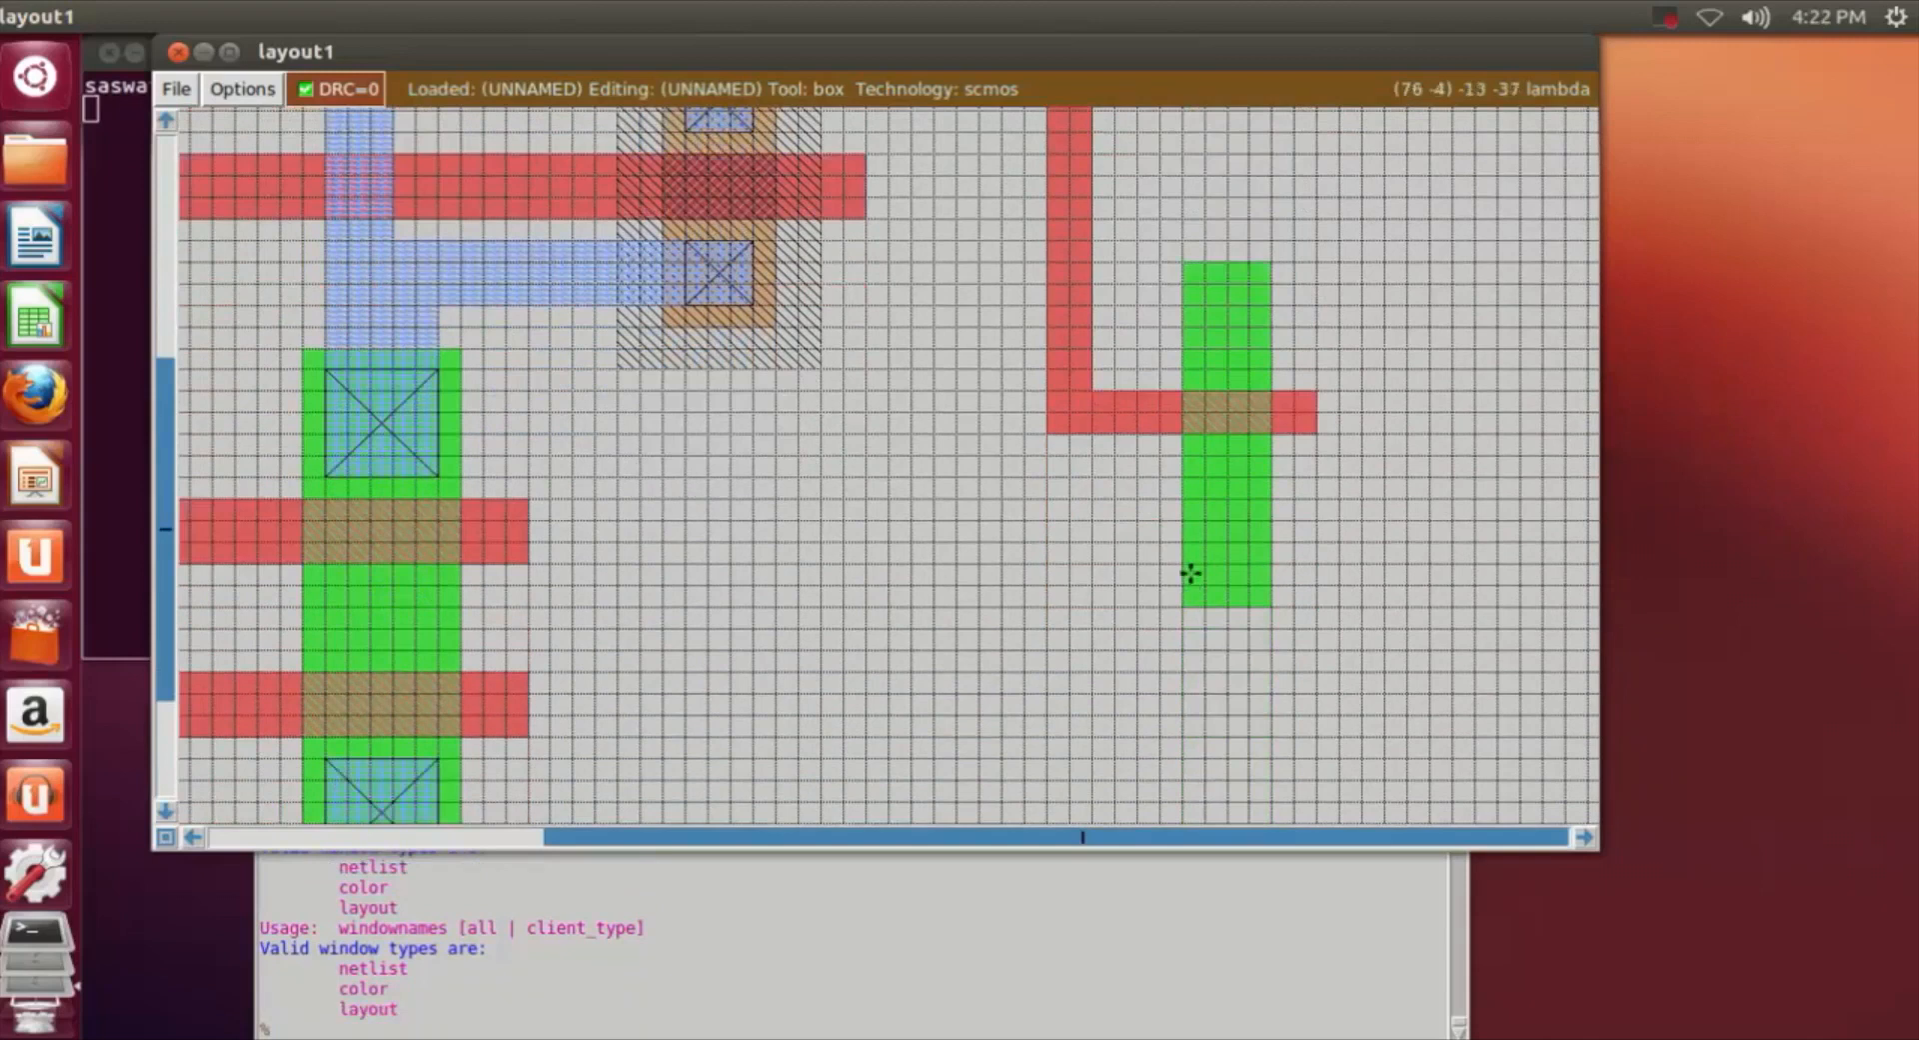
click(1185, 600)
right_click(1272, 592)
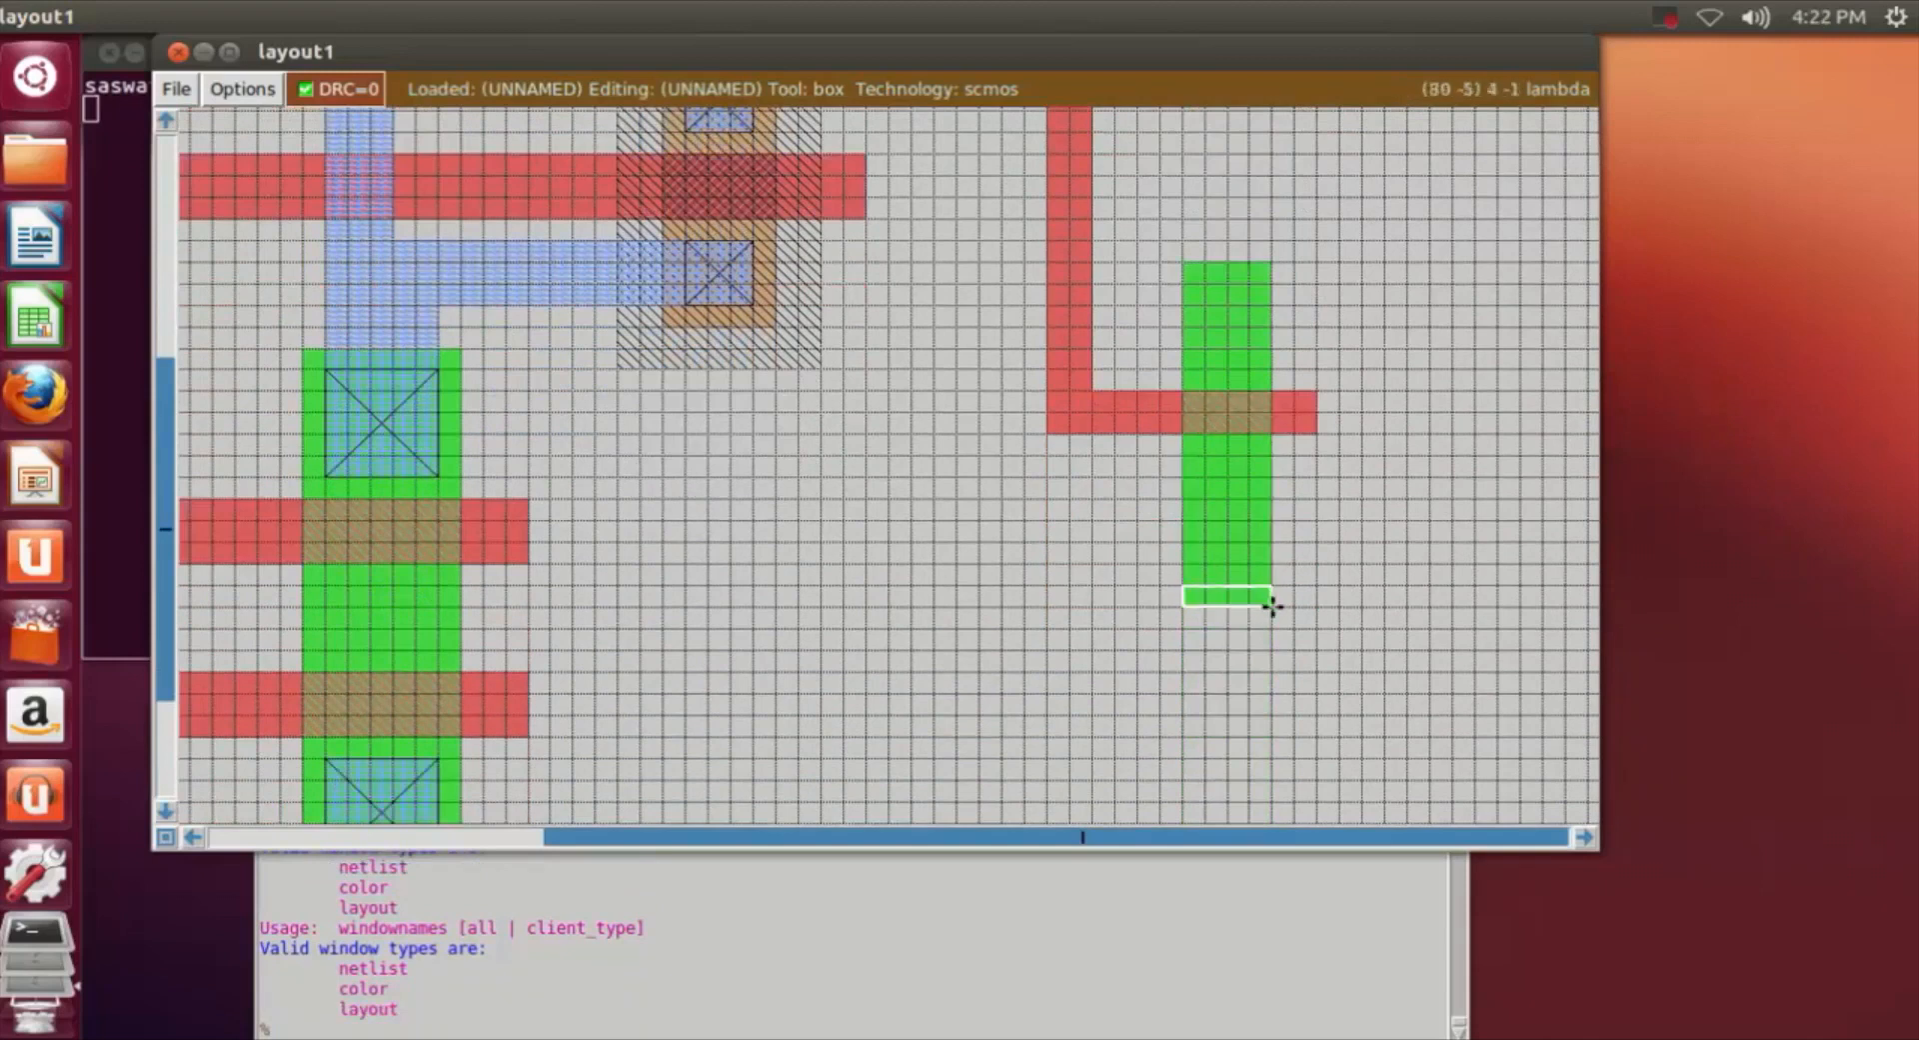
middle_click(1453, 585)
click(981, 562)
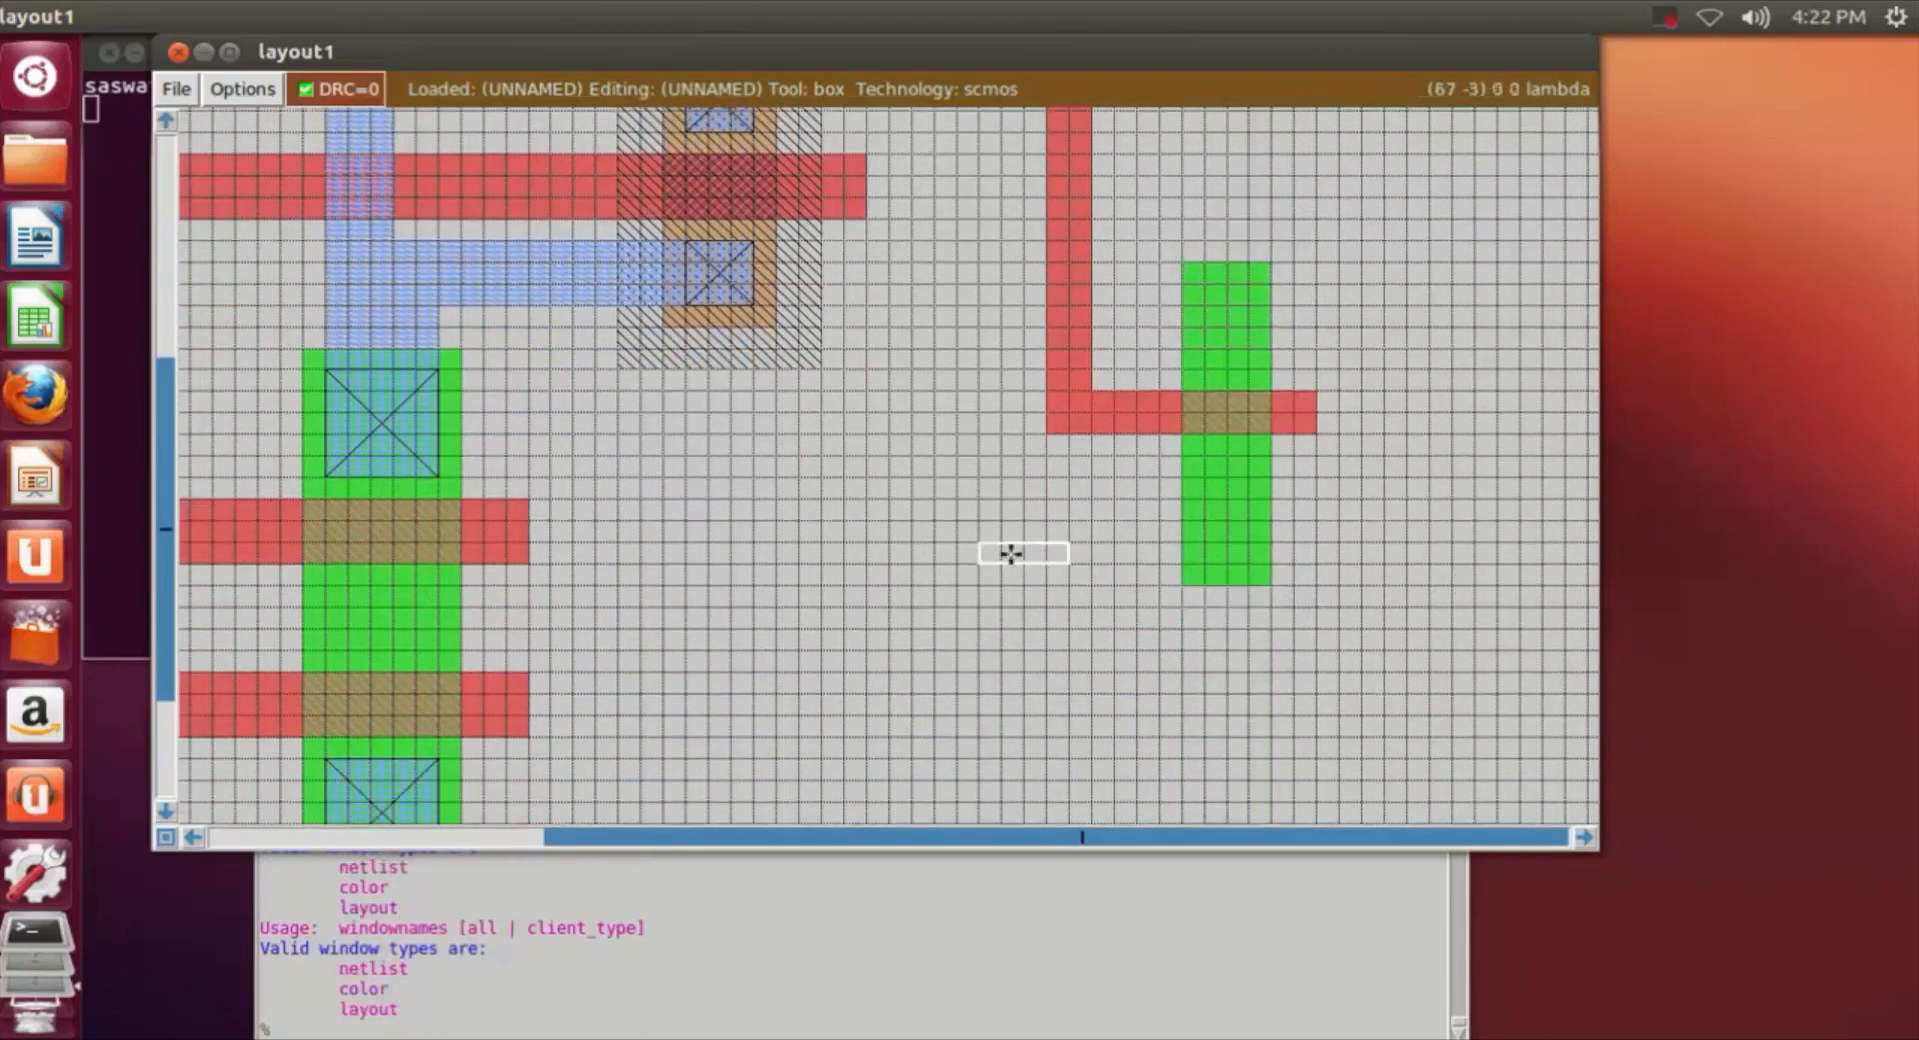
click(1189, 565)
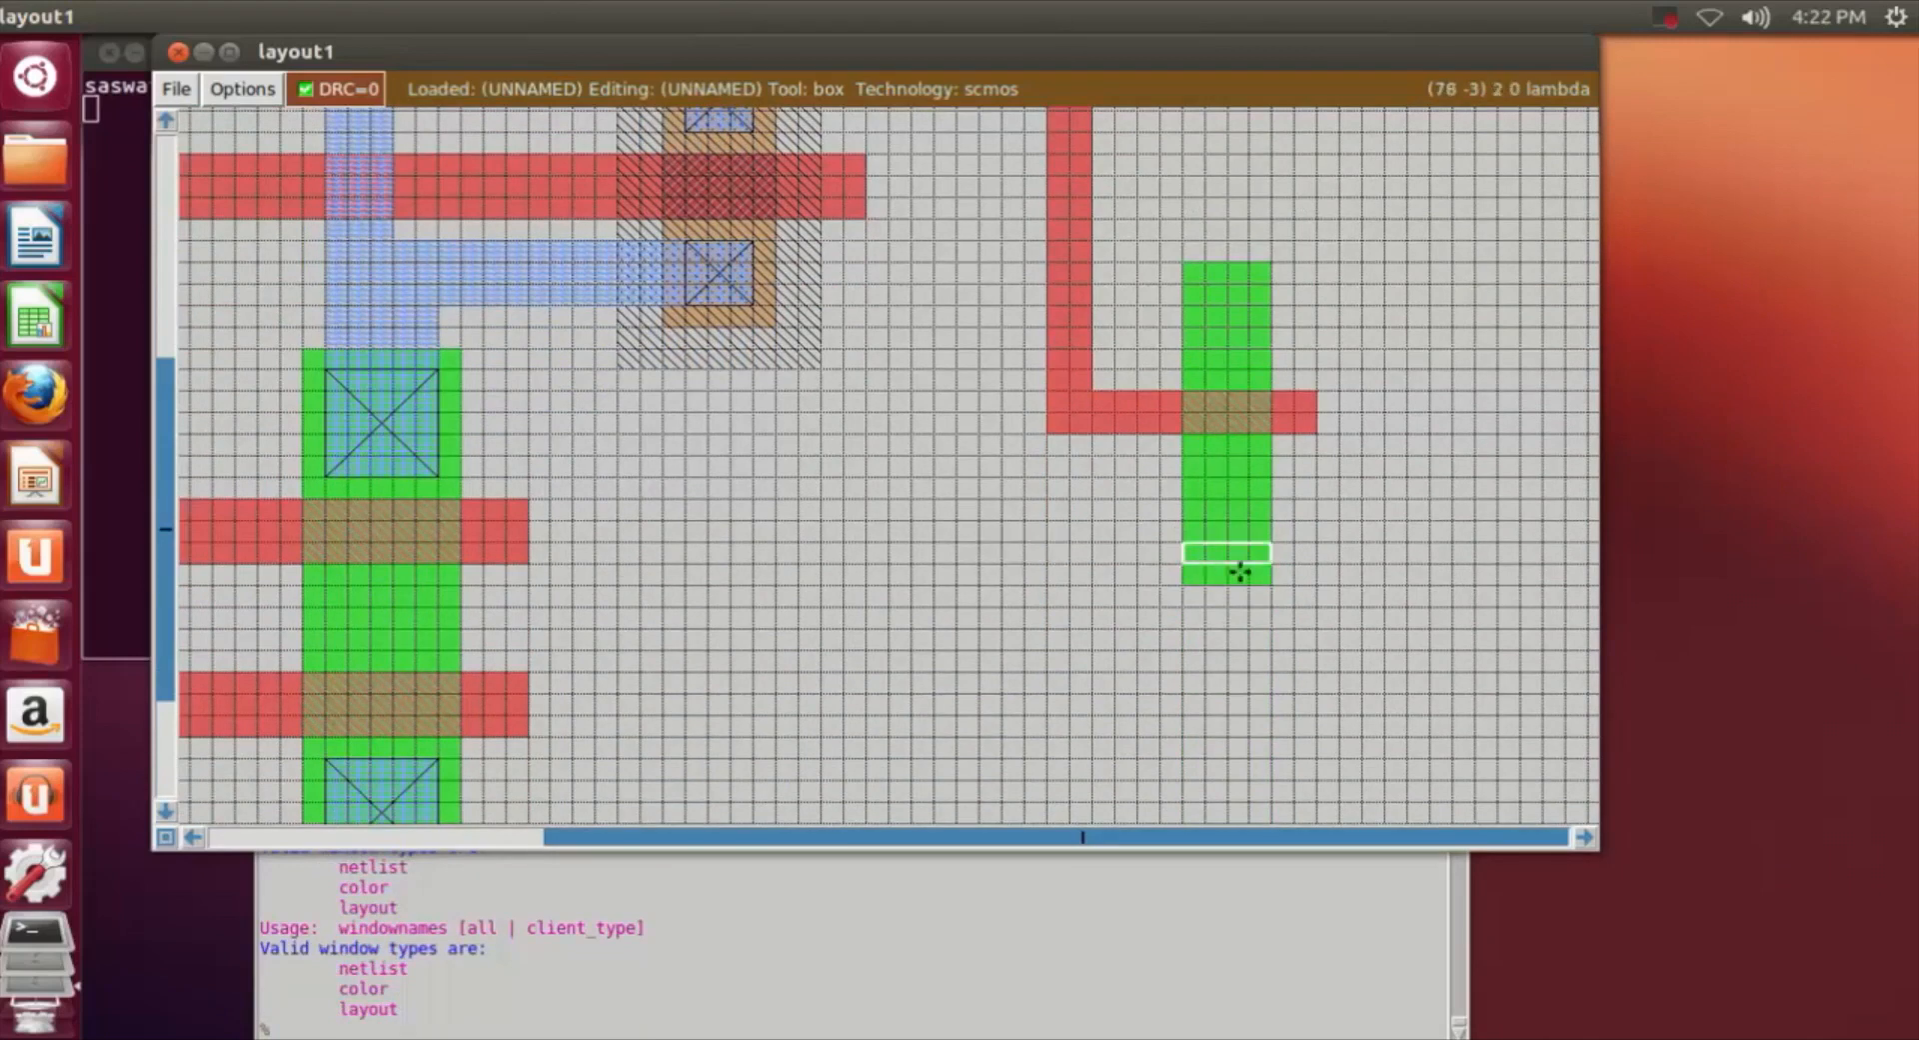
right_click(1275, 580)
middle_click(1469, 553)
click(1457, 555)
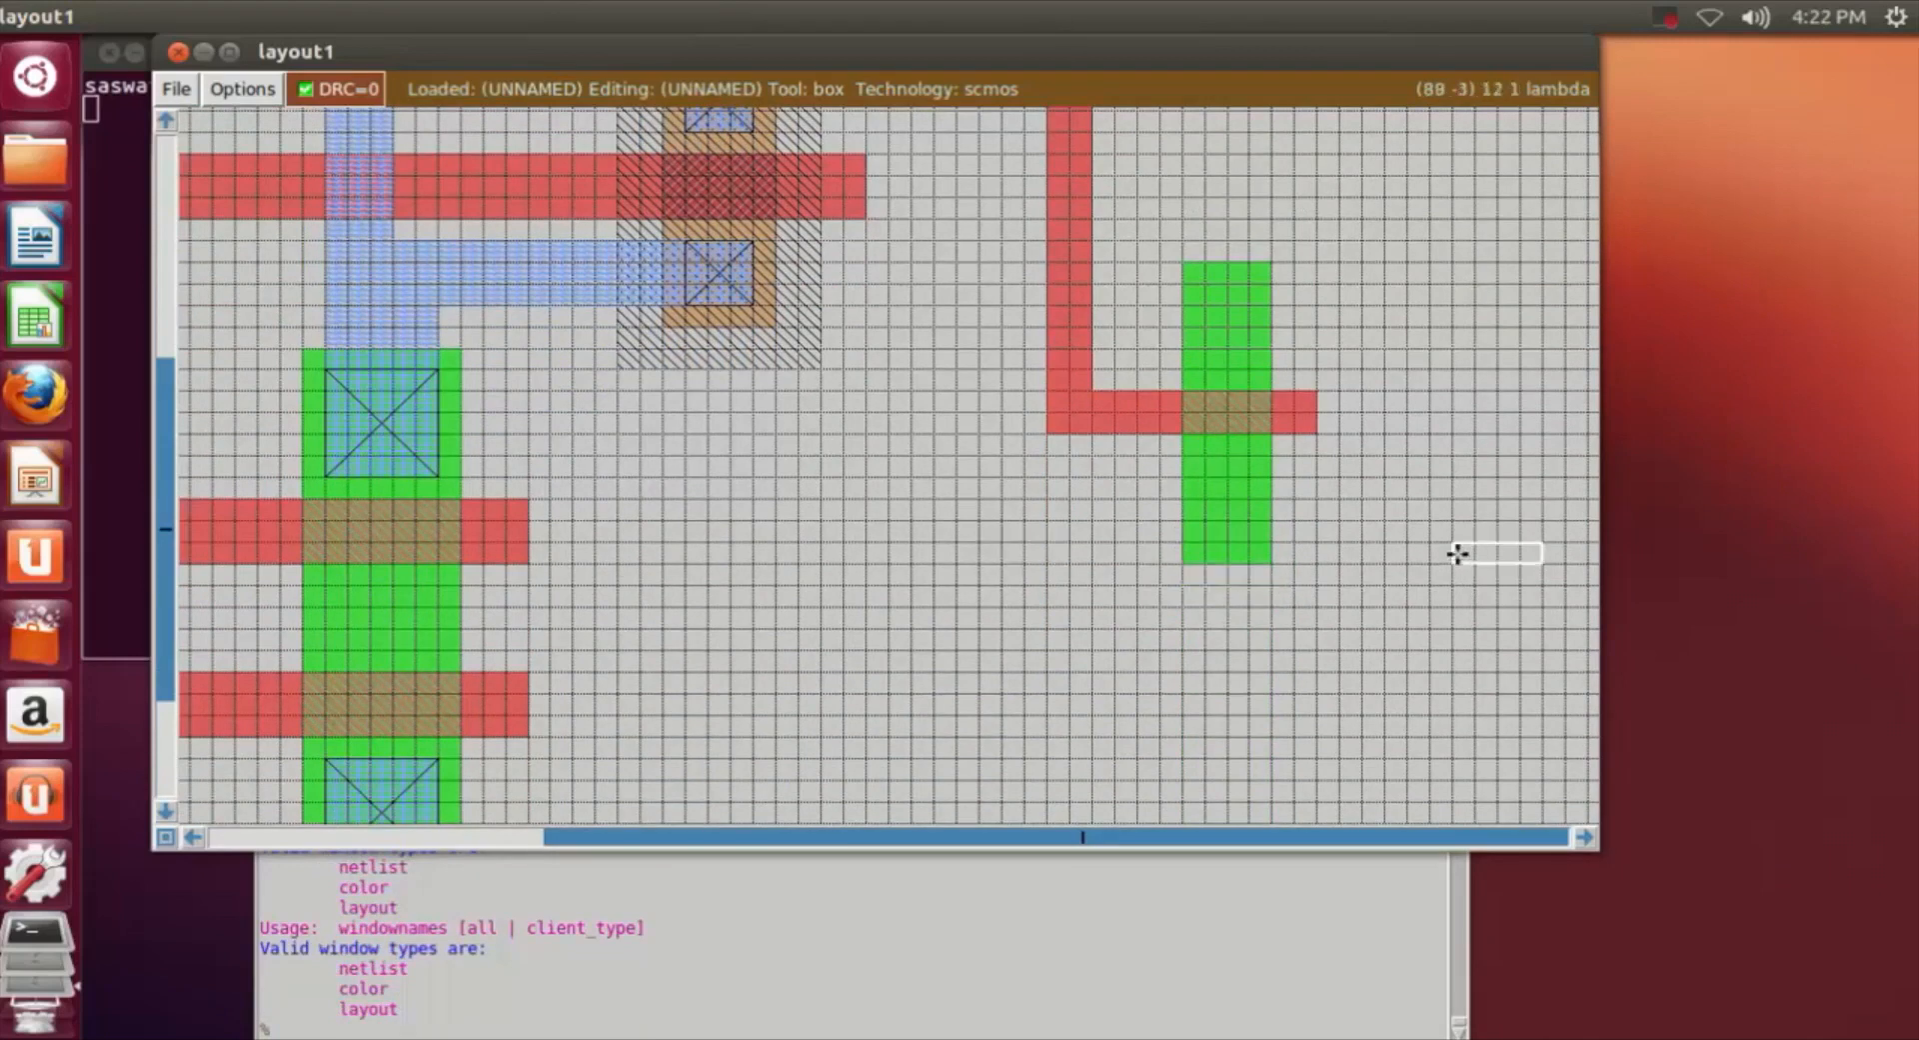
Paint a metal1 (m1) strip about 4 by 23 lambda from the lower part of the new n-diffusion down to the lower metal rail.
click(1184, 496)
click(1180, 477)
scroll(1204, 486, down, 1)
scroll(1206, 490, down, 2)
right_click(1249, 557)
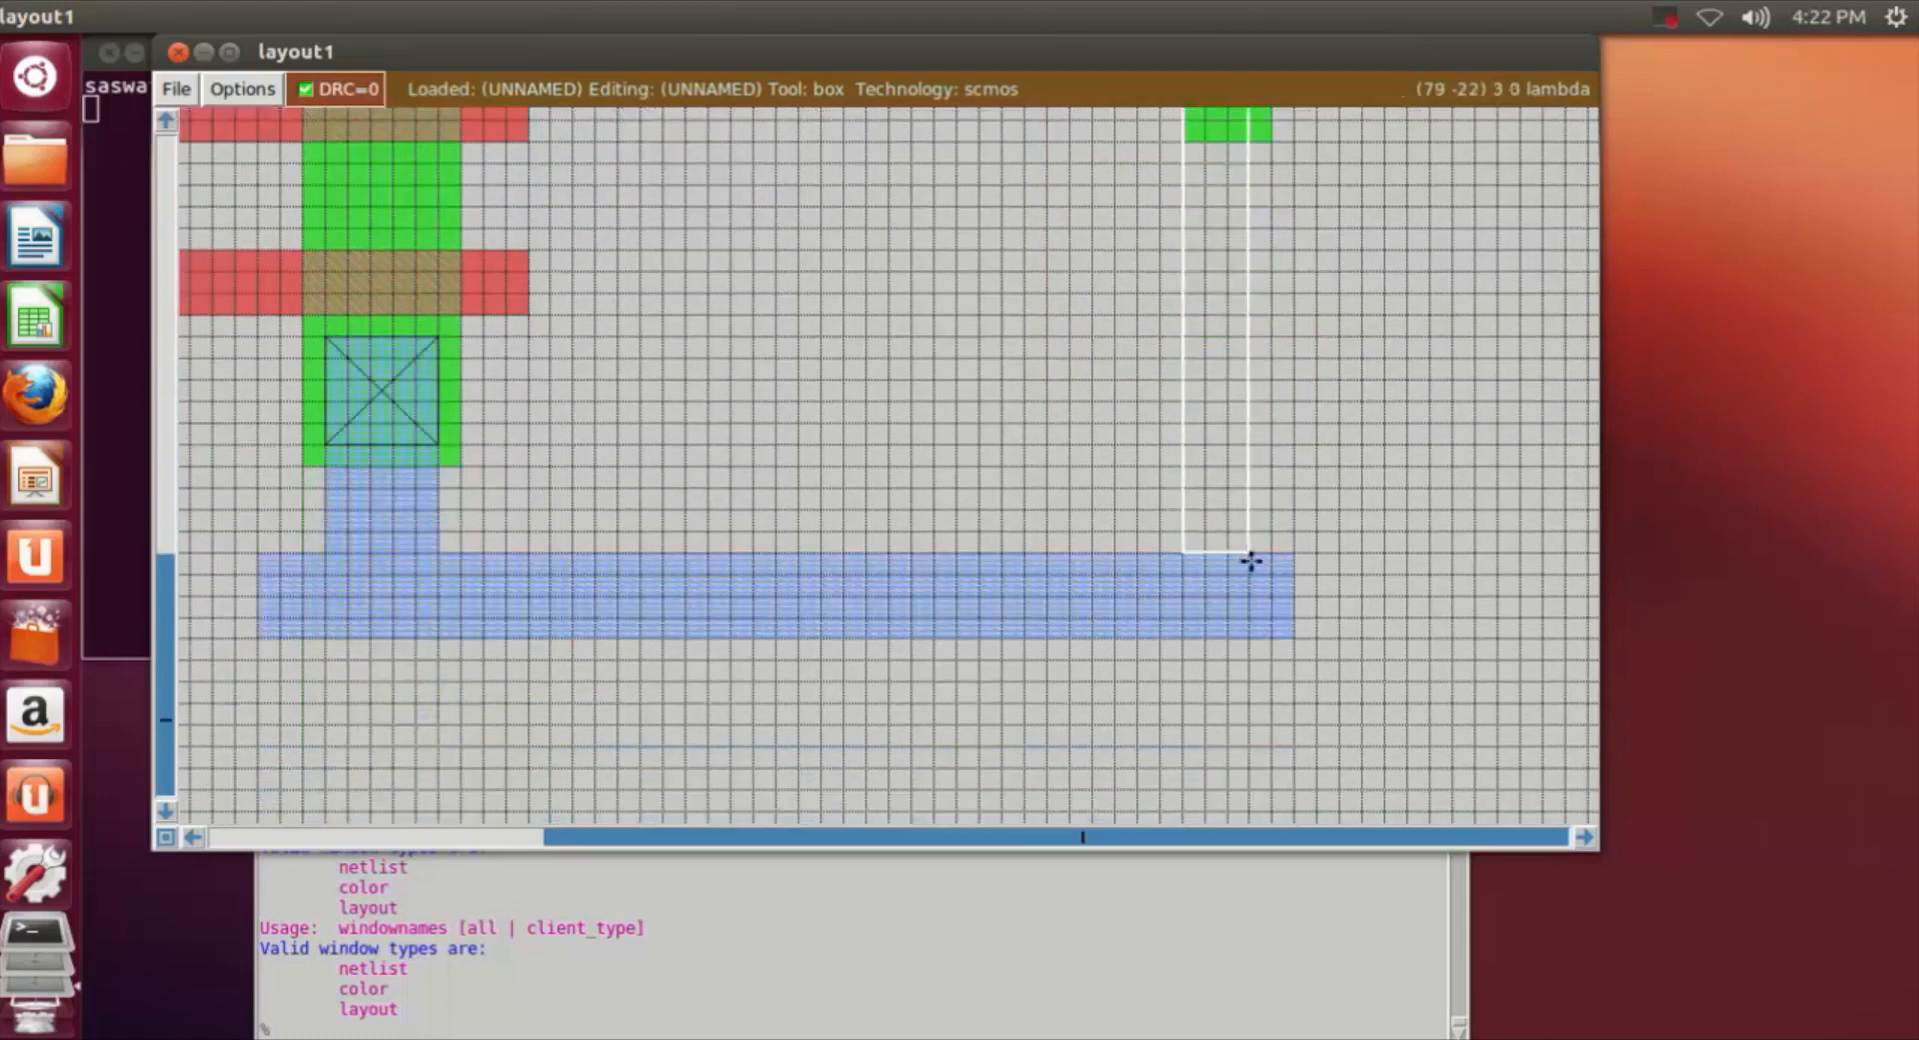
right_click(1273, 479)
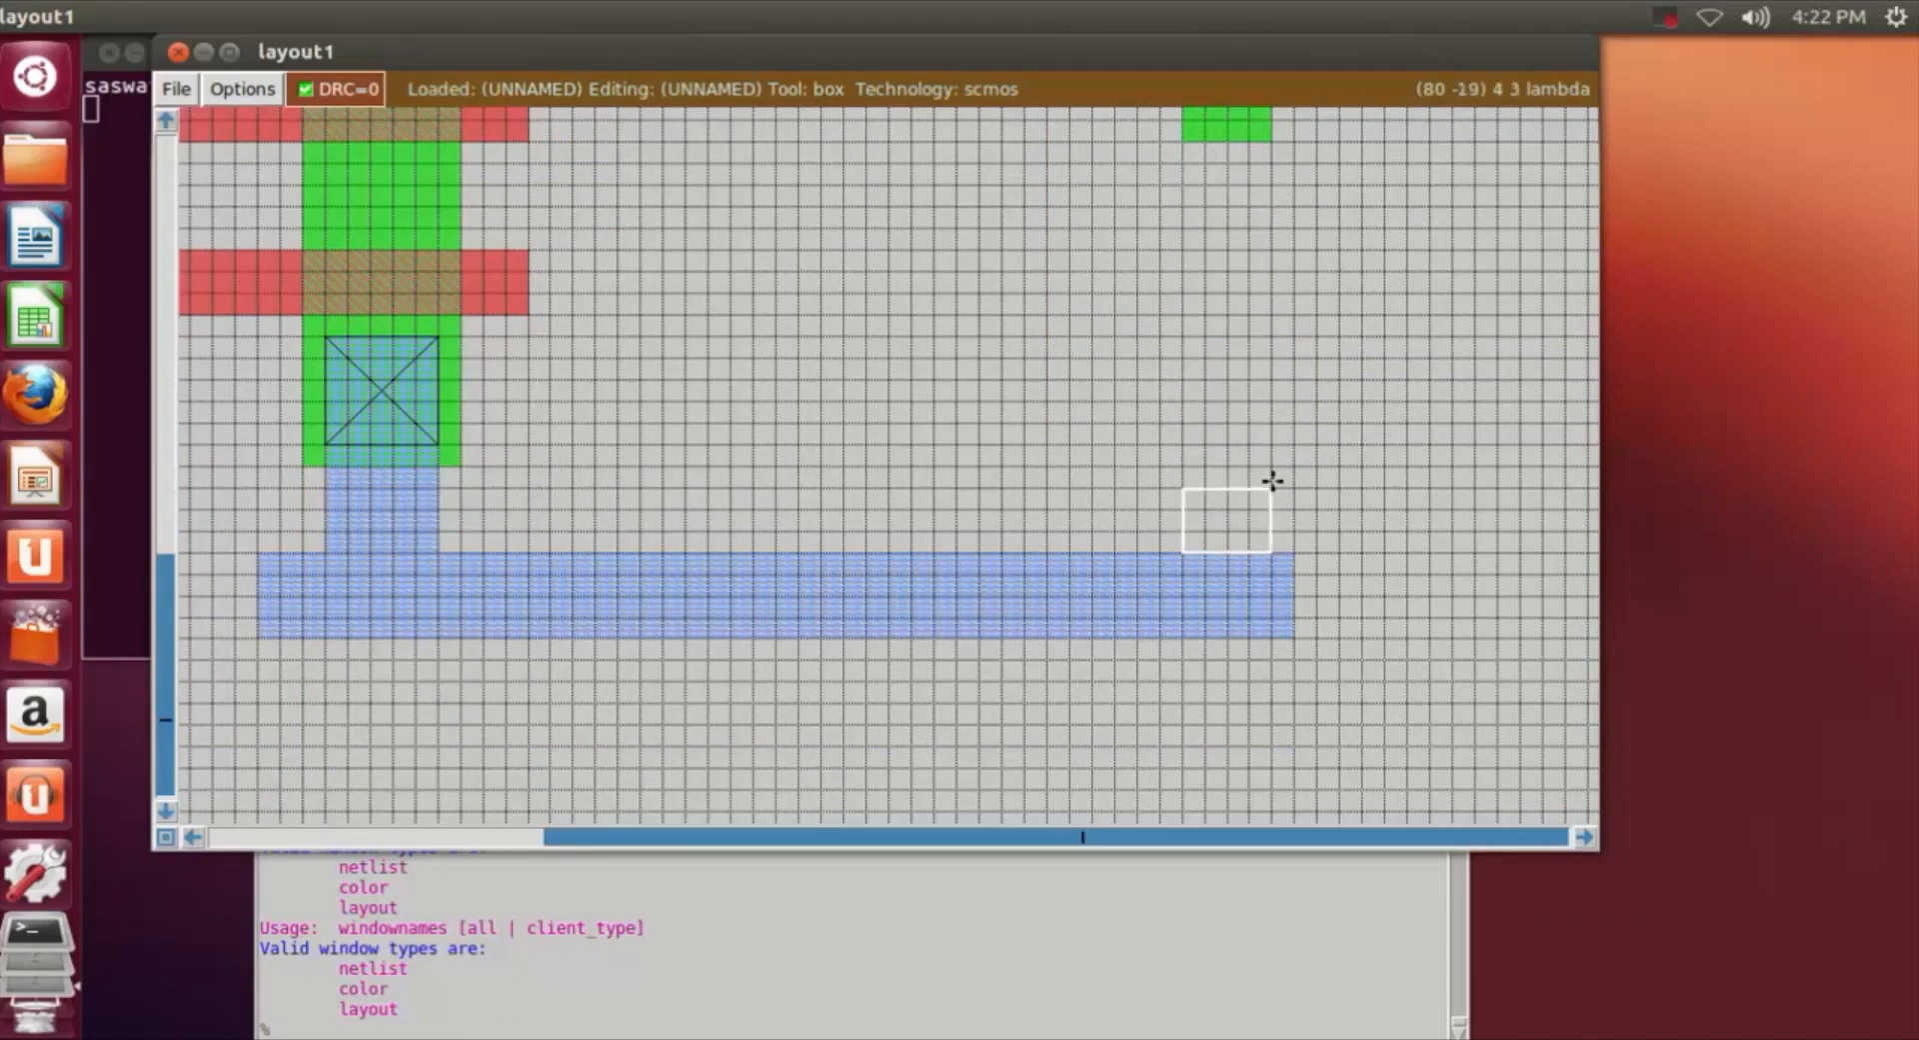
scroll(1272, 479, up, 1)
right_click(1273, 460)
right_click(1277, 334)
right_click(1279, 222)
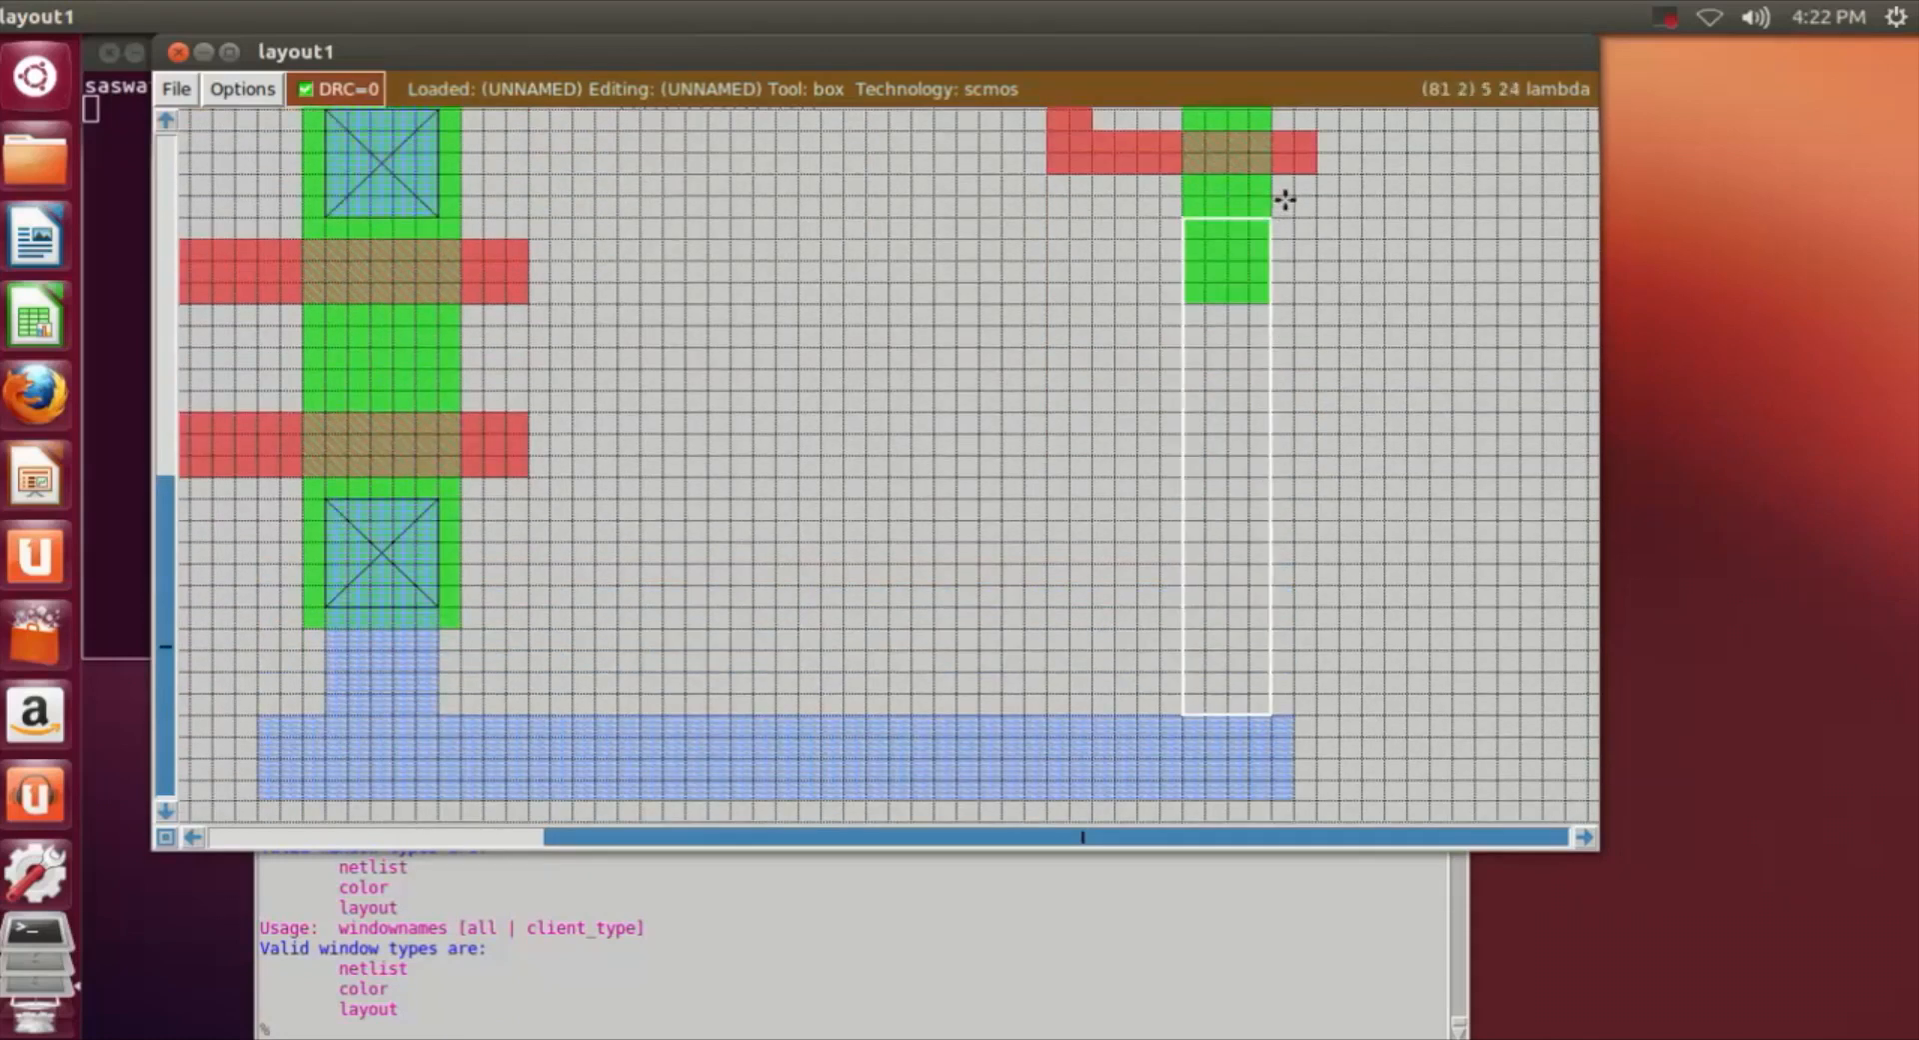
click(655, 1030)
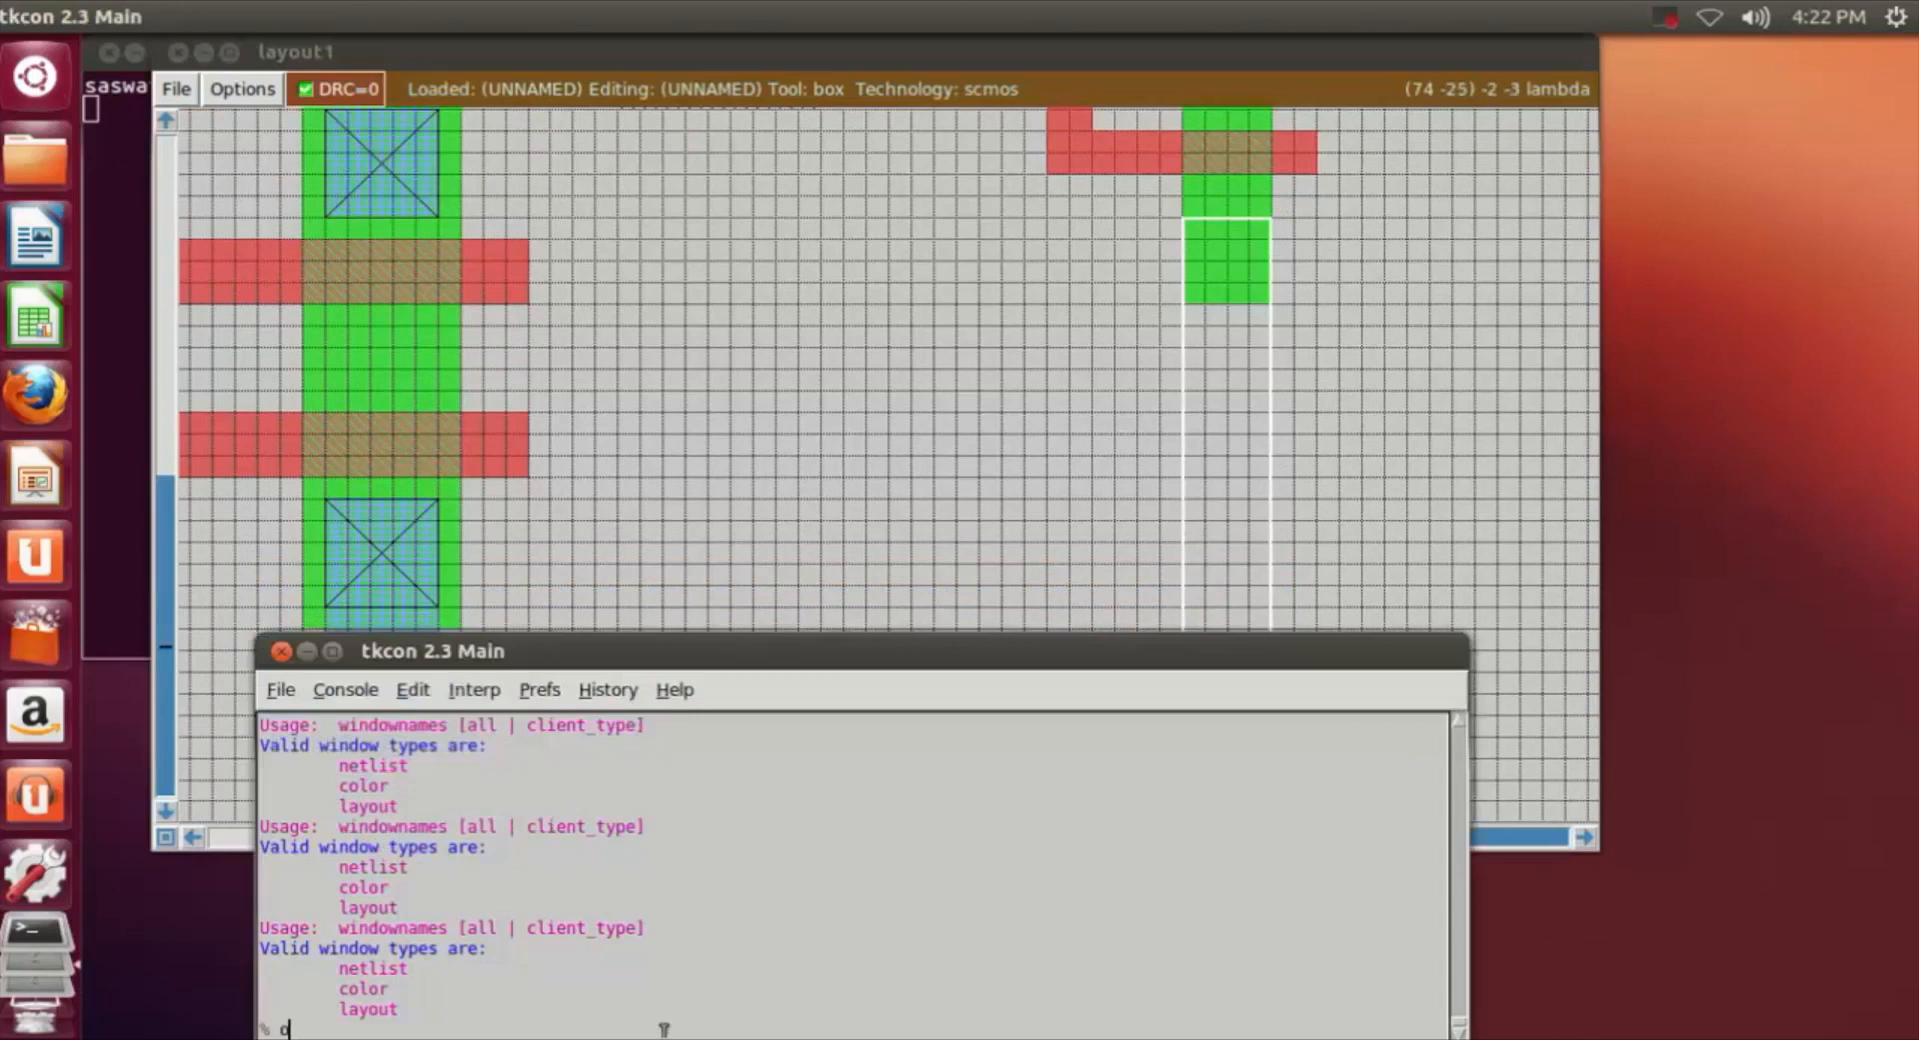
text(paint m1)
key(Return)
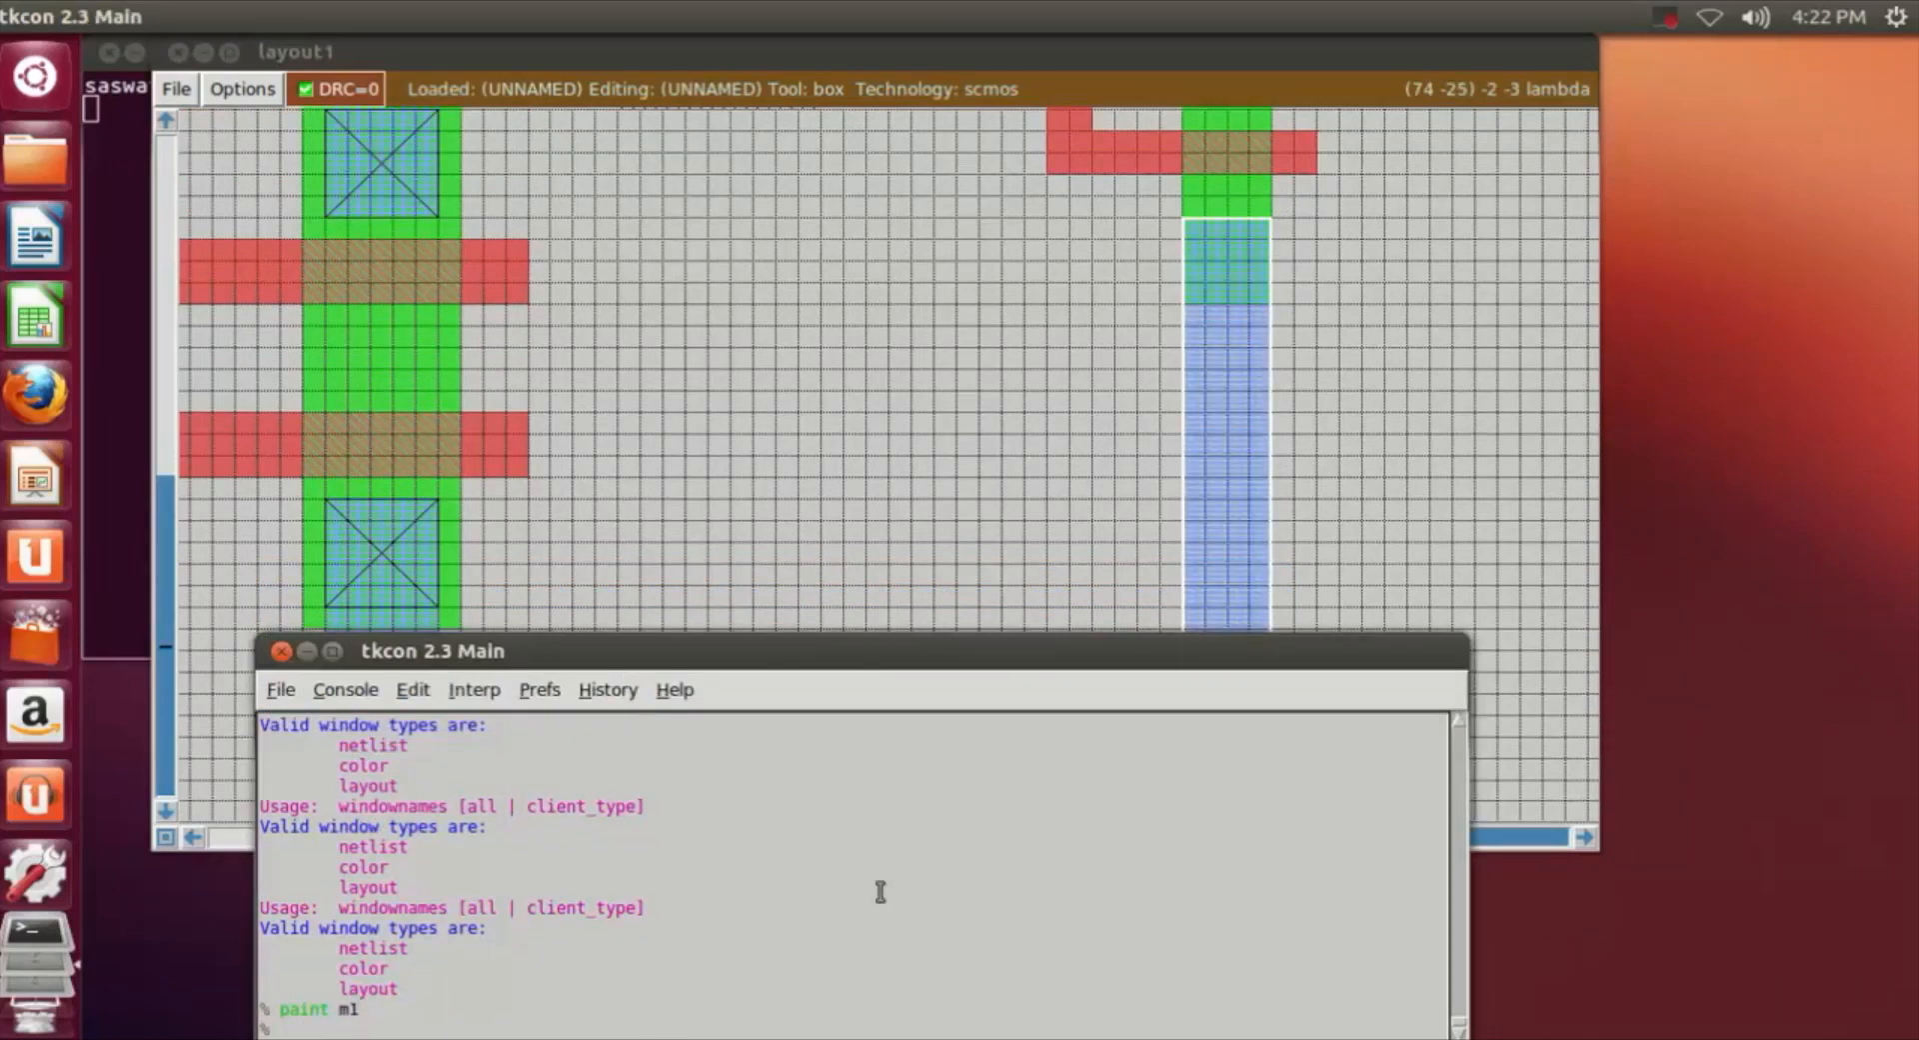
click(1408, 511)
Paint a metal1 (m1) strip about 4 by 20 lambda joining the new p-diffusion's lower end to the new n-diffusion's upper end.
scroll(1438, 368, up, 2)
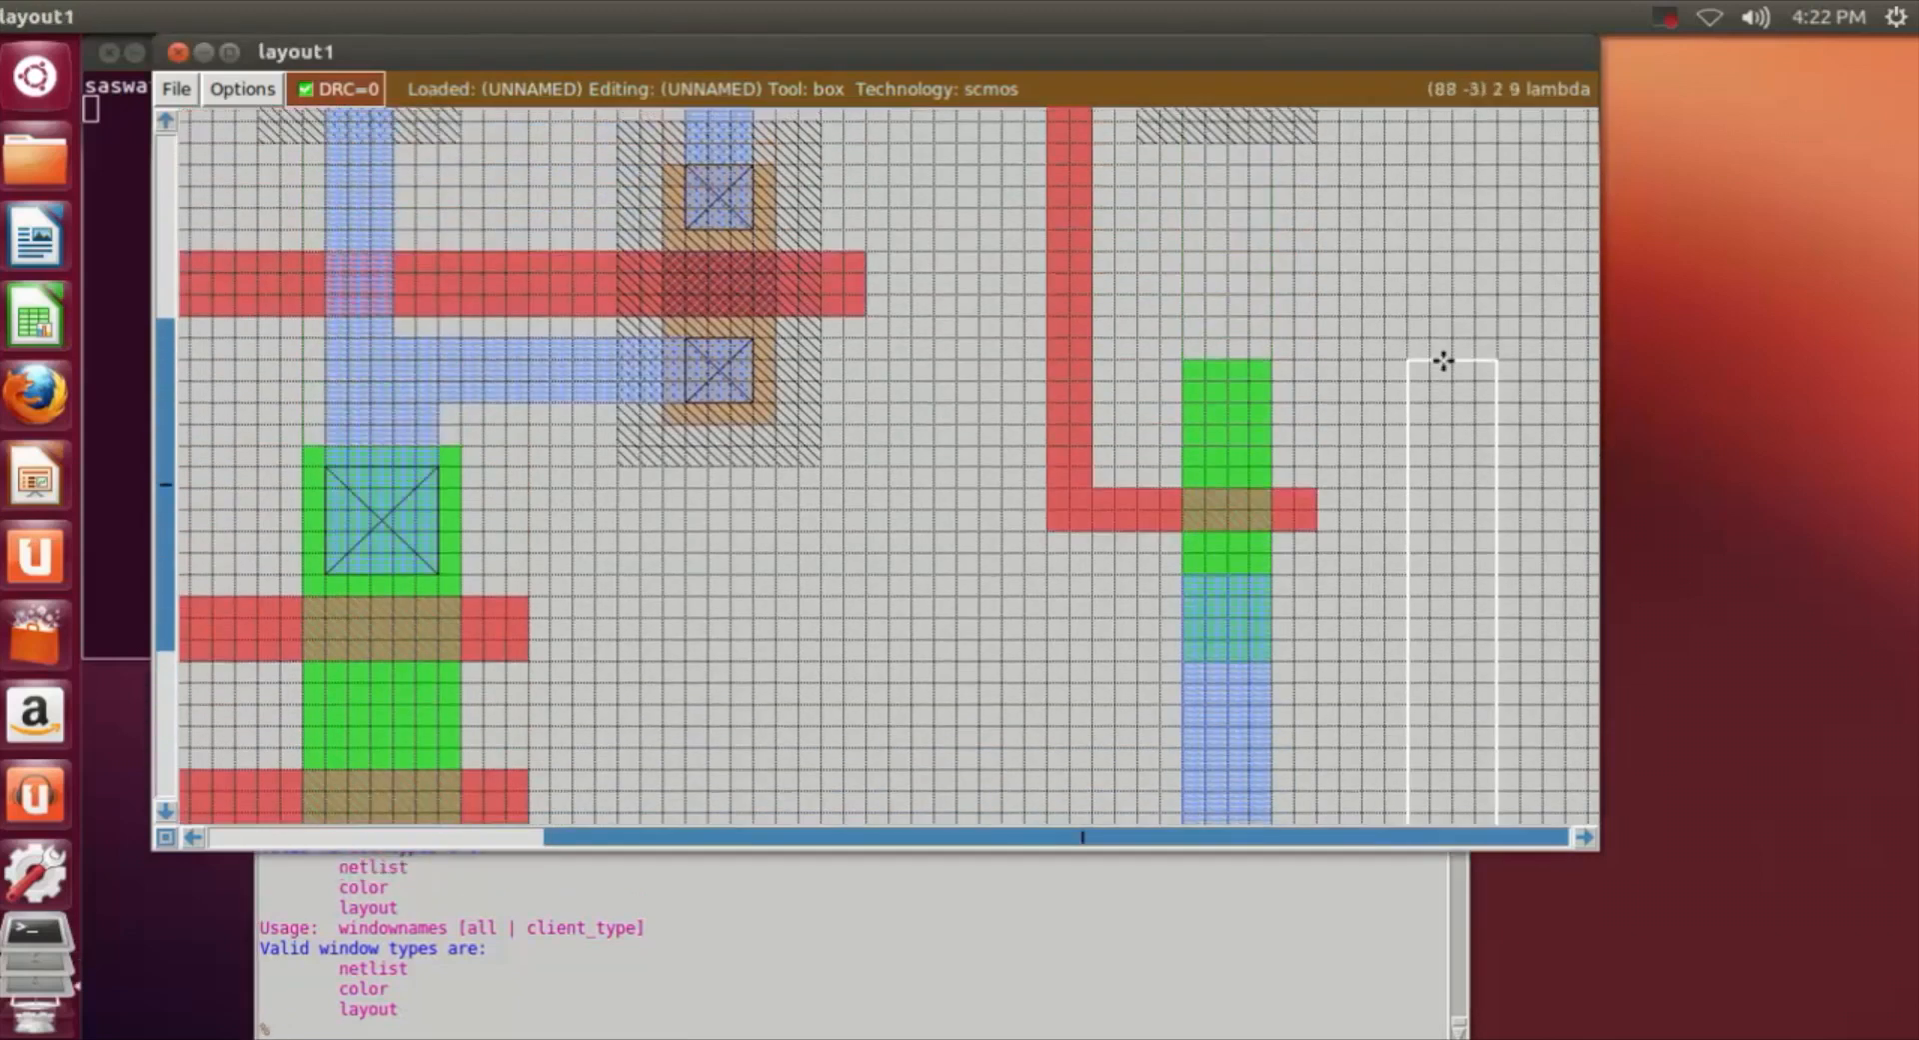
scroll(1443, 361, up, 1)
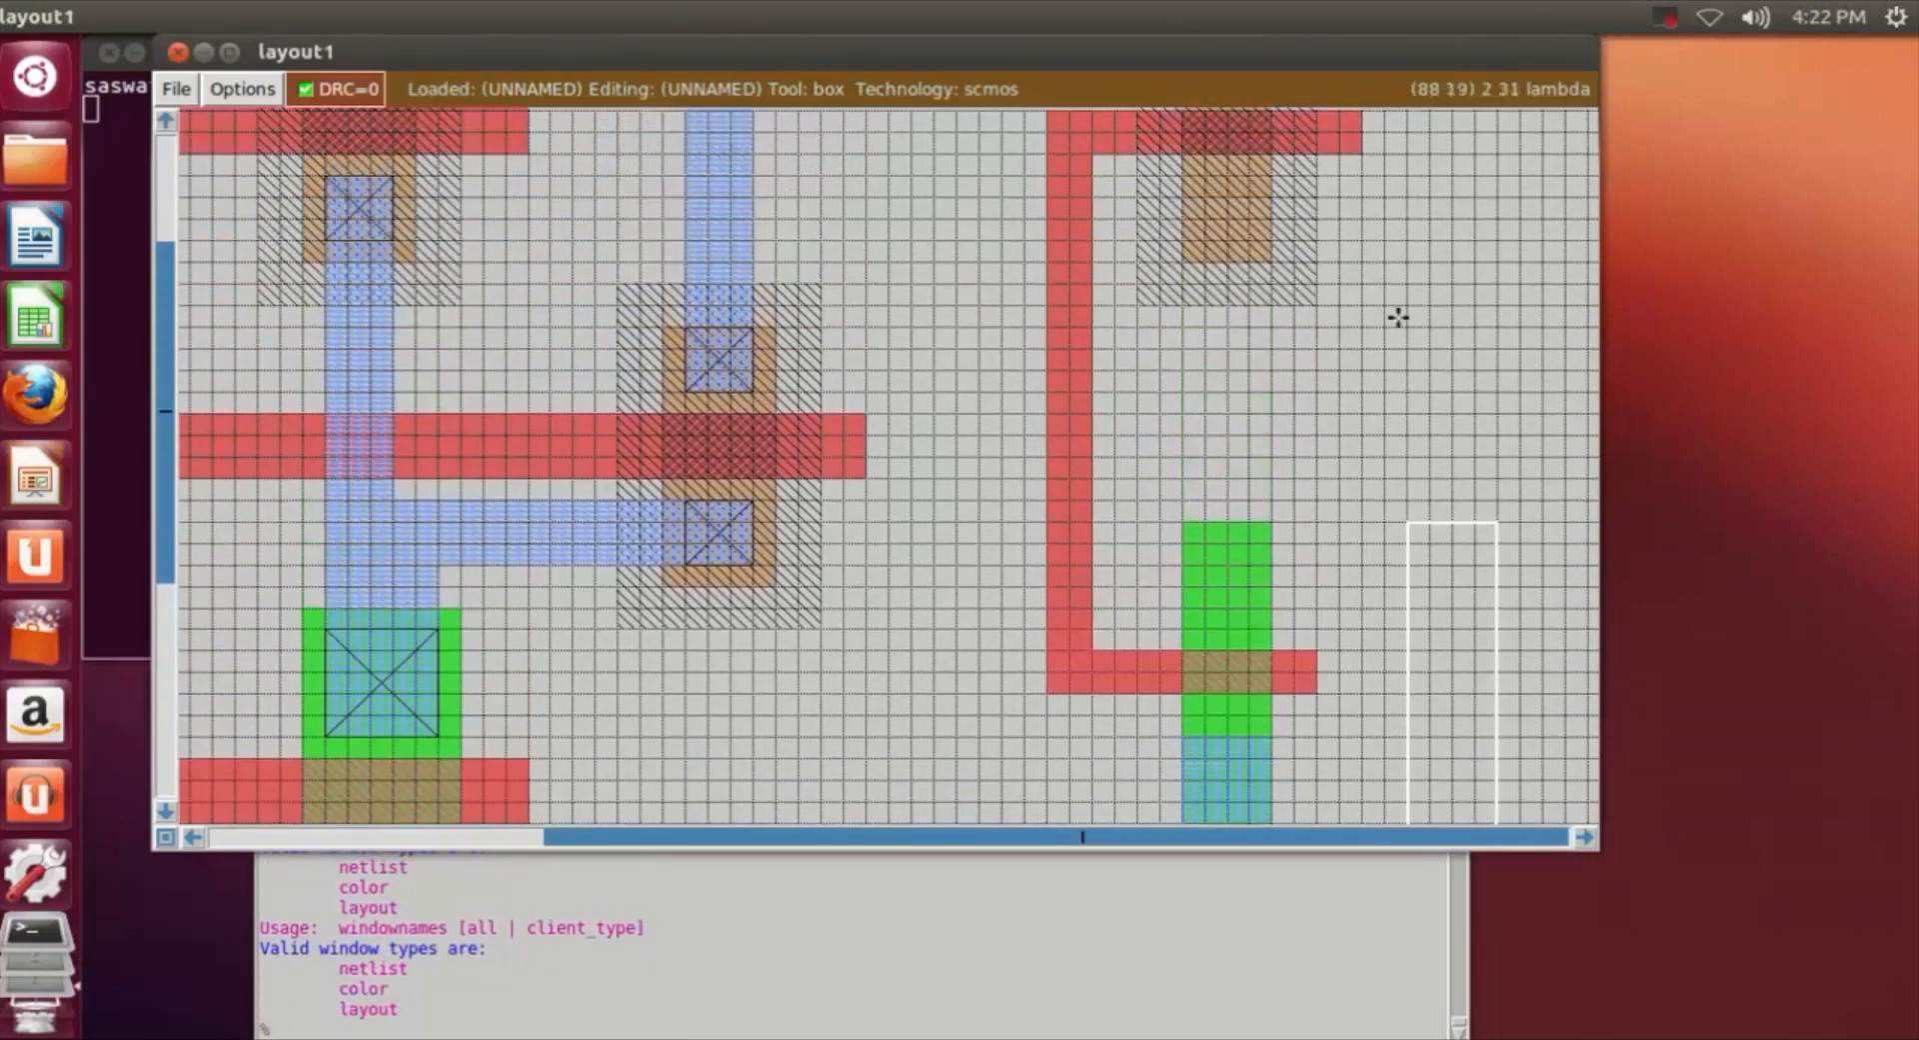
click(1189, 185)
right_click(1268, 593)
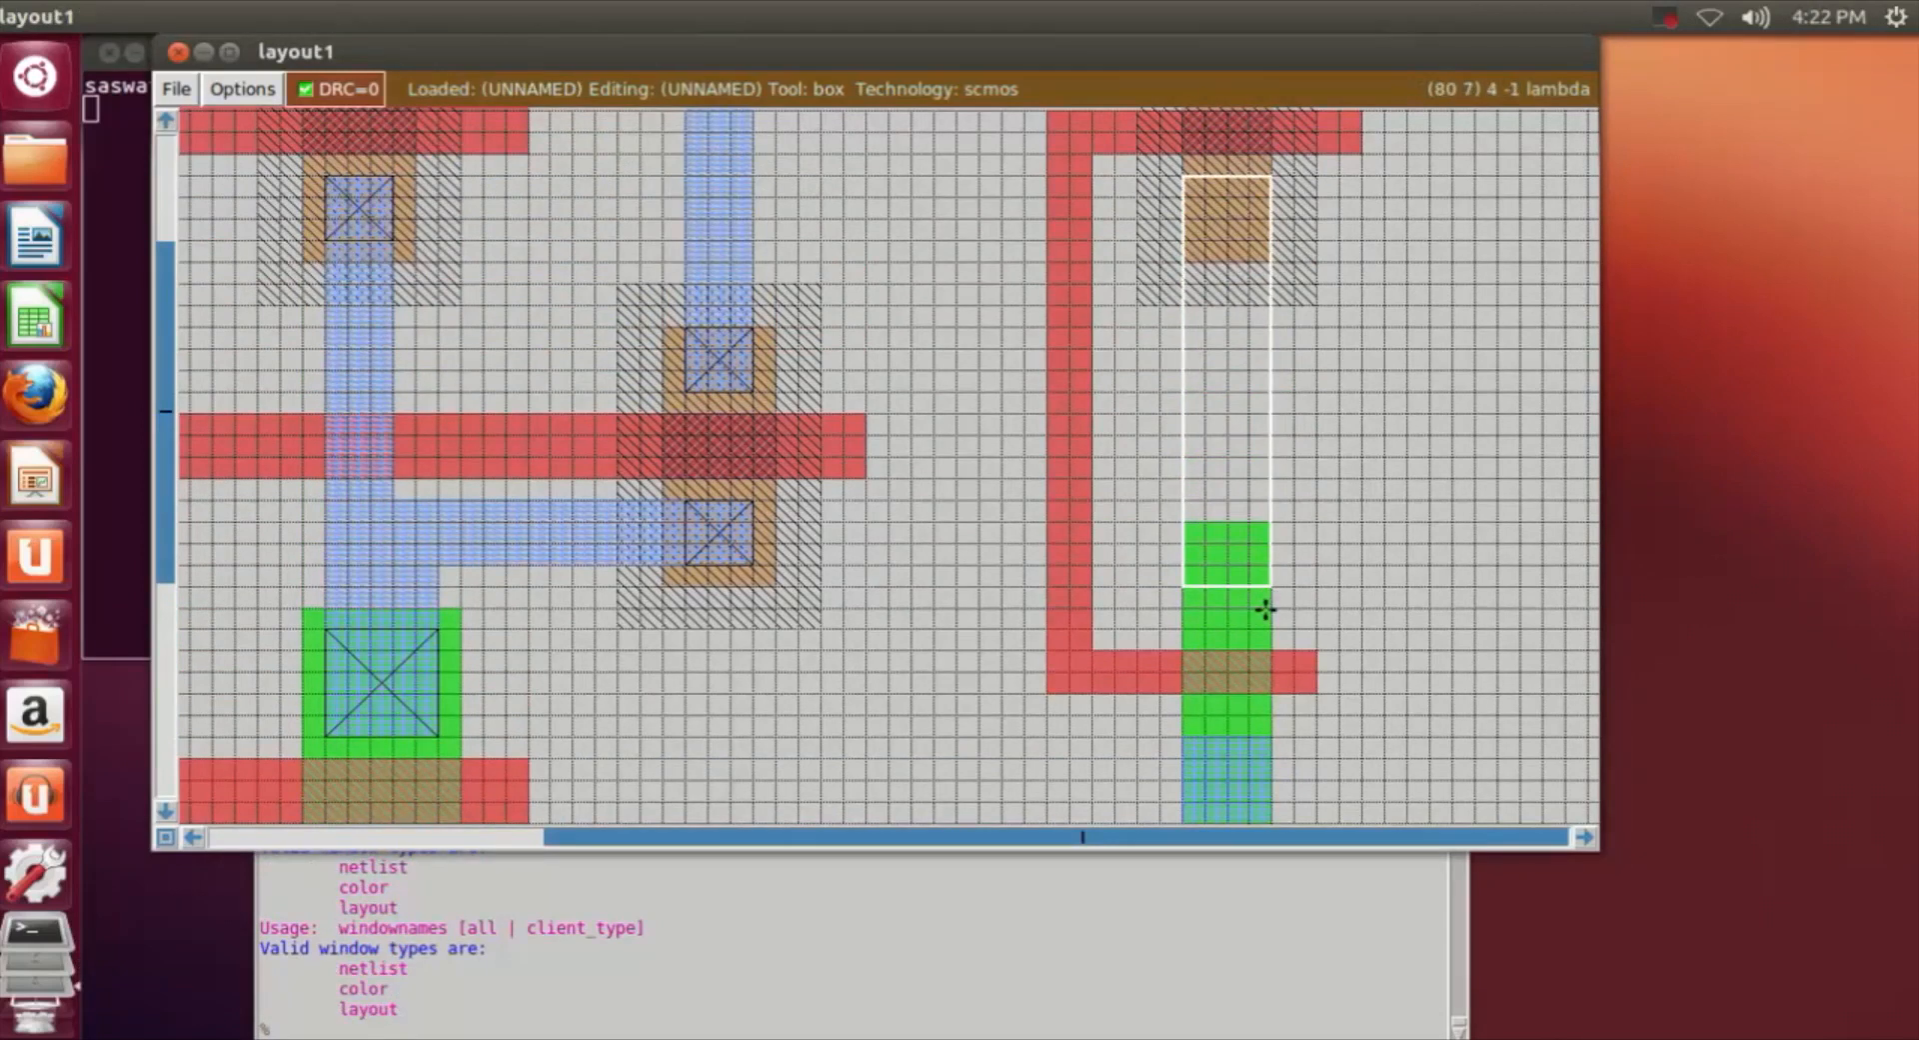
right_drag(1266, 609, 1272, 165)
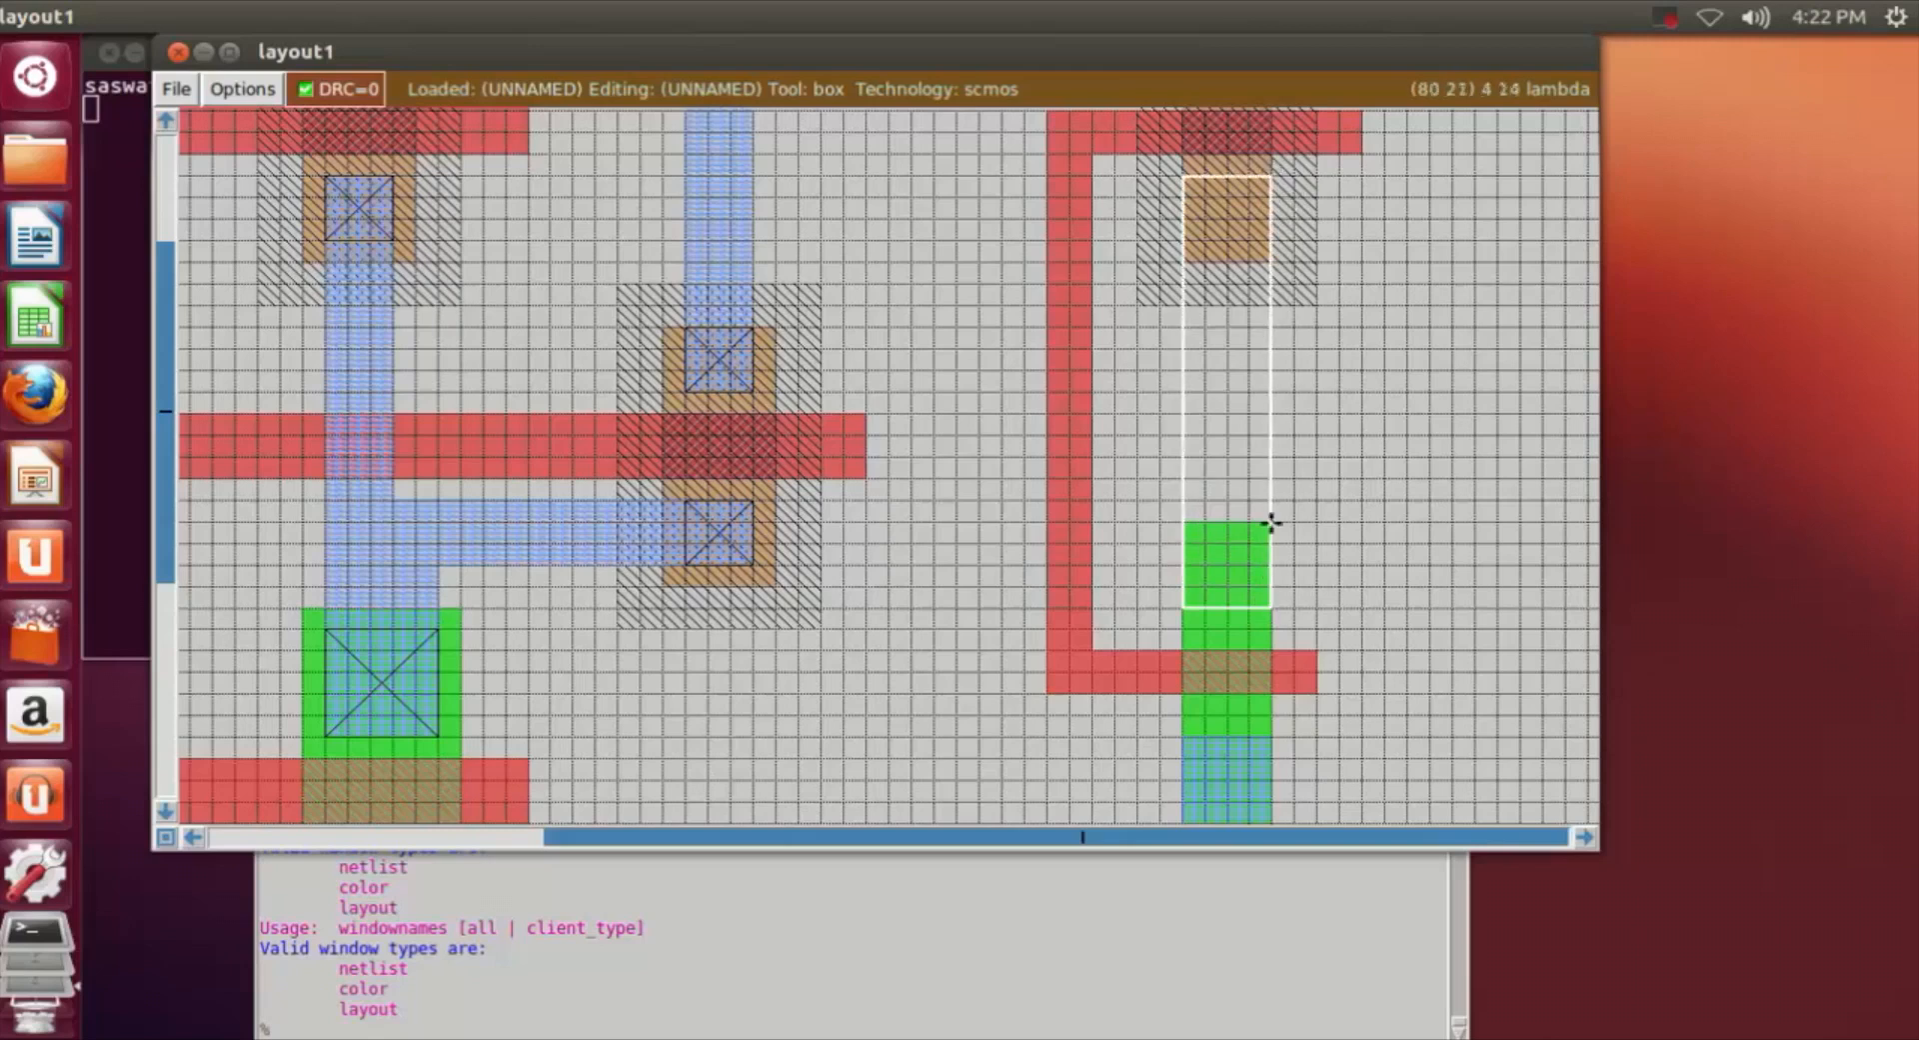
click(777, 1032)
text(paint m1)
key(Return)
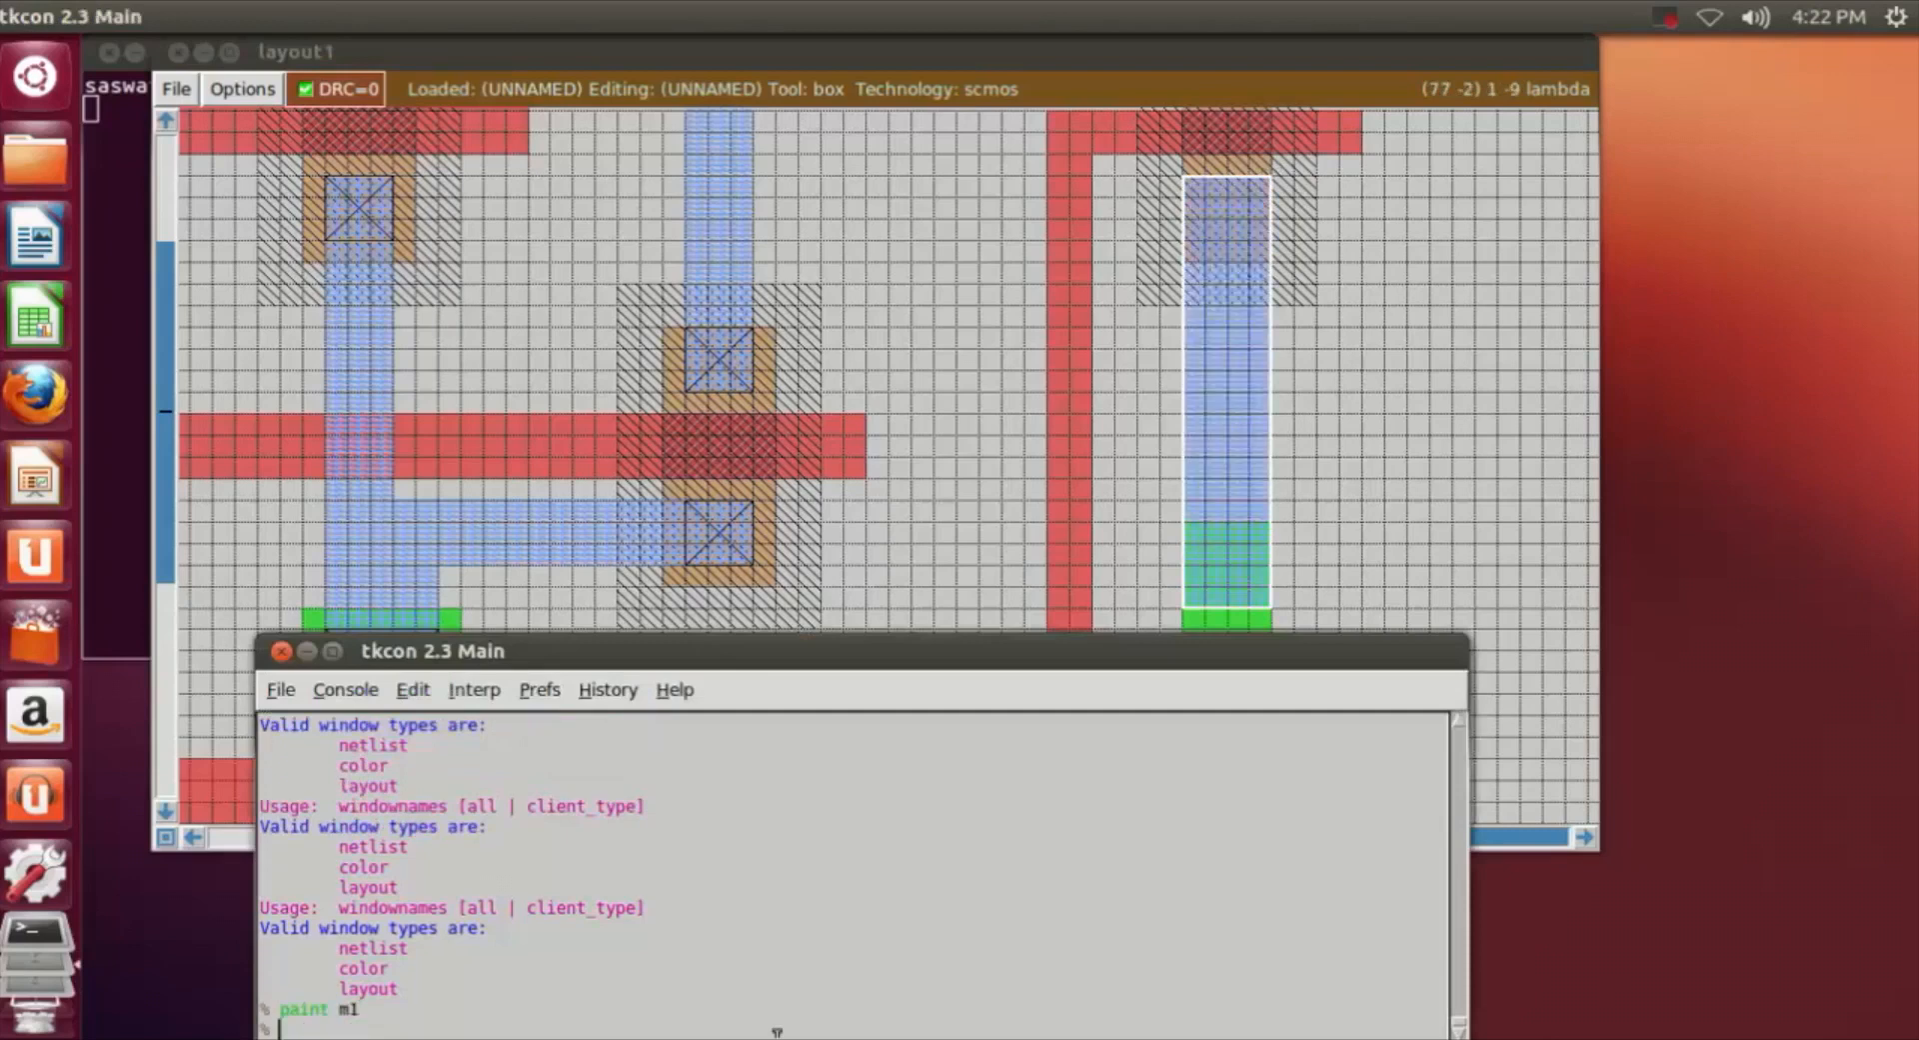
click(1481, 476)
Paint a metal1 (m1) strip about 13 by 3 lambda from the middle p-transistor's lower contact to the inverter's vertical poly.
scroll(1481, 477, up, 1)
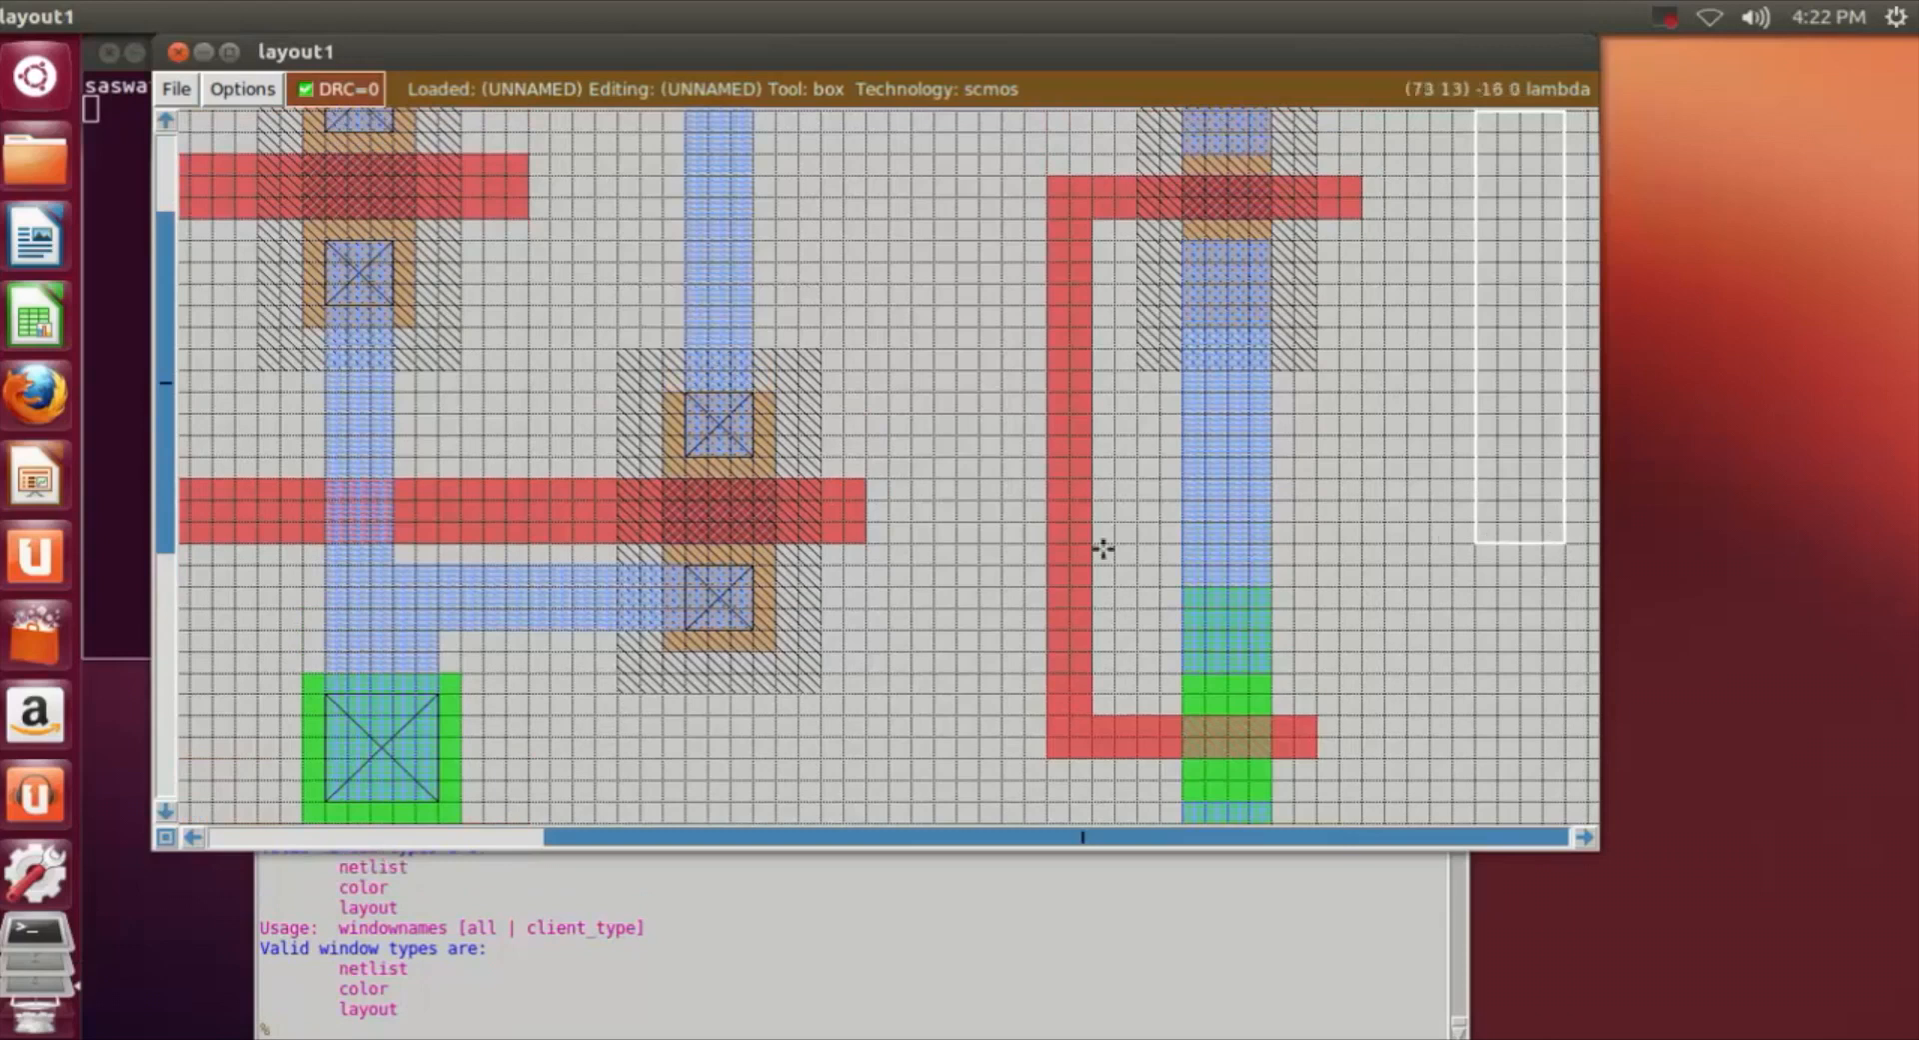
scroll(929, 576, down, 1)
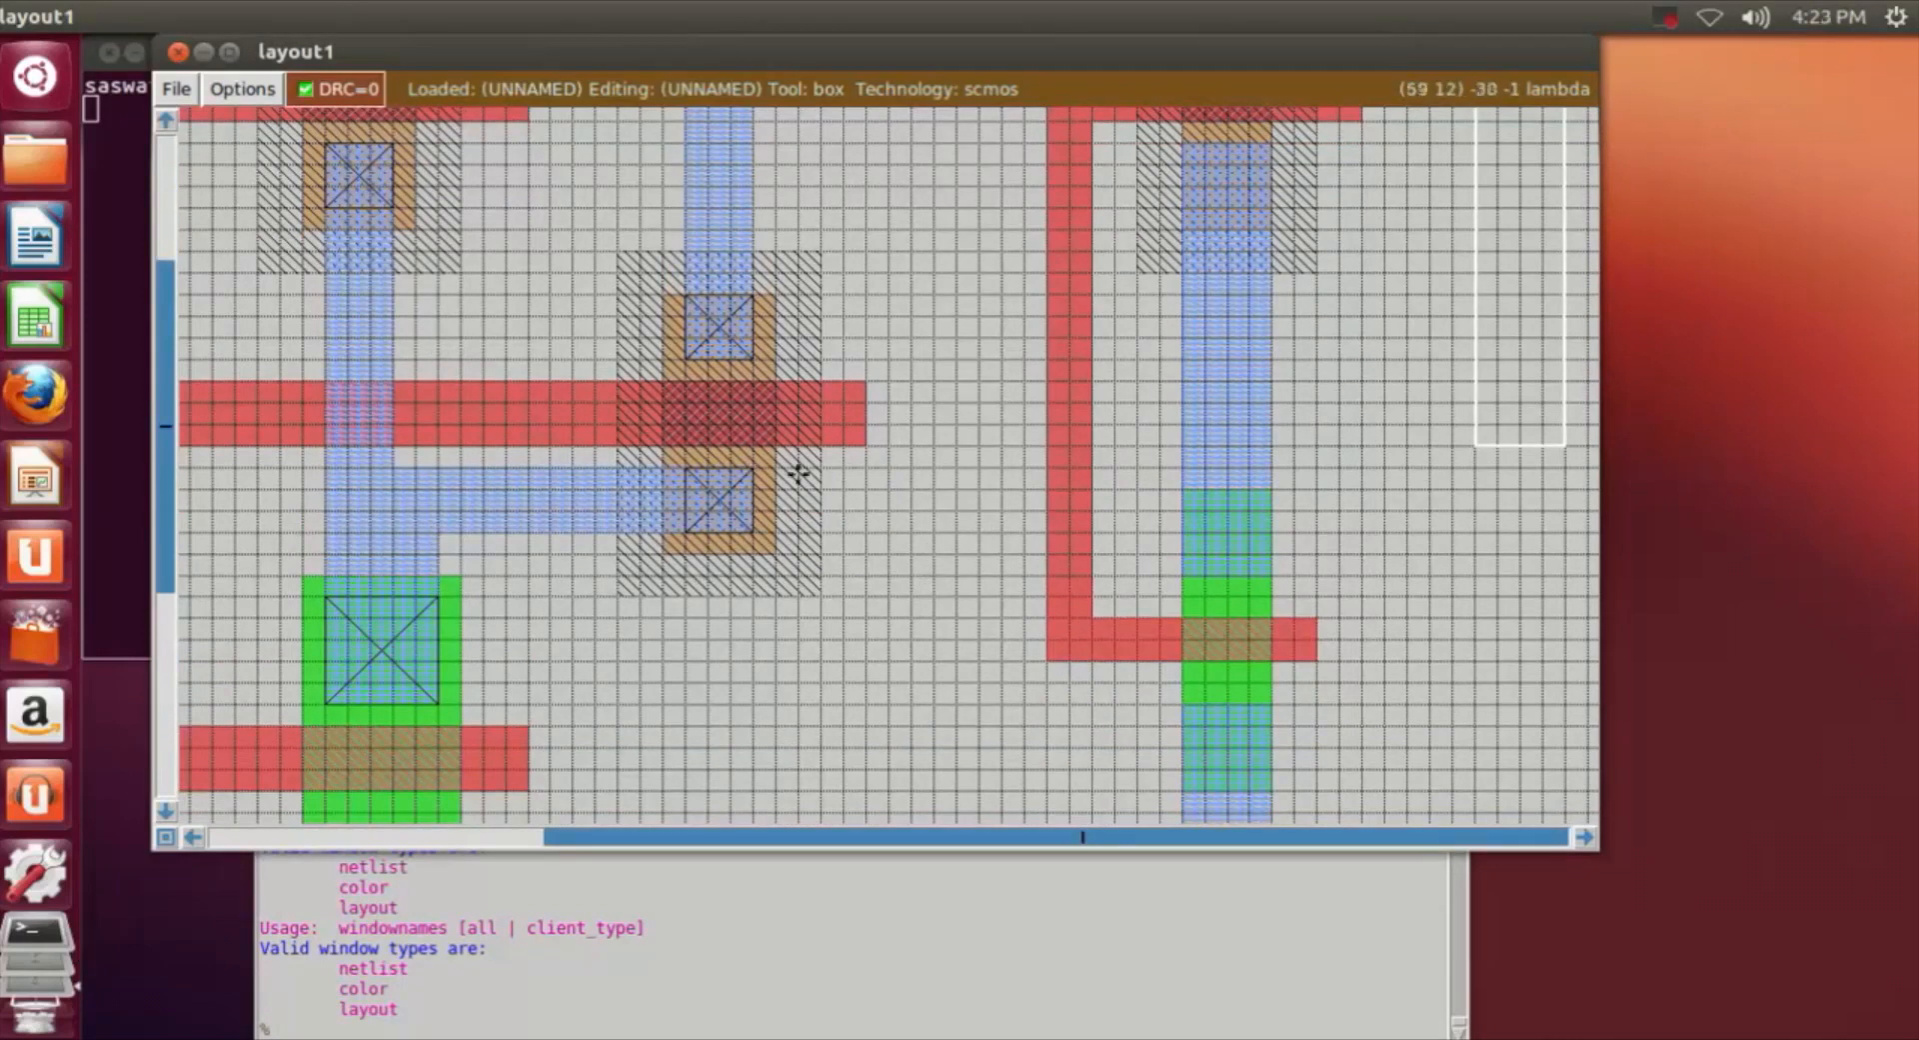
click(750, 470)
right_click(1052, 545)
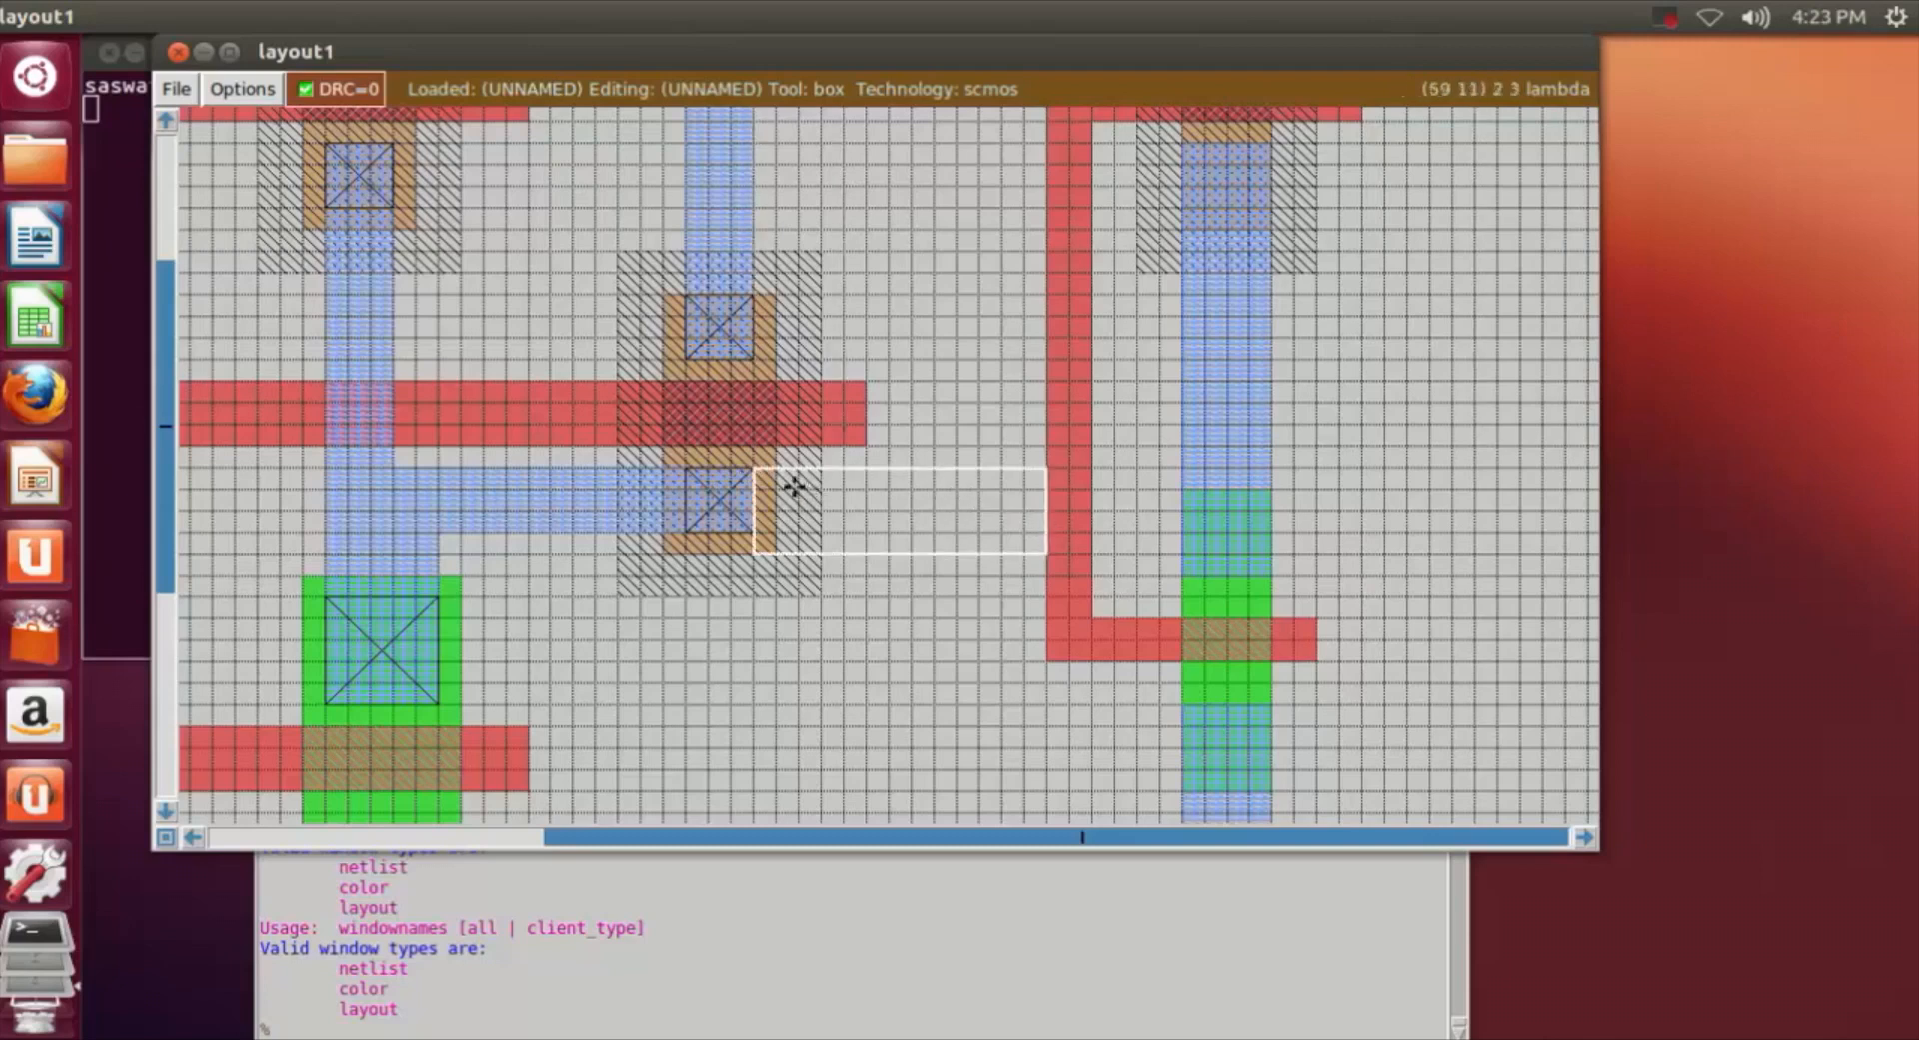
click(745, 473)
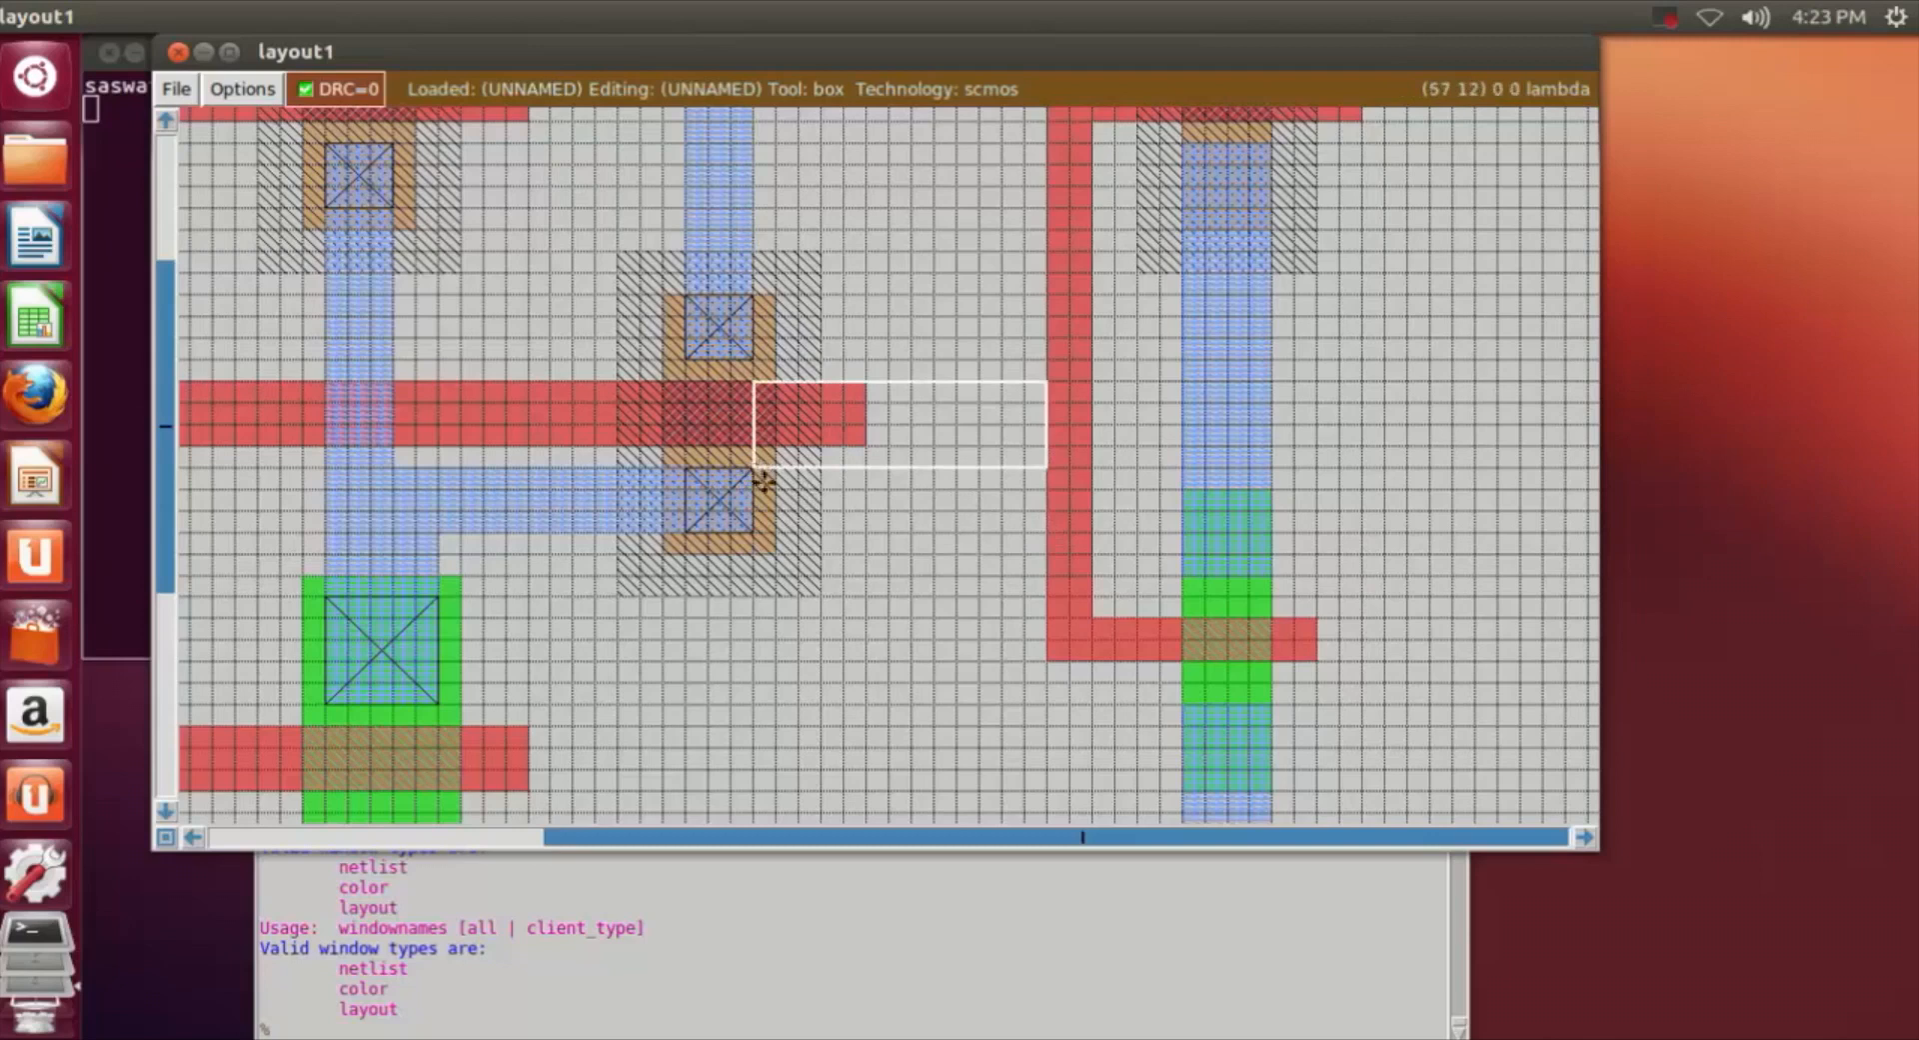
right_click(1050, 531)
click(611, 1030)
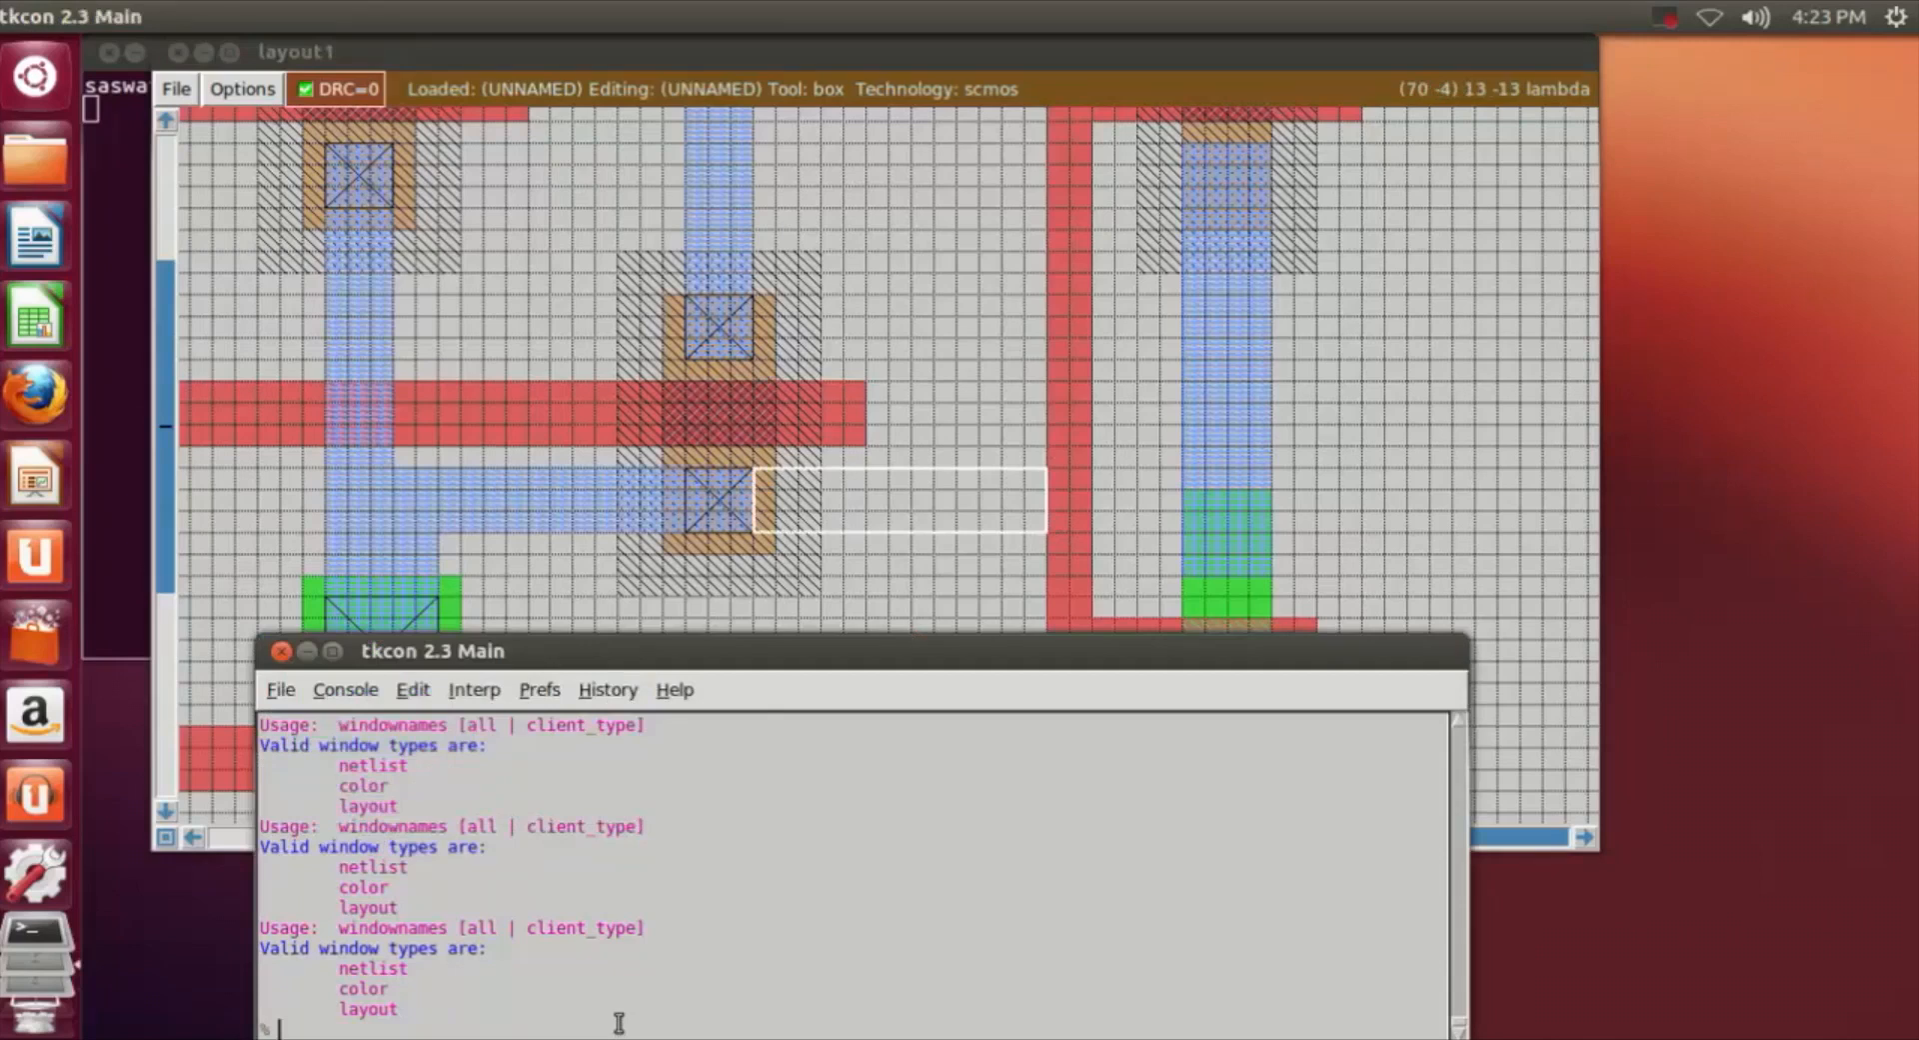
text(paint m1)
key(Return)
click(980, 614)
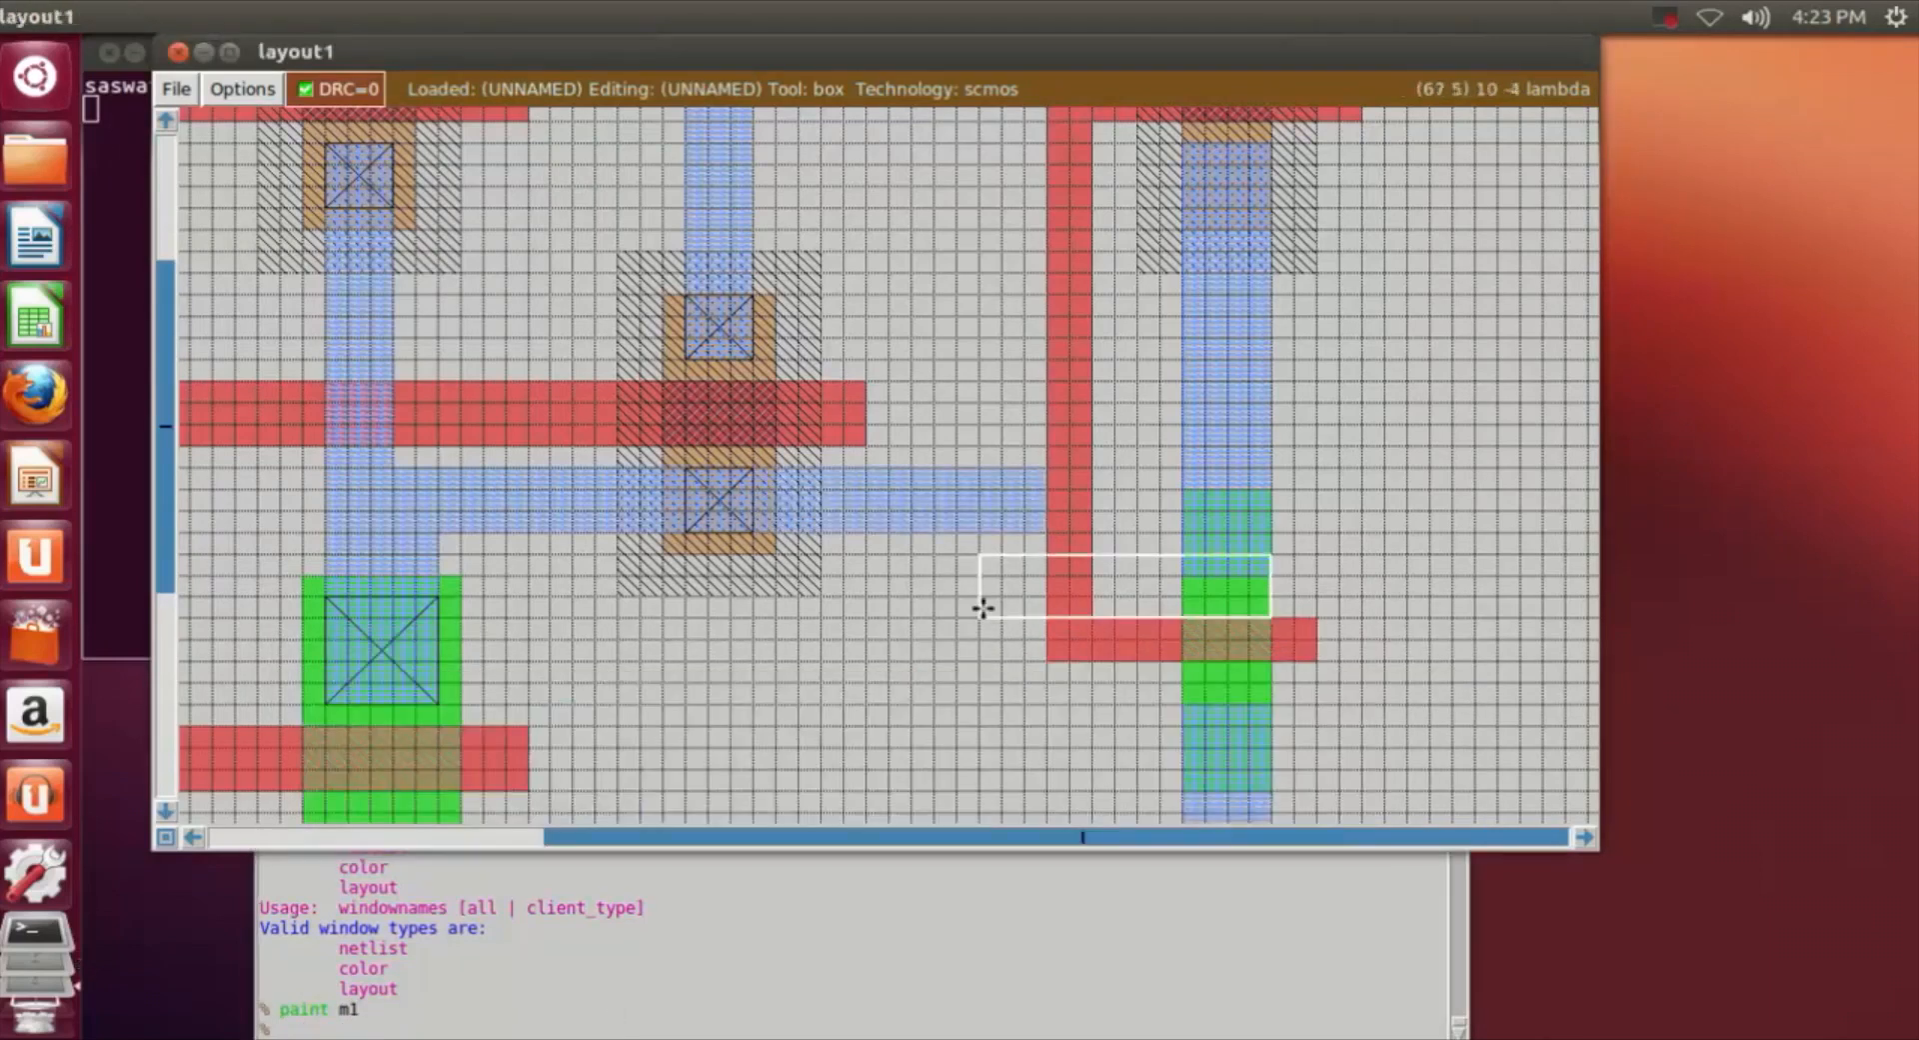
Paint poly over the 4 by 3 lambda end of the metal1 strip beside the inverter's vertical poly.
click(936, 474)
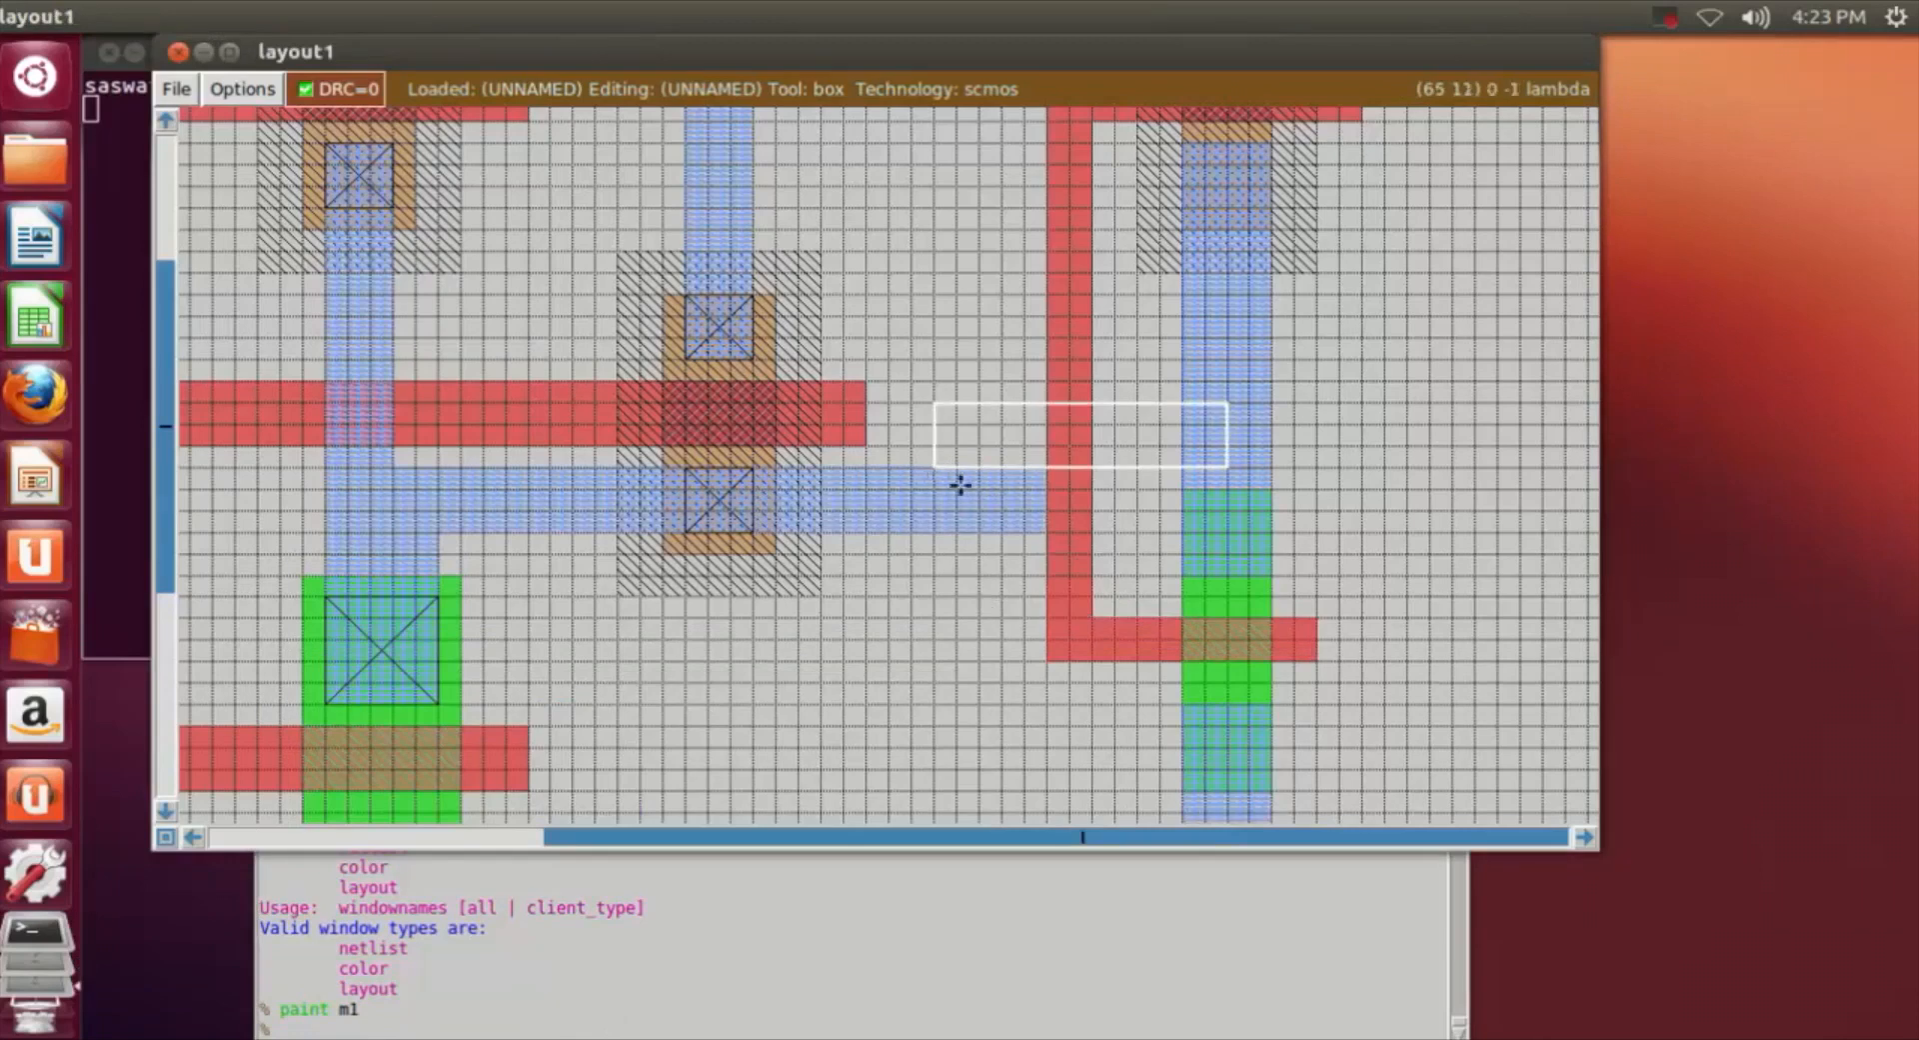
right_click(1042, 533)
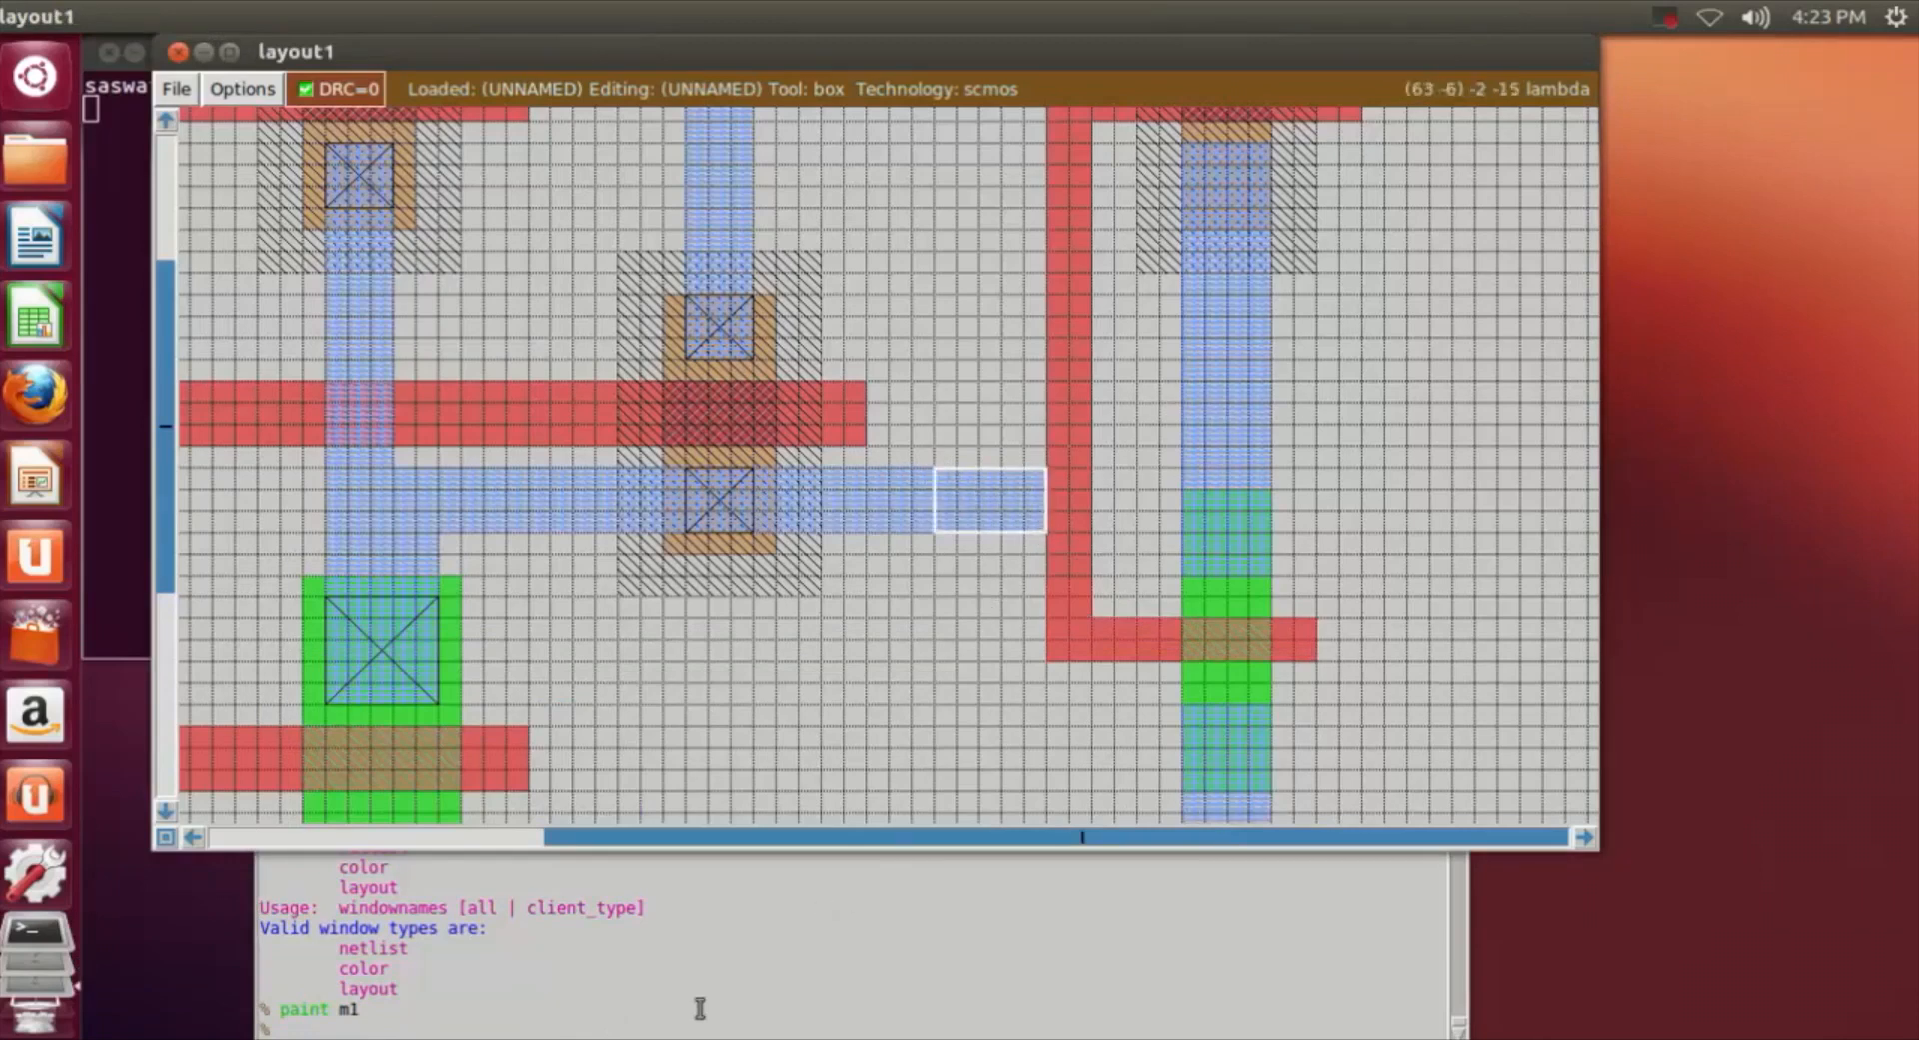
click(665, 1031)
text(paint)
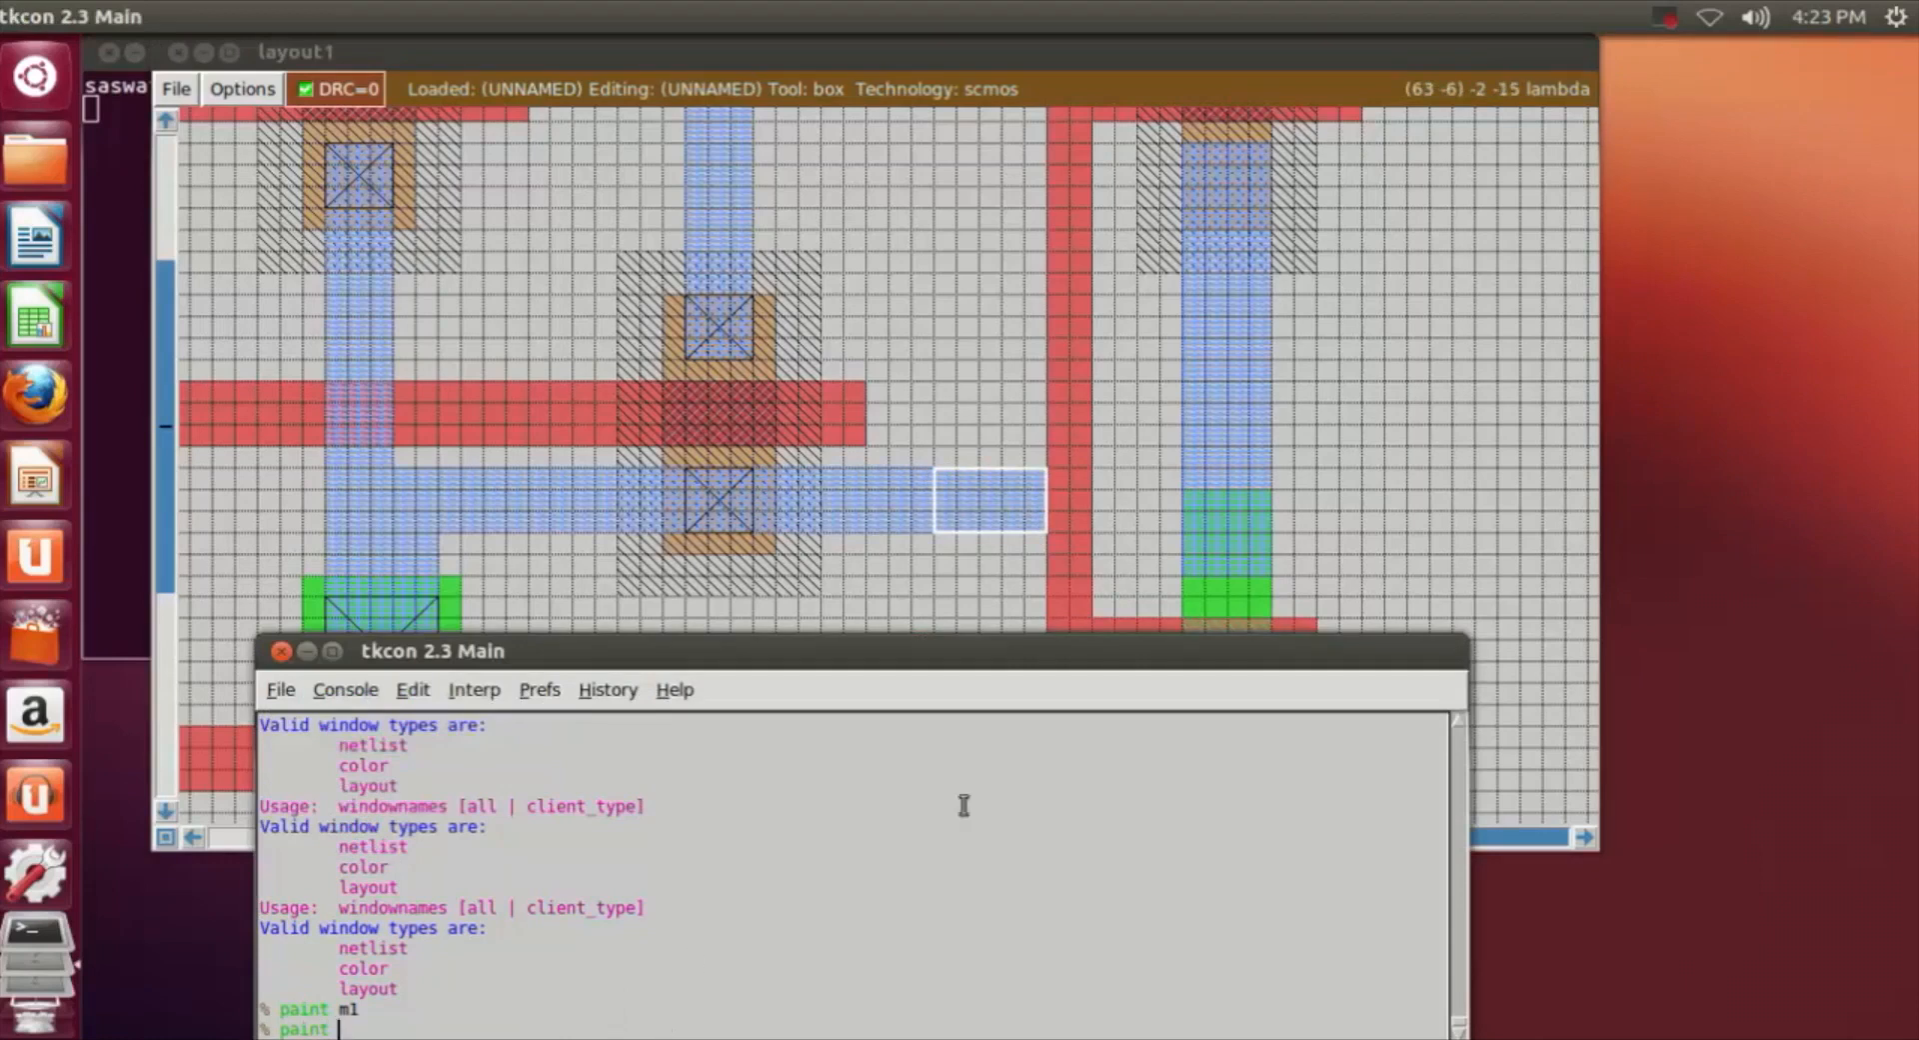
click(998, 613)
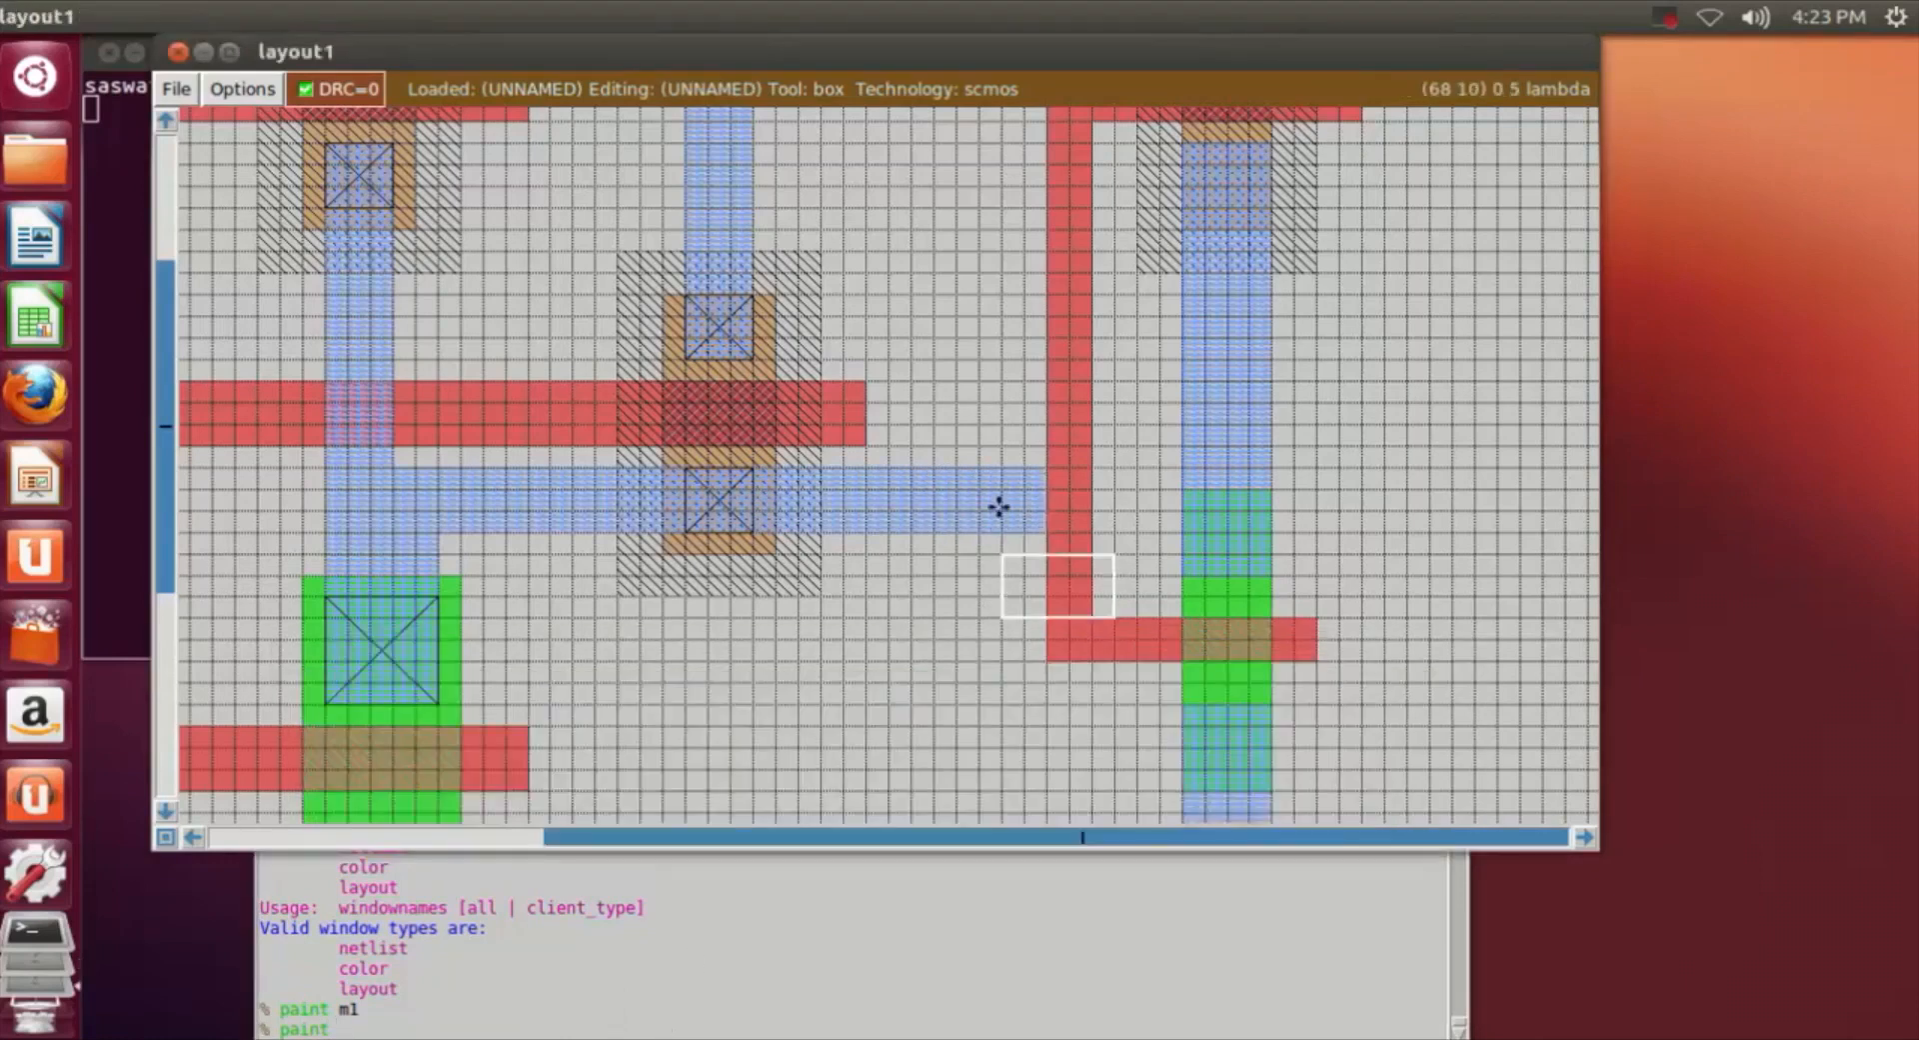
click(961, 470)
right_click(1046, 538)
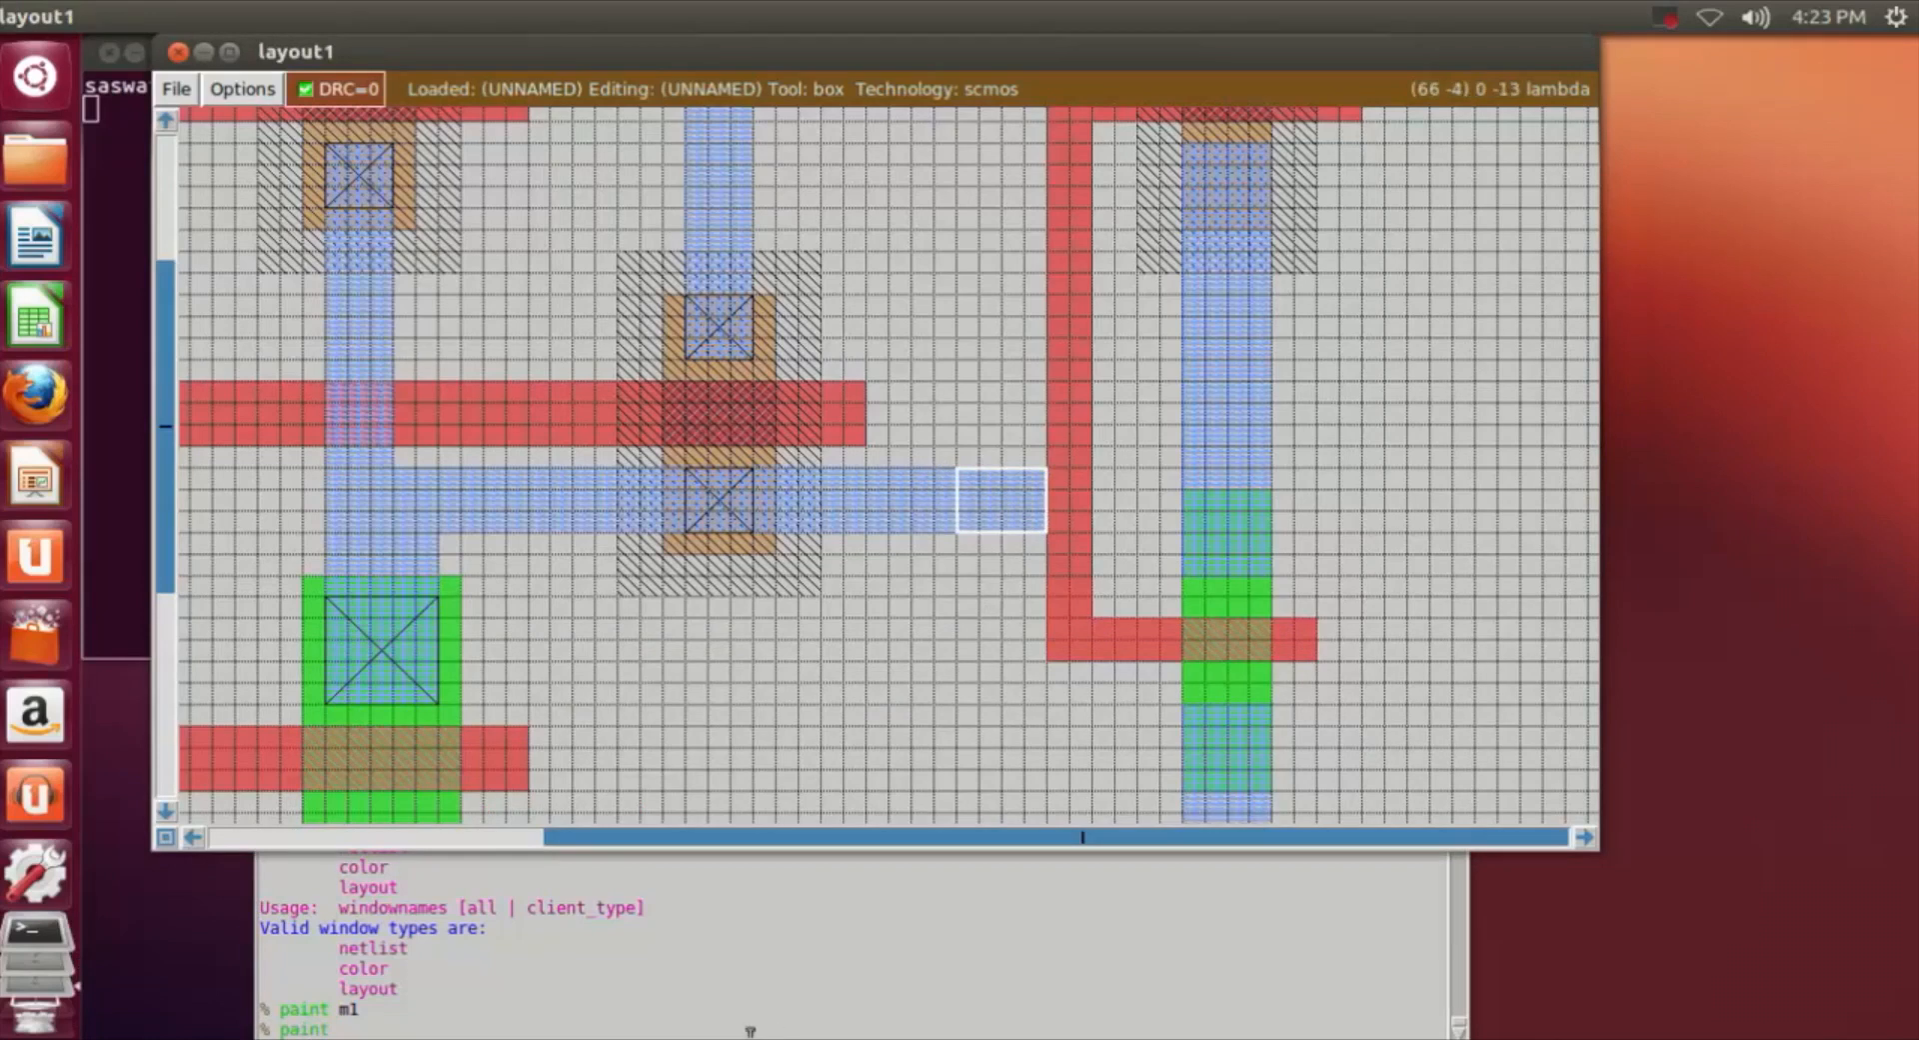
click(749, 1030)
text(paint poly)
key(Return)
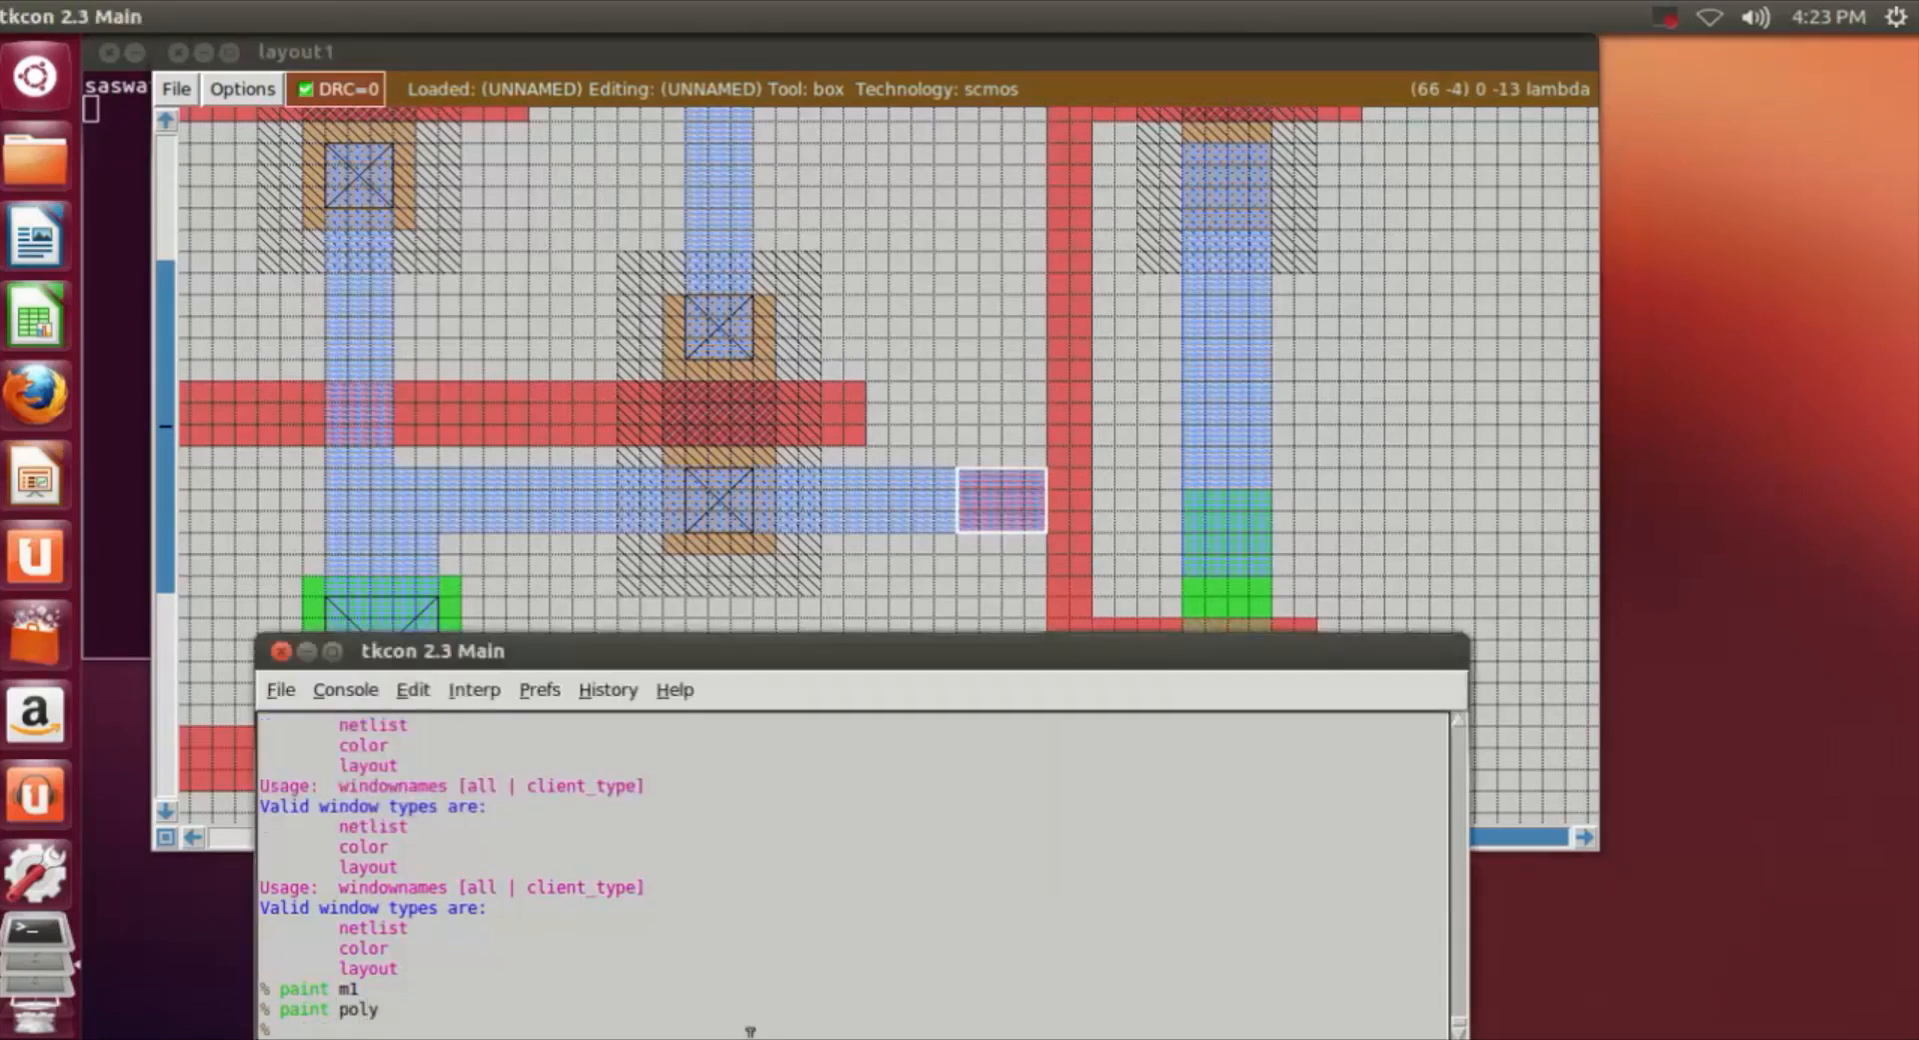
Paint a polycontact over the 4 by 3 lambda overlap of metal1 and poly beside the inverter's vertical poly.
click(1040, 553)
click(962, 467)
click(1043, 531)
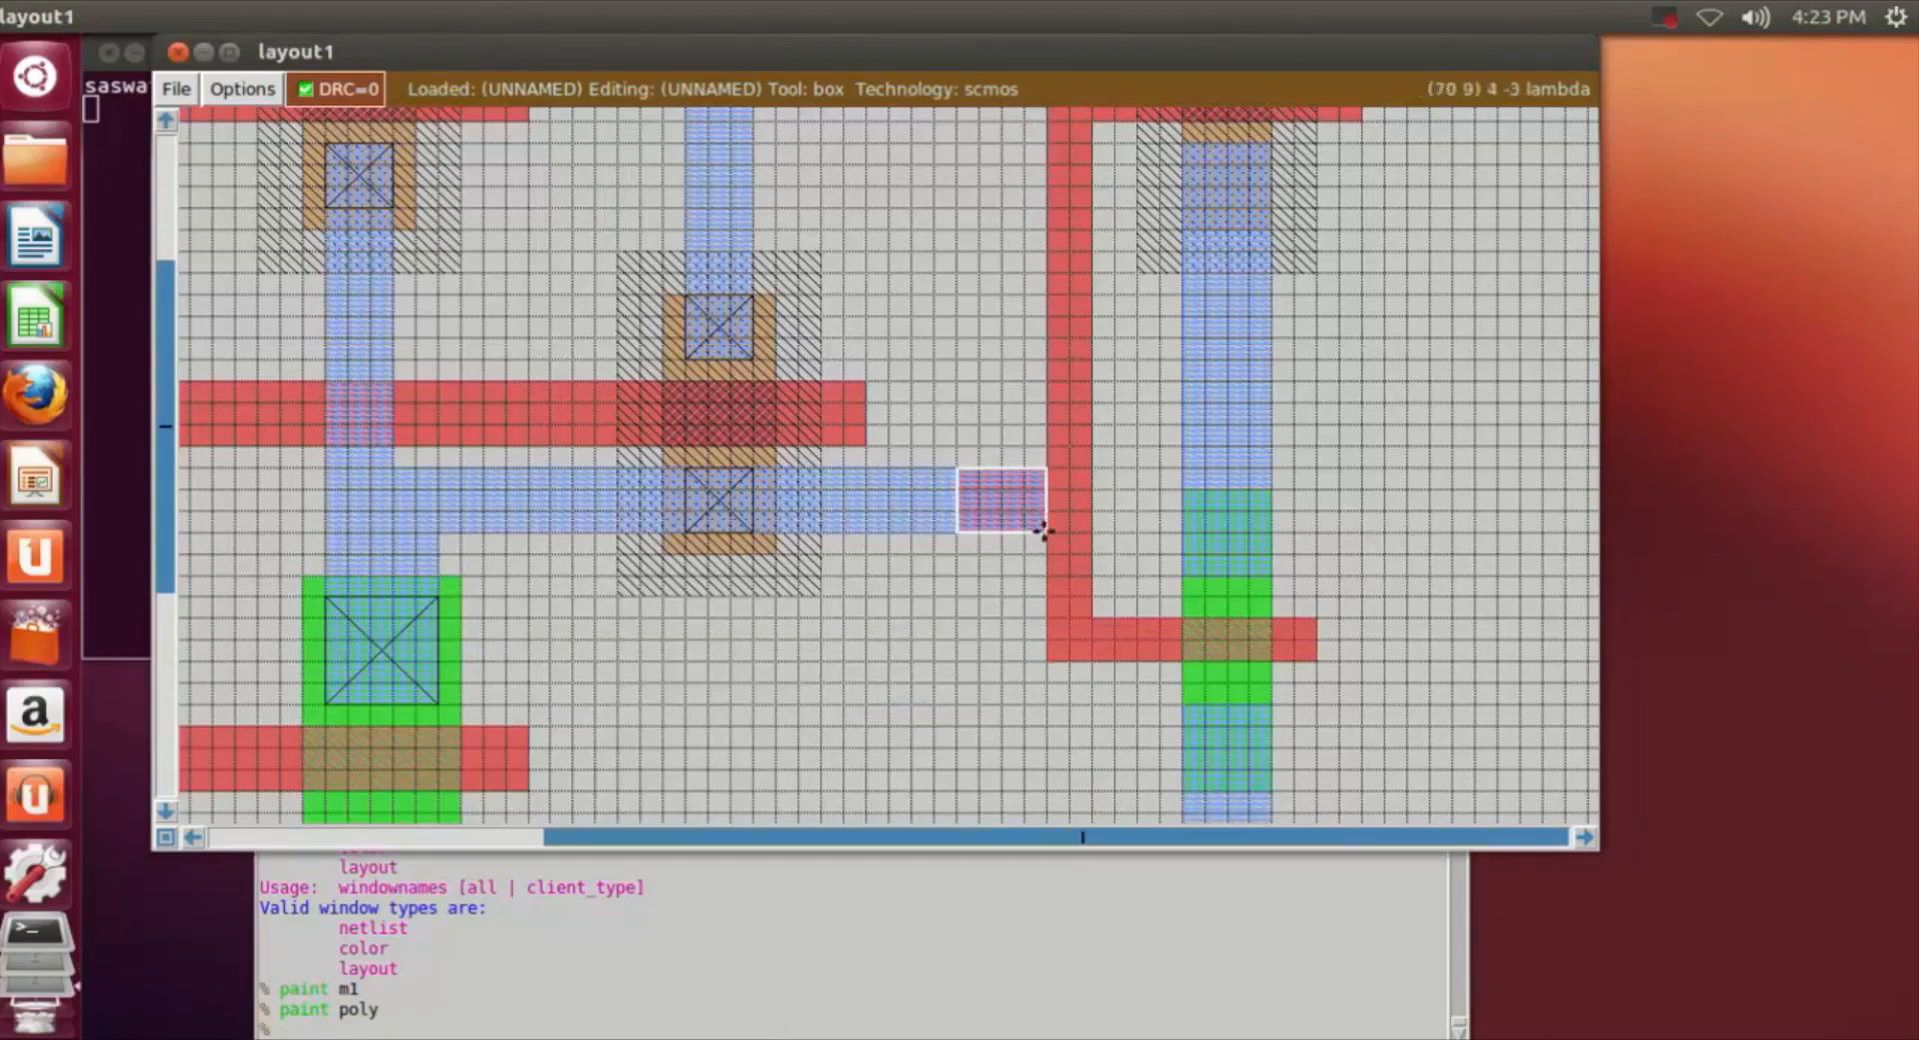
click(499, 1031)
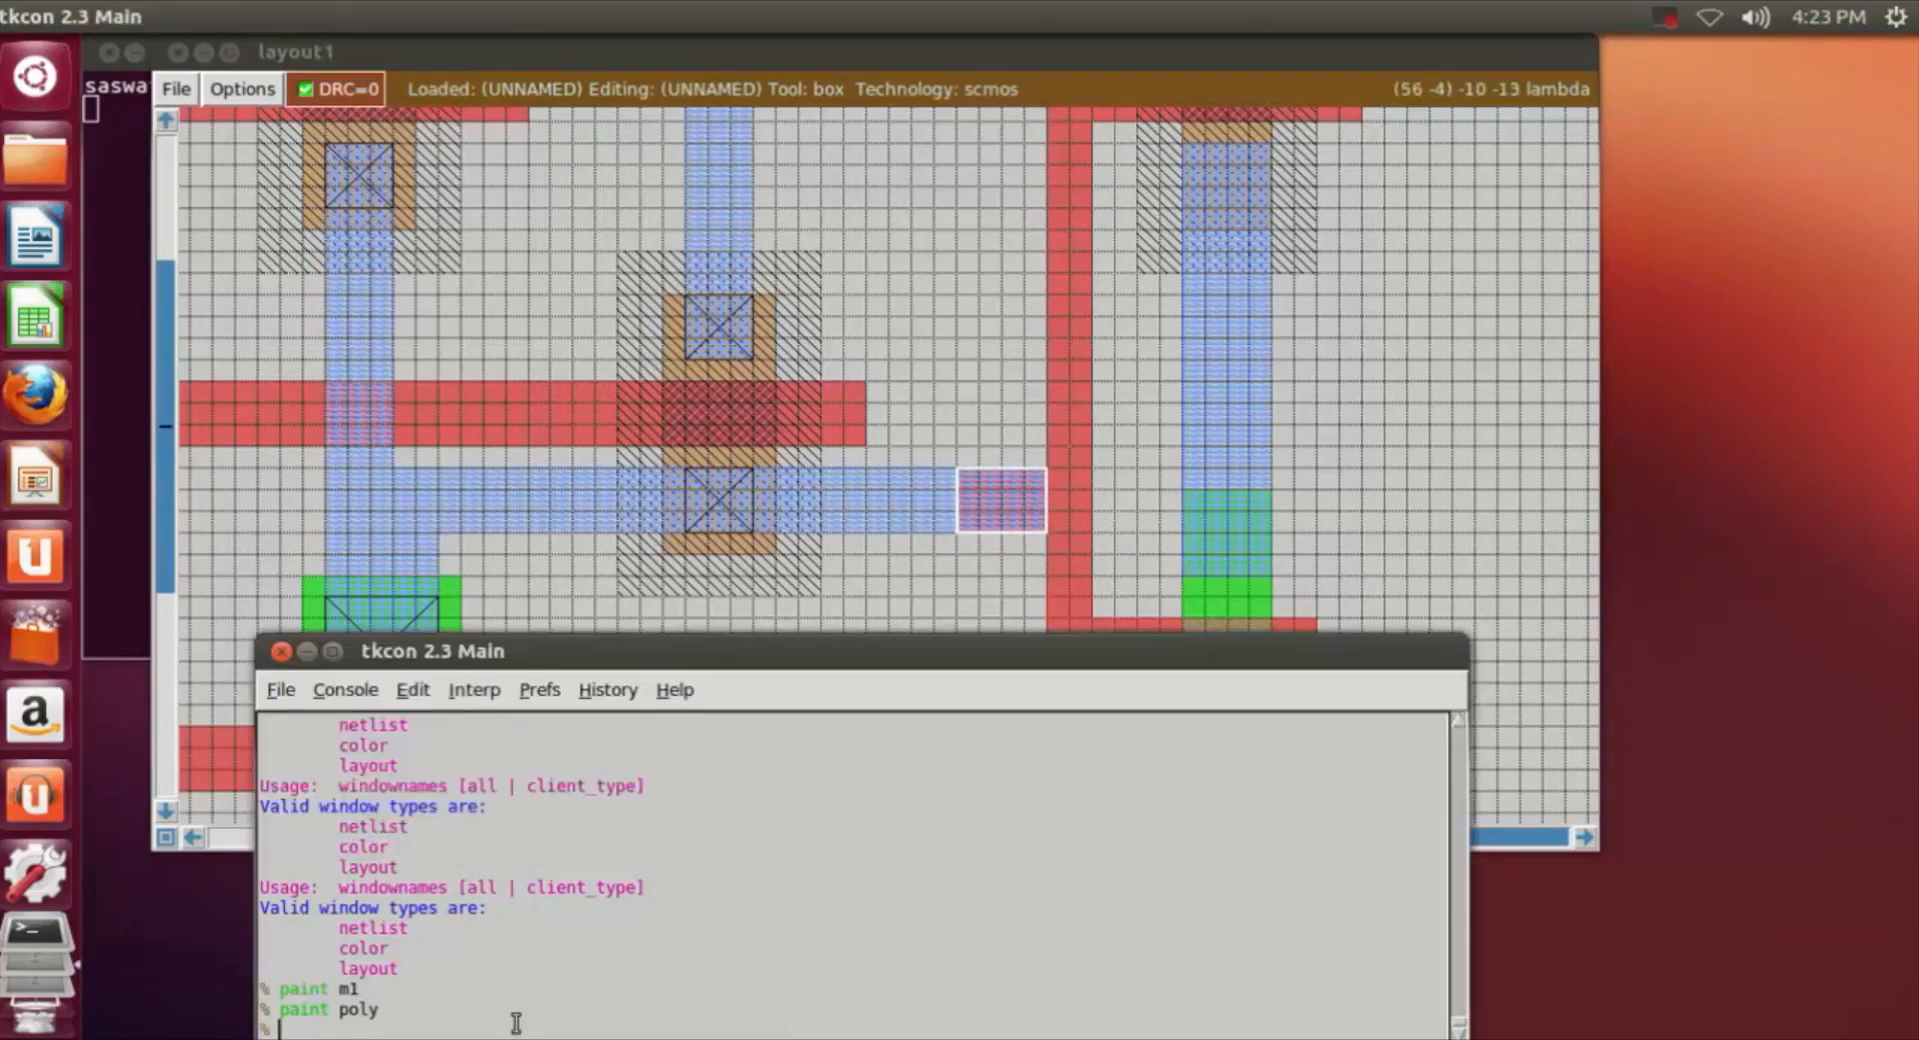
text(paint polycontact)
key(Return)
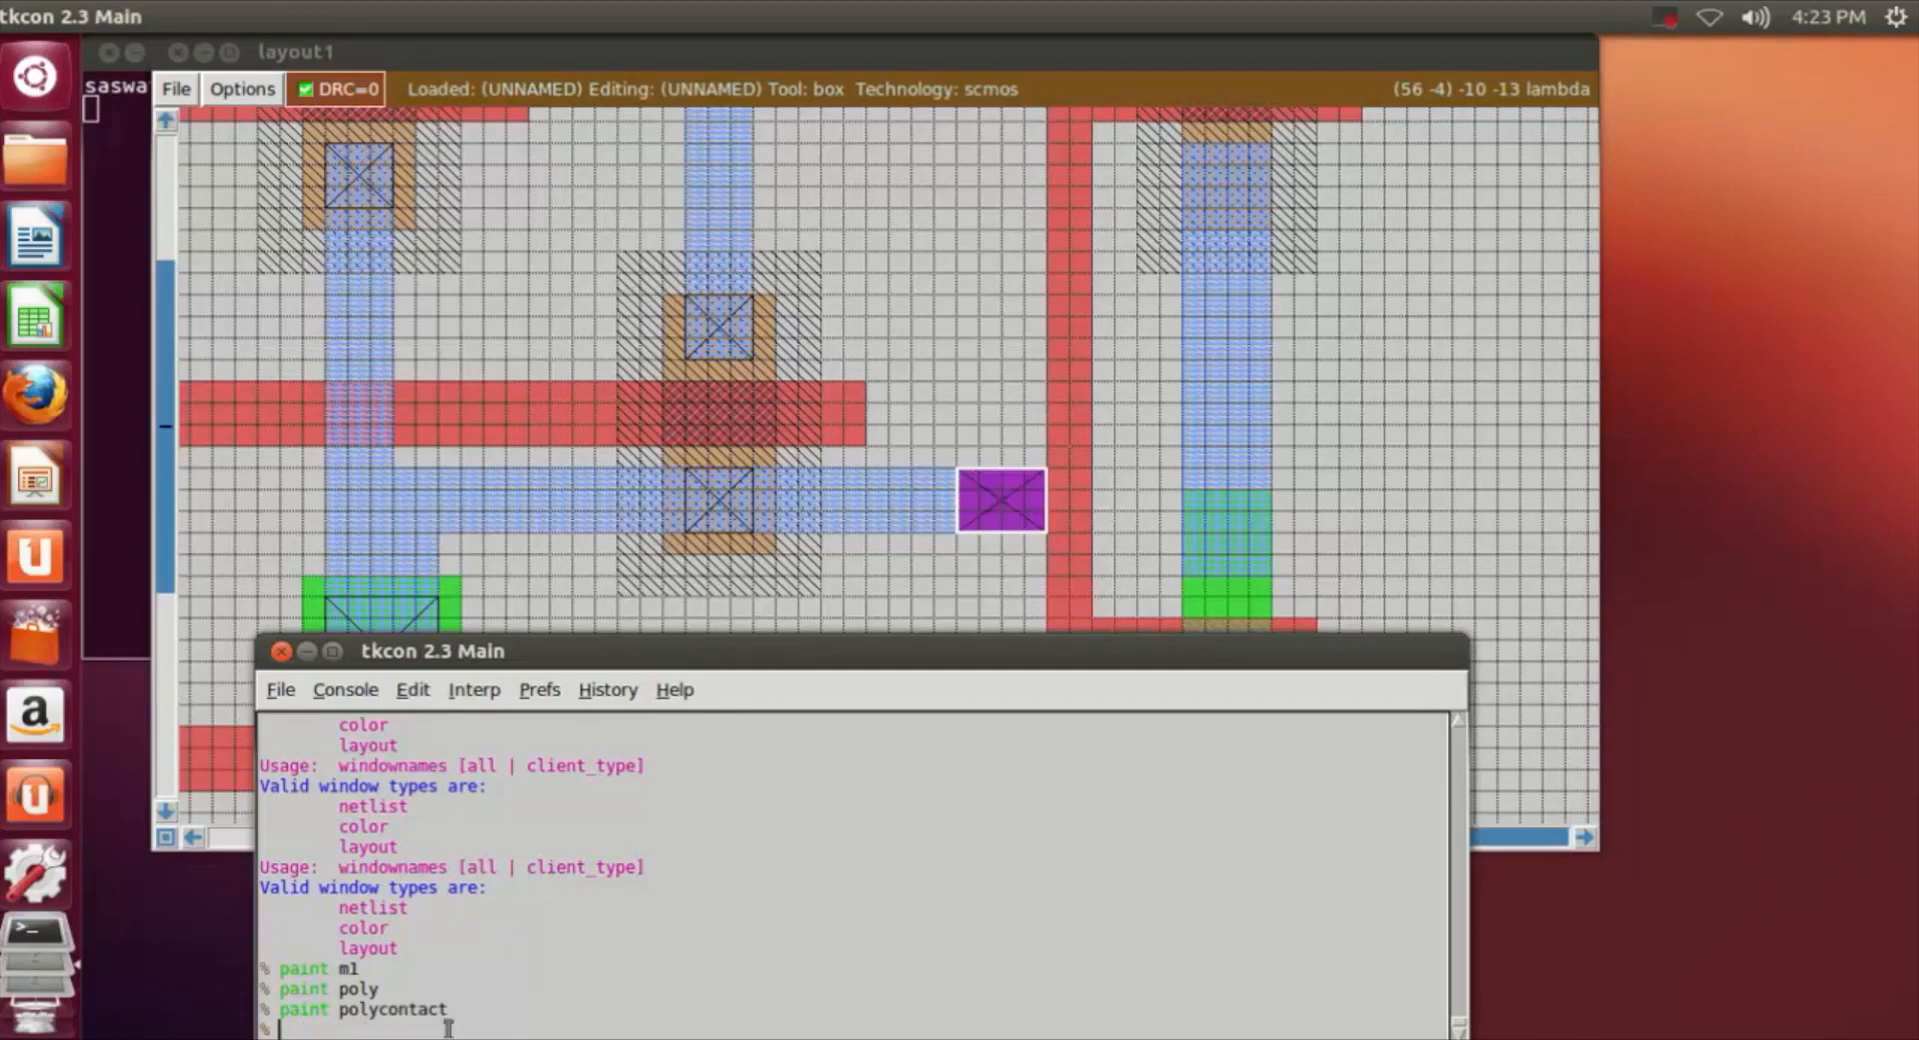
Examine the inverter's gate connection, its two transistors and the metal1 wiring down to the lower rail.
click(1470, 469)
scroll(1439, 627, down, 1)
scroll(1443, 623, down, 1)
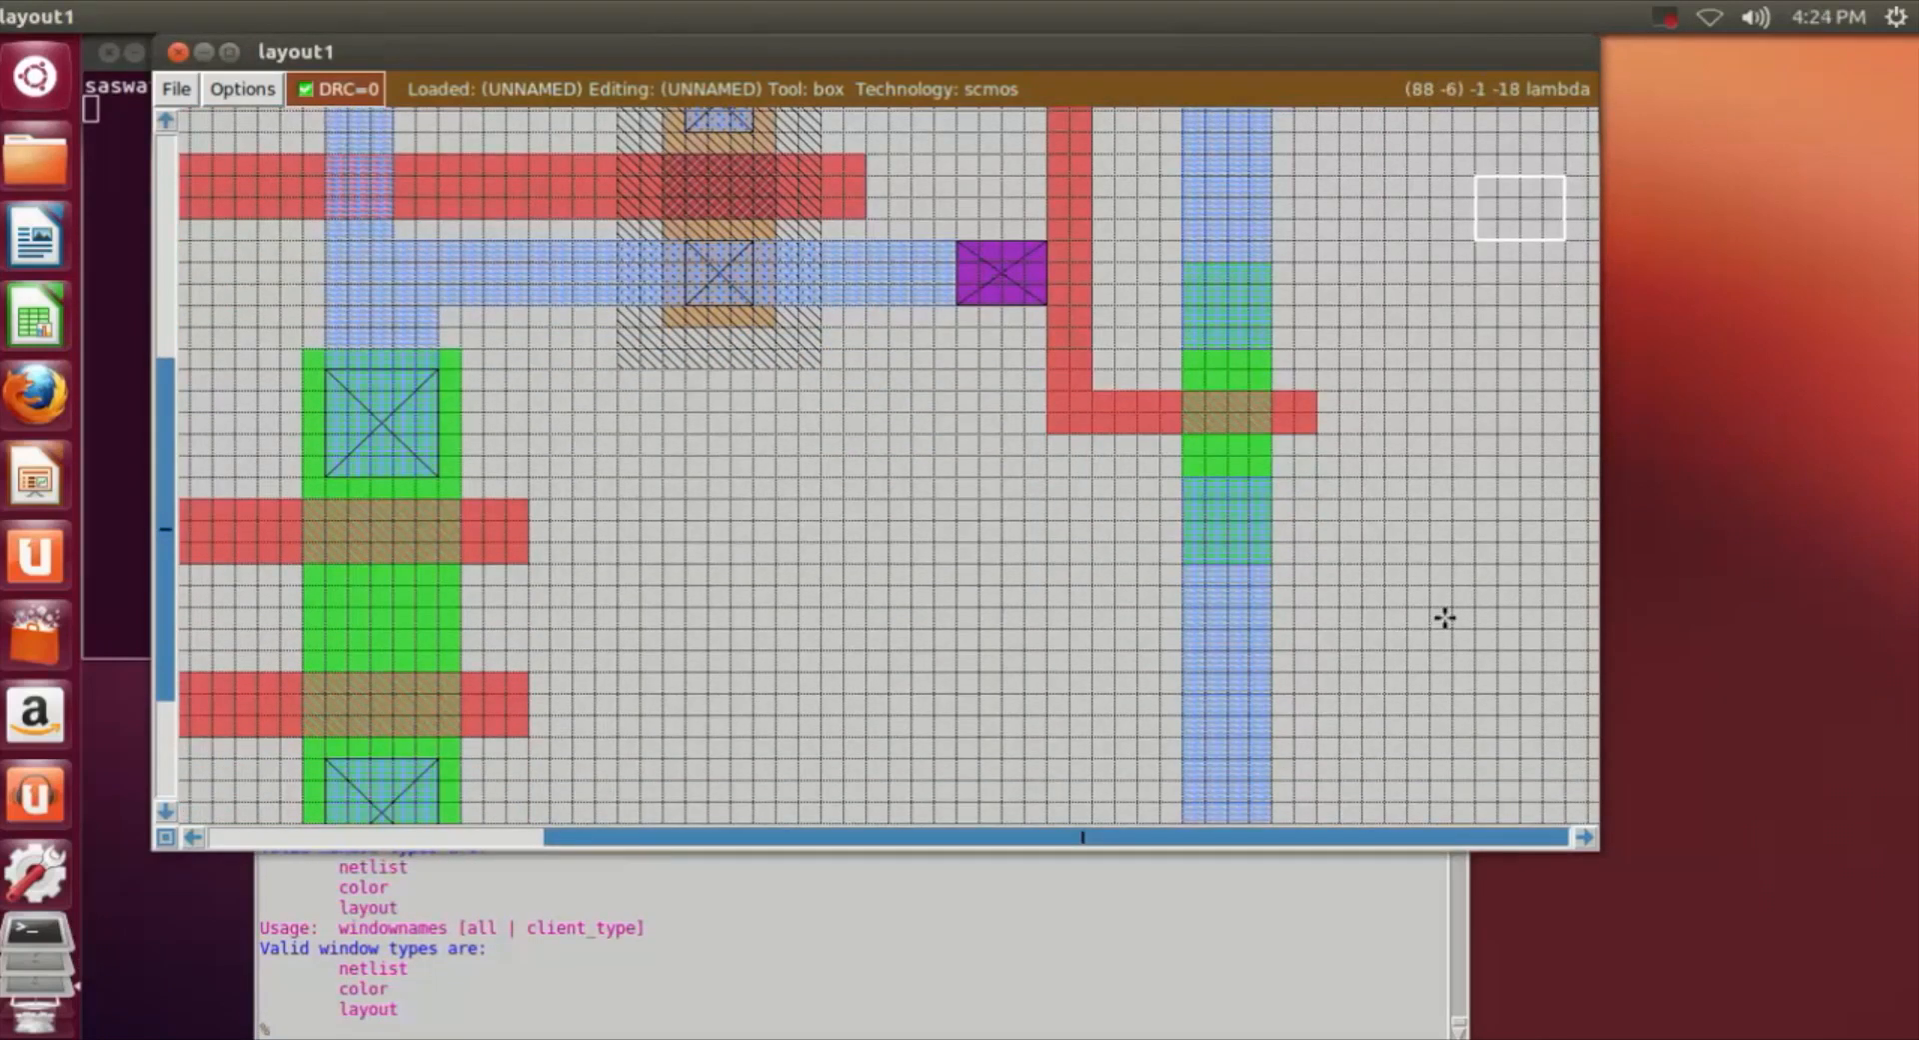
key(shift+z)
key(z)
scroll(1354, 588, up, 1)
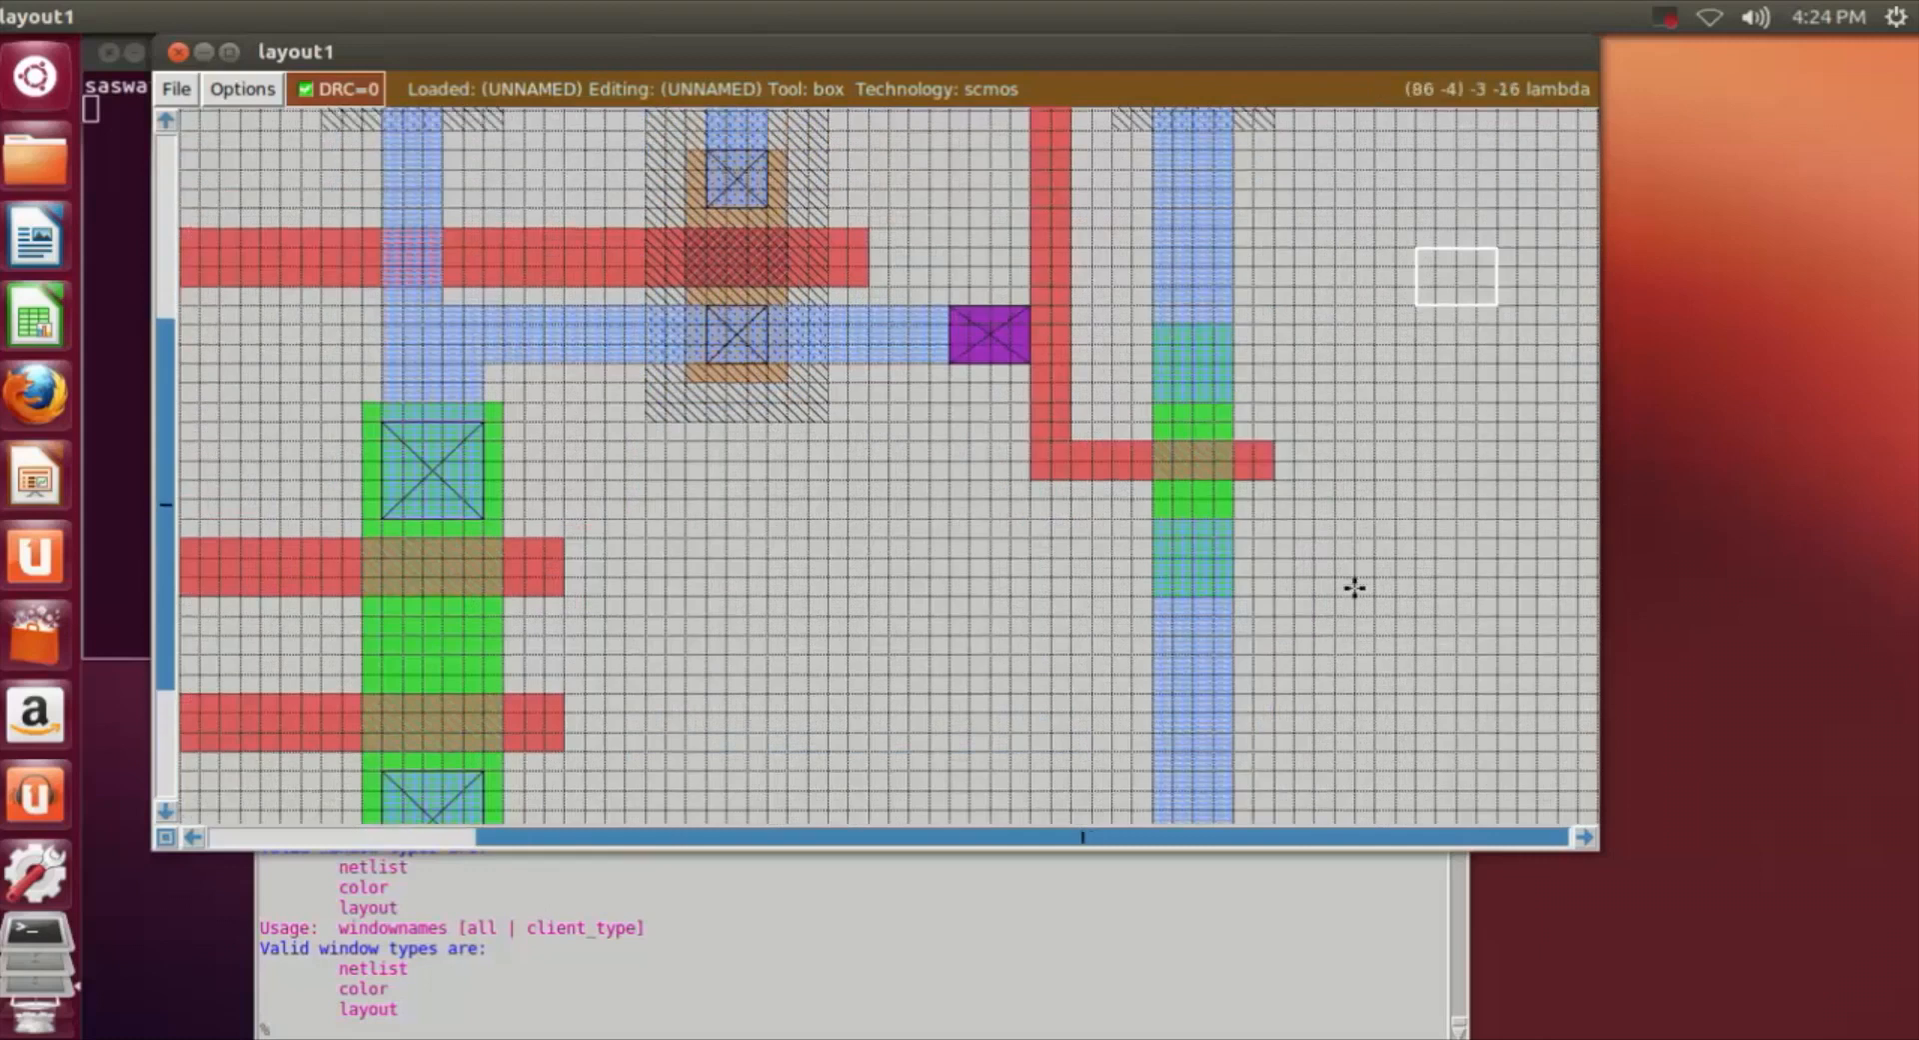
scroll(1355, 588, up, 1)
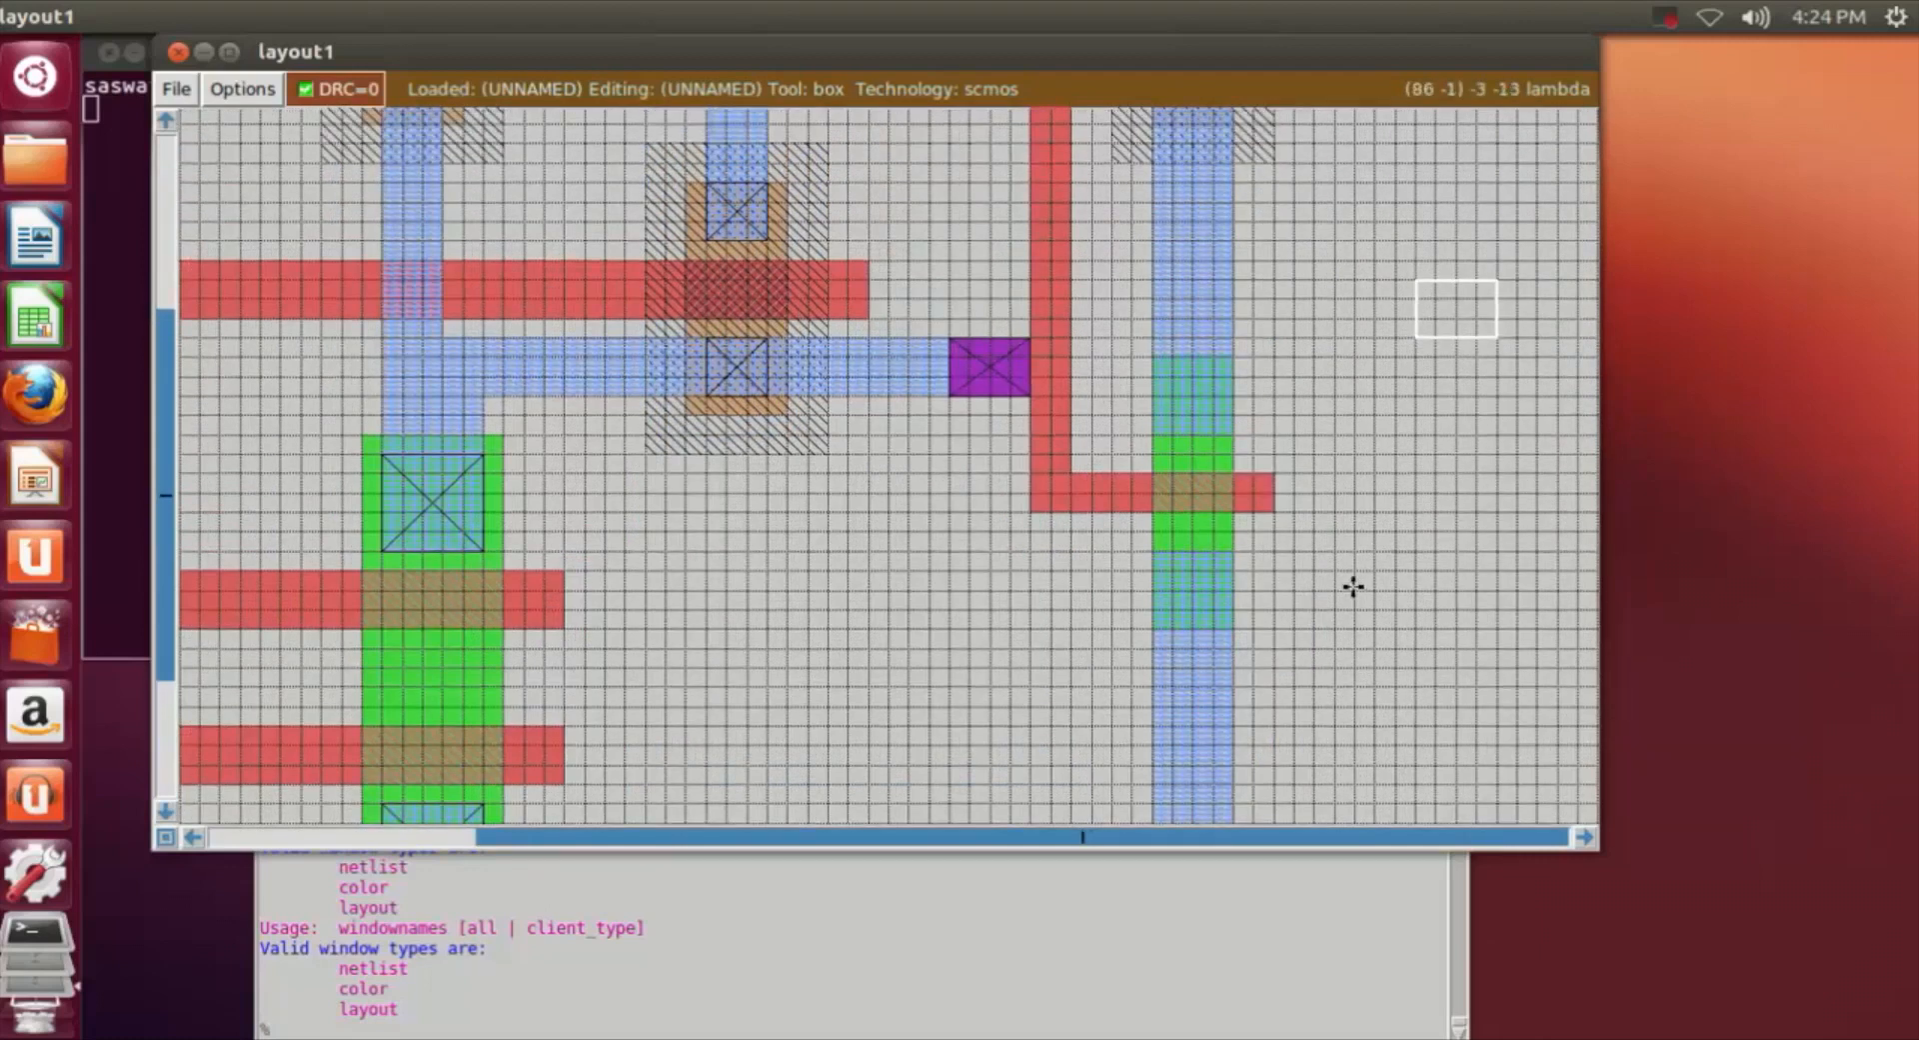
scroll(1353, 587, down, 1)
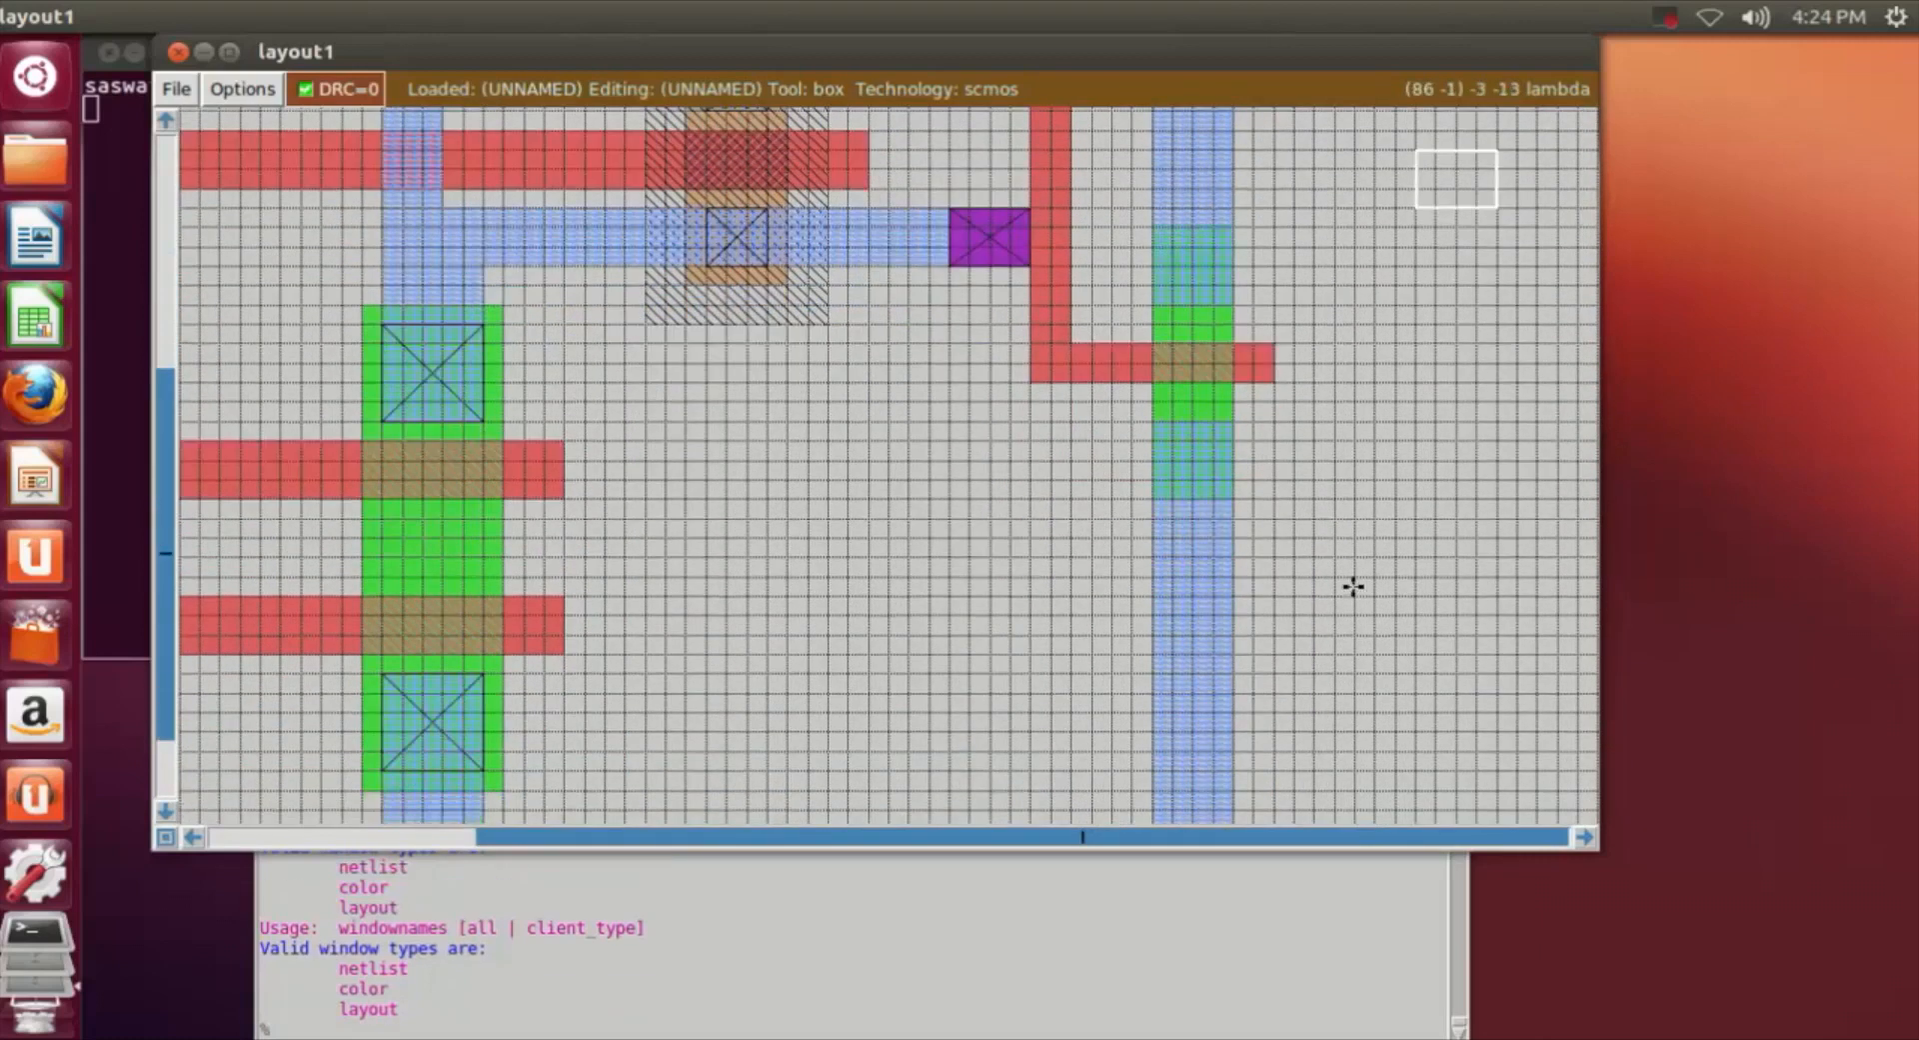
scroll(1354, 587, up, 3)
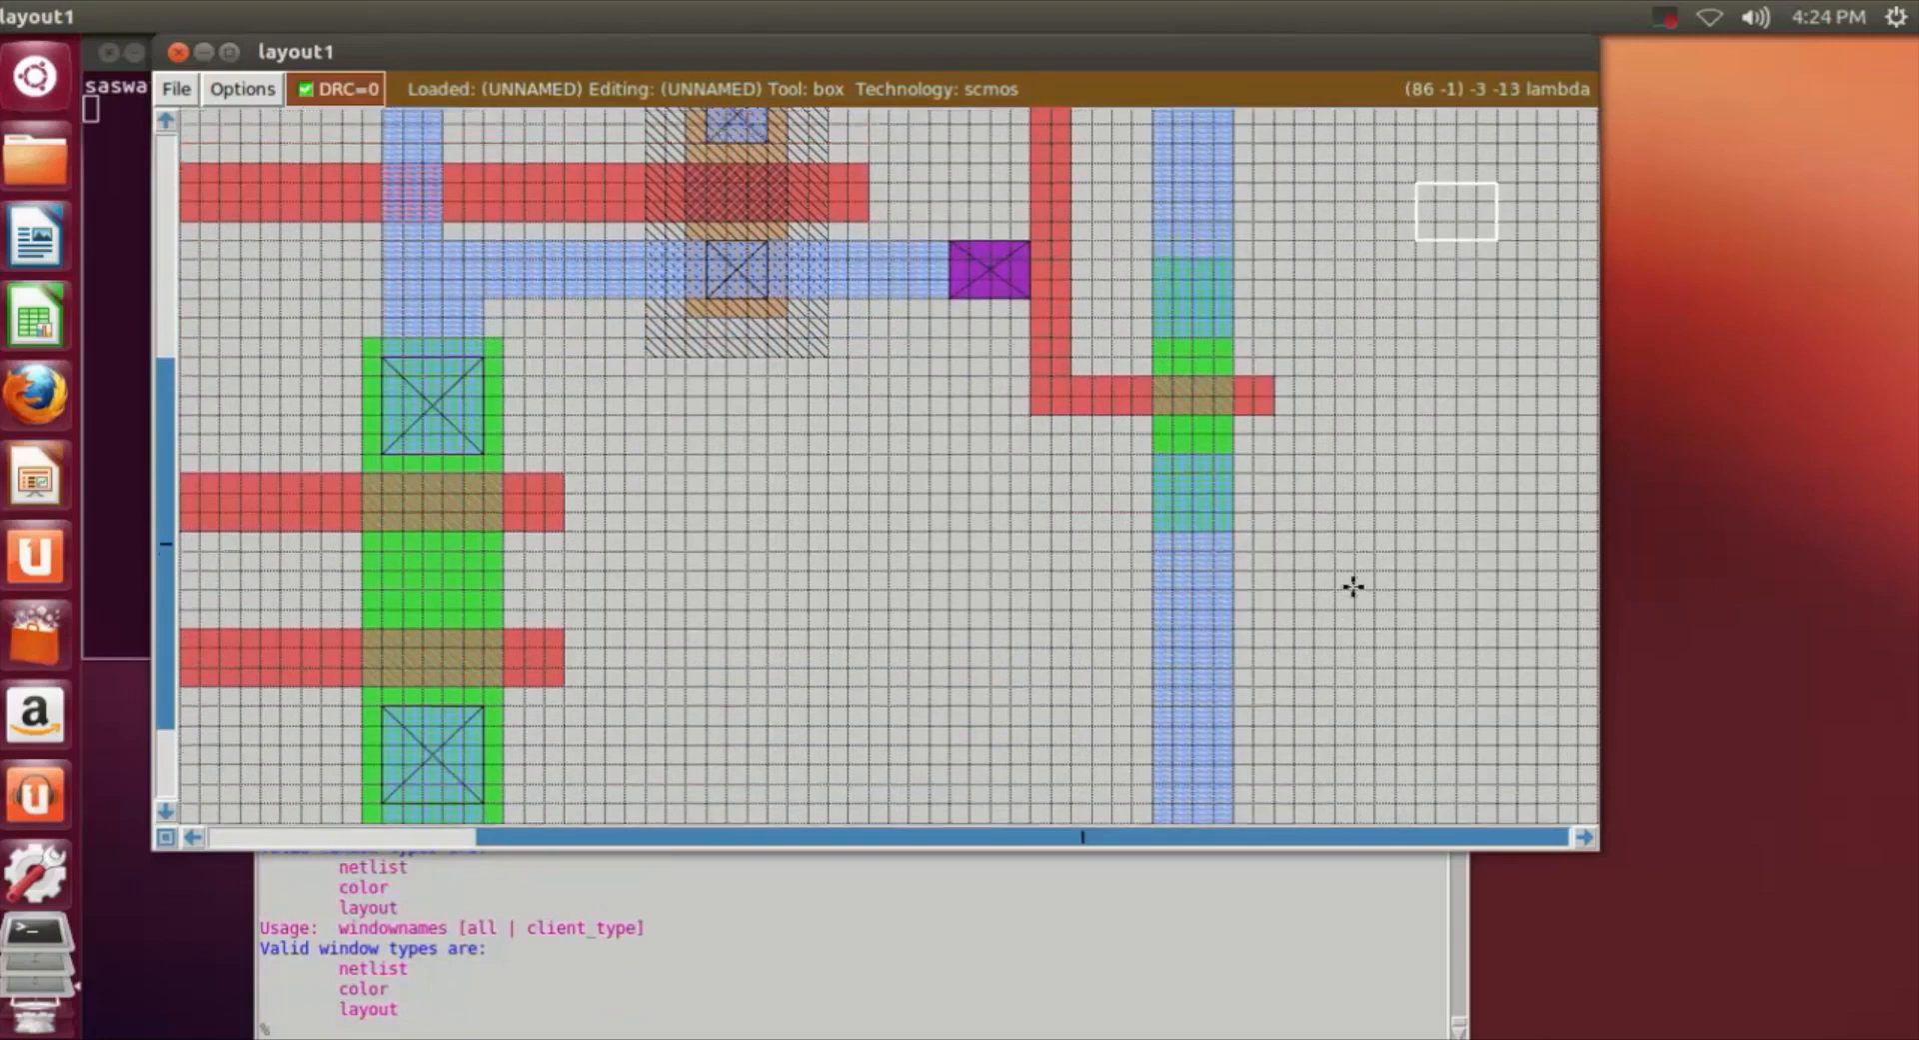
scroll(1354, 586, up, 2)
scroll(1353, 587, down, 2)
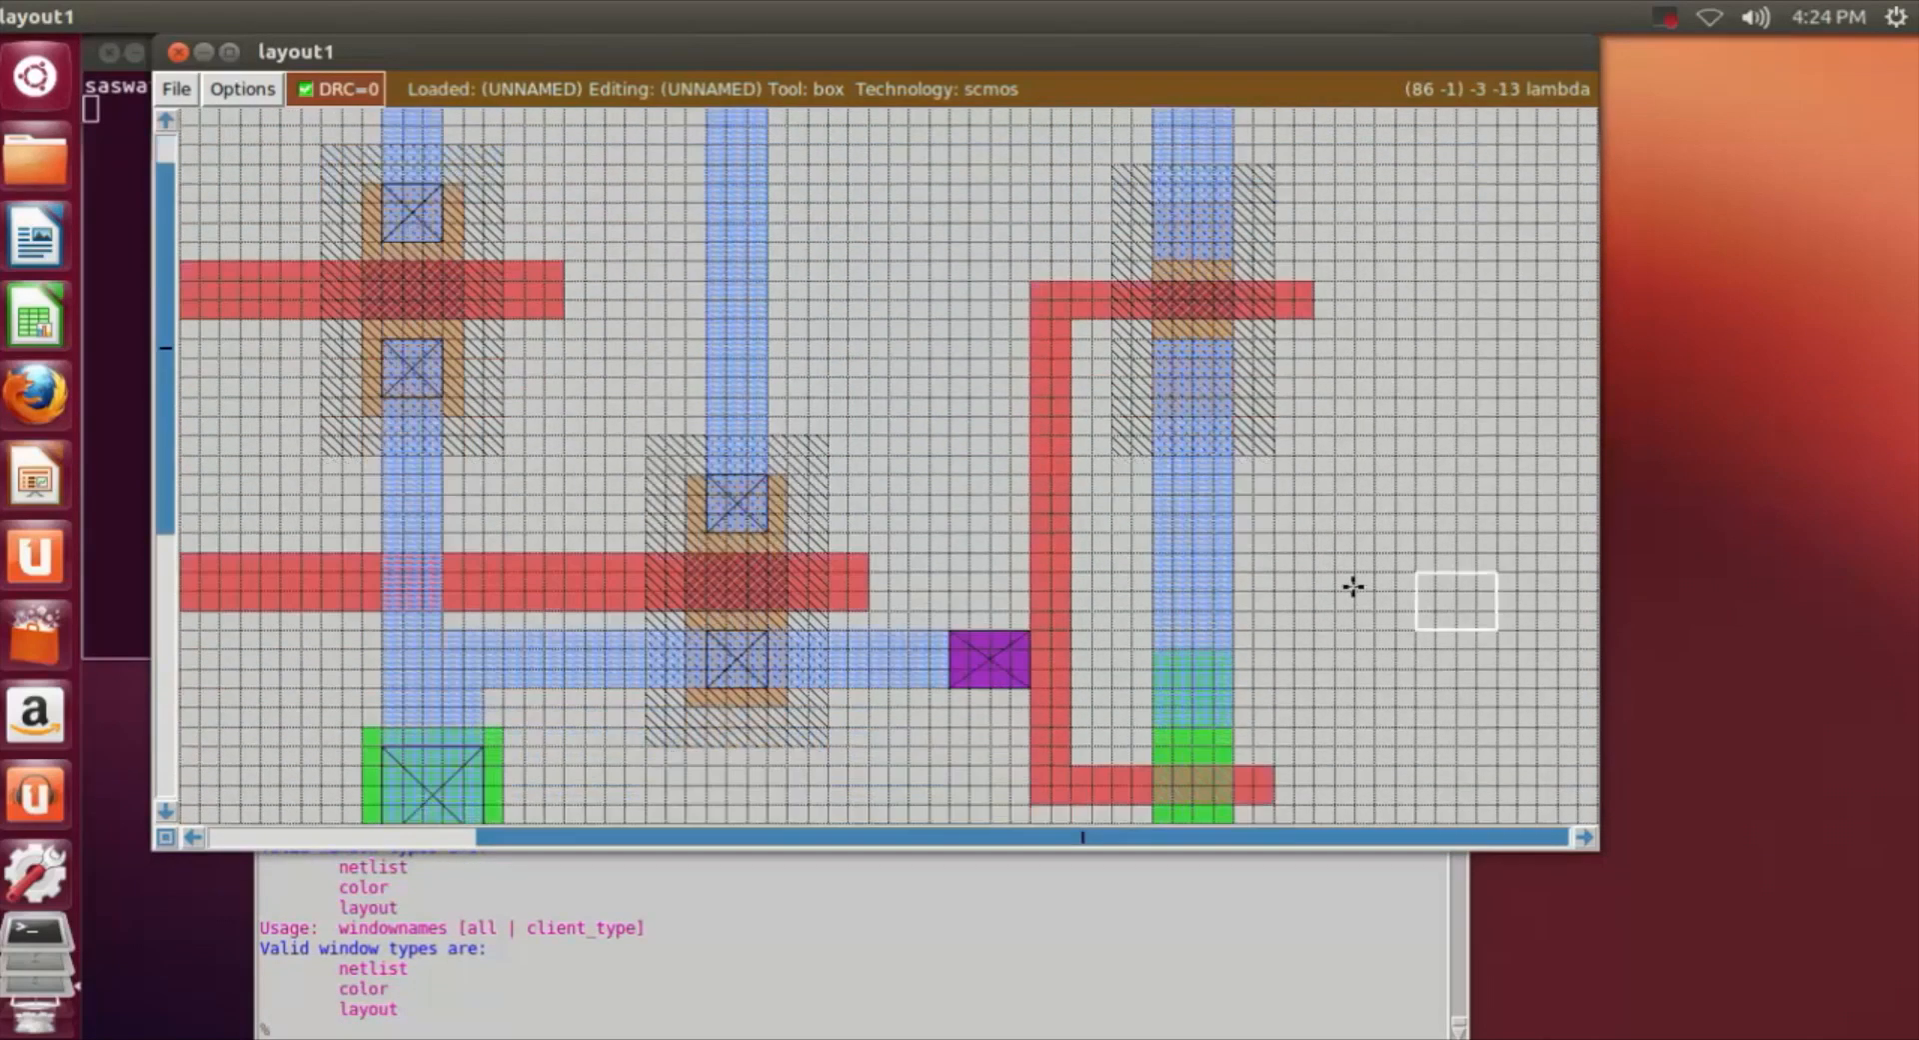
scroll(862, 711, down, 2)
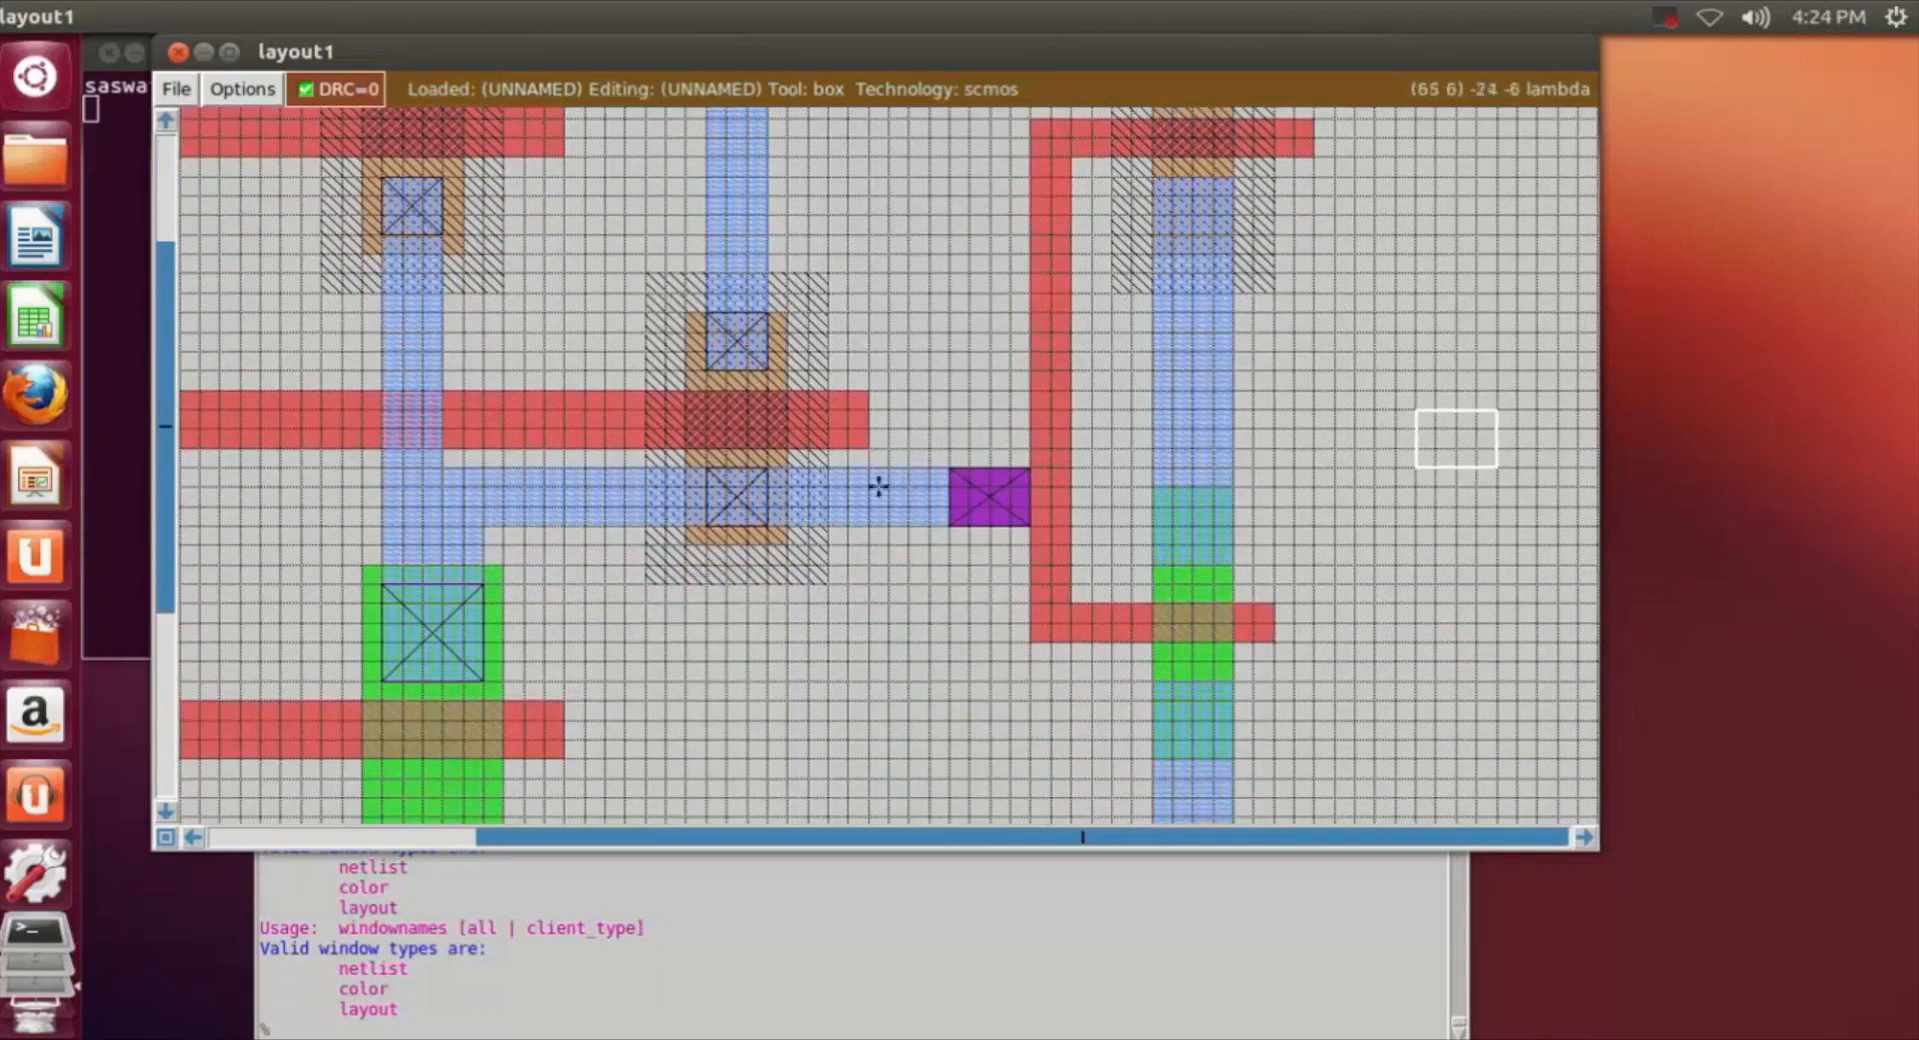
scroll(878, 485, down, 1)
scroll(763, 646, up, 3)
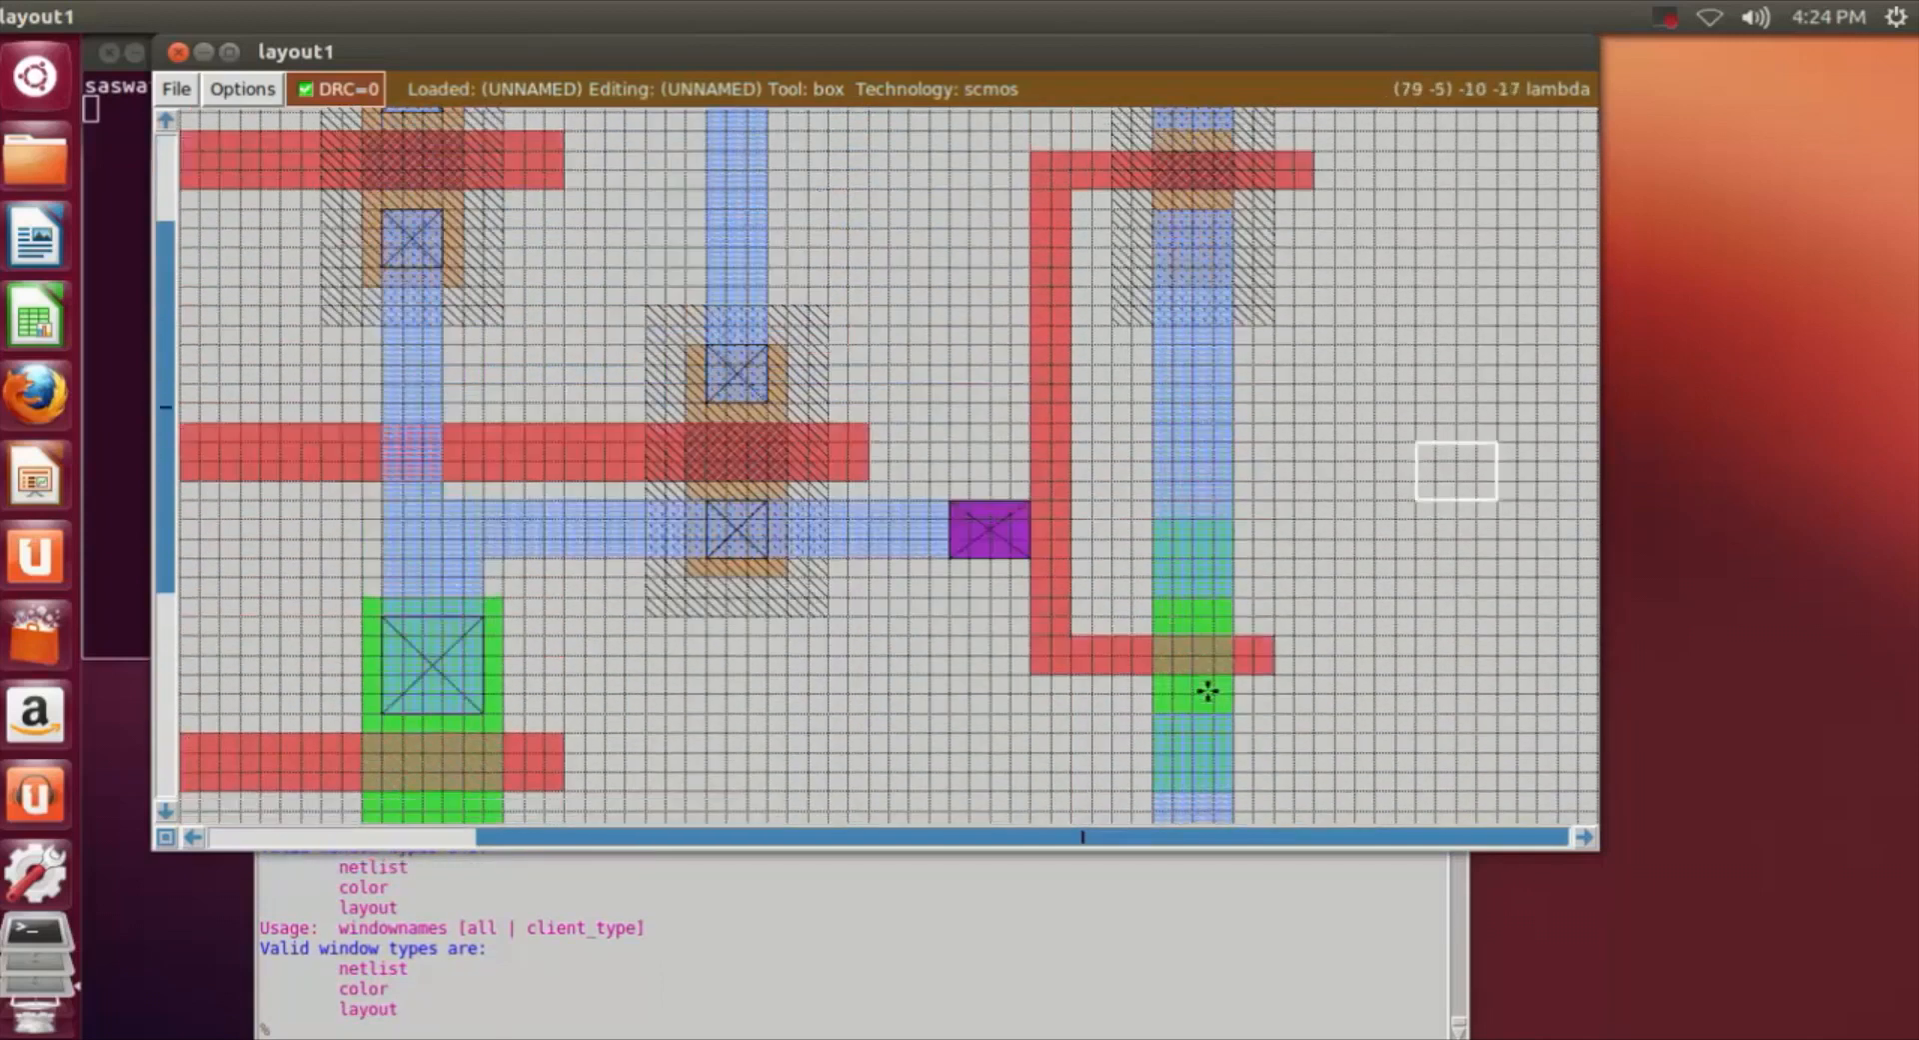
Paint a 4 by 3 lambda p-diffusion contact (pdc) on the metal1 overlap above the inverter's p-transistor gate.
key(z)
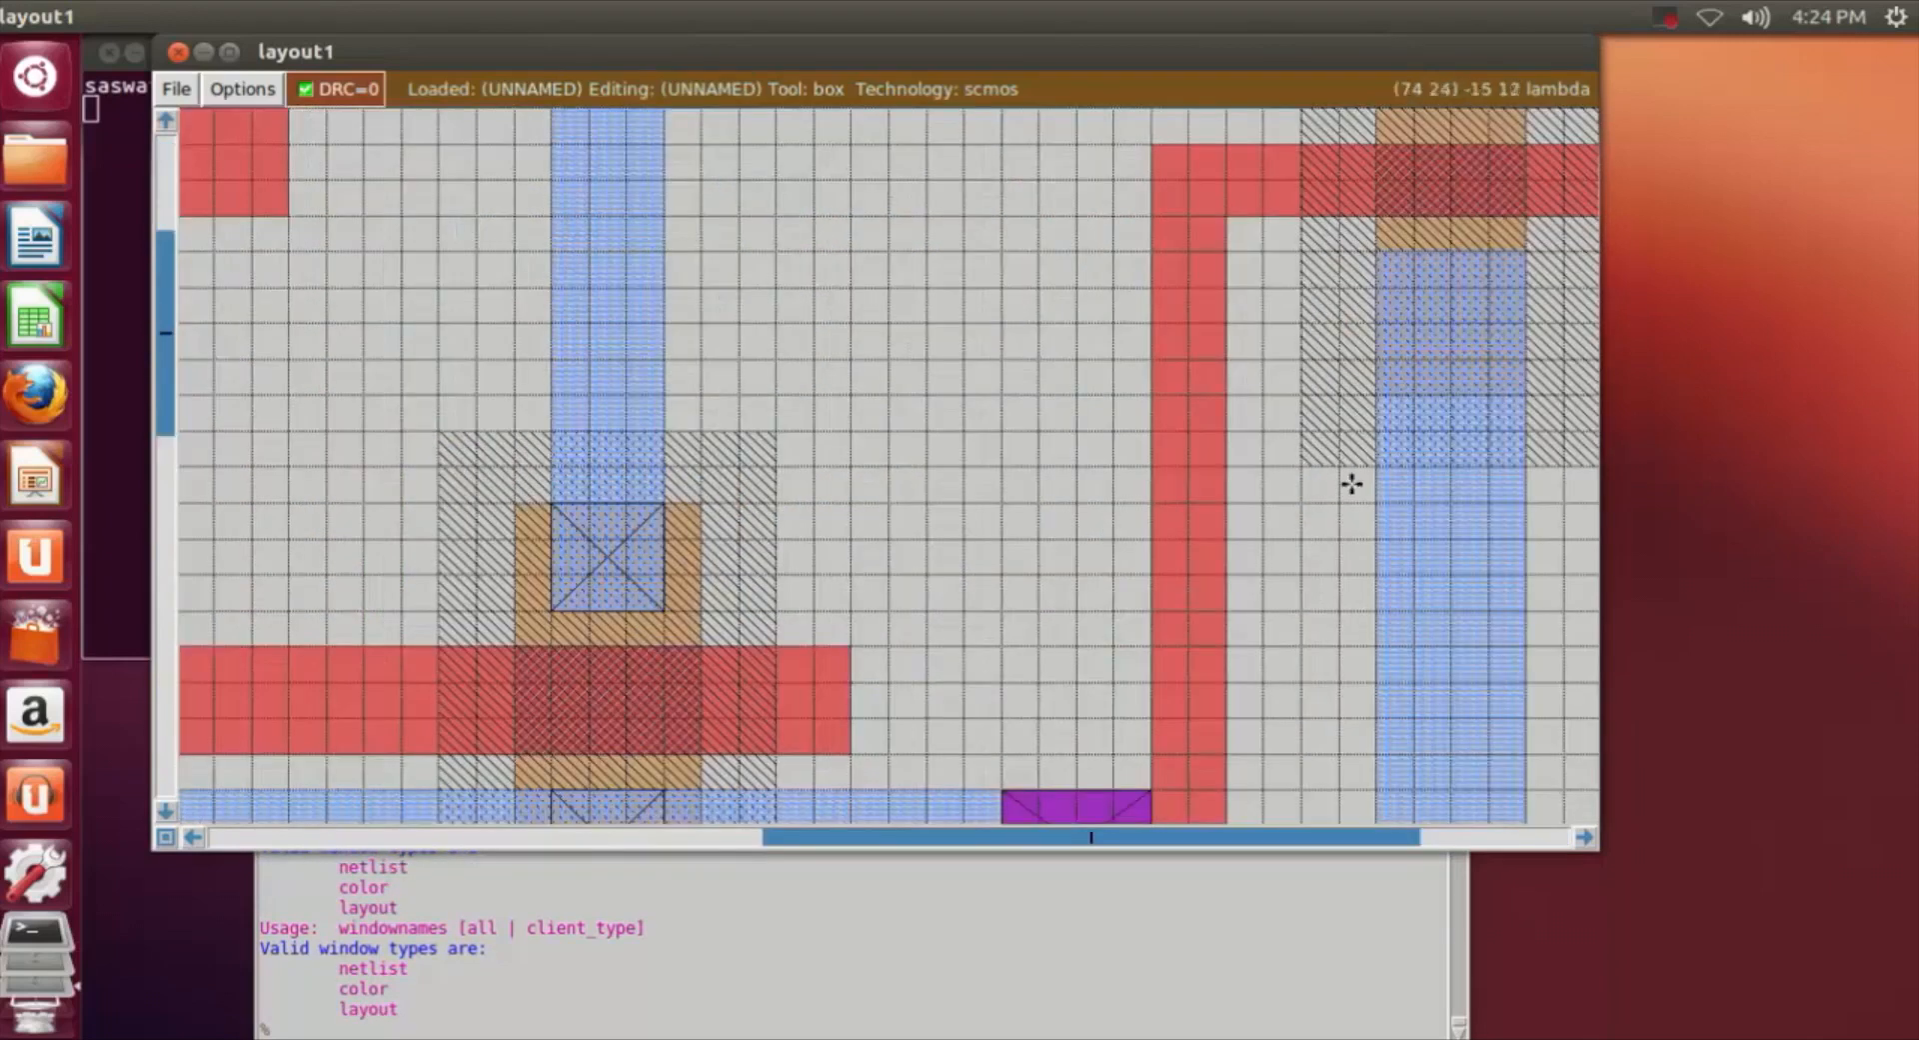
click(1584, 837)
scroll(1336, 650, up, 2)
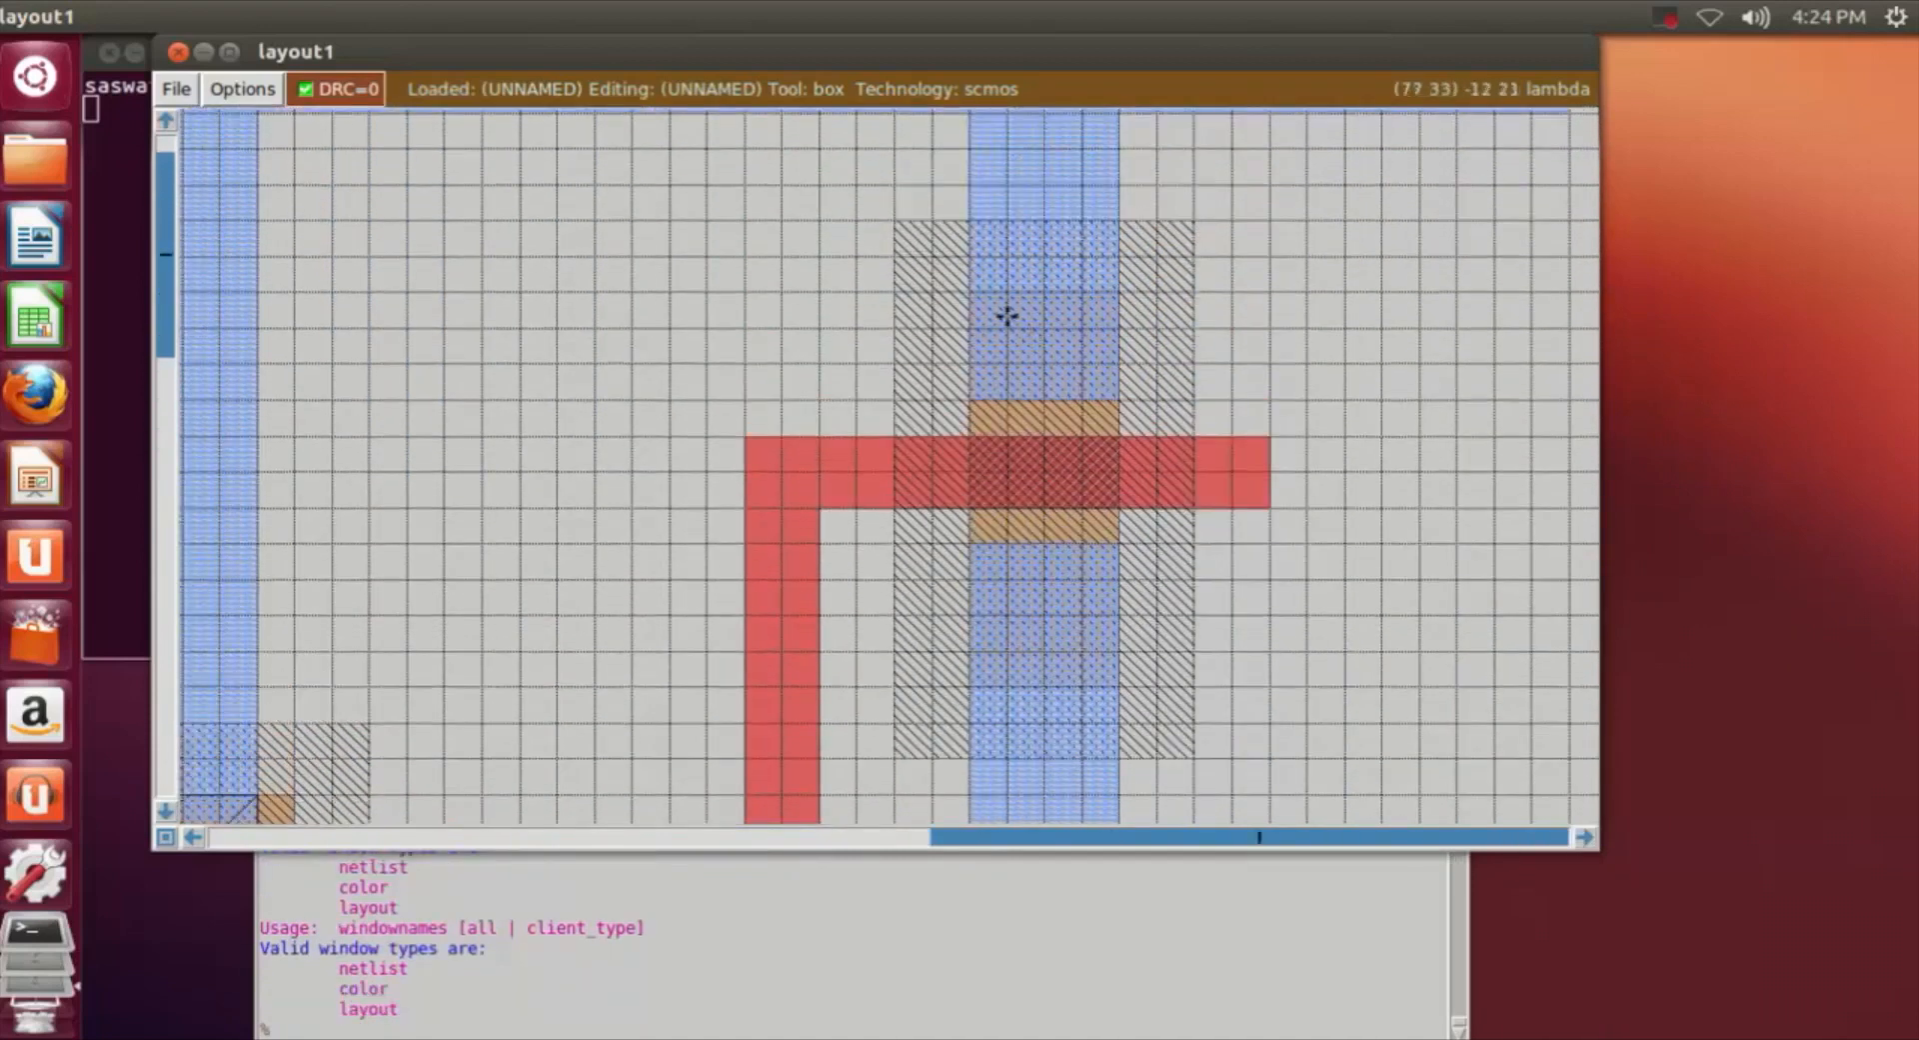
click(972, 291)
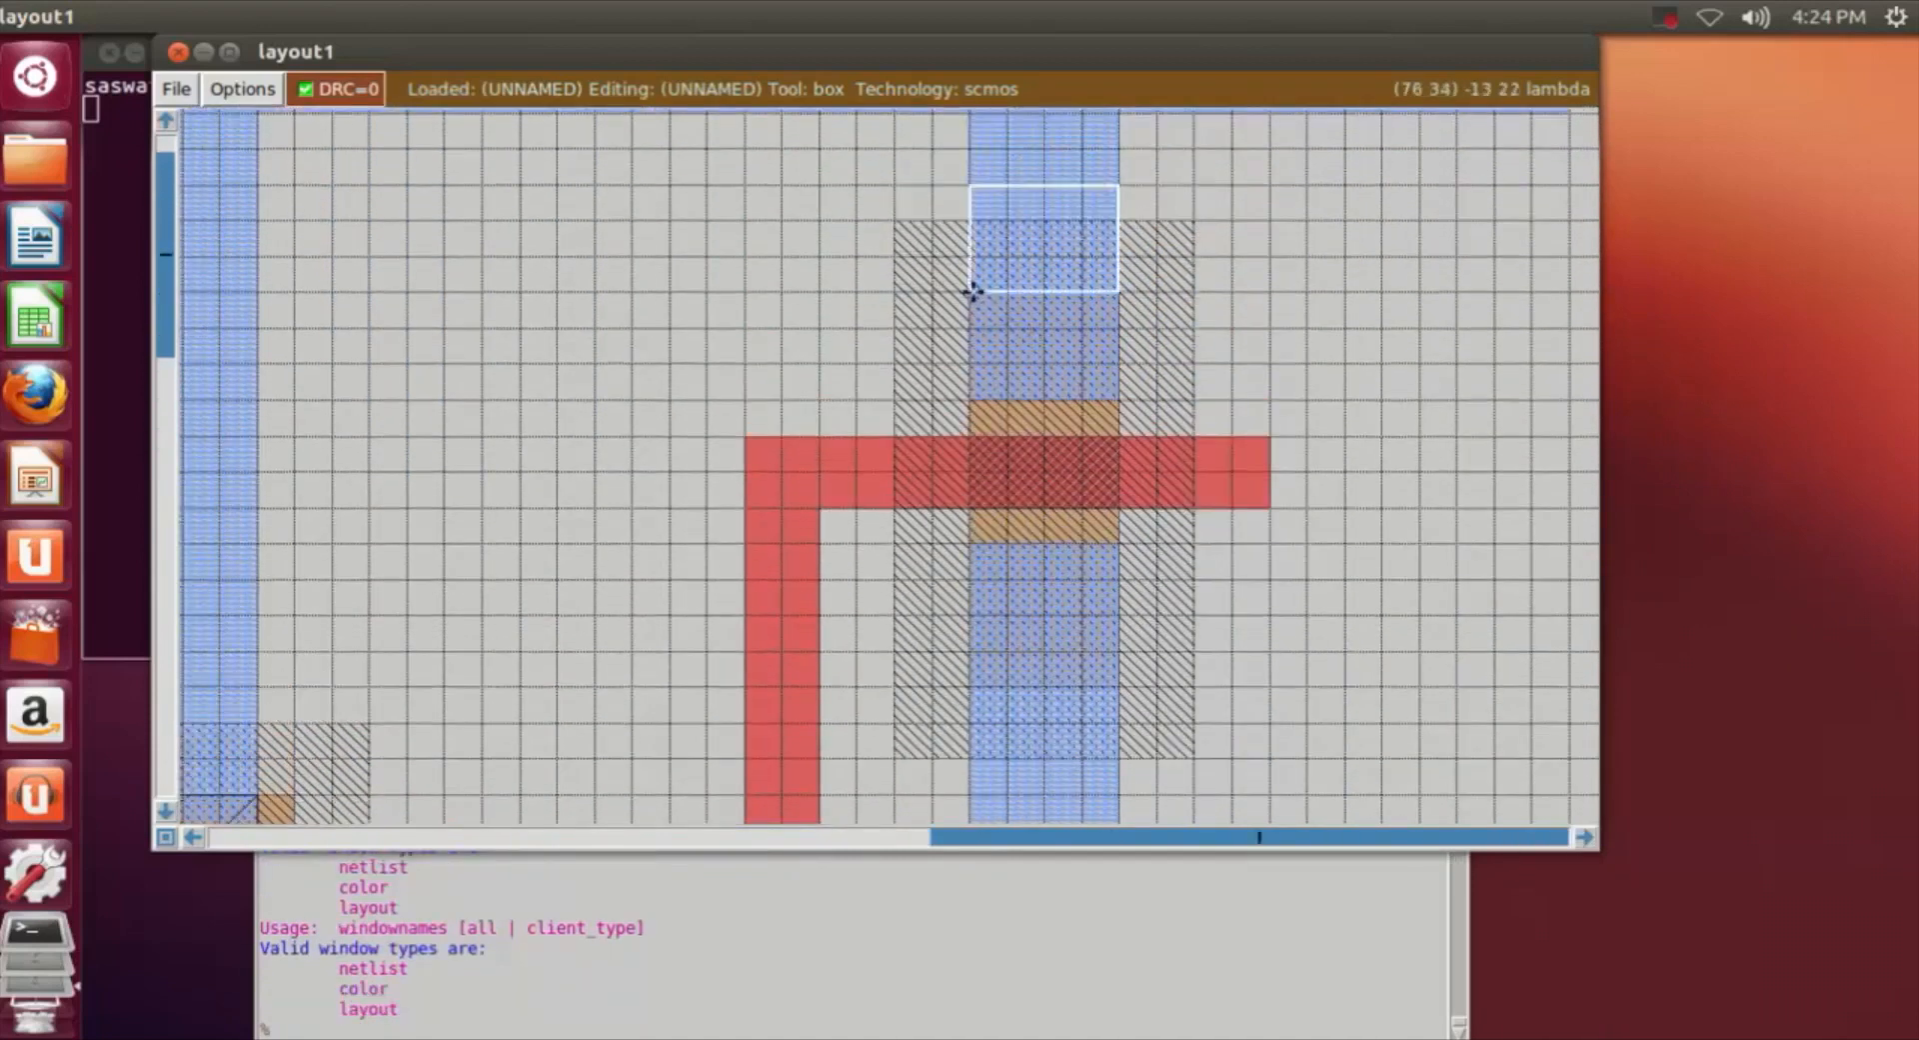
click(1109, 393)
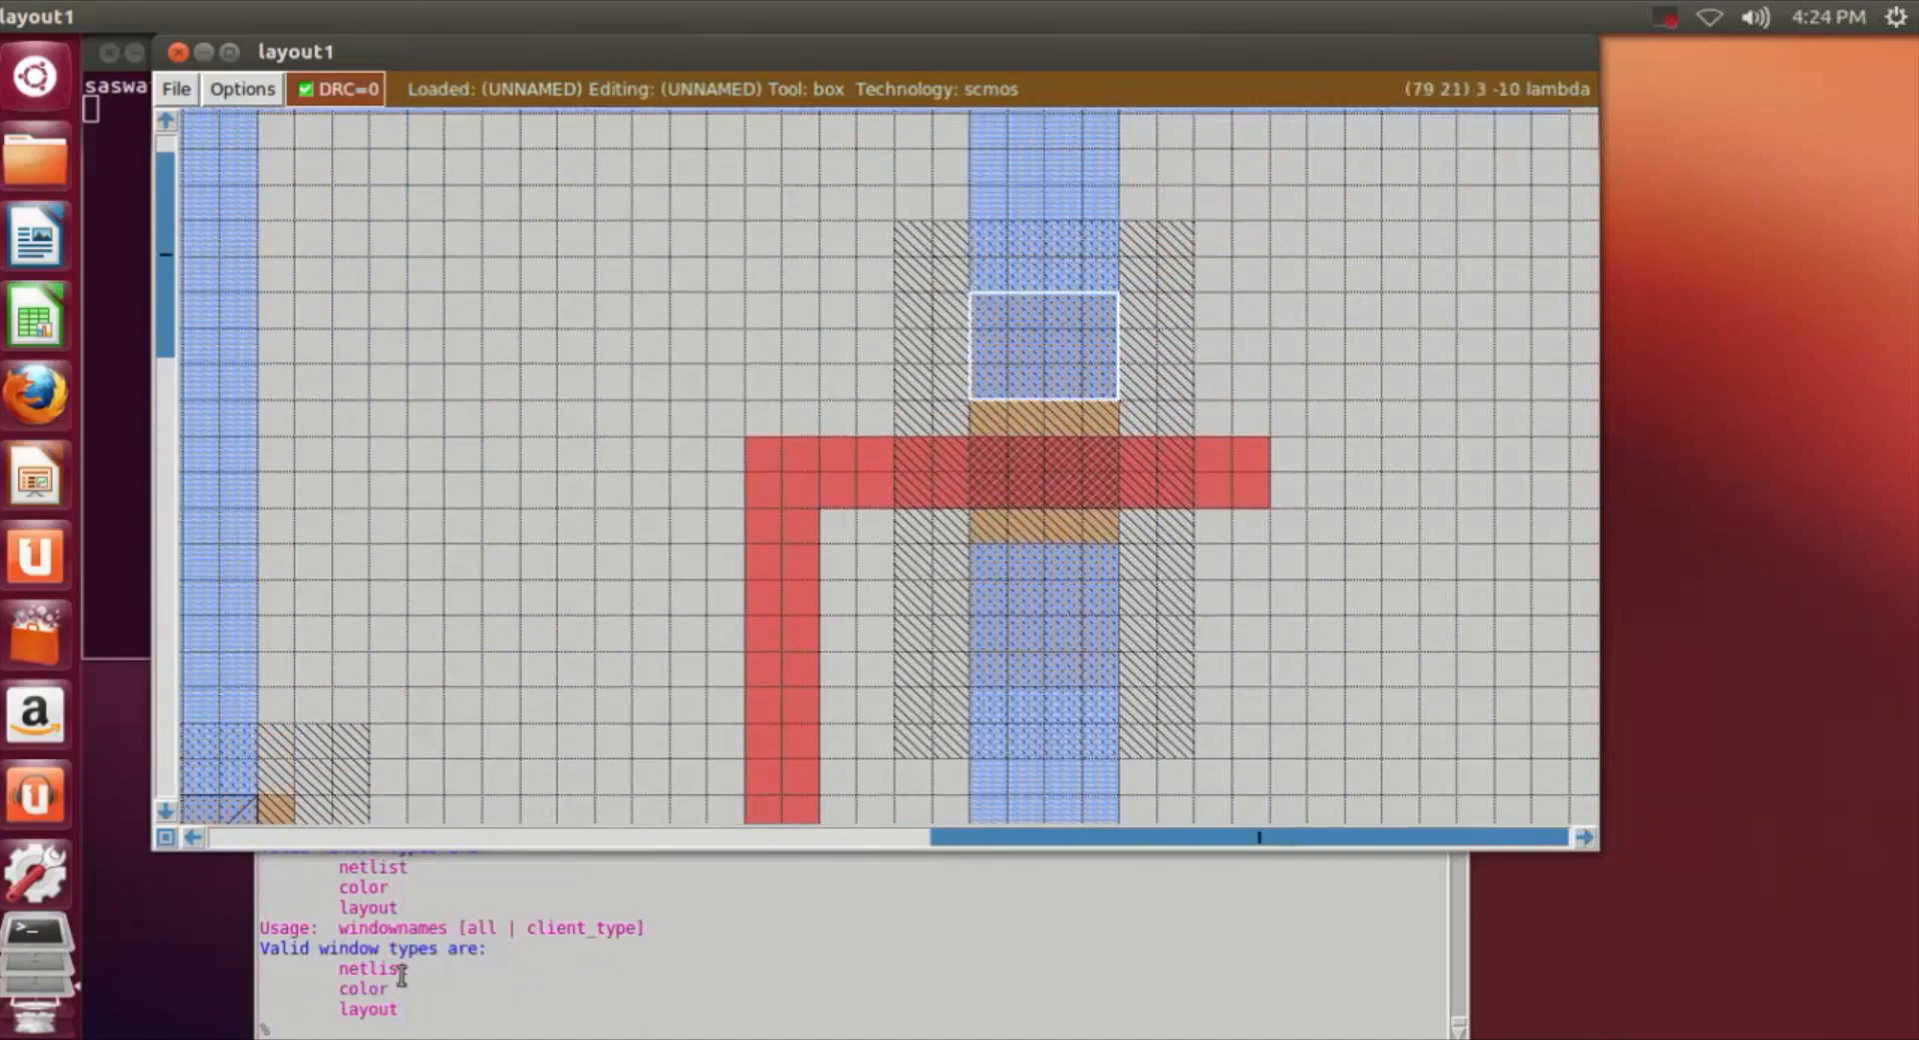
click(303, 1030)
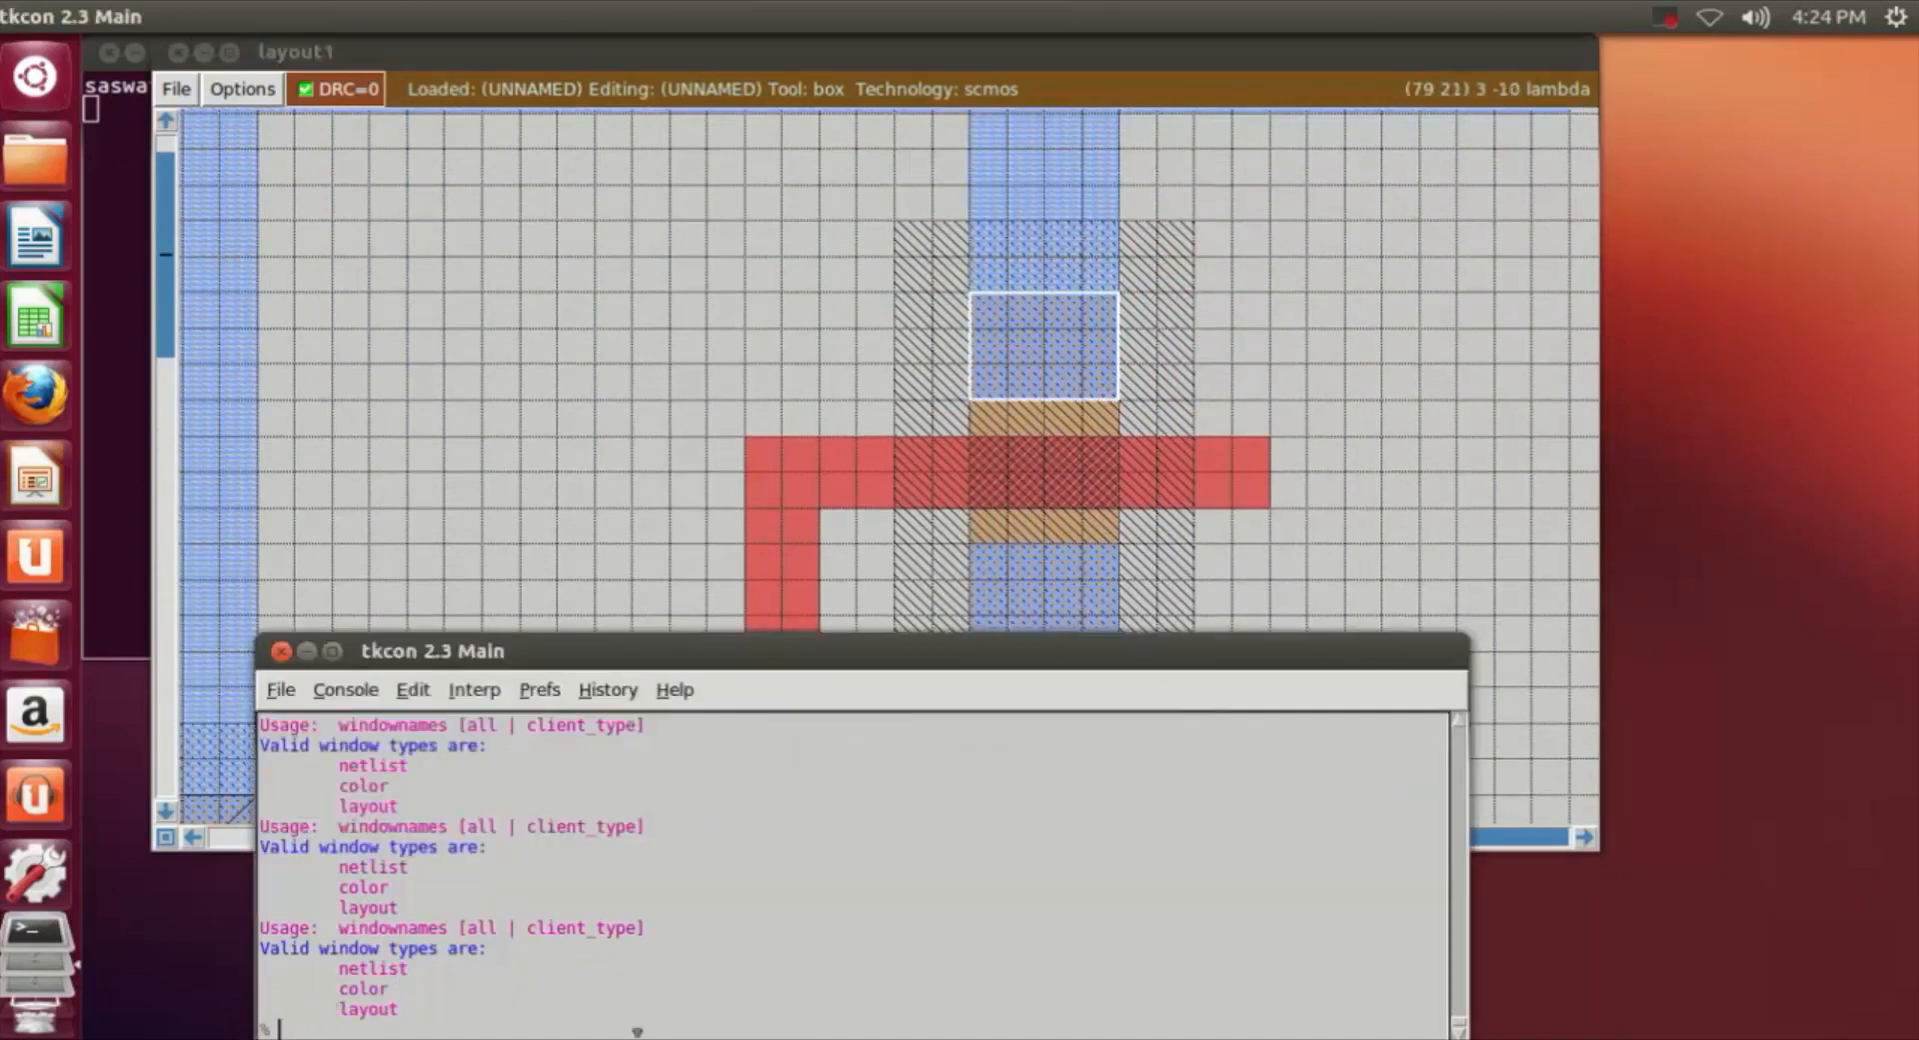
text(paint pdc)
key(Return)
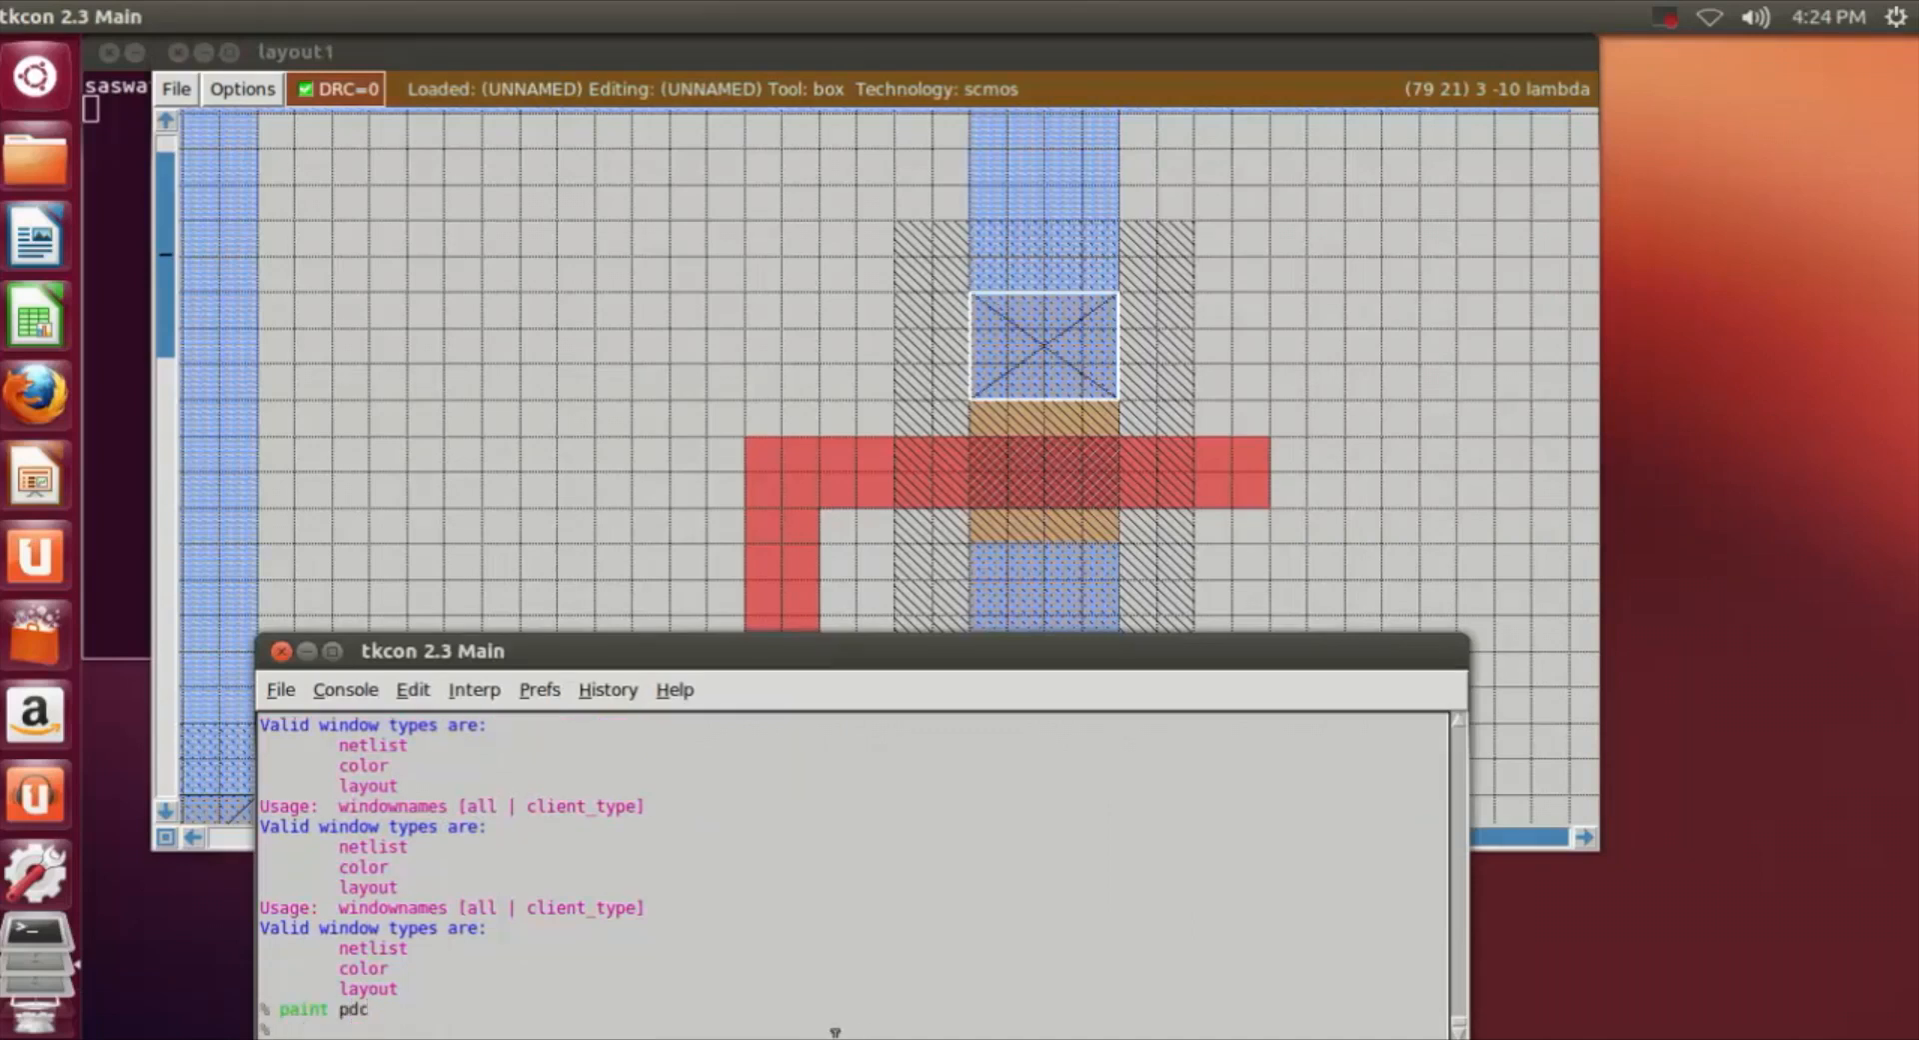
Paint a 4 by 4 lambda p-diffusion contact on the metal1 overlap below the inverter's p-transistor gate.
click(1406, 466)
scroll(1216, 399, down, 2)
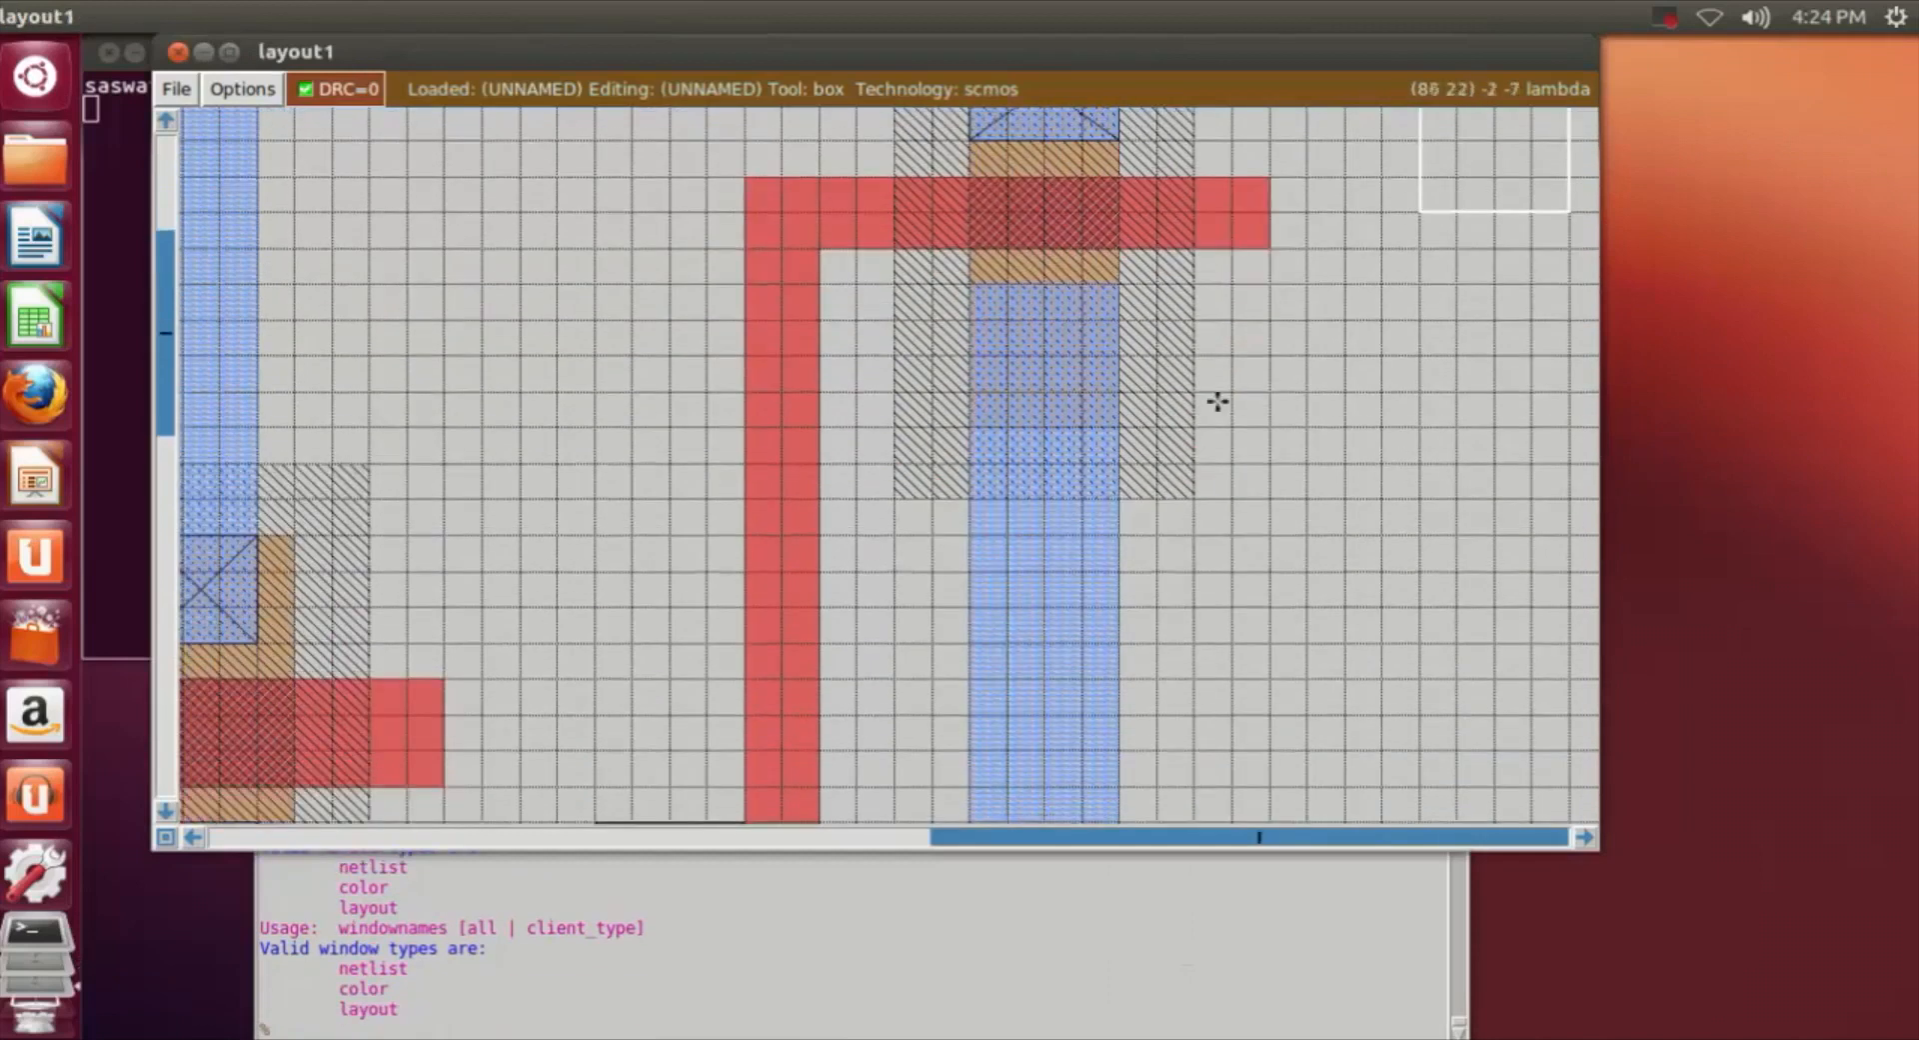
click(971, 288)
right_click(1119, 424)
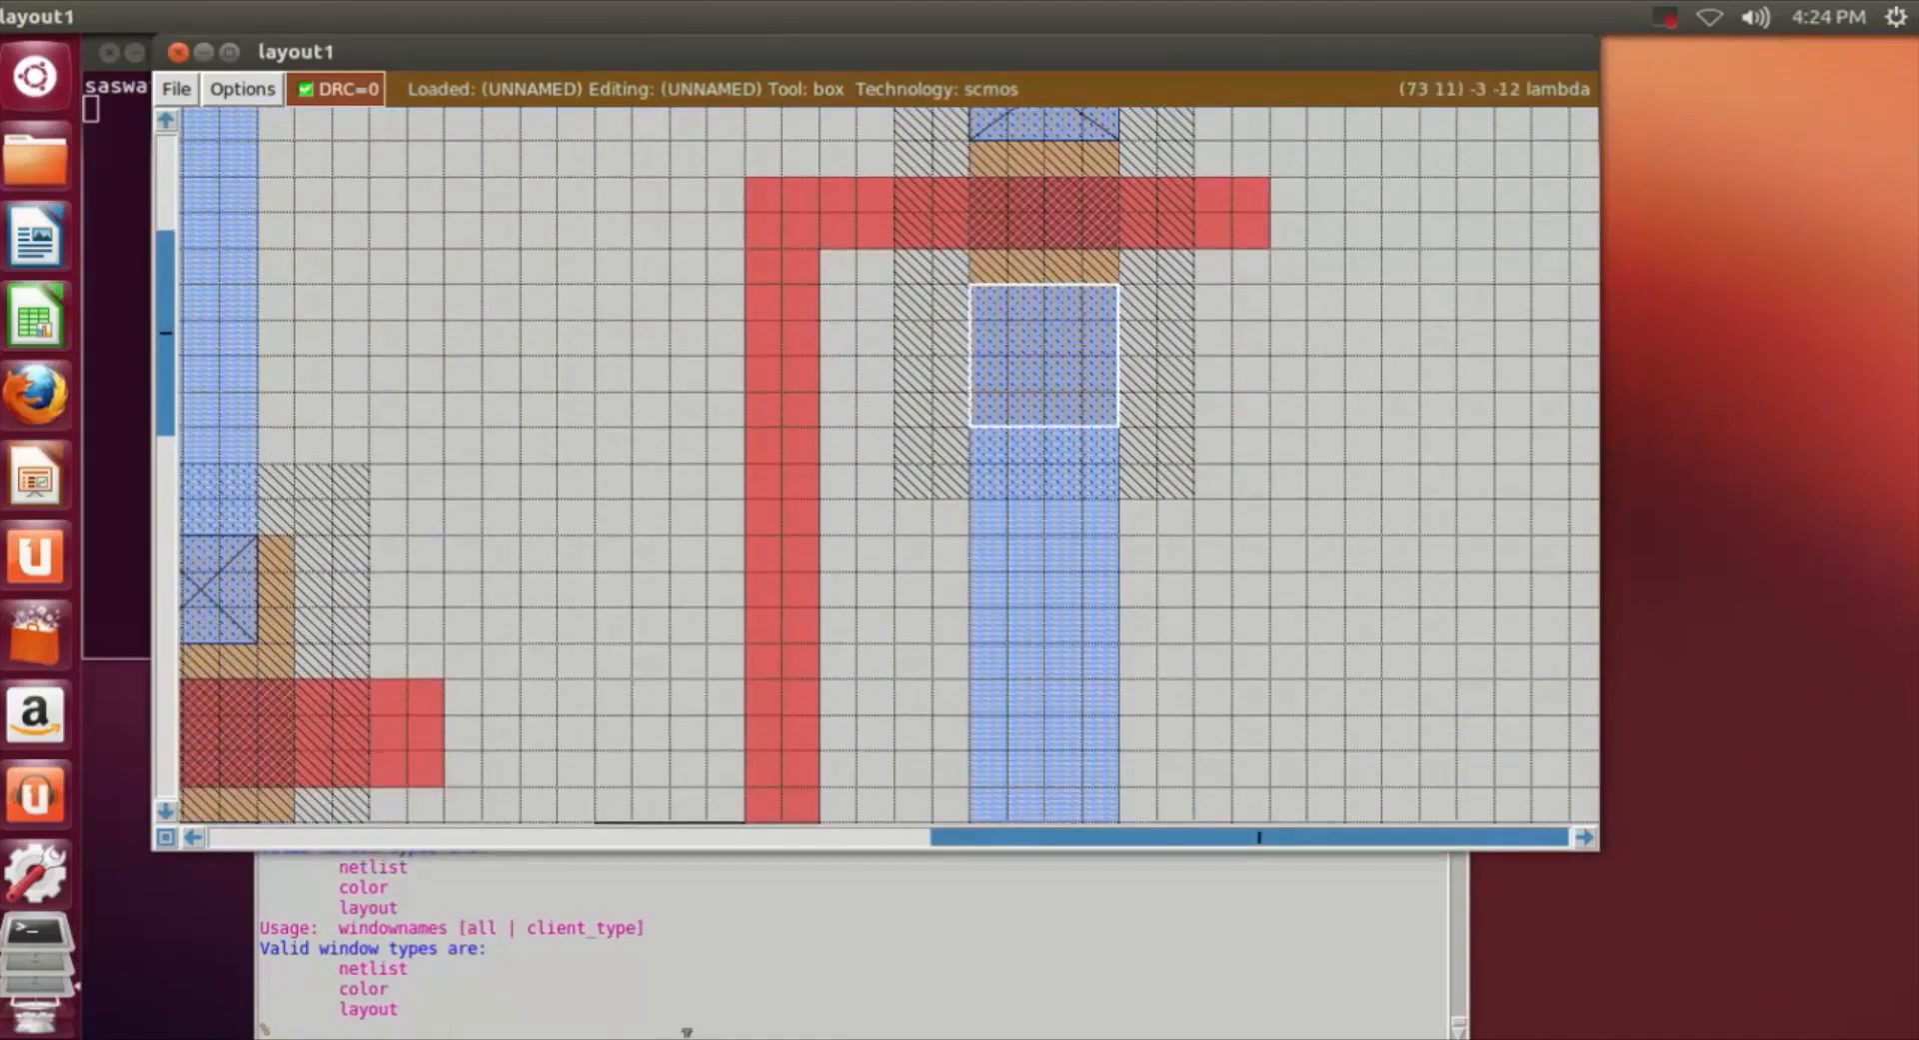
click(712, 1000)
text(paint )
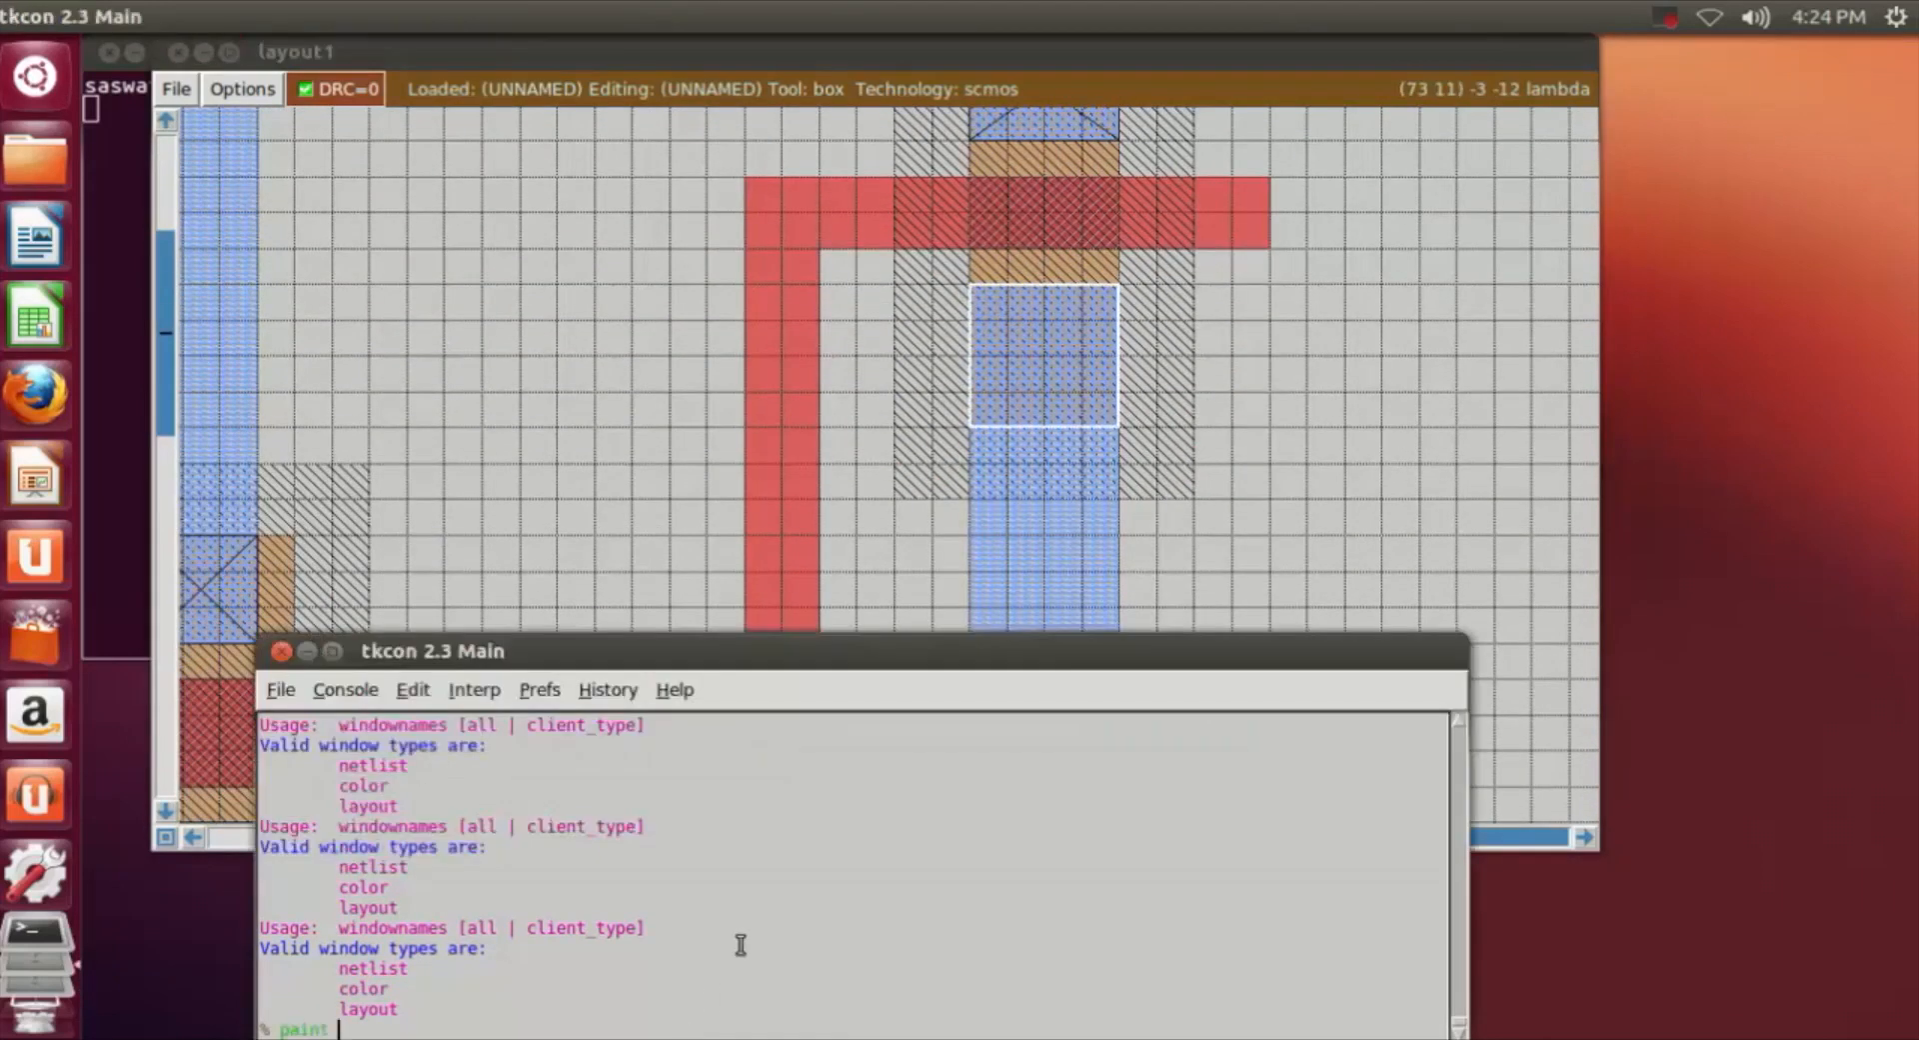
text(pd)
key(Return)
Paint a 4 by 4 lambda n-diffusion contact (ndc) on the metal1 overlap above the inverter's n-transistor gate.
click(1333, 506)
scroll(1330, 512, down, 3)
scroll(1330, 512, down, 3)
click(966, 410)
right_click(1118, 548)
click(472, 1028)
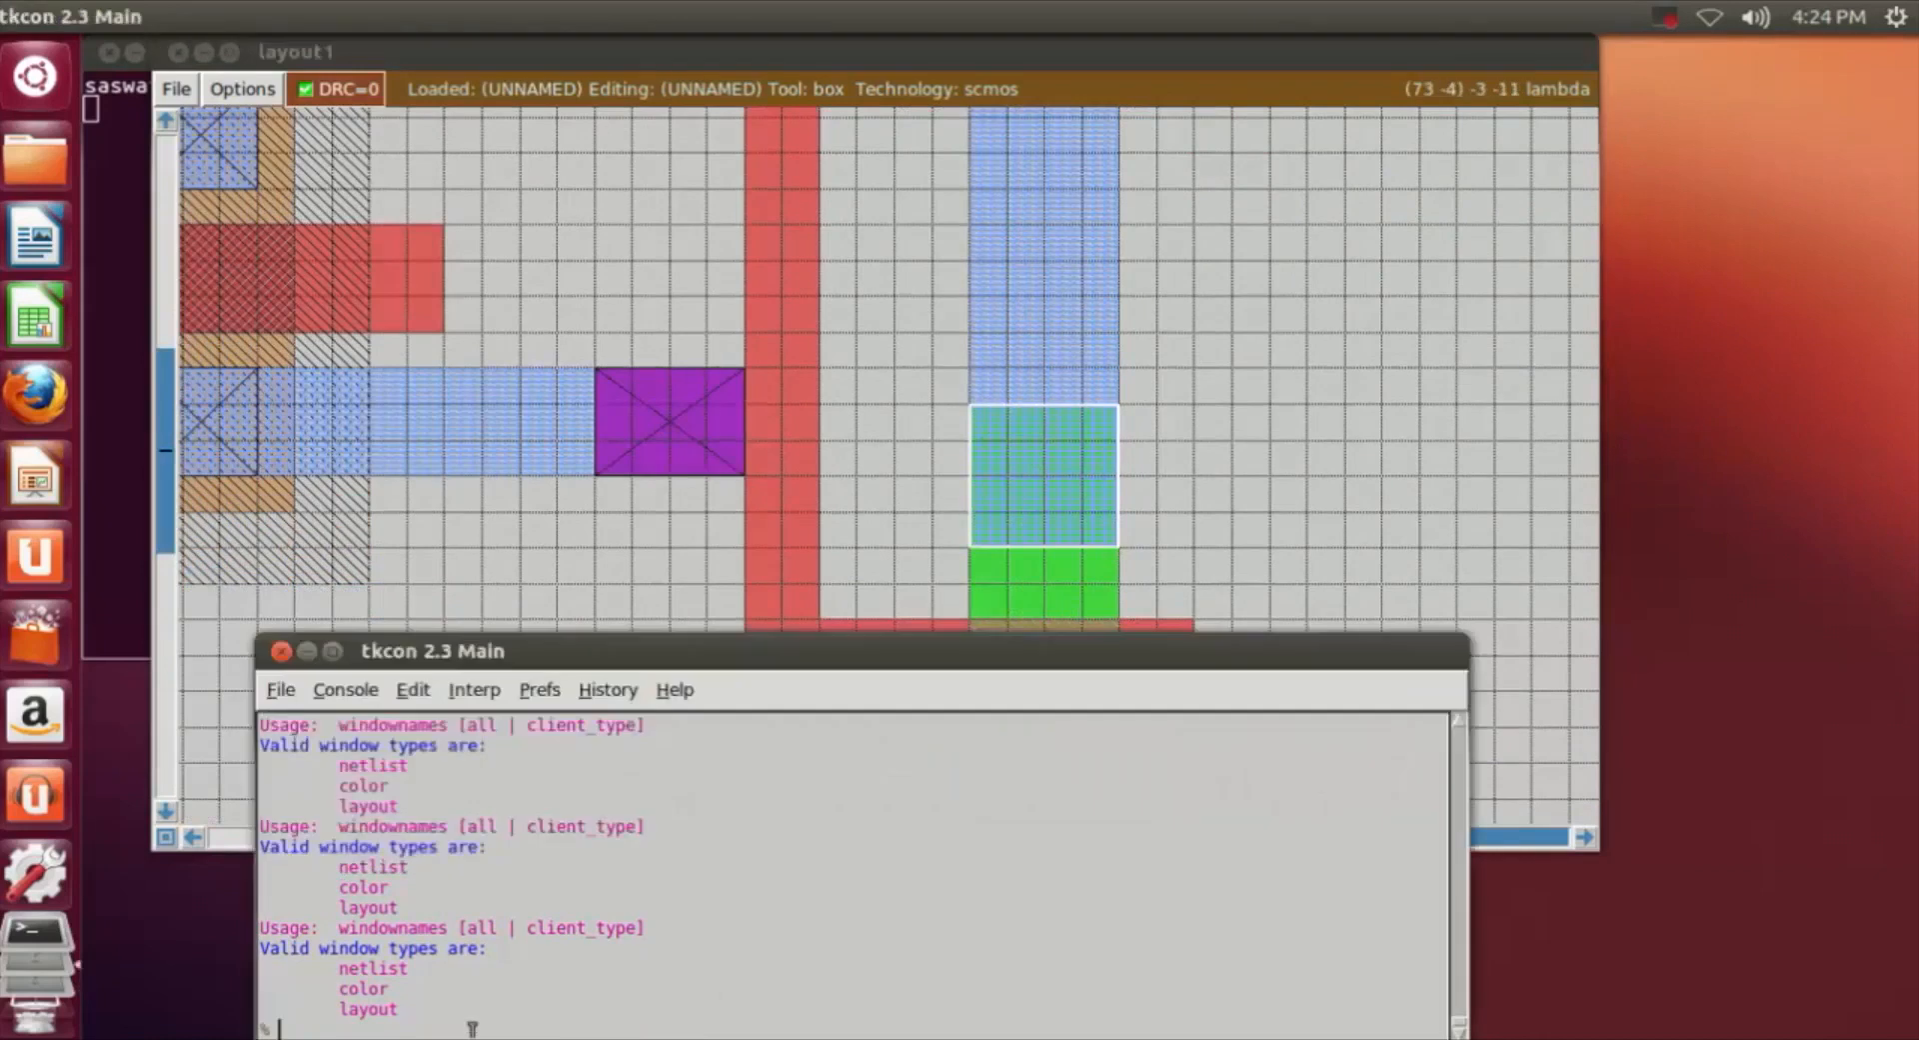
text(paint ndc)
key(Return)
Paint a 4 by 4 lambda n-diffusion contact (ndc) on the metal1 overlap below the inverter's n-transistor gate.
click(1306, 514)
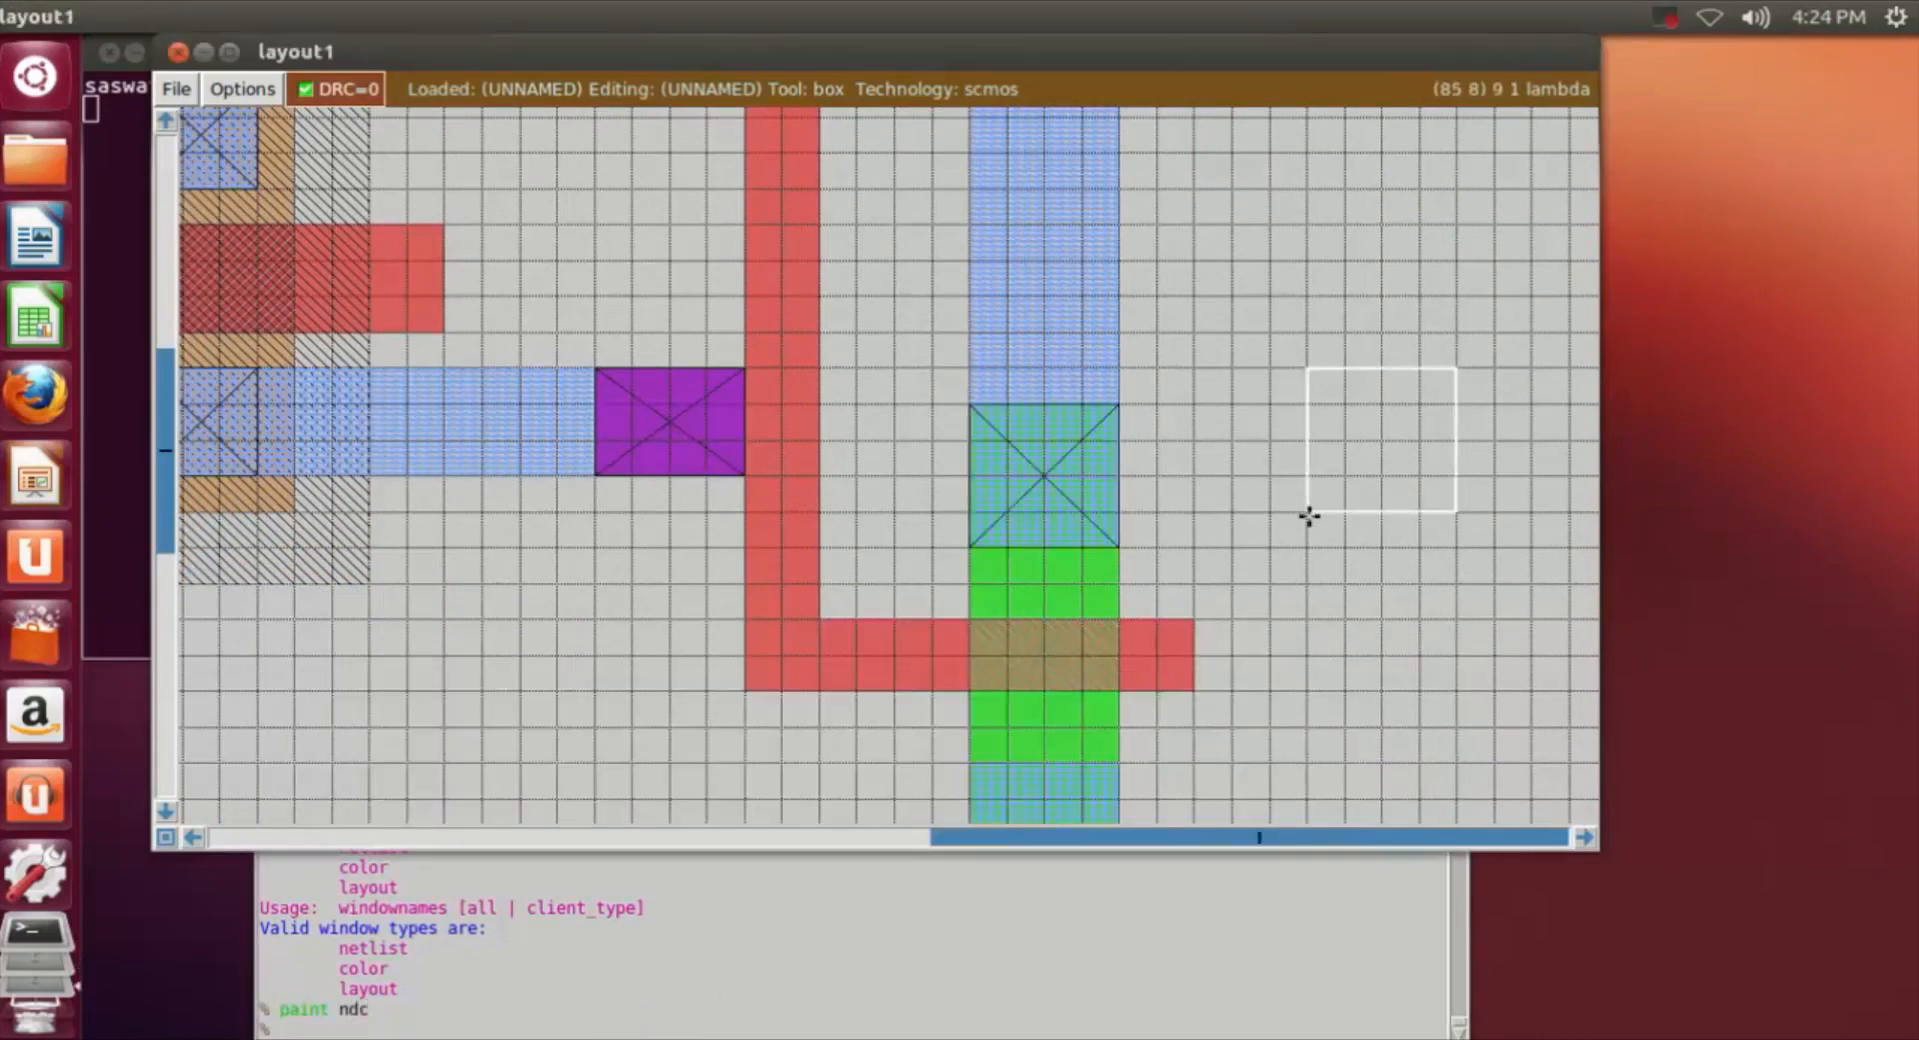
scroll(1309, 515, down, 2)
scroll(1309, 514, down, 3)
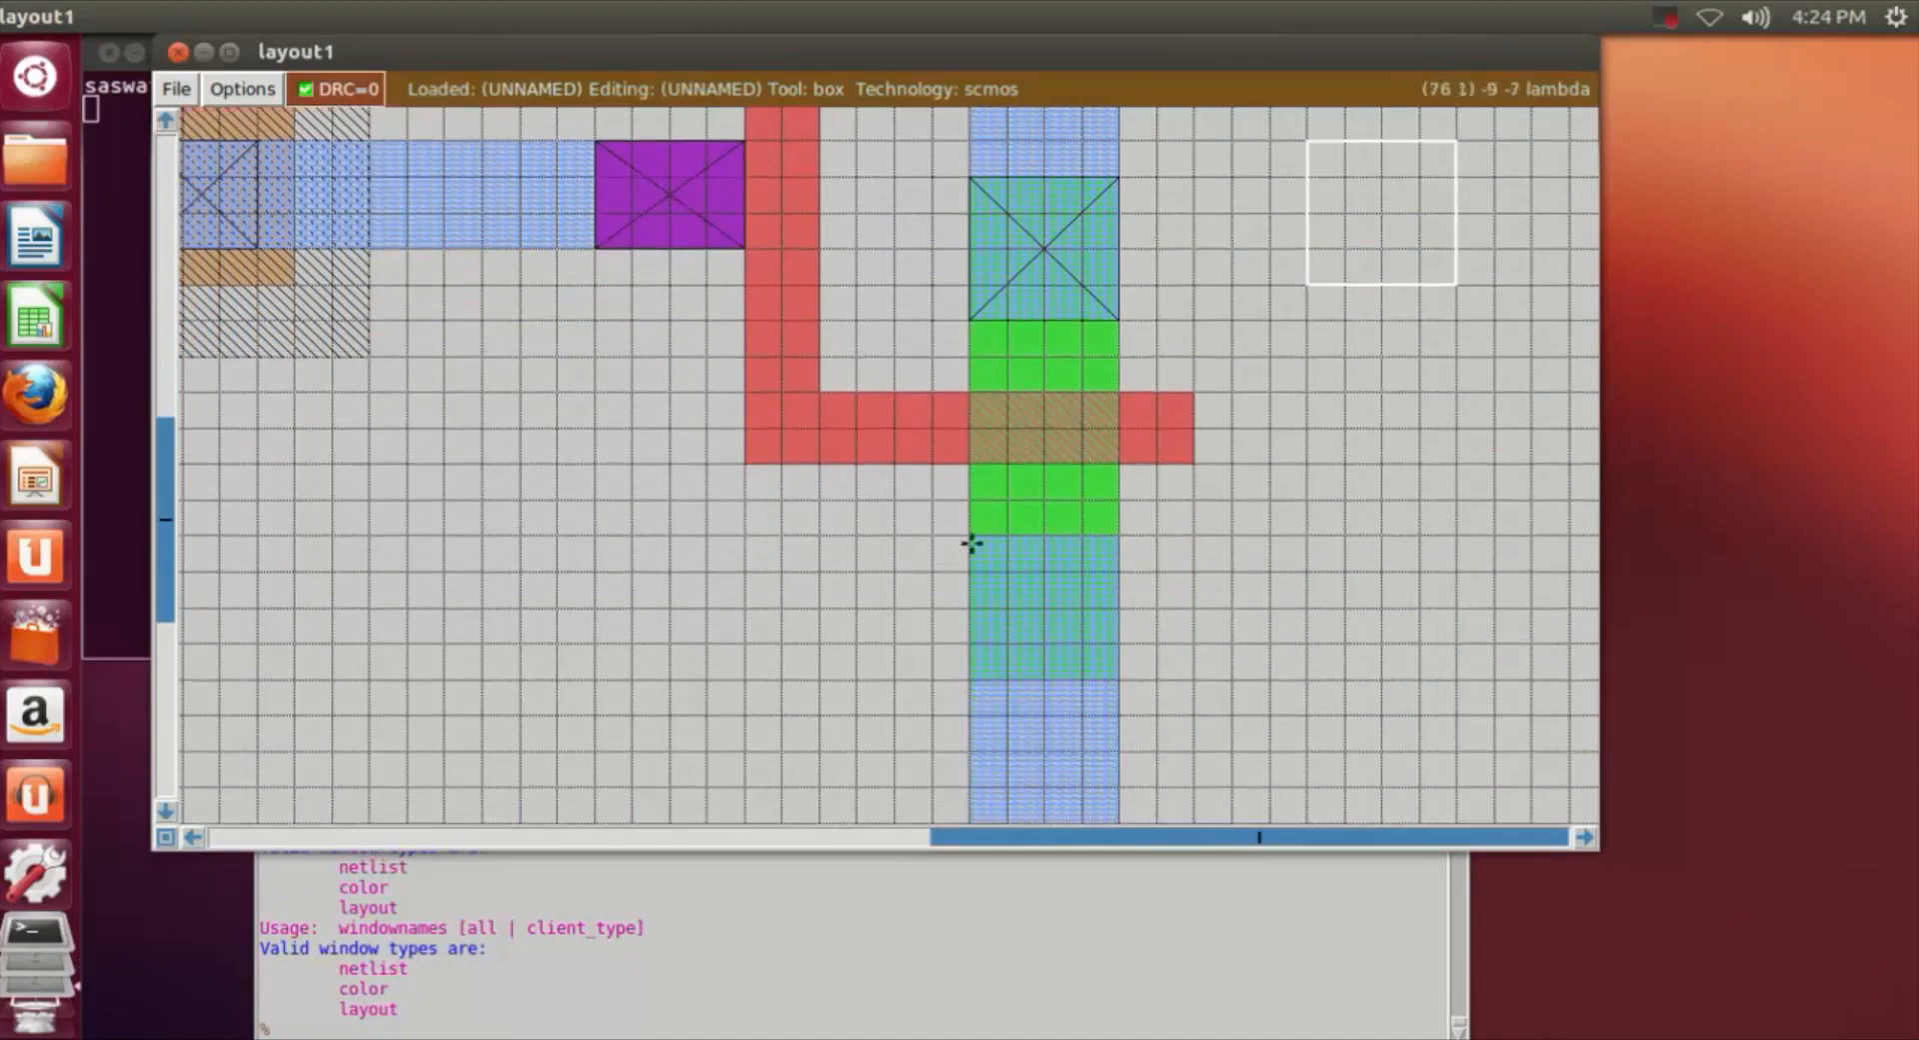
click(971, 542)
right_click(1122, 657)
click(780, 1030)
text(paint )
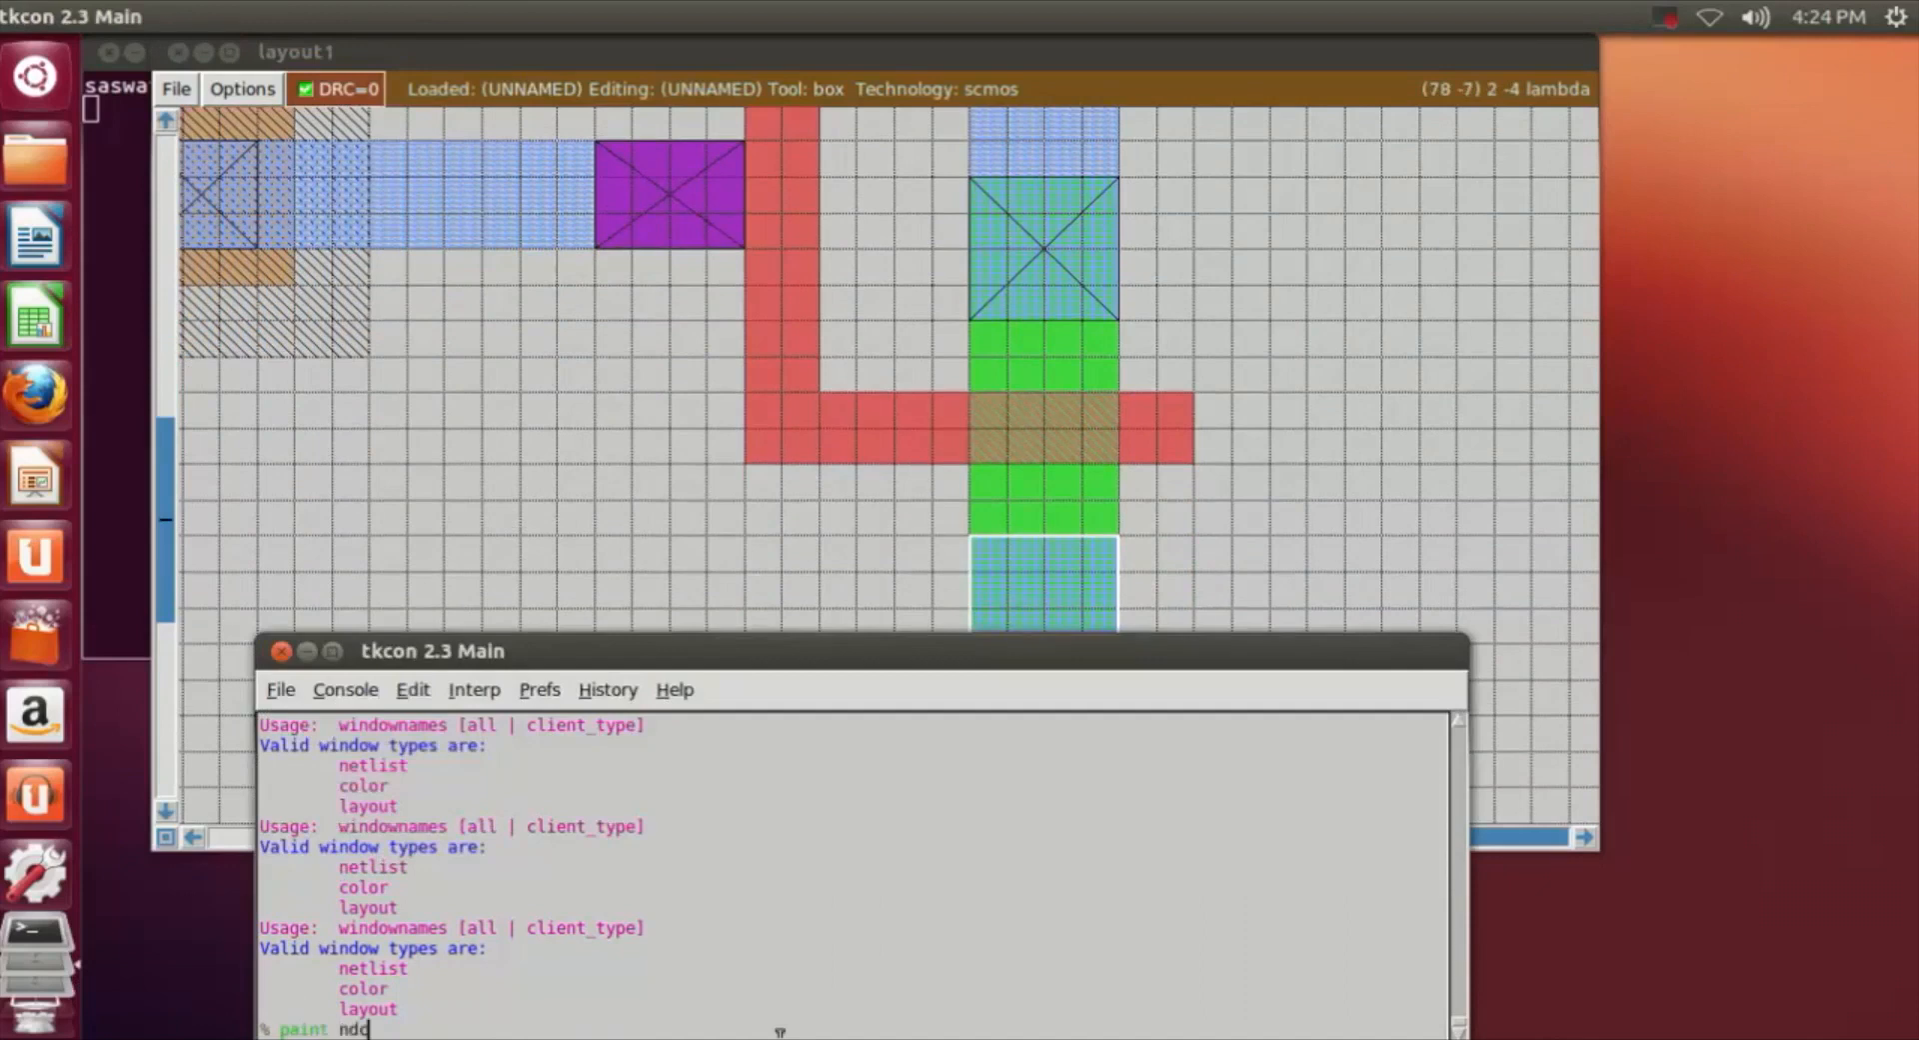
text(ndc)
key(Return)
Paint an ndiff strip about 1 by 13 lambda along the left edge of the inverter's n-diffusion.
click(1375, 454)
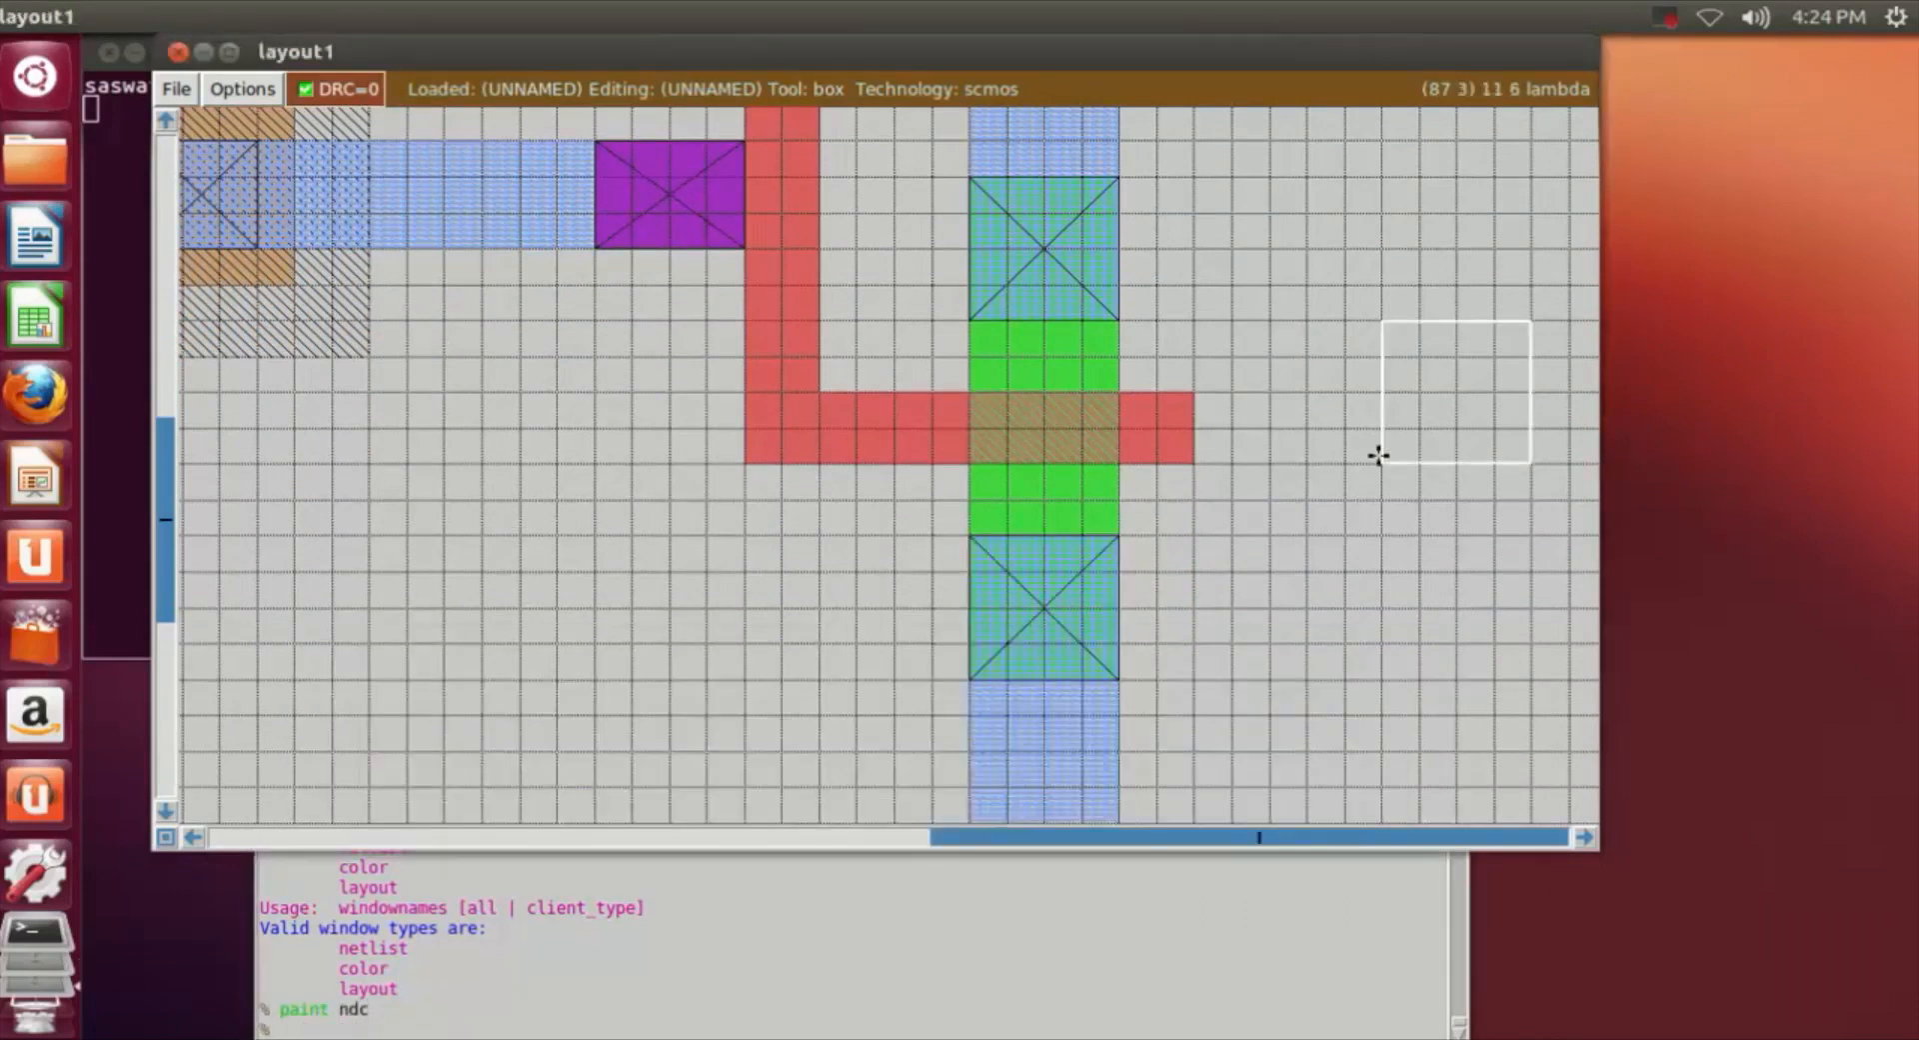
scroll(1375, 446, up, 2)
click(933, 341)
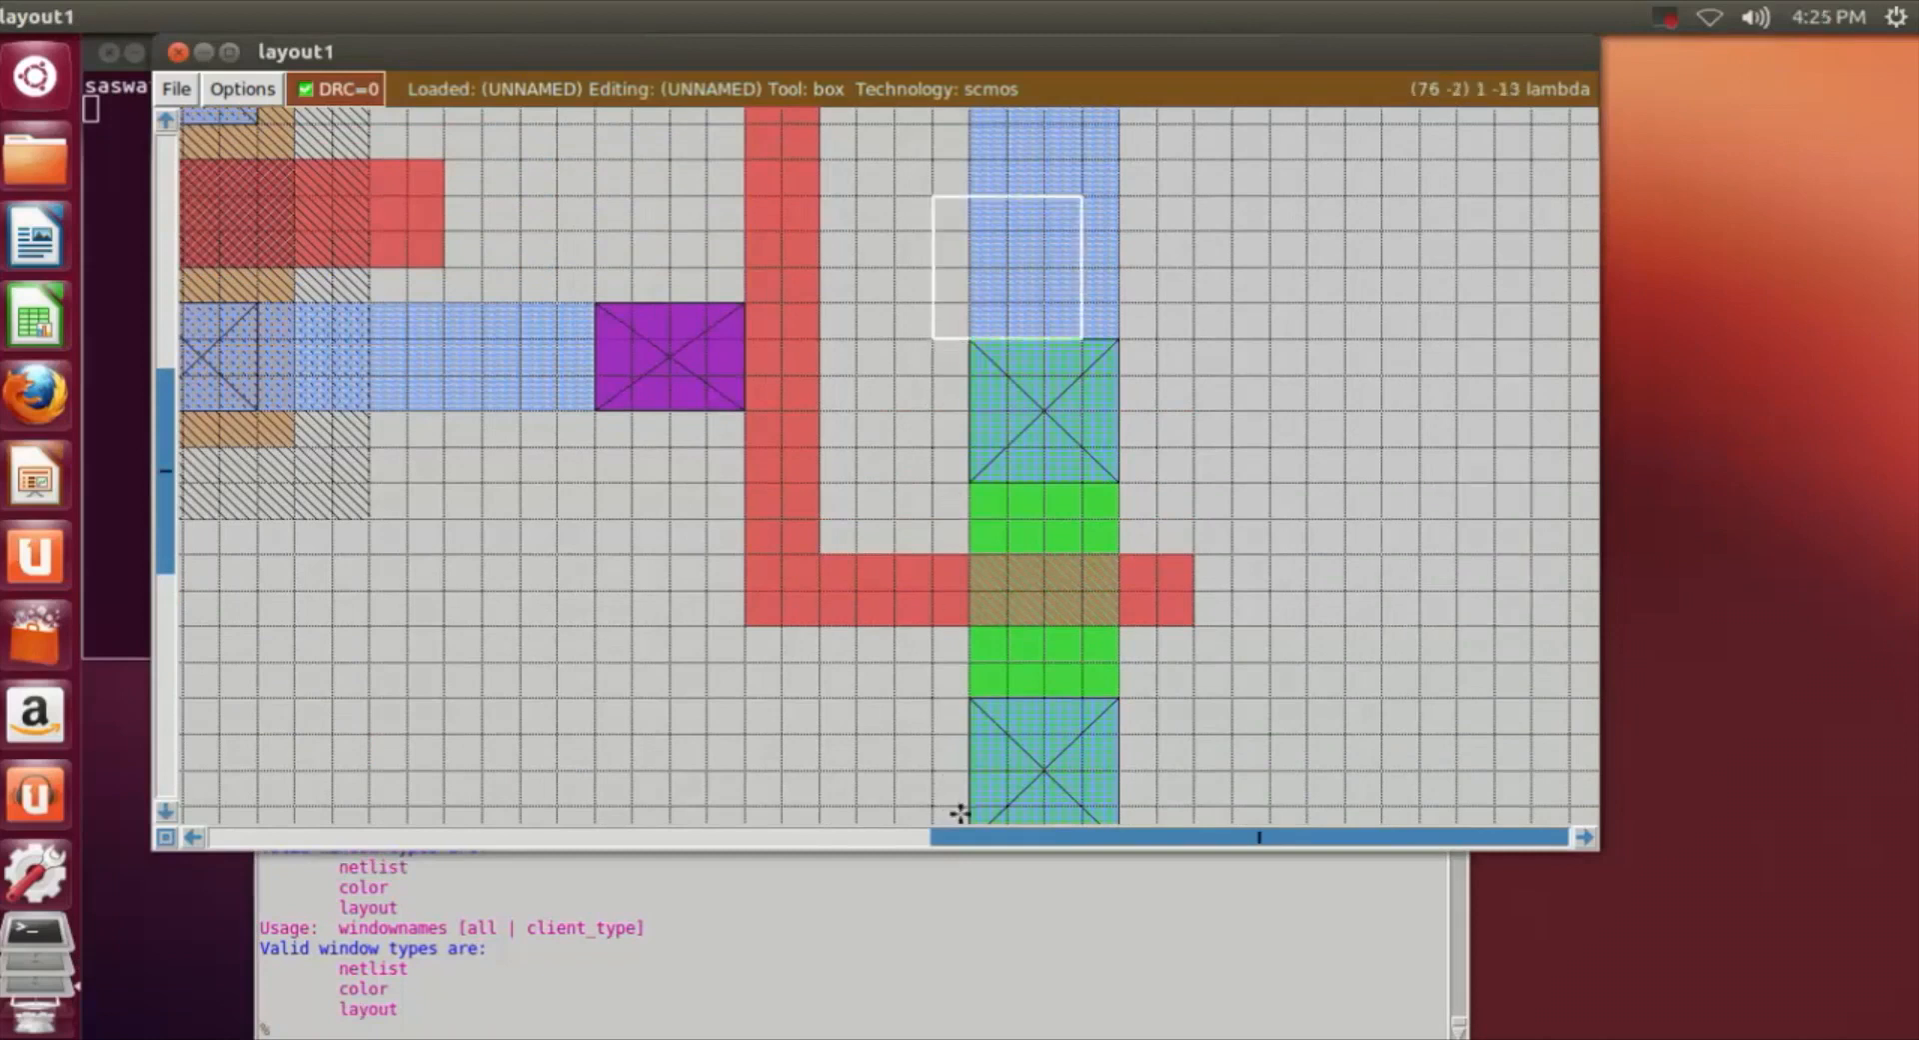
right_click(960, 817)
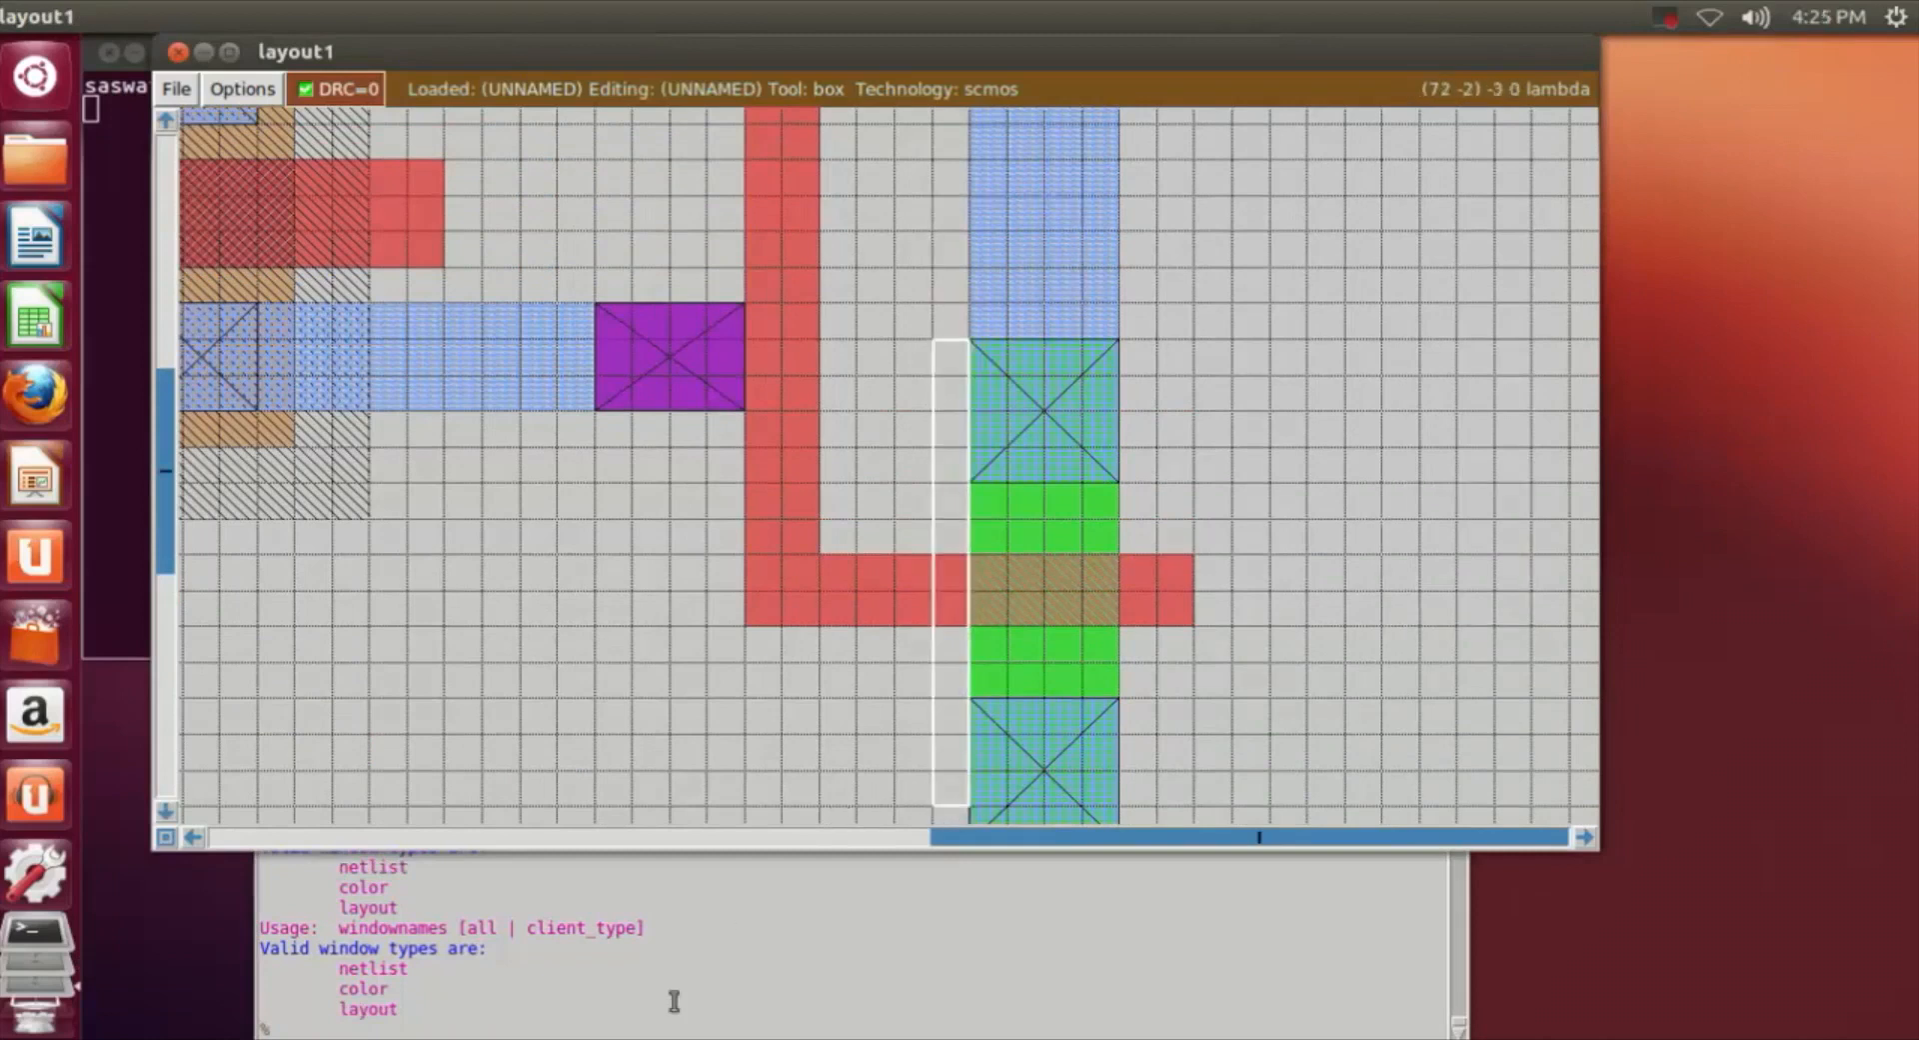
click(485, 1031)
text(paint)
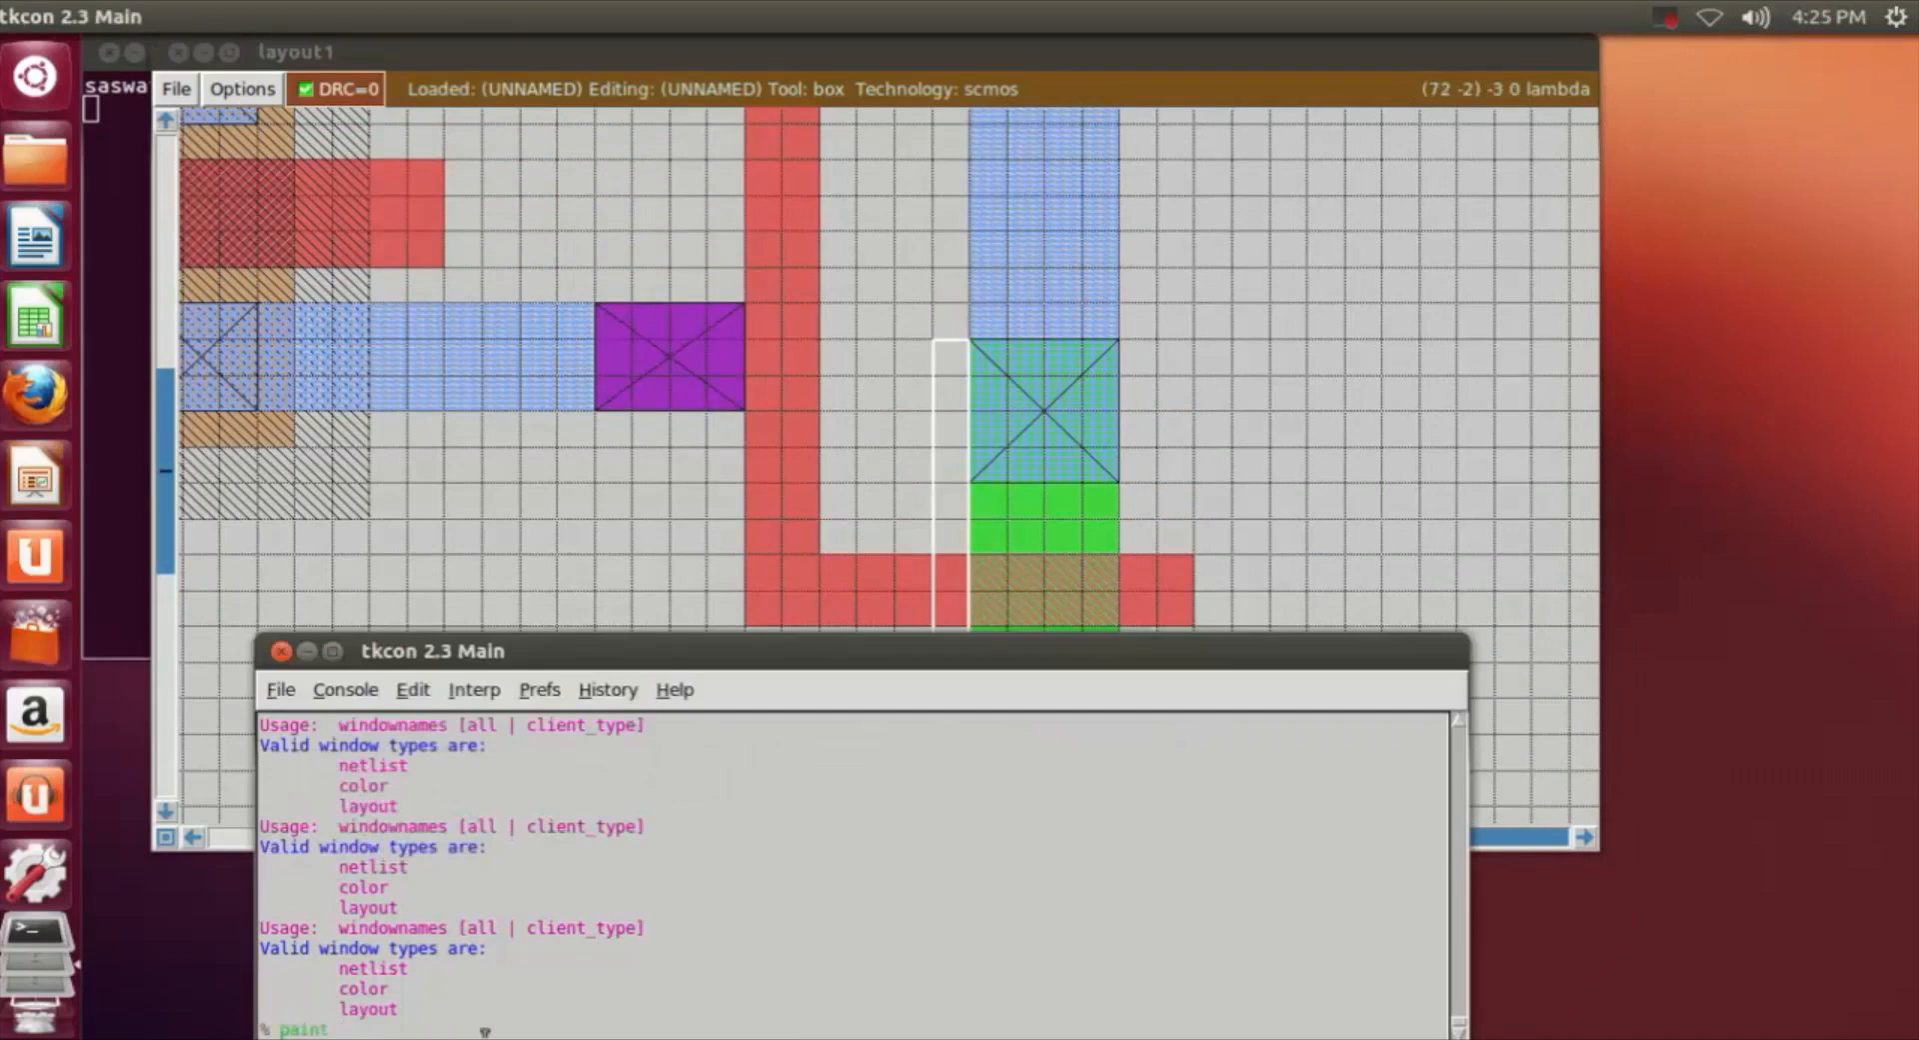
text(ndiff)
key(Return)
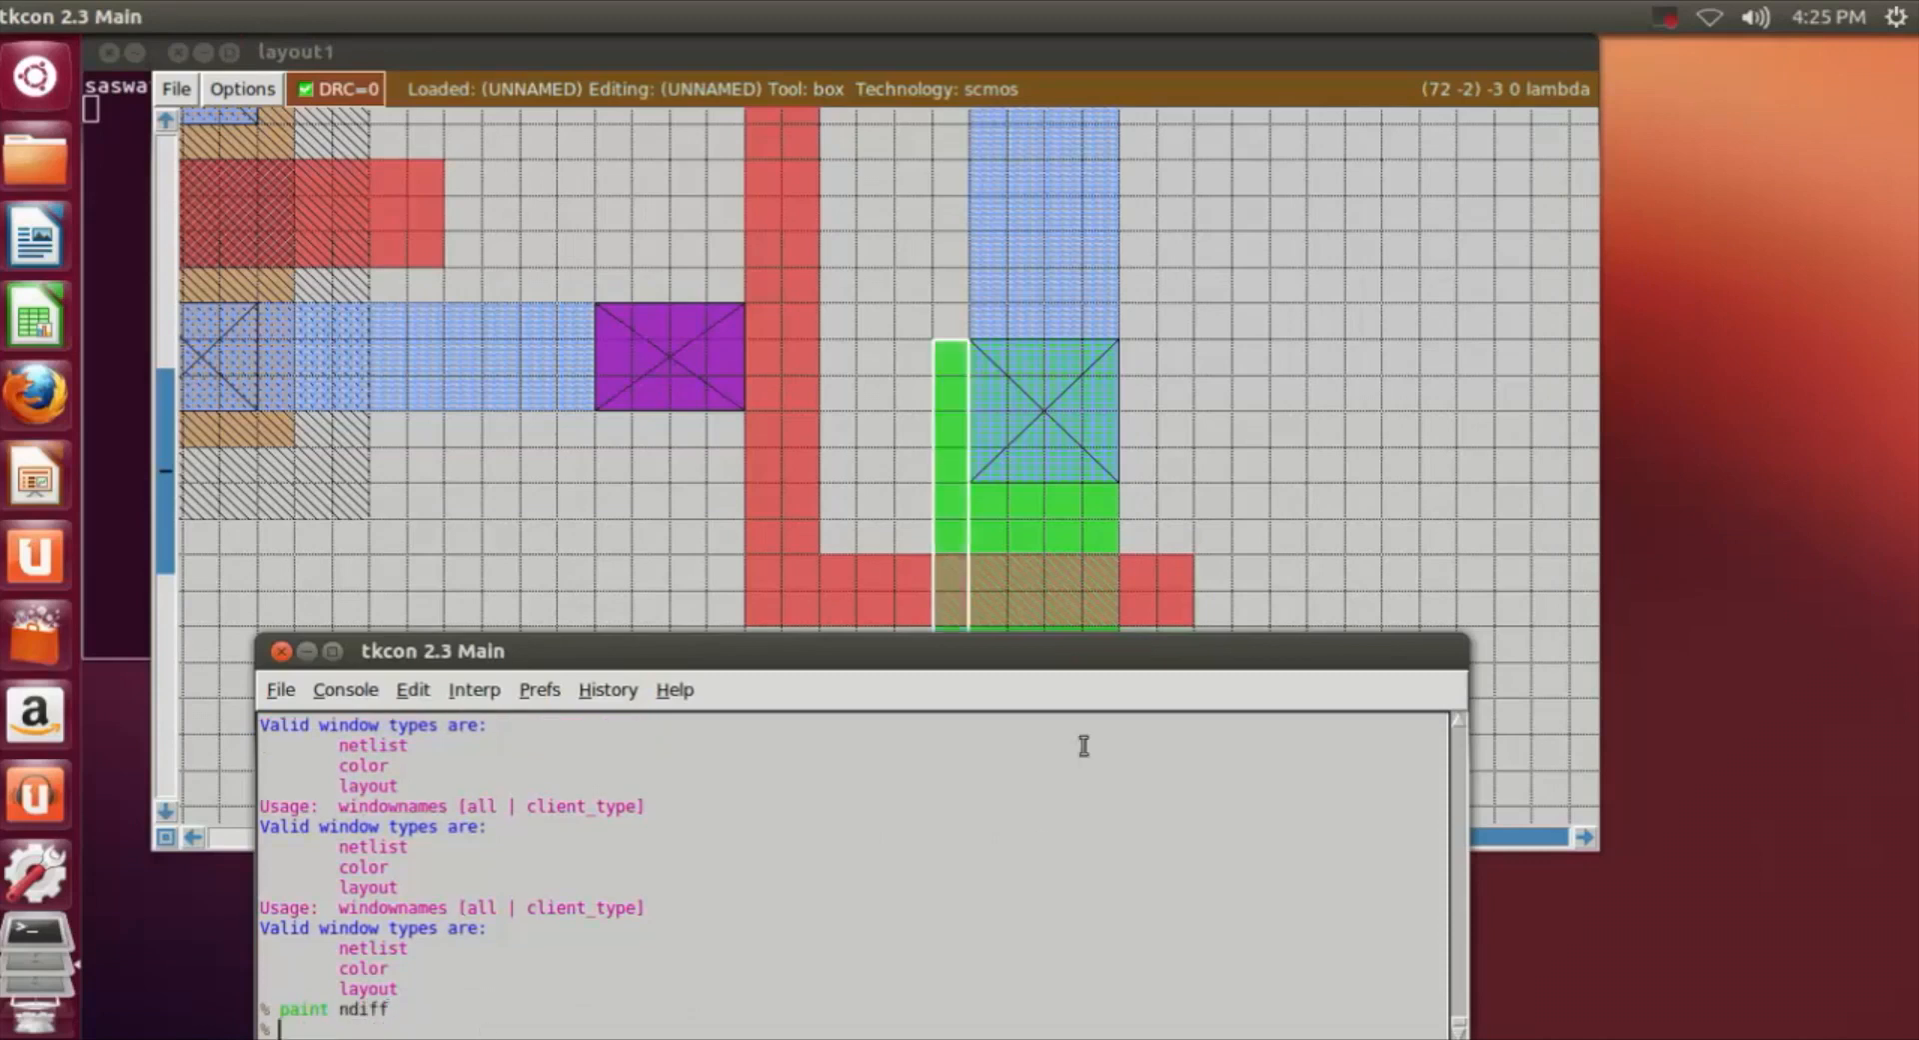
Paint an ndiff strip 6 by 1 lambda along the top edge of the inverter's n-diffusion.
click(1293, 410)
scroll(1282, 410, down, 1)
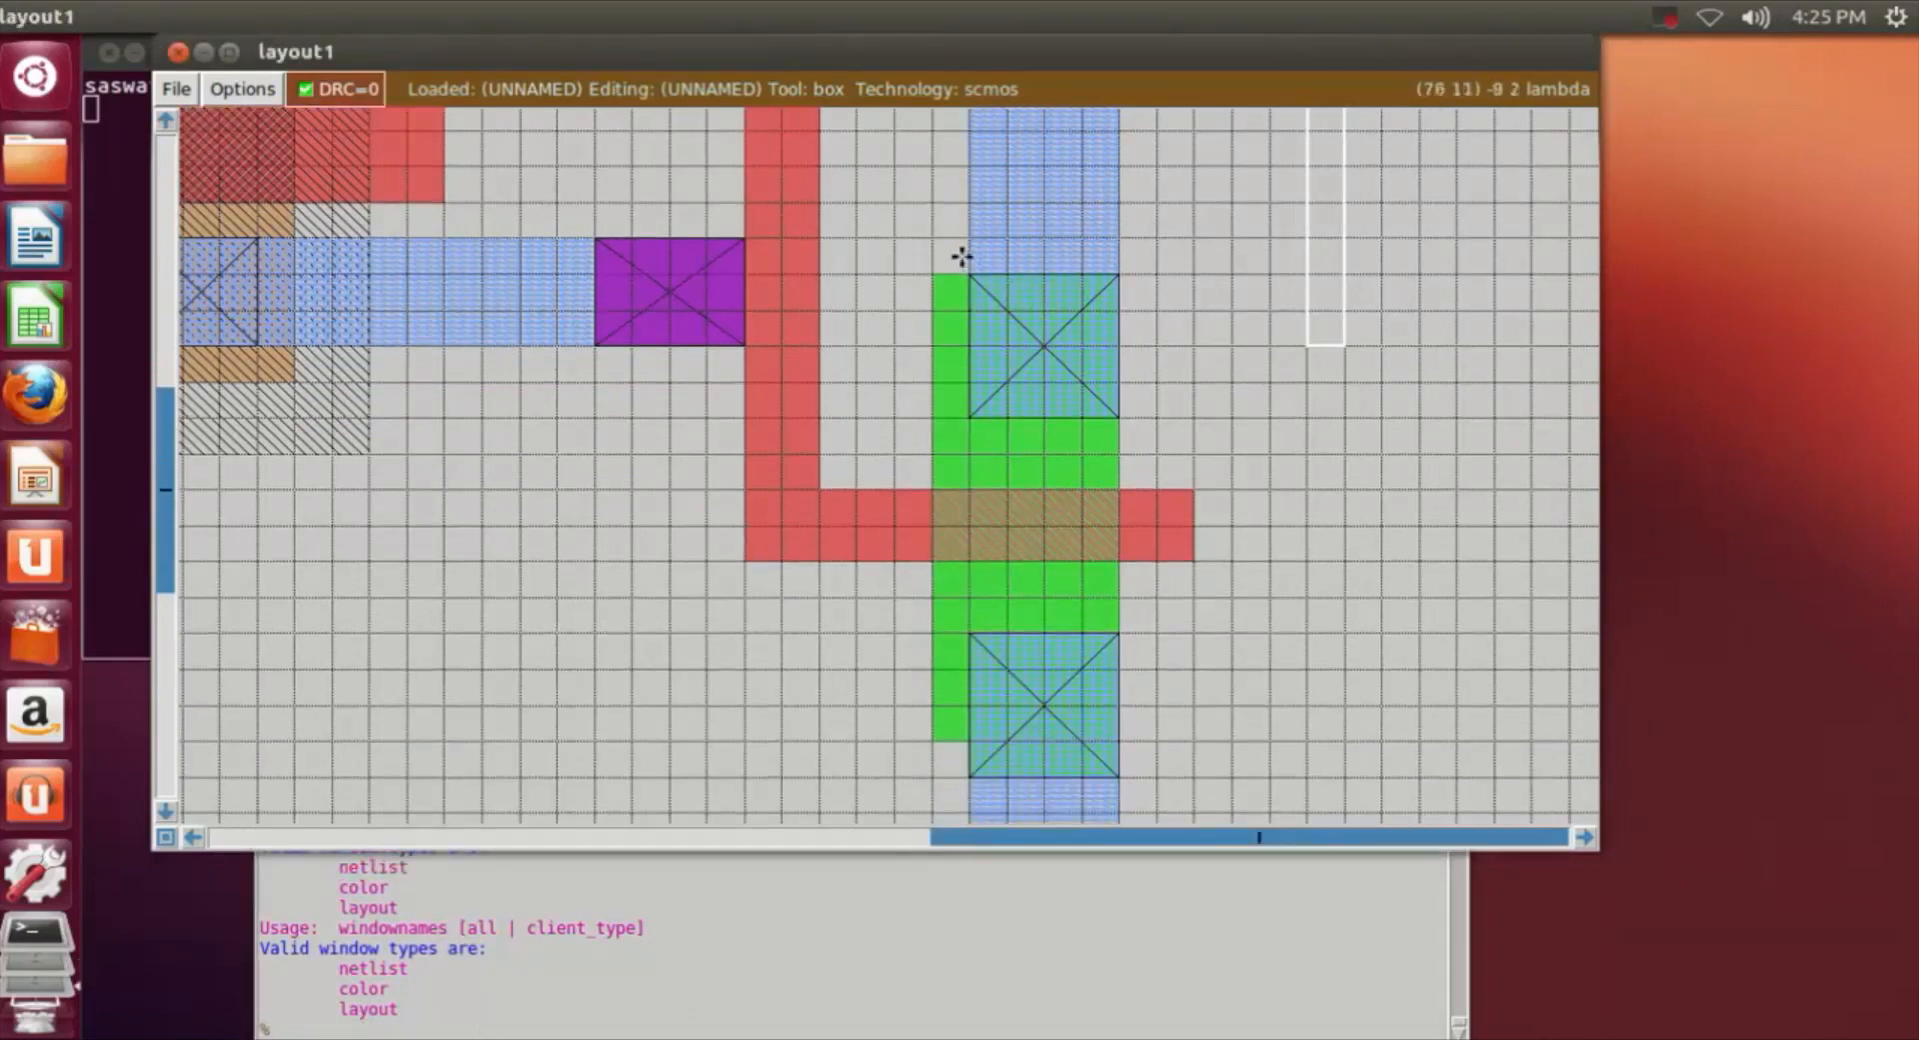
click(930, 240)
right_click(1142, 271)
click(731, 1030)
key(Up)
key(Return)
Paint an ndiff strip 6 by 2 lambda across the bottom end of the inverter's n-diffusion.
click(1312, 371)
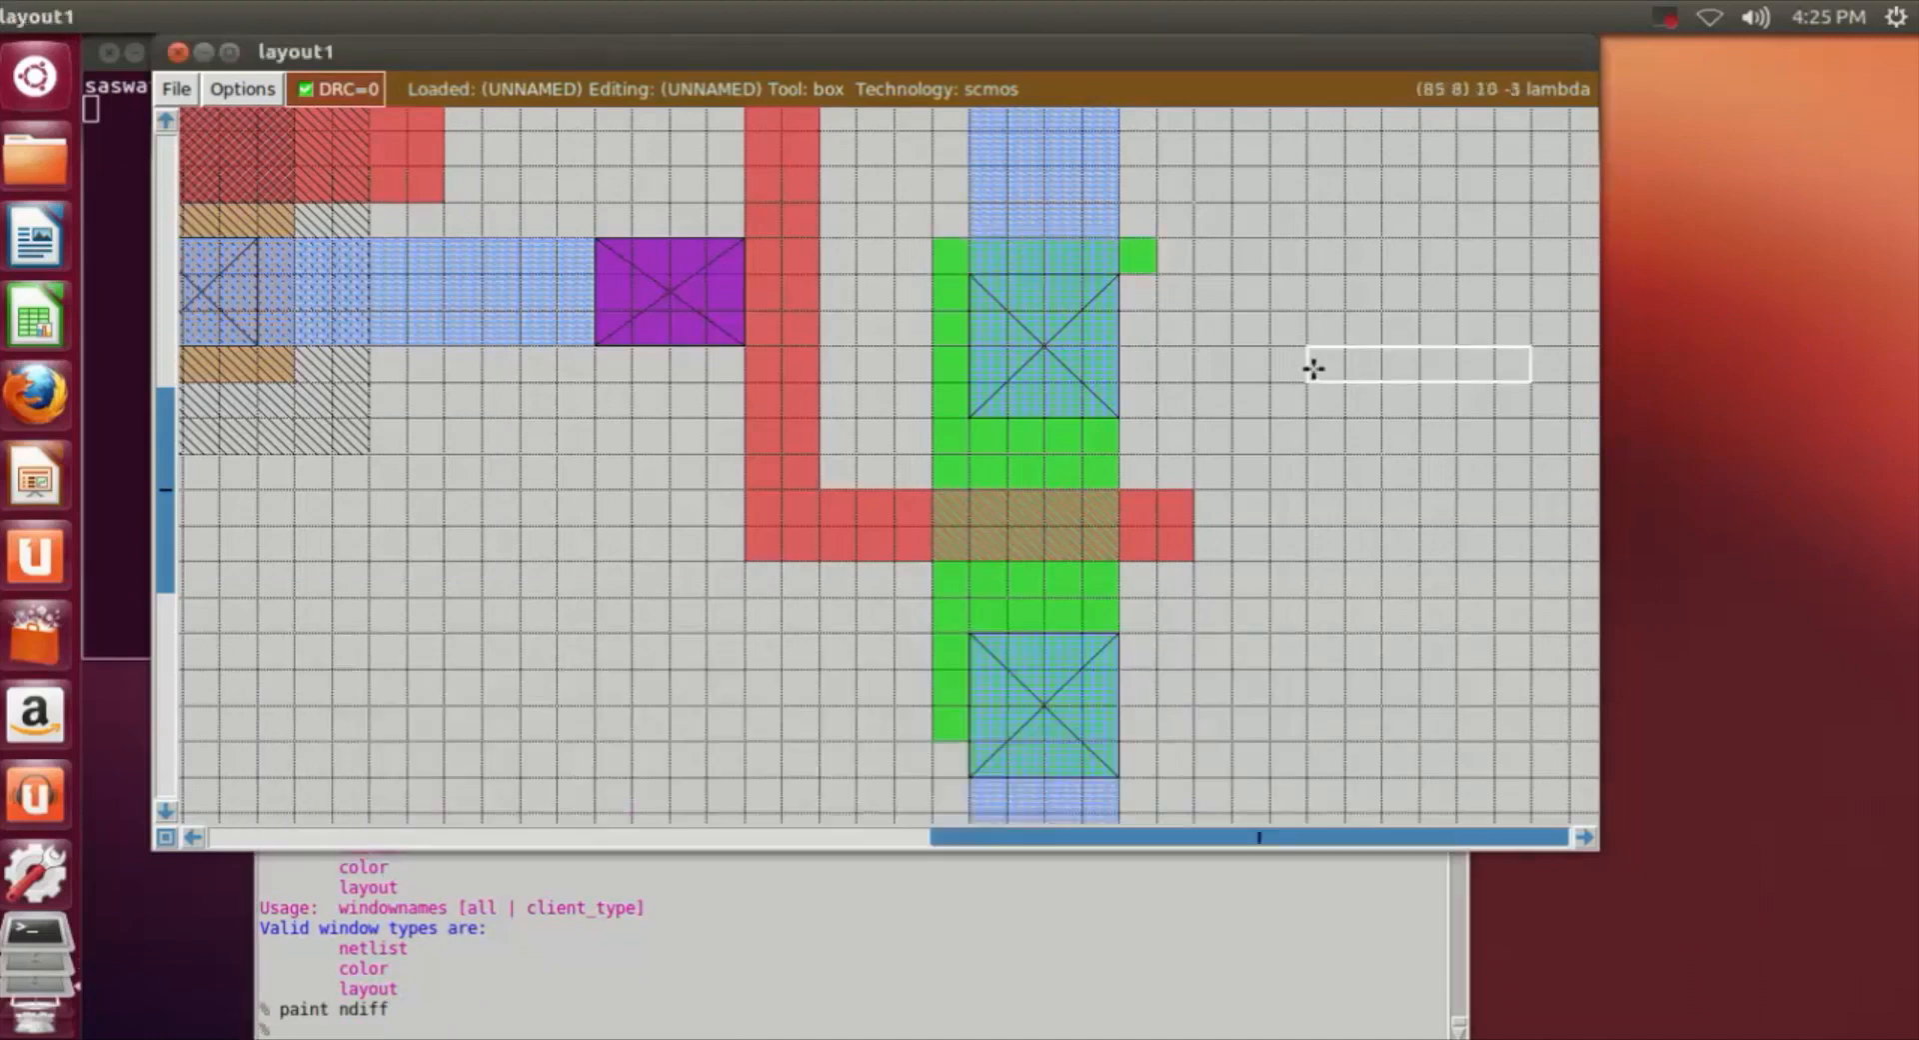
scroll(1330, 290, down, 2)
scroll(1299, 261, up, 1)
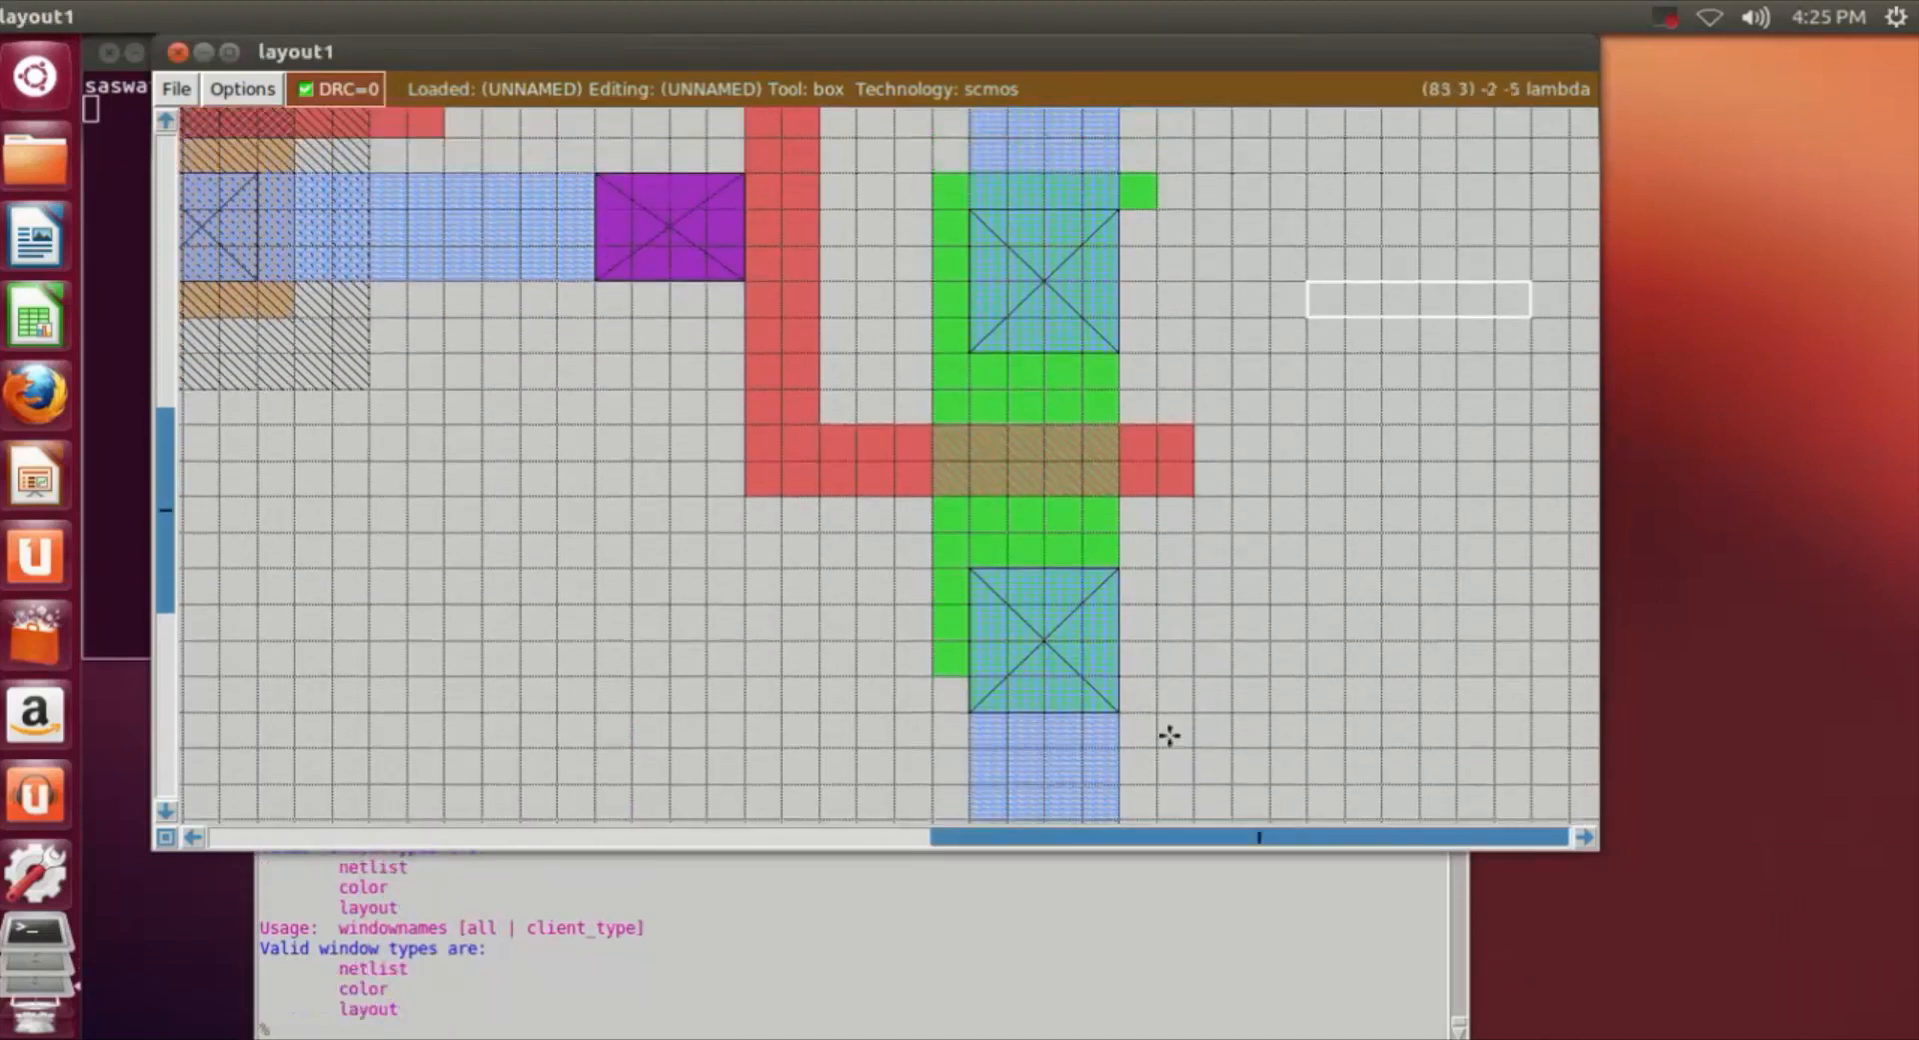
click(937, 744)
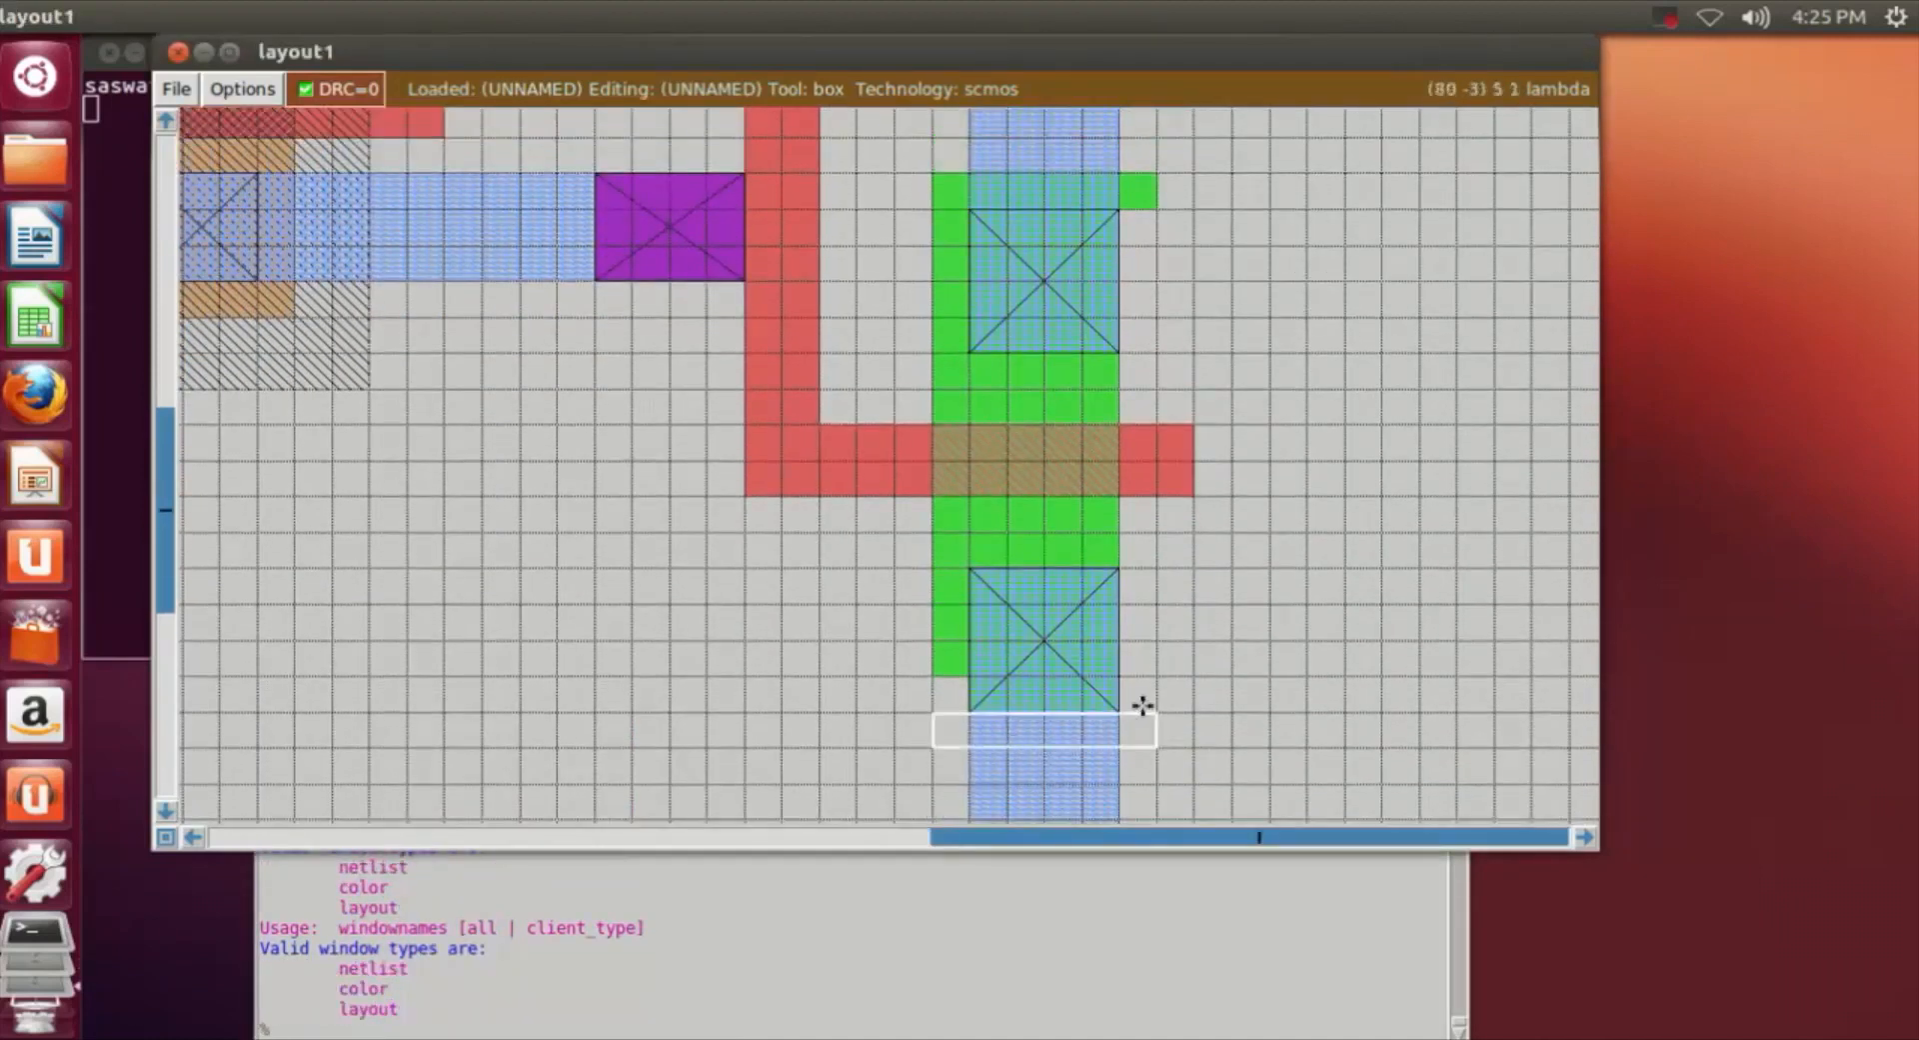
right_click(1152, 677)
scroll(1144, 761, up, 1)
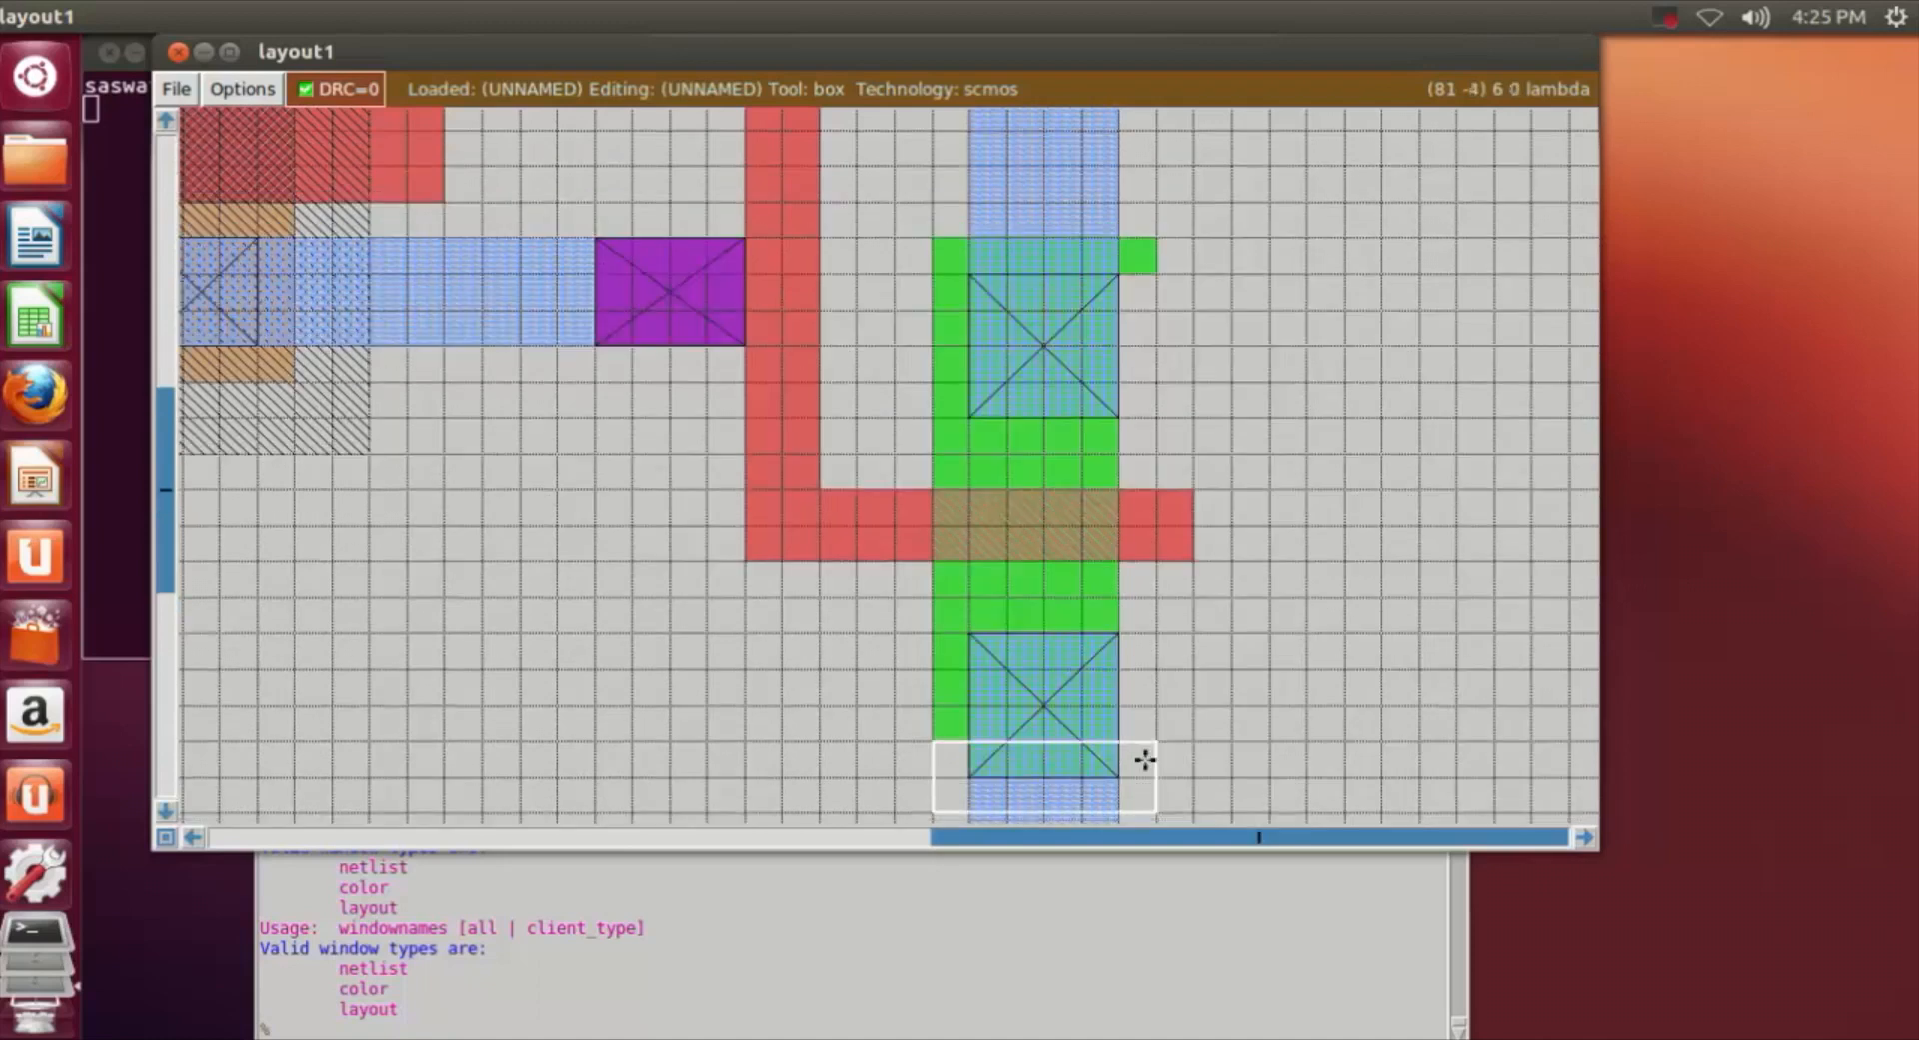
click(853, 967)
text(paint ndiff)
key(Return)
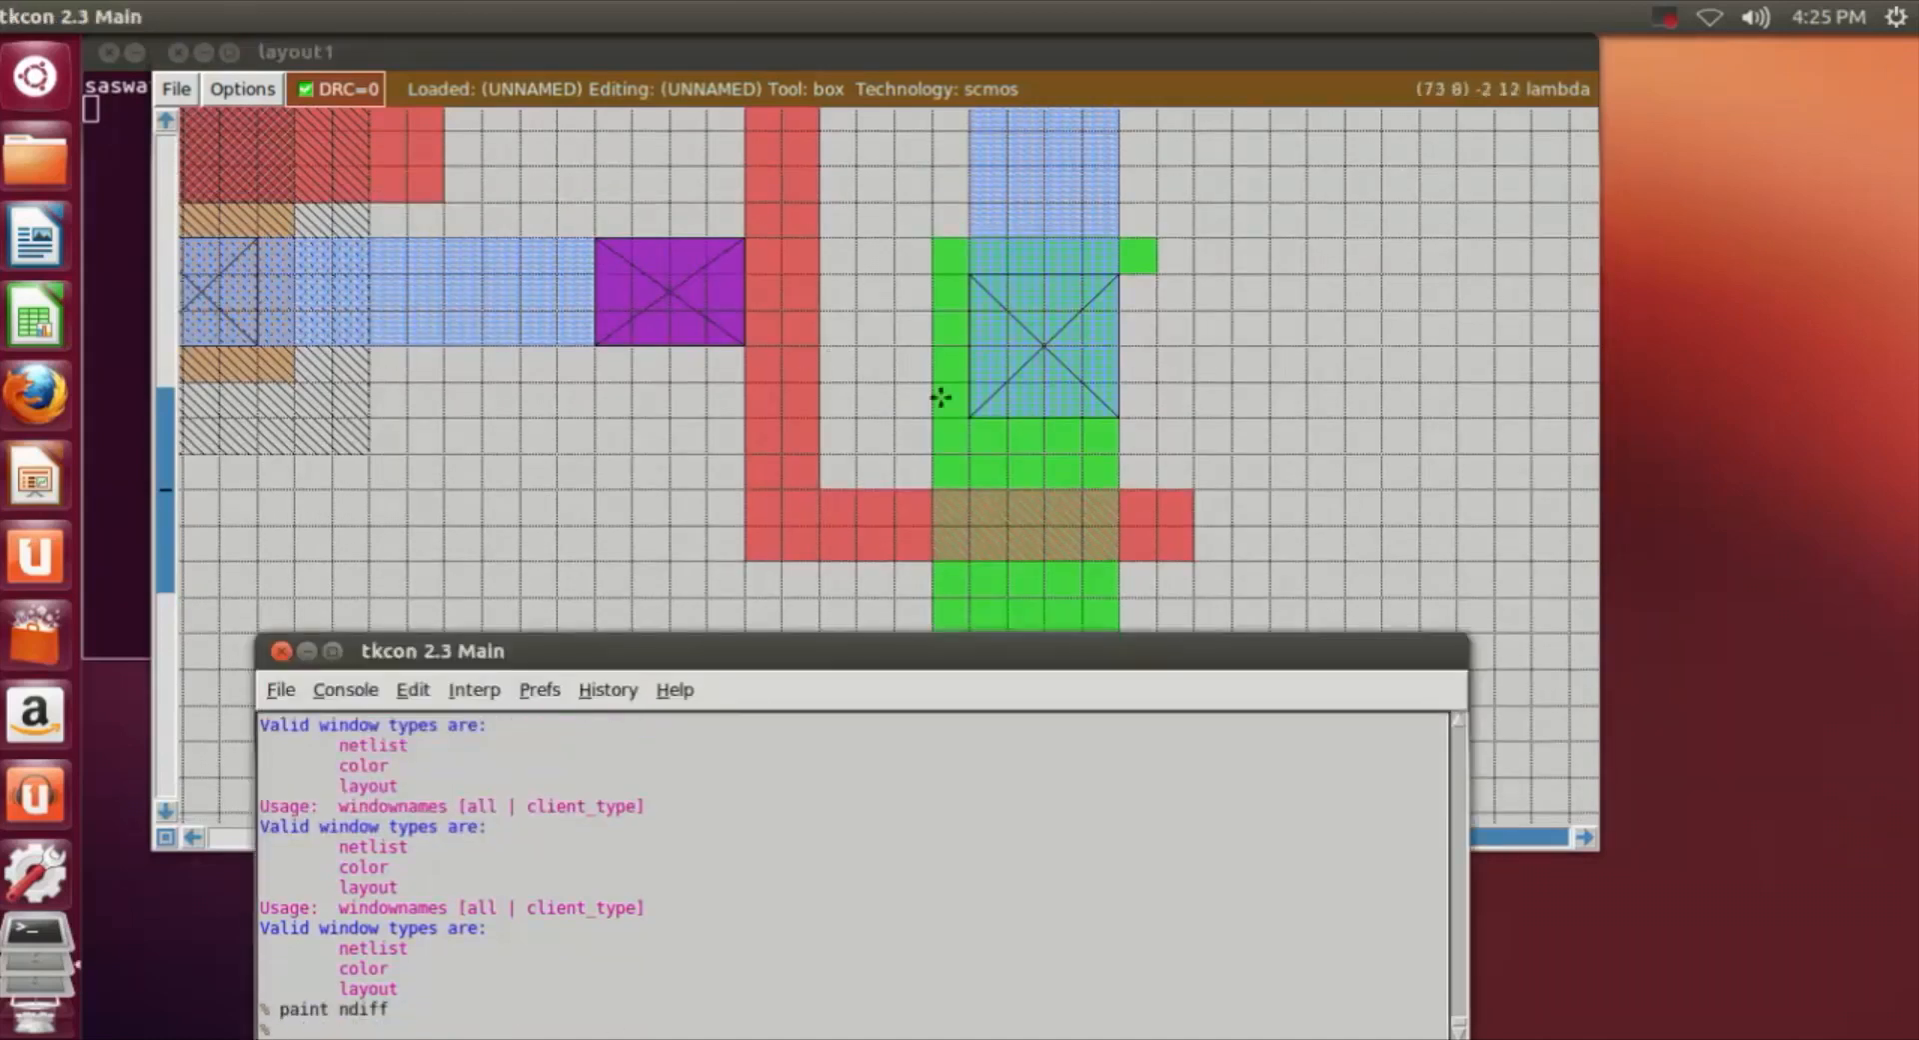
Paint an ndiff strip 1 by 13 lambda along the right edge of the inverter's n-diffusion.
click(1435, 462)
scroll(1435, 463, down, 1)
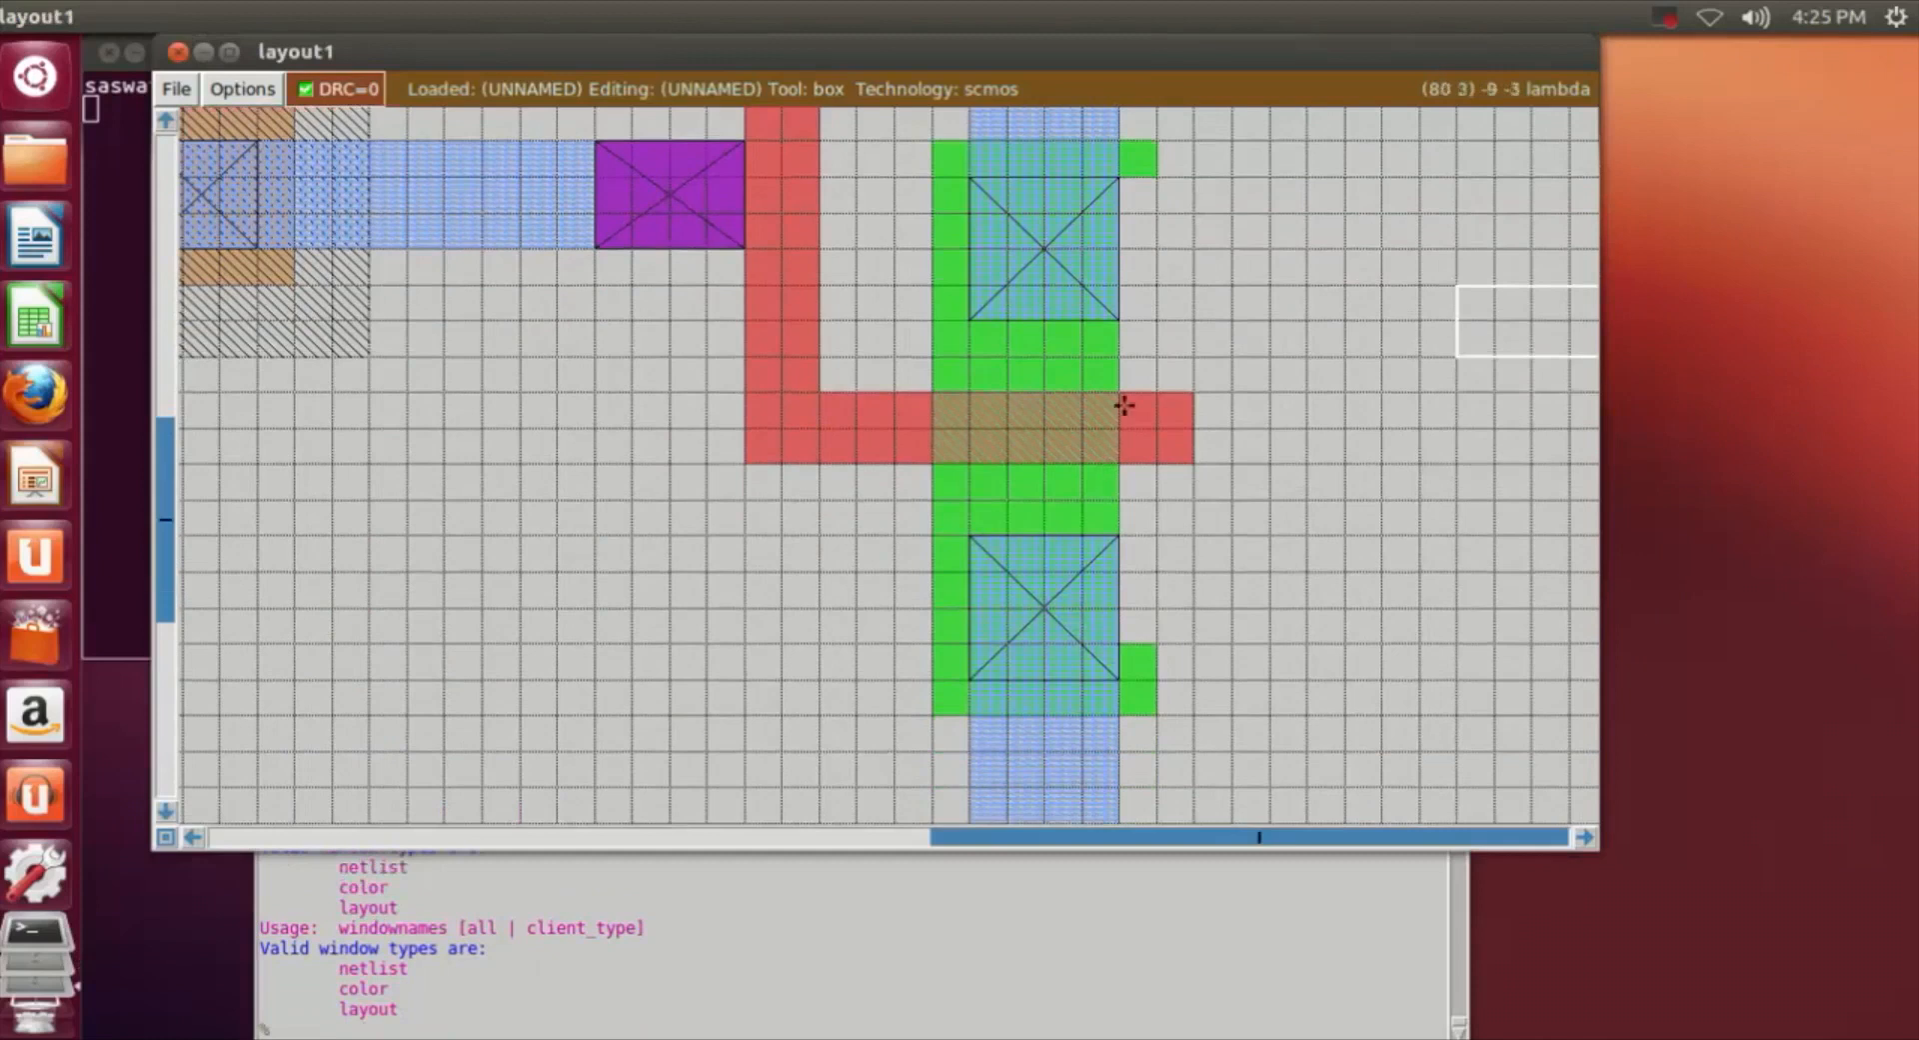
click(1156, 175)
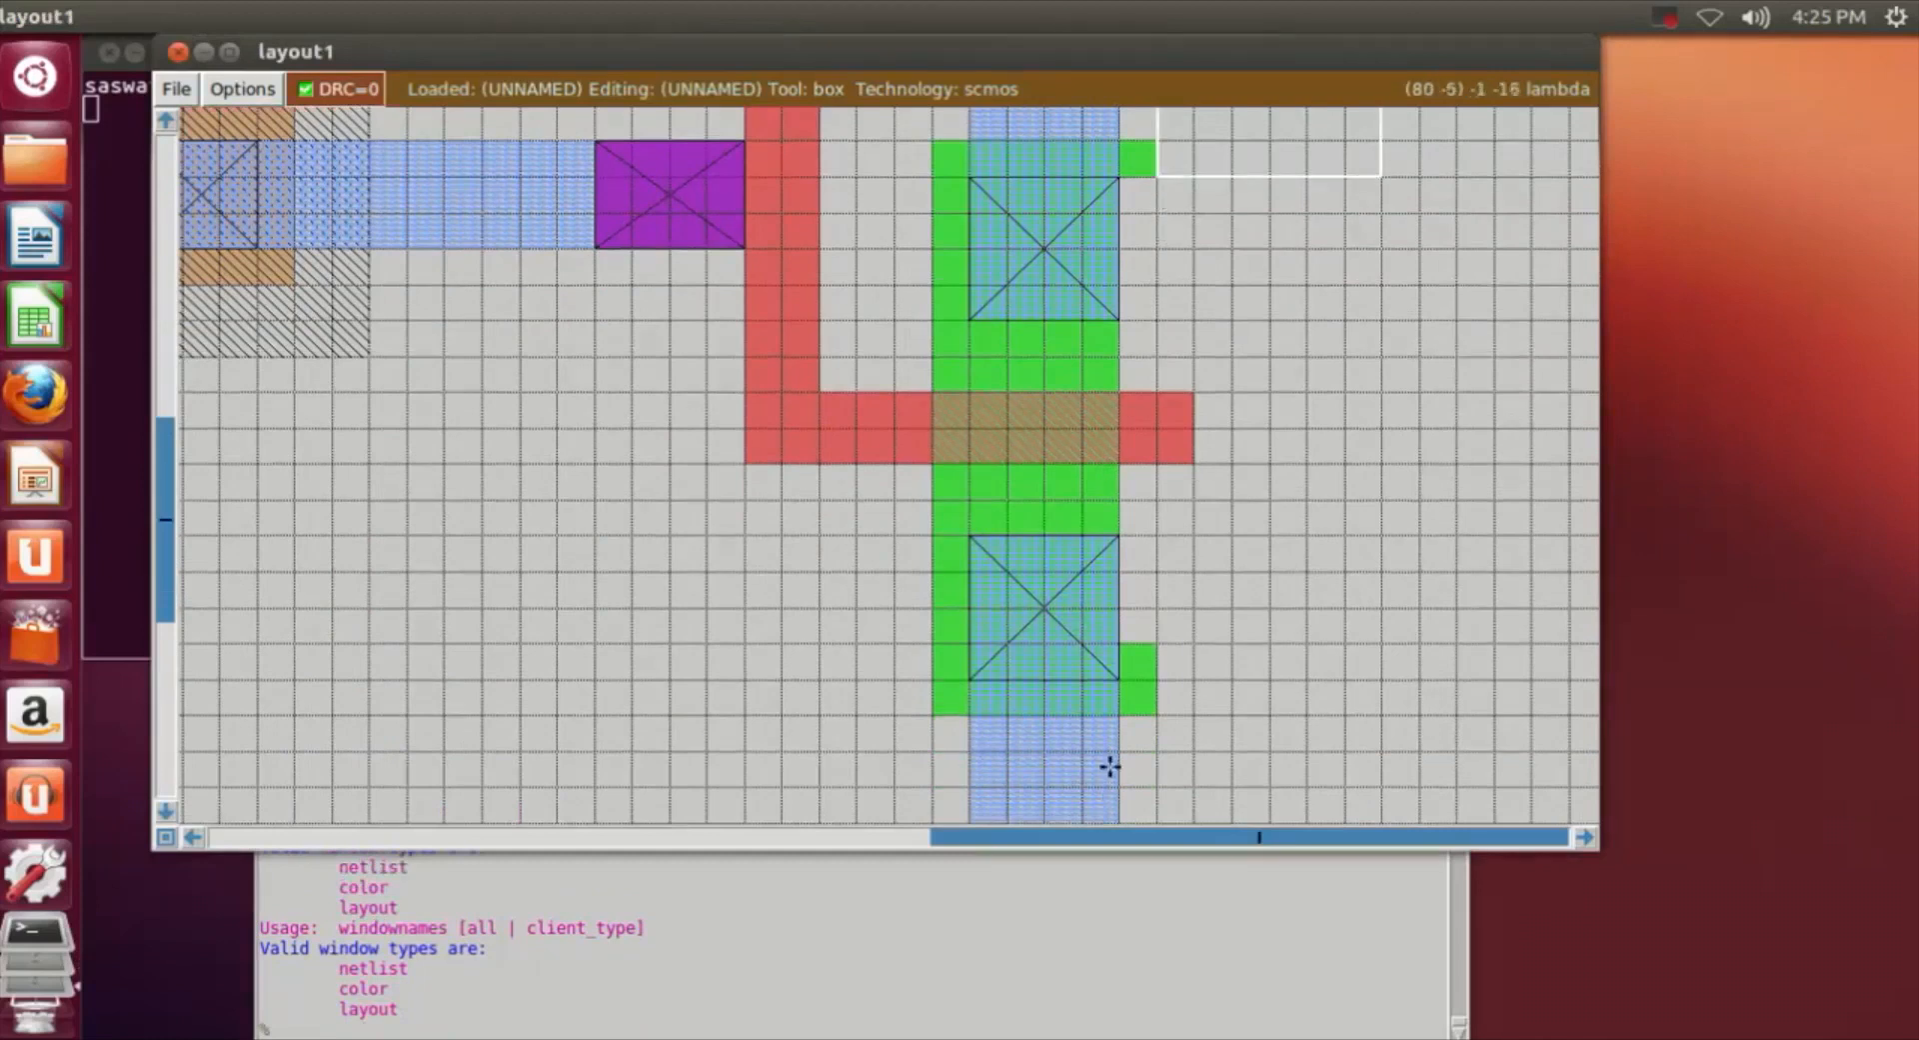
right_click(1122, 655)
click(1108, 1032)
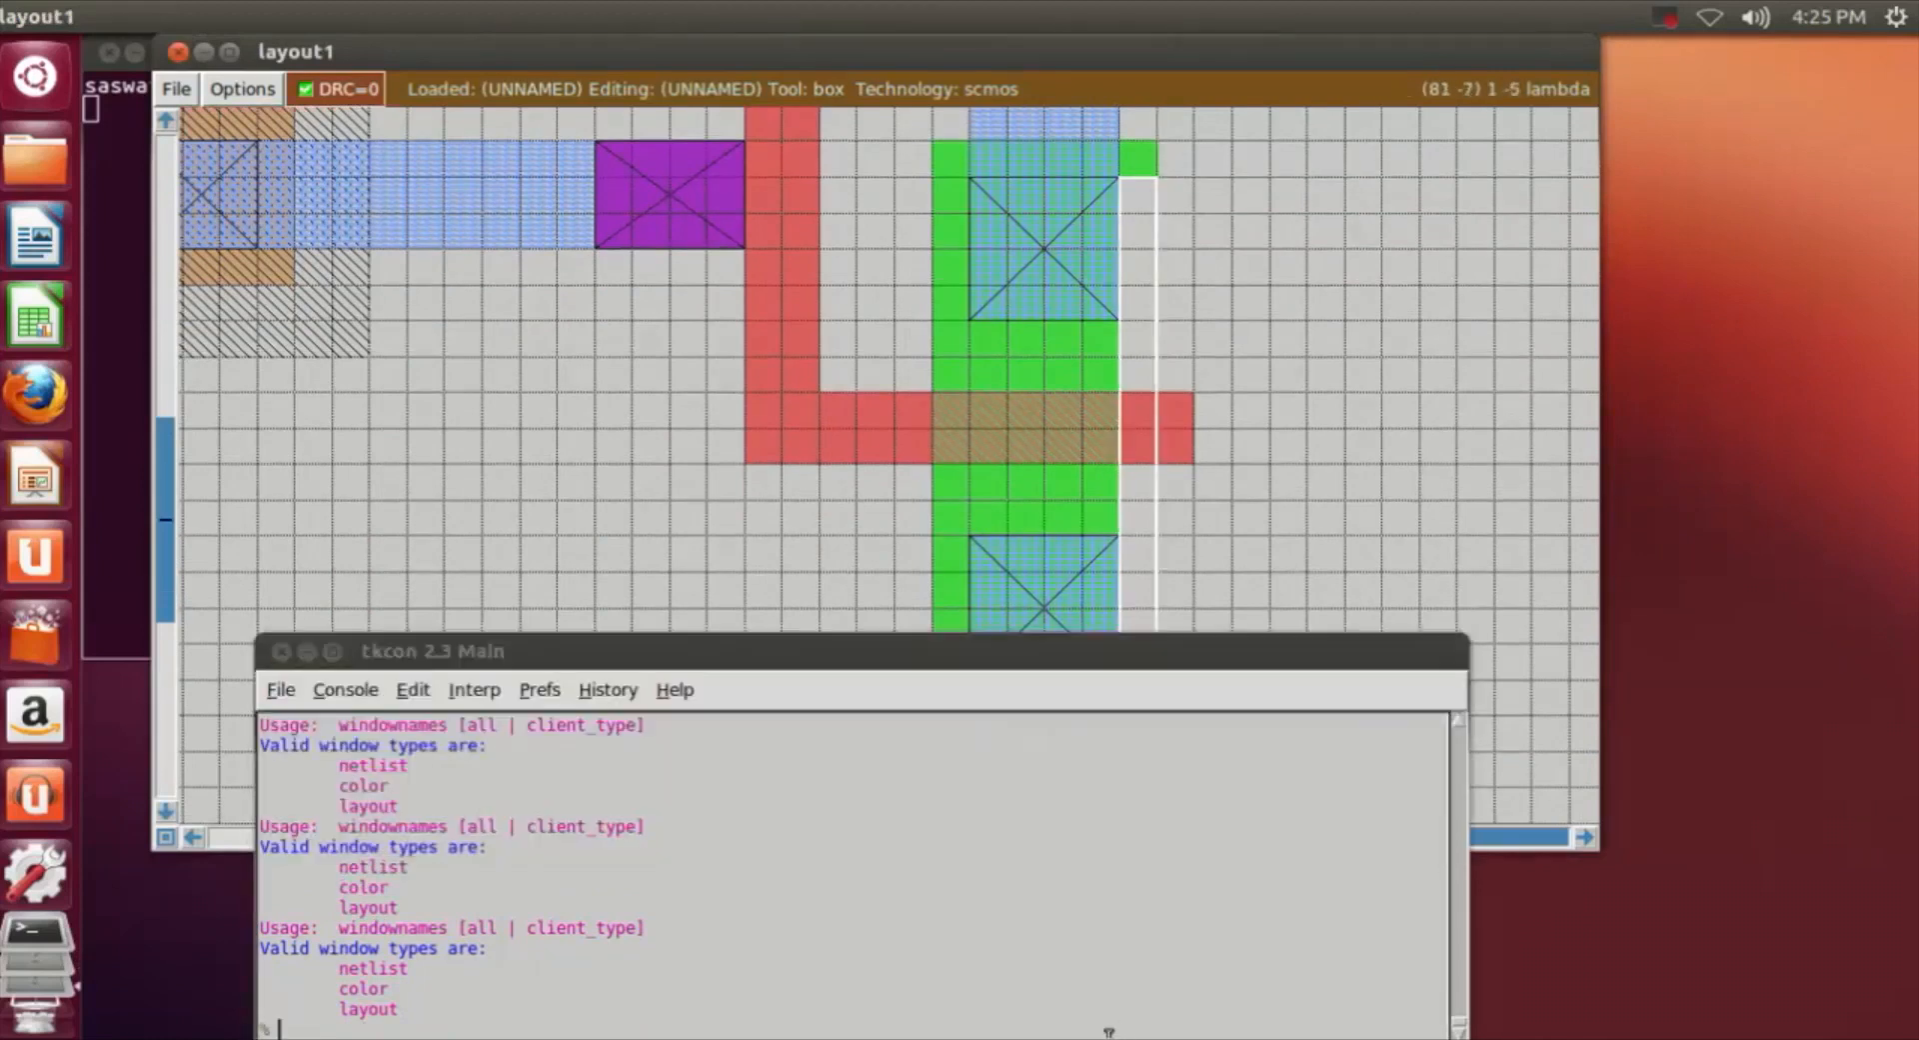
text(paint ndiff)
key(Return)
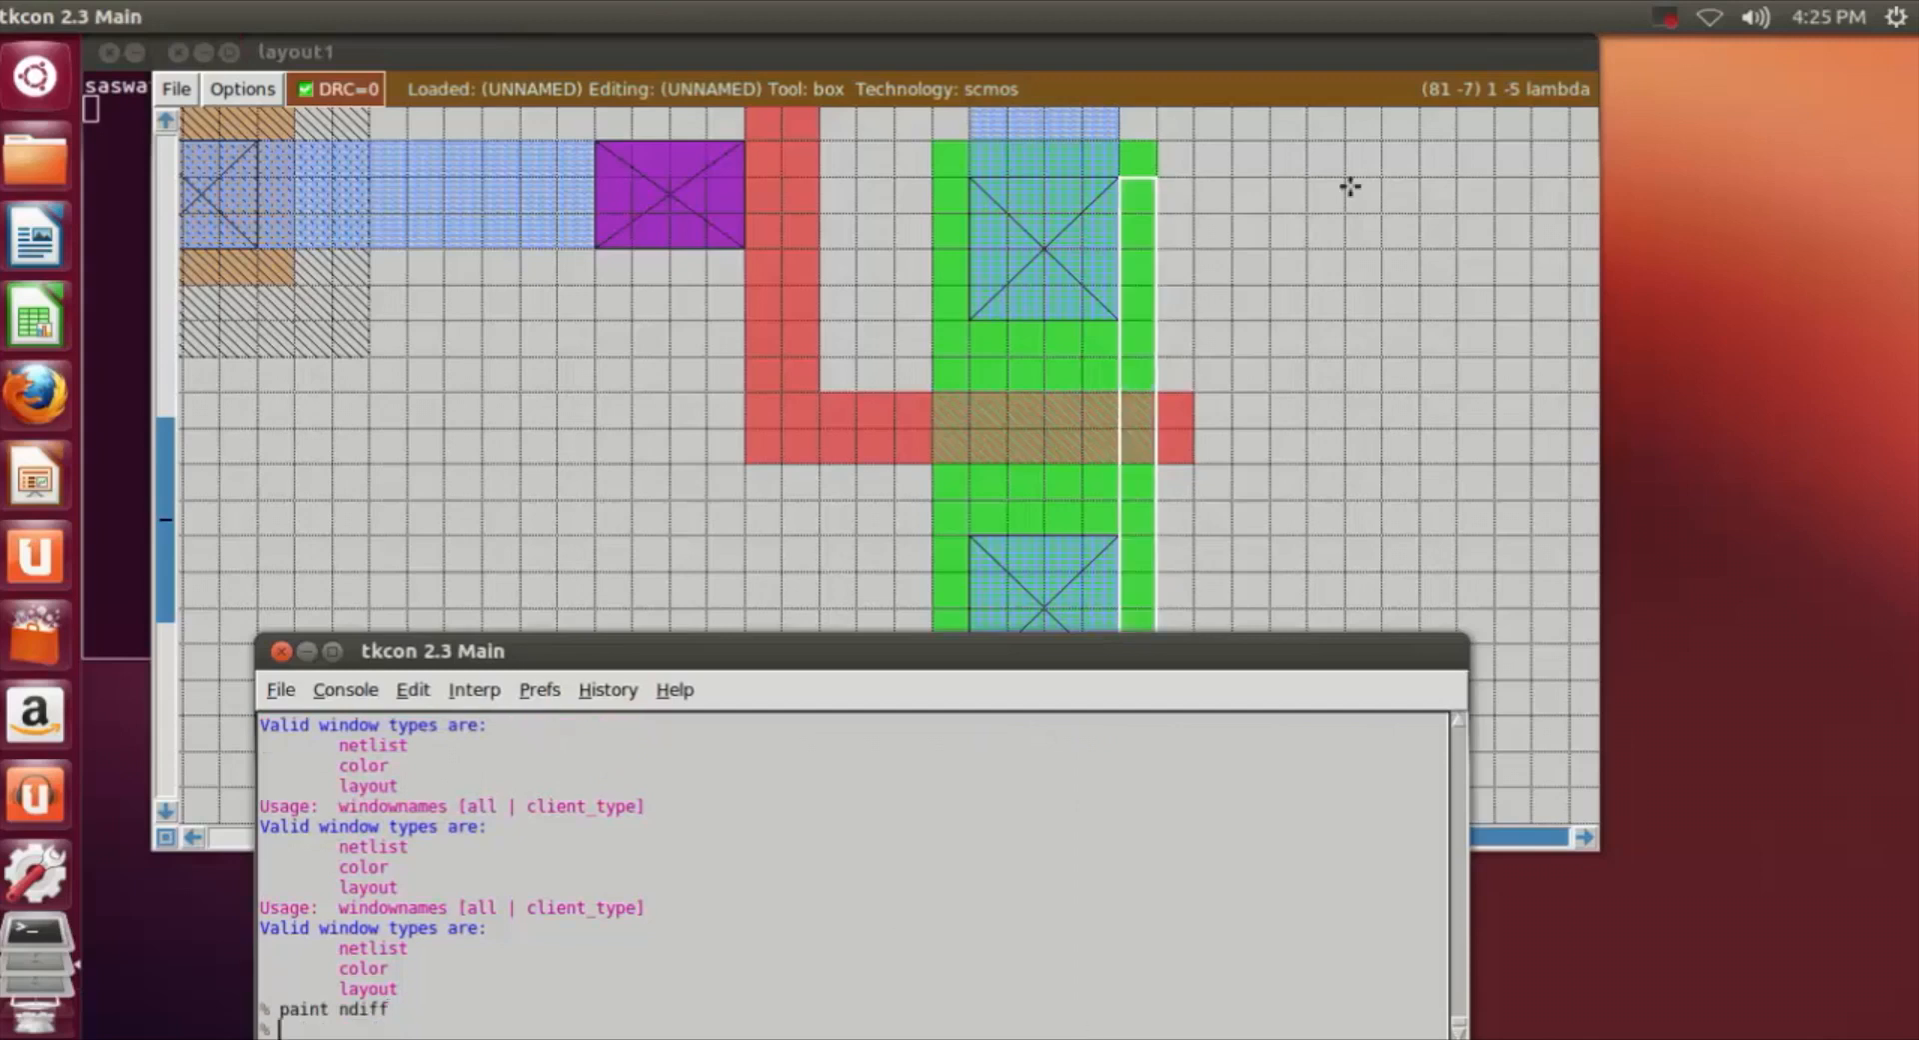
Widen the inverter's p-diffusion by painting a 6 by 13 lambda pdiff rectangle around both contacts, inside the n-well.
click(1369, 448)
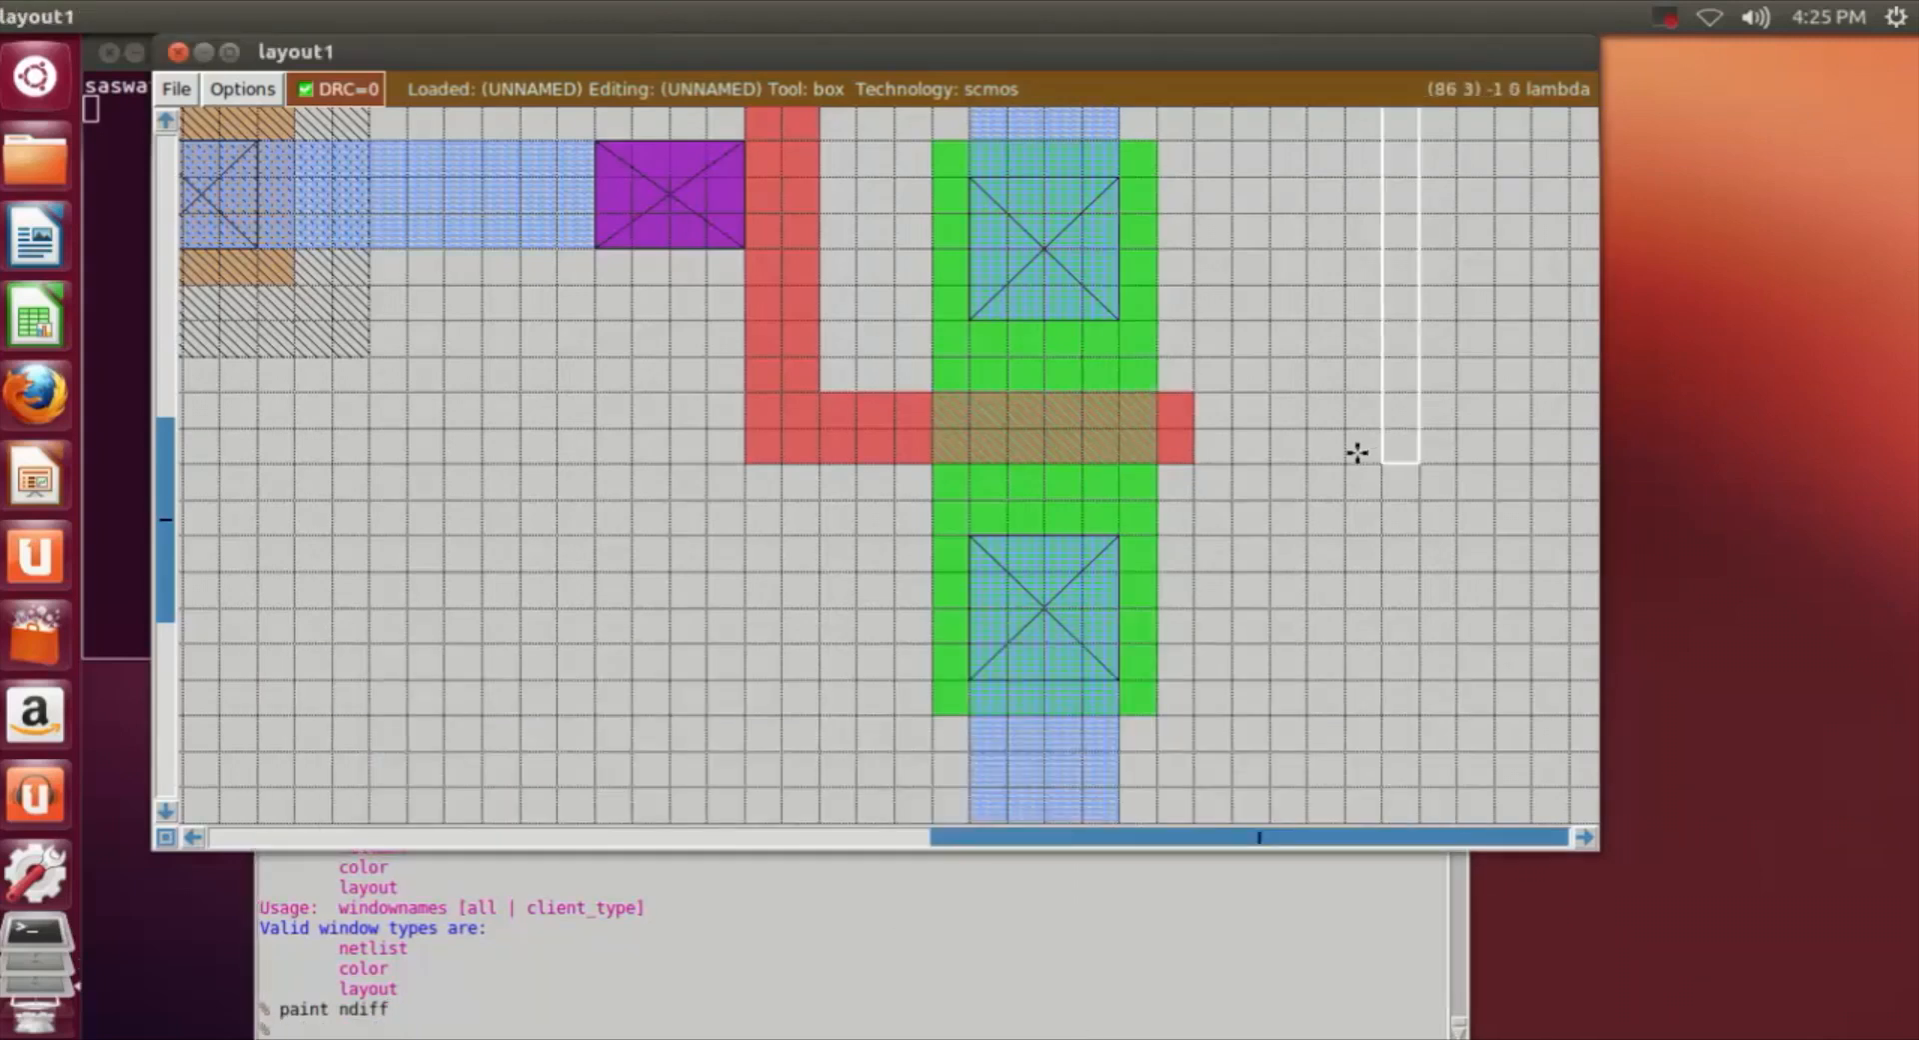
scroll(1353, 454, up, 2)
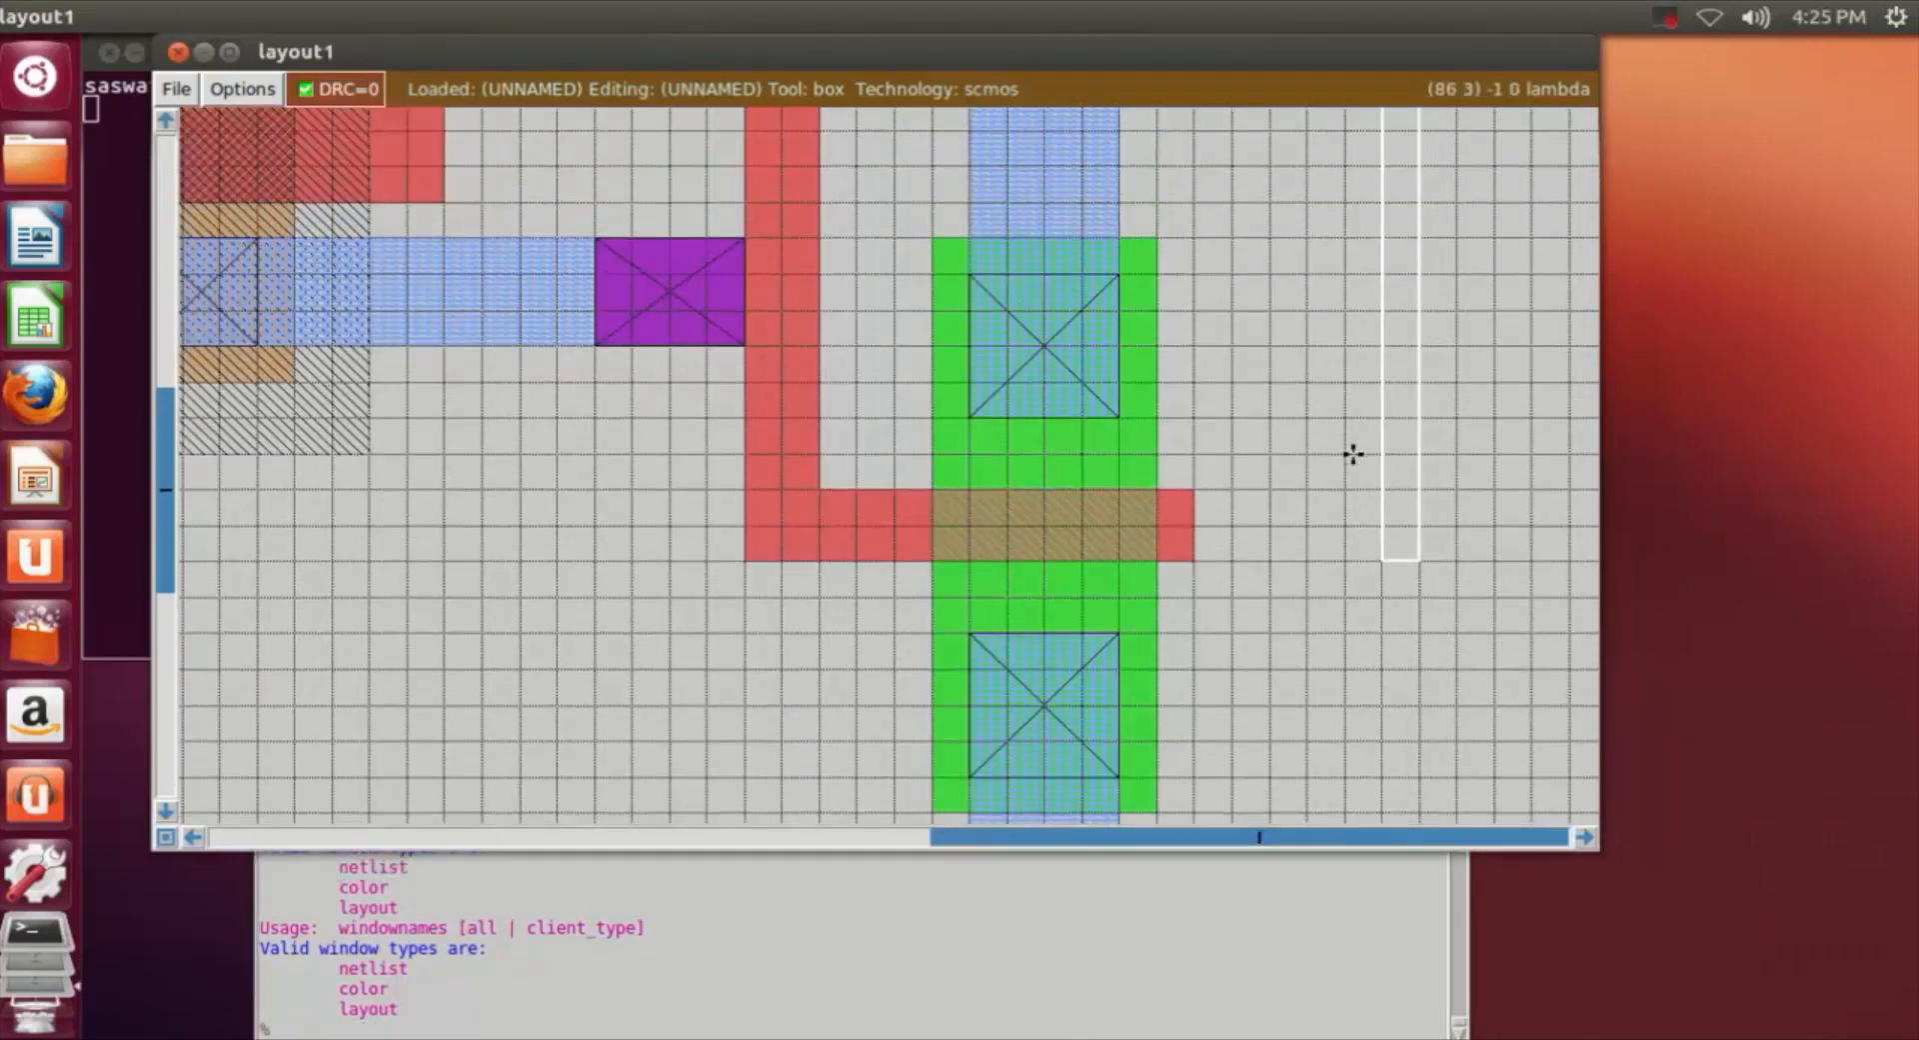
scroll(1354, 454, up, 3)
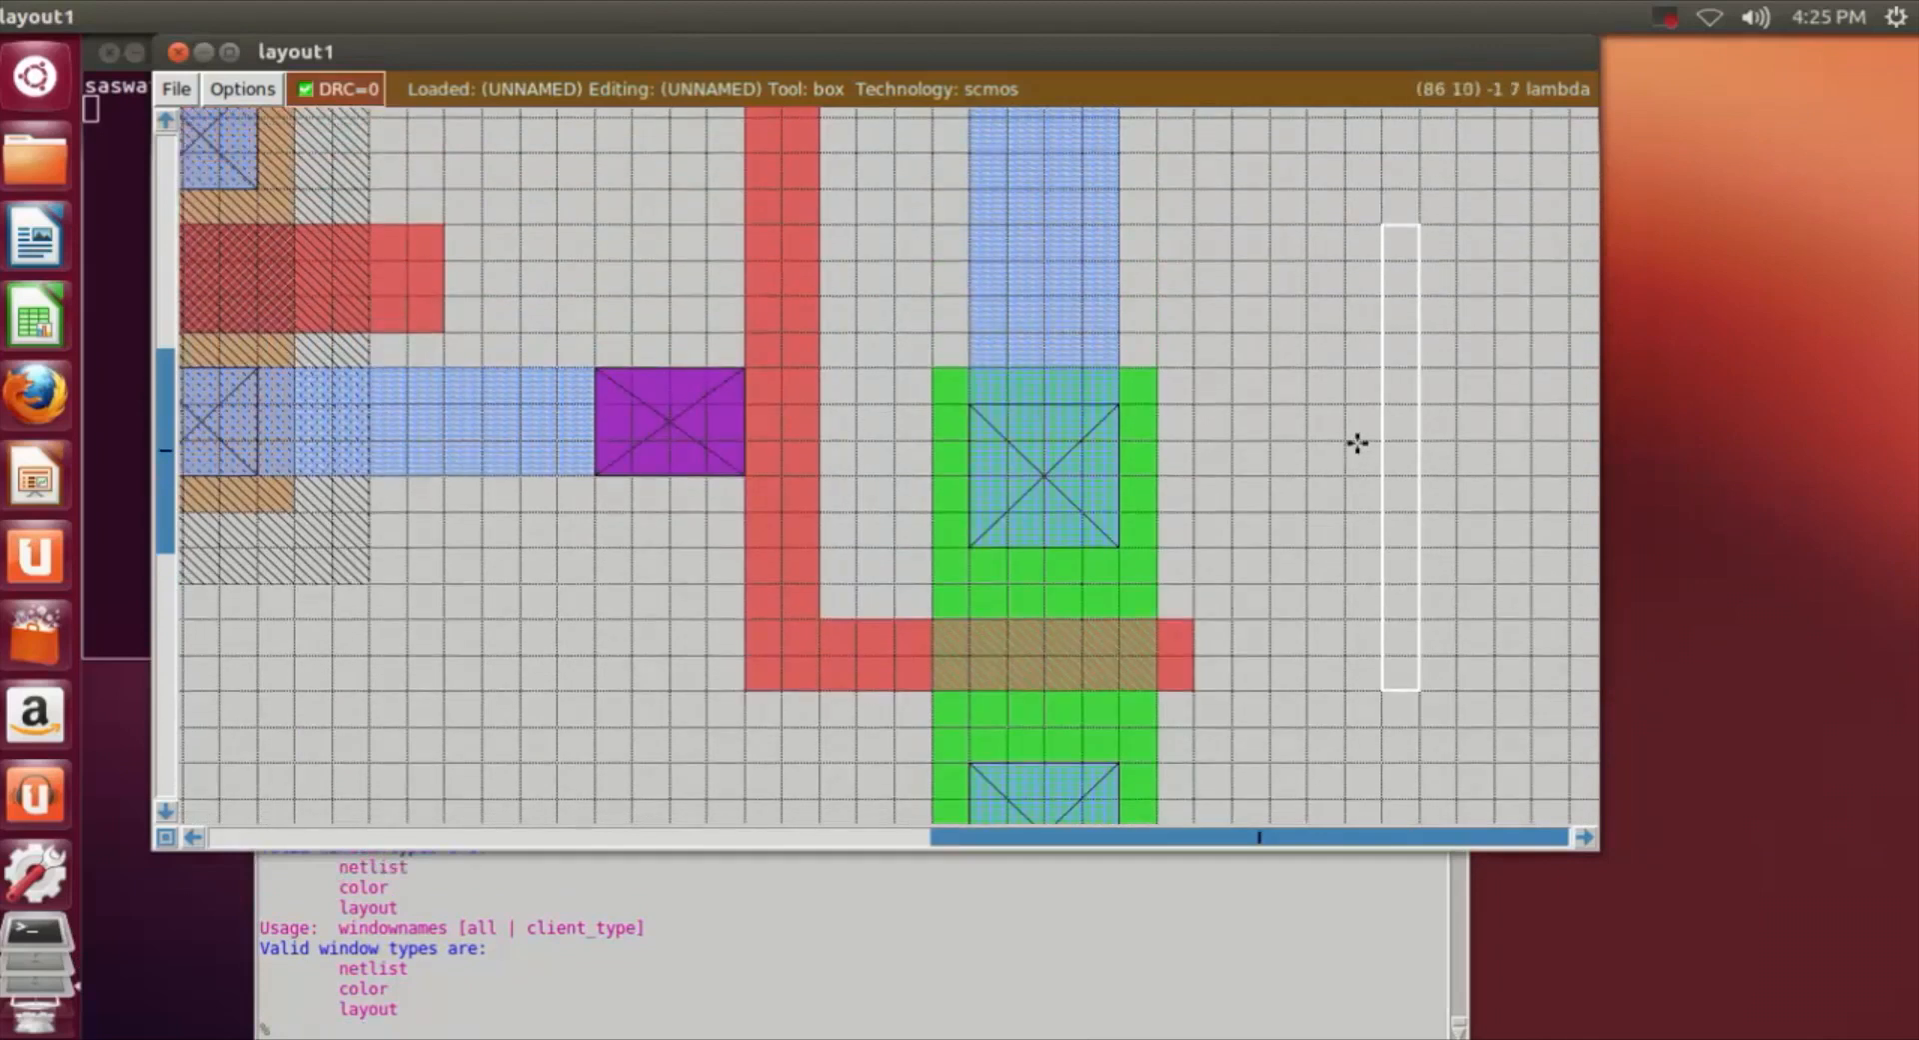
scroll(1357, 443, down, 3)
scroll(1359, 440, up, 12)
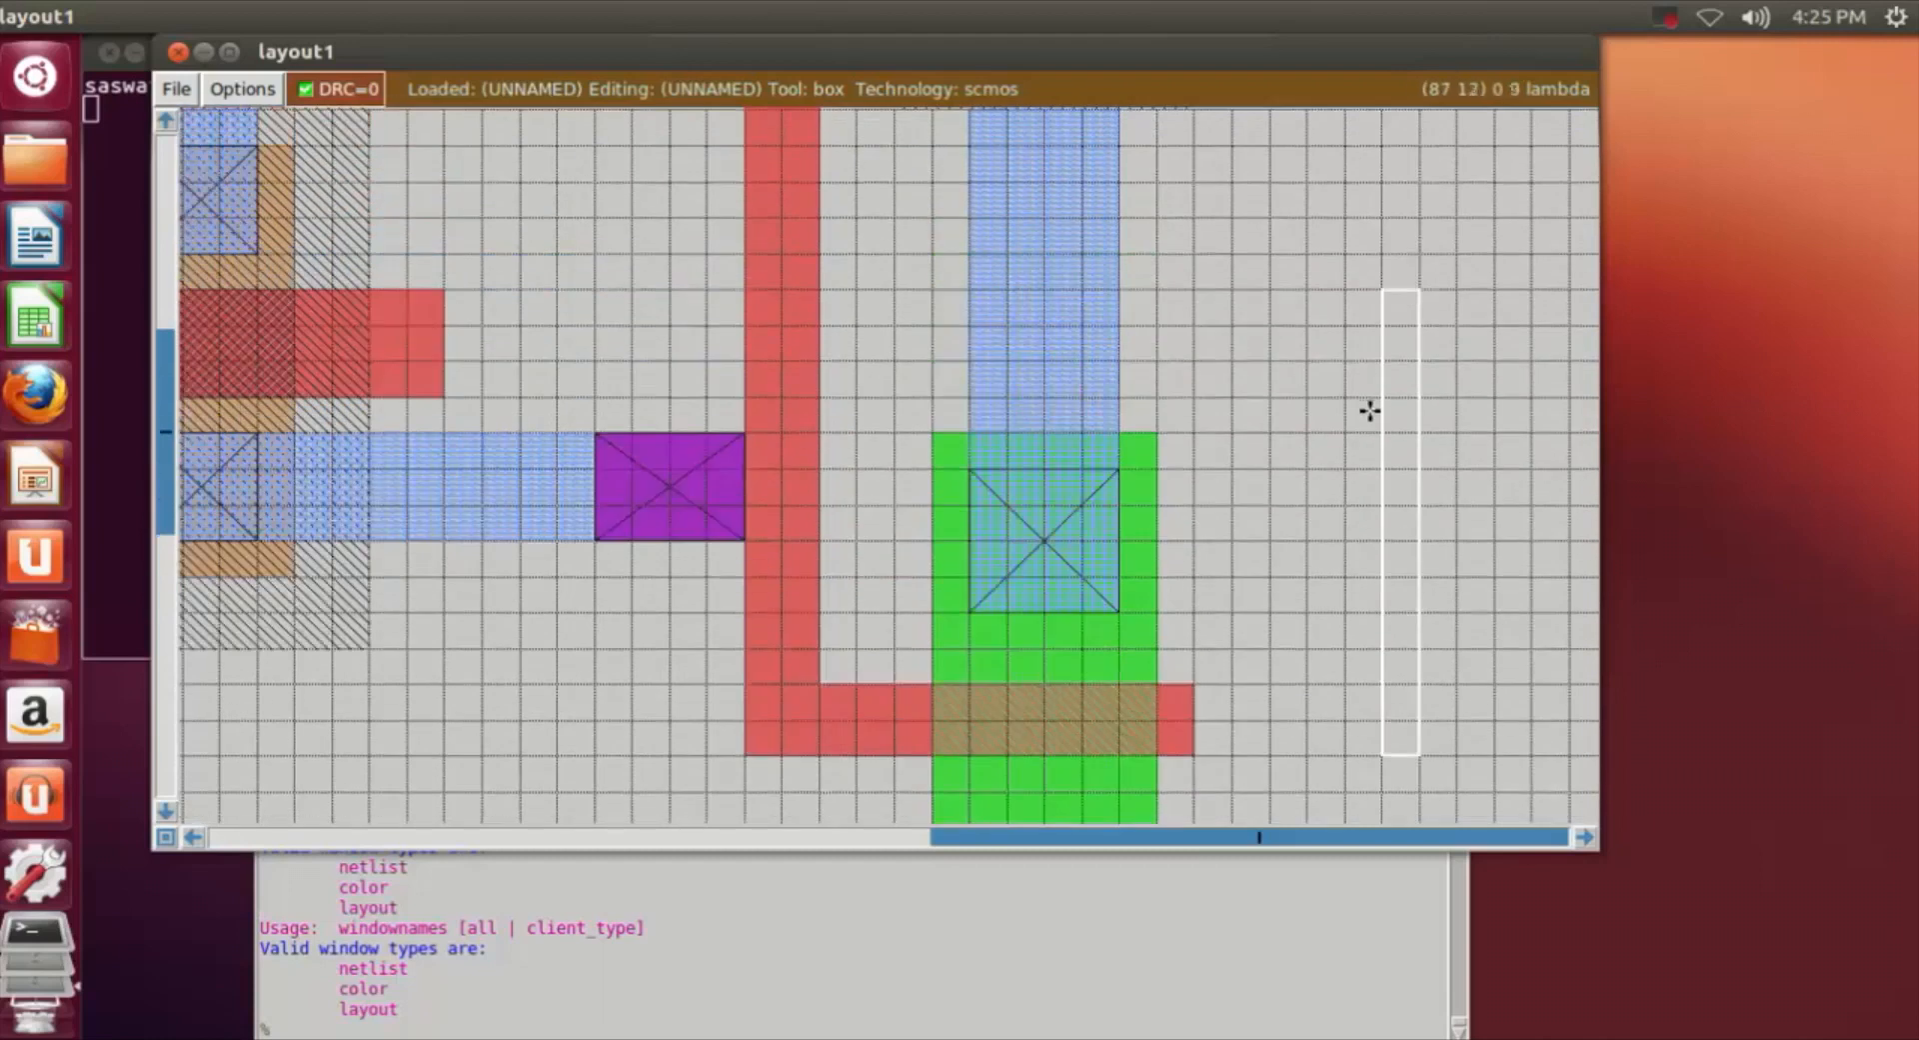
scroll(1380, 402, up, 7)
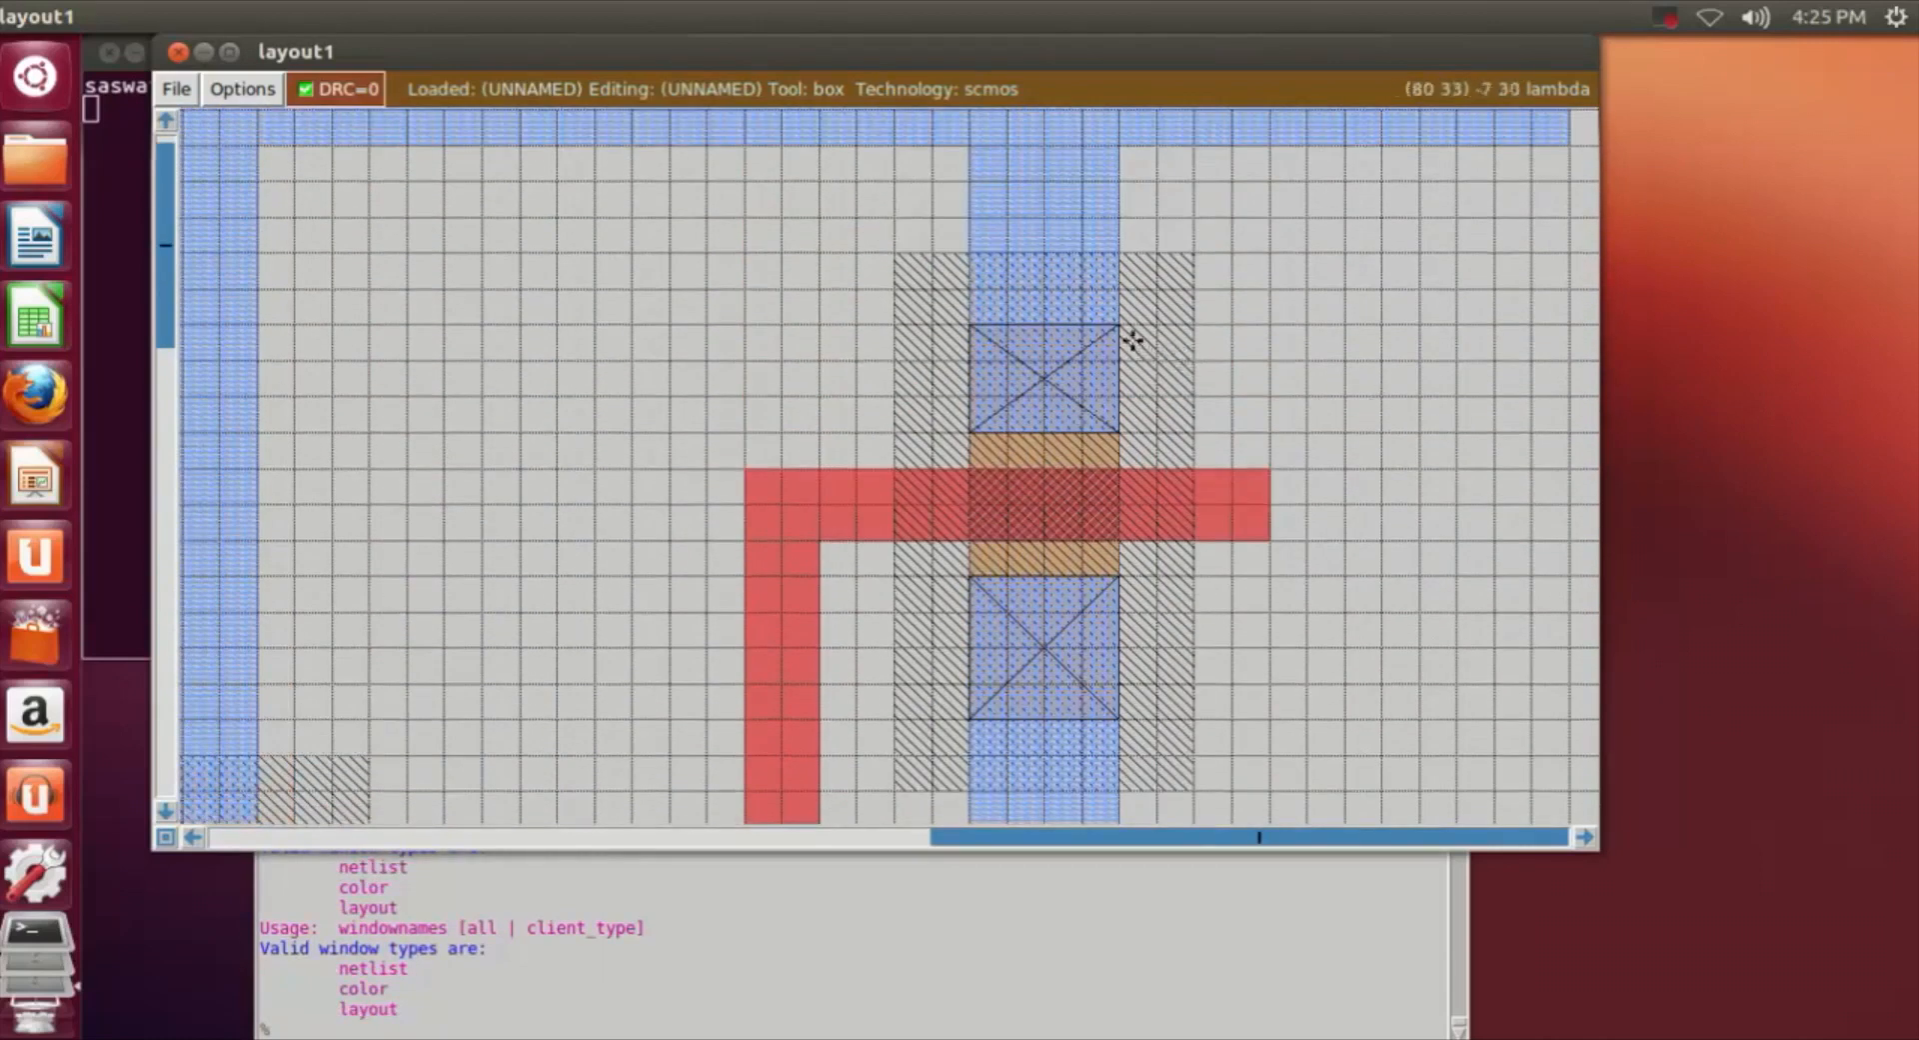
click(938, 295)
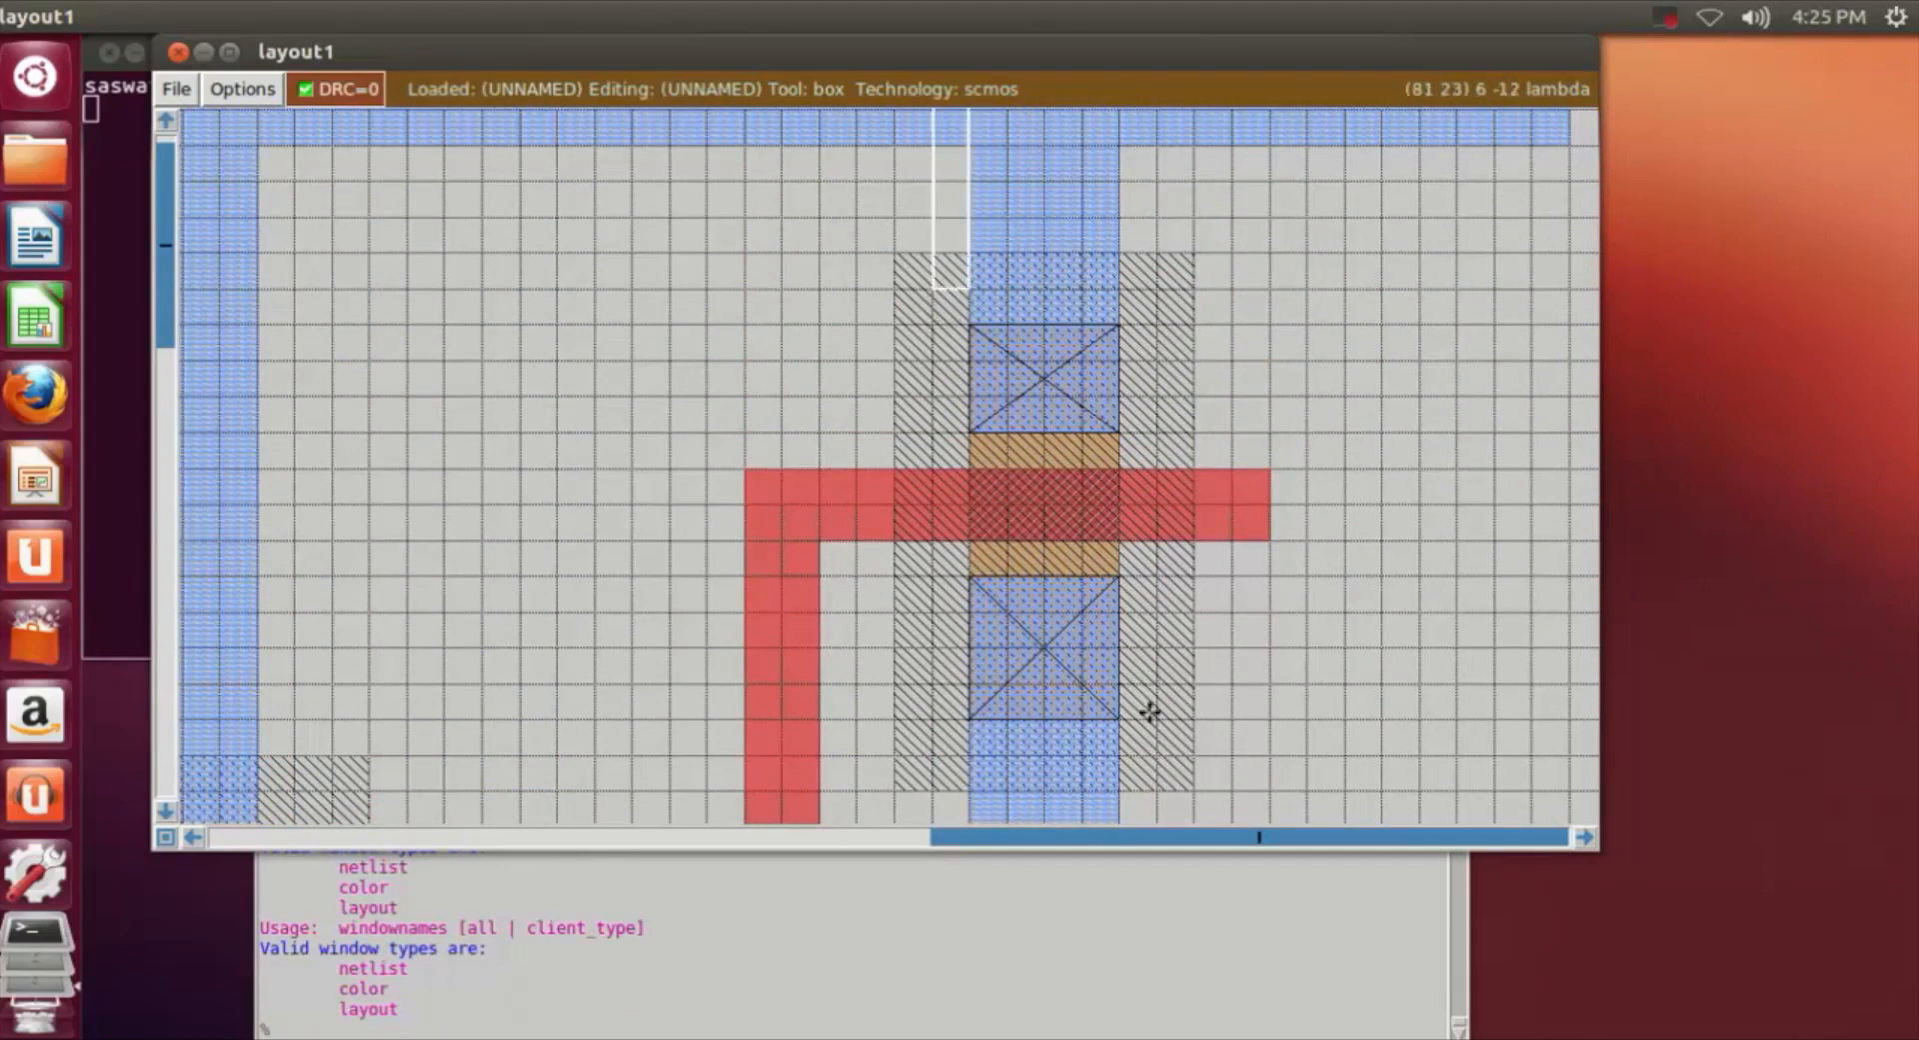
right_click(1155, 752)
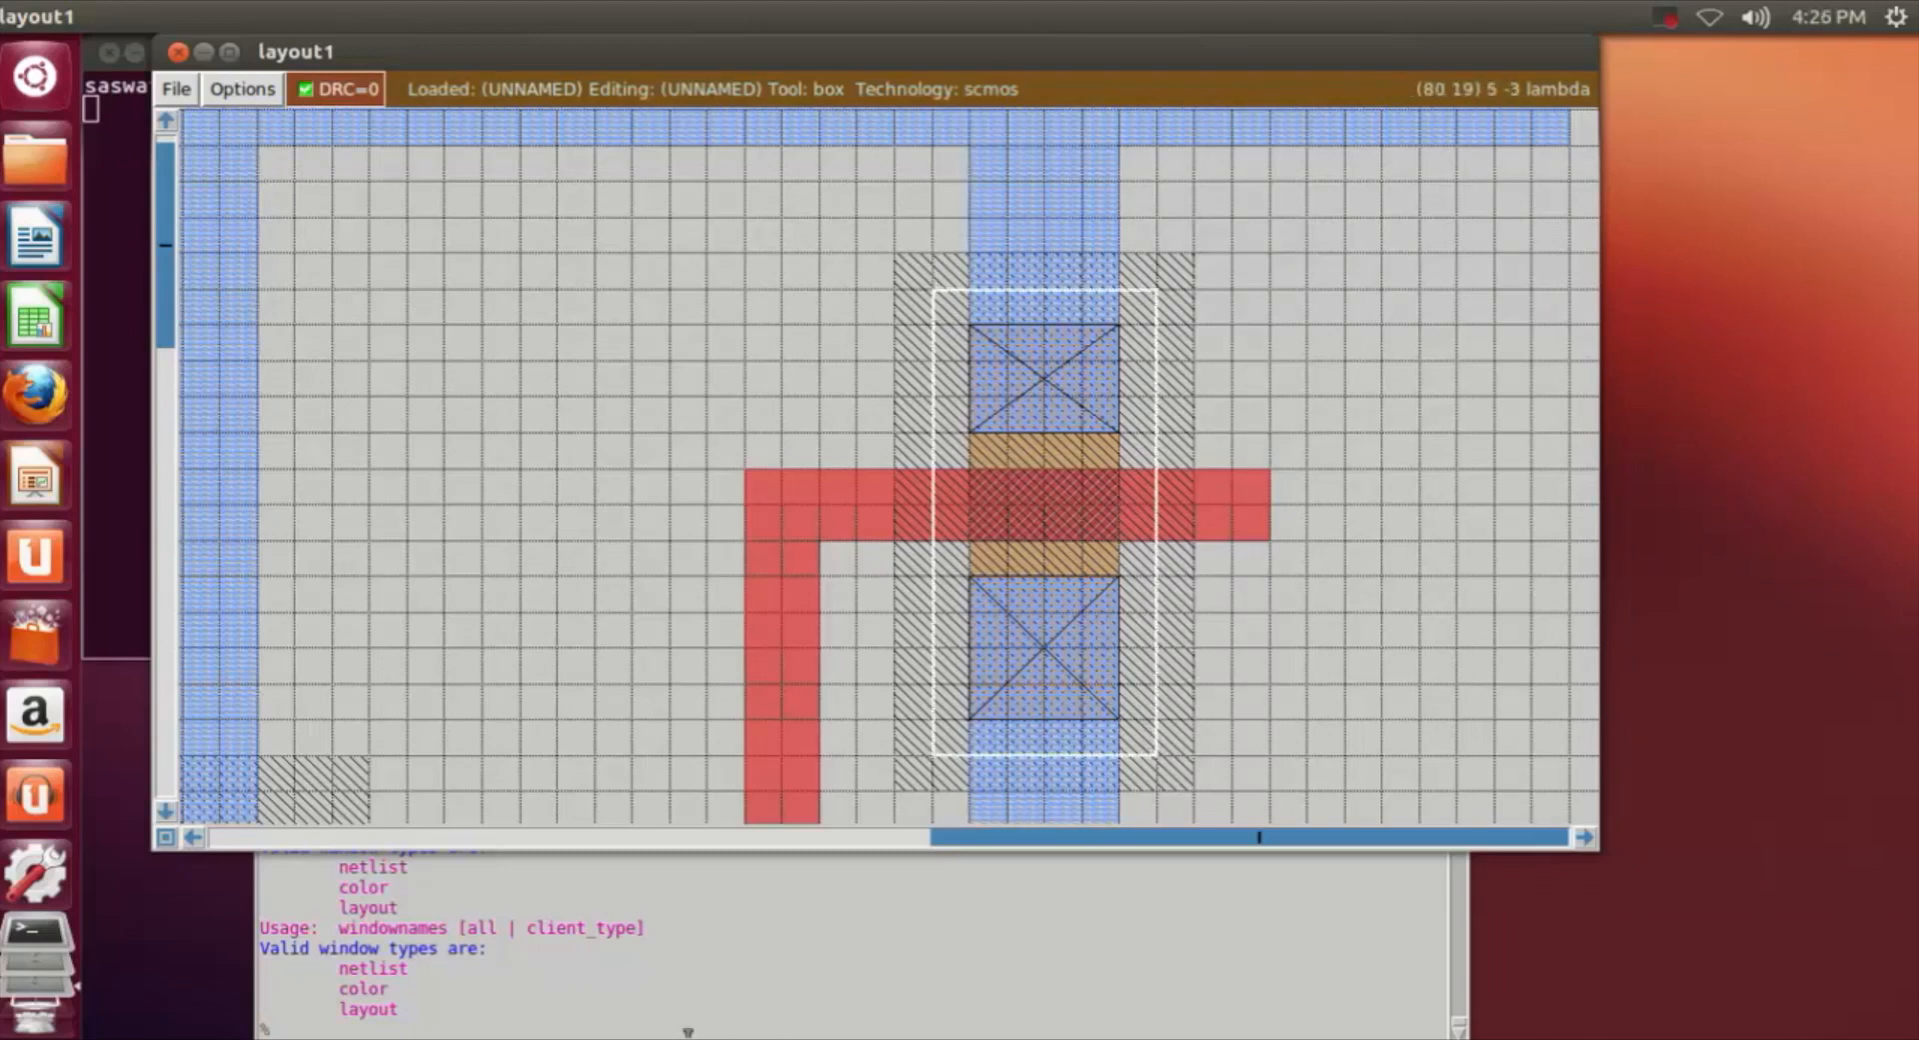
click(687, 1031)
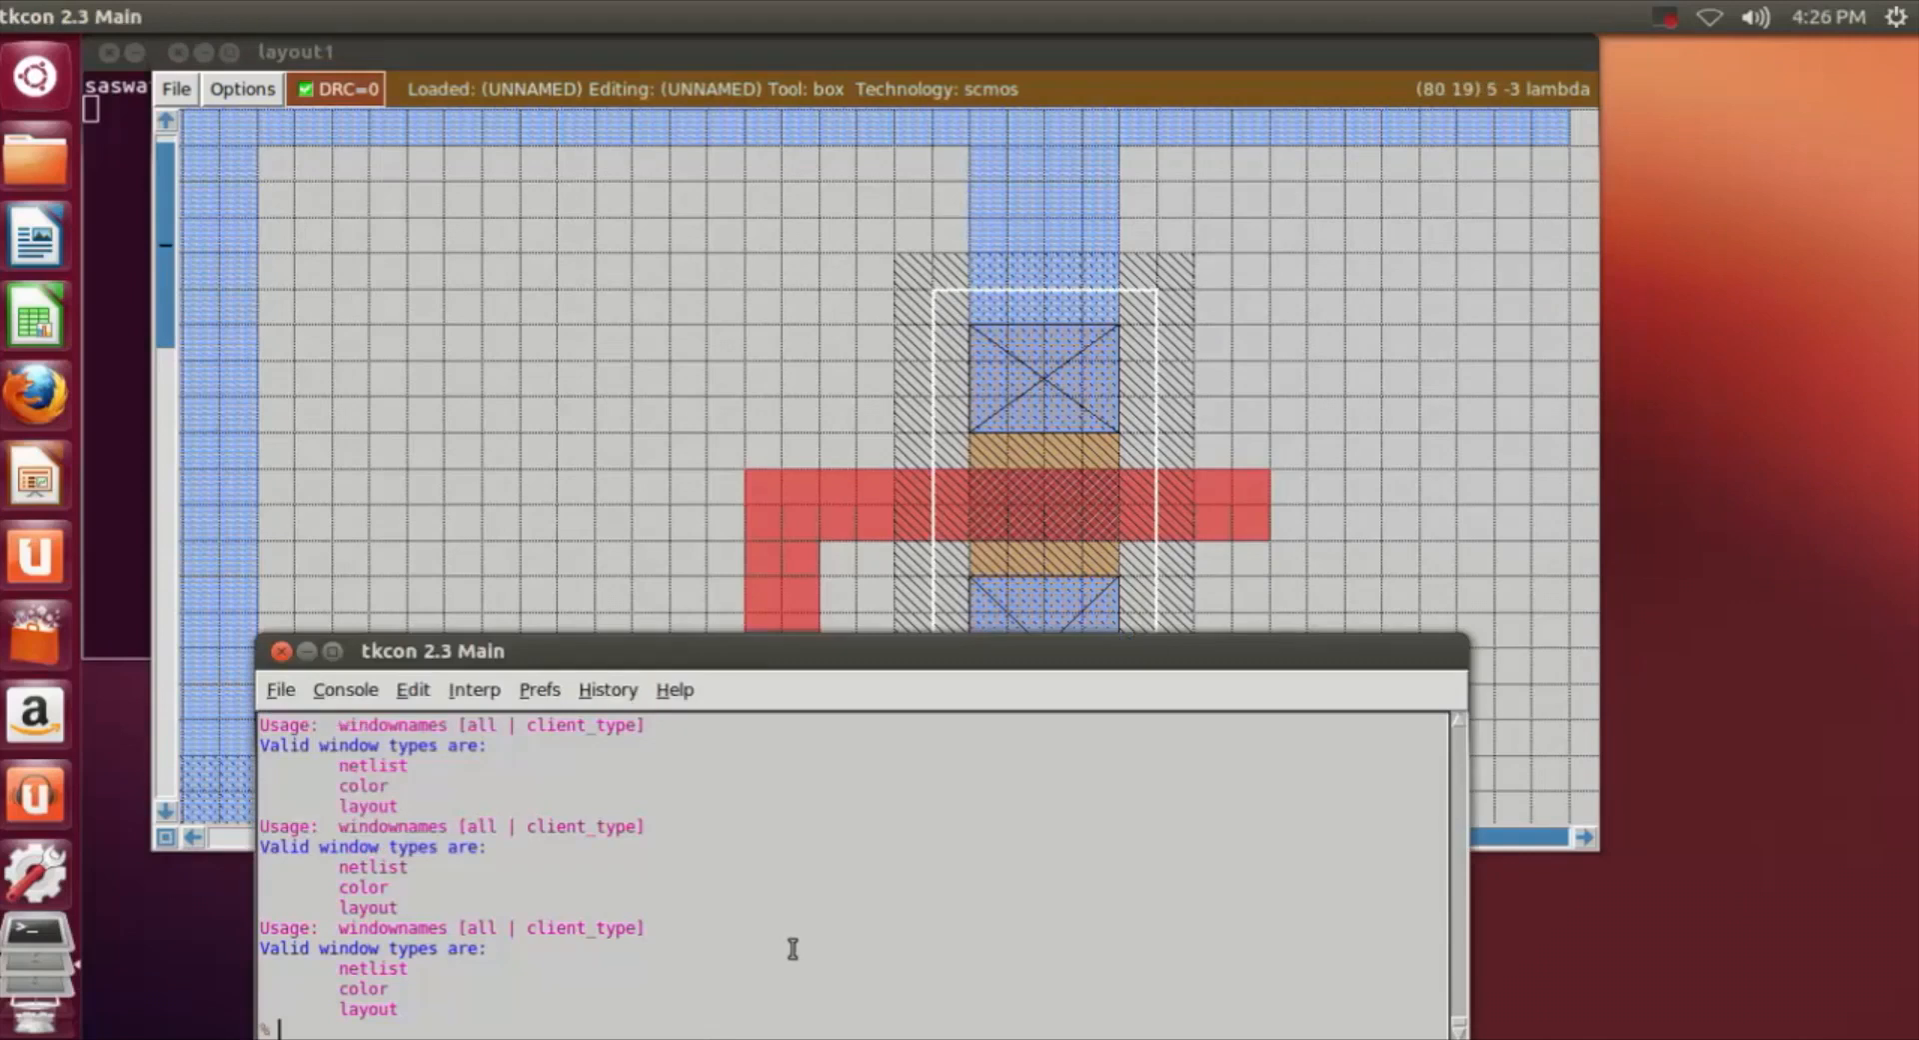
key(Up)
key(Left)
key(Left)
key(BackSpace)
text(p)
key(Return)
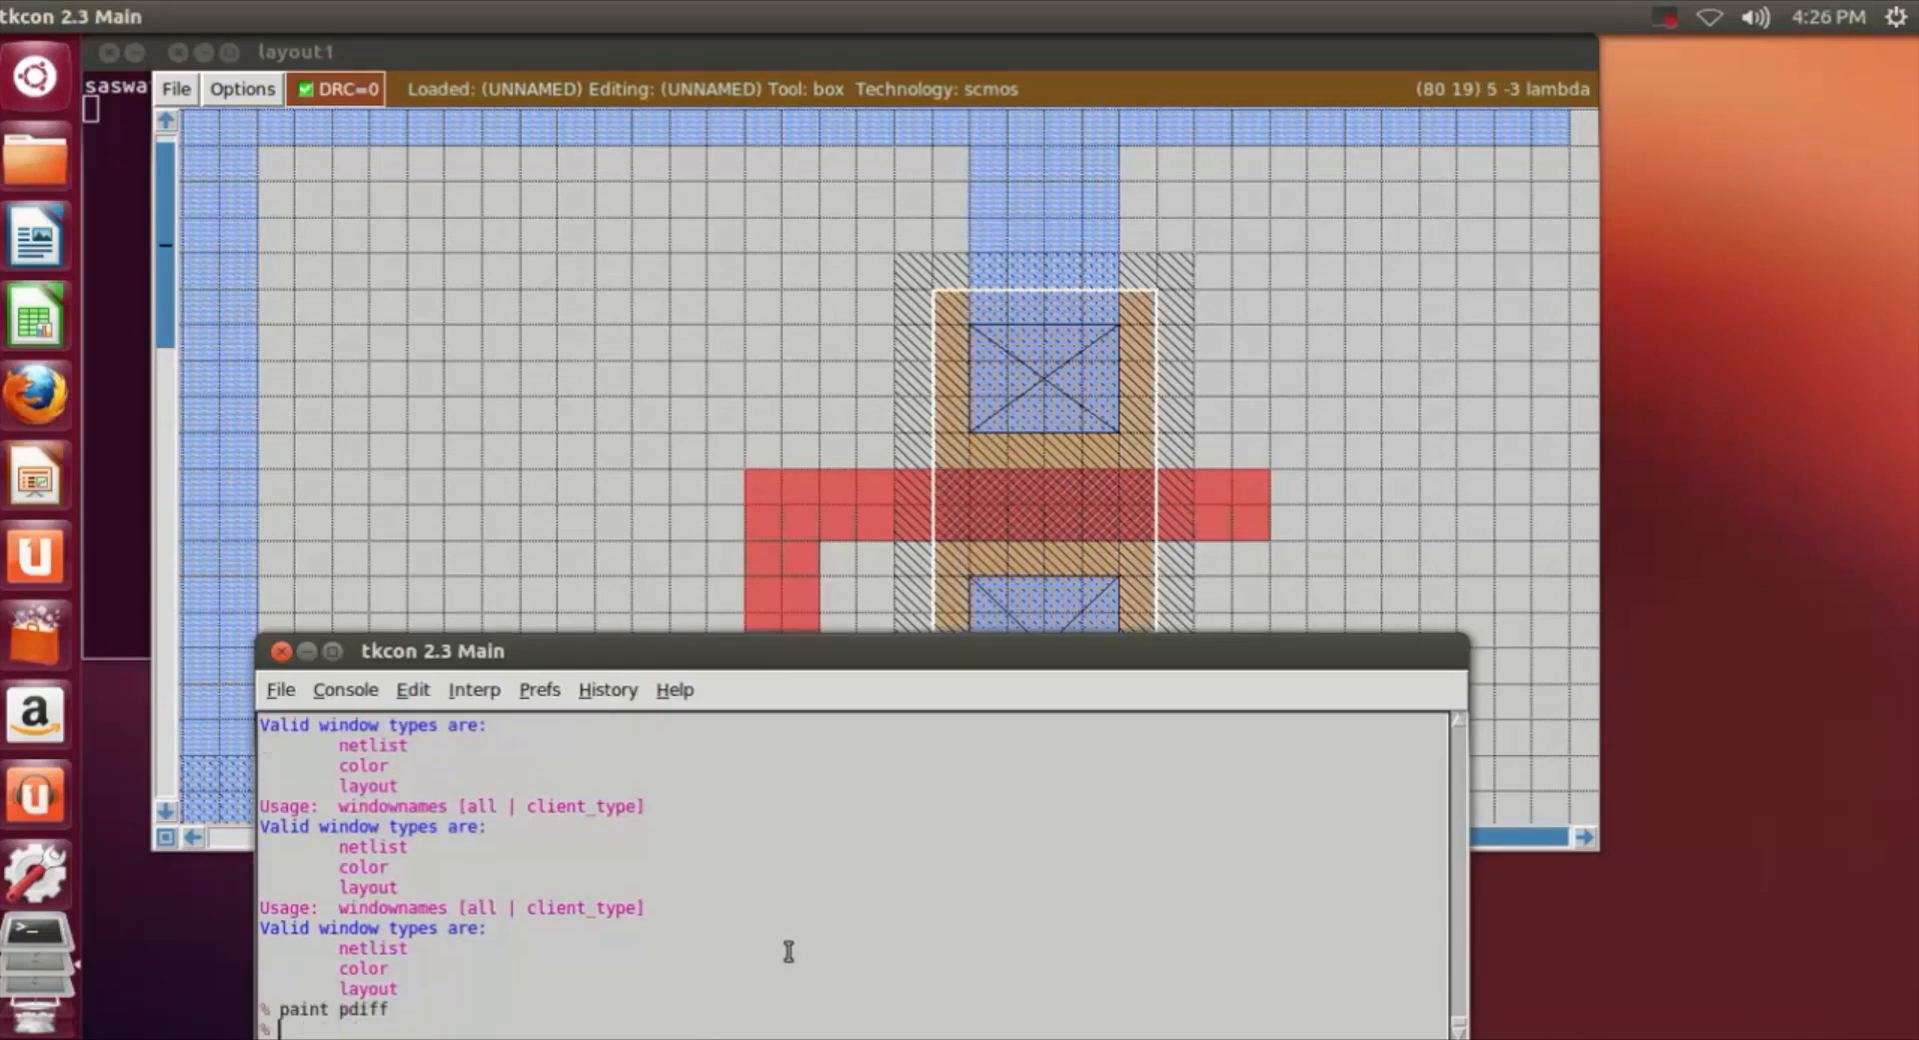
Examine the whole layout, including the two-input gate, the inverter stage and their metal1 rails.
click(1423, 498)
scroll(1422, 500, down, 3)
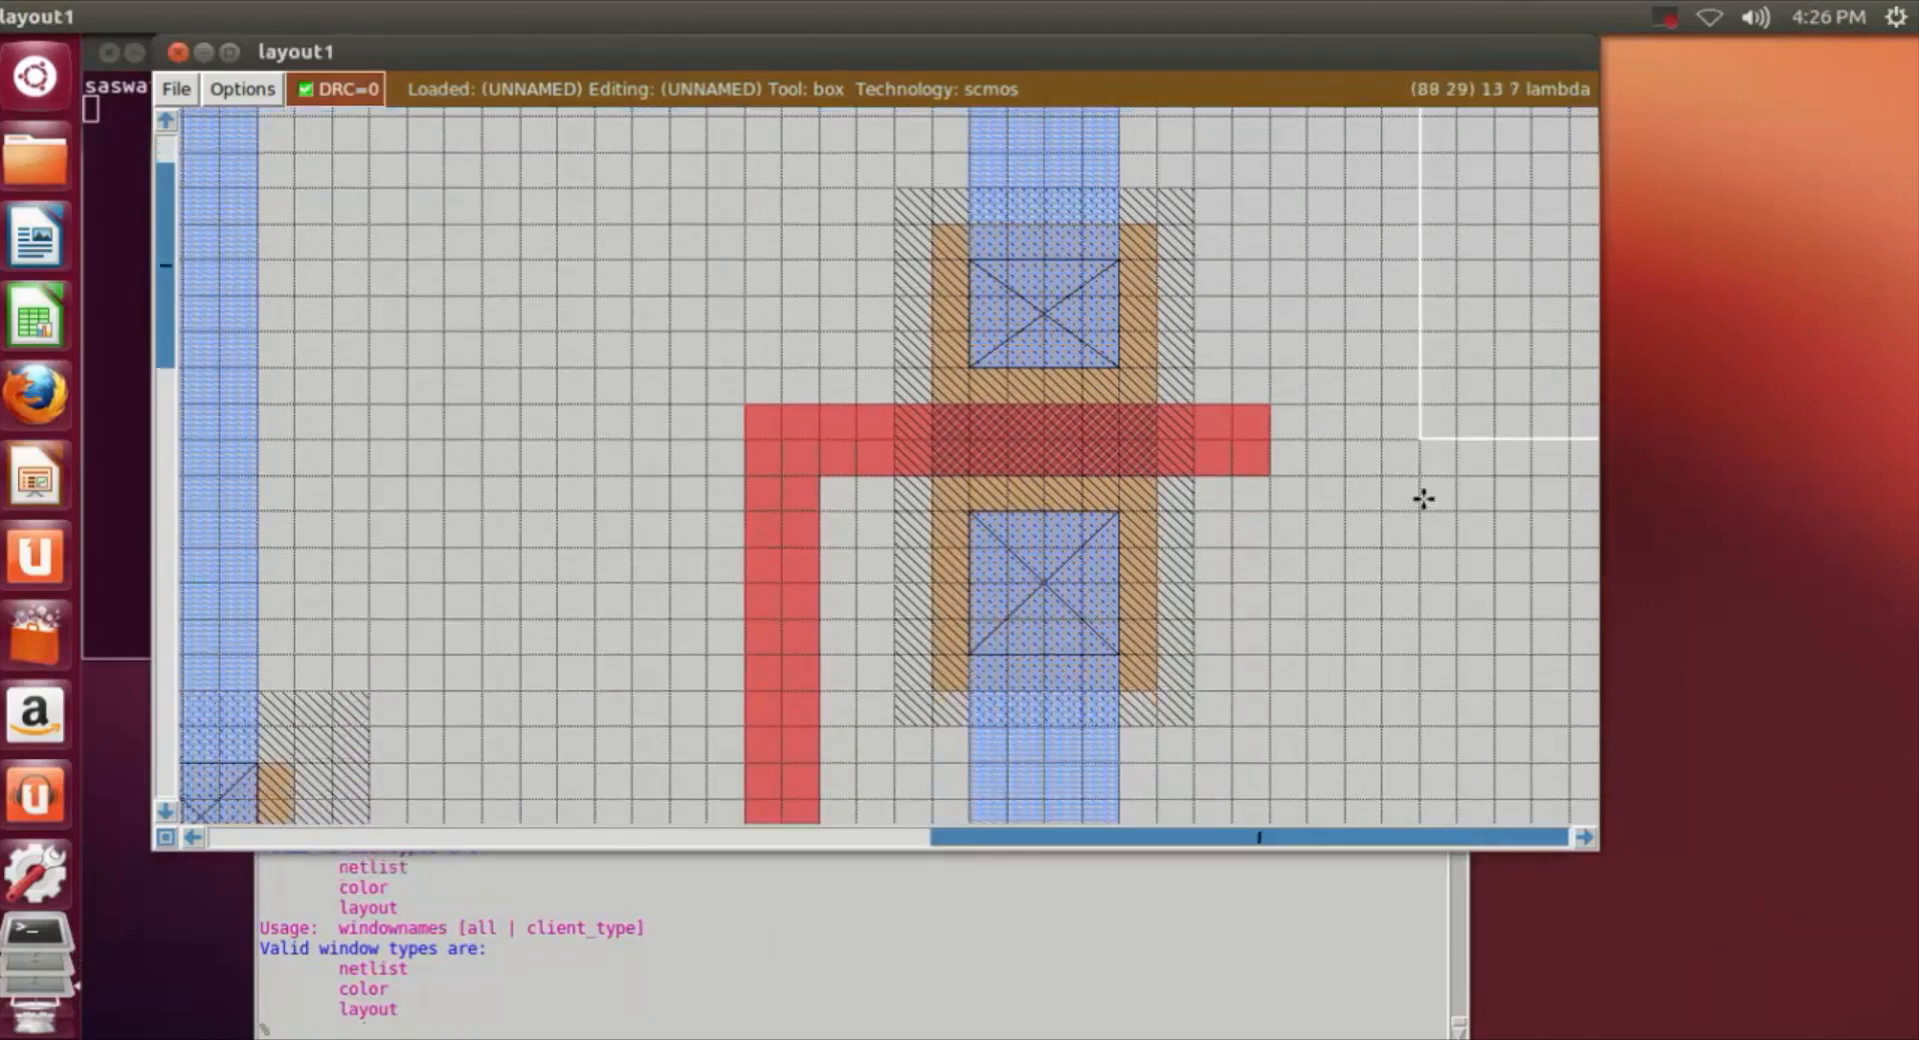
key(shift+z)
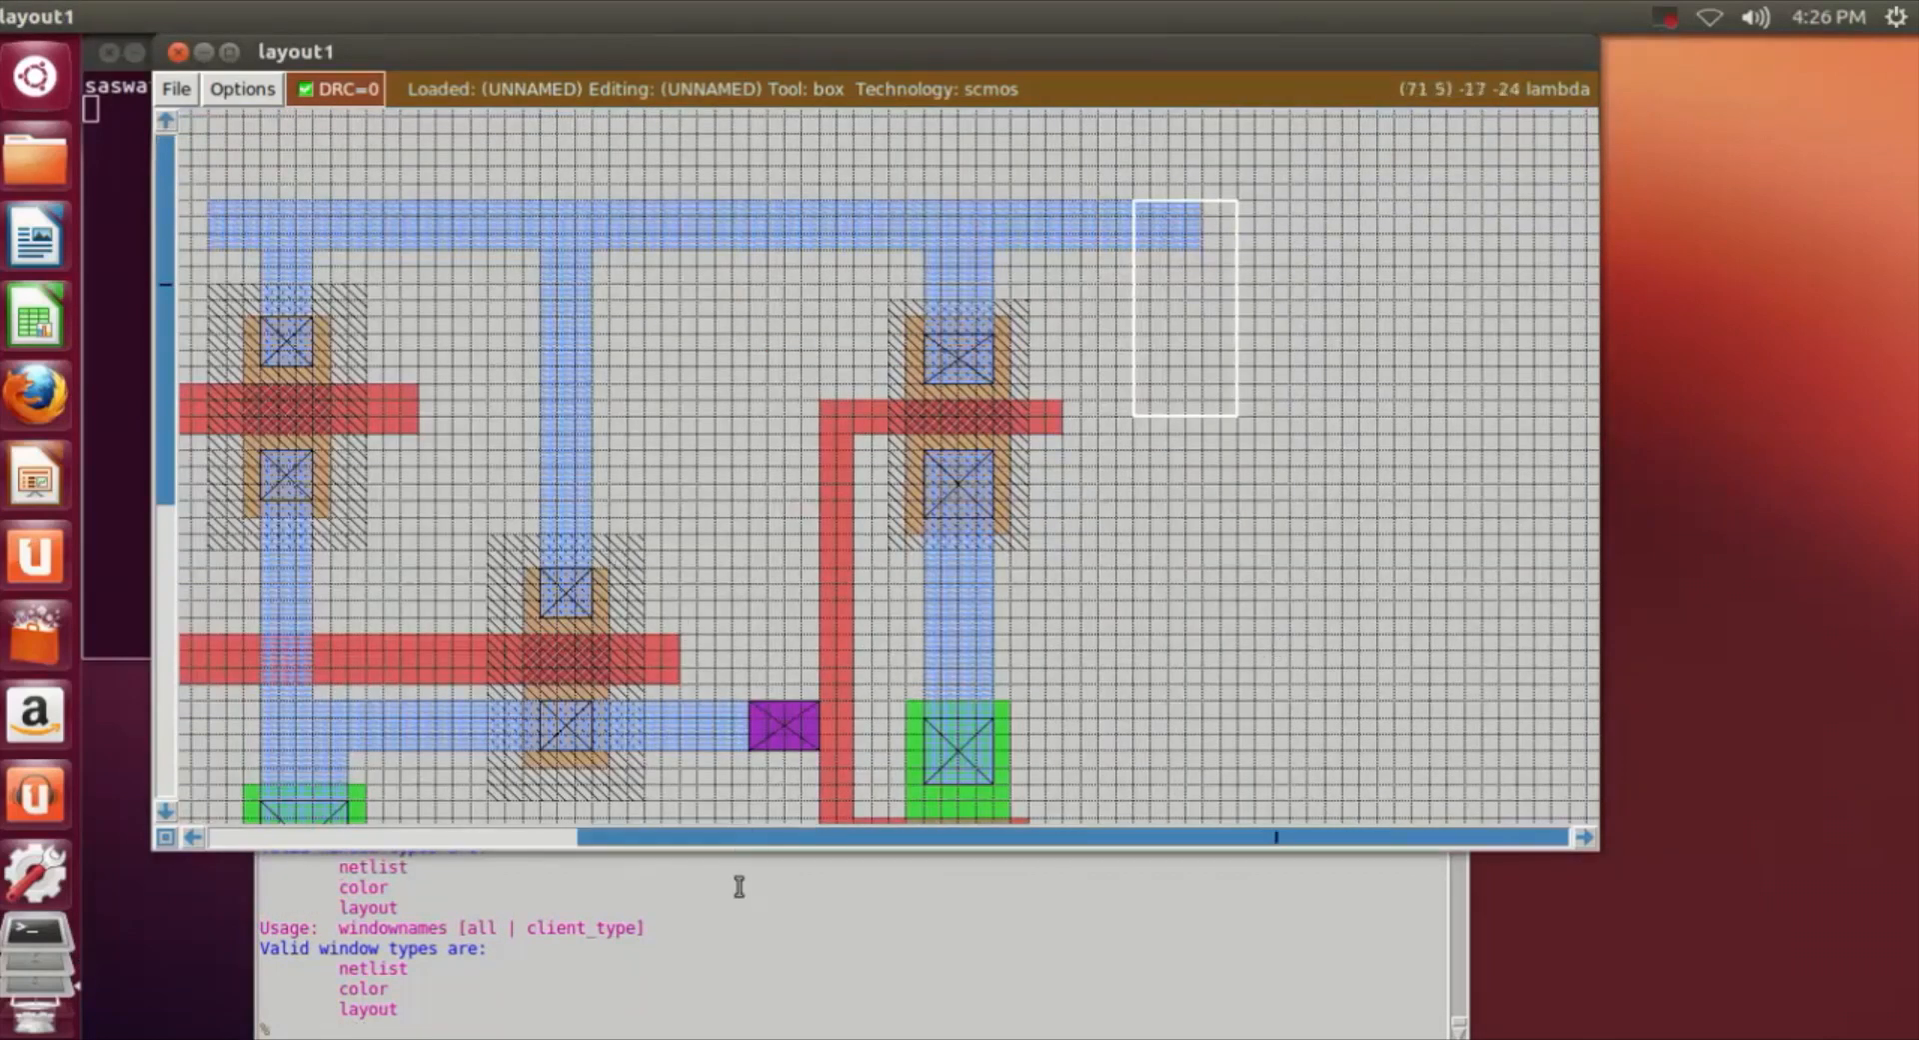
mouse_move(752, 840)
mouse_down()
mouse_move(652, 854)
mouse_move(568, 830)
mouse_up()
scroll(1117, 587, down, 5)
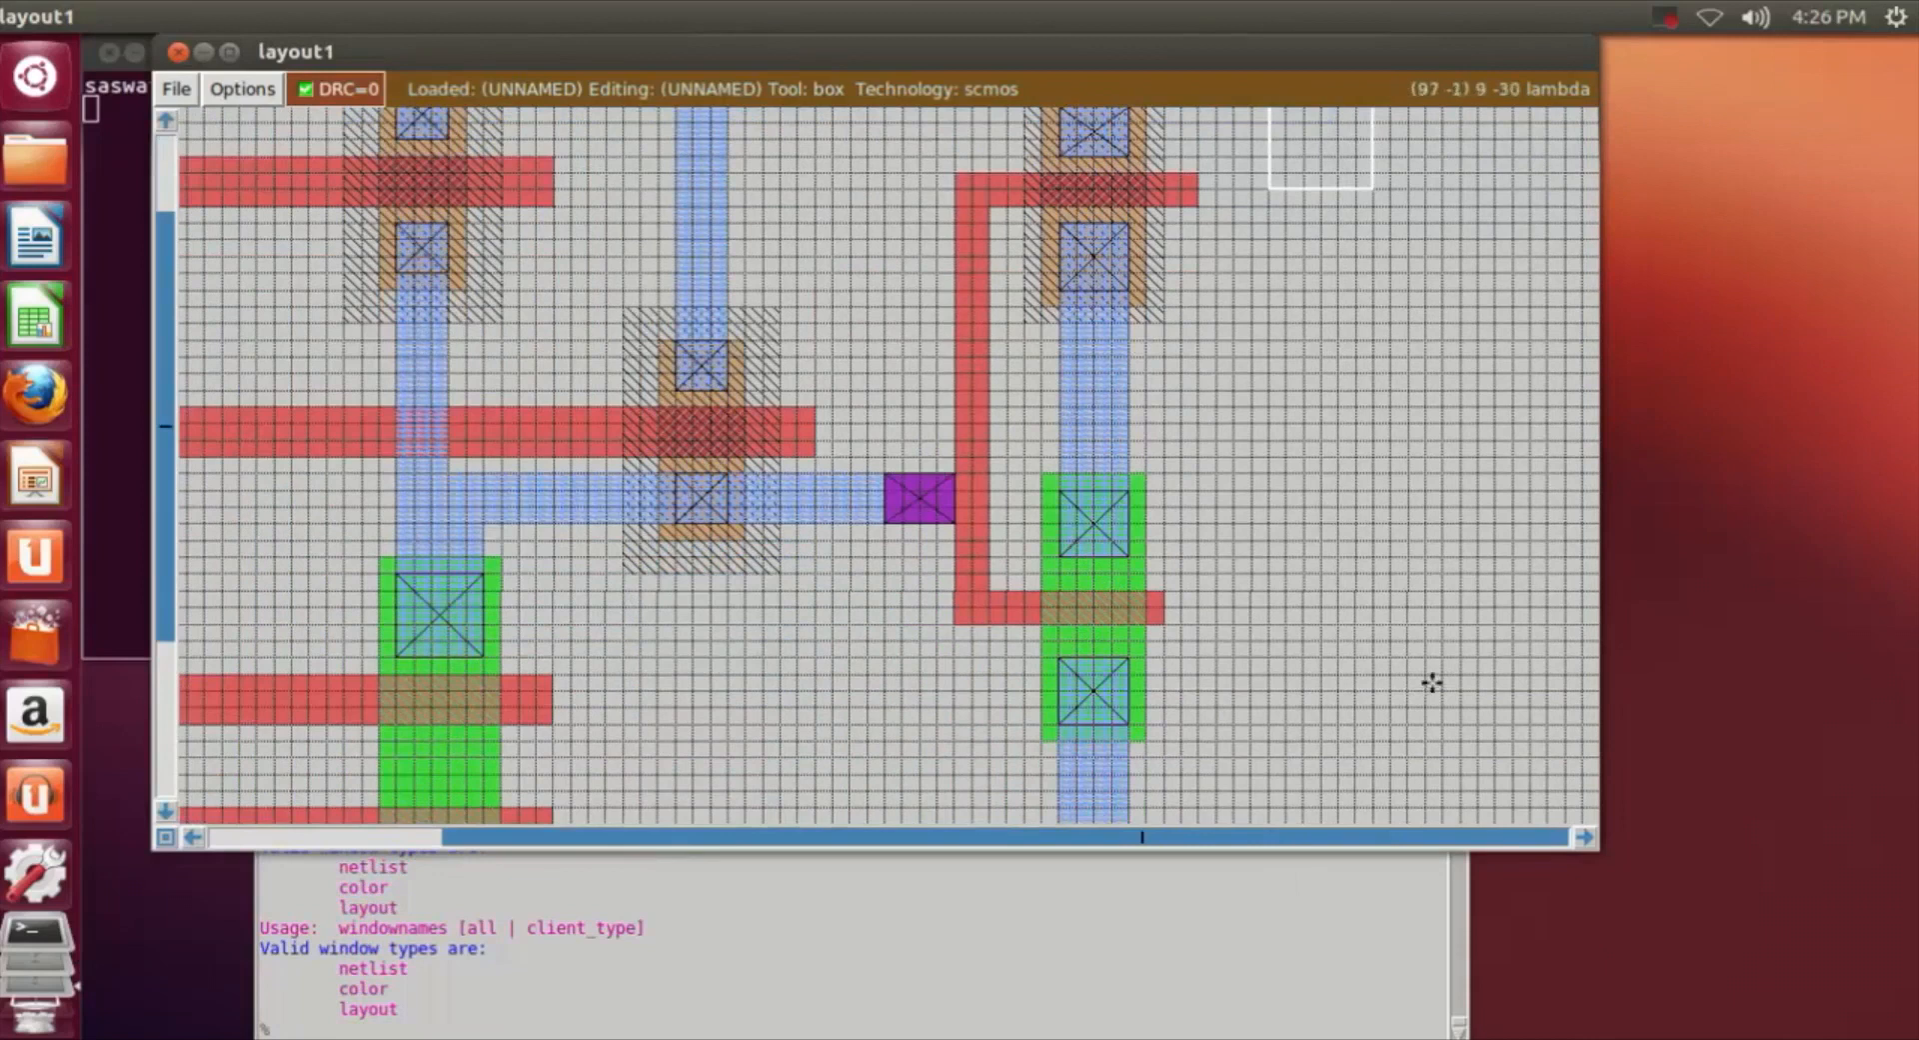
scroll(1477, 608, up, 3)
scroll(1477, 609, down, 3)
scroll(1477, 605, down, 1)
key(shift+z)
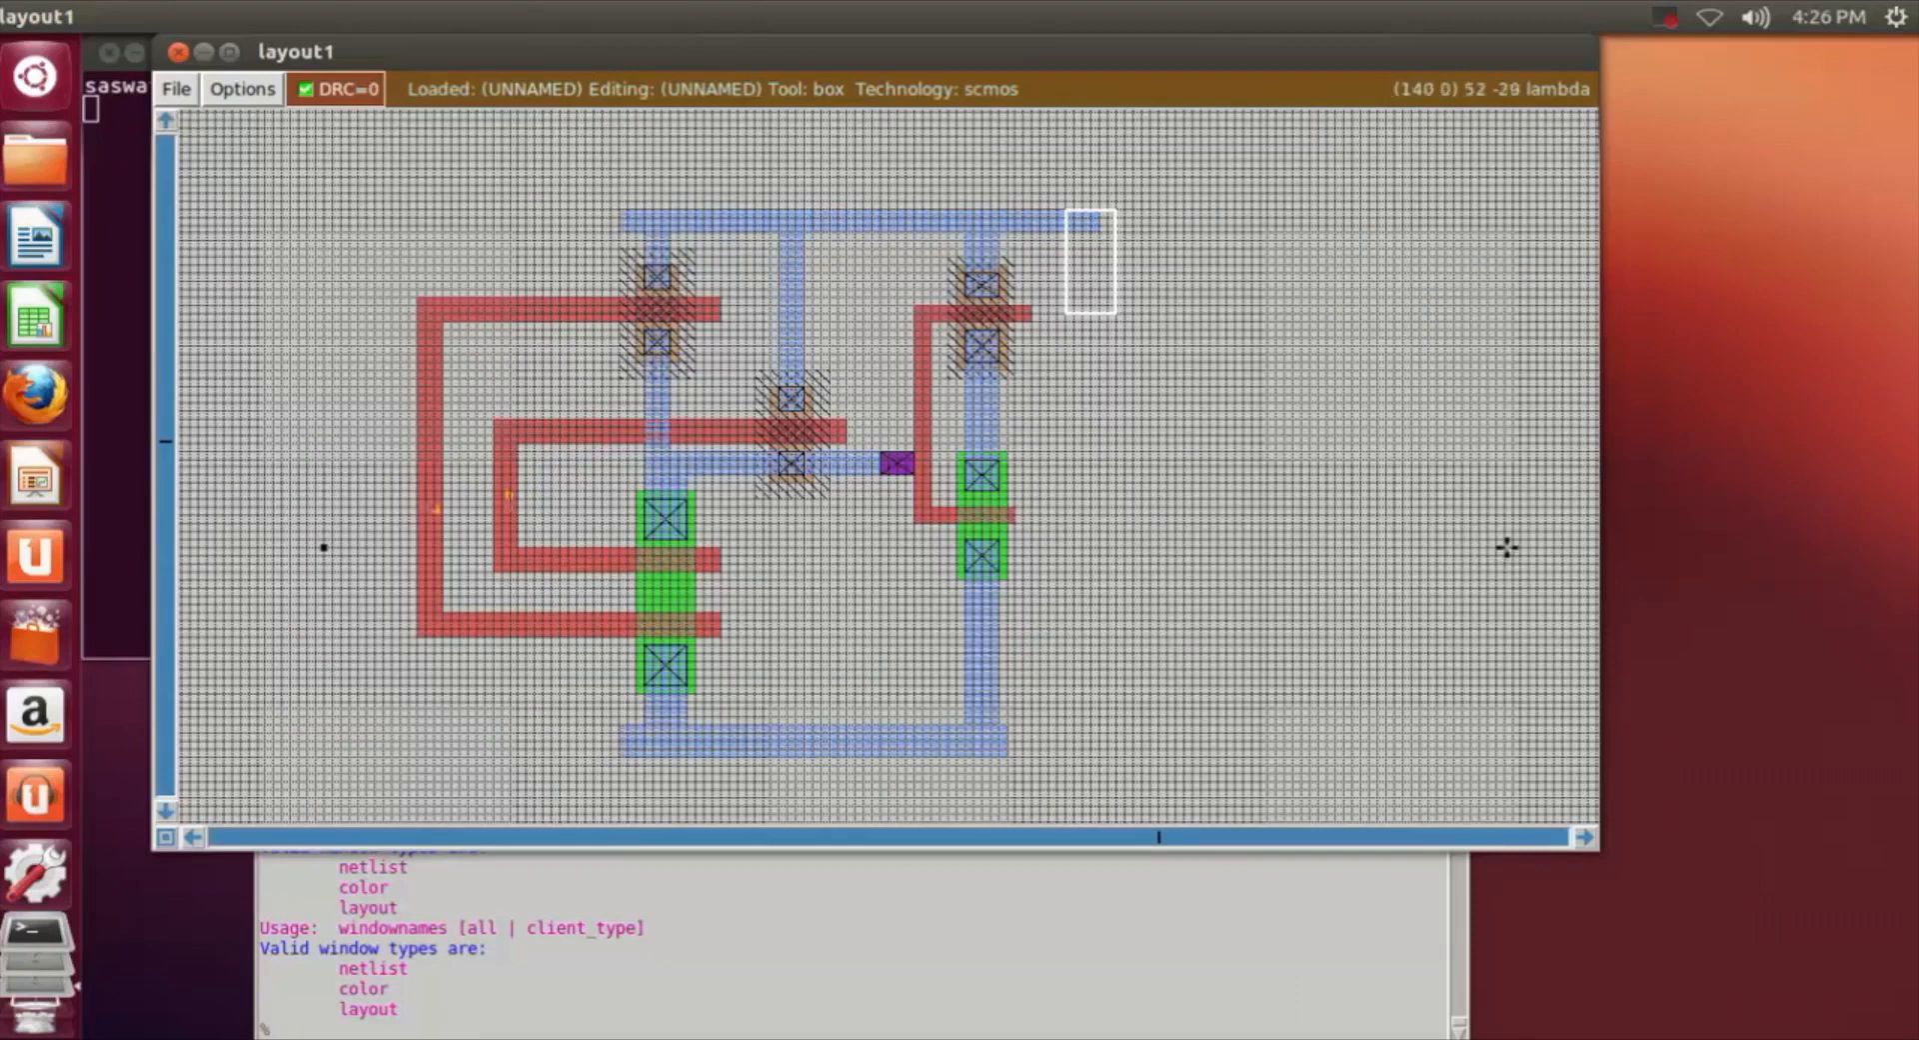
click(1668, 17)
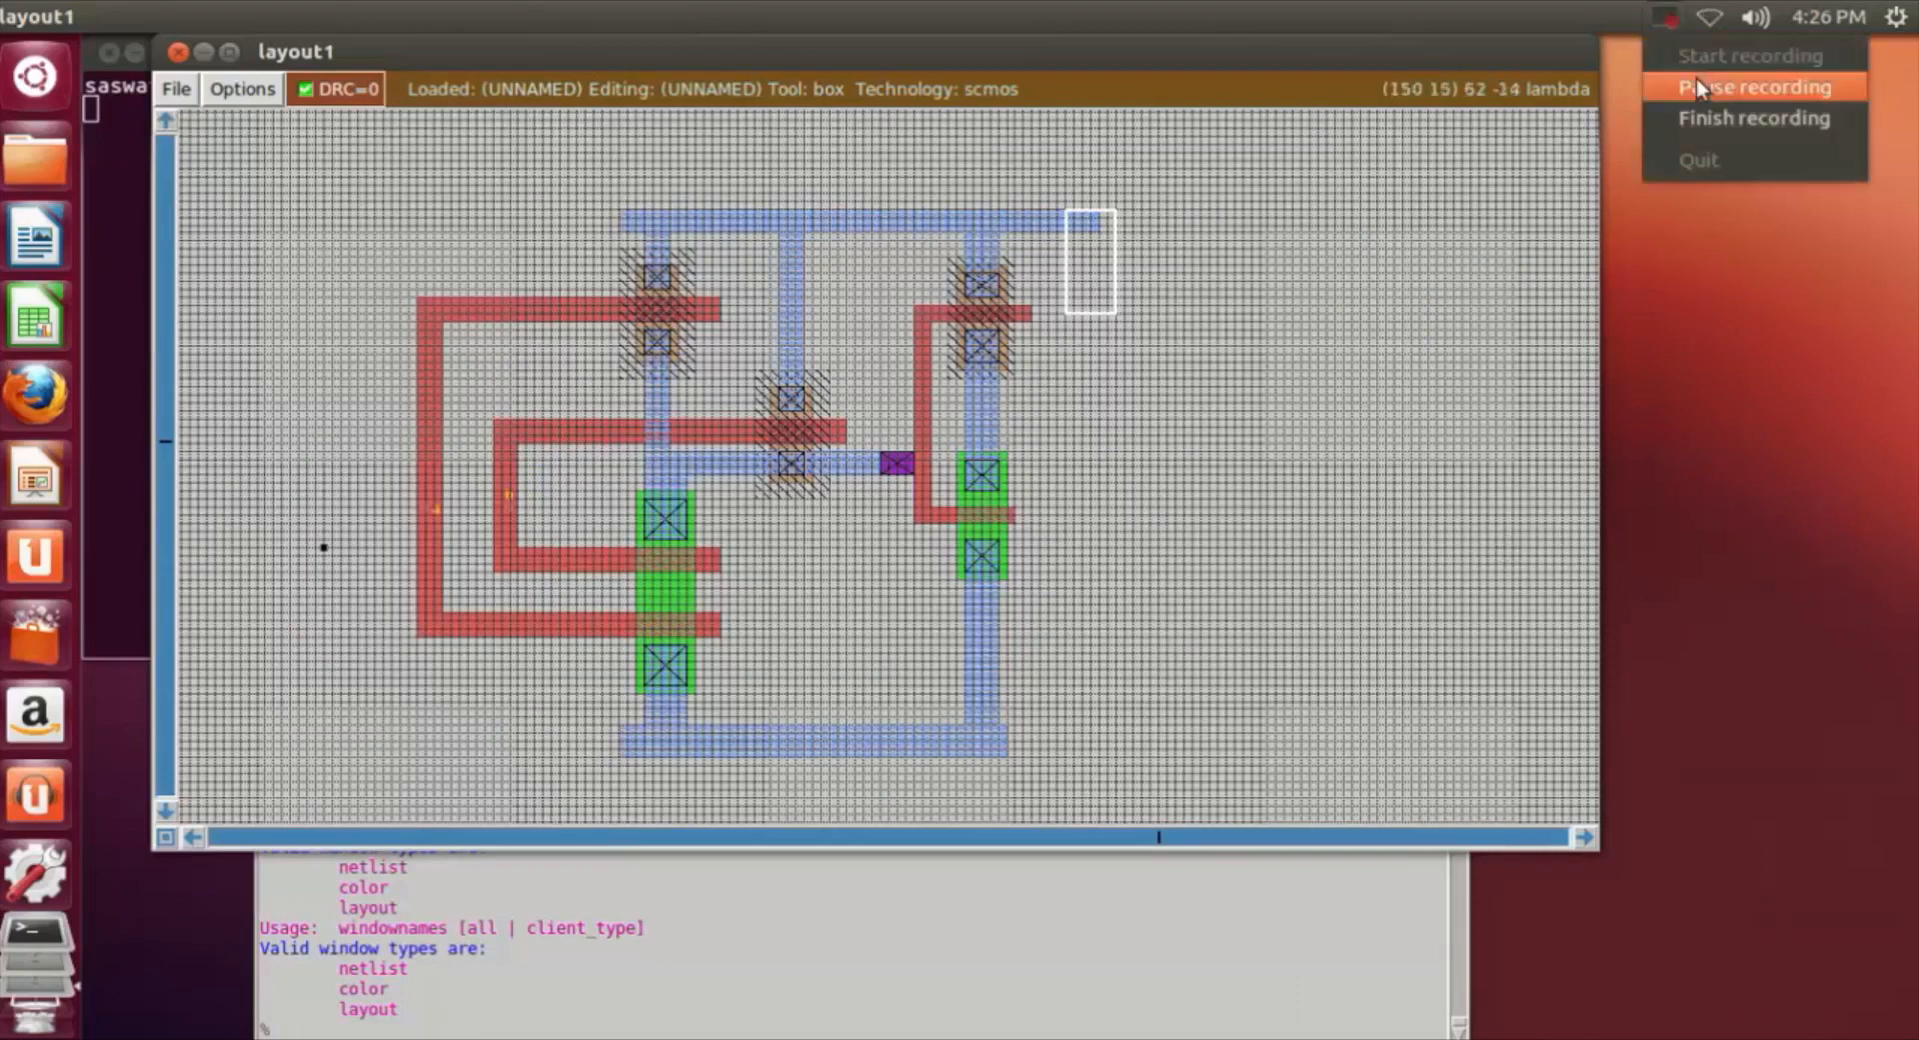
click(1697, 83)
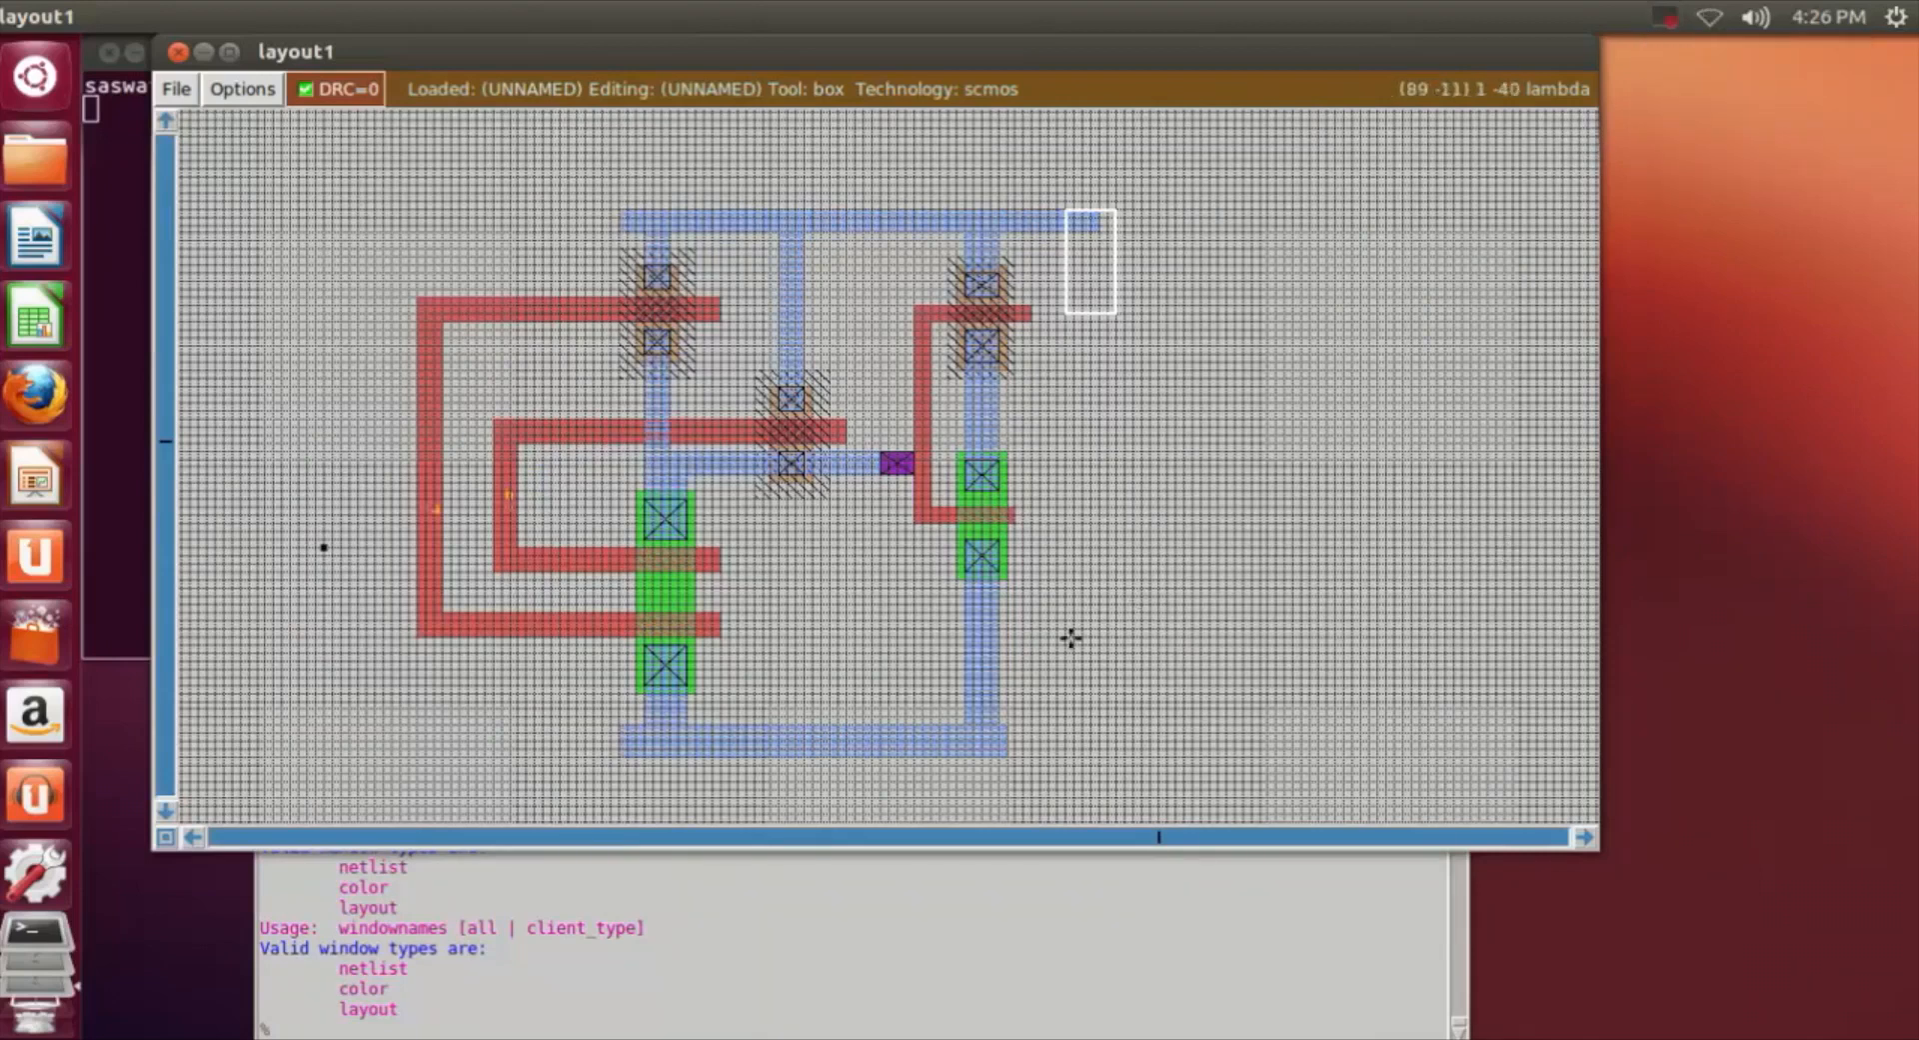
Place a point label vdd! on the upper metal1 rail, between the second p-transistor's branch and the inverter's branch.
key(z)
scroll(840, 582, up, 10)
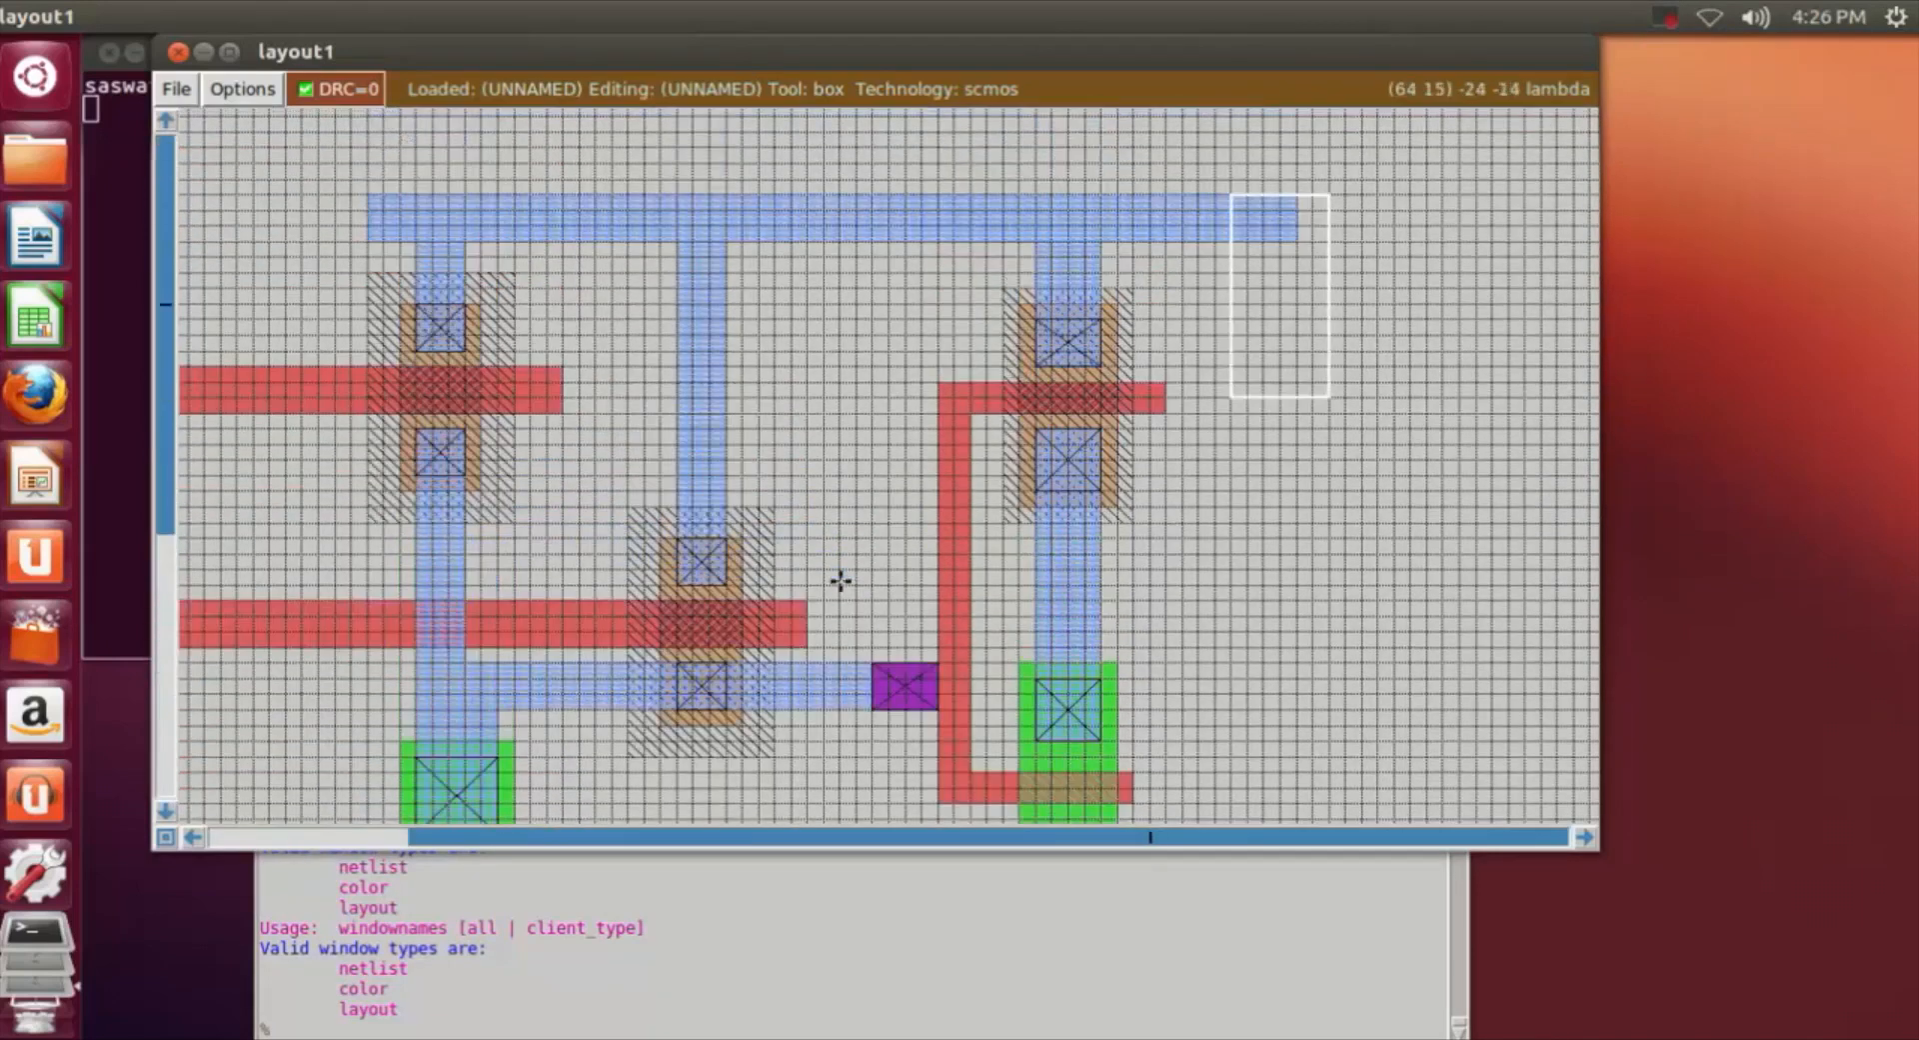
key(z)
scroll(840, 506, up, 4)
click(439, 280)
click(681, 290)
right_click(771, 310)
right_click(678, 310)
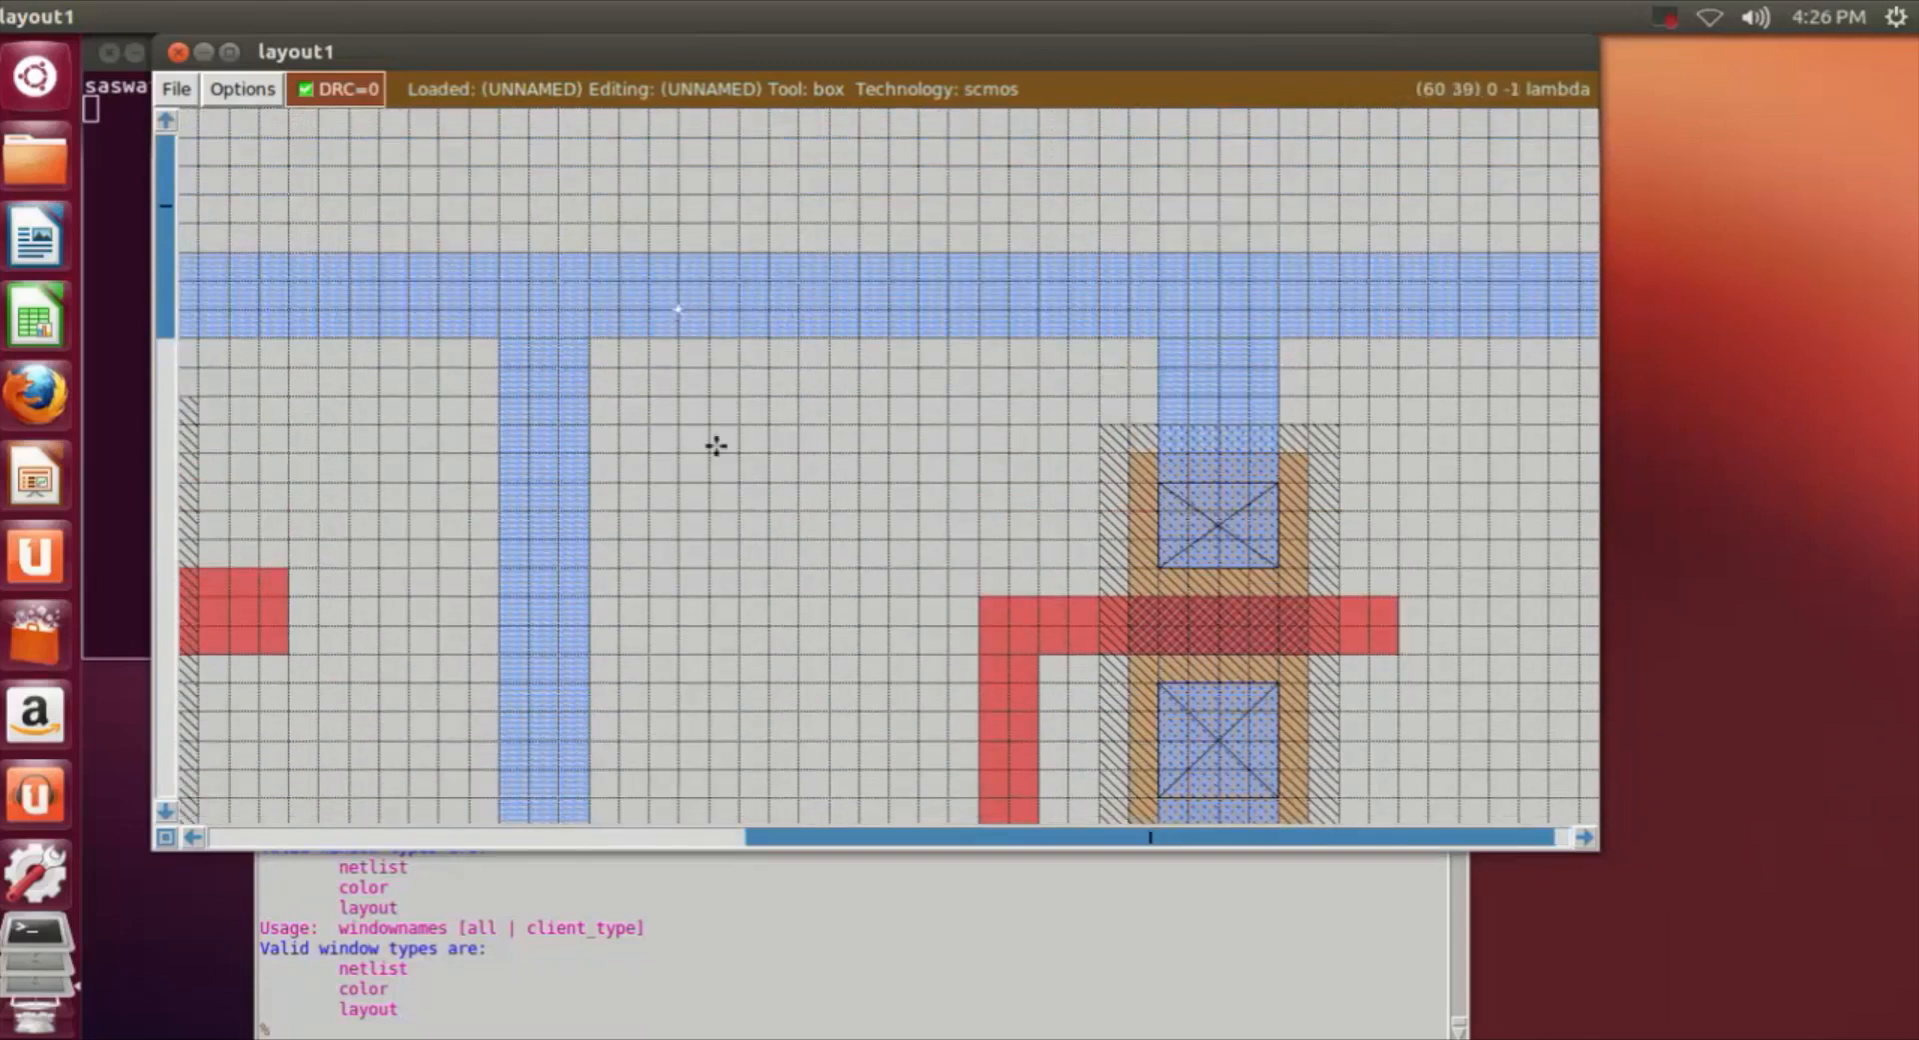
click(450, 1010)
text(leb)
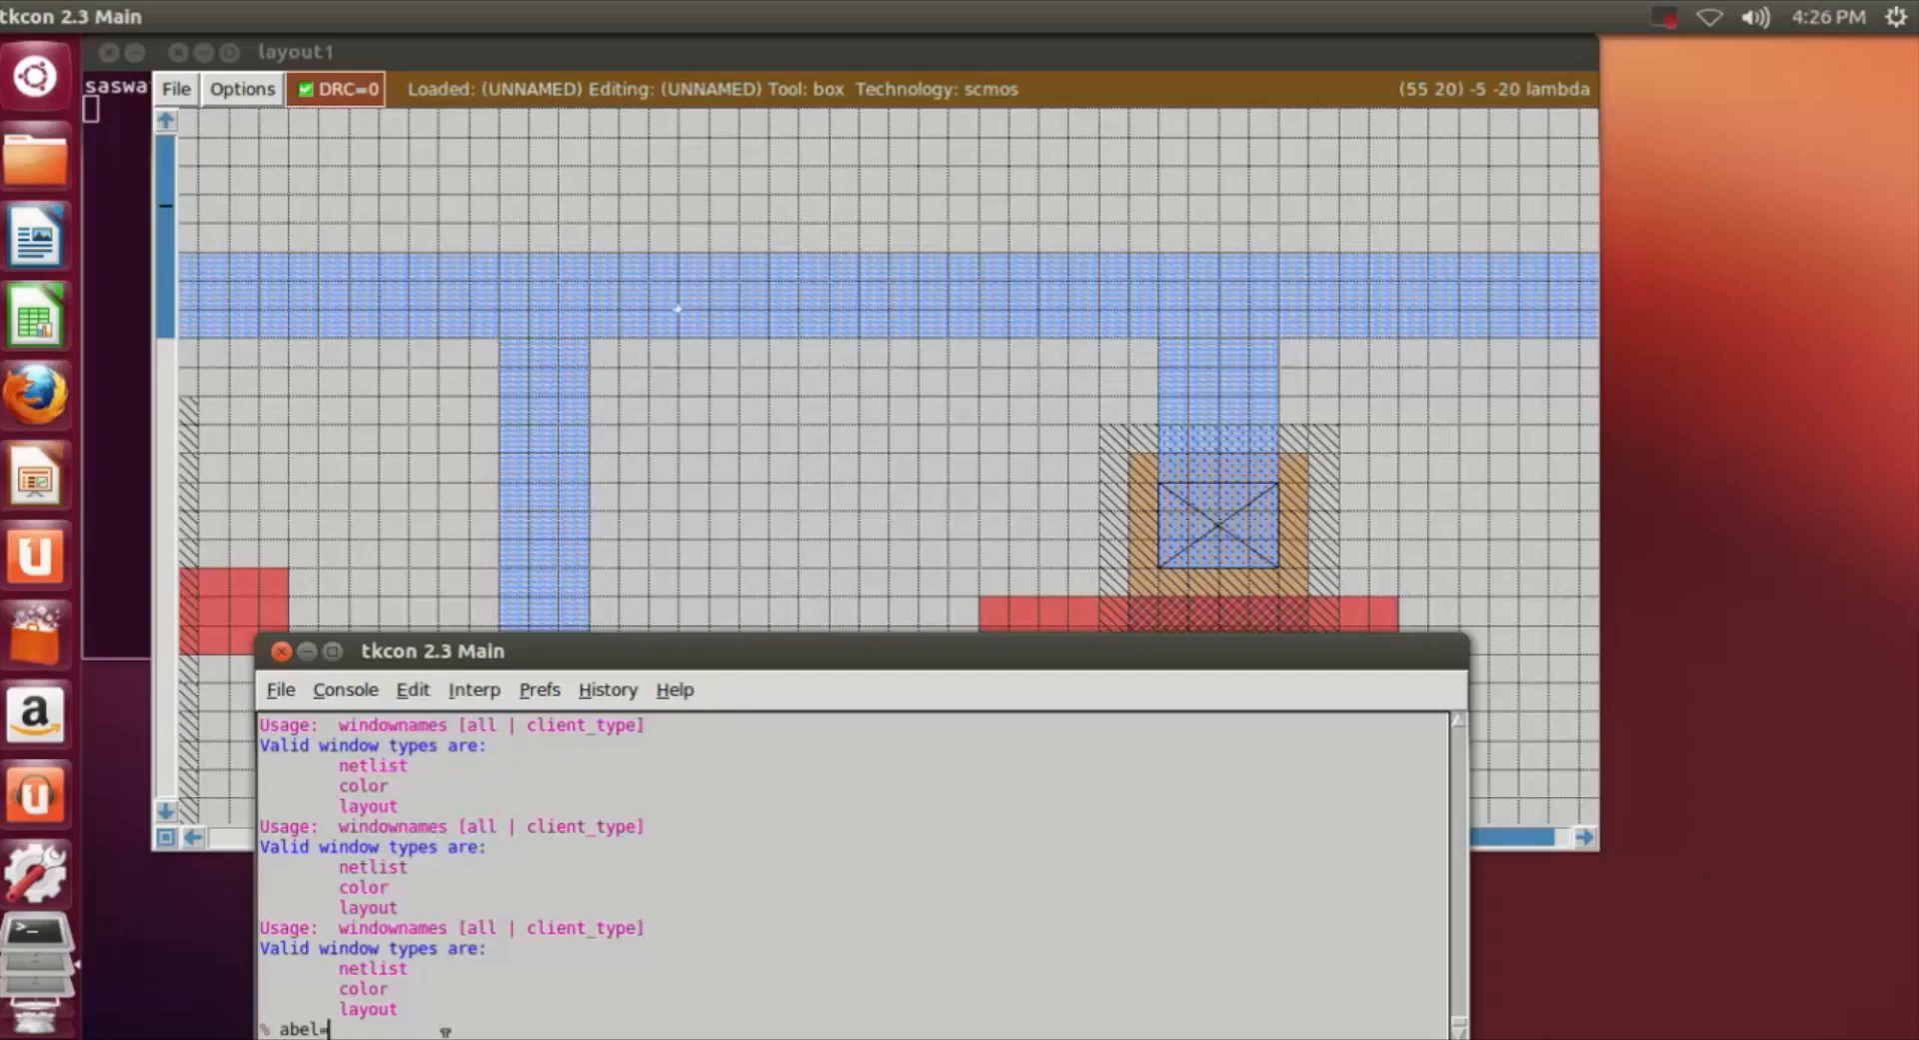
key(BackSpace)
key(BackSpace)
key(BackSpace)
key(BackSpace)
text(label vdd!)
key(Return)
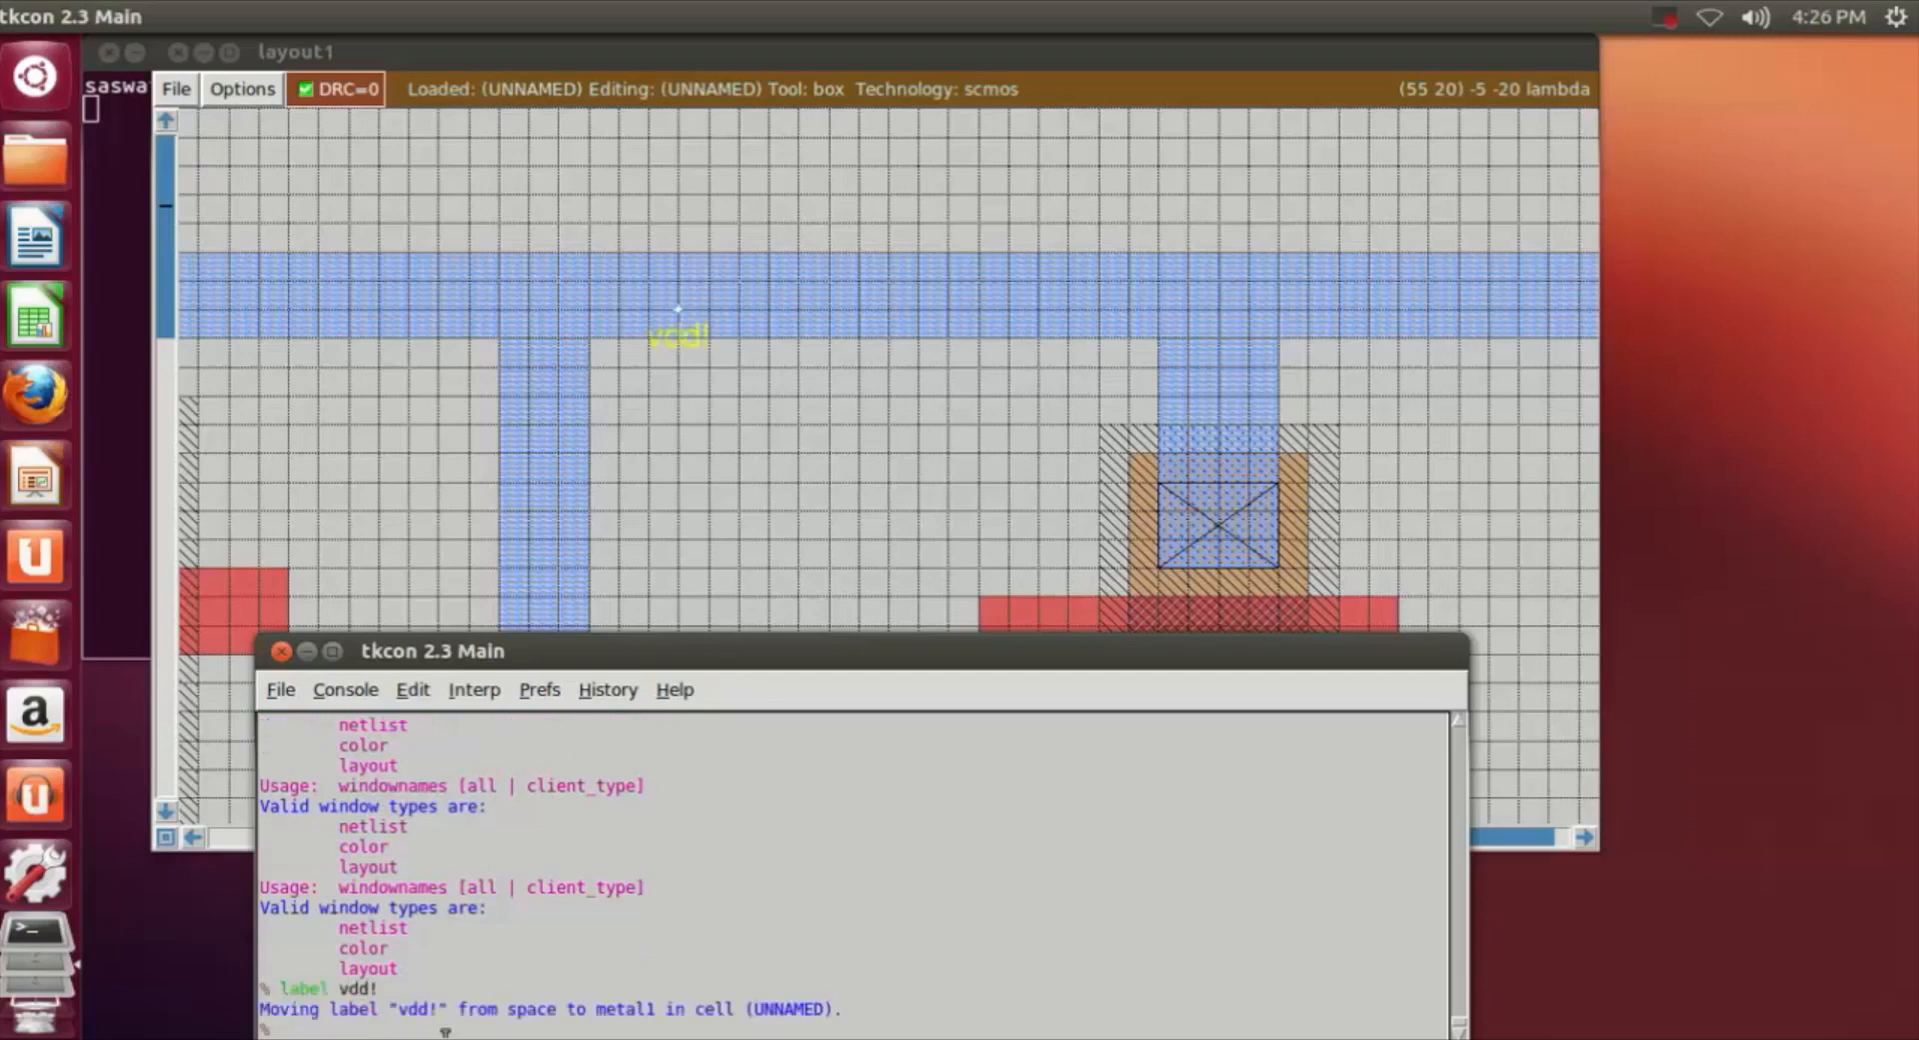
Place a point label gnd! on the lower metal1 rail, between the gate's and the inverter's ground connections.
click(822, 527)
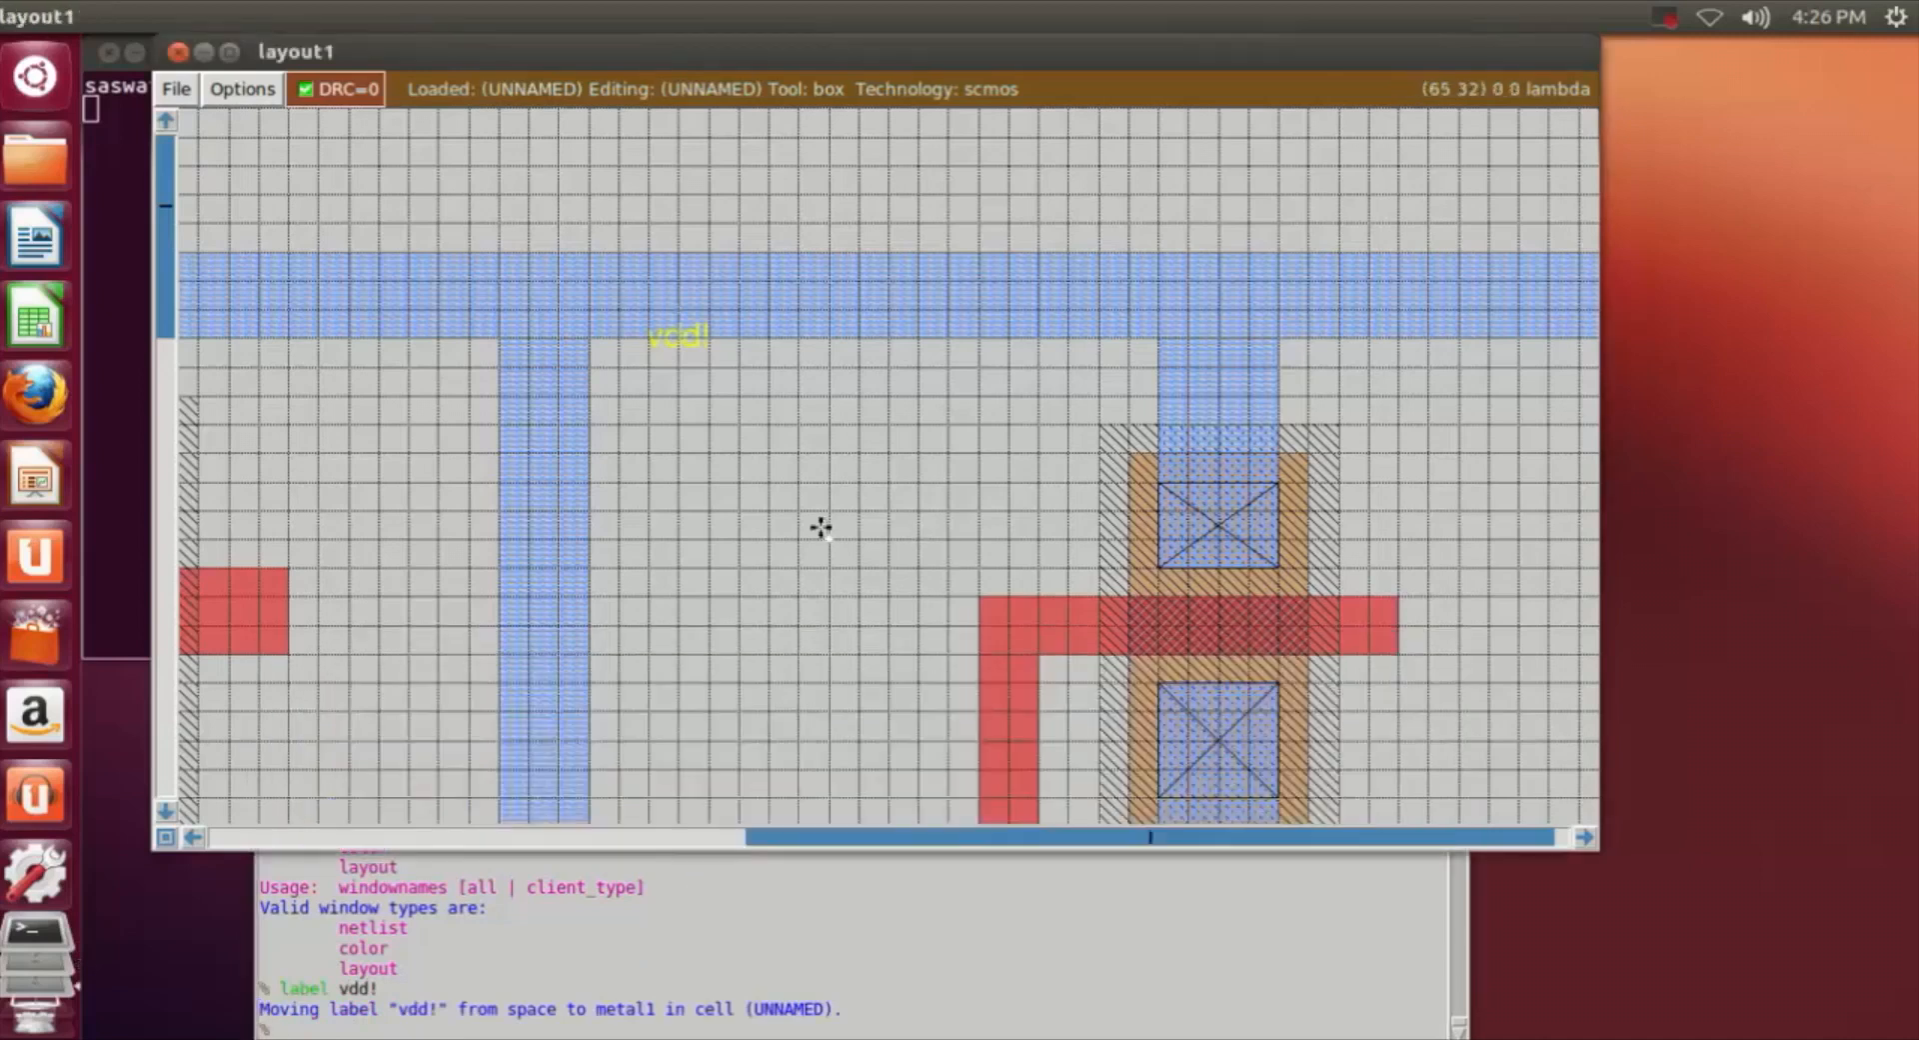
scroll(820, 527, down, 5)
scroll(821, 526, down, 15)
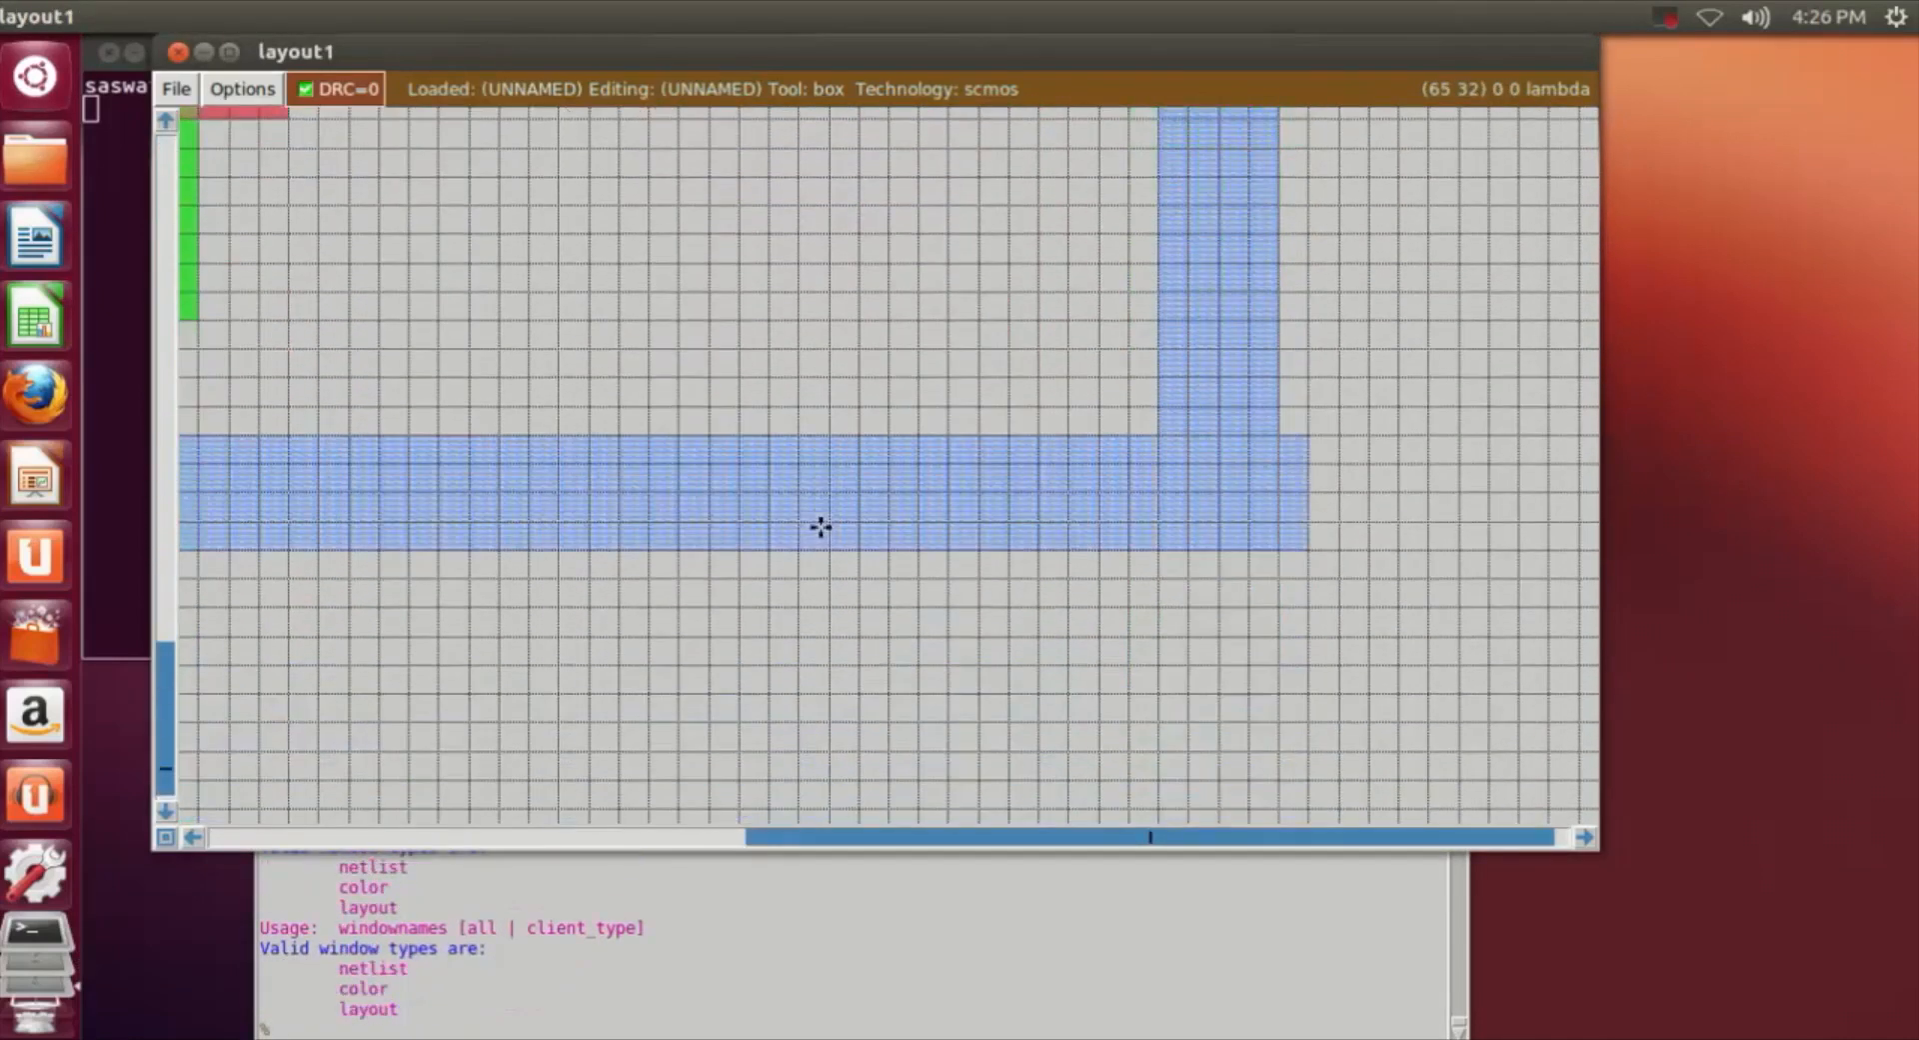
click(519, 457)
right_click(640, 517)
right_click(531, 520)
click(470, 1029)
text(label )
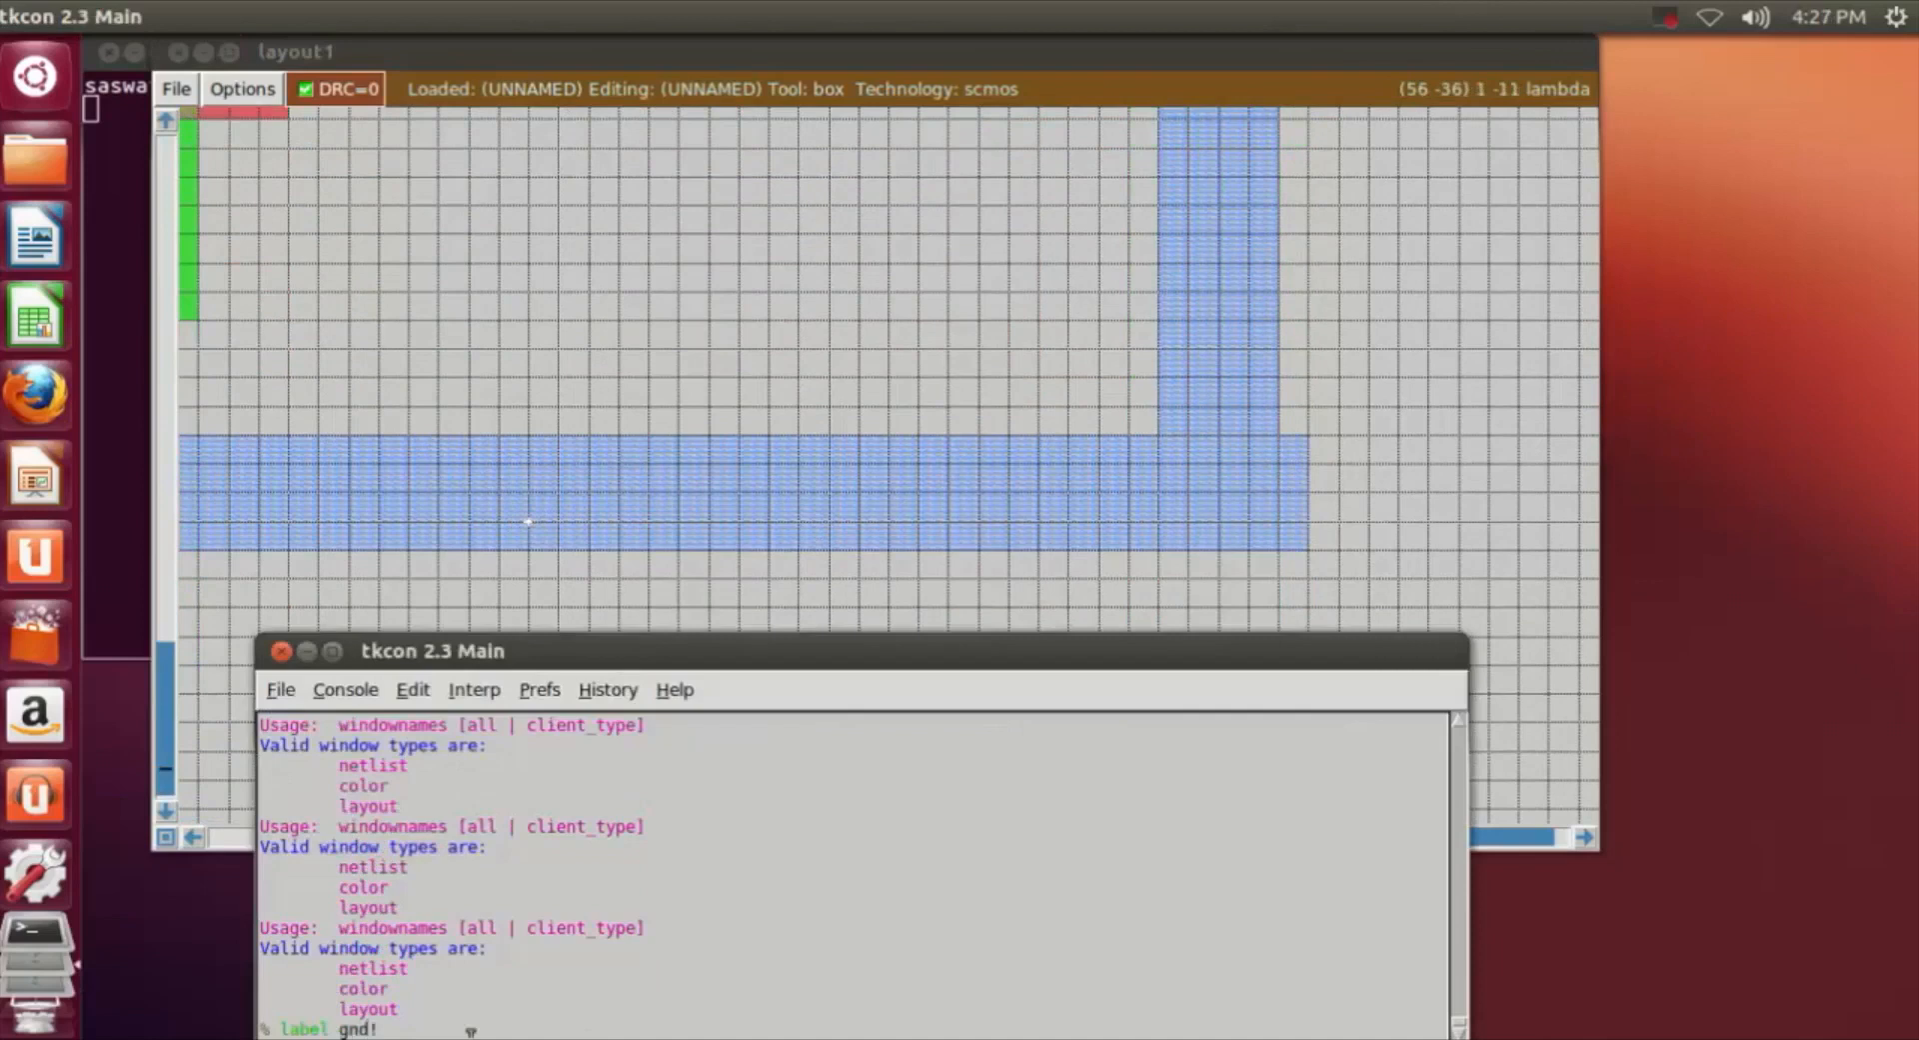
text(gnd!)
key(Return)
Erase the lower metal1 rail's overhangs: 3 by 4 lambda beyond the gate's ground branch and 1 by 4 lambda beyond the inverter's branch.
click(1397, 491)
drag(1293, 845, 857, 844)
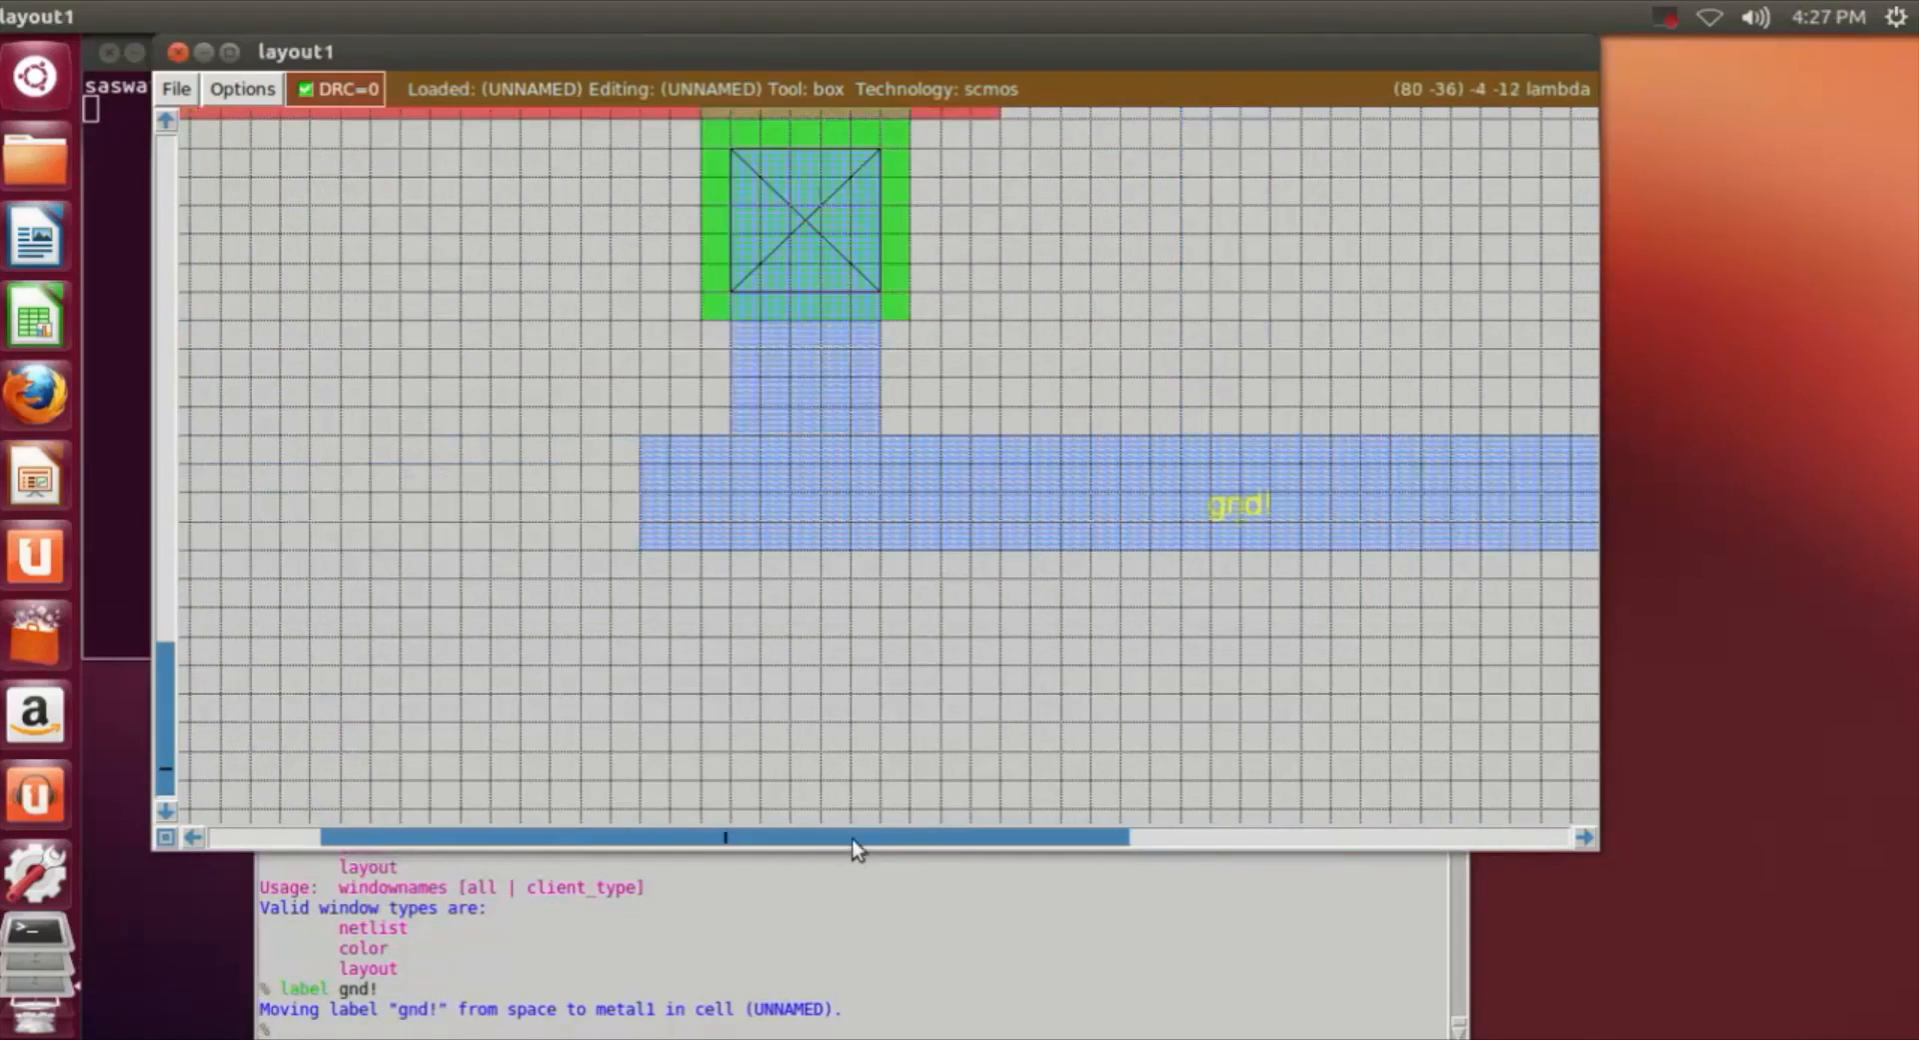
click(735, 436)
right_click(633, 543)
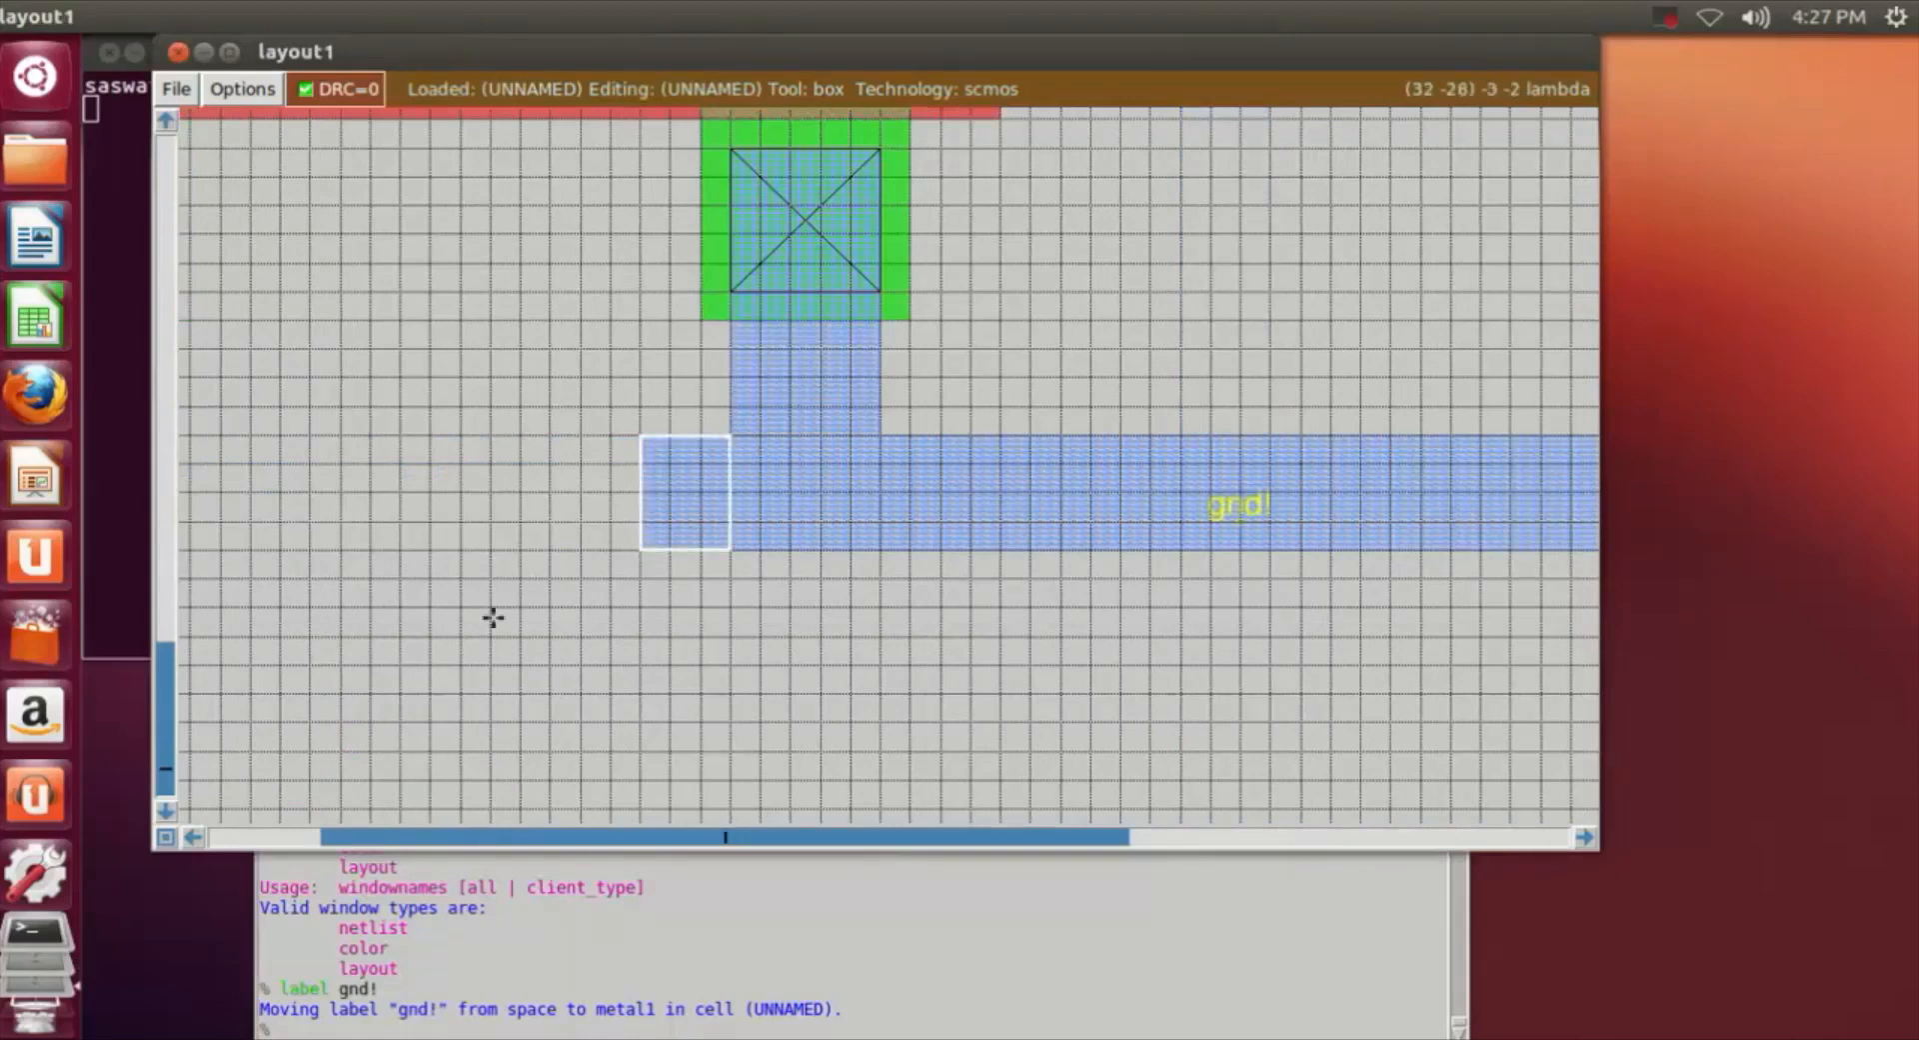
drag(1058, 837, 1396, 814)
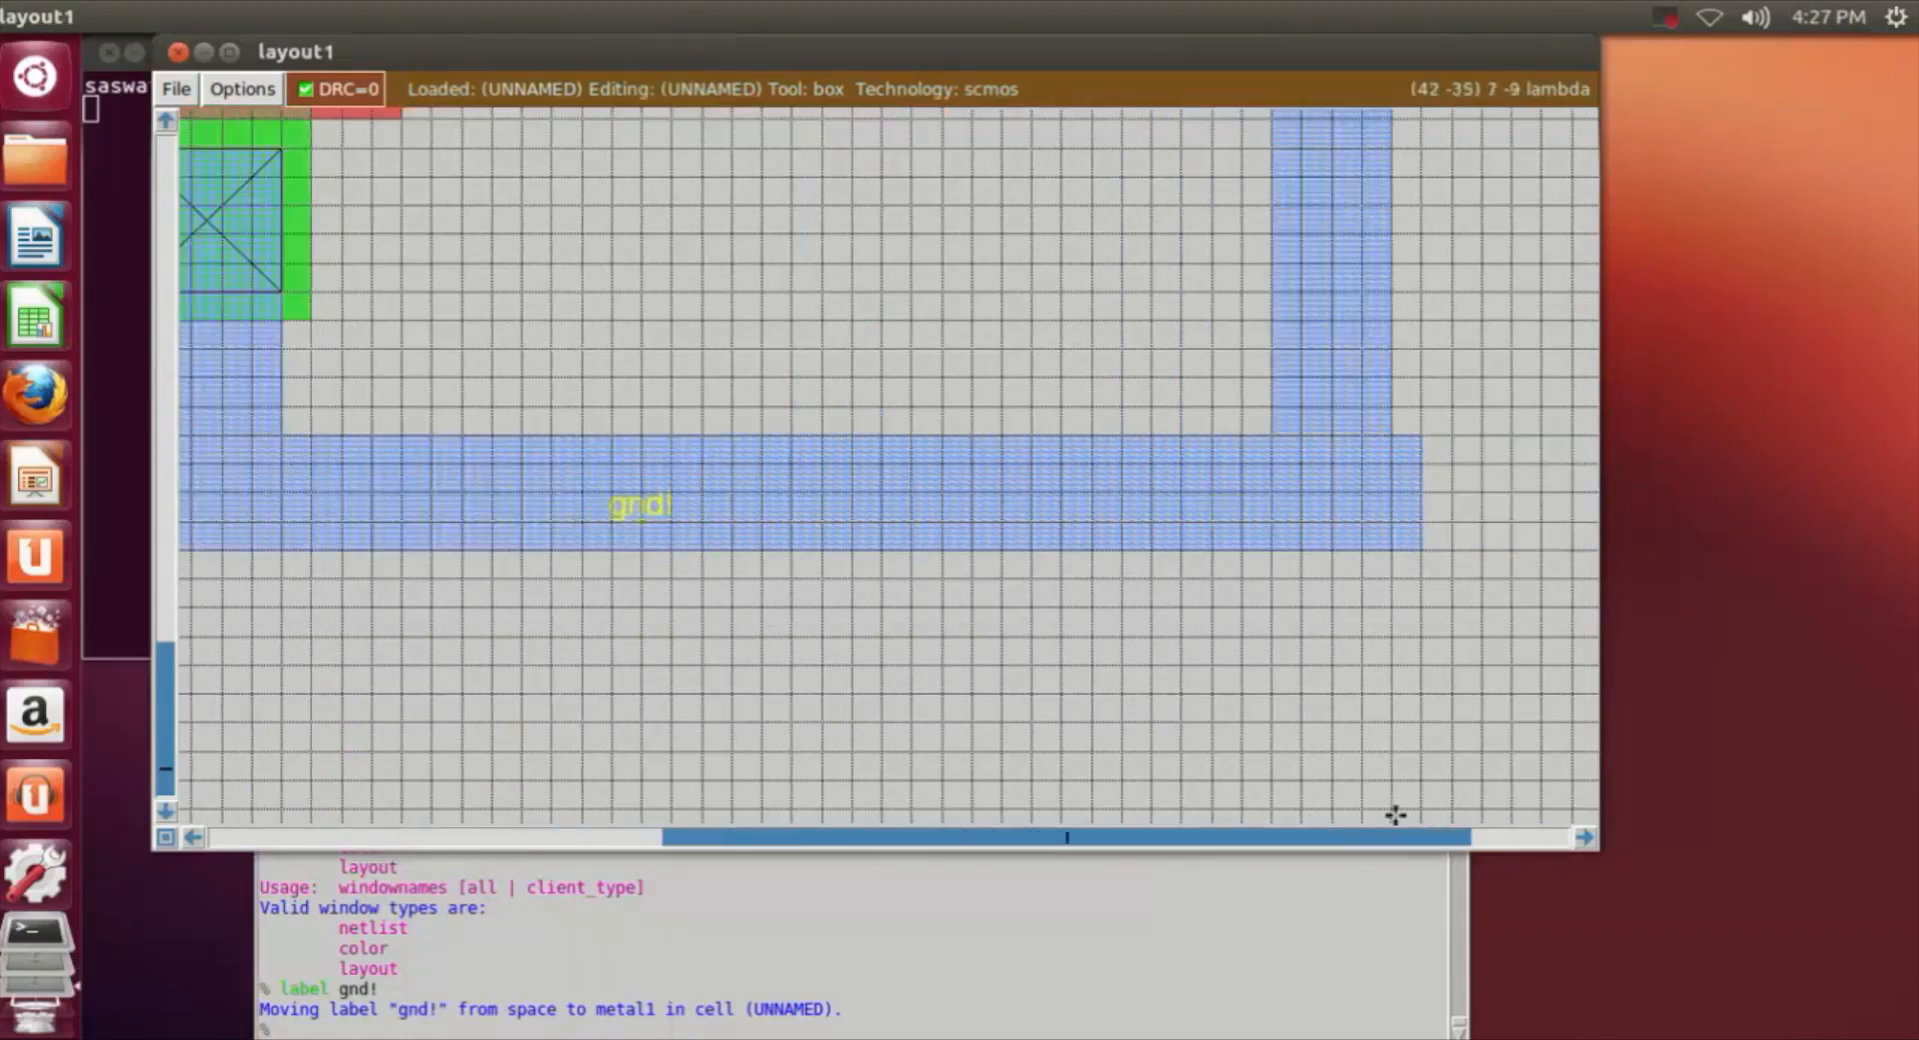
click(1401, 436)
right_click(1418, 545)
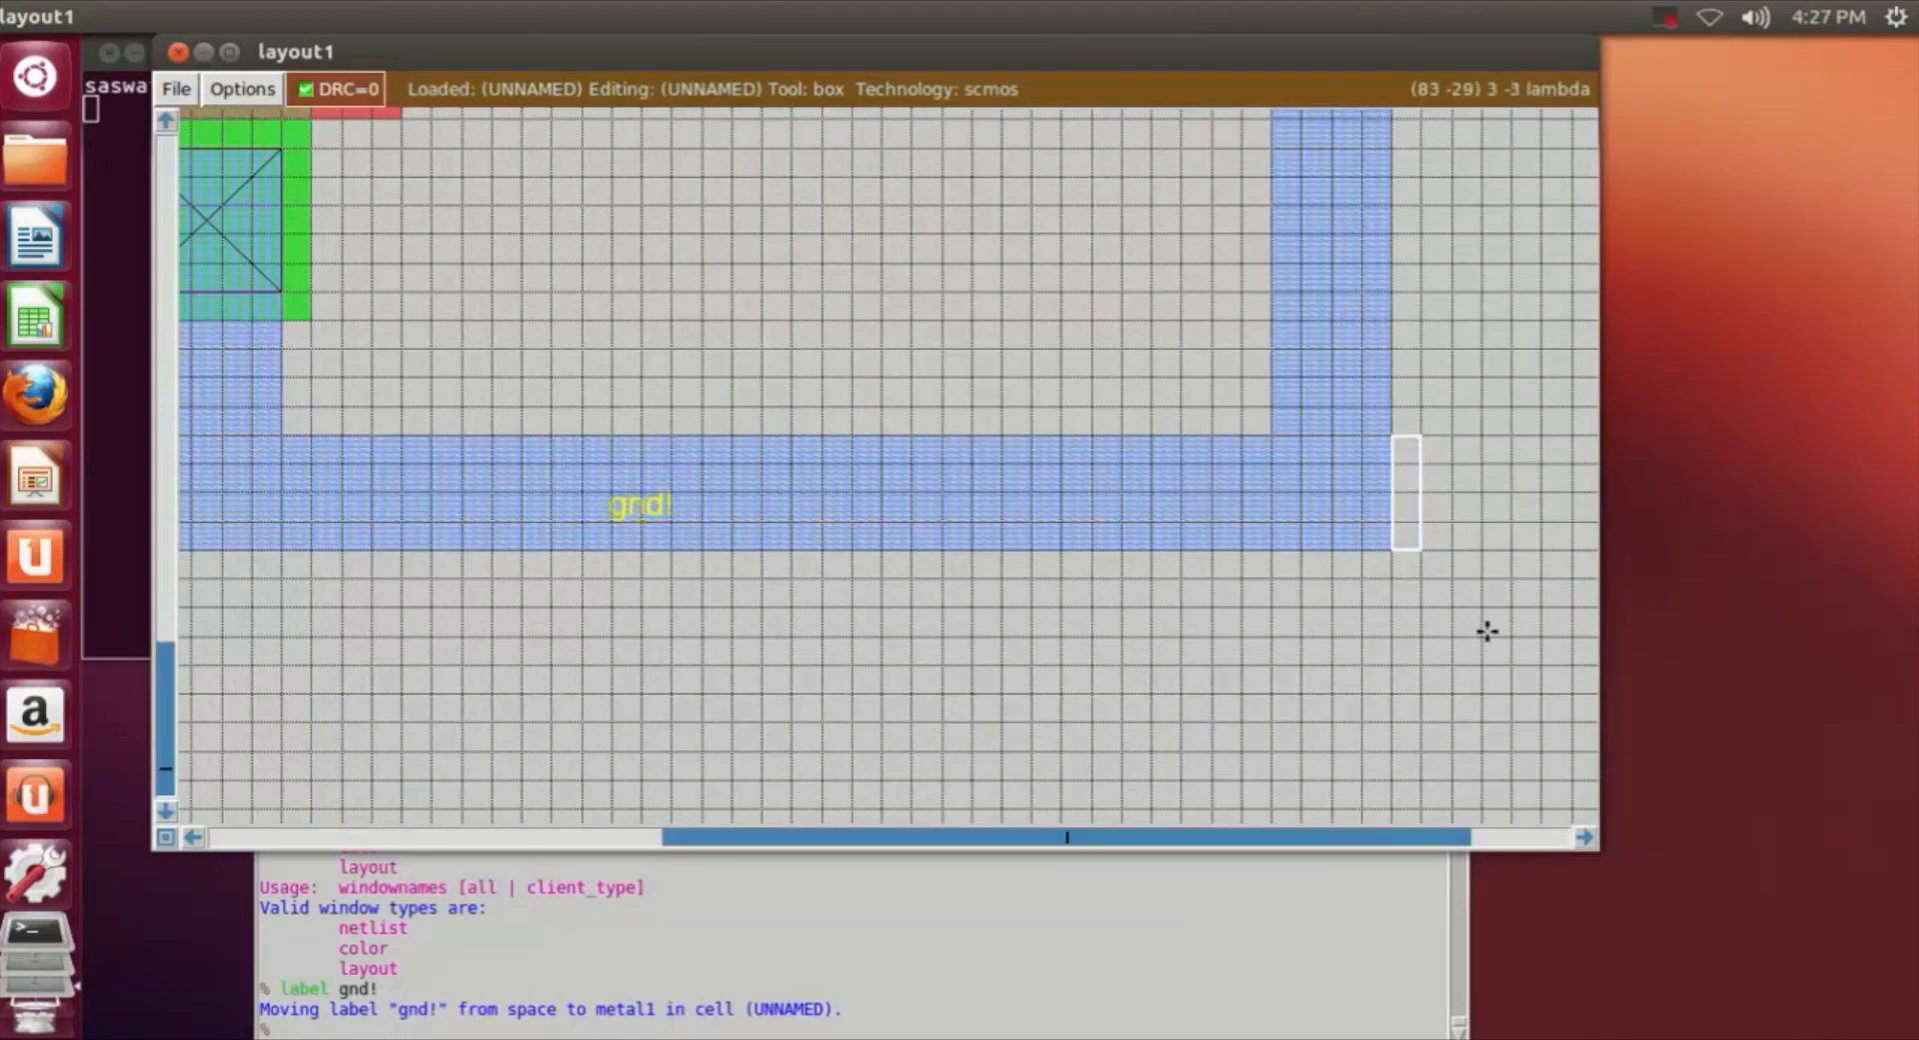
Place a label y on the metal1 strip joining the inverter's p-diffusion and n-diffusion contacts.
scroll(1479, 620, up, 5)
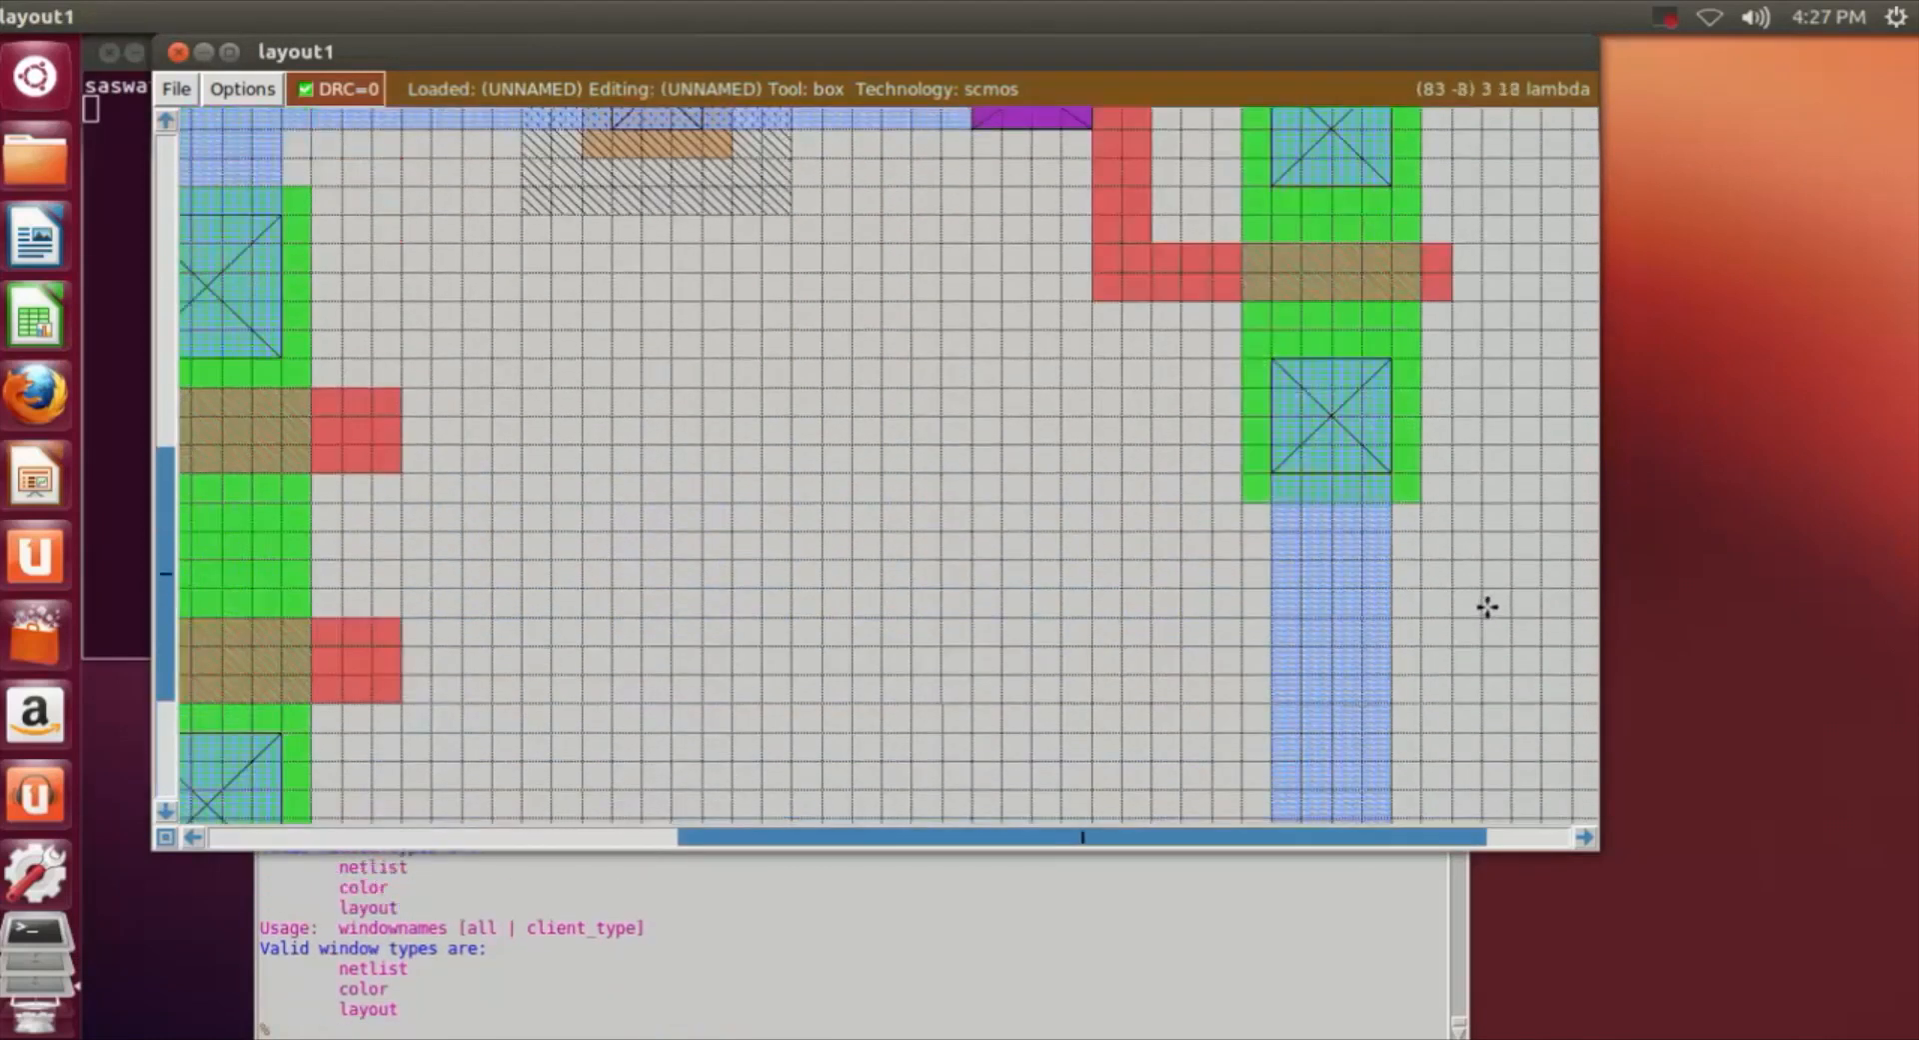
key(shift+z)
scroll(1443, 563, up, 3)
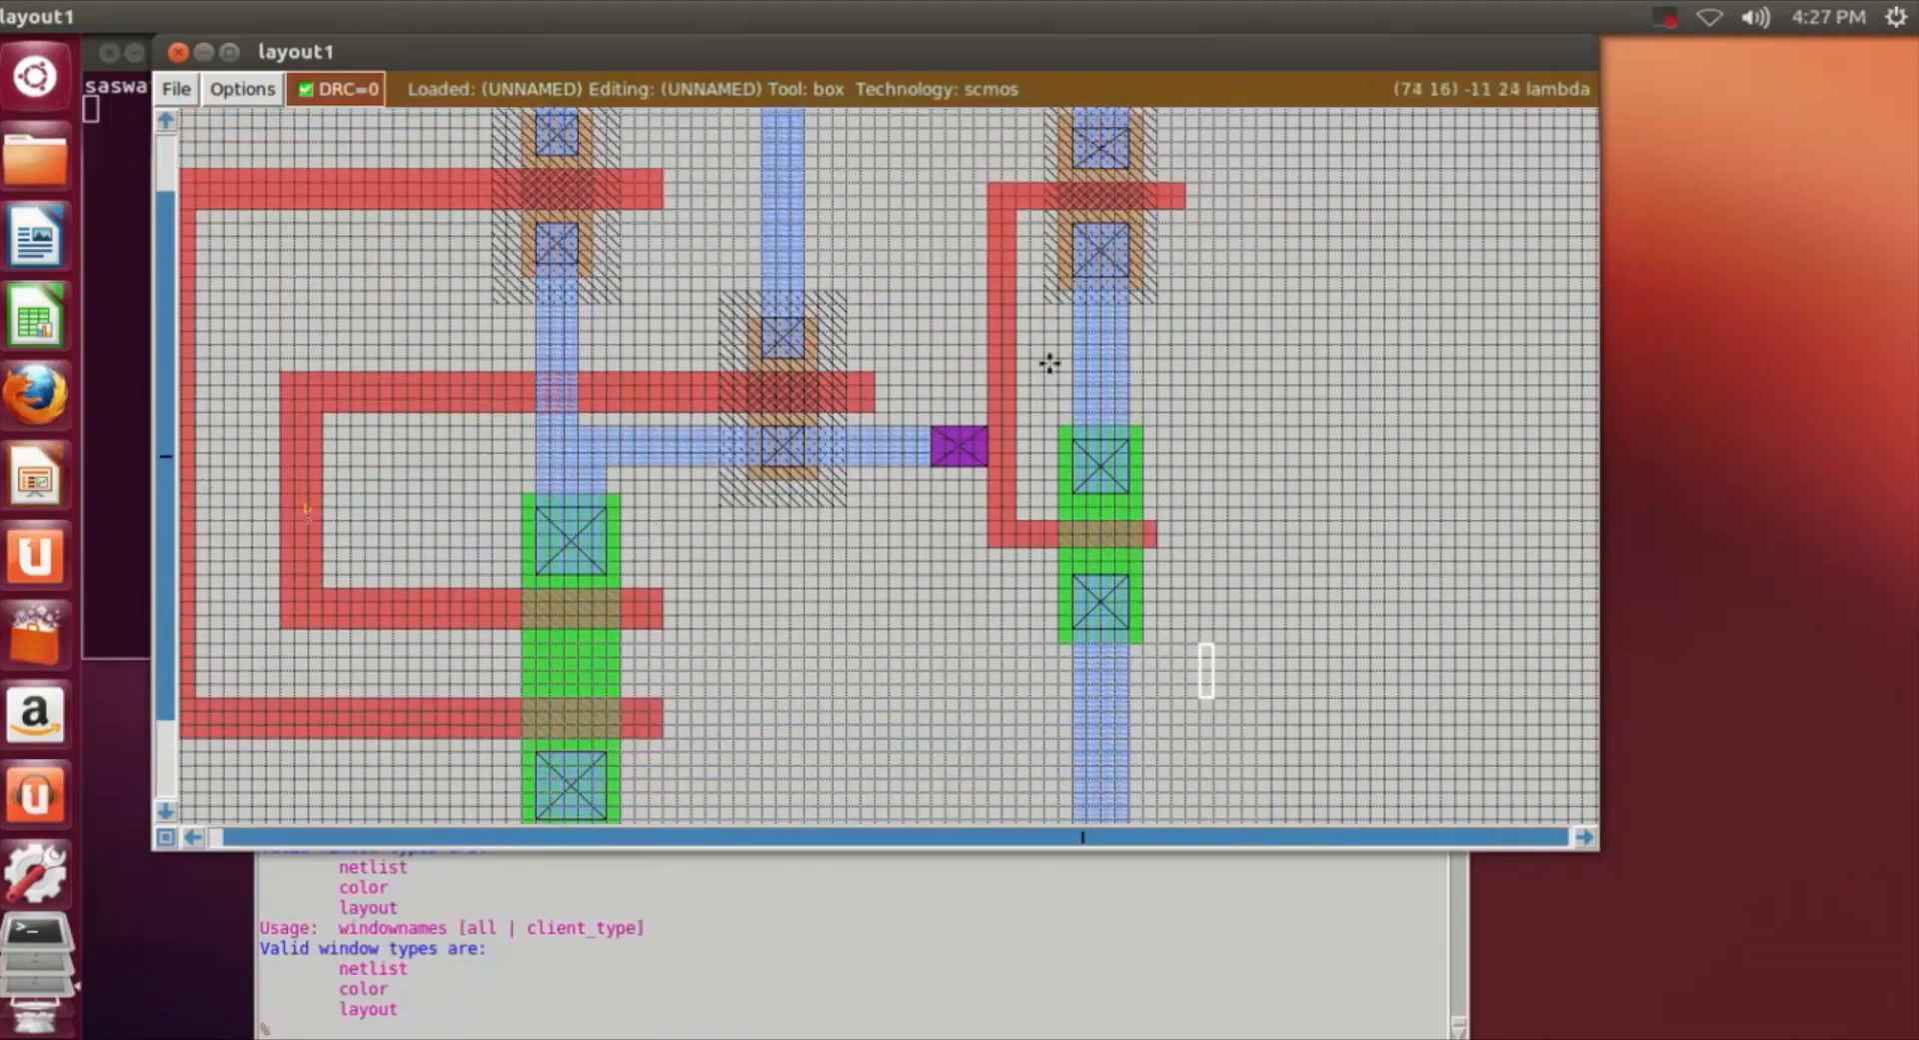
click(1088, 344)
right_click(1122, 394)
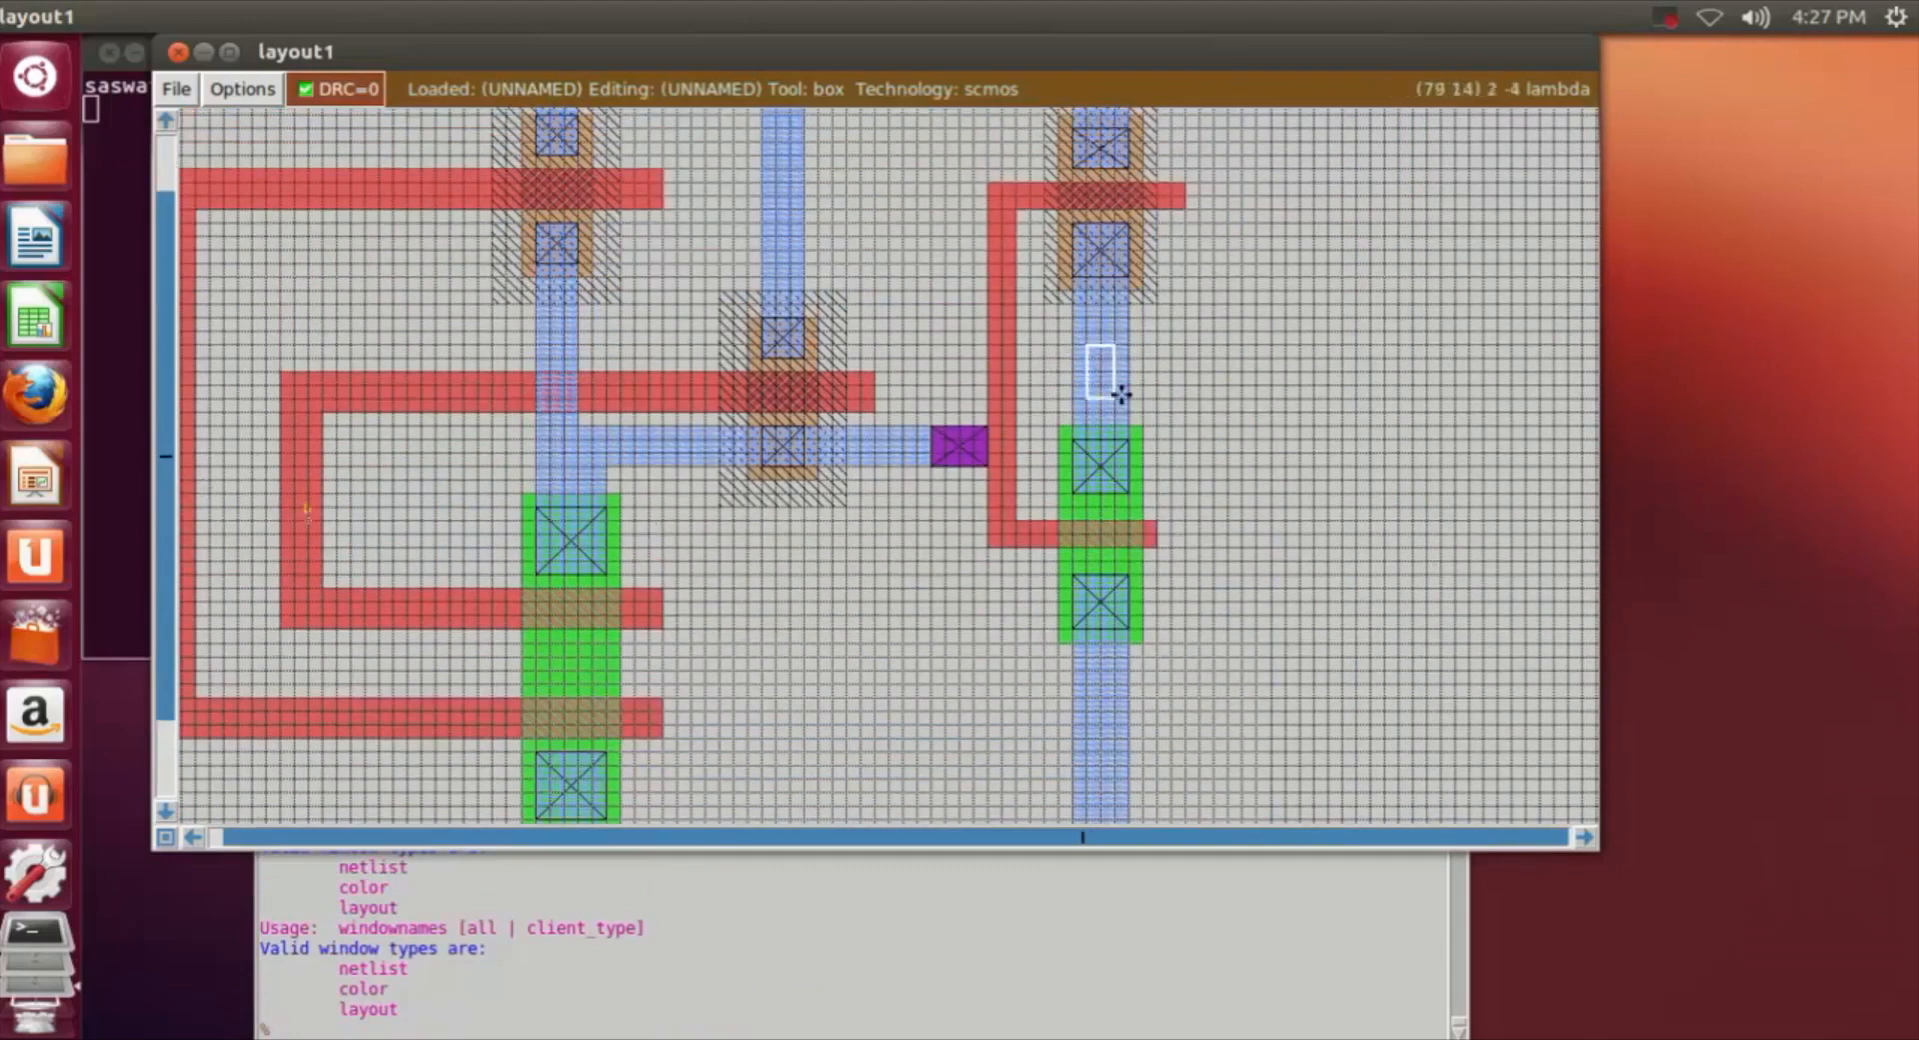
right_click(1093, 408)
click(591, 1028)
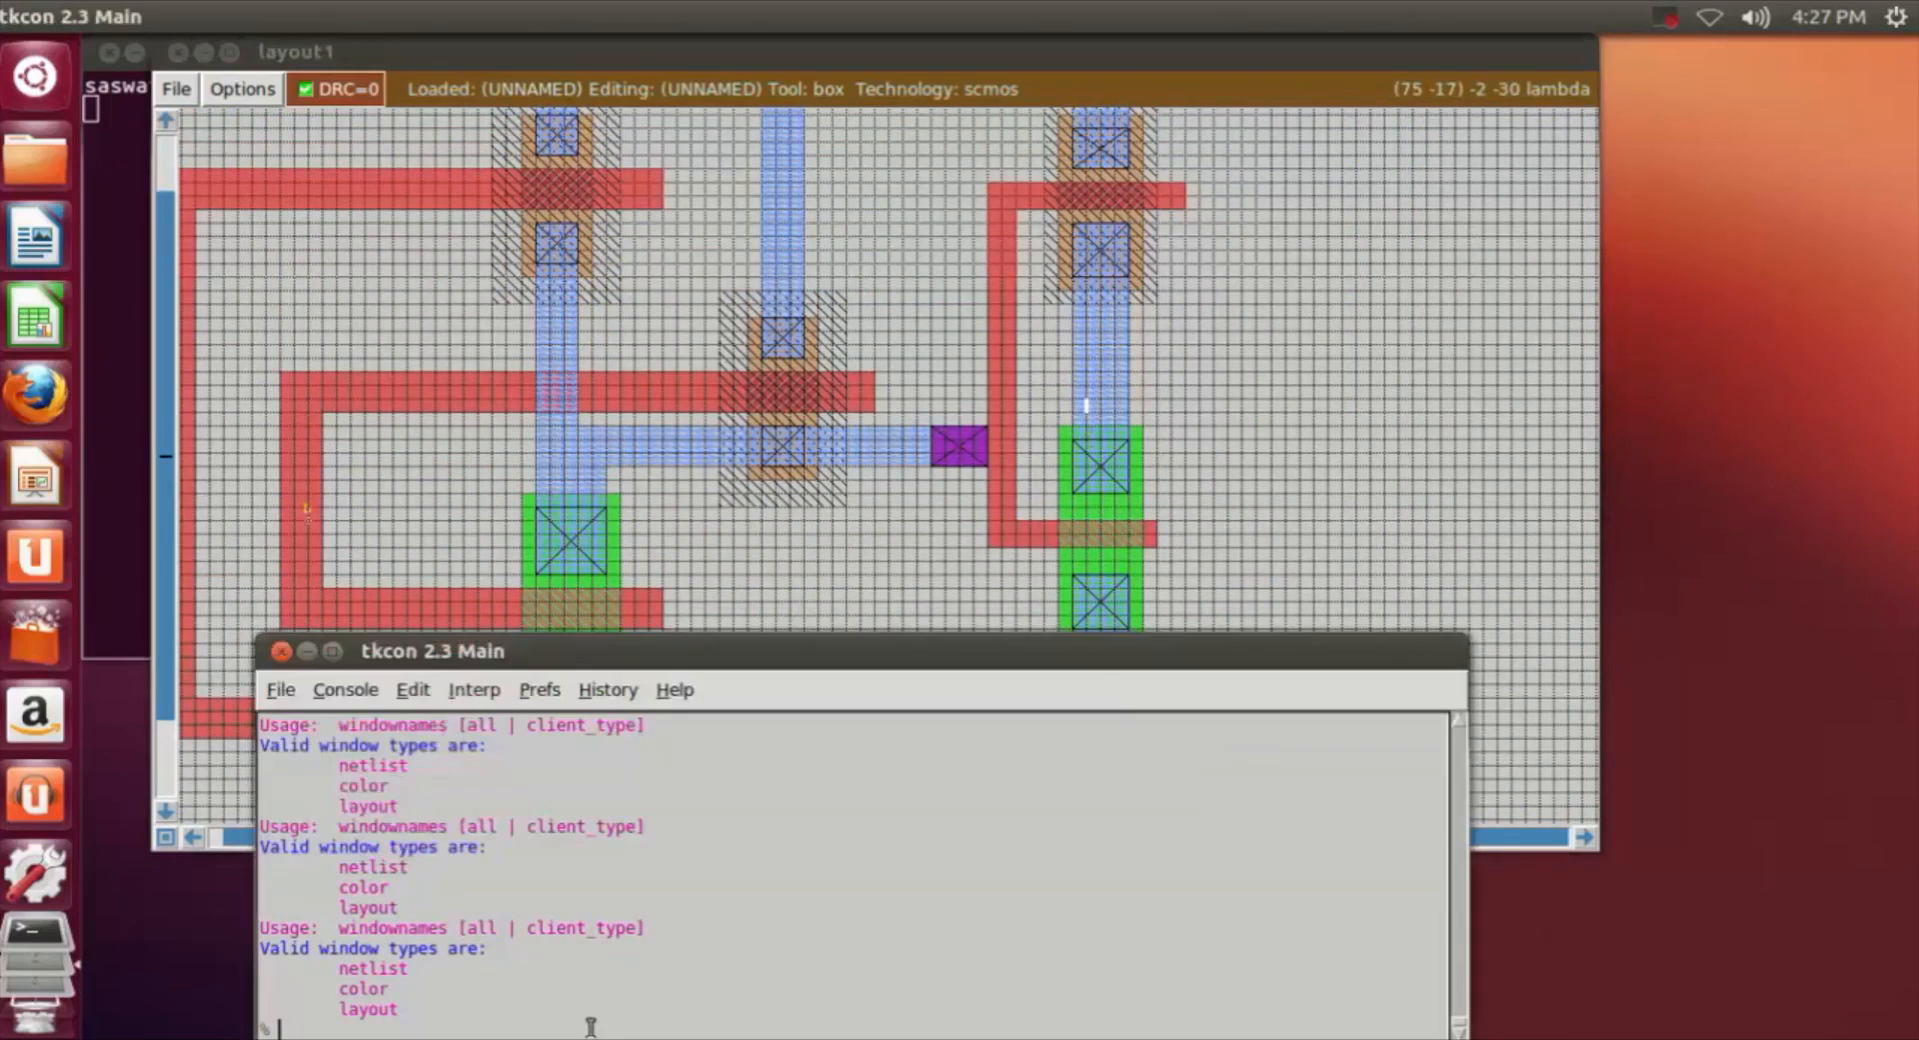
text(label y)
key(Return)
click(1419, 430)
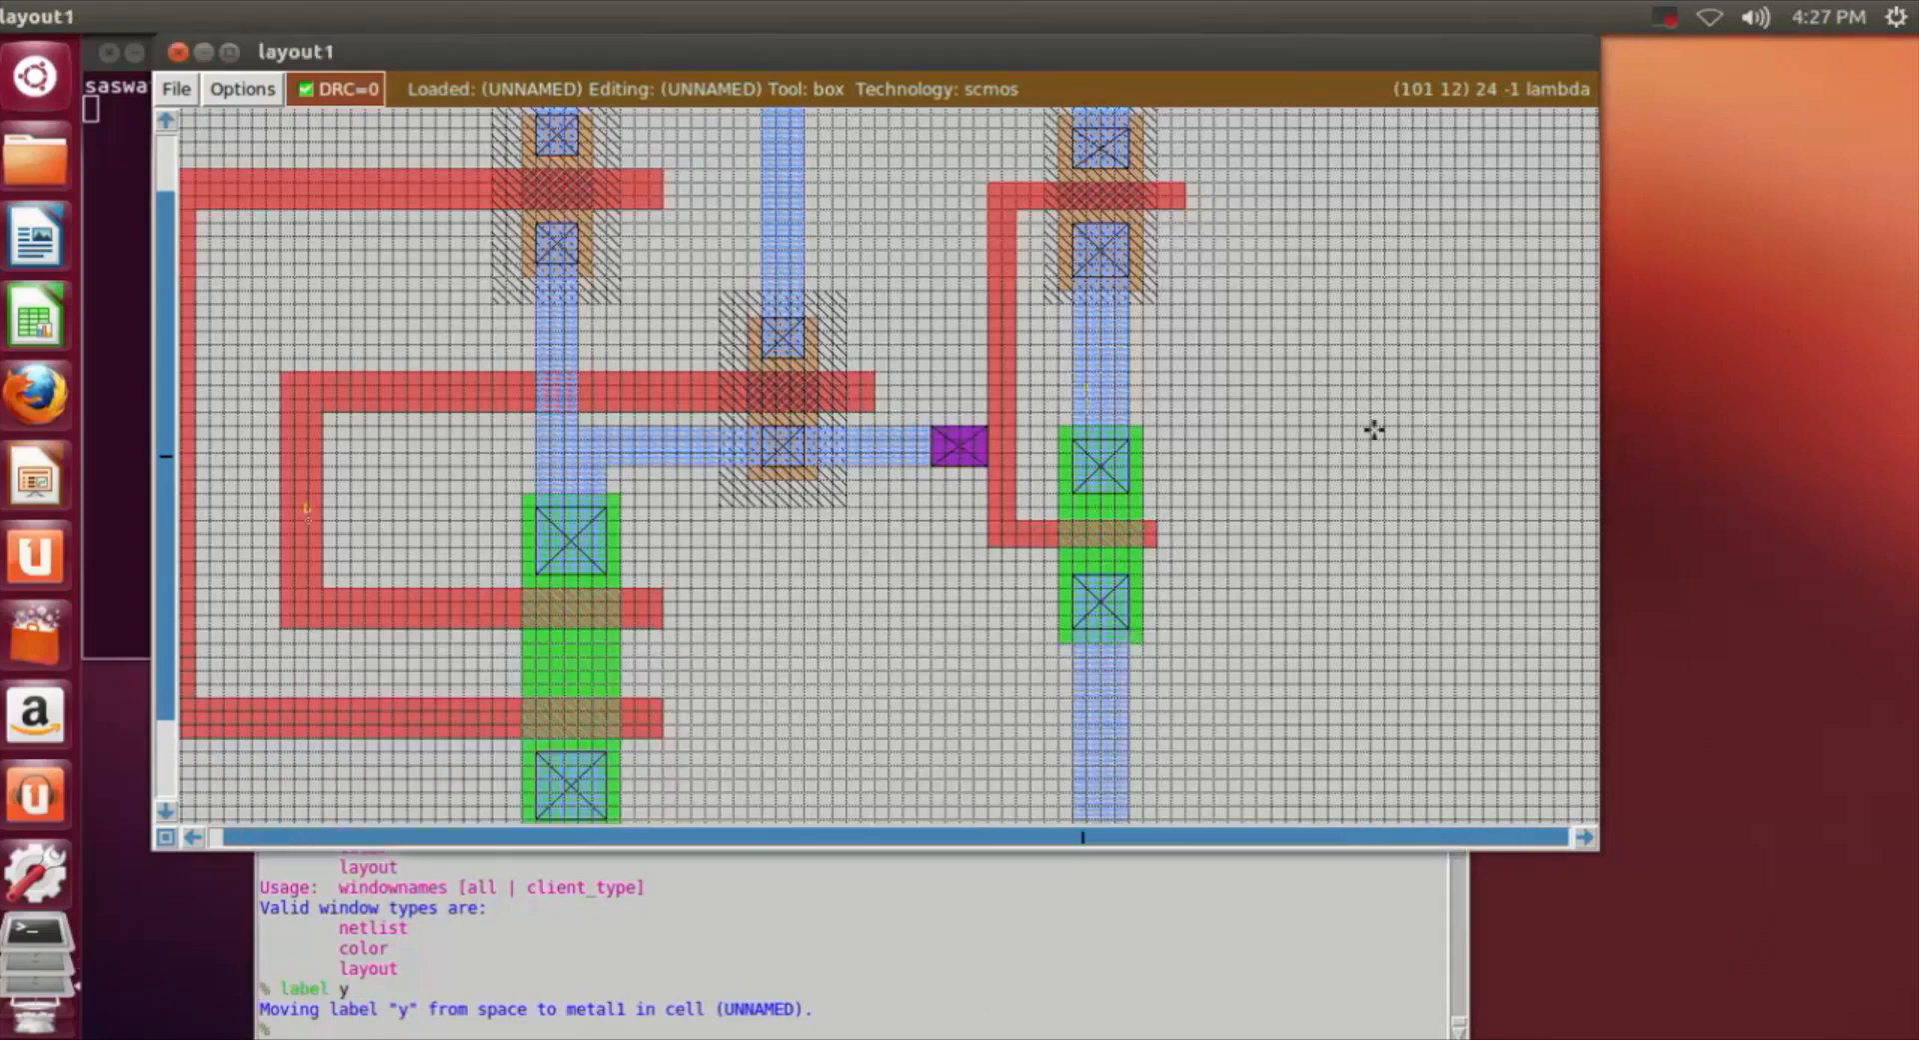
Check the complete labelled layout and save the cell as nand6.
scroll(1208, 648, down, 2)
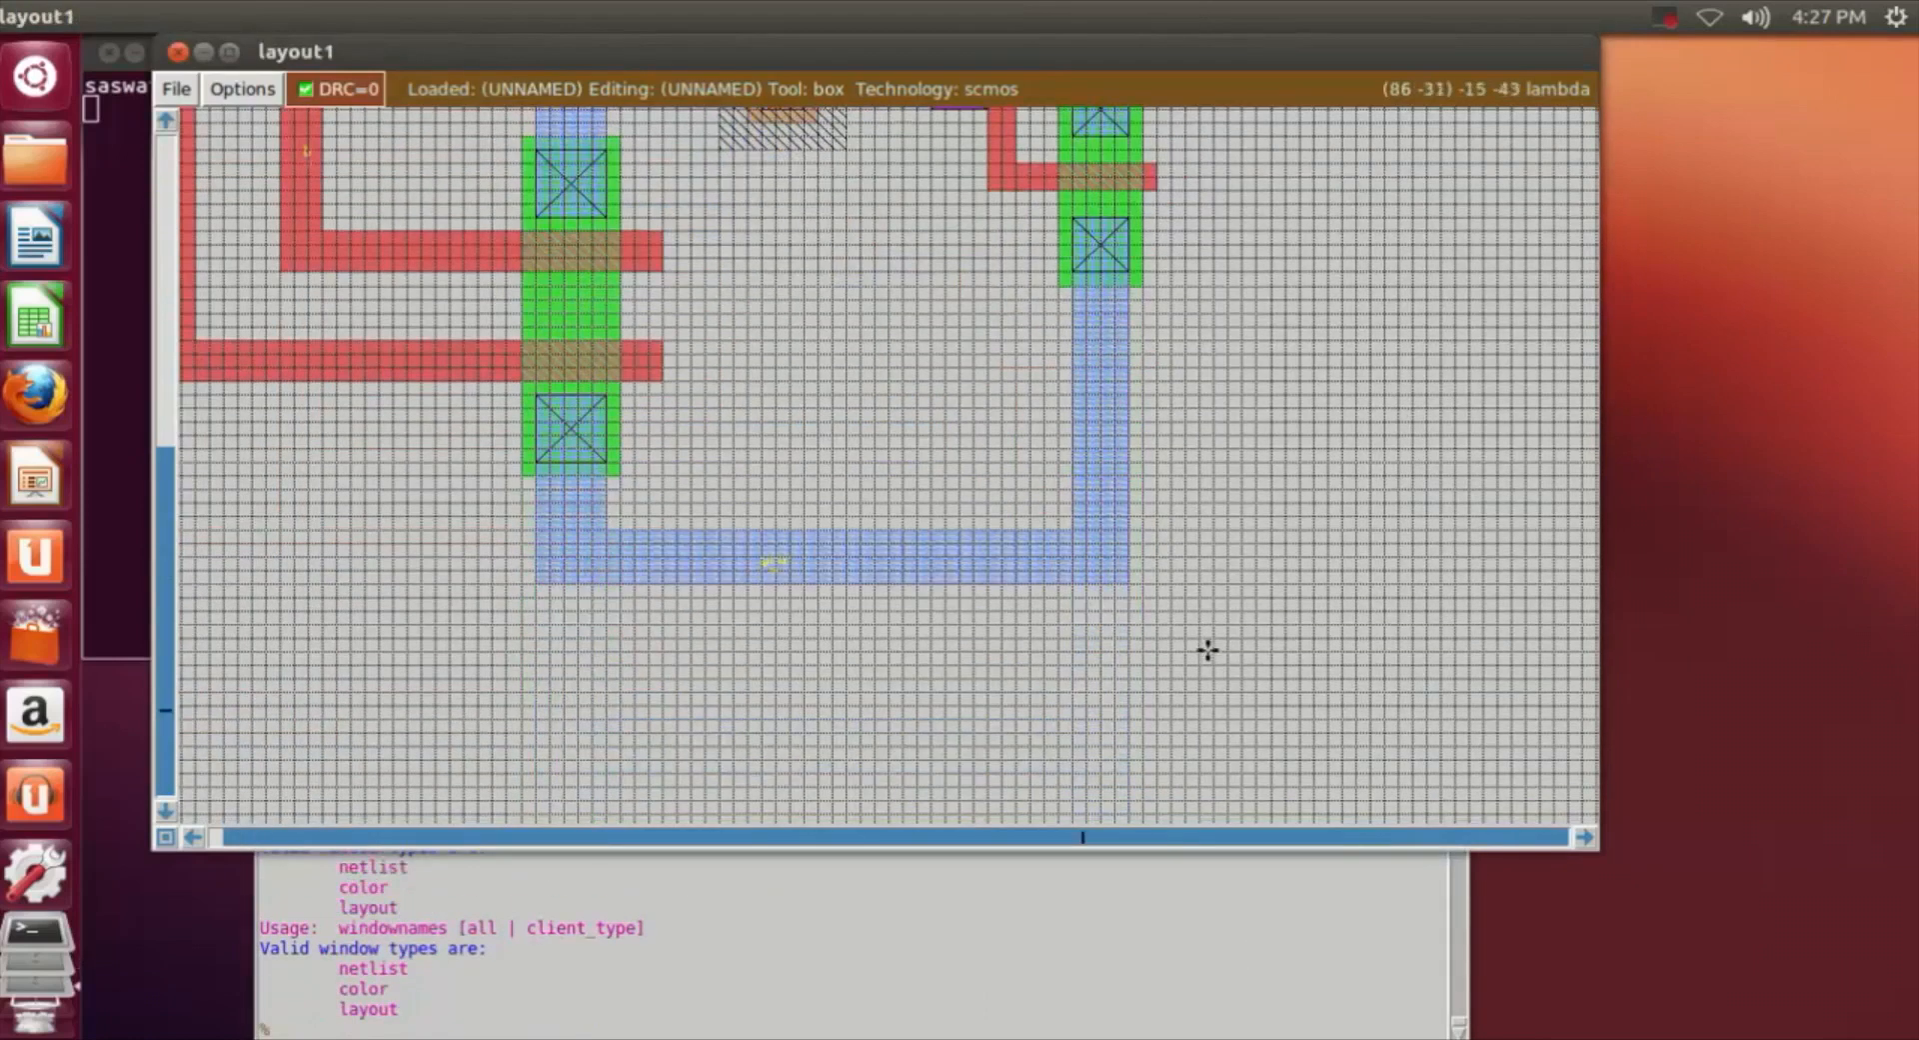
key(v)
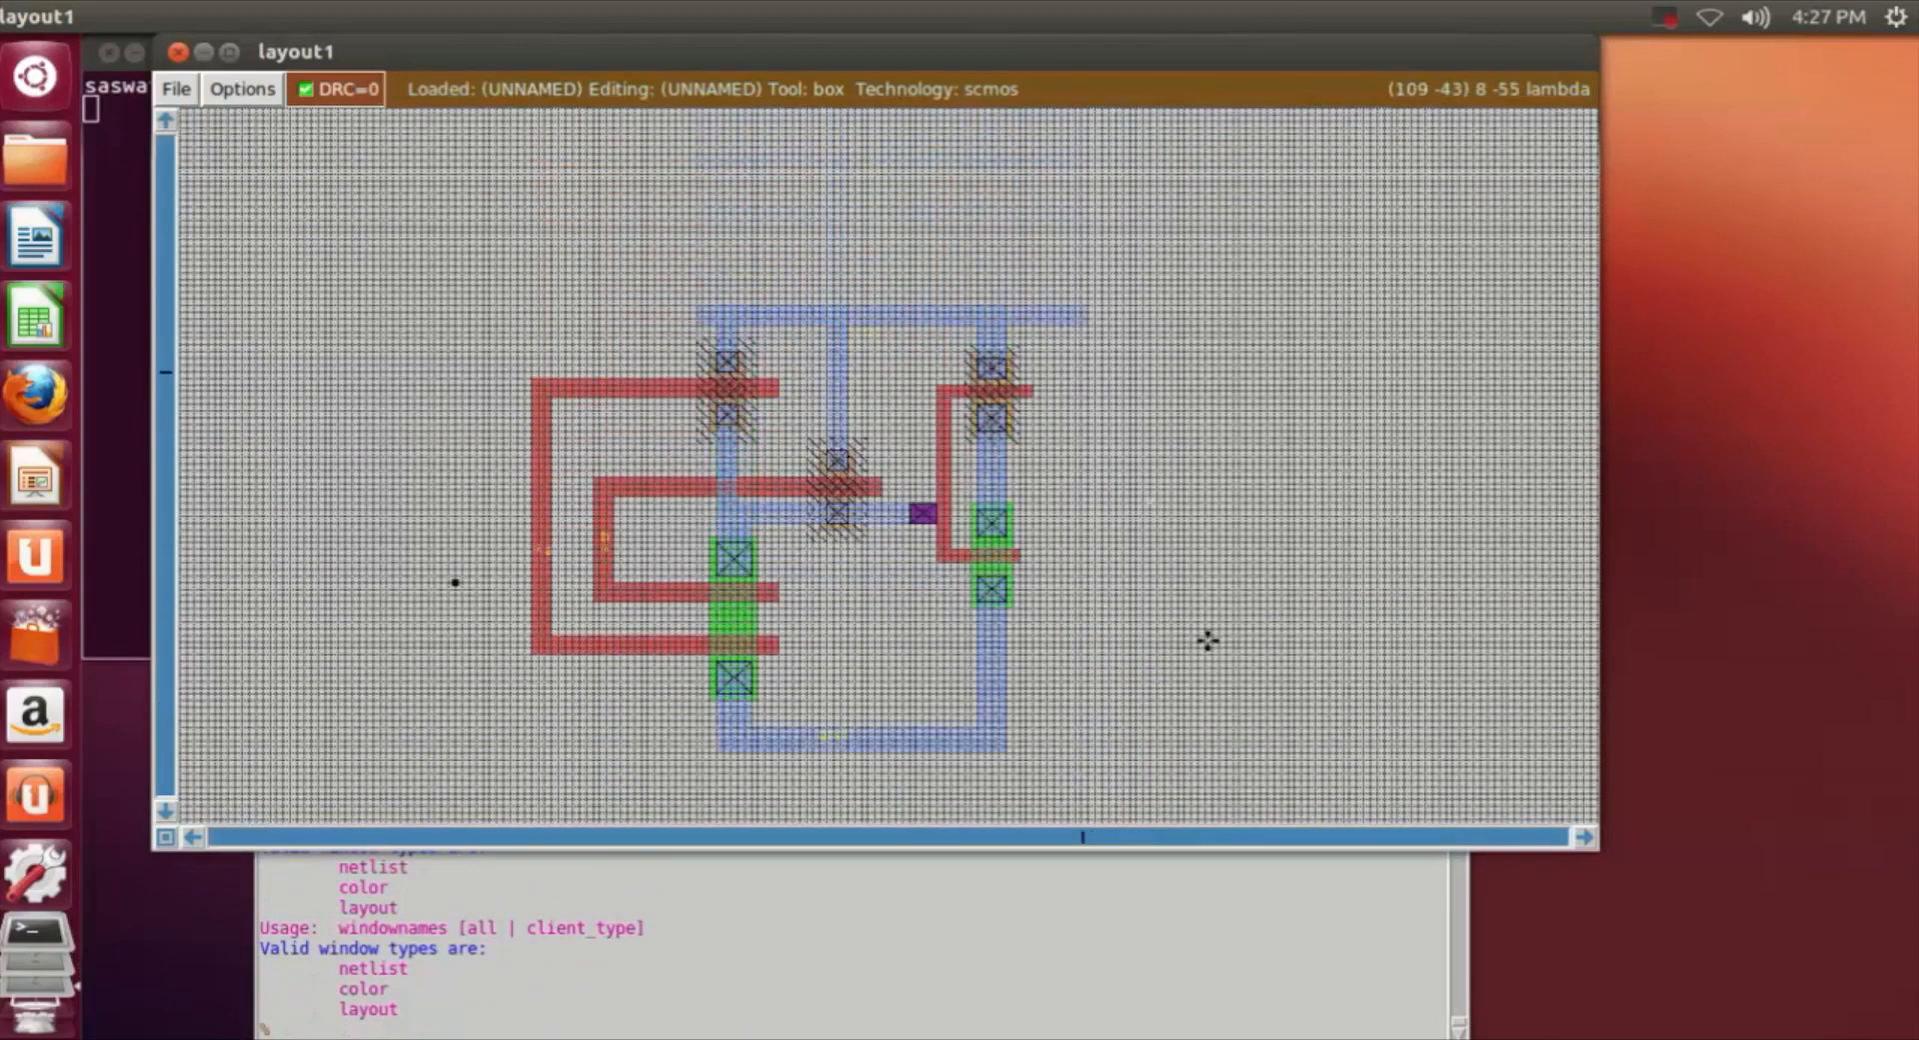
scroll(1209, 640, down, 1)
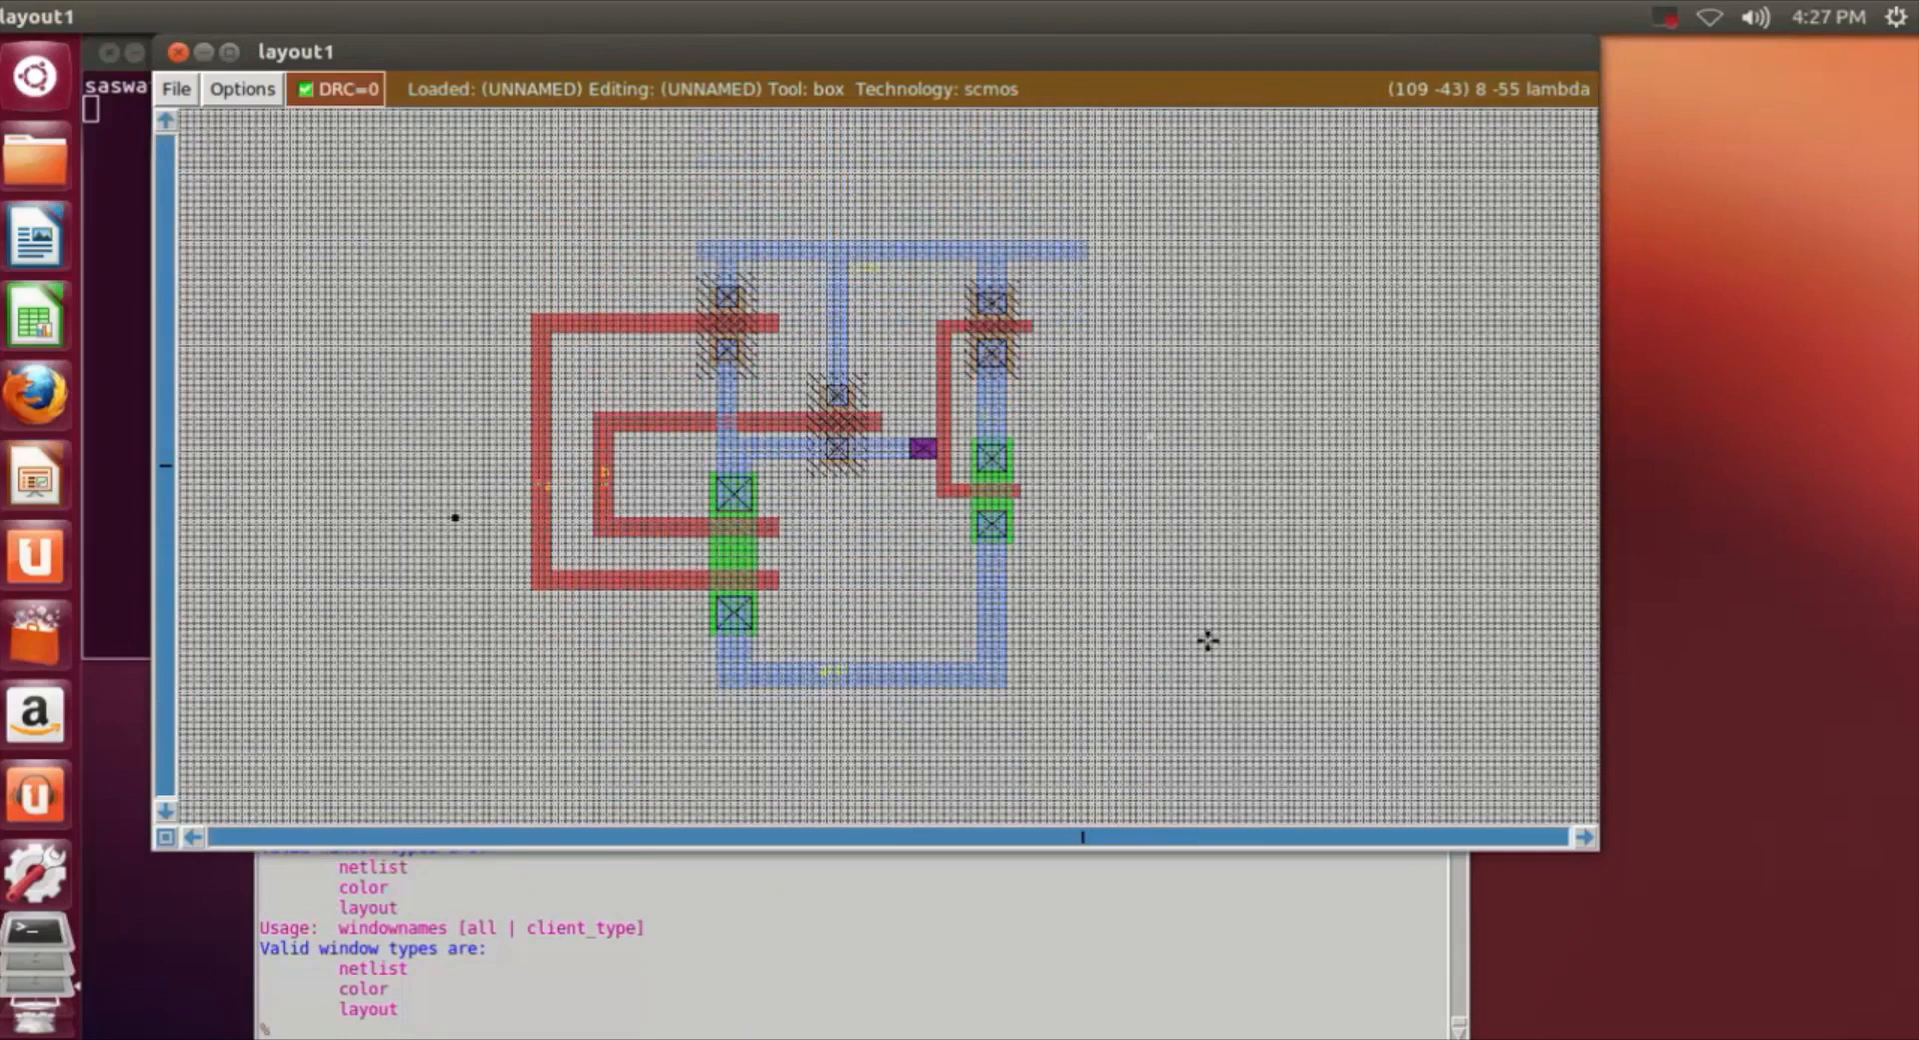
key(z)
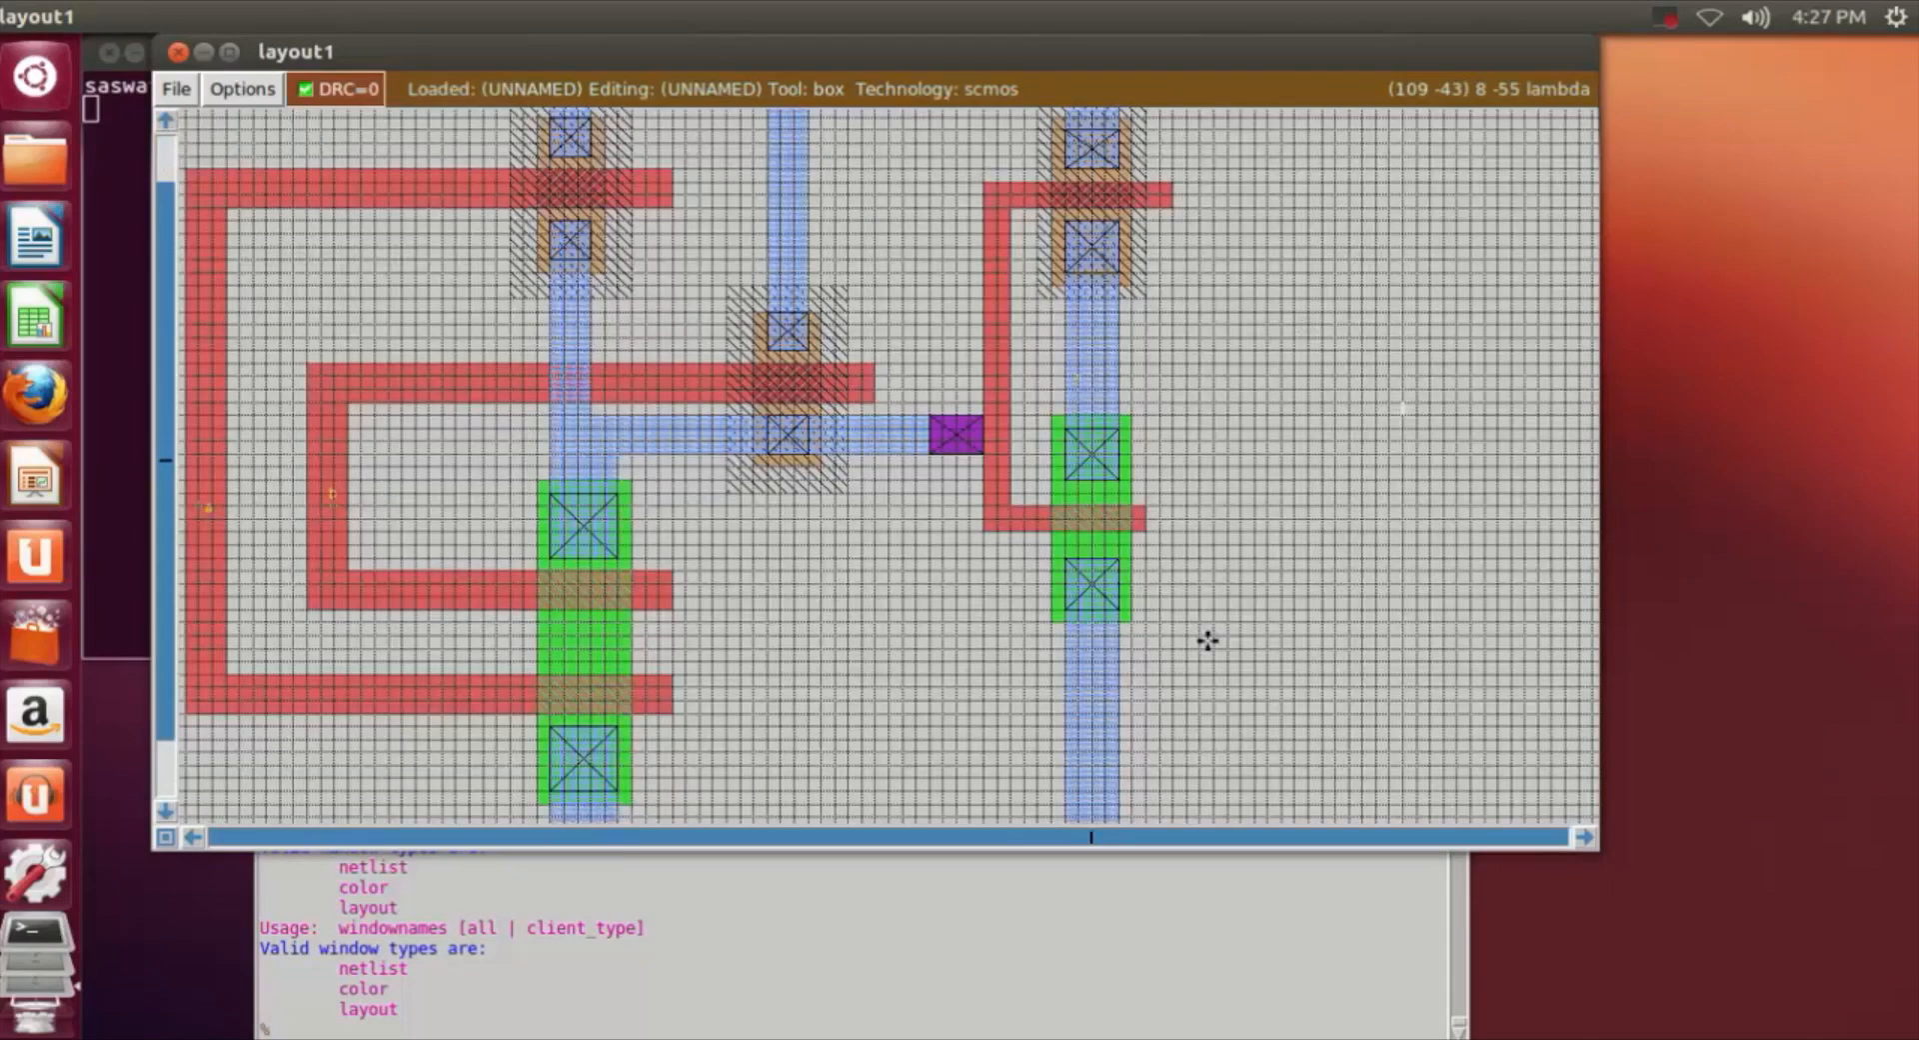
key(shift+z)
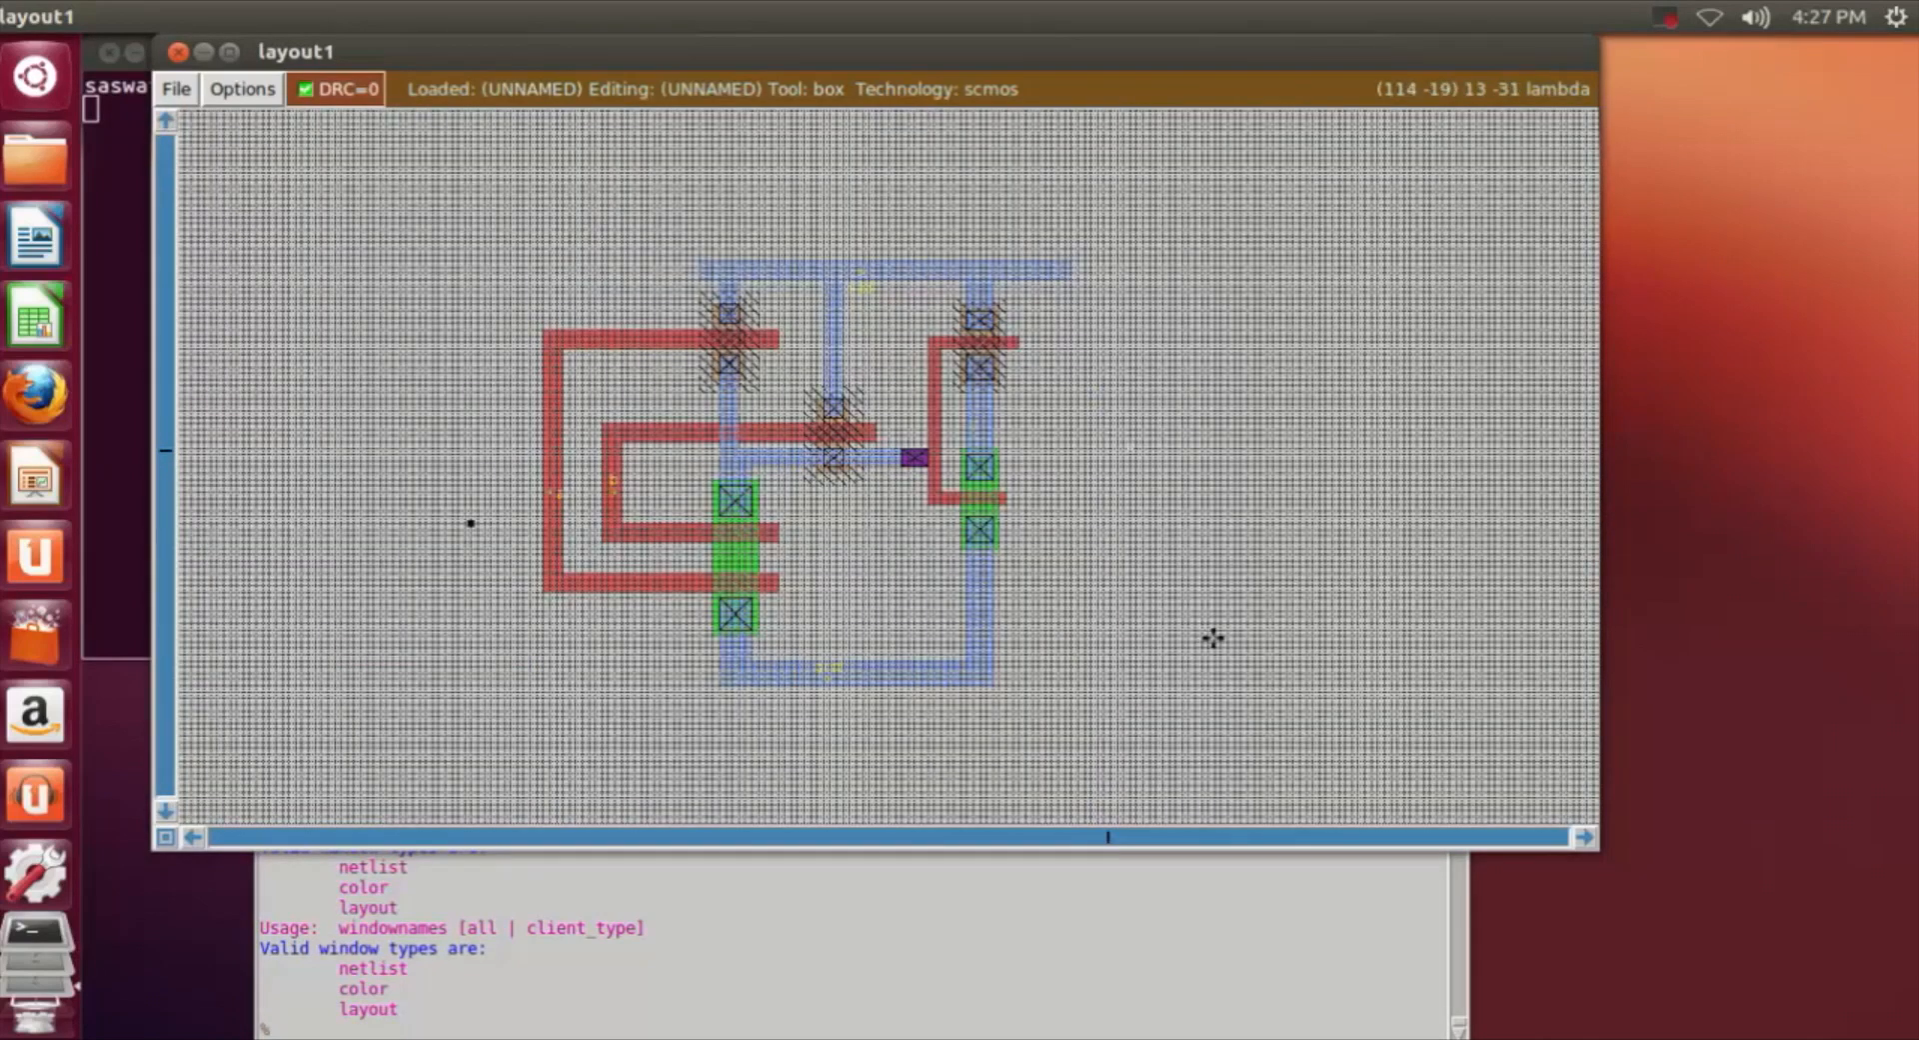
key(z)
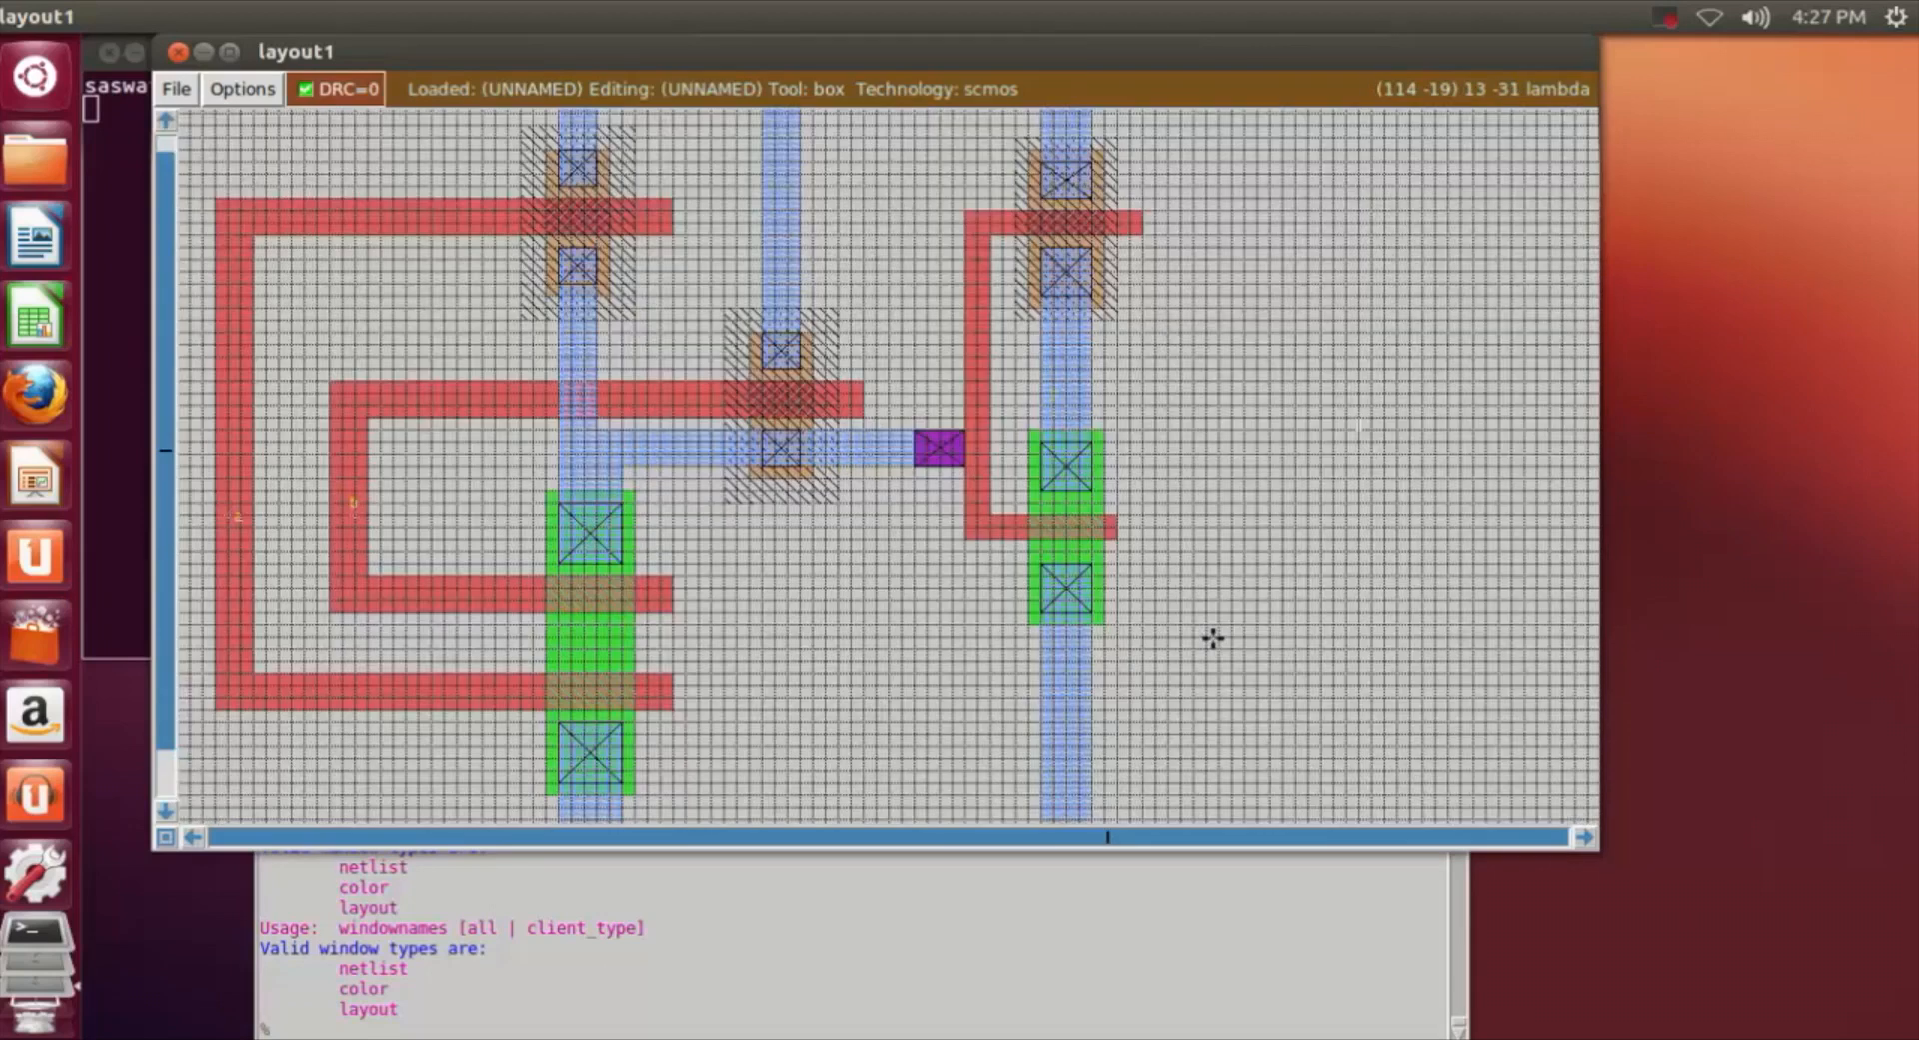
click(543, 1030)
text(save)
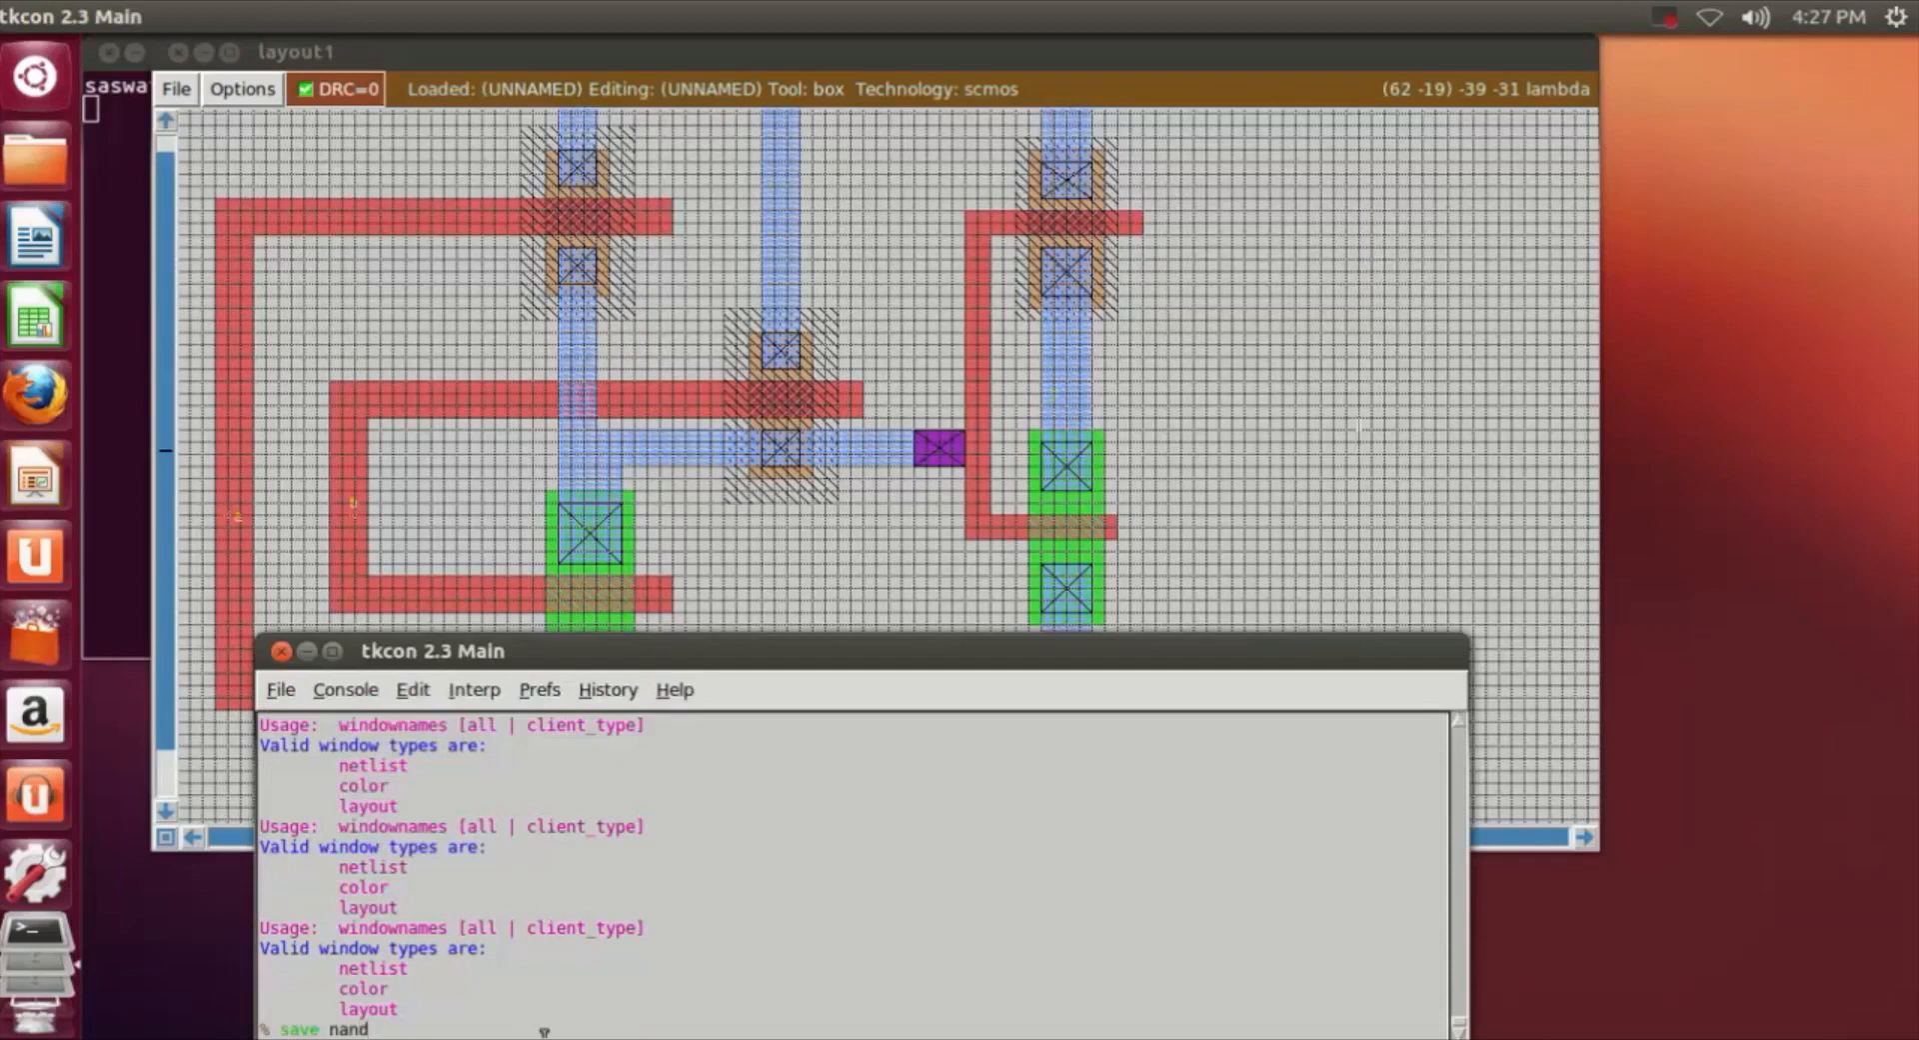
text(nand6)
key(Return)
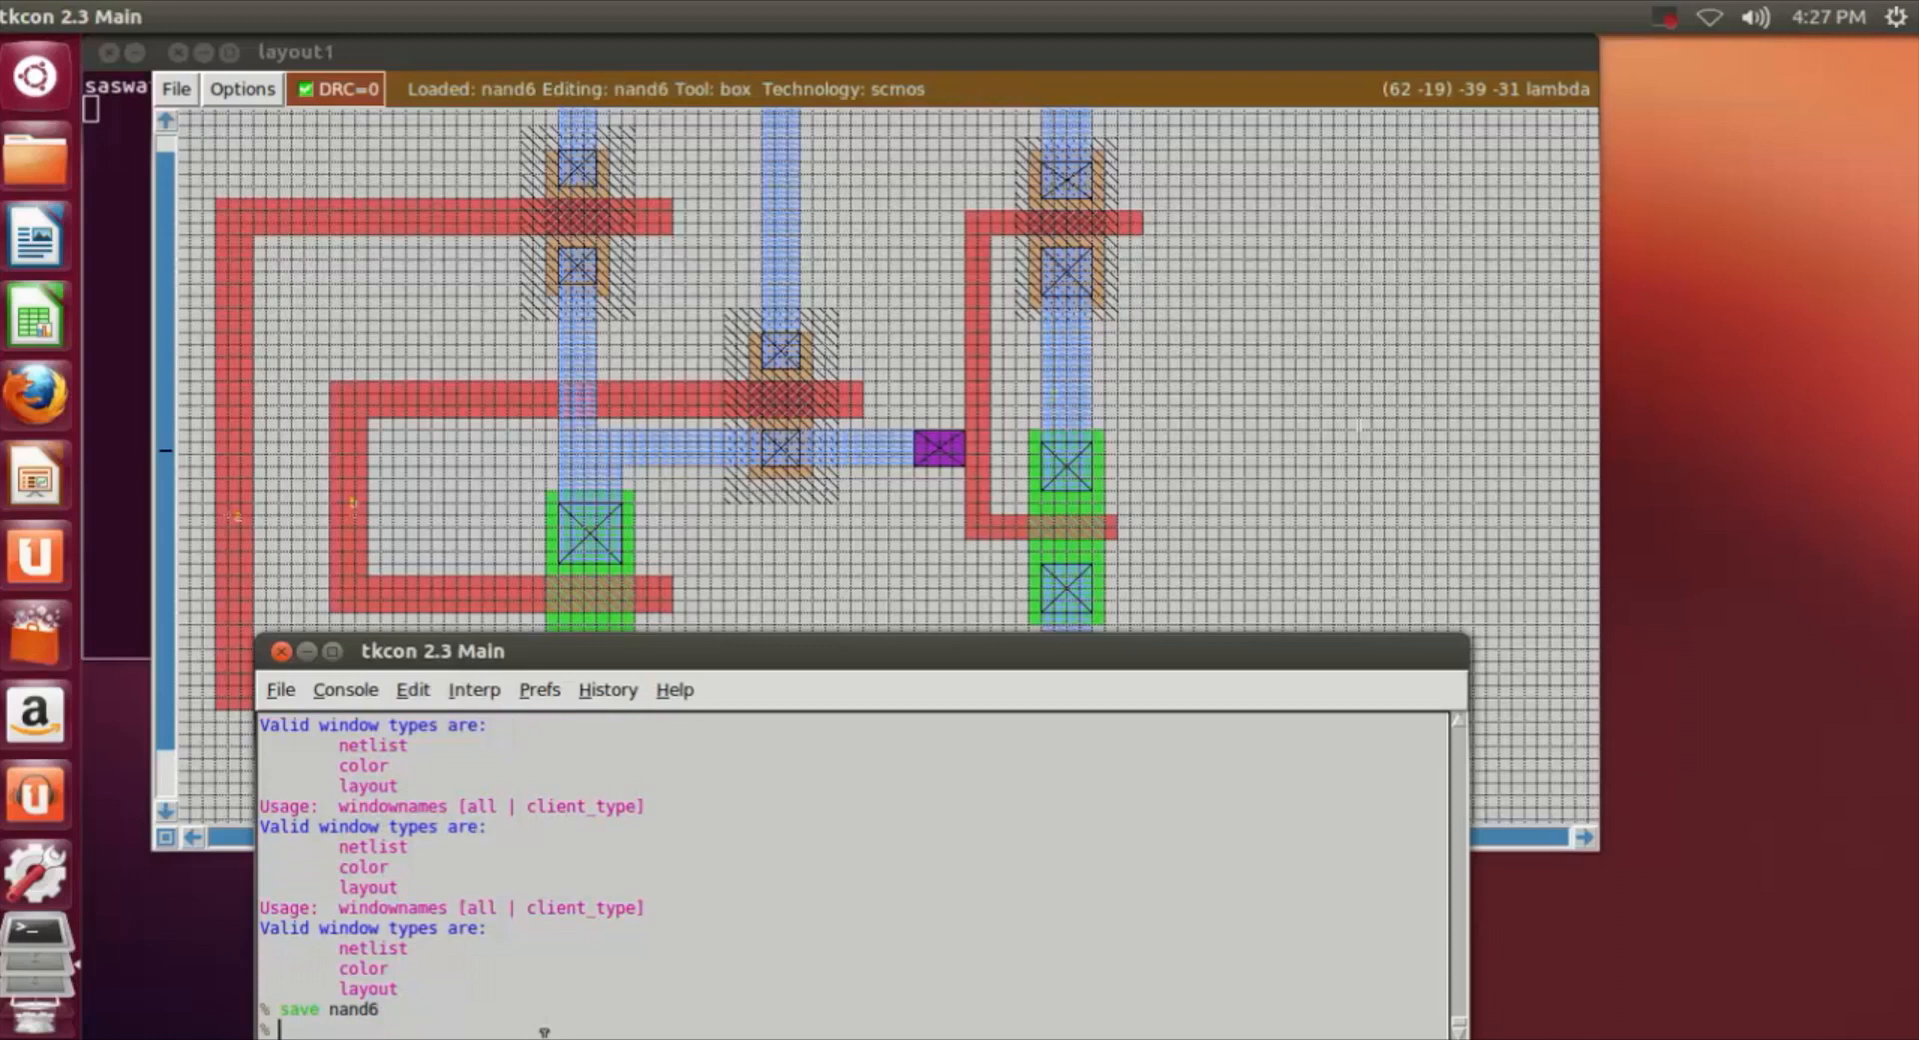
Extract the circuit with extract all and convert it to a SPICE netlist with ext2spice.
text(extract all)
key(Return)
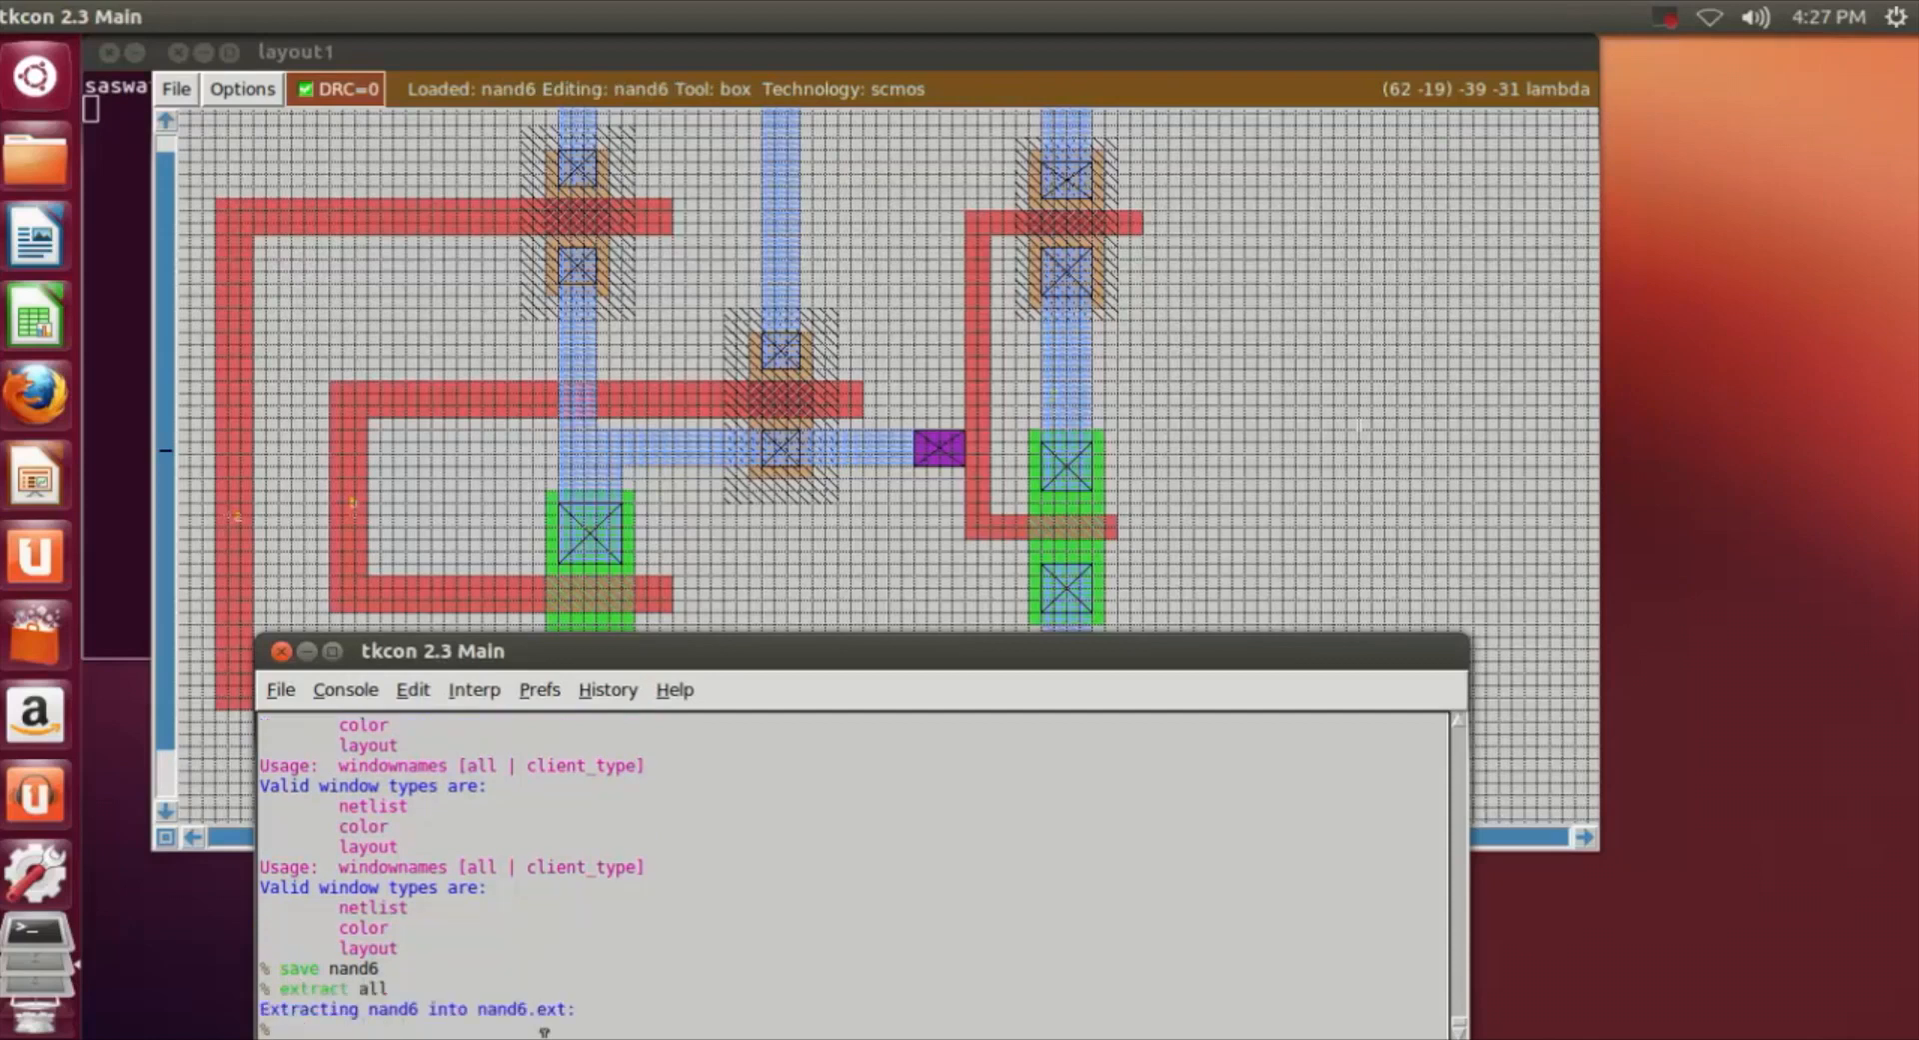
text(ext2spice)
key(Return)
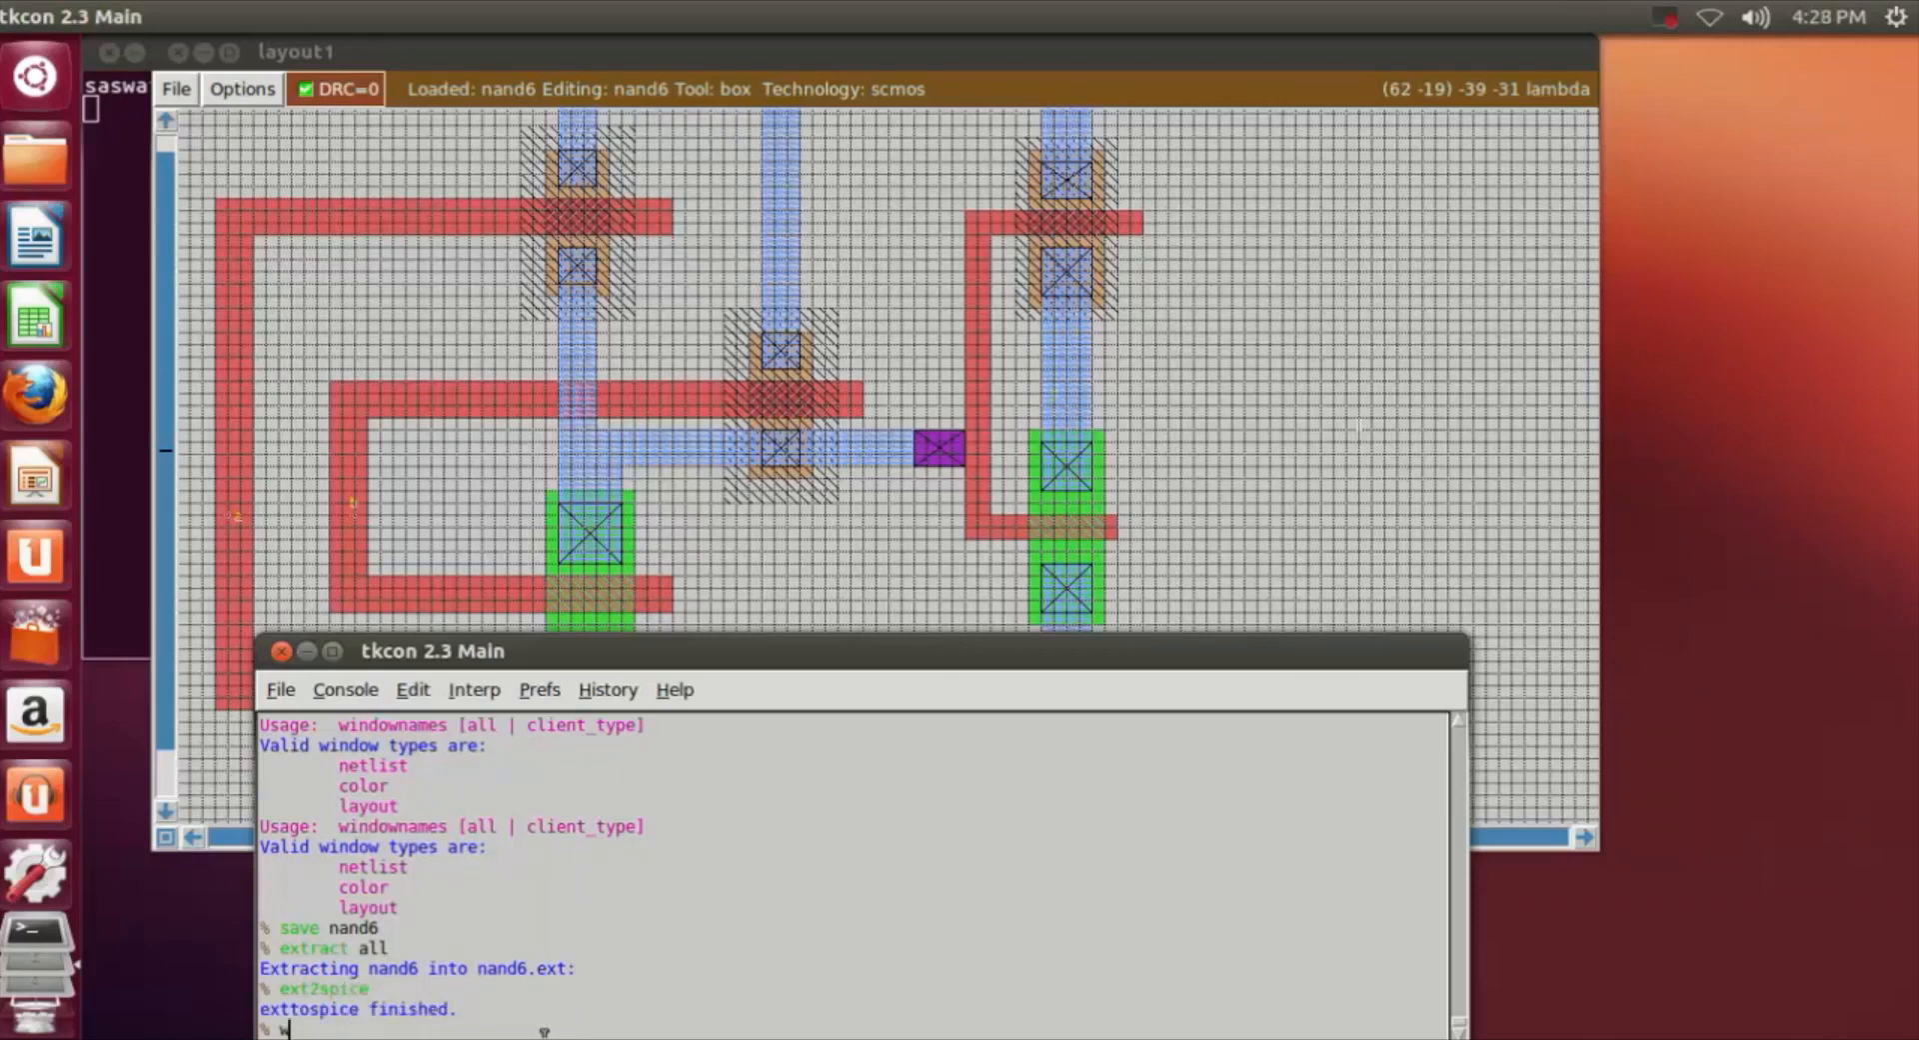
Exit Magic and open the netlist nand6.spice in vi from the terminal.
text(exit)
key(Return)
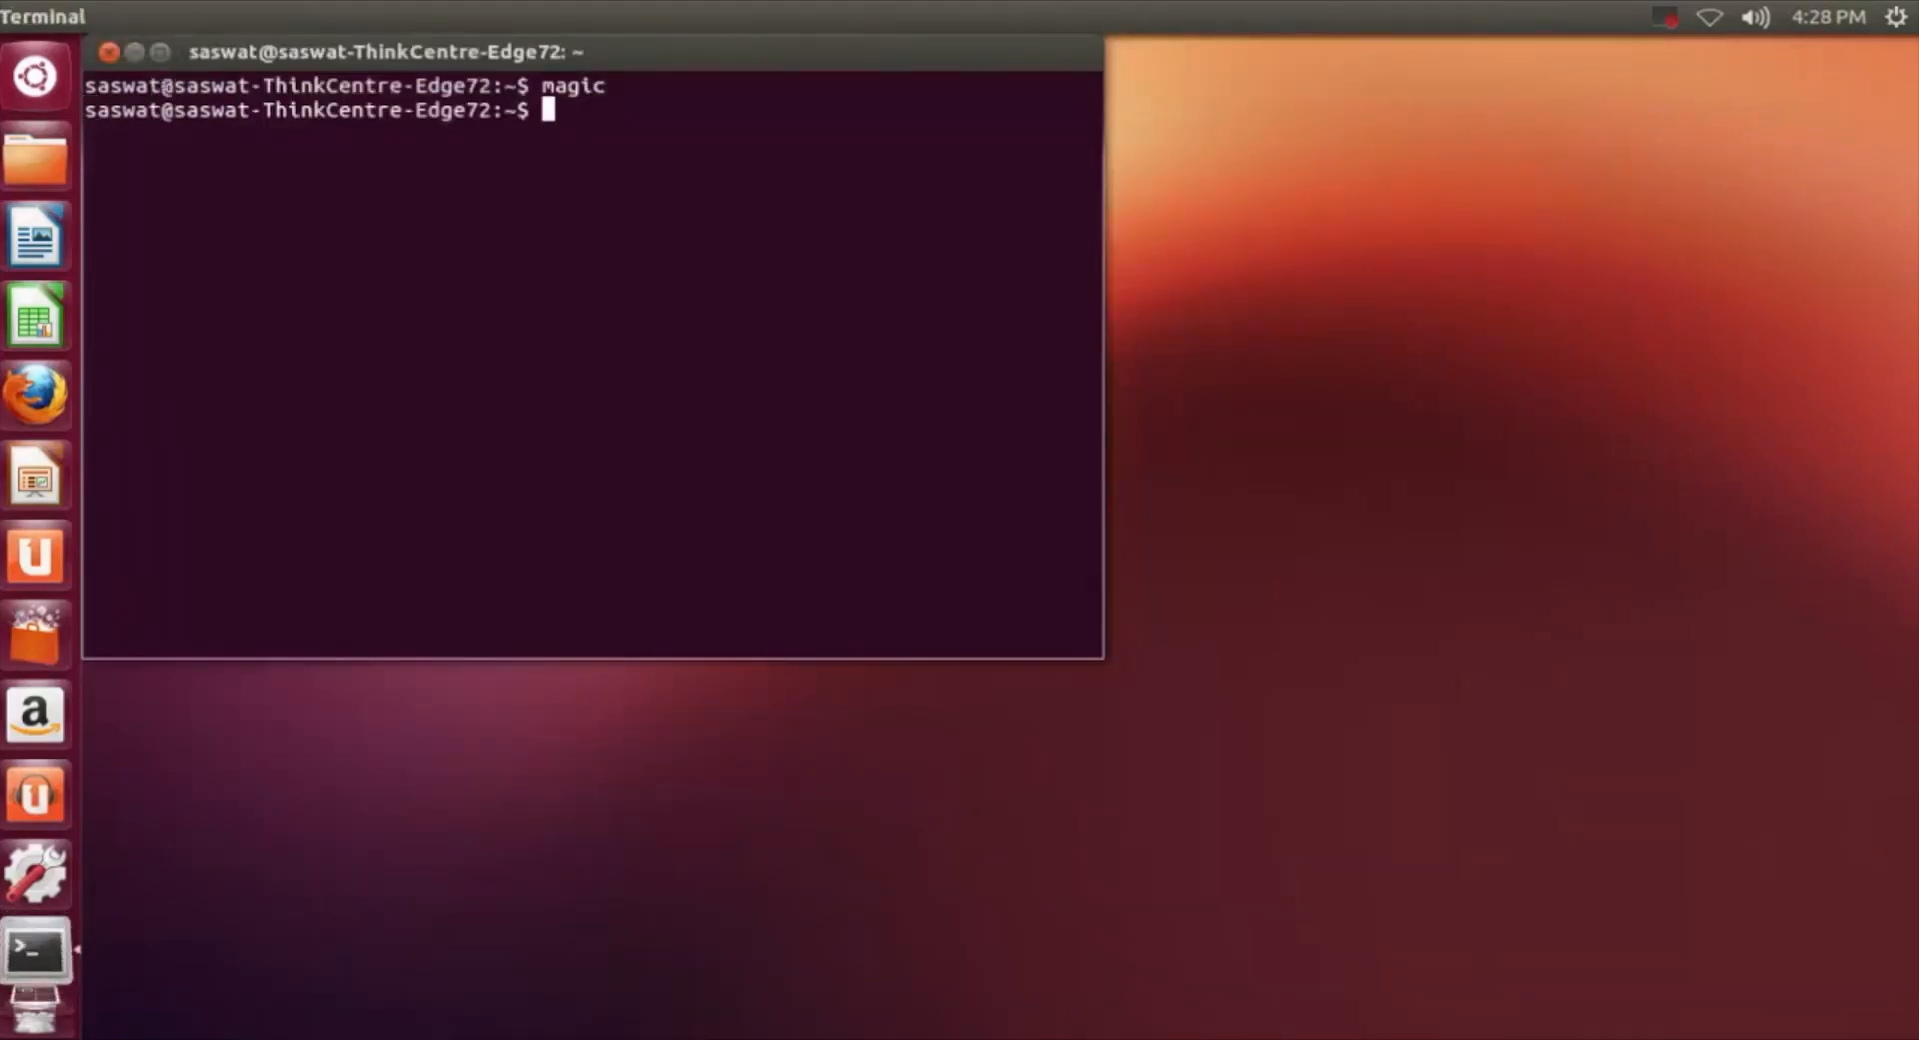
text(vi nand56)
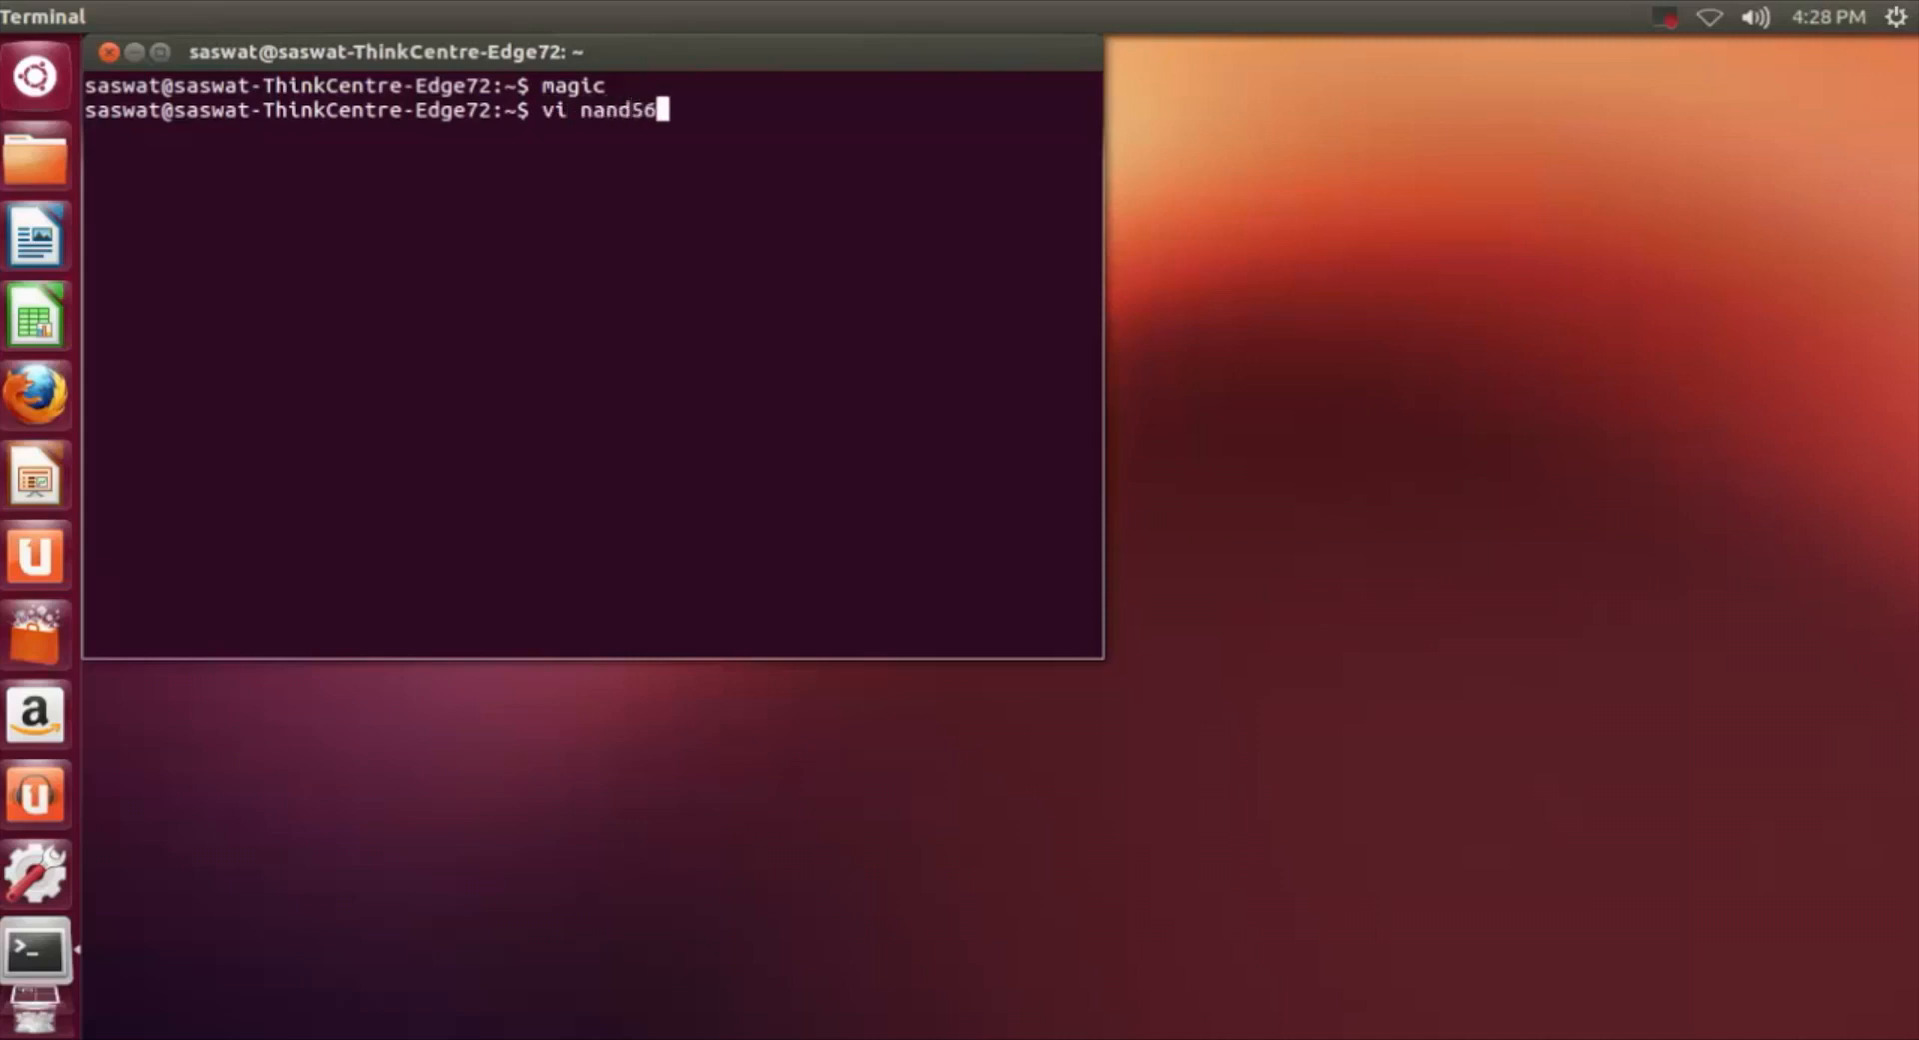
key(BackSpace)
key(BackSpace)
text(6.spice)
key(Return)
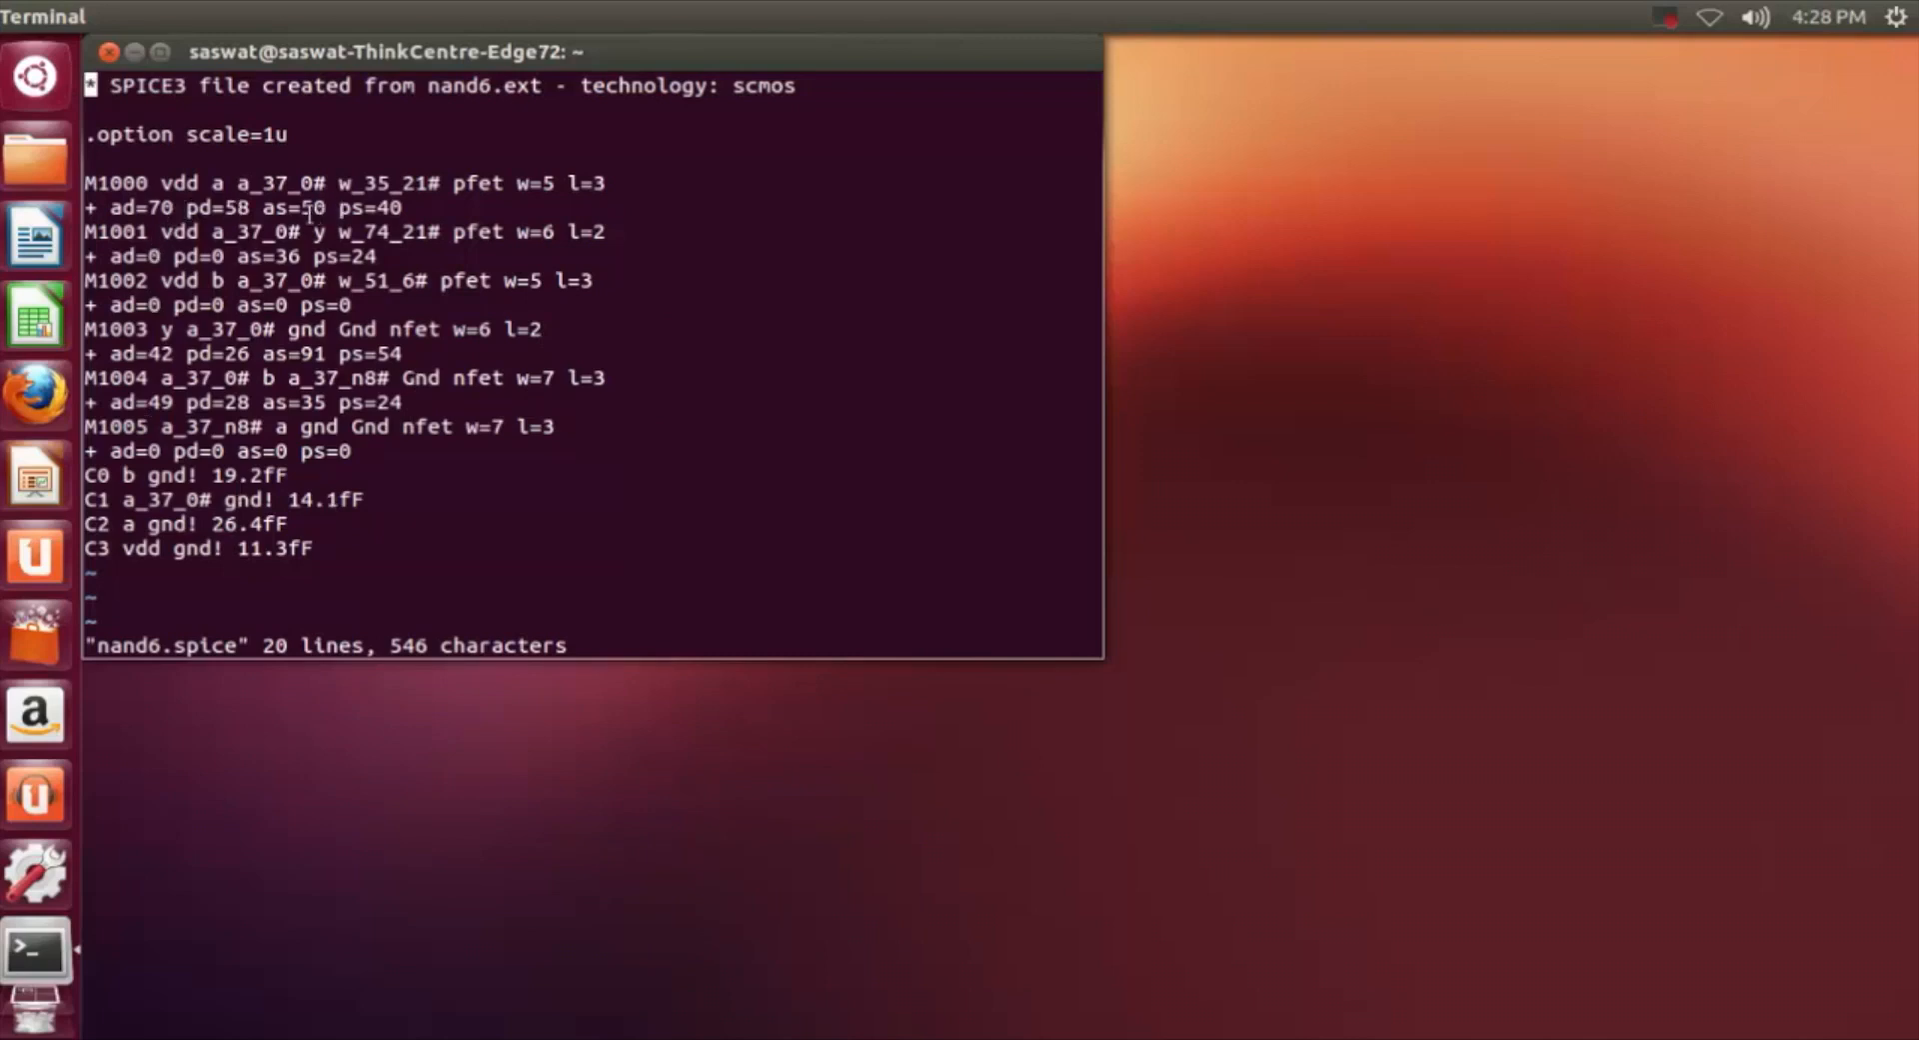
Examine the transistor entries M1000 and M1001 in the netlist and close the file.
drag(123, 222, 324, 231)
click(117, 183)
text(:q!)
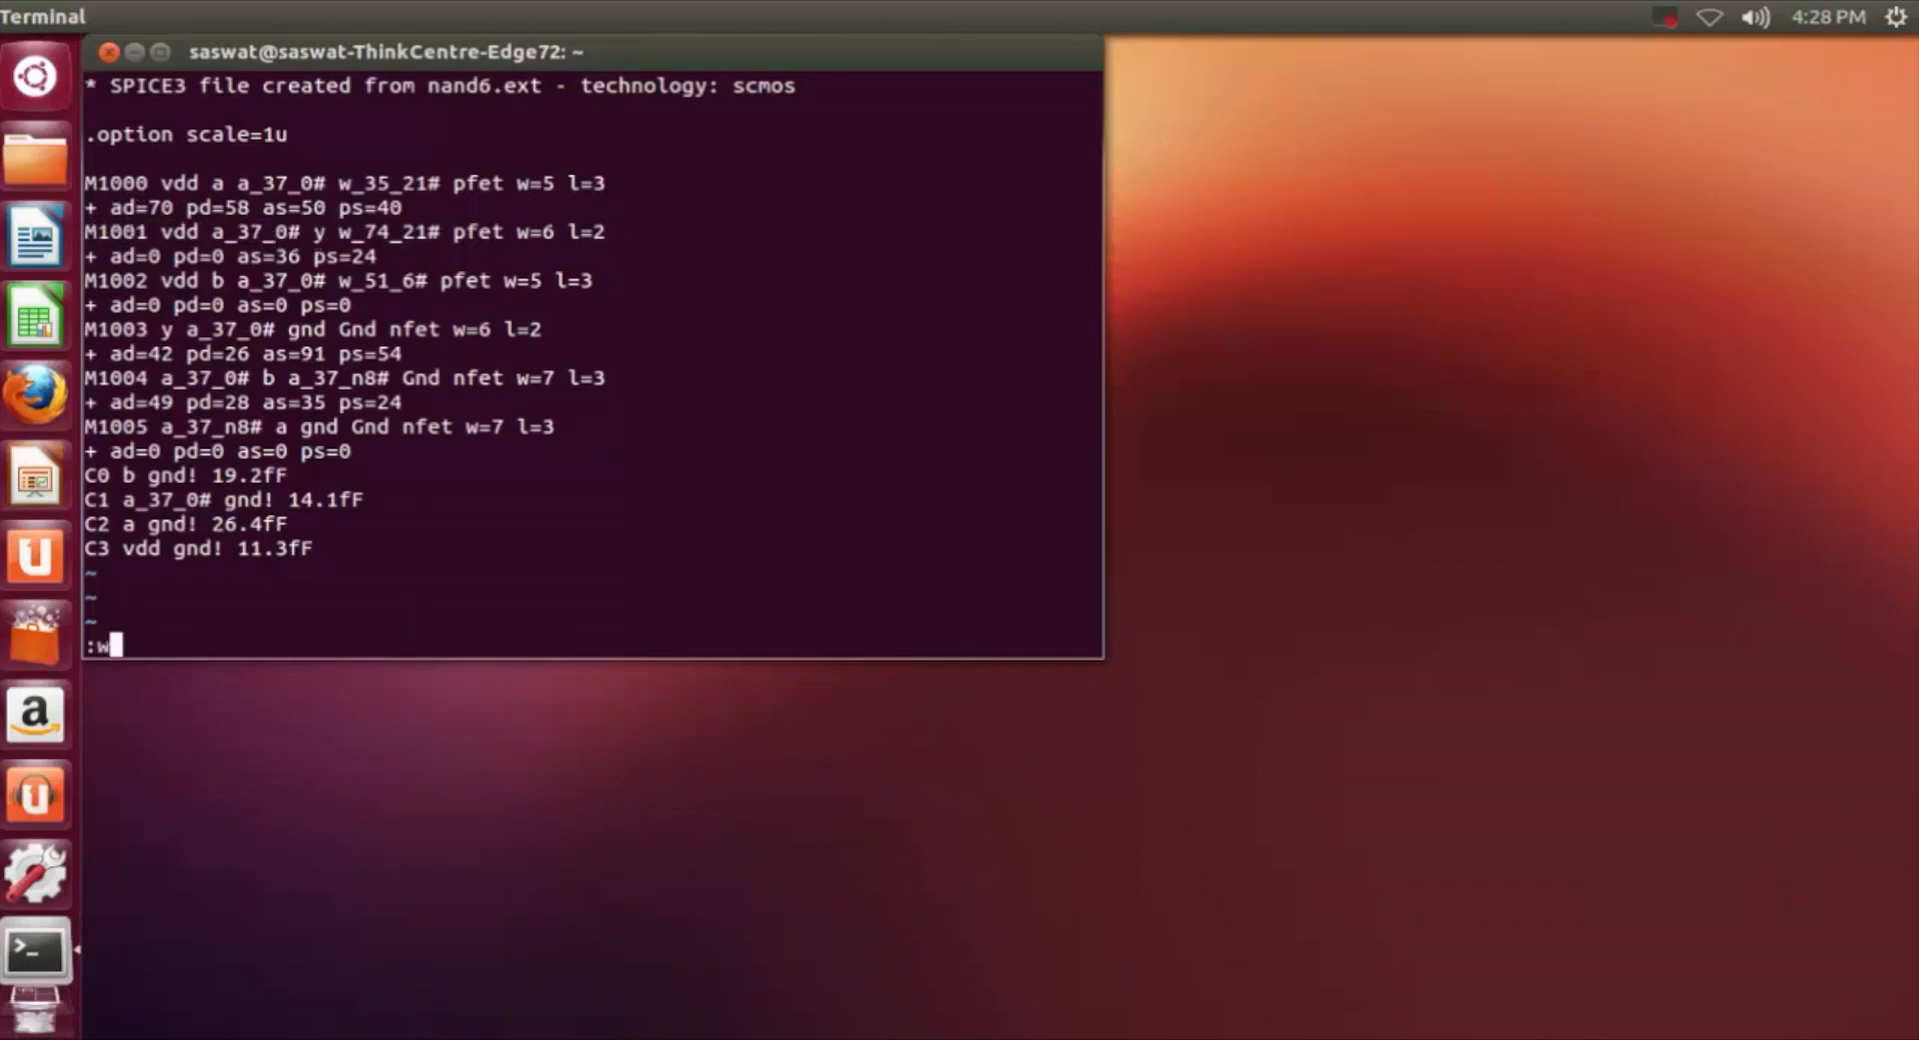
key(Return)
Launch Magic from the terminal with the saved layout nand6.mag.
text(m)
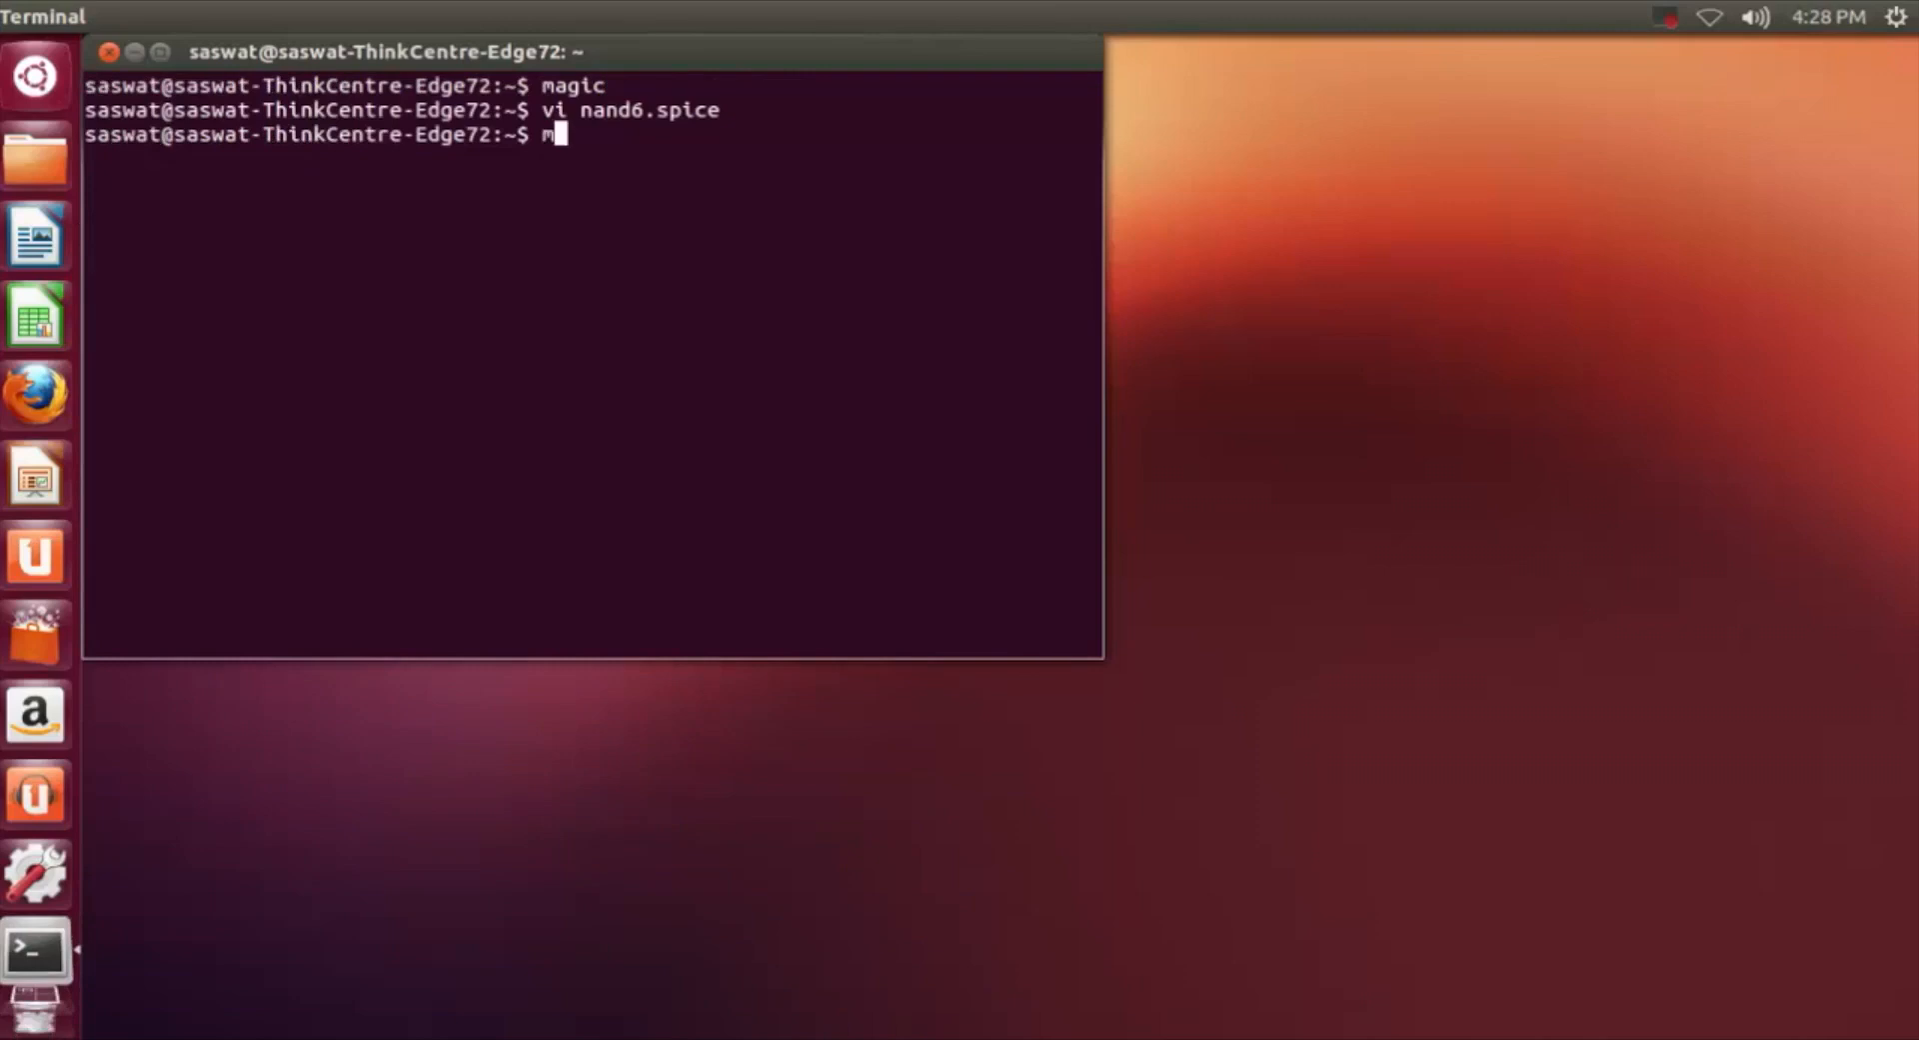
text(agic nand6)
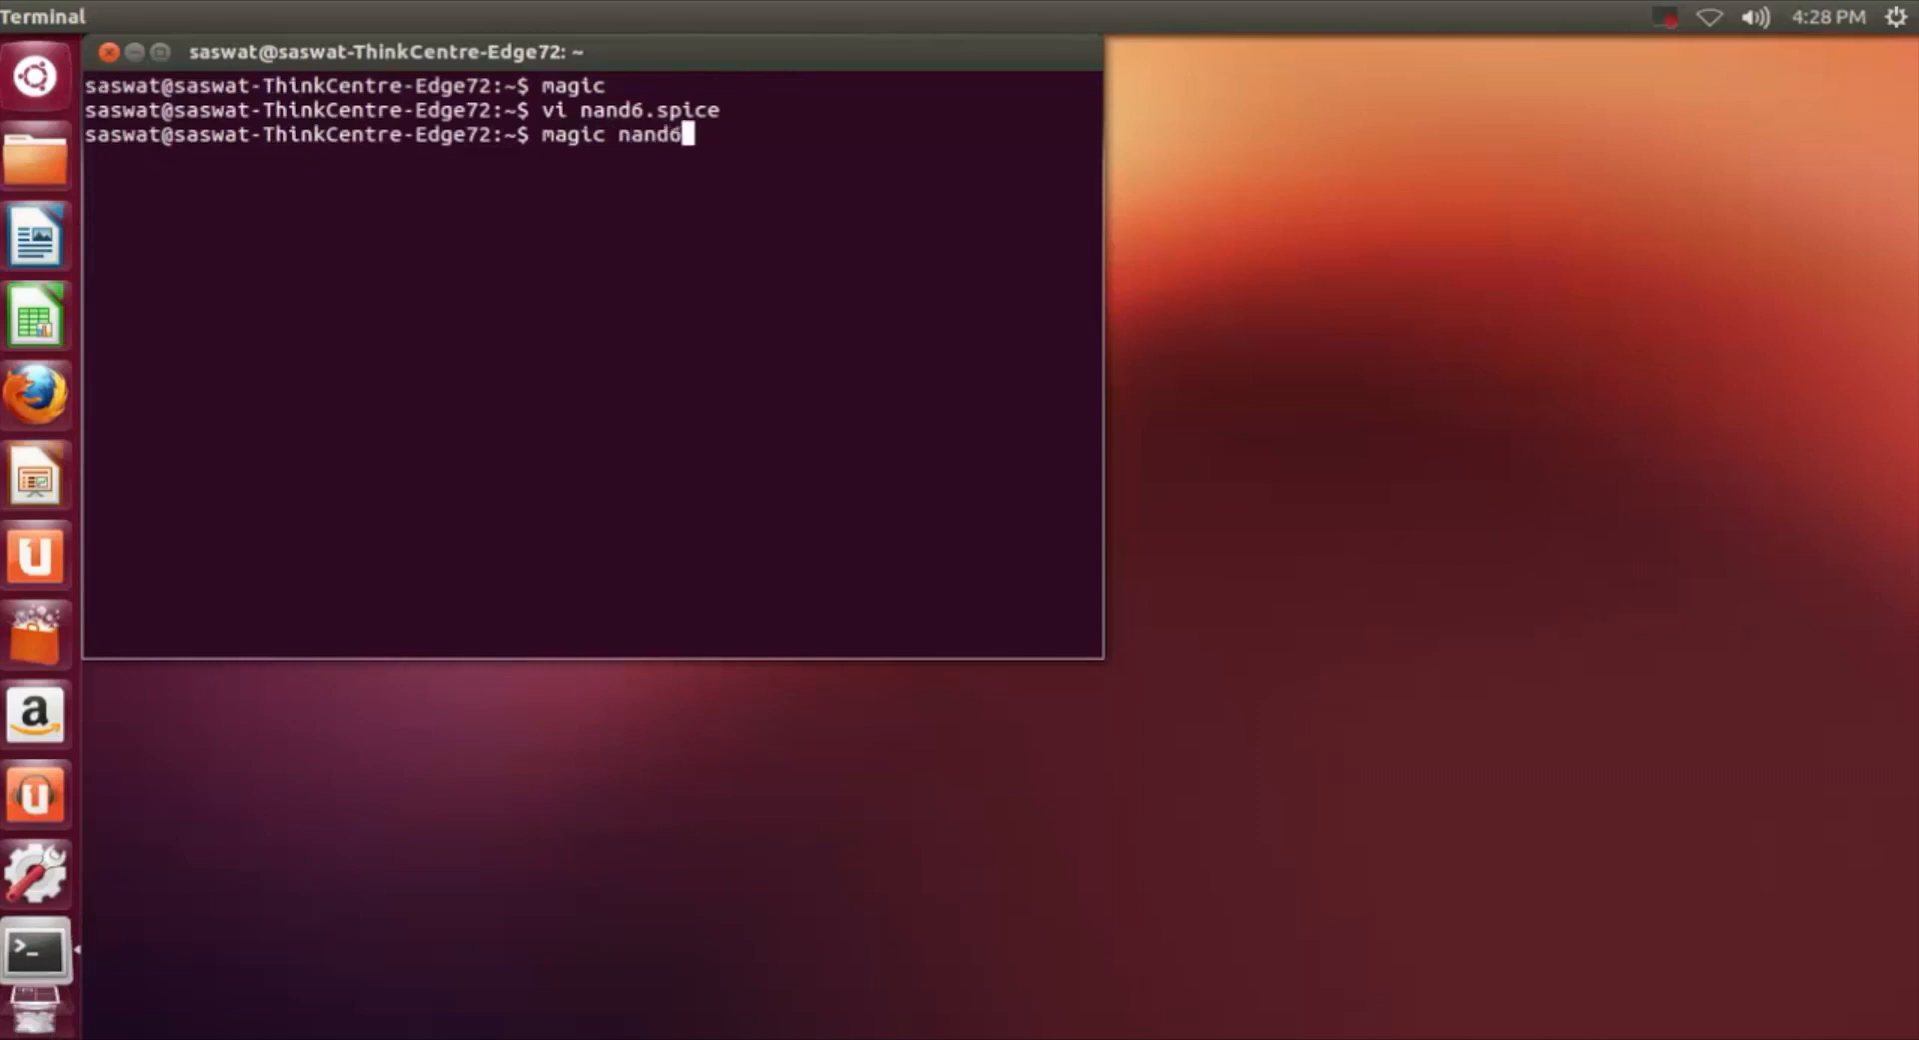
text(.mag)
key(Return)
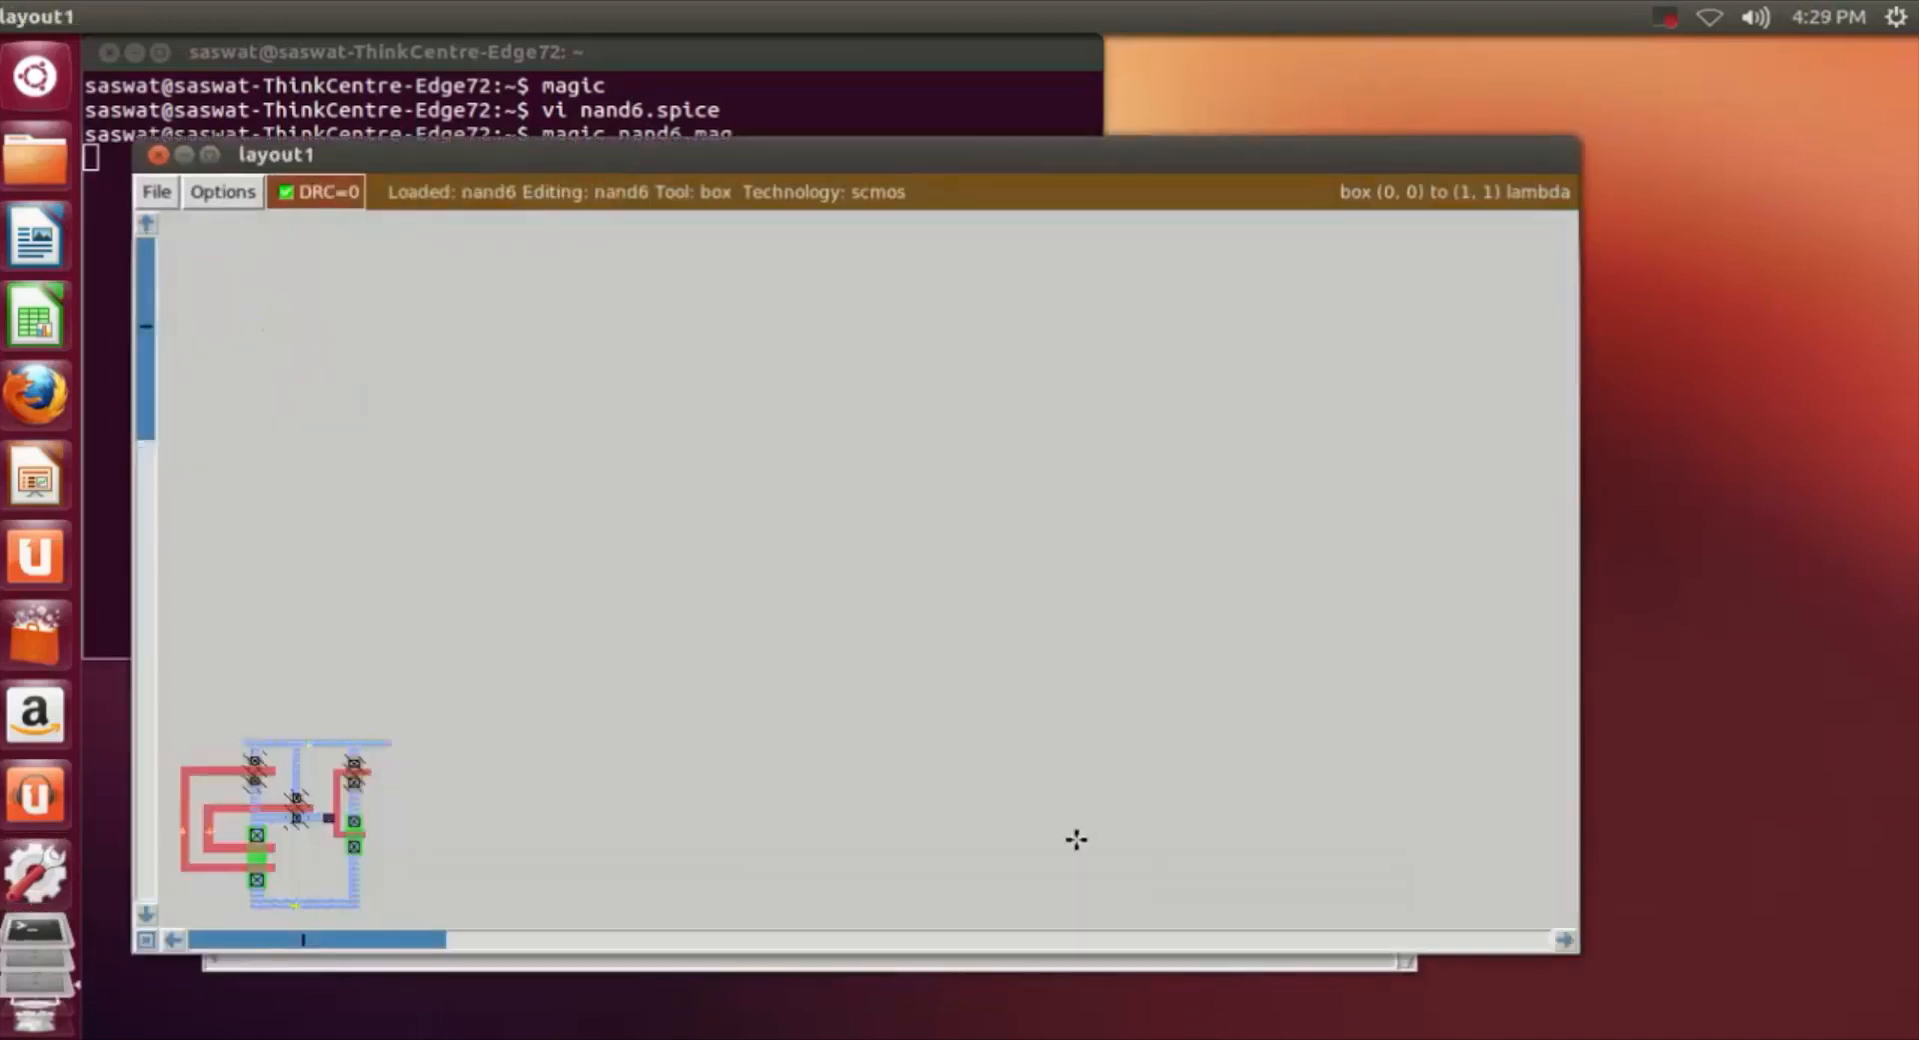
Examine the reopened layout, including the gate, the inverter stage, both metal1 rails and their labels.
click(173, 942)
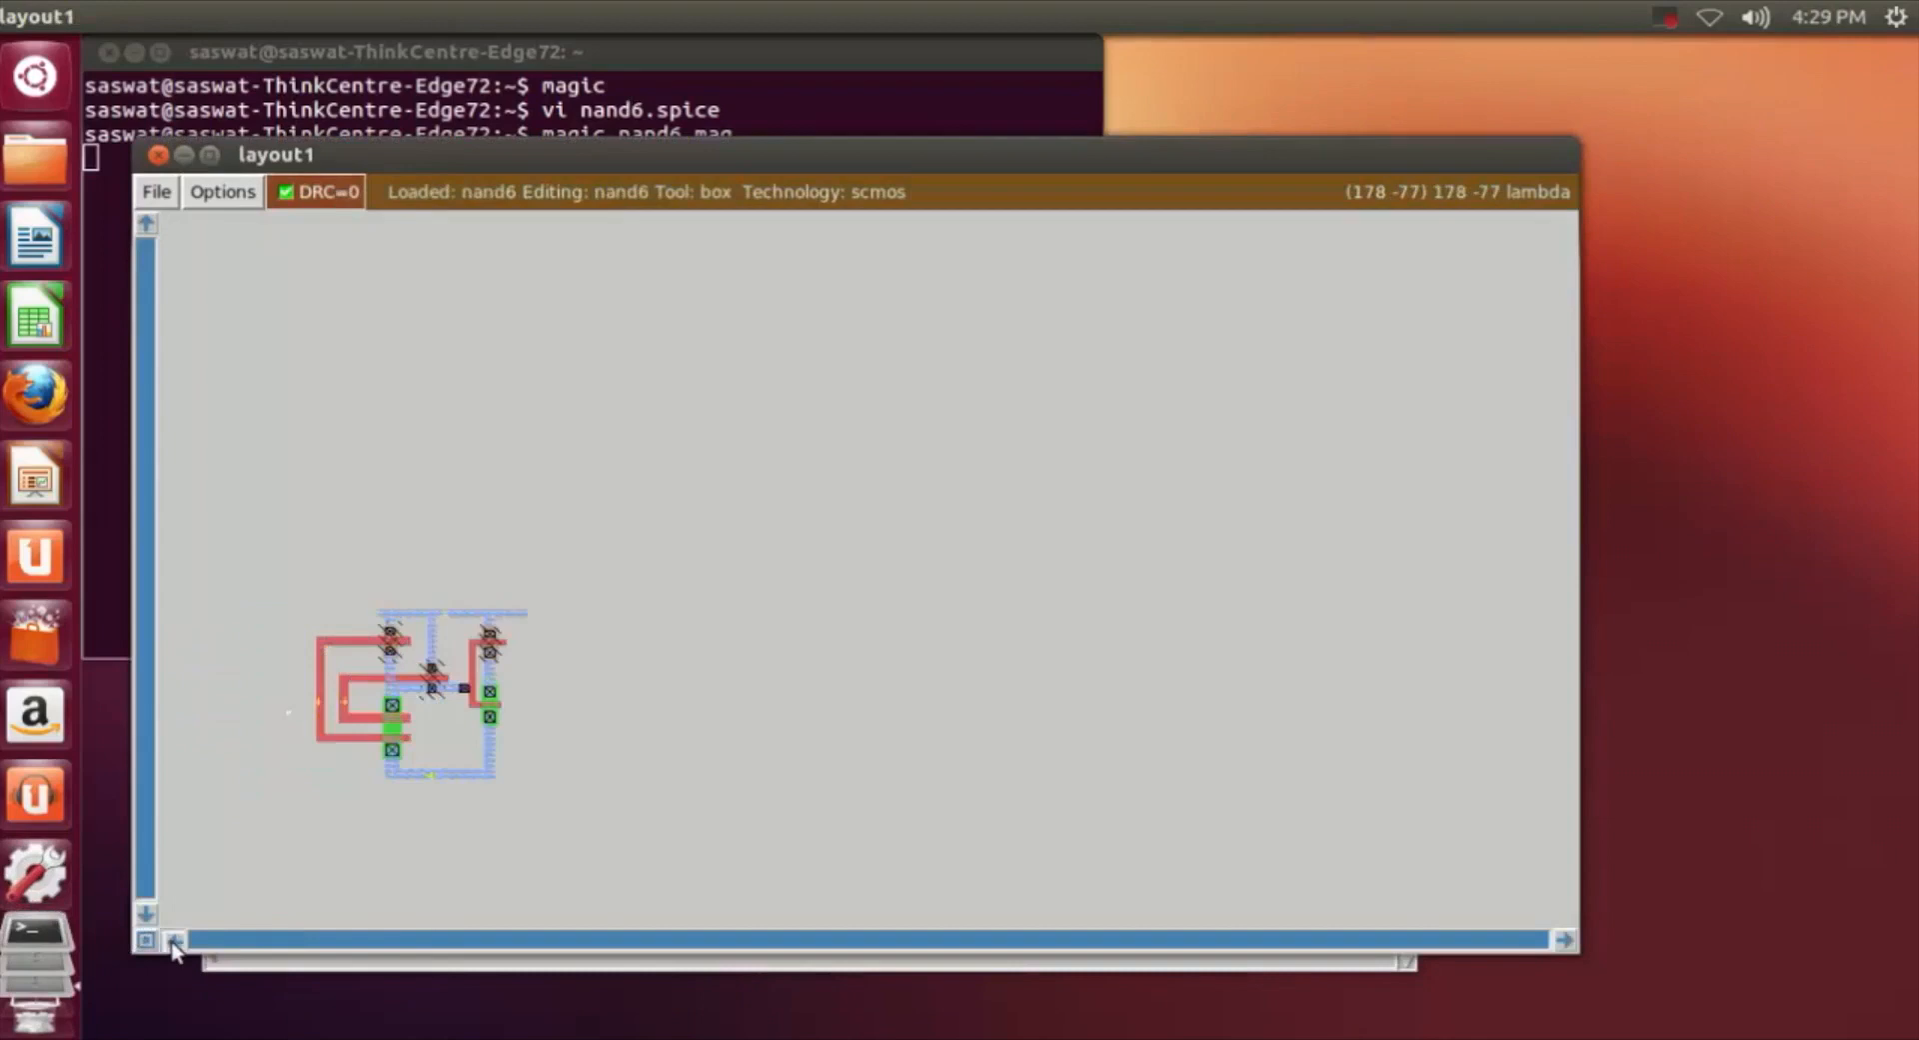
click(173, 942)
key(z)
scroll(991, 775, down, 3)
key(z)
click(173, 941)
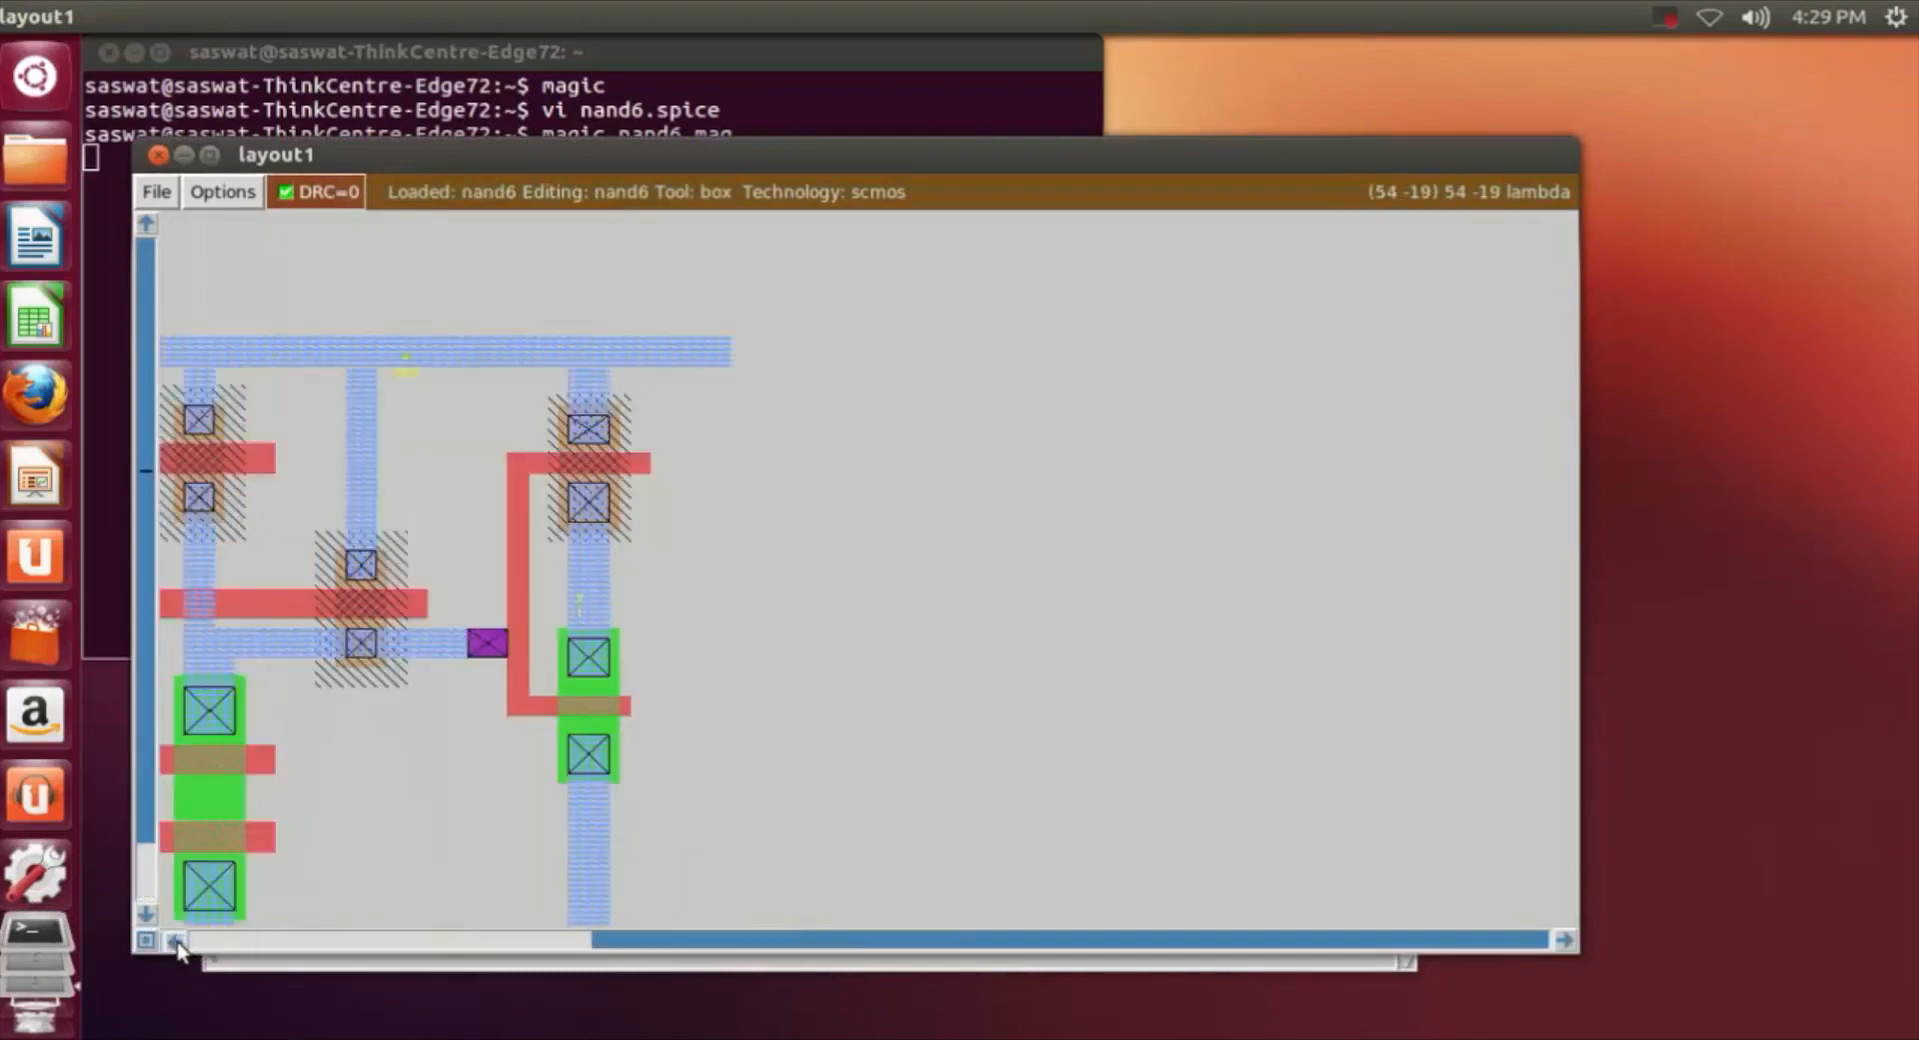
click(173, 941)
scroll(873, 797, down, 3)
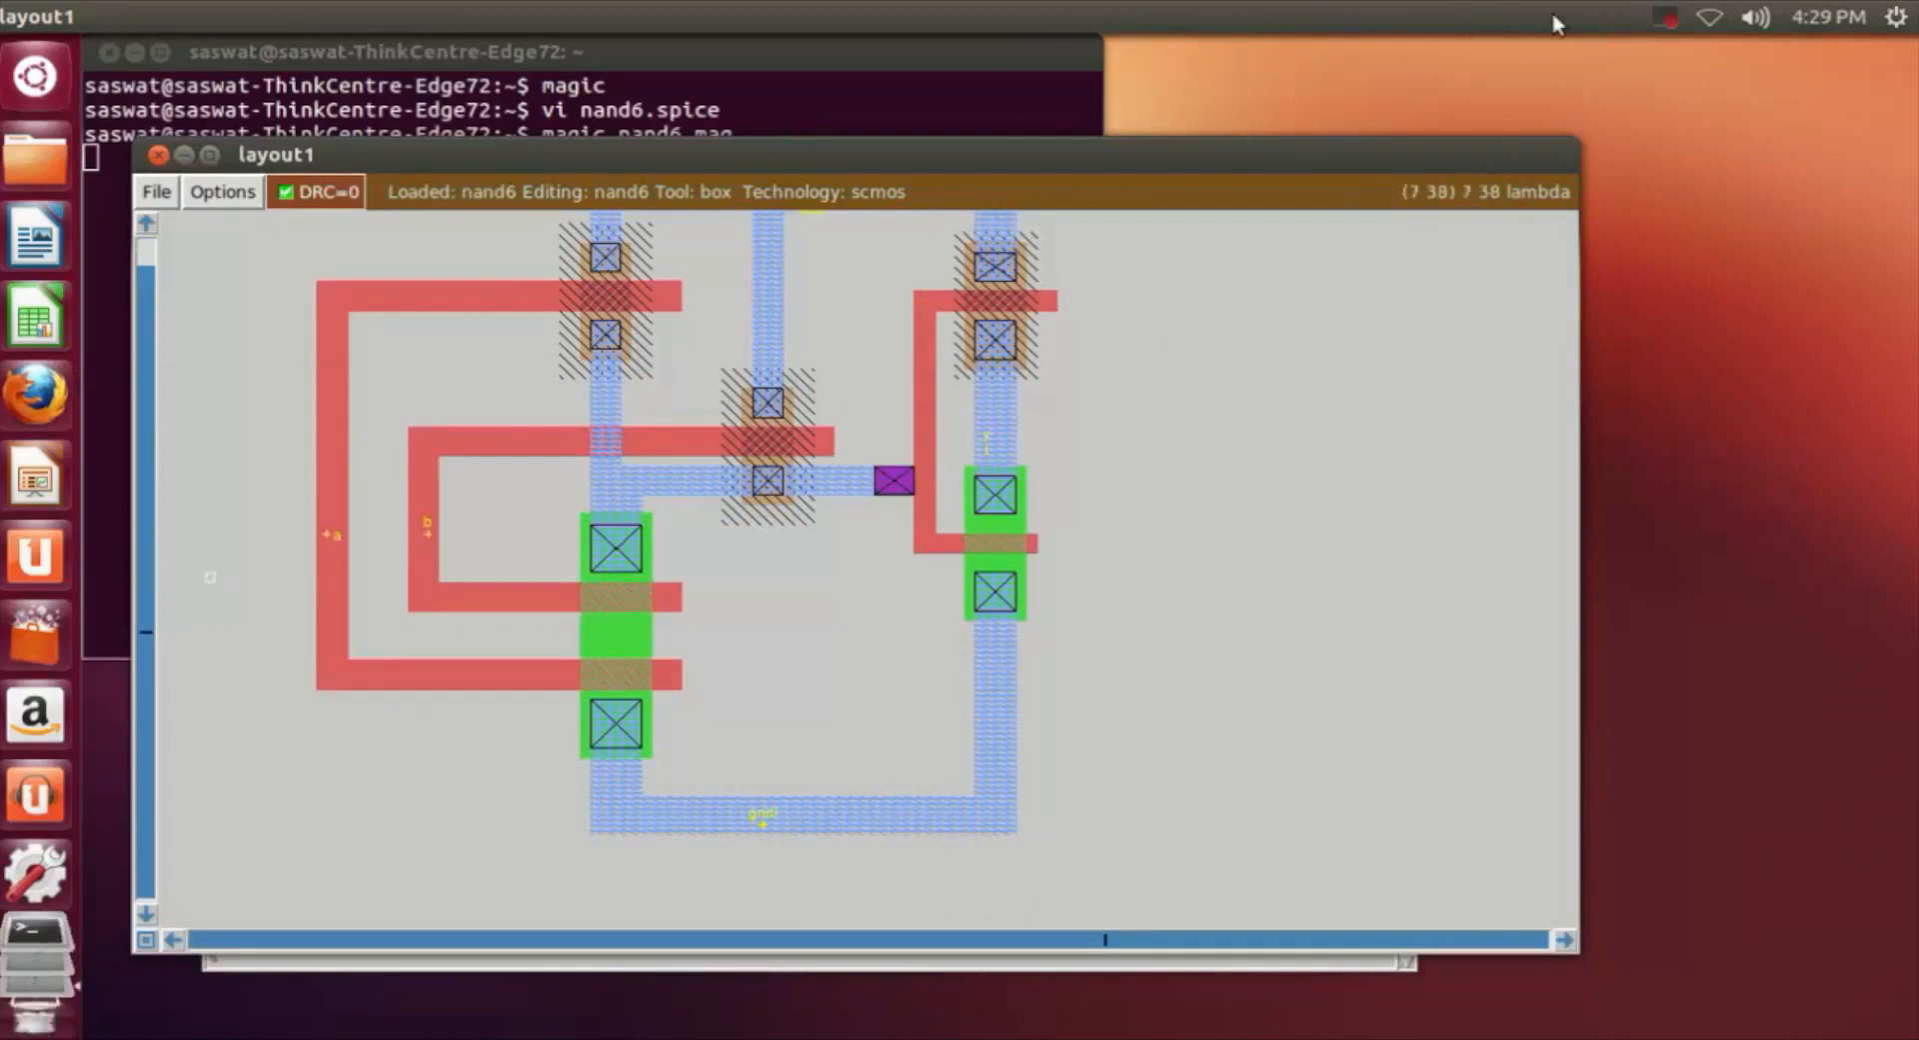
scroll(1306, 518, up, 3)
scroll(1305, 517, down, 3)
scroll(1306, 518, up, 2)
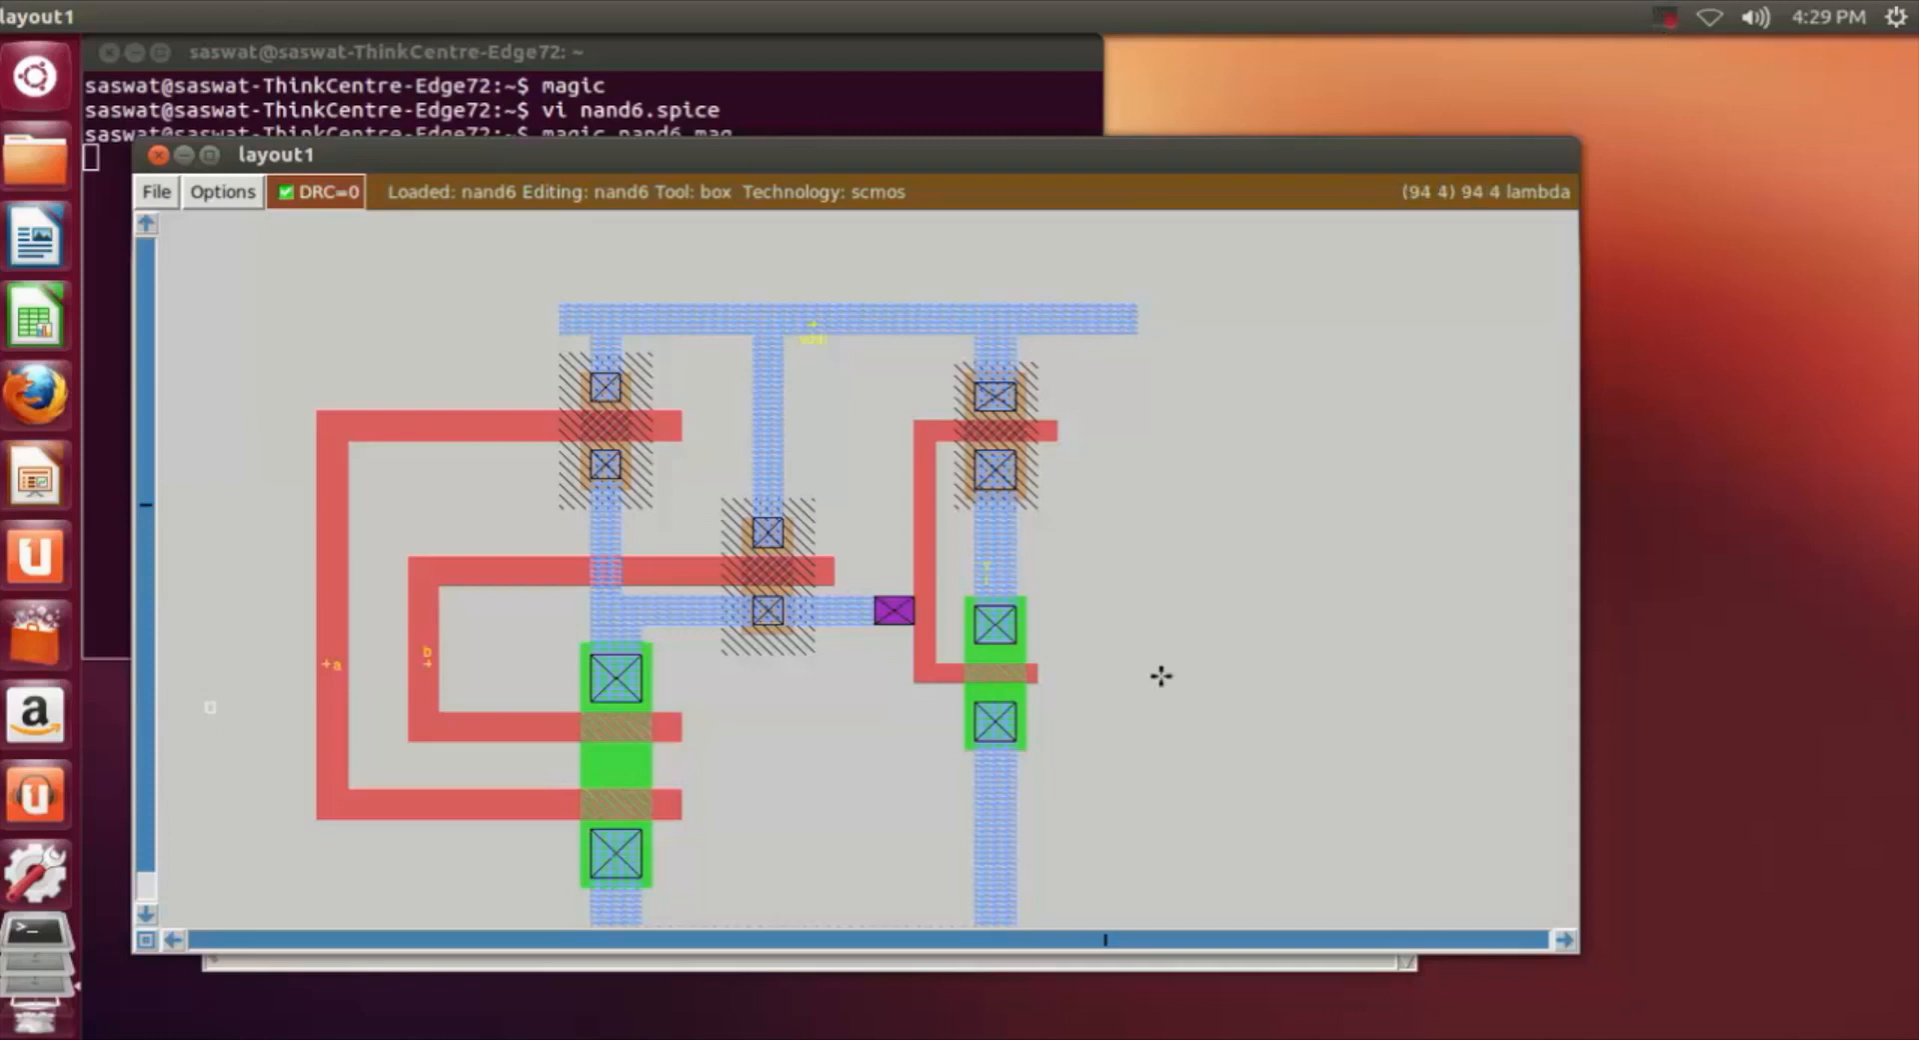
scroll(1161, 672, down, 2)
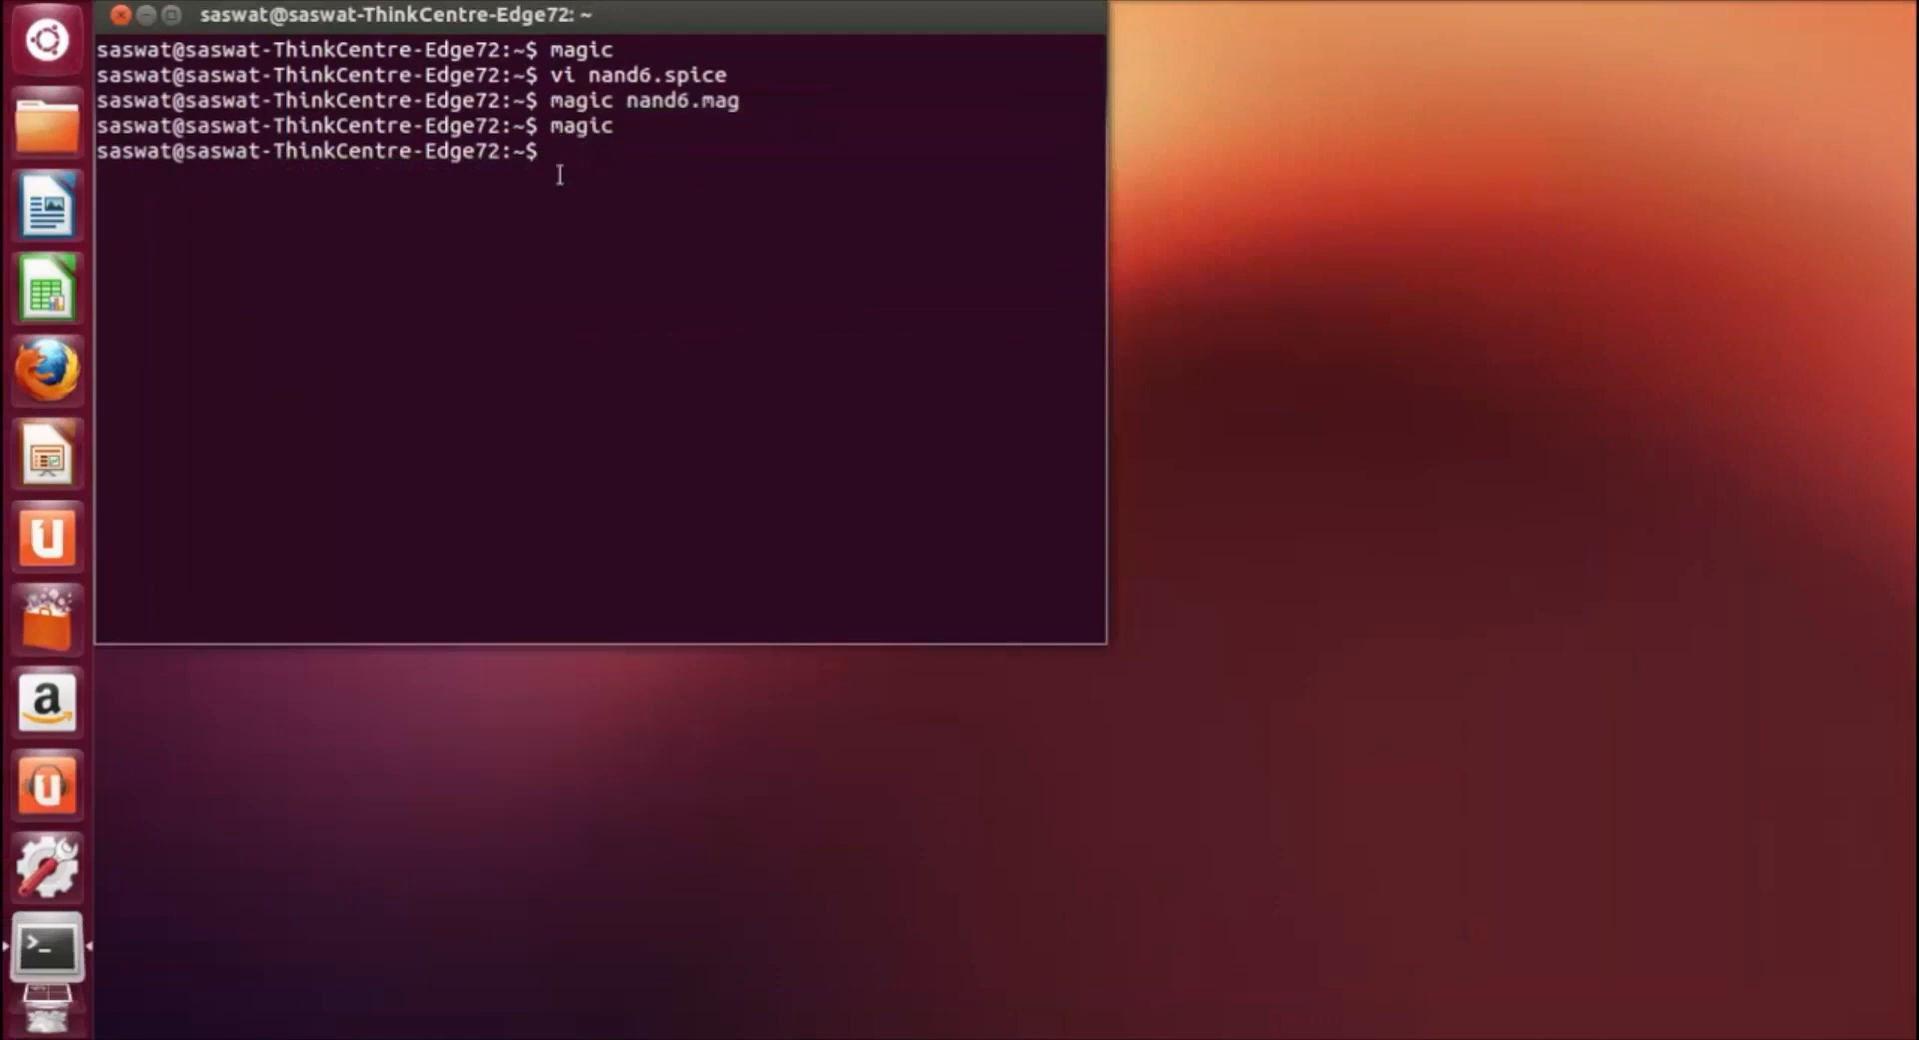
Launch Magic again from the terminal without a file name to start an empty layout.
key(Up)
key(Up)
key(Up)
key(Down)
key(BackSpace)
key(BackSpace)
key(BackSpace)
key(BackSpace)
key(BackSpace)
key(BackSpace)
key(BackSpace)
key(BackSpace)
key(BackSpace)
key(BackSpace)
key(BackSpace)
key(BackSpace)
key(BackSpace)
key(BackSpace)
text(magic)
key(Return)
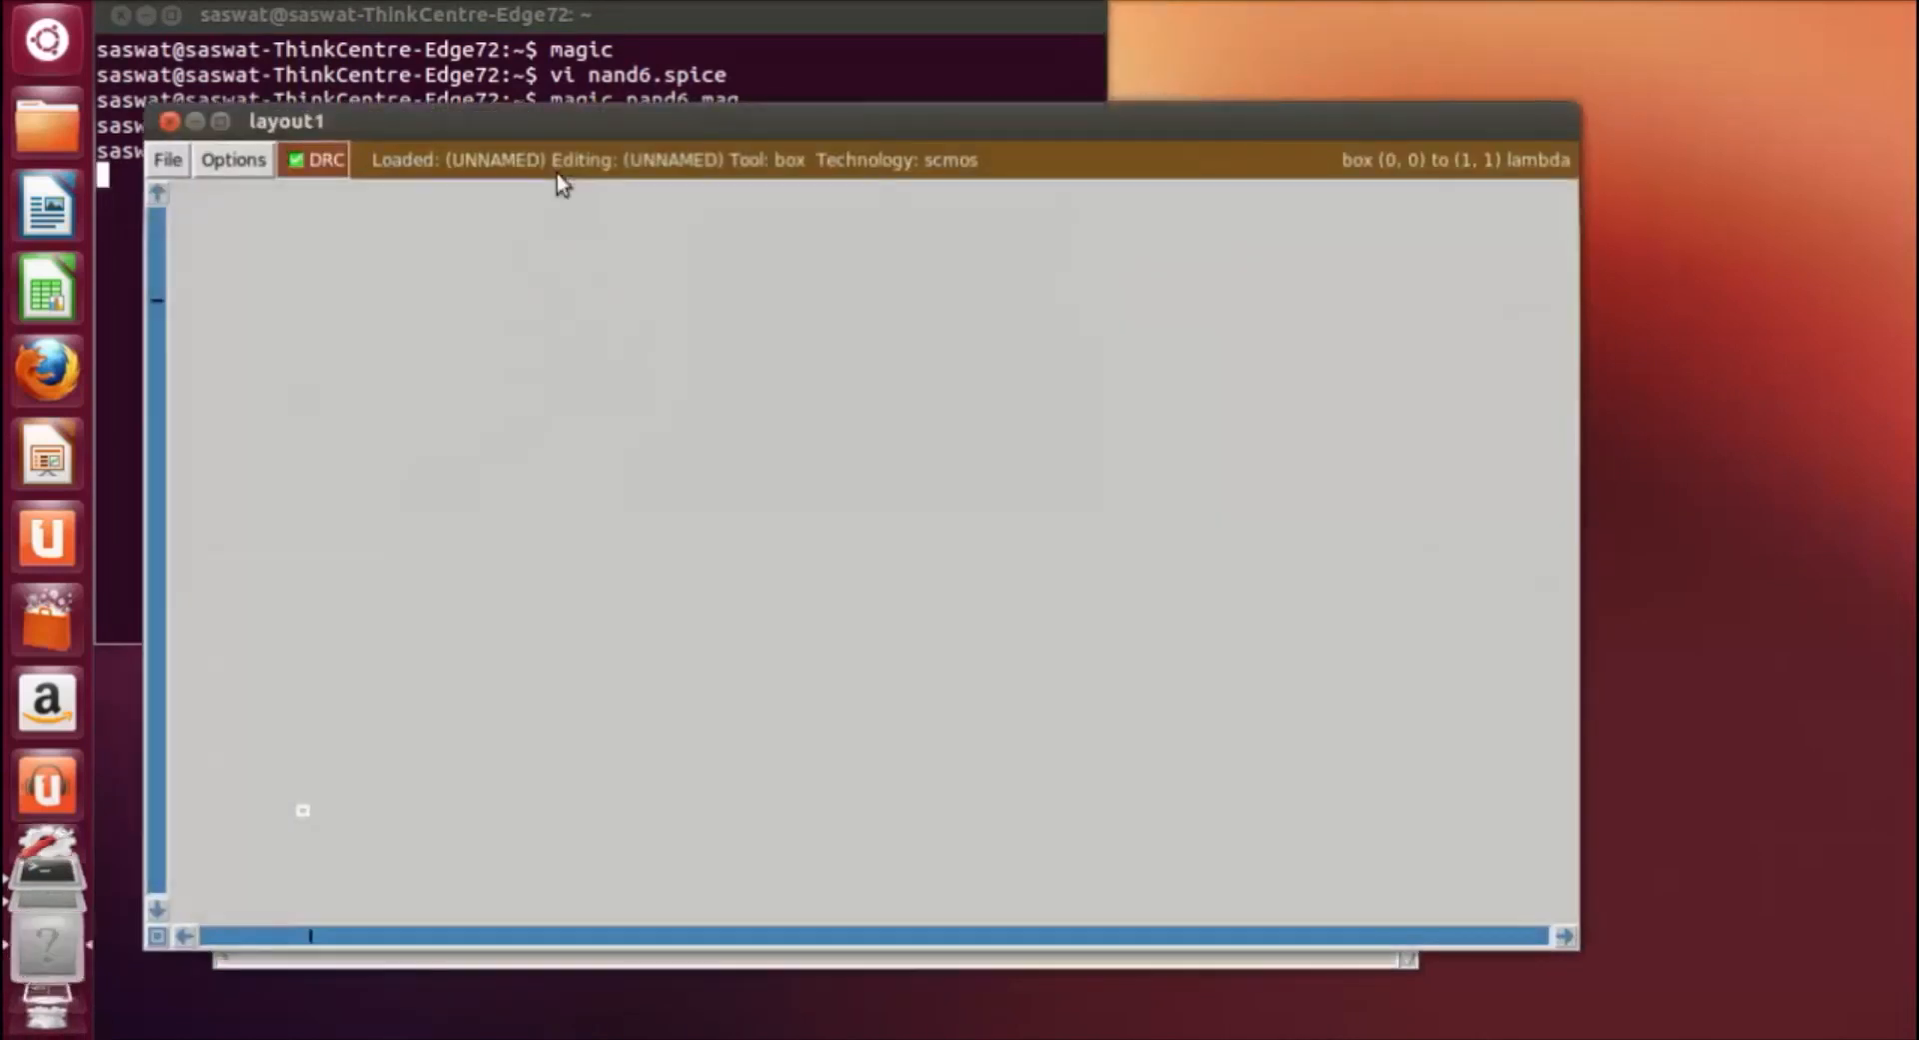
Move the empty layout window clear of the console and turn on its grid.
drag(623, 116, 640, 0)
double_click(824, 1)
drag(841, 8, 836, 0)
double_click(836, 1)
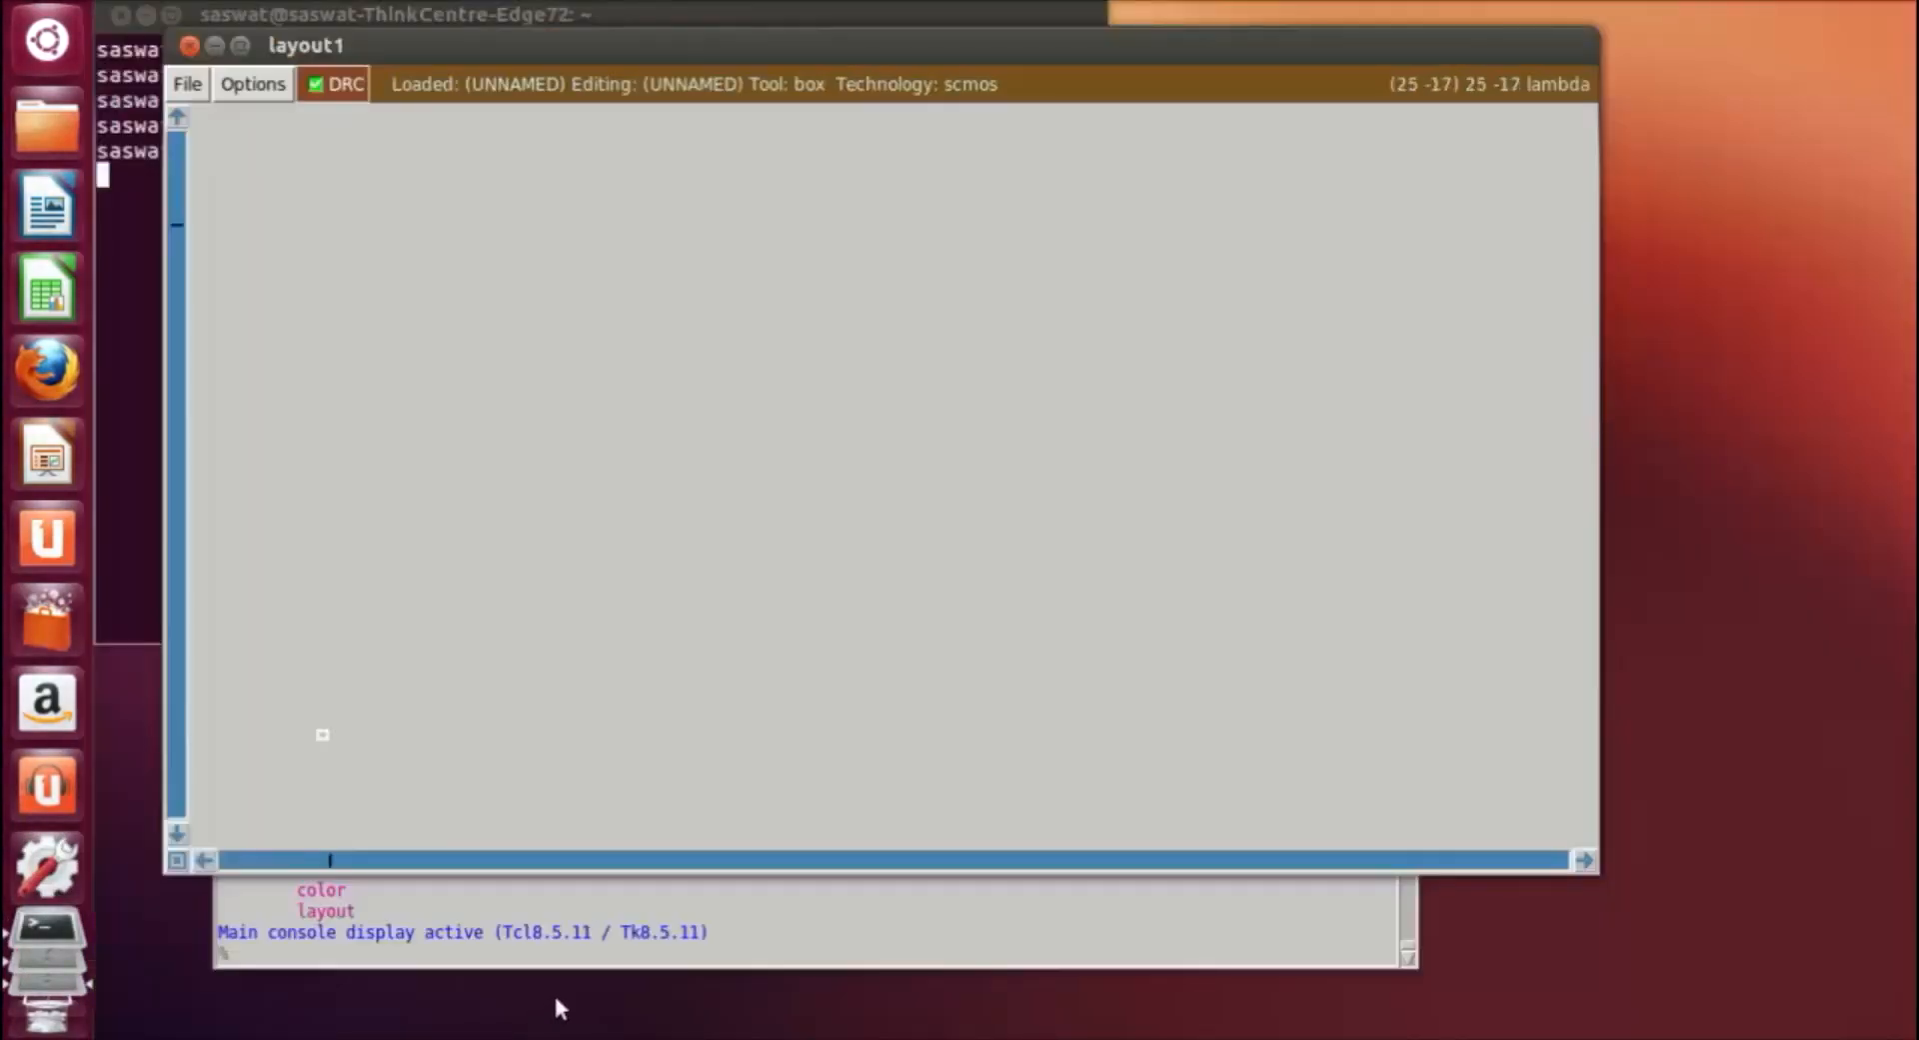
click(526, 887)
text(grid)
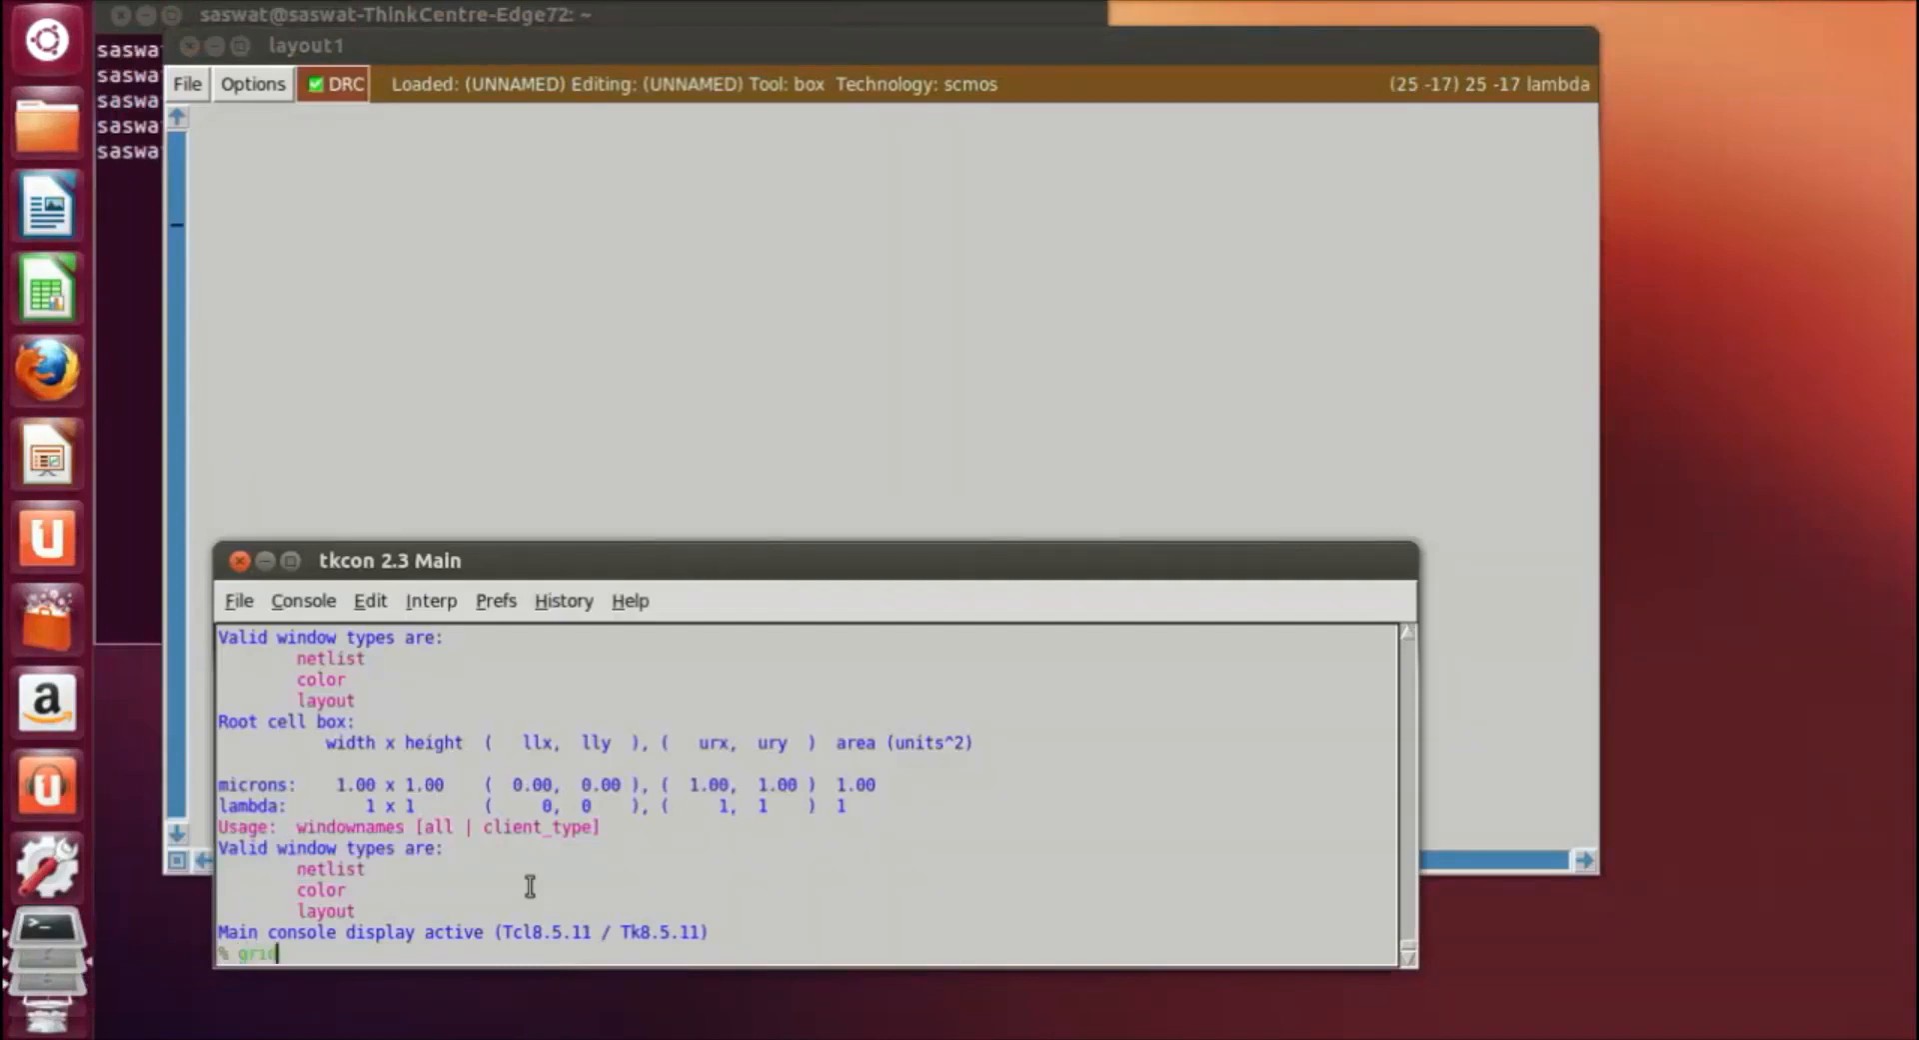
key(Return)
click(696, 372)
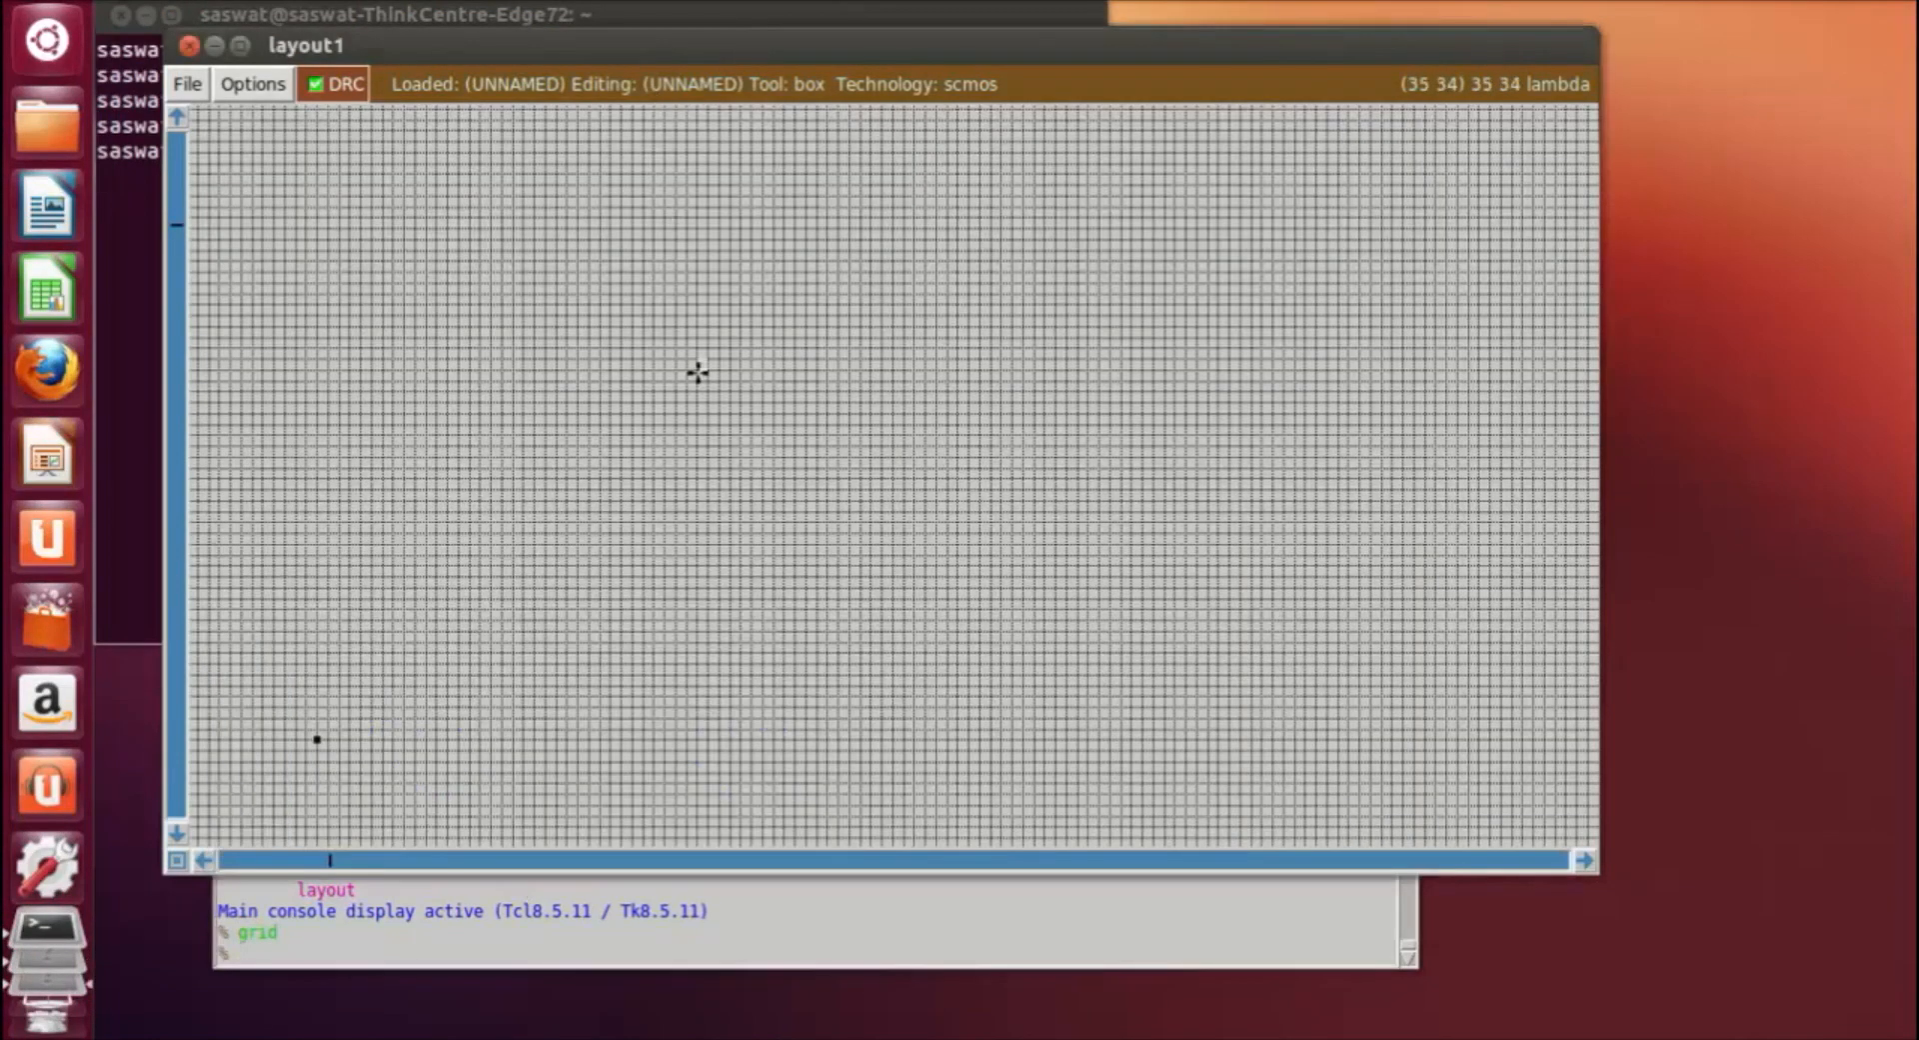
Place an instance of the saved and3 cell in the empty layout with getcell.
key(z)
click(304, 962)
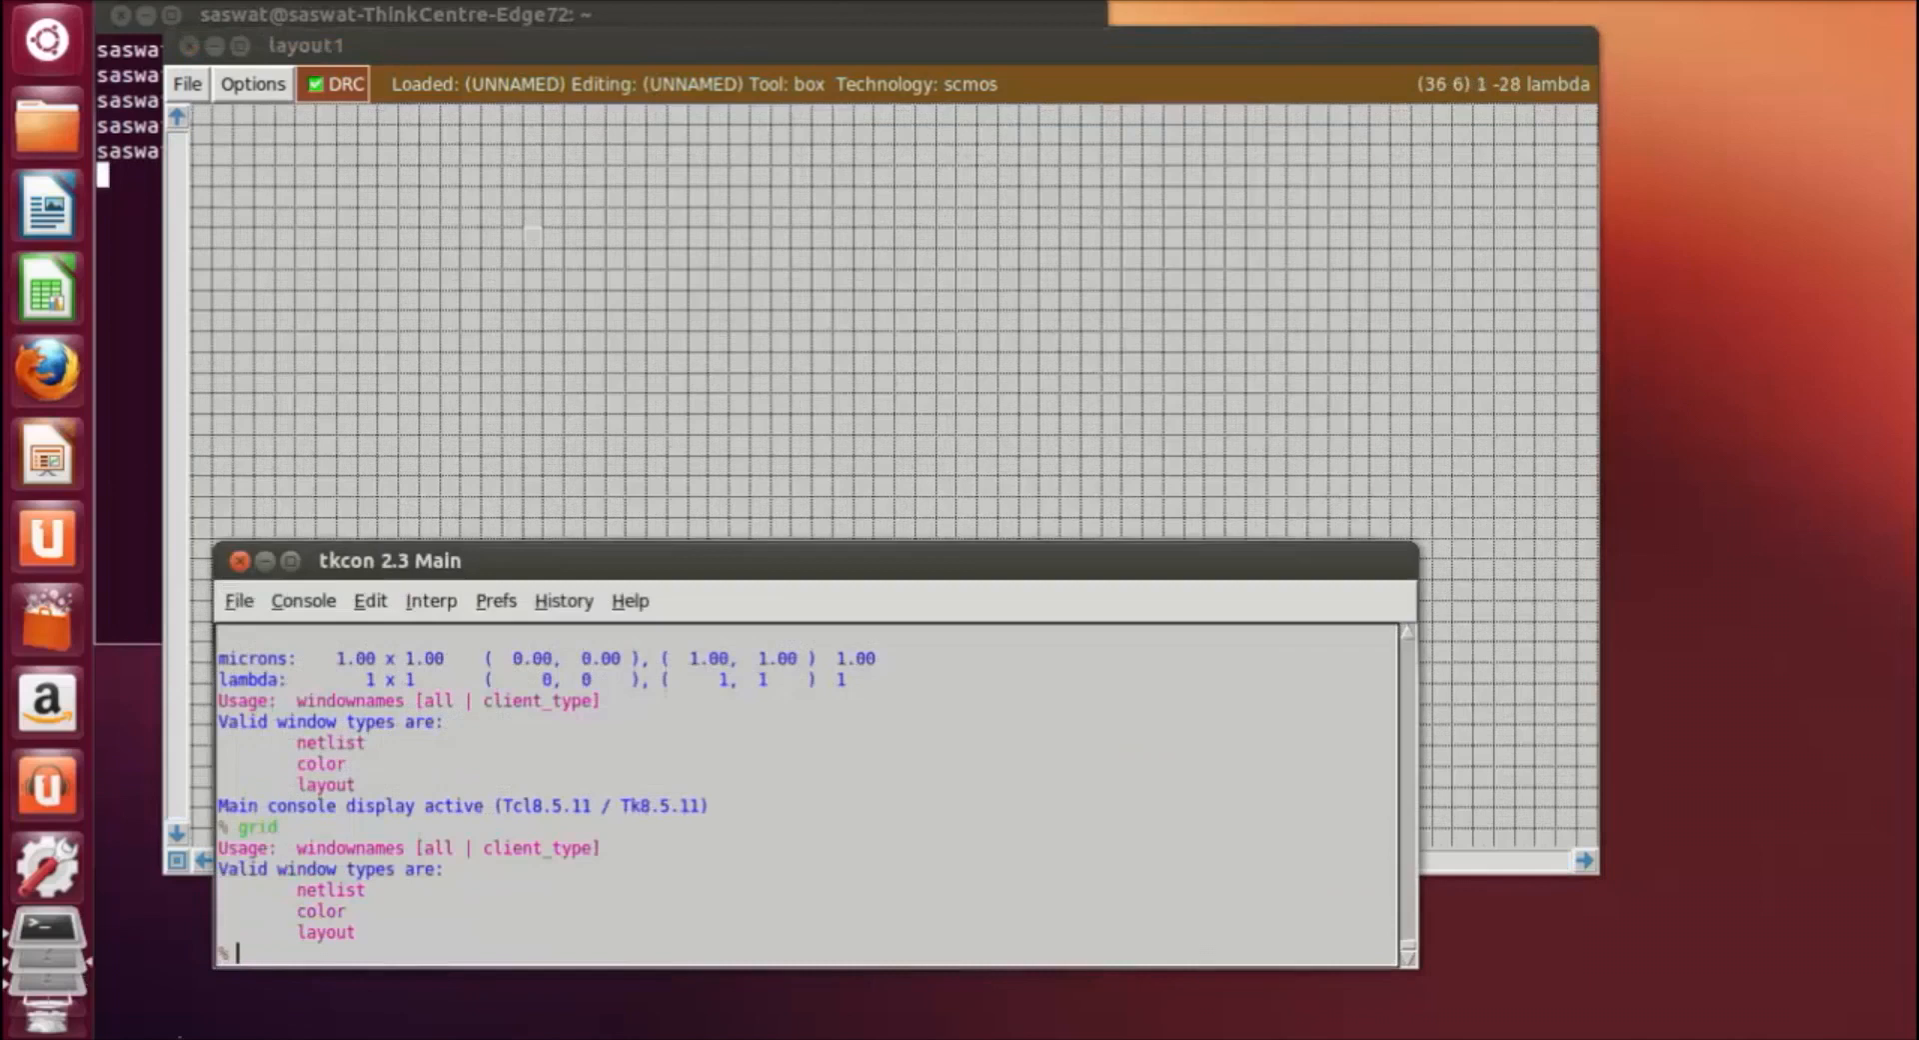
text(getcell and3)
key(Return)
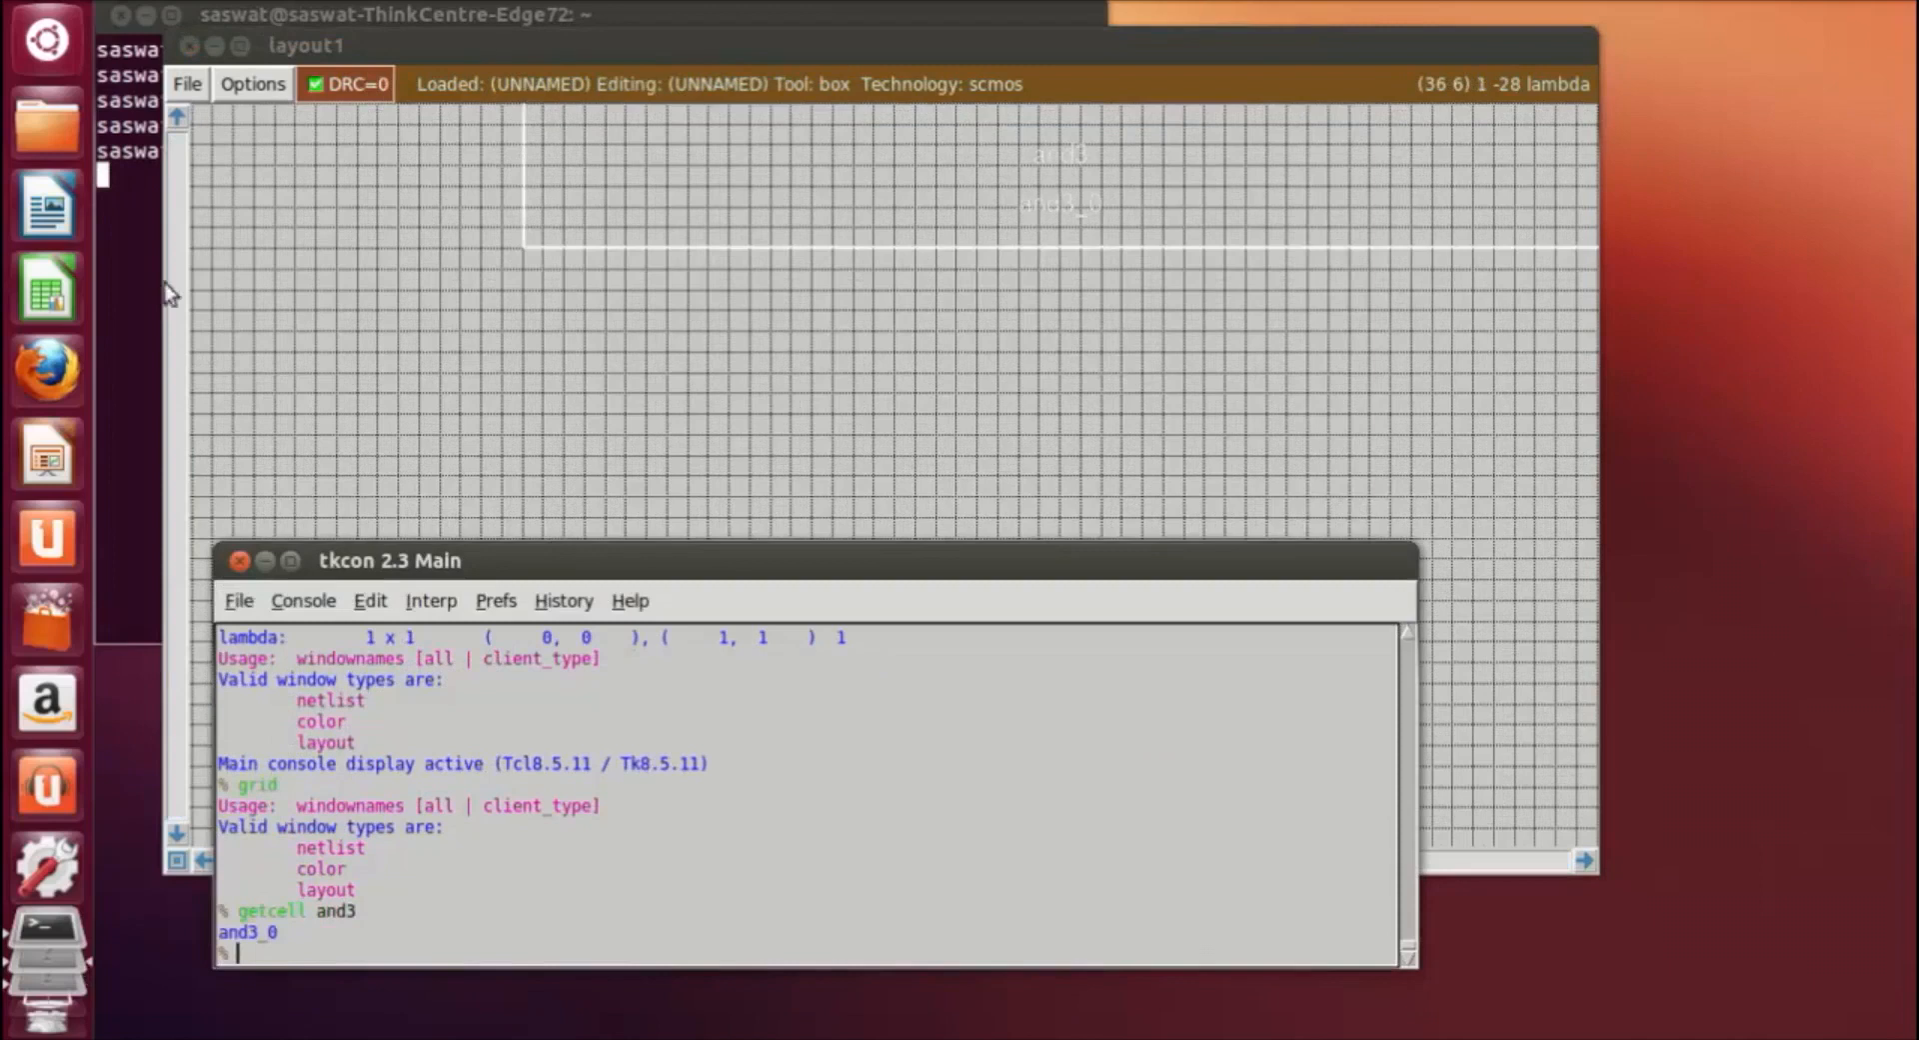
Enclose the whole and3 instance with the box and expand it to reveal its internal layers.
click(1047, 459)
key(shift+z)
scroll(1041, 507, up, 1)
key(shift+z)
scroll(1040, 507, up, 4)
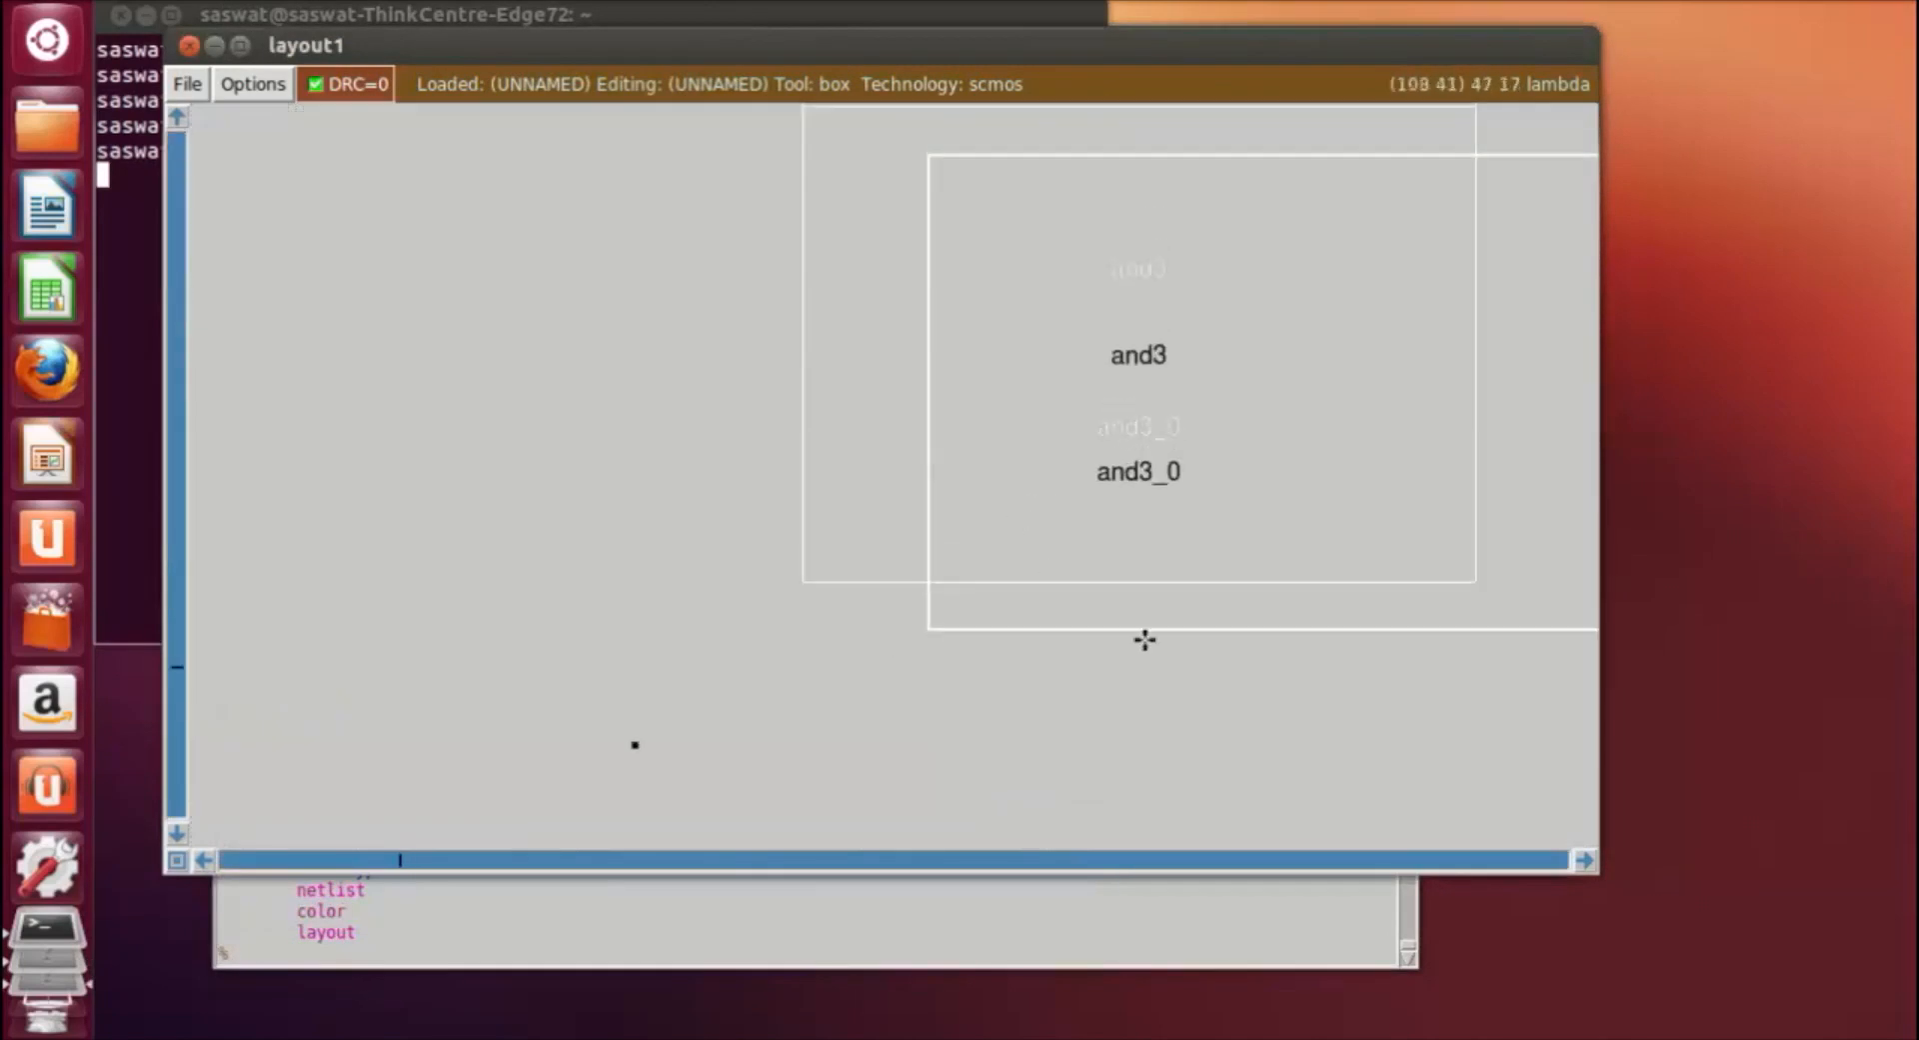
scroll(700, 469, up, 1)
right_click(1527, 797)
key(x)
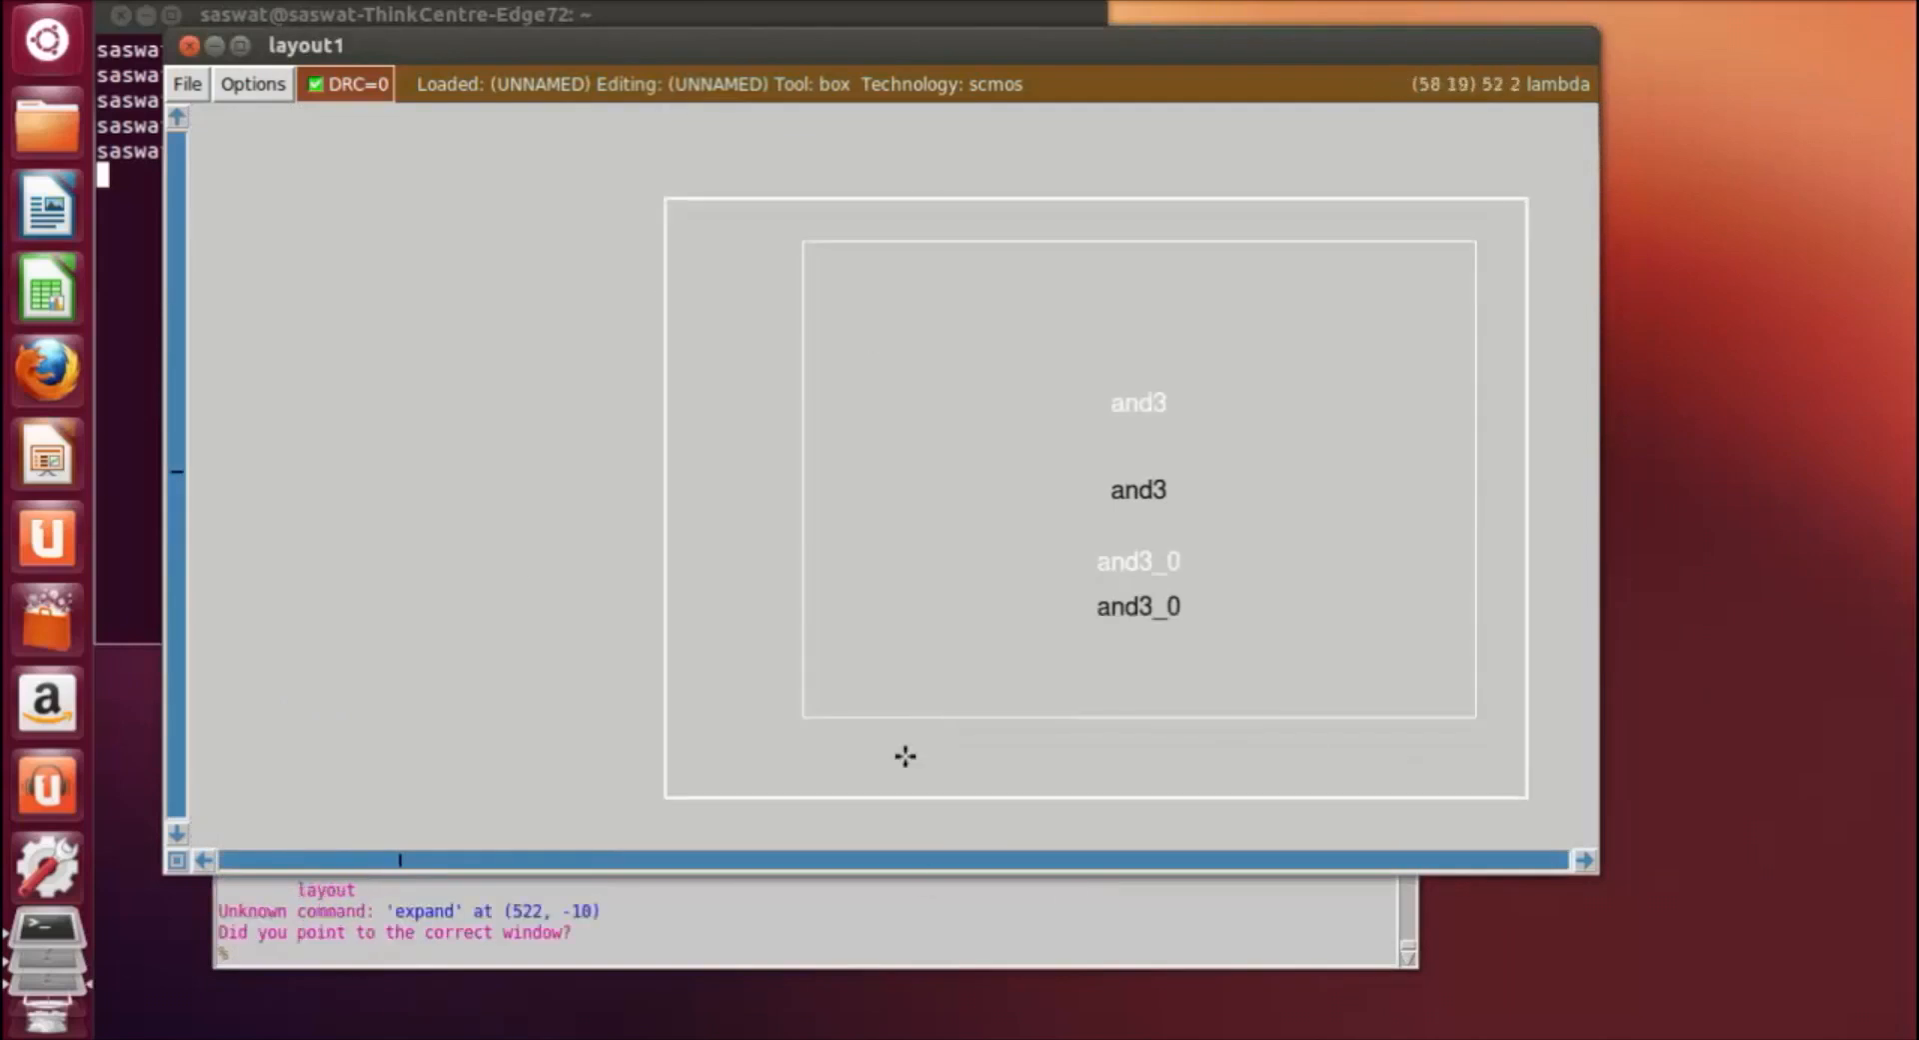
click(908, 686)
click(650, 160)
right_click(1511, 769)
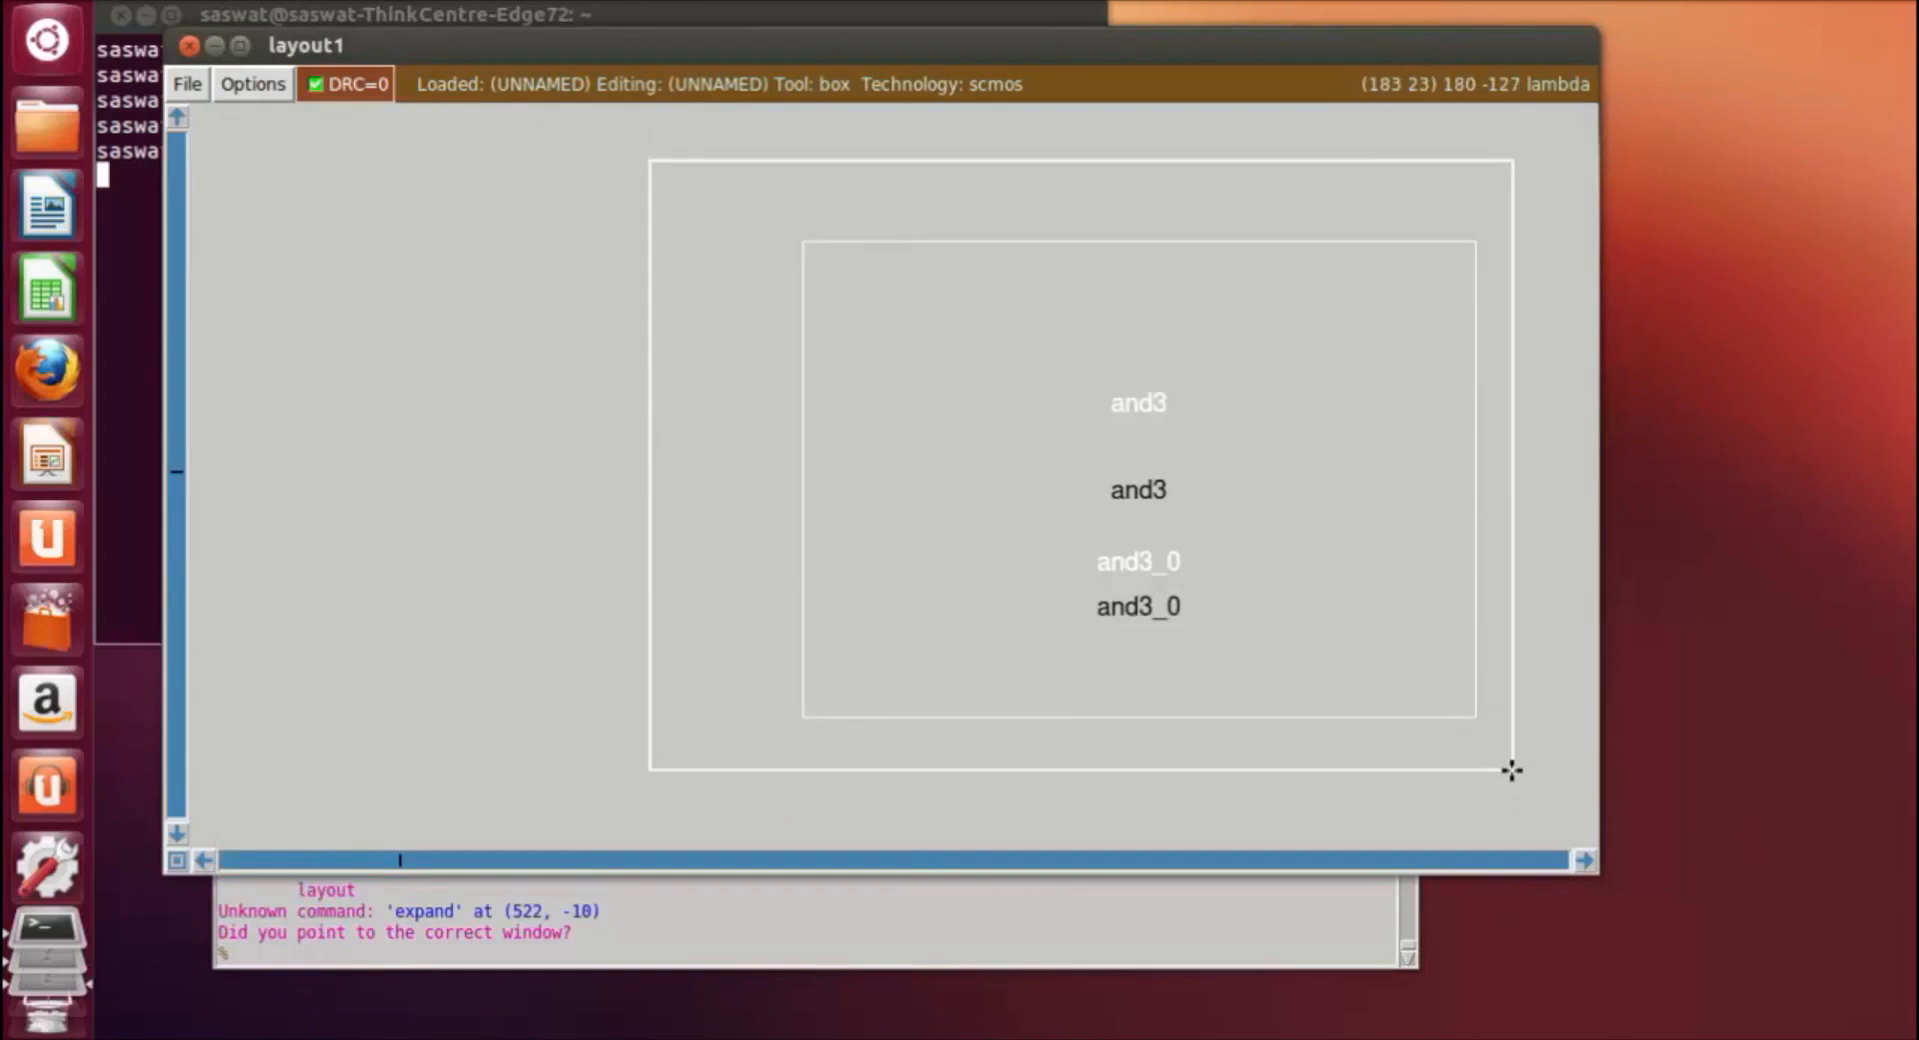
key(x)
Paint a horizontal nwell rectangle in the free area to the right of the and3 cell, beside its p-diffusion row.
click(1394, 798)
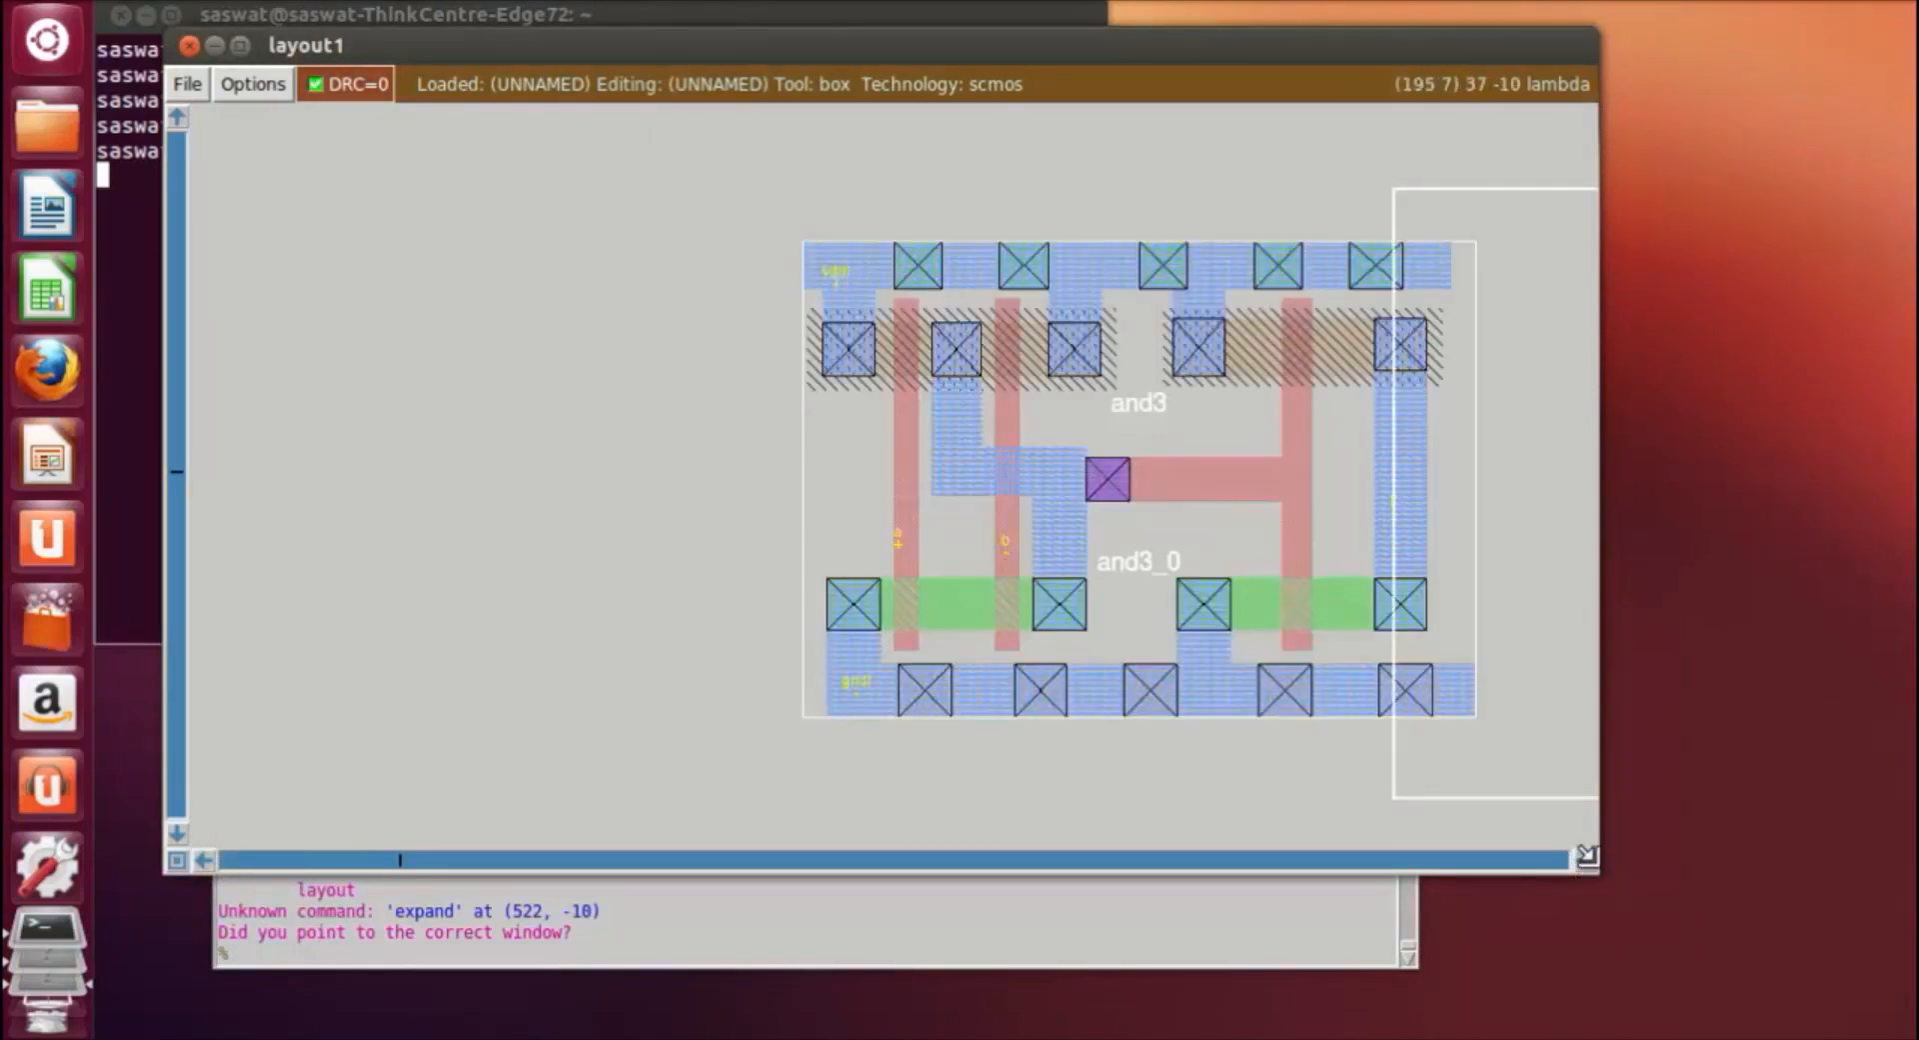
click(1586, 861)
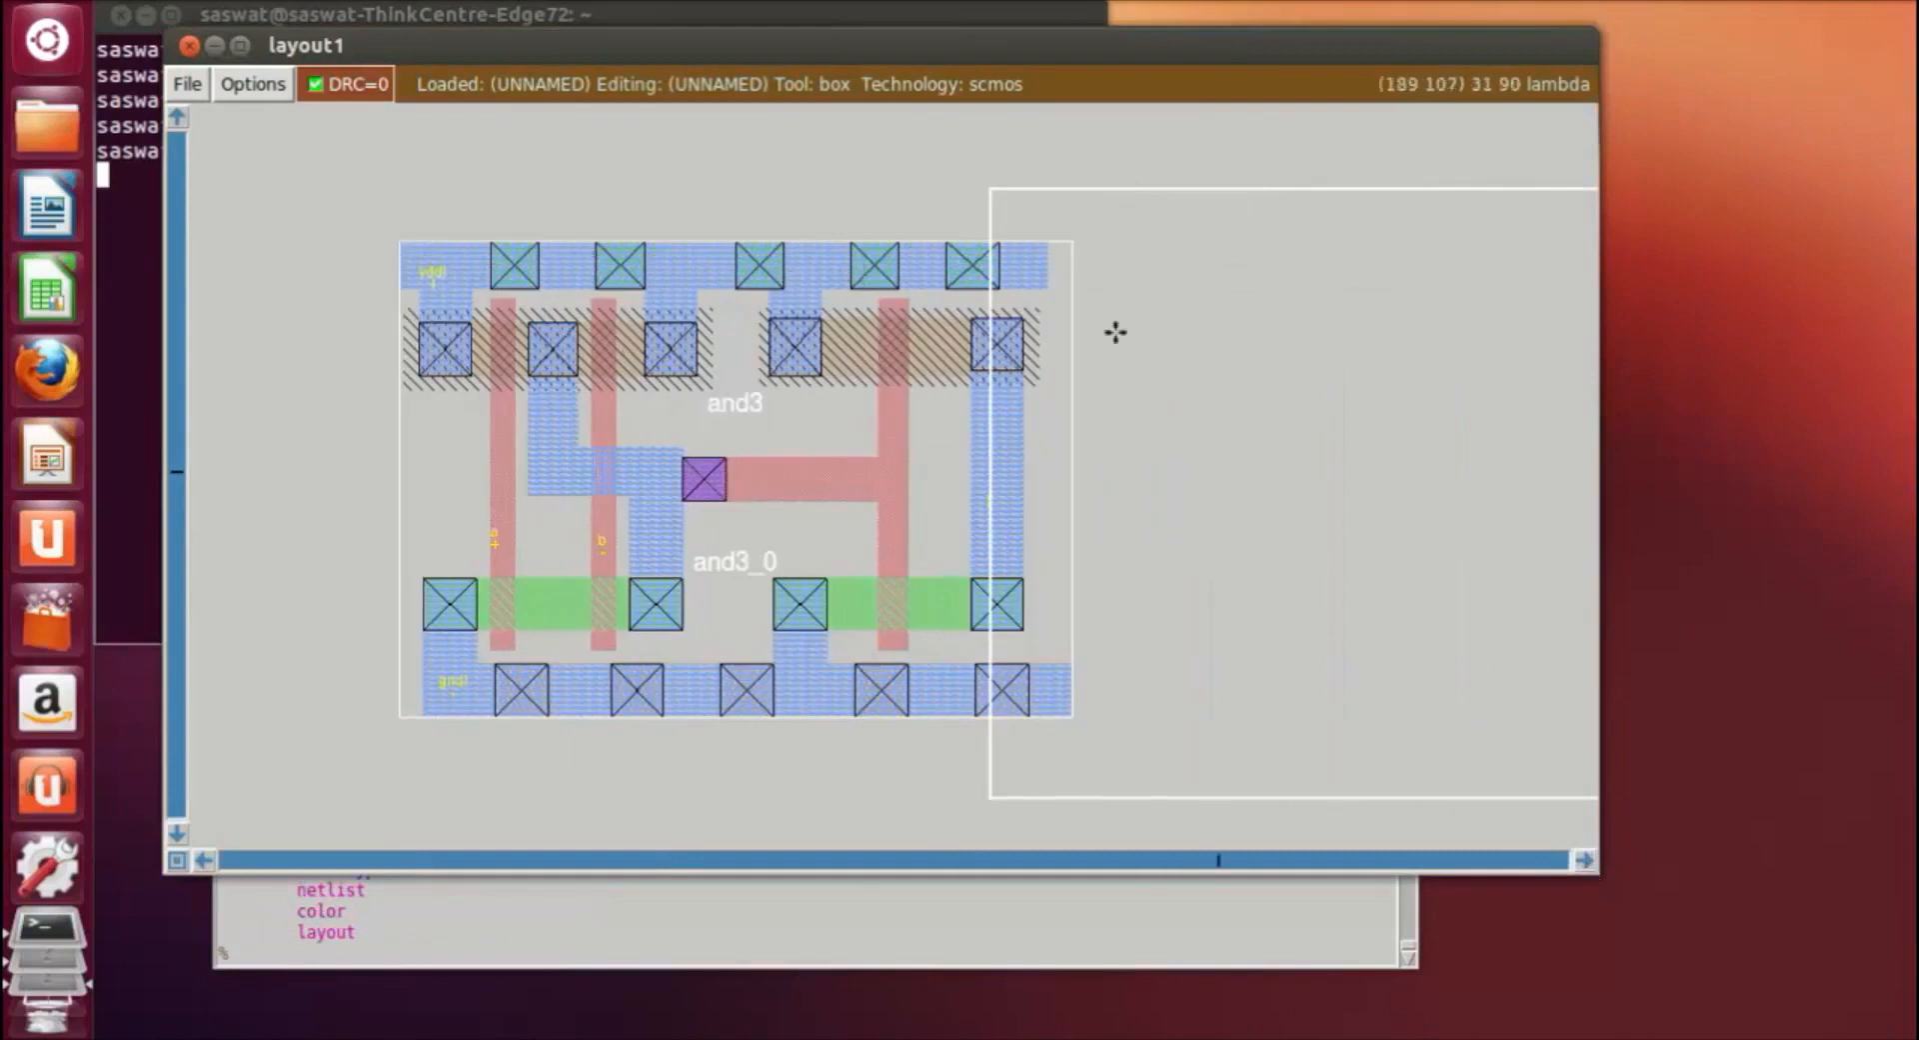
click(1323, 687)
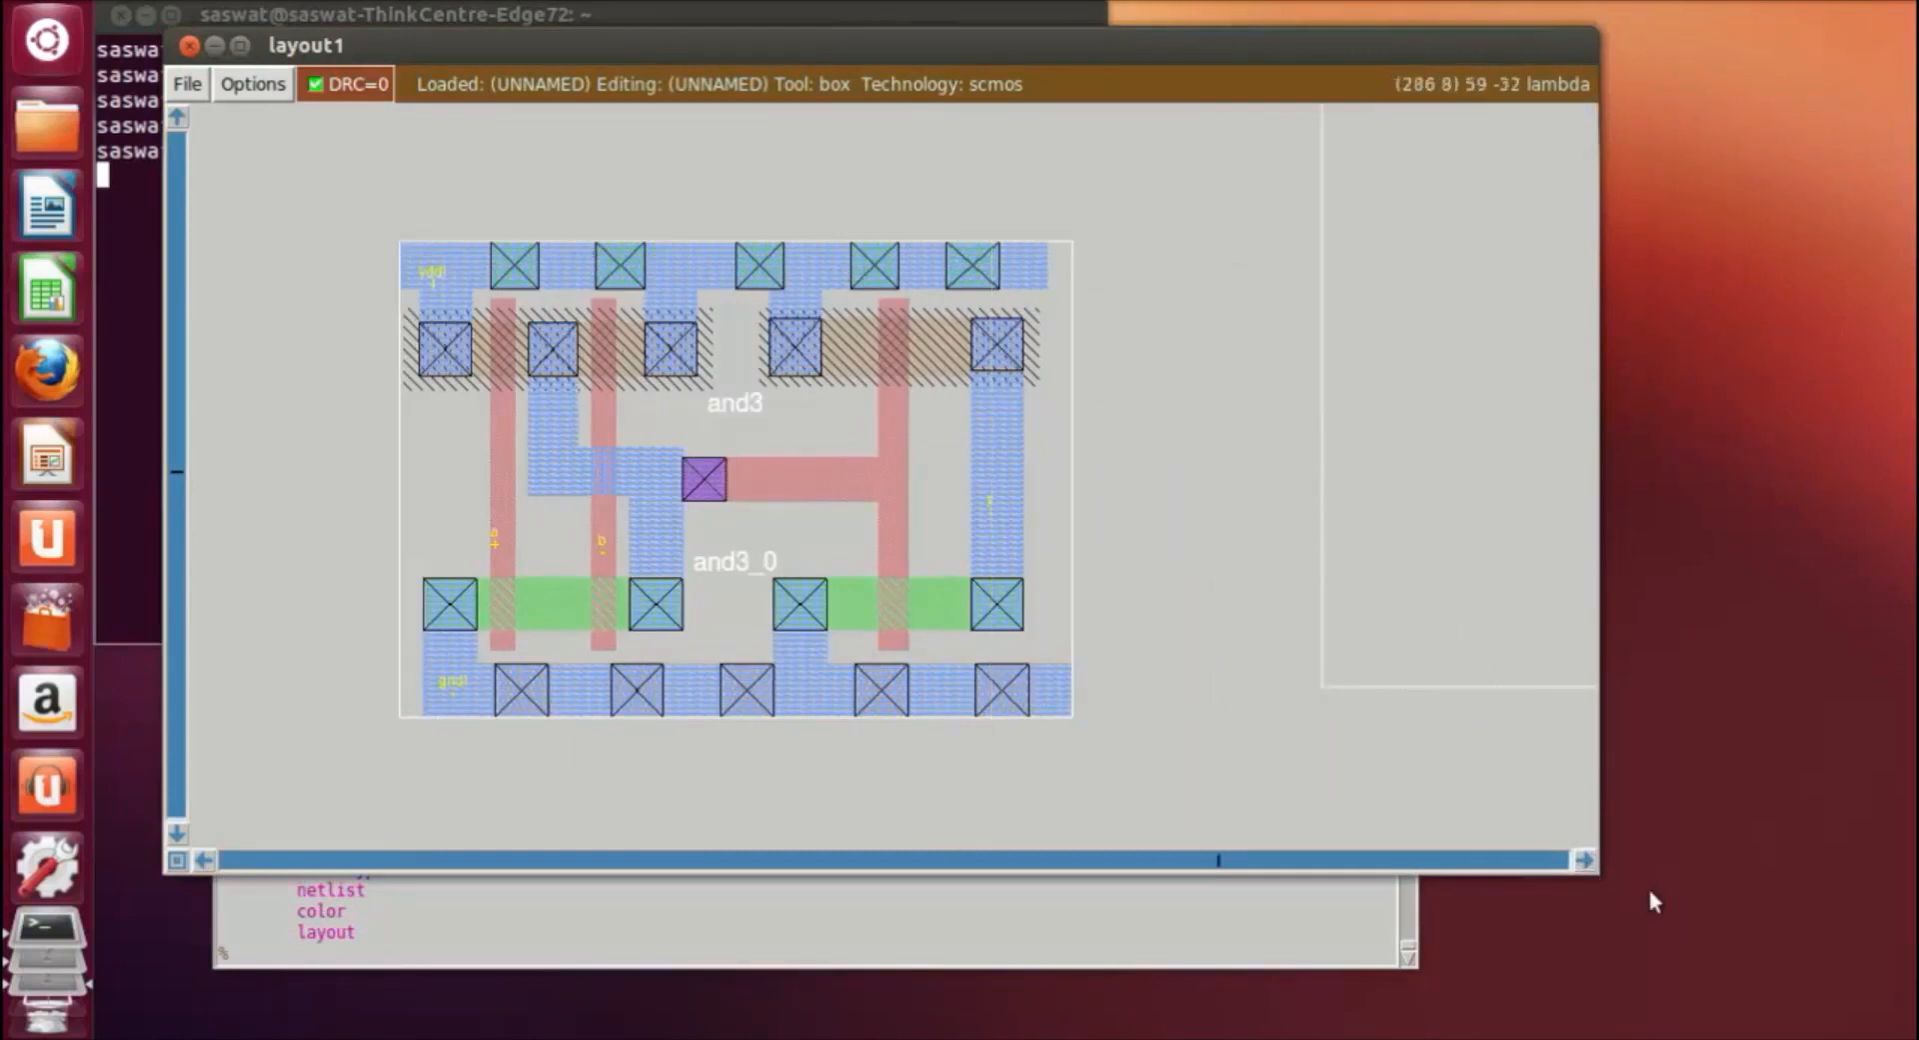
click(1586, 861)
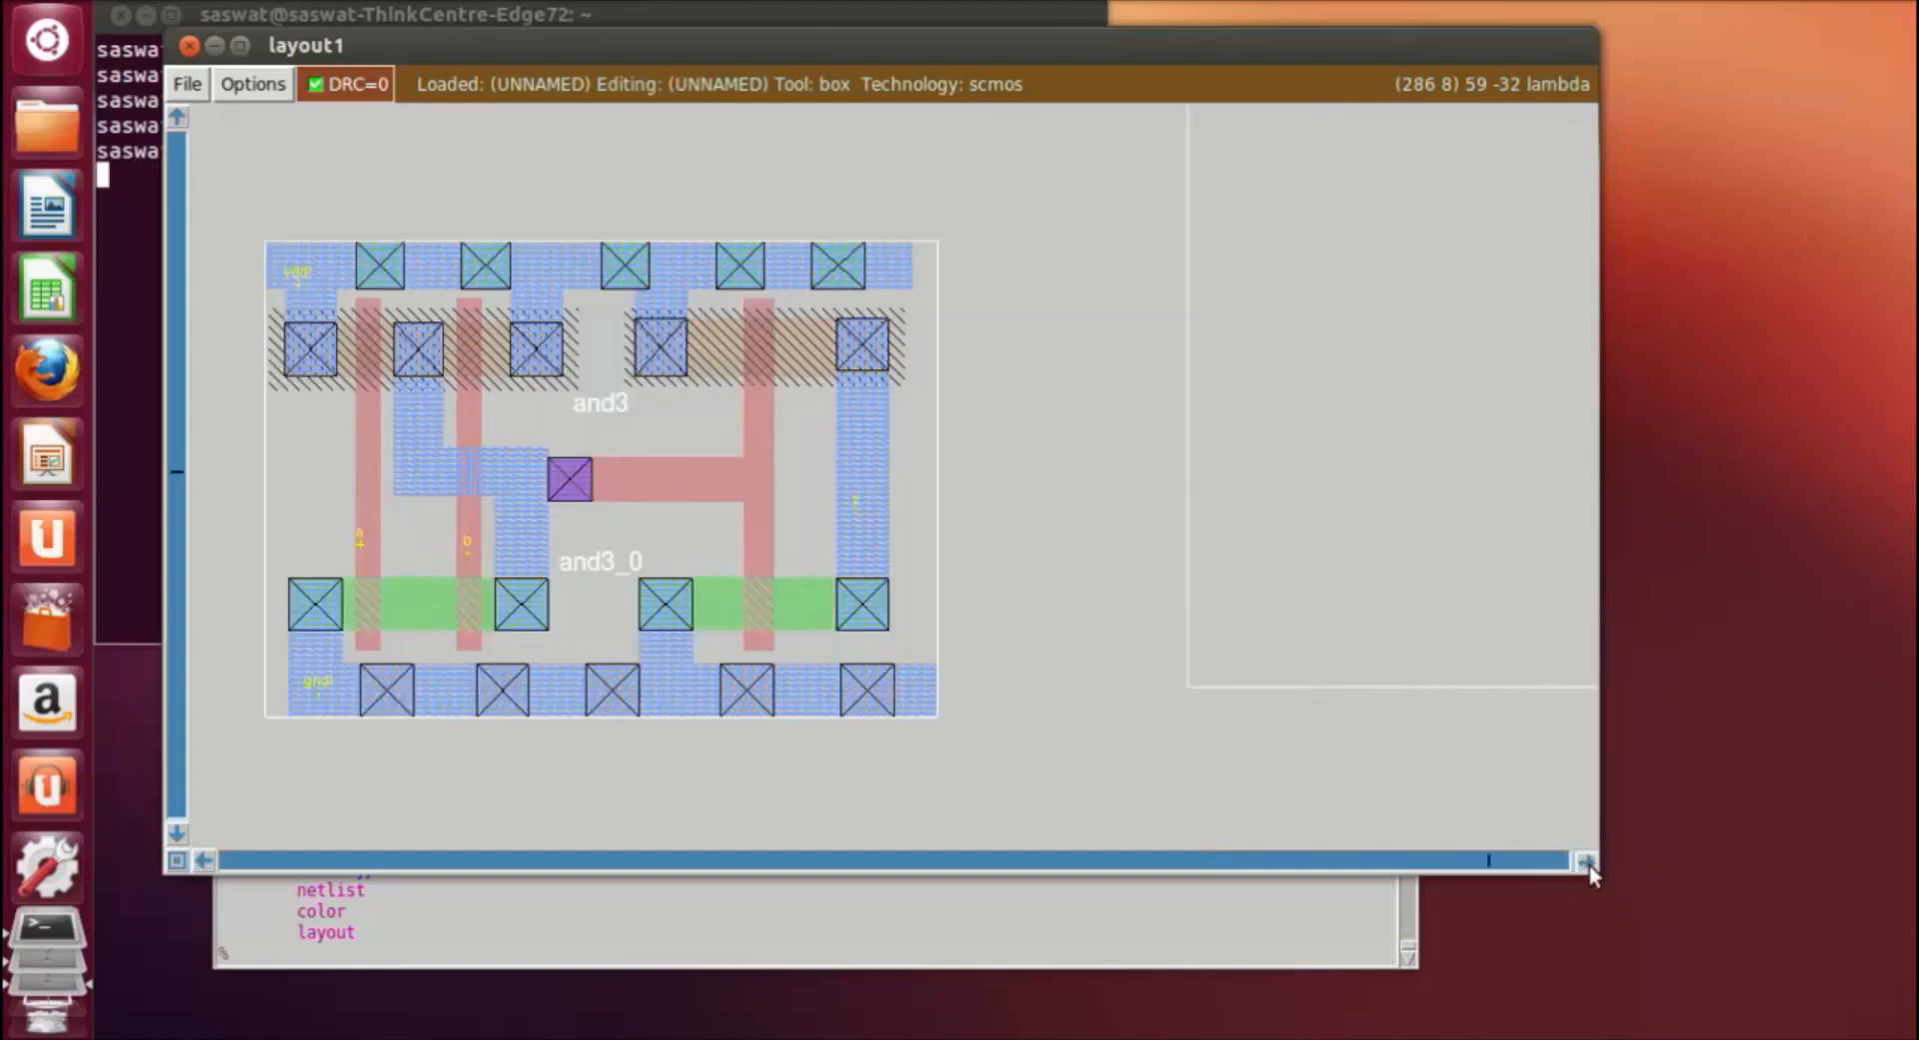
click(1586, 861)
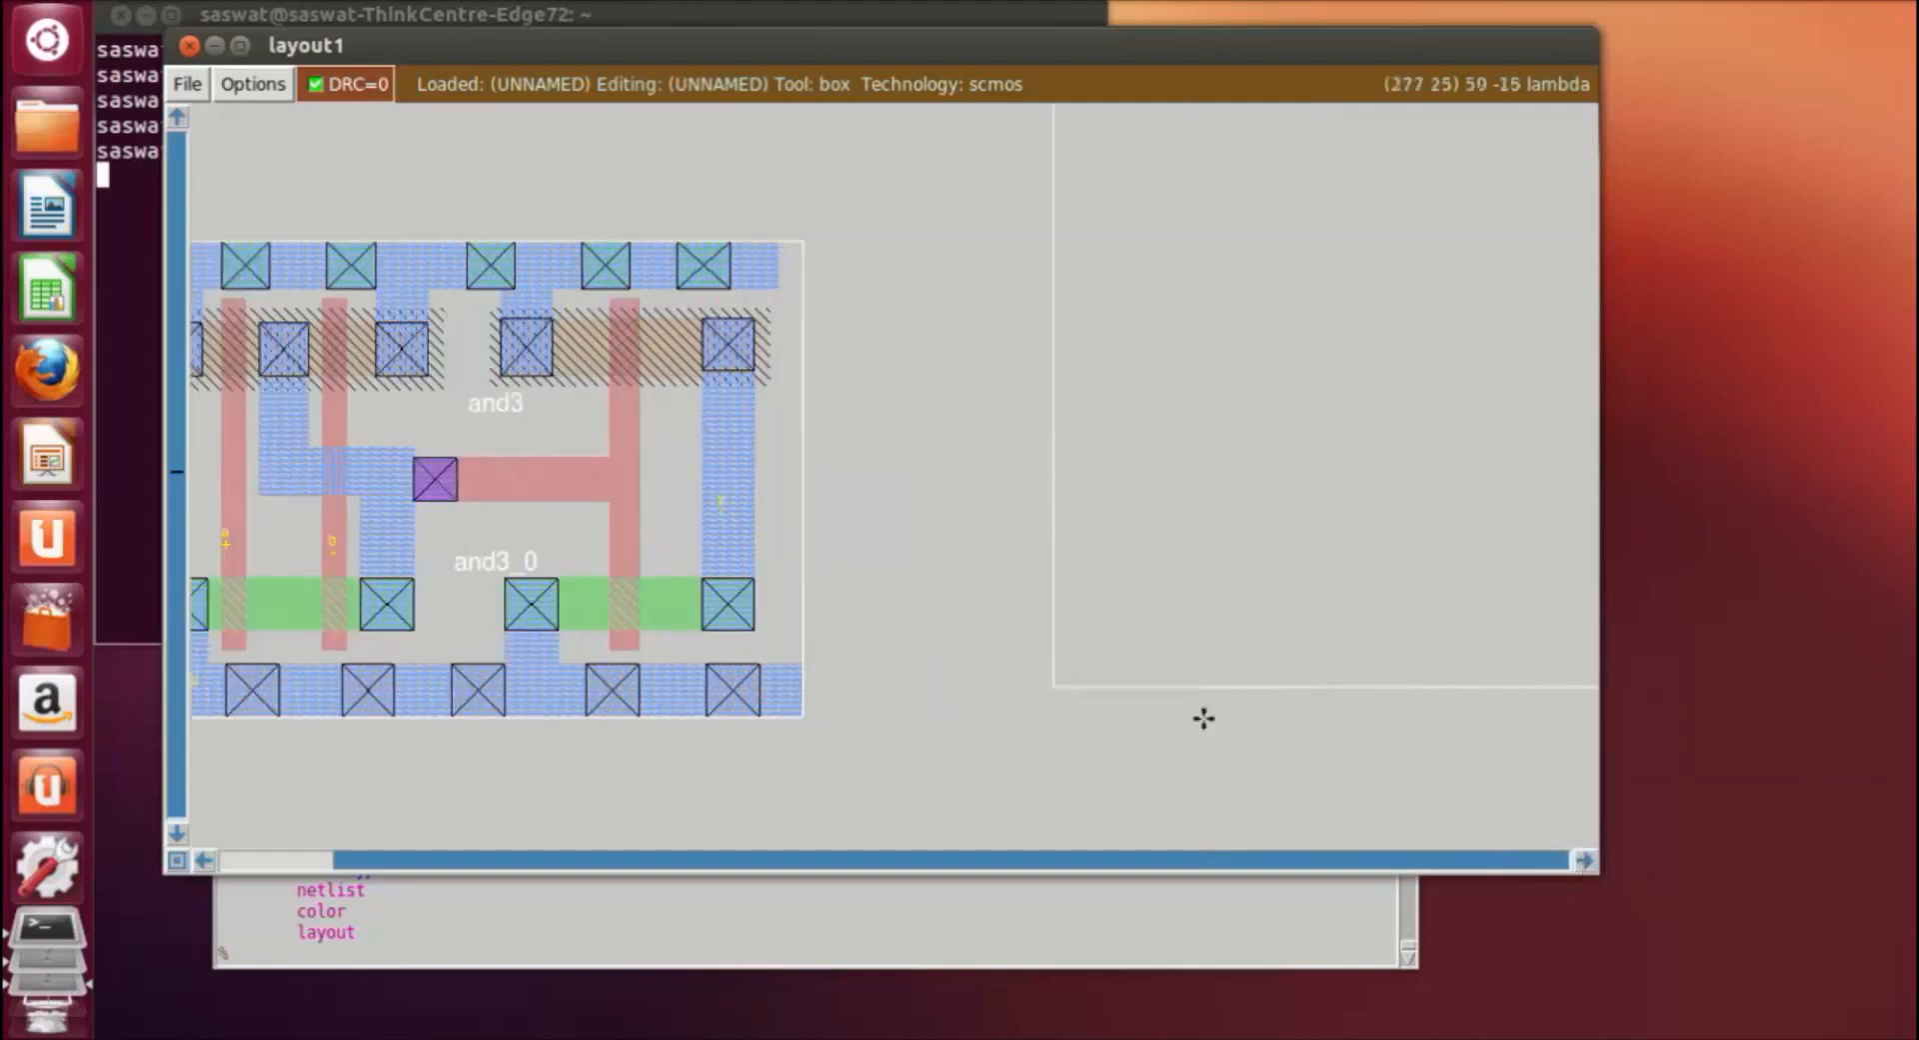
click(872, 302)
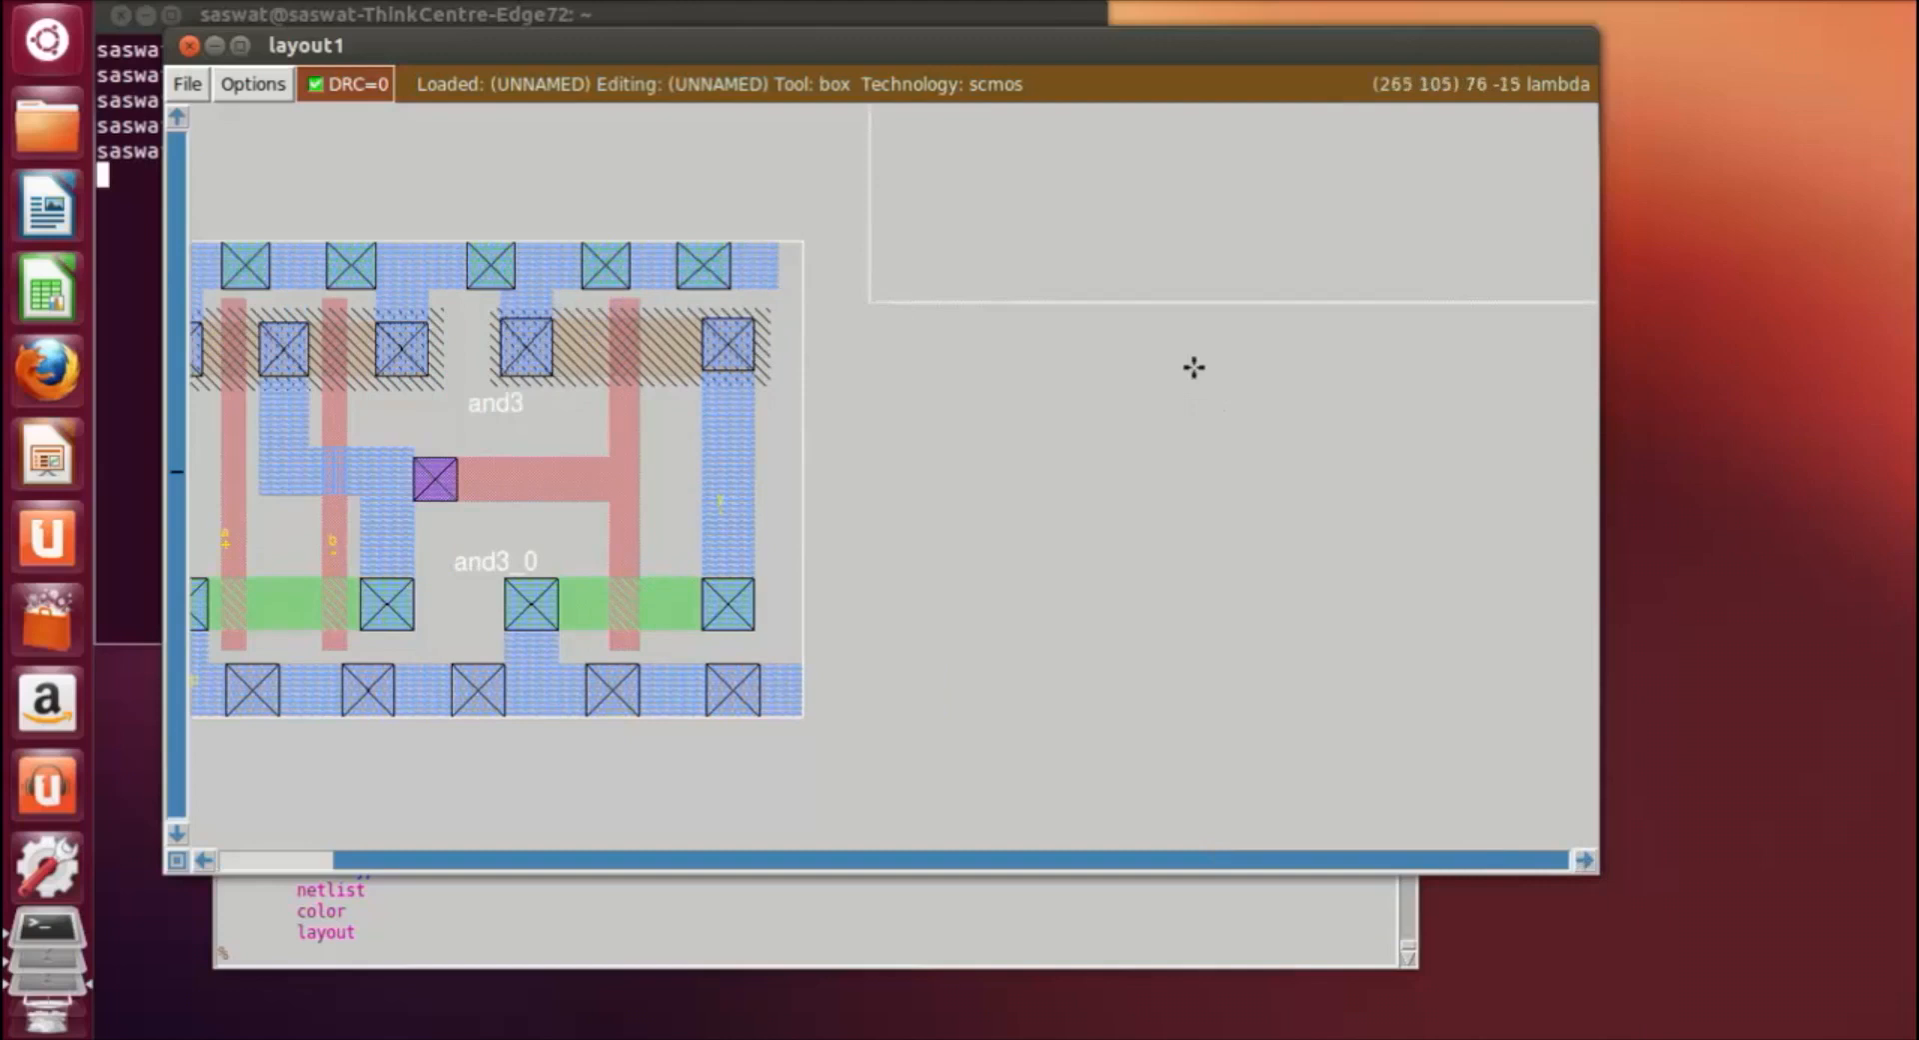
right_click(1090, 375)
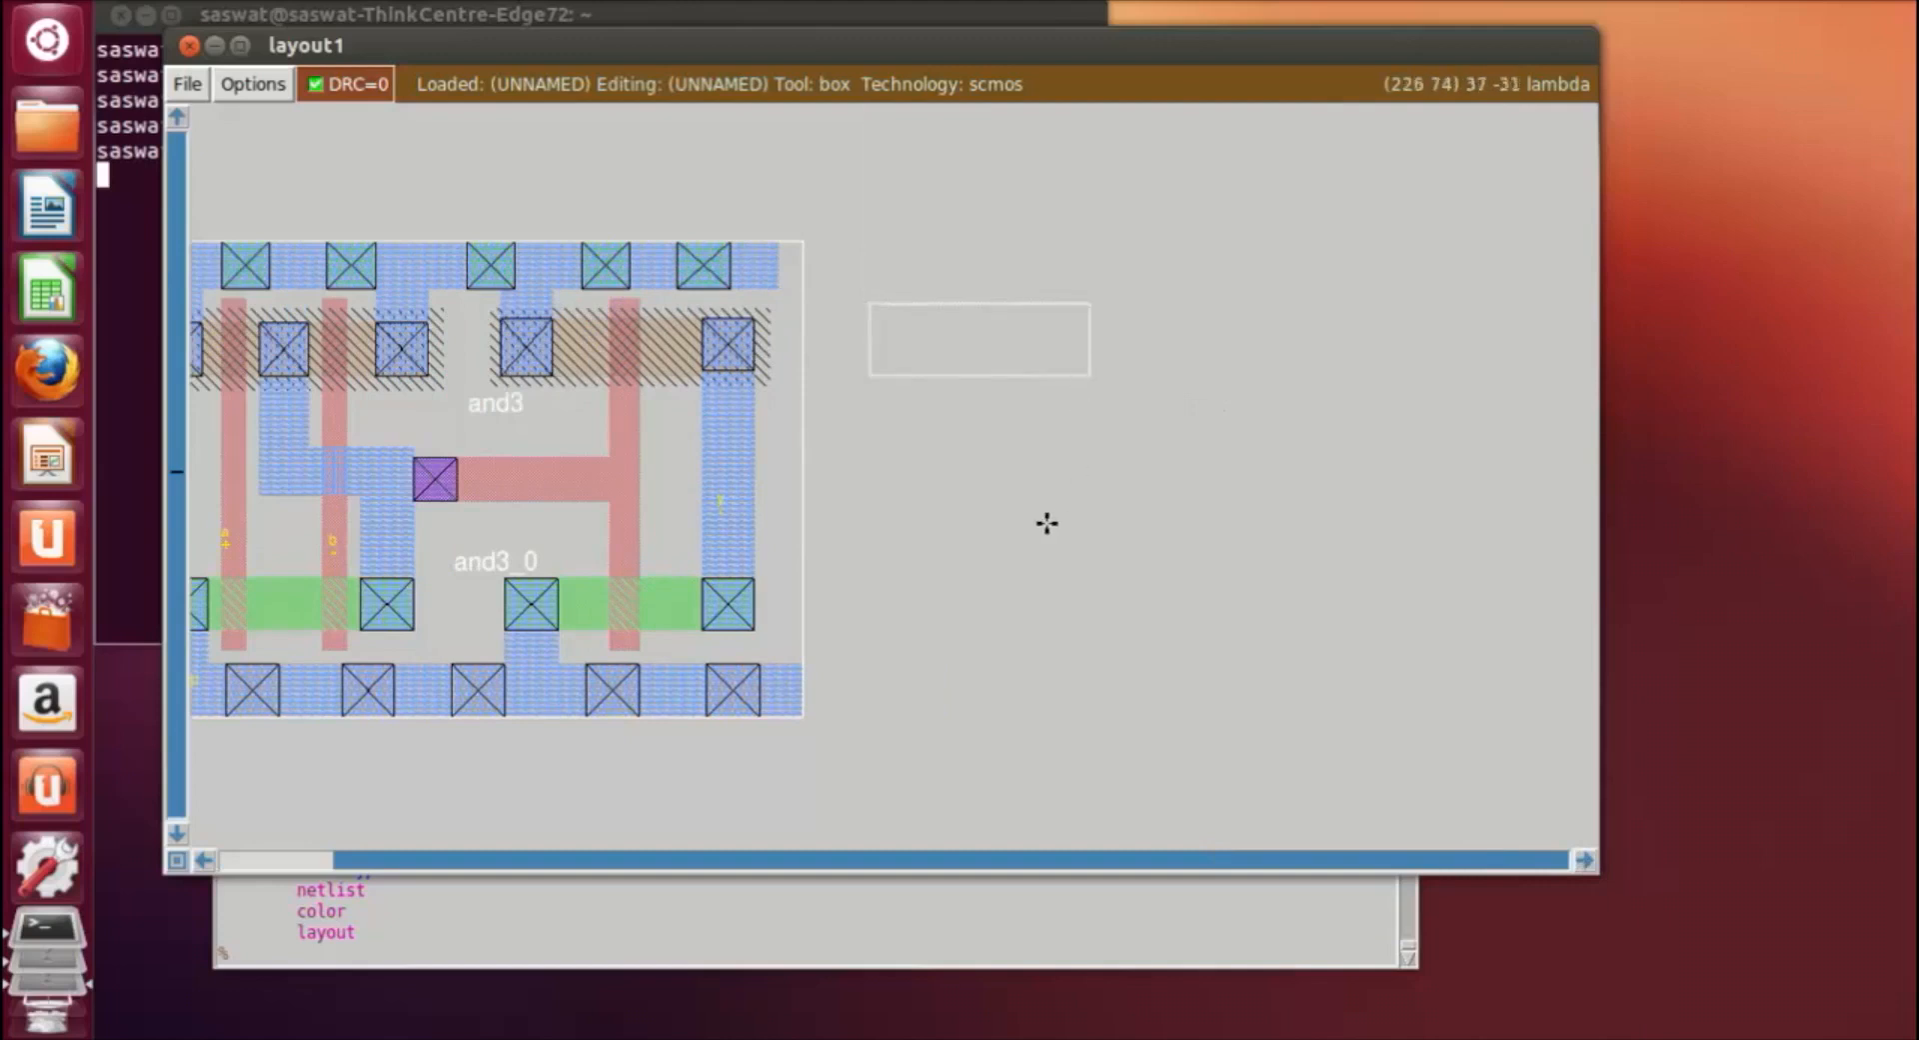
key(z)
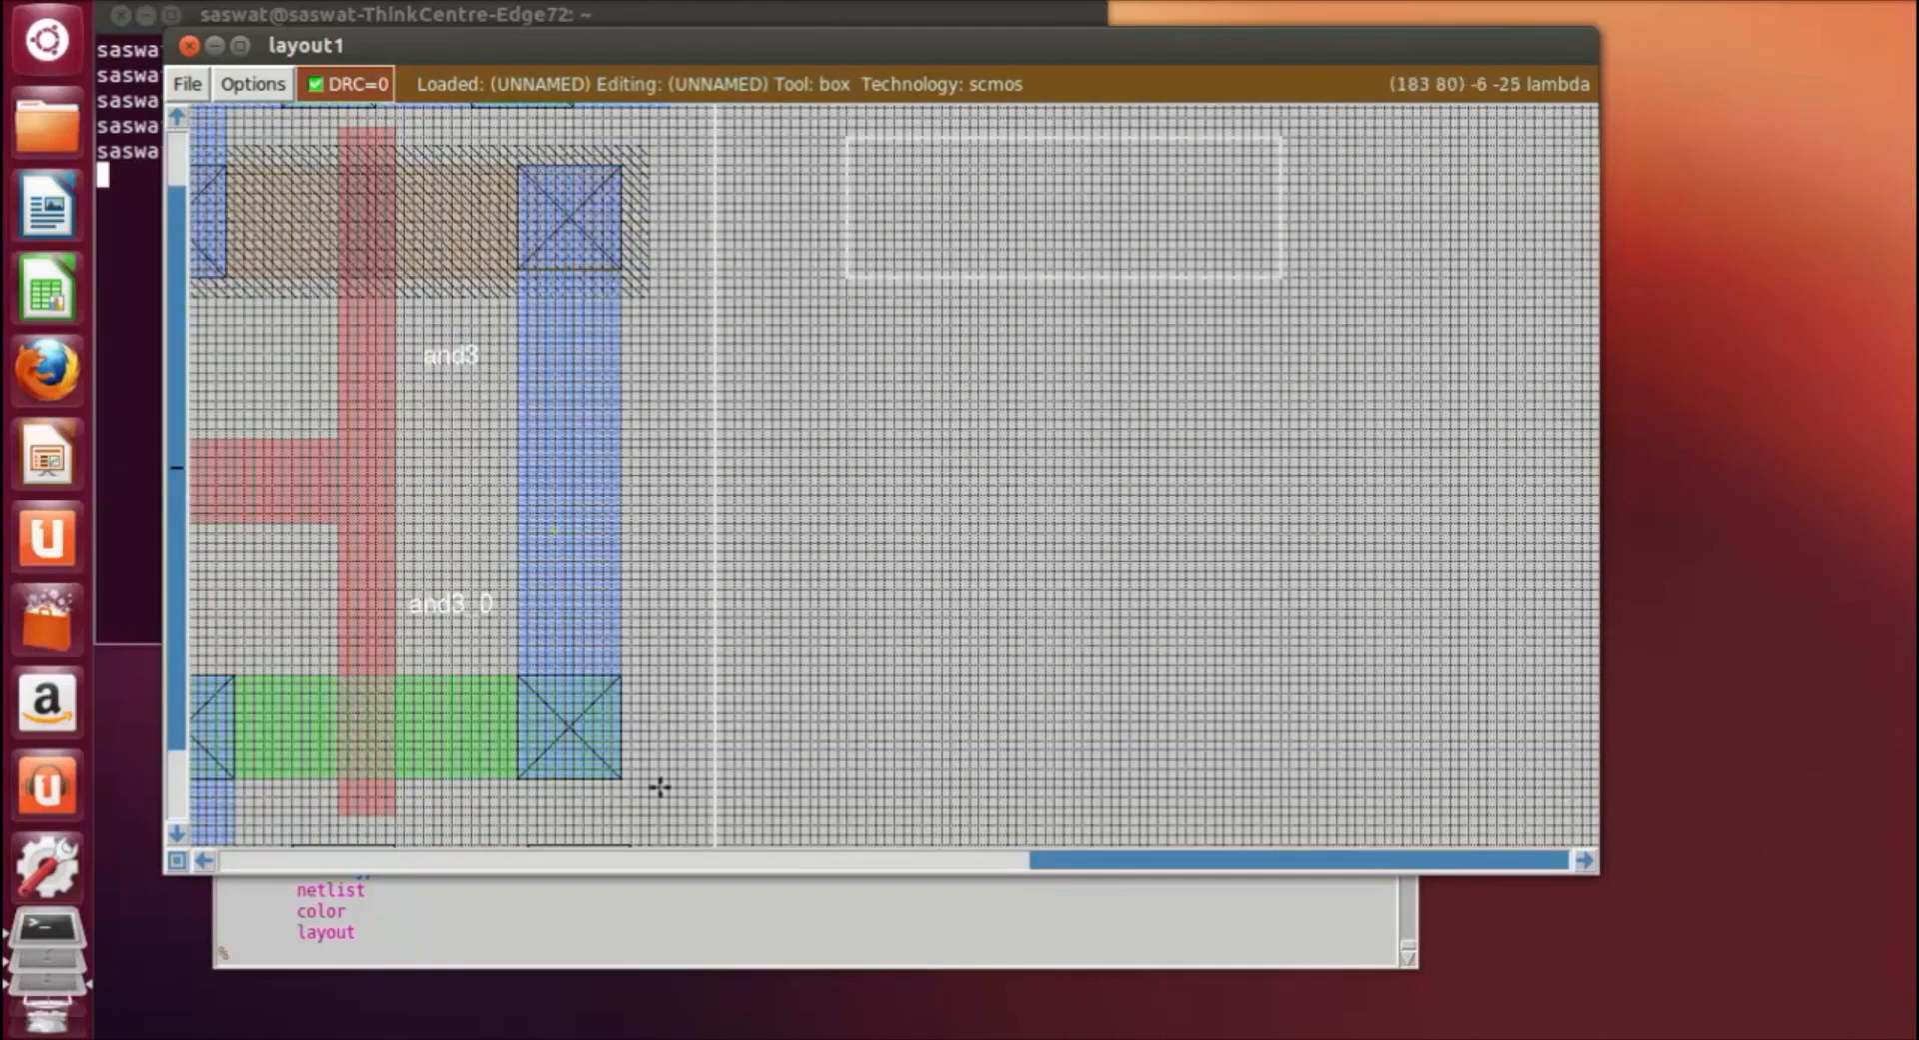
click(514, 957)
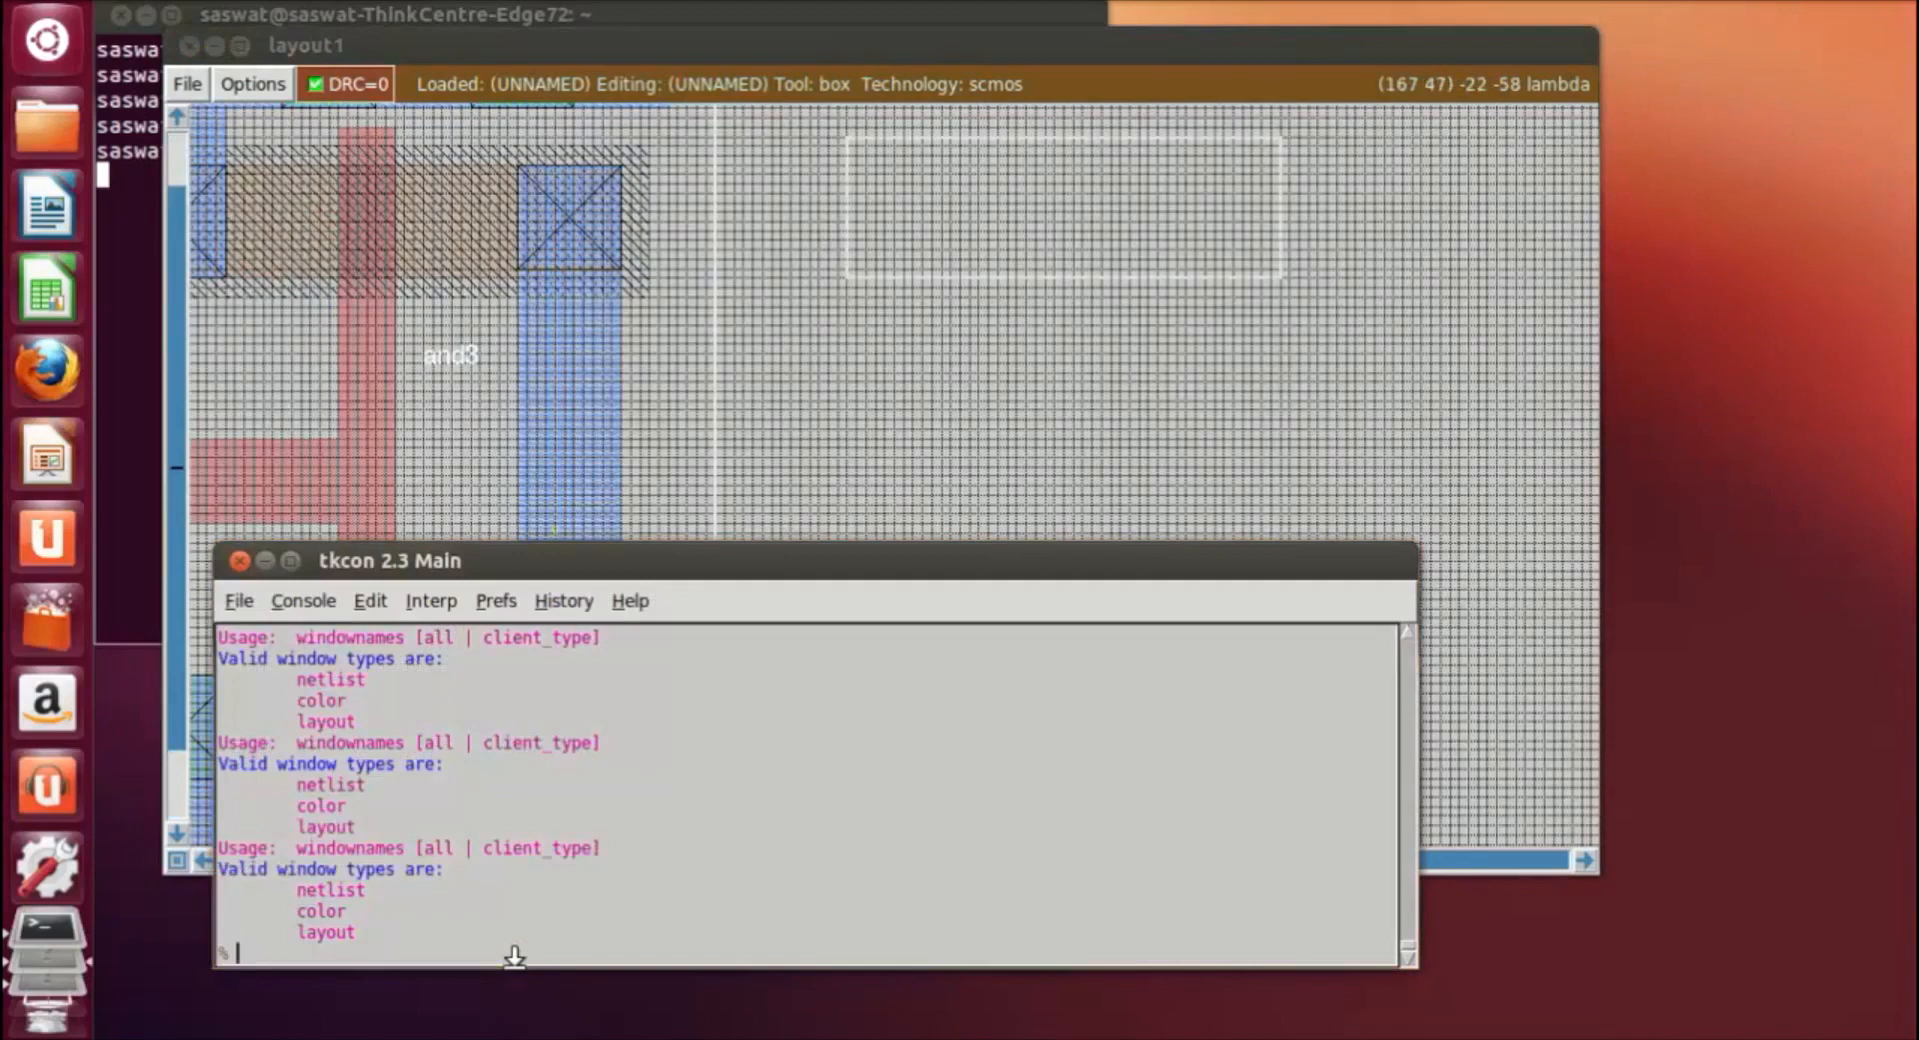
text(paint nwell)
key(Return)
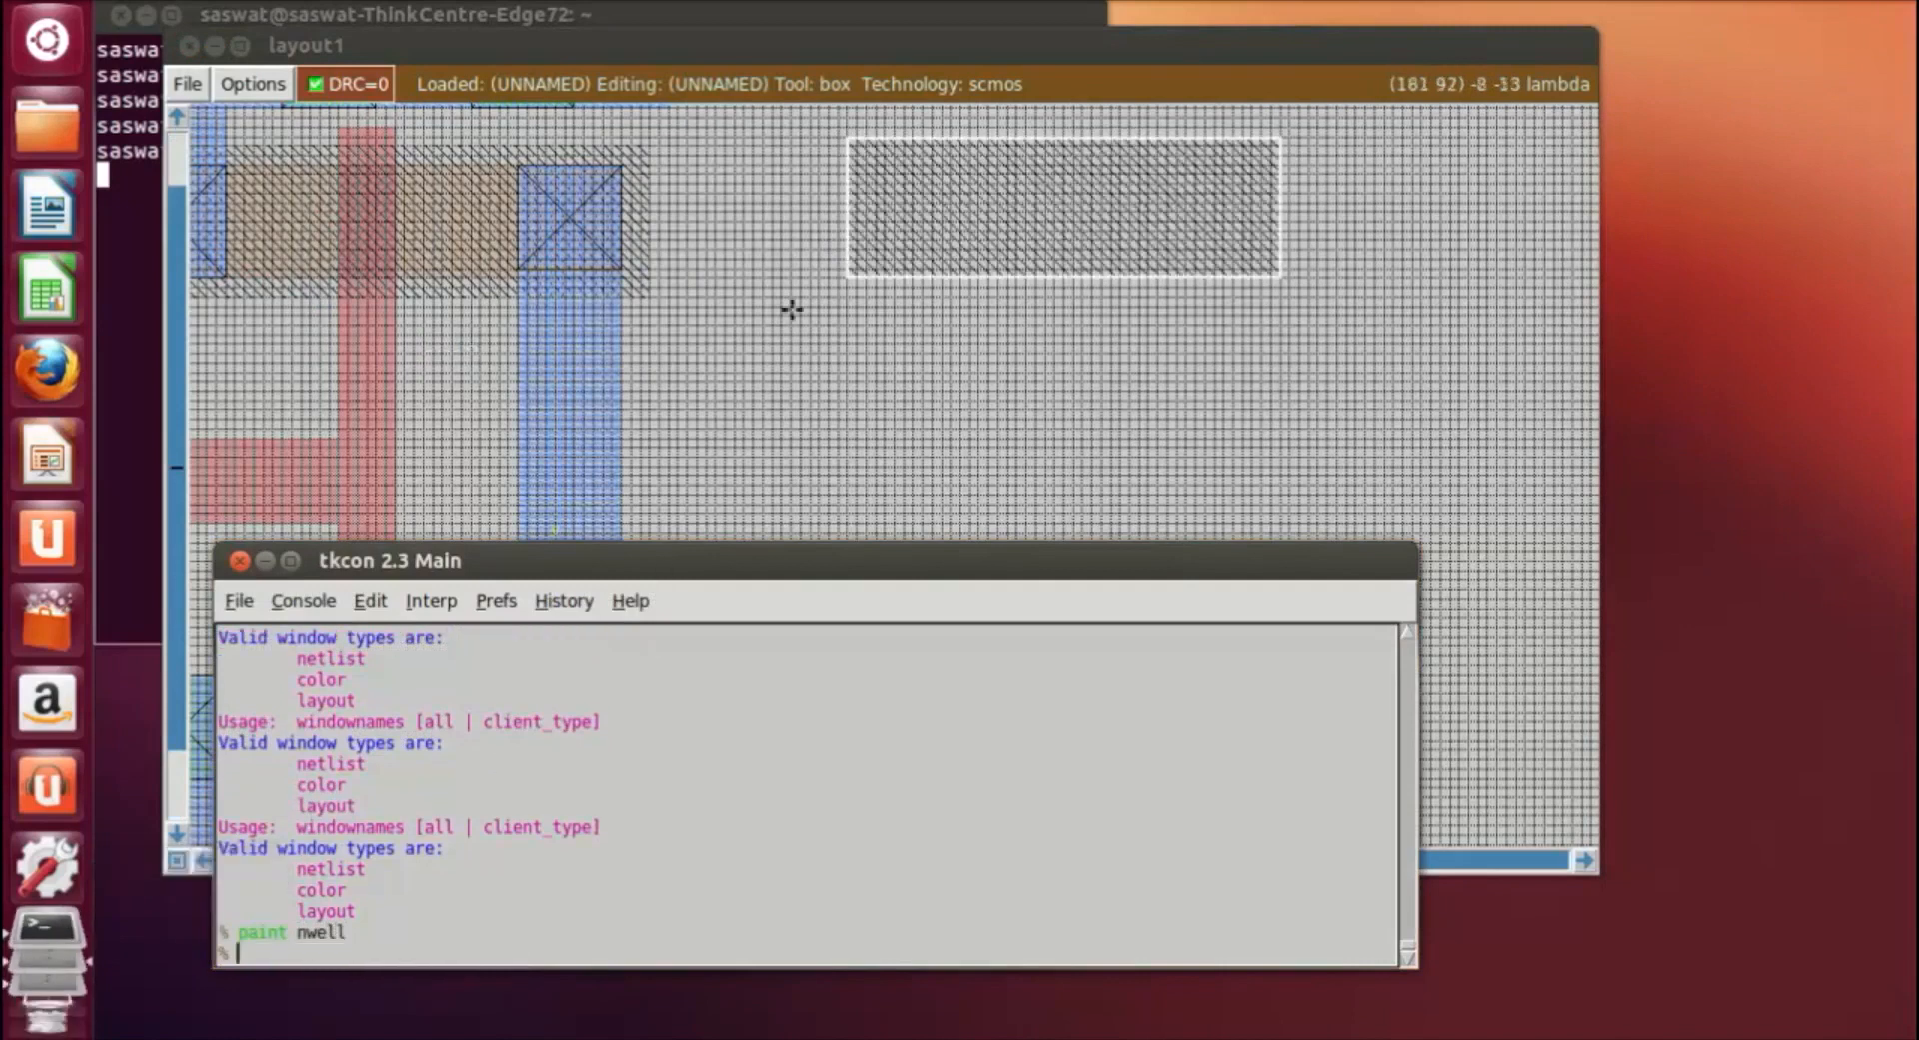
Paint a pdiff strip inside the new nwell, leaving an nwell margin on all sides.
click(885, 176)
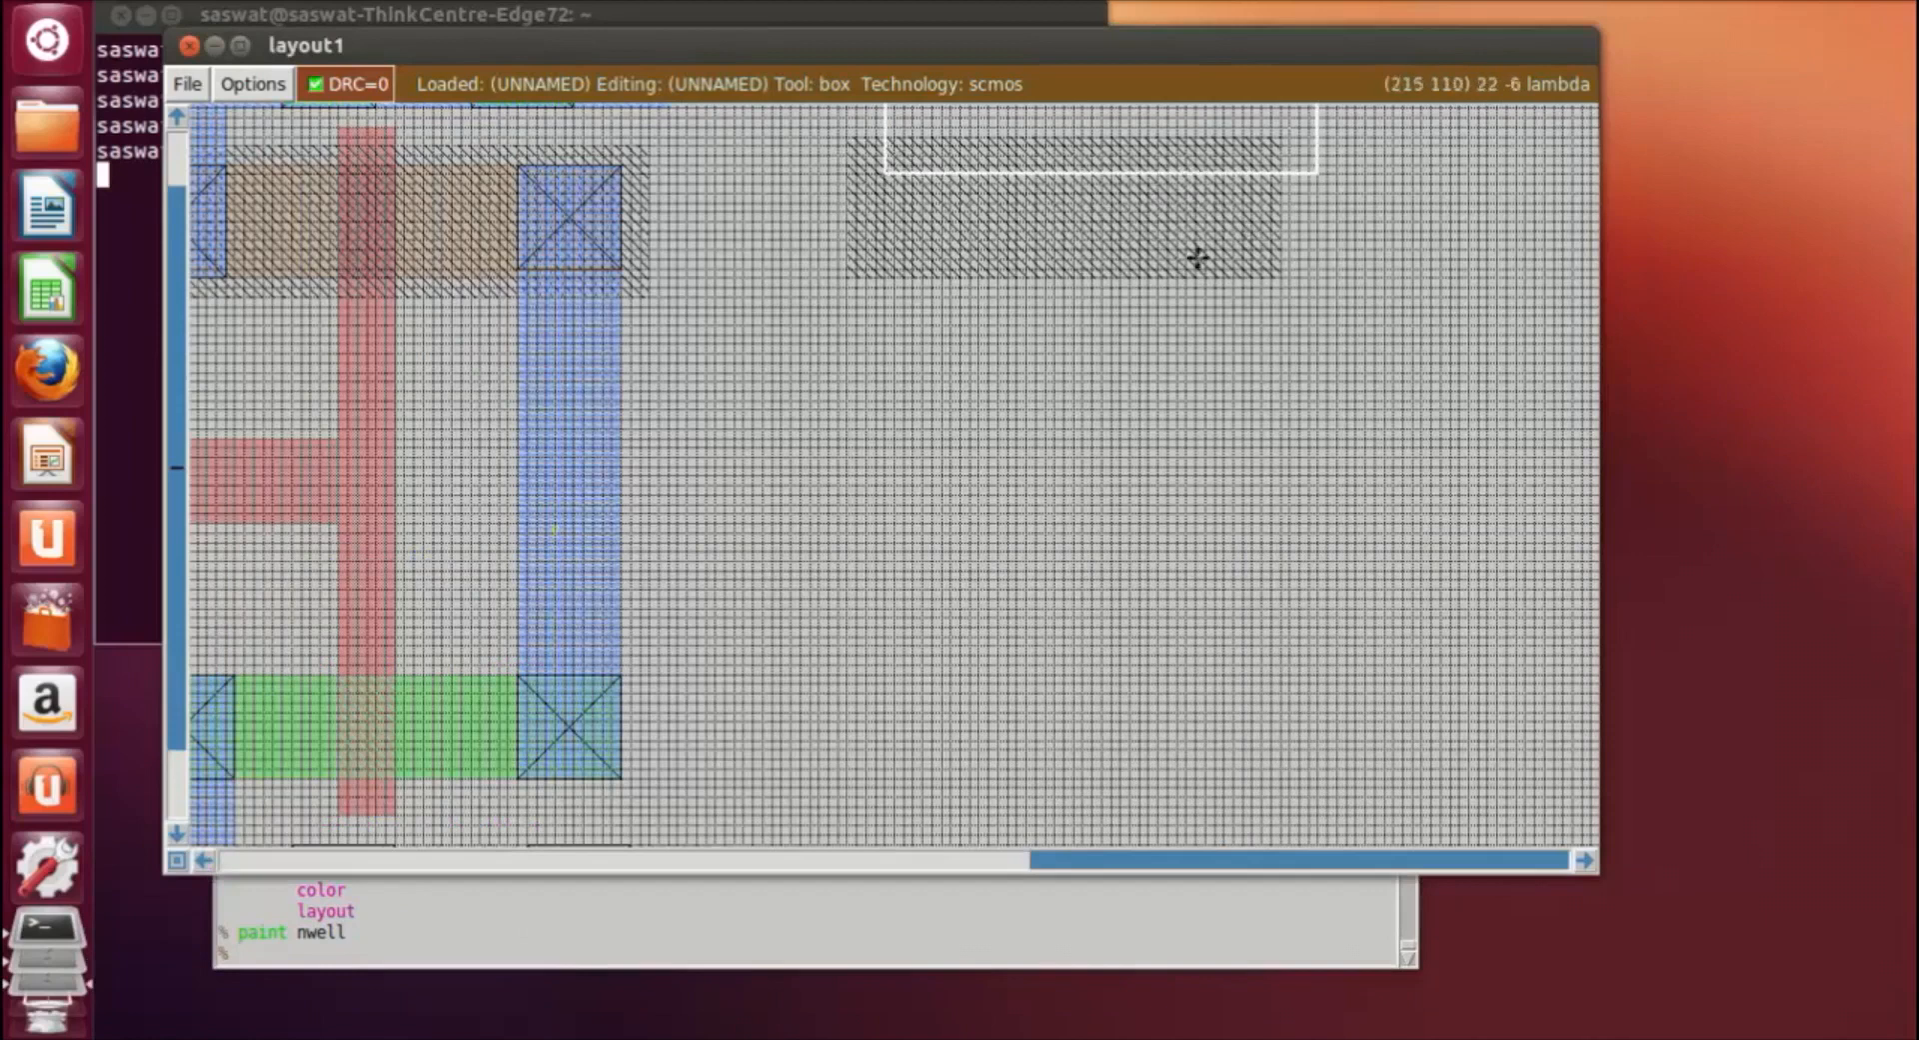
right_click(1227, 231)
right_drag(1249, 238, 1232, 167)
click(492, 951)
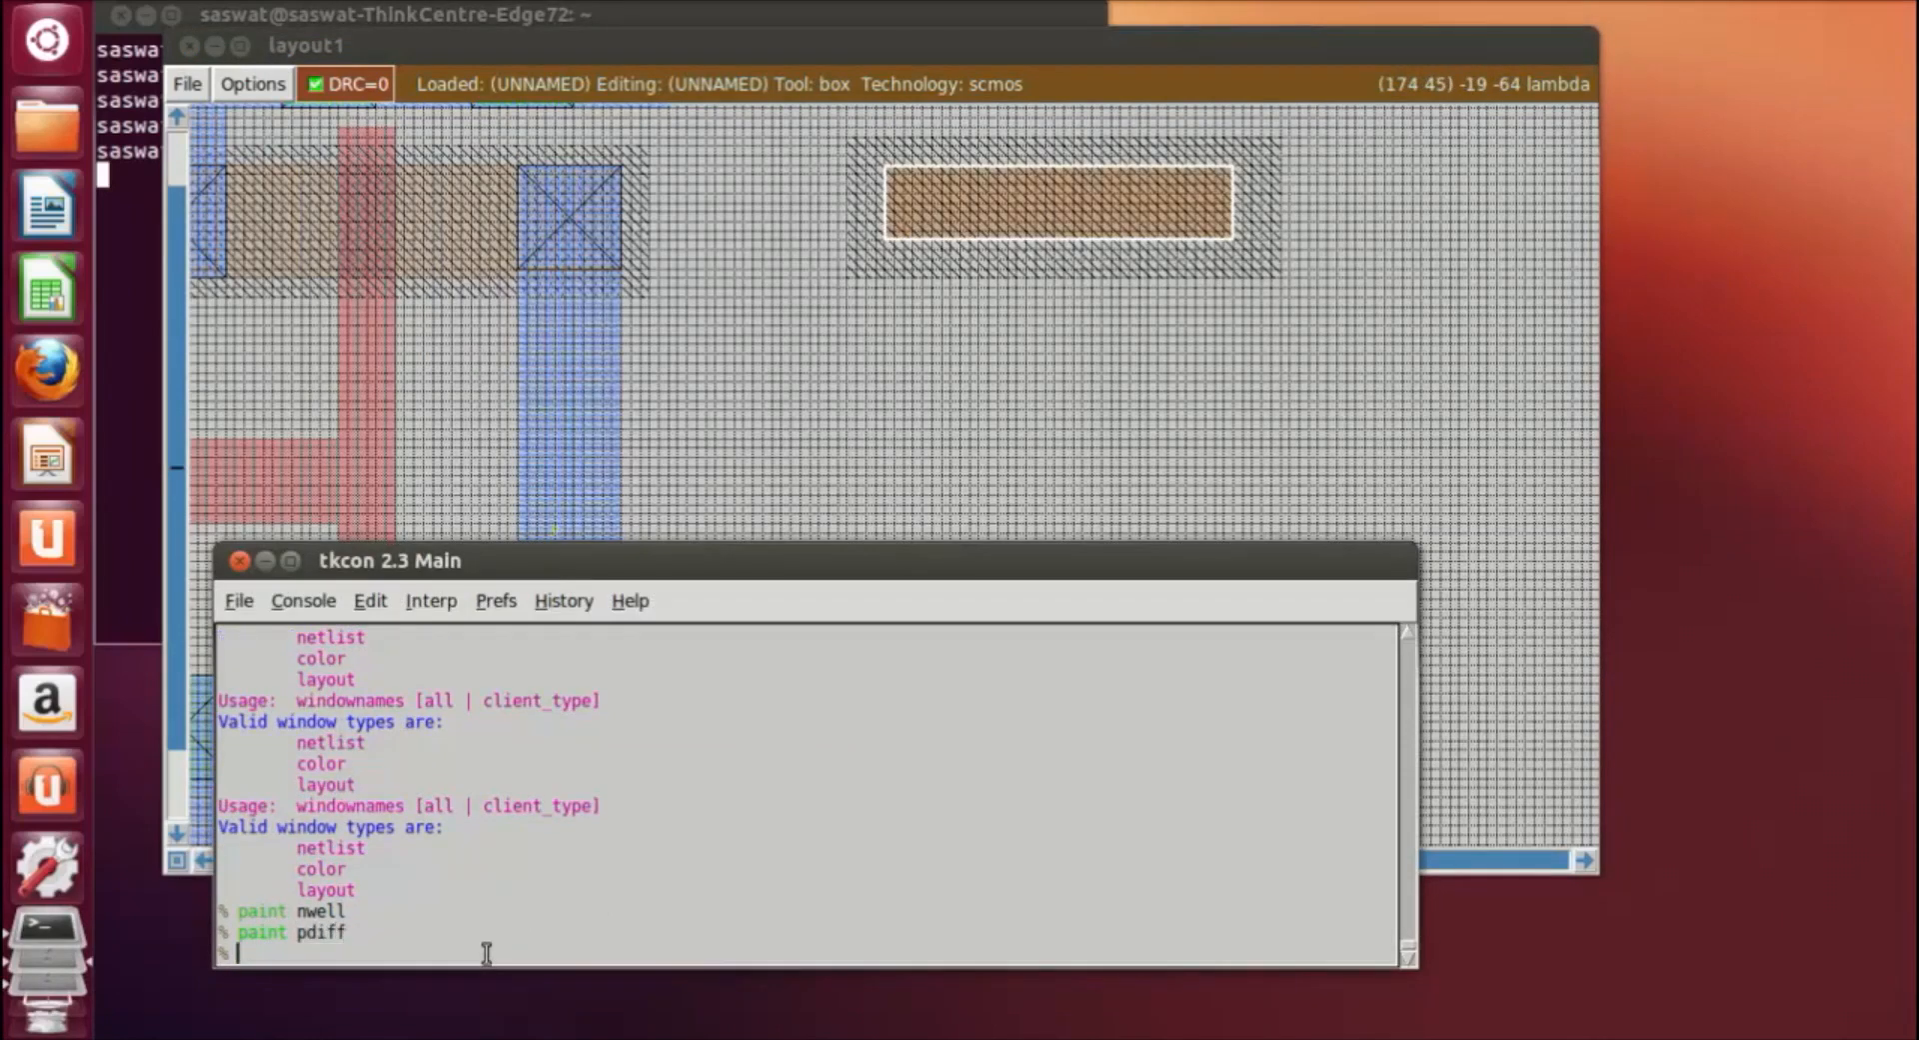
Paint an ndiff strip of the same size as the pdiff strip below the new nwell, level with the cell's n-diffusion.
click(948, 481)
scroll(948, 480, down, 2)
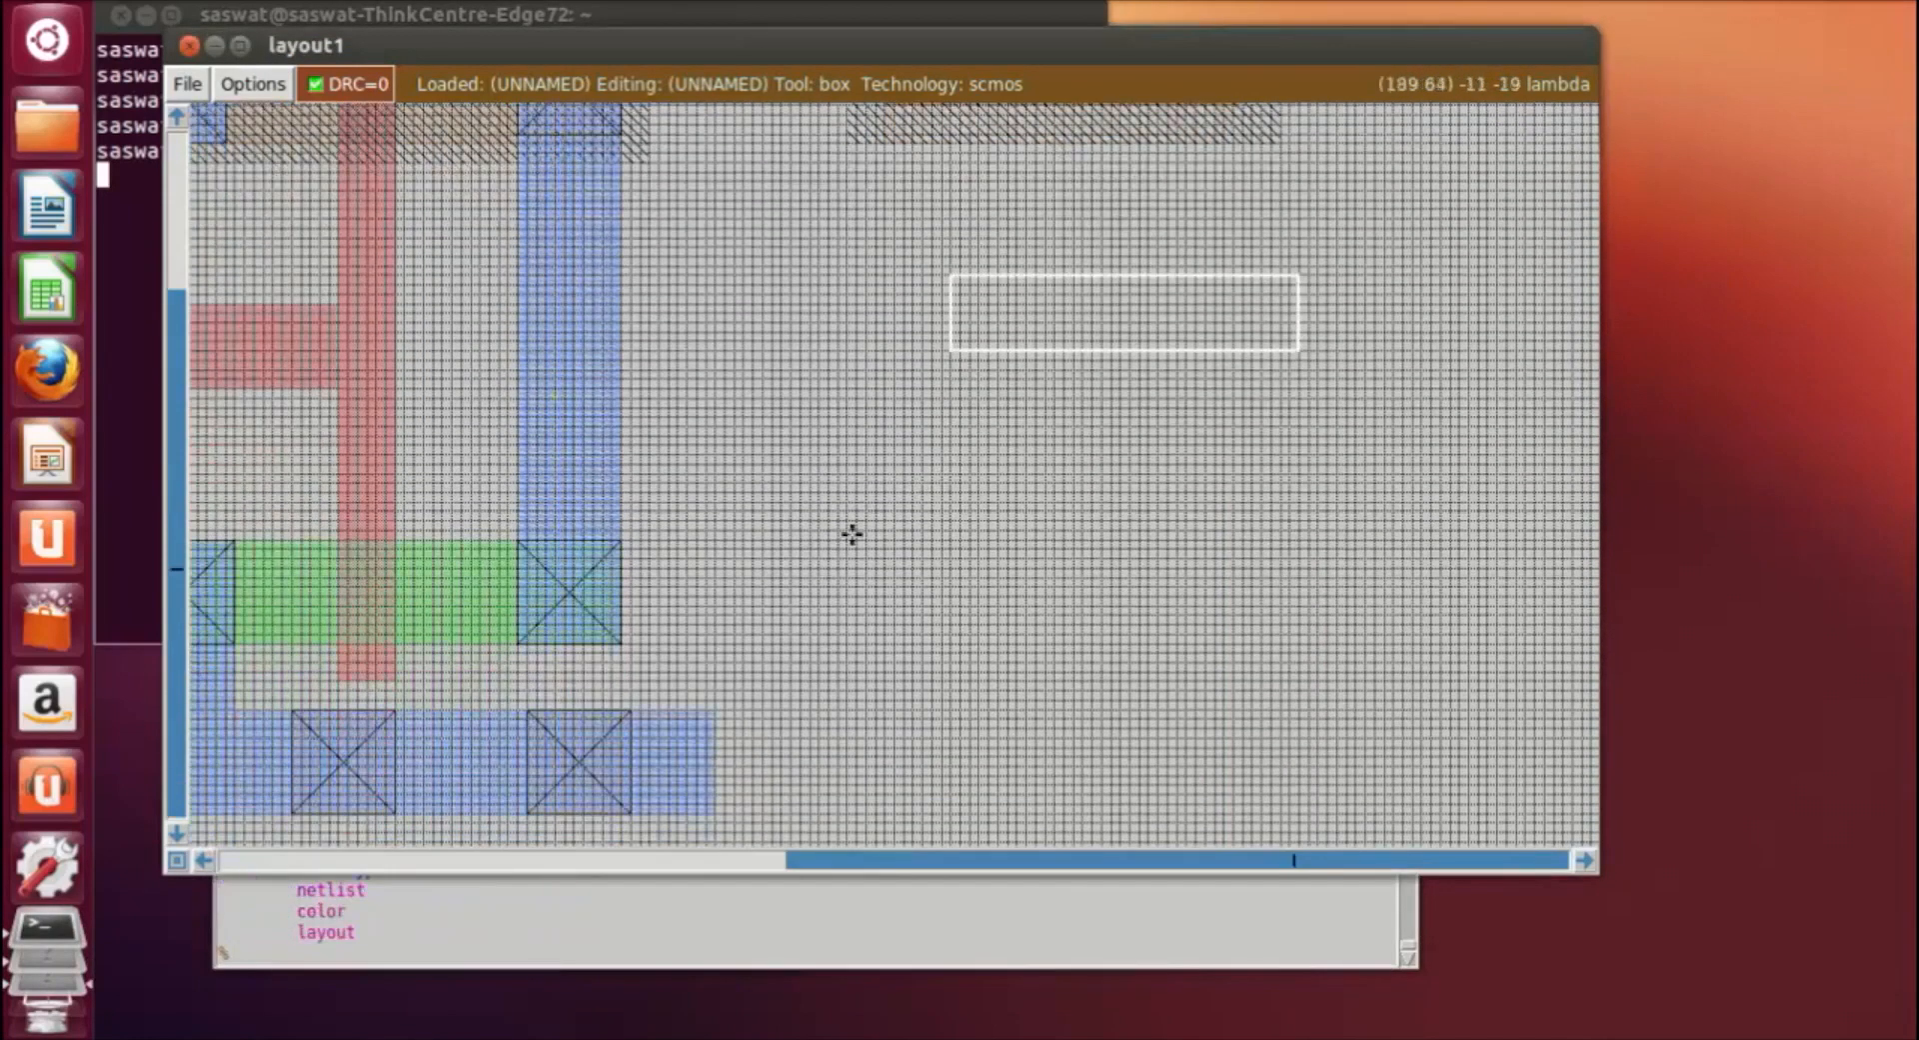
scroll(886, 548, up, 1)
scroll(886, 548, up, 1)
click(853, 648)
click(895, 689)
click(896, 613)
click(893, 645)
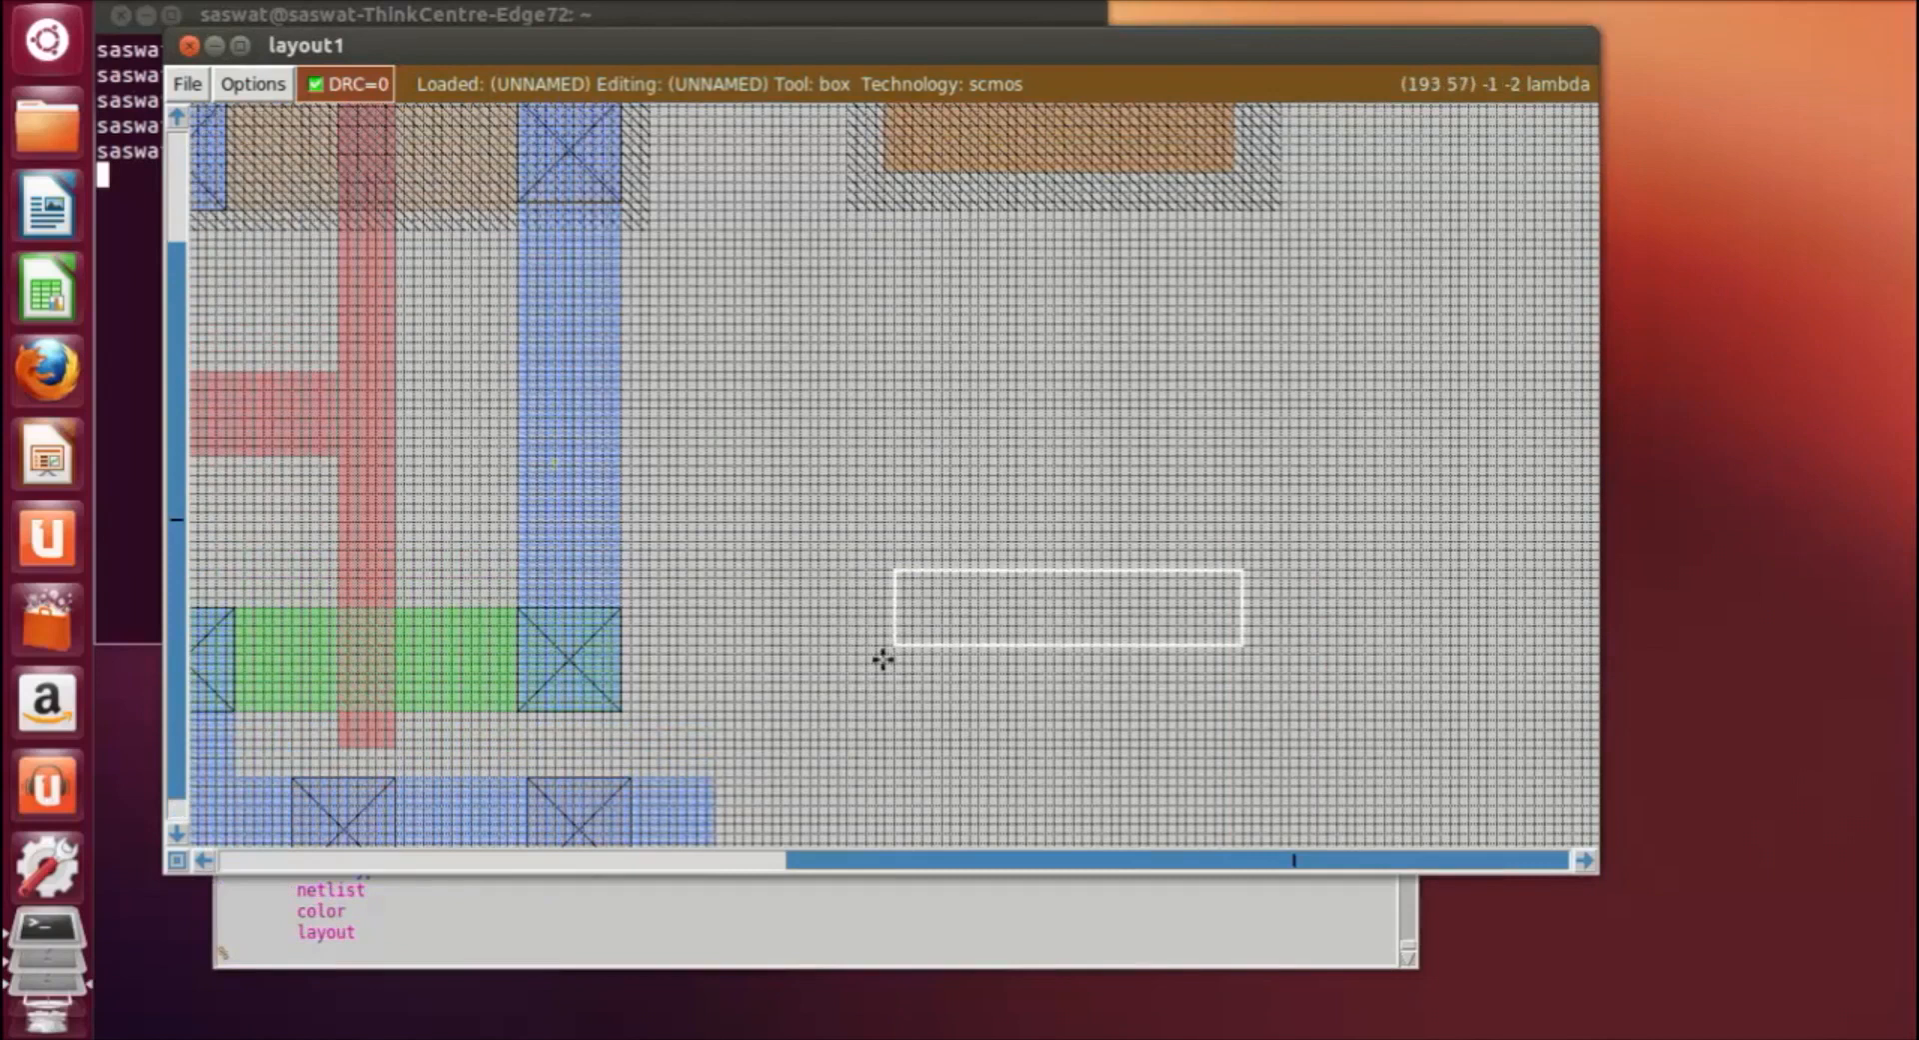
click(856, 627)
click(882, 626)
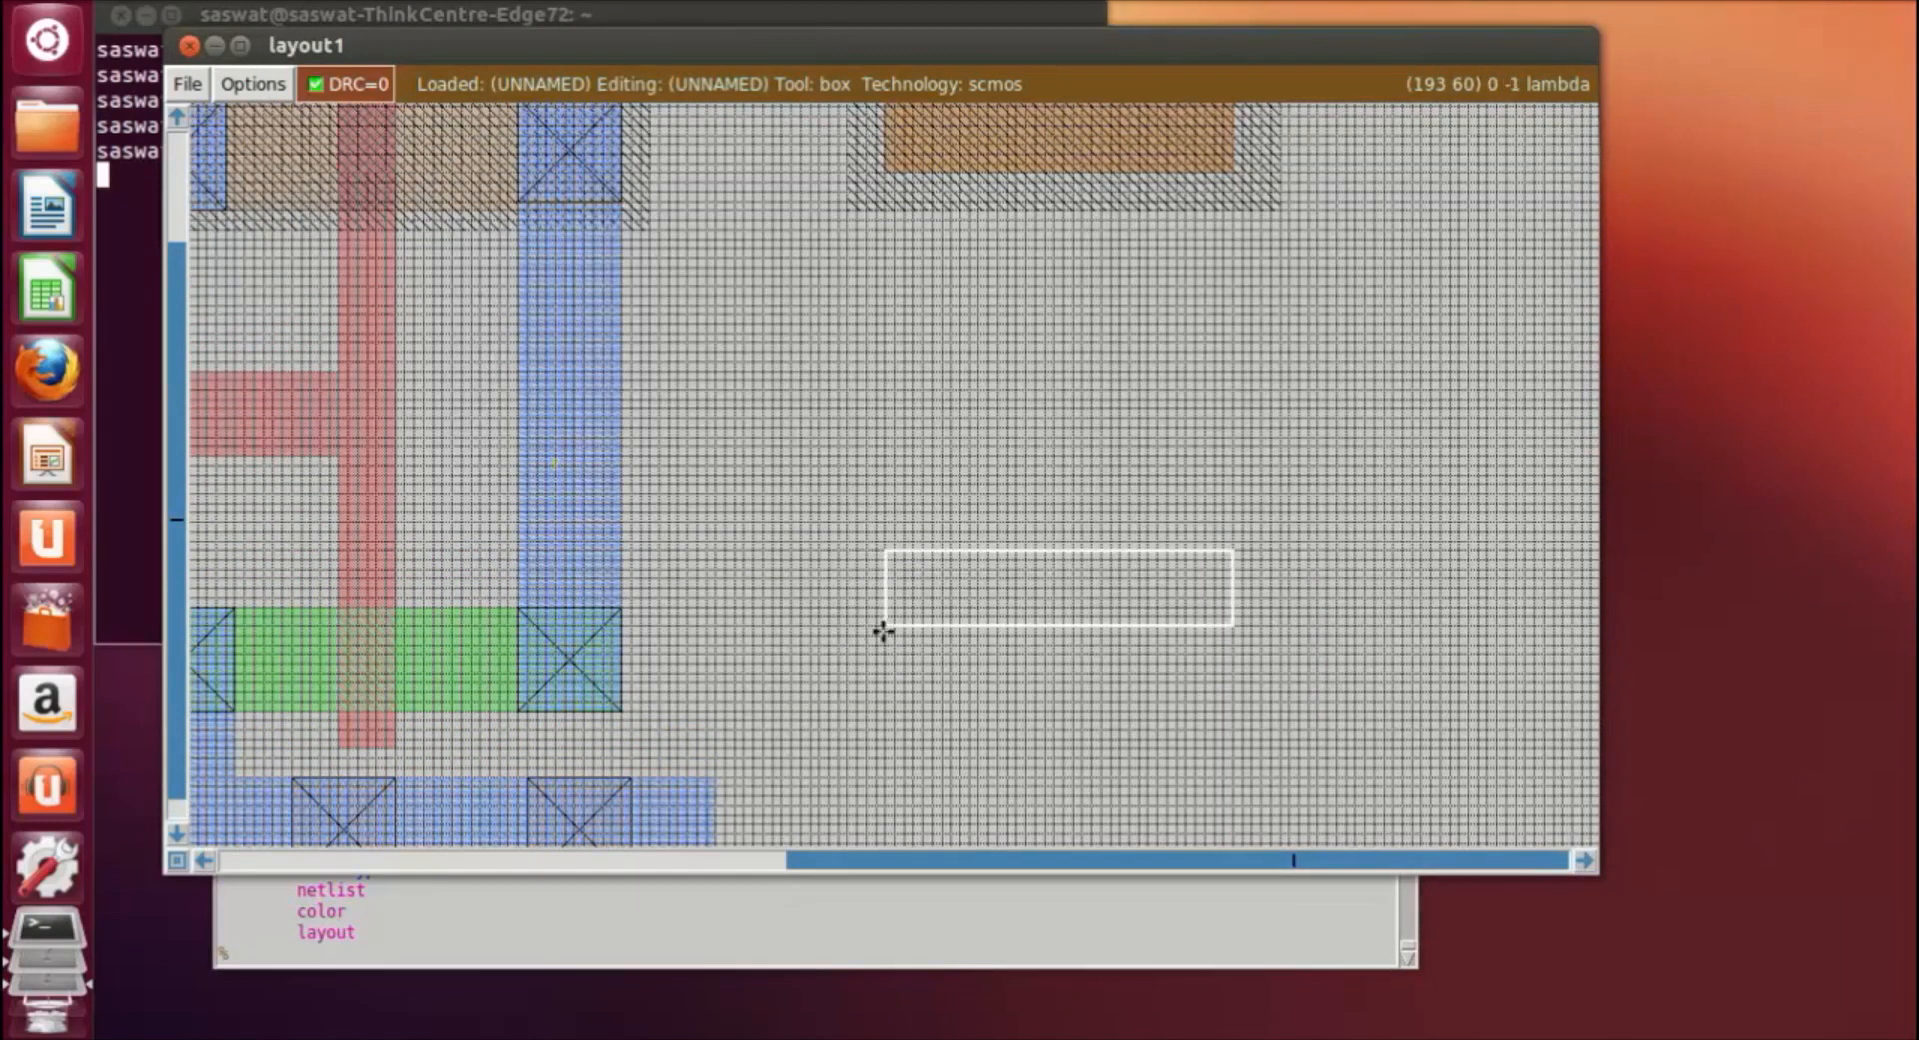
click(876, 634)
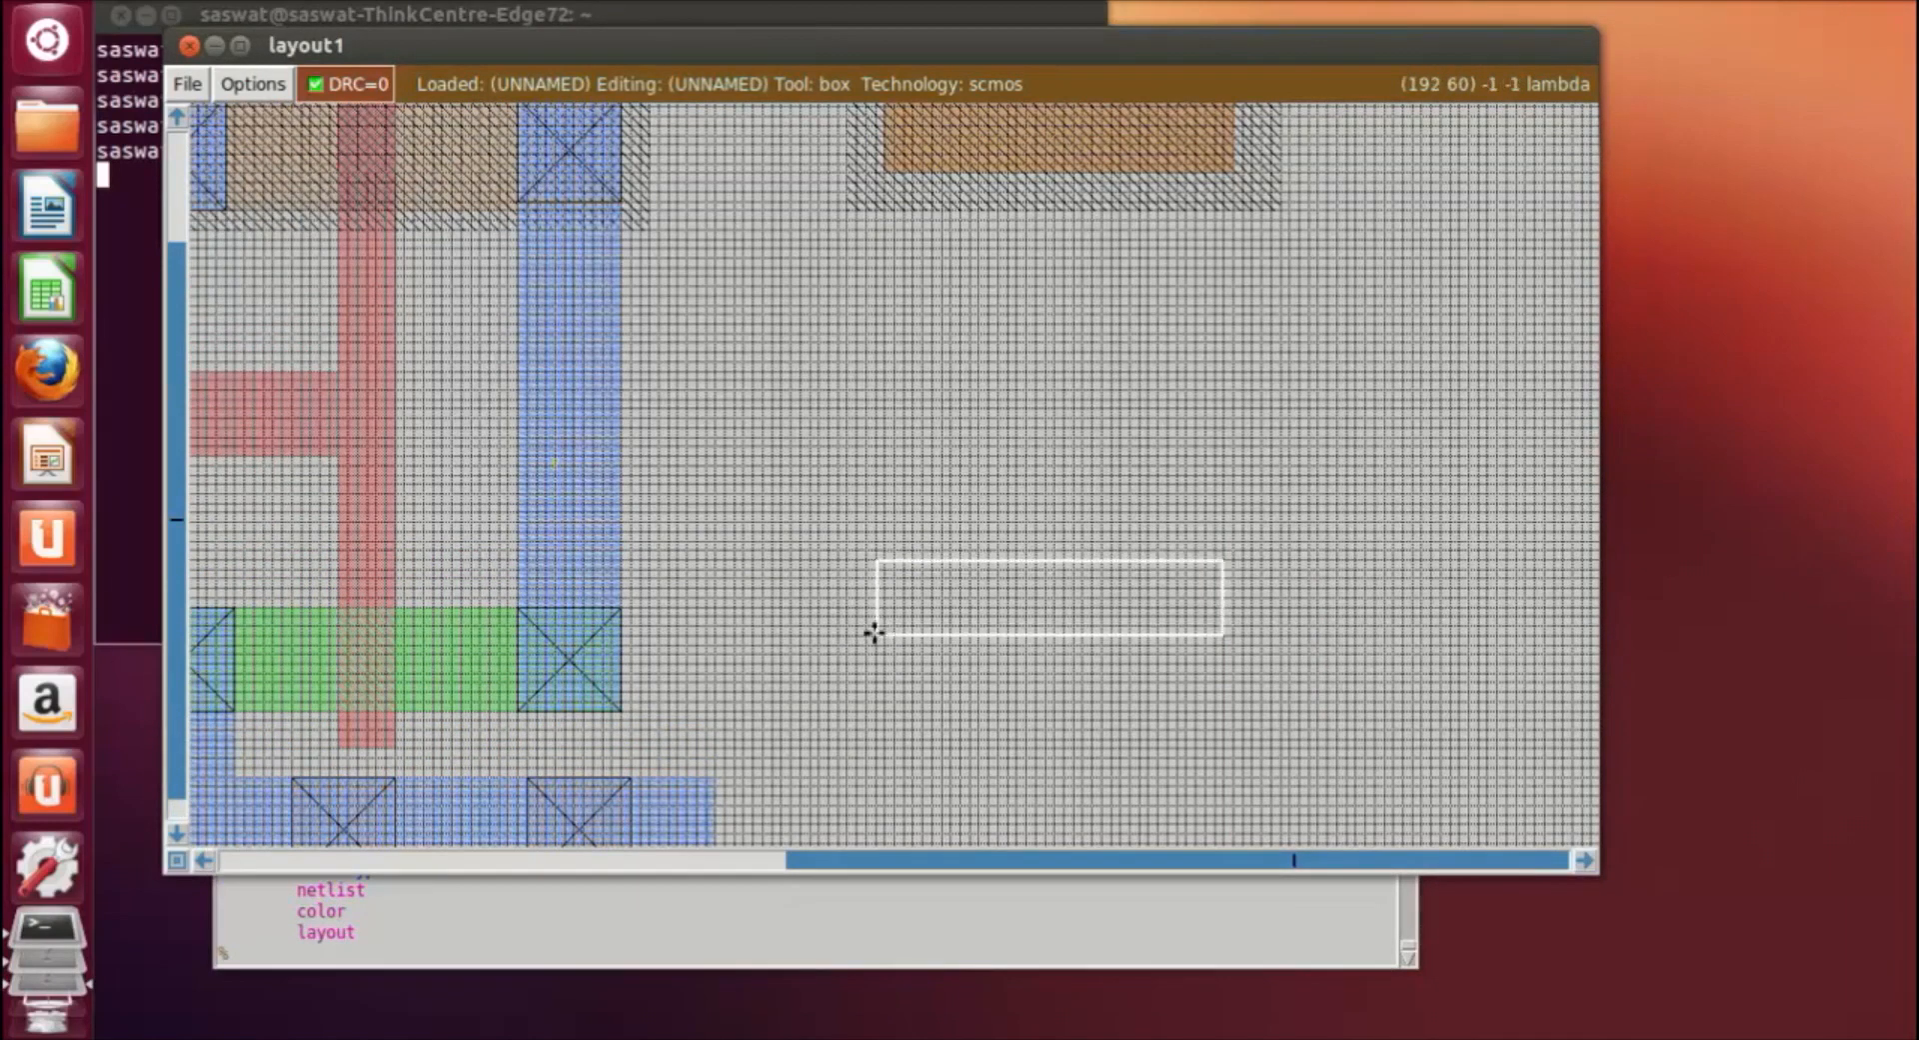
click(891, 682)
click(876, 682)
click(666, 939)
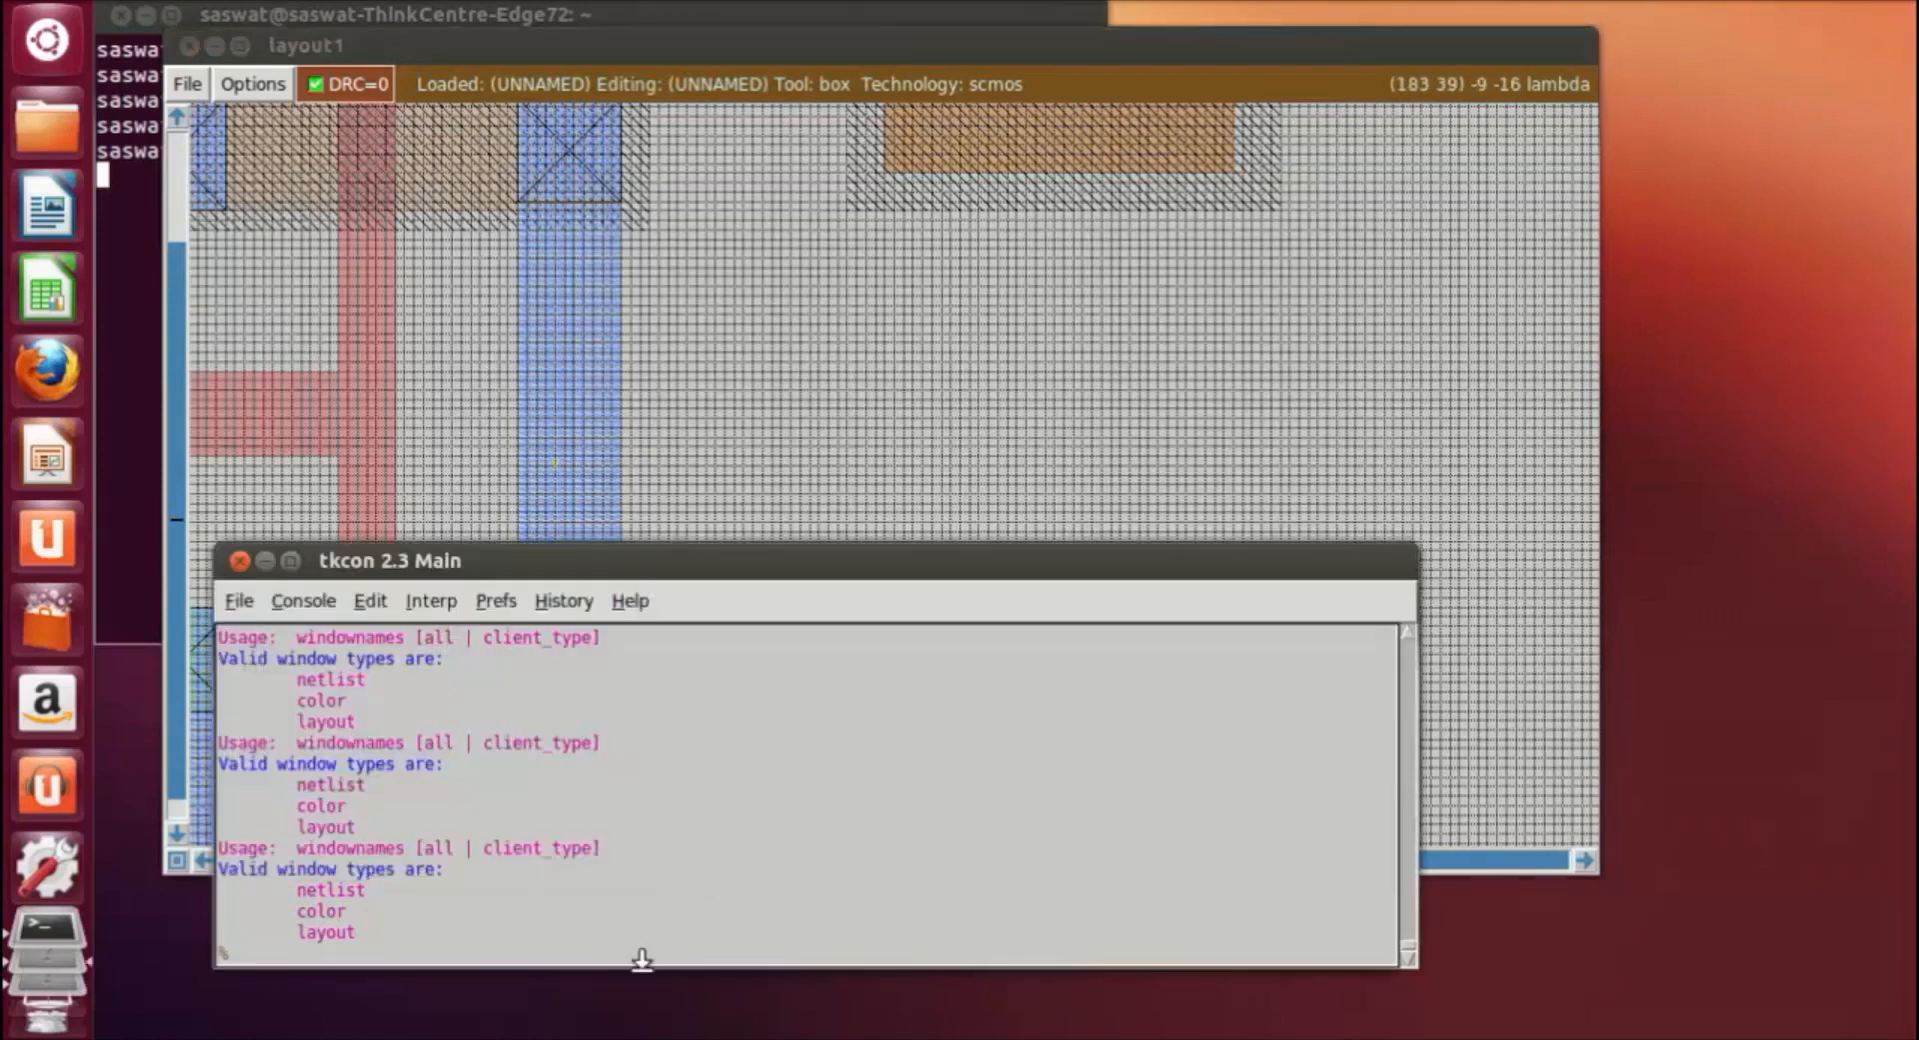
text(paint ndiff)
key(Return)
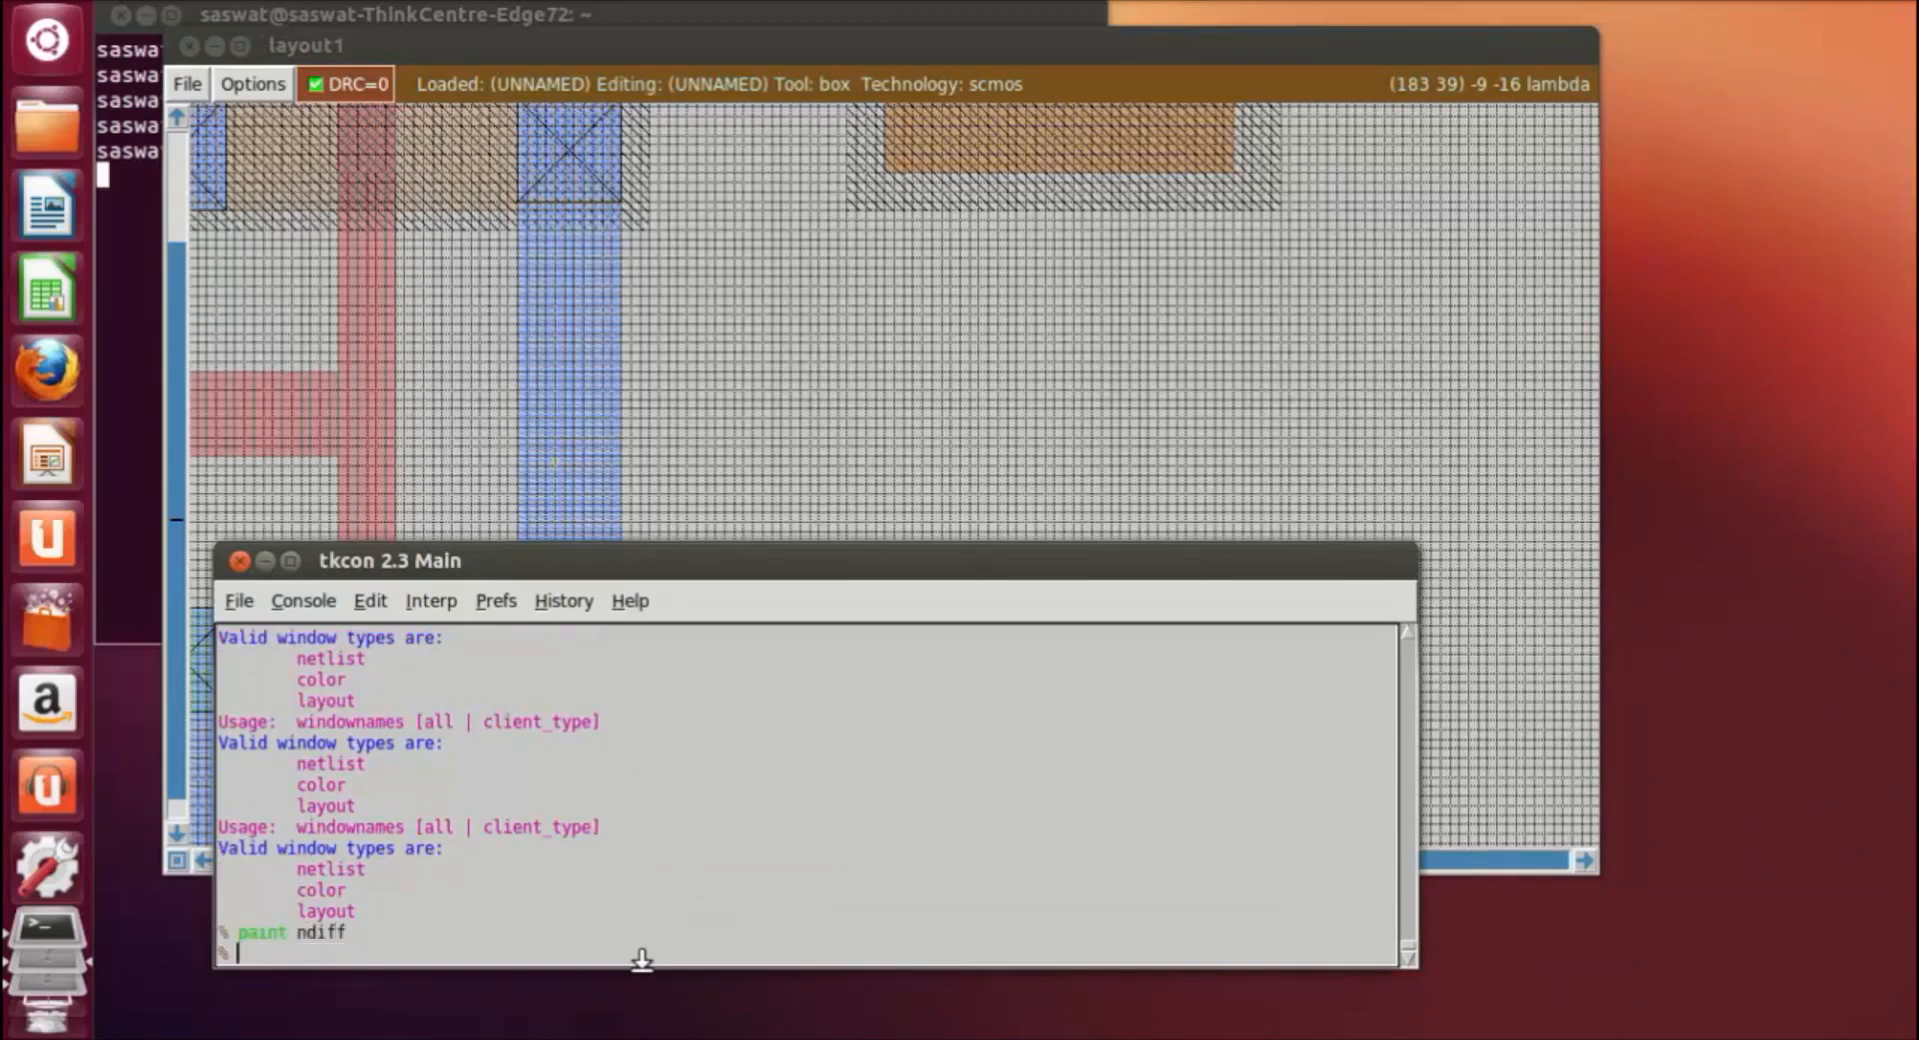
Paint a vertical poly gate crossing both the new pdiff and ndiff strips and extending past their outer edges.
click(972, 504)
scroll(1062, 440, up, 2)
scroll(1024, 470, down, 1)
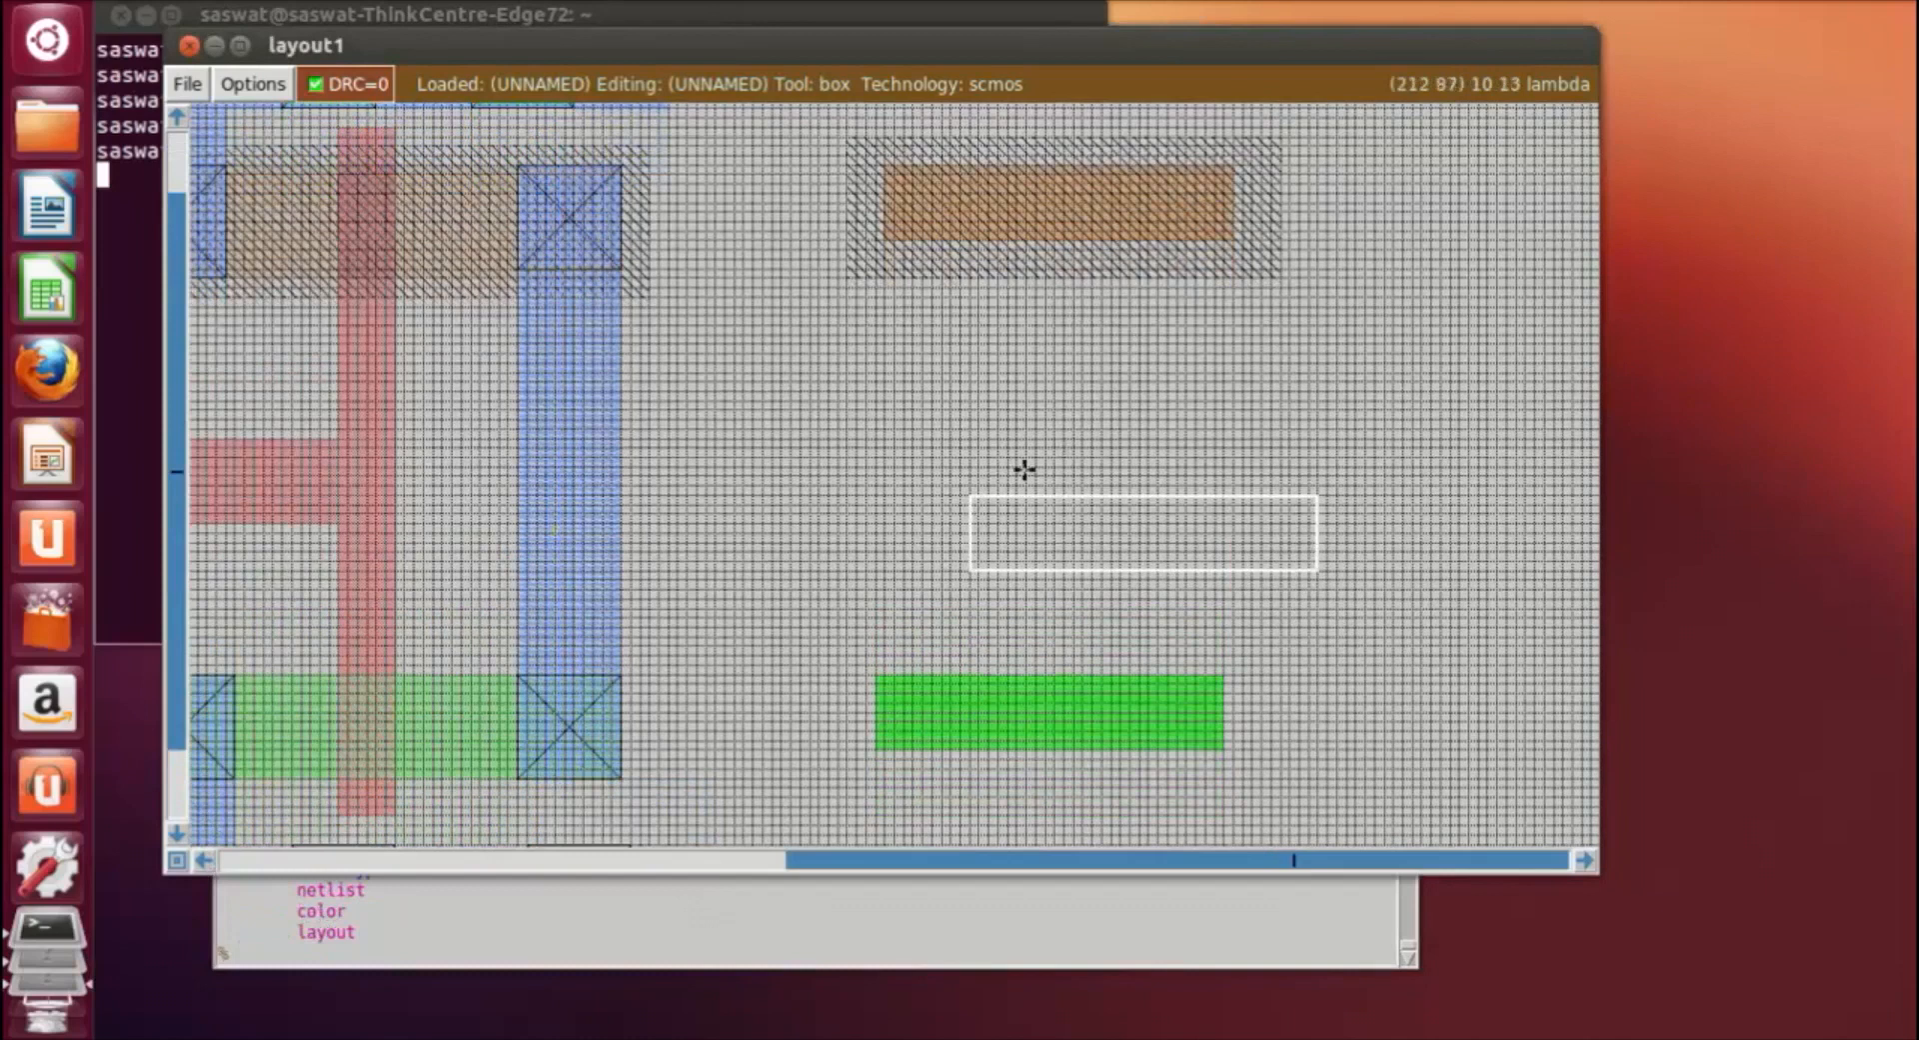
scroll(1028, 130, up, 1)
click(1017, 156)
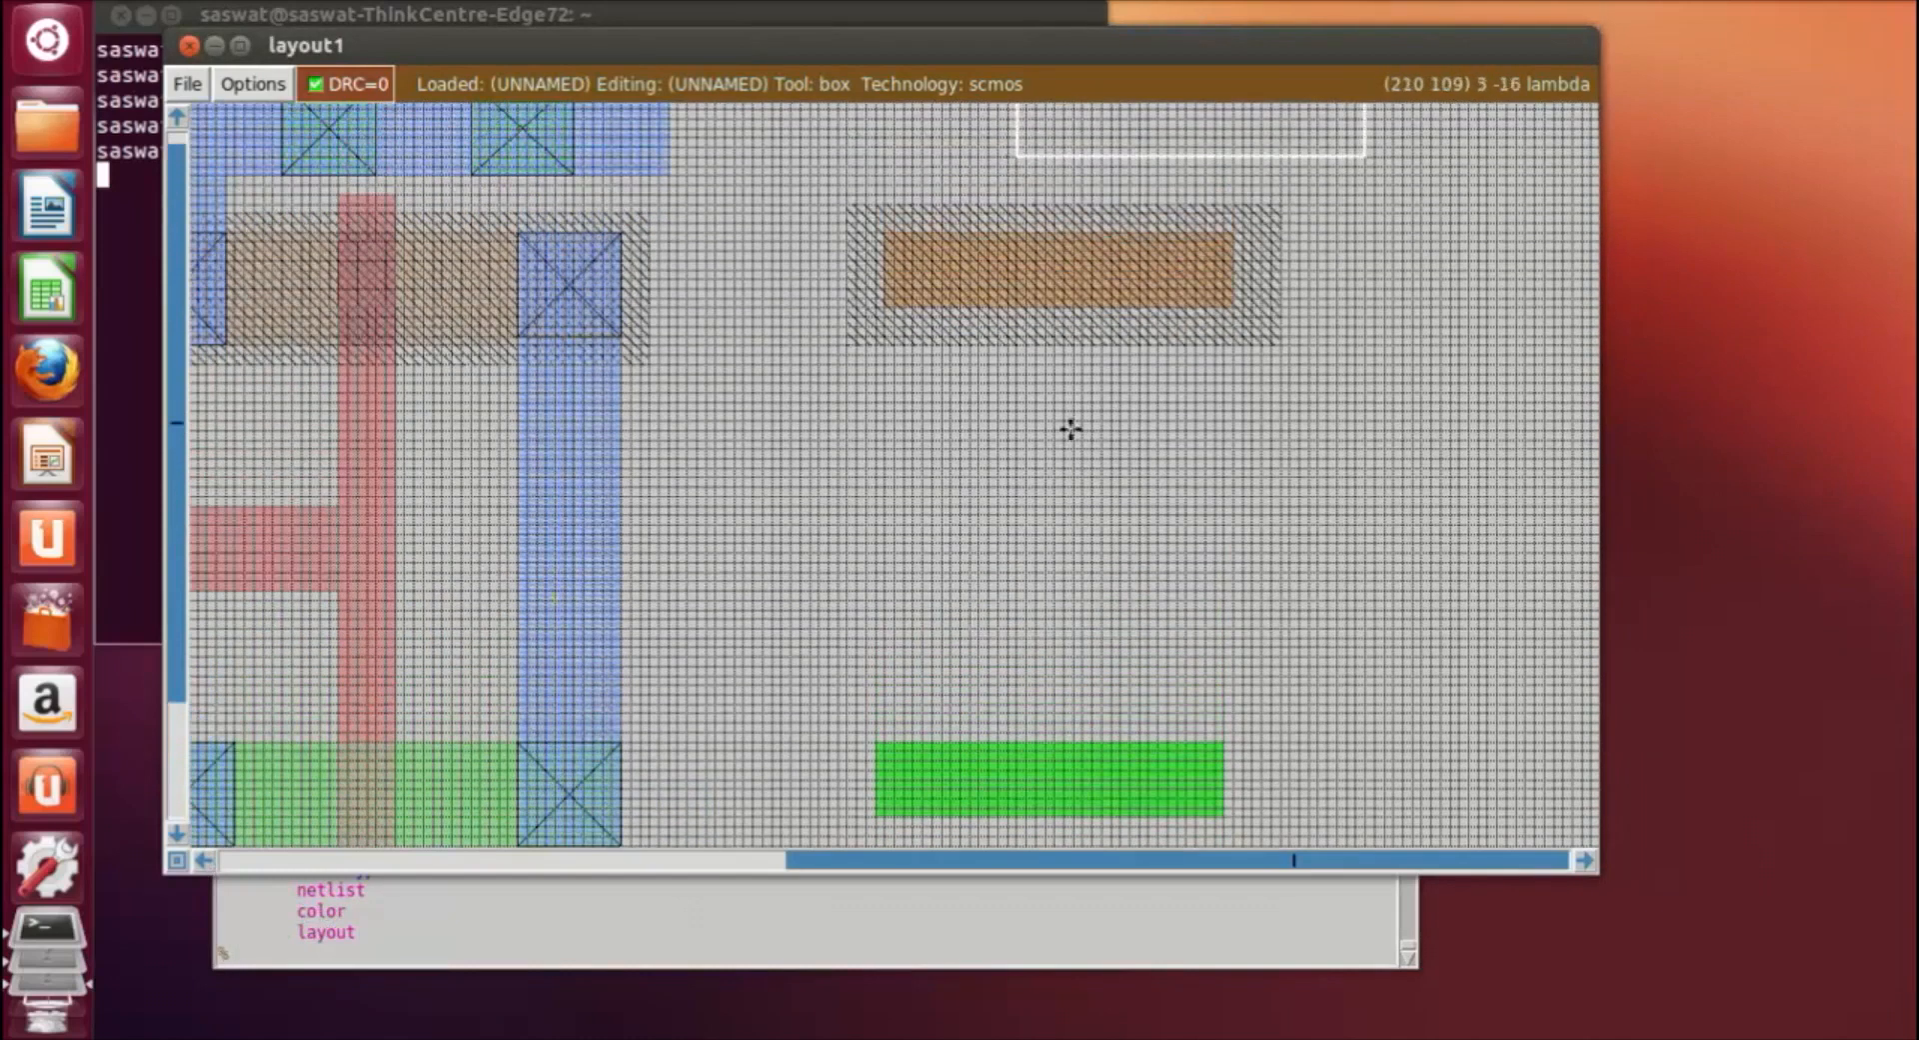
right_click(1073, 840)
click(666, 962)
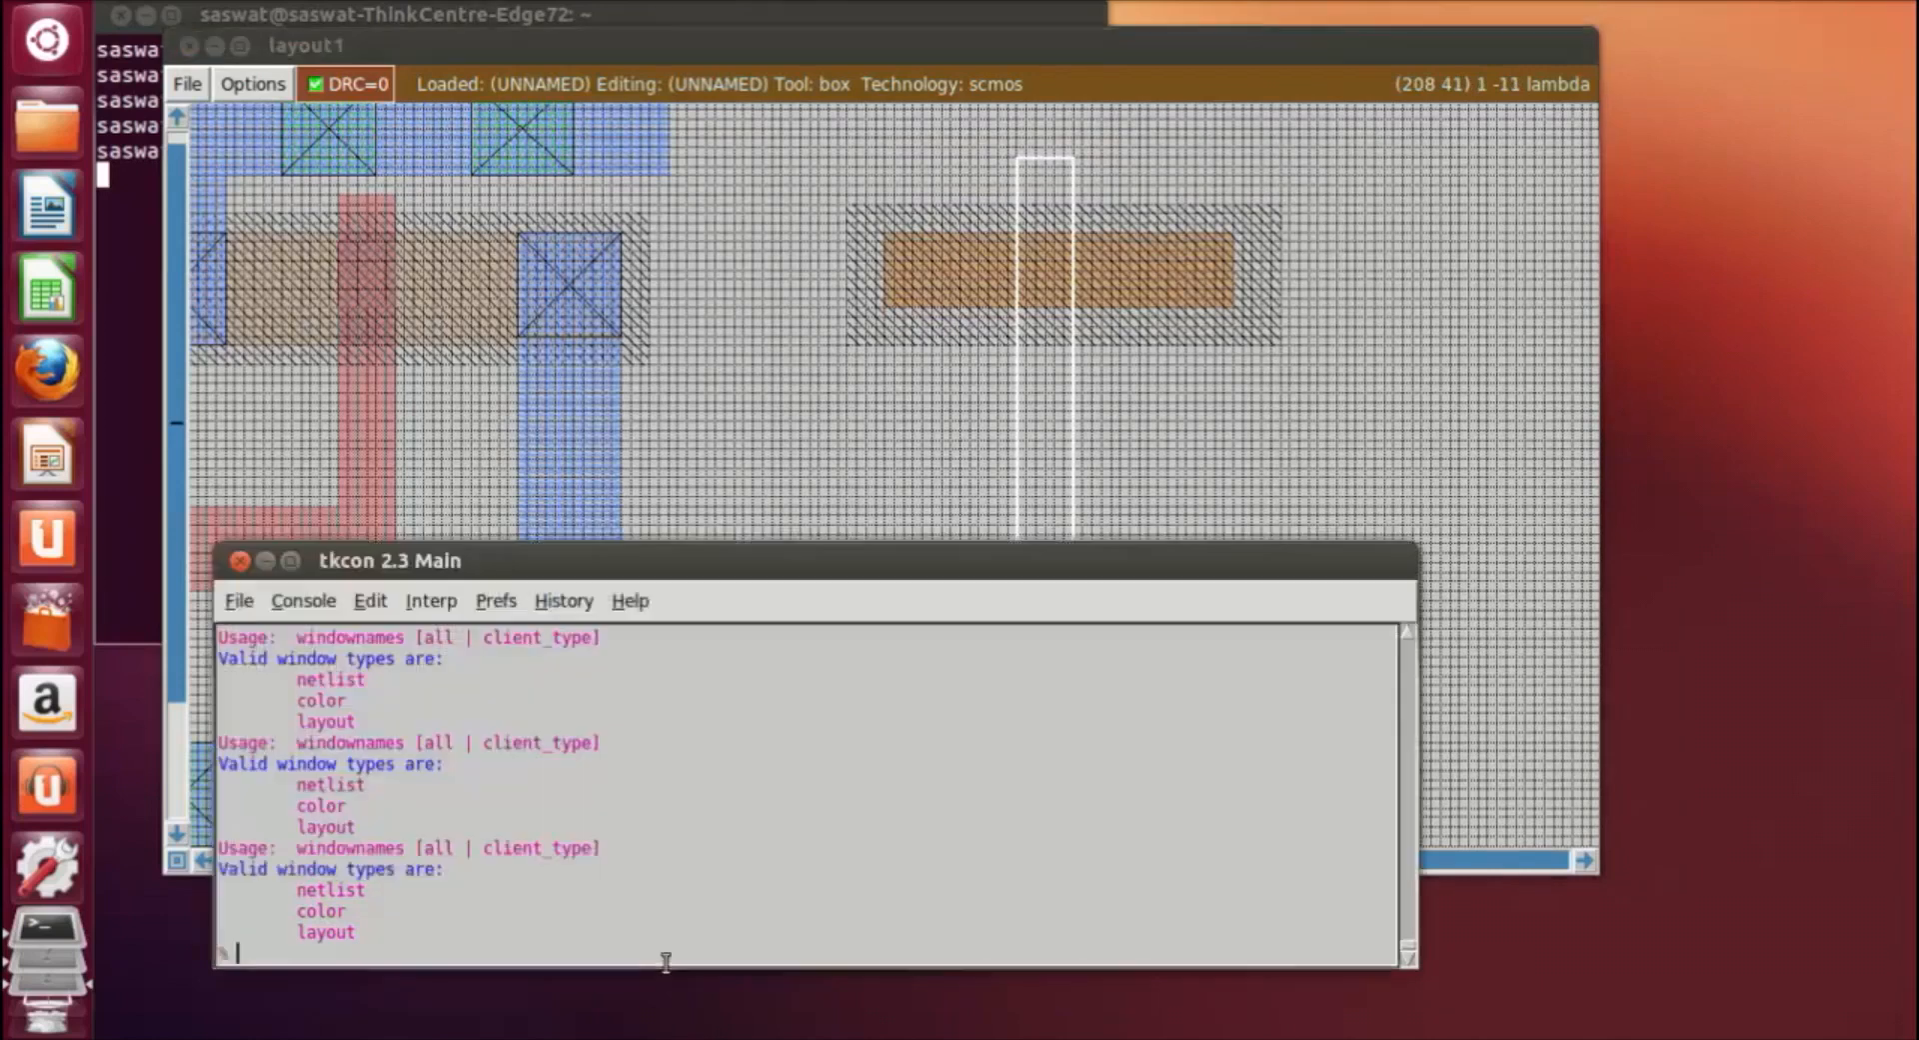
text(paint poly)
key(Return)
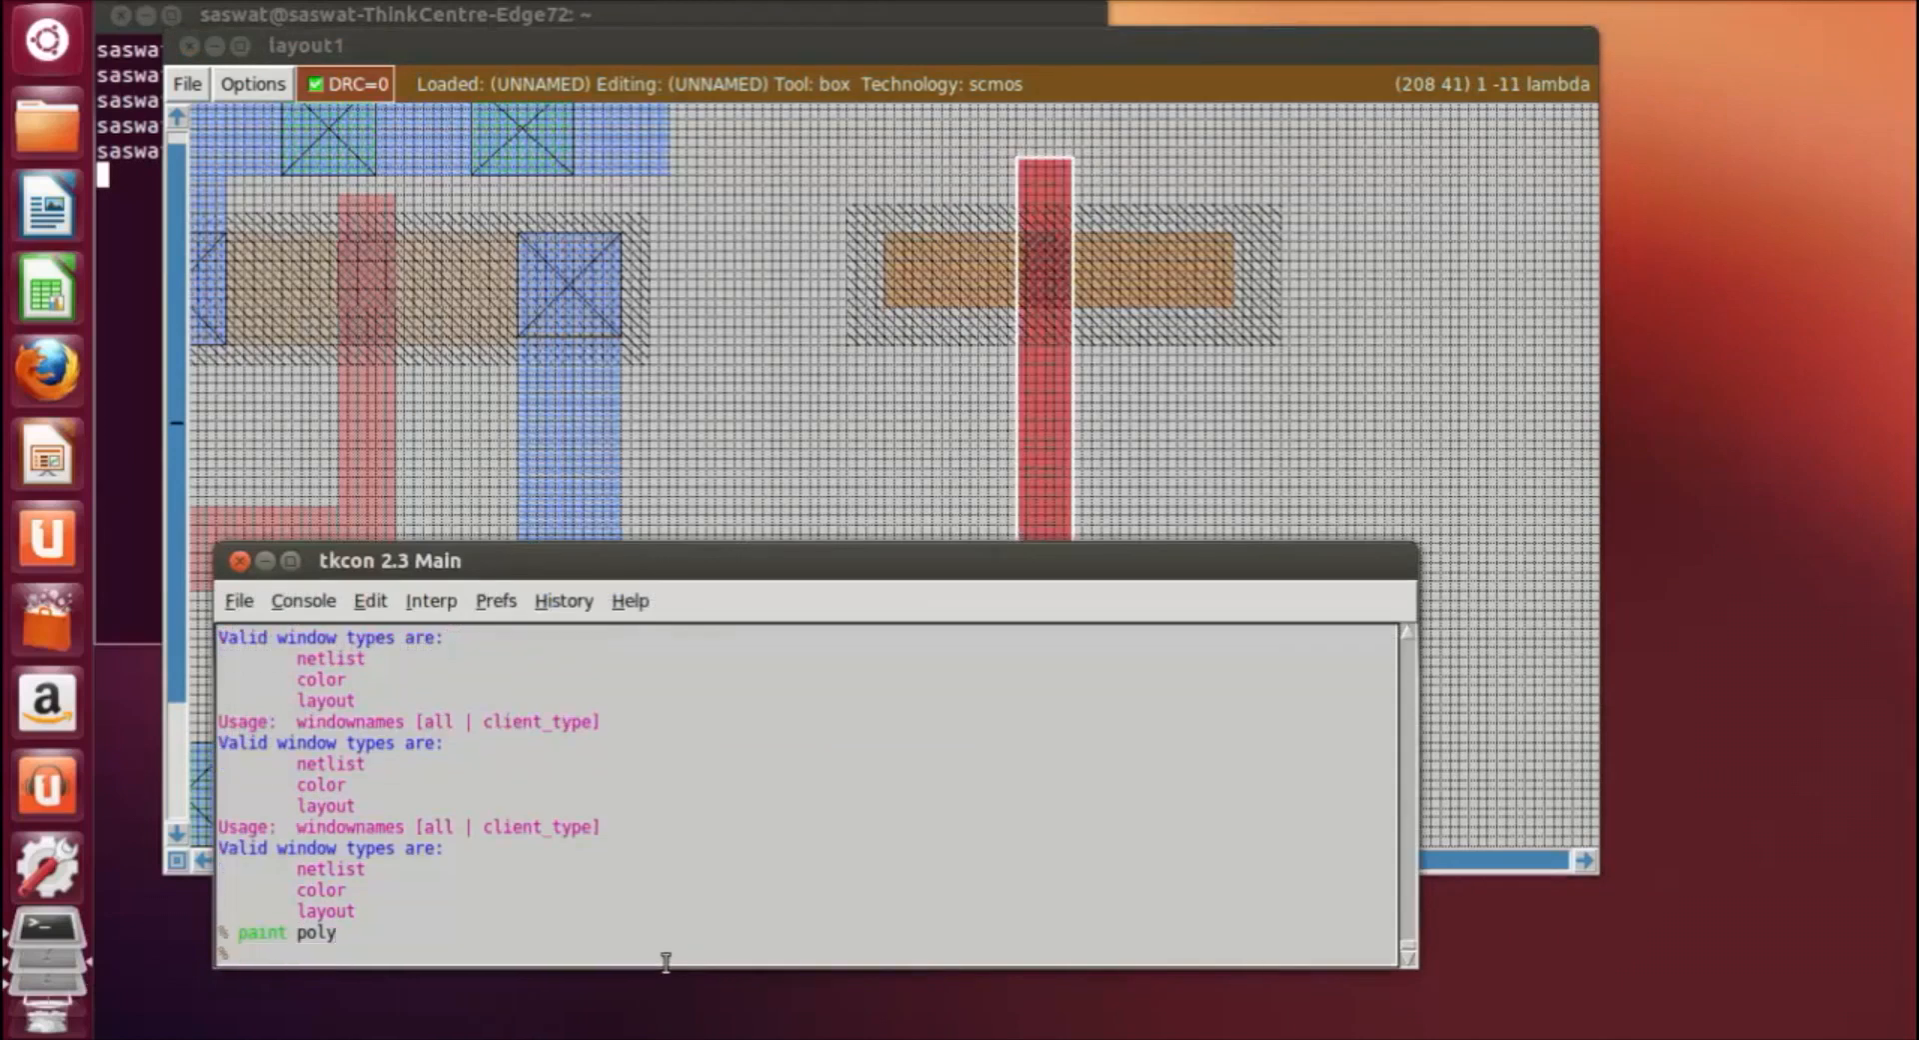
Paint a vertical m1 strip from the left end of the new pdiff up past the top of the nwell.
click(1355, 448)
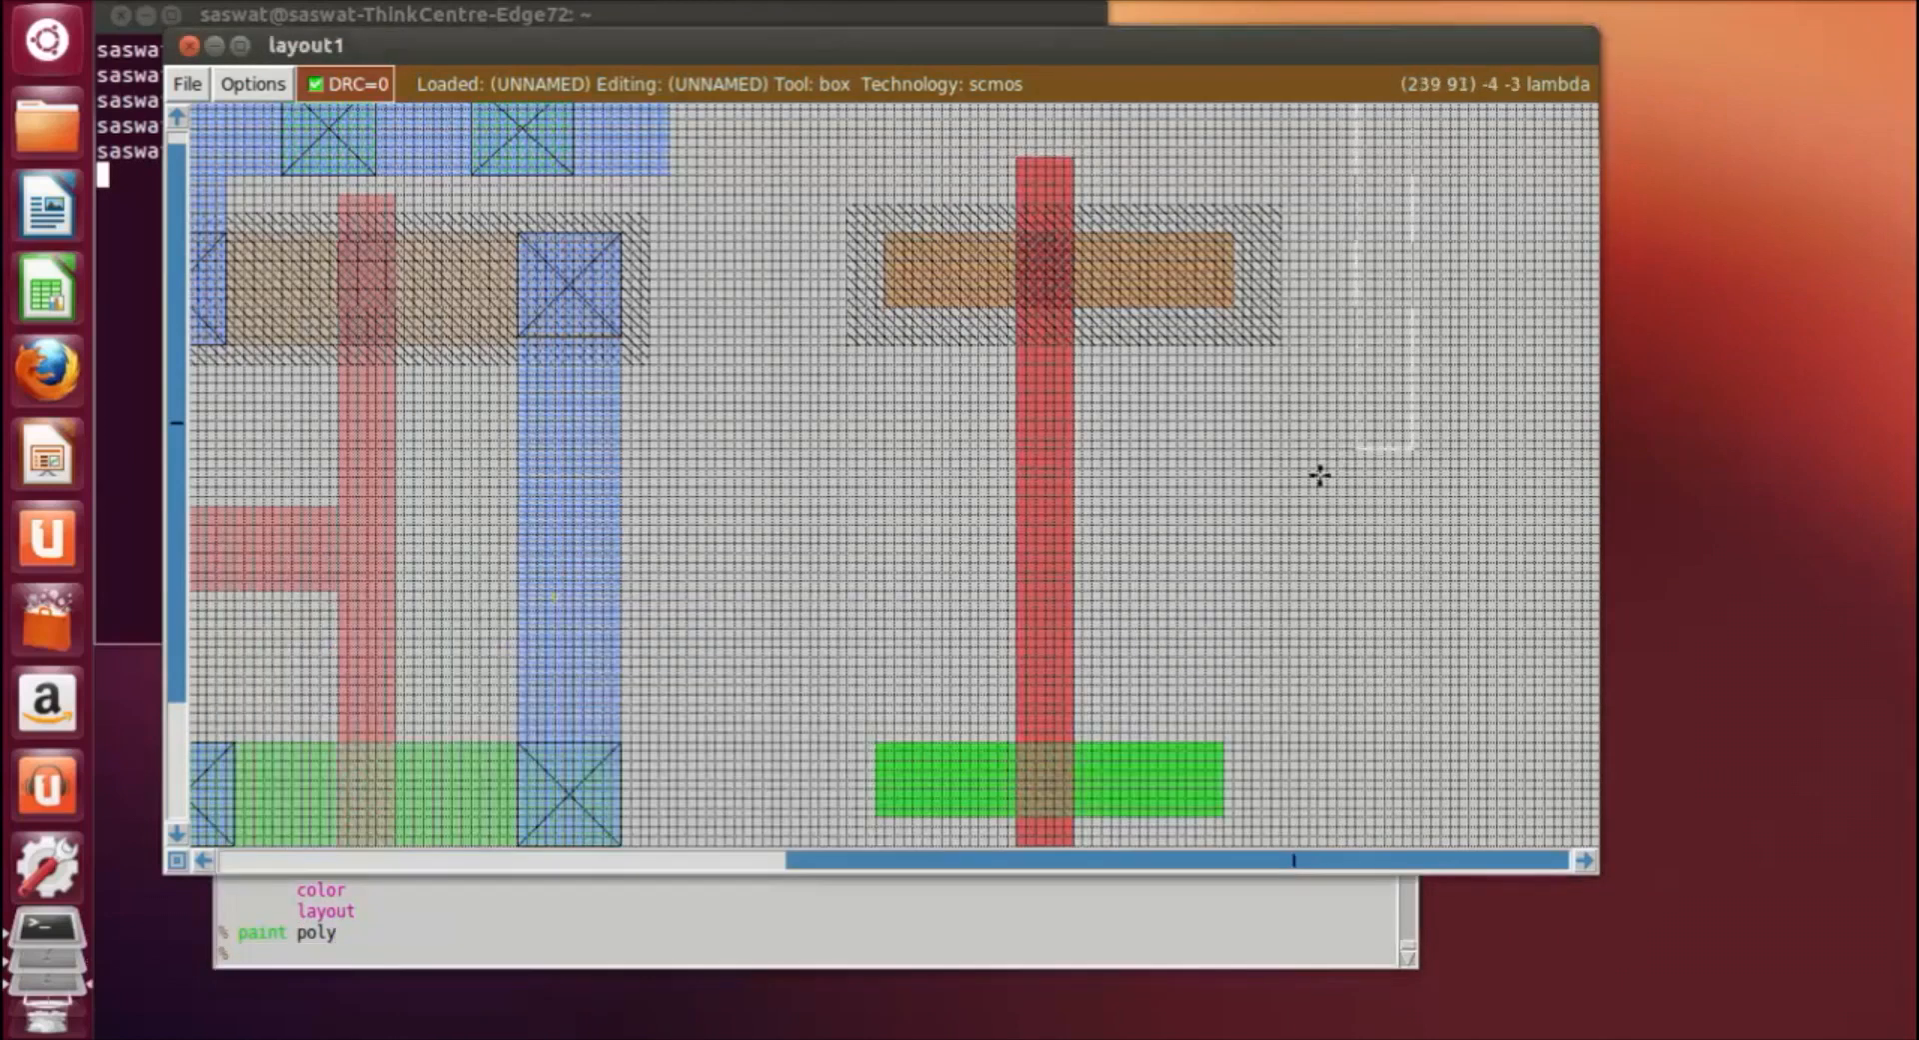
scroll(1306, 480, up, 2)
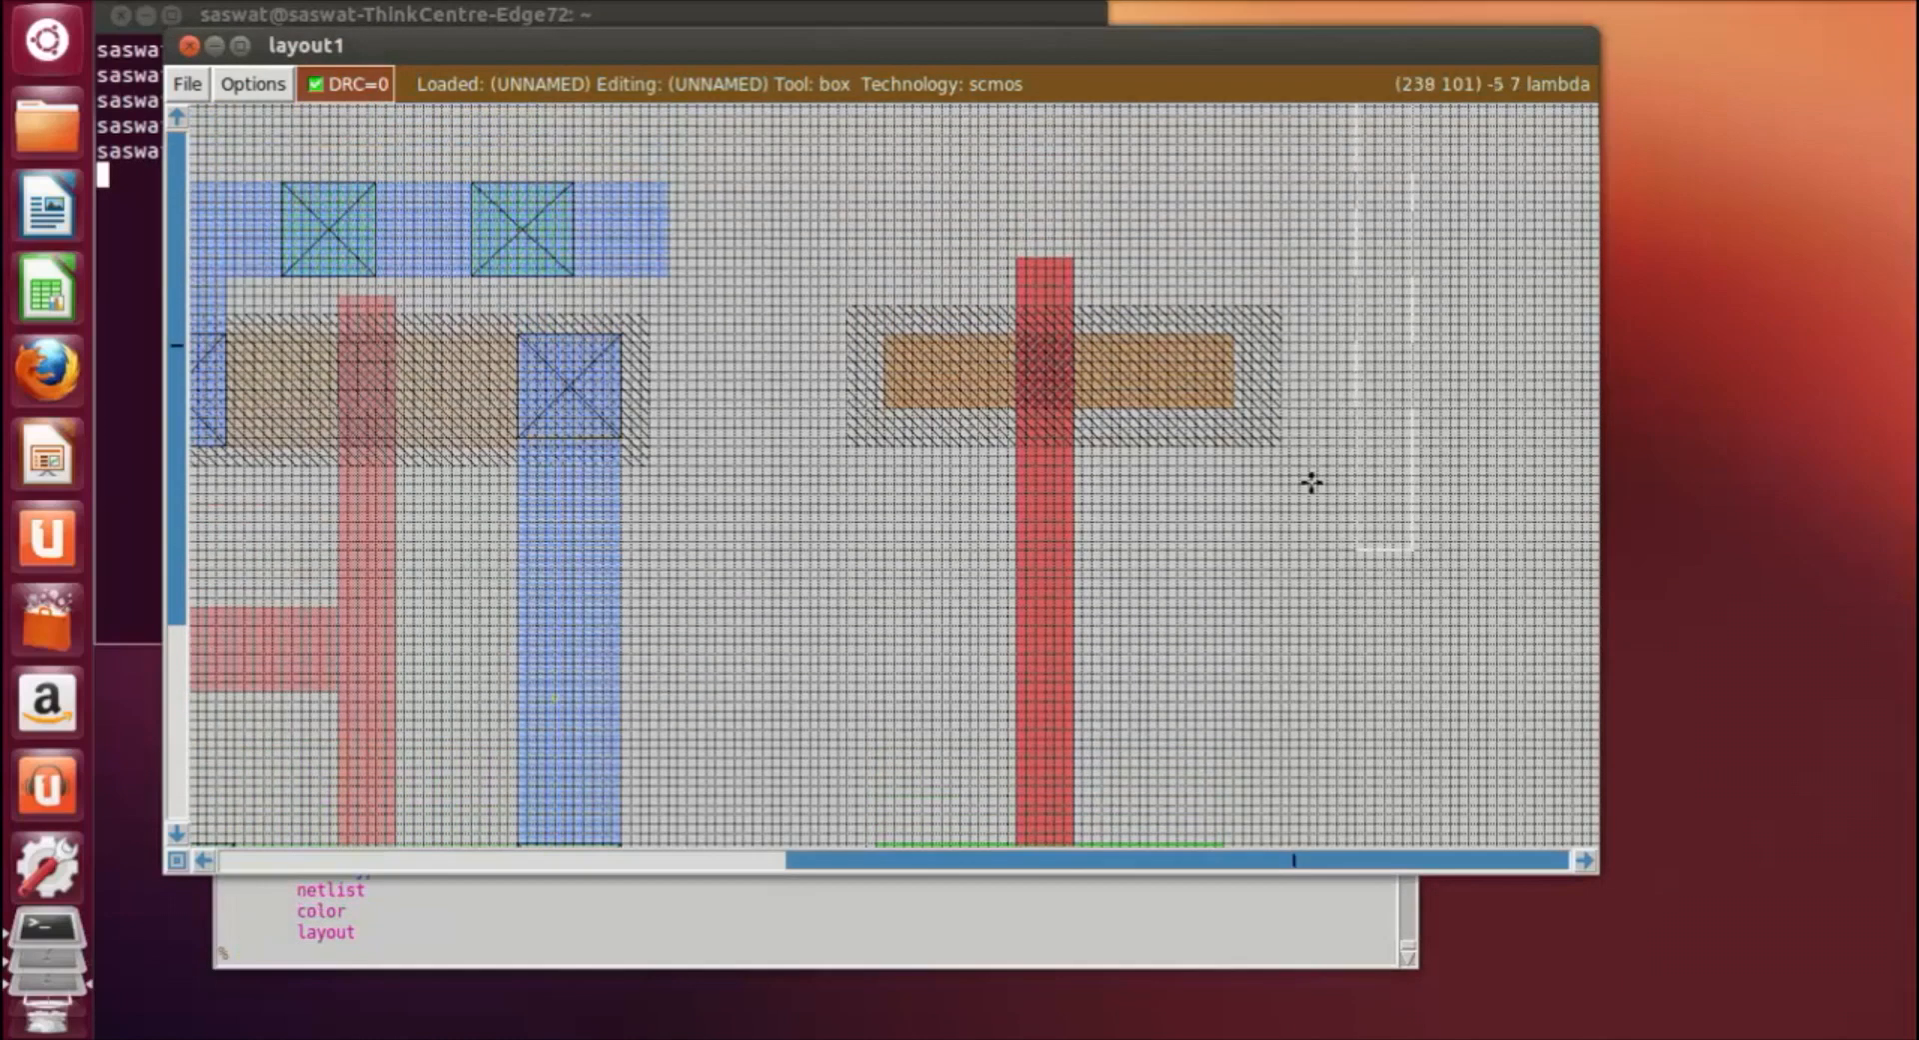
click(836, 180)
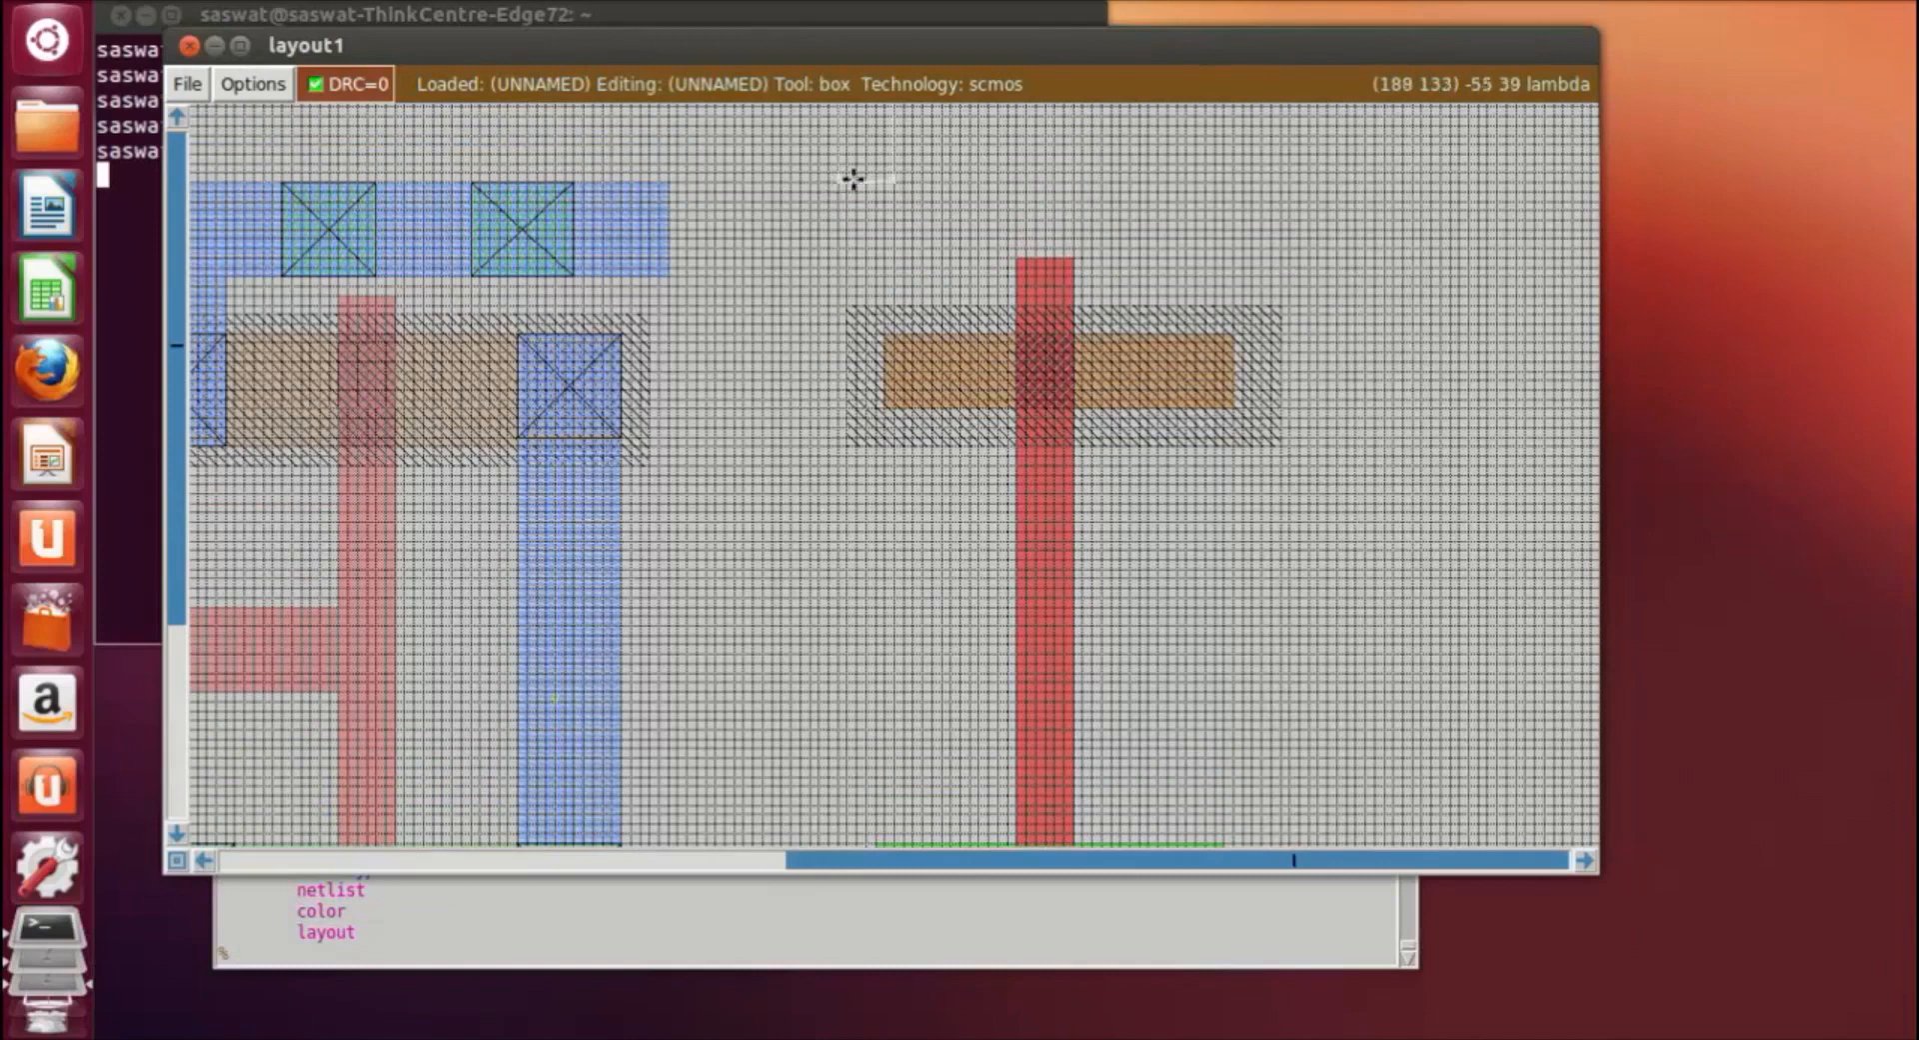
click(904, 398)
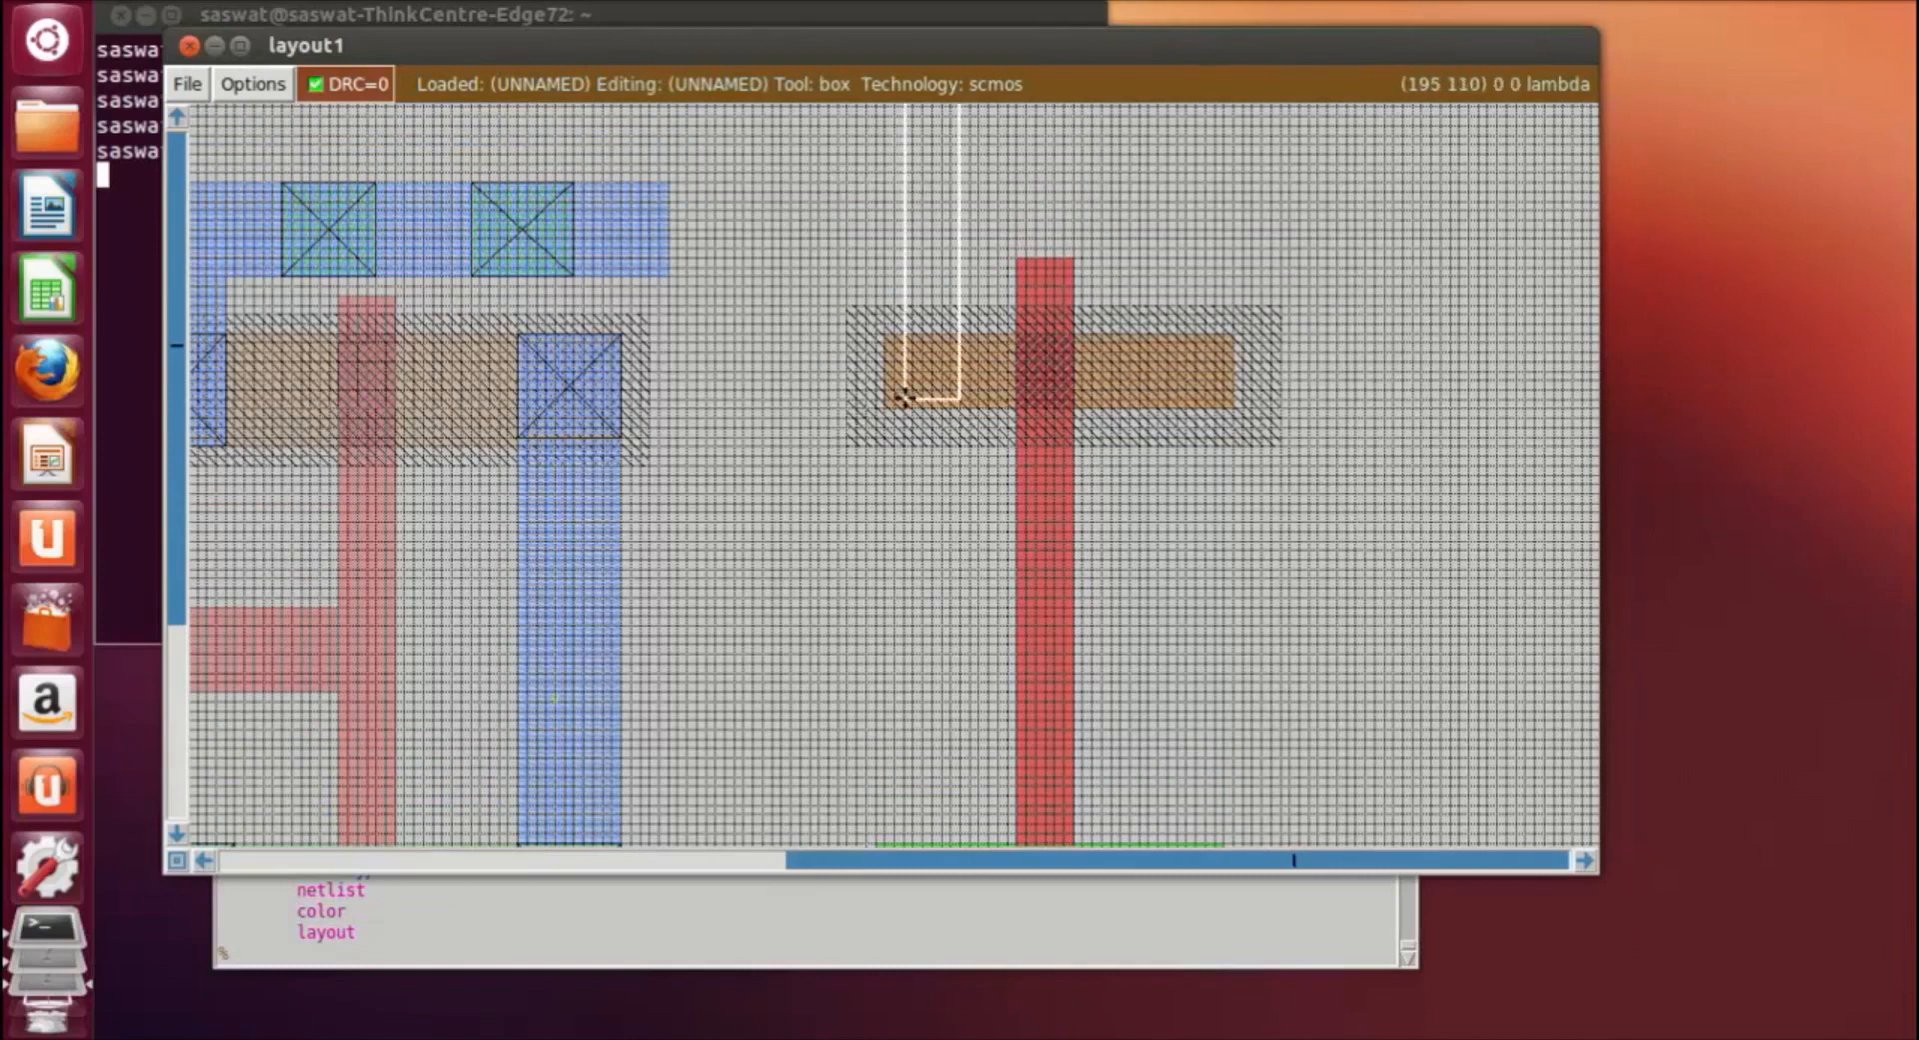
scroll(904, 398, up, 1)
right_click(905, 362)
right_click(979, 378)
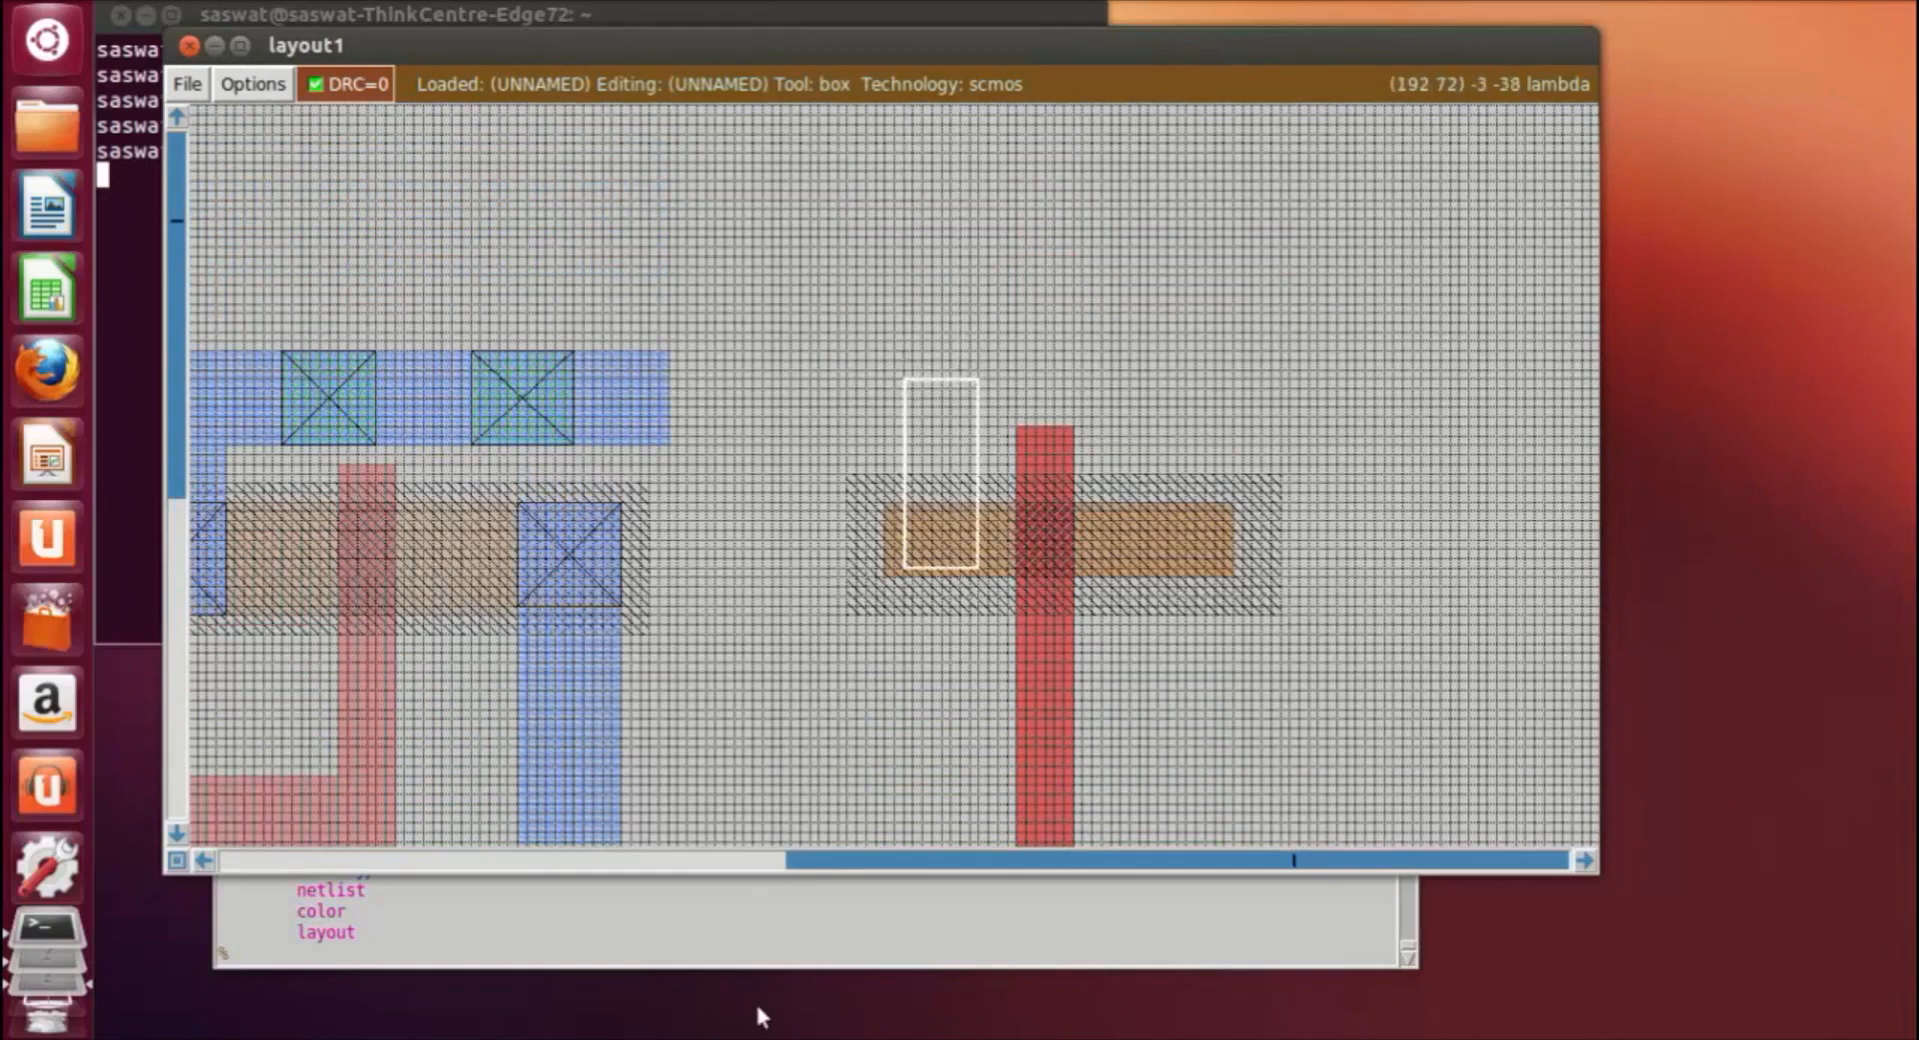
click(753, 958)
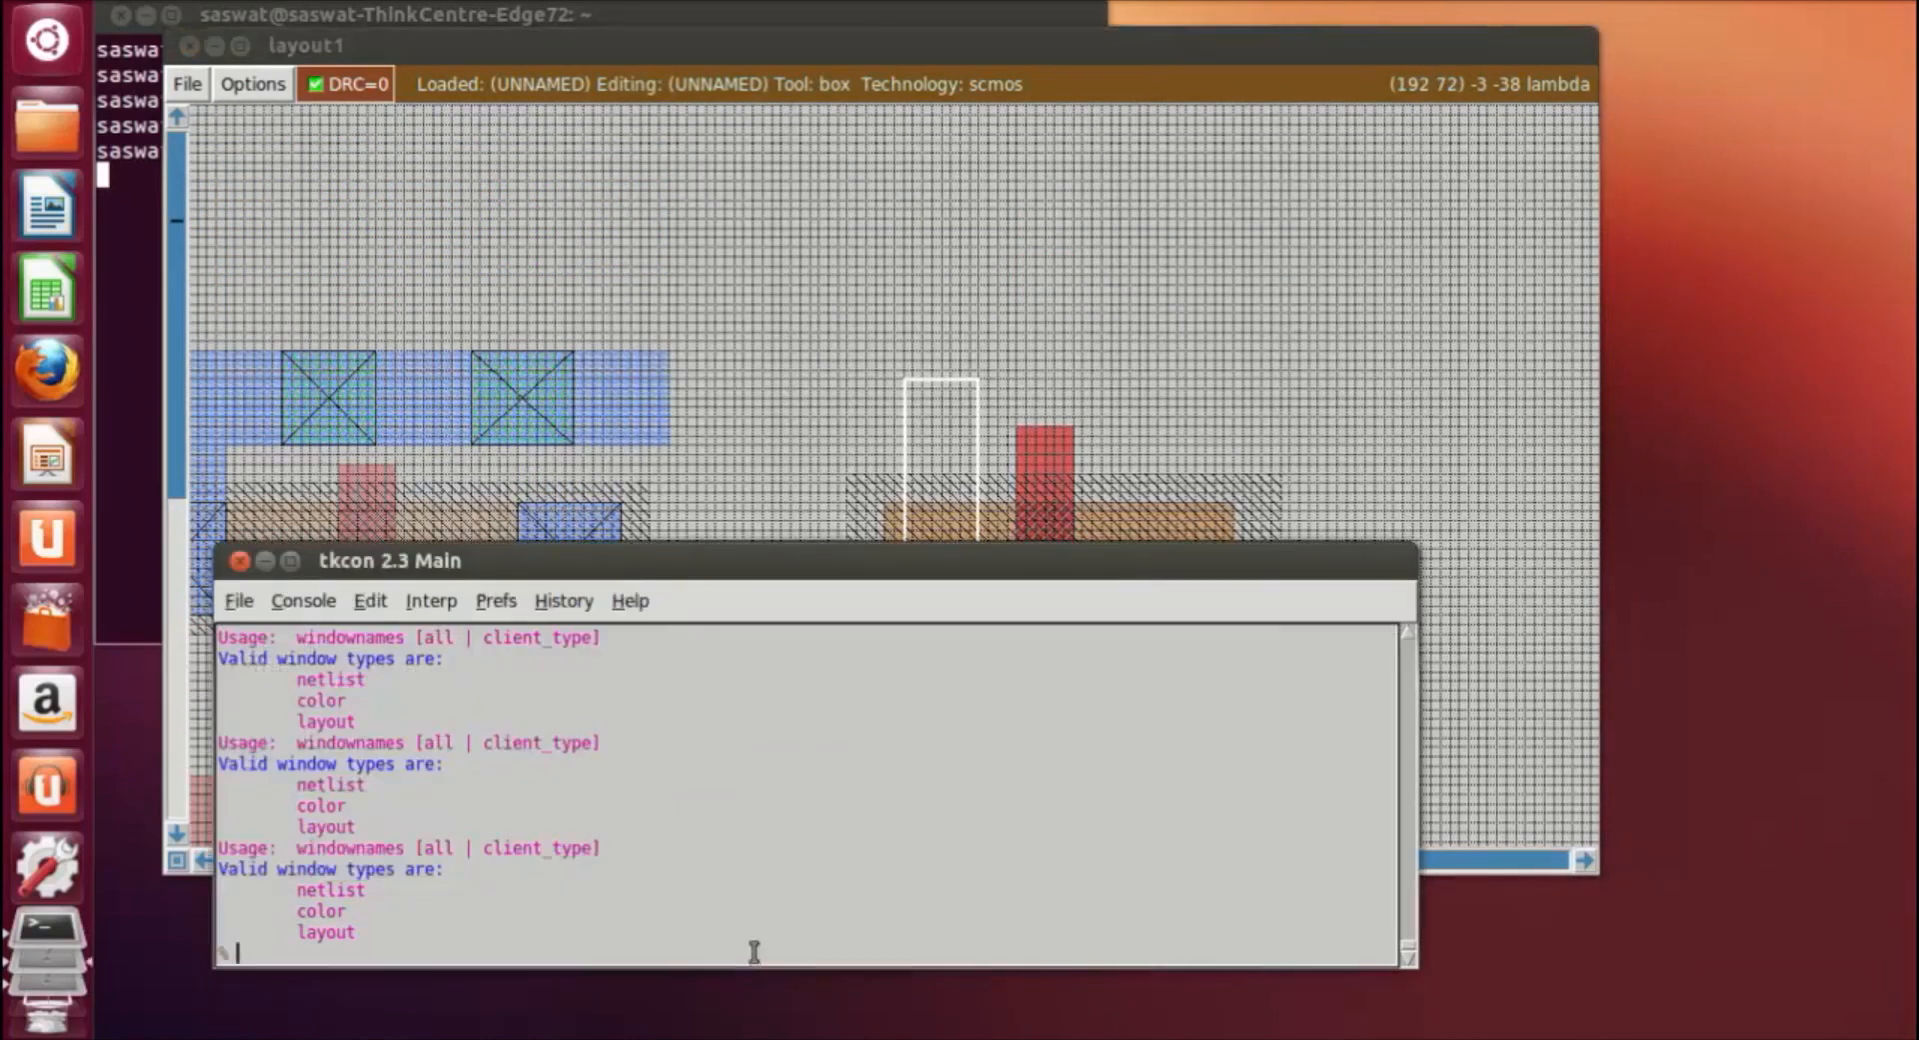
text(paint m1)
key(Return)
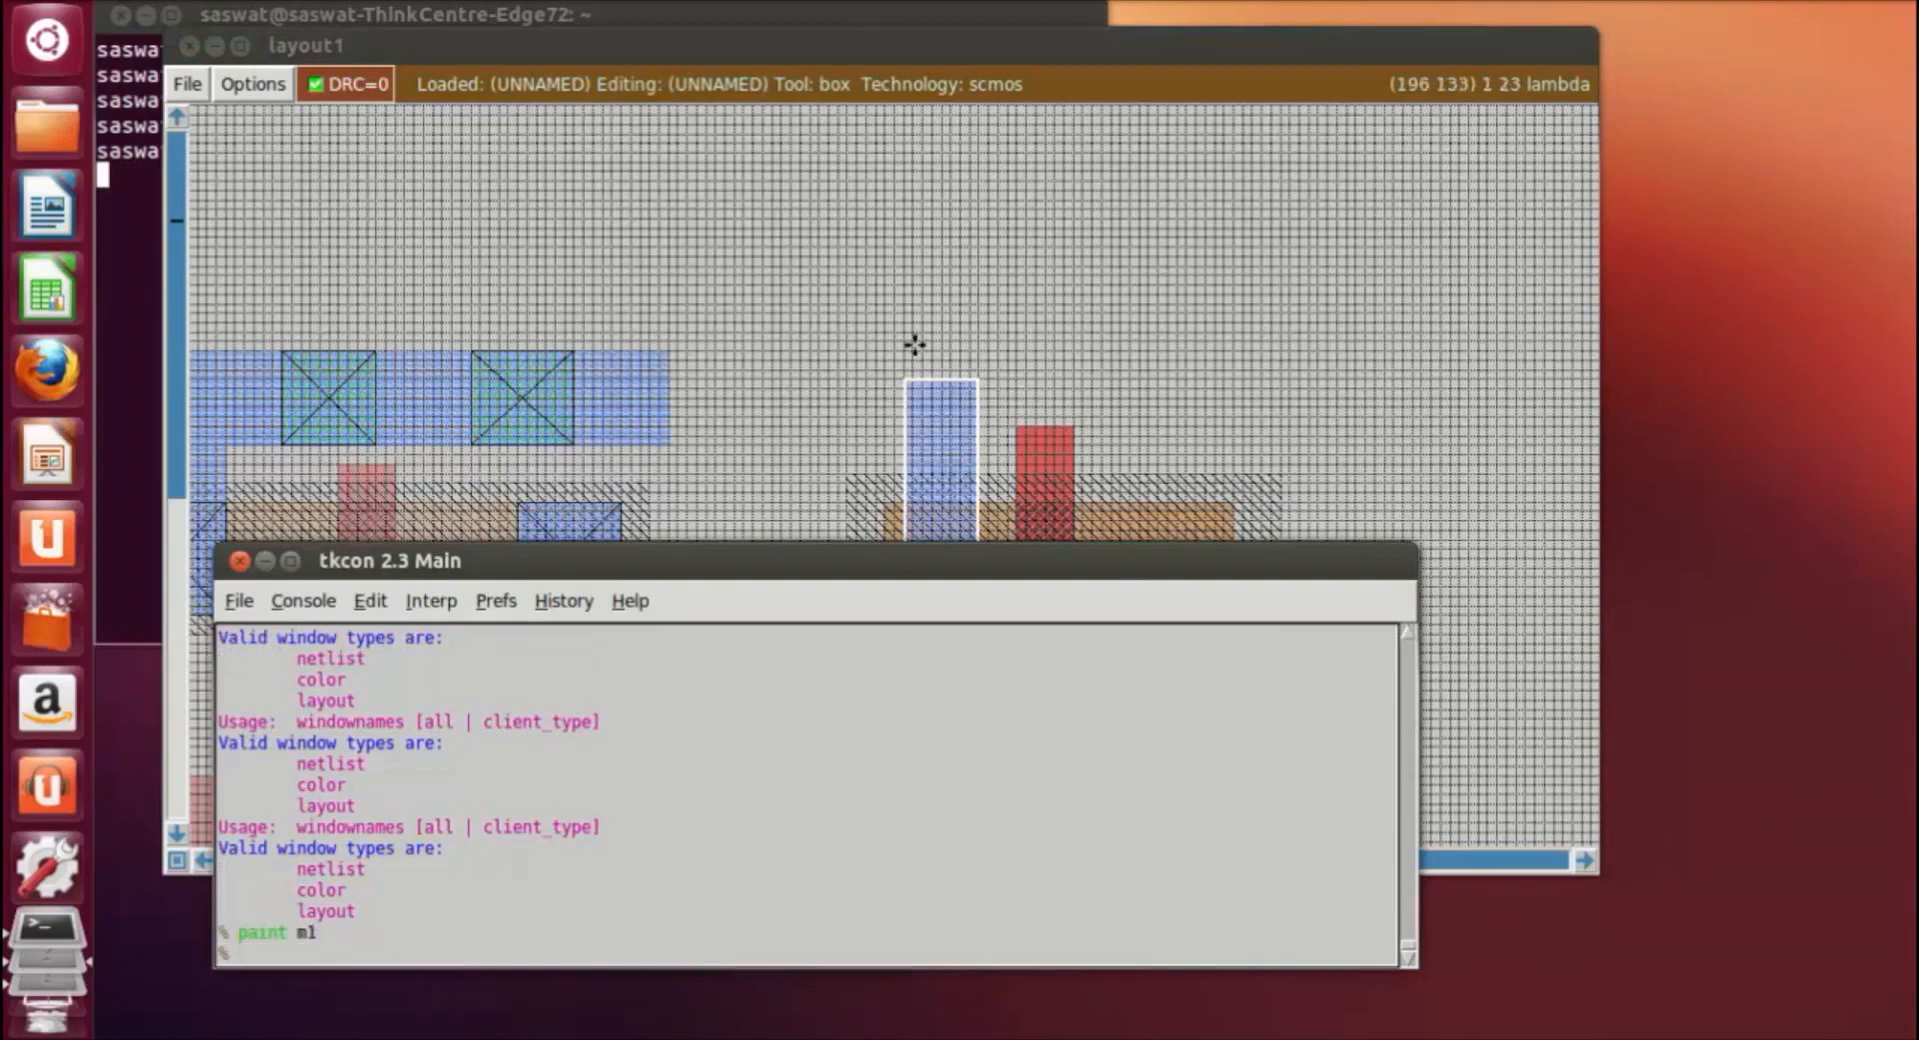
Paint a horizontal m1 rail, about 37 by 8 lambda, across the top end of the new stage's vertical m1 strip above the nwell.
click(904, 416)
right_click(1253, 340)
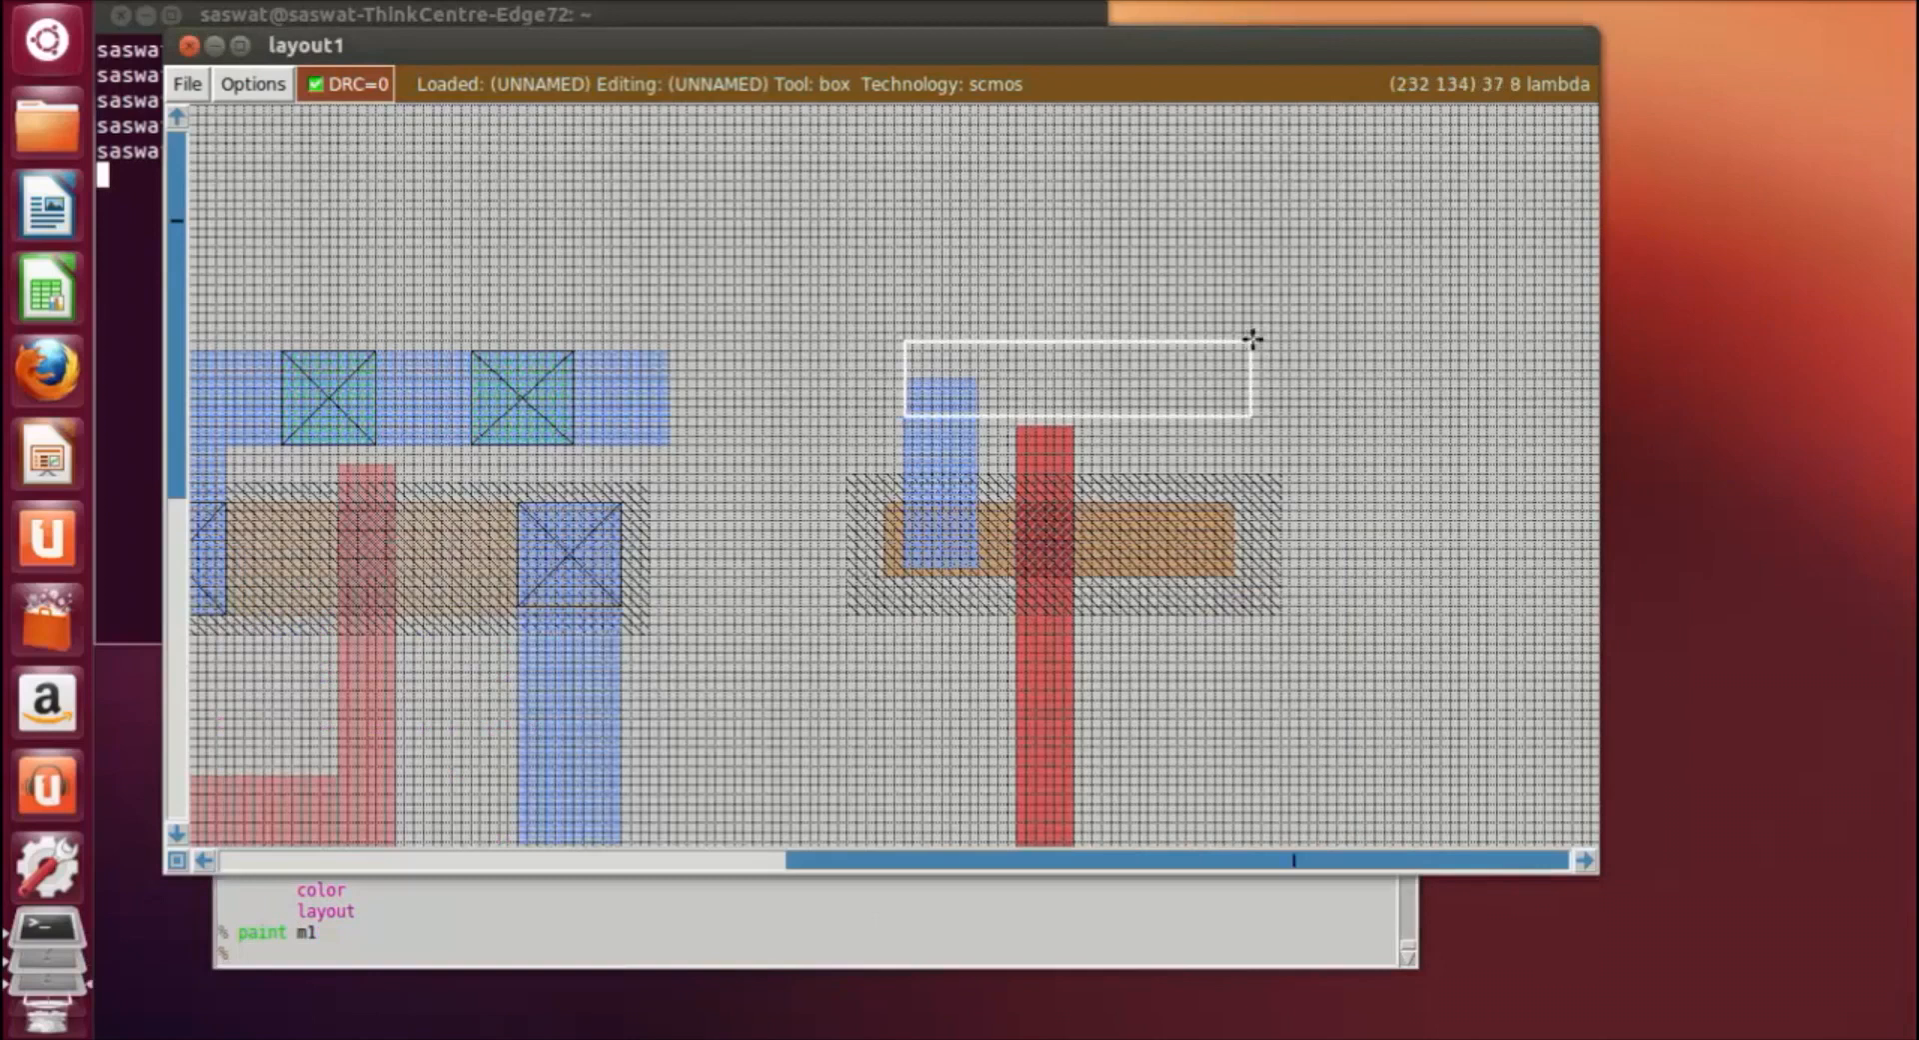
click(855, 945)
text(paint m1)
key(Return)
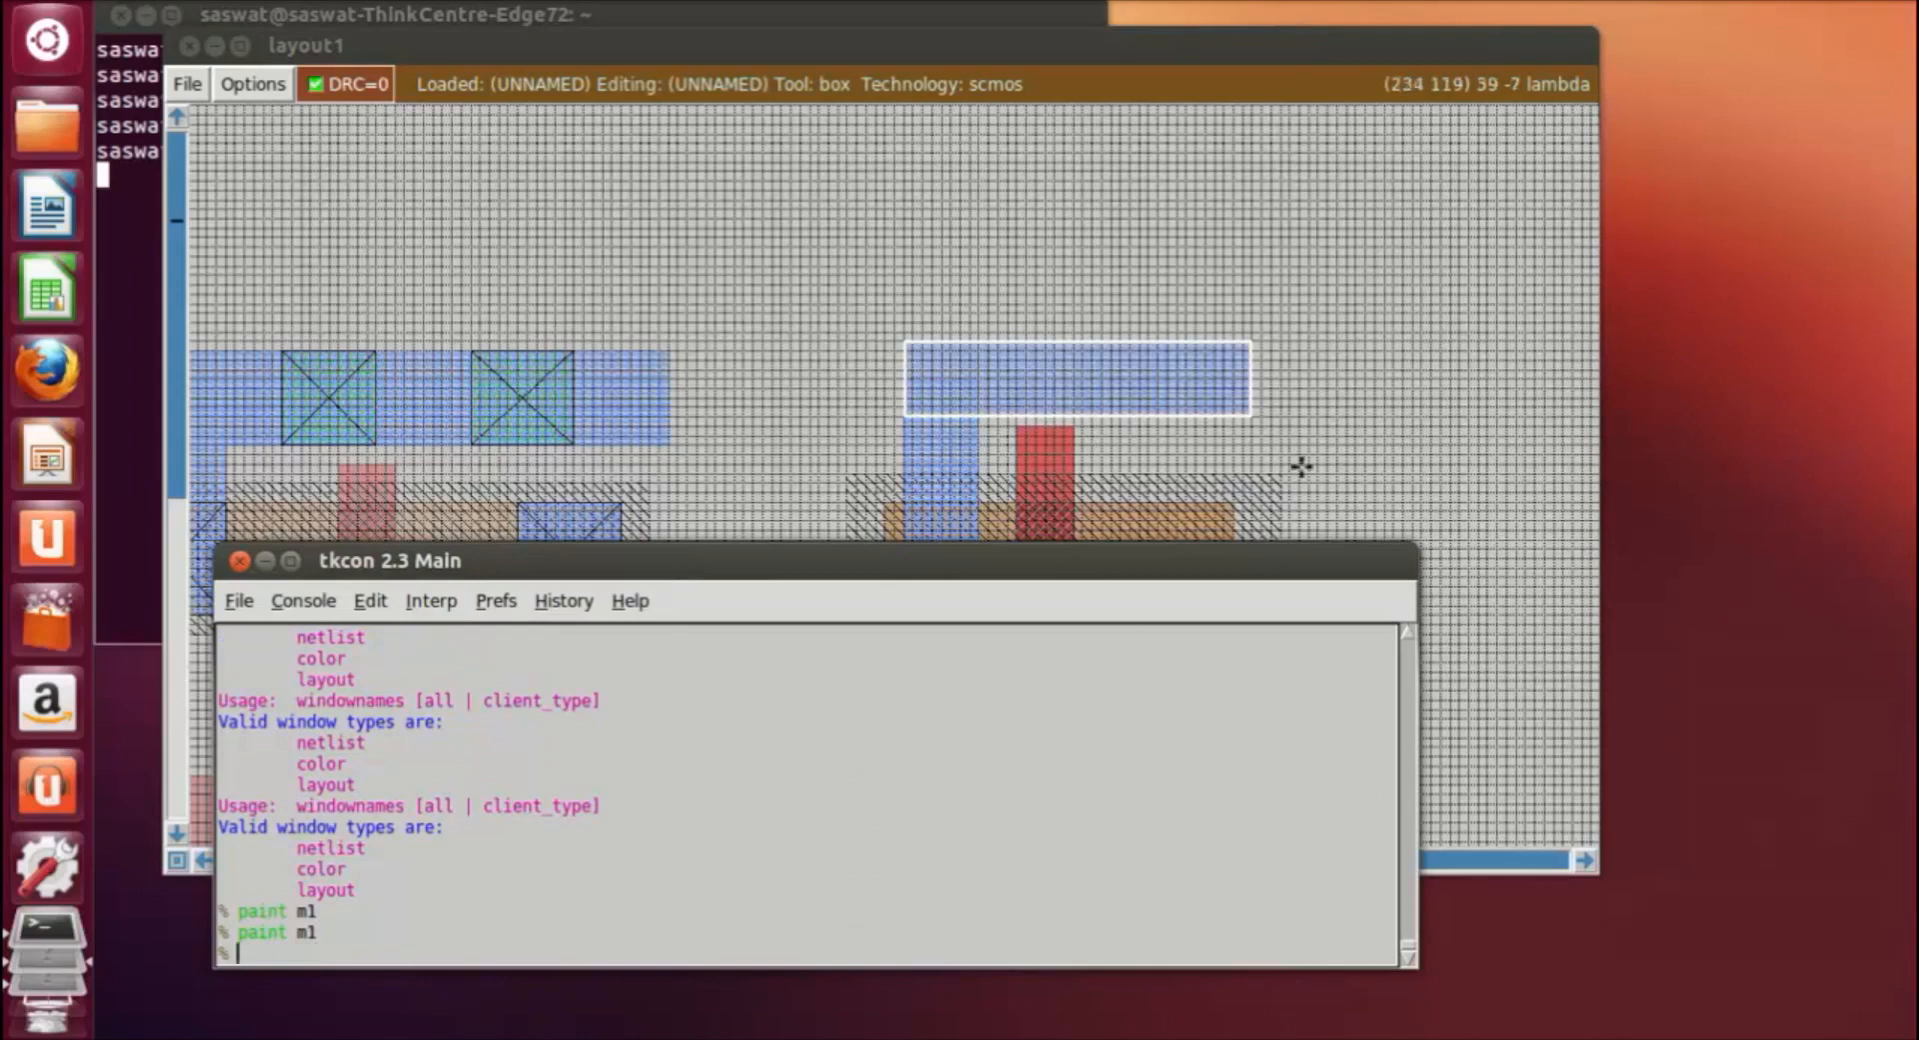
Paint a horizontal m1 rail of the same size below the new ndiff strip, clear of the poly gate and roughly level with the cell's lower rail.
click(1393, 445)
scroll(1403, 628, down, 1)
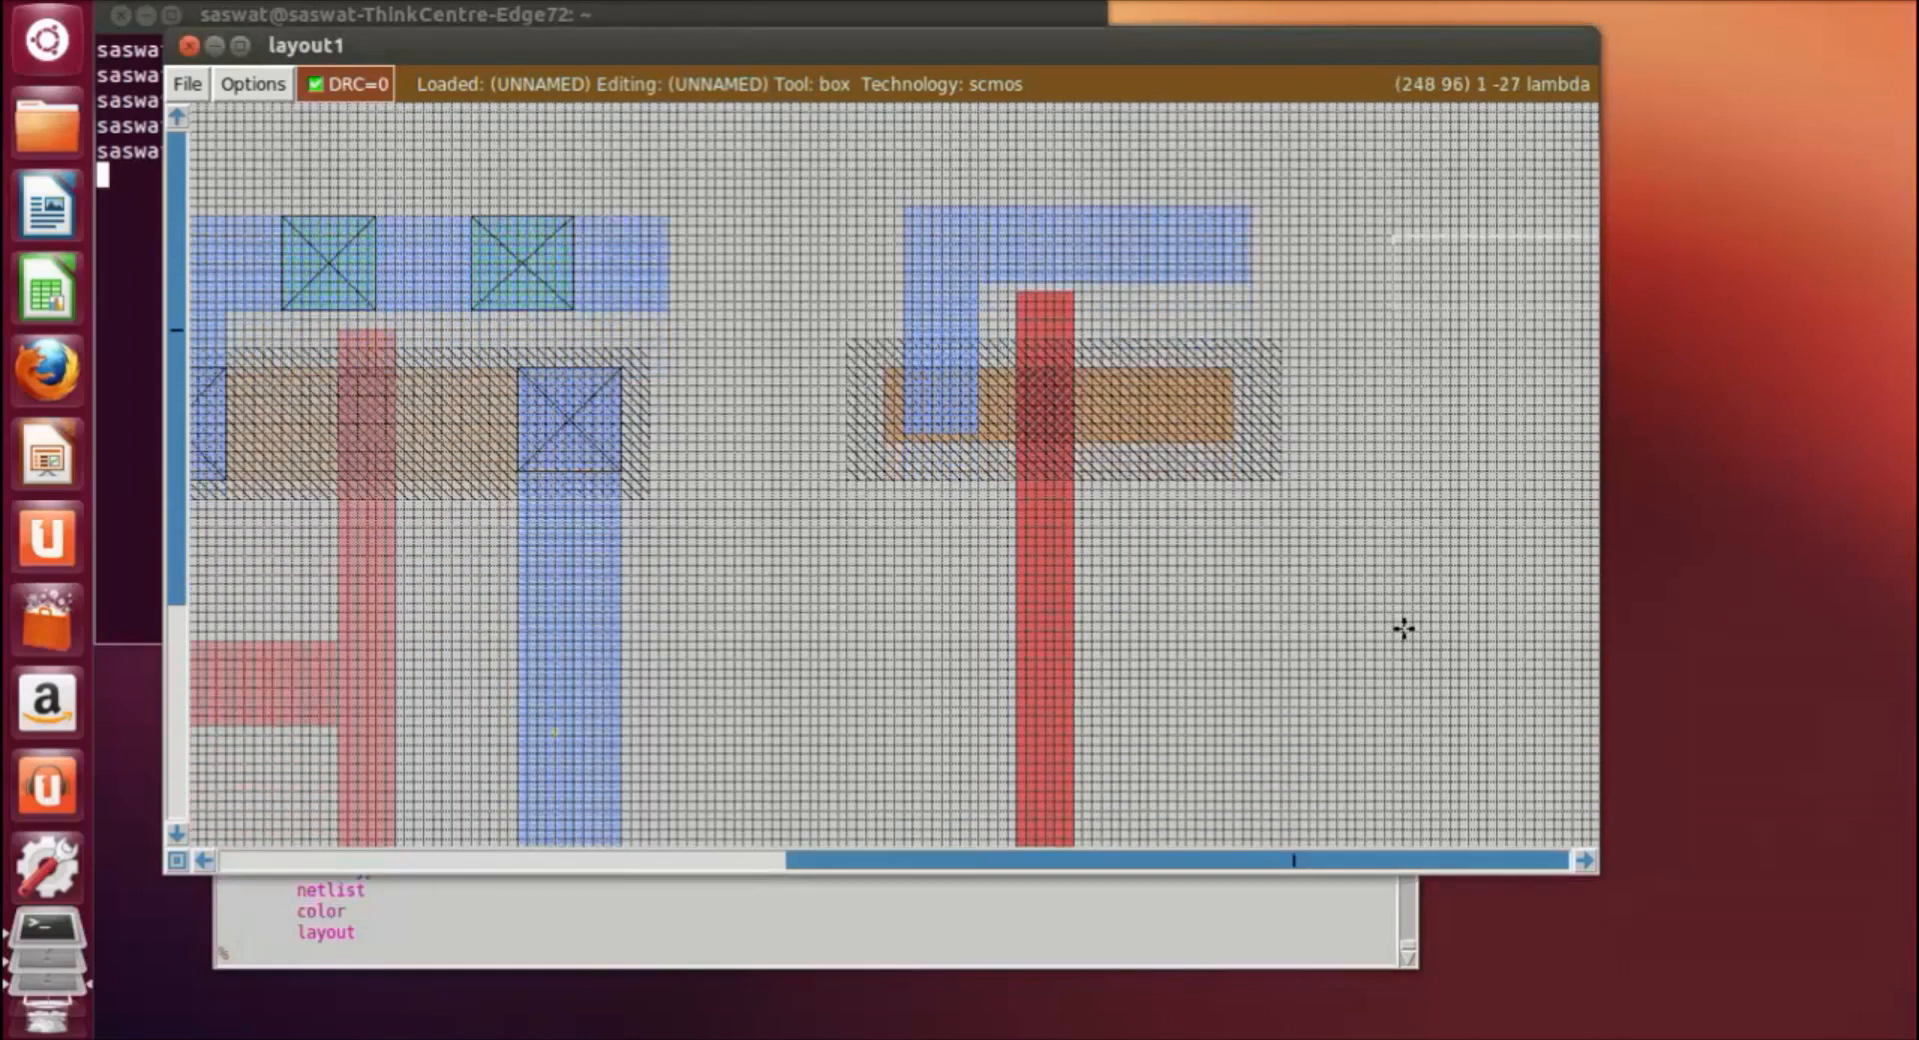
scroll(1403, 628, down, 6)
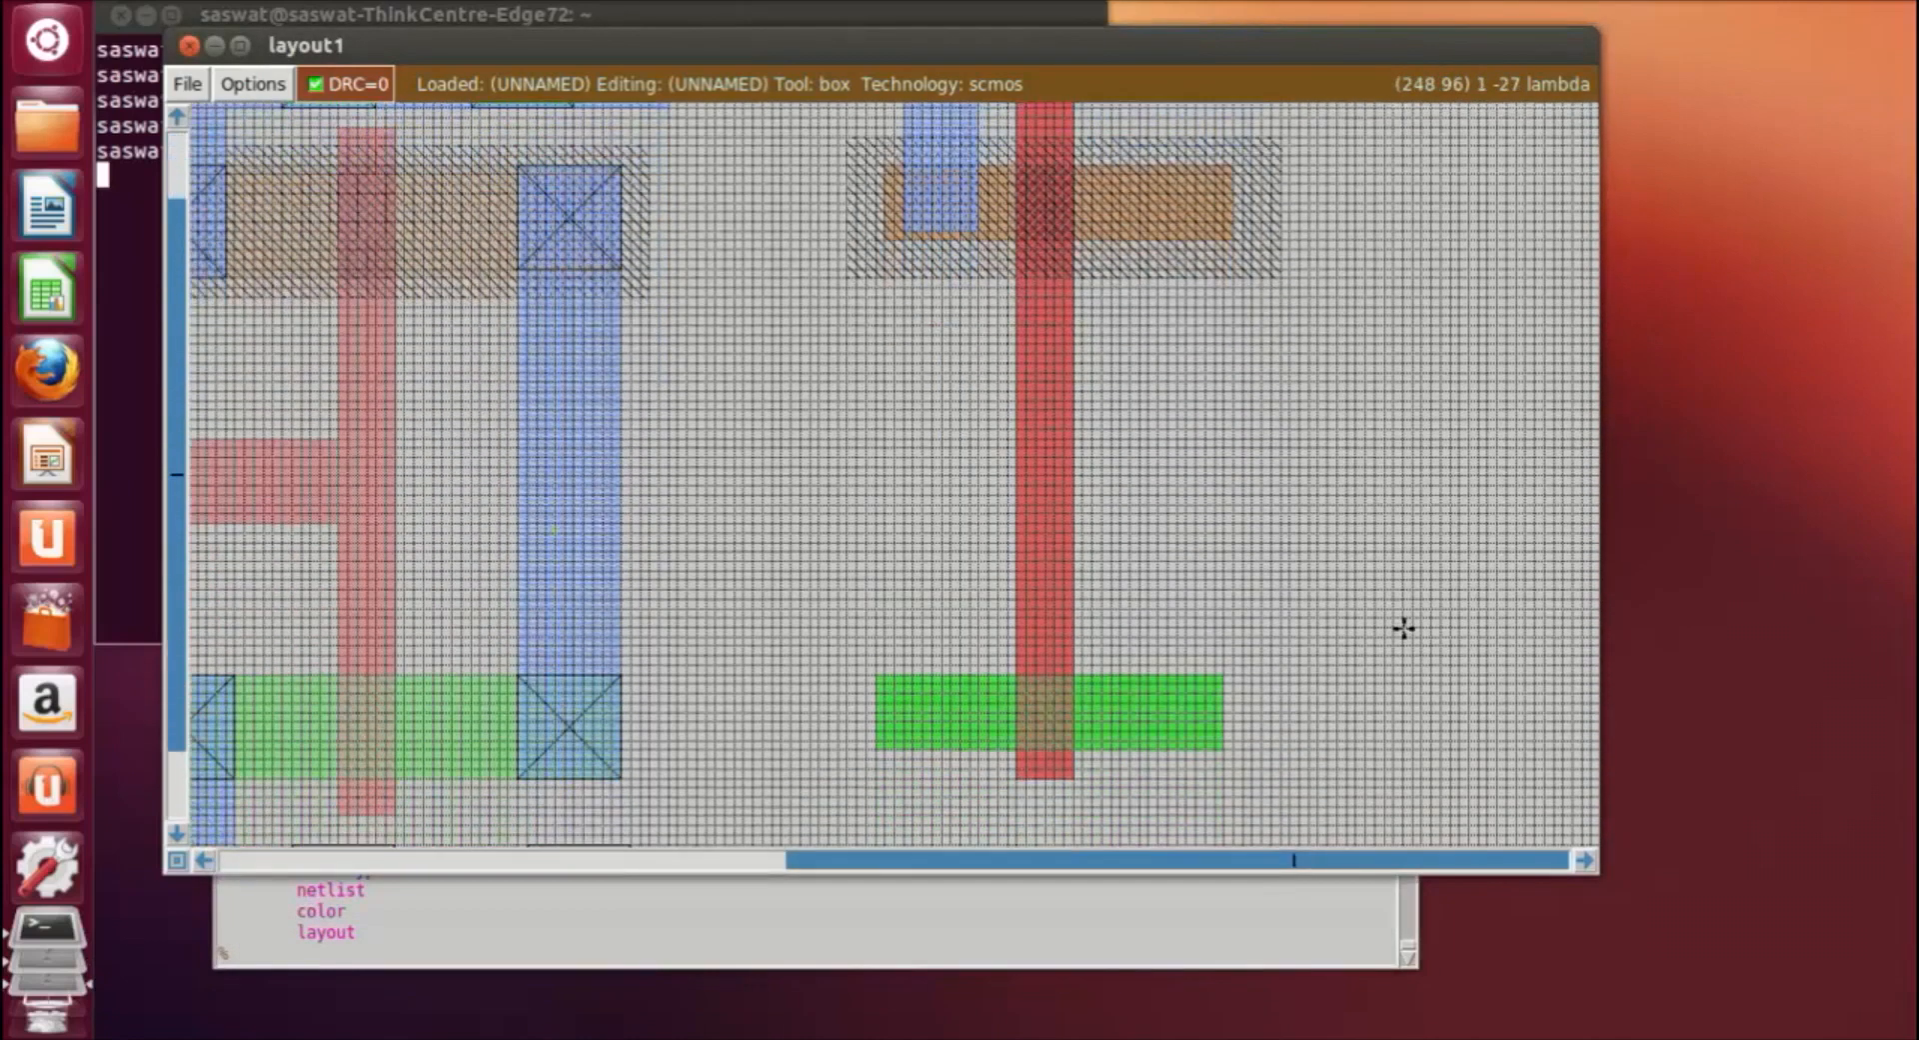
scroll(1403, 628, down, 1)
scroll(1403, 628, up, 6)
scroll(1404, 628, down, 6)
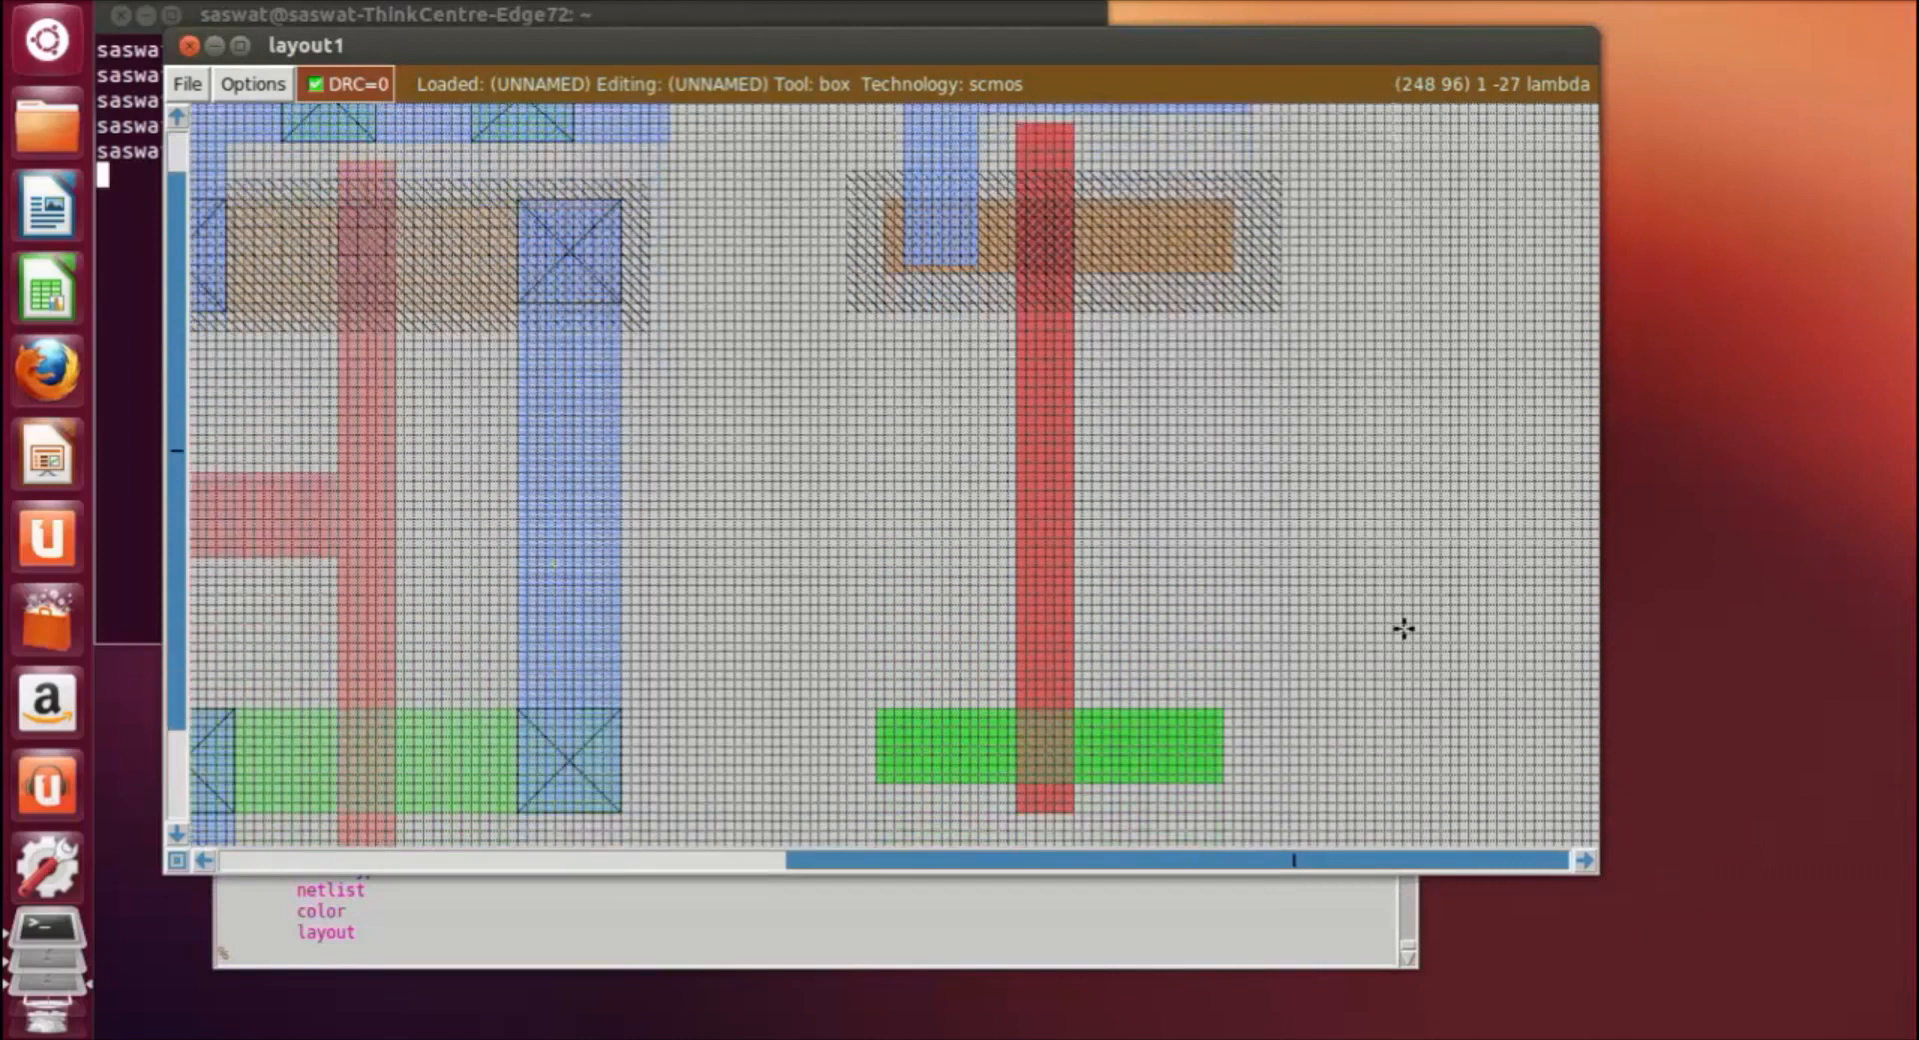
scroll(1403, 628, down, 2)
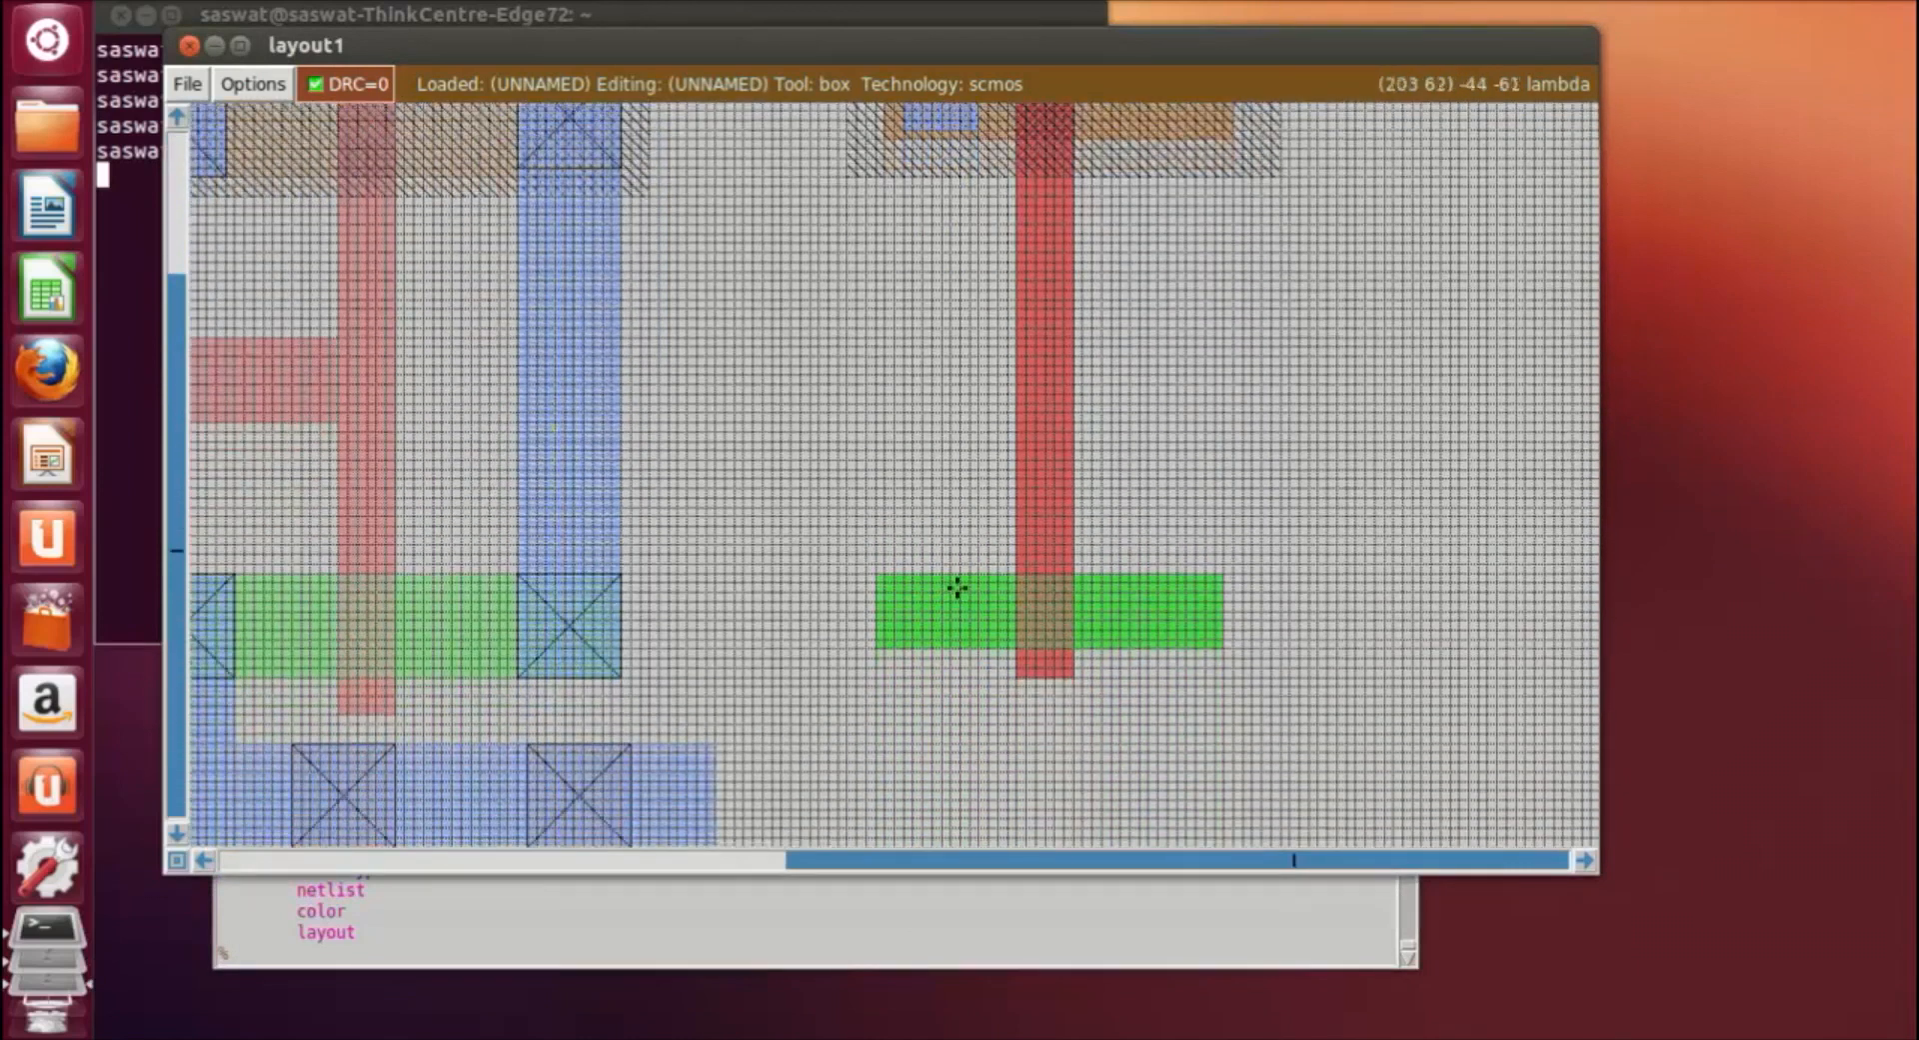
click(892, 594)
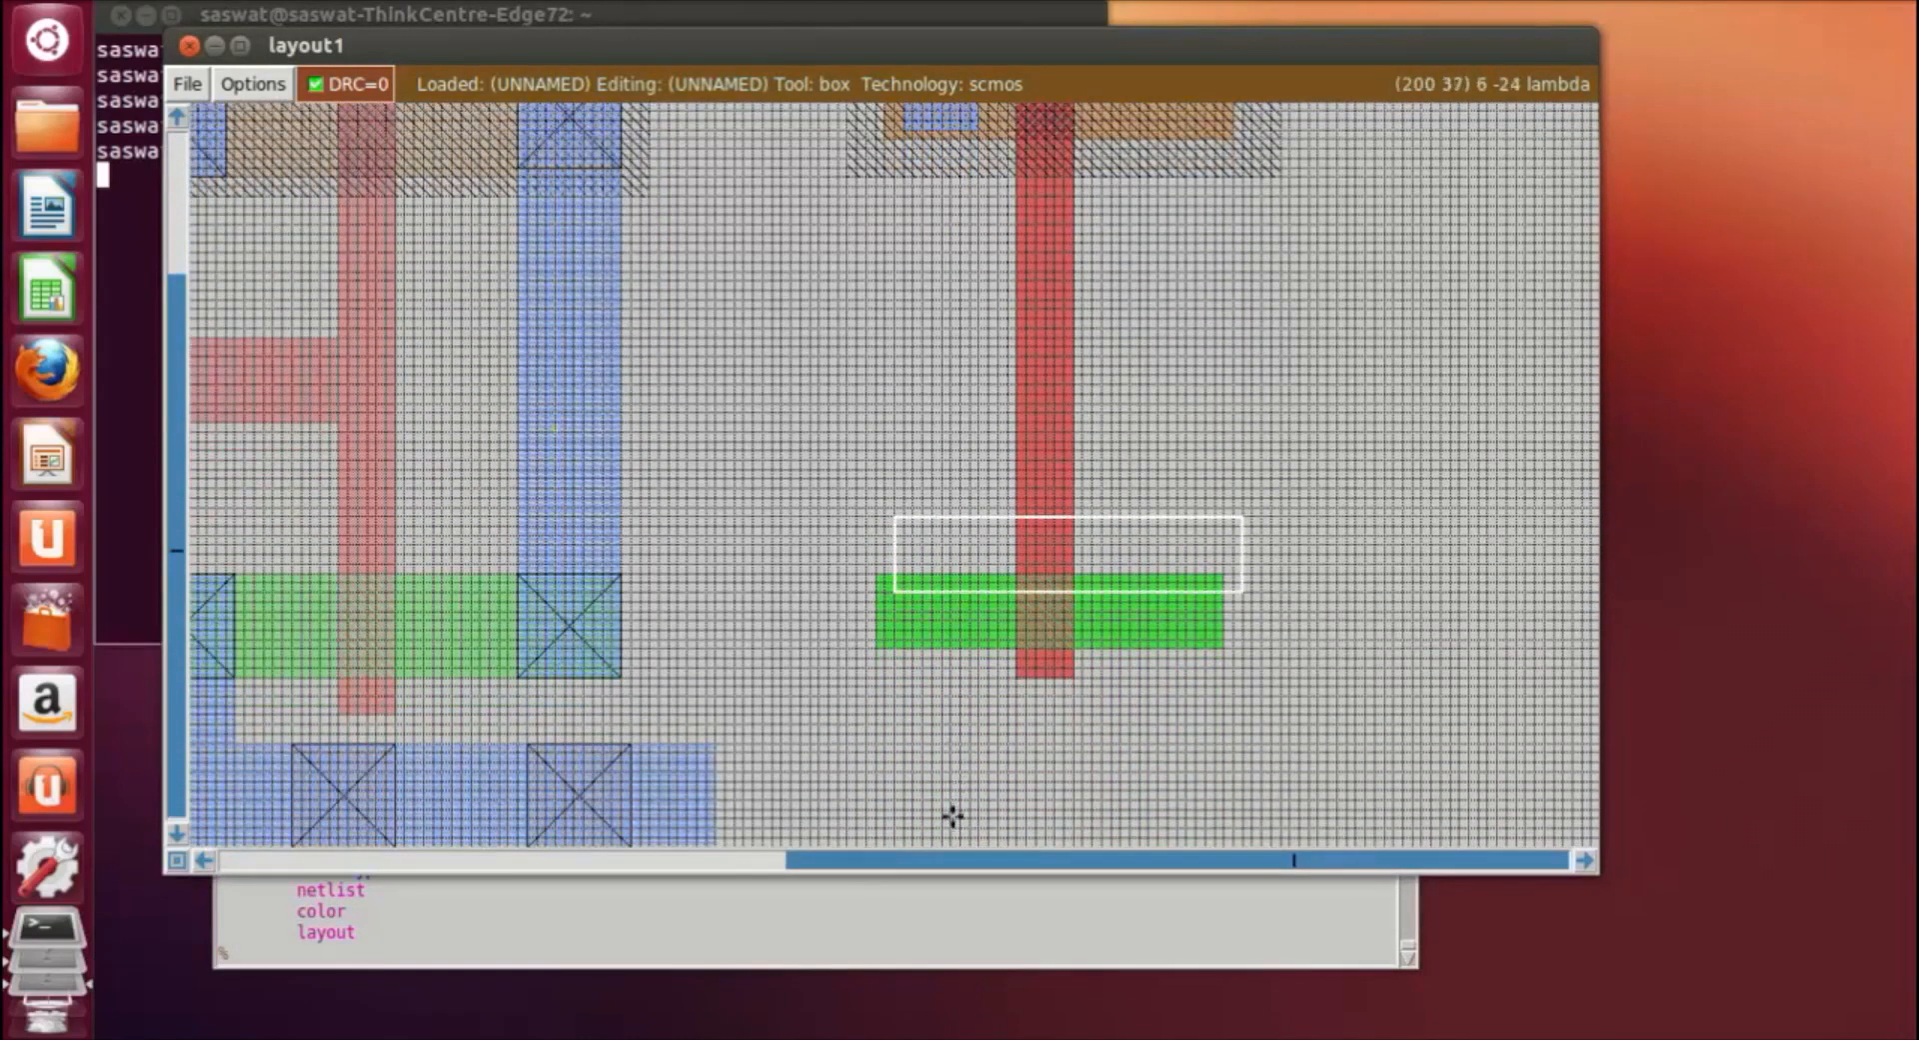
click(951, 776)
scroll(909, 780, down, 3)
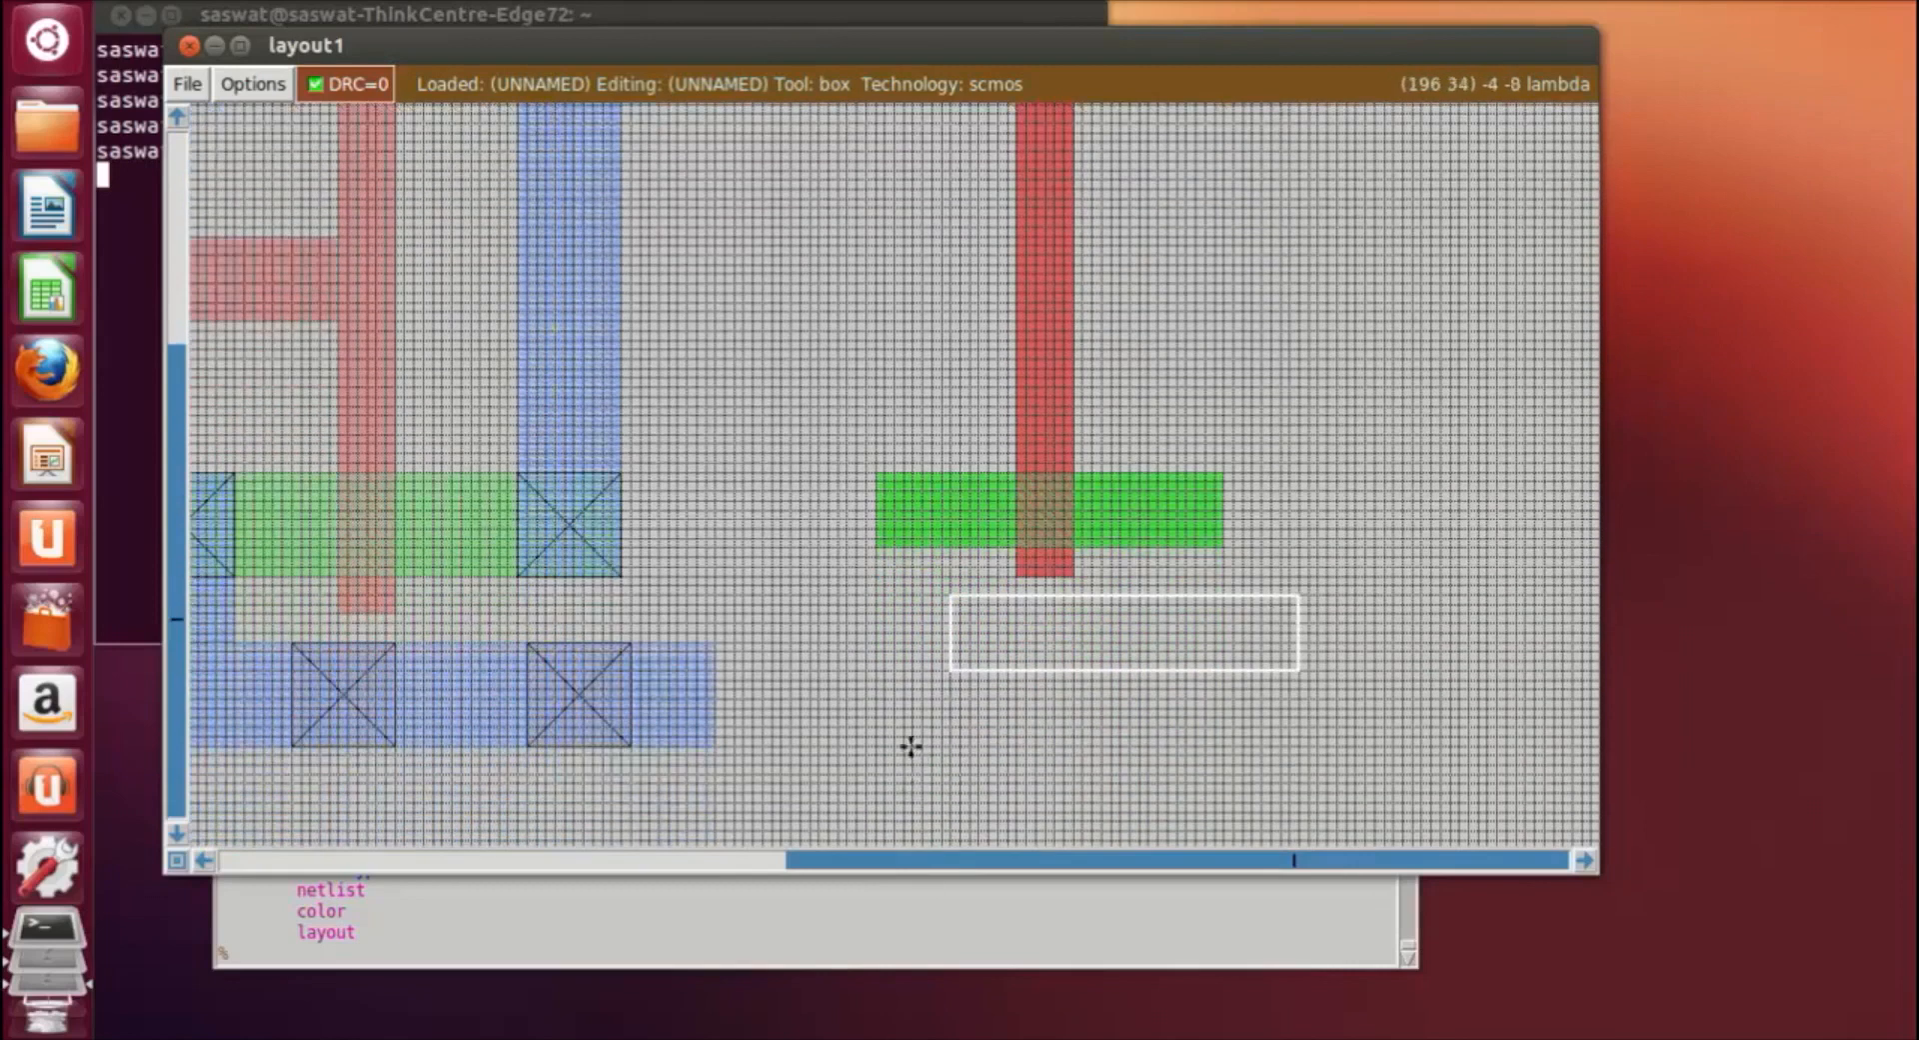
click(912, 746)
click(886, 725)
click(885, 690)
click(886, 708)
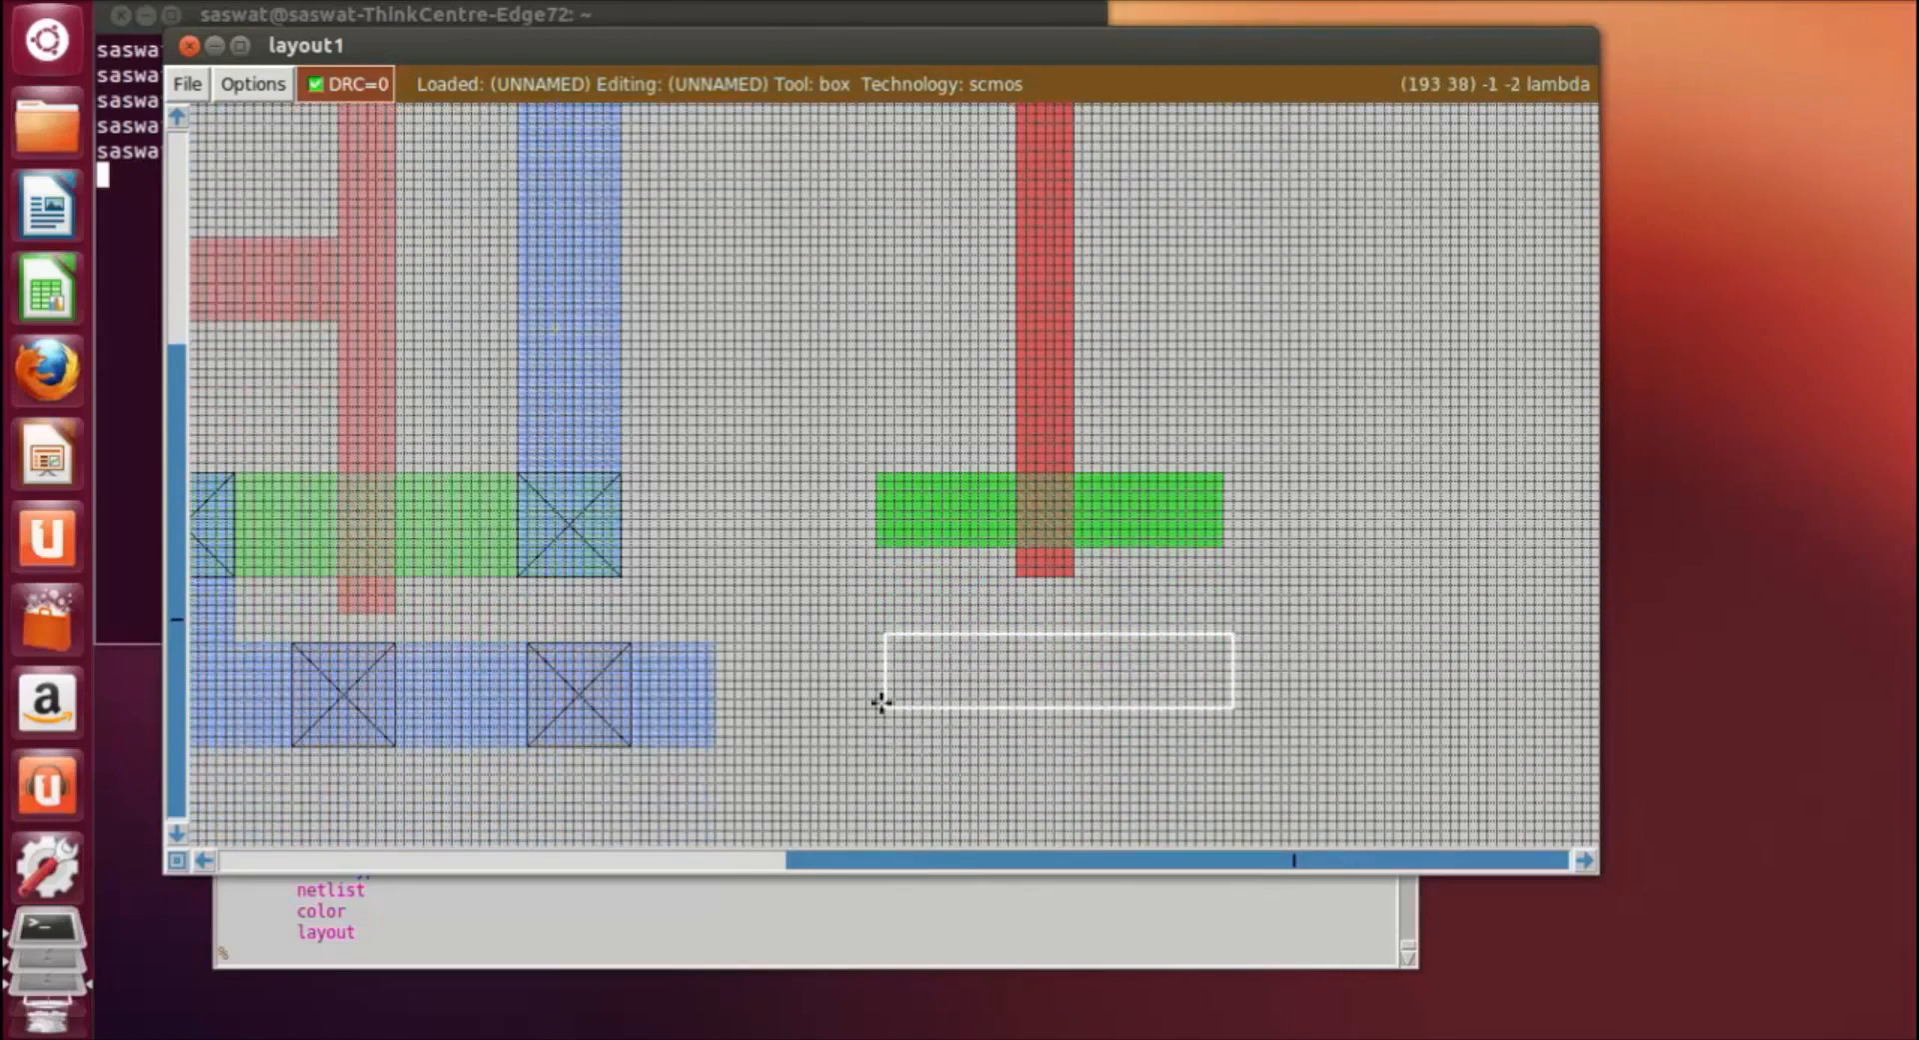
click(794, 954)
text(paint )
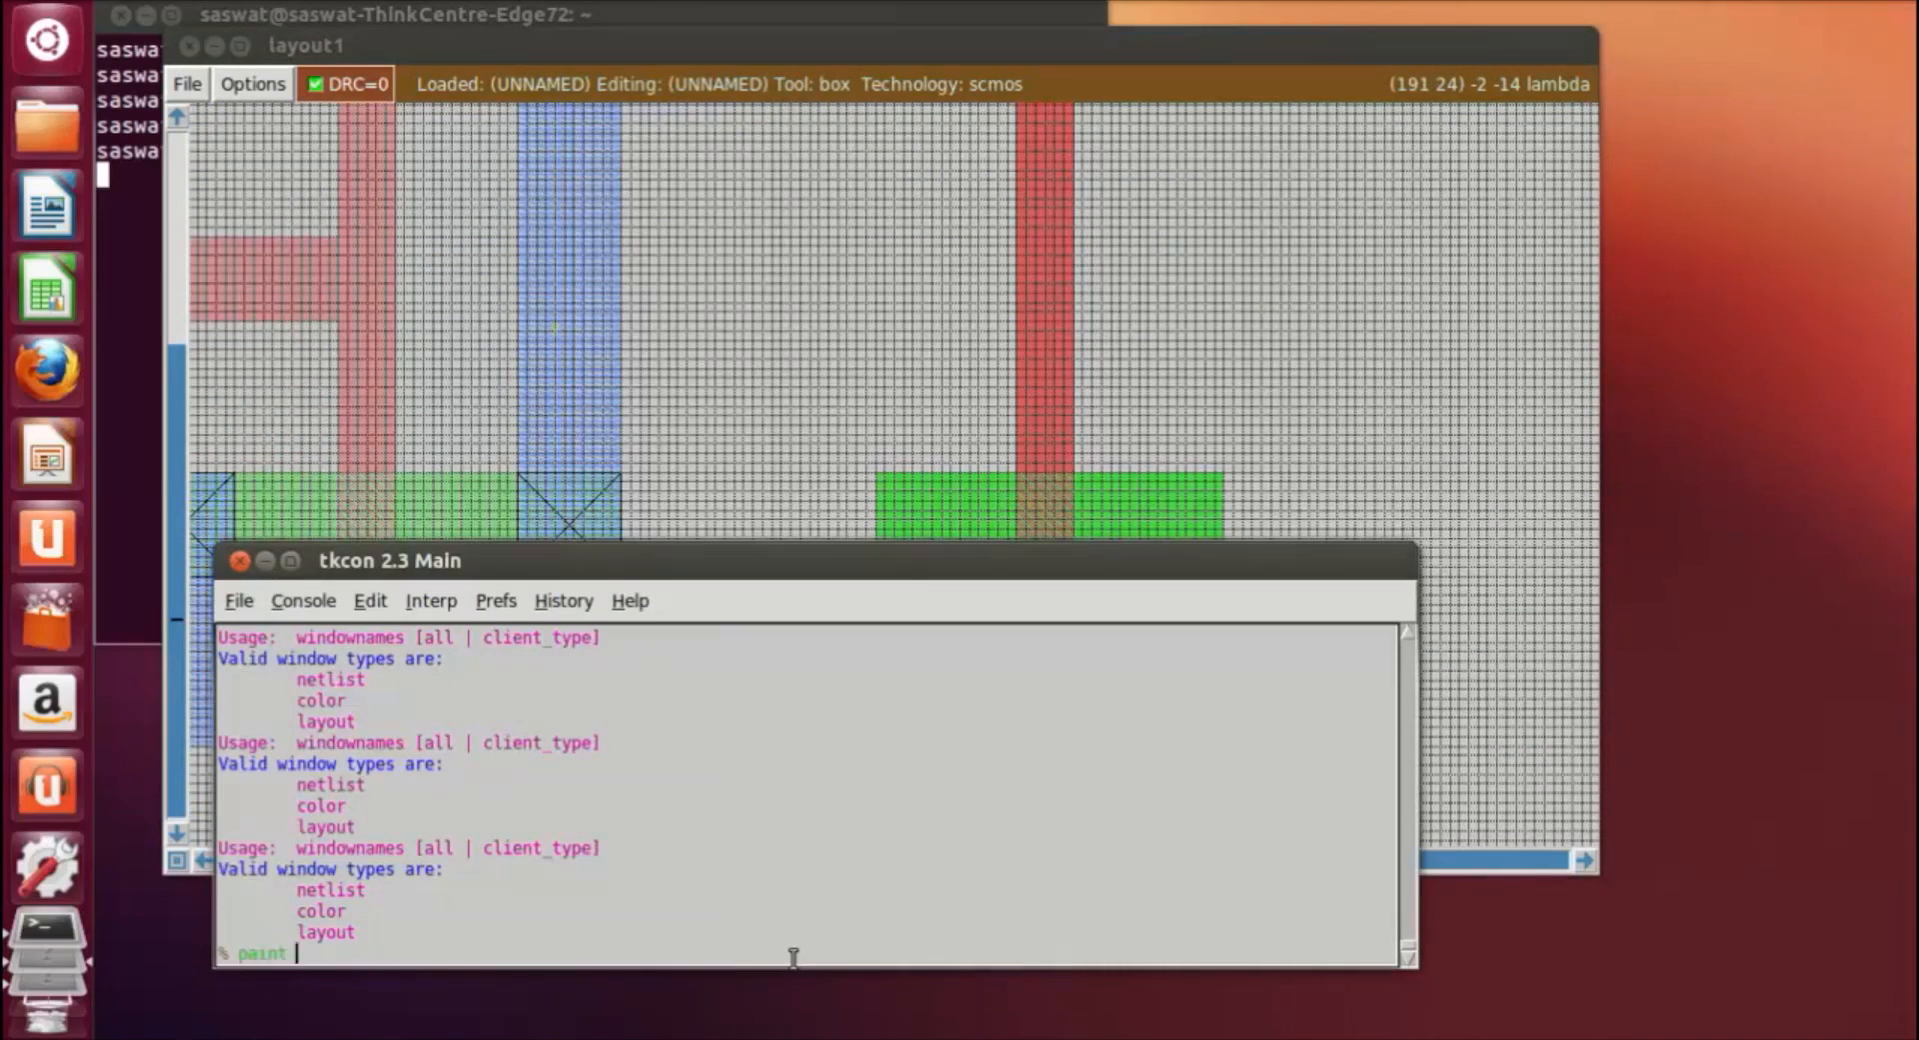
text(m1)
key(Return)
Paint a vertical m1 strip, about 7 by 23 lambda, from the left end of the new ndiff down to the lower m1 rail.
click(1205, 461)
click(904, 388)
right_click(947, 606)
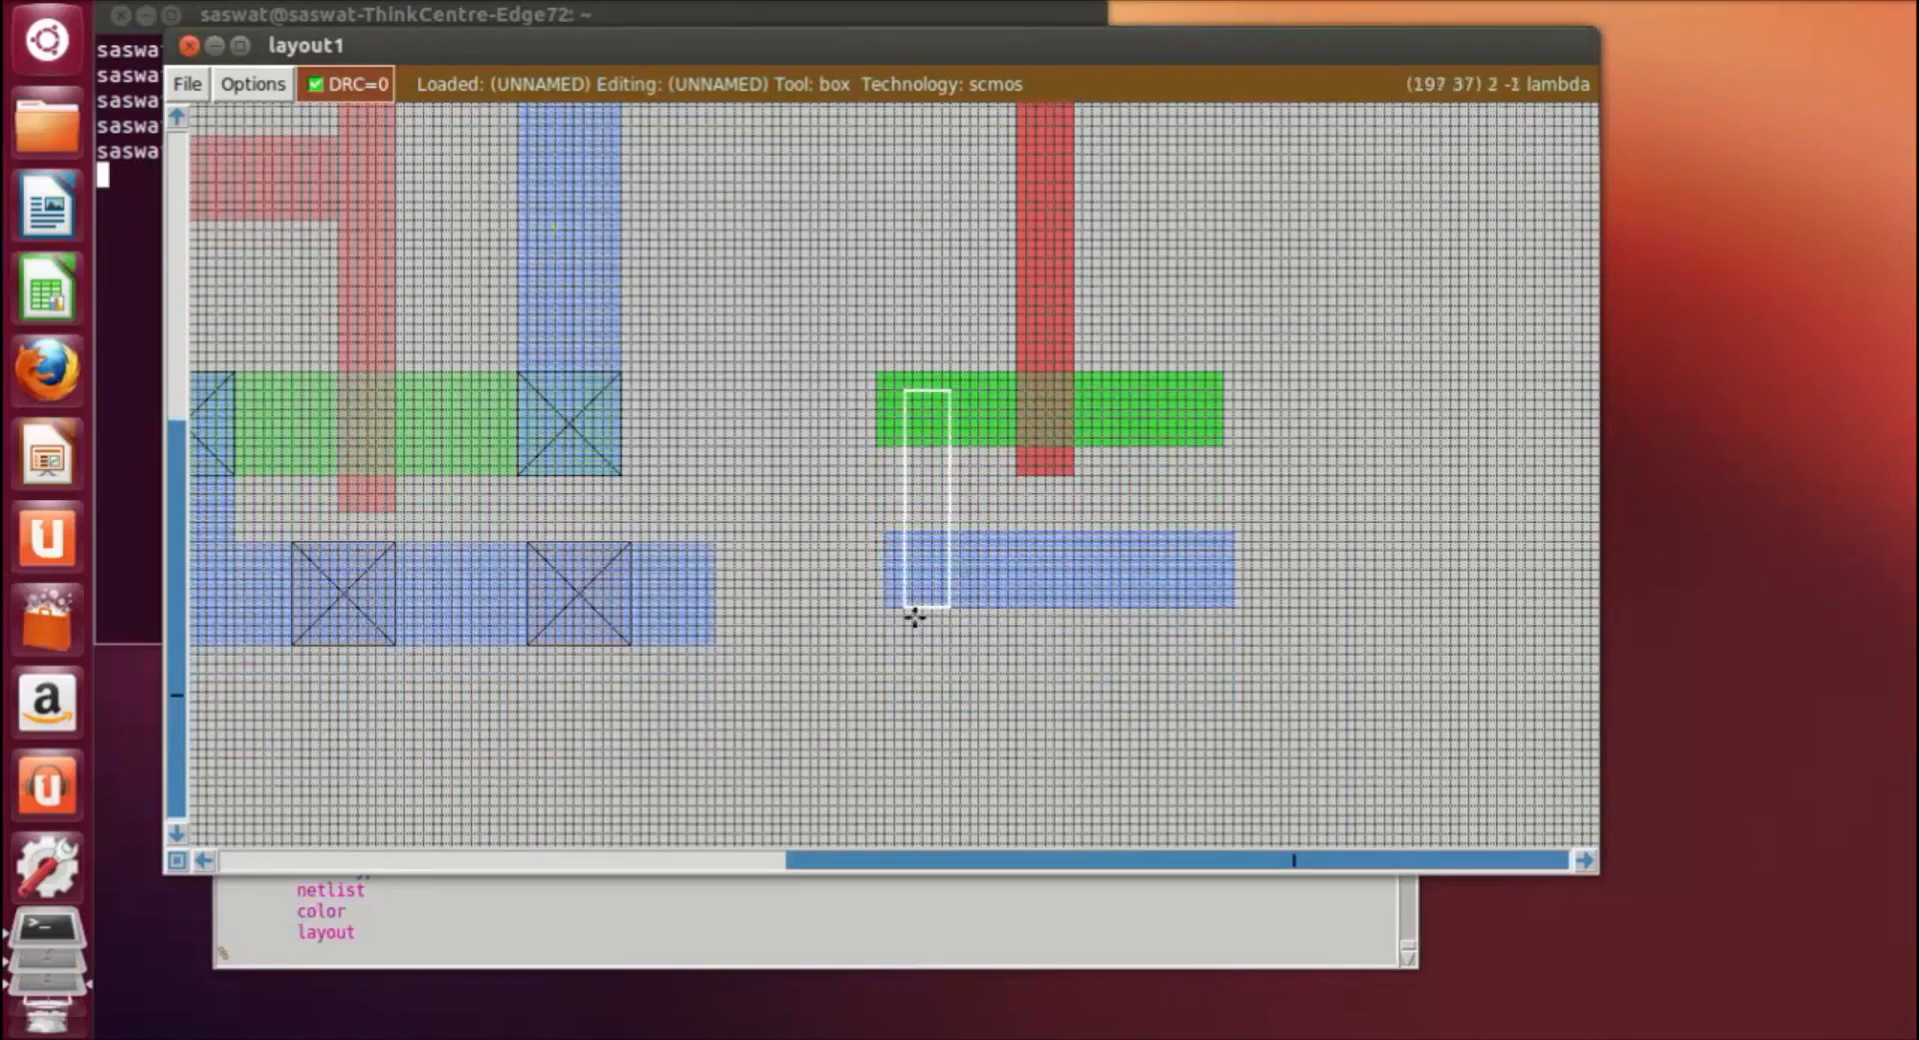
click(890, 598)
right_drag(920, 475, 968, 383)
click(913, 399)
right_click(969, 590)
right_drag(970, 601, 976, 393)
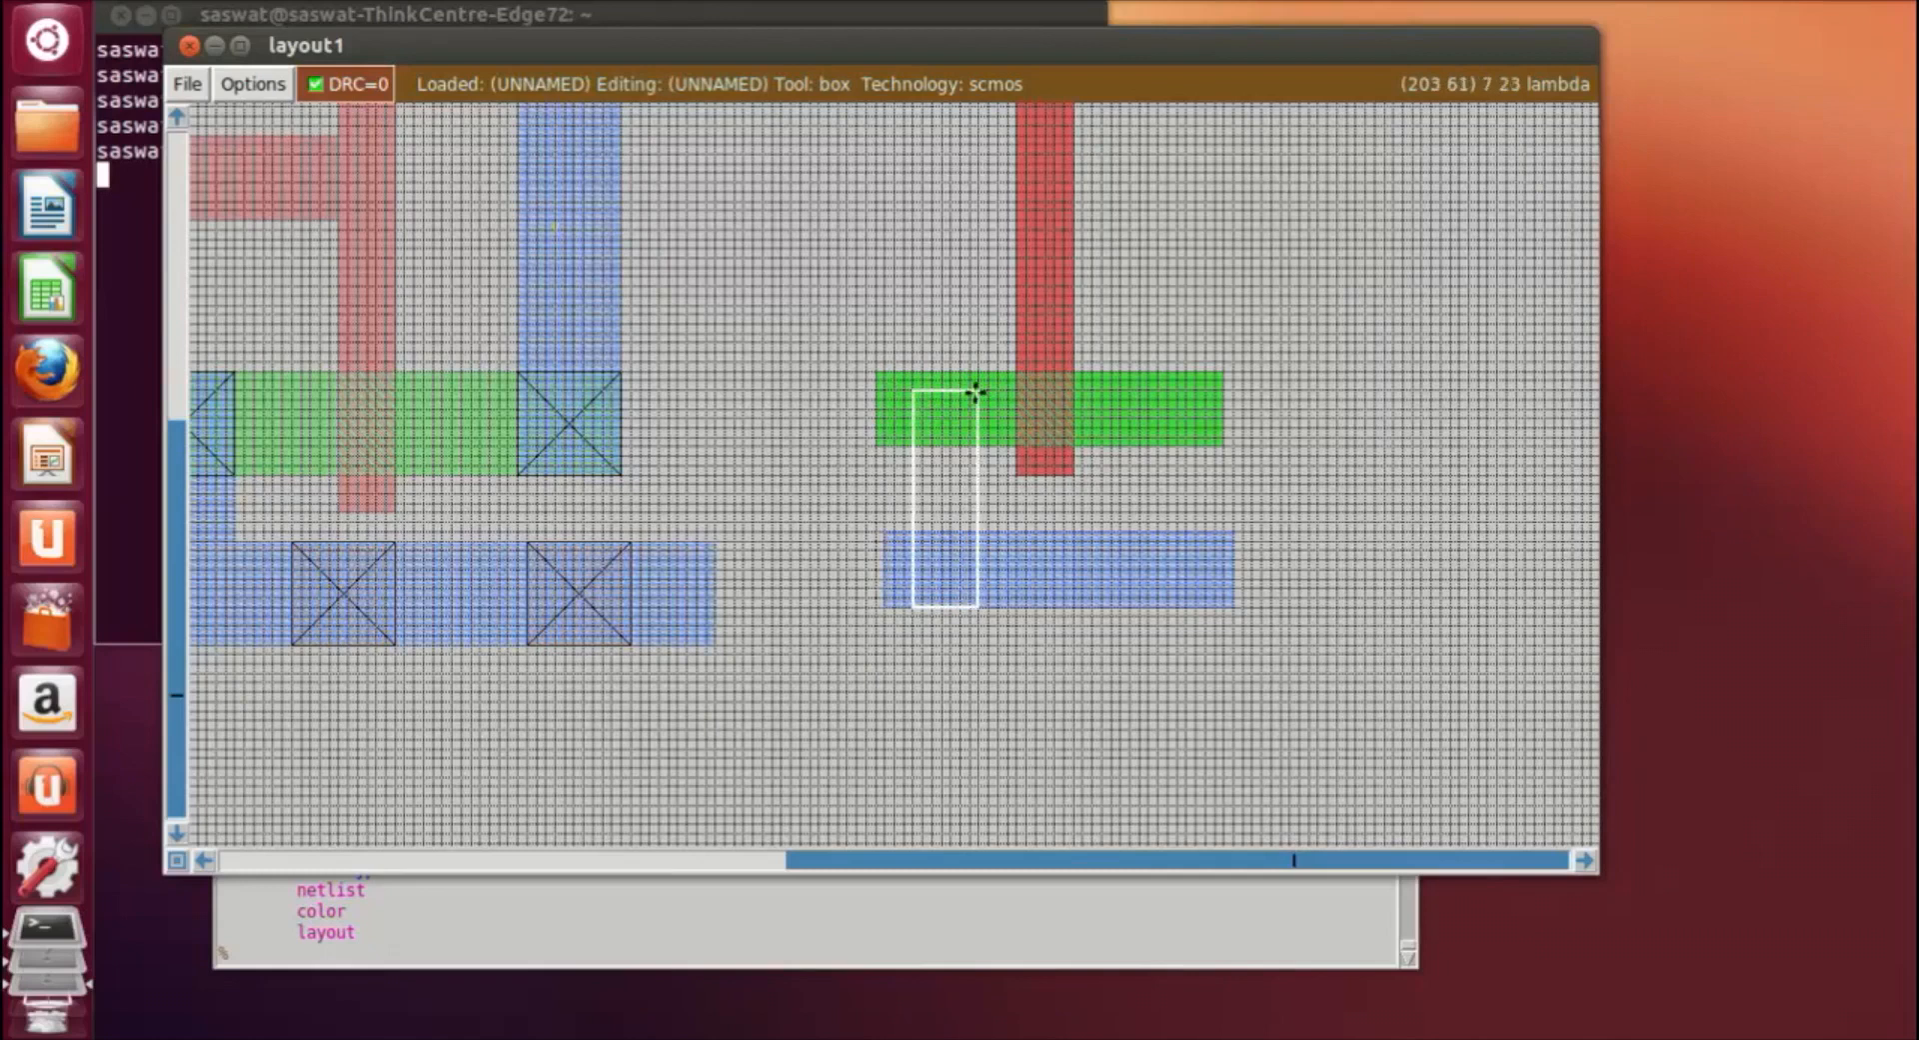
click(631, 951)
text(paint)
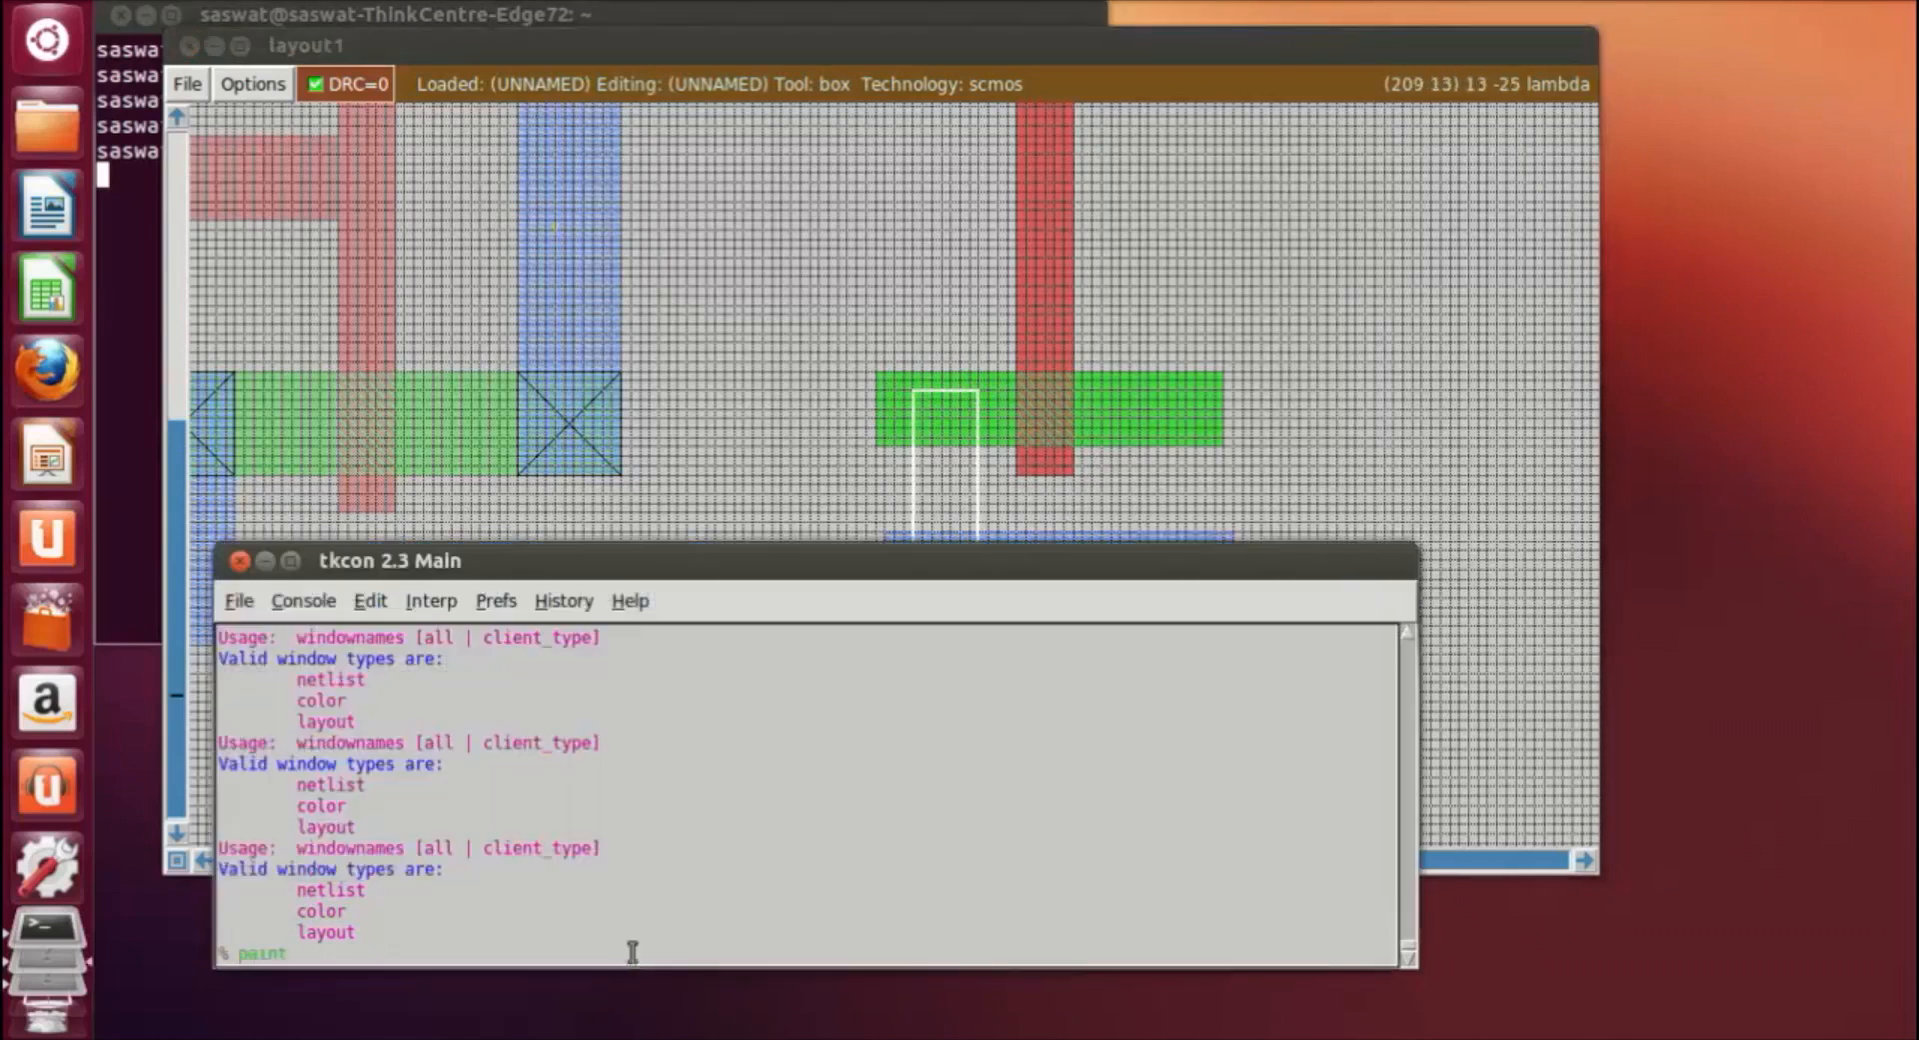
text( m1)
key(Return)
Paint a vertical m1 strip to the right of the poly gate, joining the right parts of the new pdiff and ndiff.
click(1449, 424)
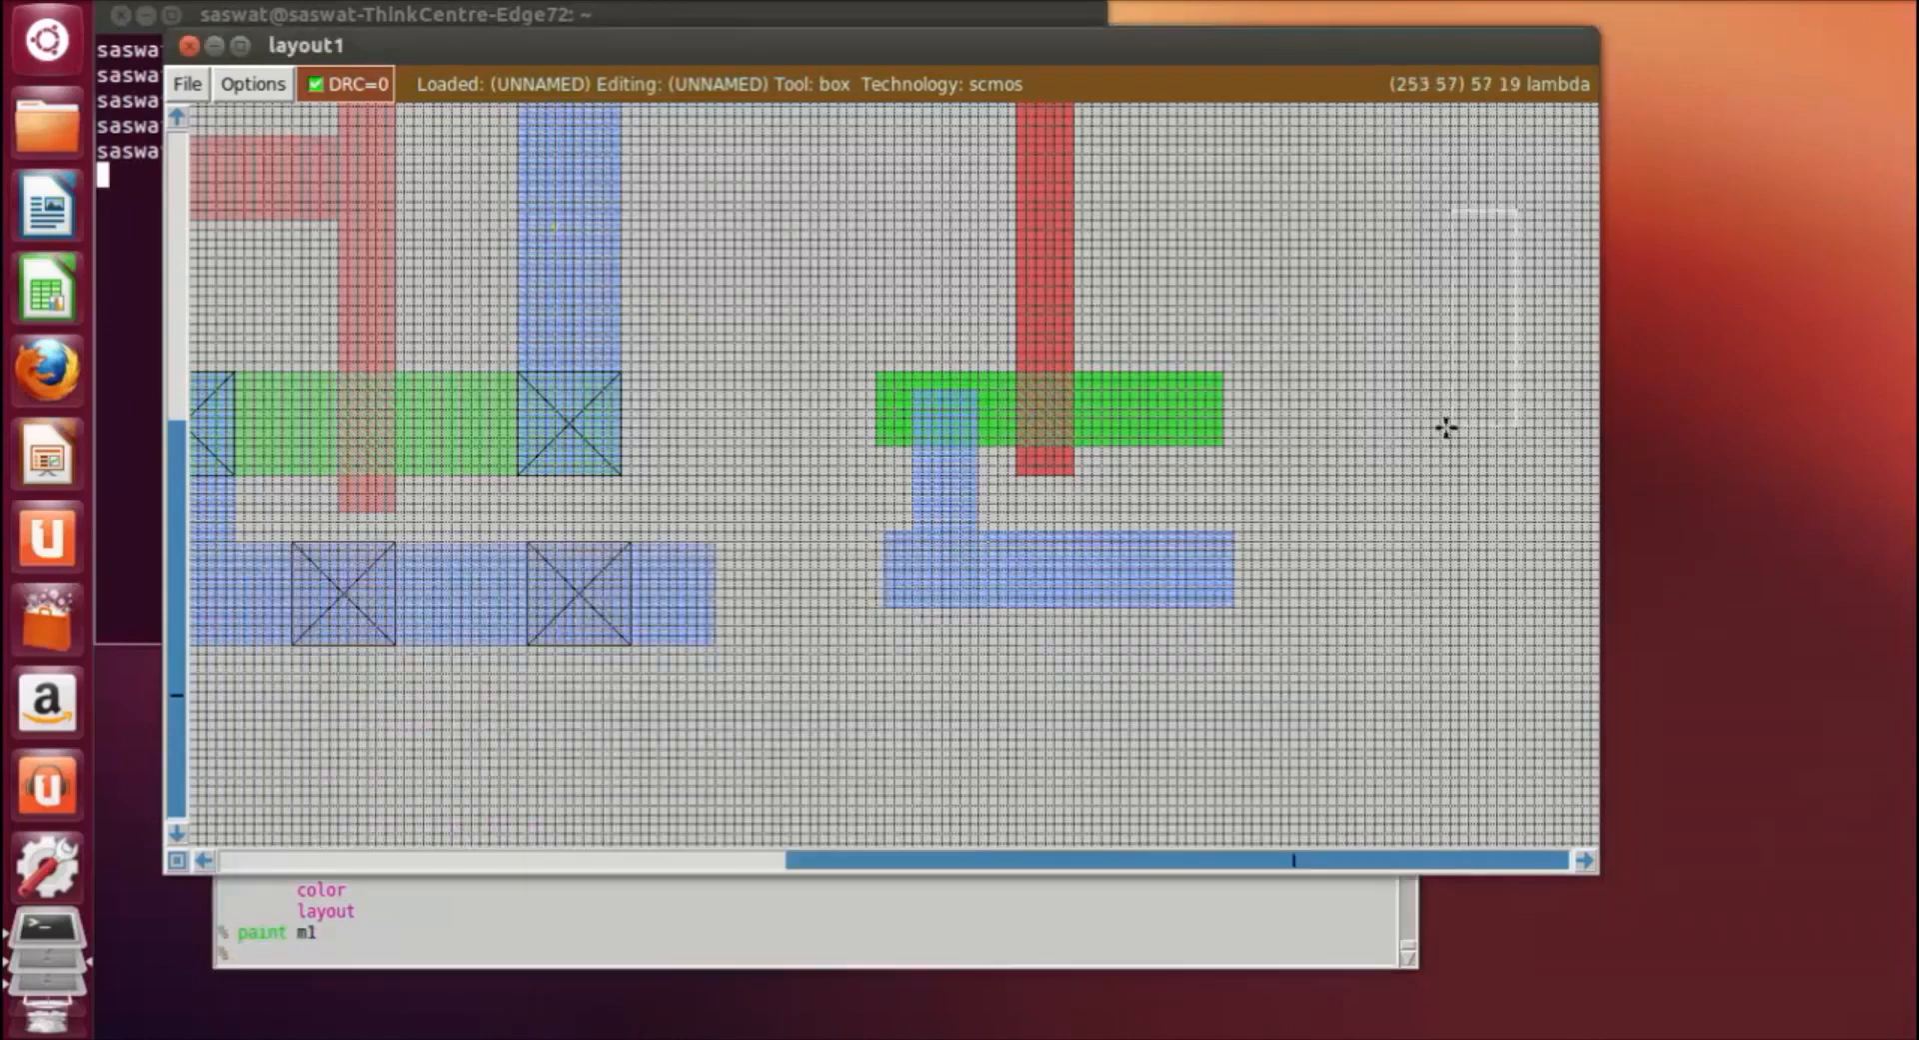
scroll(1424, 507, up, 4)
scroll(1235, 330, down, 1)
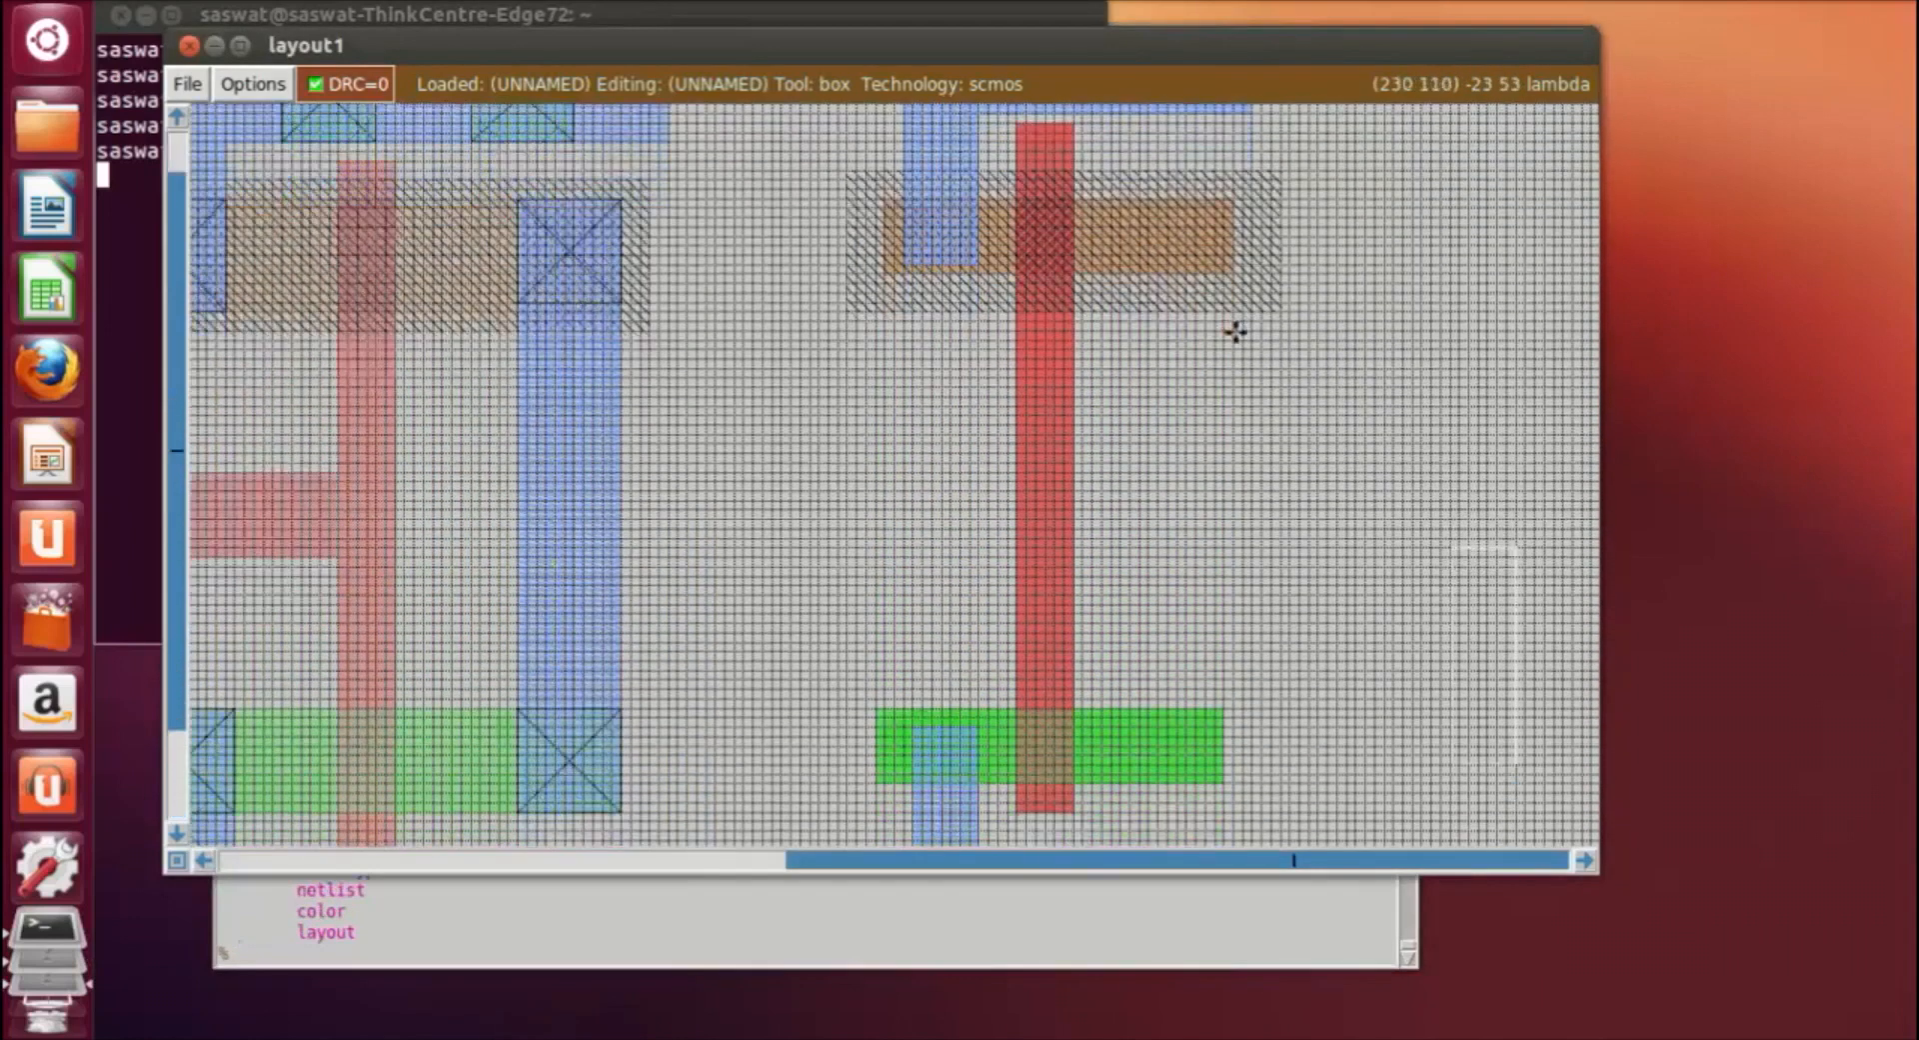
click(1112, 192)
right_click(1166, 720)
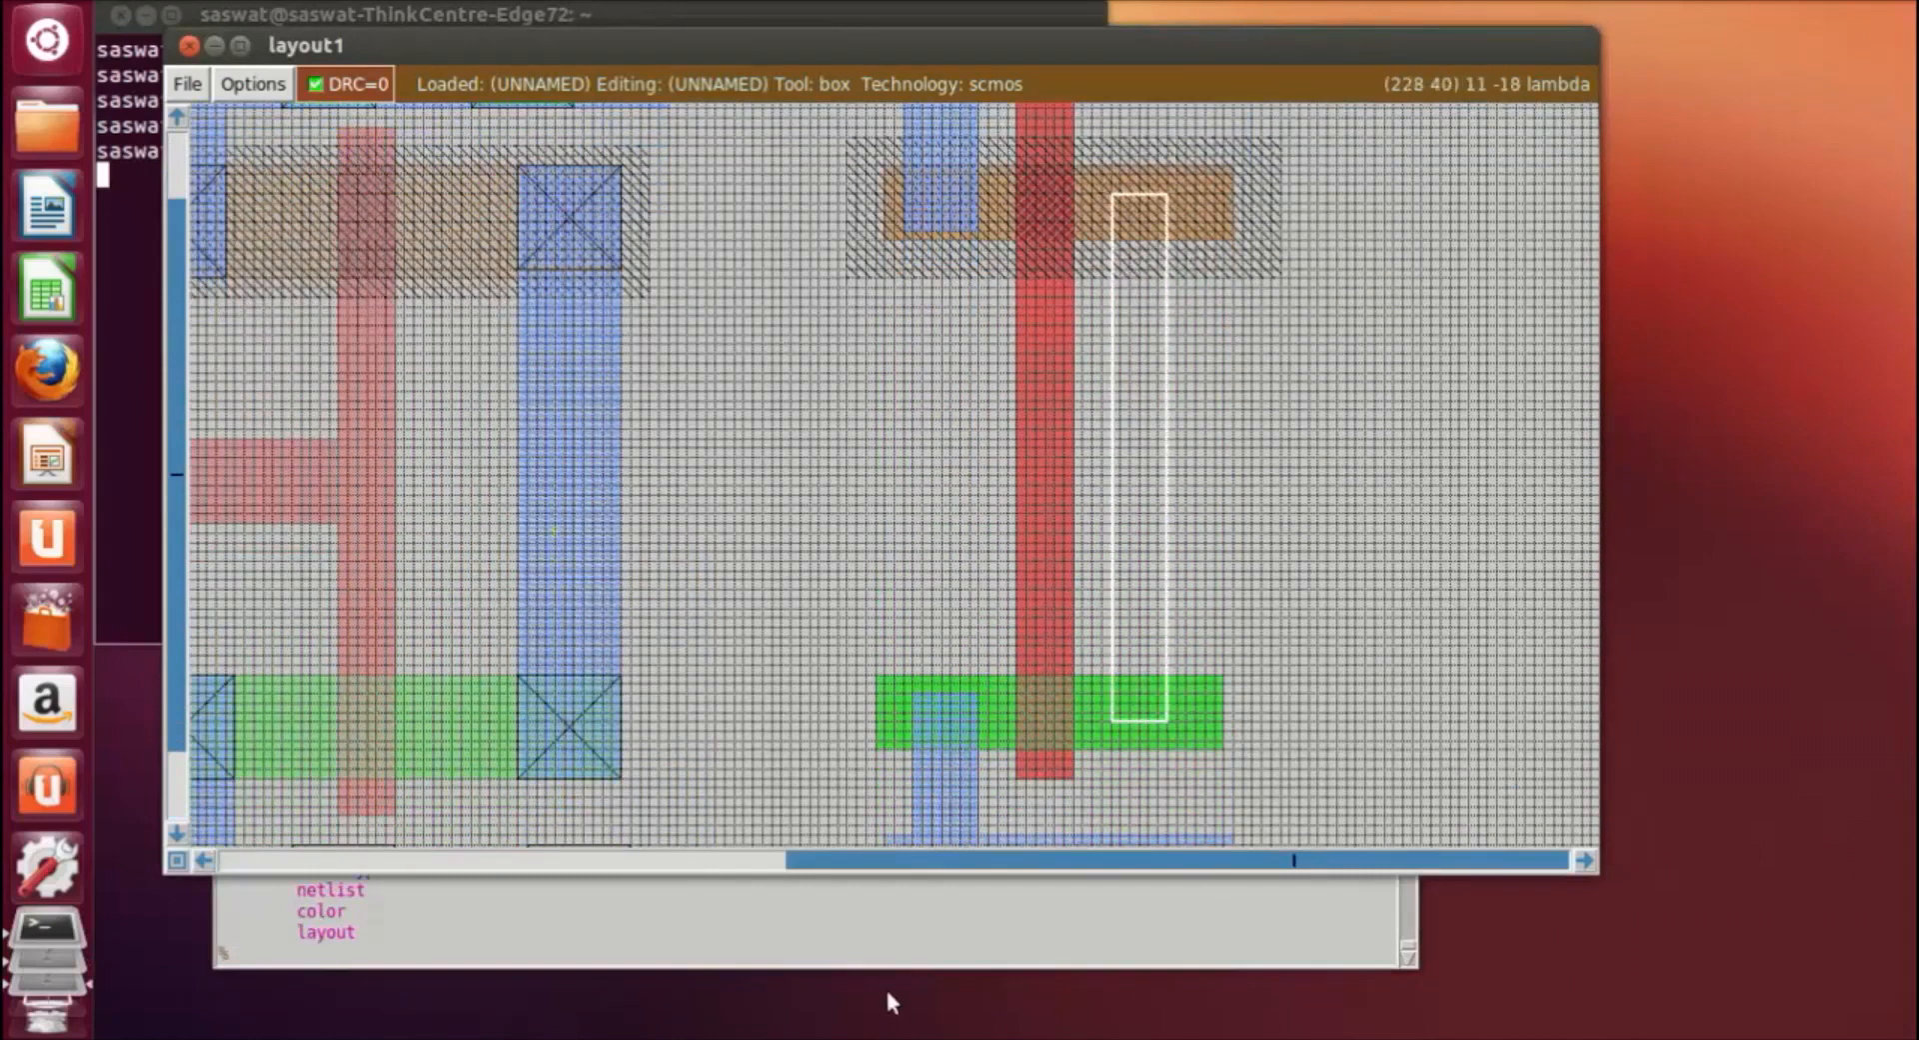
click(884, 954)
text(paint m1)
key(Return)
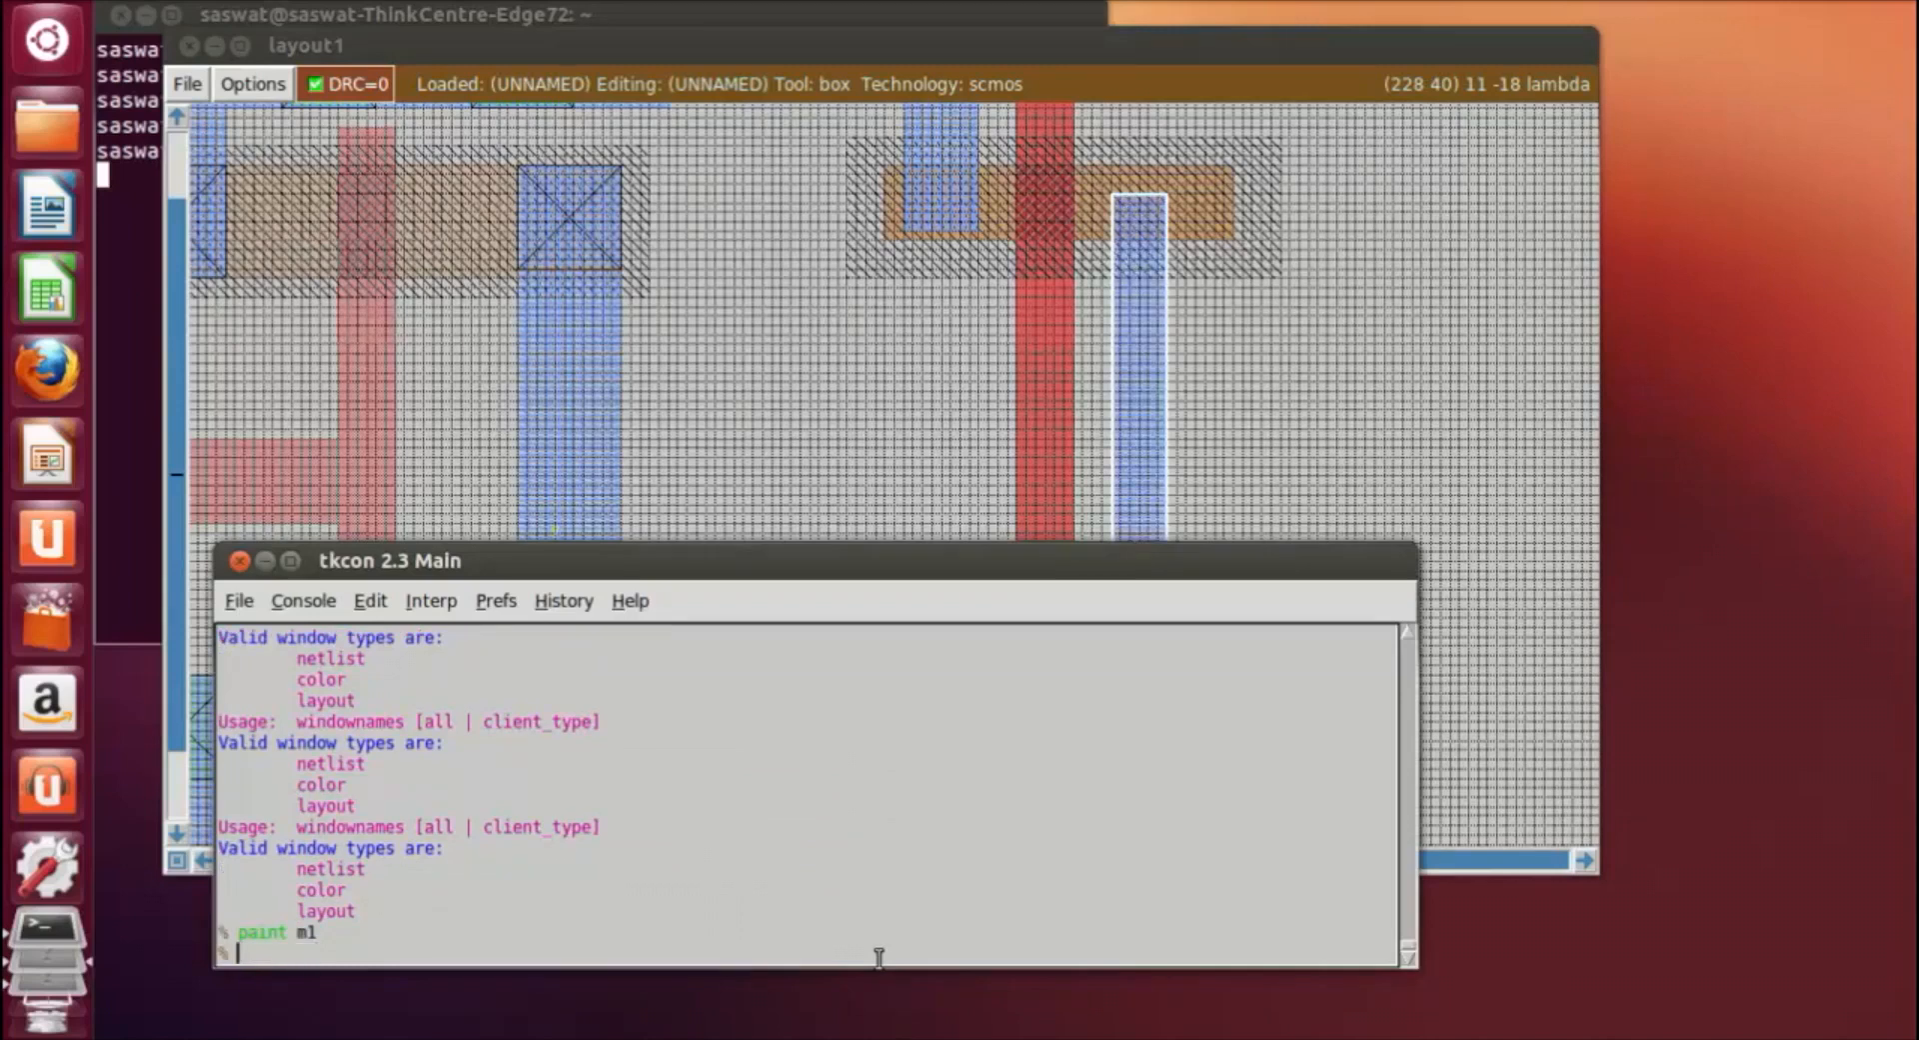
Paint a horizontal m1 strip from the placed cell's vertical output metal towards the new poly gate, stopping short of the gate.
click(1384, 359)
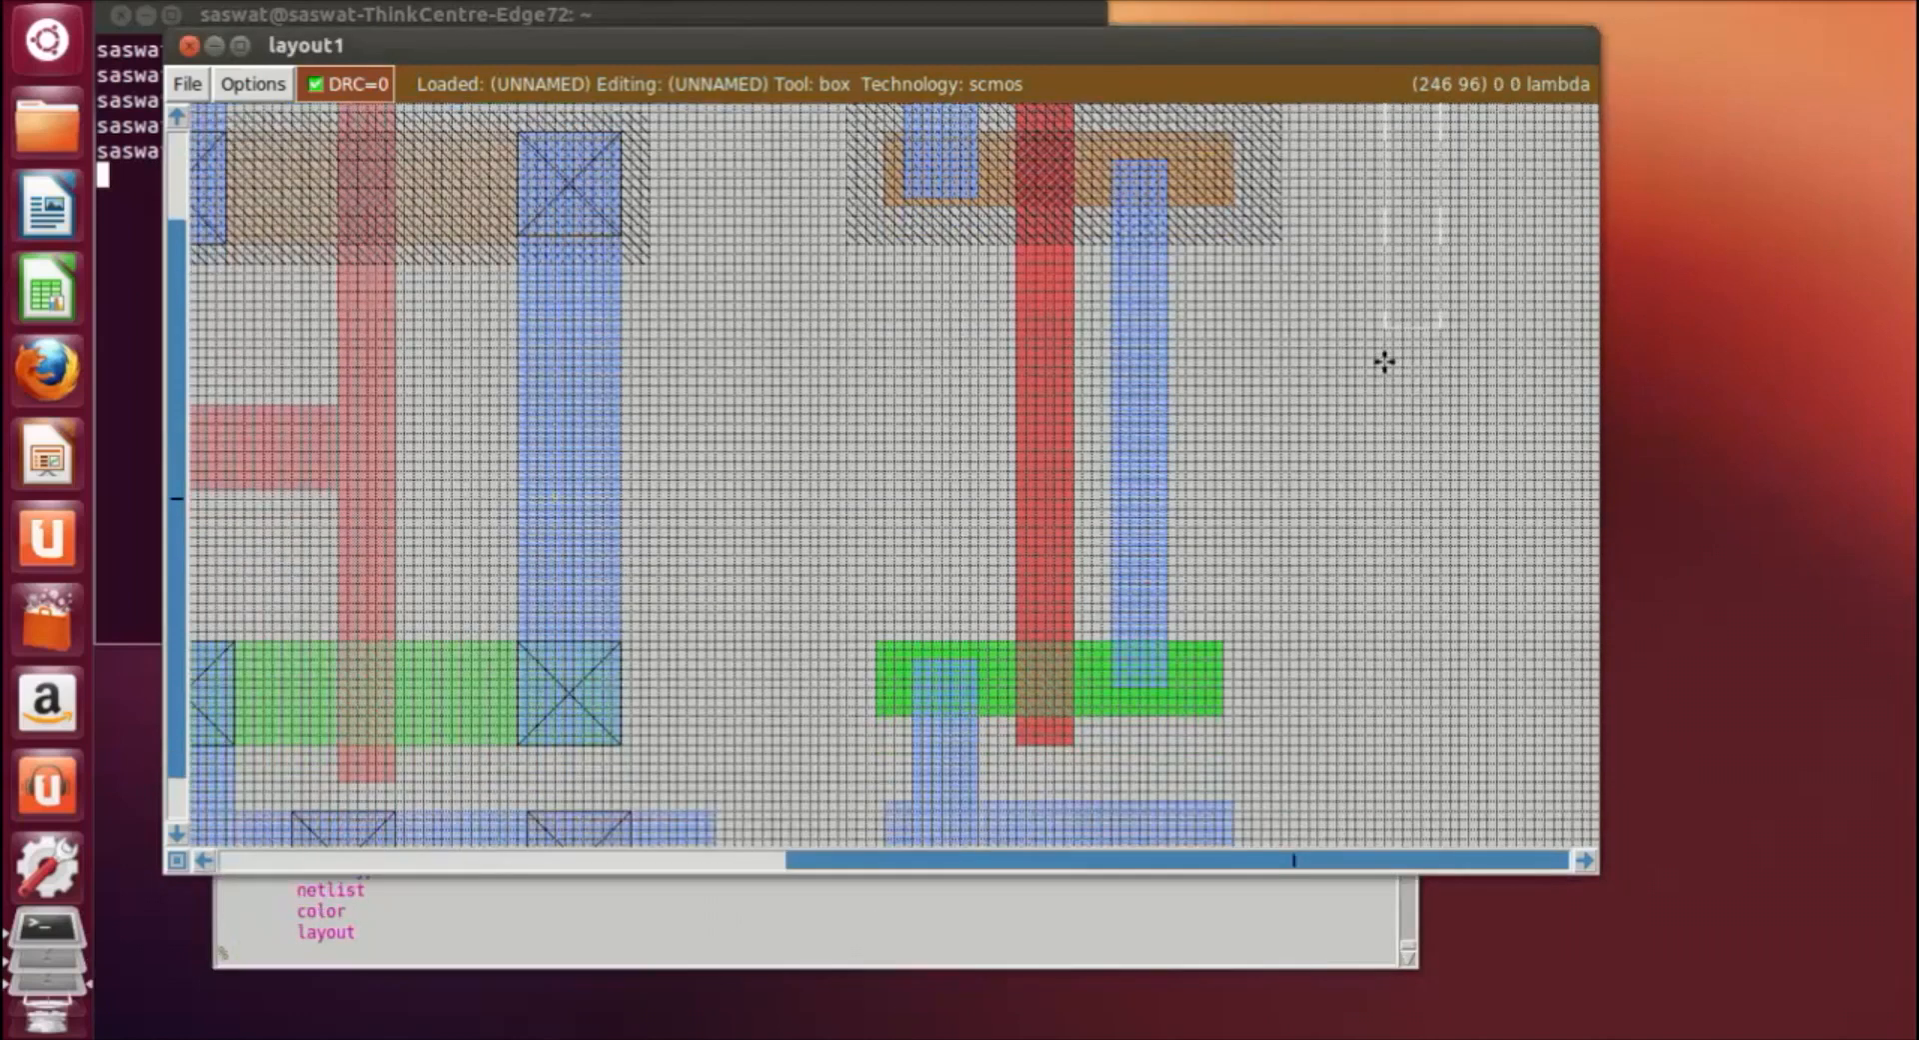
scroll(1384, 360, up, 2)
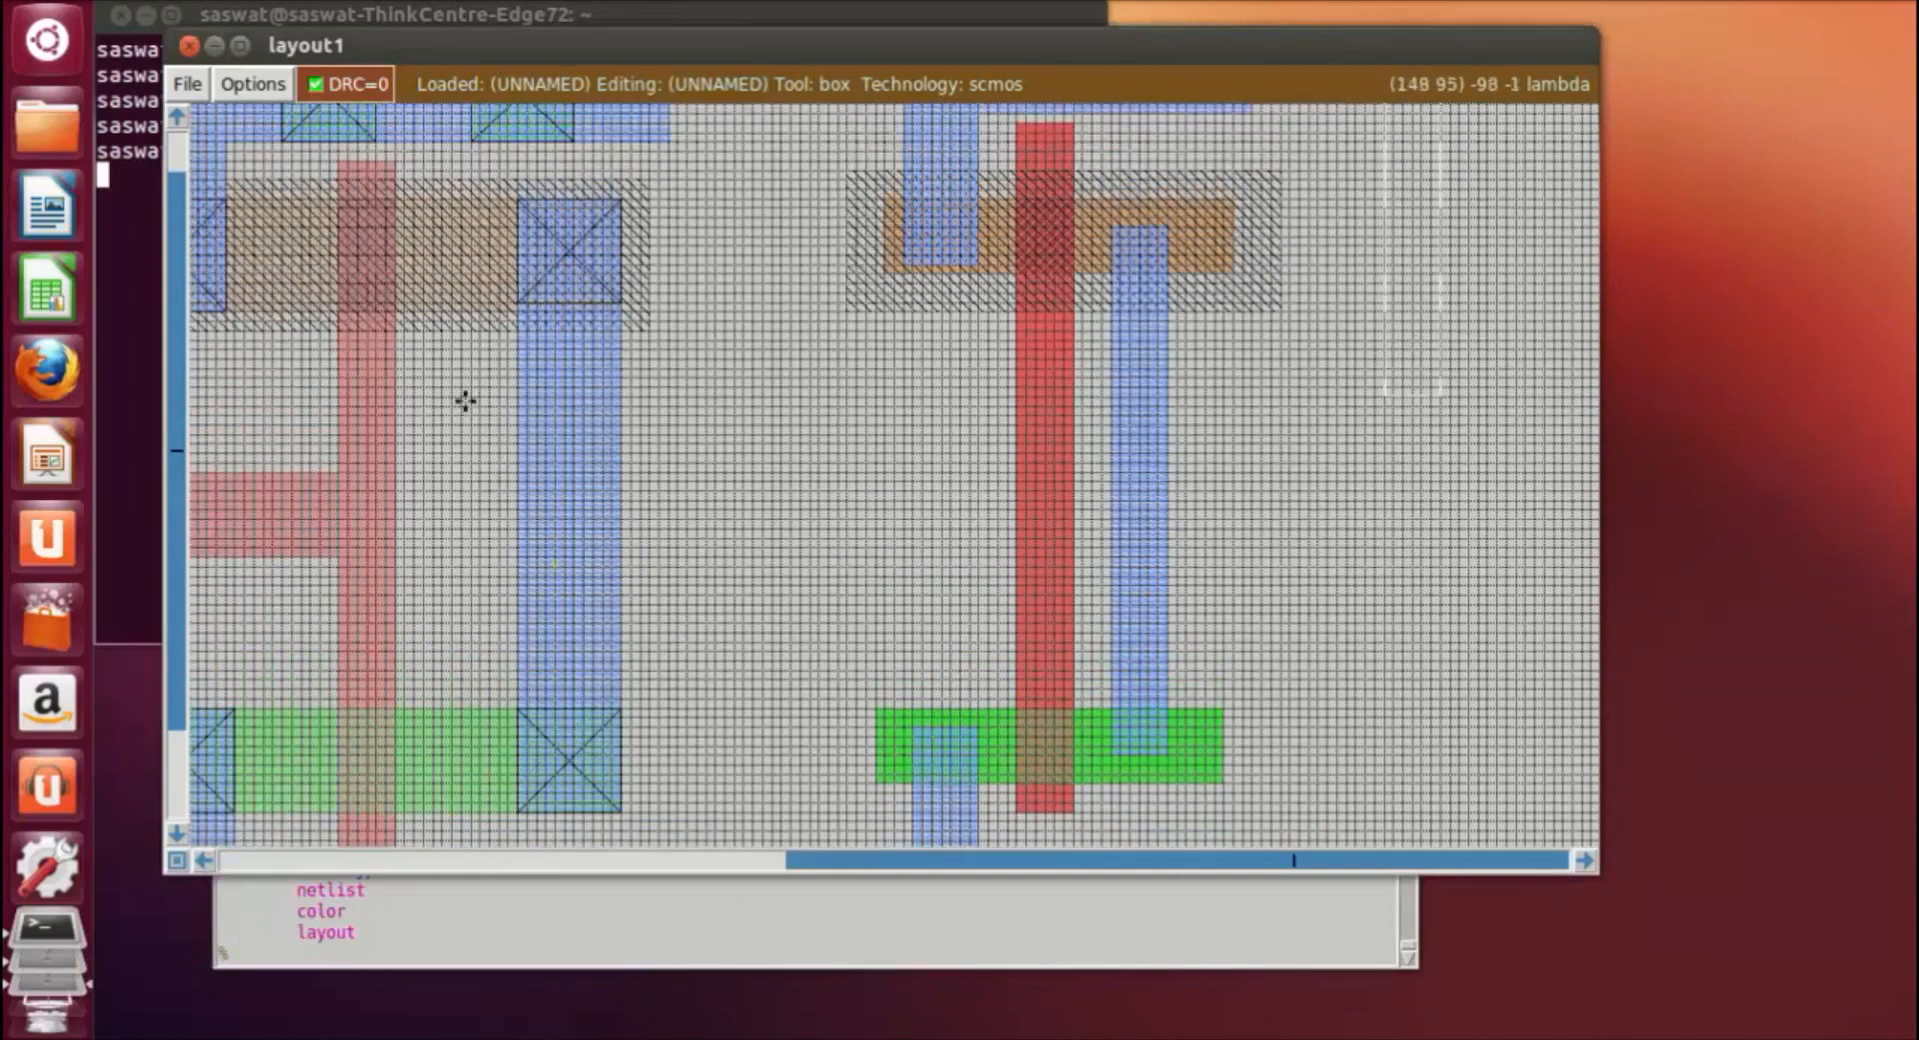
click(625, 436)
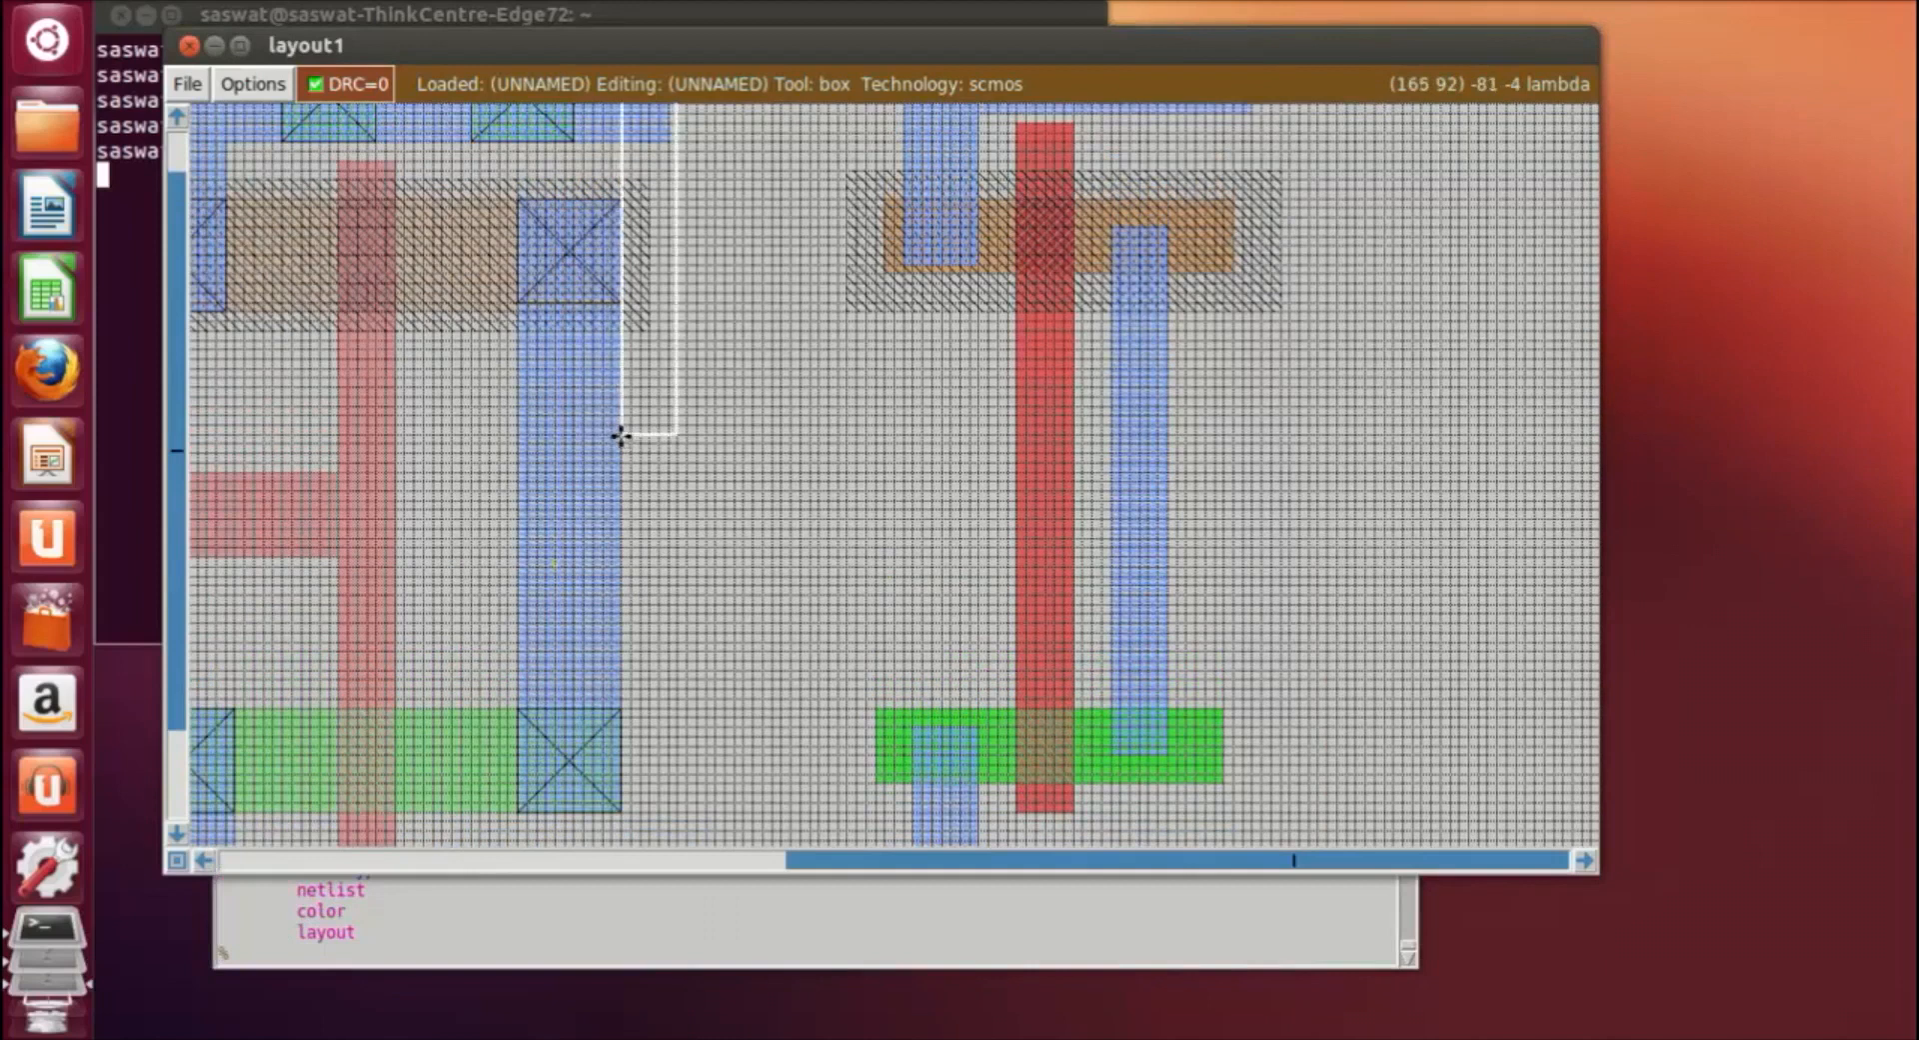
right_click(961, 490)
click(826, 961)
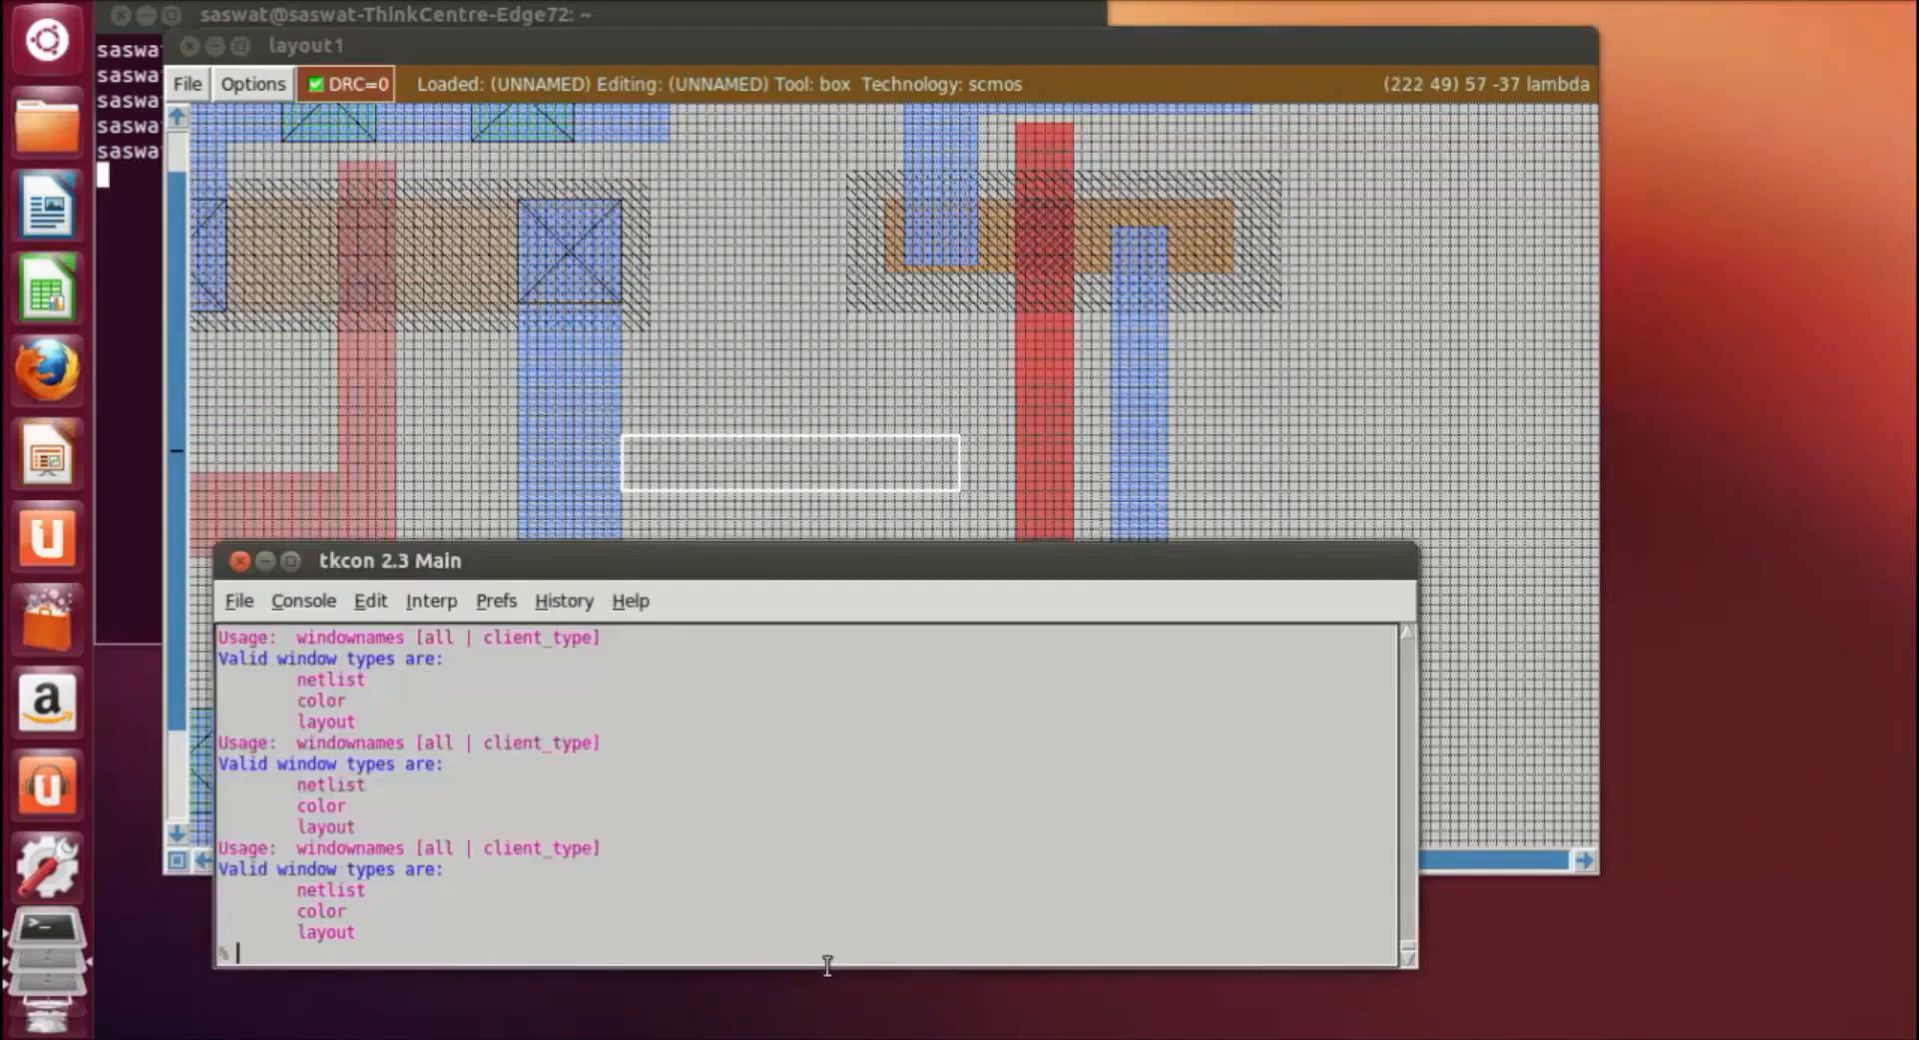
text(paint m1)
key(Return)
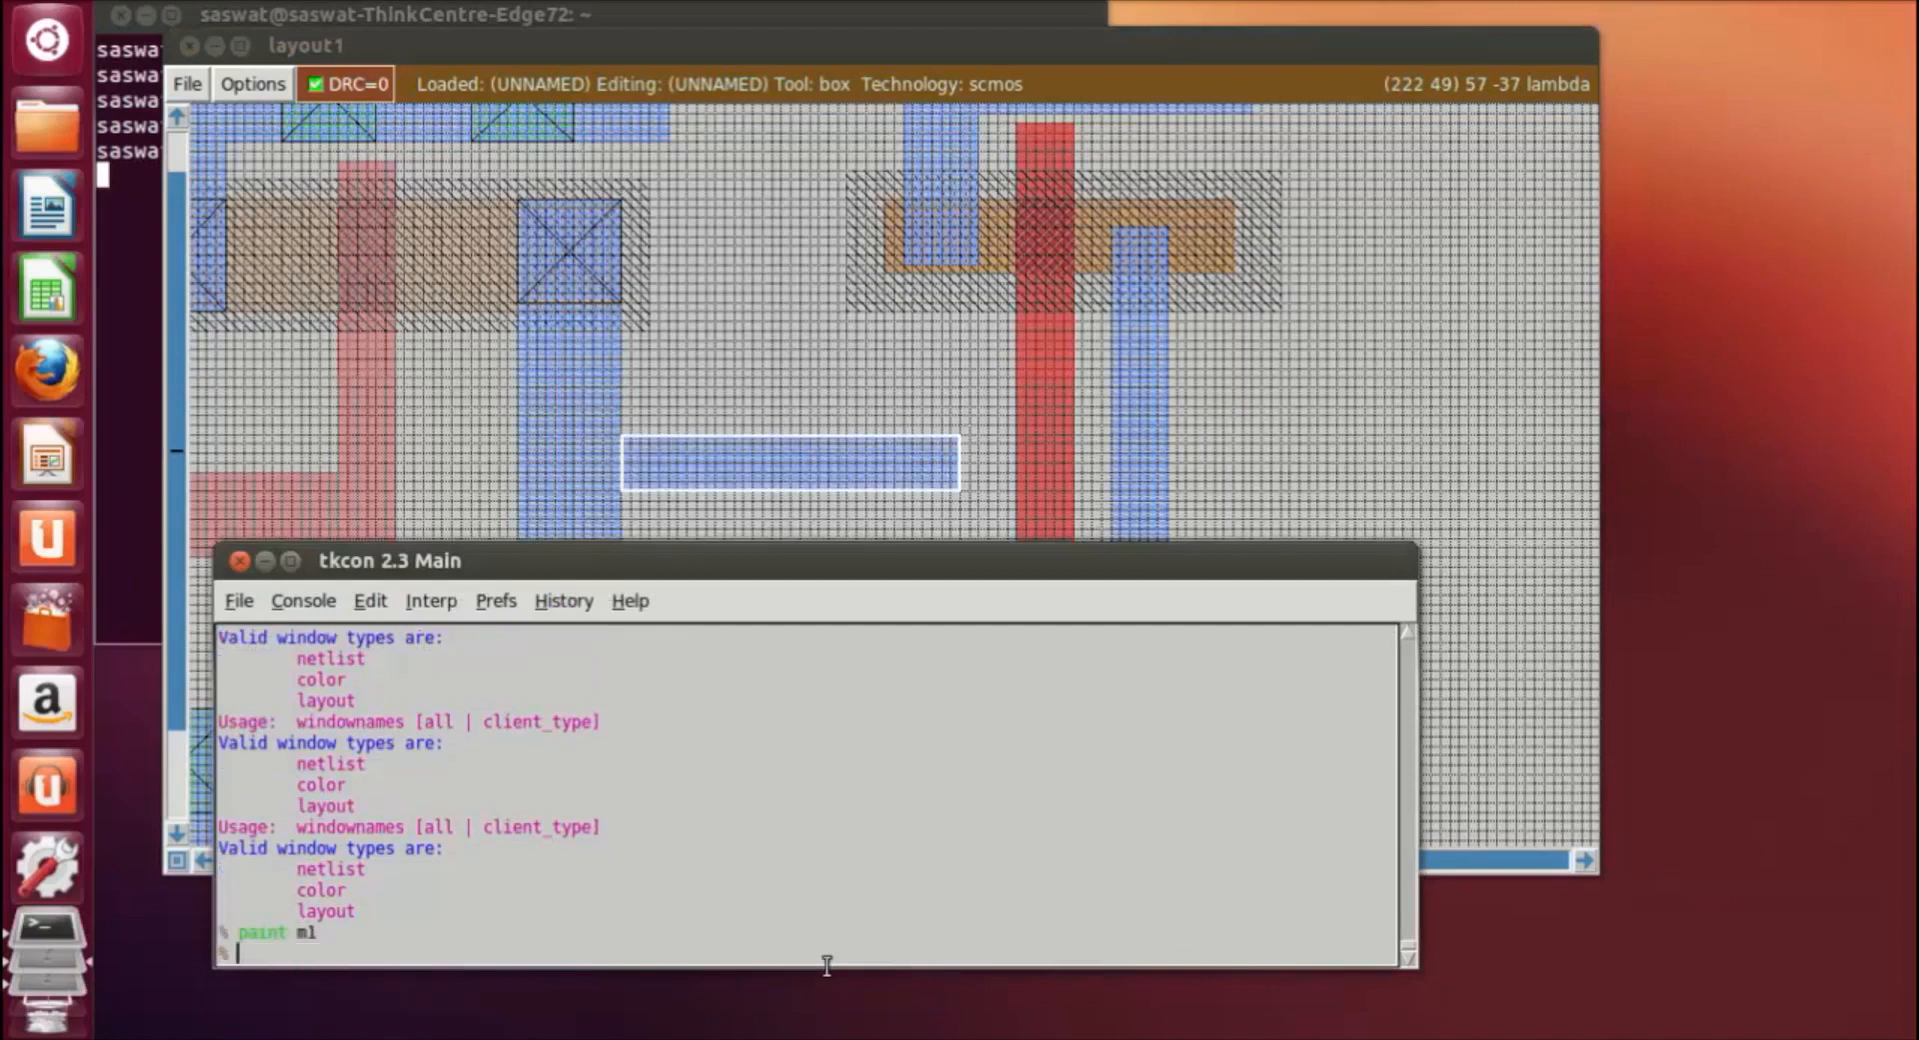
Paint a poly stub from the new gate leftwards, overlapping the end of the horizontal m1 strip at the same height.
click(1283, 499)
click(866, 440)
click(880, 499)
click(827, 492)
click(772, 473)
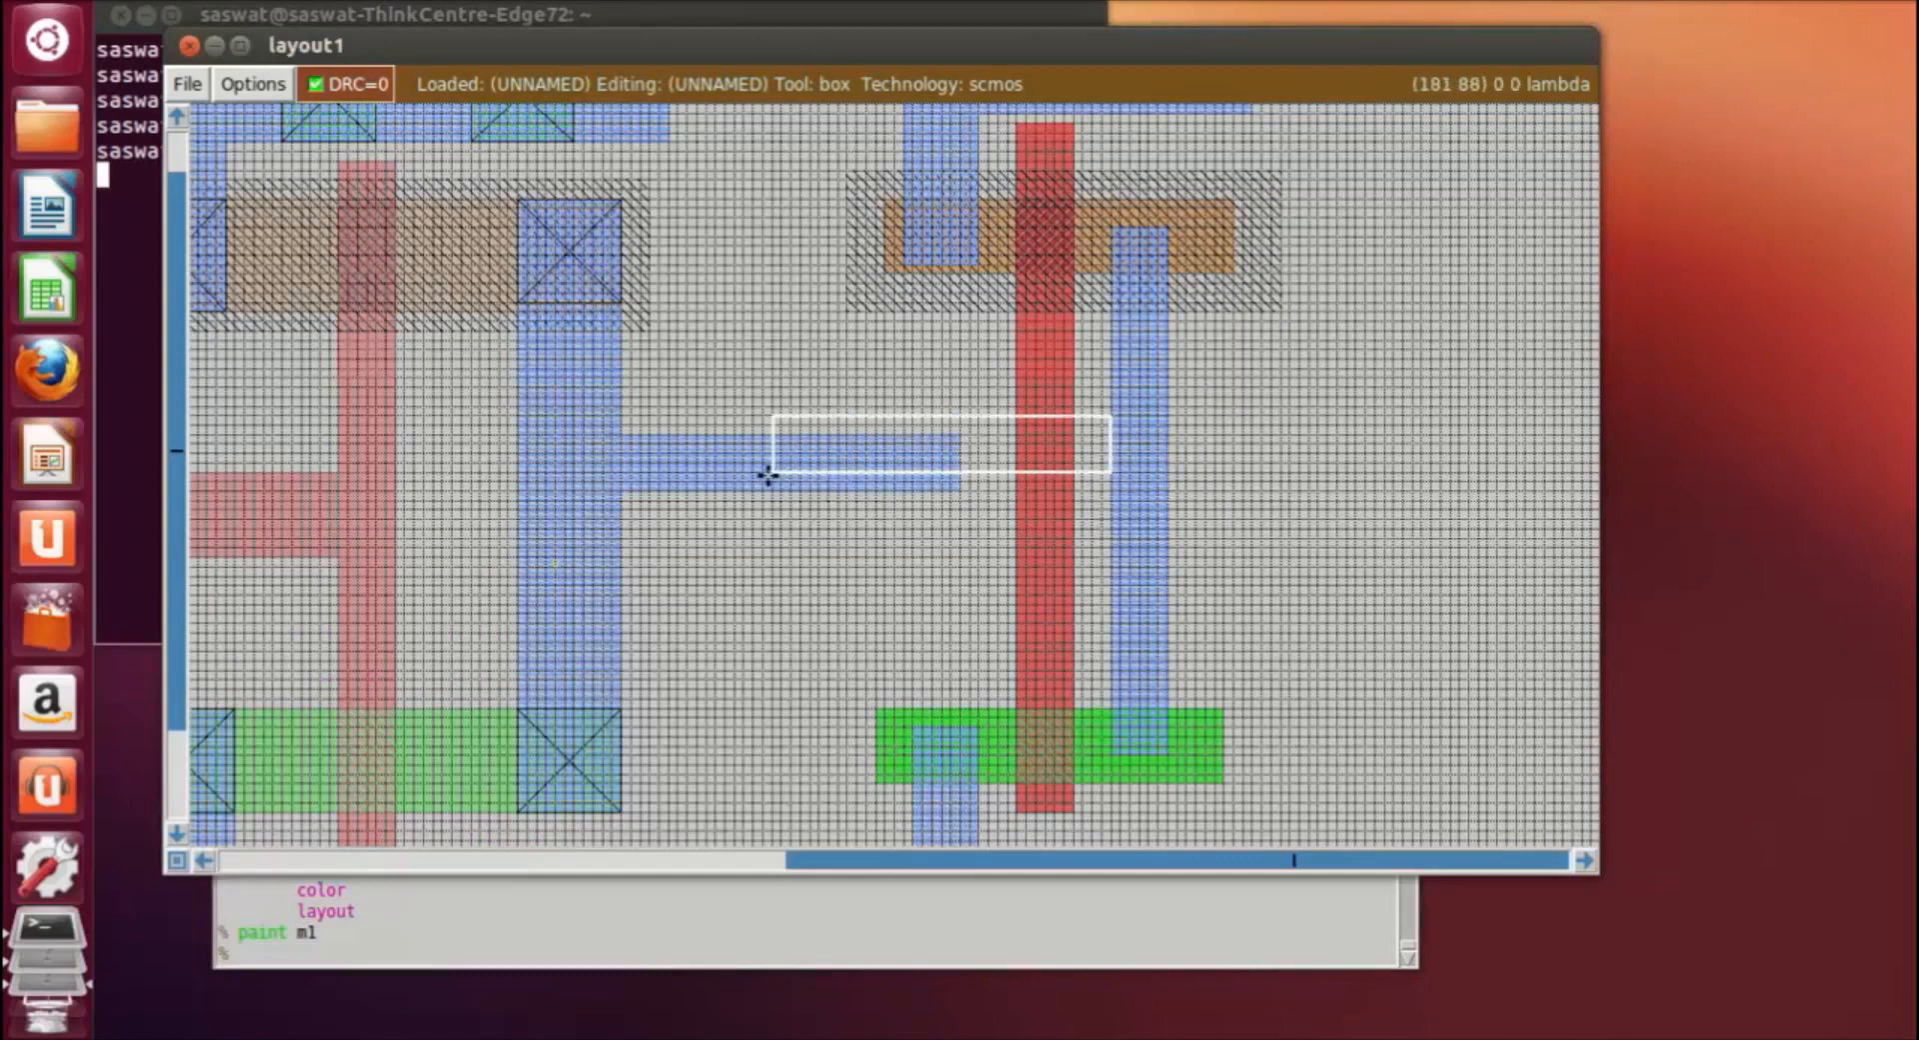
click(753, 481)
click(867, 443)
click(875, 436)
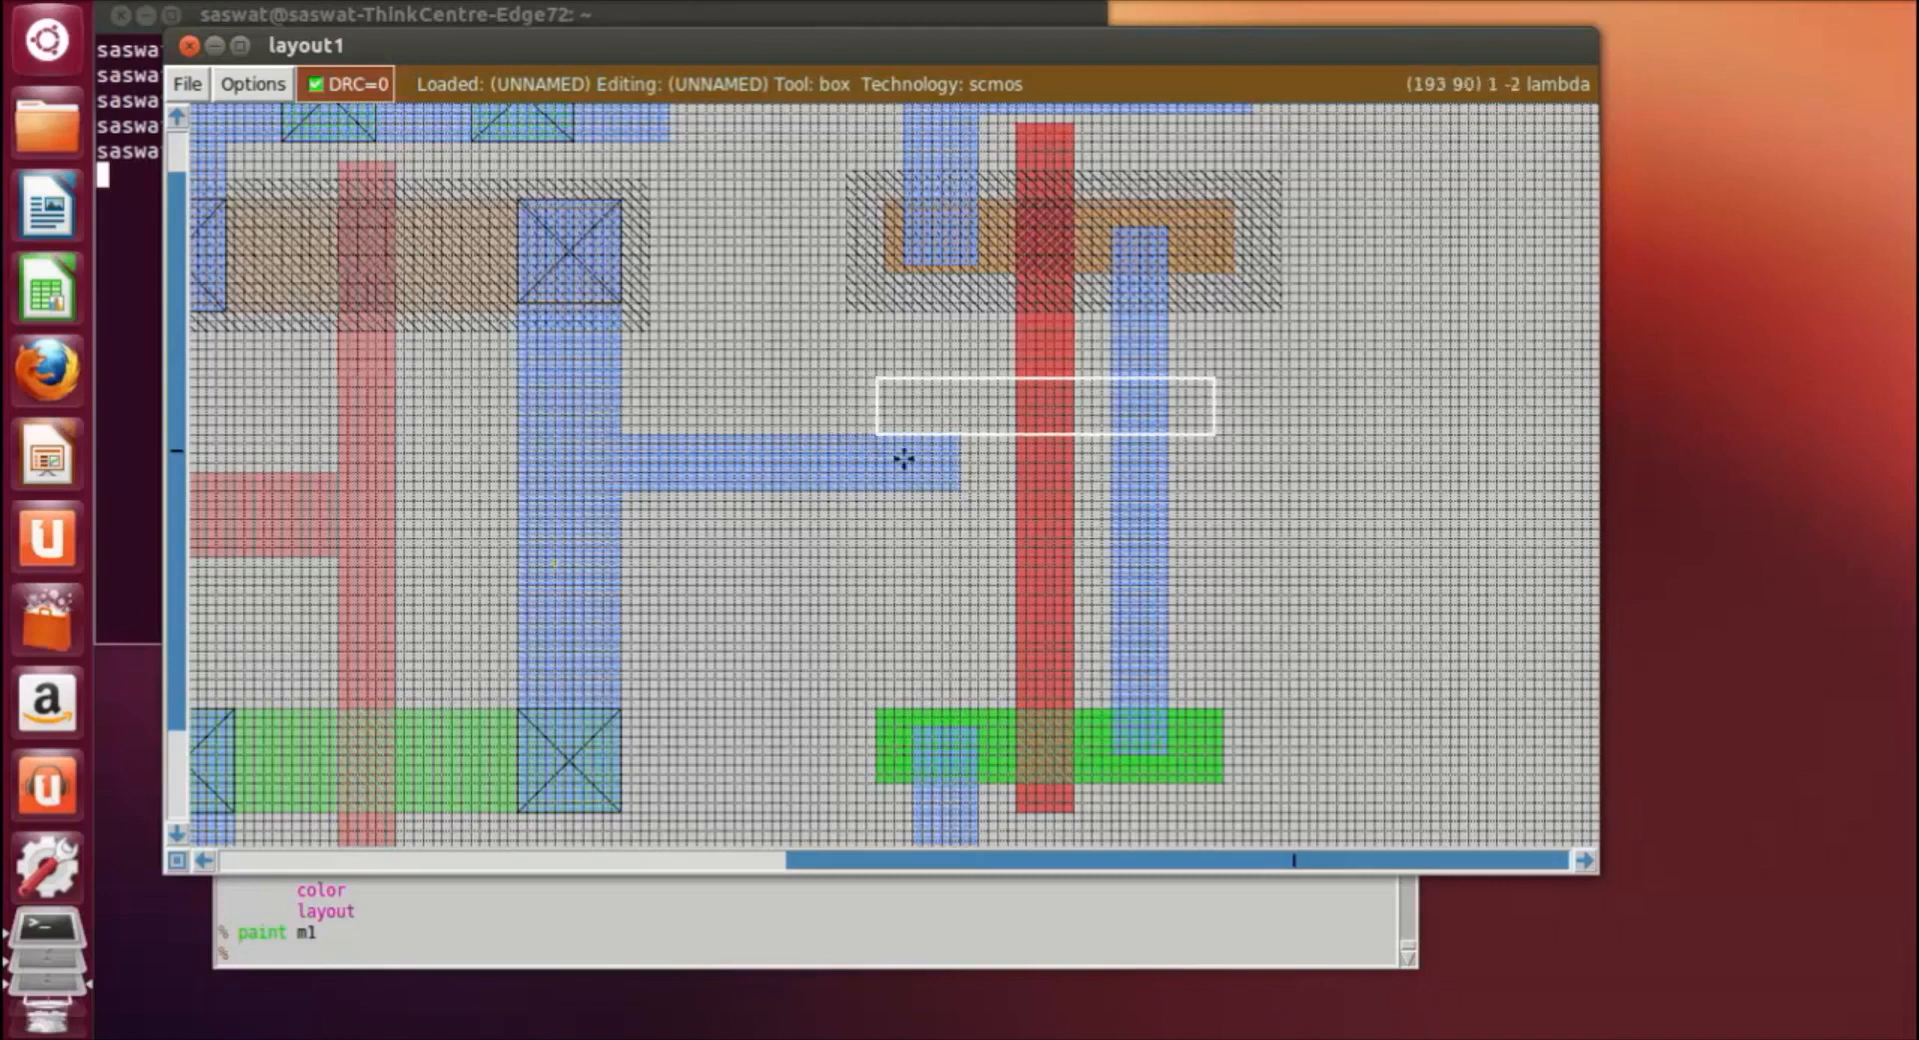
right_click(1011, 485)
right_click(1016, 480)
right_click(1015, 454)
right_click(1013, 434)
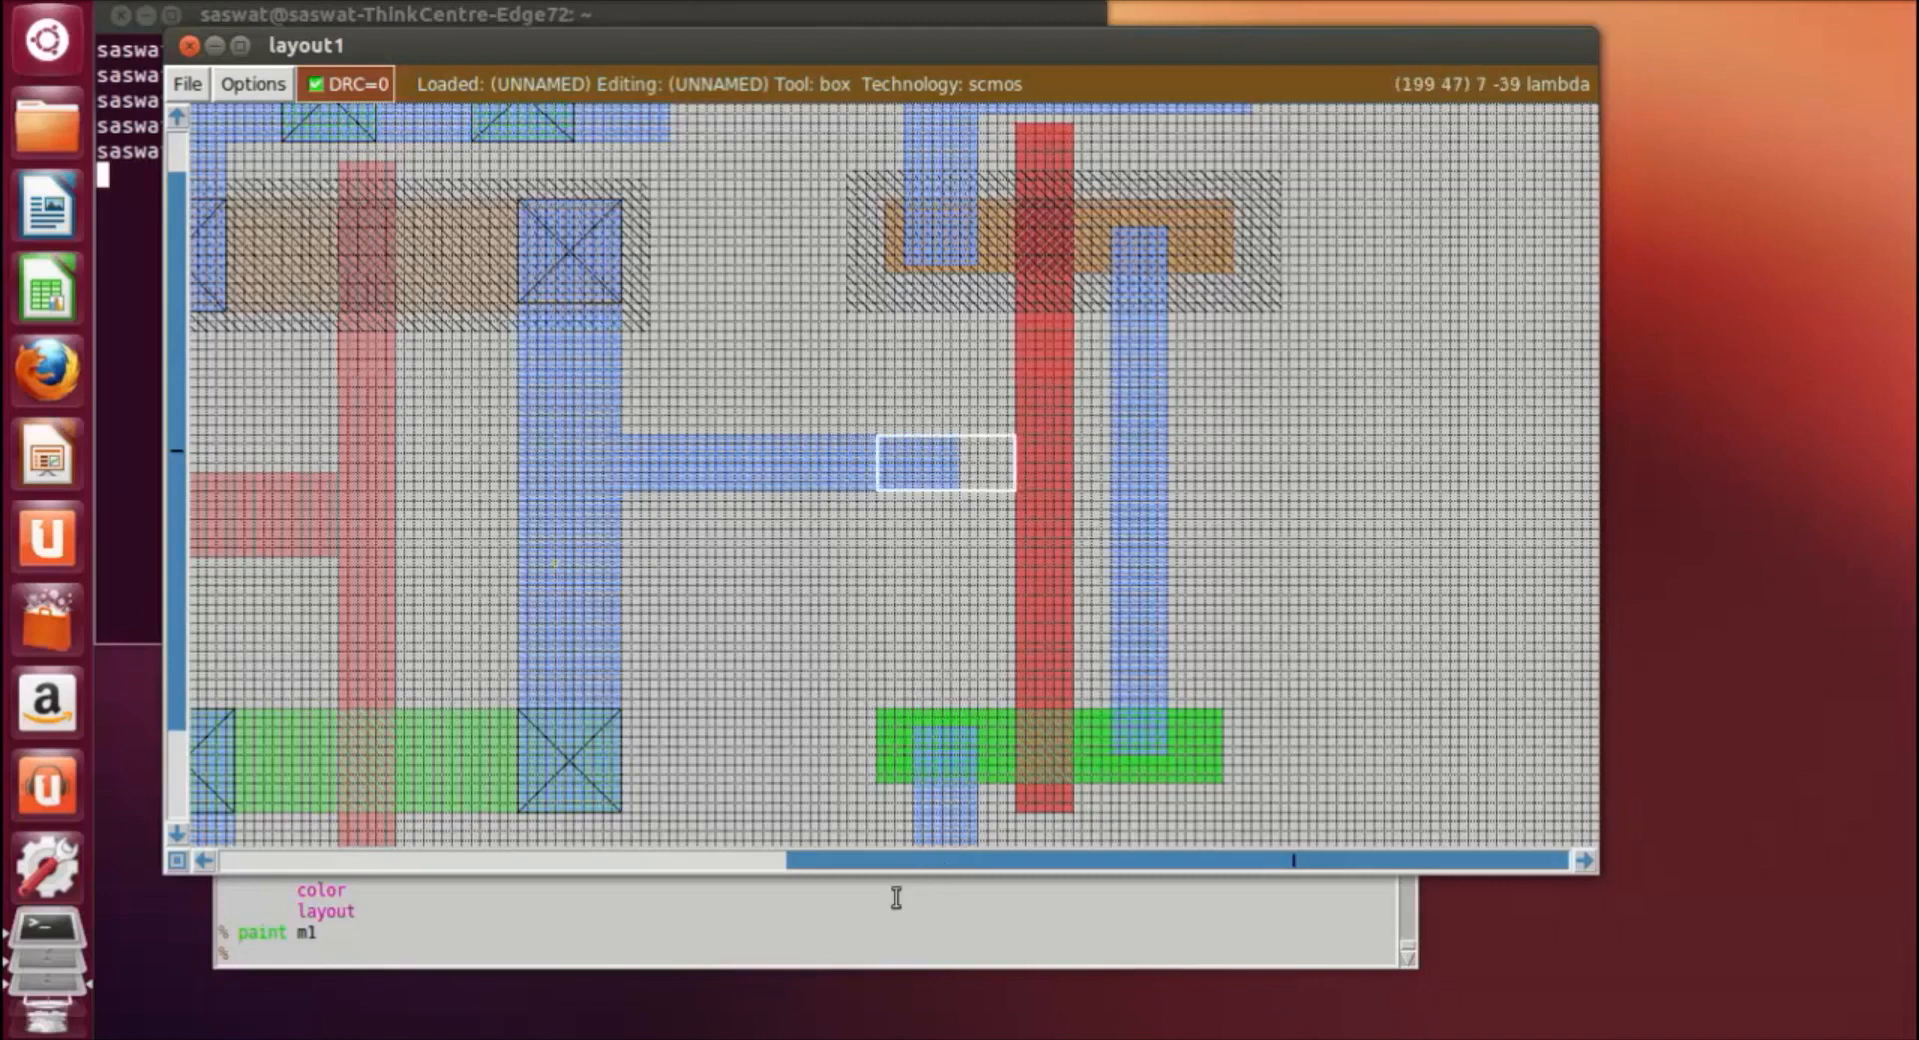
click(865, 960)
text(paint pol)
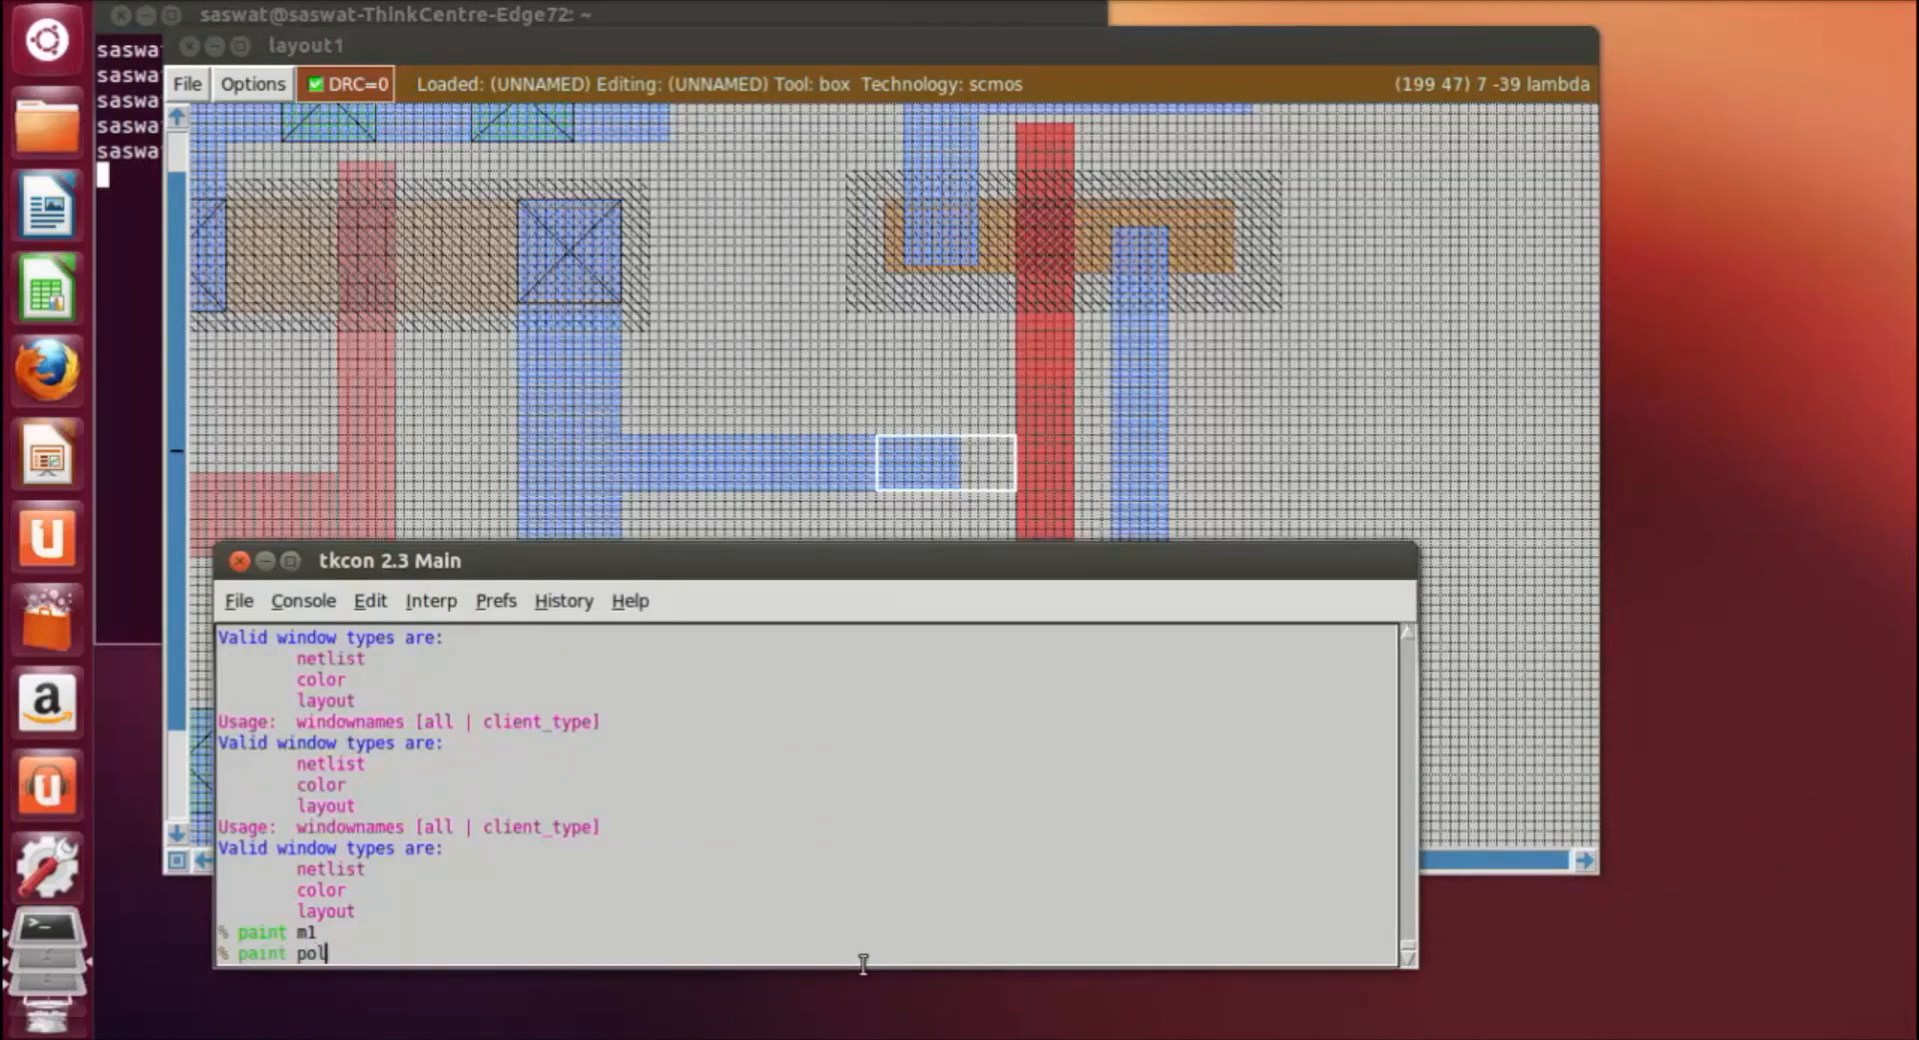
text(y)
key(Return)
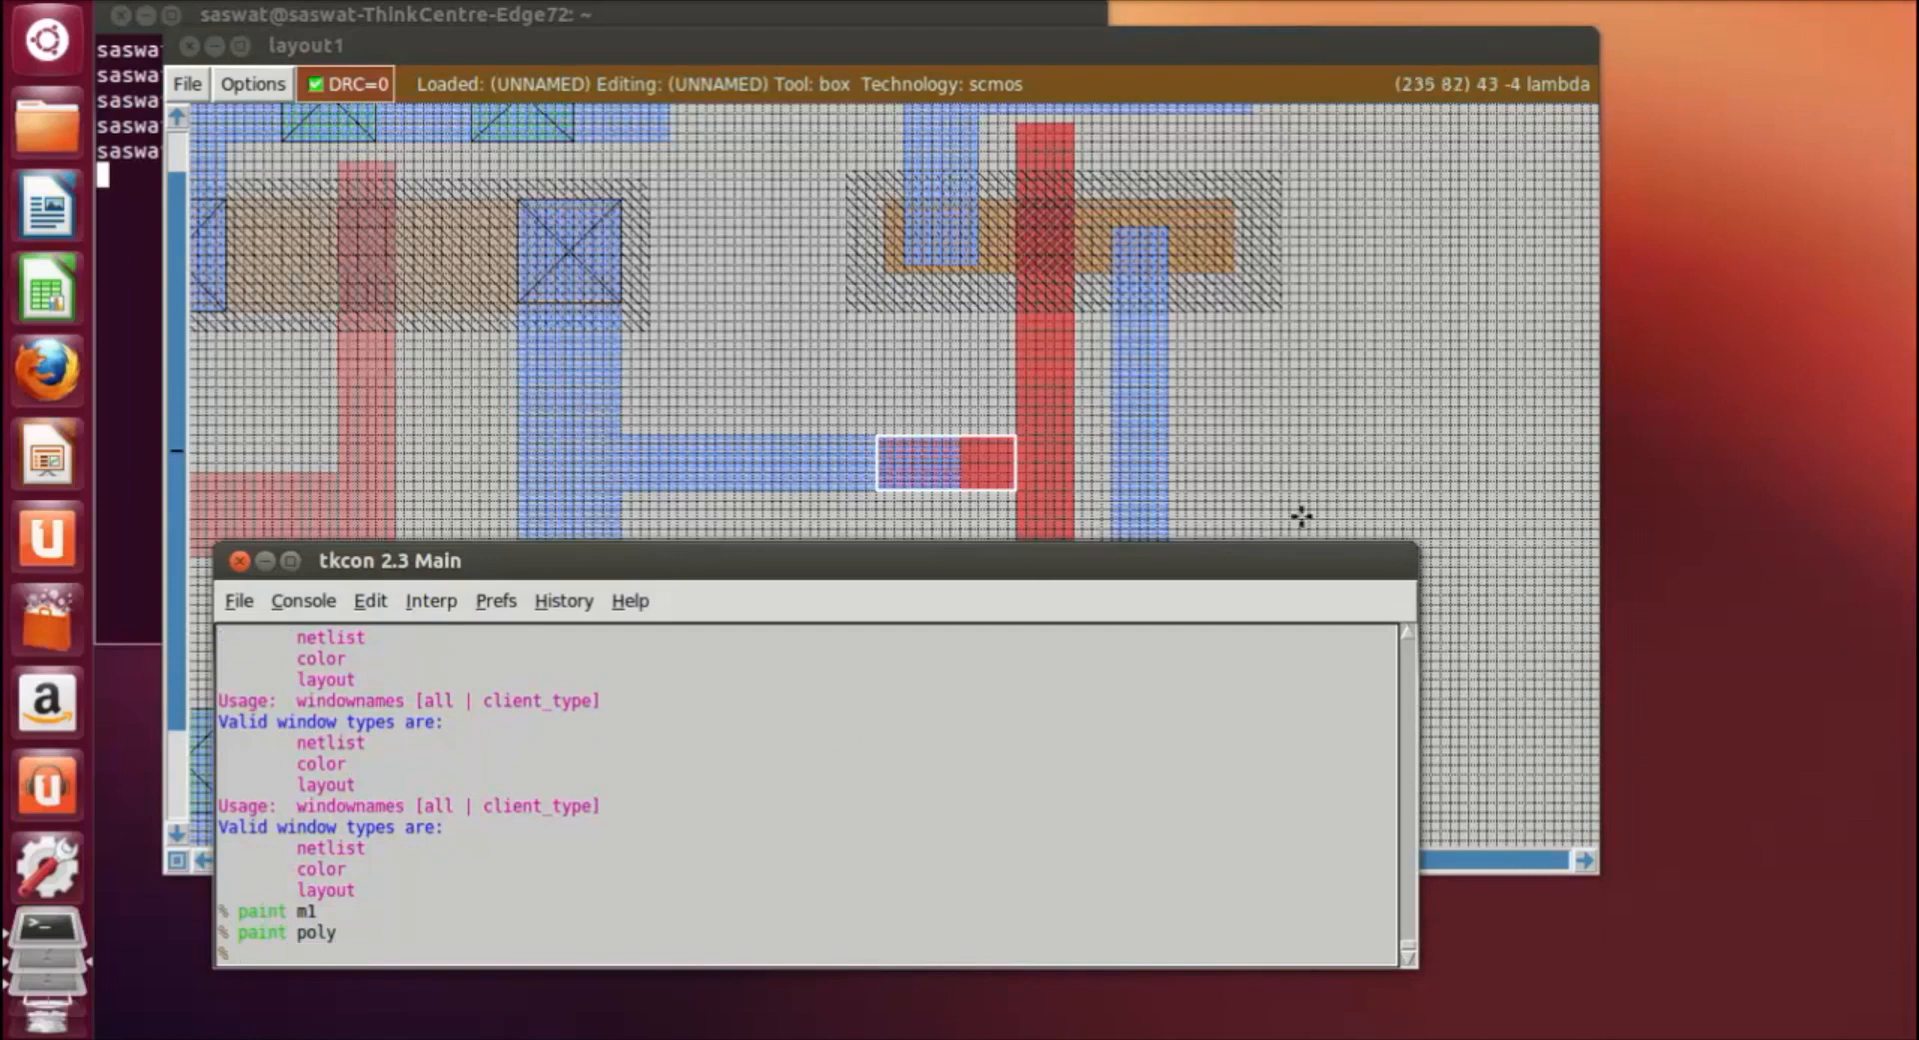
Paint a polycontact, about 9 by 6 lambda, over the area where the poly stub and the horizontal m1 strip overlap.
click(1355, 474)
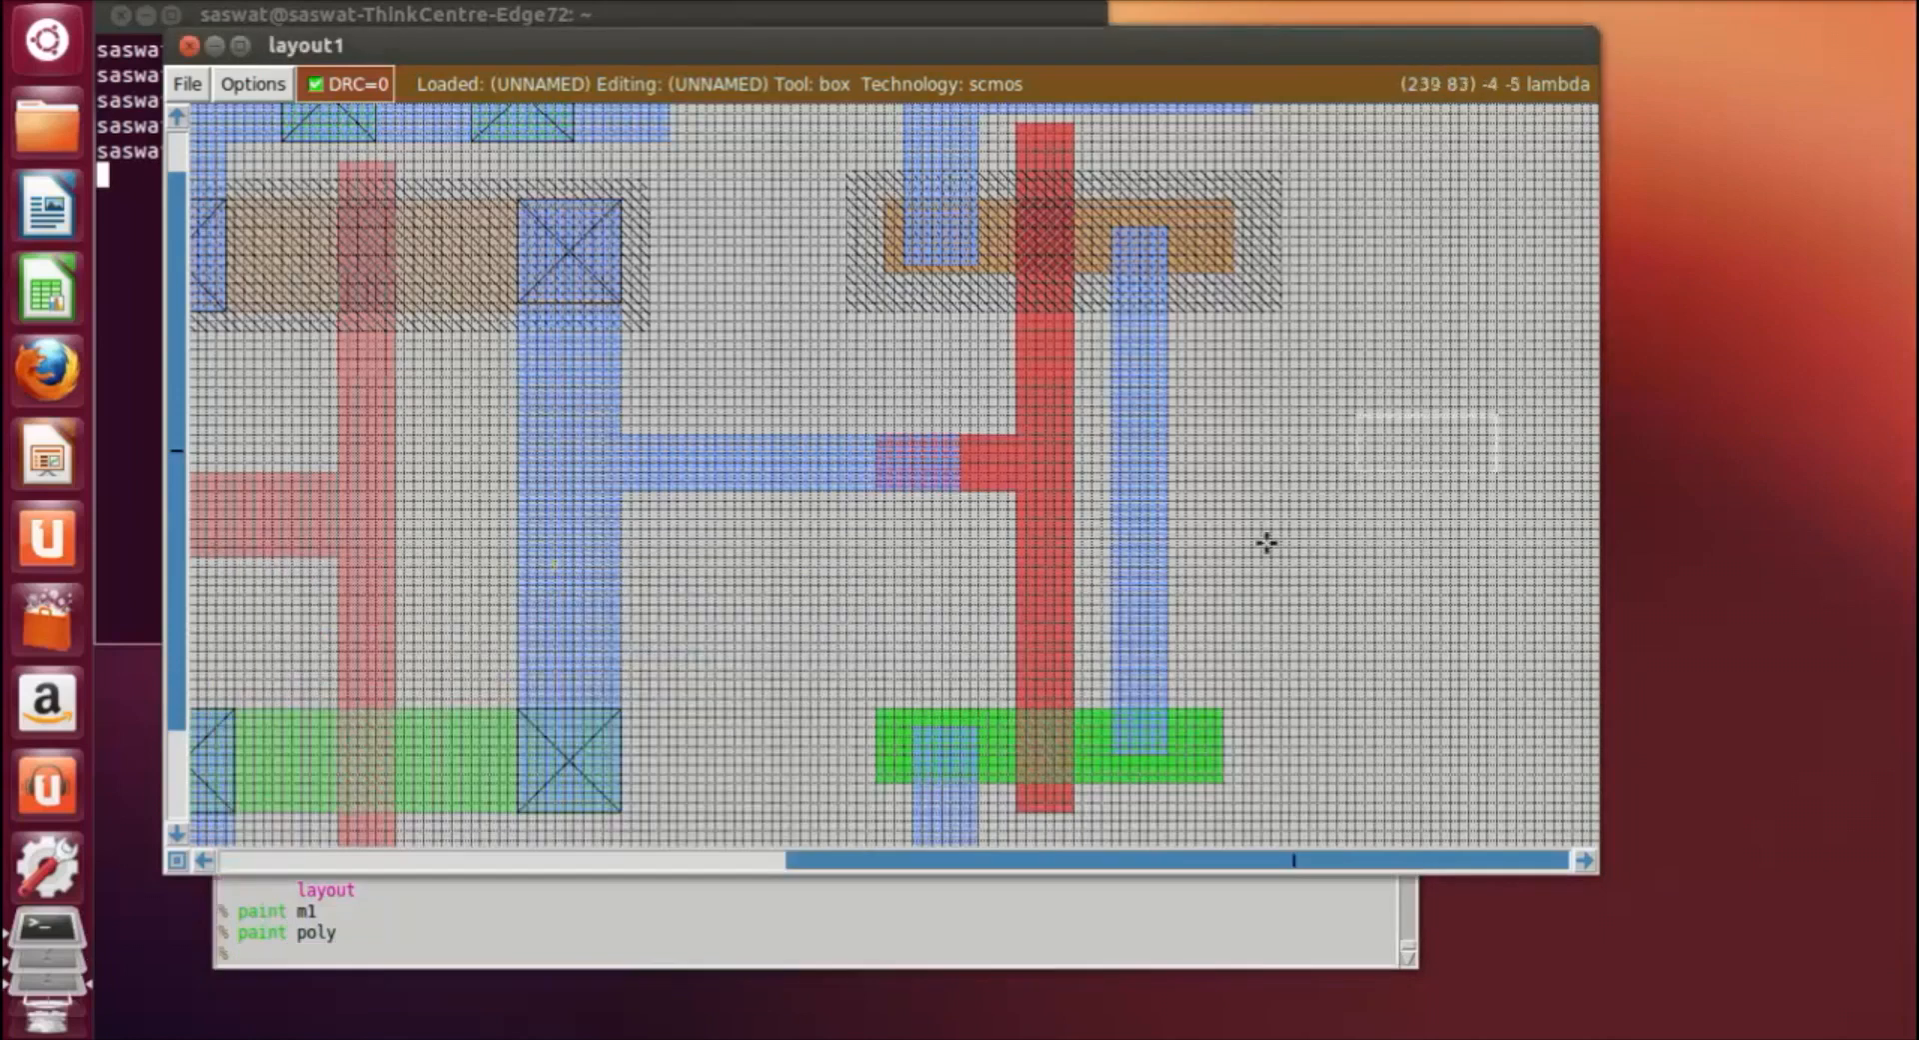
click(876, 433)
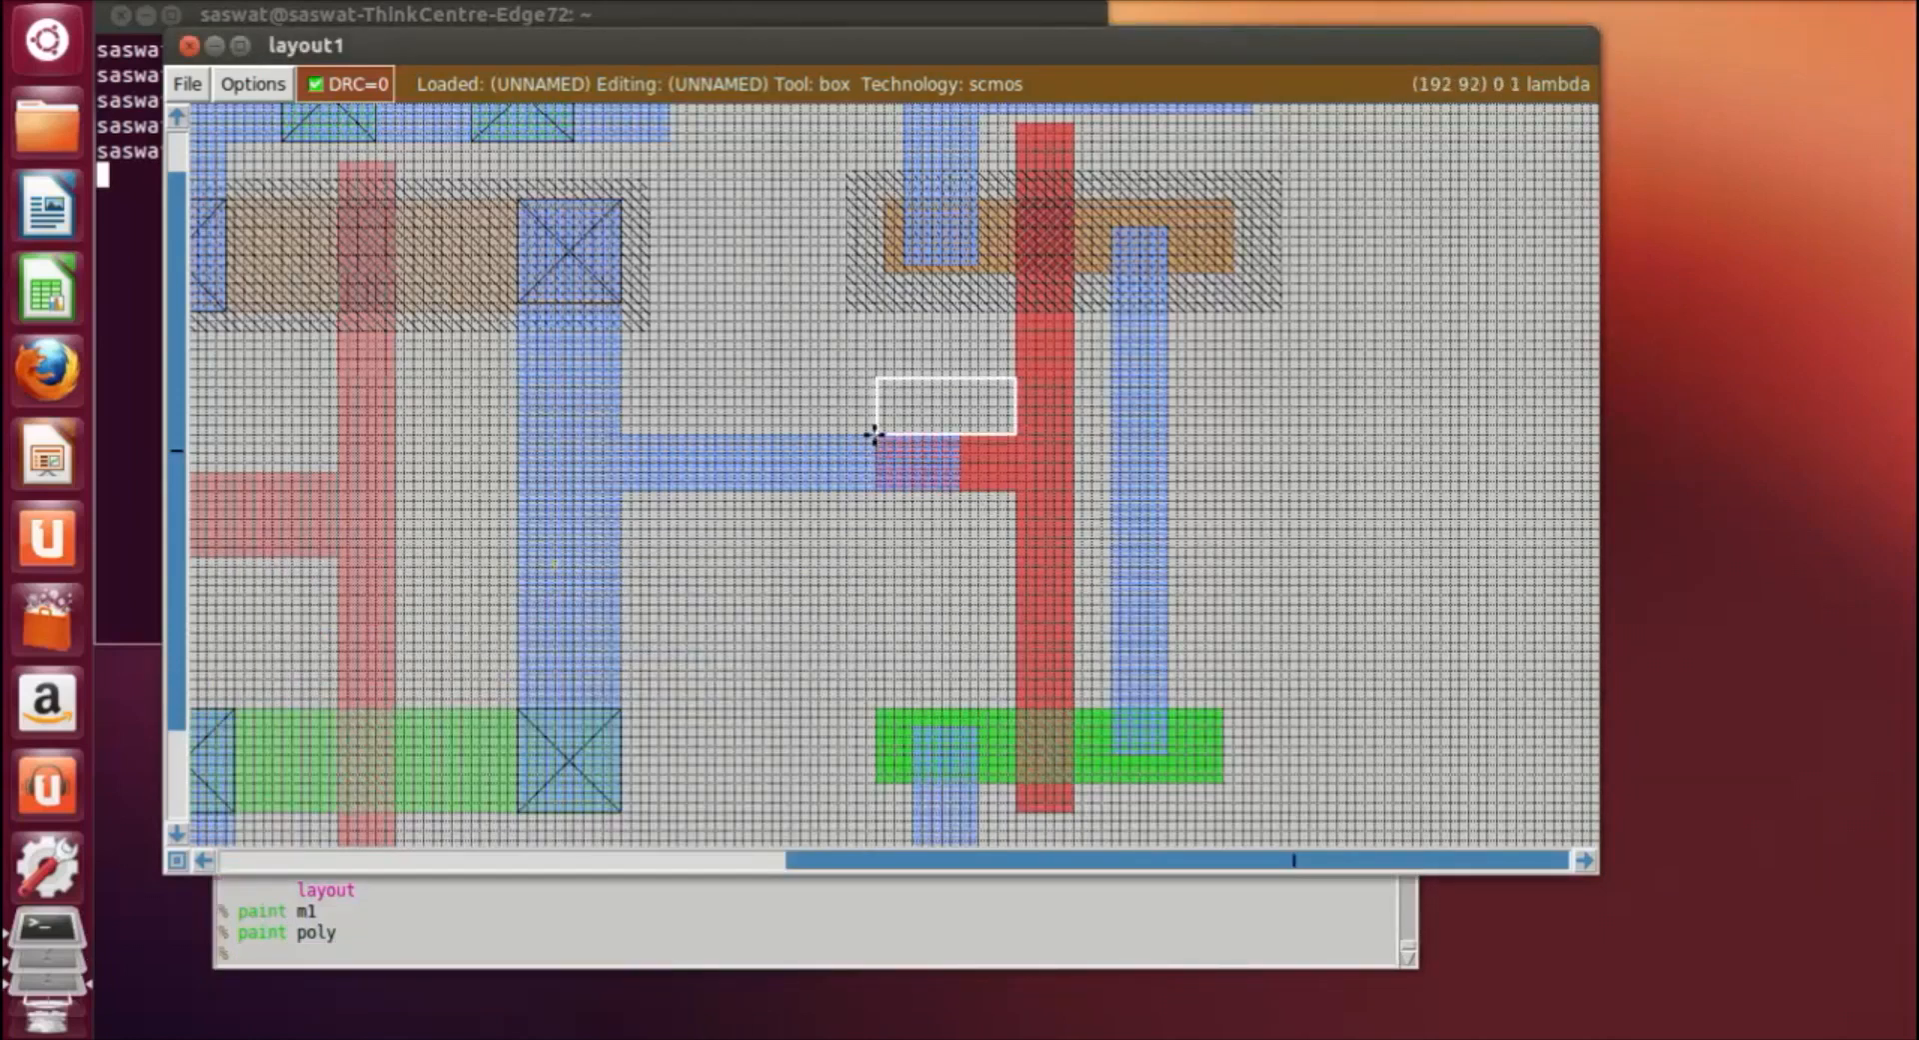
right_click(957, 488)
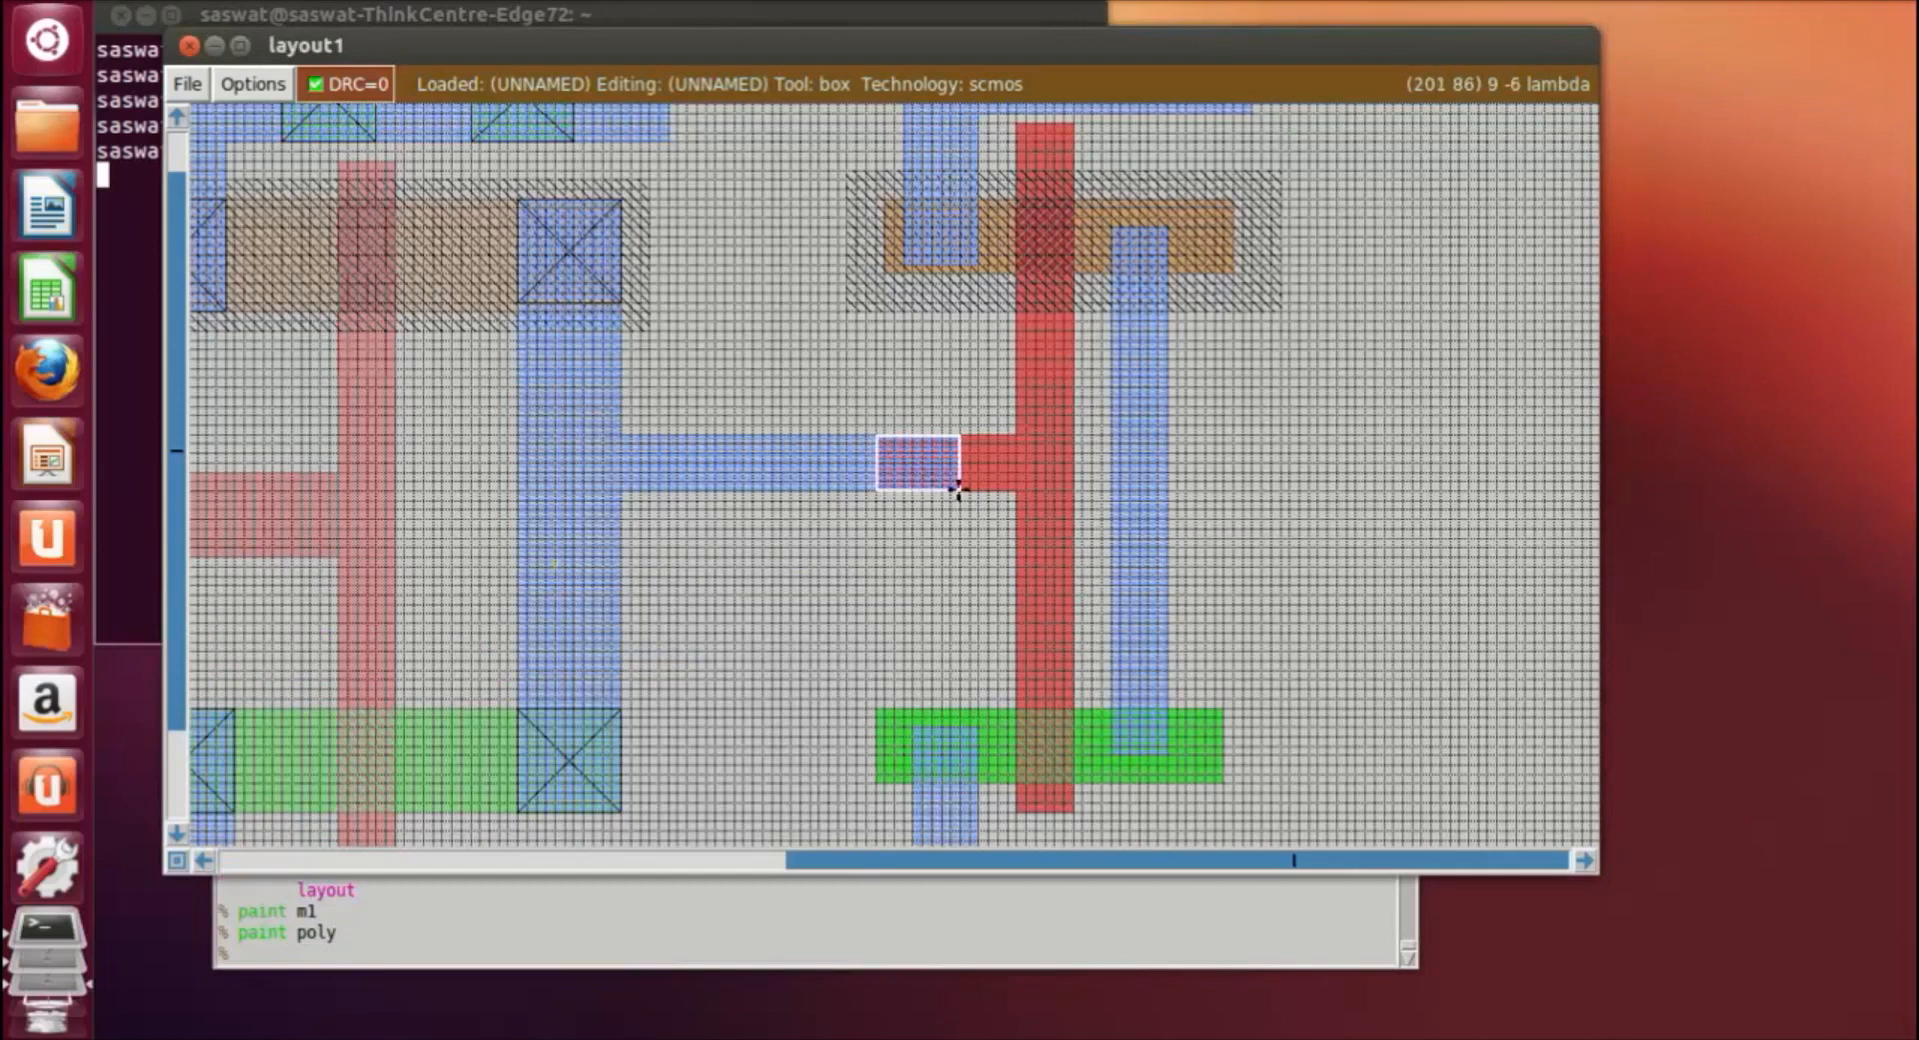
click(452, 965)
text(paint polycont)
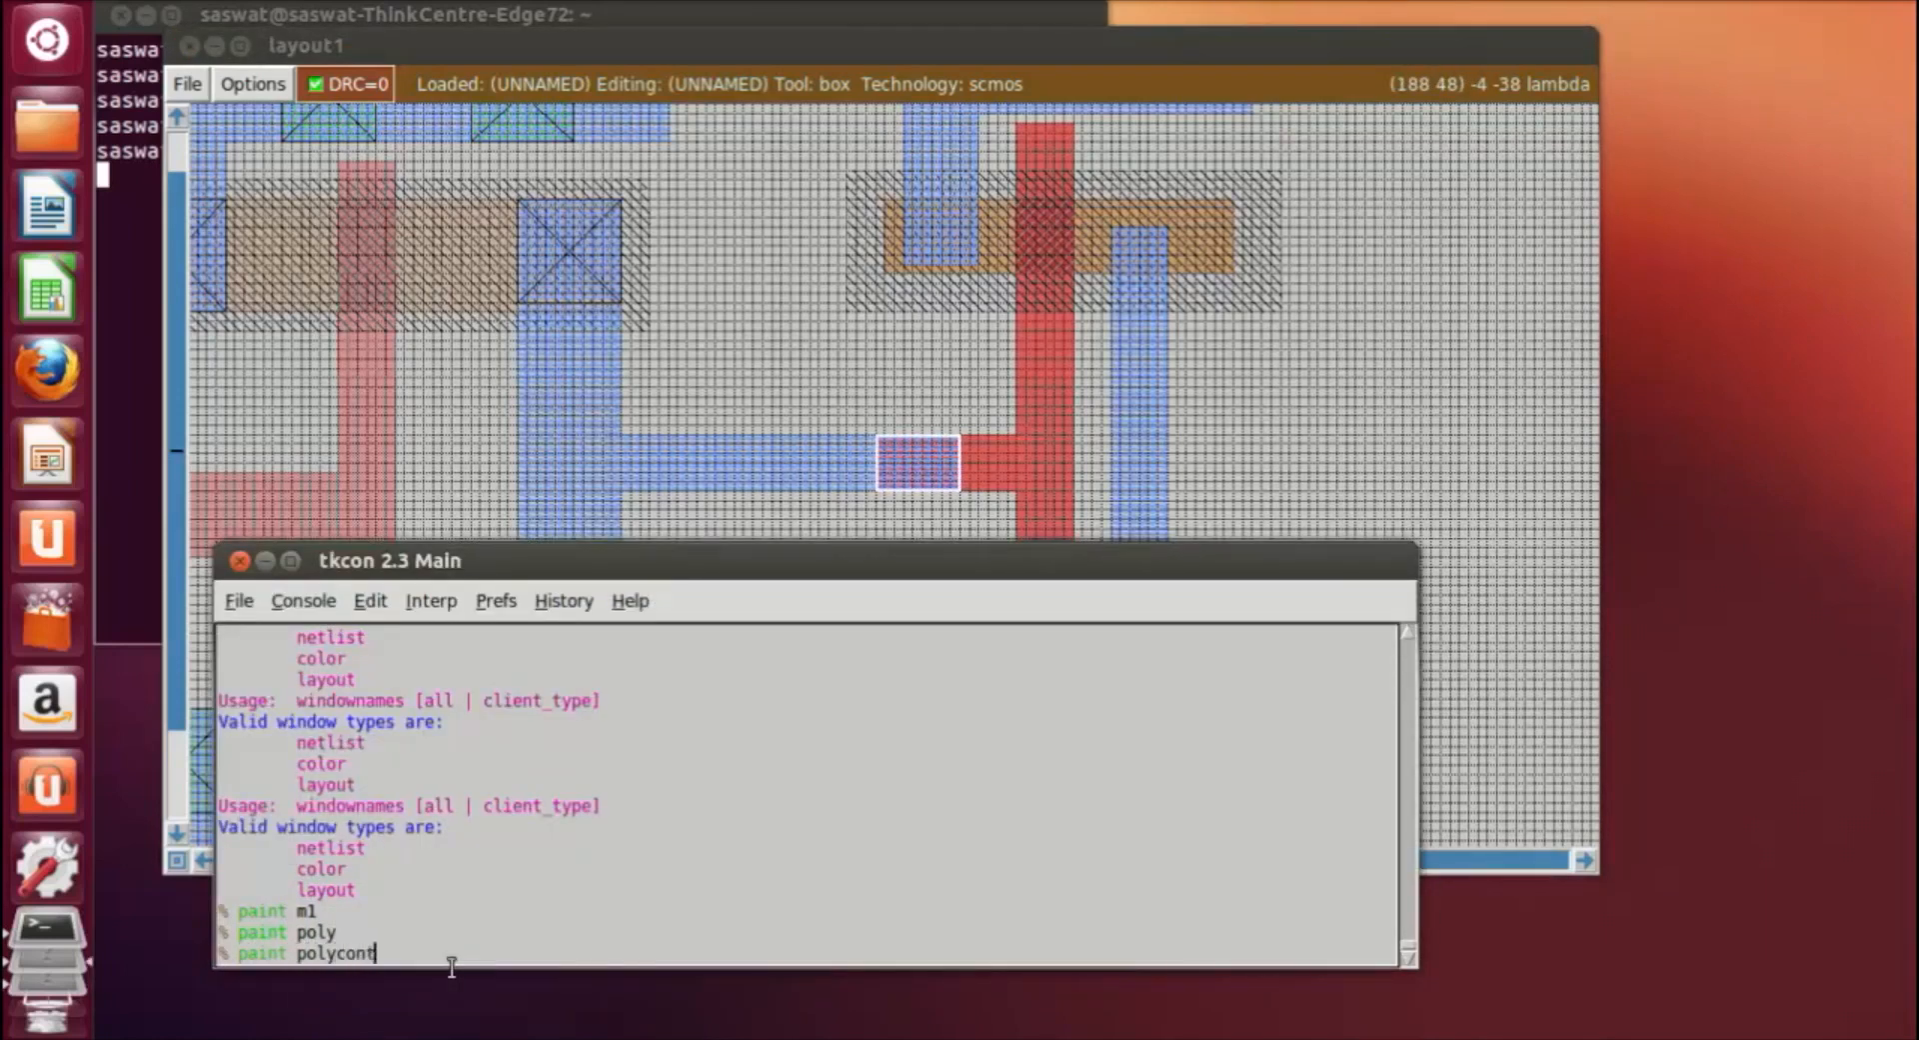
text(act)
key(Return)
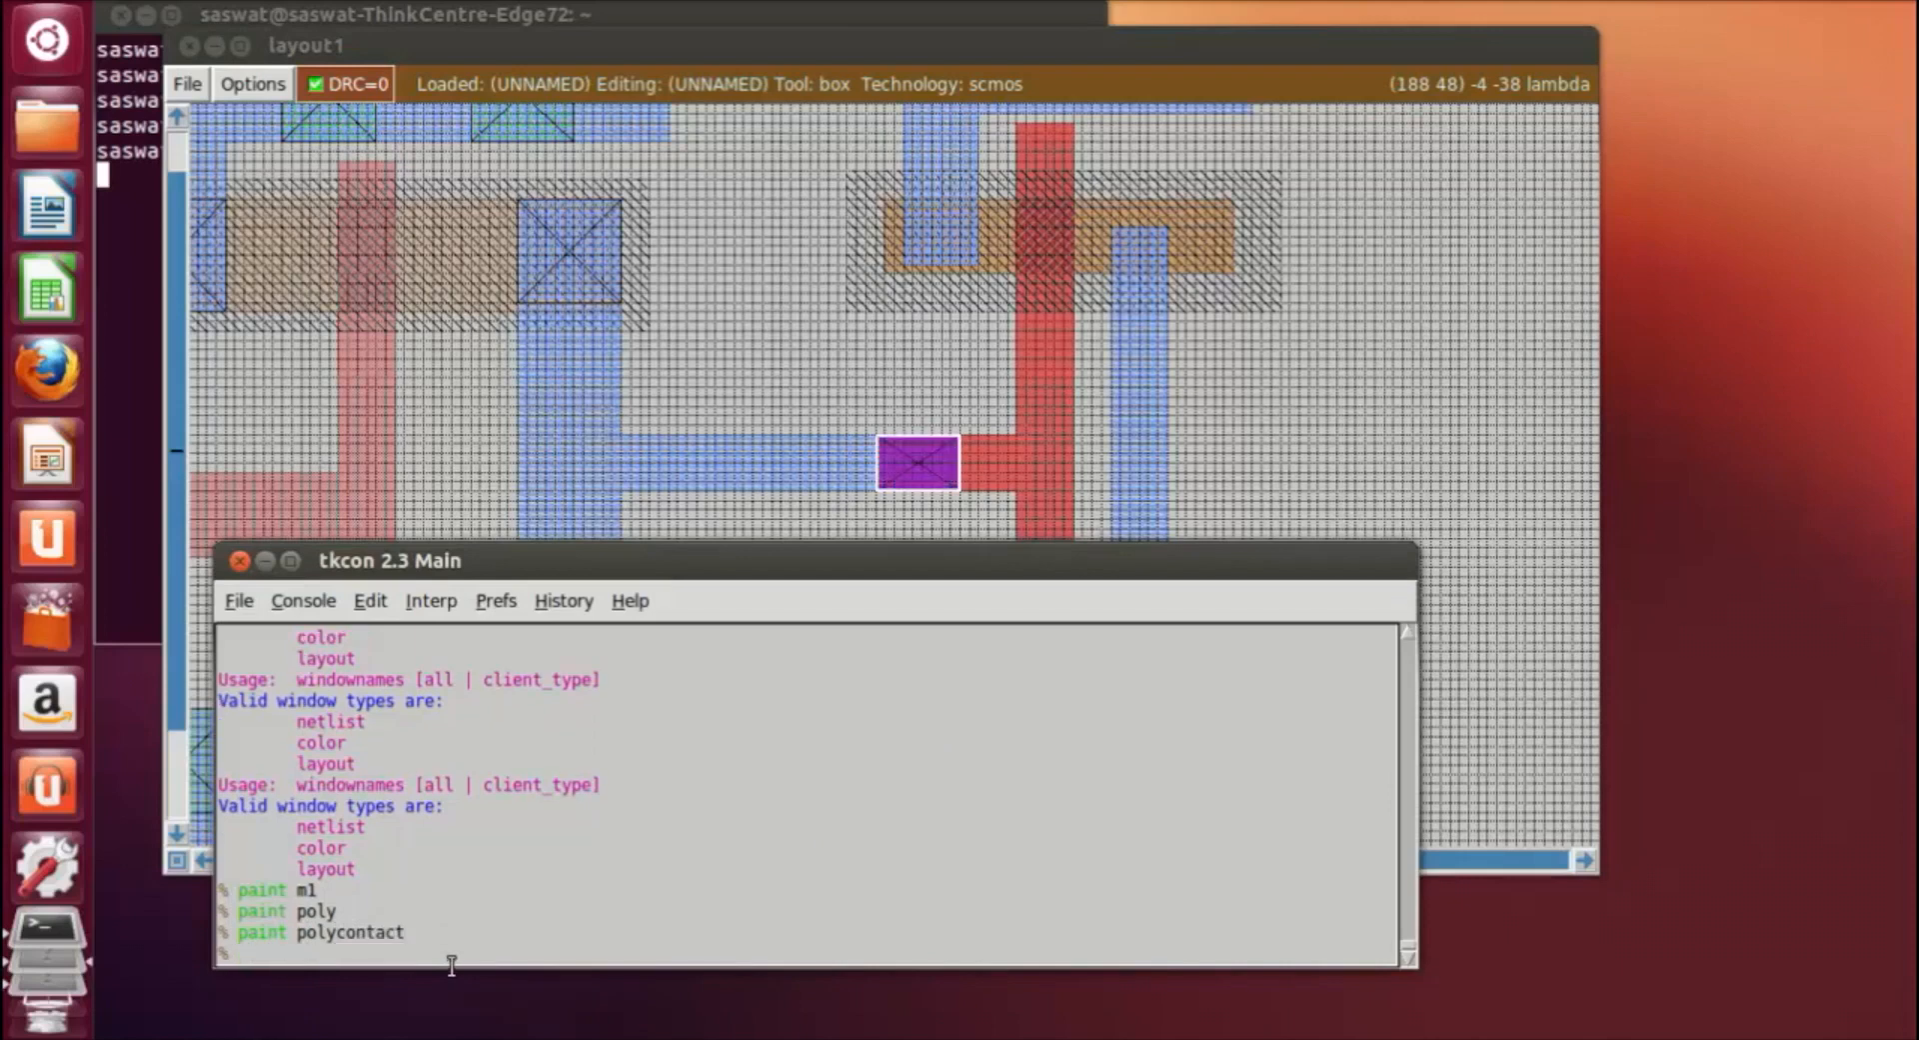
click(1373, 412)
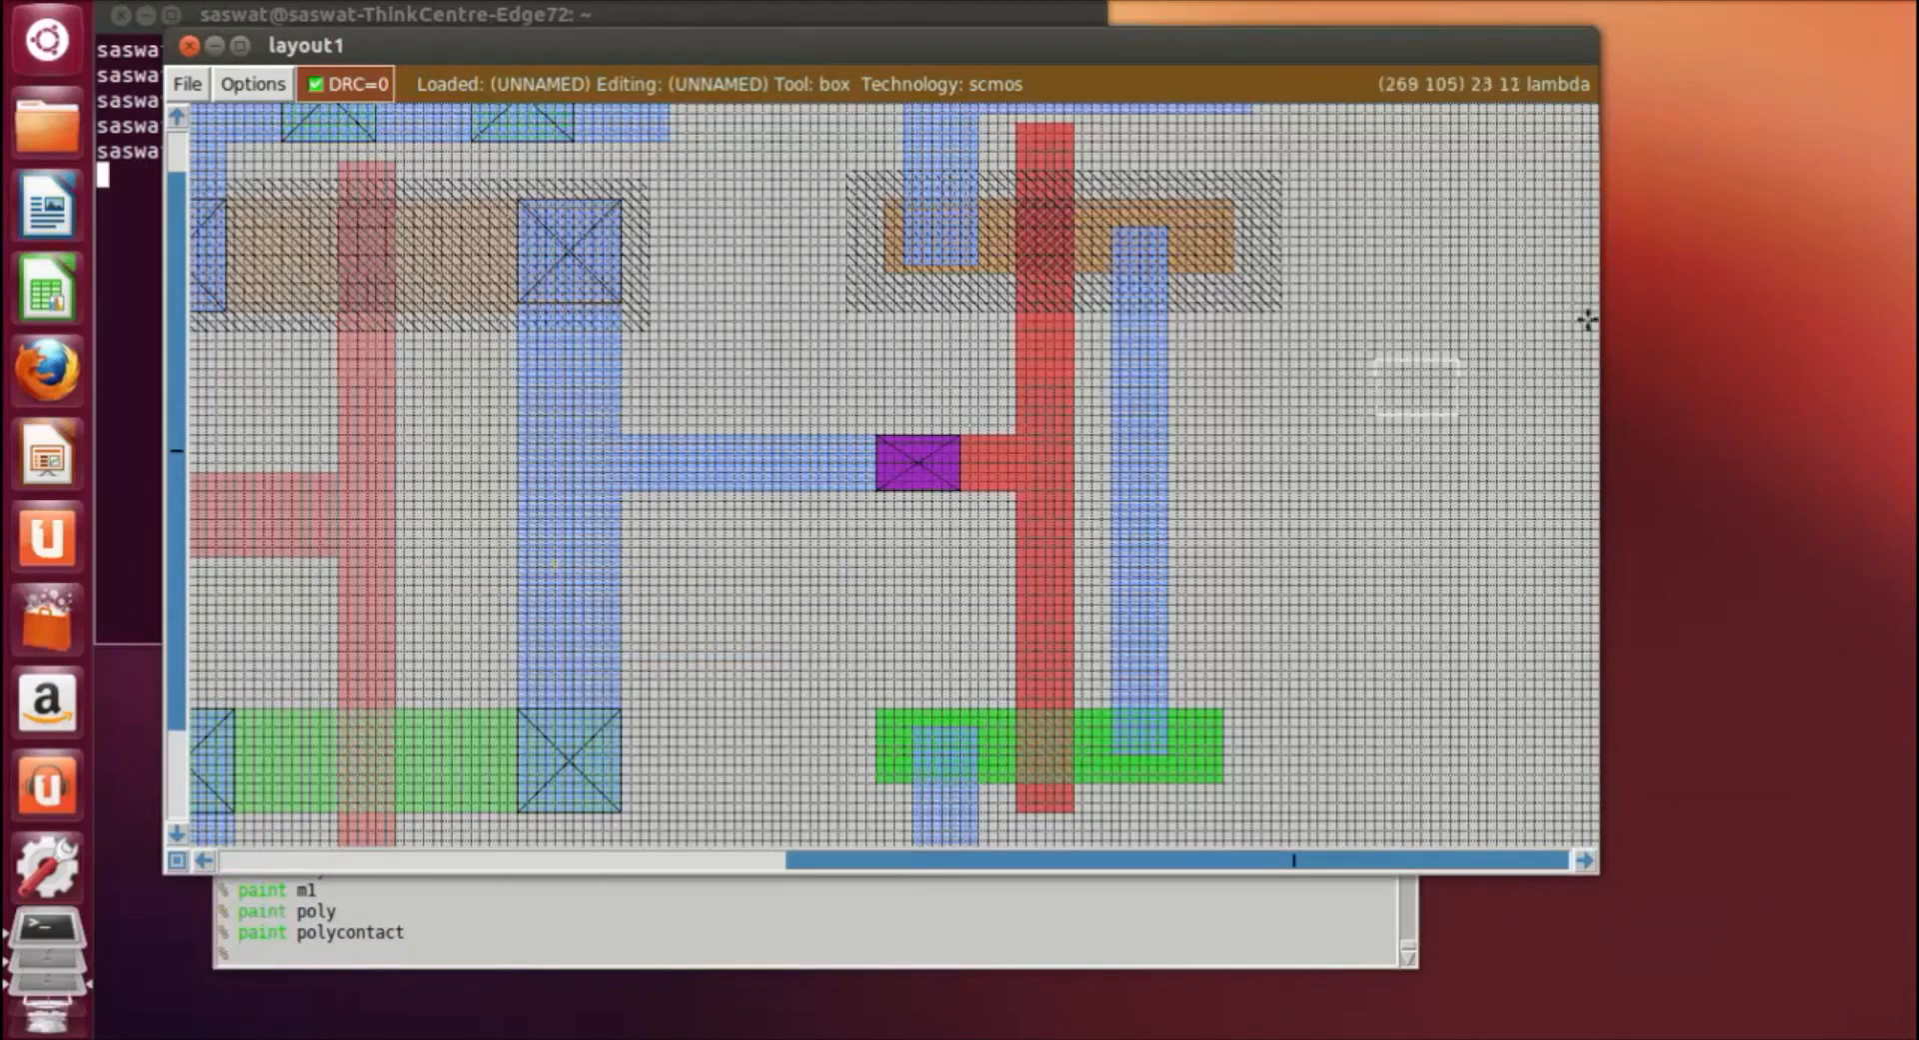
click(1261, 540)
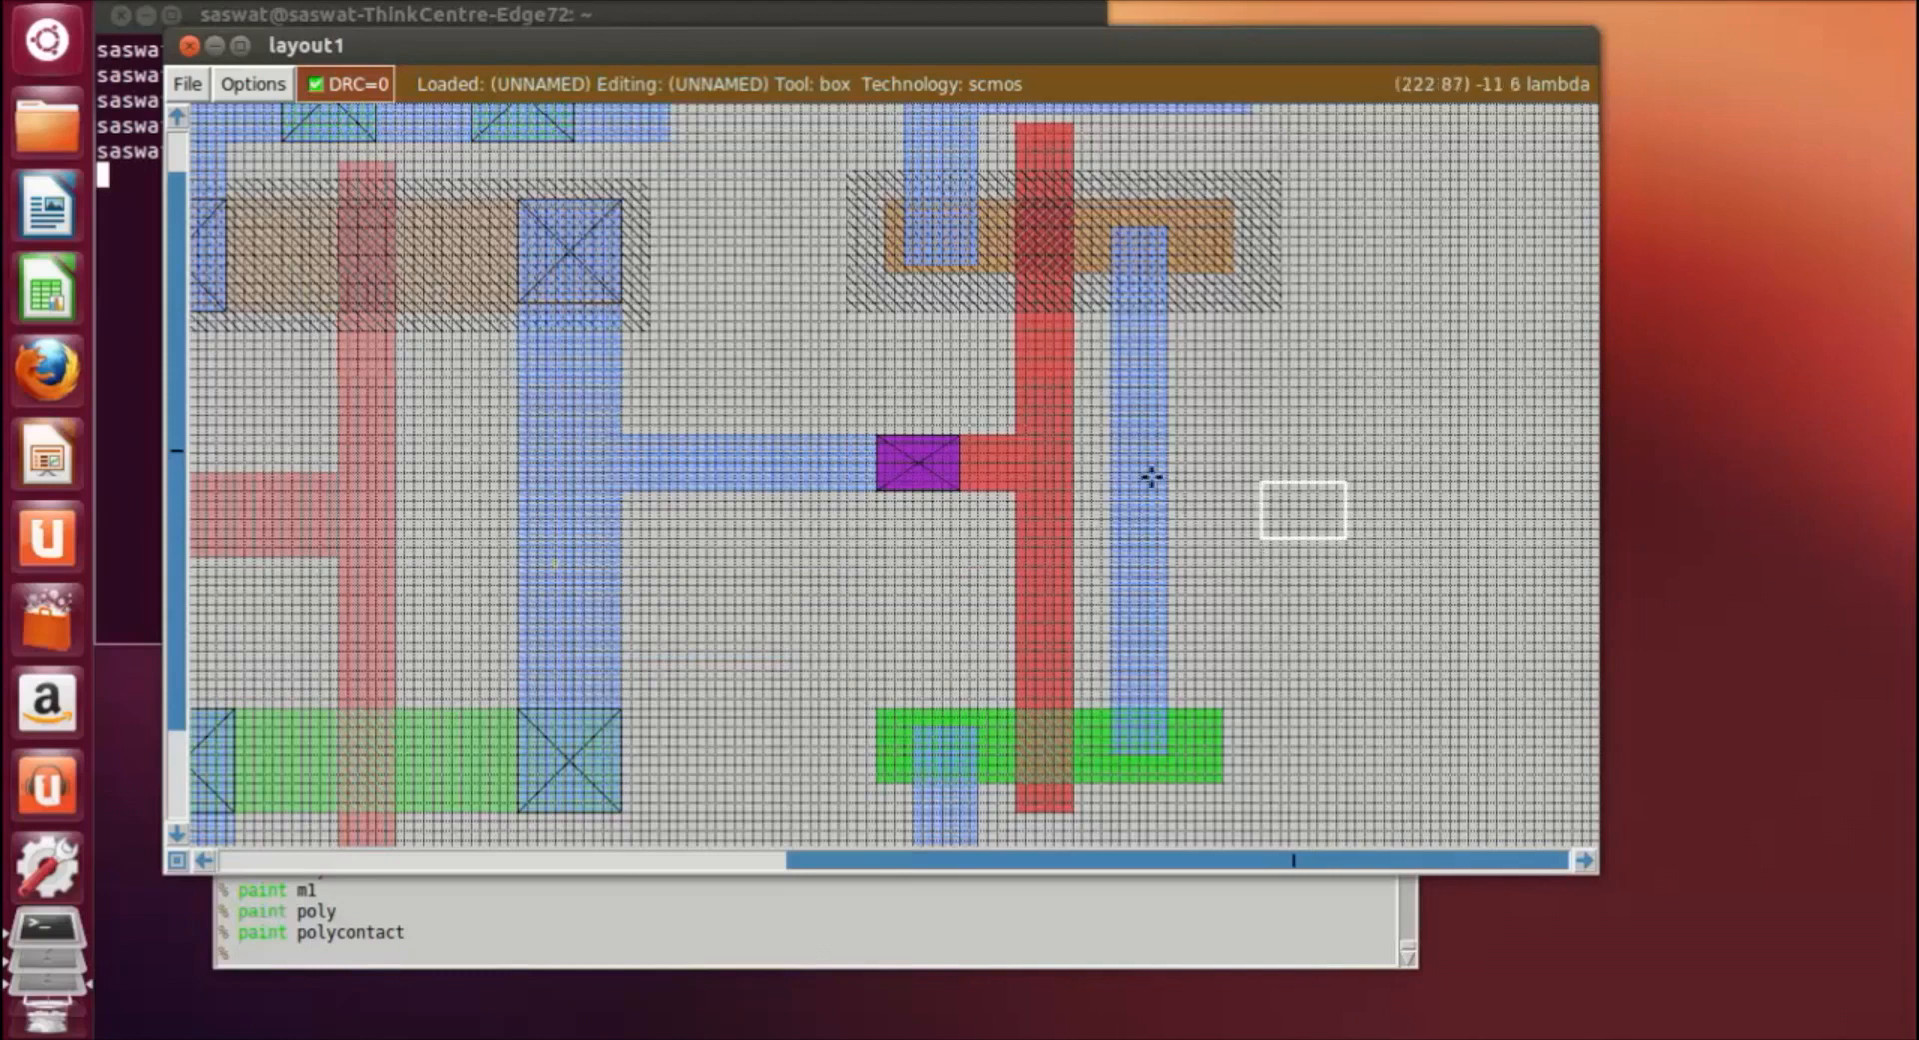
scroll(1185, 470, down, 1)
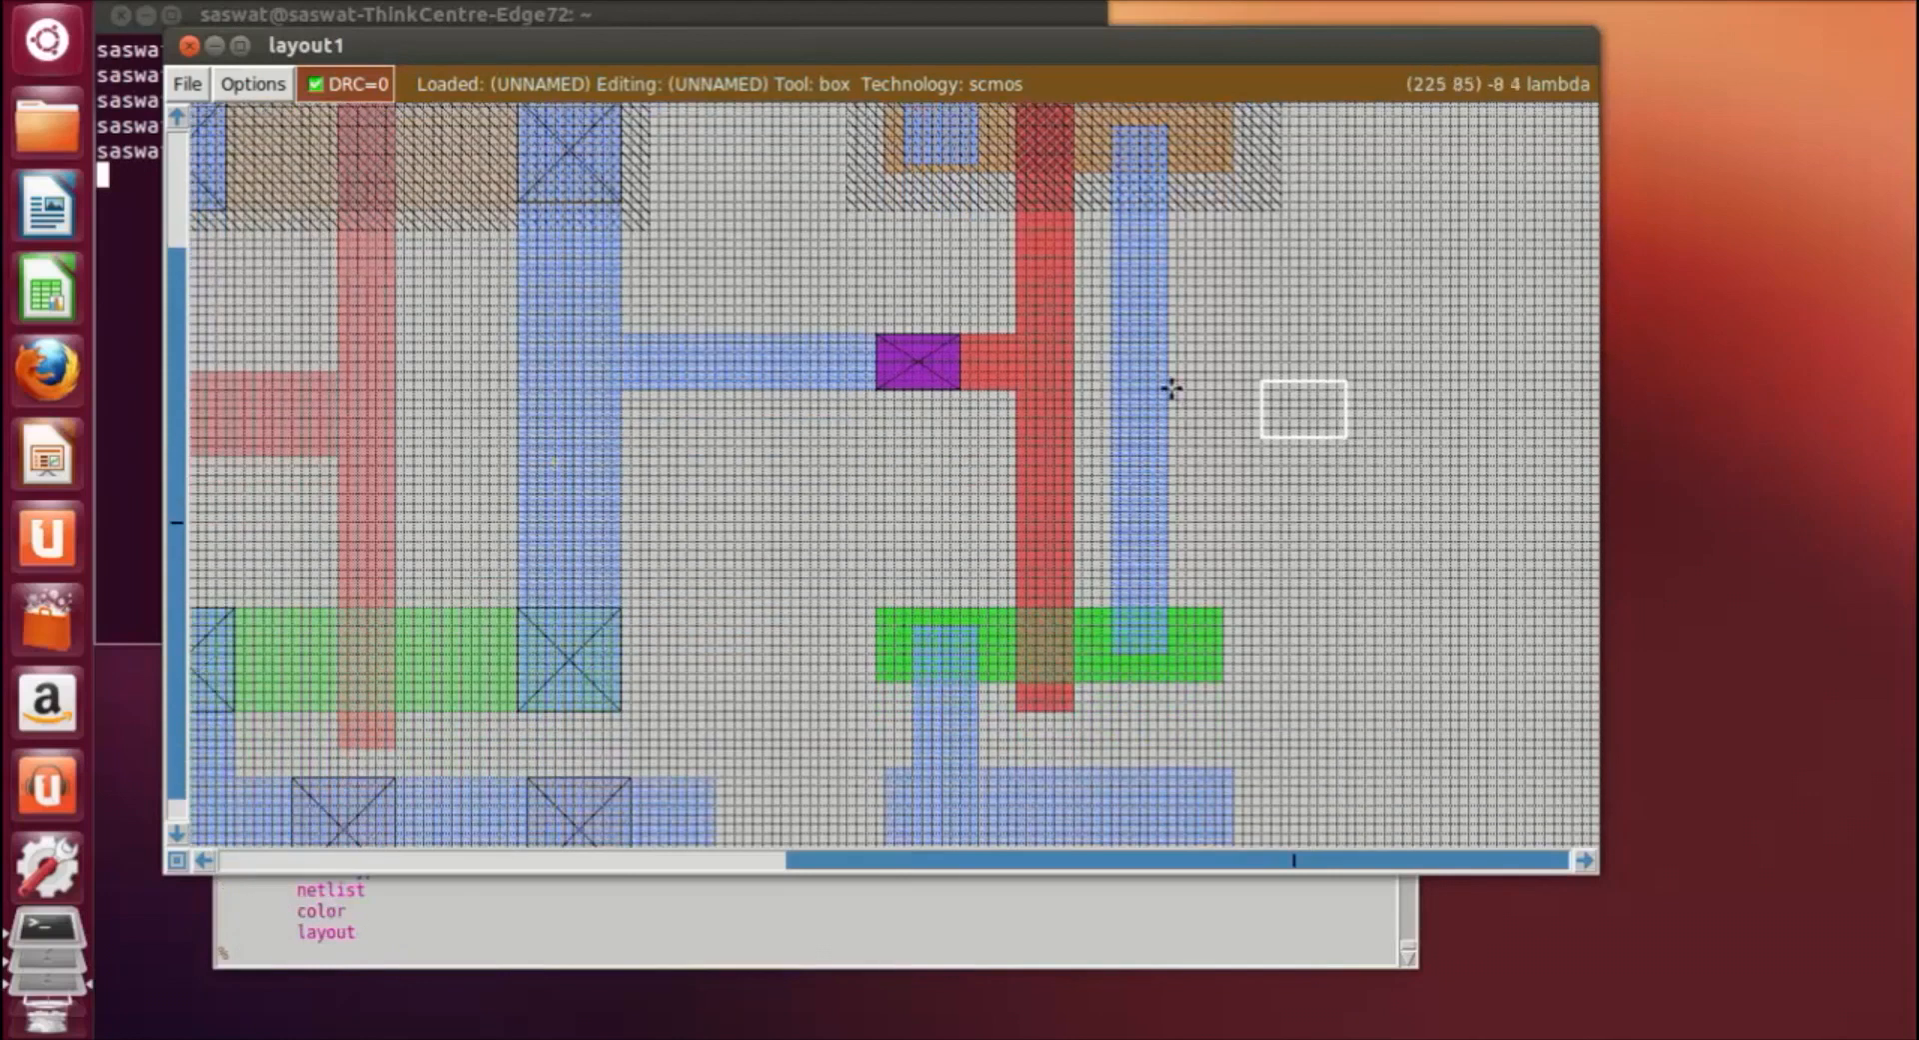
Label the vertical m1 strip to the right of the new poly gate as out.
click(1132, 333)
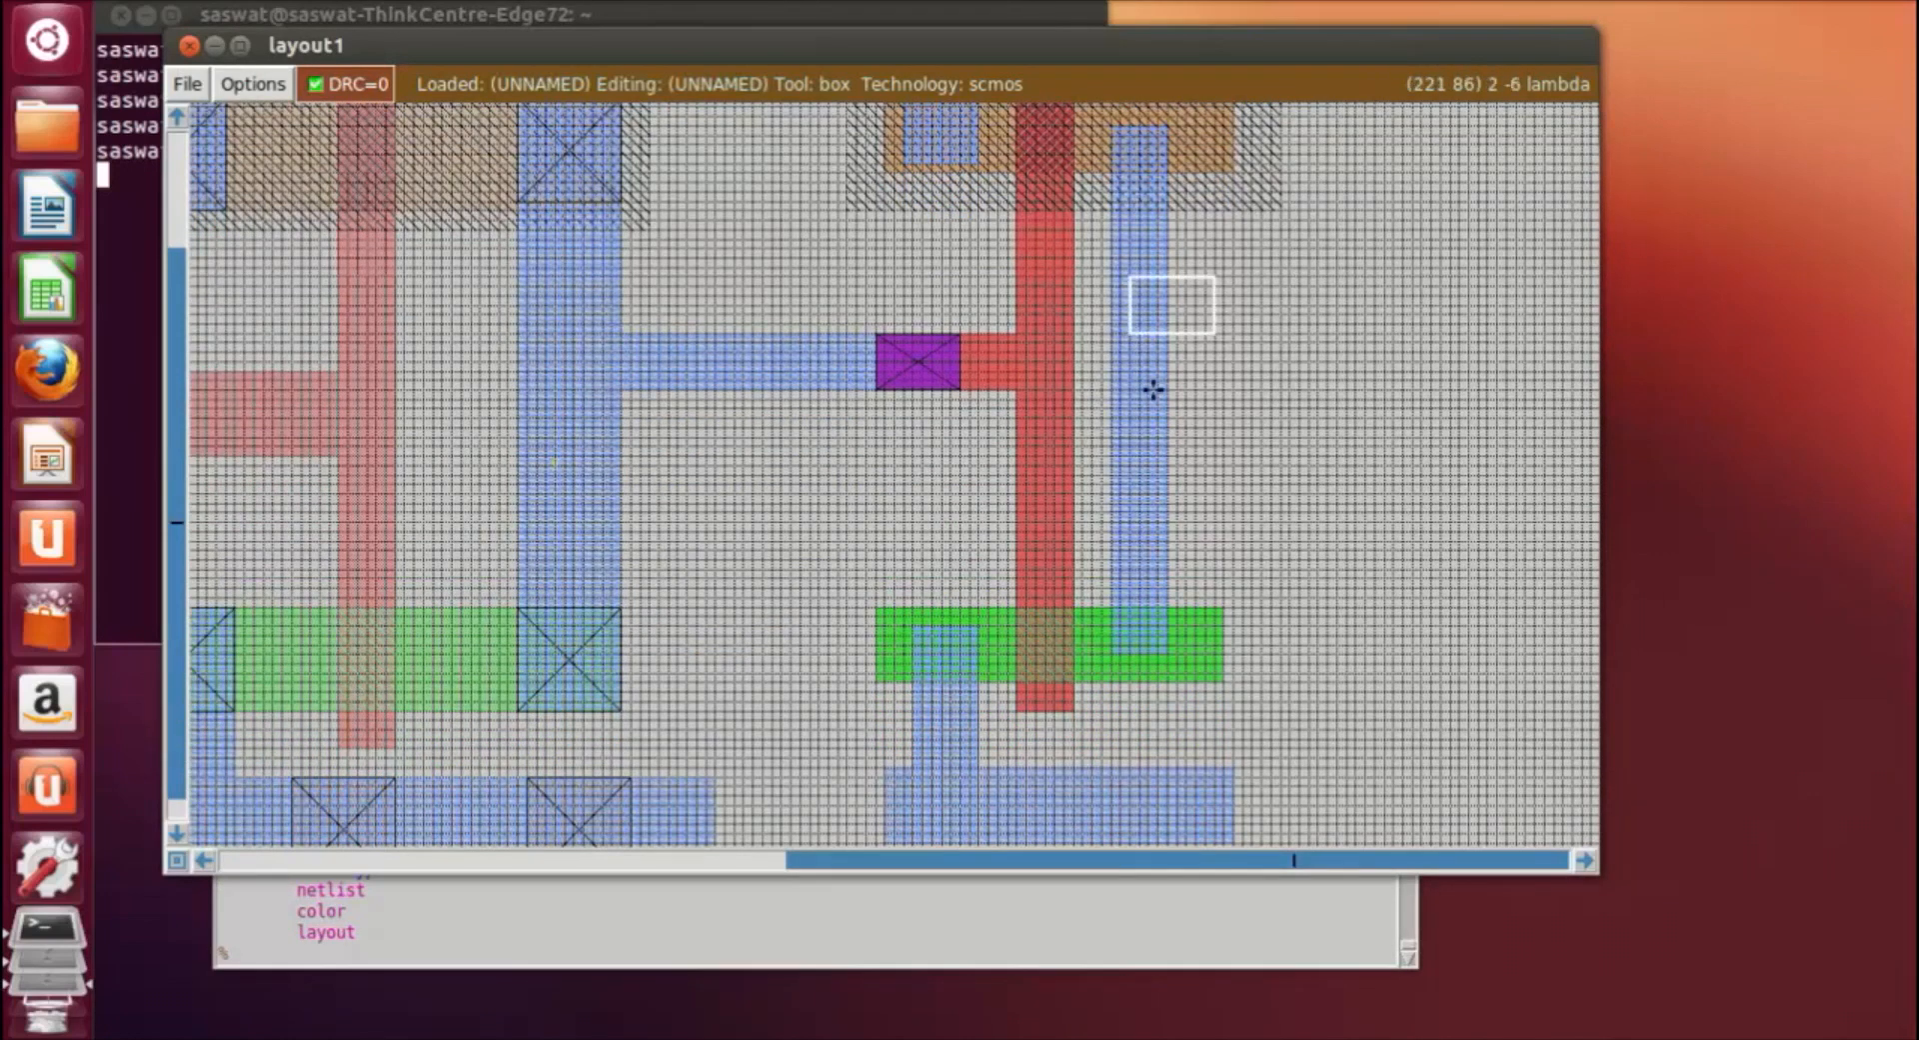
right_click(1165, 403)
right_click(1128, 409)
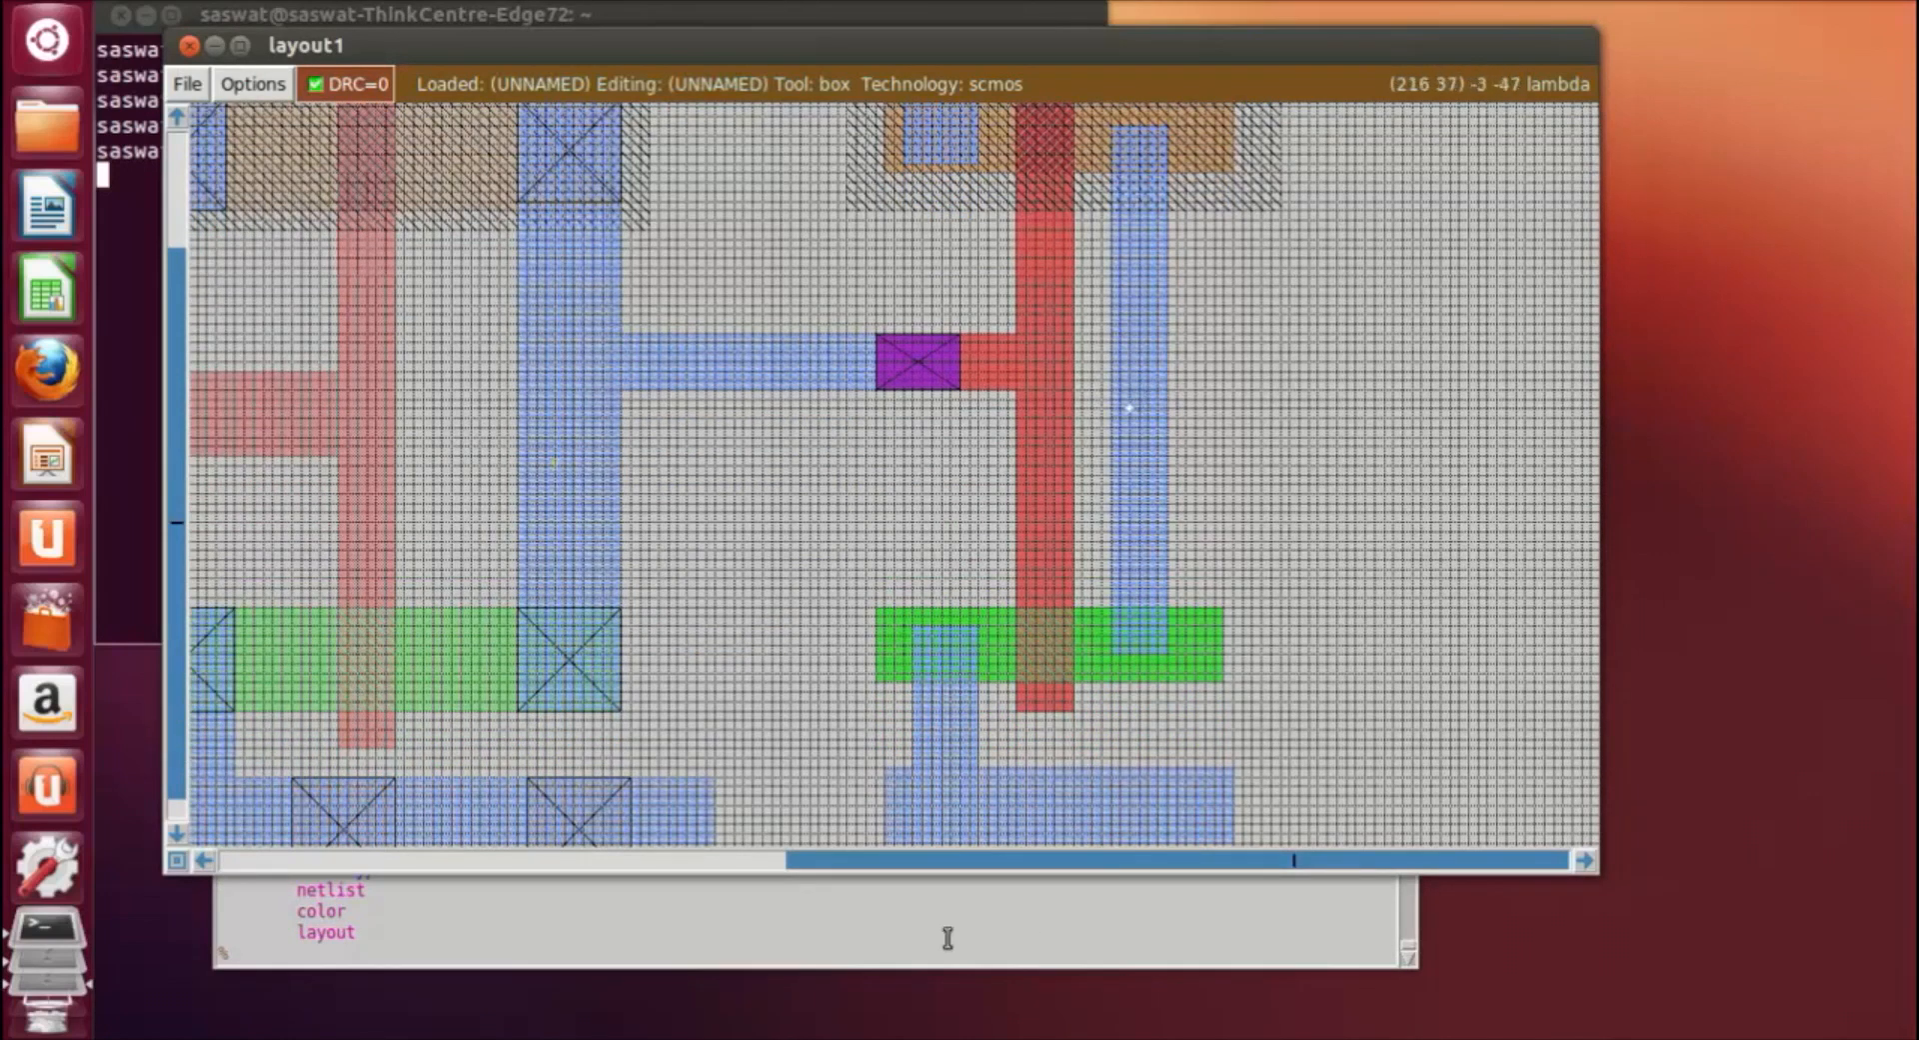
click(911, 950)
text(label o)
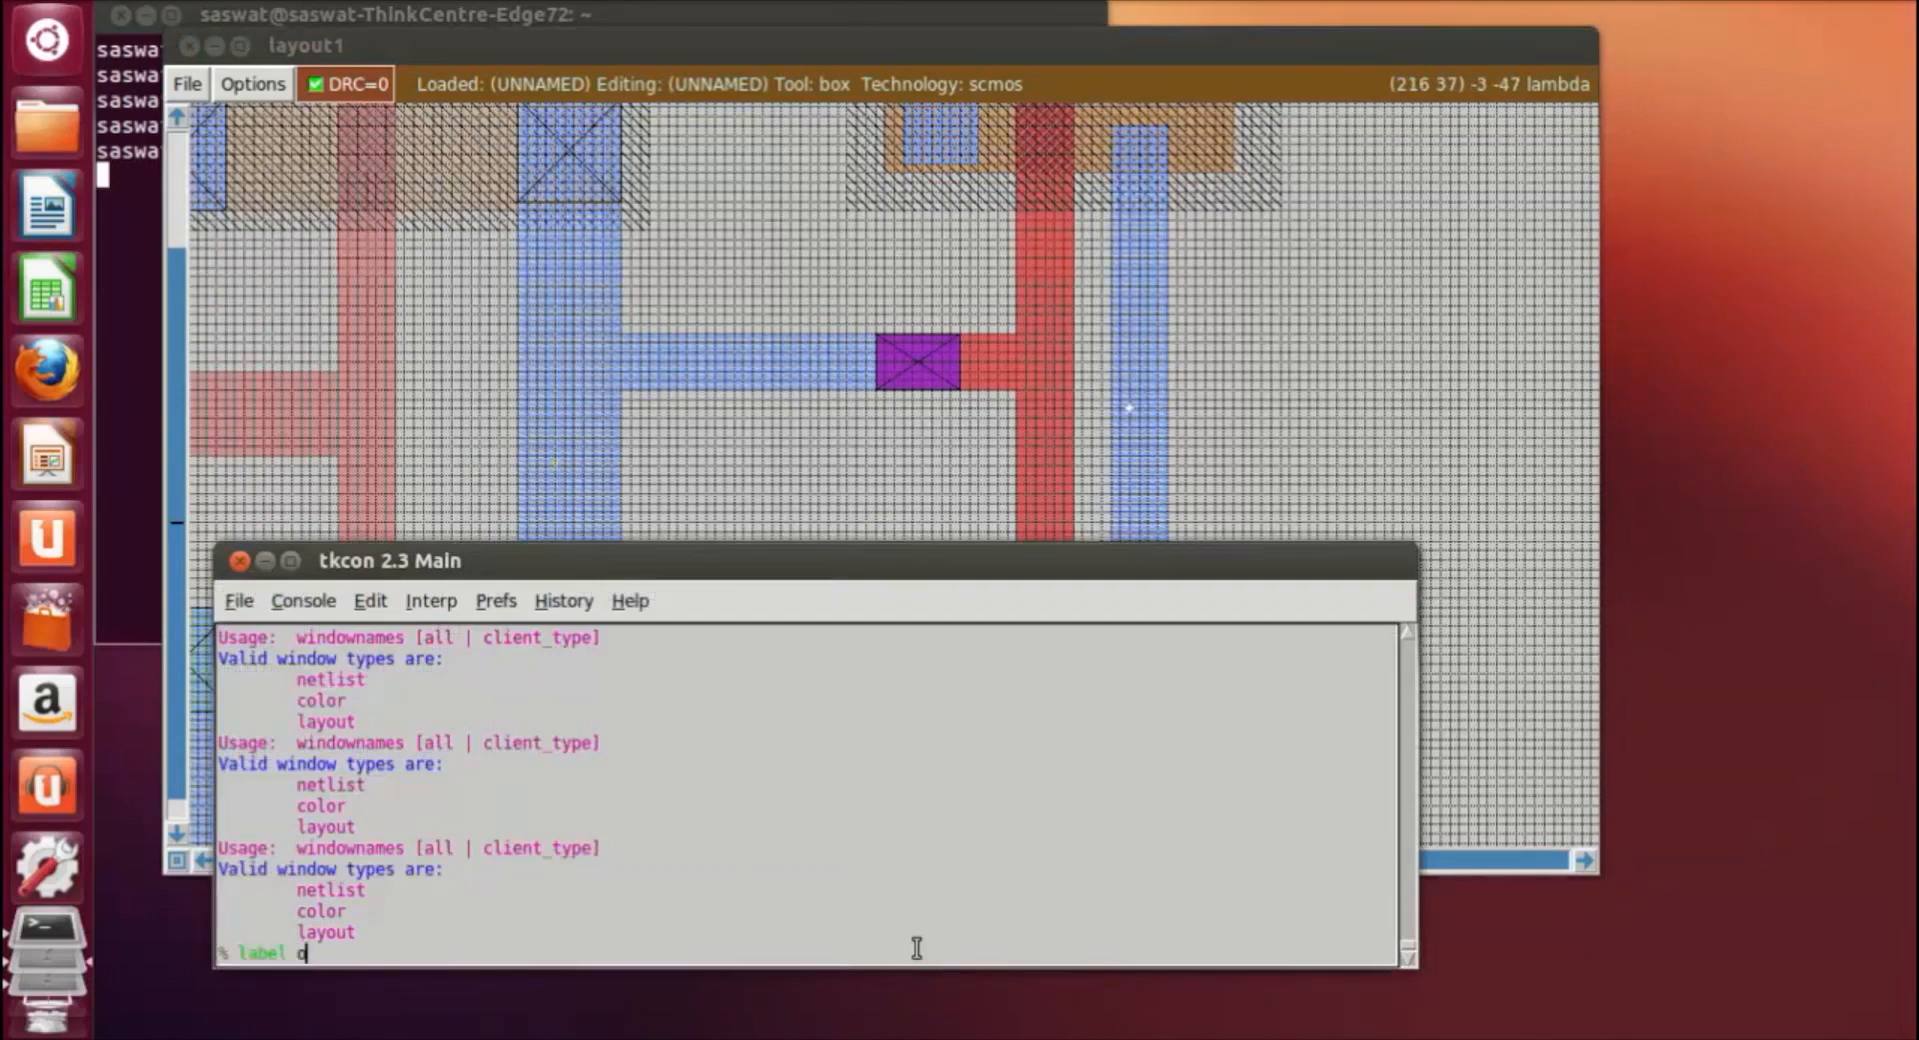
text(ut)
key(Return)
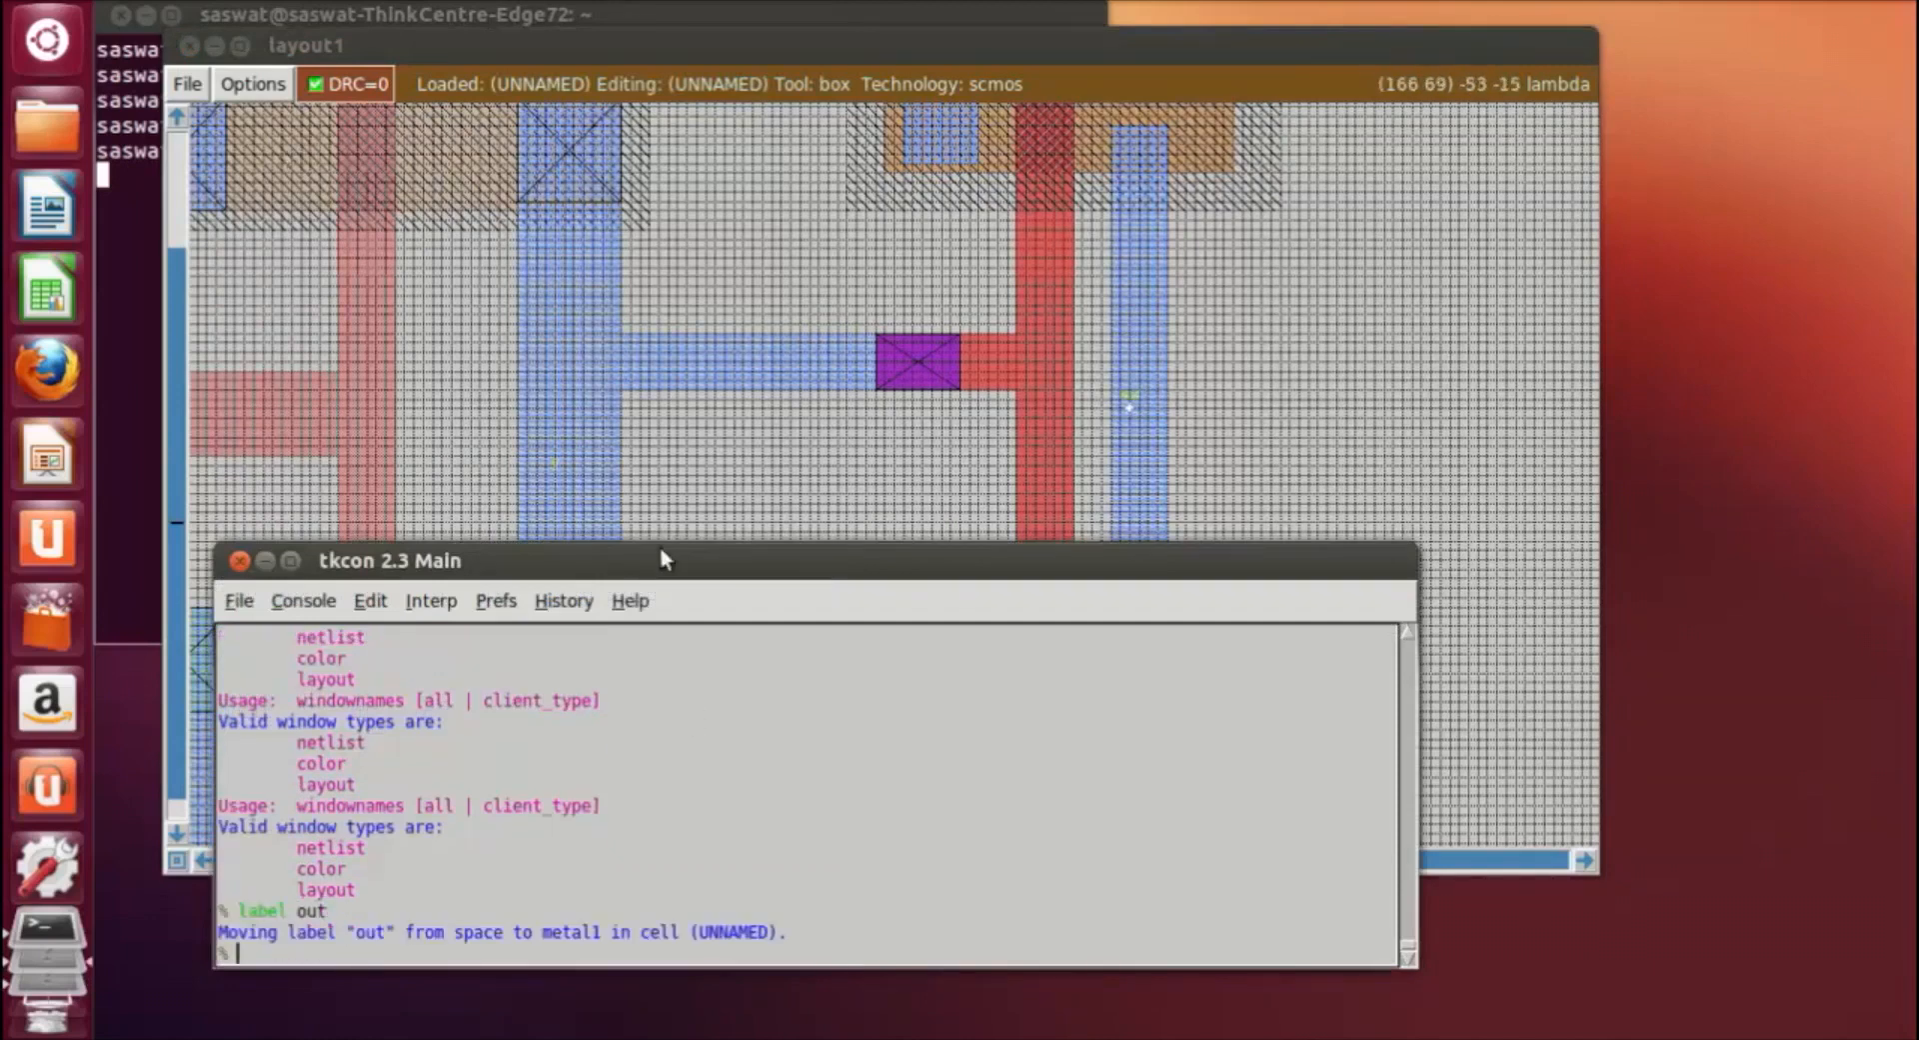
Save the layout as nand7.
click(701, 491)
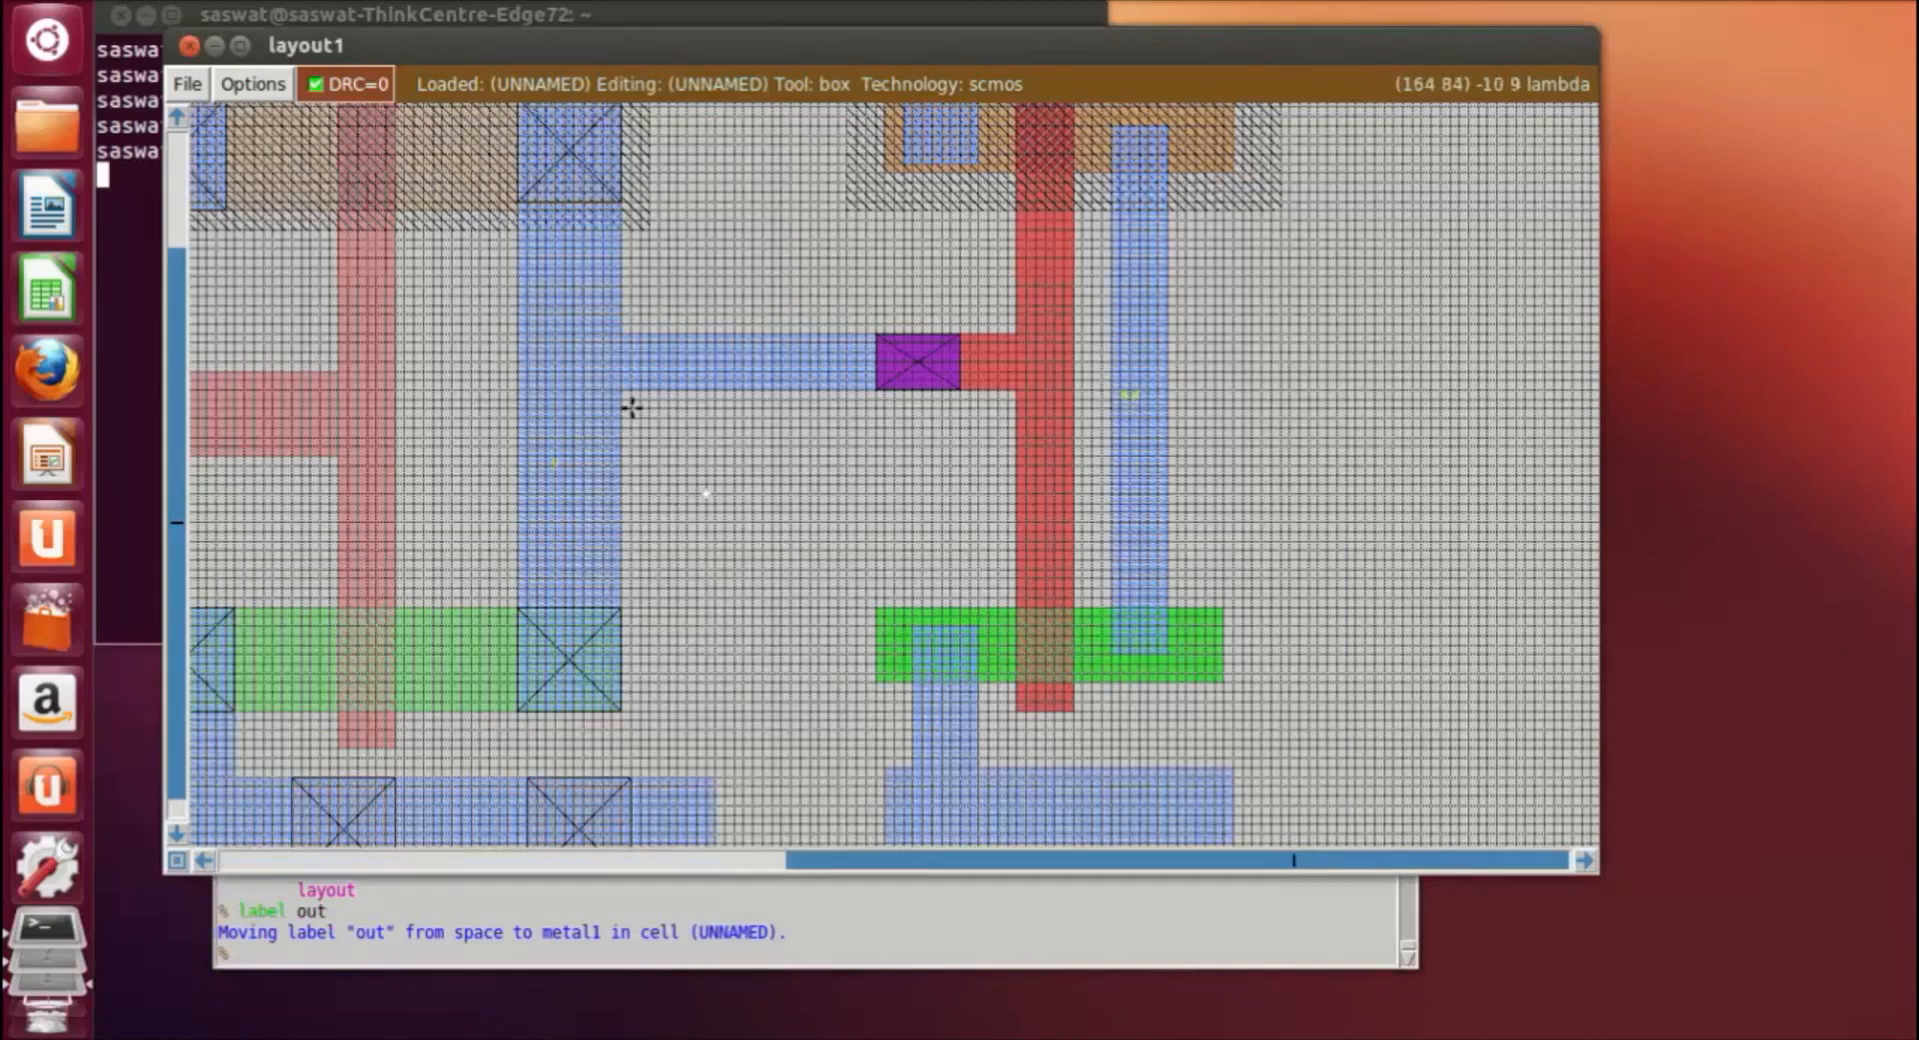
click(390, 953)
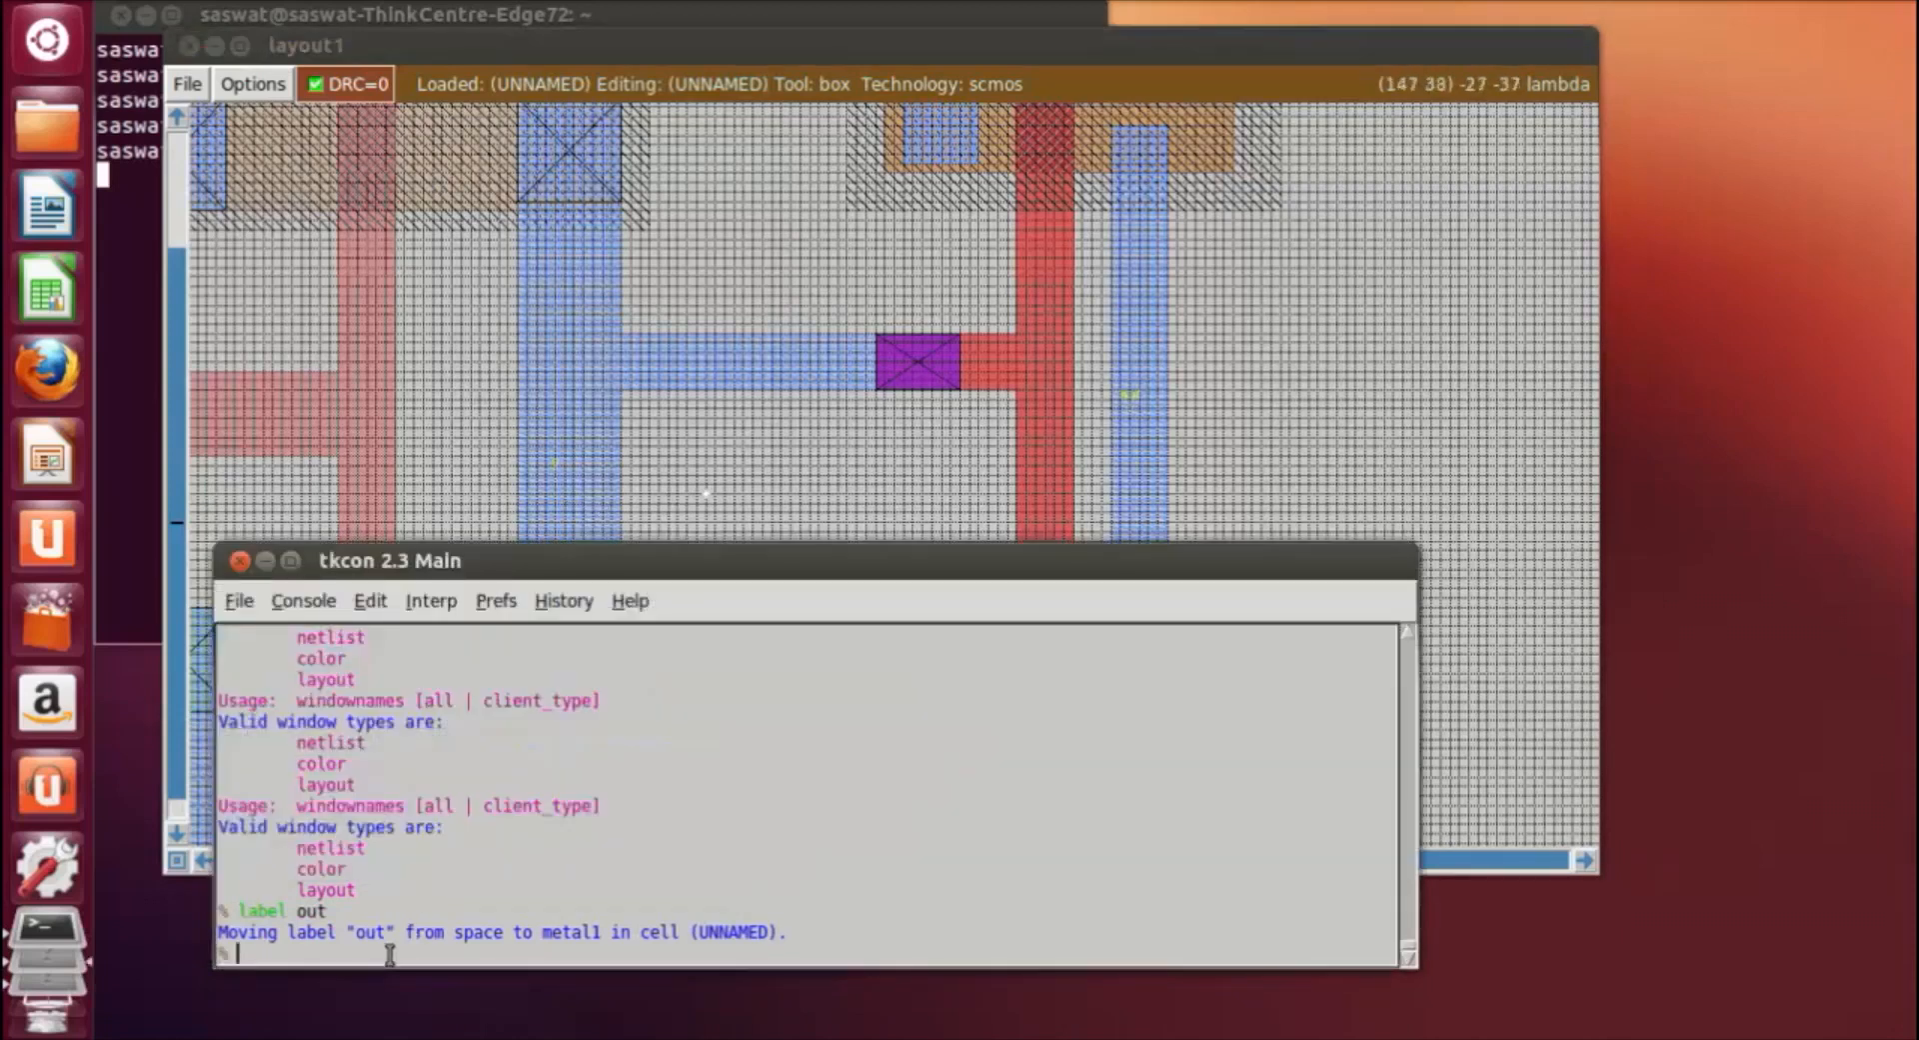
text(save nand7)
key(Return)
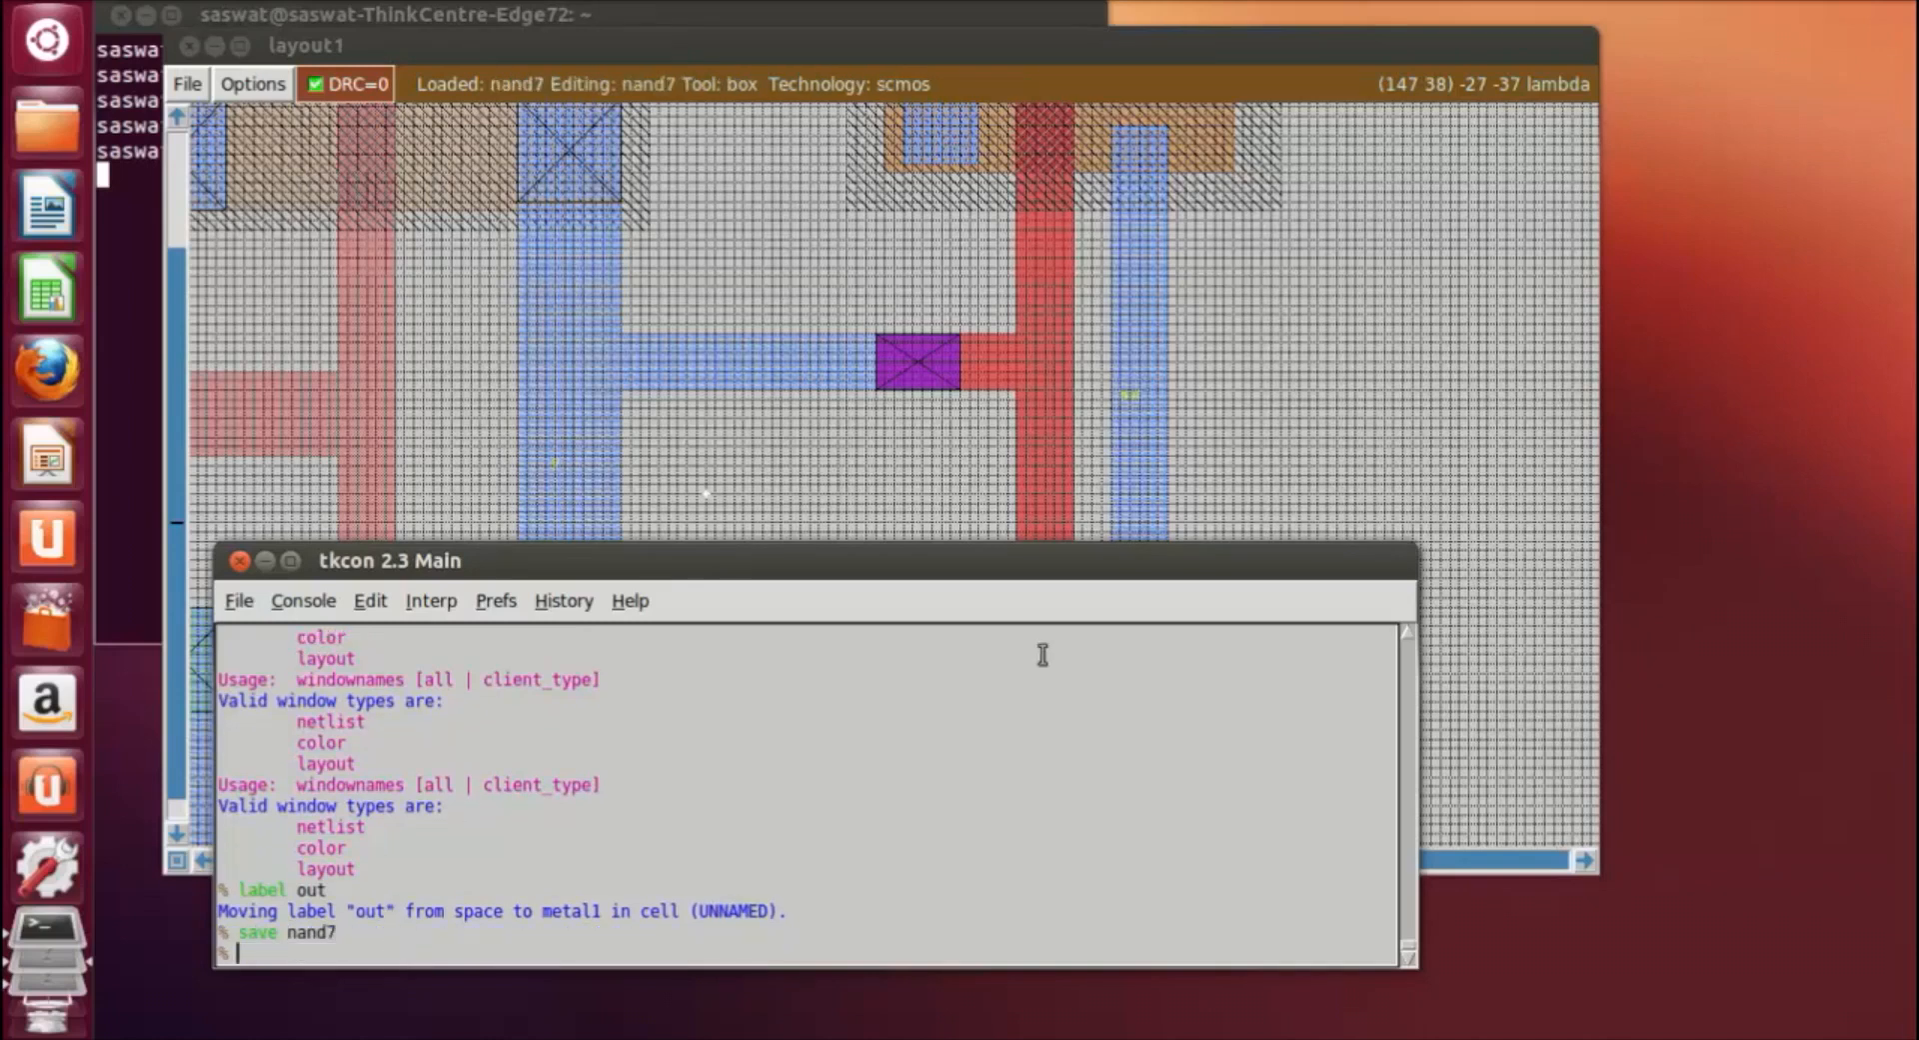
Extract all cells of the layout and convert the extraction to a SPICE netlist with ext2spice.
text(extra)
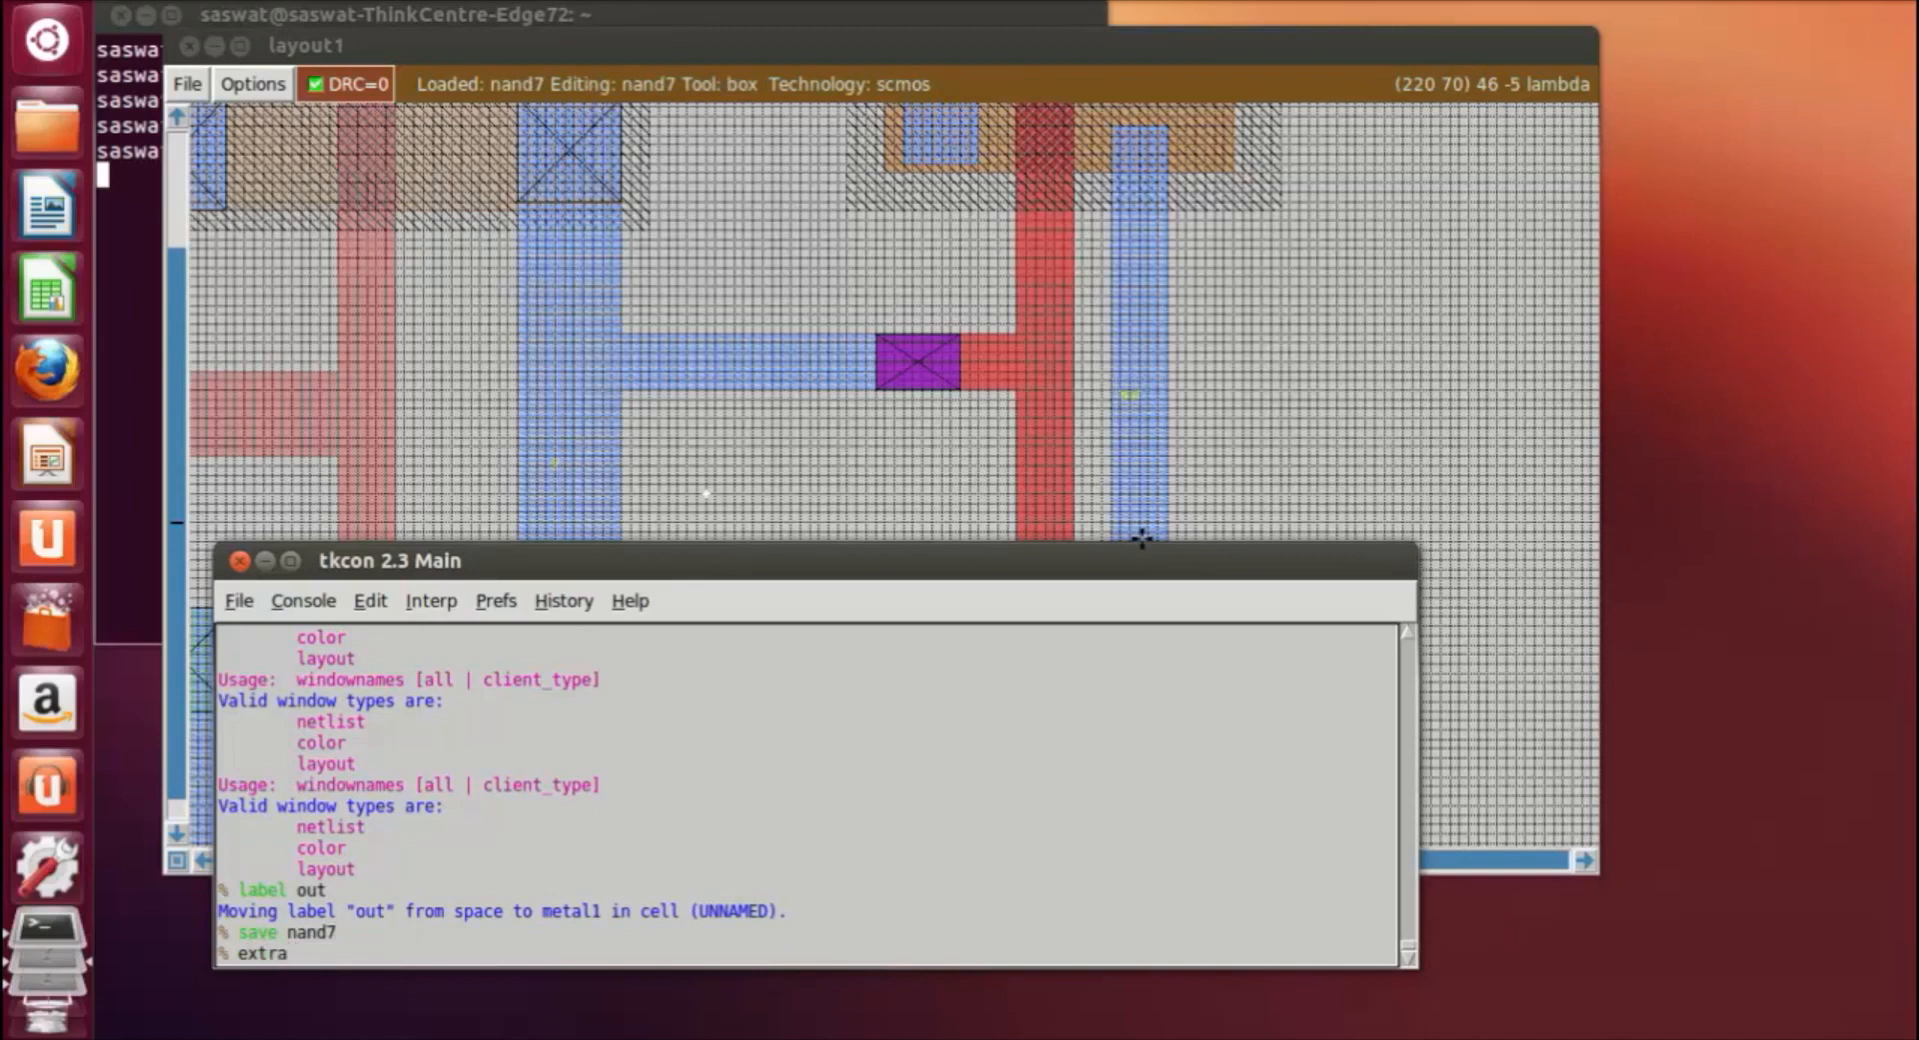
text(xct all)
key(Return)
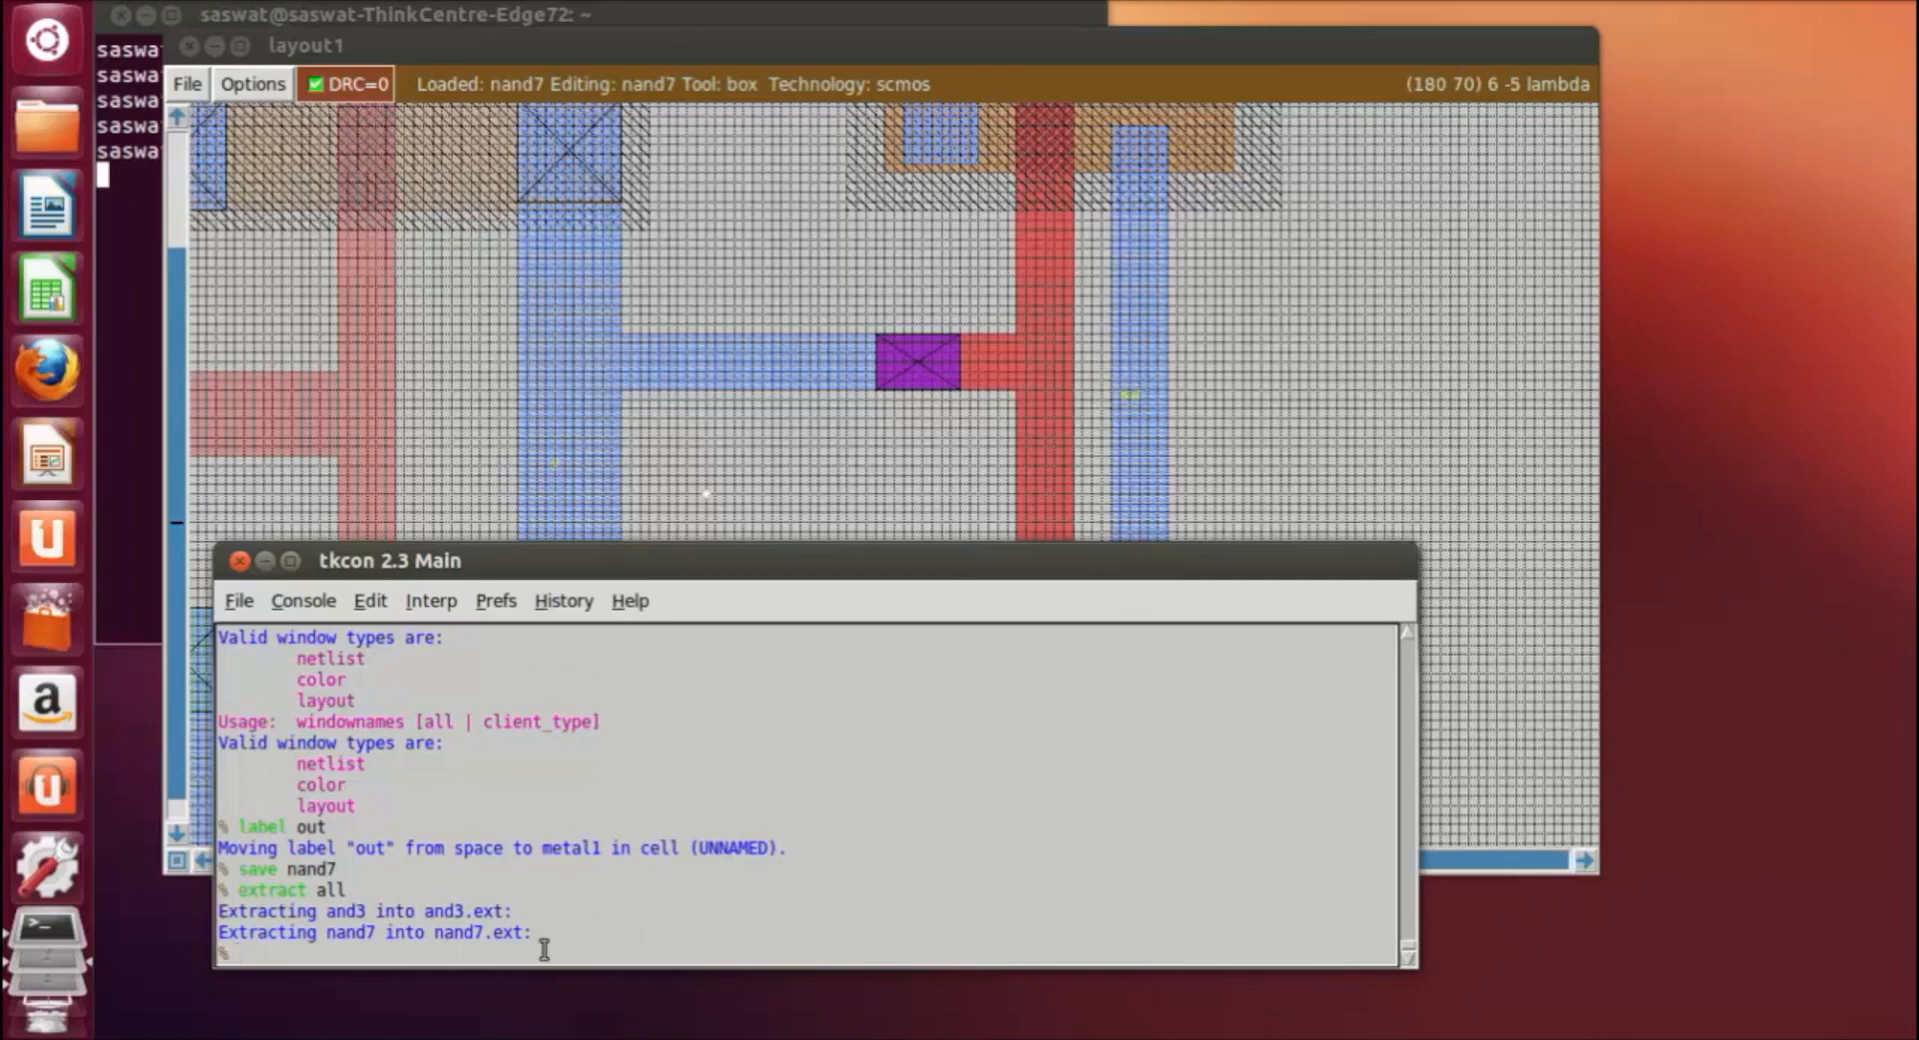
text(t2spice)
key(Return)
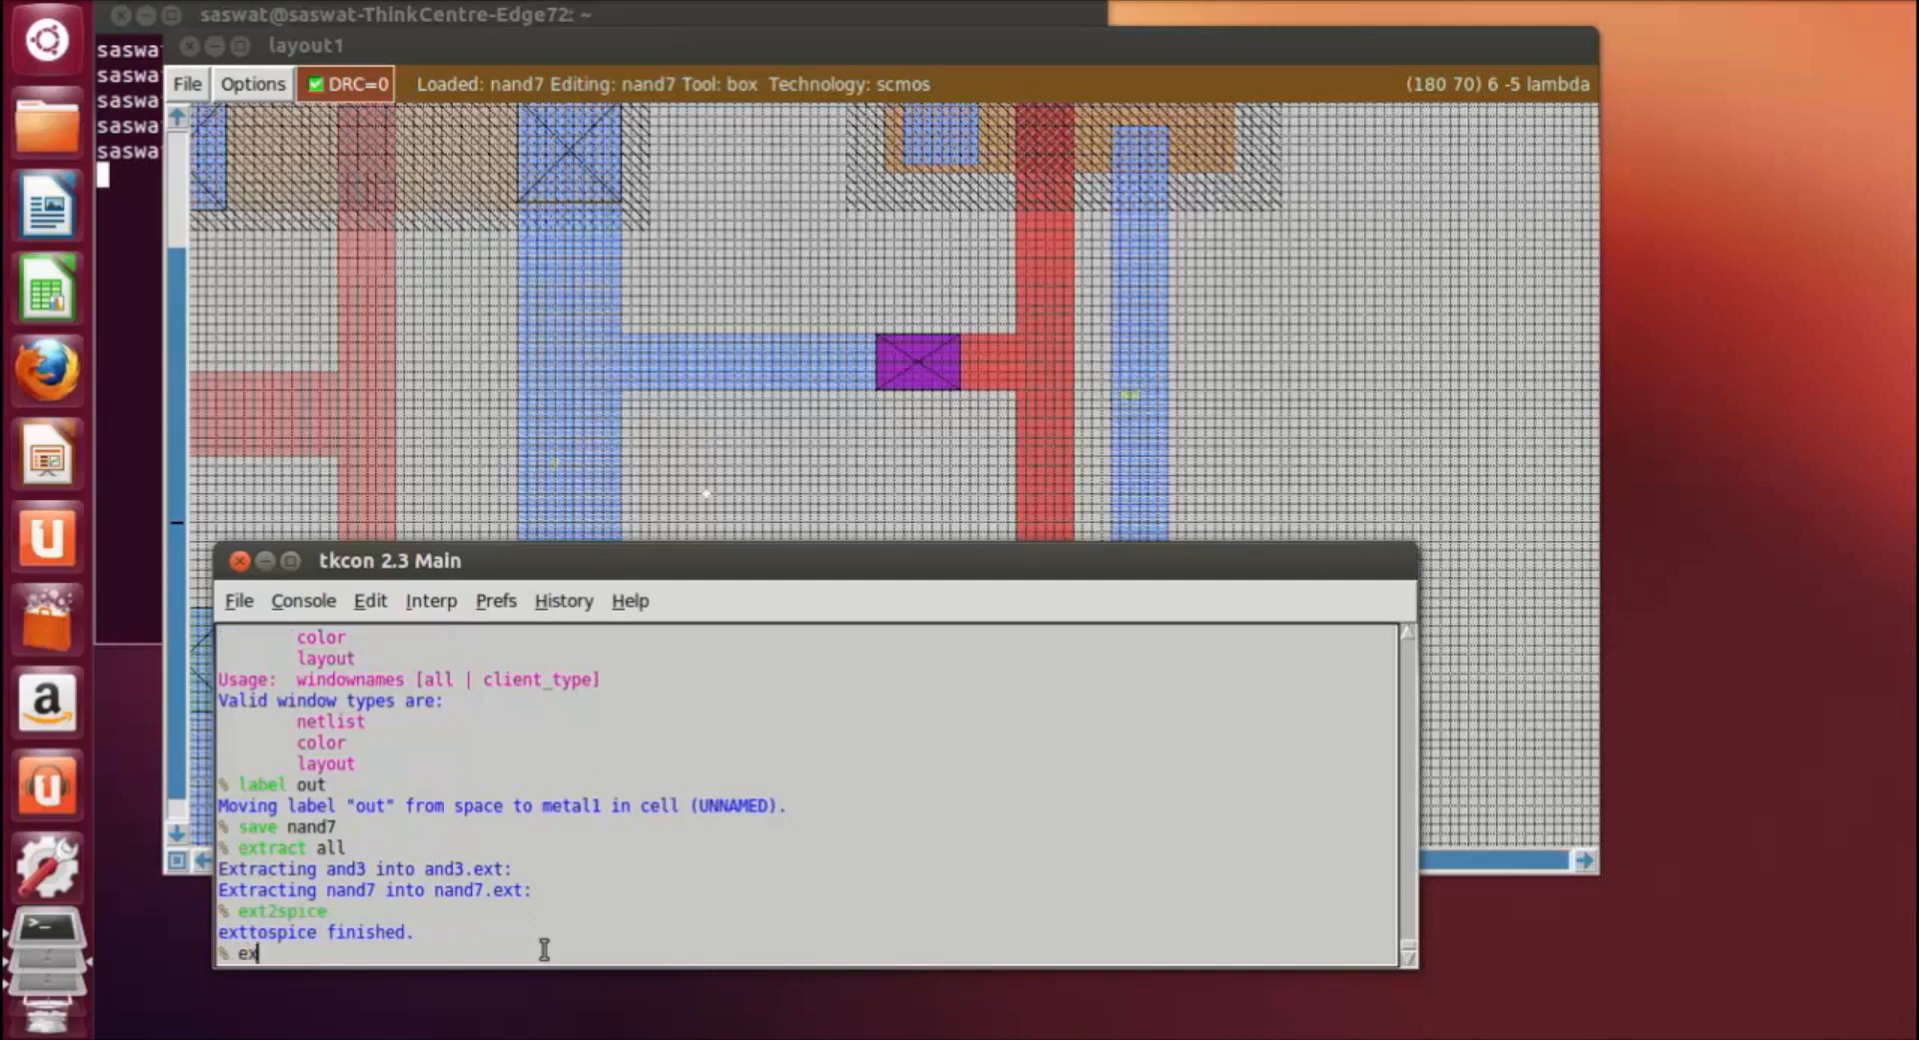
Exit Magic and open nand7.spice in vi from the terminal.
text(exit)
key(Return)
key(Up)
key(BackSpace)
key(BackSpace)
key(BackSpace)
key(BackSpace)
key(BackSpace)
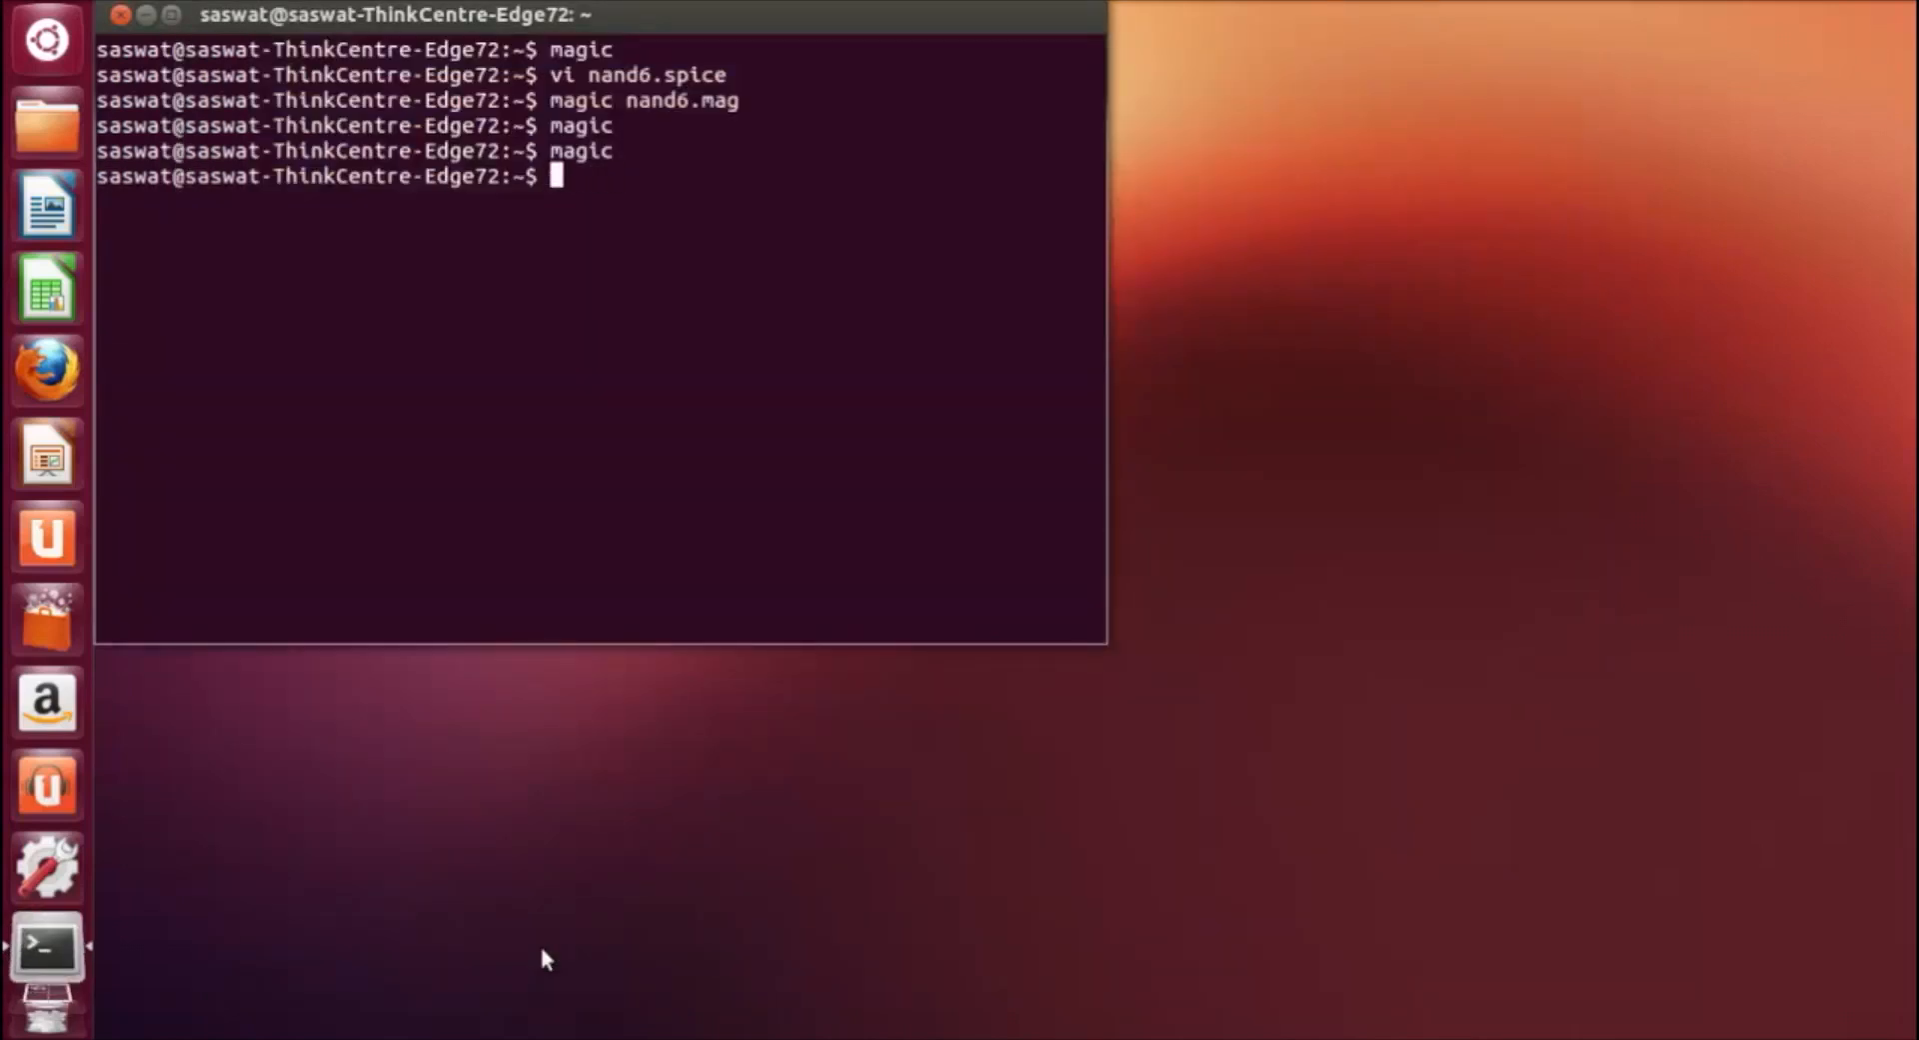
text(vi nand7)
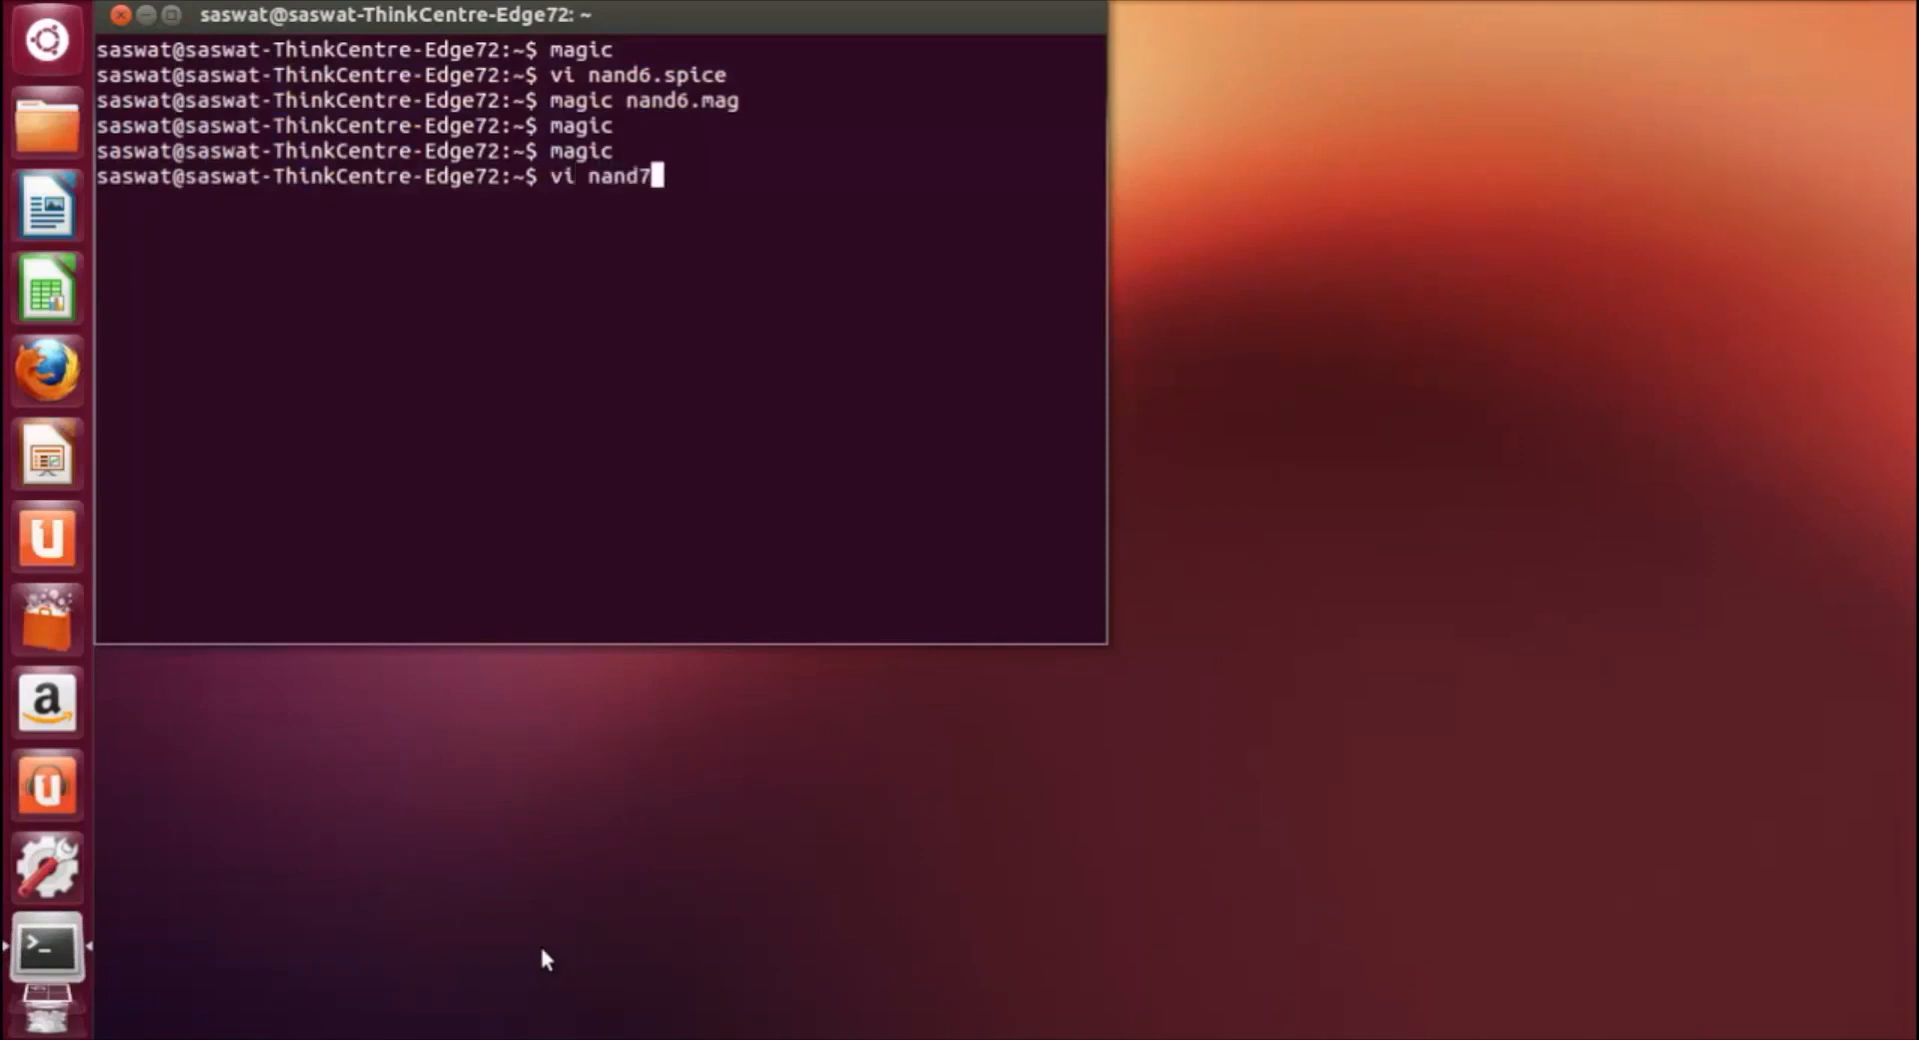
text(.spice)
key(Return)
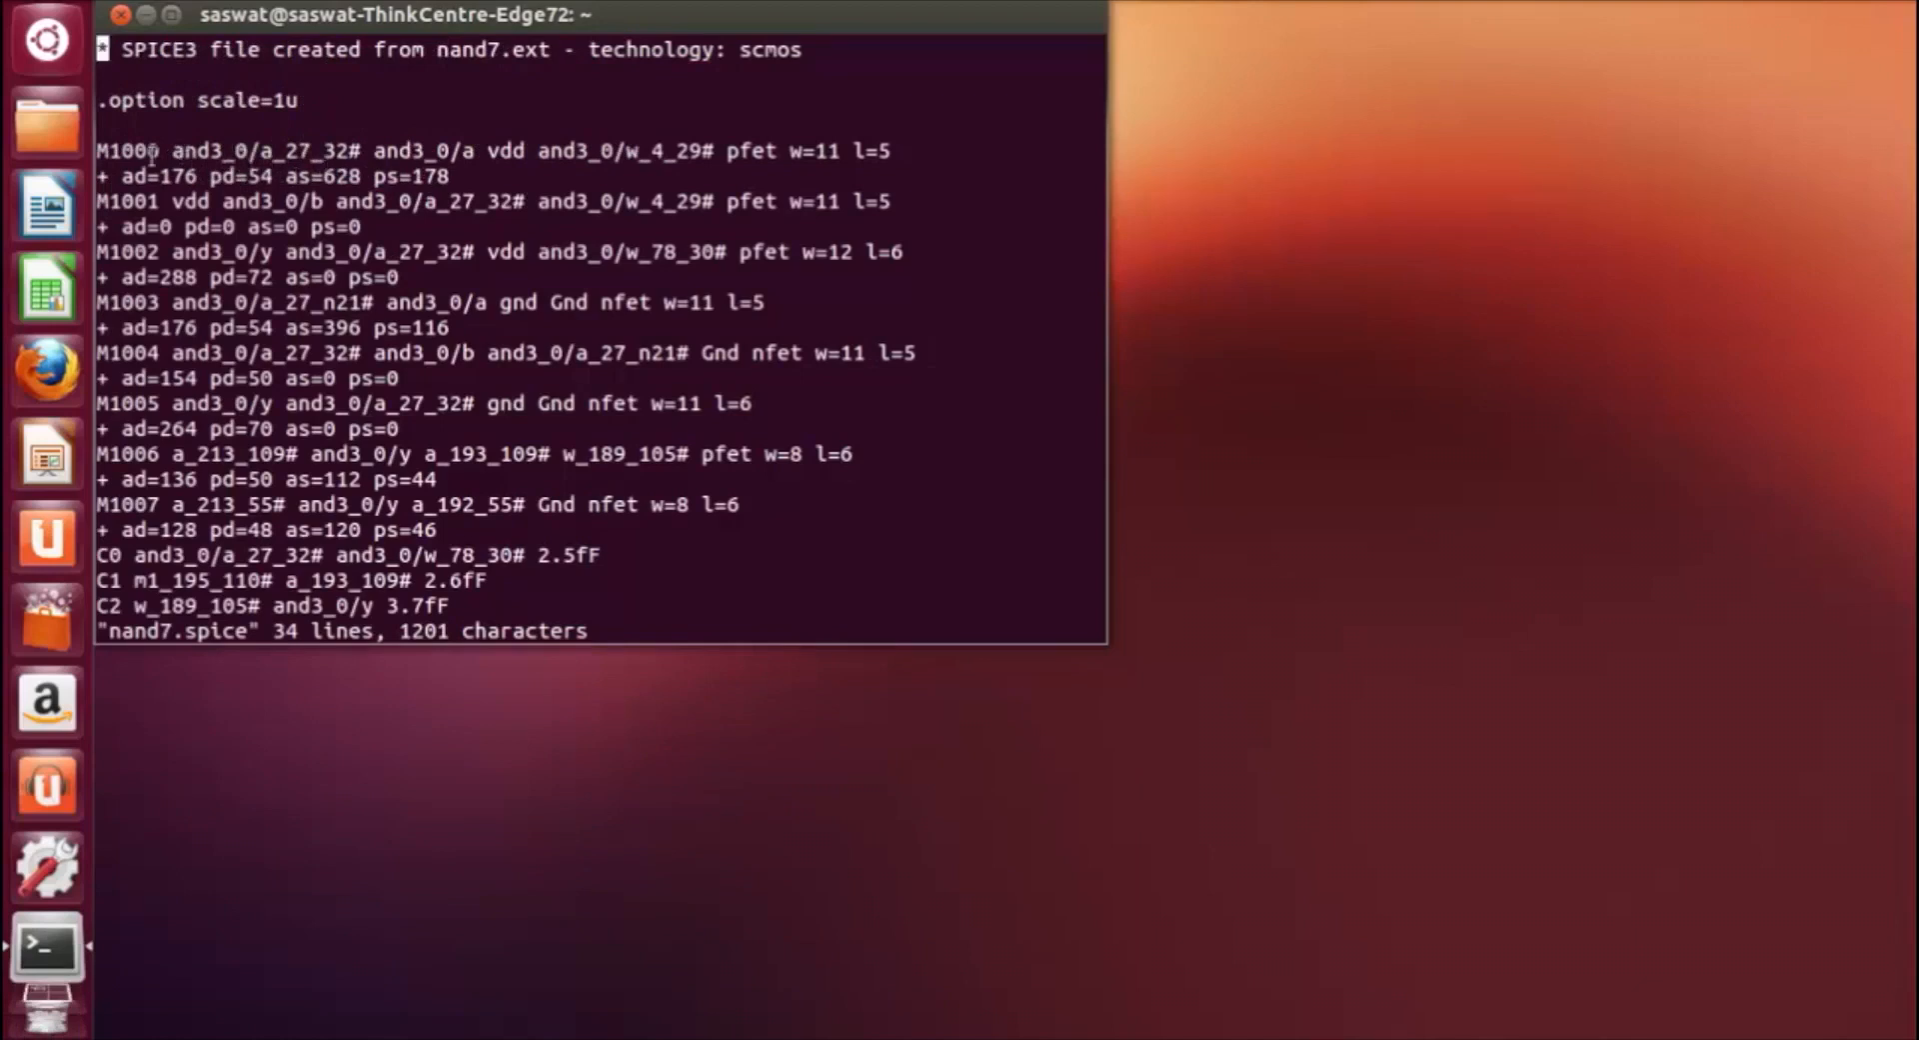
Examine the and3_0 instance prefix on the node names in the netlist, then save and close the file.
drag(163, 150, 257, 151)
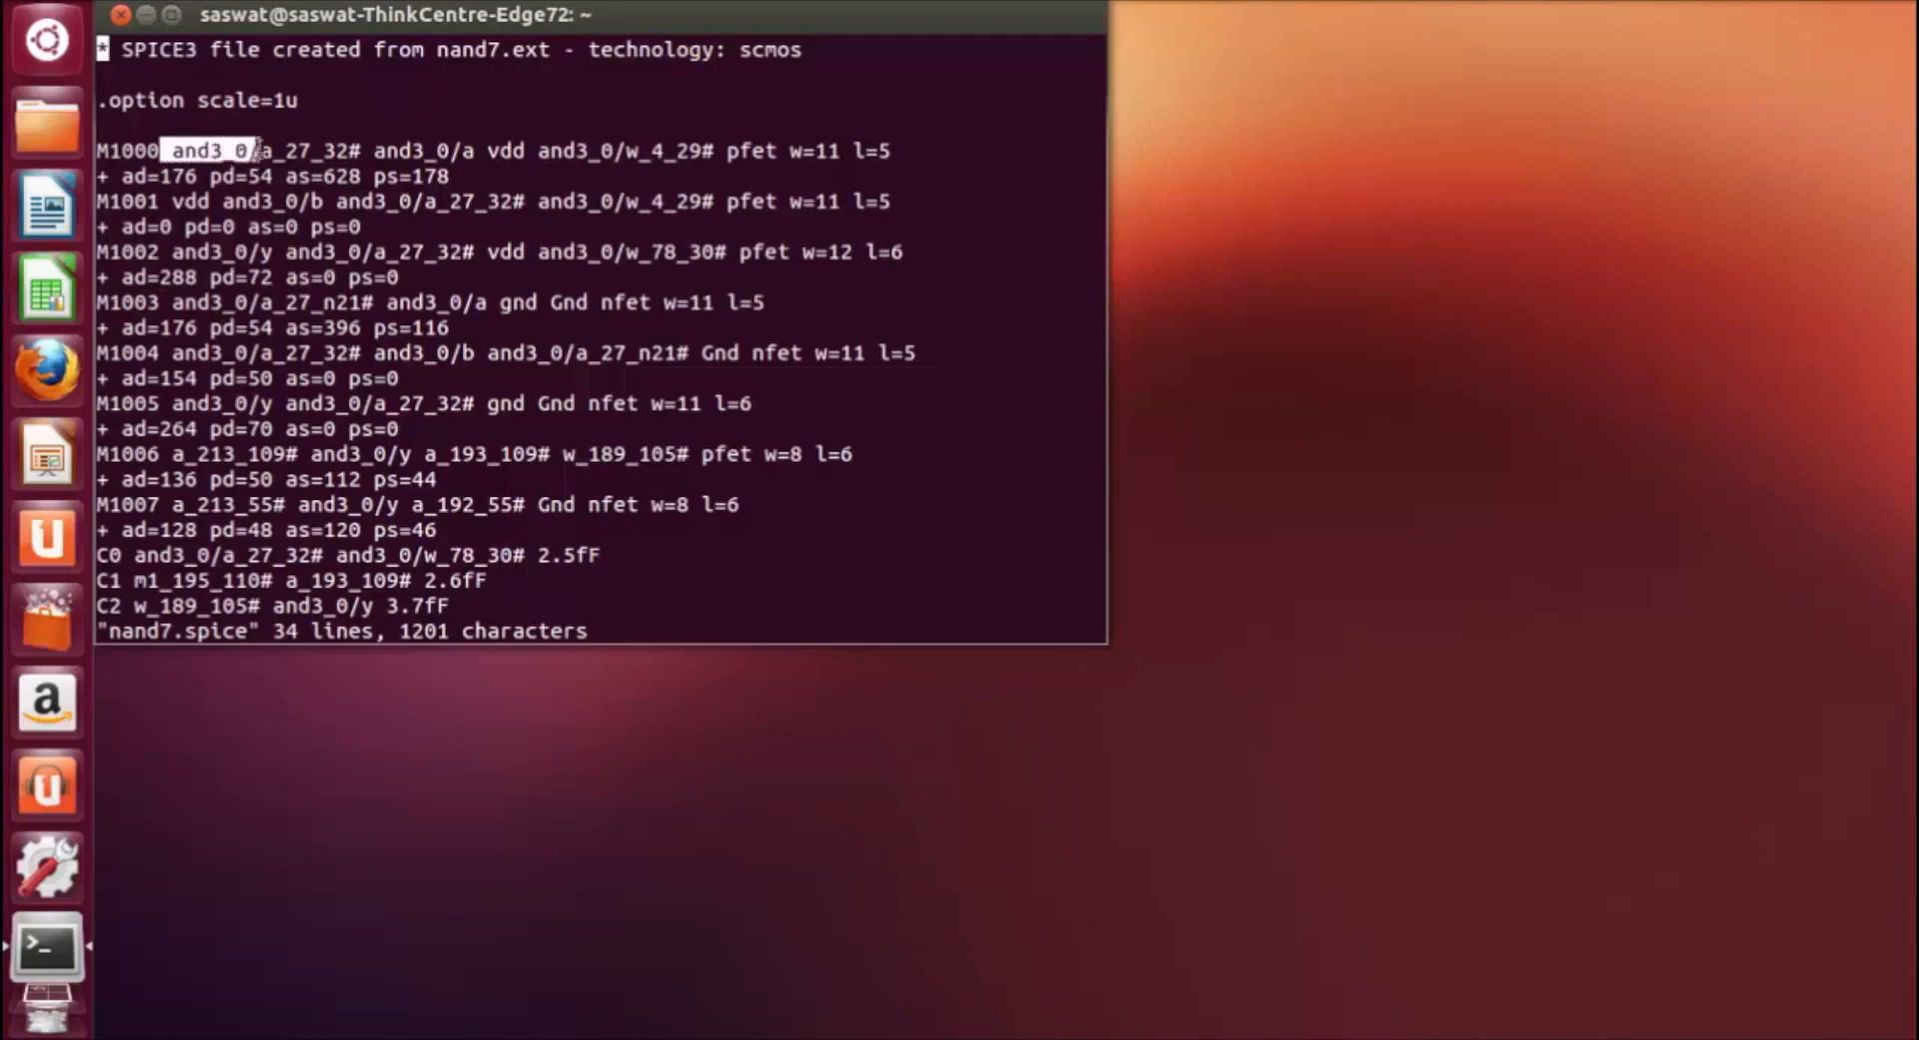
click(264, 150)
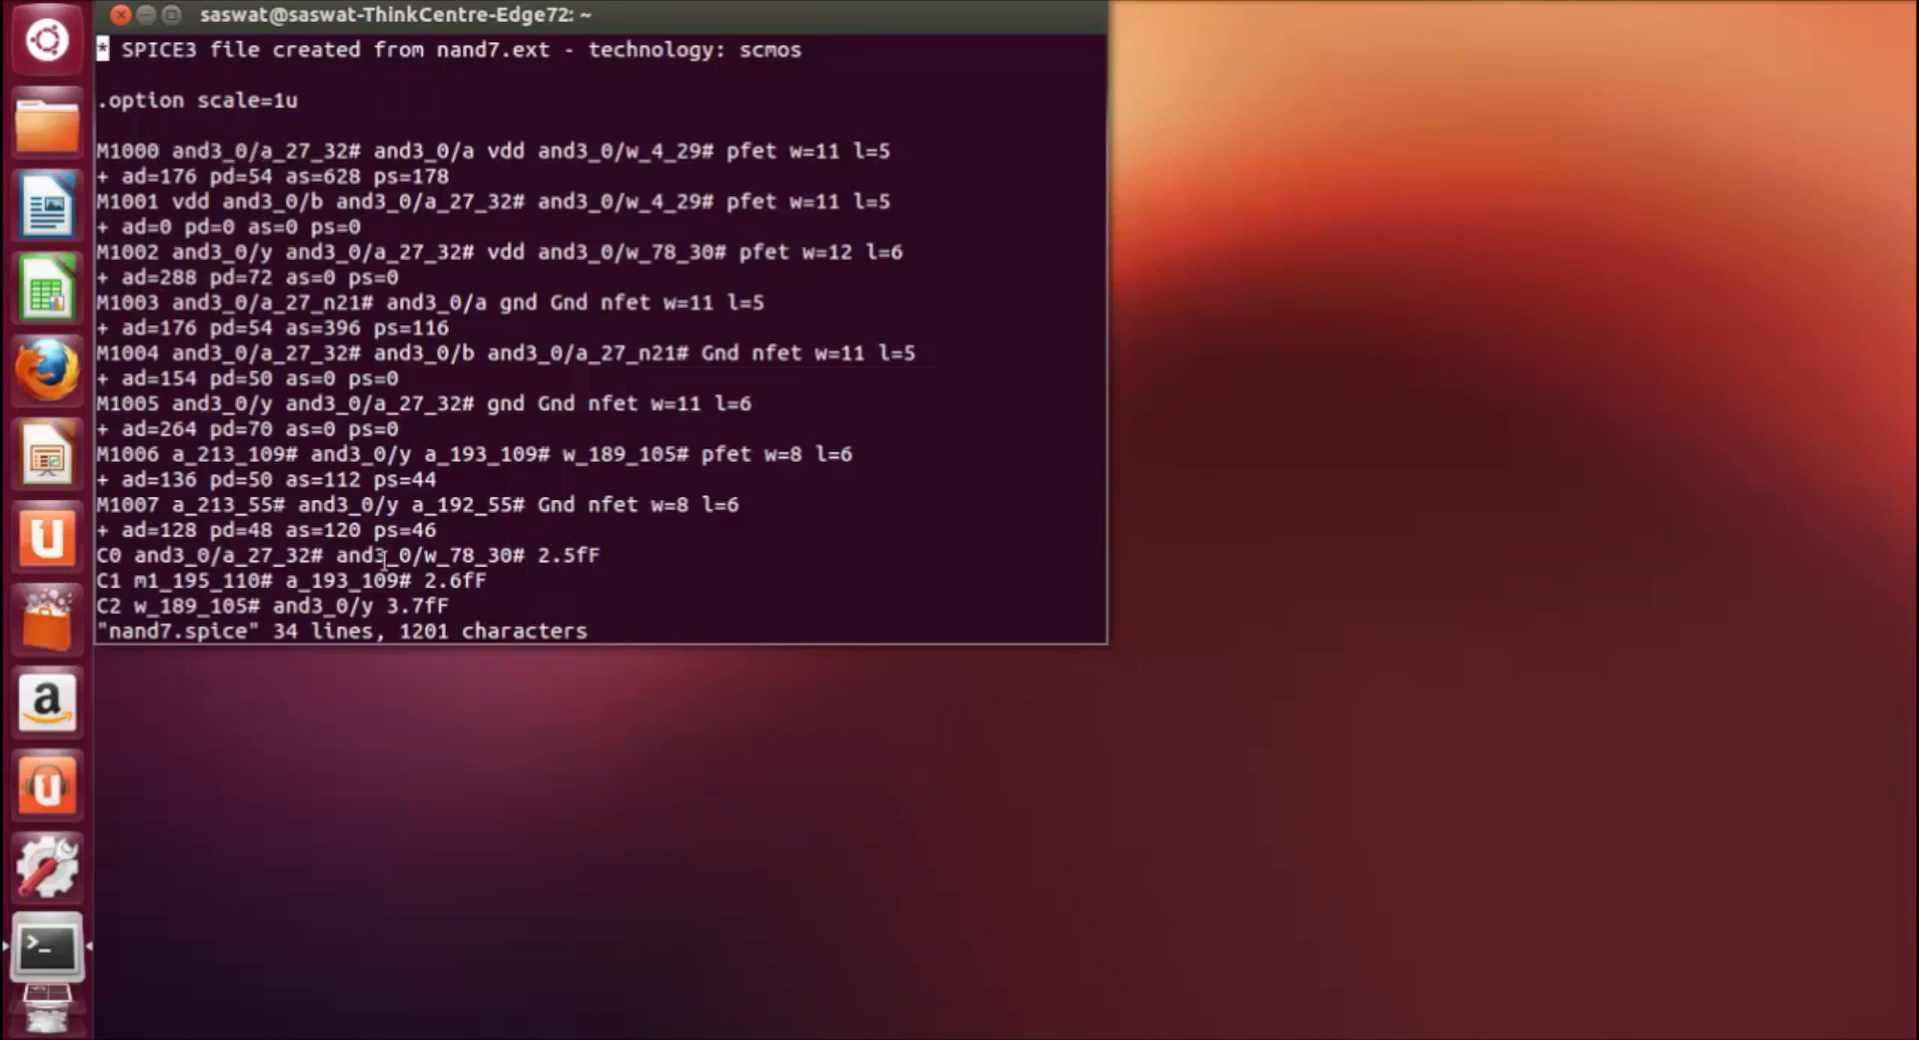
text(:wq)
key(Return)
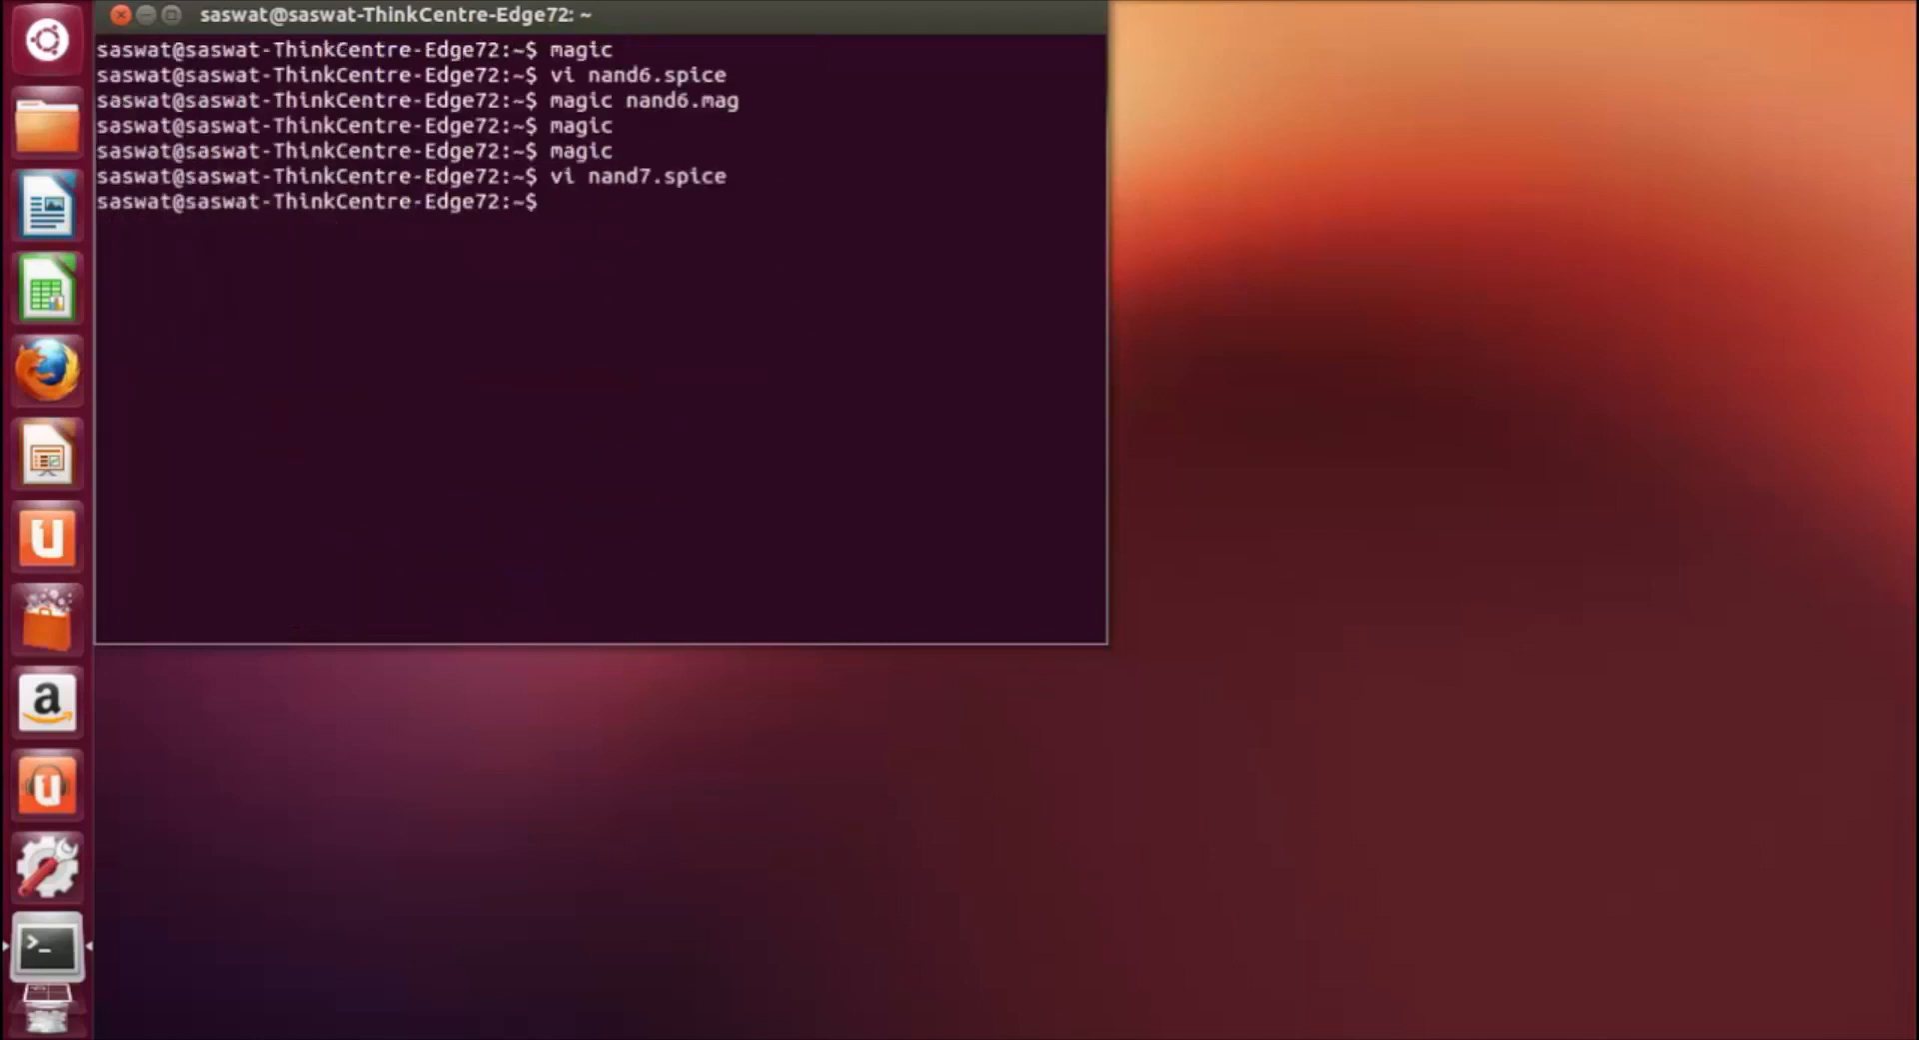
Open nand7.mag in Magic from the terminal.
text(magic nand7)
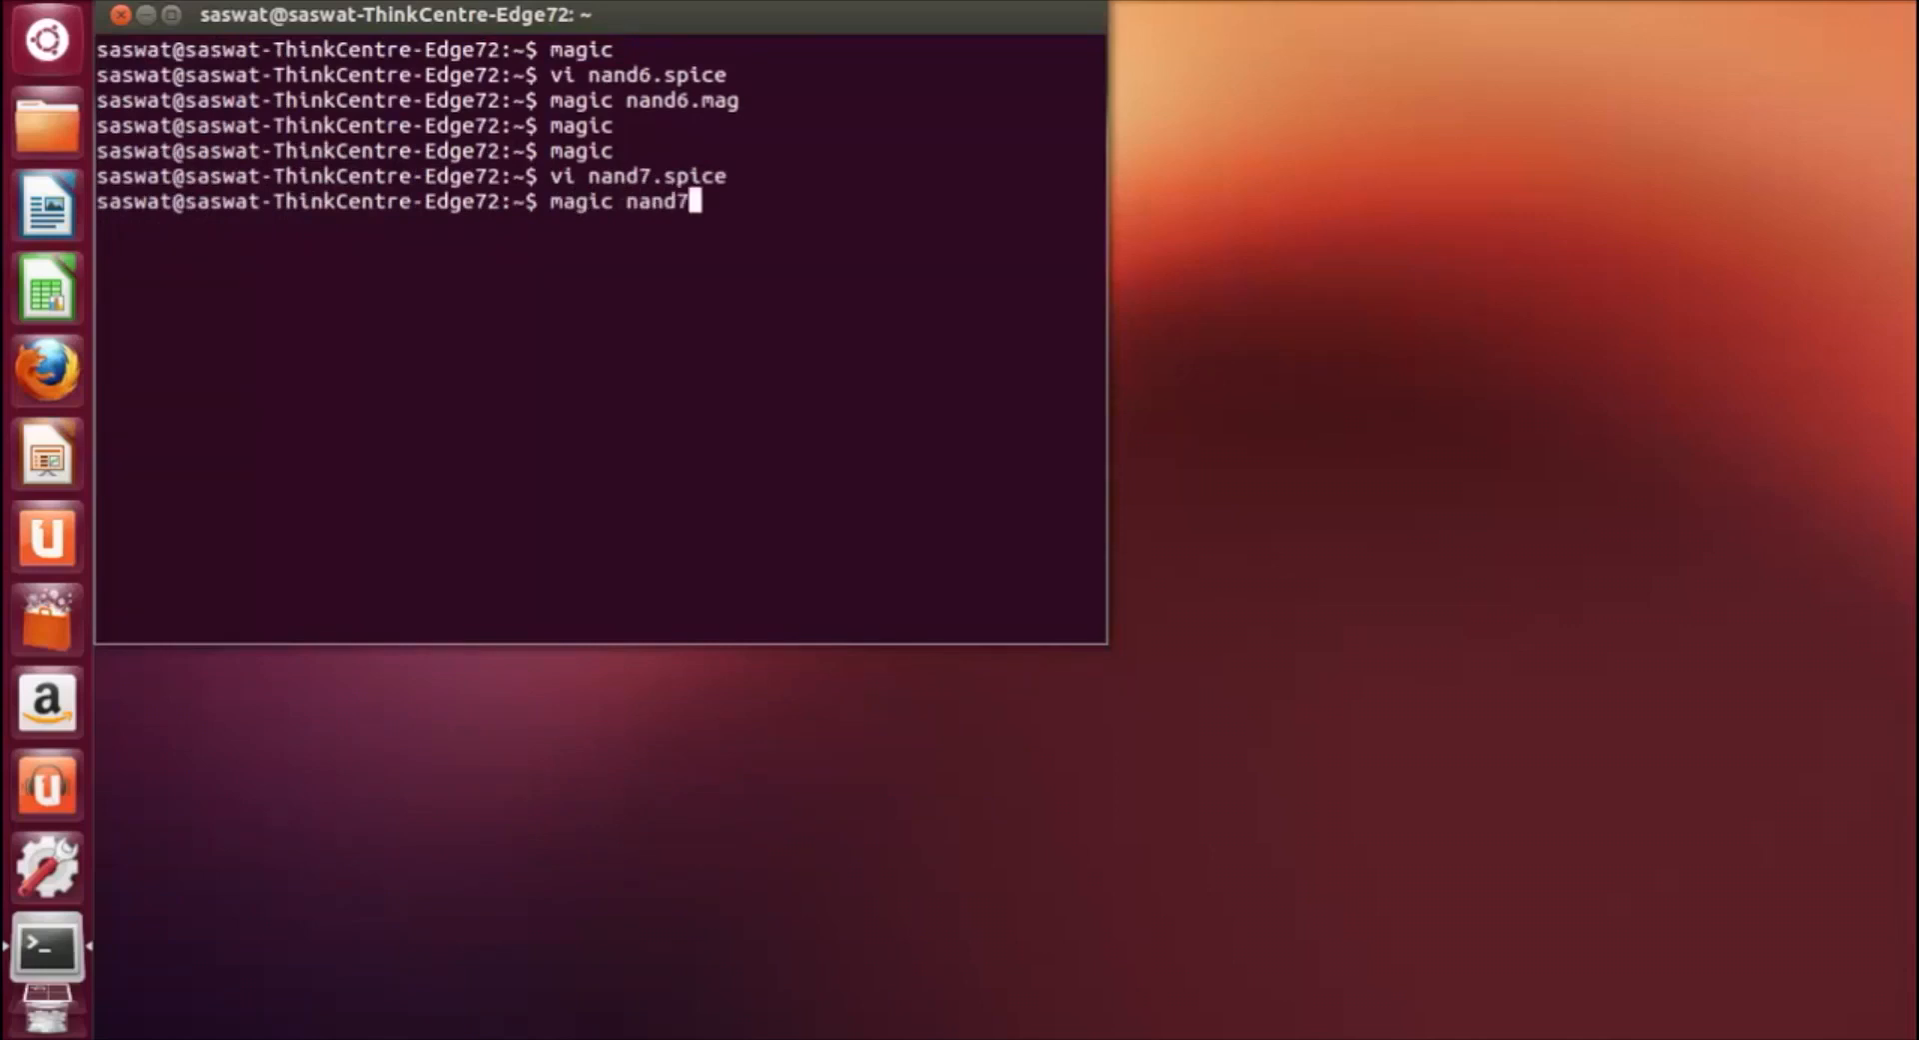
text(.mag)
key(Return)
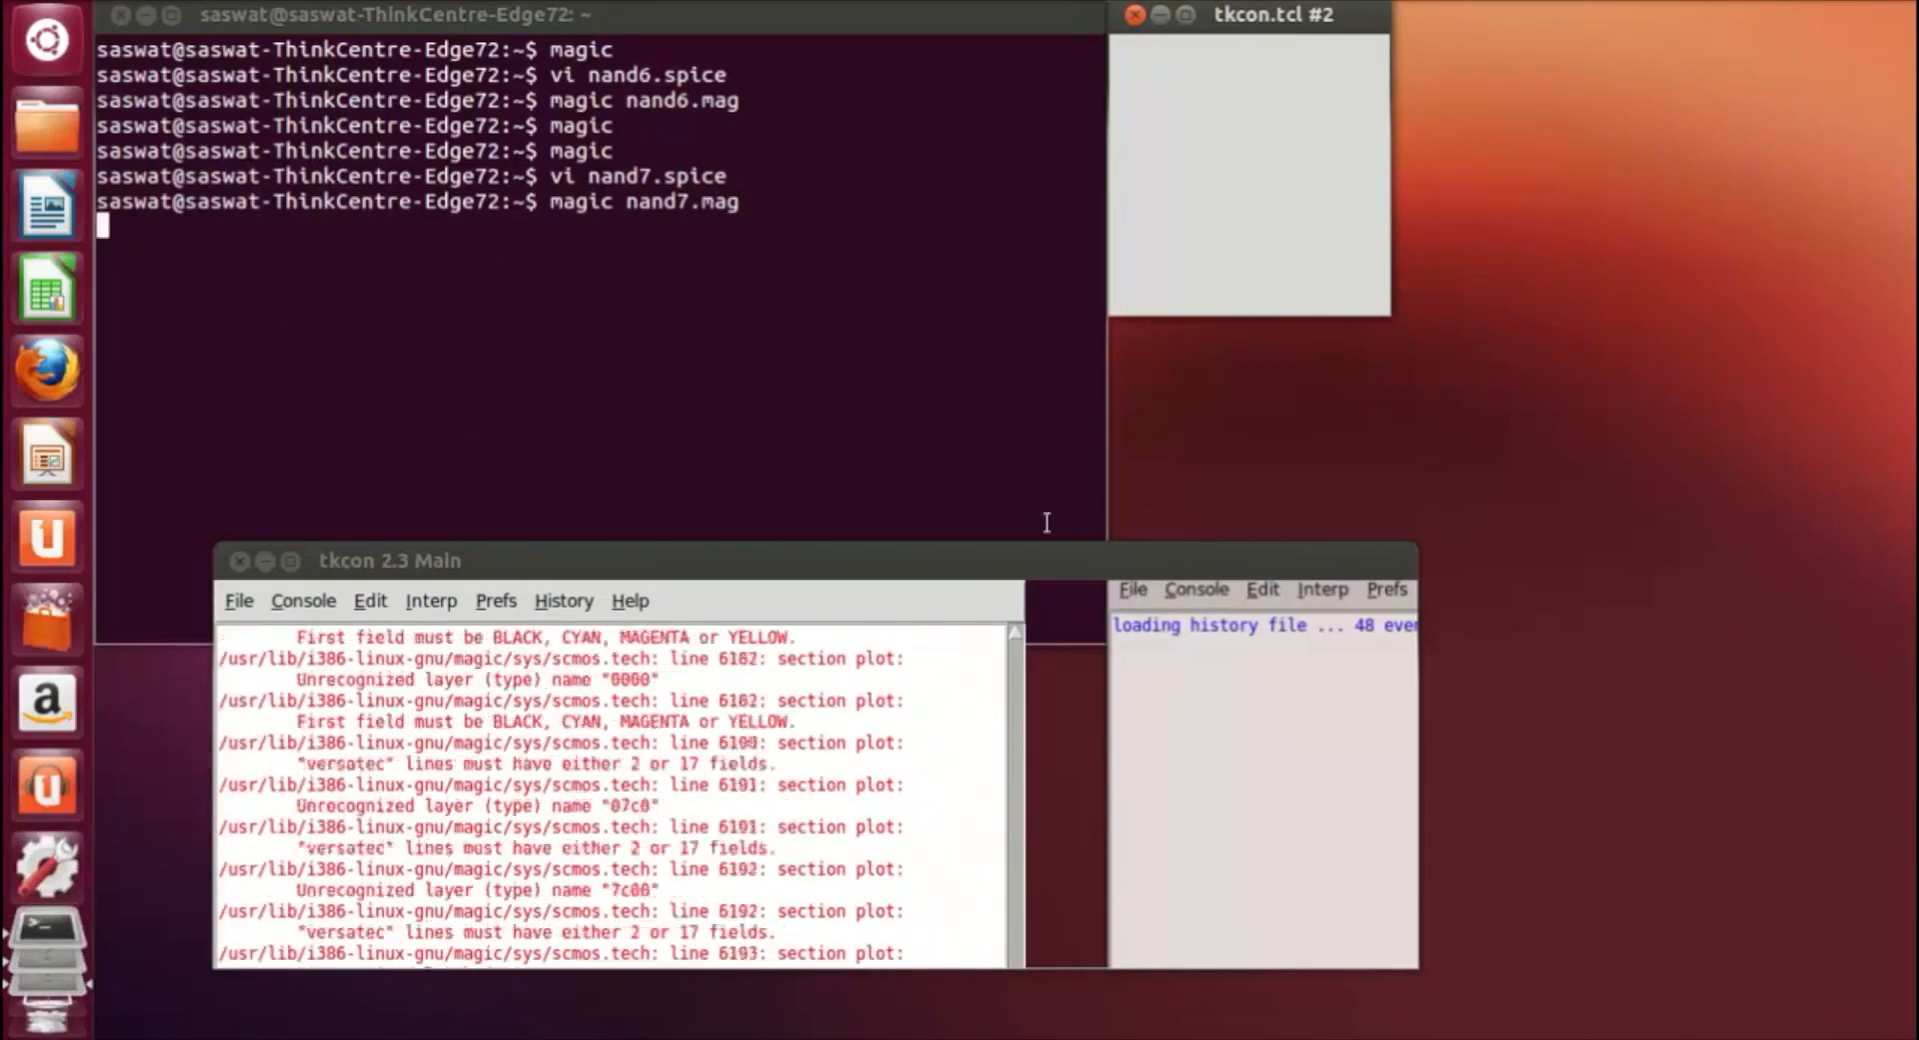
Examine the reopened layout with the placed and3 cell and the transistor stage beside it.
scroll(438, 776, down, 4)
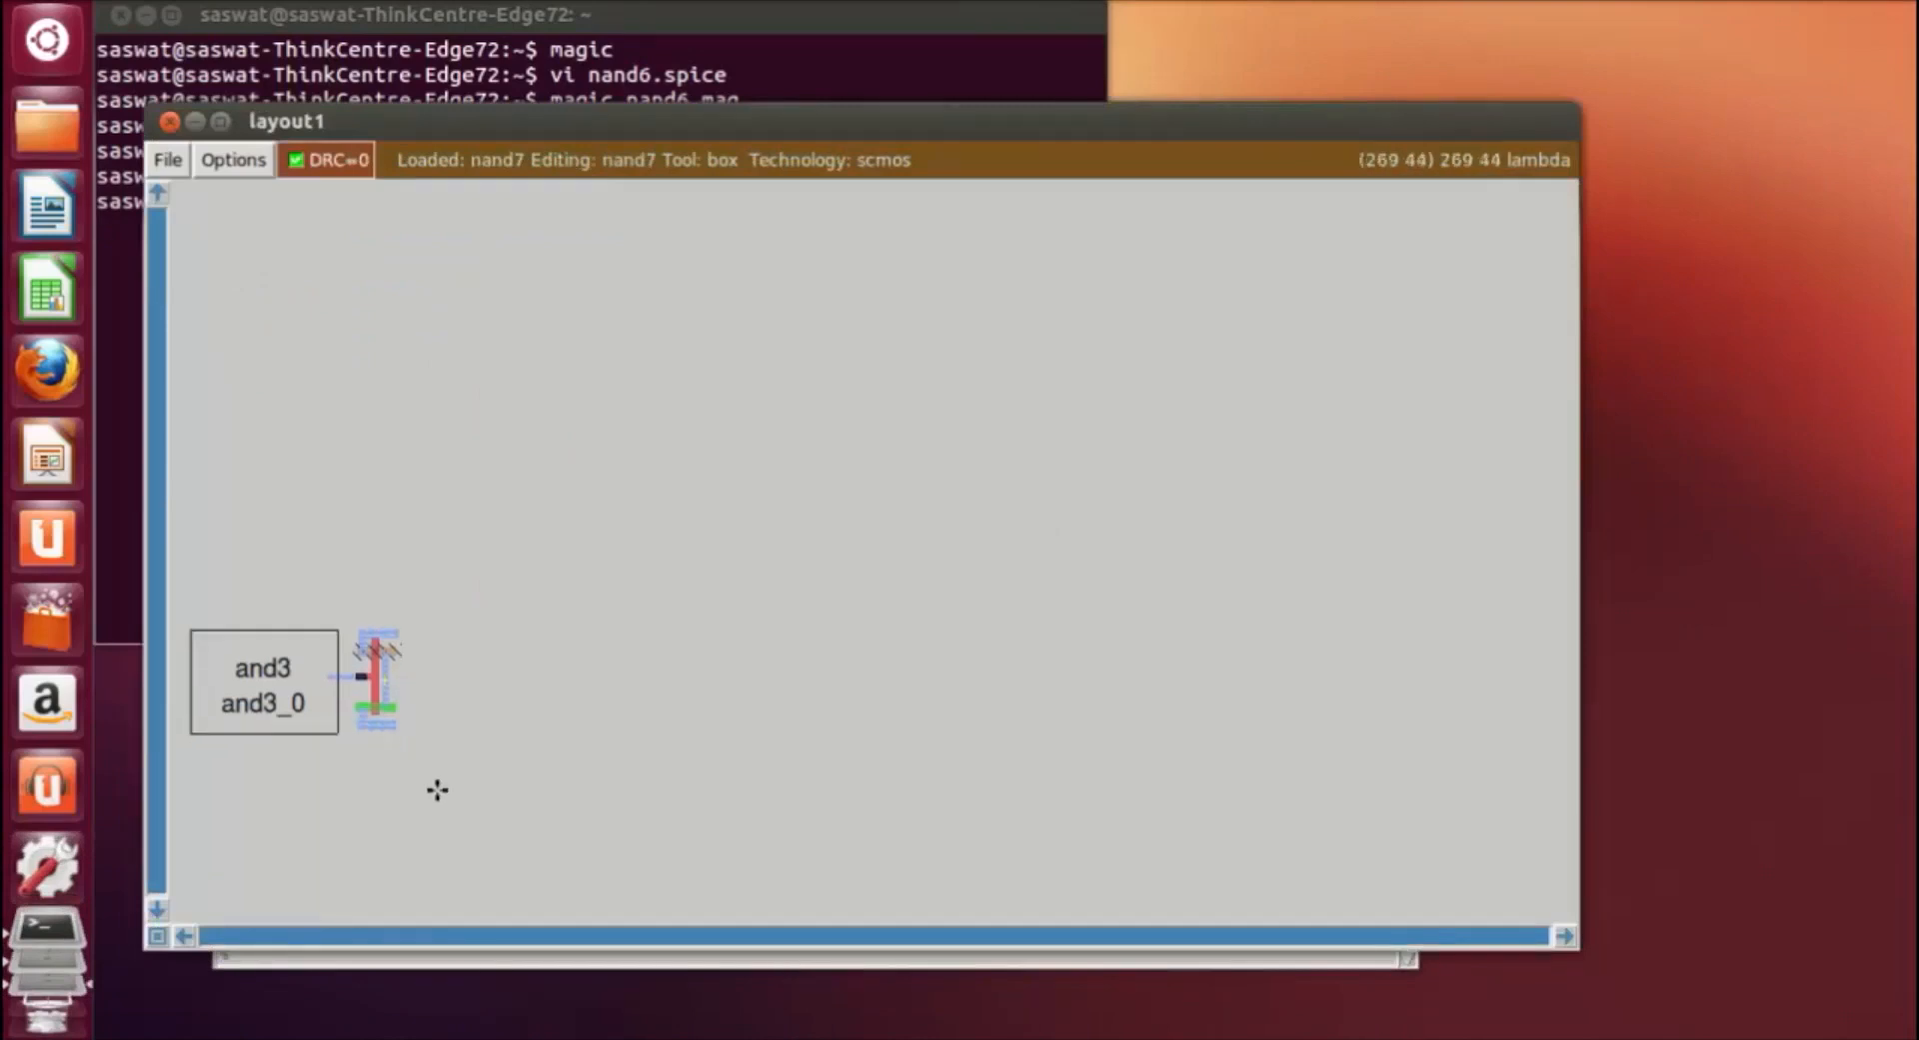
click(186, 936)
click(186, 936)
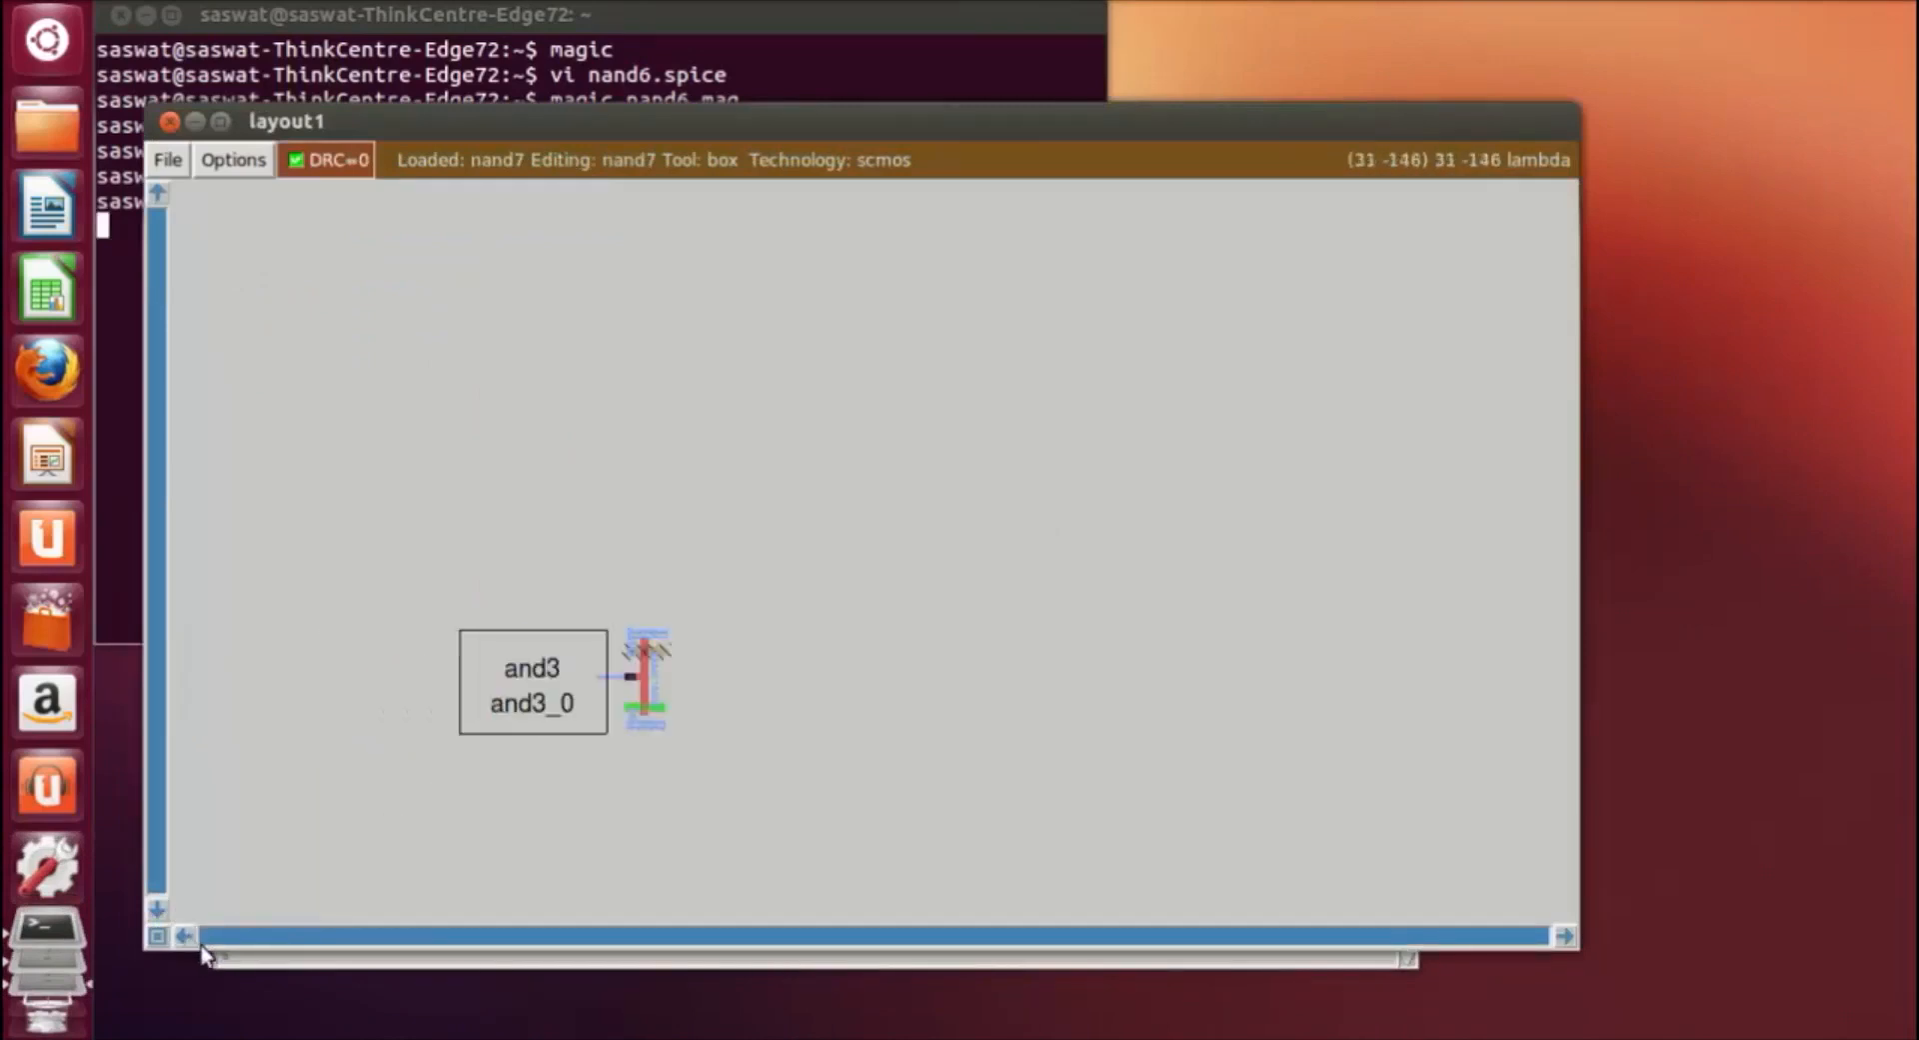
key(z)
key(Left)
key(Left)
key(Left)
key(Left)
key(Left)
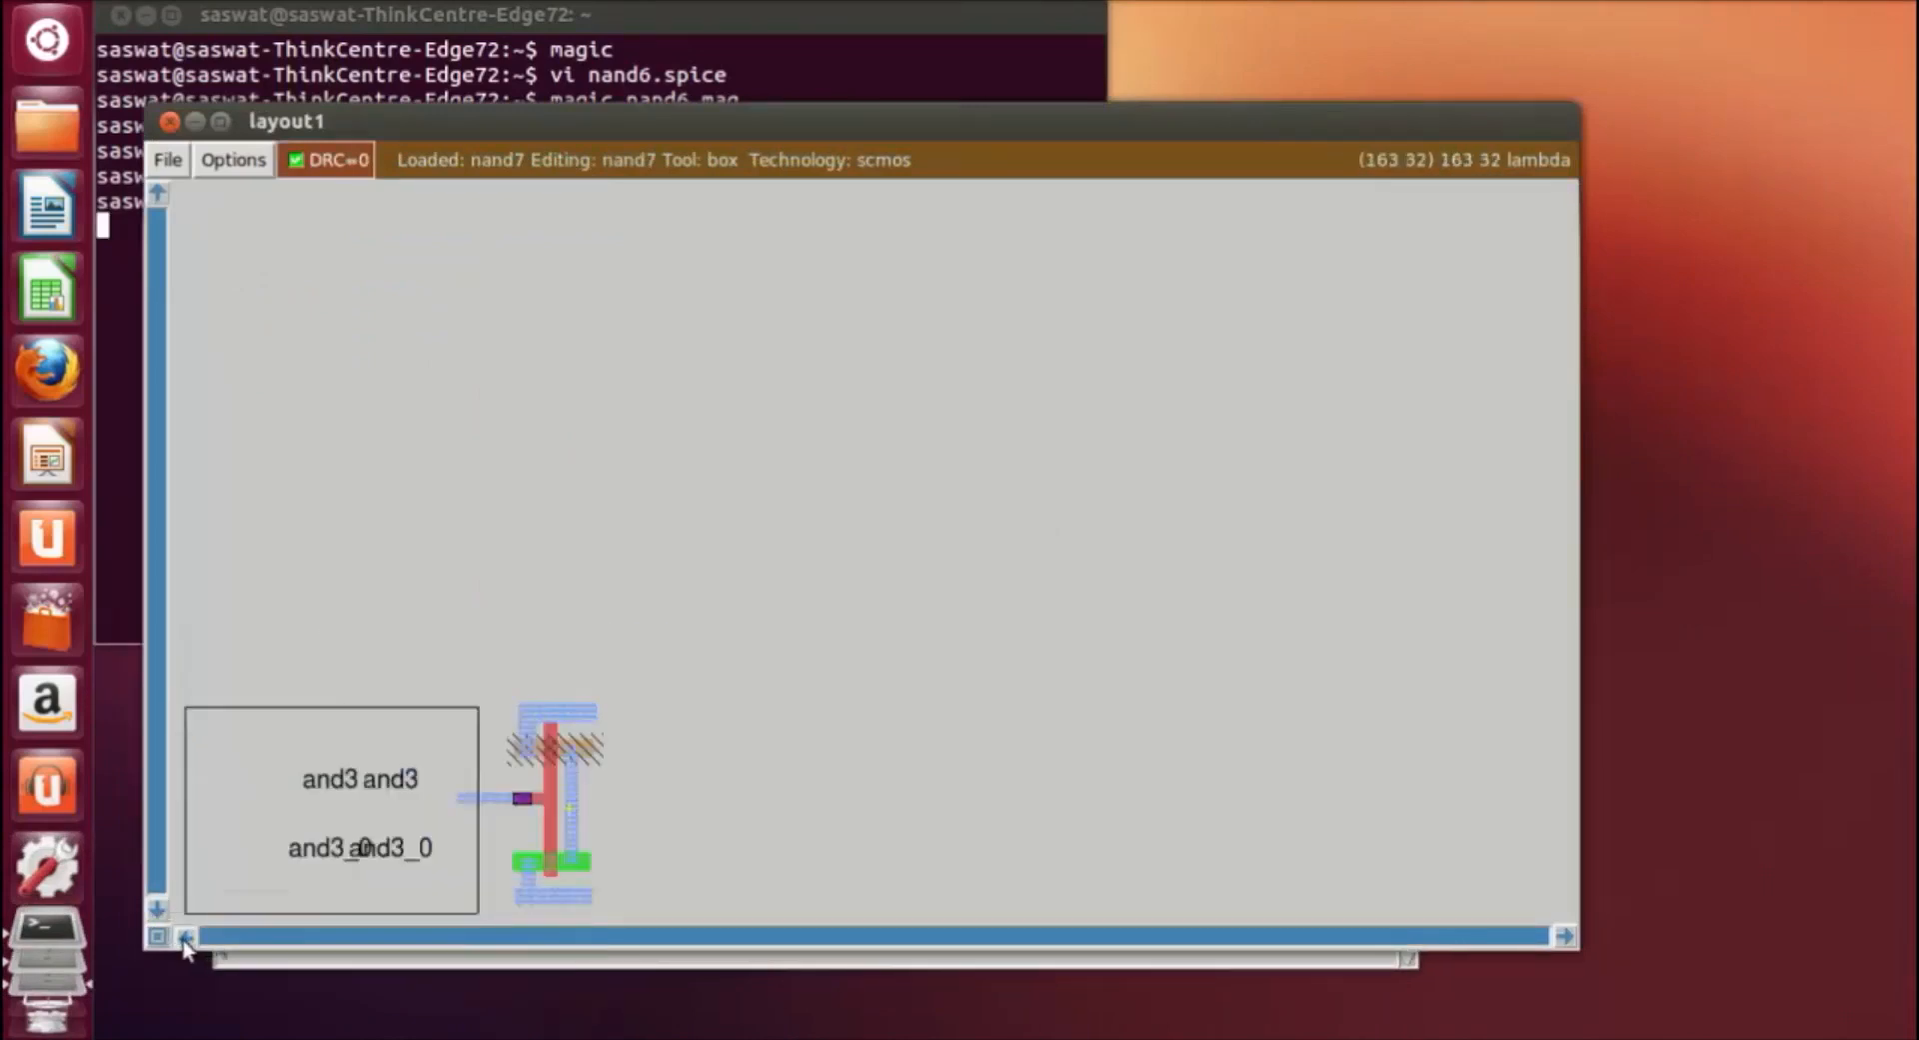
key(Down)
key(Down)
key(Down)
key(z)
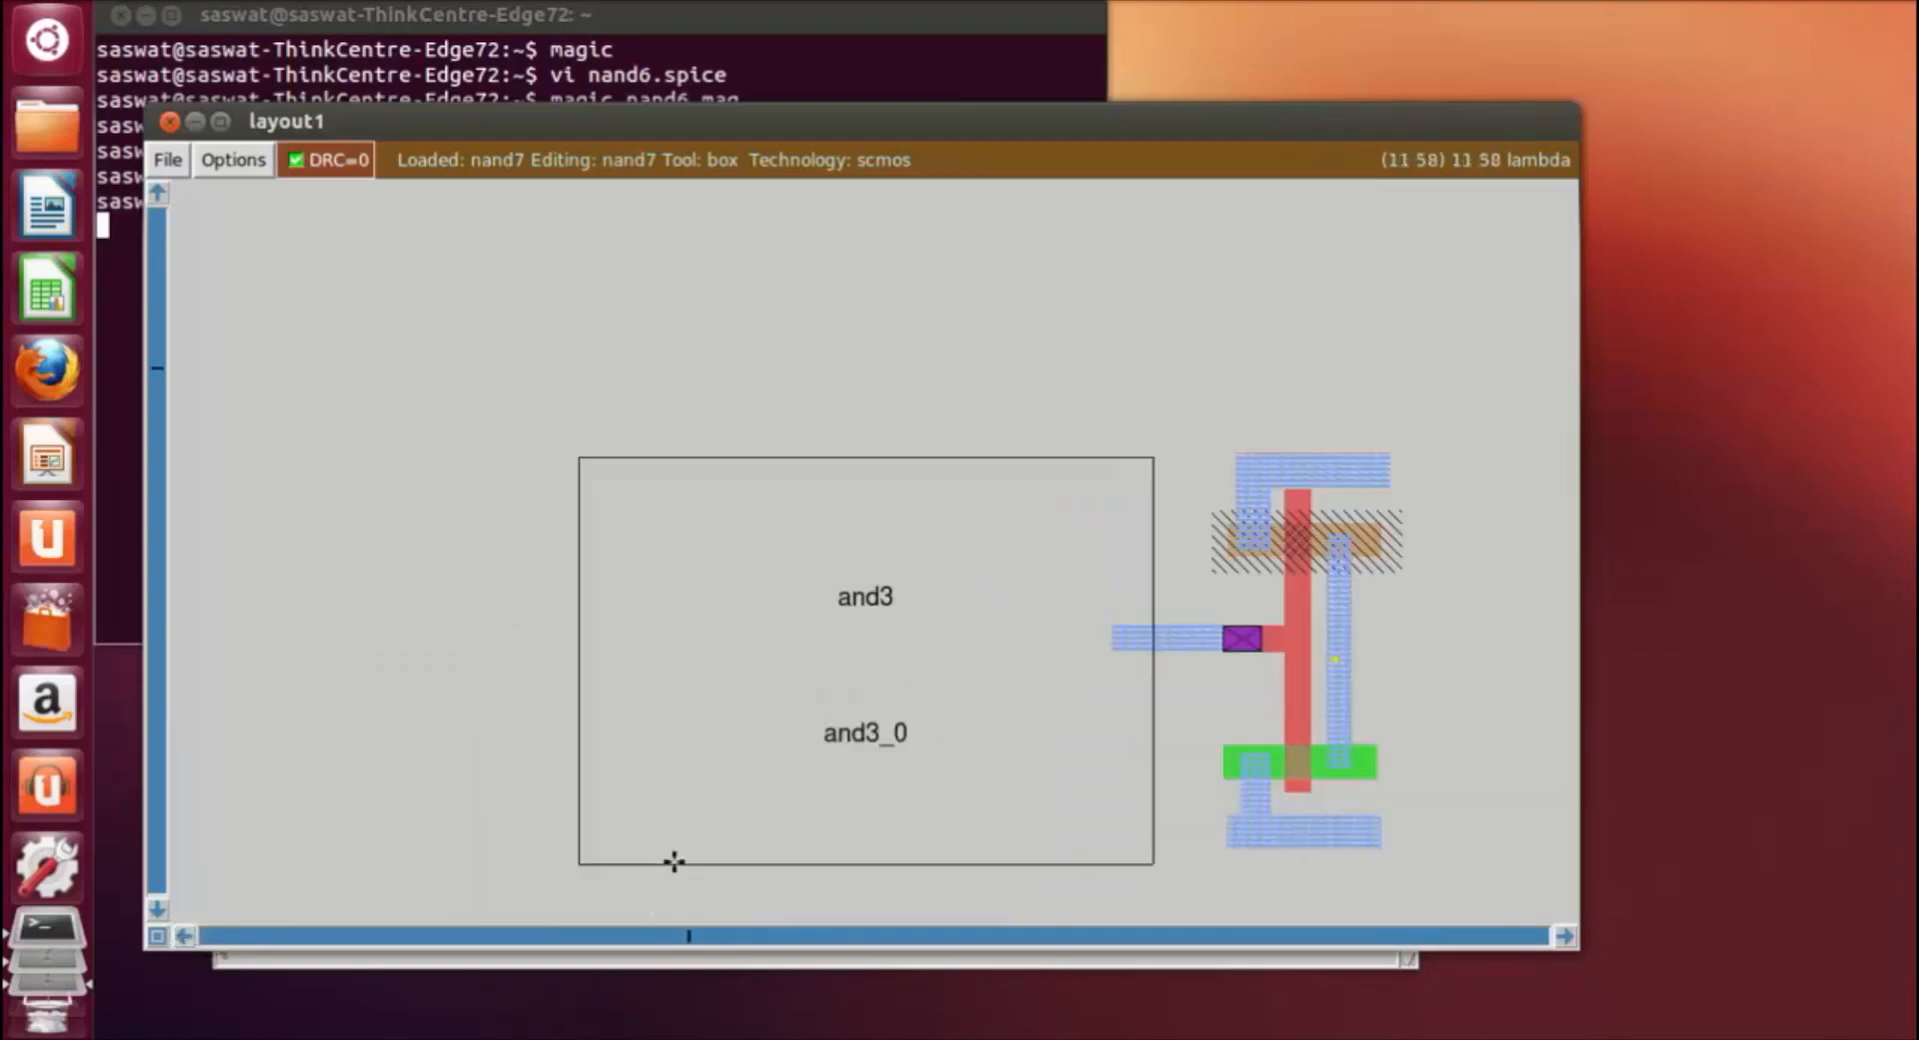
key(Down)
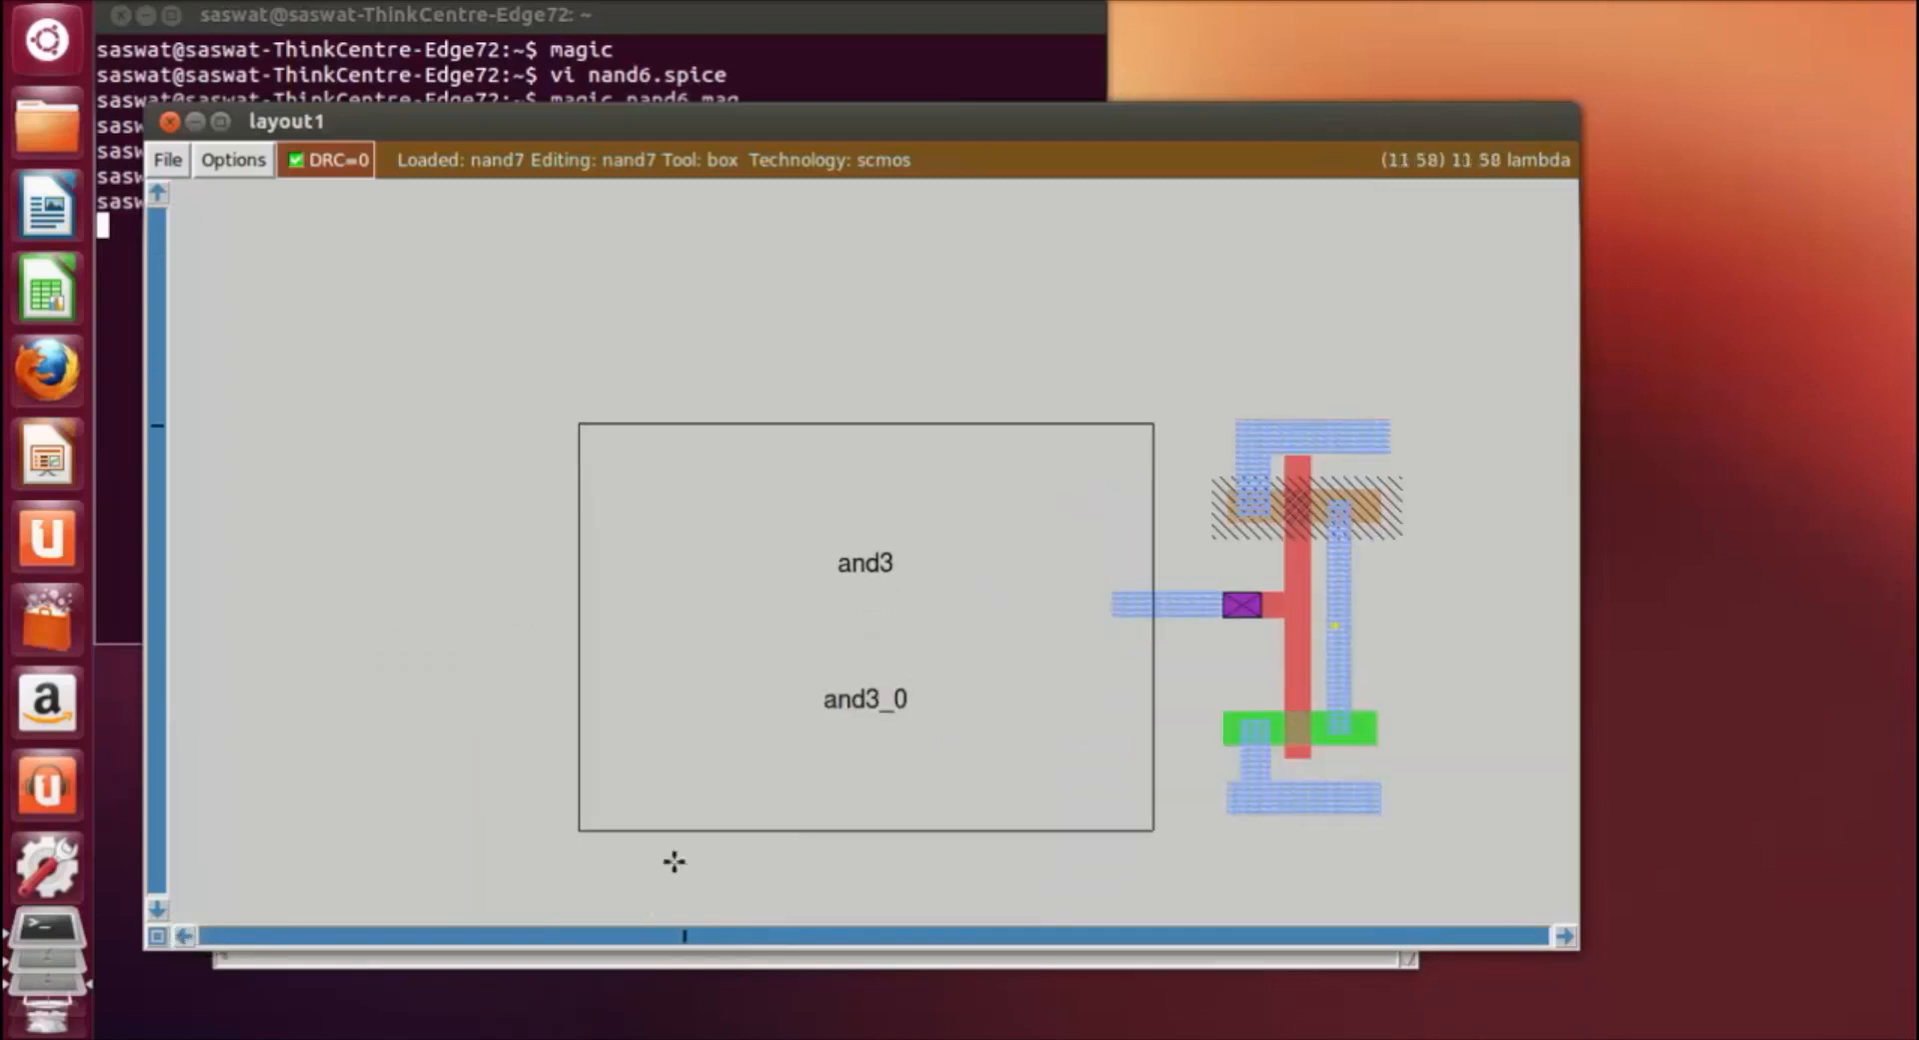
Box the placed and3 cell and expand it to show its internal layout.
click(1566, 935)
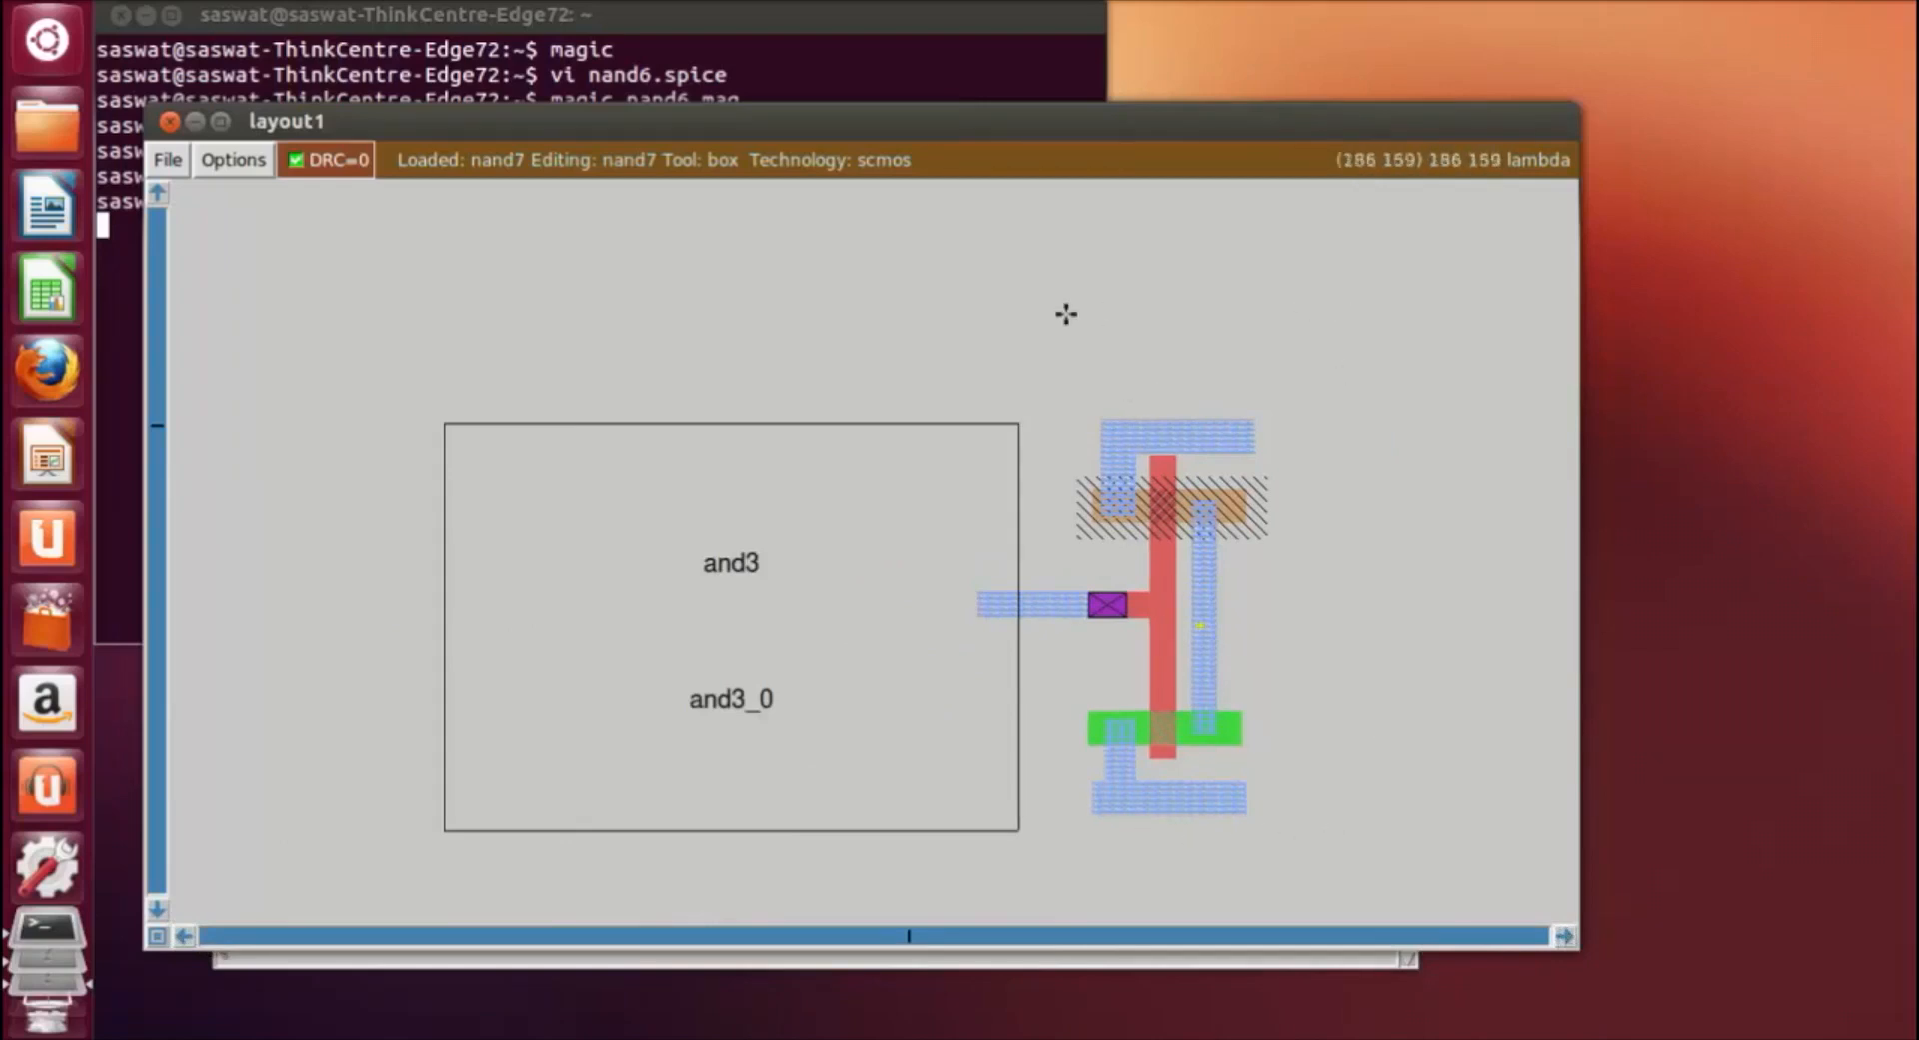
key(z)
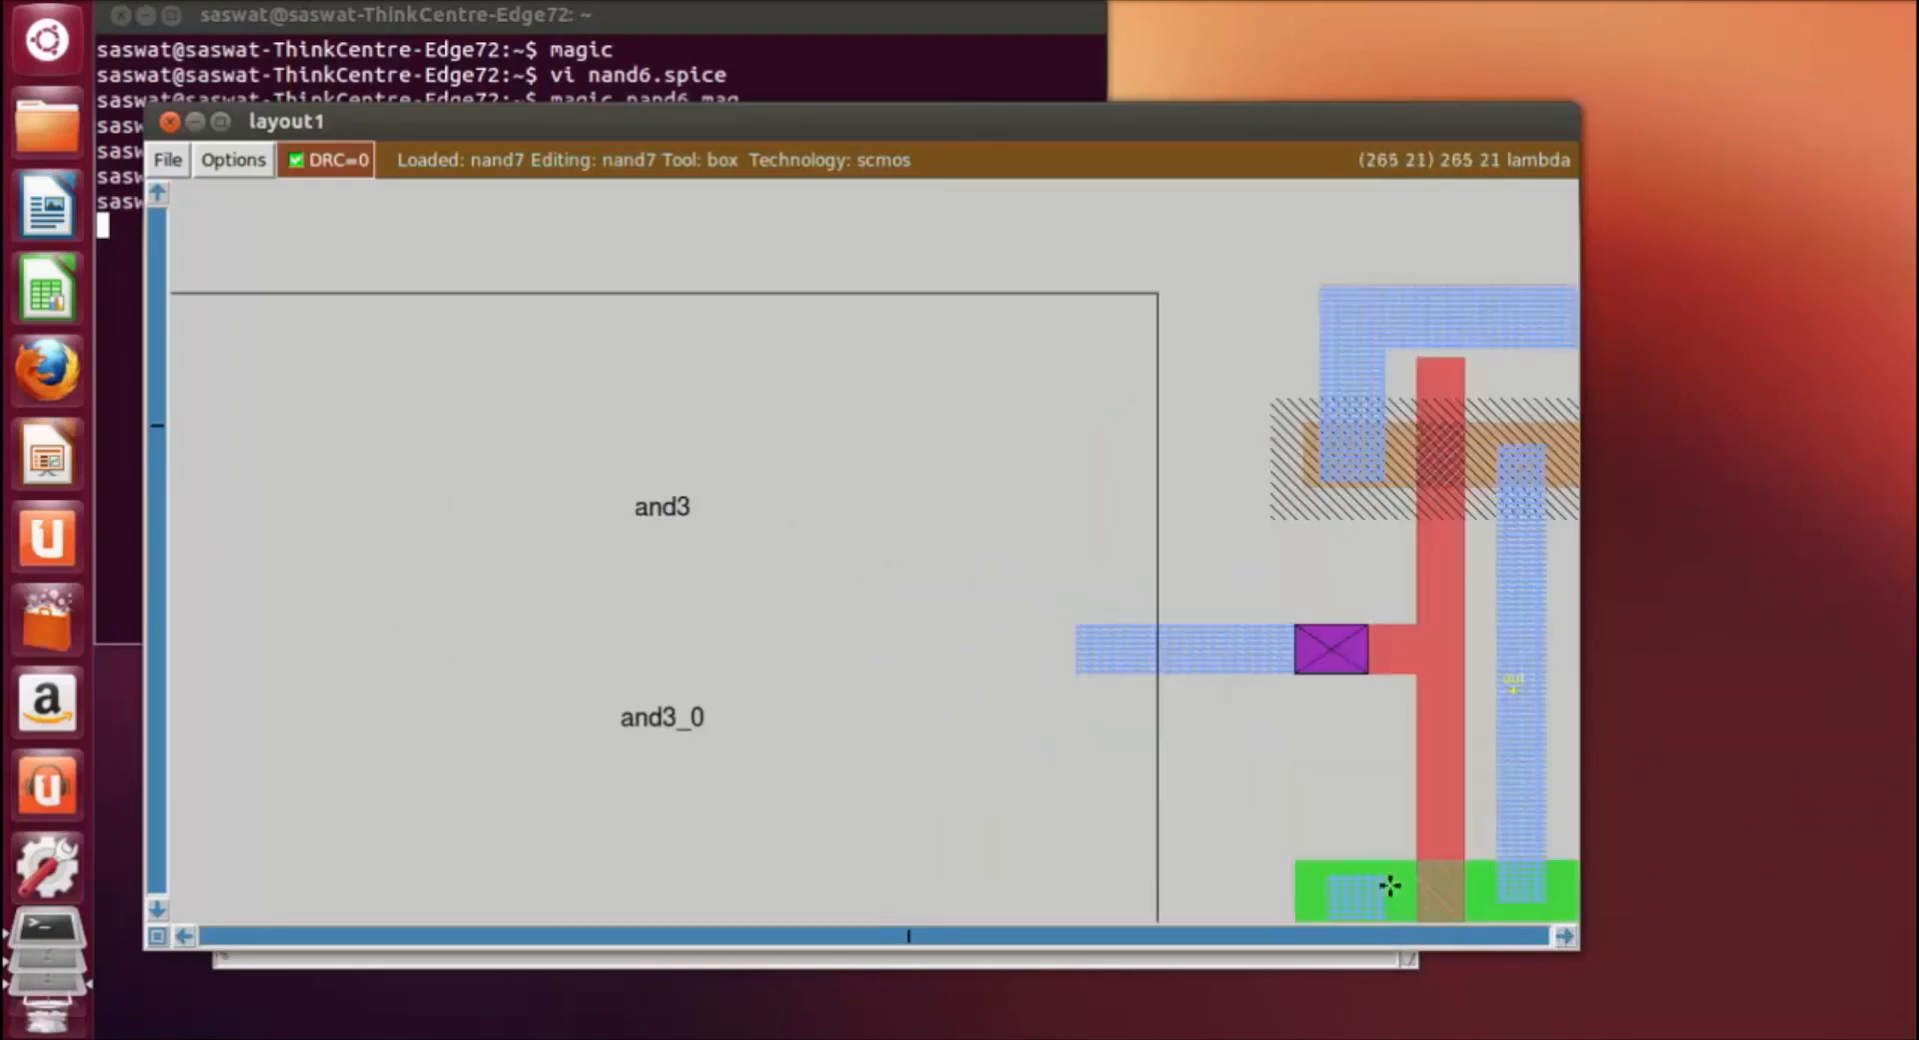
key(shift+z)
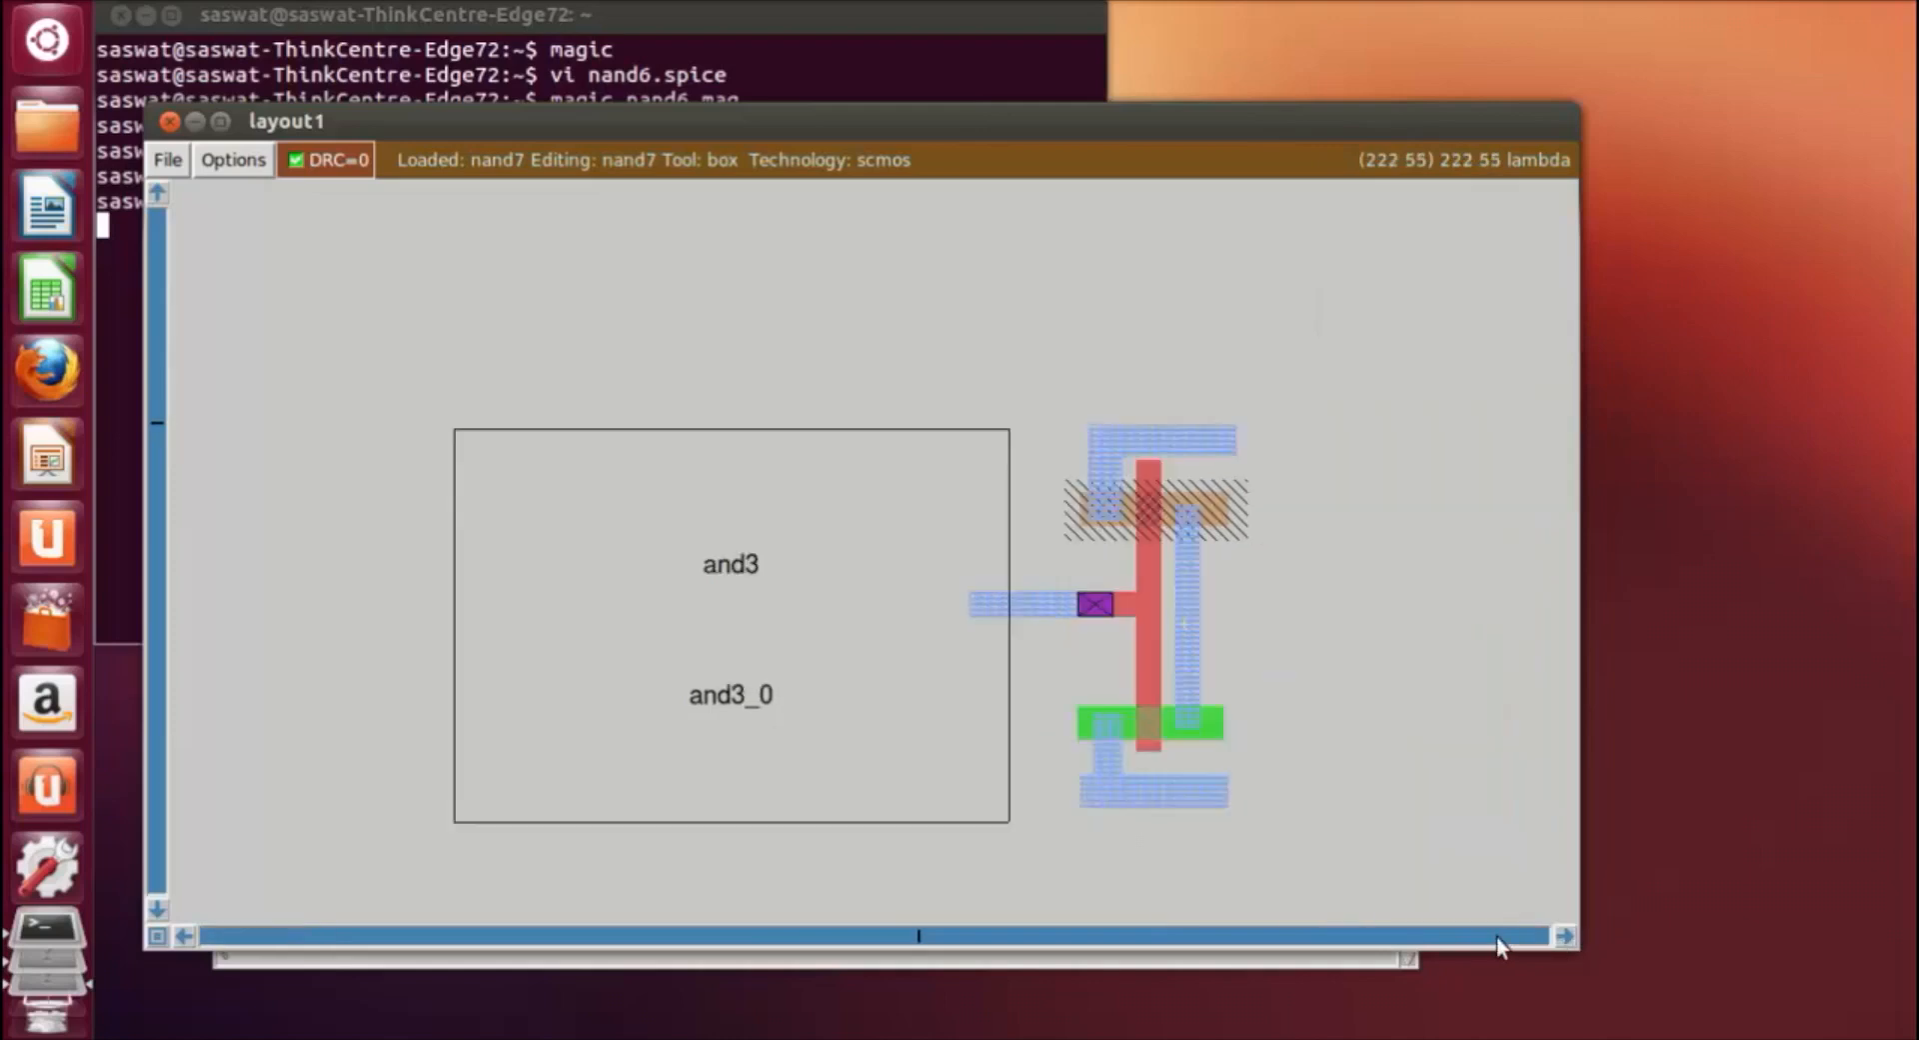
right_click(1049, 873)
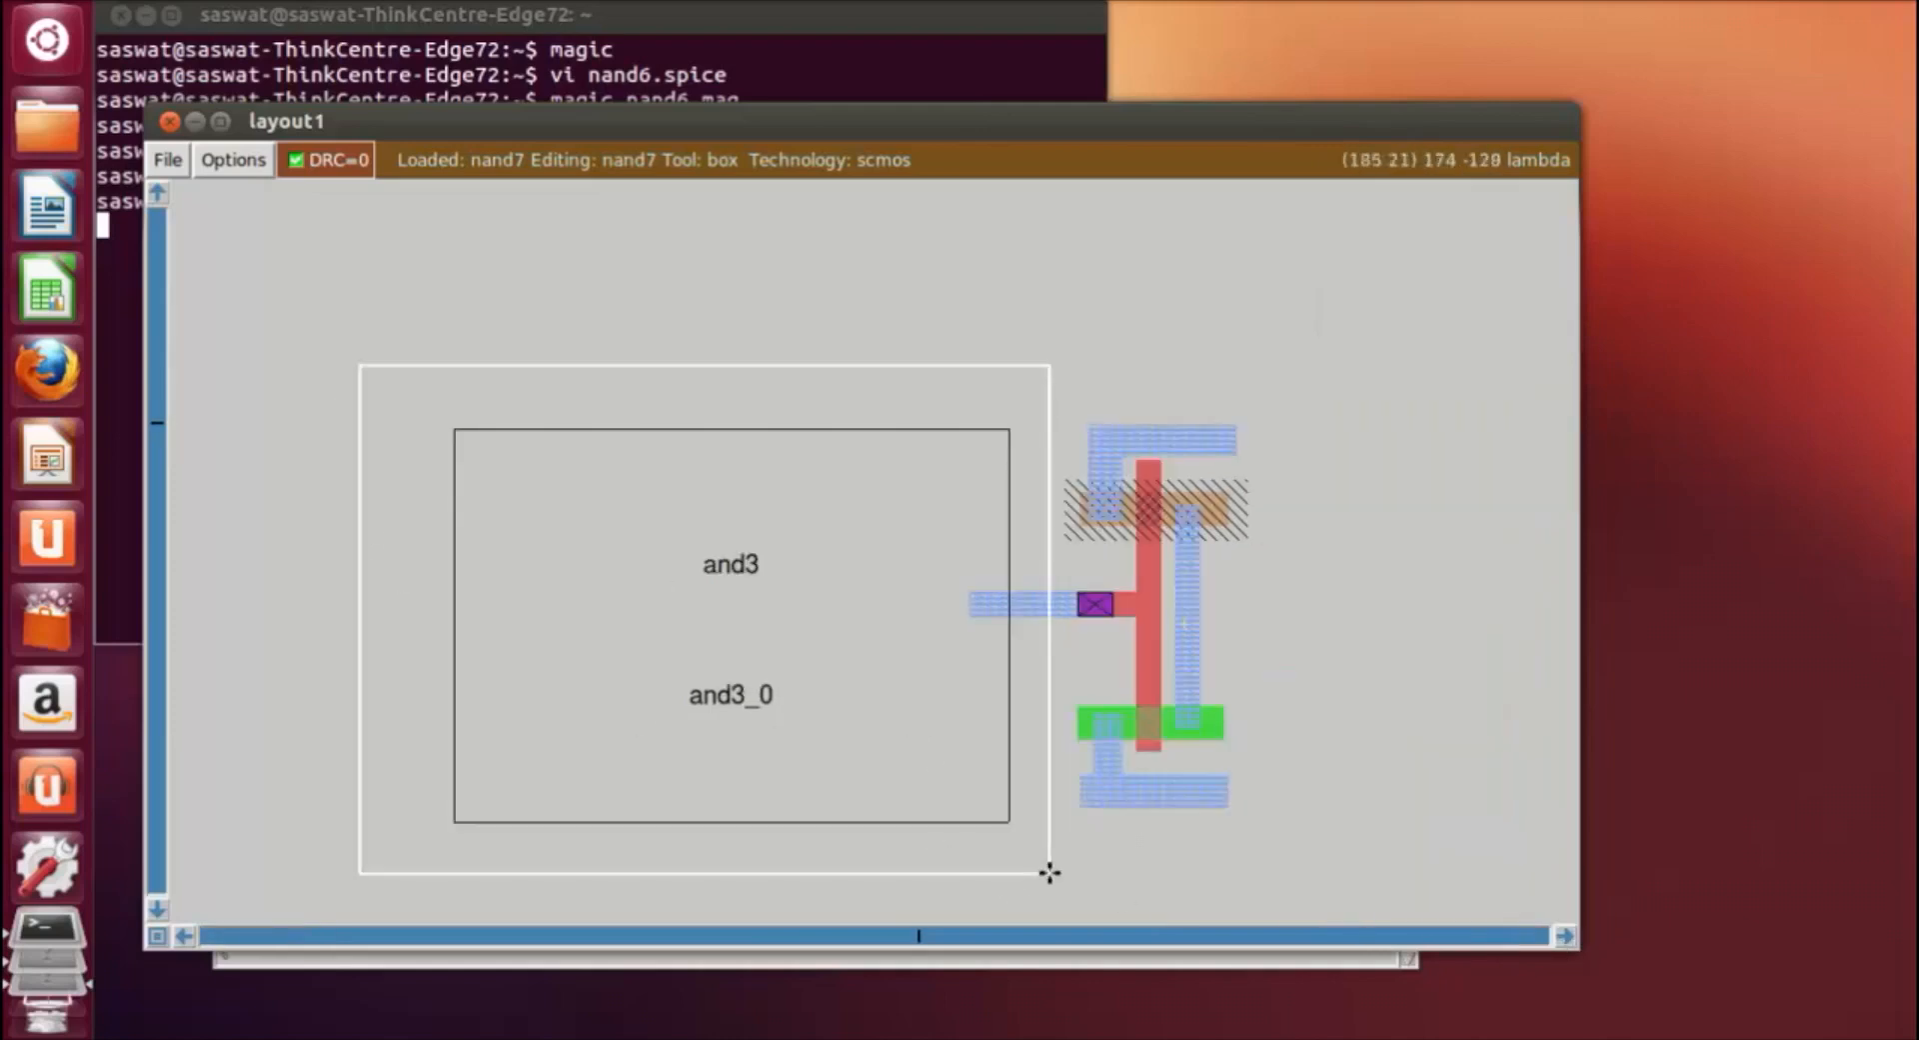
key(x)
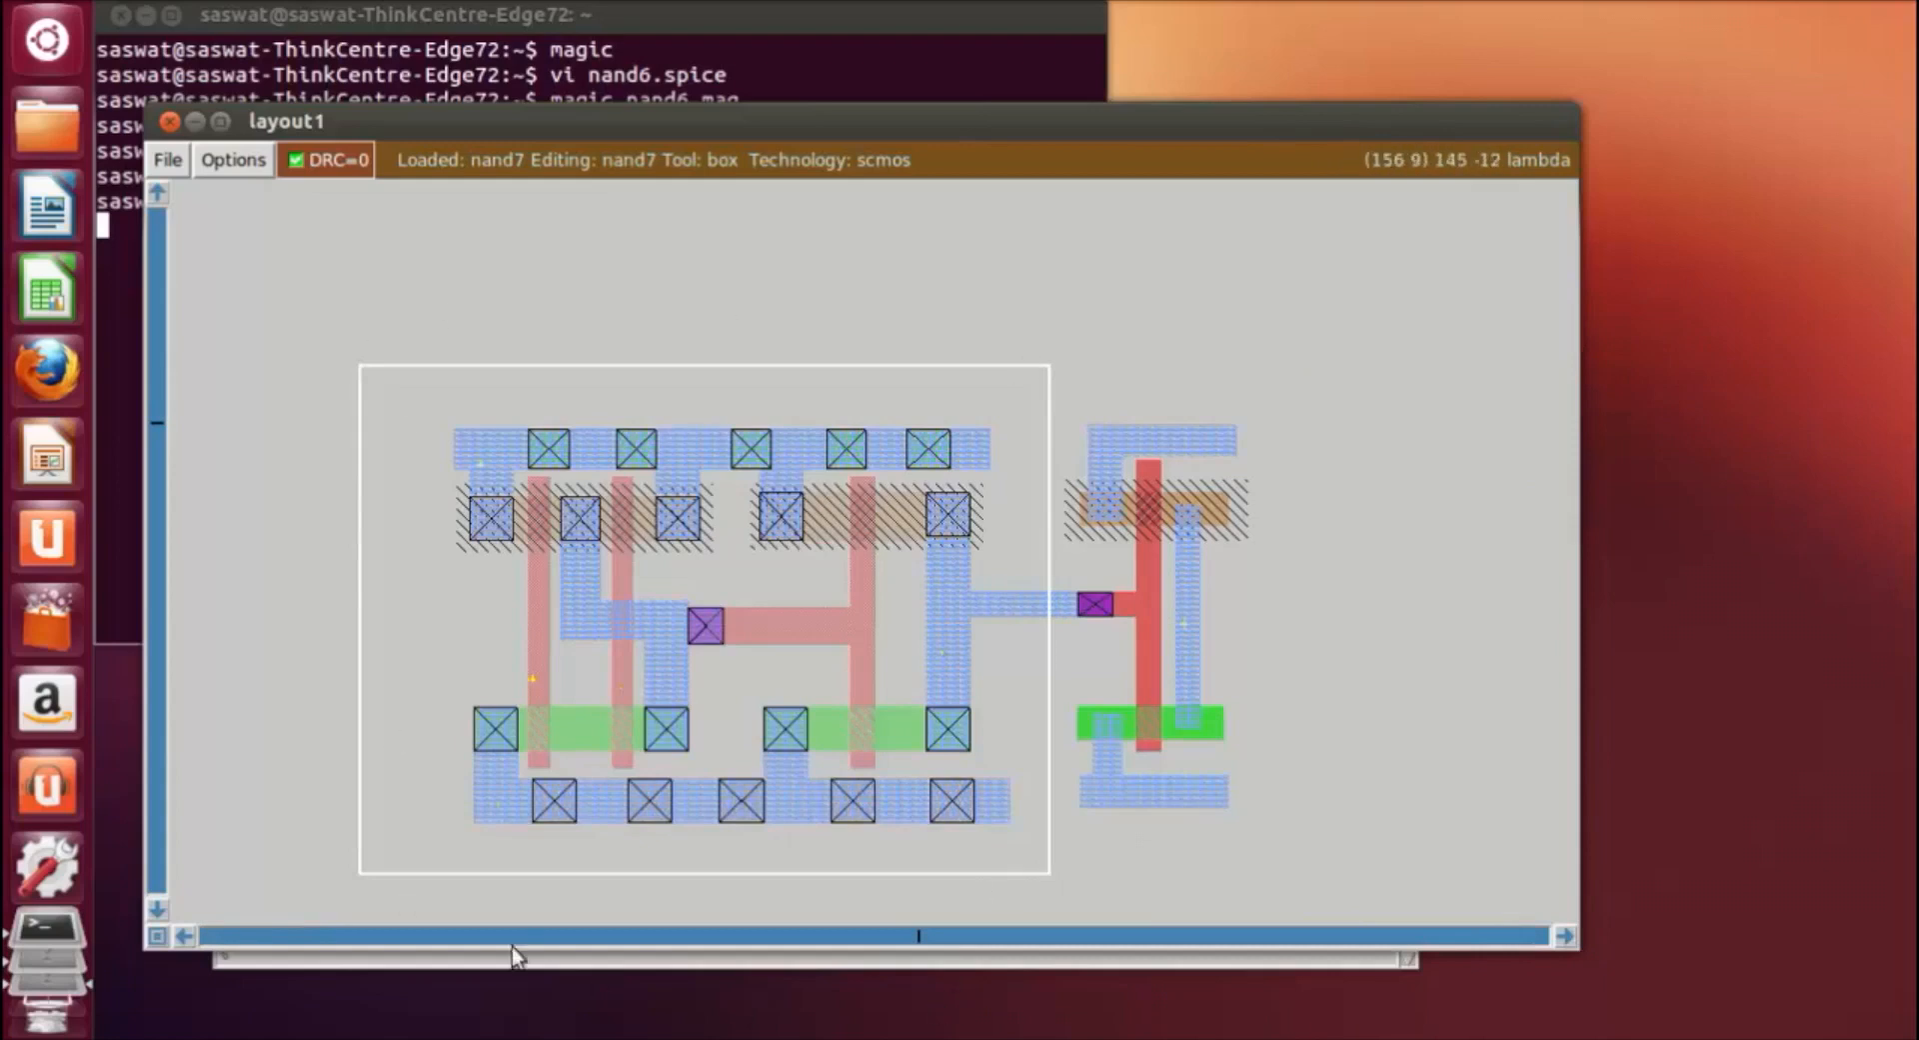
click(412, 403)
click(1019, 860)
click(338, 372)
right_click(1417, 900)
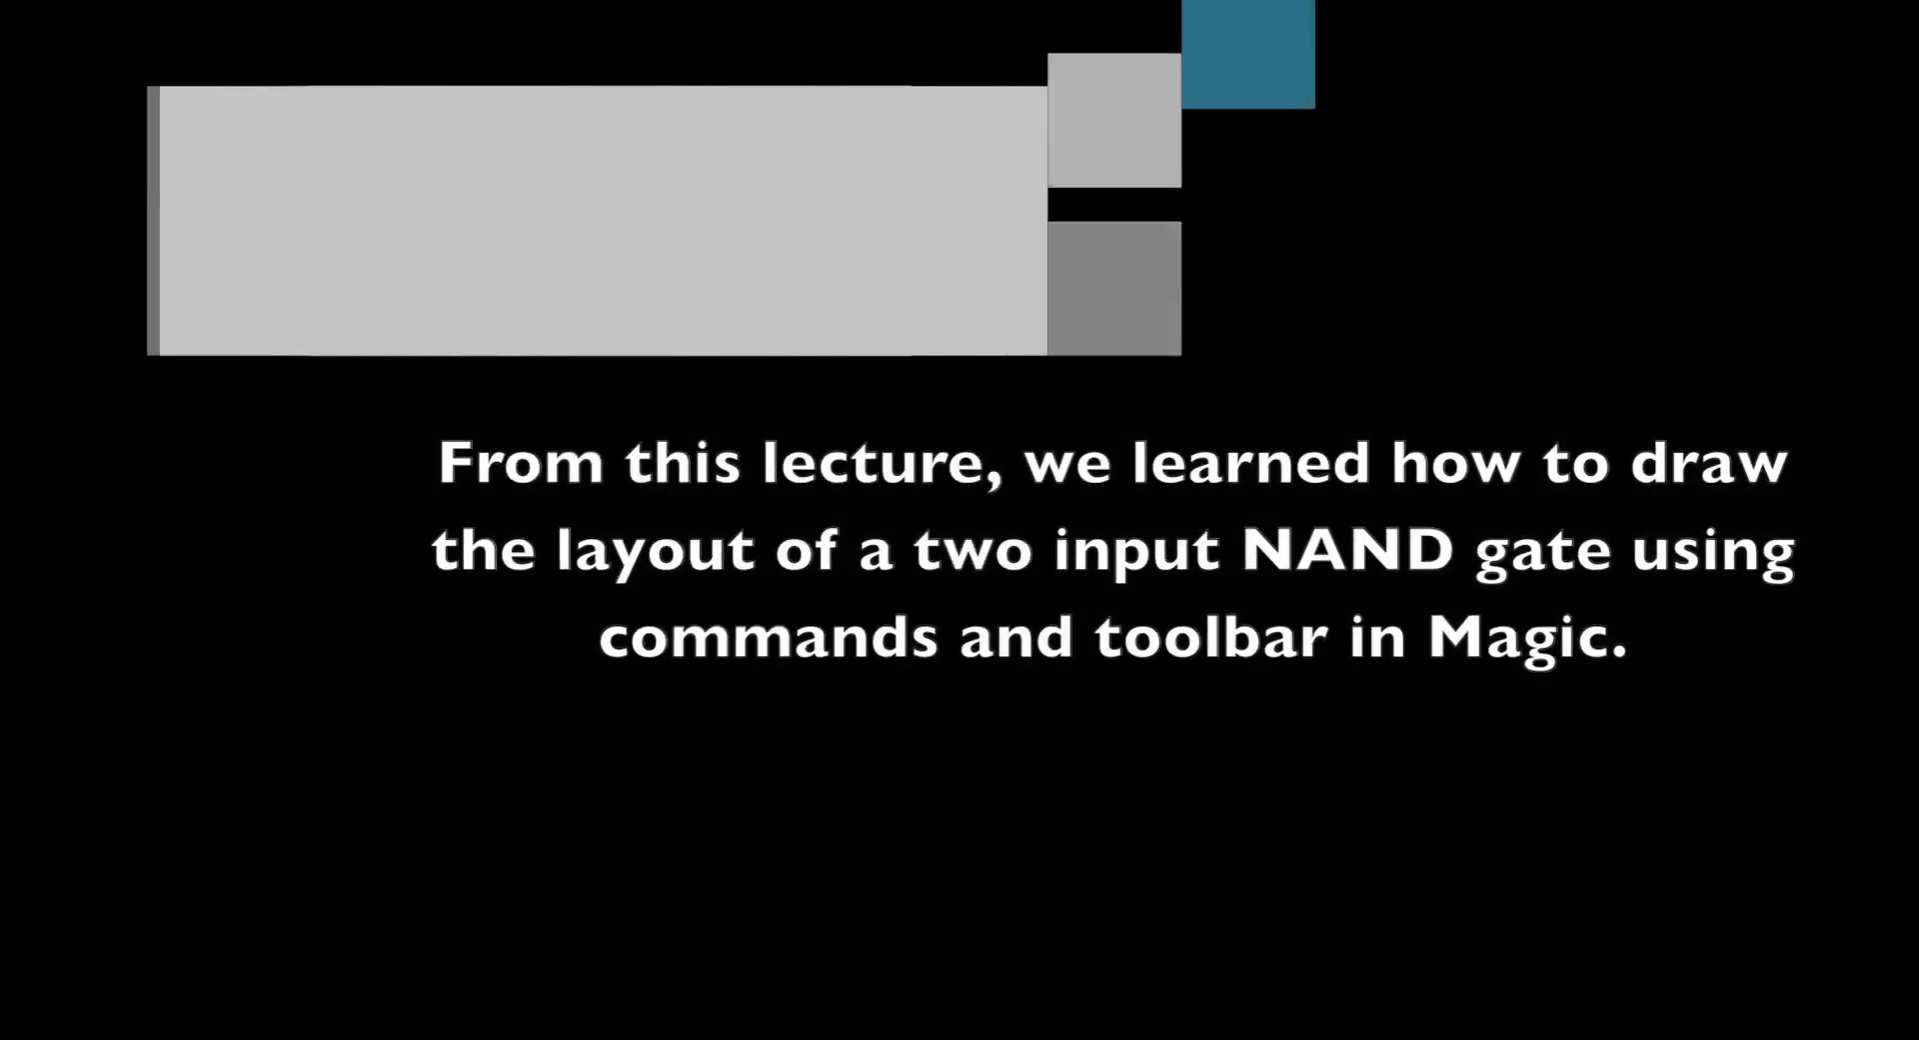